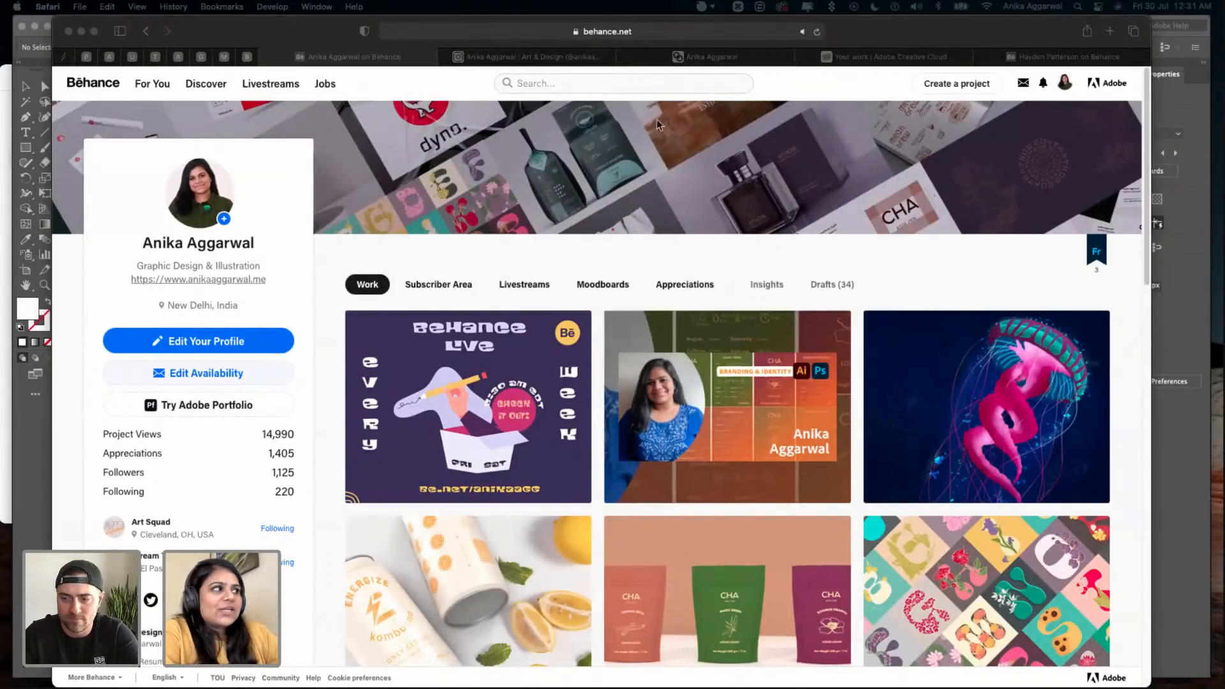
- Look through the project thumbnails and profile details on the Behance portfolio page
scroll(737, 413, "down", 5)
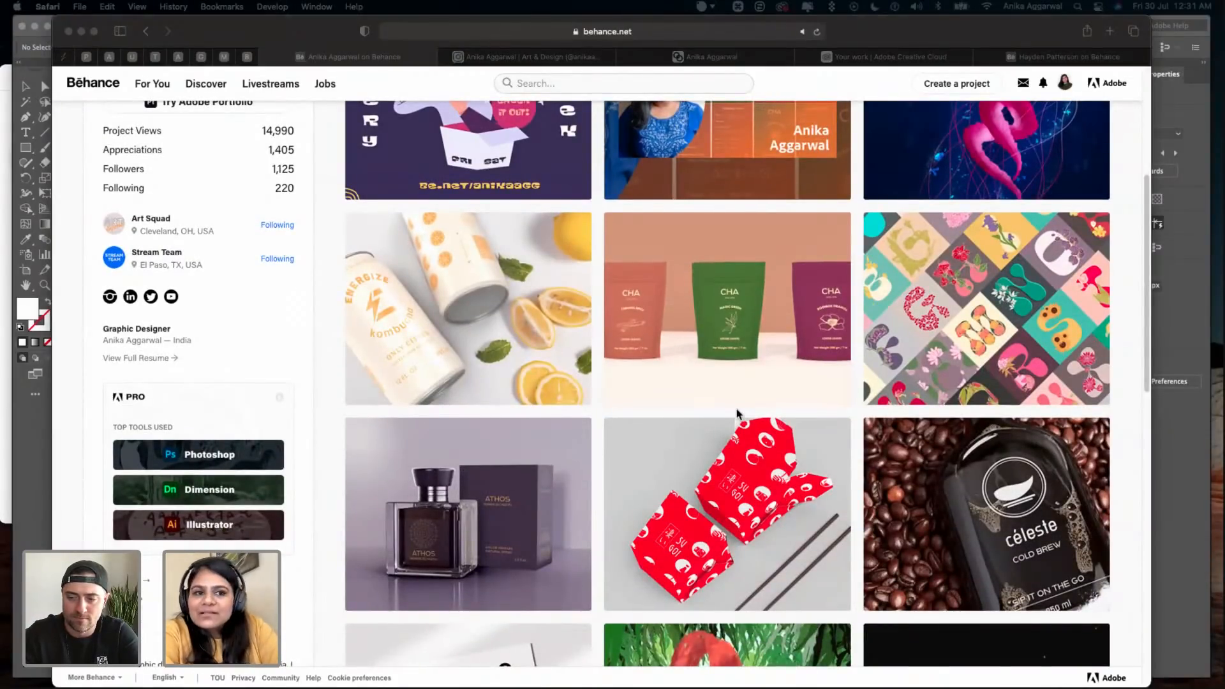
scroll(260, 274, "up", 3)
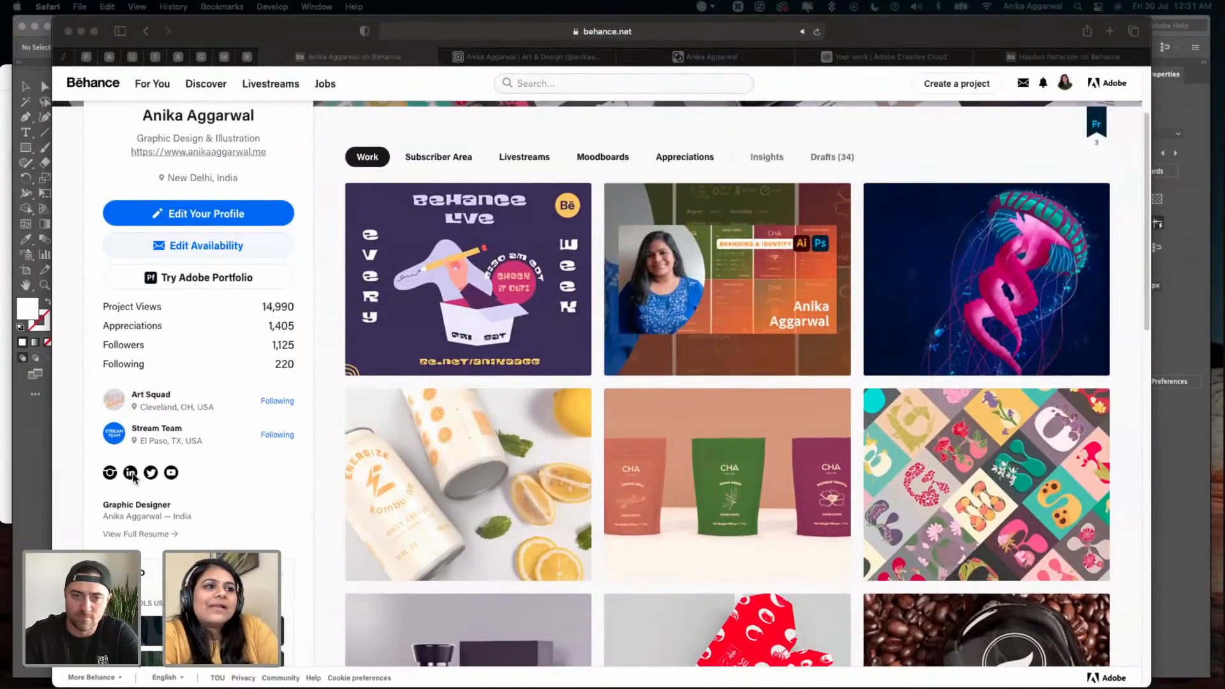
scroll(336, 520, "down", 1)
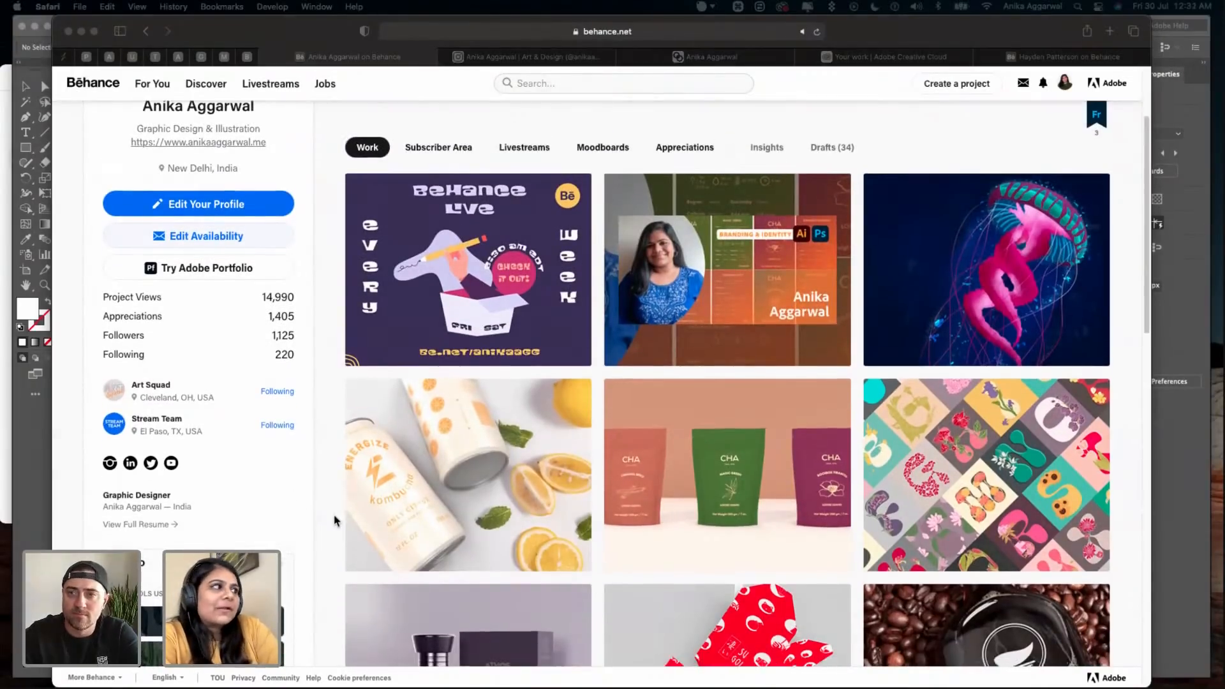
scroll(334, 520, "down", 7)
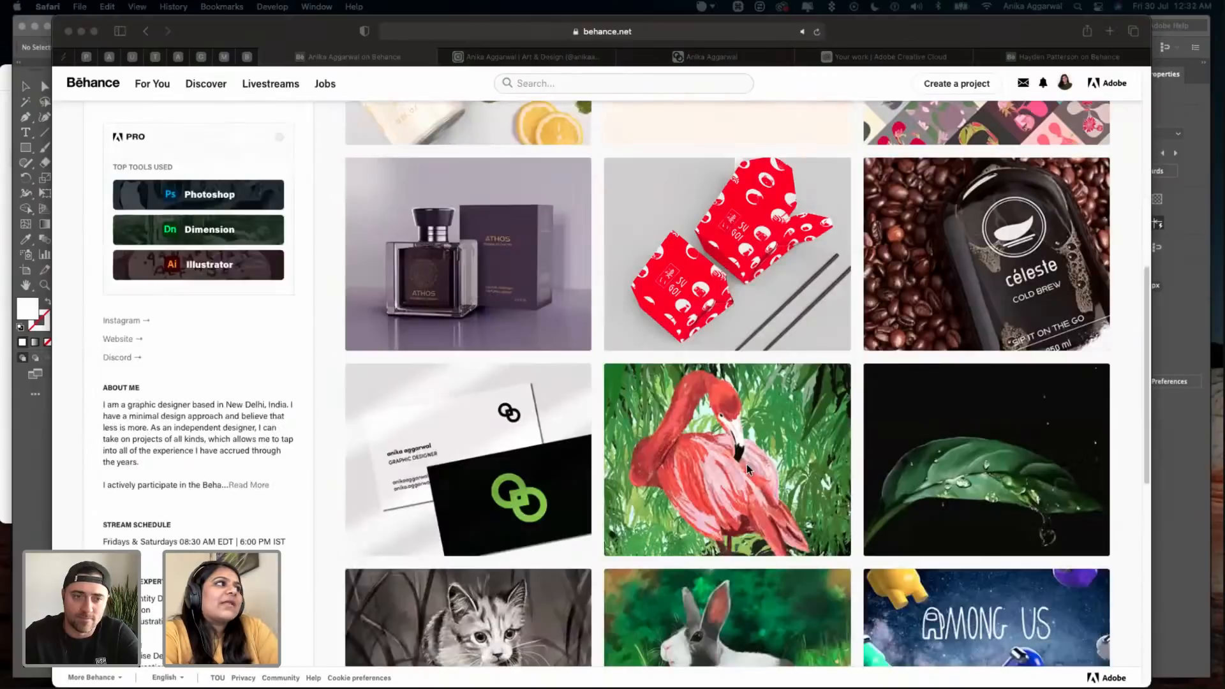
scroll(747, 465, "up", 3)
scroll(746, 464, "up", 2)
- Switch to QuickTime Player and move and enlarge the ShowReel_v2.mov window to nearly fill the screen
mouse_move(883, 681)
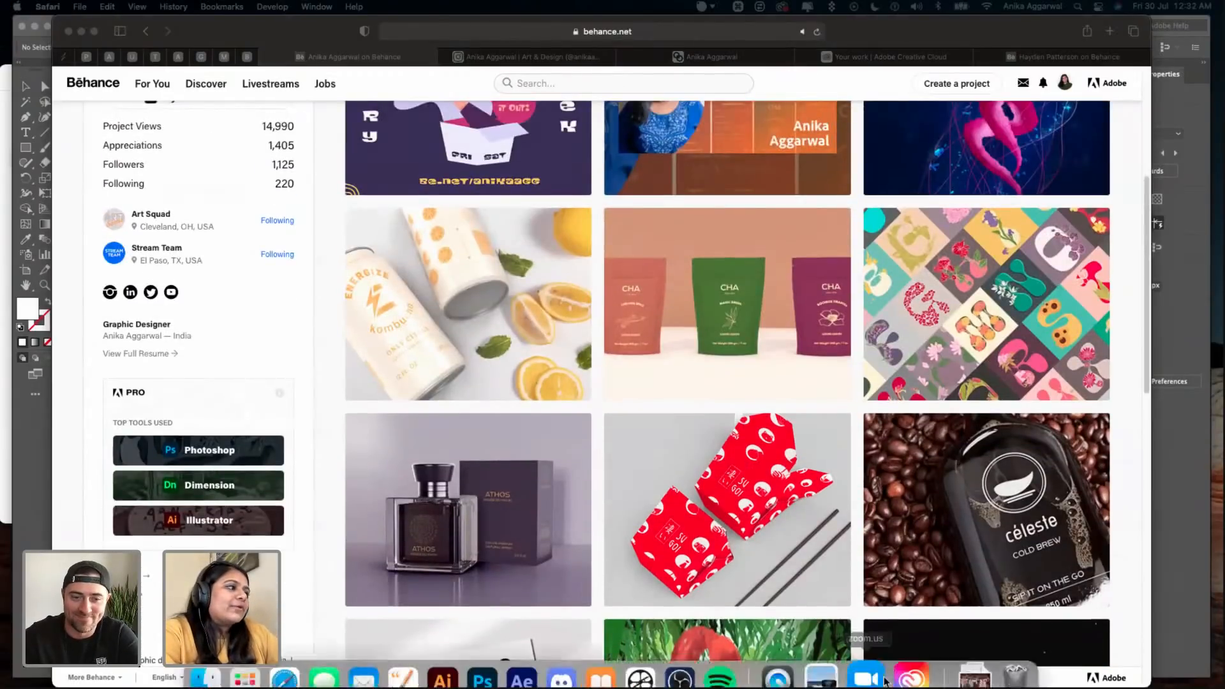
left_click(790, 660)
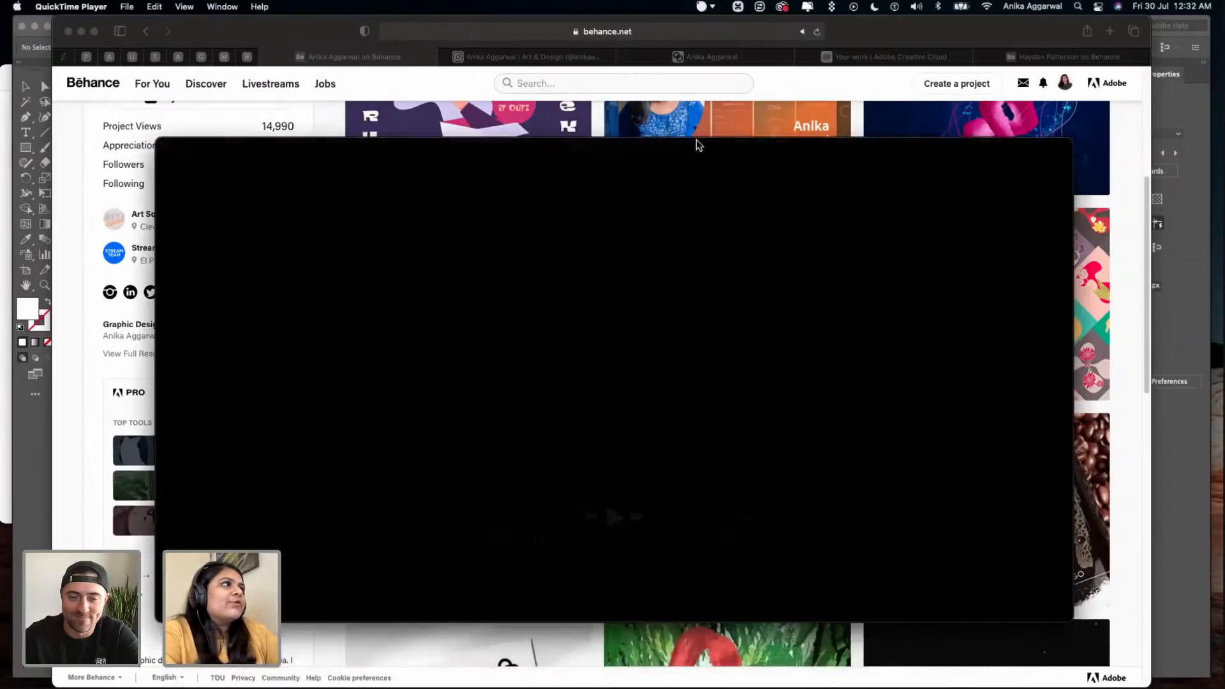
left_click_drag(600, 47, 547, 24)
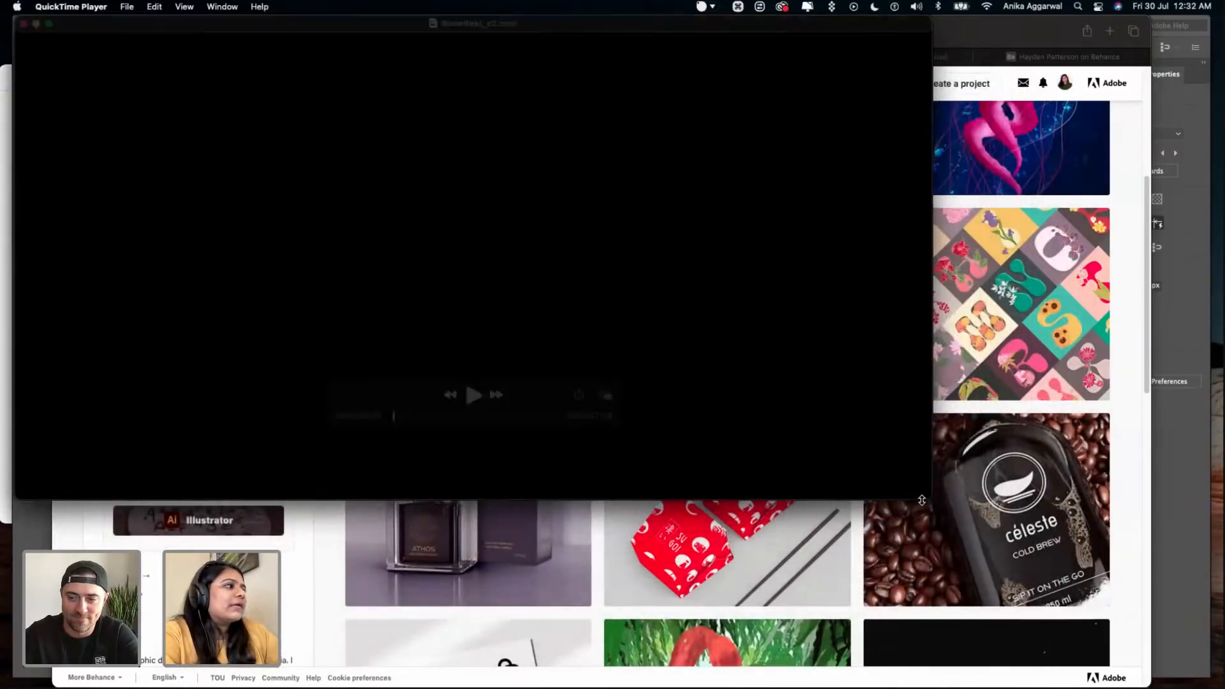
left_click_drag(931, 499, 1167, 622)
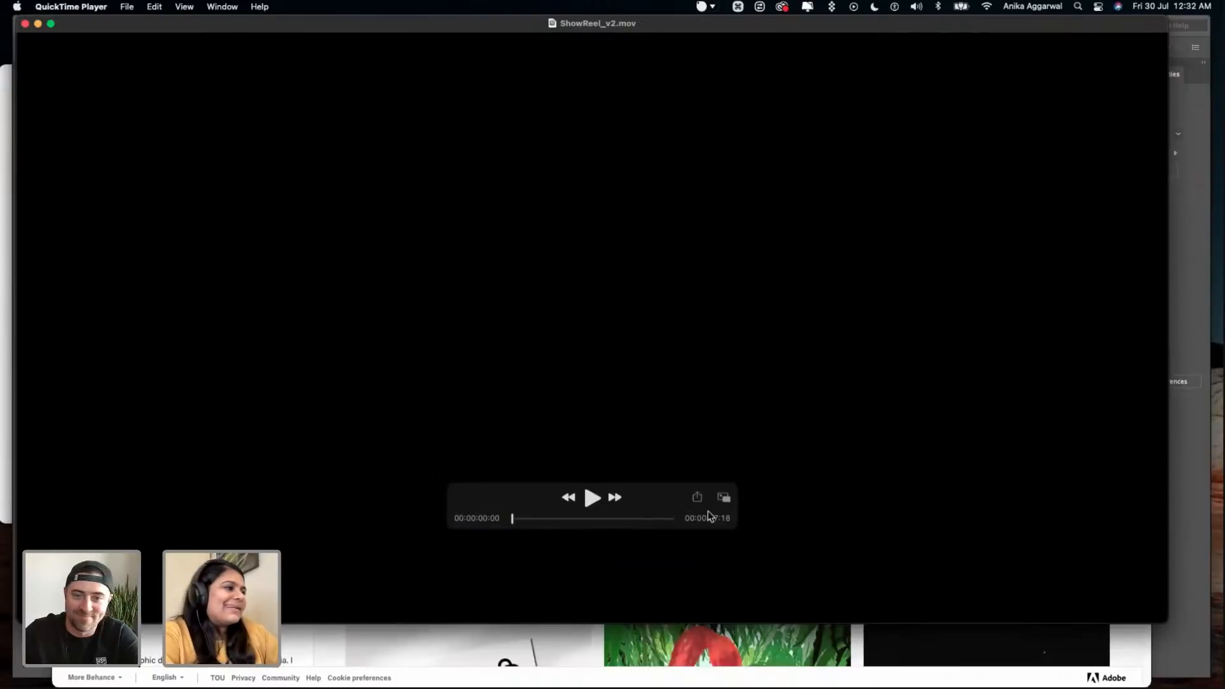
- Place the playback controls lower over the video and play the show reel
left_click_drag(639, 491, 662, 574)
left_click(612, 578)
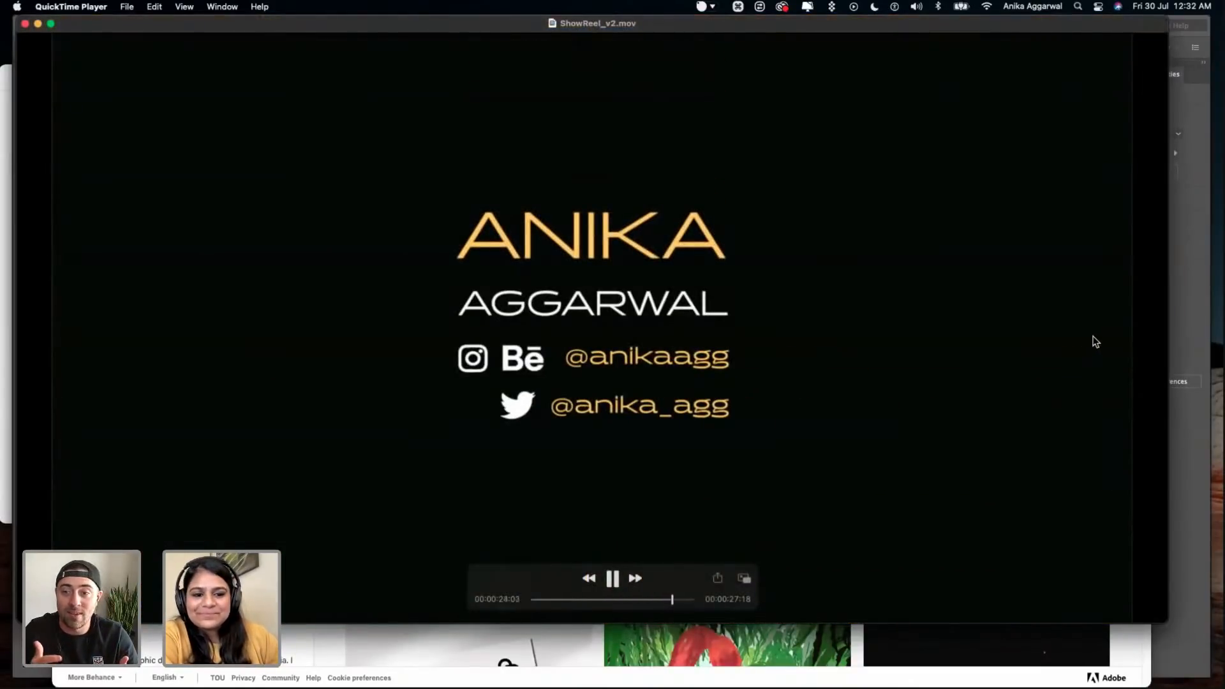
left_click(614, 578)
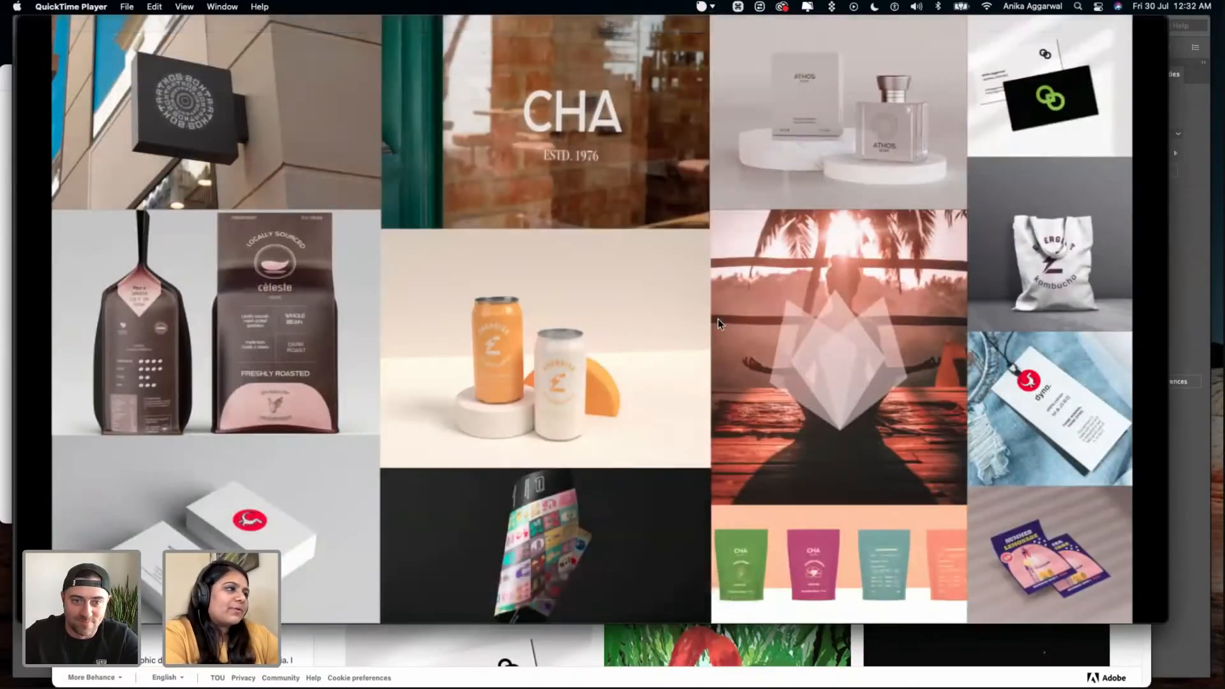
- Switch to Illustrator and examine the discovery and goal artboards of the Puro exploration deck
key("super")
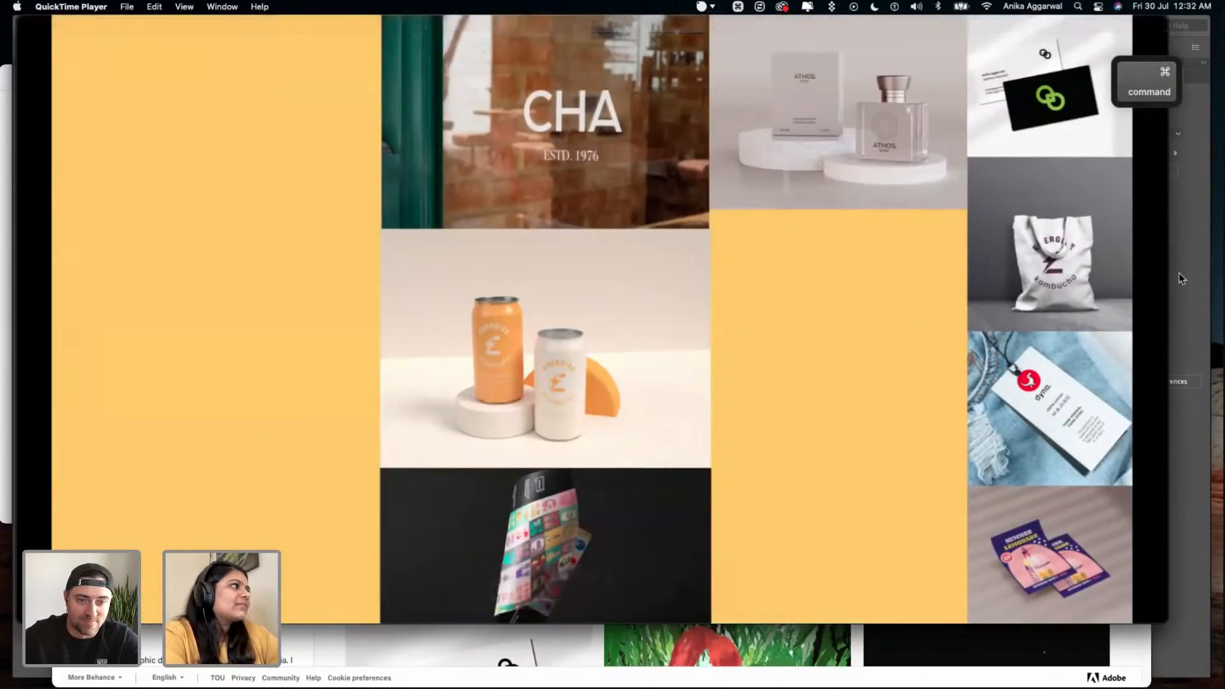
key("super+Tab")
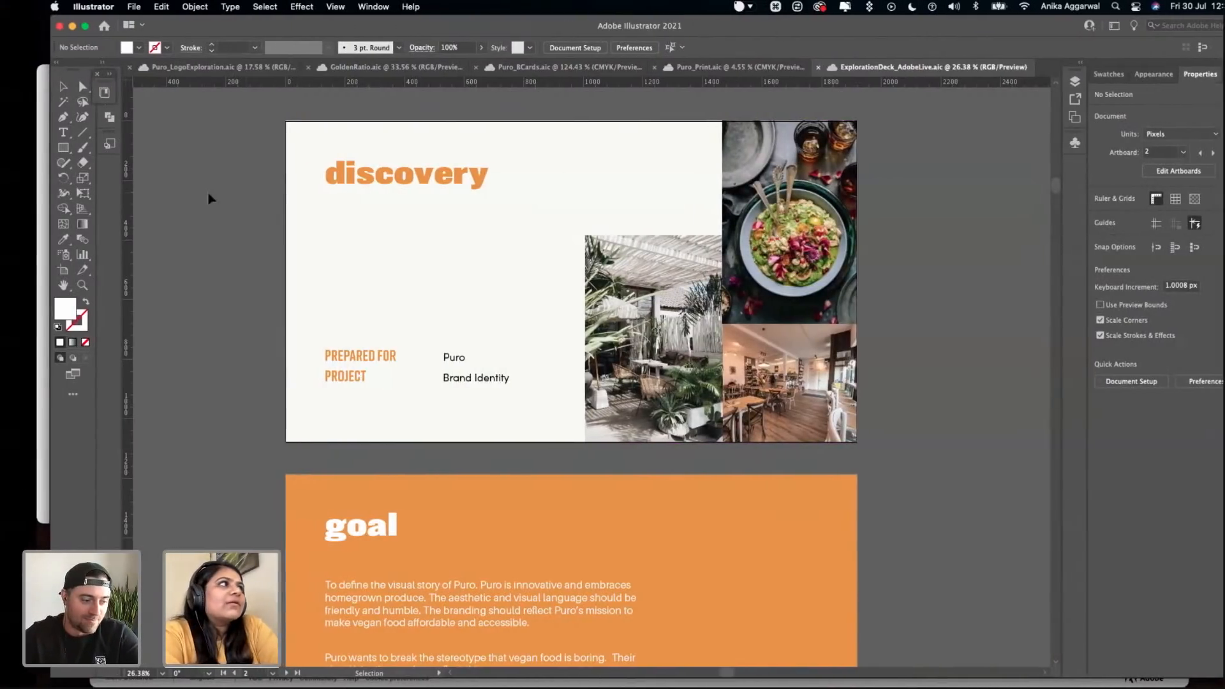
scroll(319, 265, "left", 3)
scroll(317, 265, "left", 4)
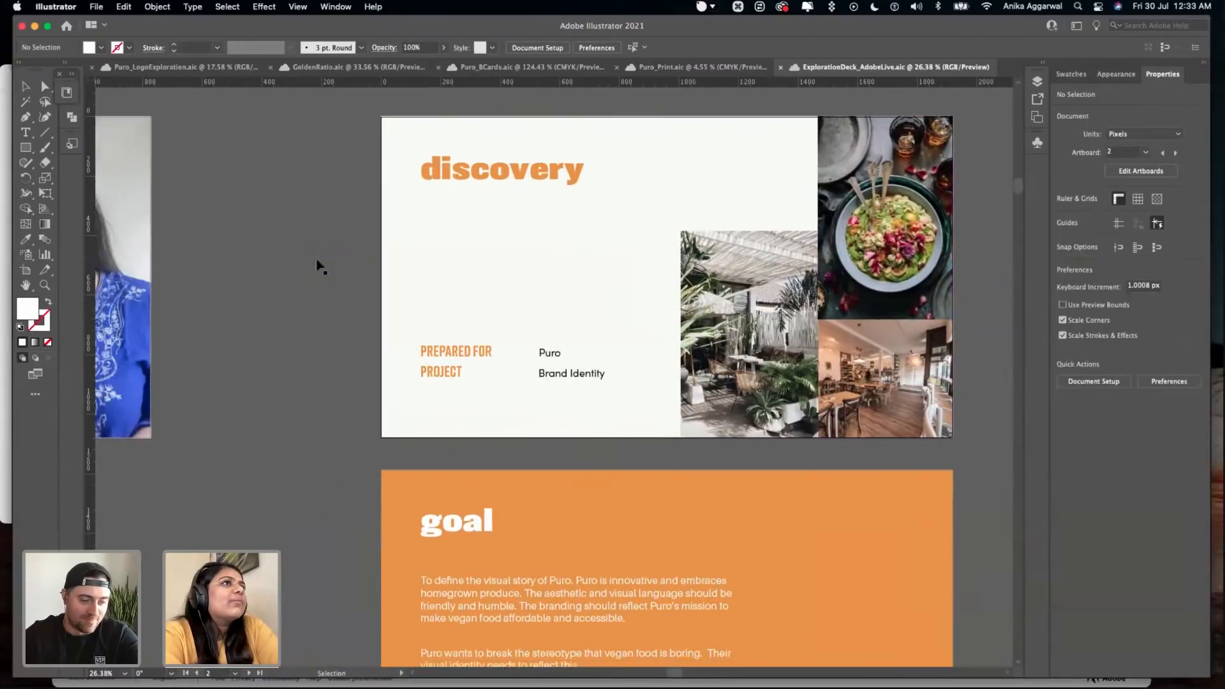
scroll(317, 264, "right", 5)
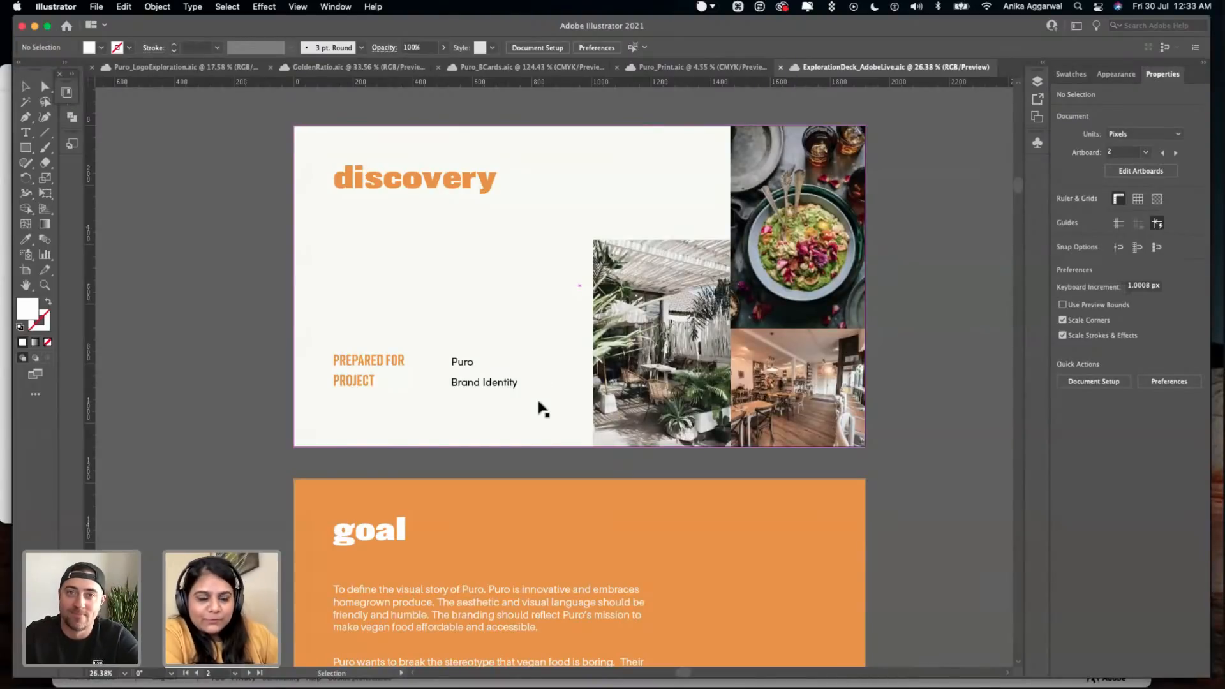
scroll(584, 357, "down", 4)
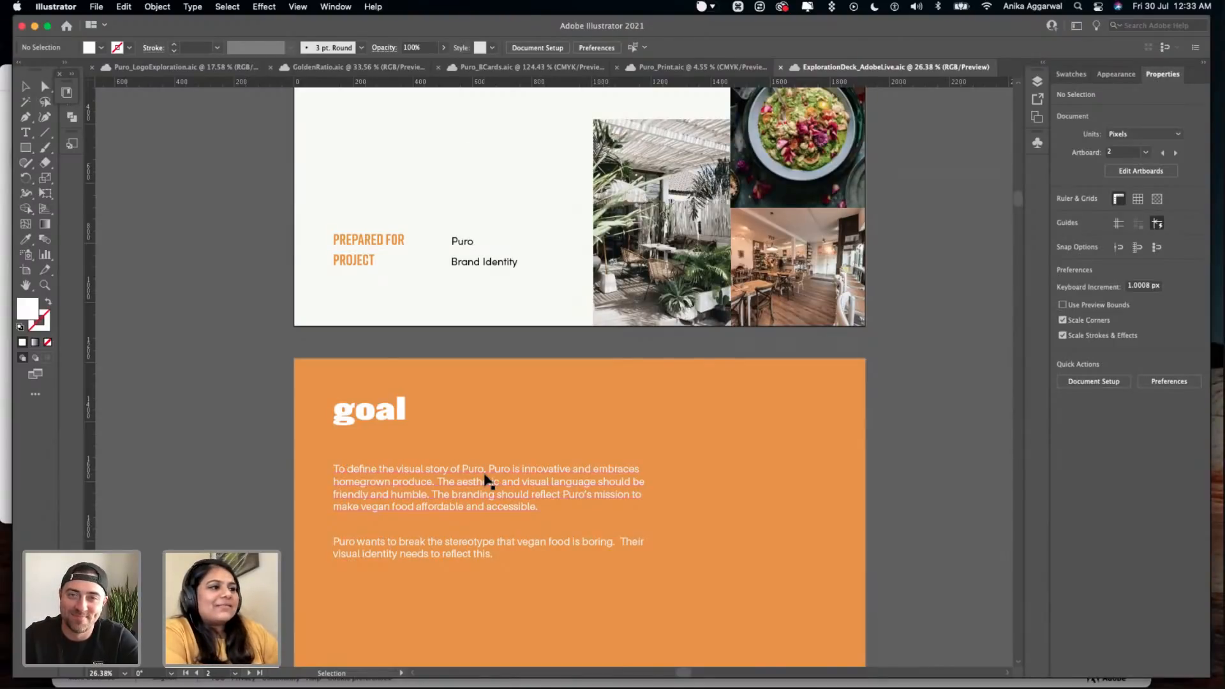
scroll(486, 480, "down", 5)
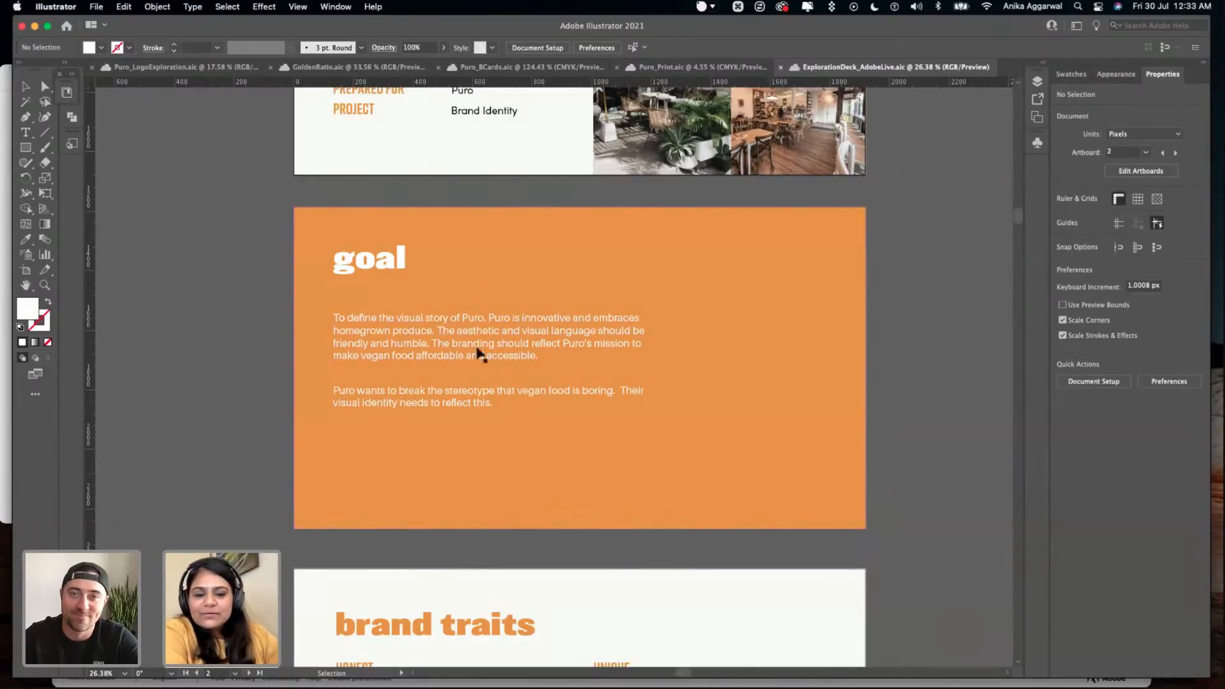
scroll(518, 329, "down", 1)
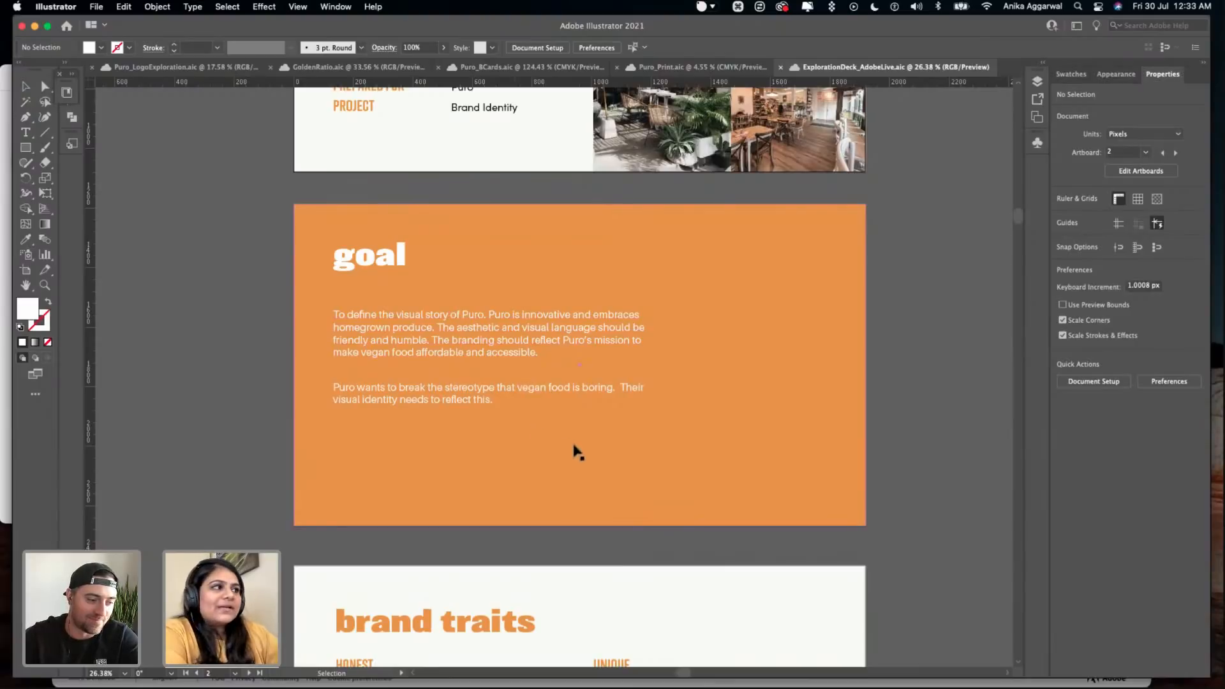
- Read the brand traits and usage artboards of the exploration deck
scroll(580, 446, "down", 3)
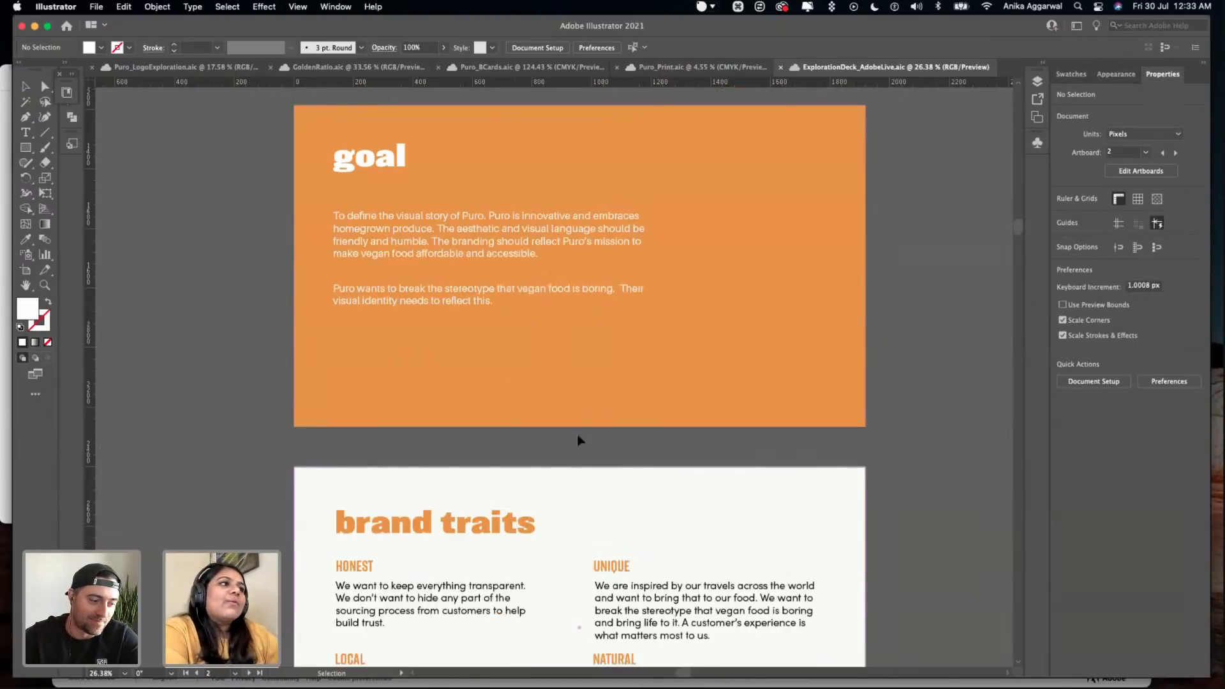
scroll(579, 451, "down", 7)
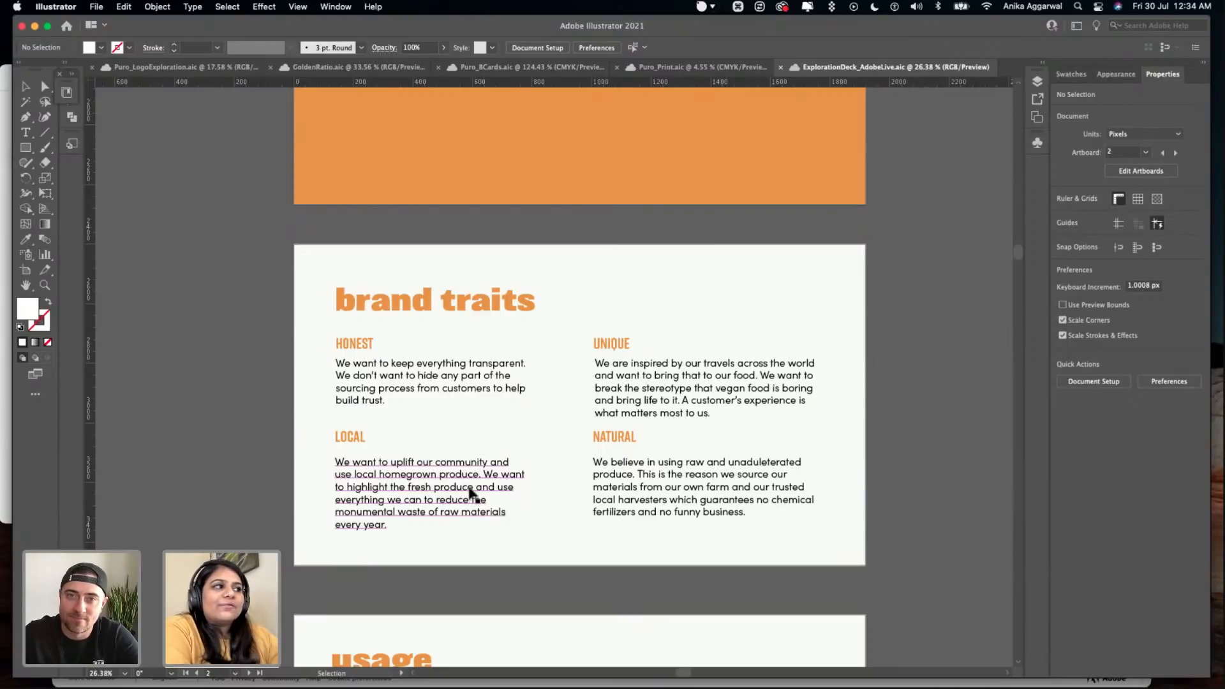
scroll(669, 446, "down", 3)
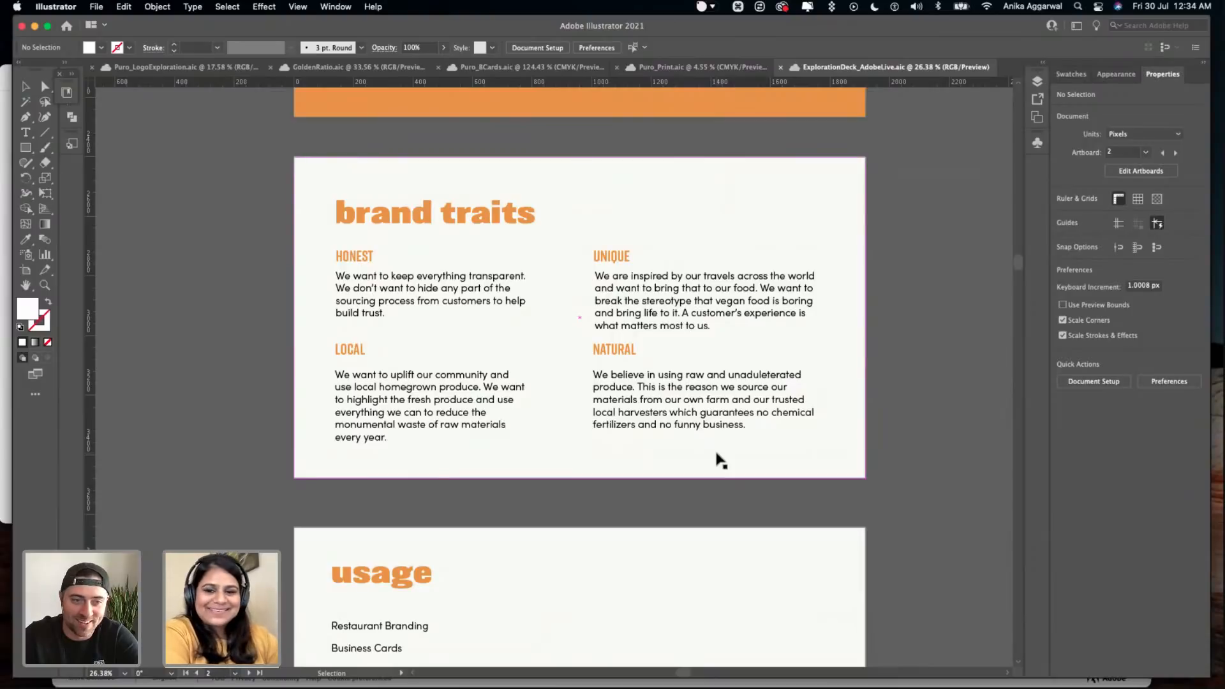
scroll(711, 382, "down", 2)
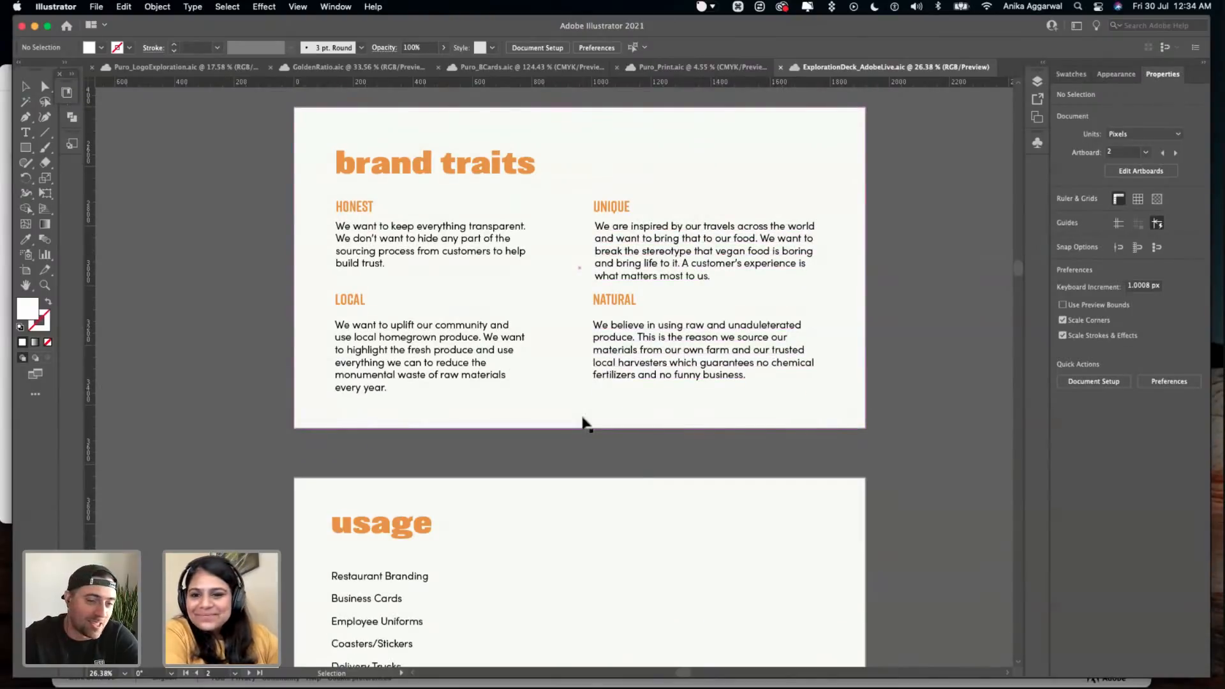
scroll(586, 422, "down", 1)
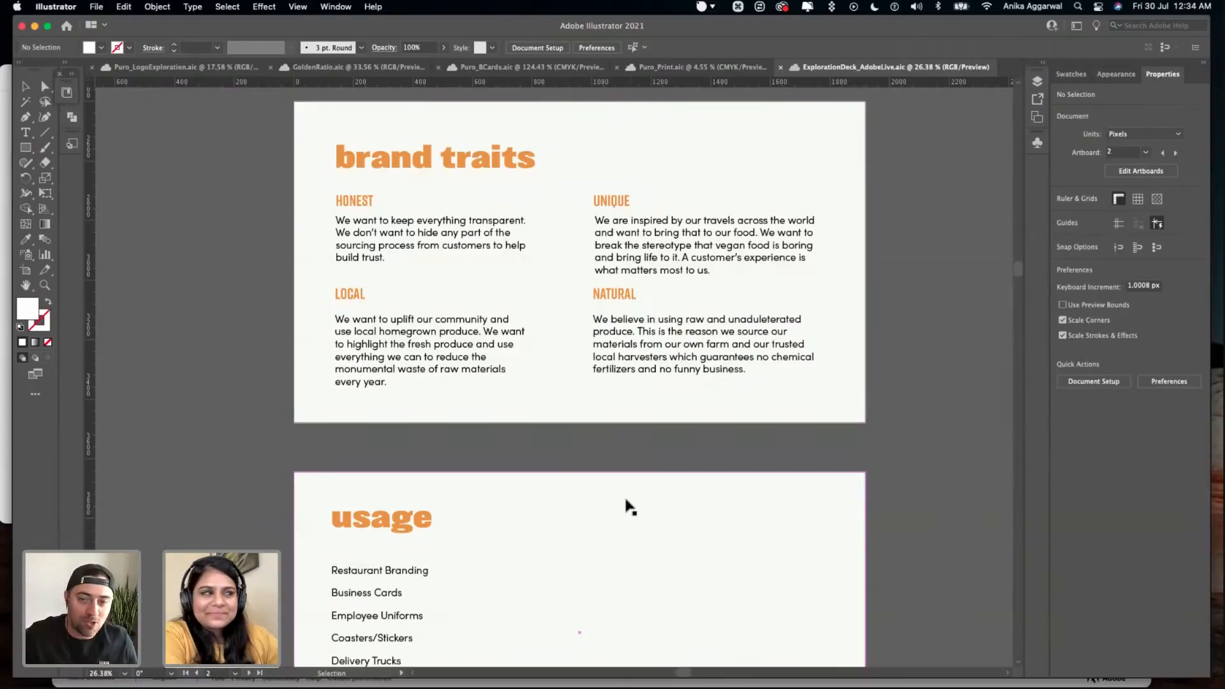
scroll(627, 507, "down", 5)
scroll(627, 504, "down", 7)
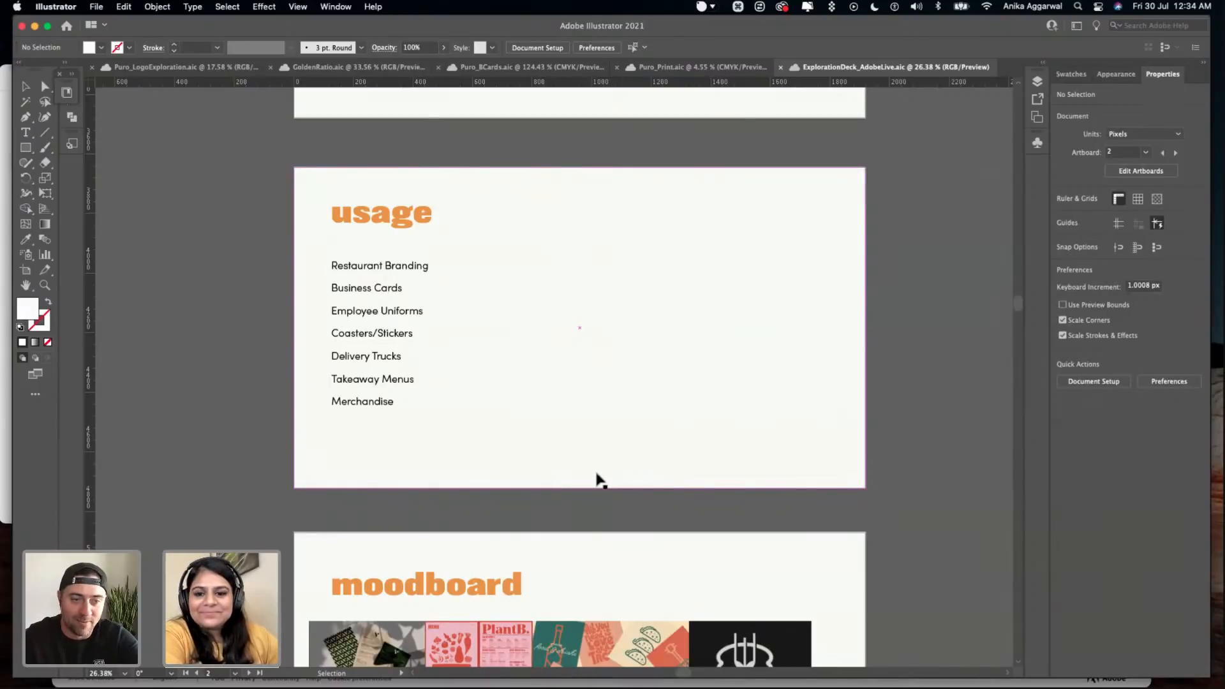
scroll(602, 496, "down", 1)
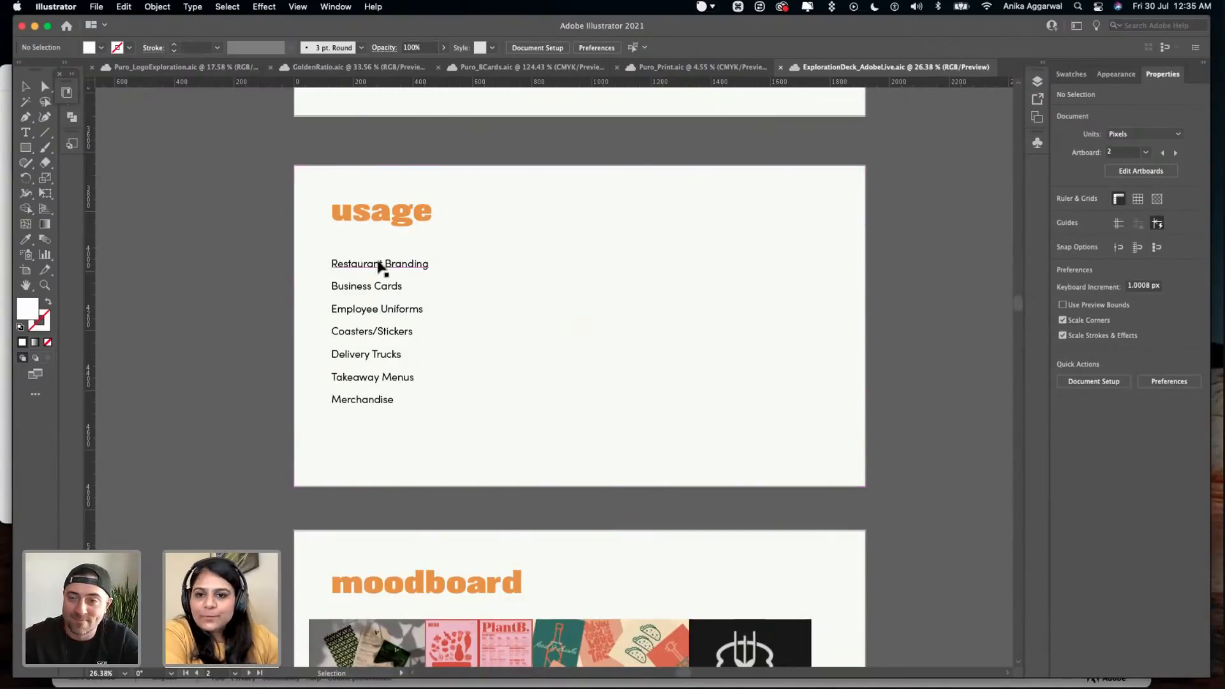
scroll(380, 265, "down", 1)
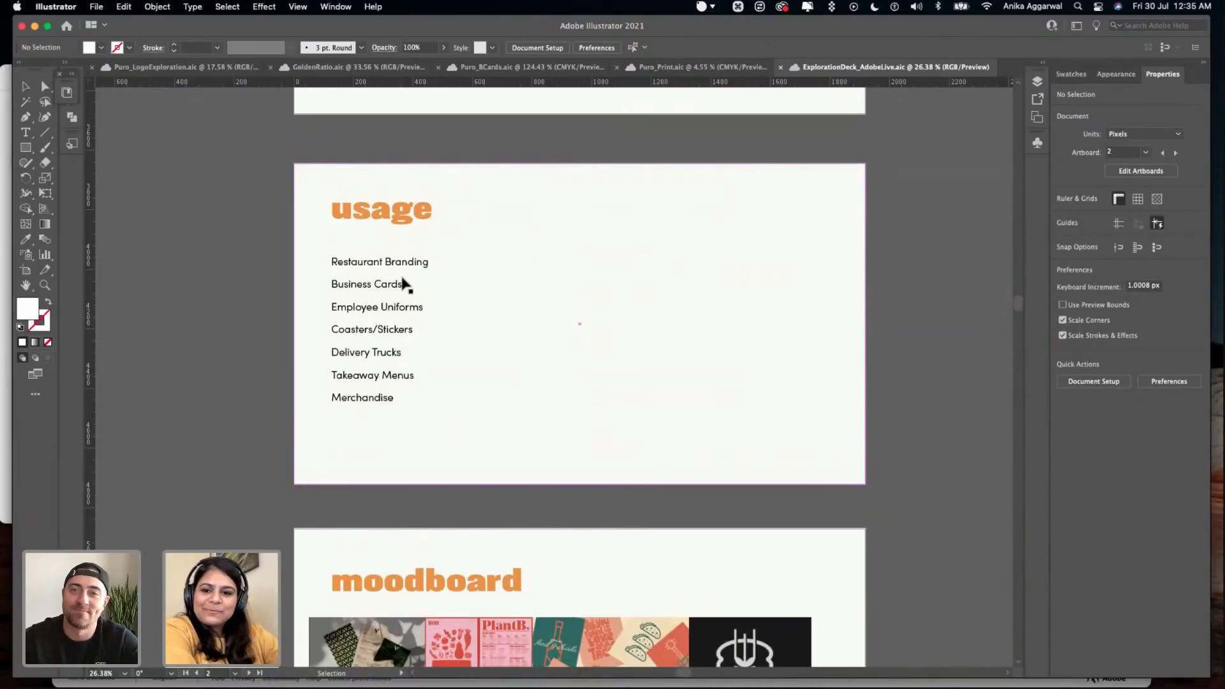
scroll(403, 284, "down", 1)
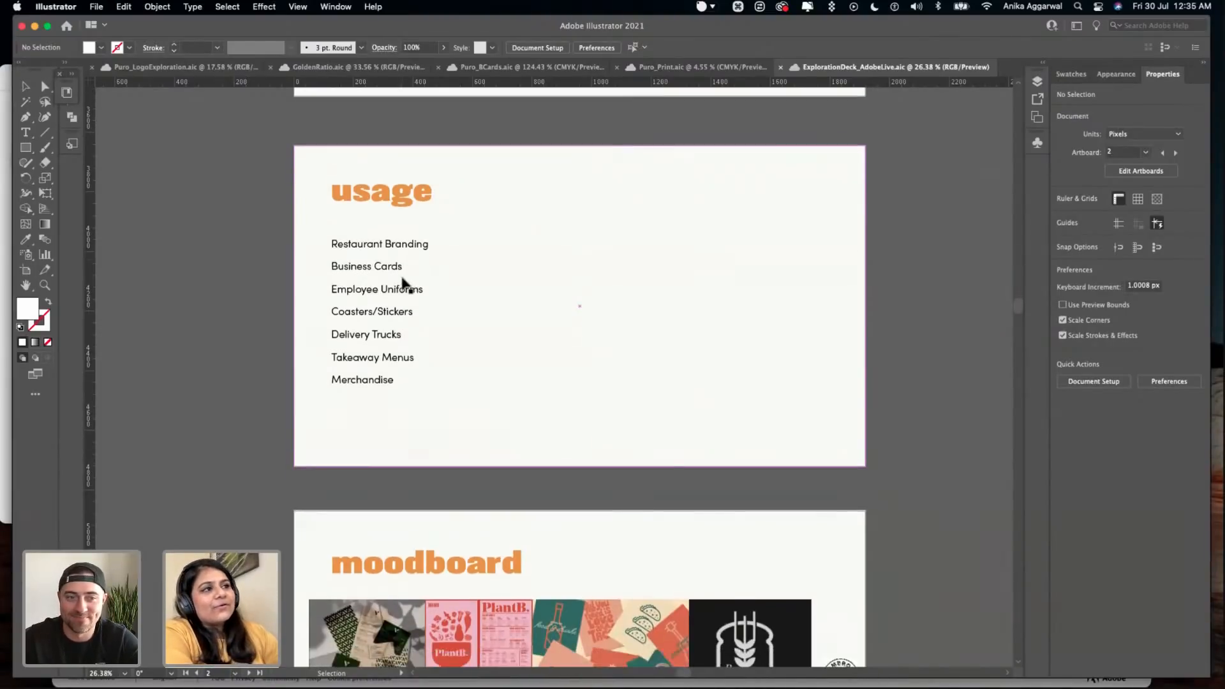
- Examine the moodboard artboard and the collage of Mexican restaurant branding references below it at closer range
scroll(404, 284, "down", 20)
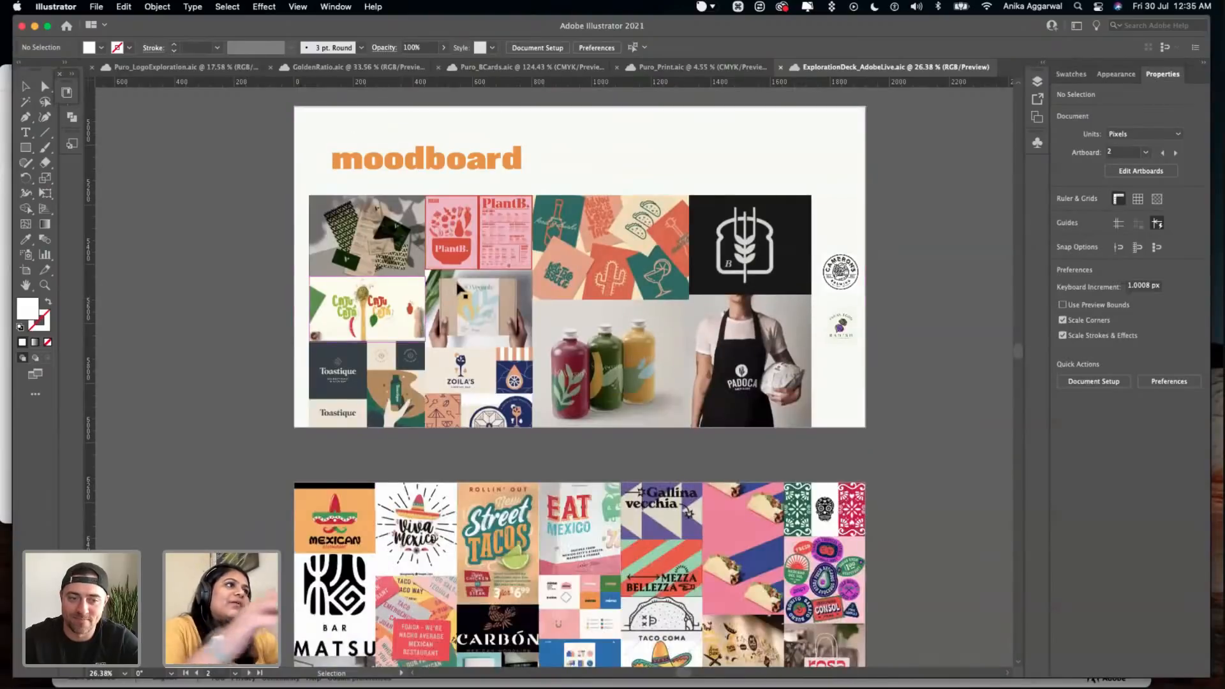
scroll(458, 288, "up", 3)
scroll(458, 288, "right", 2)
scroll(458, 289, "up", 3, "alt")
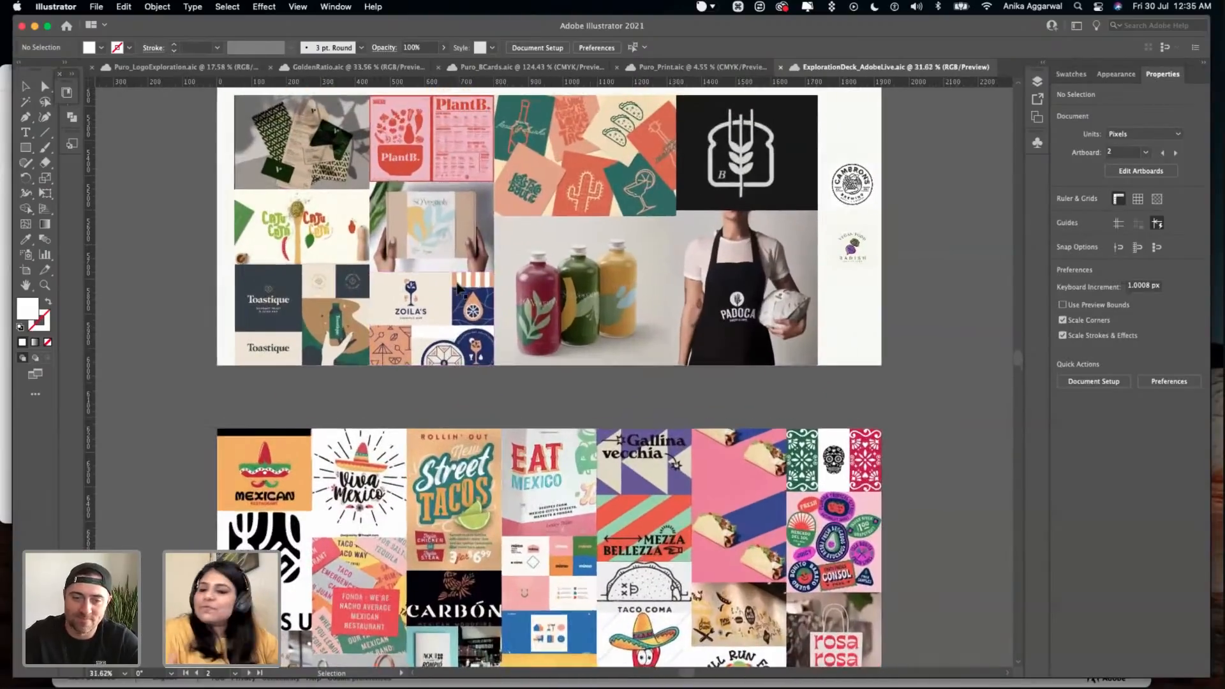
scroll(461, 289, "down", 7)
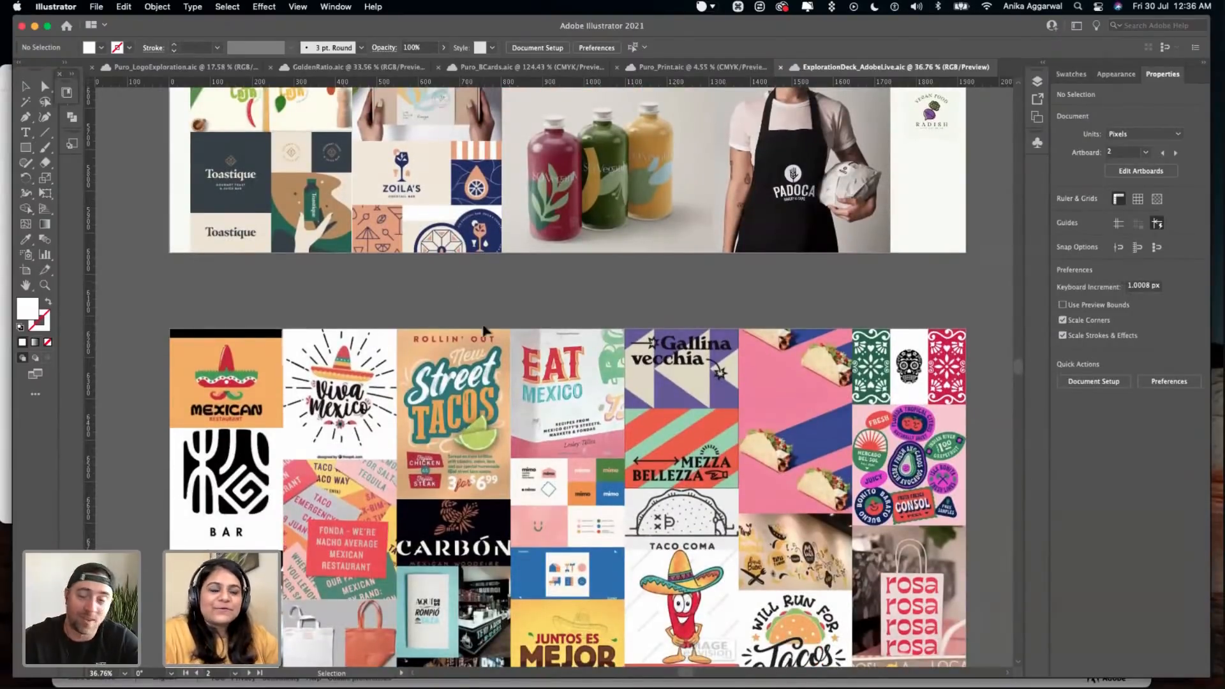
scroll(484, 326, "down", 2)
scroll(486, 330, "down", 4)
scroll(490, 330, "down", 1)
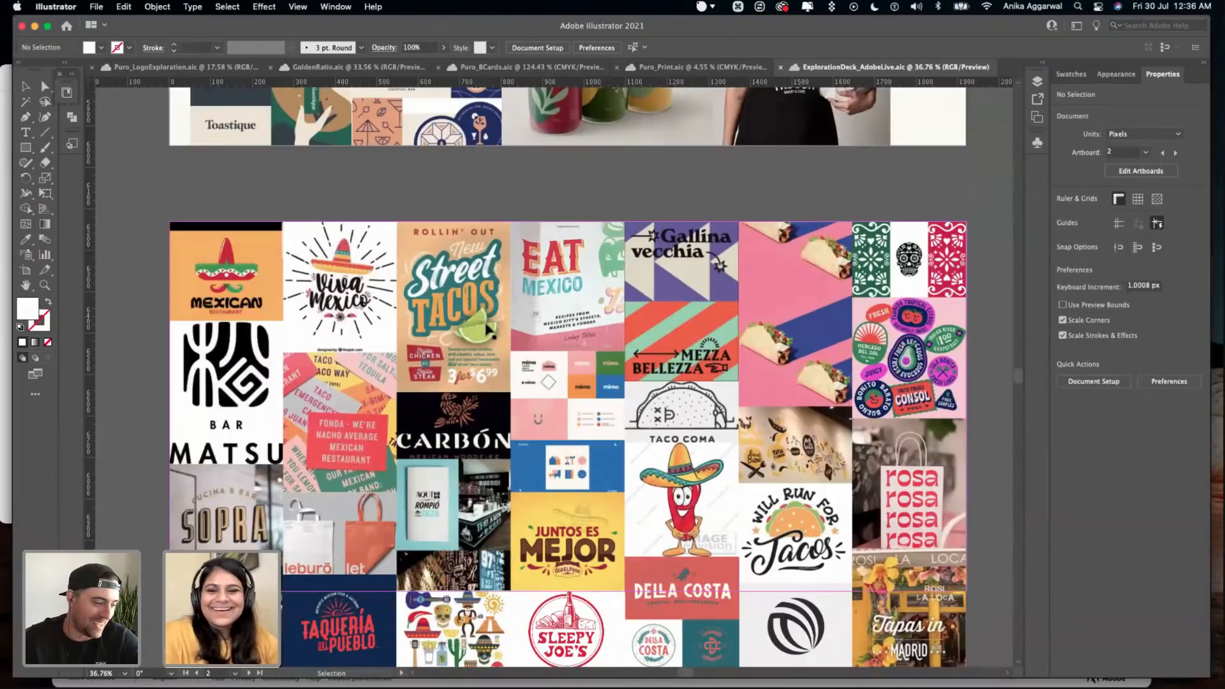
scroll(511, 361, "down", 2)
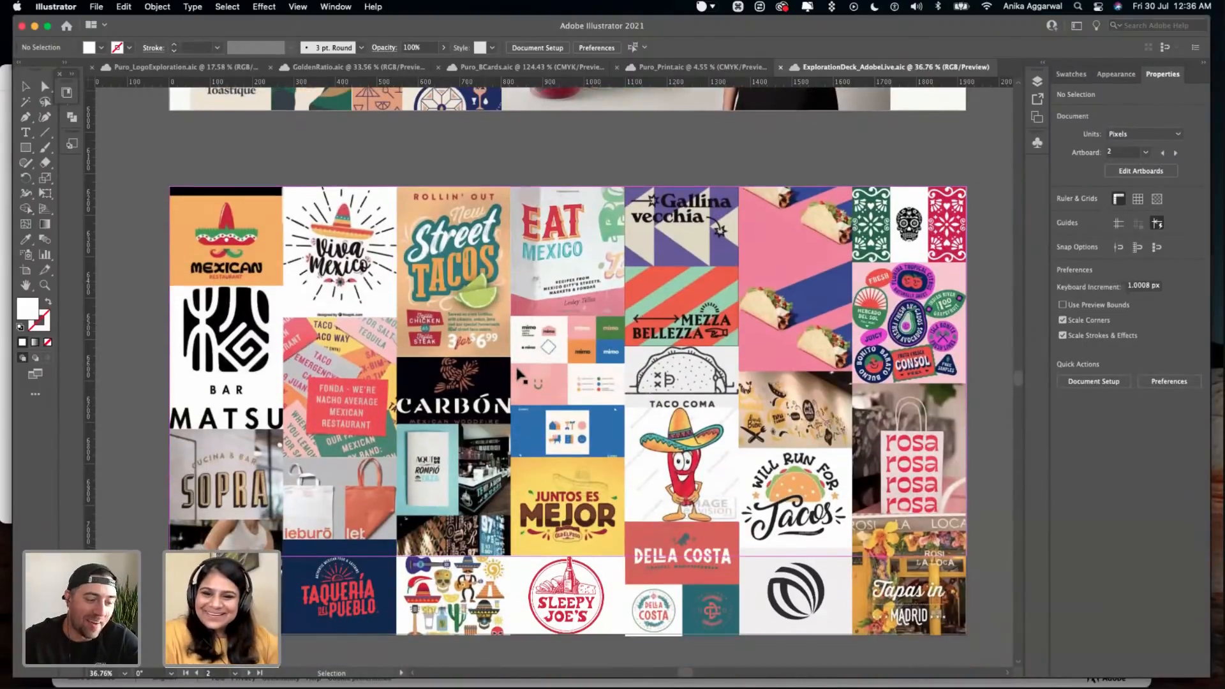
scroll(520, 375, "down", 2)
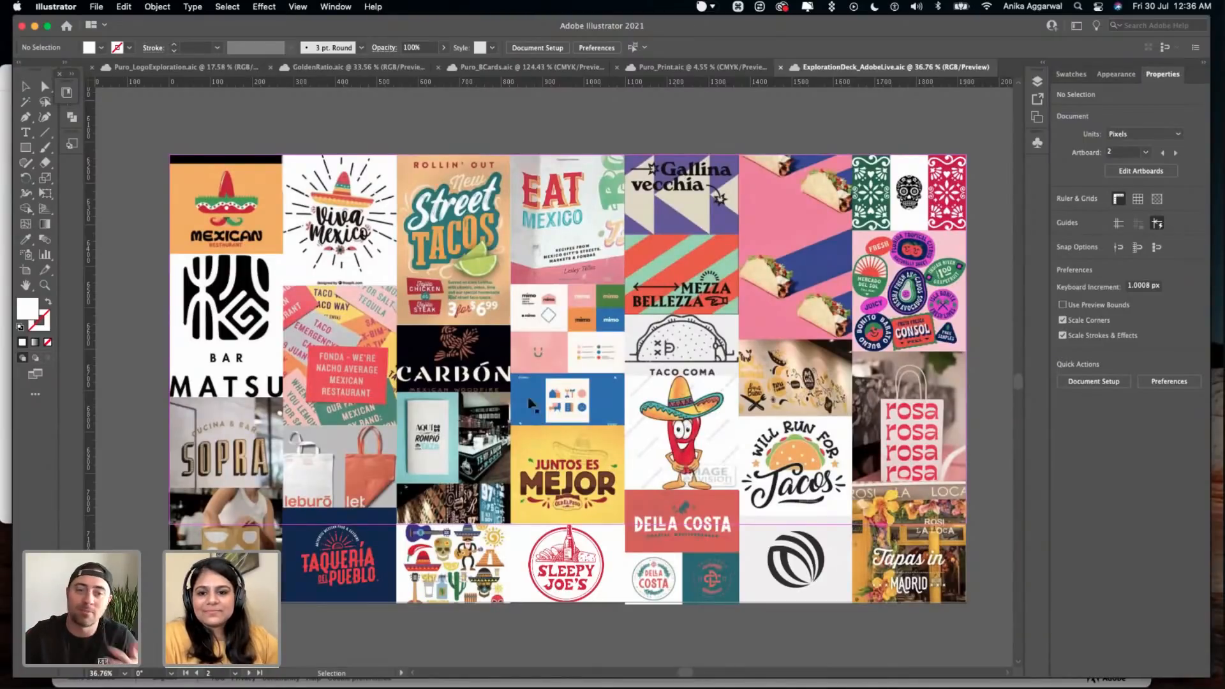
mouse_move(258, 678)
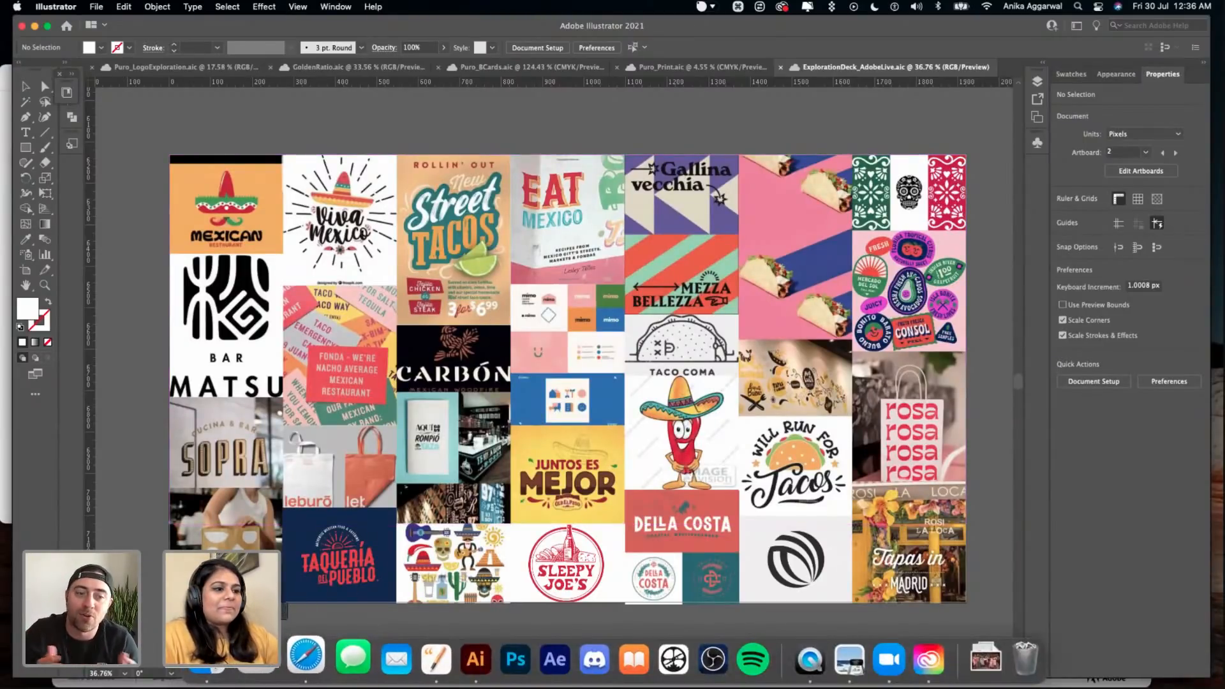
left_click(208, 660)
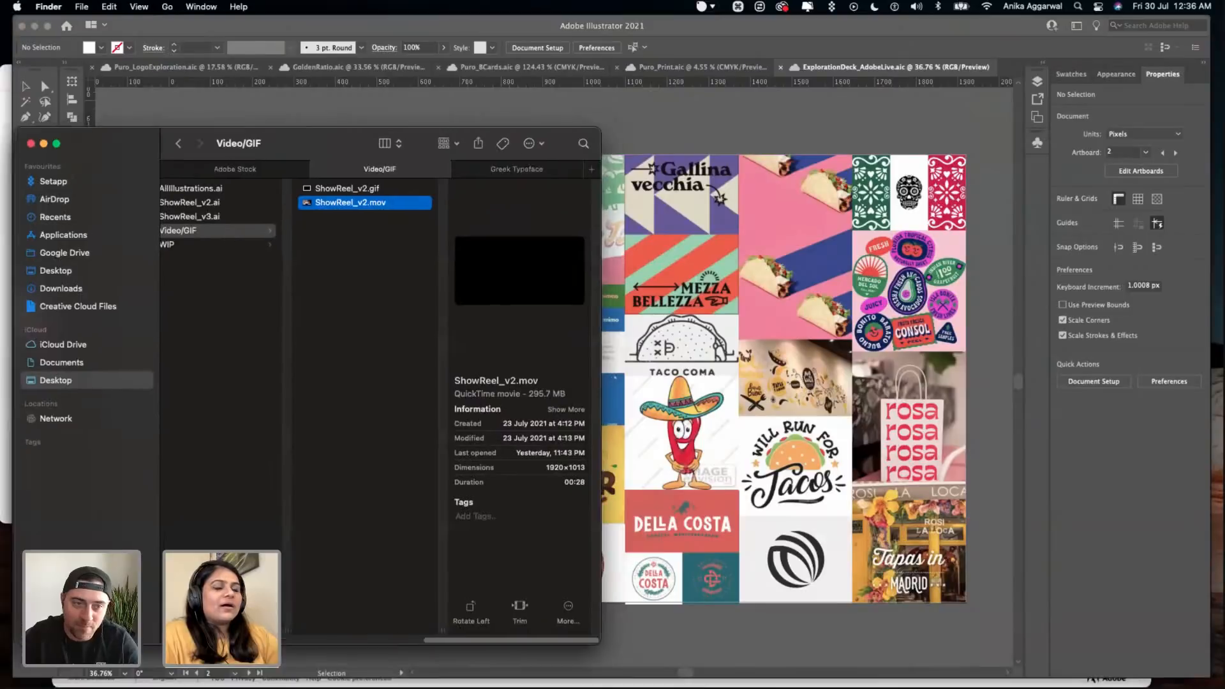
key("super+m")
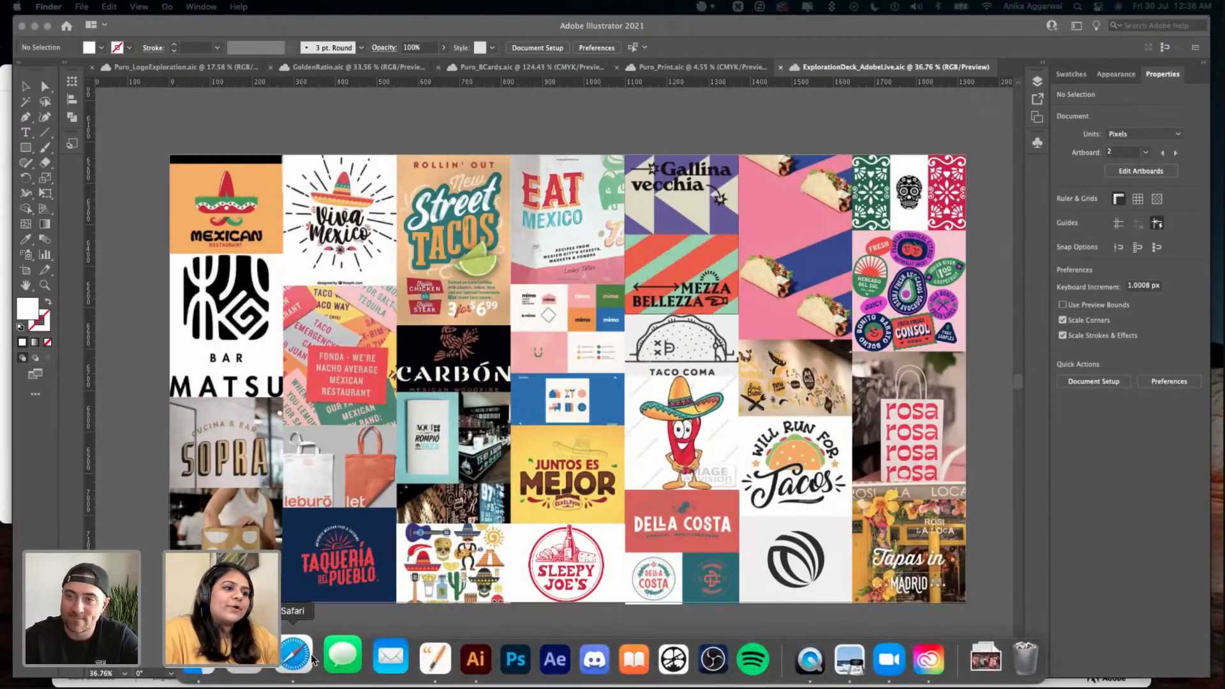
- Switch to Safari and open the Adobe Color create page (color.adobe.com) in a new tab
key("super+Tab")
left_click(1109, 31)
type("col")
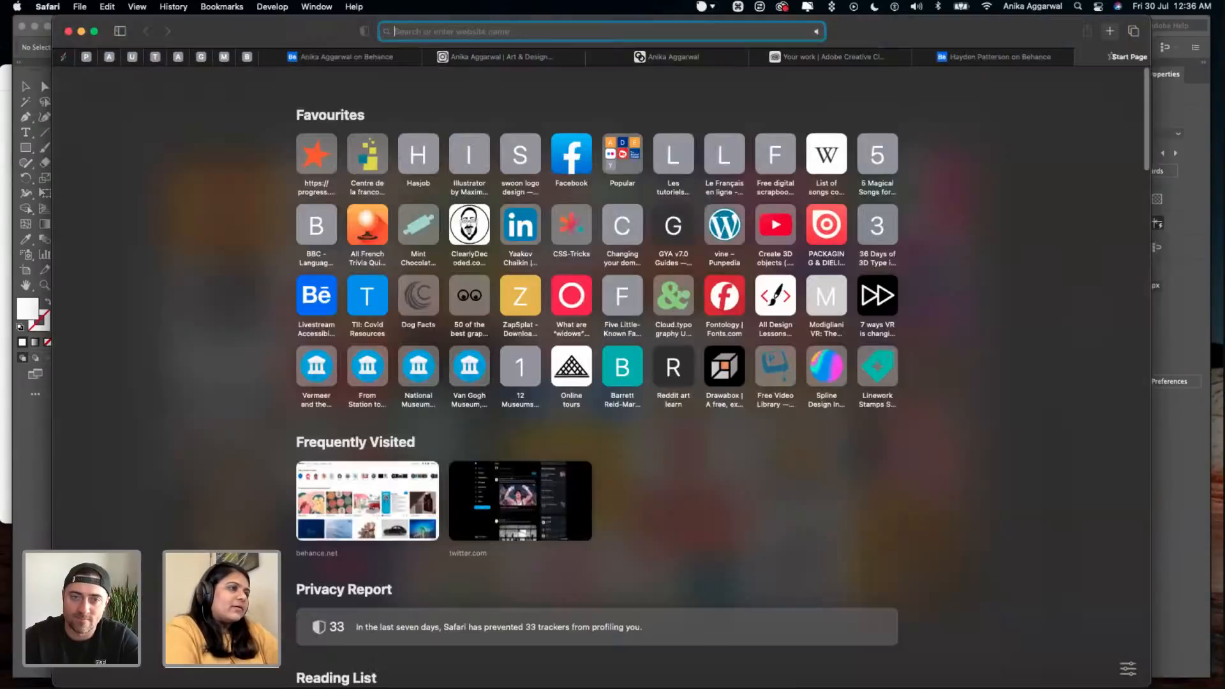
type("or.adobe.com")
key("Return")
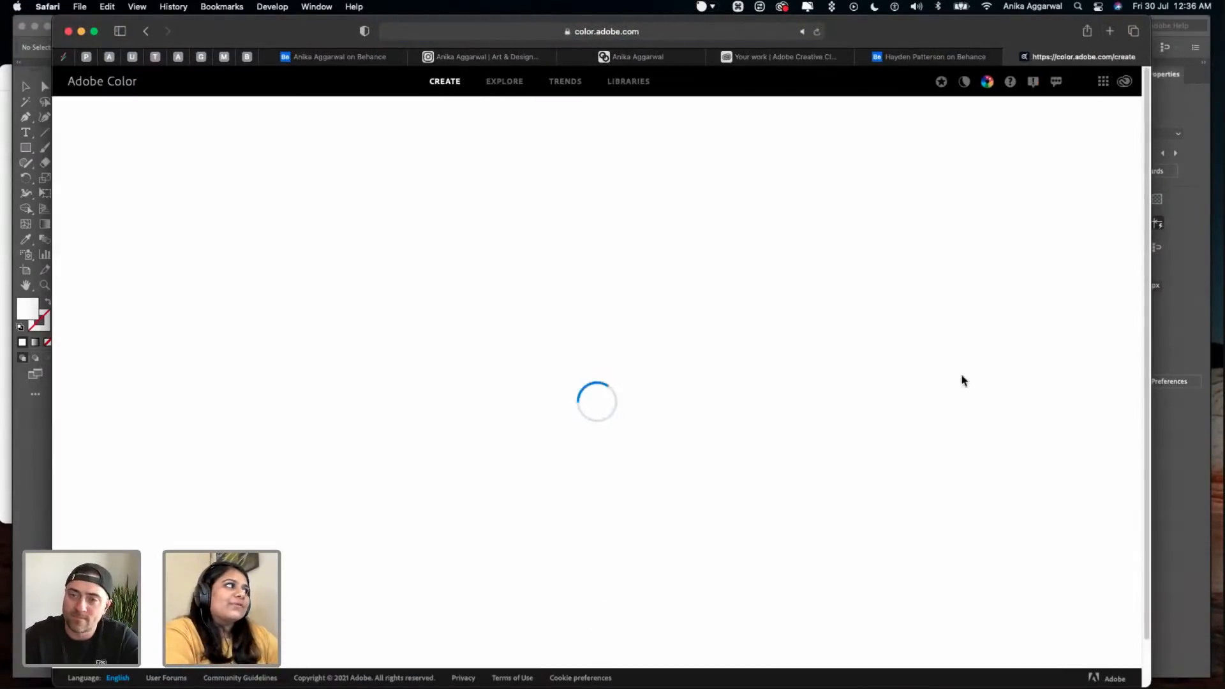
- Return to Illustrator and compare the moodboard artboard with the collage of Mexican restaurant branding references below it
left_click(1207, 316)
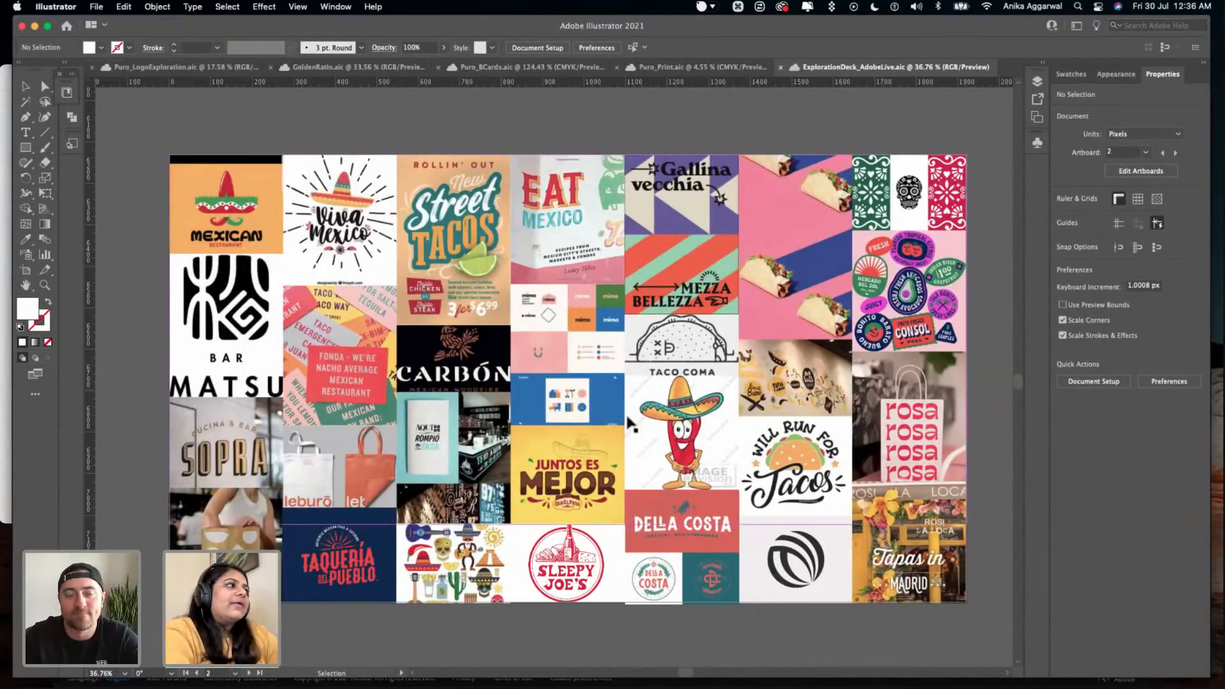
left_click(922, 262)
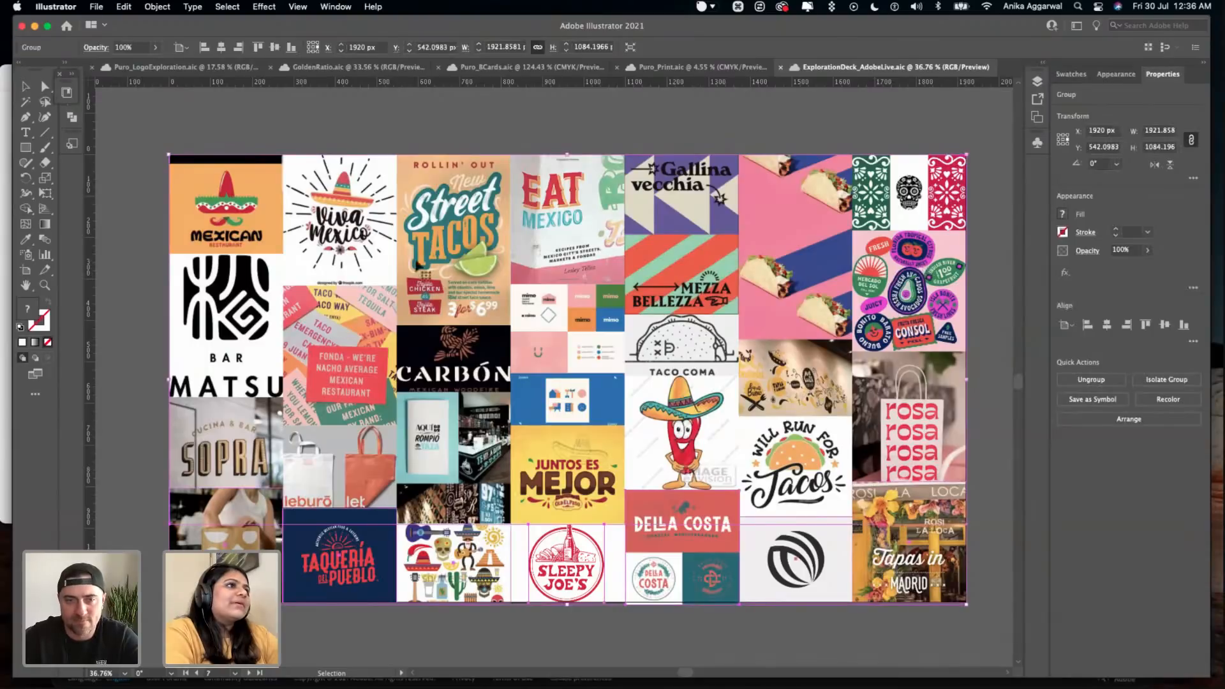
scroll(498, 434, "up", 3)
scroll(513, 338, "up", 5)
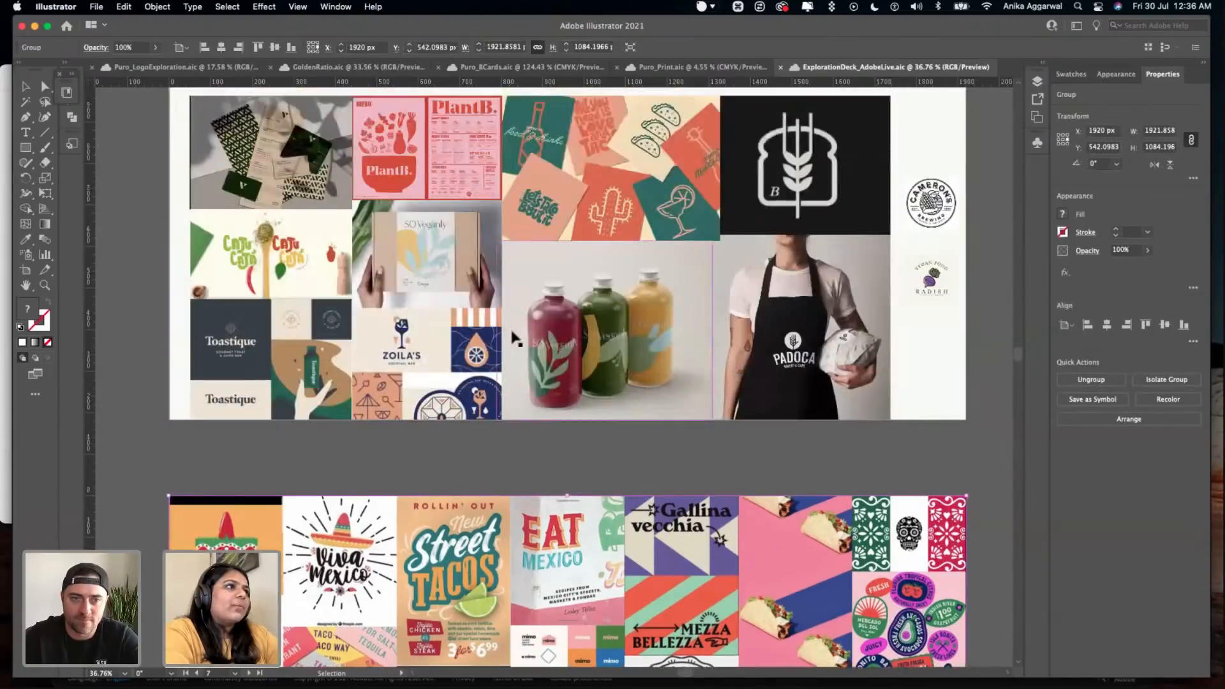
scroll(514, 352, "down", 5)
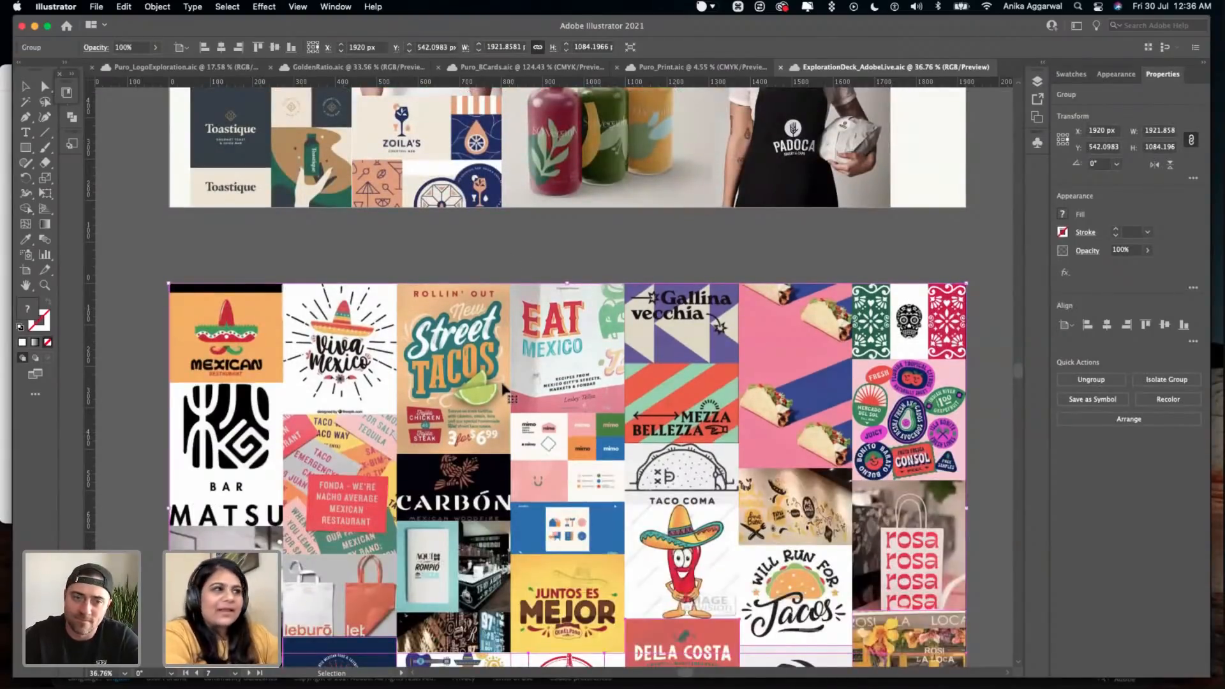
- Switch to Adobe Color in Safari and extract a color theme from the AdobeStock photo of Mexican dishes
key("super+Tab")
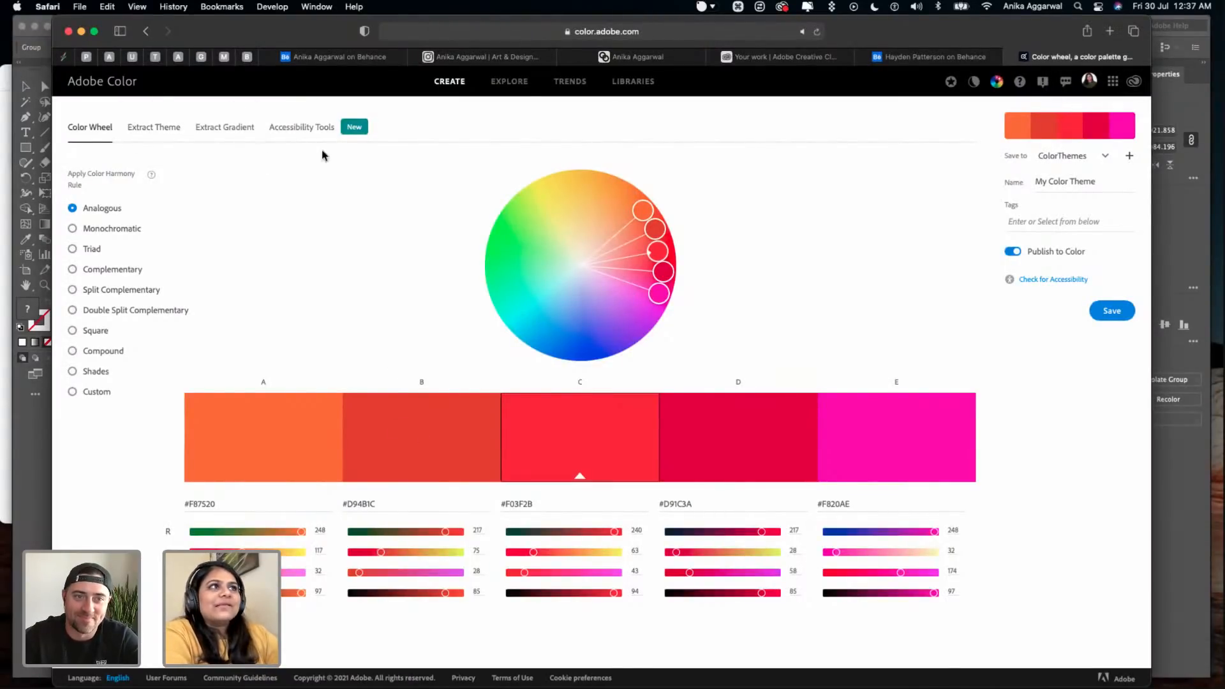
left_click(162, 129)
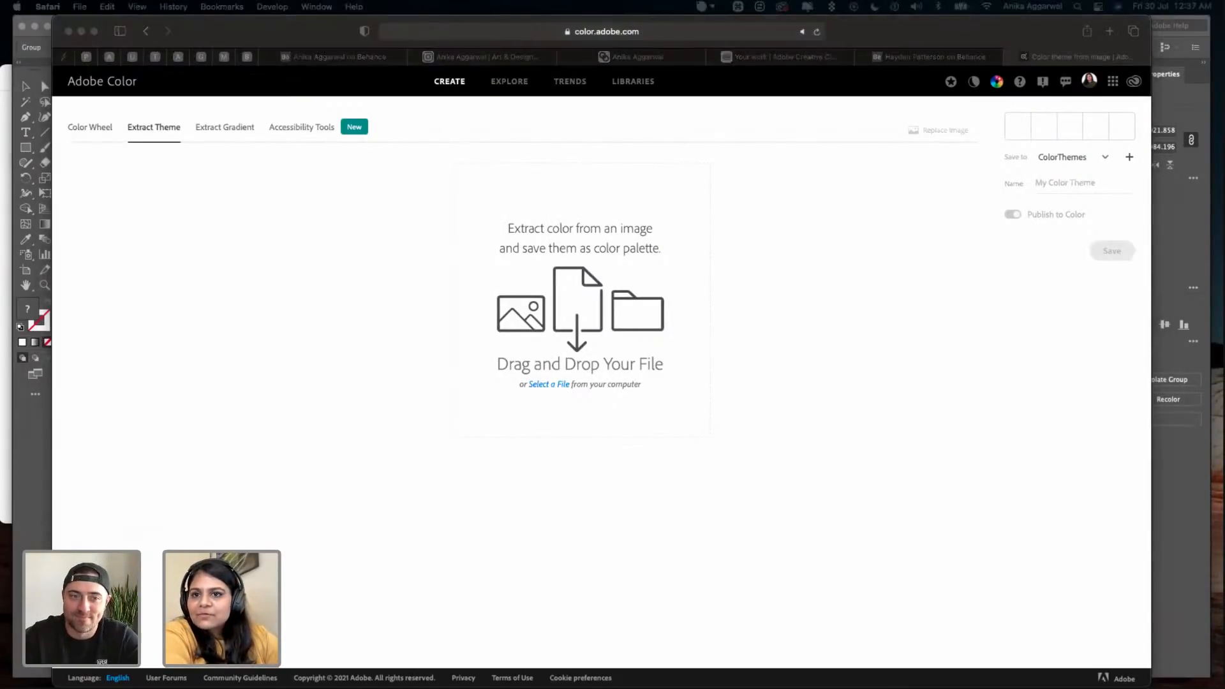
key("space")
key("space")
left_click_drag(341, 167, 555, 210)
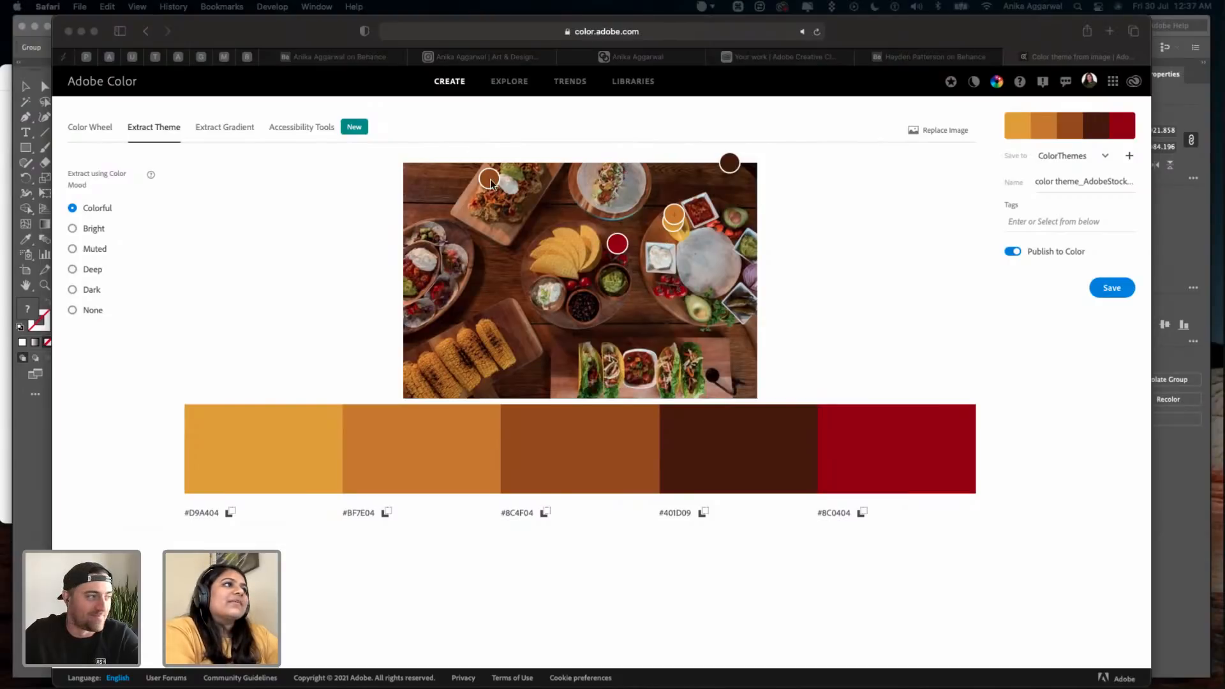
- Resample two theme colors on the food photo, and try the Bright and Muted color moods before choosing Deep
left_click_drag(489, 179, 445, 183)
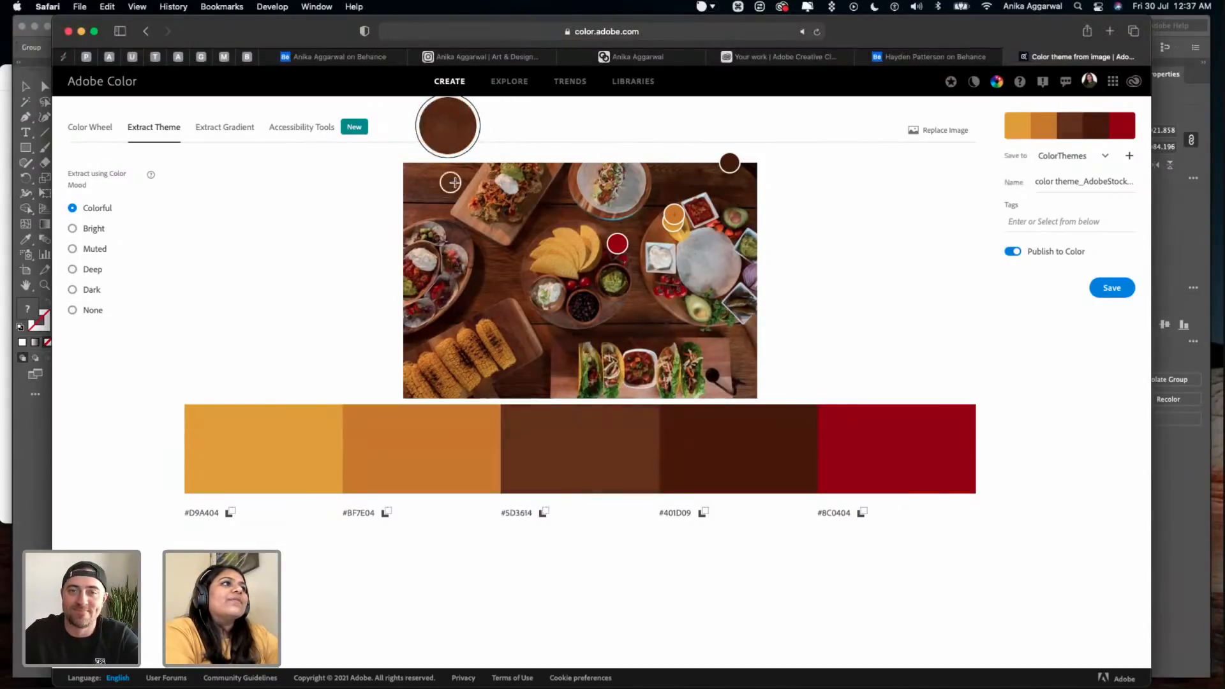
mouse_move(732, 164)
left_mouse_down()
mouse_move(604, 167)
mouse_move(607, 185)
left_mouse_up()
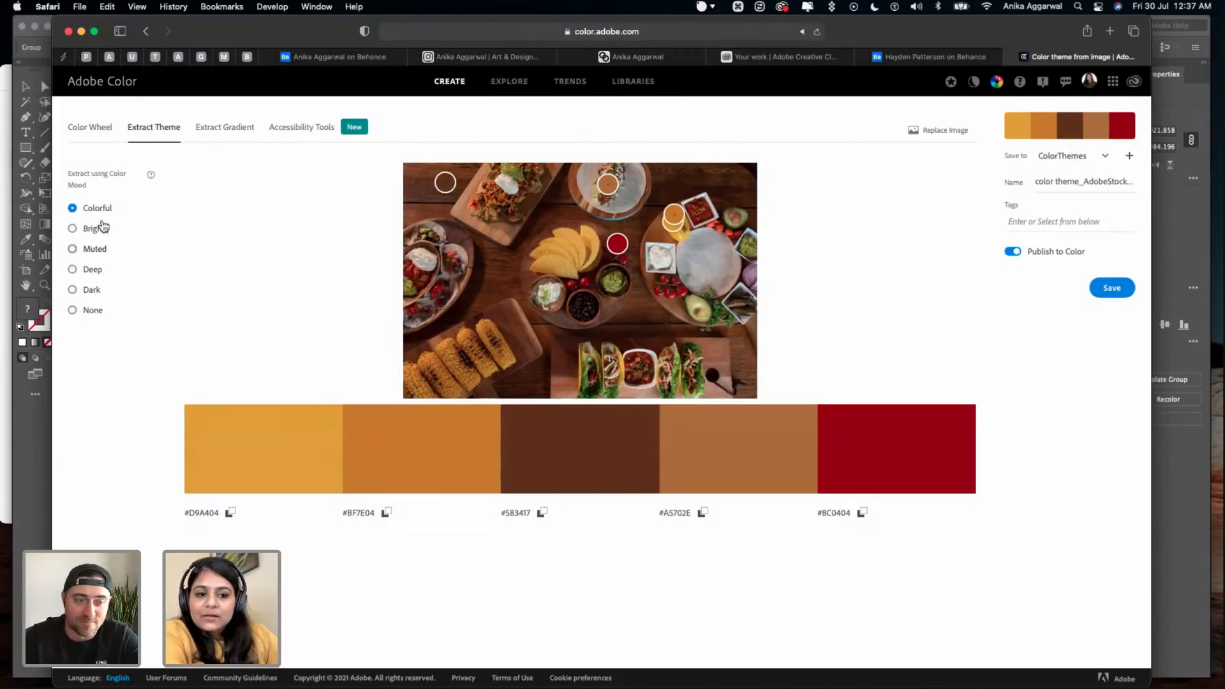
left_click(81, 232)
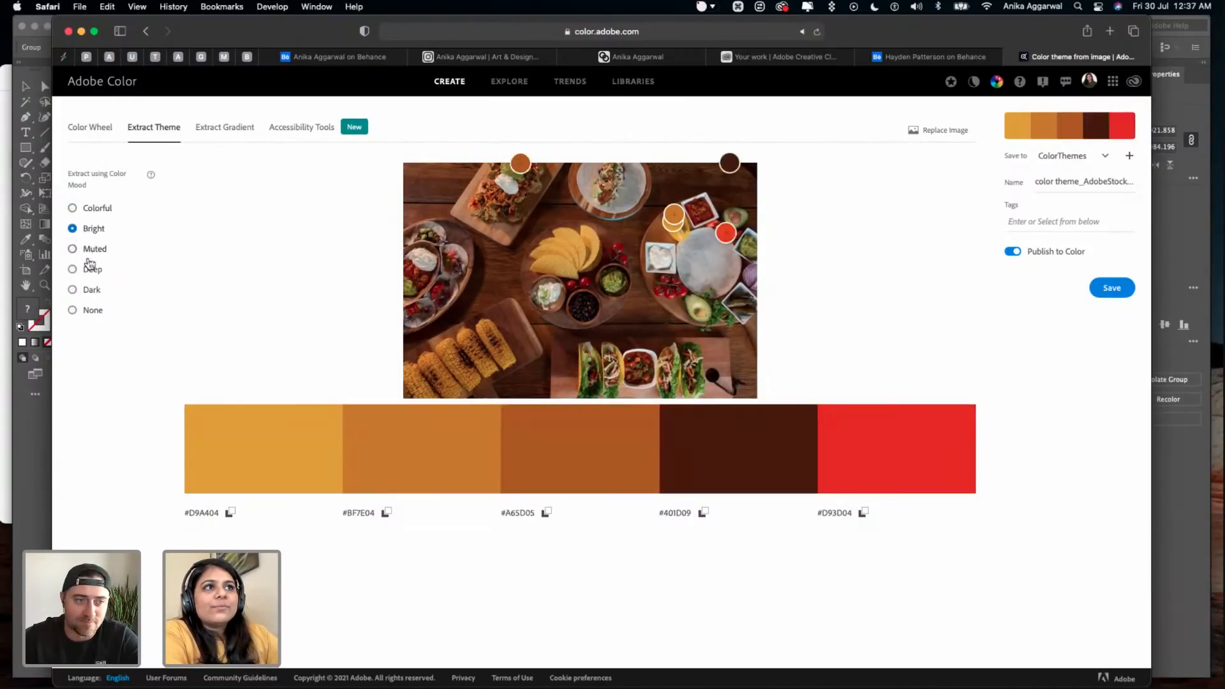
left_click(90, 248)
left_click(93, 270)
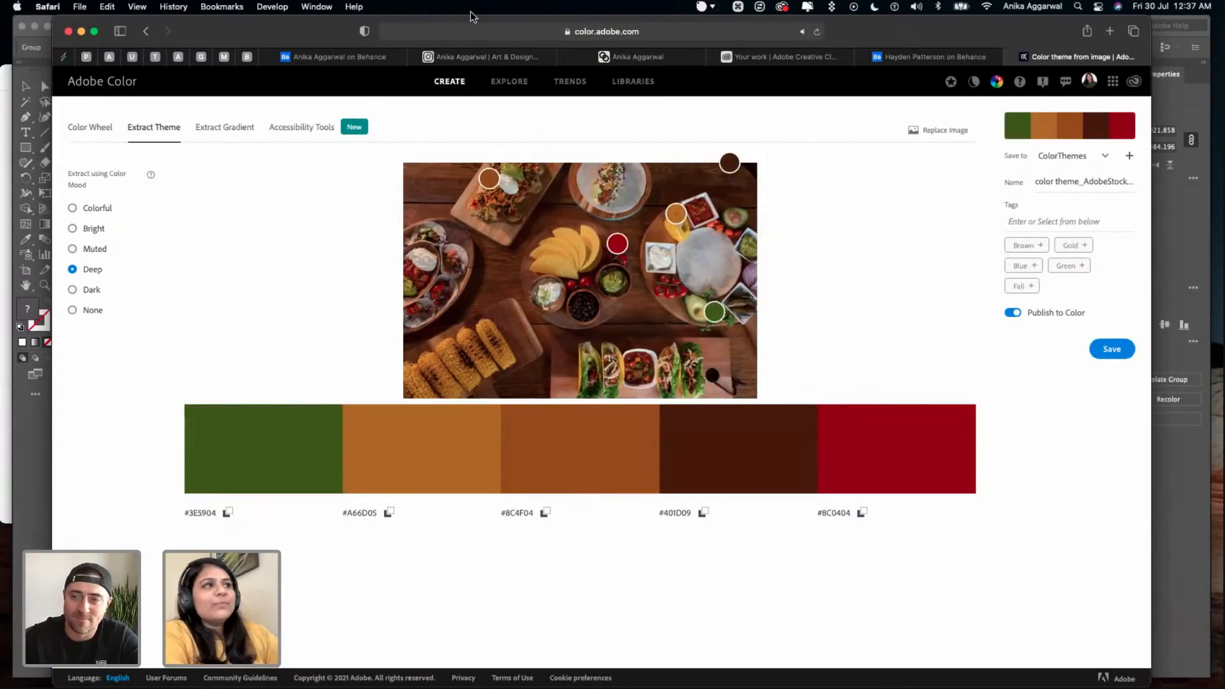
- Open the accessibility tools, choose the Color Blind Safe check, and examine the theme's color conflicts and Deuteranopia simulation
left_click(315, 133)
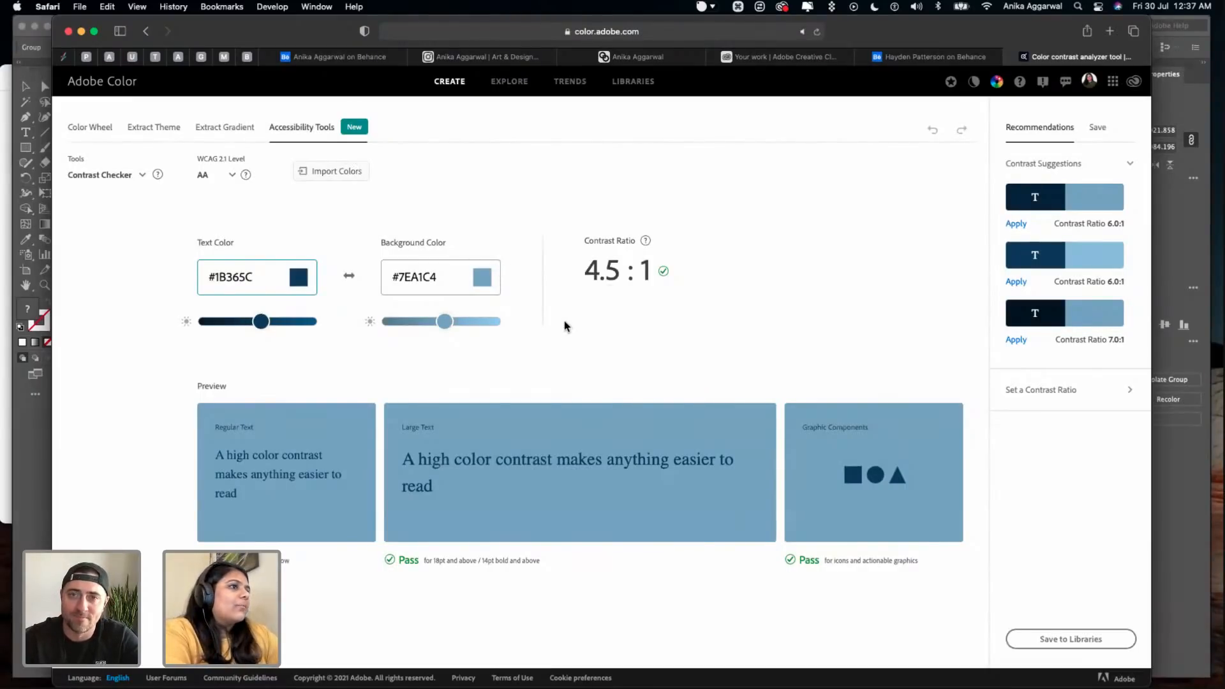
left_click(100, 176)
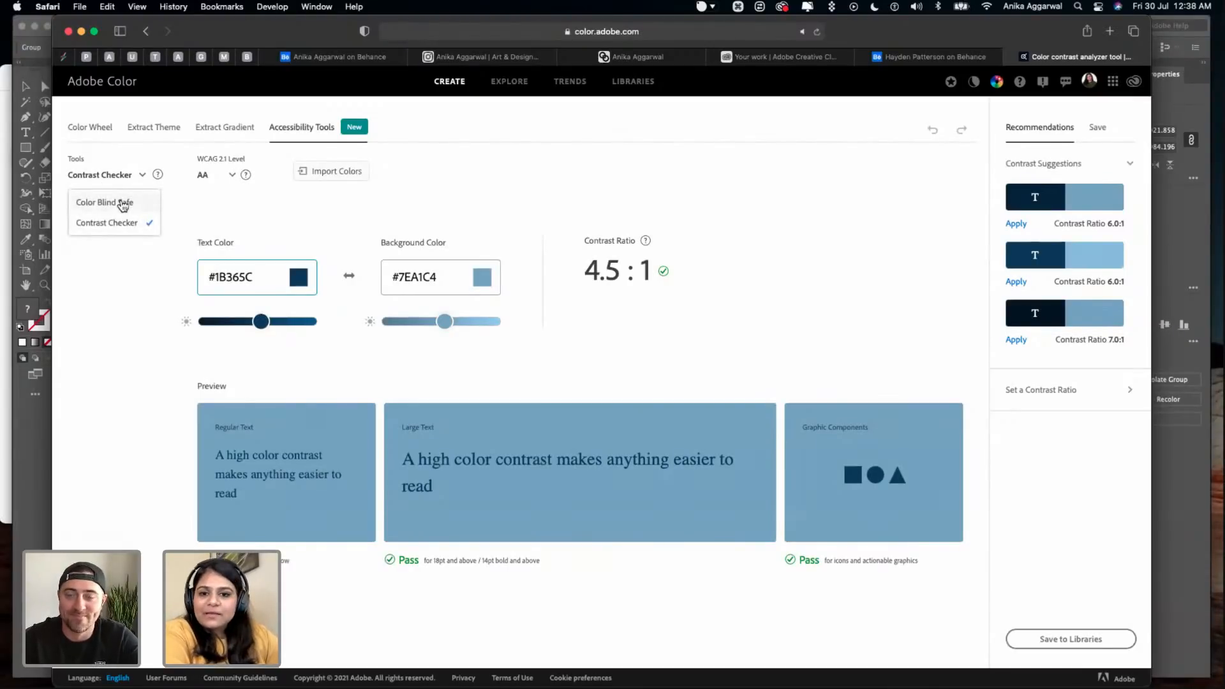
left_click(123, 206)
scroll(306, 233, "down", 1)
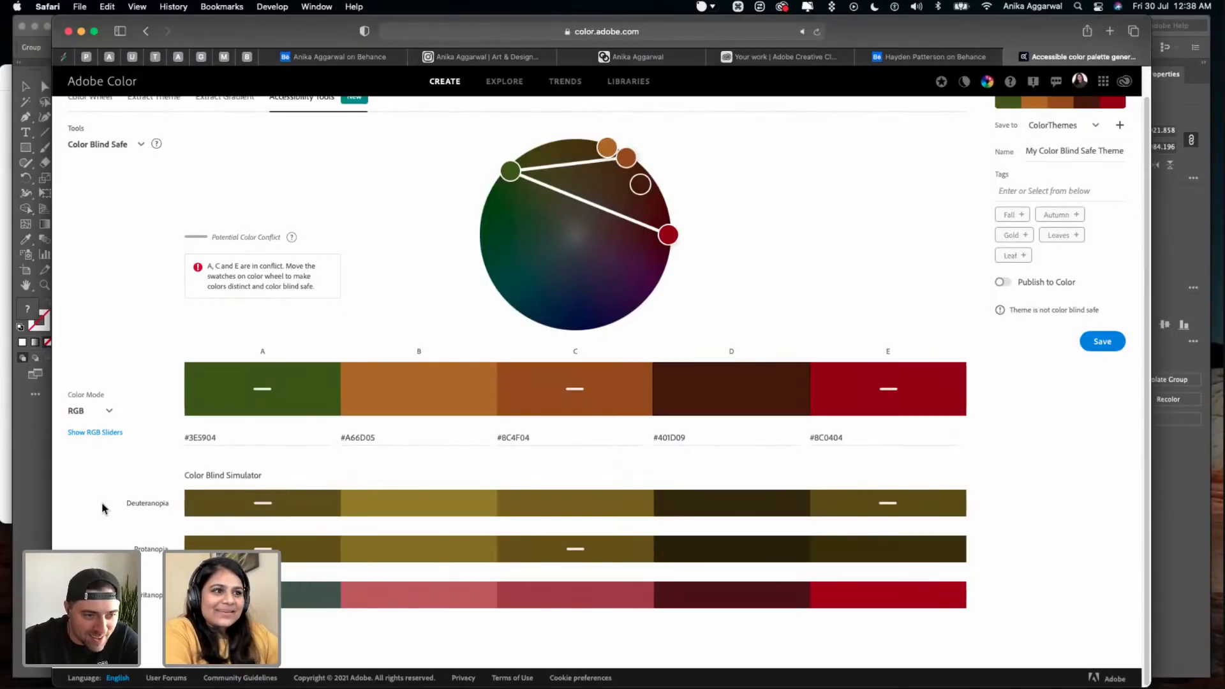
left_click_drag(149, 508, 171, 510)
left_click(174, 513)
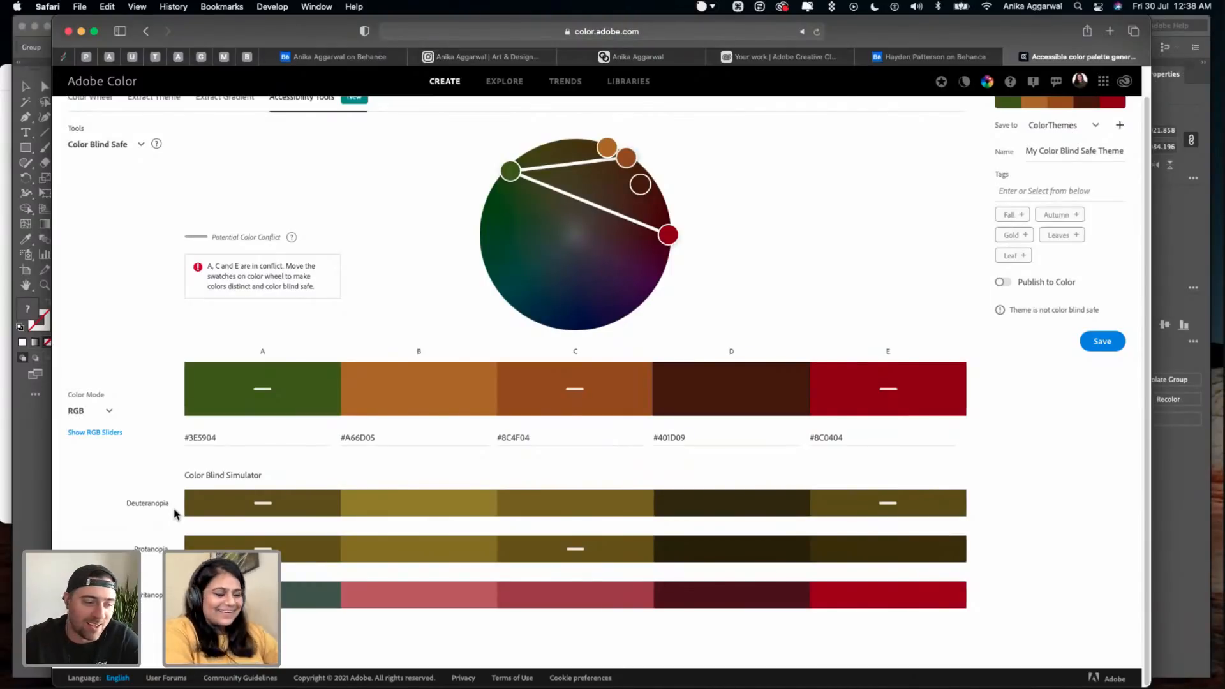
- Resolve the color conflicts on the wheel by moving swatch E to gray #7D868F and swatch C to olive #8D8B4E
key("super")
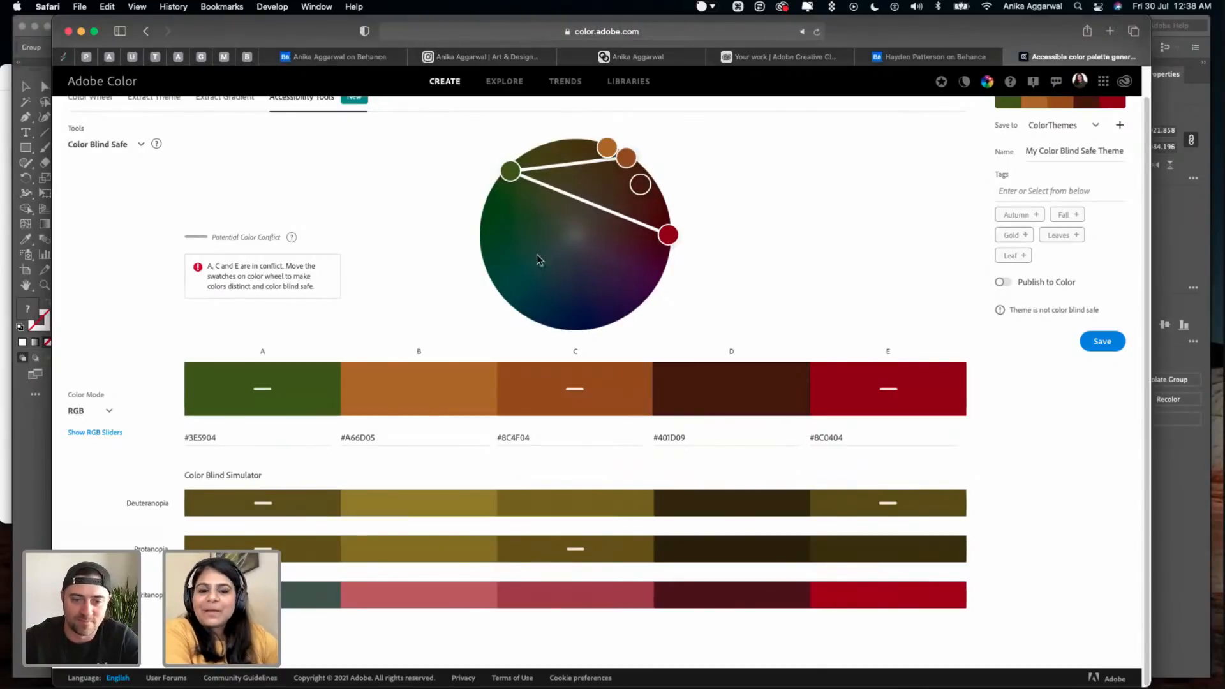
left_click_drag(668, 234, 569, 246)
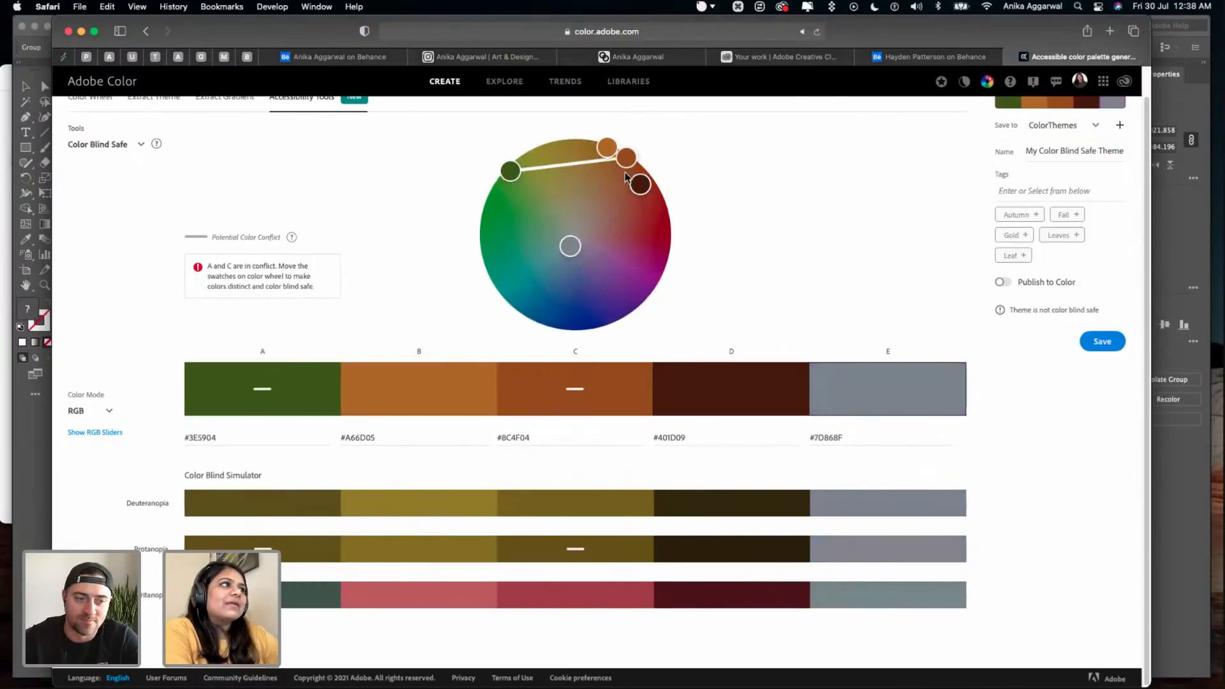
left_click_drag(631, 157, 556, 196)
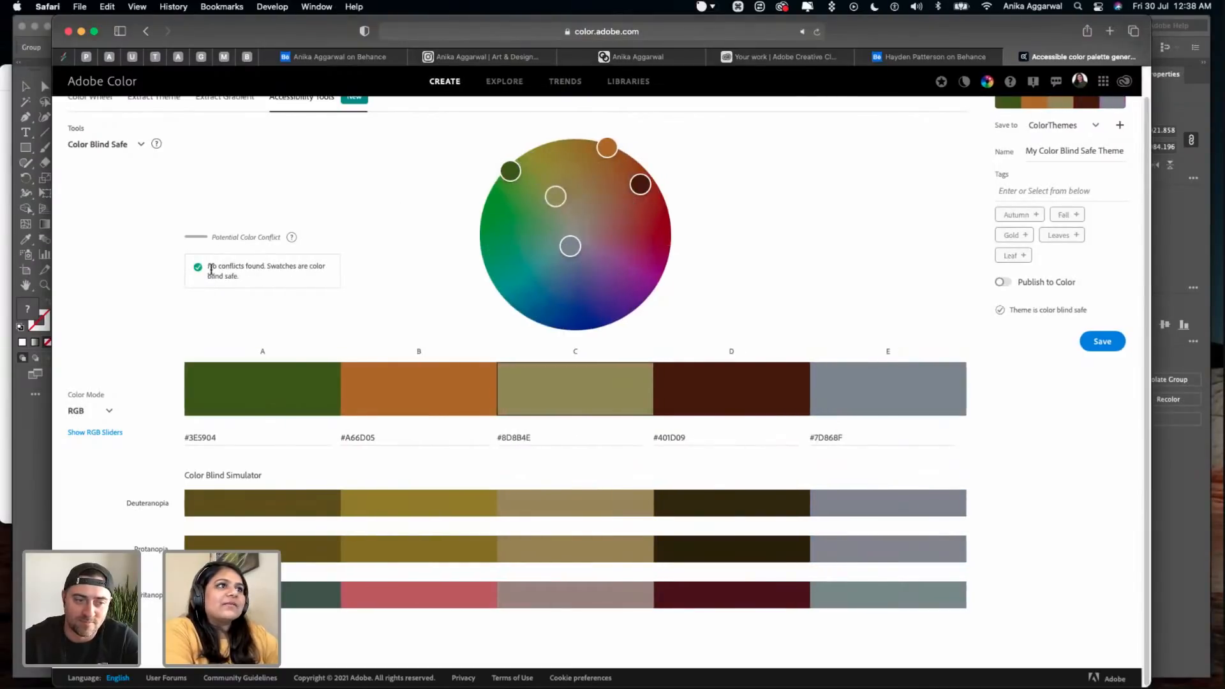
left_click_drag(230, 265, 268, 277)
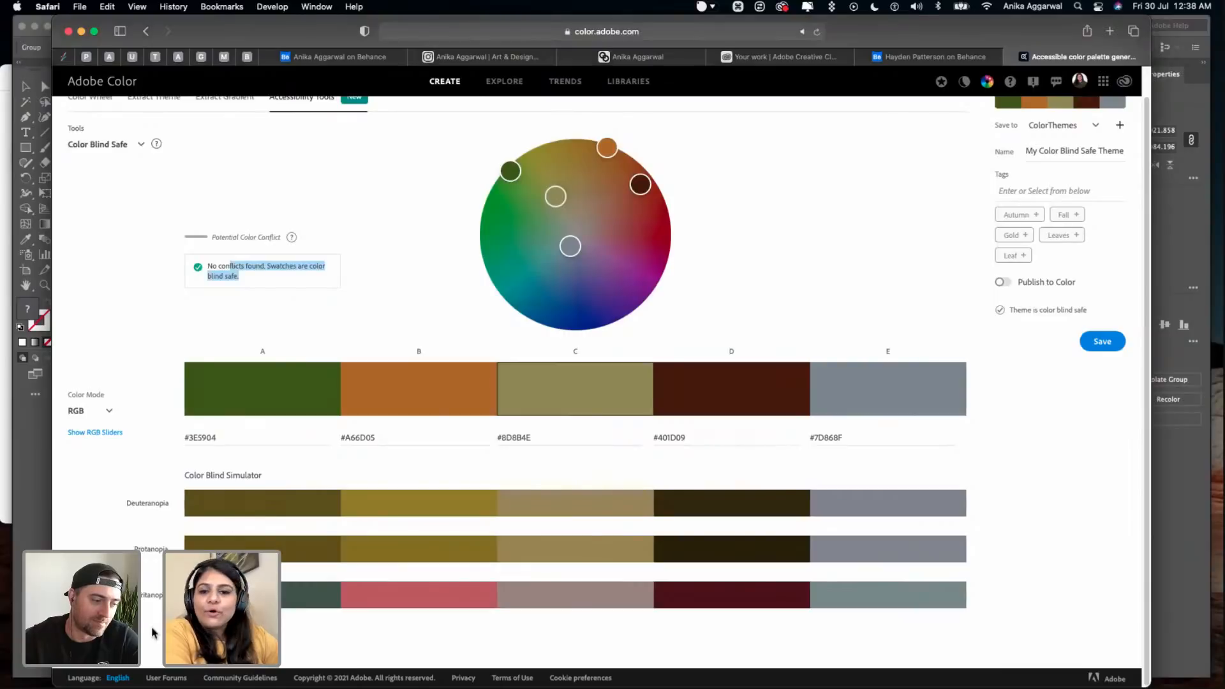
- Show the gradient extraction for the food photo in Adobe Color
scroll(280, 533, "up", 1)
left_click(230, 127)
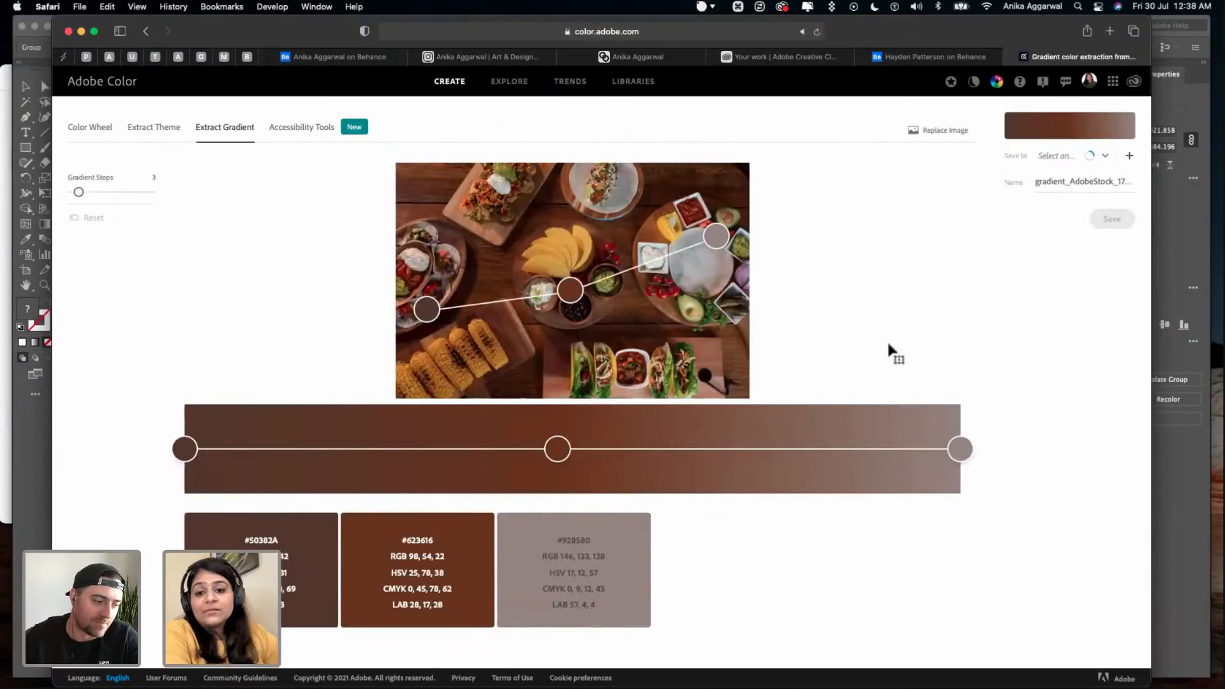
- Switch to Illustrator, preview the exploration deck with the Color blindness - Deuteranopia-type proof, and examine the restaurant branding collage
key("super+Tab")
left_click(347, 260)
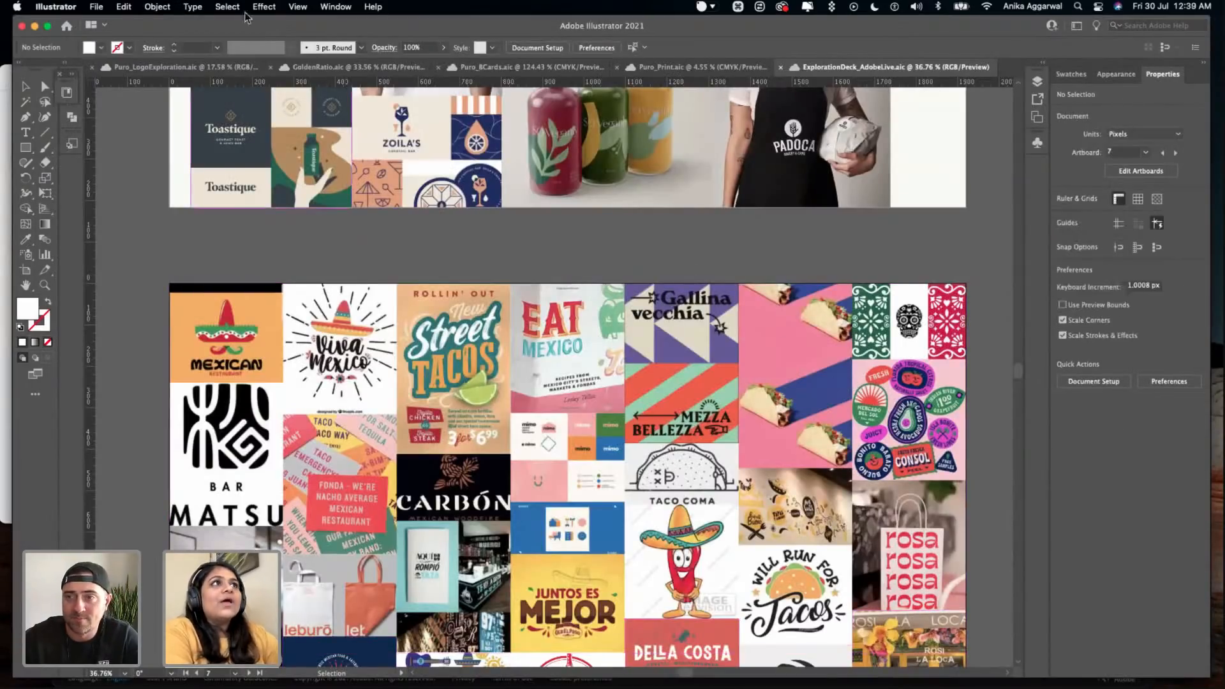
left_click(298, 7)
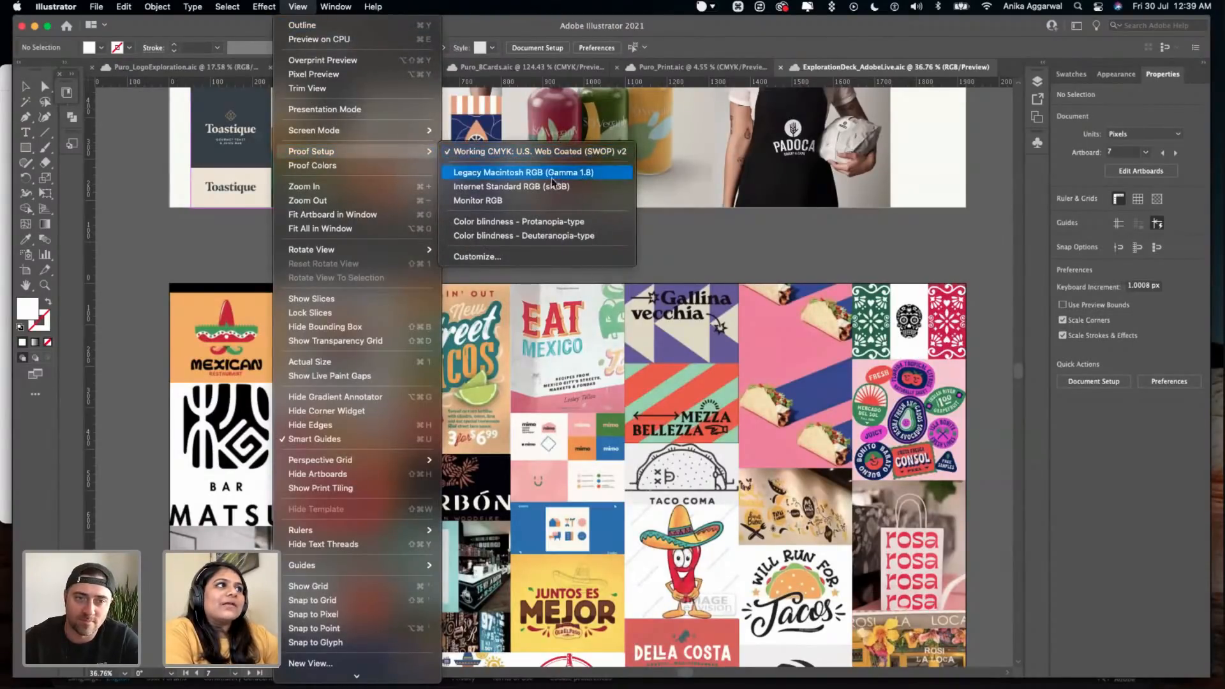
left_click(554, 236)
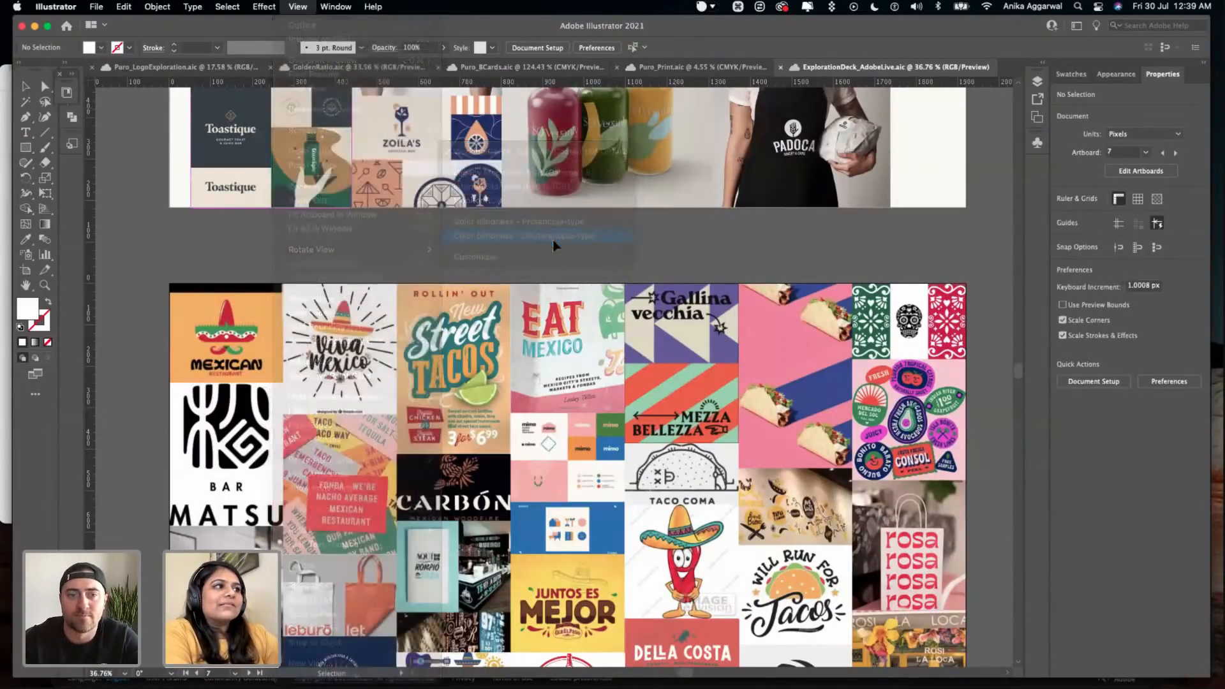
scroll(553, 240, "down", 3)
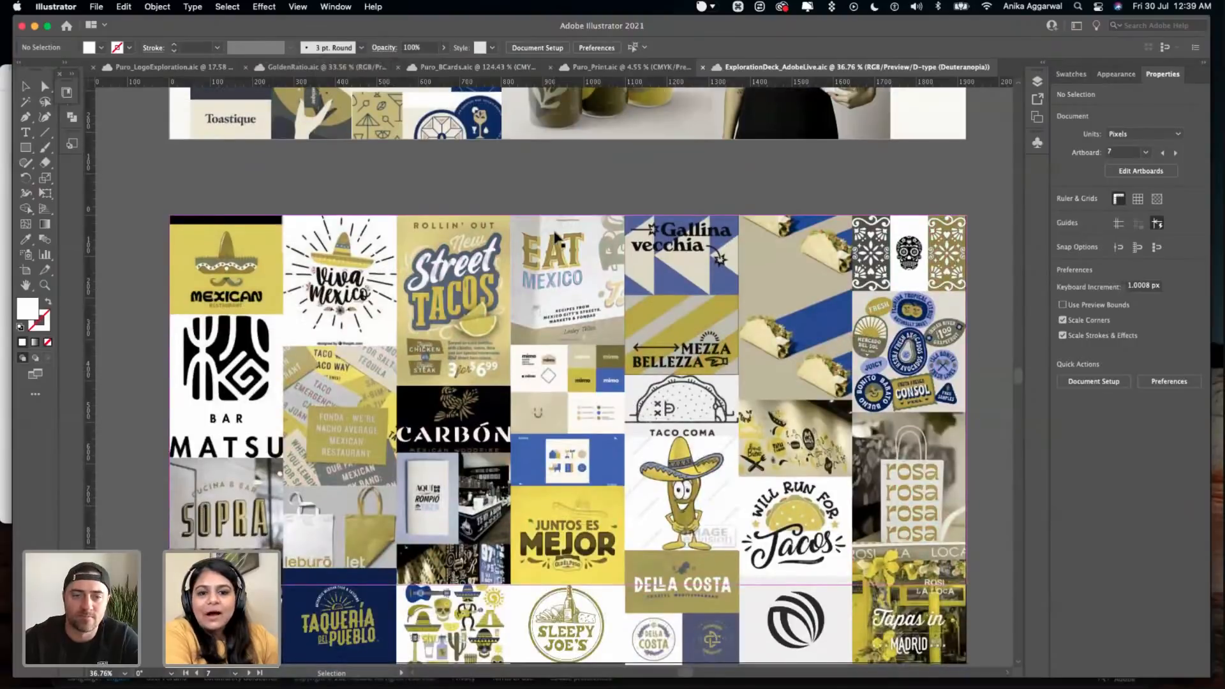
scroll(544, 509, "down", 2)
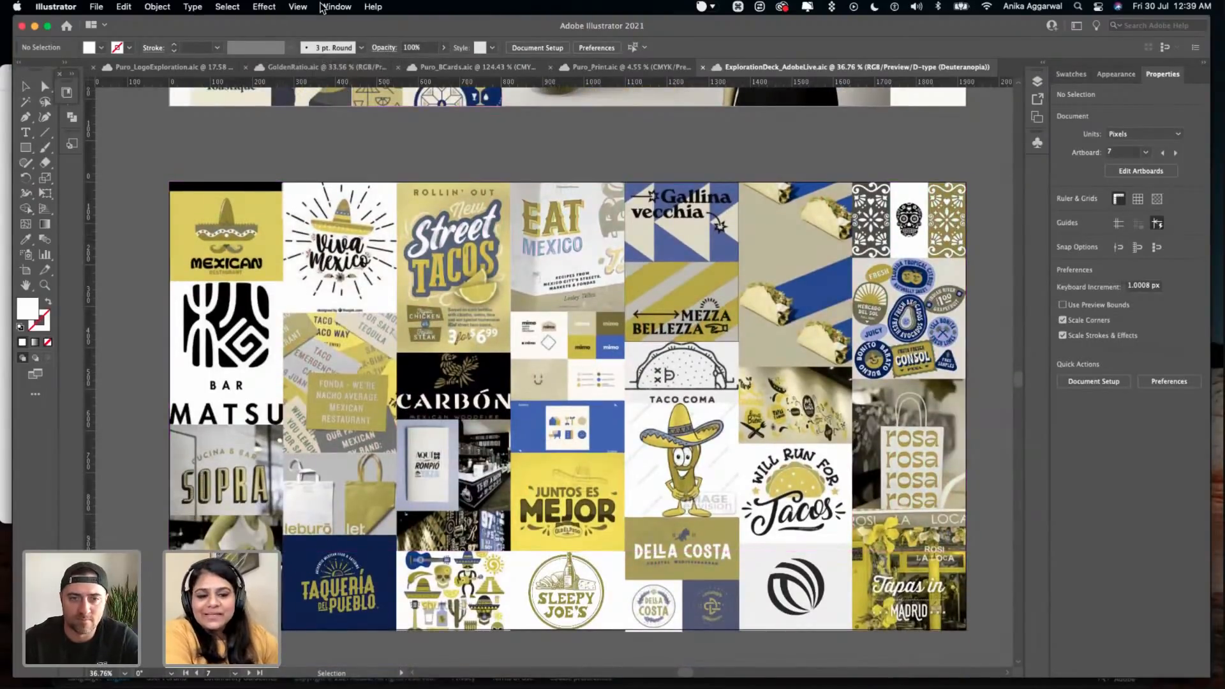
- Preview the branding collage with the Color blindness - Protanopia-type proof
left_click(297, 6)
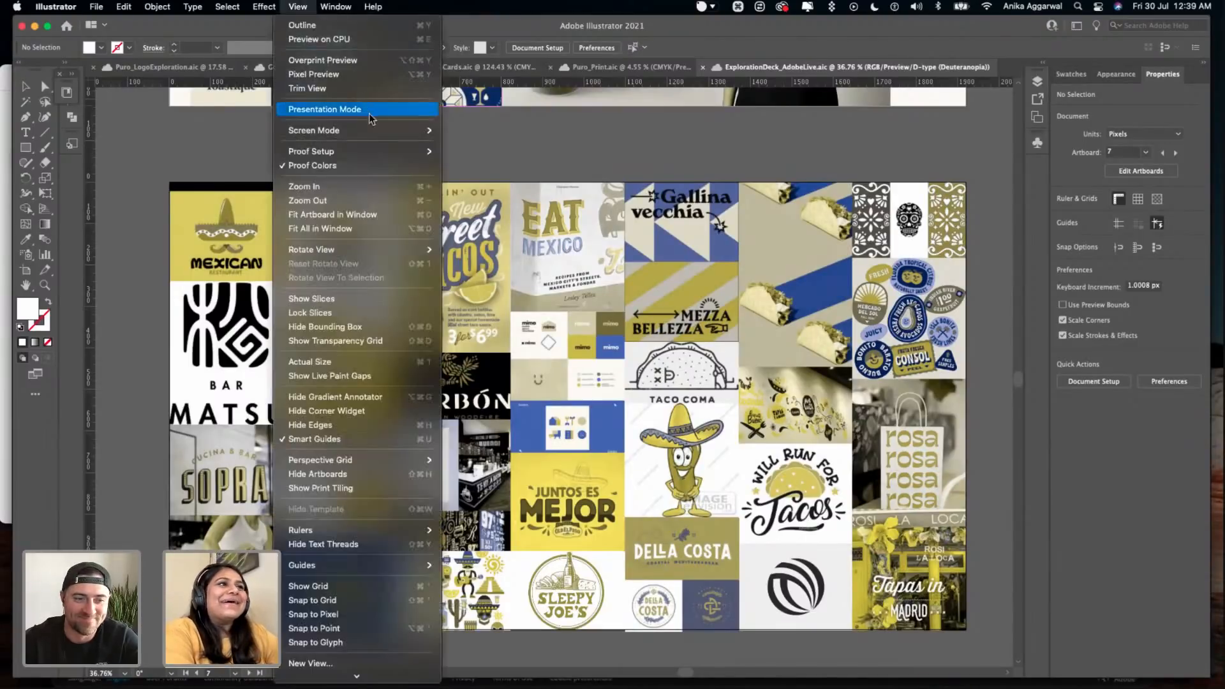
mouse_move(378, 151)
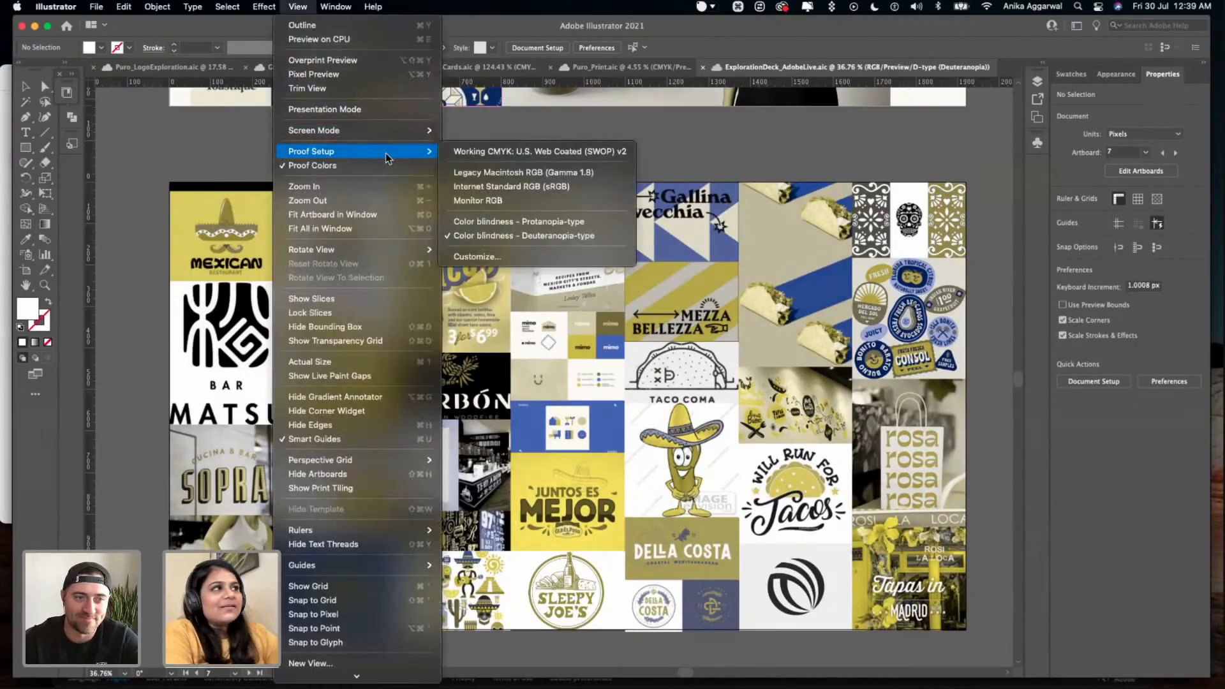
left_click(483, 216)
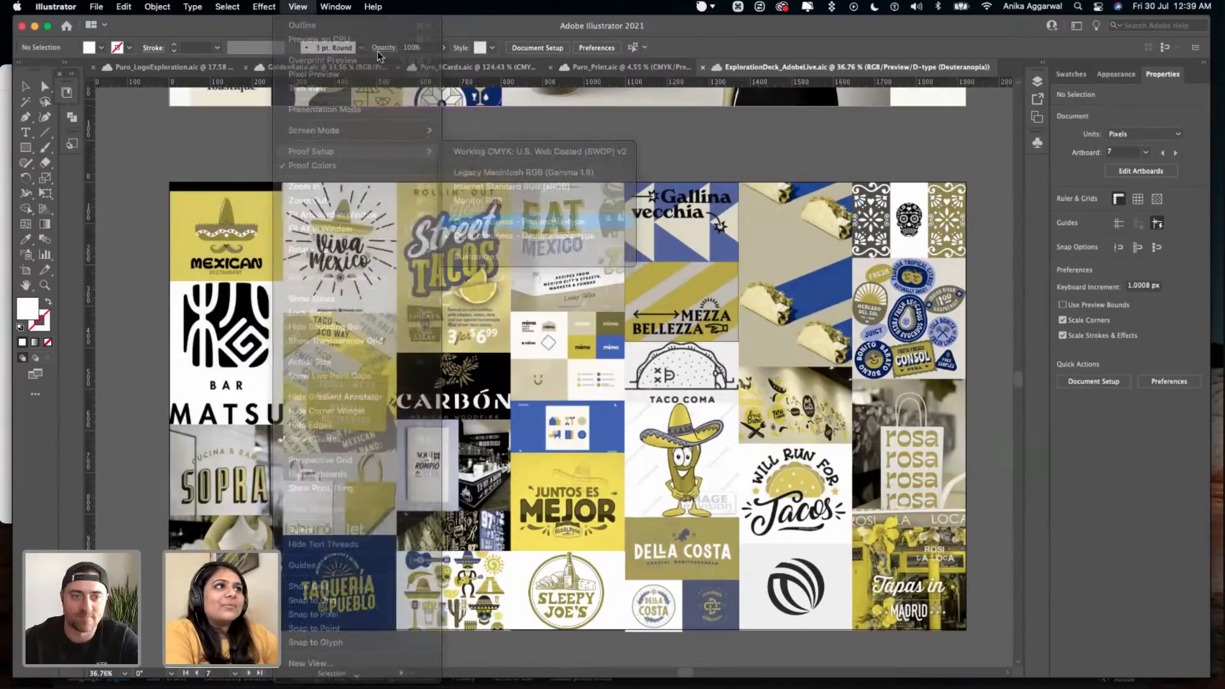
- Set the deck's proof setup to Working CMYK: U.S. Web Coated (SWOP) v2 and save the document
left_click(298, 7)
mouse_move(360, 158)
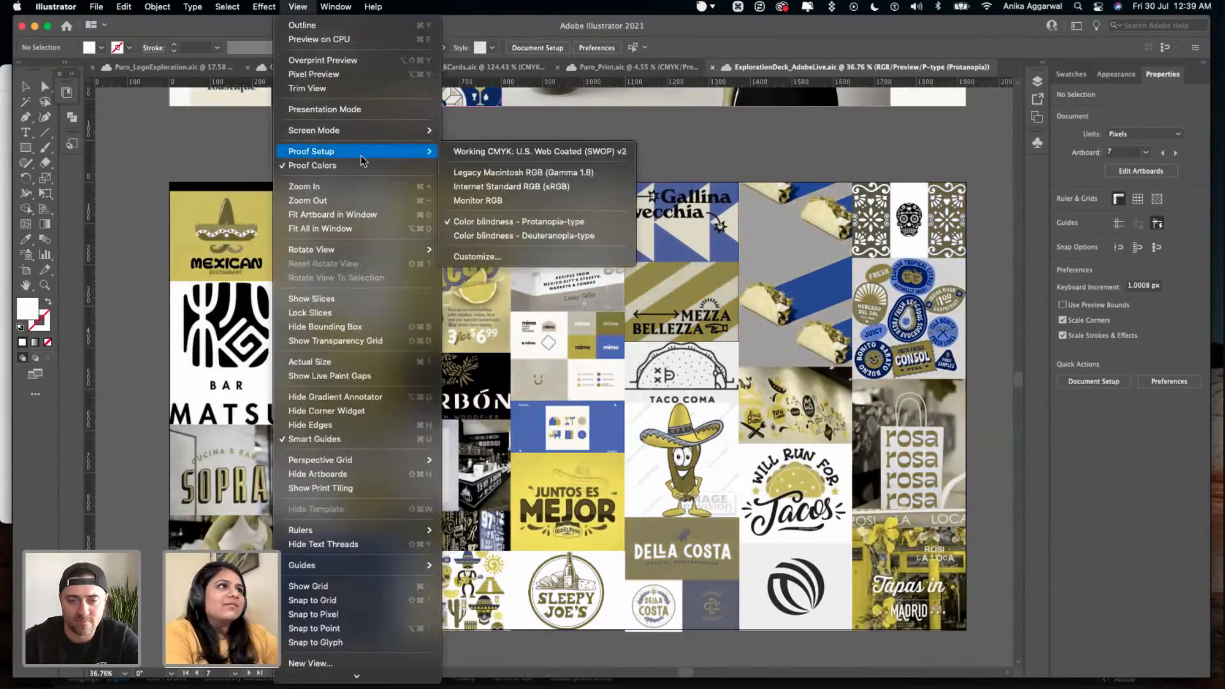
left_click(487, 145)
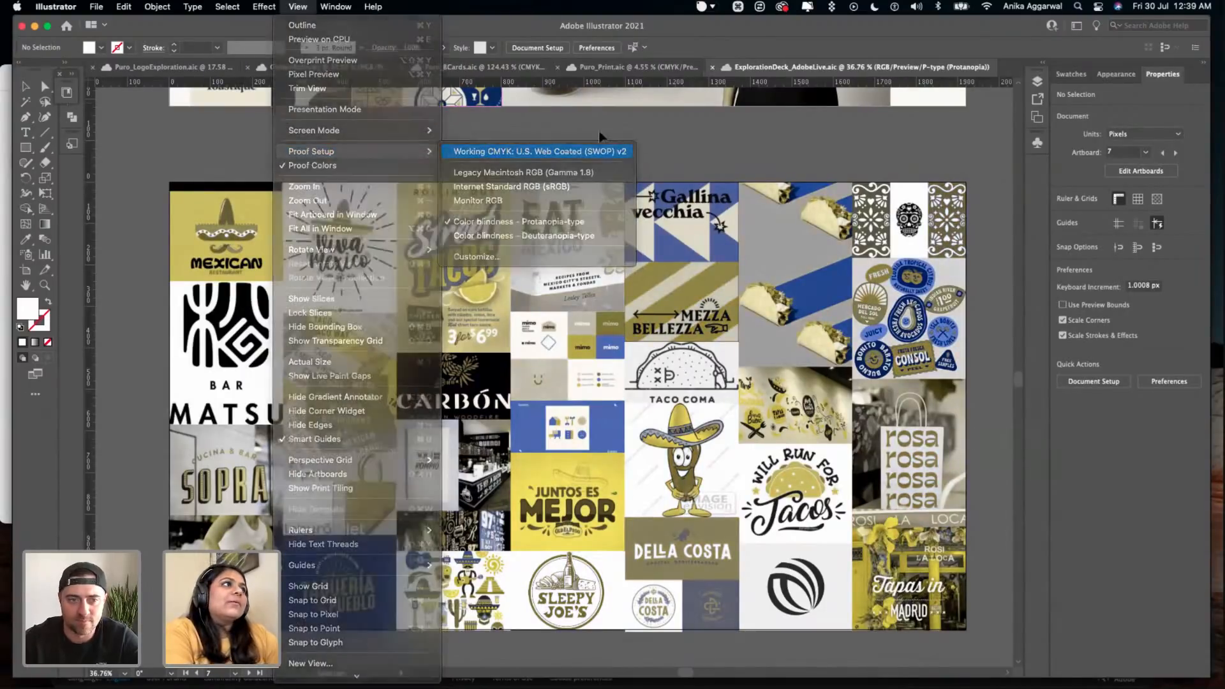
key("super+s")
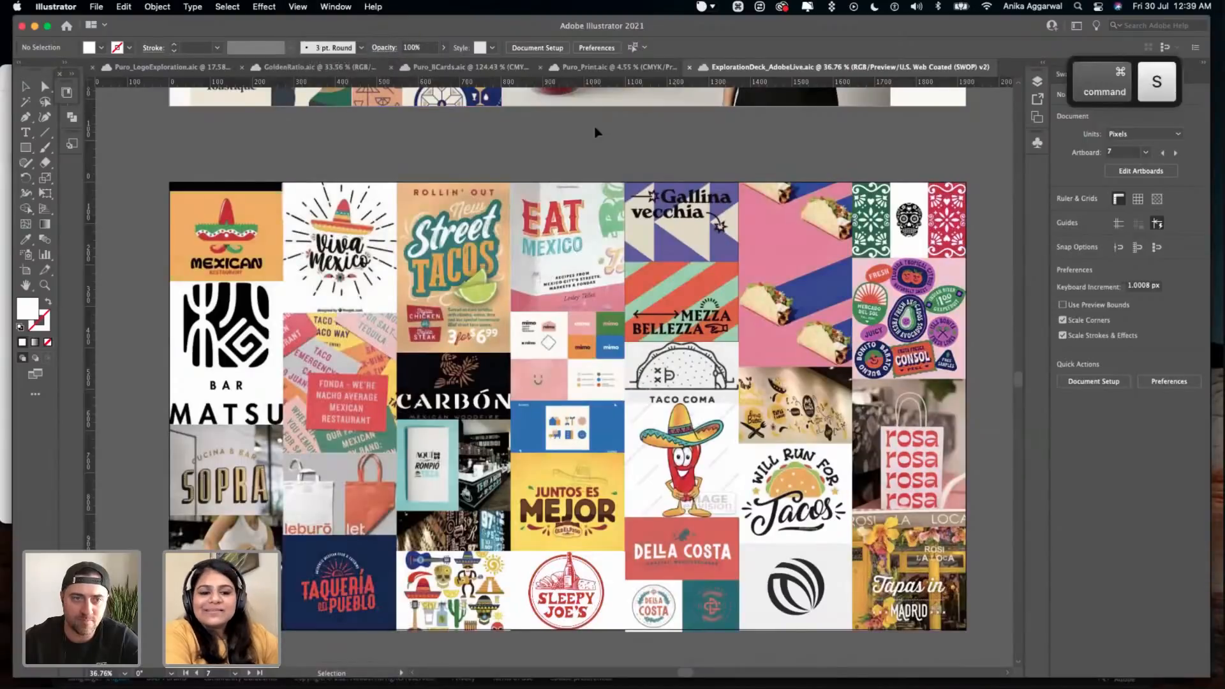
- Read the target audience artboard below the branding collage
scroll(595, 382, "down", 10)
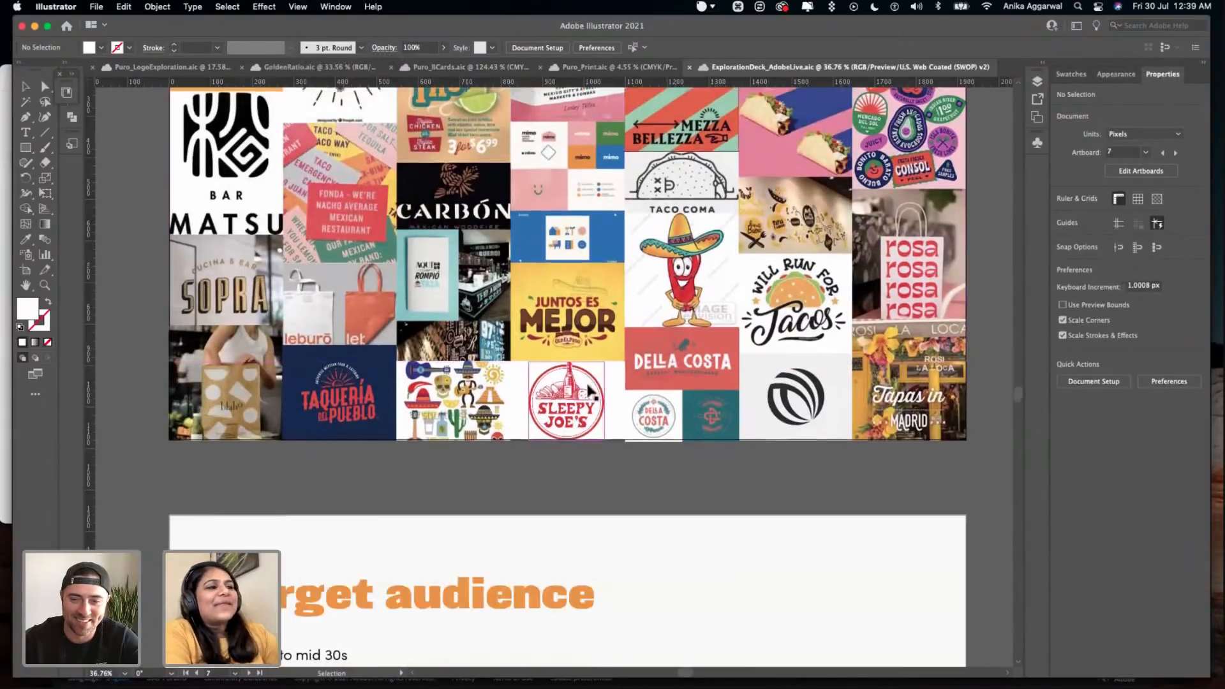
scroll(593, 396, "down", 2)
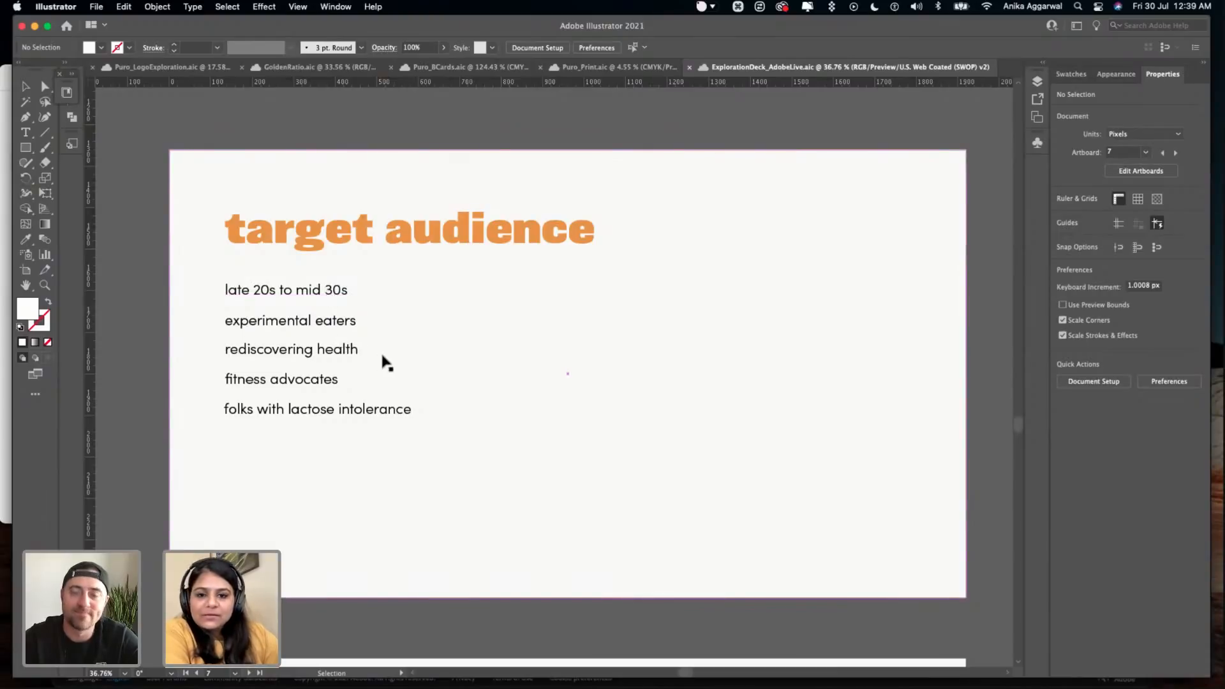
- Read through the color and typography artboards below the target audience page, down to the demo artboard
scroll(440, 342, "down", 1)
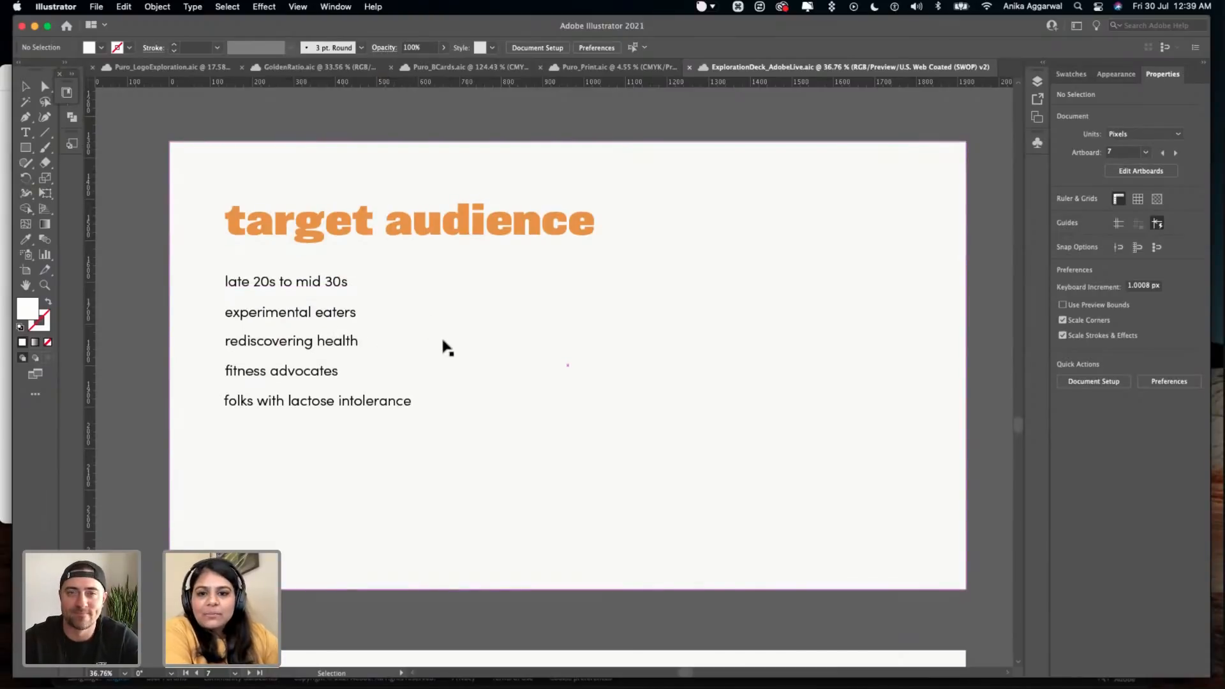
scroll(449, 352, "down", 1)
scroll(459, 369, "down", 3)
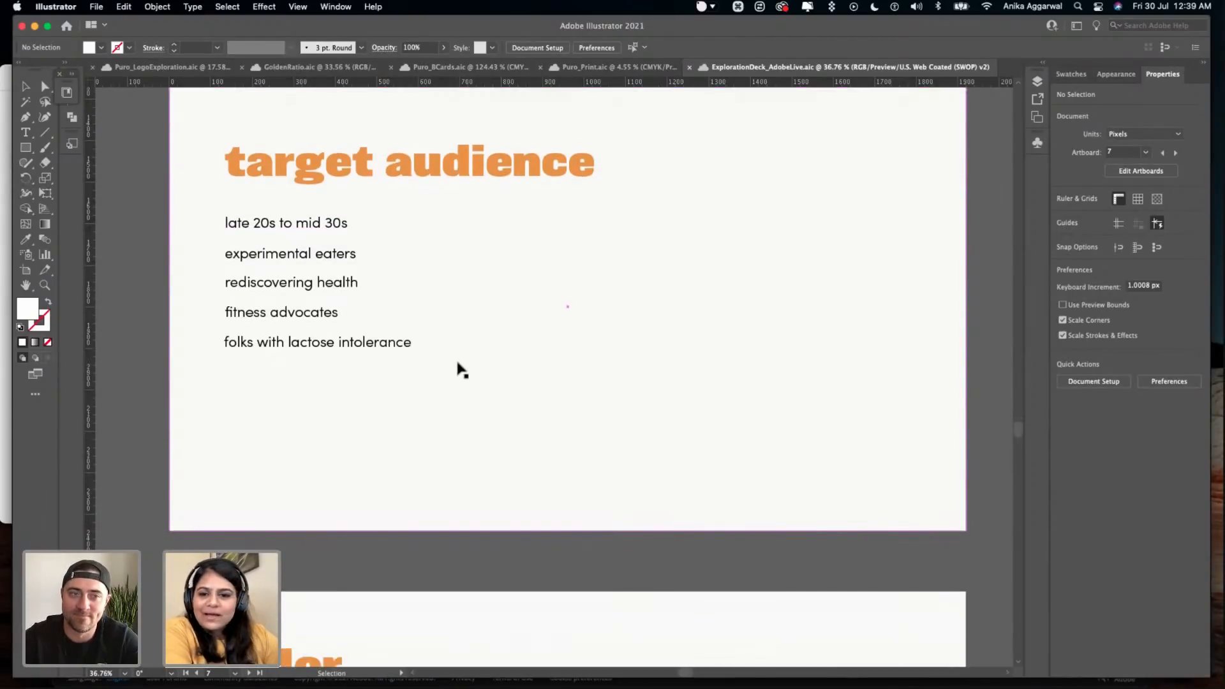
scroll(472, 364, "down", 20)
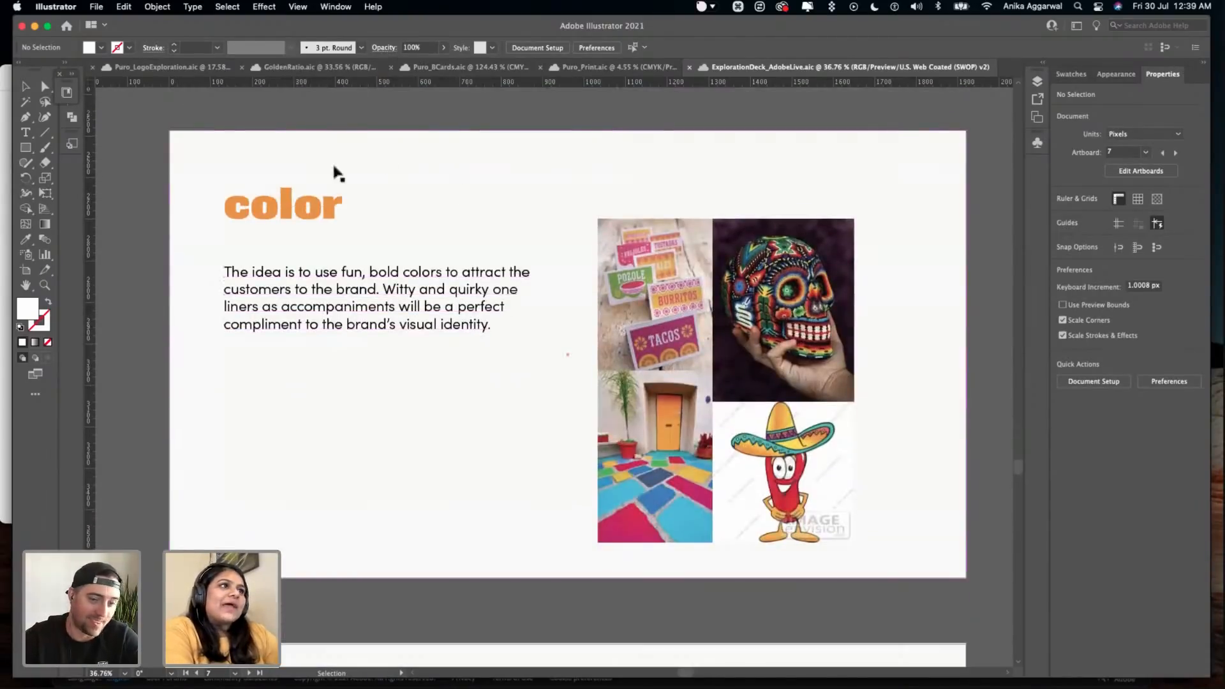
scroll(587, 375, "down", 12)
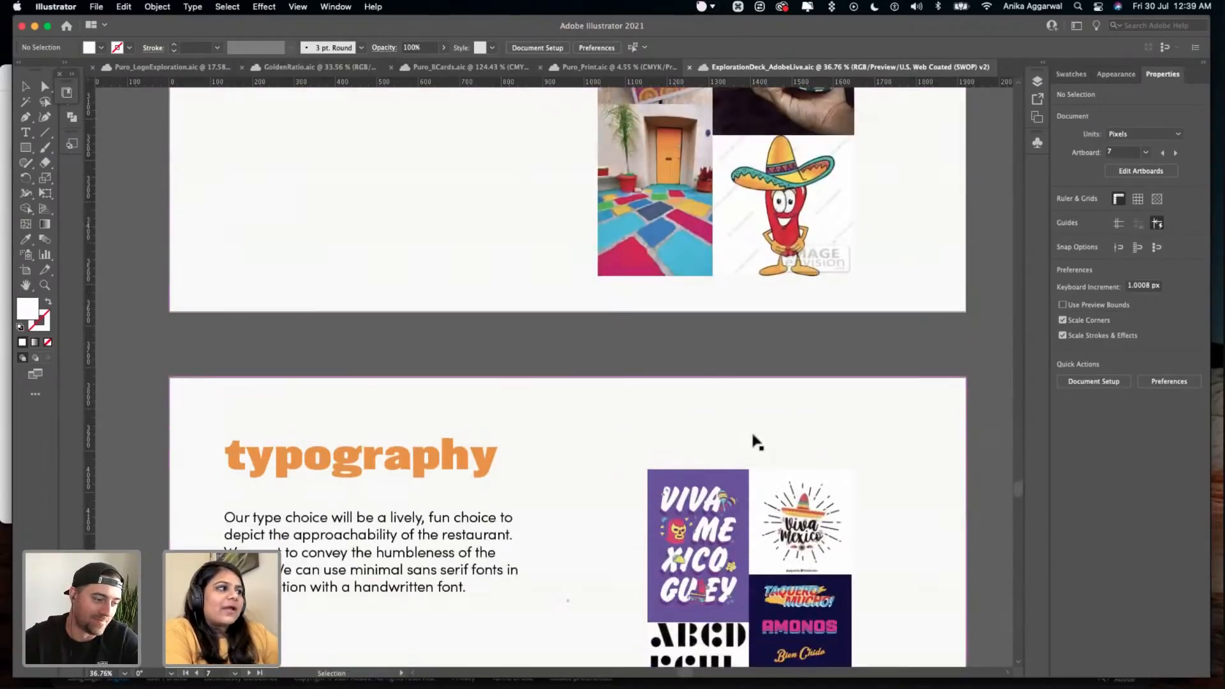
scroll(637, 383, "down", 20)
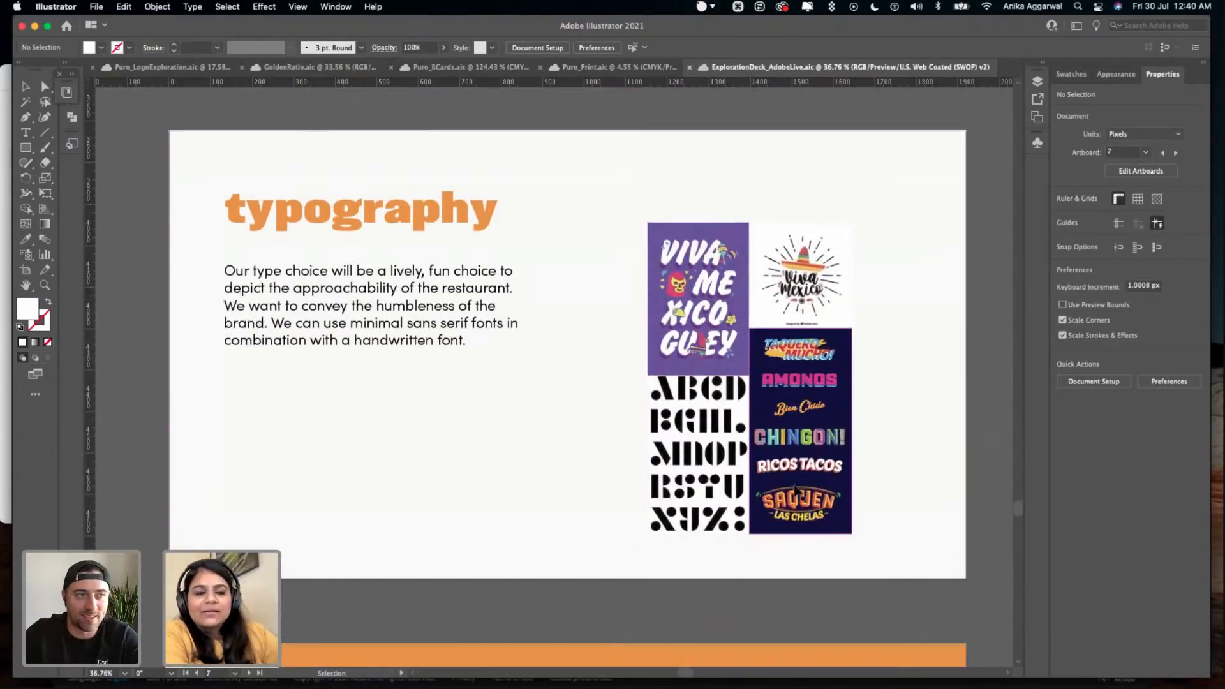
scroll(549, 295, "down", 4)
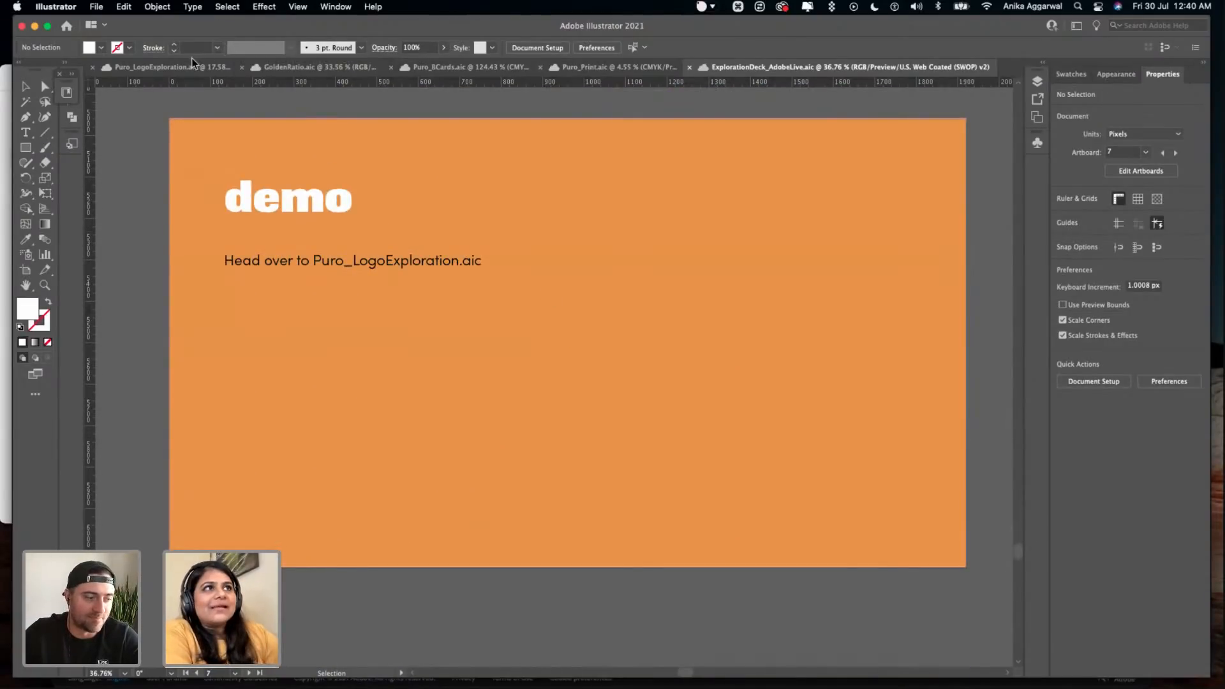
- Switch to the Puro_LogoExploration.aic document and bring its Sketches artboard into view
left_click(193, 66)
scroll(396, 239, "down", 15)
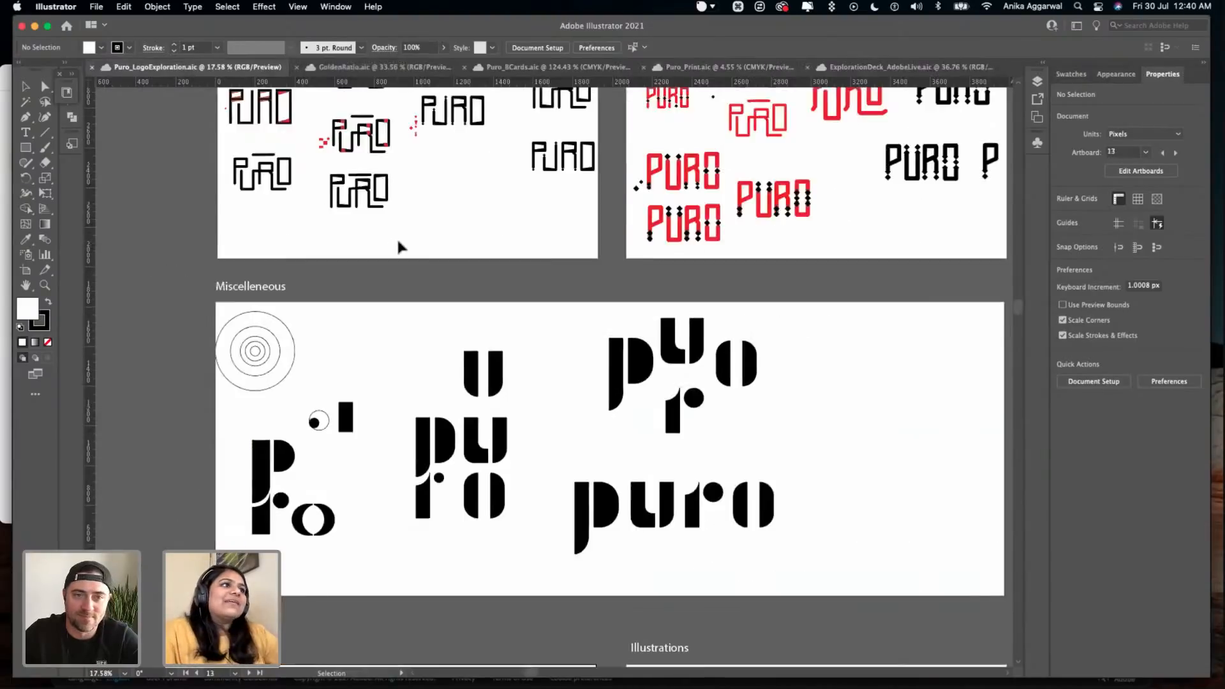
scroll(397, 246, "up", 20)
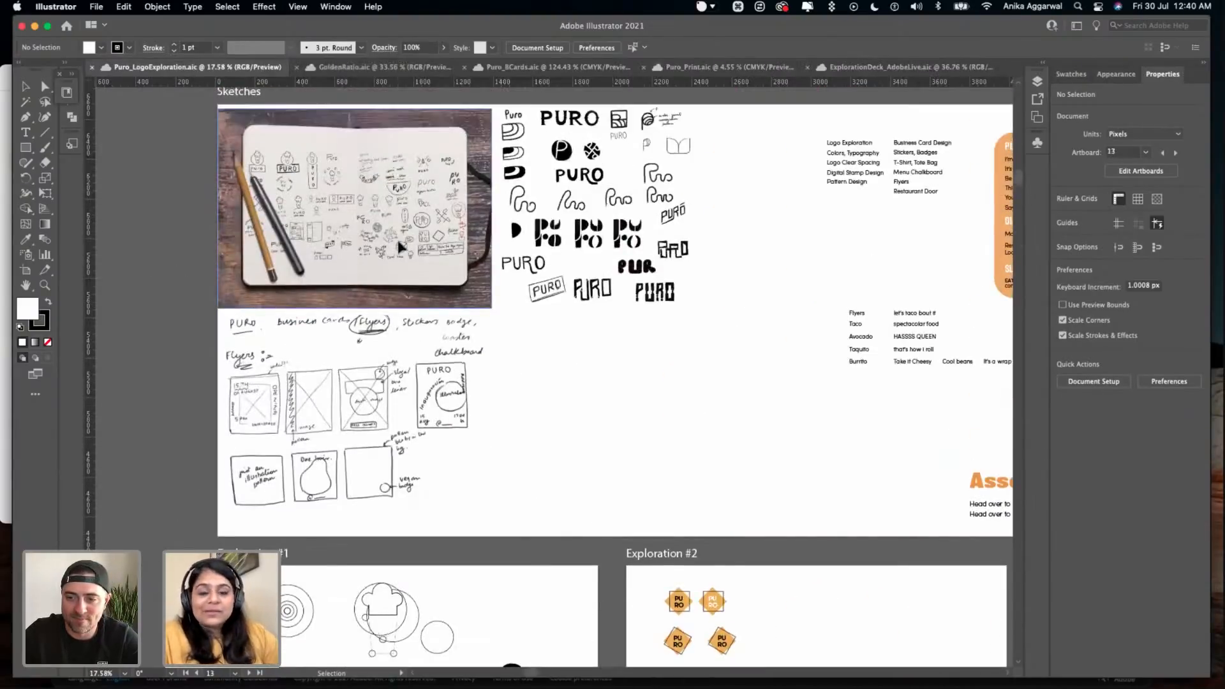
scroll(397, 246, "up", 1)
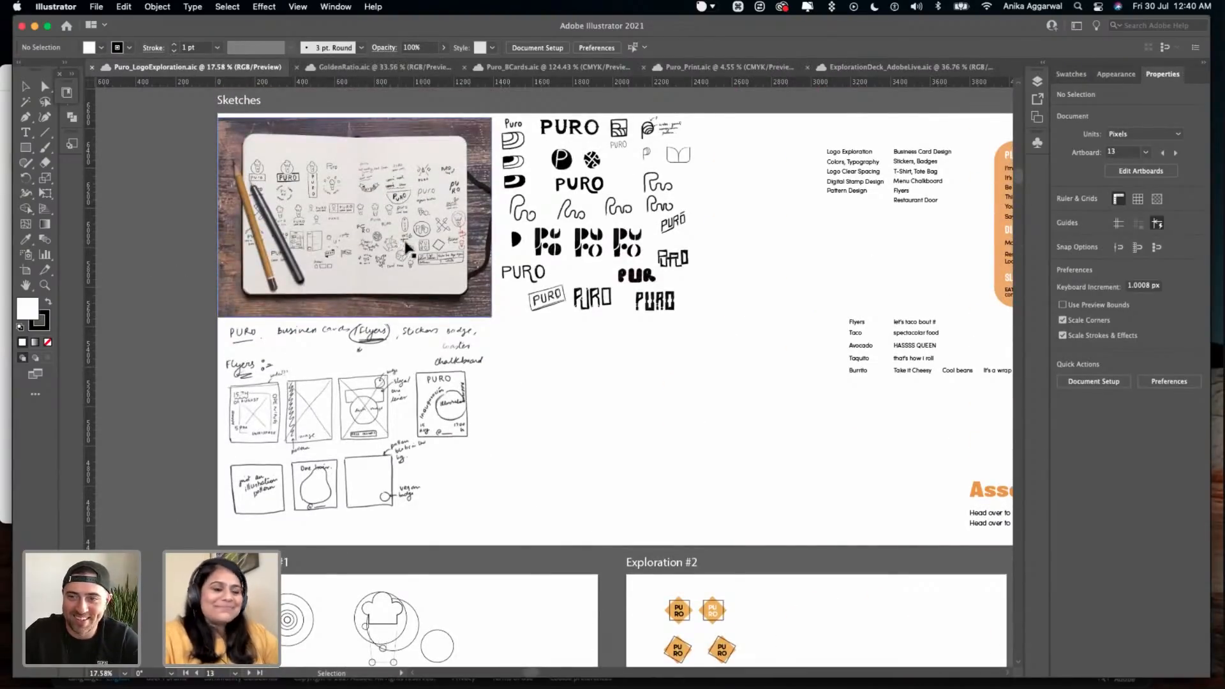
scroll(516, 230, "up", 2)
scroll(515, 230, "right", 2)
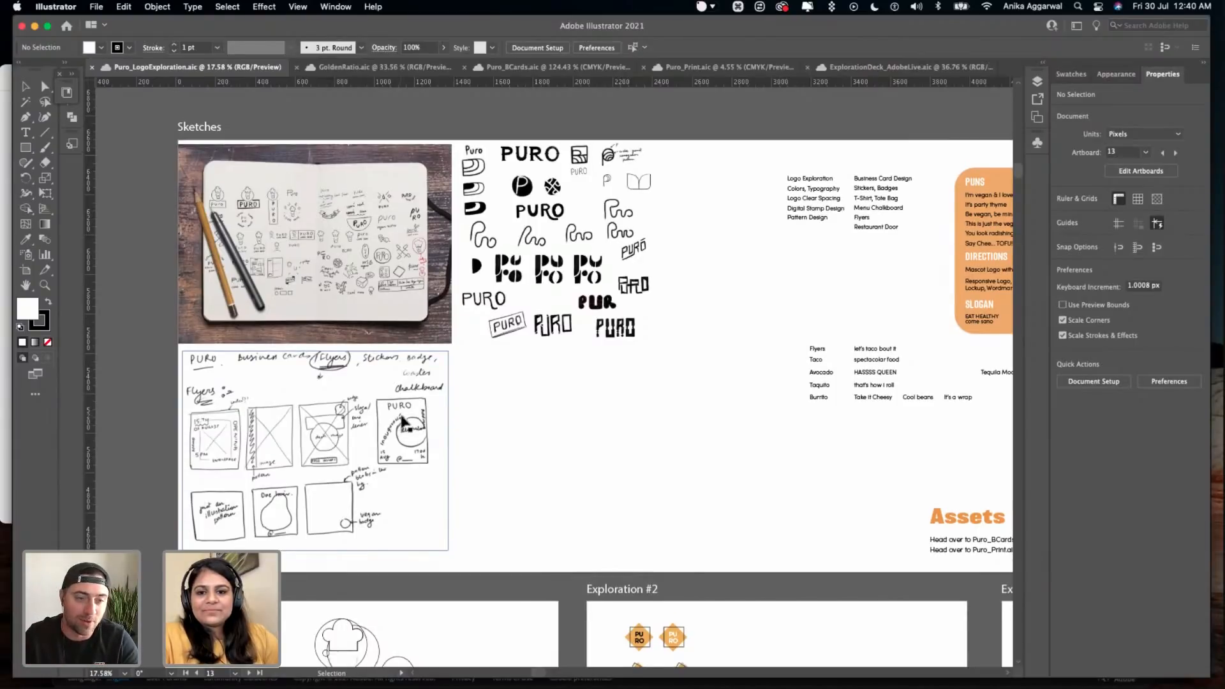
- Examine the notebook logo sketches up close, along with the handwritten flyer layouts below them
scroll(403, 421, "down", 4)
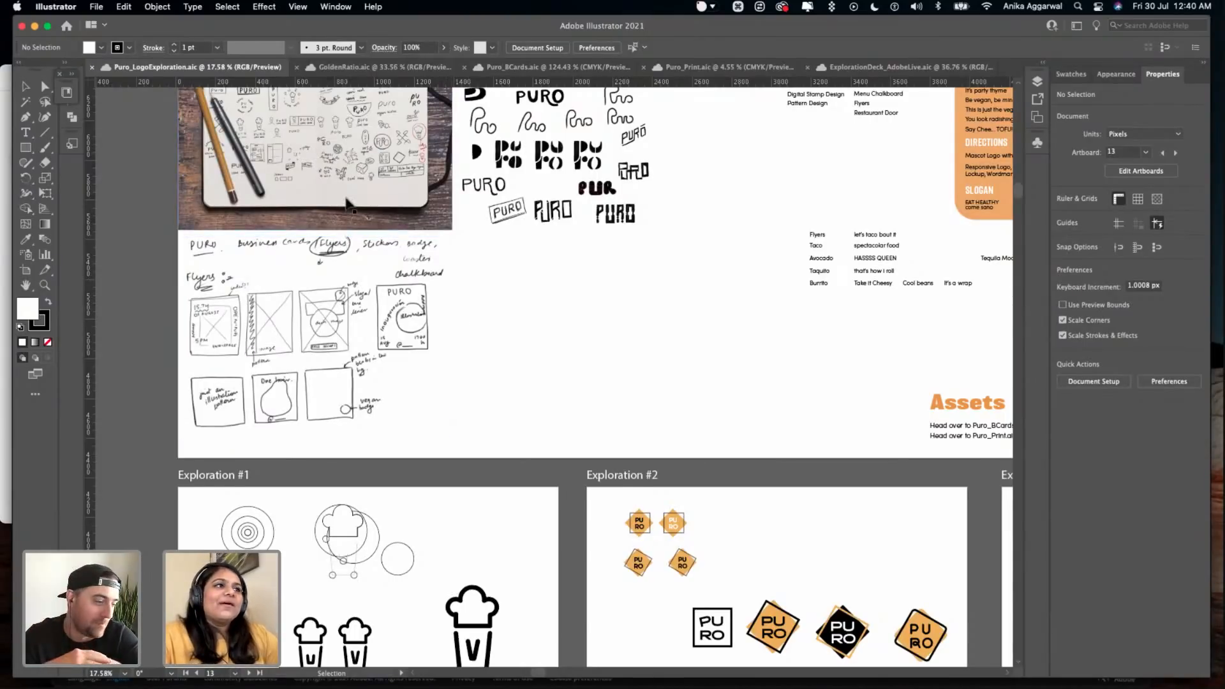
scroll(347, 204, "up", 2)
scroll(347, 204, "up", 5)
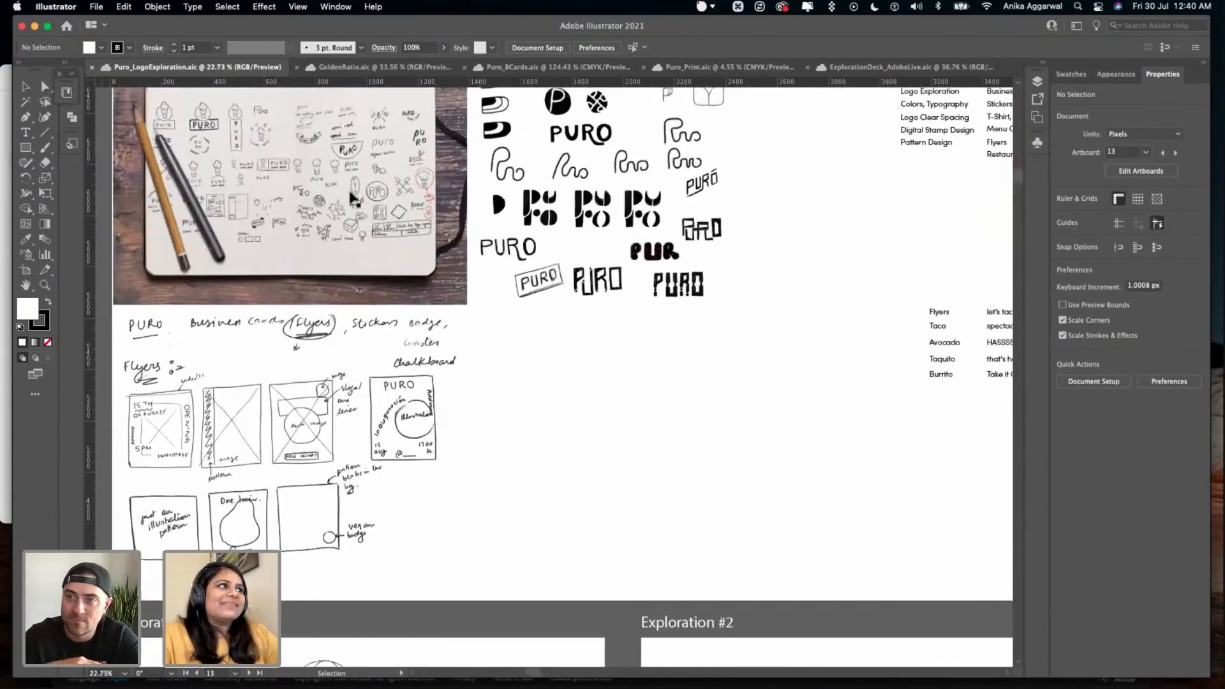
scroll(440, 277, "down", 2)
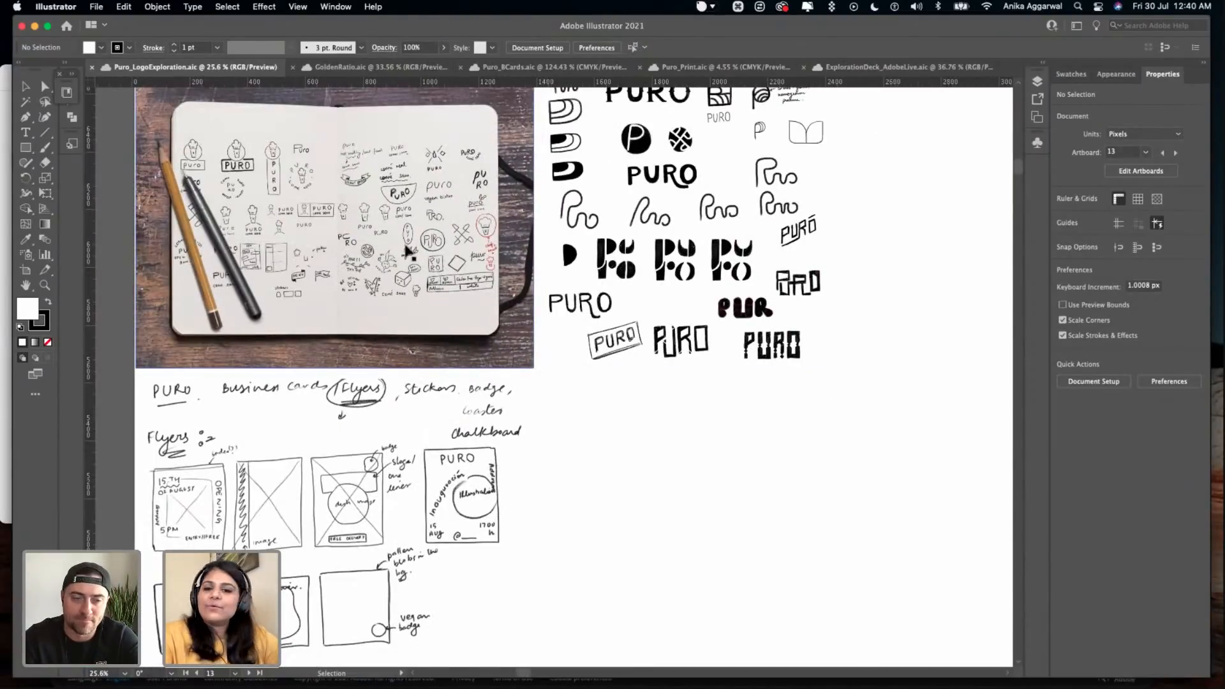
scroll(406, 249, "up", 2)
scroll(435, 215, "up", 3)
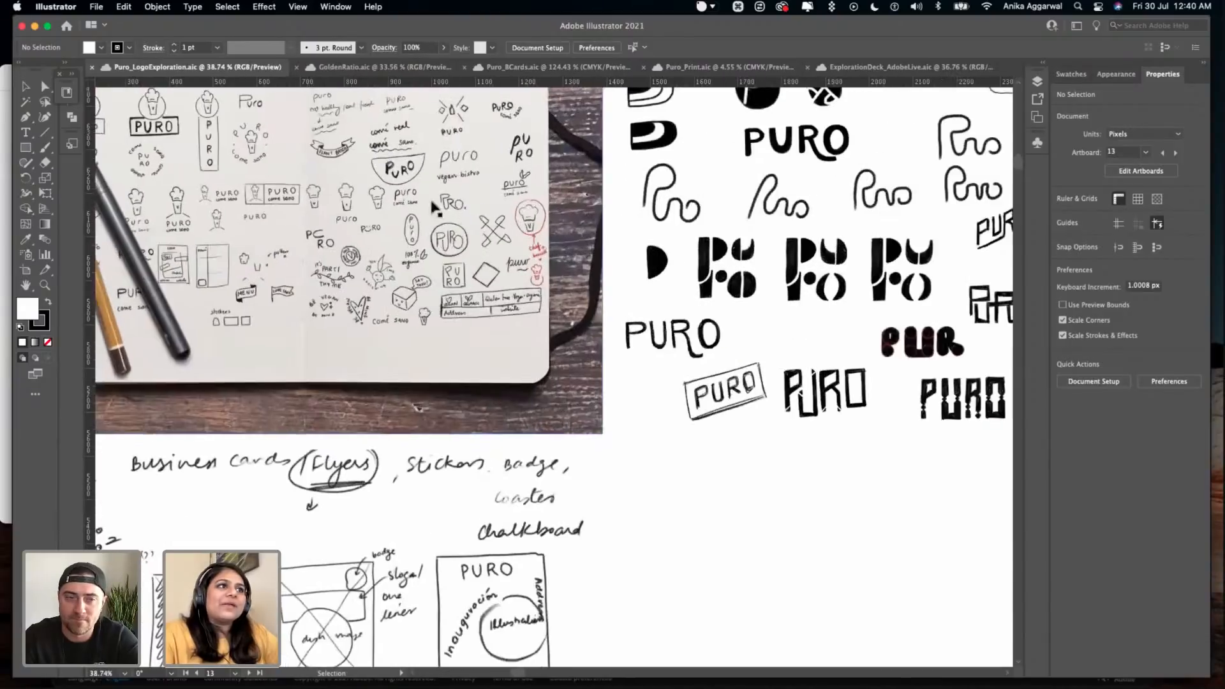
scroll(436, 216, "down", 5)
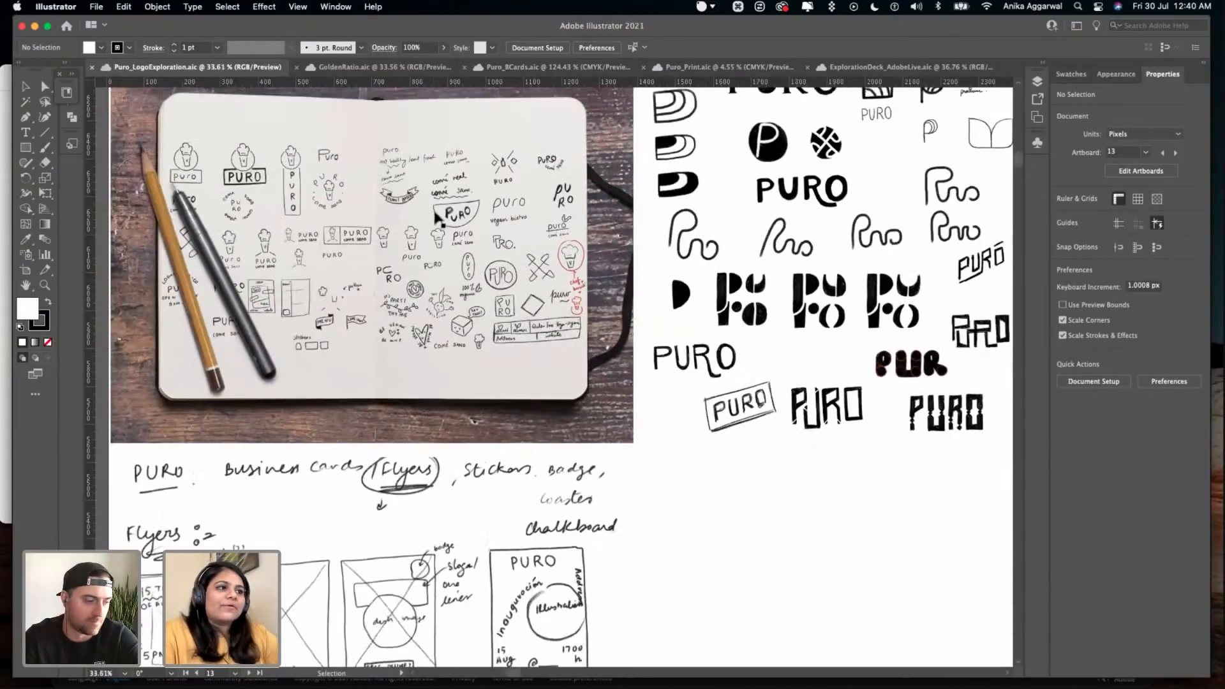
- Examine the digitally drawn PURO logo sketches and the deliverables list beside them
scroll(464, 220, "right", 5)
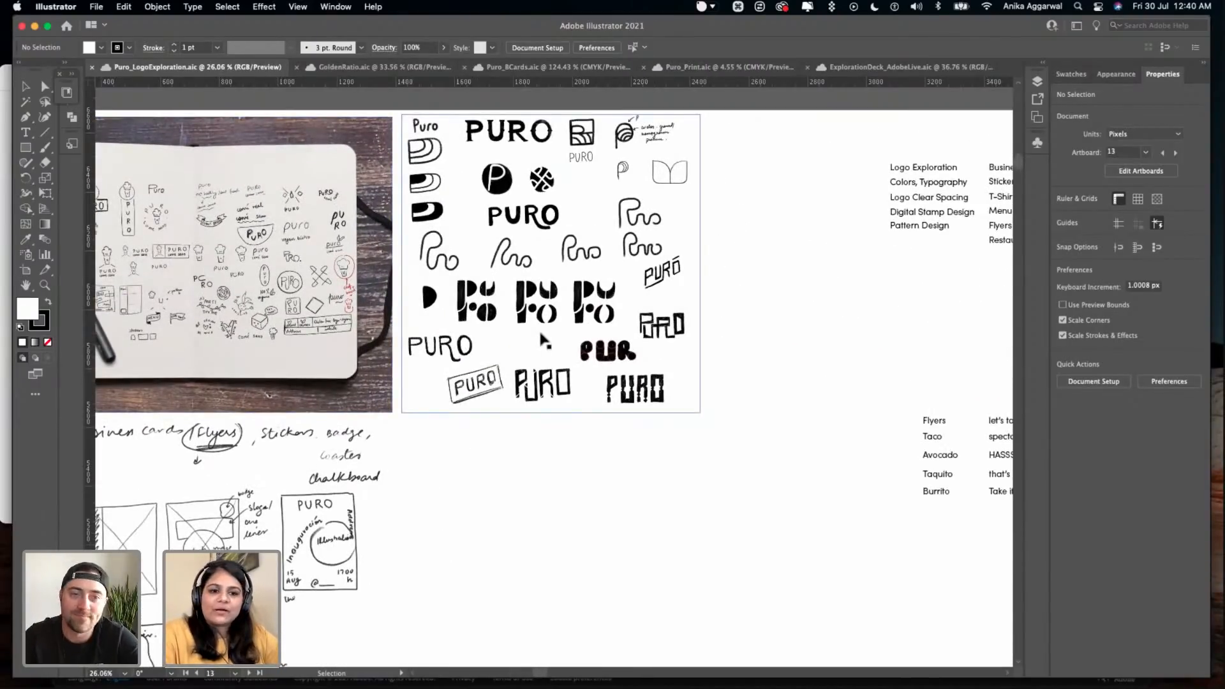
scroll(543, 340, "down", 2)
scroll(543, 341, "down", 1)
scroll(600, 339, "right", 5)
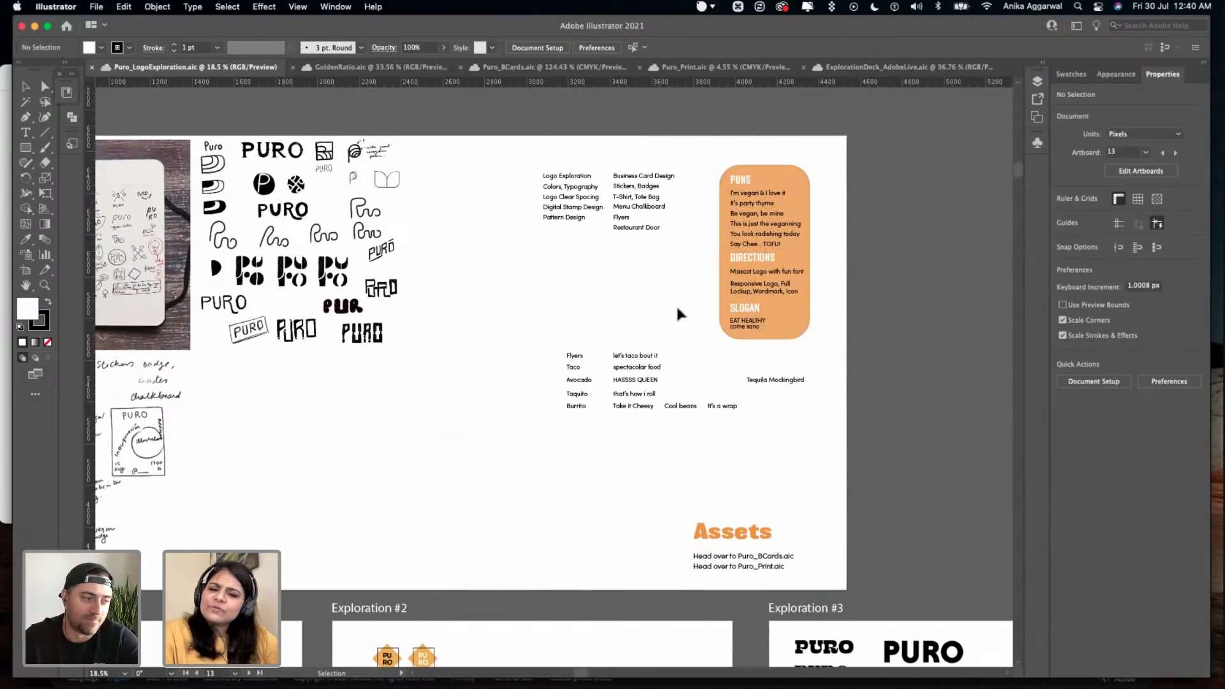
- Switch to Safari to show the designer's Instagram profile with the puns open call, and return to Illustrator
left_click(294, 657)
left_click(467, 54)
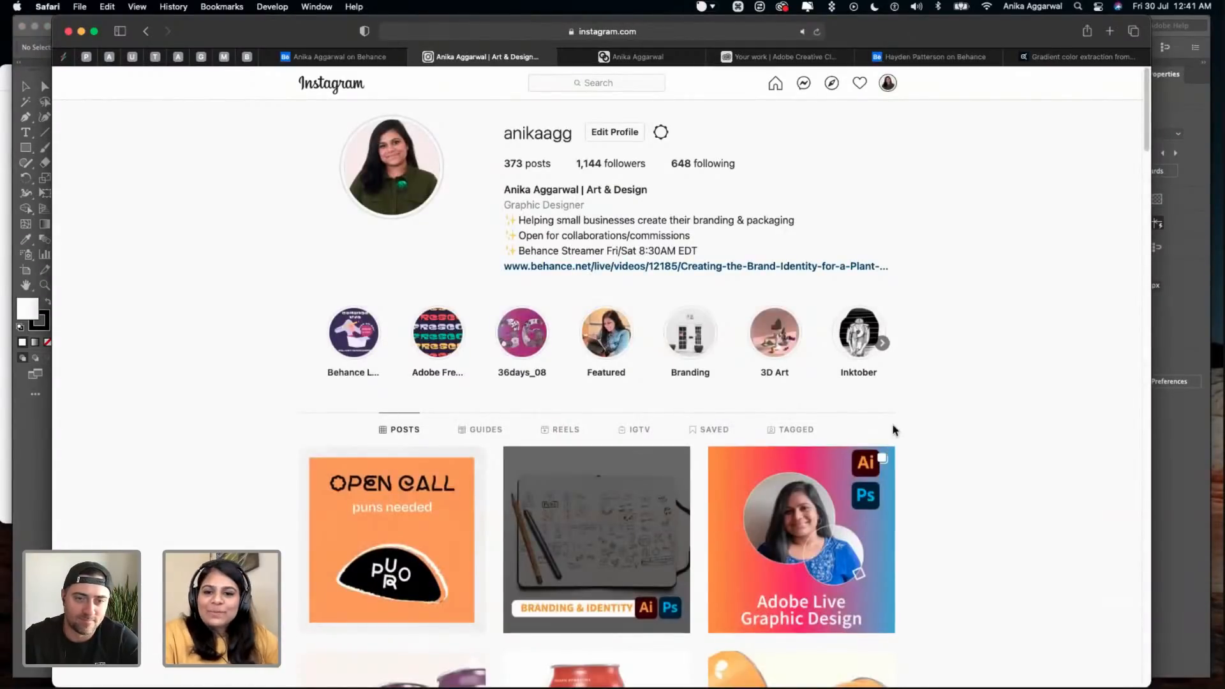
left_click(1189, 295)
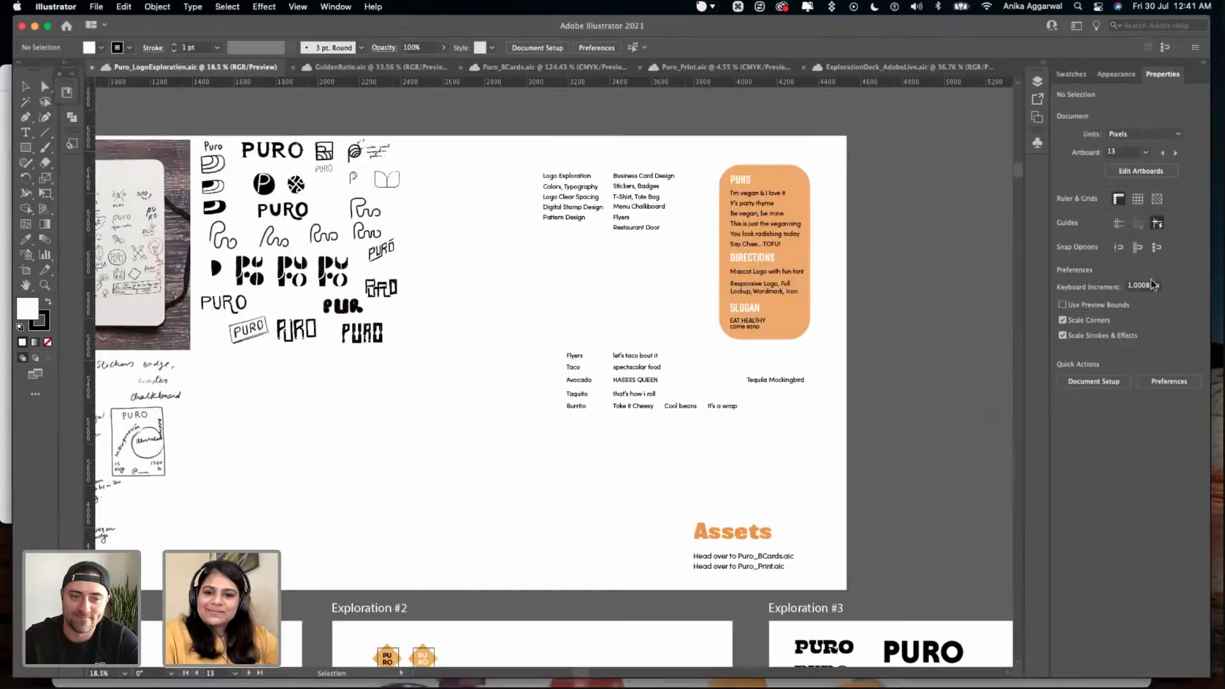
- Read the food pun list and the orange puns, directions and slogan box on the Sketches artboard
scroll(593, 342, "right", 2)
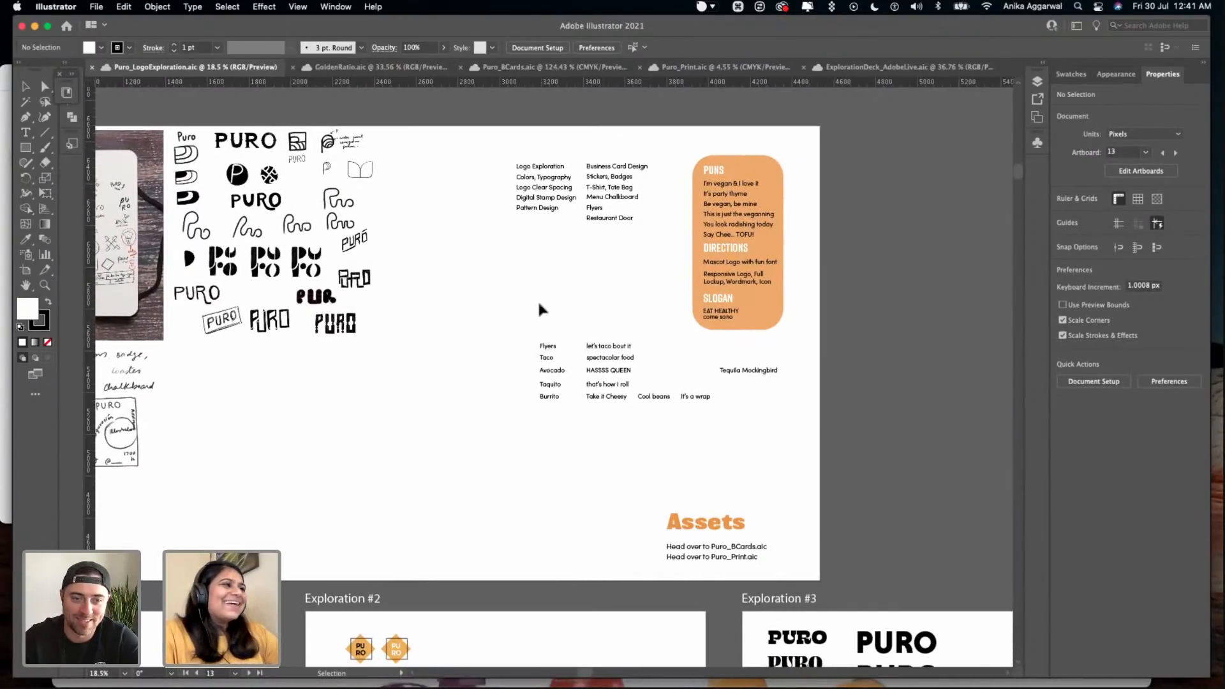
scroll(539, 306, "up", 3)
scroll(539, 309, "right", 3)
scroll(539, 309, "up", 1)
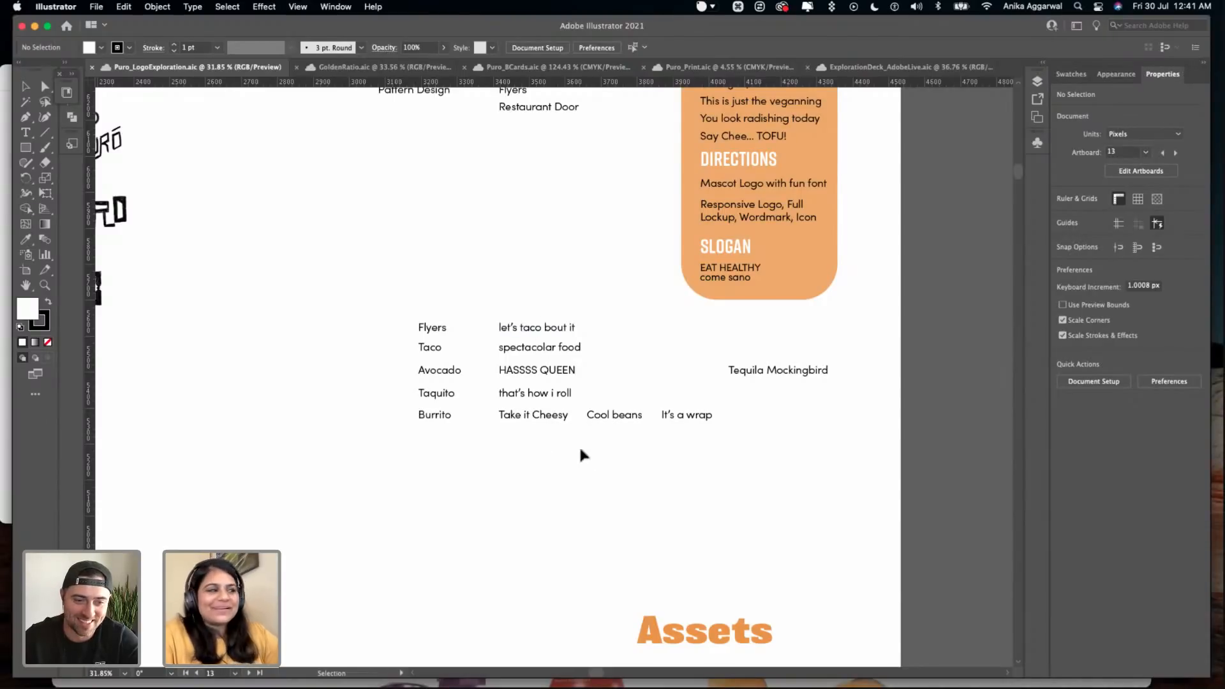
scroll(604, 435, "right", 1)
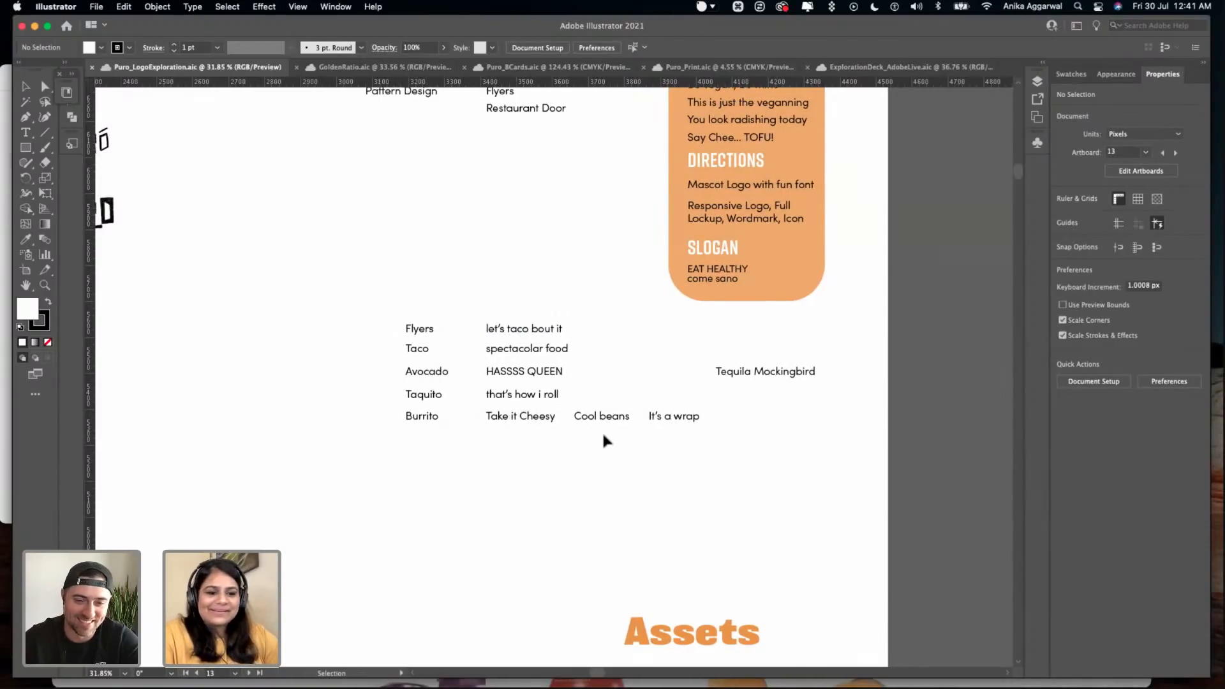
scroll(604, 427, "up", 5)
scroll(606, 419, "down", 5)
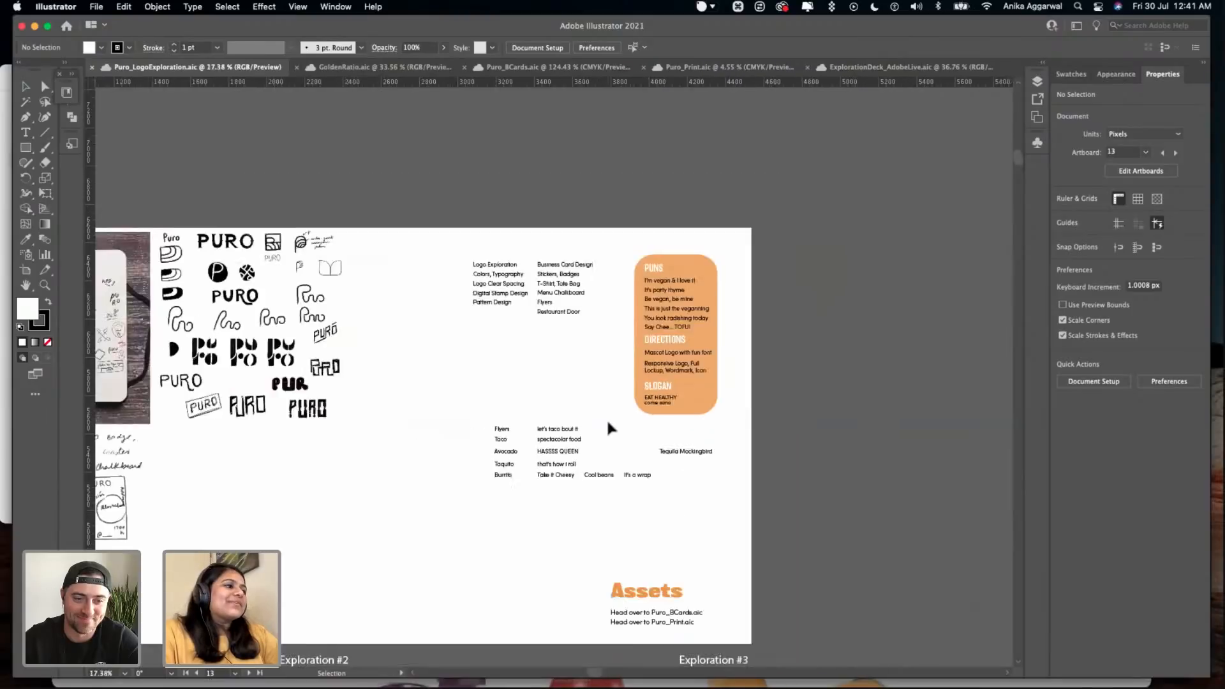
- Examine the chef-hat cup logo constructions on the Exploration #1 artboard
scroll(338, 467, "left", 8)
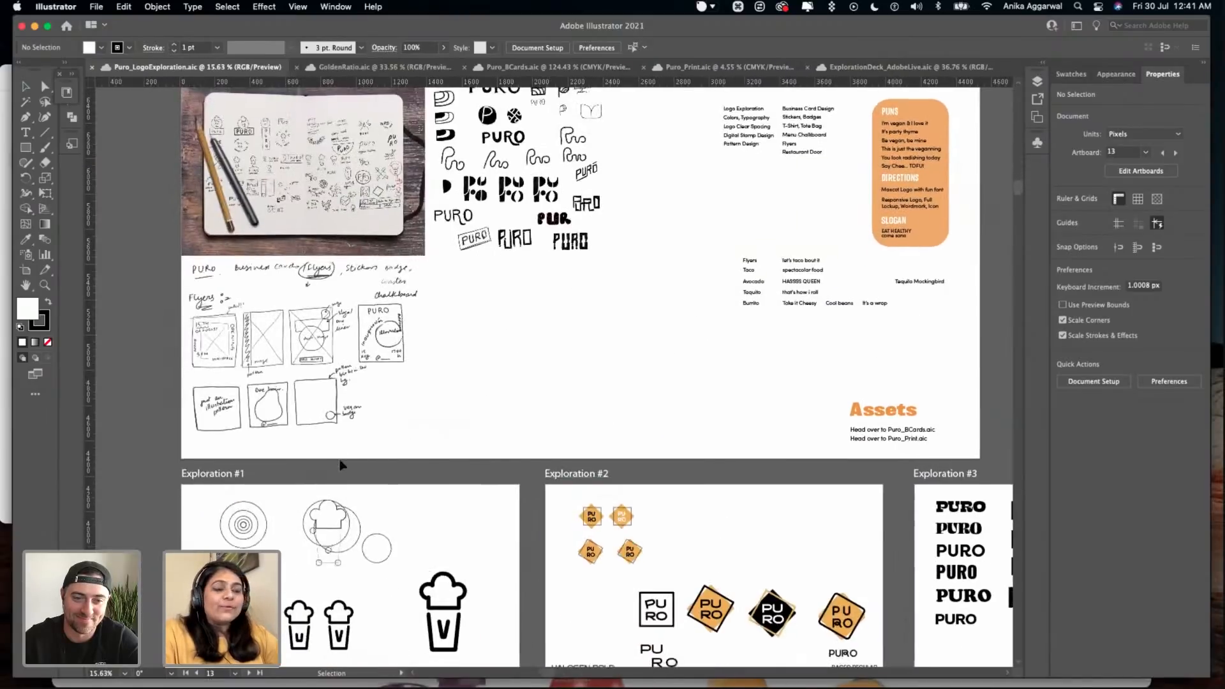
scroll(339, 466, "down", 5)
scroll(340, 460, "up", 5)
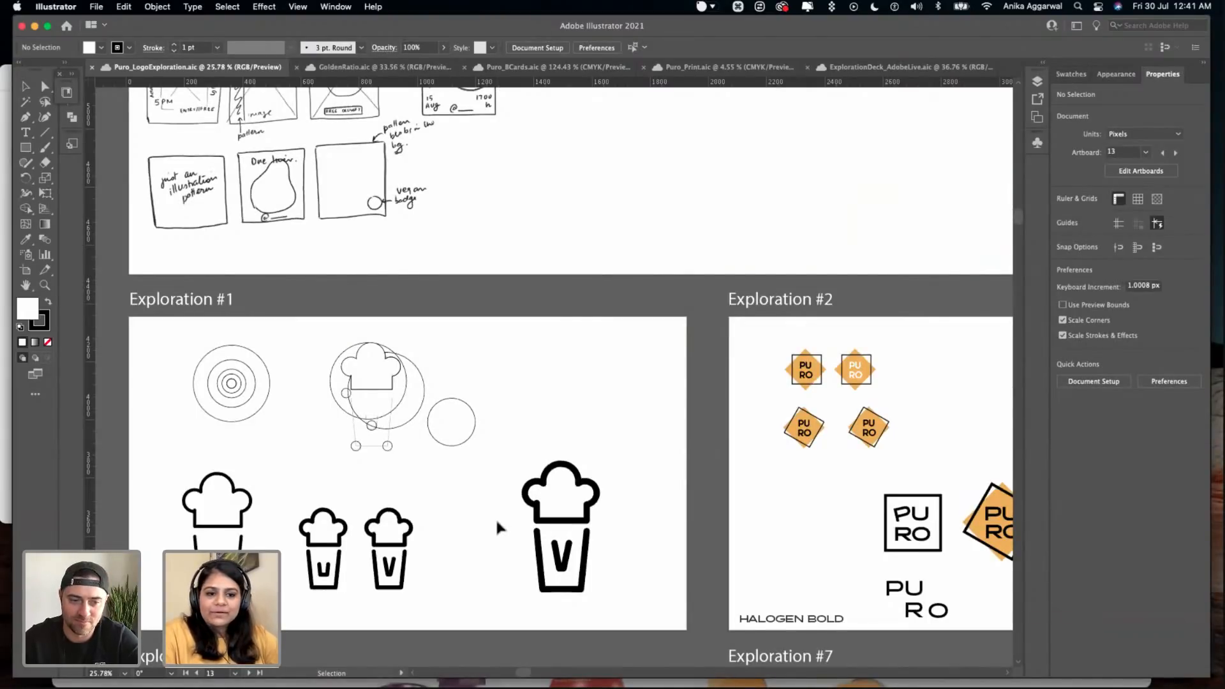
scroll(496, 522, "right", 1)
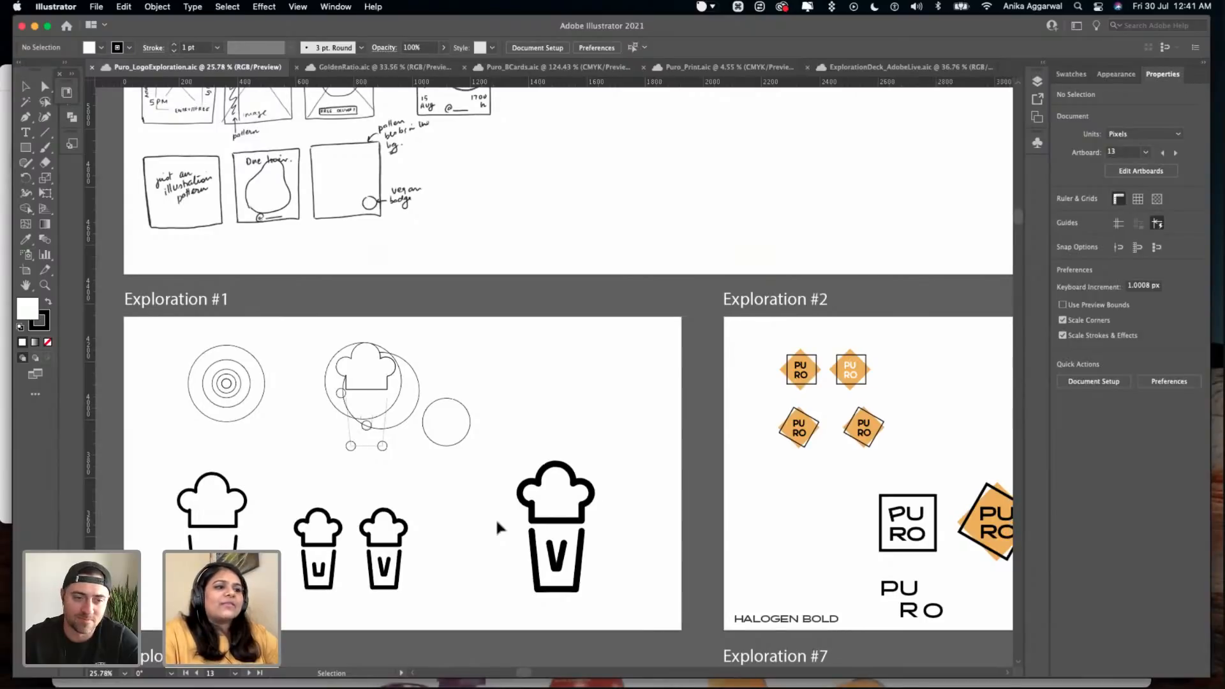
scroll(496, 522, "right", 4)
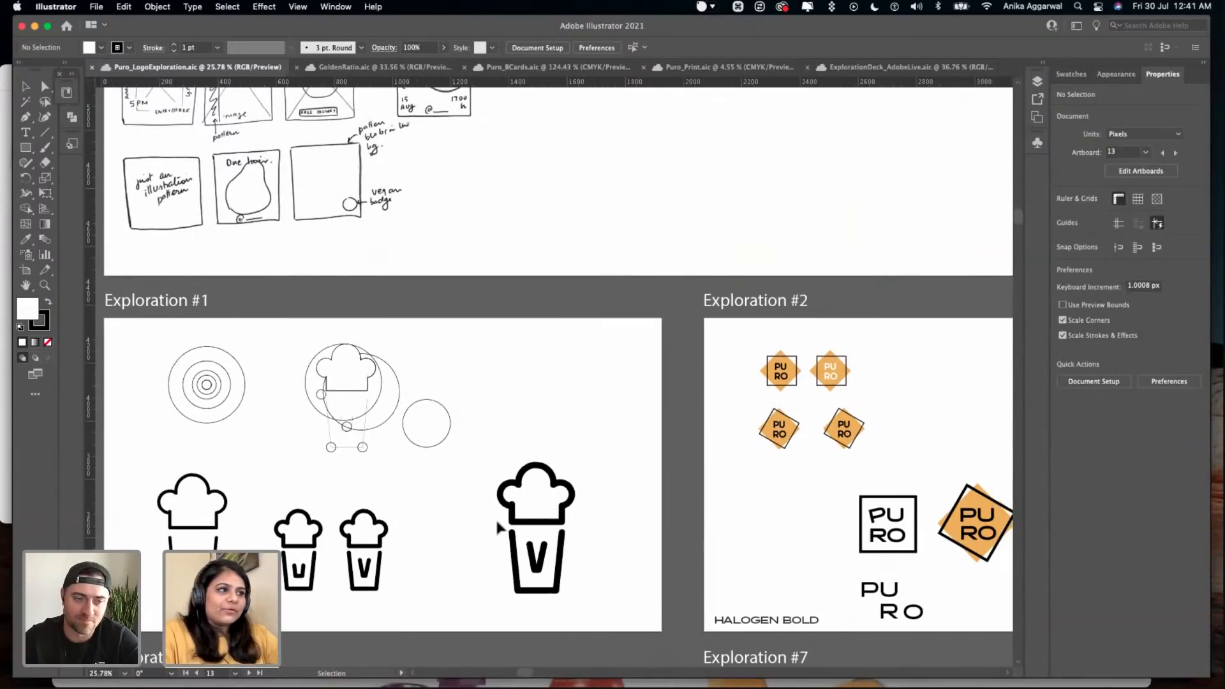
- Examine the rotated-square PURO logo variations on the Exploration #2 artboard up close
scroll(495, 515, "right", 12)
scroll(498, 522, "right", 3)
scroll(498, 521, "up", 3)
scroll(296, 259, "up", 2)
scroll(295, 260, "right", 4)
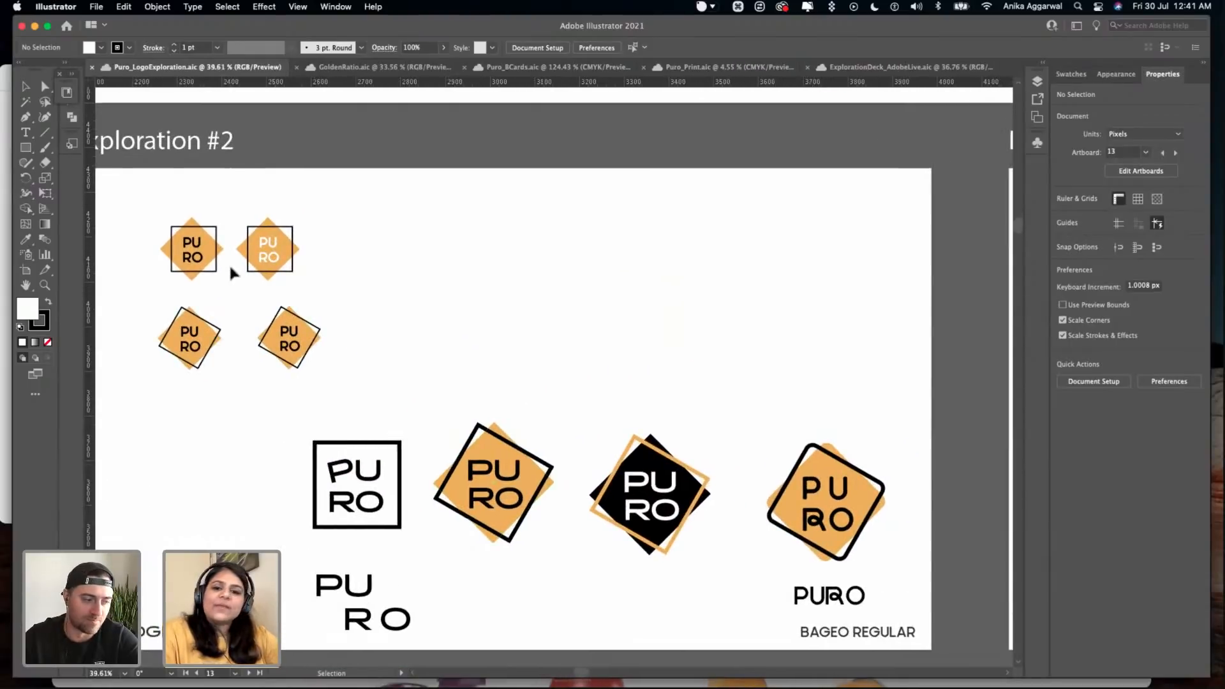
scroll(208, 238, "up", 4)
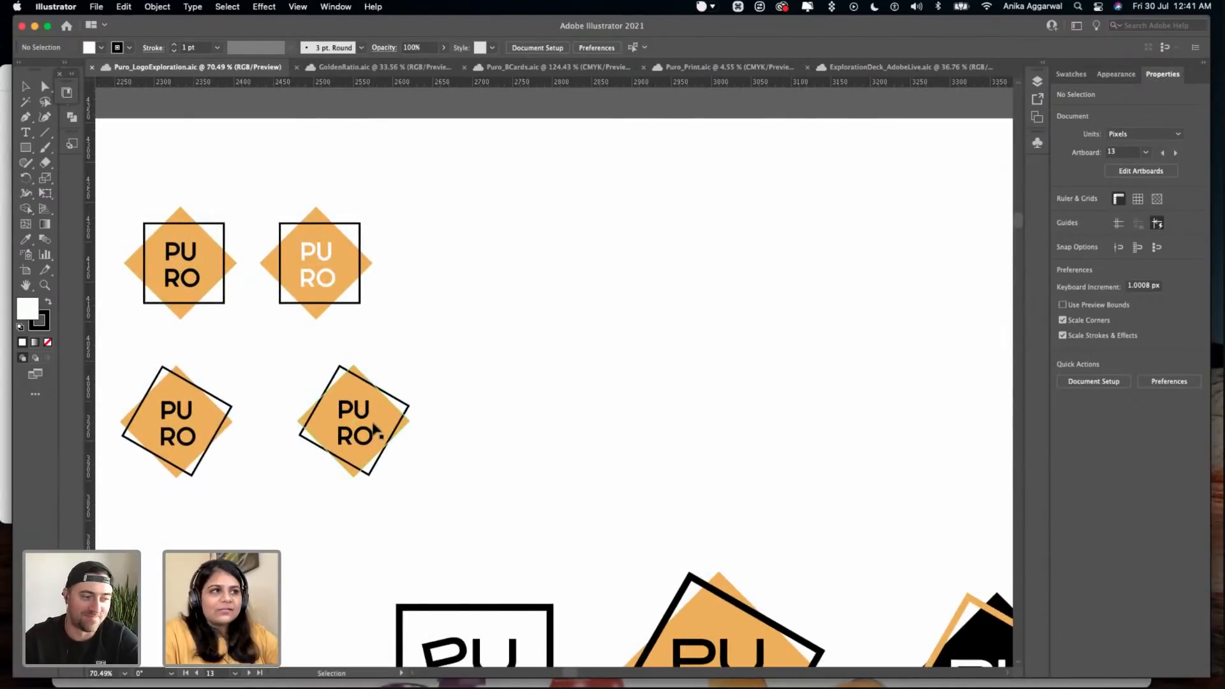
scroll(373, 428, "down", 5)
scroll(373, 429, "down", 3)
scroll(373, 429, "right", 4)
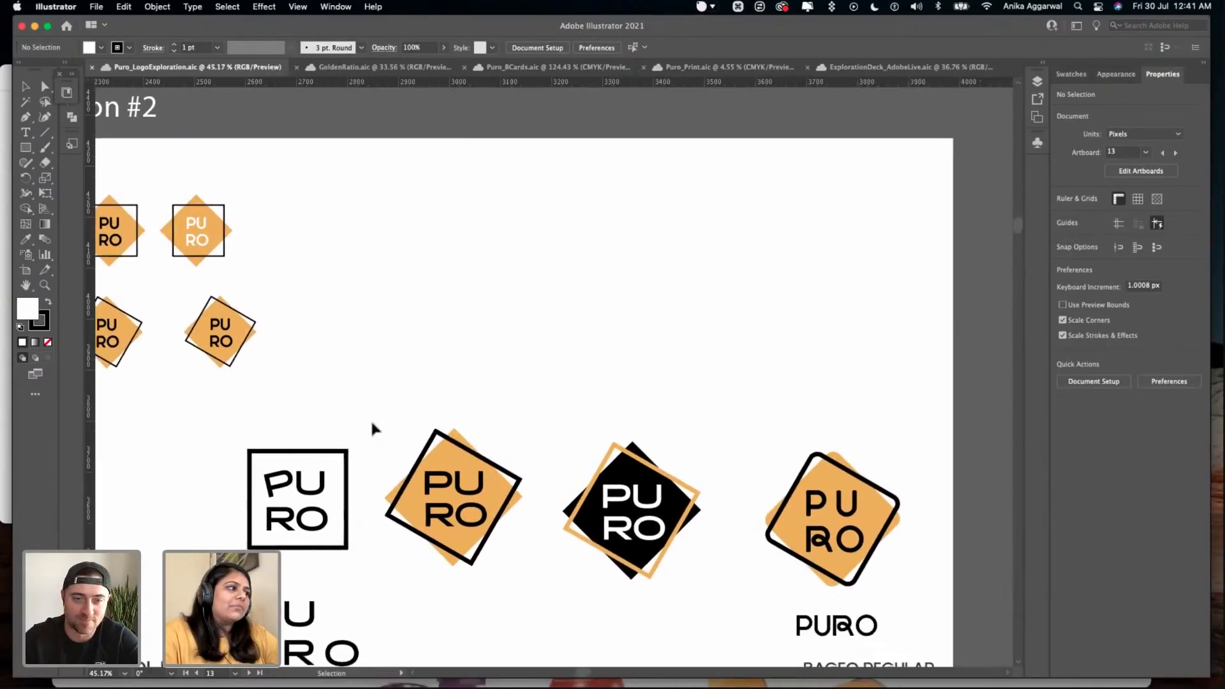
scroll(373, 428, "down", 2)
scroll(374, 428, "right", 2)
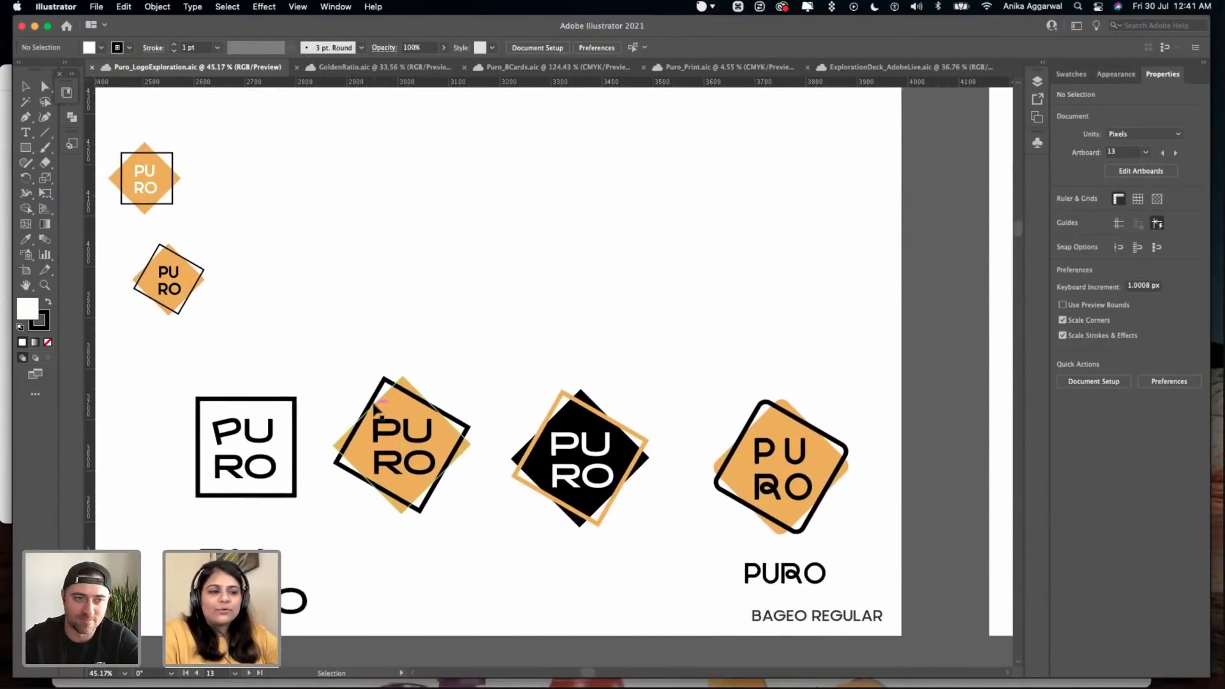
scroll(813, 606, "down", 5)
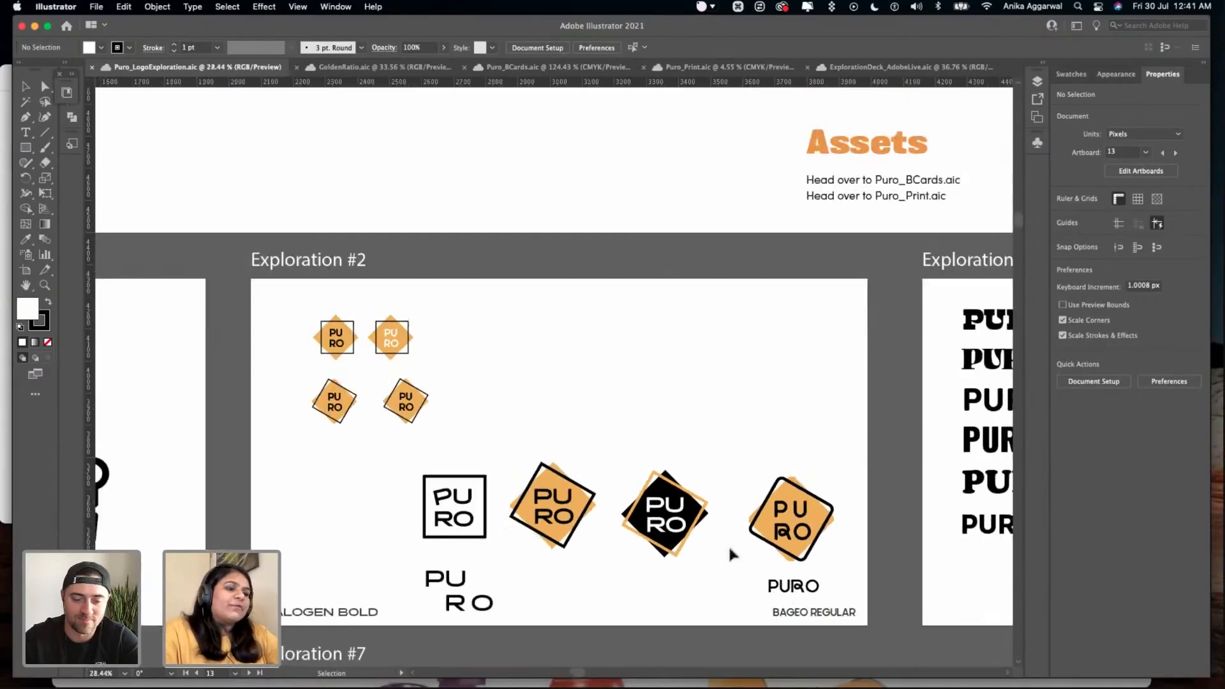
- Compare the Halogen Bold and Bageo Regular logo versions in Exploration #2, and view the Exploration #3 type trials
scroll(451, 418, "left", 3)
scroll(444, 435, "left", 3)
scroll(444, 435, "down", 1)
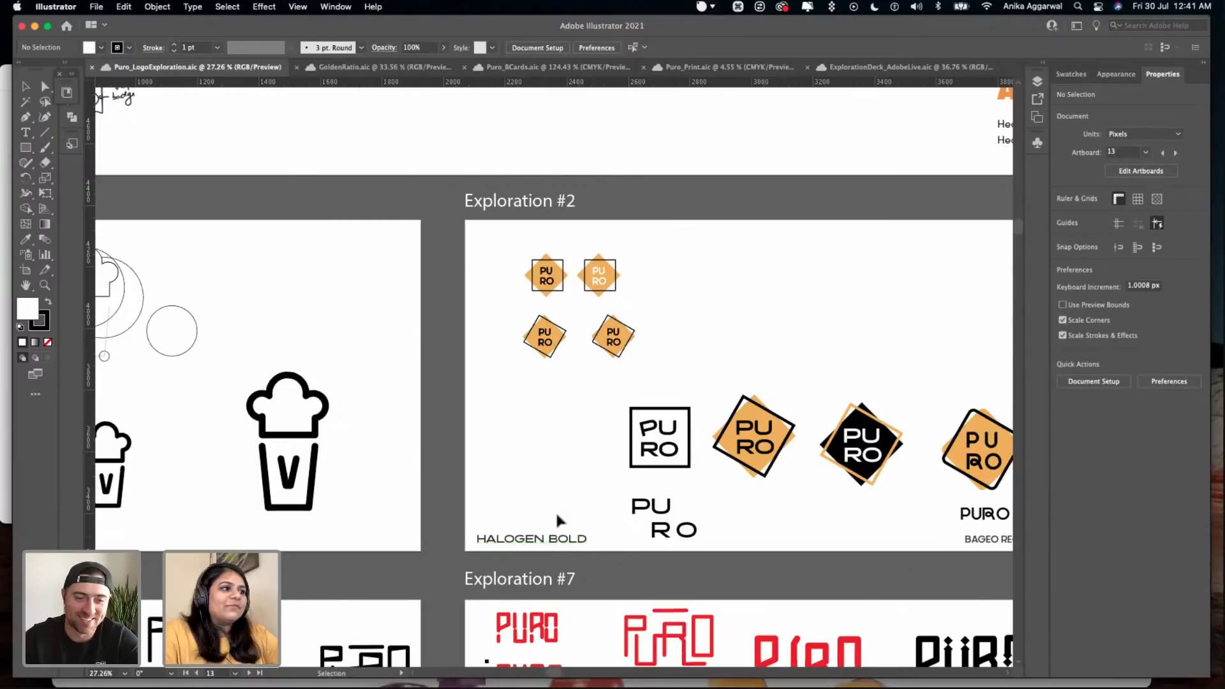
scroll(556, 538, "right", 5)
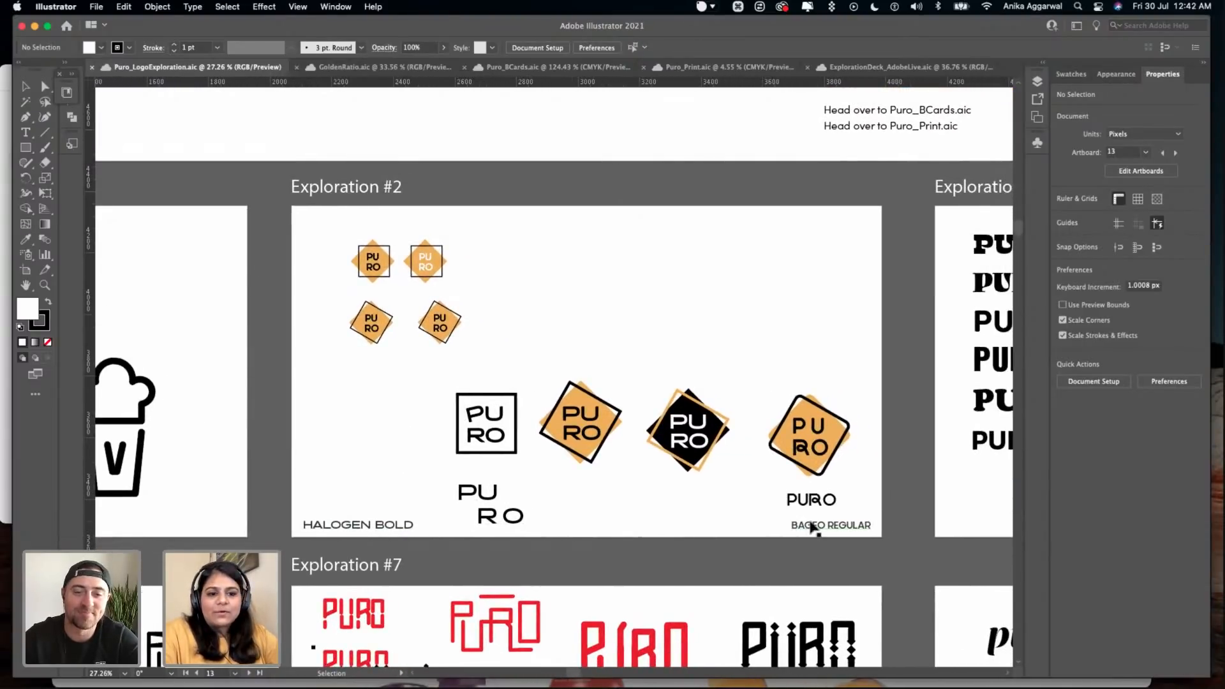
scroll(810, 522, "down", 5)
scroll(808, 519, "up", 2)
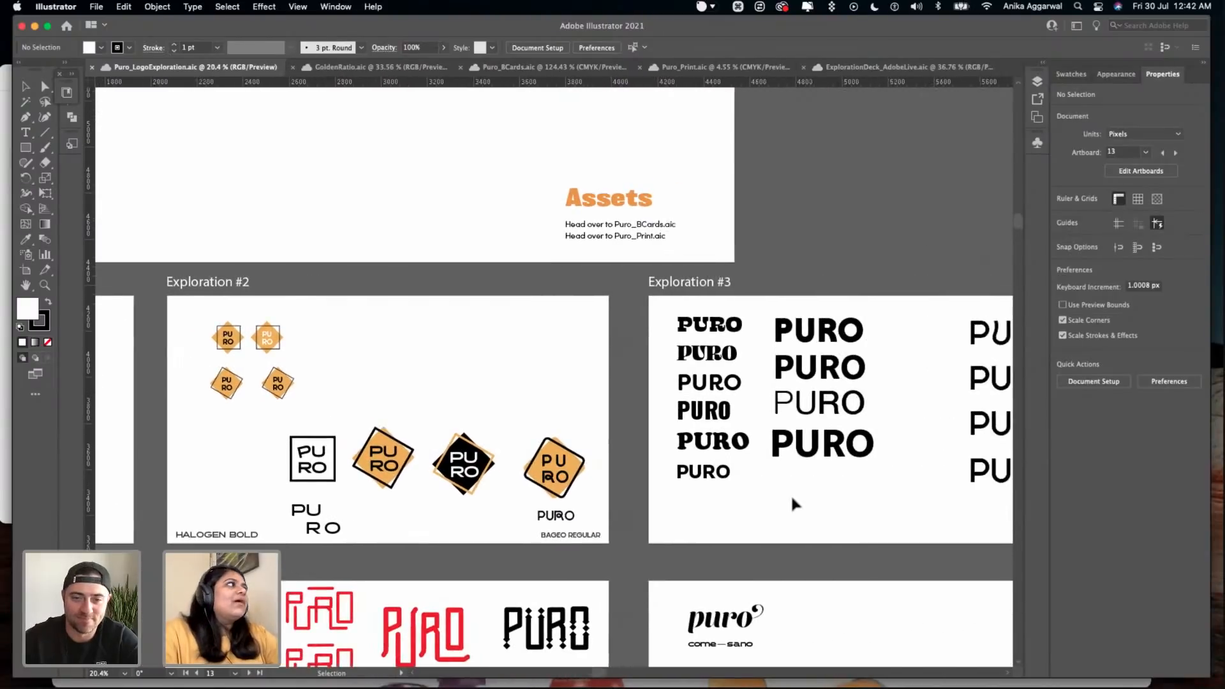
- Examine the PURO typeface trials in the first columns of the Exploration #3 artboard
scroll(793, 505, "right", 5)
scroll(528, 228, "up", 3)
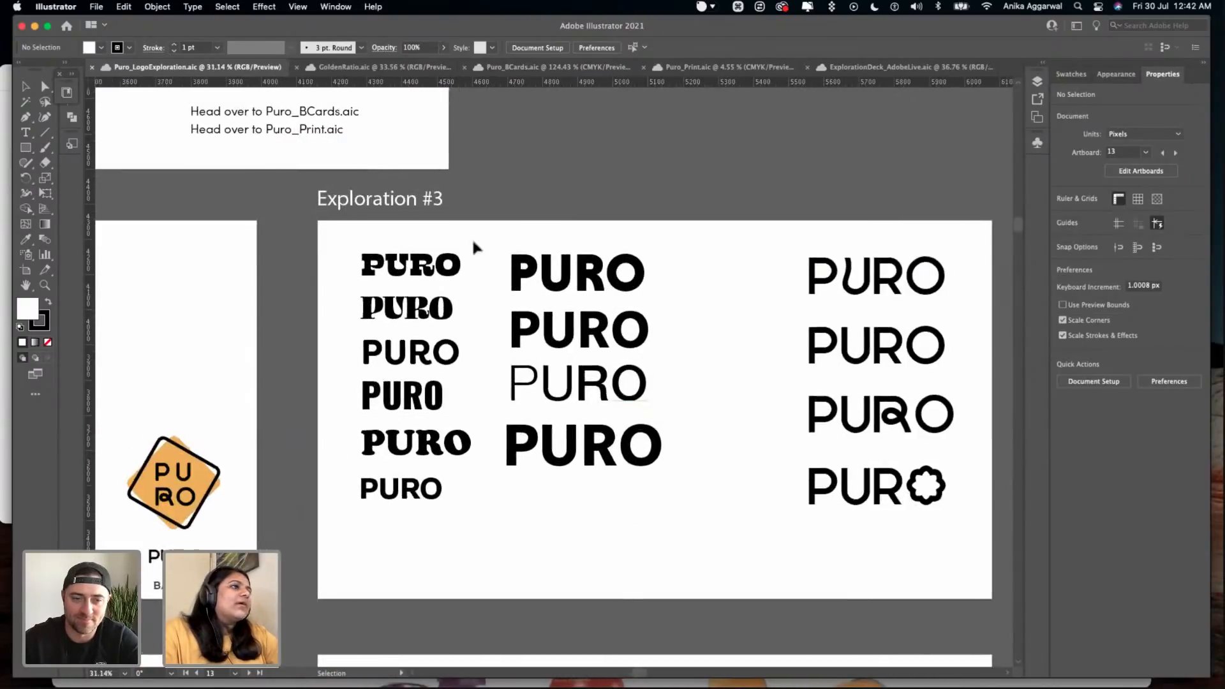
scroll(396, 475, "right", 2)
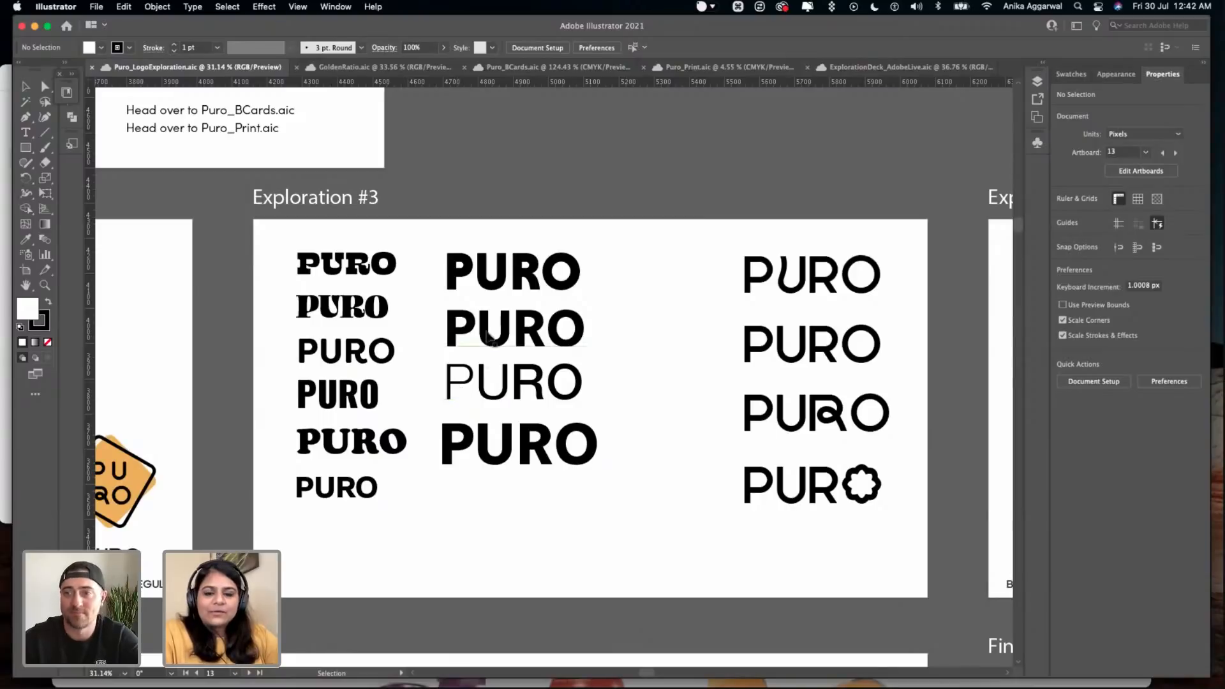
left_click(345, 265)
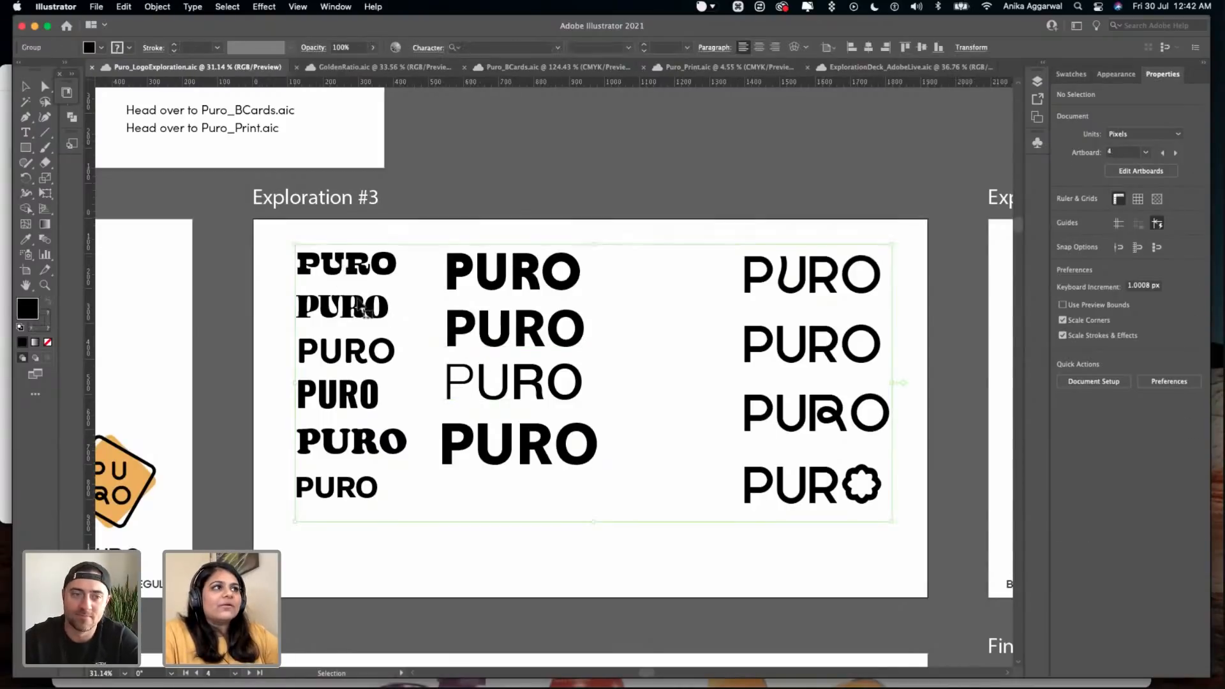
left_click(413, 236)
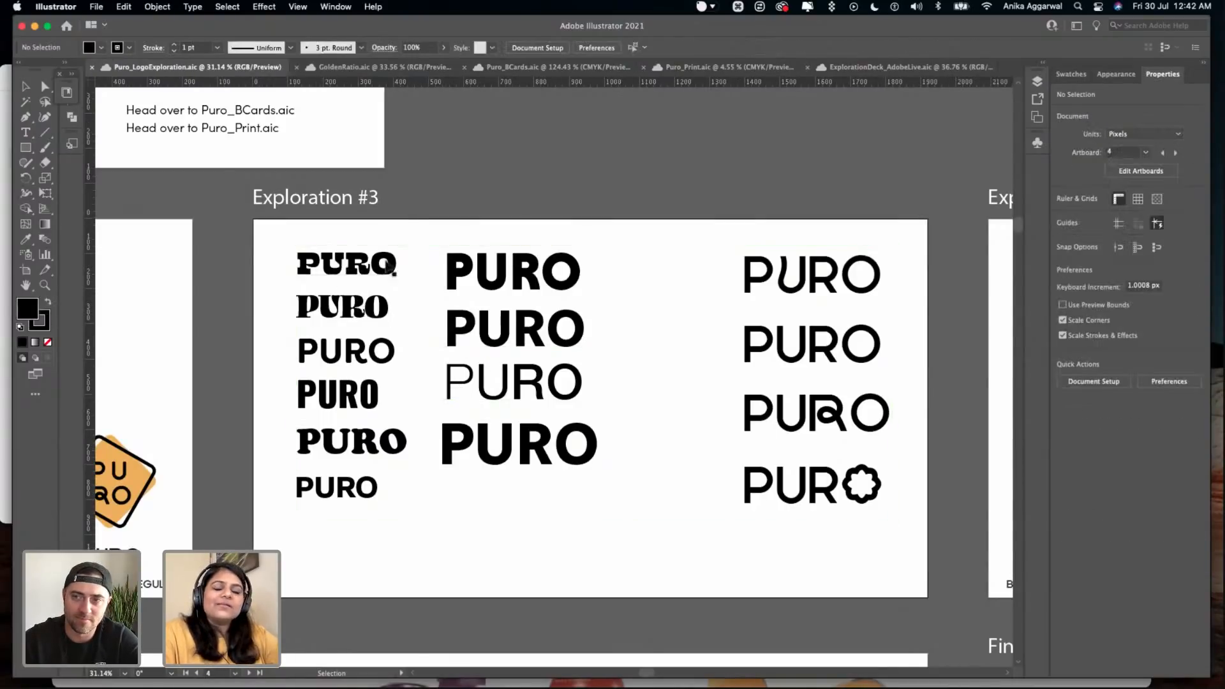
- Inspect the font of the first PURO wordmark in Exploration #3, discard the stray character entered in it, and save the document
double_click(345, 264)
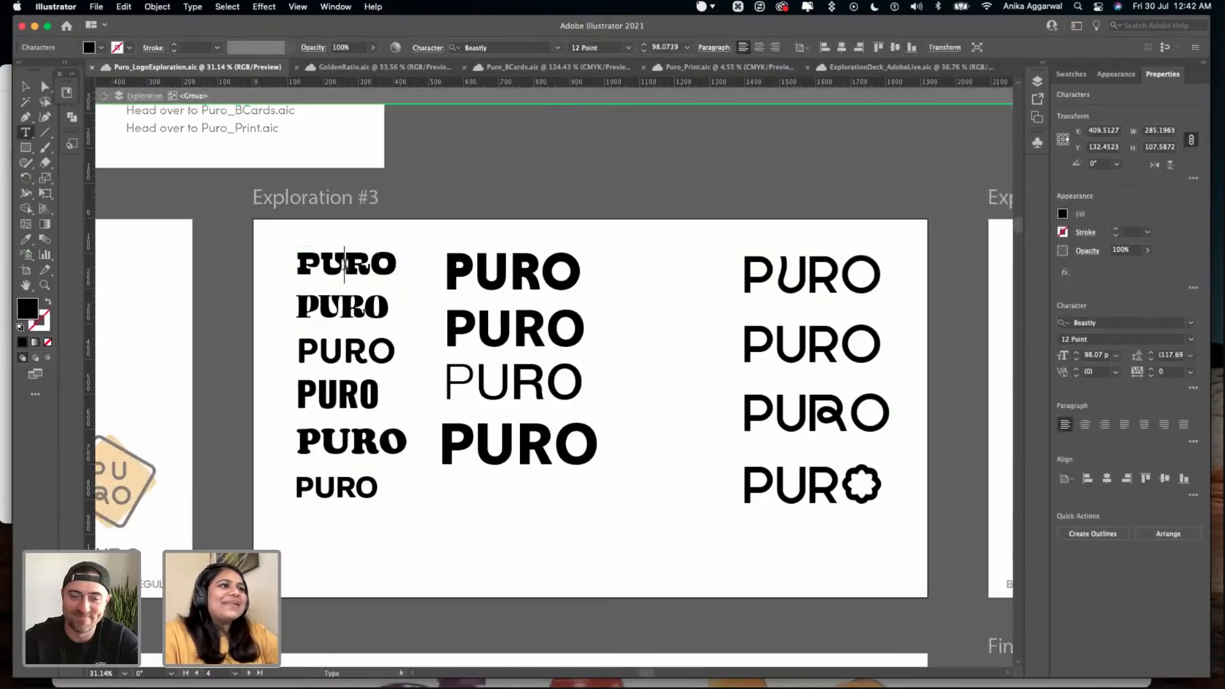
key("Escape")
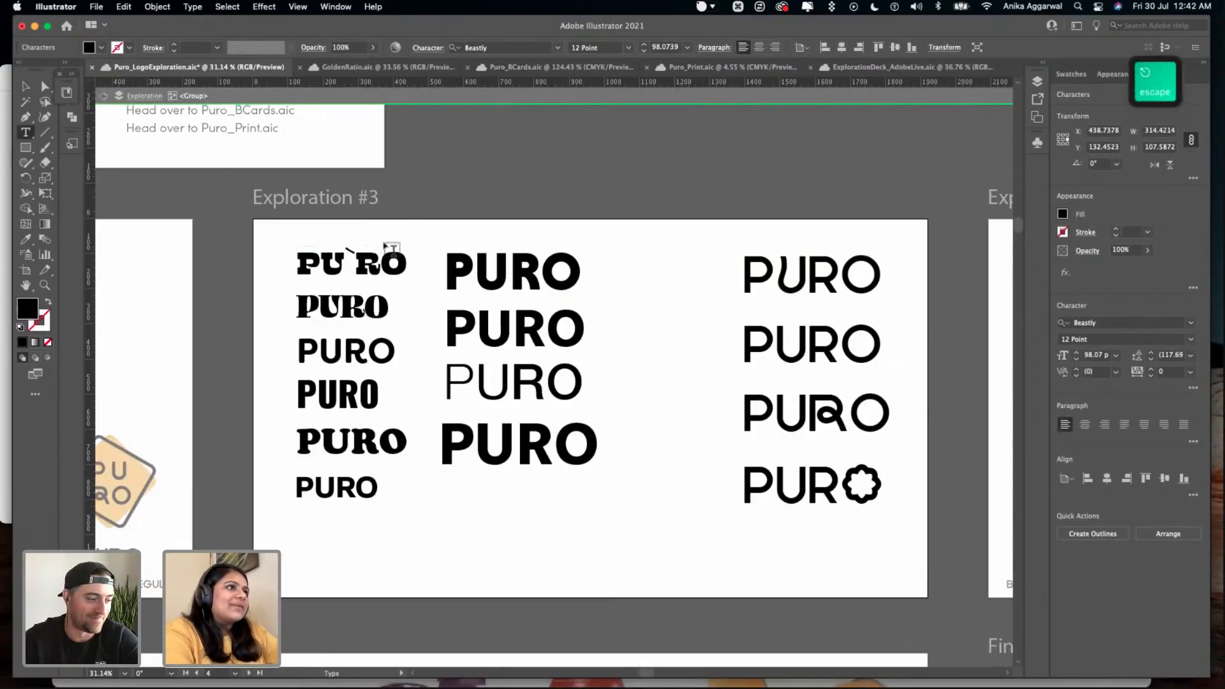
key("BackSpace")
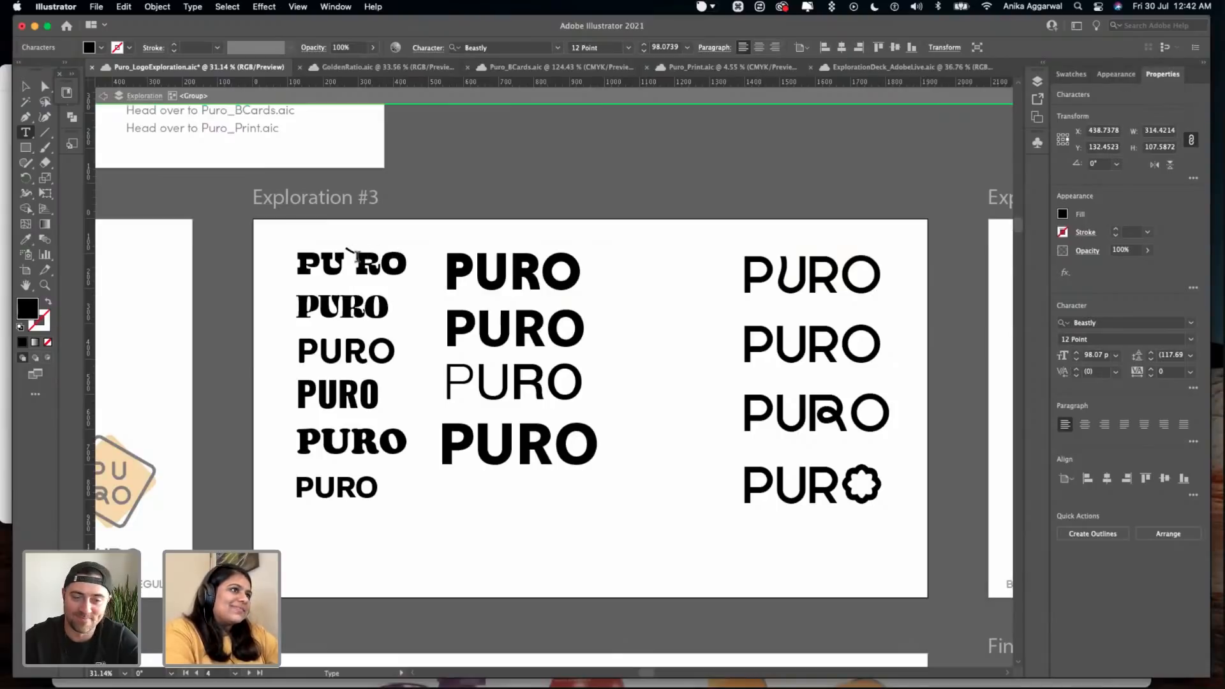
key("Escape")
double_click(398, 219)
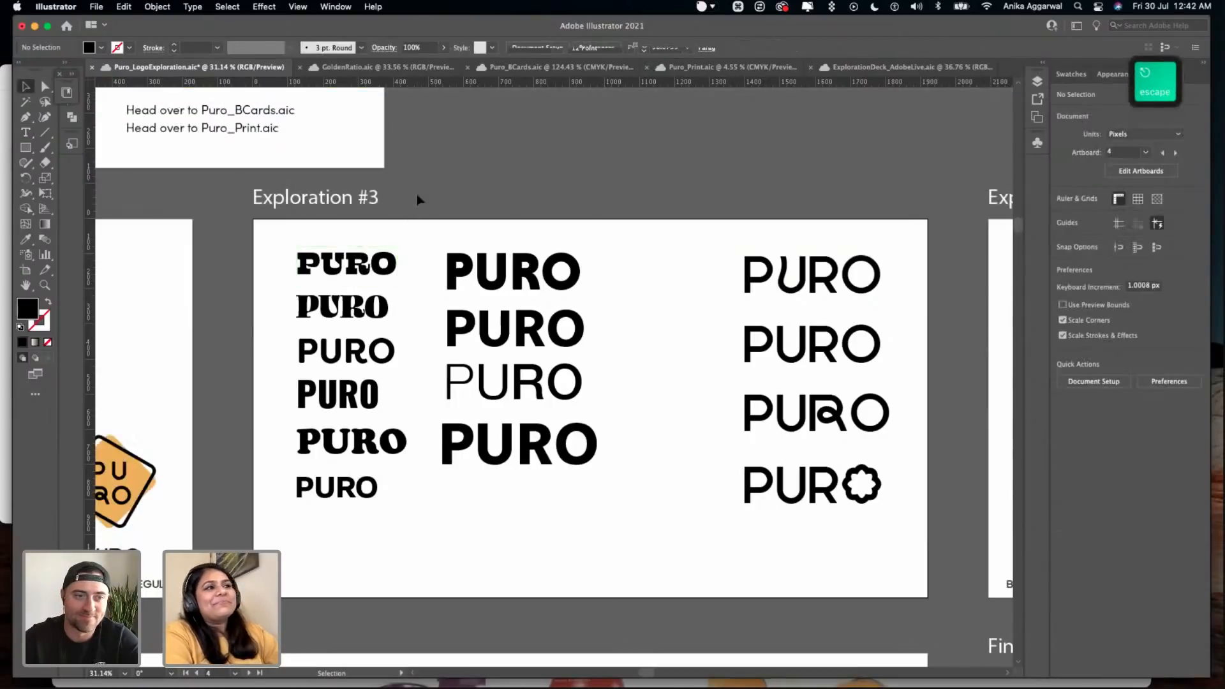
key("super+s")
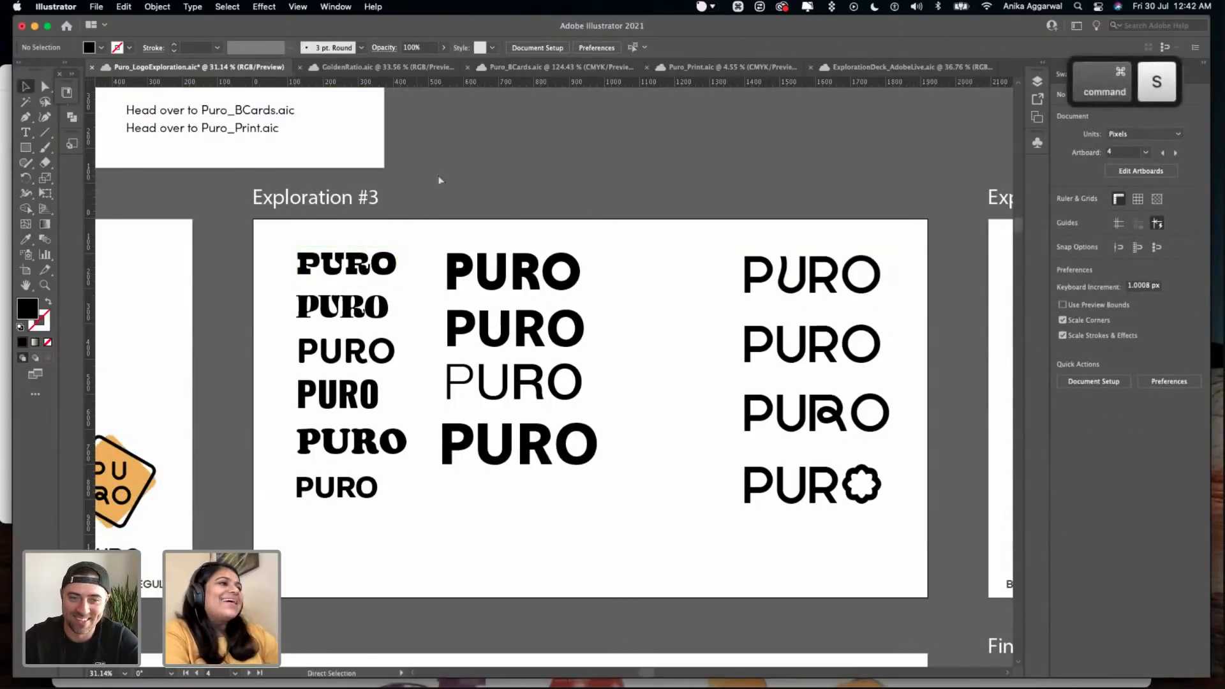
- View the modified-letter PURO wordmarks in Exploration #3 and the taco-shaped logo variations in Exploration #4
scroll(636, 240, "right", 10)
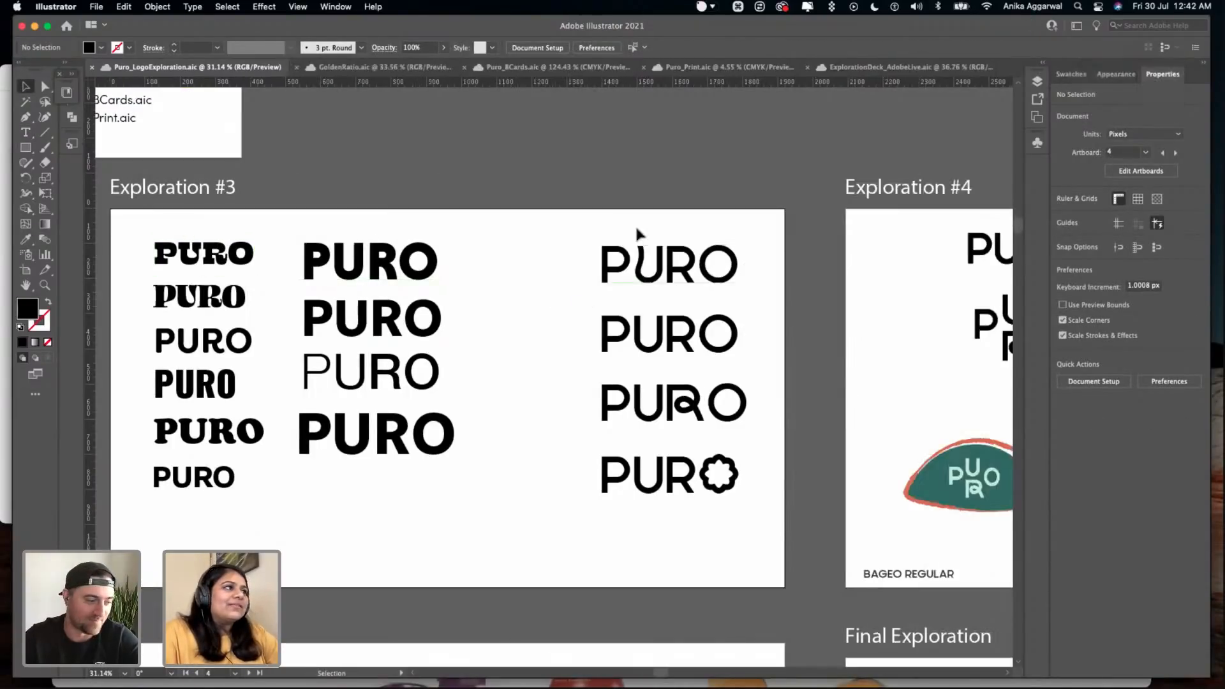
scroll(640, 232, "right", 8)
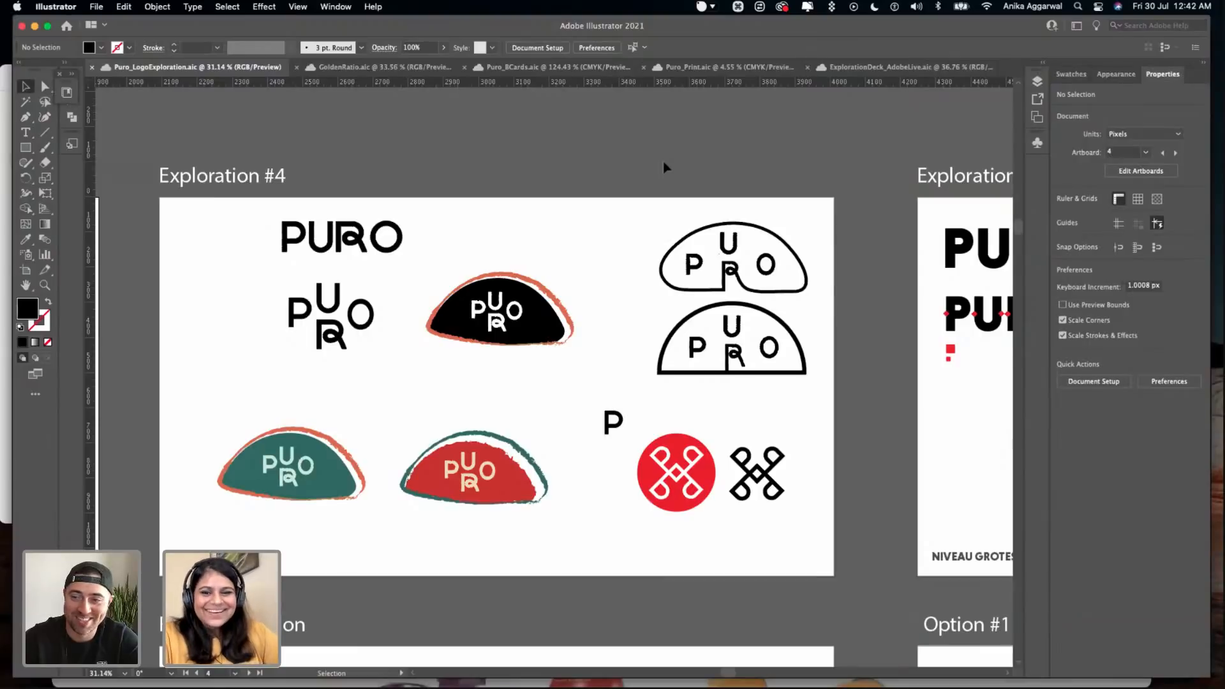
left_click(608, 251)
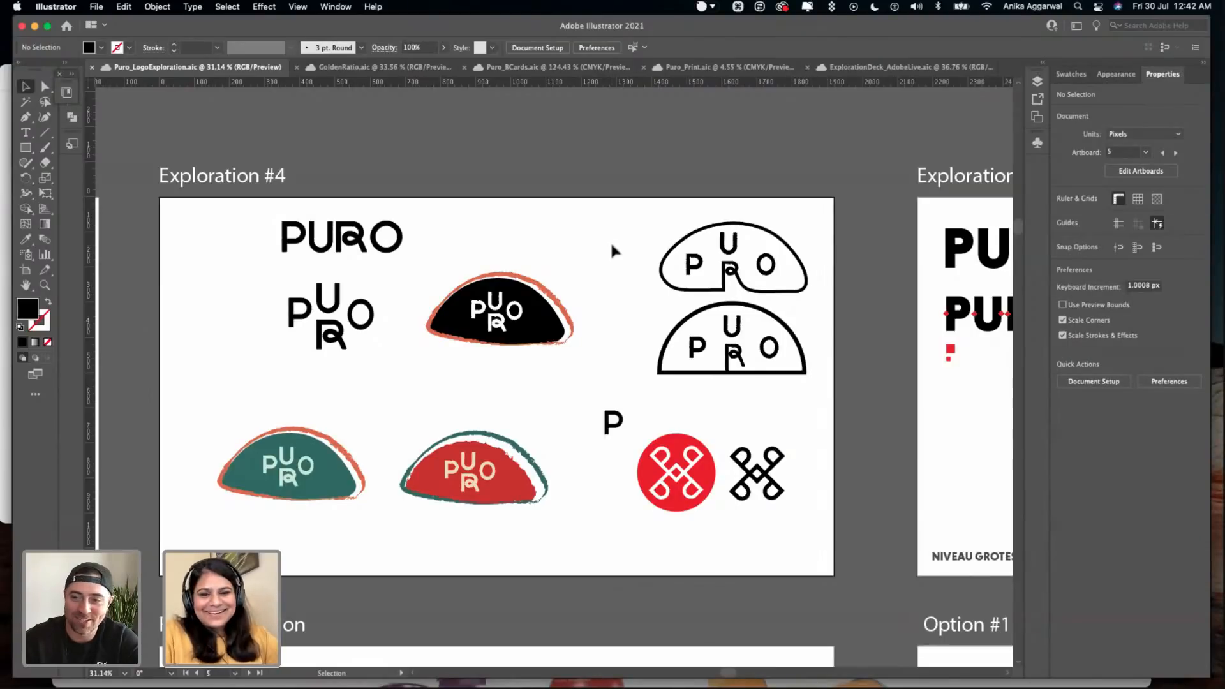
scroll(614, 204, "right", 10)
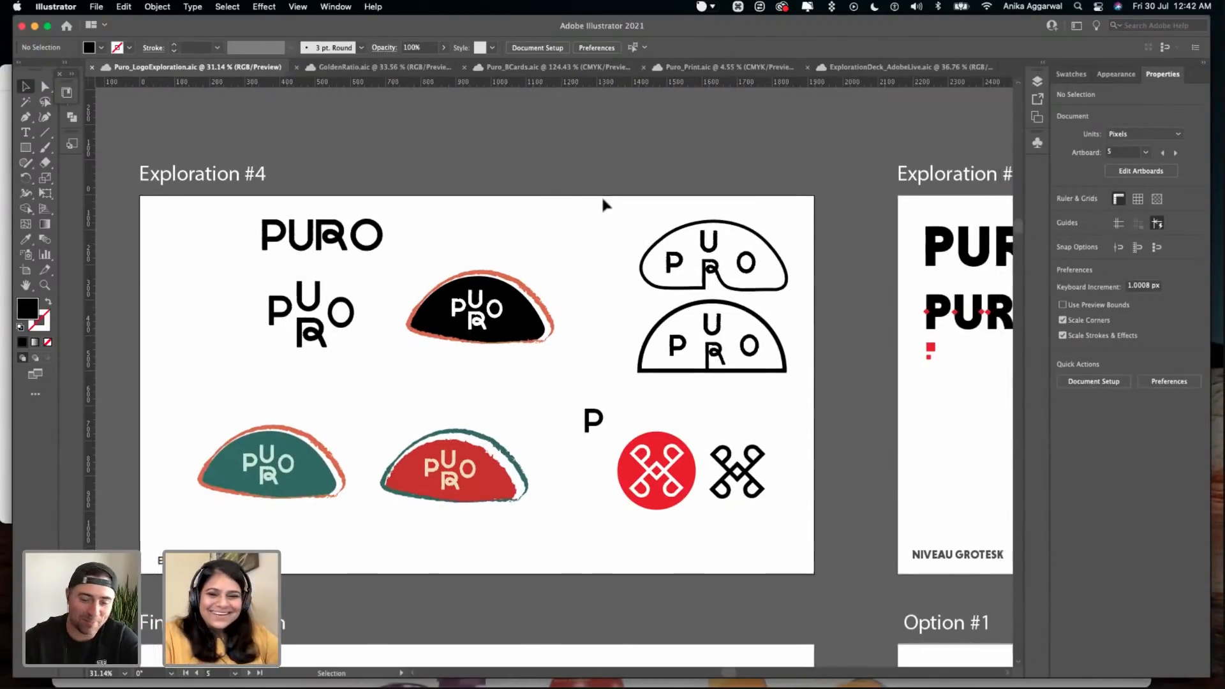
- Examine the Niveau Grotesk PURO wordmarks with red diamond accents on the Exploration #5 artboard
scroll(602, 199, "right", 10)
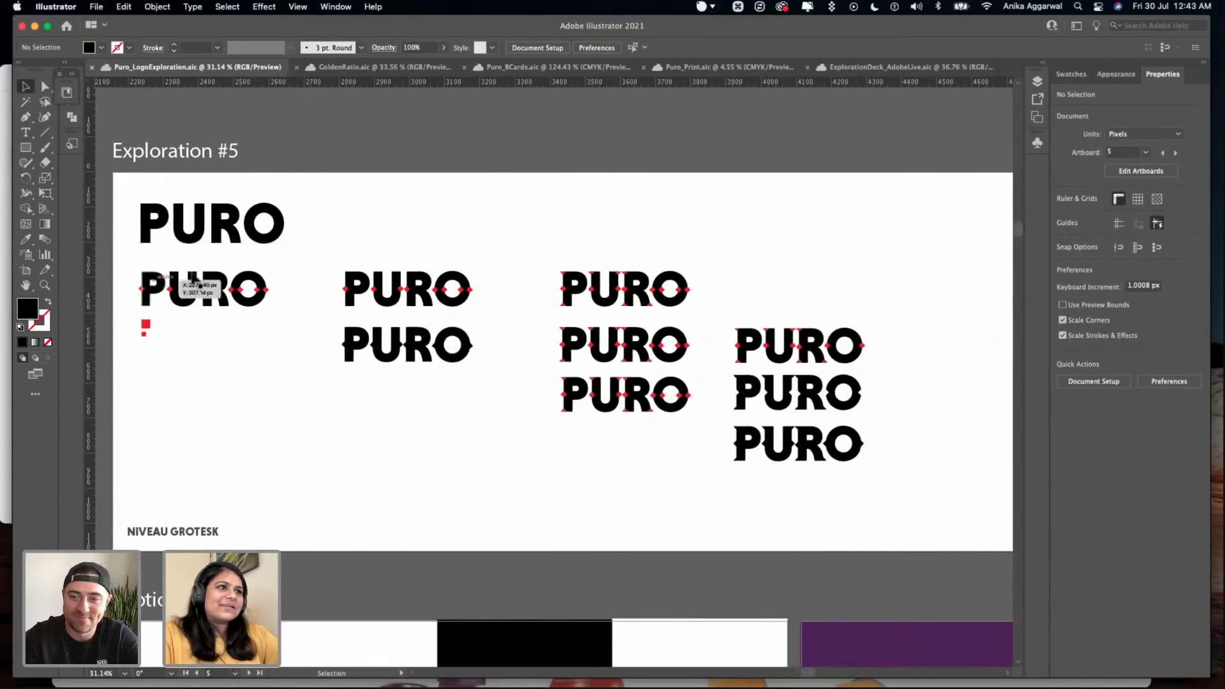
scroll(191, 258, "up", 6)
scroll(192, 235, "left", 2)
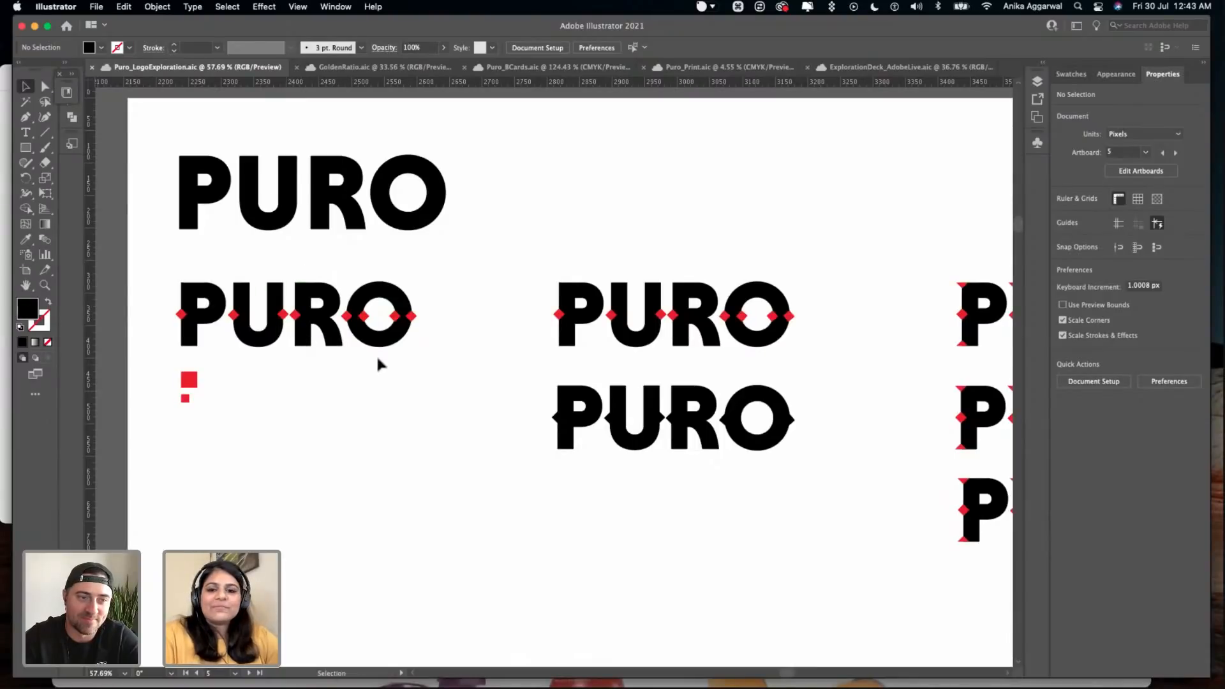
scroll(377, 359, "down", 2)
scroll(377, 359, "right", 2)
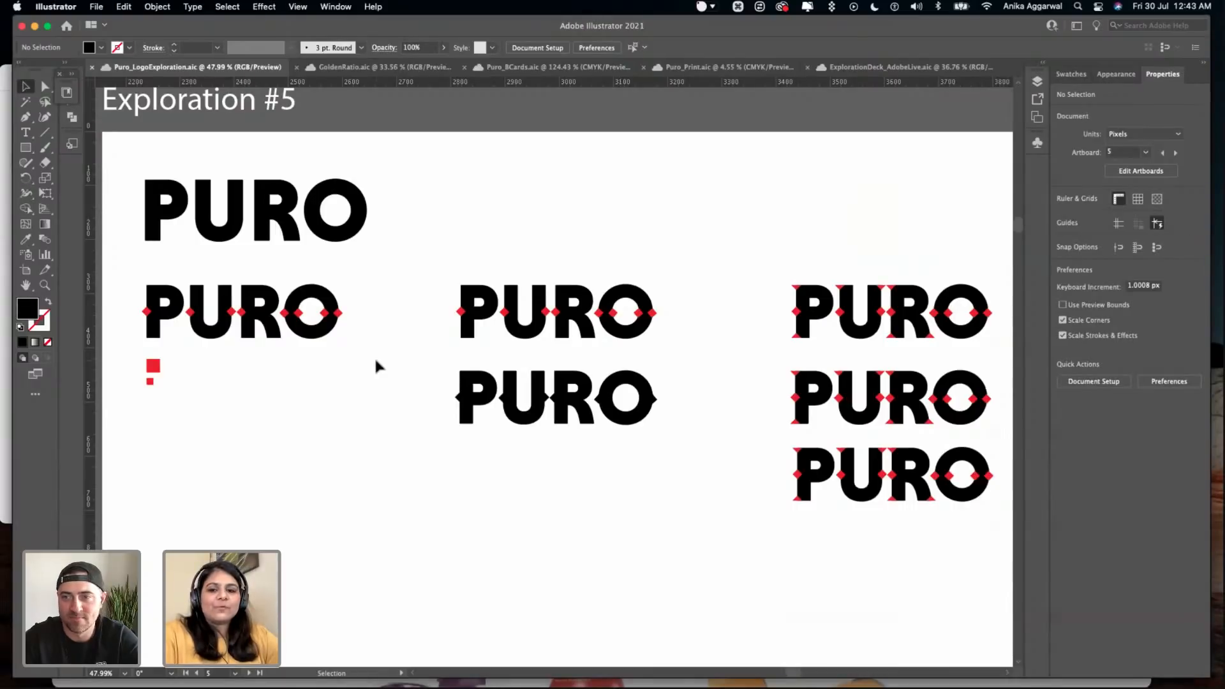
scroll(375, 362, "right", 5)
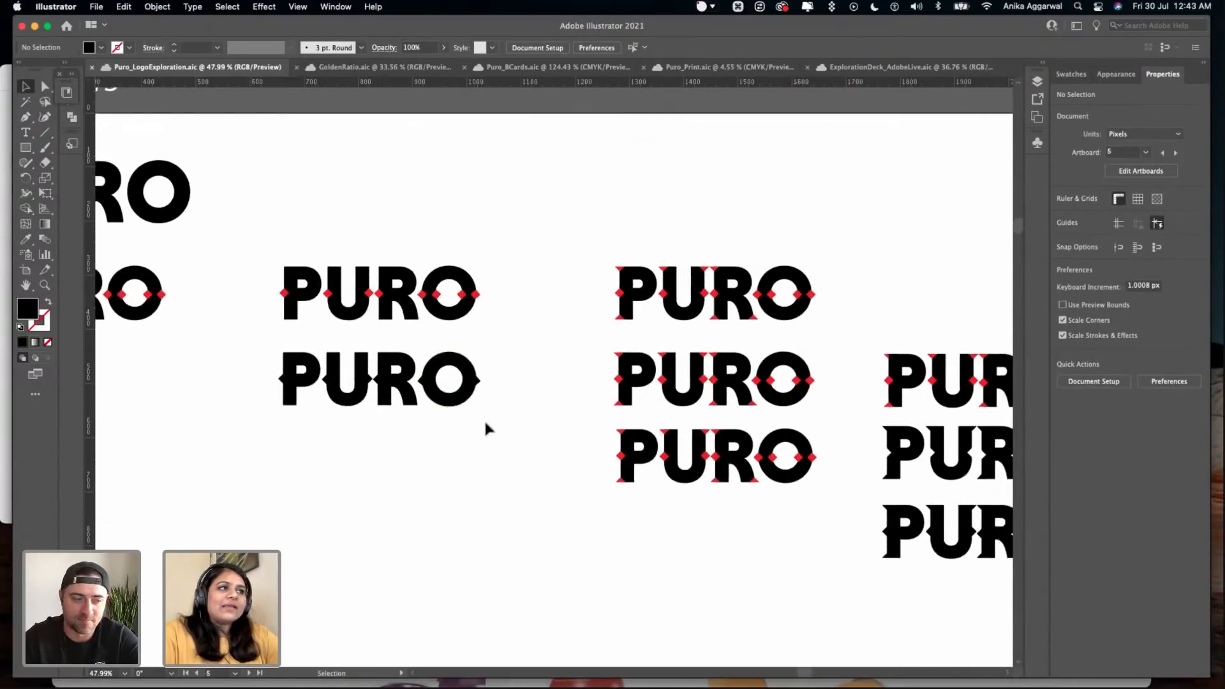
scroll(484, 419, "right", 3)
scroll(485, 416, "right", 1)
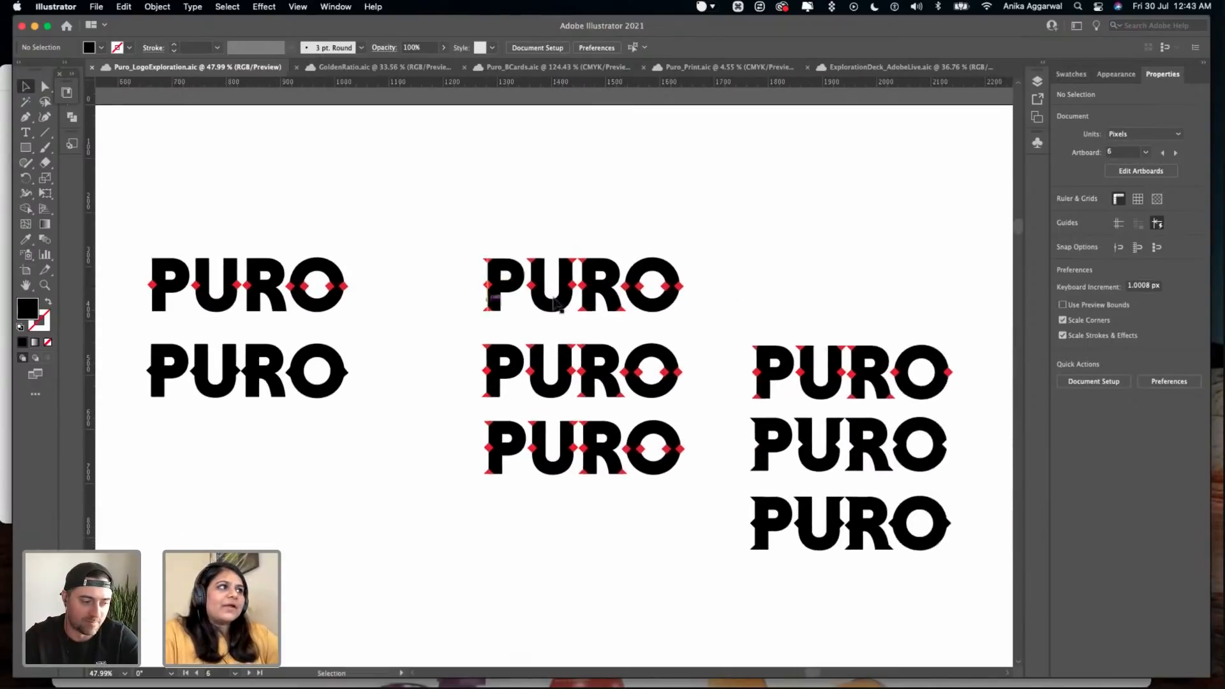
- Compare up close the Exploration #5 wordmarks with red serif and diamond additions against their solid black versions
scroll(550, 250, "up", 8)
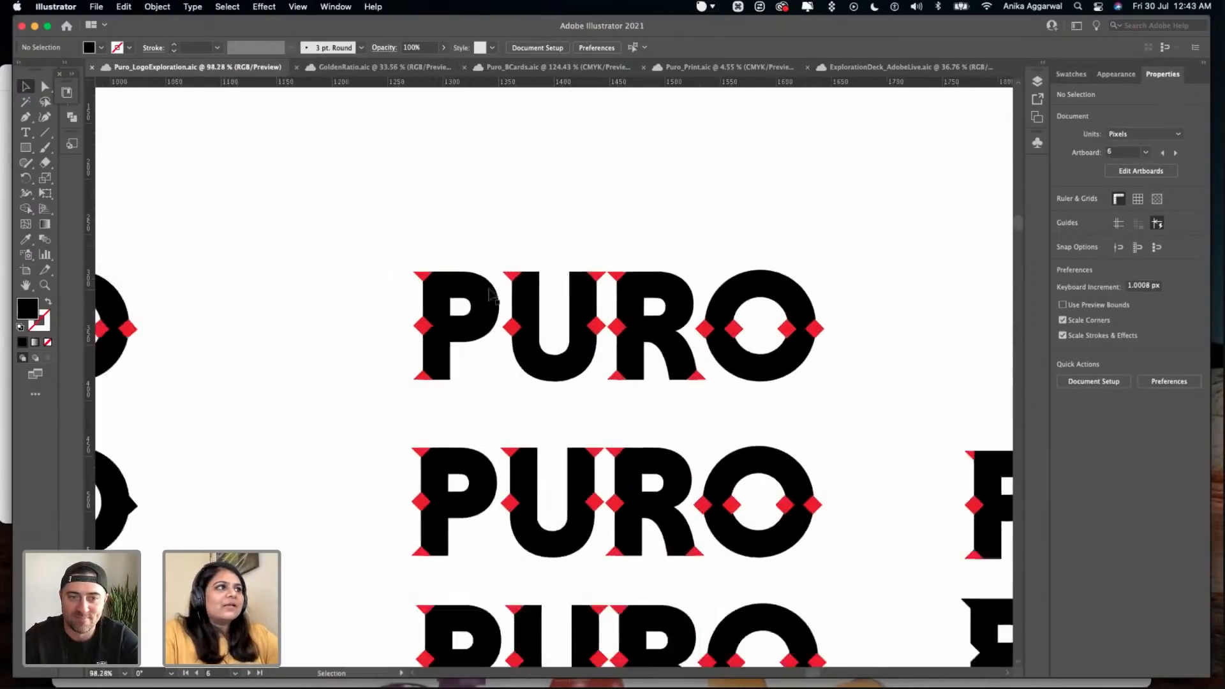
scroll(494, 275, "down", 4)
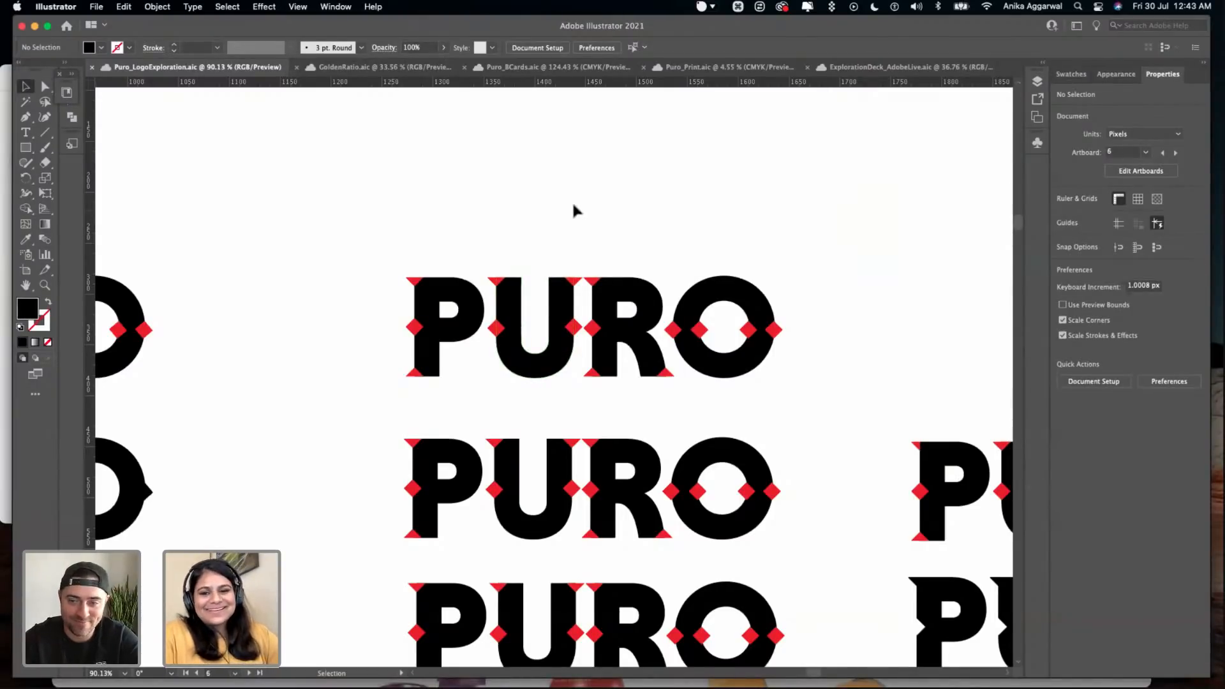
scroll(573, 205, "down", 3)
scroll(574, 206, "right", 5)
scroll(573, 206, "down", 4)
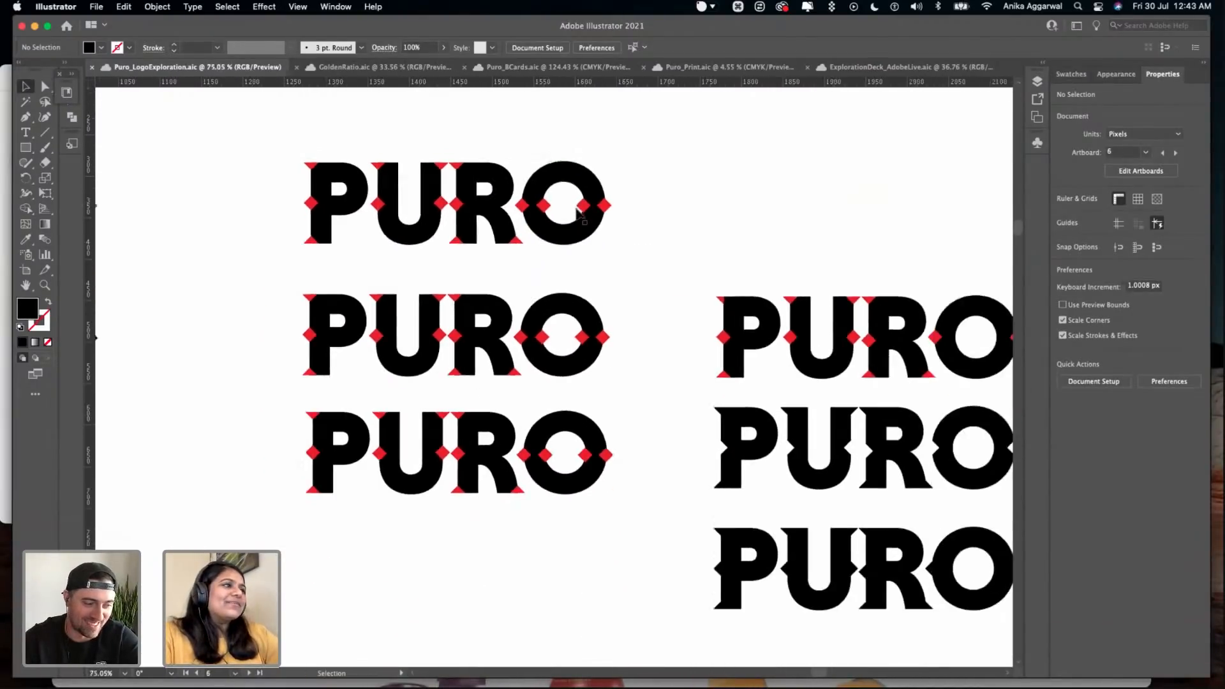
scroll(419, 252, "right", 5)
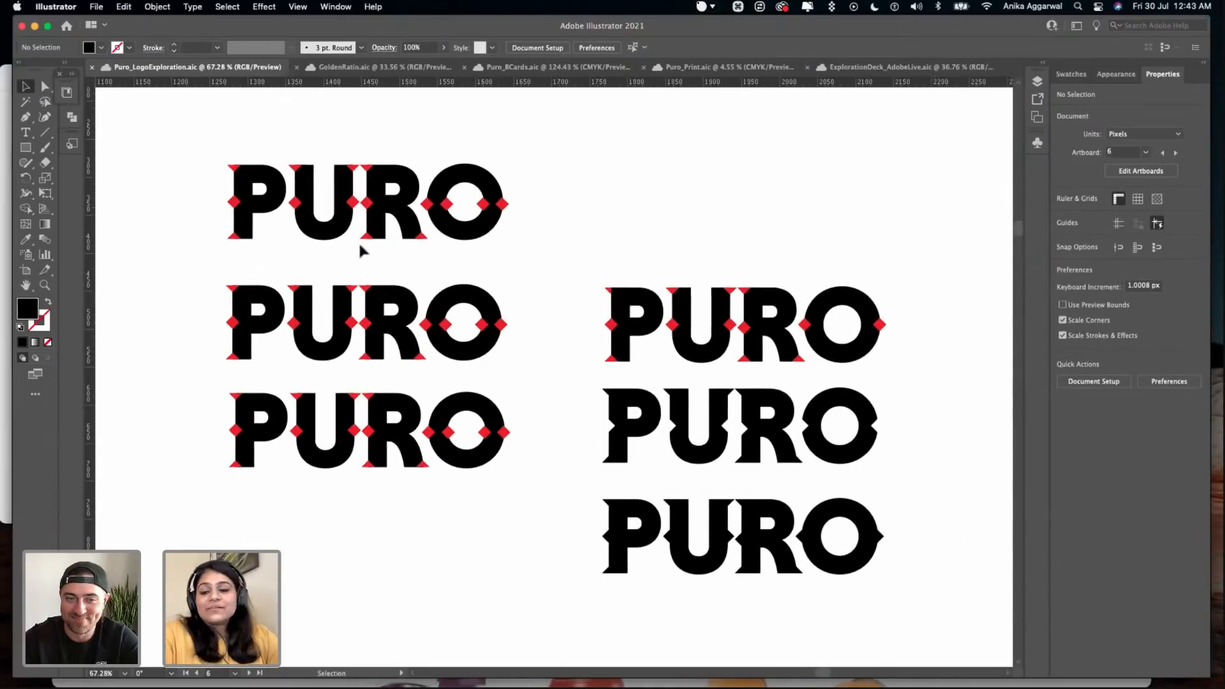
scroll(361, 251, "down", 3)
scroll(618, 382, "right", 5)
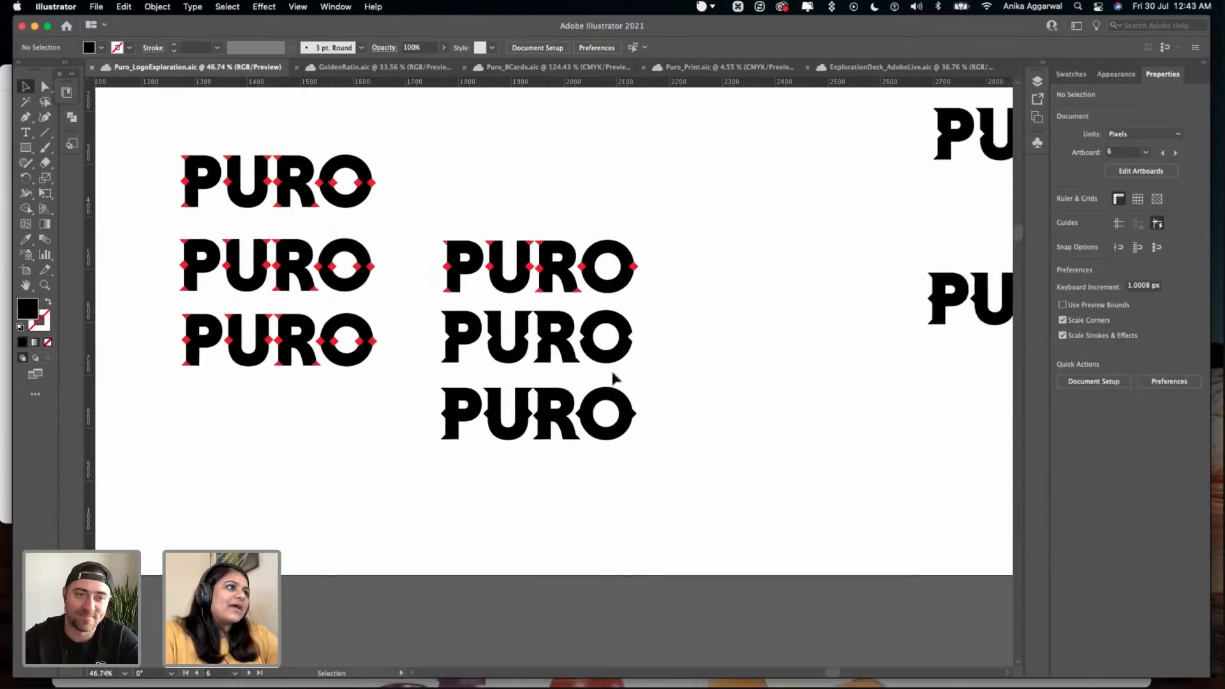
- Compare the two final black PURO wordmarks at the far end of Exploration #5, one notched and one with pointed spurs
scroll(612, 378, "up", 2)
scroll(613, 378, "right", 8)
scroll(737, 233, "up", 2)
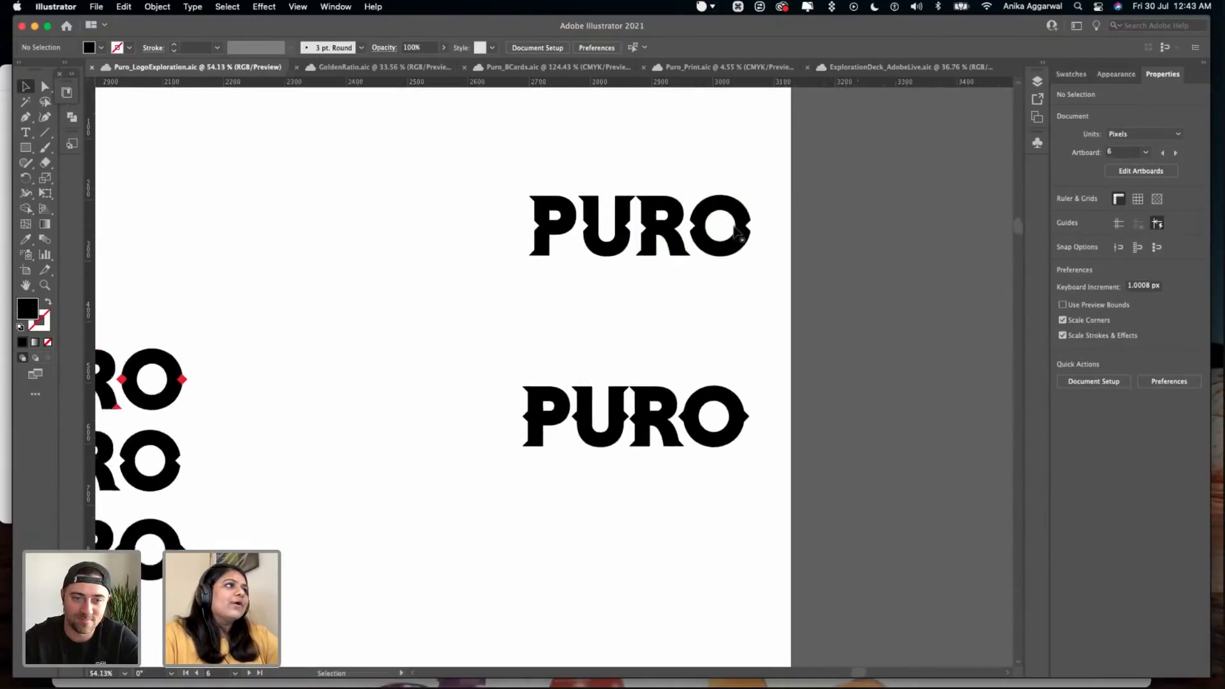
scroll(737, 233, "up", 3)
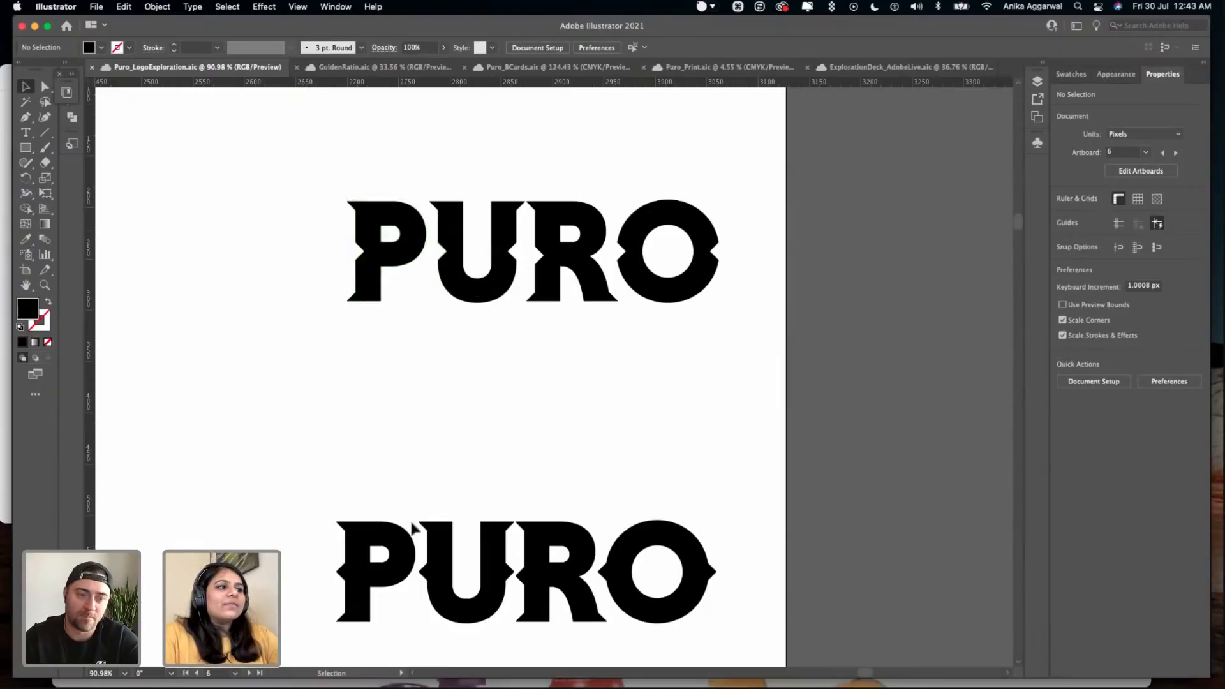
scroll(411, 528, "down", 2)
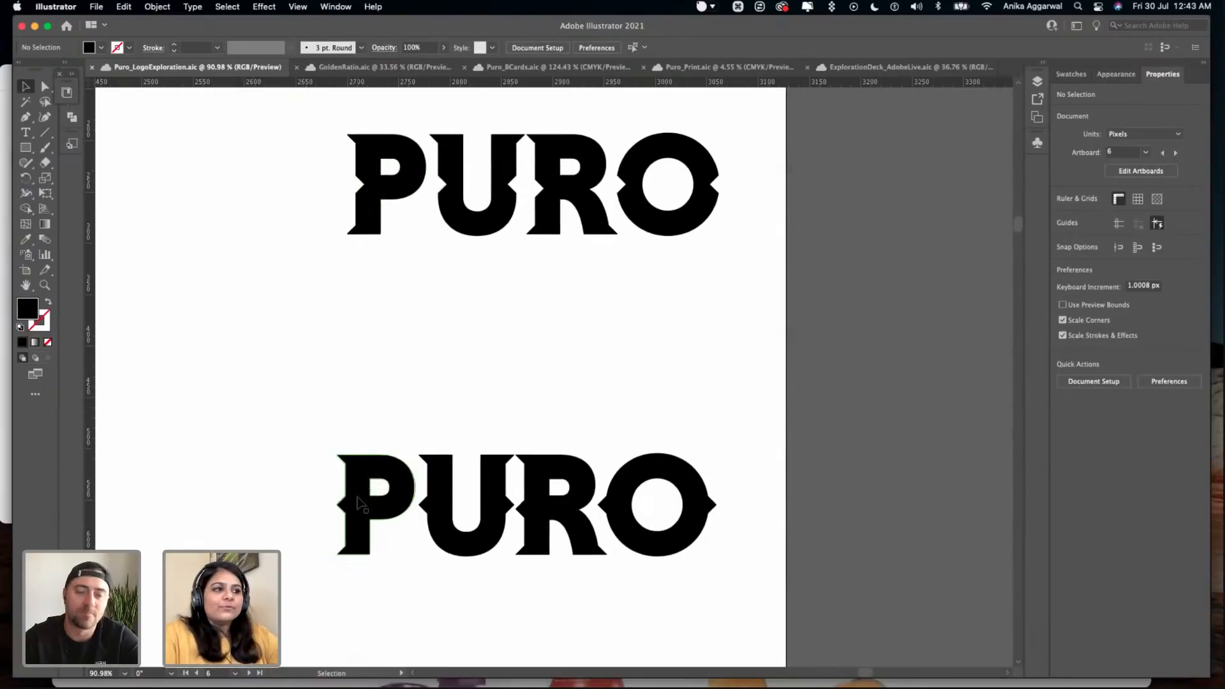
scroll(316, 637, "down", 6)
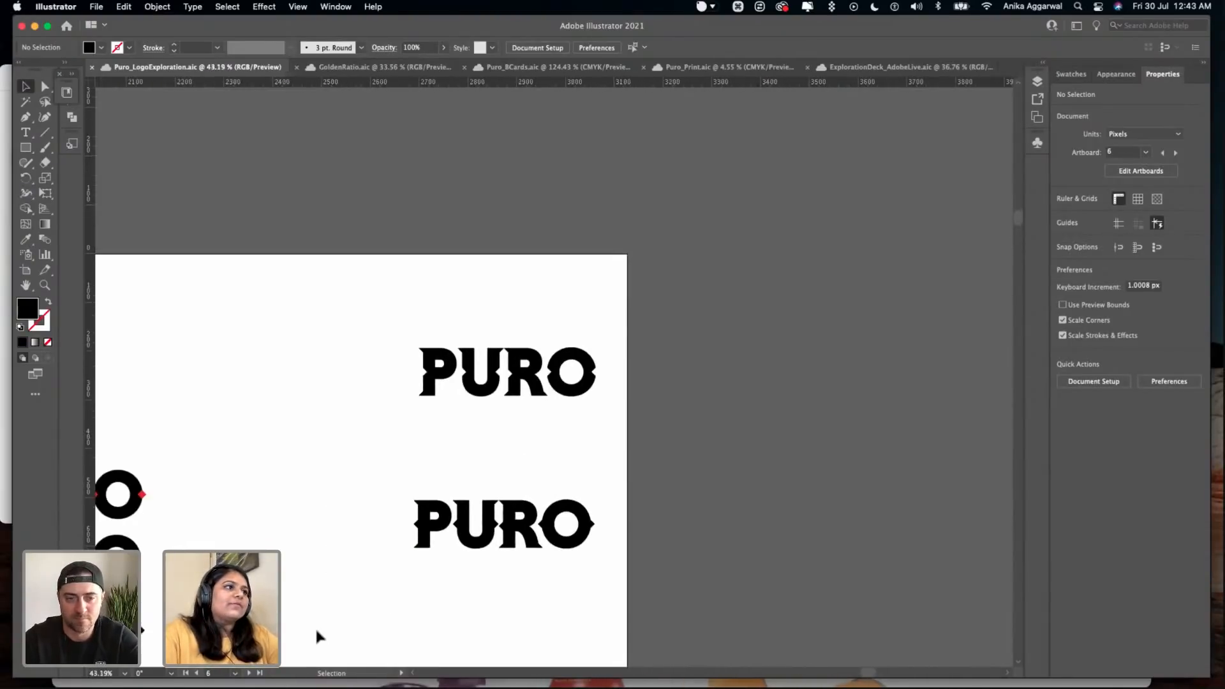
- Examine the condensed line-drawn PURO wordmarks with red construction shapes on the Exploration #6 artboard
scroll(315, 627, "down", 5)
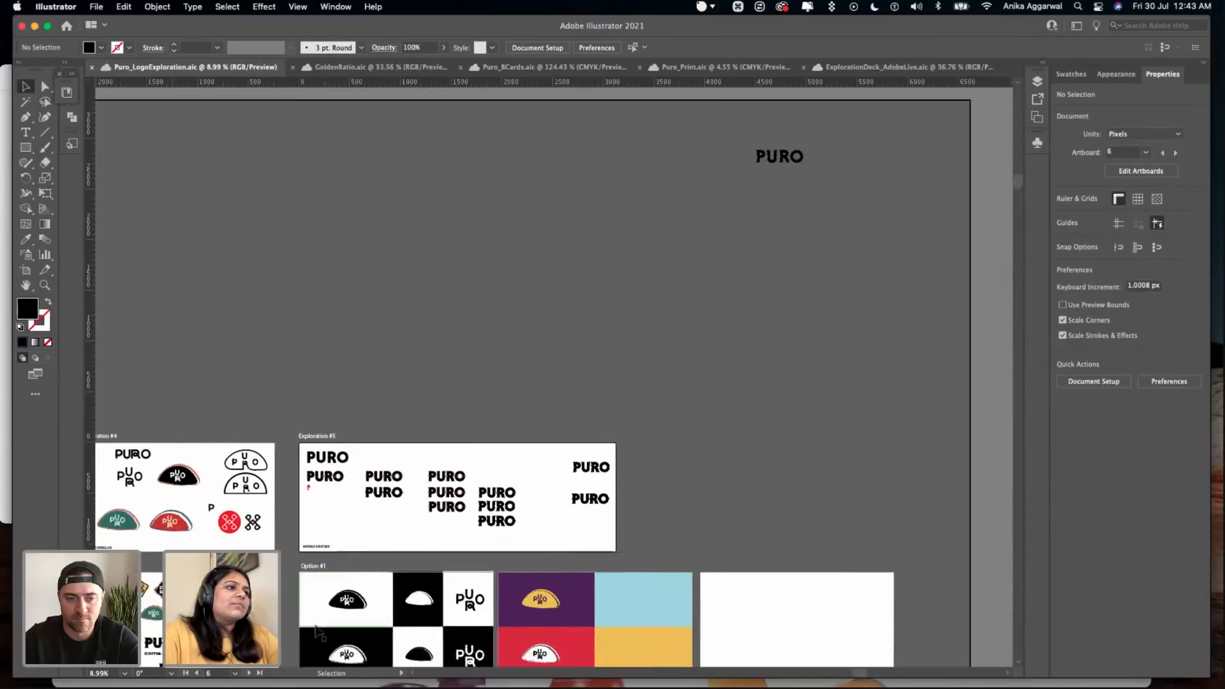
scroll(317, 629, "left", 10)
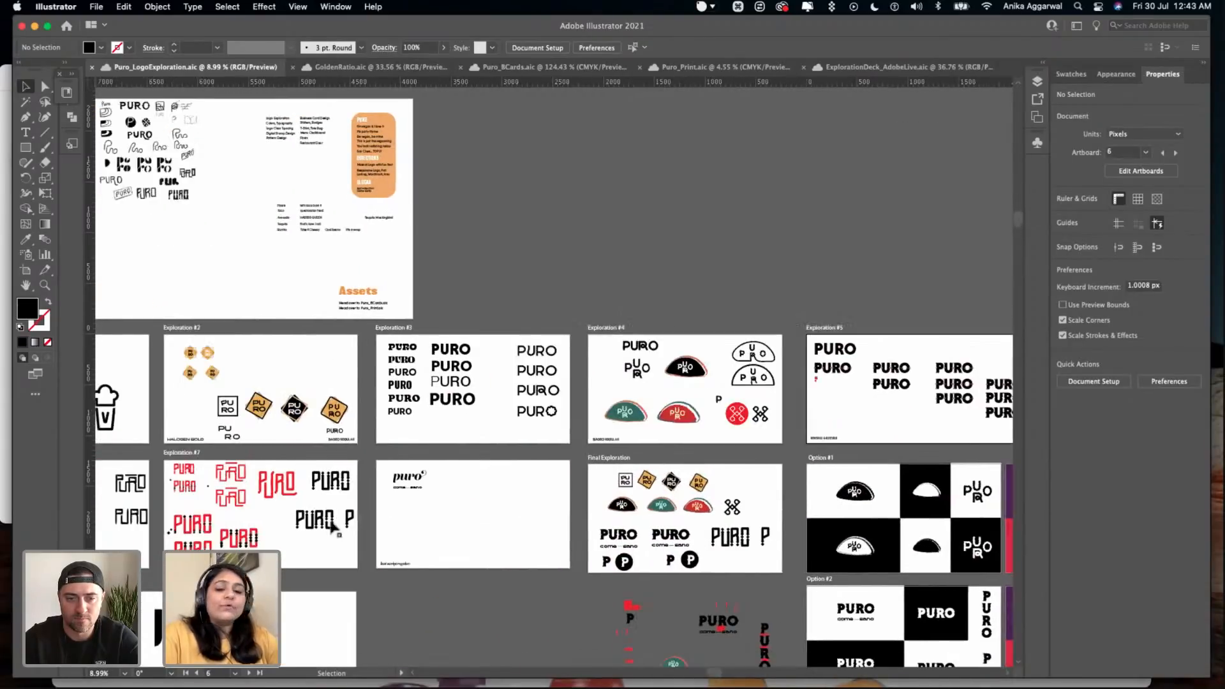
scroll(331, 526, "up", 5)
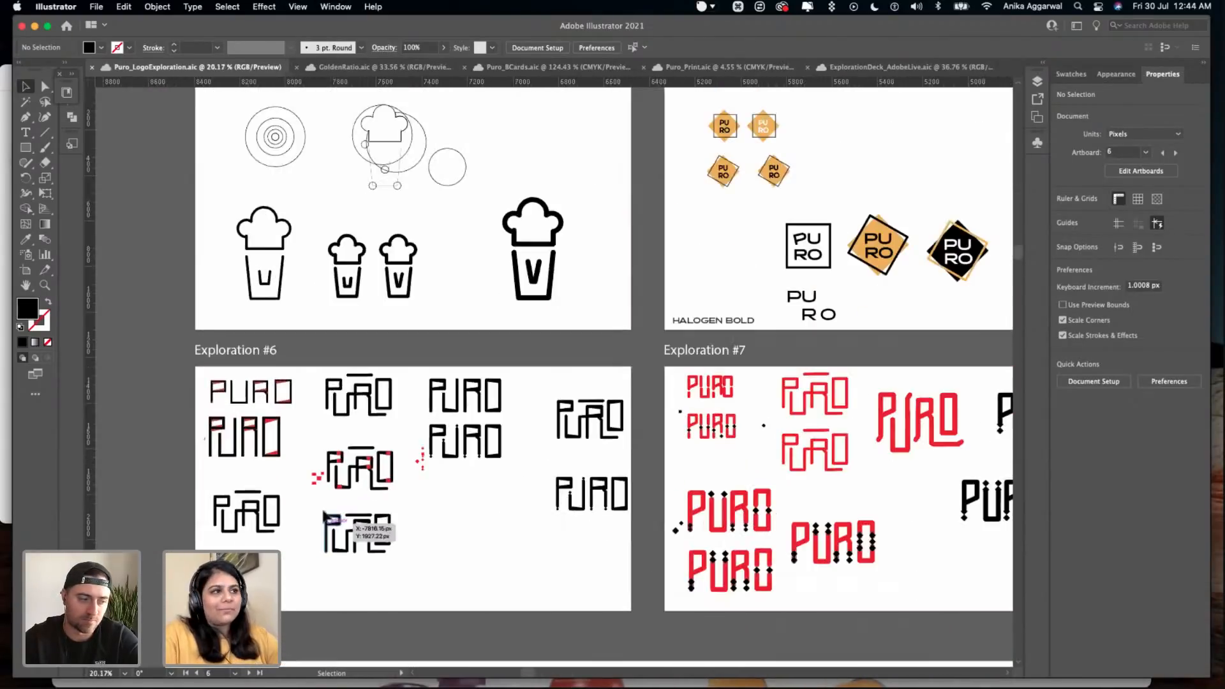
scroll(265, 349, "up", 3)
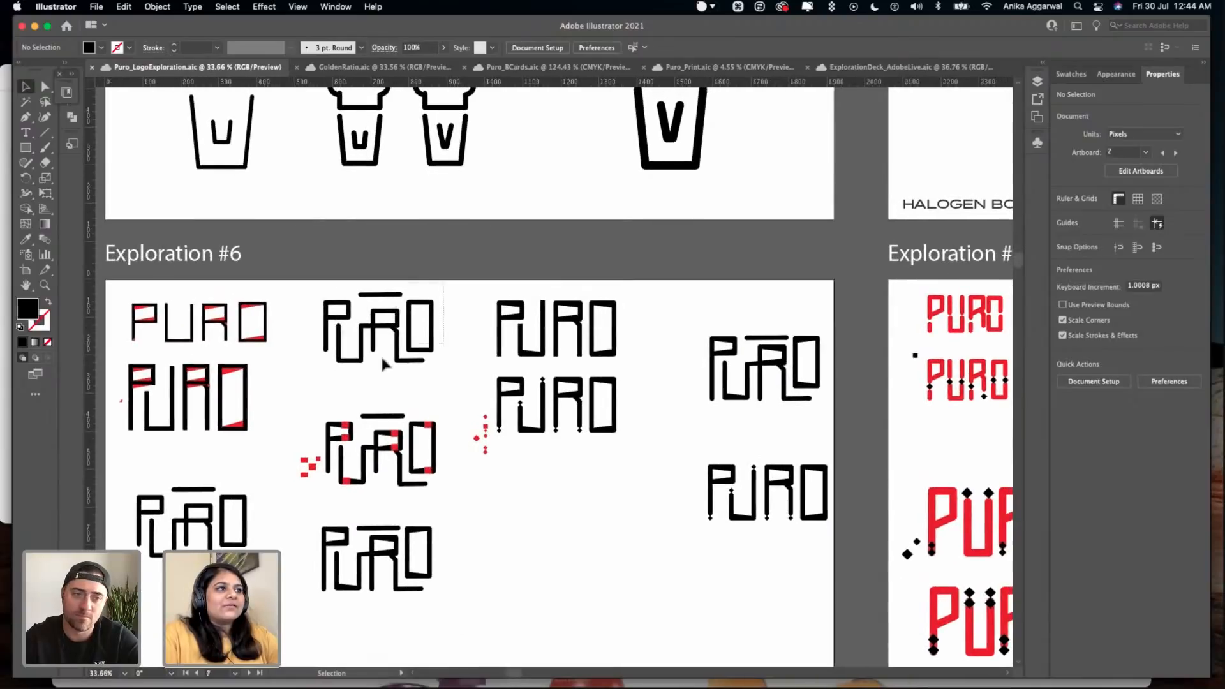
left_click(324, 368)
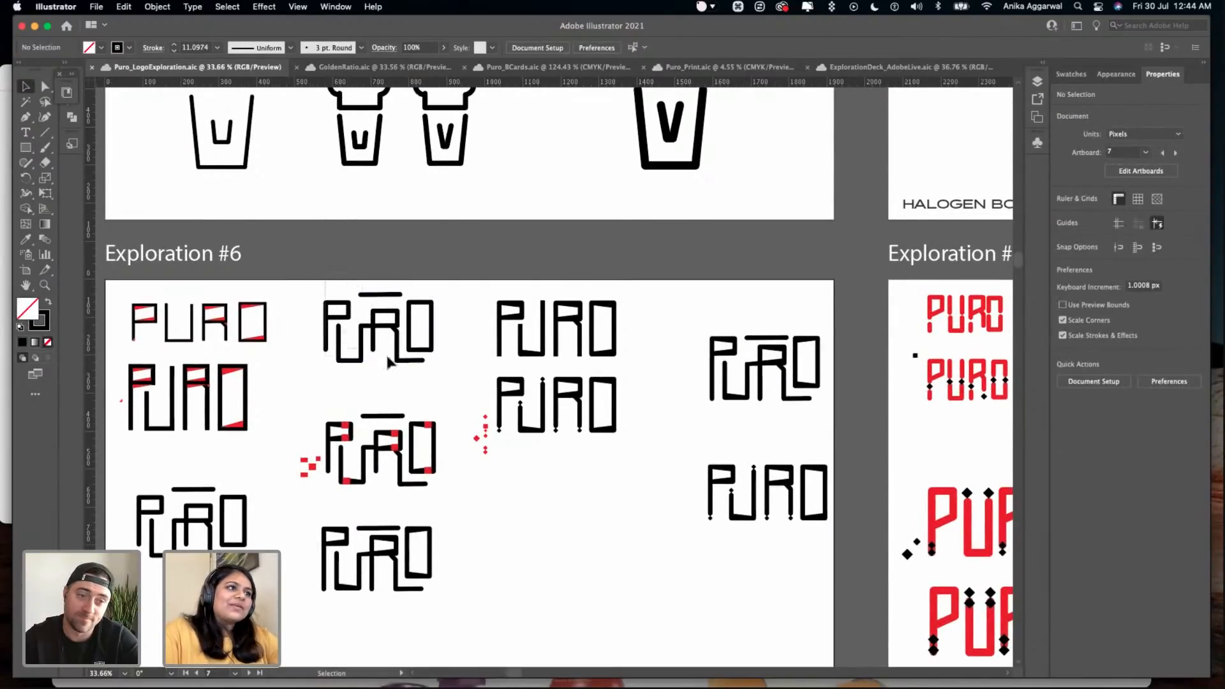
left_click(445, 253)
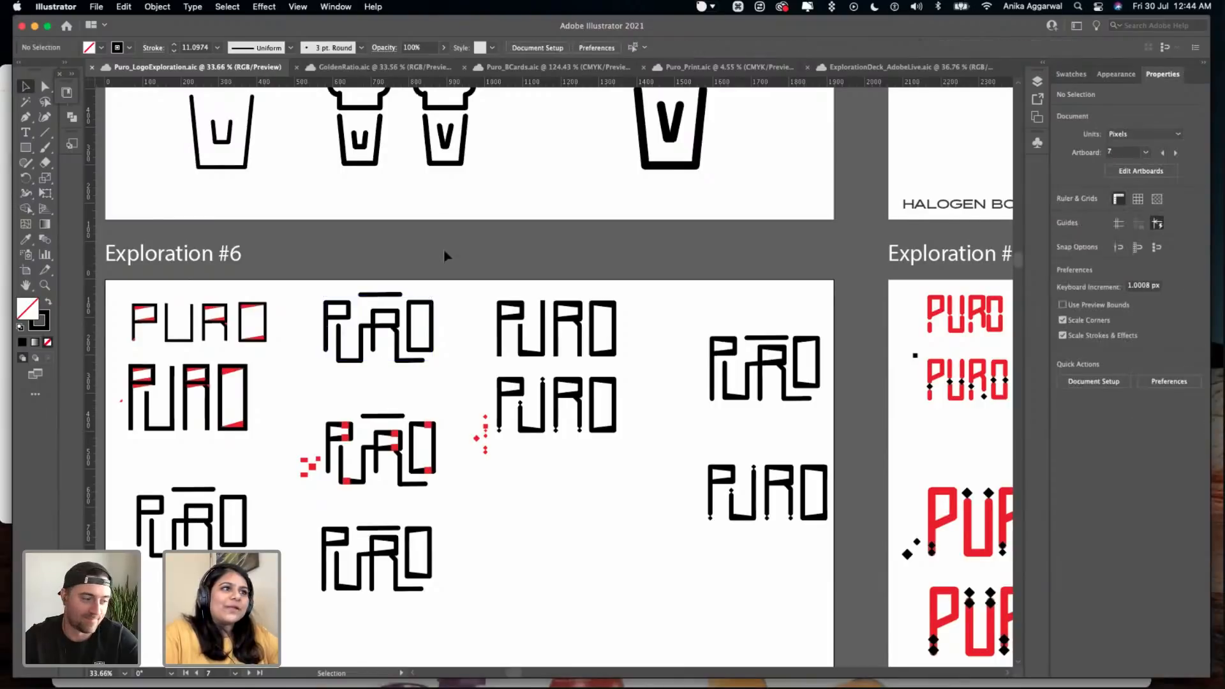
scroll(446, 255, "down", 3)
scroll(447, 257, "down", 1)
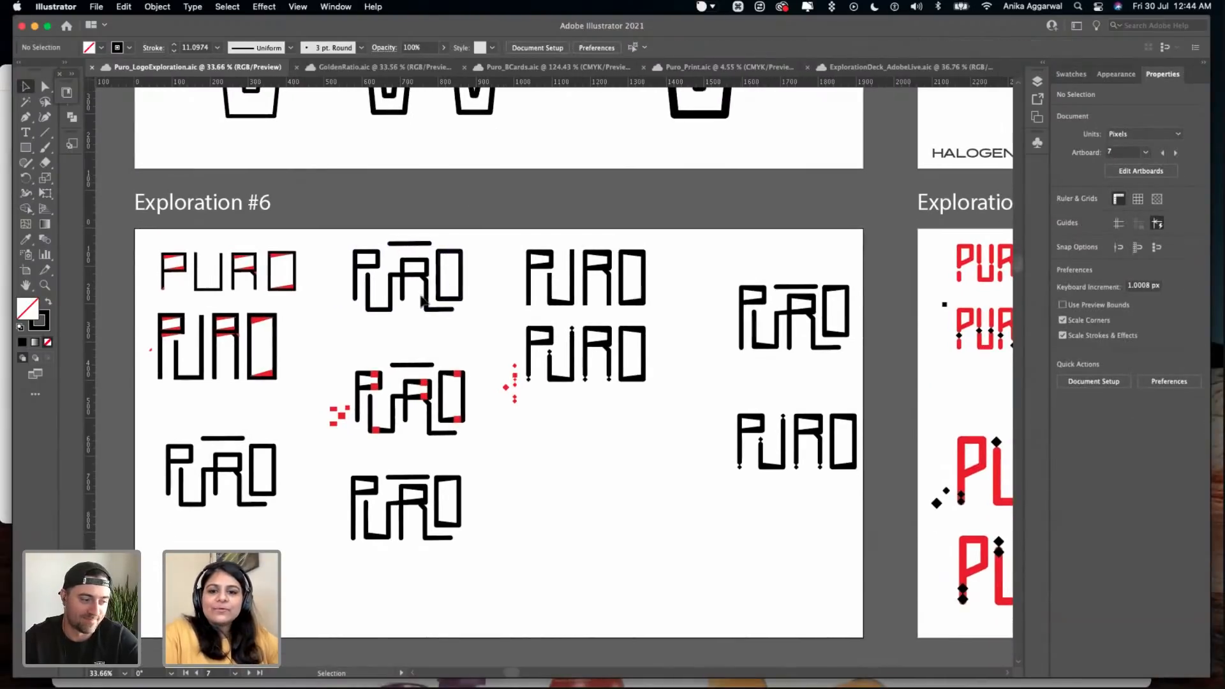
scroll(419, 300, "down", 2)
scroll(355, 237, "up", 2)
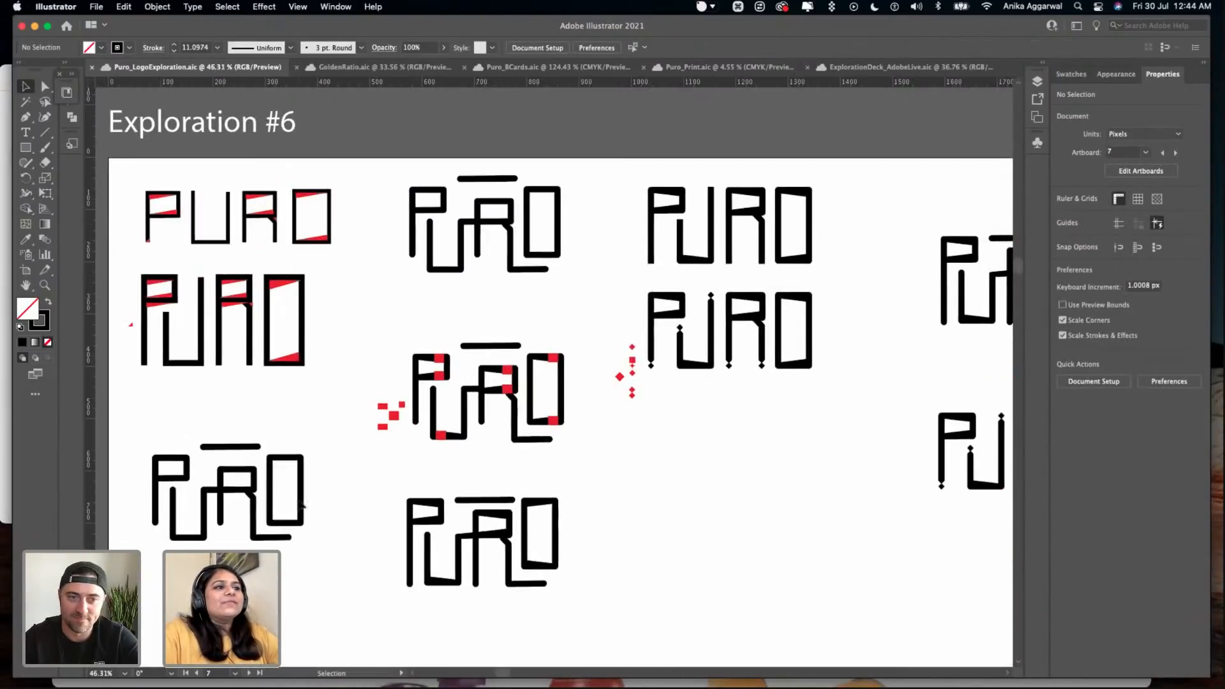
- Compare the Exploration #6 PURO wordmark carrying red square construction shapes with the solid black version below it
scroll(480, 486, "up", 4)
scroll(333, 416, "up", 1)
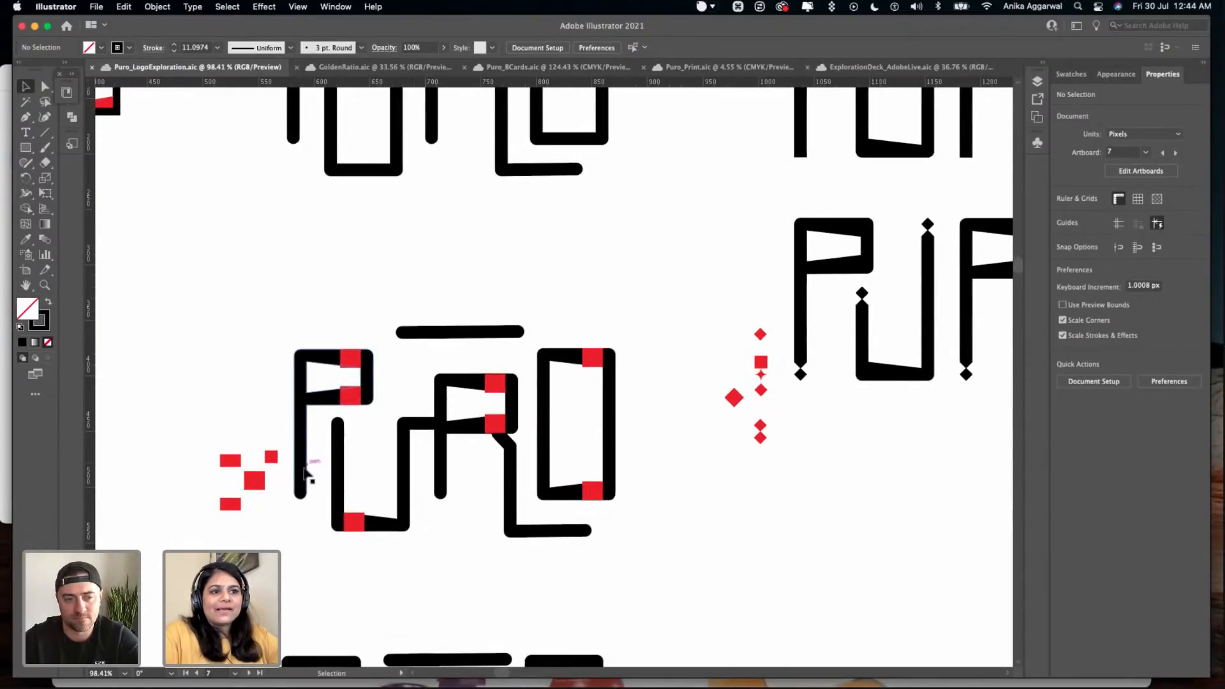
scroll(322, 443, "down", 4)
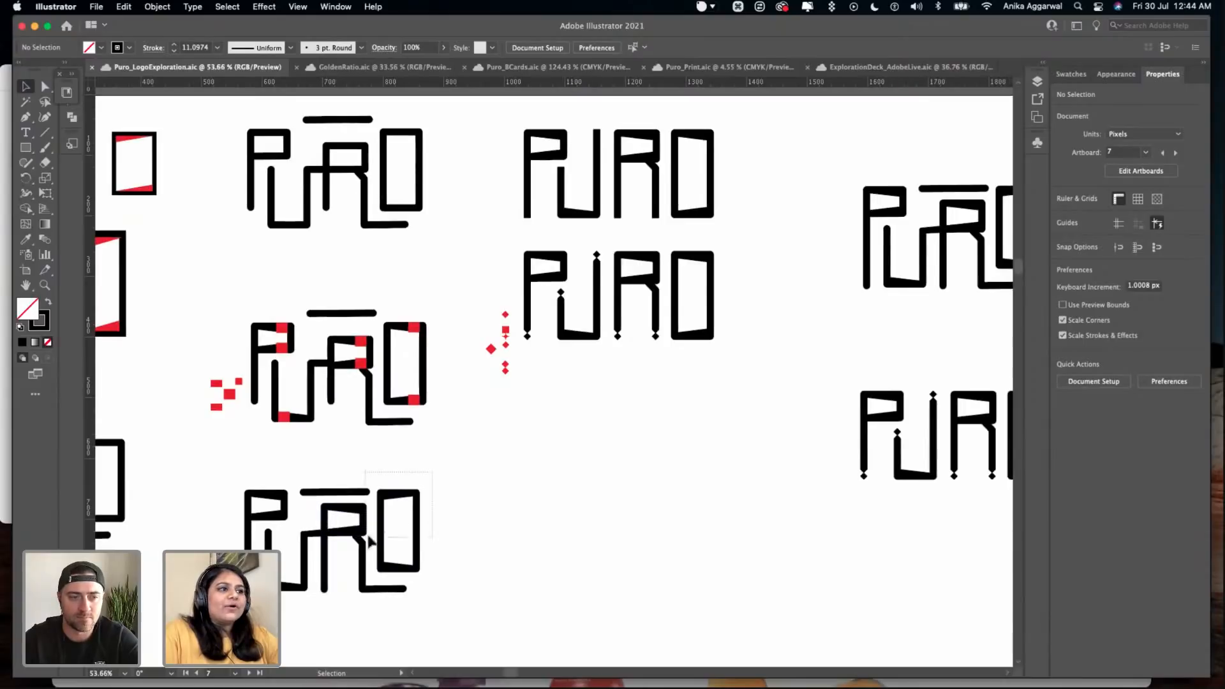
left_click(411, 520)
left_click(508, 509)
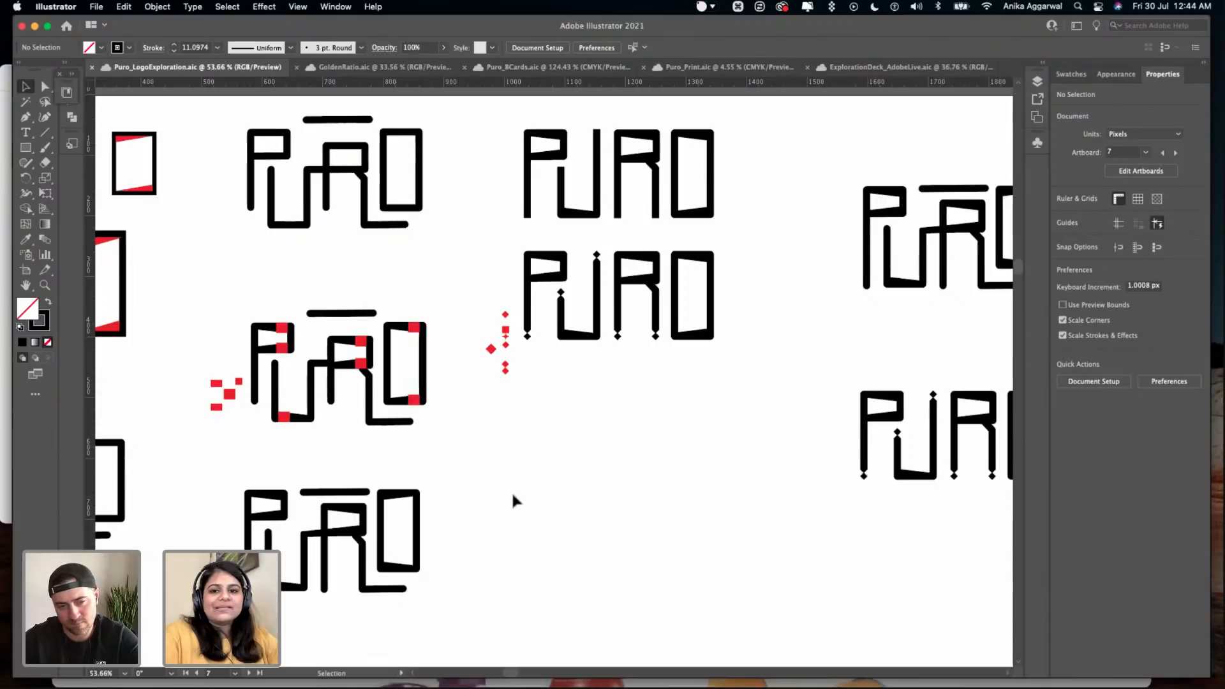
scroll(511, 500, "up", 1)
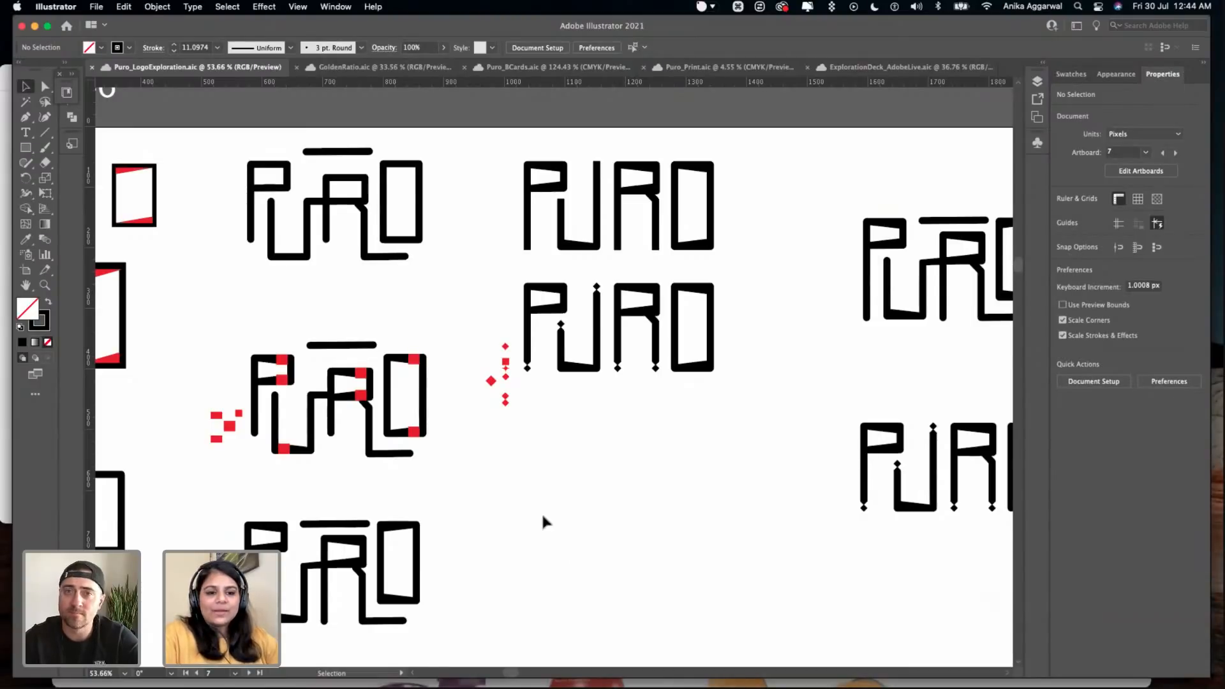
left_click_drag(506, 509, 217, 622)
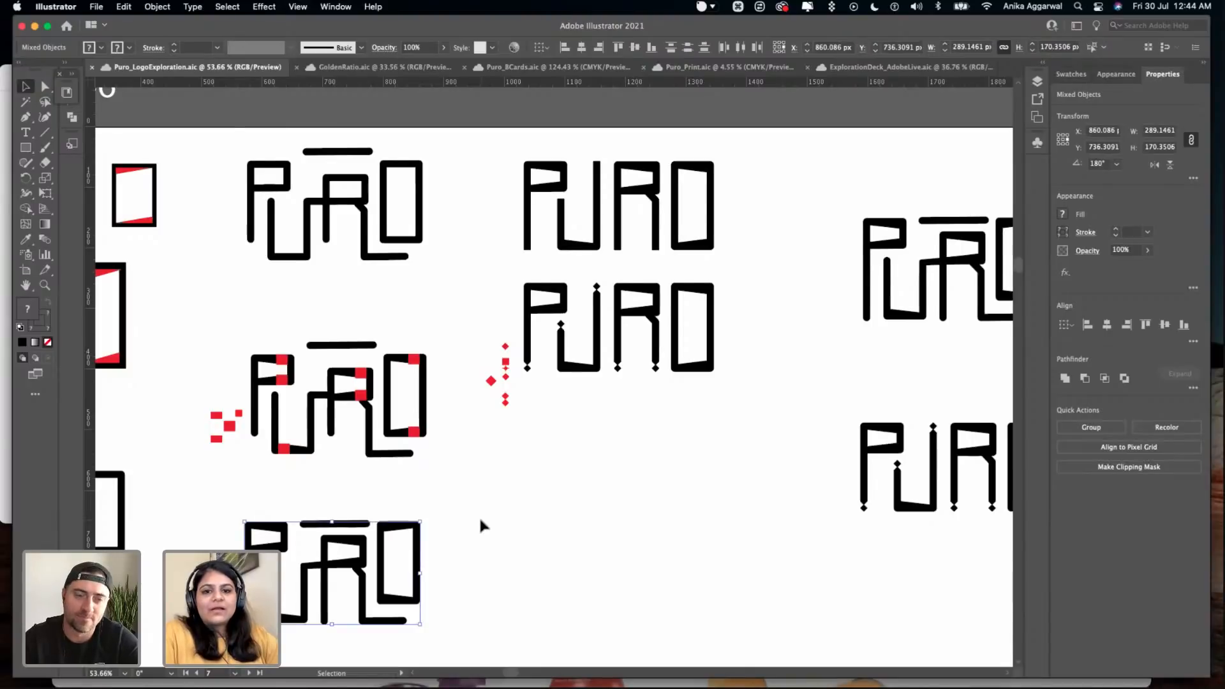
- Compare up close the plain condensed PURO wordmark and the diamond-tipped version below it on Exploration #6
scroll(481, 524, "right", 5)
scroll(480, 524, "up", 3)
scroll(451, 353, "up", 3)
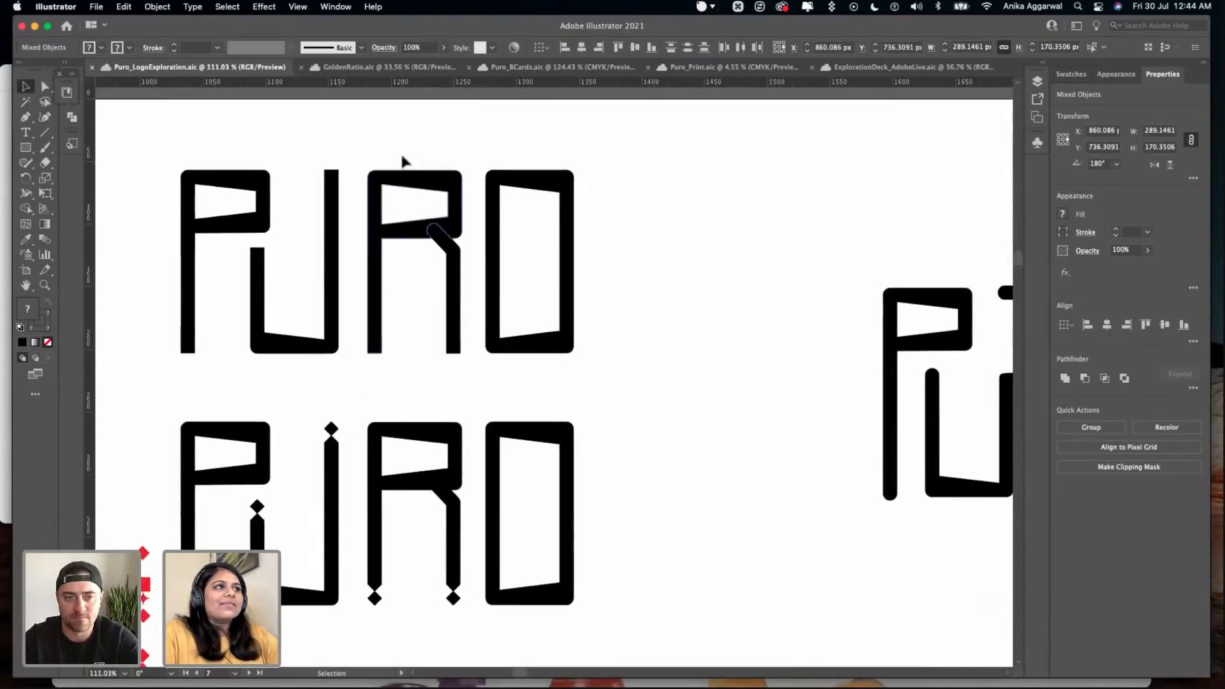
scroll(526, 496, "down", 5)
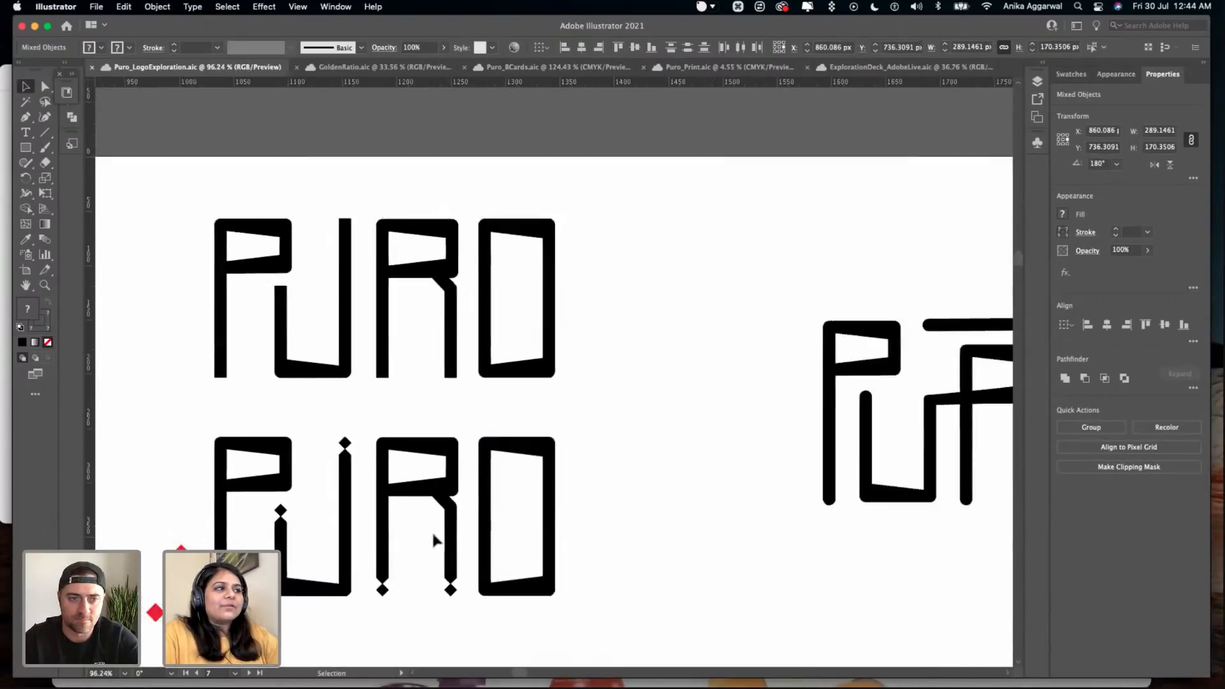
scroll(326, 488, "up", 3)
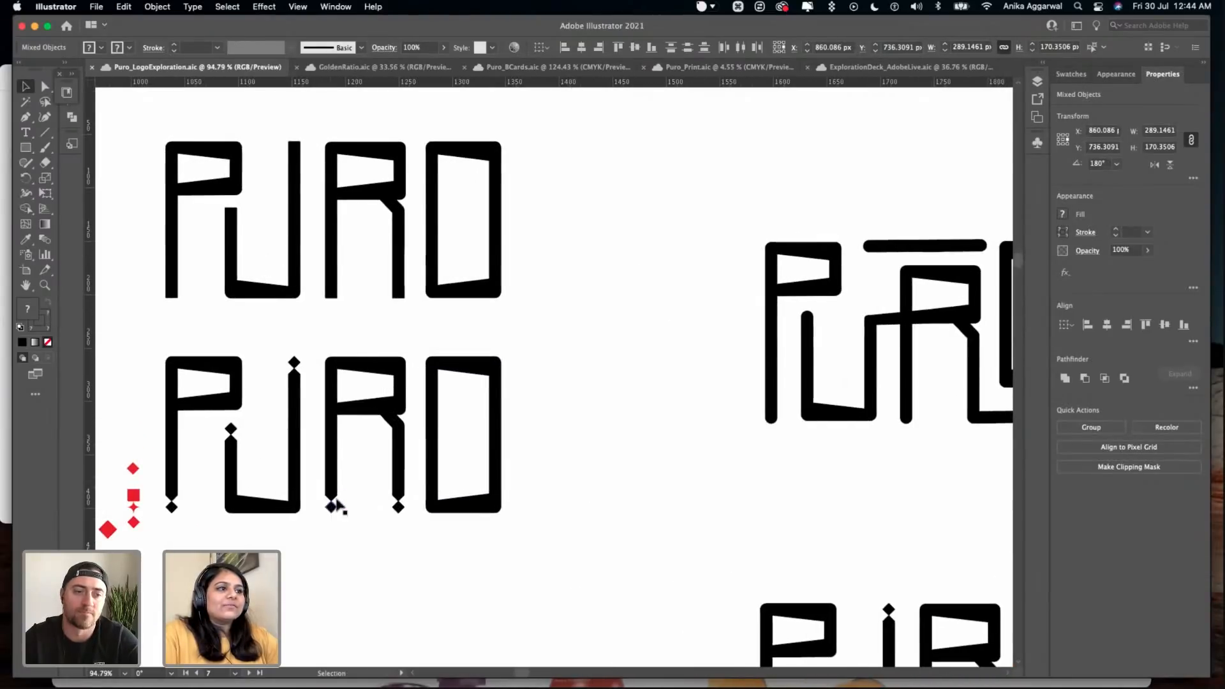
- Examine the last two black wordmarks on Exploration #6 and survey the red PURO wordmarks on the neighbouring artboard
scroll(560, 461, "right", 3)
scroll(560, 461, "down", 2)
scroll(560, 467, "down", 3)
scroll(560, 466, "right", 3)
scroll(561, 449, "right", 5)
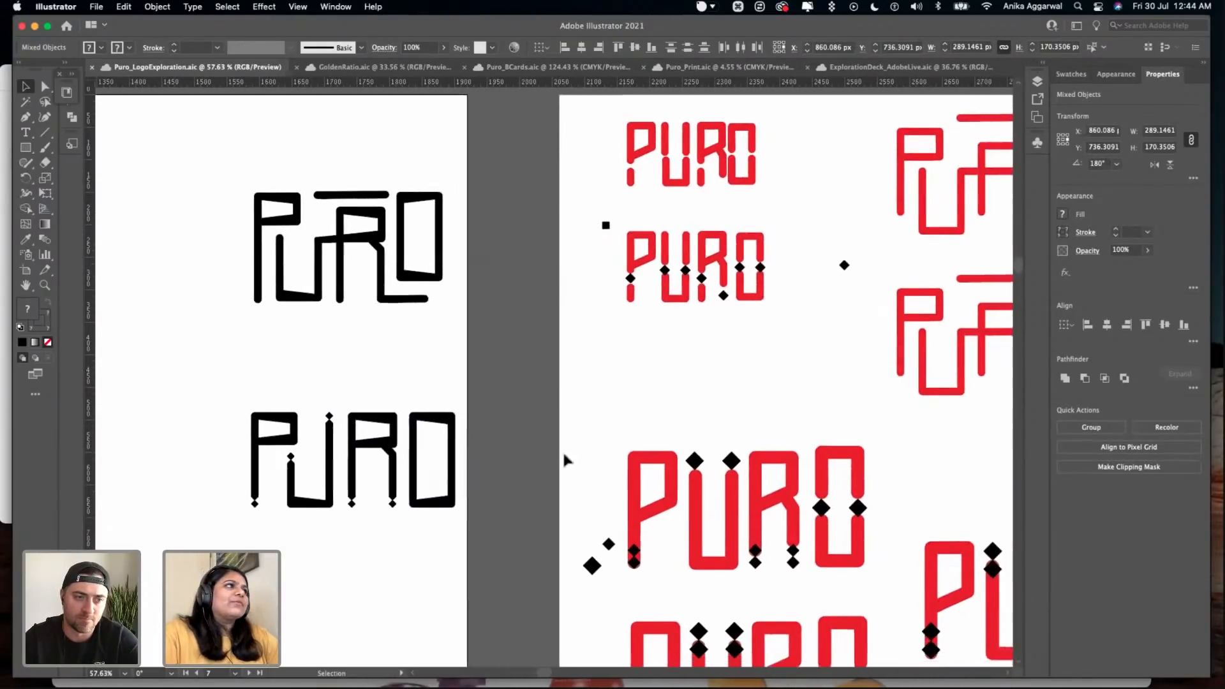
scroll(562, 446, "down", 2)
scroll(563, 340, "right", 3)
scroll(533, 328, "up", 2)
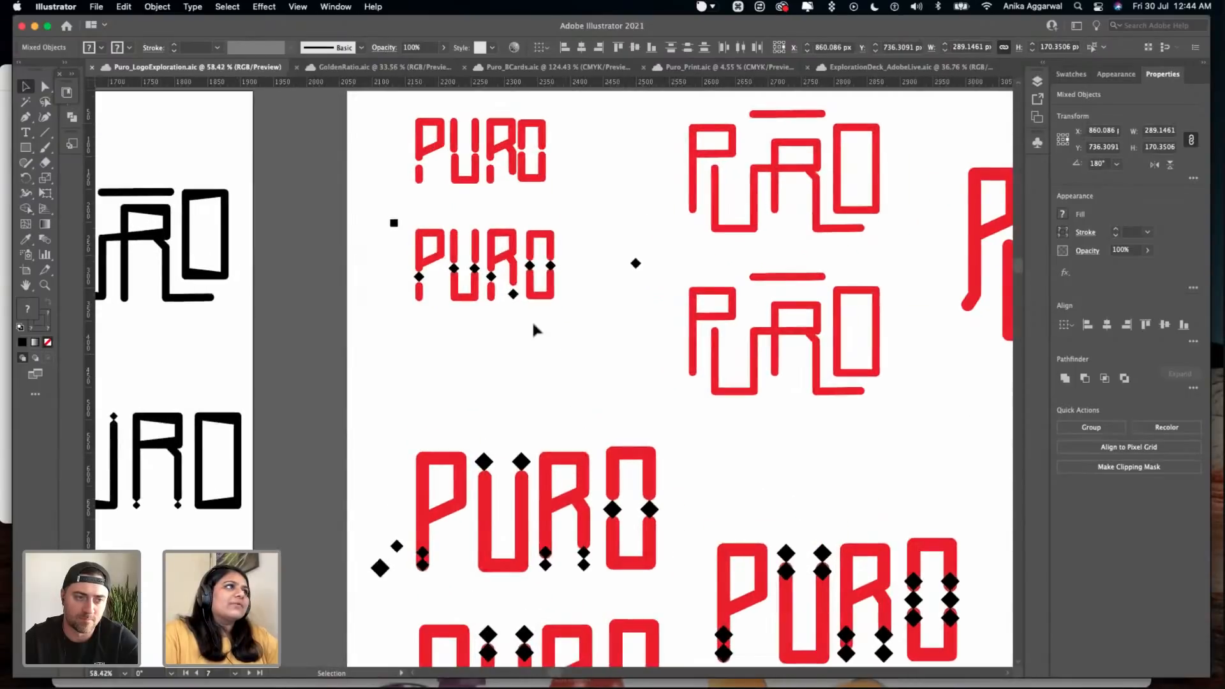
scroll(533, 328, "right", 3)
scroll(533, 329, "down", 2)
scroll(544, 139, "down", 2)
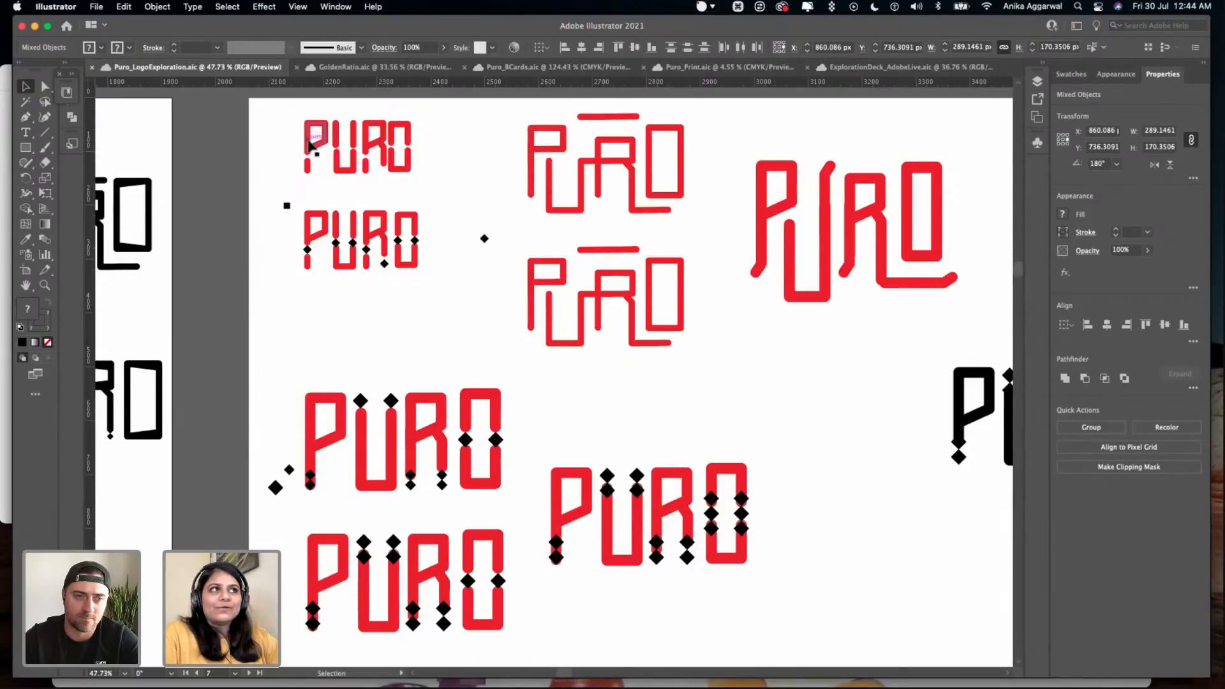
- Inspect up close the segmented red PURO wordmark and the version below it with black diamonds in the gaps
scroll(311, 145, "up", 7)
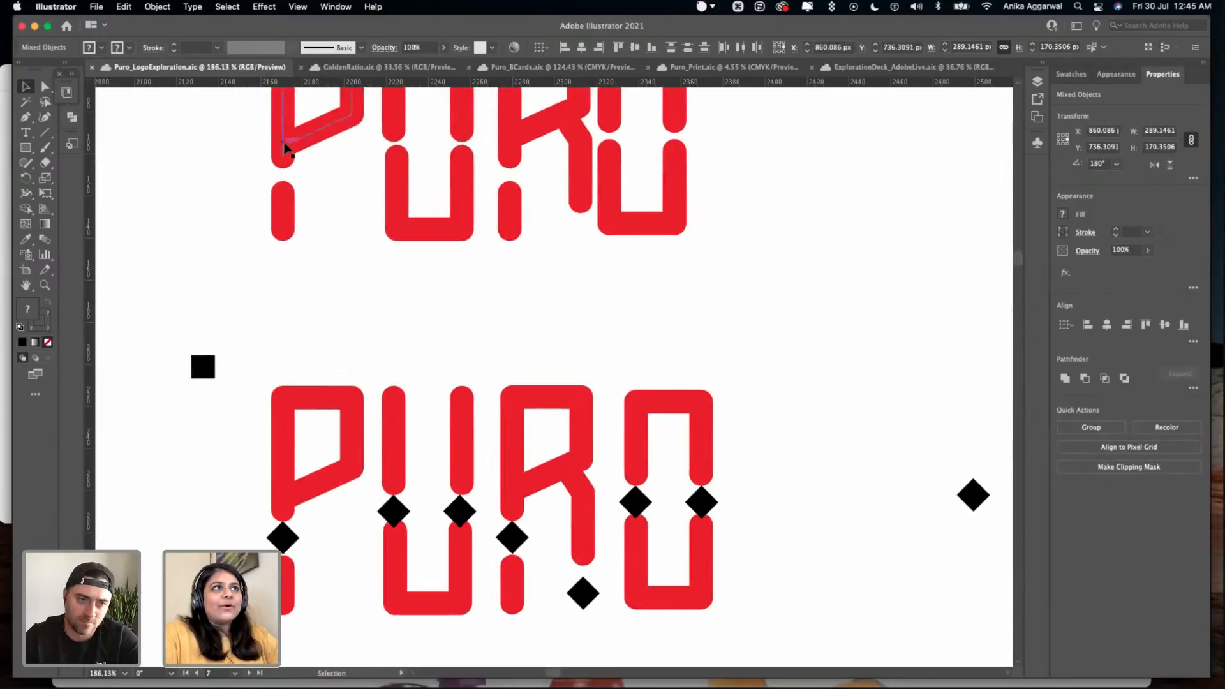
scroll(285, 147, "up", 2)
scroll(307, 175, "right", 1)
left_click(336, 173)
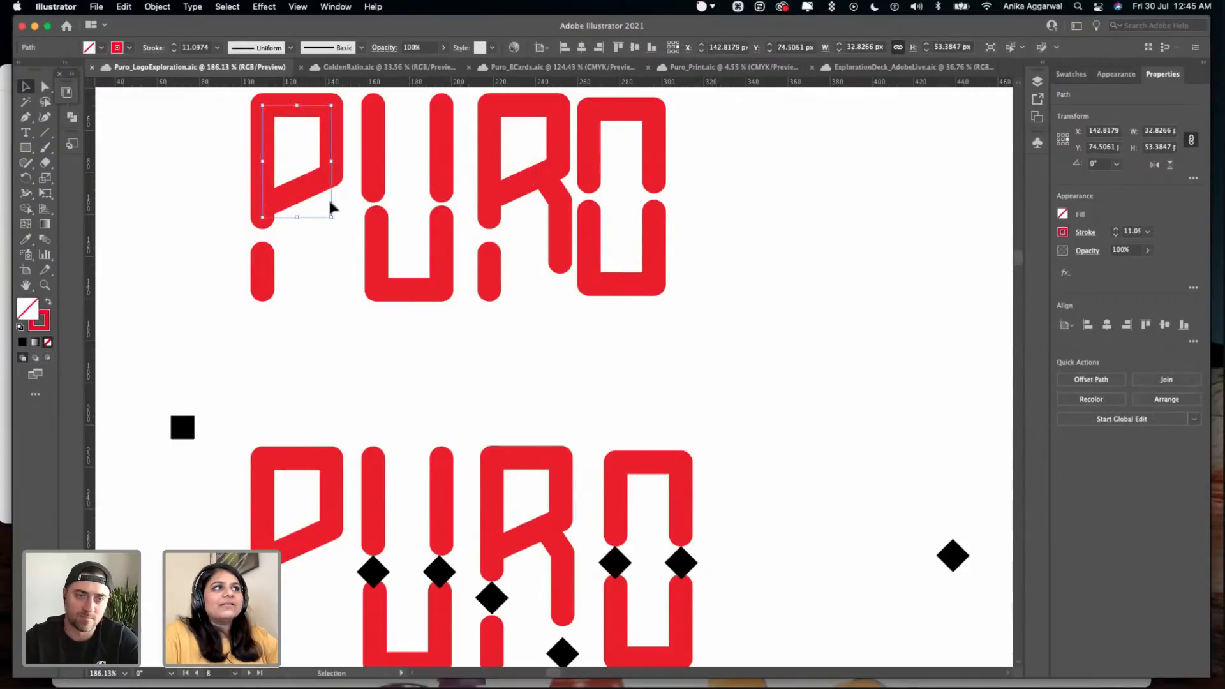
scroll(331, 205, "down", 2)
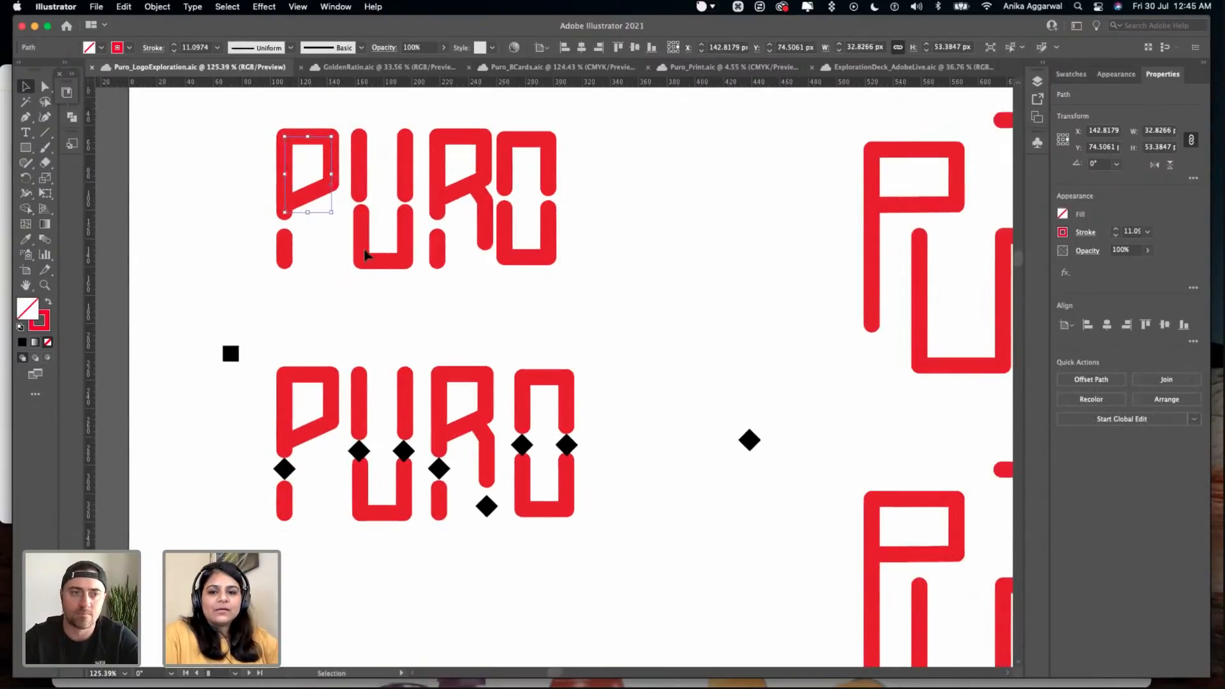
scroll(365, 255, "down", 4)
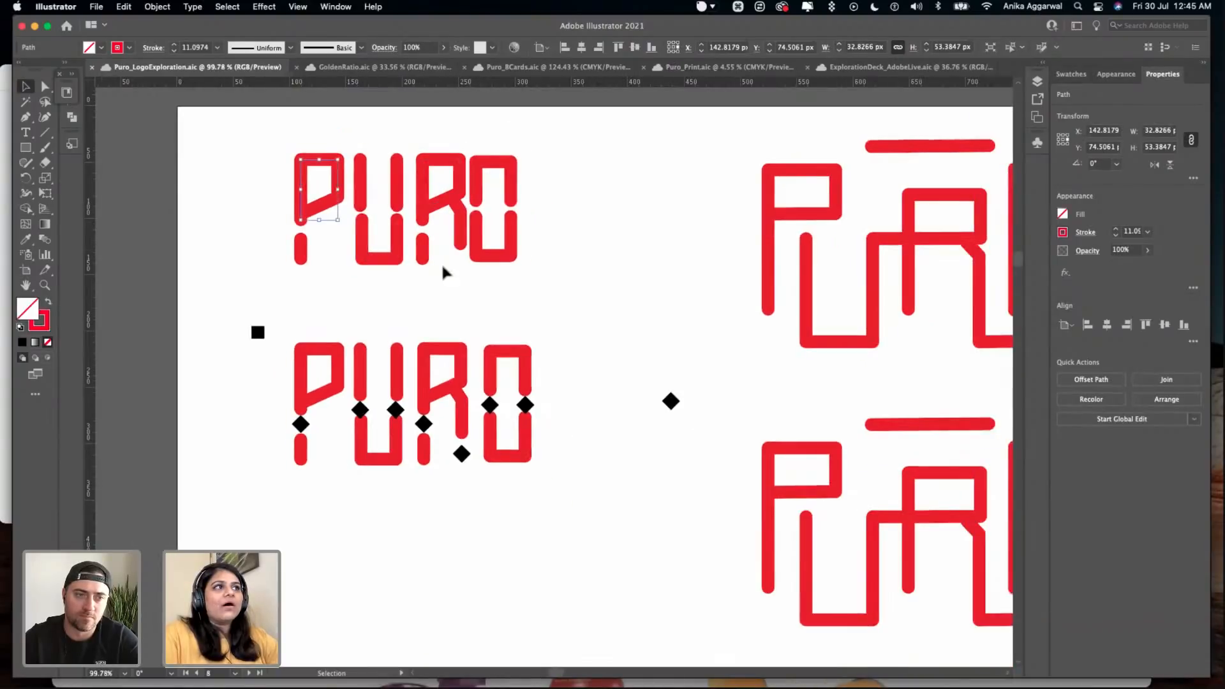
left_click(506, 300)
scroll(506, 300, "down", 2)
scroll(506, 300, "right", 3)
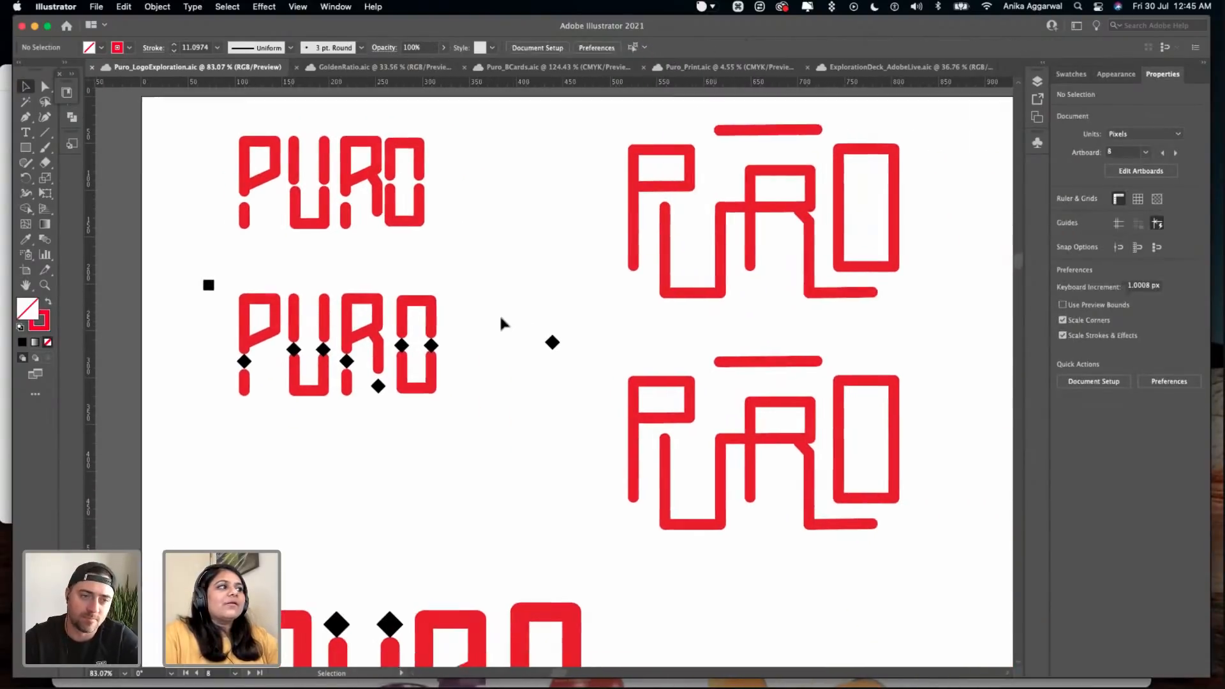
- Examine the larger red PURO wordmarks with black diamond accents lower on the artboard
scroll(525, 335, "down", 1)
scroll(523, 330, "down", 2)
scroll(519, 355, "down", 5)
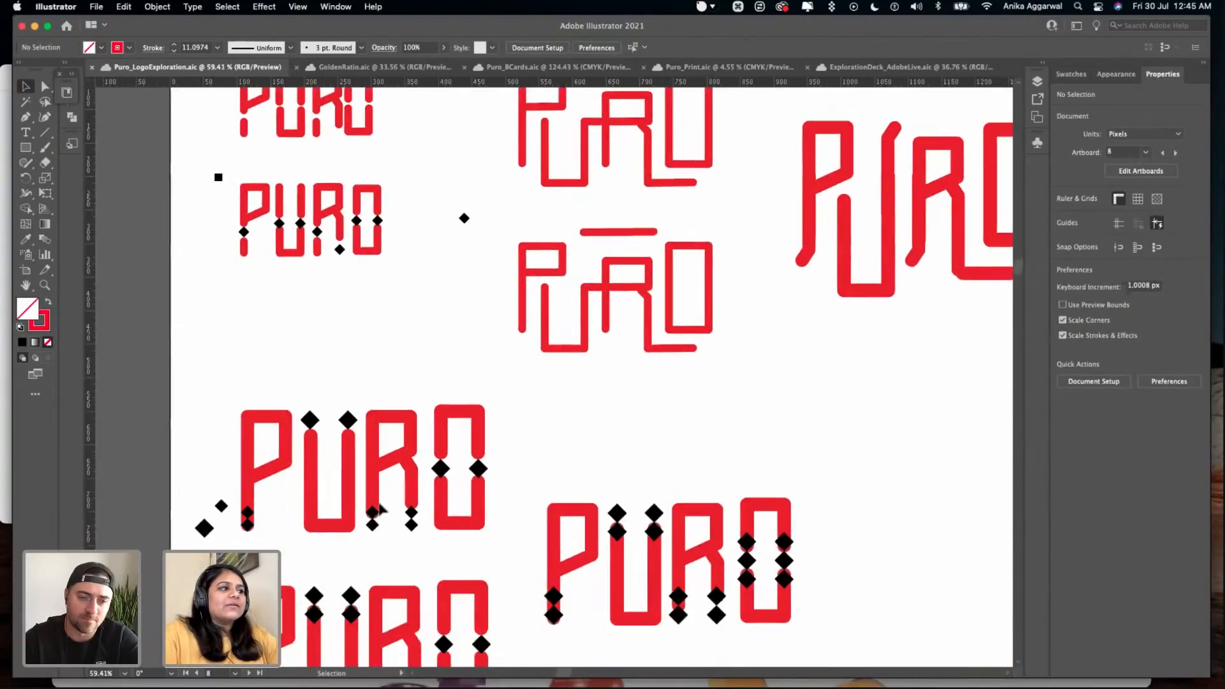
scroll(402, 326, "right", 3)
scroll(685, 400, "down", 2)
scroll(521, 238, "right", 10)
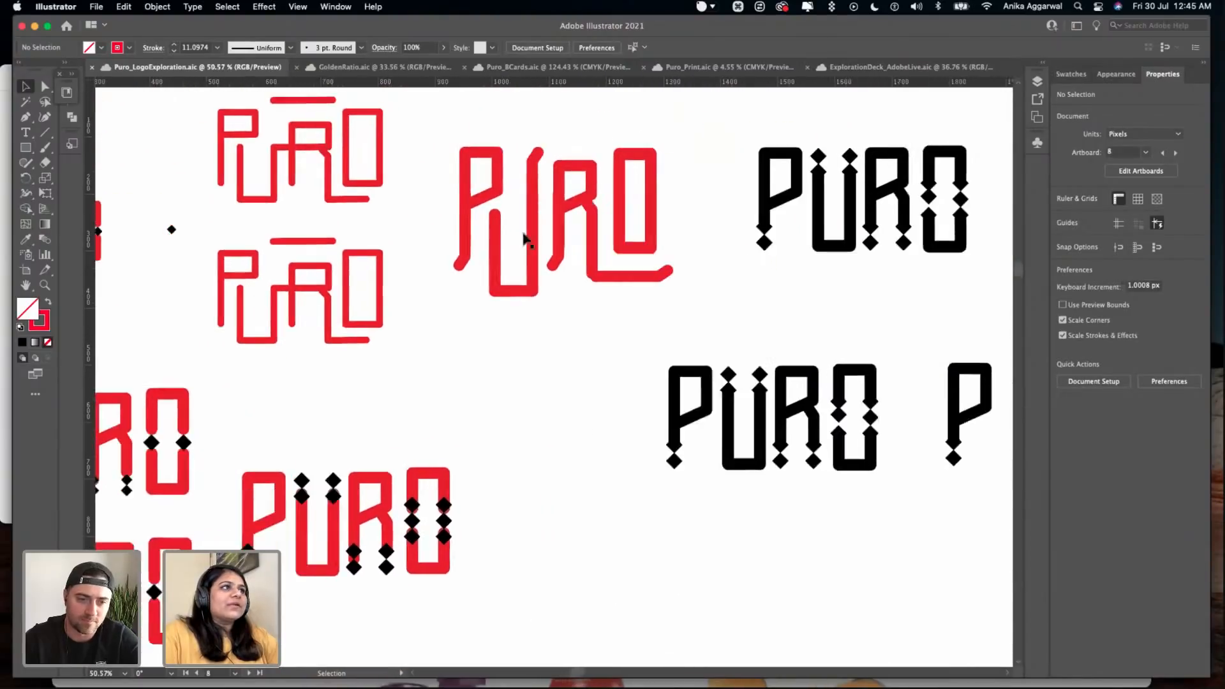
- Examine the red PURO wordmark with slanted stroke ends and an extended R leg
left_click_drag(281, 350, 479, 185)
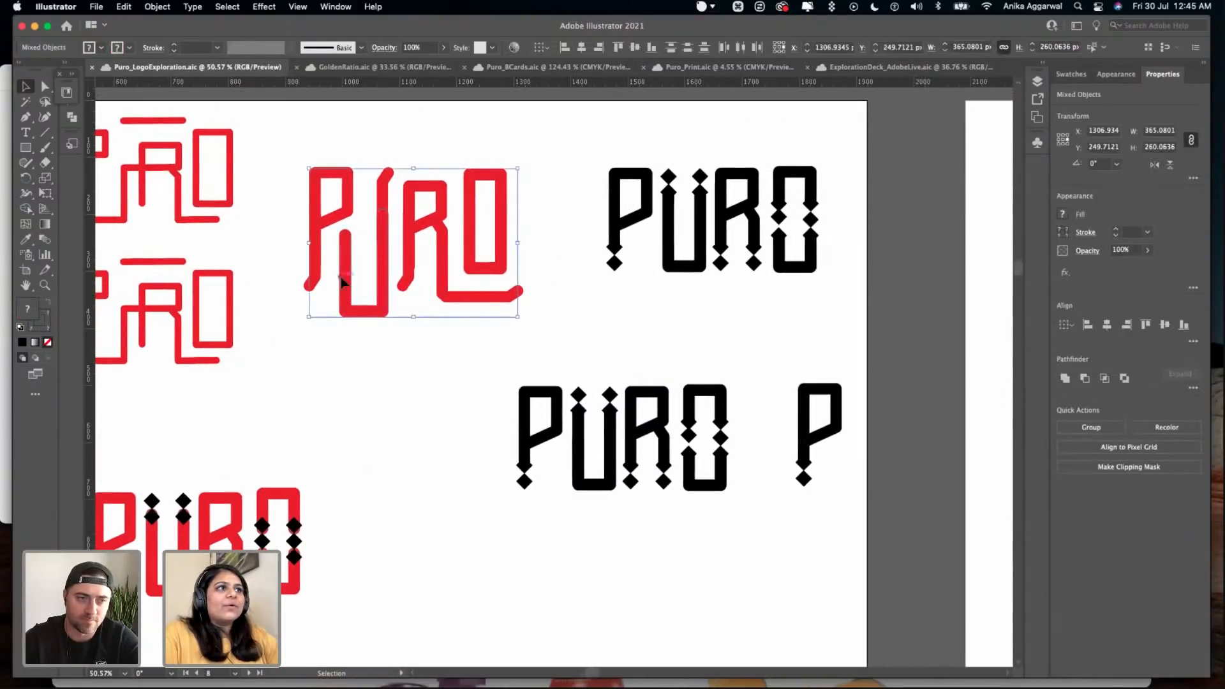
left_click(429, 359)
left_click_drag(363, 345, 318, 331)
left_click(318, 347)
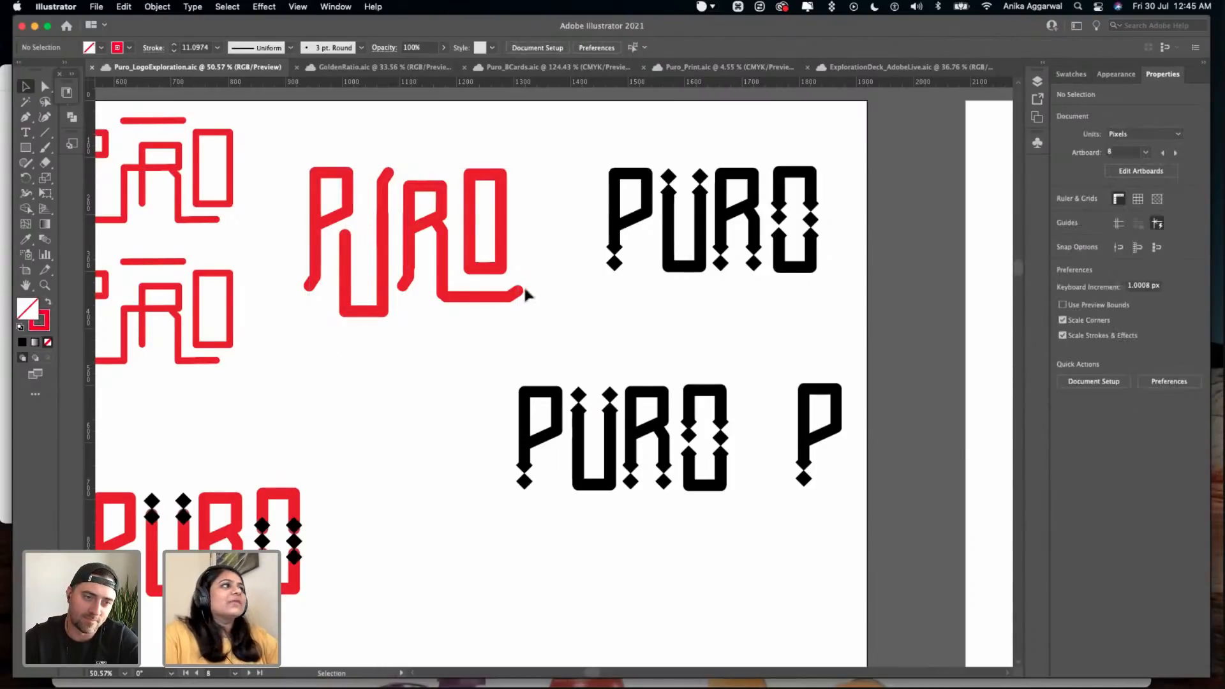
- Examine the black diamond-accented PURO wordmarks and P monogram, and view the script puro artboard beside them
scroll(536, 299, "right", 5)
scroll(535, 299, "down", 2)
left_click_drag(690, 287, 374, 458)
left_click(458, 509)
scroll(458, 509, "down", 8)
scroll(472, 498, "right", 5)
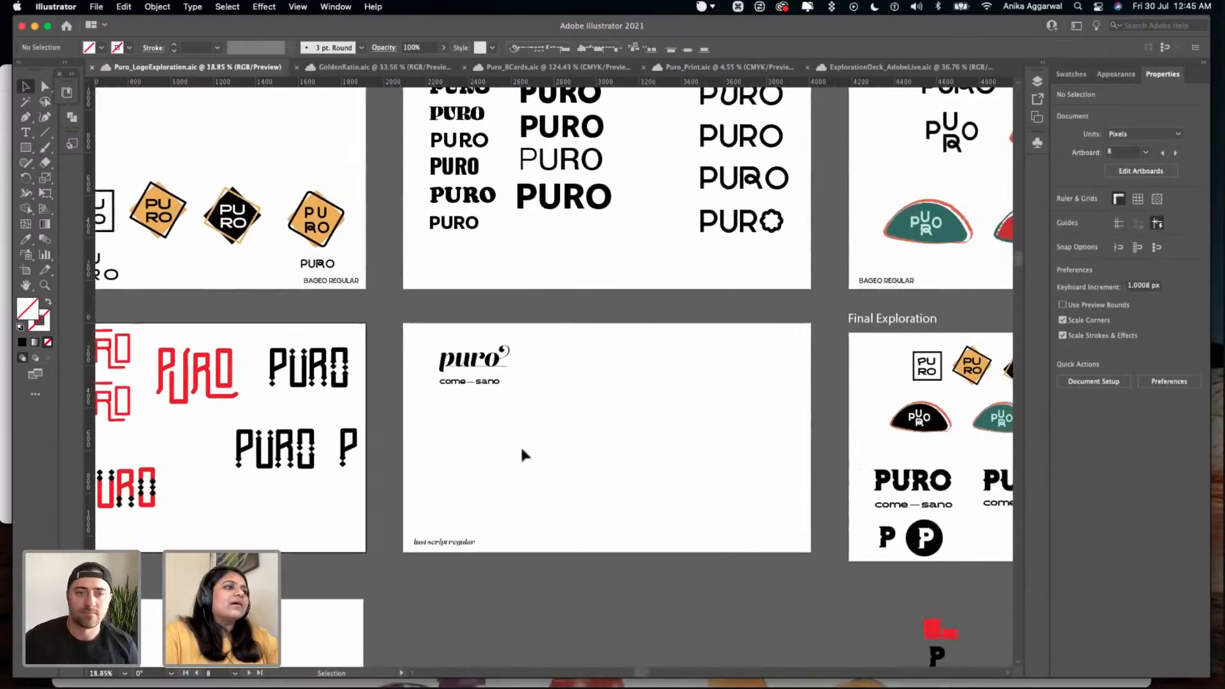
- Review the diamond badges, taco logos and PURO wordmarks gathered on the Final Exploration artboard
scroll(528, 440, "right", 10)
scroll(461, 368, "right", 5)
scroll(465, 404, "up", 5)
left_click_drag(511, 284, 239, 380)
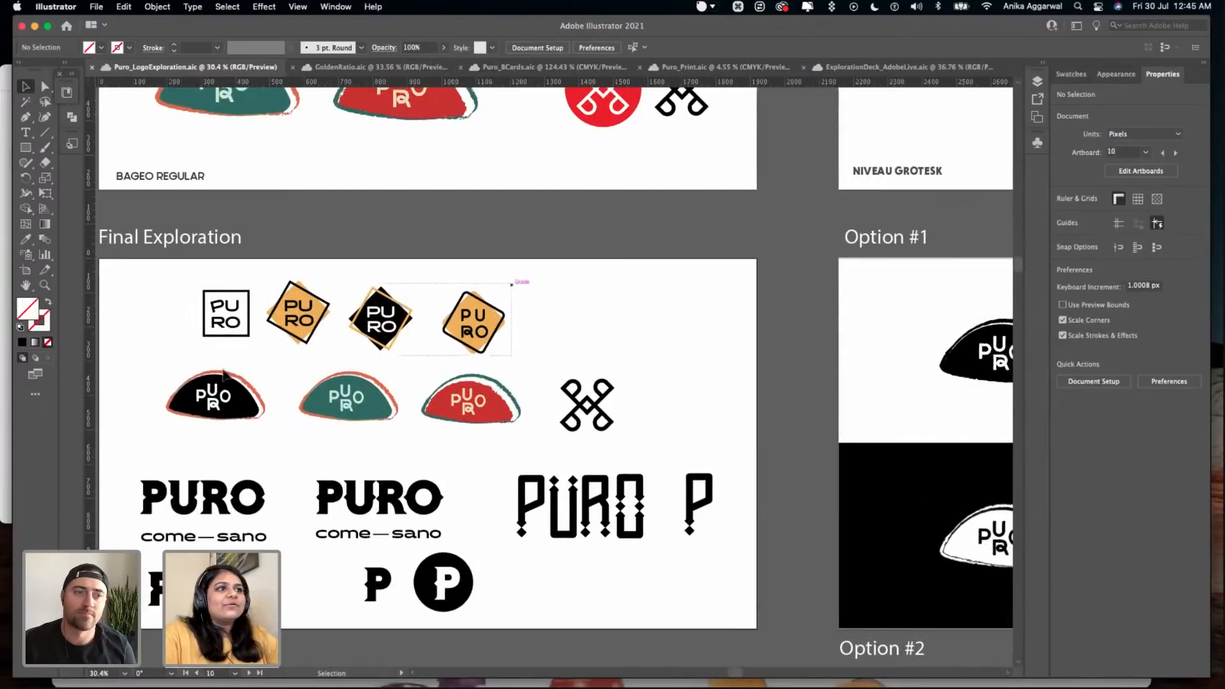
left_click_drag(180, 352, 179, 345)
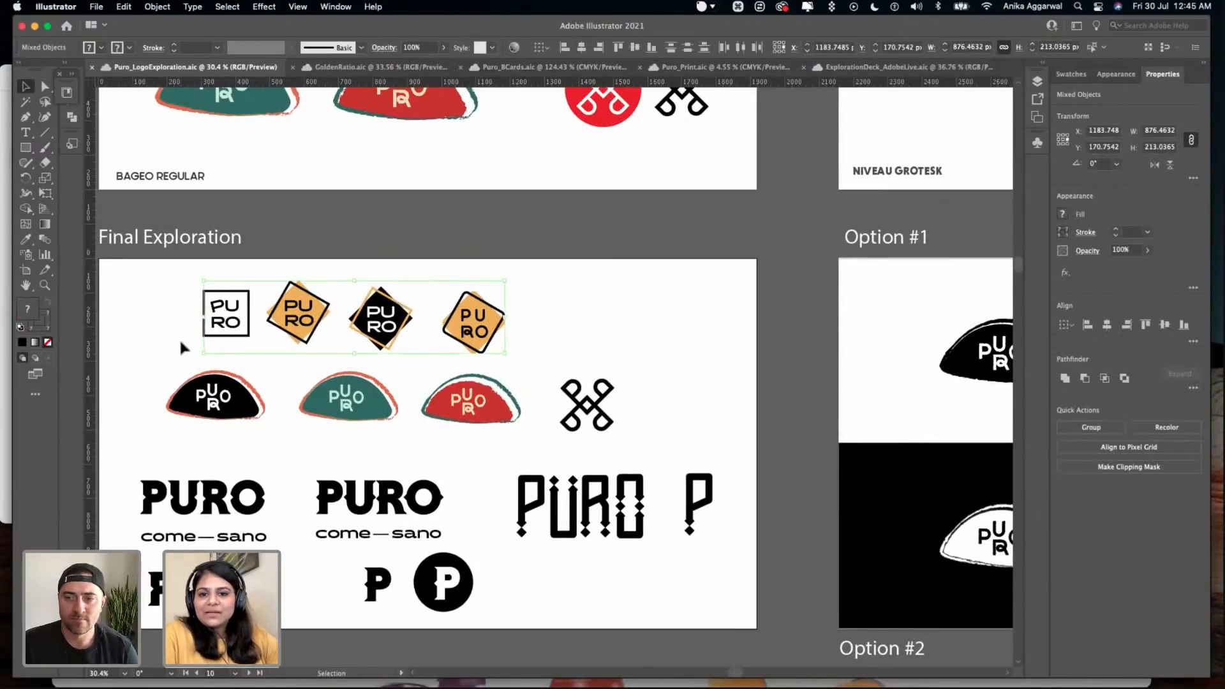
left_click(558, 407)
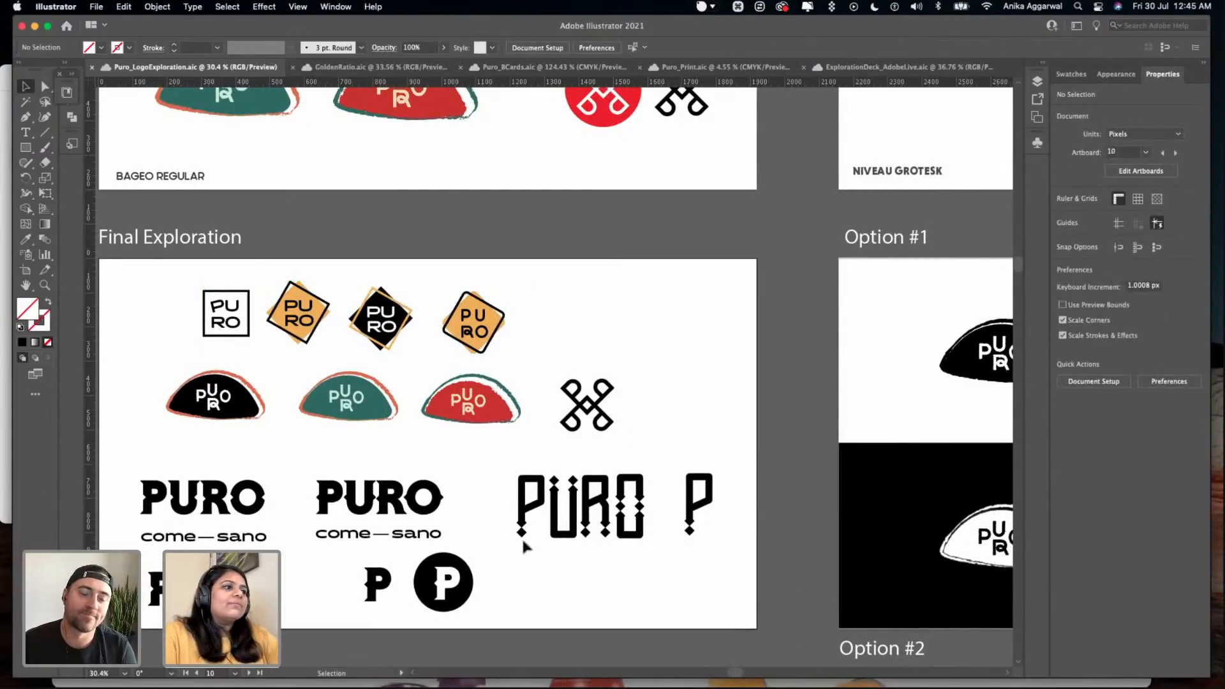
- Examine the black-and-white taco logo, plain taco icon and stacked PURO lettering variations of Option #1
scroll(521, 539, "right", 5)
scroll(522, 540, "down", 3)
scroll(522, 539, "right", 5)
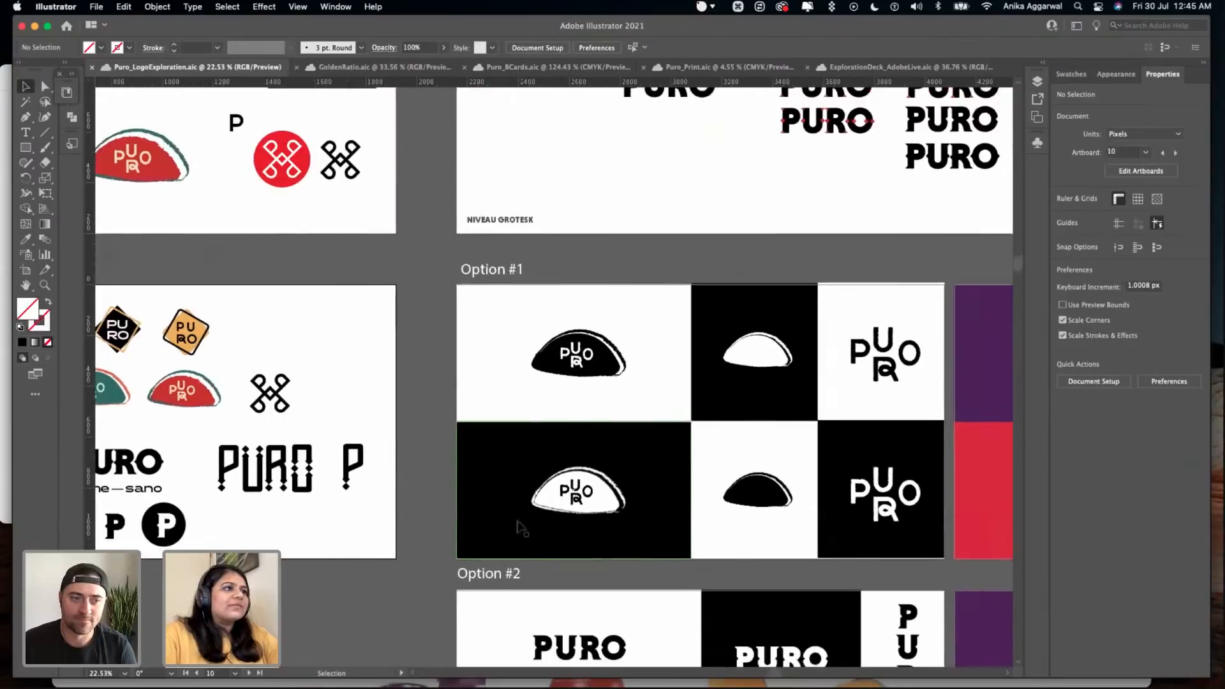
scroll(522, 544, "right", 5)
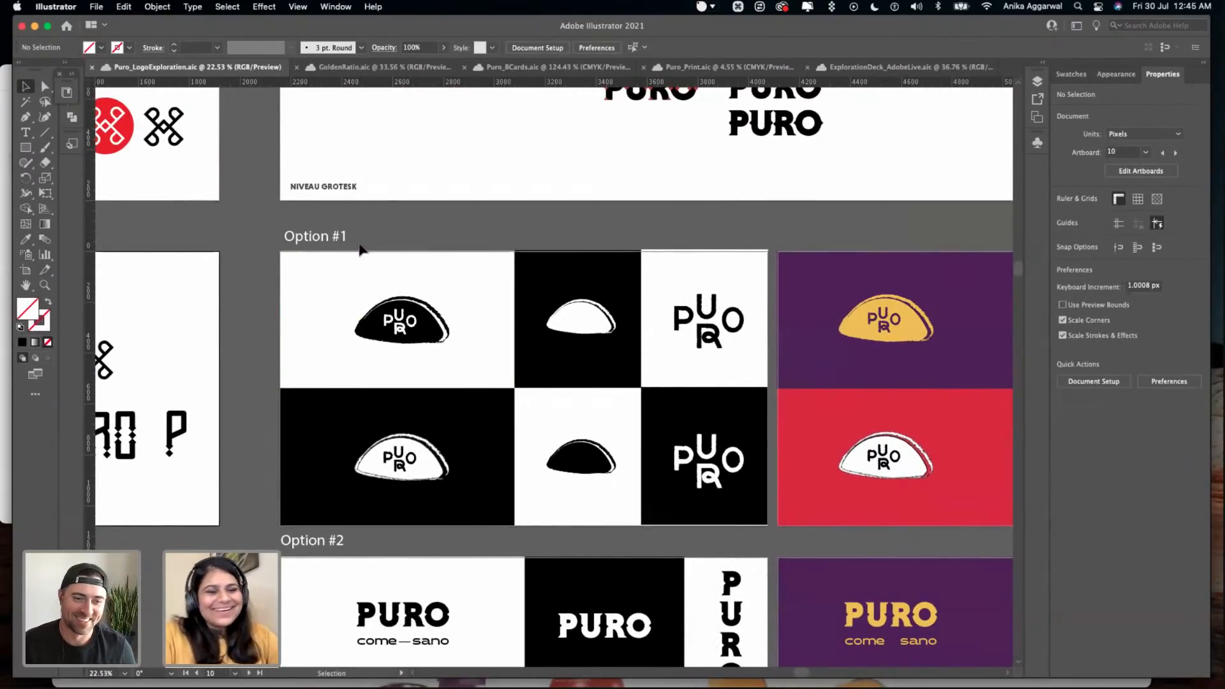
scroll(360, 248, "right", 2)
scroll(360, 249, "down", 1)
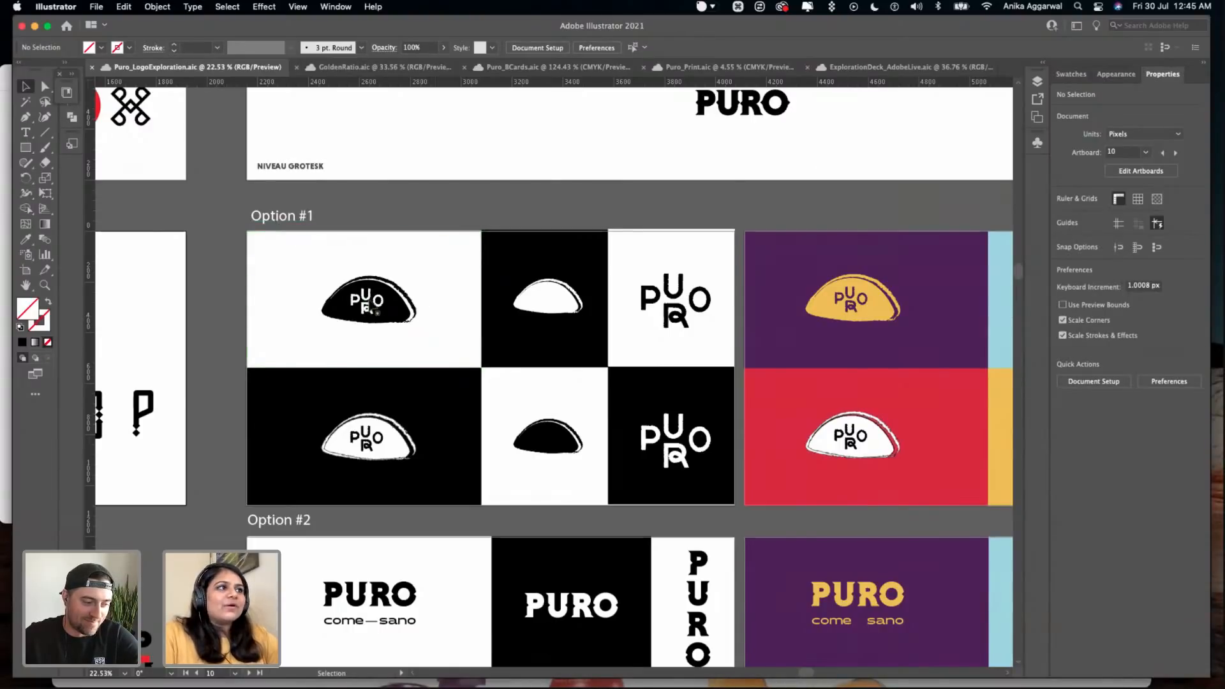
scroll(395, 303, "right", 3)
scroll(395, 303, "down", 1)
scroll(371, 296, "up", 3)
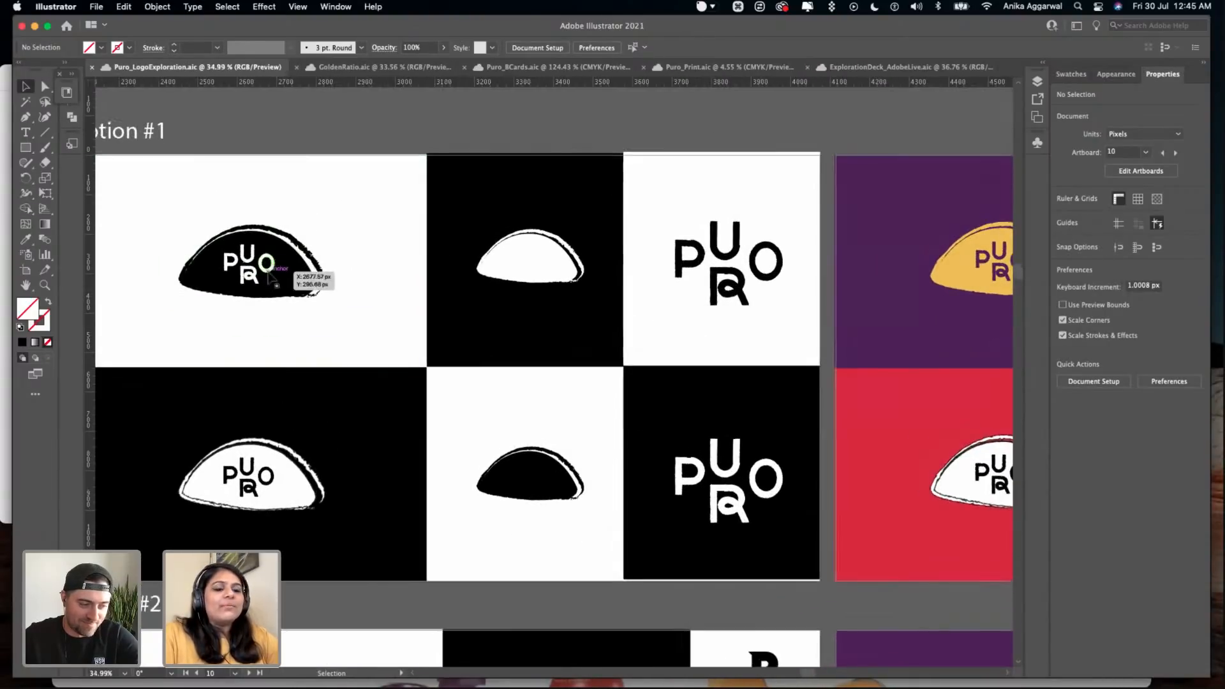
scroll(281, 274, "left", 1)
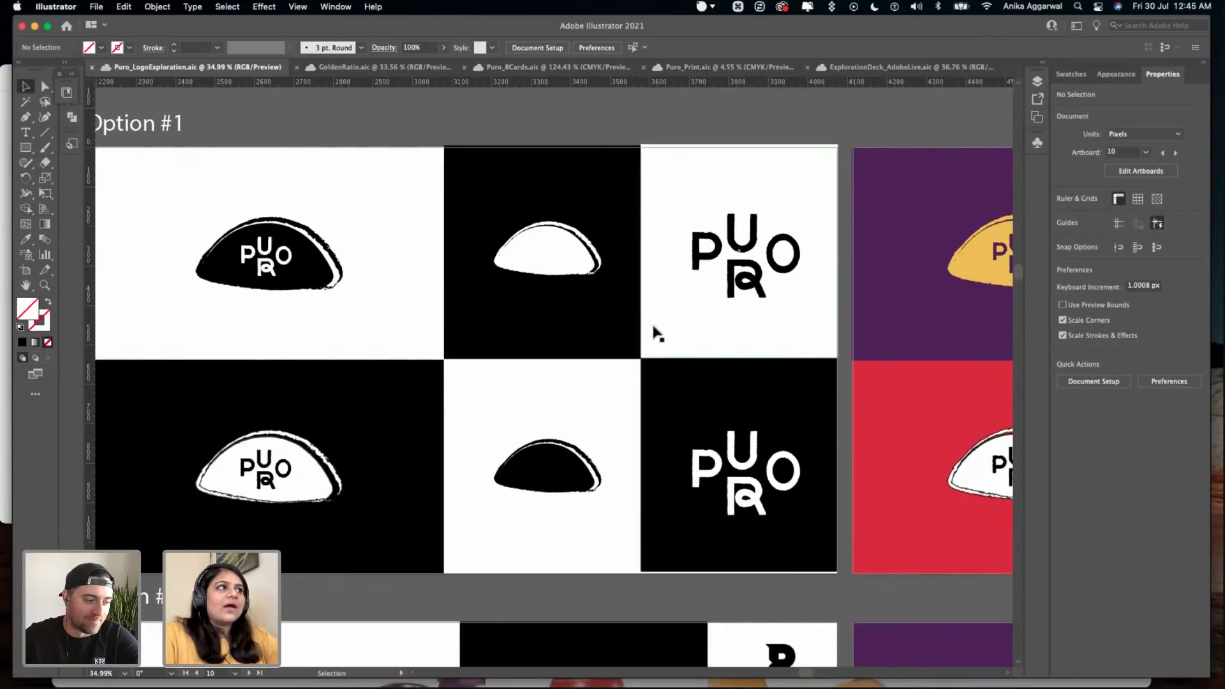
scroll(656, 334, "down", 3)
scroll(656, 334, "up", 3)
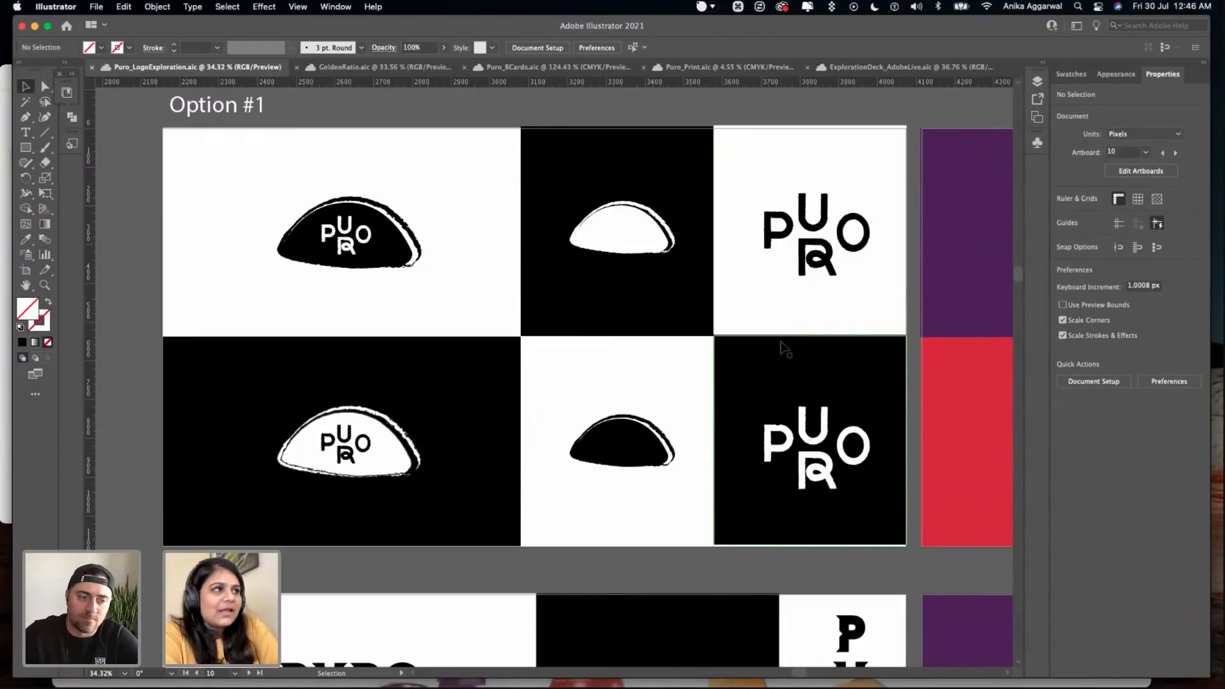
- Compare the Option #1 taco logo in yellow on purple and white on red with its black version
scroll(784, 349, "right", 10)
scroll(785, 348, "up", 3)
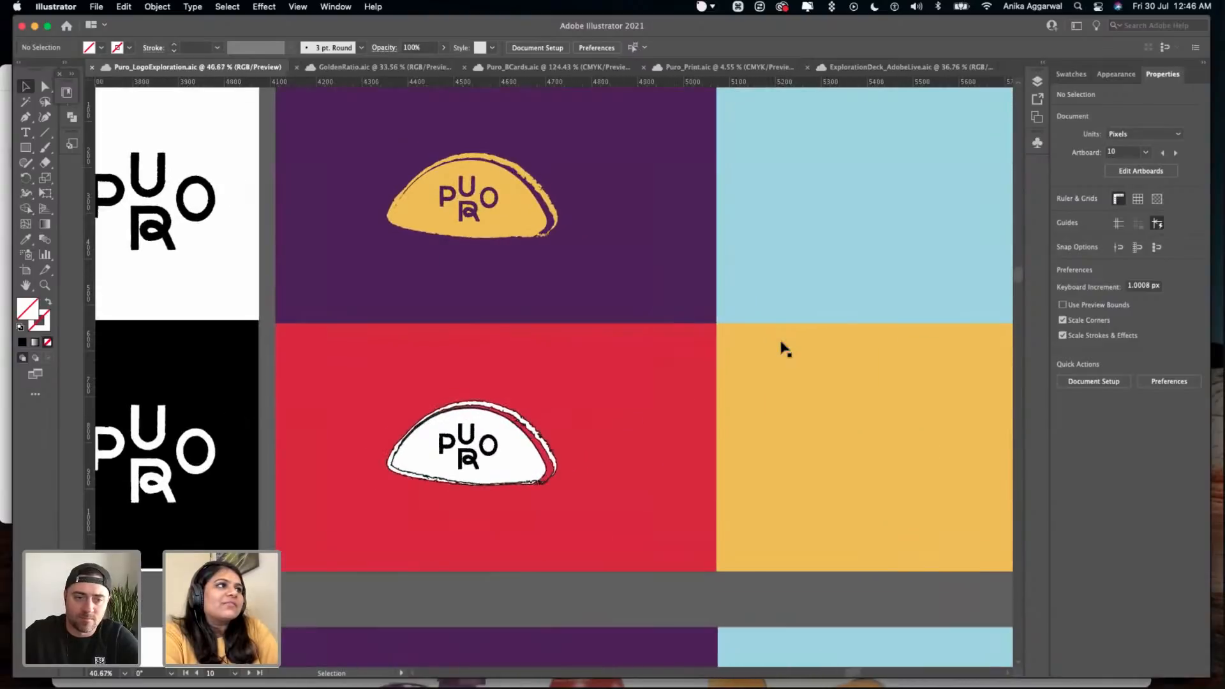
scroll(785, 349, "up", 2)
scroll(780, 343, "up", 5)
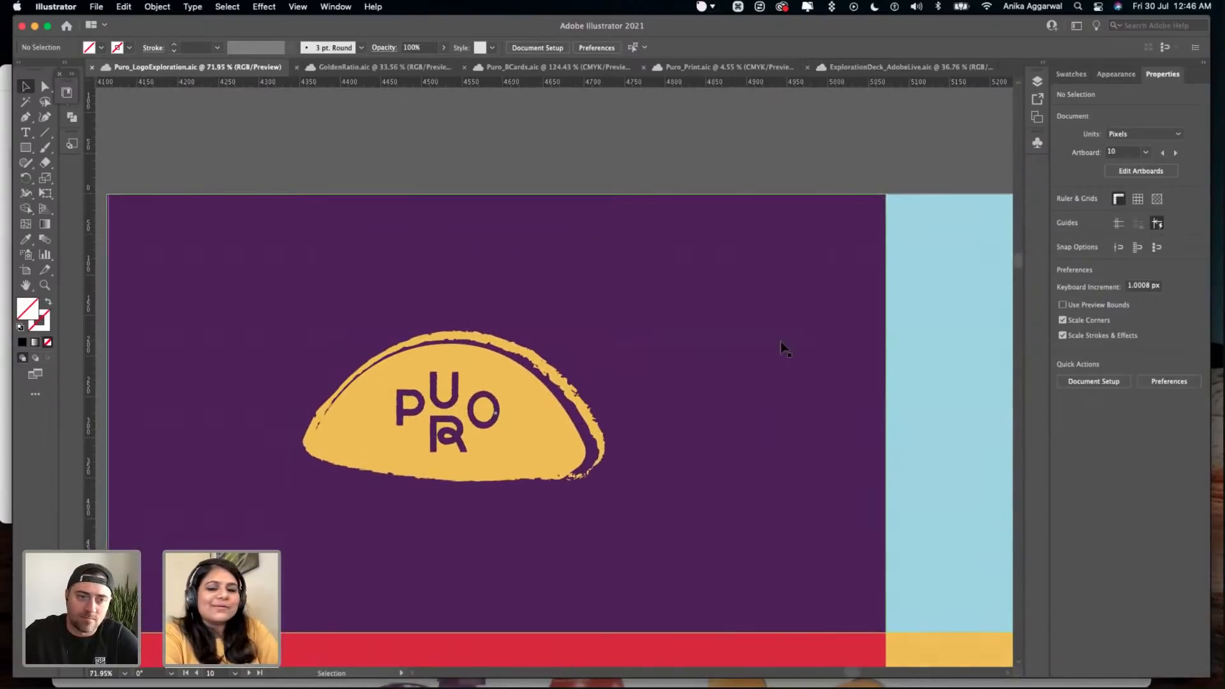
scroll(779, 342, "down", 10)
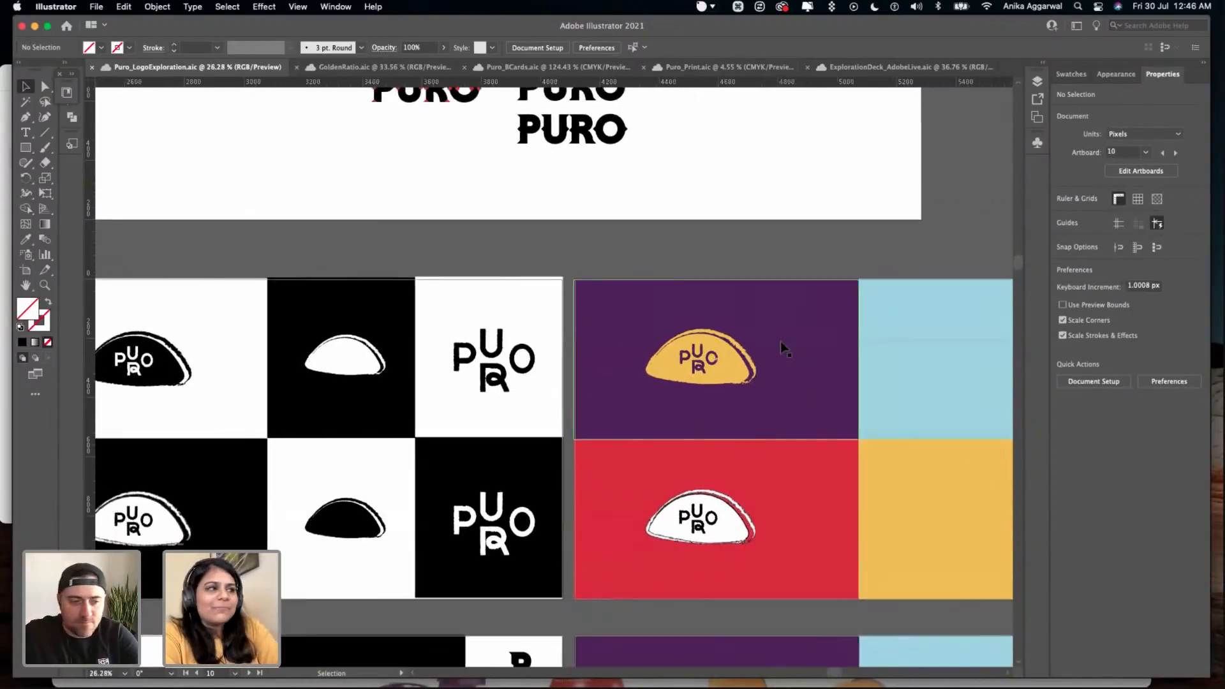
scroll(574, 357, "left", 4)
scroll(445, 364, "up", 9)
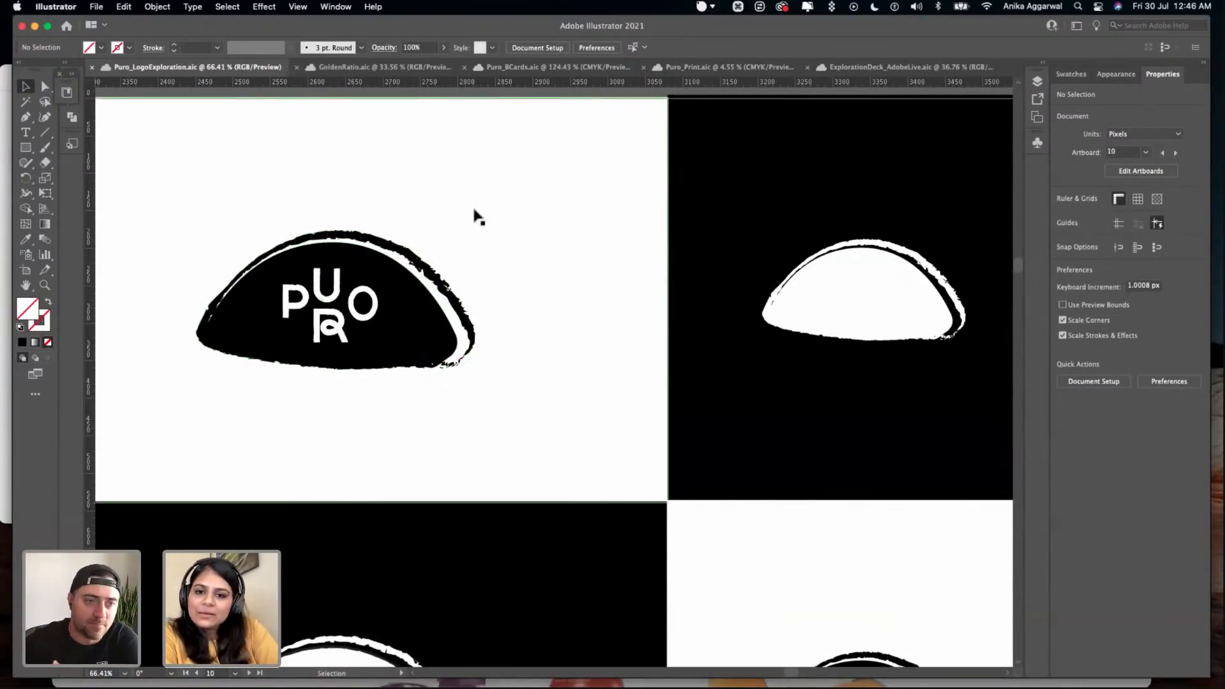
- Review the full Option #1 layout of taco logos, plain taco icons and PURO lettering in black and white
scroll(477, 217, "down", 5)
scroll(477, 217, "down", 6)
scroll(475, 217, "down", 3)
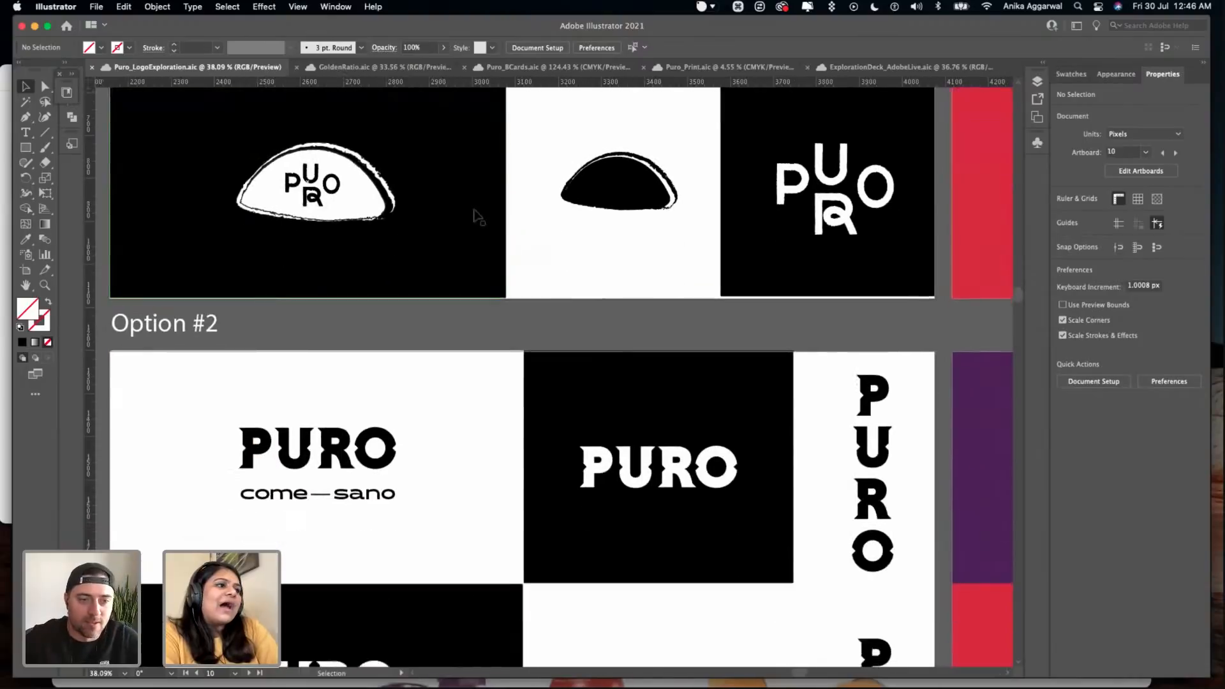
scroll(475, 217, "up", 8)
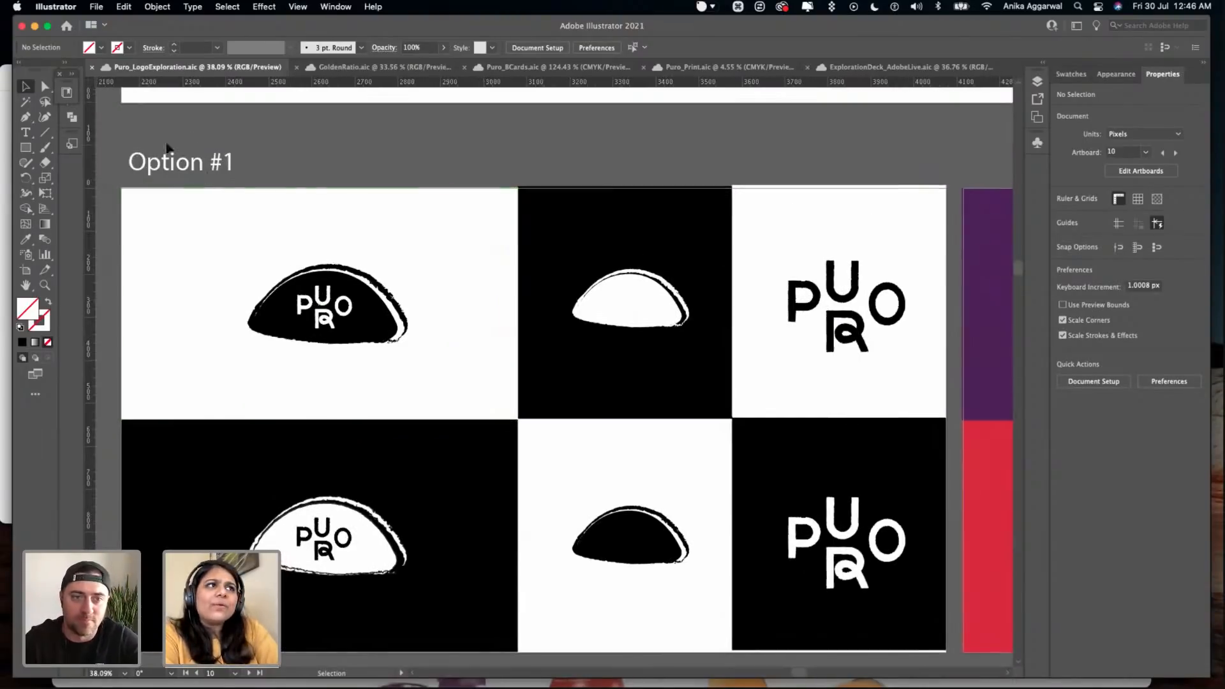
scroll(321, 347, "down", 1)
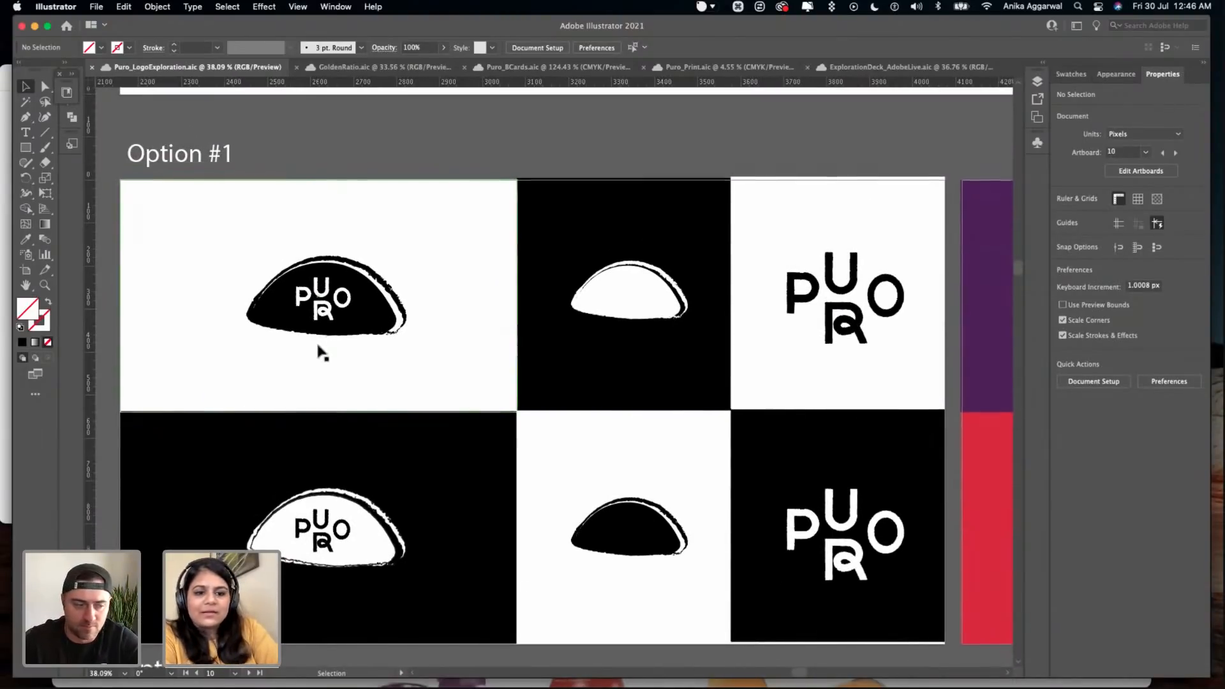
scroll(321, 354, "down", 8)
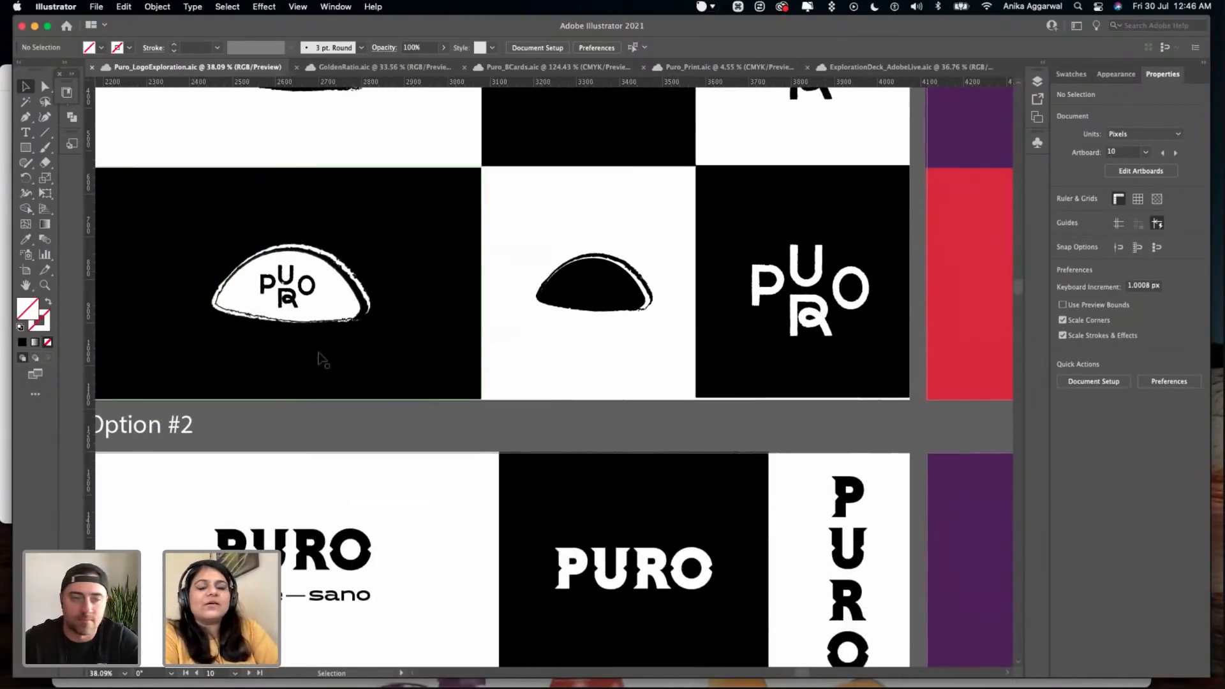
- Examine the Option #2 PURO wordmark with its come—sano tagline in black and white
scroll(320, 358, "down", 10)
scroll(318, 359, "down", 1)
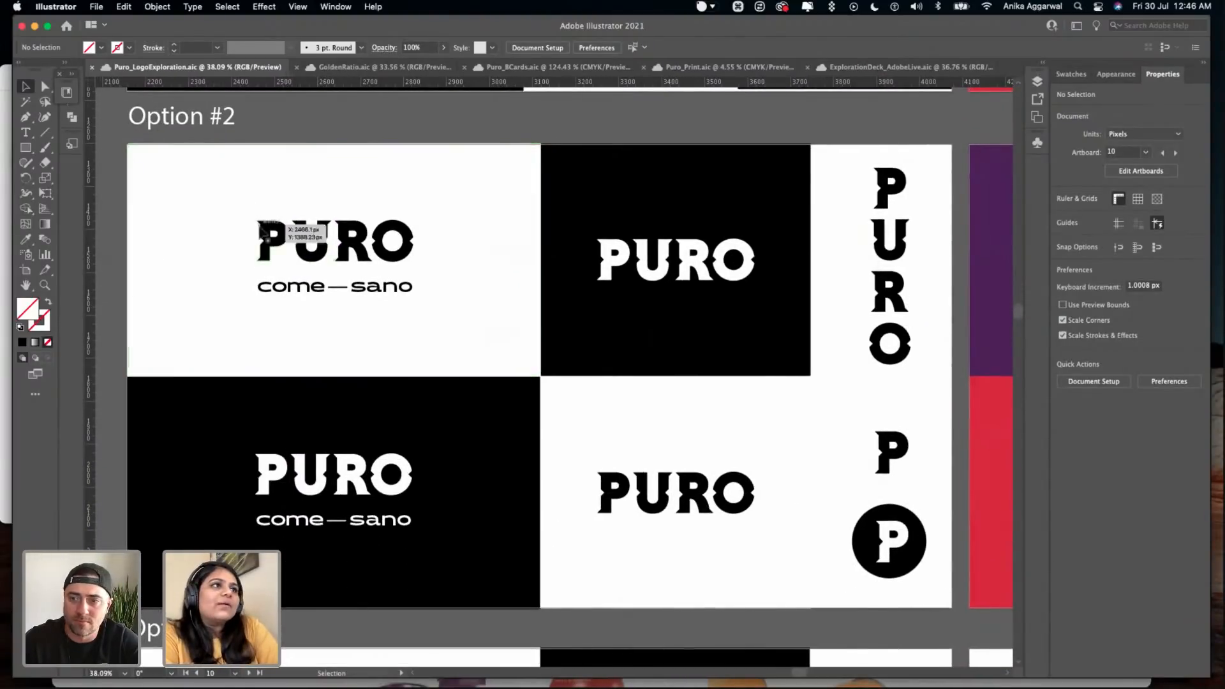
scroll(261, 239, "up", 5)
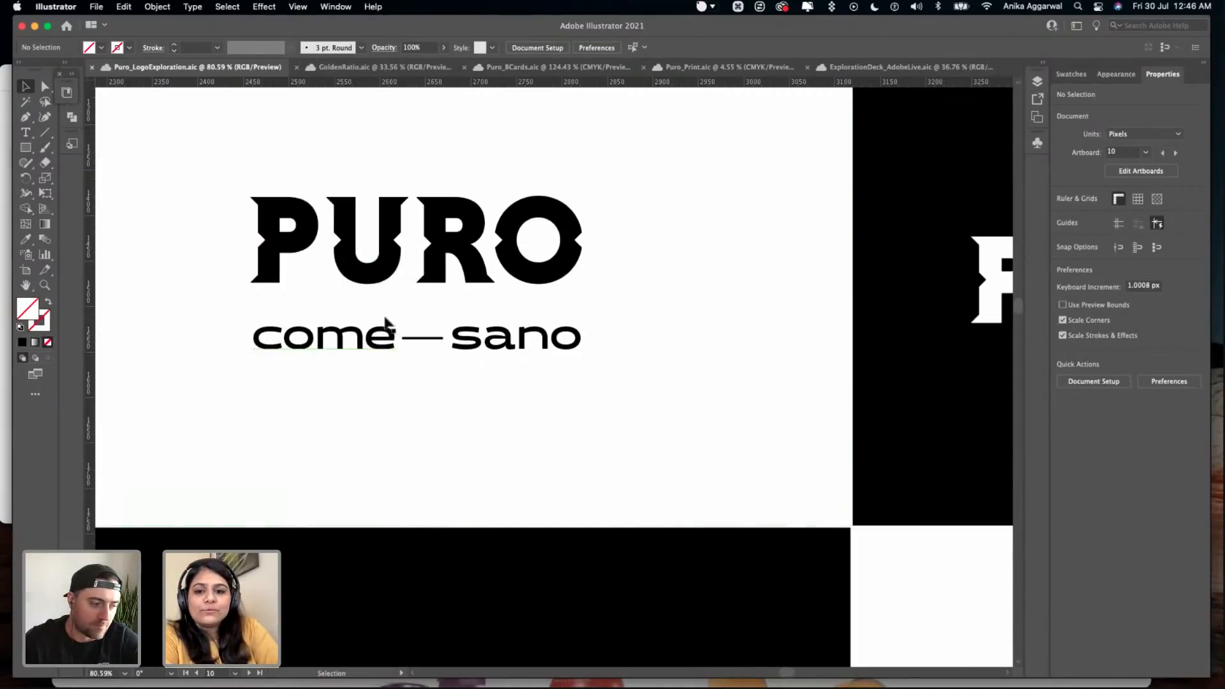
scroll(398, 314, "down", 6)
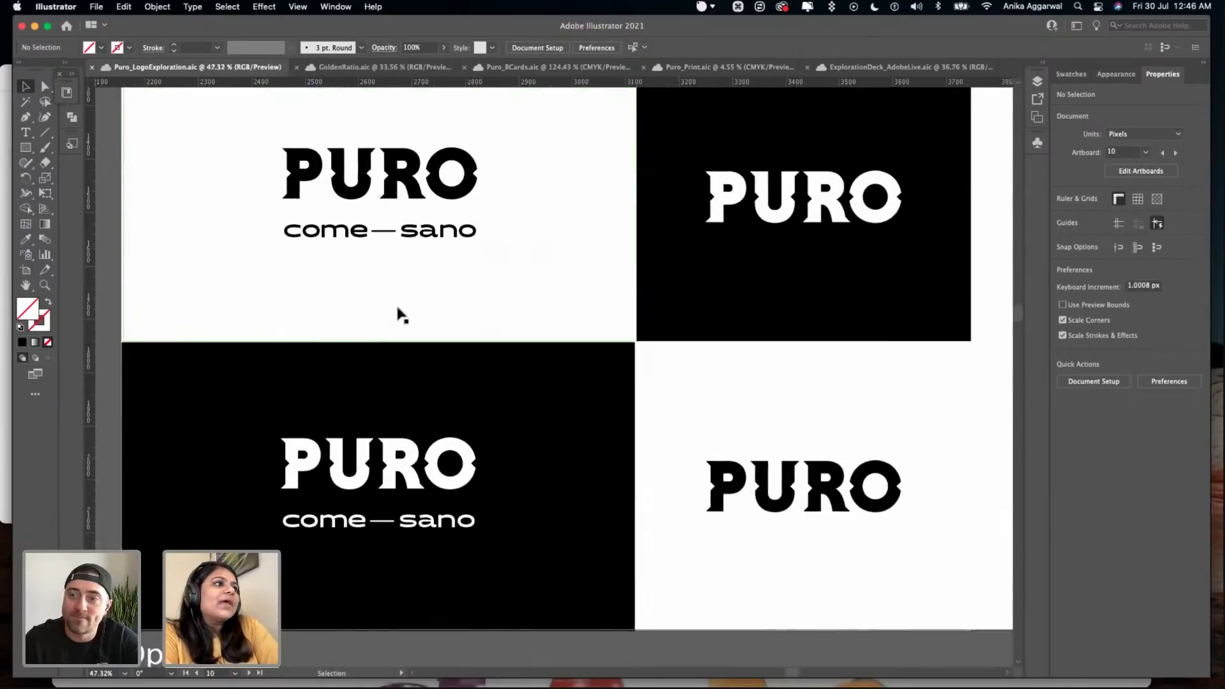
- Compare the letter details of the Option #3 PURO wordmark with those of the Option #2 wordmark
scroll(398, 314, "down", 5)
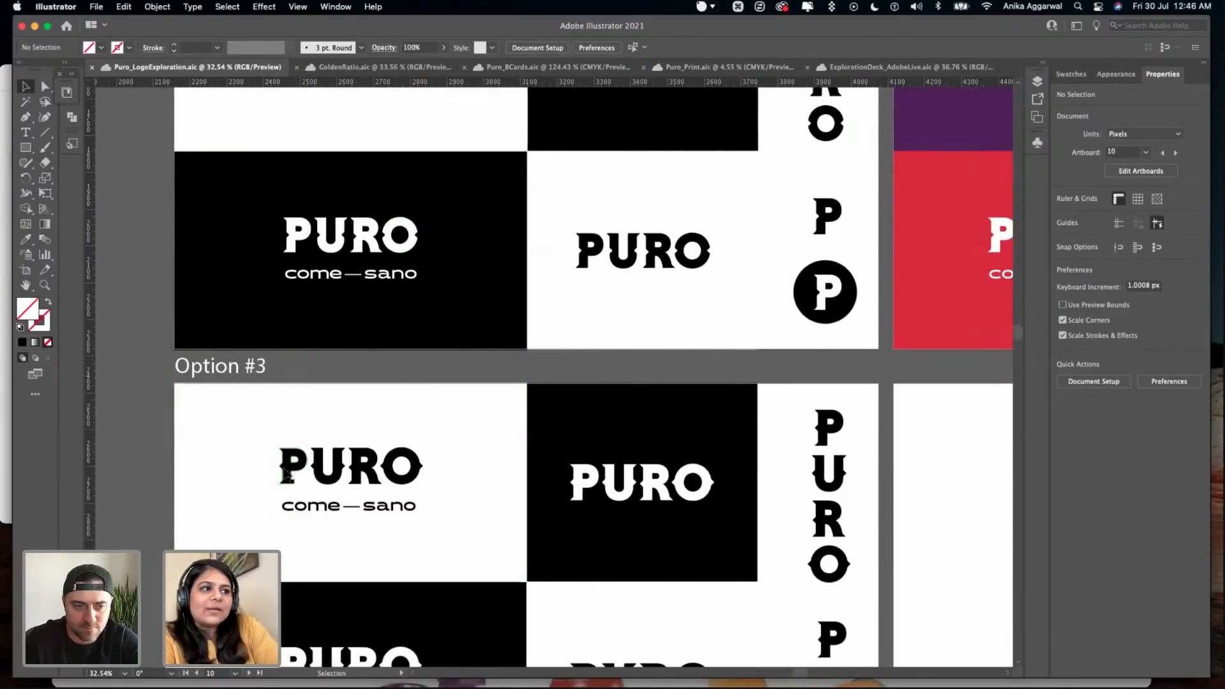
scroll(288, 466, "up", 5)
scroll(285, 470, "down", 4)
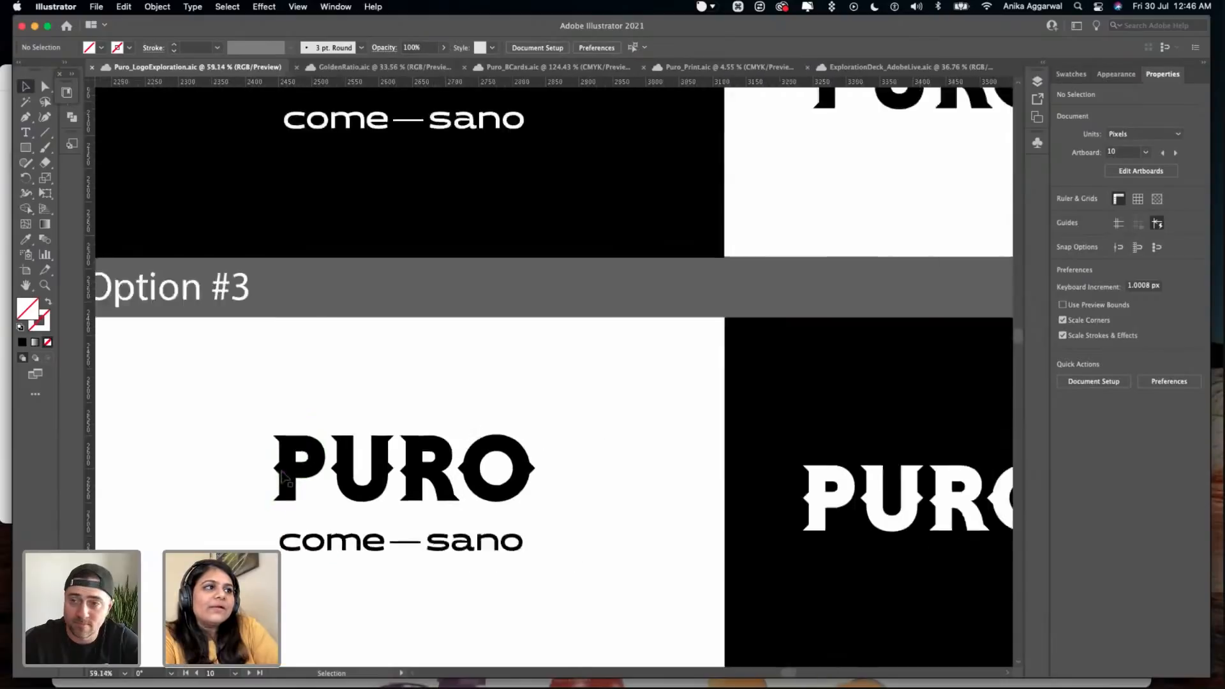
scroll(318, 475, "down", 1)
scroll(357, 176, "up", 5)
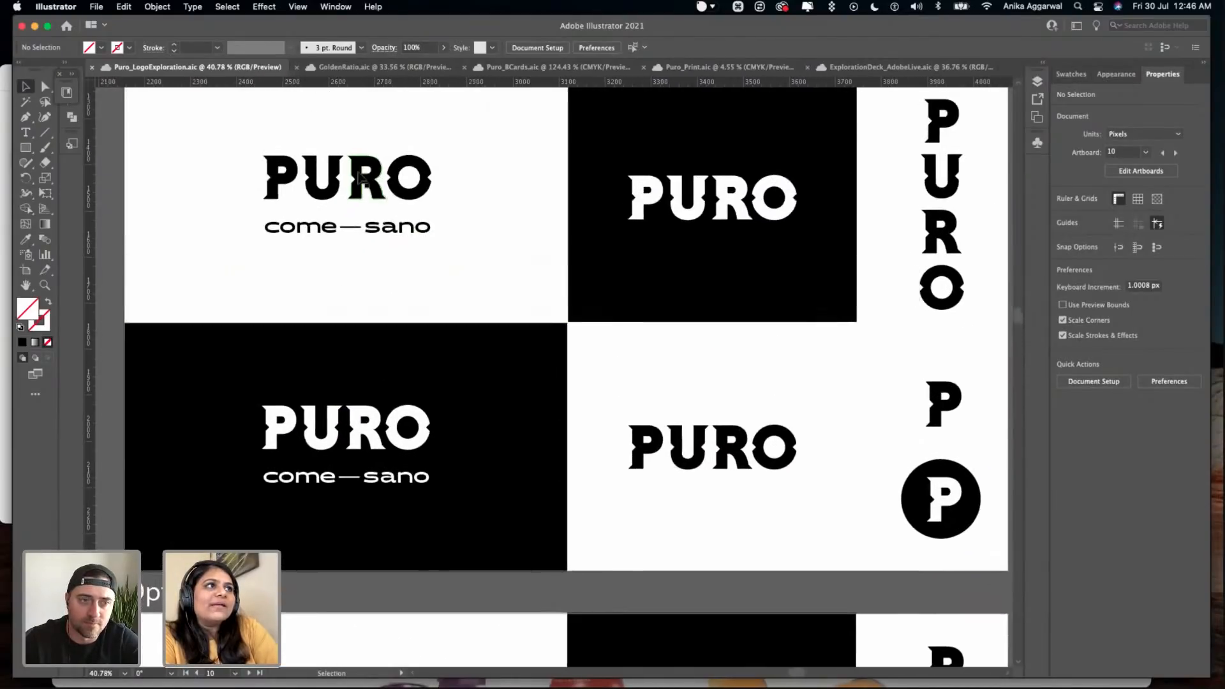
scroll(287, 191, "up", 2)
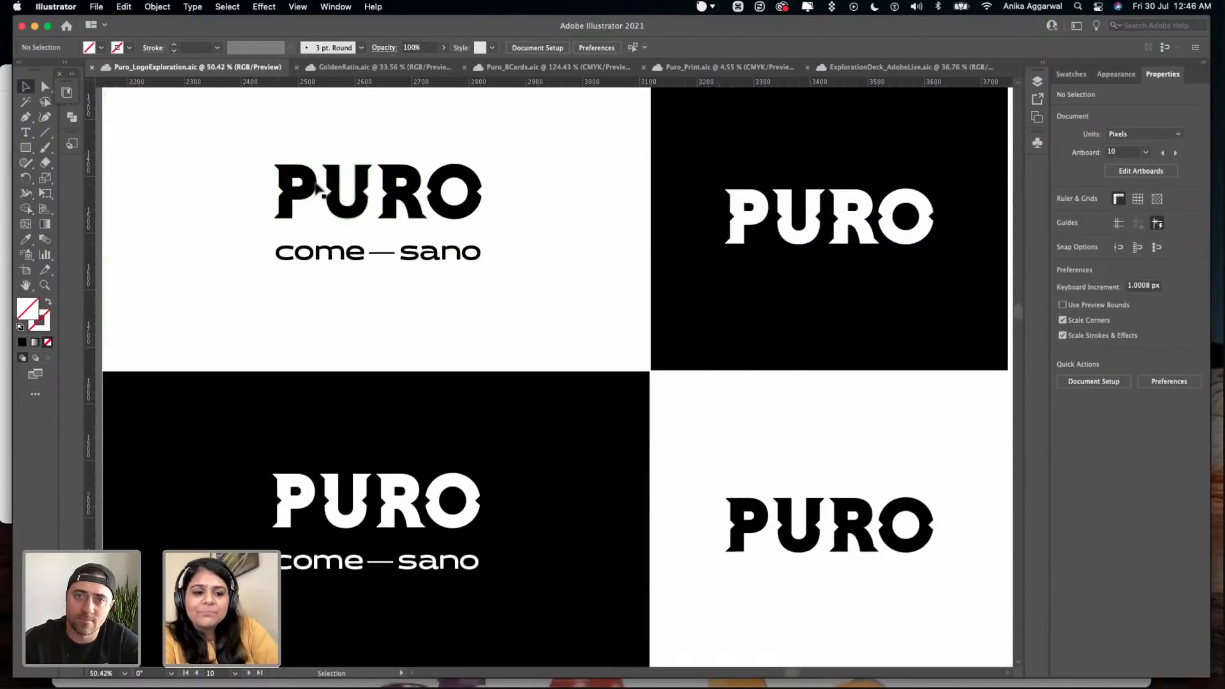
- Examine Option #2's stacked PURO lettering, P monogram and circular P badge, and view its wordmarks on coloured backgrounds
scroll(338, 229, "down", 3)
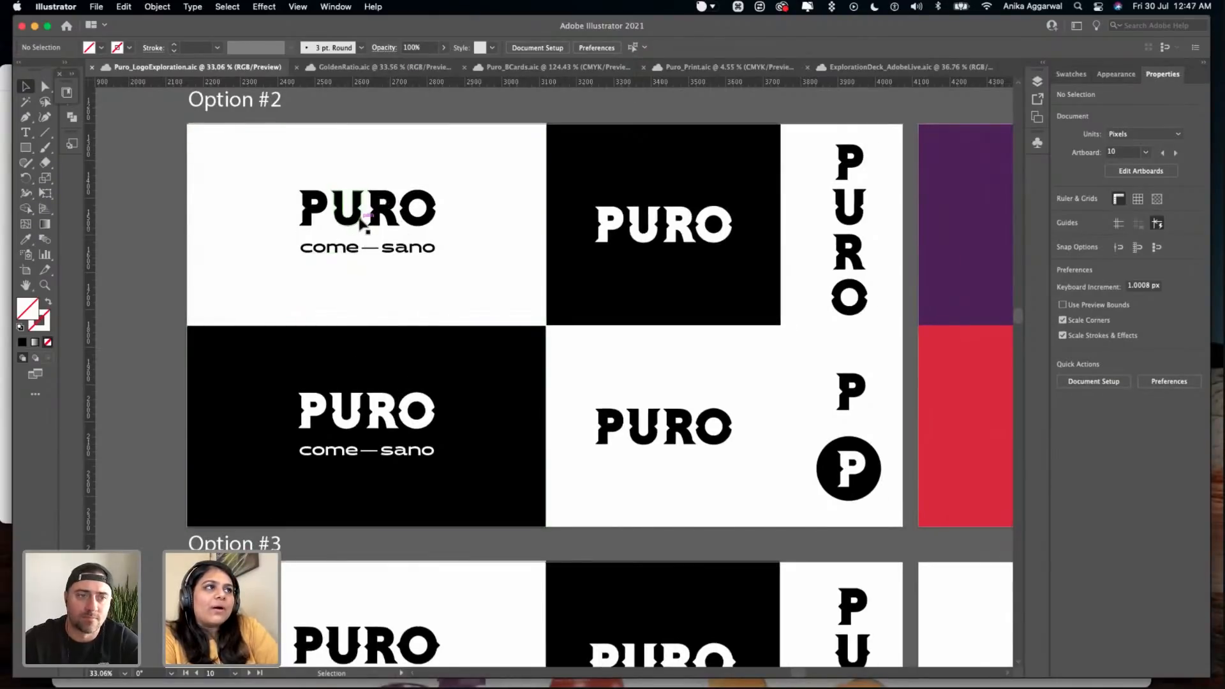
scroll(410, 445, "right", 5)
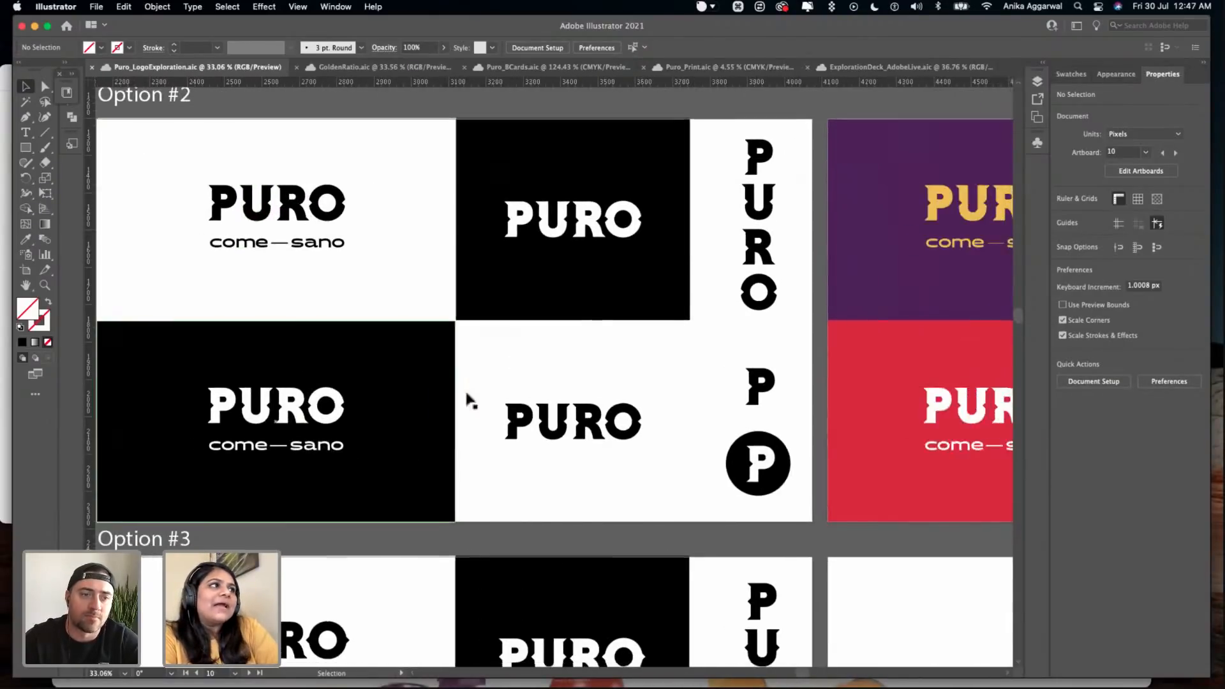
scroll(522, 410, "right", 5)
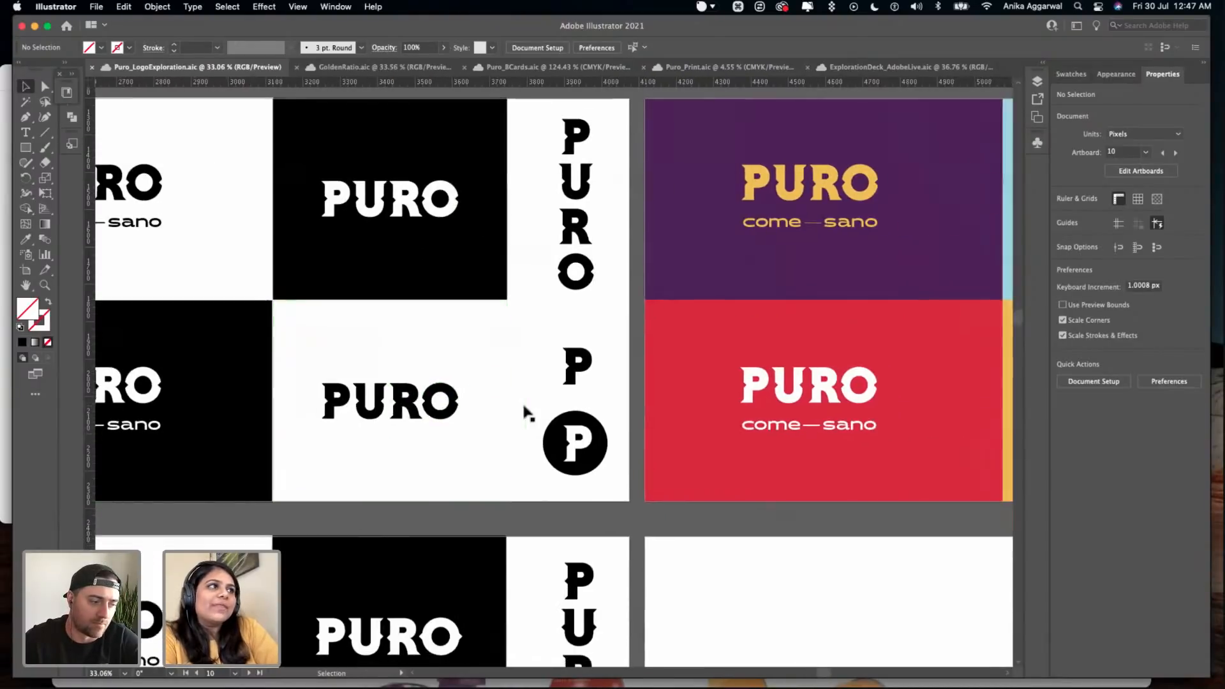
scroll(529, 226, "up", 2)
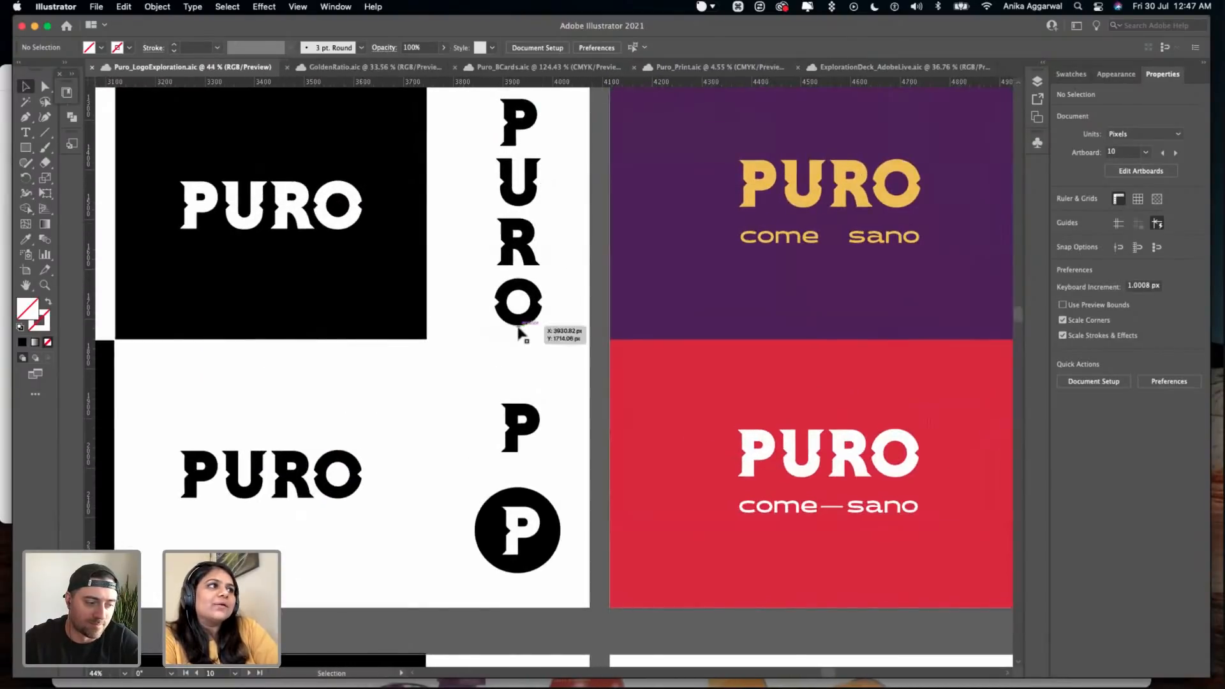
scroll(520, 331, "down", 2)
scroll(518, 332, "up", 2)
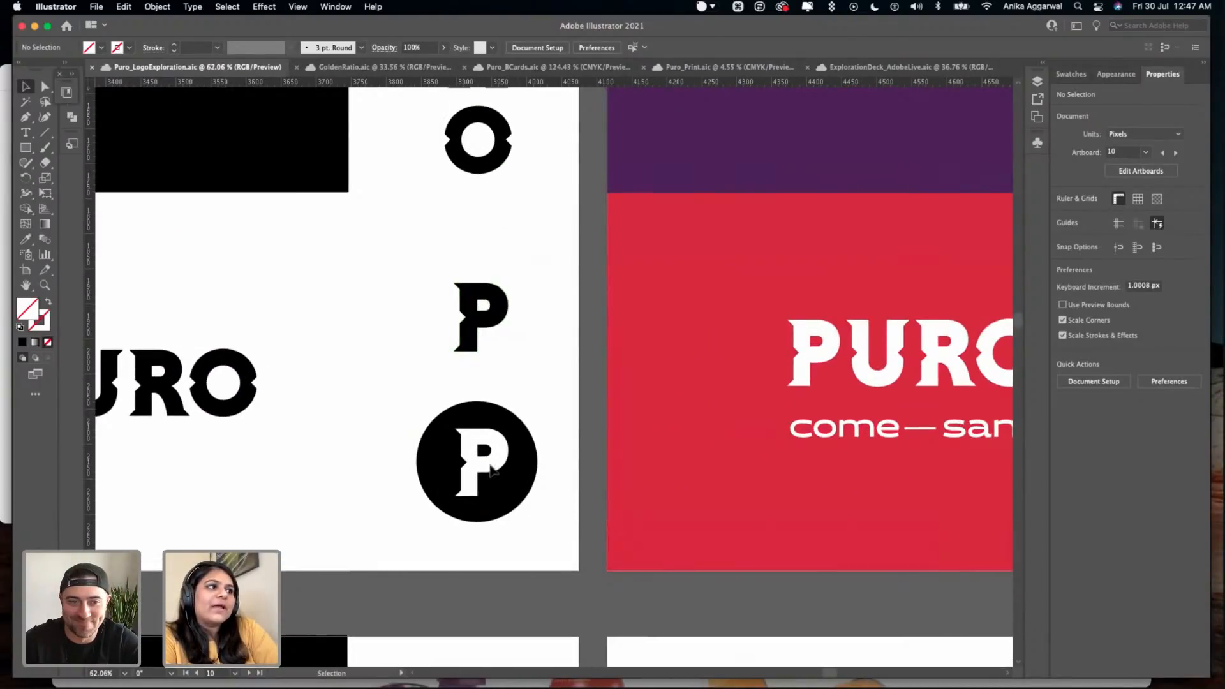
scroll(491, 470, "down", 6)
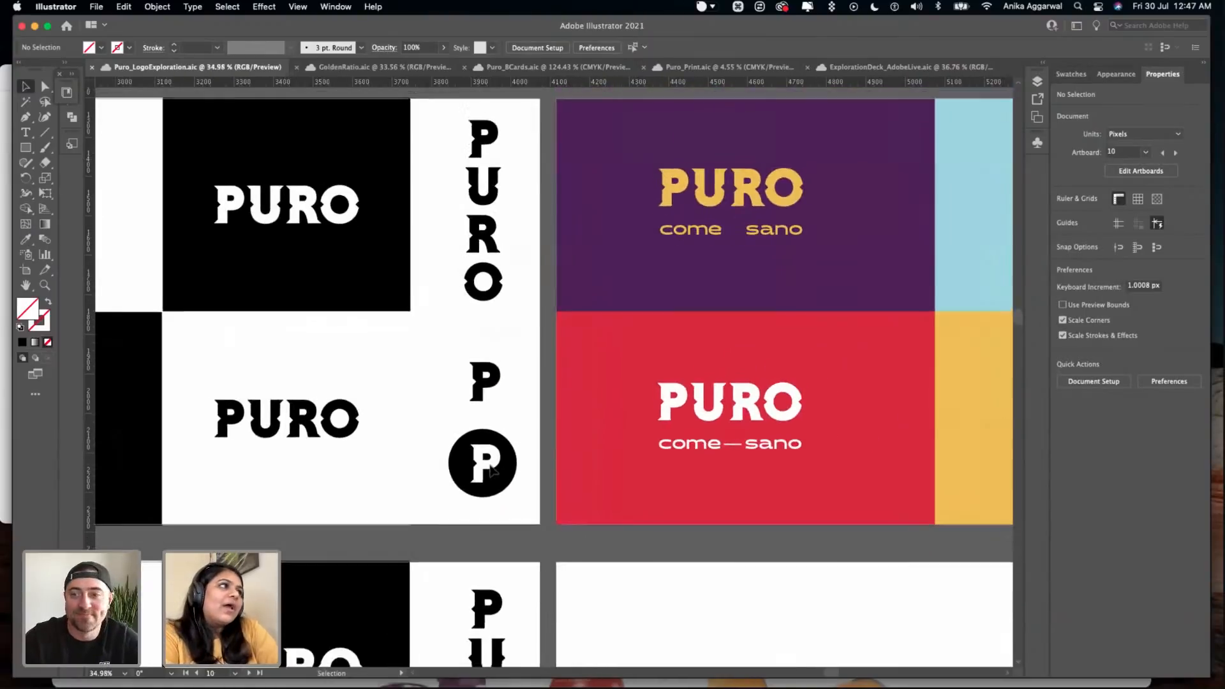
scroll(637, 392, "right", 3)
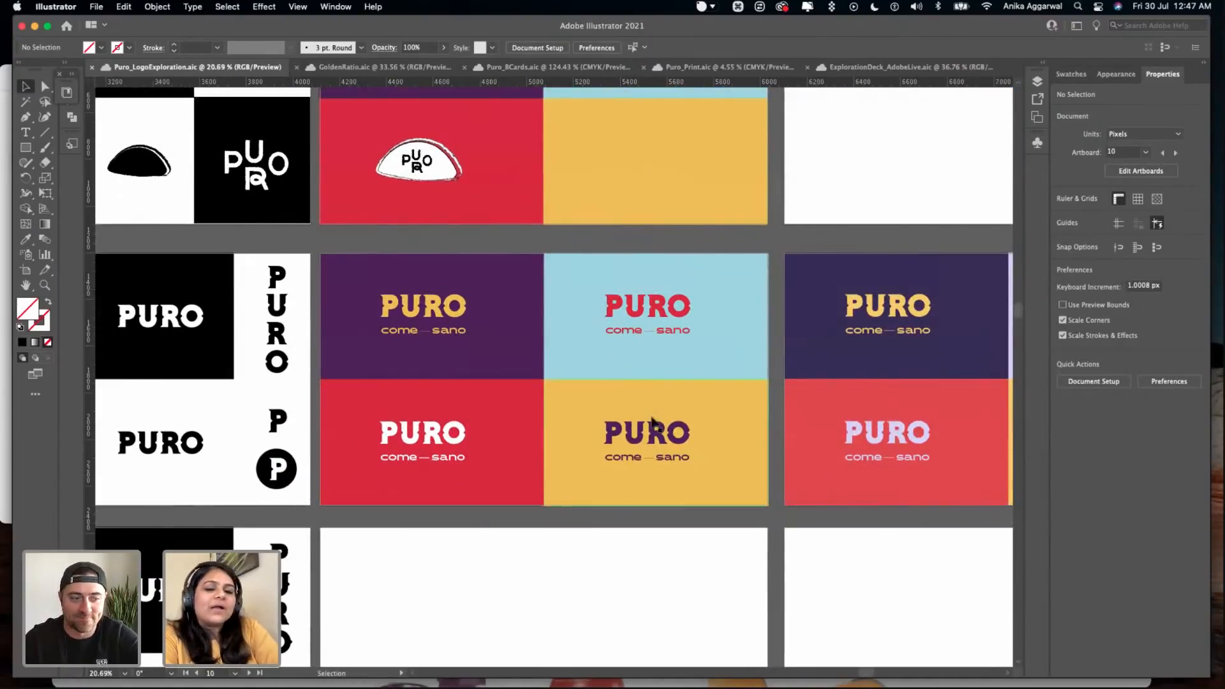
- Examine the Option #3 wordmarks with tagline, stacked PURO lettering, P monogram and circular P badge
scroll(651, 421, "down", 2)
scroll(651, 418, "left", 3)
scroll(652, 419, "up", 3)
scroll(651, 418, "down", 3)
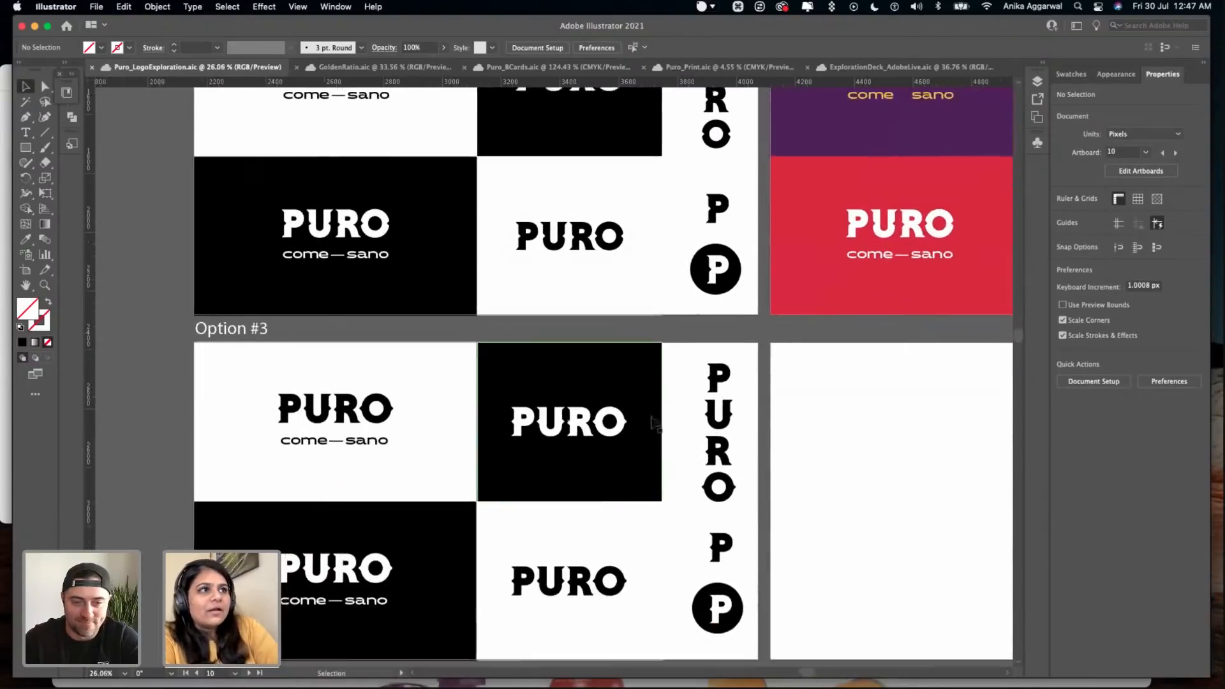
scroll(652, 419, "up", 2)
scroll(653, 424, "left", 1)
scroll(654, 424, "down", 1)
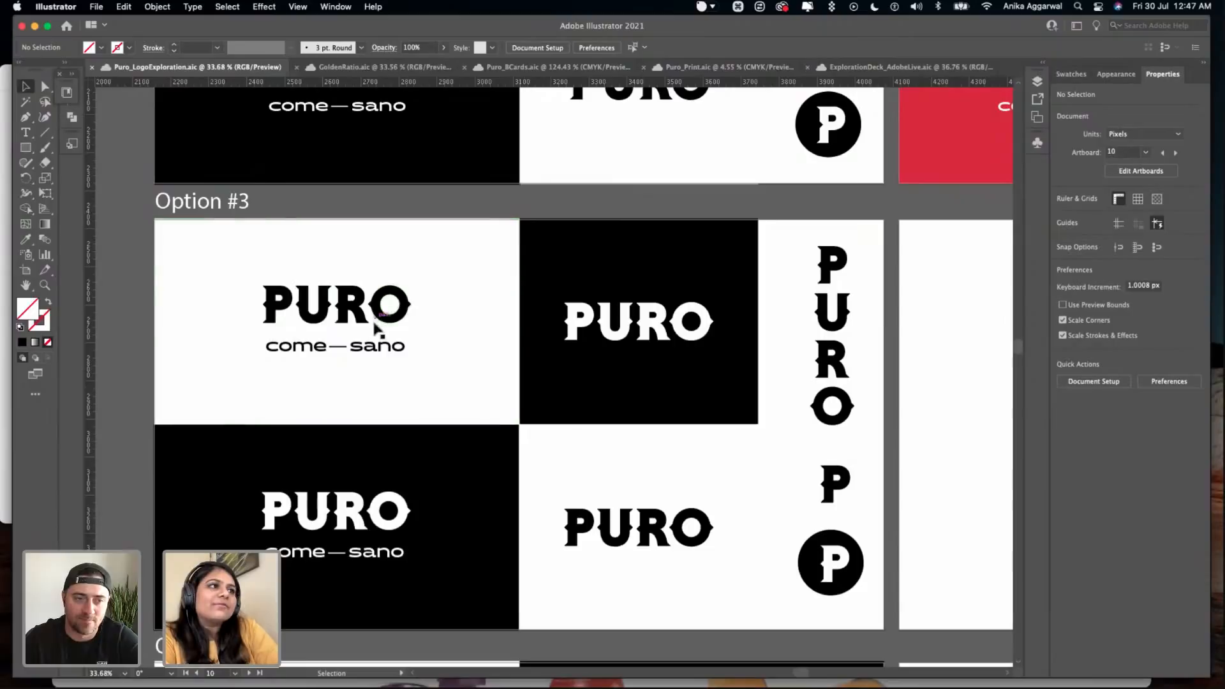
scroll(375, 364, "up", 2)
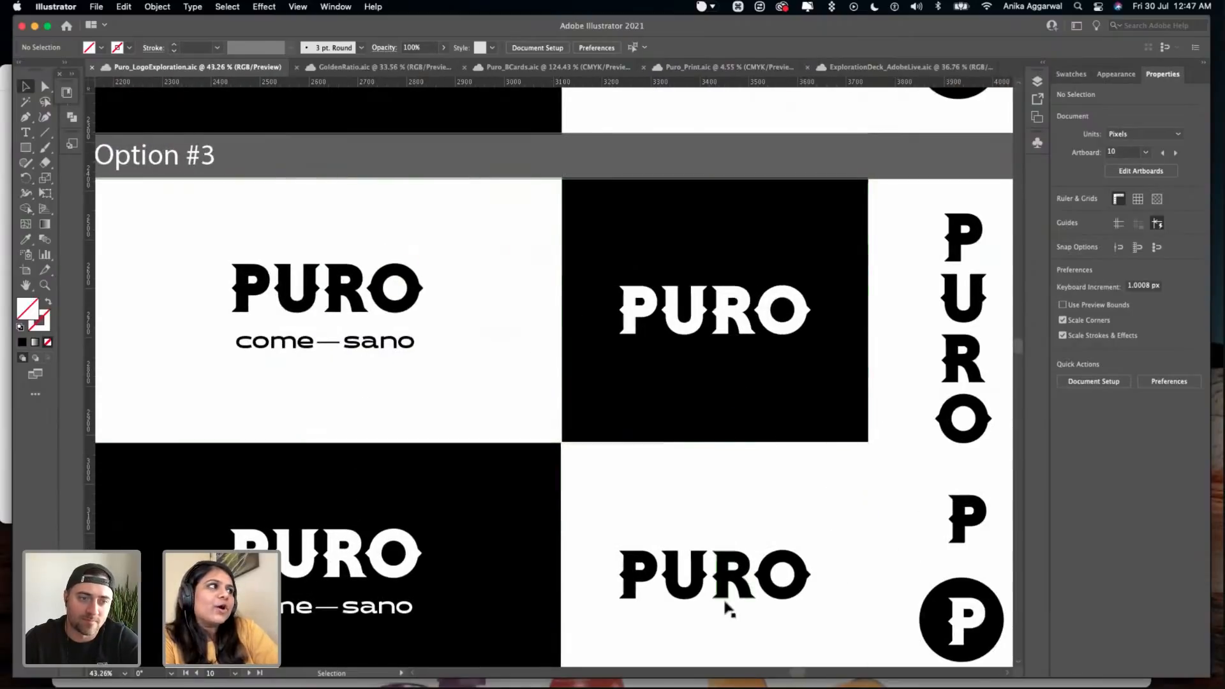
scroll(985, 414, "down", 1)
scroll(986, 414, "down", 3)
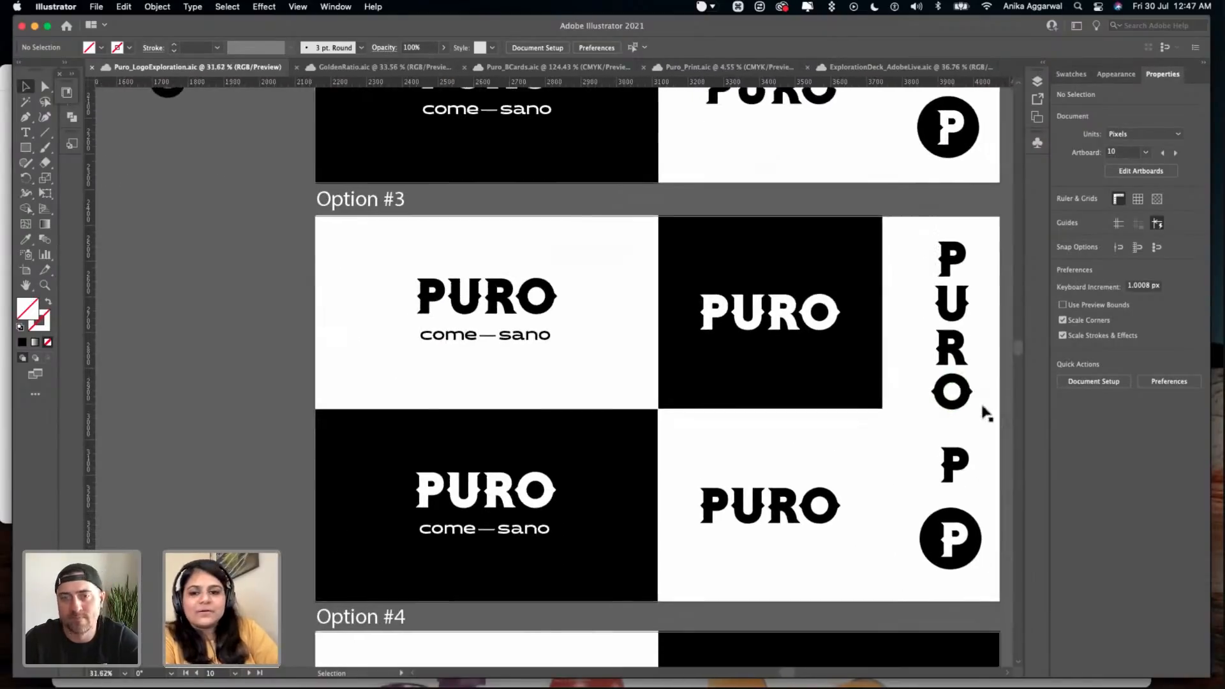
scroll(985, 414, "down", 3)
scroll(986, 415, "down", 1)
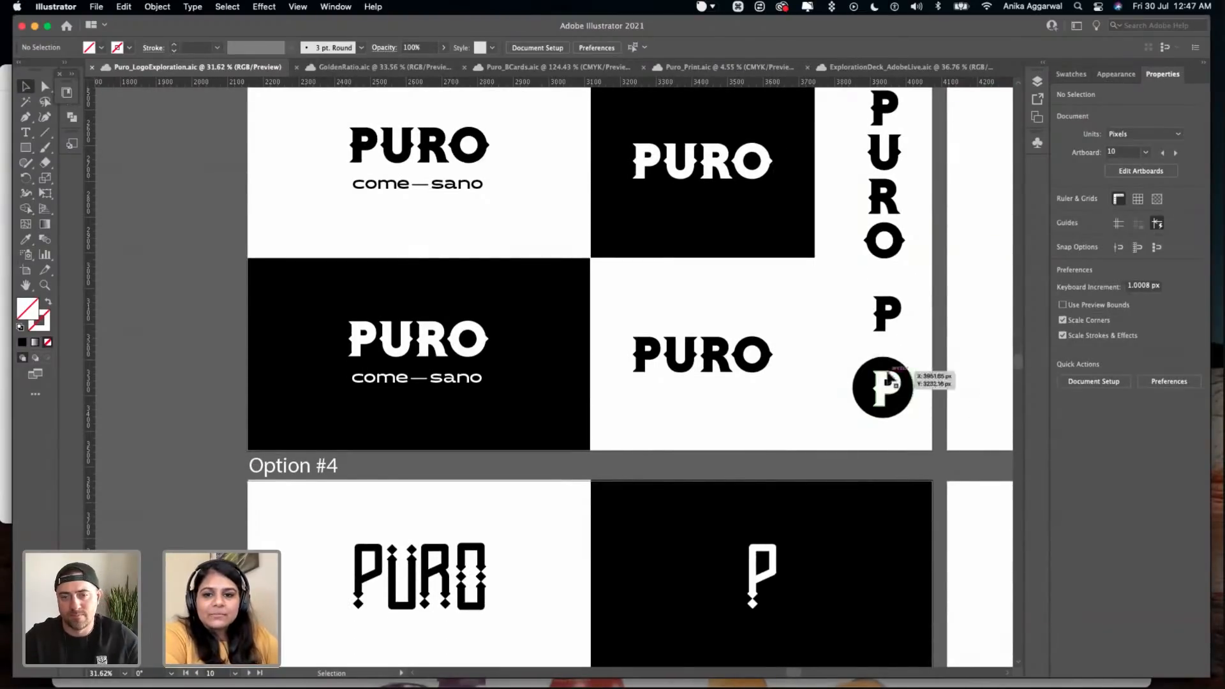
- Compare the complete black-and-white layouts of Option #2 and Option #3 once more
scroll(778, 441, "up", 3)
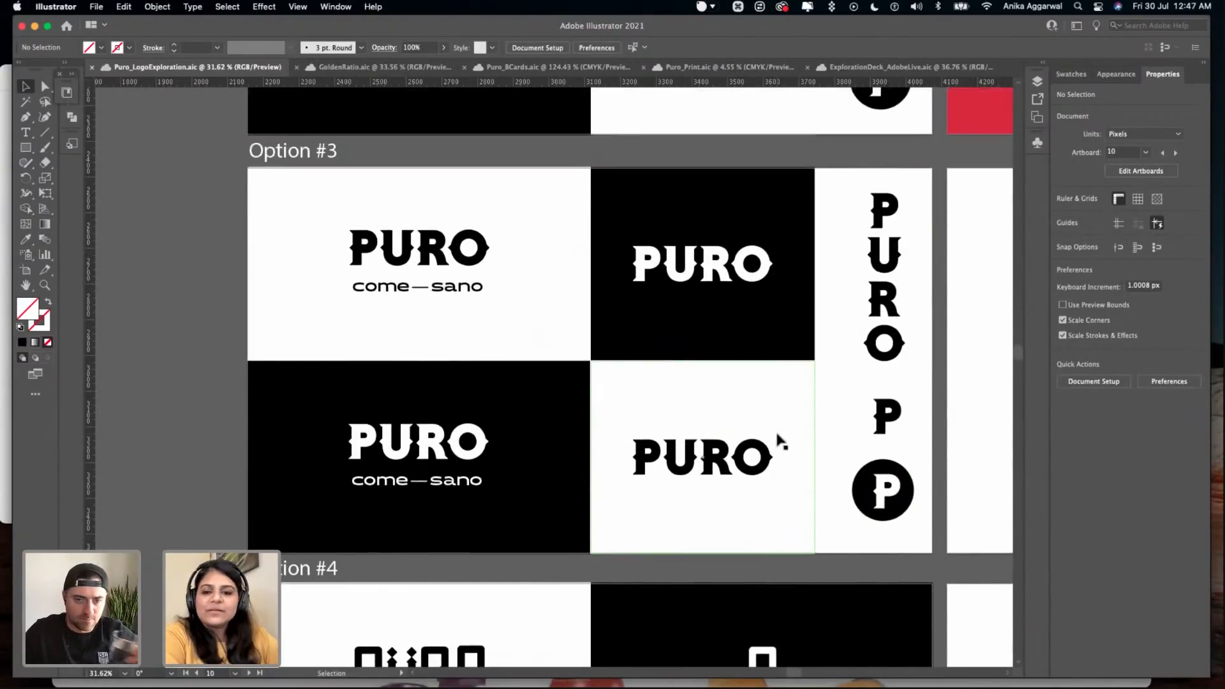
scroll(775, 427, "up", 10)
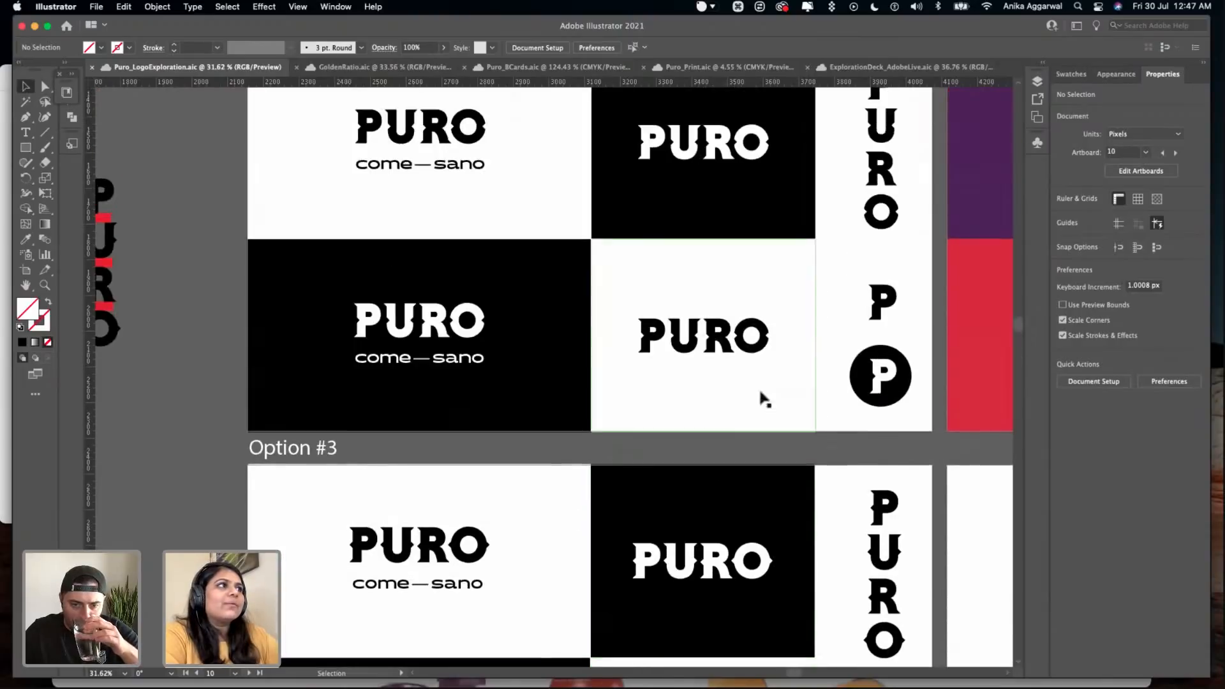
scroll(492, 355, "up", 7)
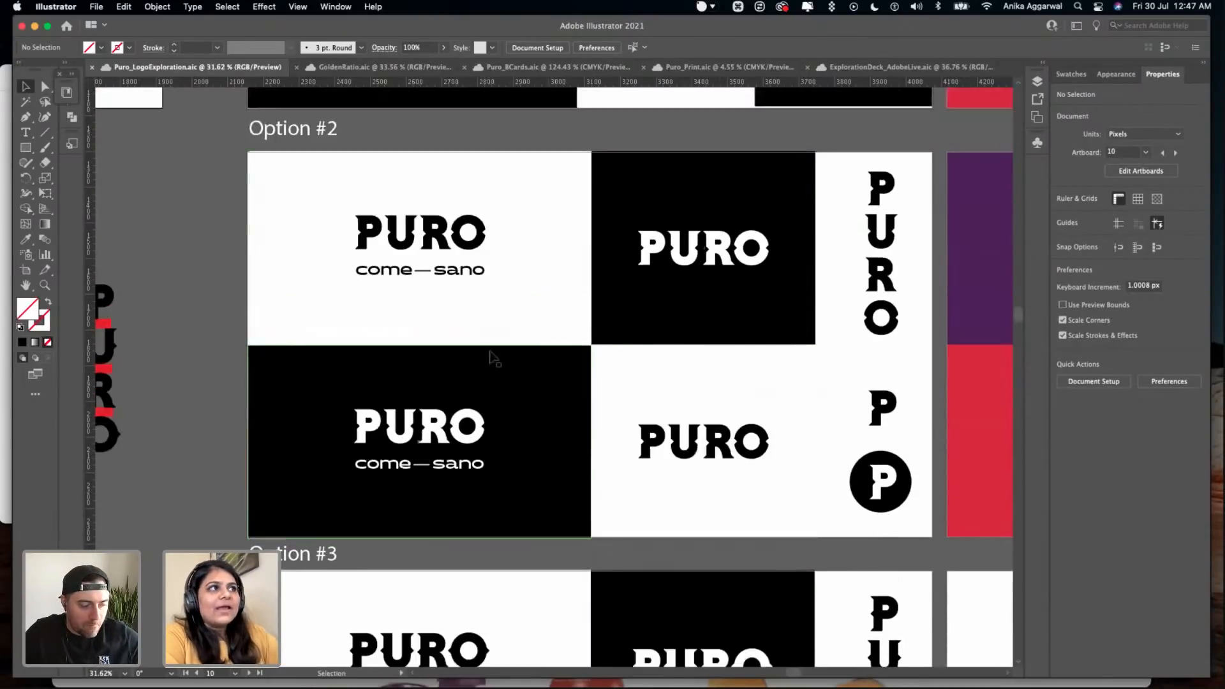
scroll(652, 437, "down", 4)
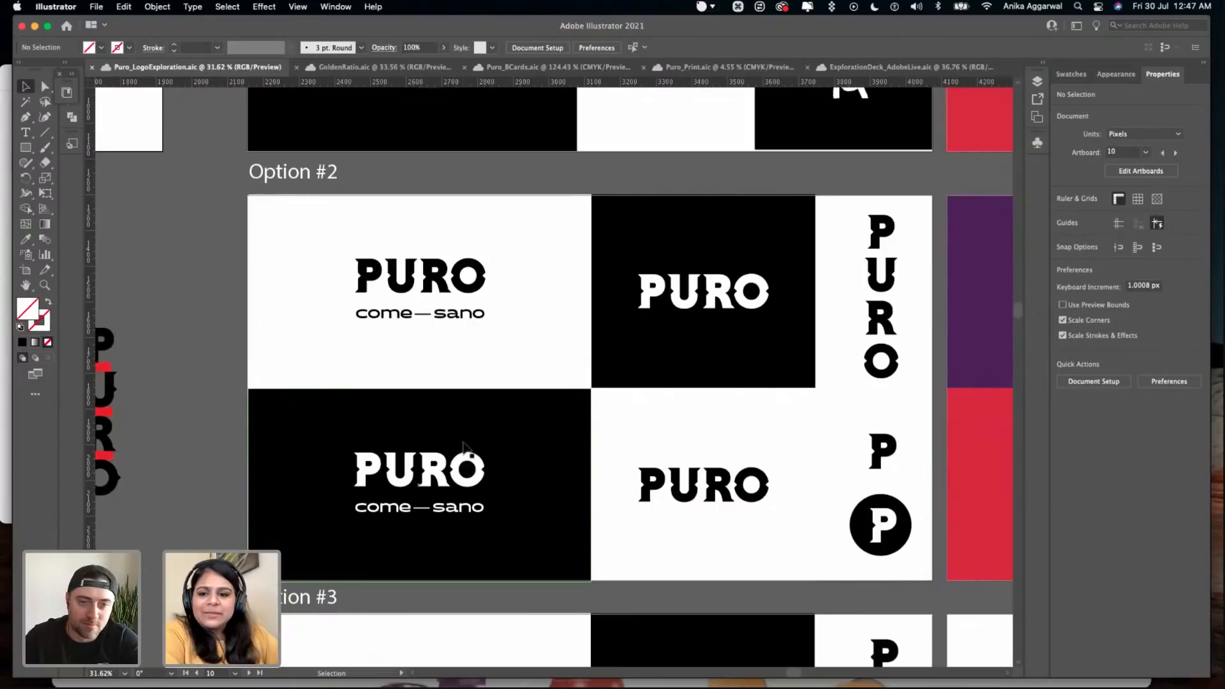
scroll(462, 444, "down", 2)
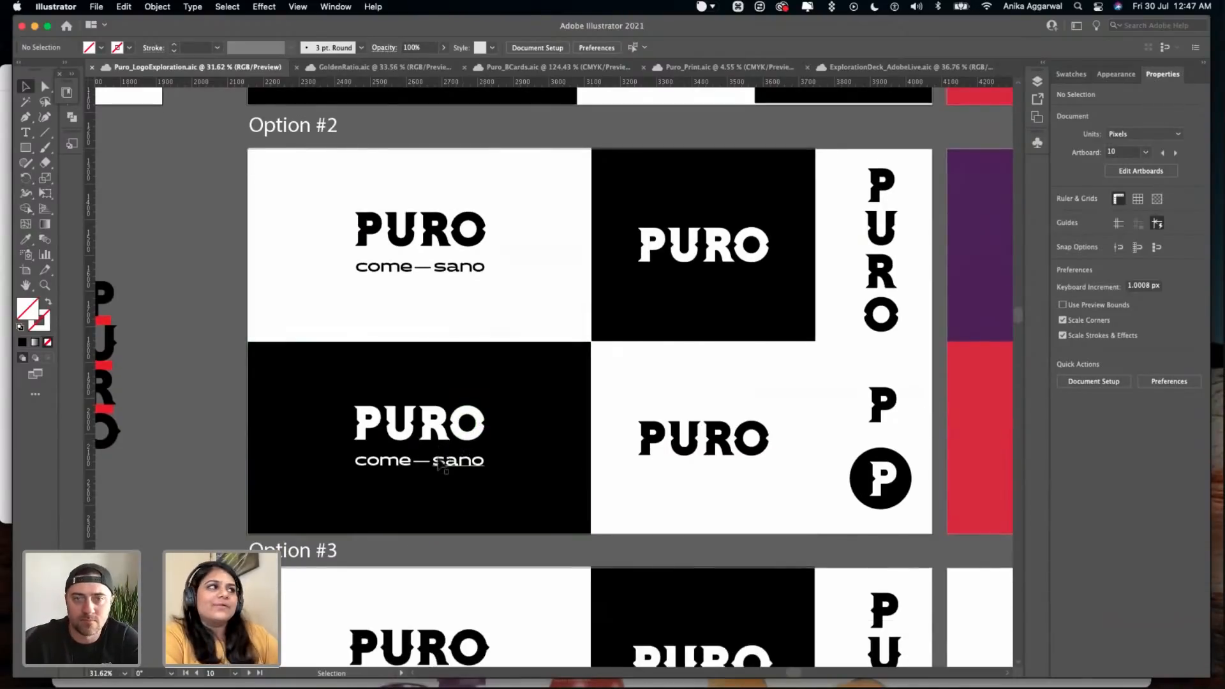
scroll(447, 447, "down", 6)
scroll(459, 436, "down", 7)
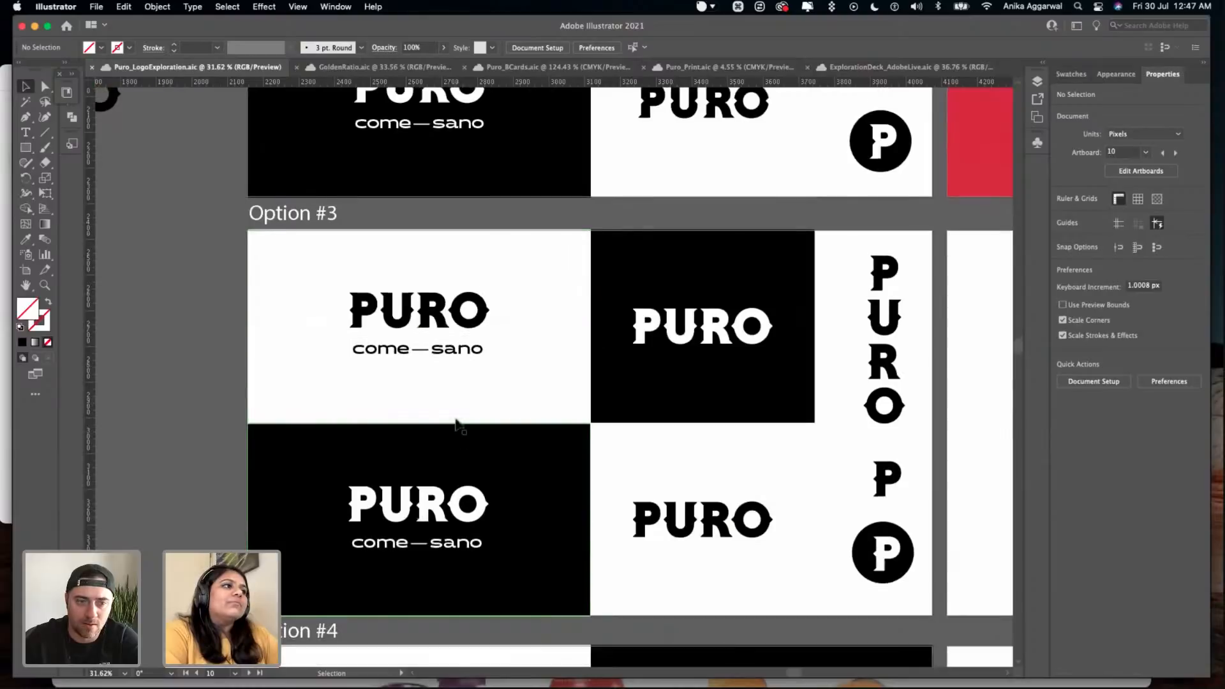
- Examine the diamond-accented PURO wordmarks and P monograms of Option #4, and view them together with Option #3
scroll(558, 465, "down", 7)
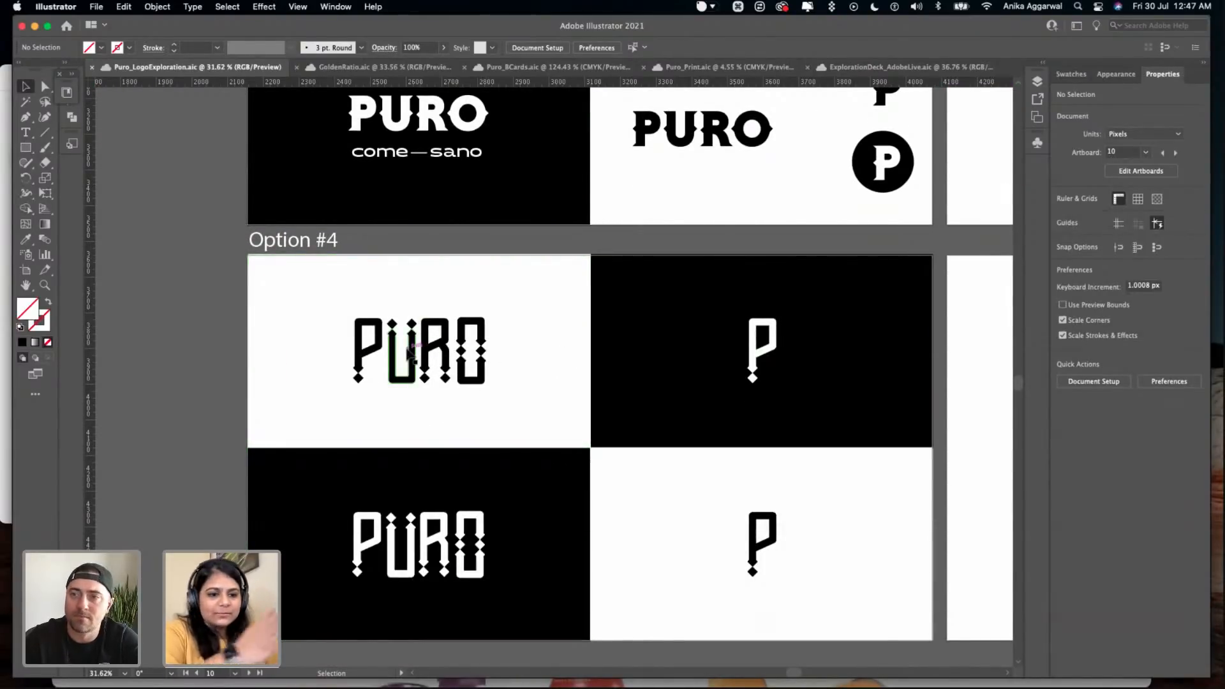
scroll(409, 357, "up", 3)
scroll(411, 349, "down", 5)
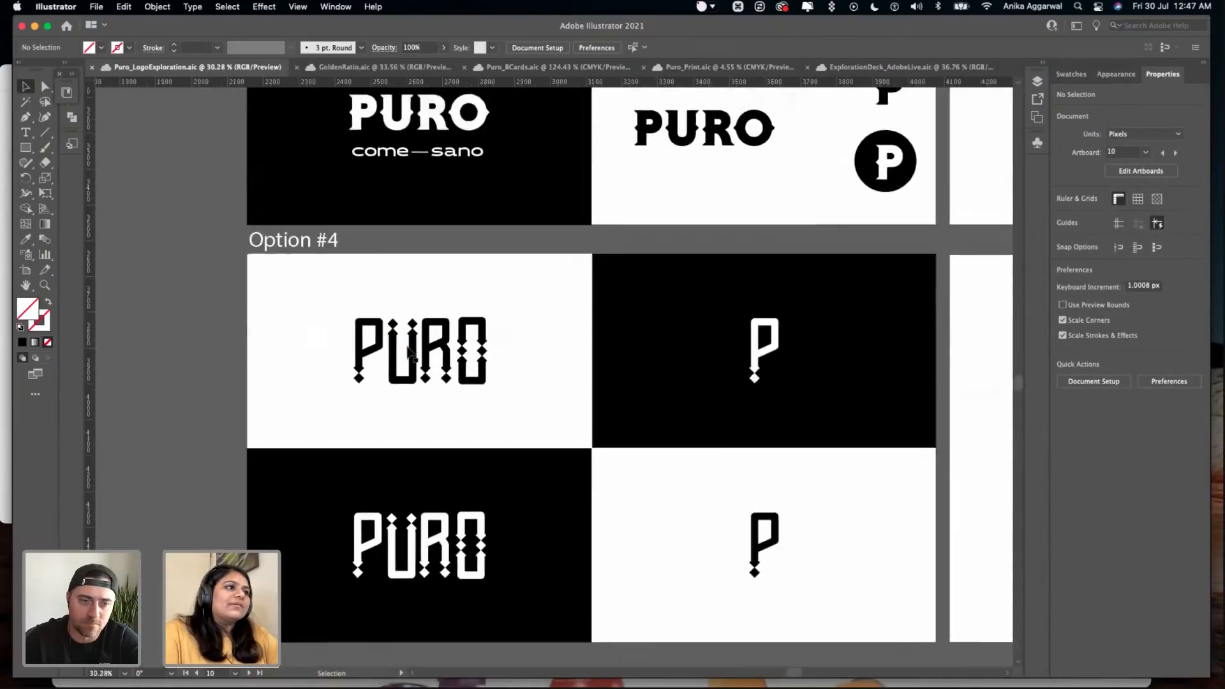
scroll(447, 376, "up", 1)
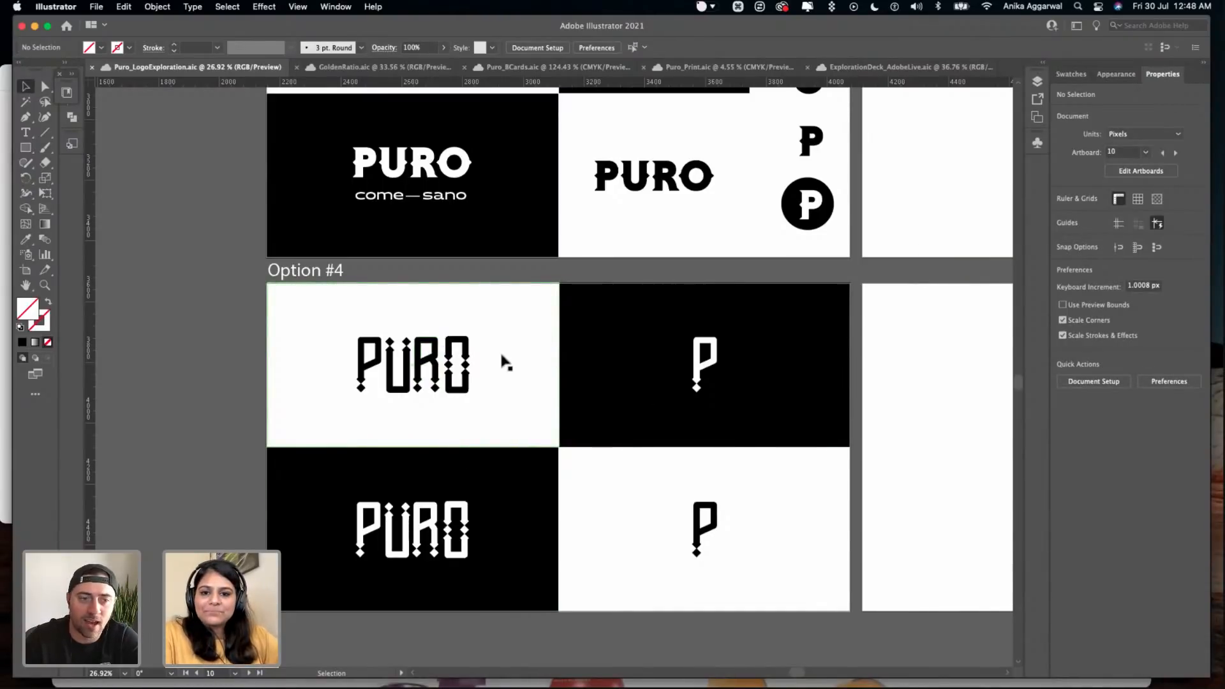
scroll(505, 362, "up", 3)
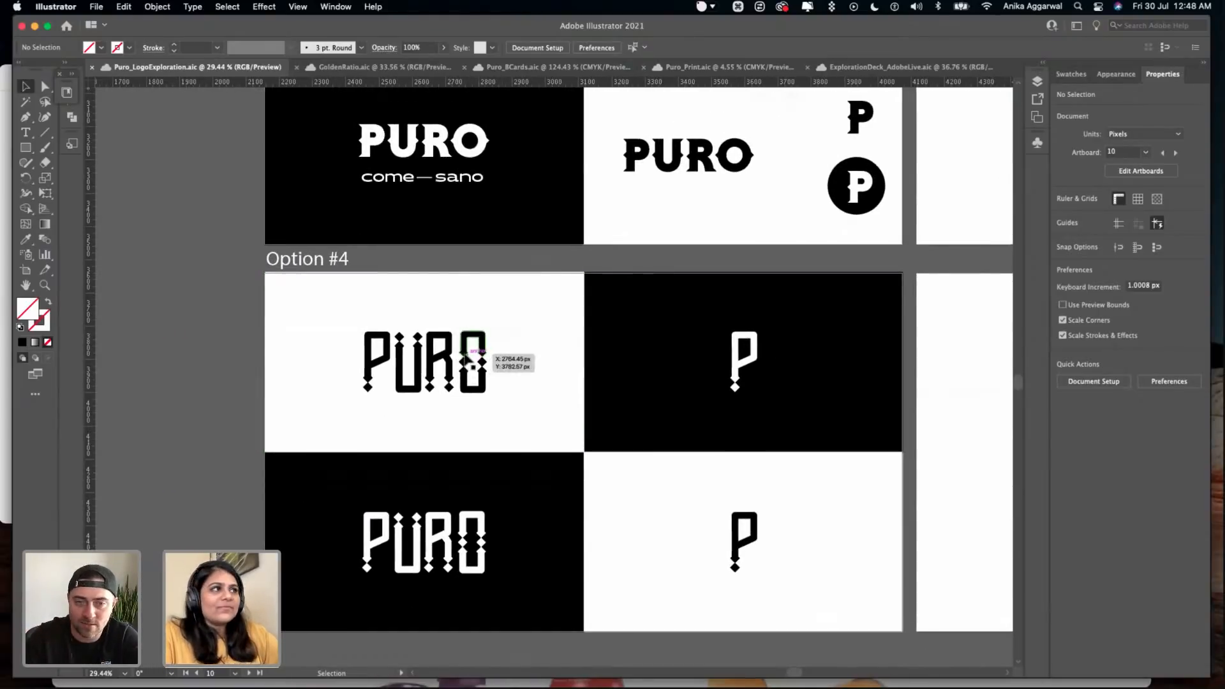
scroll(491, 358, "down", 1)
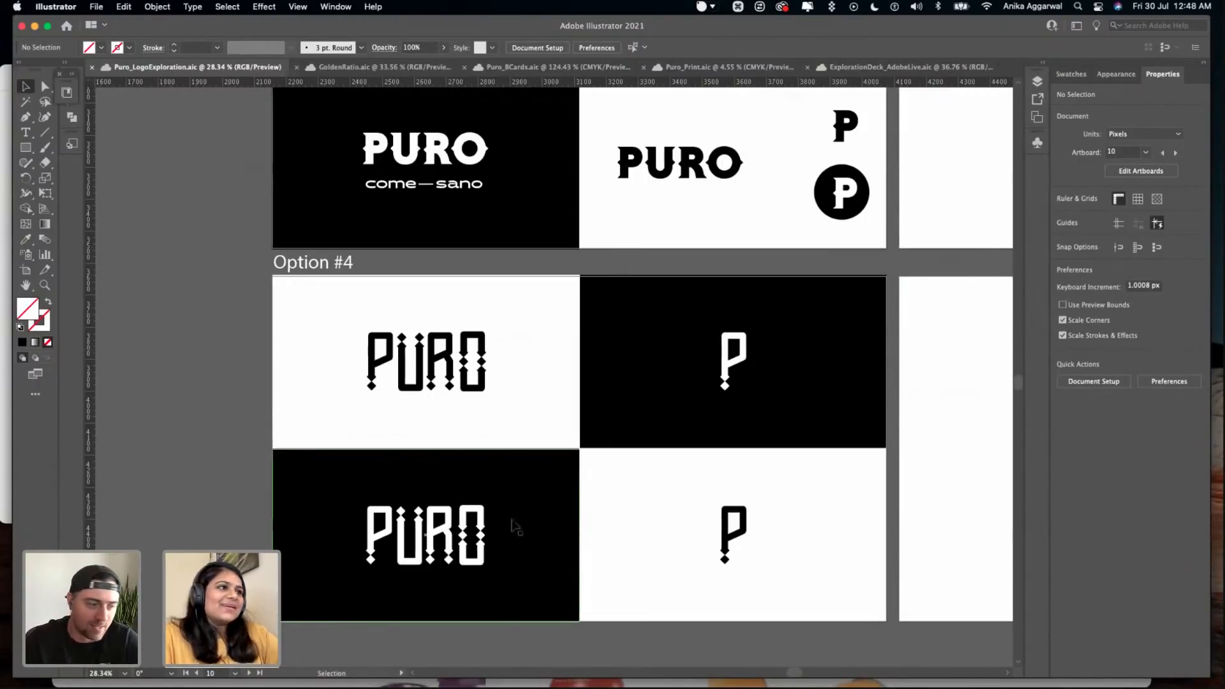
scroll(517, 519, "down", 1)
scroll(506, 410, "up", 5)
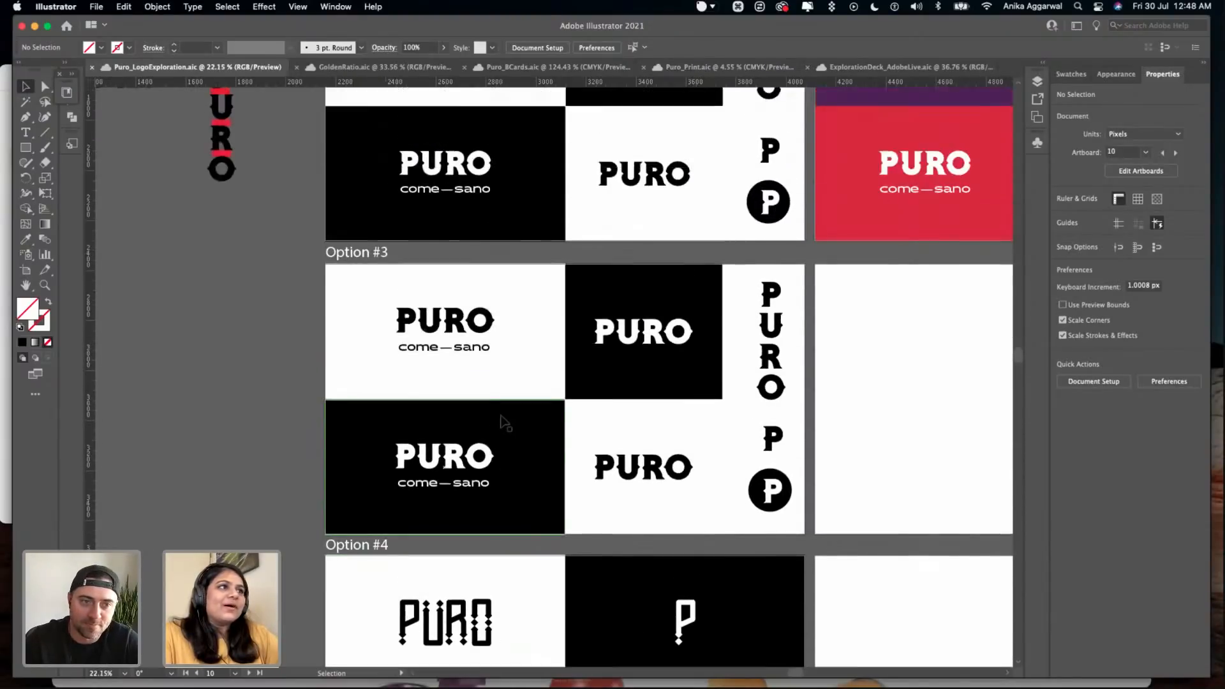
- Compare the PURO wordmarks, stacked lettering, monograms and badges of Option #2 and Option #3 up close
scroll(502, 421, "up", 5)
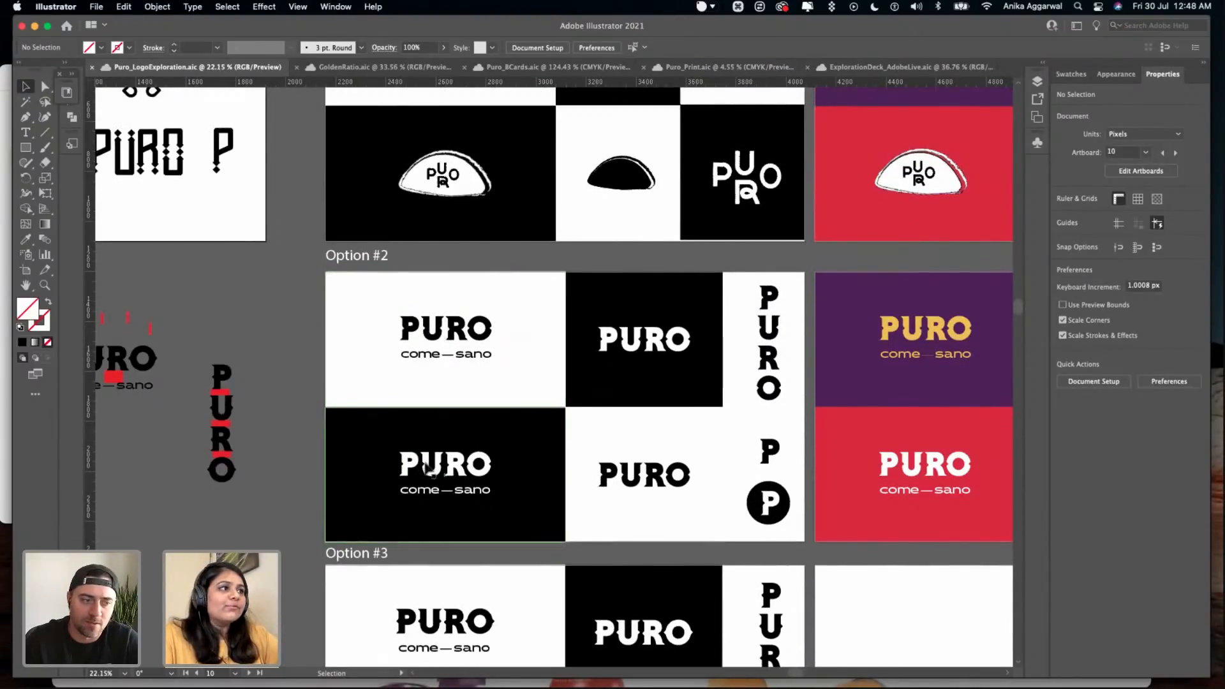
scroll(447, 440, "up", 1)
scroll(446, 440, "up", 5)
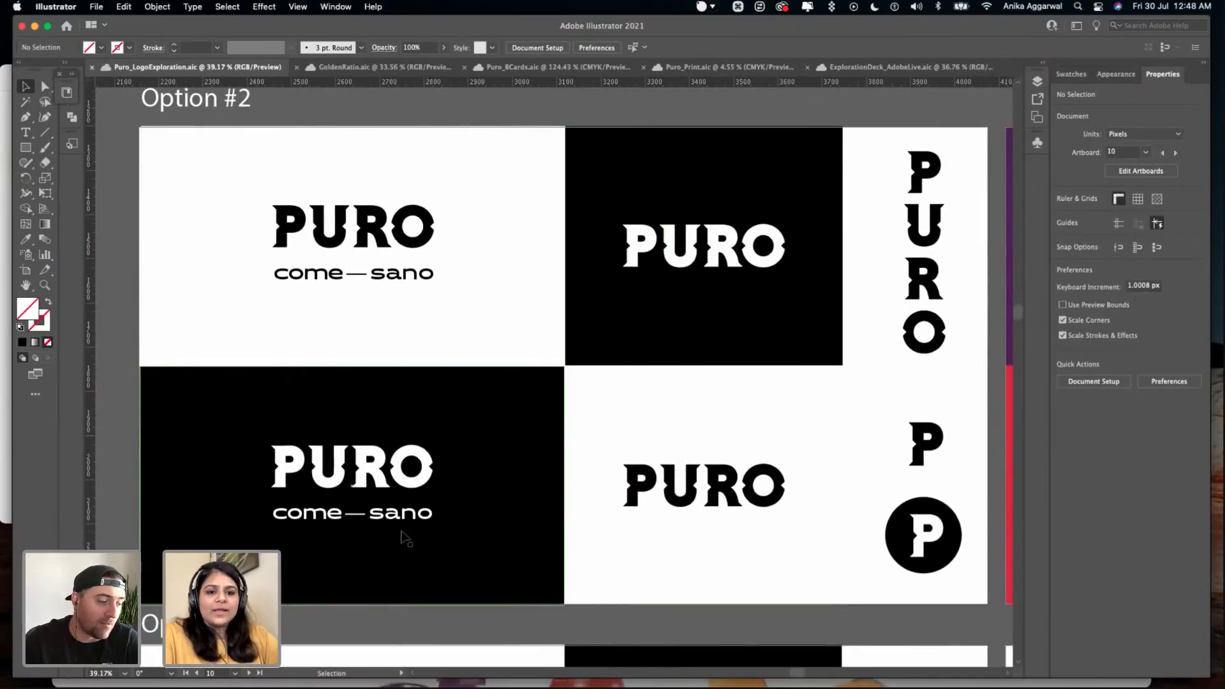
scroll(401, 531, "down", 1)
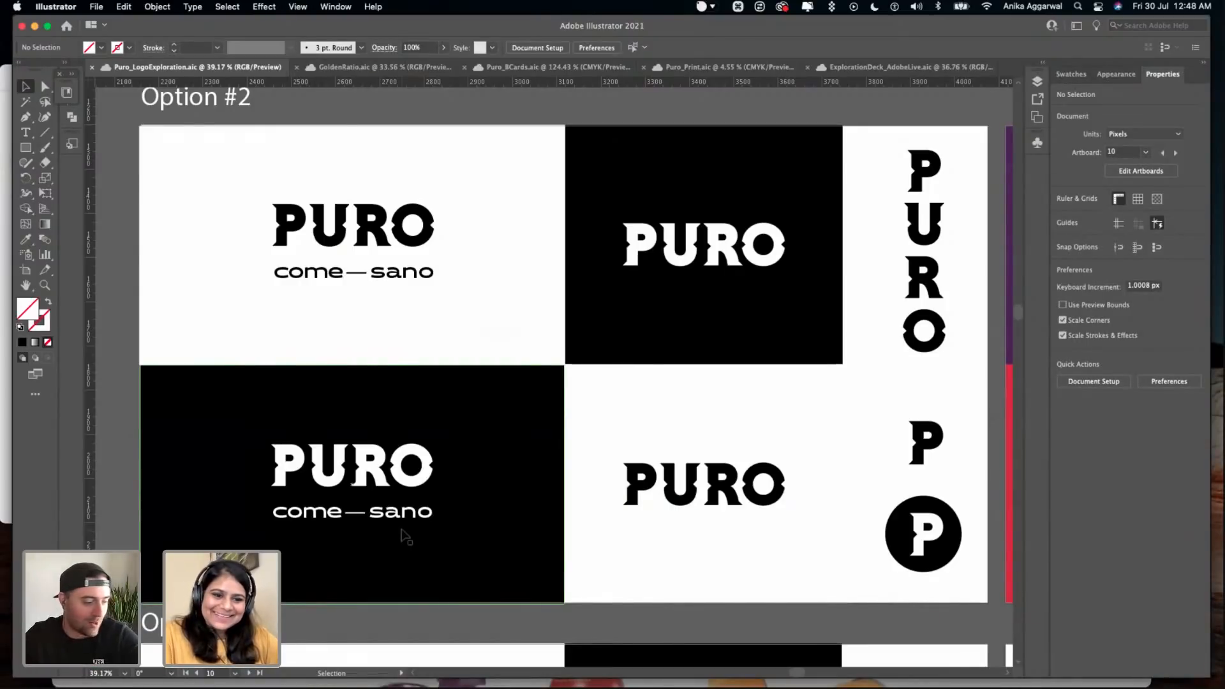
scroll(434, 471, "down", 3)
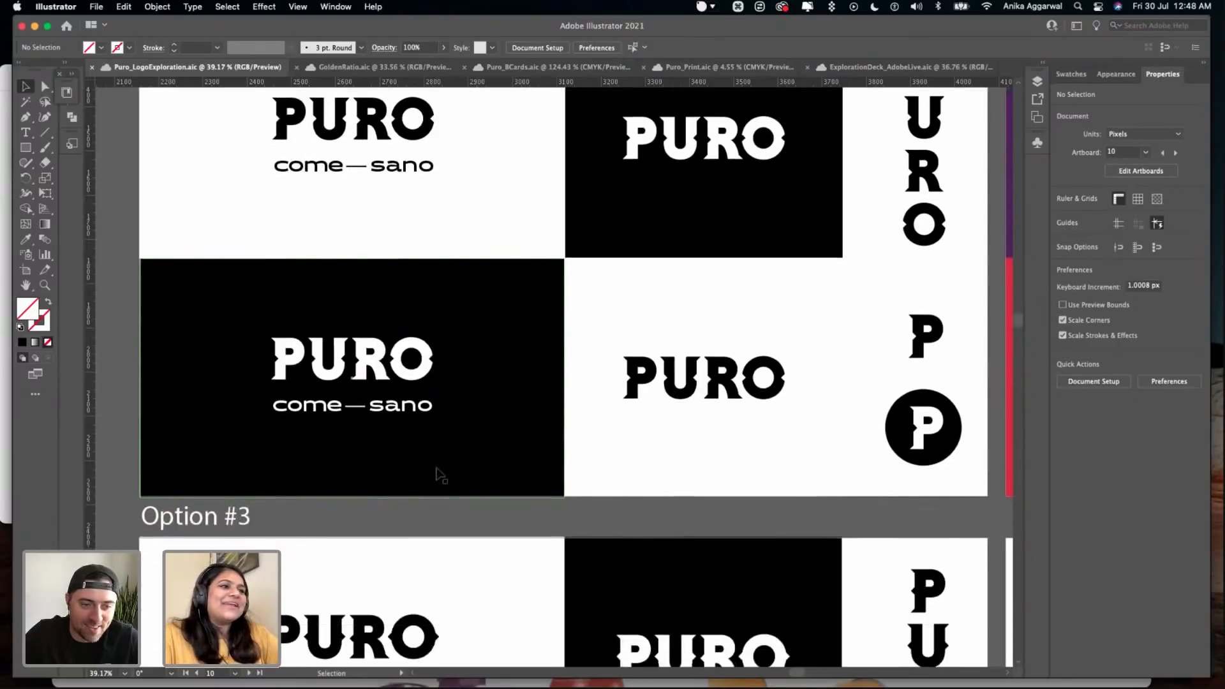
scroll(436, 472, "down", 10)
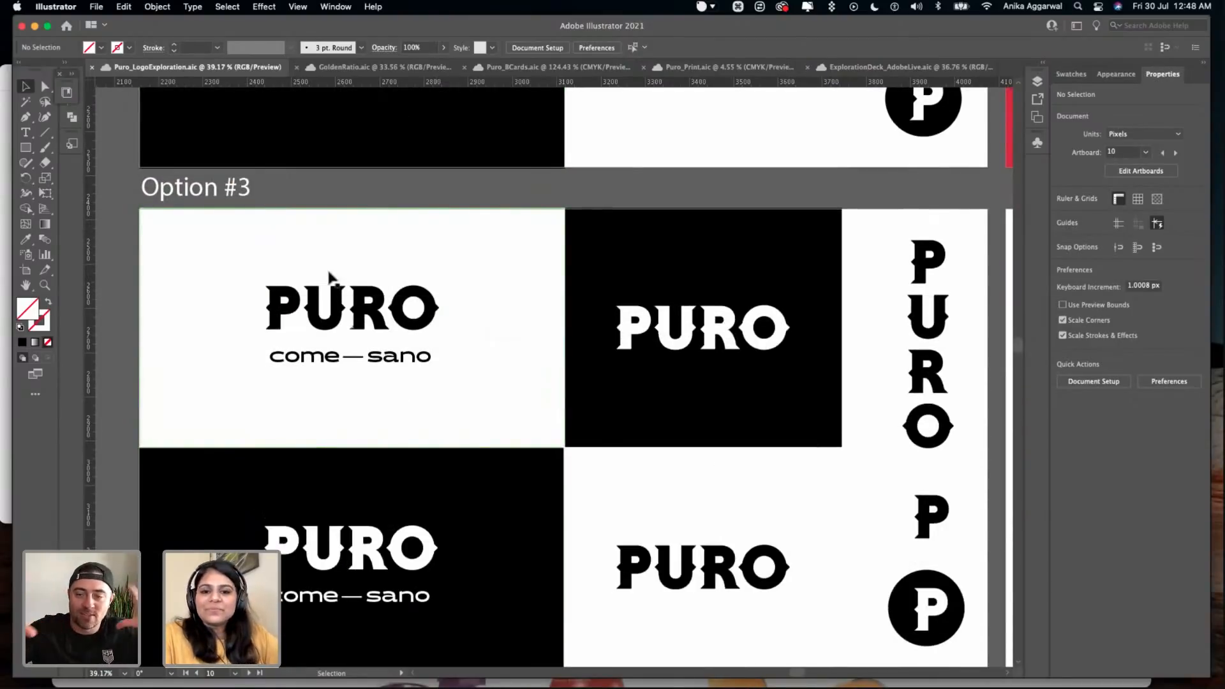
scroll(336, 301, "up", 3)
scroll(391, 293, "down", 5)
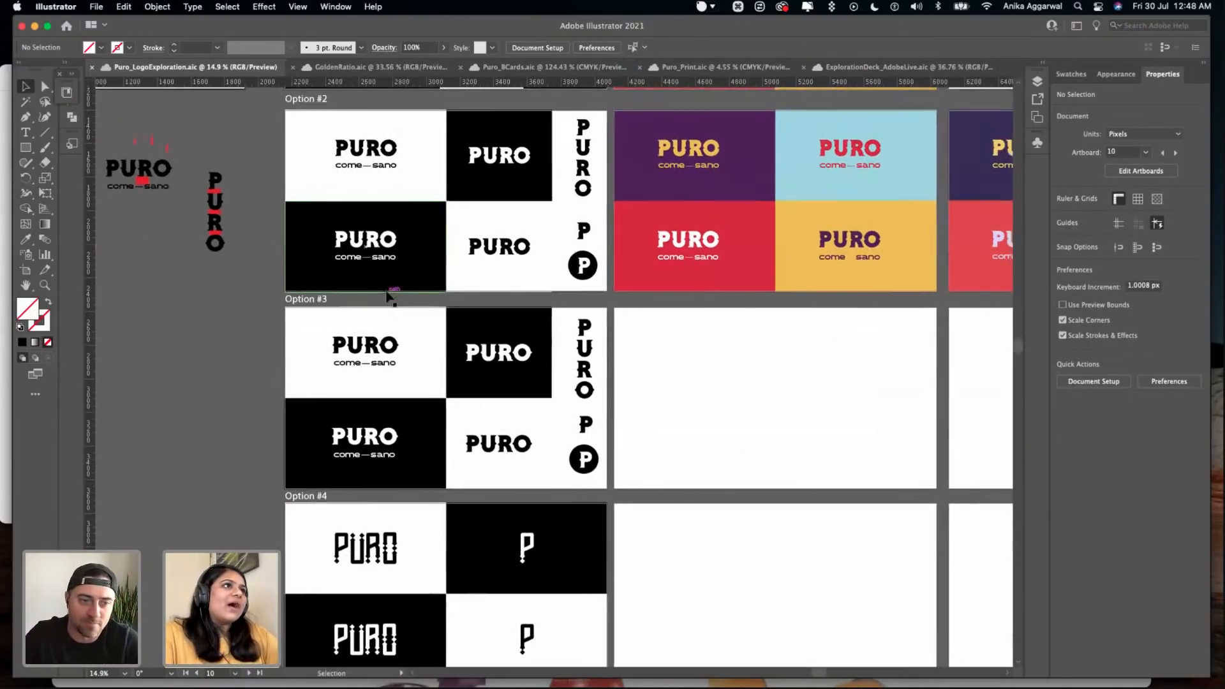
- Review the black-and-white layouts of Options #1 to #4 together in an overview
scroll(343, 185, "up", 7)
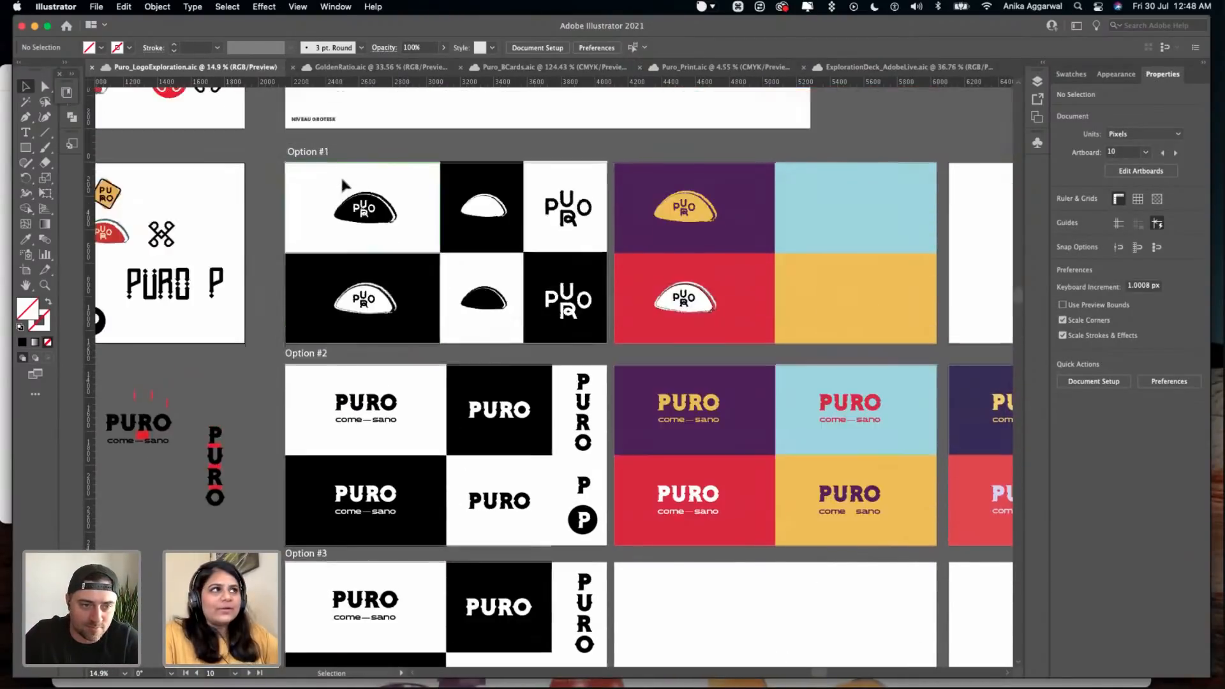
scroll(342, 185, "up", 4)
left_click_drag(570, 469, 596, 491)
scroll(298, 330, "down", 6)
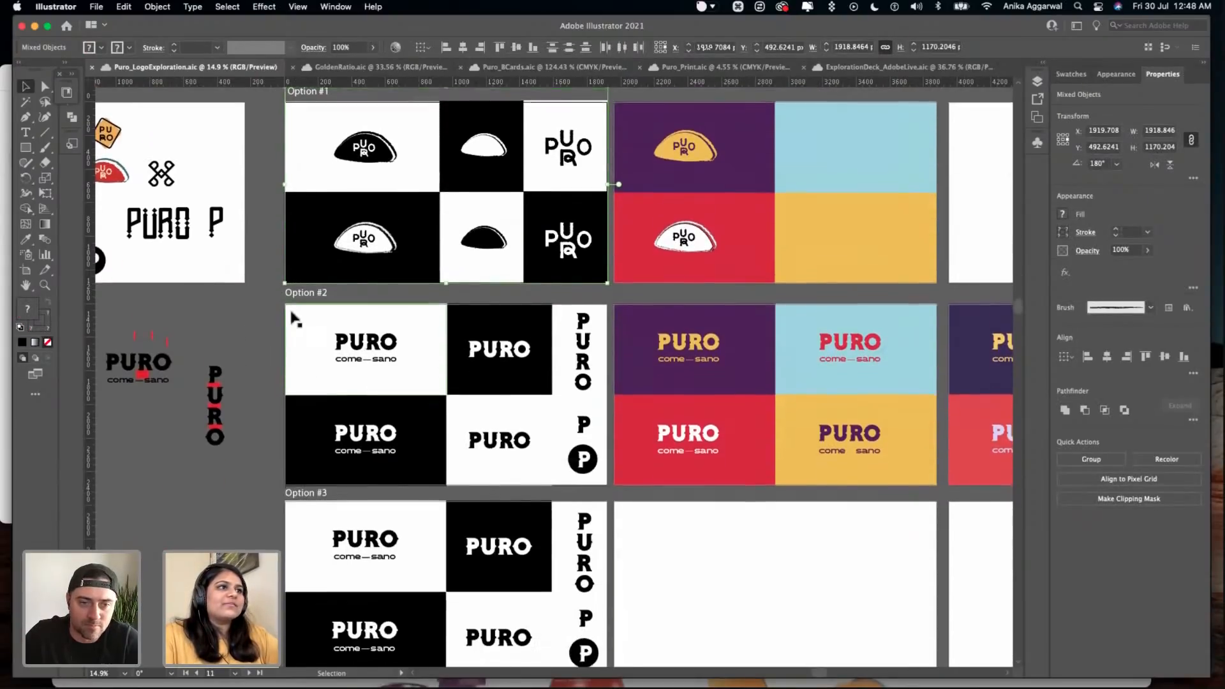
left_click(306, 331)
scroll(363, 548, "down", 7)
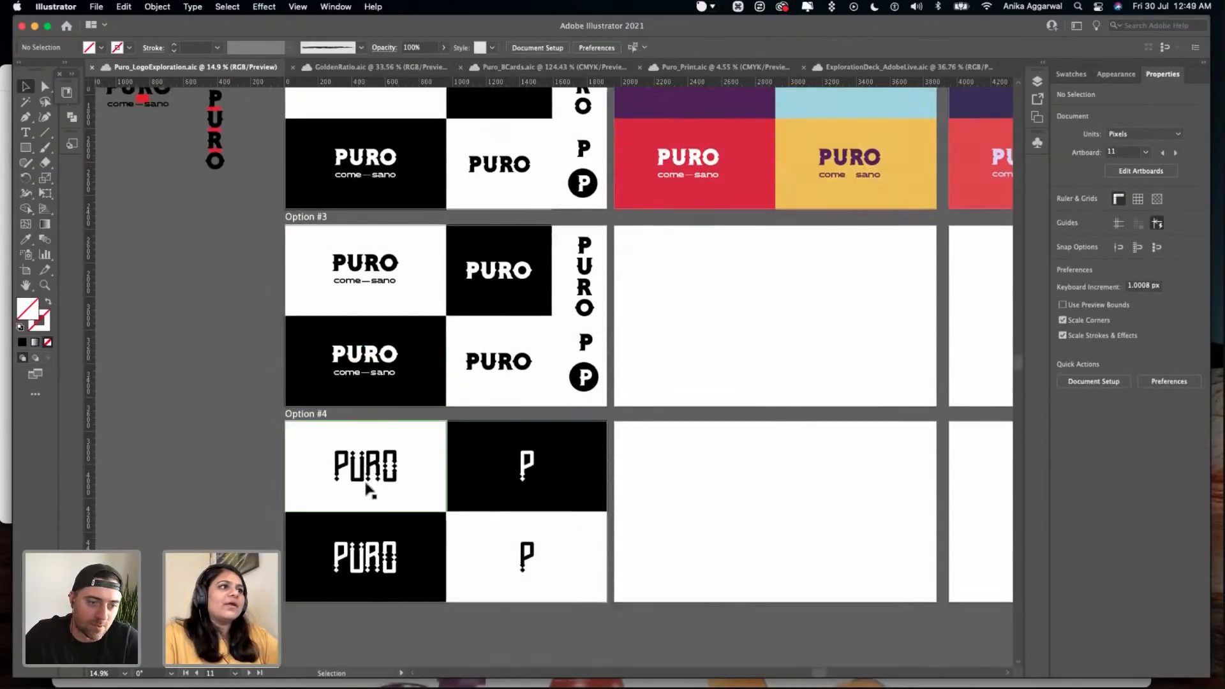
scroll(365, 483, "down", 4)
- Copy the Option #2, #3 and #4 wordmarks onto the blank artboard beside Option #3, with the Option #4 wordmark centred below the other two
left_click(375, 221)
left_click(375, 274, "shift")
left_click(379, 351, "shift")
left_click(377, 472, "shift")
left_click_drag(370, 473, 672, 524)
scroll(681, 431, "right", 3)
mouse_move(580, 375)
left_mouse_down()
mouse_move(578, 454)
mouse_move(499, 455)
mouse_move(535, 432)
mouse_move(572, 328)
mouse_move(585, 328)
mouse_move(581, 363)
left_mouse_up()
left_click(535, 455)
left_click_drag(495, 588, 540, 385)
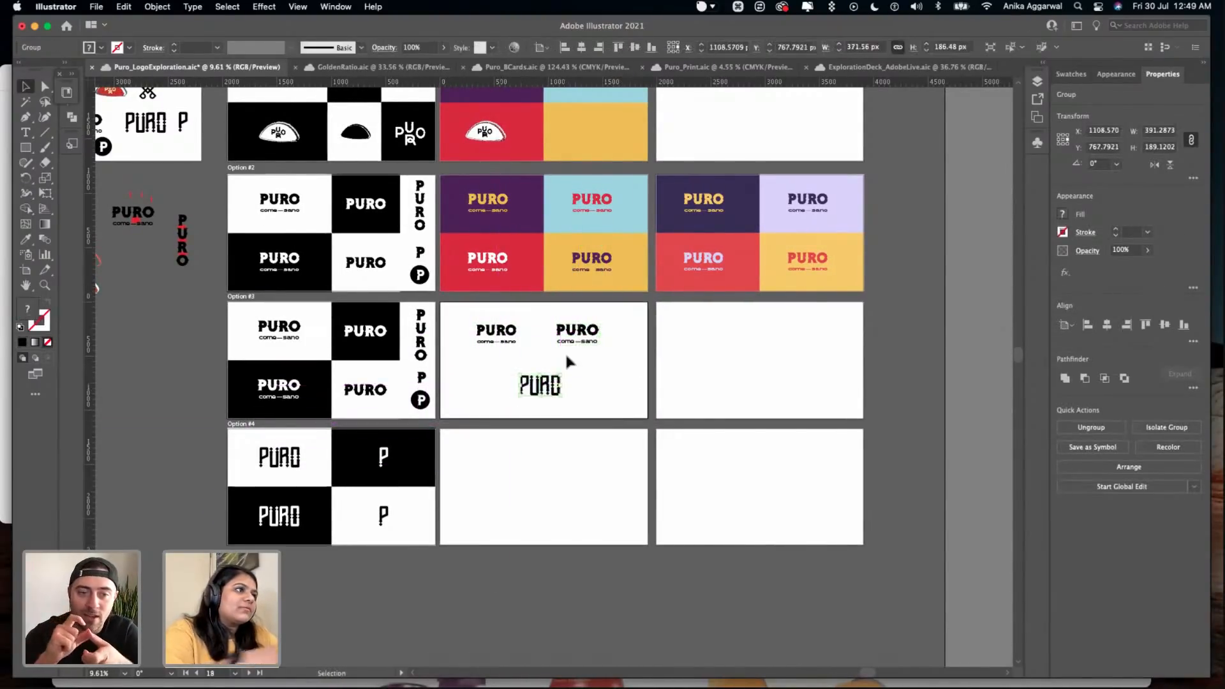
- Add a text label "1" above the first wordmark and duplicate it for the other wordmarks
scroll(566, 357, "up", 6)
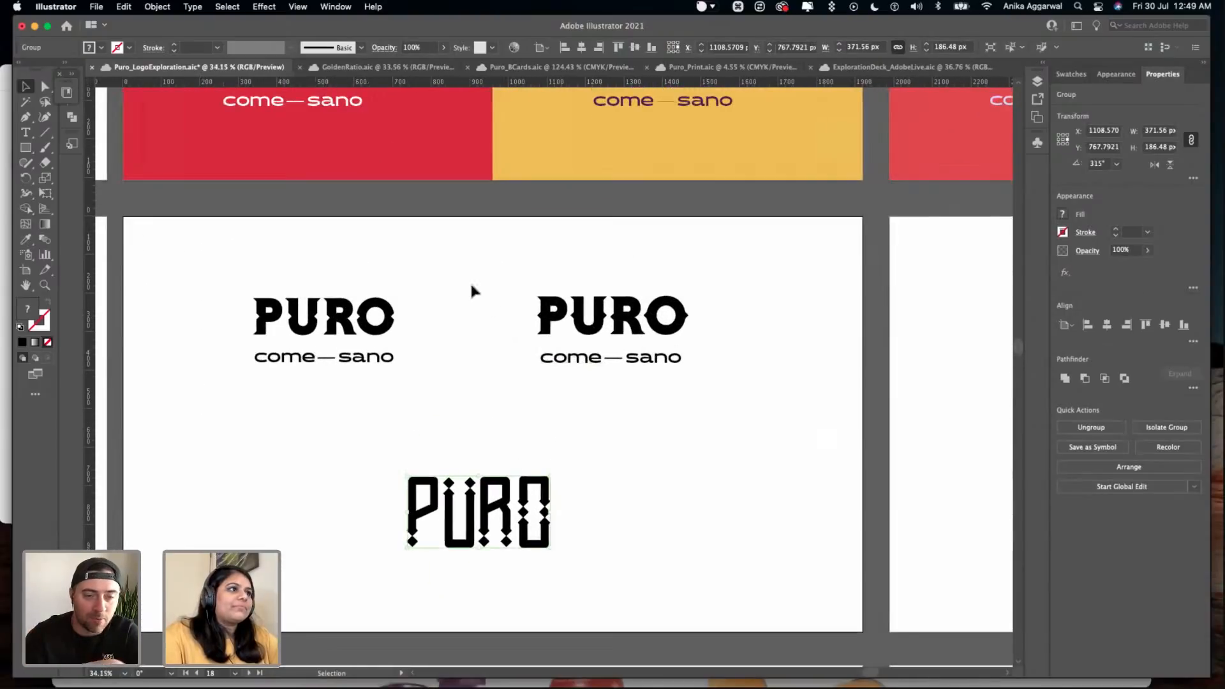
left_click(470, 286)
key("t")
left_click(202, 232)
type("1")
key("Escape")
left_click_drag(208, 234, 366, 465)
- Change the second wordmark's label to 2 and the lower wordmark's label to 3, and save the document
double_click(519, 252)
double_click(519, 251)
type("2")
key("Escape")
double_click(362, 460)
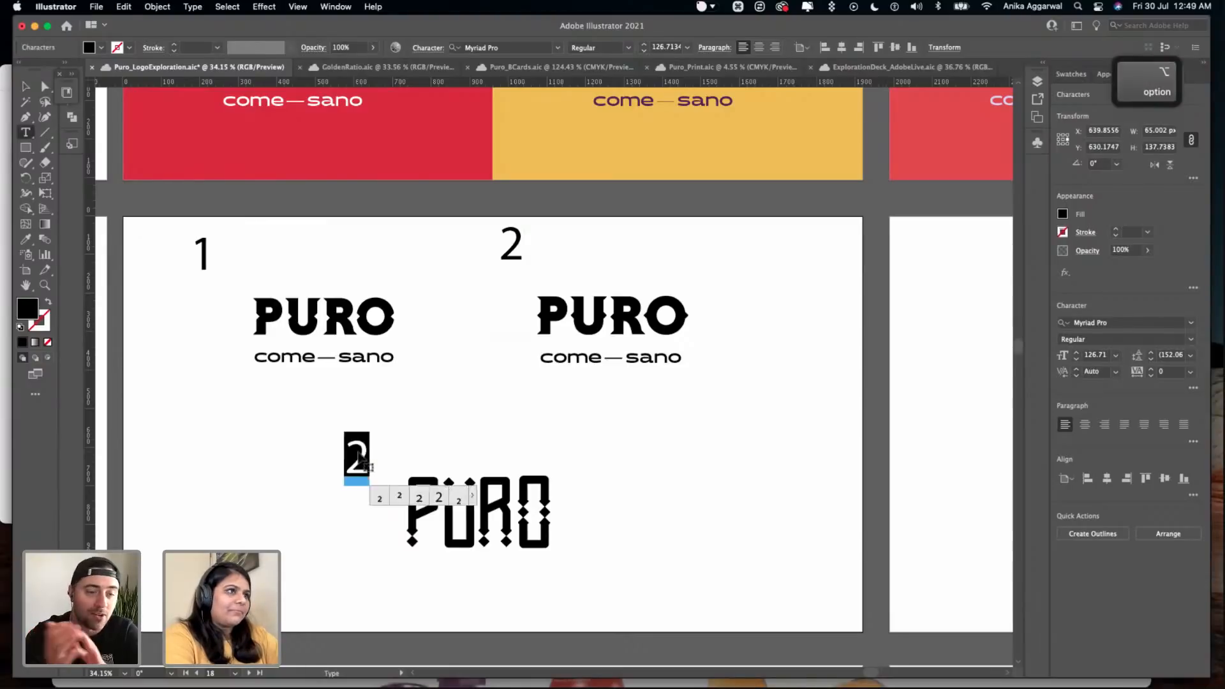
type("3")
key("Escape")
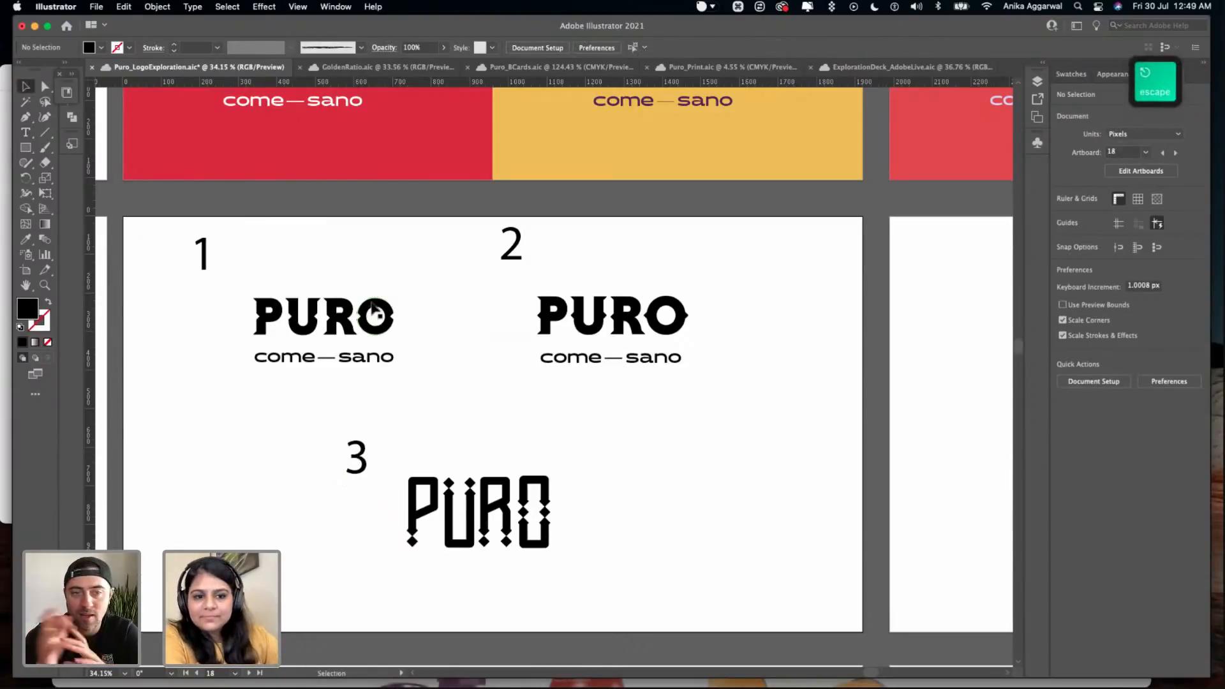
key("super+s")
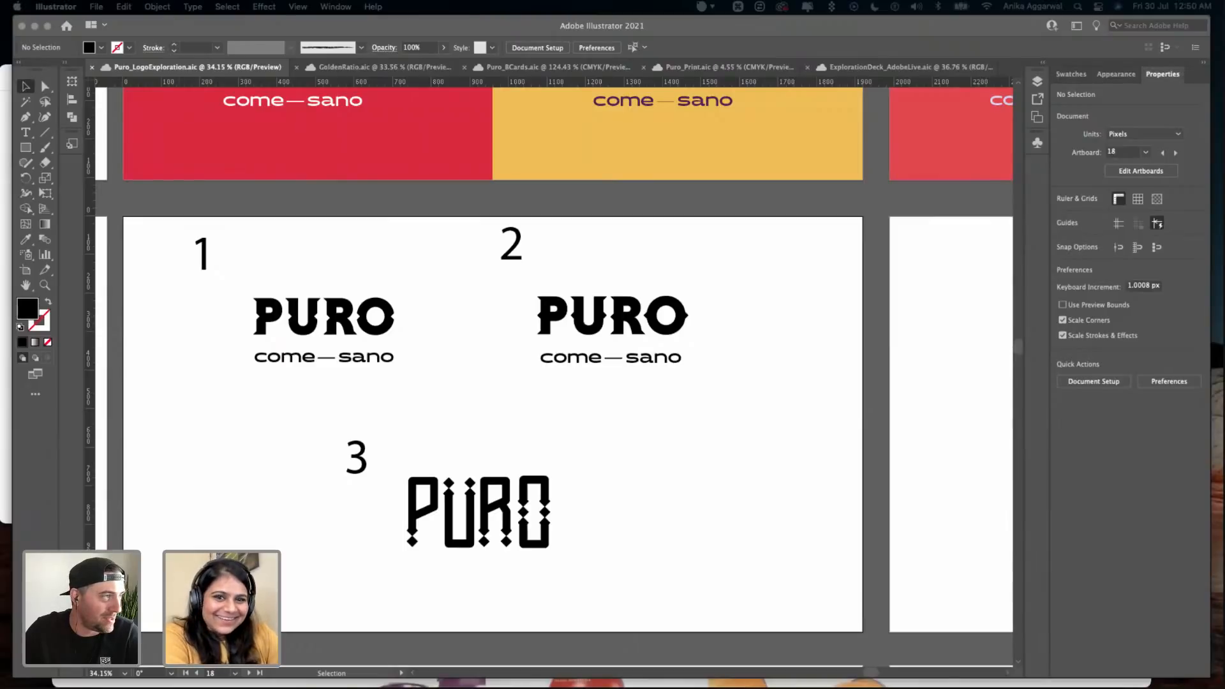
- Switch to the design poll in Safari, vote for "4. BLACK | WHITE (unique)", and return to Illustrator
left_click_drag(552, 239, 665, 238)
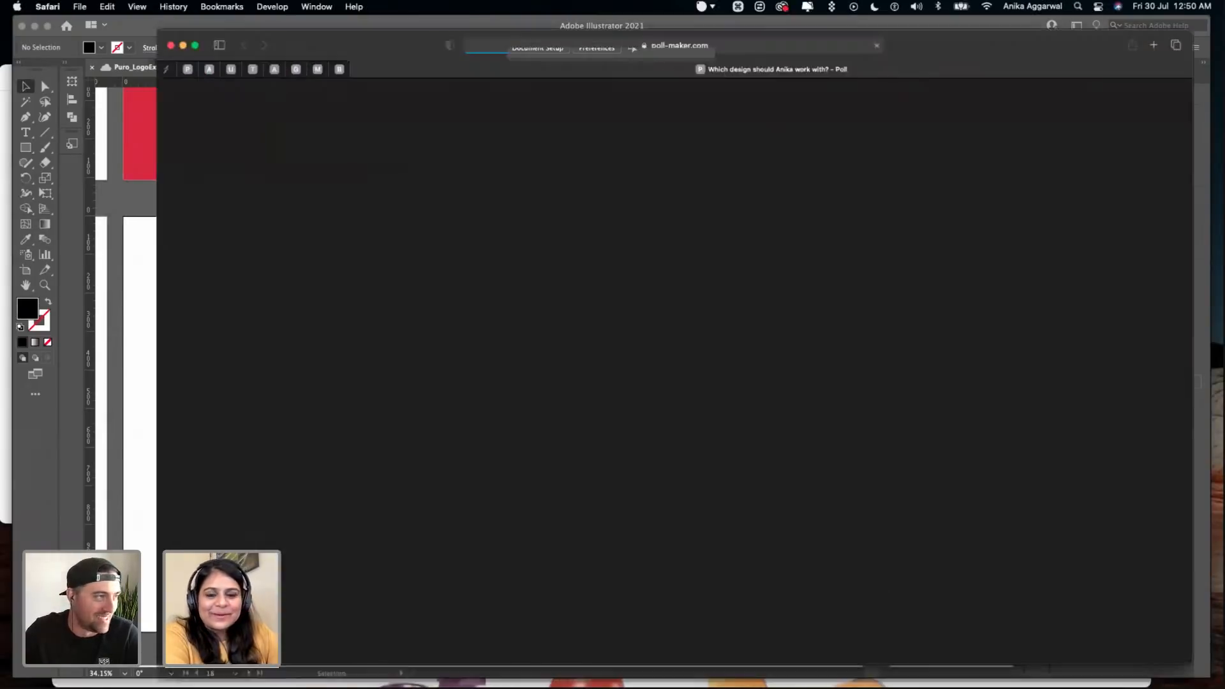
left_click(541, 276)
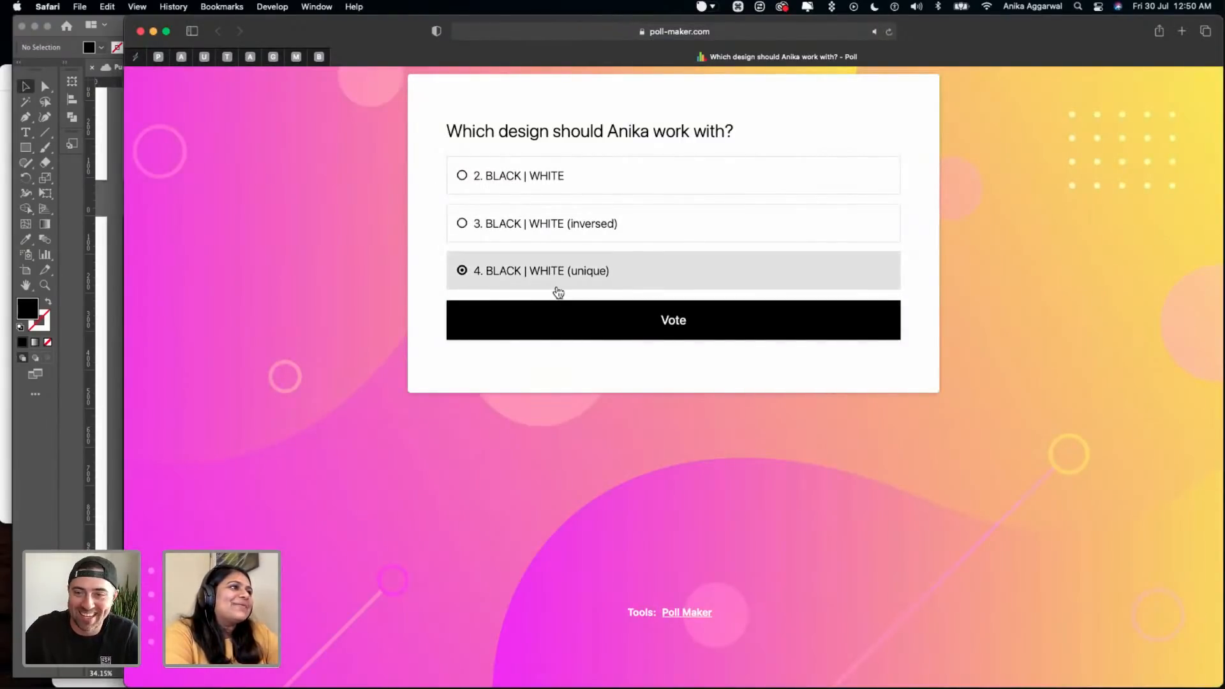
left_click(588, 321)
mouse_move(546, 685)
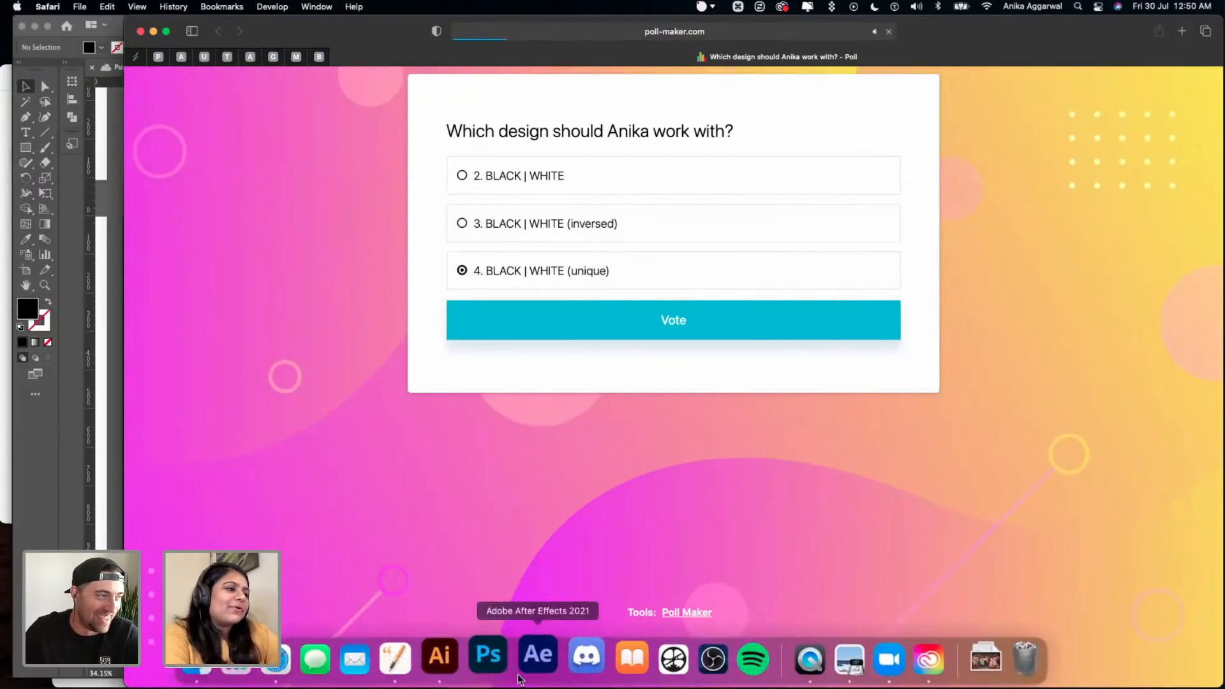
left_click(469, 658)
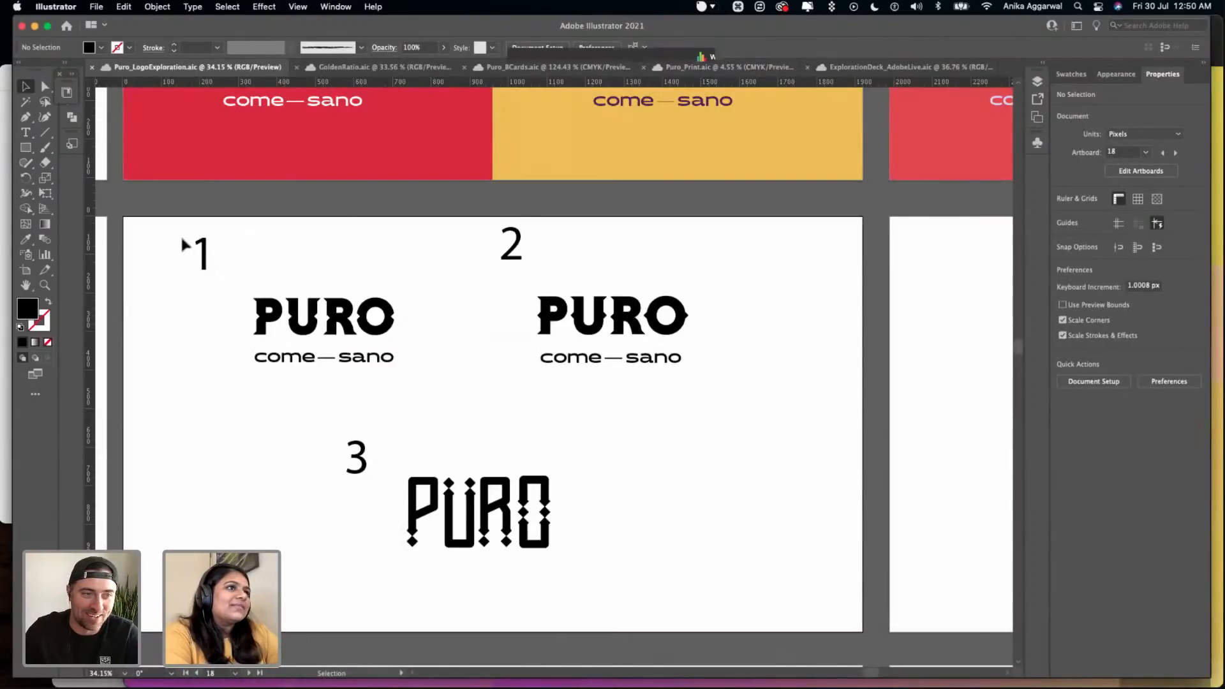
- Change the first wordmark's label to 2 to match its poll option number
double_click(195, 254)
double_click(196, 254)
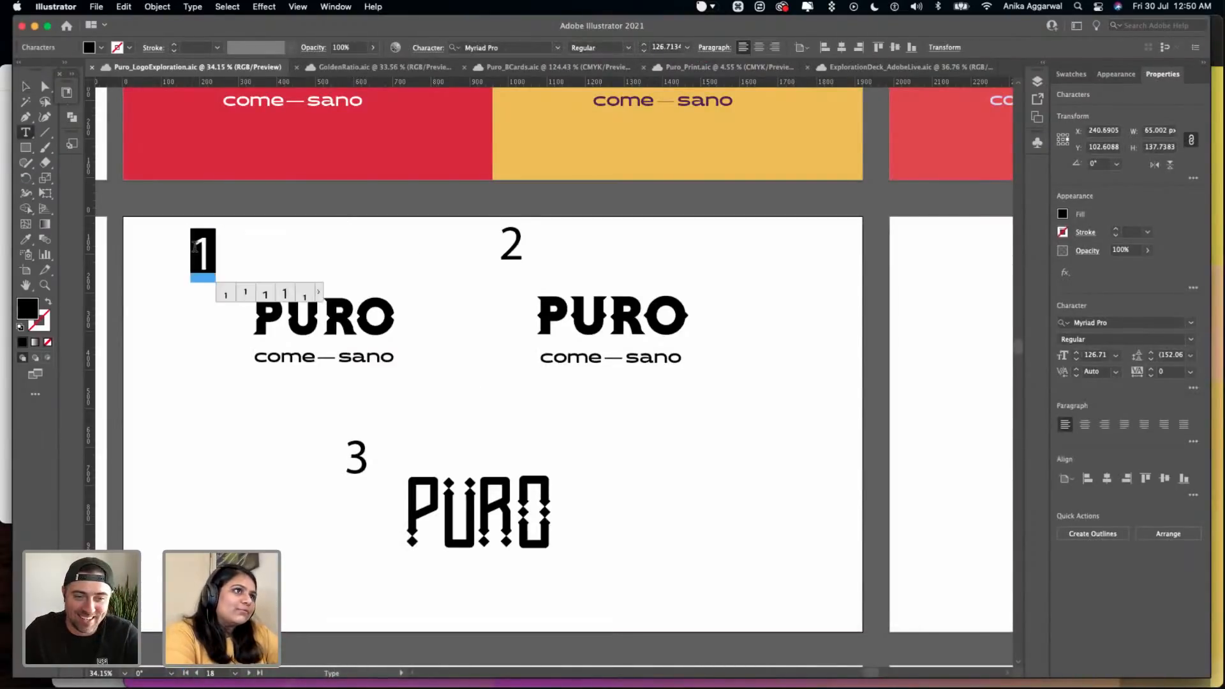
type("3")
key("Escape")
double_click(210, 258)
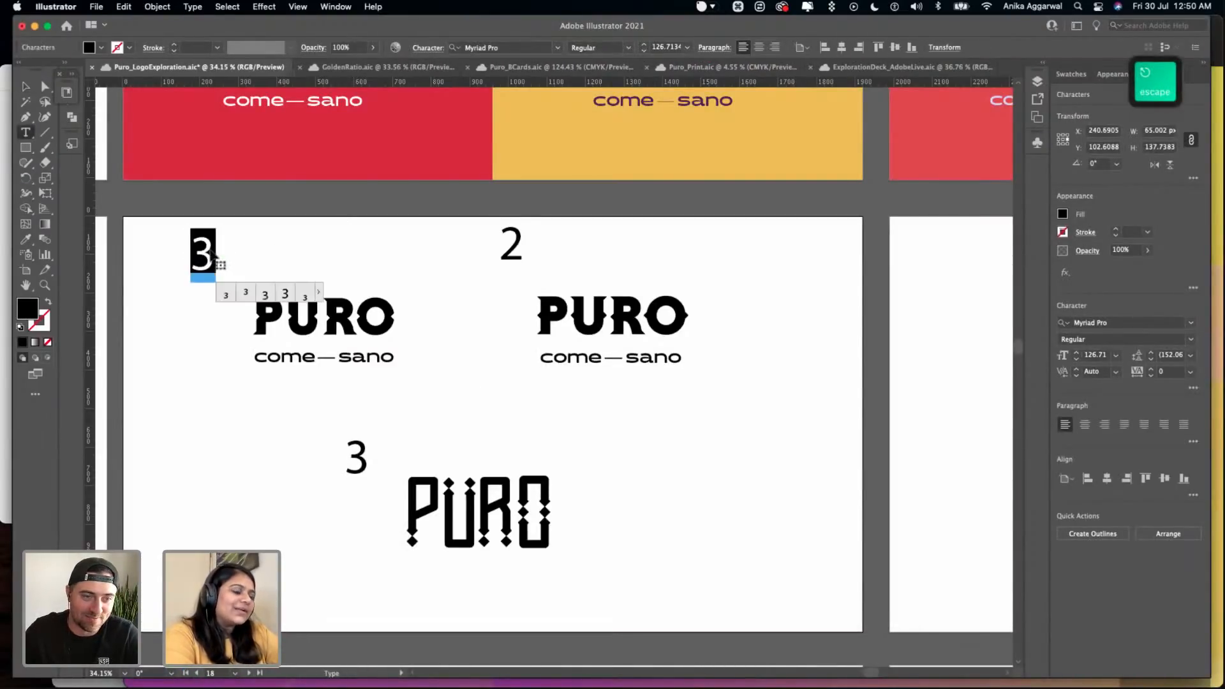
type("3=")
key("BackSpace")
key("BackSpace")
type("2")
key("Escape")
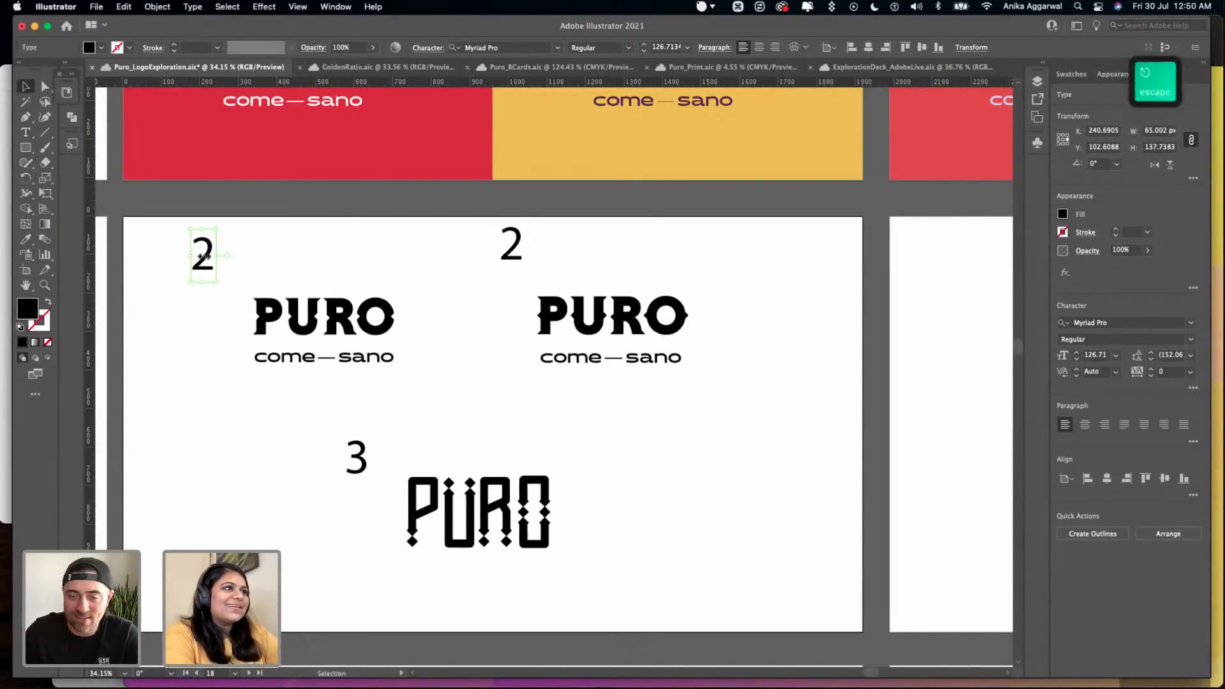
- Relabel the second wordmark as 3 and the lower diamond-accented wordmark as 4, and save the document
left_click(517, 249)
double_click(517, 249)
type("3")
key("Escape")
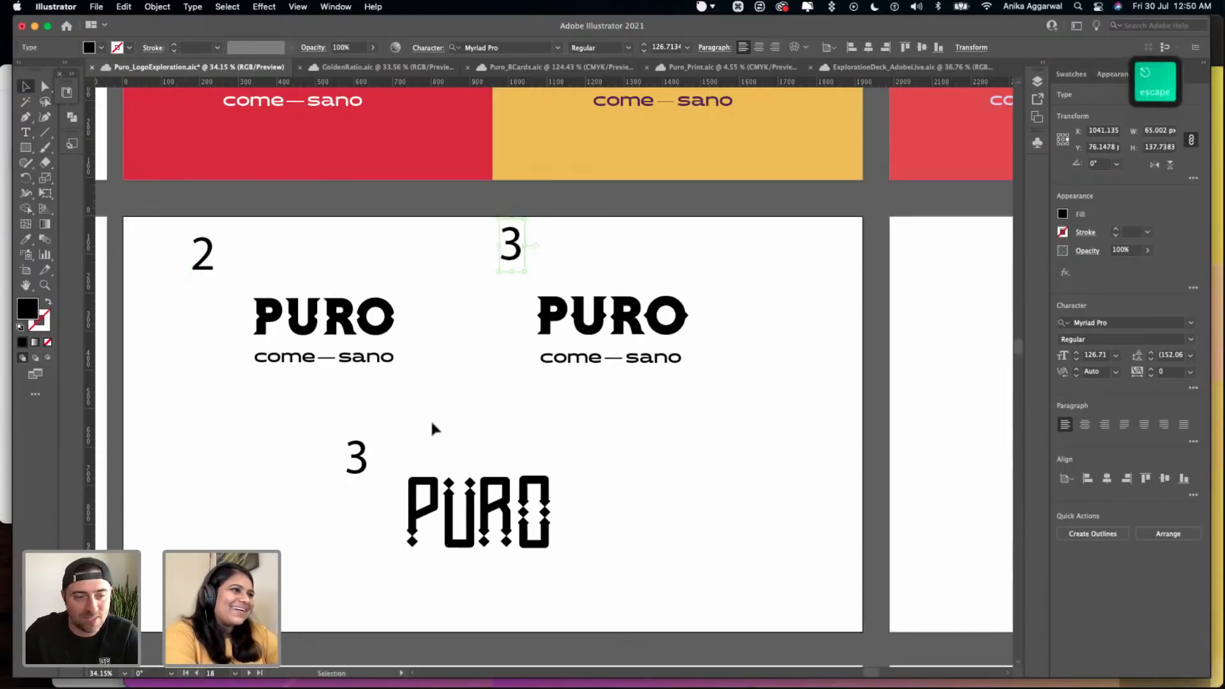
left_click(366, 461)
double_click(369, 464)
type("4")
key("Escape")
key("cmd+s")
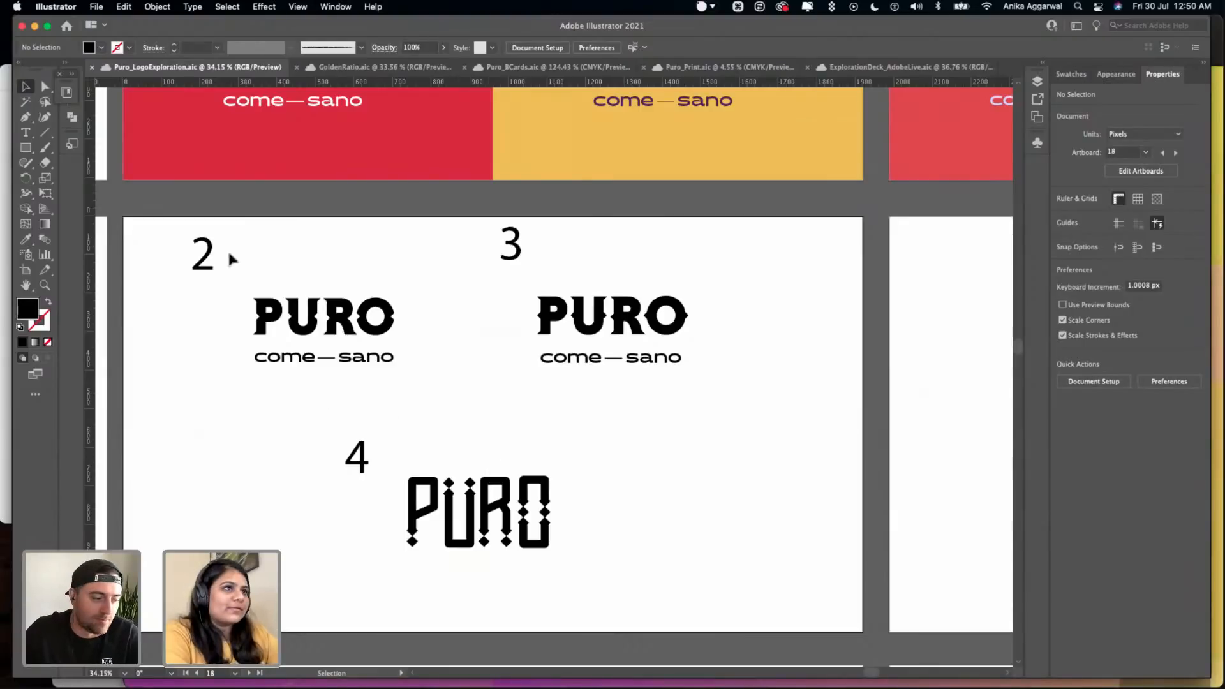
- Move the 2 and 3 labels slightly down, closer to their wordmarks
left_click_drag(207, 255, 194, 282)
left_click(511, 246, "shift")
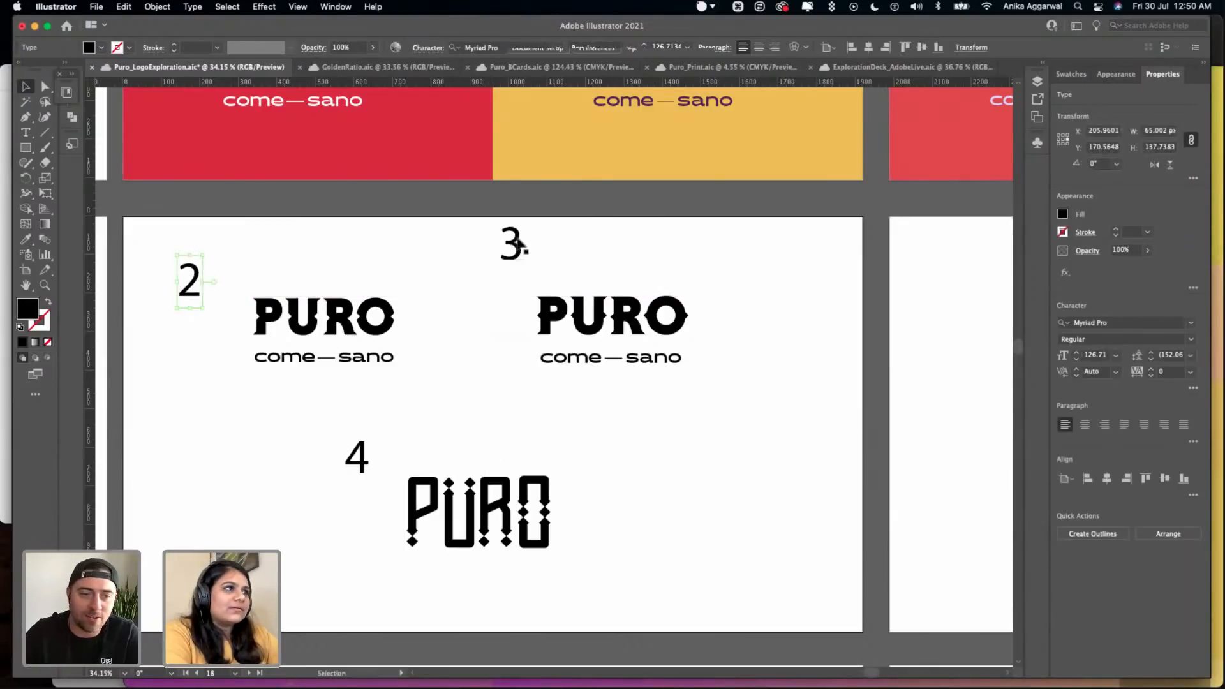
key("super+z")
left_click_drag(512, 254, 518, 267)
left_click(420, 373)
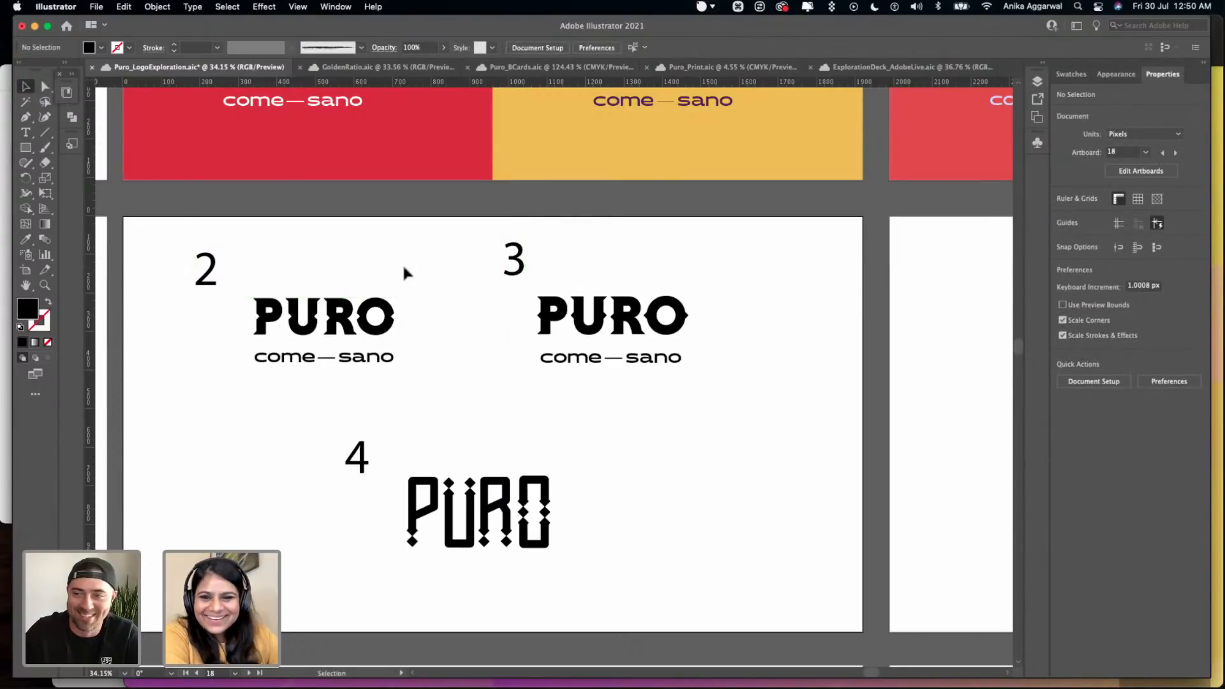
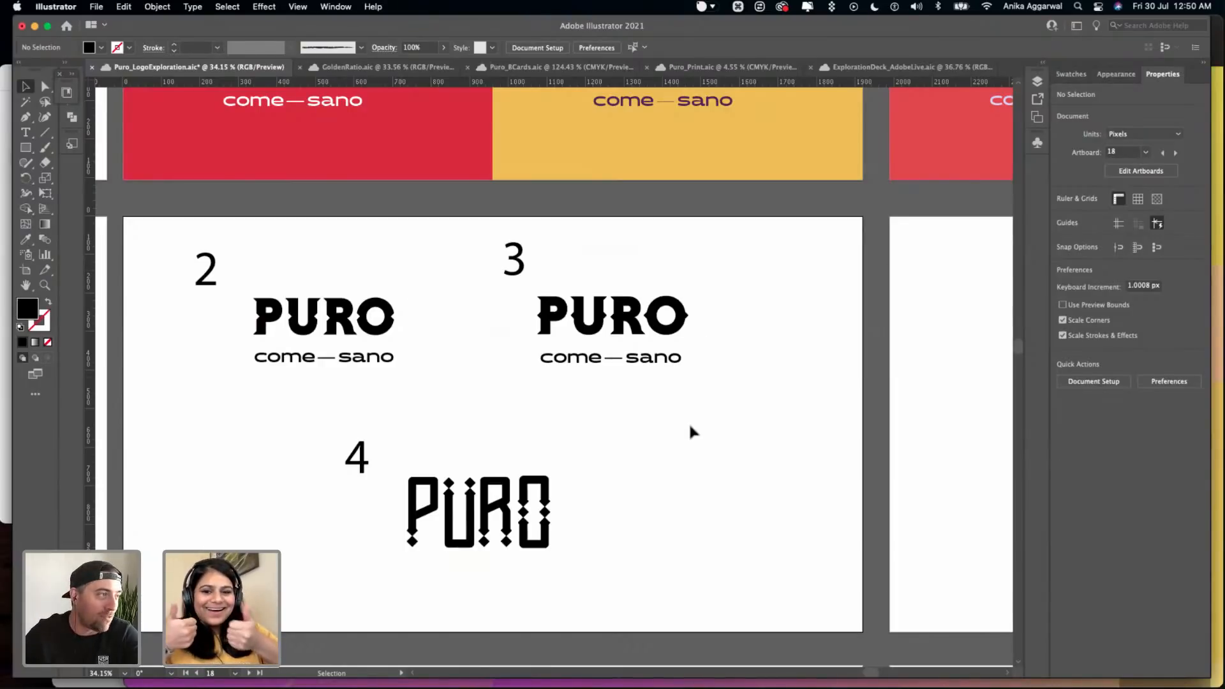
- Delete the numbered wordmark options 2, 3 and 4 from the artboard beside Option #3 and save the document
key("super+s")
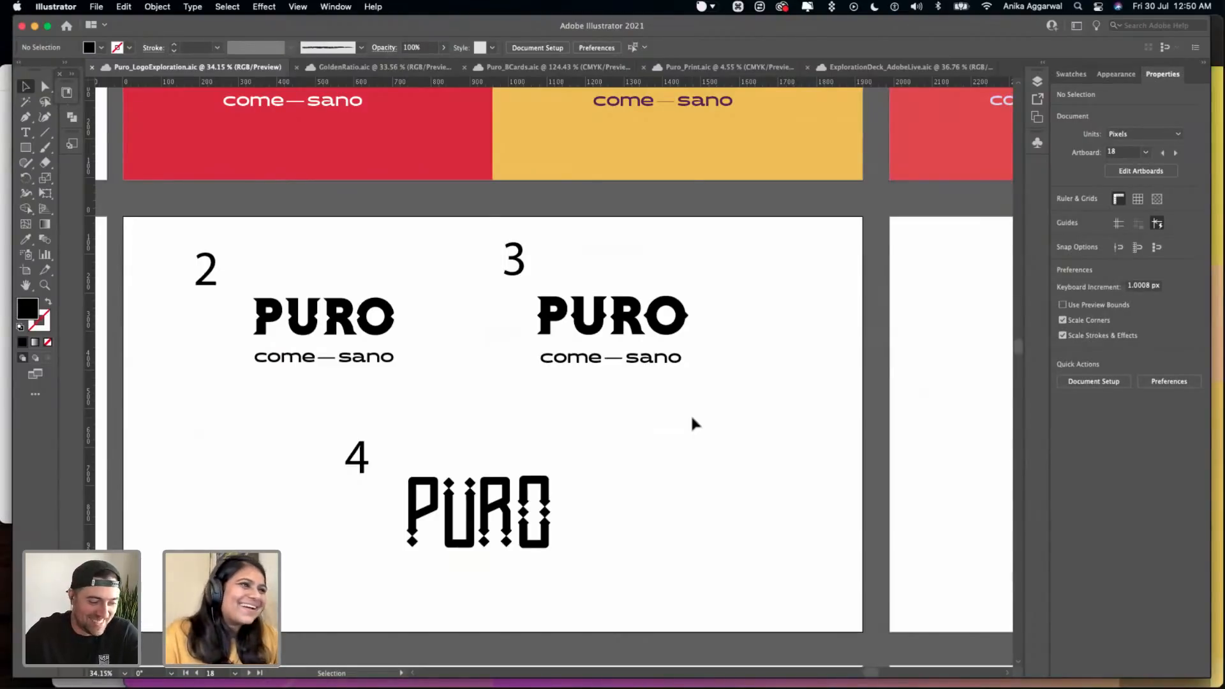
scroll(692, 422, "down", 6)
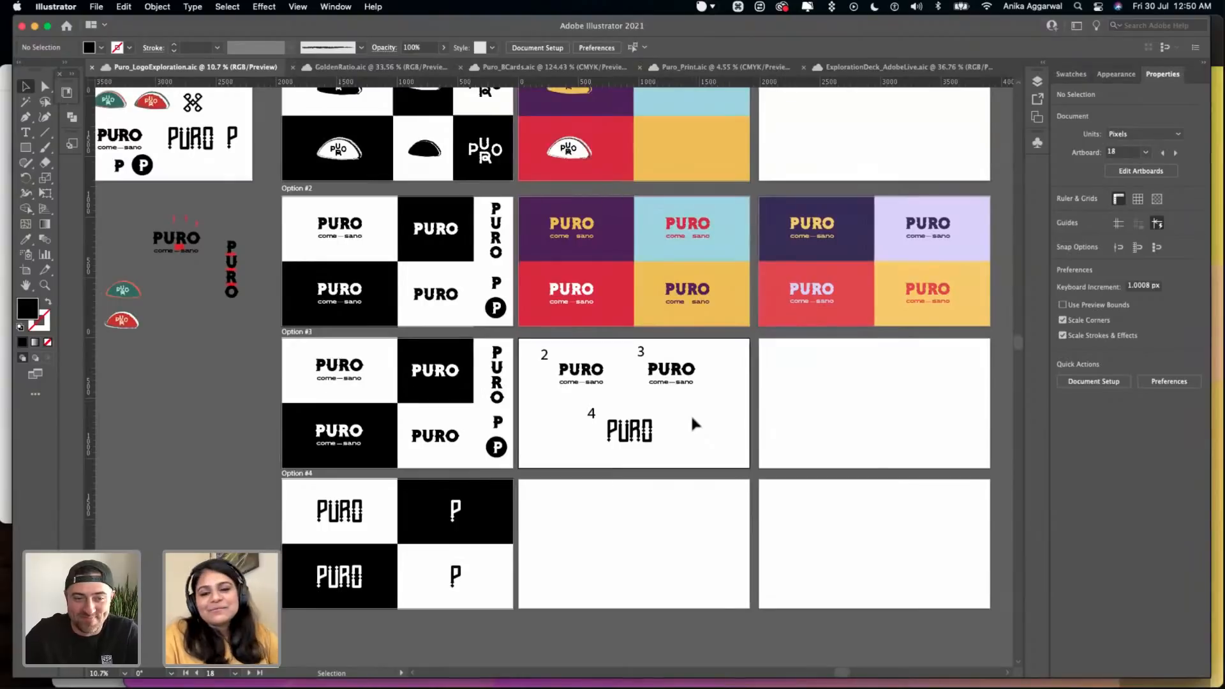
left_click_drag(726, 342, 540, 450)
key("BackSpace")
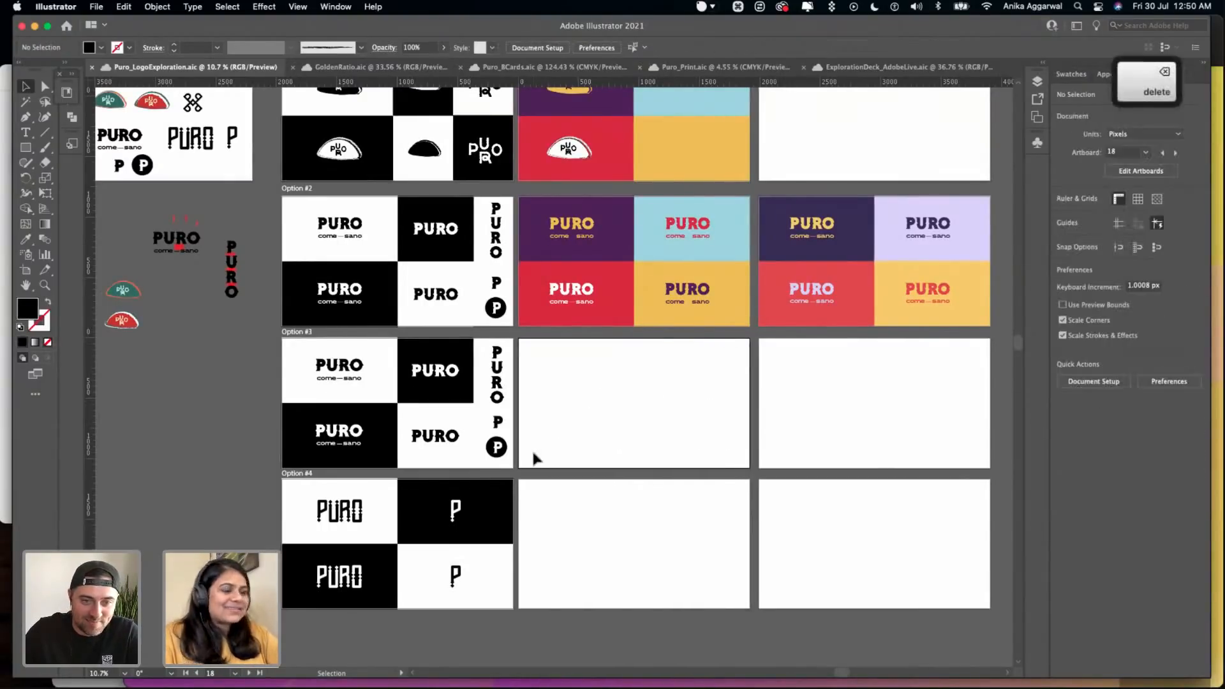
scroll(534, 458, "down", 2)
scroll(535, 458, "left", 1)
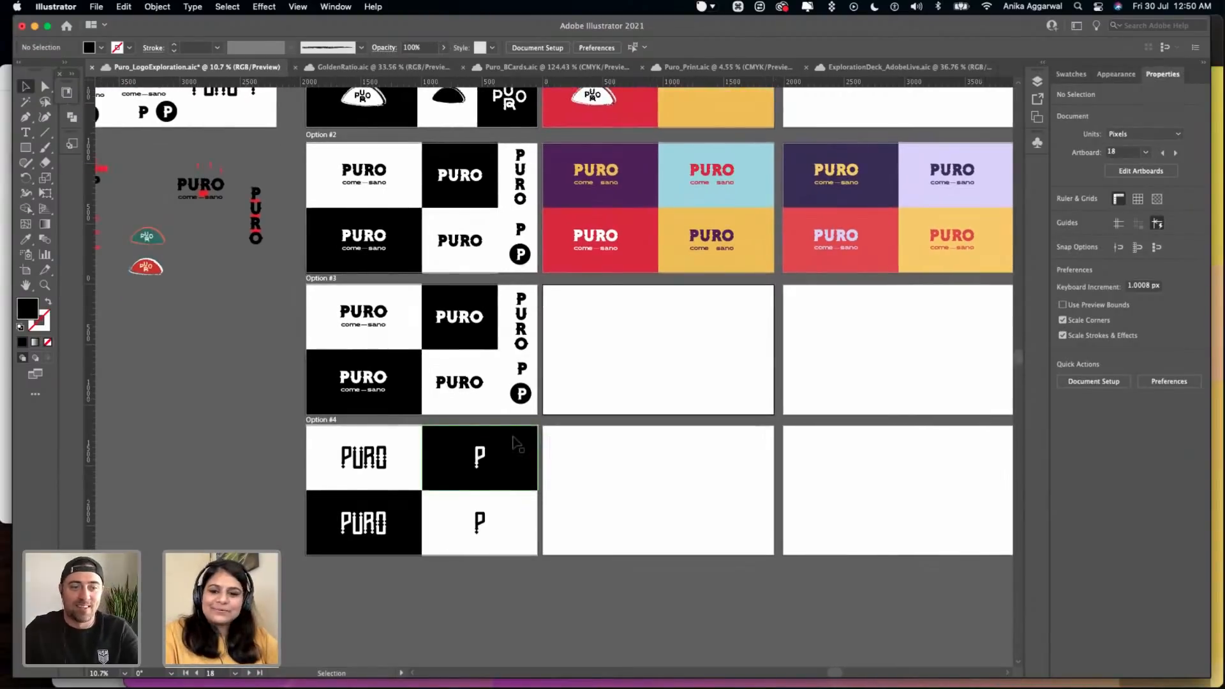
left_click(574, 450)
key("super+s")
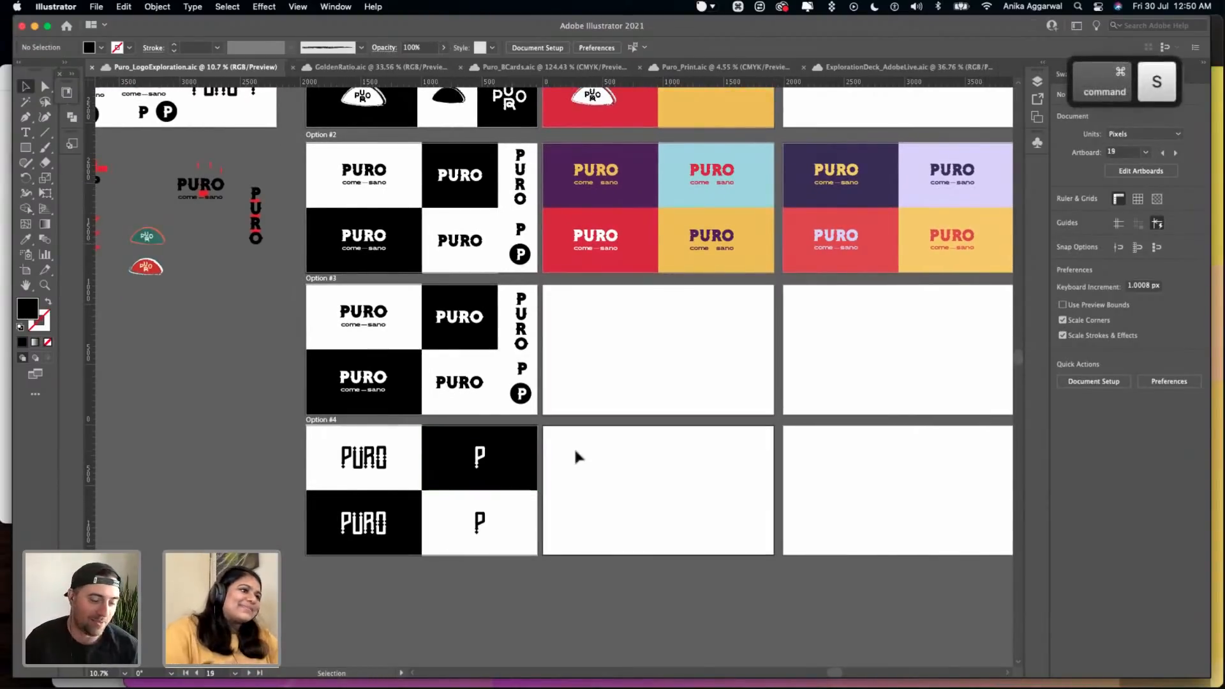
- Place a copy of the Theme #1 color circles just above the Color Palette artboard
scroll(576, 457, "down", 3)
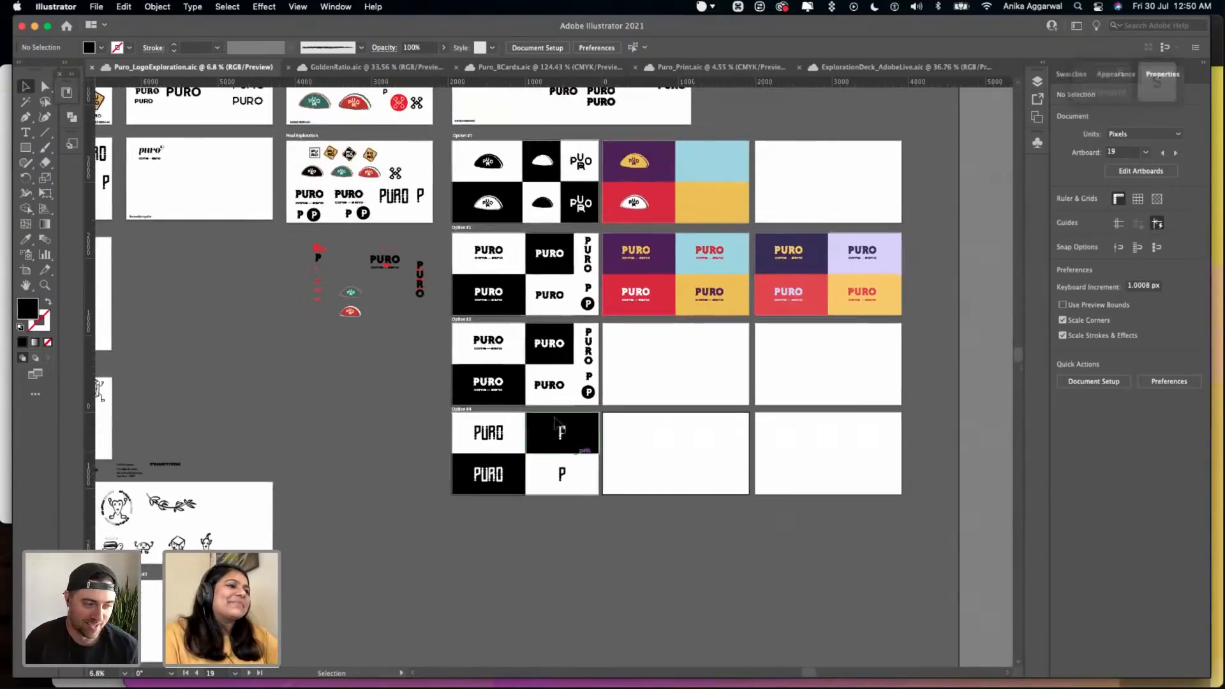
scroll(313, 512, "down", 5)
scroll(313, 512, "left", 3)
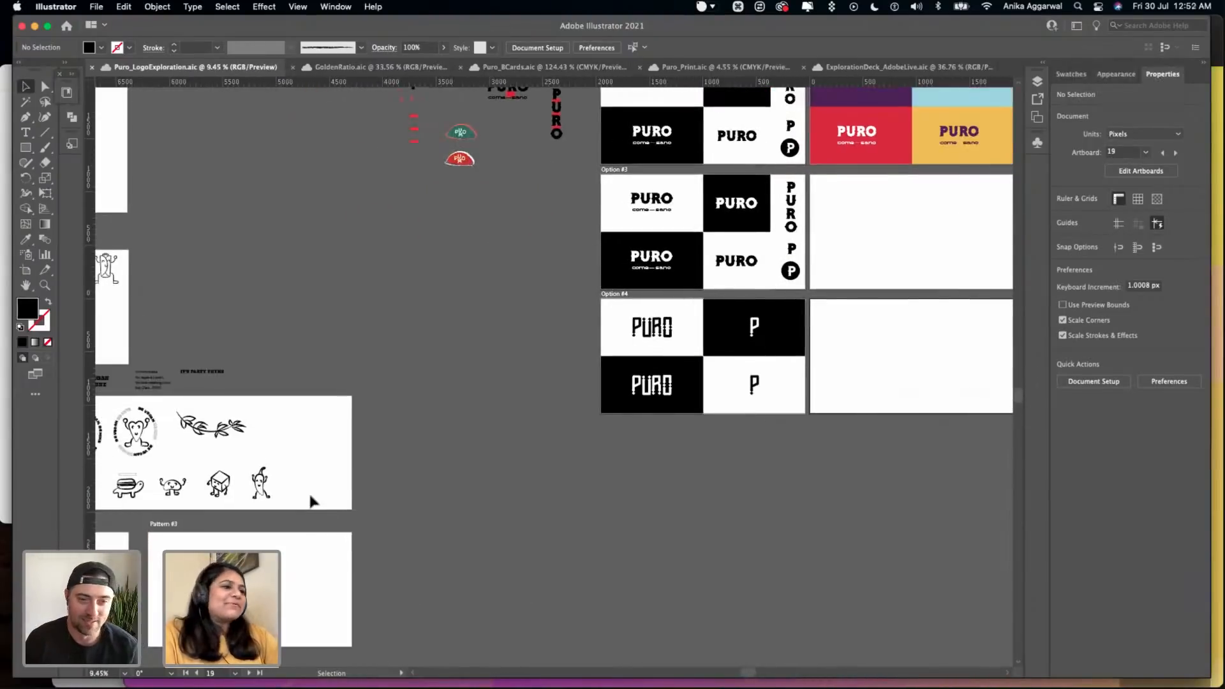
scroll(311, 482, "left", 10)
scroll(310, 482, "down", 2)
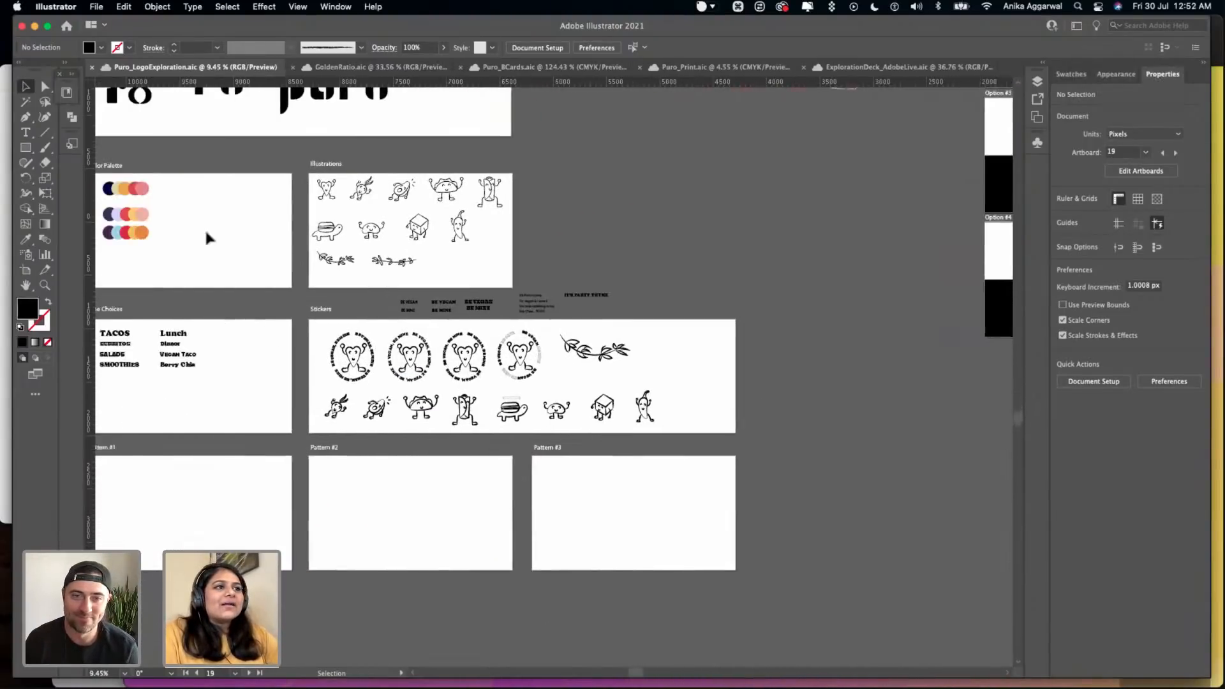
scroll(219, 217, "up", 2)
scroll(217, 217, "up", 6)
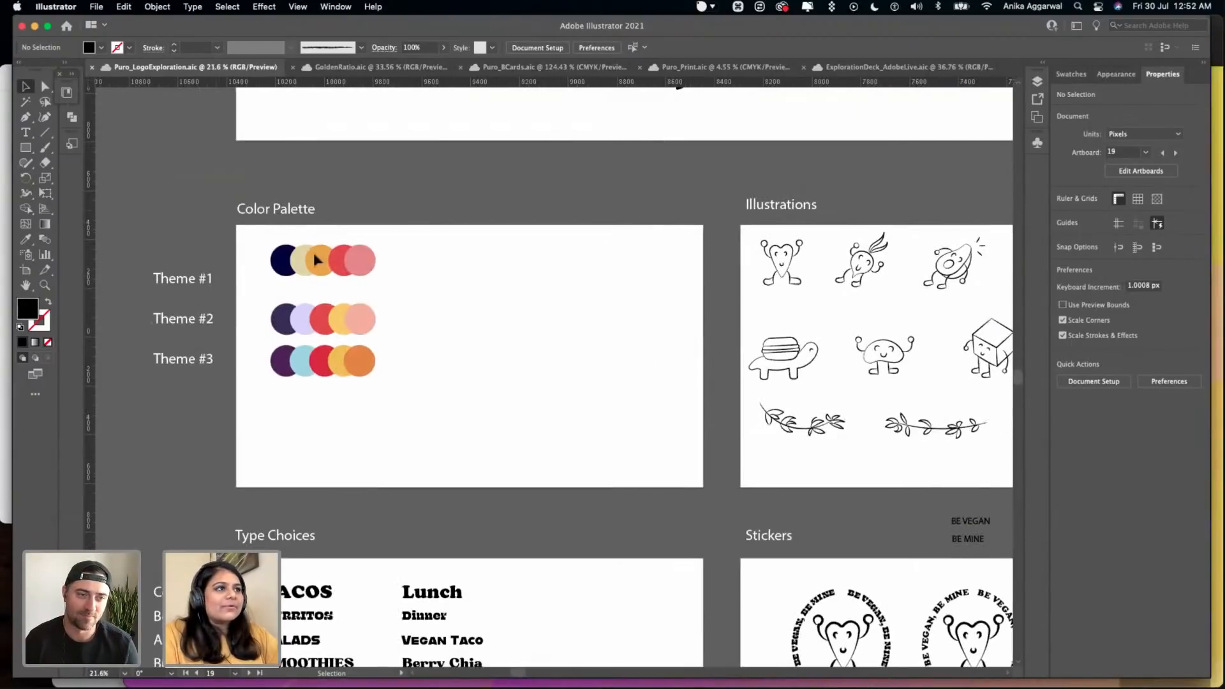
left_click_drag(350, 257, 328, 277)
left_click(451, 290)
- Switch to Safari, load color.adobe.com in a new tab, and open the Extract Theme tool
mouse_move(355, 668)
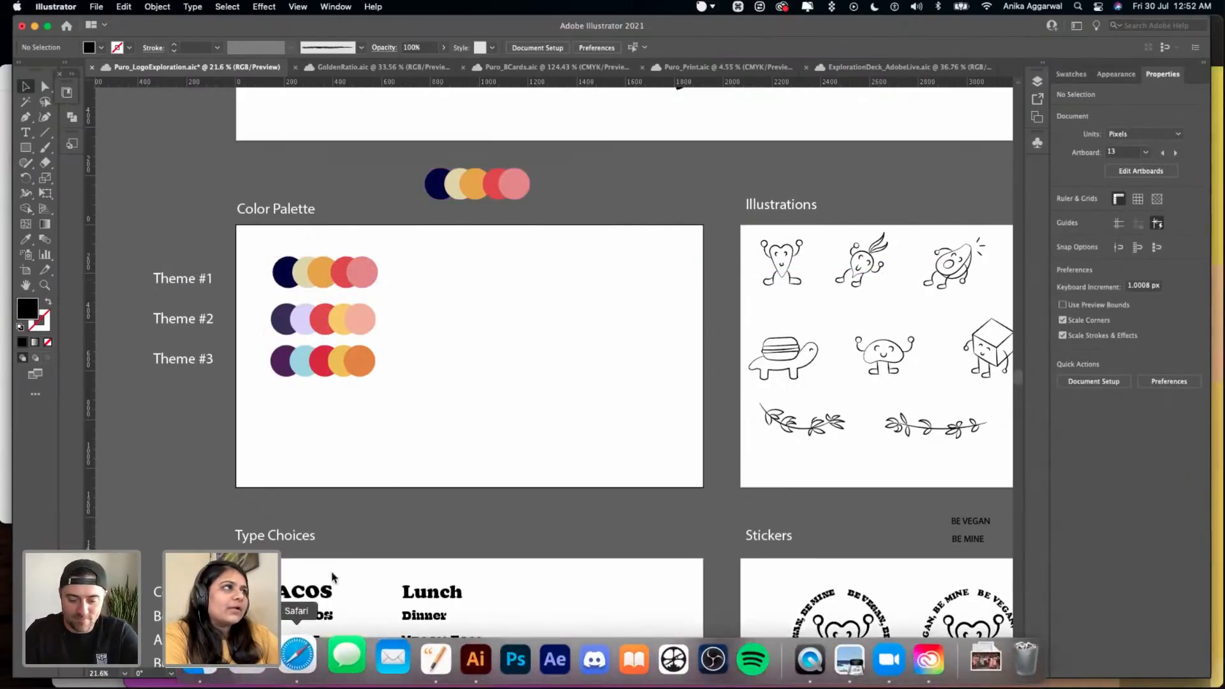
left_click(284, 657)
left_click(1183, 29)
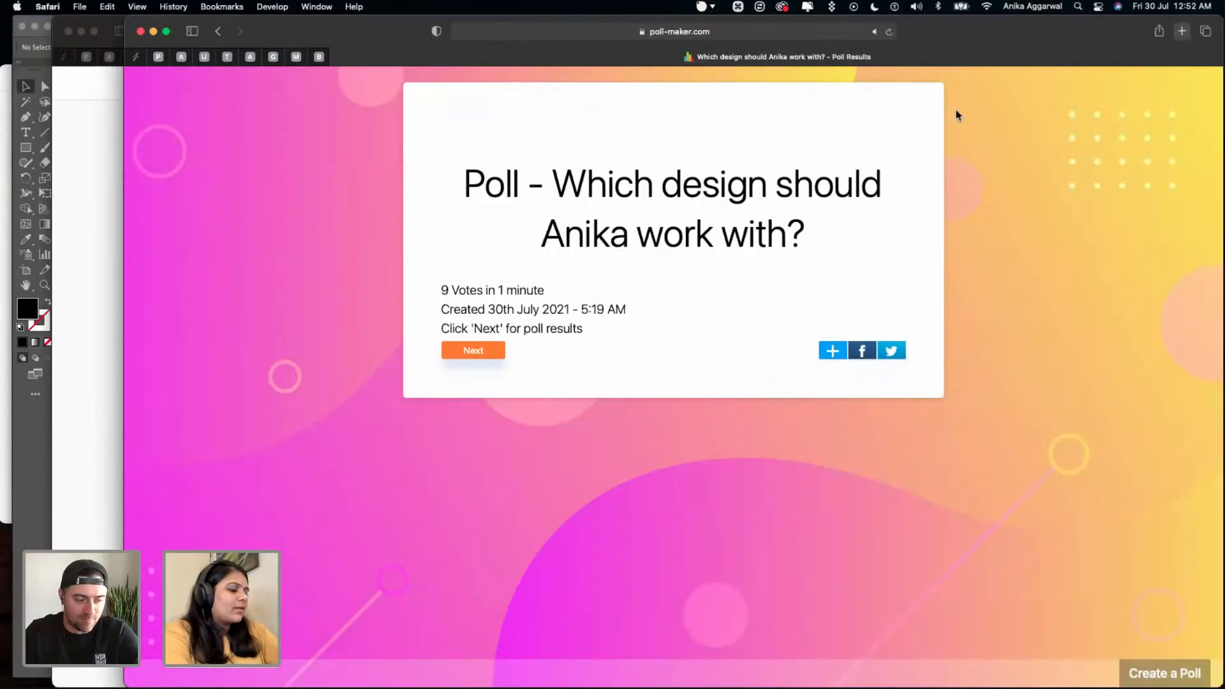
type("color.adobe.com")
key("Return")
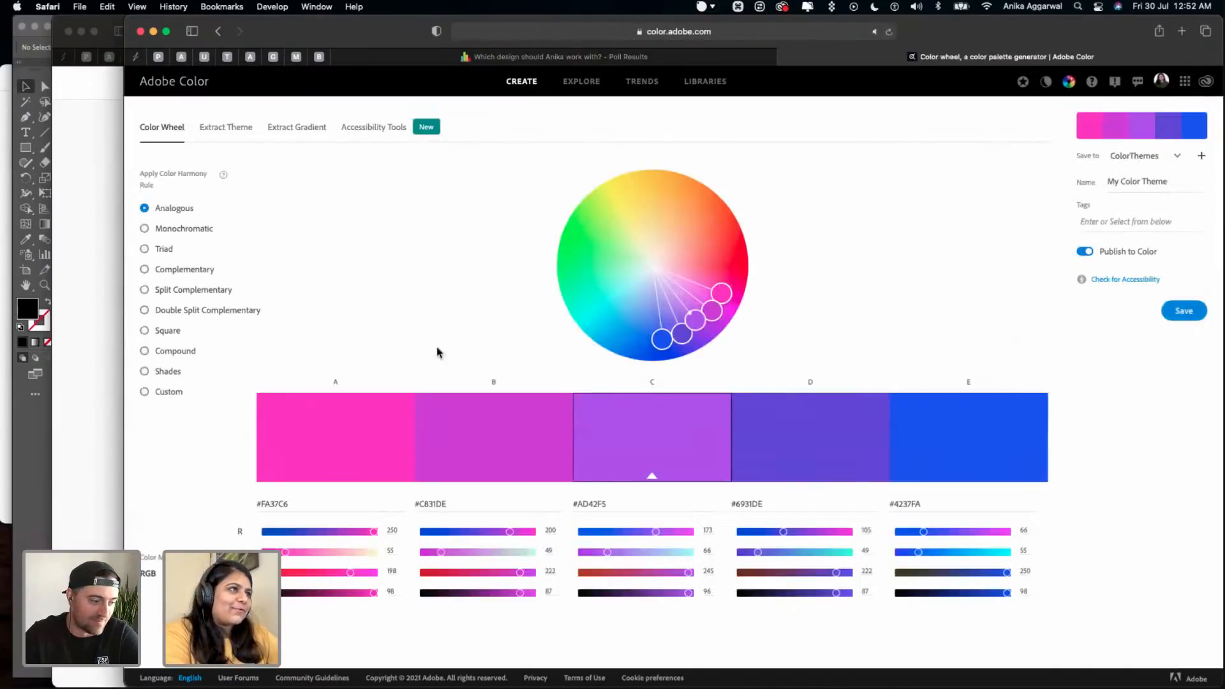
left_click(223, 129)
- Preview the Adobe Stock photos in Finder and load the quinoa salad image AdobeStock_407642012.jpeg into Adobe Color for theme extraction
mouse_move(344, 687)
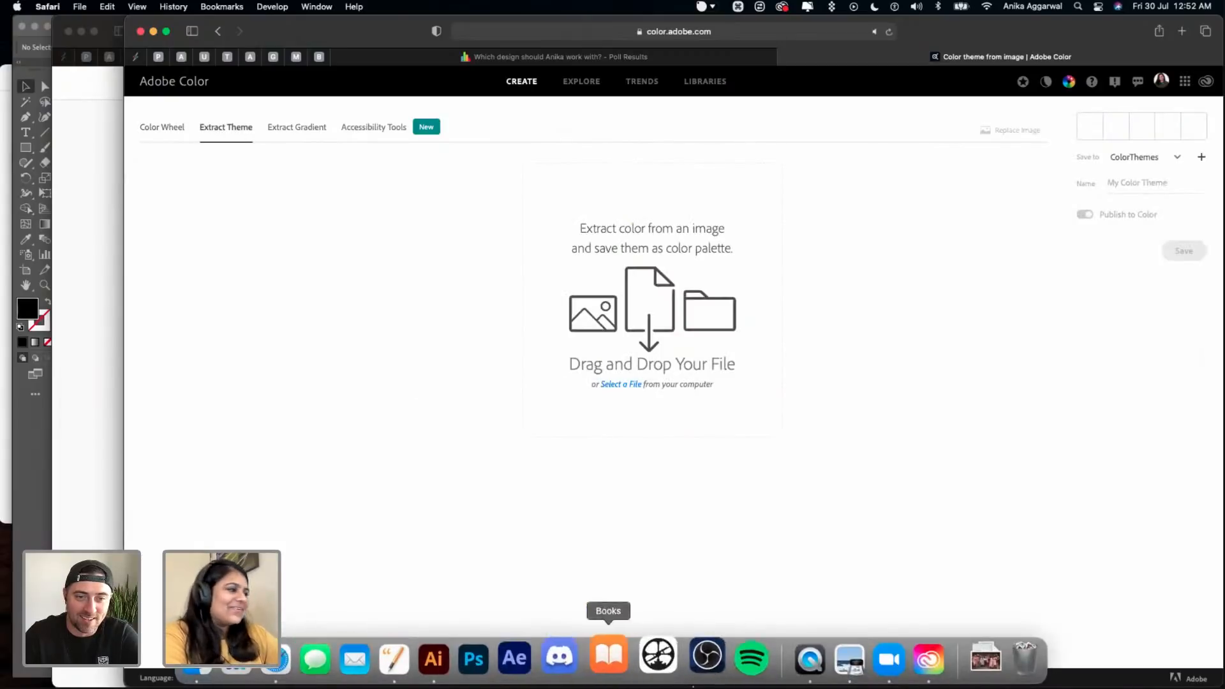
left_click(197, 666)
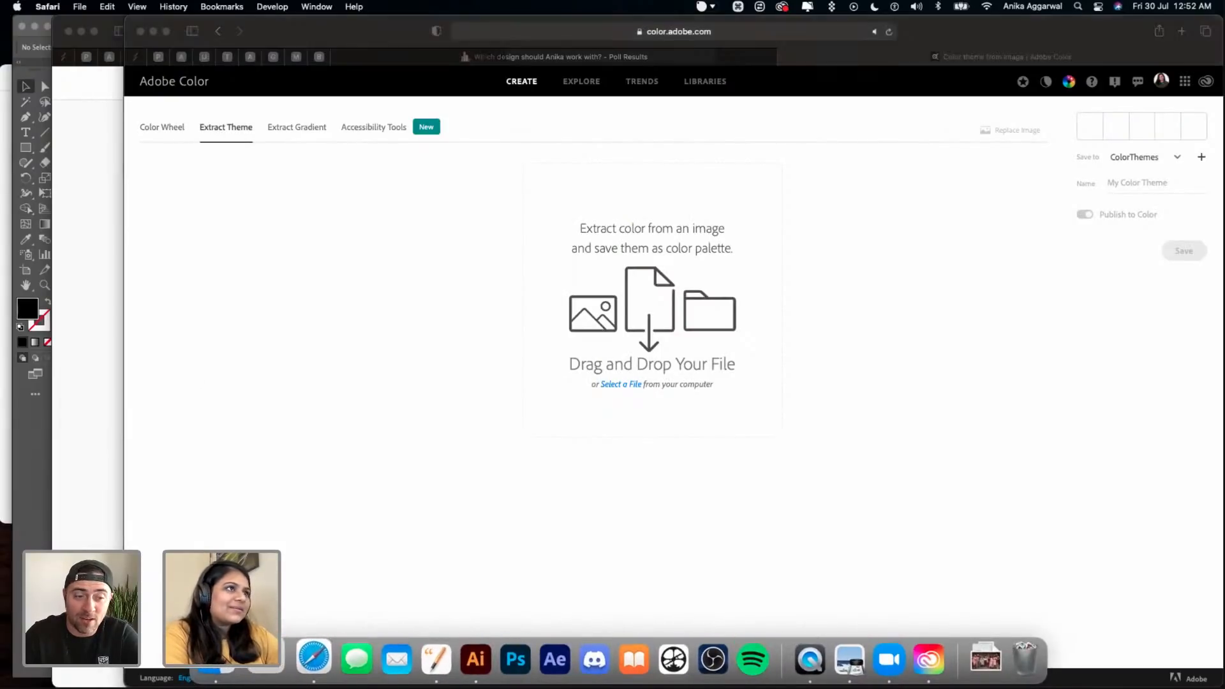
left_click_drag(0, 113, 478, 134)
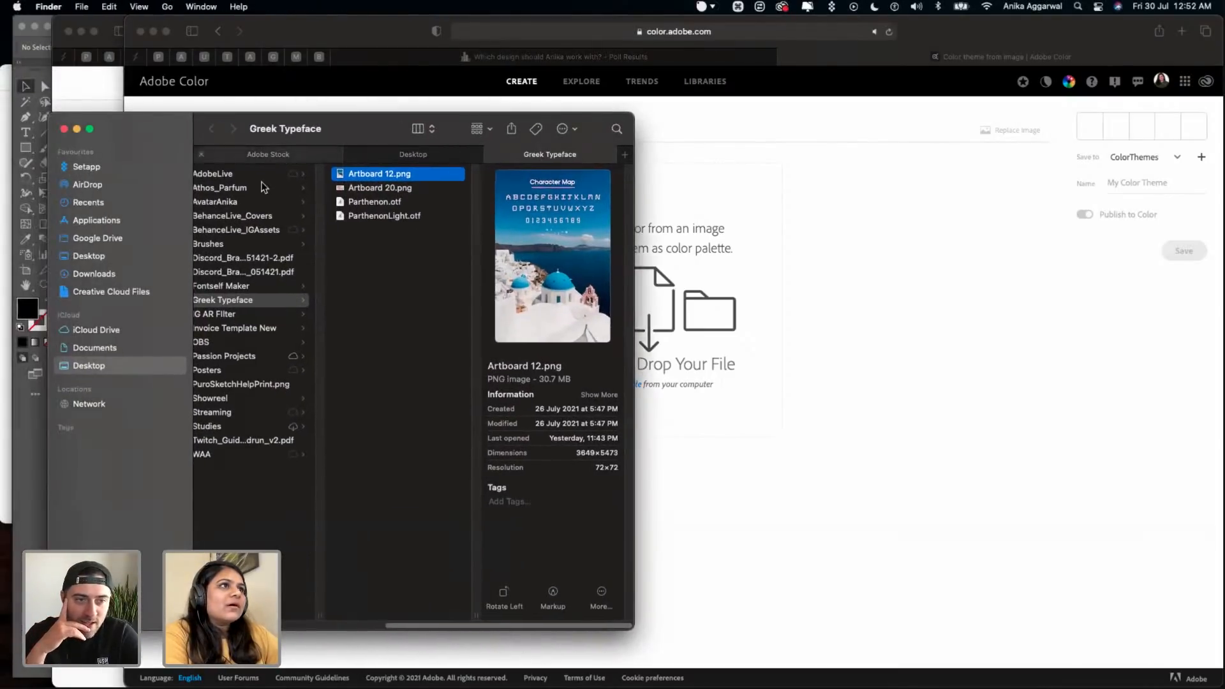
left_click(268, 155)
left_click(262, 191)
key("space")
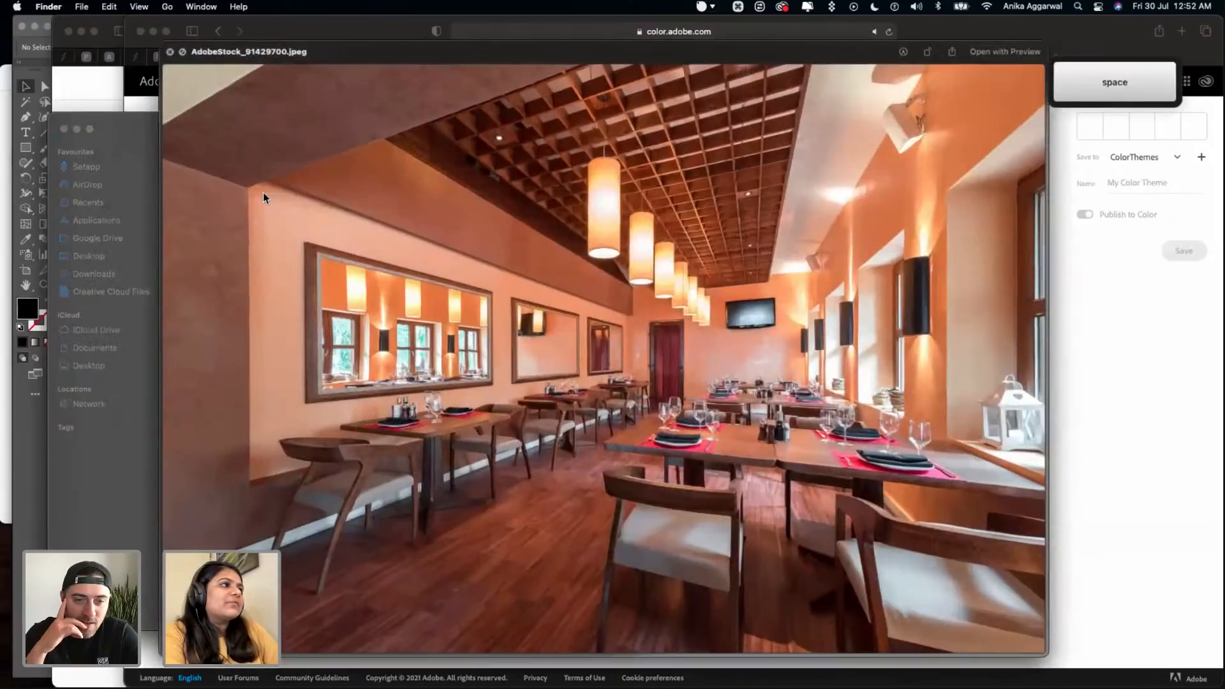
key("Down")
key("Down")
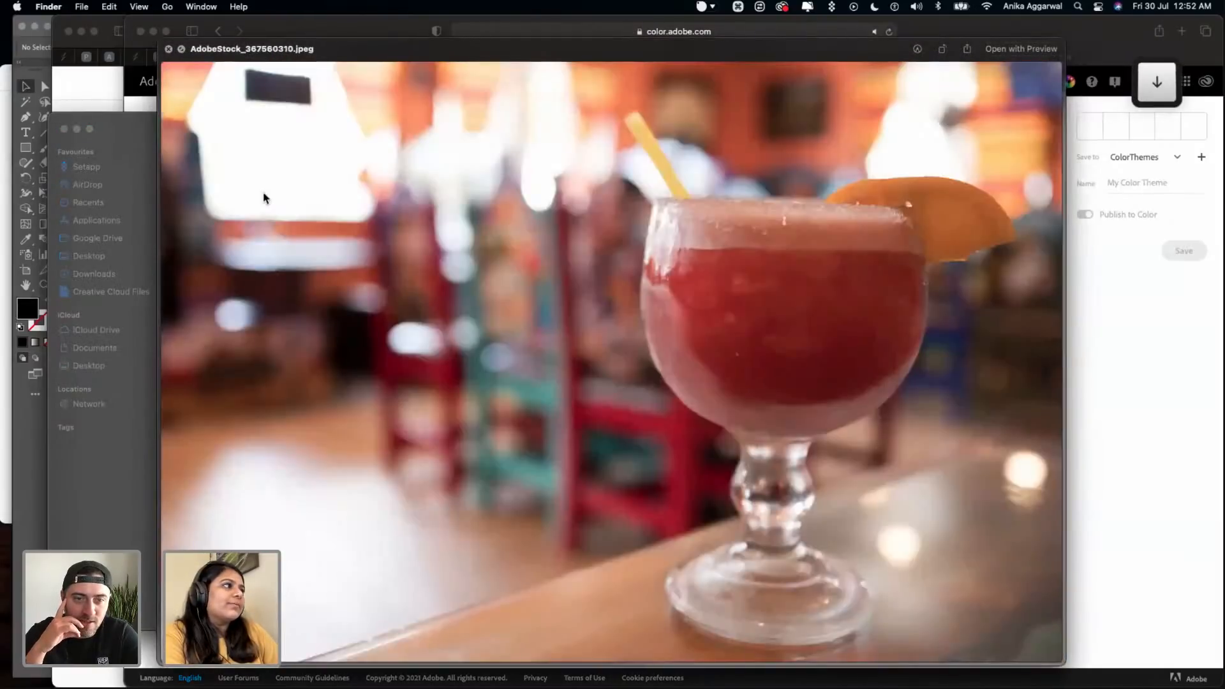
key("space")
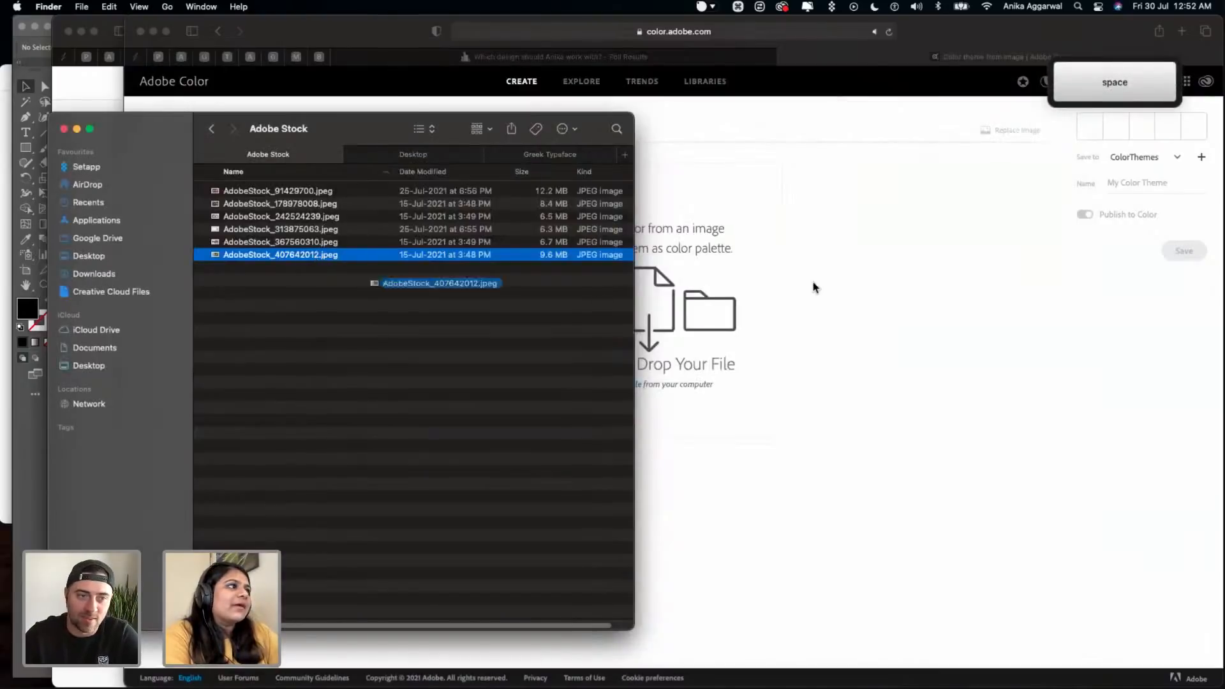
left_click_drag(814, 287, 849, 309)
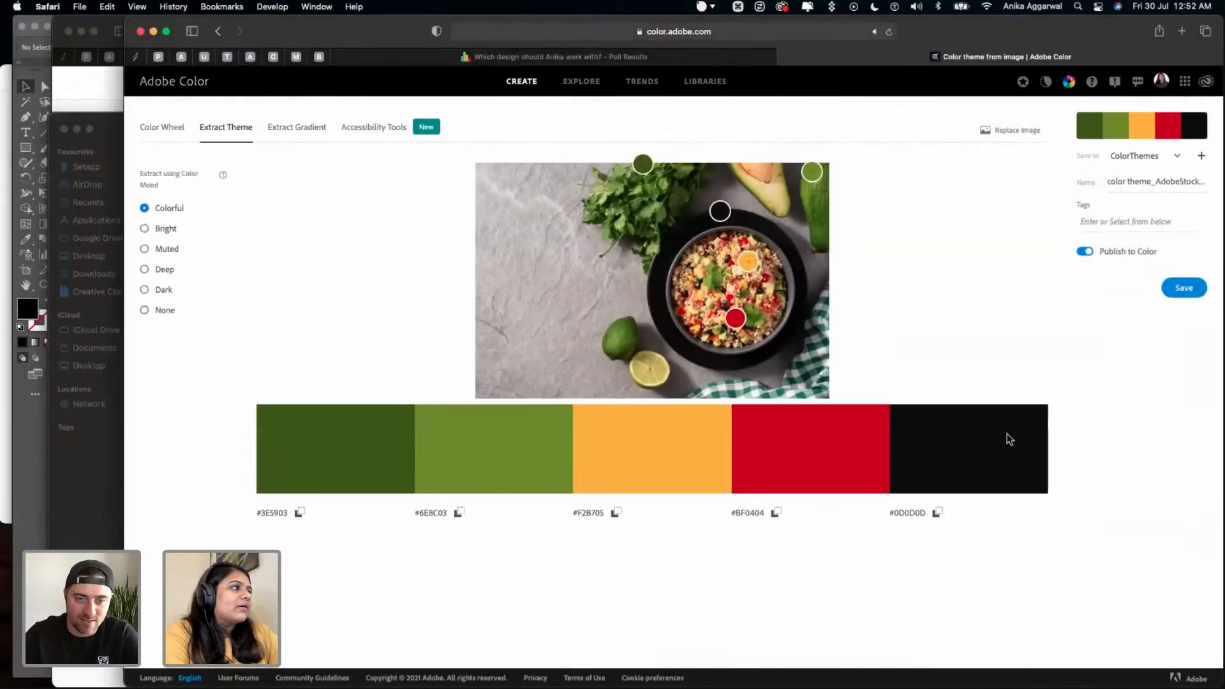
- Name the extracted color theme Theme4 and save it to the ColorThemes library
left_click(1164, 182)
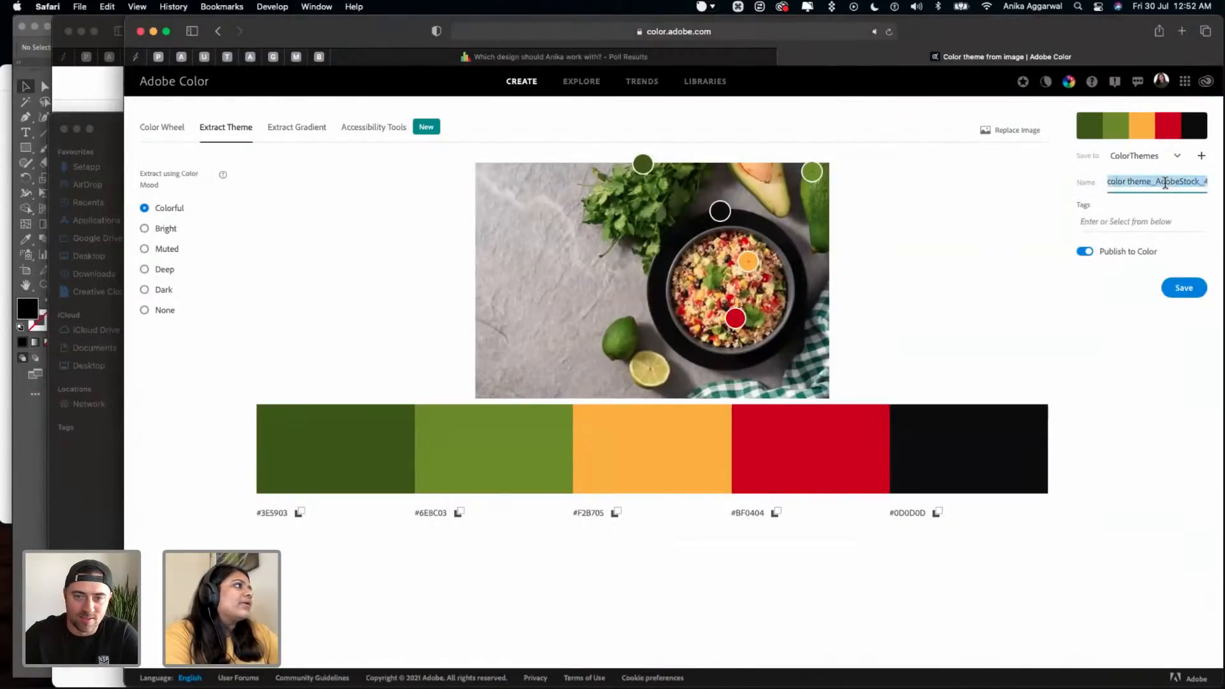
type("Theme4")
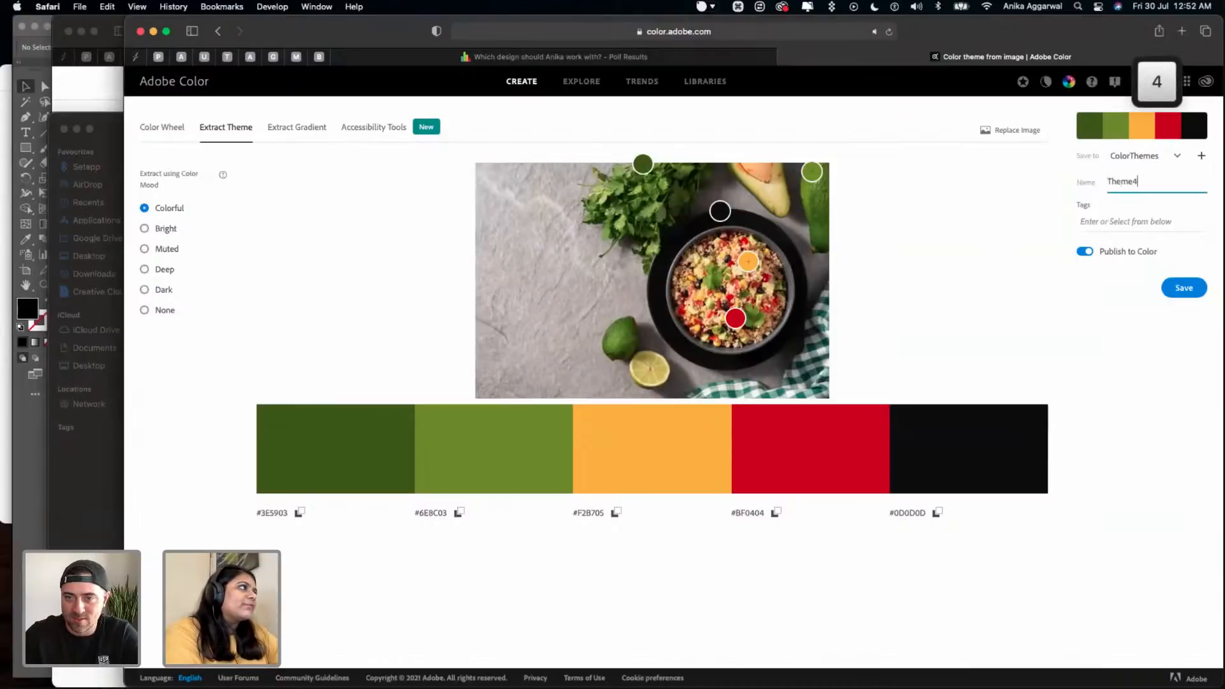
left_click(1195, 288)
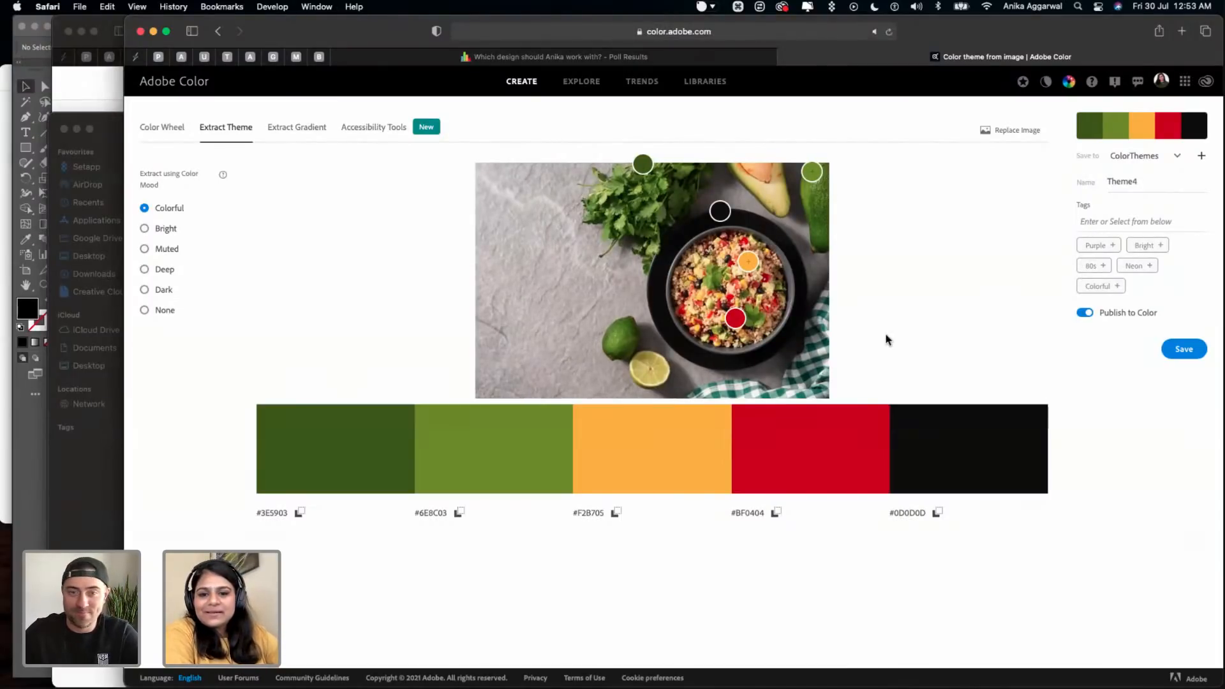
- Return to Illustrator and save the Puro logo exploration document
mouse_move(424, 684)
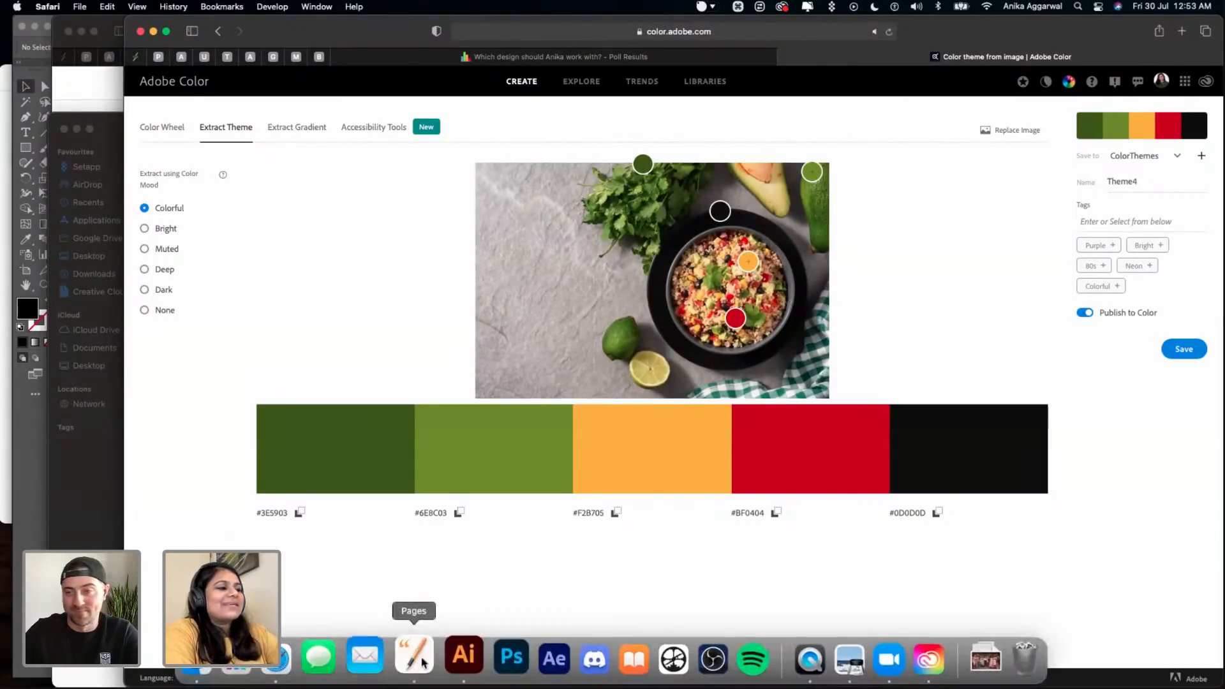
left_click(463, 655)
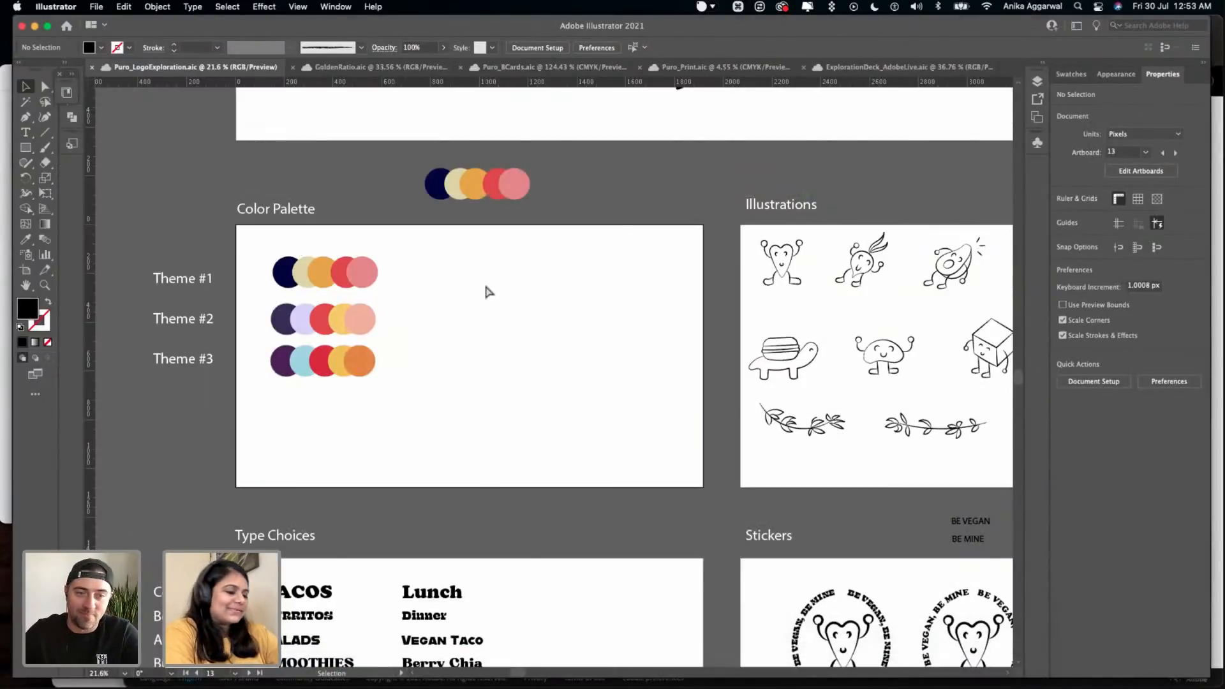
key("super+s")
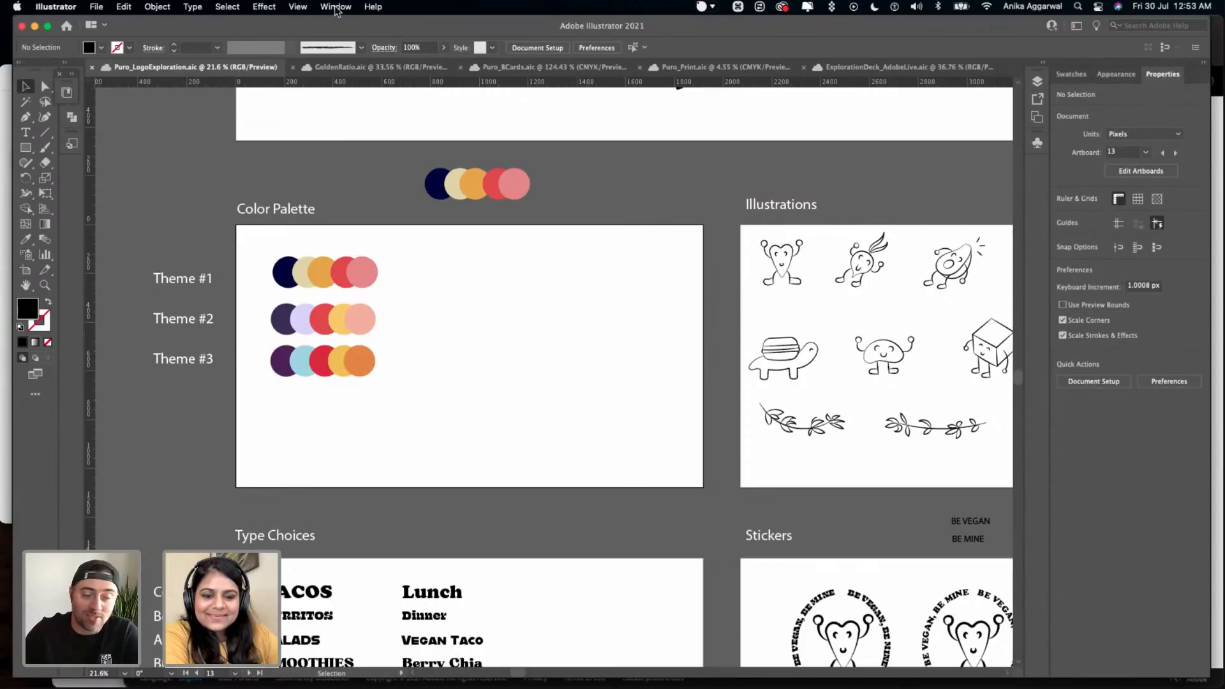
- Examine the diamond-accented wordmark studies on Exploration #7 and the surrounding exploration, palette and type artboards
scroll(581, 297, "down", 6)
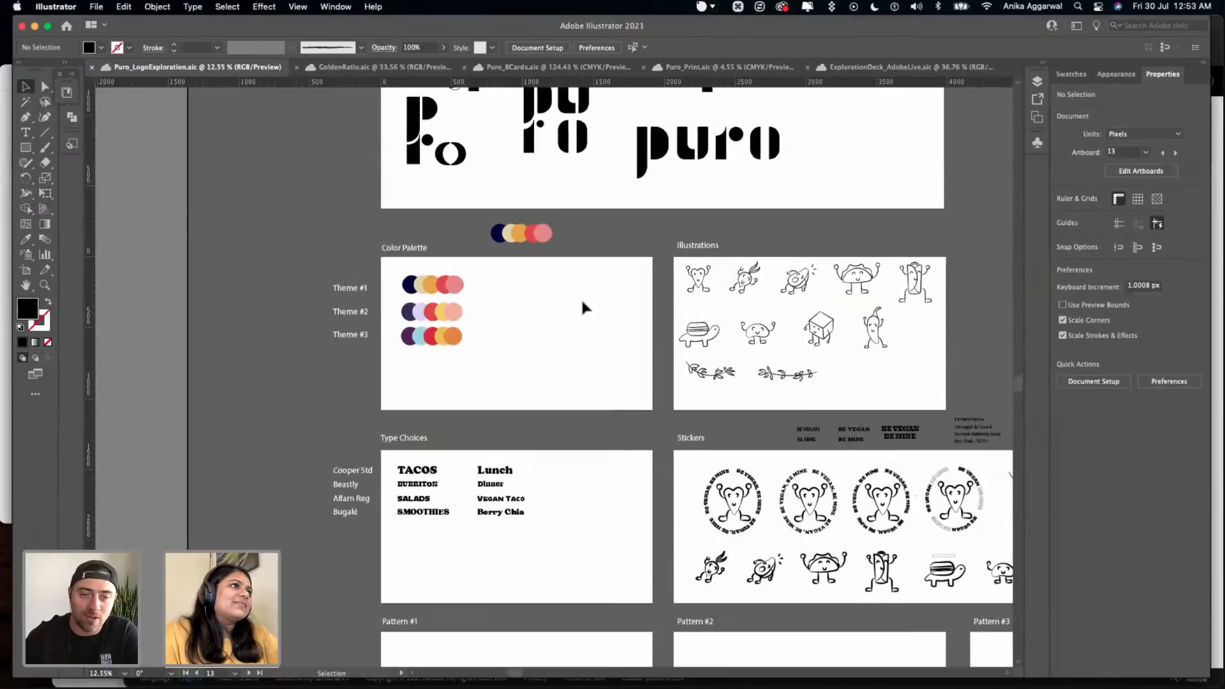
scroll(582, 300, "right", 6)
scroll(582, 300, "up", 3)
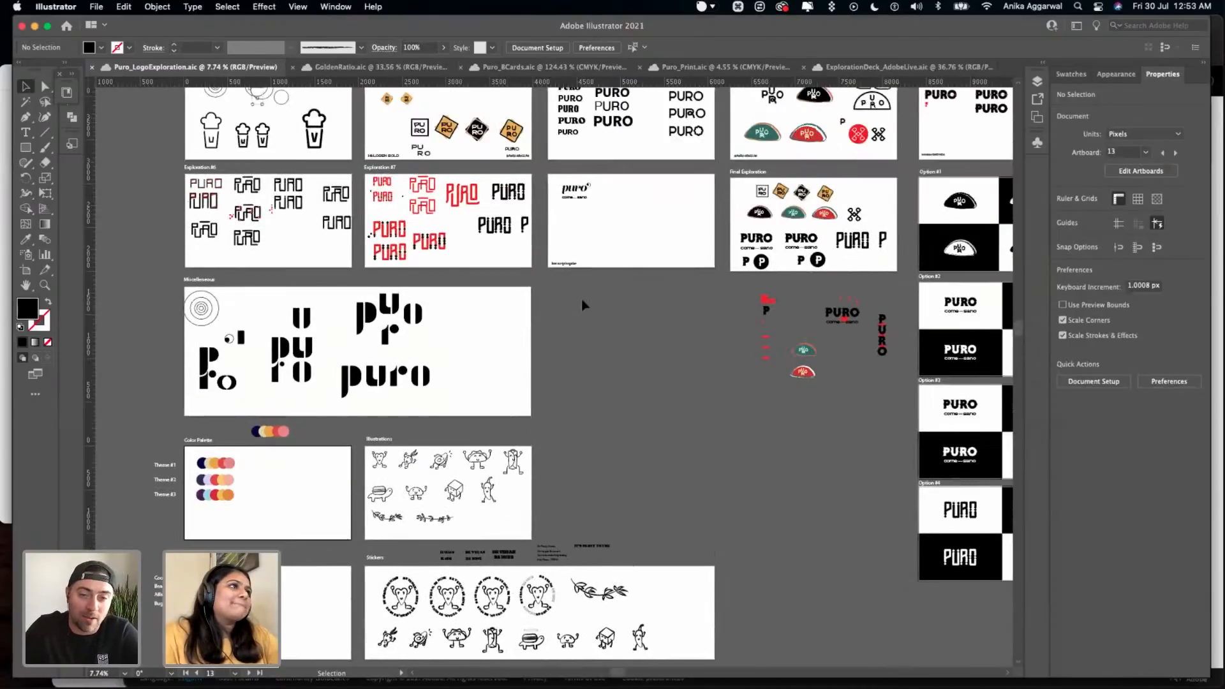
scroll(279, 178, "up", 8)
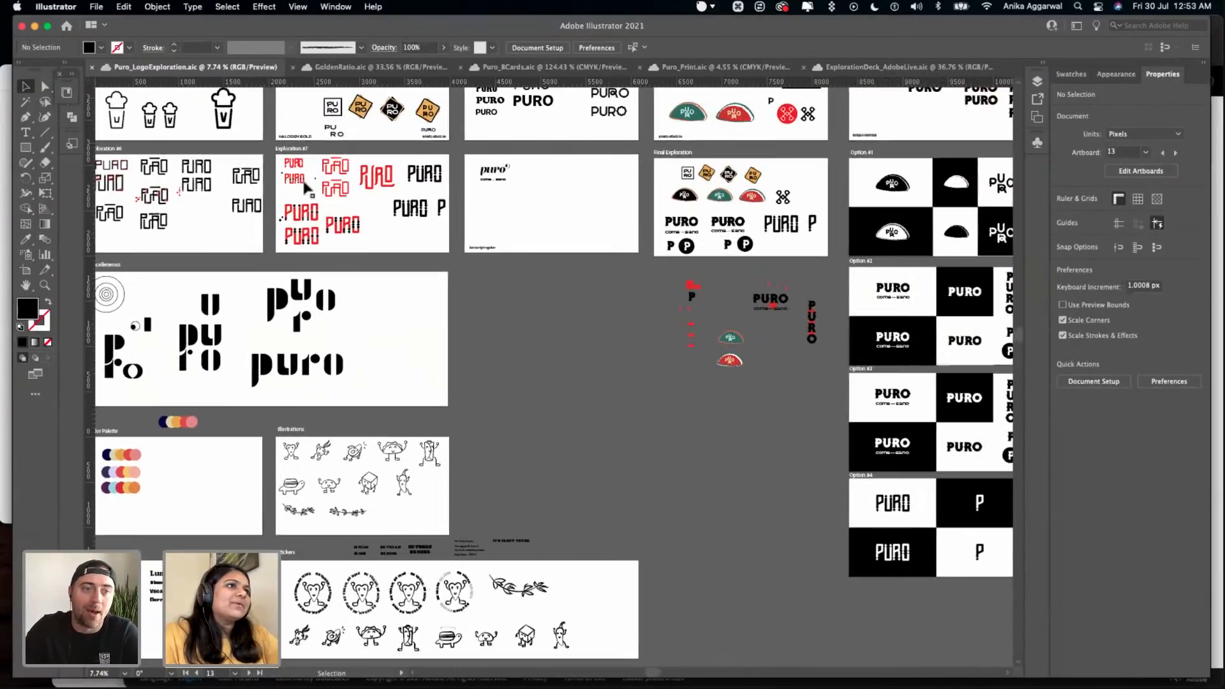
scroll(305, 186, "down", 1)
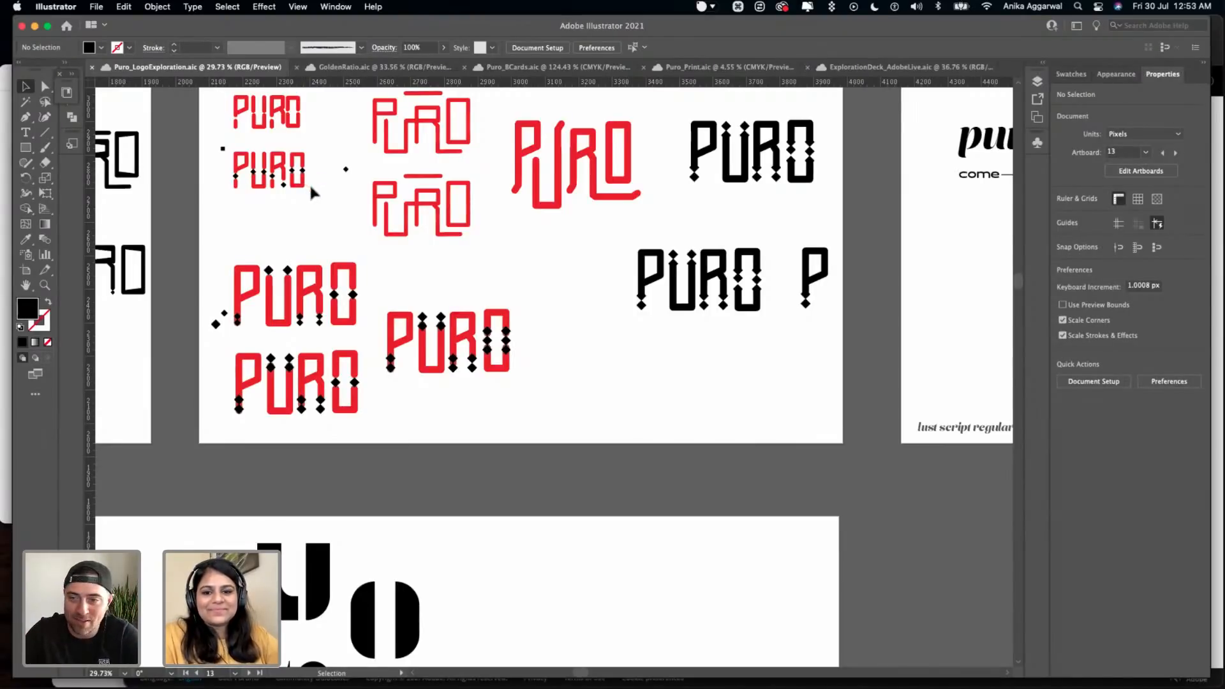
left_click(420, 265)
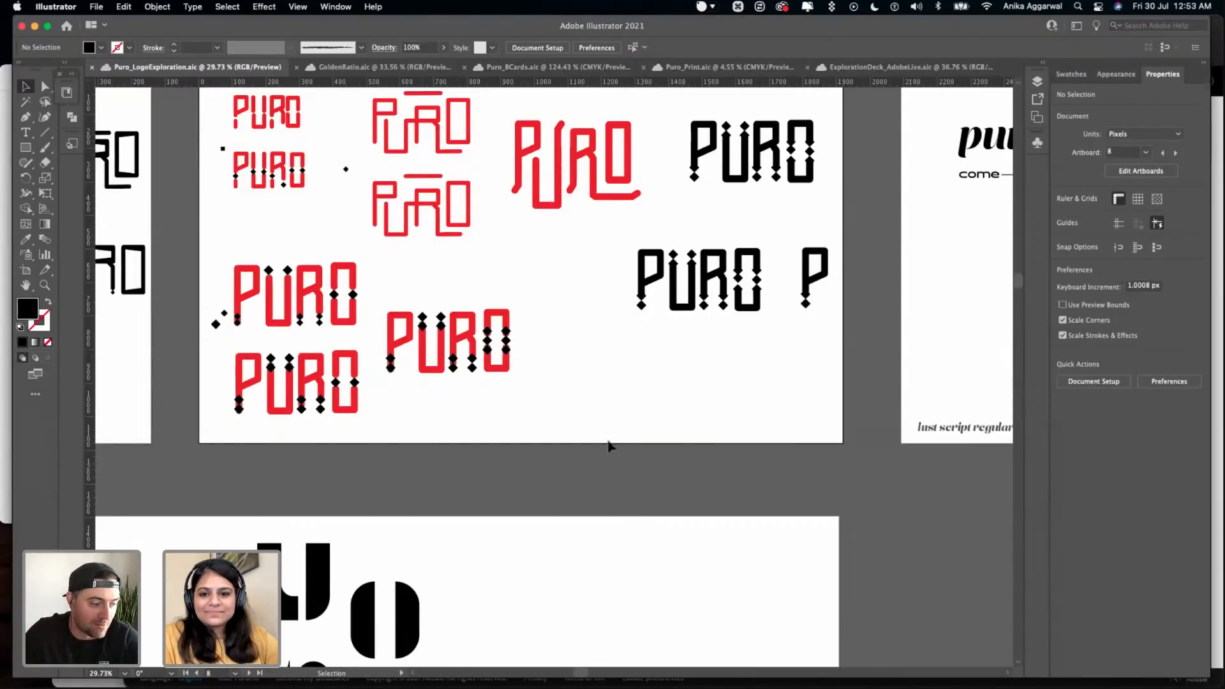
scroll(608, 445, "down", 10)
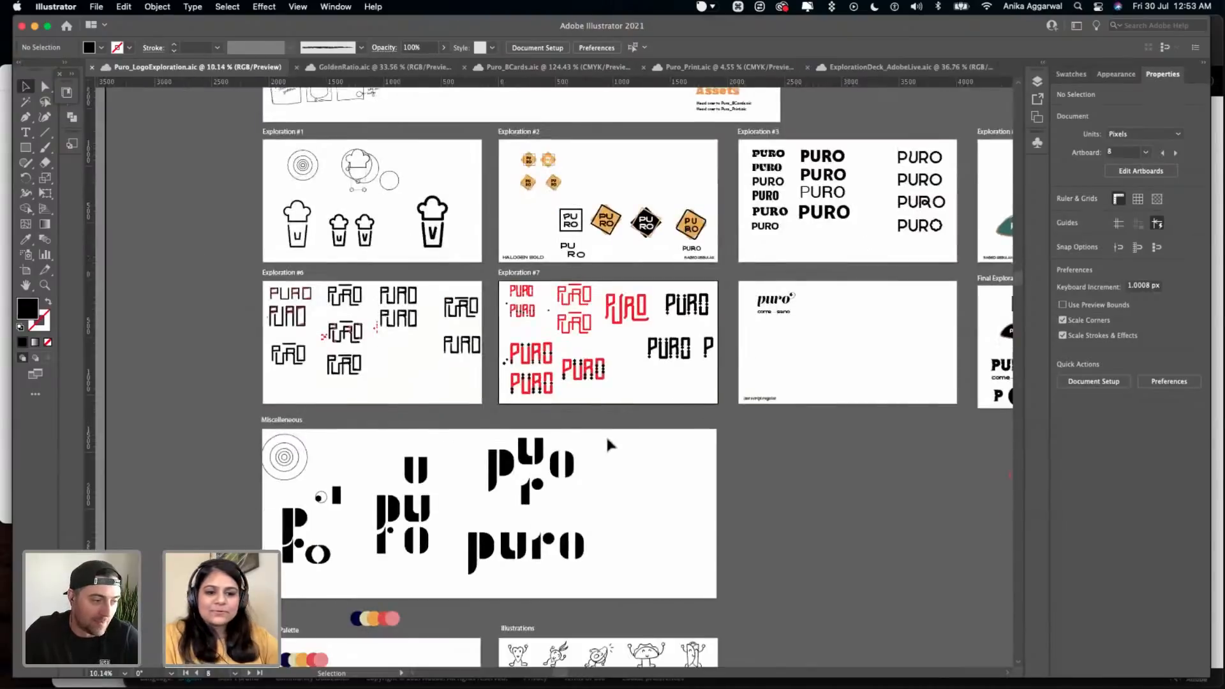
scroll(606, 435, "down", 5)
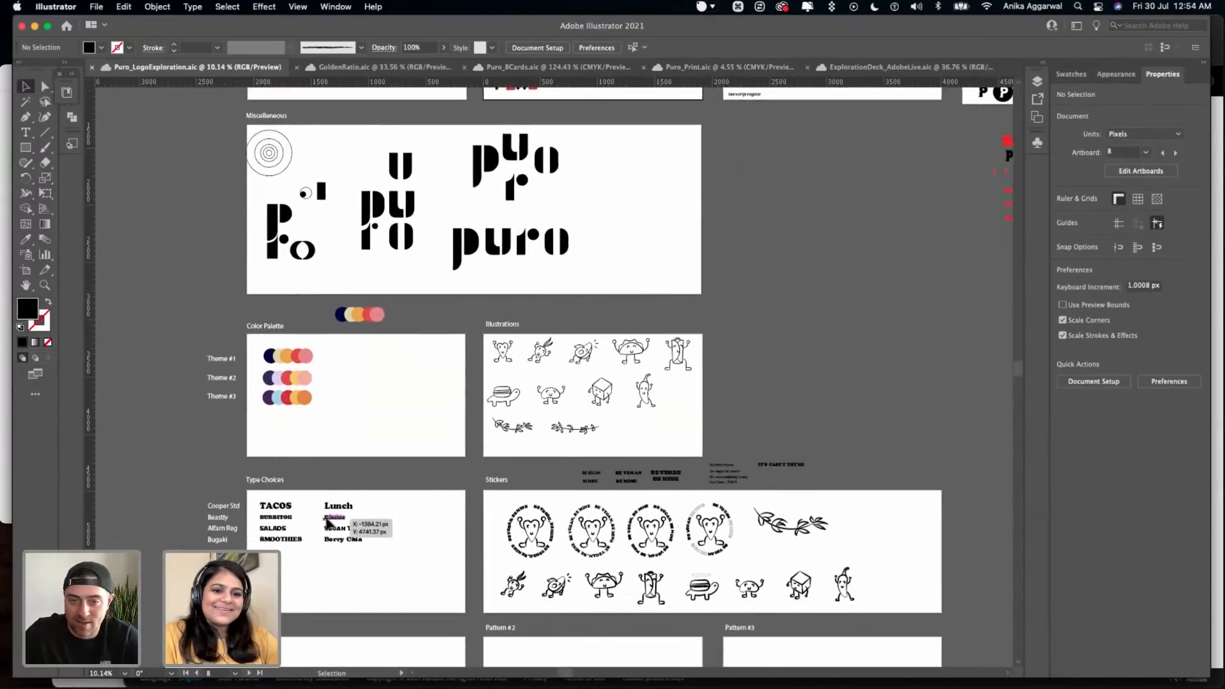
scroll(277, 383, "up", 10)
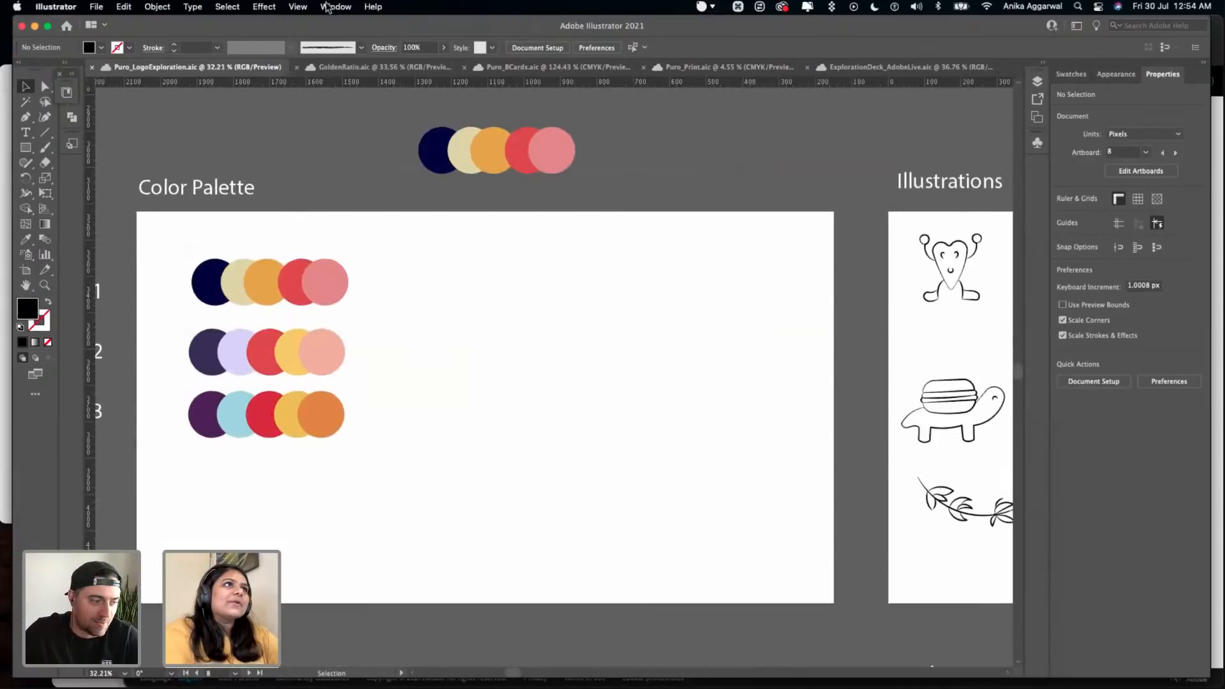
left_click(335, 7)
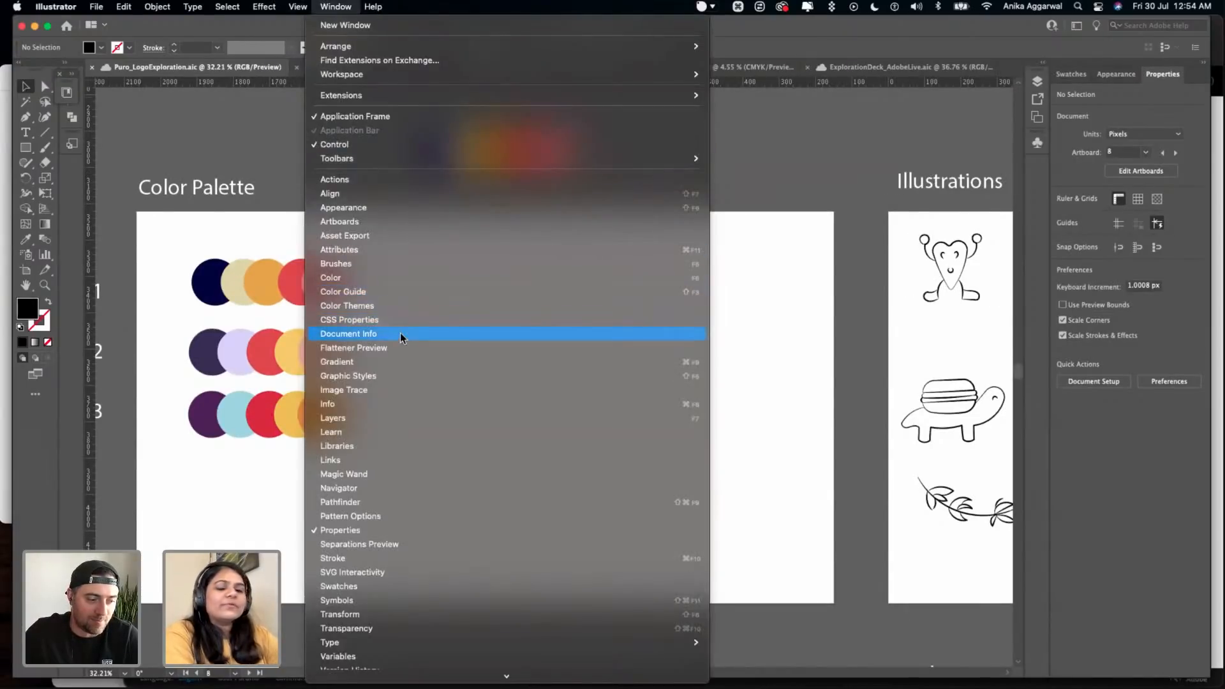
left_click(763, 302)
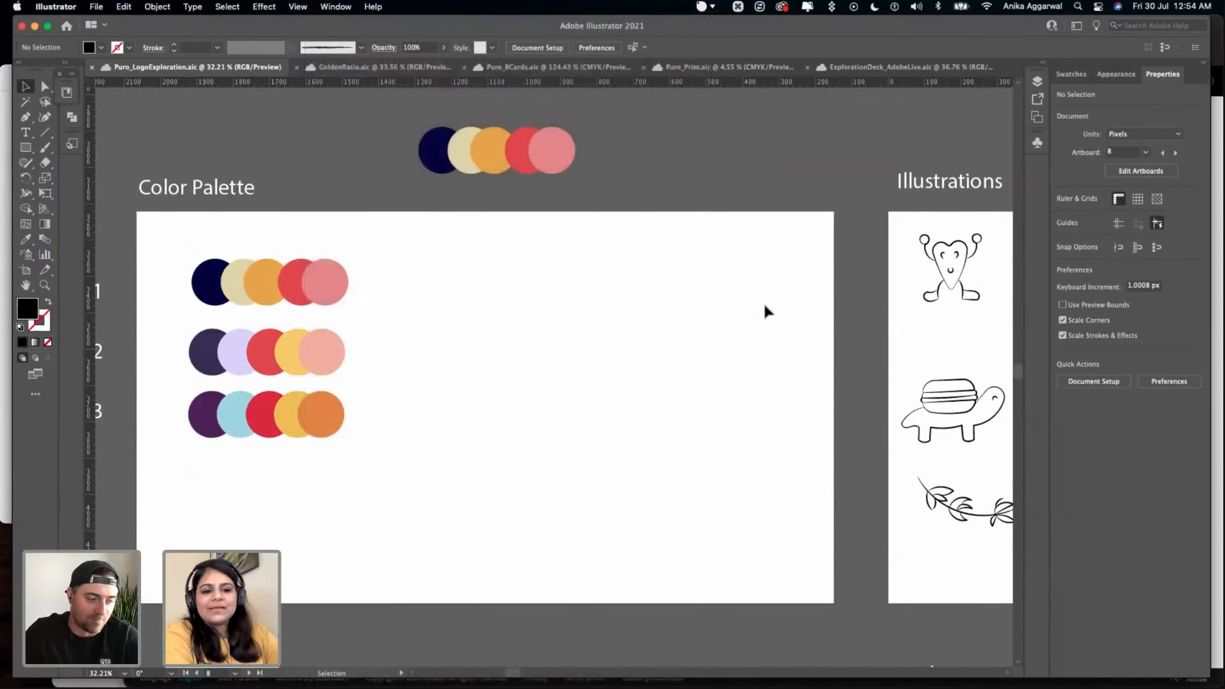
- Show the Libraries panel, float it over the canvas beside the Color Palette artboard, and open the ColorThemes library
key("super")
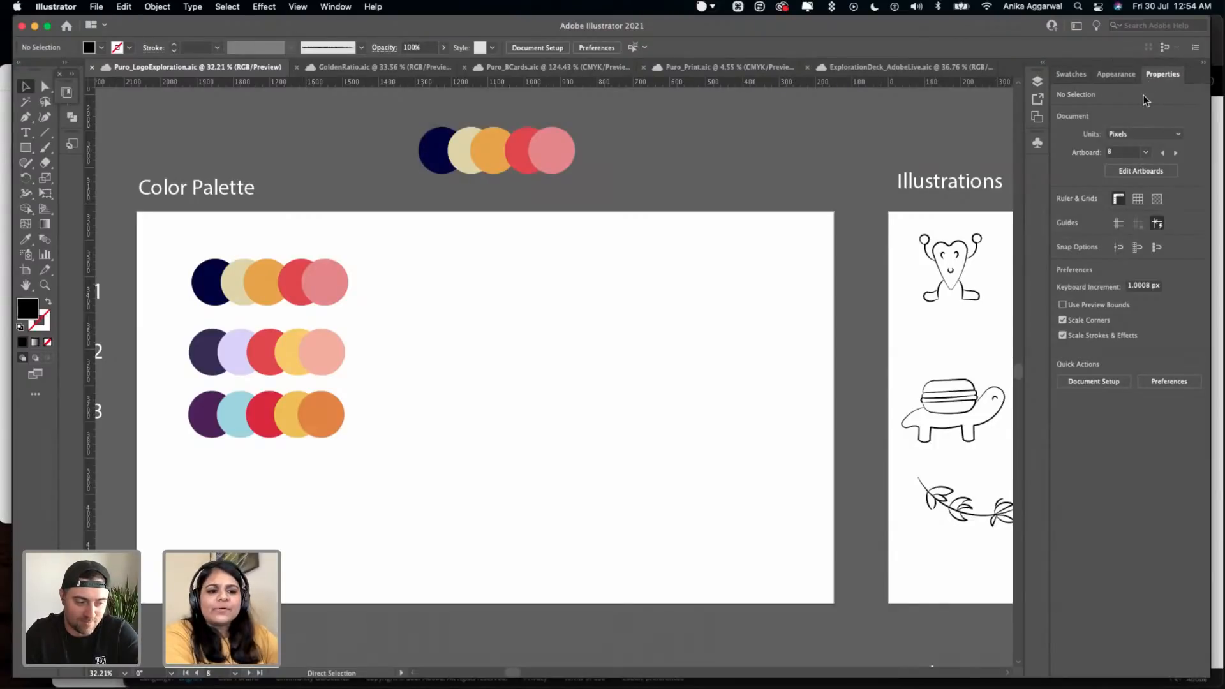
key("super")
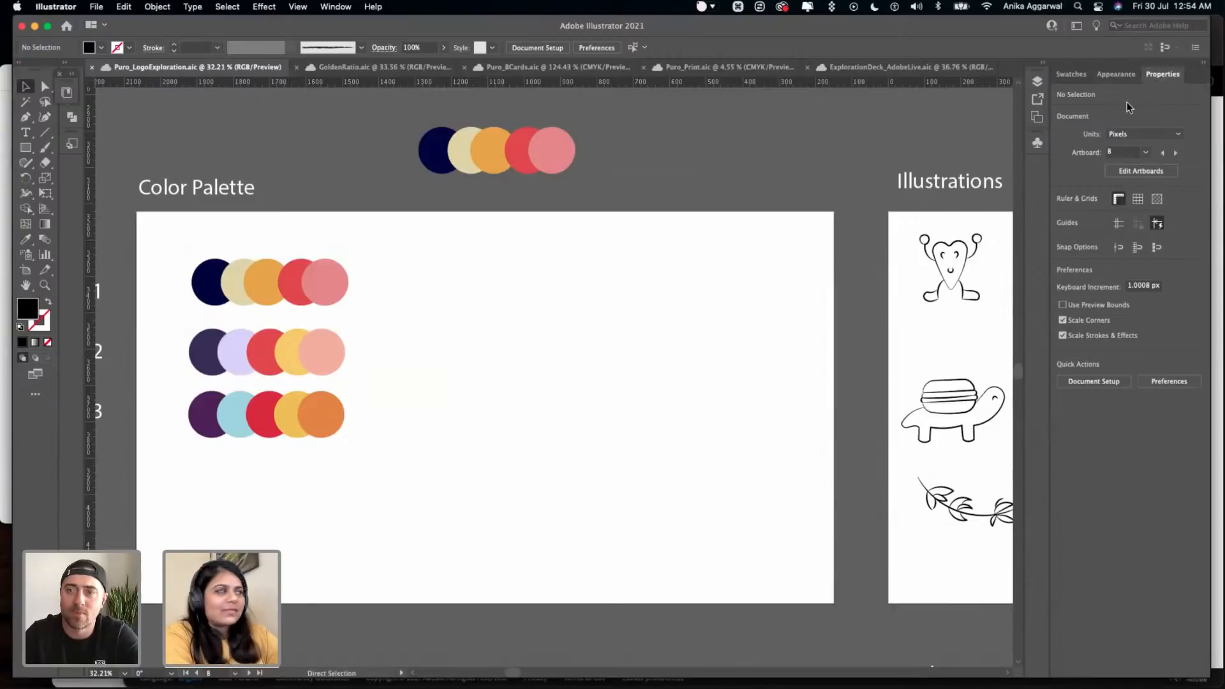
left_click(533, 255)
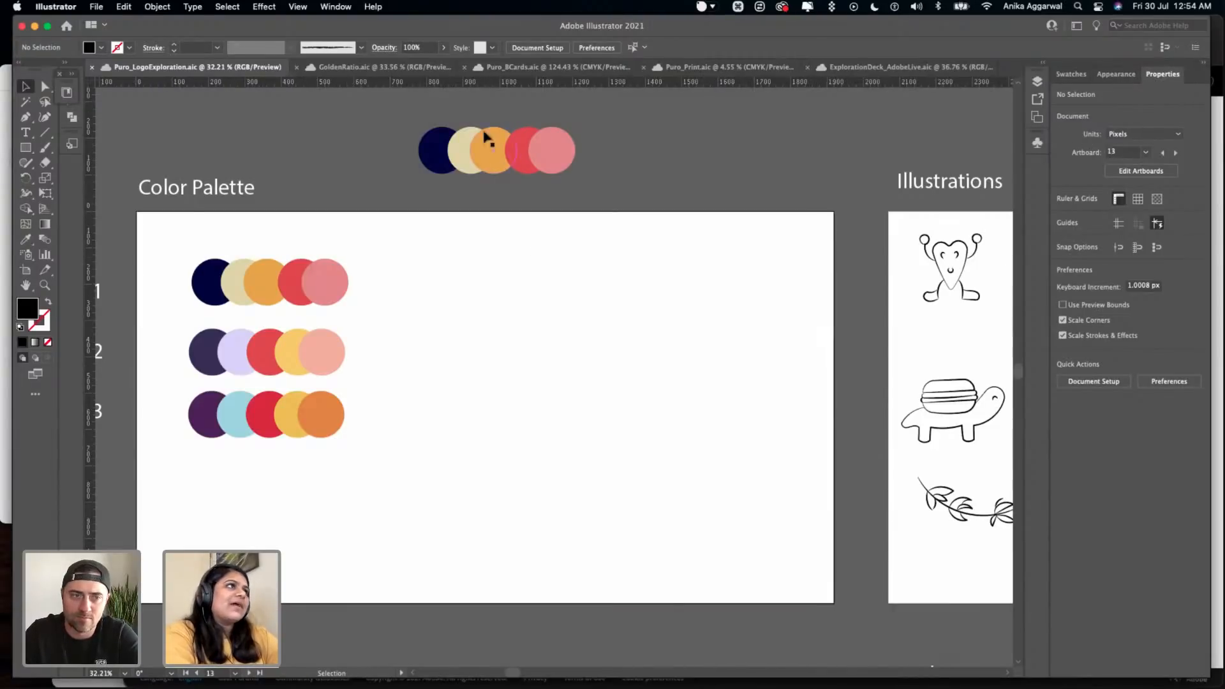
left_click(335, 6)
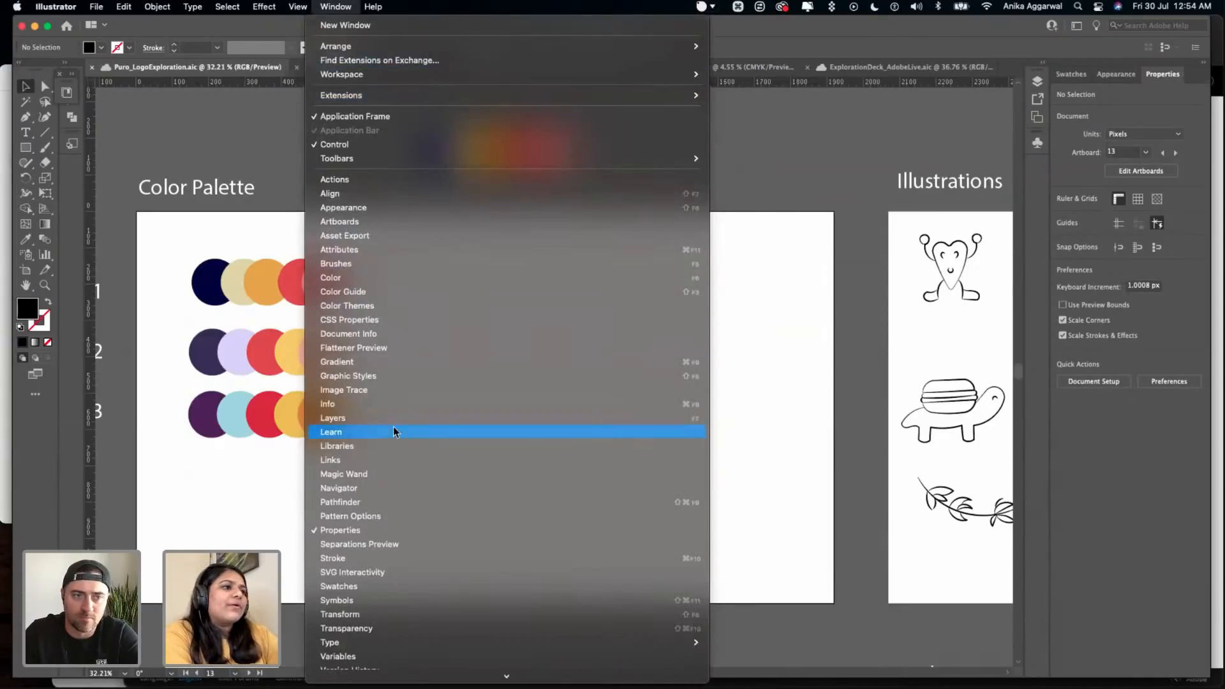
left_click(393, 446)
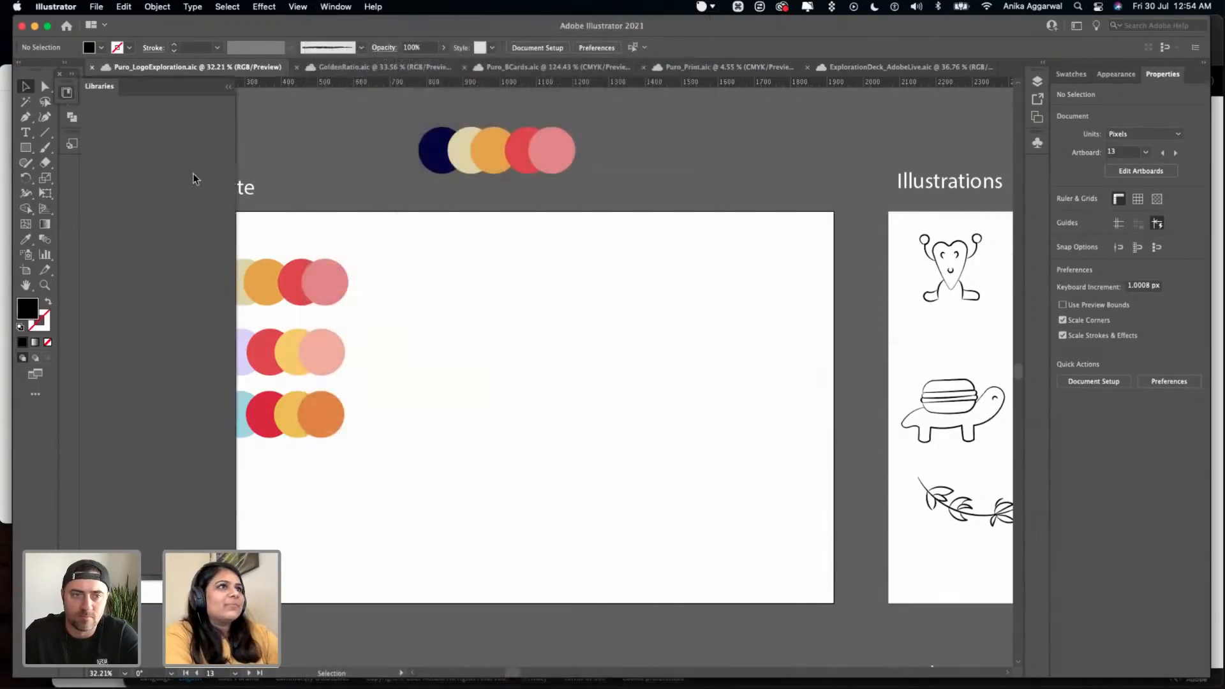
left_click_drag(156, 93, 912, 70)
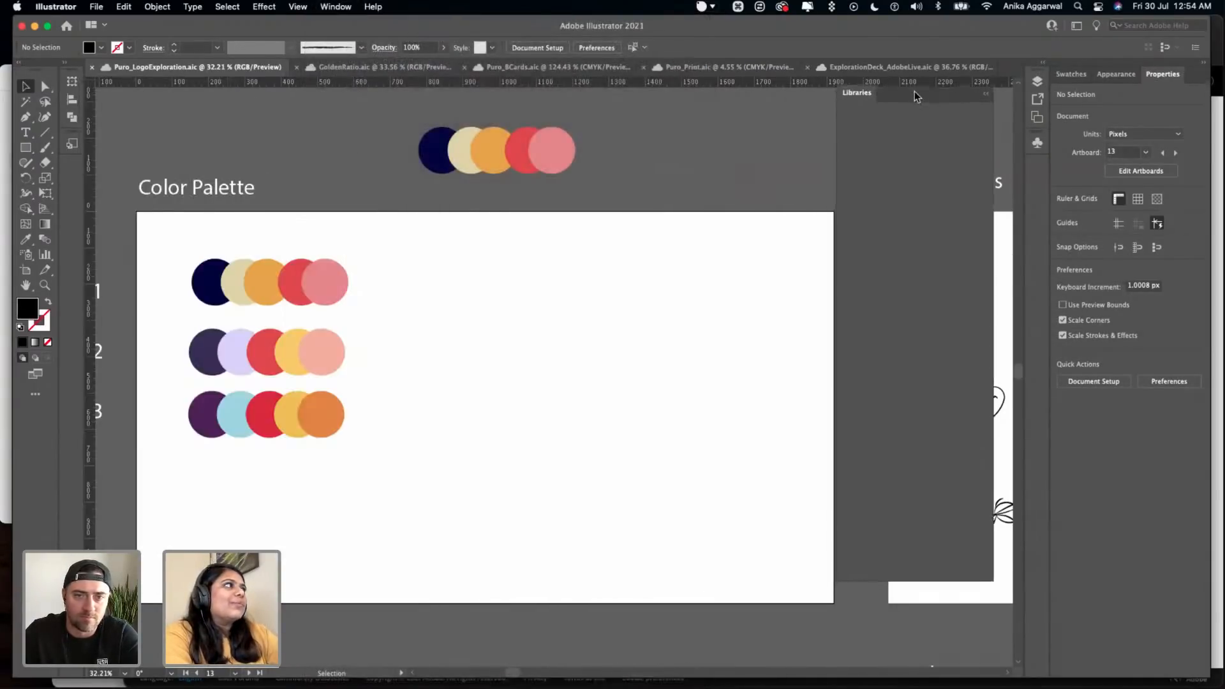
left_click(875, 165)
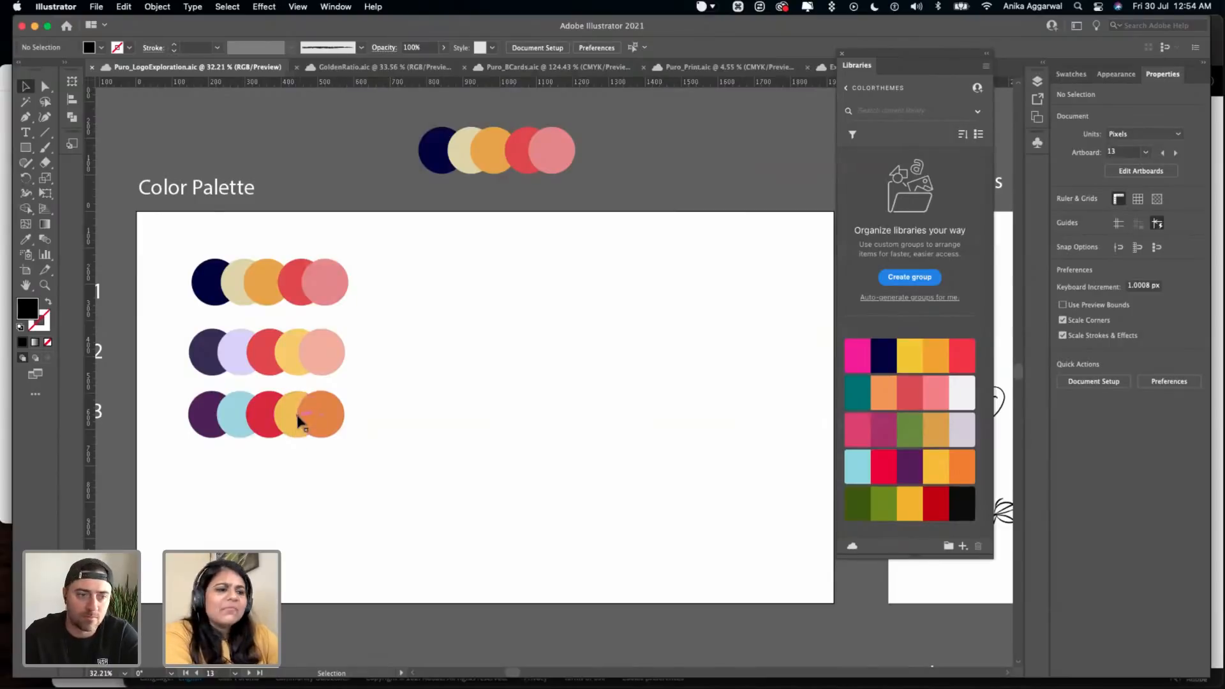
- Move the Theme #1 circle row to the artboard's empty area and fill its first two circles with Theme4's dark and light greens
left_click_drag(245, 296, 548, 289)
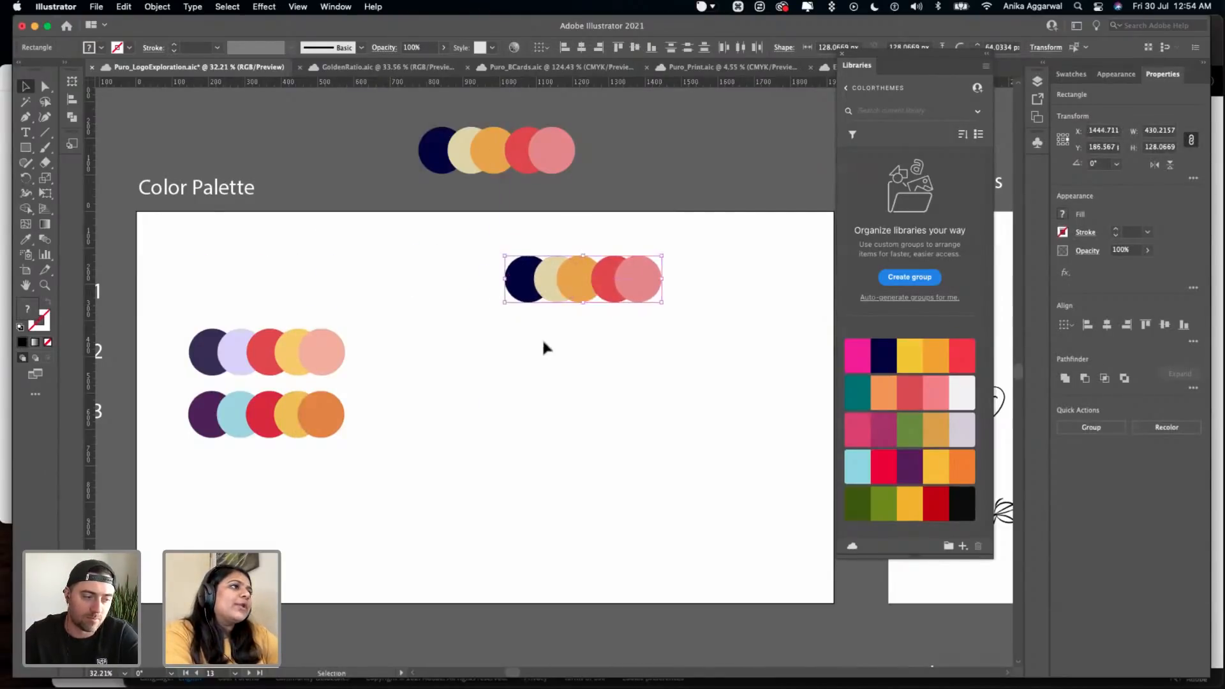
left_click(520, 295)
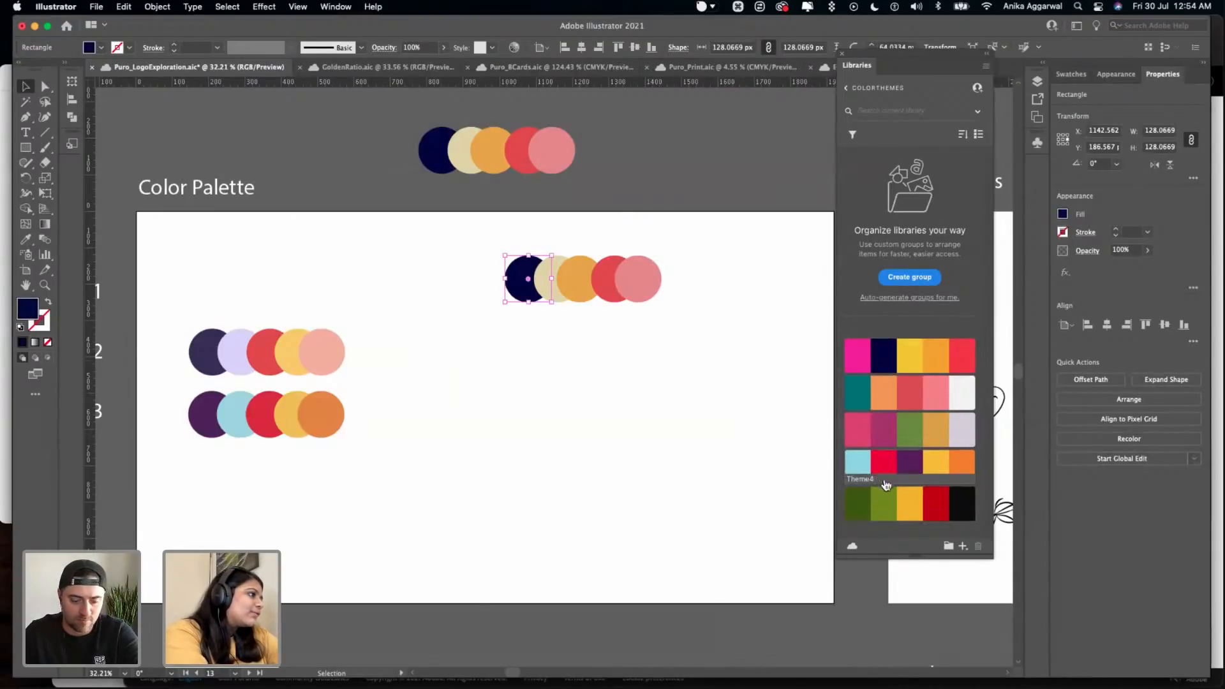
mouse_move(896, 501)
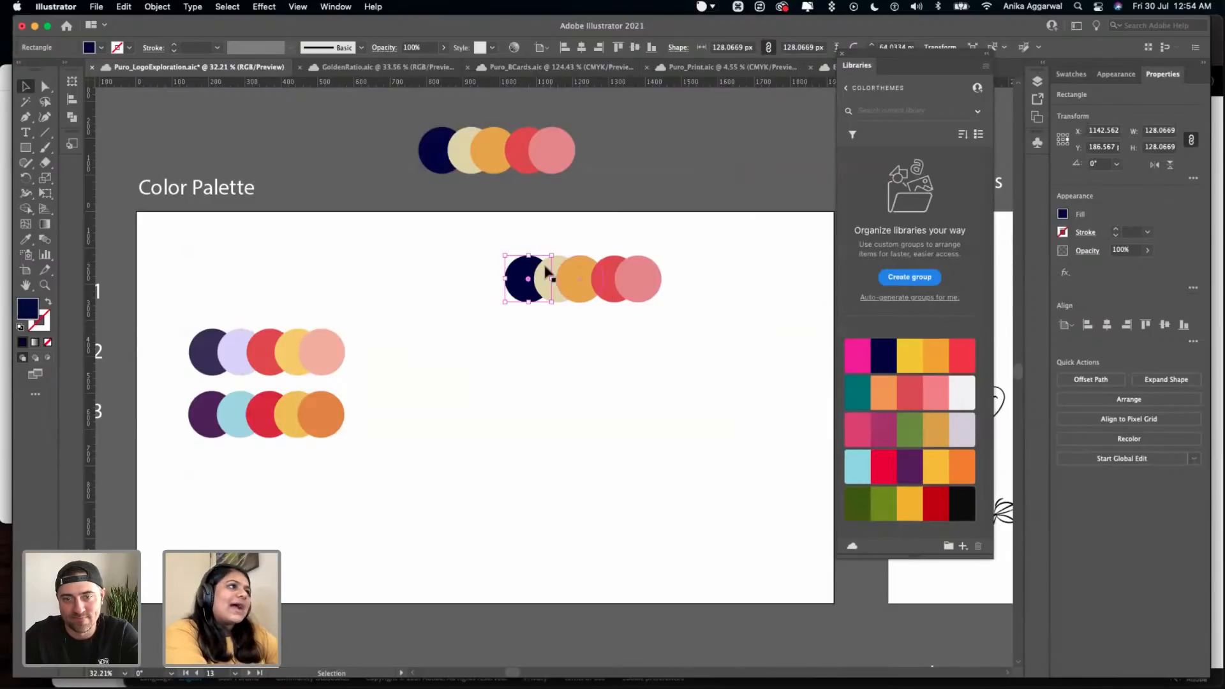
left_click(861, 501)
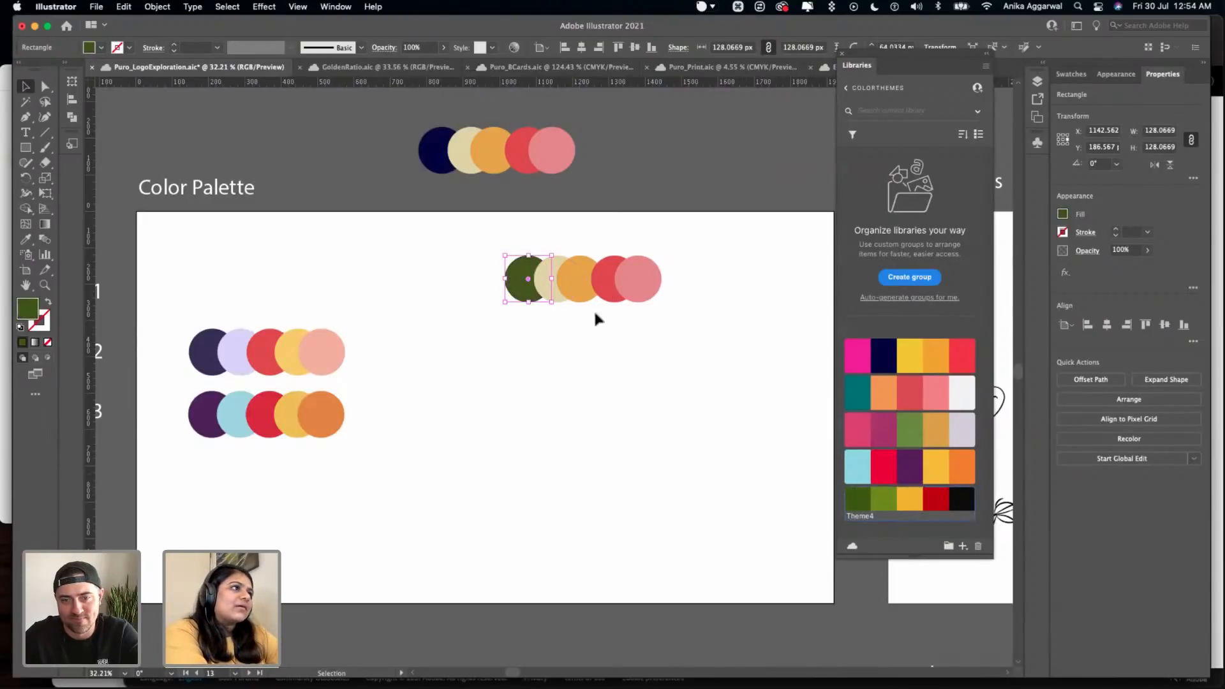
left_click(559, 269)
left_click(884, 498)
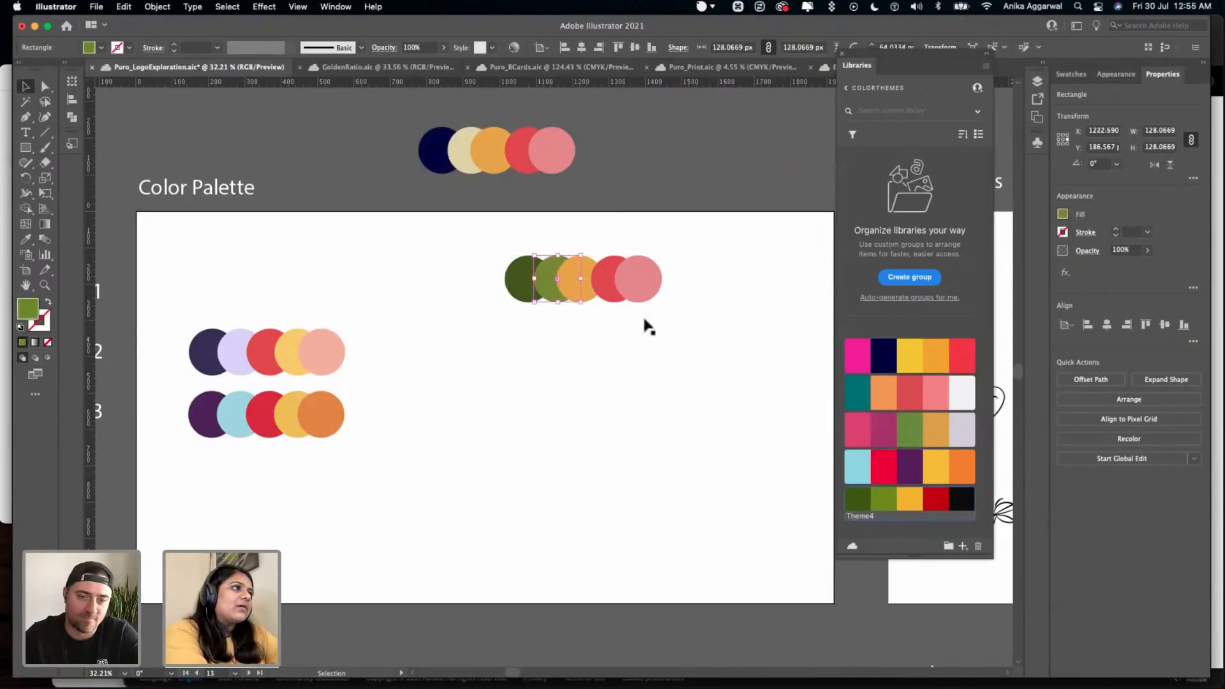
- Fill the row's remaining three circles with Theme4's yellow, red and black
left_click(585, 279)
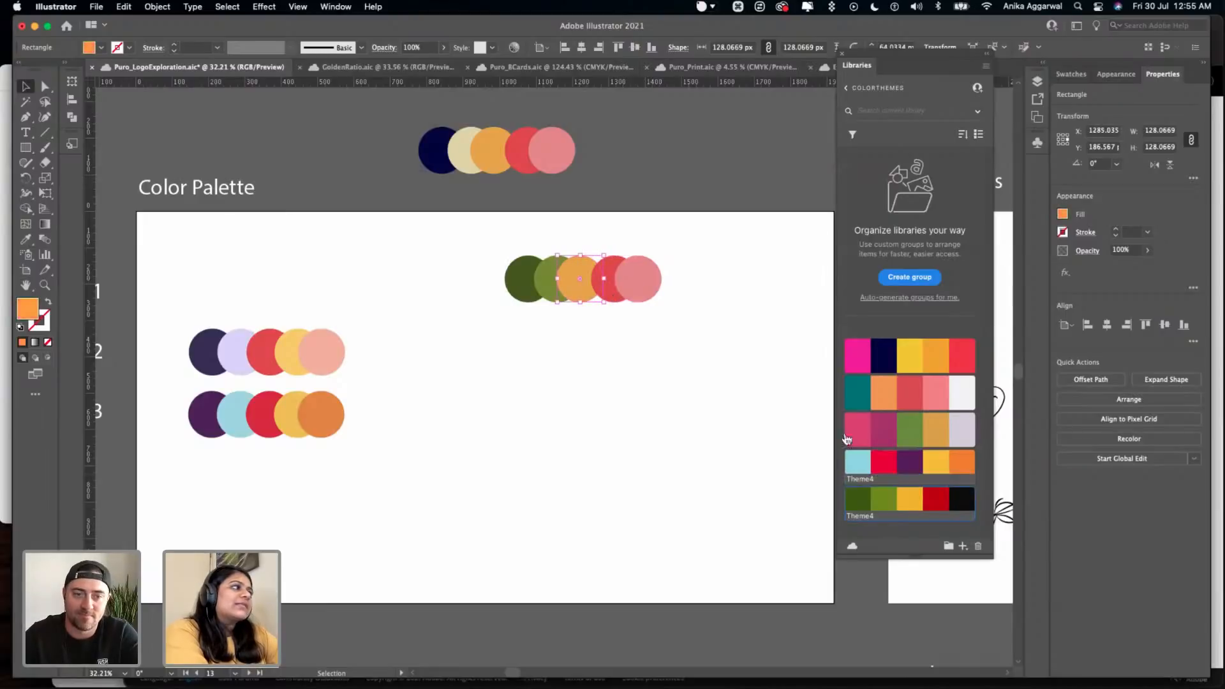
left_click(903, 504)
left_click(612, 267)
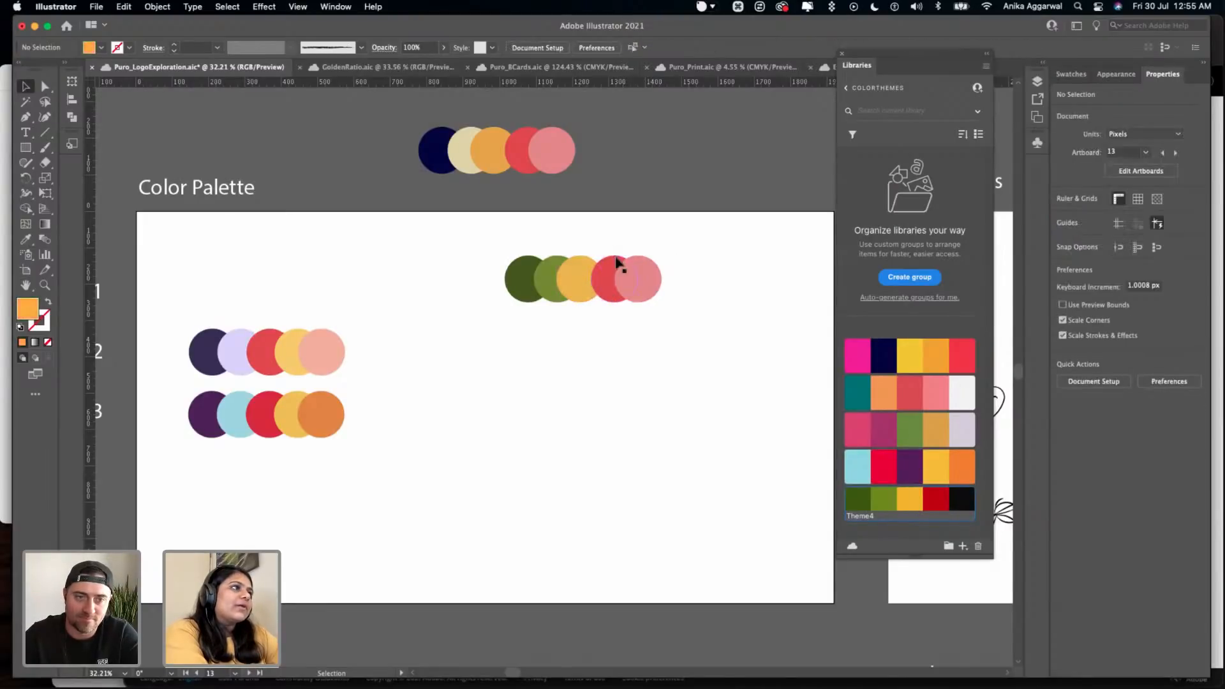
left_click(926, 490)
left_click(657, 274)
left_click(961, 498)
- Move the recolored circle row back beside the Theme #1 label and save the document
left_click(720, 320)
scroll(664, 246, "left", 1)
left_click_drag(696, 231, 507, 300)
left_click_drag(644, 285, 319, 287)
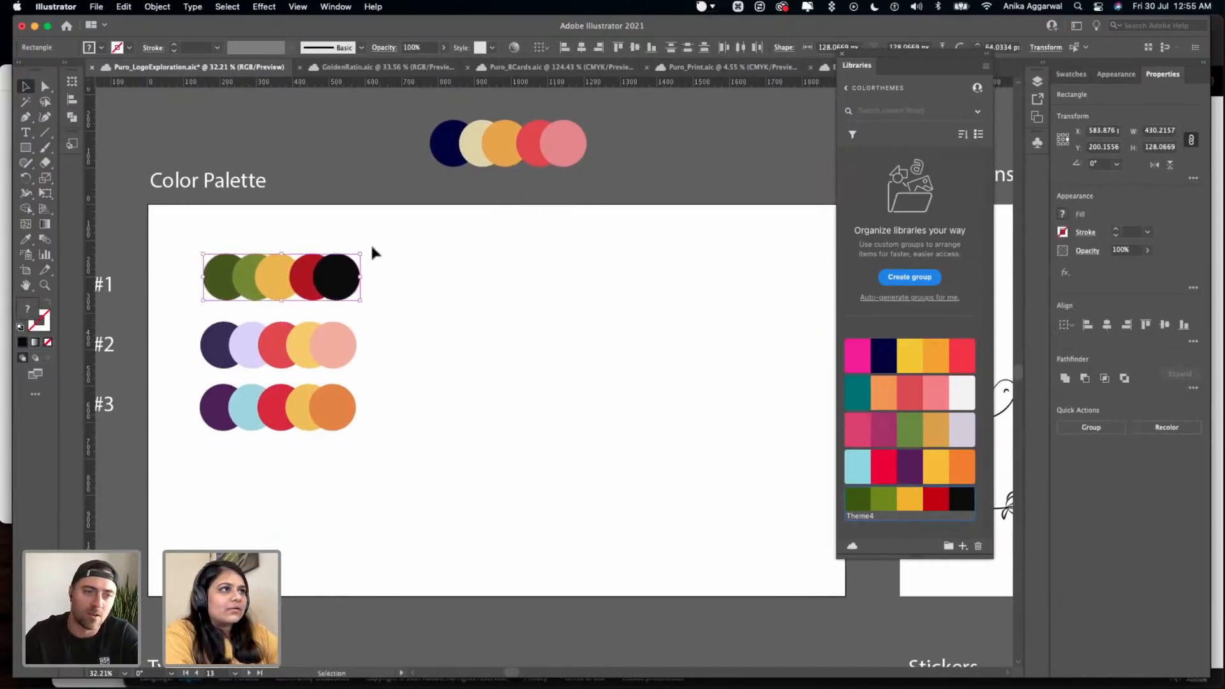
left_click_drag(368, 248, 166, 319)
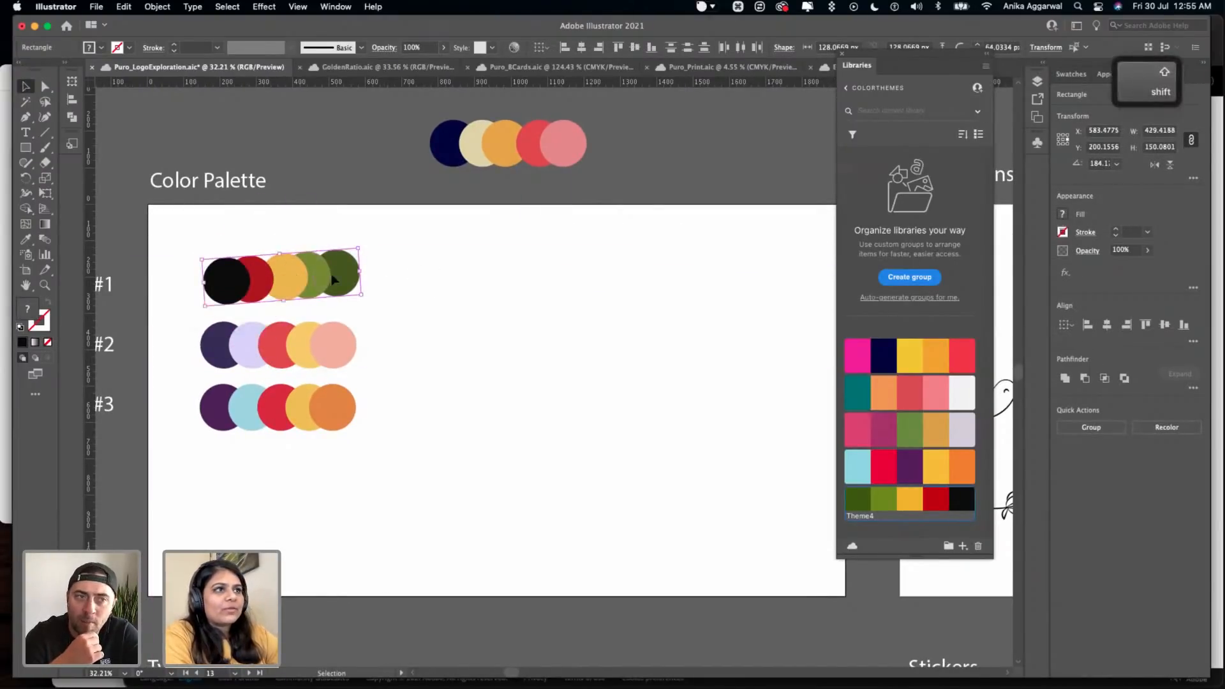
key("super+z")
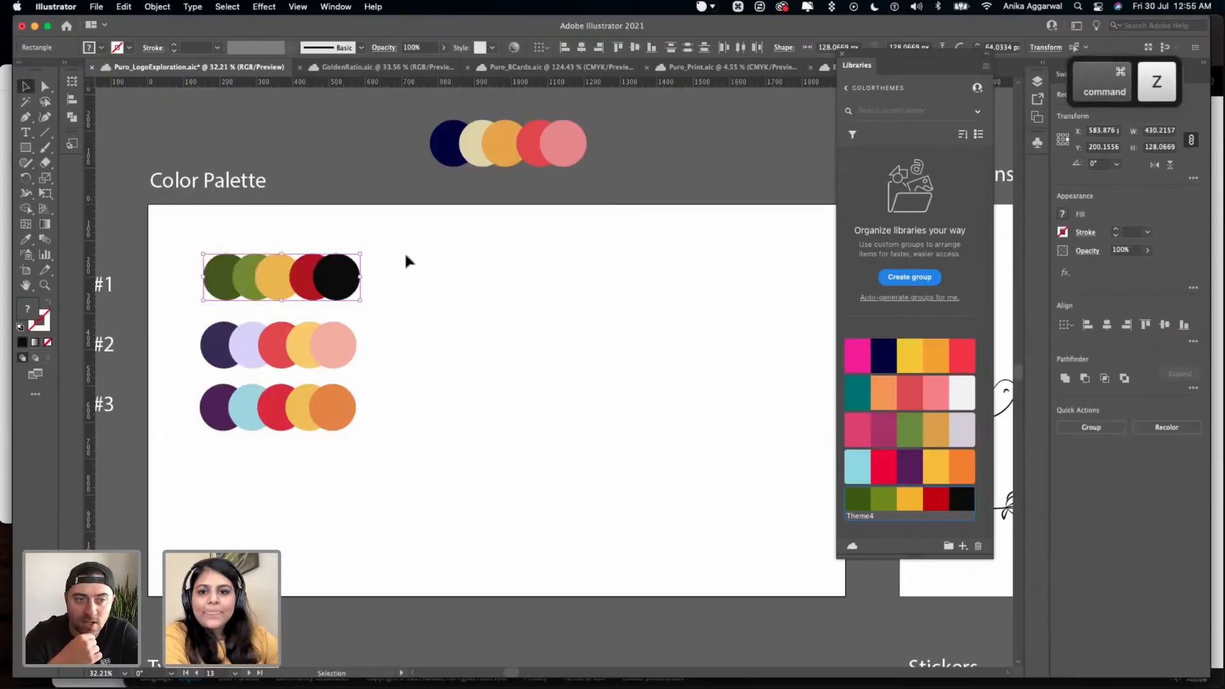
left_click(488, 315)
key("super+s")
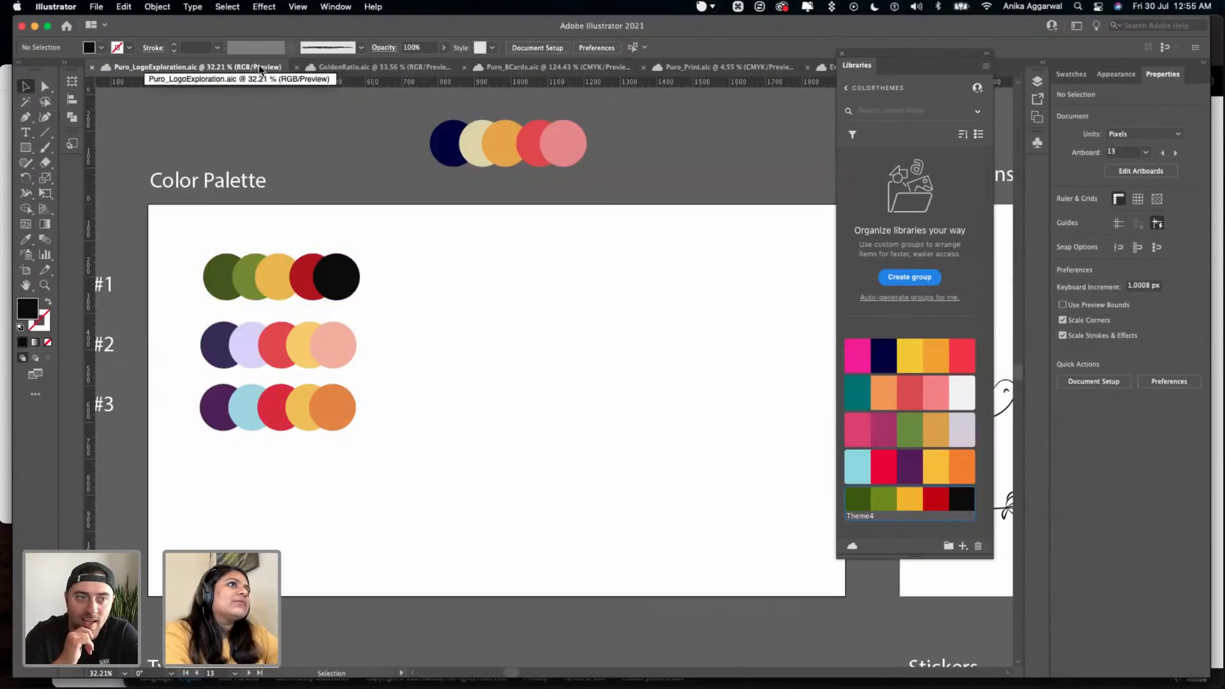
- Set the color proof to Legacy Macintosh RGB (Gamma 1.8) and save the document
left_click(325, 7)
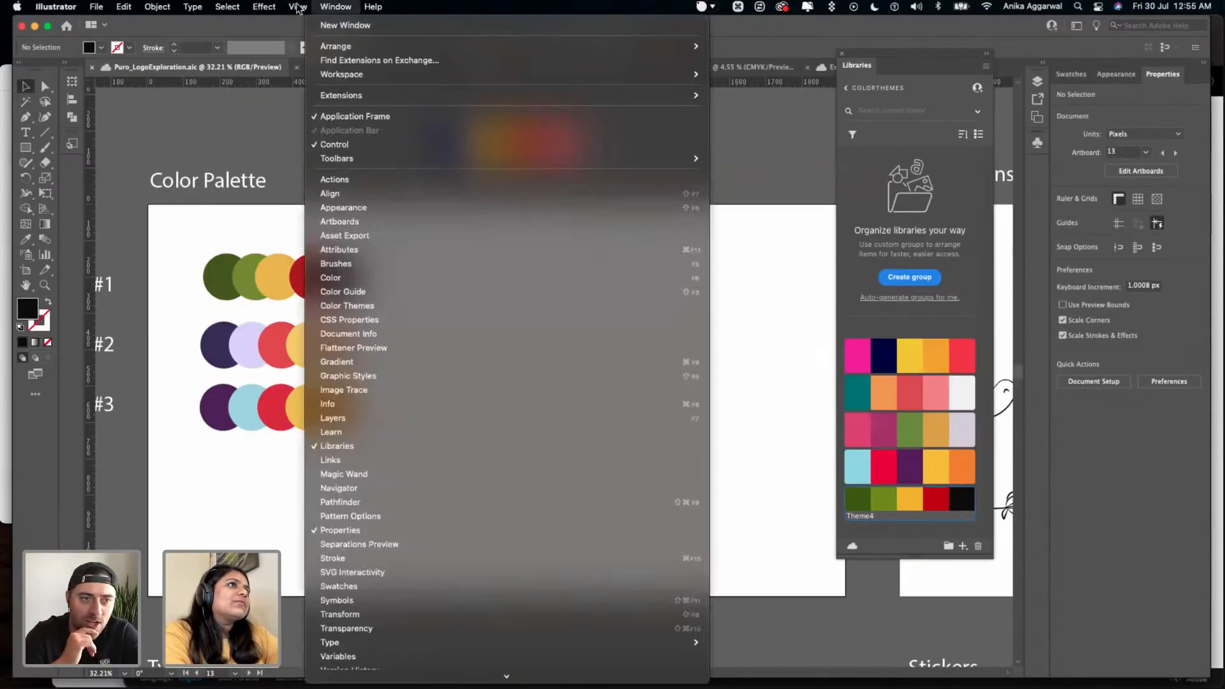
mouse_move(297, 7)
mouse_move(404, 140)
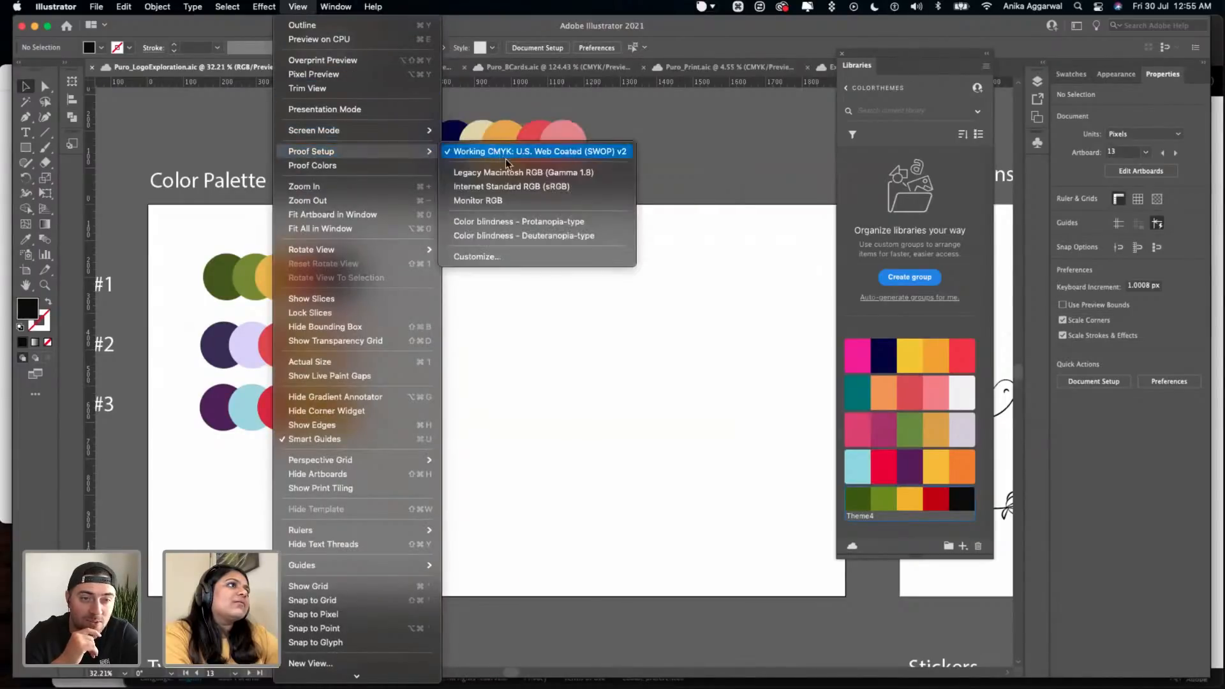
left_click(510, 173)
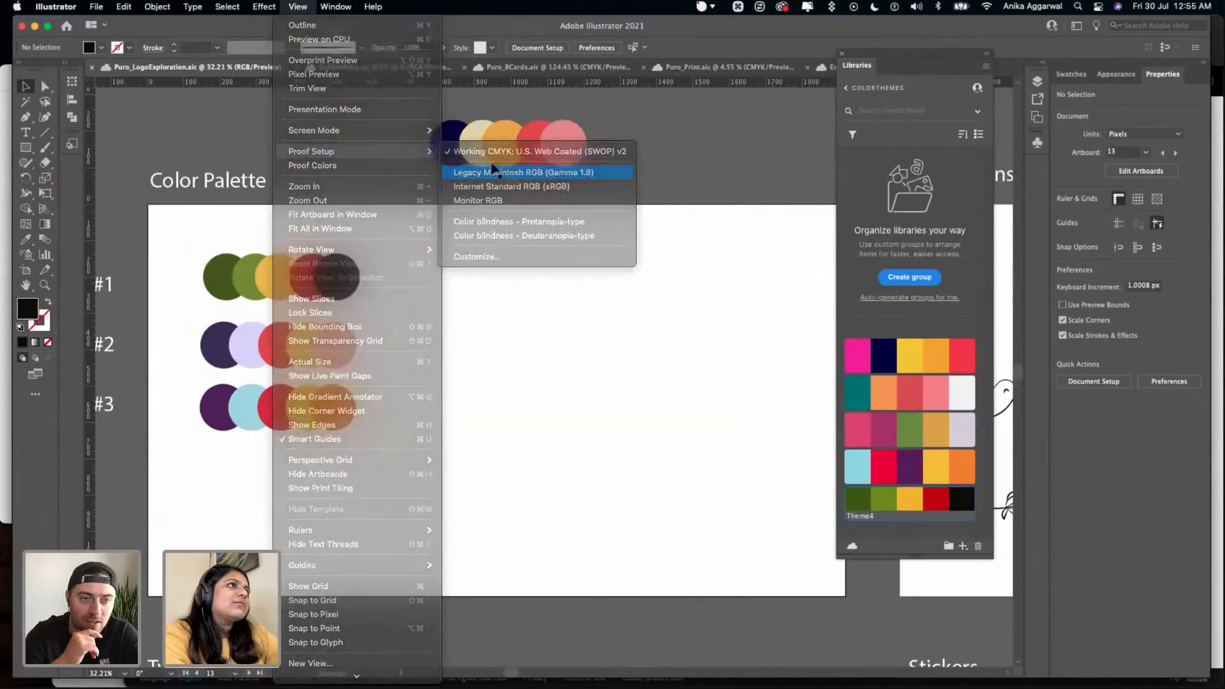
key("super+s")
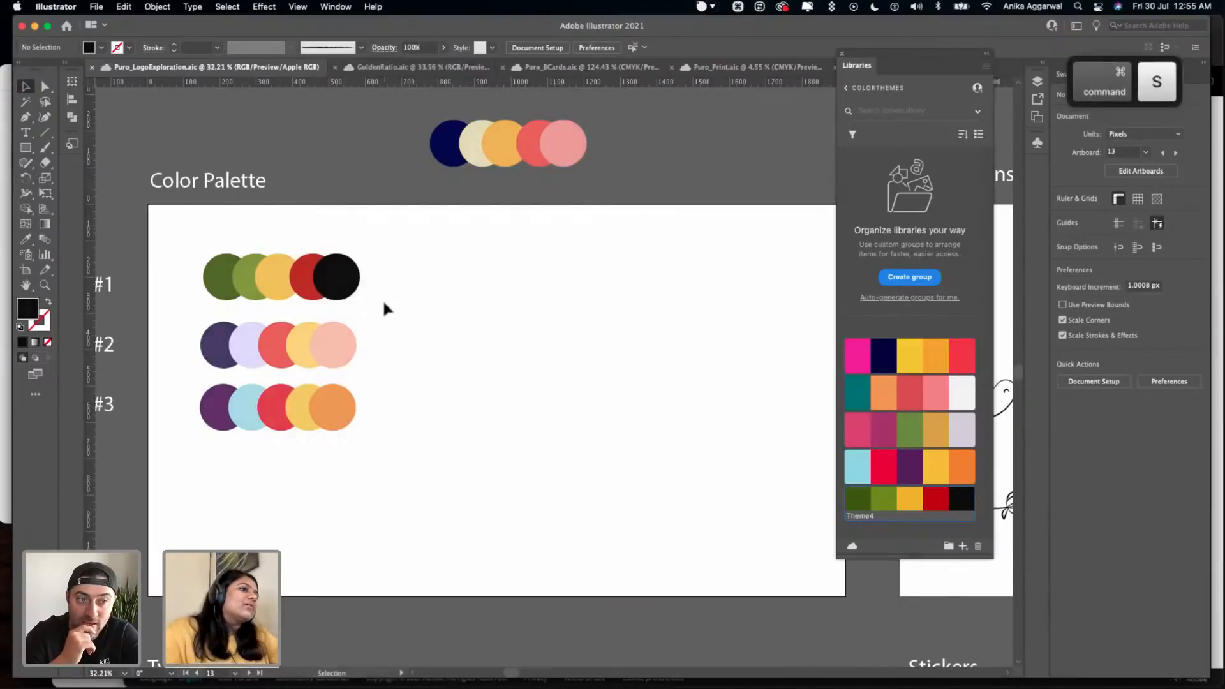
- Check which document color mode the logo exploration file uses
scroll(382, 299, "down", 2)
scroll(381, 298, "left", 2)
left_click(97, 6)
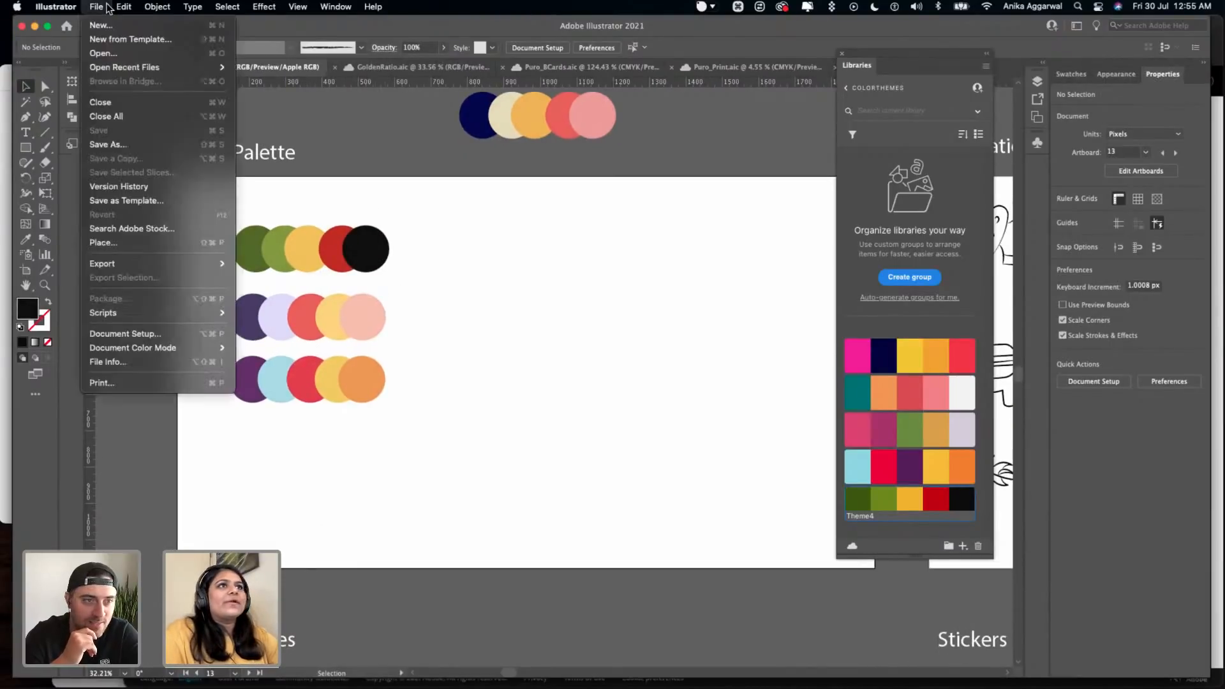
mouse_move(195, 348)
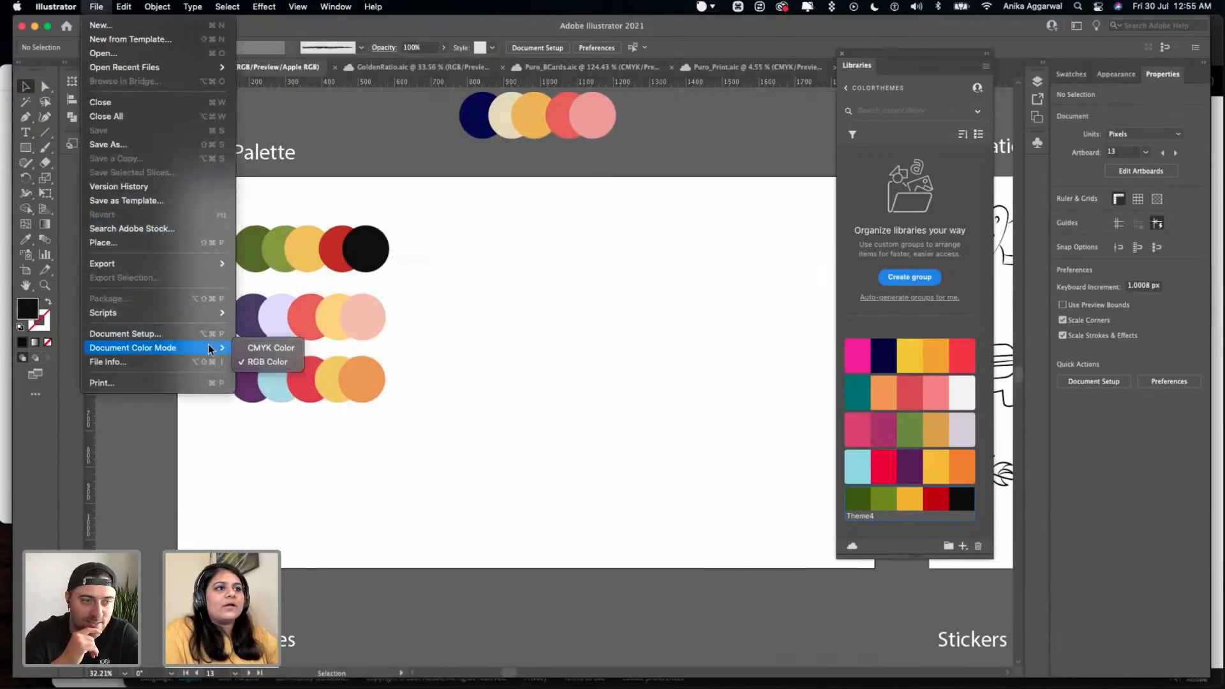
left_click(462, 328)
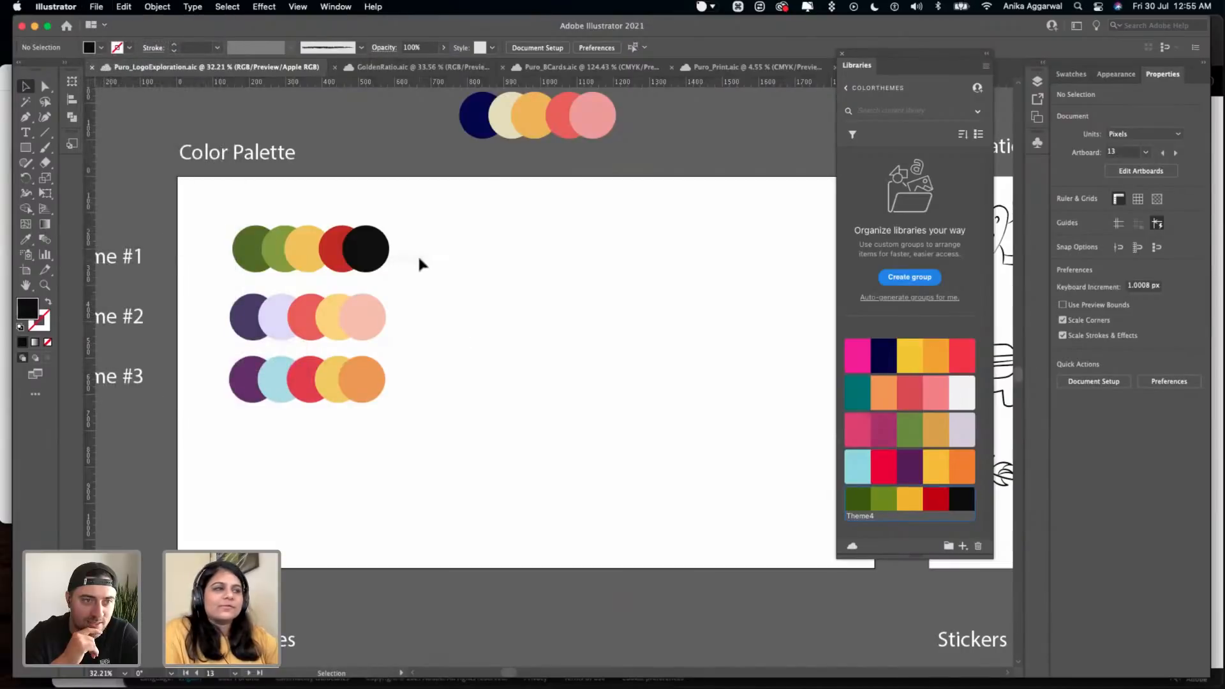
- Rotate the Theme #1 circle row by 180° so its color order is reversed, and save the document
scroll(417, 255, "down", 1)
scroll(417, 254, "left", 1)
left_click_drag(397, 201, 250, 250)
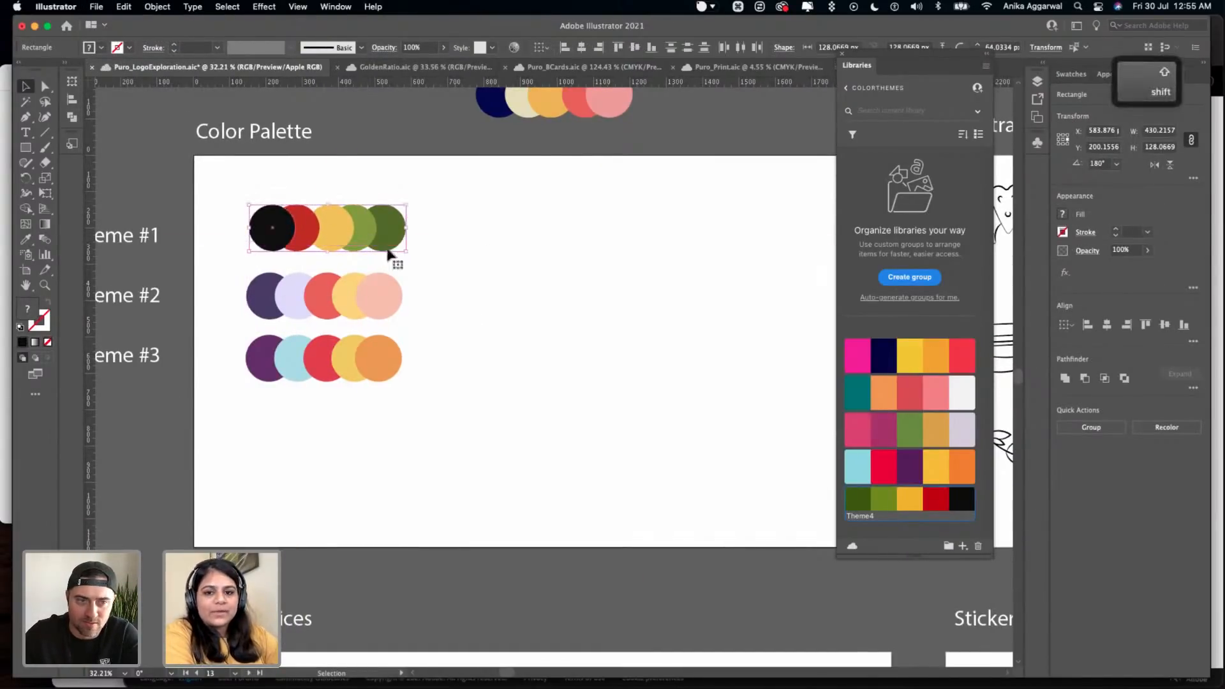
left_click(497, 271)
scroll(493, 257, "up", 3)
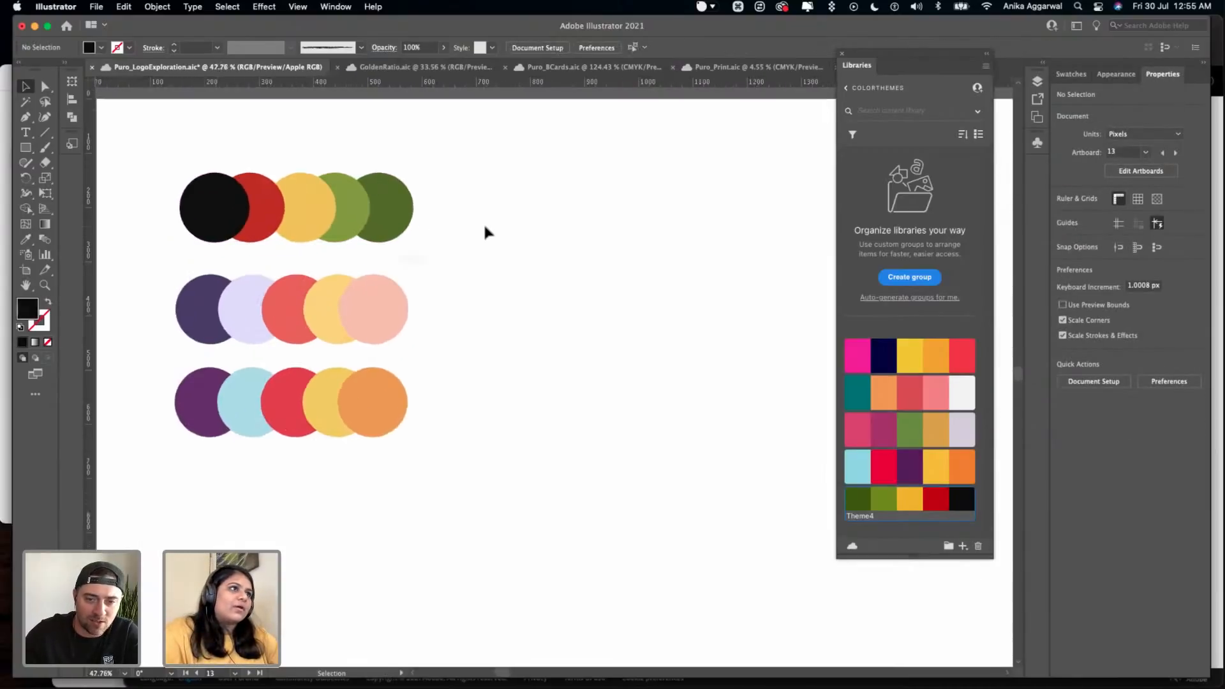
key("super+s")
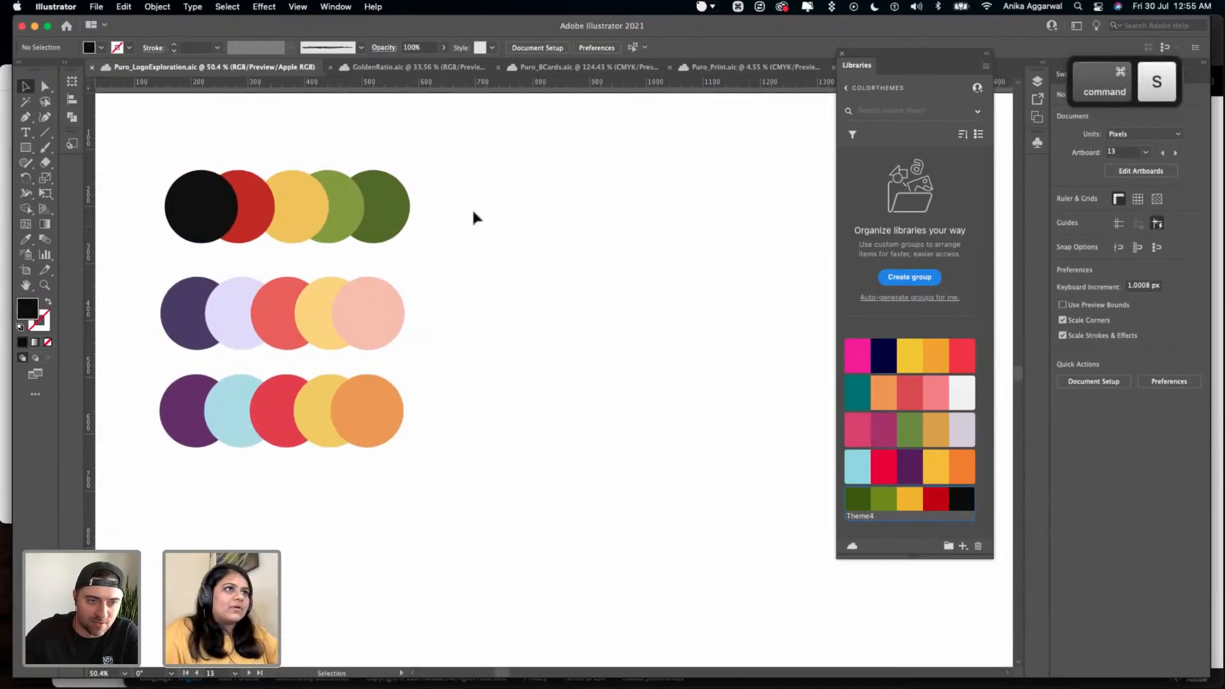
scroll(474, 213, "left", 3)
left_click_drag(290, 216, 292, 216)
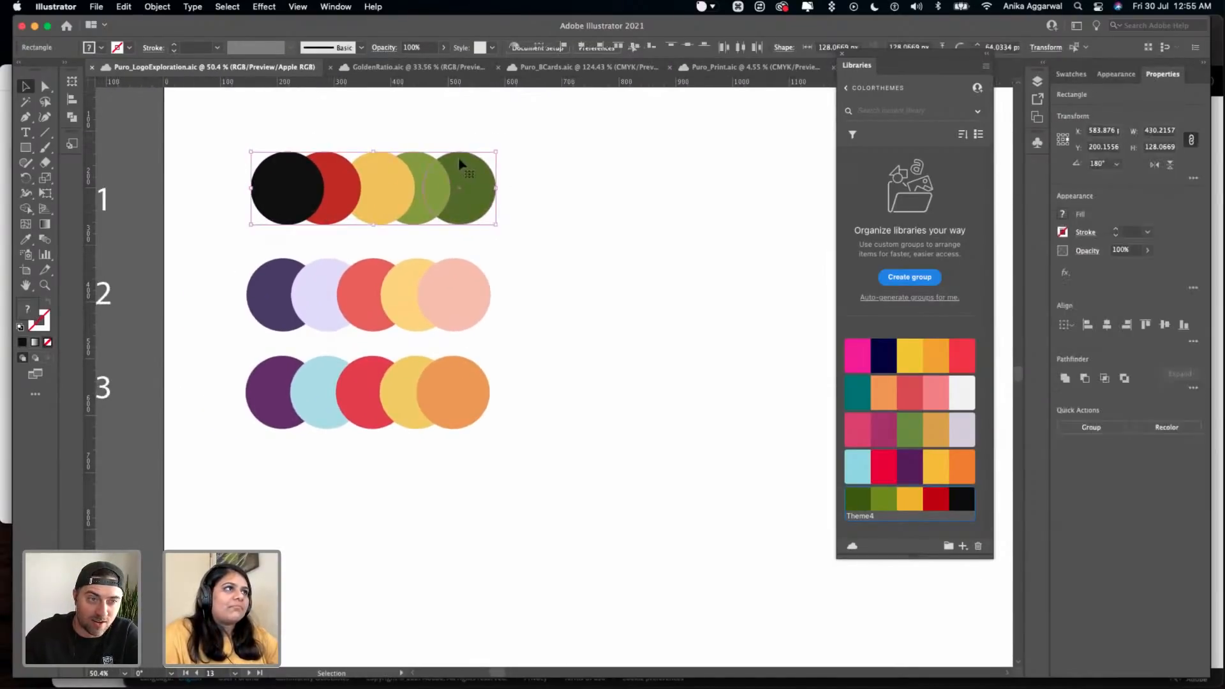
left_click(500, 153)
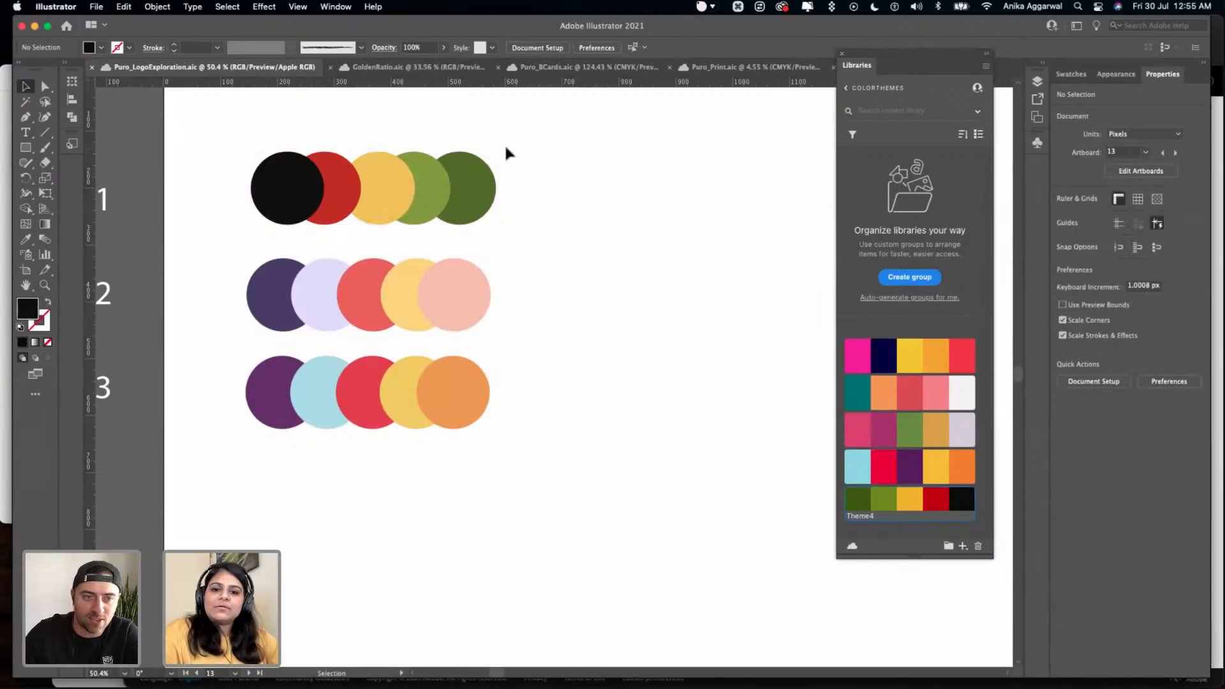
- Set the color proof to Internet Standard RGB (sRGB), shift the Libraries panel away from the artwork, and save the document
left_click(310, 7)
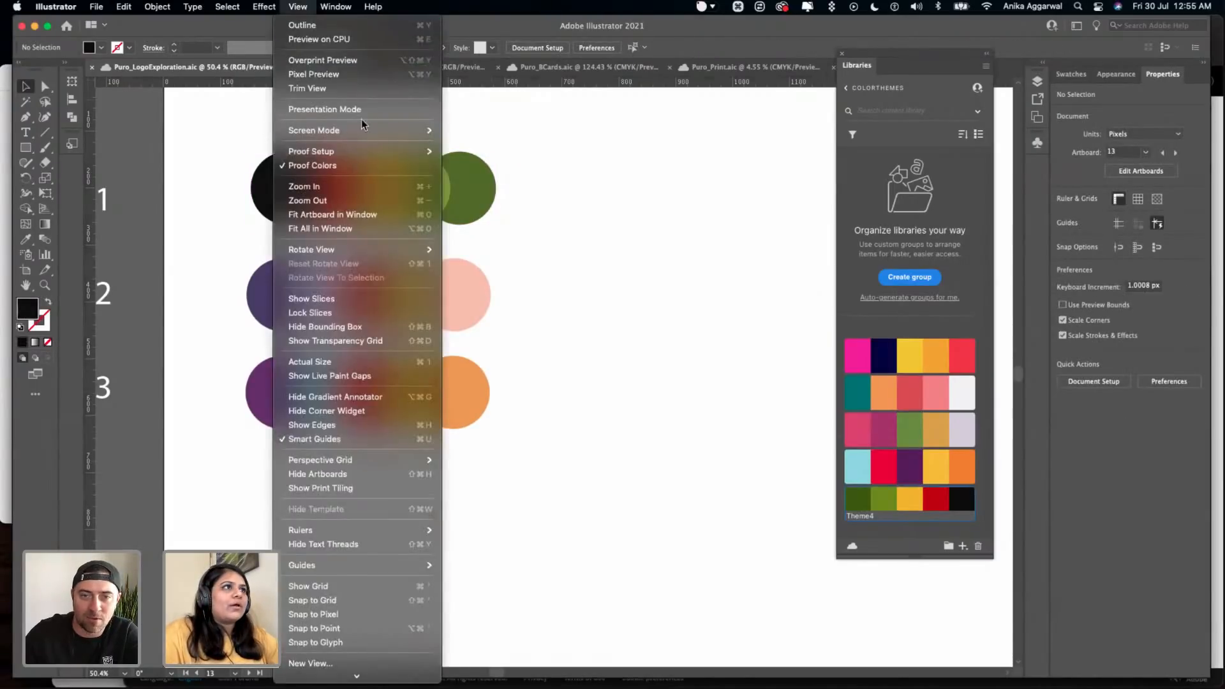
mouse_move(401, 153)
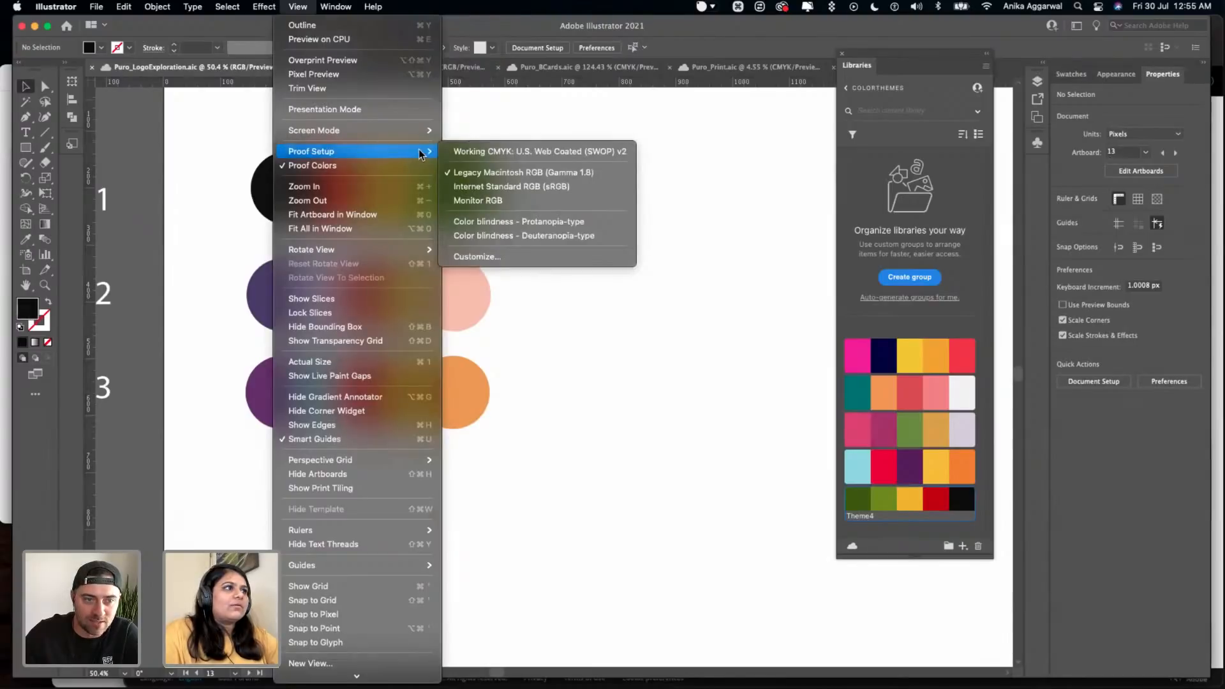
left_click(541, 191)
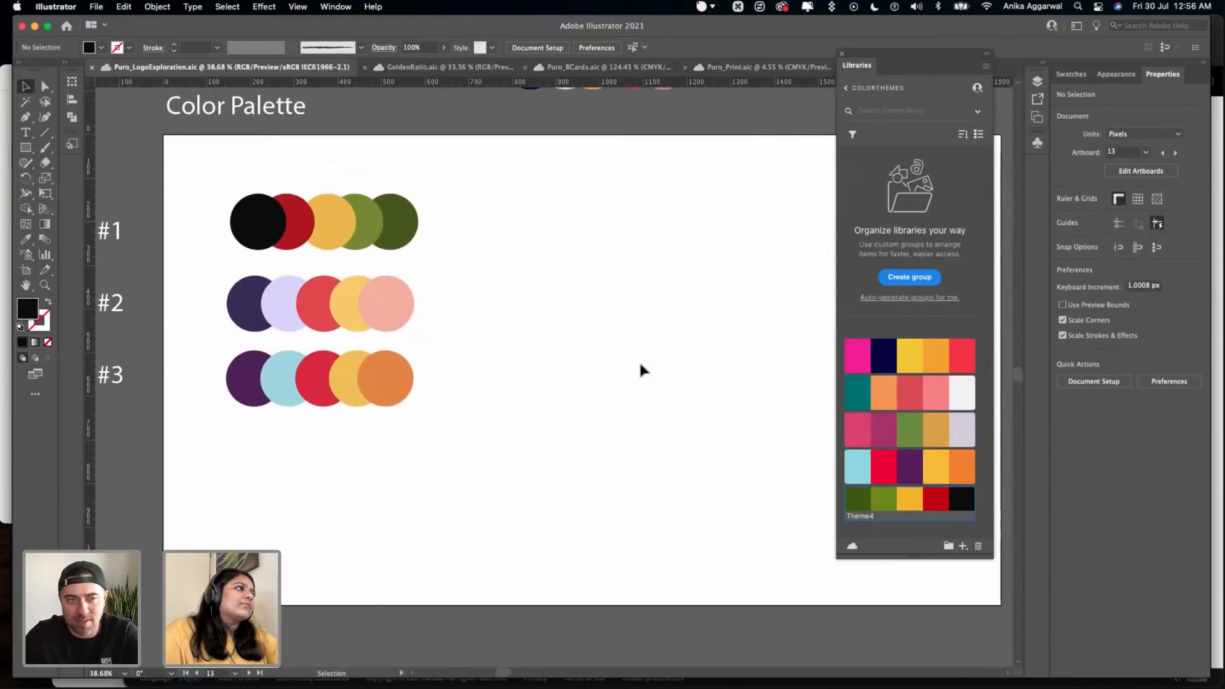
left_click_drag(973, 63, 1007, 68)
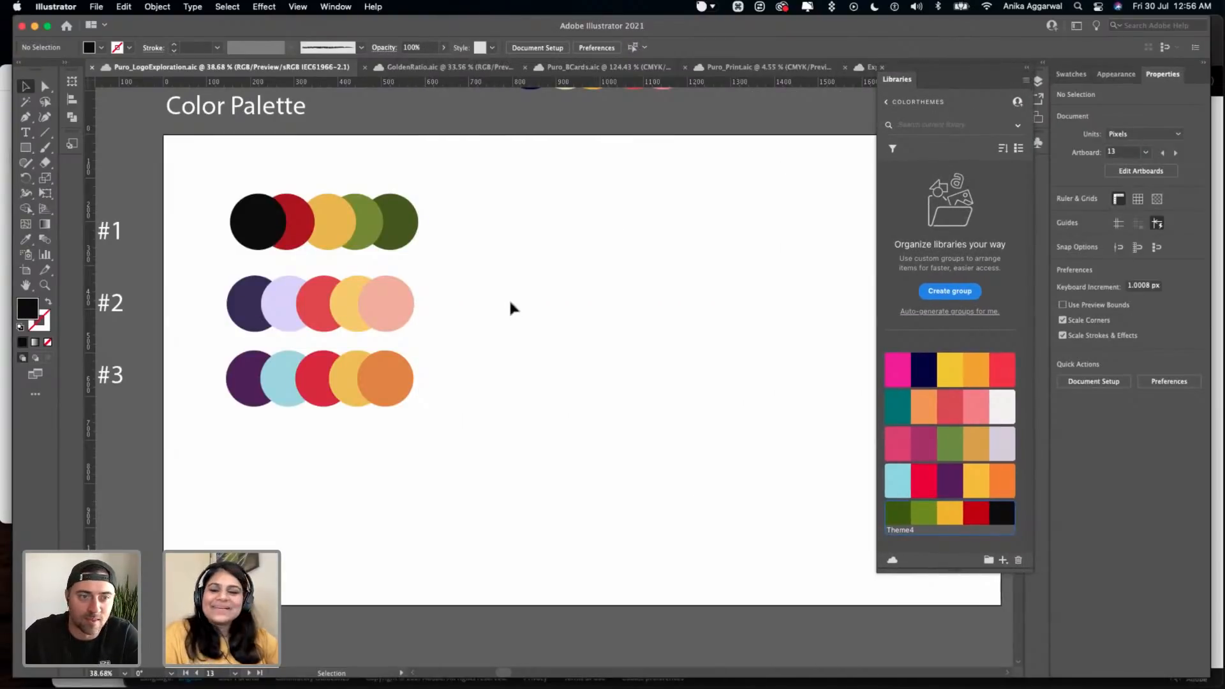
key("super+s")
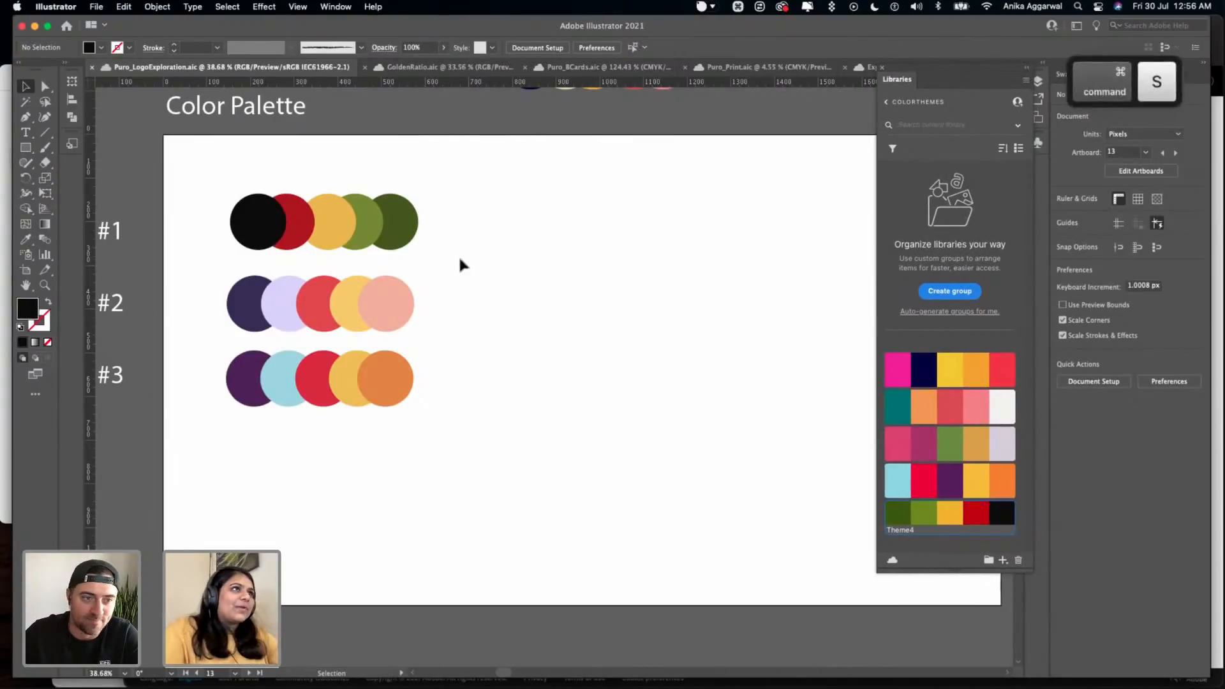
- Select the Theme #1 circle row to check it, clear the selection, and save the document
scroll(480, 234, "left", 5)
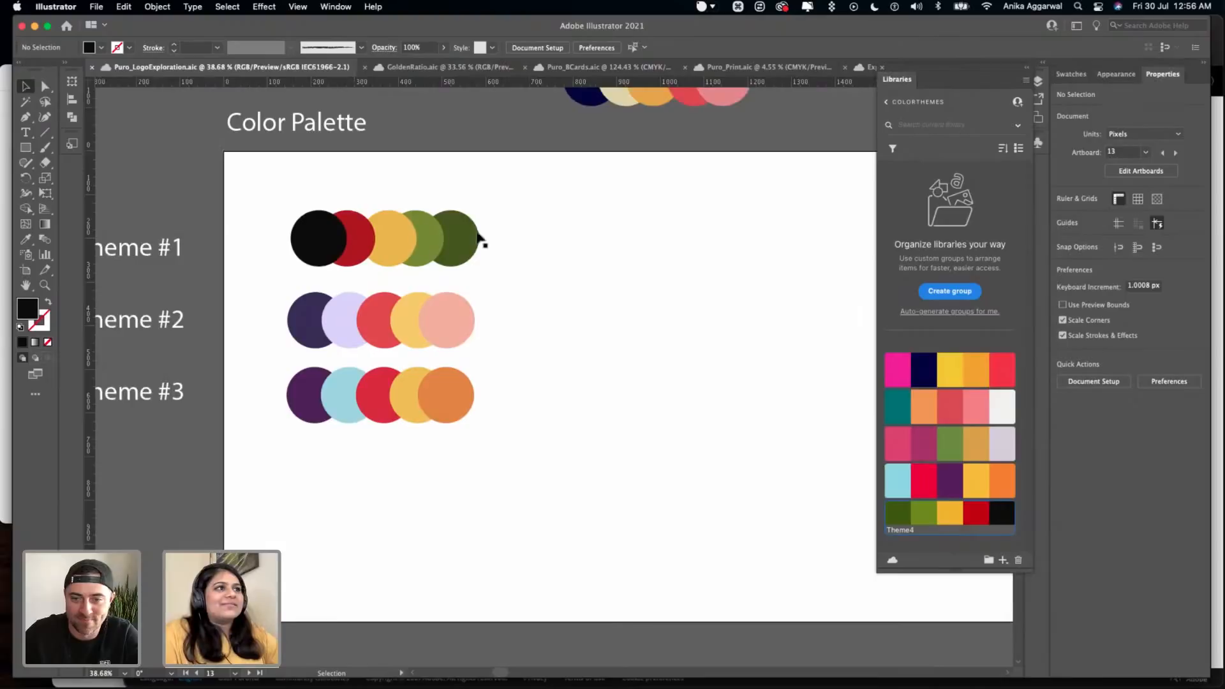
left_click_drag(466, 193, 345, 252)
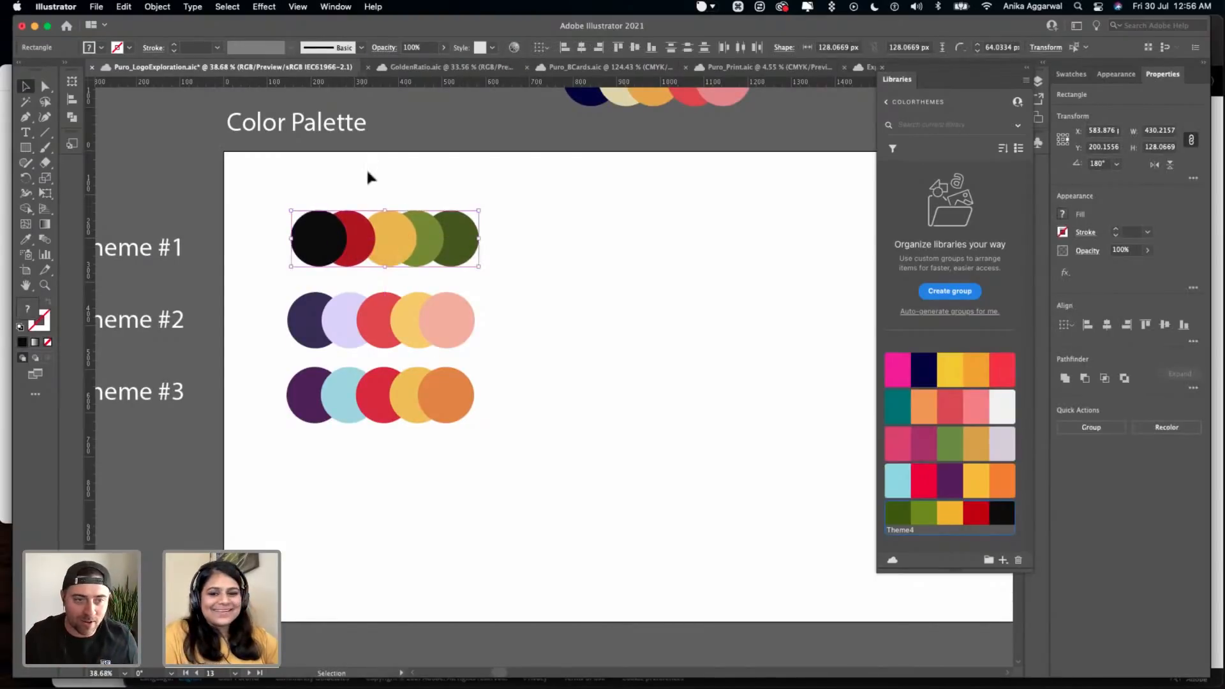
left_click(366, 164)
key("super+s")
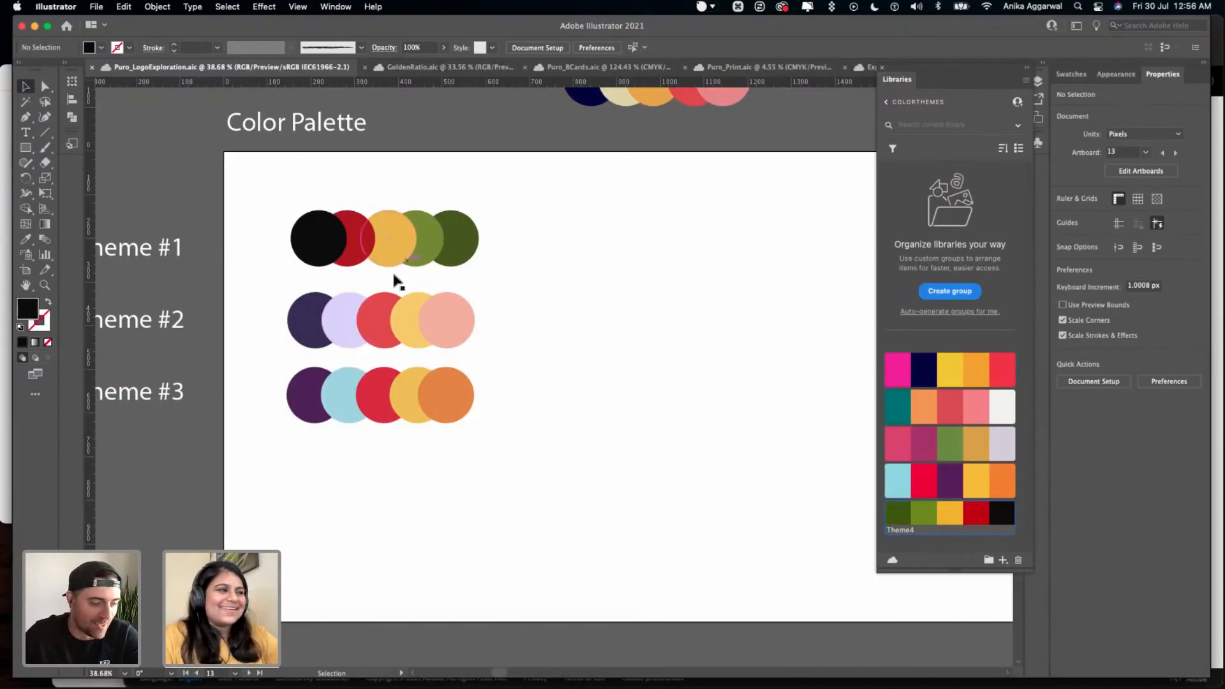
- Delete the spare row of five overlapping circles sitting above the Color Palette artboard
scroll(492, 225, "left", 5)
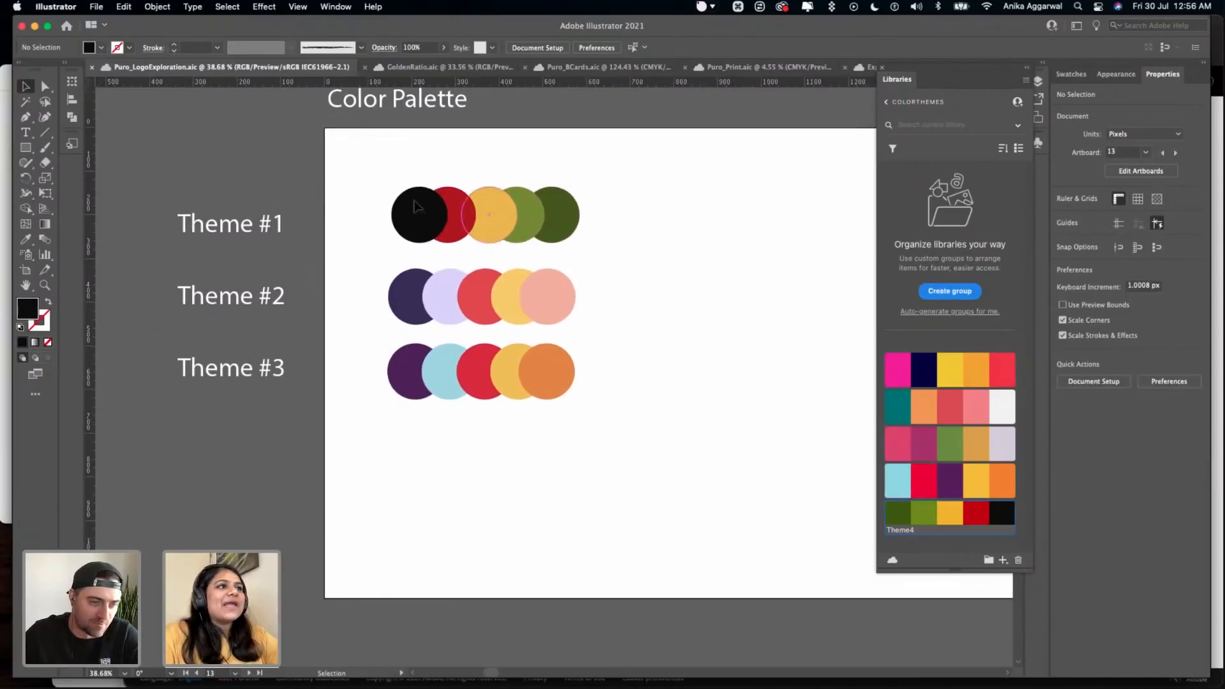
scroll(497, 245, "up", 3)
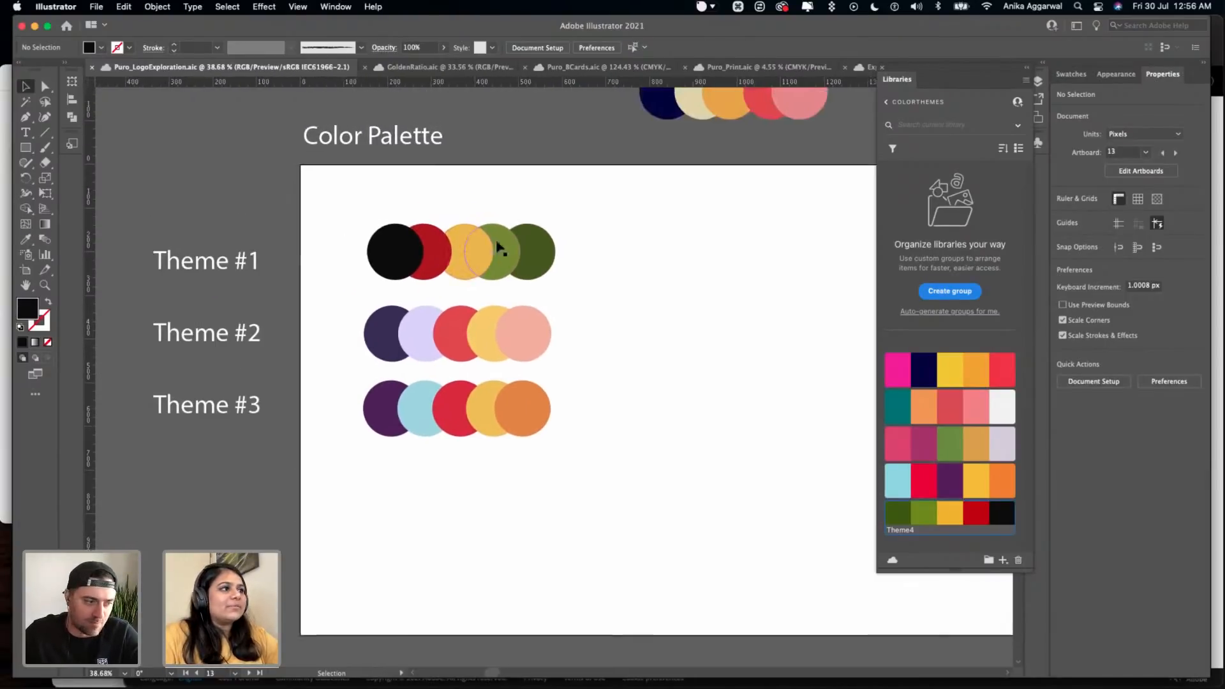
scroll(656, 293, "up", 4)
left_click_drag(581, 135, 820, 191)
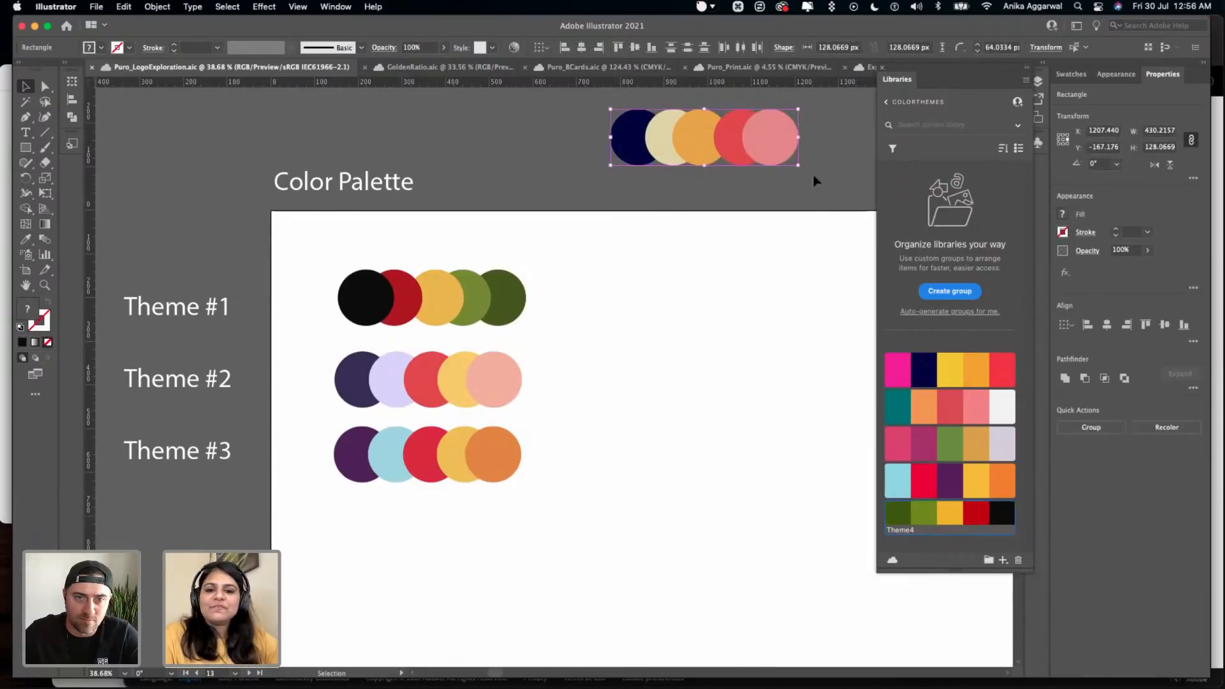
key("BackSpace")
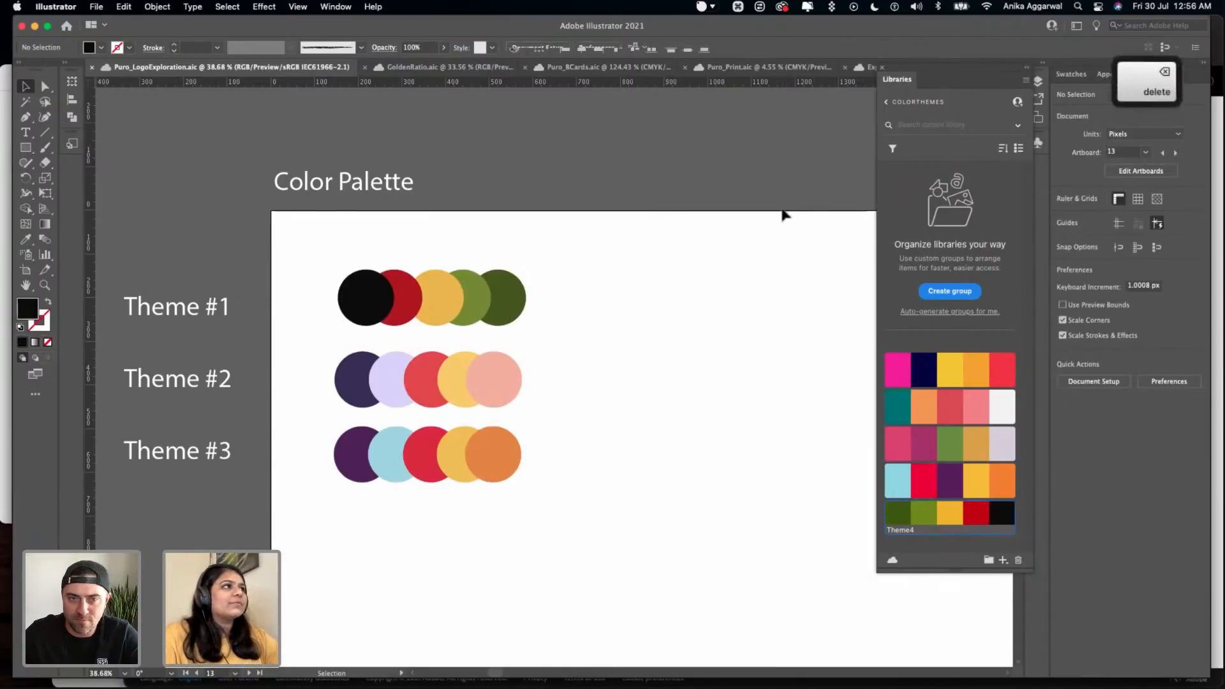
- Look over the Color Palette artboard together with the neighbouring Type Choices and Stickers artboards
scroll(759, 213, "down", 2)
scroll(759, 213, "left", 2)
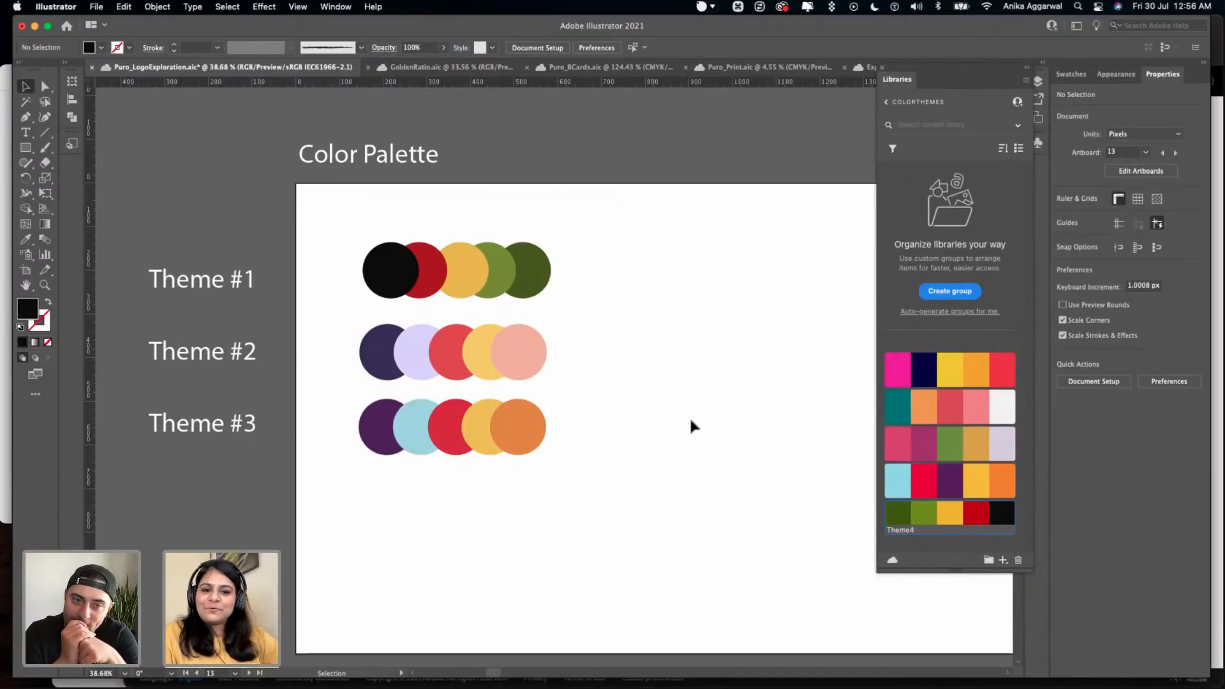
scroll(738, 412, "down", 3)
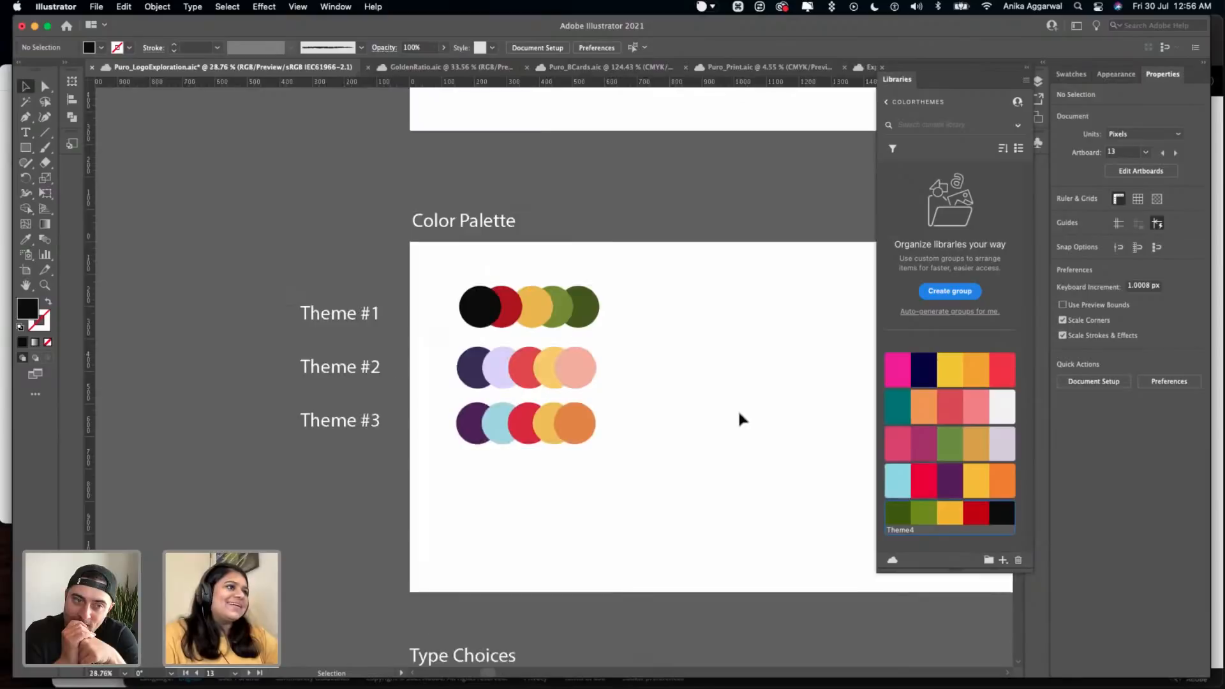
scroll(739, 415, "down", 4)
scroll(739, 416, "down", 5)
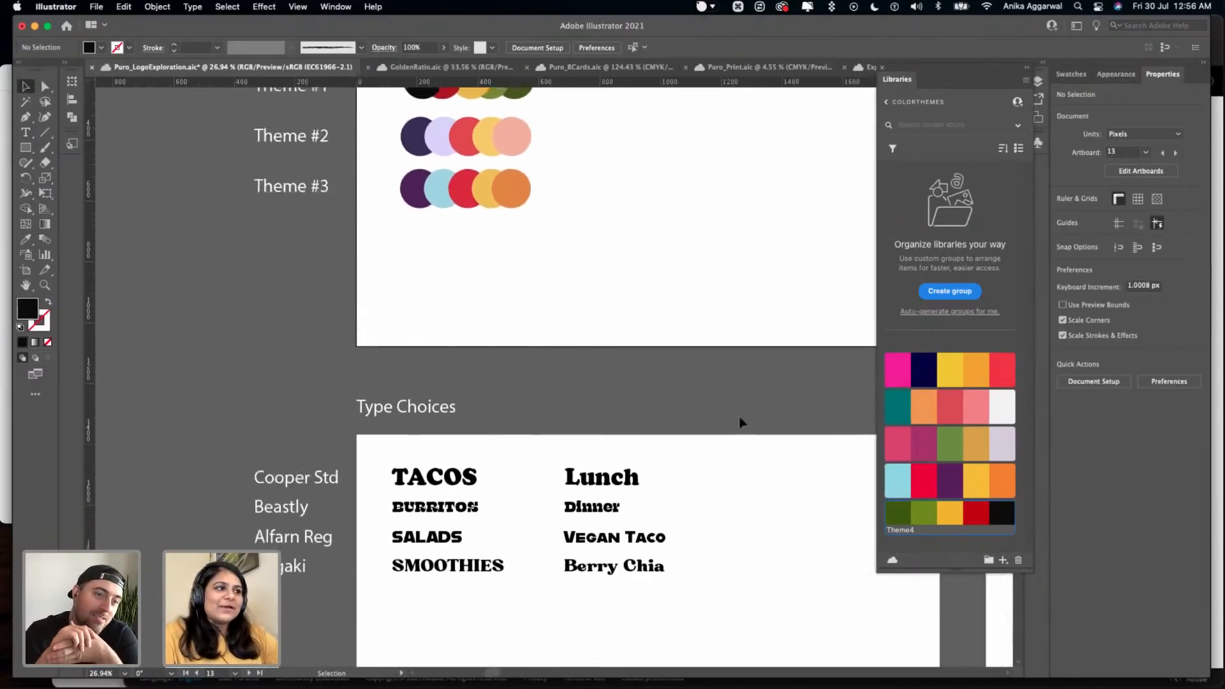
scroll(710, 386, "down", 1)
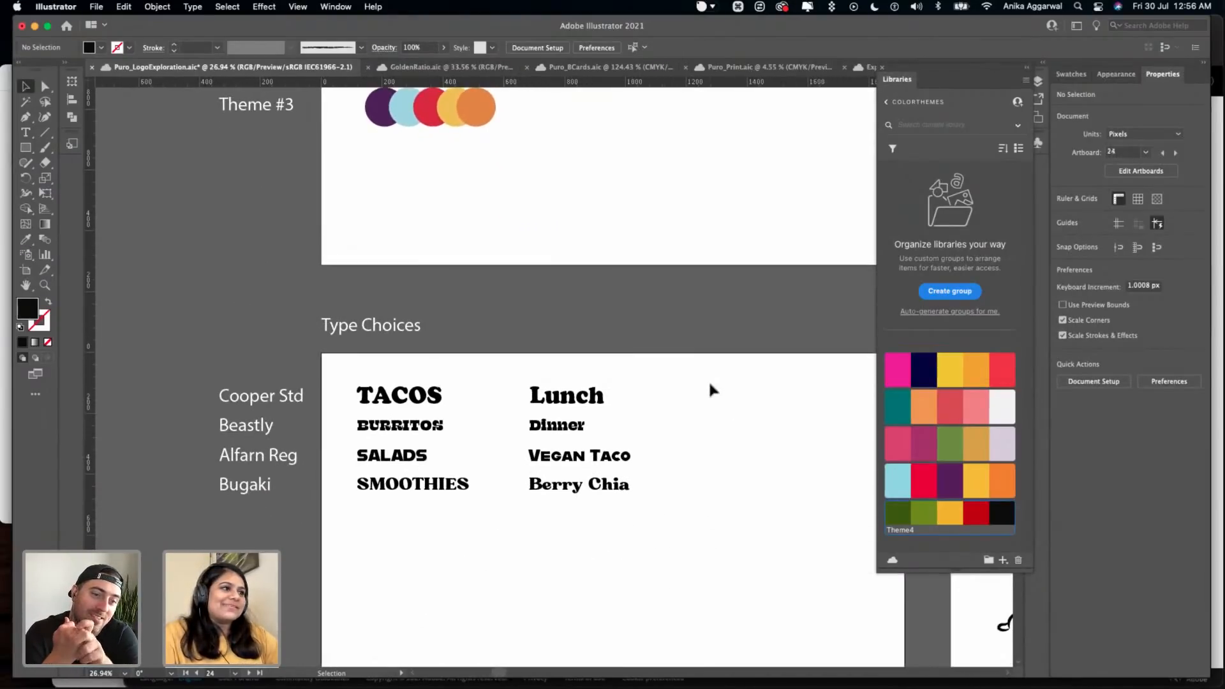
scroll(708, 381, "up", 3)
scroll(709, 381, "right", 2)
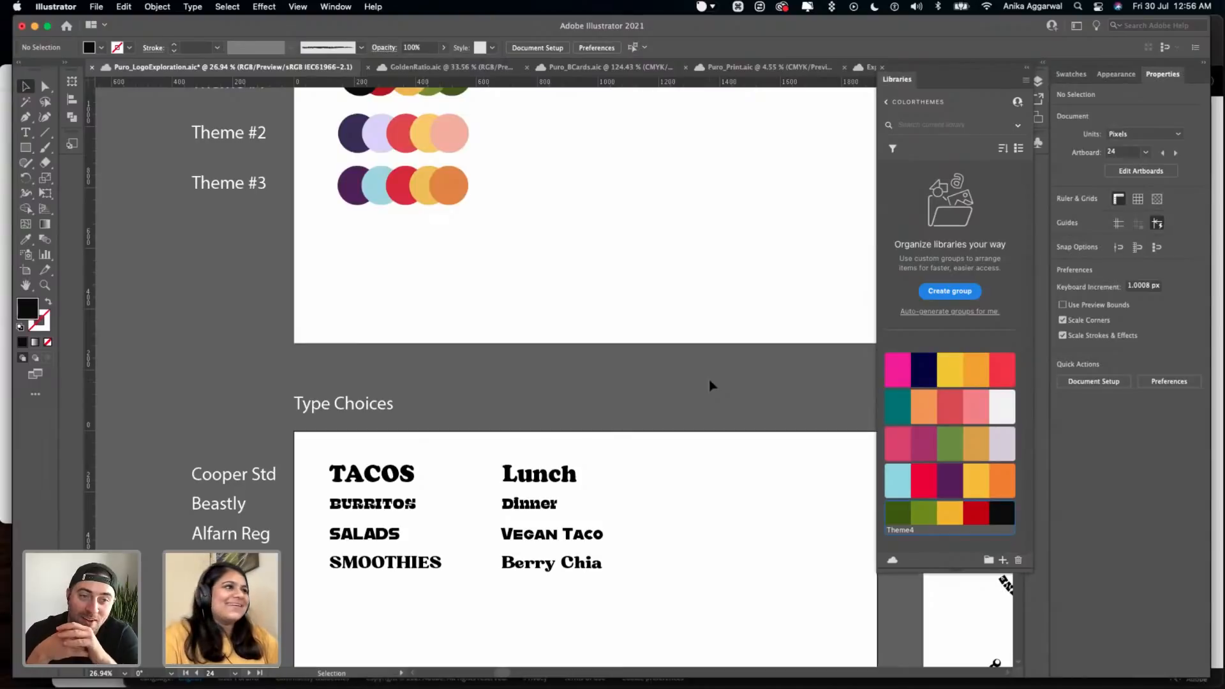
scroll(709, 386, "down", 3)
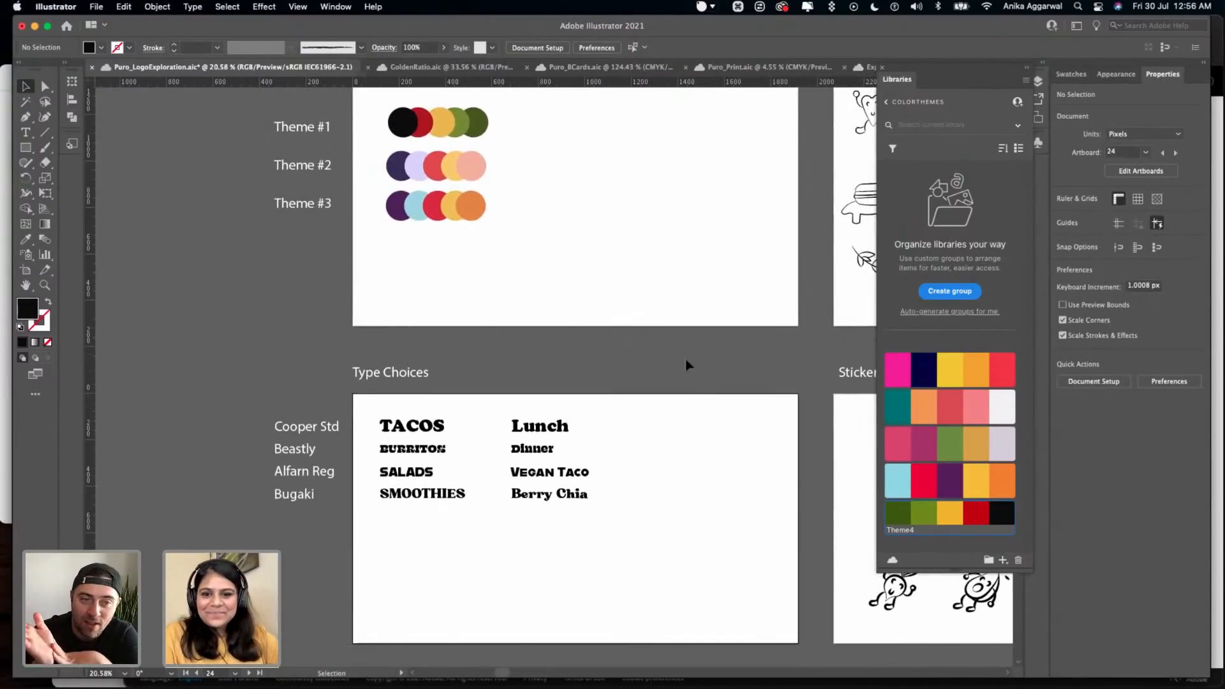
scroll(686, 366, "up", 1)
scroll(687, 366, "right", 1)
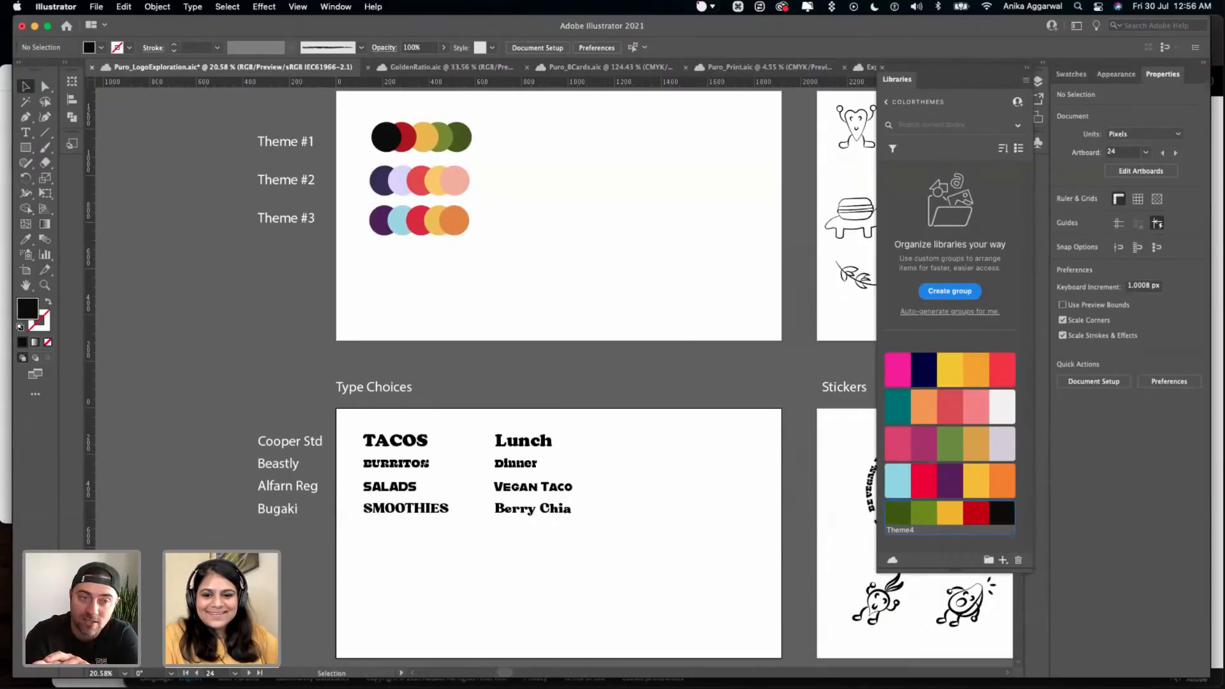
scroll(554, 403, "right", 2)
scroll(554, 403, "down", 1)
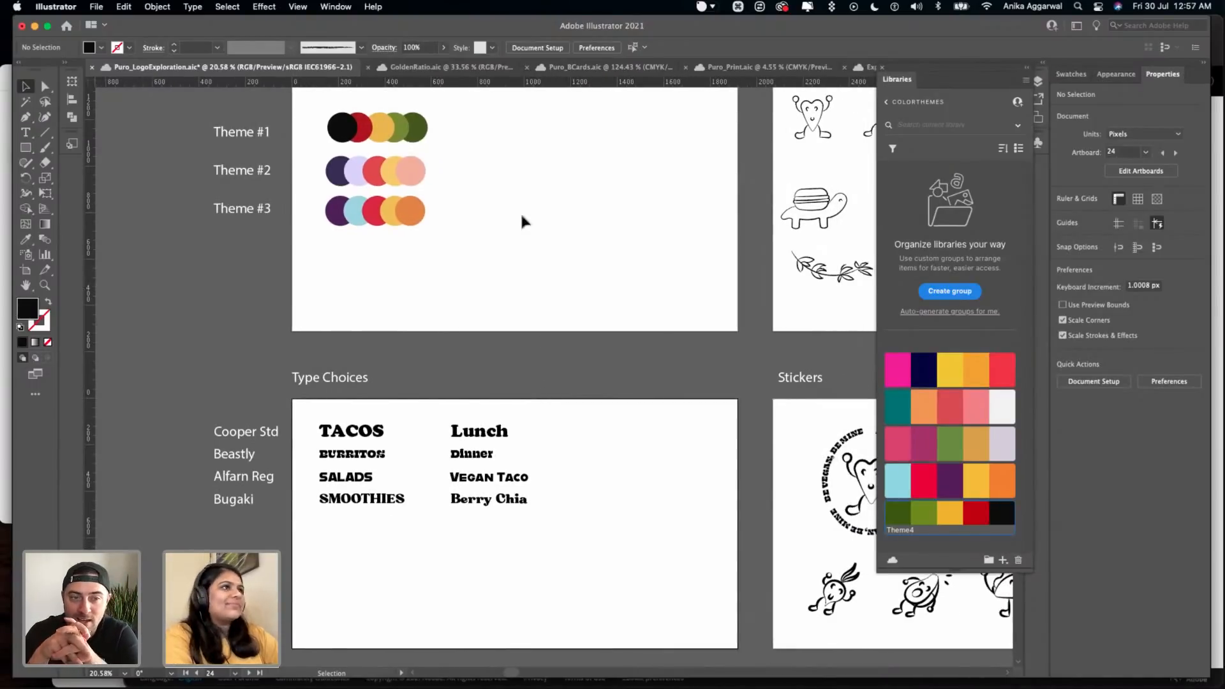
- Select the Theme #3 row on the Color Palette artboard and list the individual objects of the Colors layer
scroll(392, 148, "up", 2)
scroll(394, 153, "up", 3)
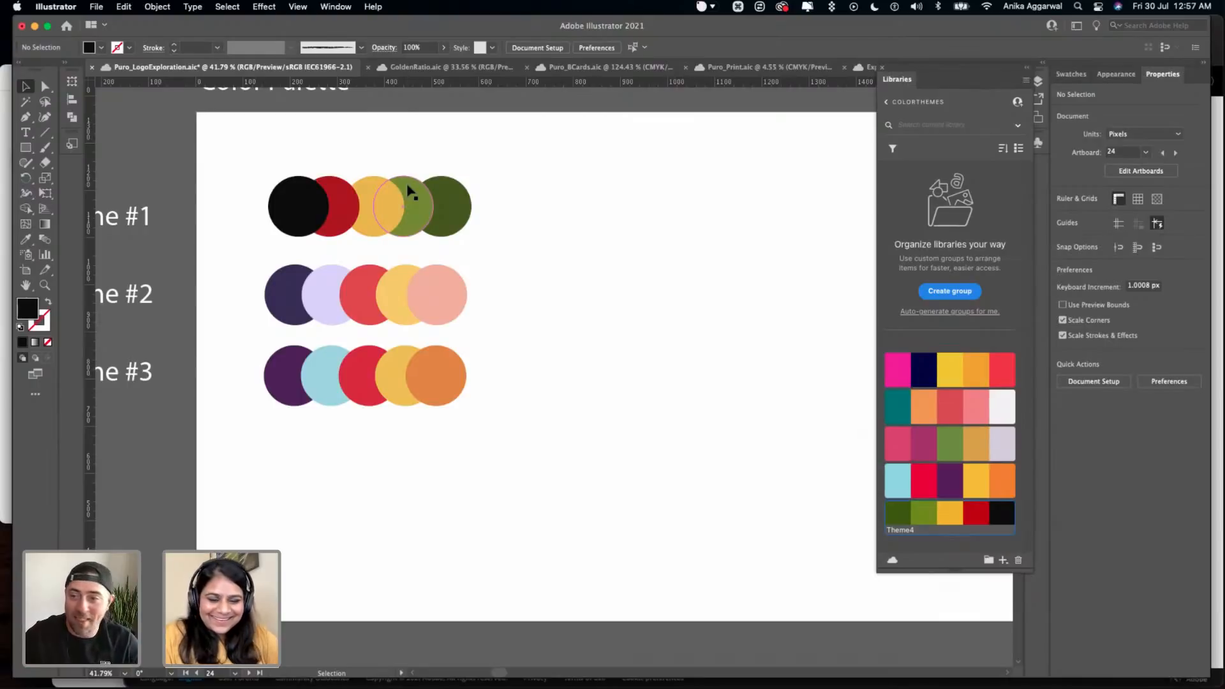
scroll(410, 202, "up", 2)
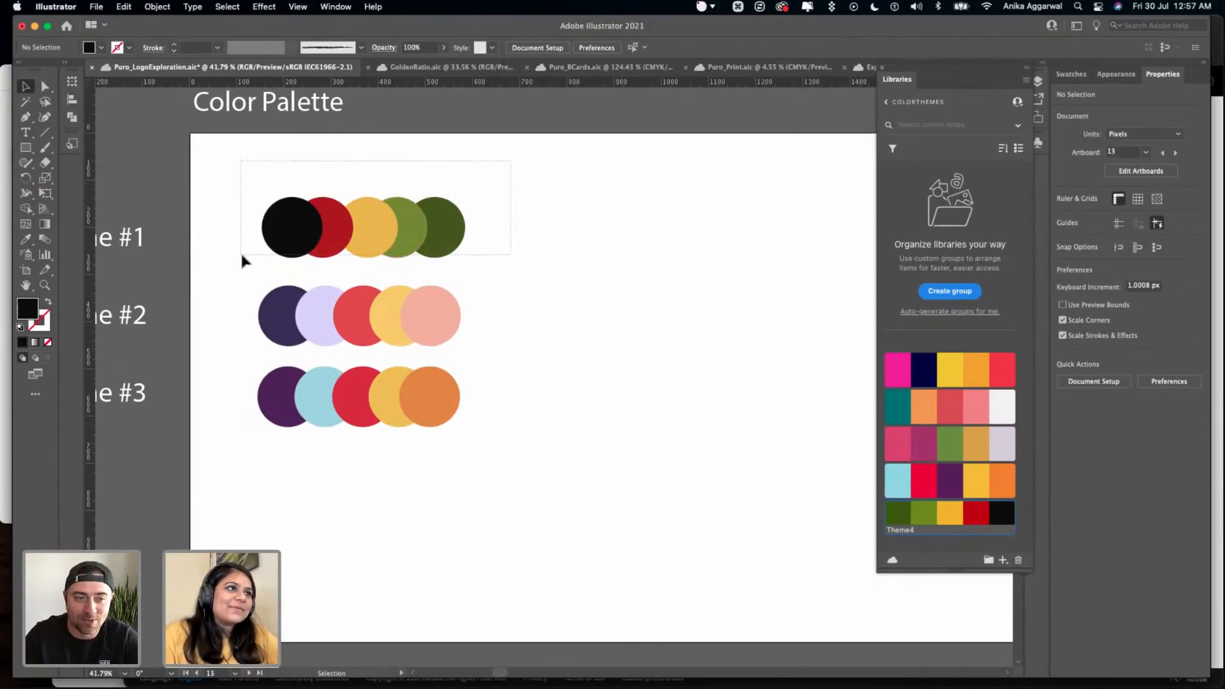
left_click_drag(240, 251, 273, 258)
left_click_drag(482, 364, 117, 450)
scroll(311, 511, "down", 2)
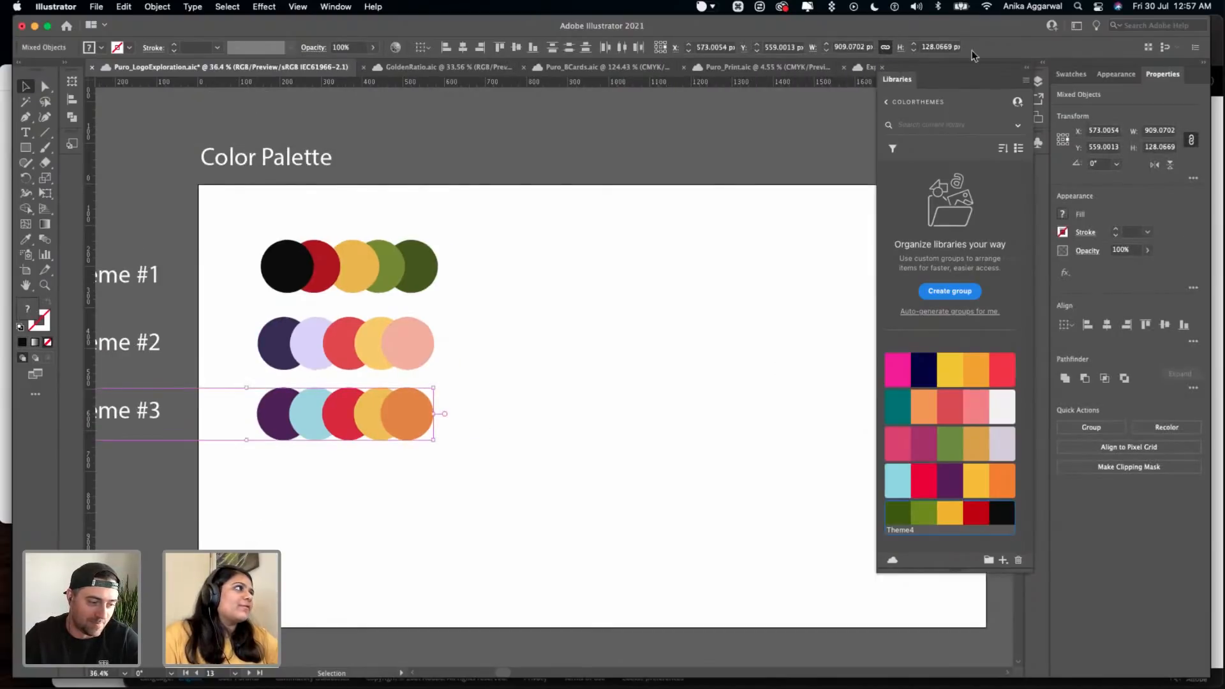
left_click(1037, 83)
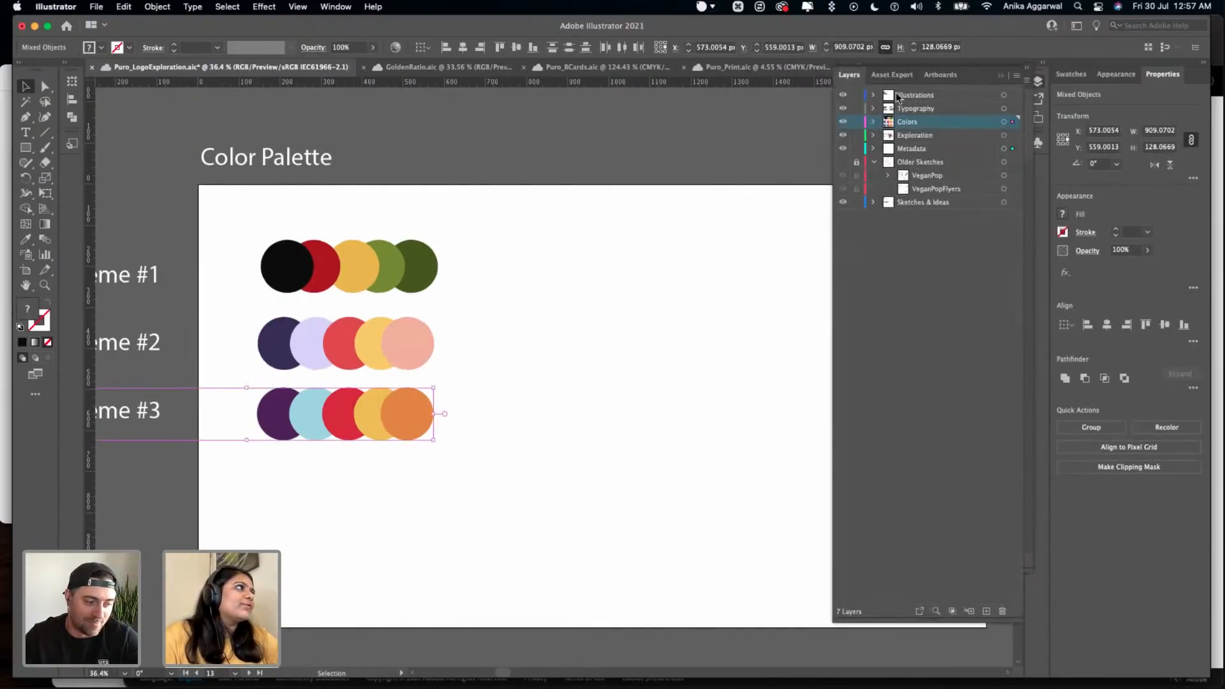
left_click(873, 122)
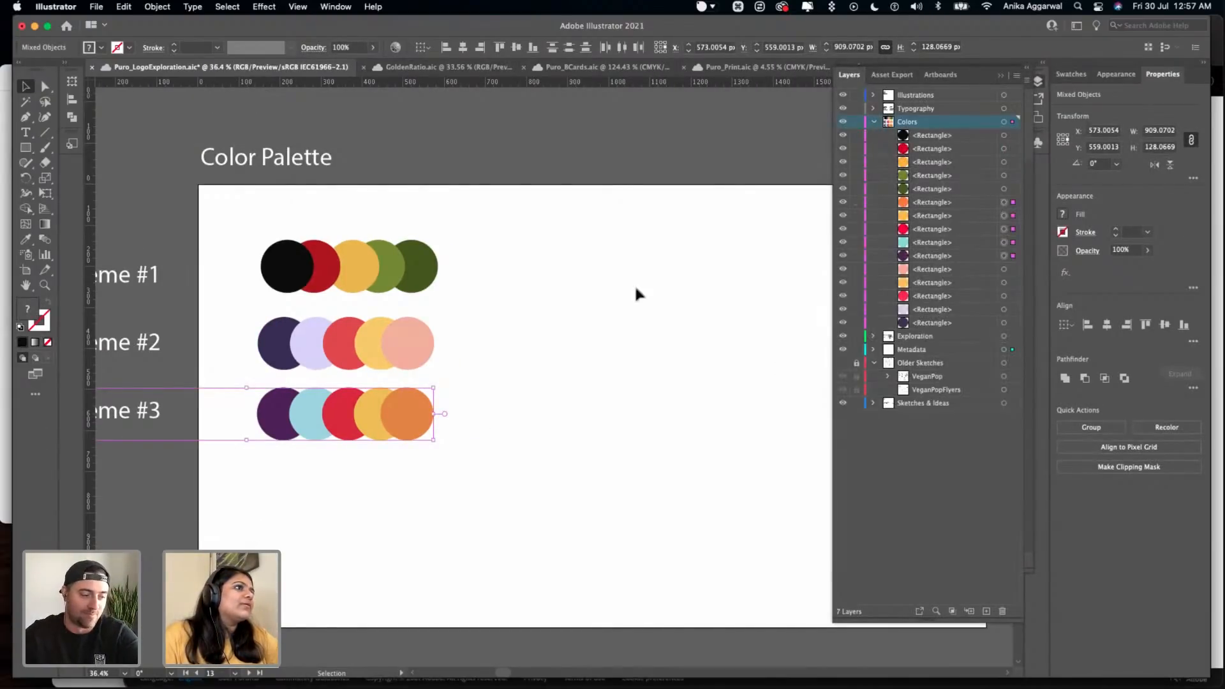
- Group the five Theme #3 circles without their label, then hide and lock the group
left_click(564, 374, "super")
left_click_drag(529, 381, 252, 453)
key("super+g")
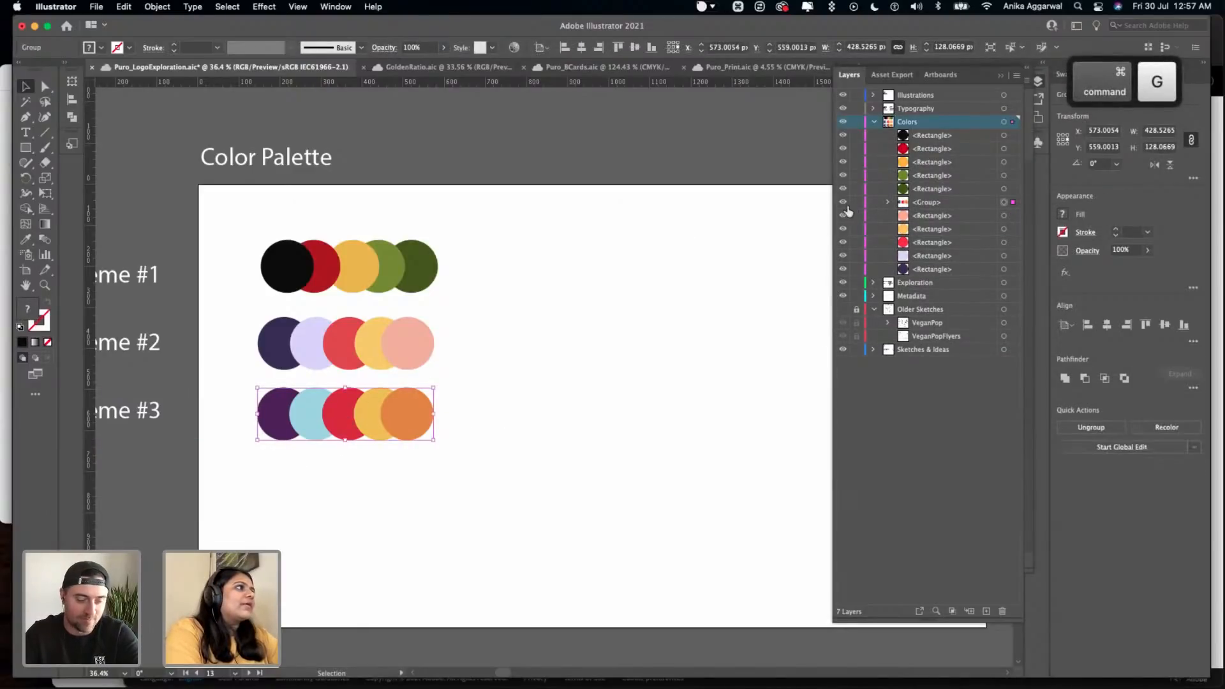
left_click(843, 202)
left_click(856, 201)
- Identify the layer holding the Theme #3 label and lock that Metadata layer
left_click(124, 408)
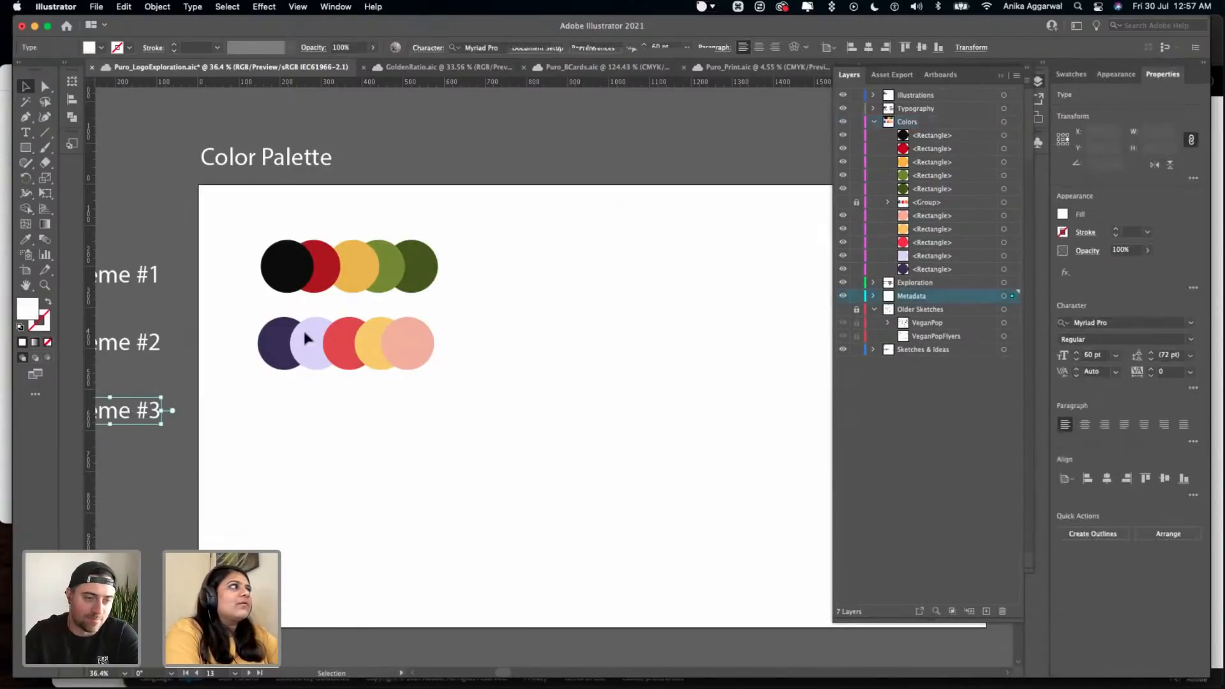
left_click(1000, 75)
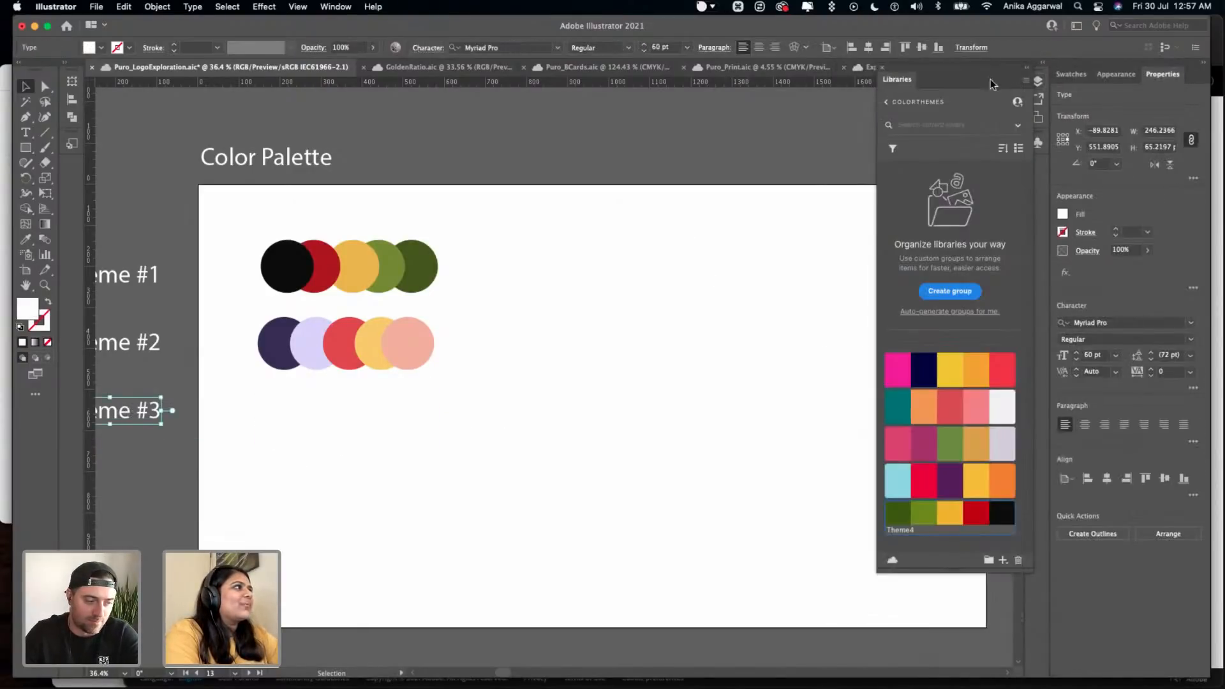
left_click(891, 102)
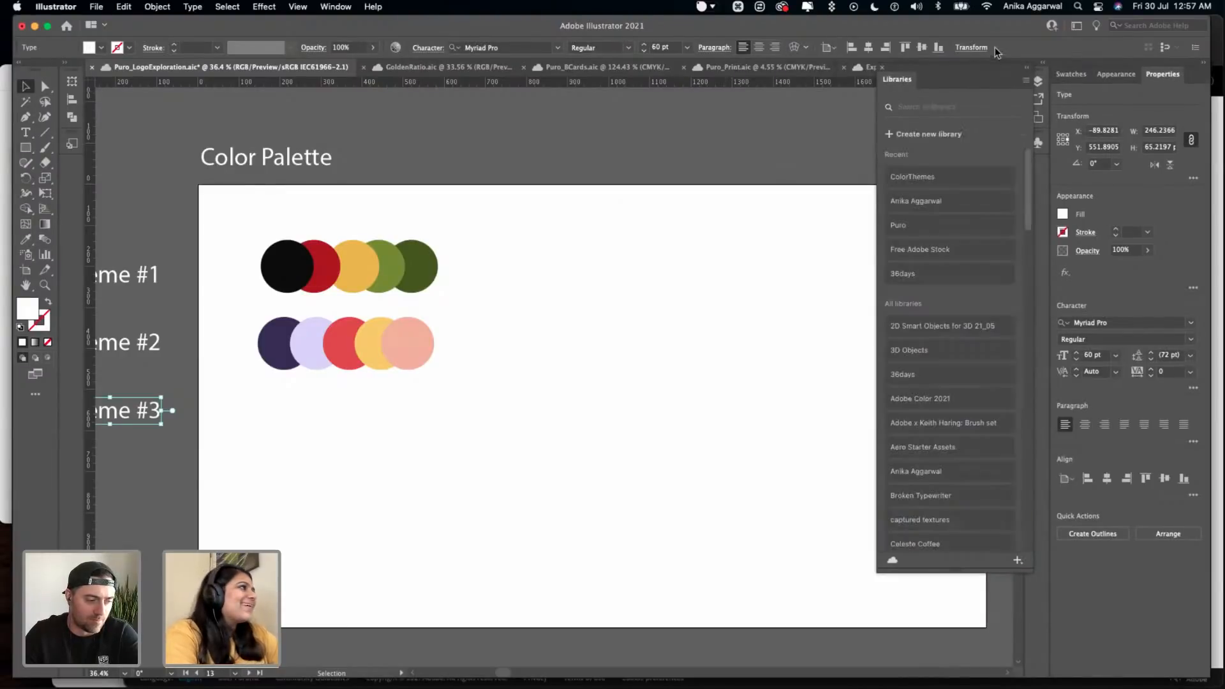
left_click(1038, 81)
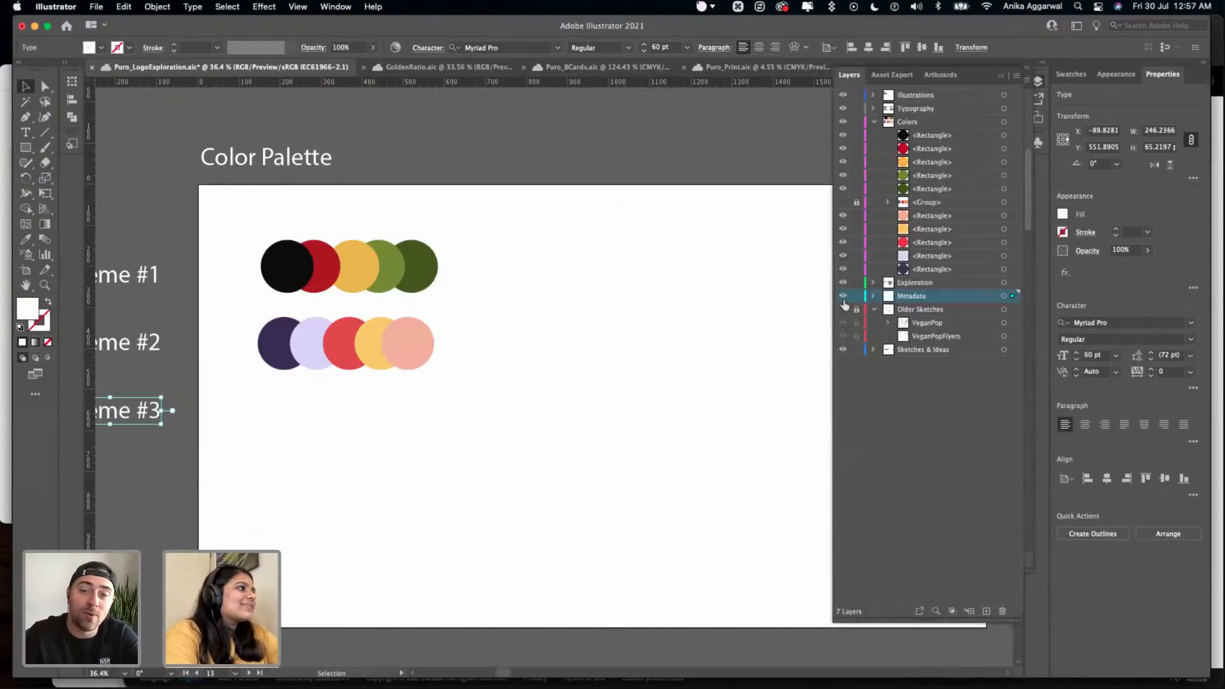
left_click(856, 296)
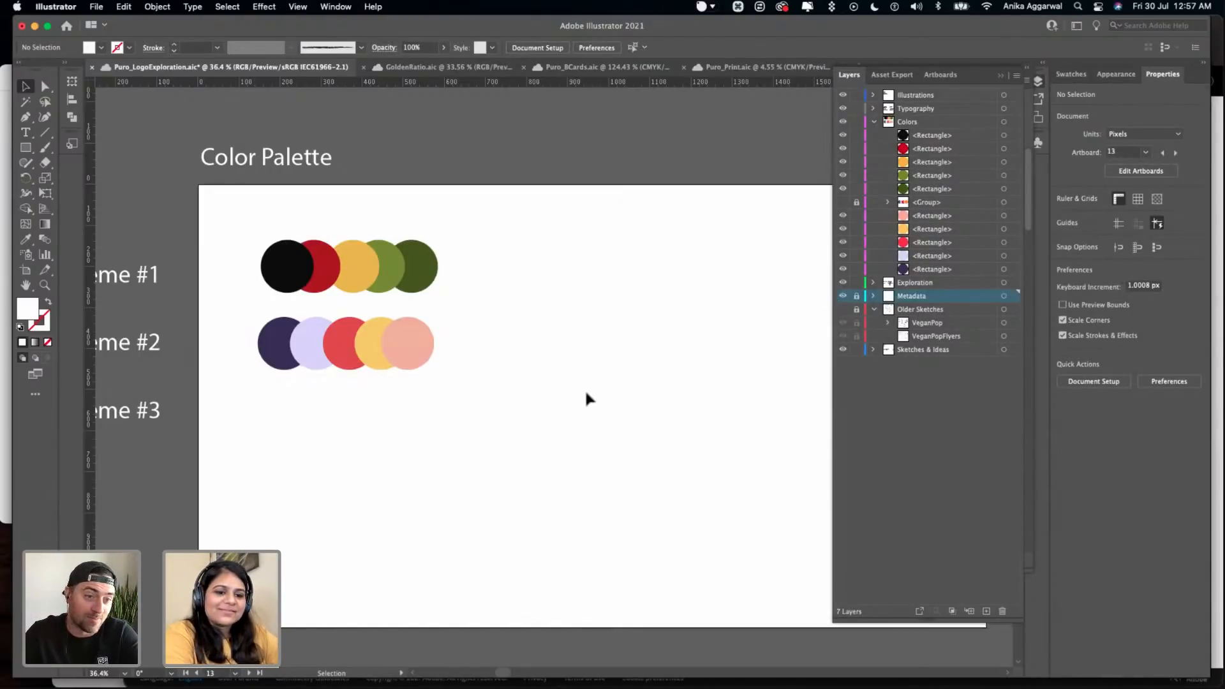
- Check which objects of the Colors layer make up the Theme #2 circle row, then clear the selection
left_click_drag(457, 309, 313, 353)
left_click(457, 286)
left_click_drag(455, 316, 265, 363)
left_click(504, 278)
left_click_drag(472, 315, 285, 369)
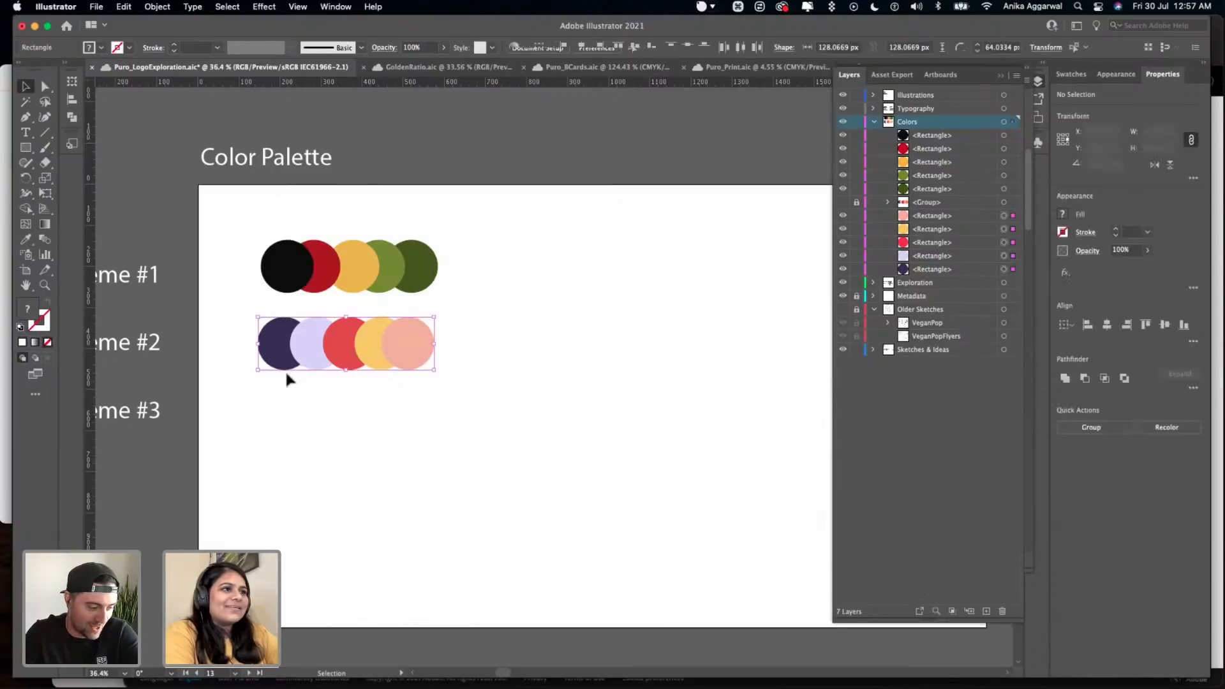
left_click(486, 383)
- Examine the Cooper Std samples TACOS and Lunch on the Type Choices artboard
scroll(486, 382, "down", 10)
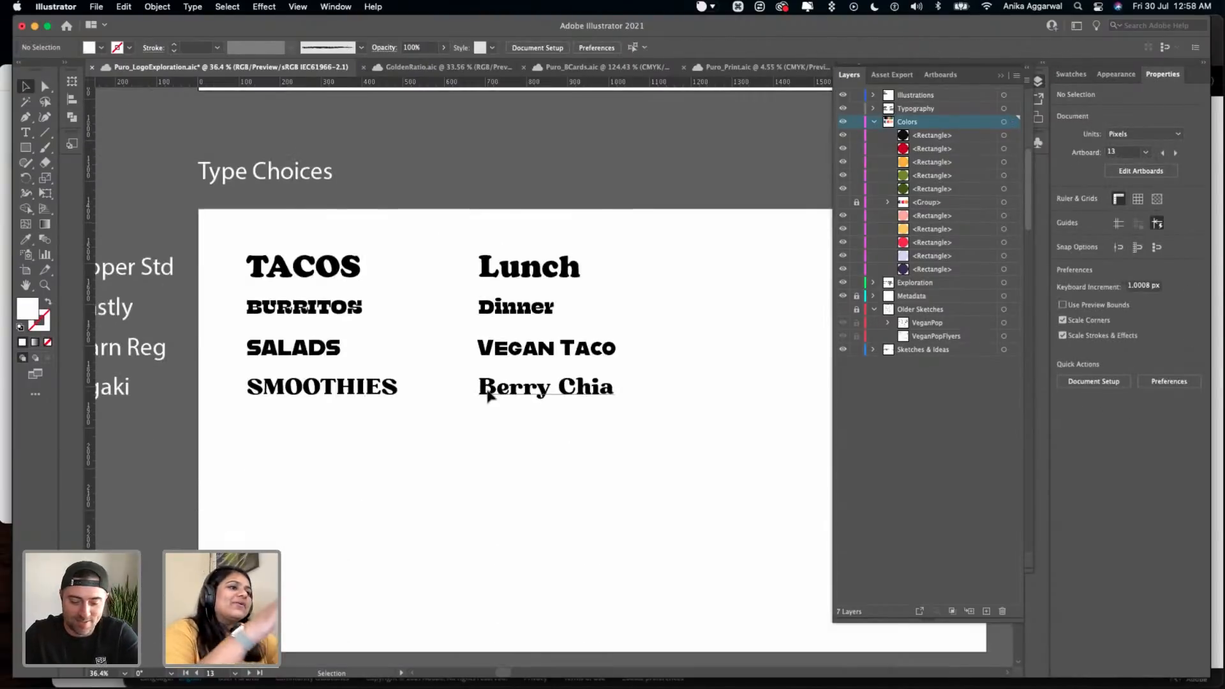
scroll(491, 351, "left", 5)
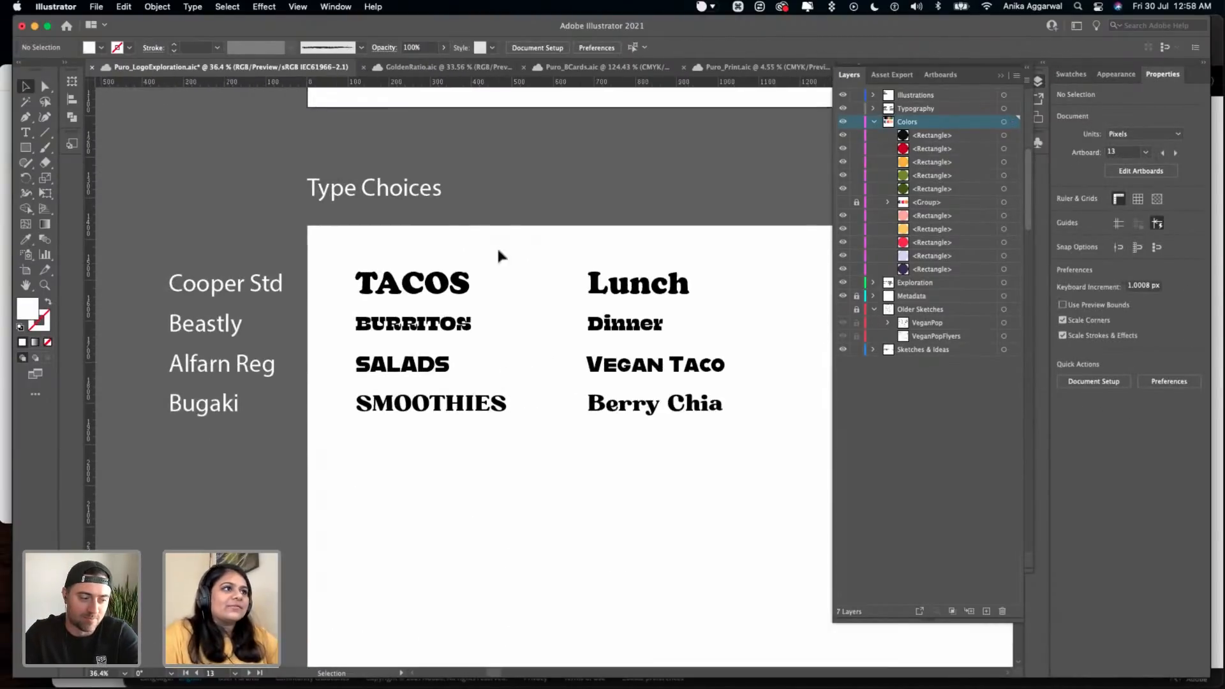
scroll(495, 224, "right", 2)
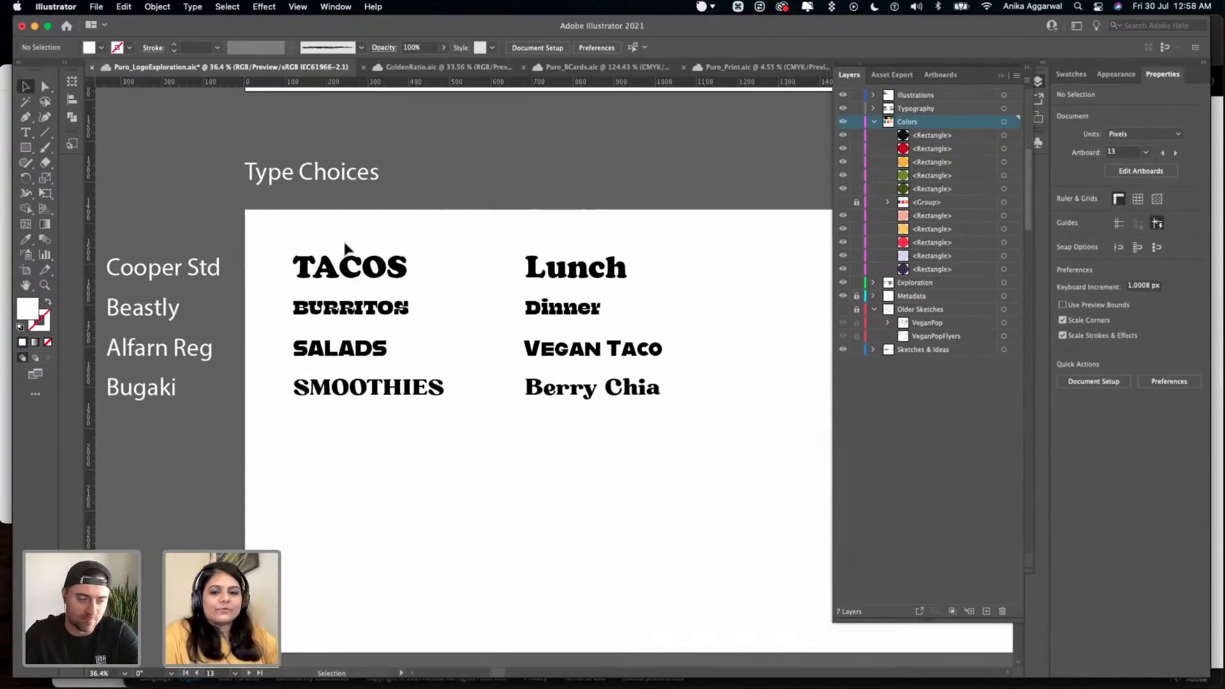
left_click_drag(412, 255, 626, 285)
left_click(630, 203)
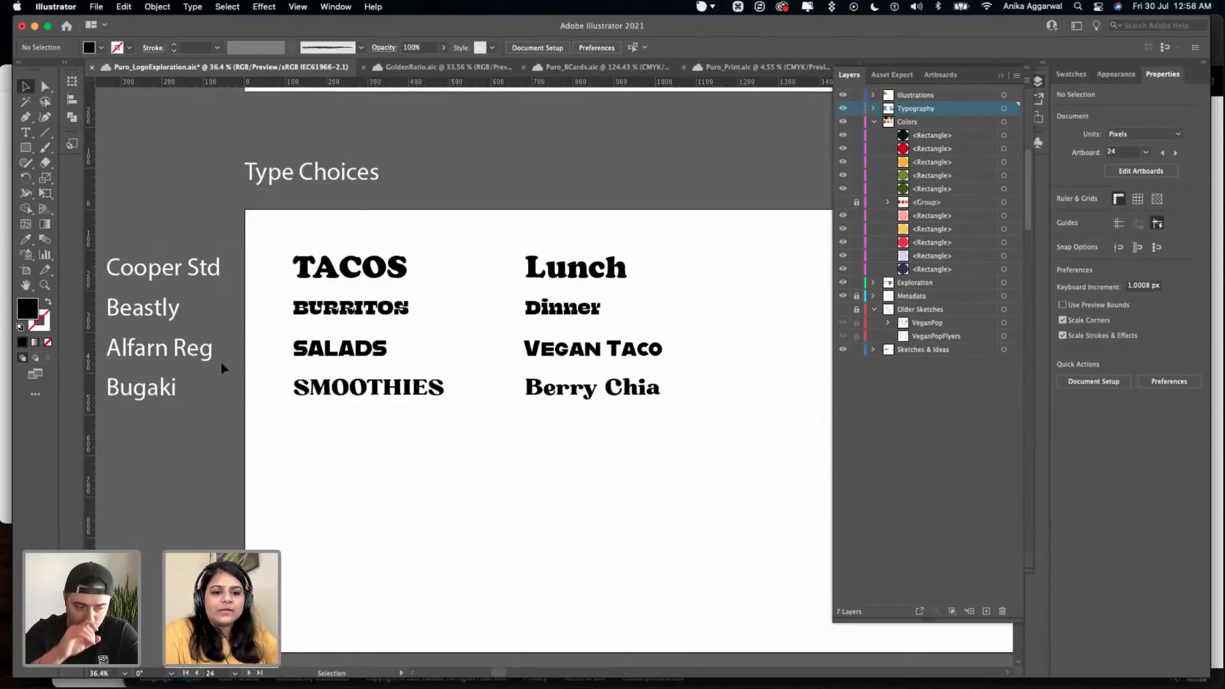
- Inspect the typefaces of the Type Choices samples, including Lunch, Dinner, Vegan Taco, Berry Chia and SMOOTHIES, up close
left_click(374, 276)
left_click(586, 271)
left_click(582, 309)
left_click(581, 350)
left_click(584, 389)
left_click(419, 399)
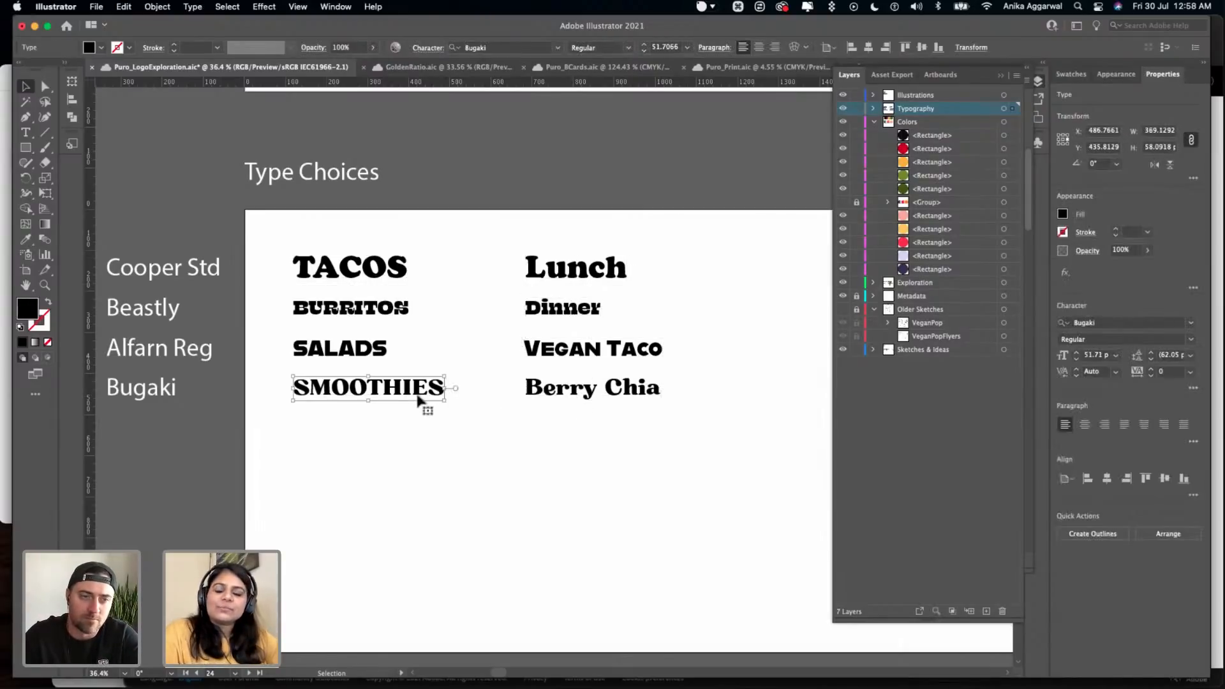
scroll(423, 399, "down", 3)
scroll(410, 318, "up", 5)
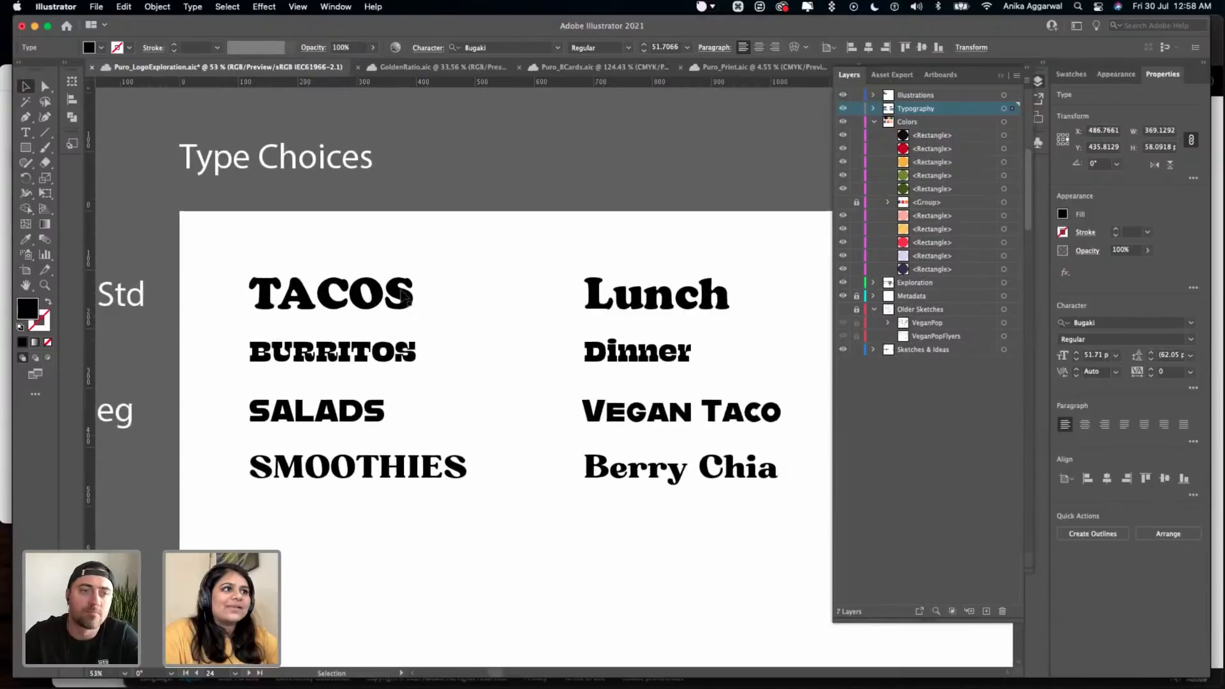
scroll(404, 296, "up", 1)
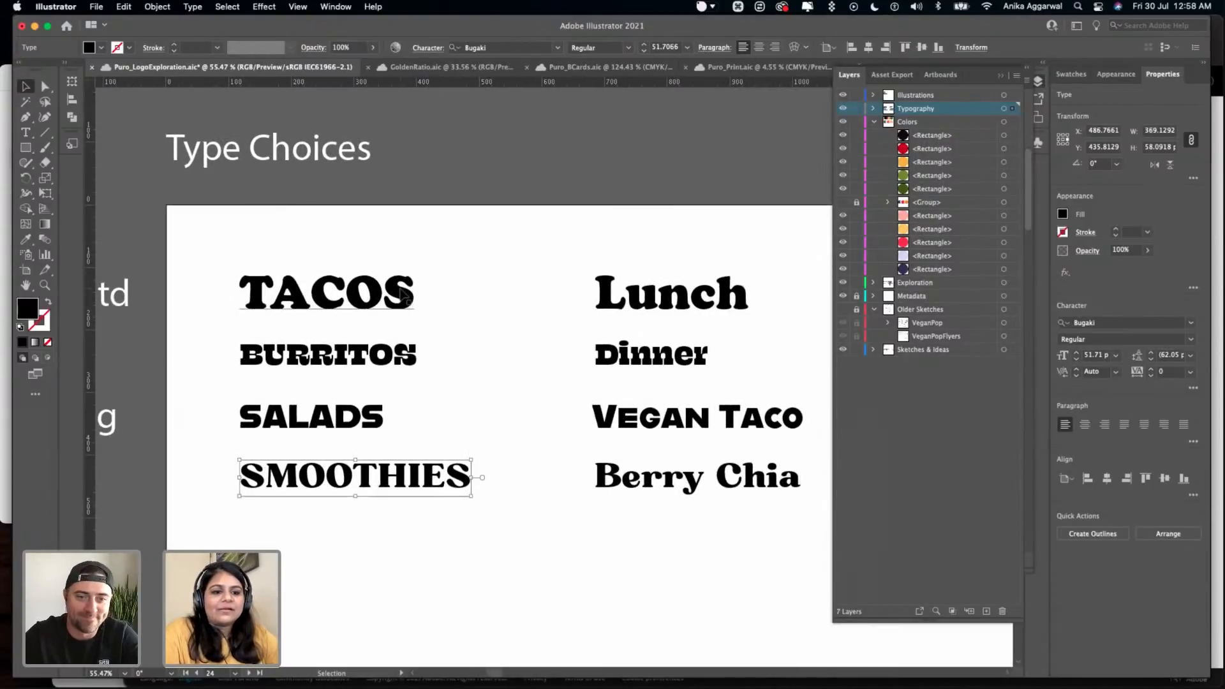
scroll(403, 295, "right", 3)
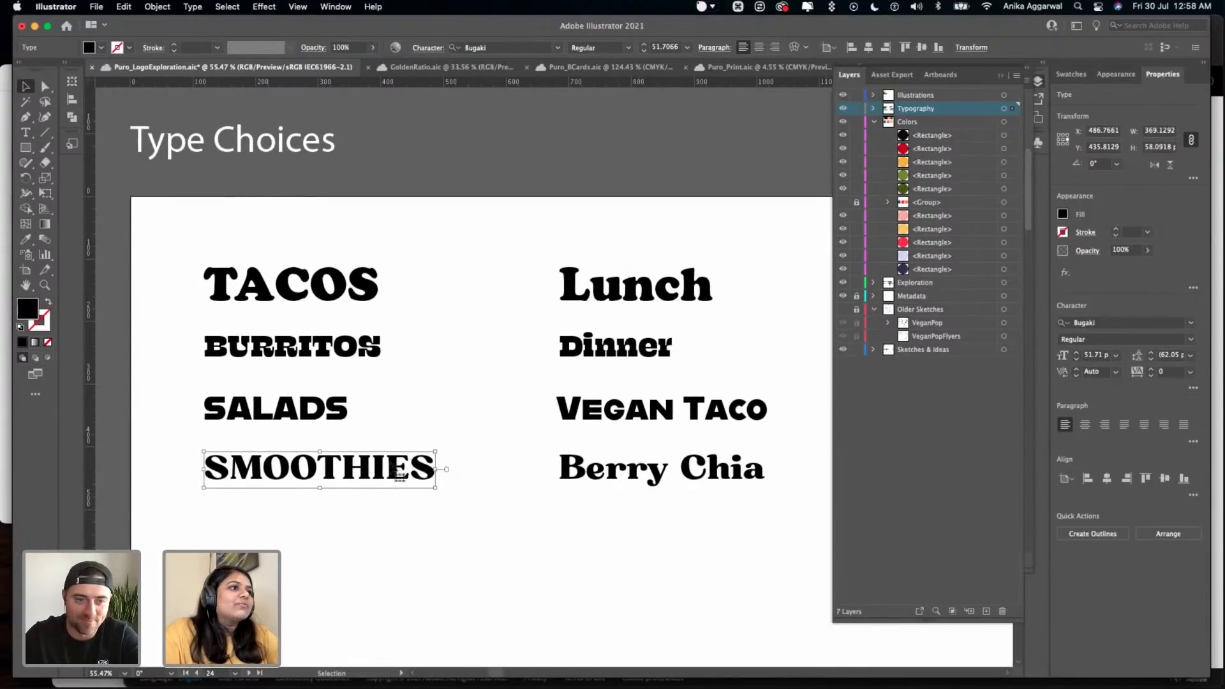
- Compare the samples on the Type Choices artboard, from BURRITOS and Dinner to SMOOTHIES, with their typeface labels
left_click(429, 332)
left_click(676, 346)
left_click(455, 356)
scroll(451, 355, "left", 5)
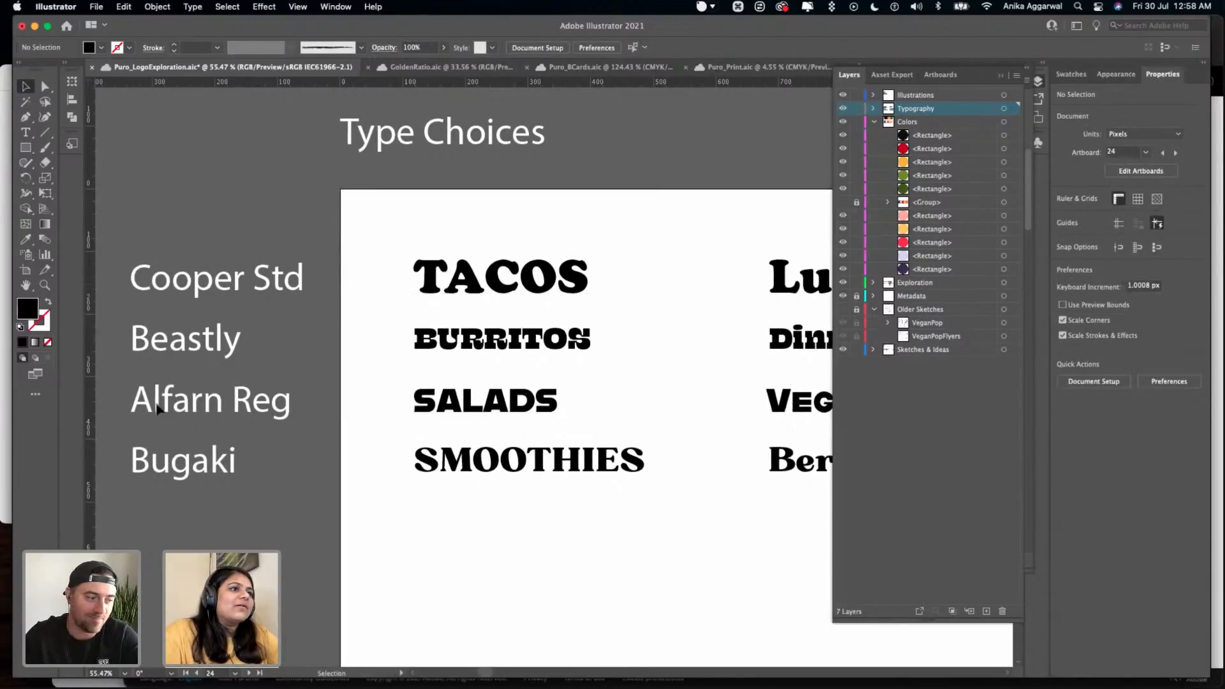
left_click(593, 473)
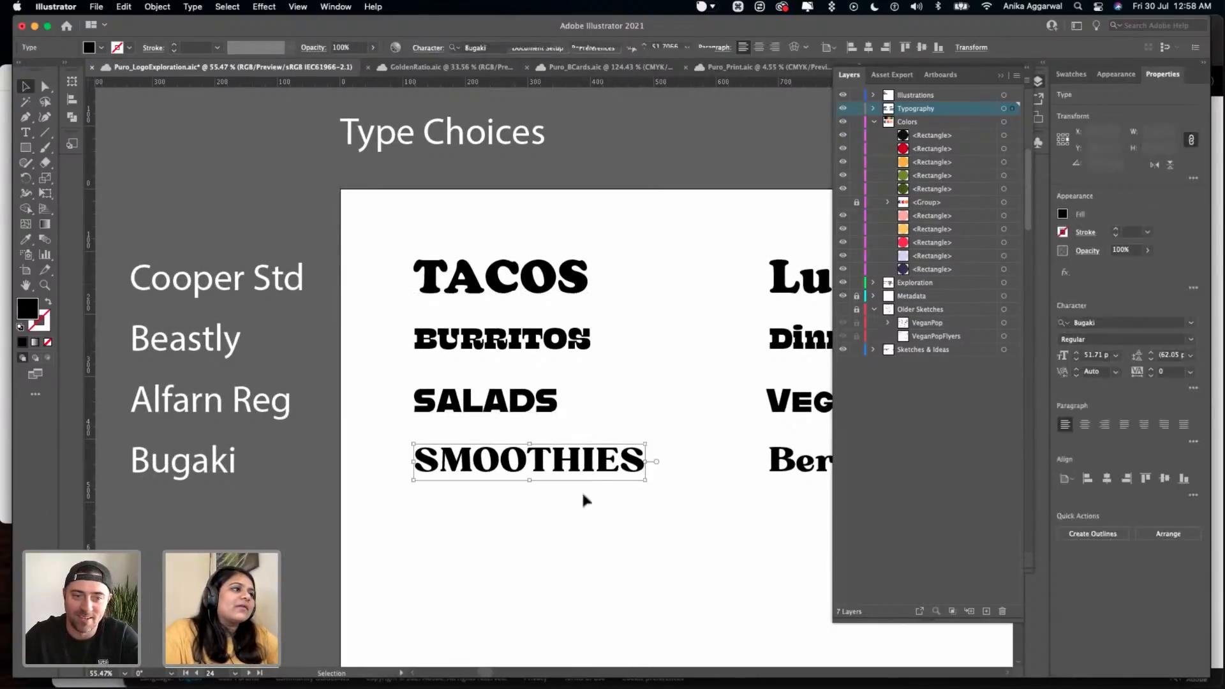
left_click(579, 518)
scroll(579, 518, "down", 3)
scroll(572, 504, "right", 5)
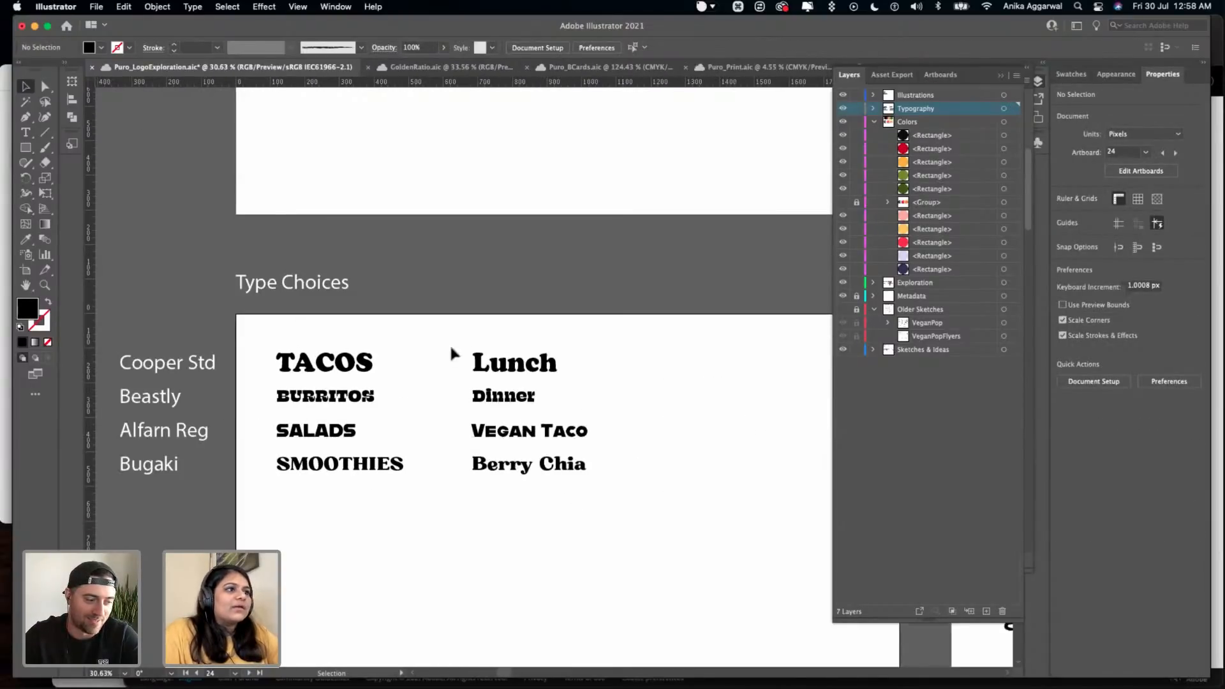
scroll(449, 348, "up", 3)
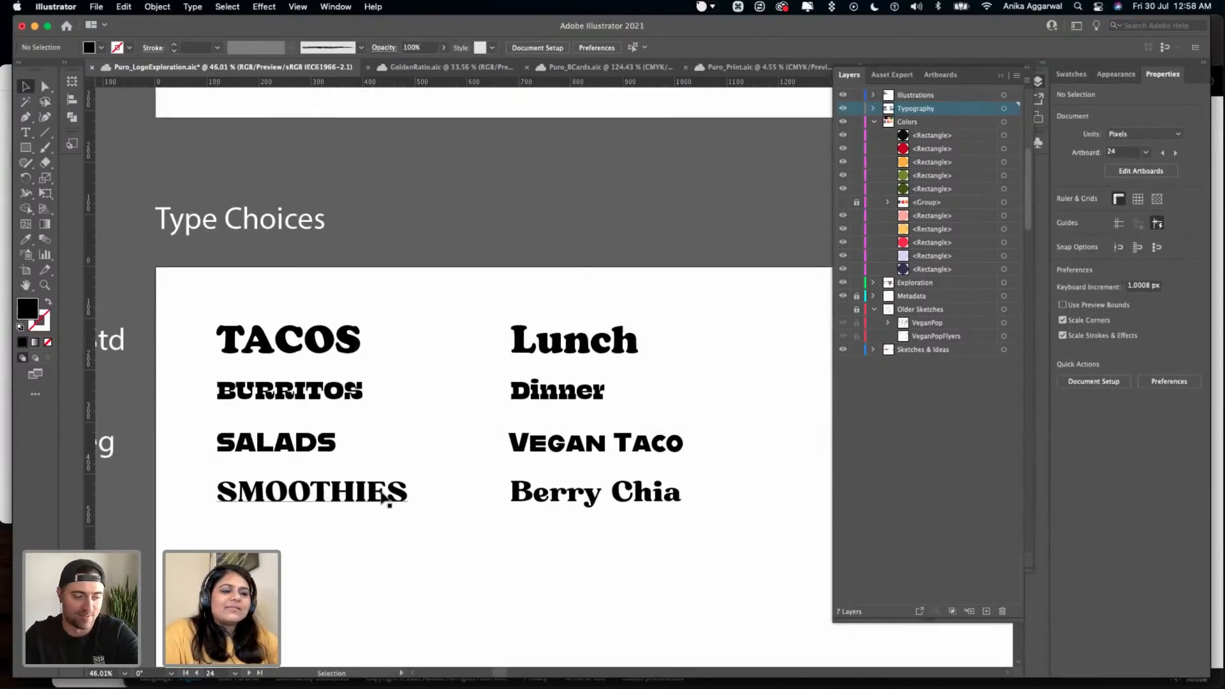
scroll(389, 504, "down", 1)
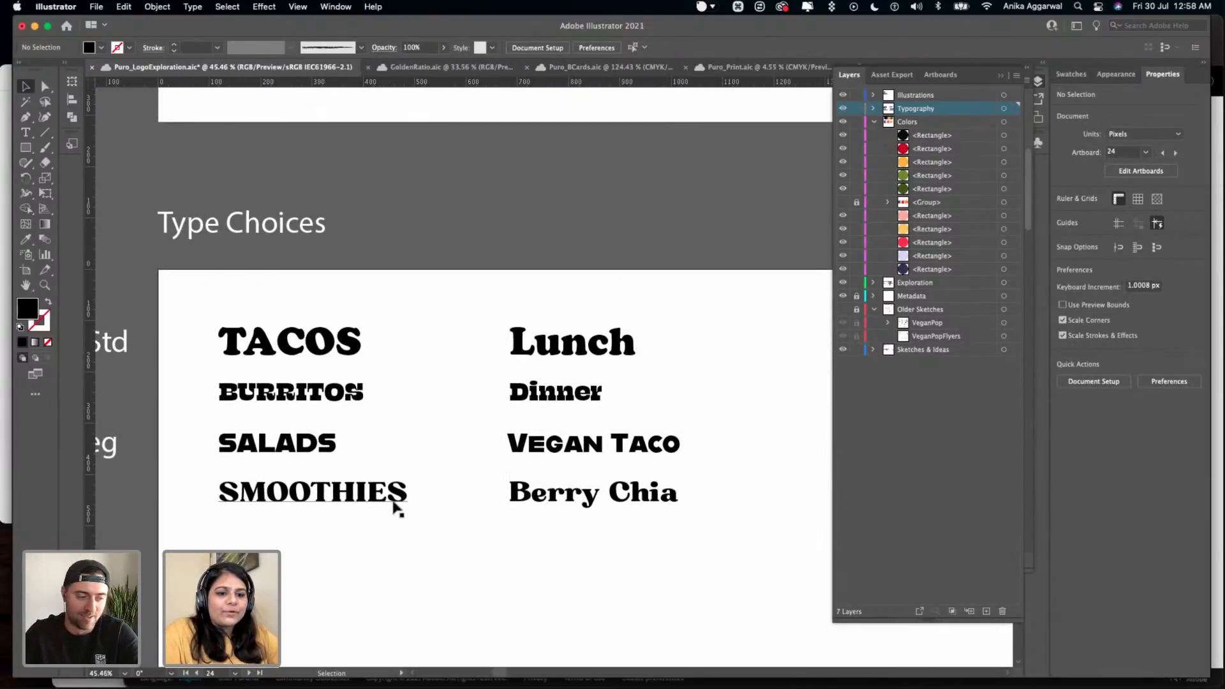
- Look over the sticker designs and character drawings on the Stickers and Illustrations artboards
scroll(393, 506, "down", 5)
scroll(393, 502, "right", 5)
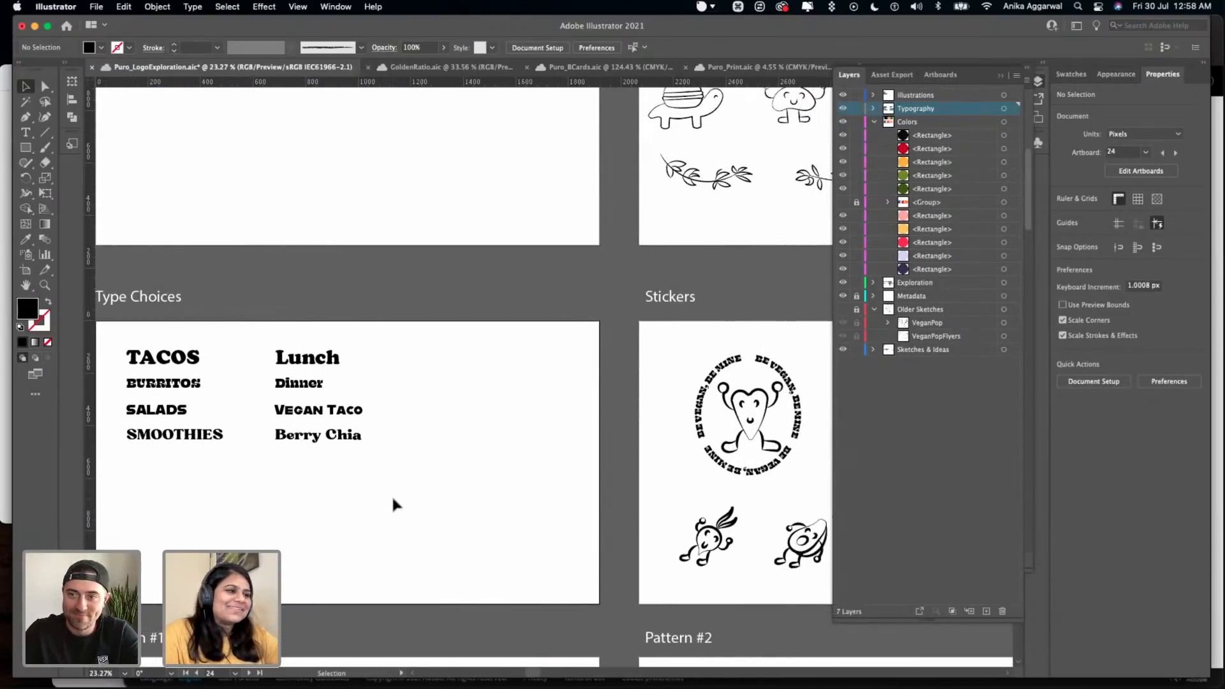
scroll(392, 504, "up", 1)
scroll(392, 495, "down", 3)
scroll(386, 419, "right", 6)
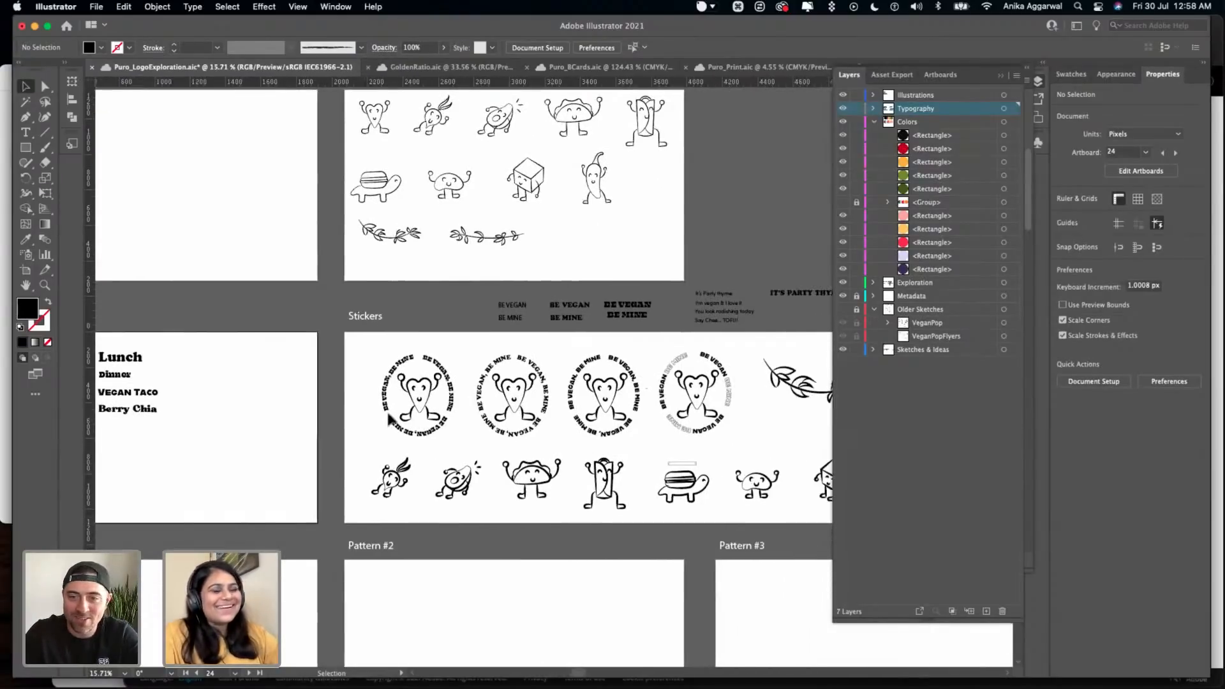
scroll(367, 319, "up", 5)
scroll(366, 319, "right", 3)
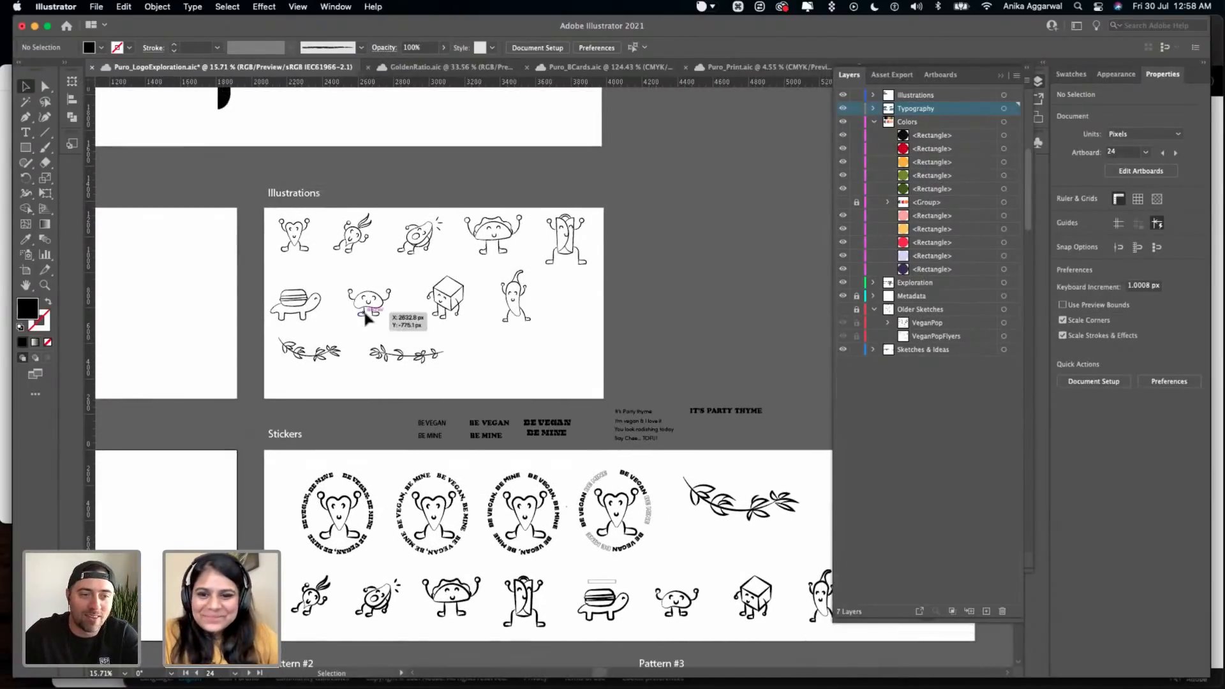
scroll(366, 323, "up", 1)
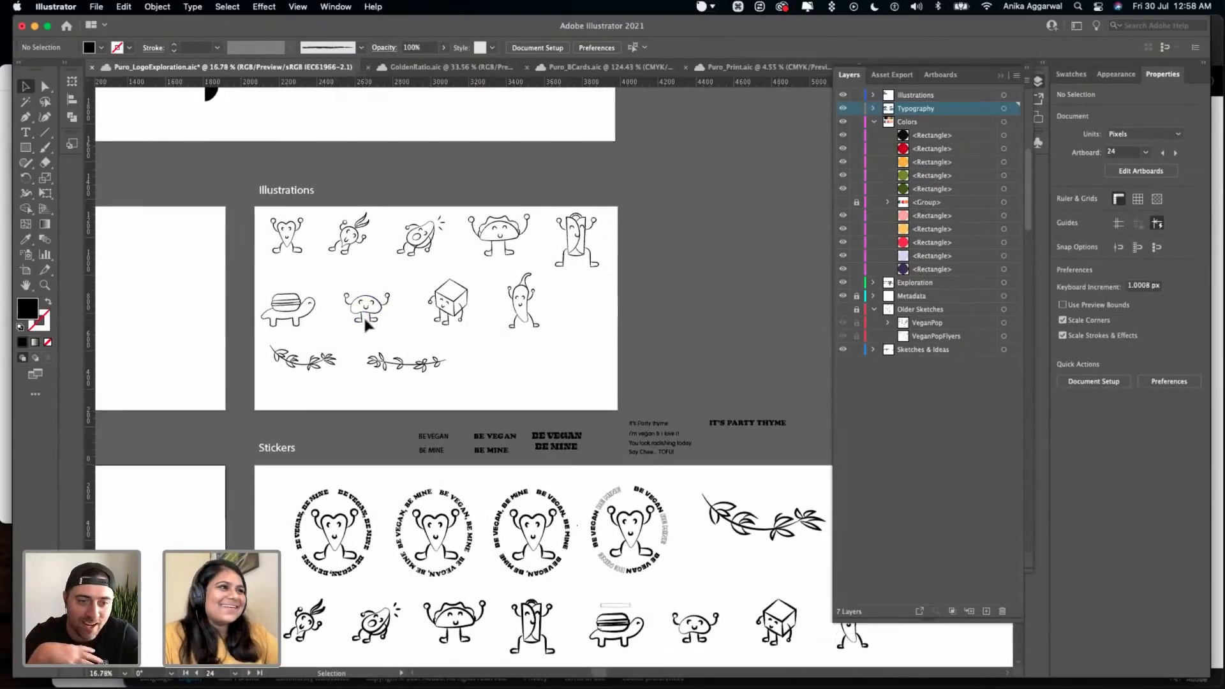
scroll(362, 316, "up", 1)
scroll(362, 315, "up", 8)
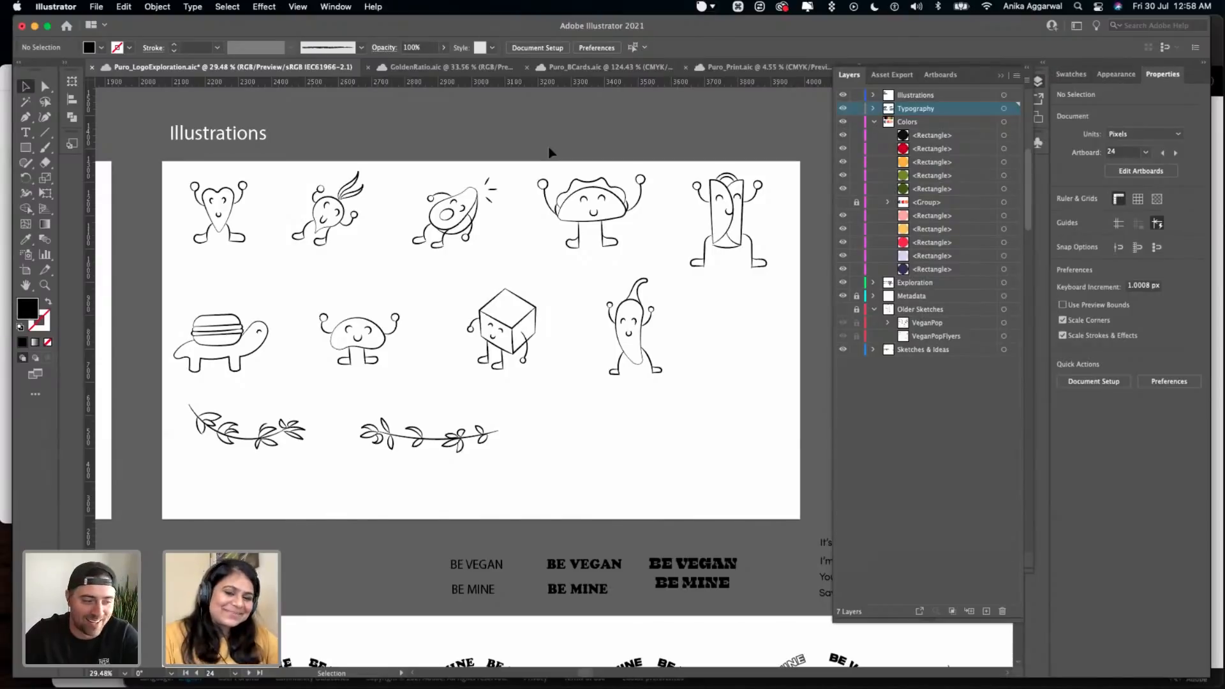
- Make the Illustrations layer active and give the heart-shaped character's strokes the Uniform width profile
left_click(924, 107)
left_click(936, 96)
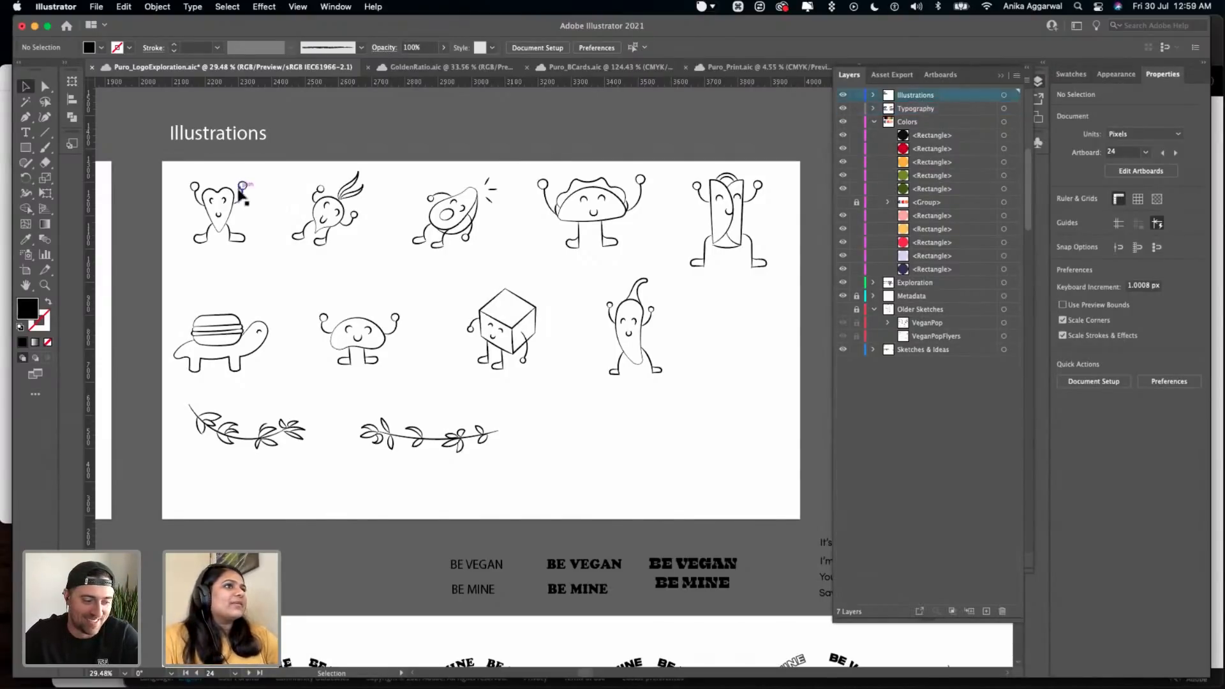
scroll(243, 188, "up", 5)
left_click(190, 271)
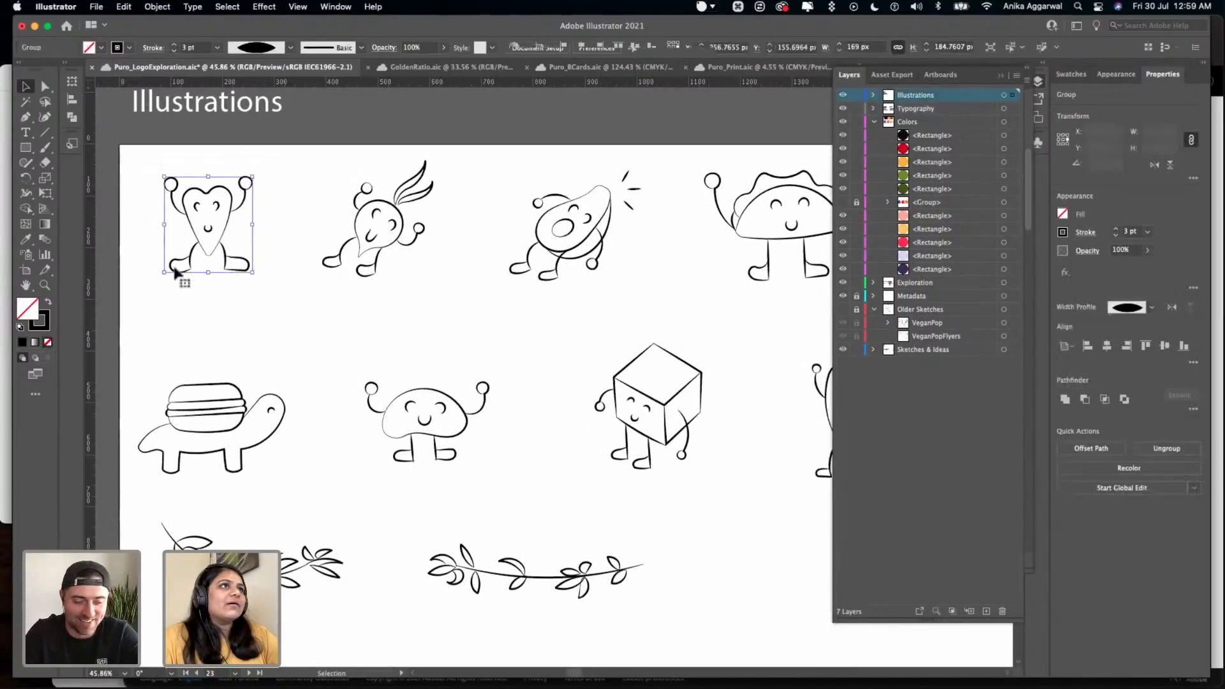
scroll(159, 267, "up", 5)
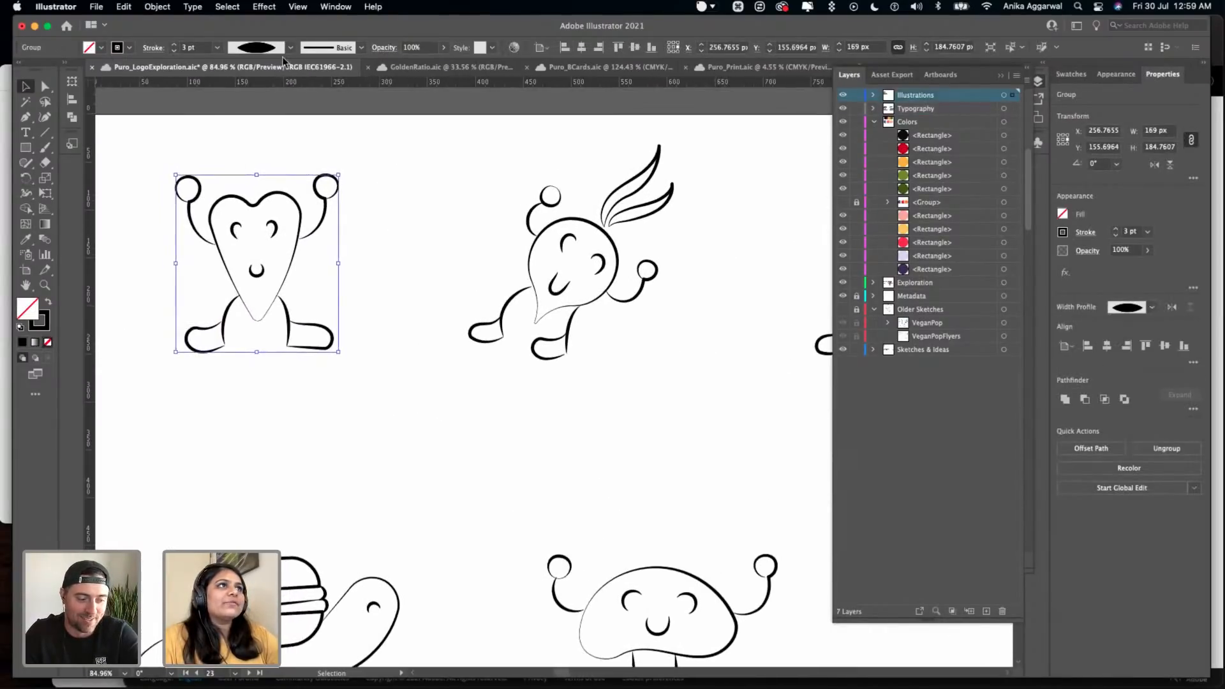
scroll(283, 61, "up", 2)
left_click(290, 47)
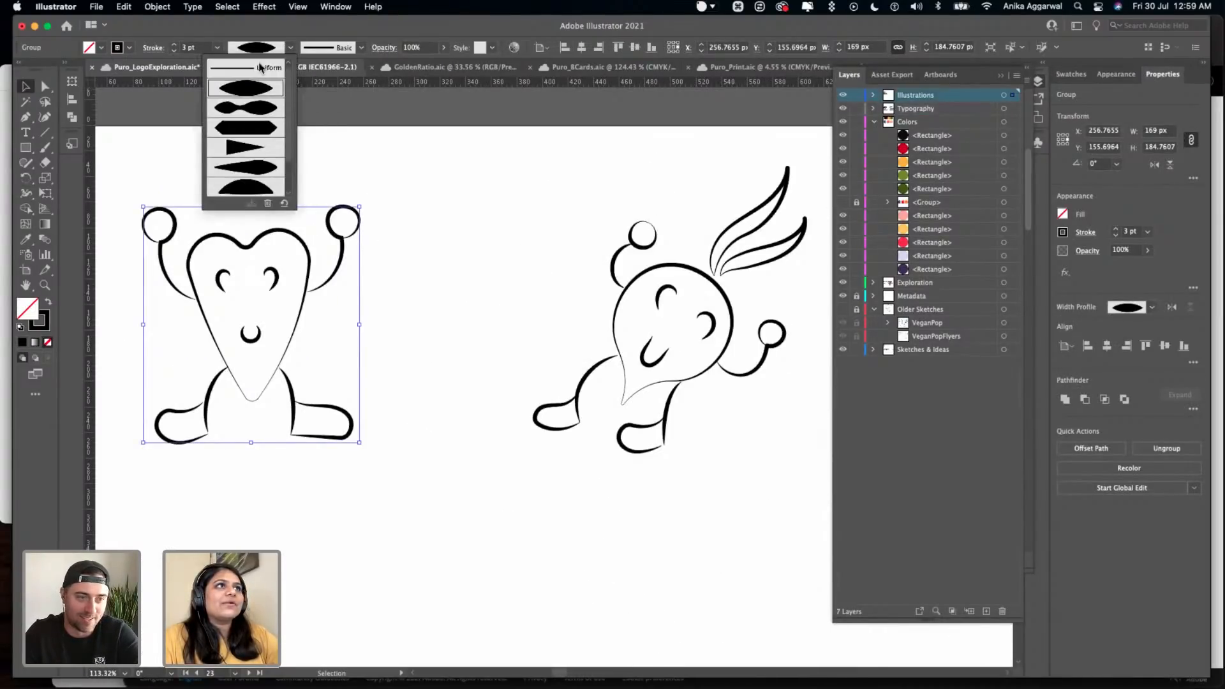
left_click(260, 67)
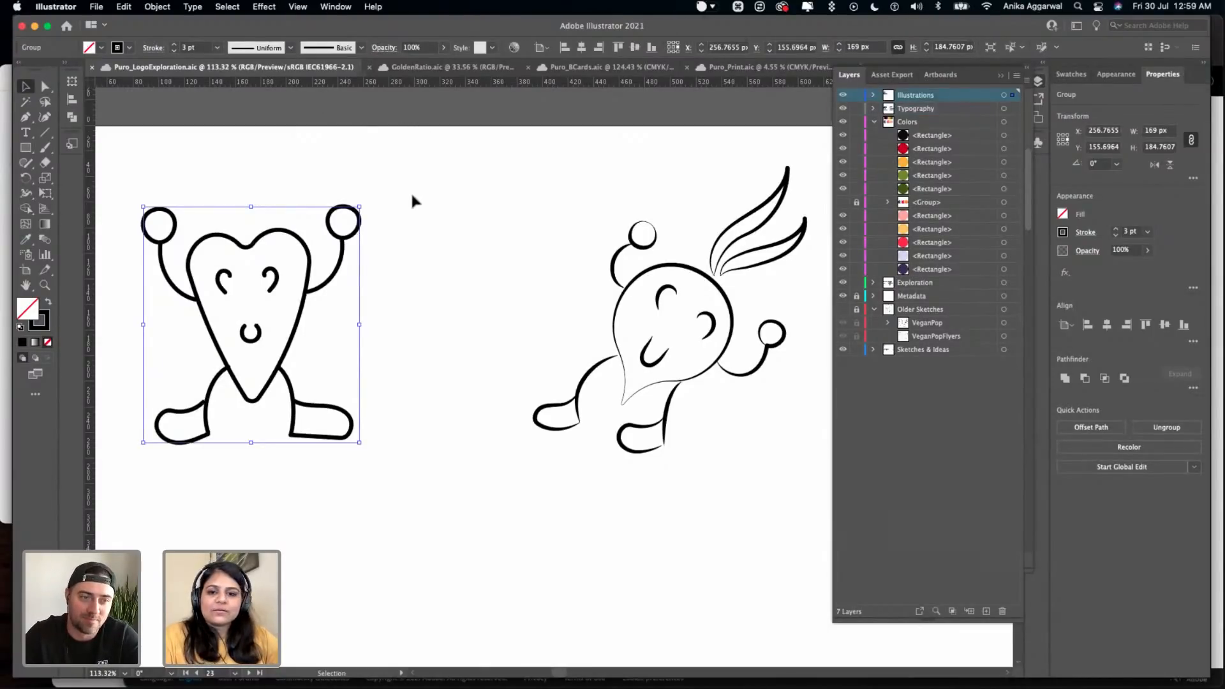
- Examine the heart-shaped character's strokes up close and review the available variable width profiles
scroll(410, 197, "left", 3)
scroll(410, 198, "down", 1)
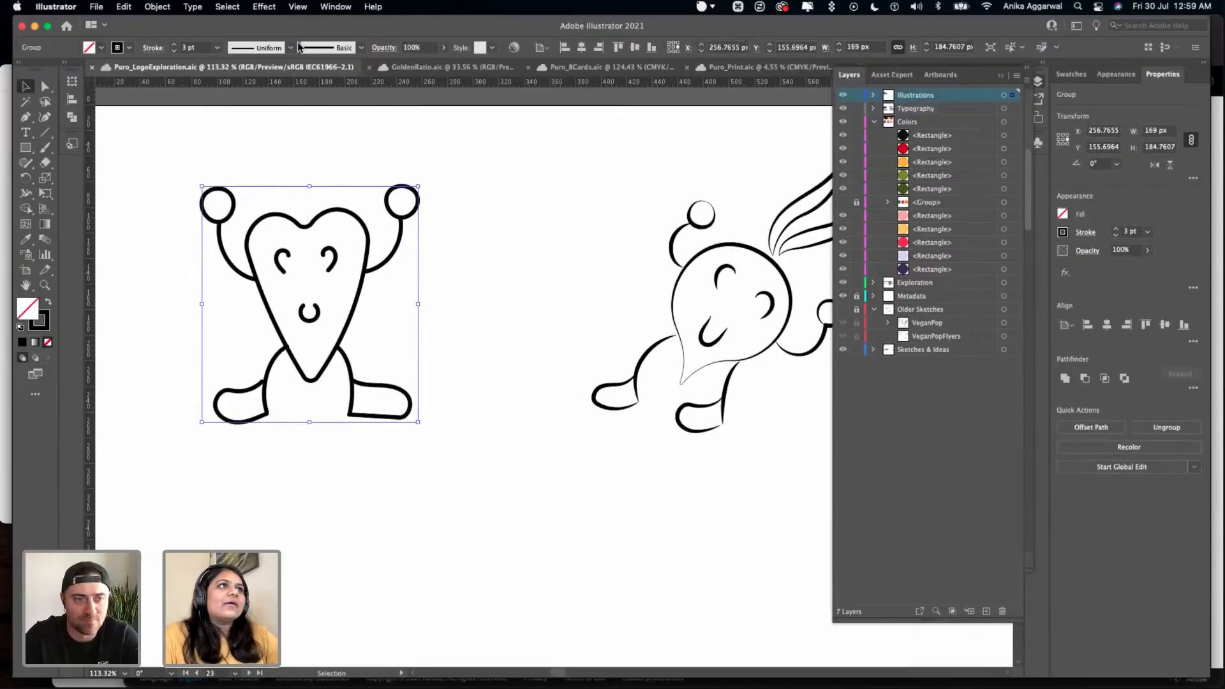
scroll(285, 260, "up", 5)
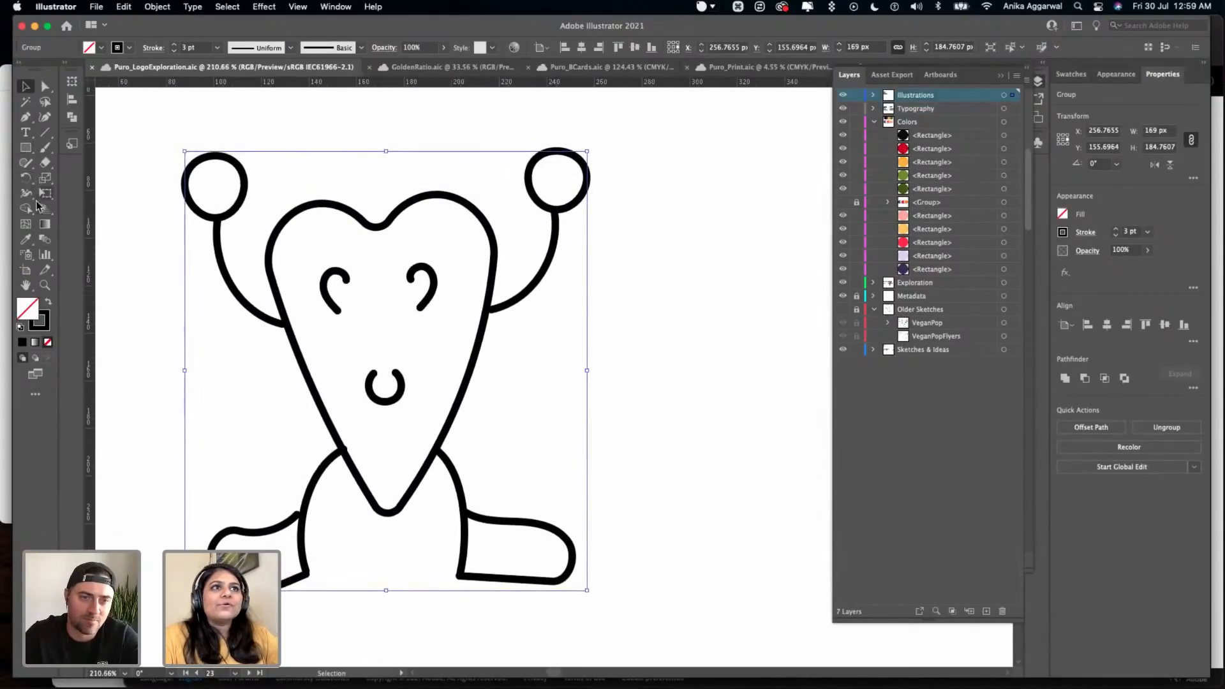
left_click_drag(198, 117, 616, 600)
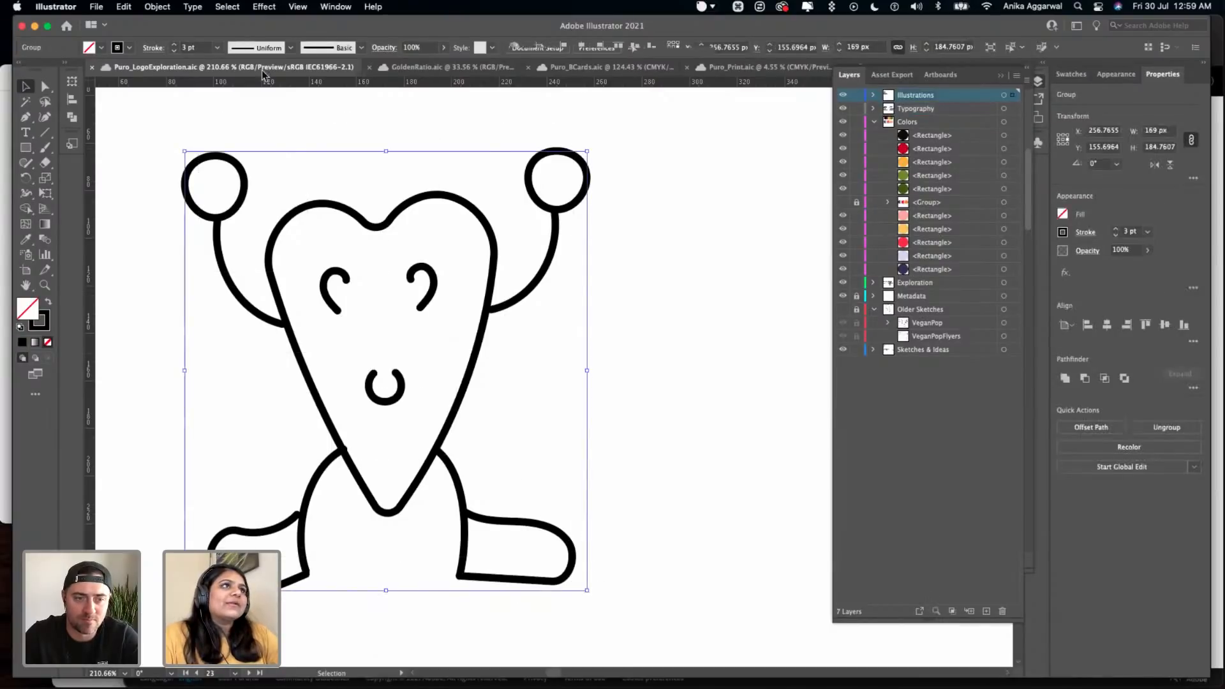
left_click(291, 48)
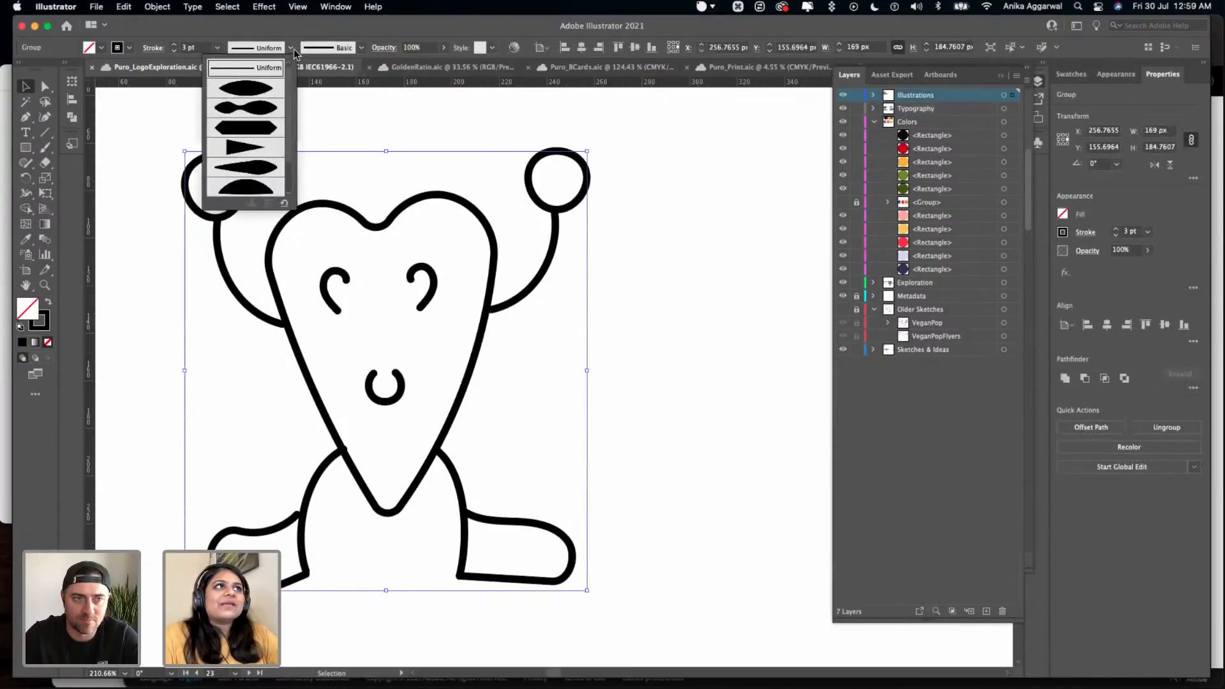
left_click(440, 95)
left_click(357, 140)
- Ungroup the heart-shaped character and clear the selection
left_click(346, 209)
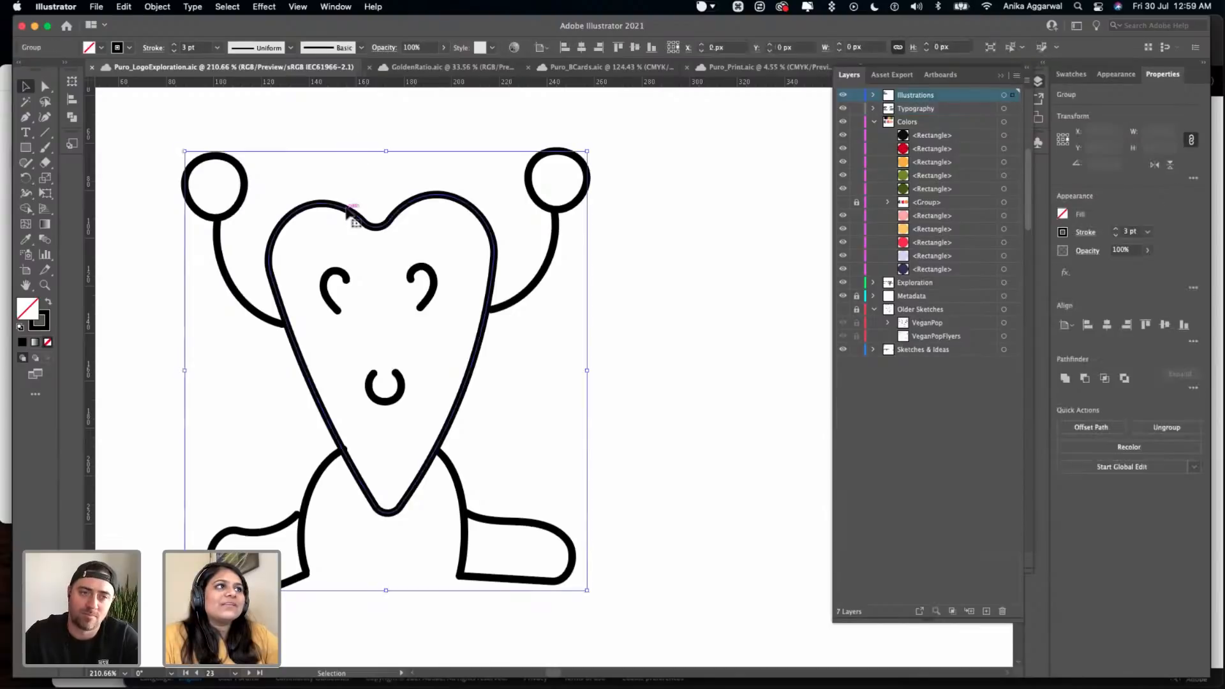
right_click(350, 215)
left_click(377, 320)
left_click(457, 140)
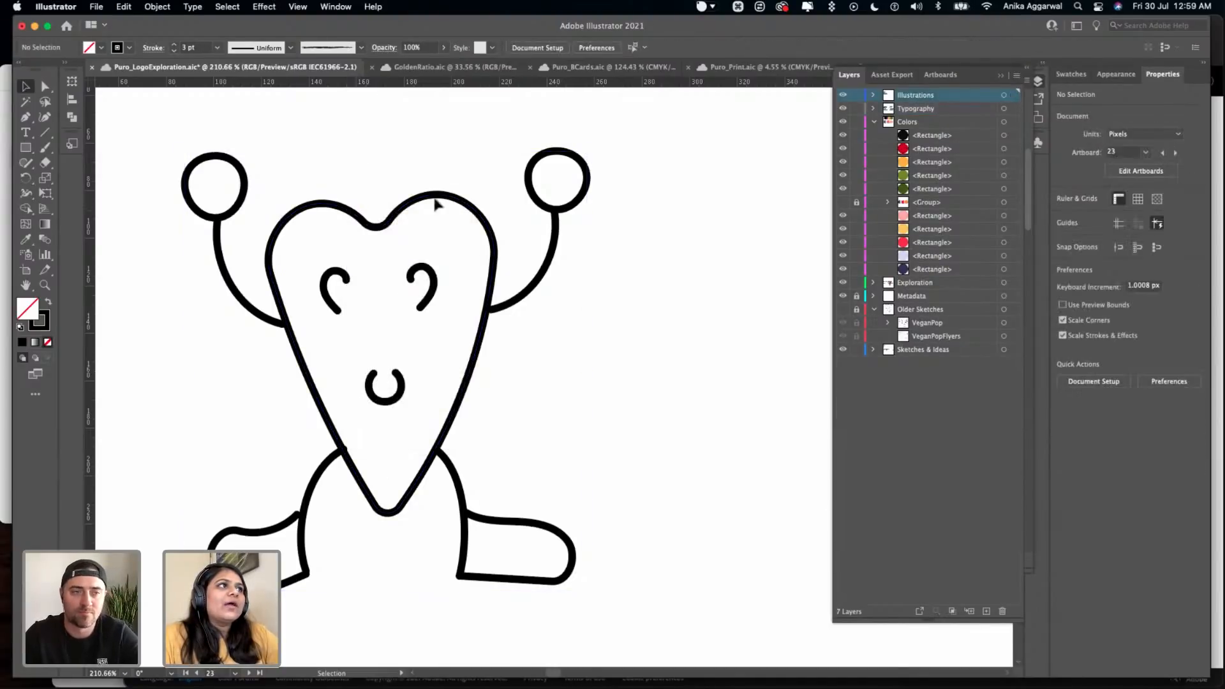
- Try thickening the outline of the heart-shaped body to about 10.3 pt with the Width tool
left_click(436, 194)
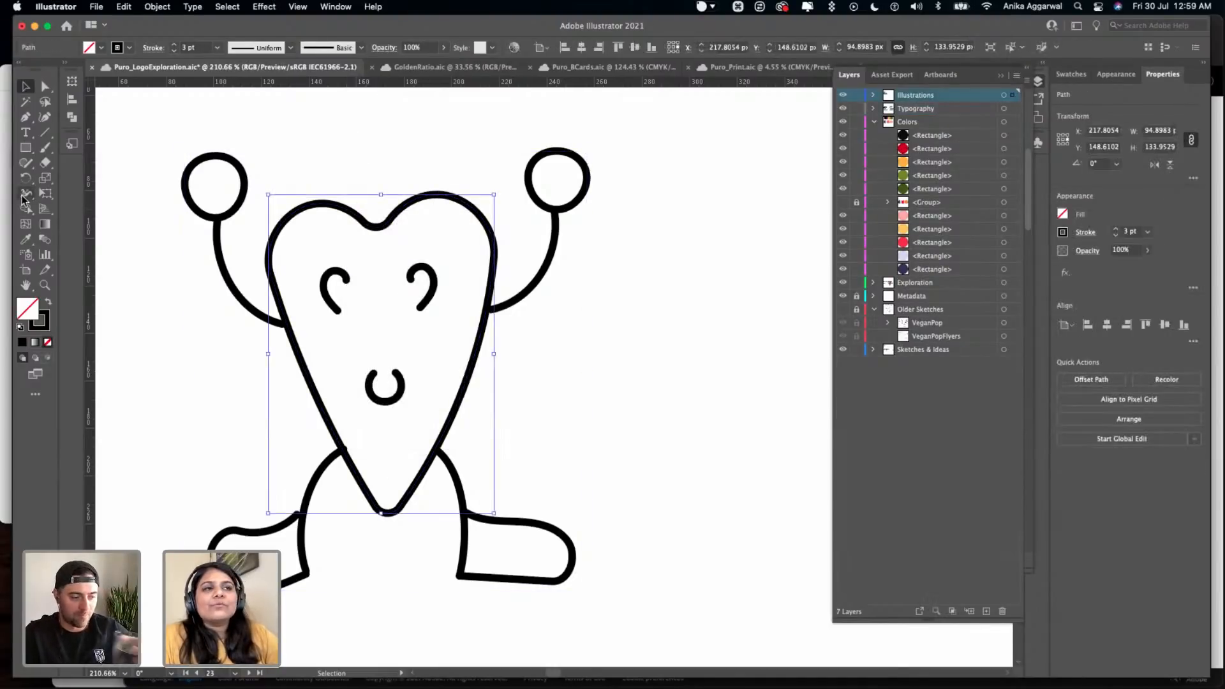
left_click(26, 194)
scroll(349, 215, "up", 1)
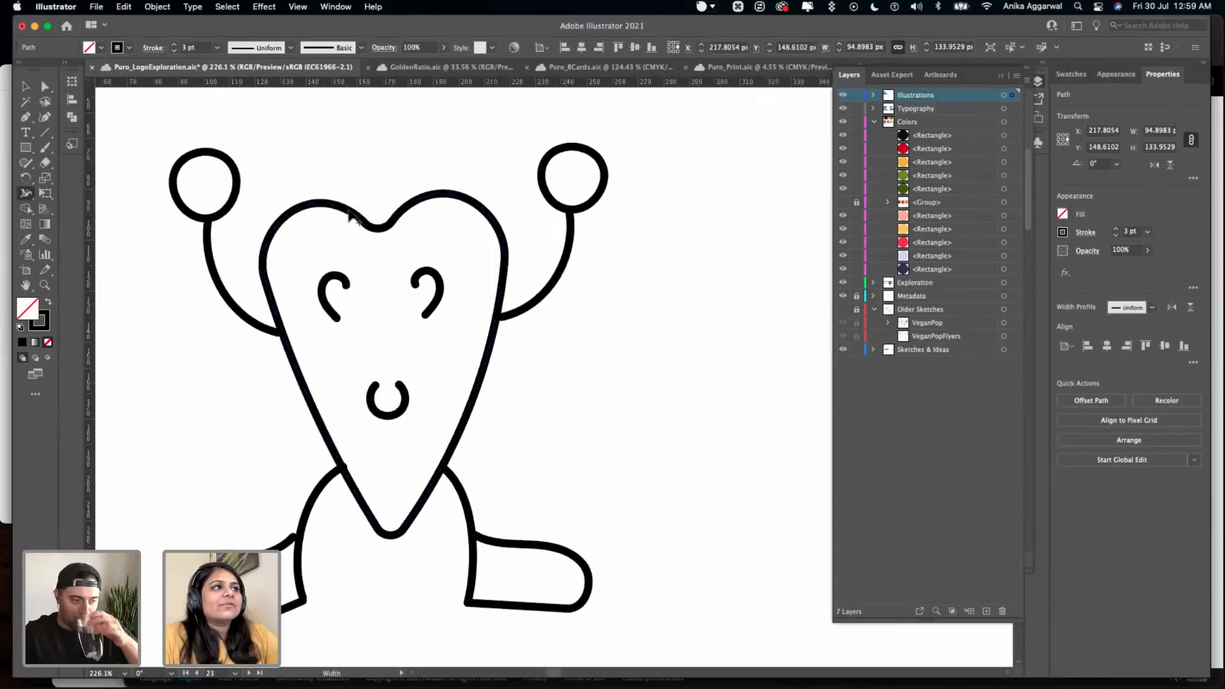
scroll(349, 215, "up", 5)
left_click_drag(351, 208, 371, 167)
scroll(371, 167, "down", 6)
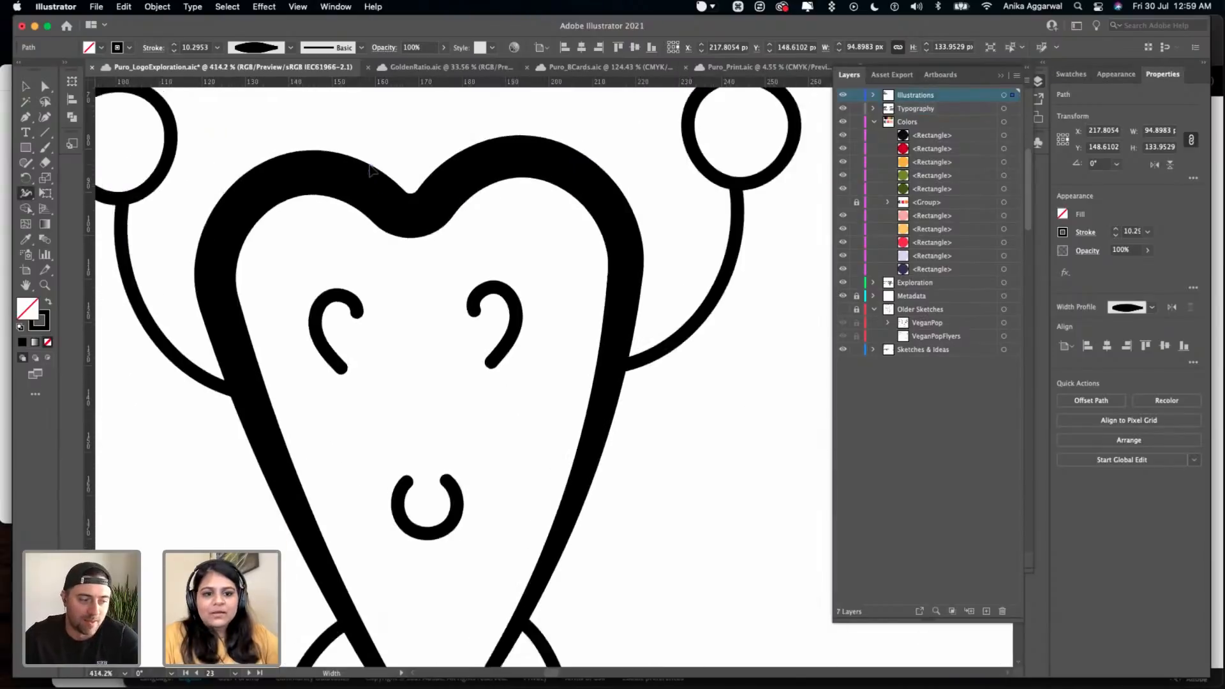
key("super+z")
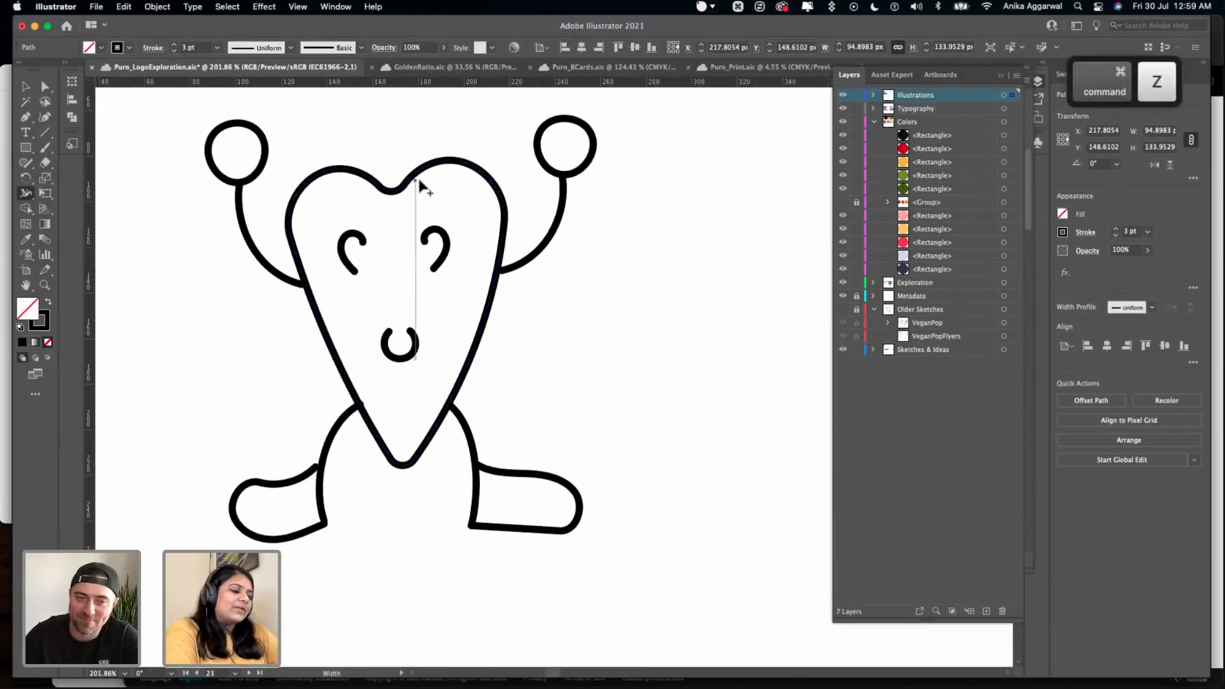
key("v")
key("super+a")
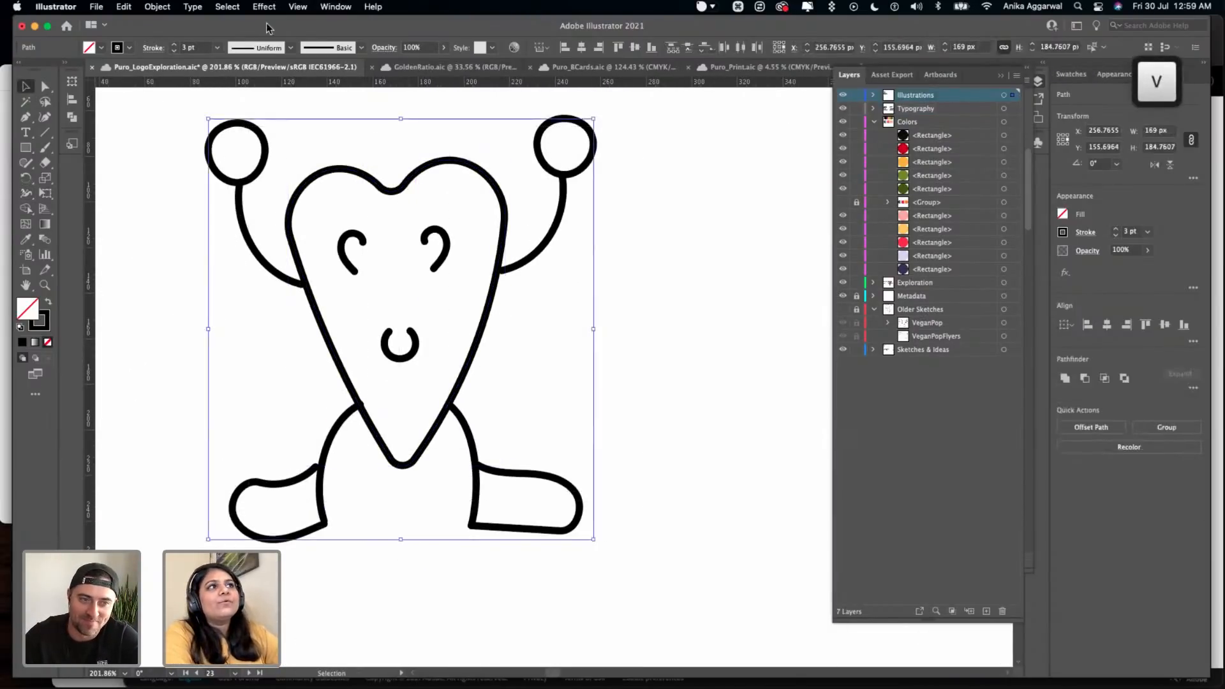
left_click(626, 193)
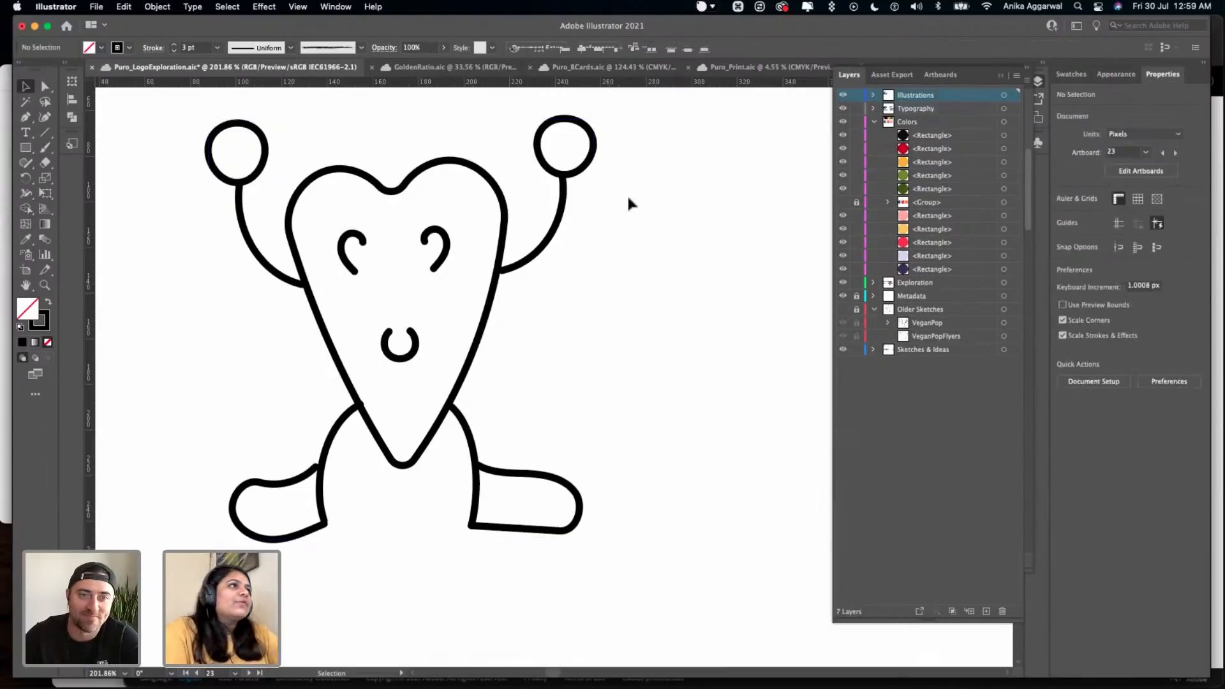
- Draw a nearly horizontal line about 104 px long with the Pen tool in the empty space between the first two characters
scroll(624, 192, "down", 3)
scroll(622, 189, "right", 3)
scroll(622, 188, "up", 2)
key("p")
left_click(558, 180)
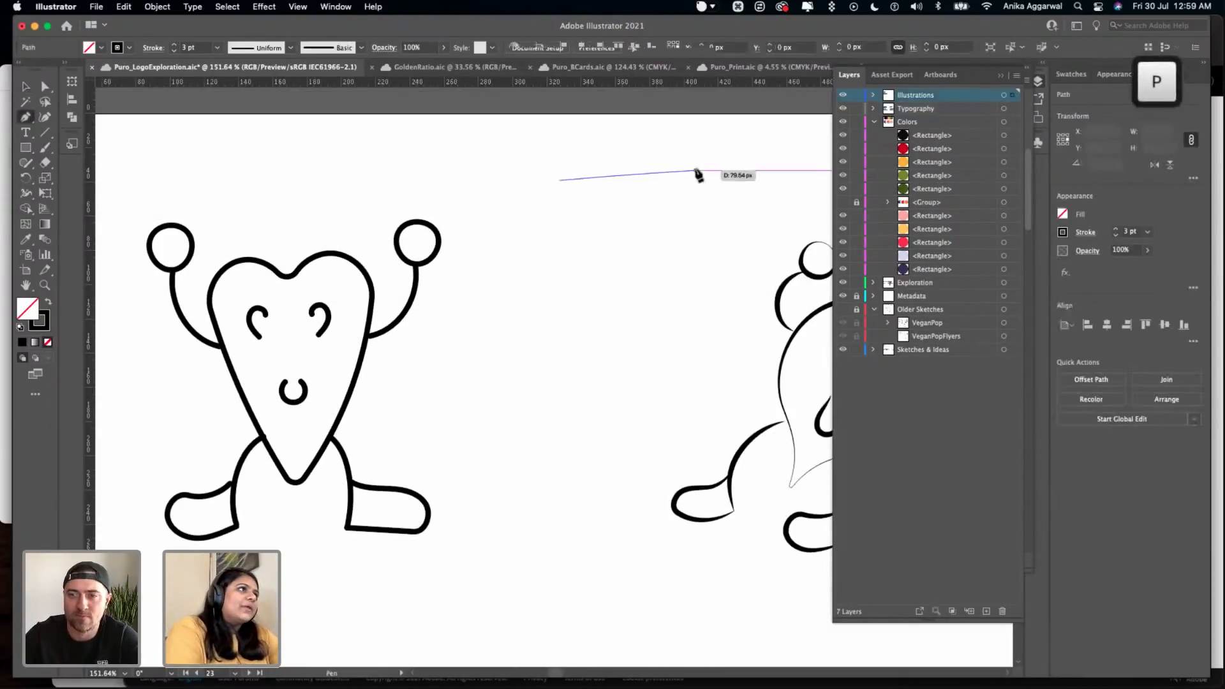
left_click(739, 181, "shift")
key("v")
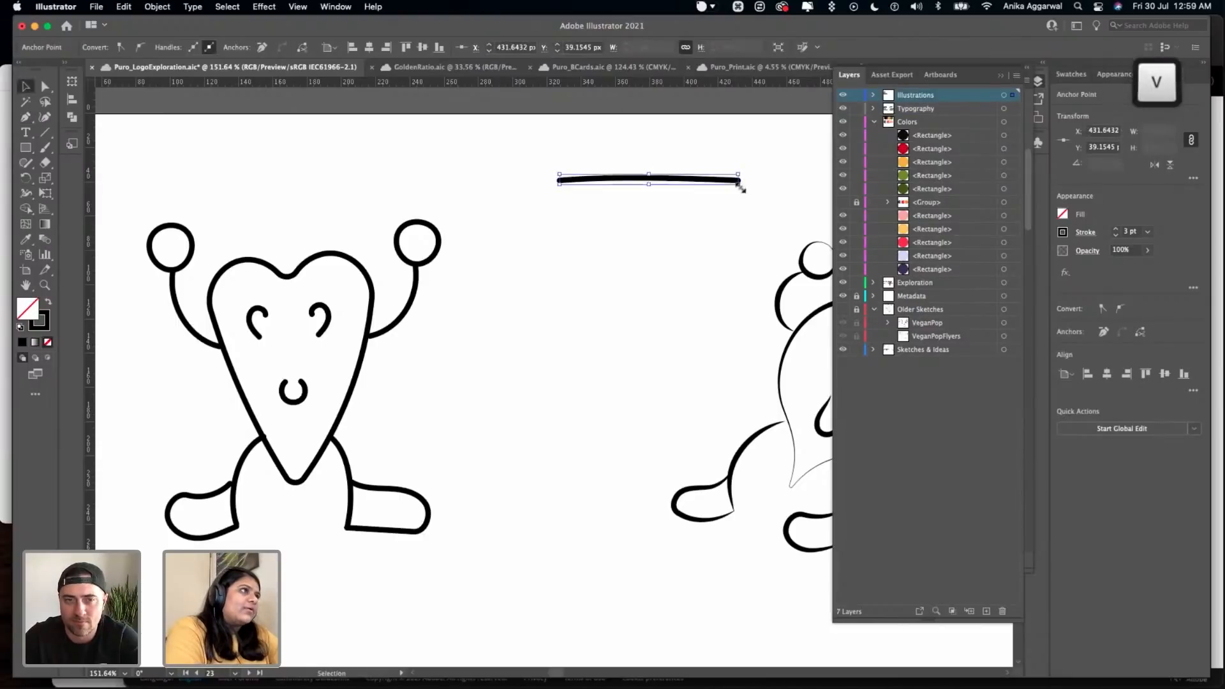
left_click(437, 121)
- Widen the new line's stroke near its starting end to about 7.6 px with the Width tool
left_click(33, 193)
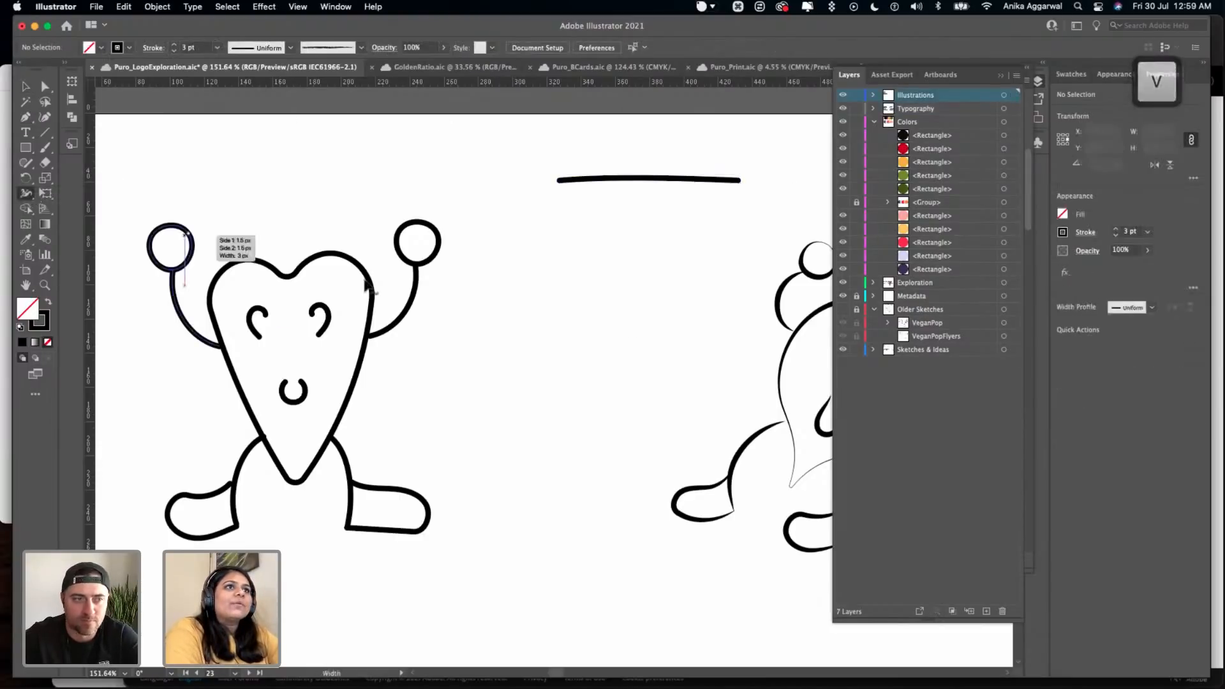
scroll(614, 205, "up", 5)
left_click_drag(535, 120, 533, 134)
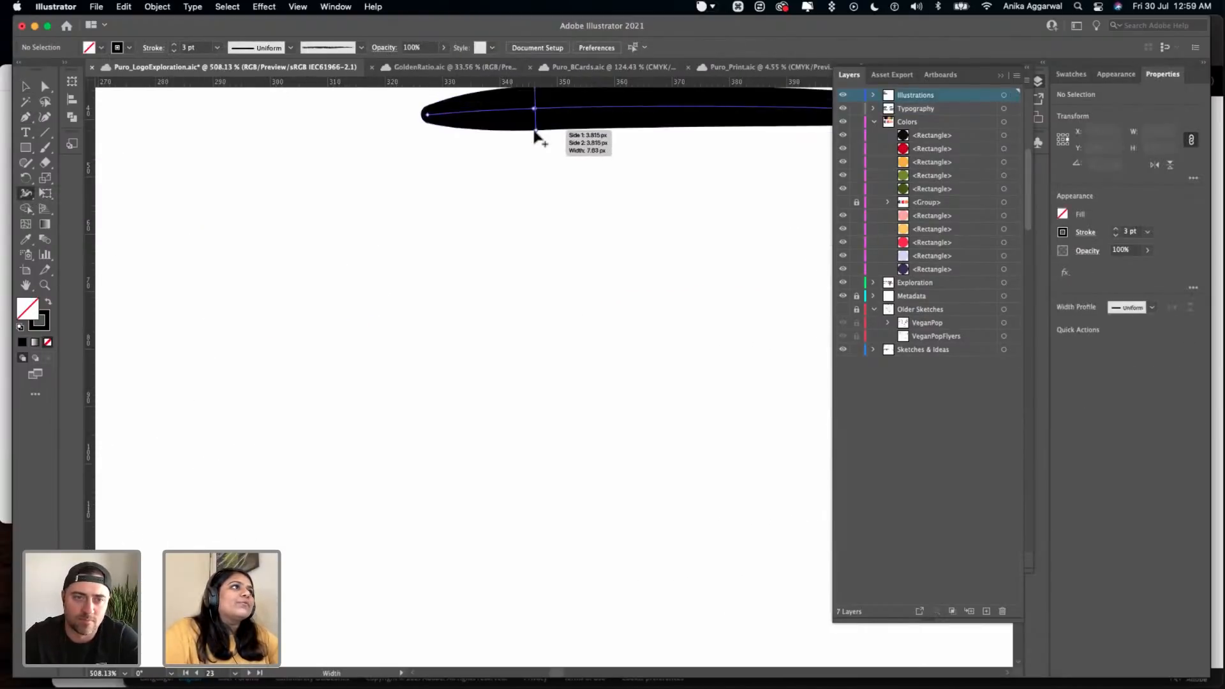
scroll(593, 169, "down", 5)
key("v")
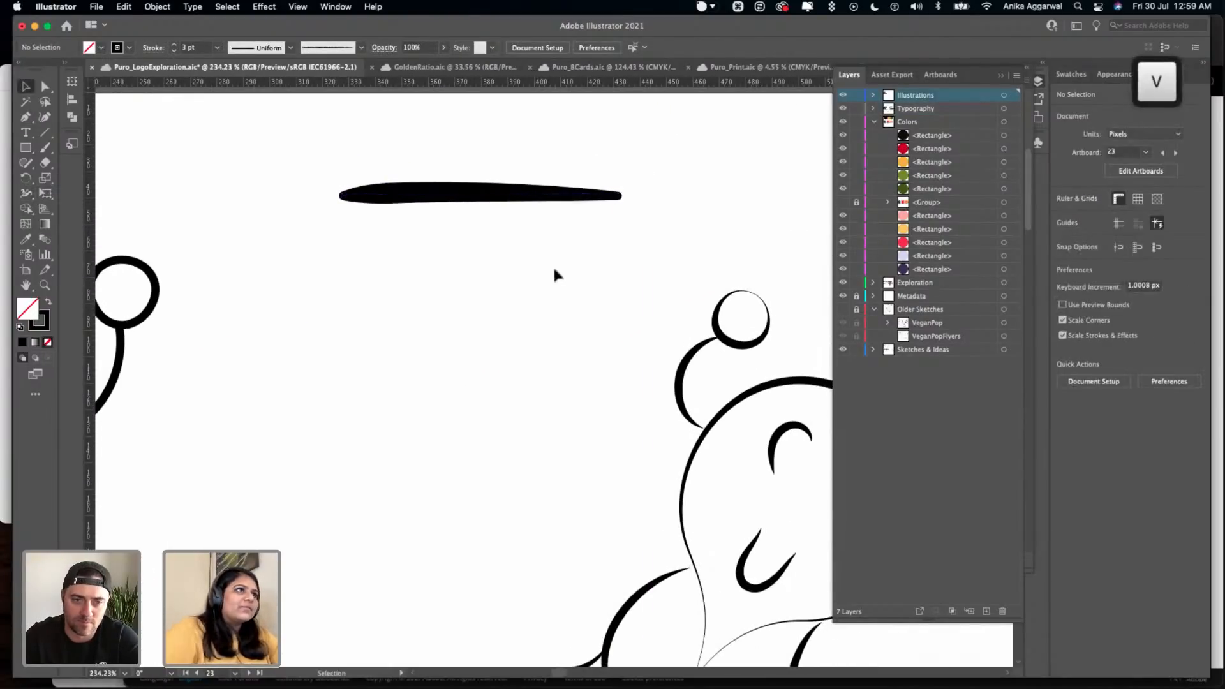
- Save the widened line's stroke shape as a variable width profile named "custom width"
scroll(552, 262, "down", 4)
left_click(453, 225)
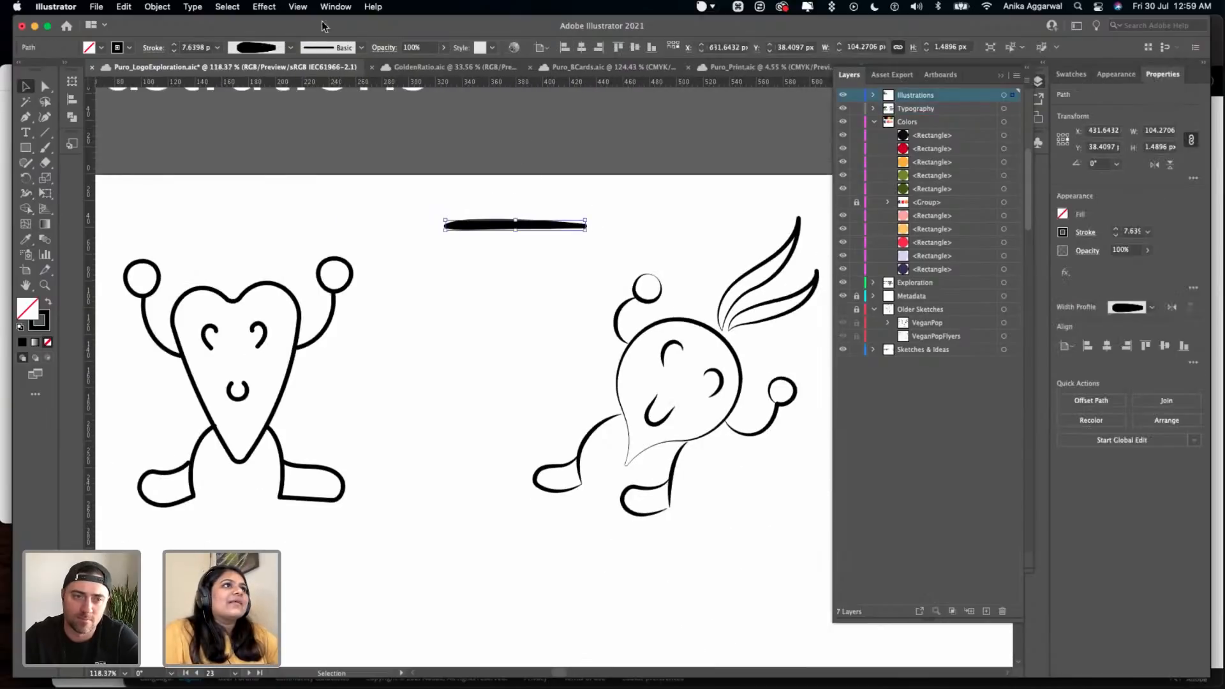
left_click(290, 48)
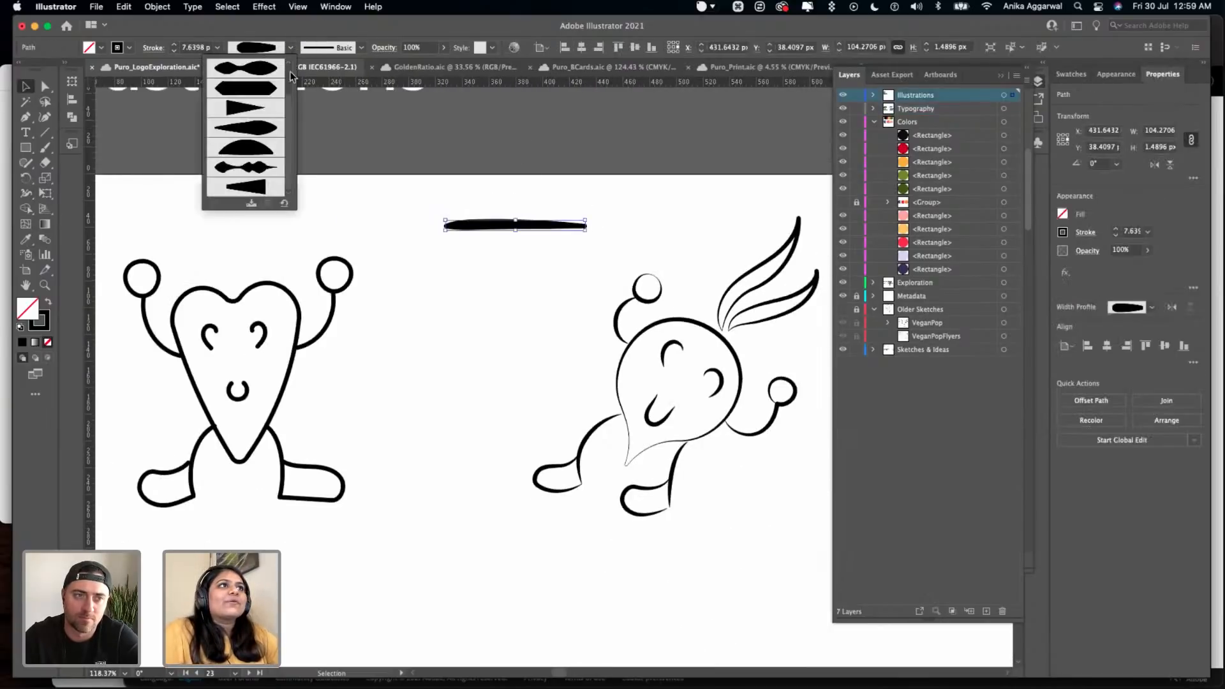
left_click(251, 203)
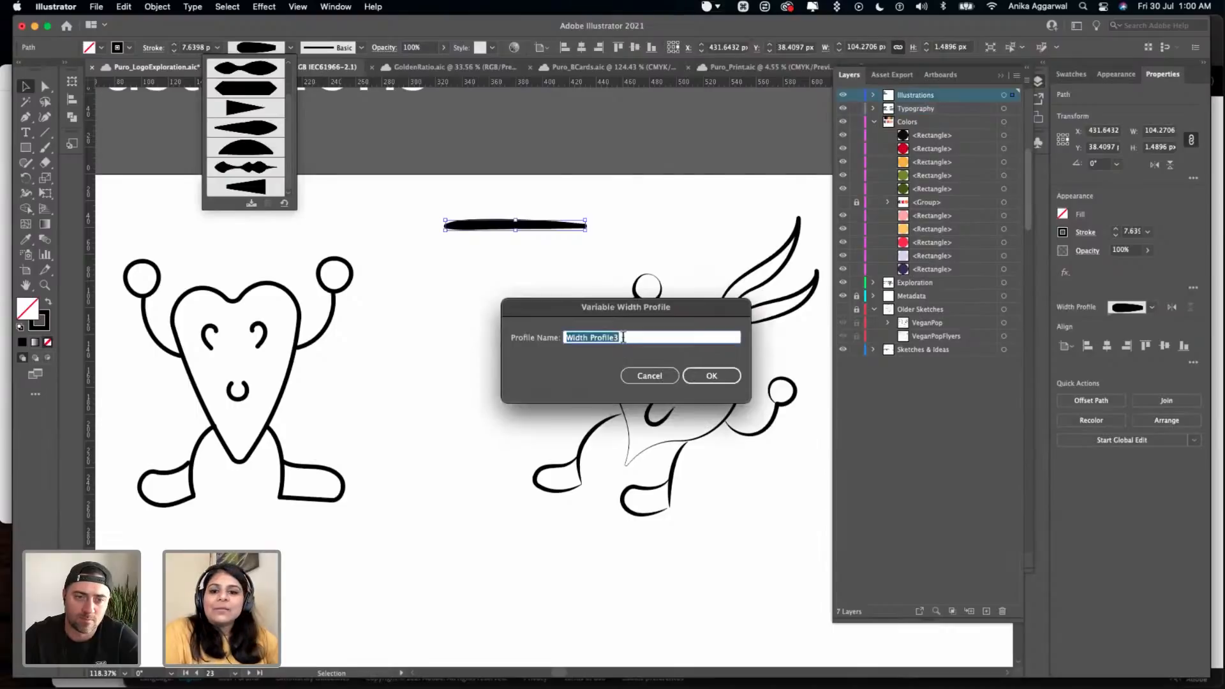
type("custom widt")
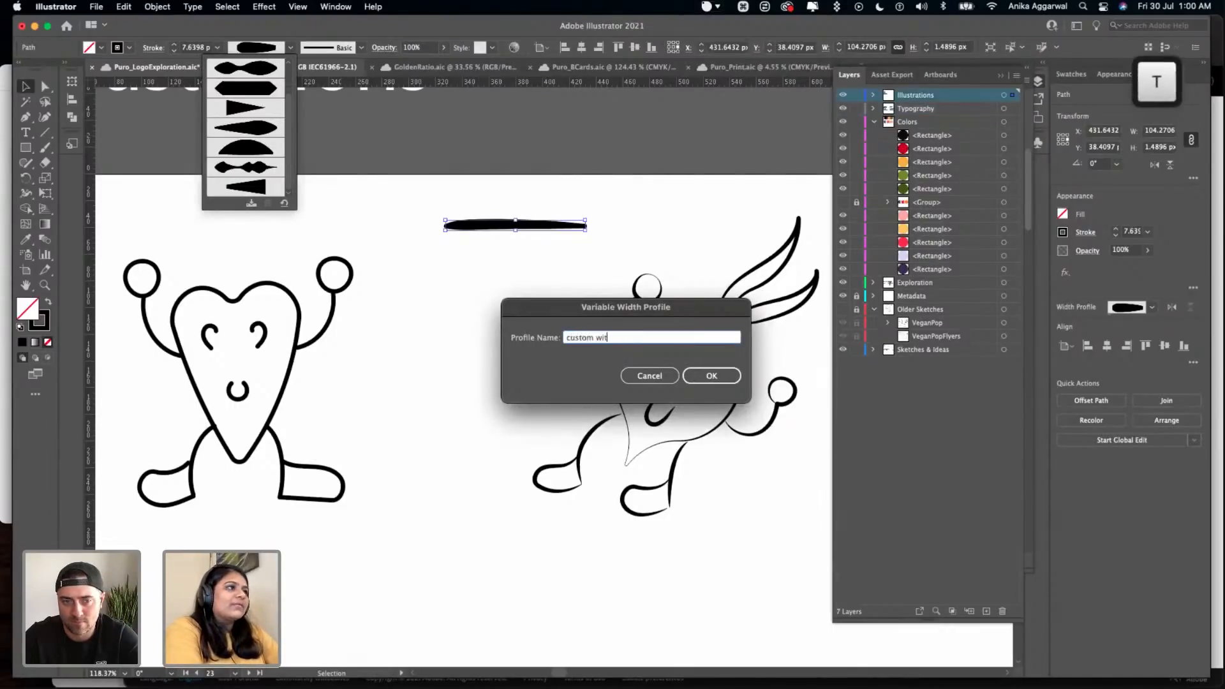
type("h")
key("Return")
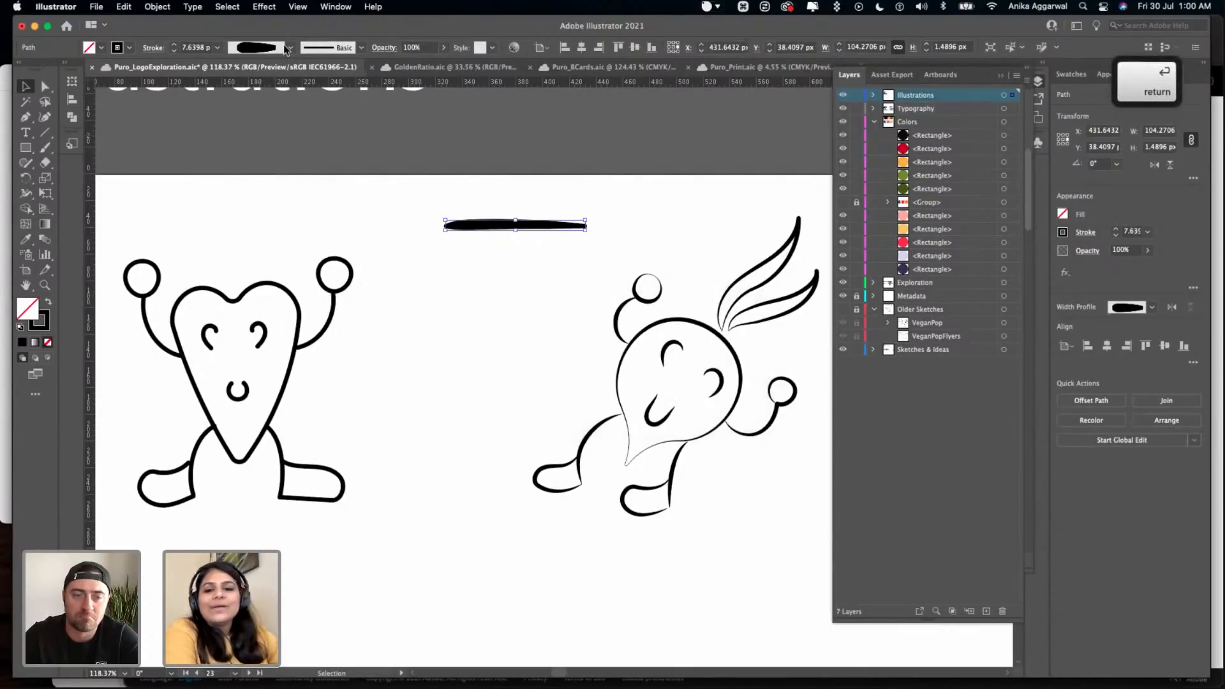
- Apply the saved "custom width" profile to all strokes of the heart-shaped character and inspect its outline up close
left_click(396, 259)
left_click_drag(396, 259, 146, 535)
left_click(287, 51)
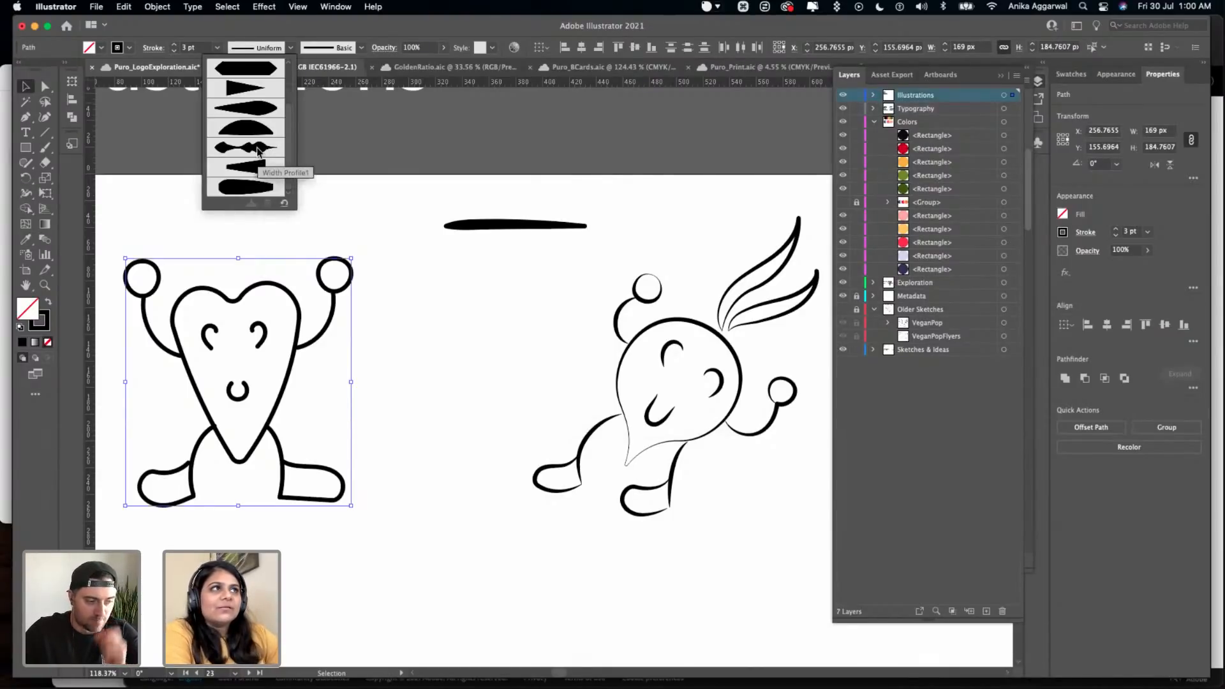
left_click(268, 189)
left_click(390, 364)
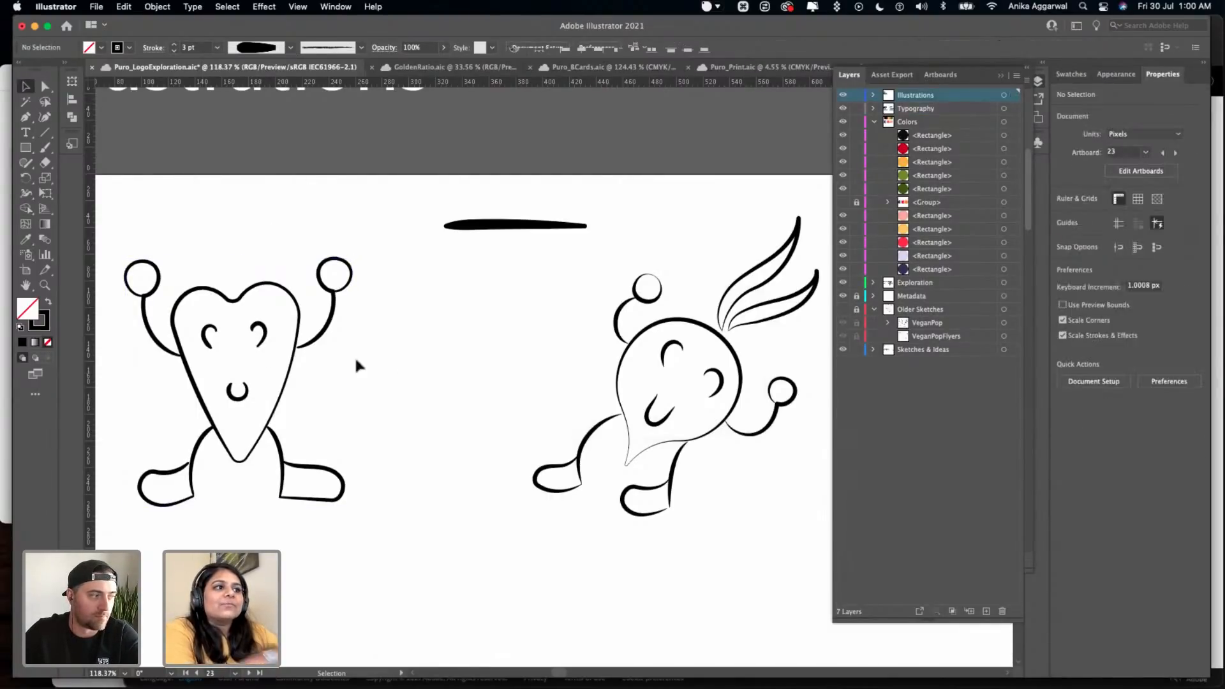
scroll(320, 338, "left", 3)
scroll(320, 335, "up", 5)
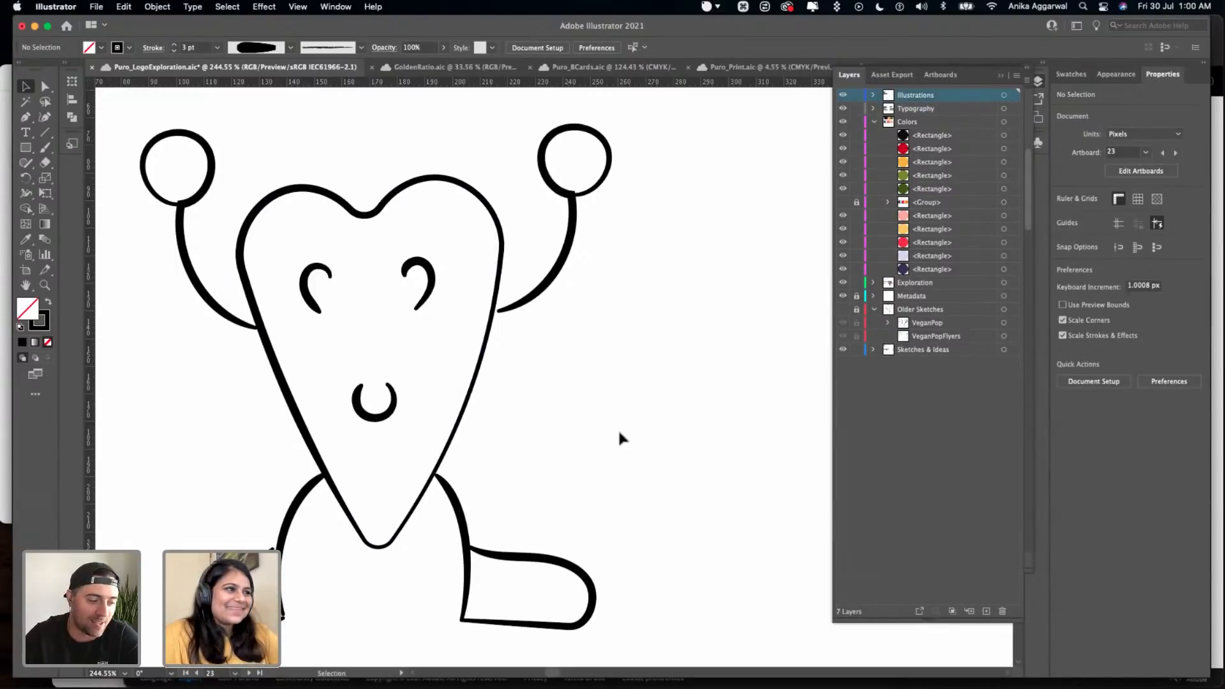
- Apply the "custom width" profile to the remaining characters and leafy branches on the Illustrations artboard, and clear the selection
scroll(617, 428, "down", 10)
scroll(617, 427, "down", 10)
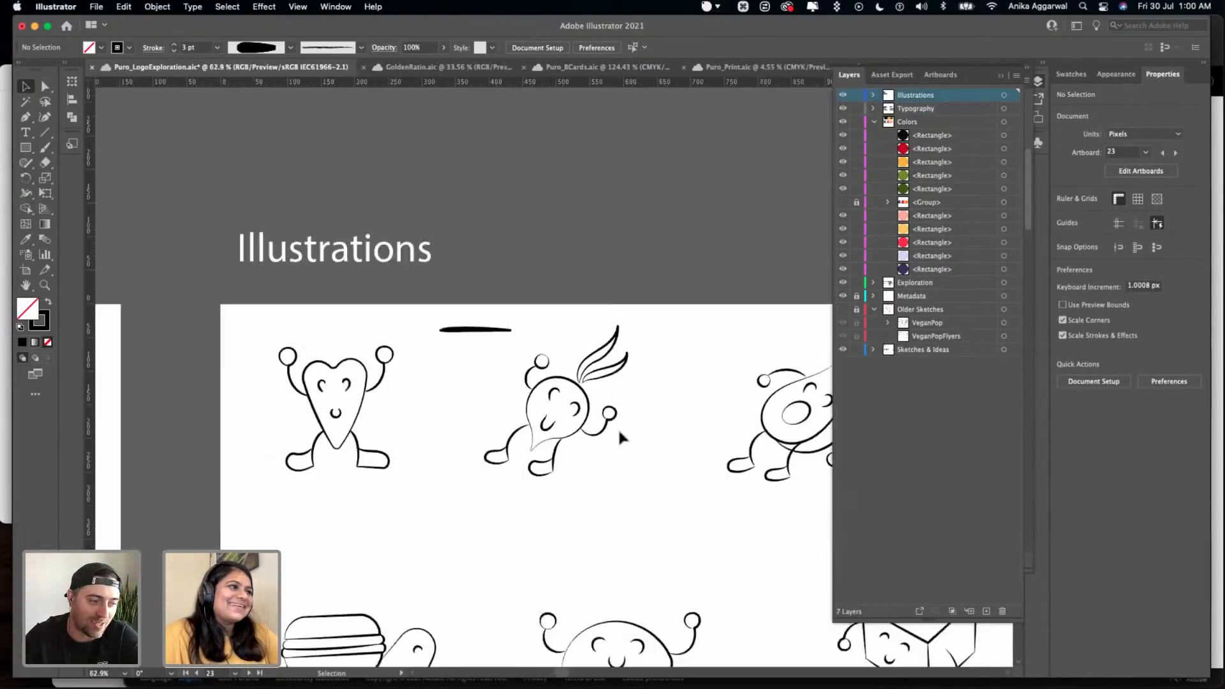
scroll(713, 341, "right", 3)
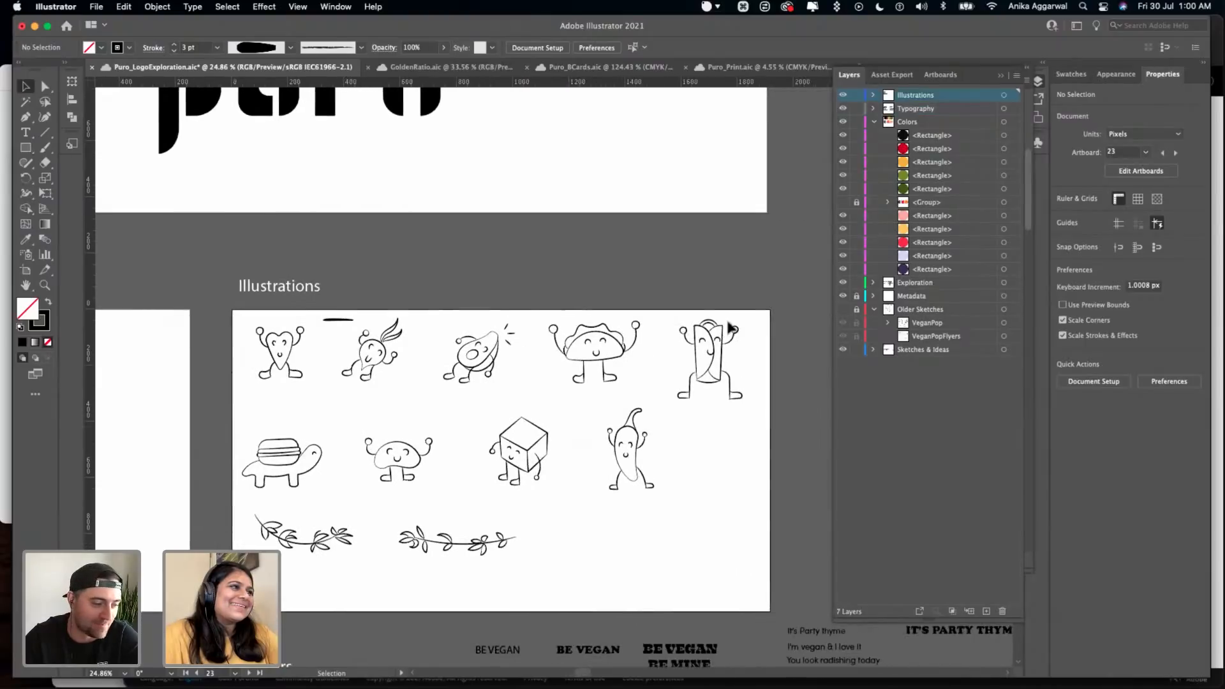
left_click_drag(645, 435, 355, 553)
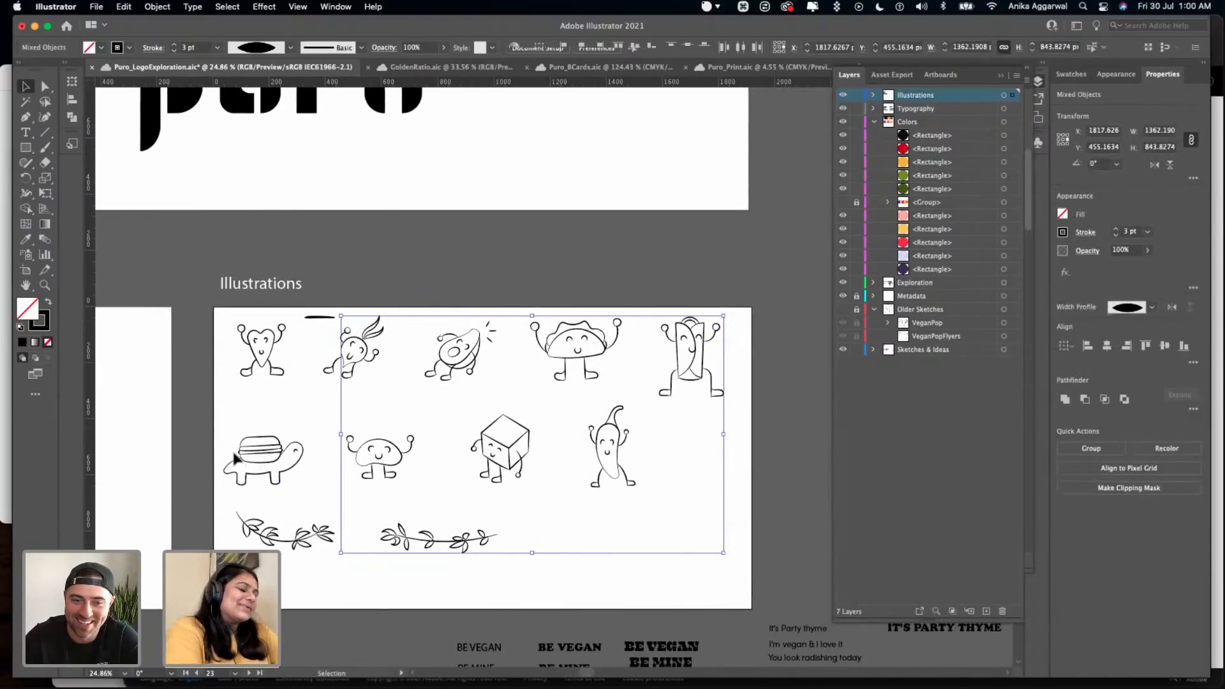
left_click_drag(205, 423, 306, 550)
left_click(300, 394)
key("i")
left_click(291, 47)
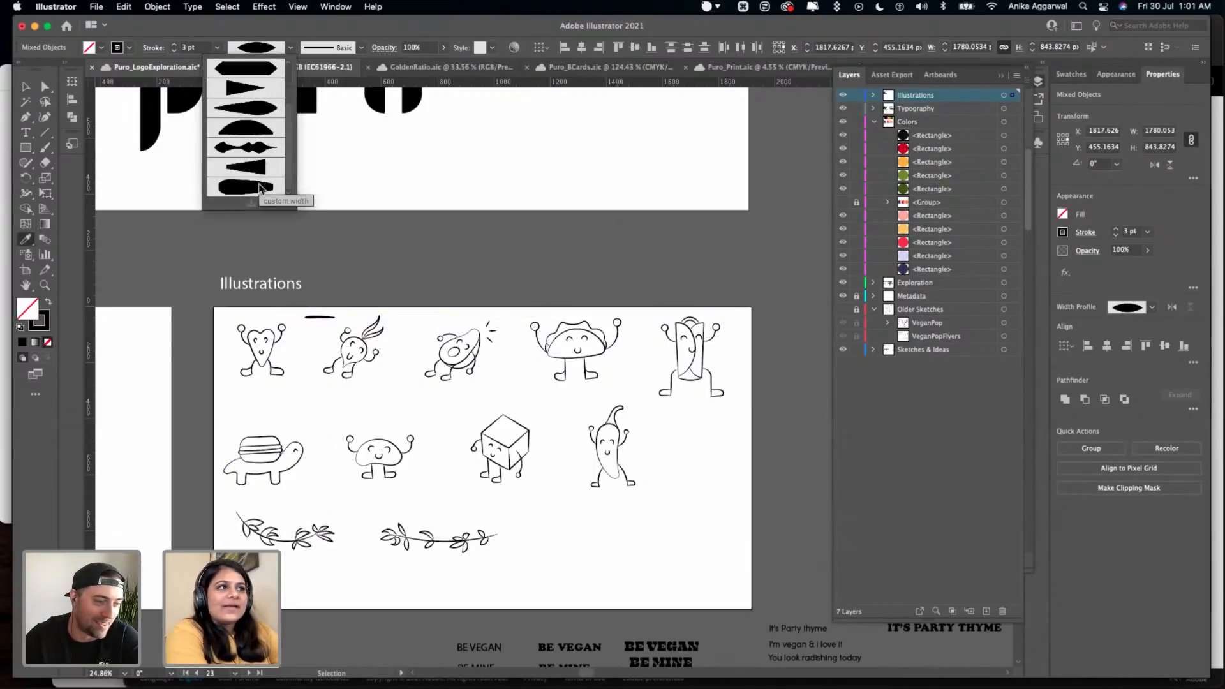
left_click(259, 187)
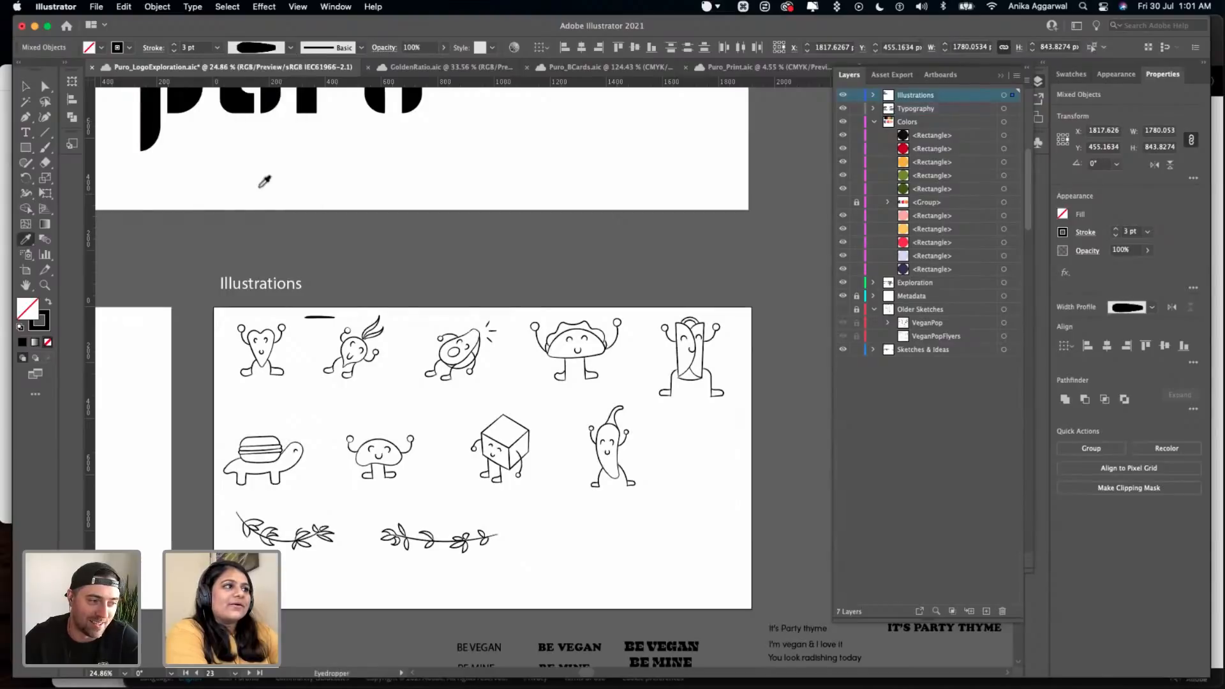
key("v")
left_click(429, 267)
- Examine the restyled outlines of the individual characters up close, from the leafy-topped one through the avocado, taco, burrito, chili, cube and bean
scroll(430, 271, "down", 2)
scroll(428, 268, "up", 10)
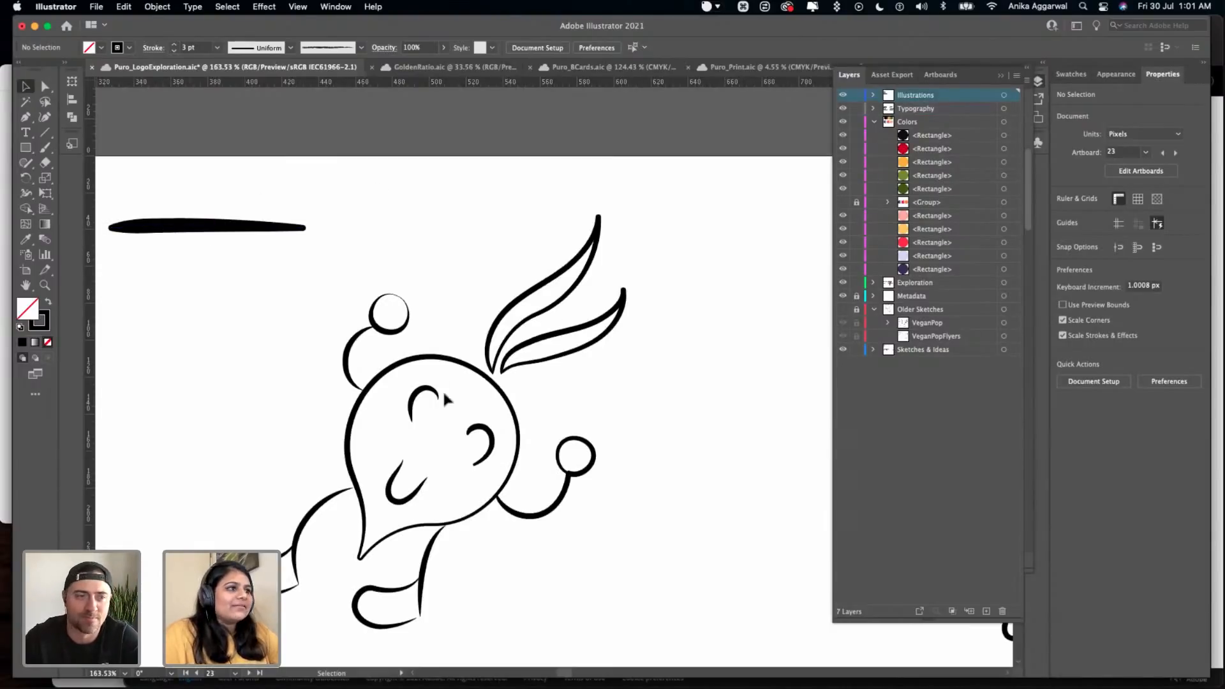
scroll(442, 389, "down", 8)
scroll(446, 396, "up", 3)
scroll(445, 395, "up", 7)
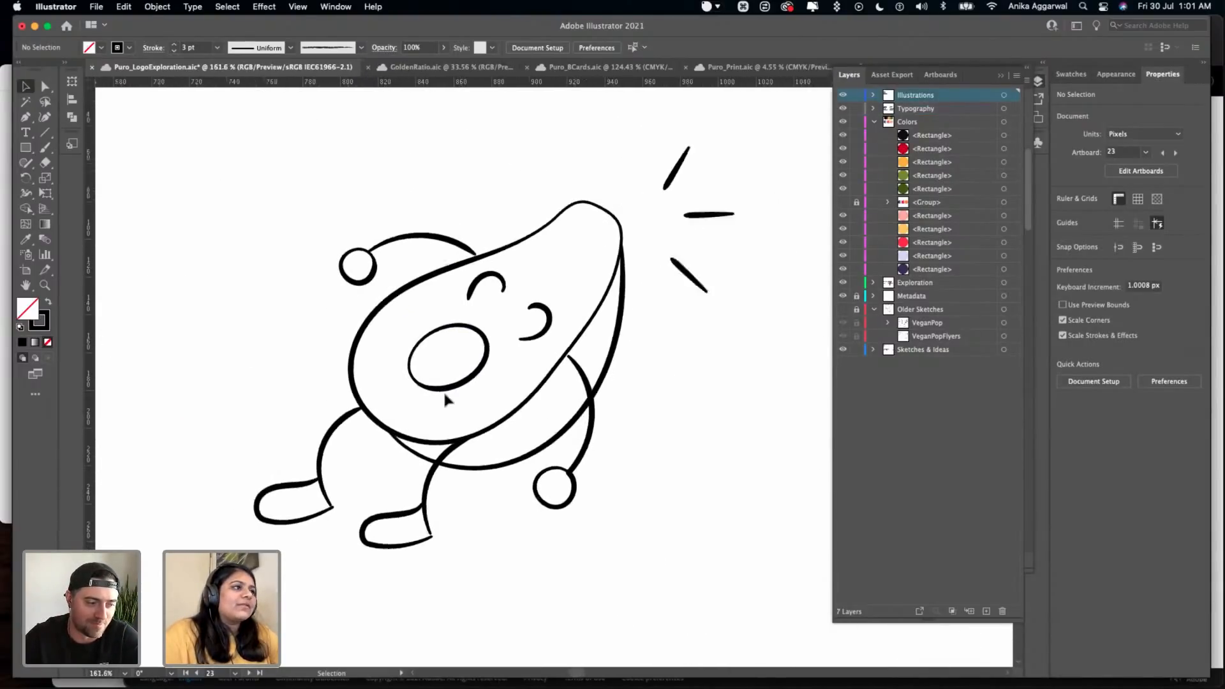
scroll(444, 394, "down", 5)
scroll(445, 394, "right", 8)
scroll(466, 376, "down", 3)
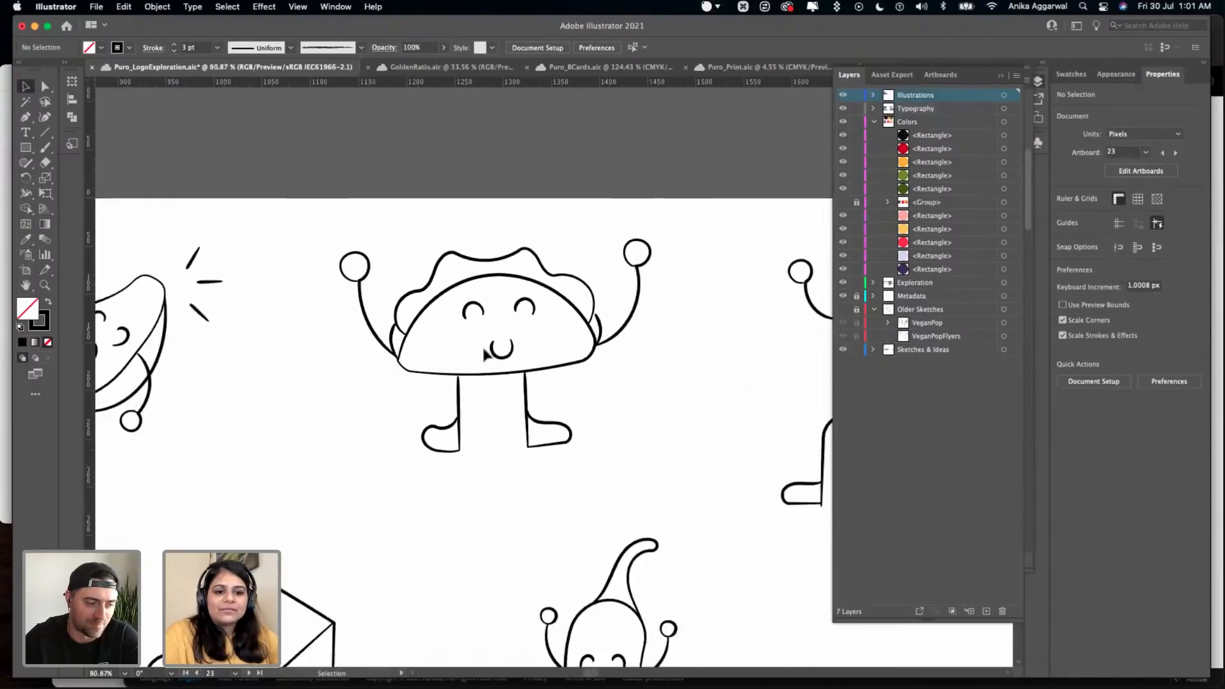
scroll(478, 357, "right", 5)
scroll(482, 361, "right", 3)
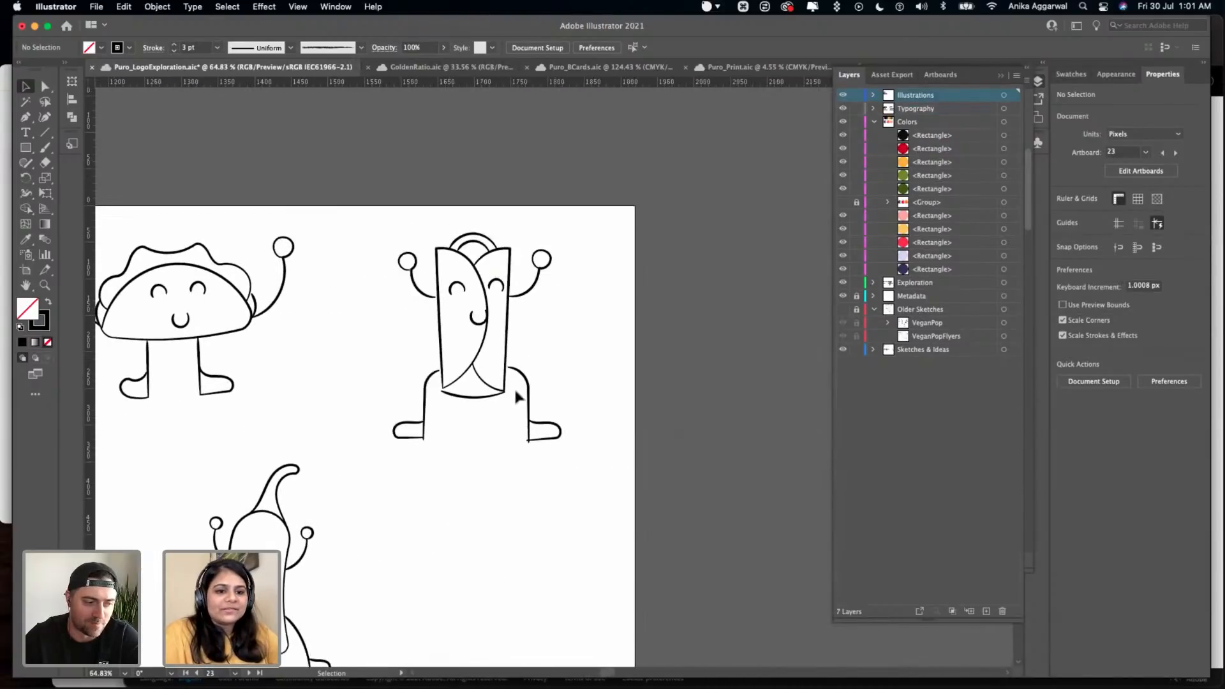
scroll(515, 397, "down", 2)
scroll(515, 396, "down", 2)
scroll(511, 394, "down", 2)
scroll(510, 394, "left", 1)
scroll(408, 455, "up", 5)
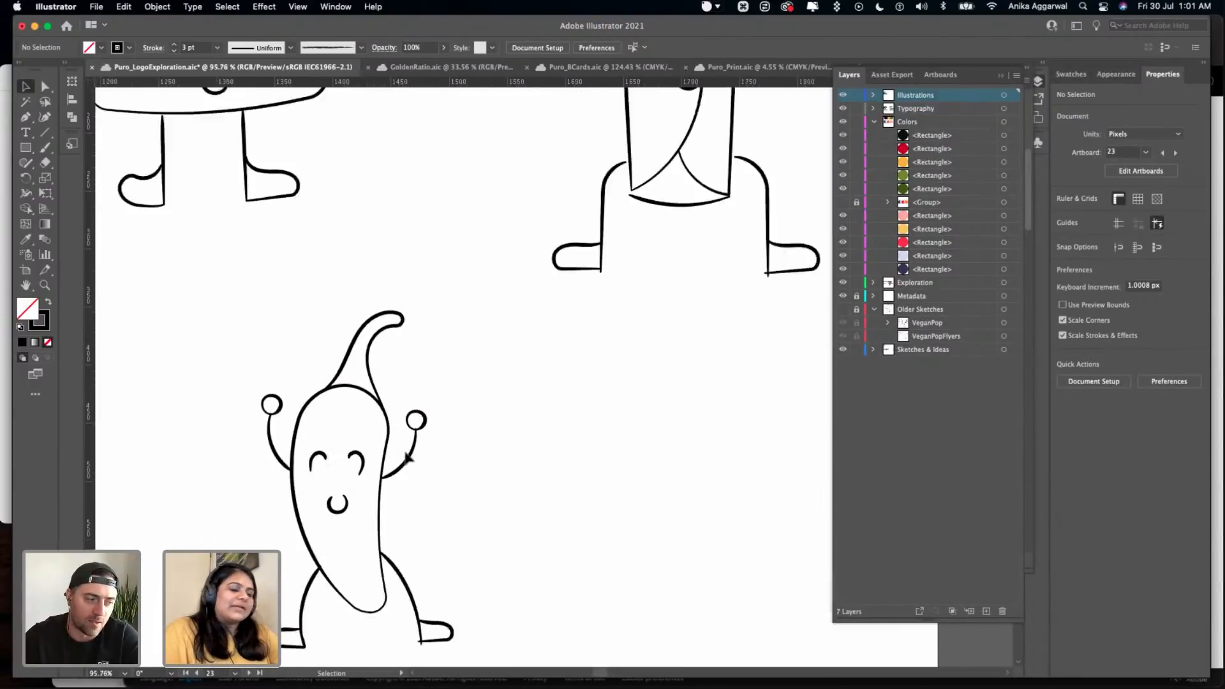
scroll(404, 449, "left", 5)
scroll(404, 448, "up", 4)
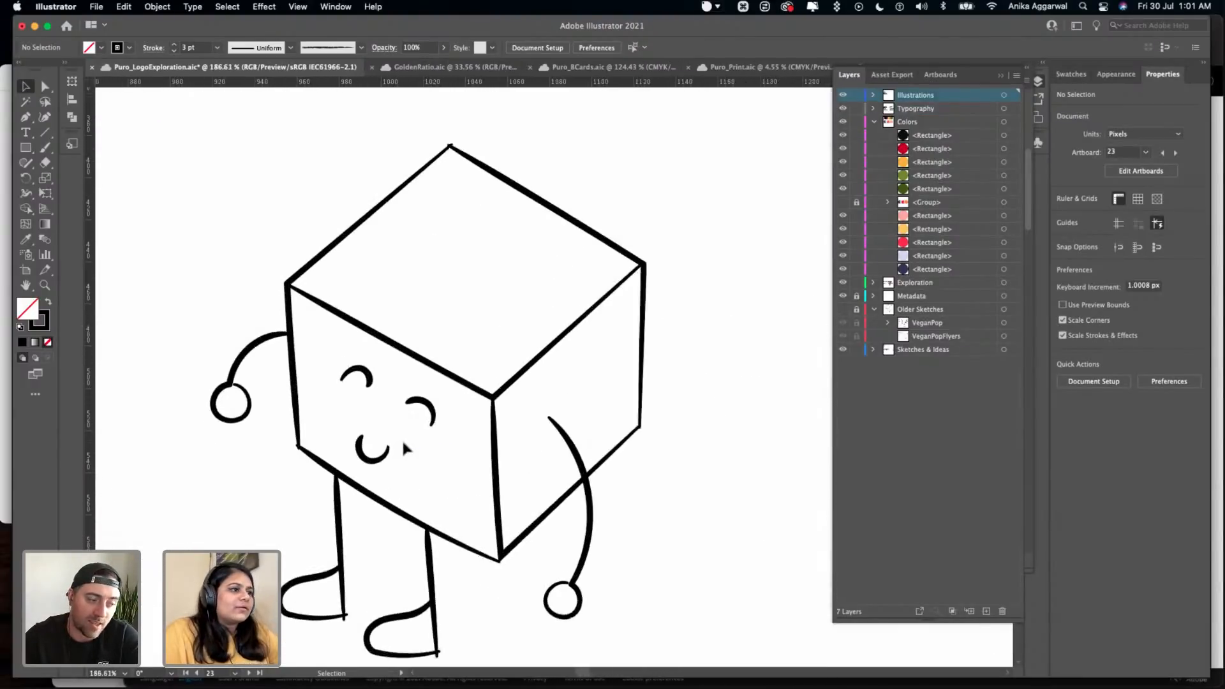
scroll(403, 448, "down", 4)
scroll(404, 440, "left", 5)
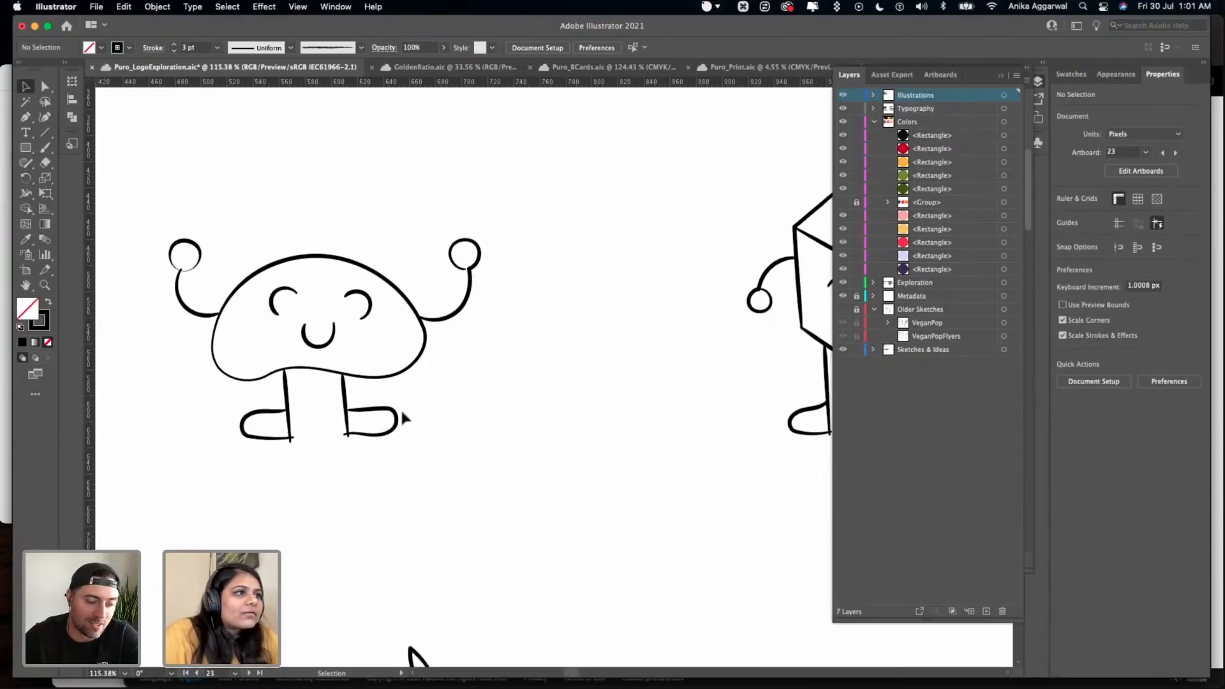
- Compare the line drawings on the Illustrations artboard with the circular badges and characters on the Stickers artboard
scroll(403, 416, "down", 5)
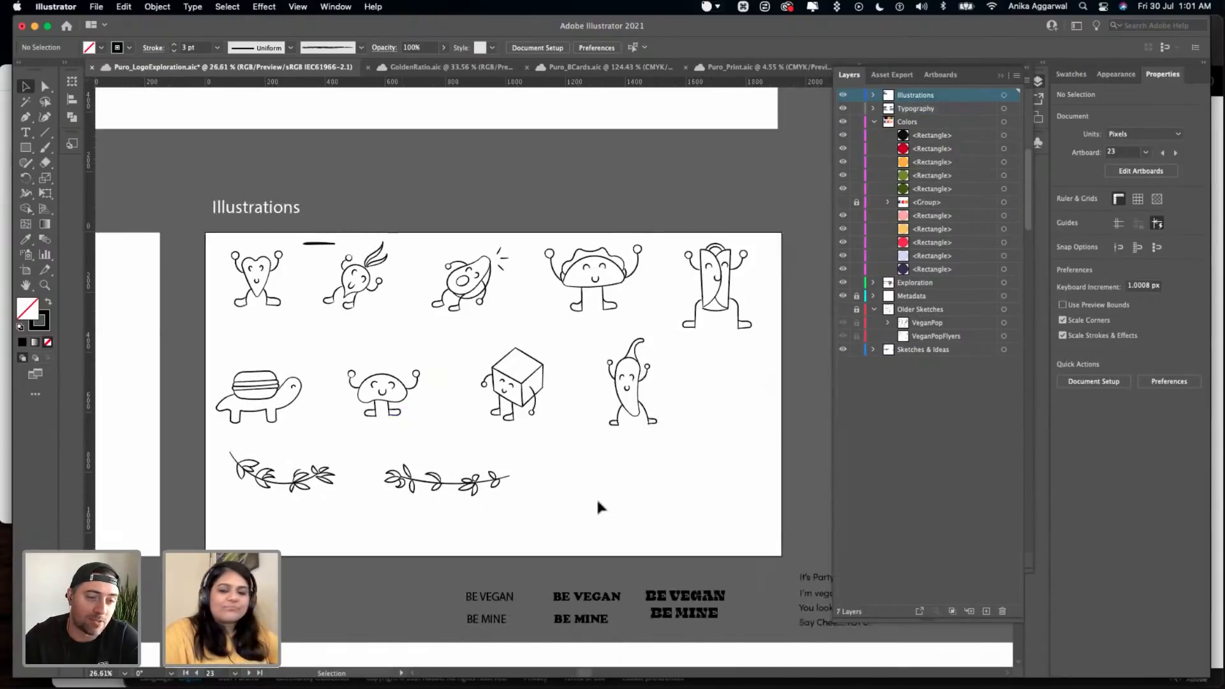
scroll(580, 499, "down", 6)
scroll(568, 484, "up", 2)
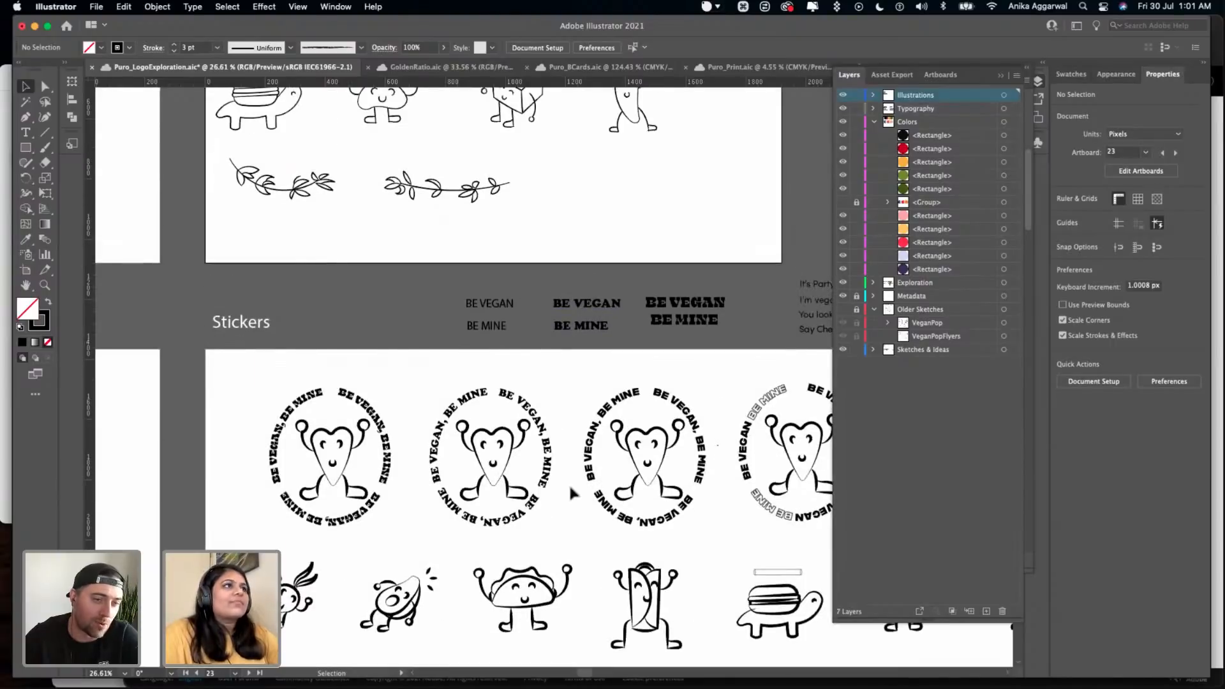
scroll(487, 293, "down", 2)
scroll(486, 293, "right", 2)
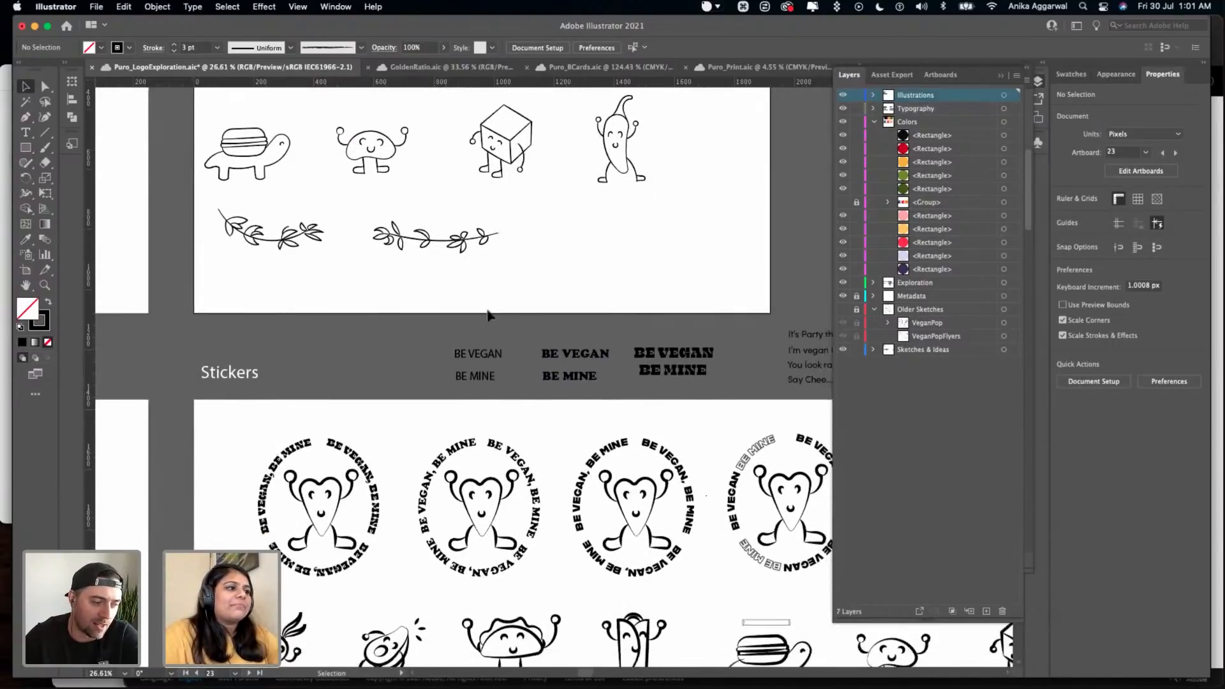
scroll(478, 317, "down", 1)
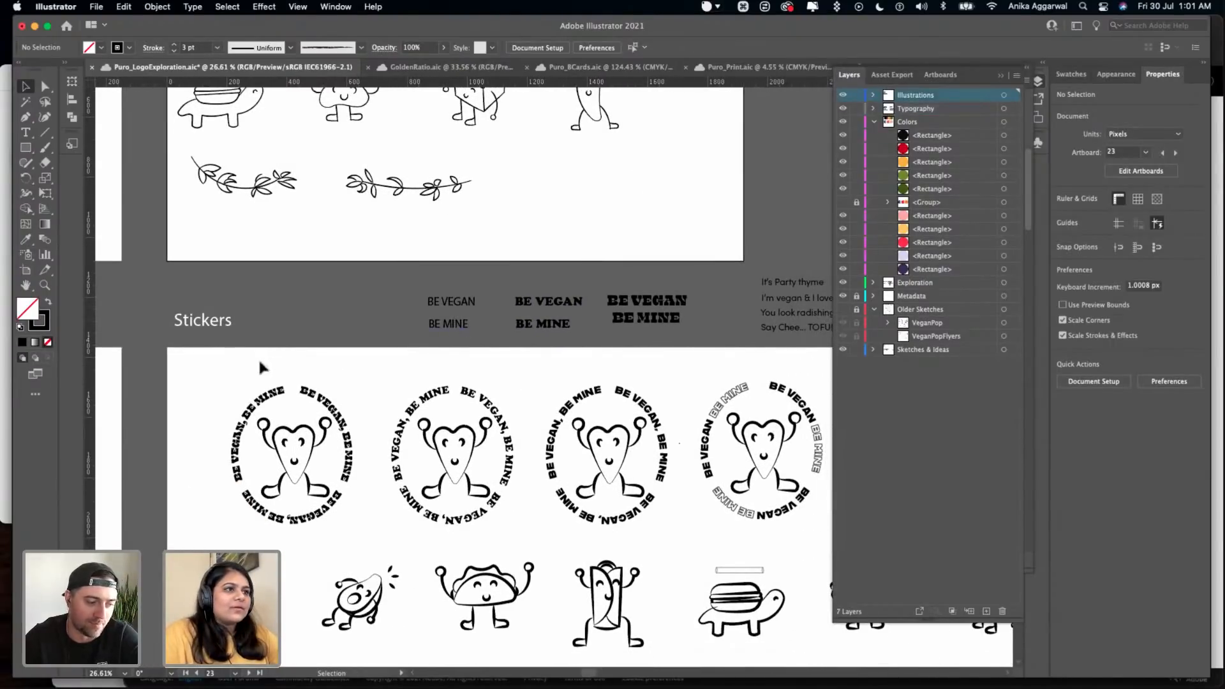
scroll(258, 358, "down", 2)
scroll(257, 358, "right", 2)
scroll(205, 265, "up", 10)
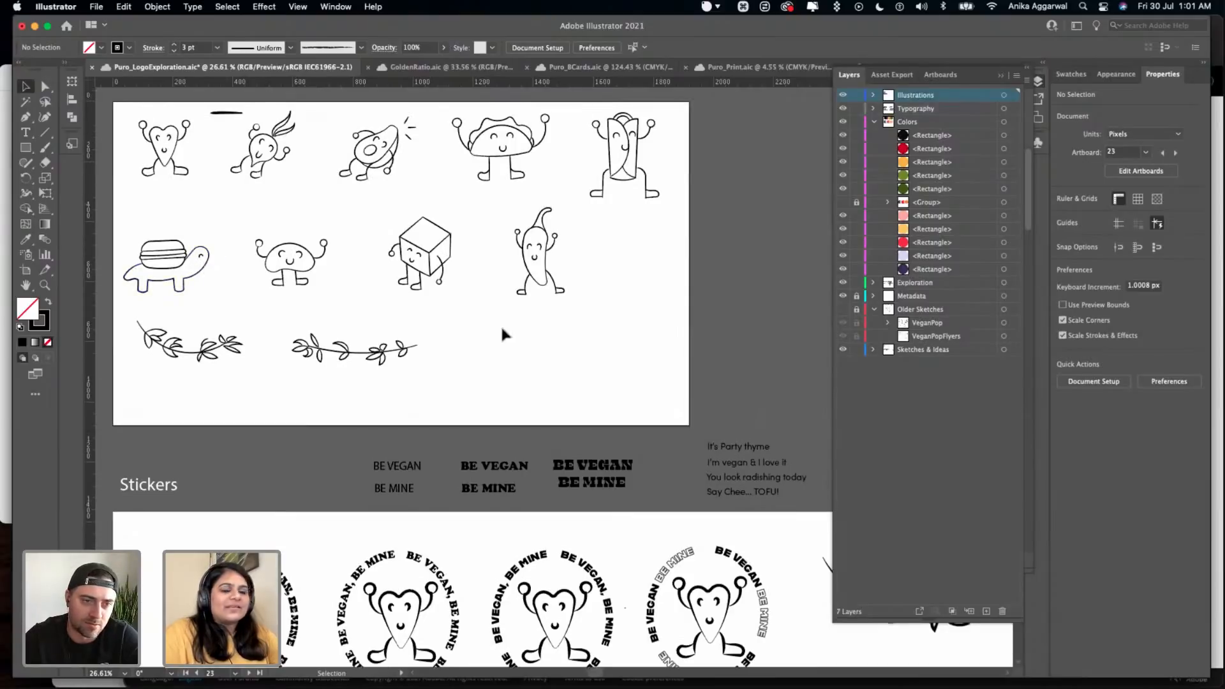
scroll(500, 324, "up", 3)
scroll(500, 326, "up", 1)
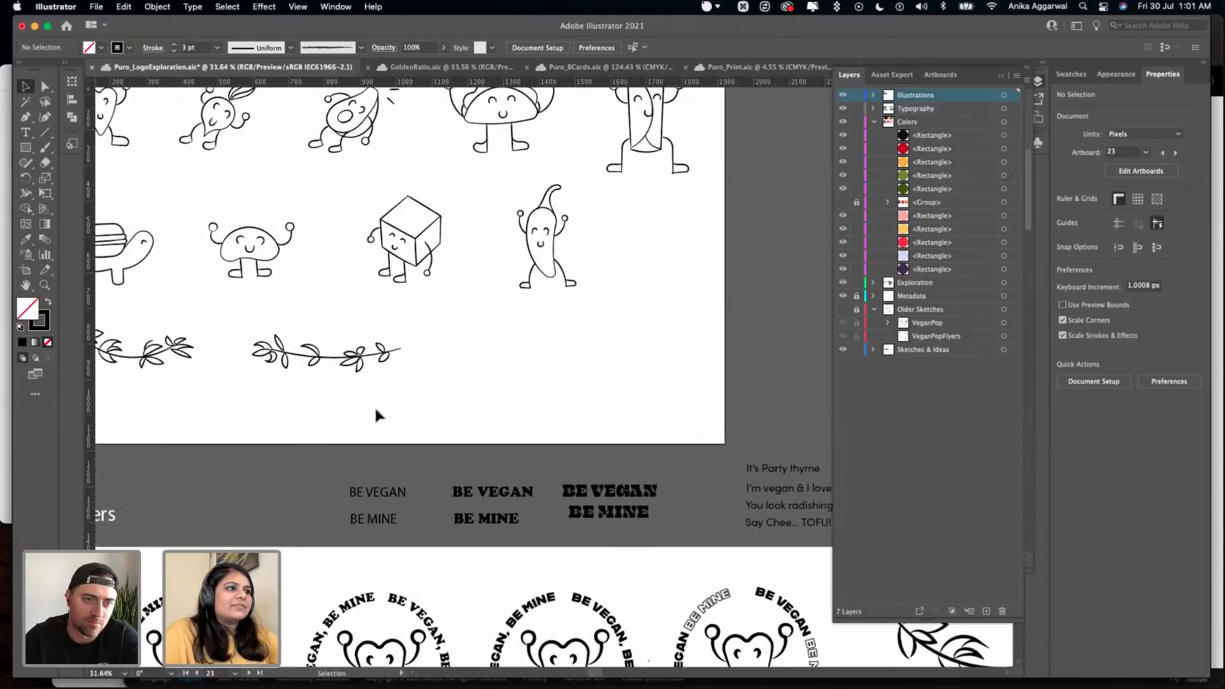
scroll(384, 406, "down", 4)
scroll(384, 406, "left", 2)
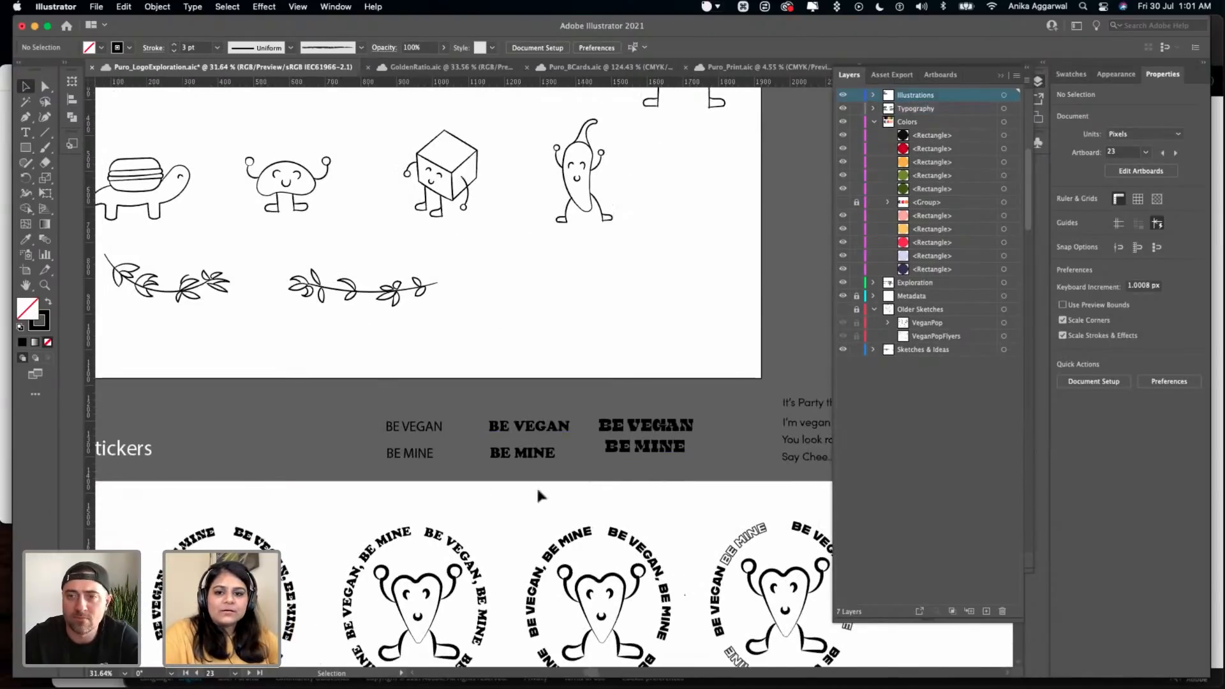
scroll(445, 407, "down", 5)
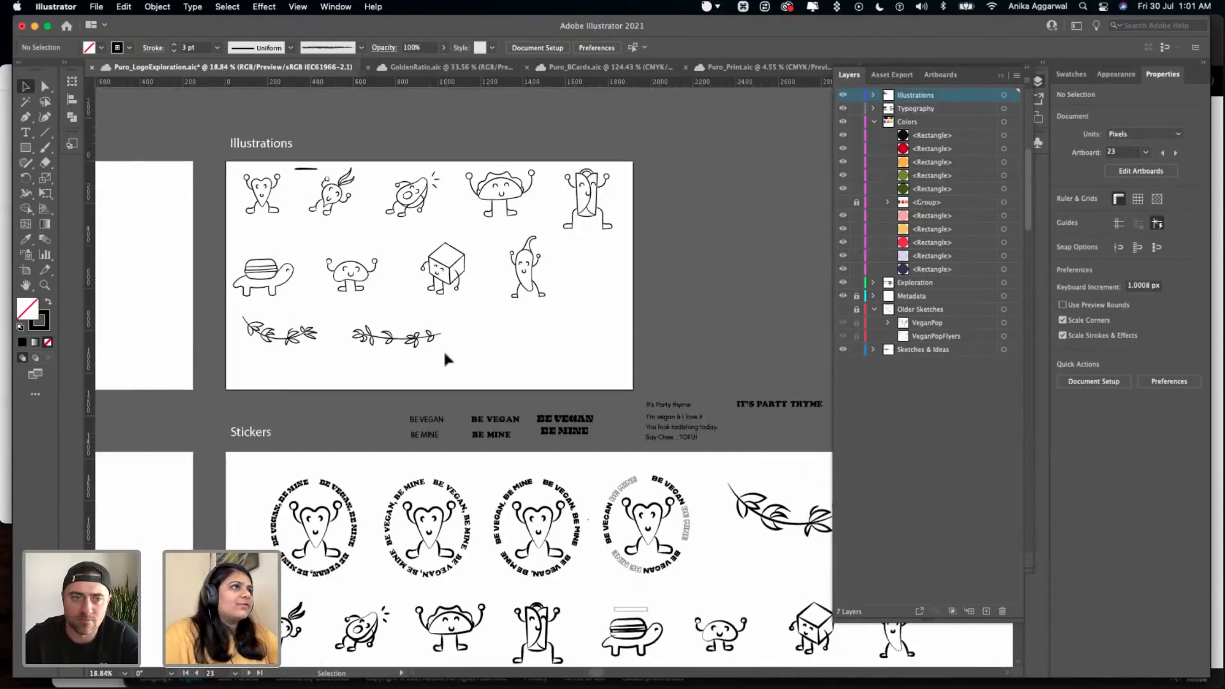
- Copy the block of food pun texts, from "let's taco bout it" to "It's a wrap", on the sketches and ideas artboard
scroll(442, 350, "up", 10)
scroll(419, 255, "up", 8)
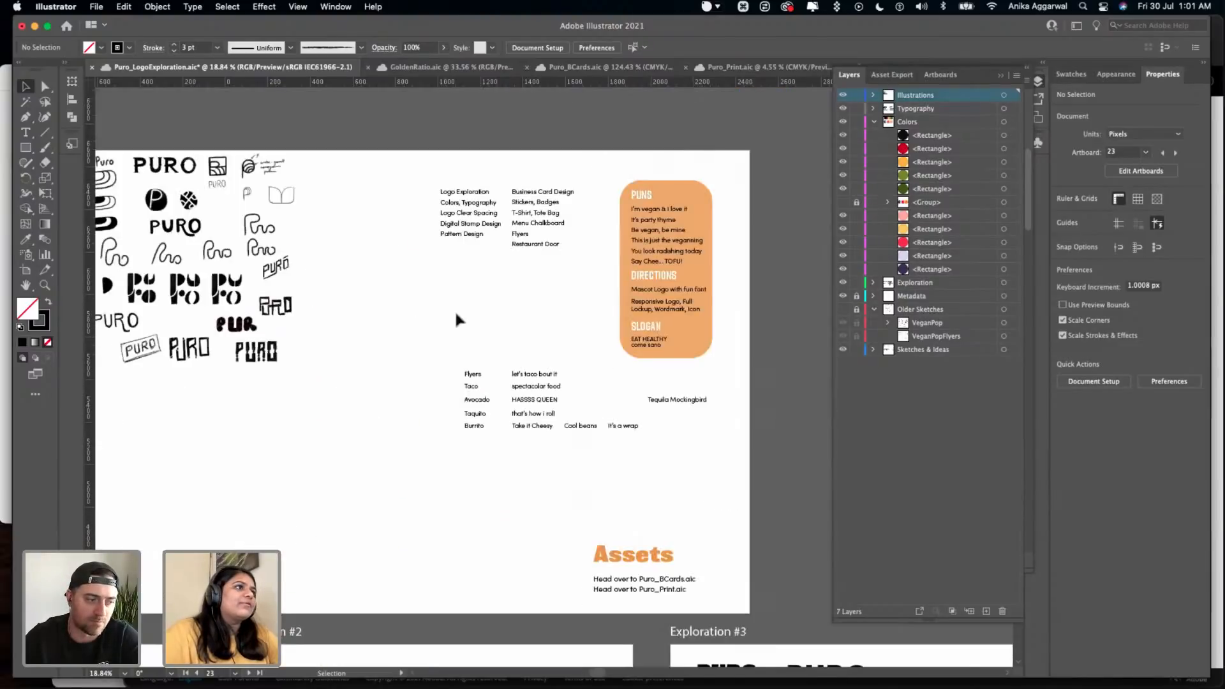
left_click_drag(459, 315, 612, 431)
key("super+c")
- Look over the Stickers artboard and the surrounding Illustrations, Type Choices, Color Palette and Pattern artboards
scroll(551, 483, "down", 10)
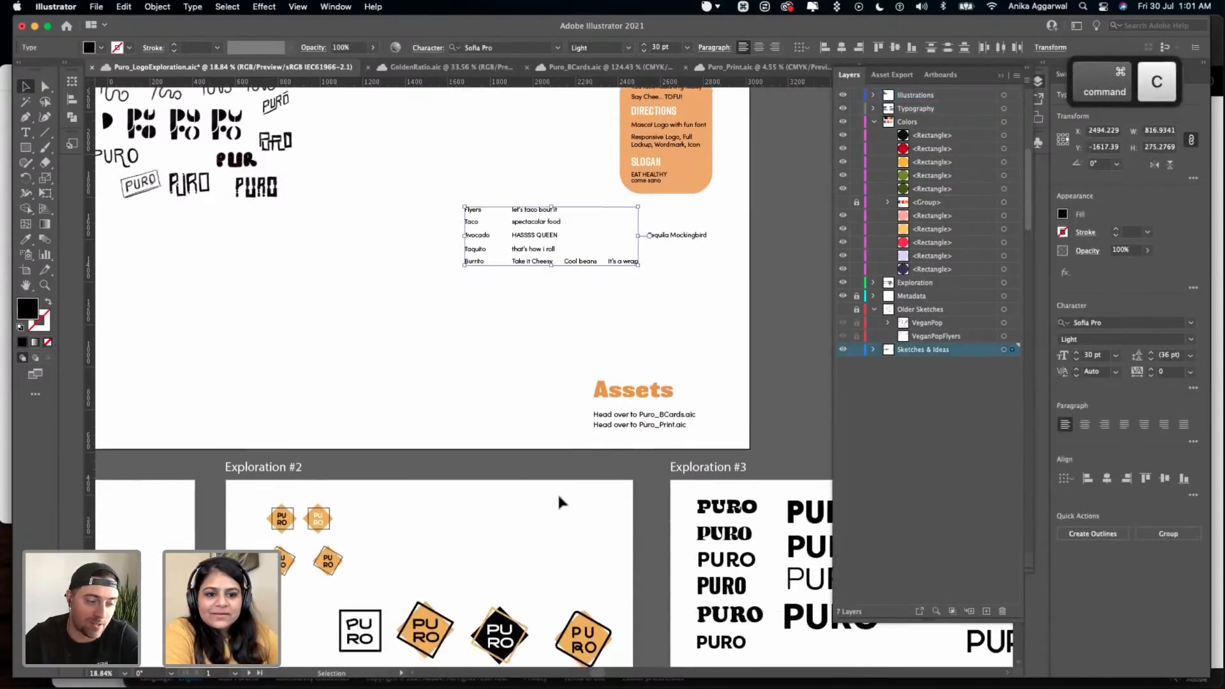
scroll(560, 503, "down", 15)
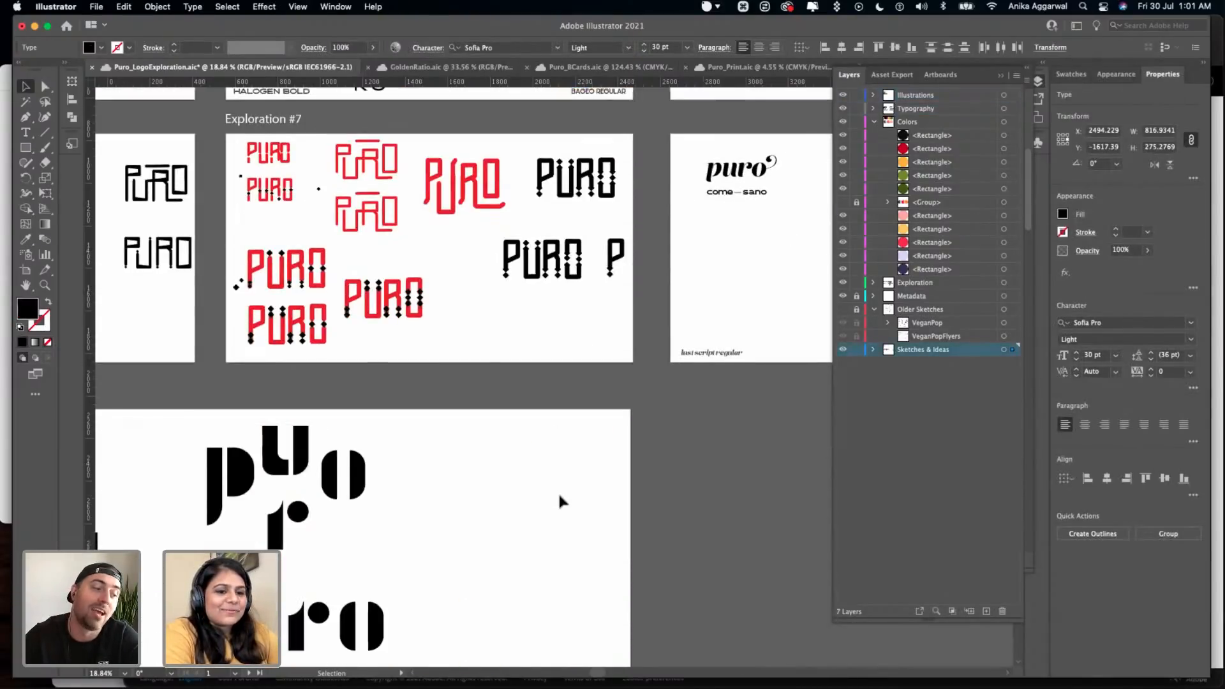
scroll(560, 502, "down", 15)
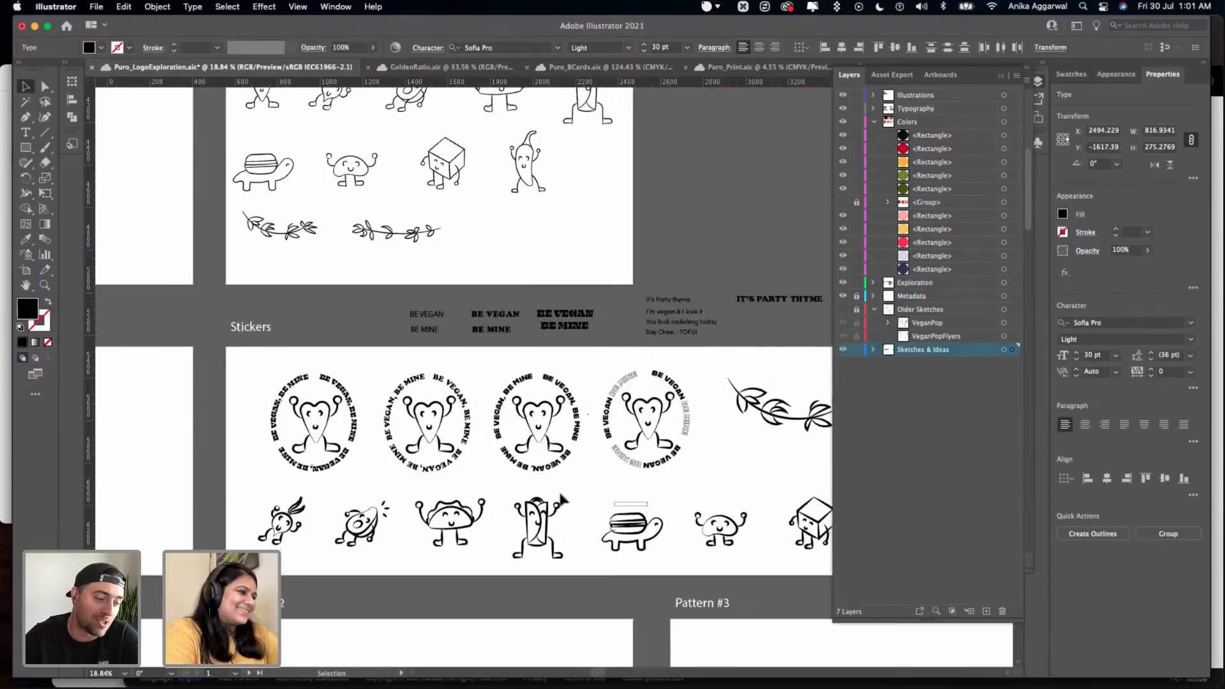
scroll(469, 376, "up", 2)
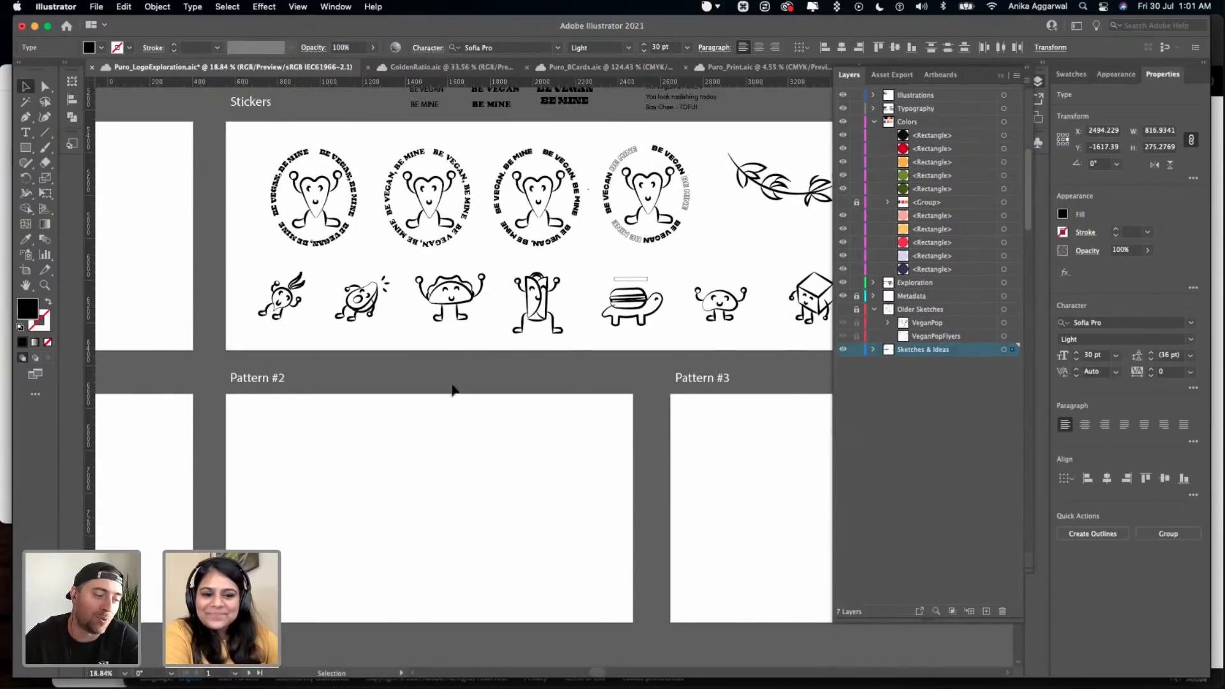
scroll(449, 404, "up", 3)
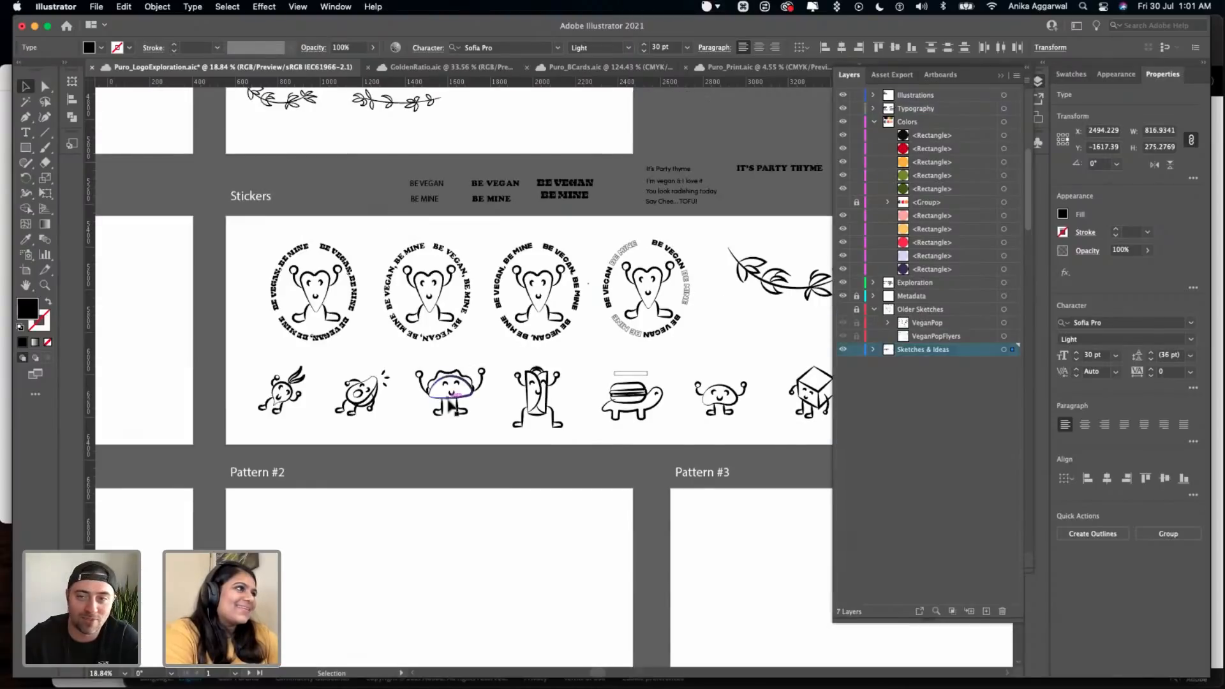
scroll(450, 404, "down", 5)
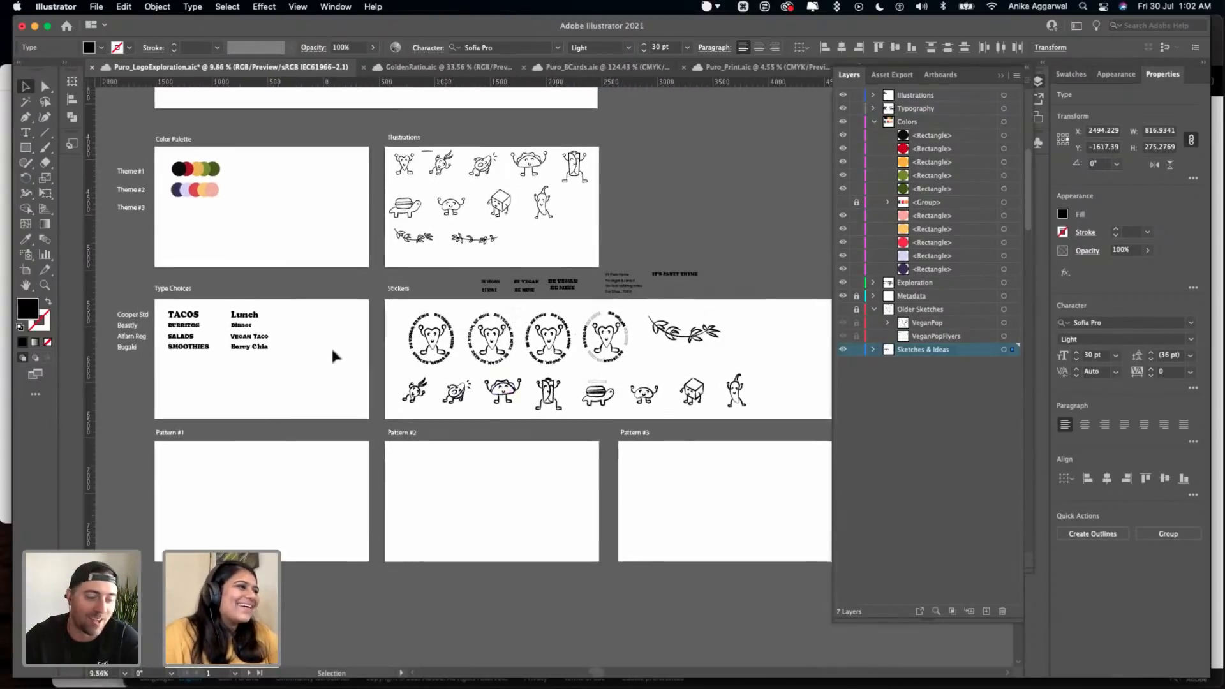
- Paste the copied block of food pun texts near the lower edge of the Type Choices artboard
scroll(331, 346, "up", 3)
scroll(331, 344, "up", 4)
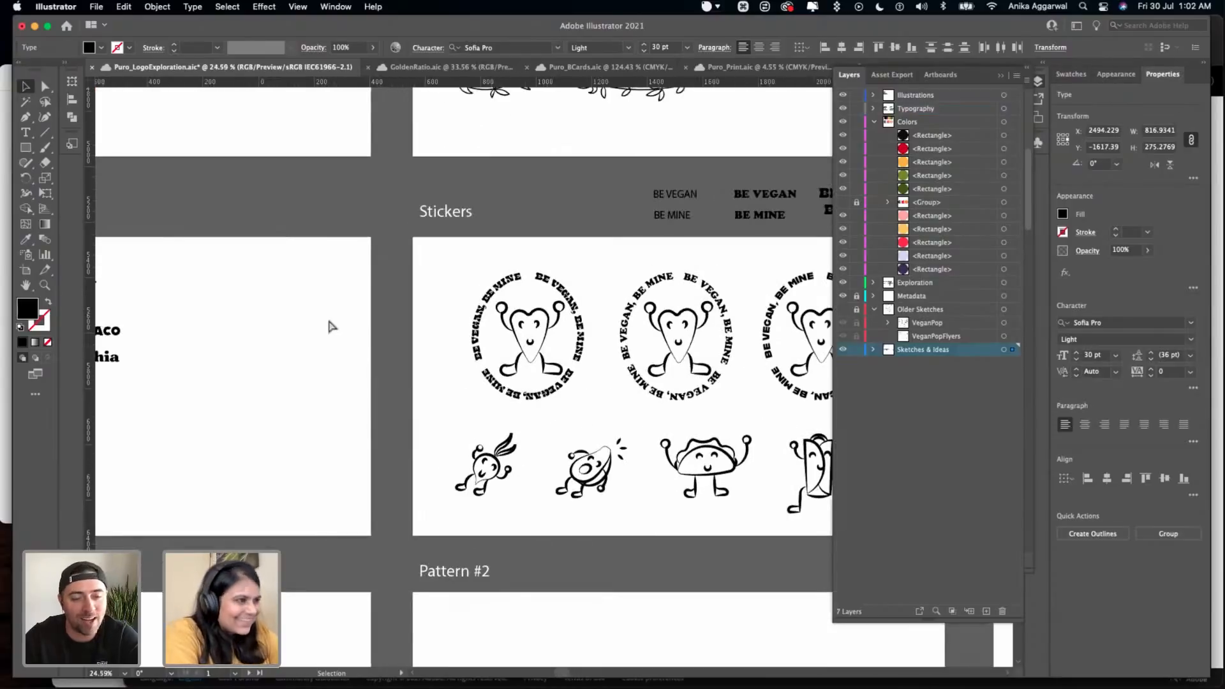
key("super+v")
left_click_drag(452, 360, 187, 467)
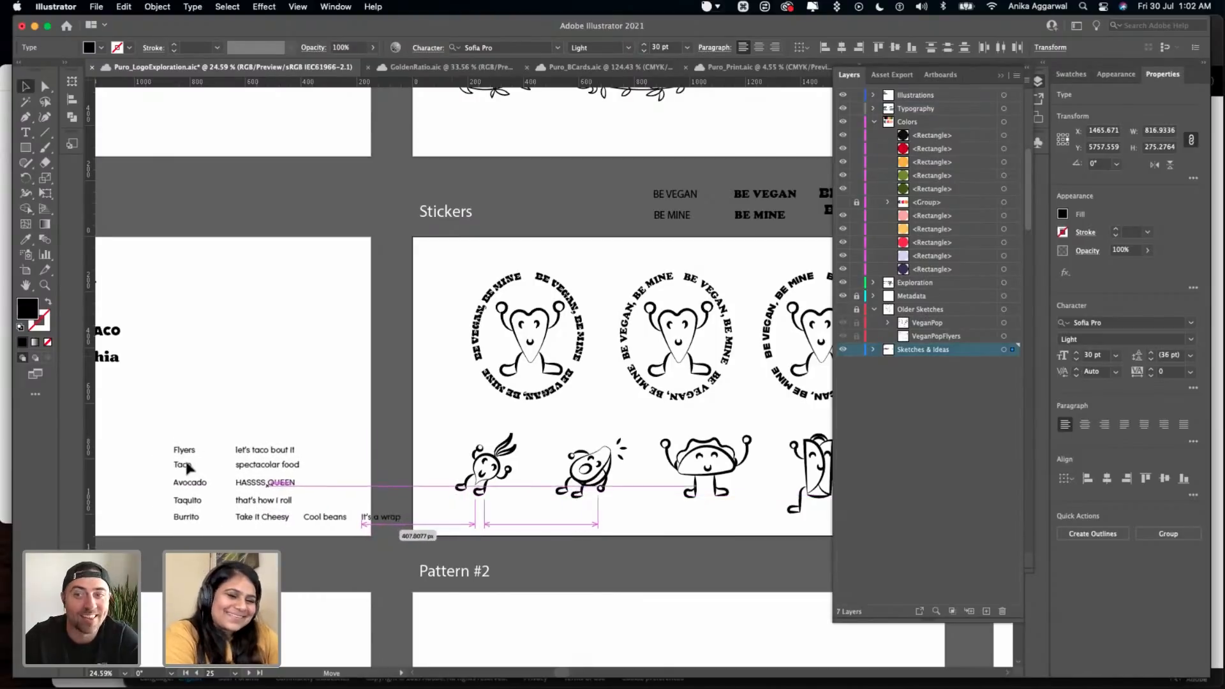
left_click(231, 383)
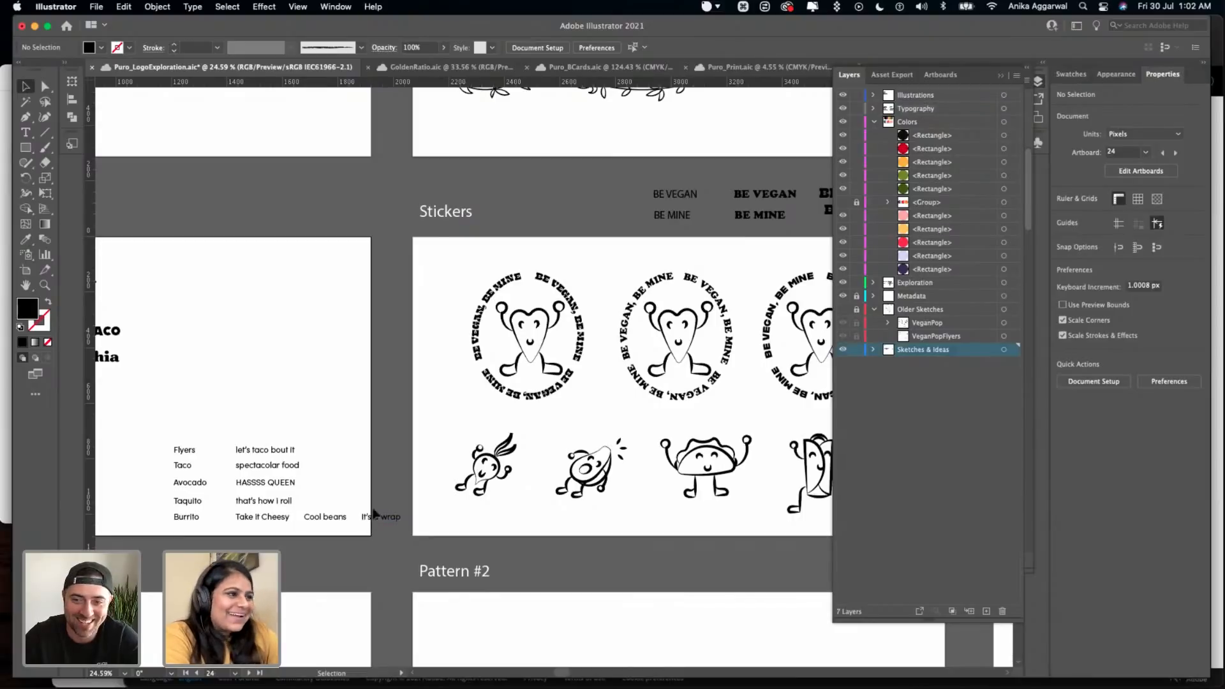
- Move "It's a wrap" above "Cool beans", beside "that's how i roll", and shift the whole pun block slightly to the right
left_click_drag(391, 520, 334, 504)
left_click_drag(340, 431, 131, 533)
left_click_drag(185, 483, 195, 485)
left_click(281, 396)
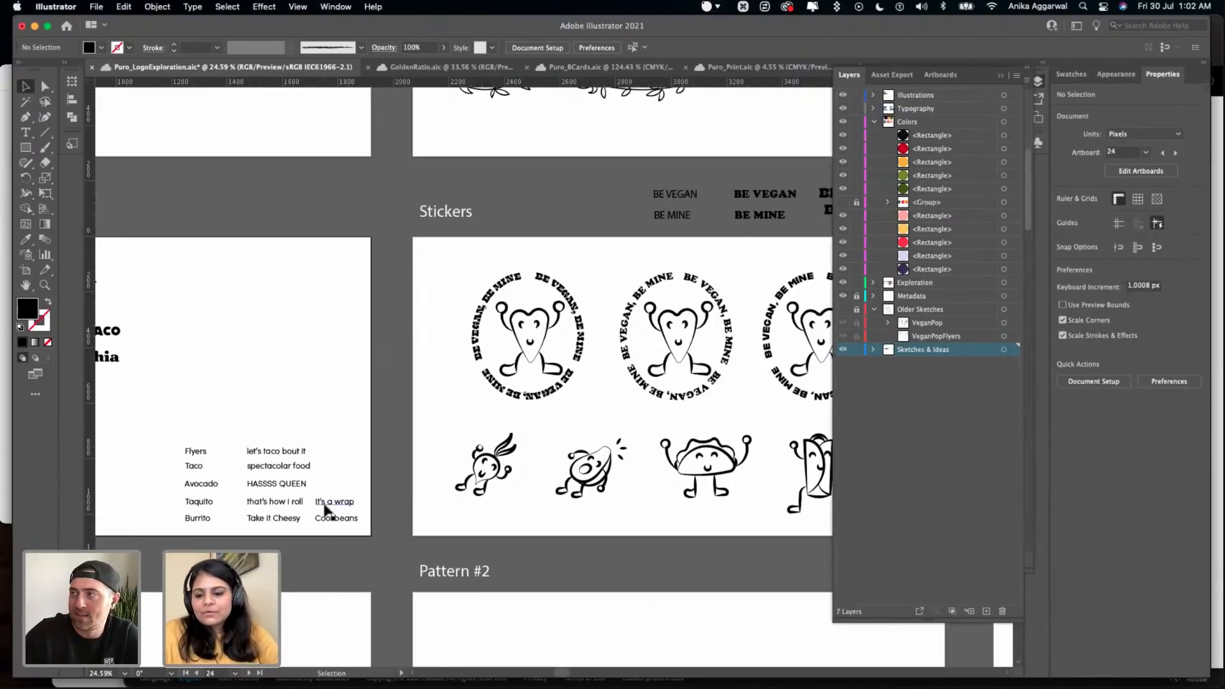
mouse_move(418, 640)
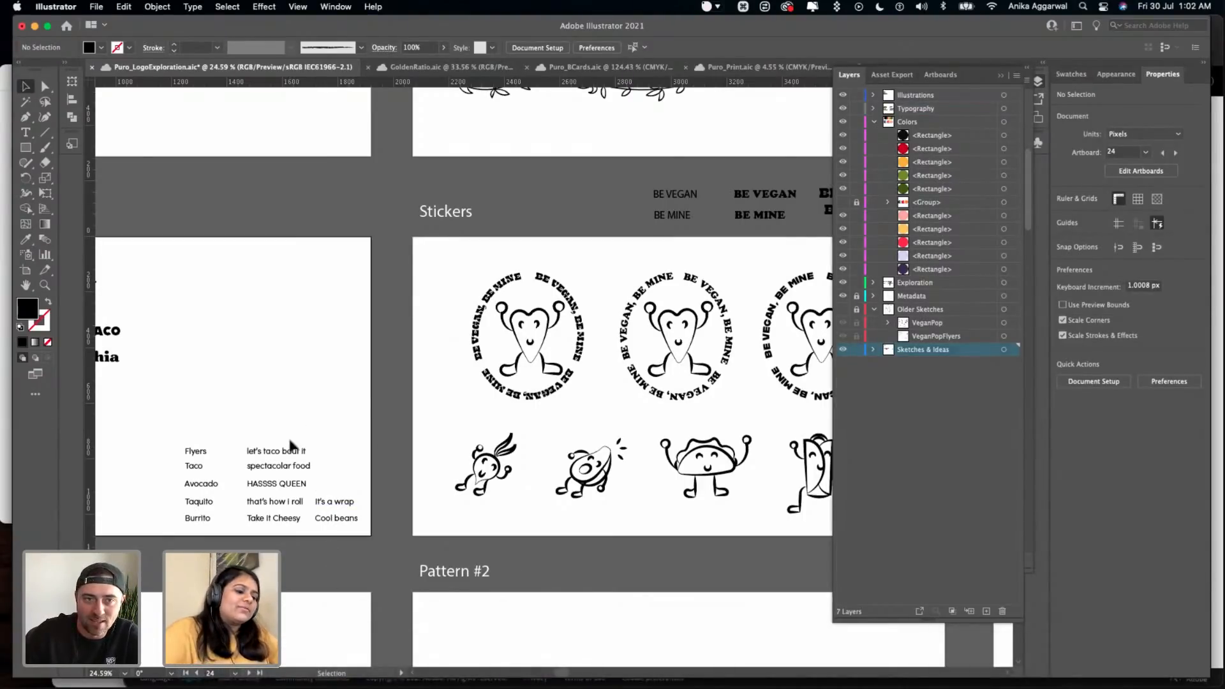
scroll(294, 448, "up", 5)
left_click_drag(322, 410, 315, 290)
type("t")
type("O")
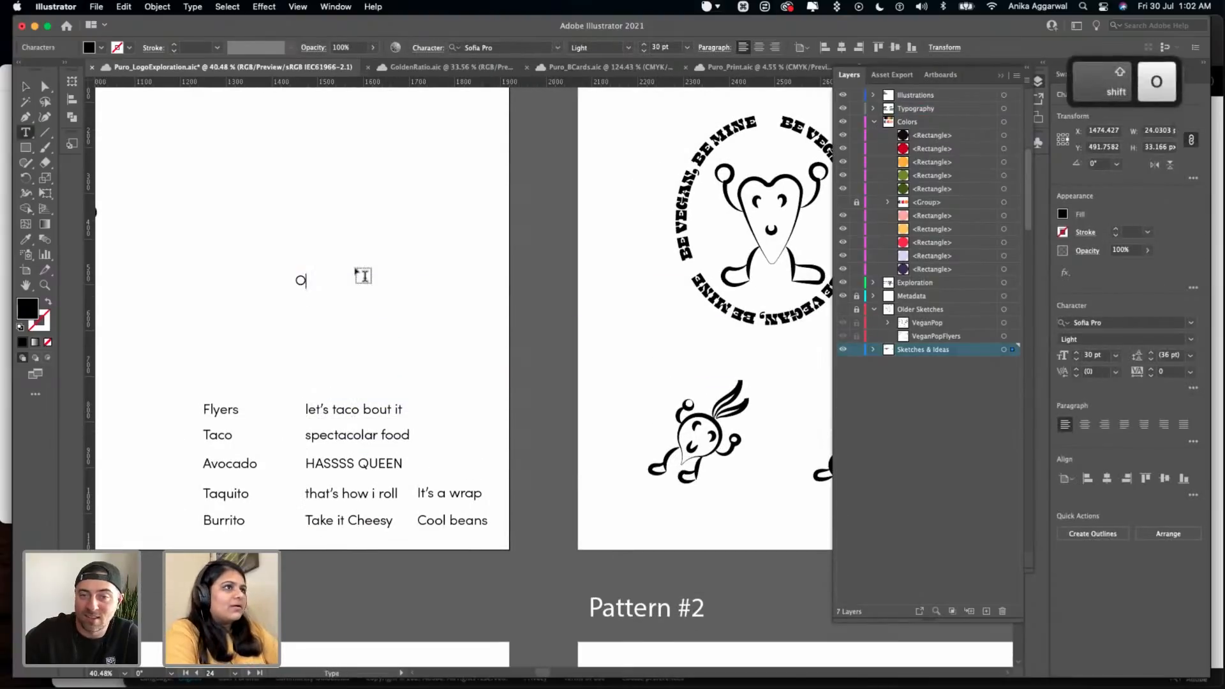
key("Escape")
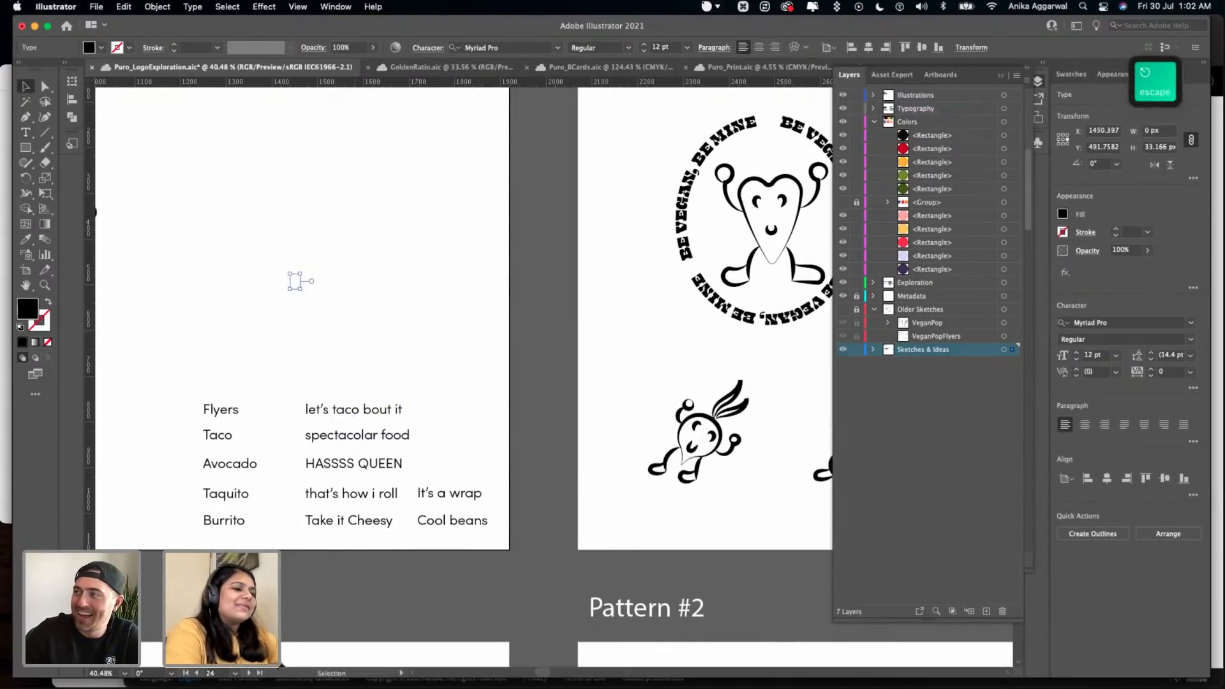
- Switch to Safari, copy the food pun comment from the "Open Call puns needed" Instagram post, and close the Instagram page
left_click(295, 653)
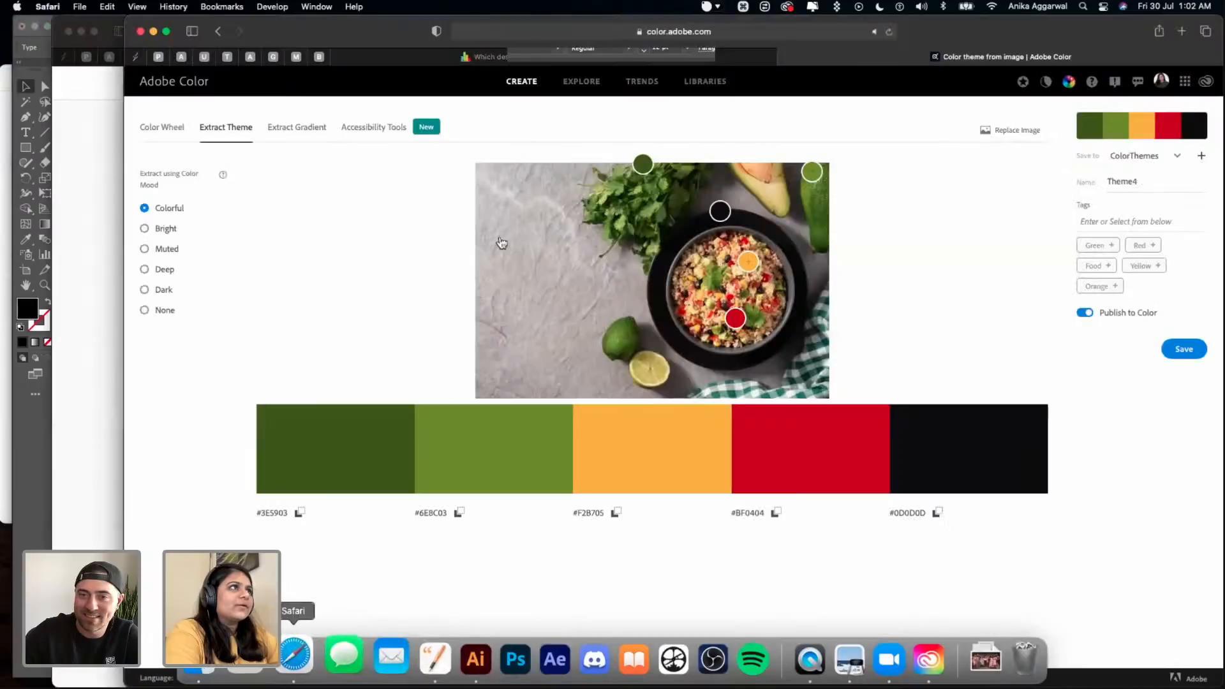
key("ctrl+Up")
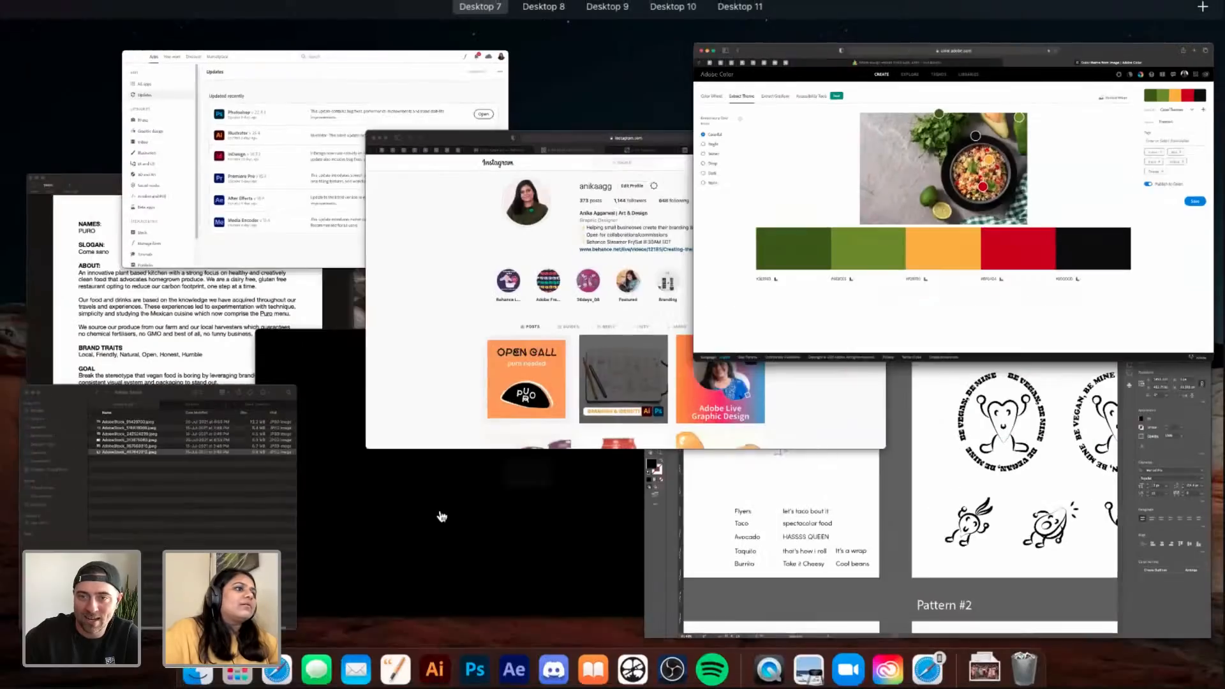
left_click(533, 356)
left_click(441, 510)
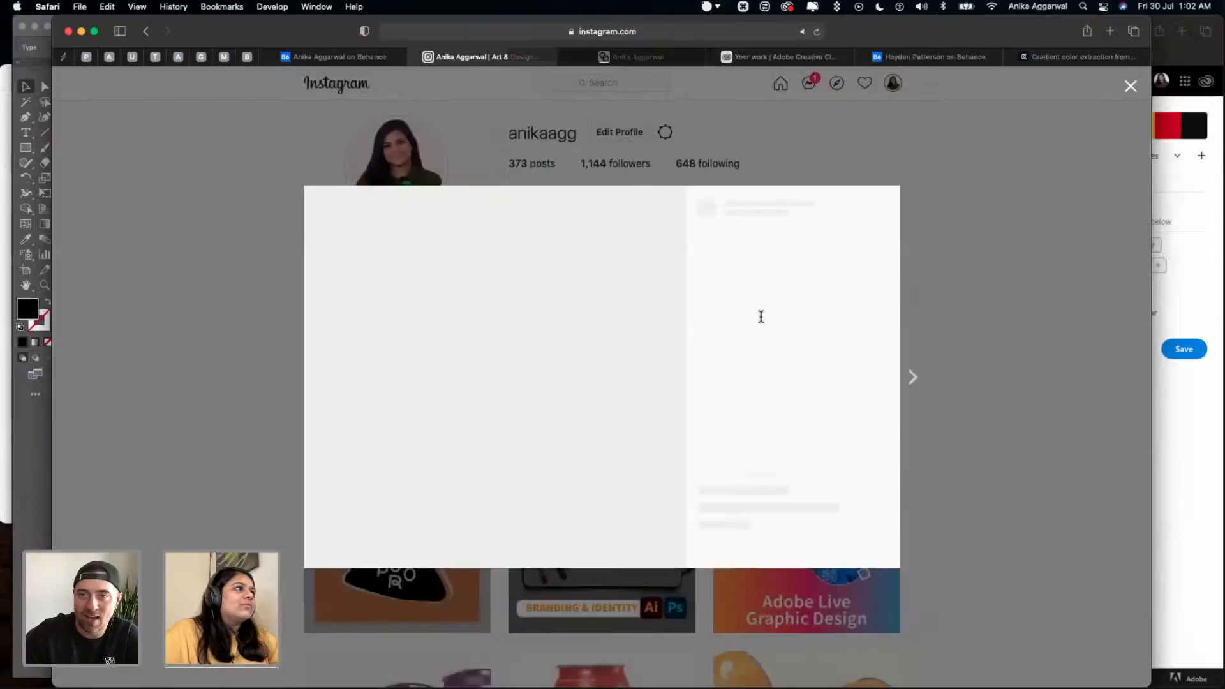
scroll(788, 364, "down", 5)
left_click(807, 376)
left_click_drag(830, 390, 753, 340)
key("cmd+c")
left_click(746, 338)
left_click(1058, 268)
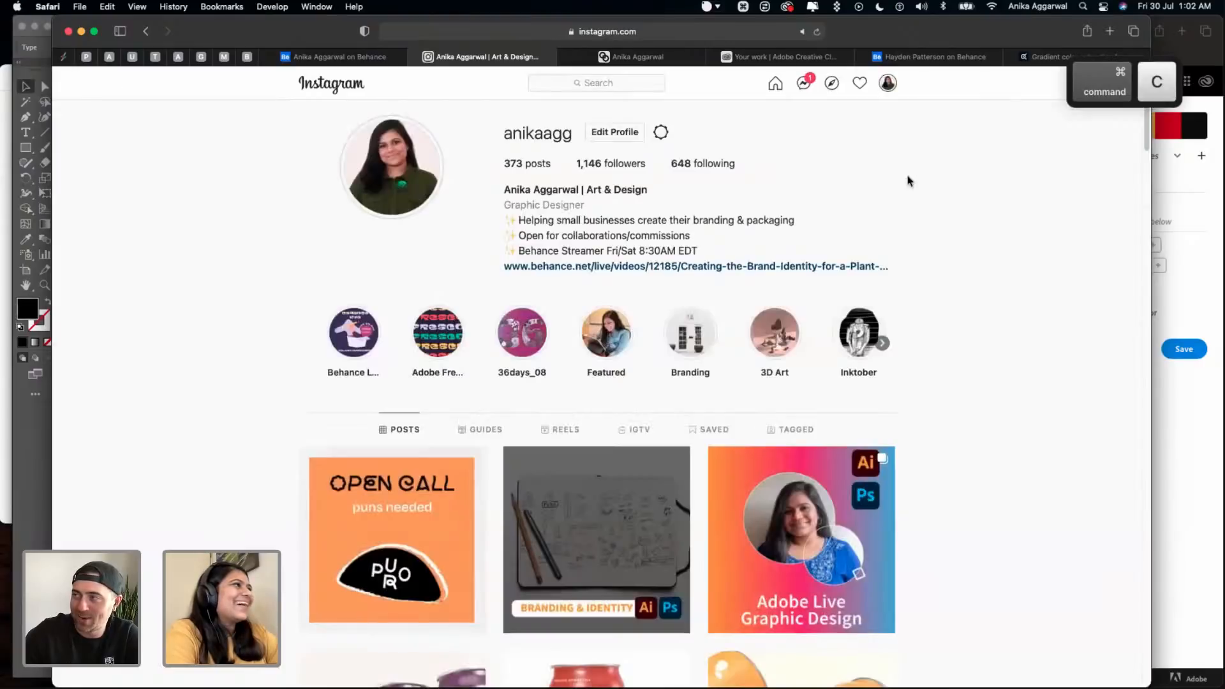
left_click(415, 57)
- Return to Illustrator, delete the empty text object on the Type Choices artboard and paste the copied puns
key("ctrl+Up")
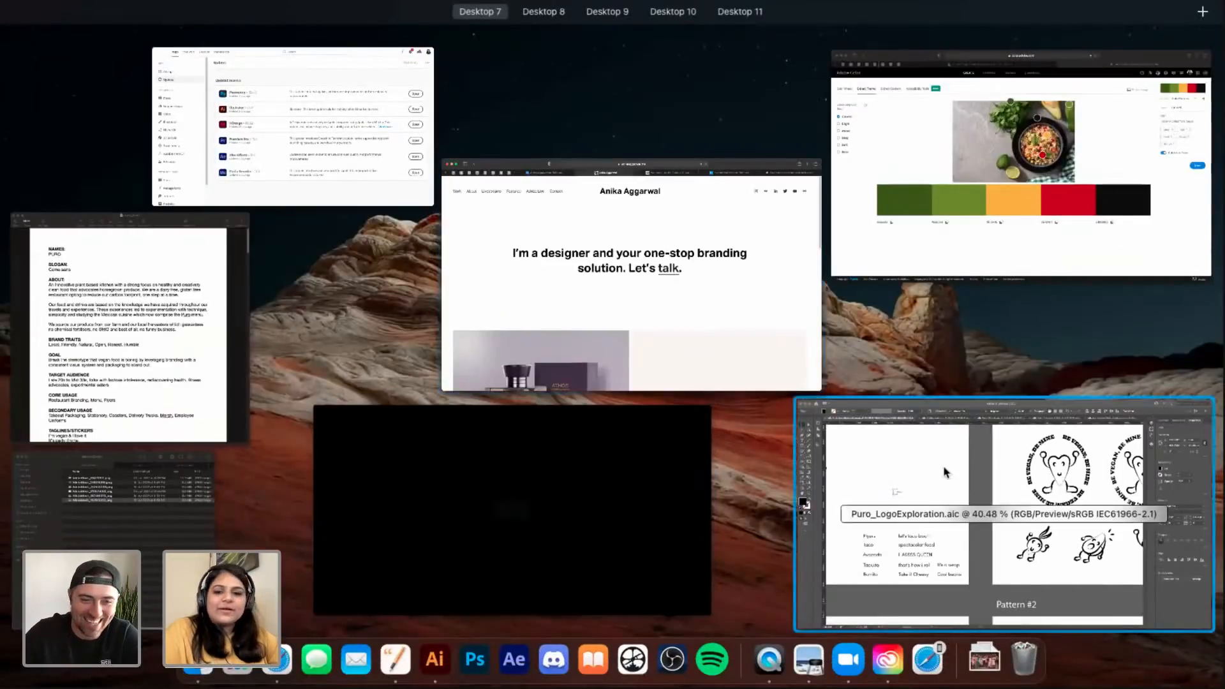
left_click(943, 468)
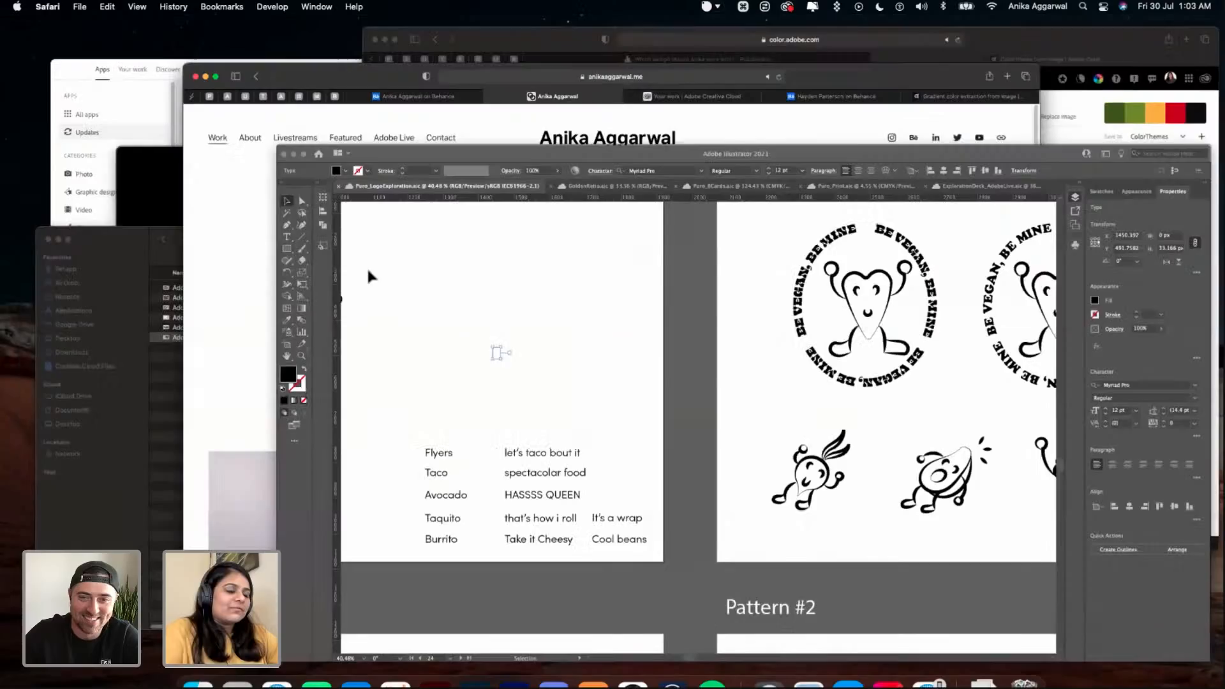
key("BackSpace")
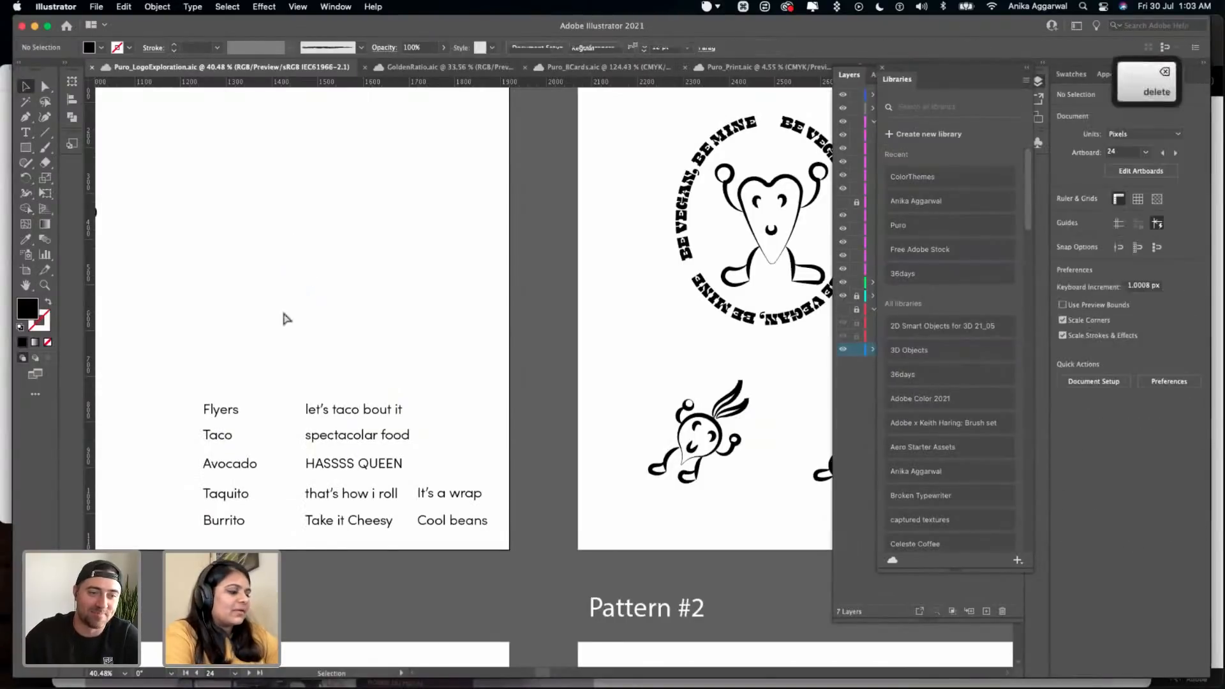
key("super+v")
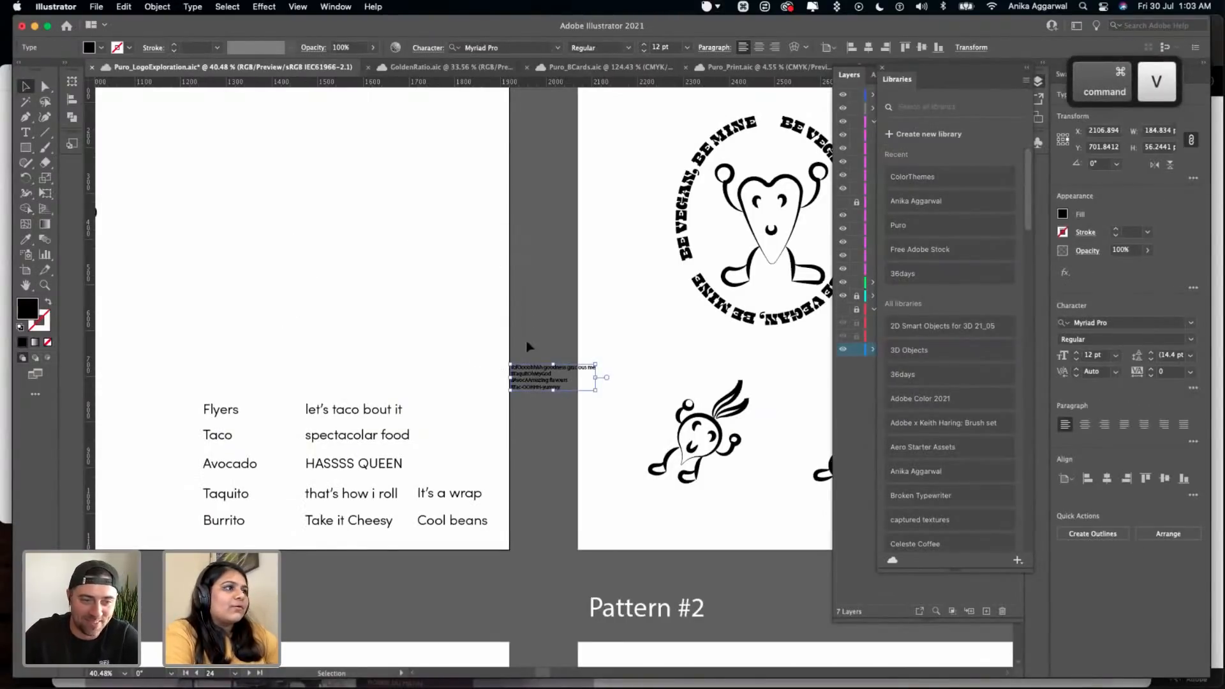
- Enlarge the pasted puns to about 26.6 pt, place them above the existing pun list on the Type Choices artboard, and save
left_click_drag(539, 380, 553, 350)
left_click_drag(401, 238, 400, 324)
left_click(372, 399)
left_click(400, 322)
left_click_drag(336, 258, 328, 262)
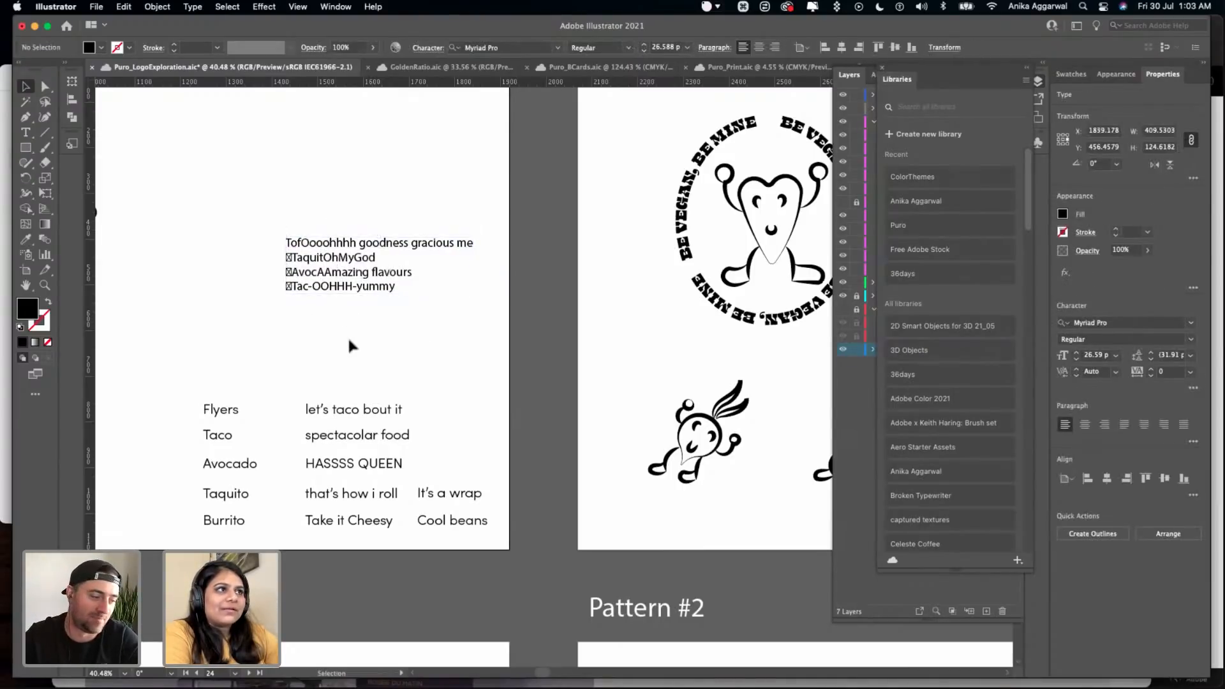
left_click(346, 335)
scroll(346, 335, "down", 2)
key("cmd+s")
- Delete the heart-shaped character inside the first circular badge on the Stickers artboard
scroll(267, 377, "right", 3)
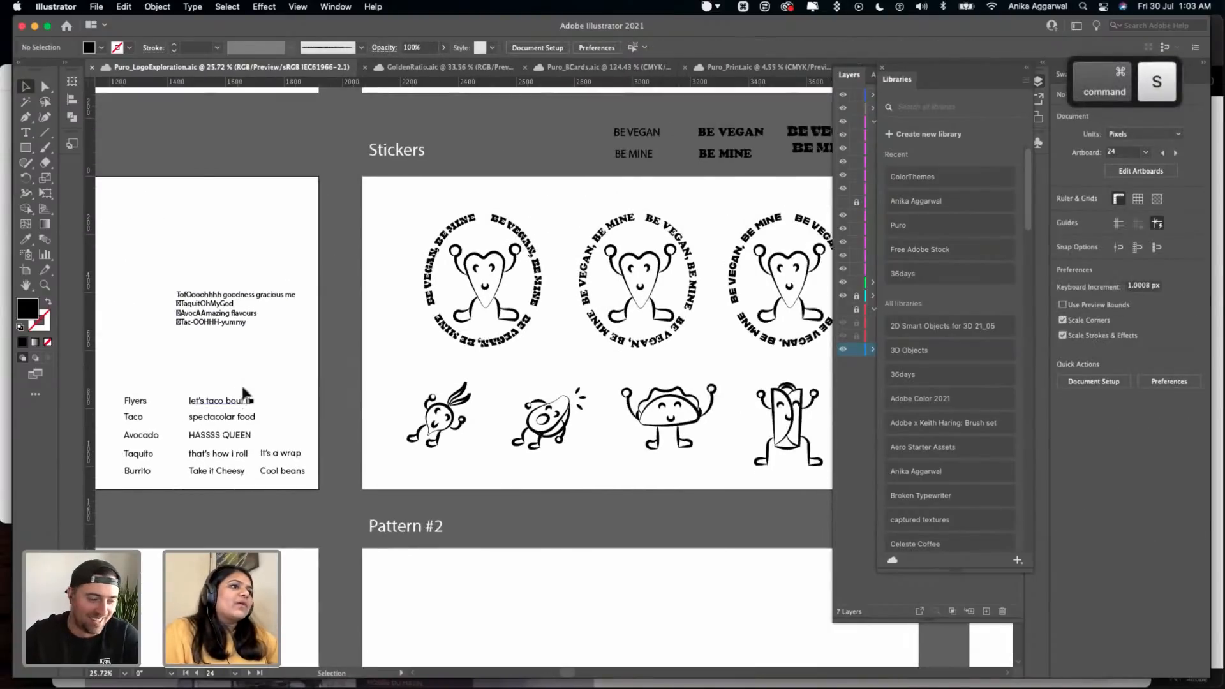
scroll(328, 383, "down", 2)
scroll(528, 247, "down", 3)
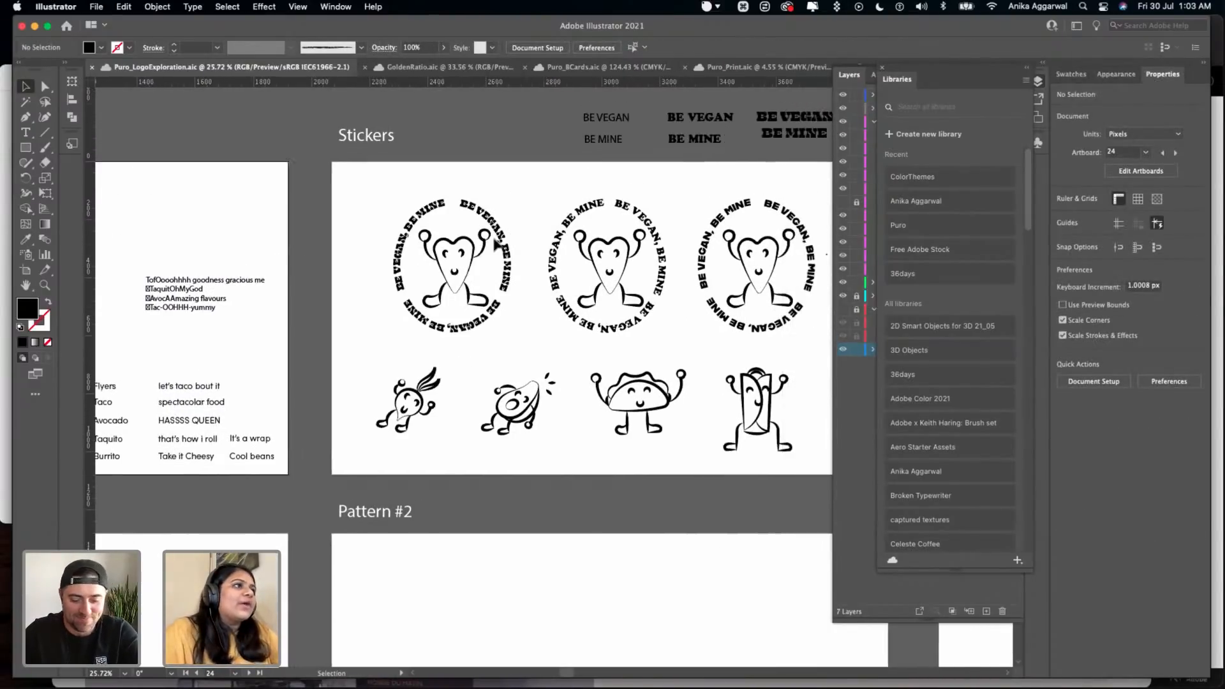
scroll(382, 319, "up", 3)
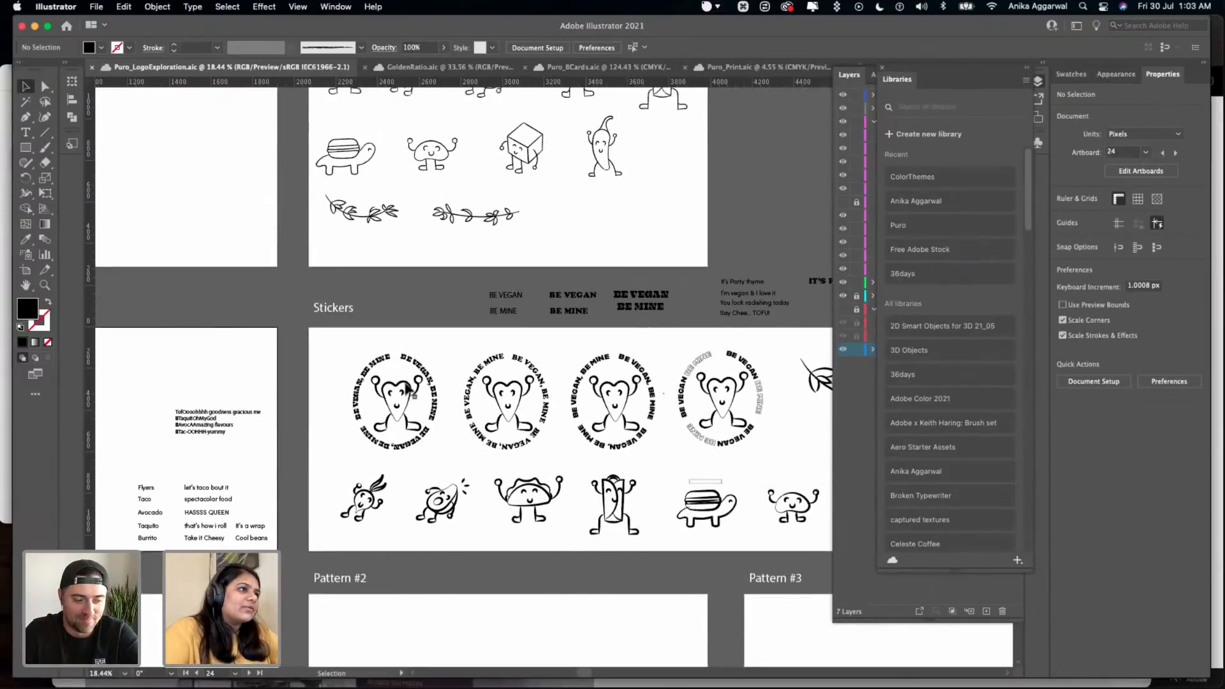
left_click(386, 396)
key("BackSpace")
- Place a grouped copy of the heart-shaped character from the Illustrations artboard inside the empty first badge, and save the document
scroll(366, 217, "up", 2)
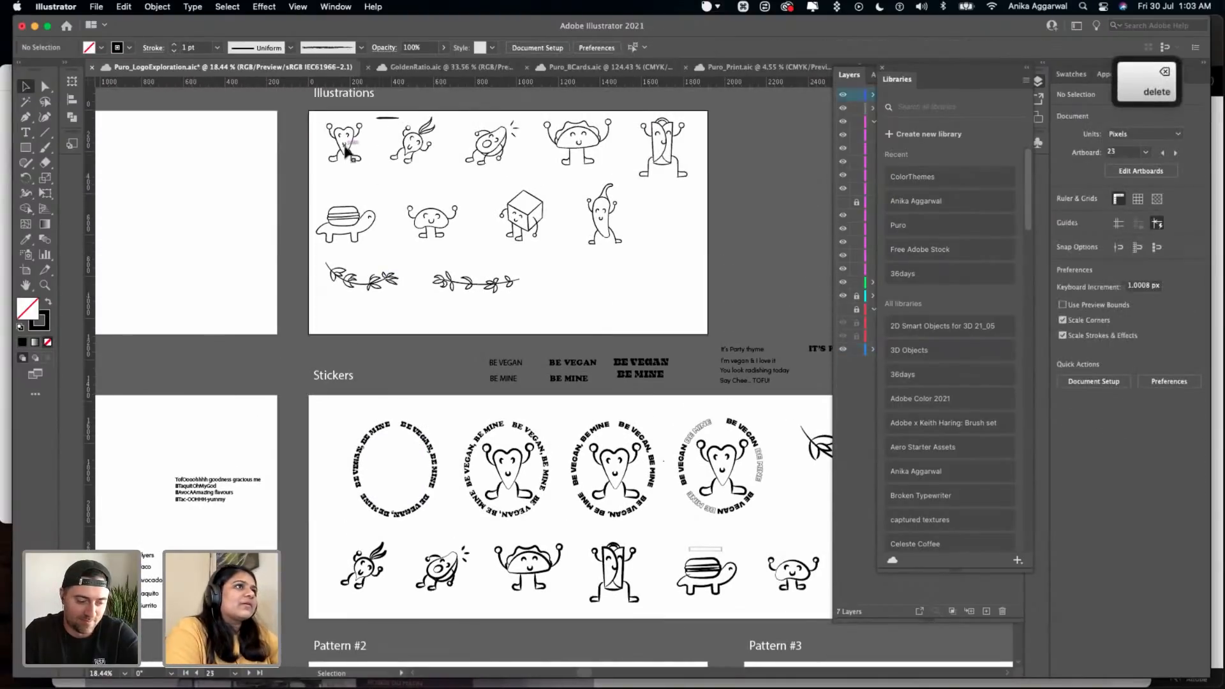
left_click(345, 145)
left_click_drag(341, 186, 394, 475)
key("ctrl+g")
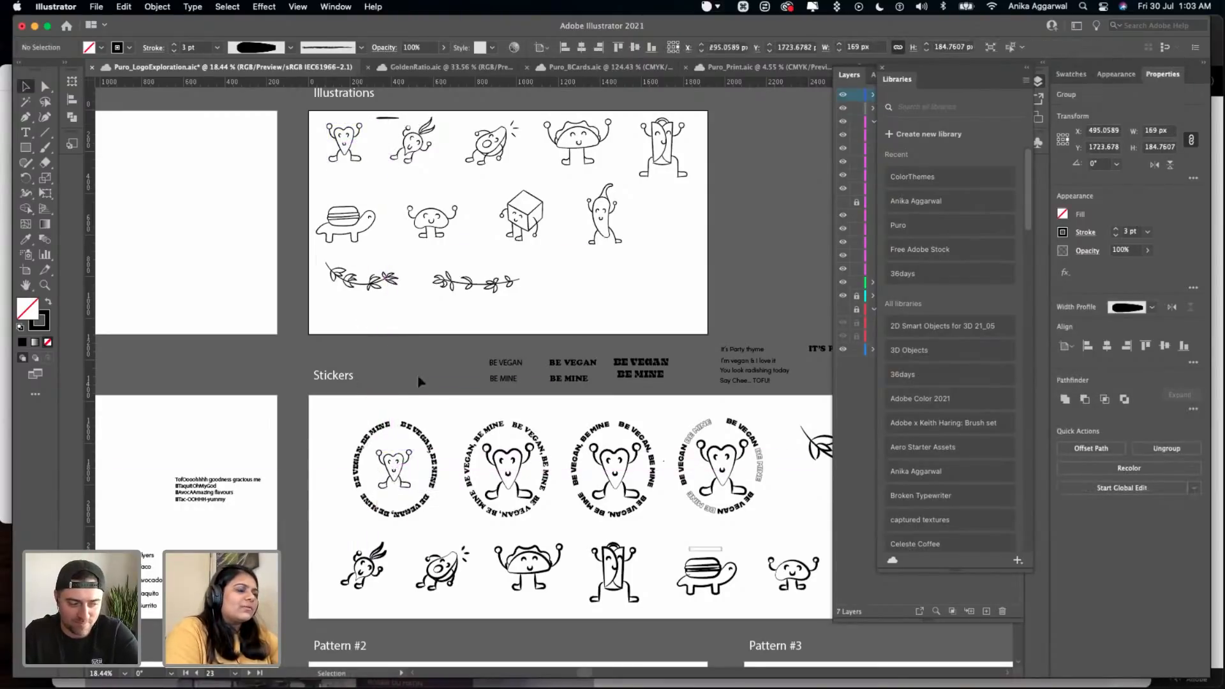
left_click(419, 378)
key("super+s")
- Look over the black-and-white and colored logo artboards for Options #2 to #4 and the overall board layout
scroll(418, 376, "down", 5)
scroll(418, 376, "right", 10)
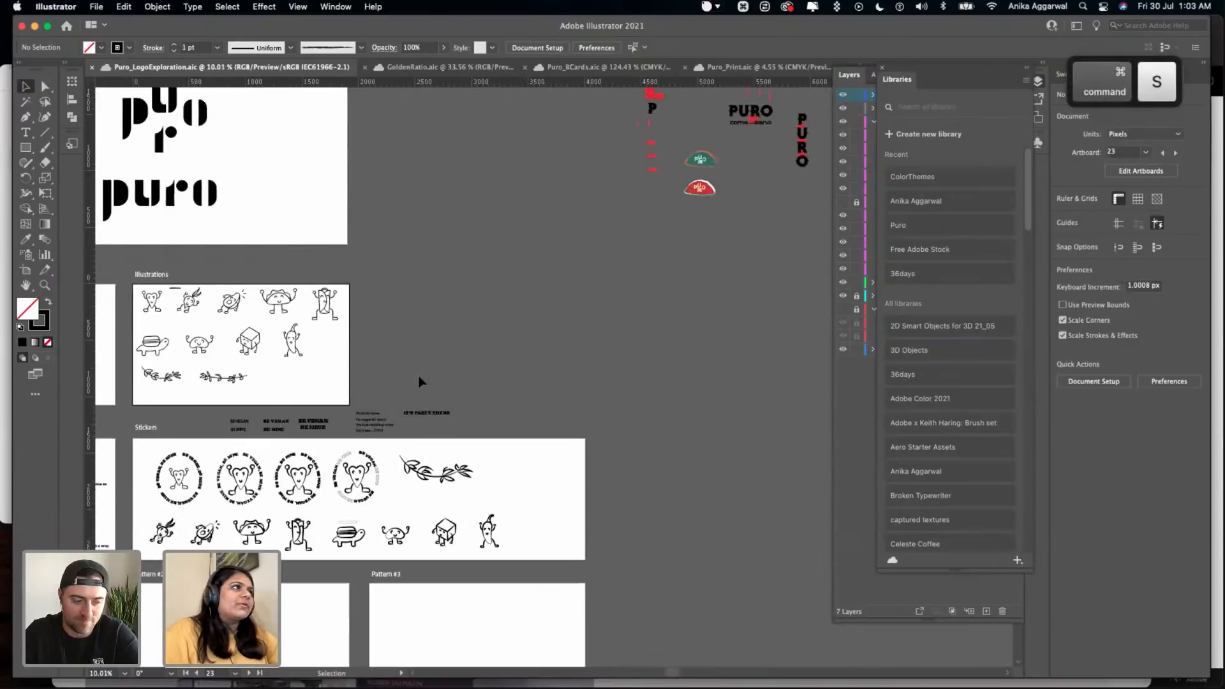
scroll(419, 377, "up", 3)
scroll(418, 377, "right", 5)
scroll(419, 376, "down", 3)
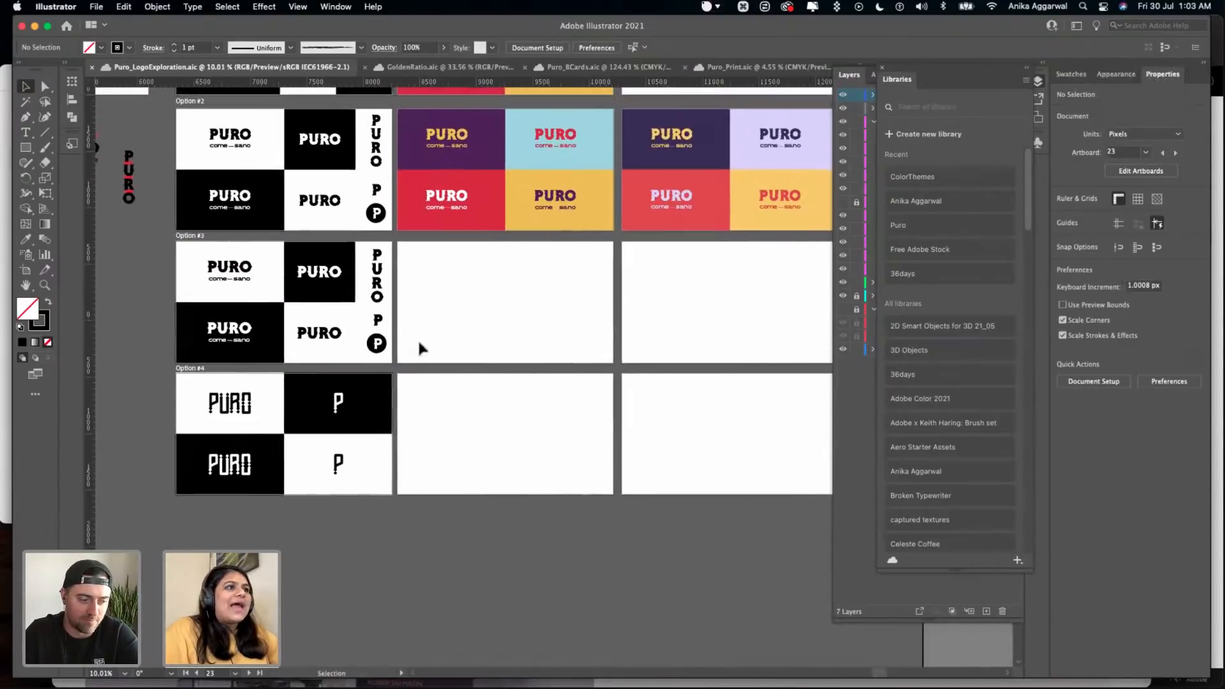
scroll(403, 391, "up", 3)
scroll(403, 392, "down", 1)
scroll(403, 391, "down", 5)
scroll(327, 309, "left", 5)
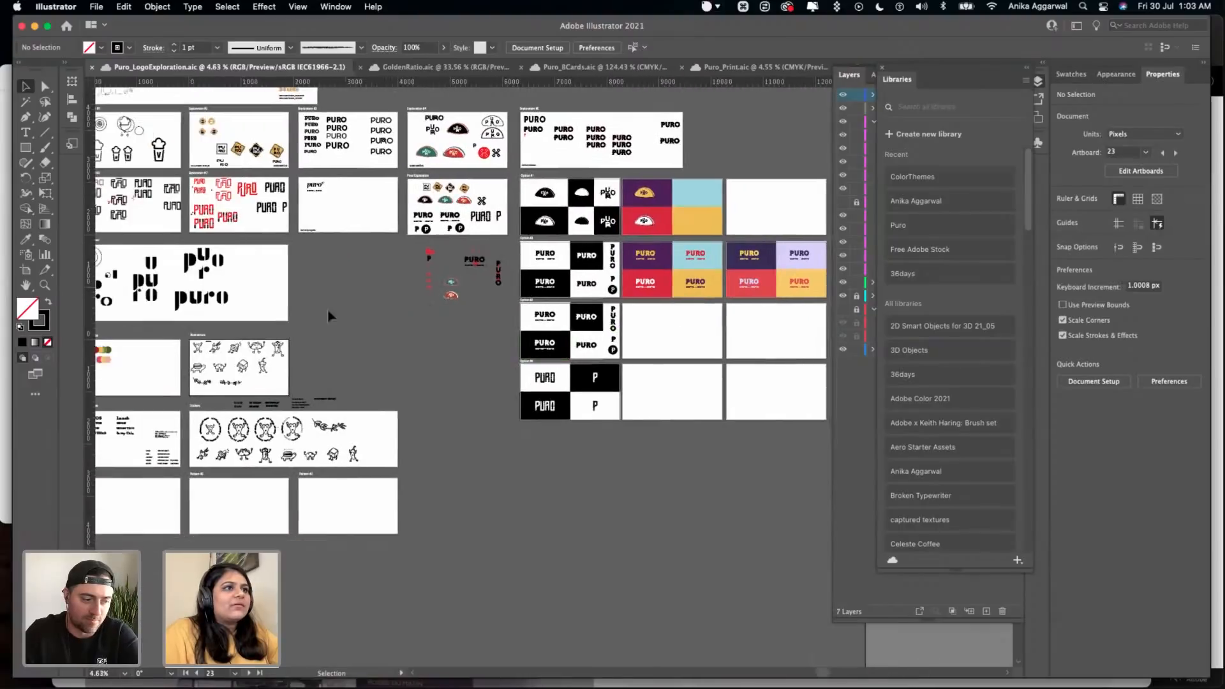
- Copy the Theme #1 and Theme #2 color circles from the Color Palette artboard
scroll(297, 297, "left", 4)
scroll(297, 297, "down", 3)
left_click(260, 319)
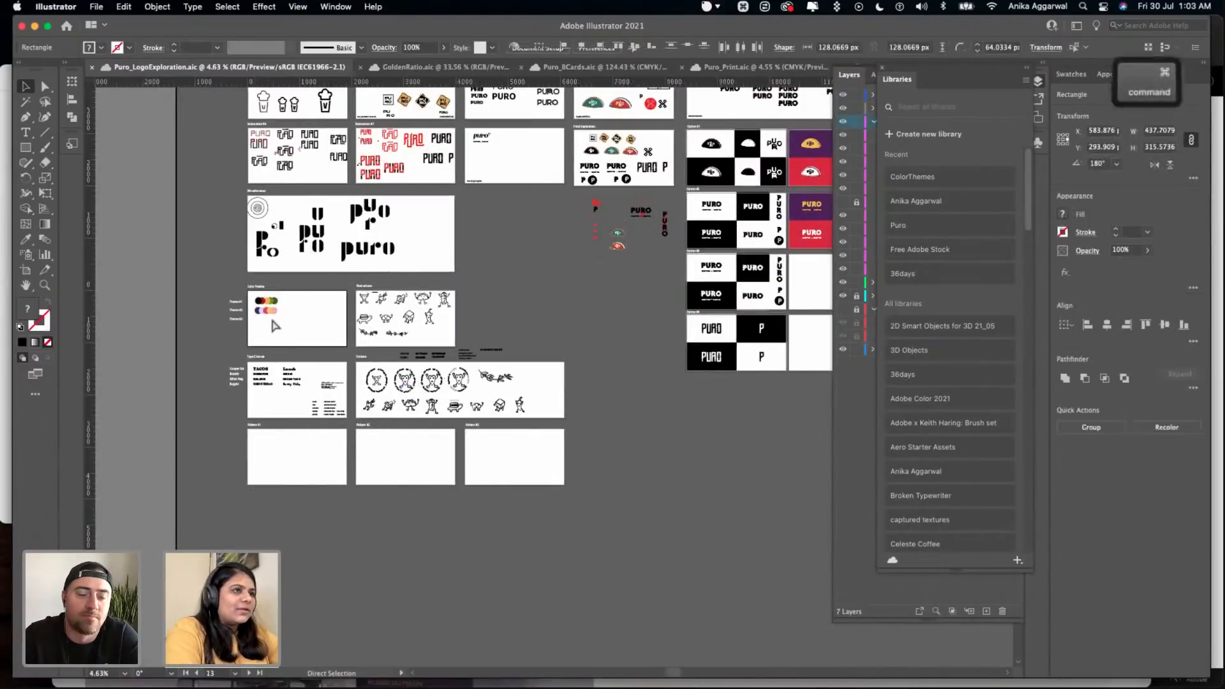
key("super+c")
- Paste the two rows of theme color circles just below the Option #4 logo artboard
scroll(278, 322, "right", 1)
scroll(279, 322, "right", 8)
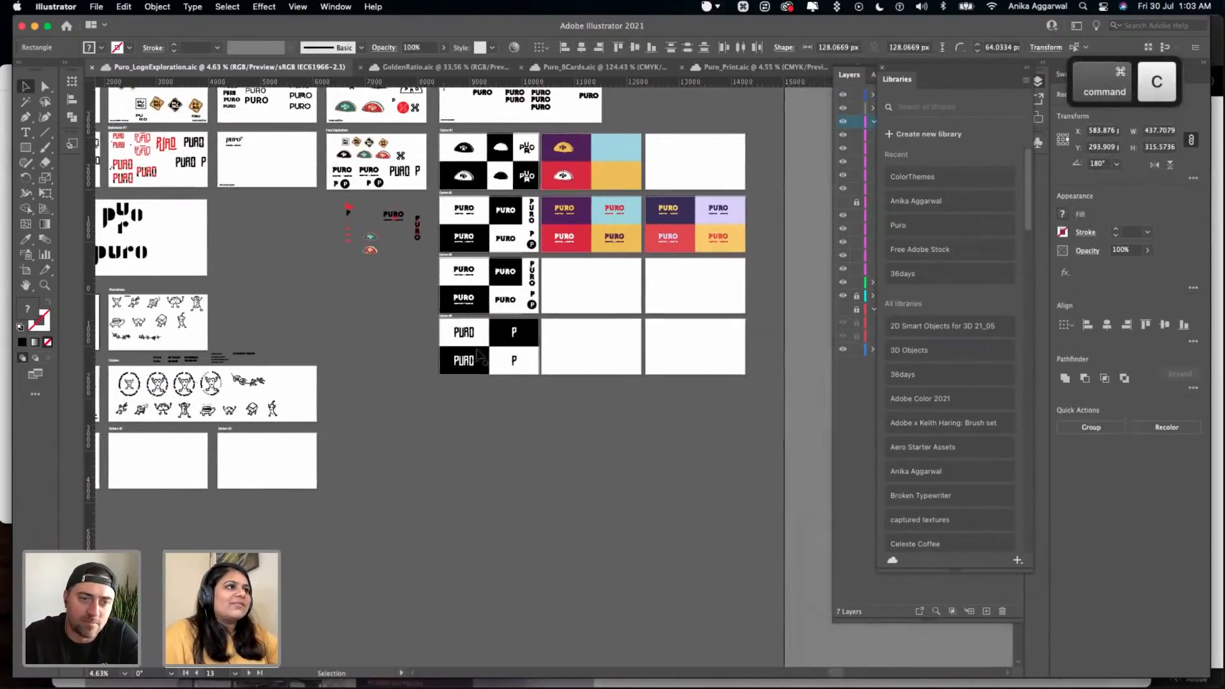
key("shift+super+h")
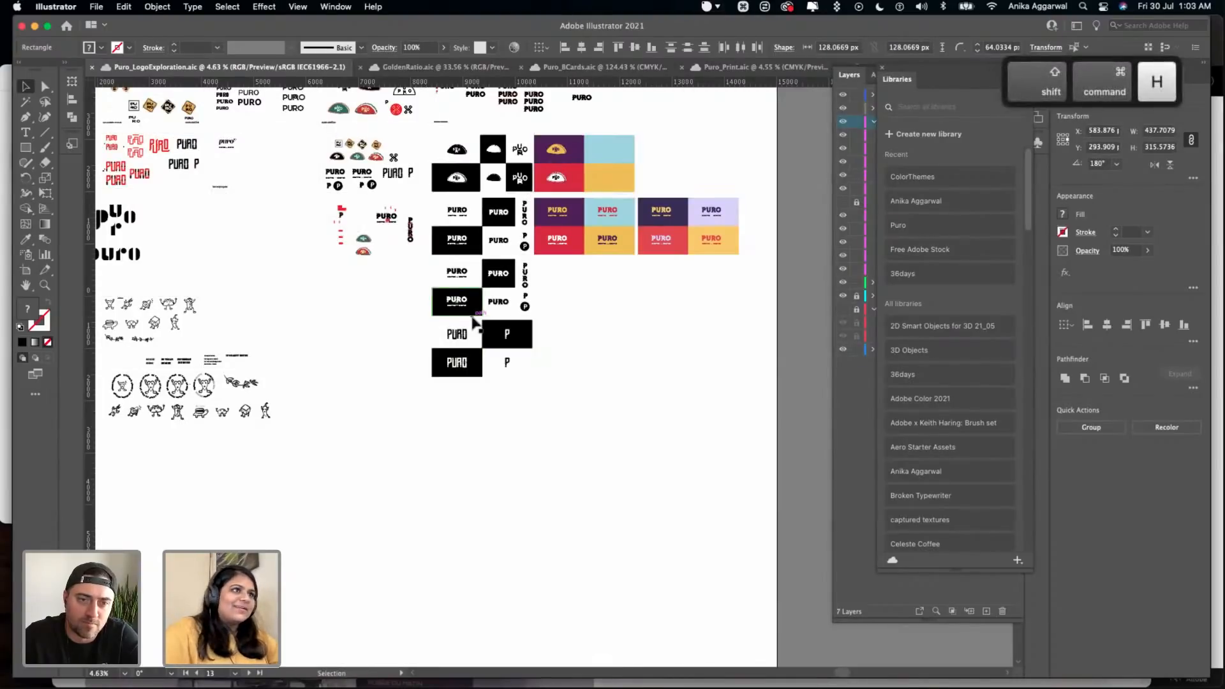
scroll(475, 322, "up", 5)
key("shift+super+h")
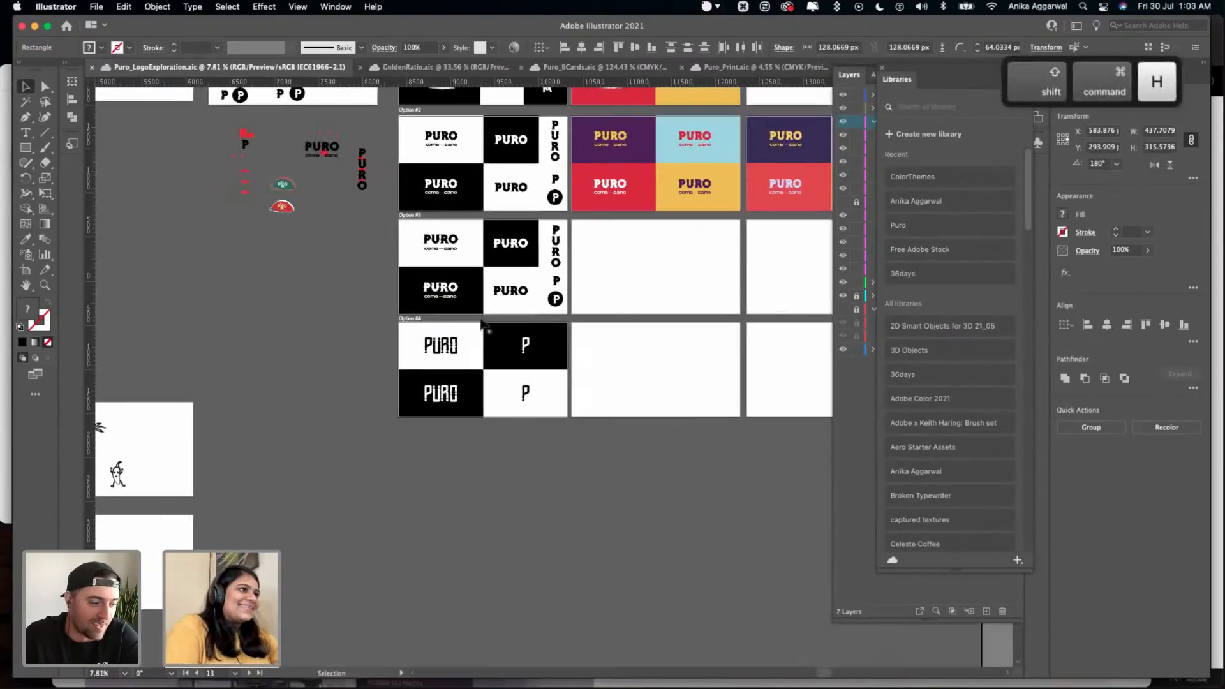
scroll(482, 324, "up", 5)
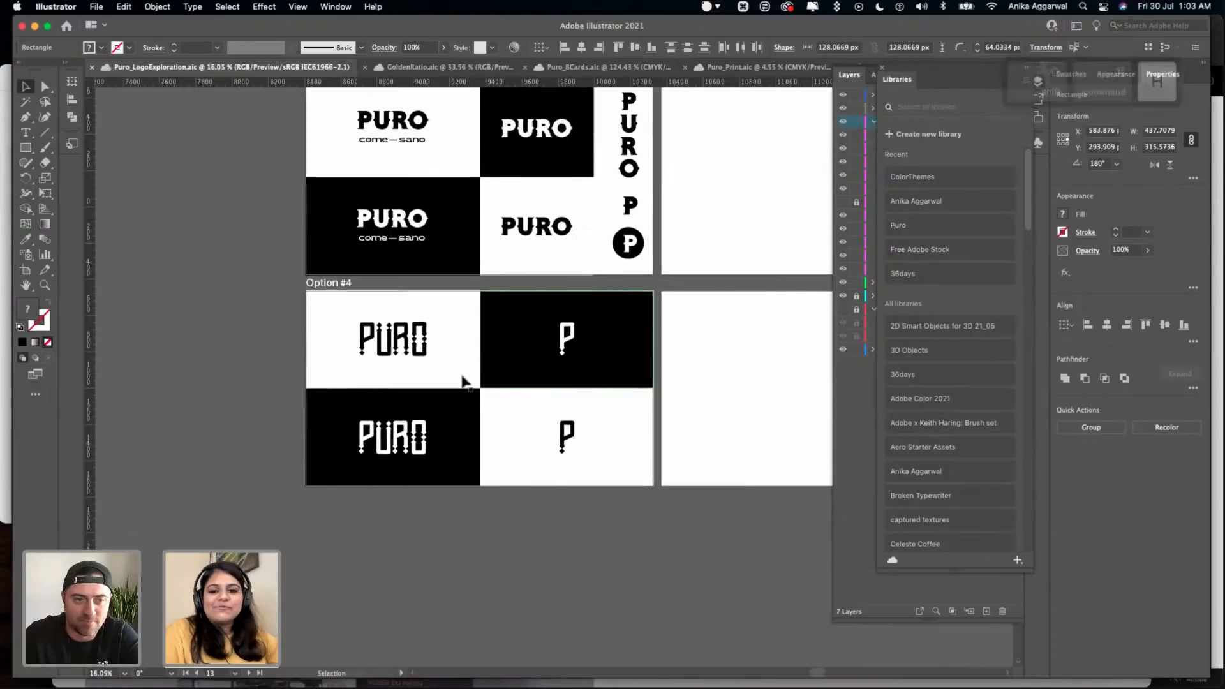
key("super+v")
left_click_drag(538, 362, 628, 516)
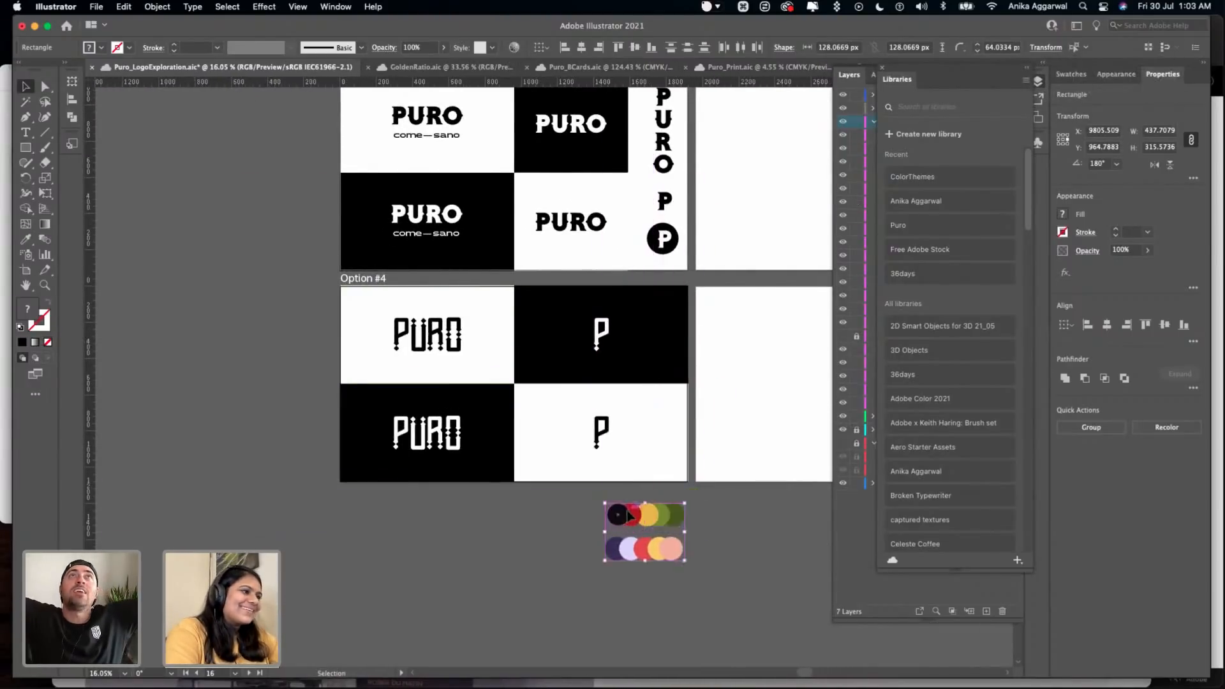
left_click(727, 519)
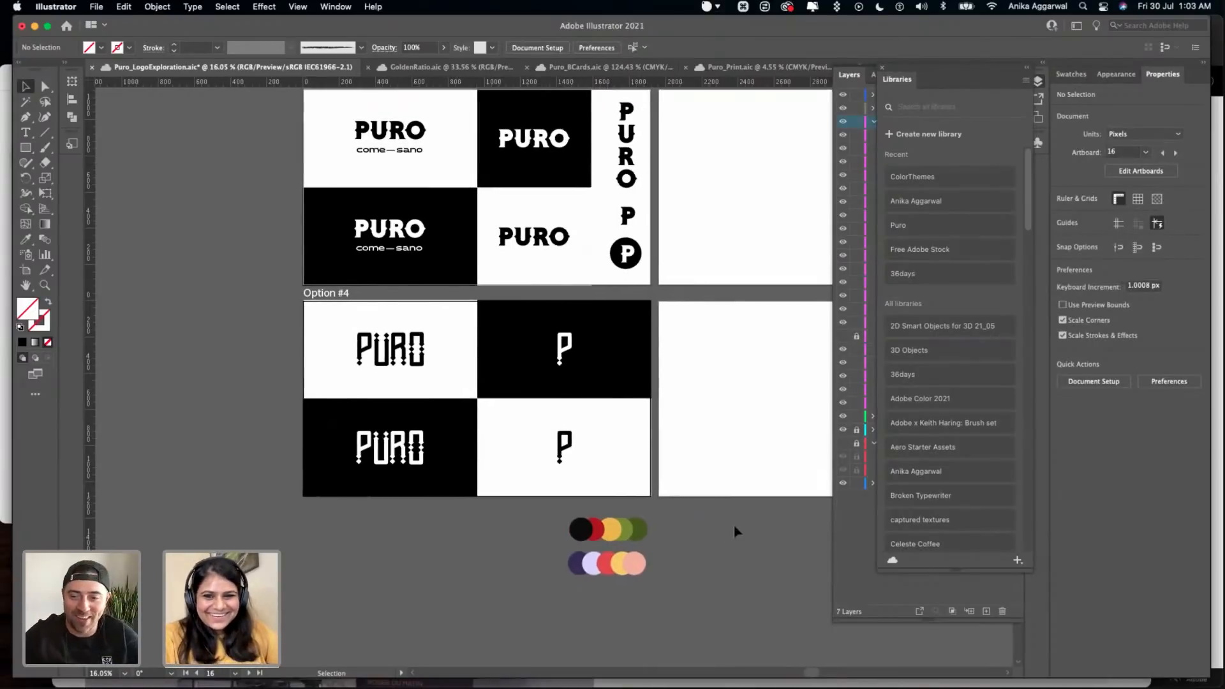
- Compare the colored logo variations beside Options #1 and #2 with the blank artboards beside Options #3 and #4
scroll(734, 523, "right", 10)
scroll(733, 523, "up", 3)
scroll(734, 530, "down", 3)
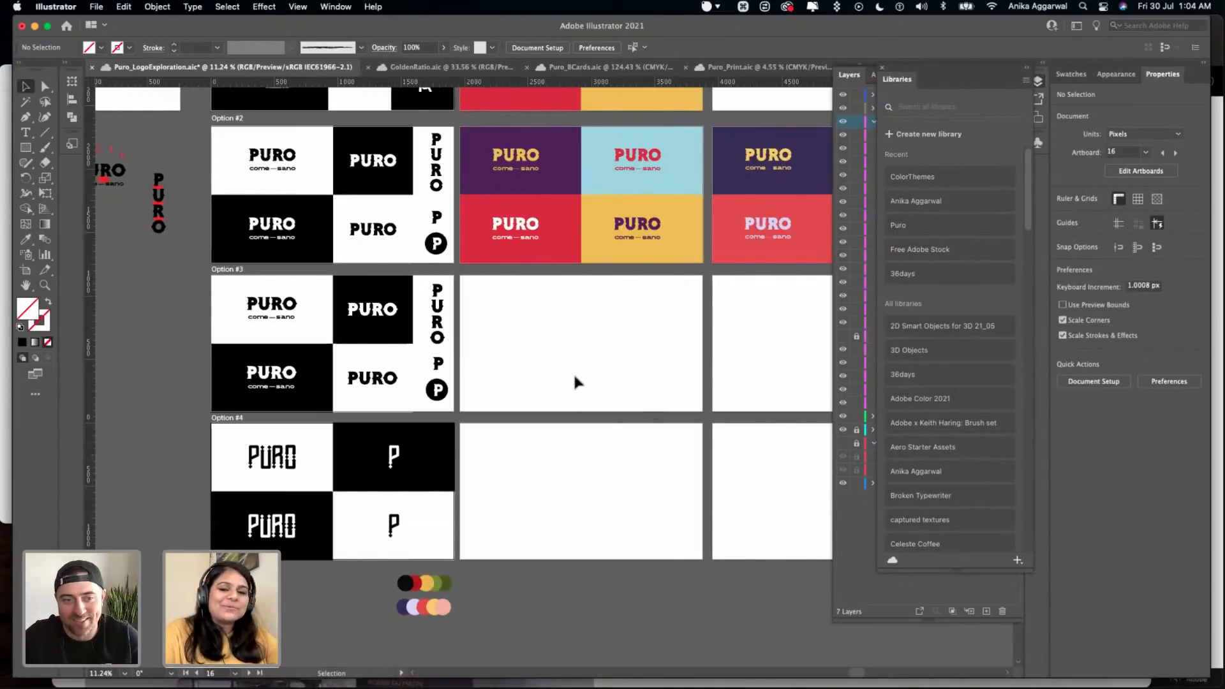
scroll(574, 376, "right", 1)
scroll(574, 375, "down", 1)
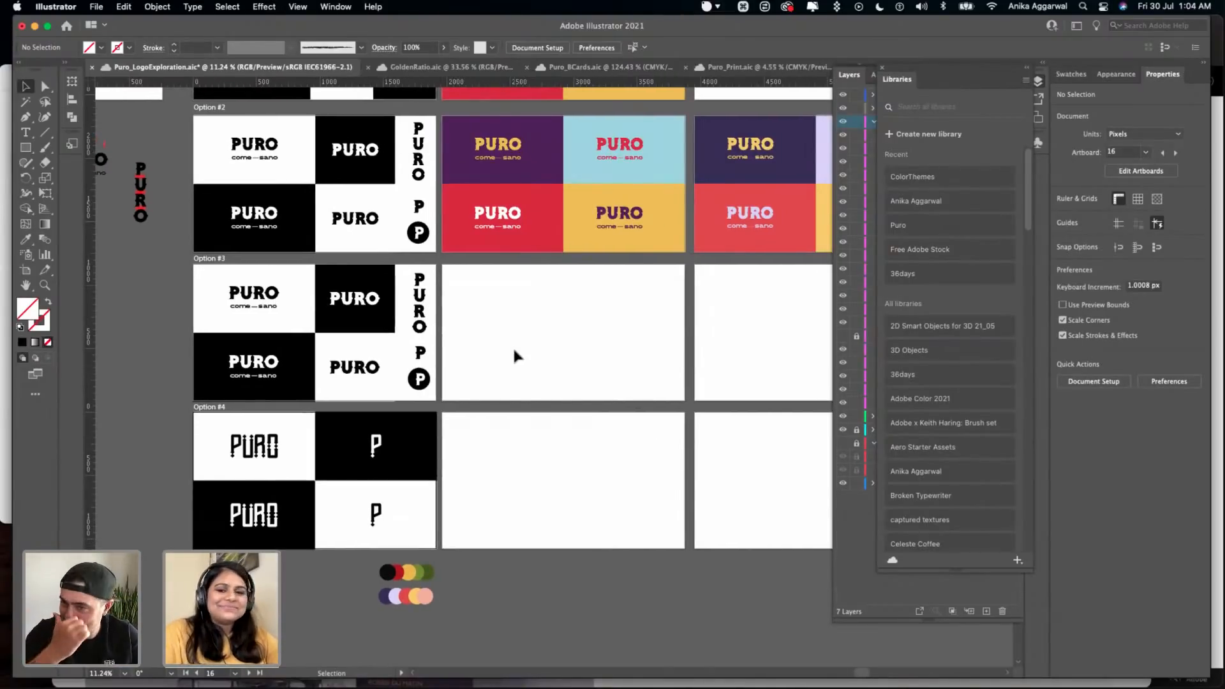
scroll(514, 350, "up", 2)
scroll(513, 350, "right", 2)
scroll(544, 377, "down", 1)
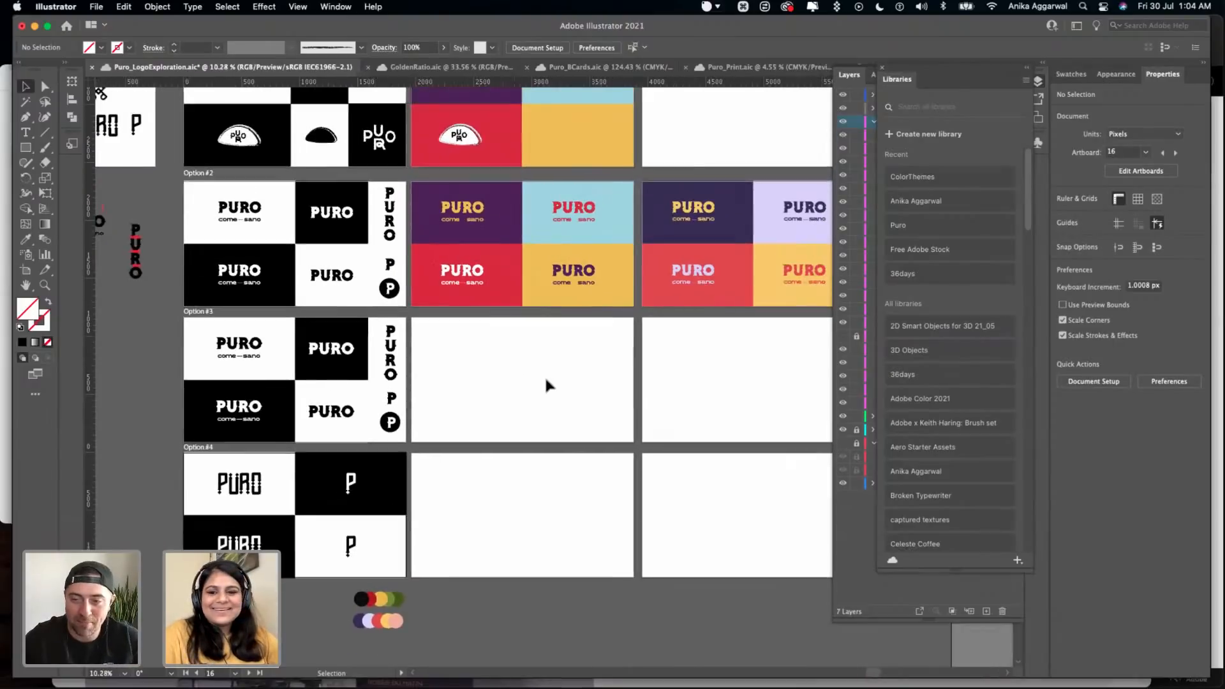
scroll(546, 380, "up", 1)
scroll(546, 381, "right", 1)
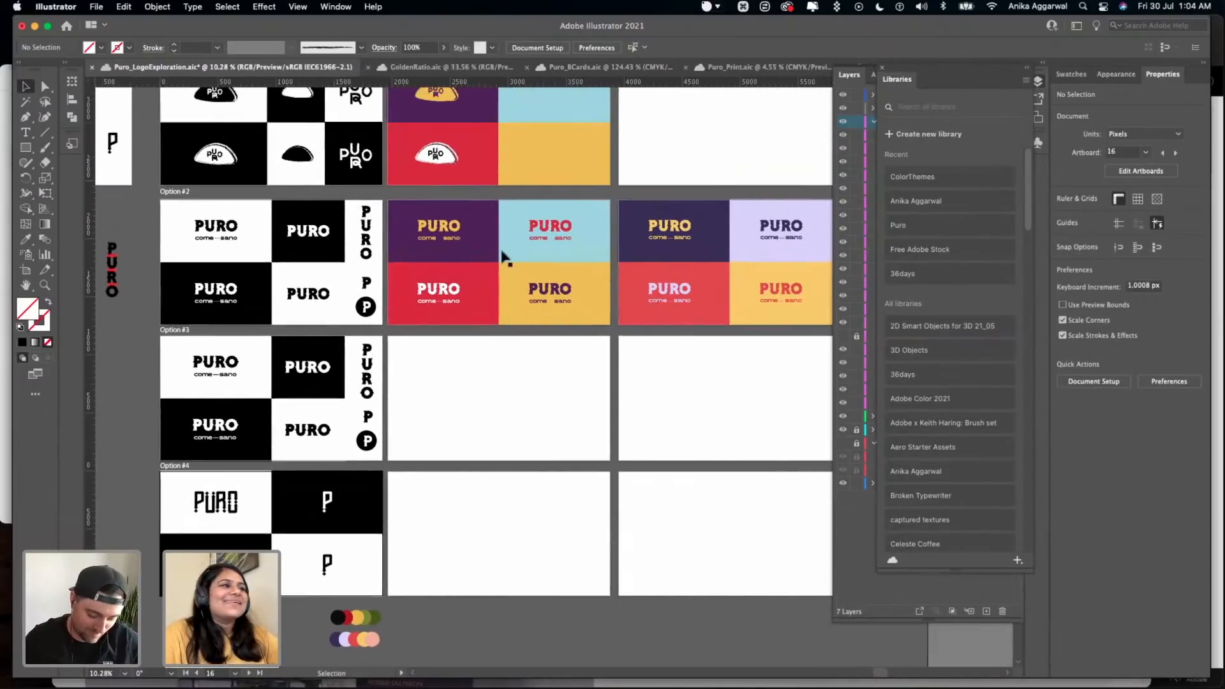
scroll(500, 248, "down", 3)
left_click(479, 258)
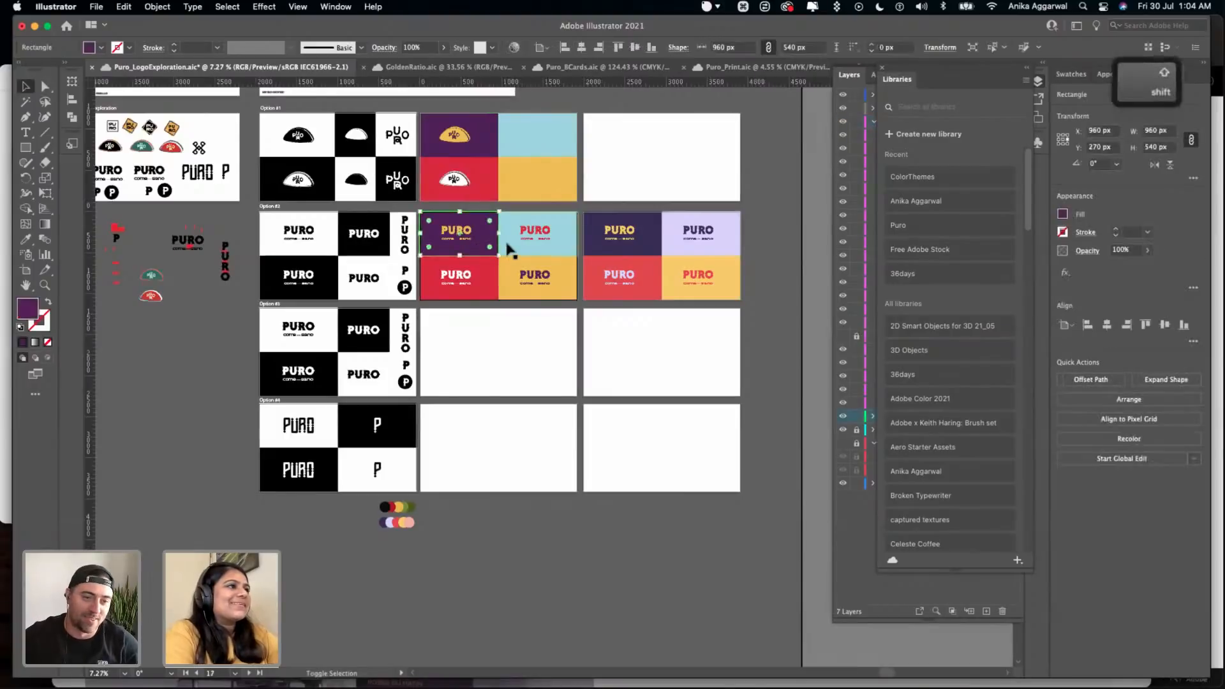
left_click(479, 270, "shift")
left_click_drag(487, 263, 497, 410)
key("super+z")
- Copy the four colored background rectangles from the first Option #2 color artboard onto the blank artboard beside Option #4
left_click(510, 273, "shift")
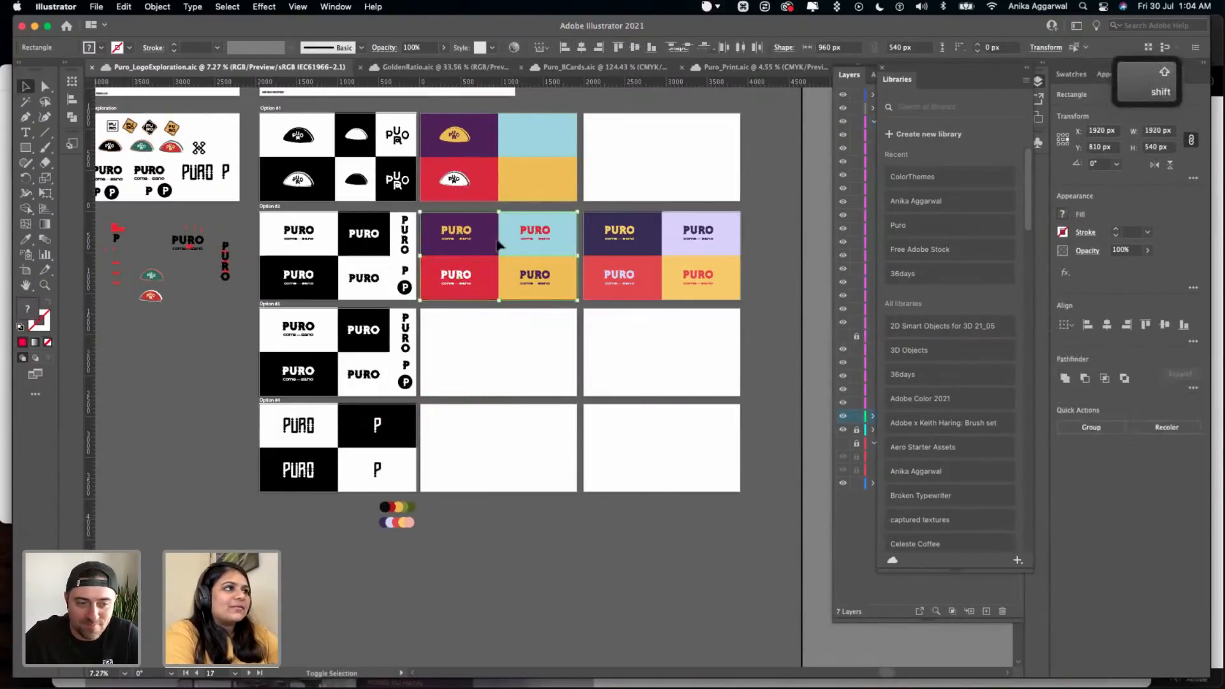
left_click_drag(495, 244, 498, 436)
left_click(501, 515)
- Recolor the purple rectangle beside Option #4 with the dark indigo sampled from the Theme #2 color circles
scroll(502, 514, "up", 3)
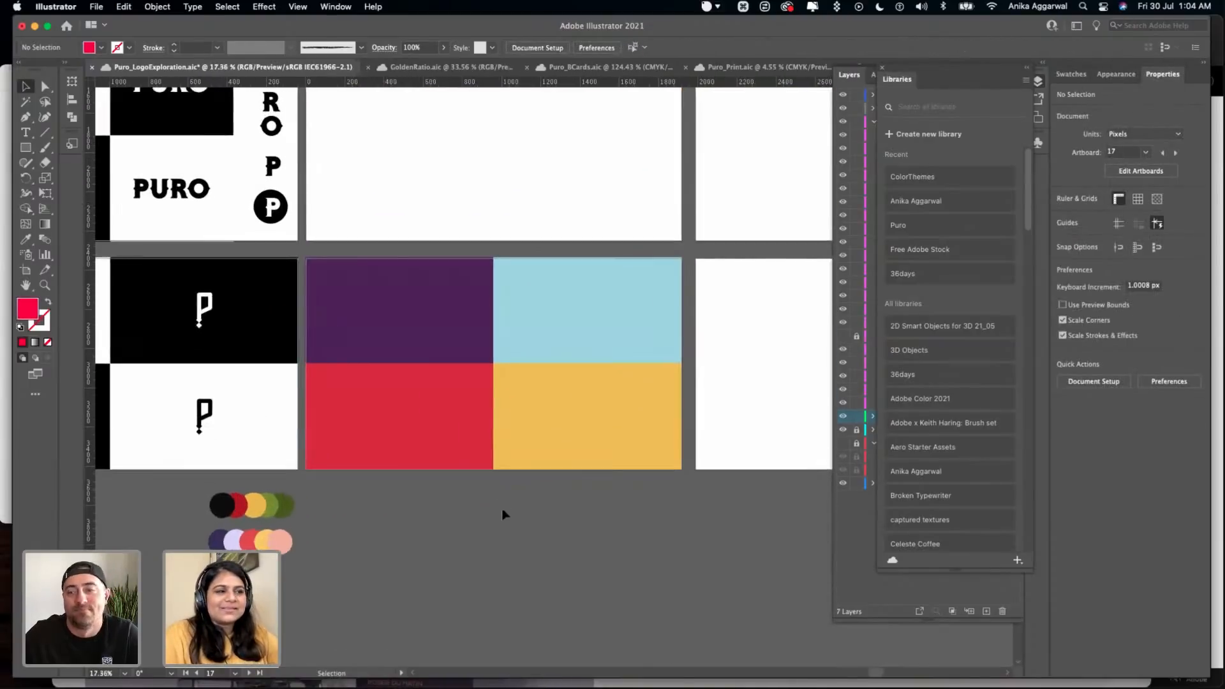
scroll(501, 506, "down", 3)
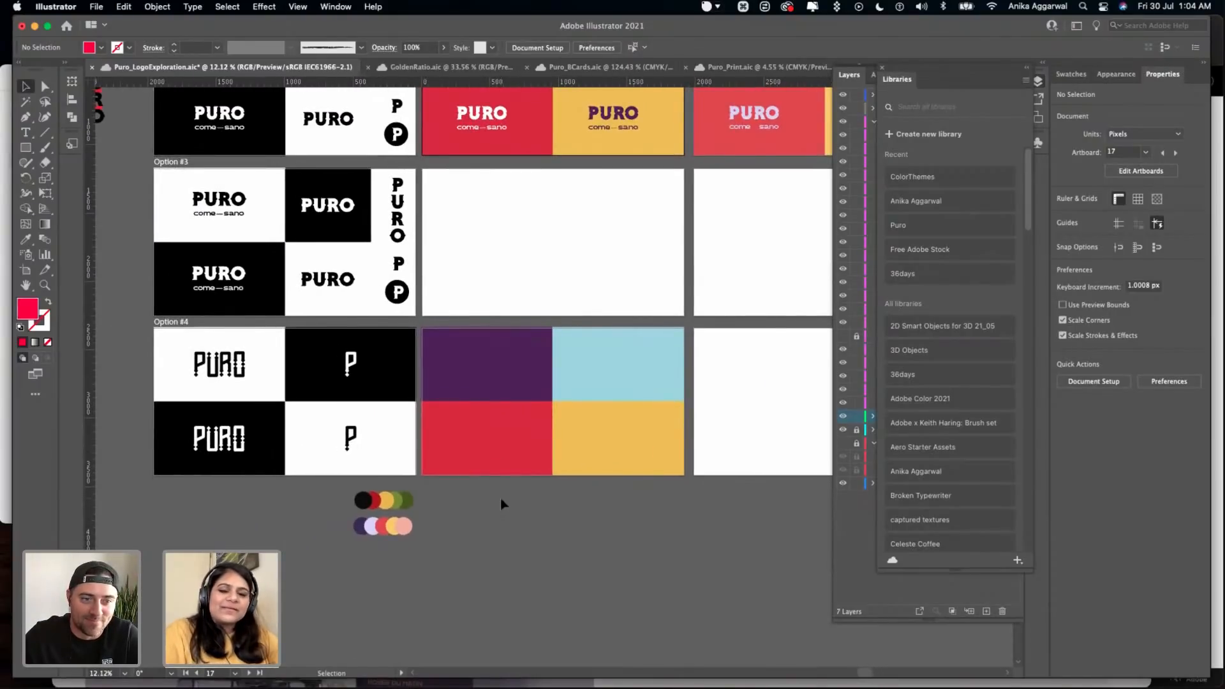
scroll(501, 504, "up", 3)
scroll(501, 504, "down", 3)
scroll(501, 504, "up", 1)
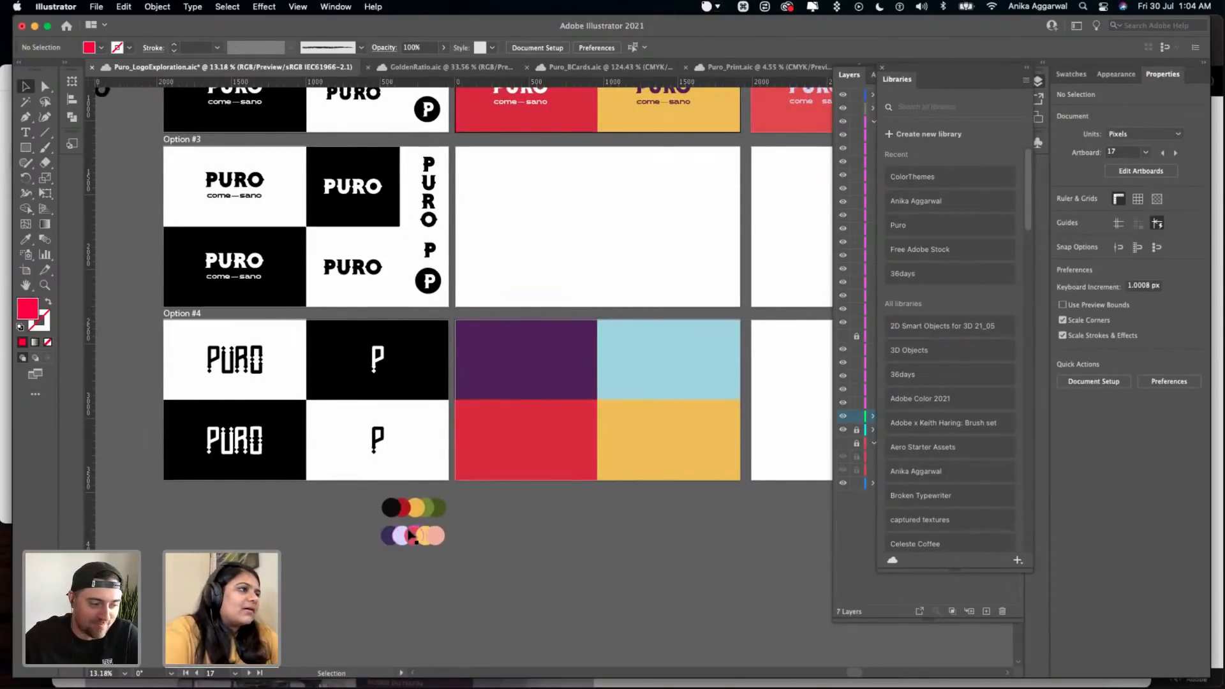
scroll(412, 536, "up", 3)
left_click(449, 313)
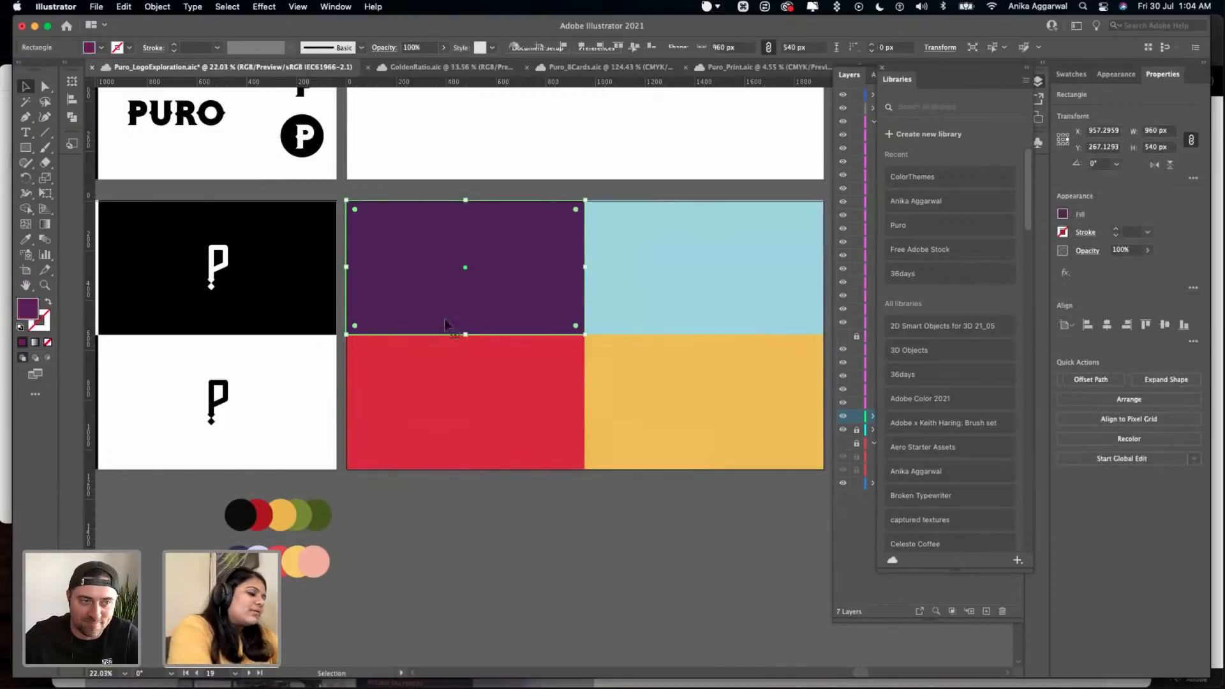
key("i")
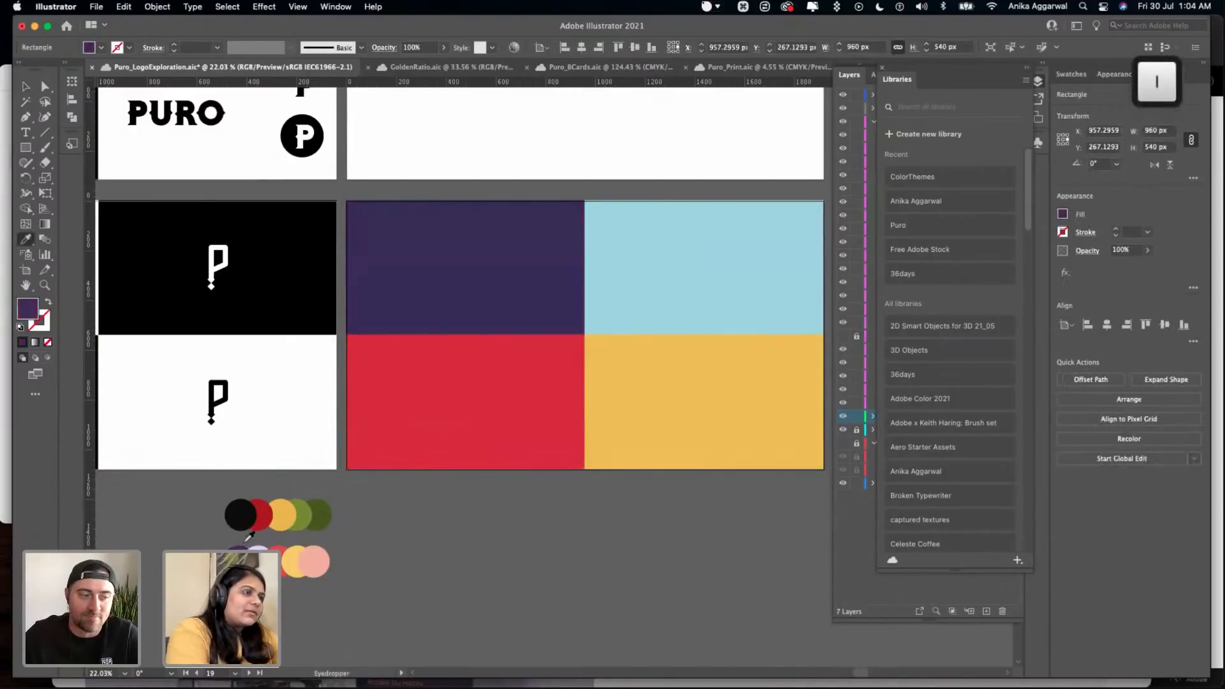
key("v")
- Recolor the light blue rectangle beside Option #4 with the lavender sampled from the Theme #2 circles
left_click(701, 288)
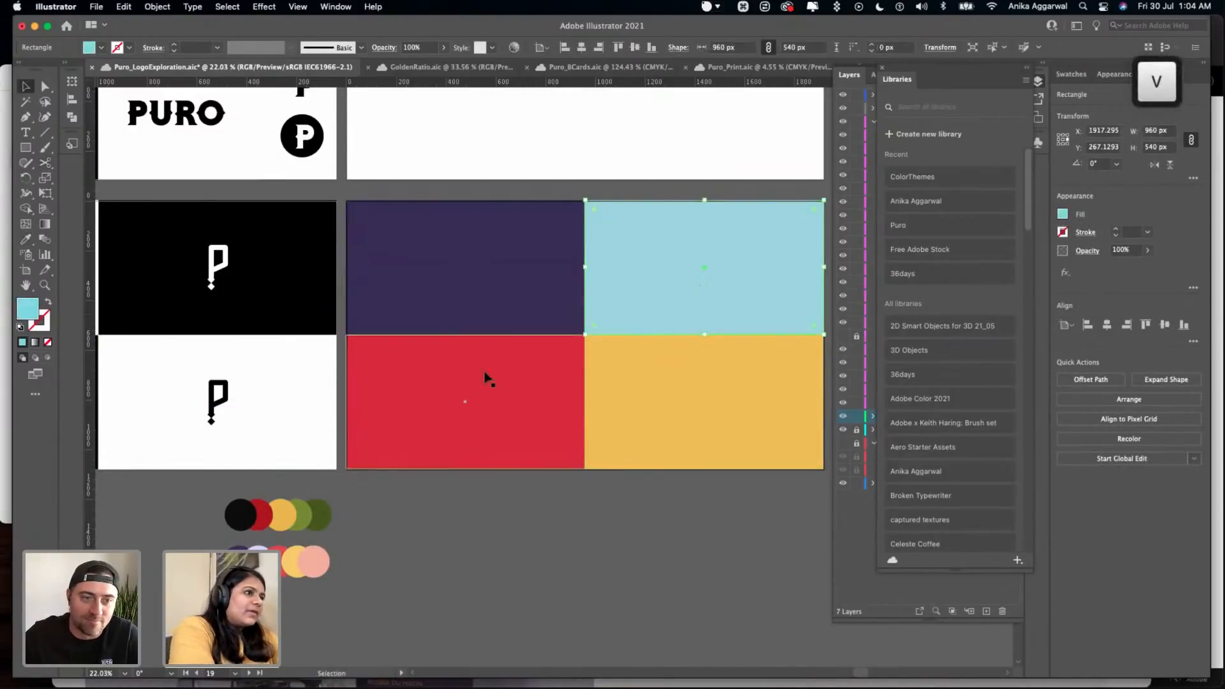
key("i")
left_click(274, 562)
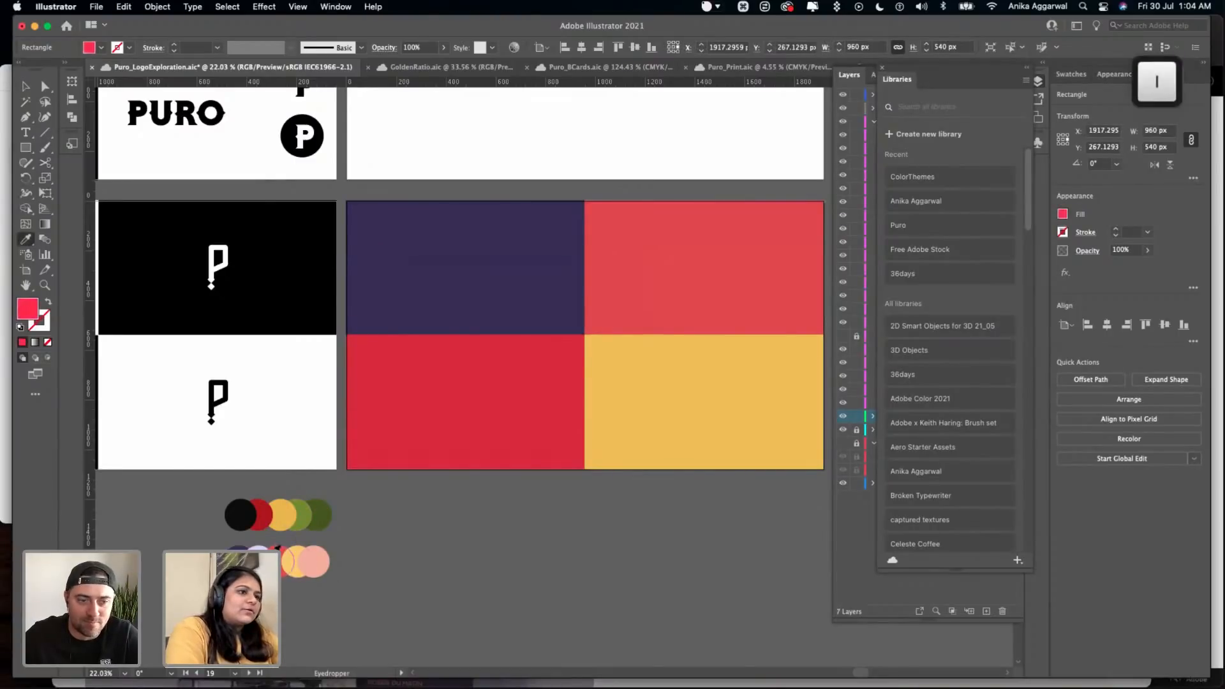
left_click(261, 549)
key("v")
- Recolor the two lower rectangles beside Option #4 with the coral red and light yellow from the Theme #2 circles
left_click(380, 421)
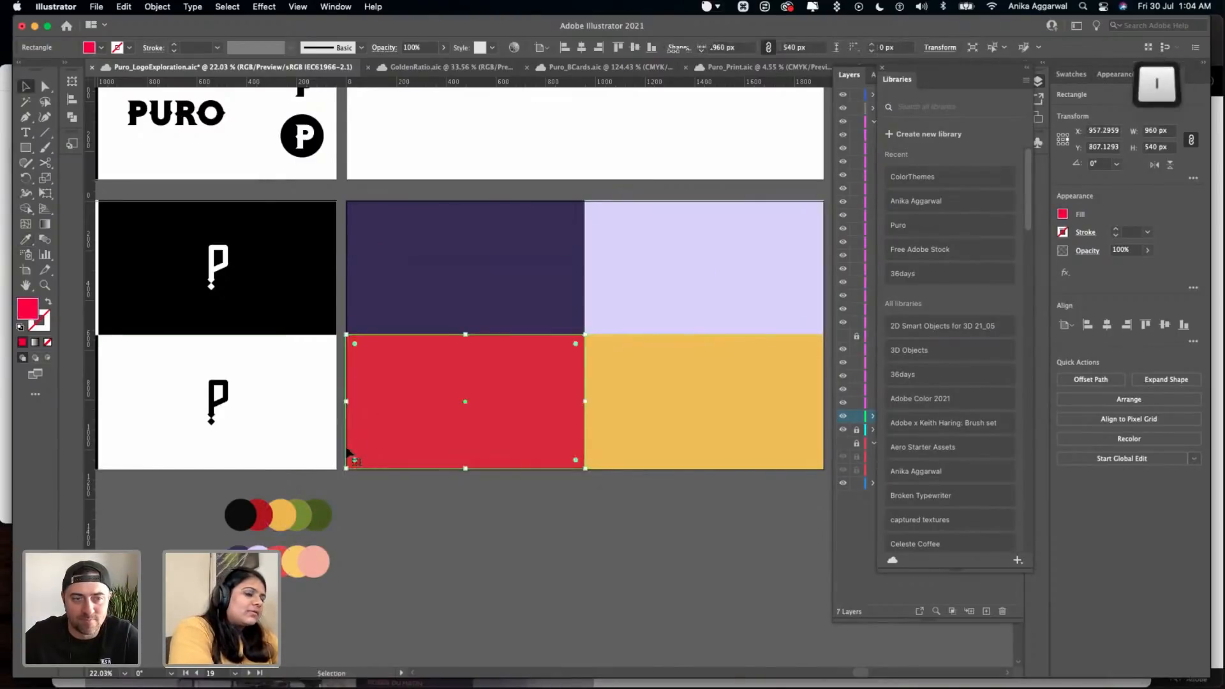
left_click(278, 552)
key("v")
left_click(617, 458)
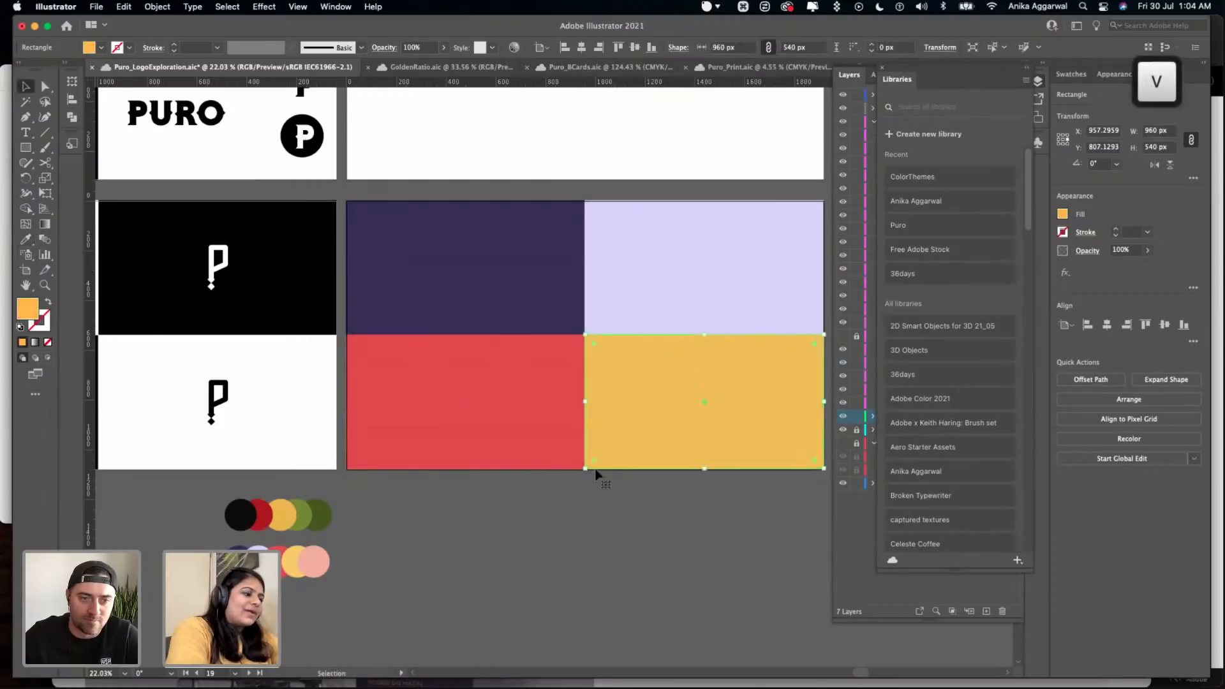
key("i")
left_click(290, 566)
key("v")
left_click(483, 573)
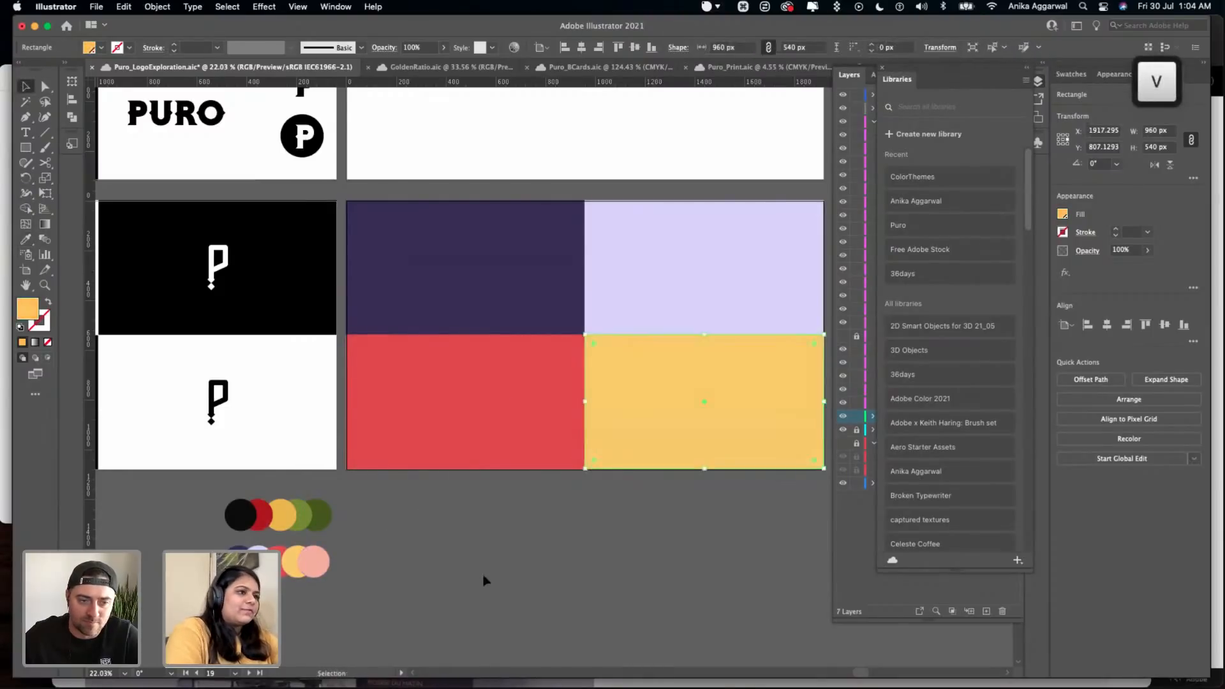
- Move the Theme #2 row of color circles below the colored Option #4 artboard
scroll(480, 581, "down", 2)
scroll(479, 580, "right", 5)
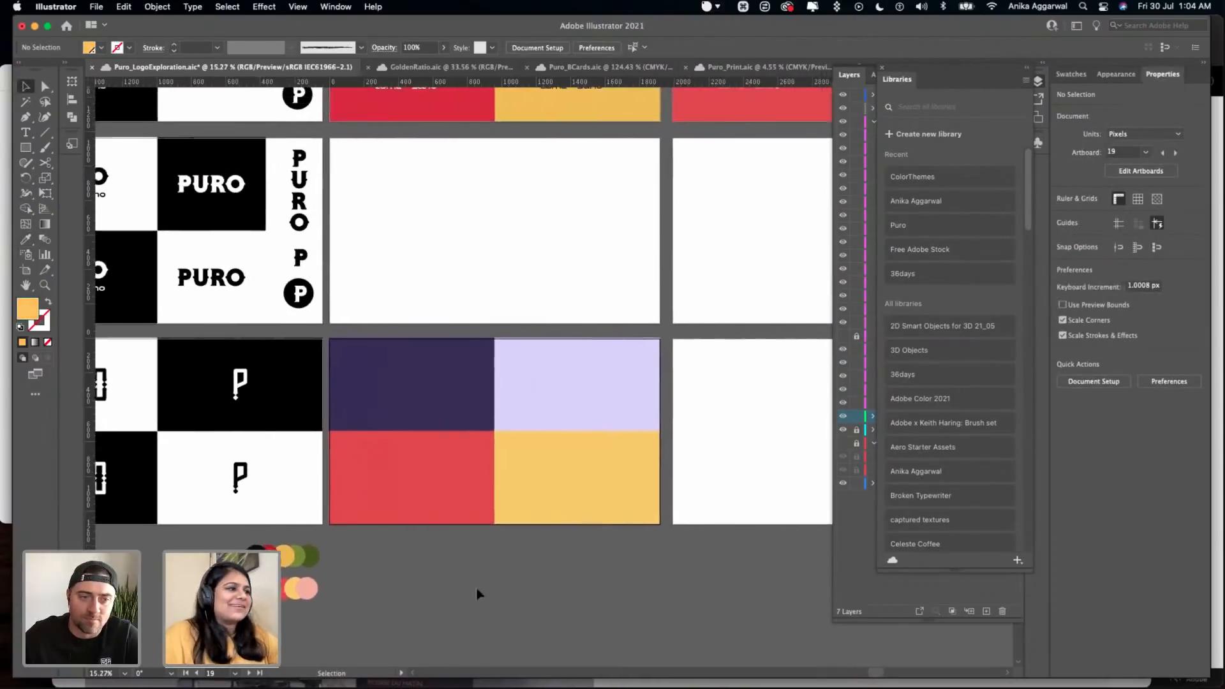
left_click_drag(269, 590, 418, 551)
left_click(395, 592)
scroll(392, 583, "up", 3)
scroll(391, 586, "down", 4)
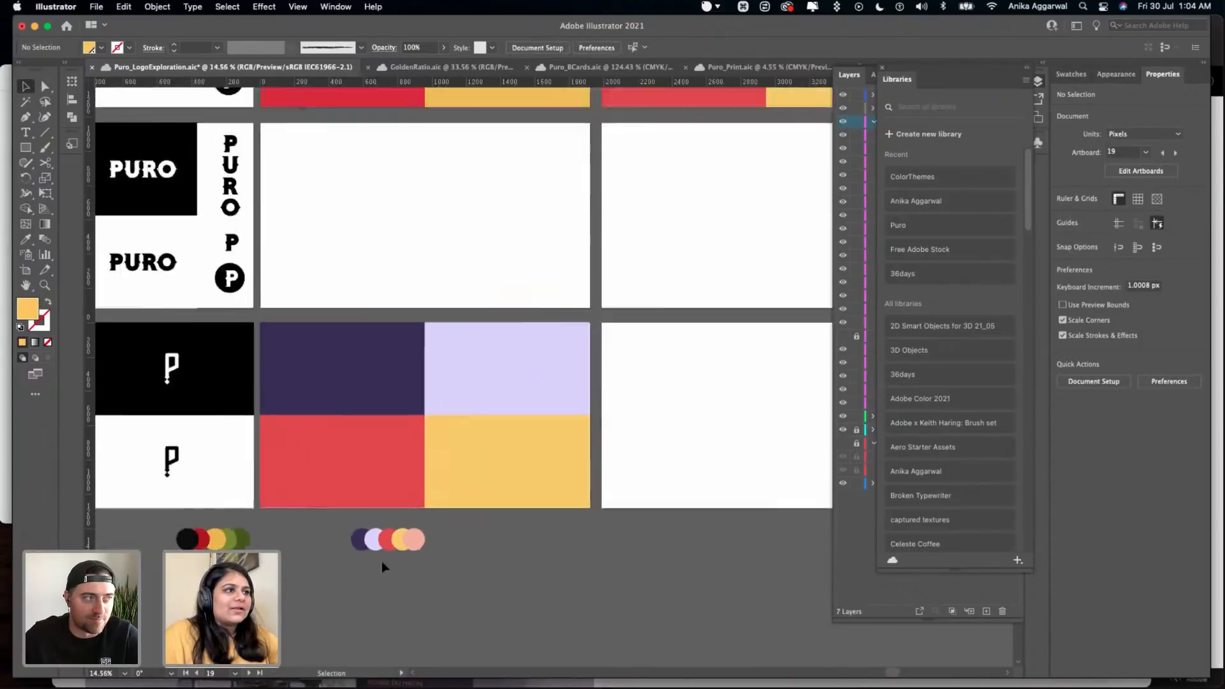
left_click(224, 398)
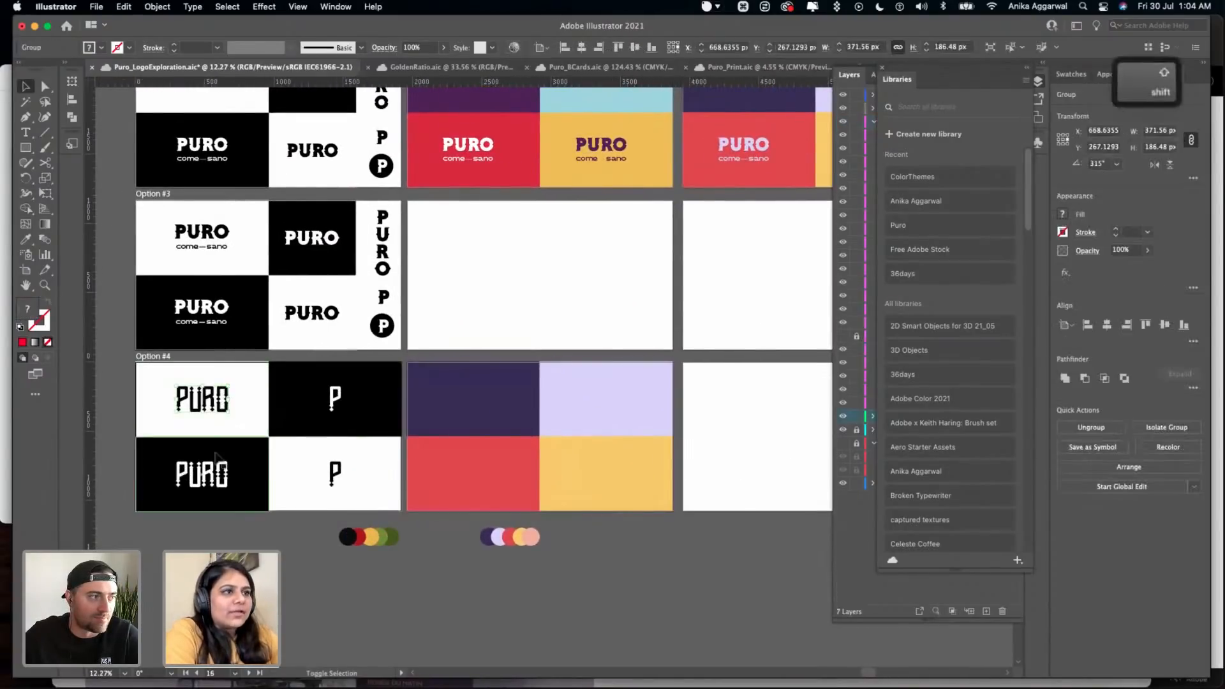
left_click(219, 472, "shift")
left_click(333, 400, "shift")
left_click(335, 470, "shift")
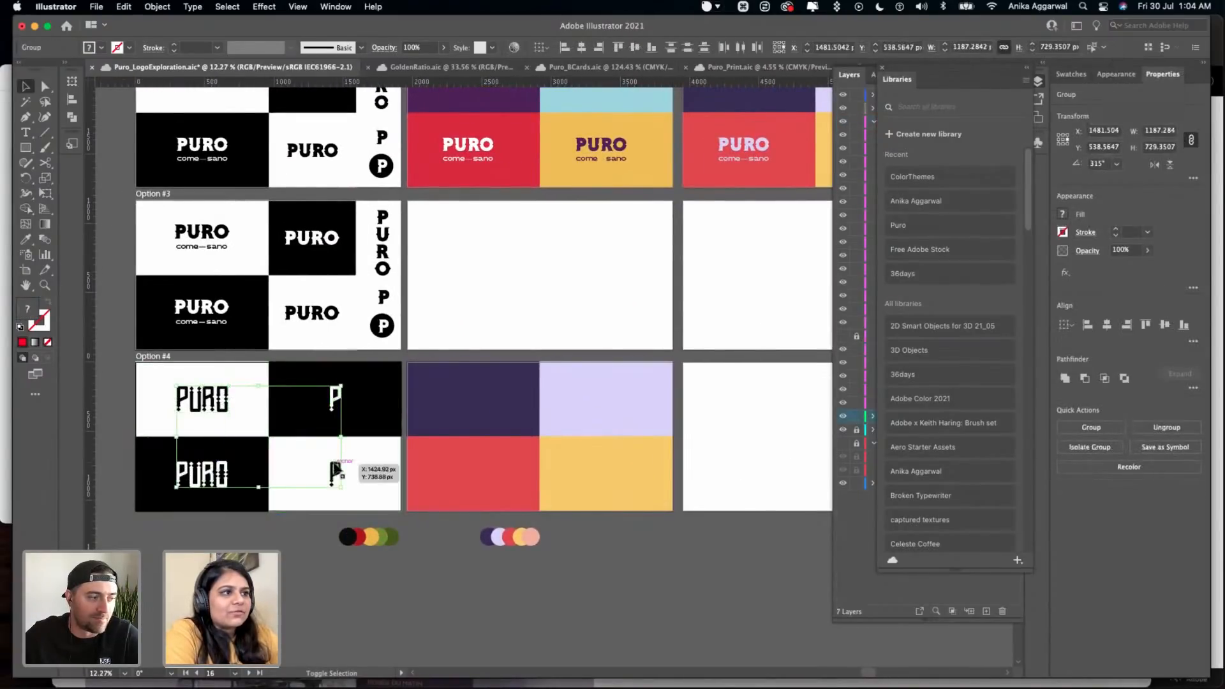
left_click_drag(331, 464, 495, 464)
key("super+z")
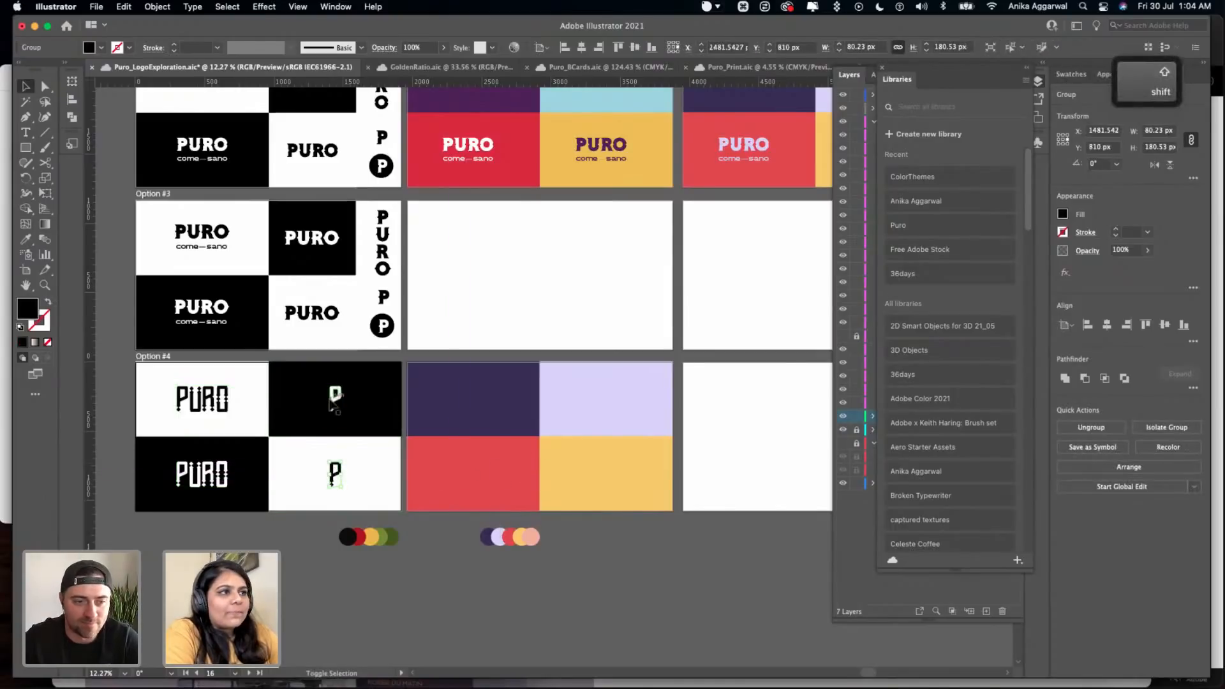
- Copy the two PURO wordmarks and two P marks of Option #4 onto the matching four colored rectangles
left_click(333, 399, "shift")
left_click_drag(220, 472, 495, 468)
scroll(534, 512, "up", 5)
left_click(606, 547)
- Recolor the PURO wordmark on the dark indigo rectangle with the lavender from the Theme #2 circles
left_click(436, 290)
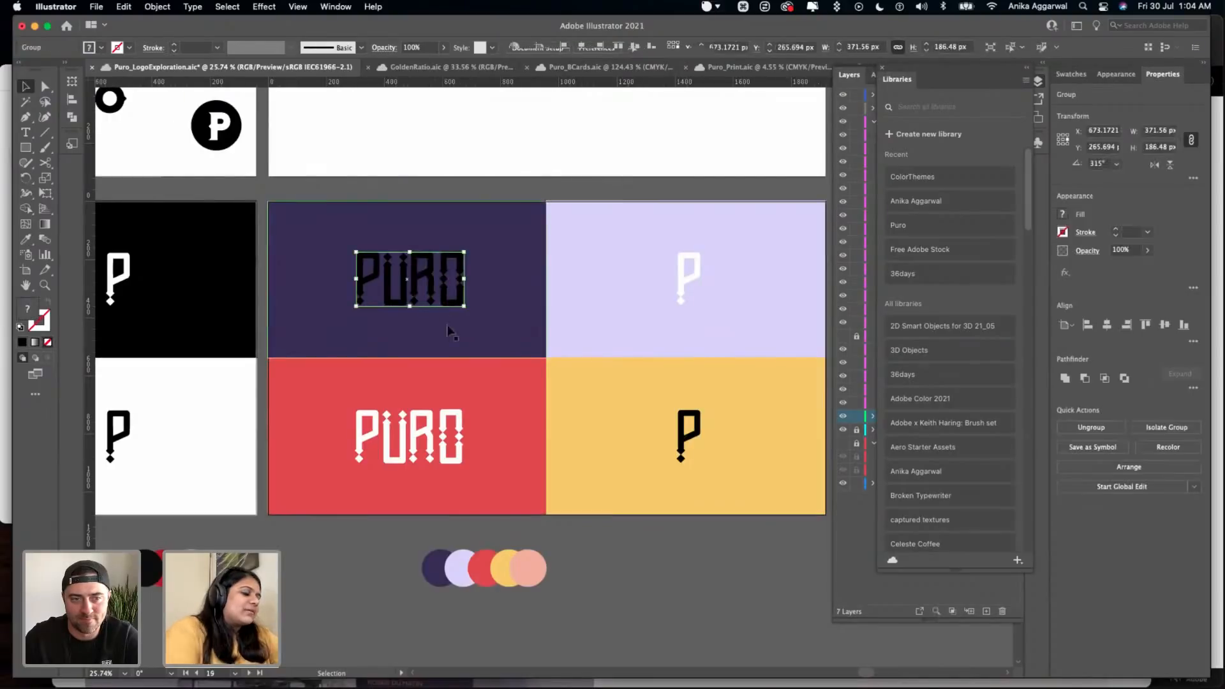
key("i")
left_click(463, 562)
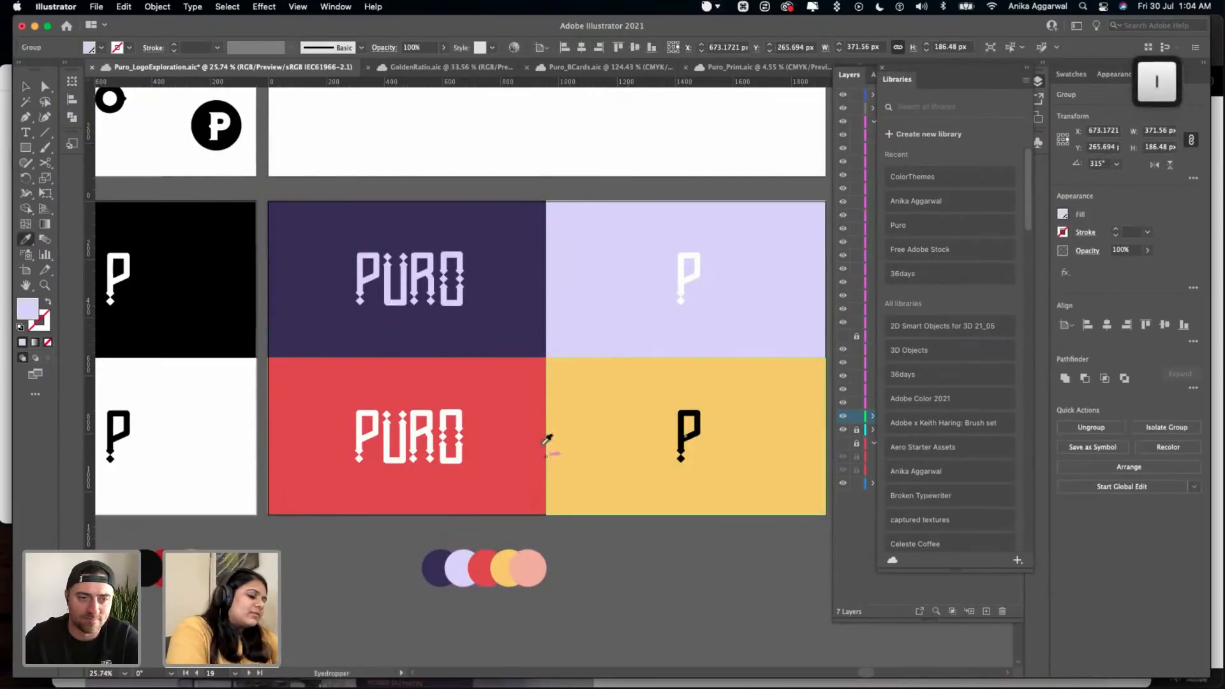
key("v")
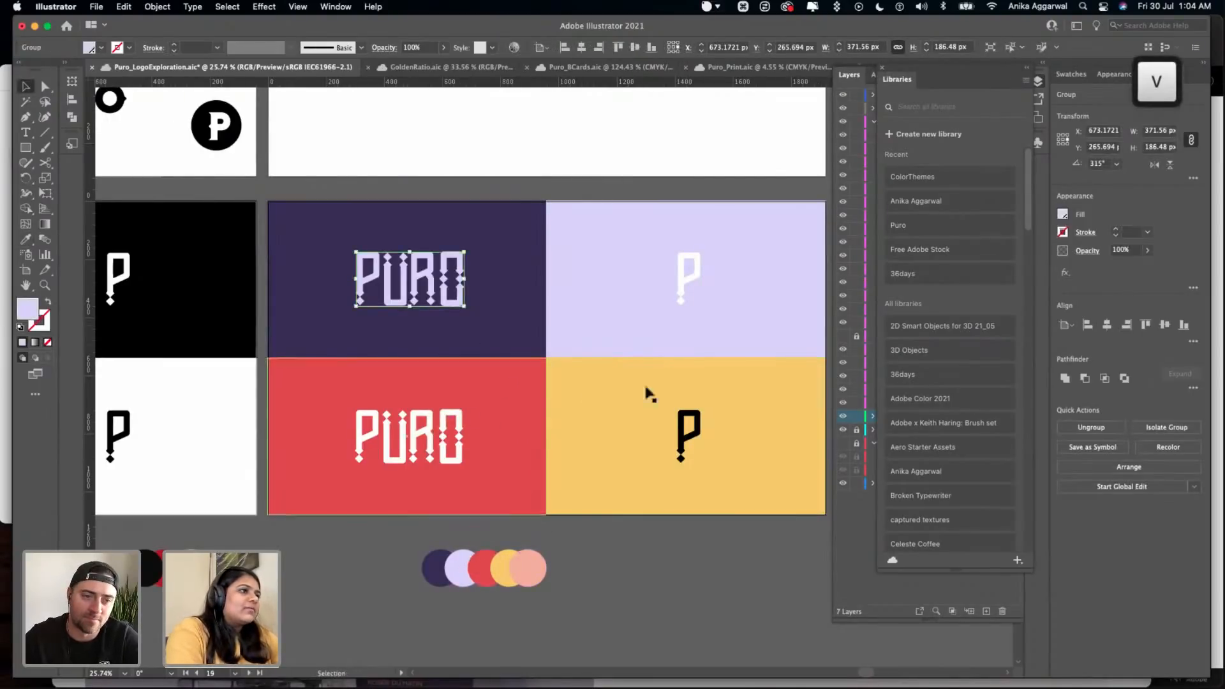
- Try the dark indigo on the PURO wordmark over the coral red rectangle, and undo it
left_click(460, 439)
key("i")
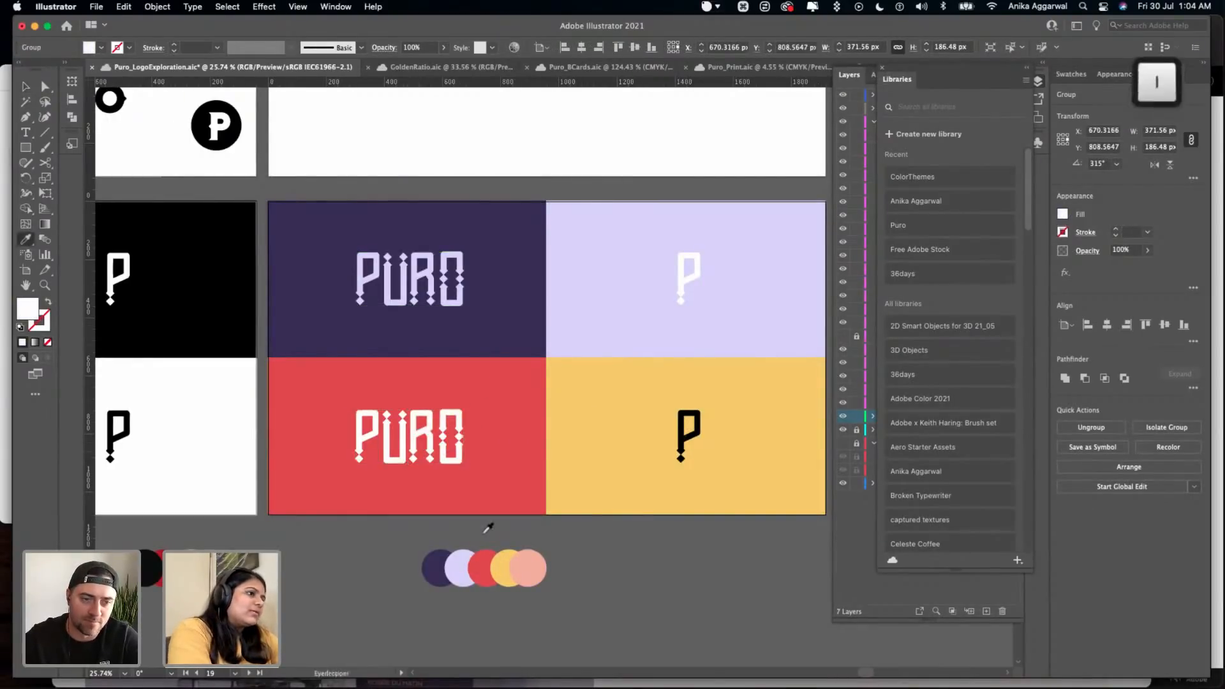
left_click(438, 567)
key("super+z")
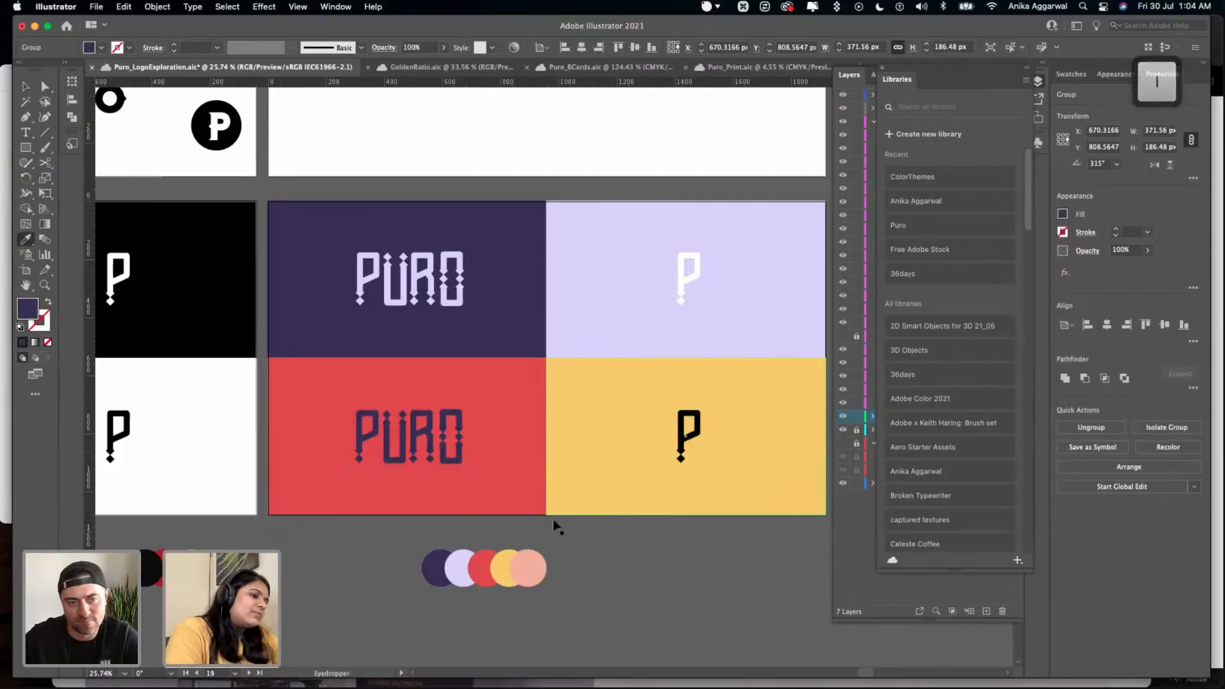
key("v")
- Recolor the P marks on the lavender and yellow rectangles with the dark indigo of the neighboring rectangle
left_click(694, 269)
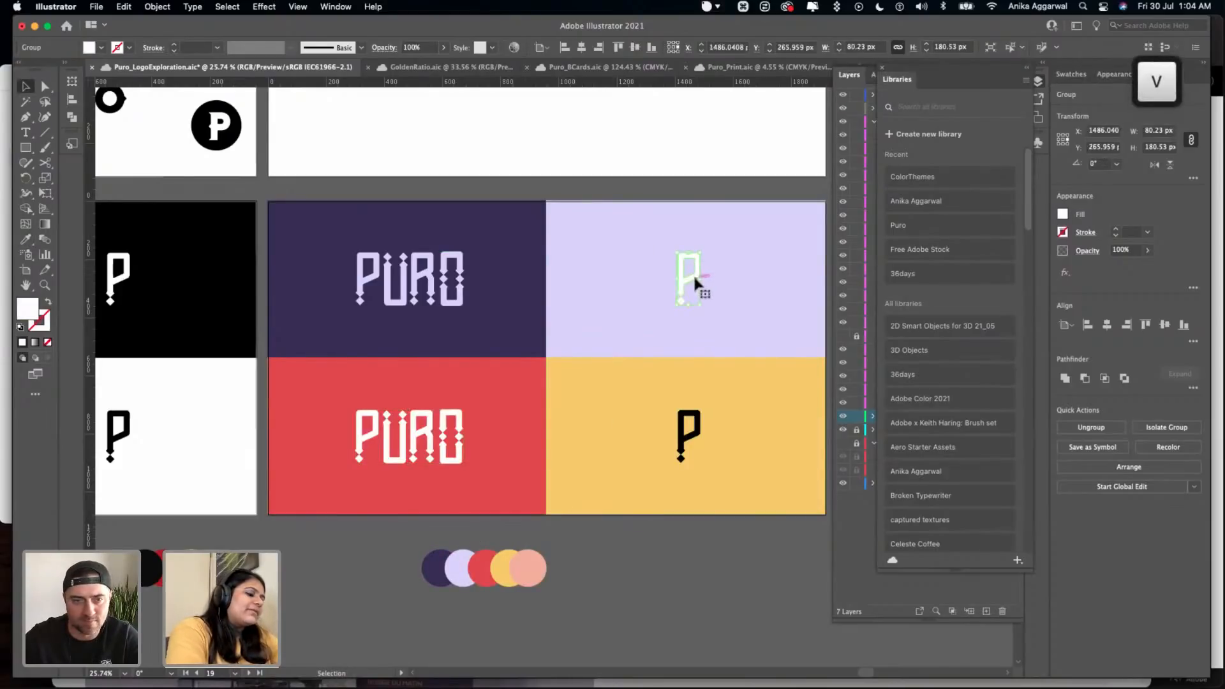
key("i")
left_click(542, 273)
key("v")
left_click(680, 424)
key("i")
left_click(544, 344)
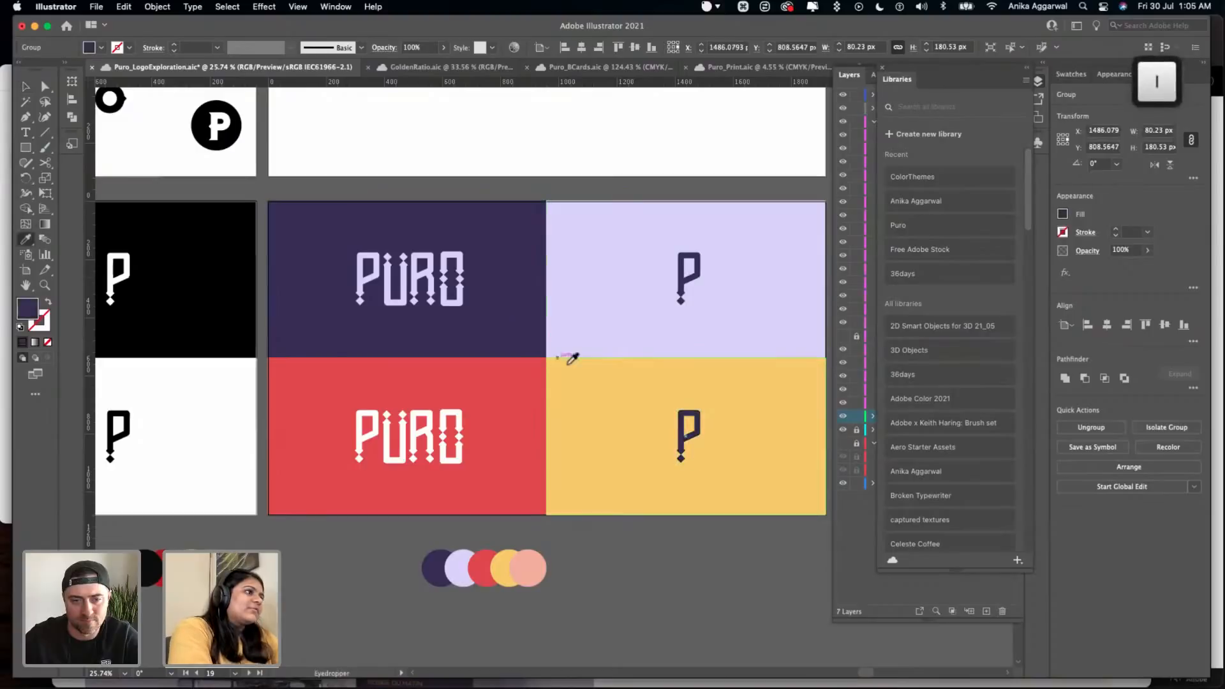
key("v")
left_click(651, 519)
- Move both dark indigo P marks off the colored rectangles onto the adjacent blank artboard
scroll(651, 518, "right", 5)
scroll(651, 519, "up", 2)
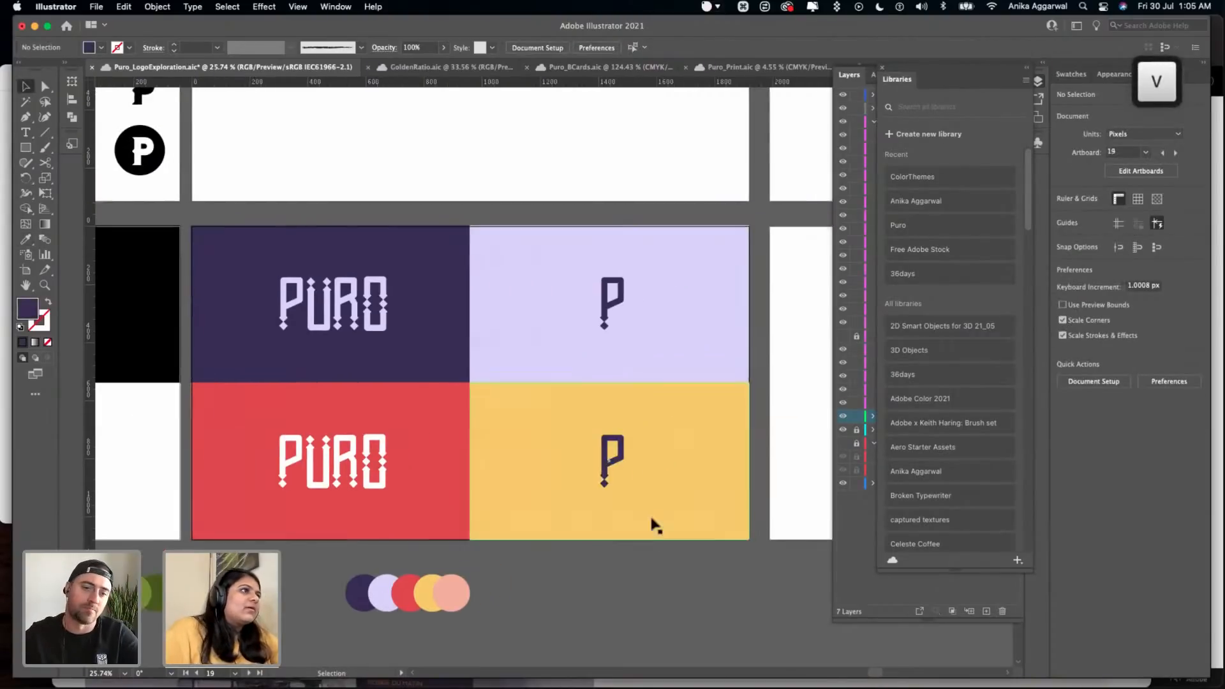
left_click(590, 327)
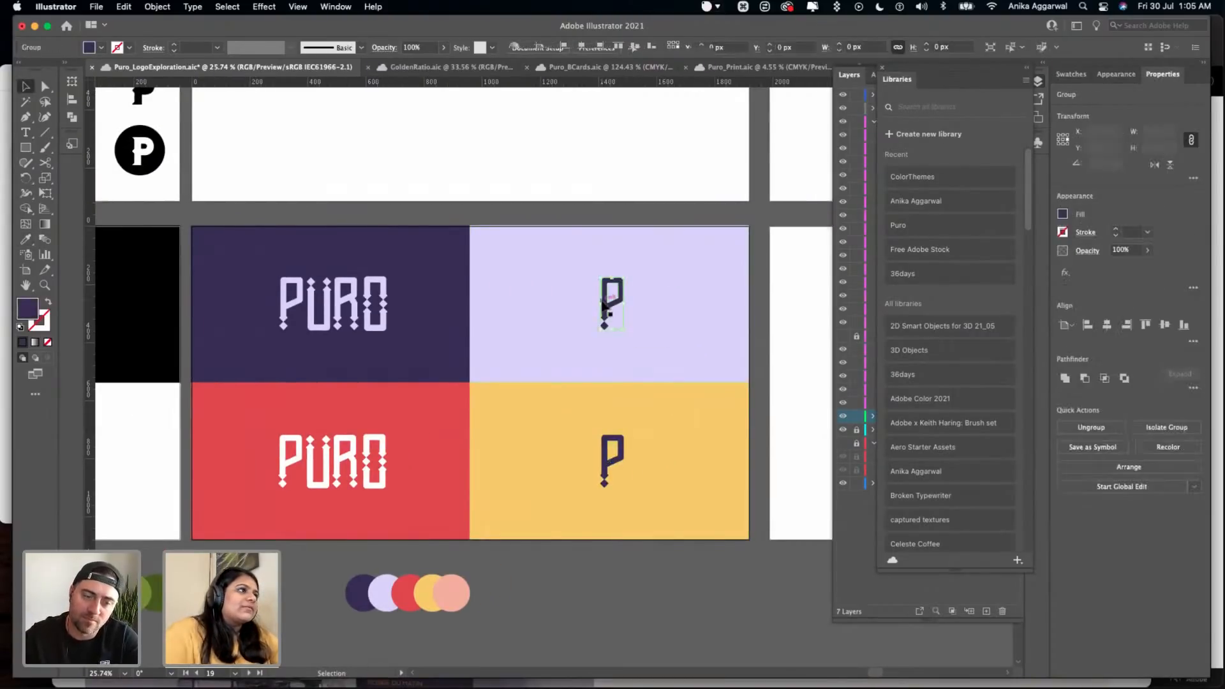
left_click(603, 473, "shift")
left_click_drag(604, 473, 794, 459)
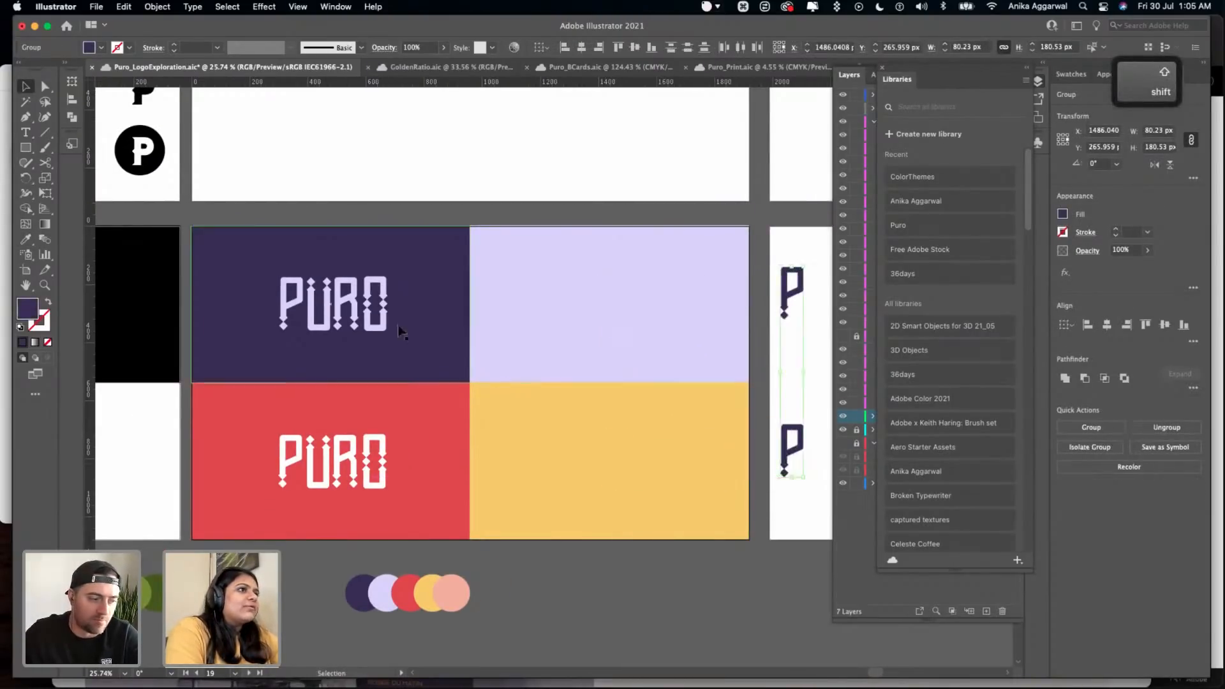
- Copy the two PURO wordmarks across onto the lavender and yellow rectangles and bring the copies to the front
left_click(385, 317)
left_click(380, 454, "shift")
left_click_drag(381, 454, 651, 444)
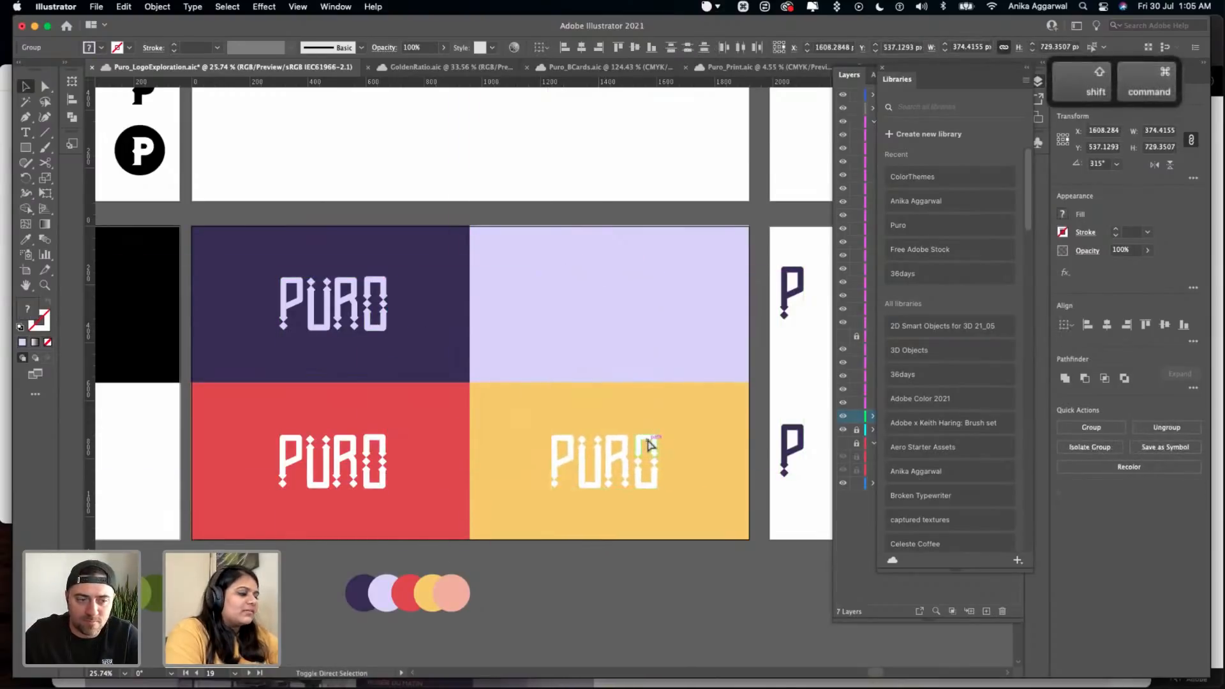
key("shift+super+bracketright")
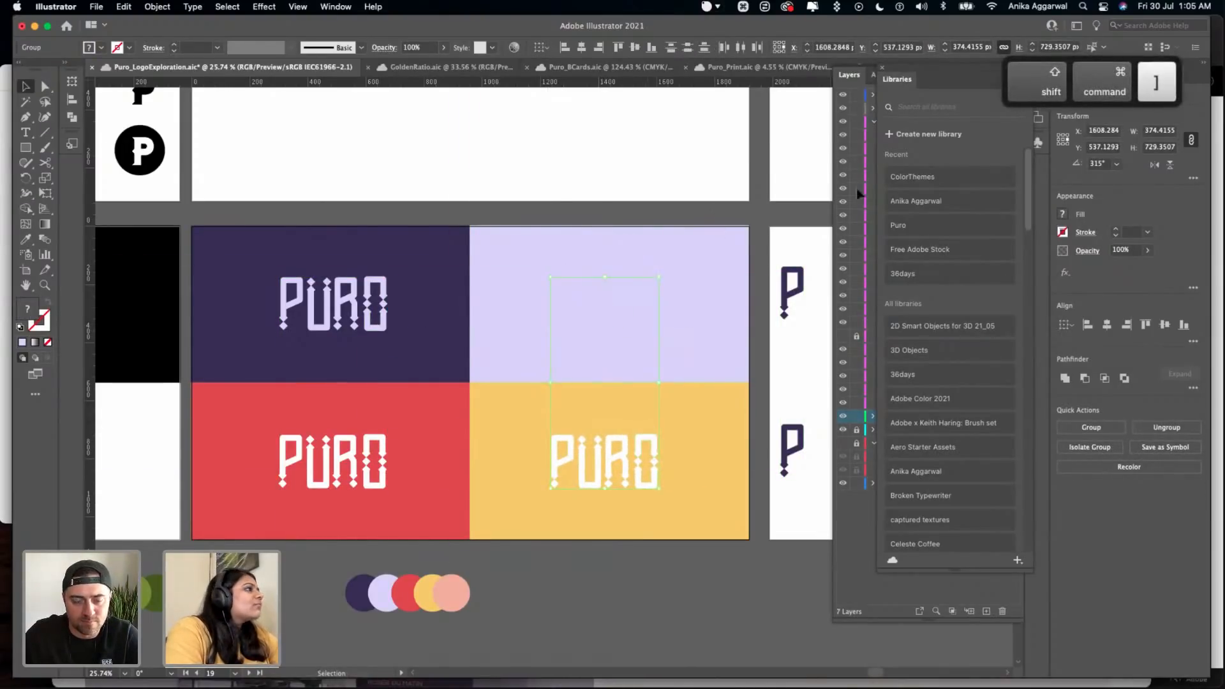
left_click(884, 68)
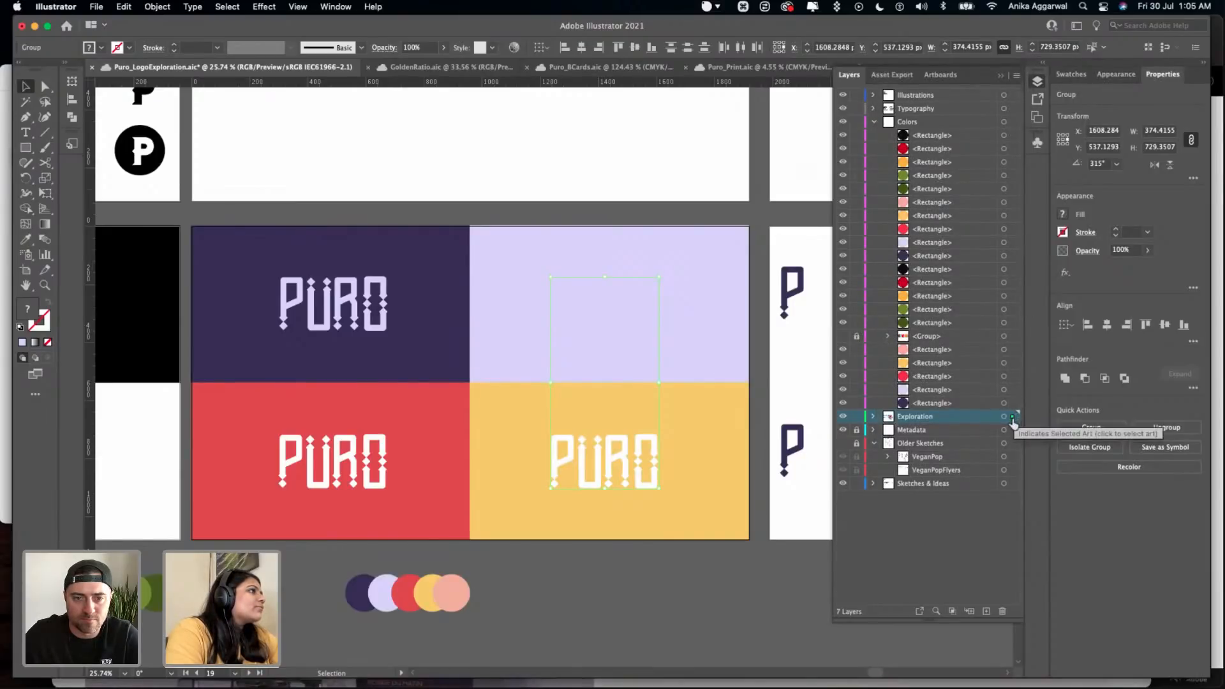
left_click(676, 339)
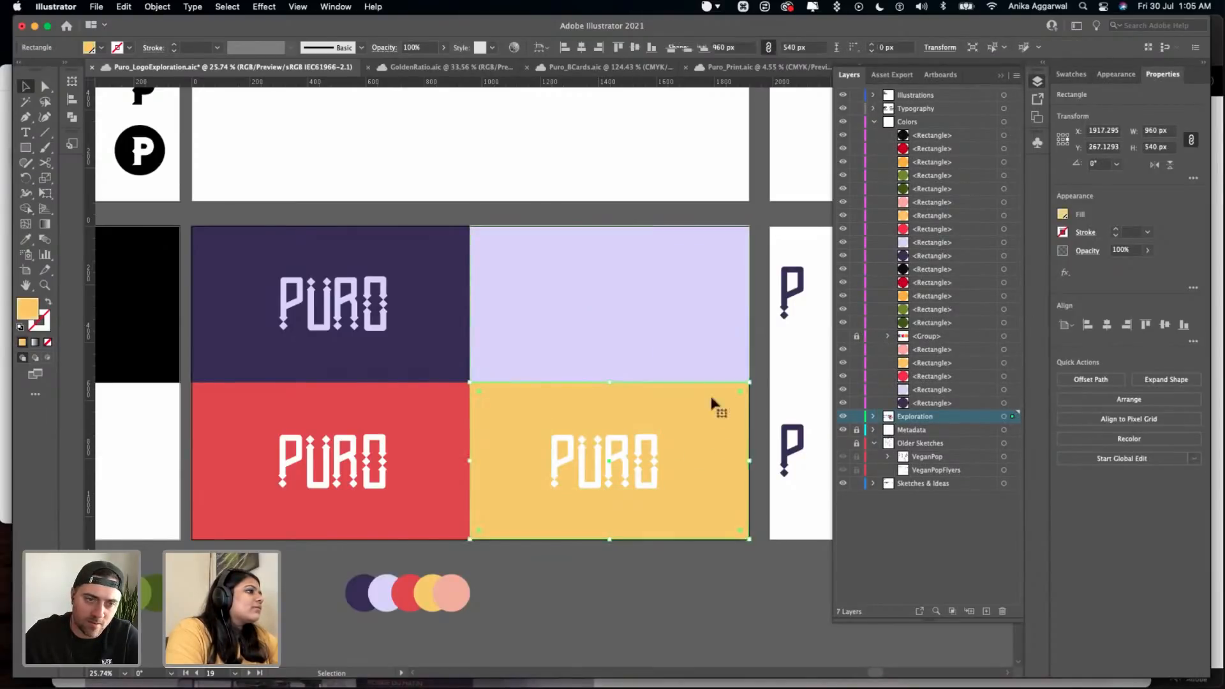
- Try the coral red on the PURO wordmark over the lavender rectangle, and set its fill to dark indigo instead
left_click(615, 322)
key("i")
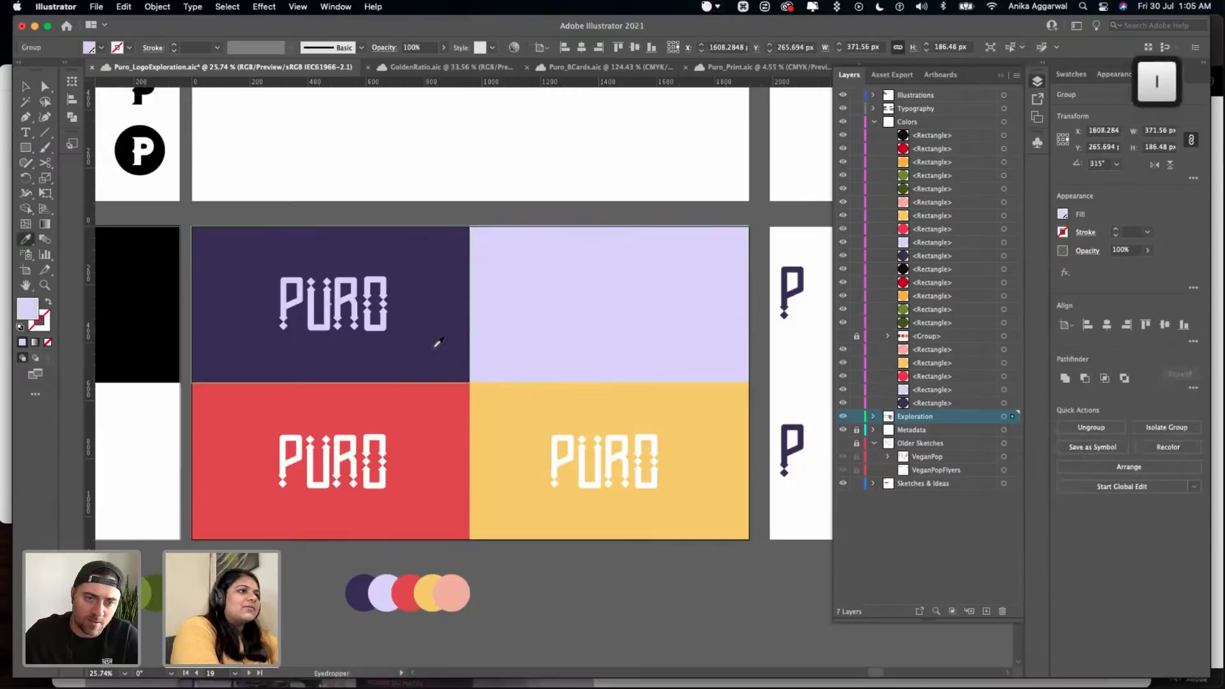
left_click(402, 599)
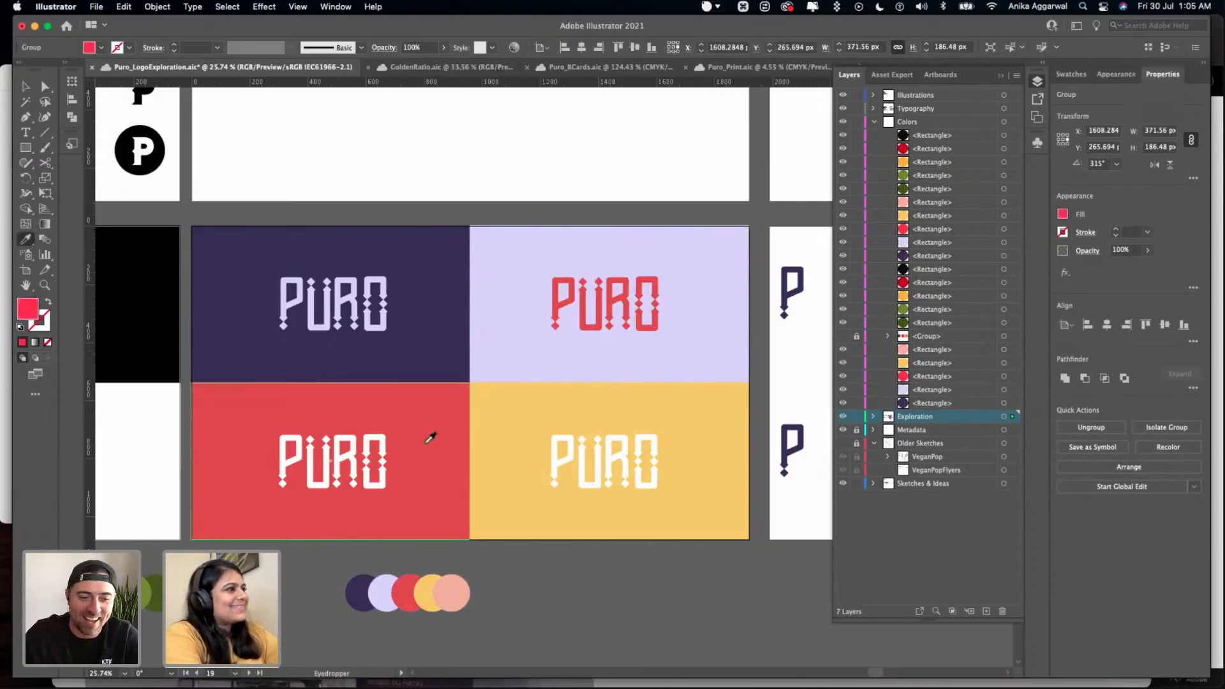
left_click(428, 355)
key("v")
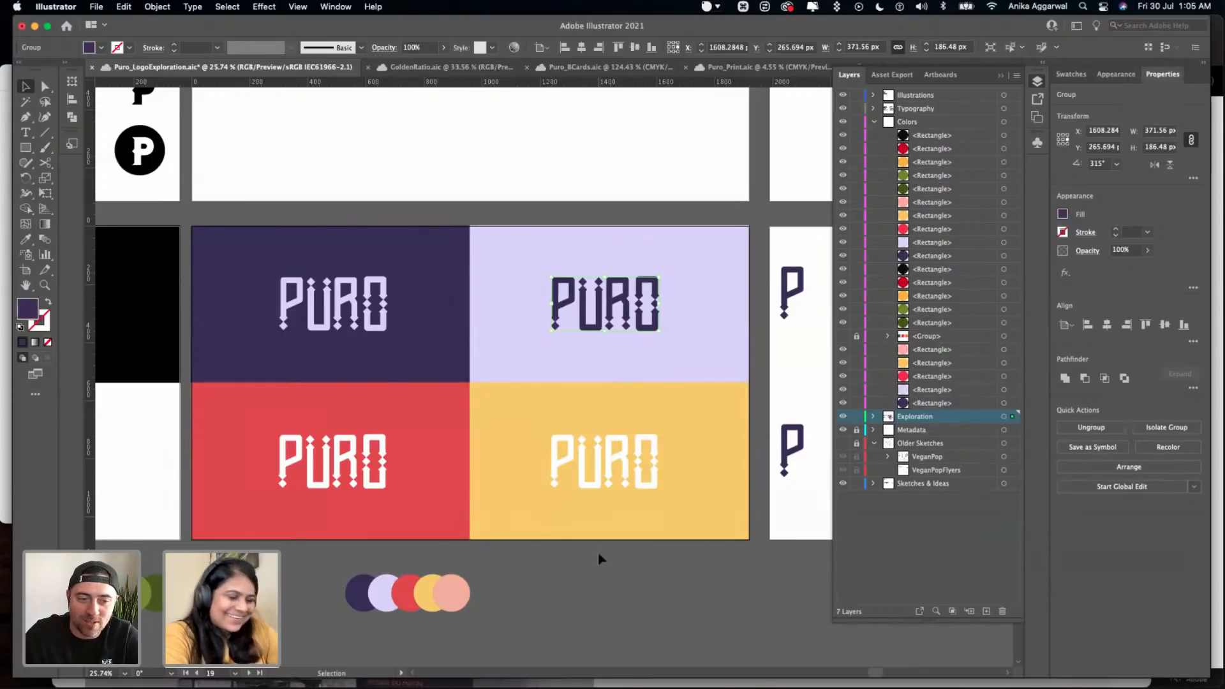
left_click(596, 548)
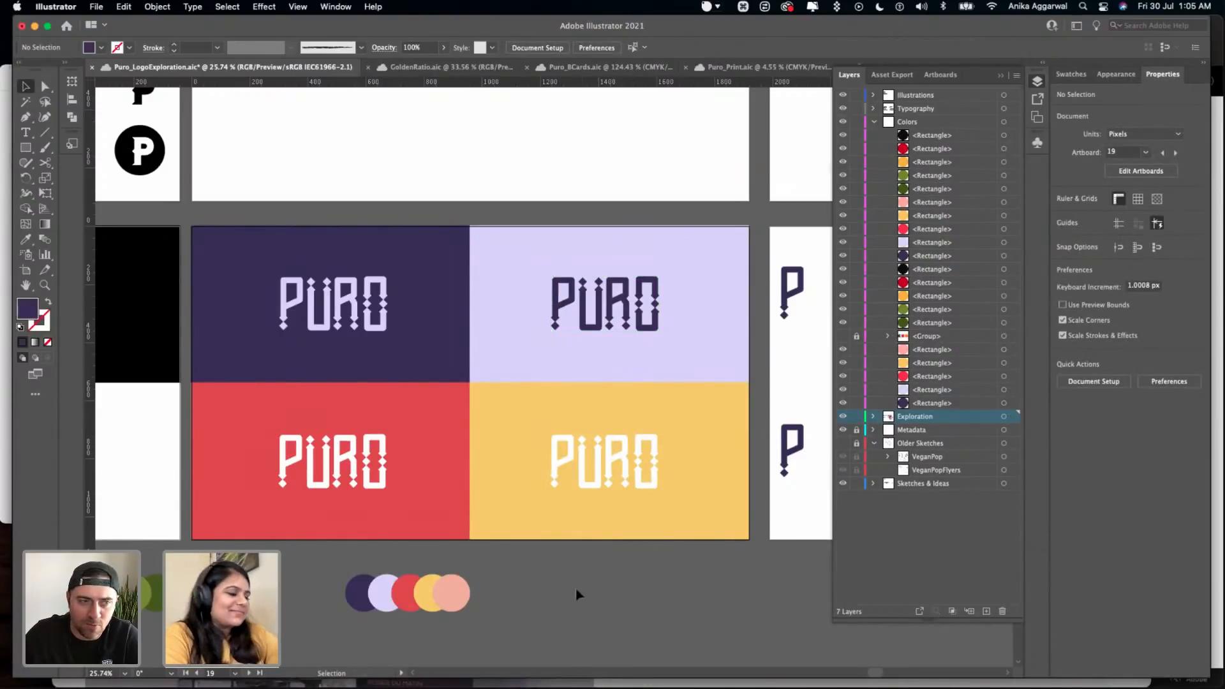
- Check the PURO wordmark artboard in outline view, return to the color preview, and save the document
key("ctrl+y")
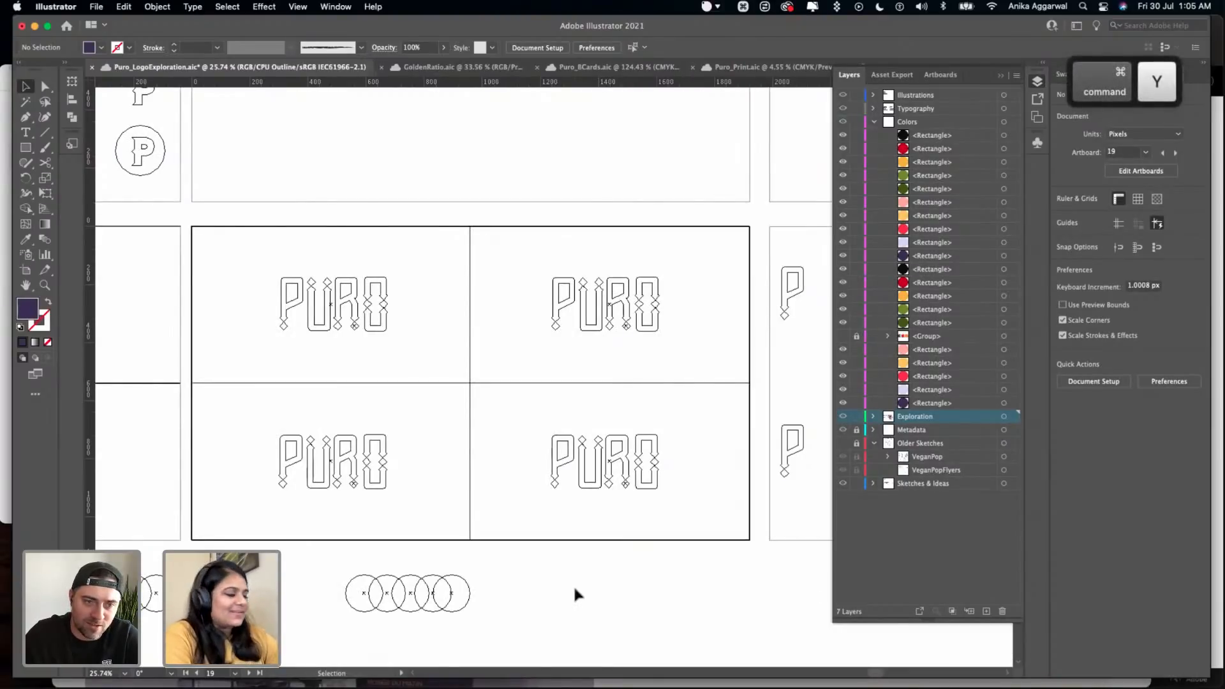
key("ctrl+y")
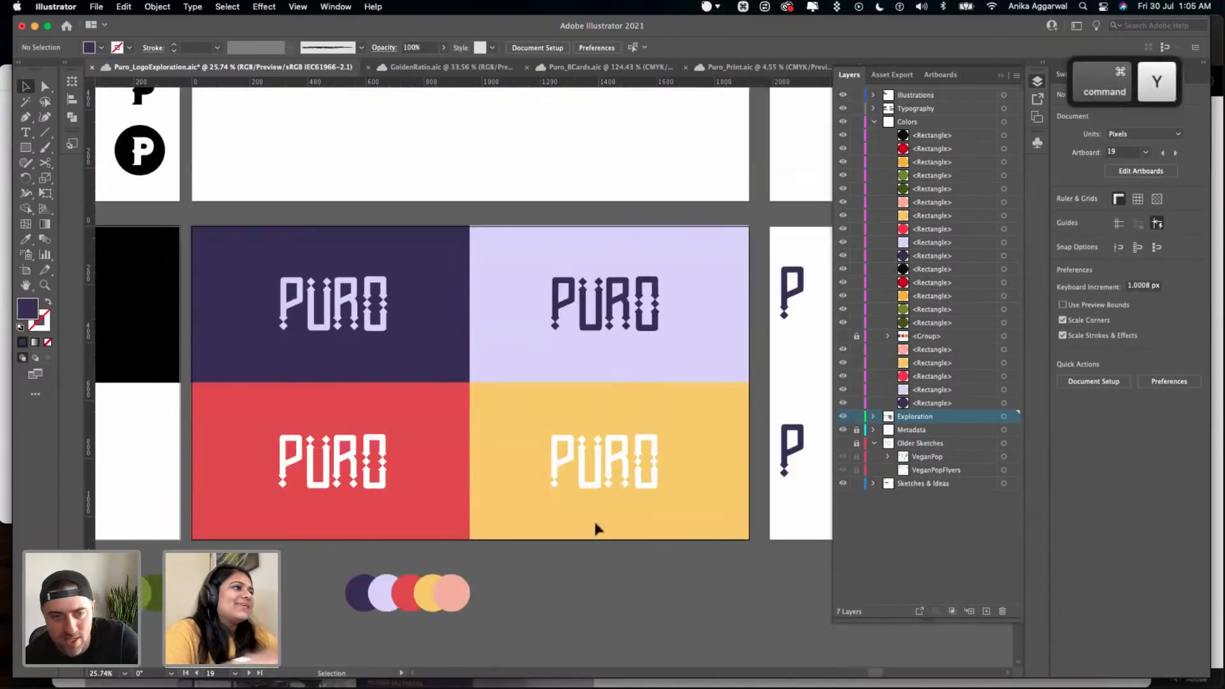
scroll(568, 389, "right", 3)
scroll(568, 389, "up", 1)
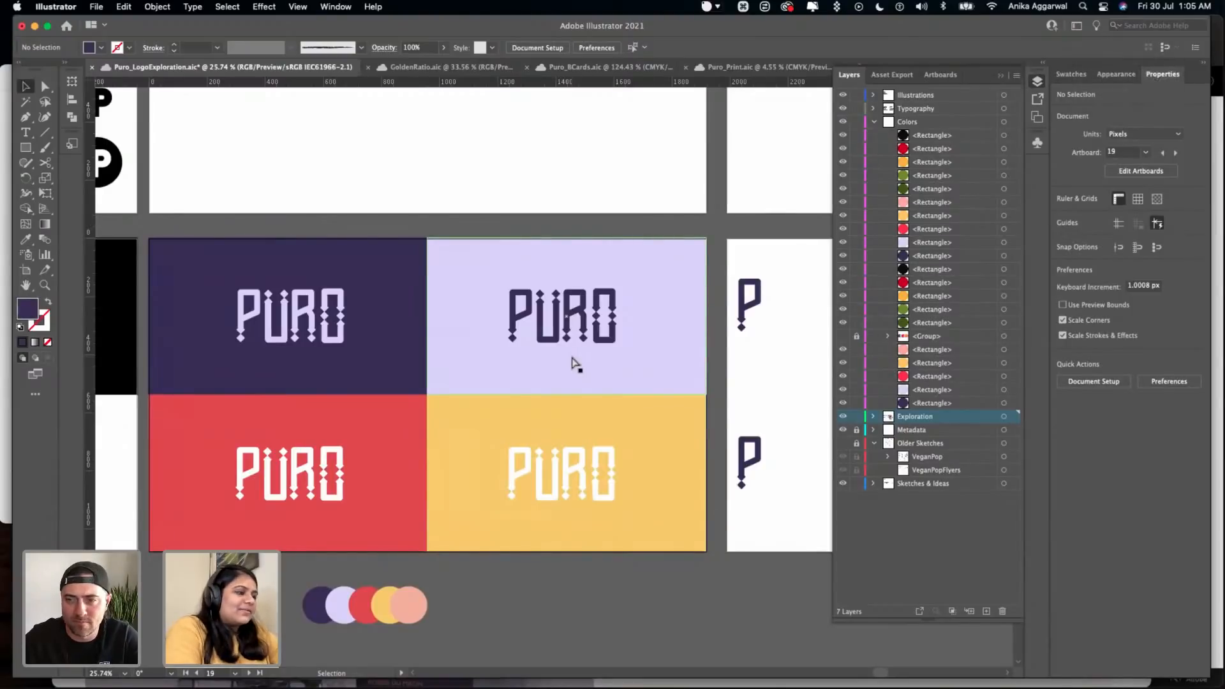
left_click(585, 338)
key("ctrl+s")
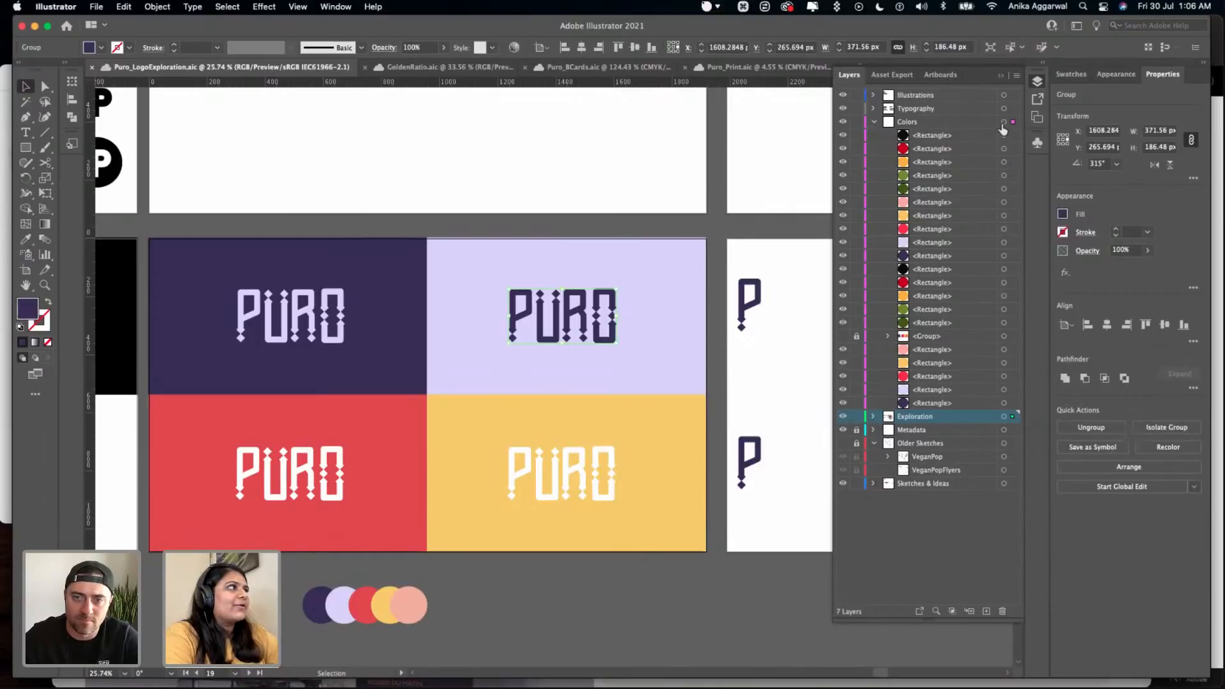
- Try reassigning the lavender rectangle's PURO wordmark to the Colors layer and all artwork to the Metadata layer, undoing each move
left_click_drag(1002, 129, 1005, 126)
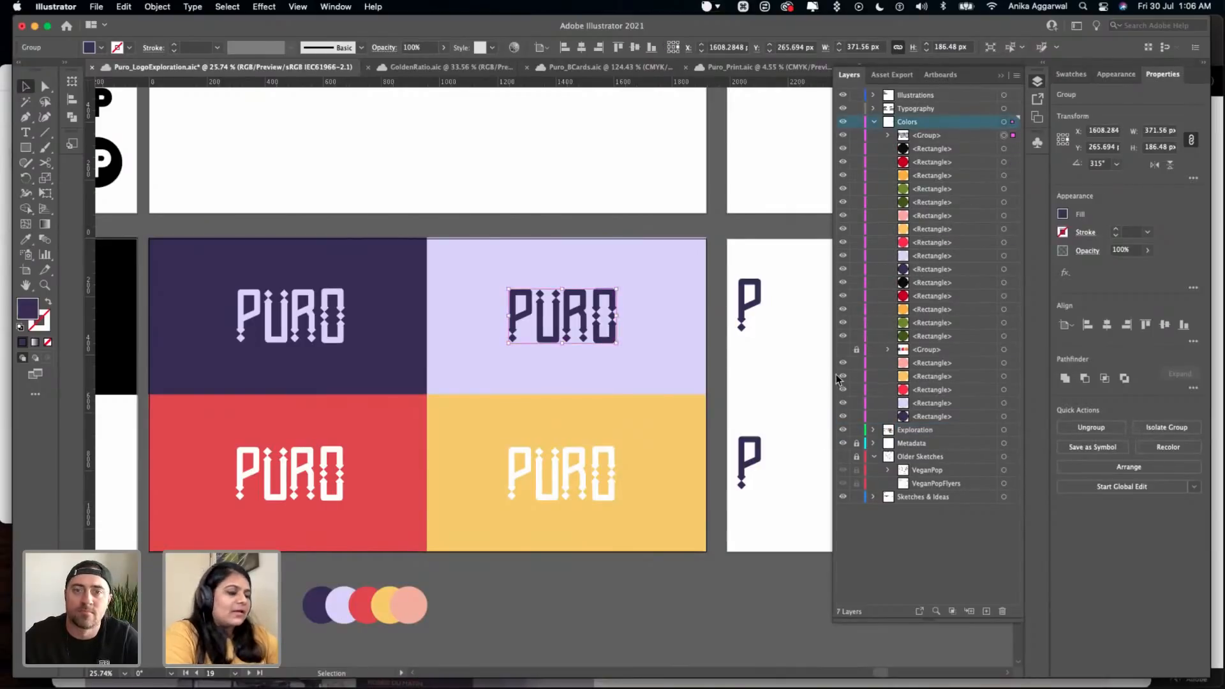
key("super+z")
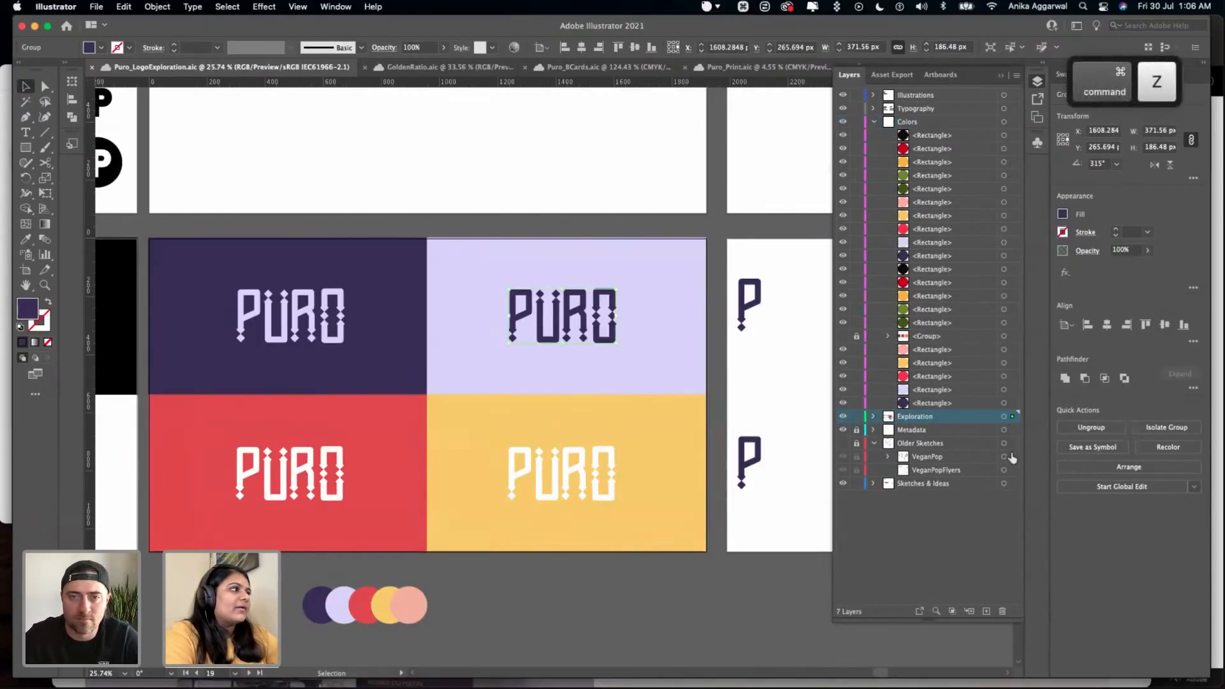
key("super+a")
left_click(1007, 417)
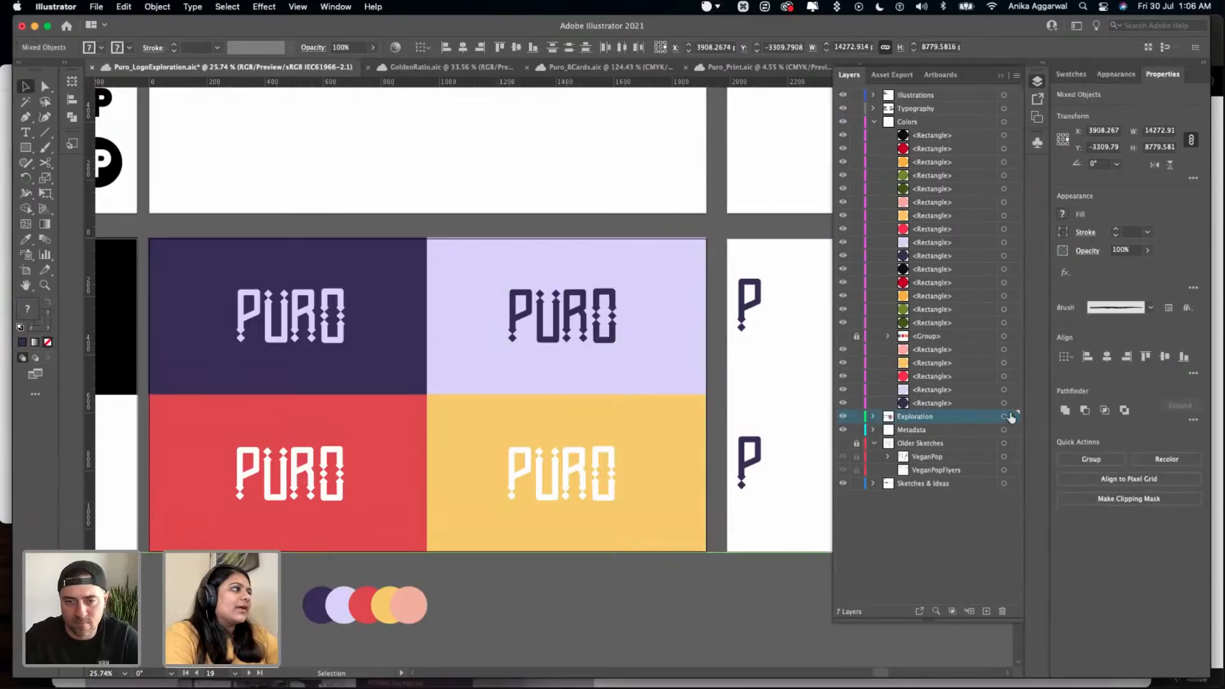
left_click_drag(1015, 433, 1013, 431)
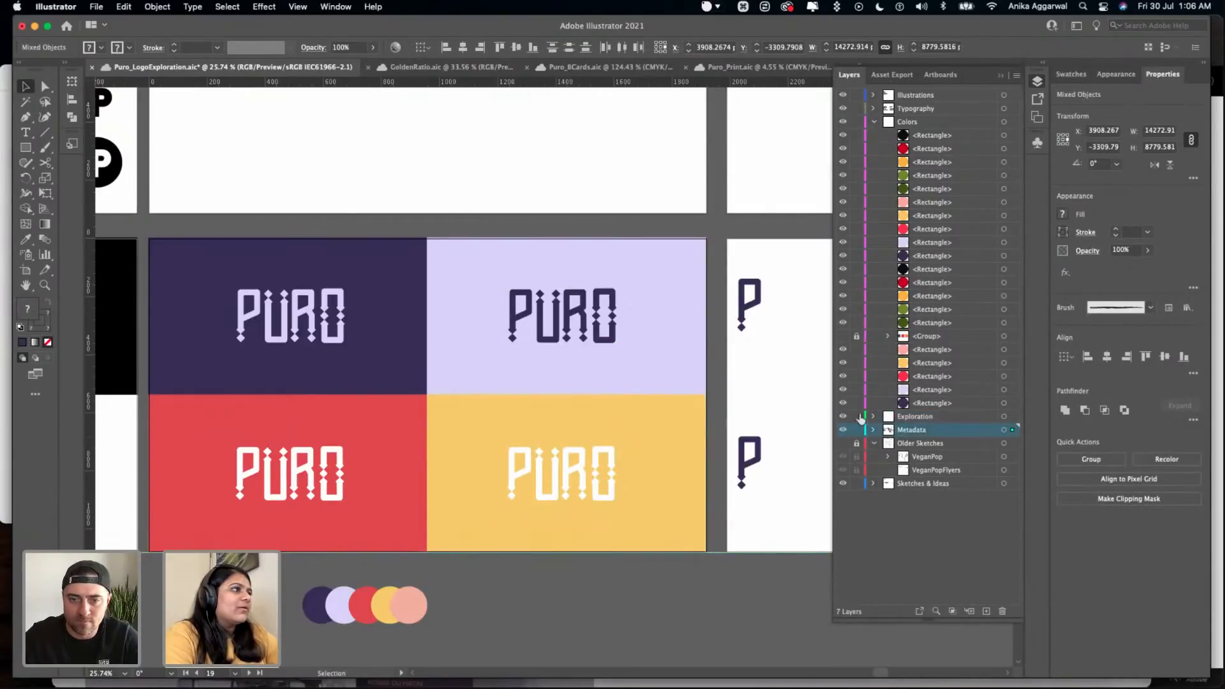
left_click(657, 565)
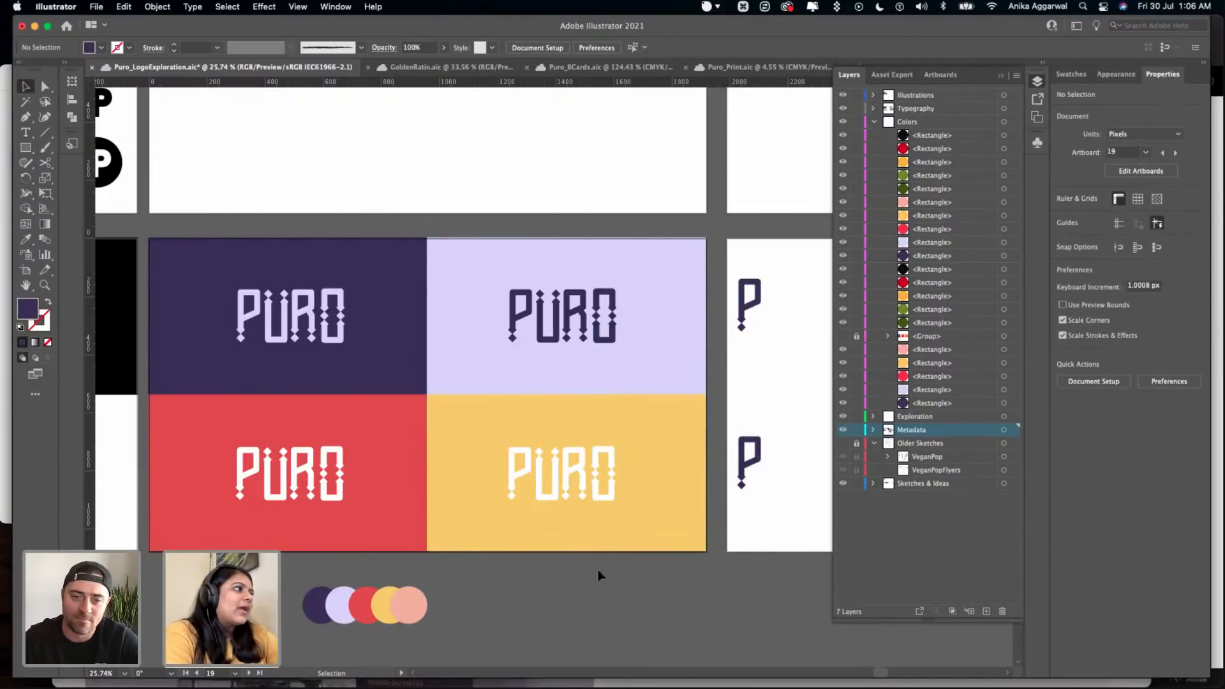
key("super+z")
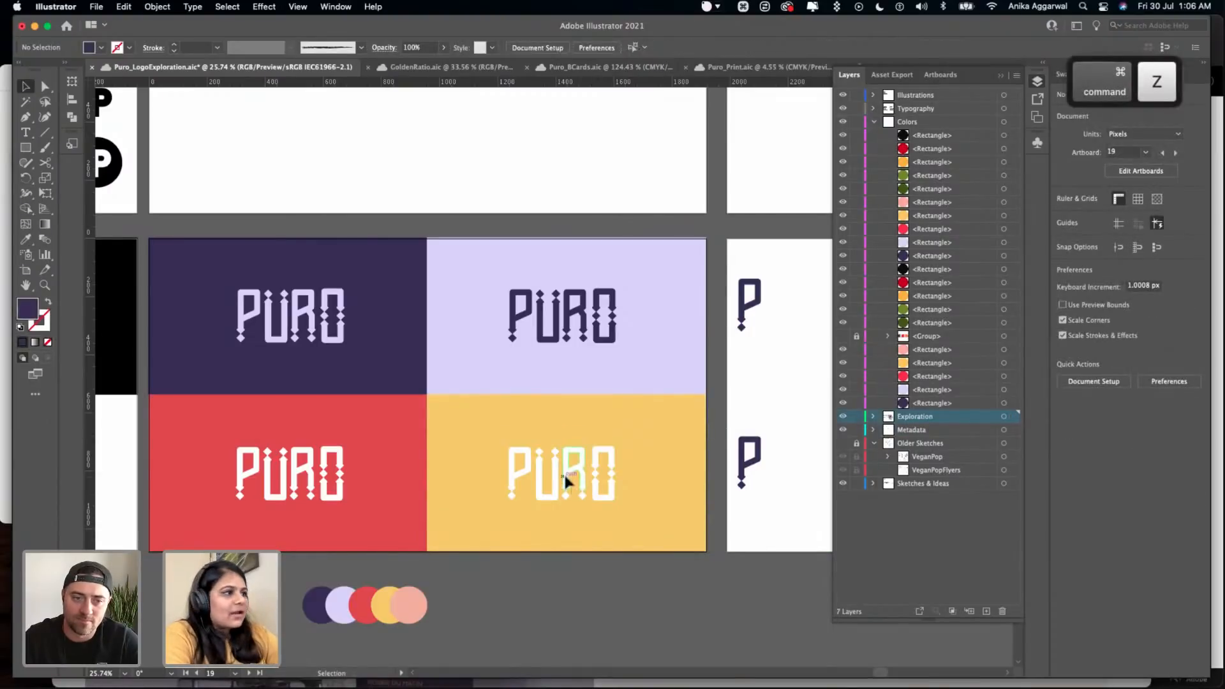
- Recolor the PURO wordmark on the yellow rectangle with the dark indigo of the indigo rectangle
left_click(564, 472)
key("i")
left_click(348, 371)
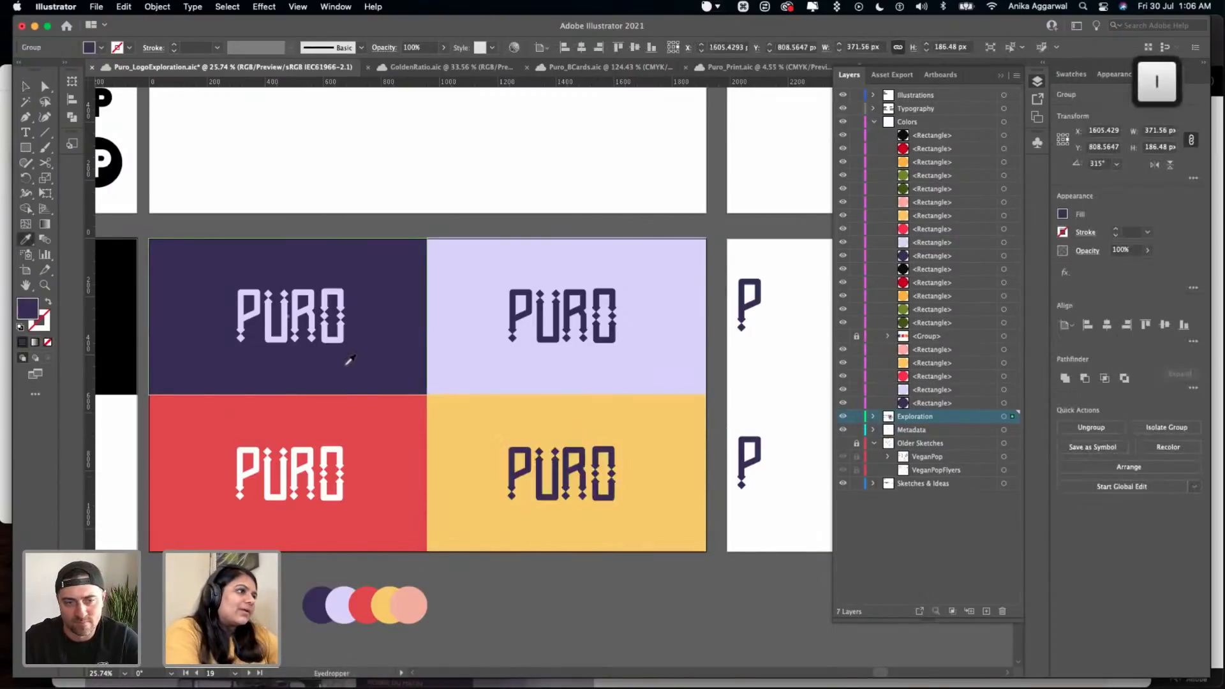
key("v")
left_click(483, 574)
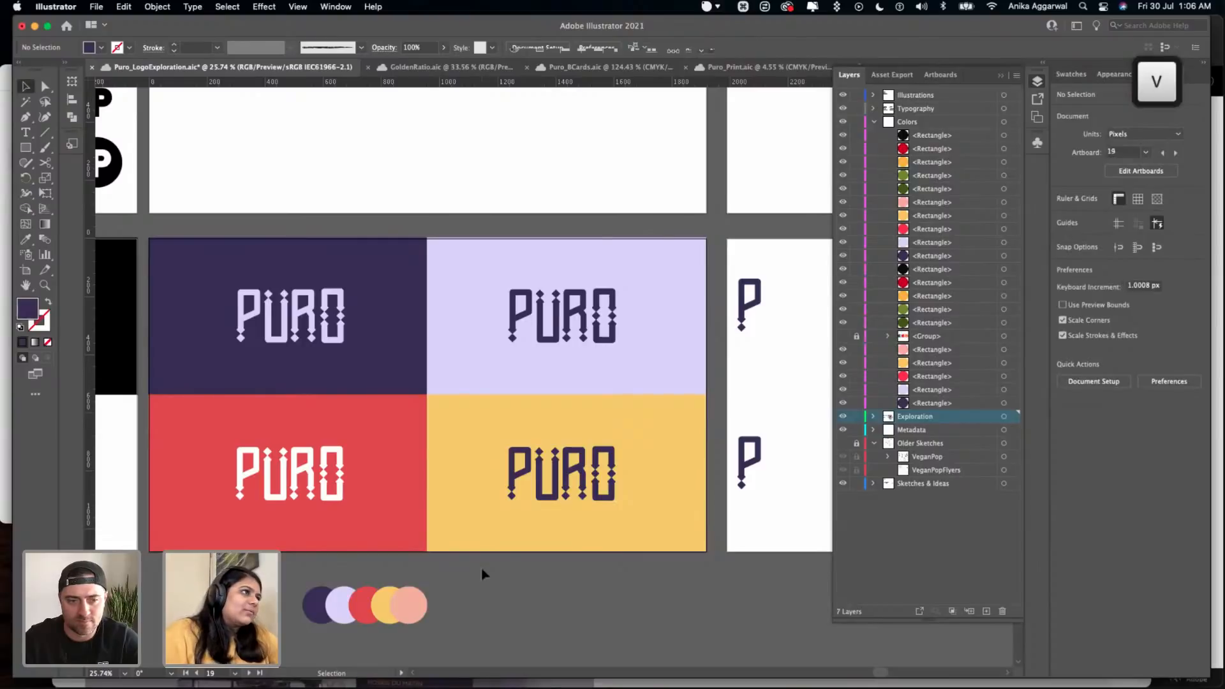
- Delete the two dark indigo P marks from the otherwise blank artboard beside the colored rectangles
scroll(481, 566, "down", 3)
left_click(635, 504)
key("Delete")
scroll(612, 518, "down", 1)
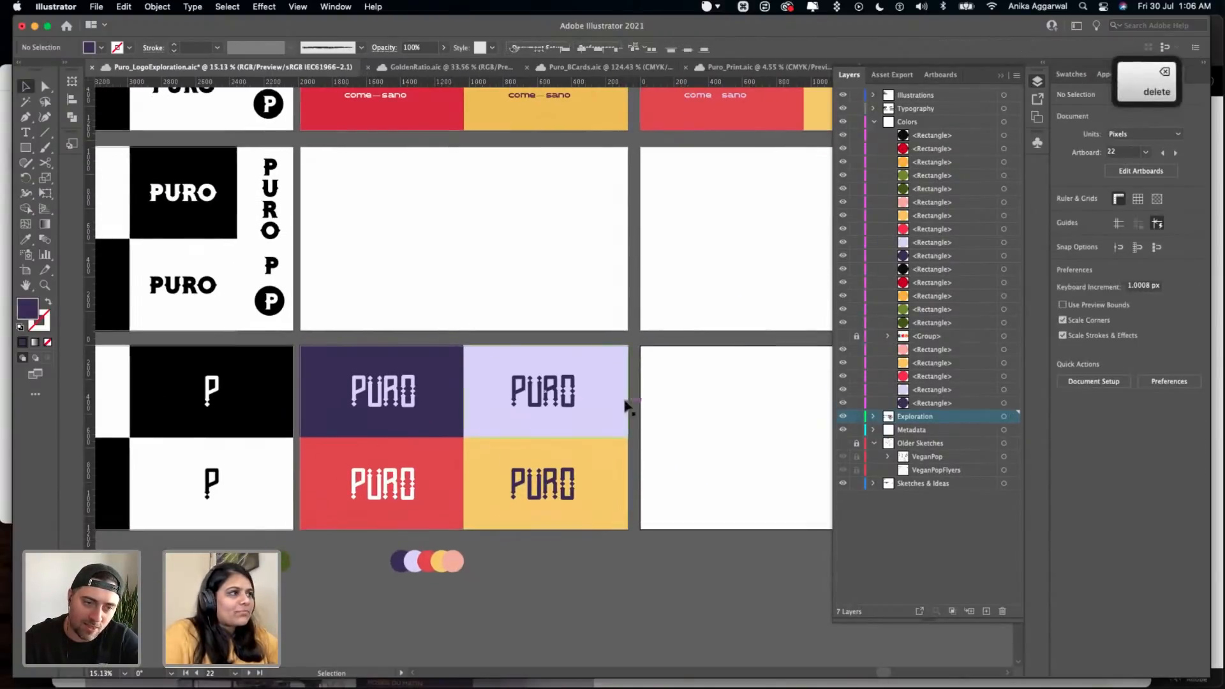
- Duplicate the four colored rectangles with their wordmarks onto the adjacent blank artboard and place the black, red, yellow and green palette circles beneath it
left_click(432, 392)
left_click_drag(508, 416, 387, 523)
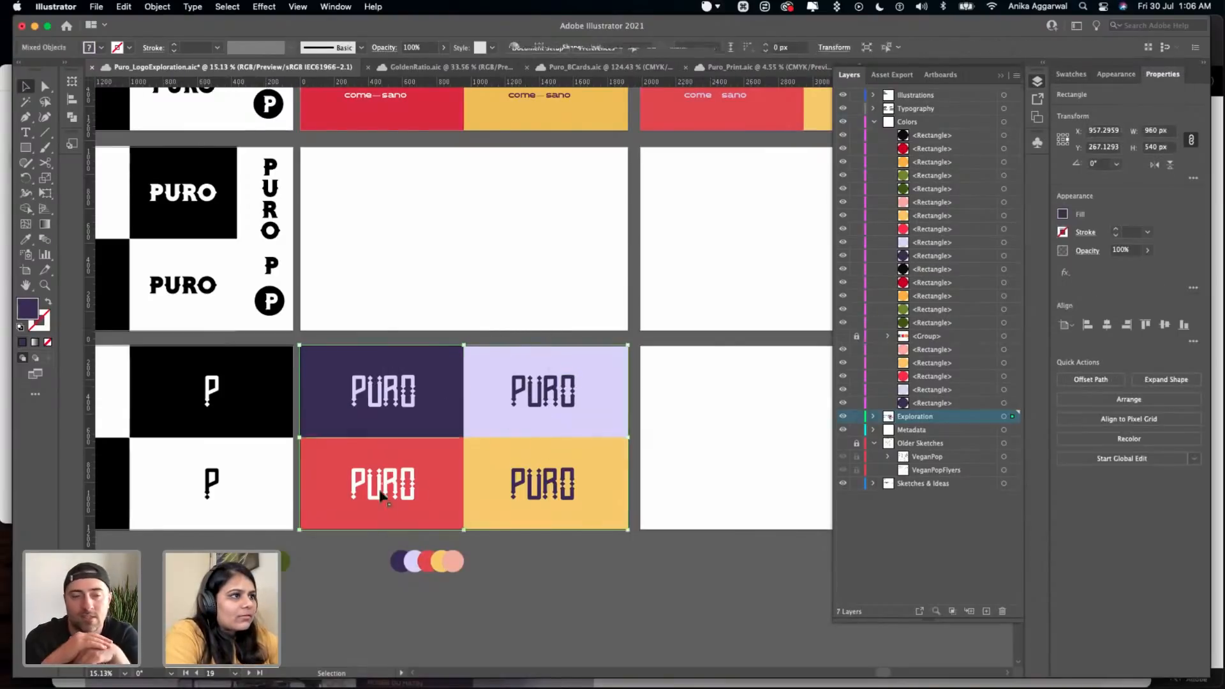
left_click_drag(376, 457, 719, 470, "alt")
left_click_drag(220, 582, 706, 557)
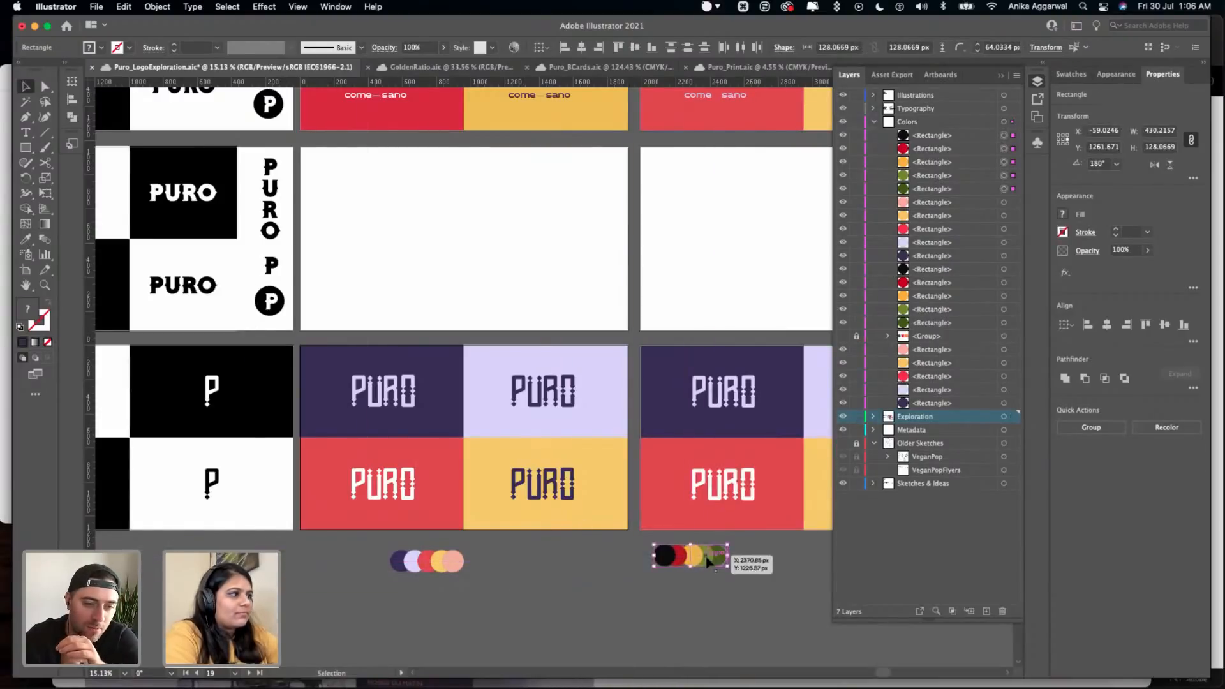
- Recolor the wordmark on the duplicated artboard's yellow rectangle with the coral red of the neighboring rectangle
scroll(670, 560, "right", 5)
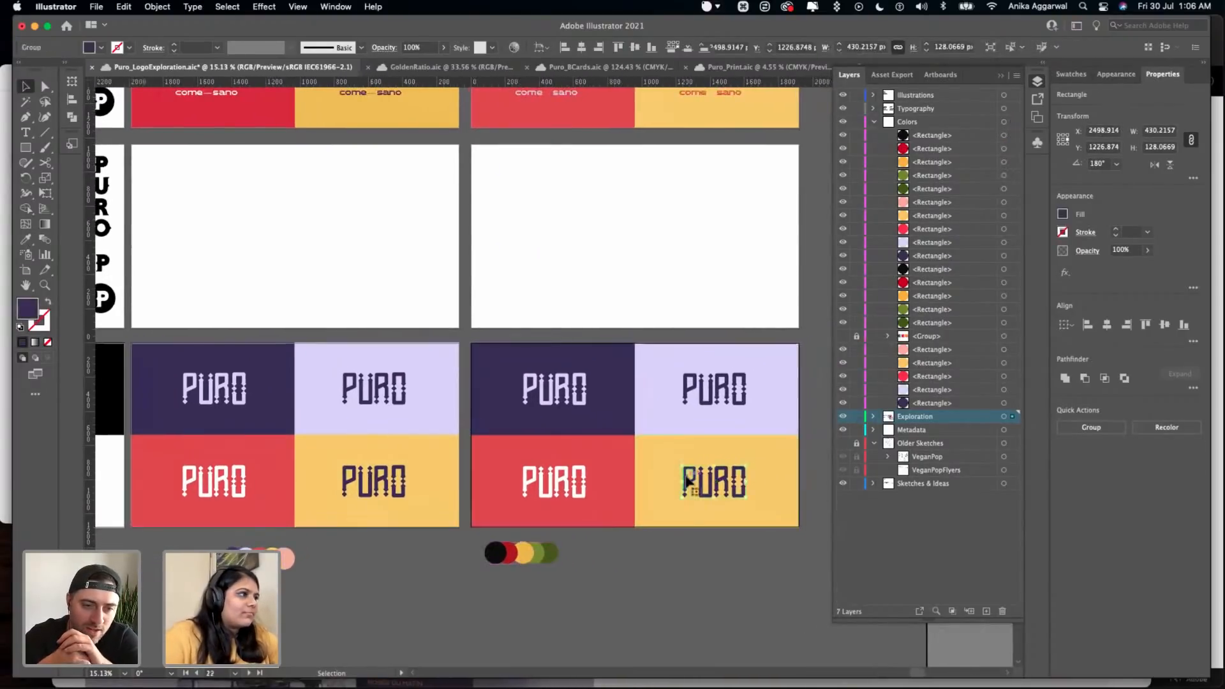
left_click(681, 485)
key("i")
left_click(612, 459)
key("v")
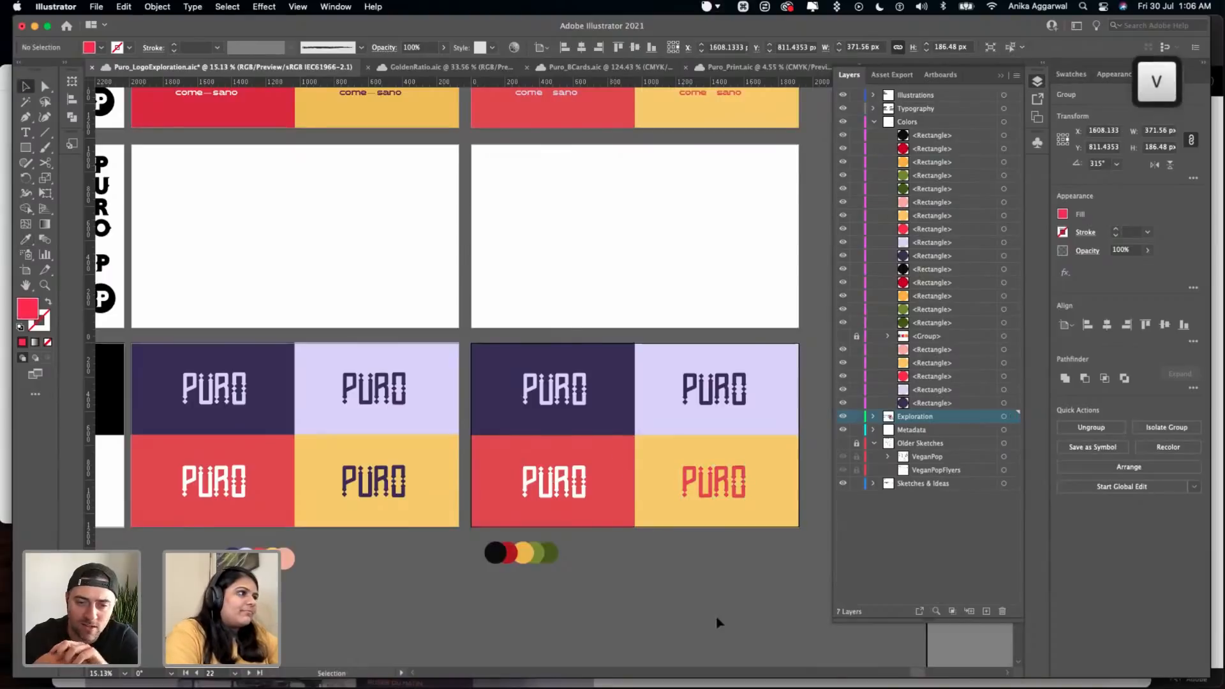
left_click(702, 592)
- Recolor the dark indigo wordmark on the original artboard's yellow rectangle with coral red
scroll(660, 558, "up", 2)
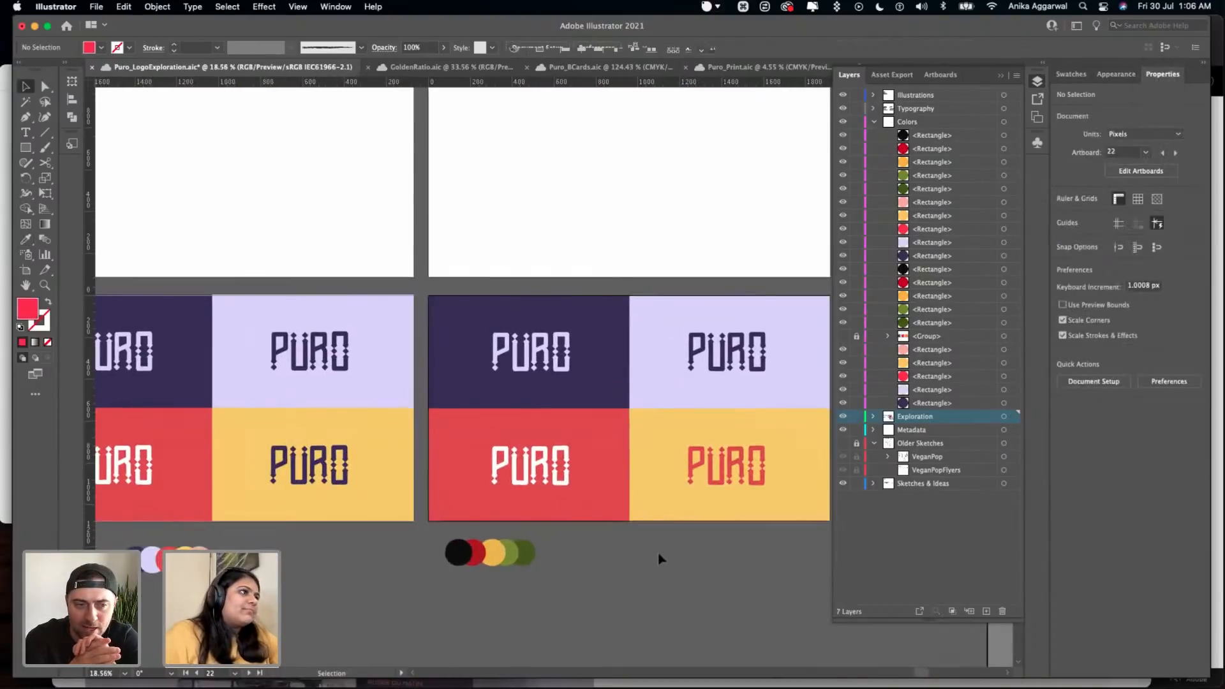
scroll(657, 559, "up", 1)
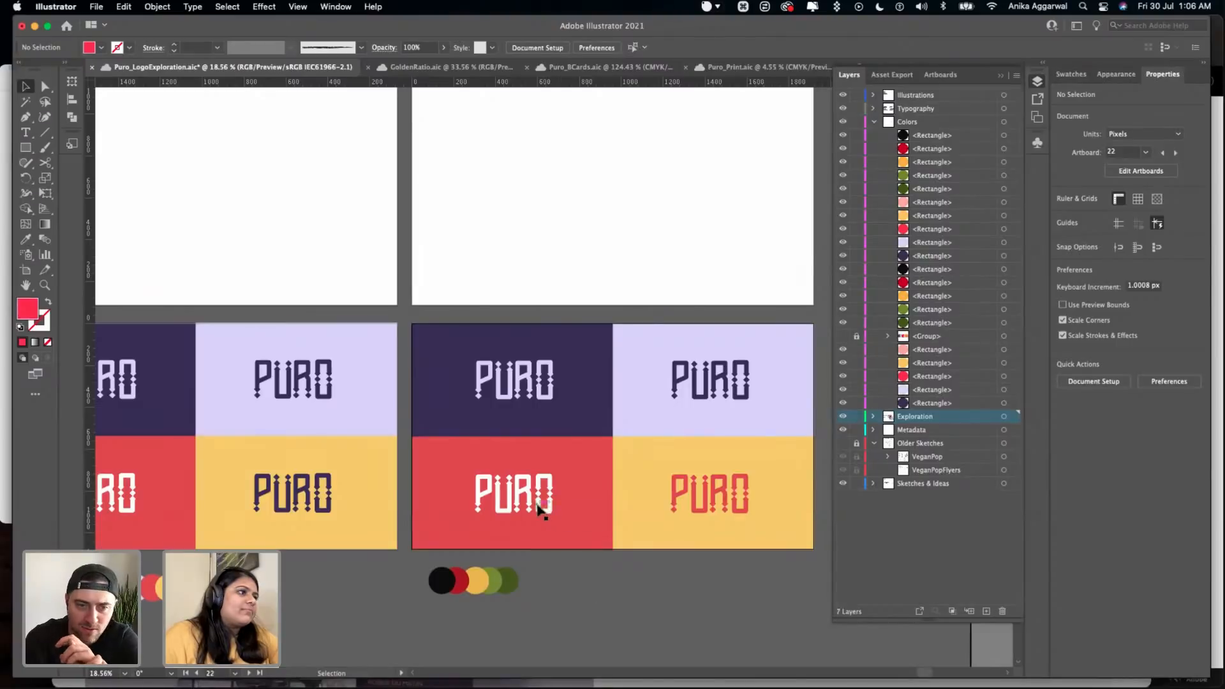
left_click(328, 501)
key("i")
left_click(441, 533)
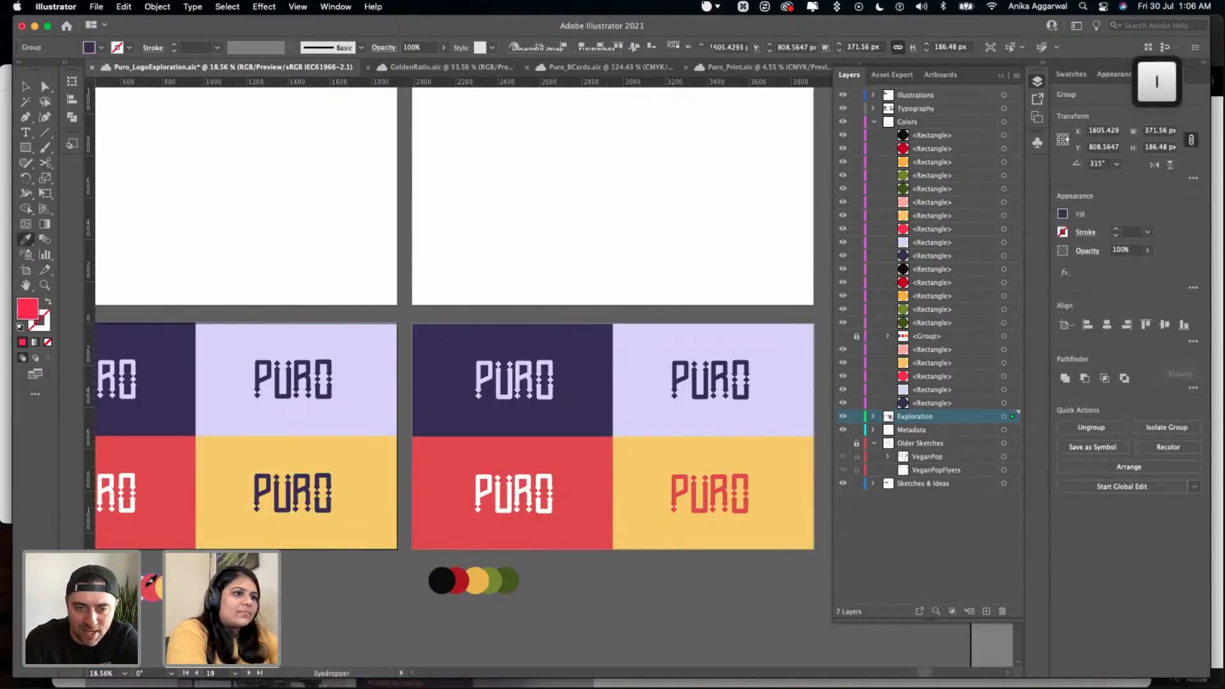
key("v")
left_click(301, 607)
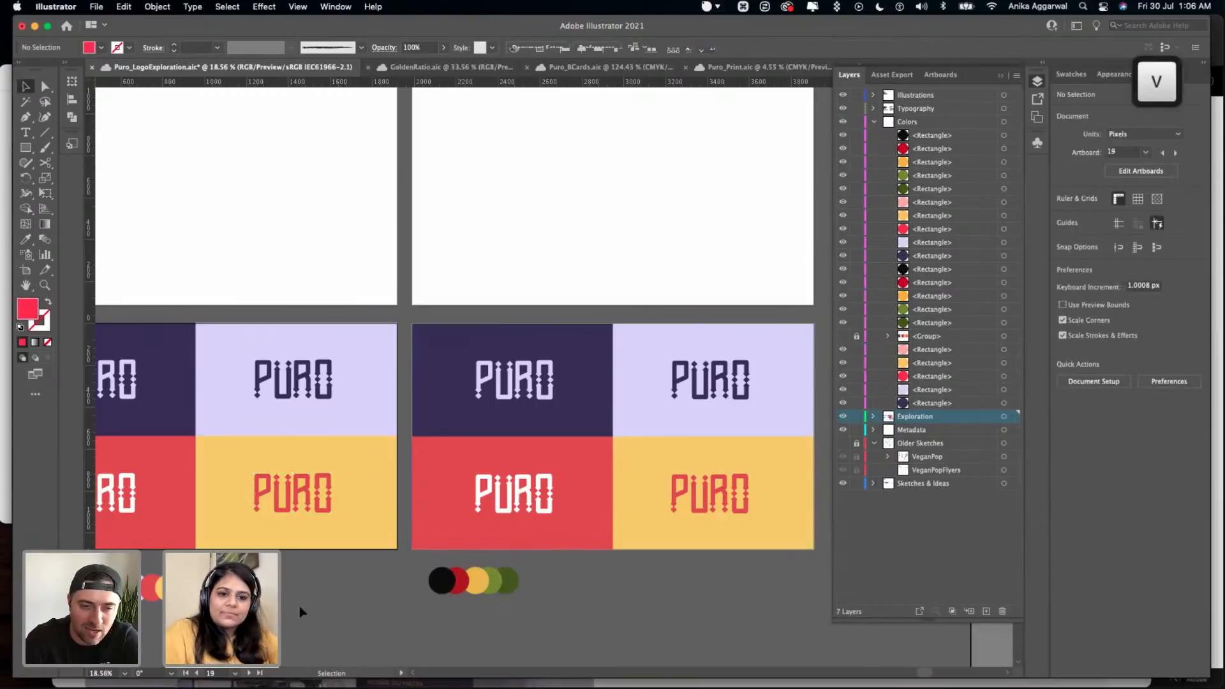
- Fill the duplicated artboard's dark indigo rectangle with the palette's dark green and recolor its PURO wordmark yellow
scroll(303, 603, "left", 3)
scroll(610, 535, "right", 1)
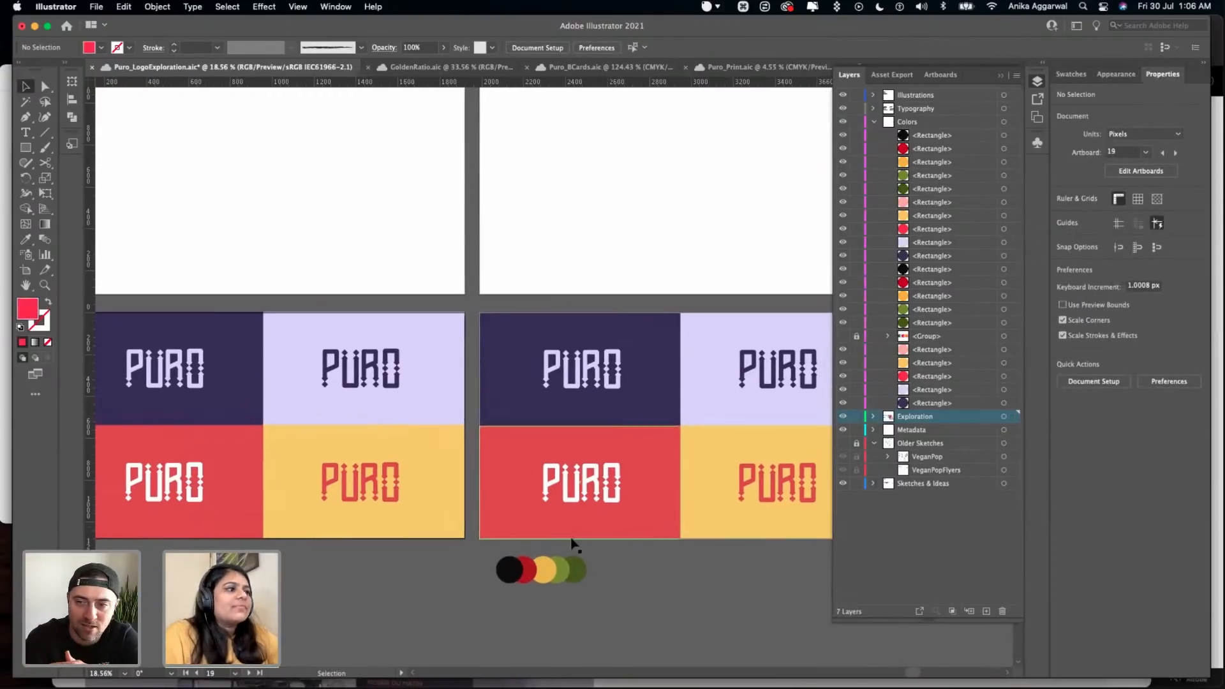
left_click(539, 410)
key("i")
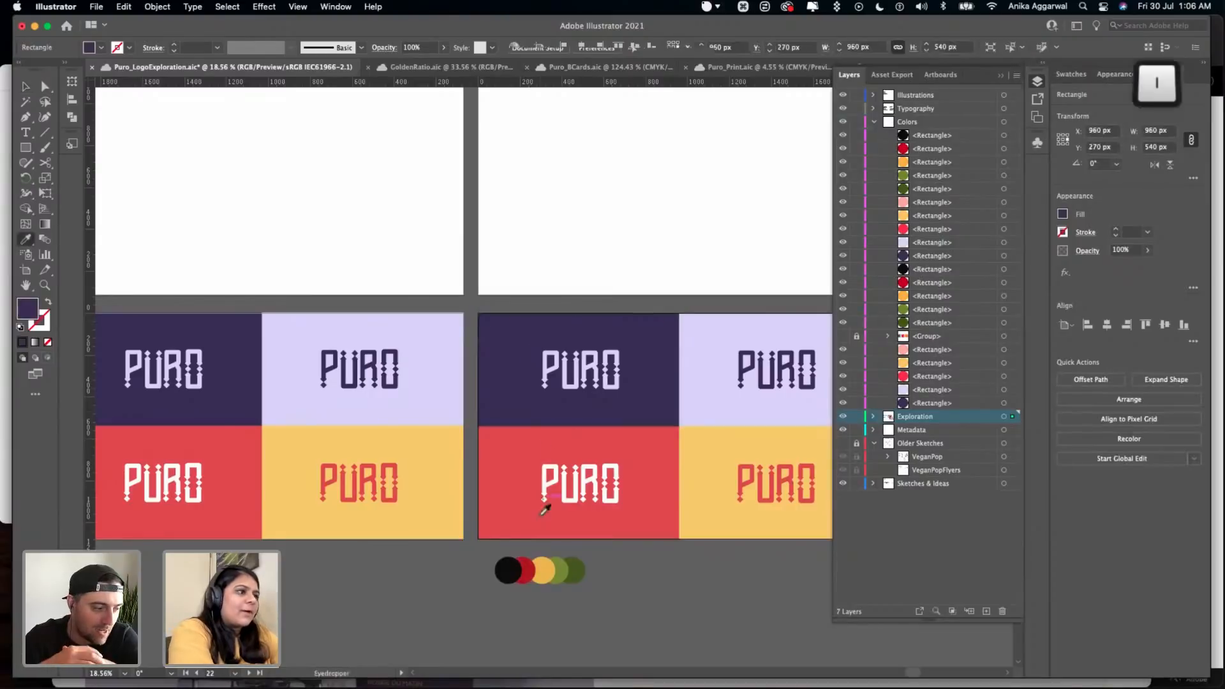
left_click(578, 566)
key("v")
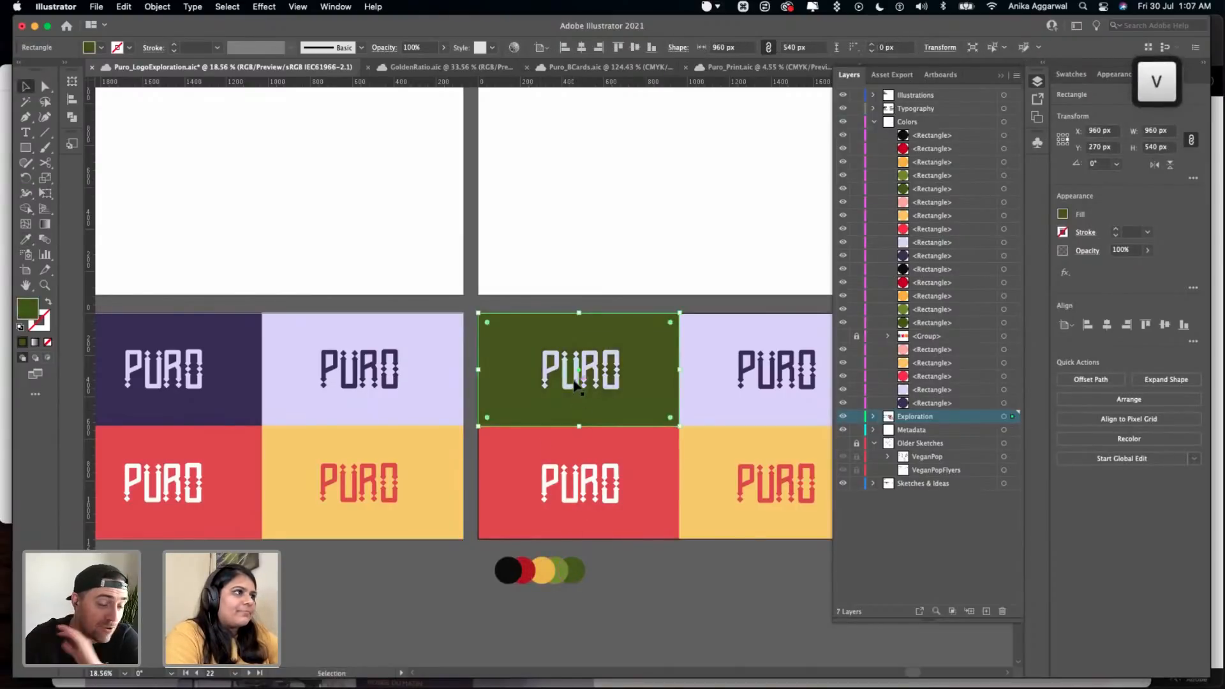
left_click(574, 377)
key("i")
left_click(522, 569)
left_click(543, 570)
key("v")
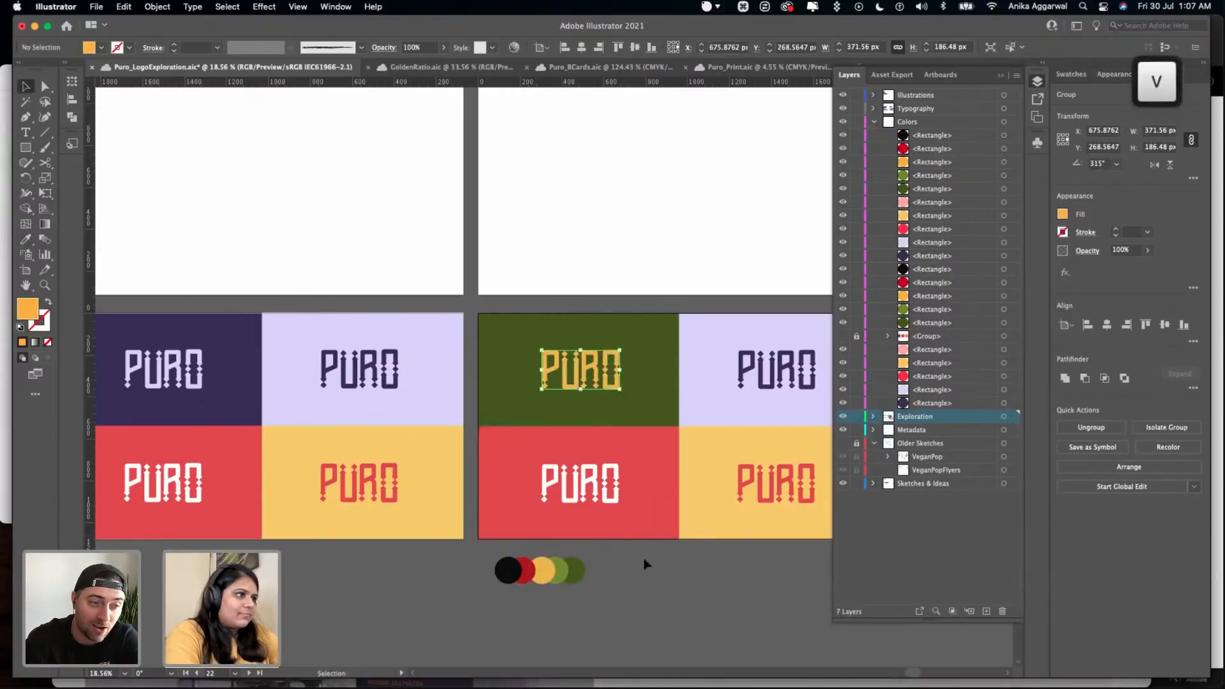
- Fill the duplicated artboard's lavender rectangle with the palette's lighter green and recolor its PURO wordmark yellow
left_click(712, 392)
key("i")
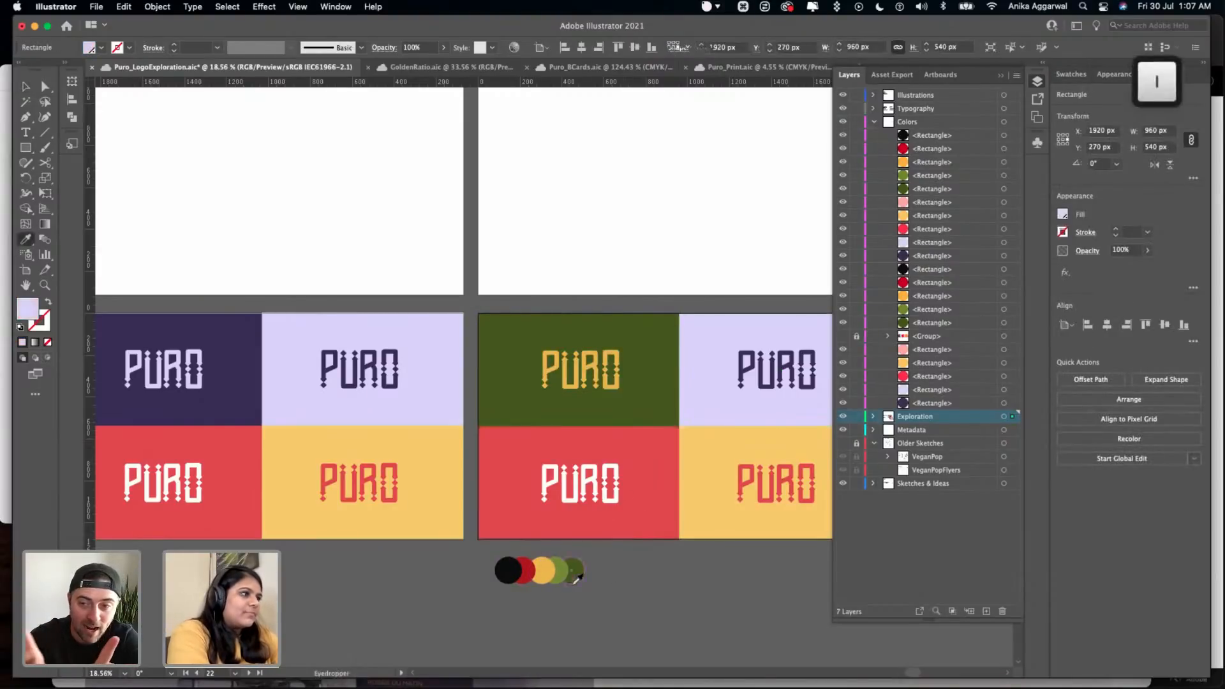
left_click(563, 572)
key("v")
left_click(768, 392)
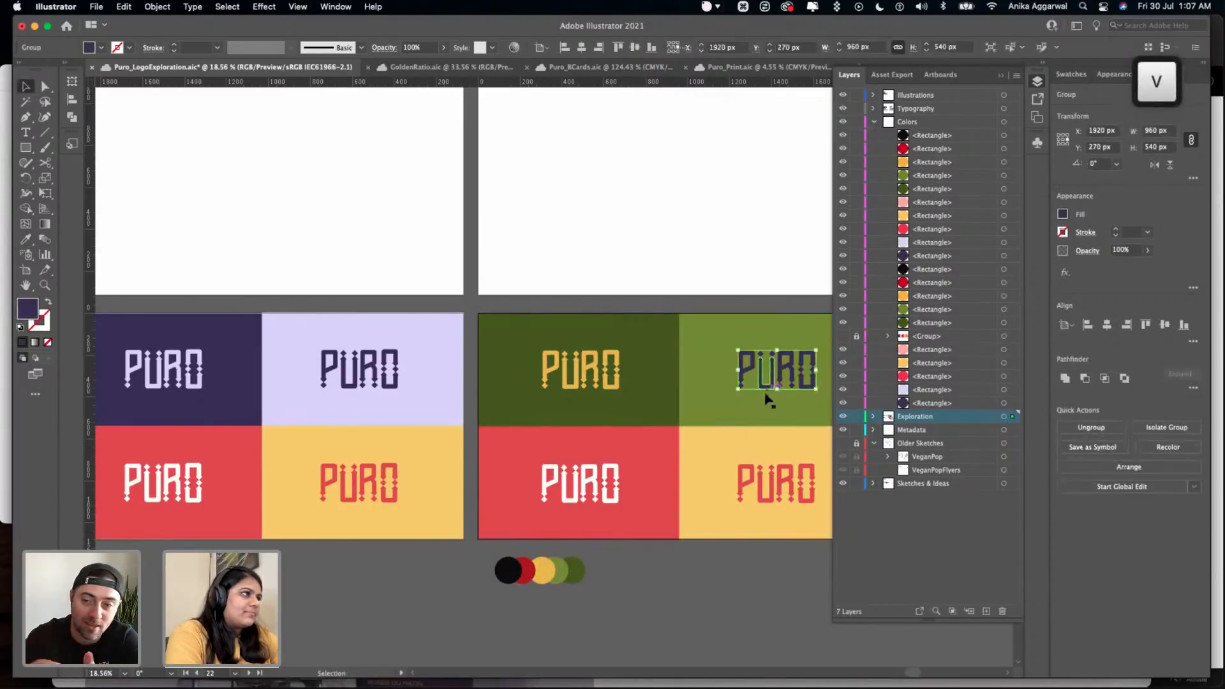
key("i")
left_click(543, 568)
- Fill the duplicated artboard's coral rectangle with the palette's deep red and recolor its white PURO wordmark yellow
scroll(552, 563, "right", 1)
scroll(553, 554, "right", 2)
key("v")
left_click(547, 527)
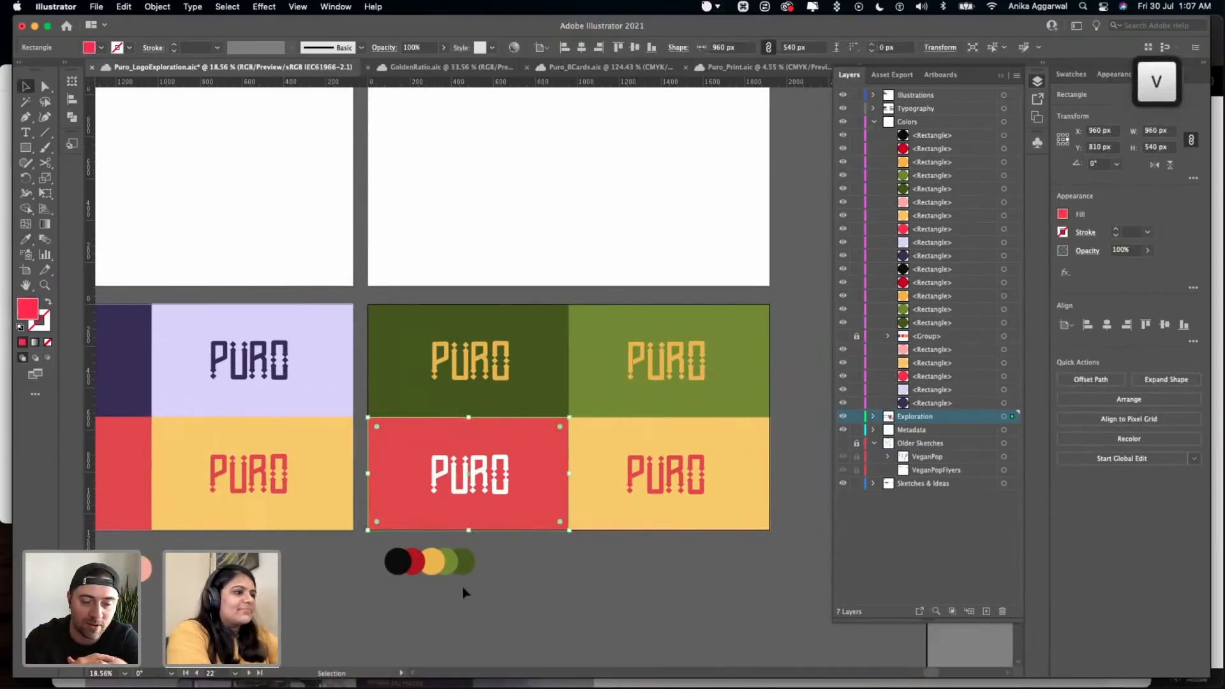
key("i")
left_click(413, 561)
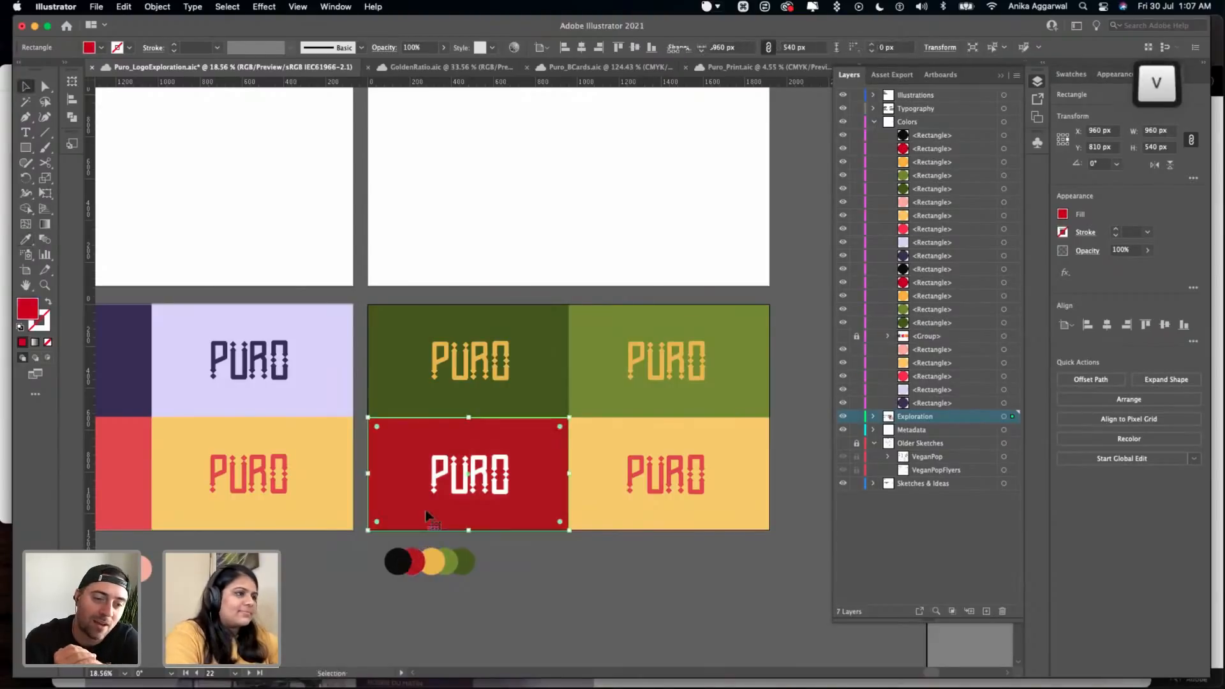
left_click(440, 477)
key("i")
left_click(513, 376)
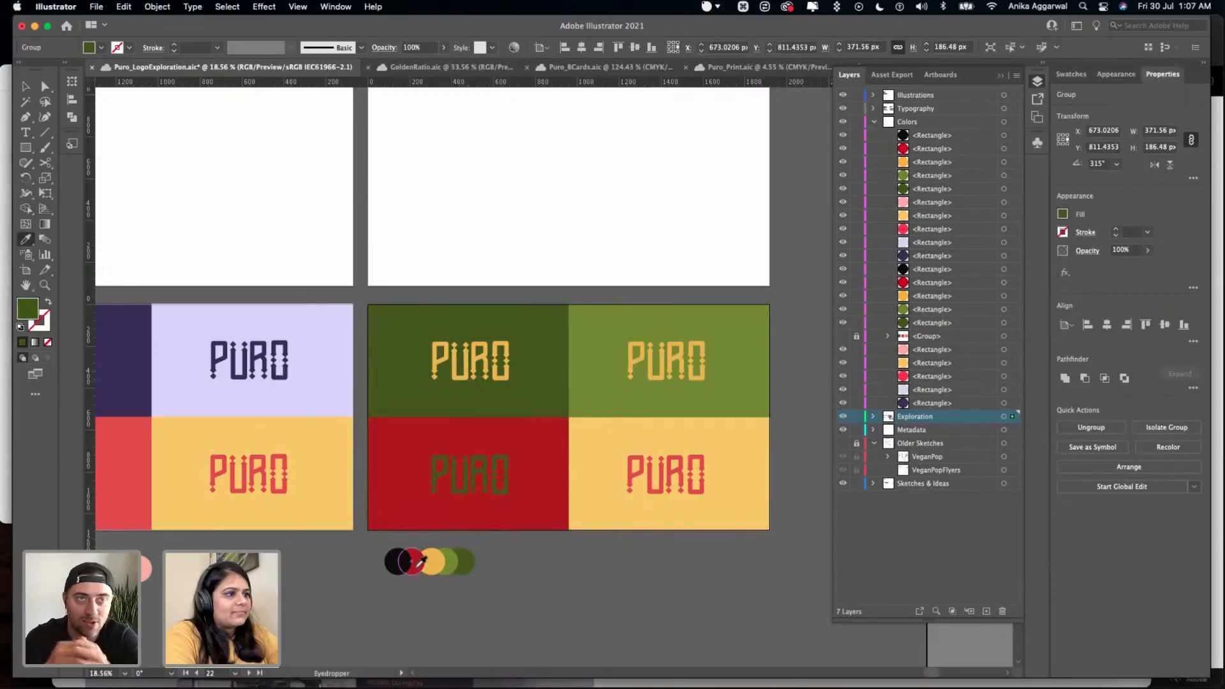
left_click(436, 560)
key("v")
- Fill the duplicated artboard's yellow rectangle with the palette's black, recolor its PURO wordmark deep red, and save the document
left_click(590, 505)
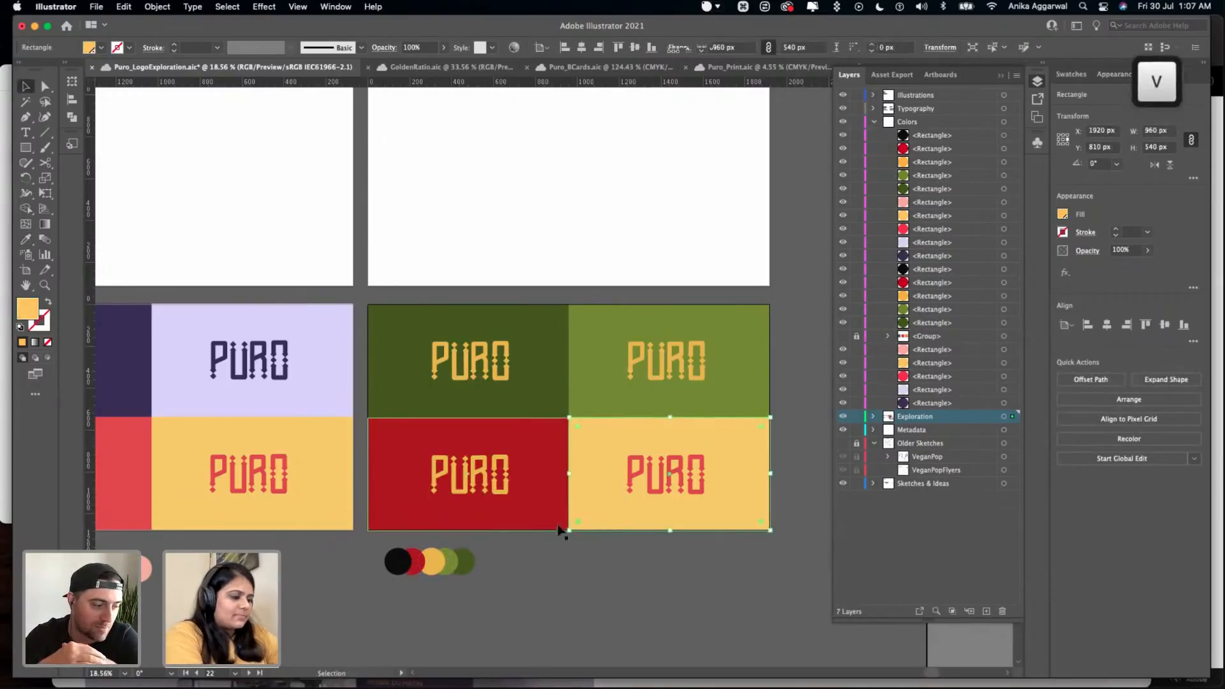
key("i")
left_click(399, 563)
key("v")
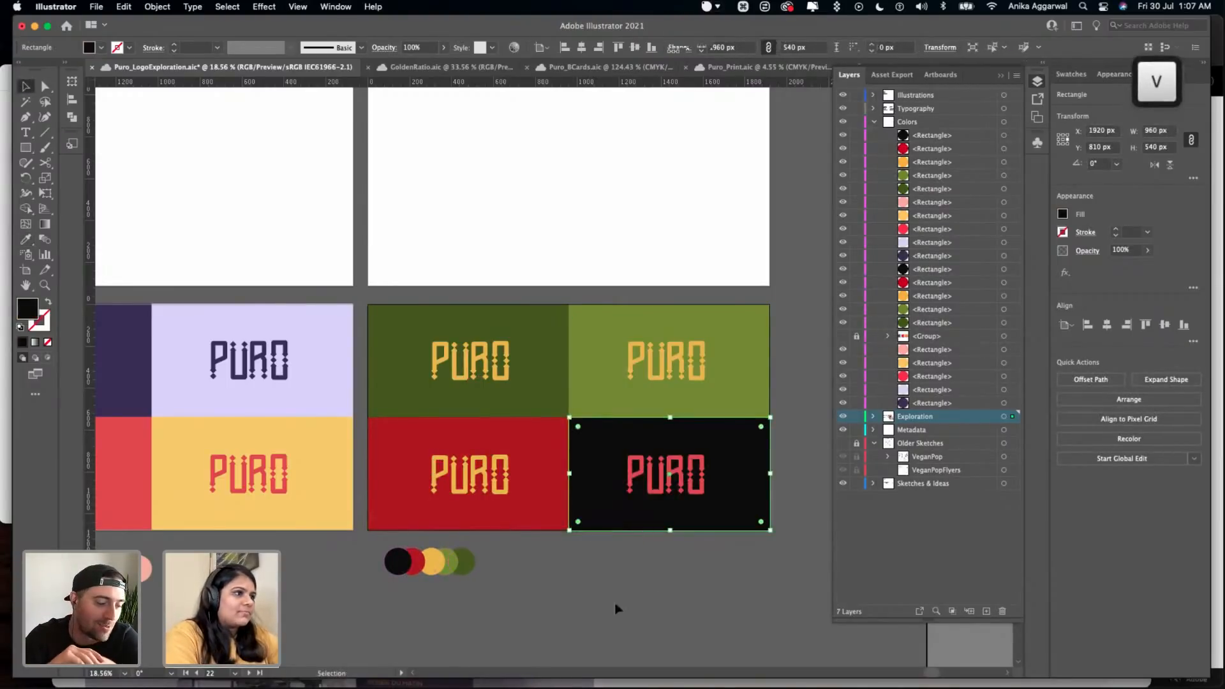
left_click(649, 472)
key("i")
left_click(422, 558)
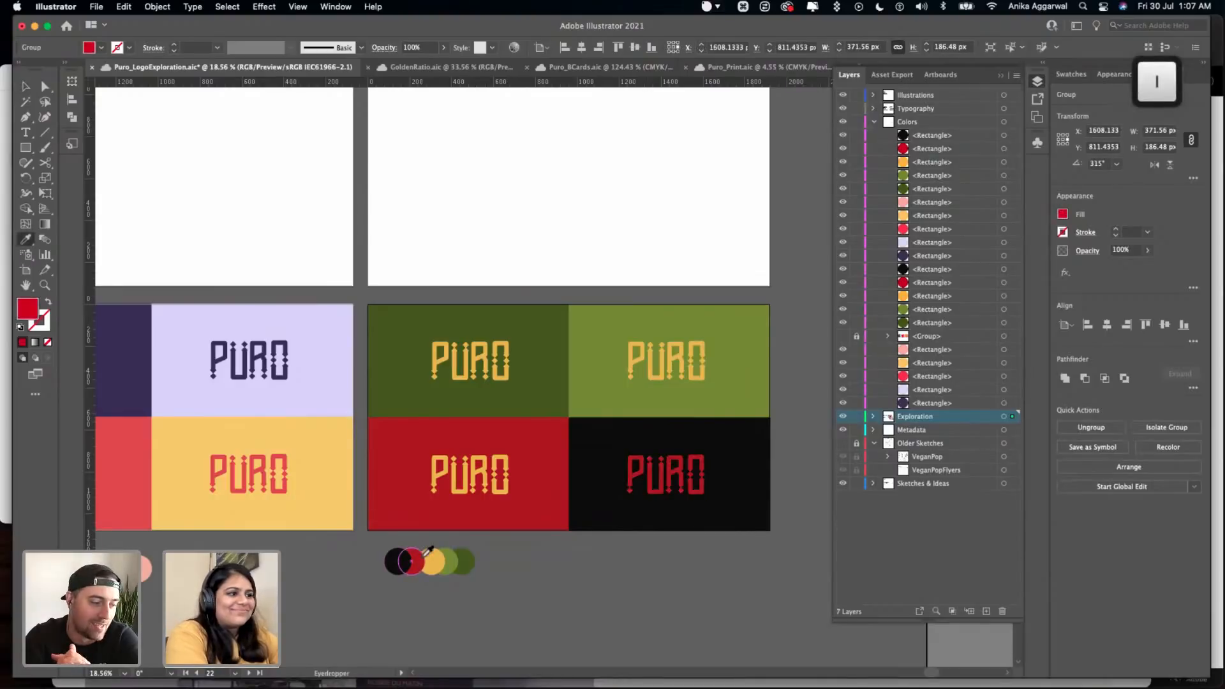
key("v")
left_click(583, 567)
key("super+s")
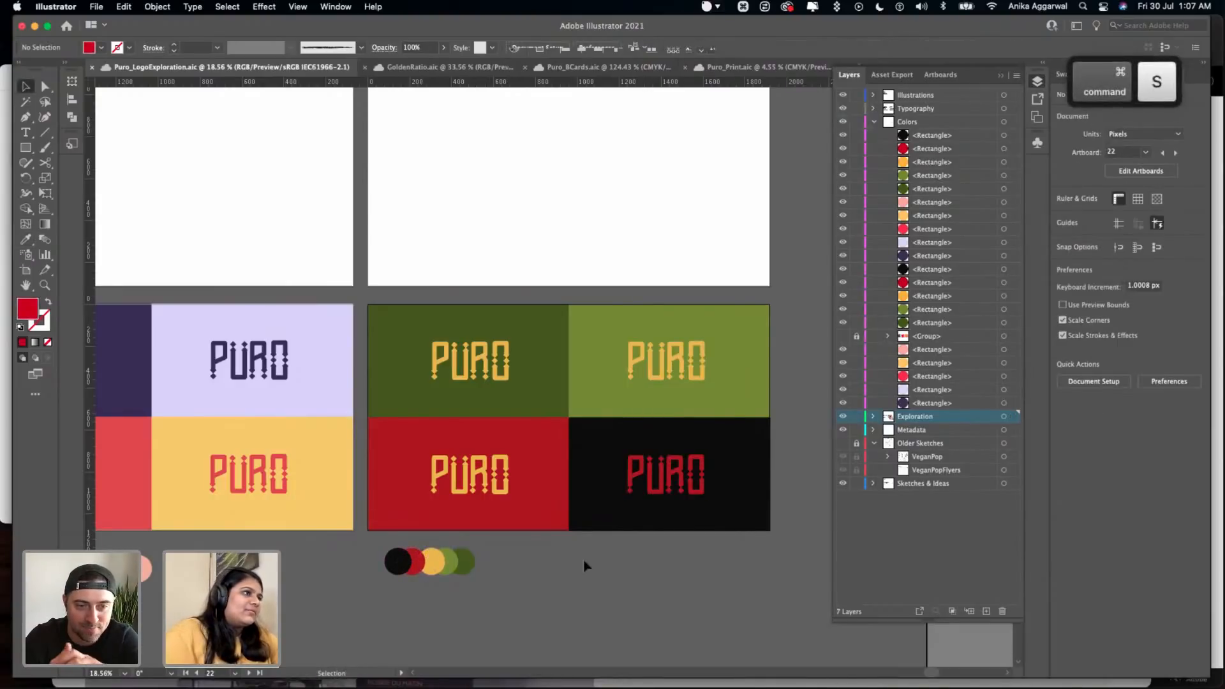
- Collapse the layer list to reveal more canvas around the blank artboards above the colored PURO wordmarks
scroll(583, 557, "down", 2)
scroll(583, 558, "down", 2)
scroll(571, 542, "down", 1)
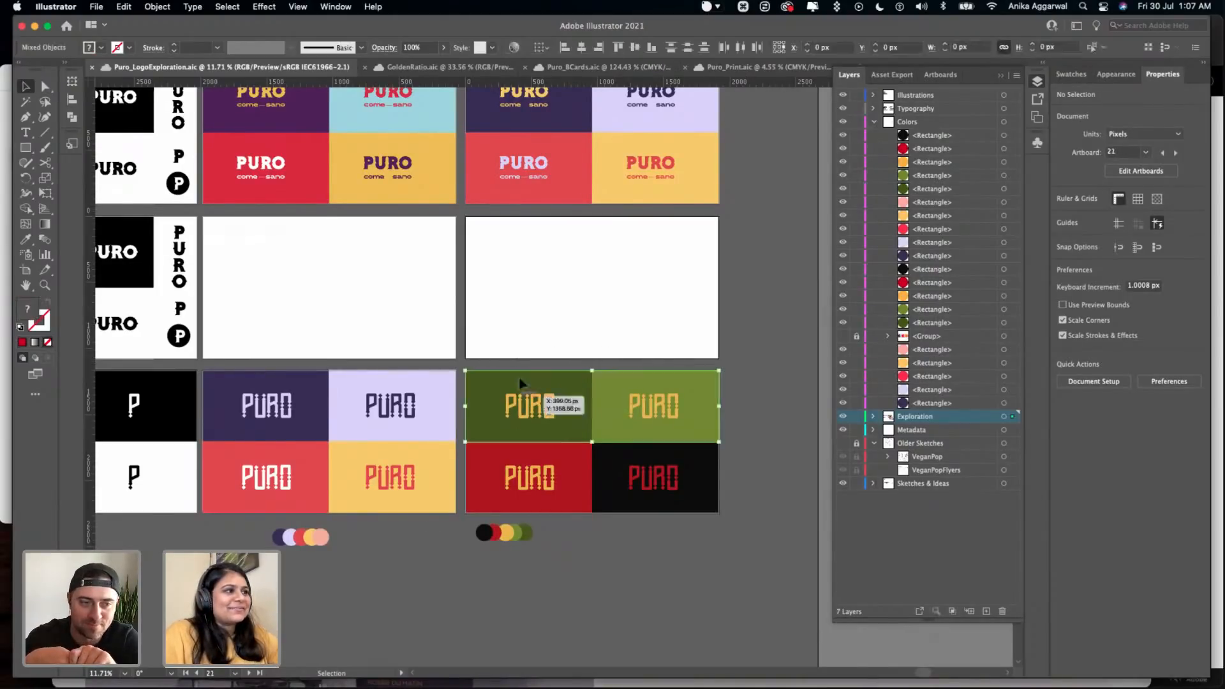
left_click(518, 333)
scroll(517, 333, "up", 3)
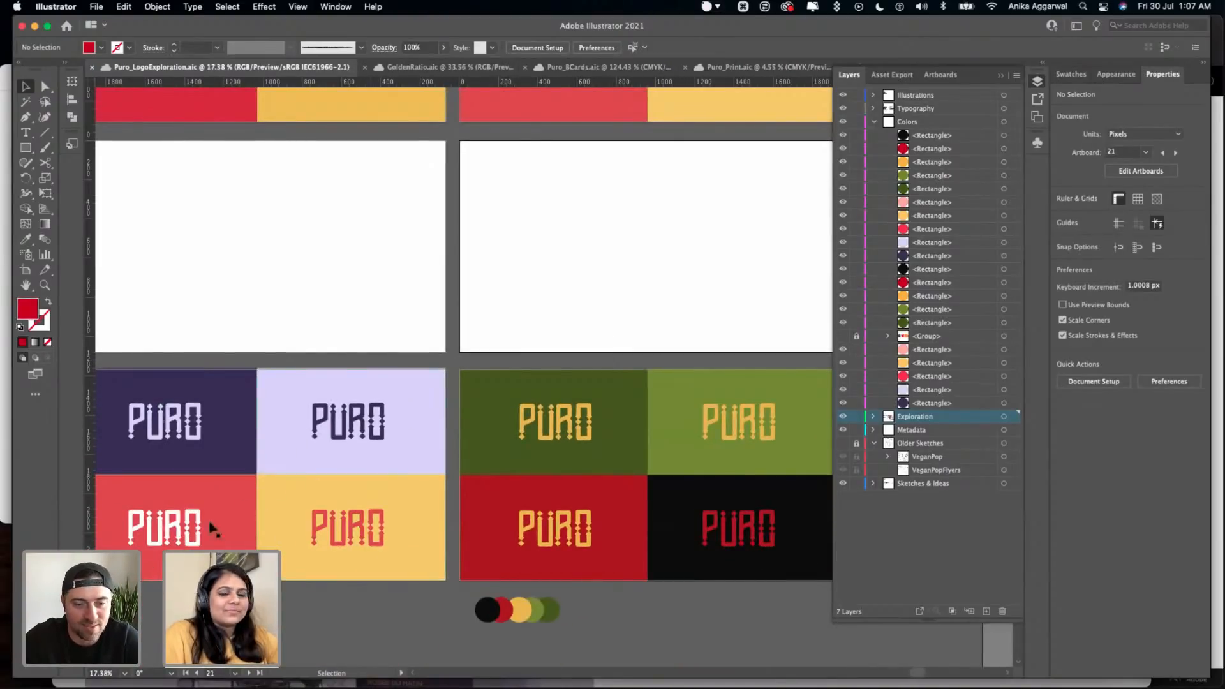
left_click(369, 345)
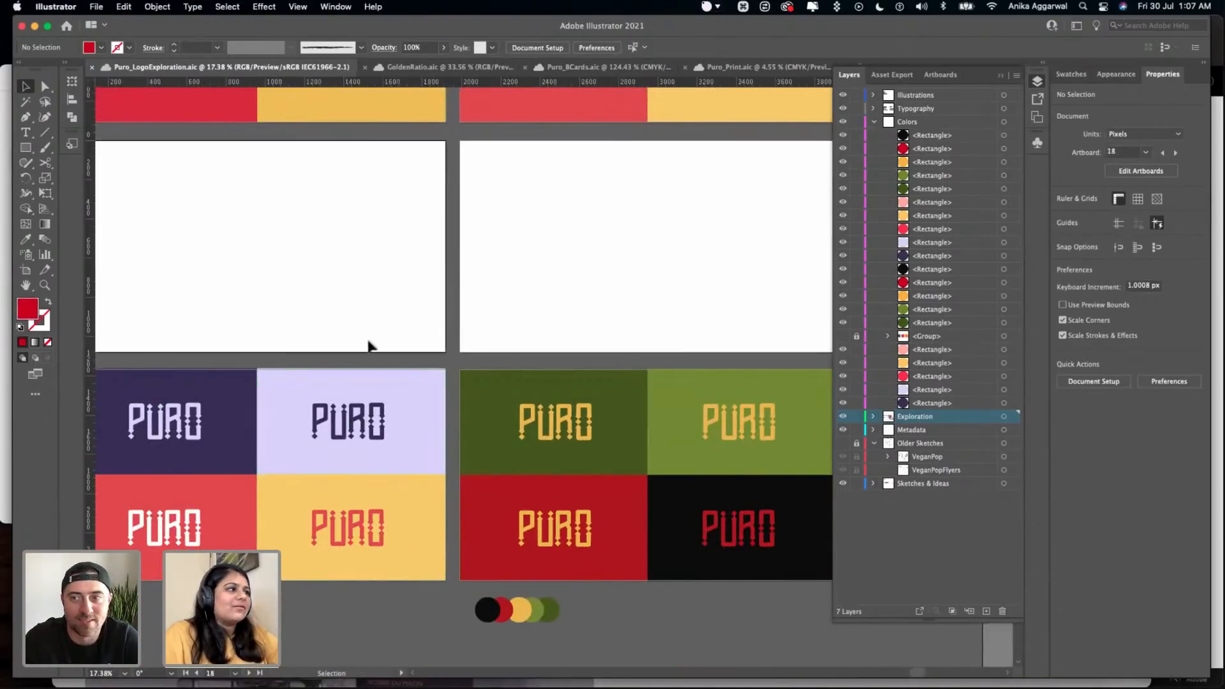
left_click(999, 76)
left_click(722, 229)
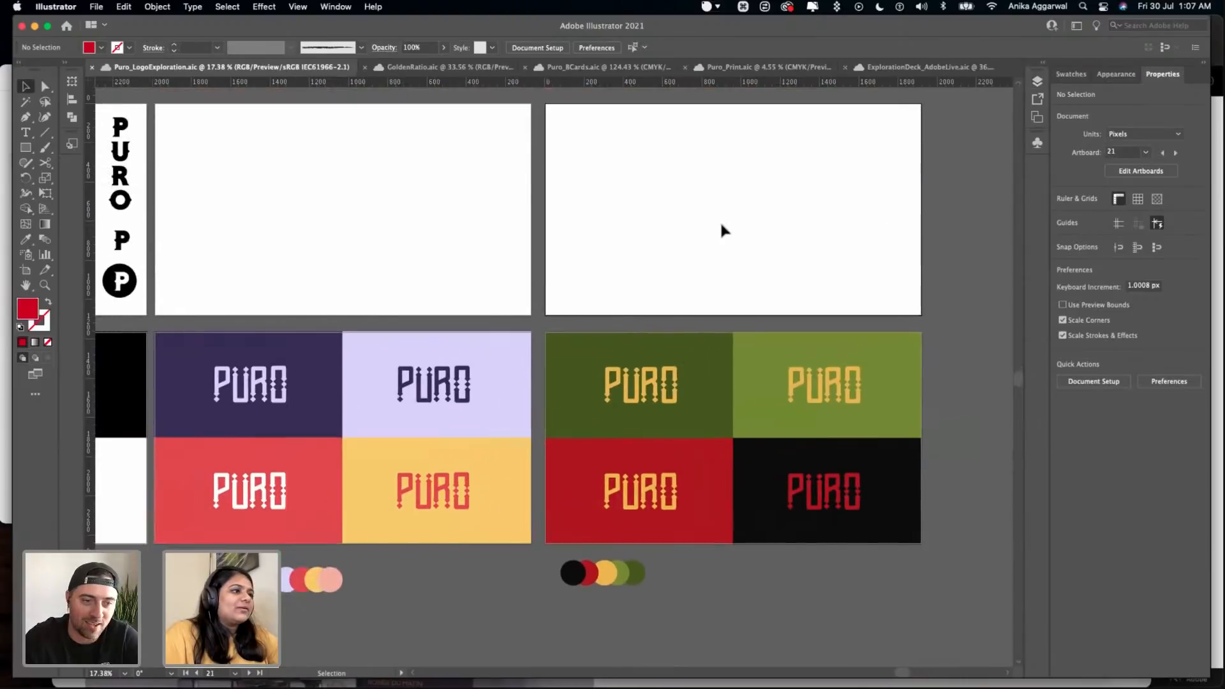
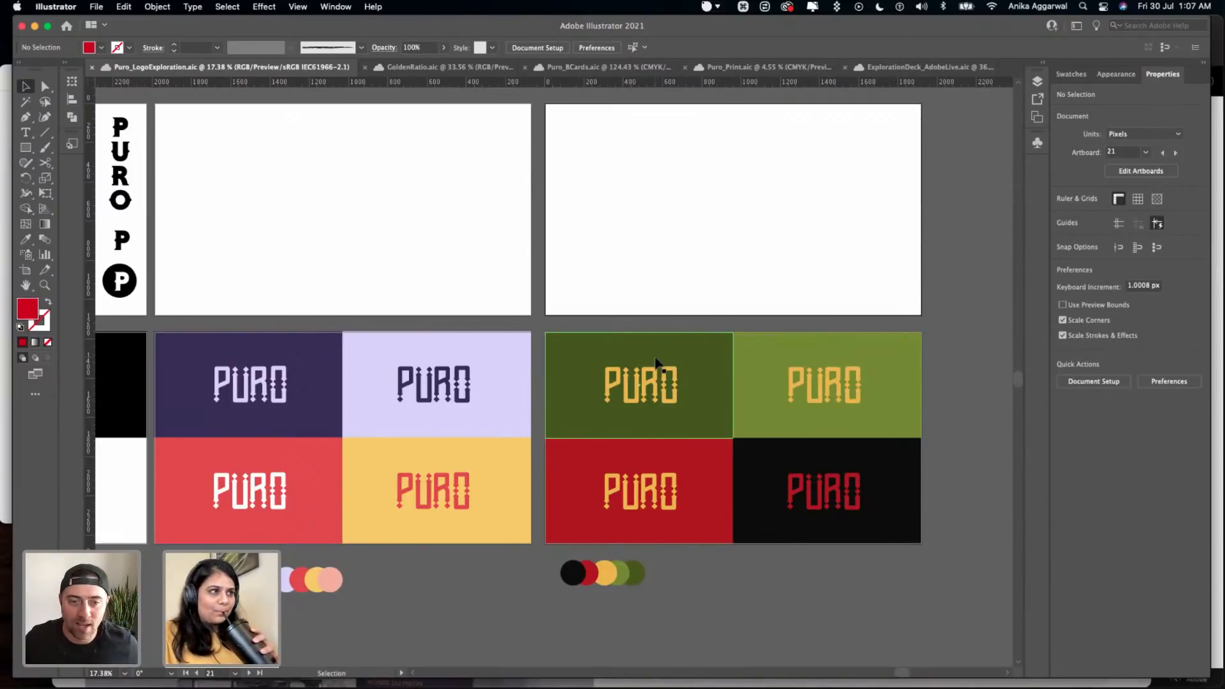
- Save the document with the finished green, red and black PURO wordmark panels
key("super+s")
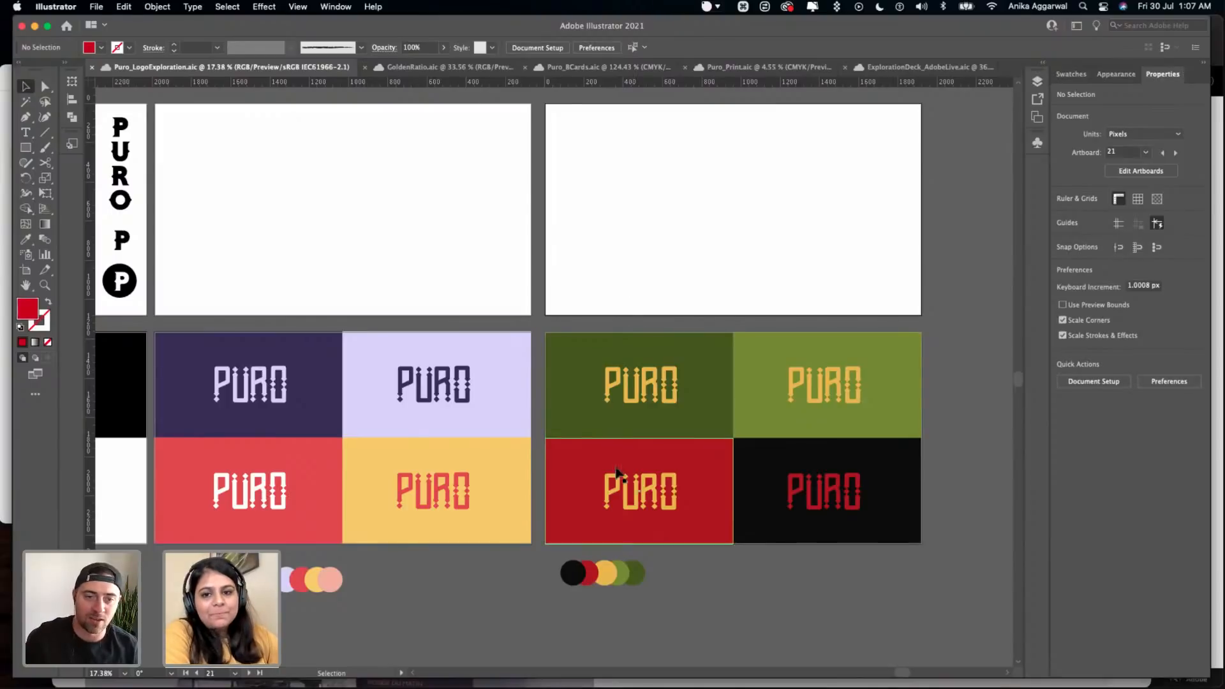
left_click(523, 220)
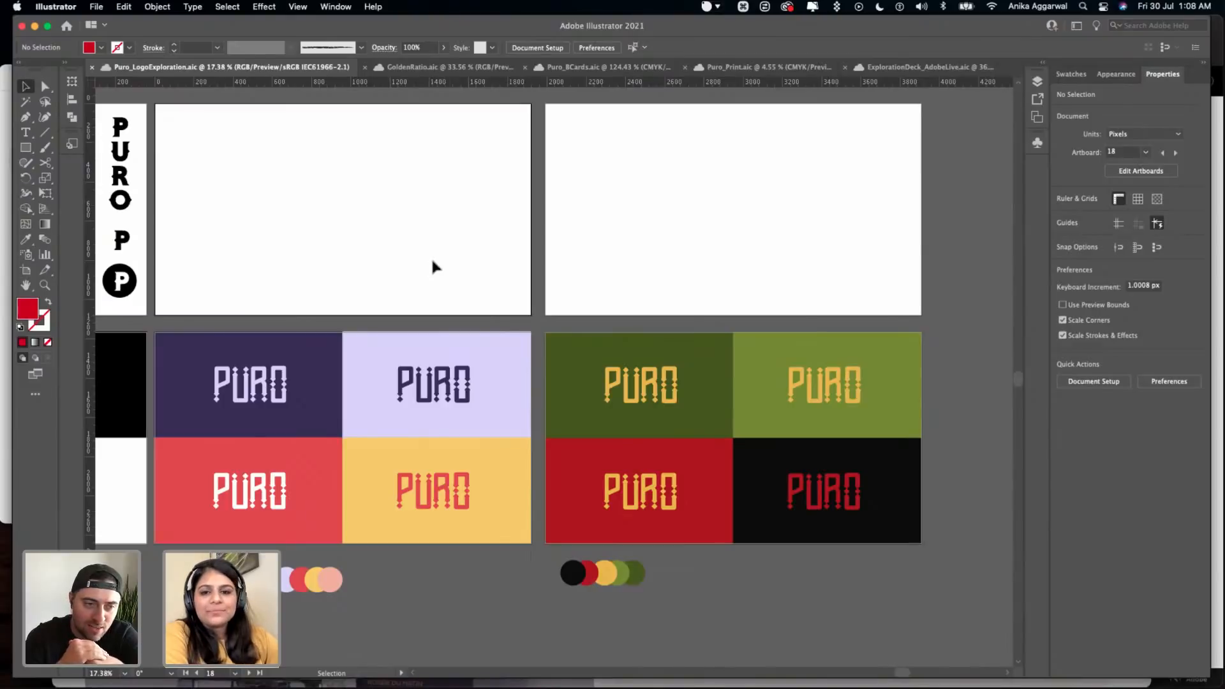
- Examine the colored PURO panels in both palettes, including a close-up of the yellow wordmark on dark green
left_click_drag(431, 257, 242, 477)
scroll(287, 435, "down", 2)
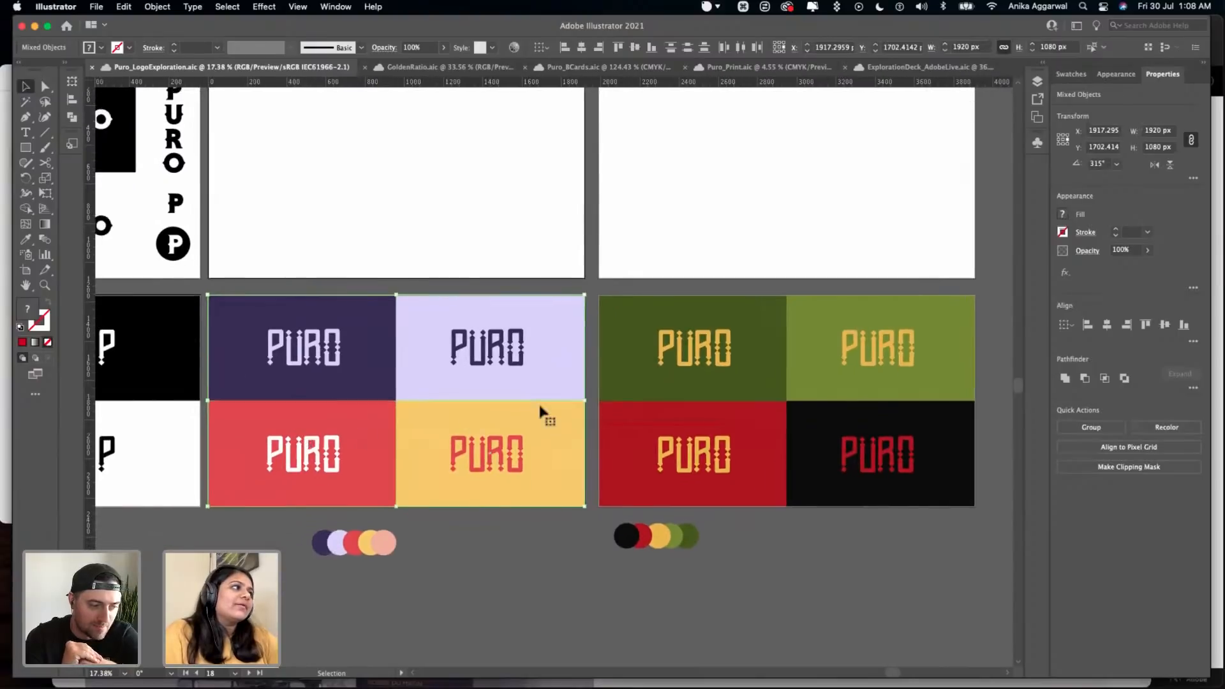
scroll(537, 401, "right", 3)
left_click_drag(533, 217, 819, 461)
left_click_drag(606, 241, 659, 345)
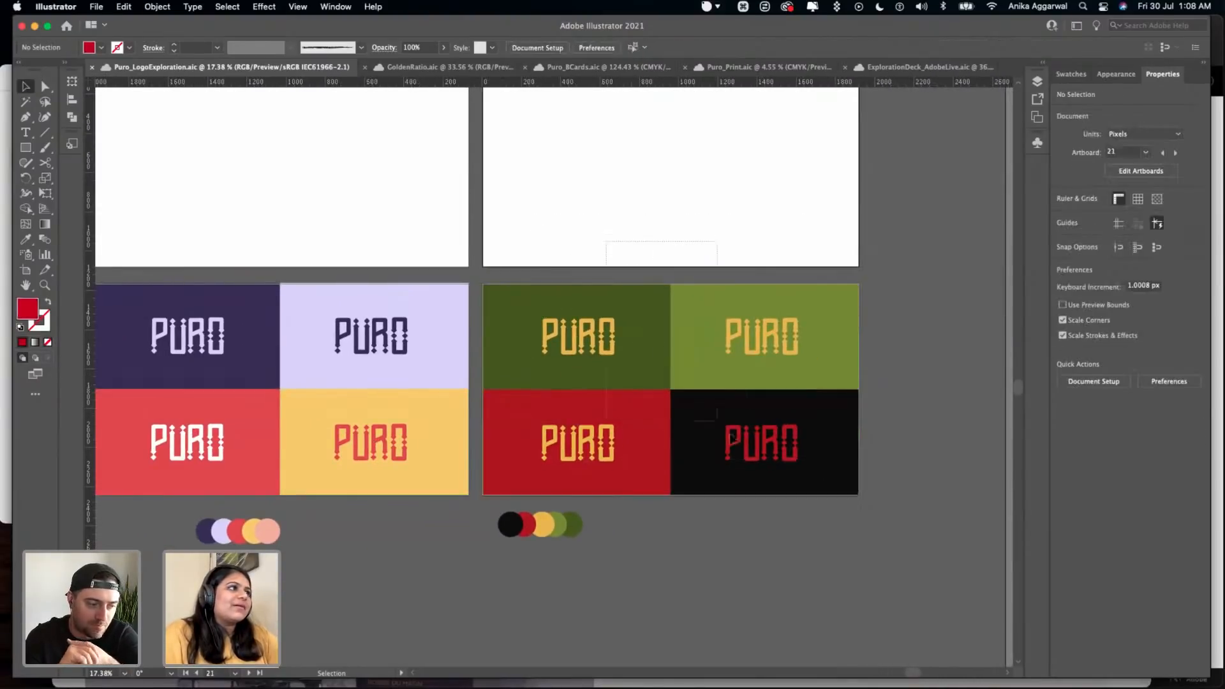
left_click_drag(802, 472, 829, 457)
left_click_drag(776, 423, 776, 423)
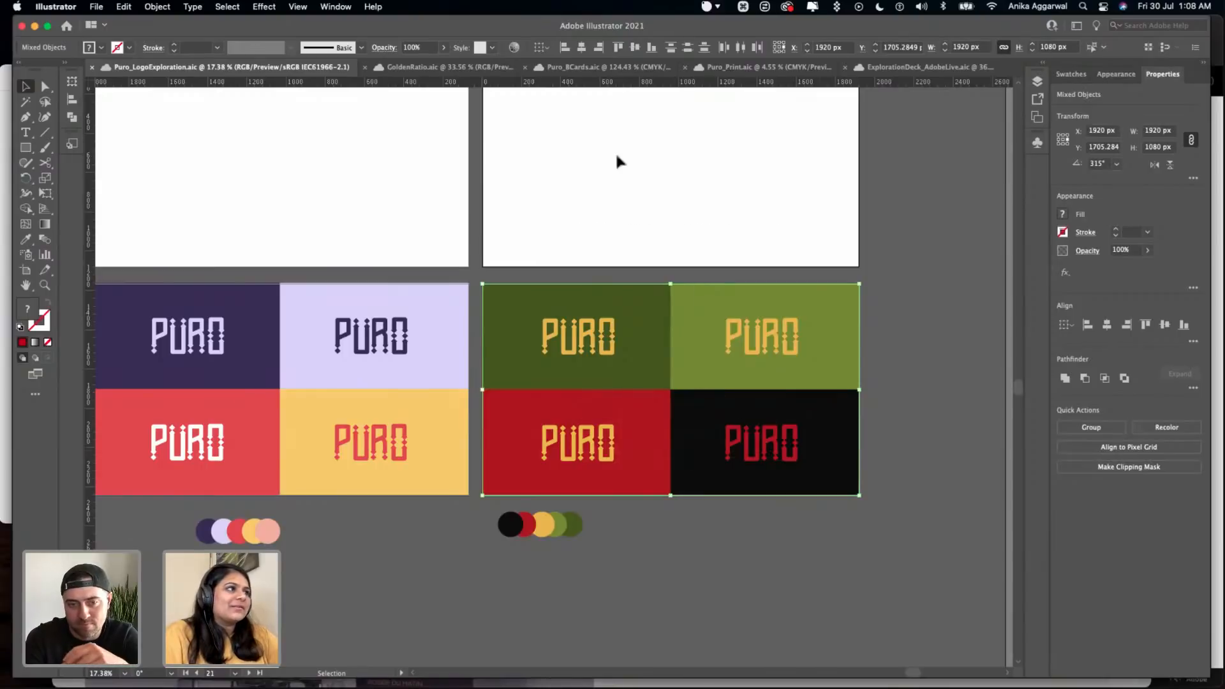
left_click(615, 151)
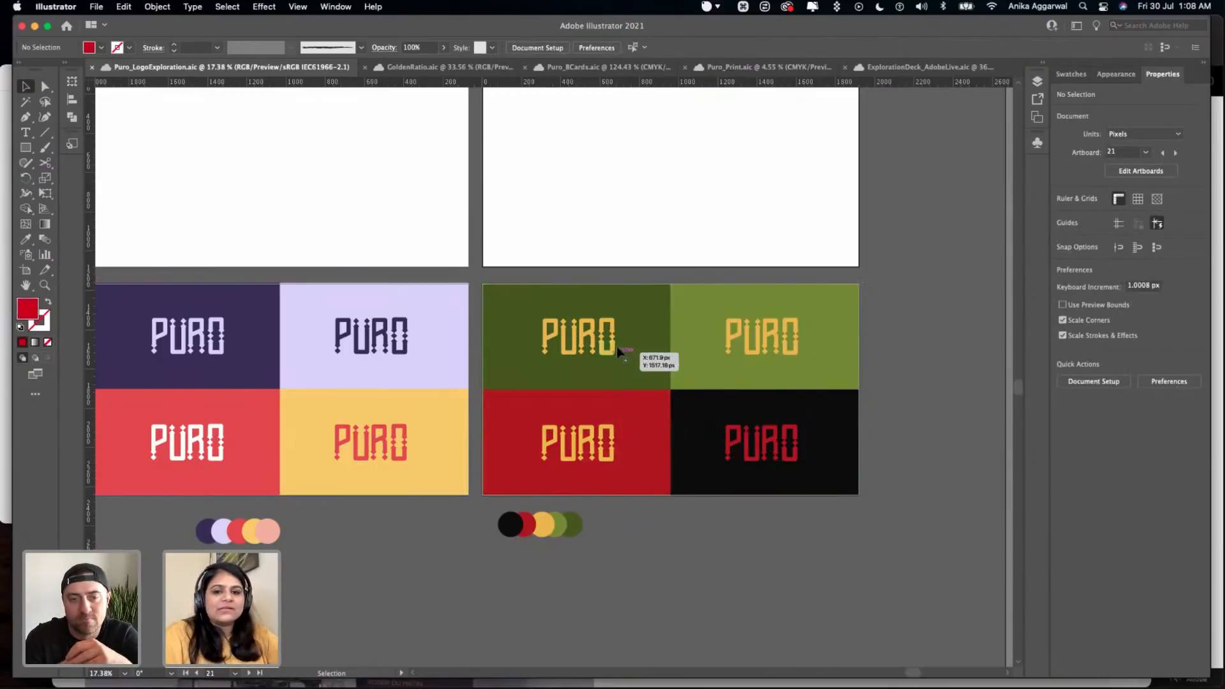
scroll(616, 353, "up", 5)
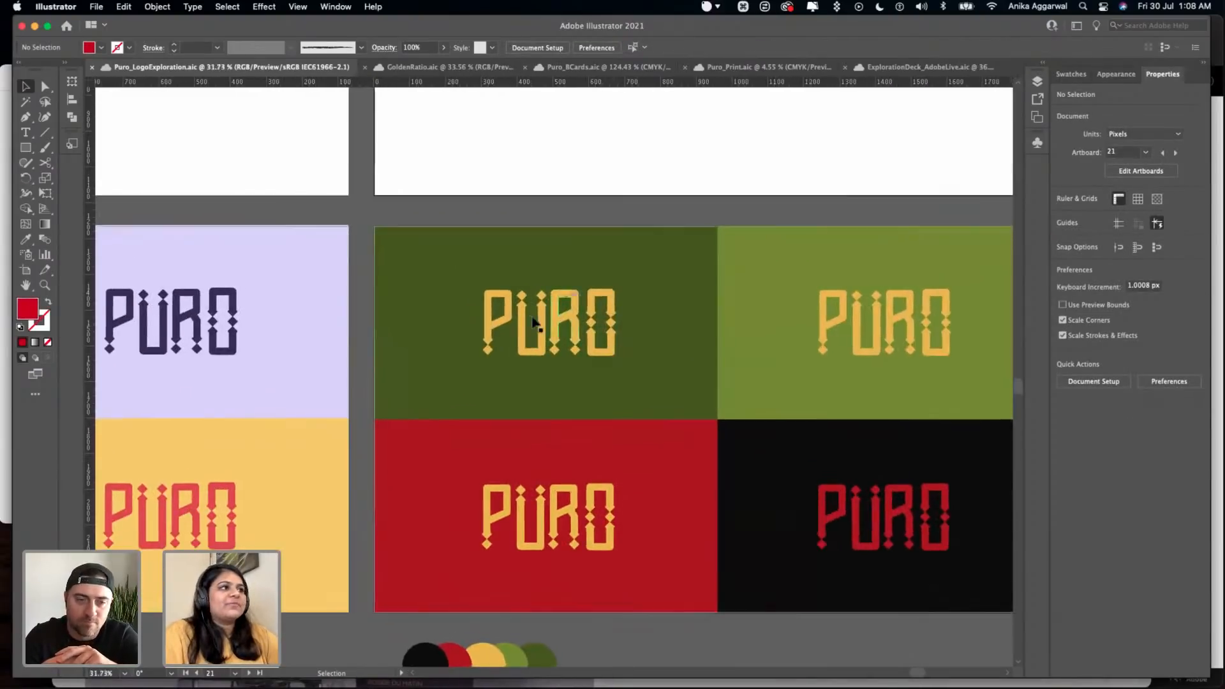
scroll(537, 312, "up", 8)
scroll(509, 266, "up", 6)
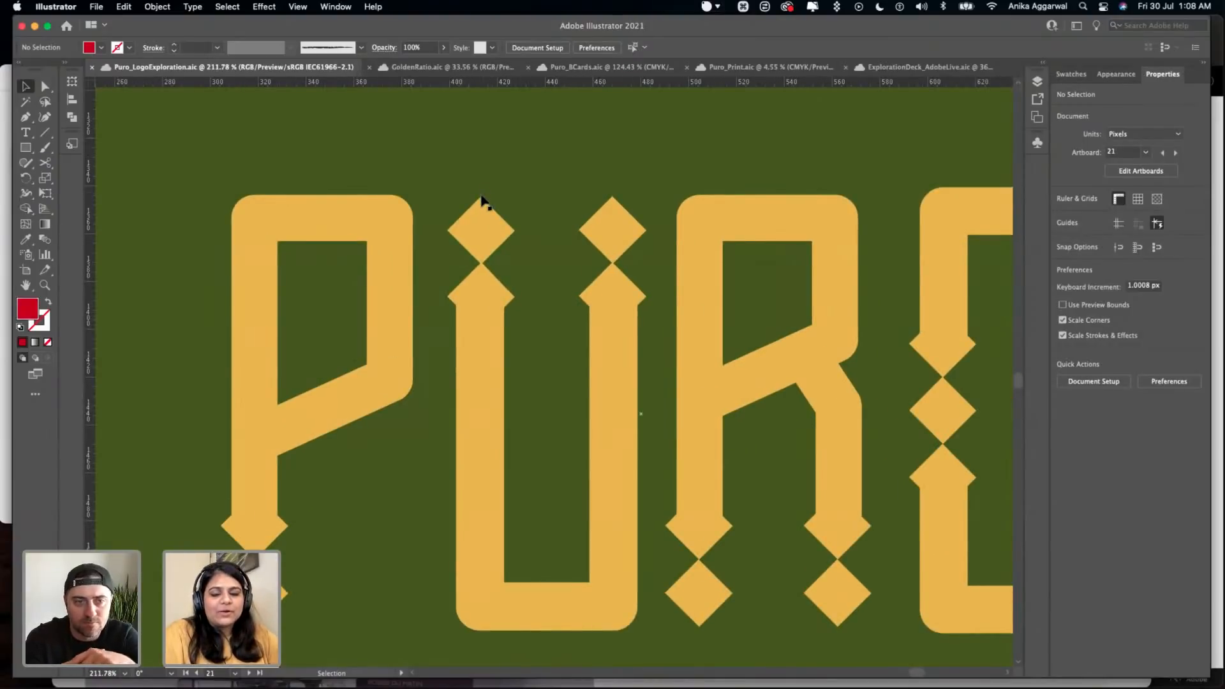
scroll(483, 201, "down", 15)
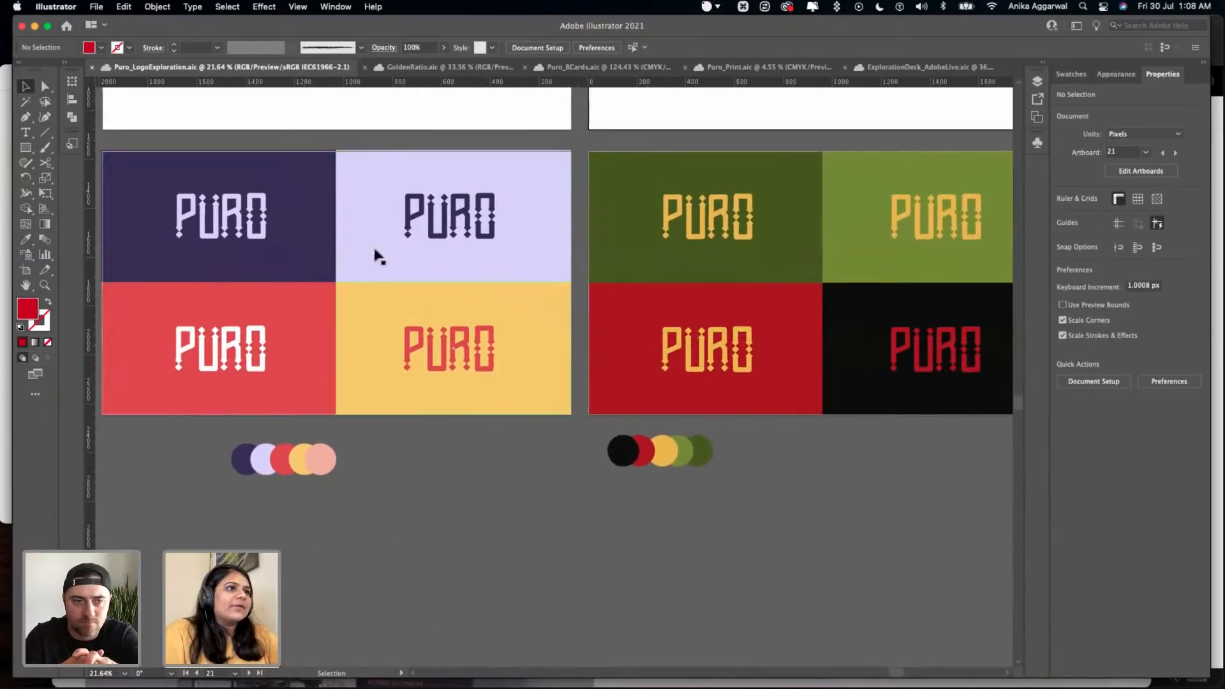
scroll(326, 223, "left", 1)
scroll(327, 224, "left", 3)
scroll(355, 246, "up", 1)
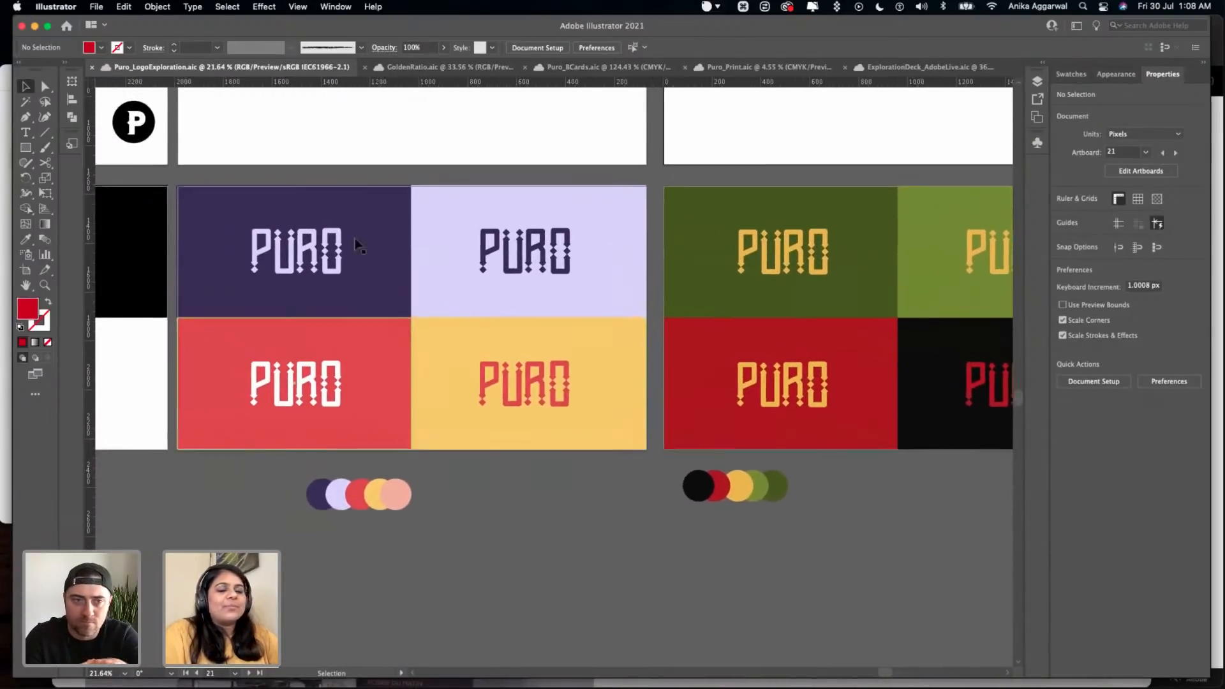
- Preview the colored wordmark panels with protanopia-type and deuteranopia-type color blindness proofing
left_click(296, 8)
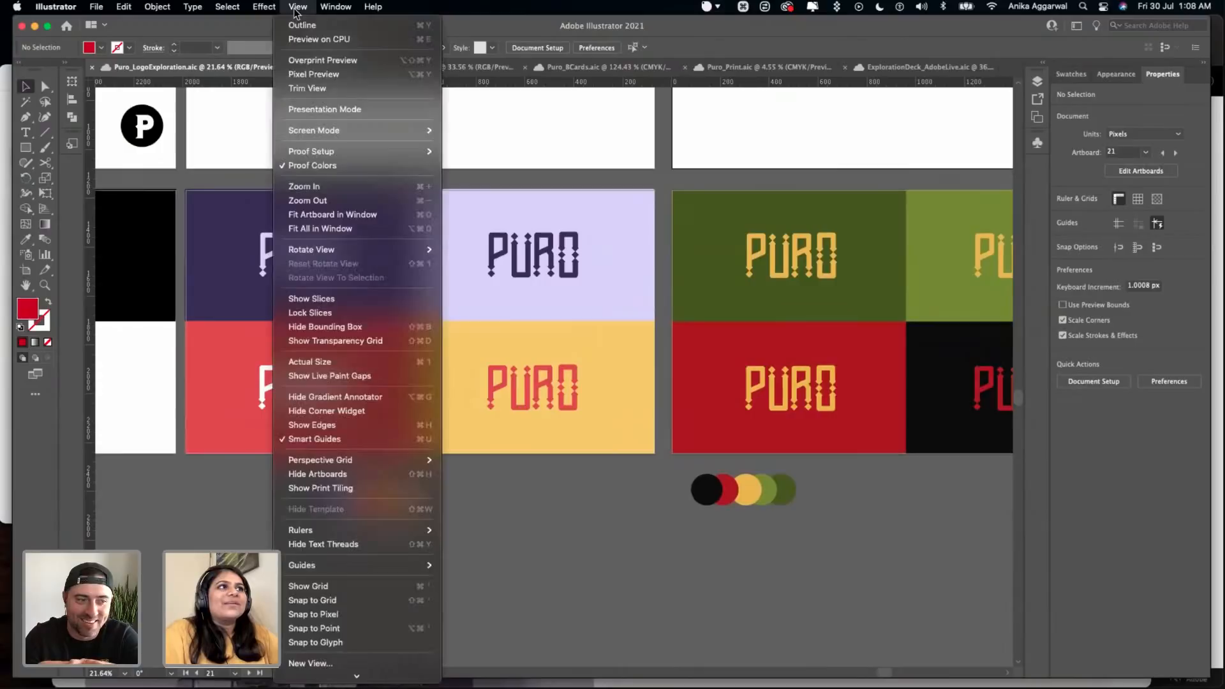
mouse_move(364, 151)
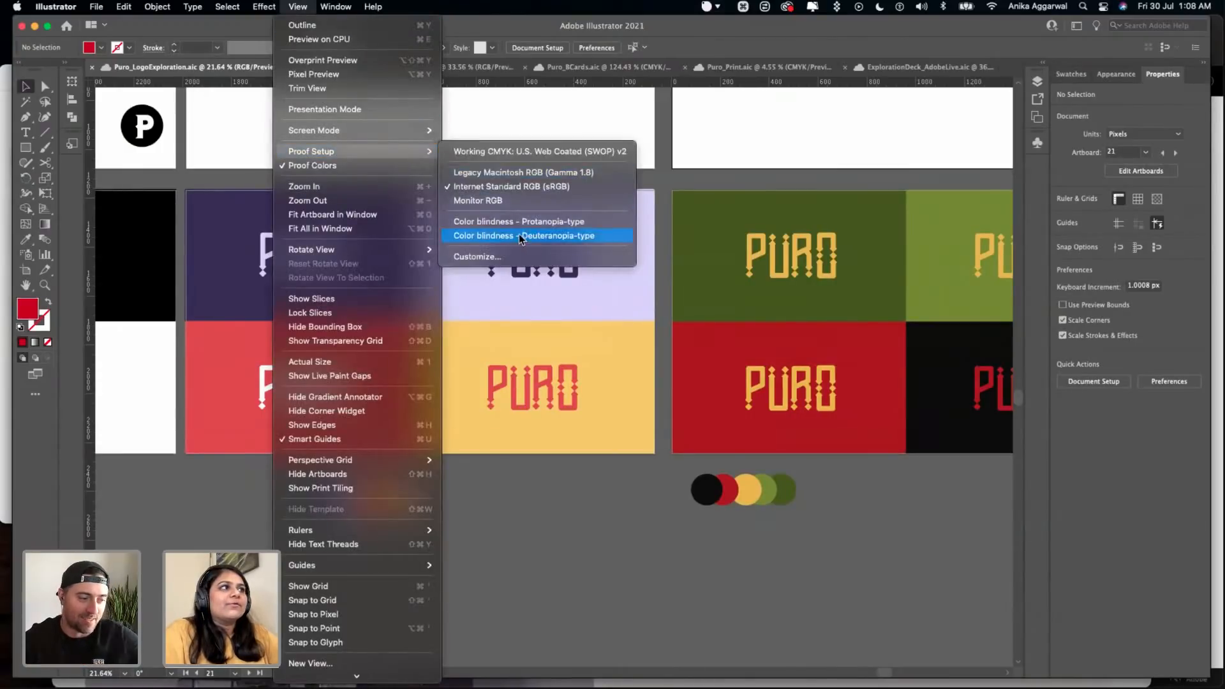
left_click(519, 223)
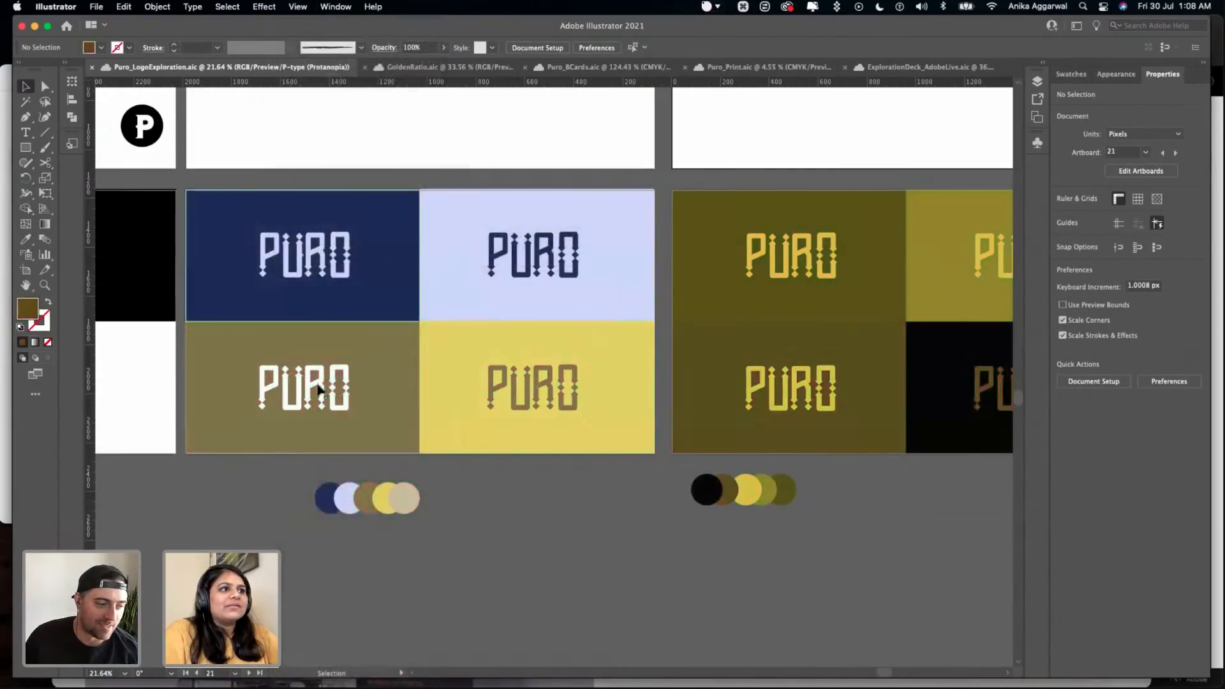
left_click(278, 6)
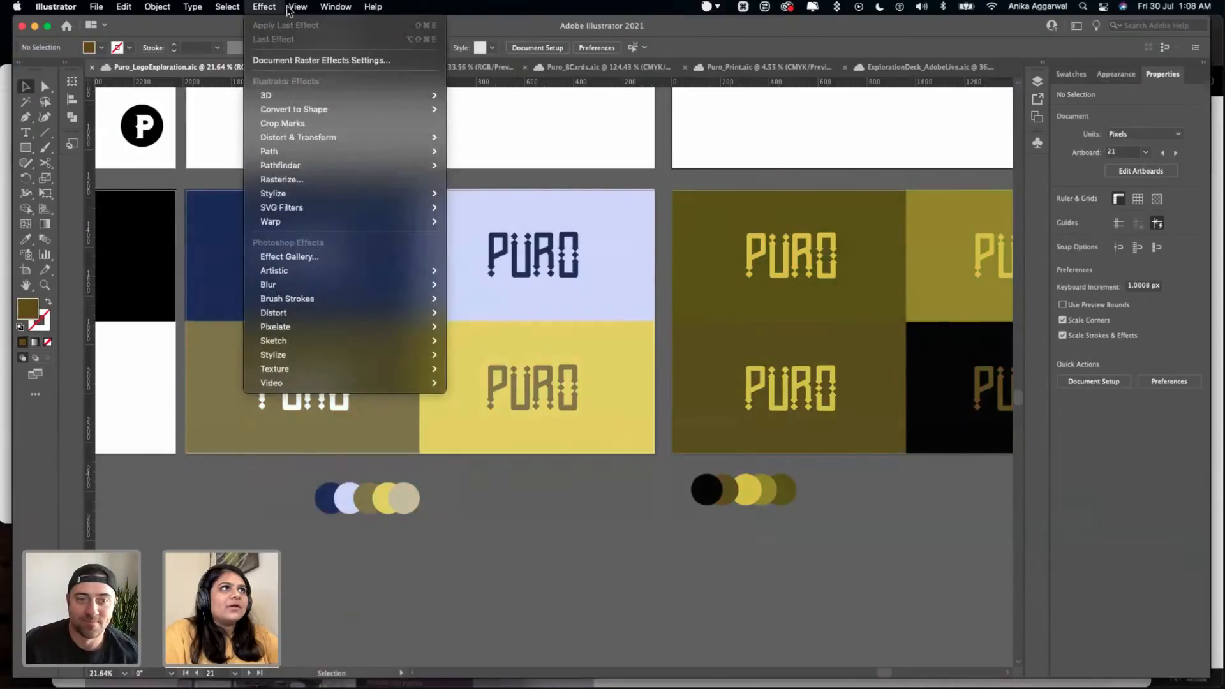
mouse_move(297, 7)
mouse_move(357, 151)
left_click(524, 234)
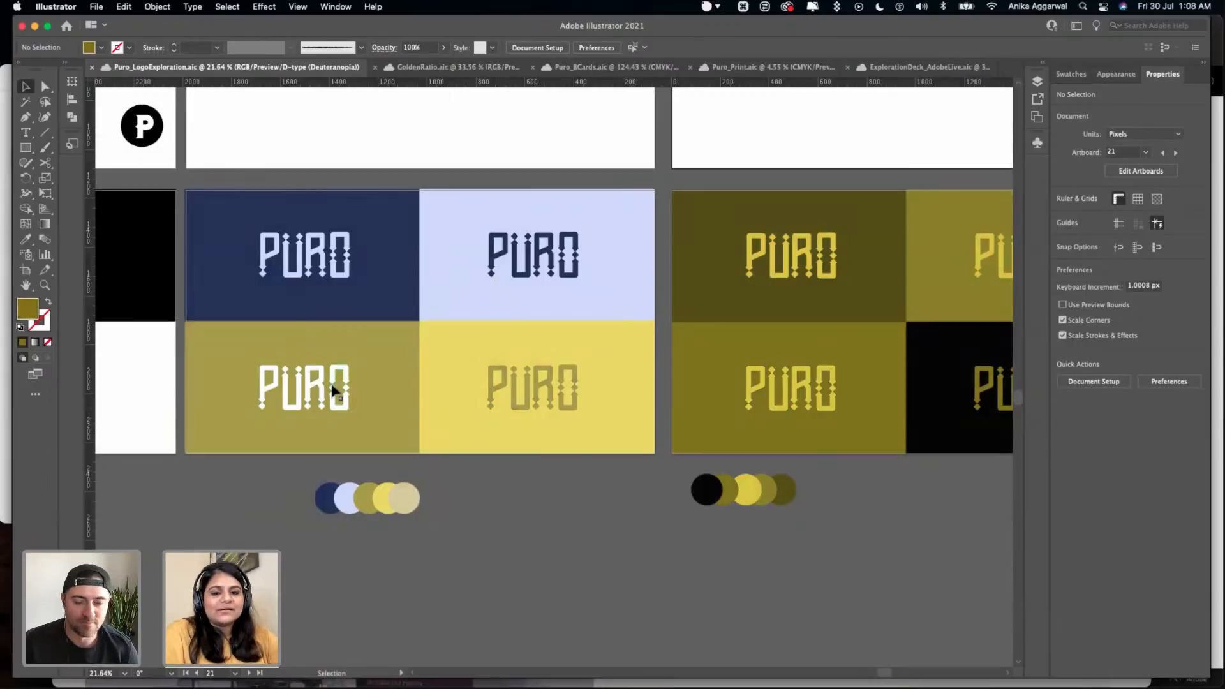
- Return the proof setup to Internet Standard RGB (sRGB) and save the document
left_click(291, 9)
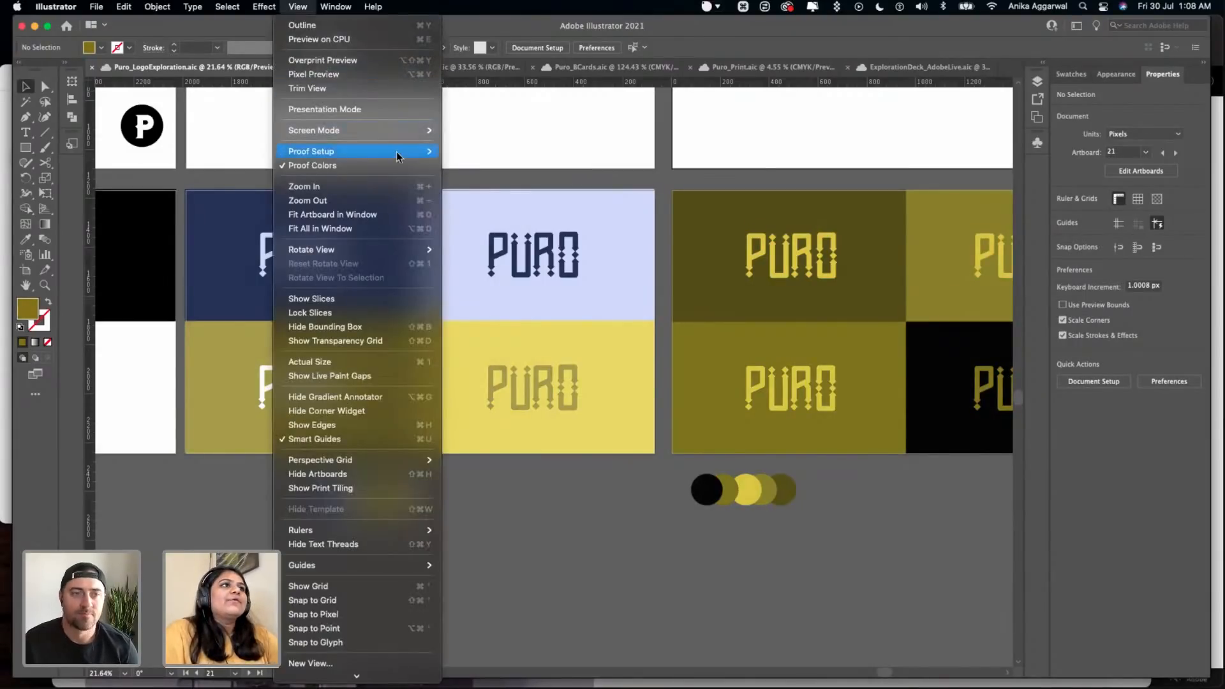
mouse_move(408, 154)
left_click(493, 186)
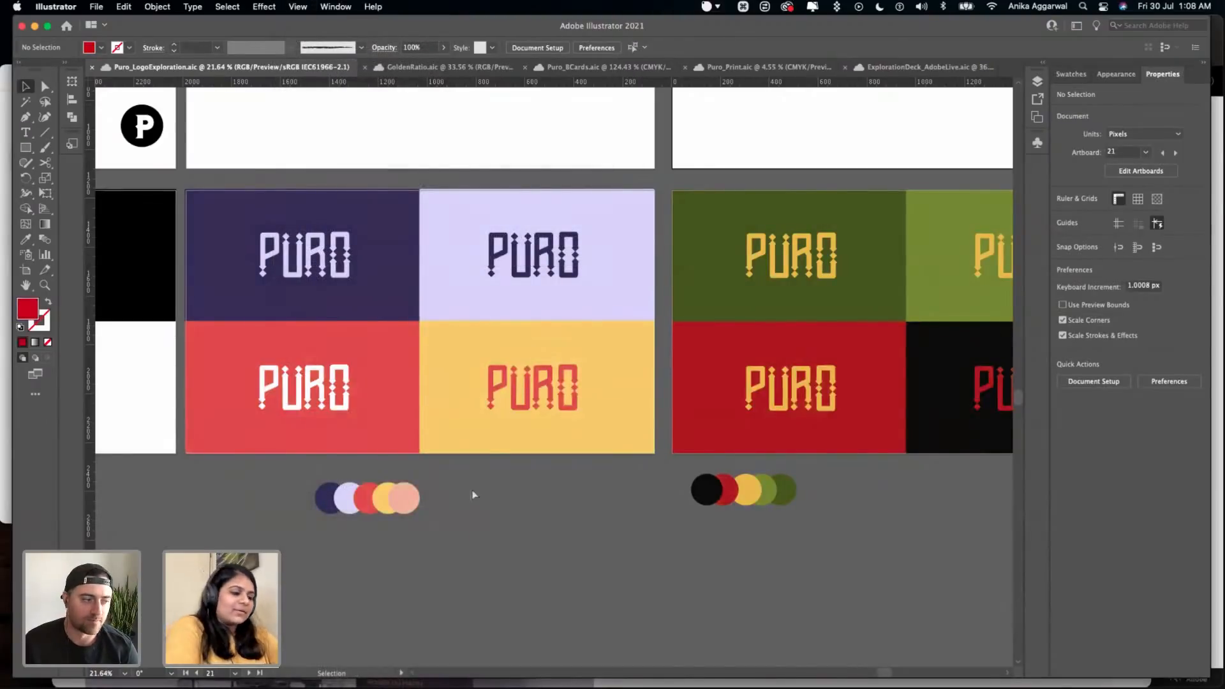
key("super+s")
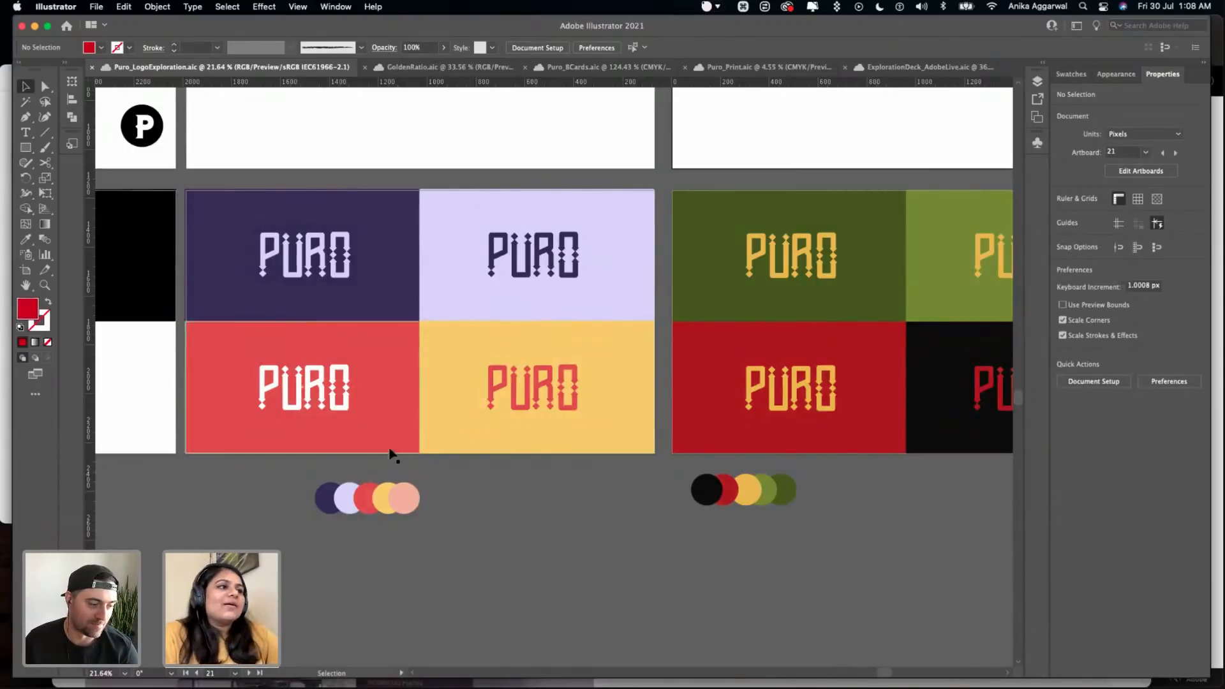
- Group the four green, red and black PURO panels on their artboard
scroll(300, 205, "up", 2)
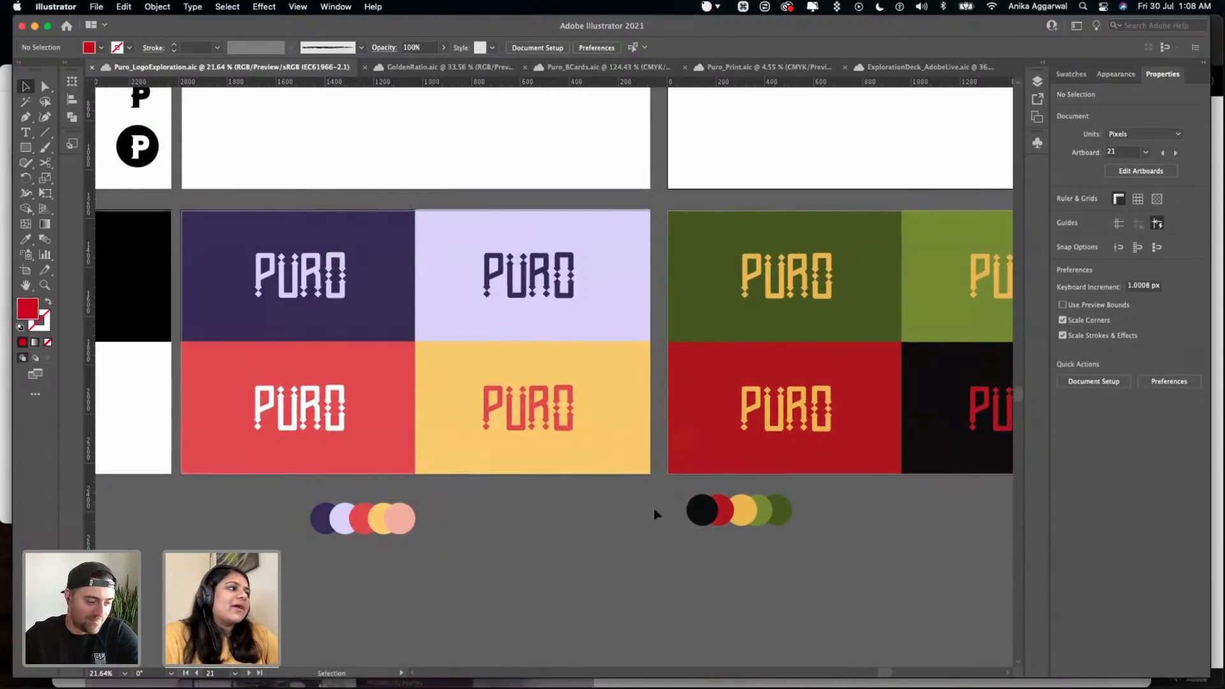
scroll(655, 509, "down", 4)
scroll(696, 374, "right", 2)
left_click_drag(574, 303, 794, 485)
key("super+g")
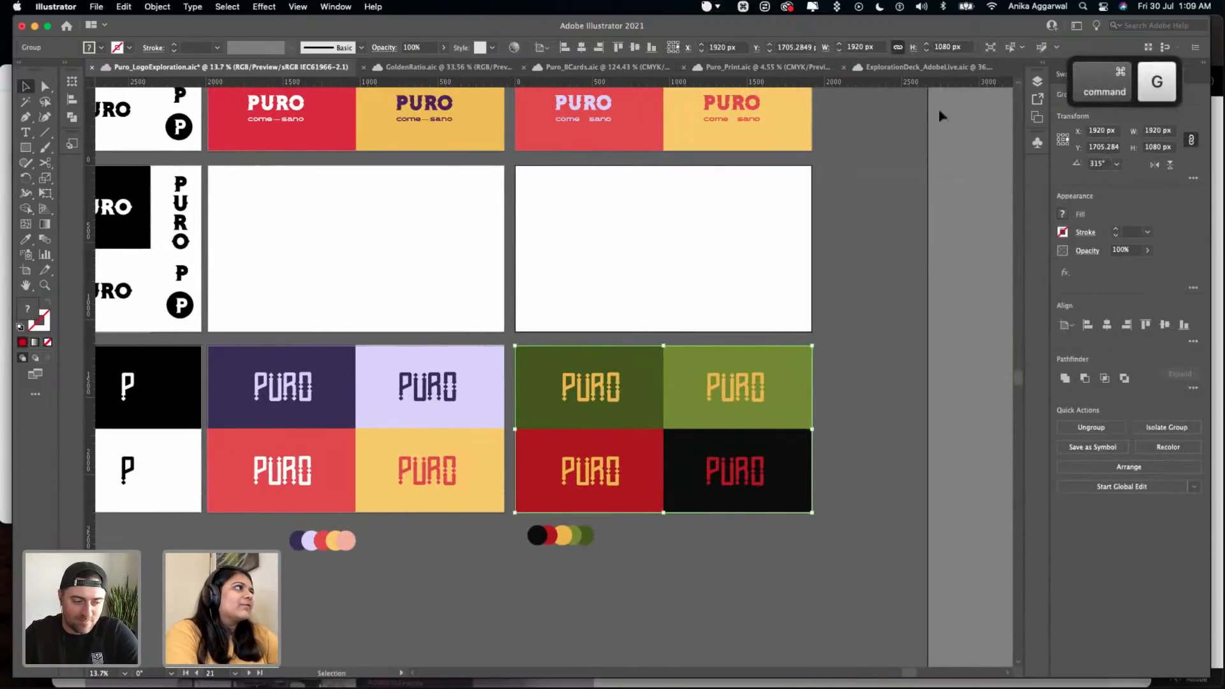
- Try locking and hiding the new panel group in the Exploration layer, and undo the hiding
left_click(1040, 79)
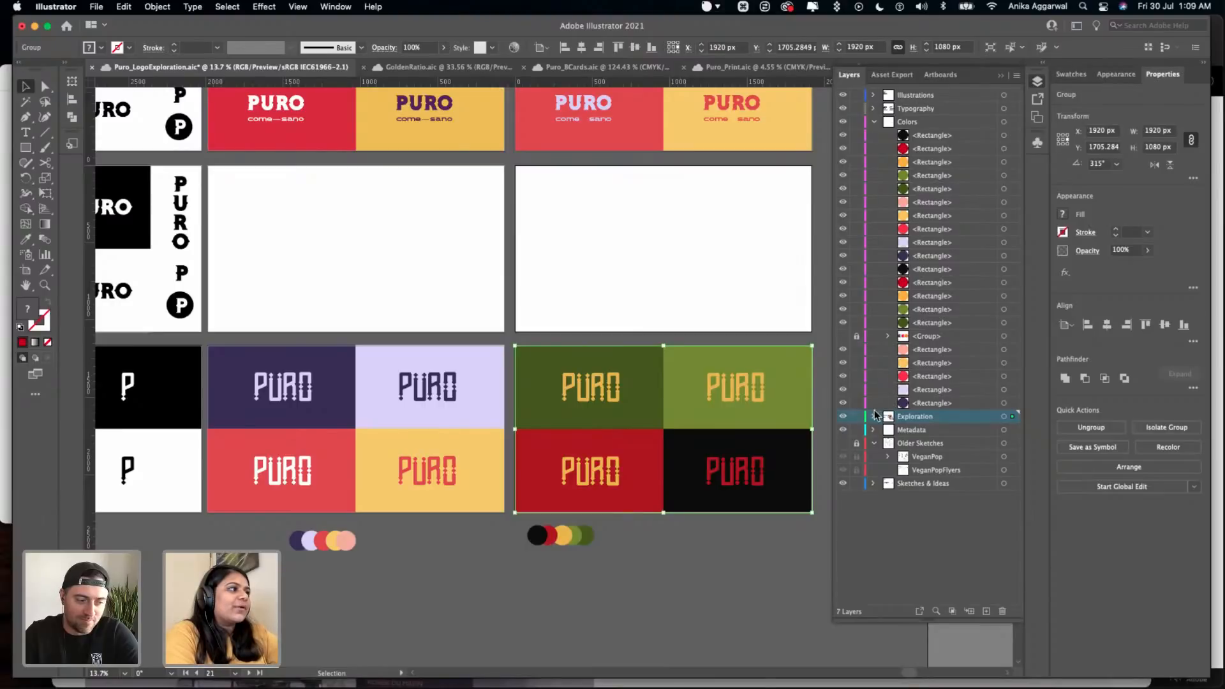
left_click(873, 416)
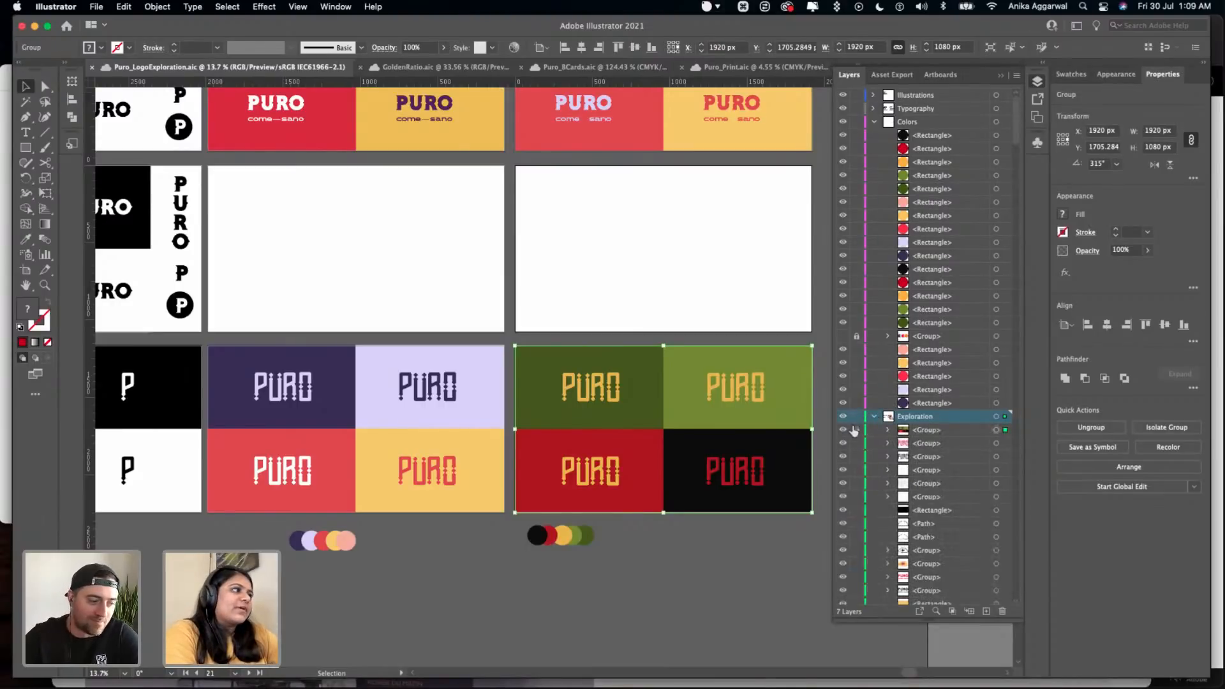
left_click(856, 430)
left_click(842, 430)
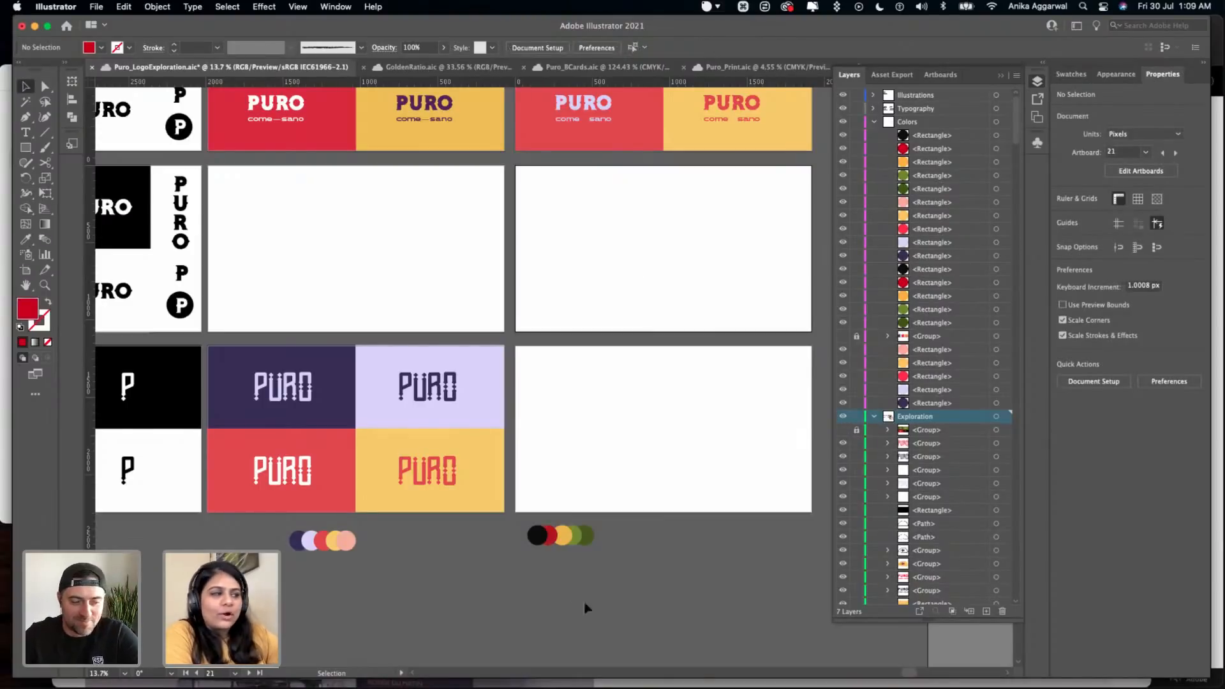
key("super+z")
key("super+z")
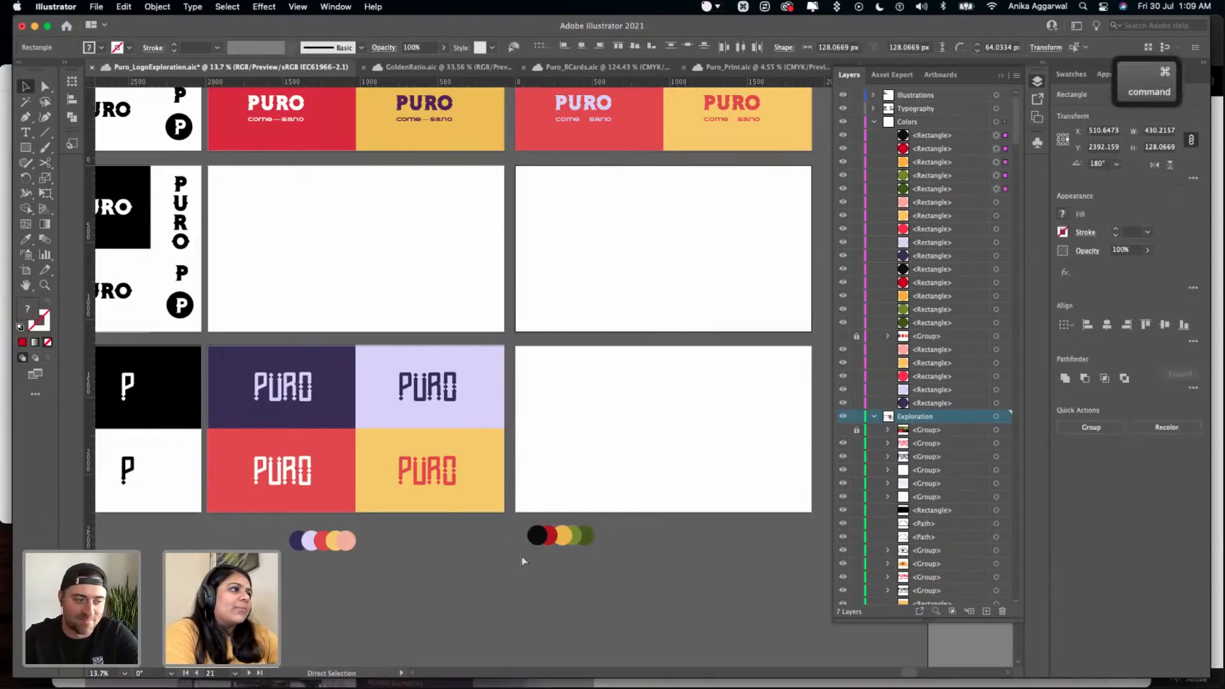
- Group the five palette circles below the green and red panels, and combine them with the panel group into one group
left_click_drag(572, 569, 529, 528)
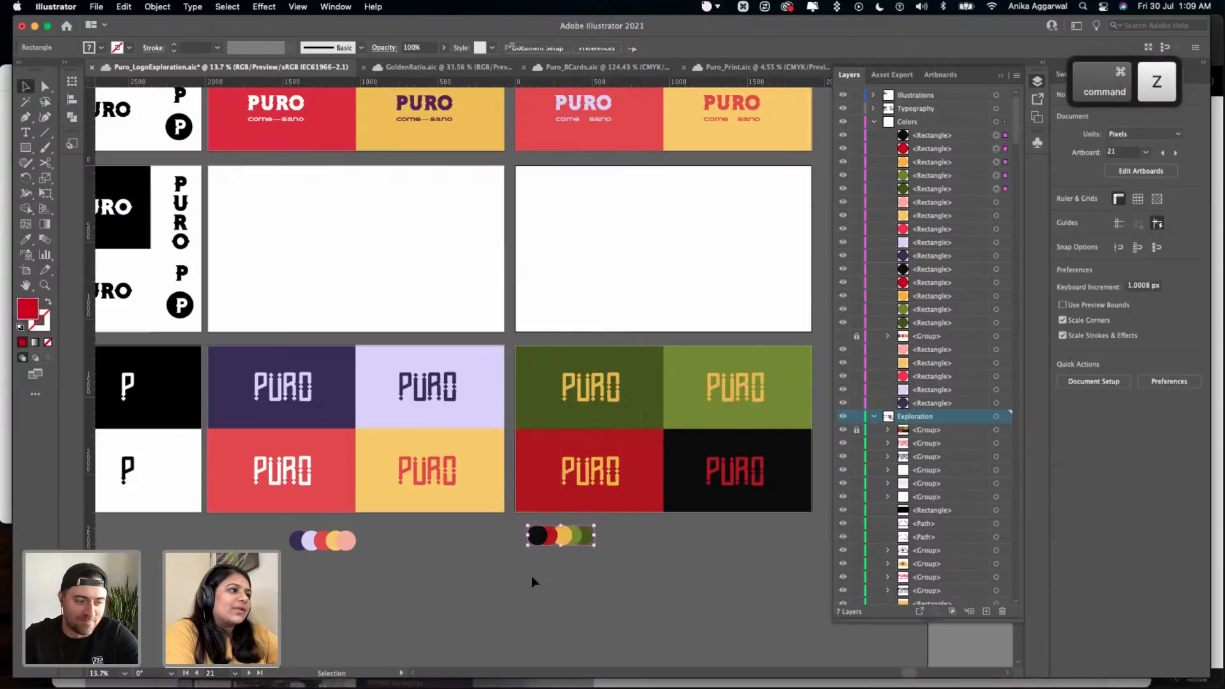
key("super+g")
left_click(579, 488)
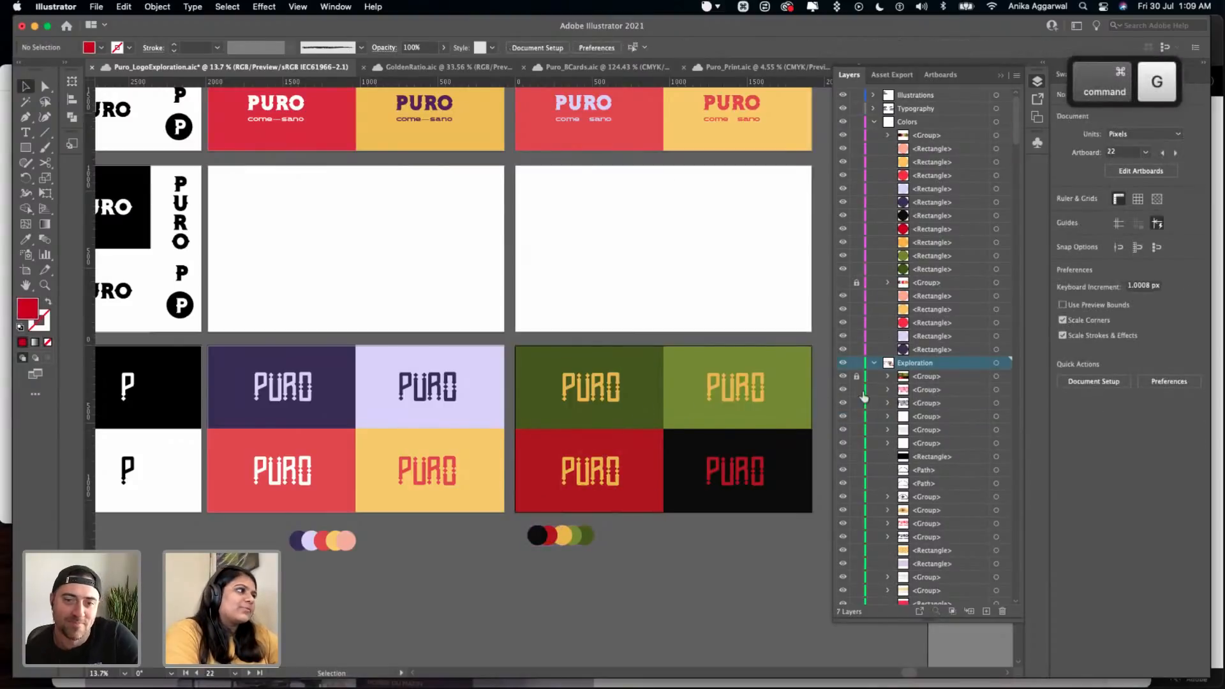
left_click(705, 391)
left_click_drag(705, 391, 692, 437)
key("super+z")
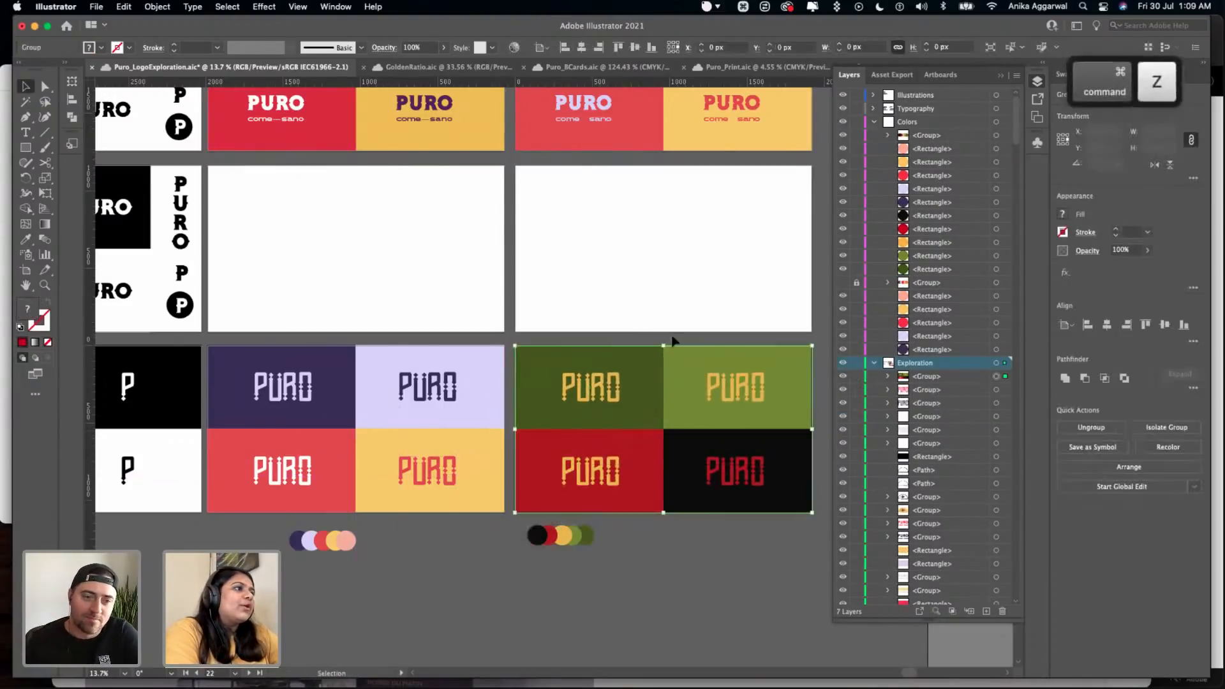
left_click(561, 536, "shift")
key("super+g")
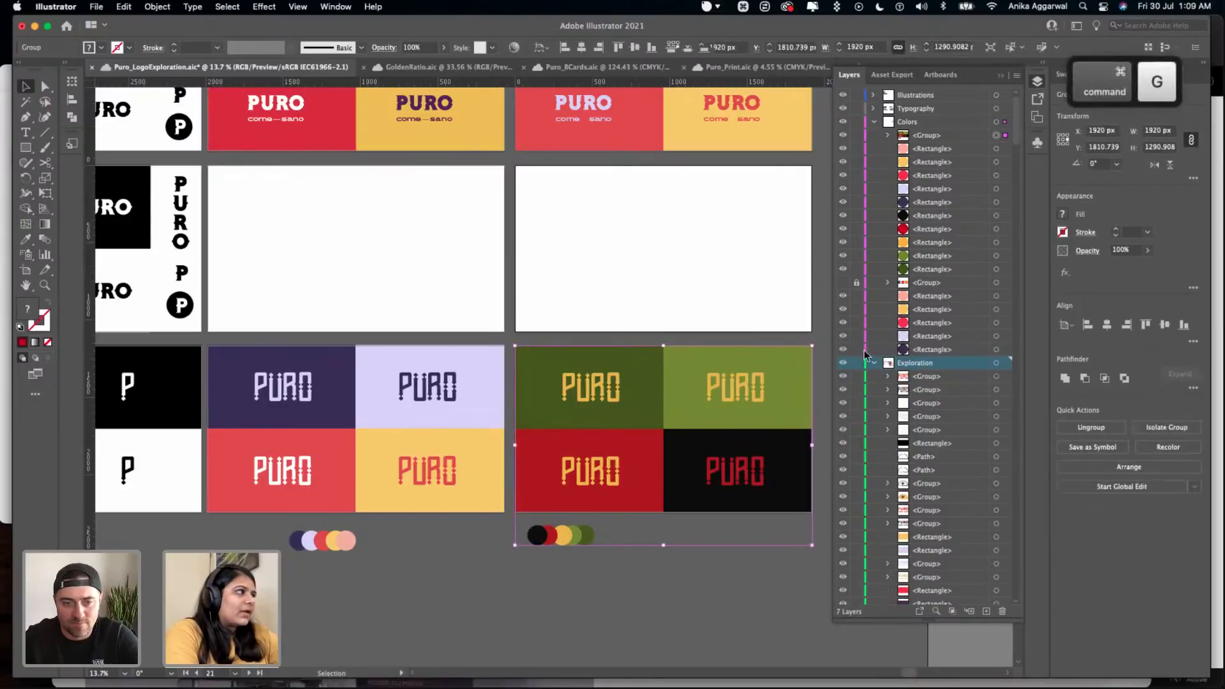
- Move the combined panel and palette group from the Colors layer to the top of the Exploration layer, and lock and hide it
scroll(936, 450, "down", 10)
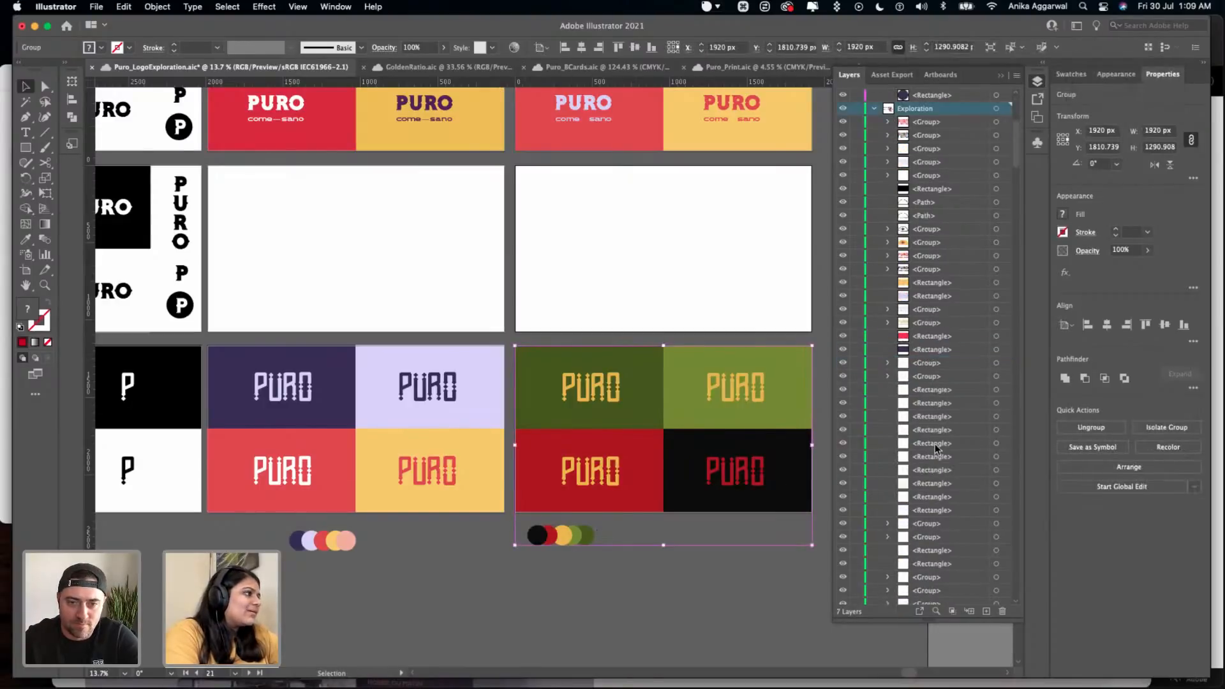
scroll(936, 451, "up", 5)
left_click(716, 358)
left_click_drag(930, 144, 926, 372)
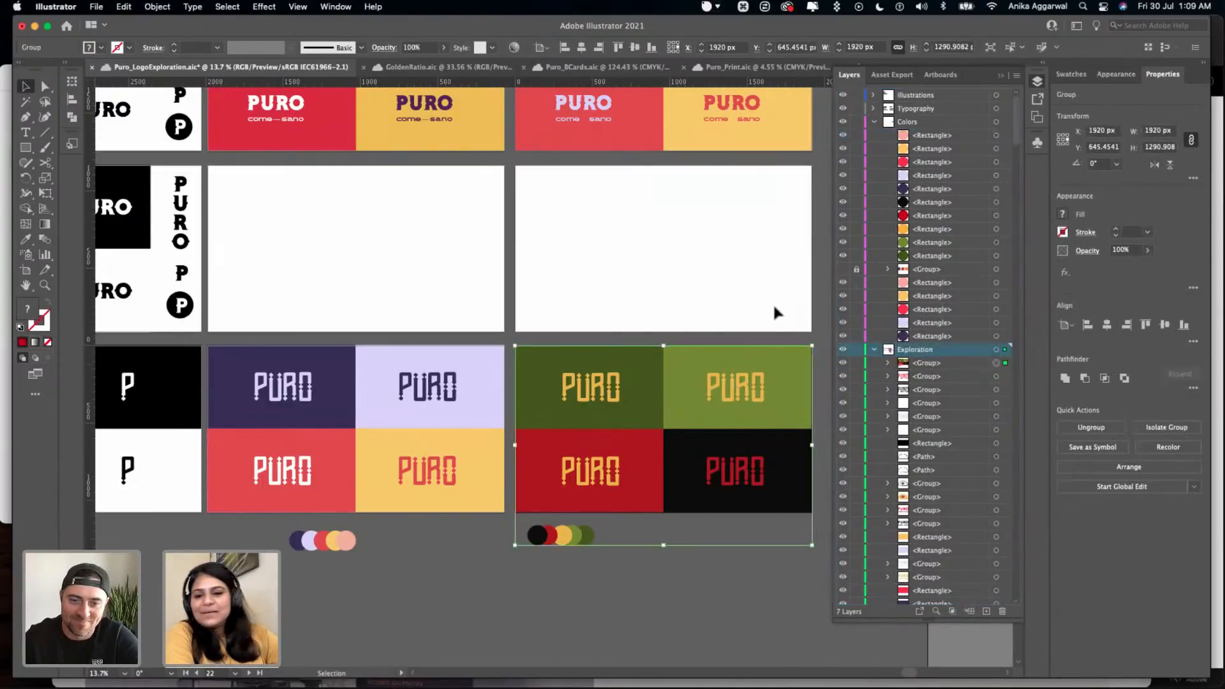
left_click(856, 363)
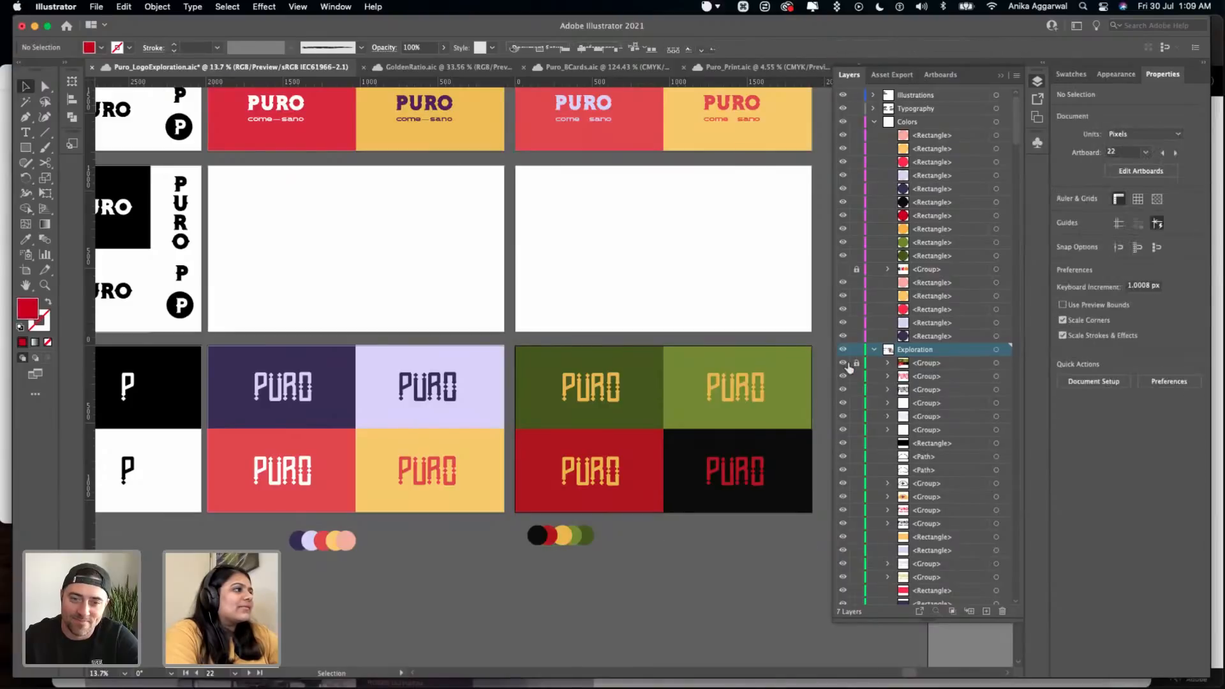
left_click(843, 363)
- Change the title above the Option #4 artboard to "Final Logo" and save the document
scroll(385, 406, "left", 10)
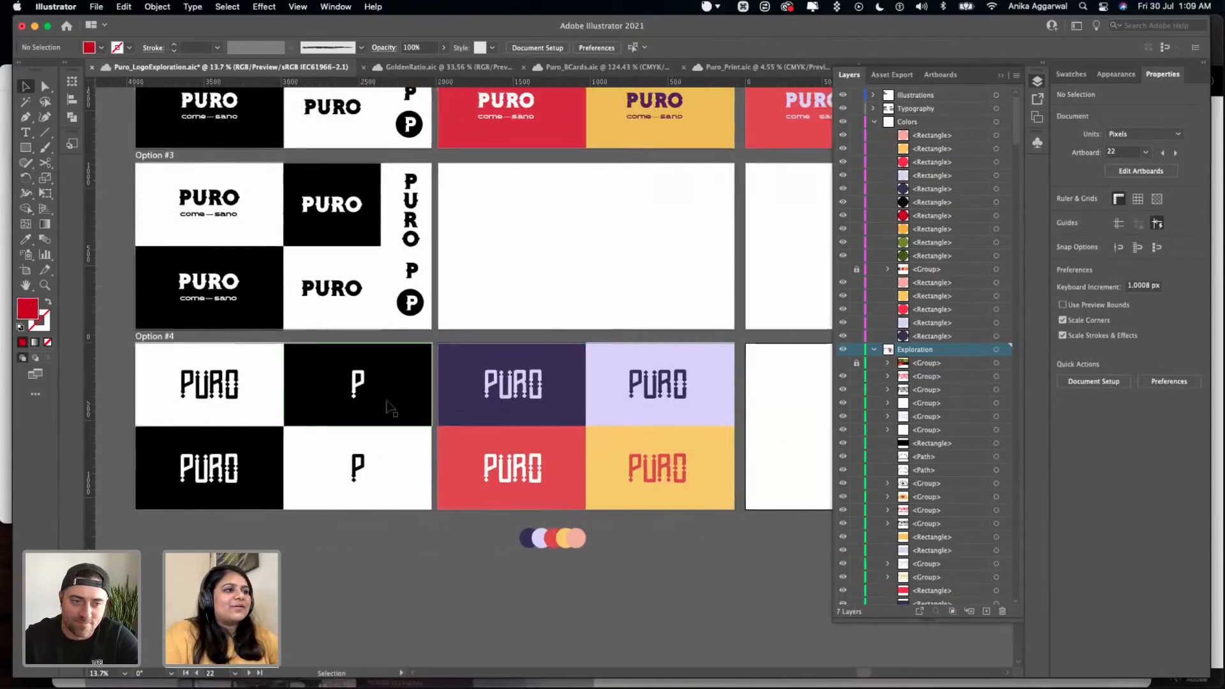
scroll(161, 346, "left", 4)
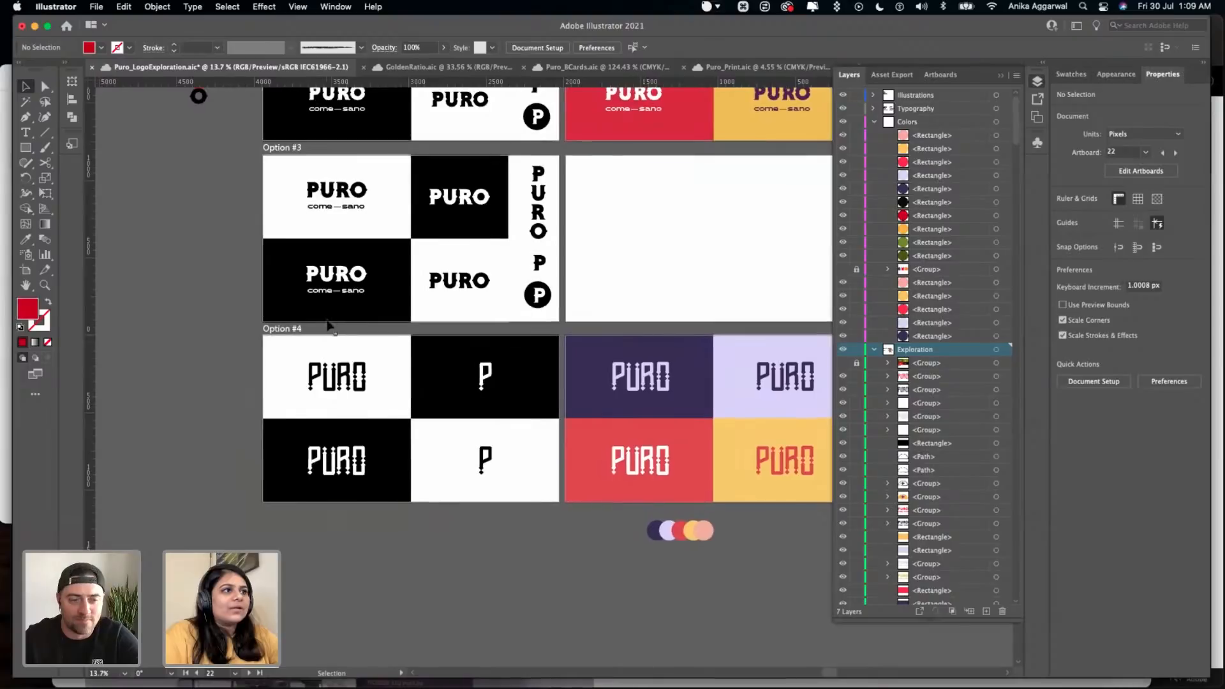
scroll(285, 330, "up", 5)
double_click(285, 329)
key("super+a")
type("Final Opt")
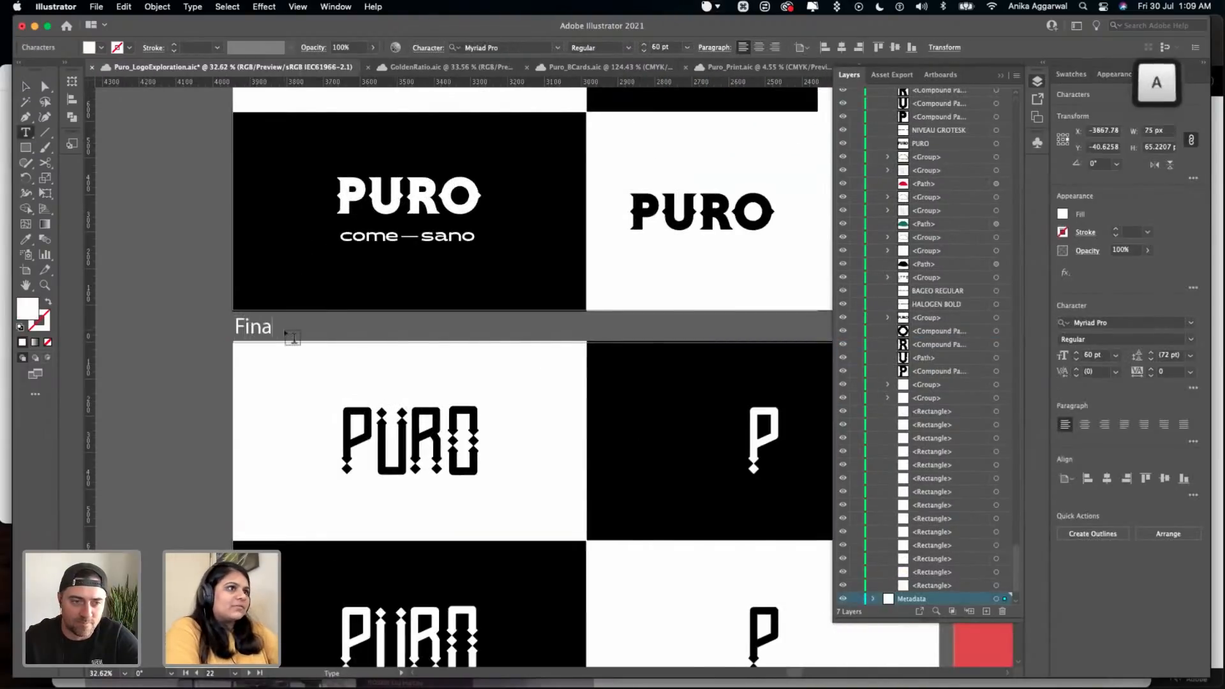
key("BackSpace")
key("BackSpace")
key("BackSpace")
type("Logo")
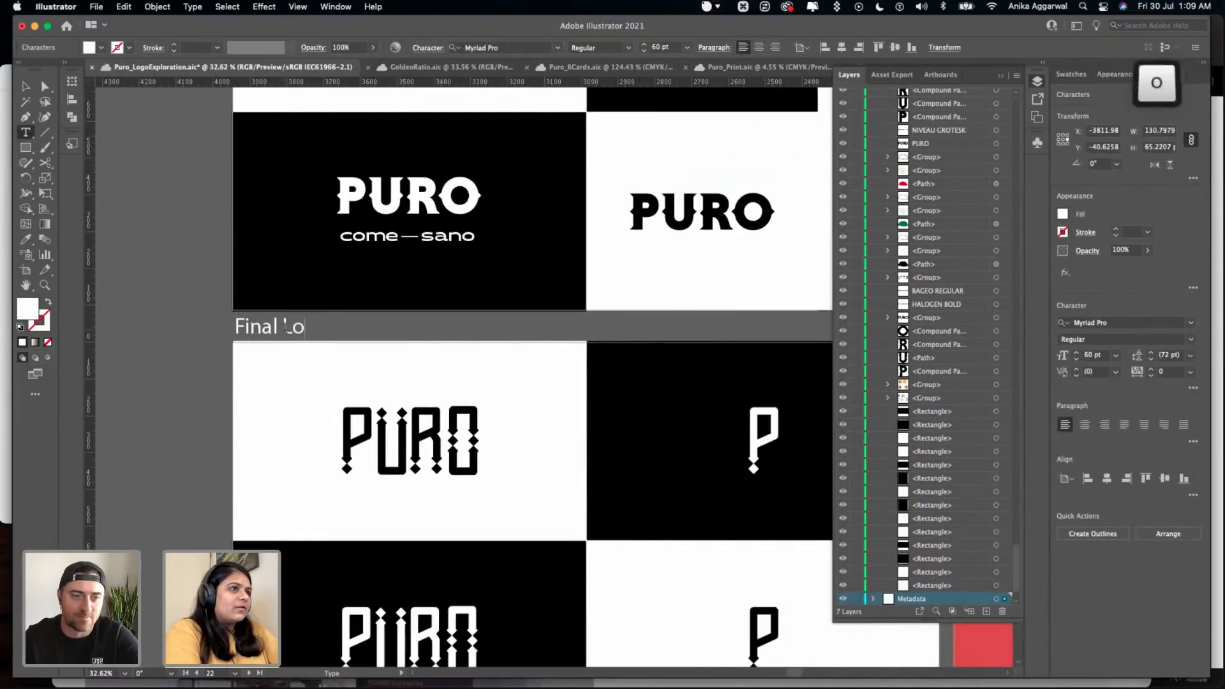
key("Escape")
key("super+s")
left_click(344, 279)
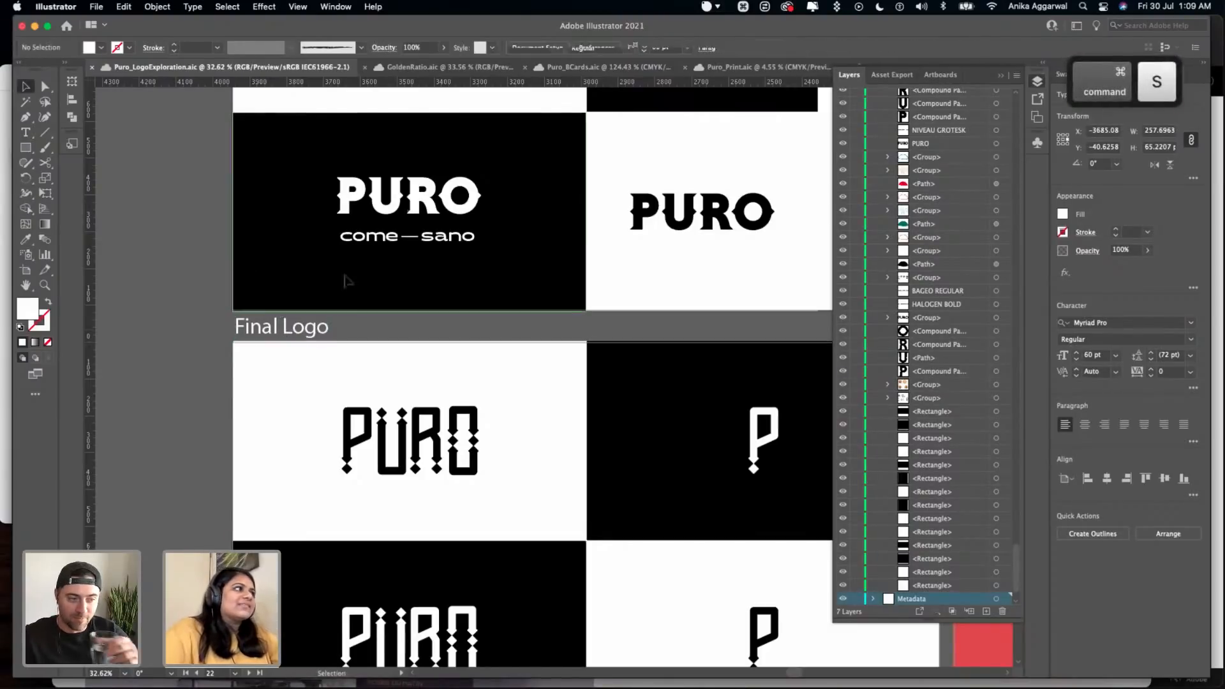
- Examine the Final Logo row with its black-and-white and coloured variations, and save the document
scroll(910, 561, "down", 3)
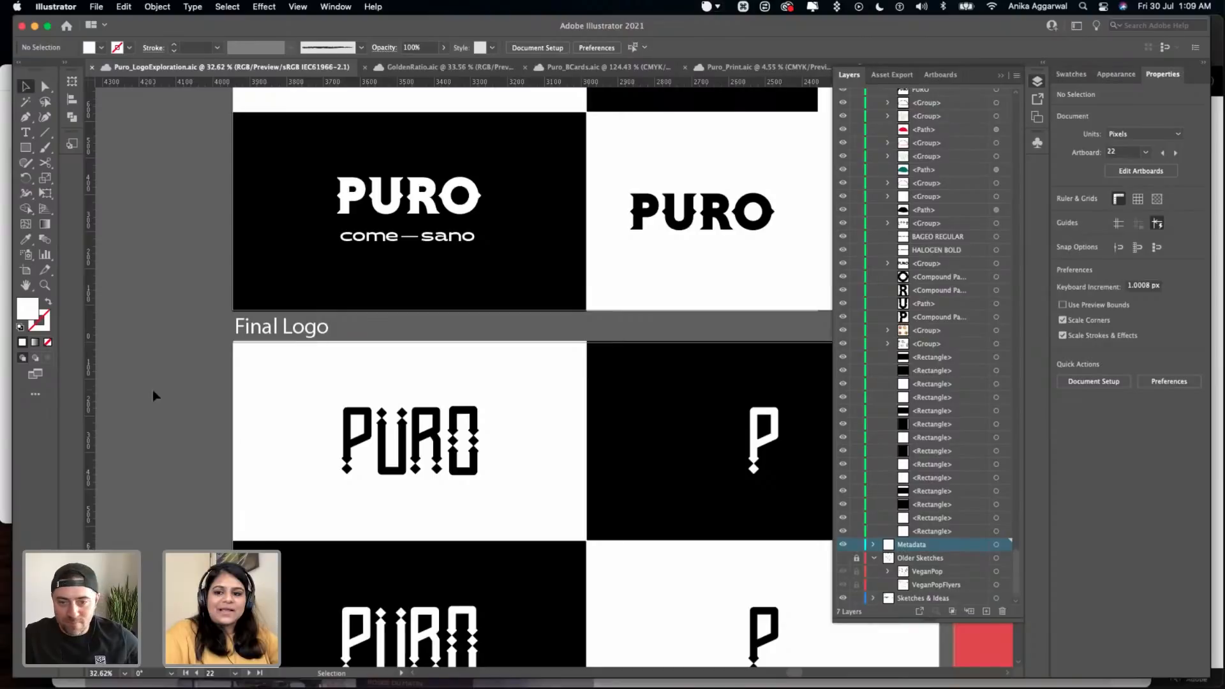
scroll(153, 396, "down", 2)
scroll(153, 396, "right", 2)
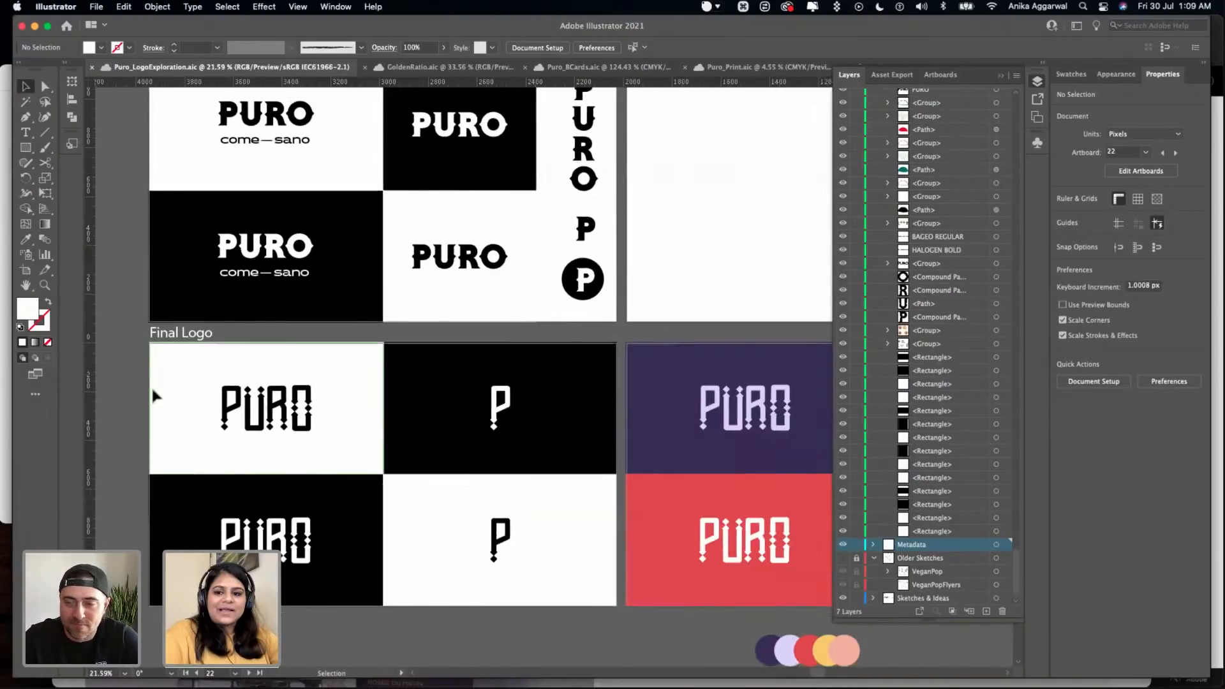
scroll(153, 394, "right", 3)
scroll(153, 394, "down", 2)
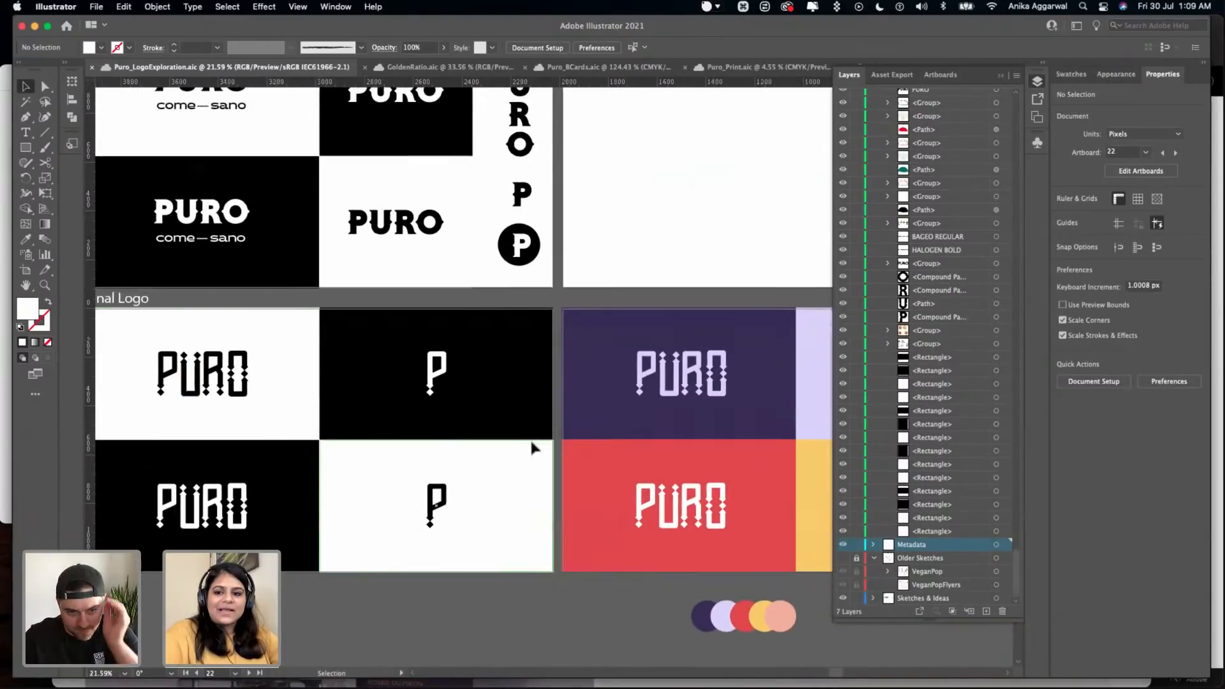
scroll(588, 432, "left", 2)
scroll(581, 402, "down", 2)
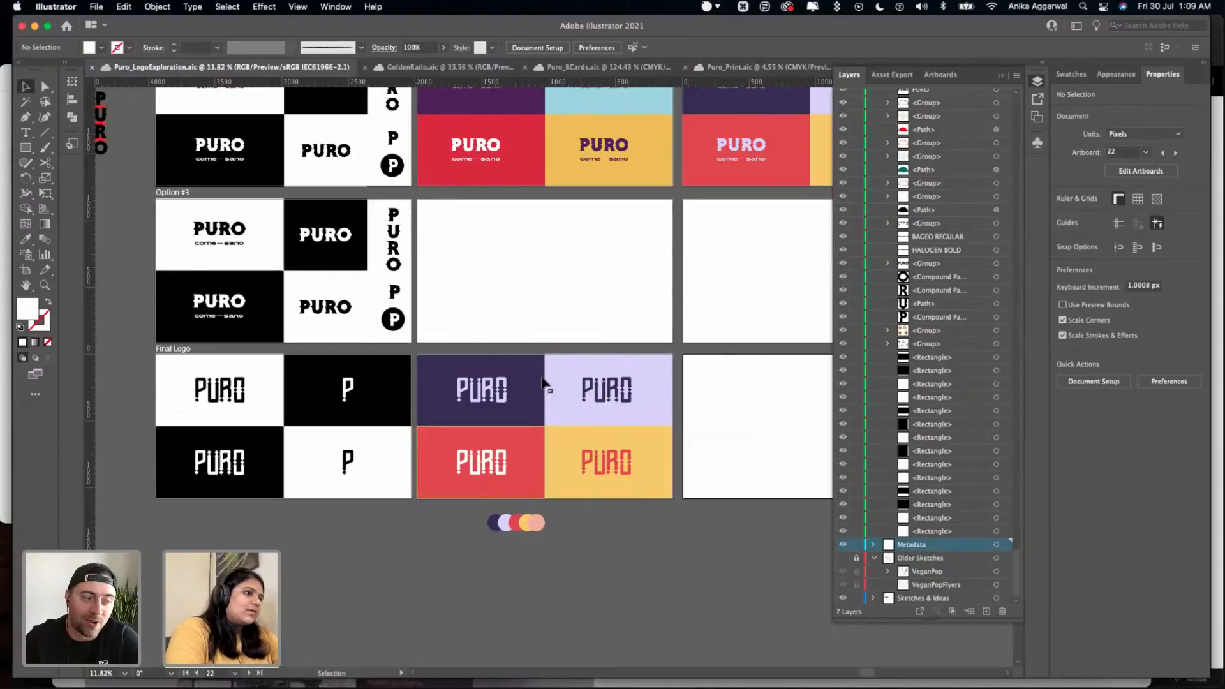
scroll(651, 477, "up", 1)
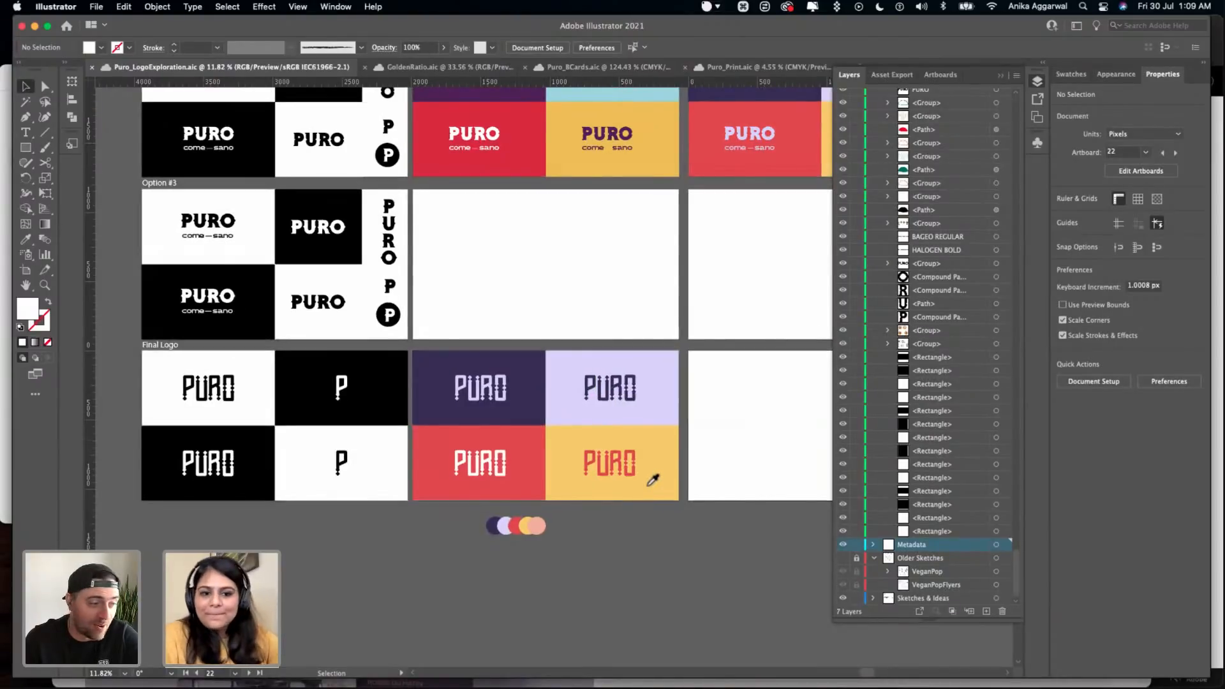
scroll(652, 480, "up", 2)
key("v")
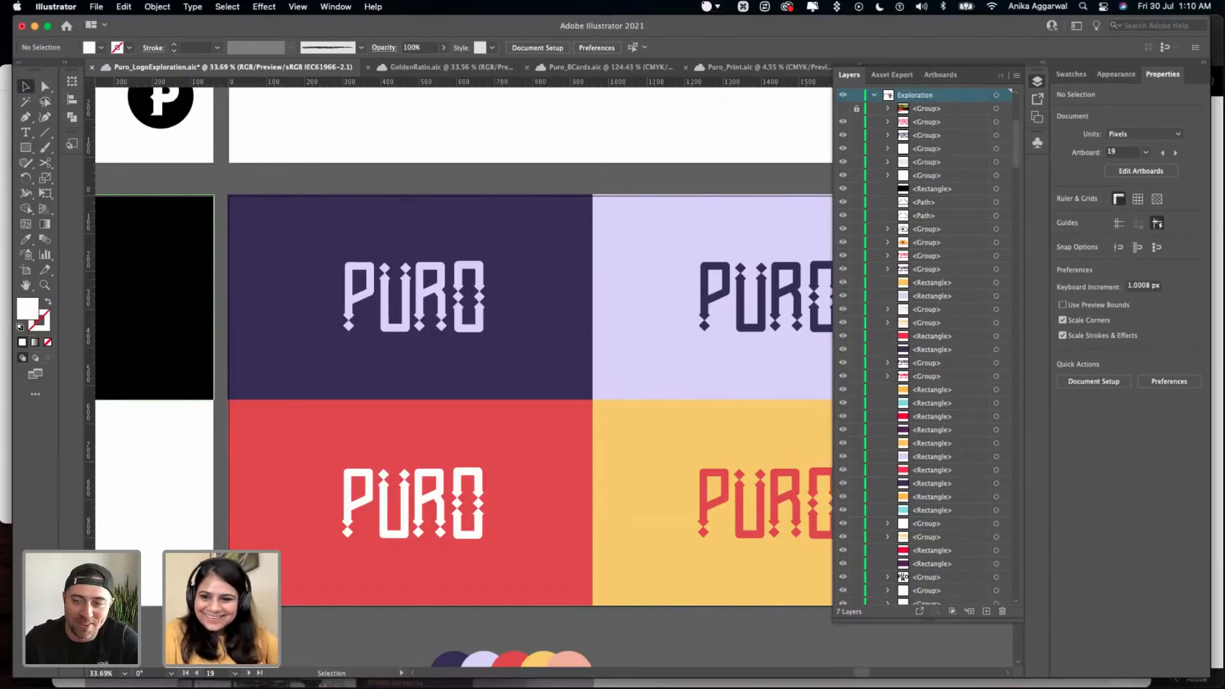
left_click(211, 432)
key("cmd+s")
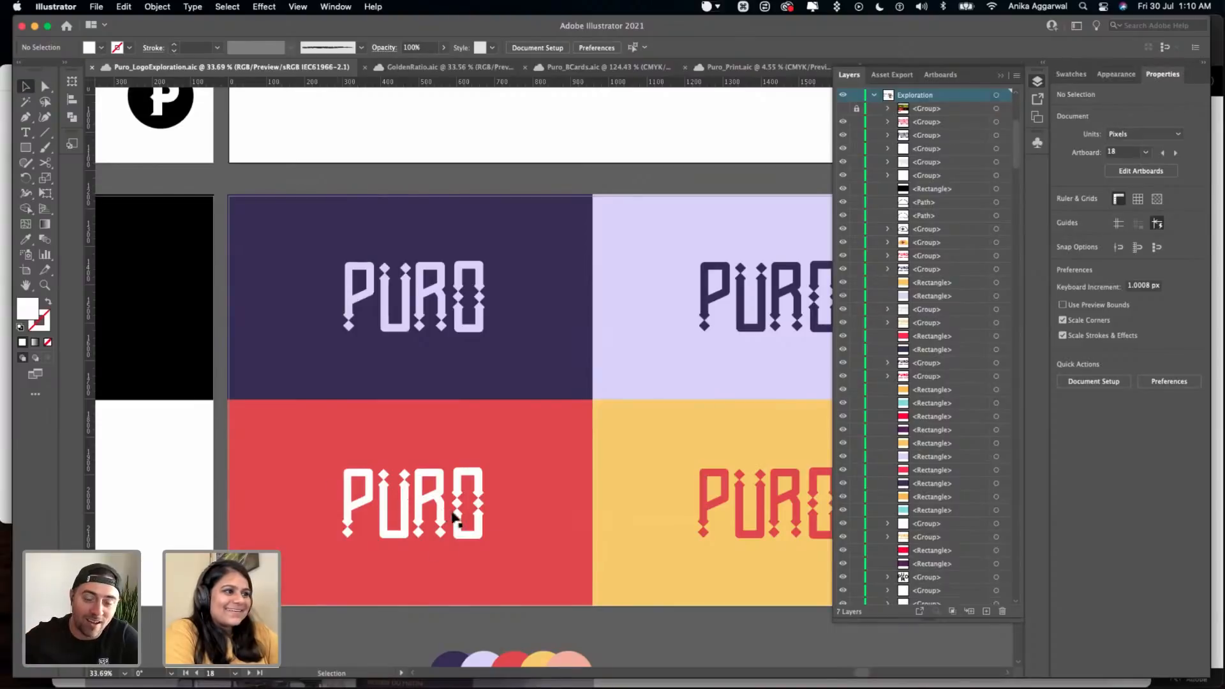
- Duplicate the four coloured background rectangles of the Final Logo row onto the empty artboard beside them
scroll(455, 517, "down", 1)
scroll(460, 510, "down", 1)
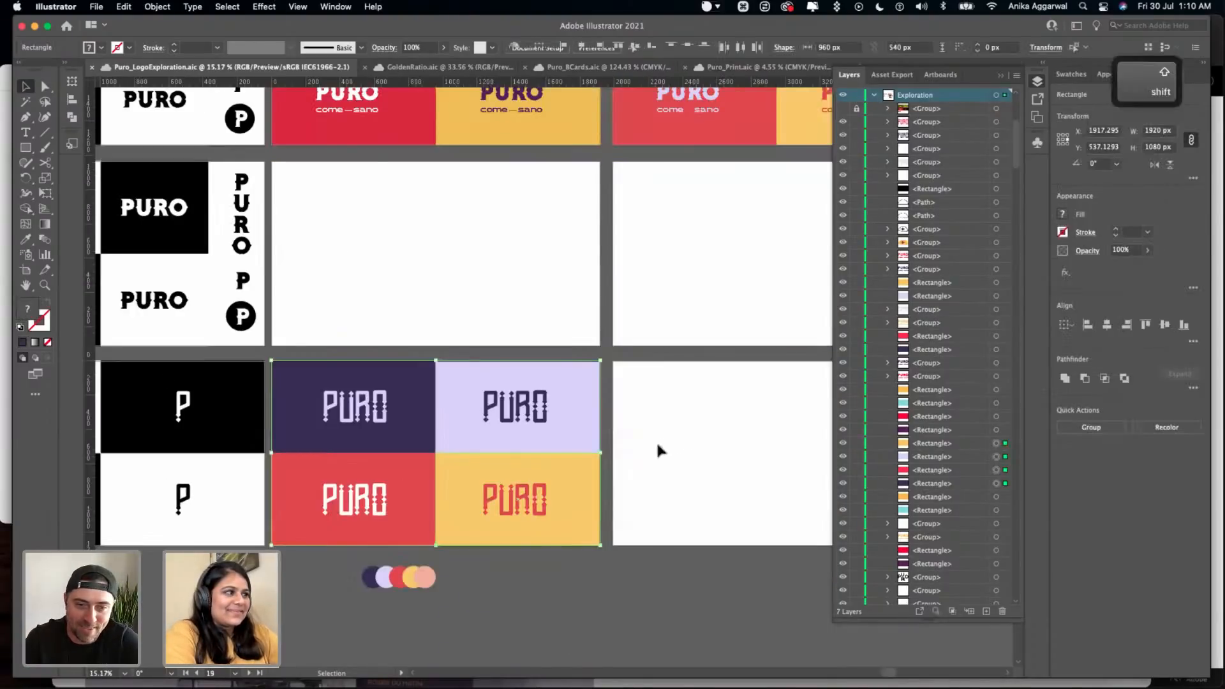
scroll(600, 344, "right", 3)
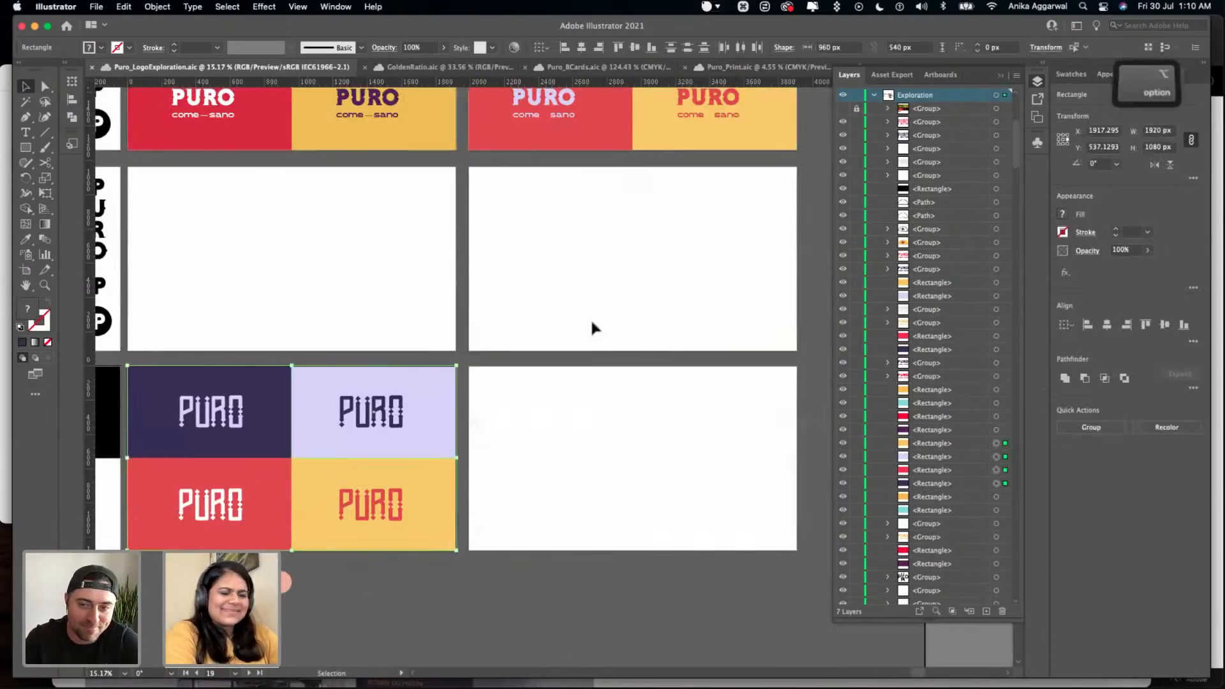
left_click_drag(588, 313, 587, 314)
left_click(587, 315)
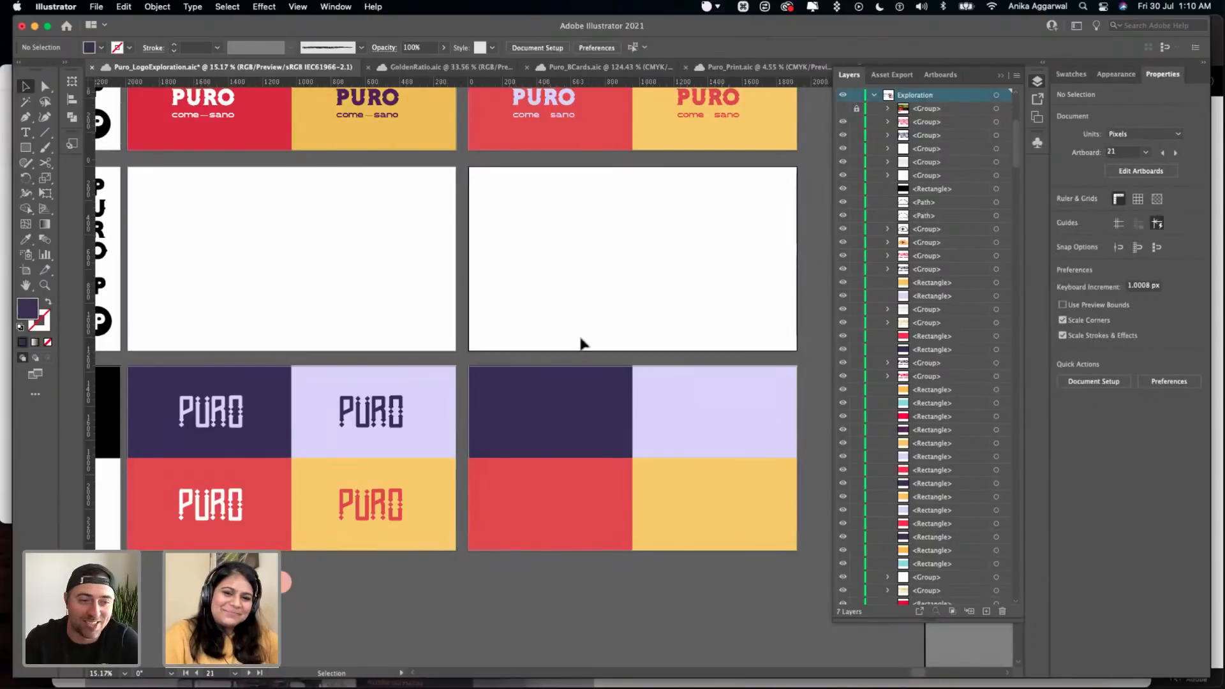
- Centre the lavender PURO logo horizontally and vertically on its dark purple panel
scroll(564, 381, "down", 1)
scroll(345, 392, "down", 5)
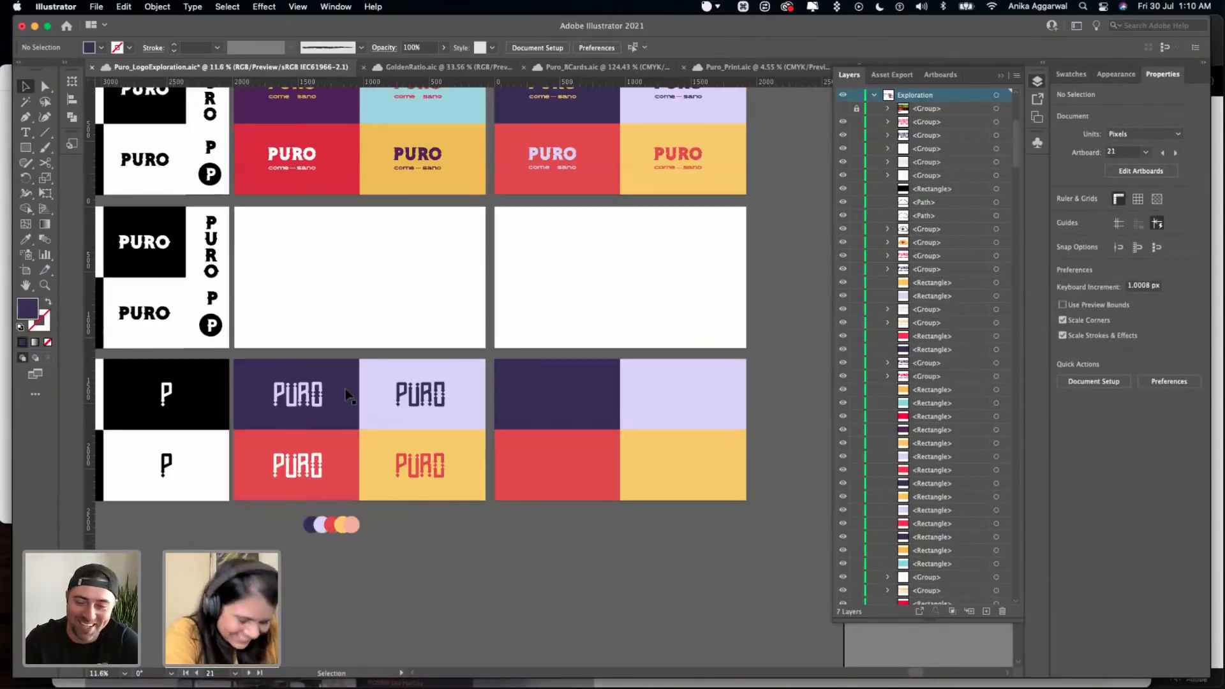
scroll(405, 405, "left", 2)
left_click(476, 389)
scroll(477, 382, "up", 10)
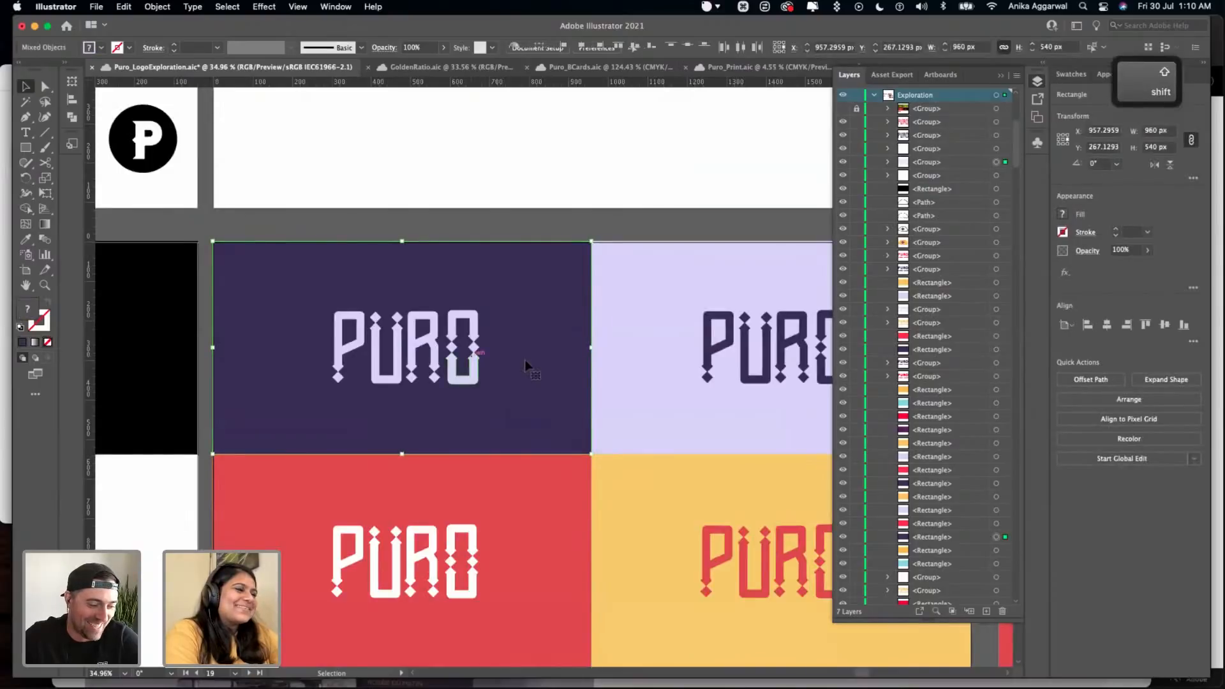
left_click(470, 357, "shift")
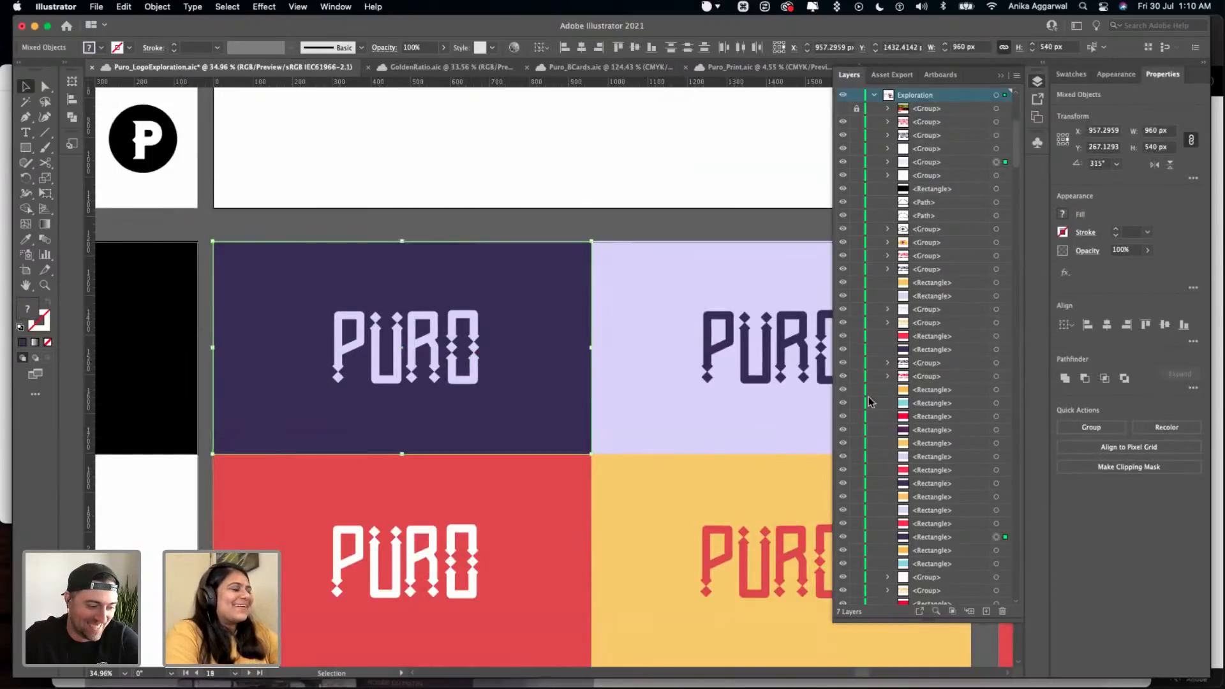
left_click(1105, 325)
left_click(1164, 325)
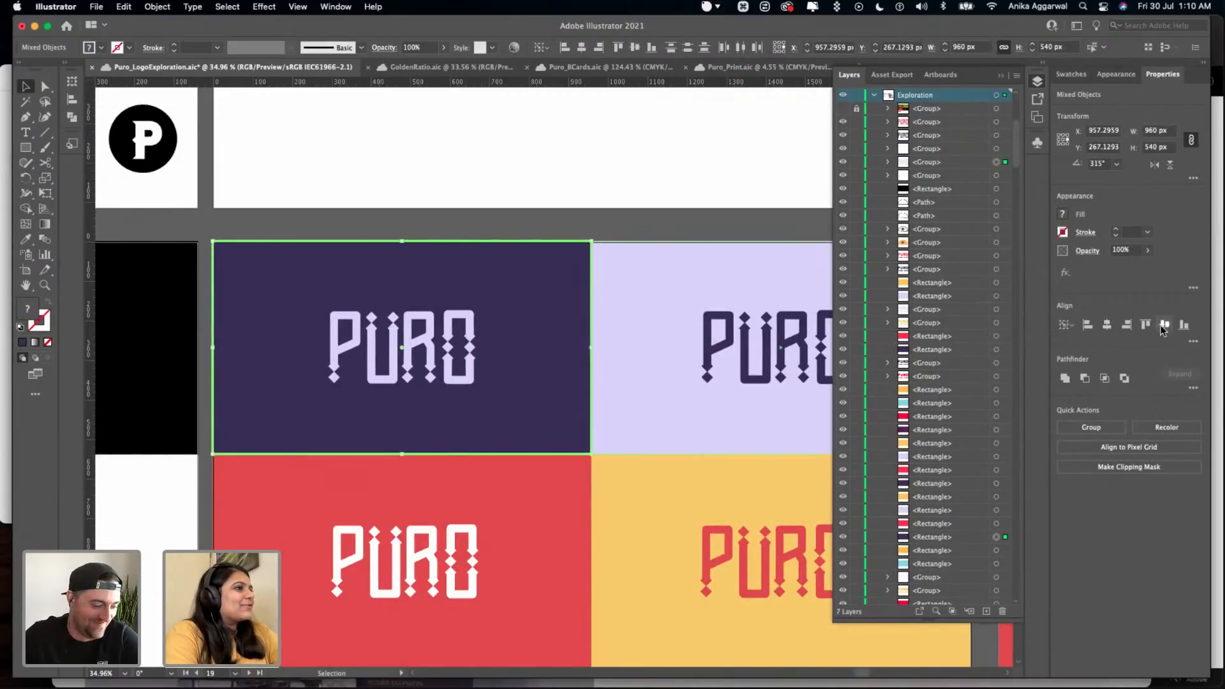
left_click(480, 215)
- Centre the dark purple PURO logo on its lavender panel
left_click_drag(758, 237, 835, 358)
left_click(641, 271)
left_click(1105, 326)
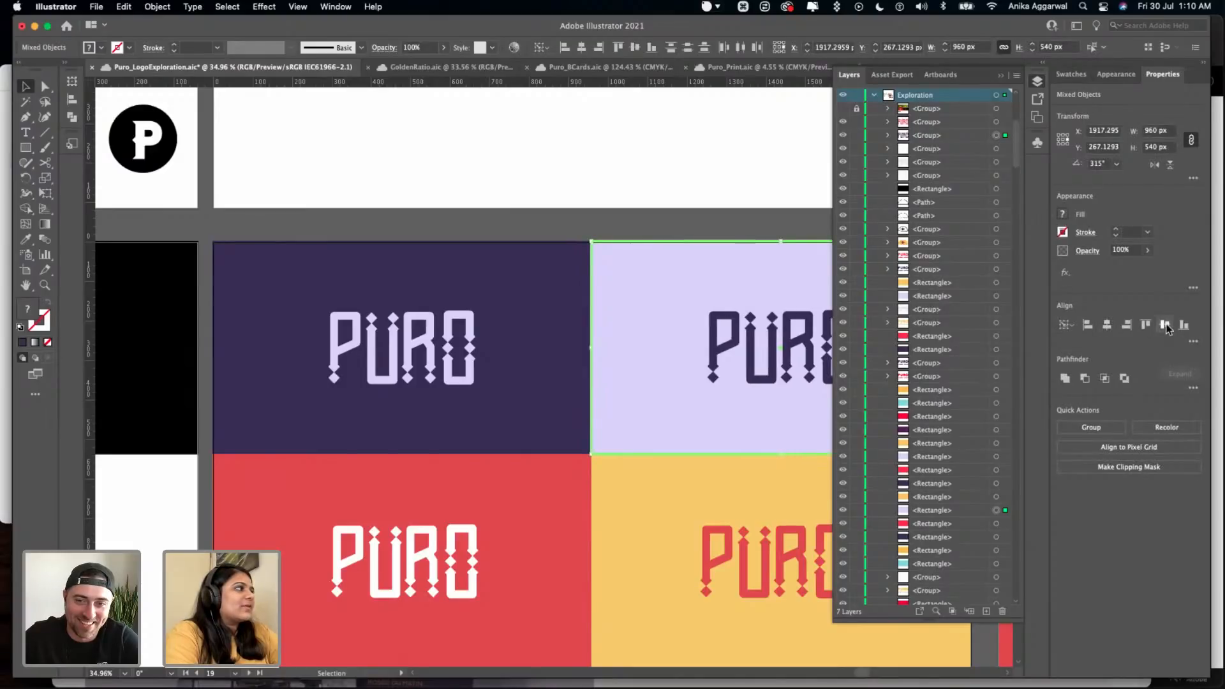
left_click(805, 224)
- Centre the white PURO logo horizontally and vertically on its red panel
scroll(361, 561, "down", 1)
scroll(380, 477, "down", 4)
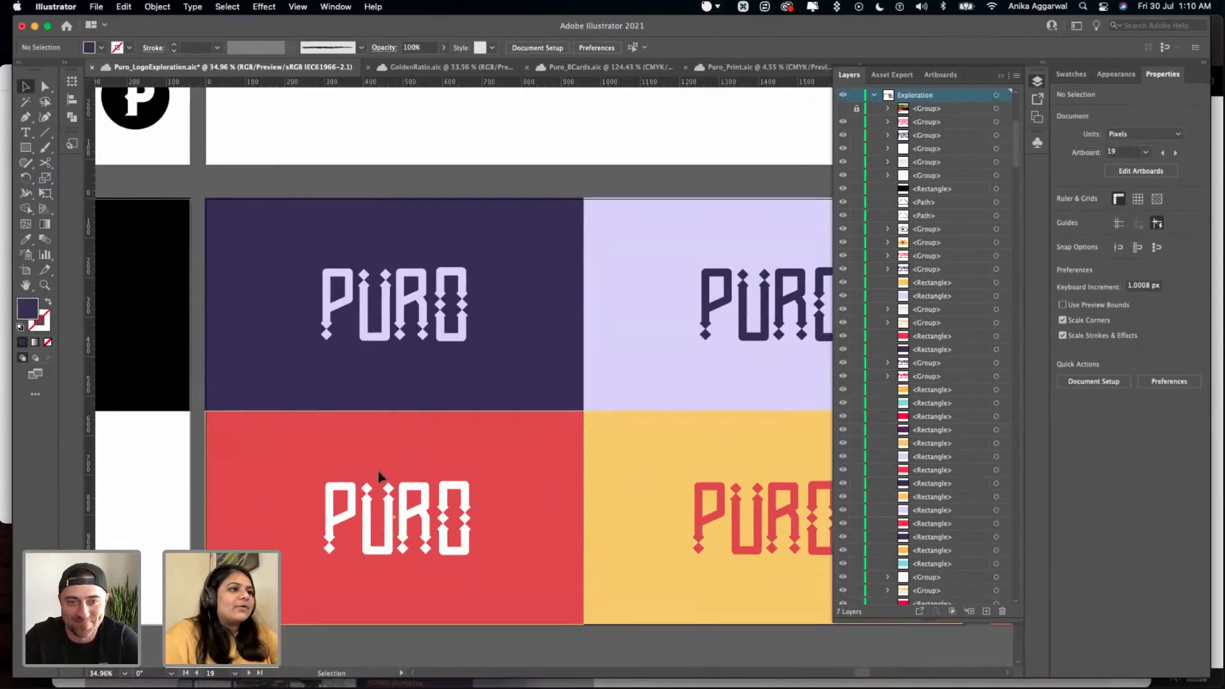
left_click_drag(426, 584, 311, 414)
left_click_drag(376, 553, 403, 441)
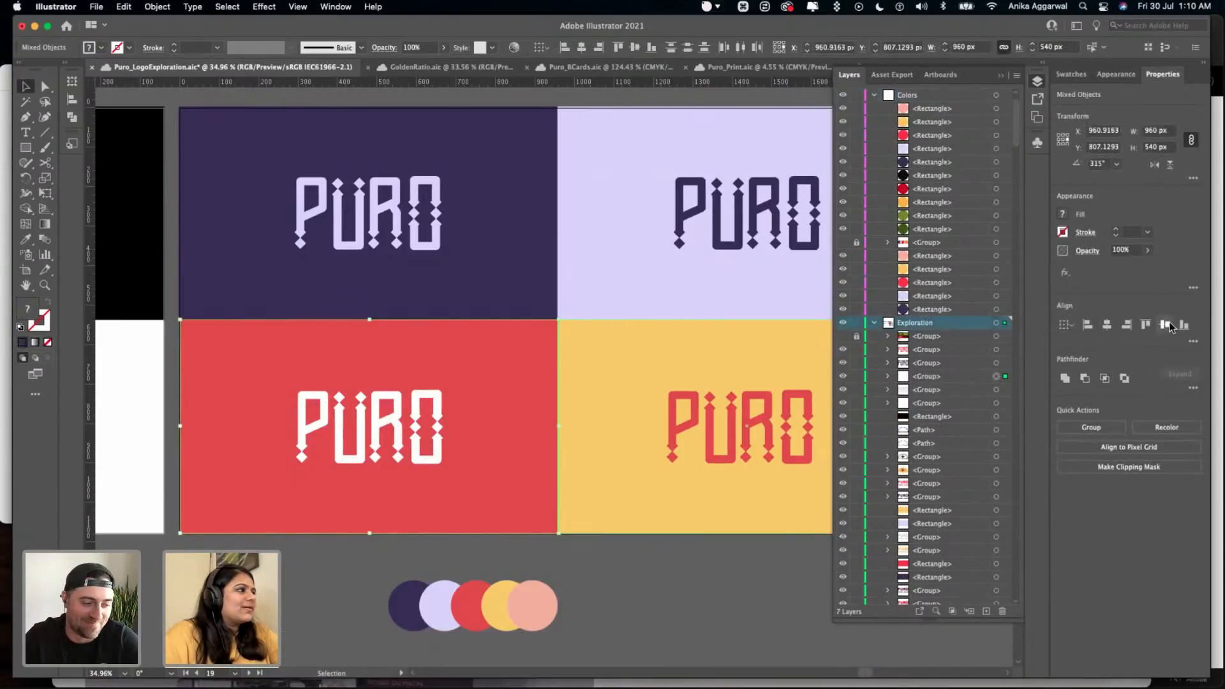
- Centre the red PURO logo on its yellow panel
left_click_drag(704, 606, 785, 429)
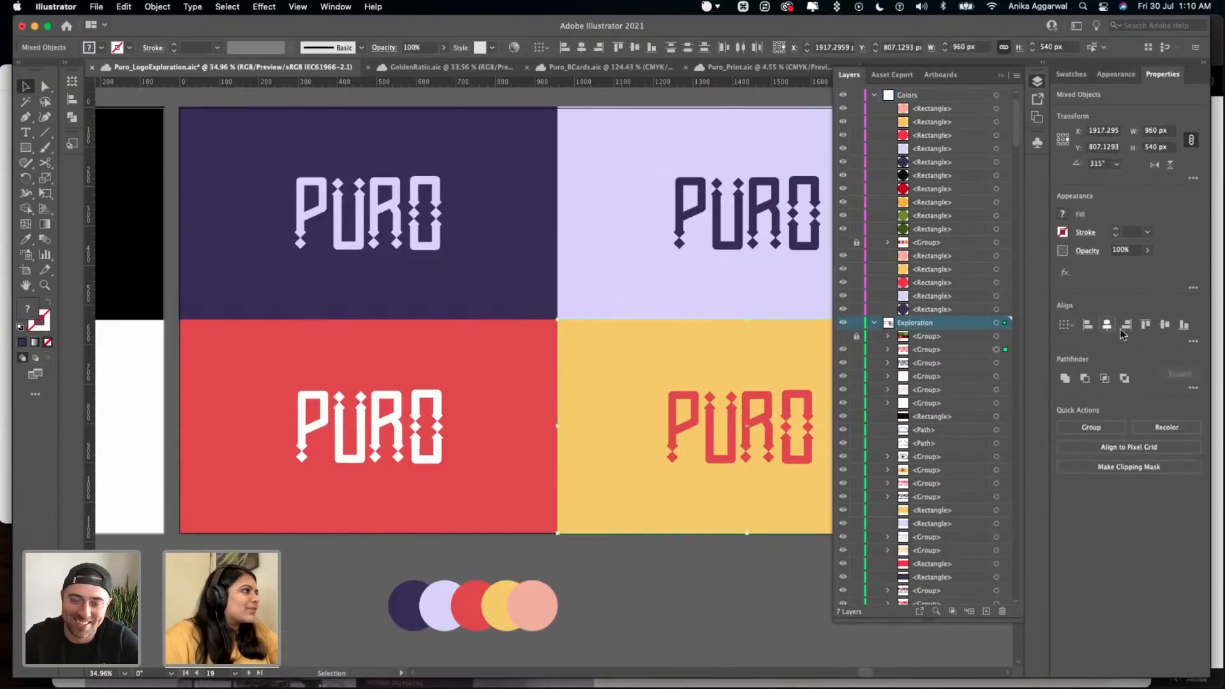
left_click(695, 571)
scroll(695, 570, "down", 1)
scroll(695, 569, "down", 6)
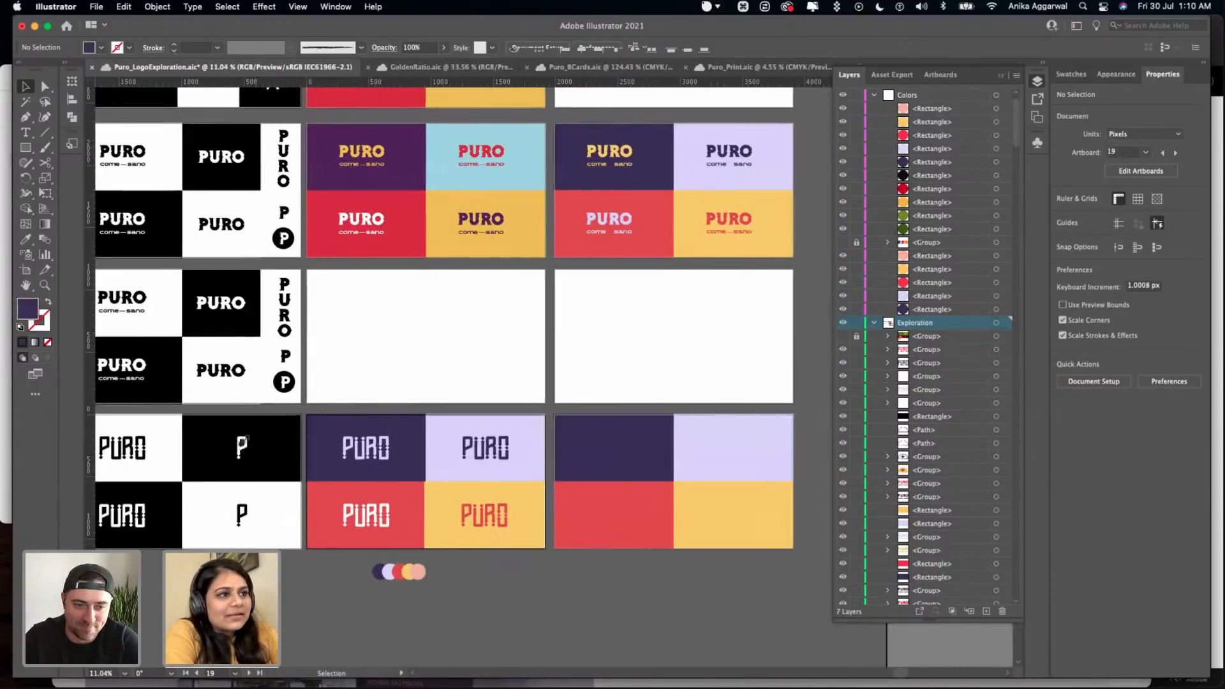
- Copy the white and black P monograms onto the new dark purple and red panels and bring them to the front
scroll(243, 441, "right", 1)
left_click(241, 441)
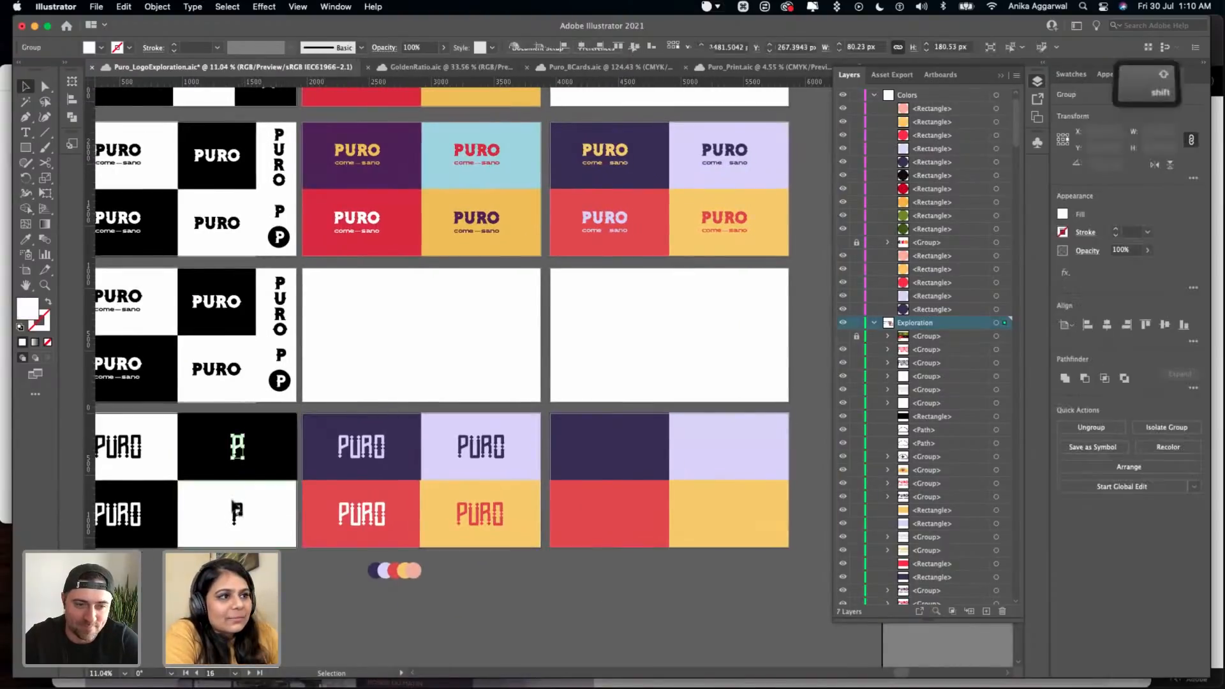
left_click(239, 507, "shift")
left_click_drag(239, 507, 613, 508)
left_click_drag(653, 568, 652, 573)
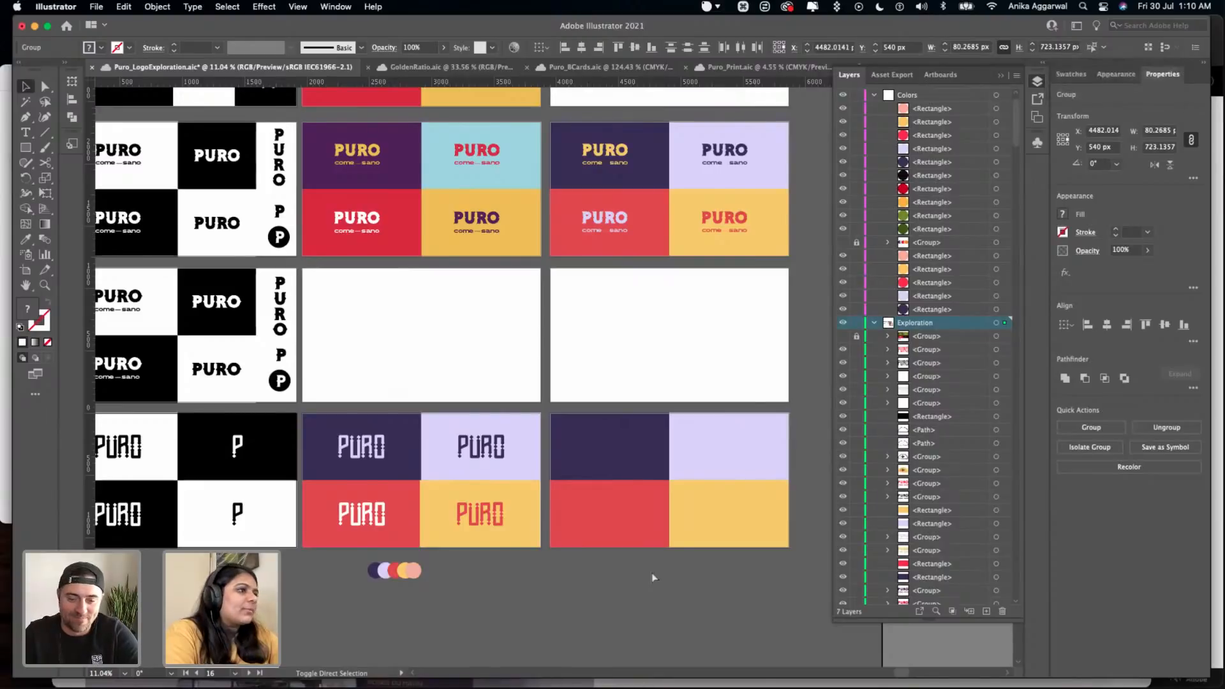
key("shift+super+bracketright")
- Duplicate the two P monograms across onto the neighbouring lavender and yellow panels
scroll(651, 578, "up", 4)
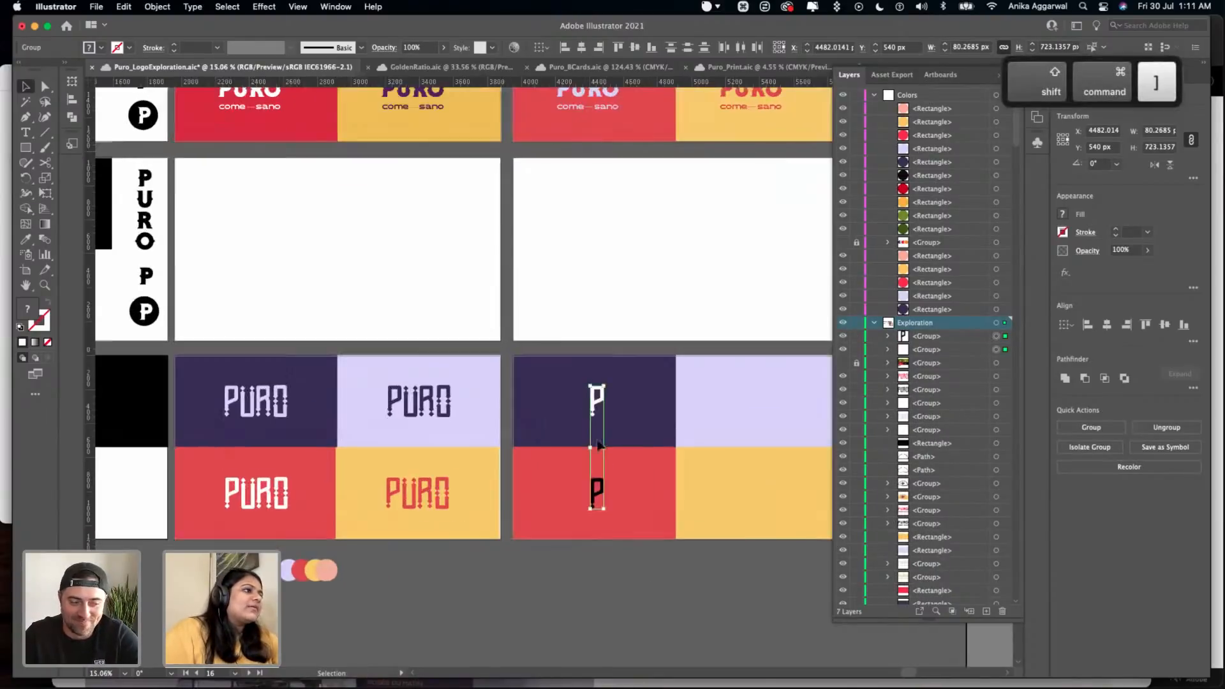
scroll(594, 440, "right", 3)
scroll(580, 405, "up", 5)
scroll(578, 402, "right", 2)
left_click_drag(414, 370, 685, 356)
- Centre the white P on the lavender panel and the black P on the yellow panel, horizontally and vertically
left_click(732, 278)
left_click(687, 352)
left_click(738, 340, "shift")
left_click(738, 347)
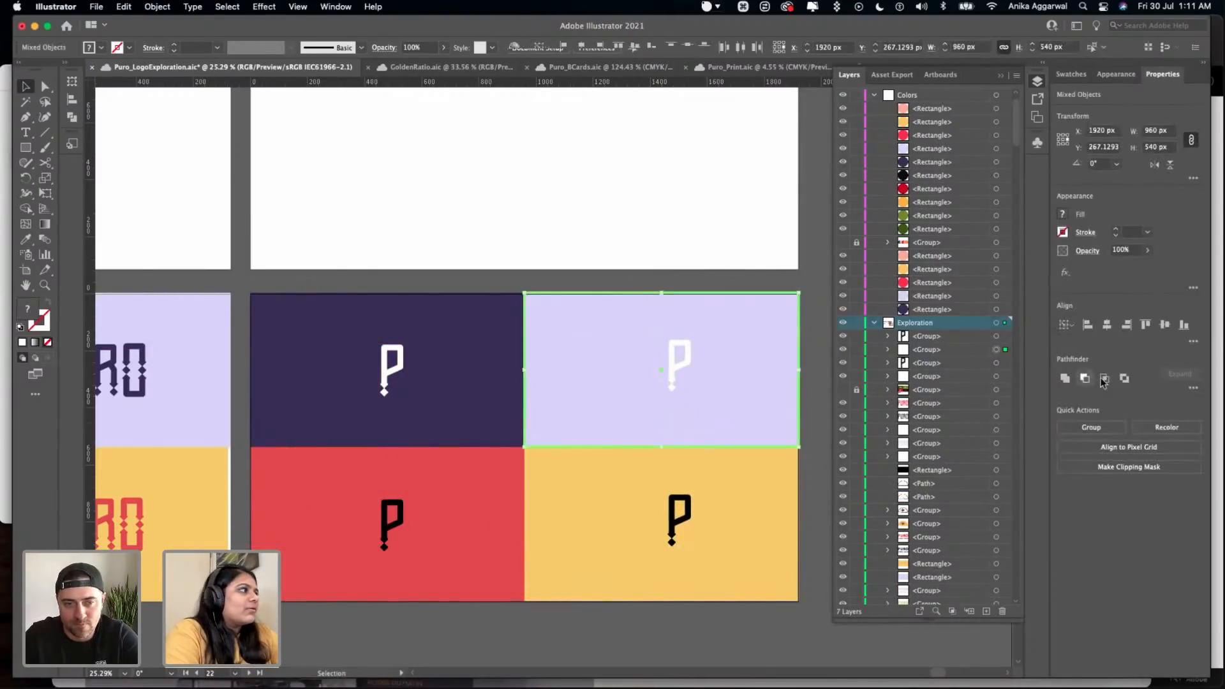
left_click(1107, 324)
left_click(713, 514)
left_click(1107, 325)
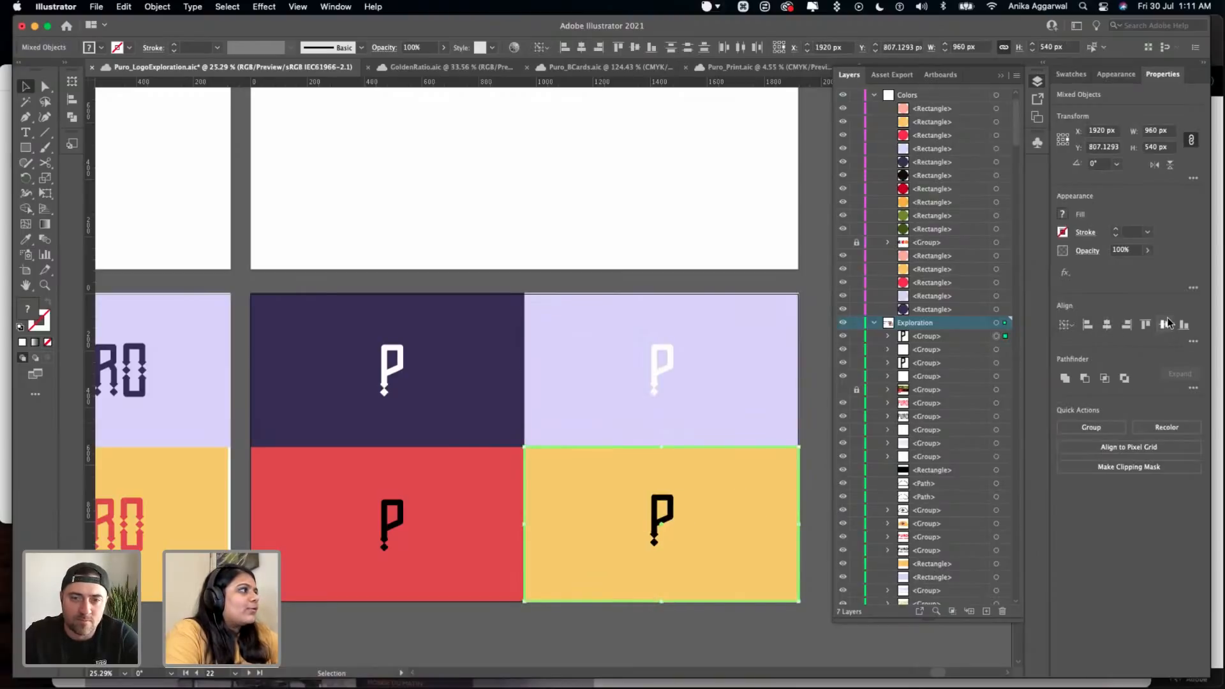
- Centre the white P monogram horizontally and vertically on the dark purple panel
left_click_drag(446, 249, 322, 404)
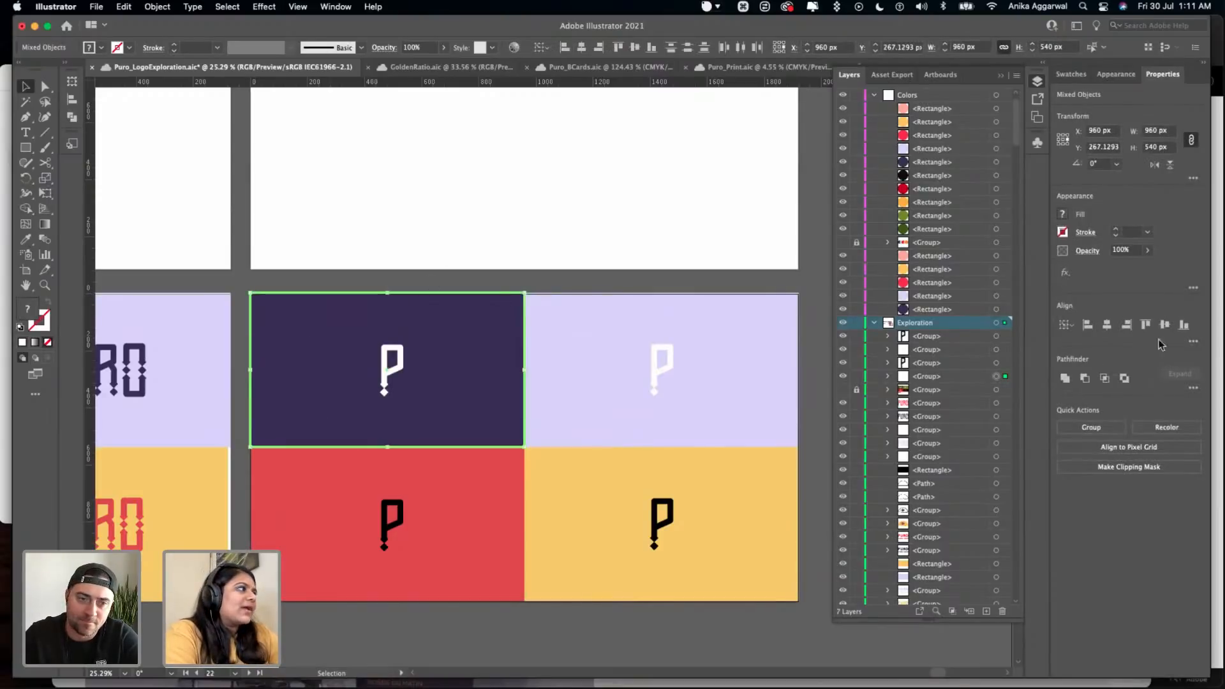
left_click(1108, 324)
left_click(1161, 329)
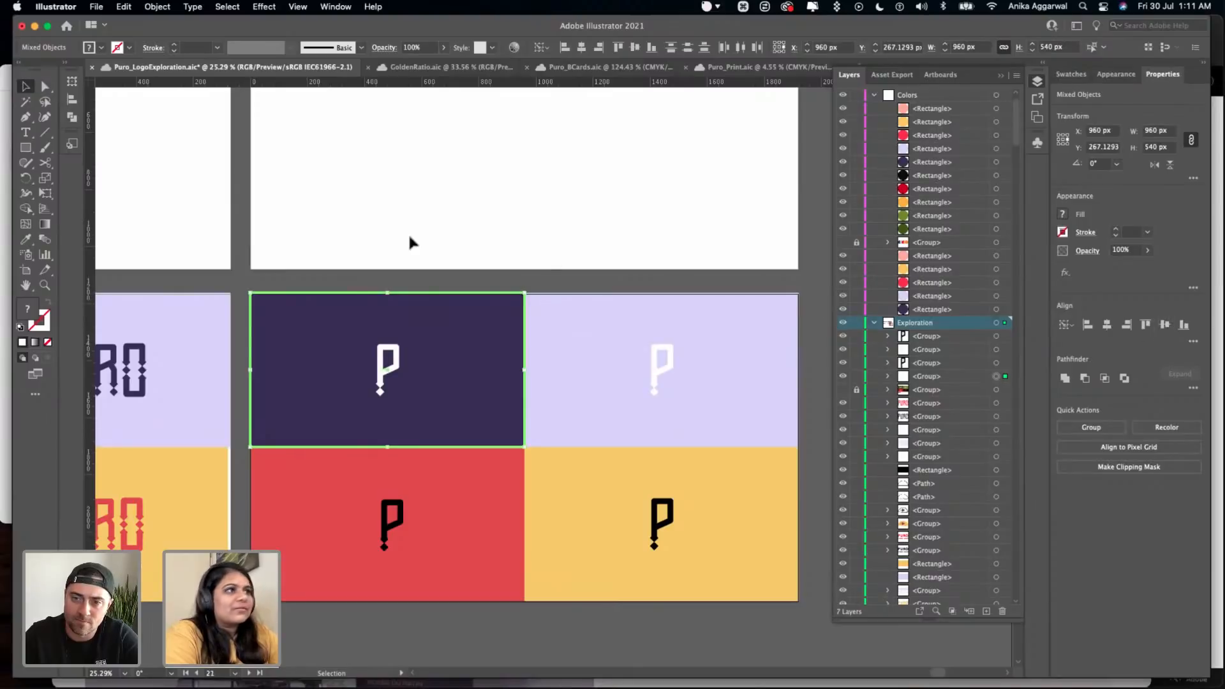
left_click(405, 275)
- Centre the black P monogram on the red panel
scroll(405, 275, "down", 3)
left_click(463, 447)
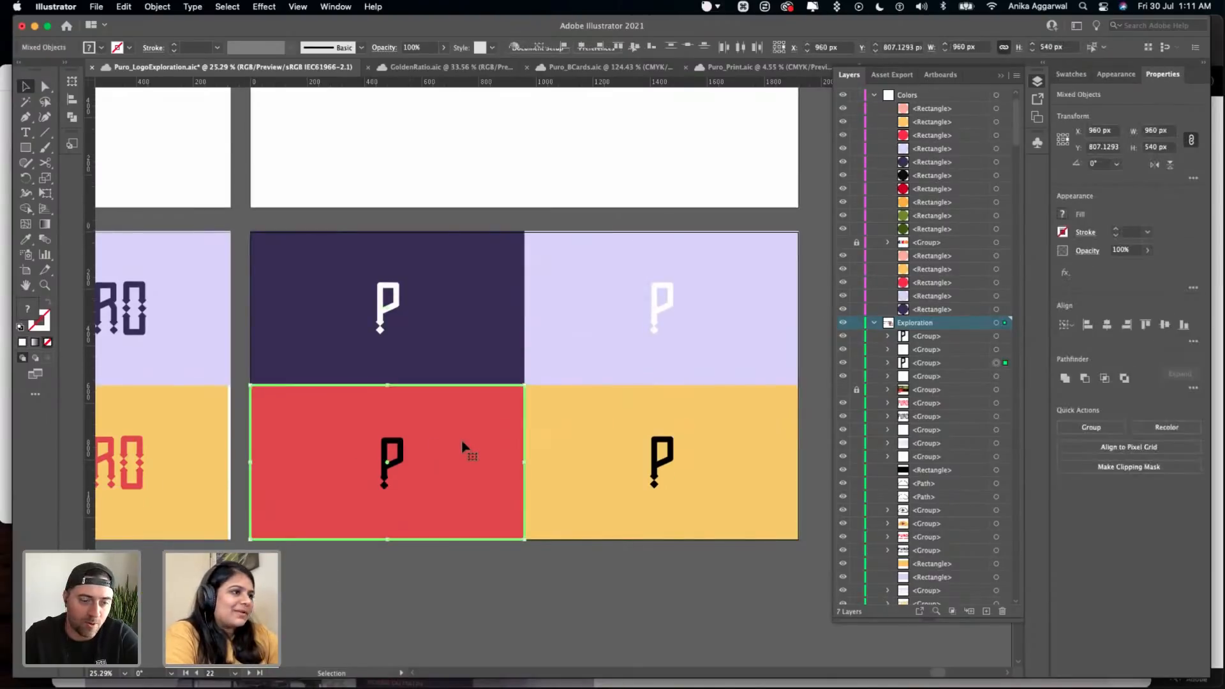
left_click(1107, 326)
left_click(616, 549)
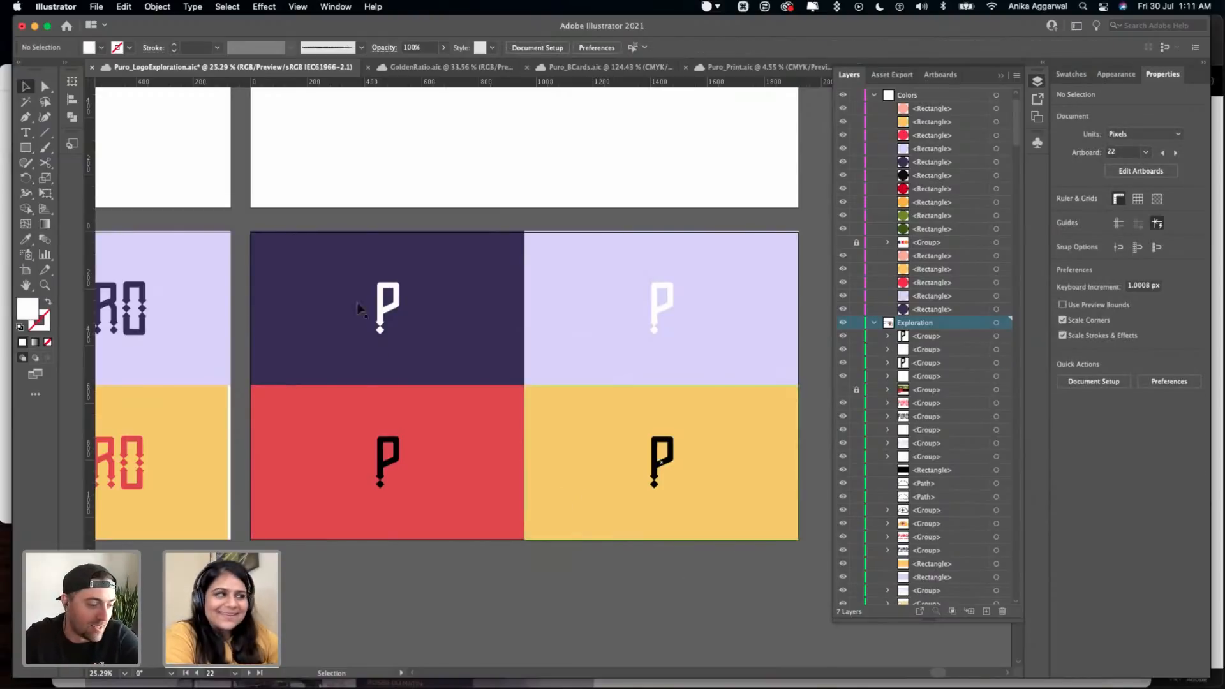
- Recolour the P on the dark purple panel with the lavender sampled from the adjacent panel
left_click(379, 198)
scroll(453, 429, "down", 3)
scroll(642, 347, "right", 2)
left_click(521, 354)
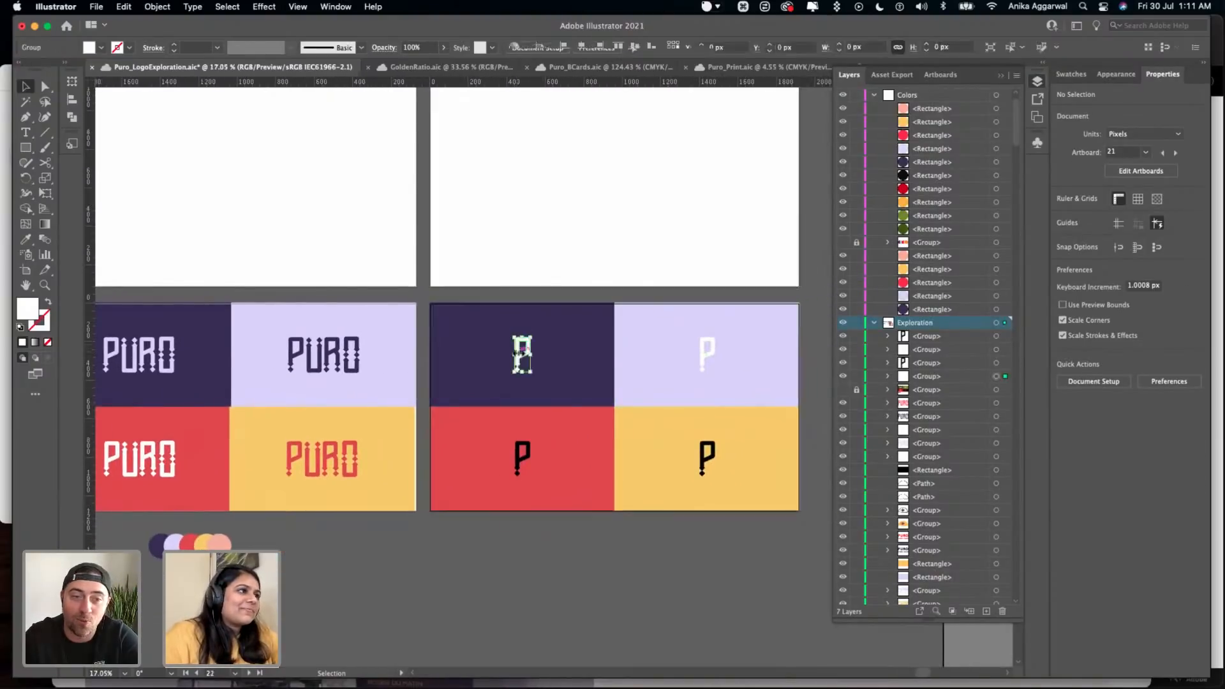
key("i")
left_click(682, 355)
key("v")
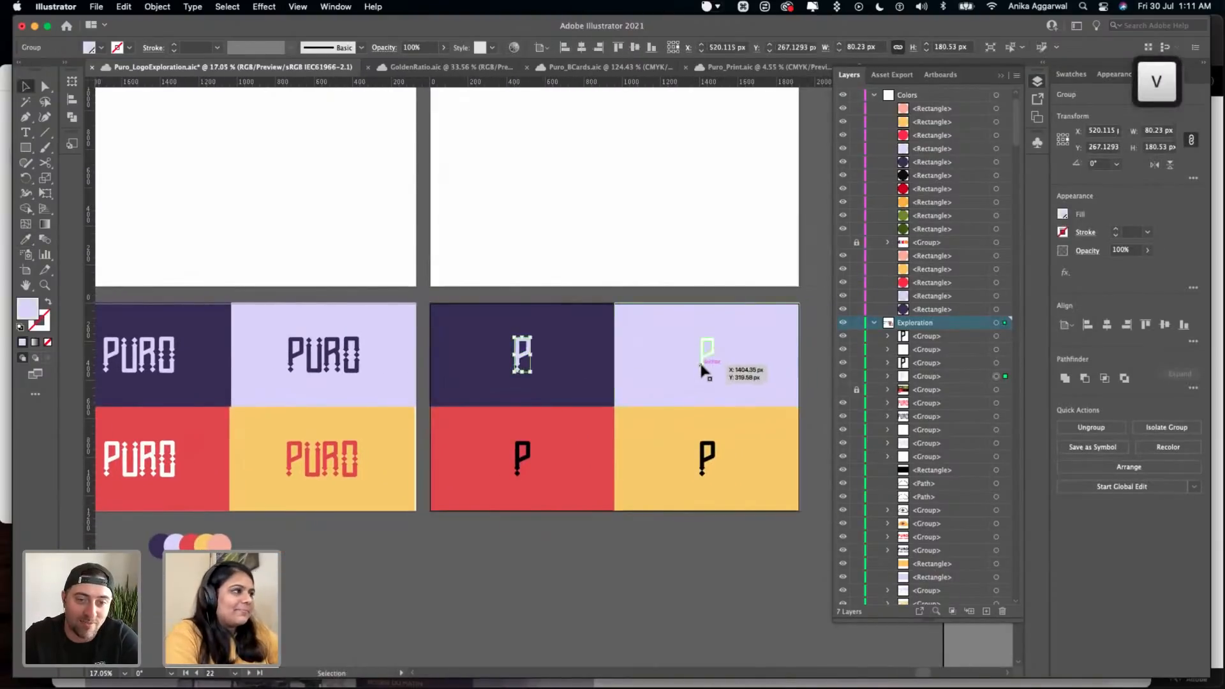
- Recolour the P on the lavender panel with the dark purple sampled from the adjacent panel
left_click(699, 361)
key("i")
left_click(554, 393)
key("v")
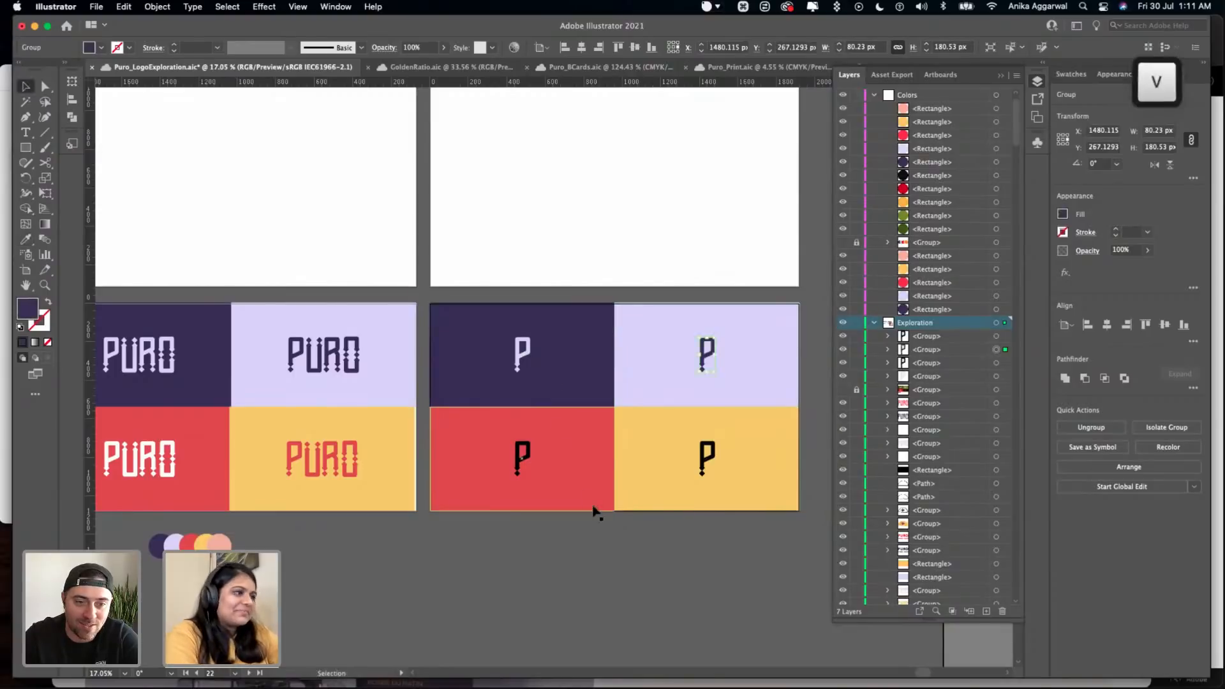
- Recolour the P on the red panel white by sampling the white PURO wordmark on the neighbouring artboard
left_click(593, 505)
left_click(527, 453)
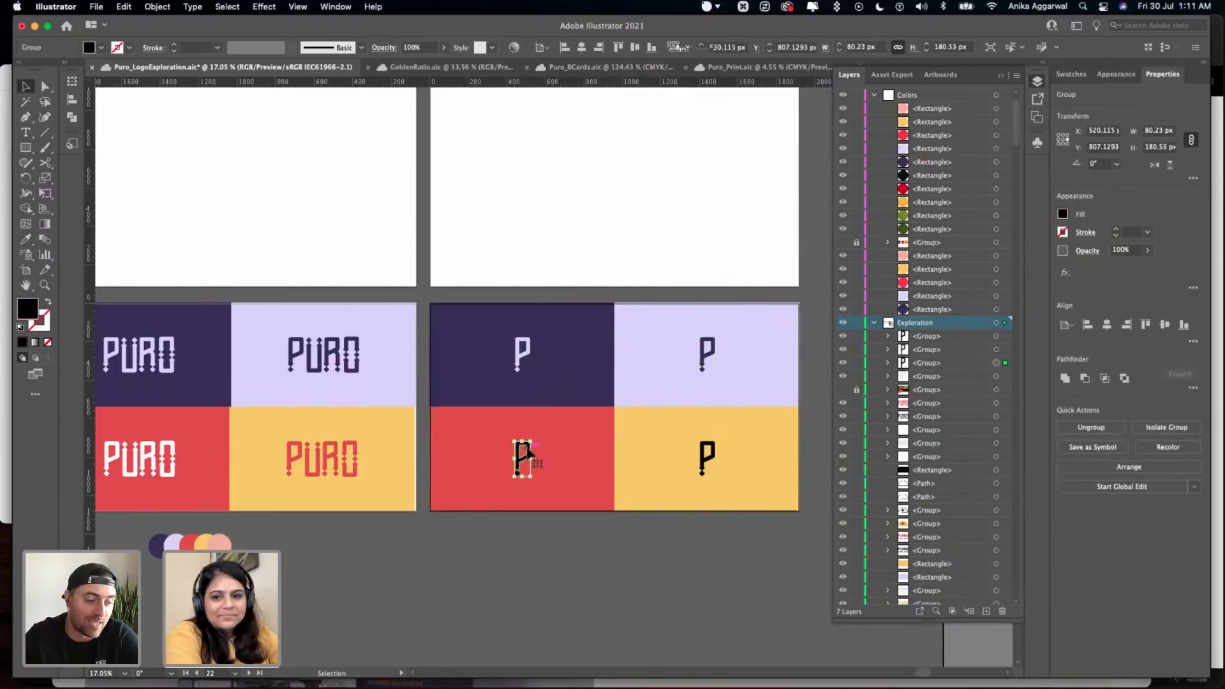
key("i")
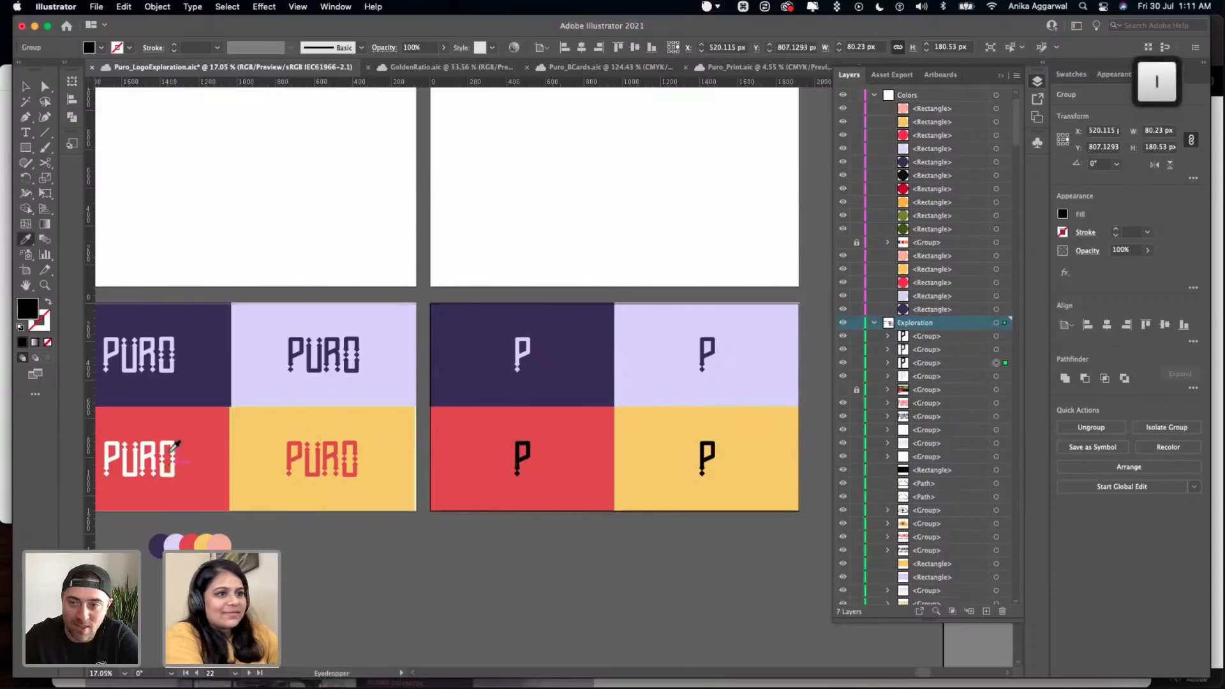
left_click(172, 440)
key("v")
- Recolour the P on the yellow panel with the red sampled from the adjacent panel and save the document
left_click(707, 458)
key("i")
left_click(468, 457)
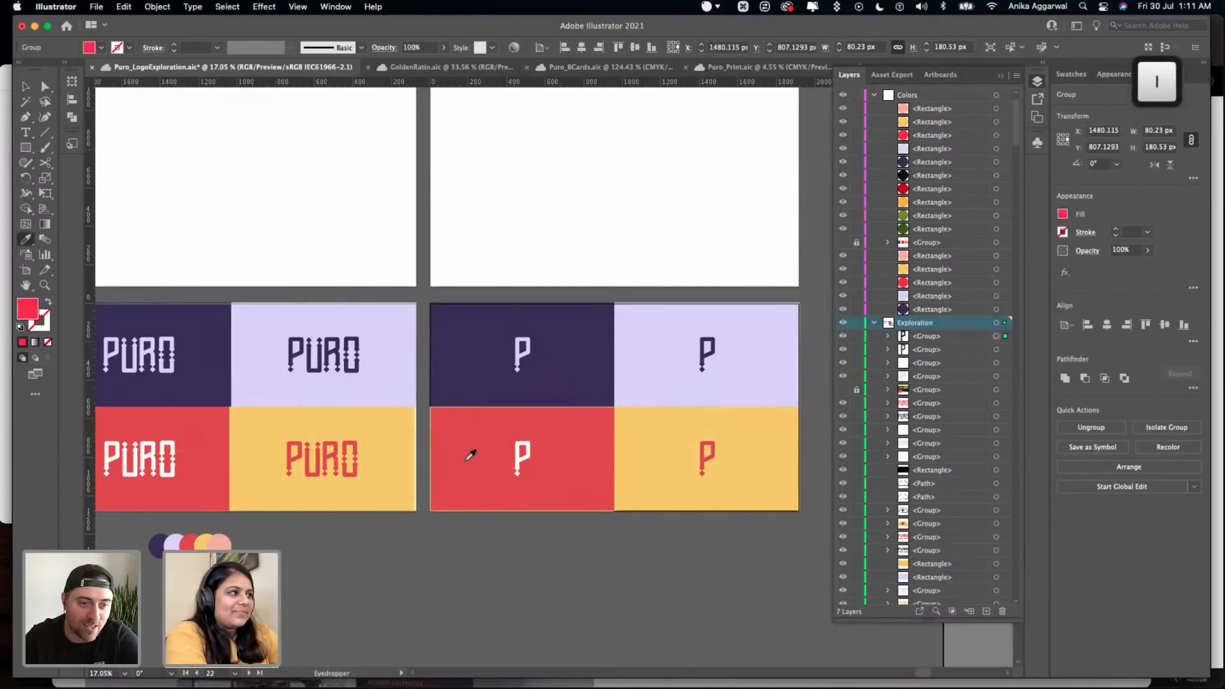
key("v")
left_click(578, 593)
key("cmd+s")
scroll(577, 585, "down", 3)
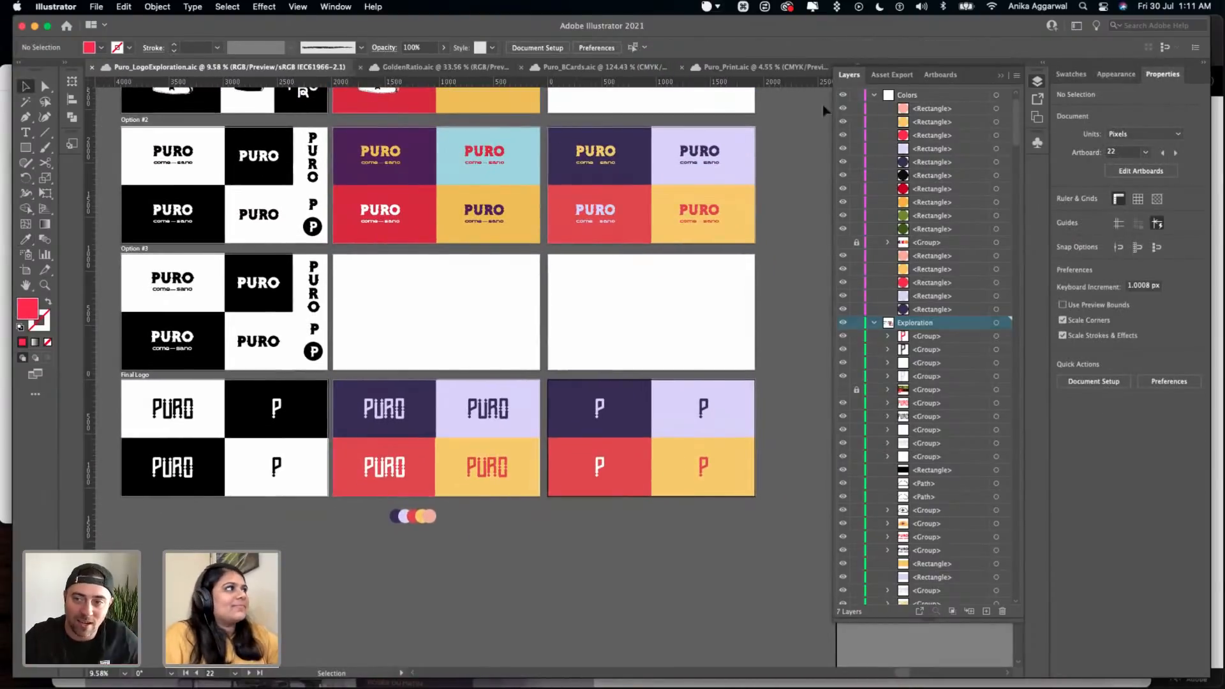
- Show the Creative Cloud Libraries and place them beside the layer list without covering it
left_click(335, 7)
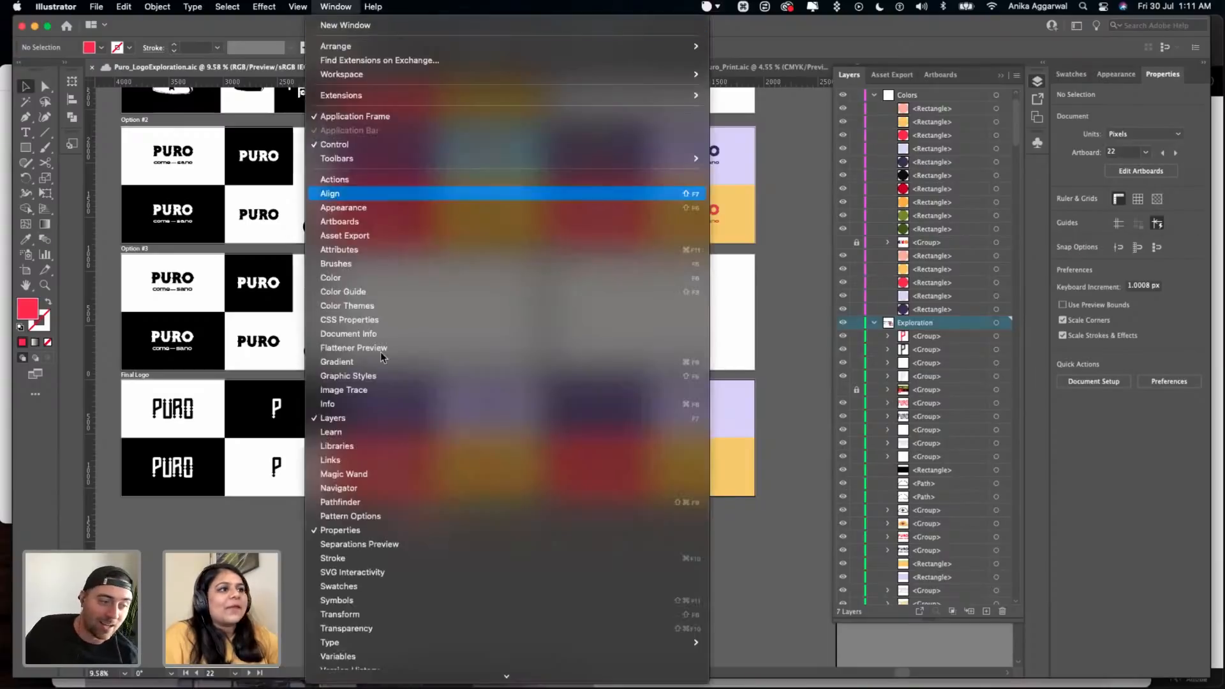
left_click(384, 445)
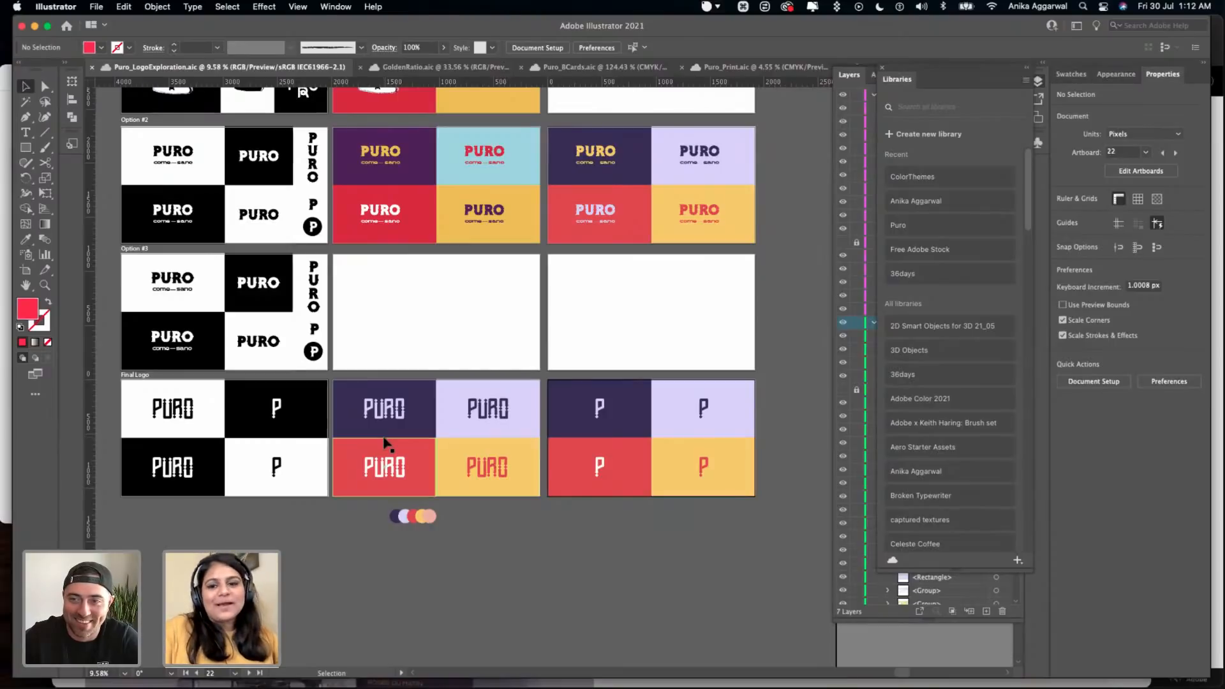
left_click(400, 343)
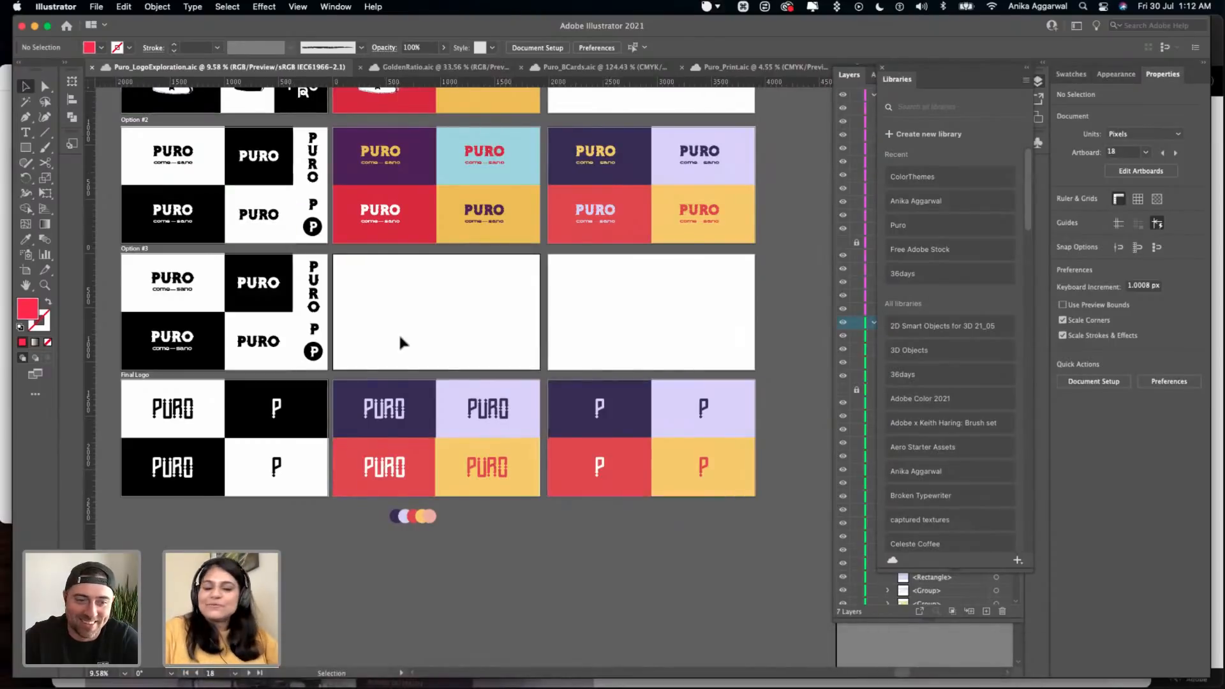
left_click_drag(964, 71, 754, 84)
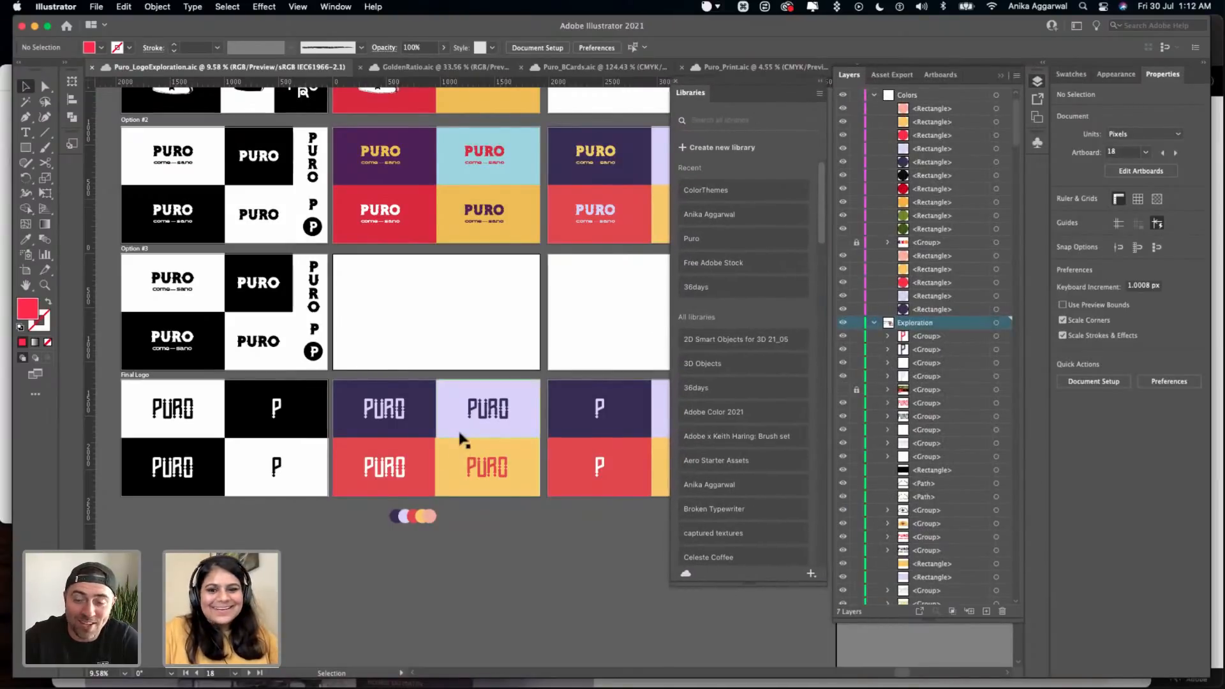
scroll(454, 450, "down", 2)
scroll(454, 450, "right", 2)
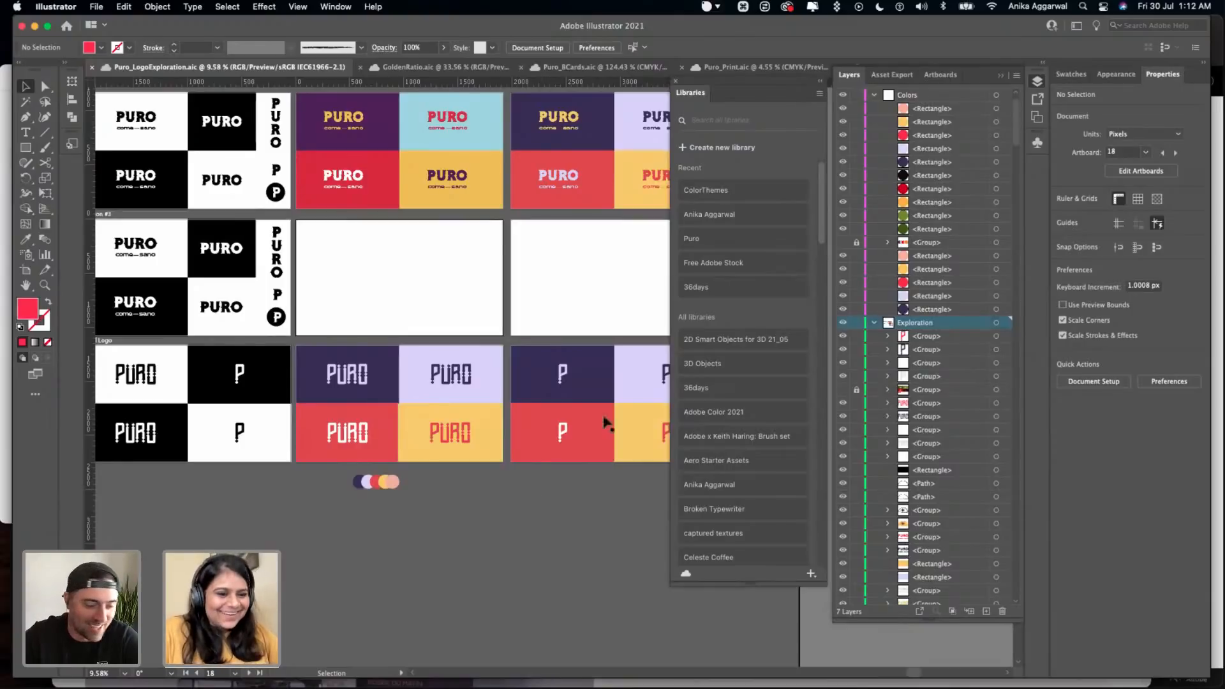
left_click(687, 144)
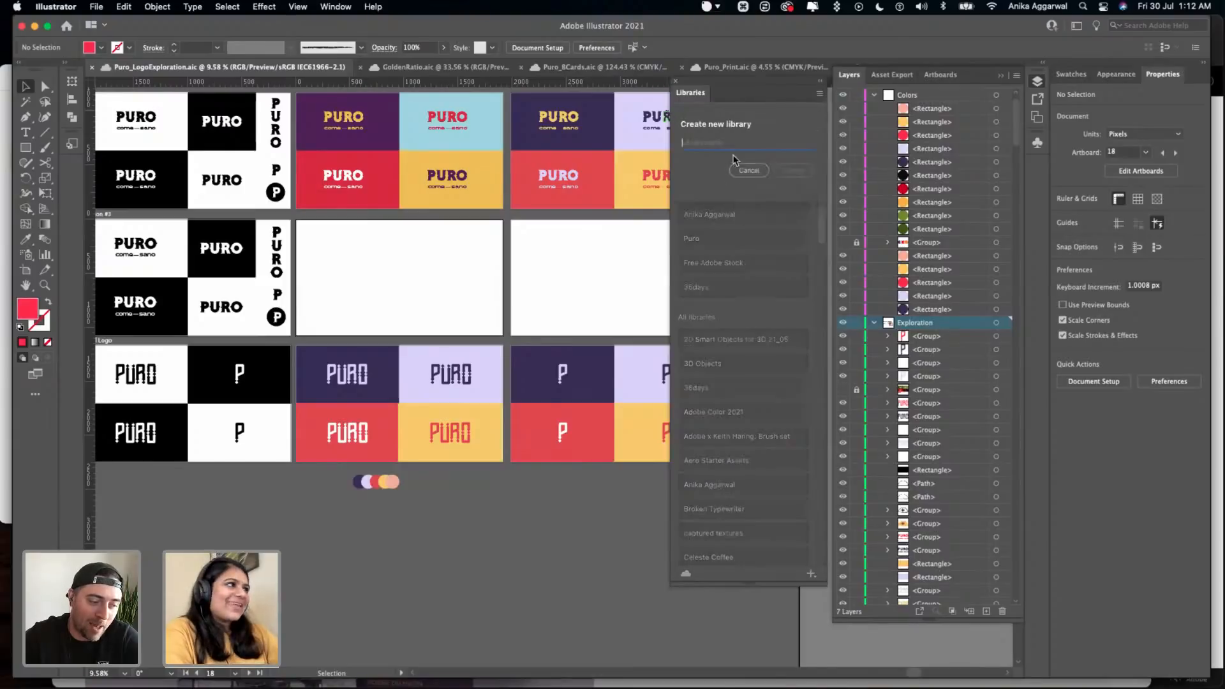
type("Puro")
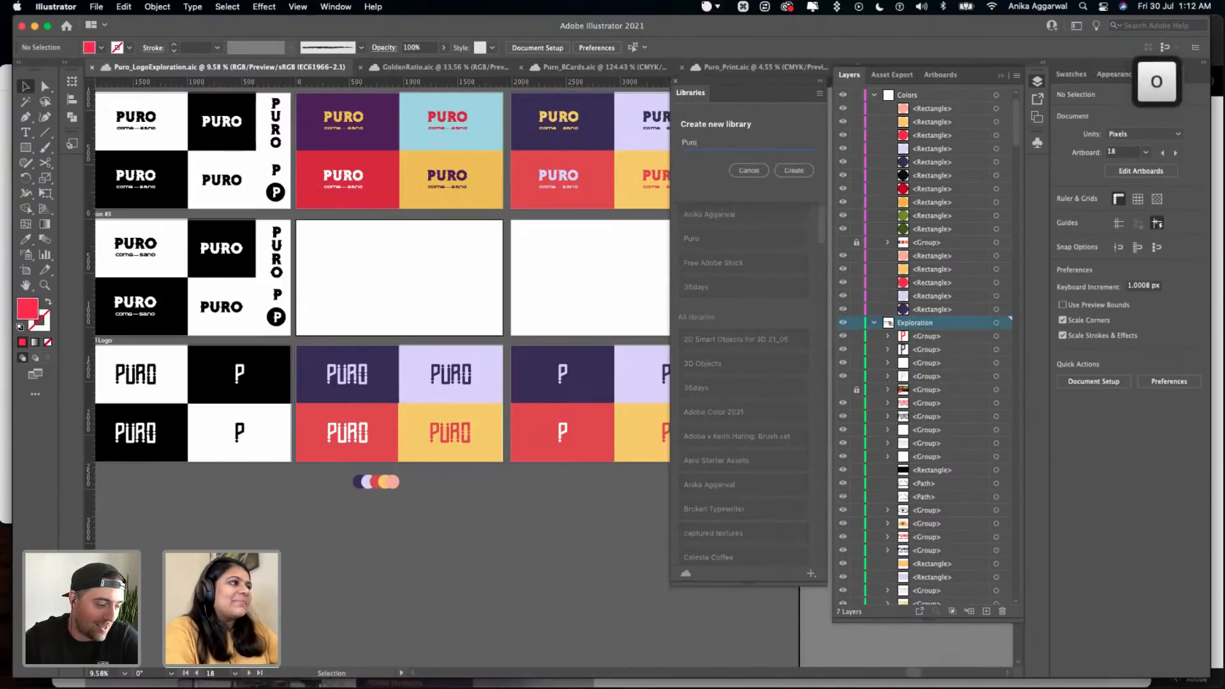
left_click(736, 174)
- Open the existing Puro library and delete all the old colour themes from its Color group
left_click(724, 237)
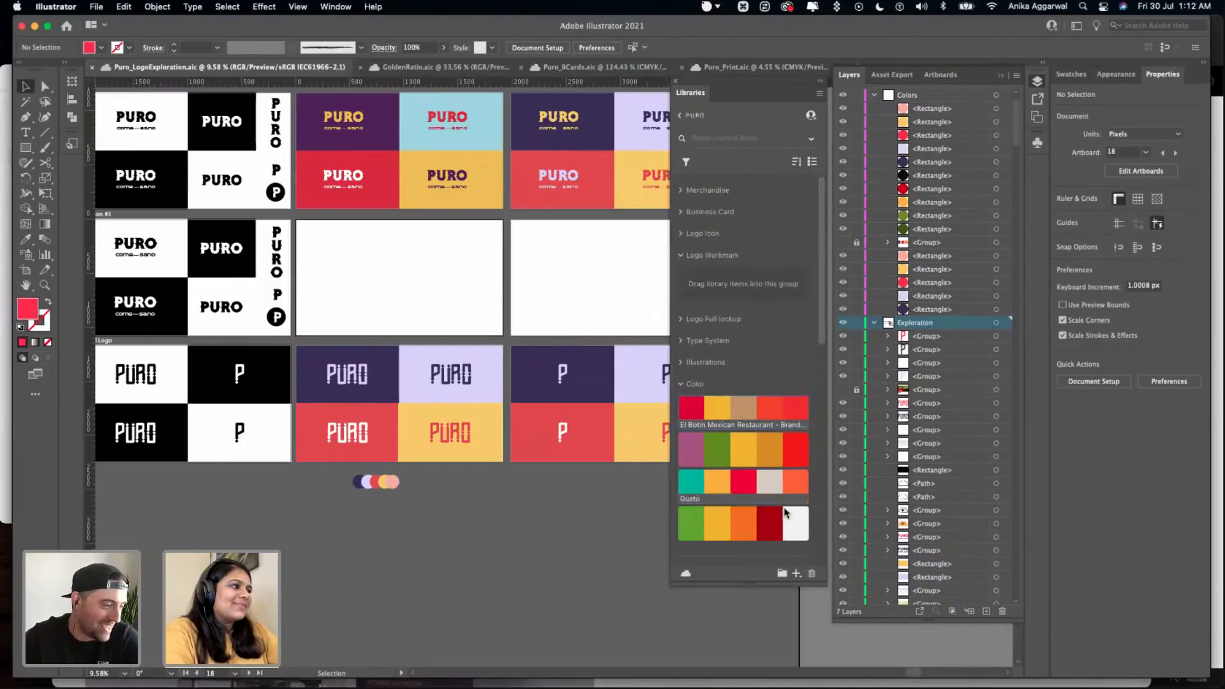
scroll(794, 510, "down", 2)
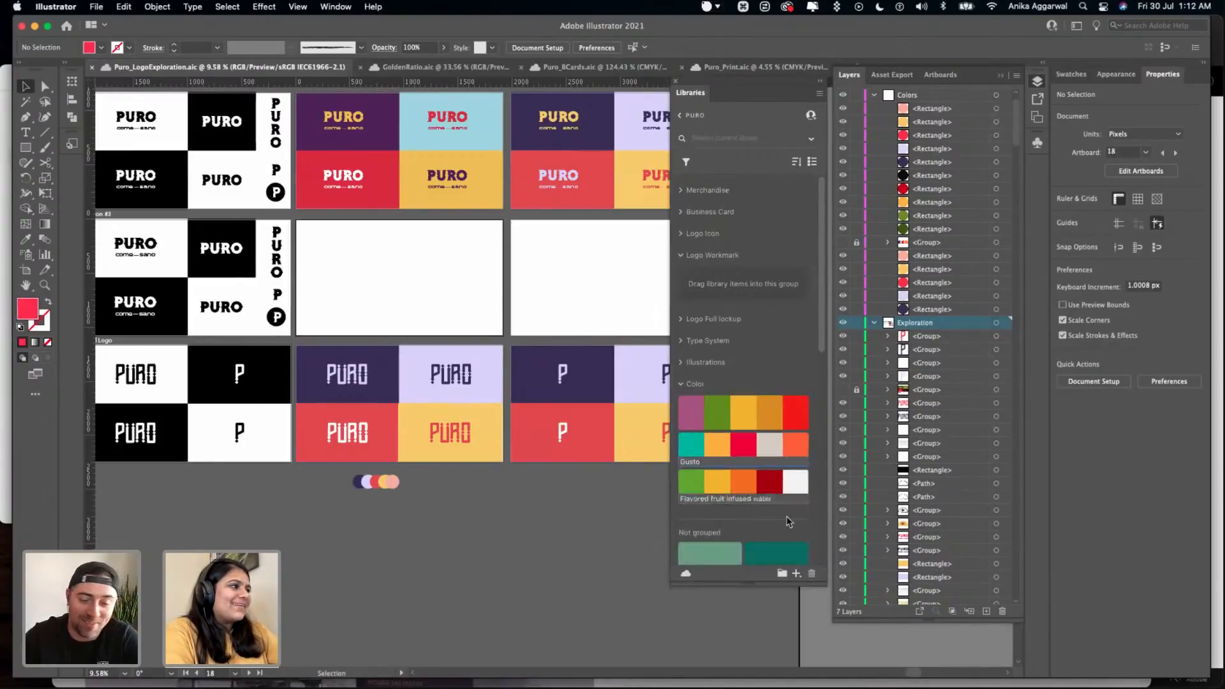
left_click(812, 573)
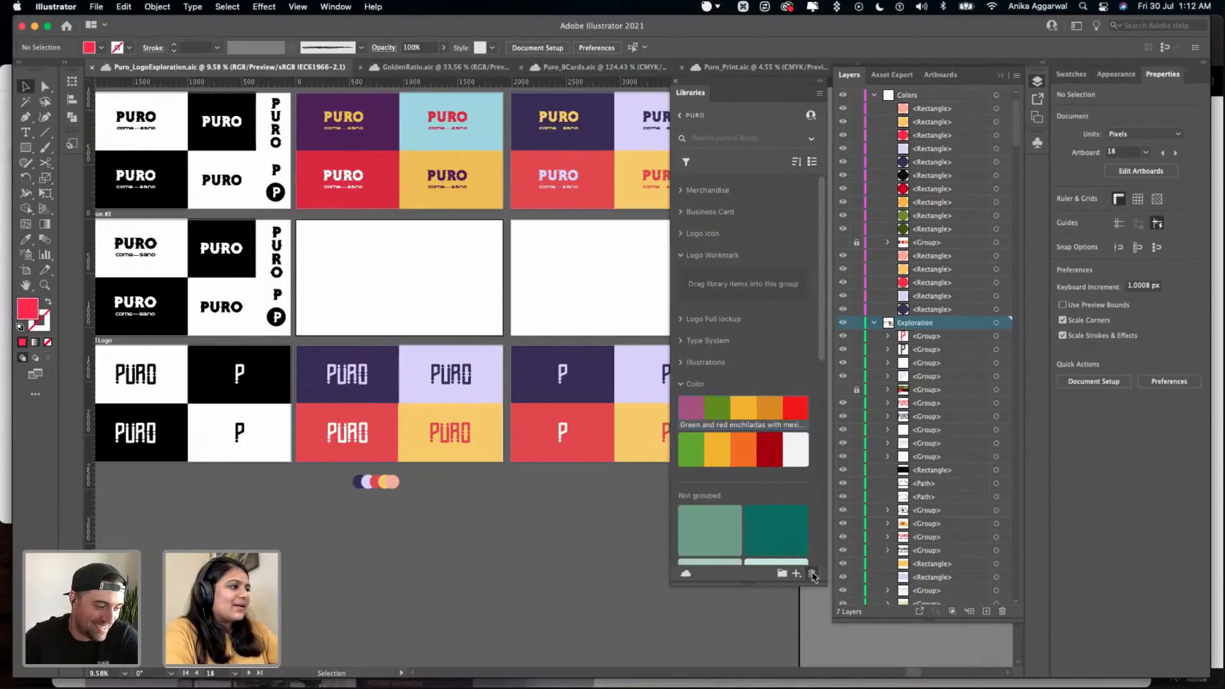
left_click(812, 573)
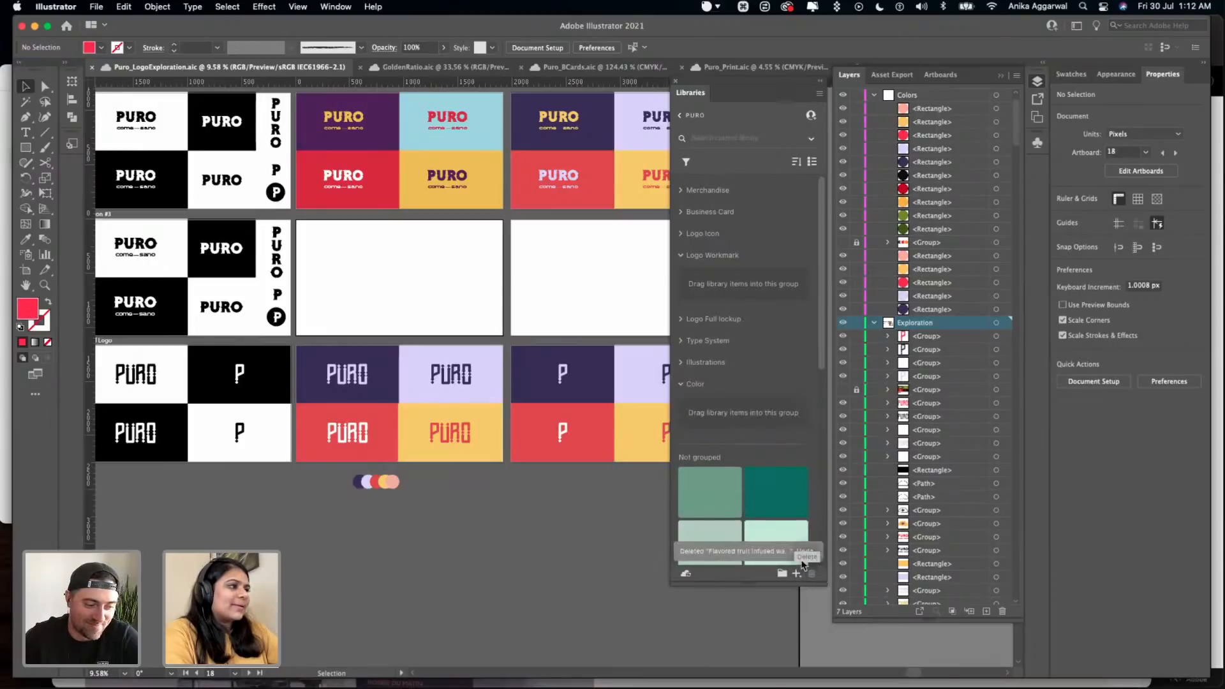
scroll(754, 486, "down", 5)
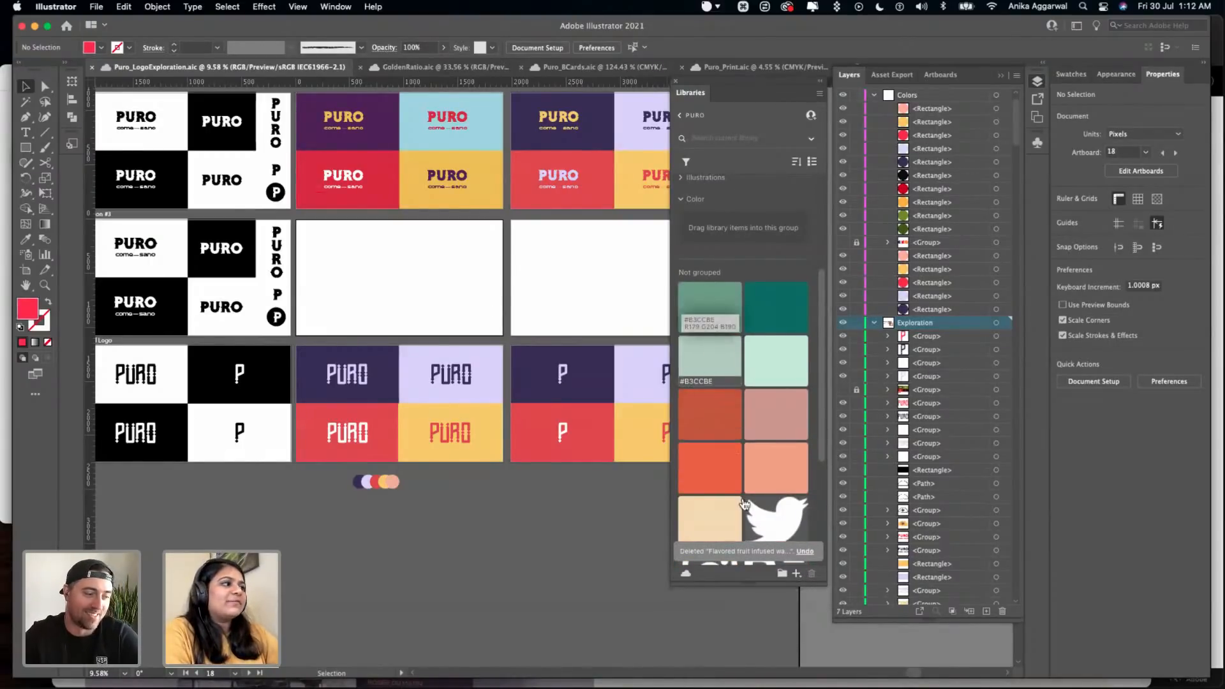
scroll(744, 504, "down", 5)
scroll(745, 504, "up", 15)
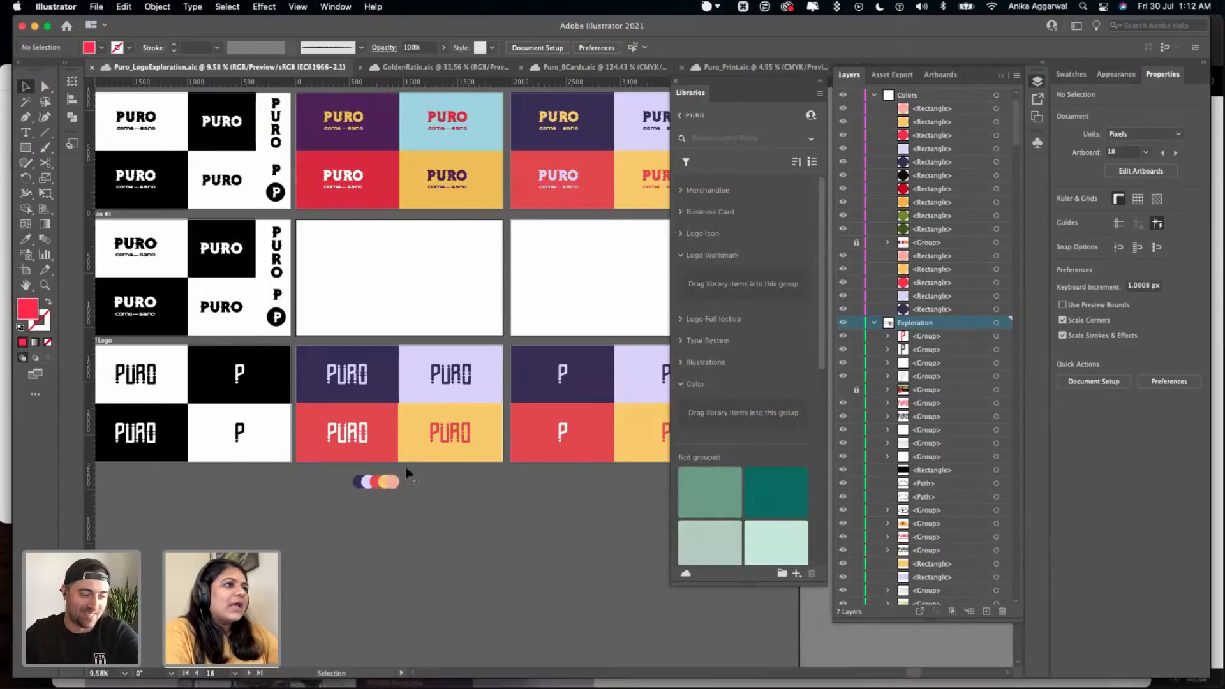
left_click_drag(403, 474, 330, 503)
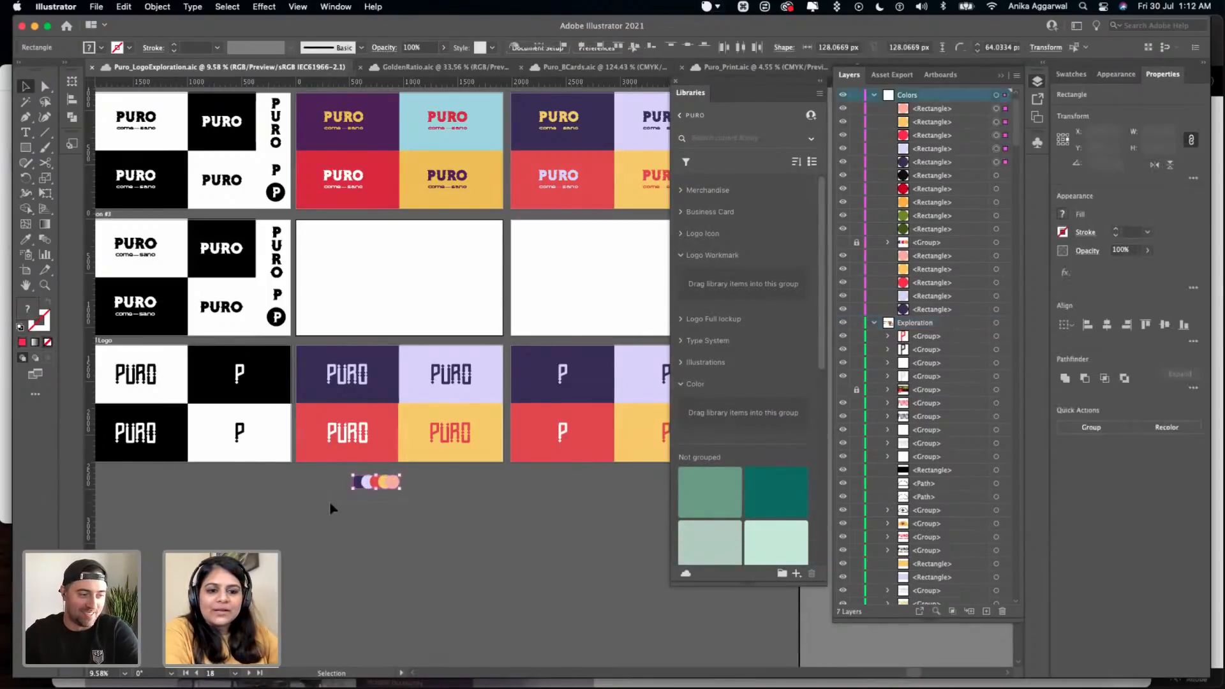
left_click(496, 504)
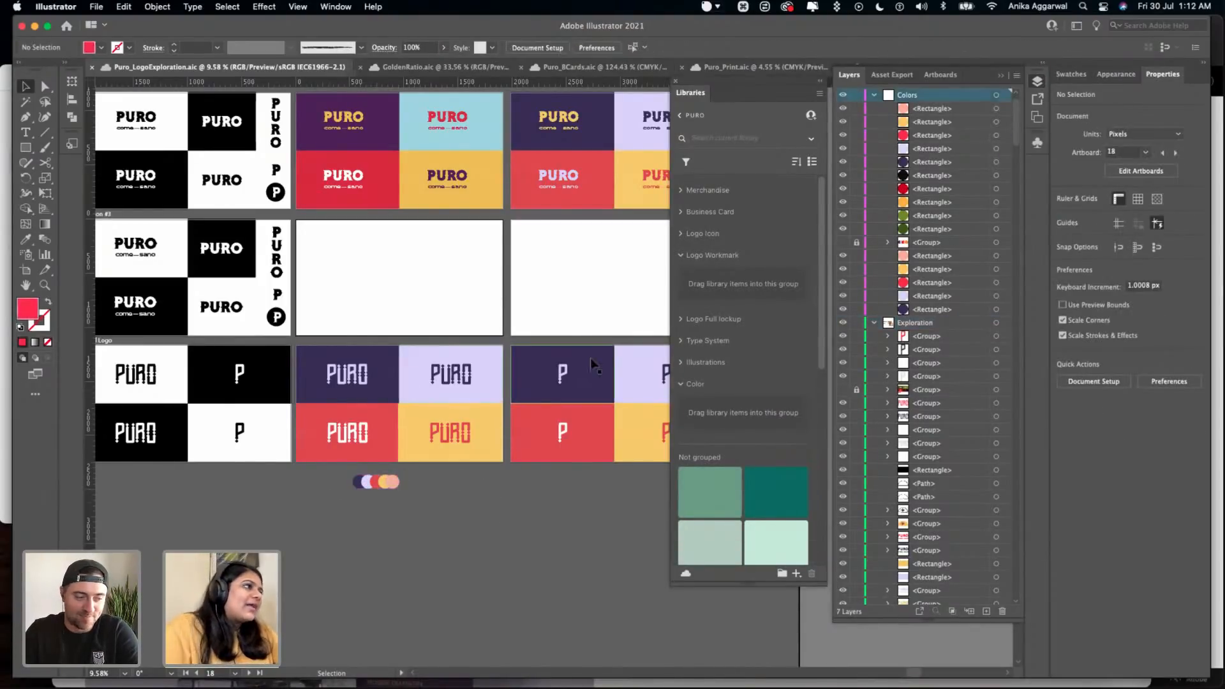
scroll(646, 265, "right", 3)
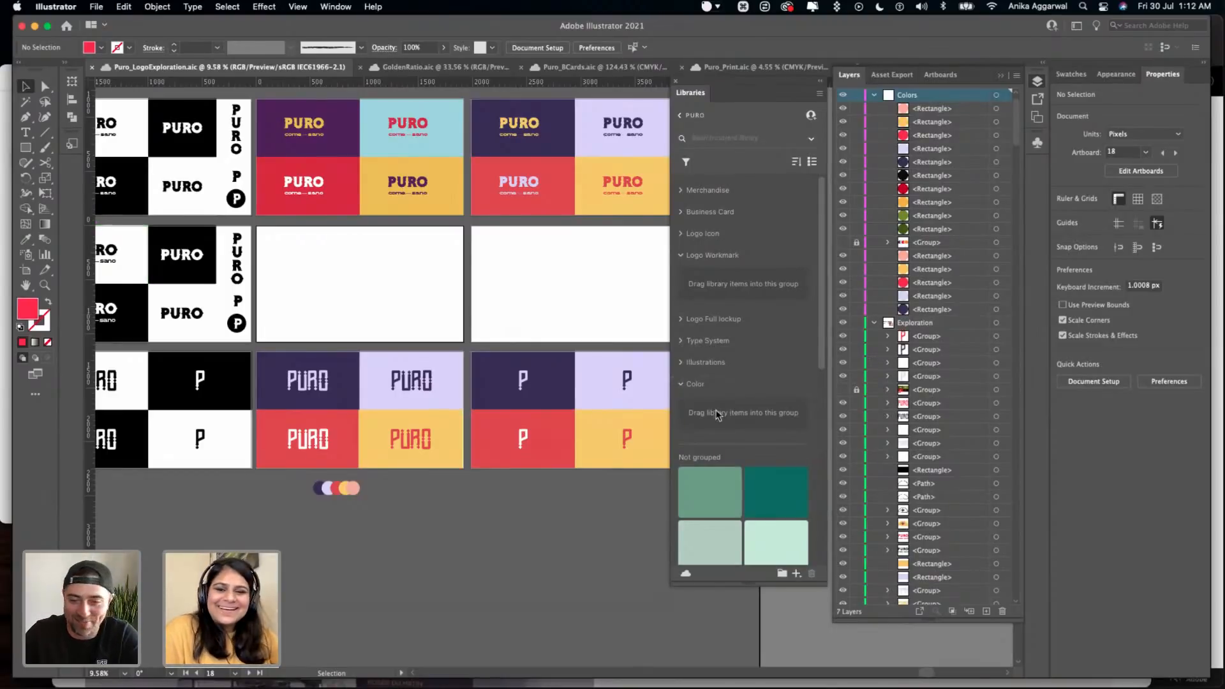
- Reopen the Puro library and expand its Merchandise, Business Card and Logo Icon groups
left_click(680, 116)
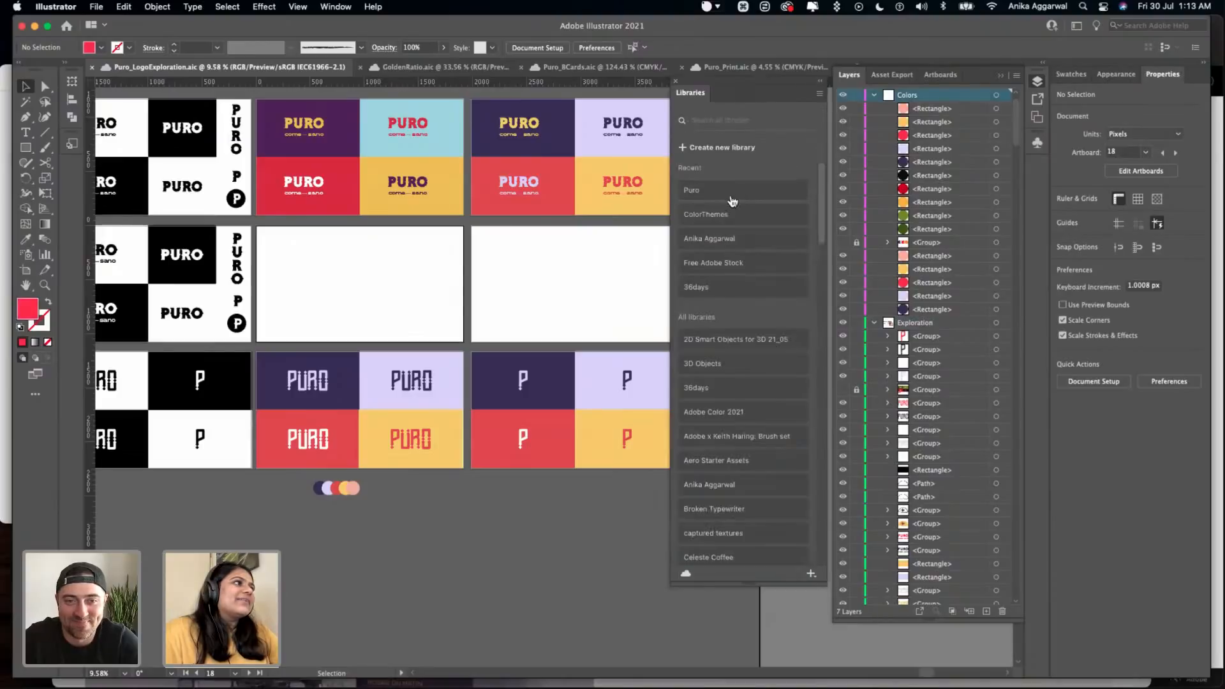
left_click(727, 194)
left_click(681, 192)
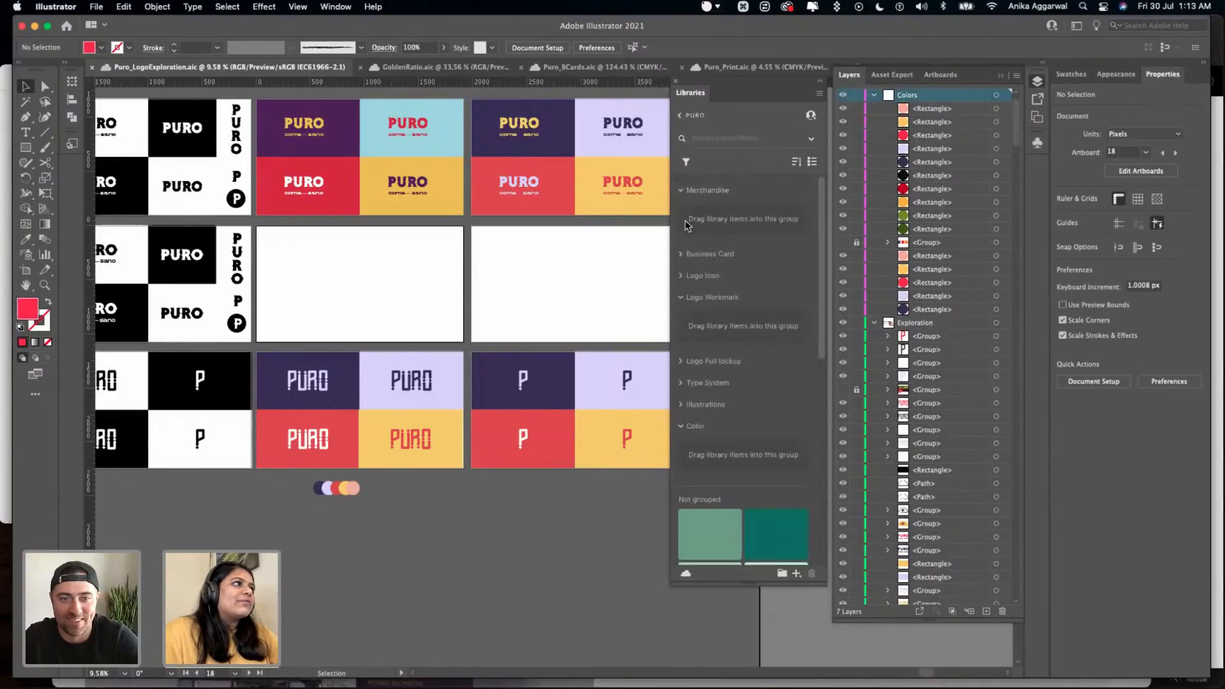
left_click(681, 254)
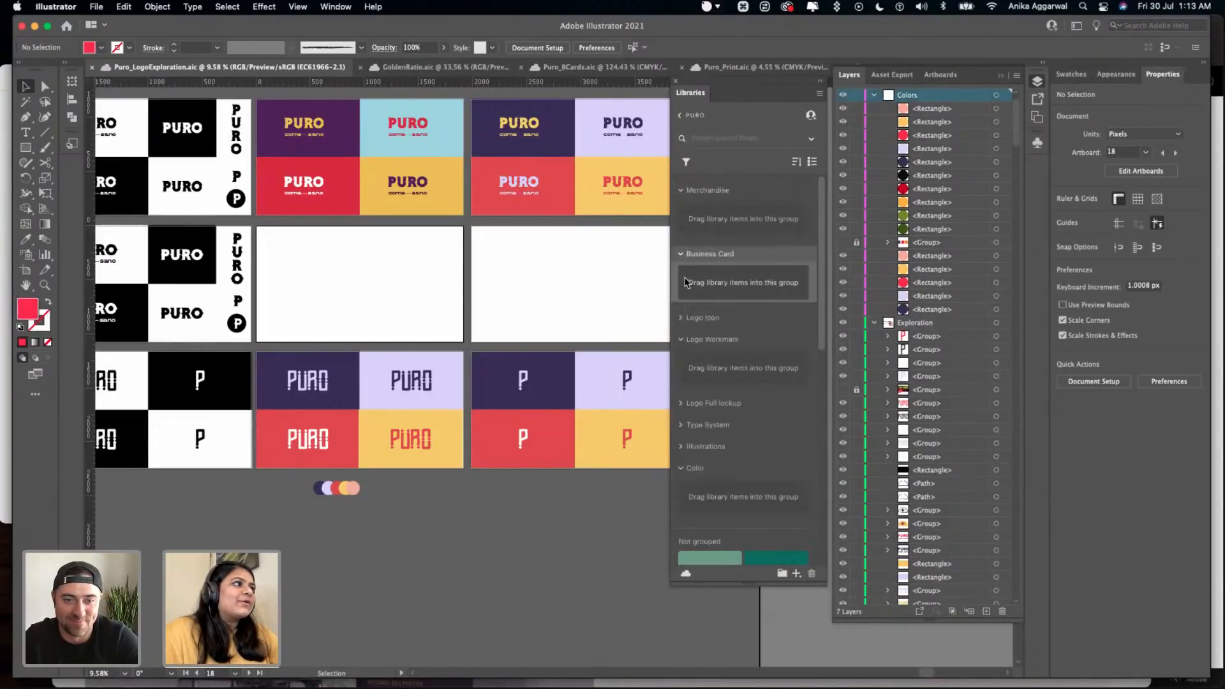
left_click(681, 318)
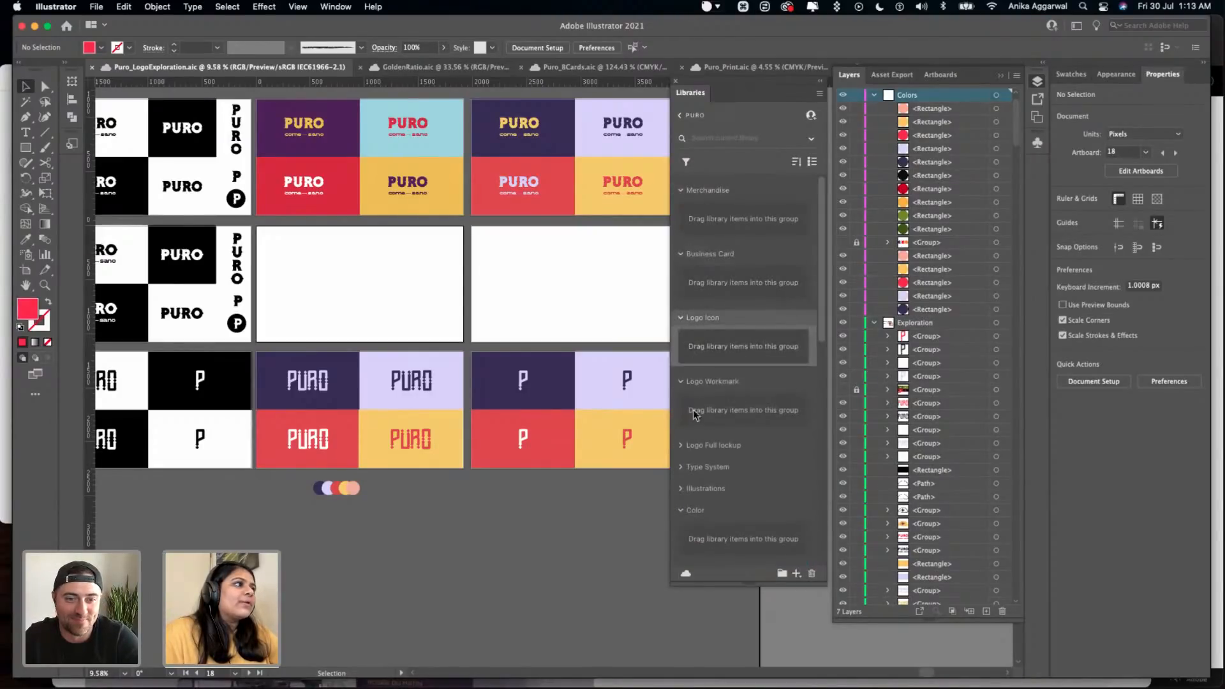
- Try to correct the spelling mistake in the Logo Workmark group's name
double_click(726, 387)
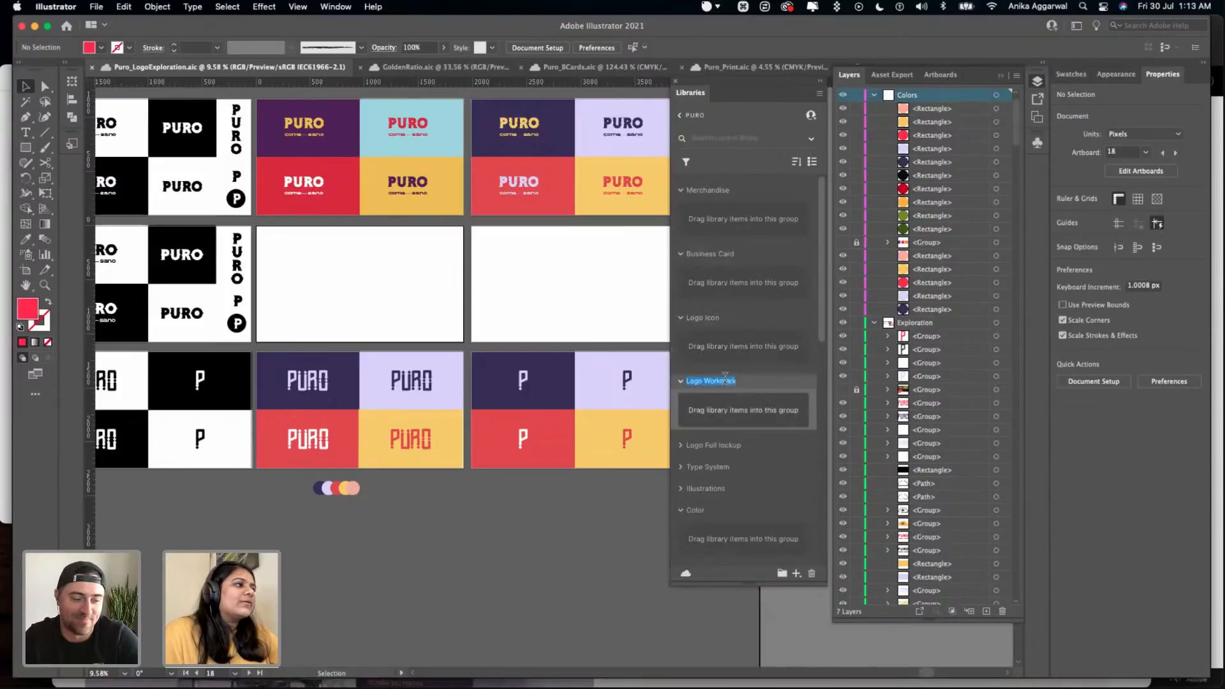
key("Right")
key("Left")
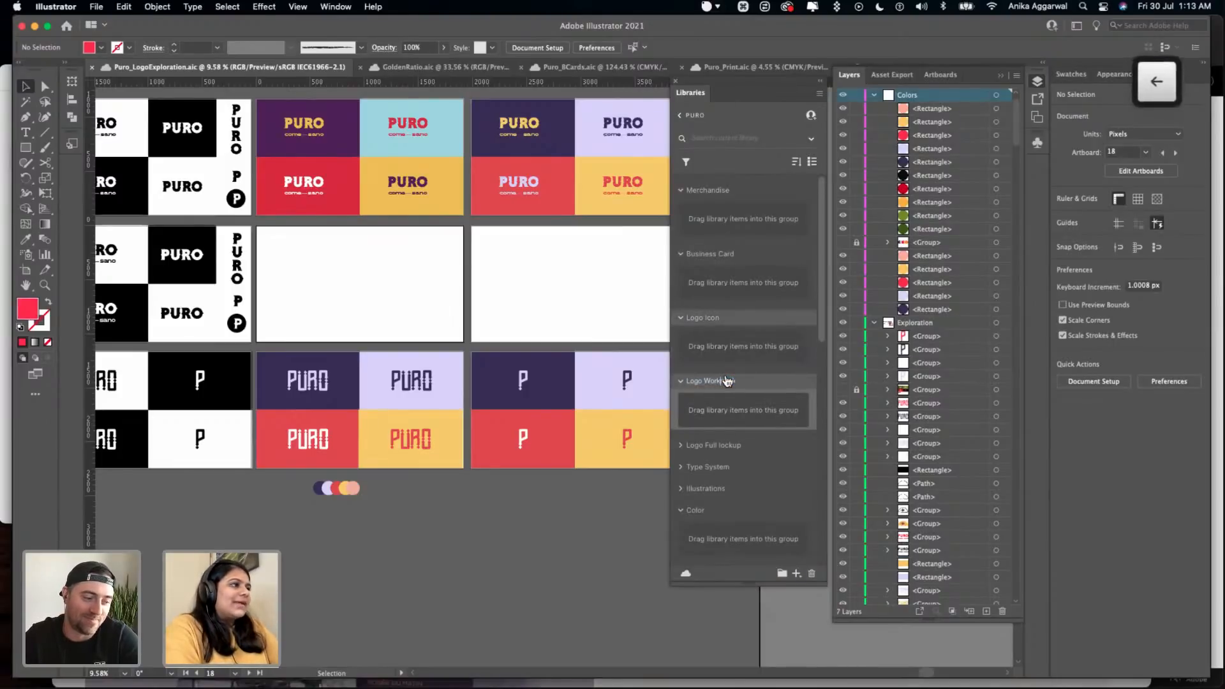
key("BackSpace")
type("d")
key("Return")
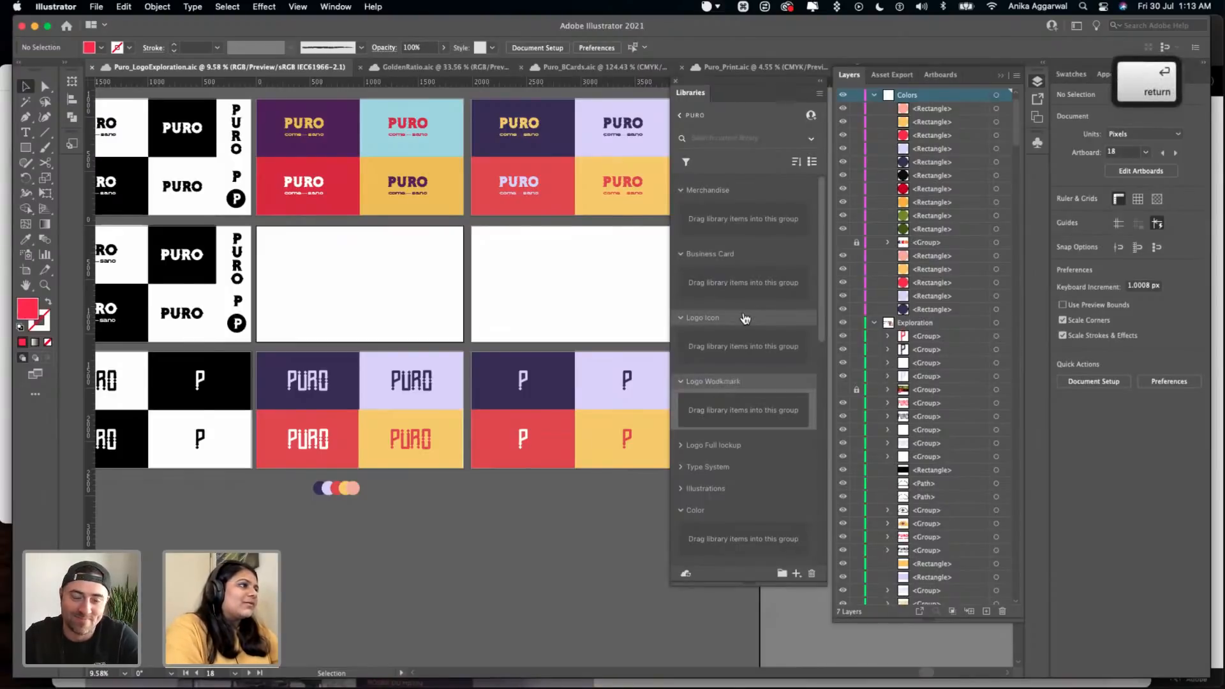
- Rename the misspelled logo group in the Puro library as Logo wordmark
double_click(713, 381)
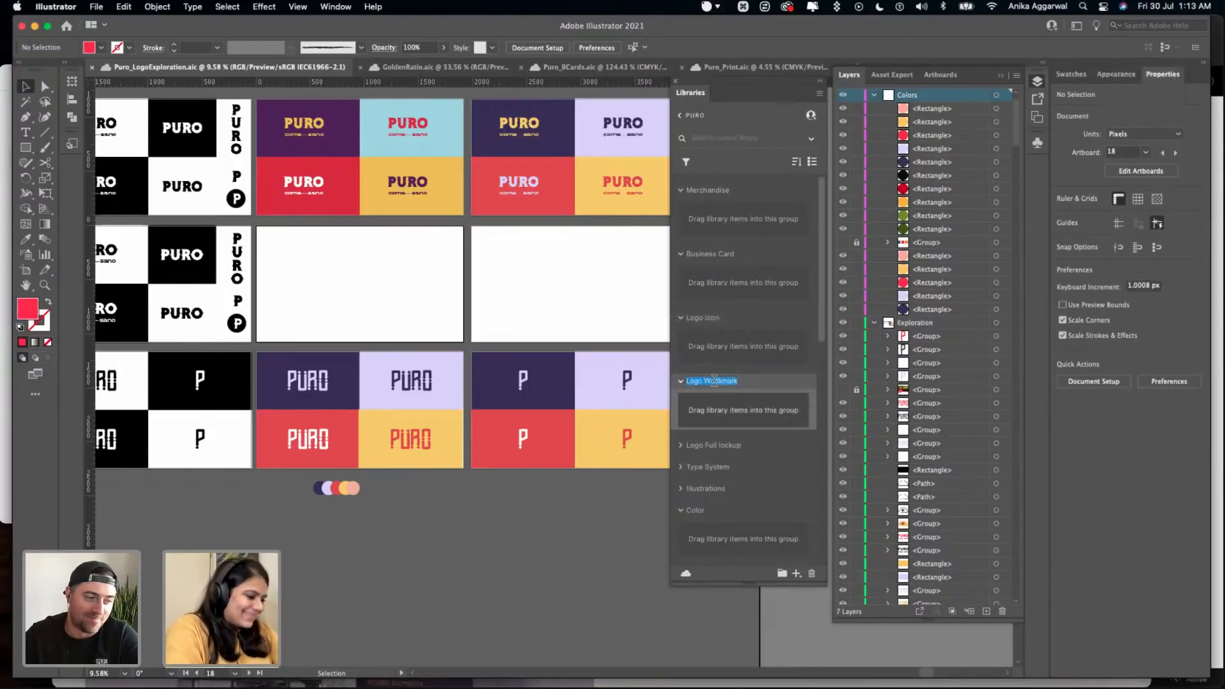
type("Logo wordmark")
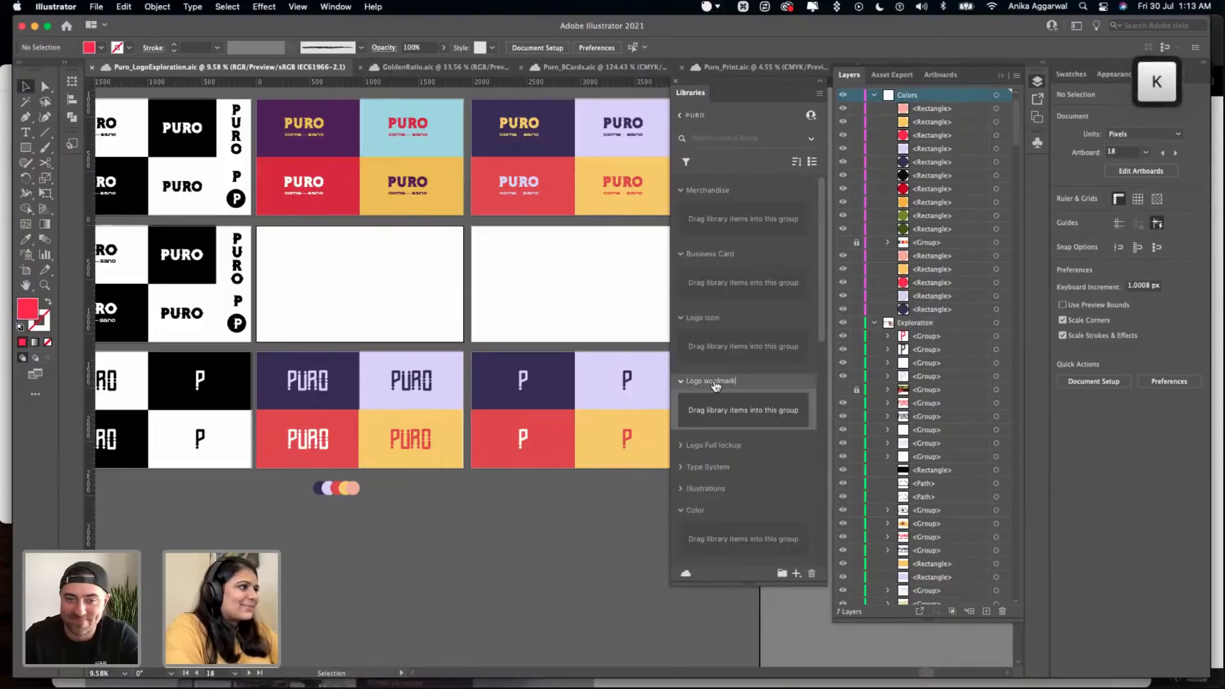
key("Return")
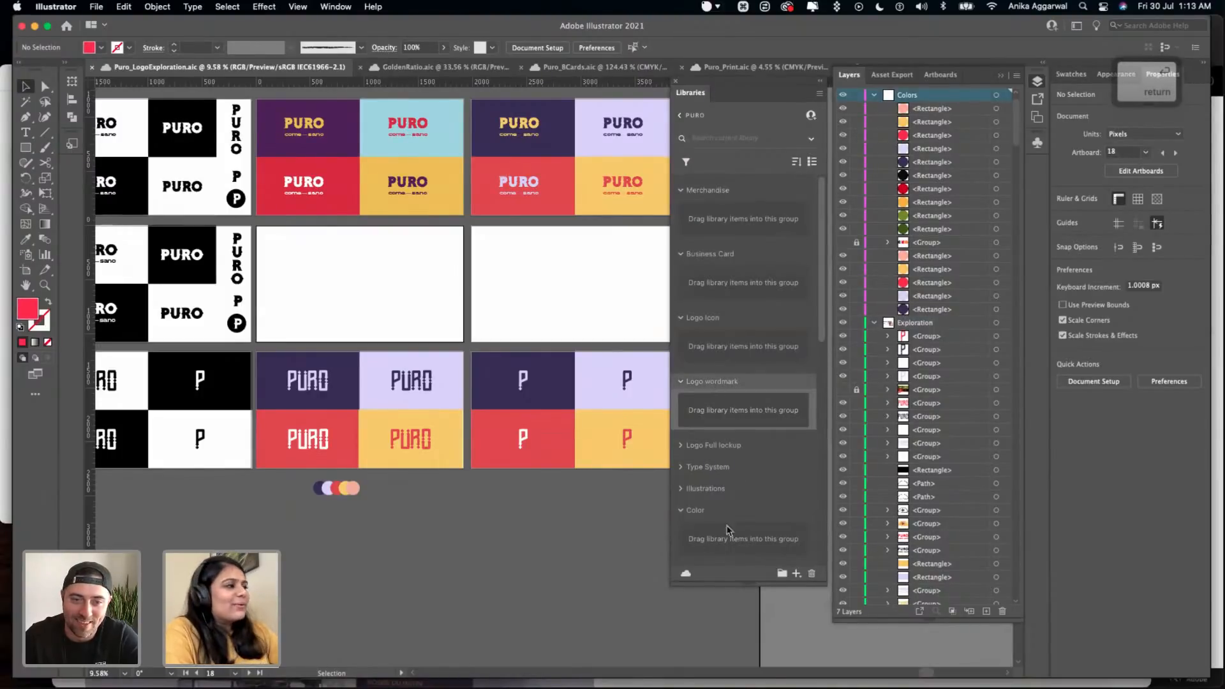
- Expand the Logo Full lockup and Type System groups in the Puro library
left_click(680, 446)
scroll(699, 473, "down", 5)
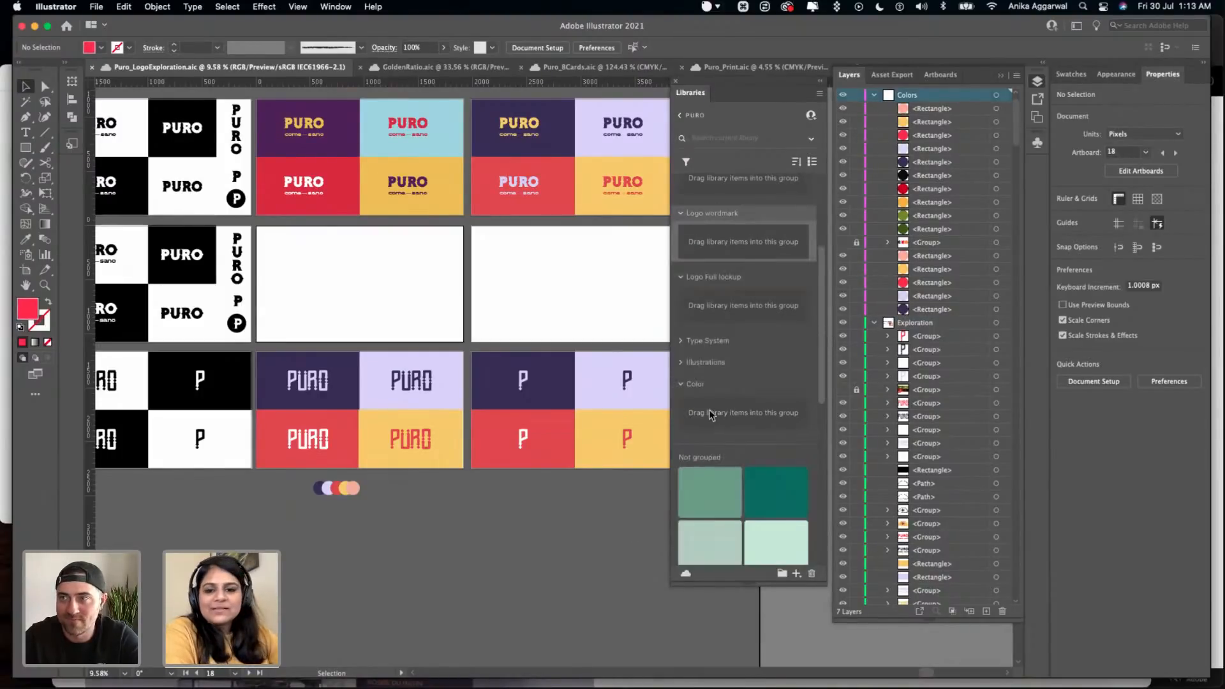
left_click(682, 344)
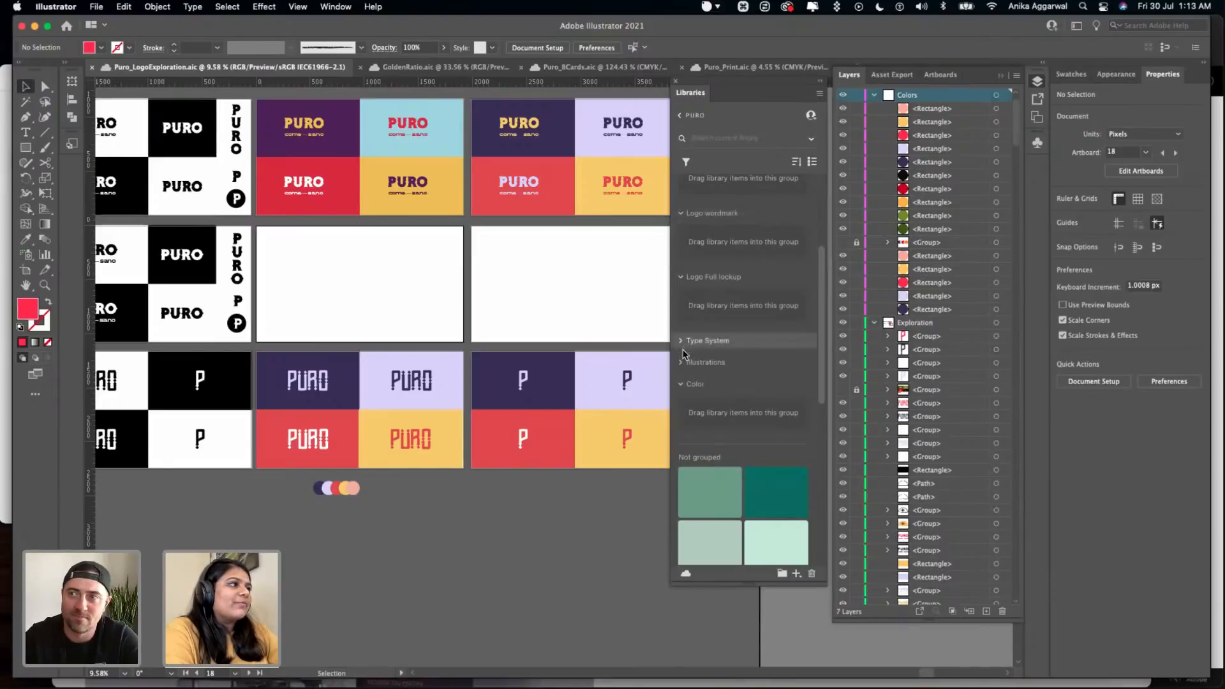
left_click(680, 341)
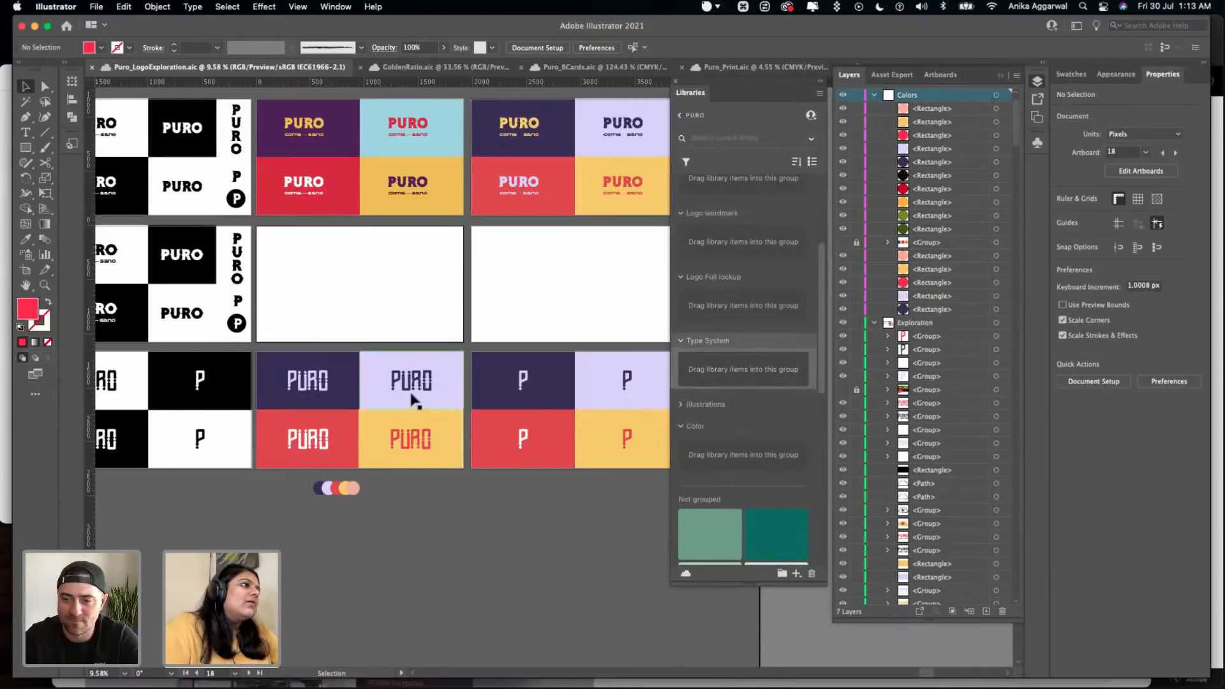
- Add the lavender PURO wordmark from the dark purple tile to the Logo wordmark group in the Puro library
scroll(411, 399, "up", 2)
scroll(245, 391, "up", 1)
left_click(243, 383)
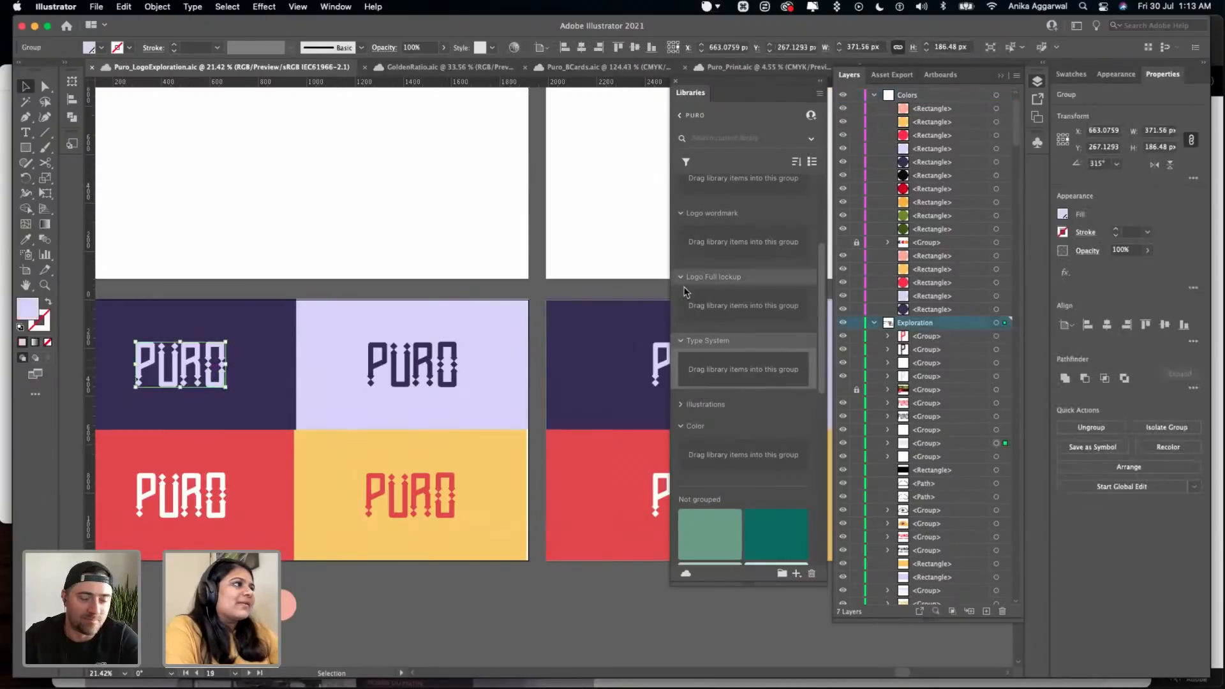
scroll(714, 250, "up", 3)
scroll(716, 389, "down", 1)
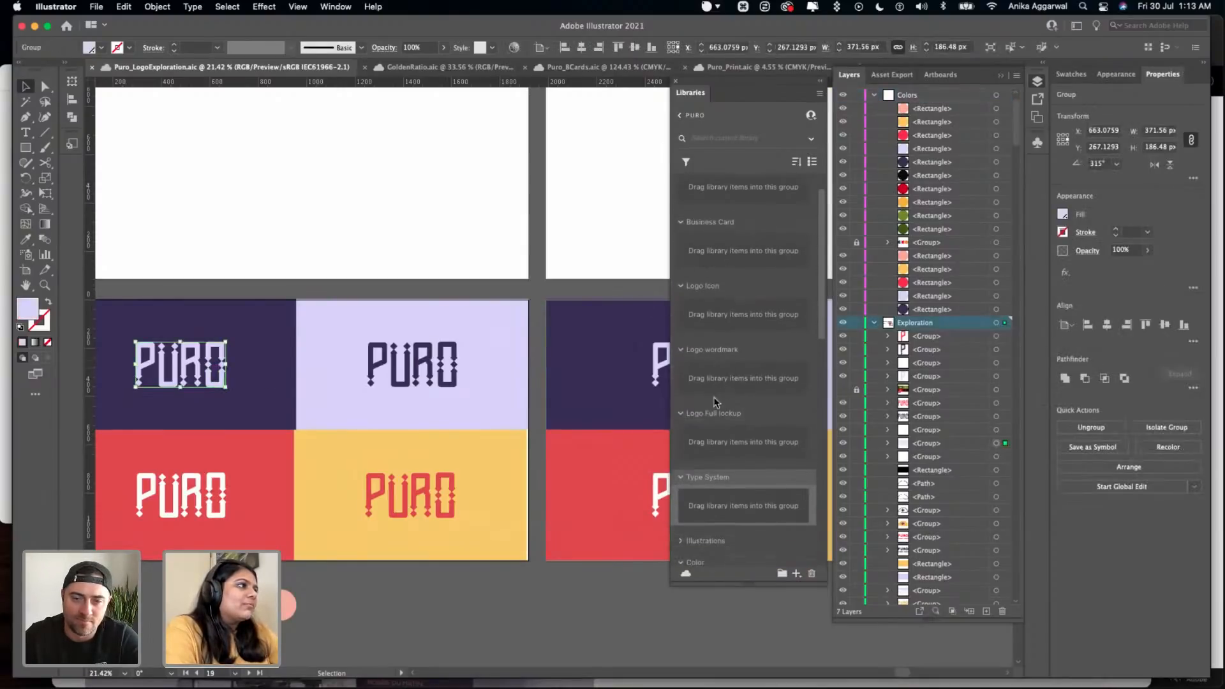
left_click_drag(225, 374, 736, 375)
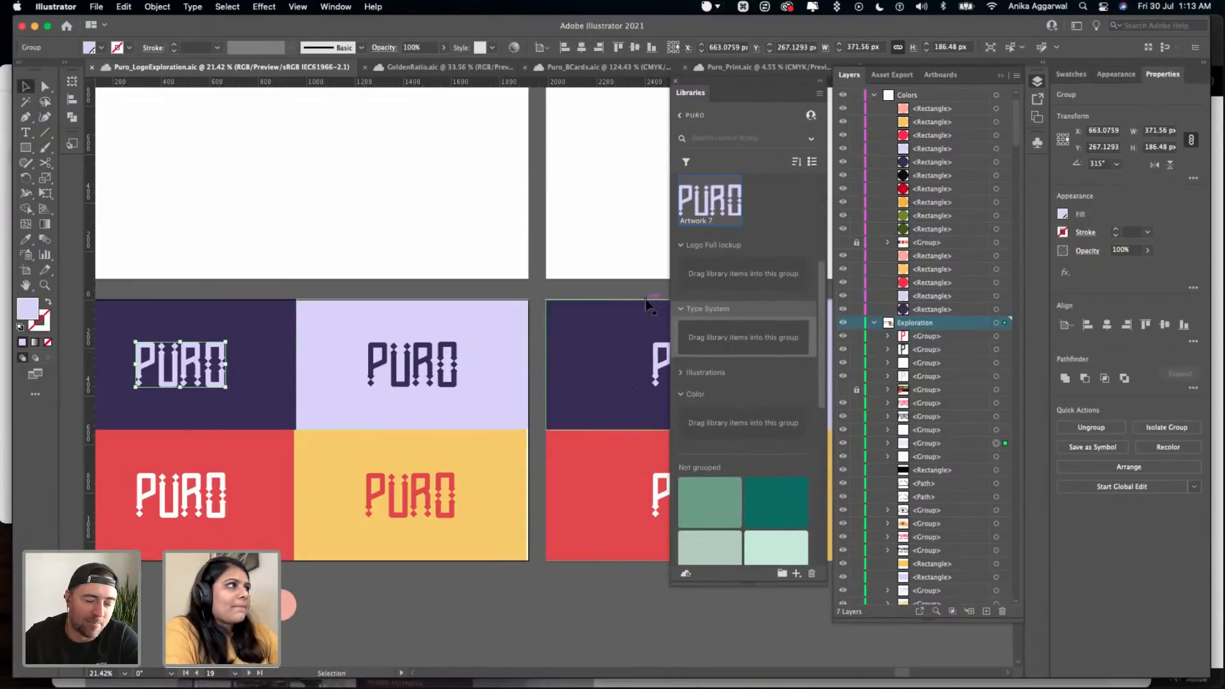
- Add the white, dark purple and red PURO wordmarks to the library's Logo wordmark group
scroll(689, 312, "up", 2)
left_click(180, 497)
left_click_drag(180, 497, 774, 246)
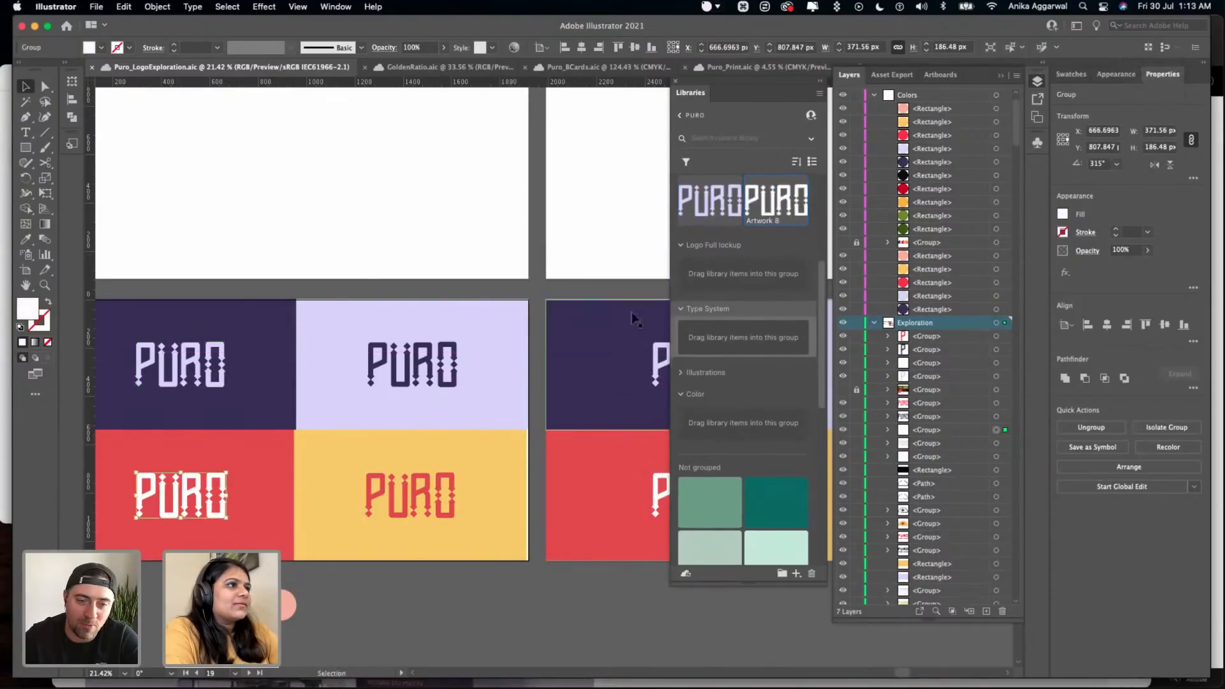
left_click_drag(449, 368, 750, 222)
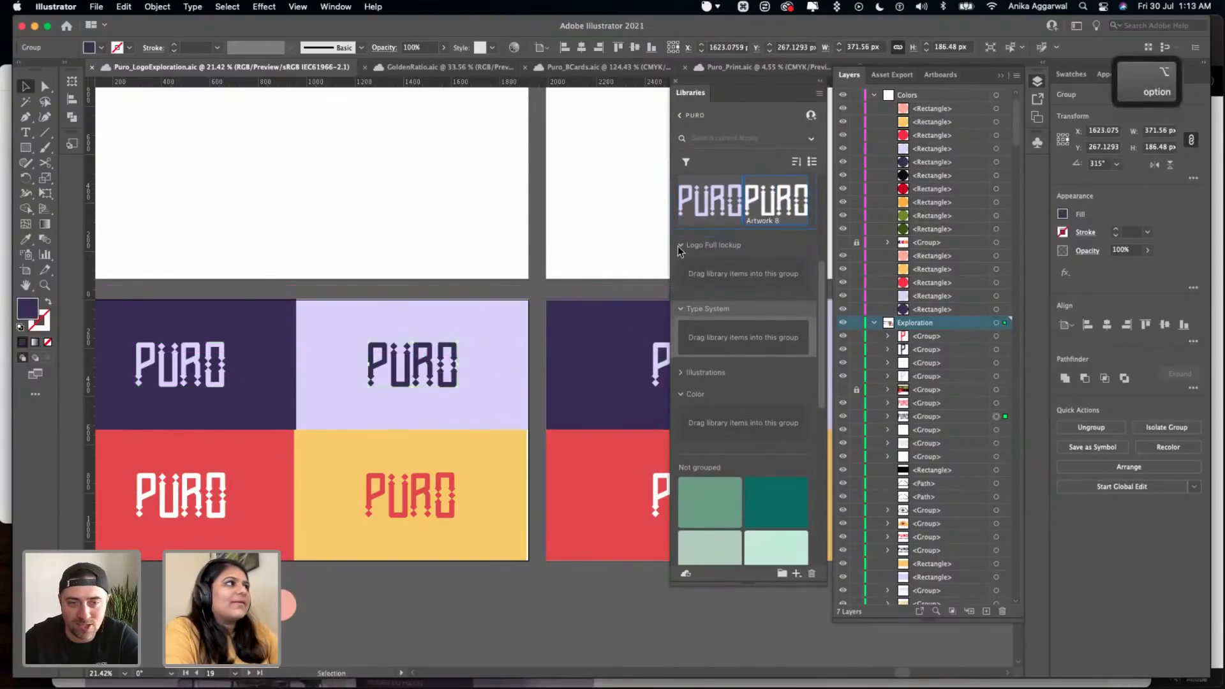
left_click_drag(407, 504, 765, 262)
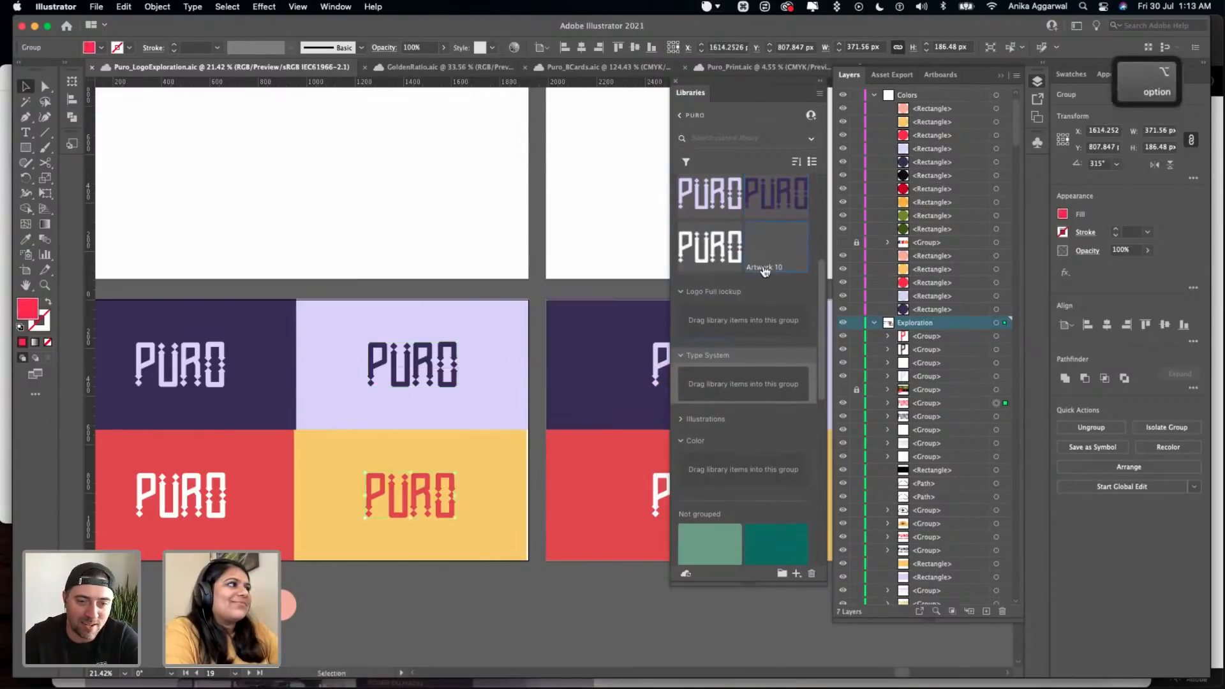
left_click(440, 227)
scroll(704, 435, "up", 5)
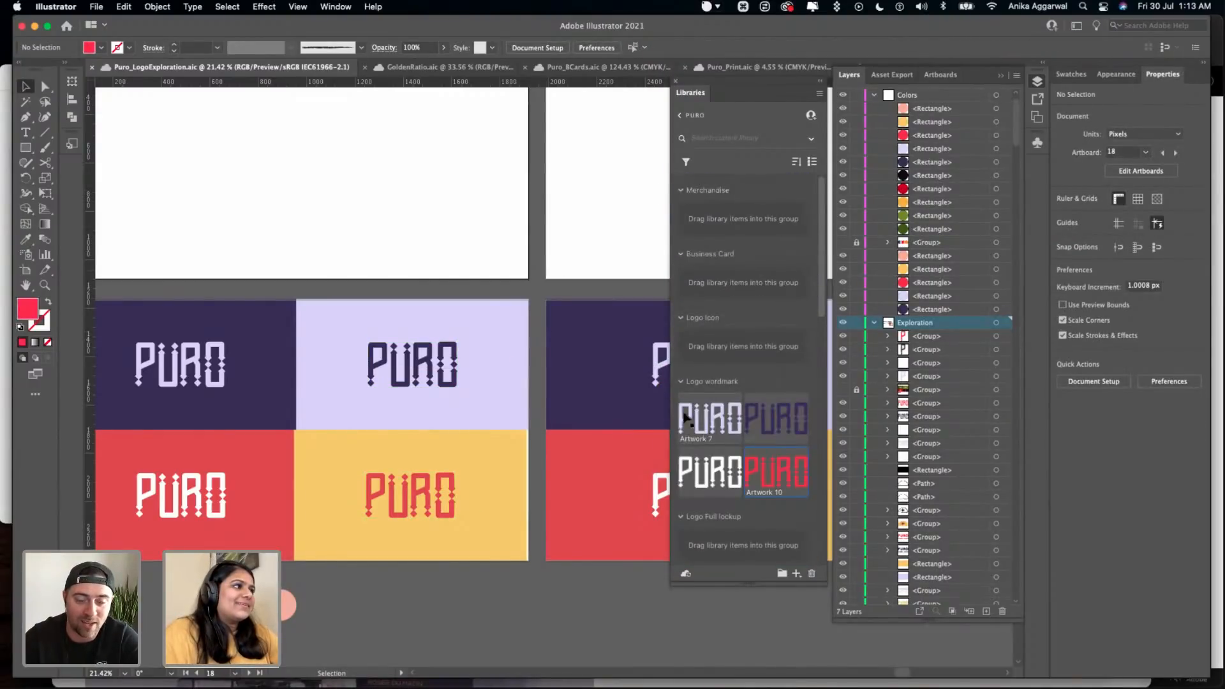
- Try to turn the lavender P icon on the dark purple tile upside down
scroll(544, 257, "right", 10)
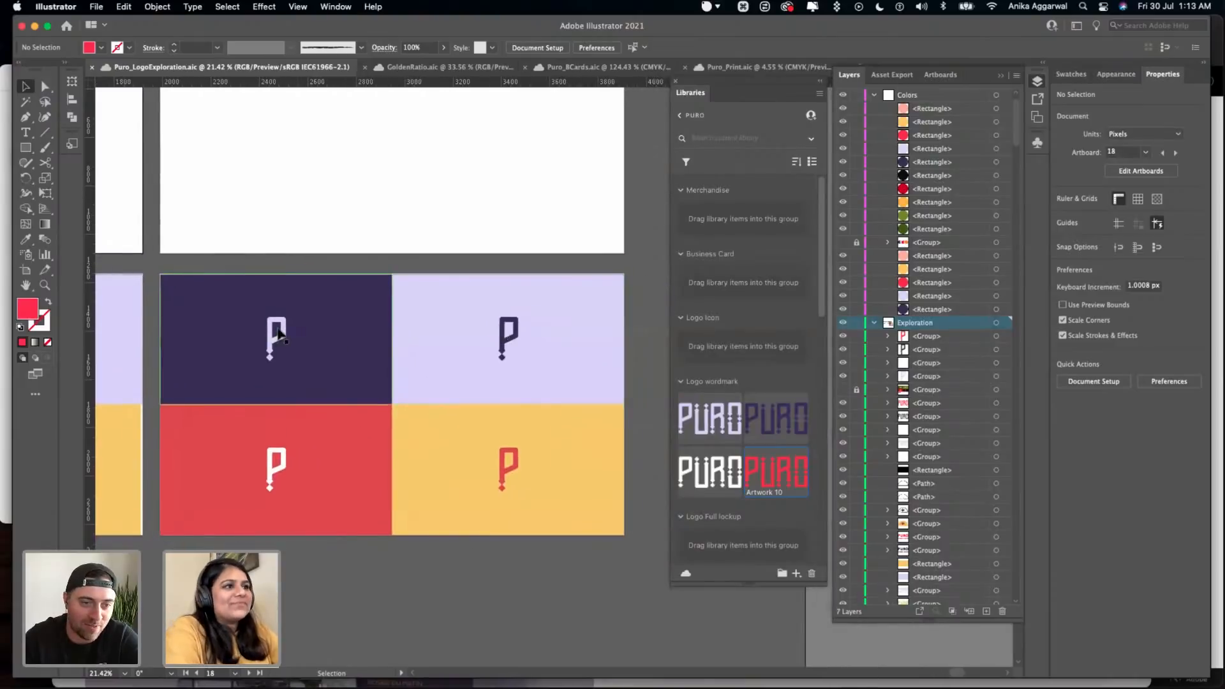
left_click(280, 336)
left_click_drag(292, 316, 270, 404)
left_click(313, 224)
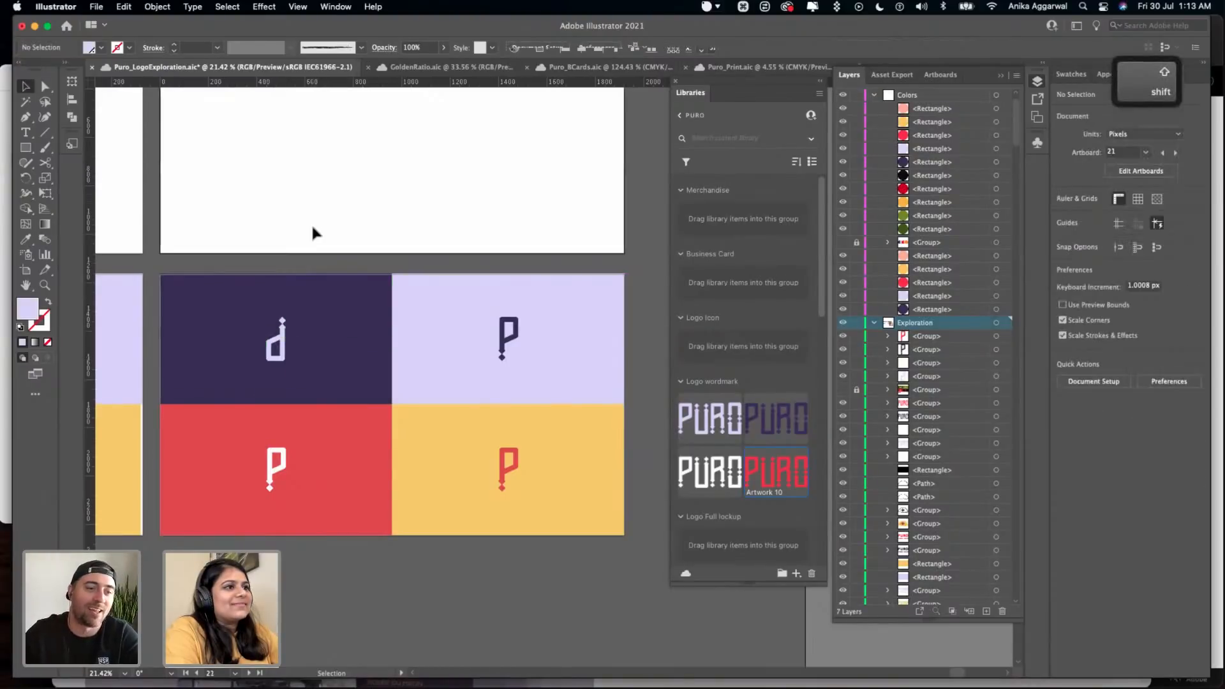
key("super+z")
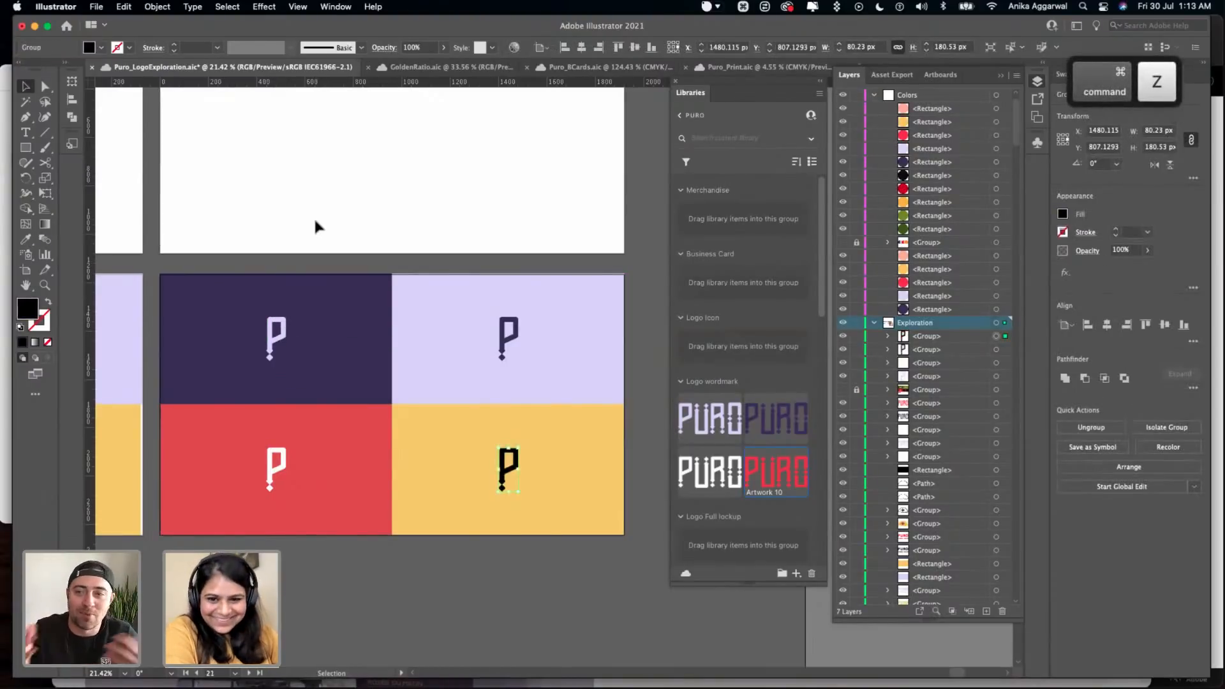
left_click(318, 211)
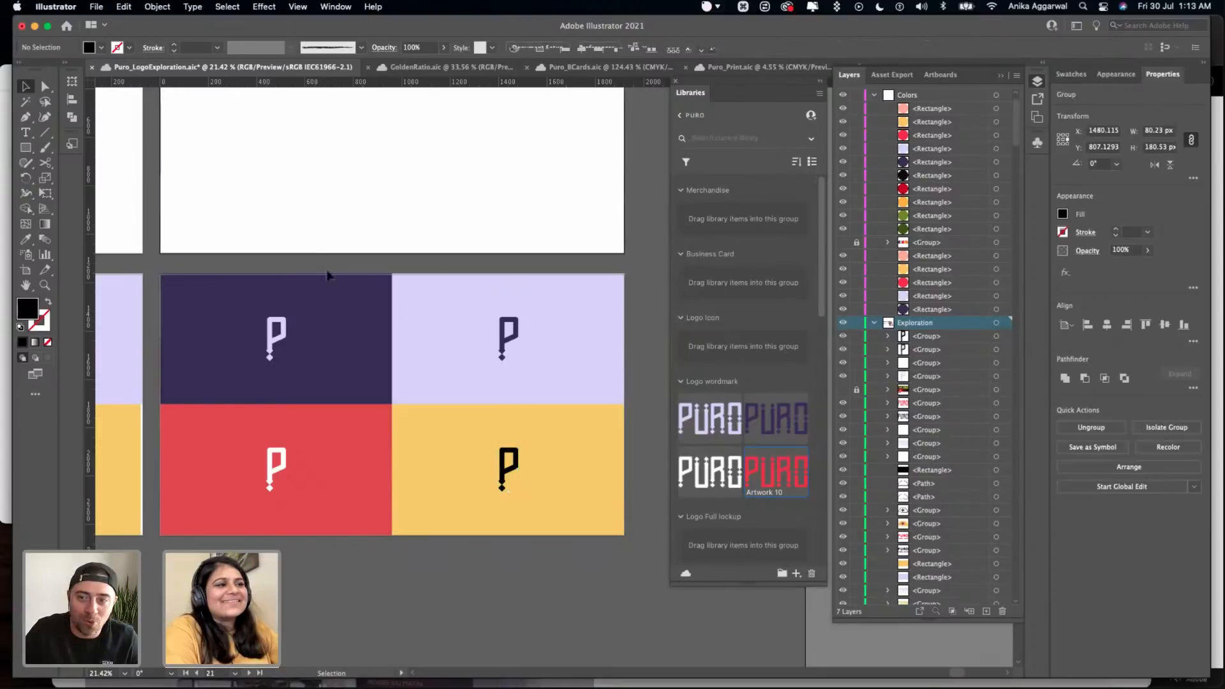
- Add the lavender, dark purple, white and black P icons to the library's Logo Icon group
left_click(289, 330)
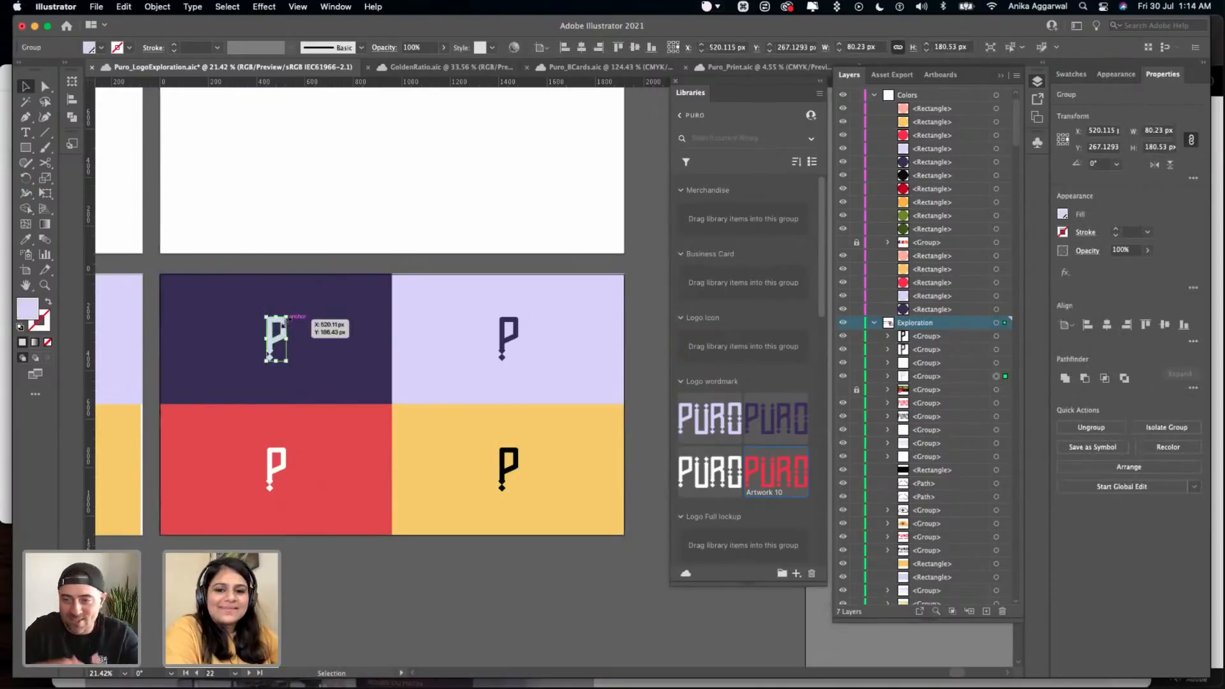
left_click_drag(274, 330, 736, 331)
left_click_drag(503, 344, 763, 207)
left_click_drag(287, 463, 726, 144)
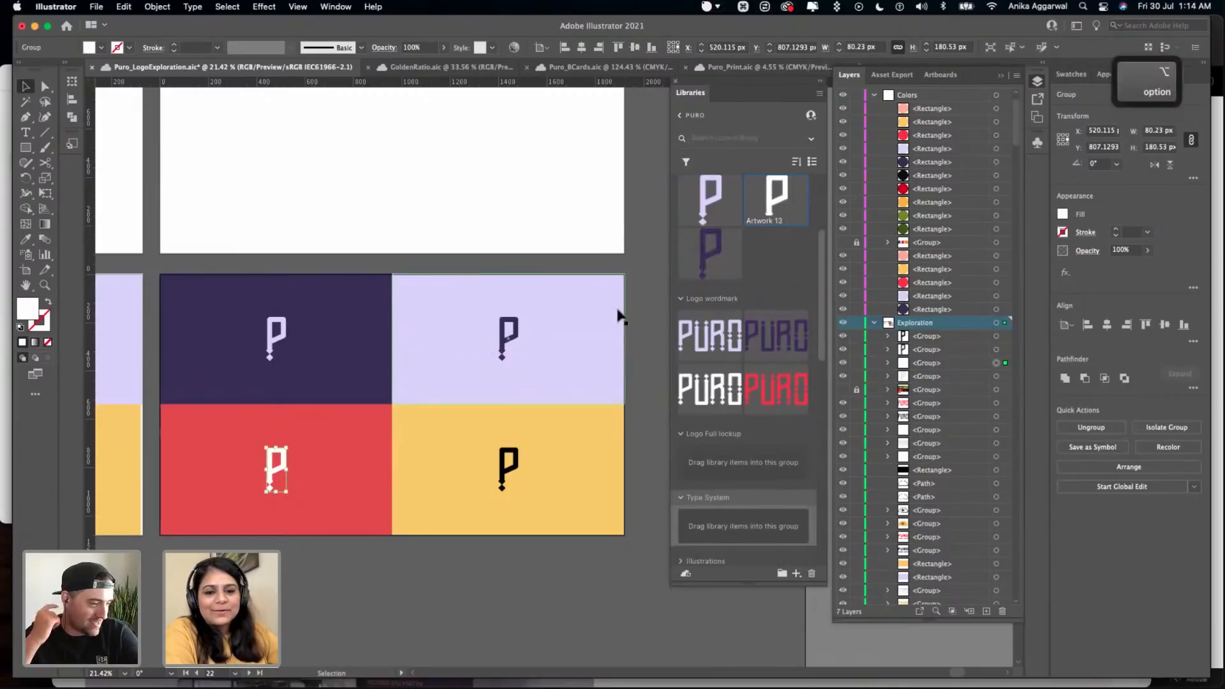
left_click(517, 463)
key("alt")
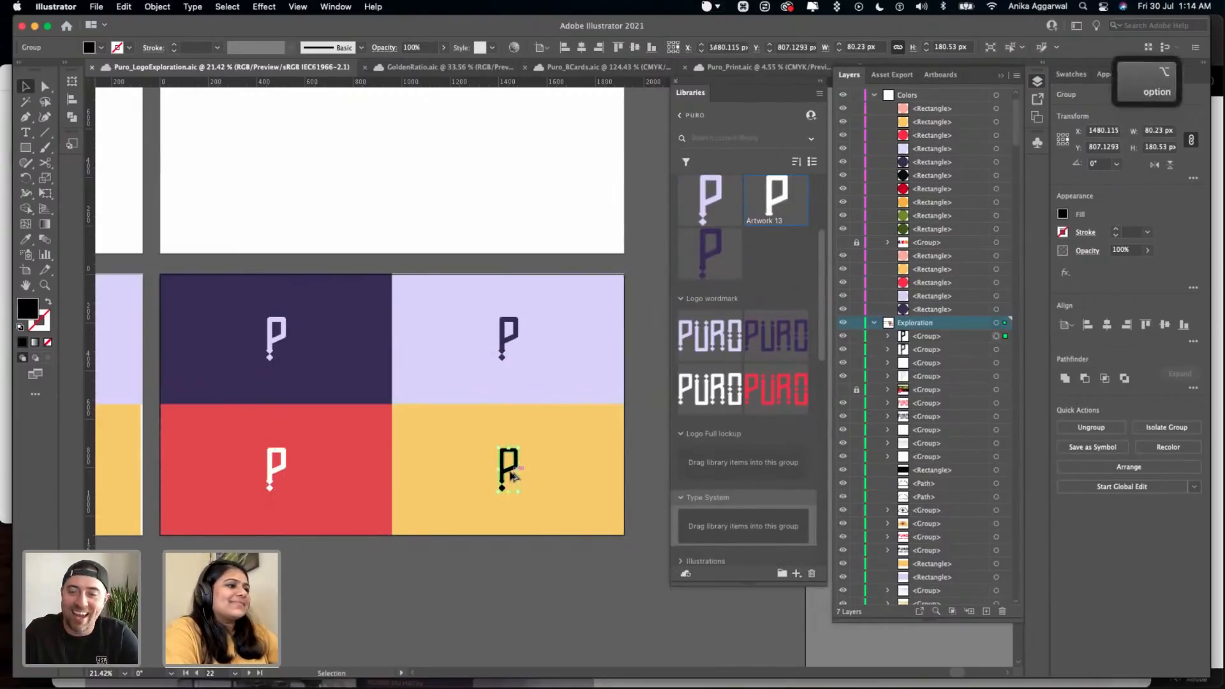
left_click_drag(513, 475, 686, 331)
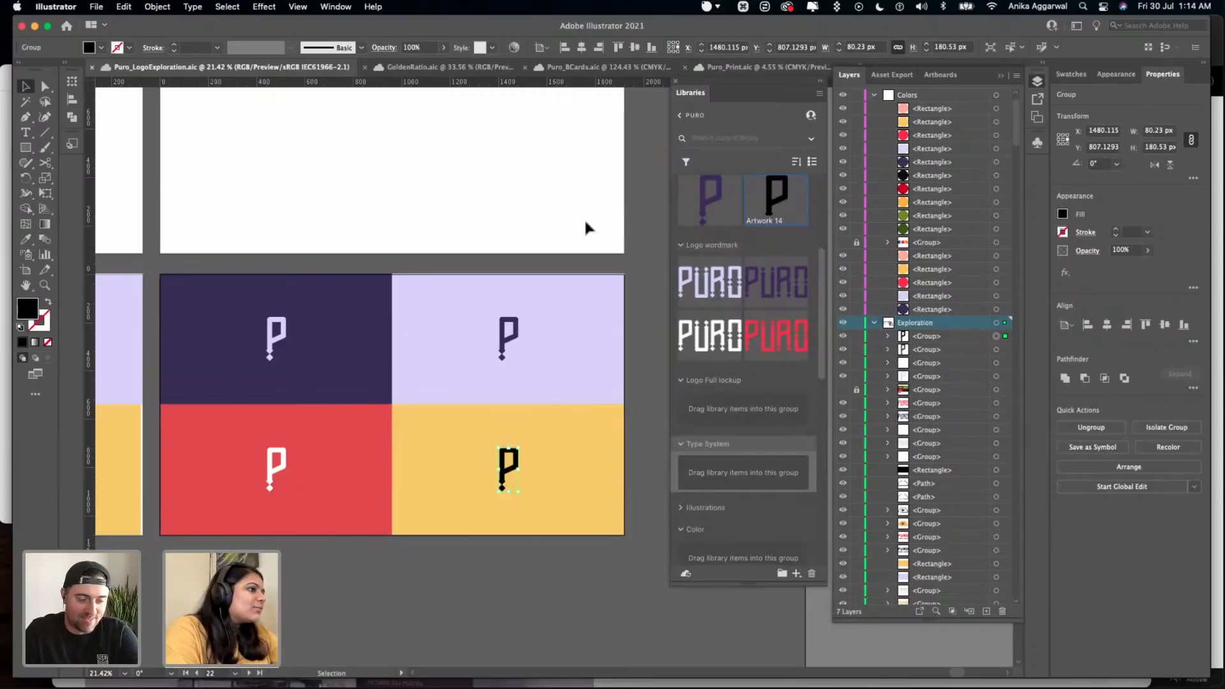
- Recolour the black P icon on the yellow tile with the neighbouring tile's red and add it to the Logo Icon group
left_click(475, 468)
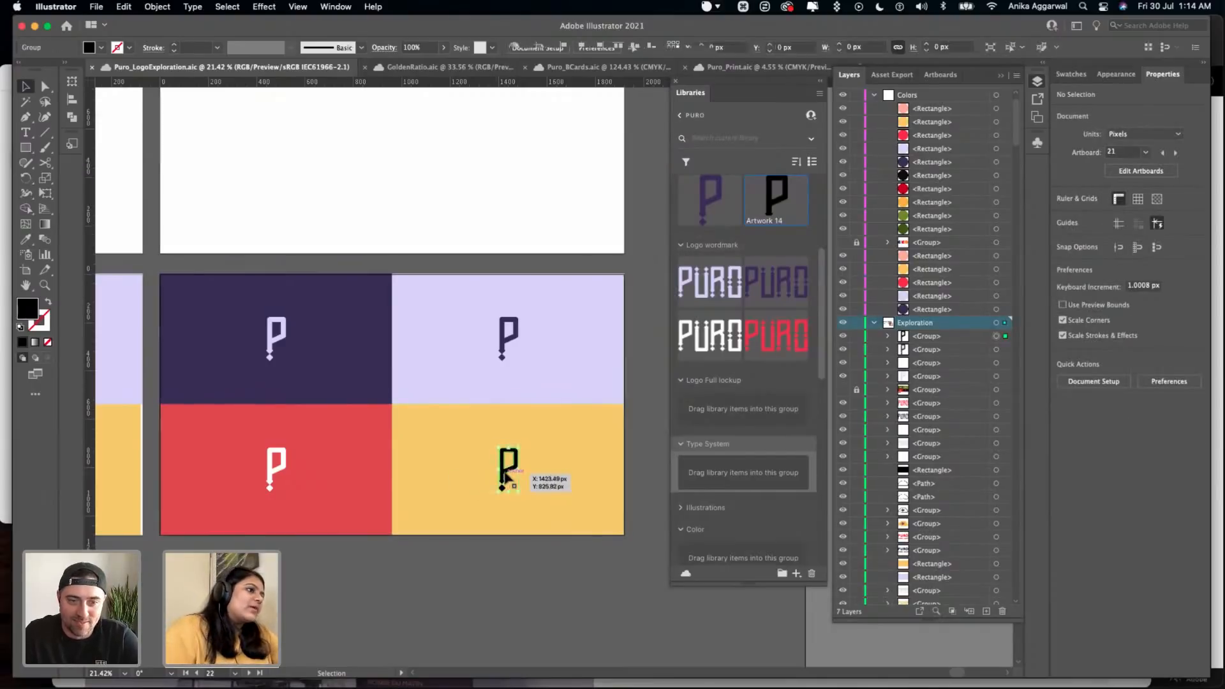
left_click(504, 475)
scroll(505, 472, "down", 4)
key("i")
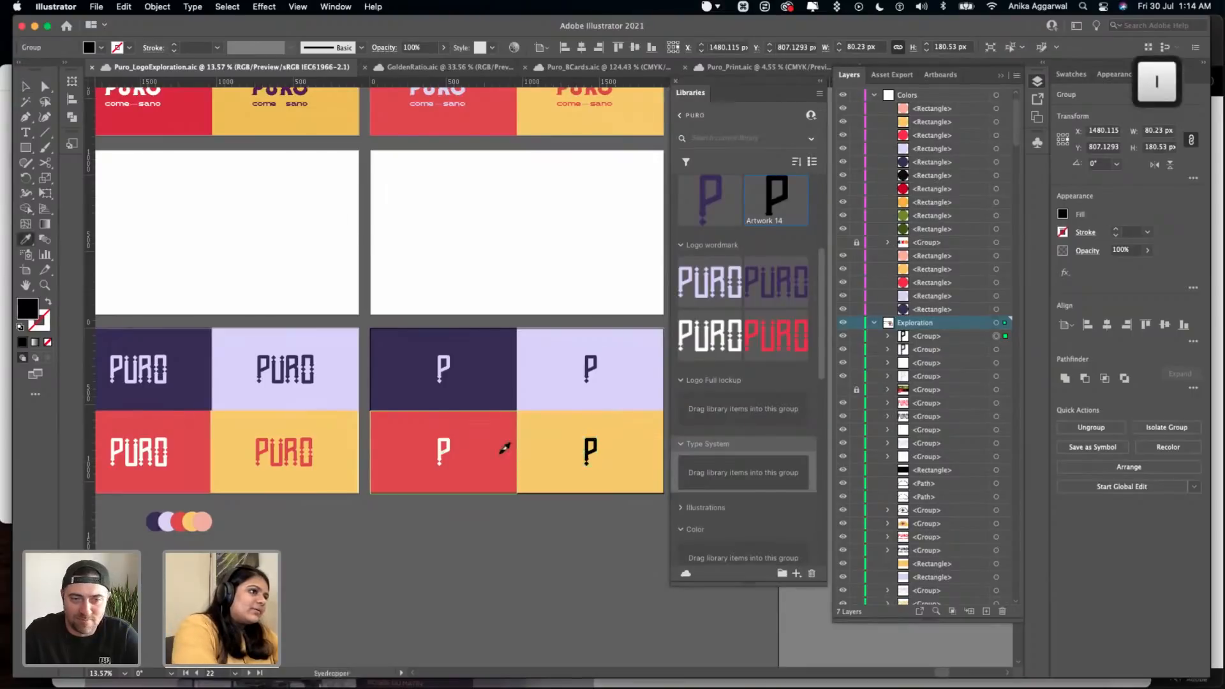
left_click(502, 451)
scroll(507, 440, "right", 5)
key("v")
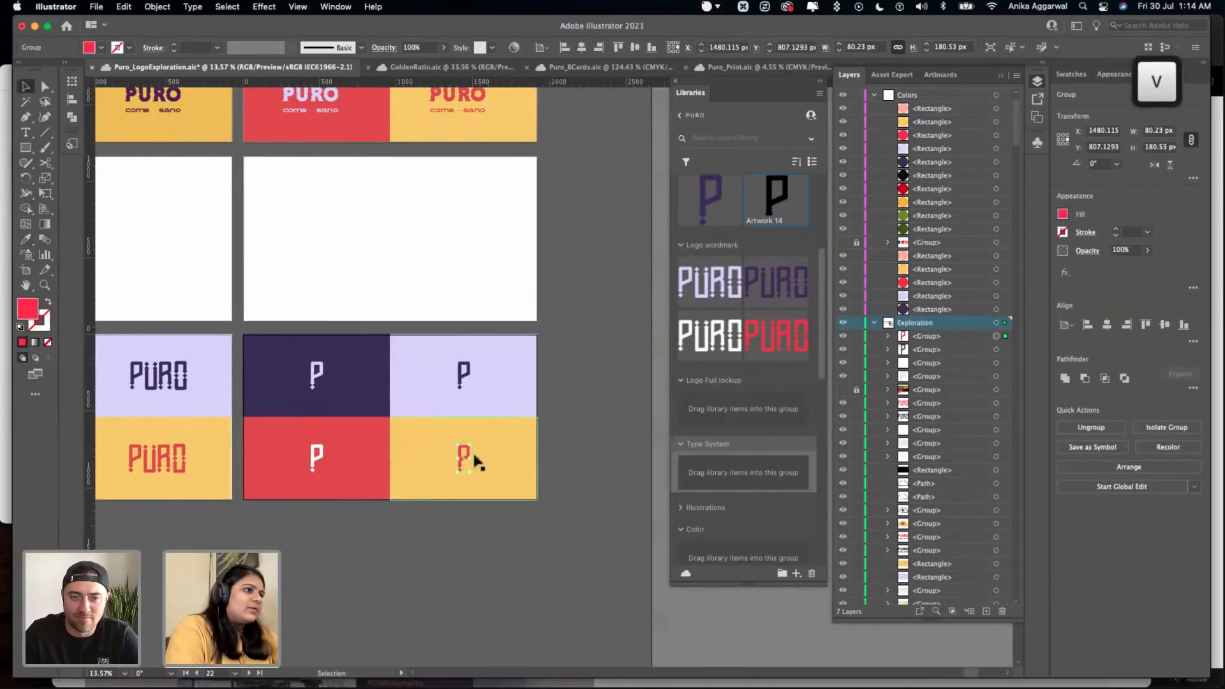
left_click_drag(466, 456, 763, 216)
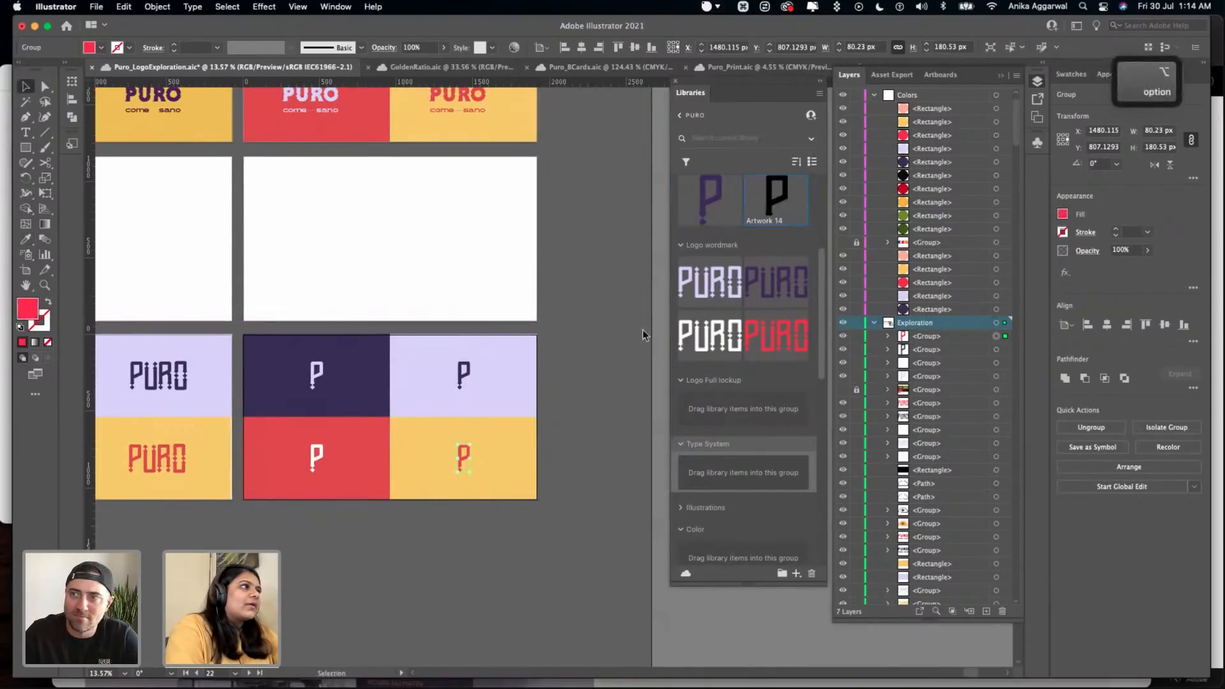
- Duplicate the red P icon below the artboard, fill the copy white and add it to the Logo Icon group
left_click_drag(465, 457, 468, 547)
left_click(1070, 74)
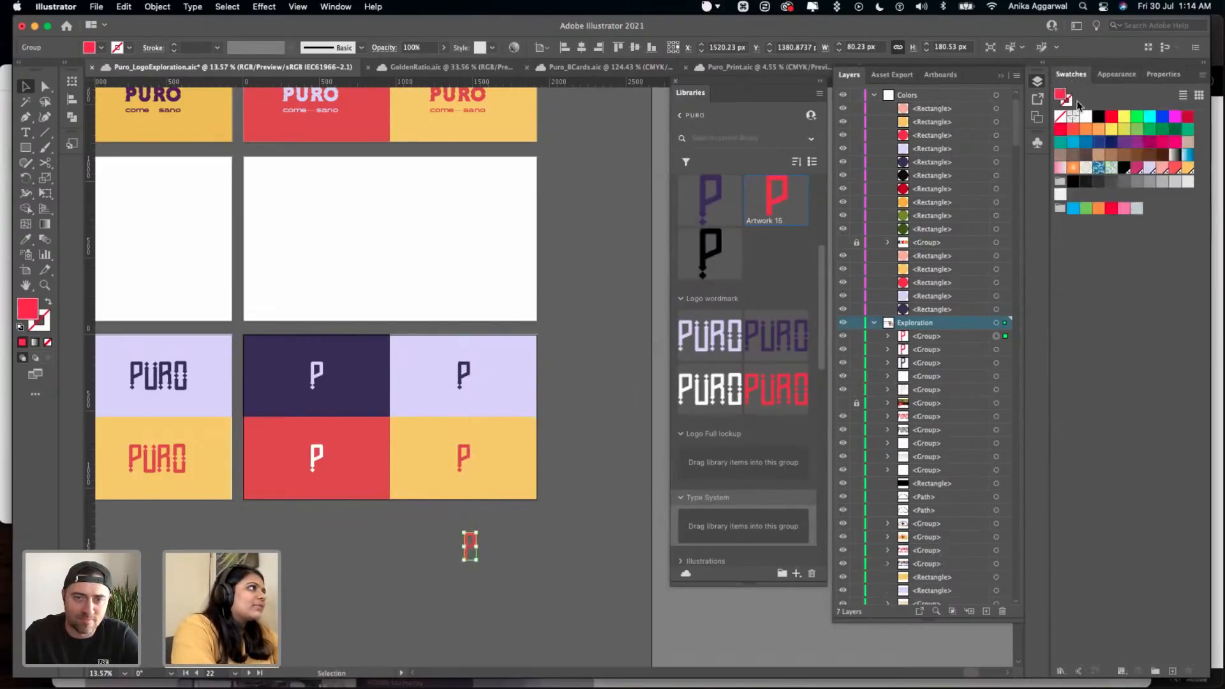
left_click(1098, 116)
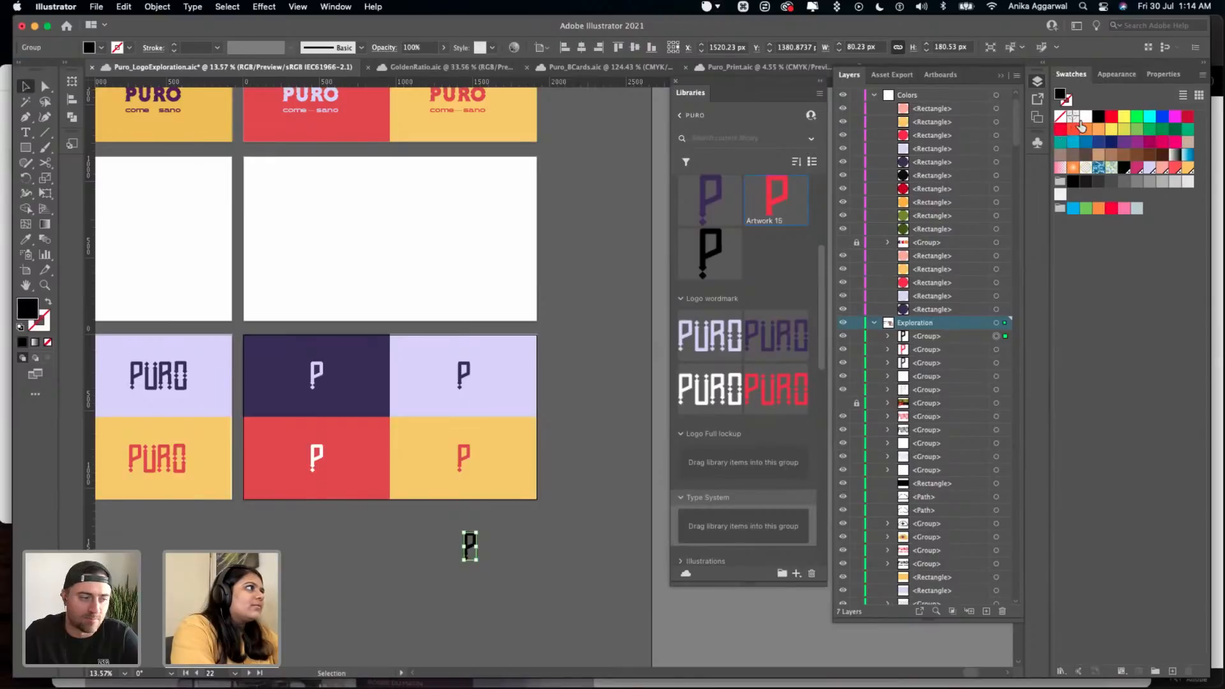
left_click(1086, 116)
left_click_drag(470, 546, 752, 250)
left_click(208, 519)
- Duplicate the red PURO wordmark below its artboard and recolour the copy white by sampling the existing white wordmark
scroll(207, 519, "left", 5)
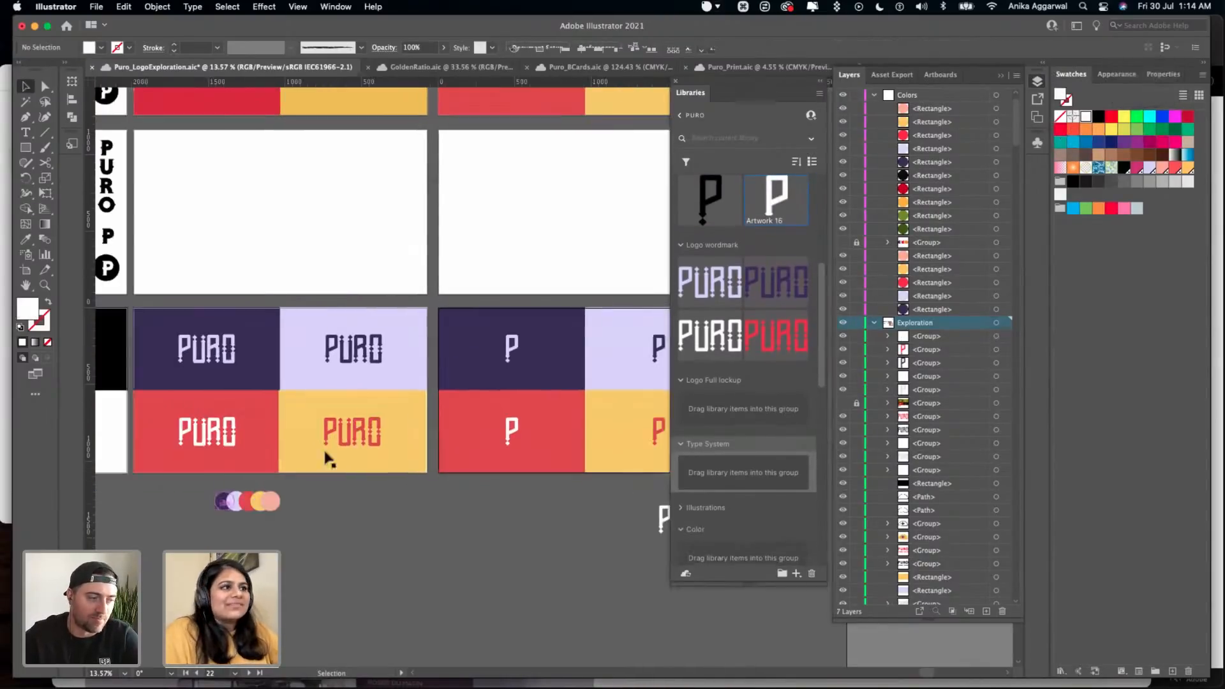
scroll(350, 442, "up", 4)
scroll(357, 426, "up", 2)
left_click_drag(358, 427, 348, 560)
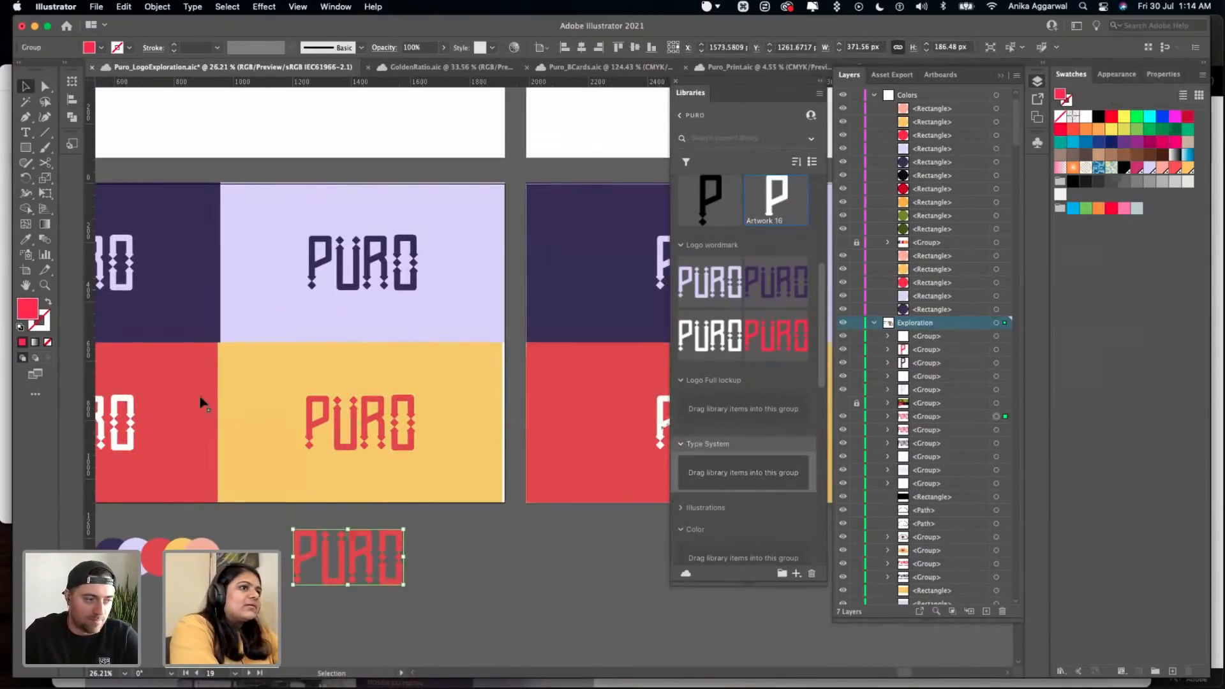
key("i")
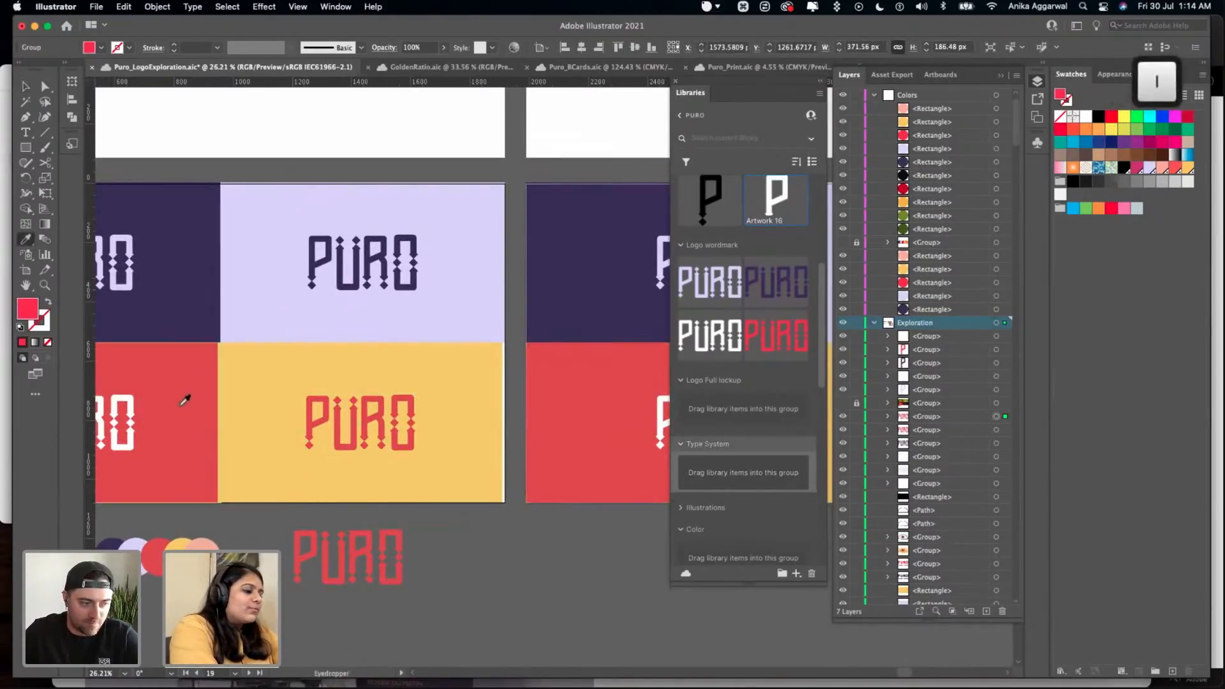
left_click(115, 393)
key("v")
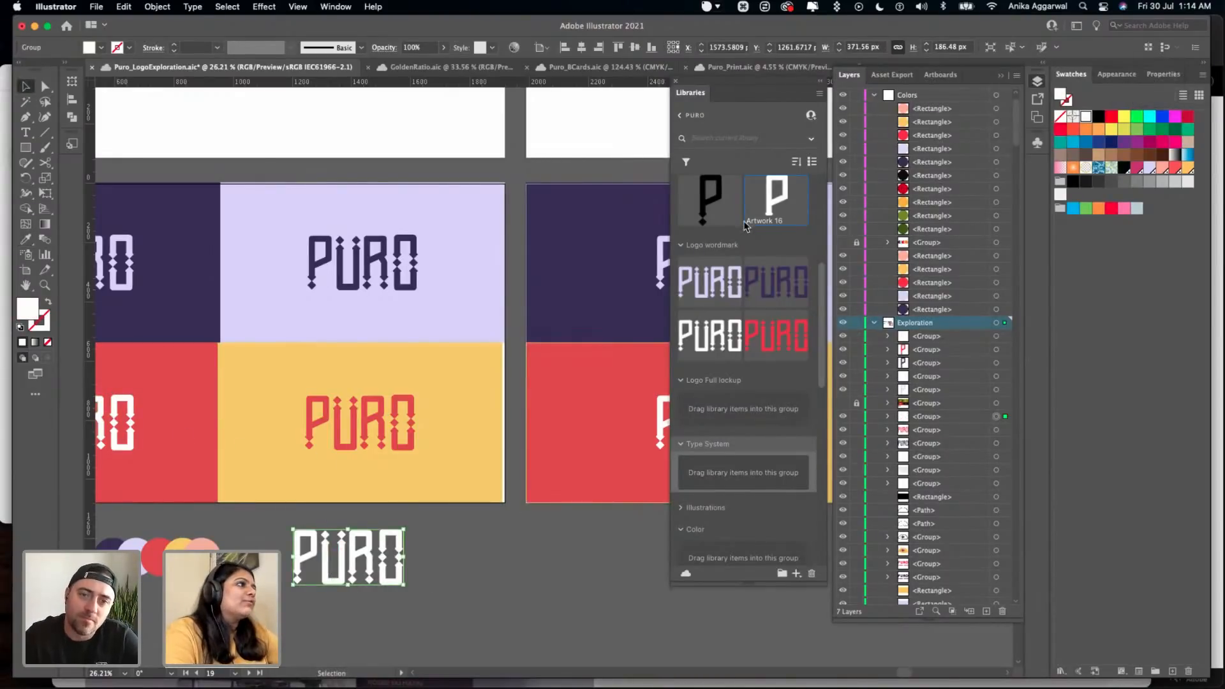
- Add the white PURO wordmark copy to the library's Logo wordmark group
scroll(745, 224, "up", 5)
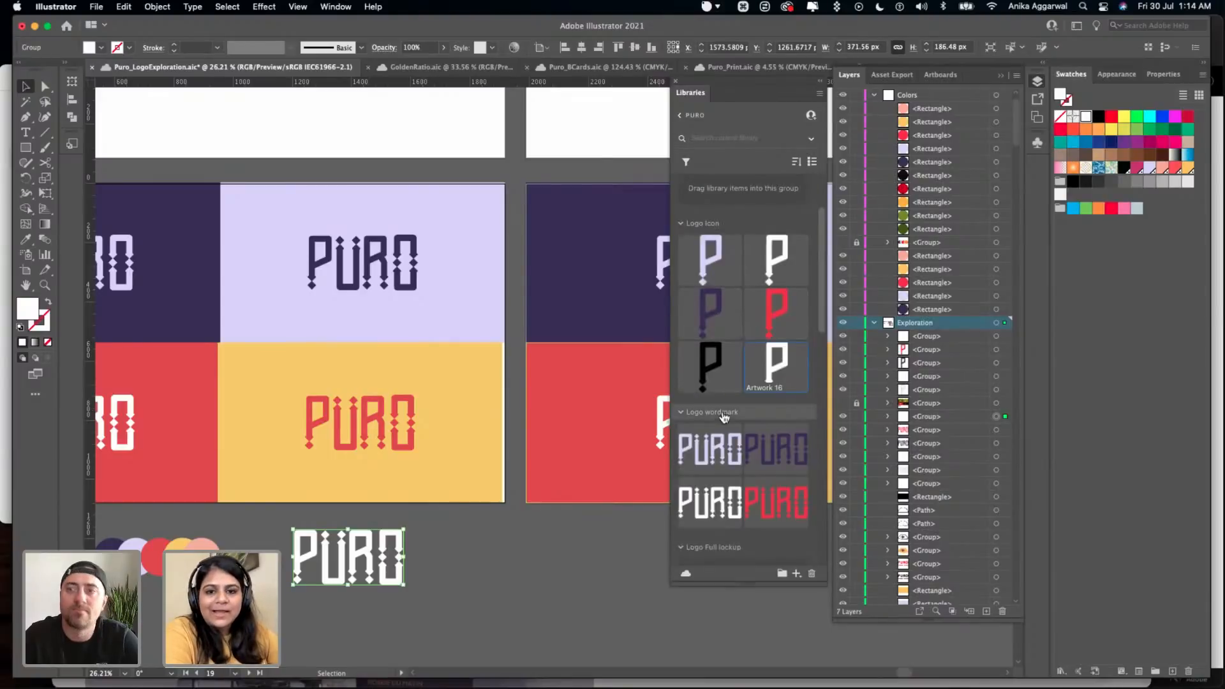
left_click_drag(371, 553, 762, 408, "alt")
left_click(422, 567)
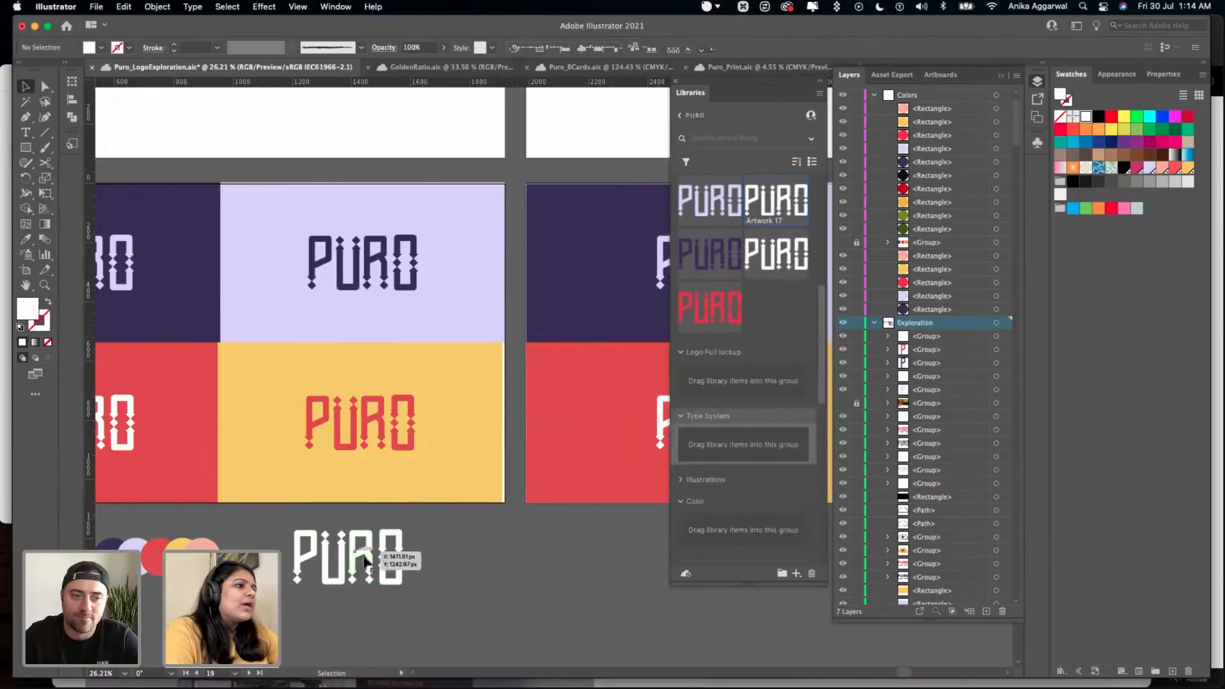
- Create a text area filled with lorem ipsum placeholder text in the empty space below the artboards
scroll(478, 548, "down", 3)
left_click_drag(478, 548, 607, 577)
key("Escape")
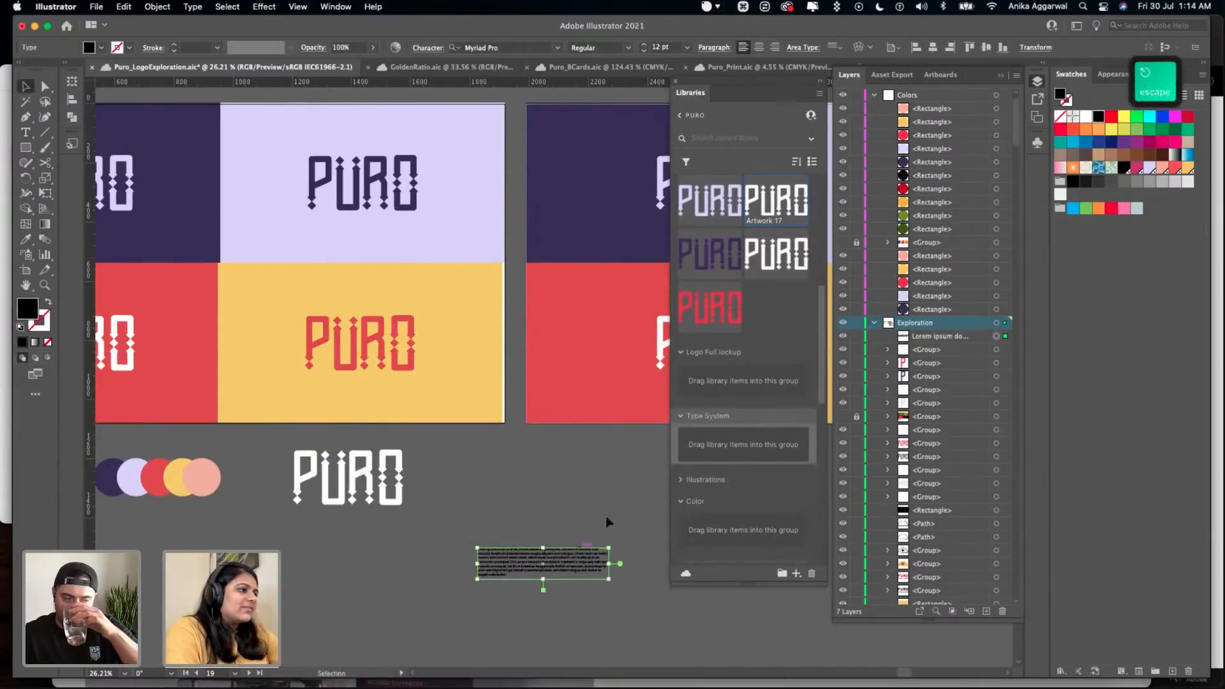
- Enlarge the lorem ipsum text area, convert it to point type and scale its text up
key("shift")
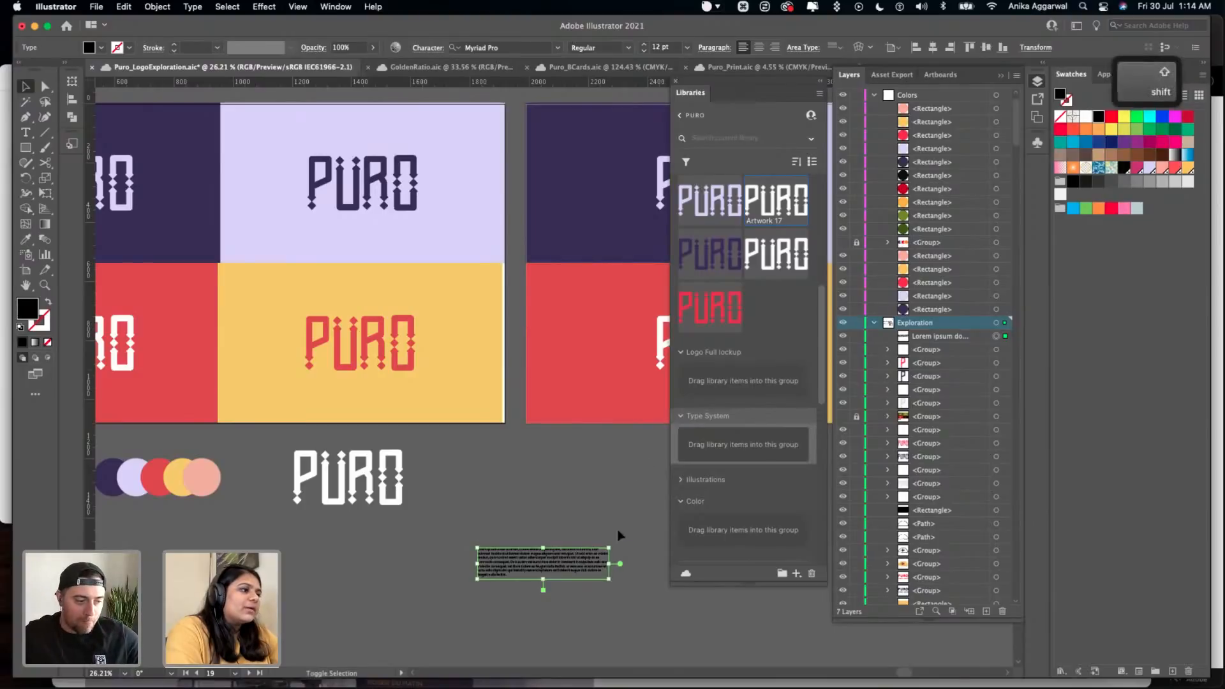
left_click_drag(609, 548, 431, 546)
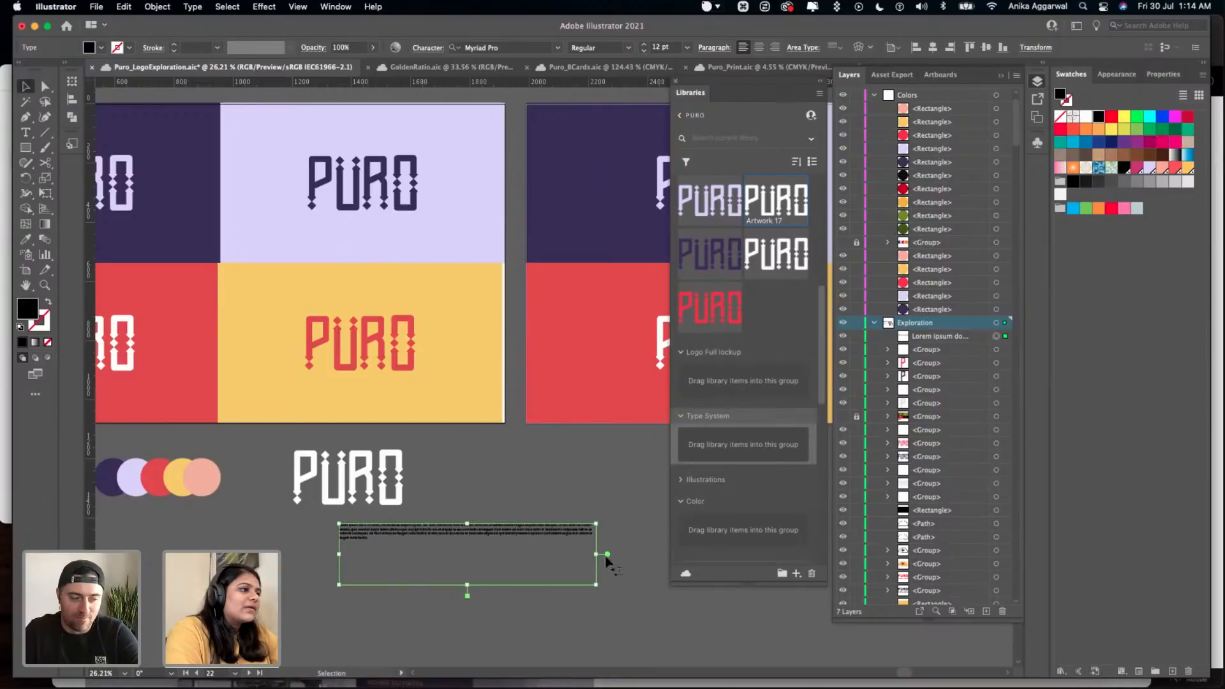
double_click(606, 553)
left_click_drag(598, 548, 810, 563)
scroll(424, 485, "down", 3)
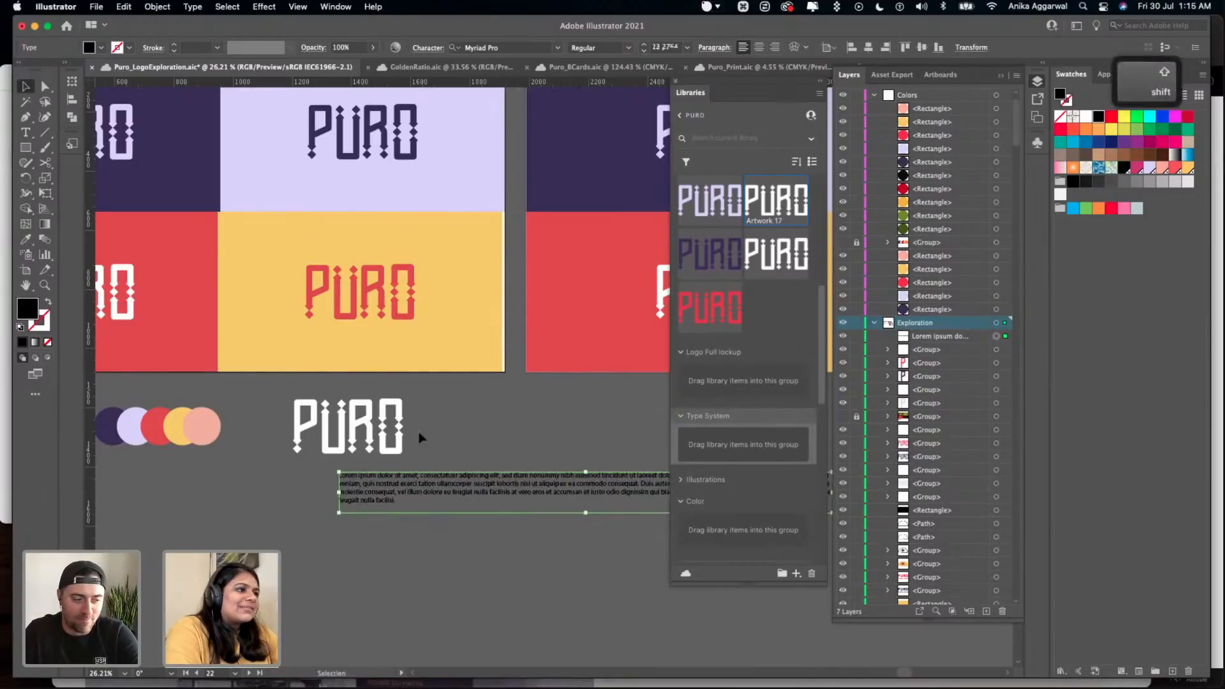
- Duplicate the lorem ipsum paragraph below the original and set the copy's font to Bageo
left_click_drag(466, 486, 360, 581)
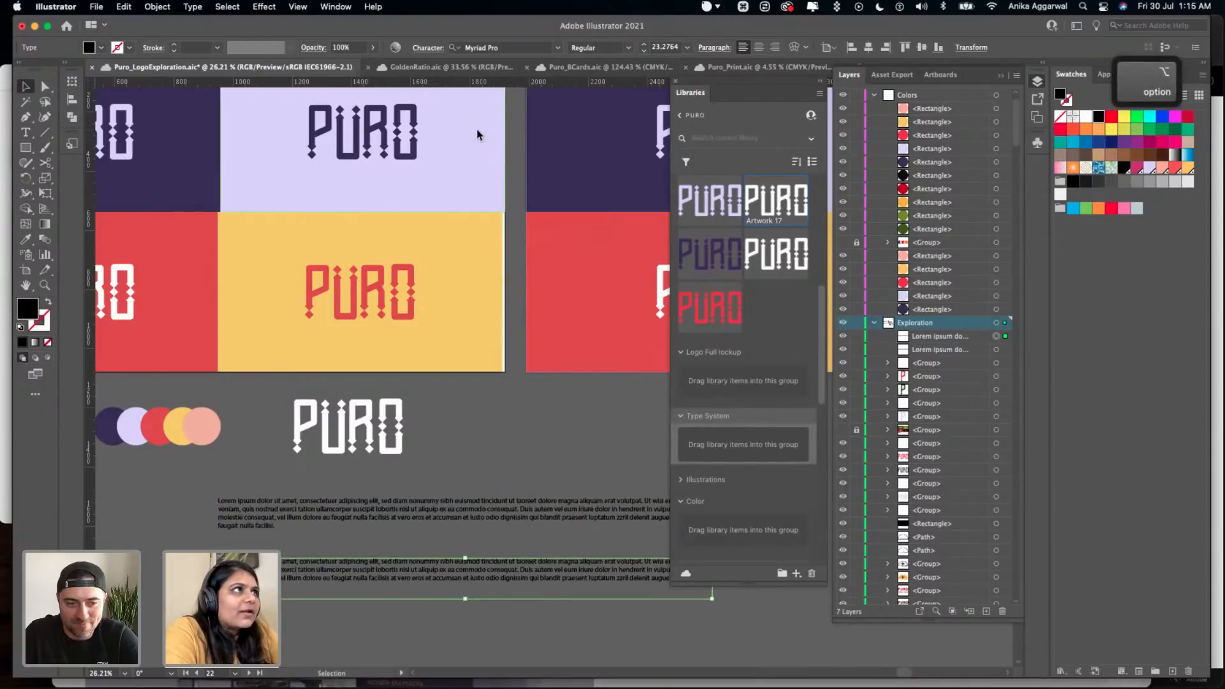
left_click(469, 47)
type("ge")
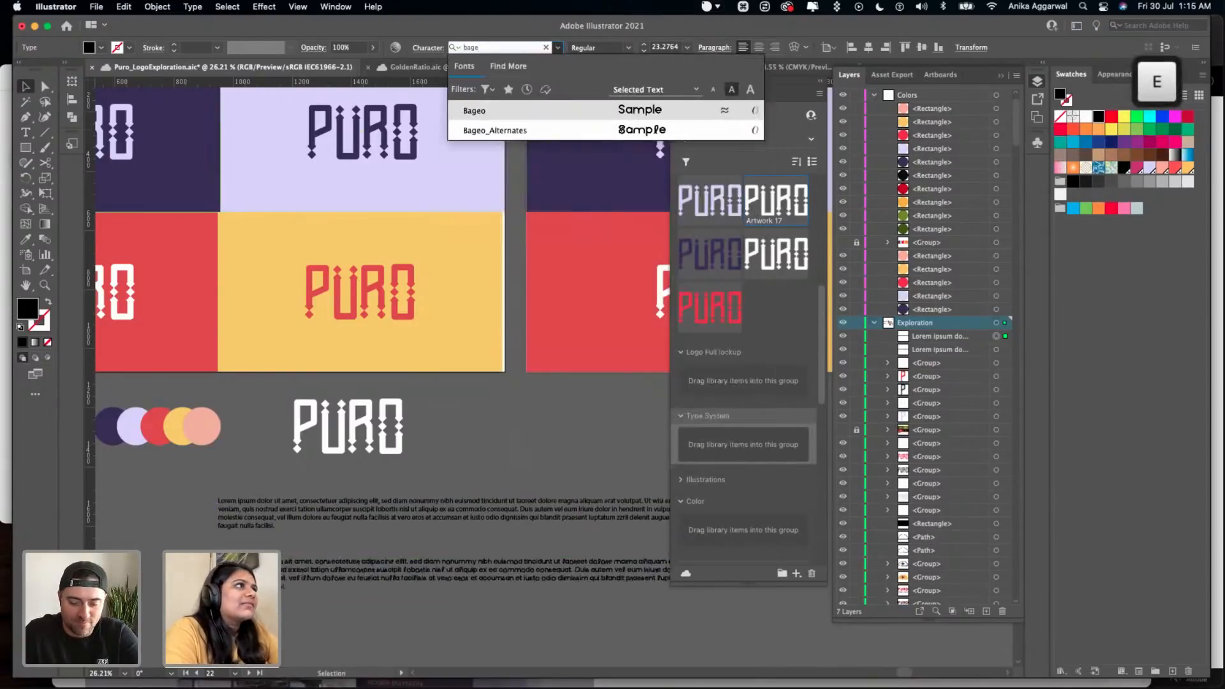
key("Return")
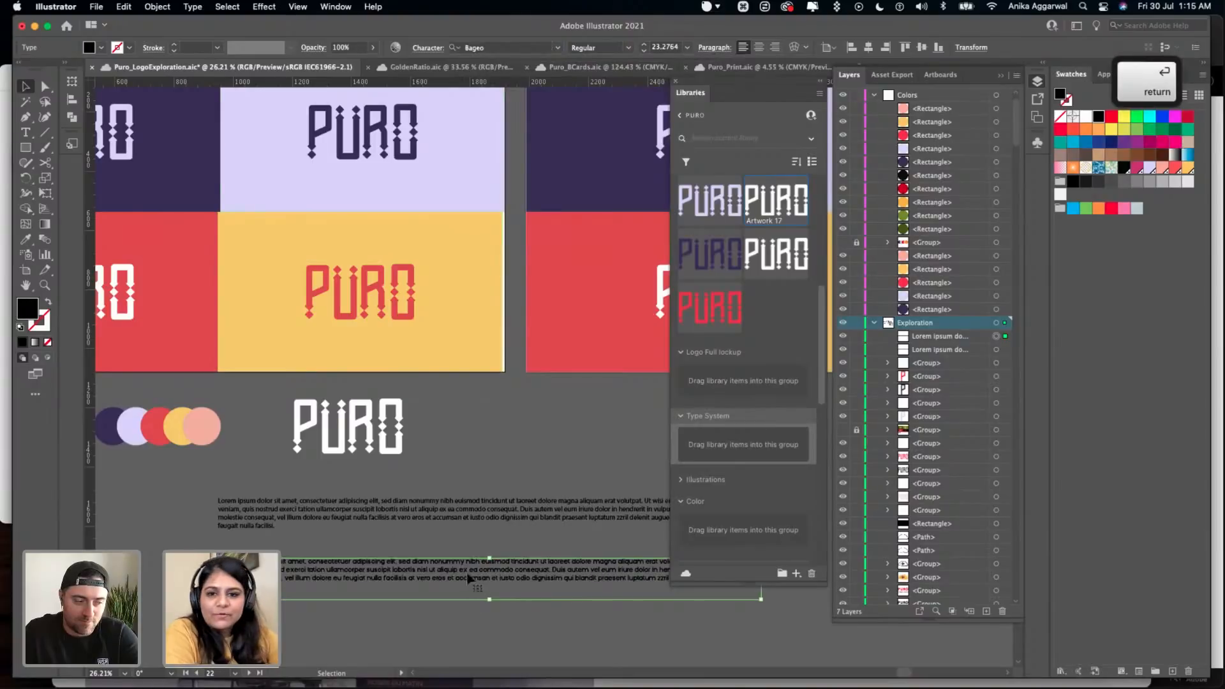
- Try to match the original lorem ipsum paragraph to the Bageo copy with the Eyedropper
scroll(417, 527, "up", 5)
left_click(367, 517)
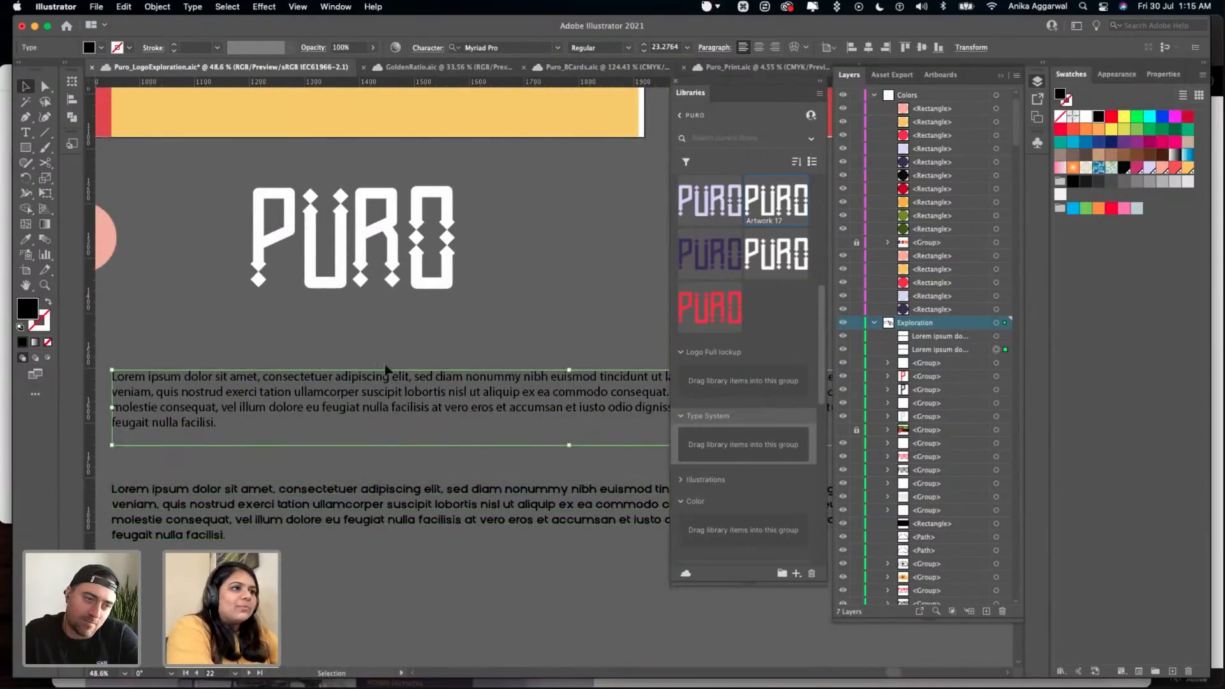
key("i")
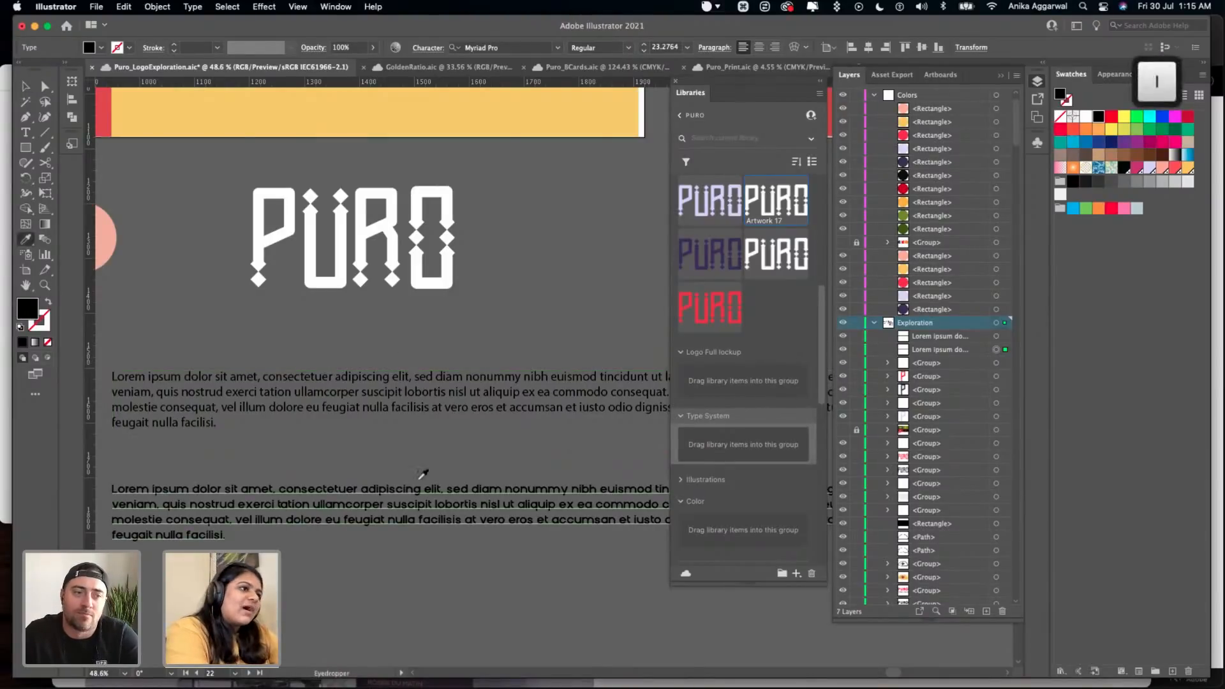
left_click(424, 473)
- Delete both lorem ipsum paragraphs and save the document
key("v")
left_click(504, 547, "shift")
key("BackSpace")
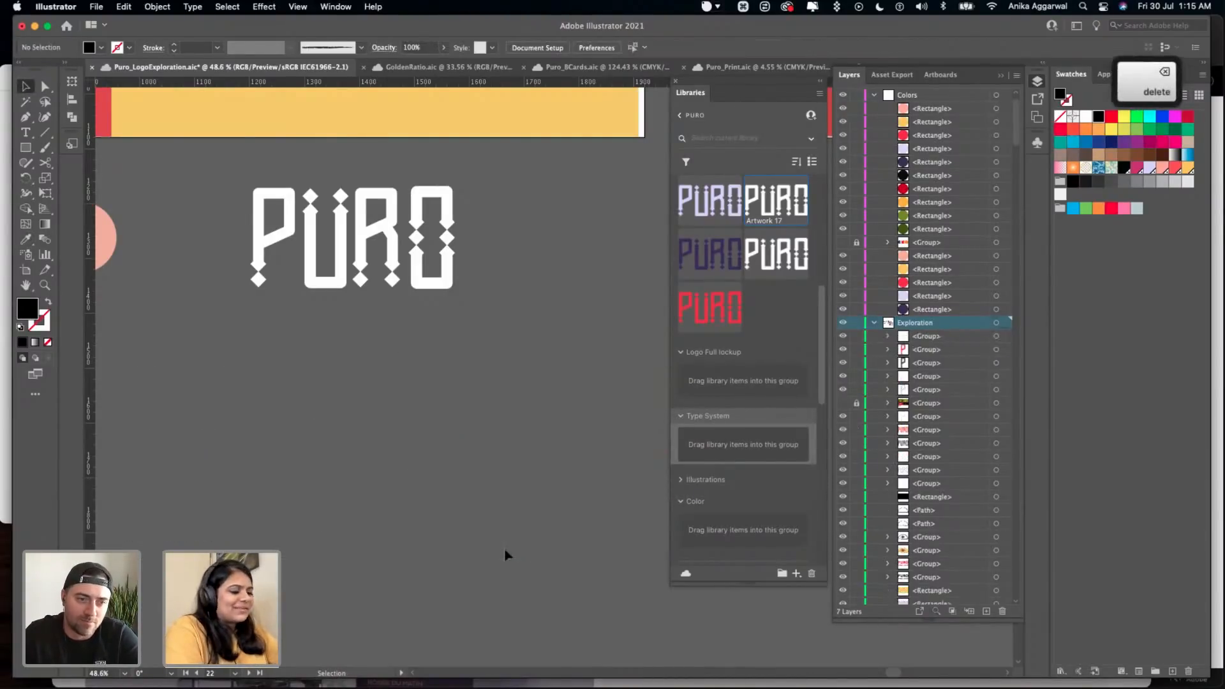
key("super+s")
- Duplicate the white PURO wordmark beside the original, fill the copy with black and add it to the library's Logo wordmark group
scroll(506, 554, "down", 5)
scroll(506, 549, "right", 4)
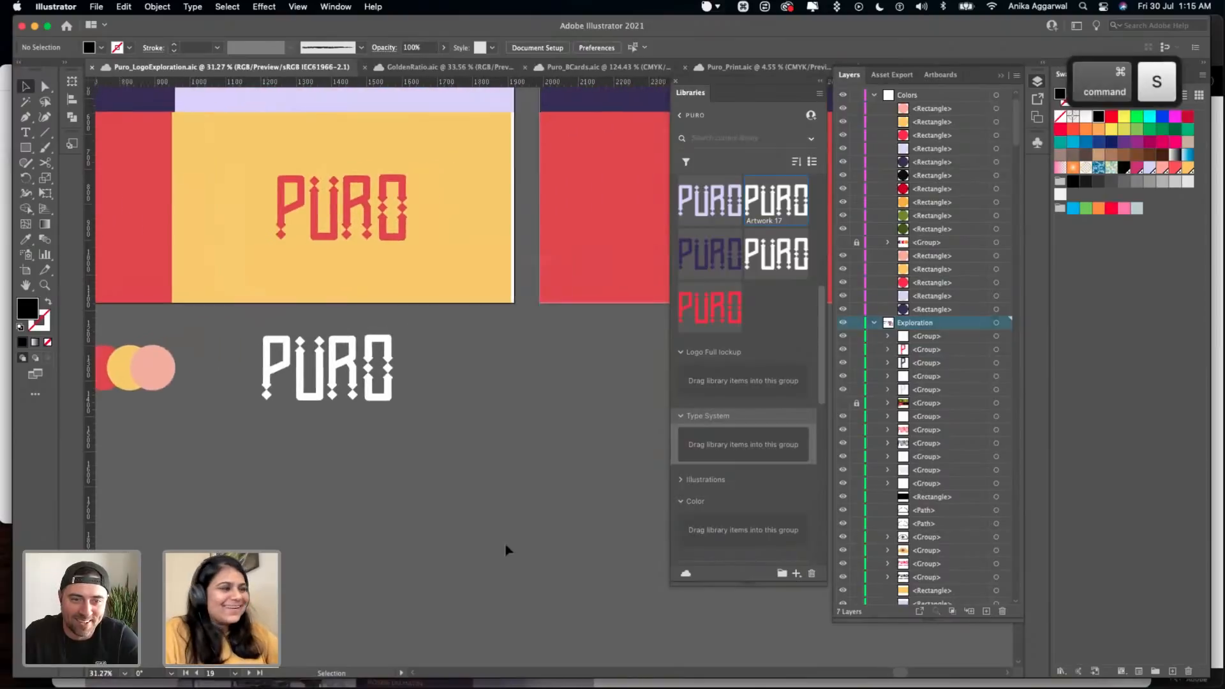
scroll(377, 401, "down", 1)
scroll(374, 398, "up", 2)
scroll(374, 398, "down", 3)
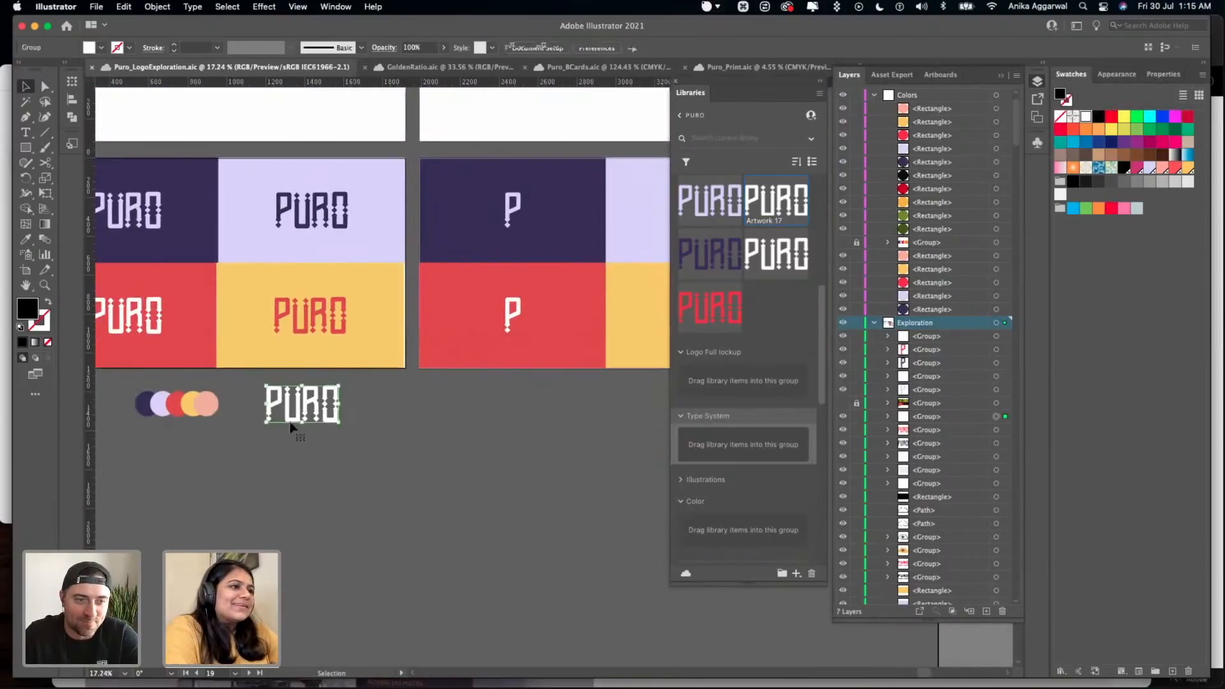
left_click(298, 415)
key("alt")
left_click_drag(298, 416, 760, 308)
left_click(1098, 116)
key("alt")
- Delete the duplicate white wordmark from the library's Logo wordmark group and save the document
scroll(773, 223, "up", 1)
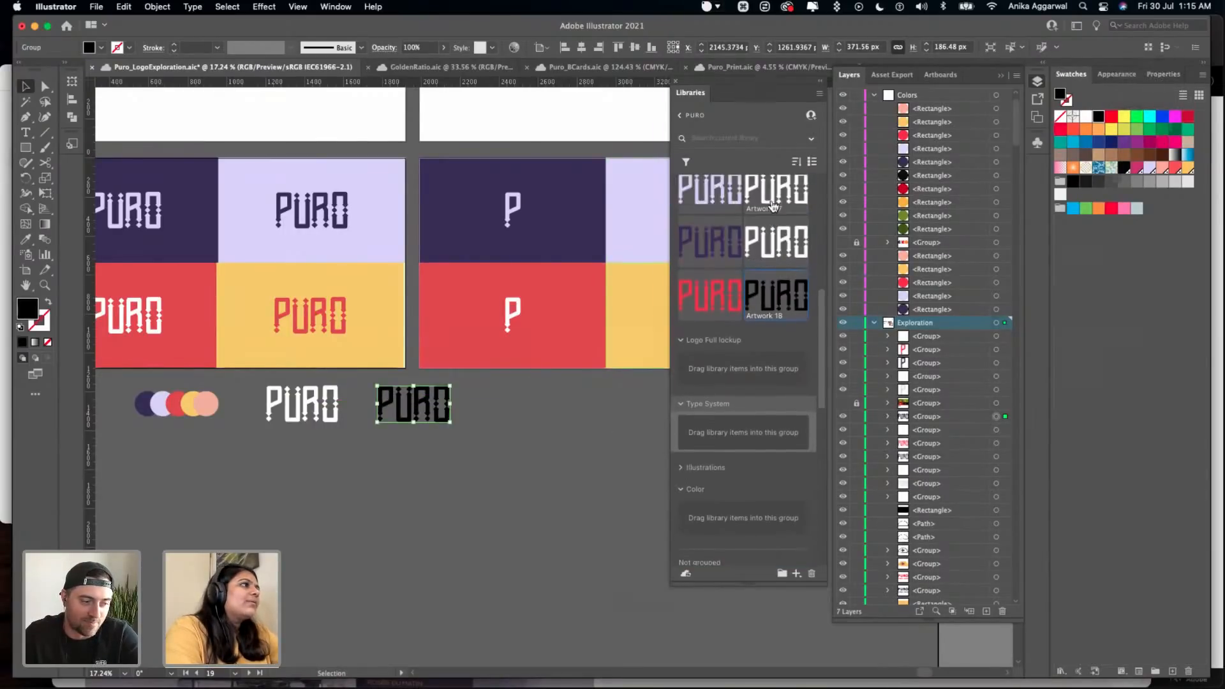
left_click(810, 572)
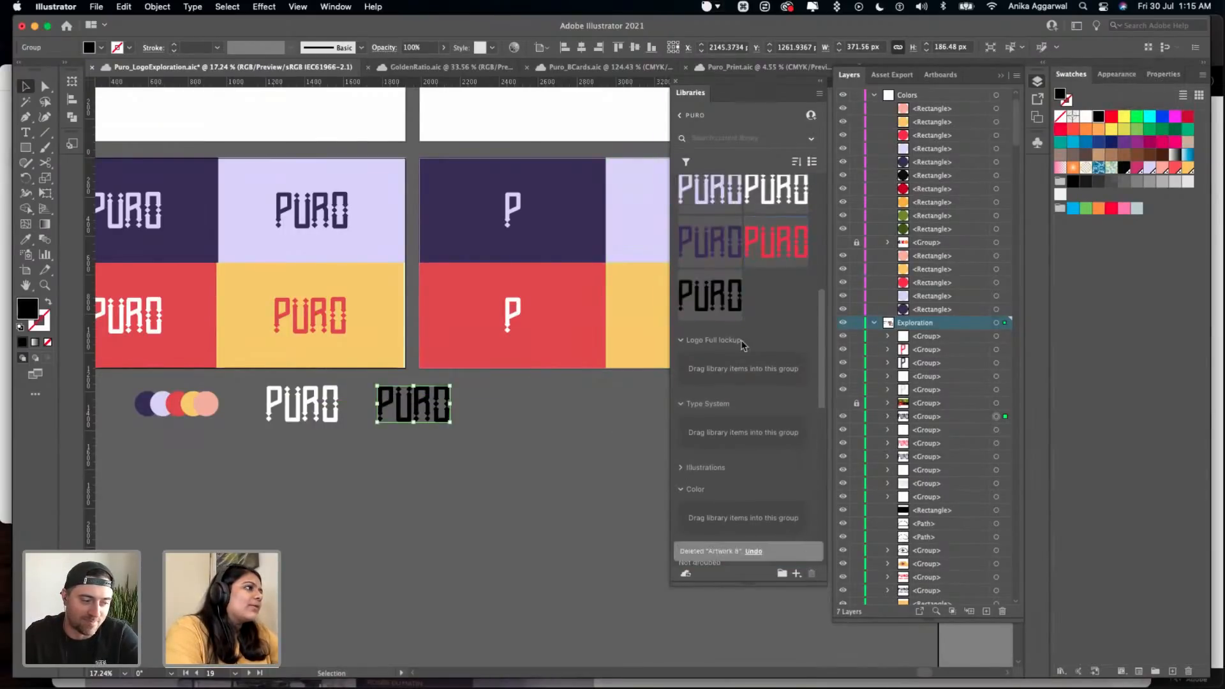
left_click(560, 454)
key("super+s")
- Delete the duplicate white P icon, Artwork 16, from the library's Logo icon group
scroll(755, 326, "up", 3)
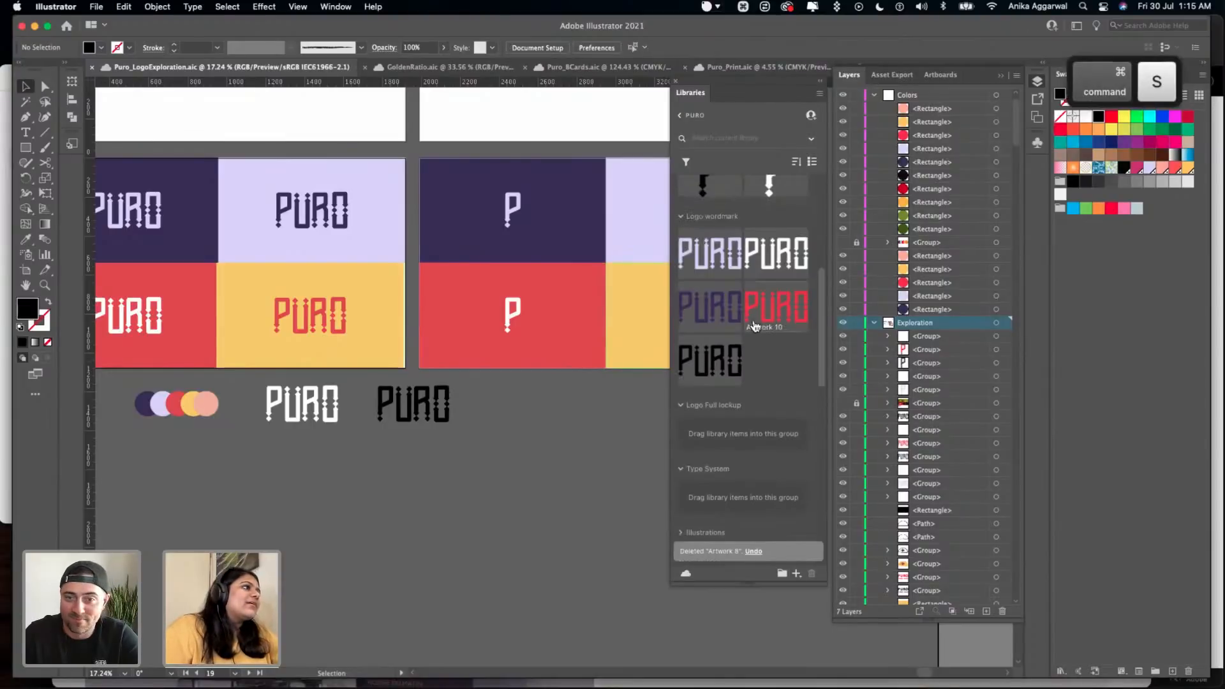
scroll(755, 326, "up", 2)
scroll(756, 335, "up", 3)
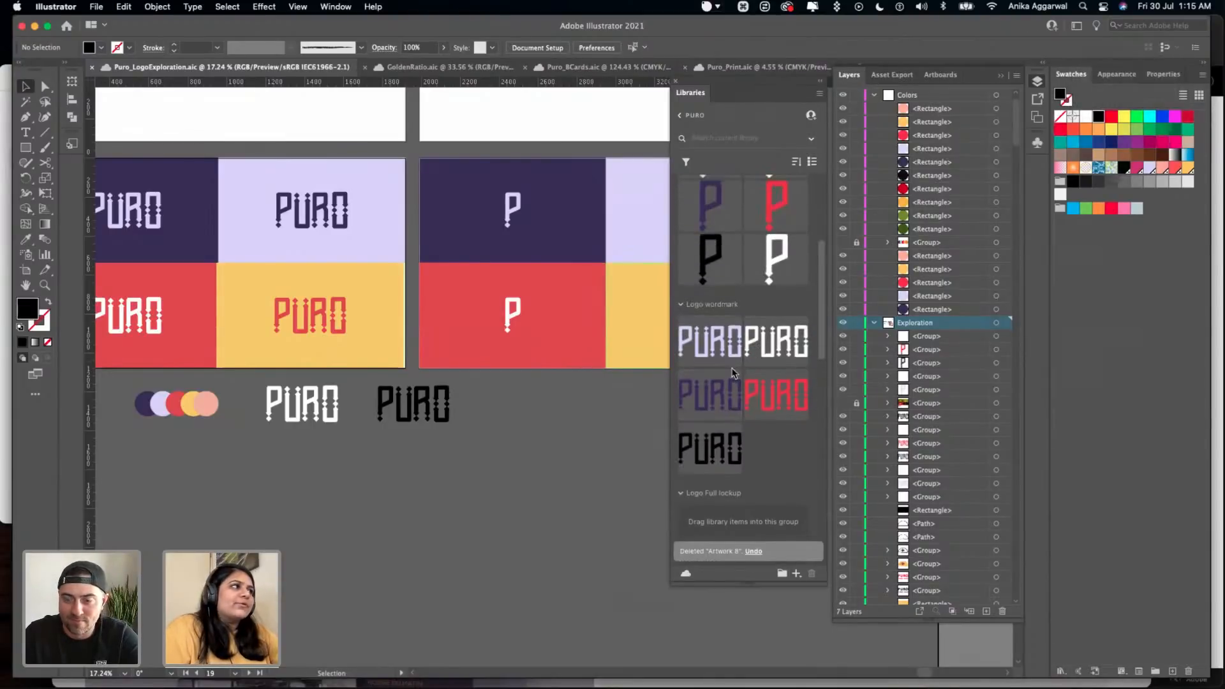
scroll(754, 341, "up", 2)
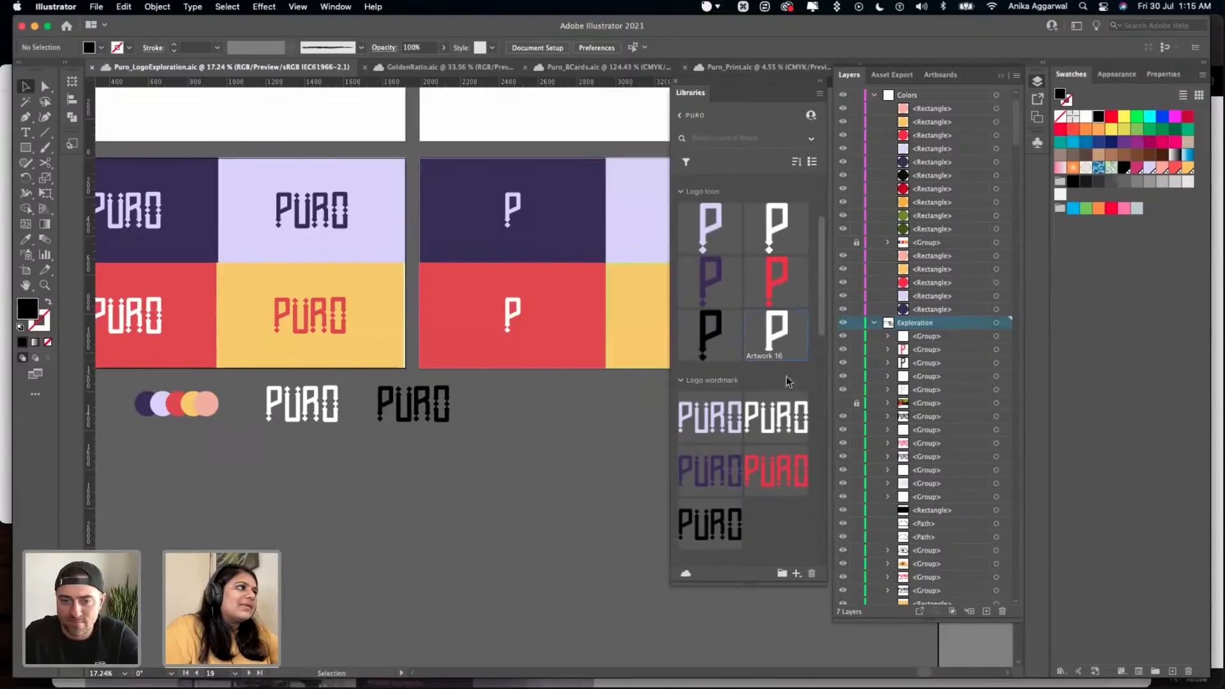
left_click(813, 573)
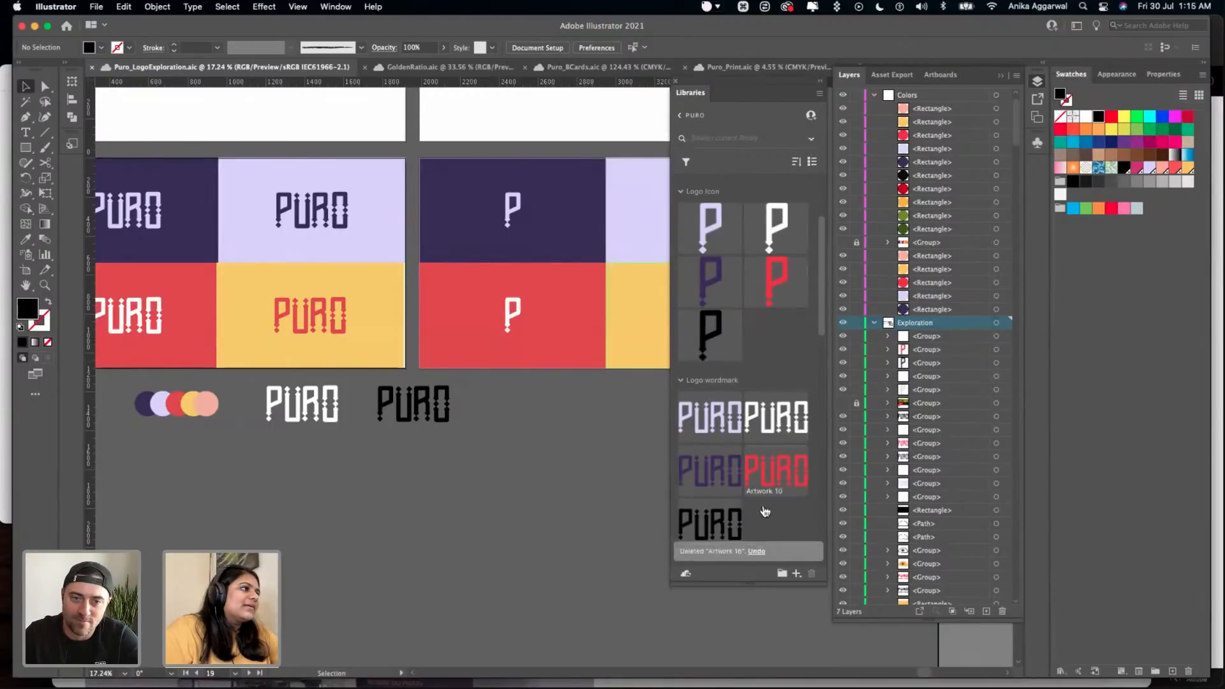
- Duplicate the white PURO wordmark directly below the original, under the artboards
scroll(546, 472, "down", 3)
scroll(534, 419, "right", 2)
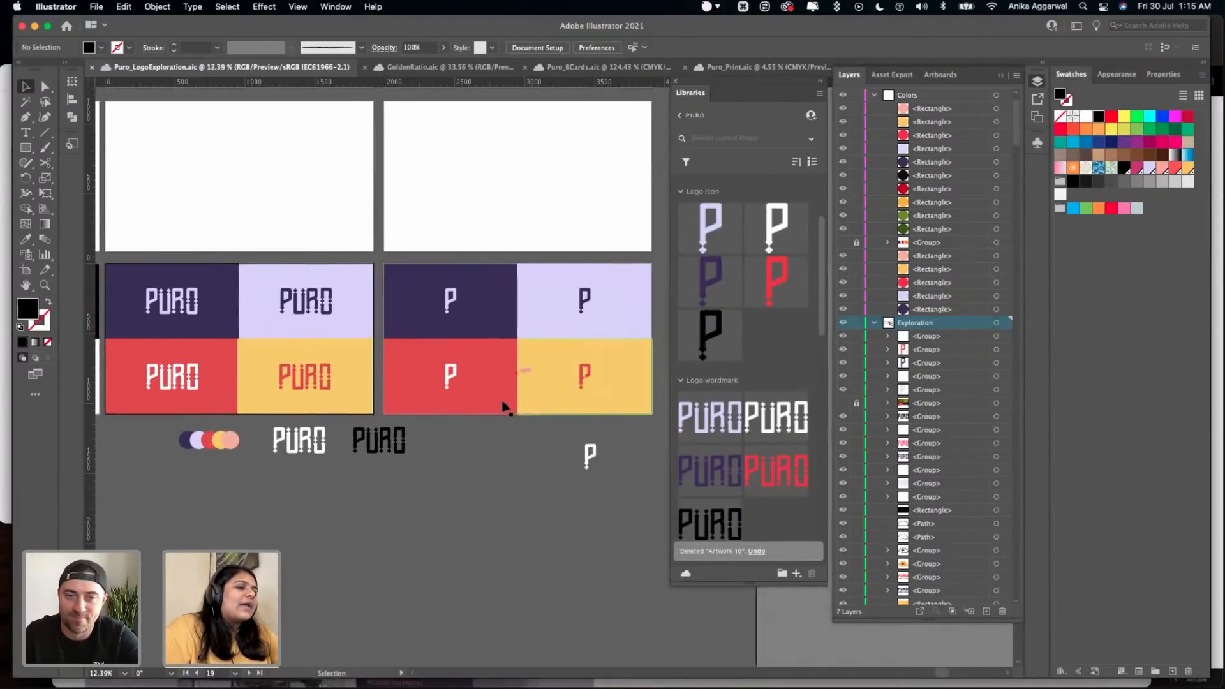
left_click(291, 449)
left_click_drag(289, 452, 290, 495)
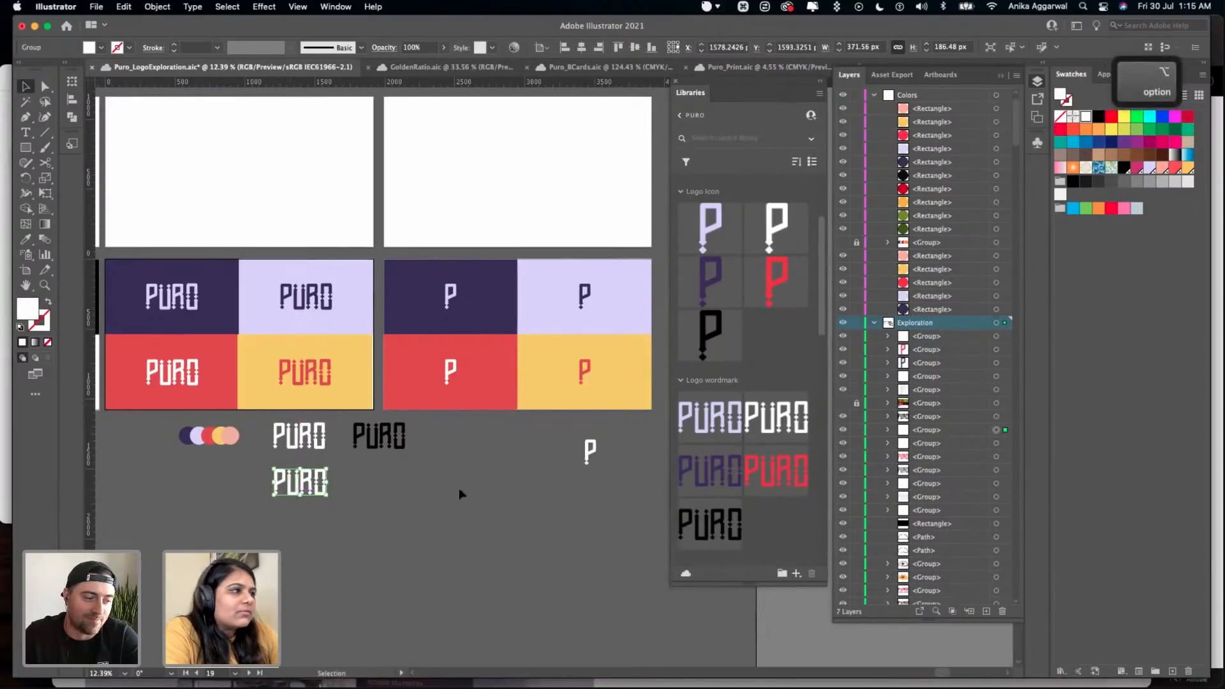
- Duplicate the white P icon beside the original and color the copy with the yellow sampled from the artboard background
left_click(587, 451)
left_click_drag(588, 451, 546, 452)
key("i")
left_click(557, 387)
key("v")
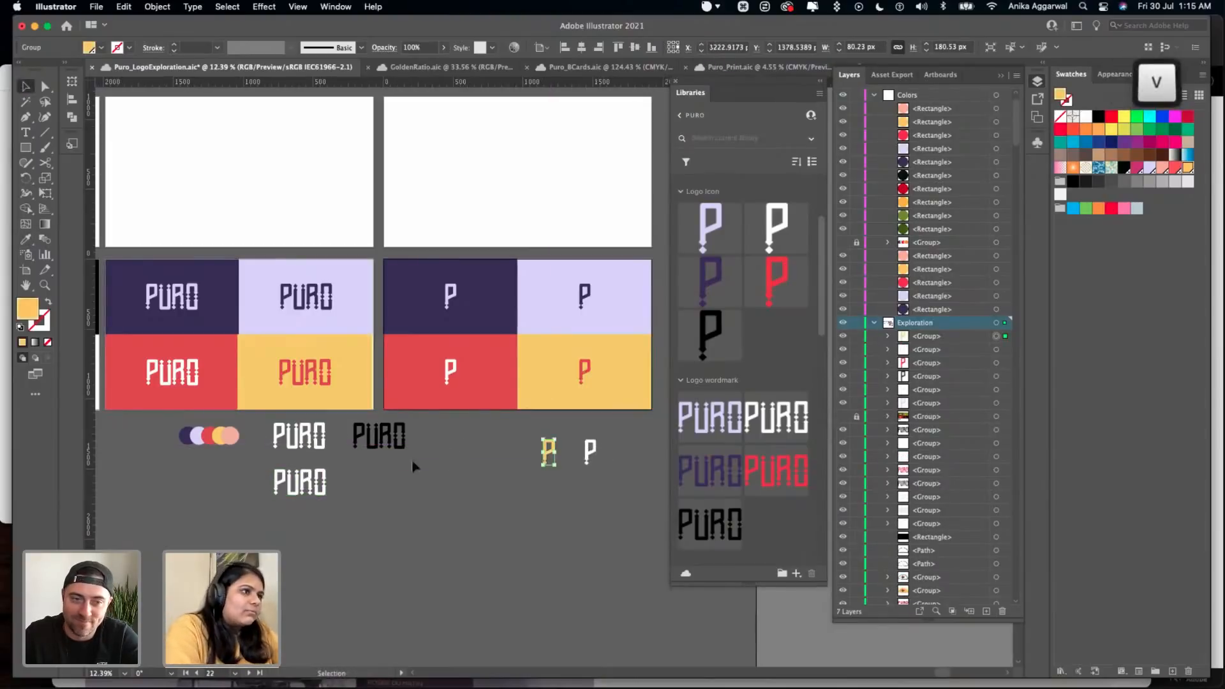
- Color the lower PURO wordmark copy with the sampled yellow and add it to the library's Logo wordmark group
left_click(284, 486)
key("i")
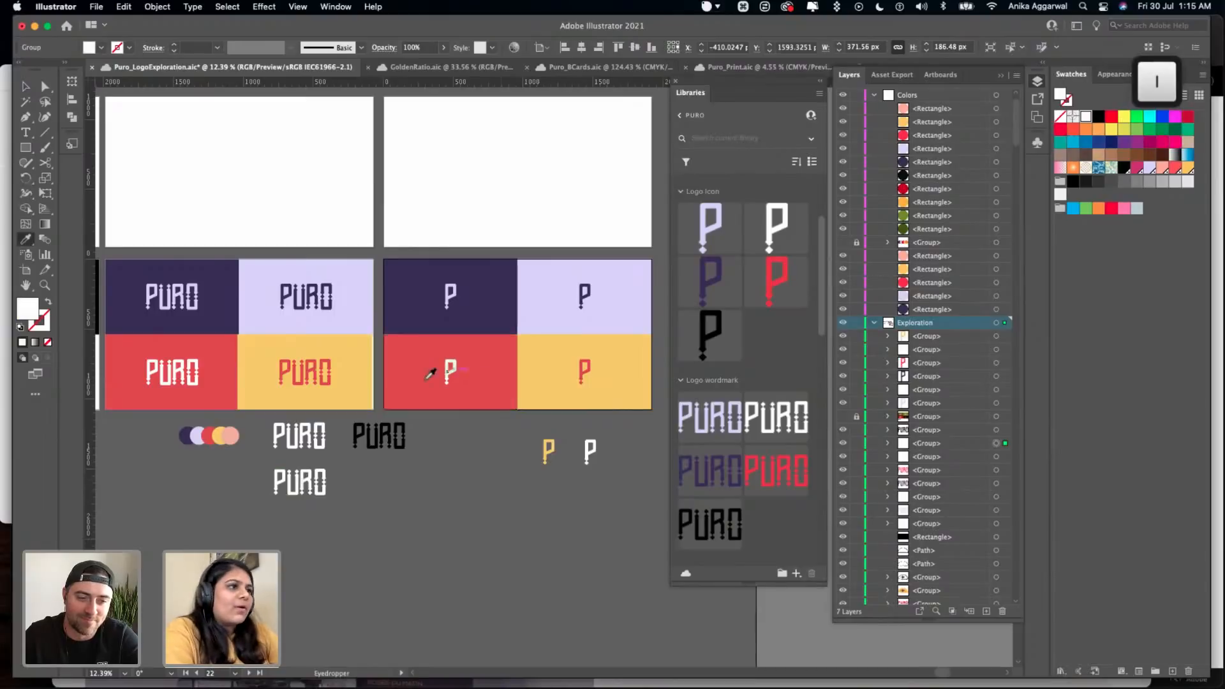
left_click(350, 383)
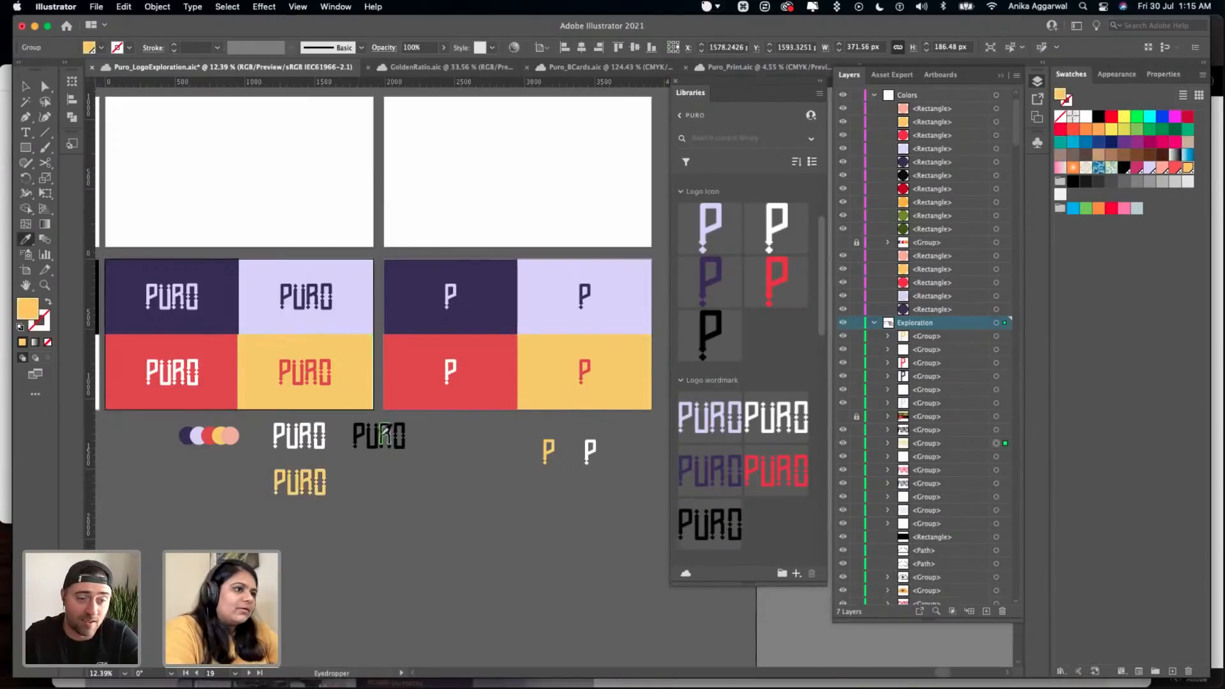
key("v")
left_click(321, 483)
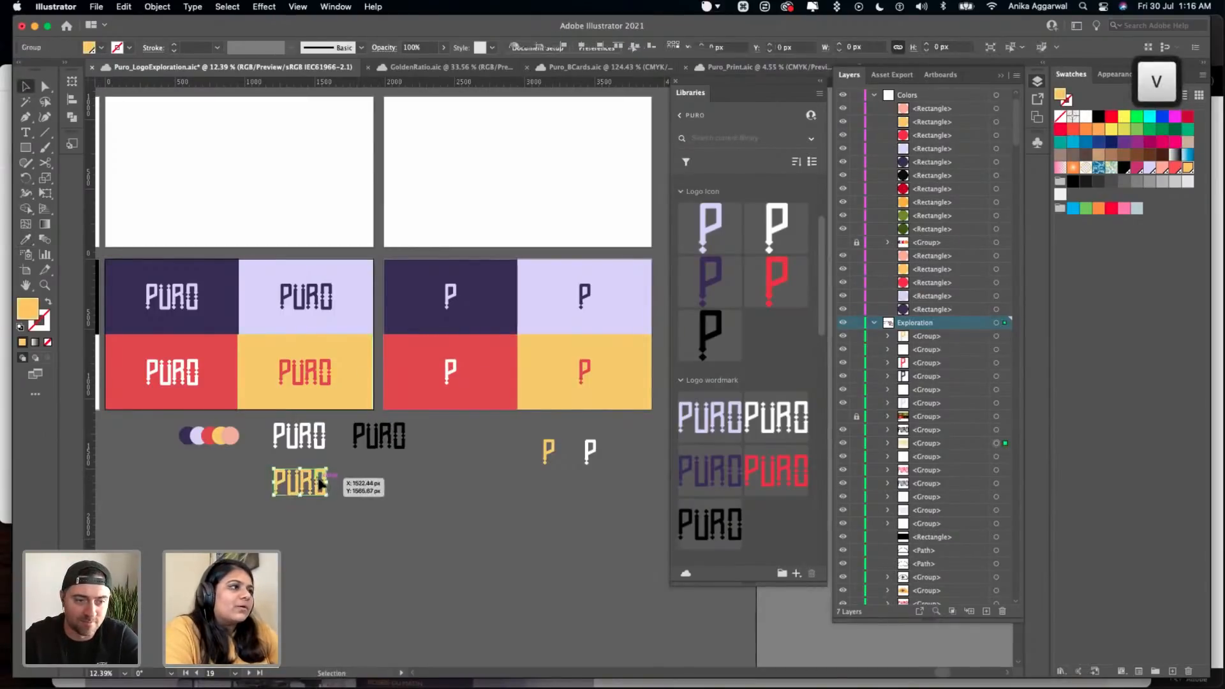
key("alt")
left_click_drag(297, 485, 759, 516)
- Add the yellow P icon to the library's Logo icon group and save the document
left_click(545, 460)
scroll(724, 326, "up", 5)
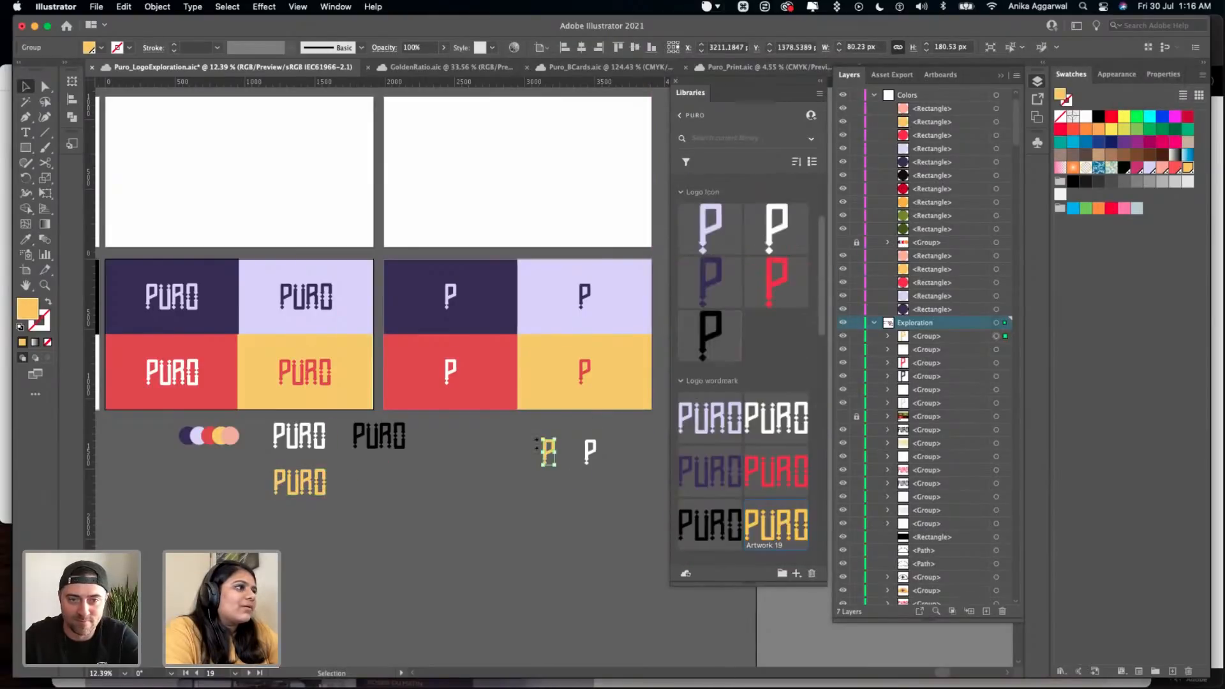
left_click_drag(551, 454, 778, 336)
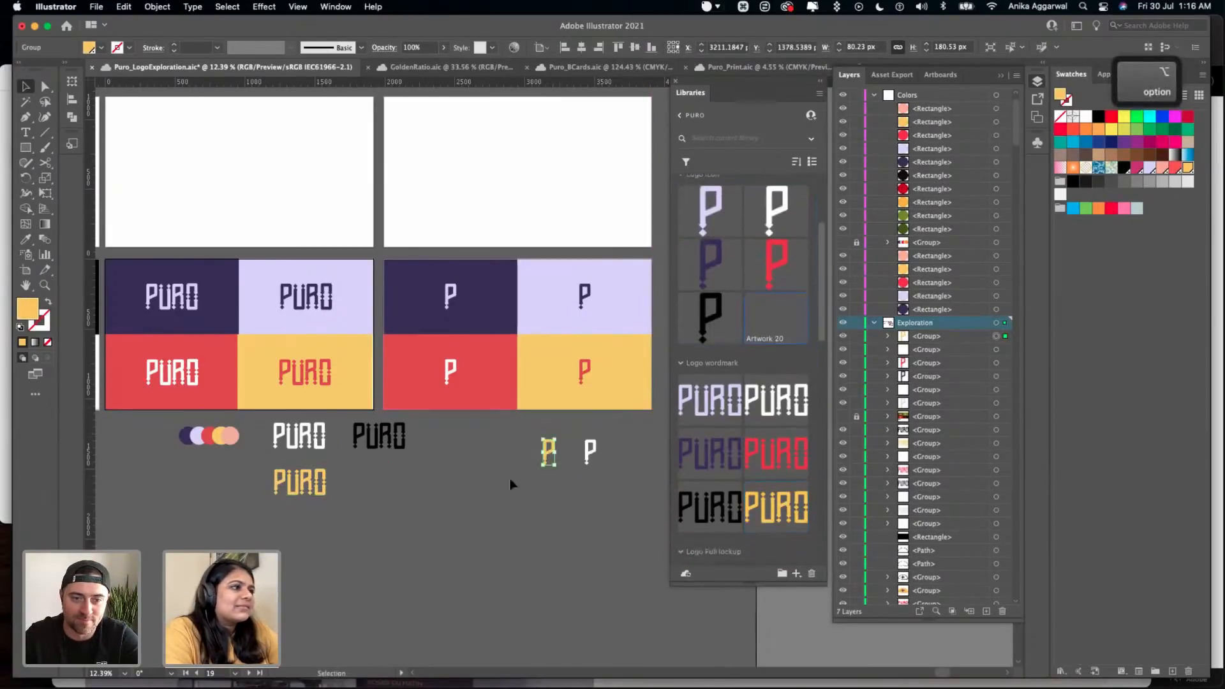
left_click(497, 492)
key("cmd+s")
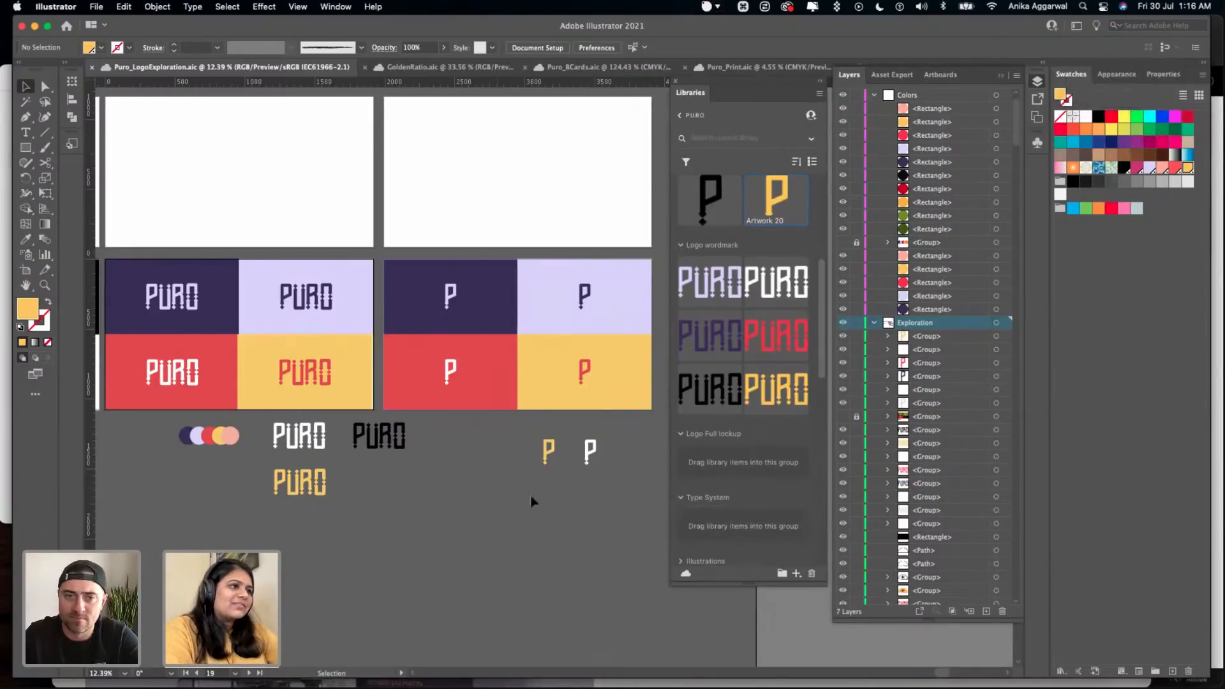
scroll(756, 361, "up", 4)
key("super+s")
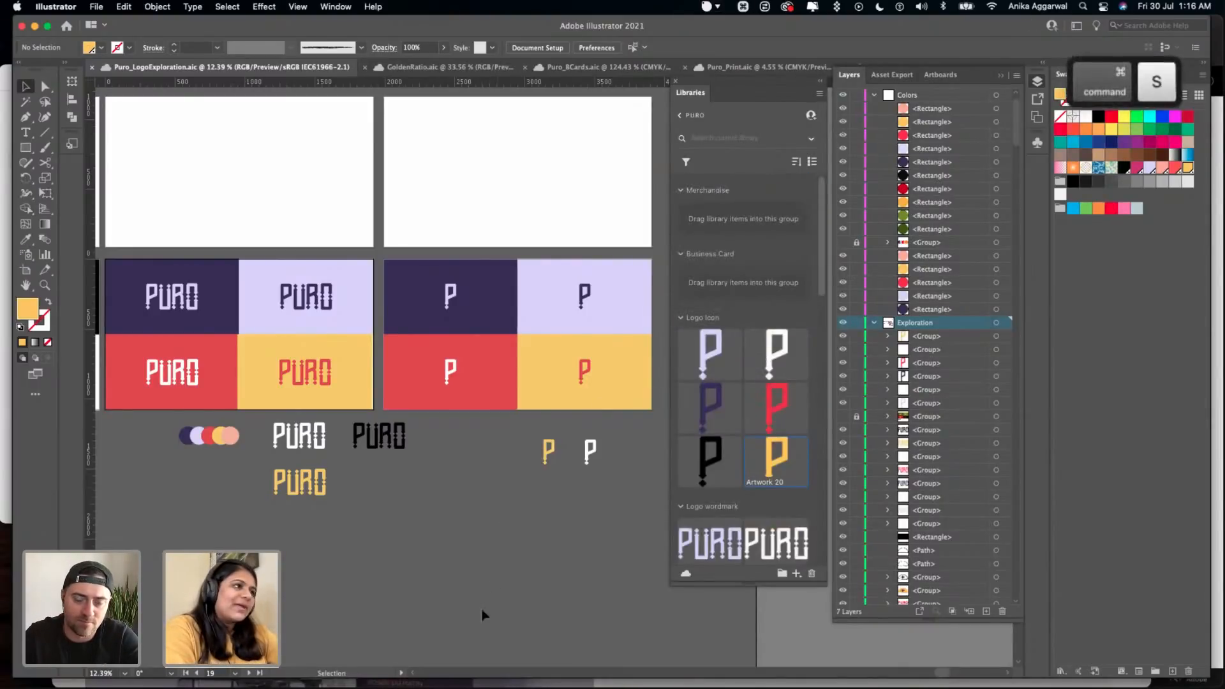
- Look over the color palette, illustration, type choice, sticker and pattern artboards, and save the document
scroll(494, 555, "down", 3)
scroll(450, 484, "down", 4)
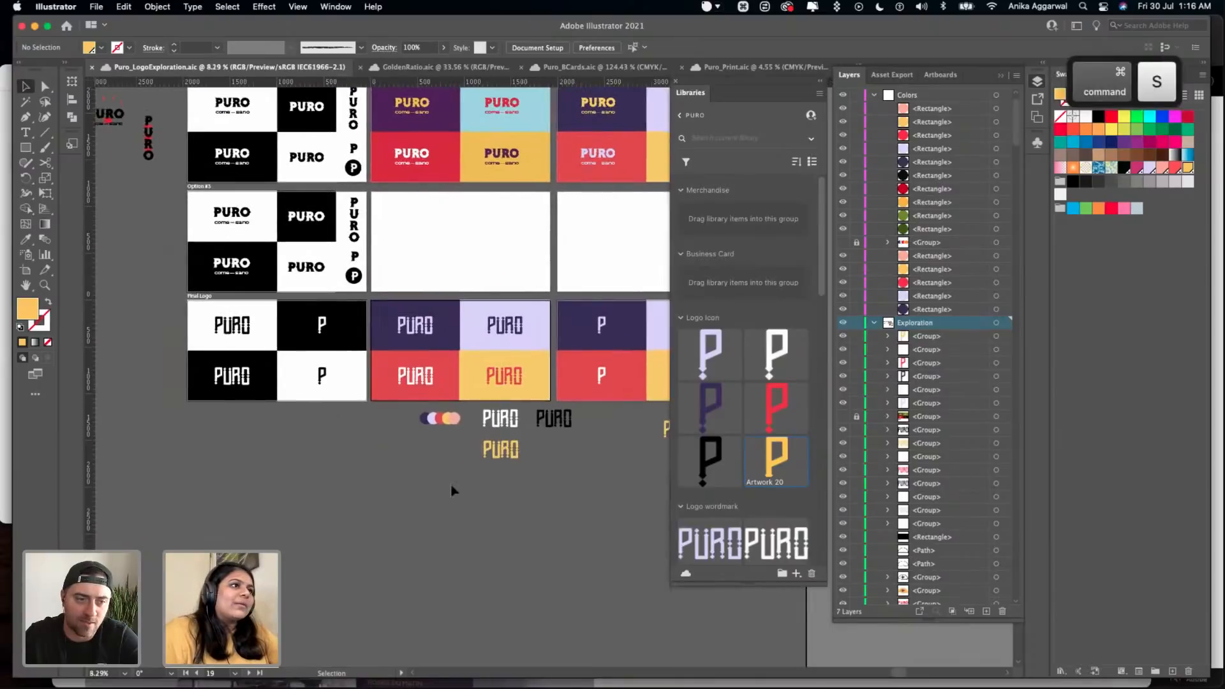
scroll(447, 487, "left", 3)
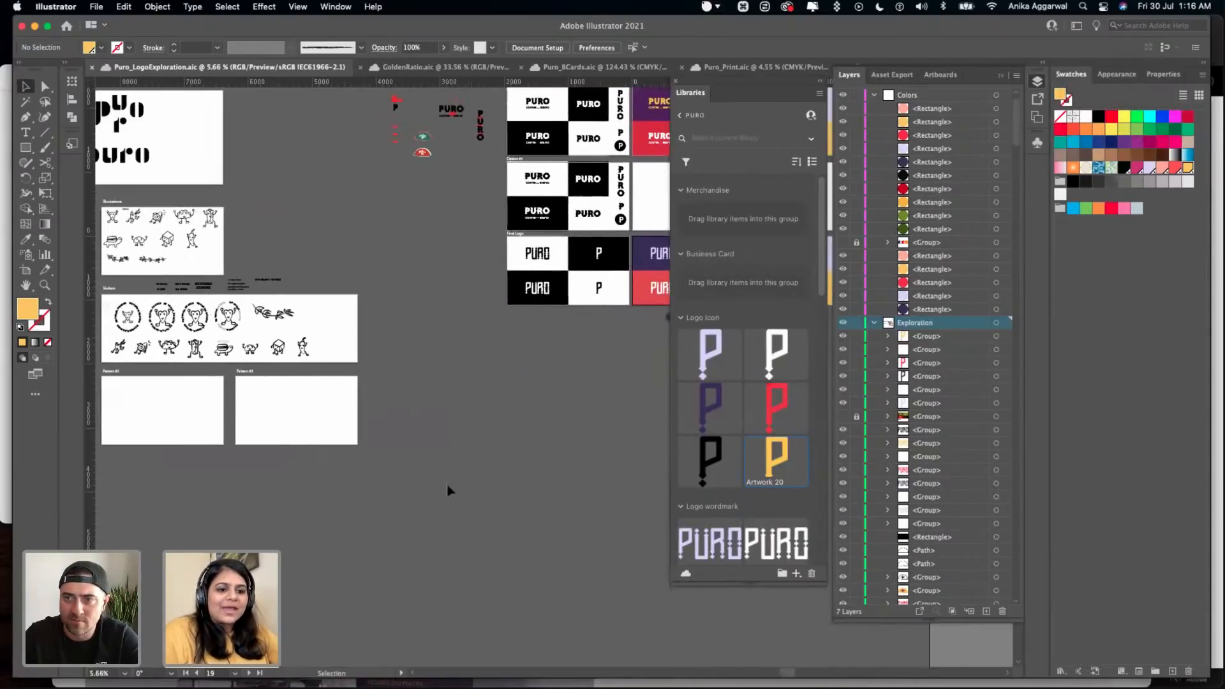
scroll(431, 448, "left", 3)
scroll(432, 447, "down", 1)
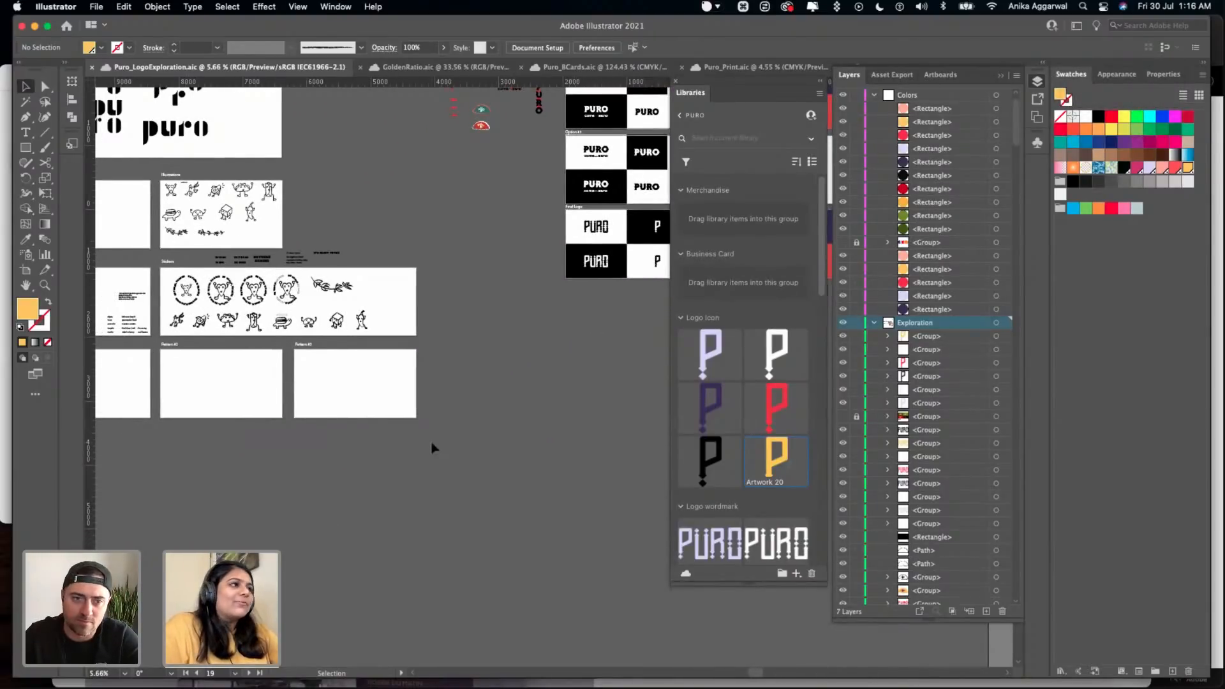
scroll(431, 446, "left", 5)
scroll(354, 331, "up", 6)
scroll(353, 330, "down", 4)
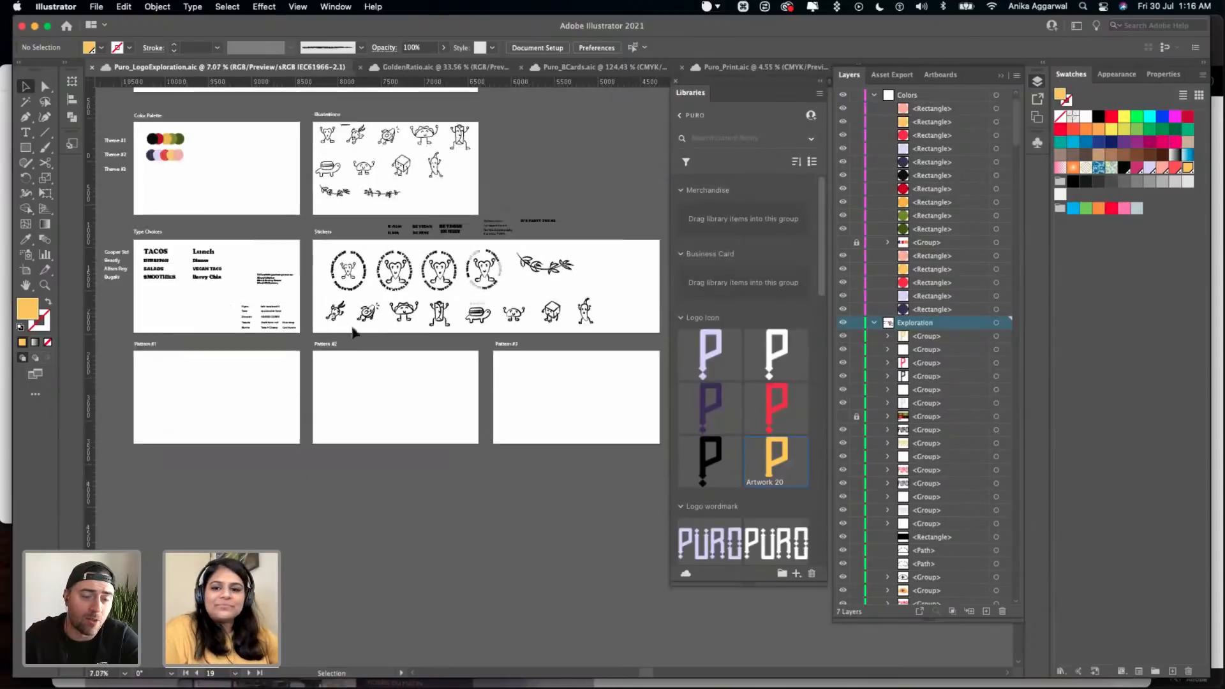
scroll(353, 331, "down", 1)
left_click(528, 420)
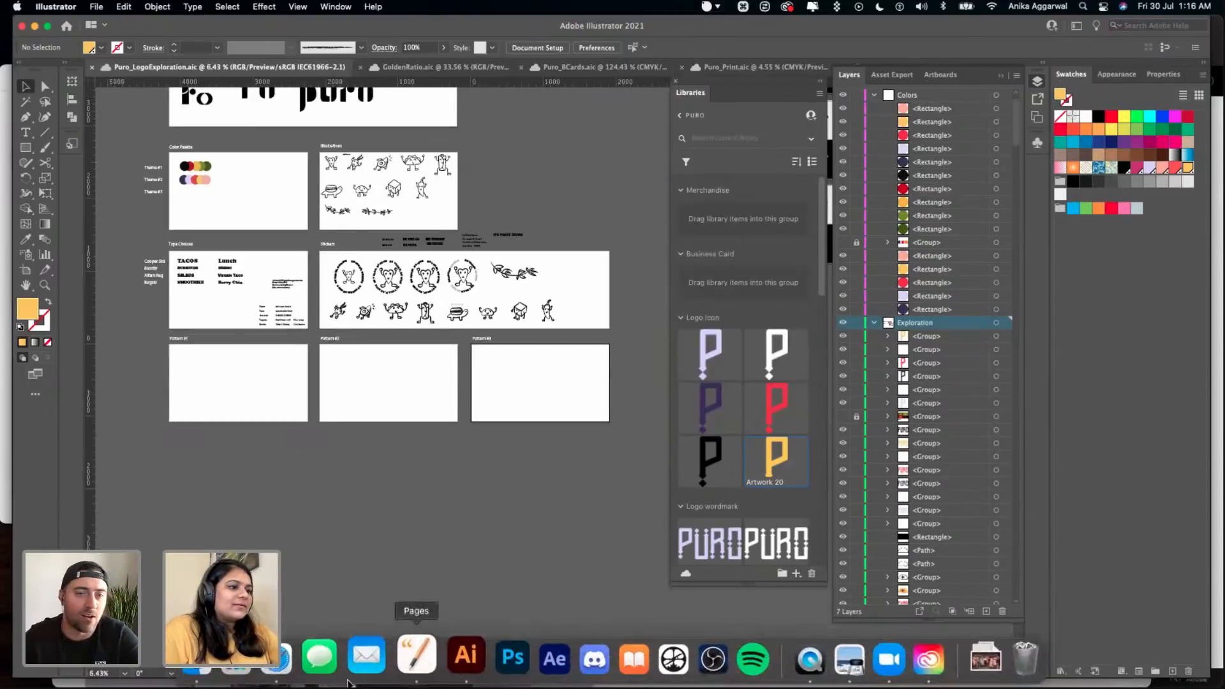
key("super+s")
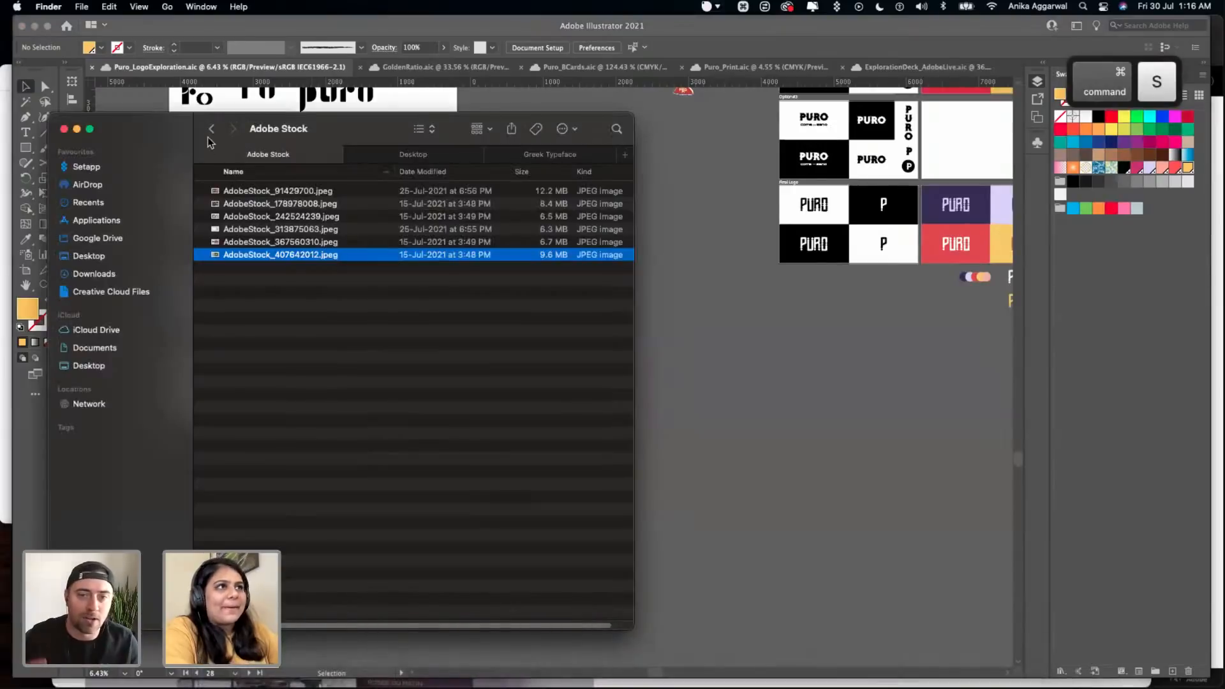
- Switch to Finder and open the PURO folder inside AdobeLive's 05 Mockups folder
left_click(211, 129)
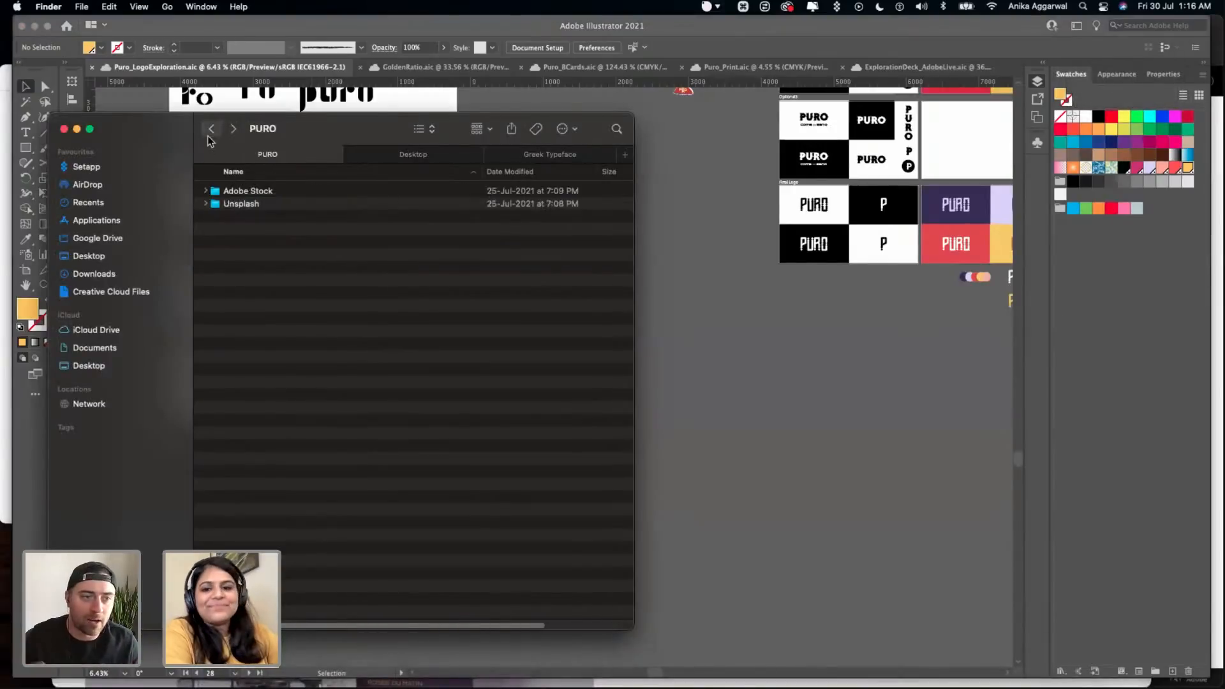
left_click(220, 128)
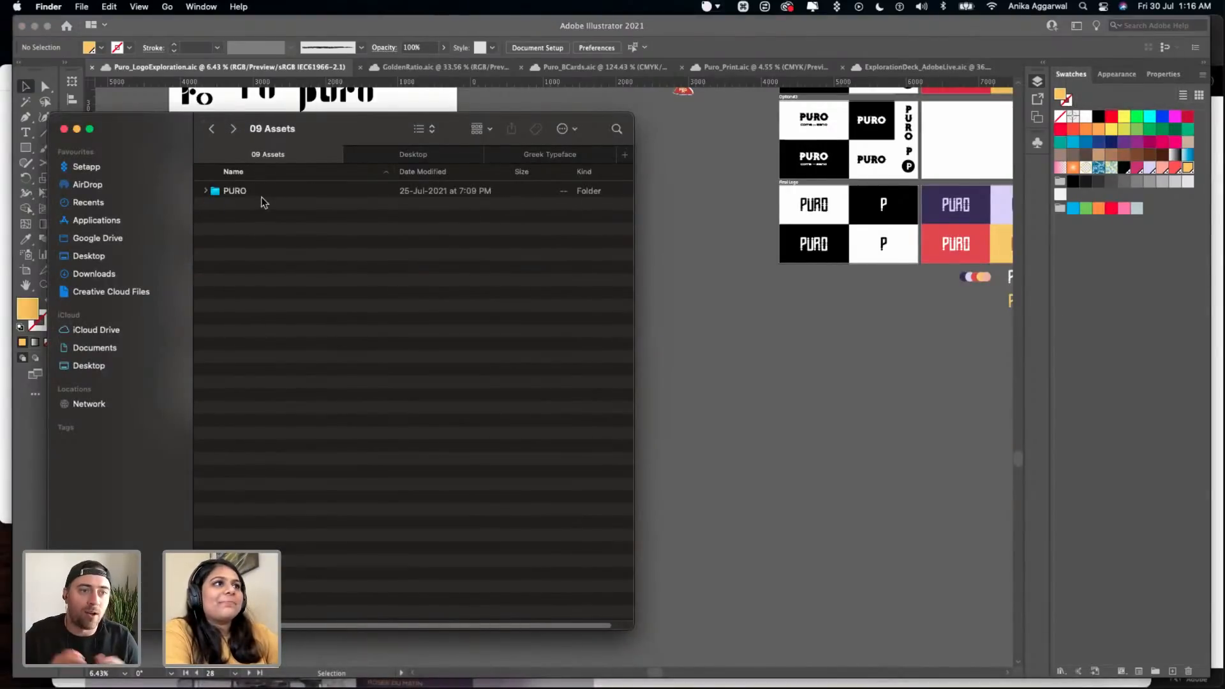
left_click(212, 130)
double_click(249, 242)
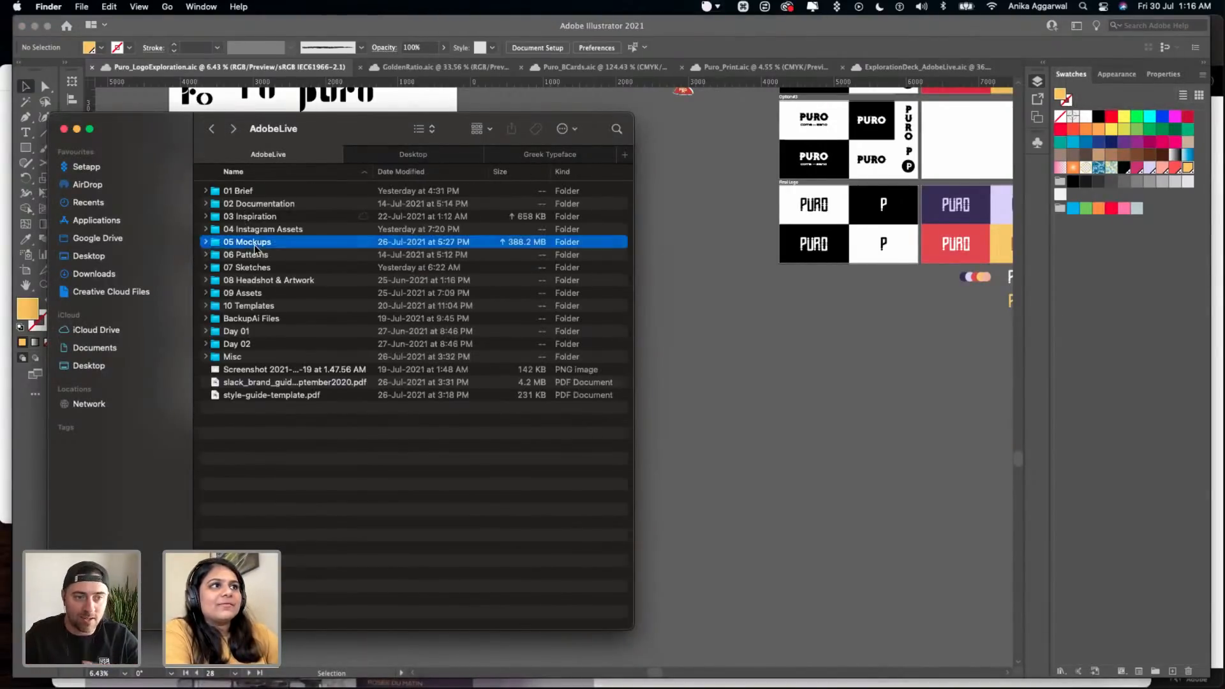
left_click(236, 205)
double_click(236, 206)
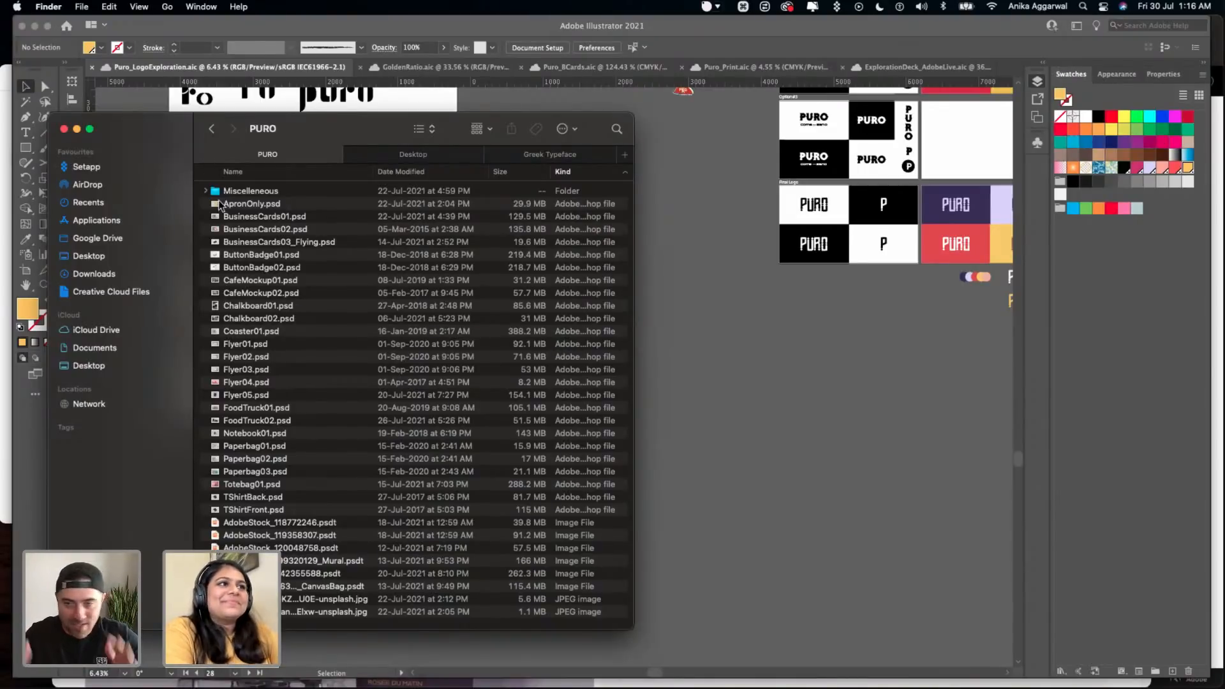
- Preview the ApronOnly.psd mockup and open it in Photoshop
left_click(254, 204)
key("space")
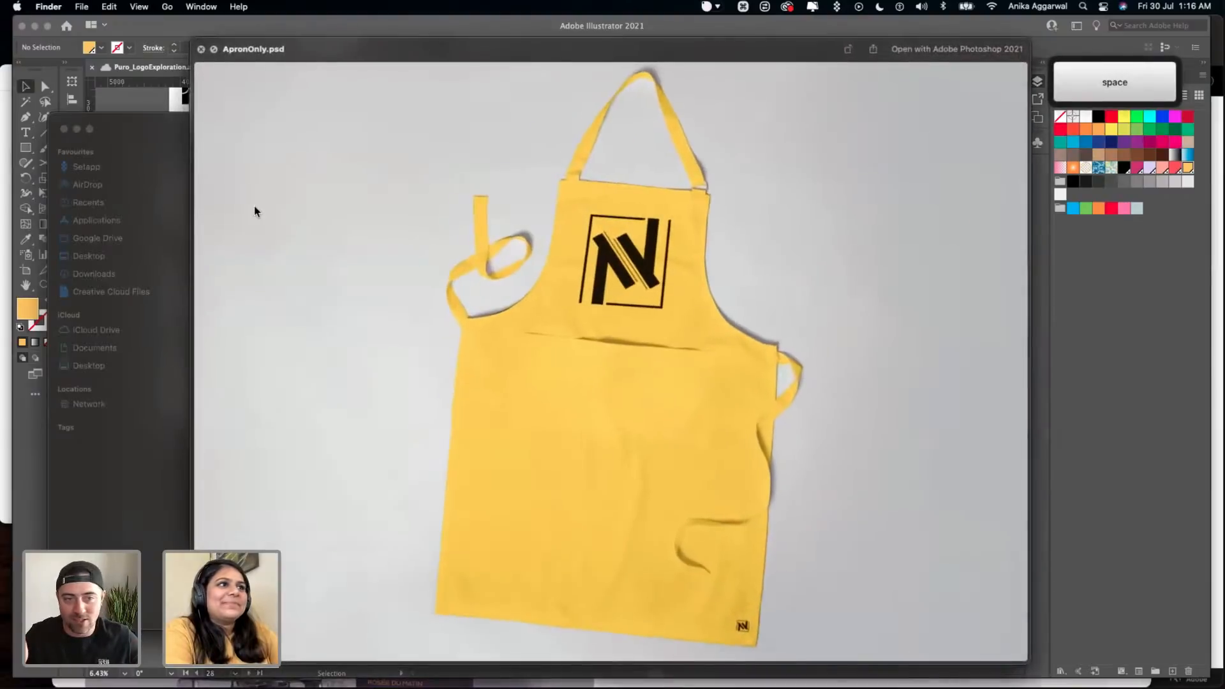
key("space")
double_click(254, 206)
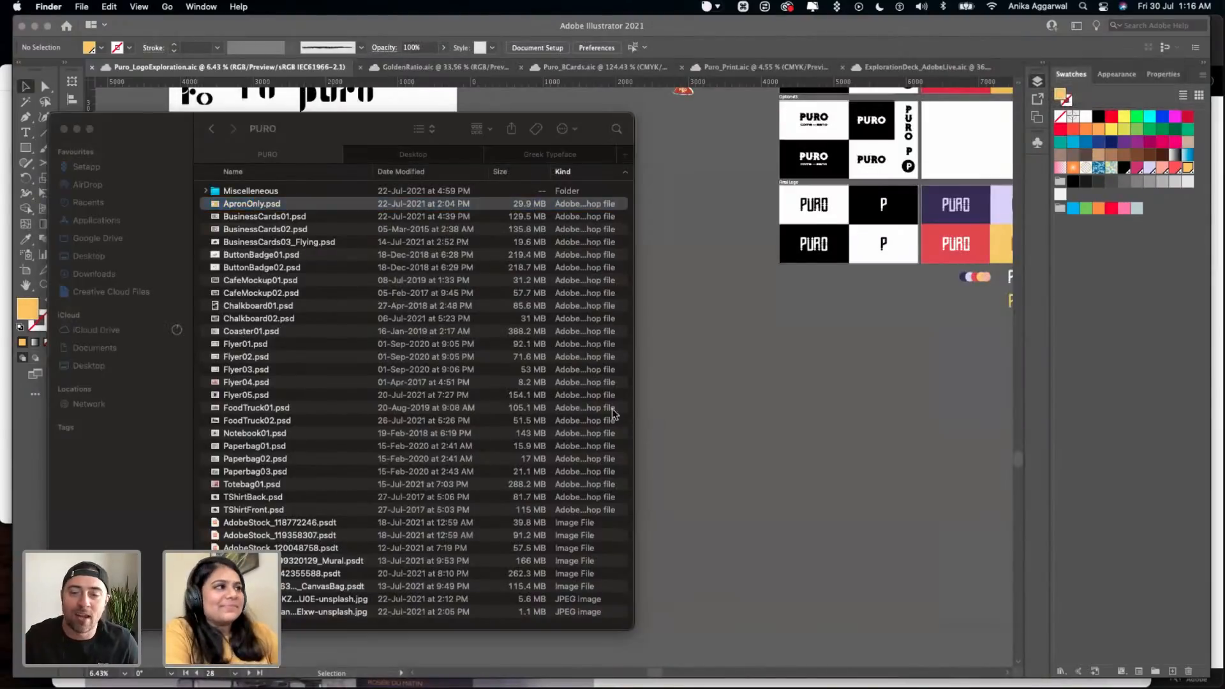
- Switch back to Illustrator and save the Puro_LogoExploration document
left_click(671, 379)
left_click(606, 298)
key("super+s")
scroll(606, 299, "right", 4)
mouse_move(493, 657)
left_click(453, 654)
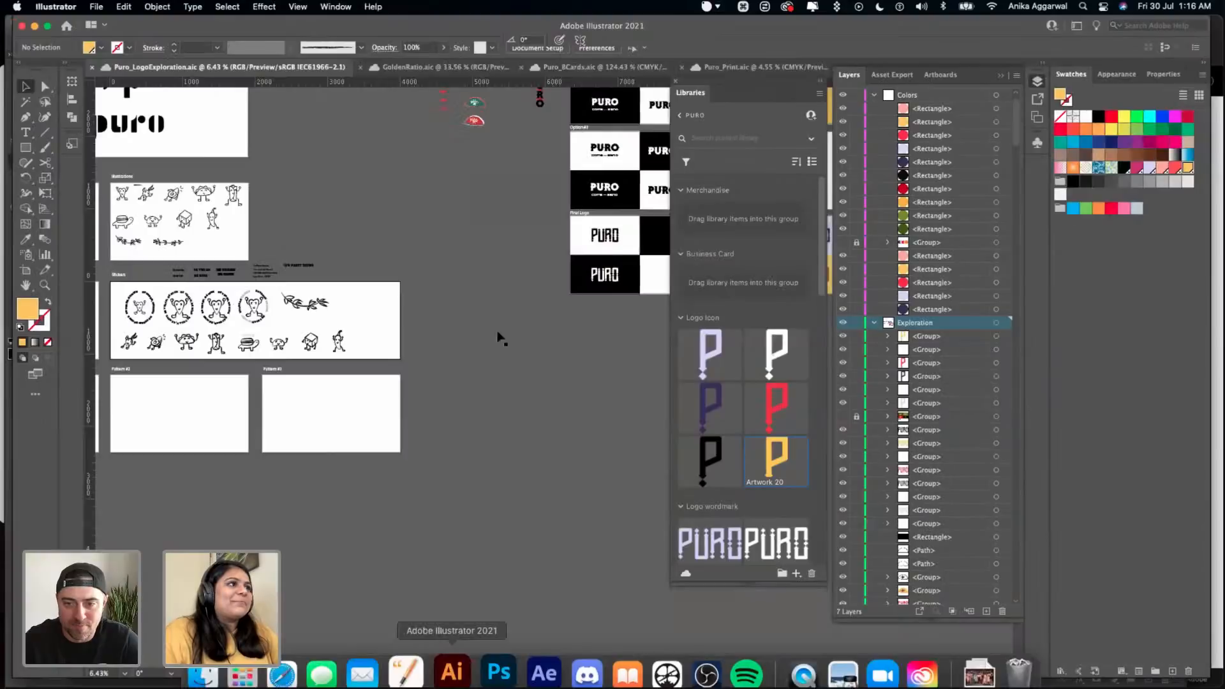
scroll(498, 339, "right", 6)
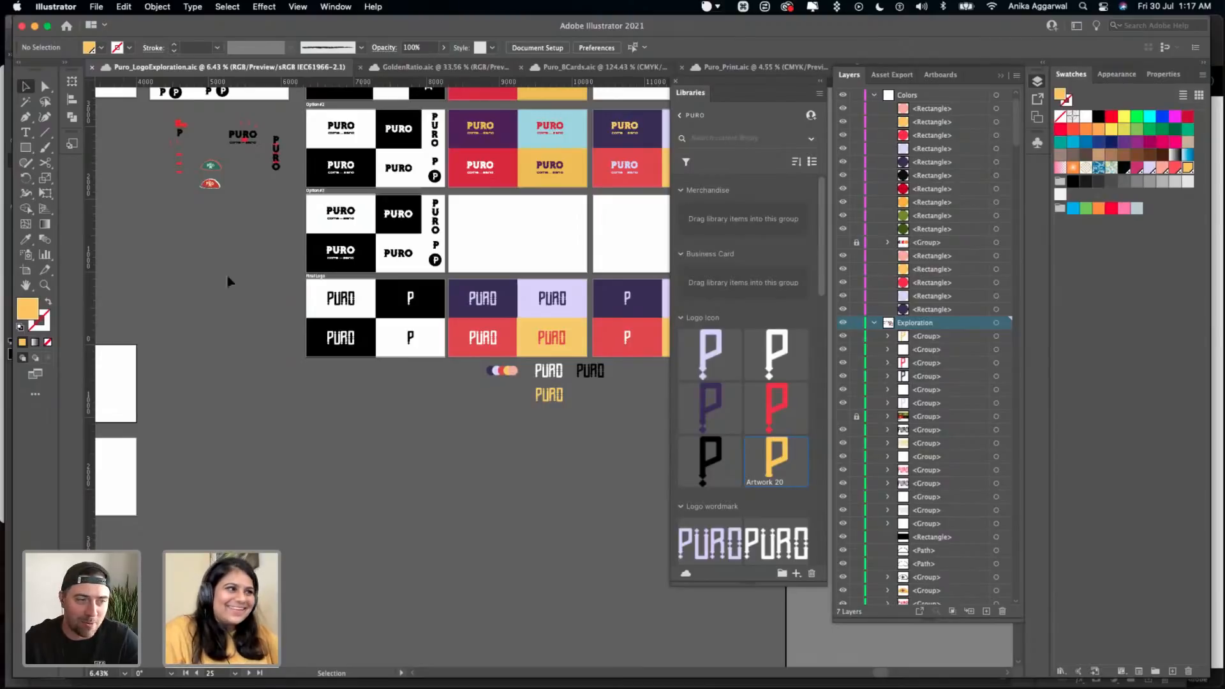
- Switch to Finder and enlarge the PURO mockup folder window so its whole file list fits
scroll(402, 468, "up", 5)
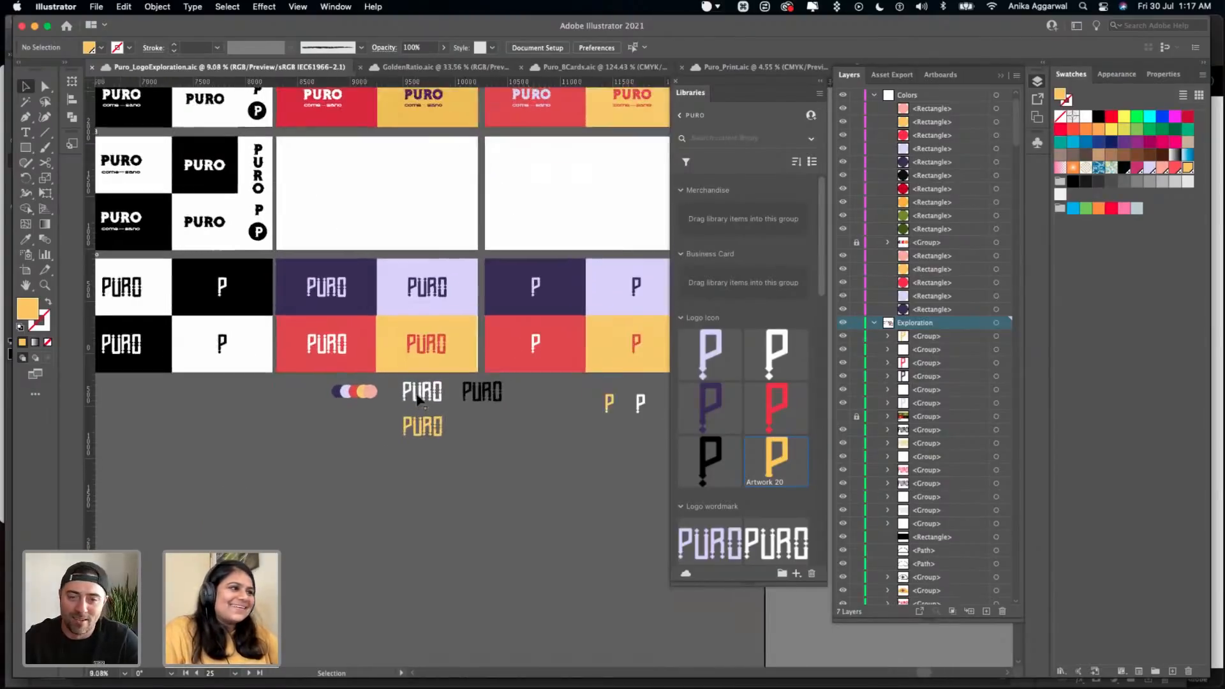
scroll(417, 401, "right", 1)
left_click(338, 202)
mouse_move(336, 644)
left_click(196, 661)
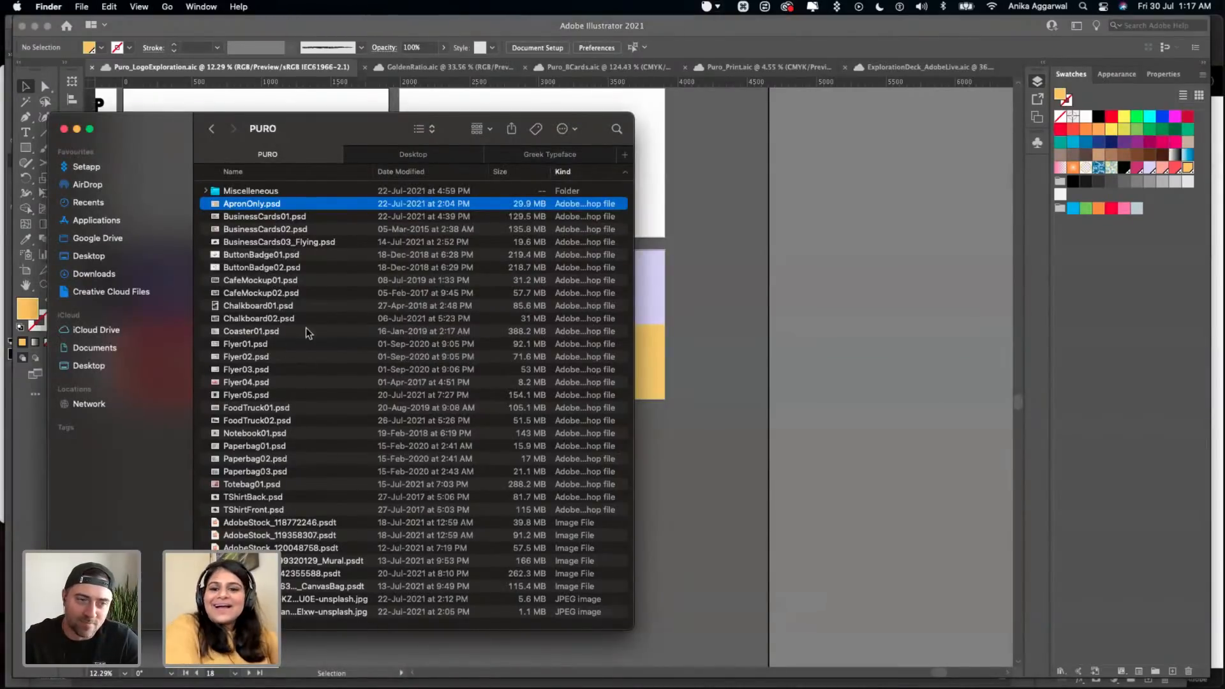
left_click_drag(318, 629, 326, 687)
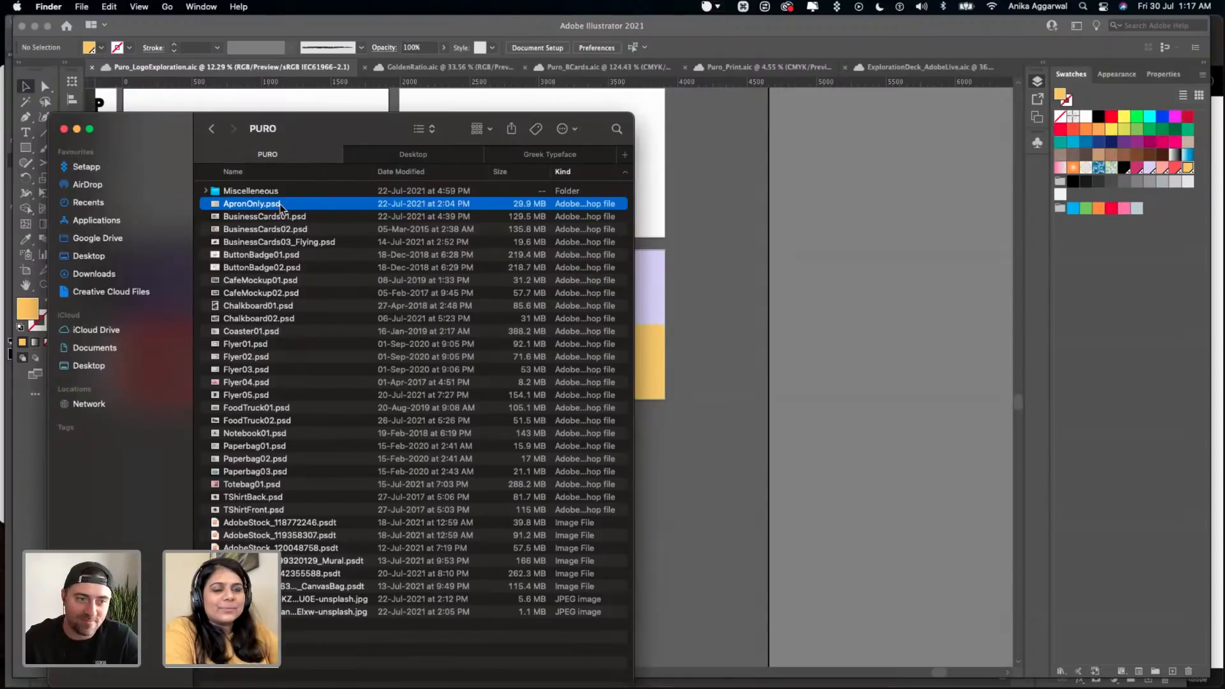
left_click(680, 306)
key("super+Tab")
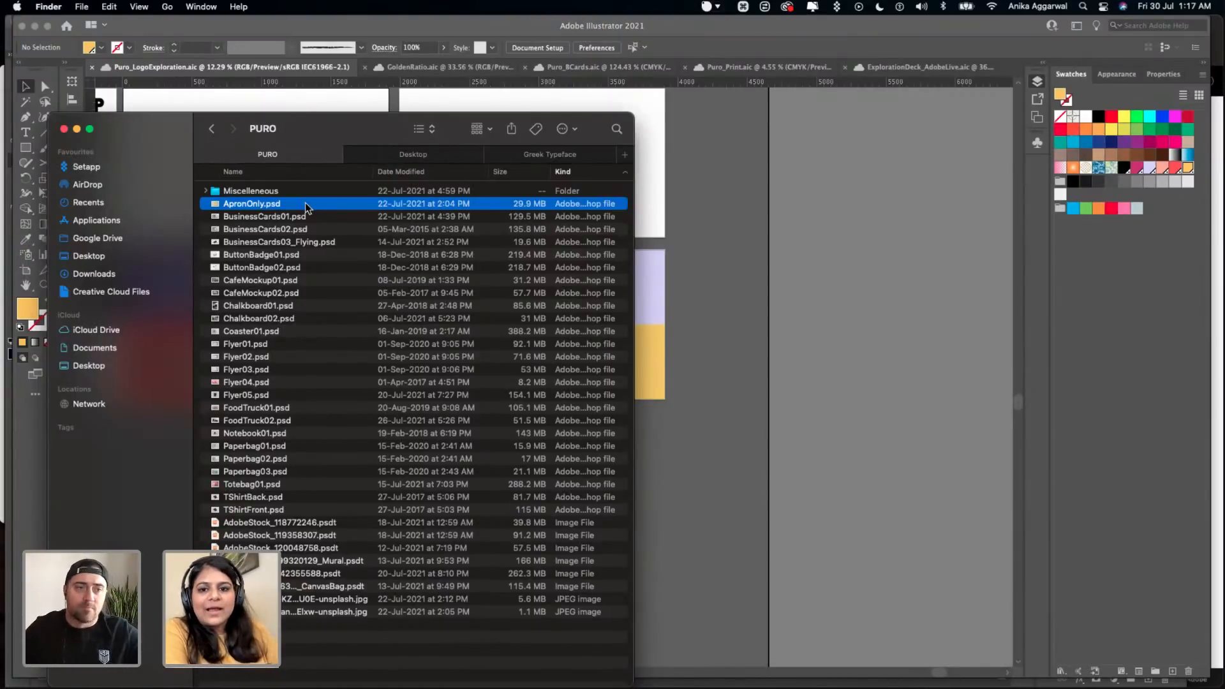
- Preview the ApronOnly.psd, BusinessCards01.psd and BusinessCards02.psd mockups and continue down the PURO folder's list
key("space")
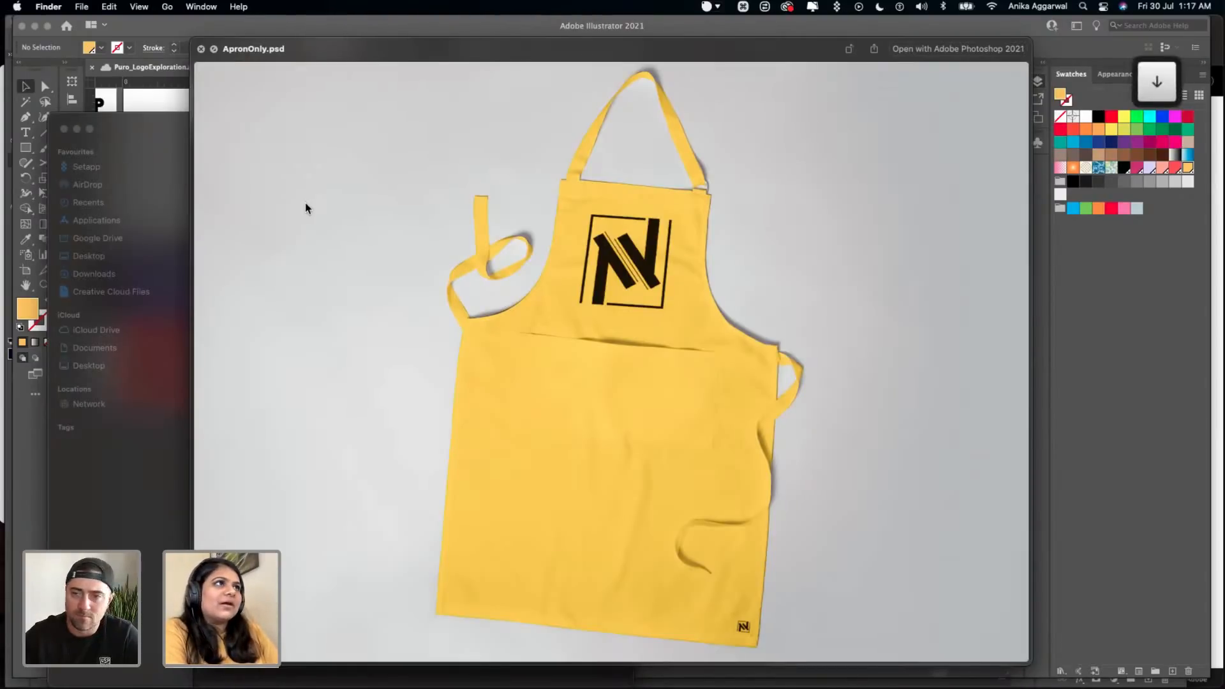
key("Down")
key("Down")
key("Up")
key("Up")
key("Down")
key("Down")
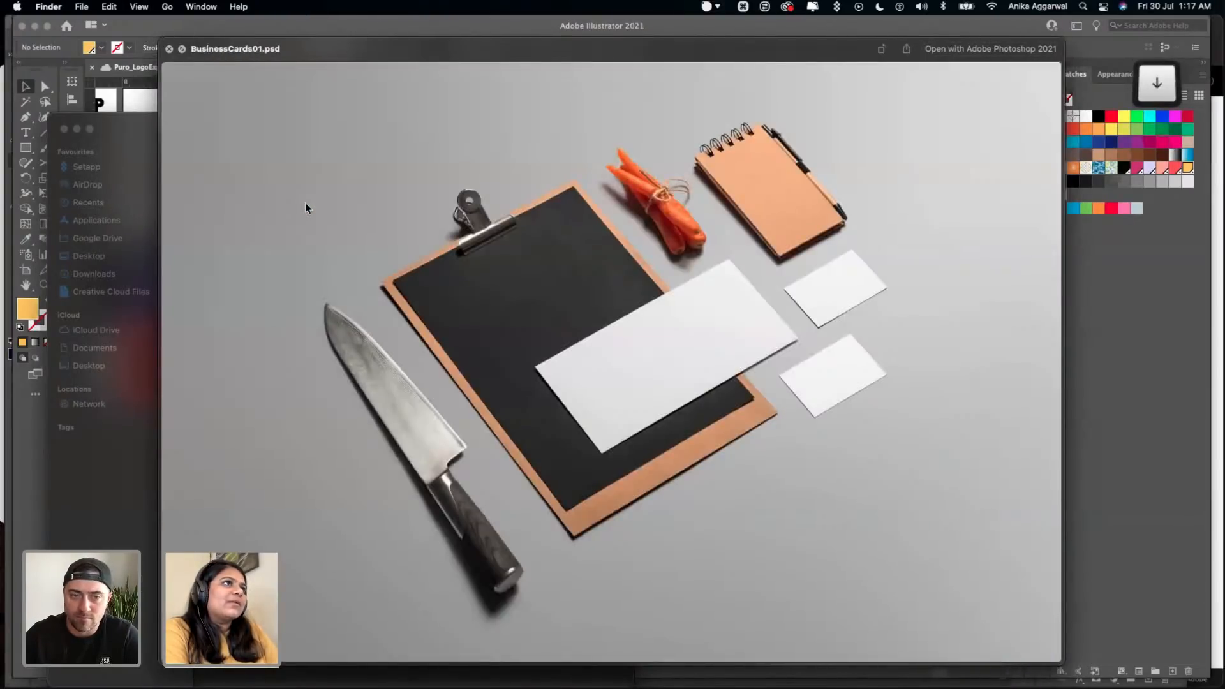
key("Down")
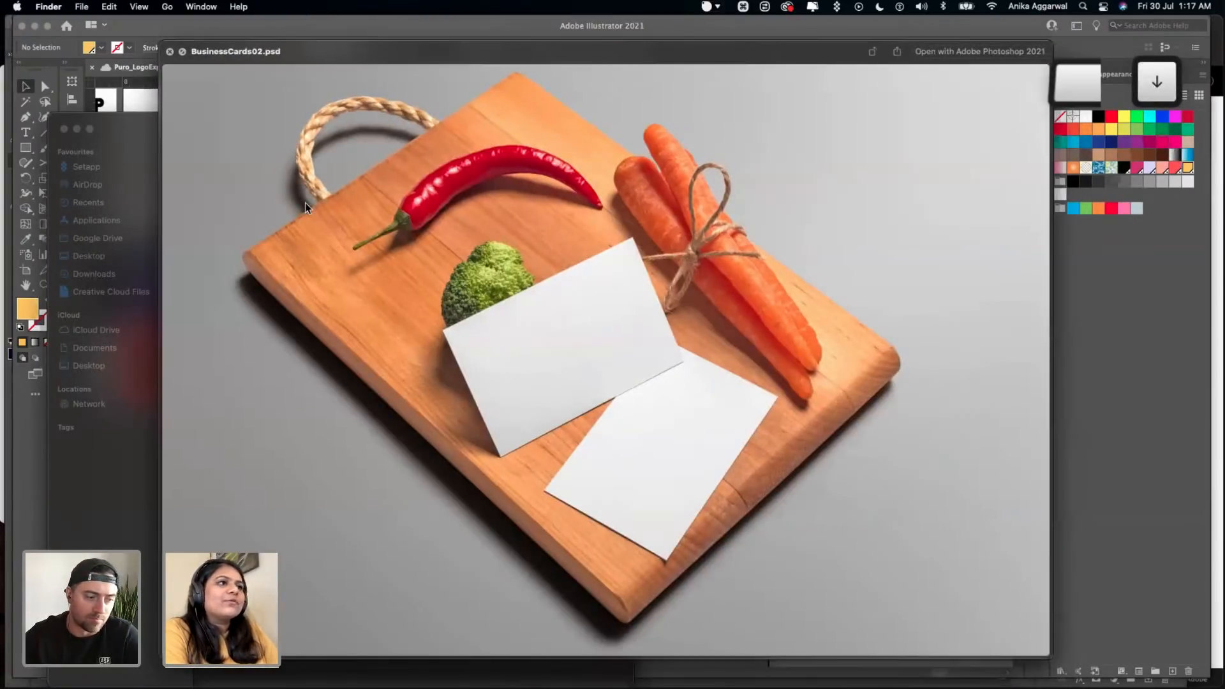
key("space")
key("Down")
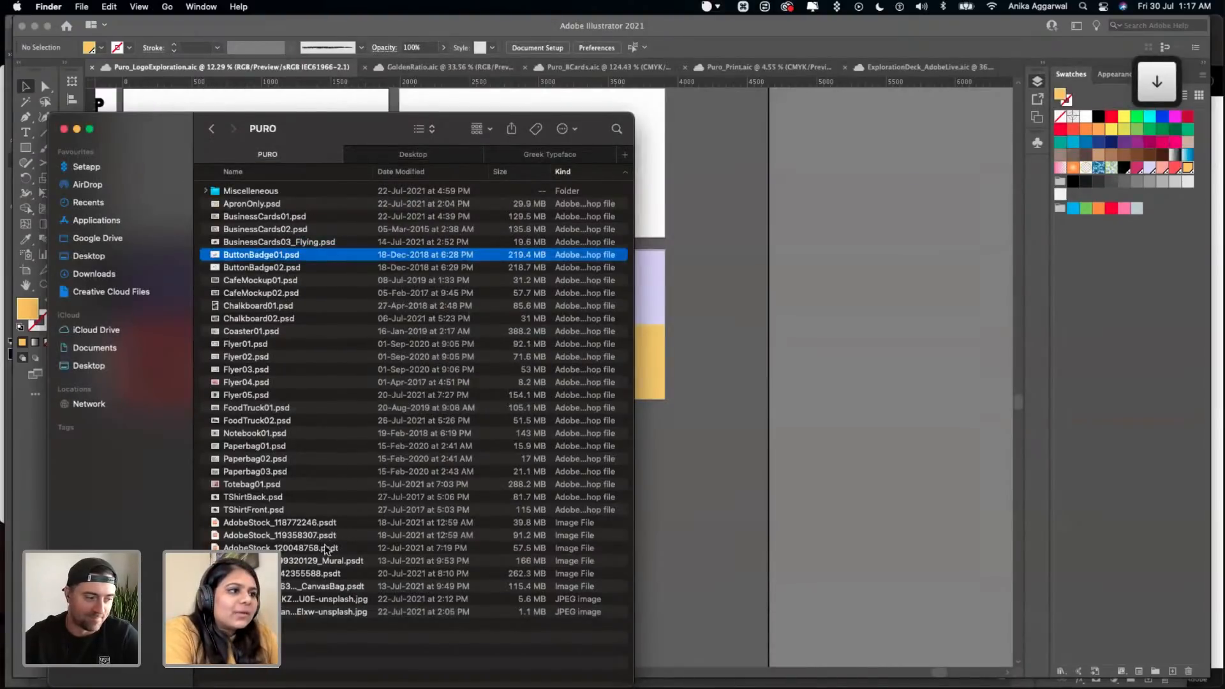
- Preview the AdobeStock_118772246.psdt template in the PURO folder
left_click(308, 526)
key("space")
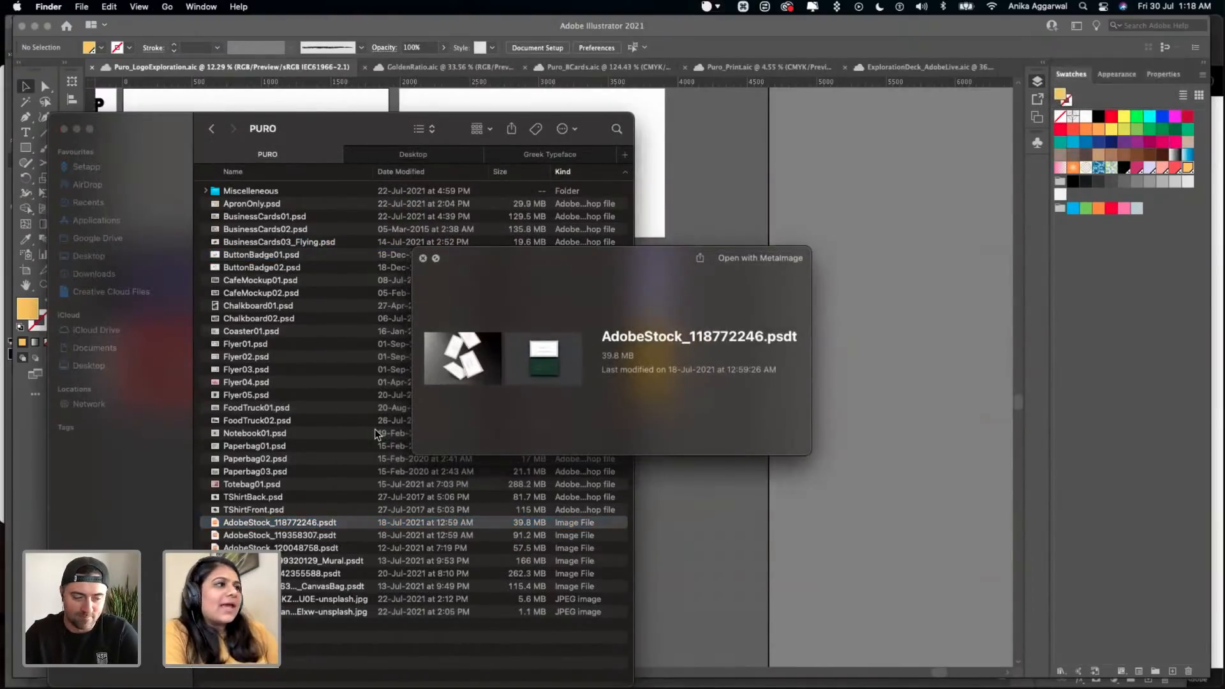
key("Down")
key("Up")
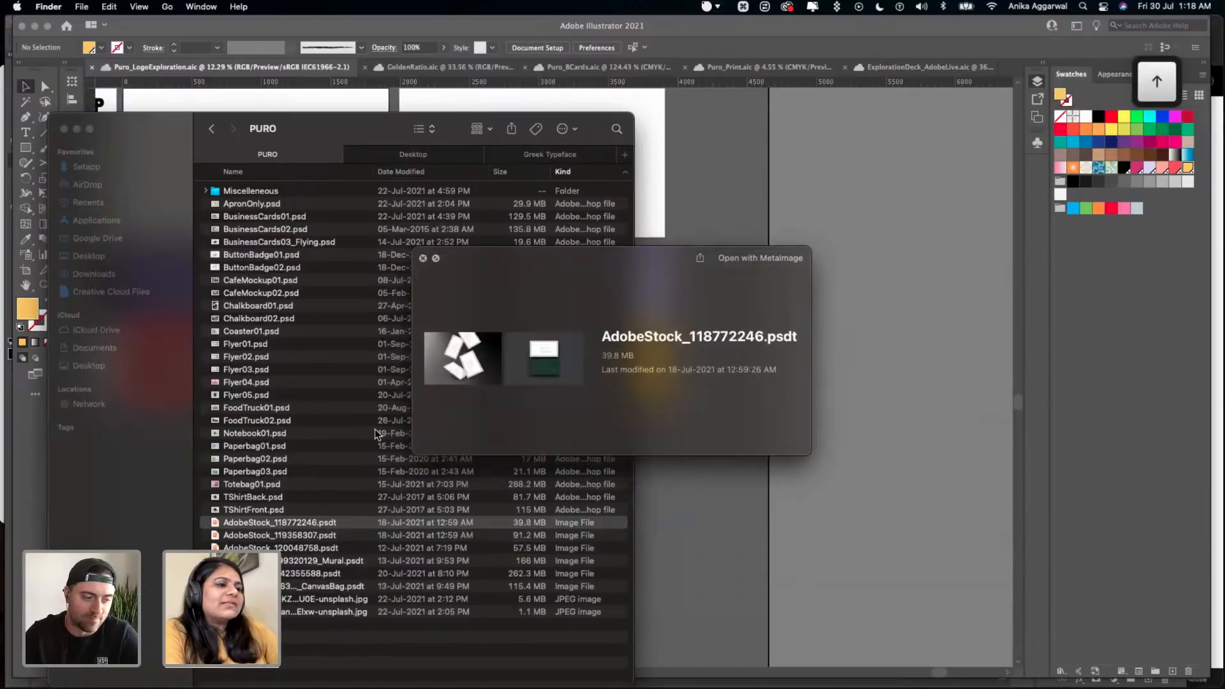
key("space")
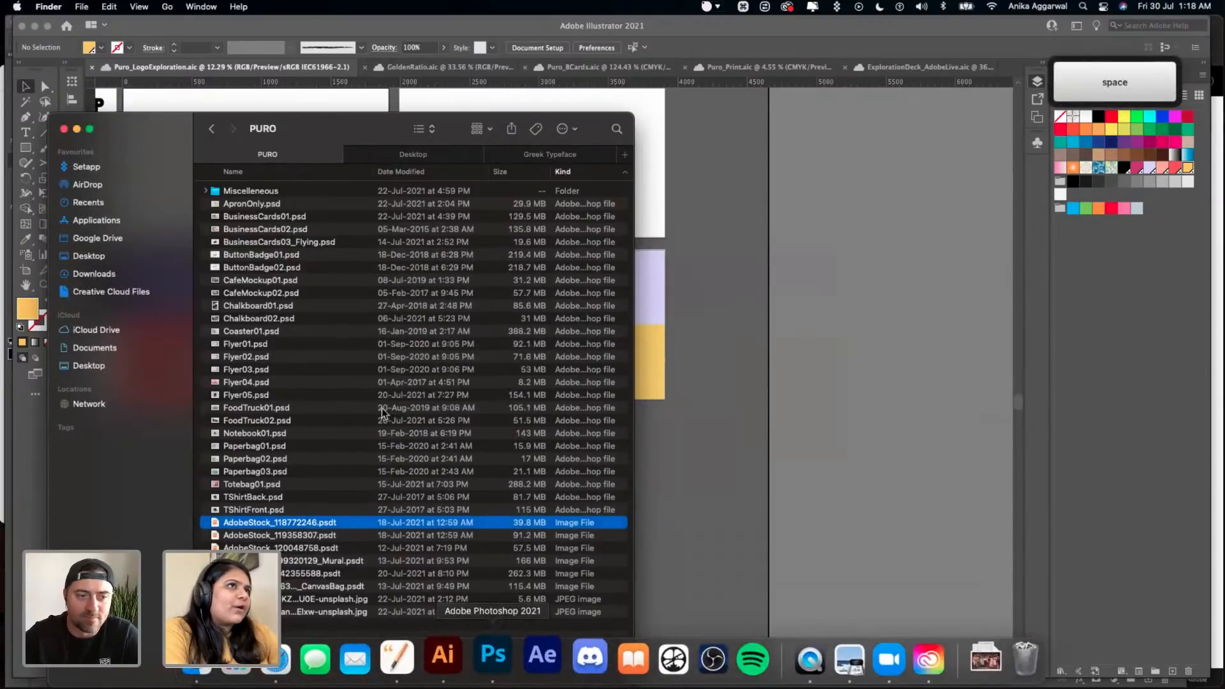
- Open AdobeStock_118772246.psdt from the PURO folder in Photoshop, keeping its smart objects unrasterized
left_click(499, 657)
left_click(23, 39)
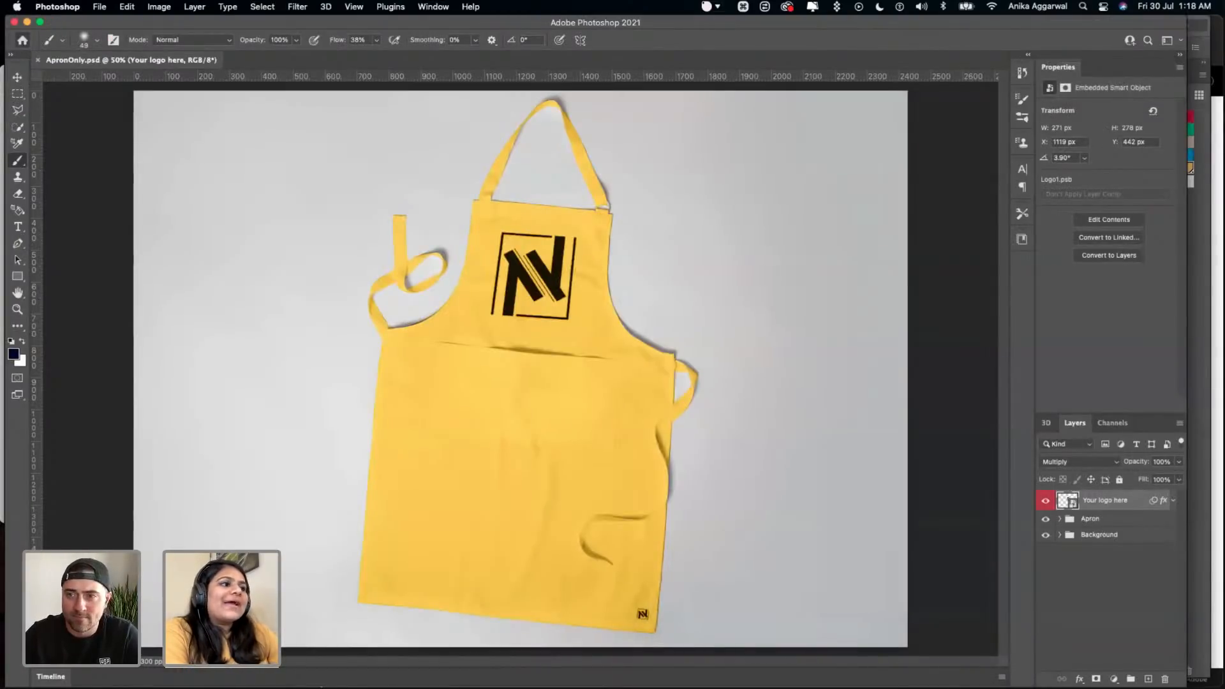
left_click(320, 657)
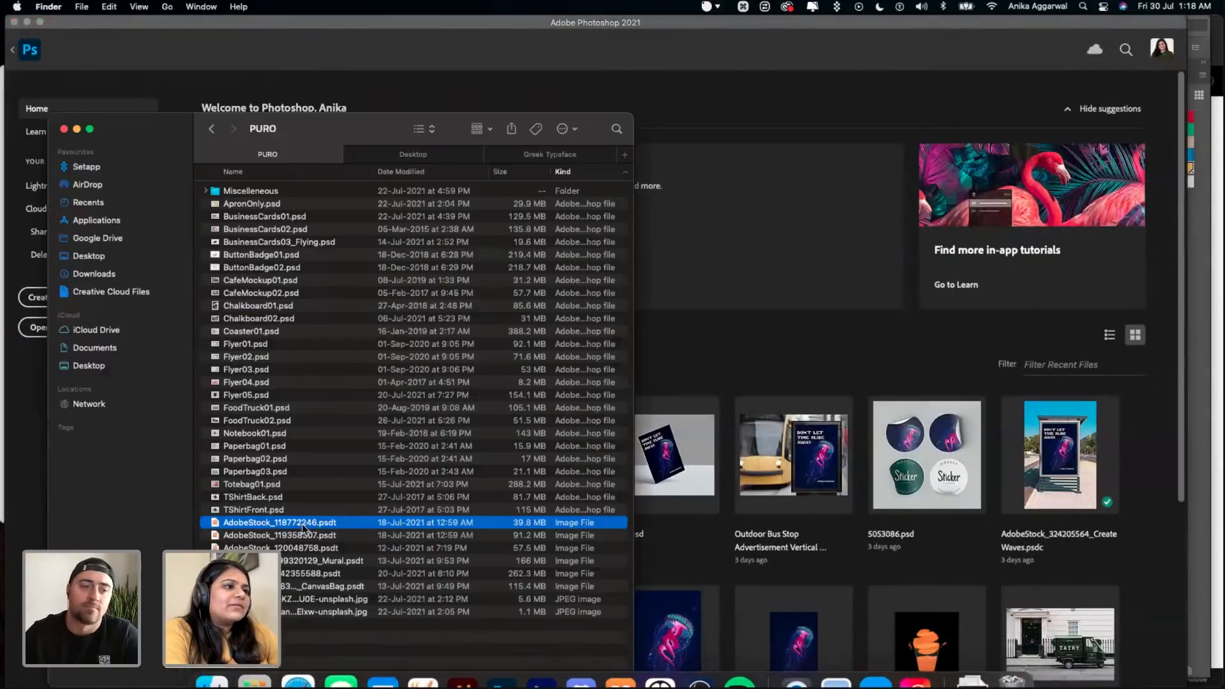
left_click(790, 368)
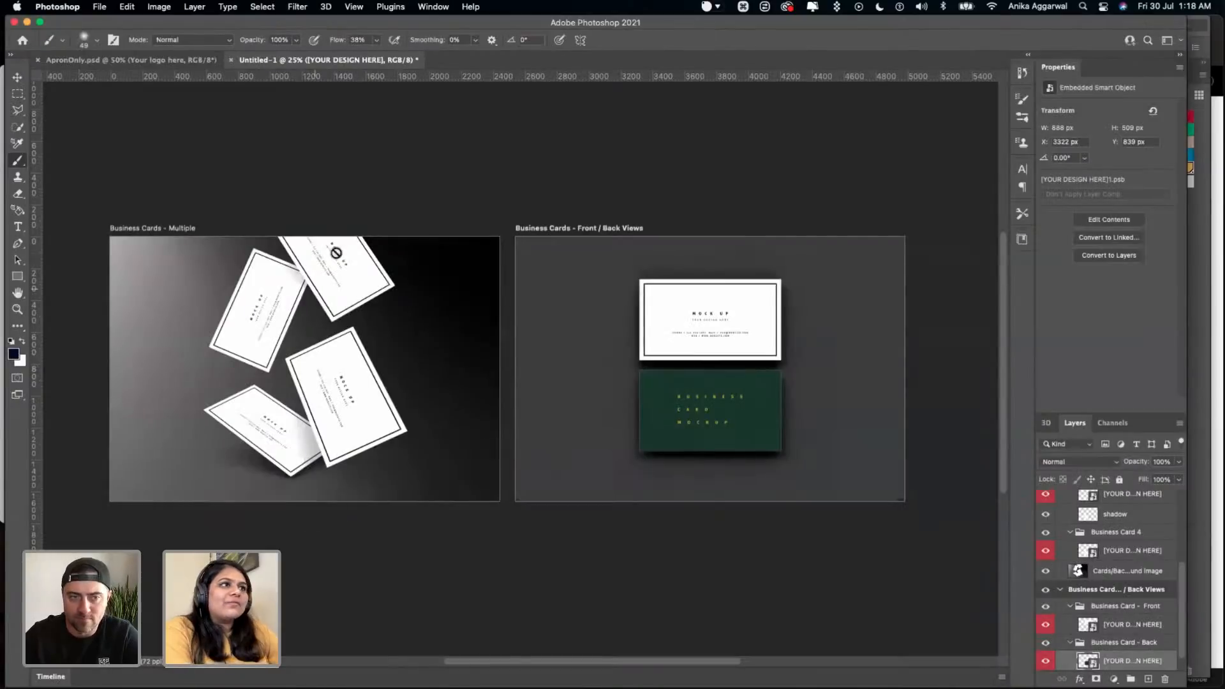
left_click(345, 208)
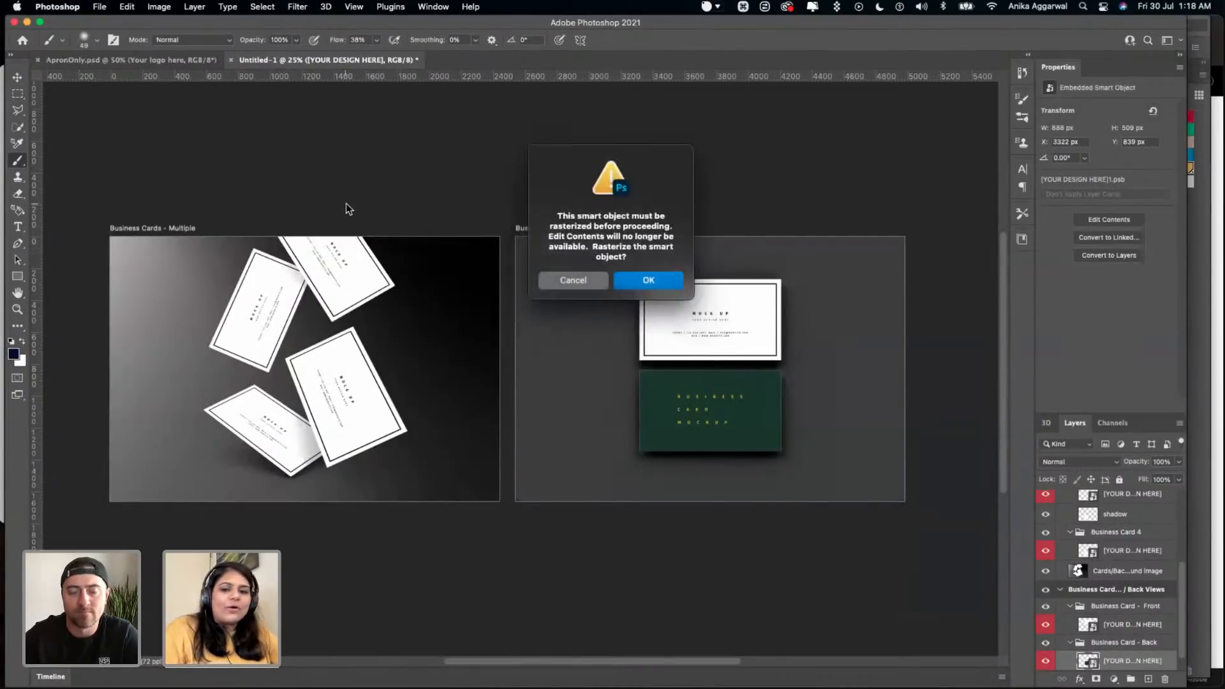
left_click(579, 286)
- Add a new empty layer at the top of the Business Cards - Multiple artboard
left_click(1134, 514)
left_click(1126, 505)
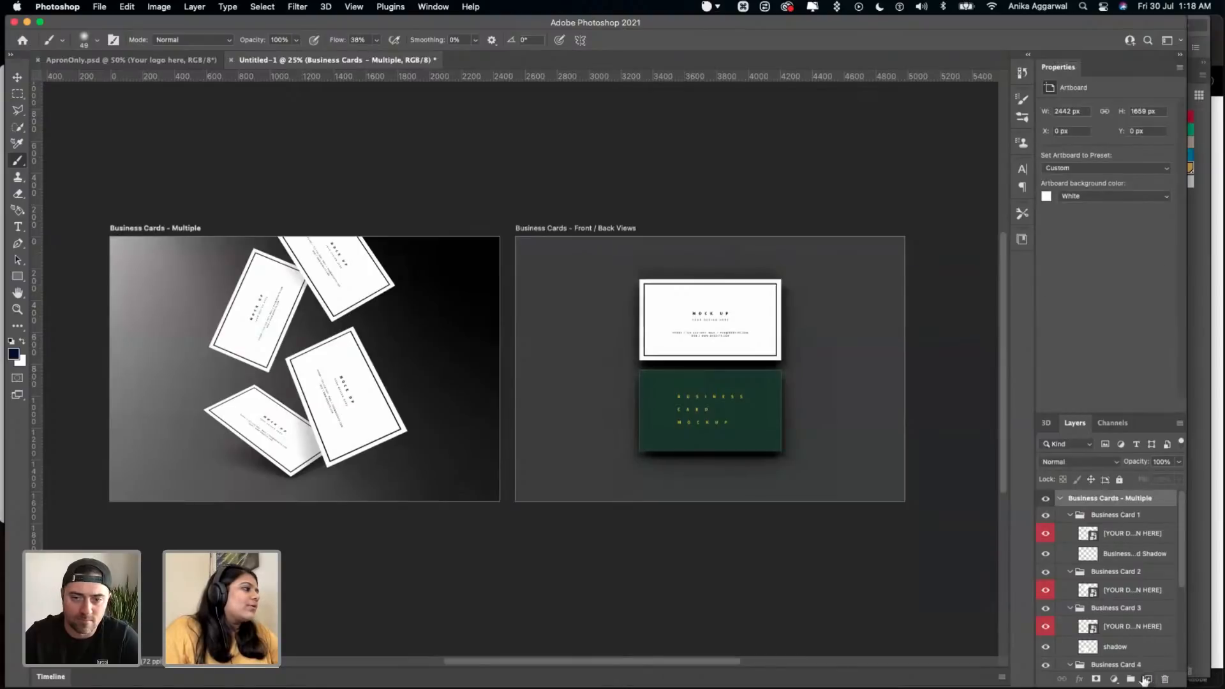
left_click(1145, 679)
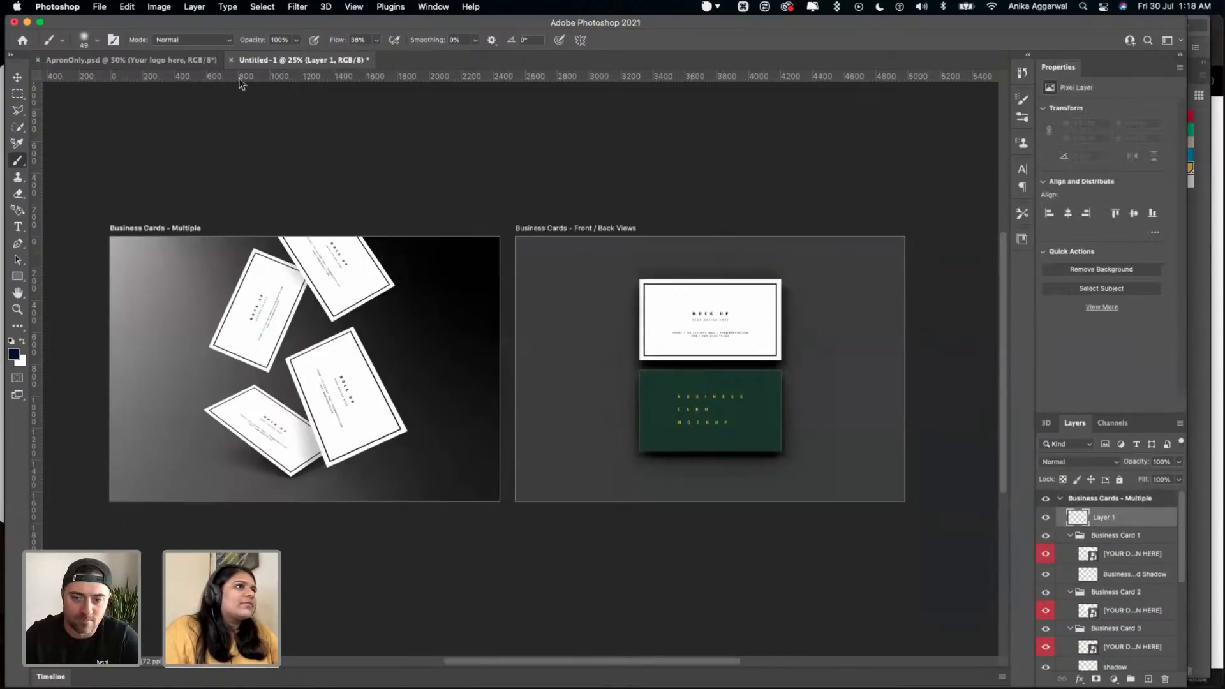
- Examine the floating cards on the Business Cards - Multiple artboard and the cards on the Front / Back Views artboard
left_click(18, 76)
scroll(223, 195, "left", 3)
scroll(223, 194, "down", 2)
scroll(223, 194, "down", 2)
scroll(223, 195, "left", 3)
scroll(359, 278, "right", 4)
scroll(359, 278, "up", 4)
scroll(362, 268, "up", 2)
scroll(363, 269, "up", 1)
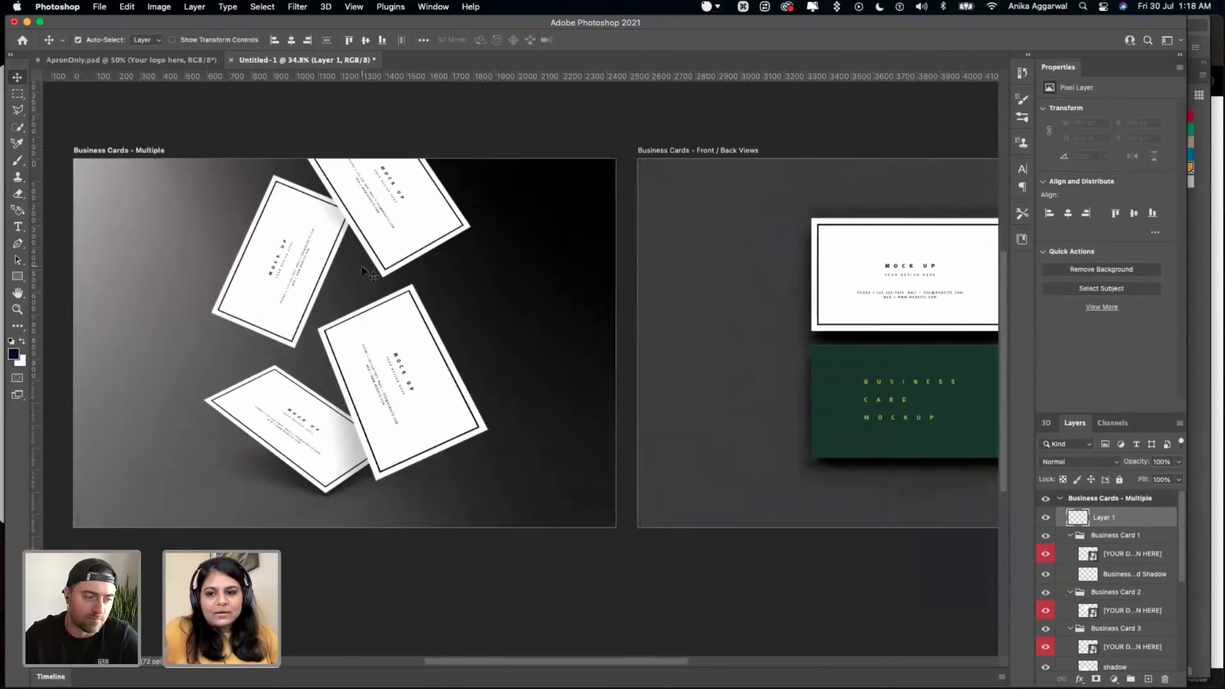
scroll(448, 248, "up", 2)
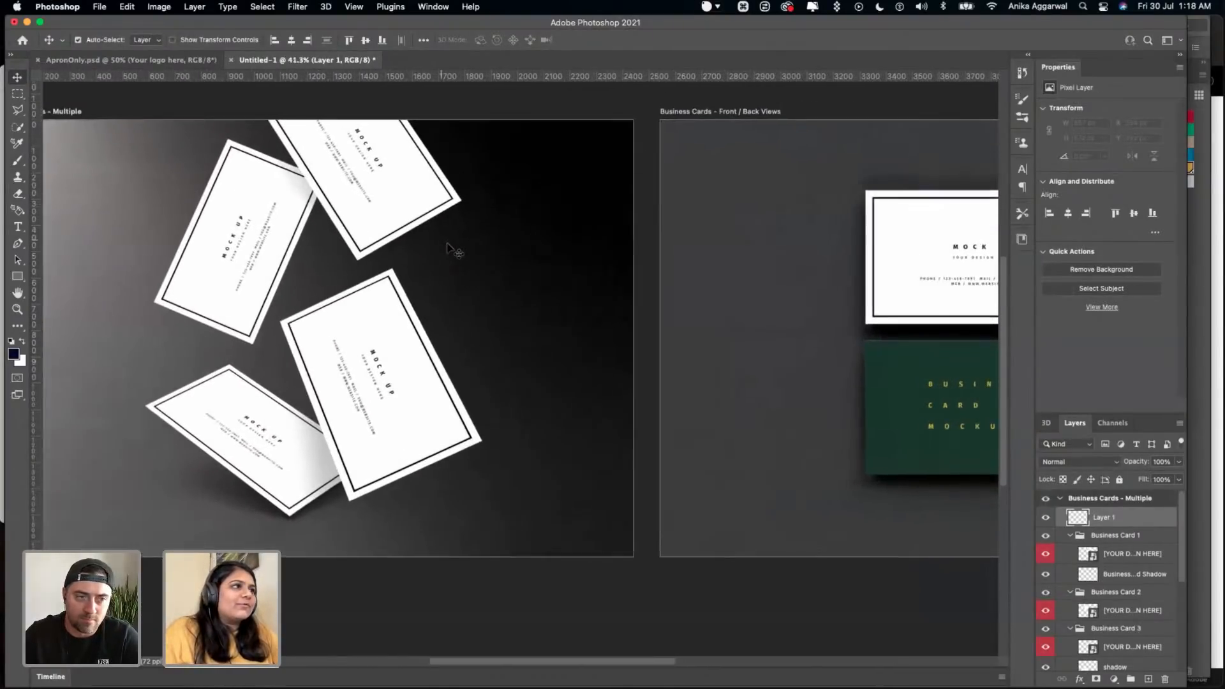
scroll(448, 248, "down", 2)
scroll(448, 247, "right", 8)
scroll(448, 248, "left", 6)
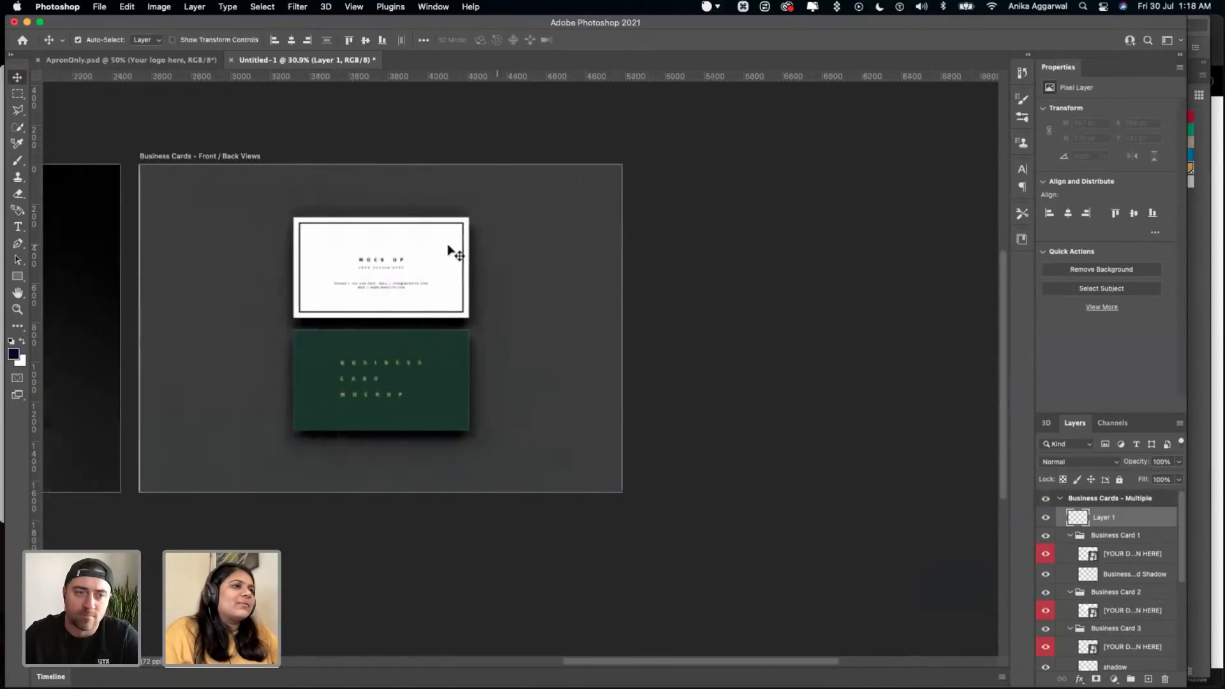
scroll(448, 250, "left", 5)
scroll(448, 250, "up", 2)
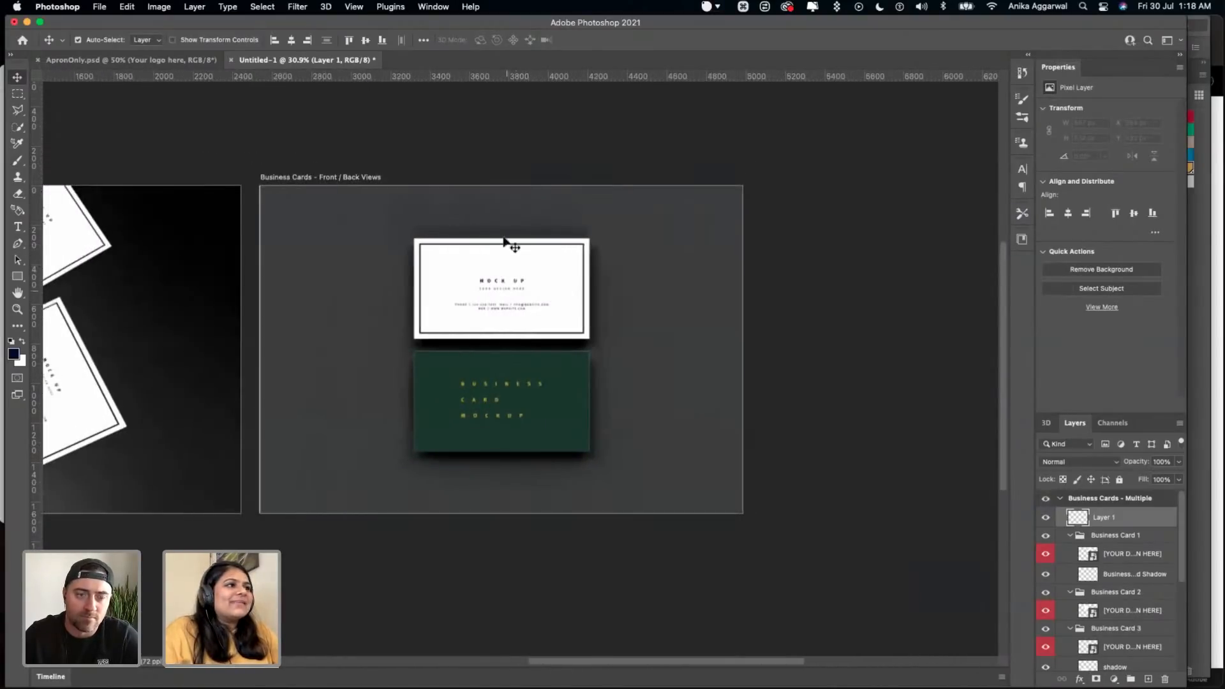
scroll(501, 357, "left", 10)
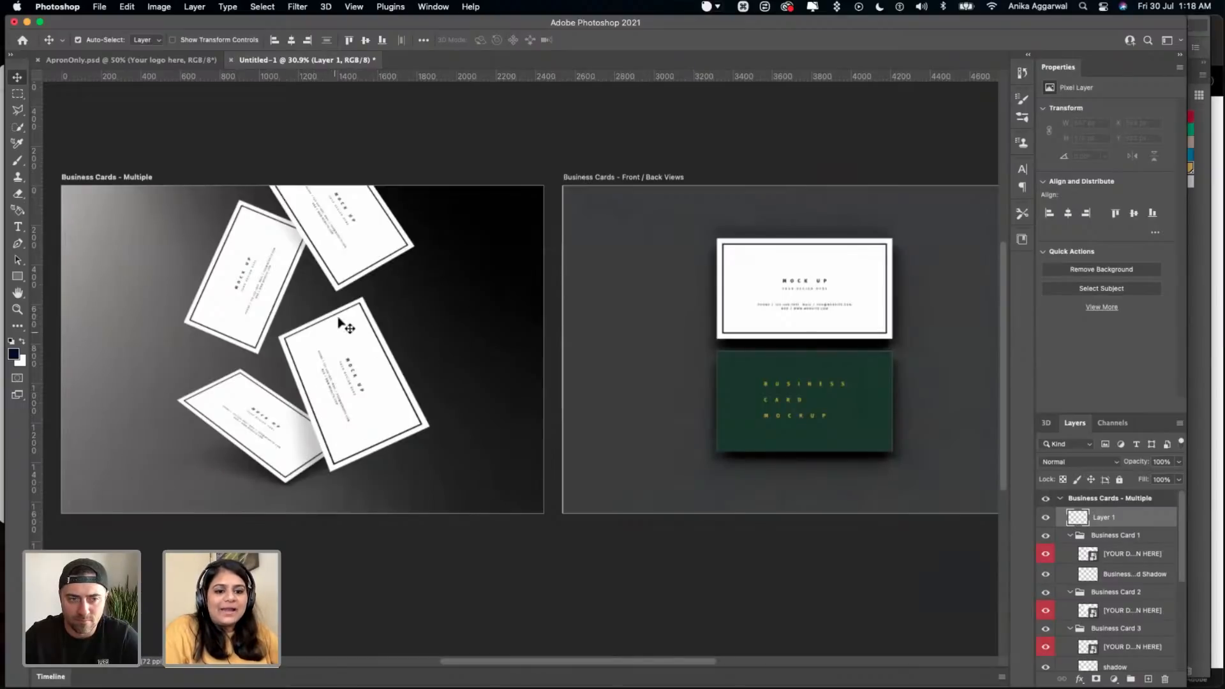
- Close the business card template without saving and select the Change Color adjustment layer in the apron mockup
left_click(232, 62)
left_click(574, 278)
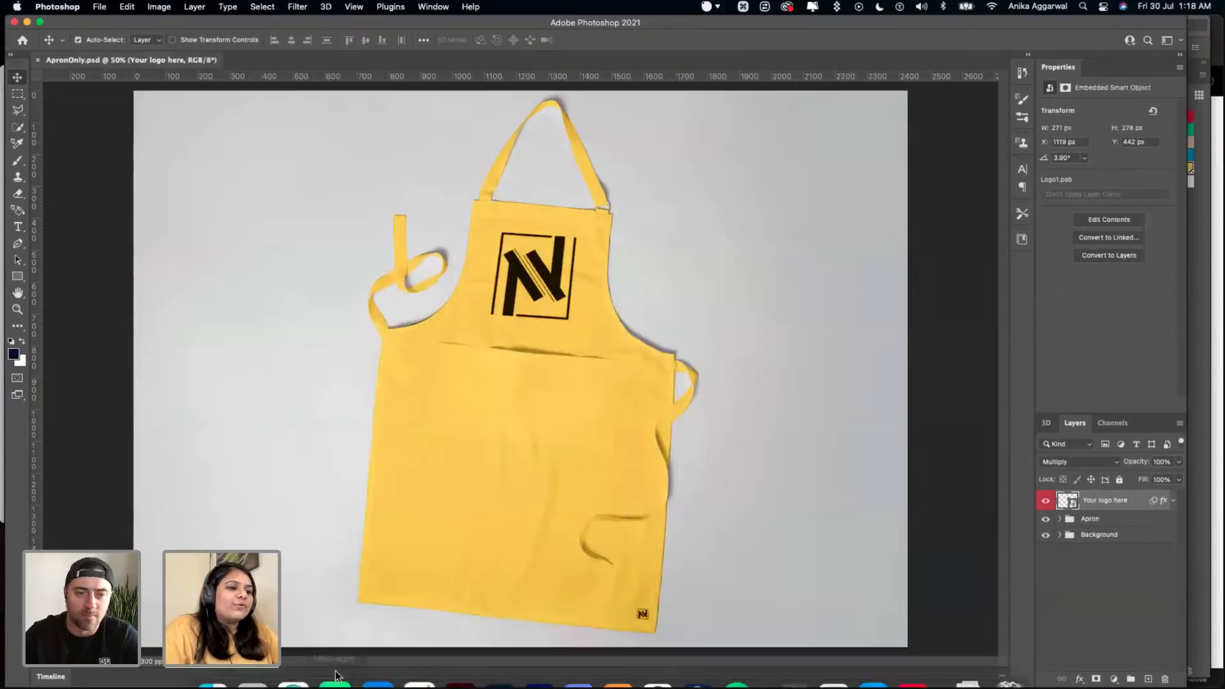
left_click(544, 396)
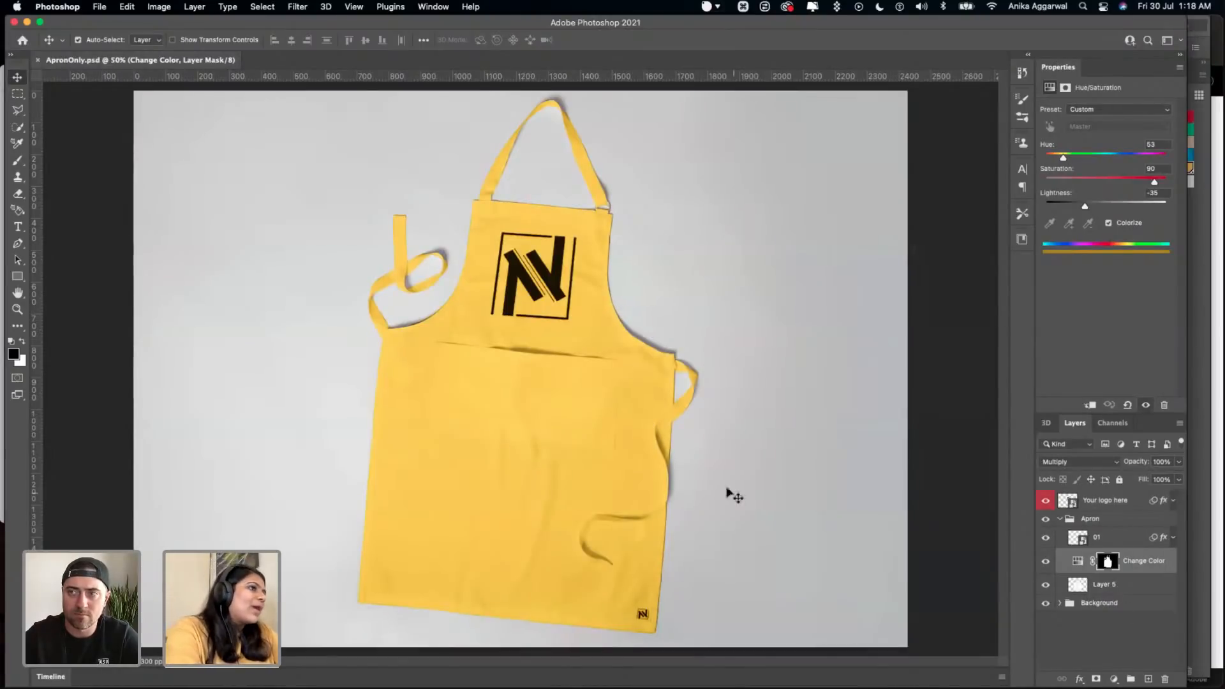
- Switch to Illustrator and save the Puro_LogoExploration document
left_click(451, 654)
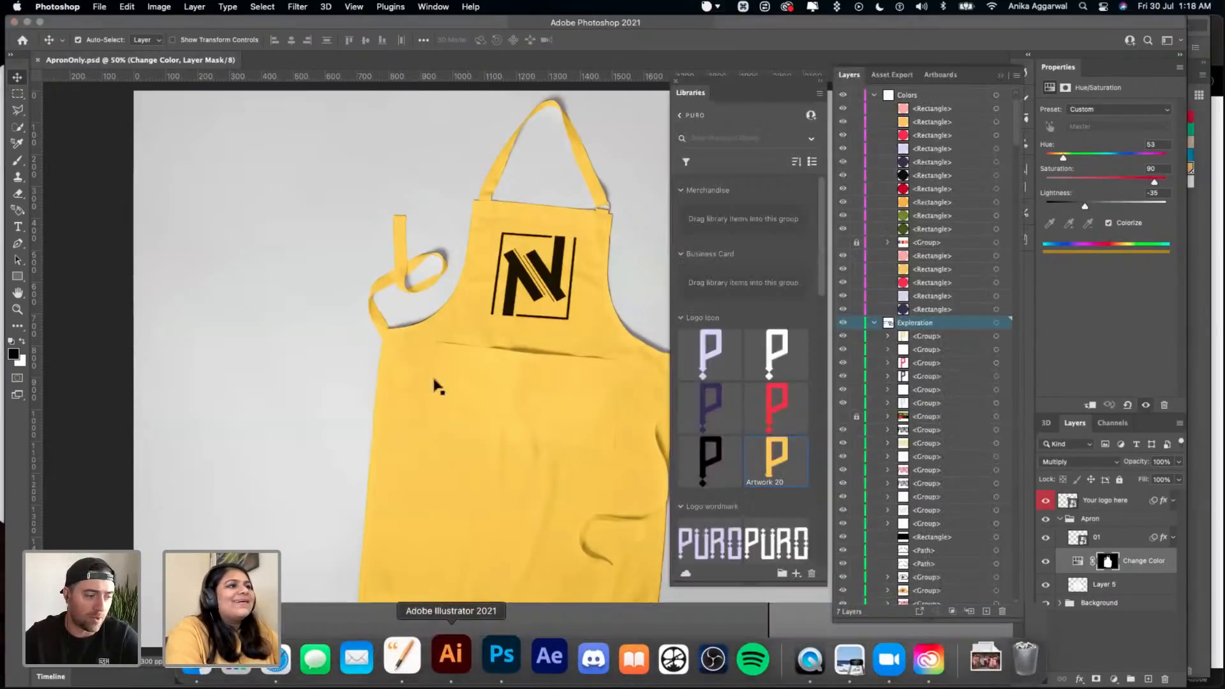
key("super+s")
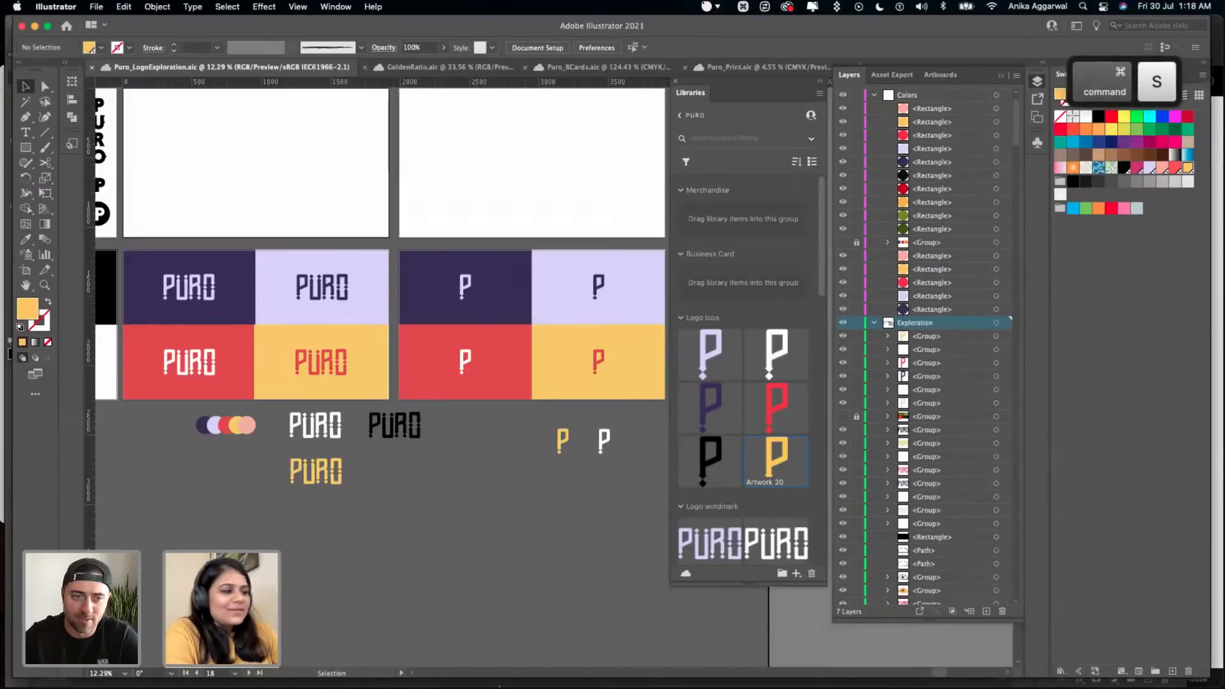
- Try adding the five overlapping palette circles to the library's Color group as one graphic, undo the last change and delete that graphic
scroll(747, 433, "down", 5)
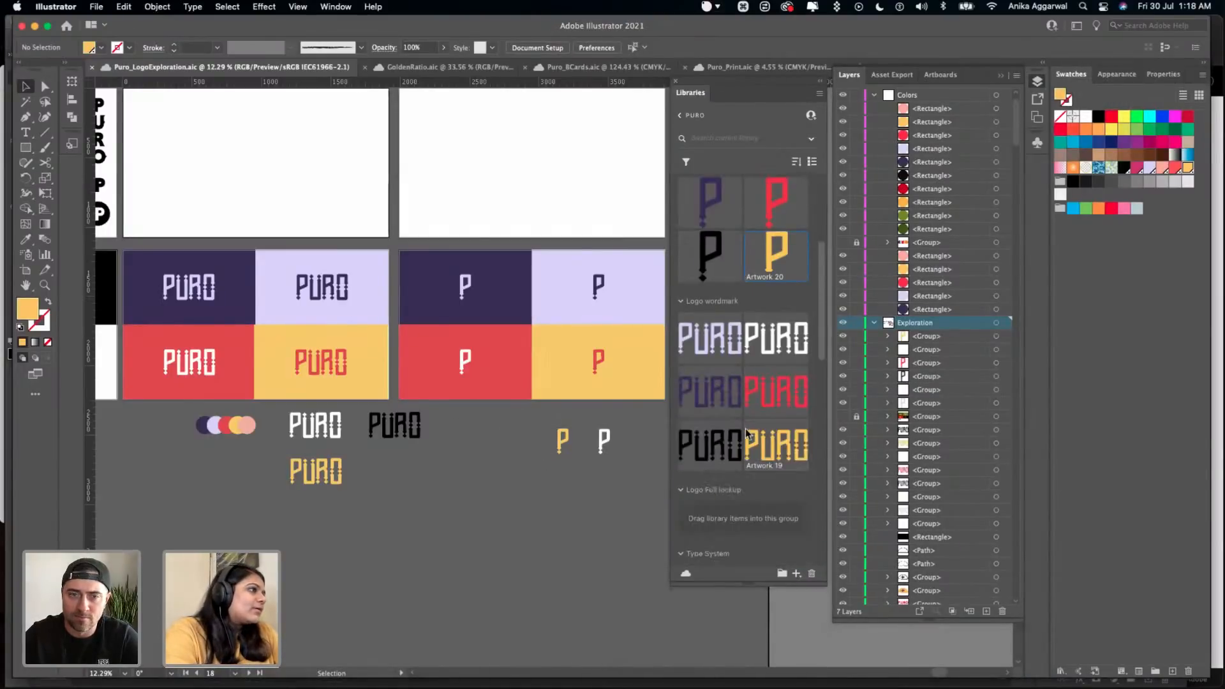
scroll(738, 471, "down", 3)
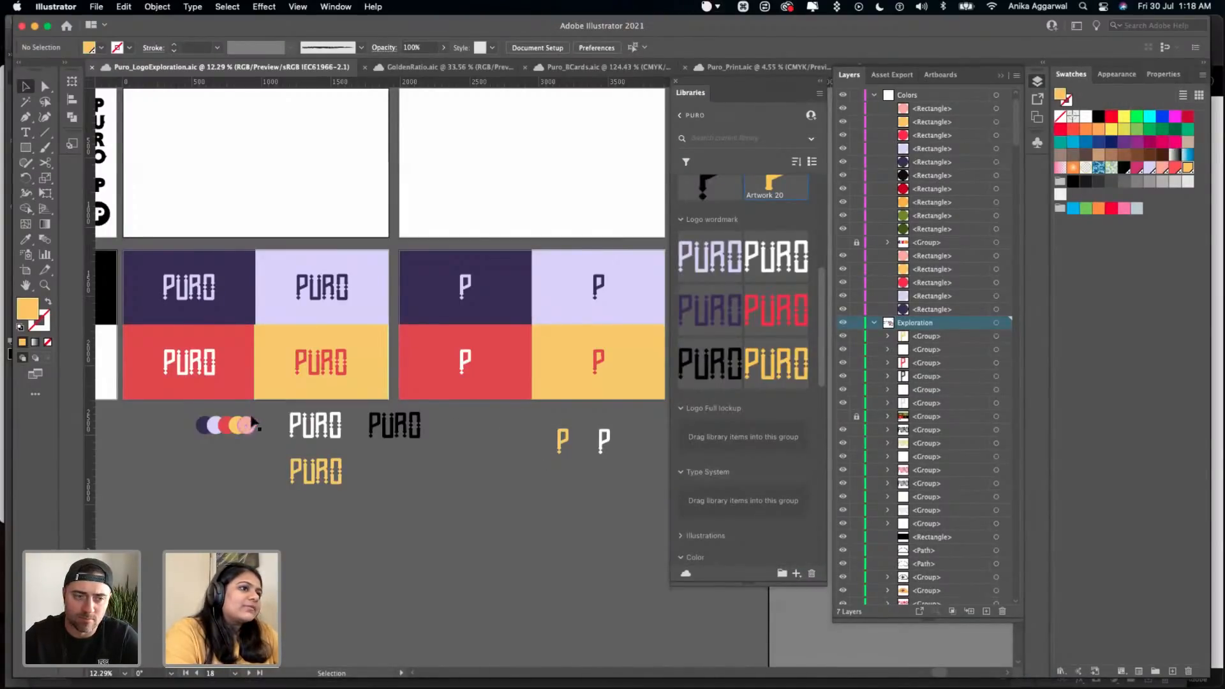
left_click_drag(200, 433, 255, 417)
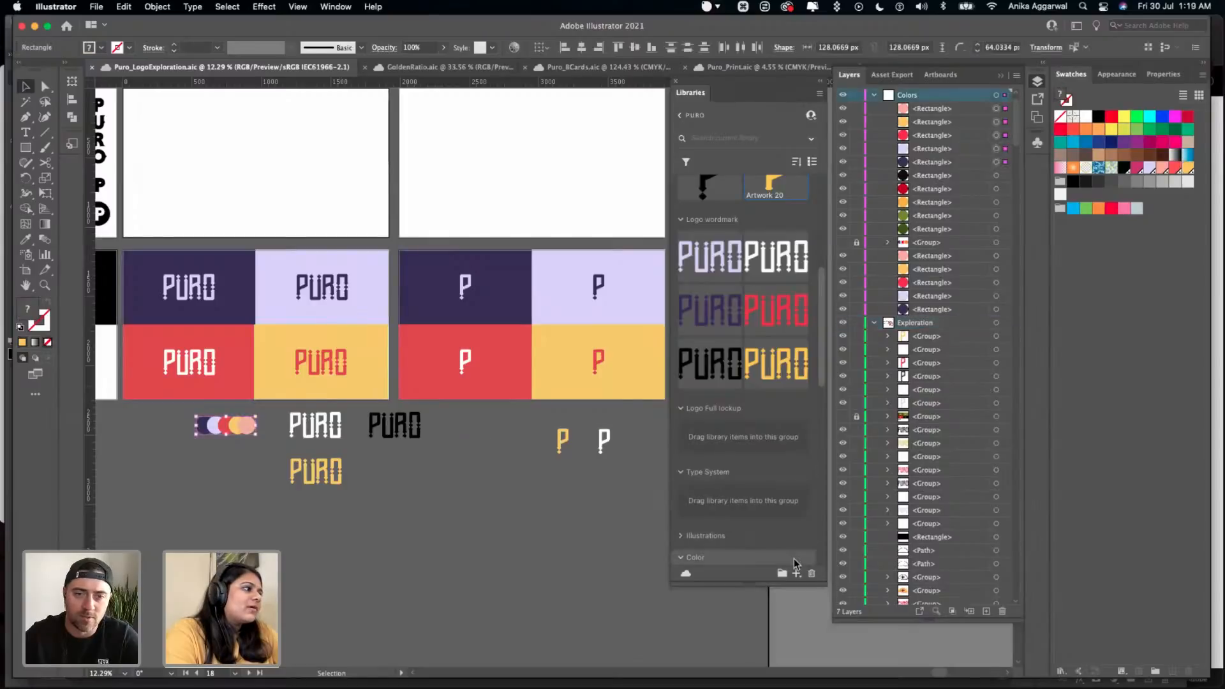
scroll(702, 529, "down", 5)
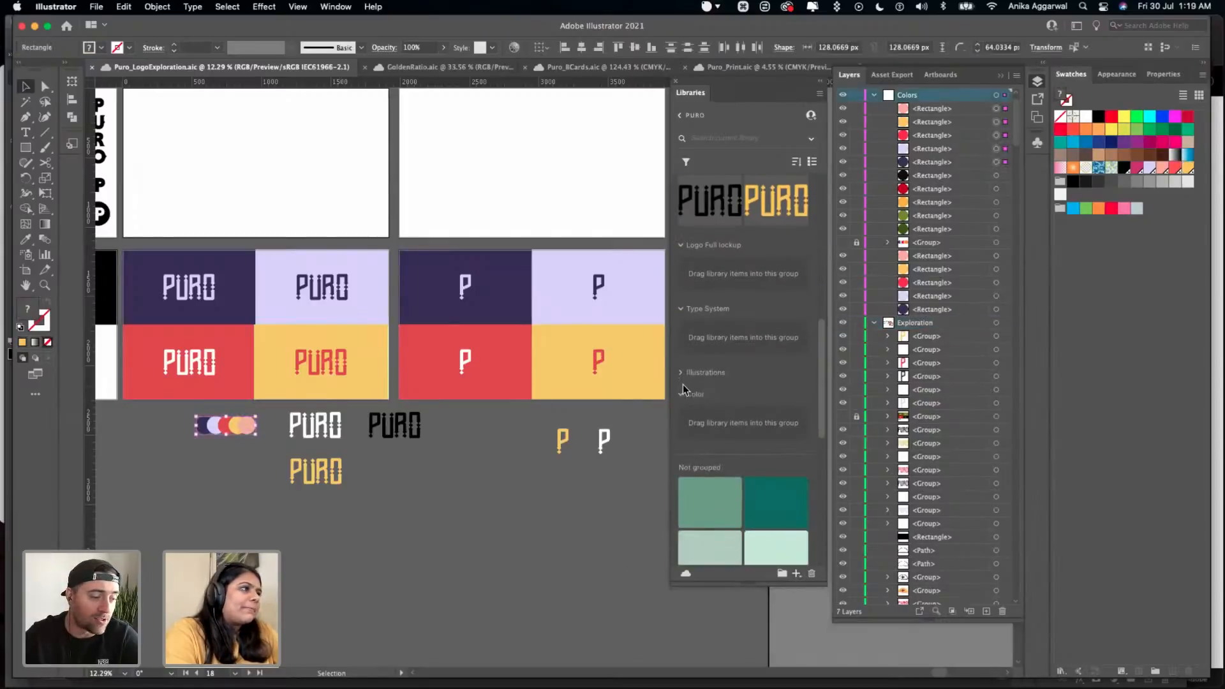
left_click_drag(245, 426, 737, 415)
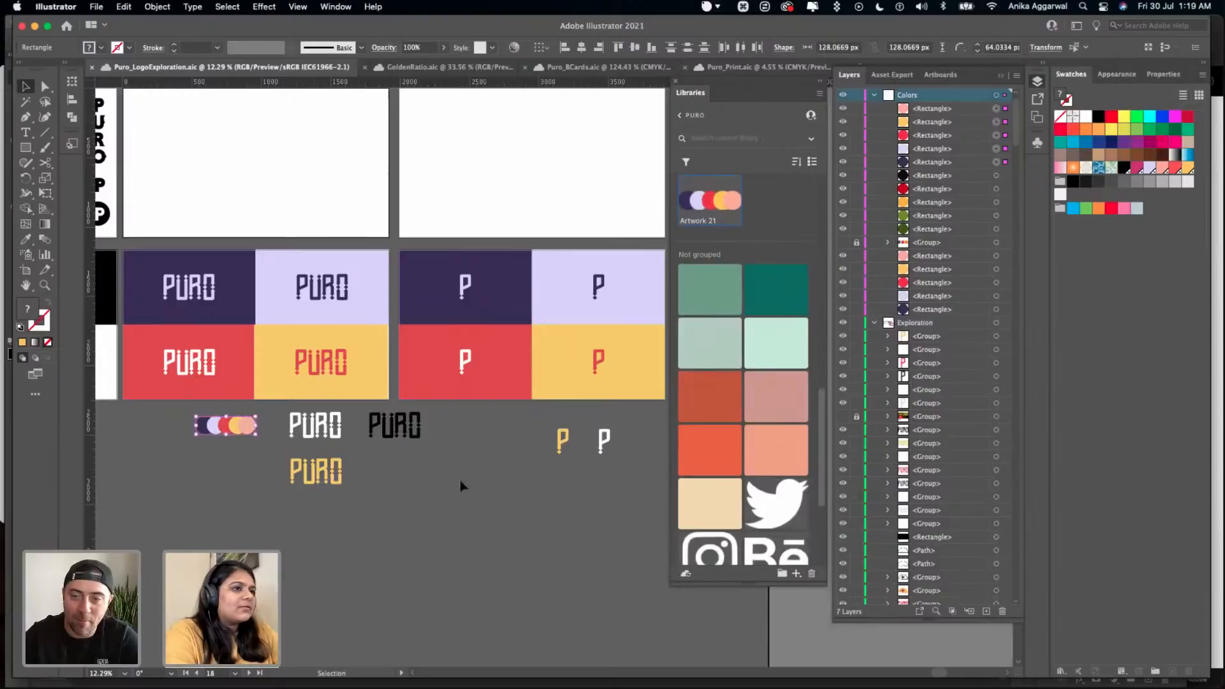
key("super+z")
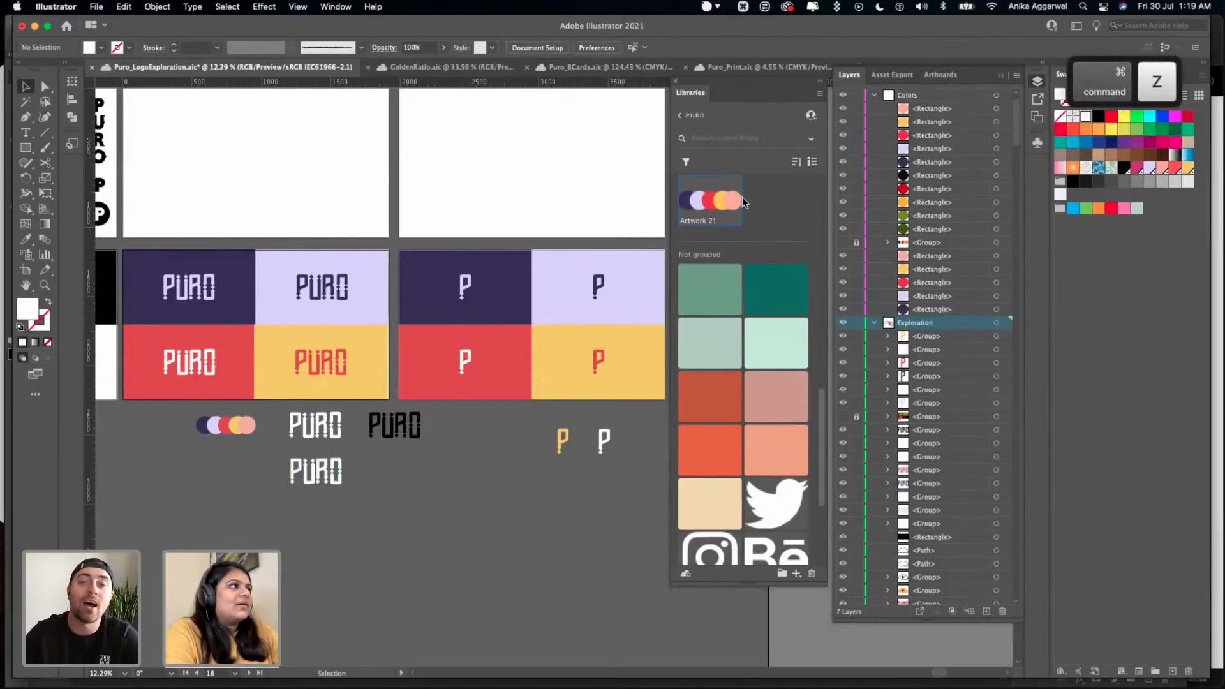
left_click(811, 573)
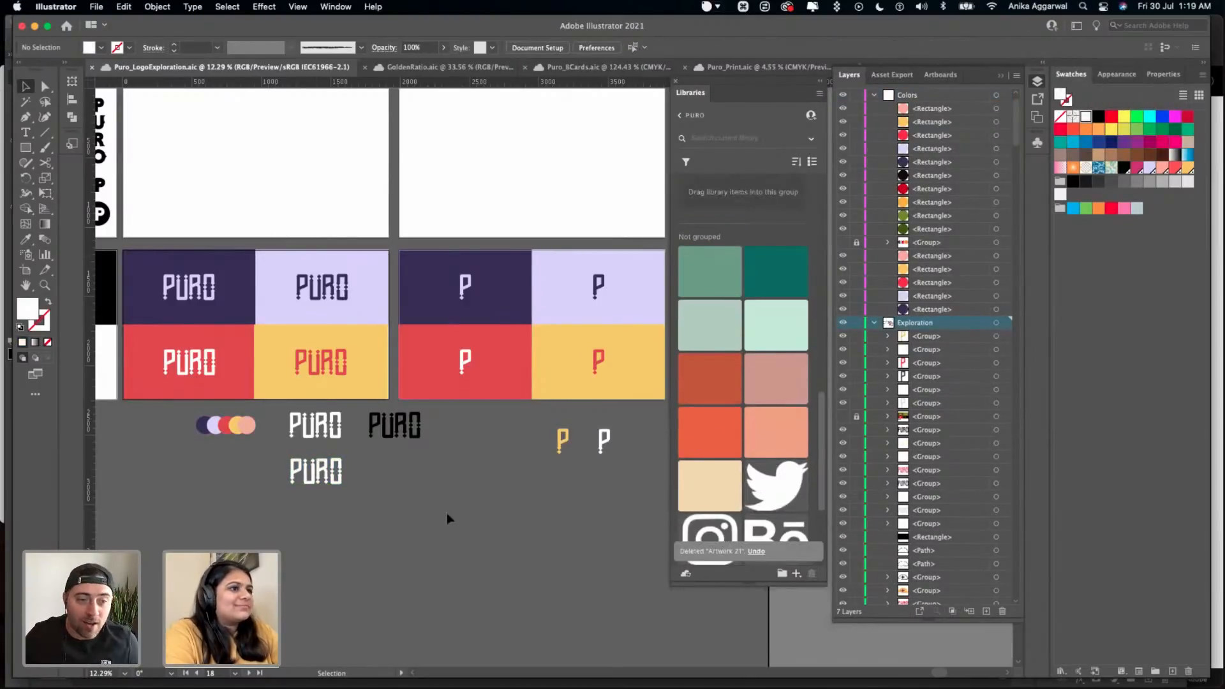
- Delete eight of the old ungrouped colour swatches from the PURO library, leaving only the first sage green one
scroll(338, 438, "up", 10)
scroll(338, 437, "left", 5)
scroll(721, 347, "up", 3)
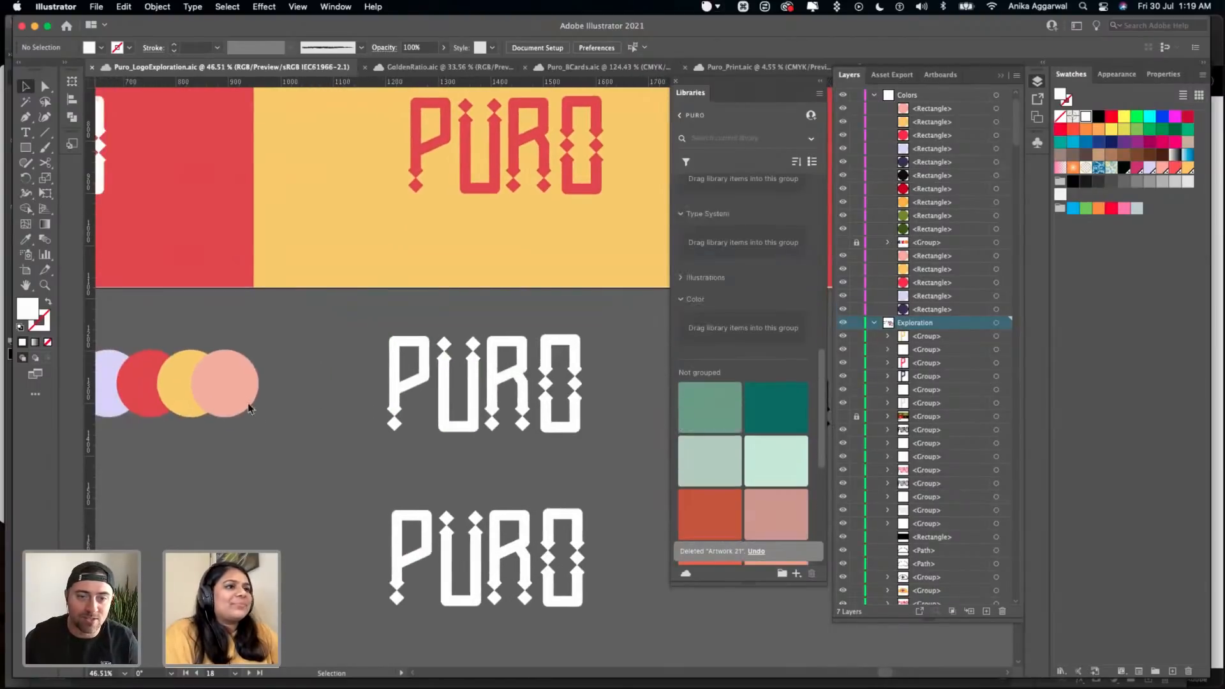
left_click(245, 401)
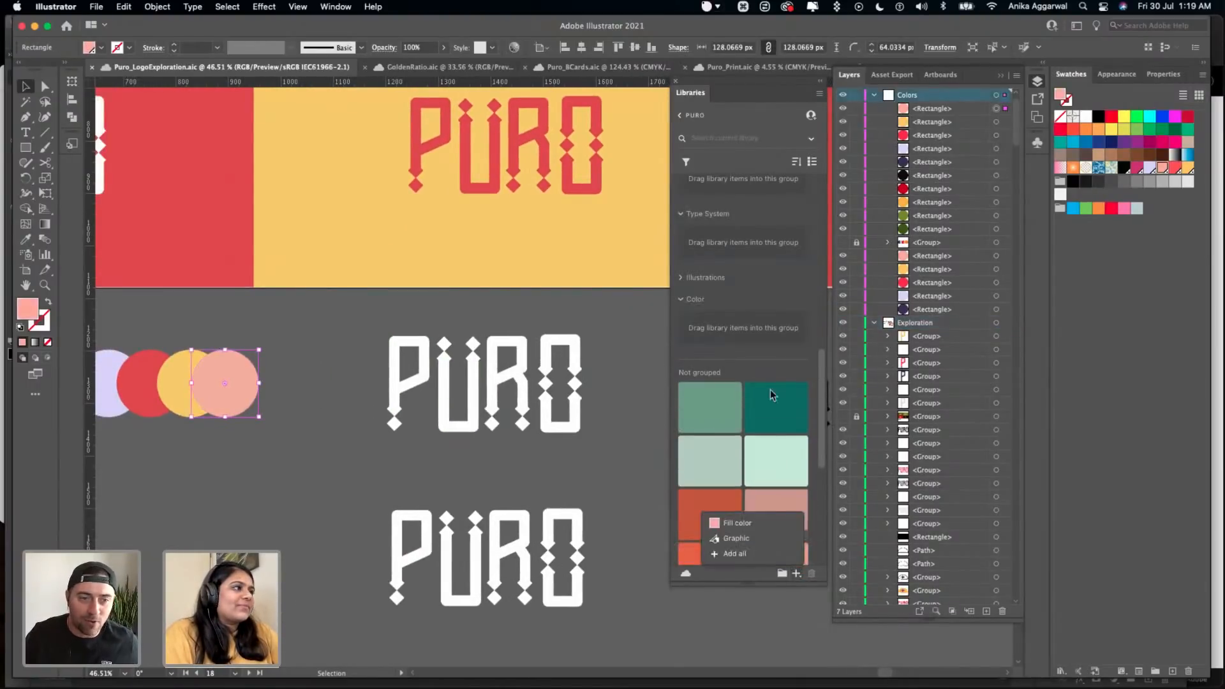
scroll(770, 357, "down", 3)
left_click(772, 247)
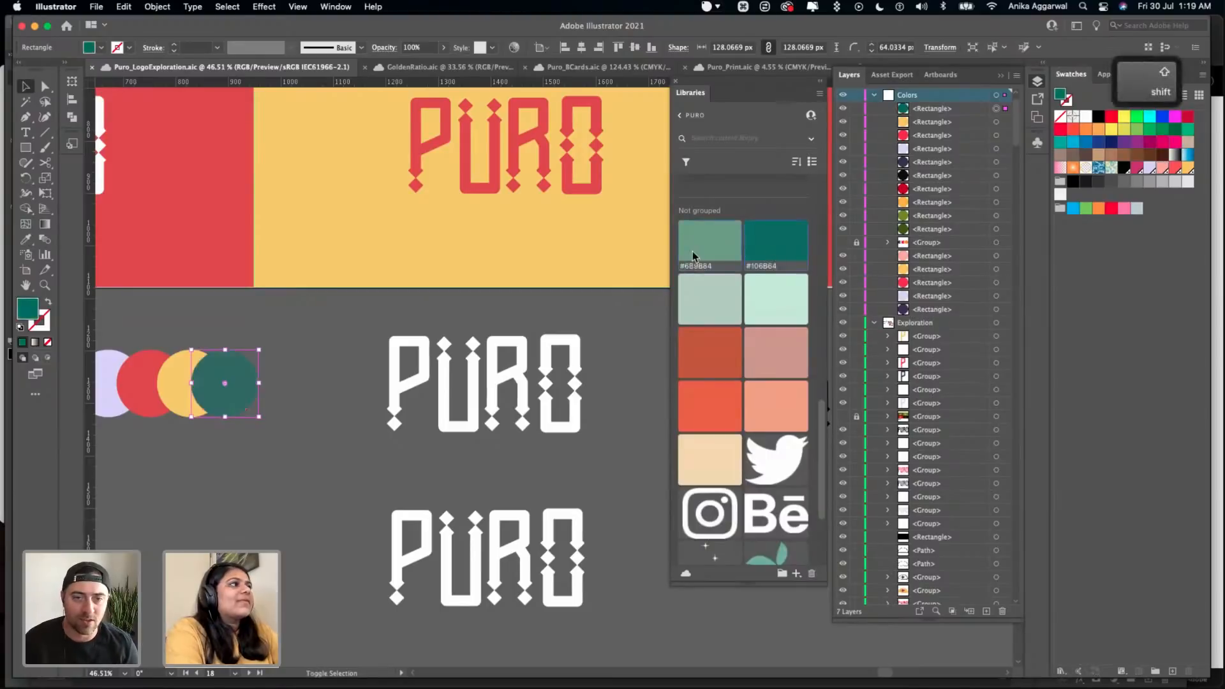
left_click(713, 328, "shift")
left_click(746, 404, "shift")
left_click(706, 472, "shift")
left_click(813, 573)
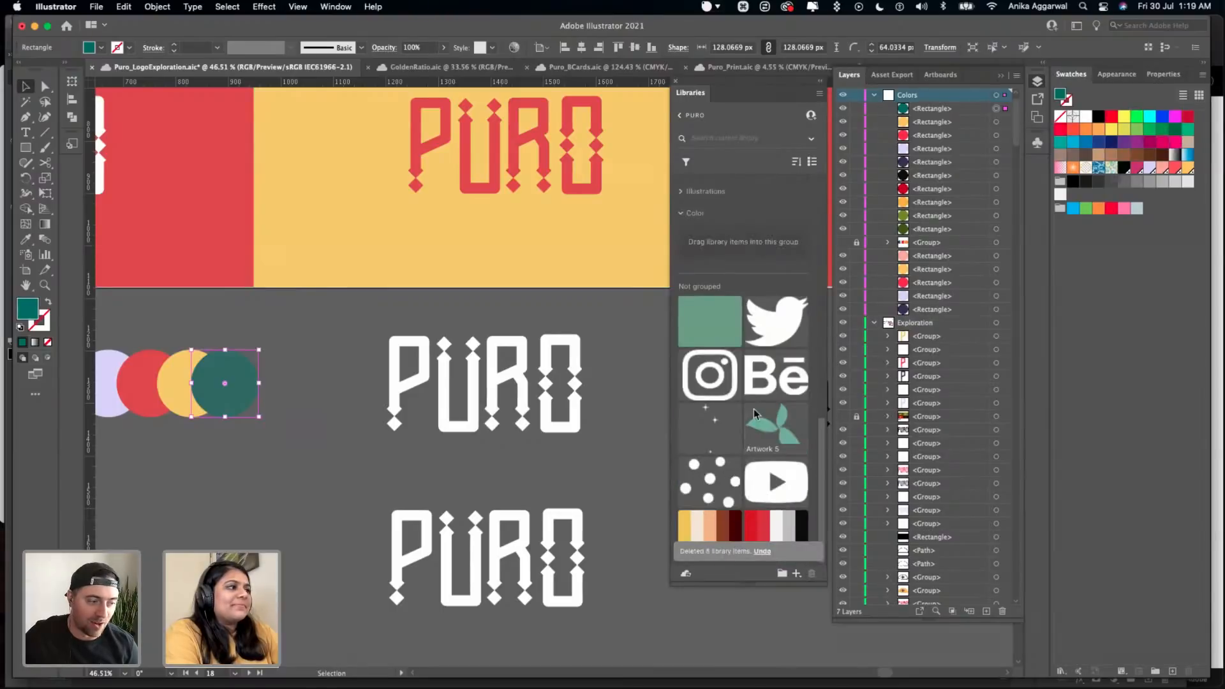
- Delete the remaining ungrouped sage green swatch and the Miwa colour theme from the PURO library
left_click(711, 319)
left_click(810, 574)
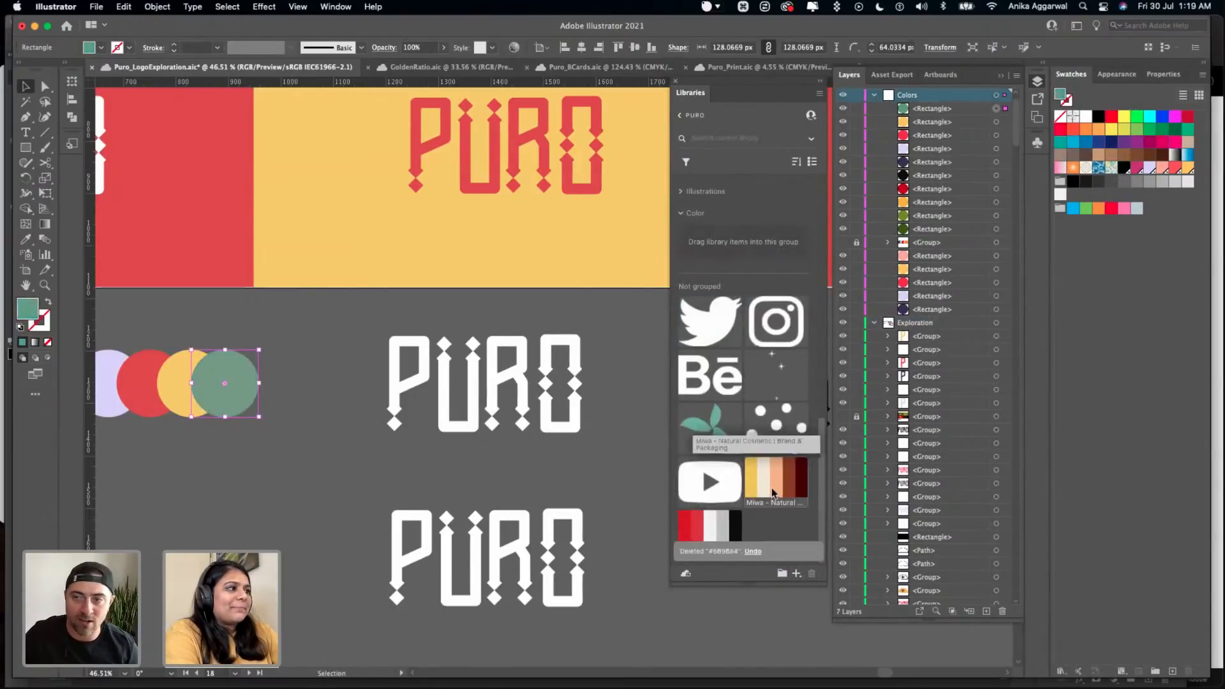
left_click(774, 494)
left_click(812, 573)
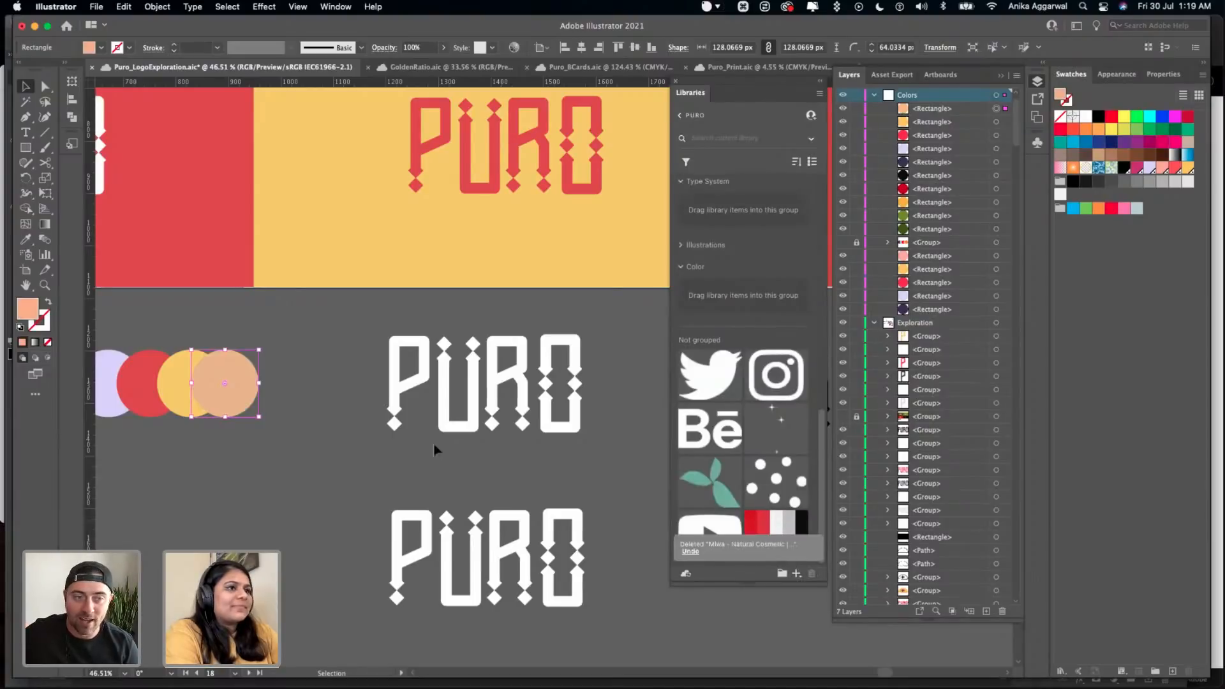
- Undo the accidental fill changes on the pink palette circle and deselect it
key("super+z")
key("super+z")
key("super+z")
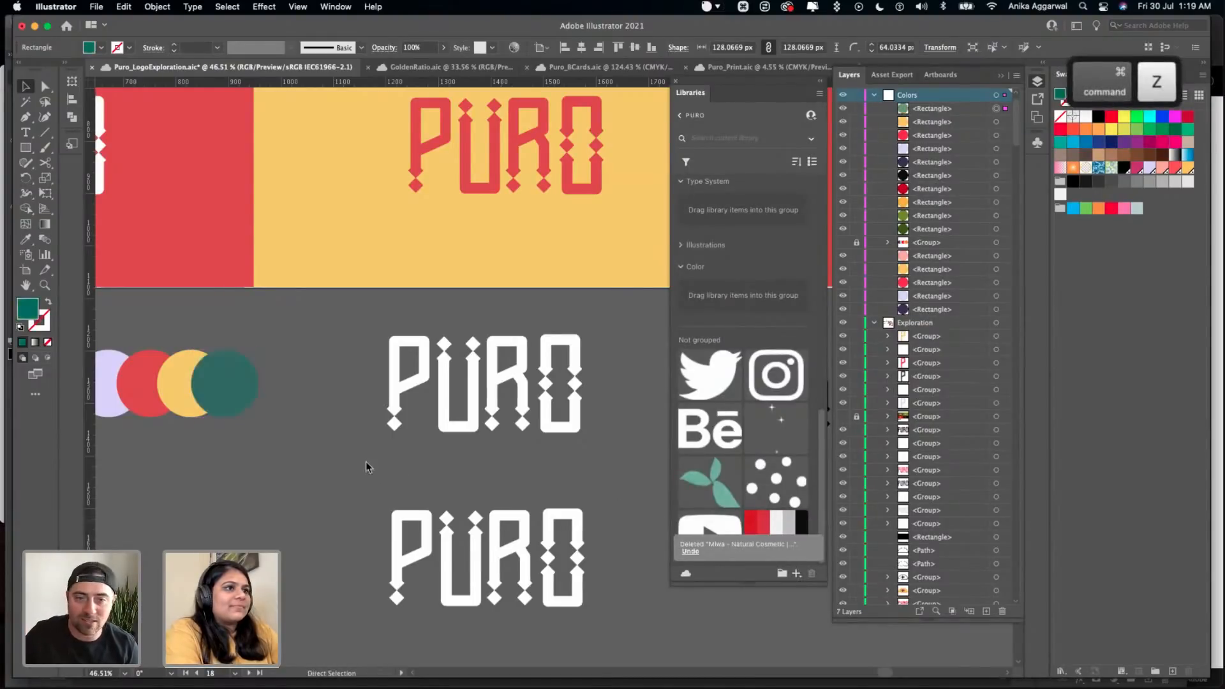
key("super+z")
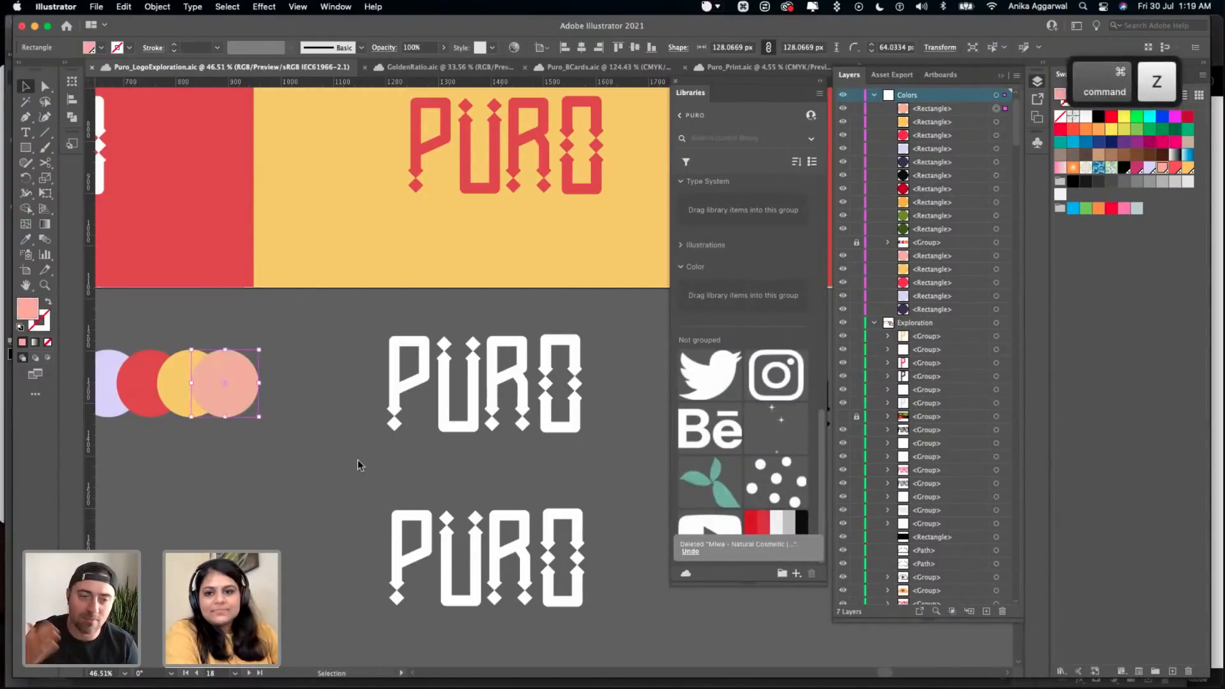
left_click(344, 459)
- Delete the ungrouped Raw Grow colour theme with red, grey and black swatches from the library
scroll(344, 458, "down", 6)
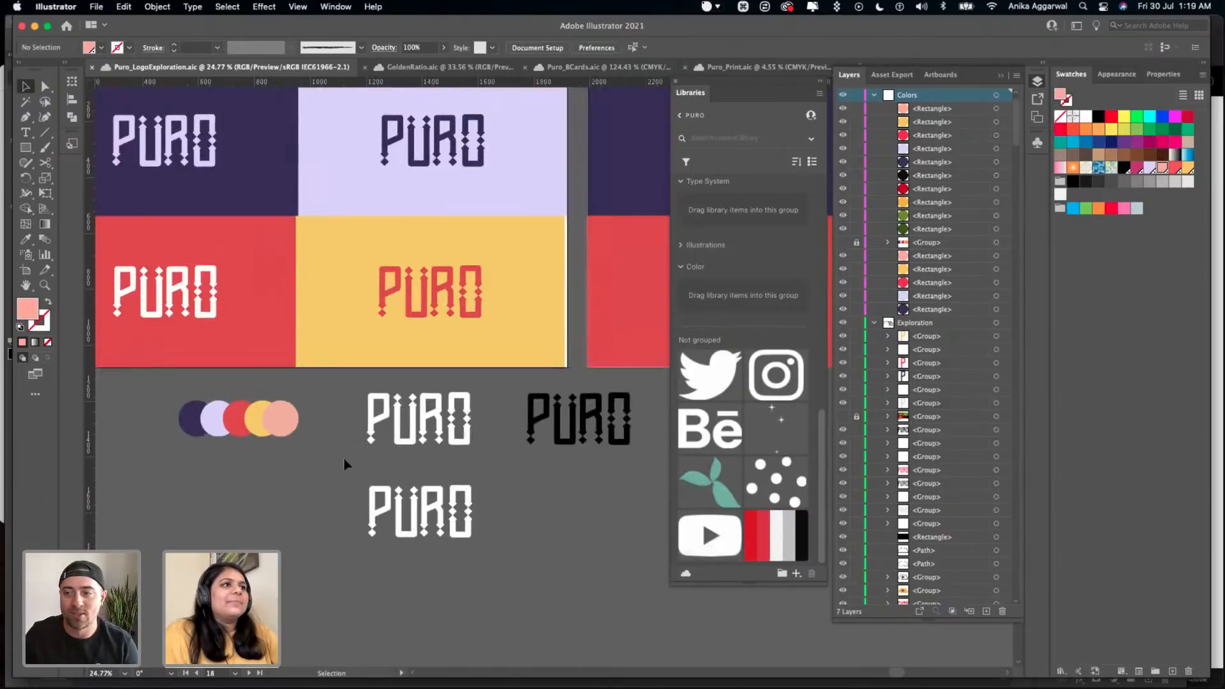
scroll(344, 457, "up", 6)
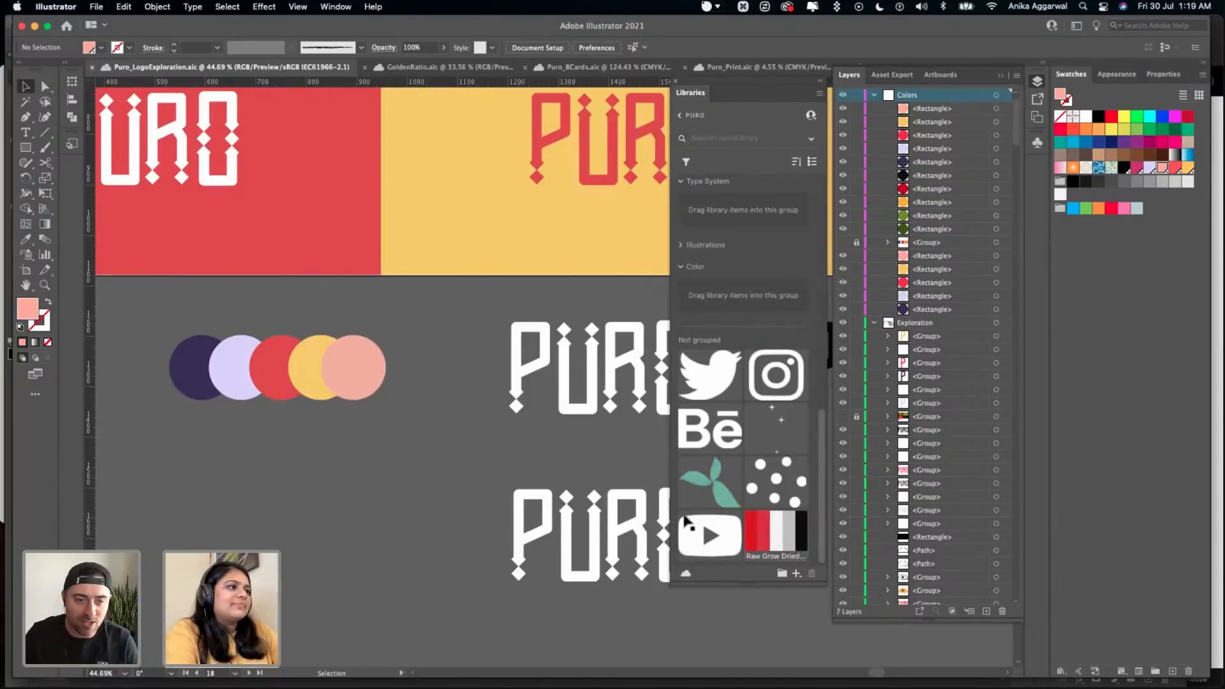
left_click(816, 570)
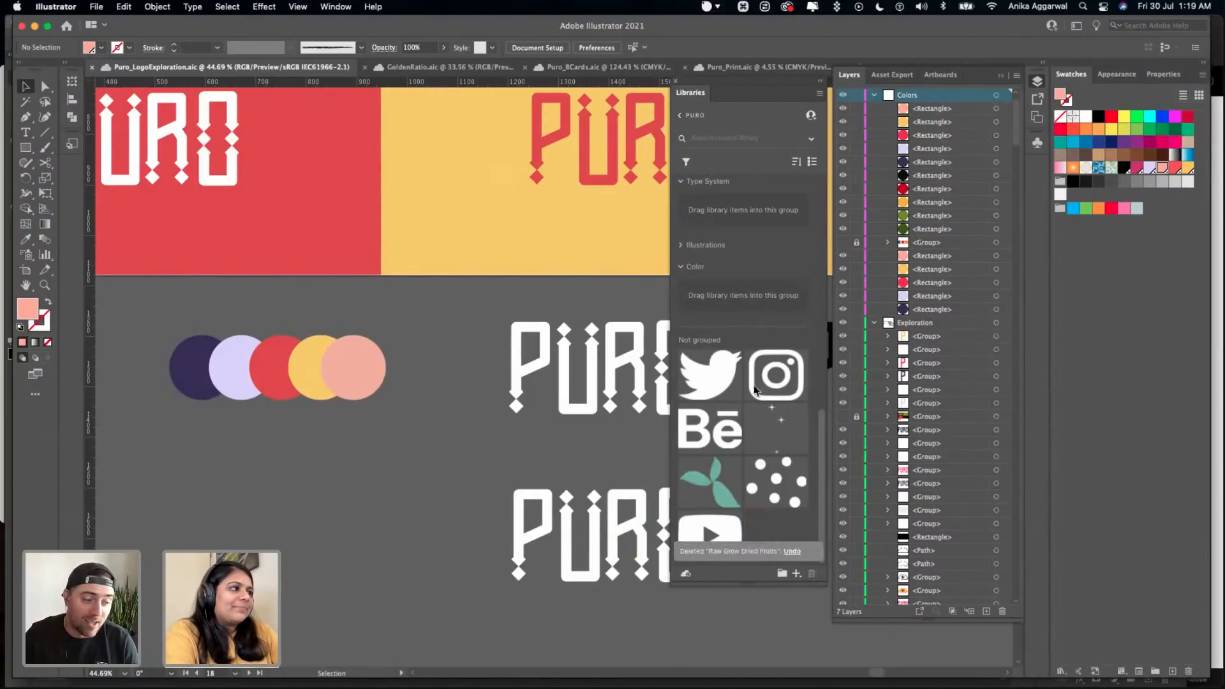
- Add the pink, yellow, red, lilac and dark purple palette circles to the library's Color group as separate graphics
left_click_drag(362, 359, 736, 311)
left_click(306, 352)
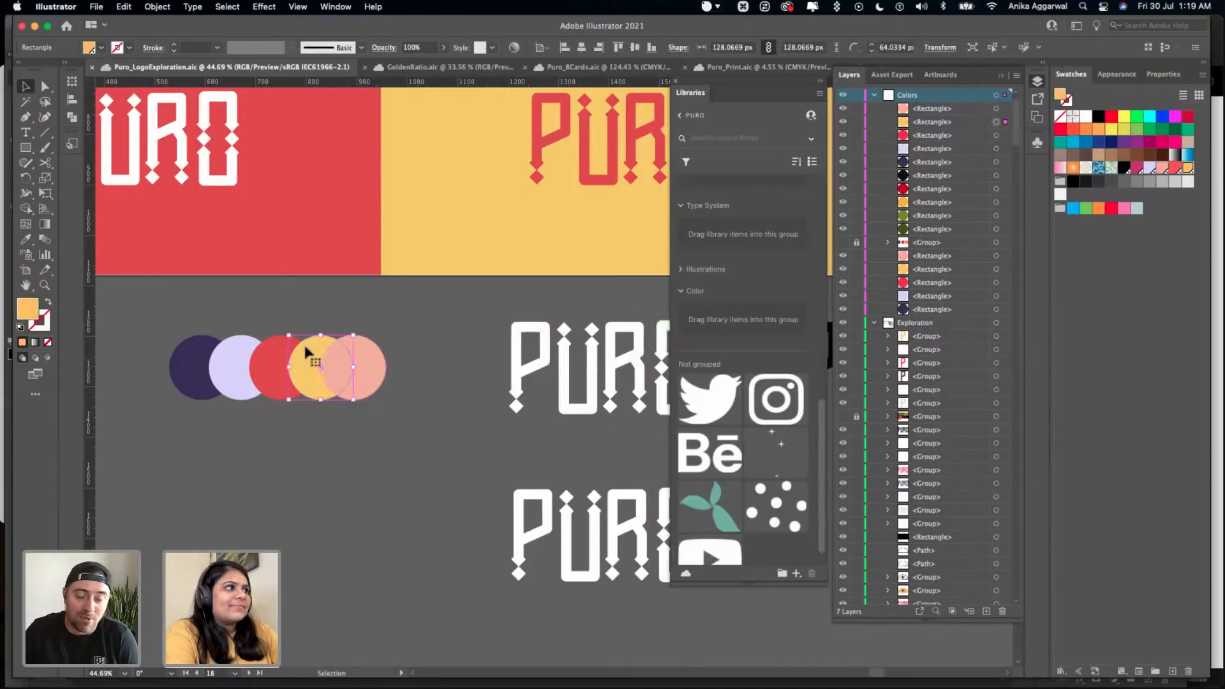
left_click_drag(304, 352, 738, 319)
left_click_drag(358, 366, 731, 316)
left_click_drag(301, 382, 707, 302)
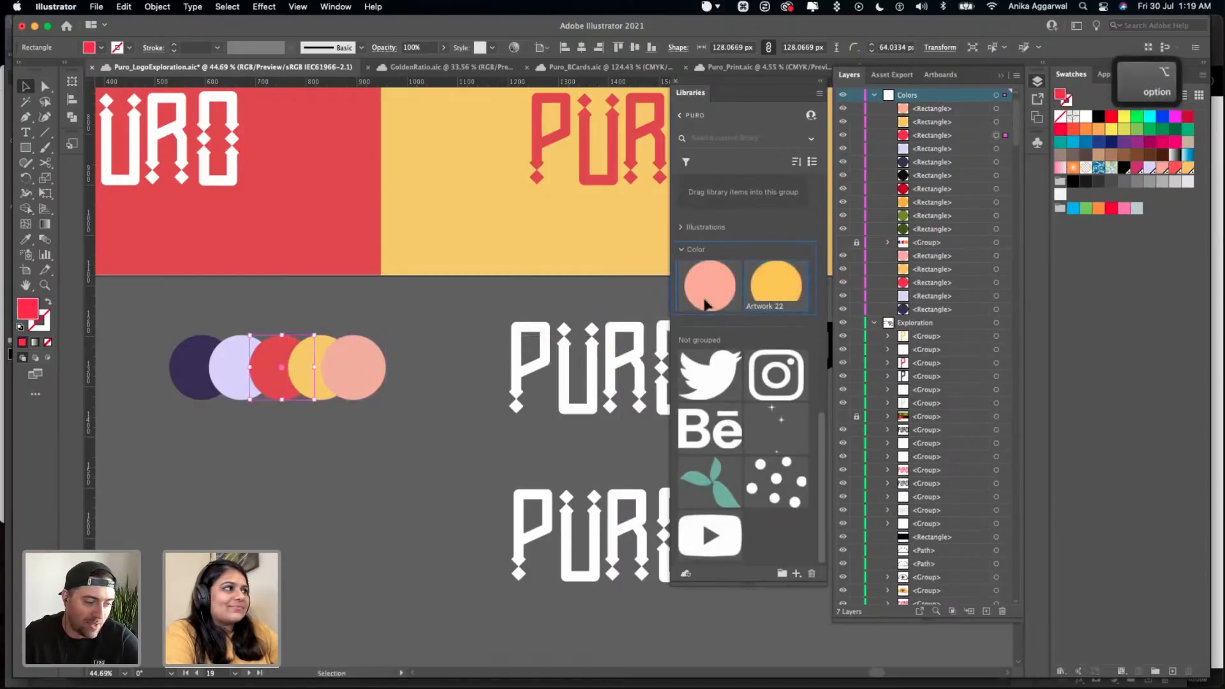
left_click(230, 374, "alt")
left_click_drag(230, 374, 696, 281)
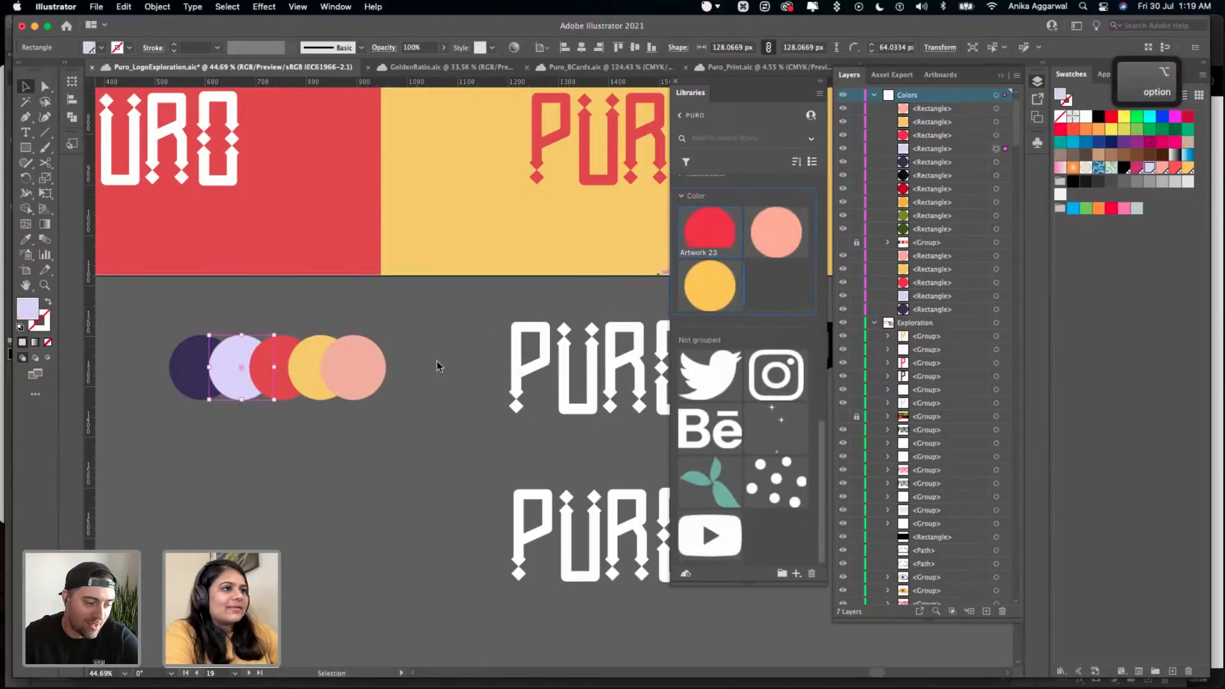
left_click(198, 369, "alt")
left_click_drag(197, 368, 709, 288)
- Deselect everything and save the Puro_LogoExploration document
left_click(407, 452)
key("super+s")
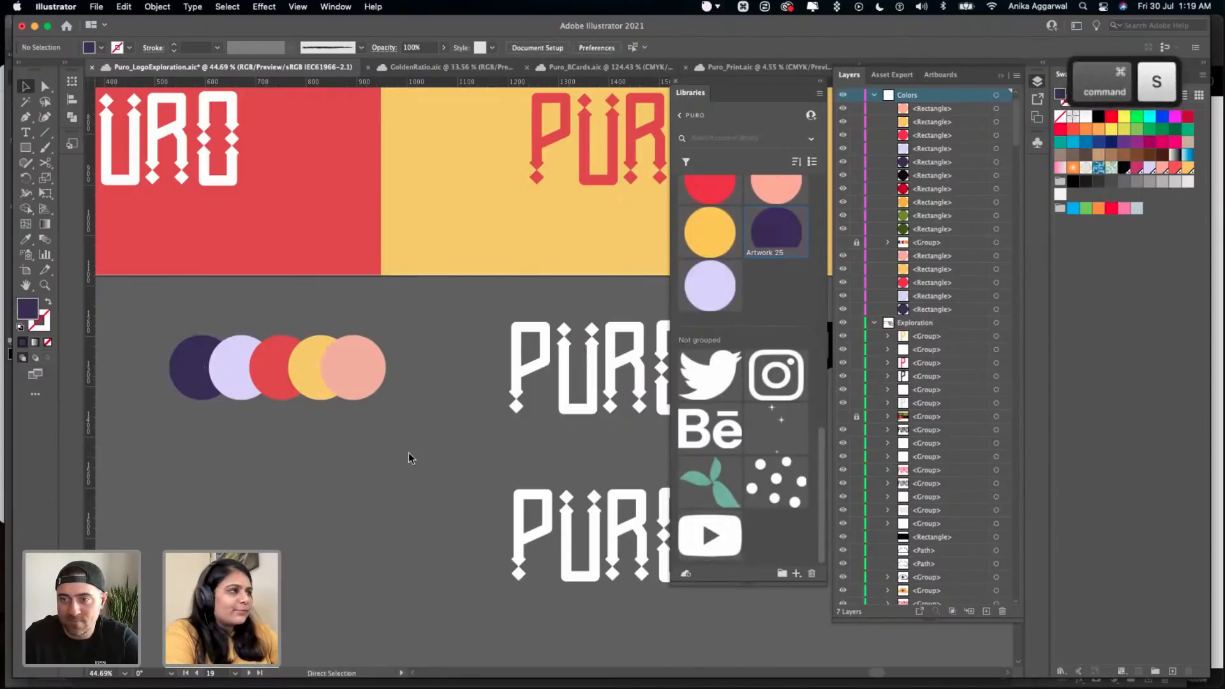
scroll(720, 366, "up", 2)
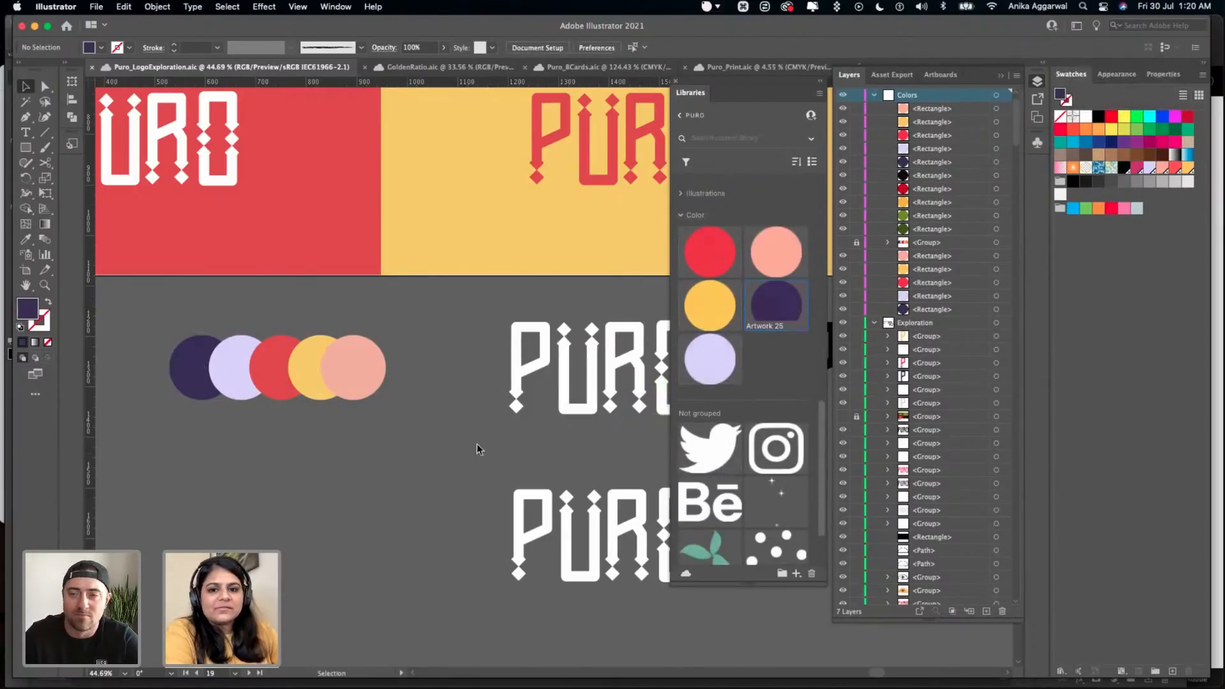
key("super+s")
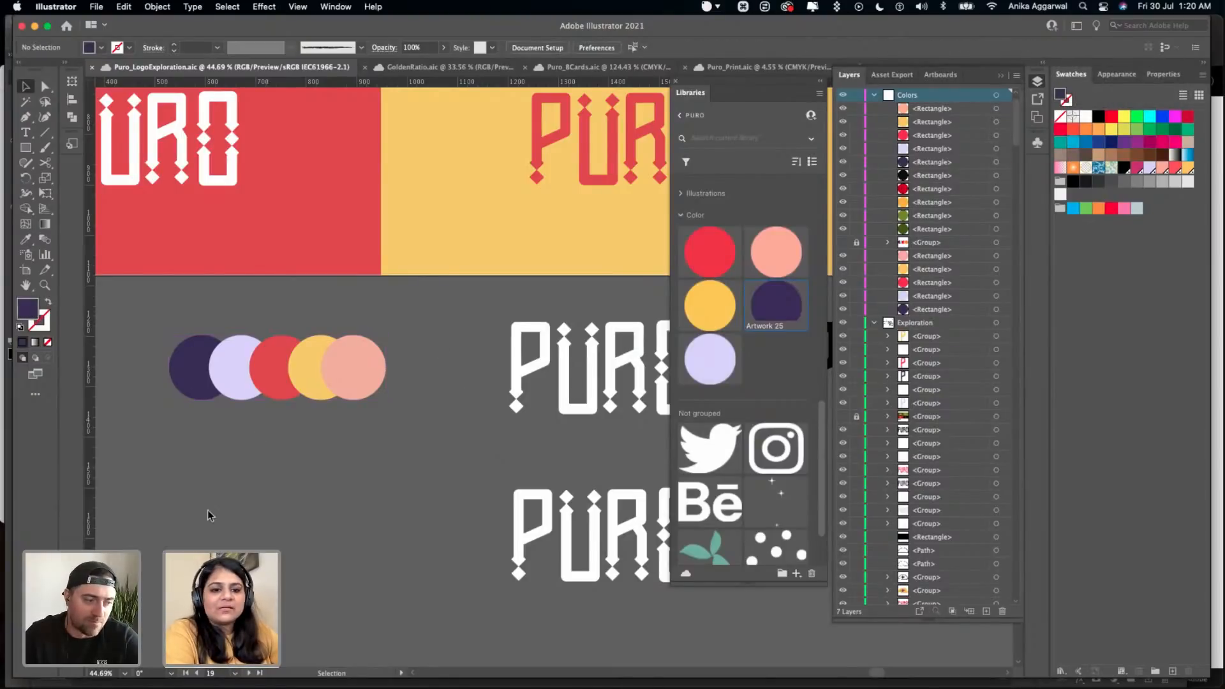
key("super+s")
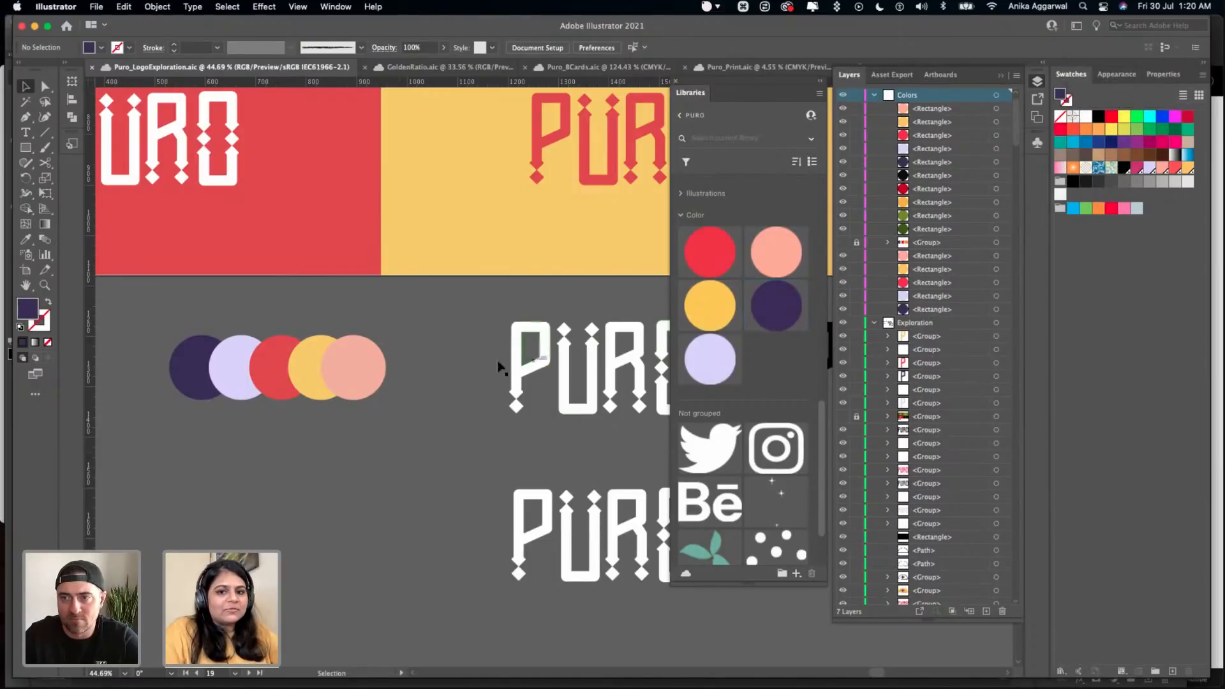
- Switch to Safari and examine the Energize Kombucha project on Behance, including its logo variations, fonts, icons and can mockups
mouse_move(416, 685)
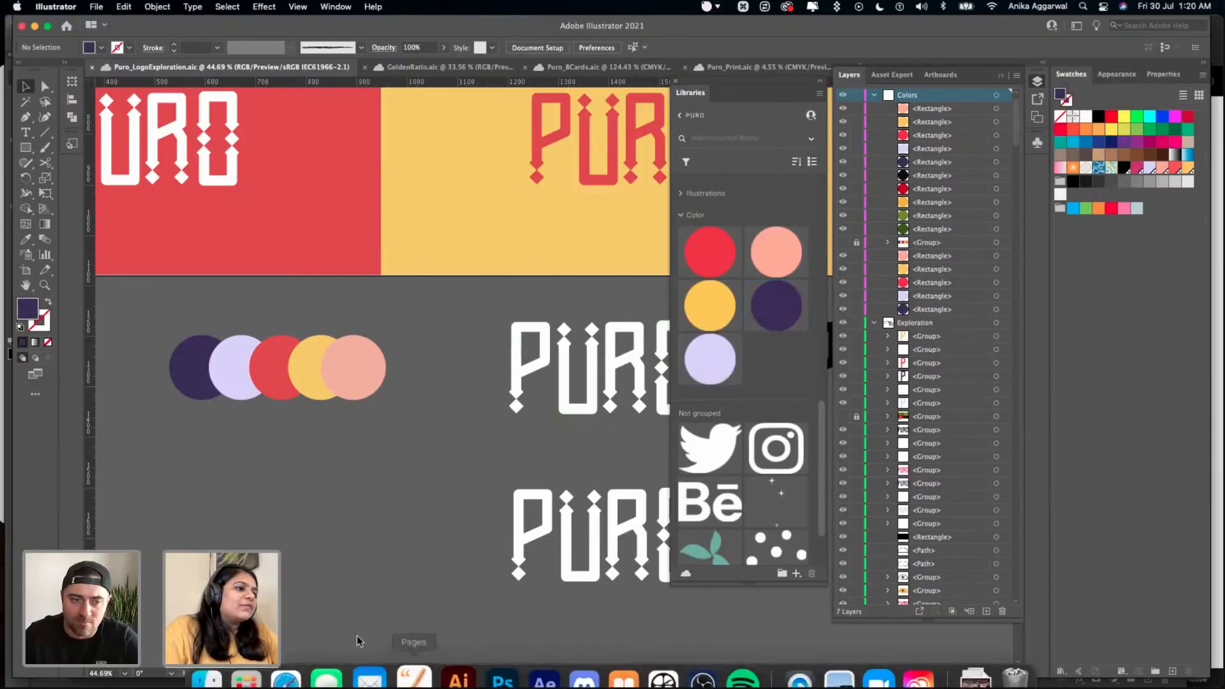
left_click(301, 655)
left_click(394, 58)
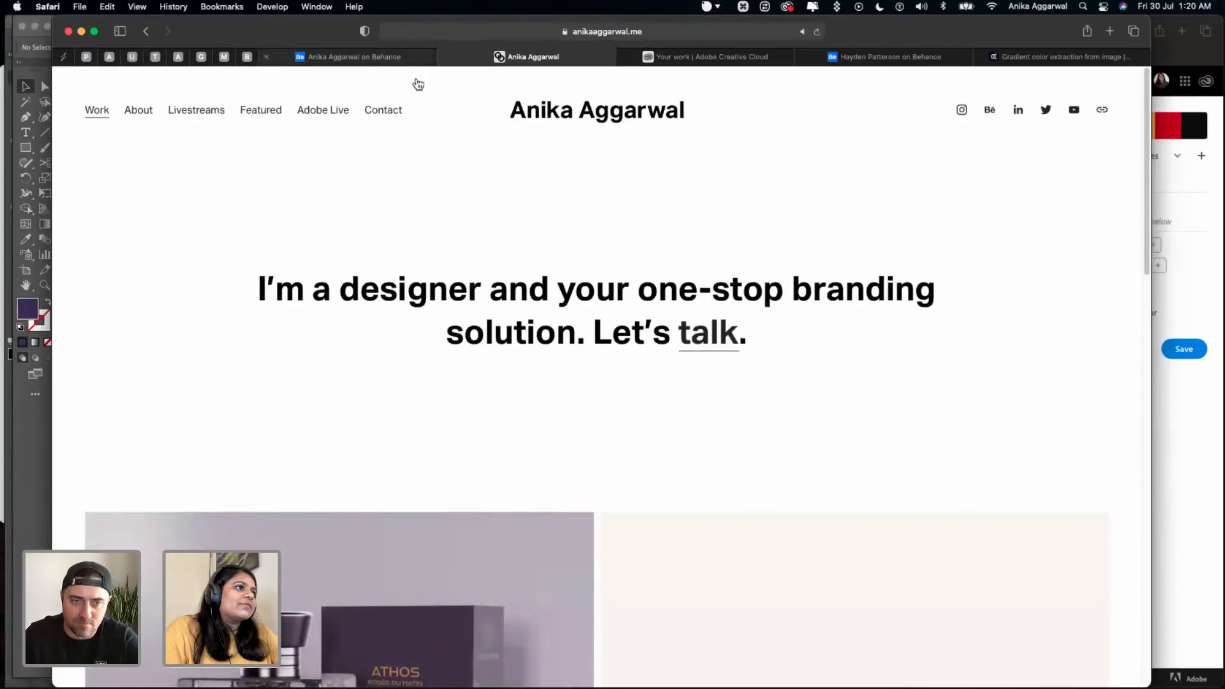
scroll(459, 355, "up", 2)
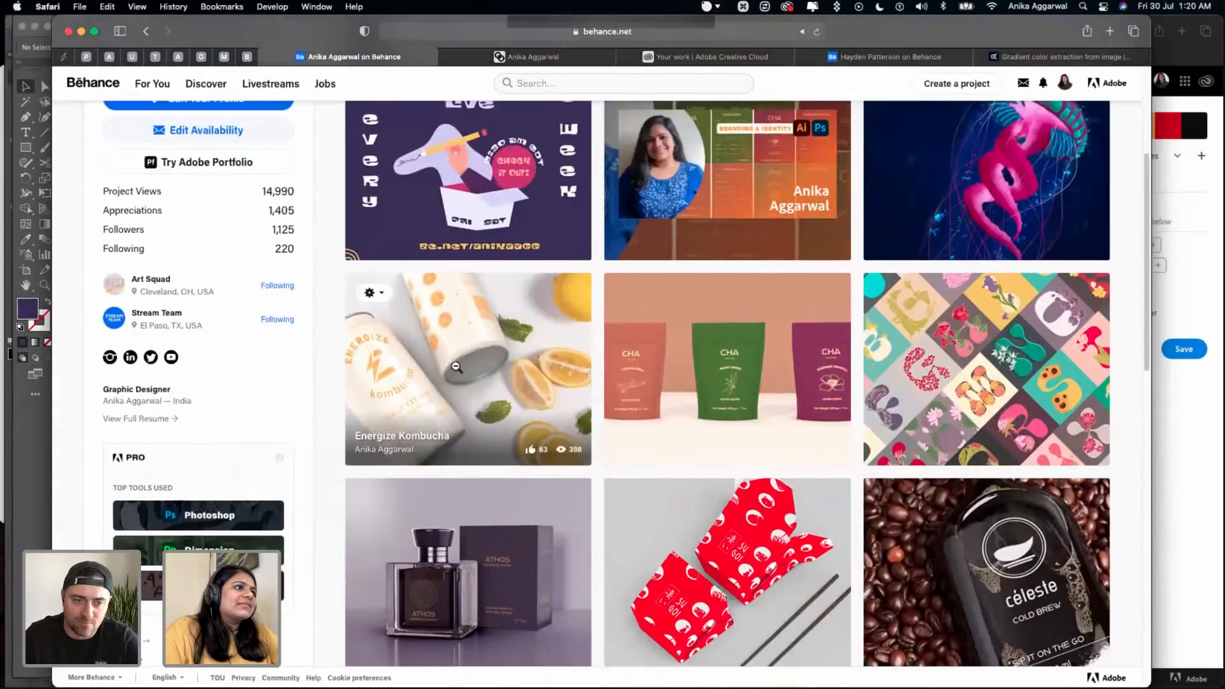
left_click(575, 410)
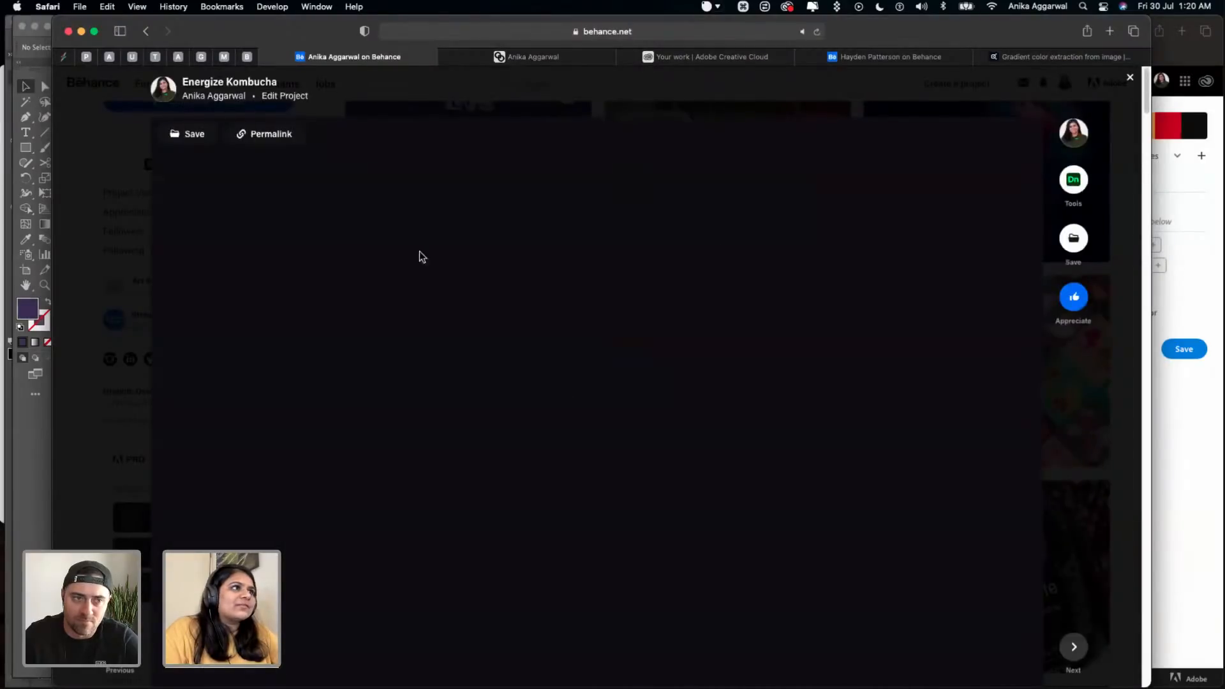
scroll(538, 409, "down", 3)
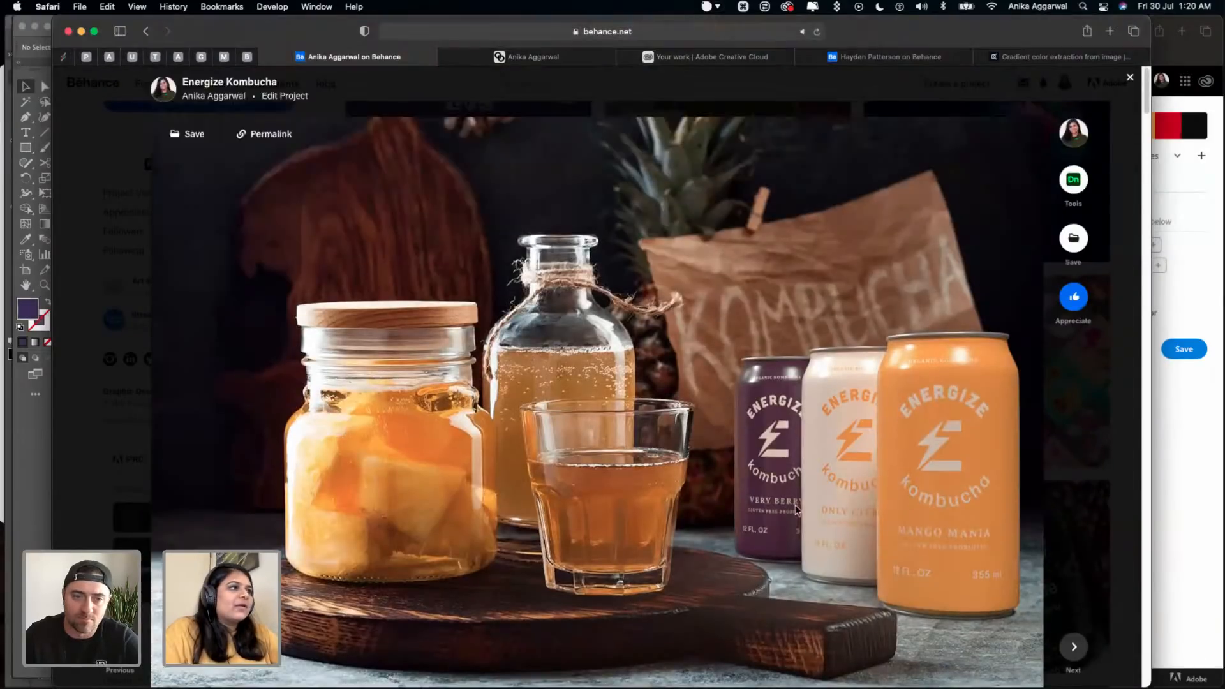
scroll(675, 479, "down", 10)
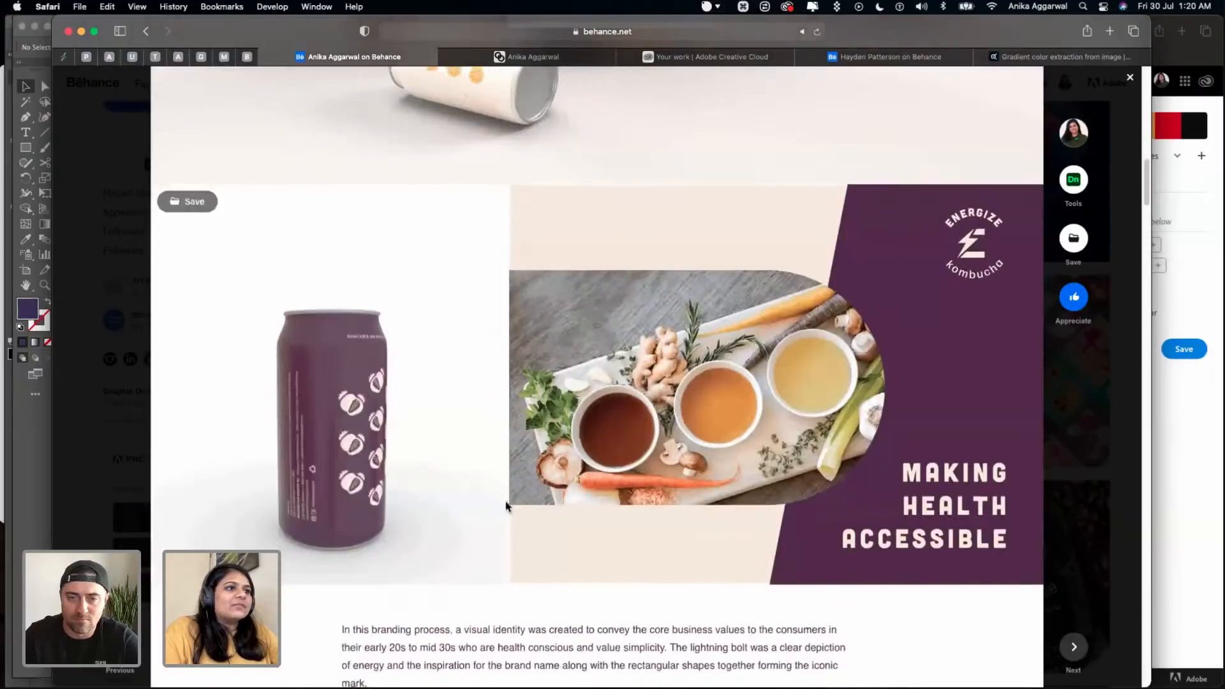
scroll(407, 388, "down", 10)
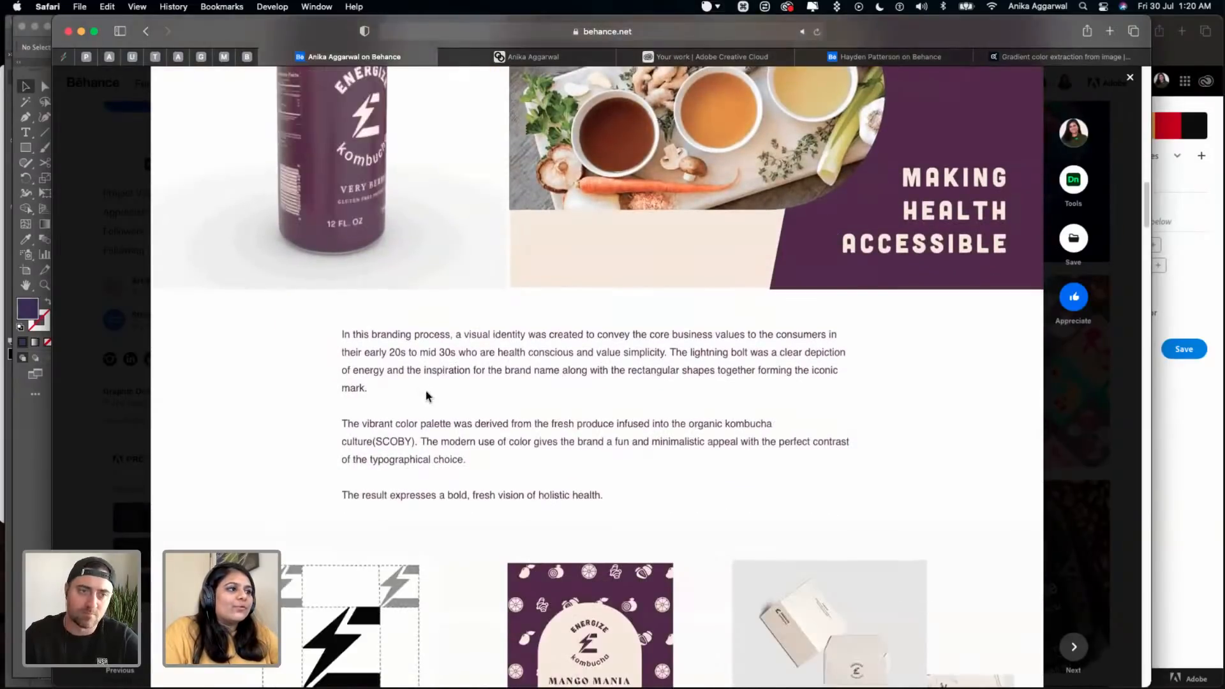
scroll(510, 449, "down", 7)
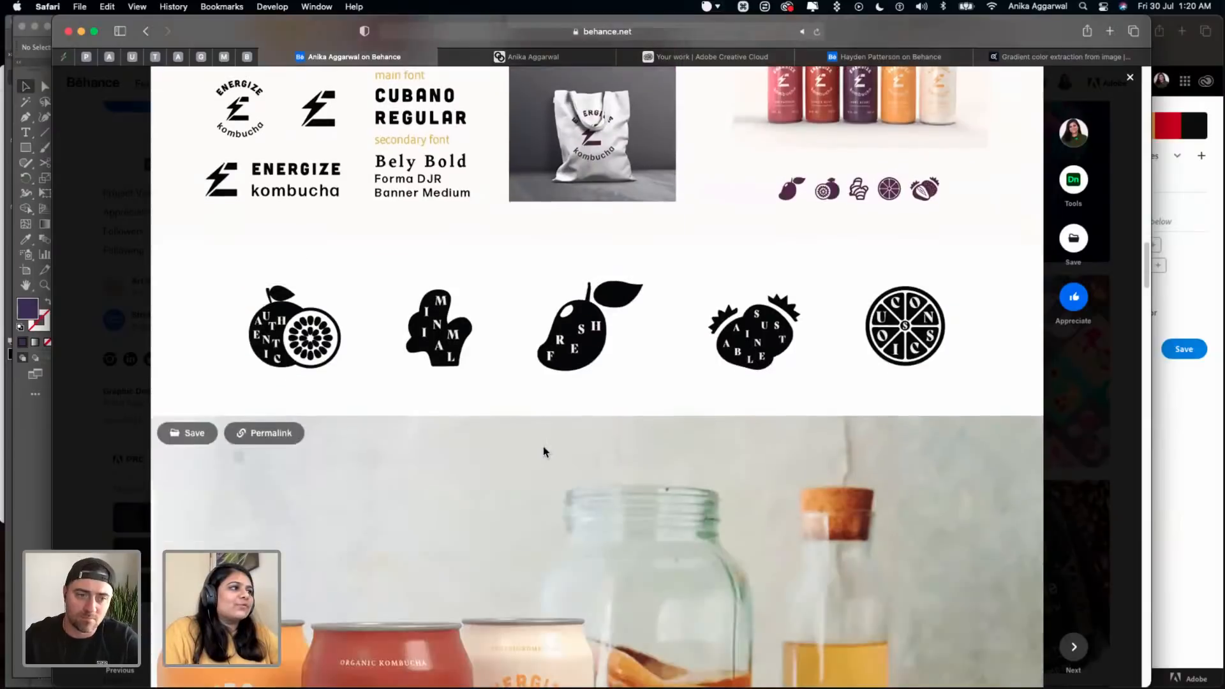
scroll(673, 508, "down", 4)
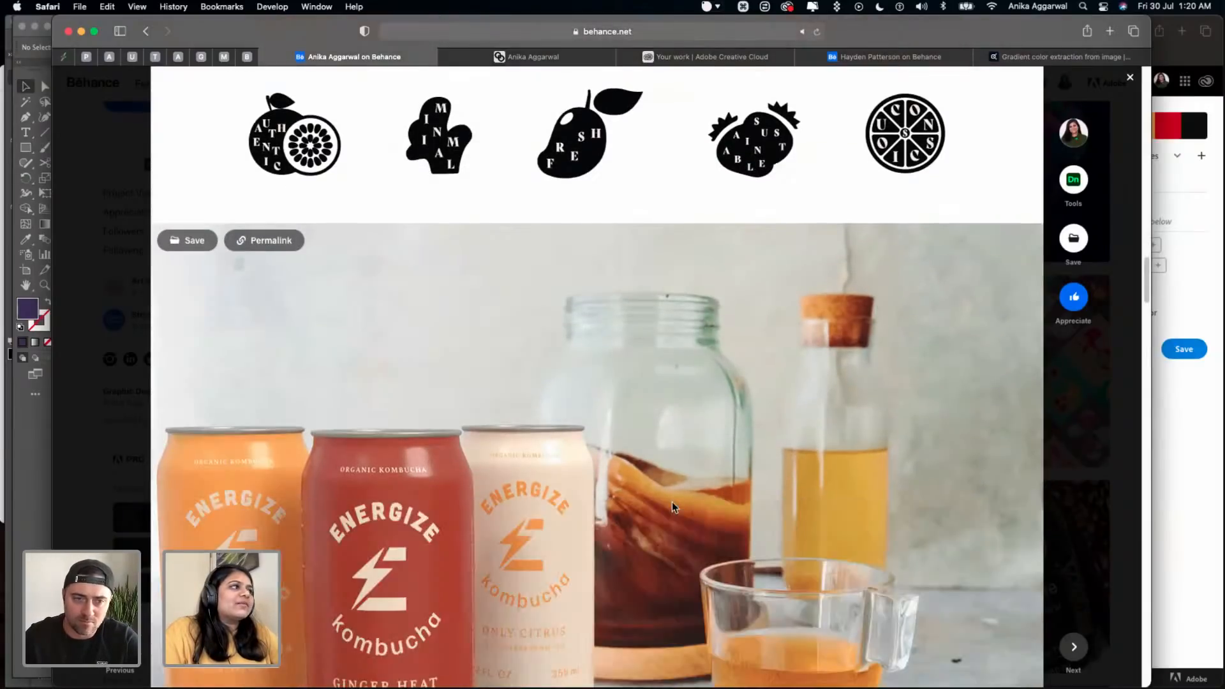
scroll(673, 509, "down", 20)
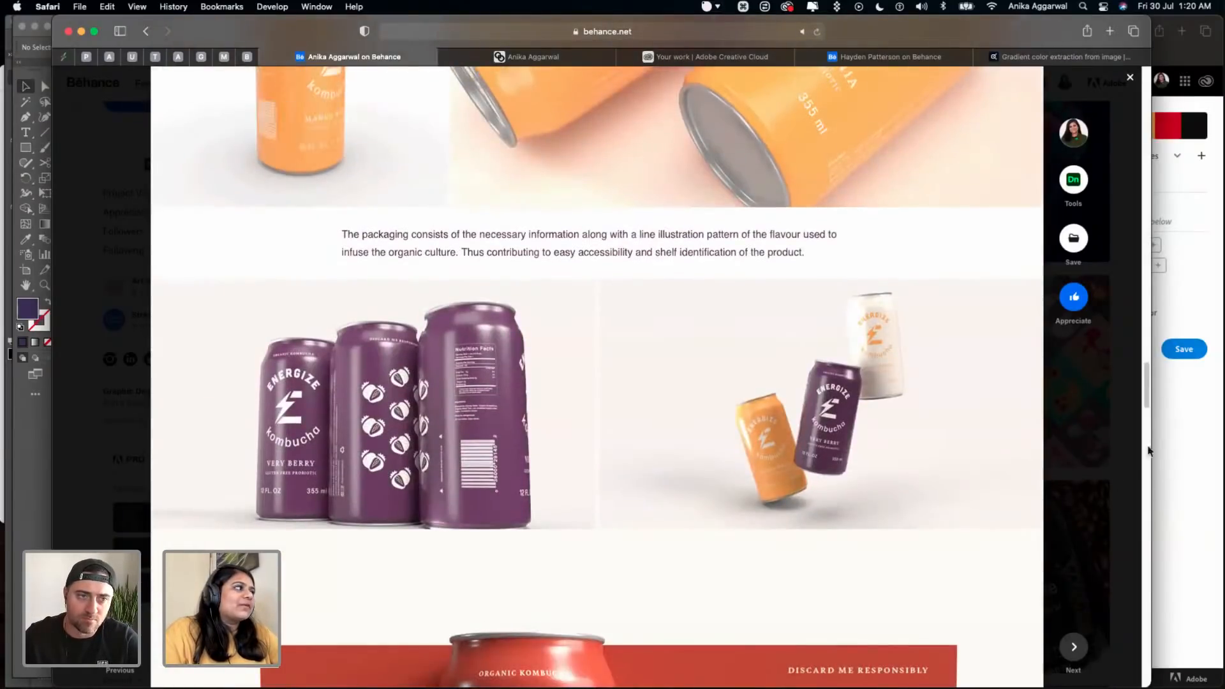
key("Escape")
- Close the Adobe Color theme tab and the browser window with the poll results
key("super+grave")
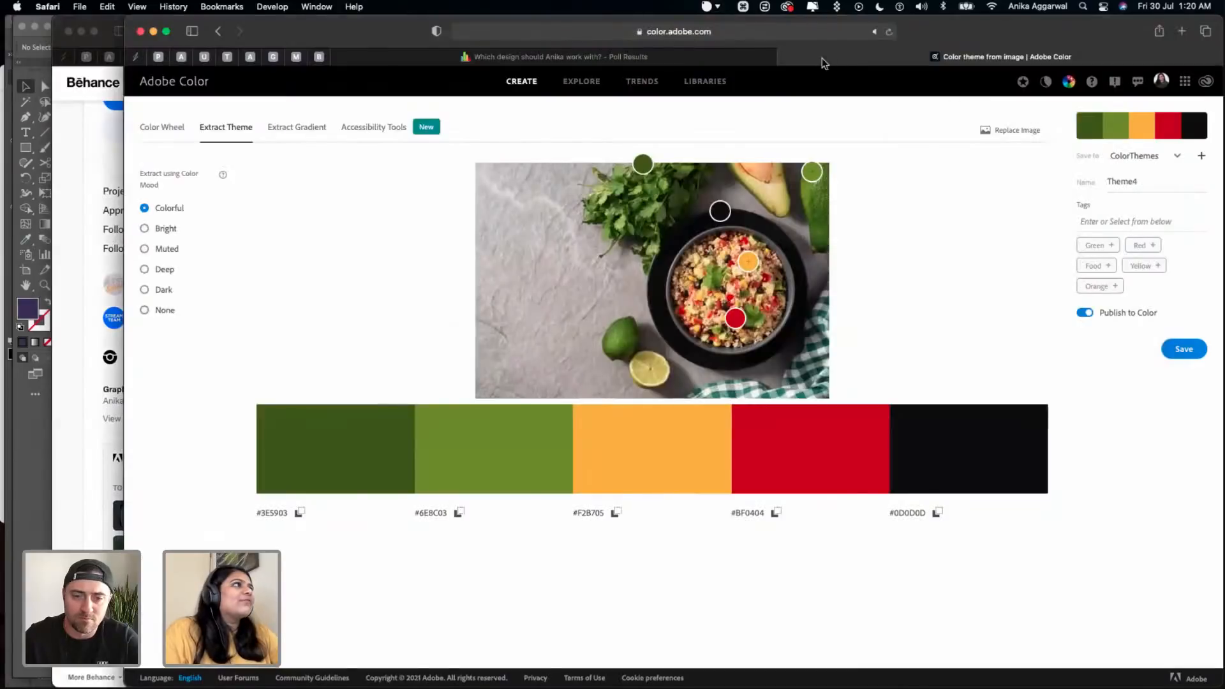
key("super+w")
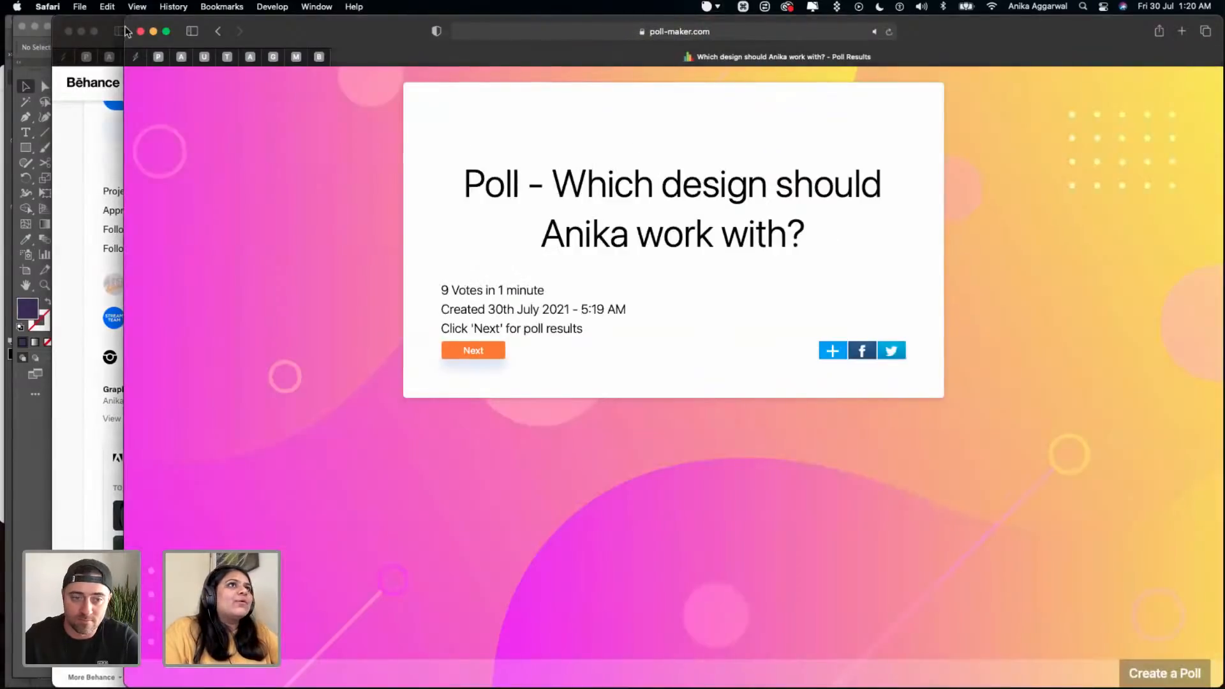
left_click(140, 31)
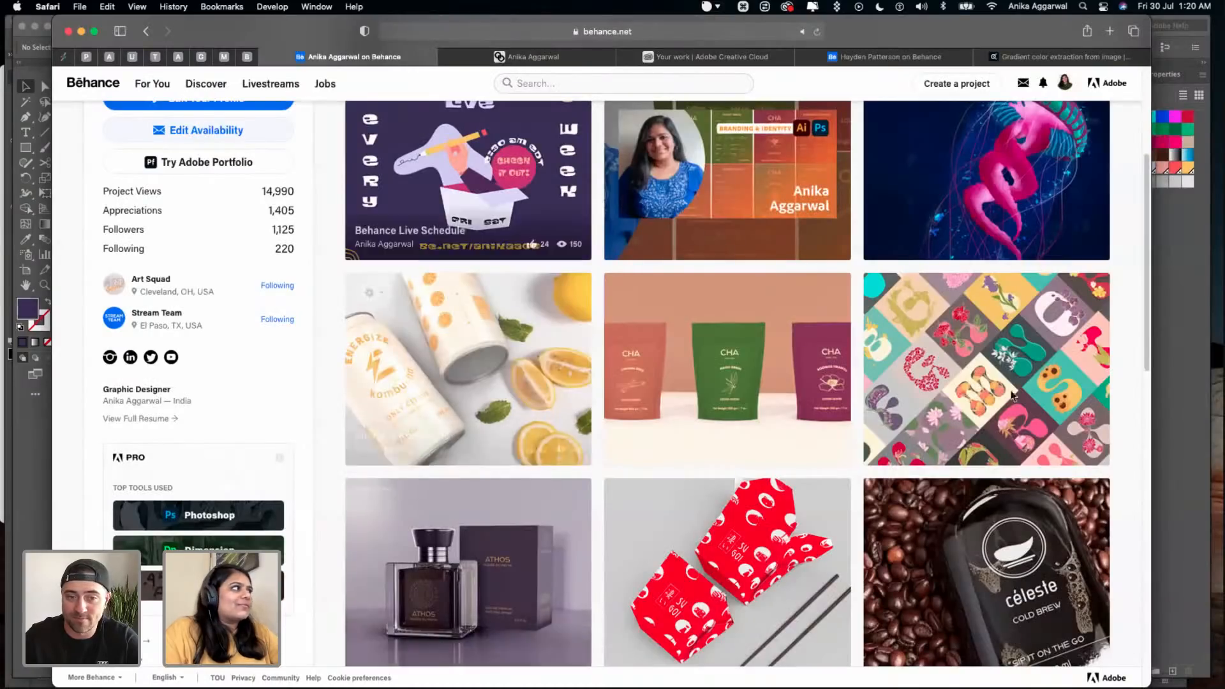
- Return to Illustrator, save the logo document, and switch to the ApronOnly mockup in Photoshop
key("super+Tab")
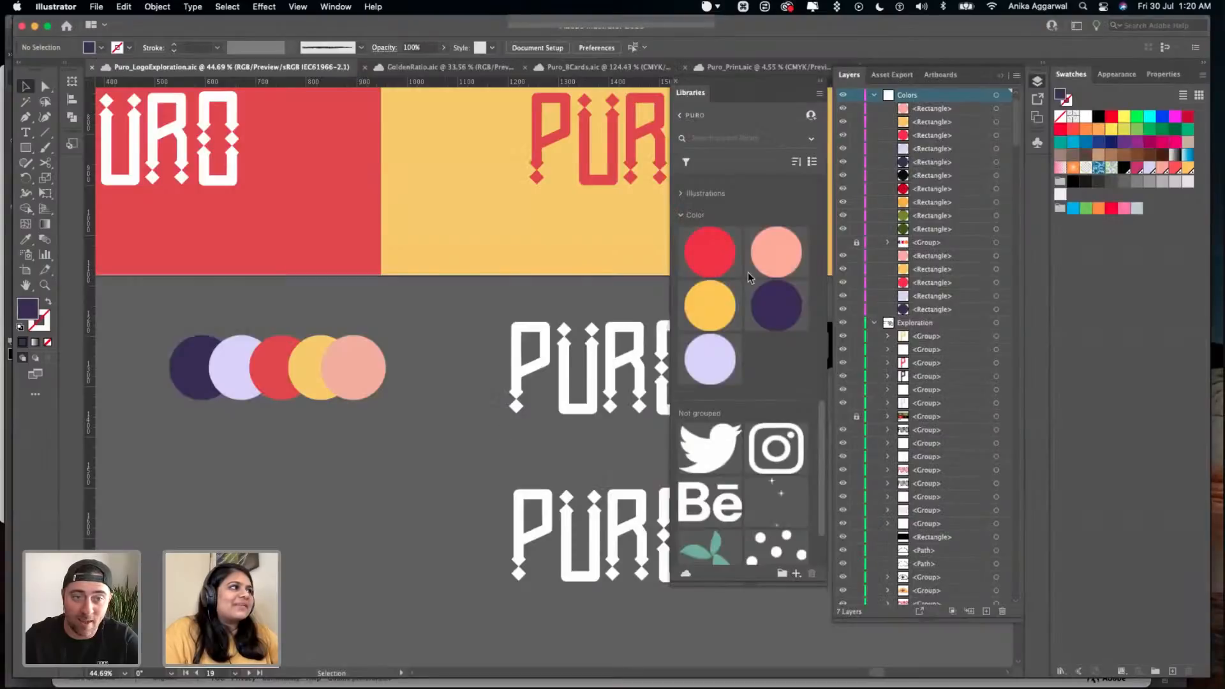
key("super+s")
left_click(495, 653)
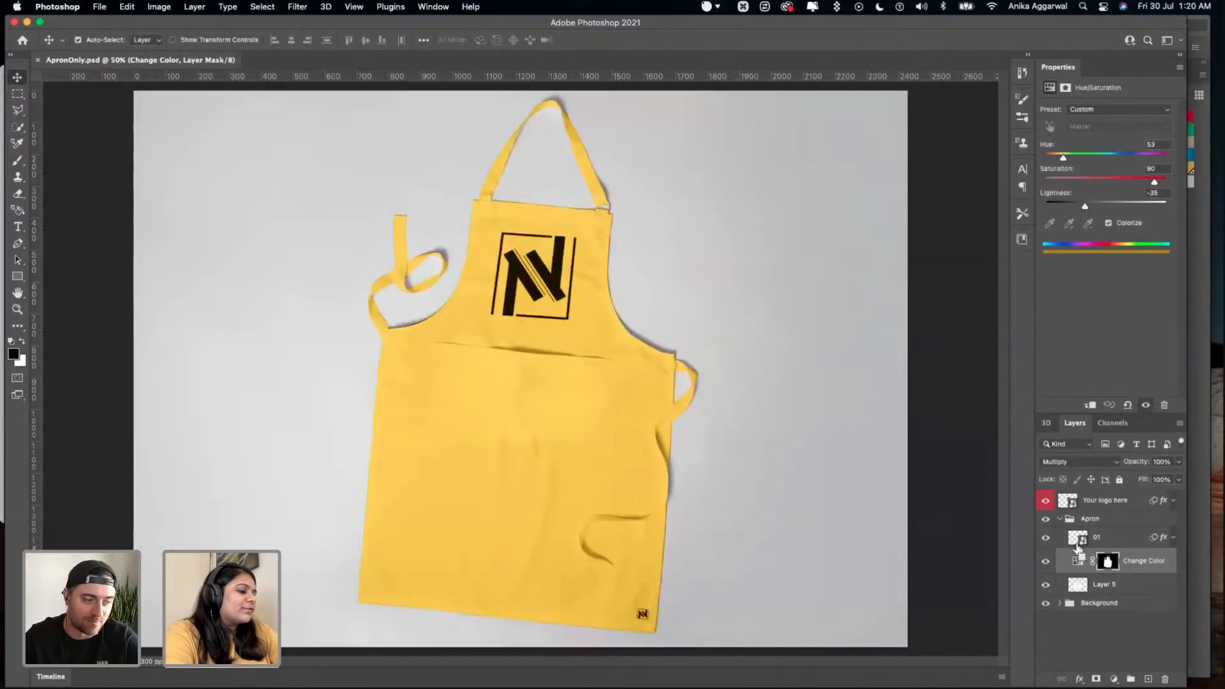
key("super+equal")
key("super+equal")
key("super+minus")
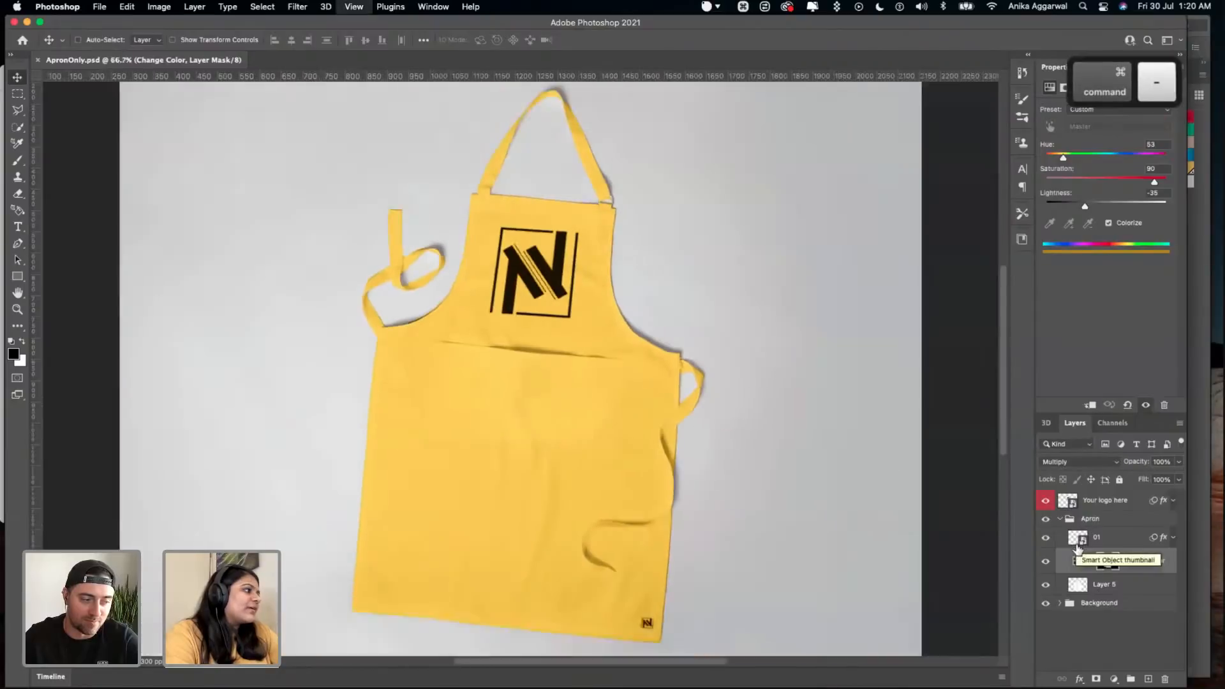
key("super+minus")
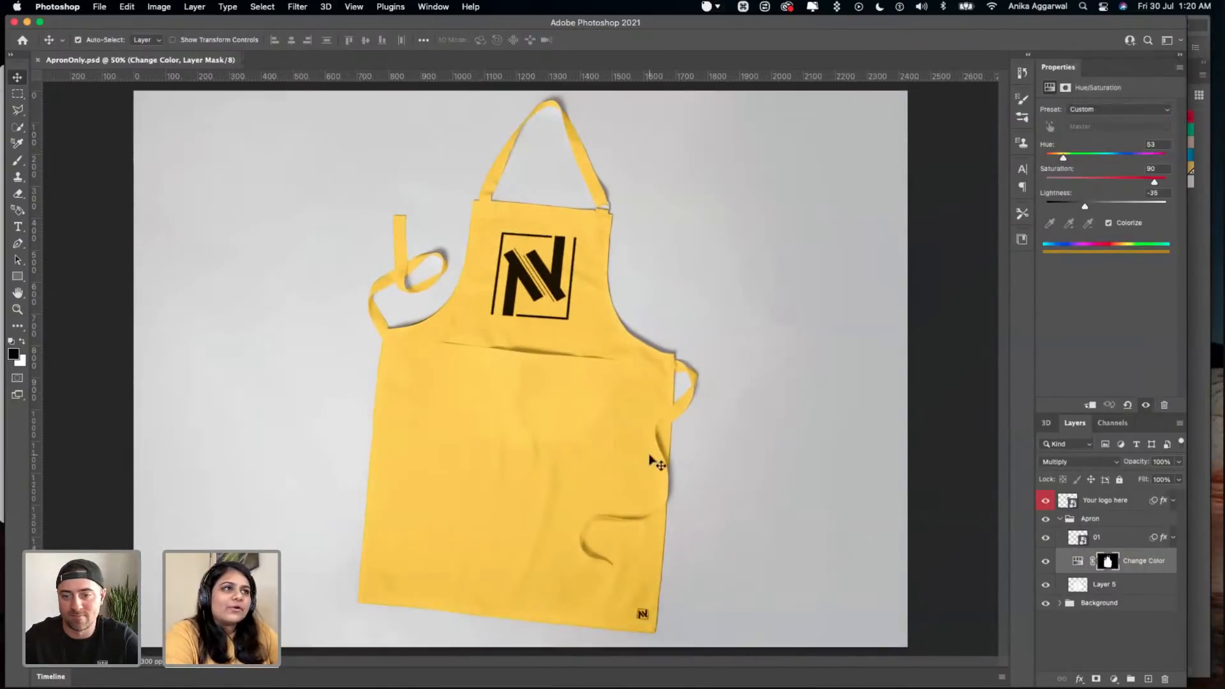
- Deselect all layers and save the ApronOnly mockup
left_click(110, 467)
key("super+s")
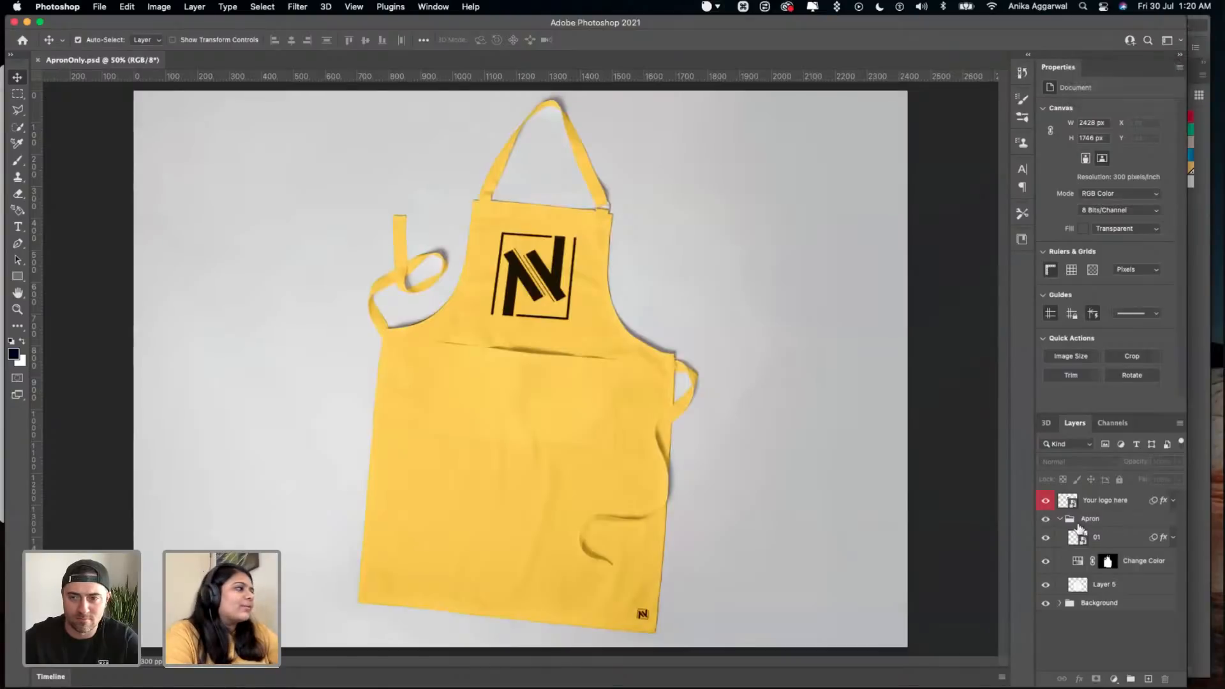
- Hide and show the chest logo layer "Your logo here" to preview it, and view its colour label options without changing them
left_click(1046, 501)
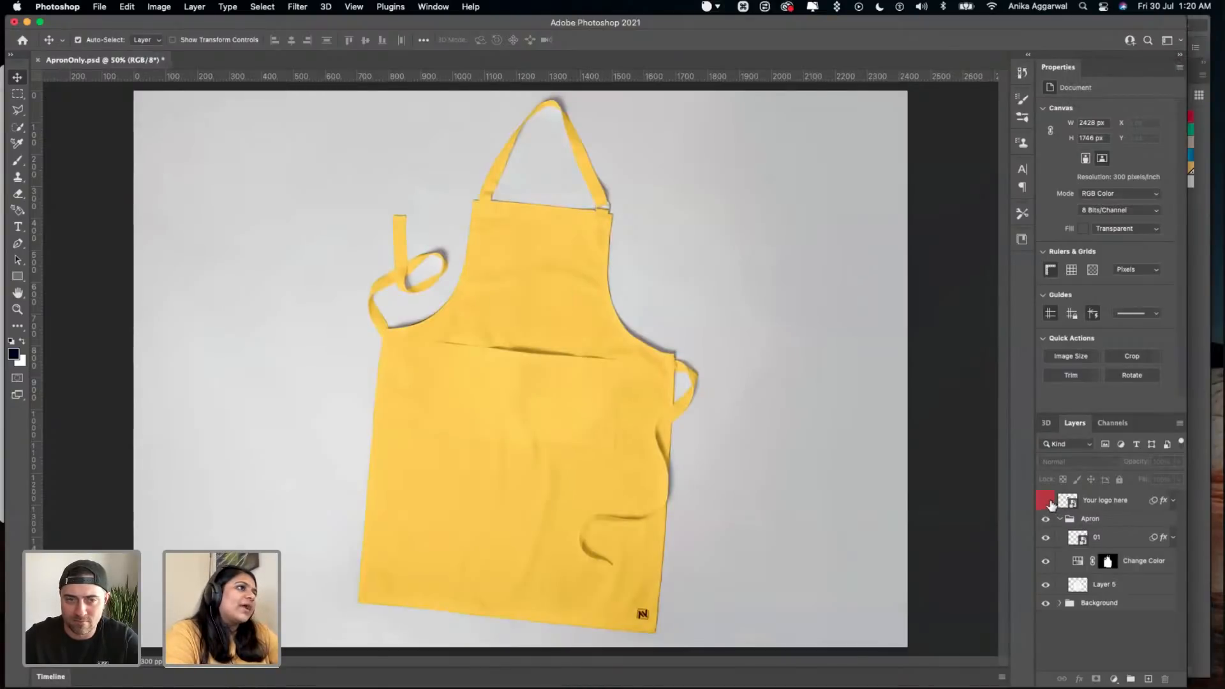
left_click(1046, 501)
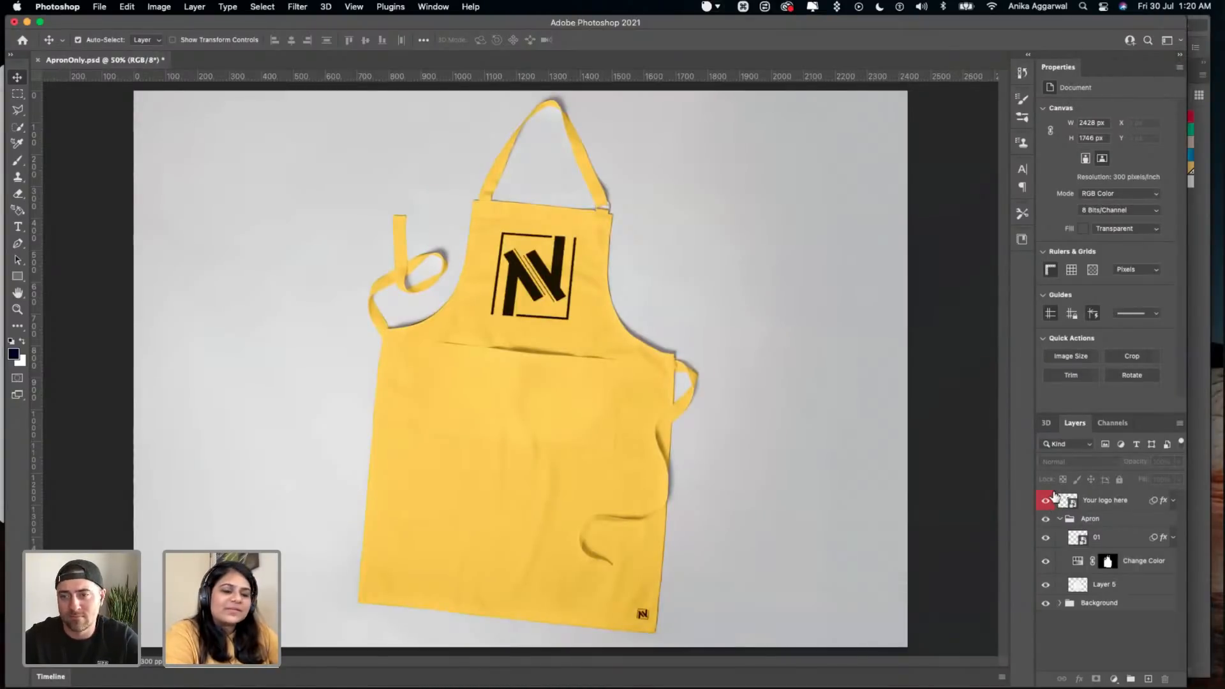
right_click(1050, 498)
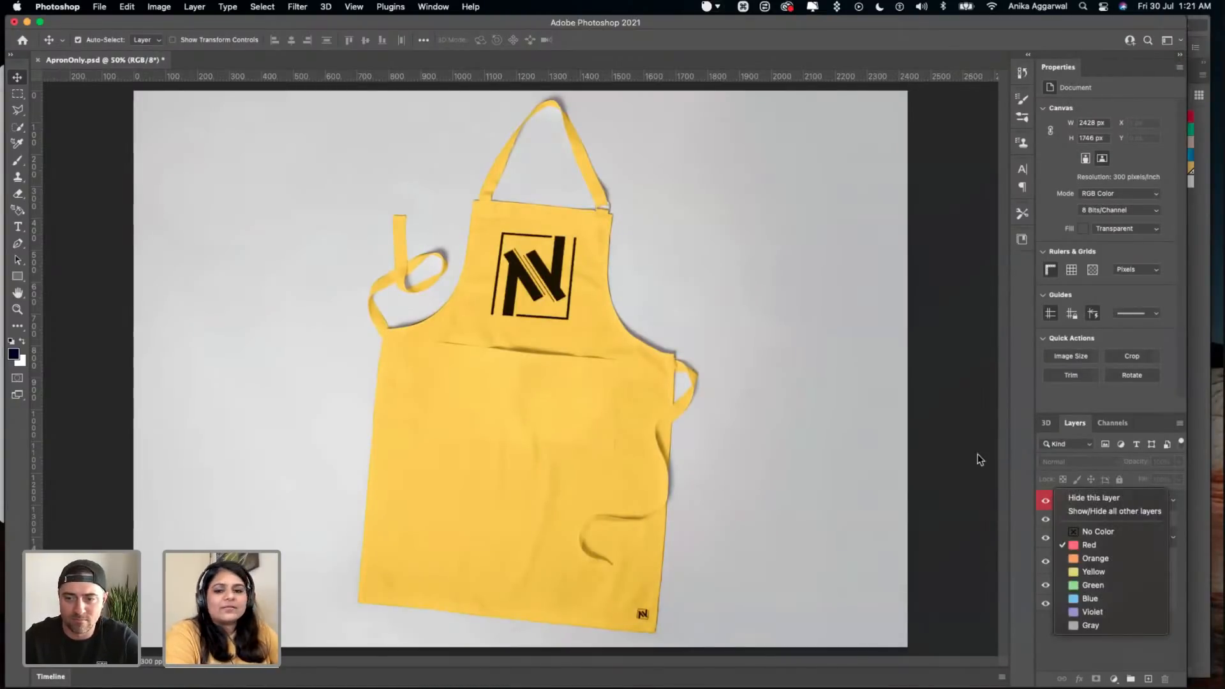
left_click(1017, 498)
- Select the "Your logo here" layer, toggle its visibility off and on, and hide layer 01 with the small logo at the apron's lower corner
left_click(1088, 505)
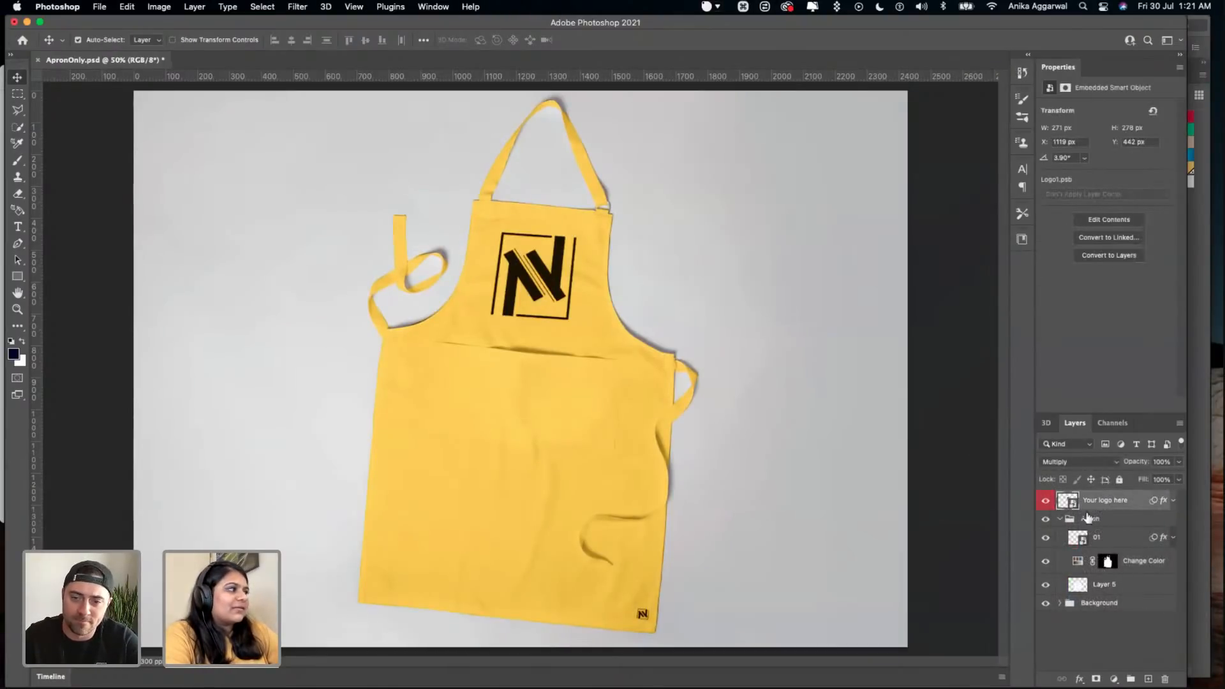
left_click(1046, 500)
left_click(1049, 500)
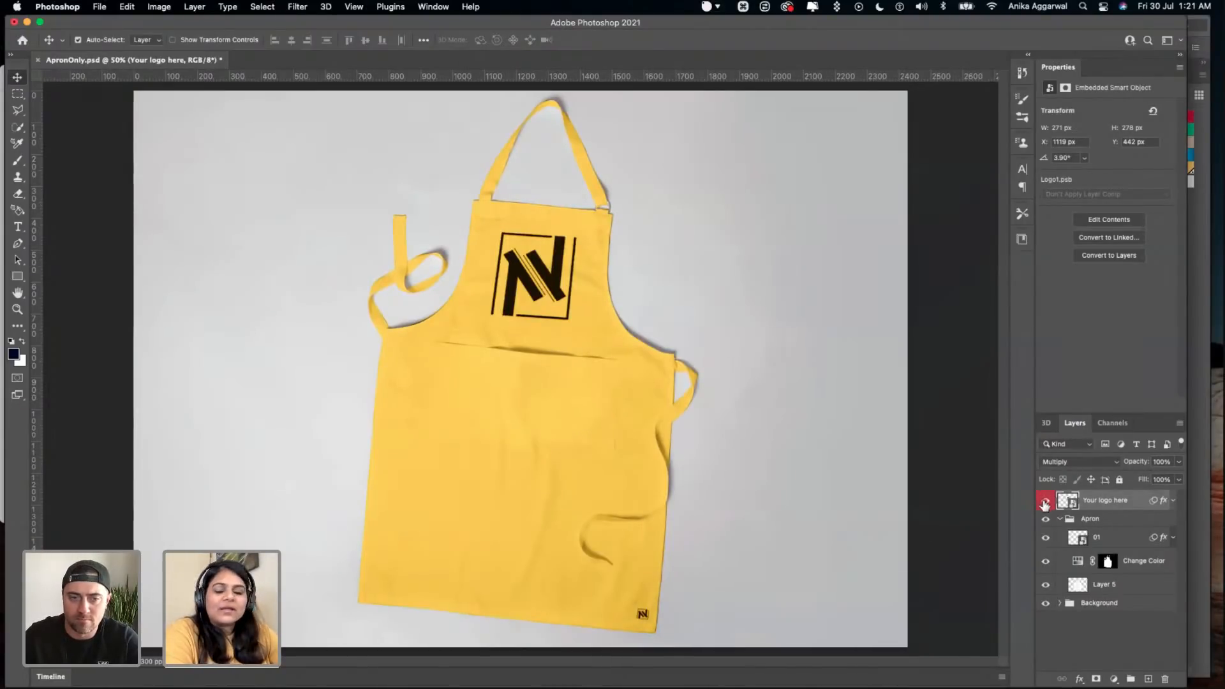
left_click(1049, 541)
left_click(1046, 539)
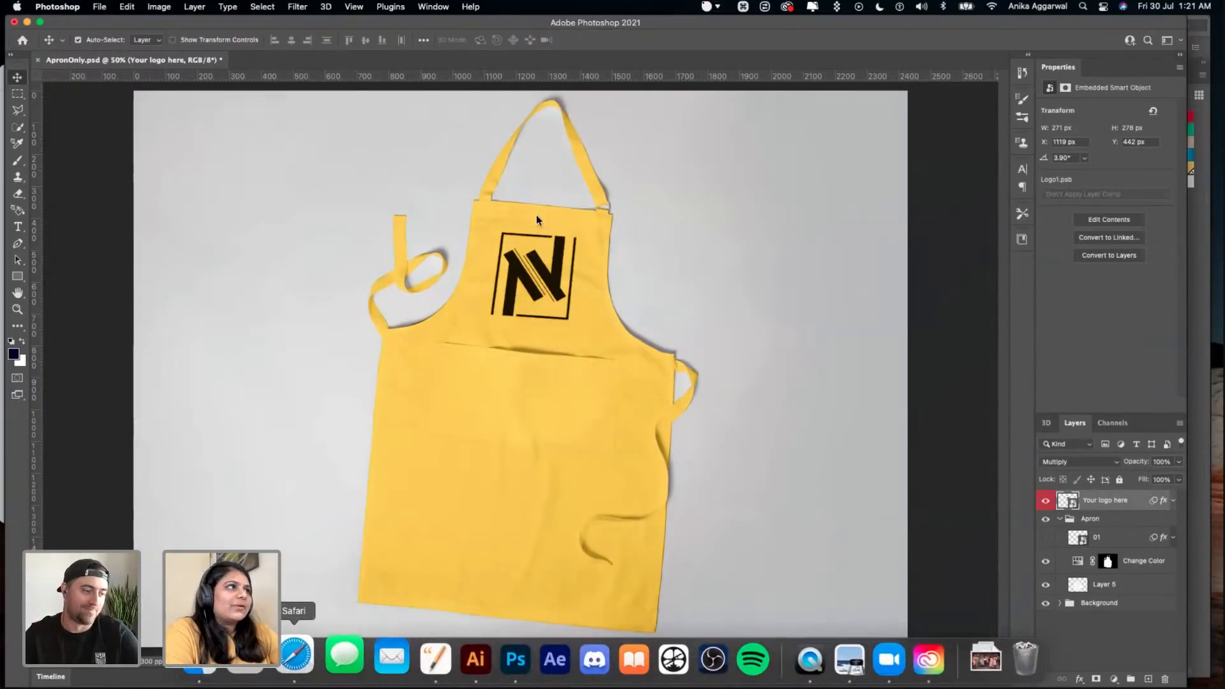
- Switch to Safari and load the free Adobe Stock collection at stock.adobe.com/free in the Adobe Color tab
left_click(294, 655)
left_click(1059, 57)
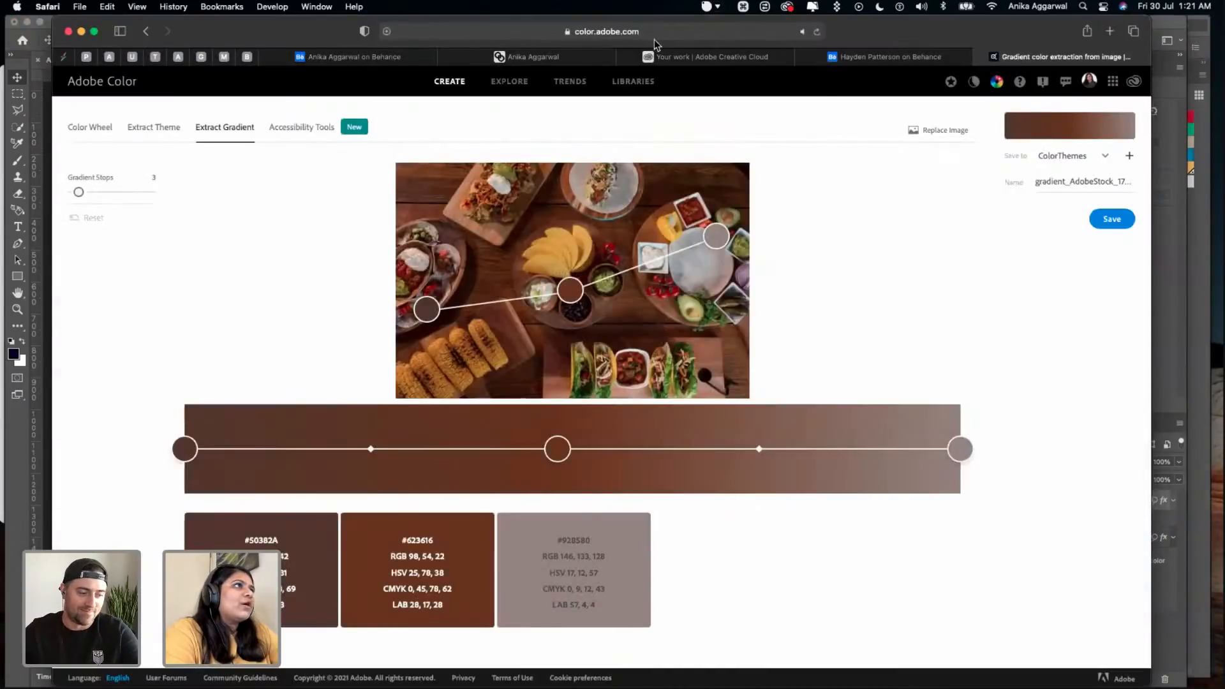
left_click(653, 34)
type("stock.adobe.com")
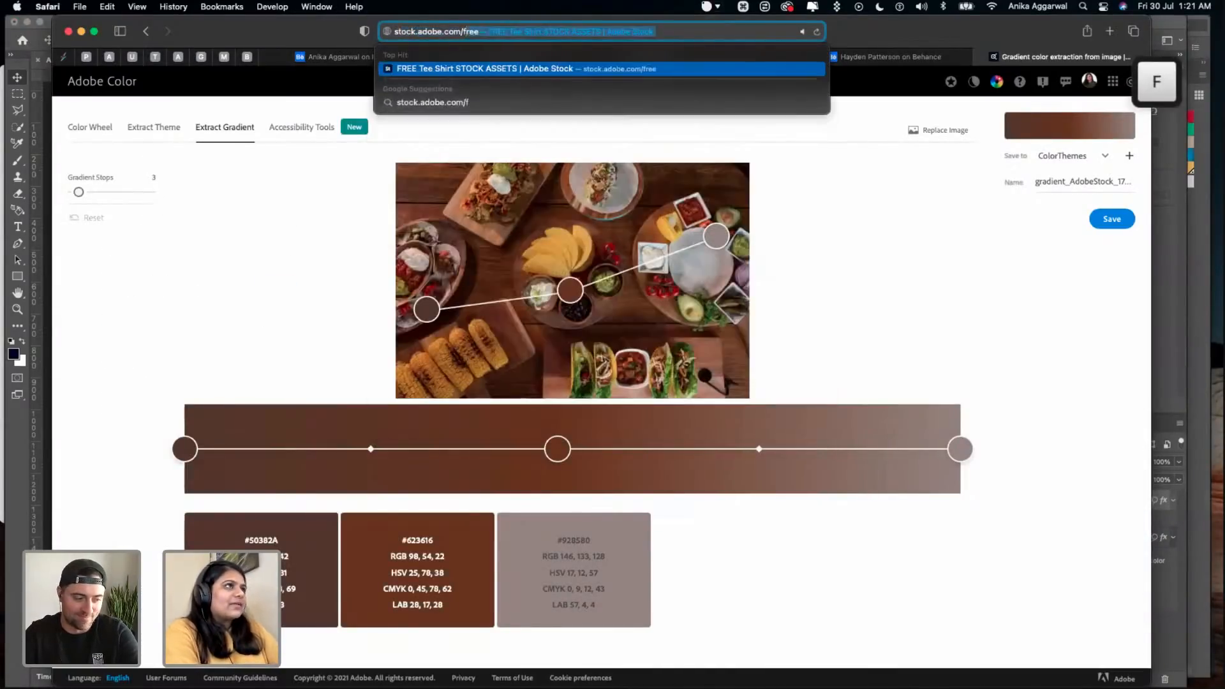
key("Return")
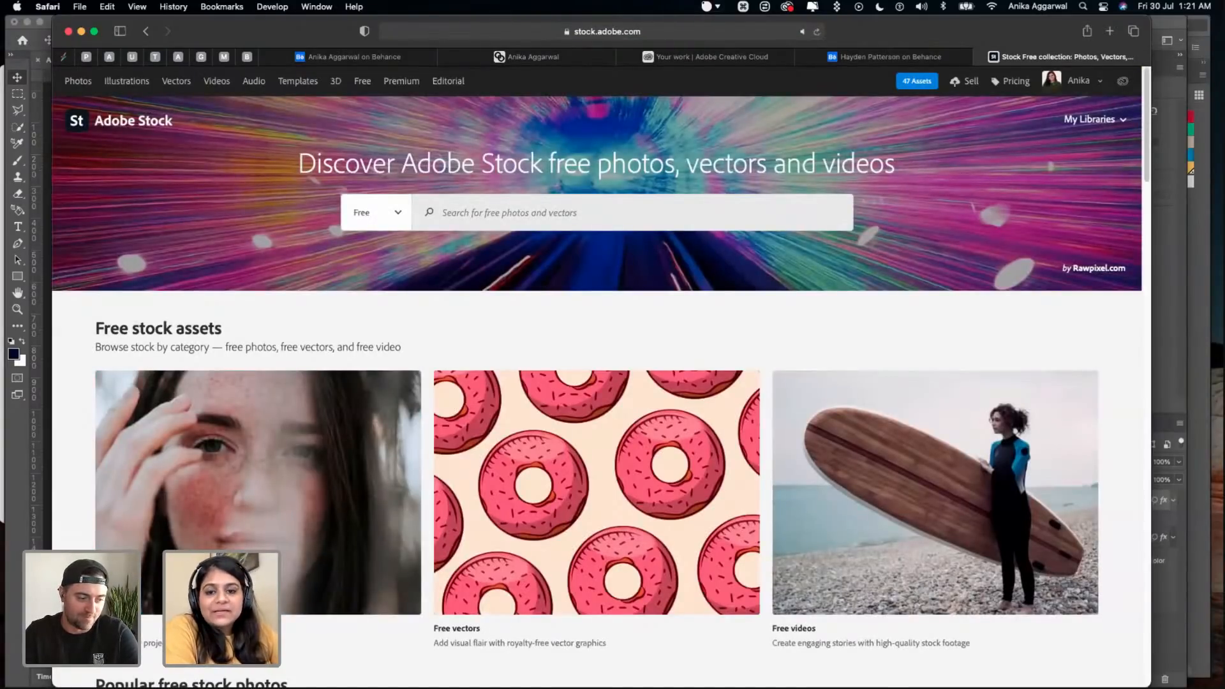
- Check the asset categories available for searching, keep Free, and search Adobe Stock for "apron"
left_click(360, 217)
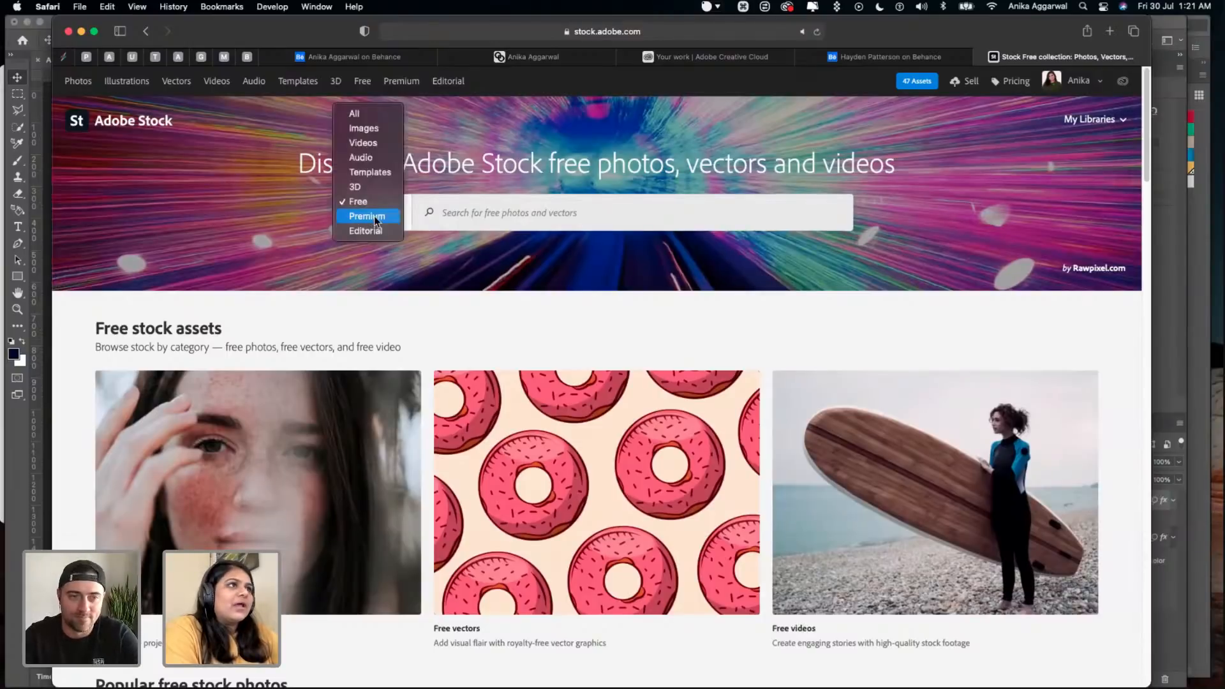
left_click(469, 206)
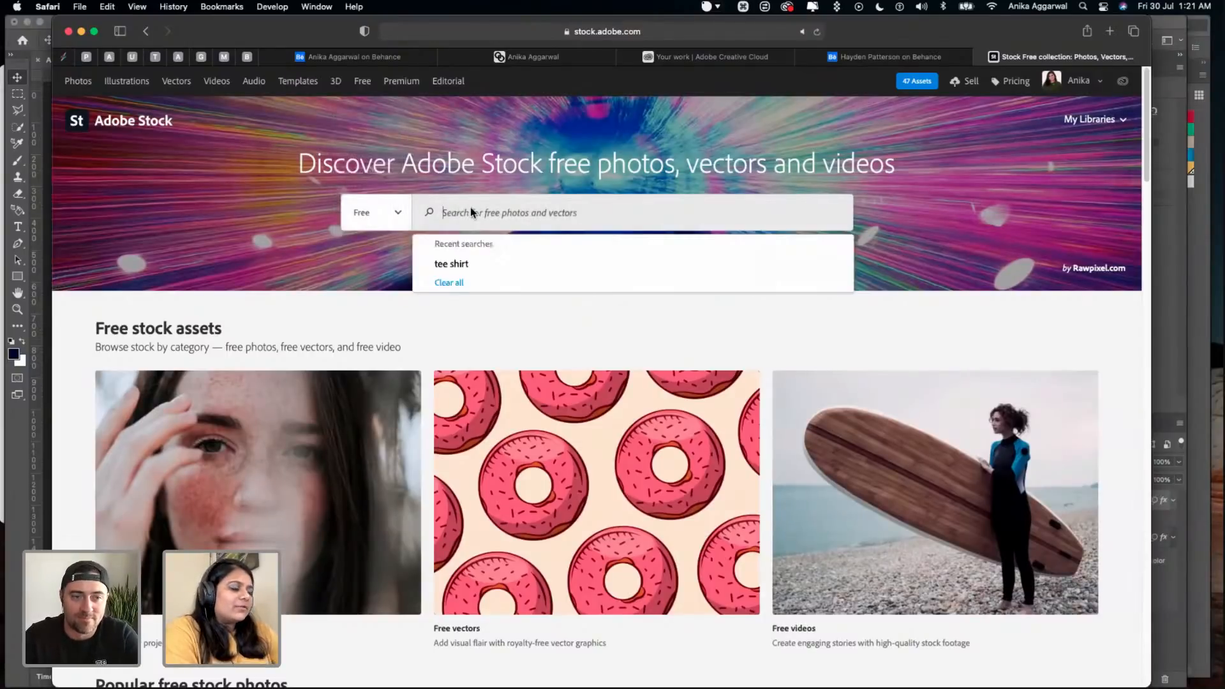
type("apron")
key("Return")
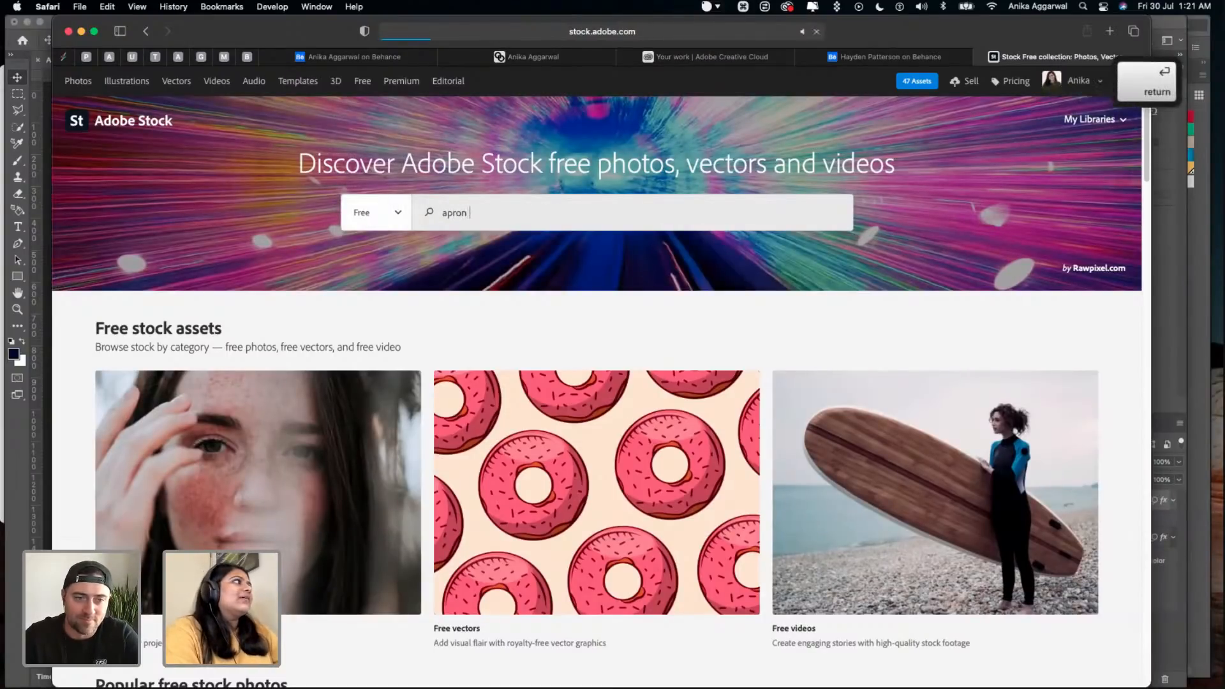
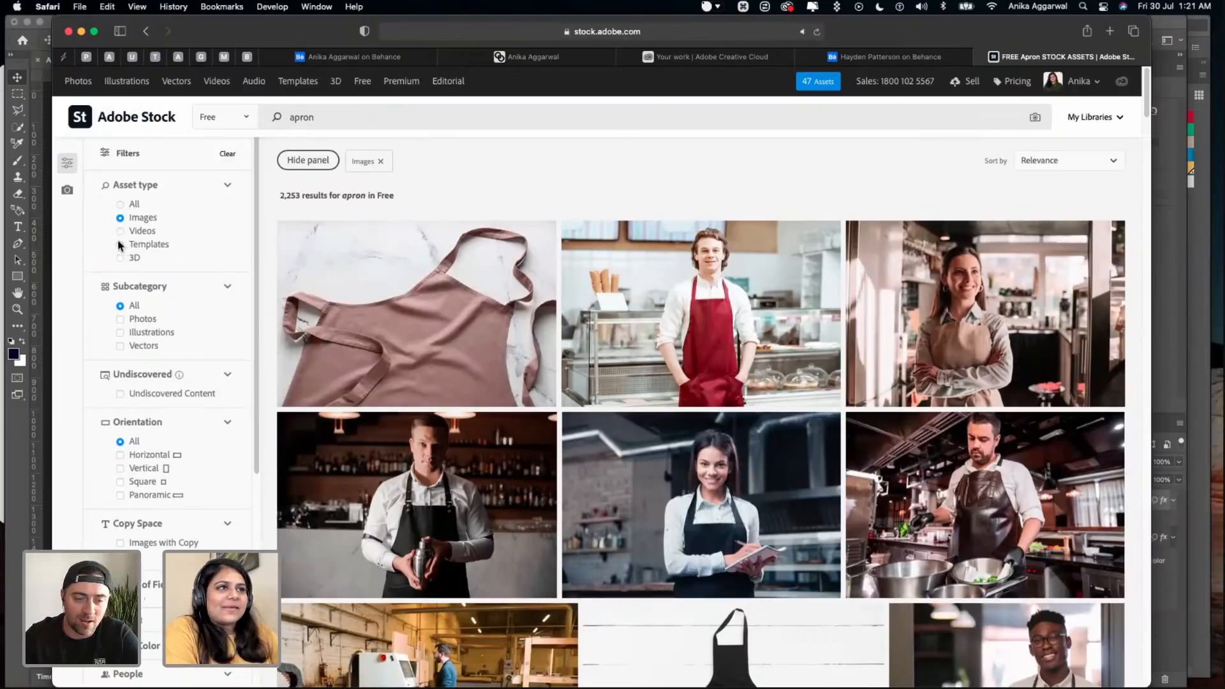
- License the free "Clean apron on light background" image from the Adobe Stock apron results
scroll(349, 278, "down", 5)
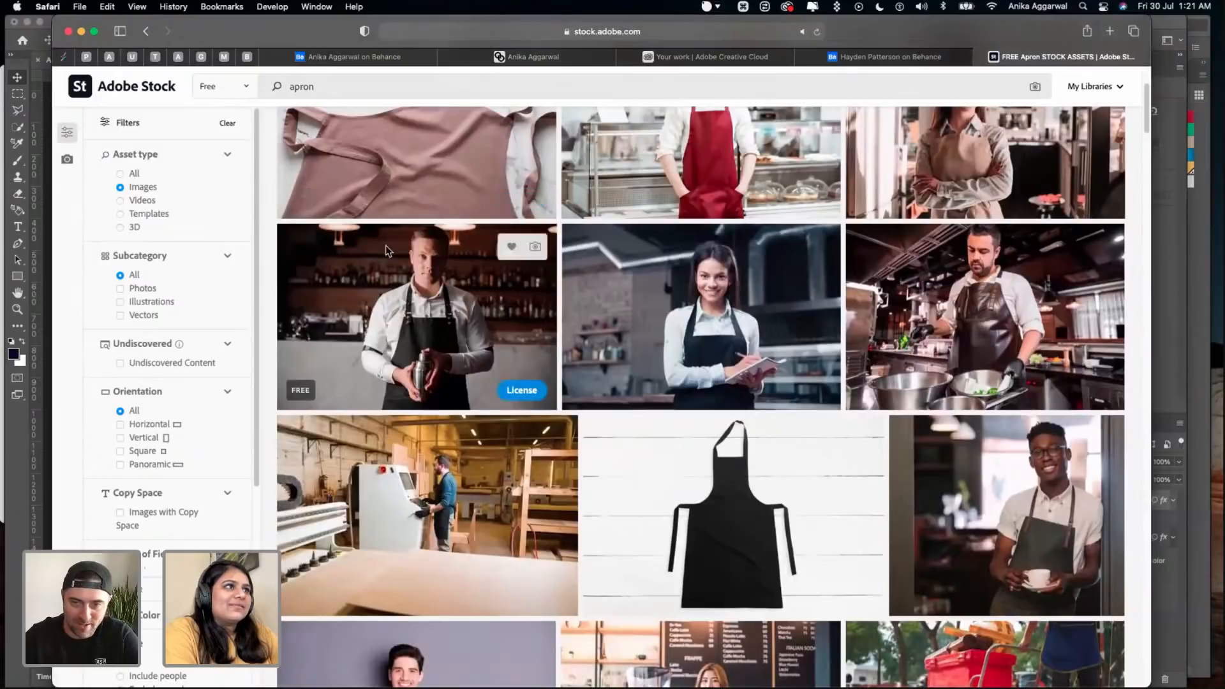
left_click(339, 179)
scroll(700, 360, "down", 1)
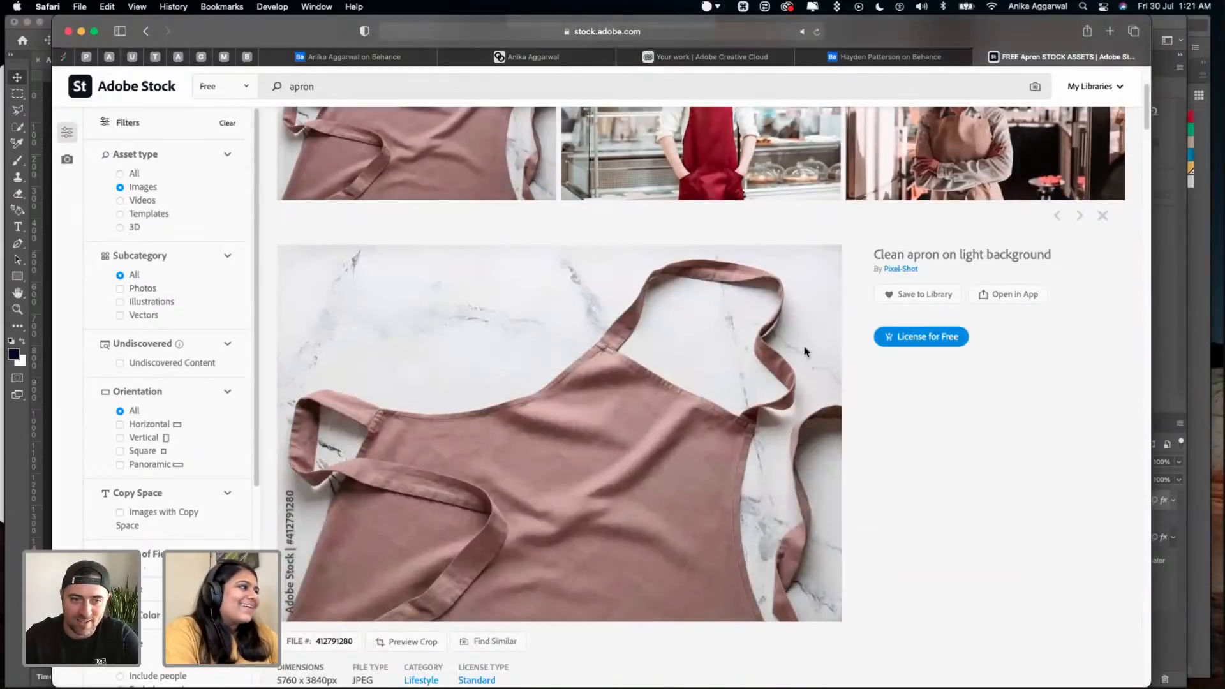
left_click(919, 333)
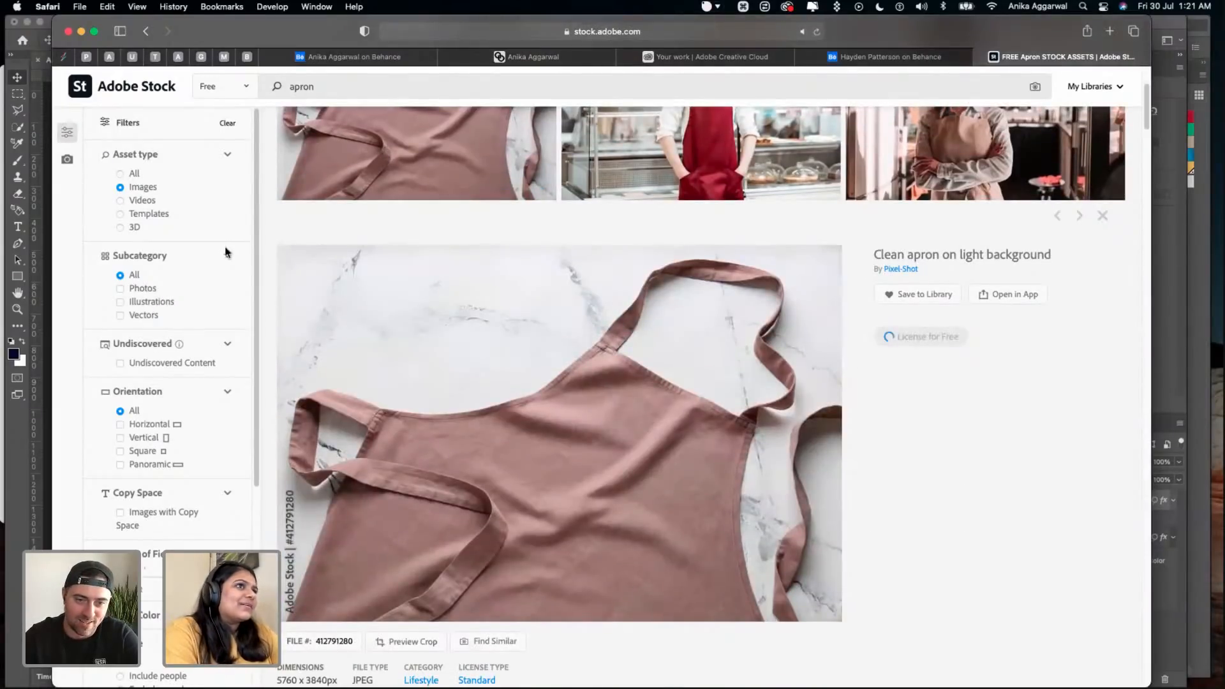
- Limit the Adobe Stock results to the Templates asset type and search the free collection for "uniform"
left_click(123, 215)
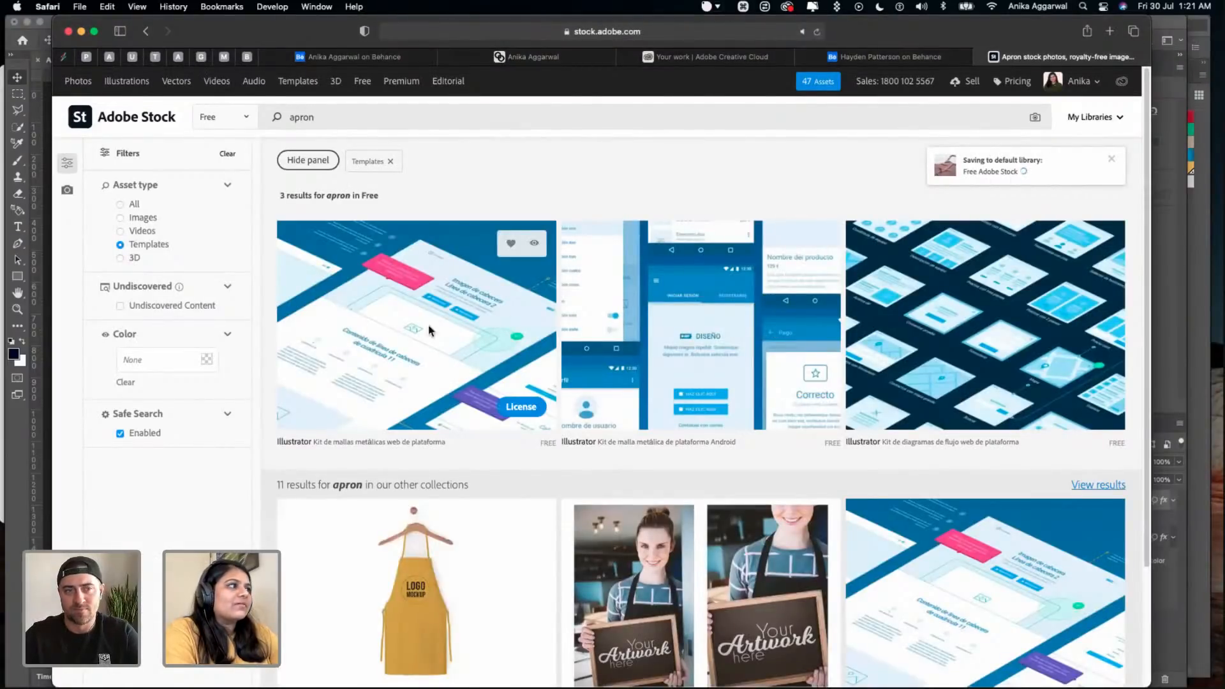
triple_click(358, 115)
type("uniform")
key("Return")
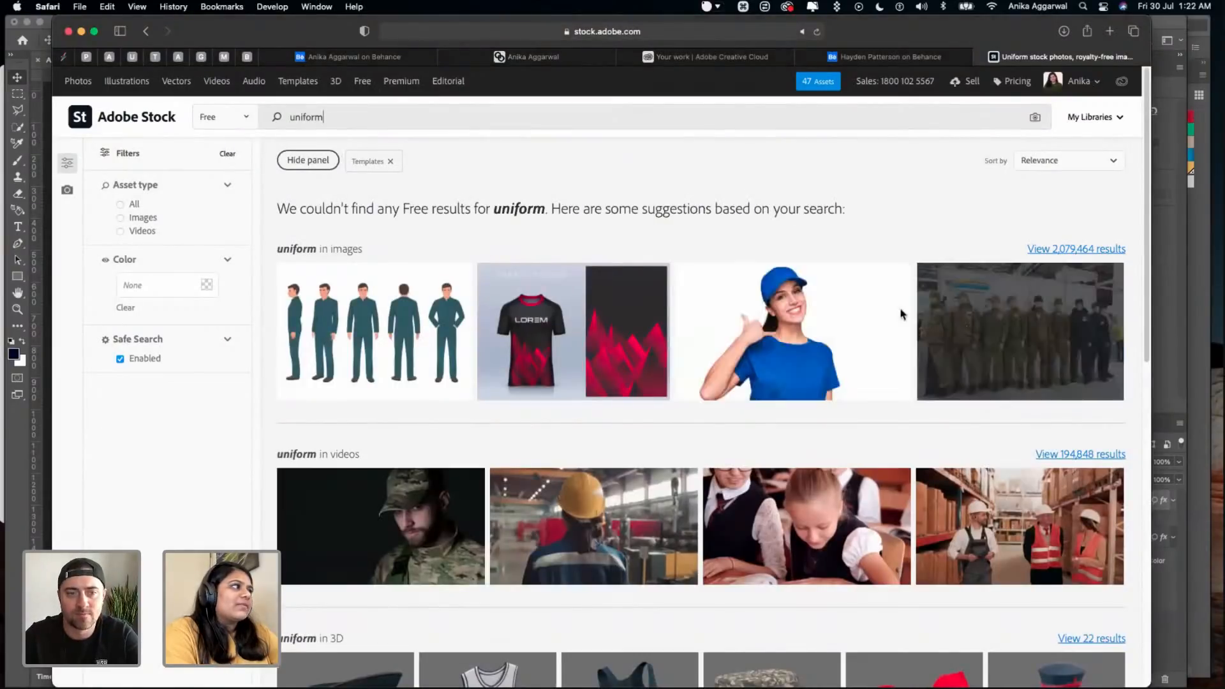
- Search the free Adobe Stock templates for "cap" and for "hat"
left_click(389, 127)
type("c")
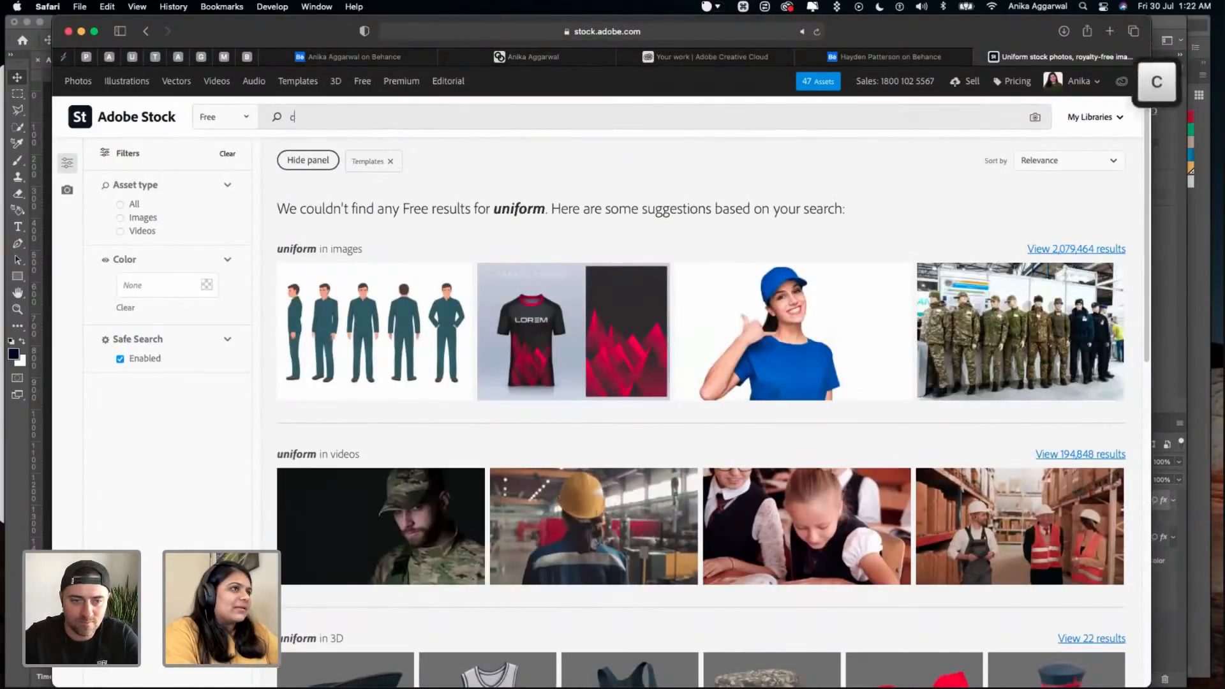
type("ap")
key("Return")
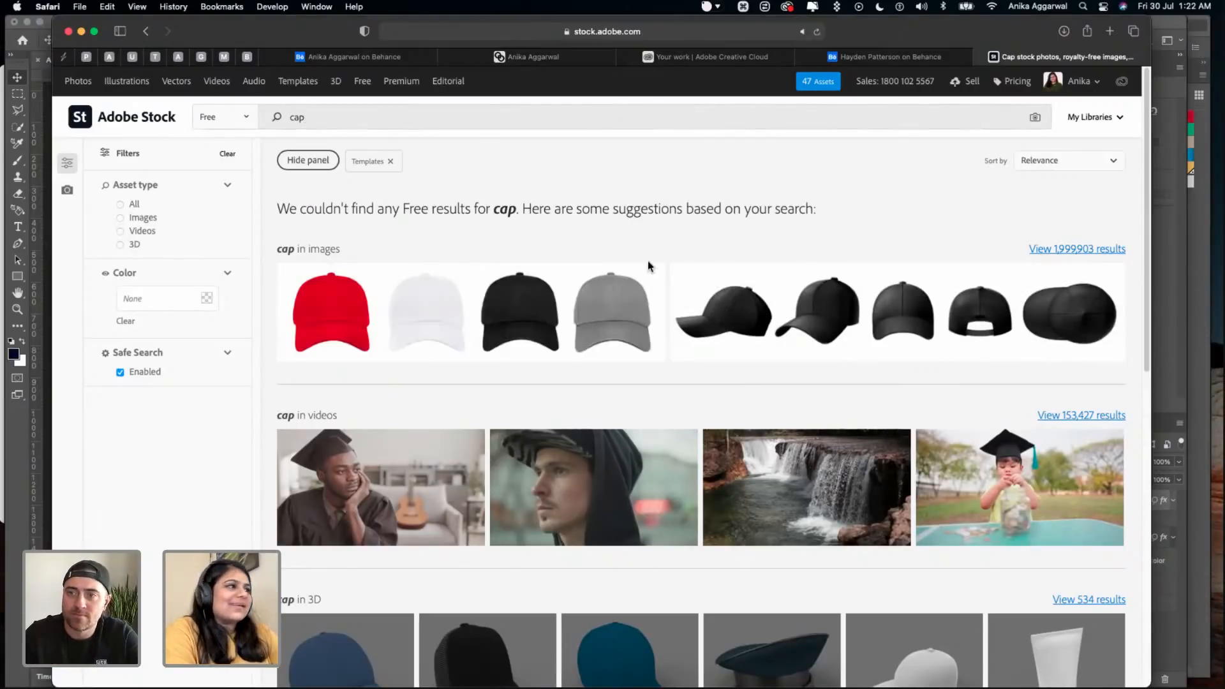
double_click(327, 126)
type("hat")
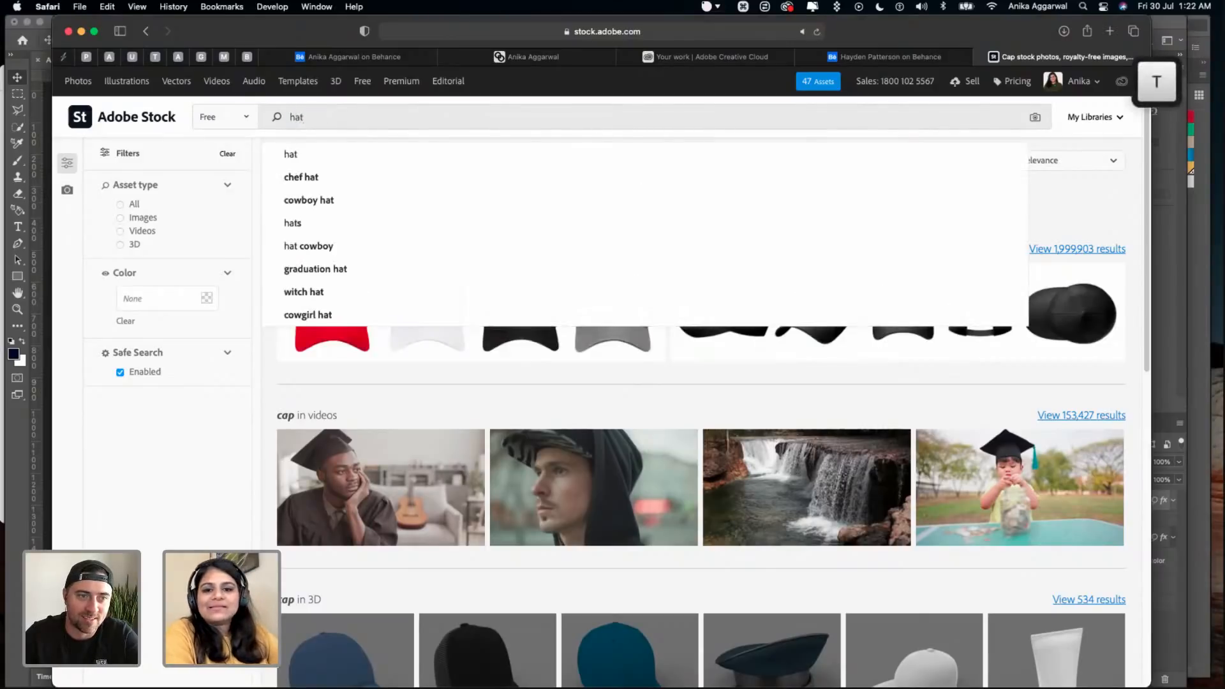
key("Return")
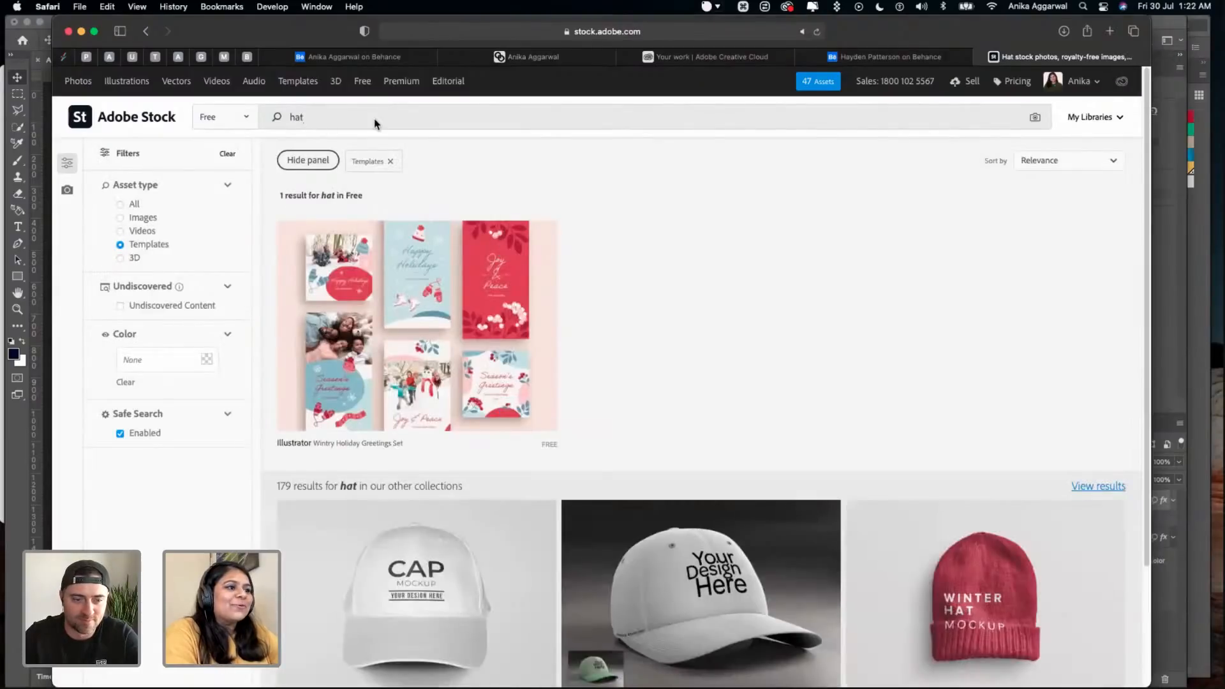
- View the hat templates in the other collections, open the Baseball Sports Cap Mockup details, and return to the free results
scroll(511, 620, "down", 3)
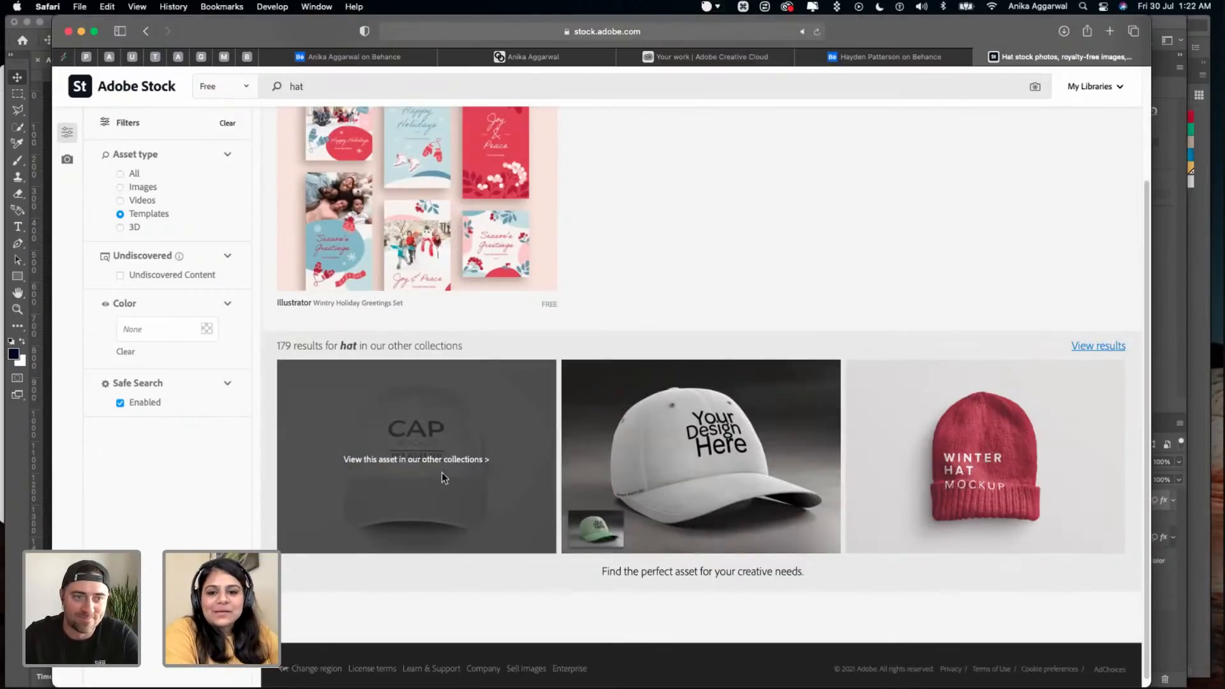
left_click(408, 462)
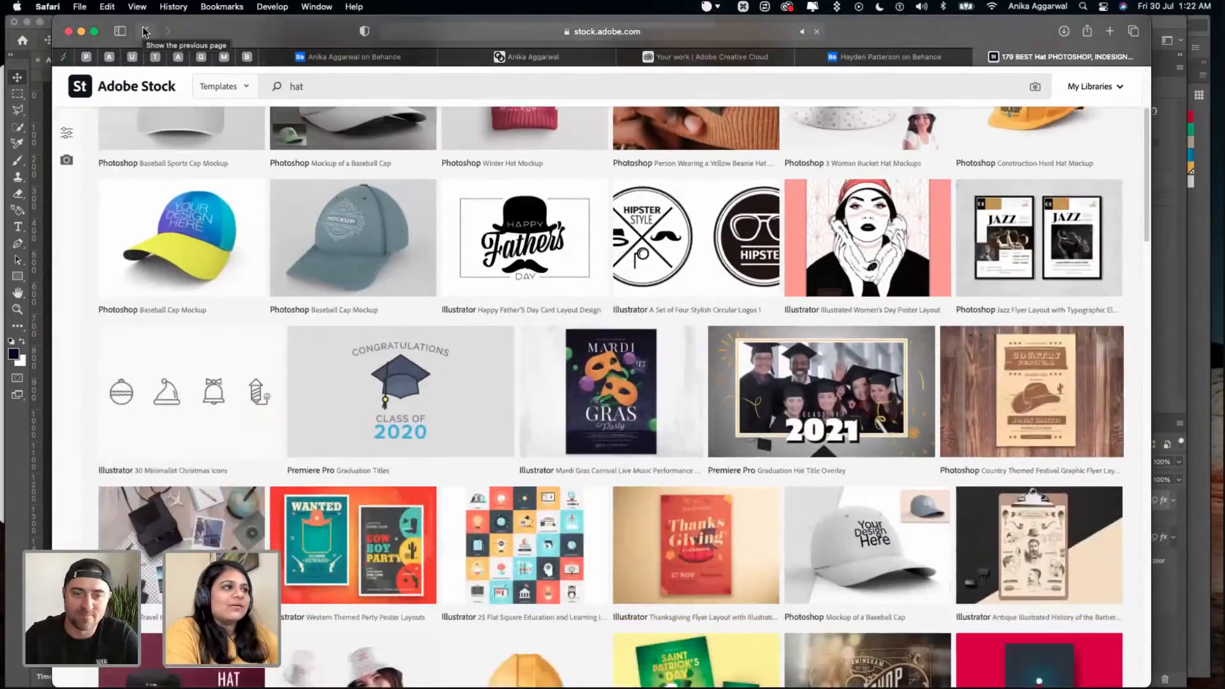
left_click(237, 170)
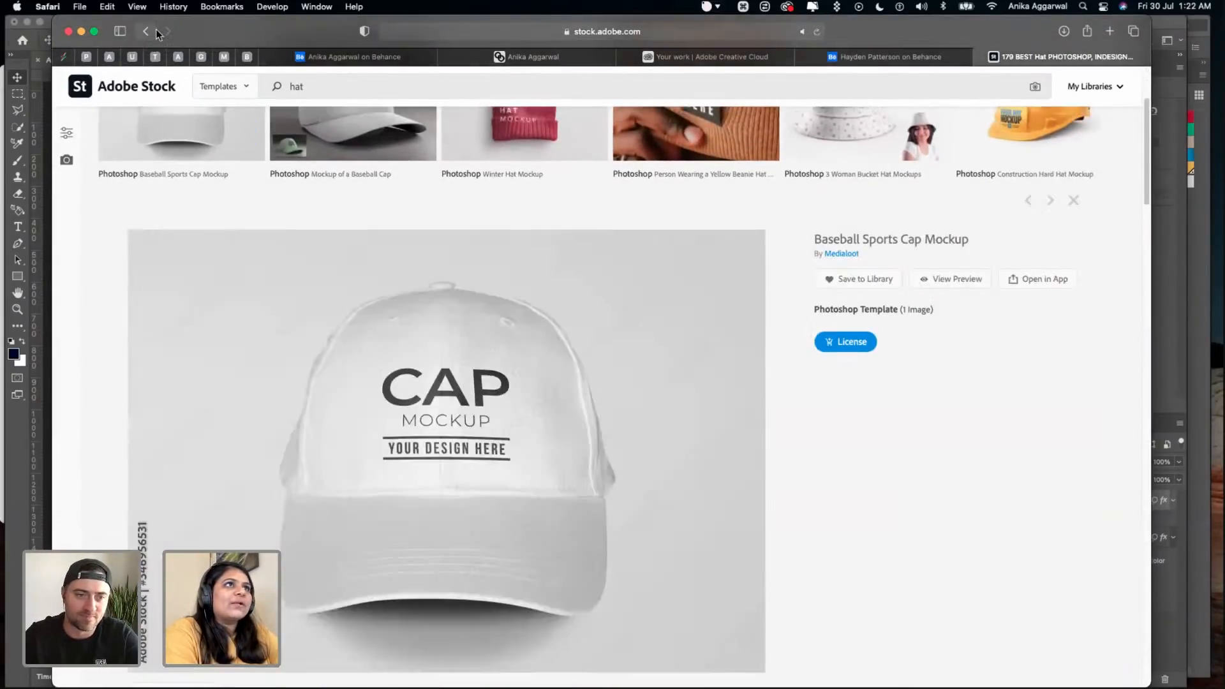
left_click(147, 31)
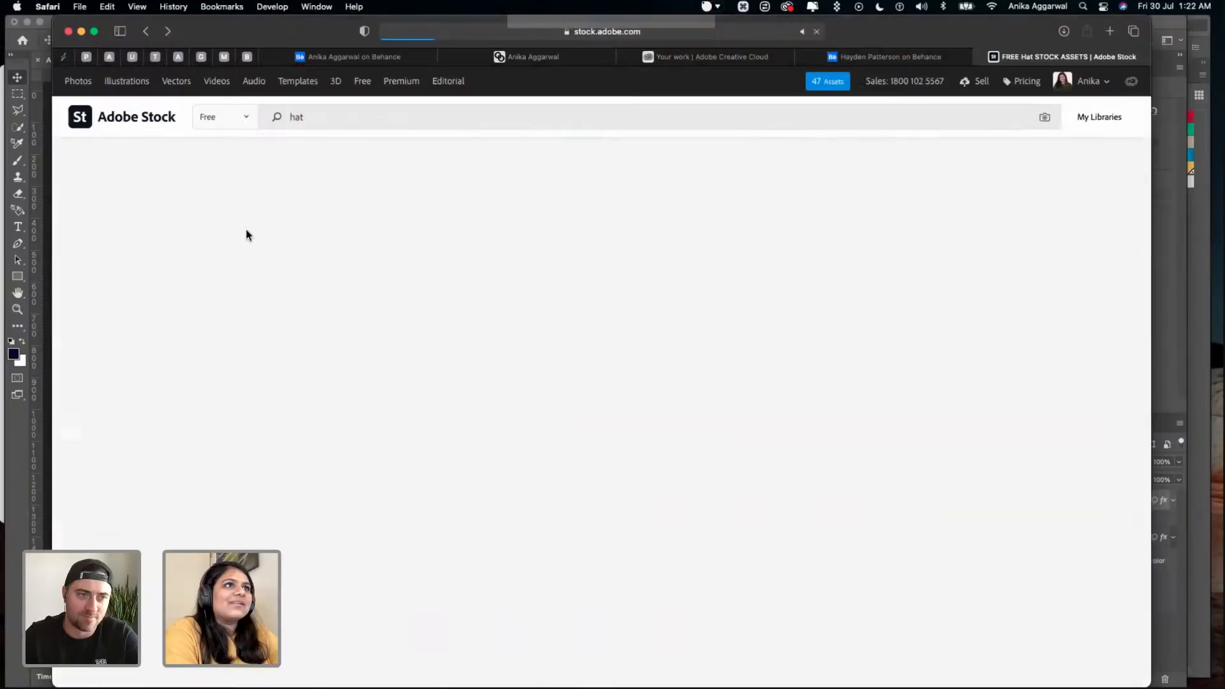
- Search the free Adobe Stock templates for "business cards"
double_click(332, 118)
type("bus")
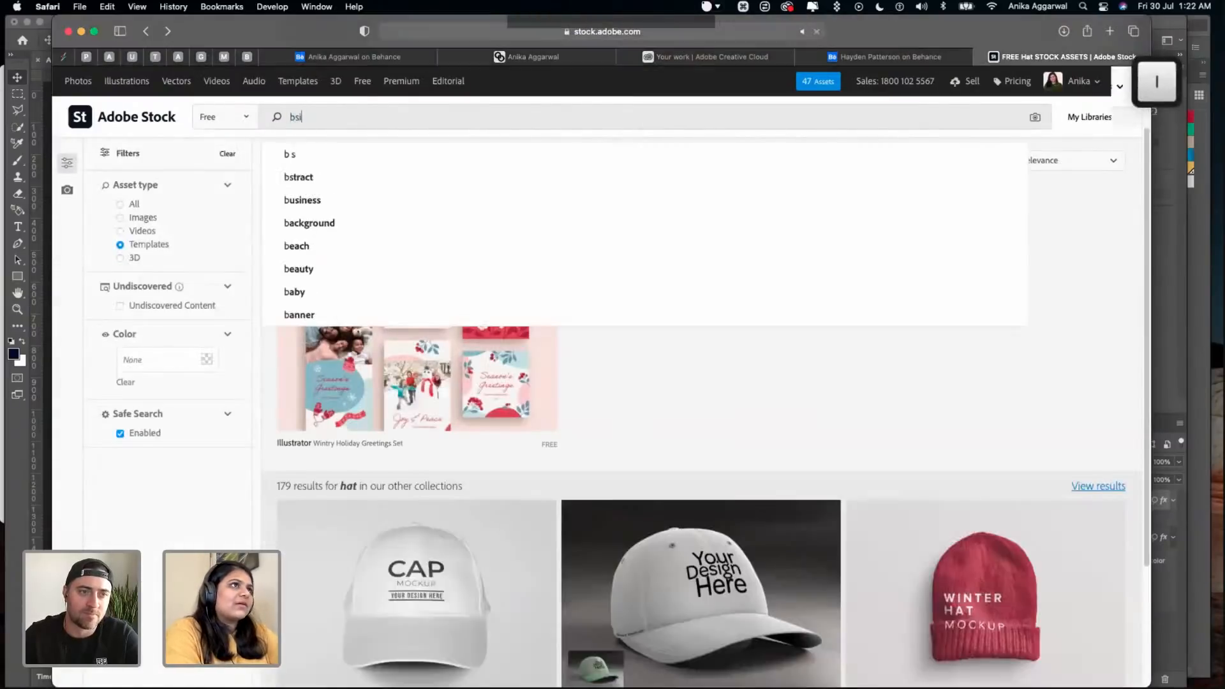
type("in")
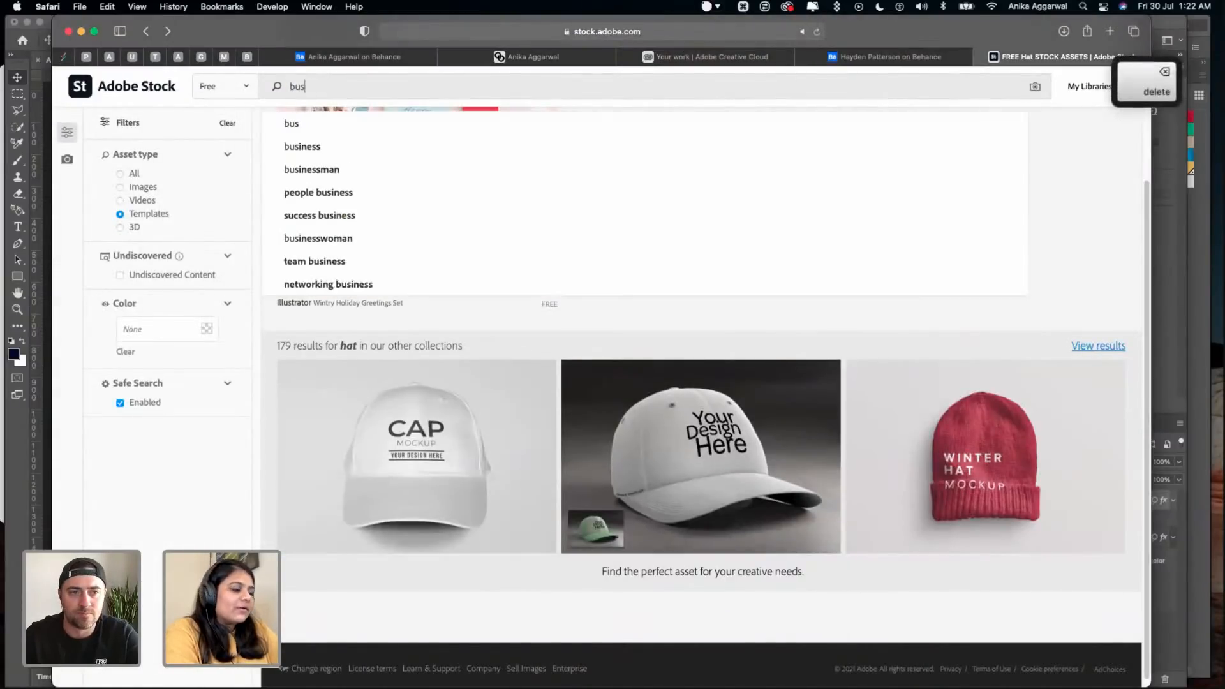
type("ess card")
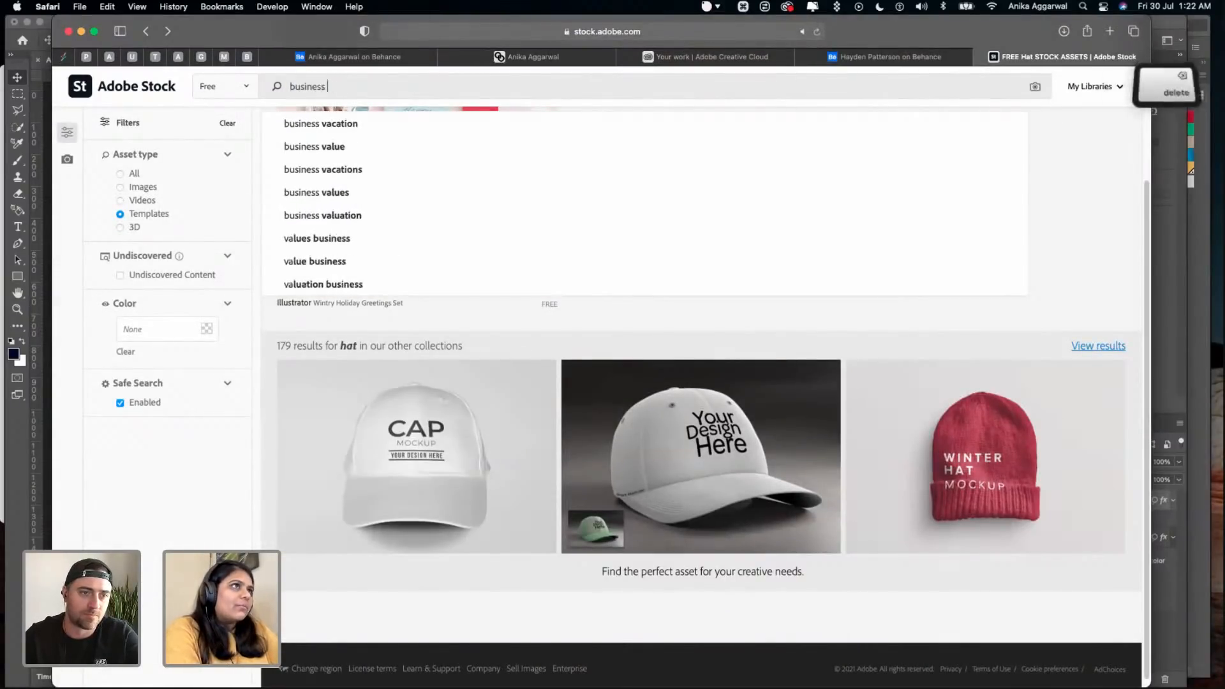
type("s")
key("Return")
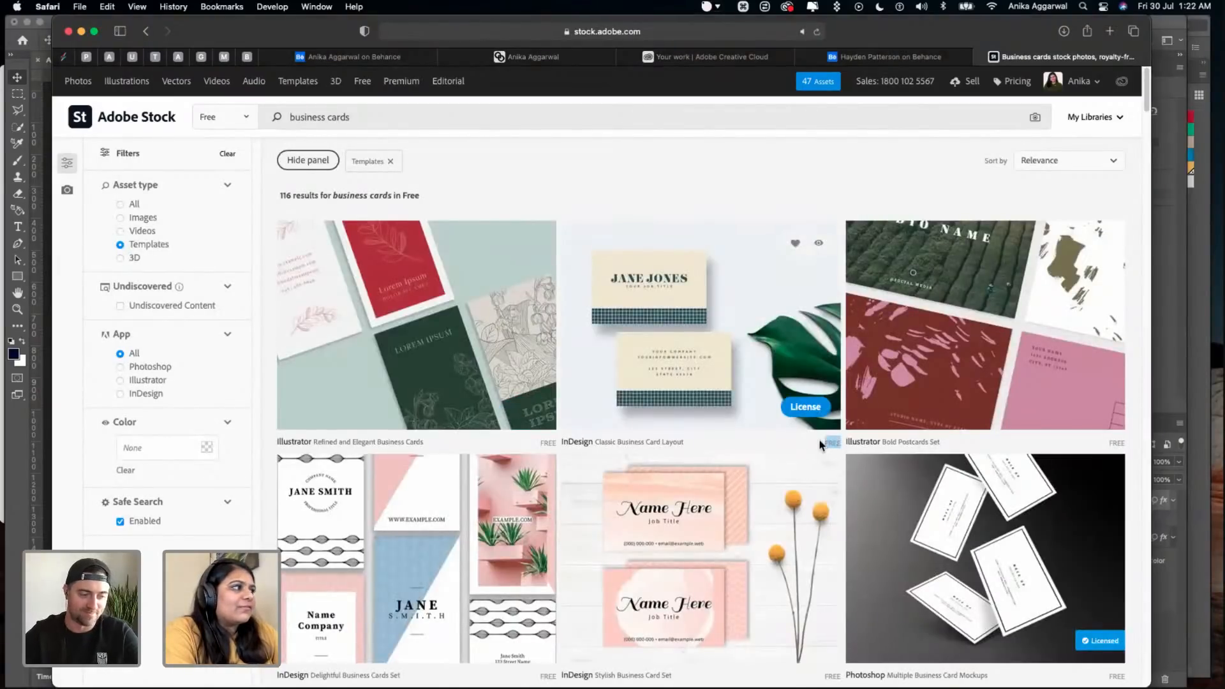
- Open the details of the free Classic Business Card Layout template and close them again
scroll(807, 446, "down", 1)
scroll(807, 446, "down", 3)
left_click_drag(608, 383, 802, 145)
left_click(852, 124)
left_click(791, 217)
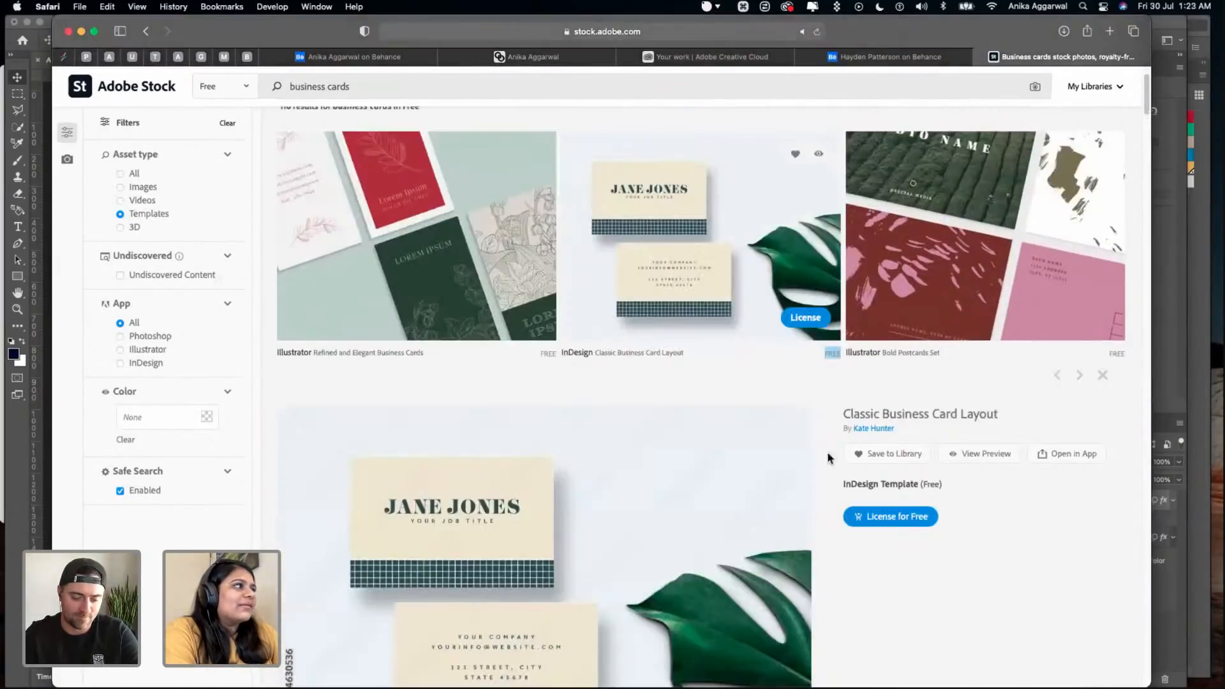
left_click(1102, 375)
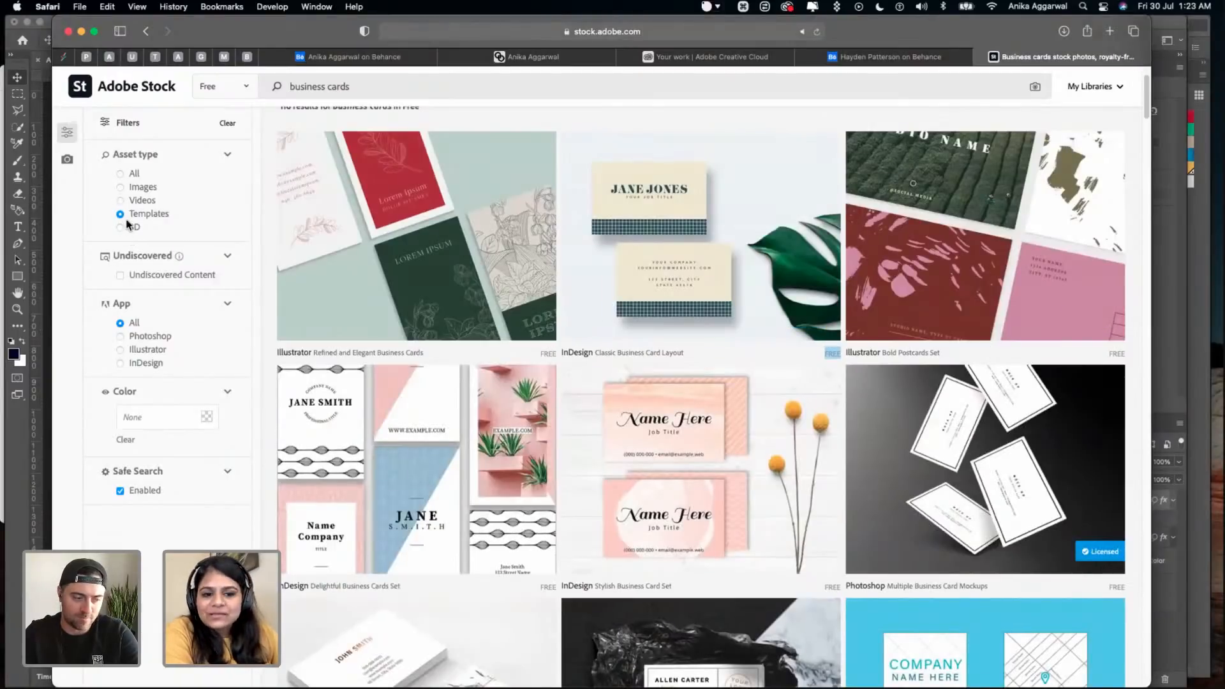
- License the free White Marble Business Card Layout Photoshop template from the business card results
scroll(652, 354, "up", 3)
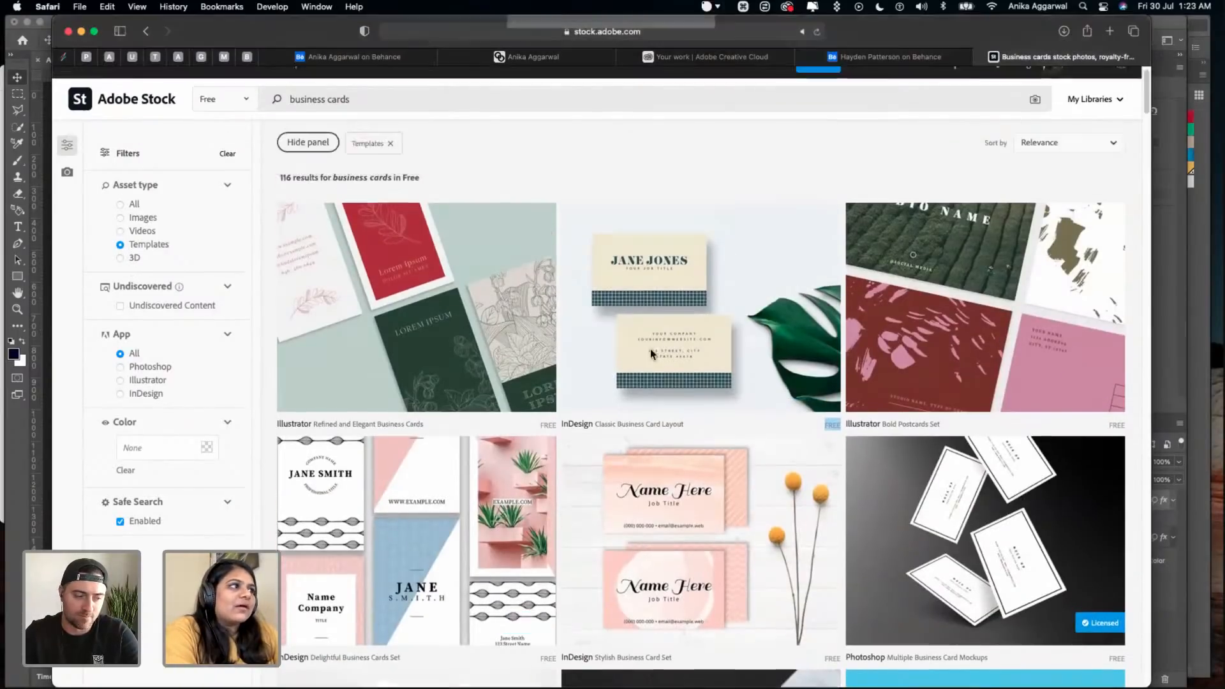
scroll(589, 319, "down", 3)
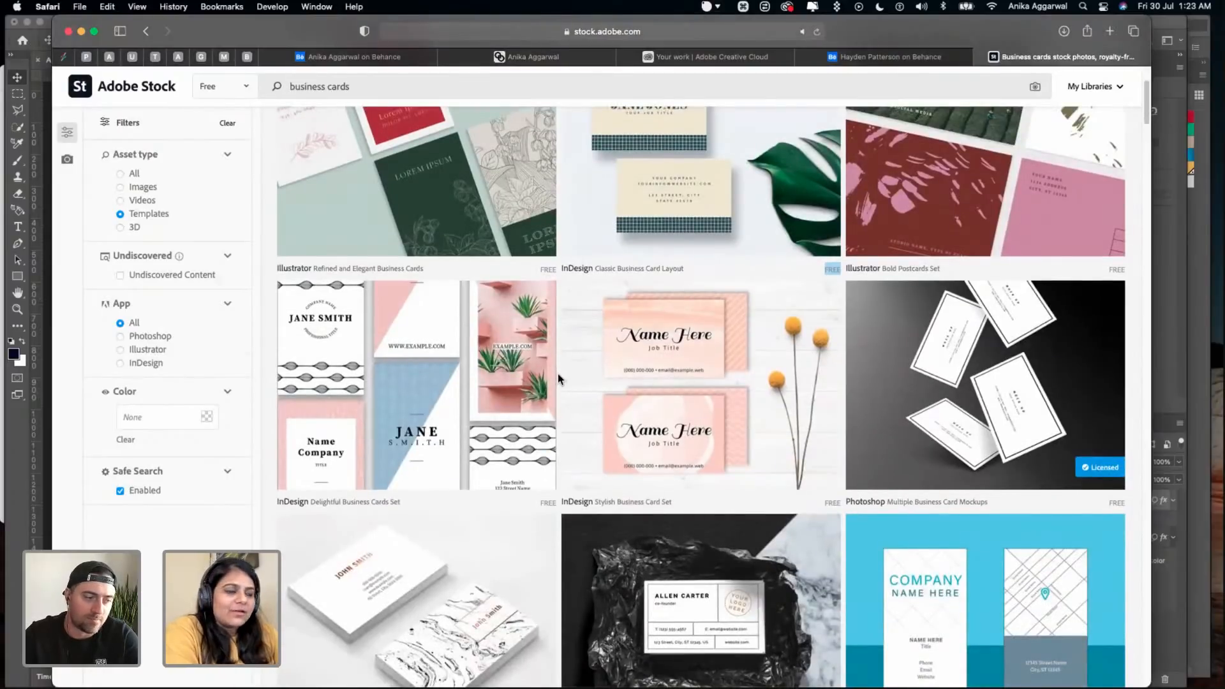
scroll(812, 440, "down", 1)
scroll(812, 442, "down", 4)
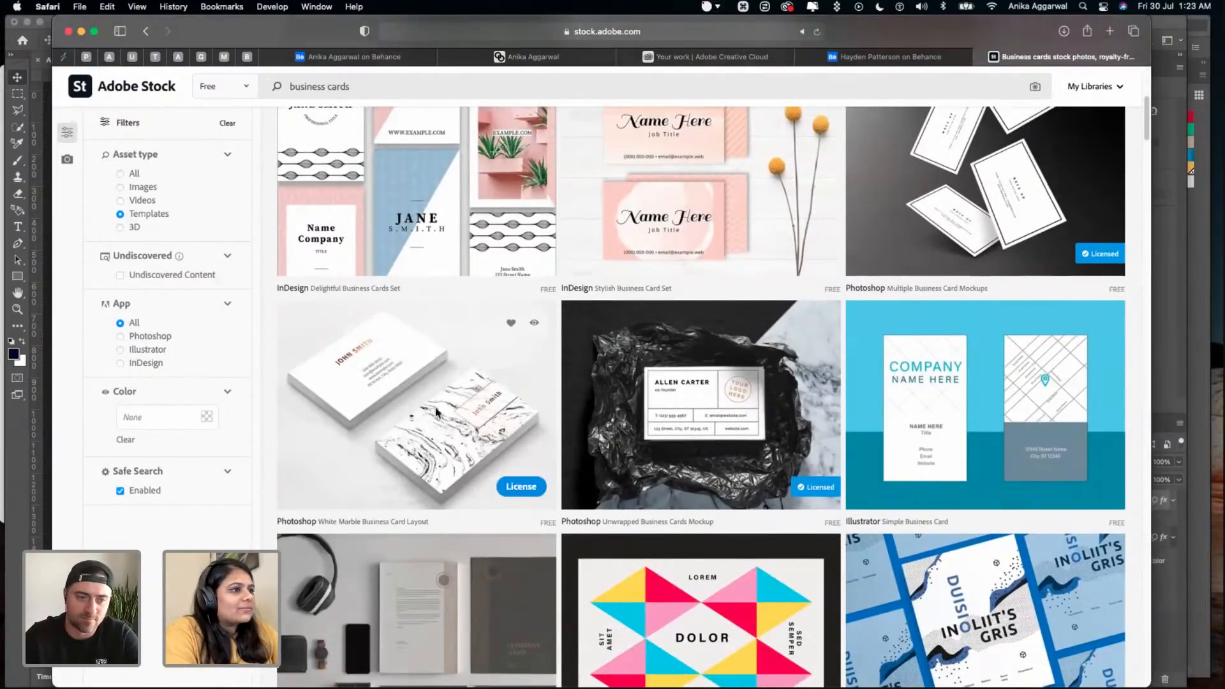
left_click(532, 483)
- Browse more of the free business card and stationery templates and switch back to the apron mockup in Photoshop
scroll(435, 425, "down", 2)
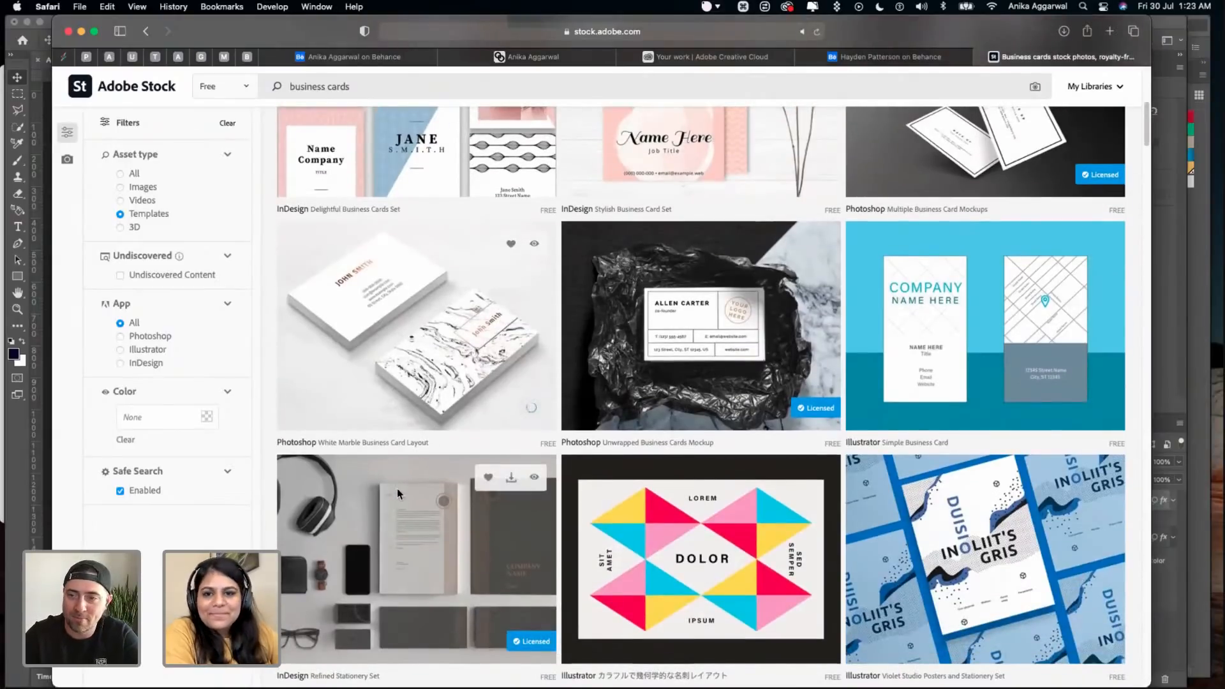
scroll(397, 489, "down", 4)
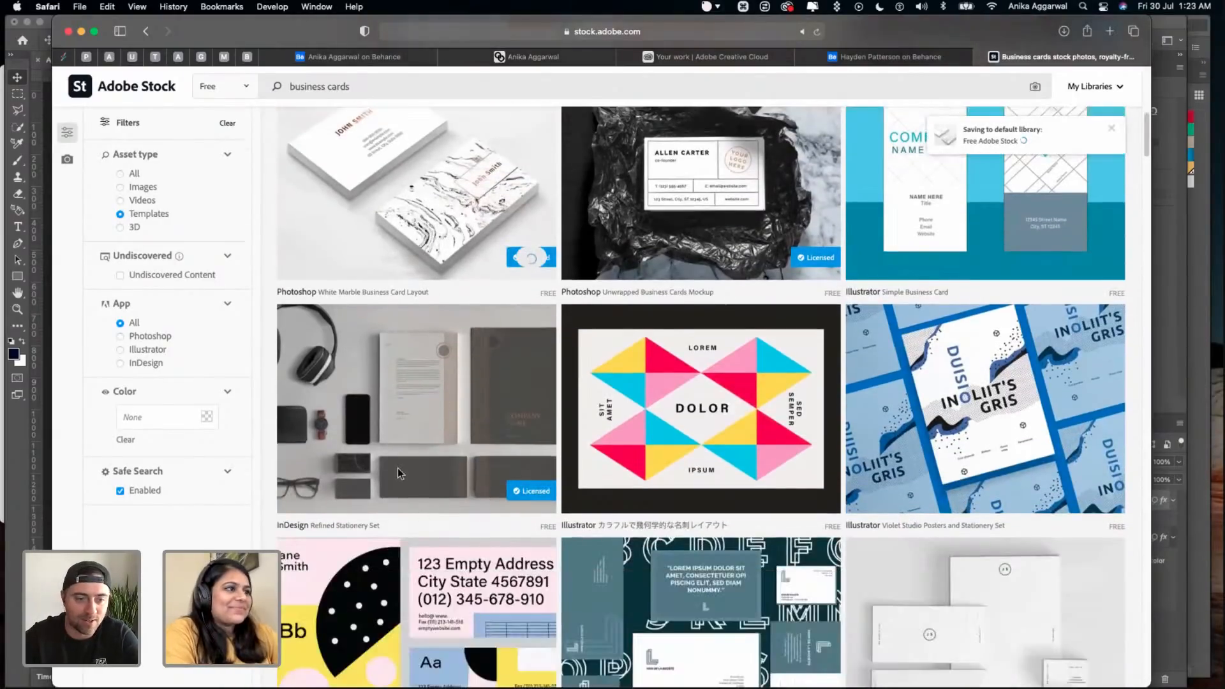
scroll(398, 472, "down", 8)
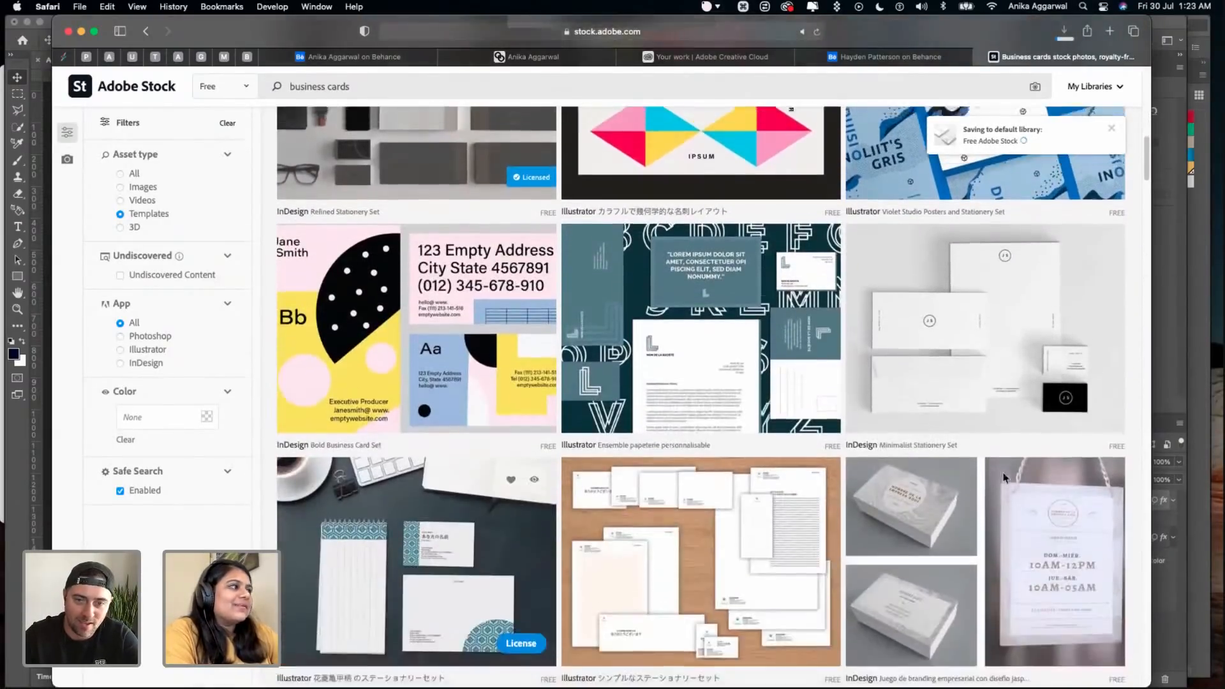
scroll(1003, 478, "down", 11)
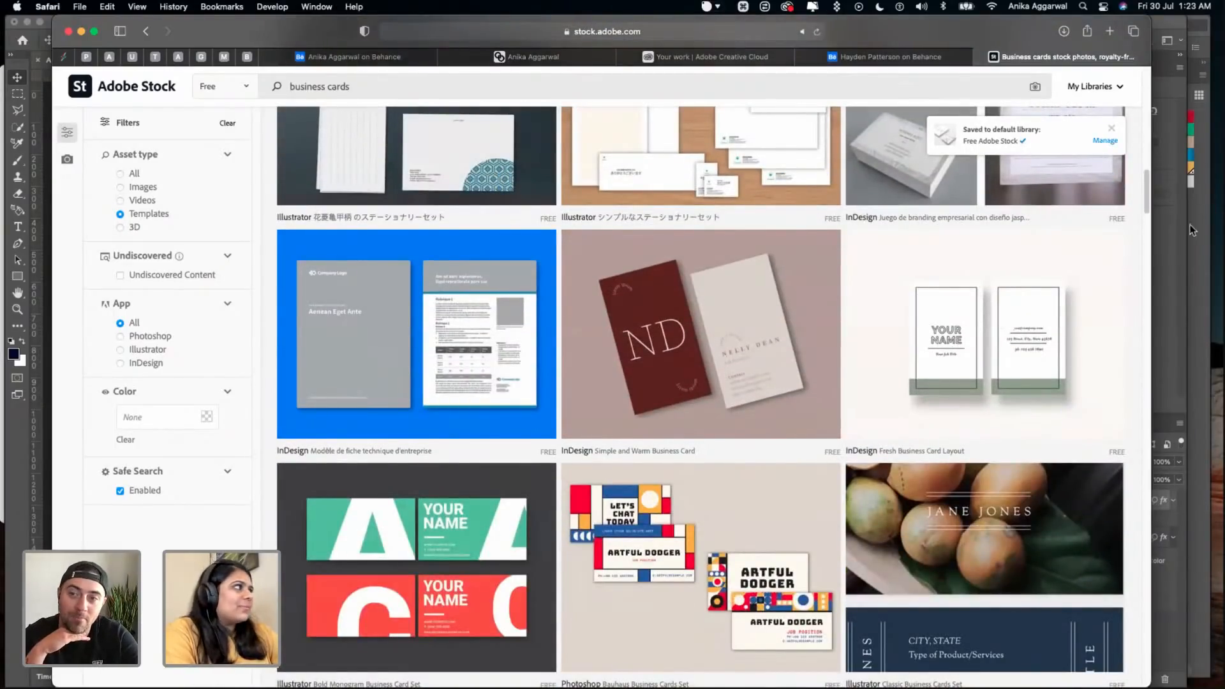
left_click(1174, 240)
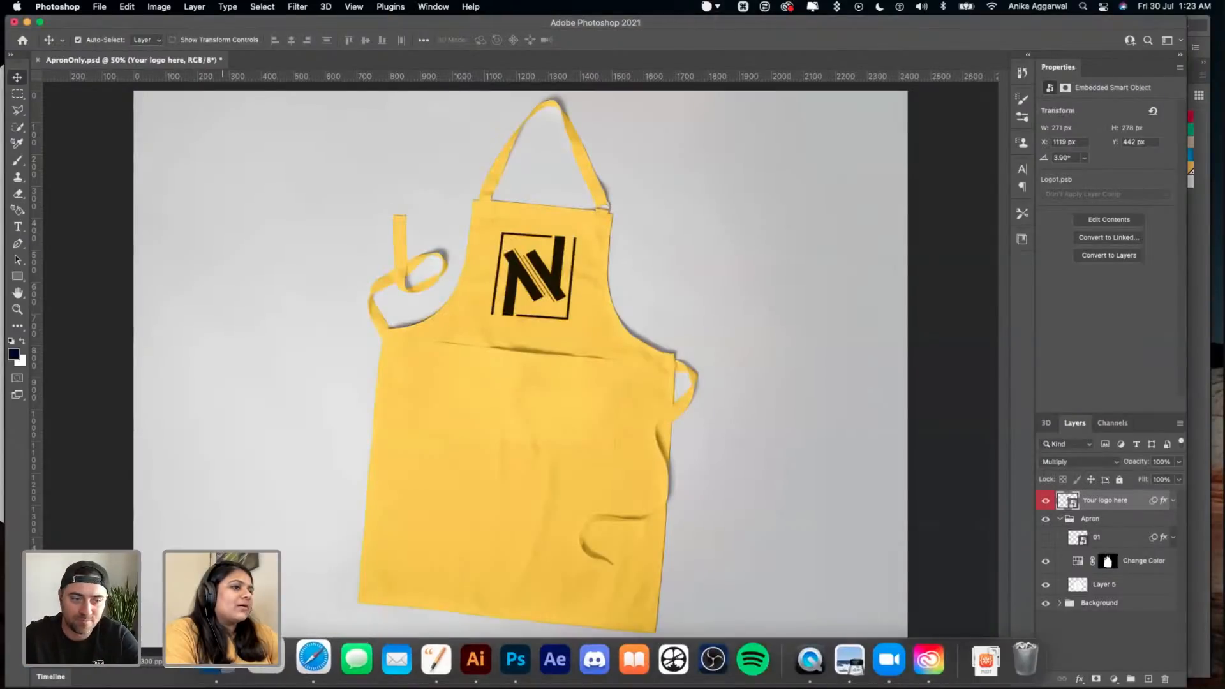
- In Finder, preview the PURO folder's mockup files from Flyer01.psd through FoodTruck01.psd and close the preview
left_click(217, 659)
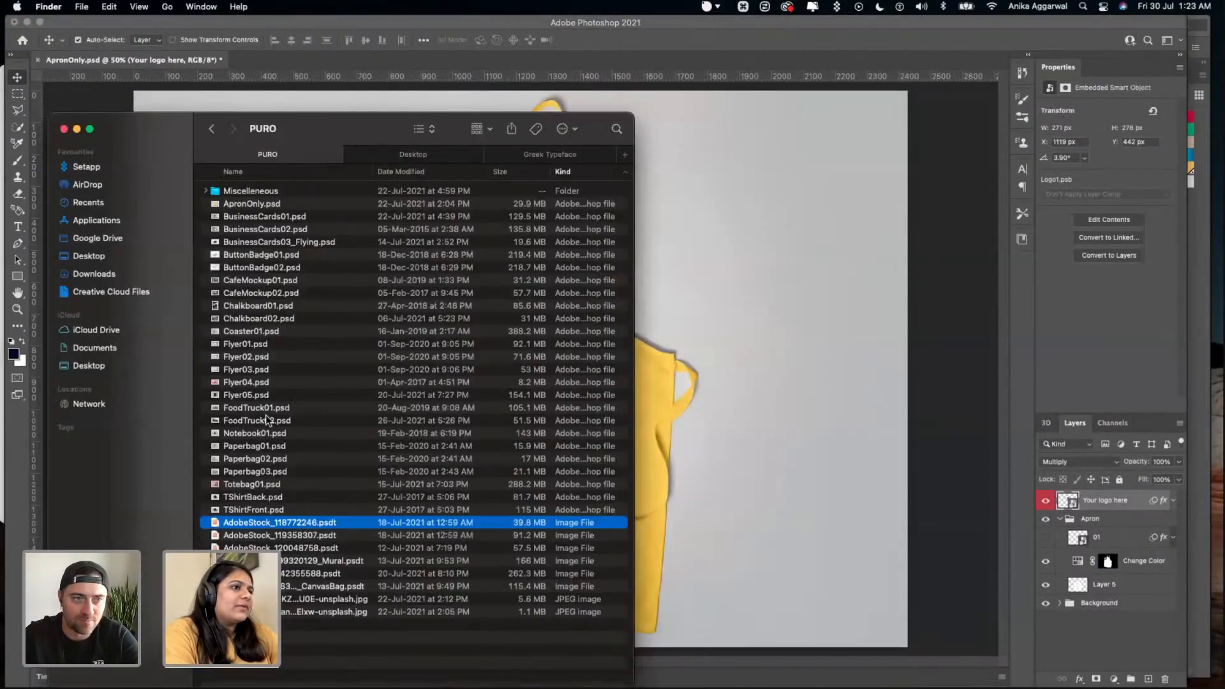
left_click(250, 346)
key("space")
key("Down")
key("Down")
key("Down")
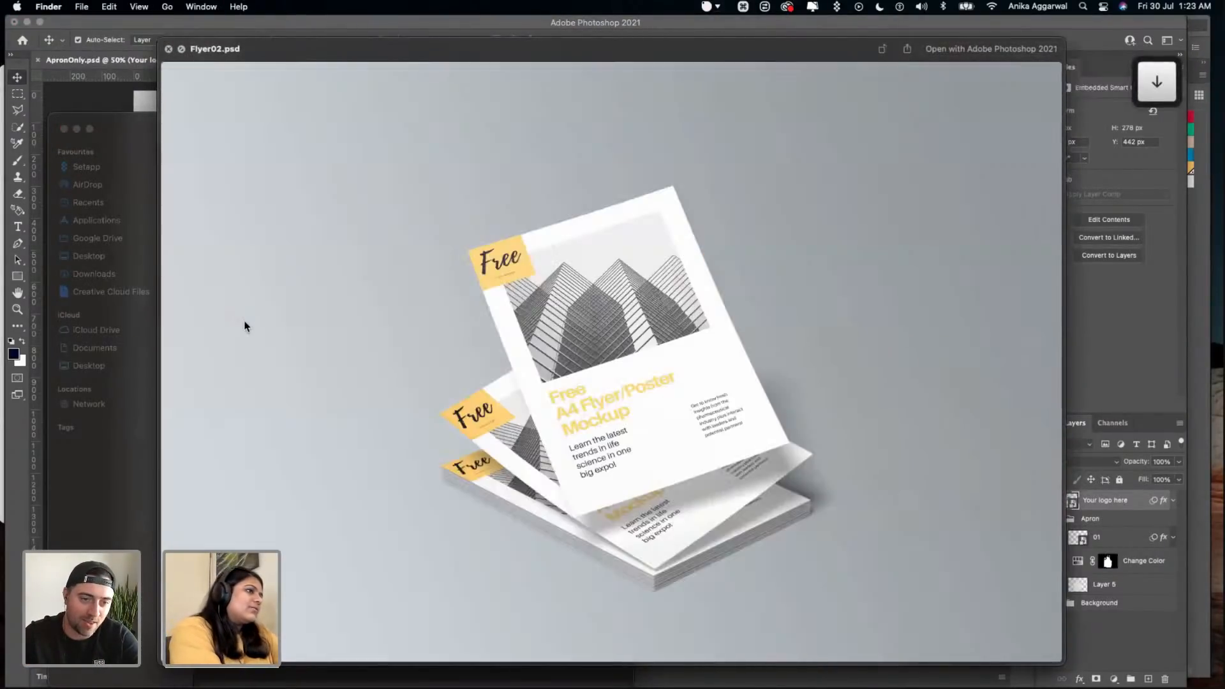
key("Down")
key("Up")
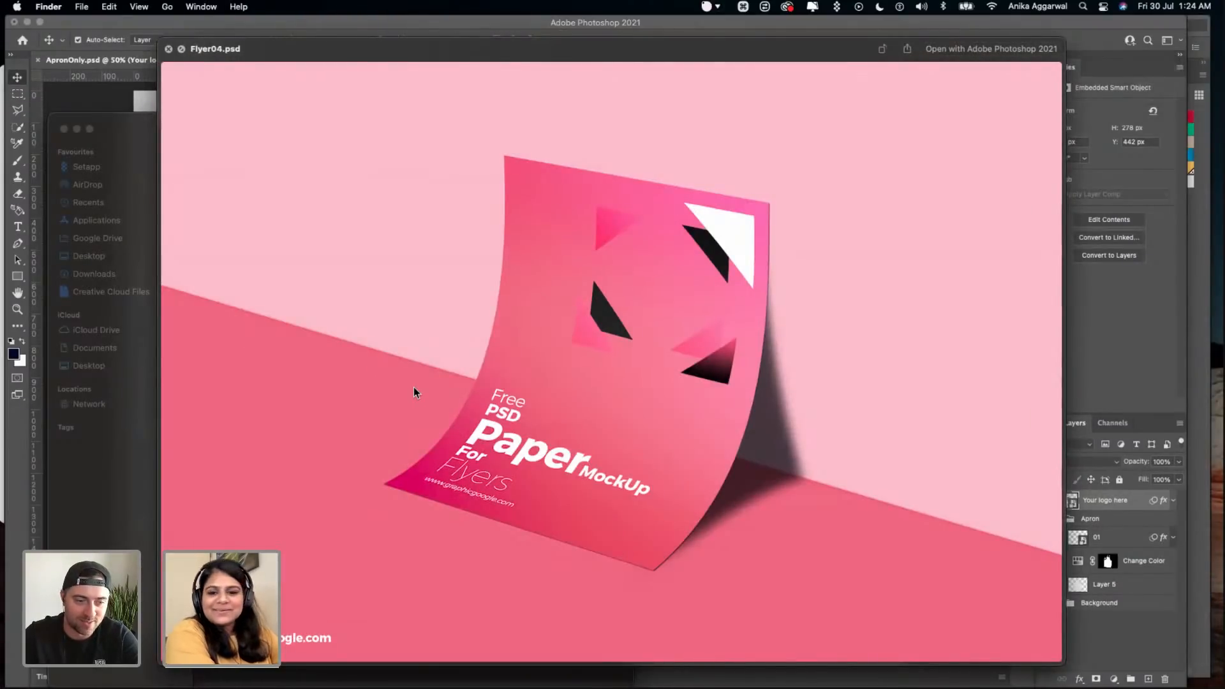
key("Down")
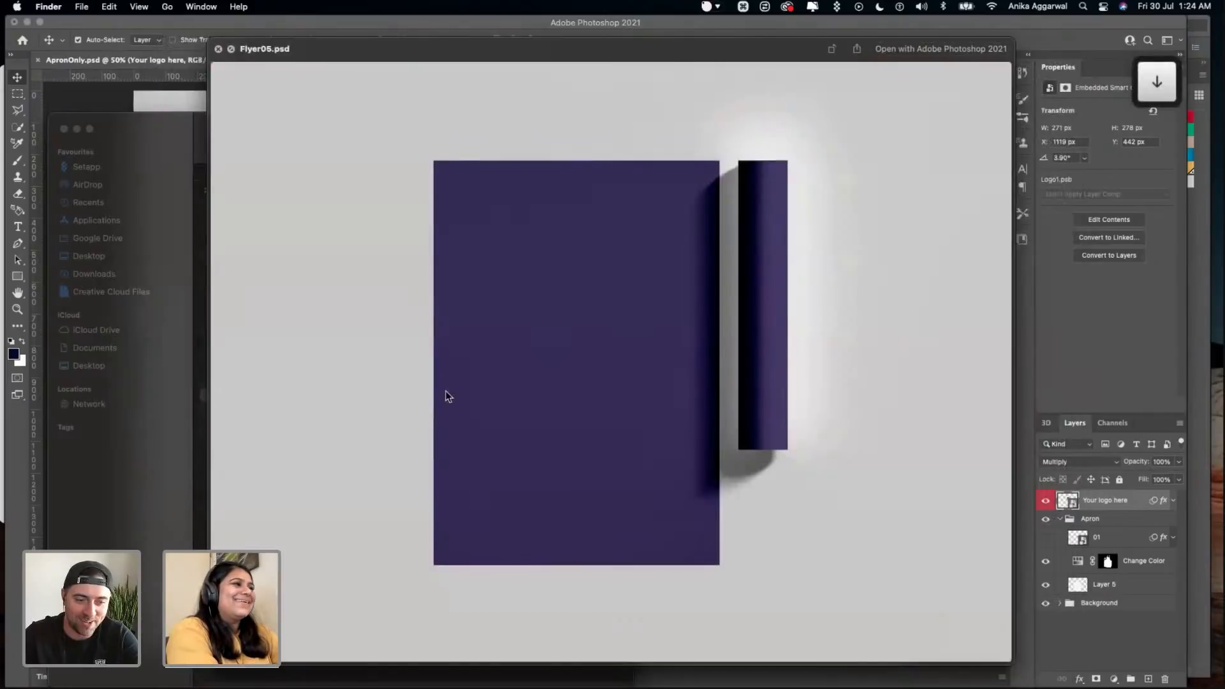
key("Down")
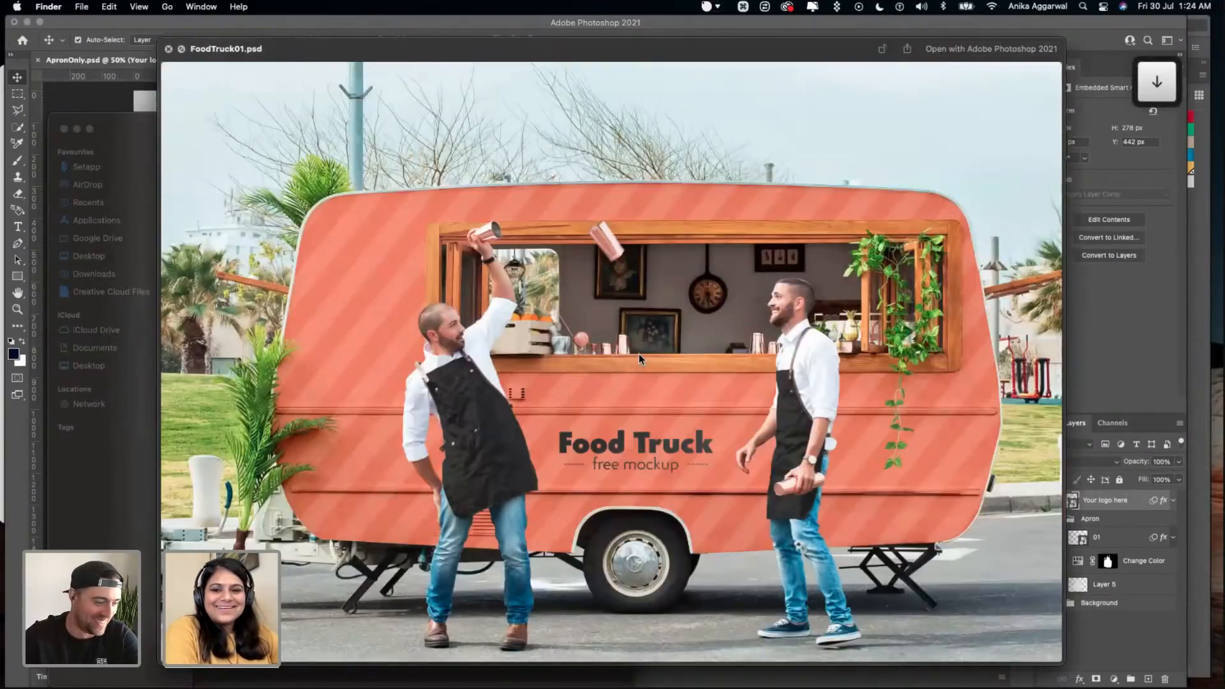
key("space")
- Return to the apron mockup in Photoshop and show the Hue/Saturation settings of the Apron group's Change Color layer
left_click(711, 327)
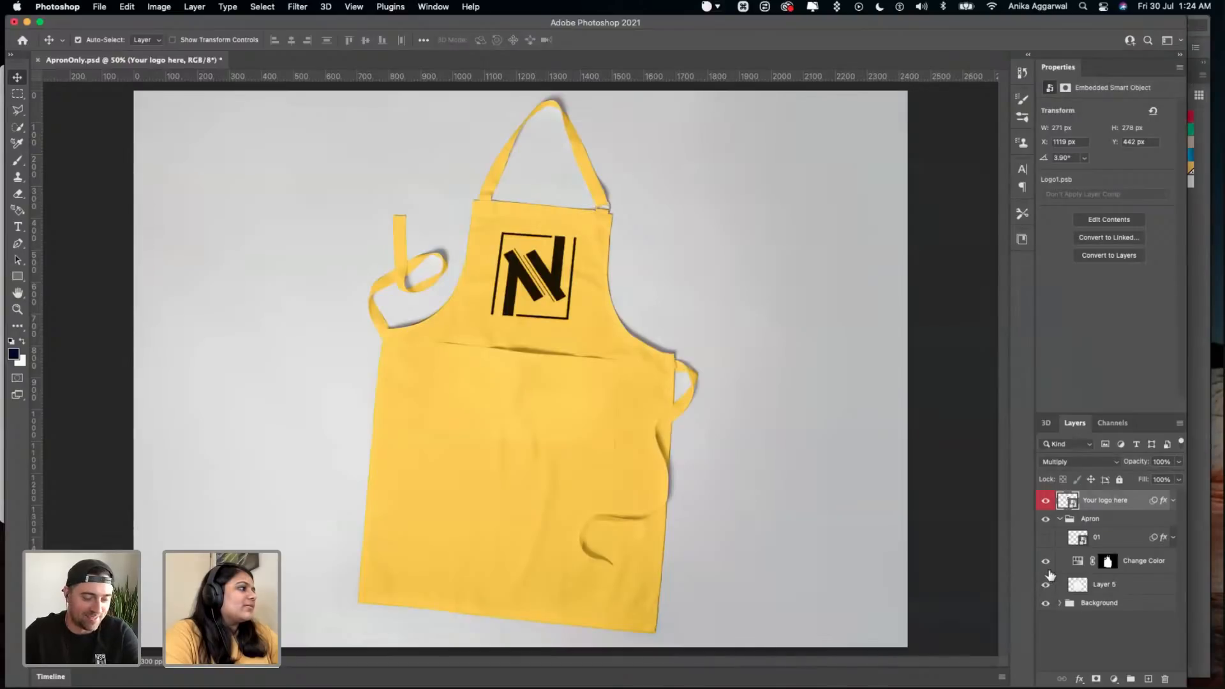
left_click(1077, 564)
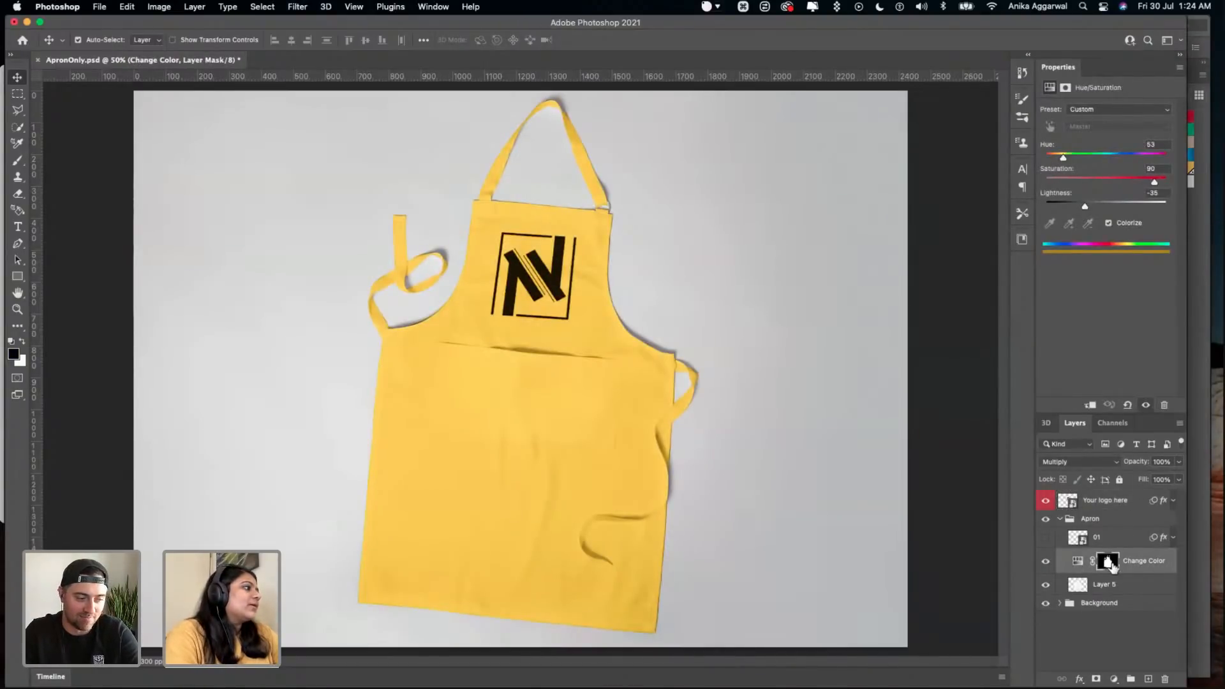
left_click(1076, 563)
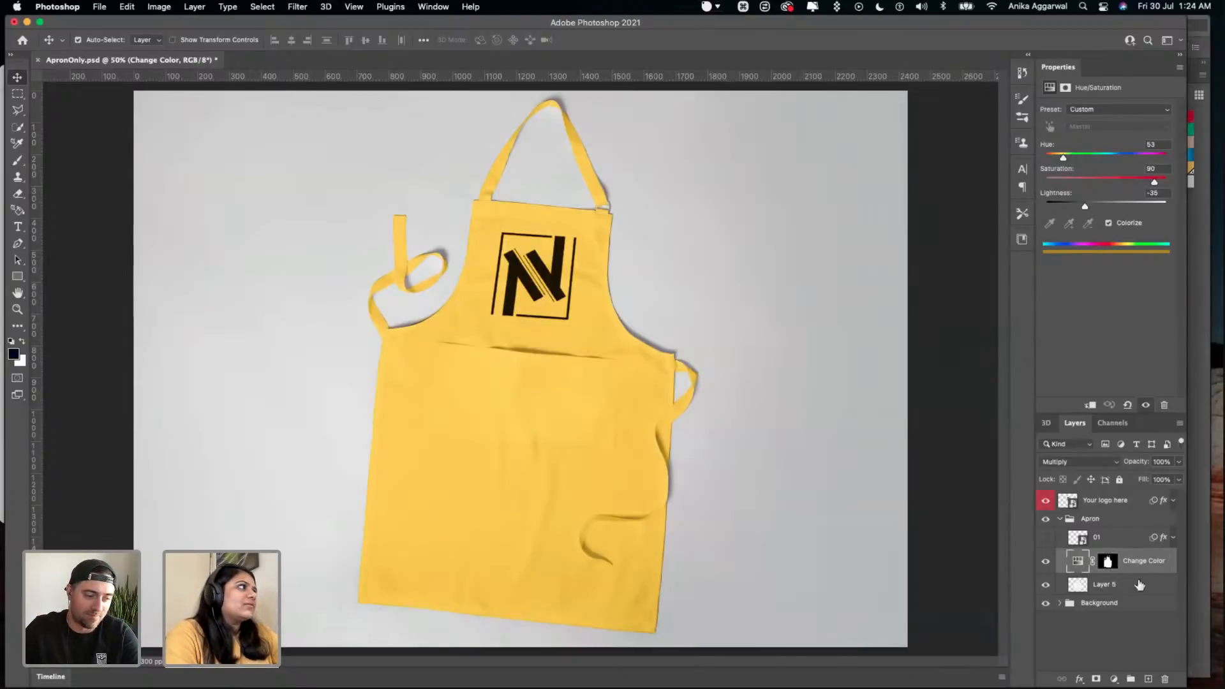
- Try a Solid Color fill above the Change Color layer and show the Puro library's colour circles beside the mockup
left_click(1064, 89)
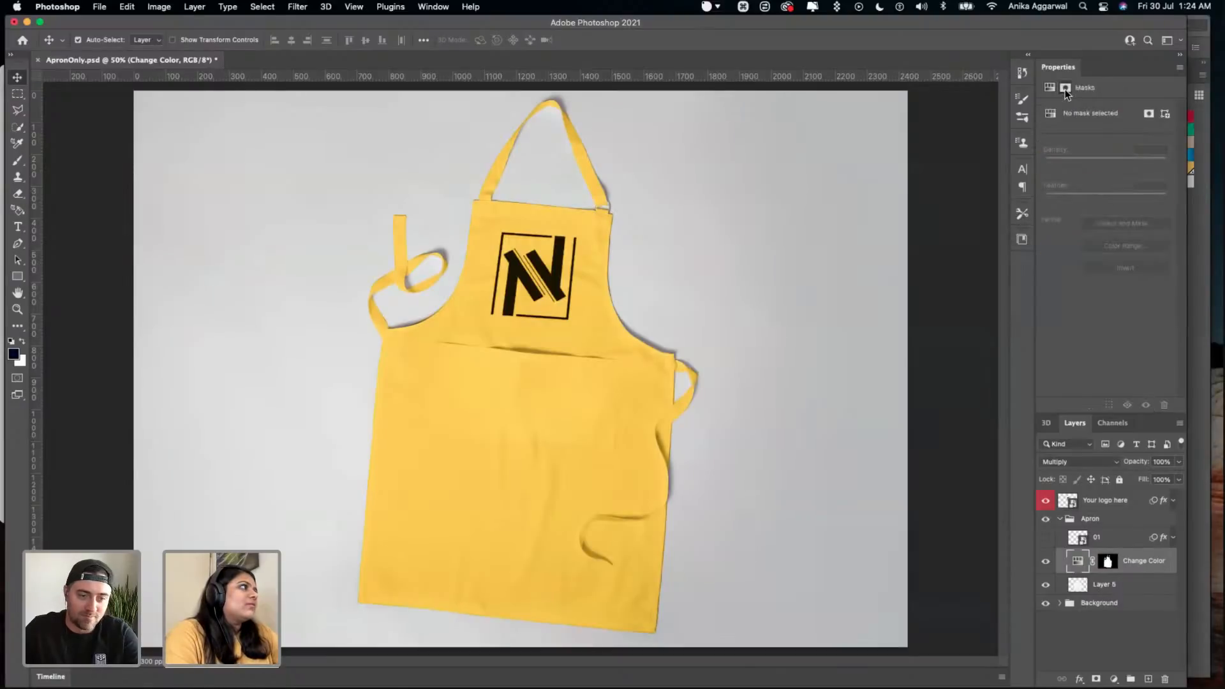
left_click(1048, 88)
left_click(1114, 678)
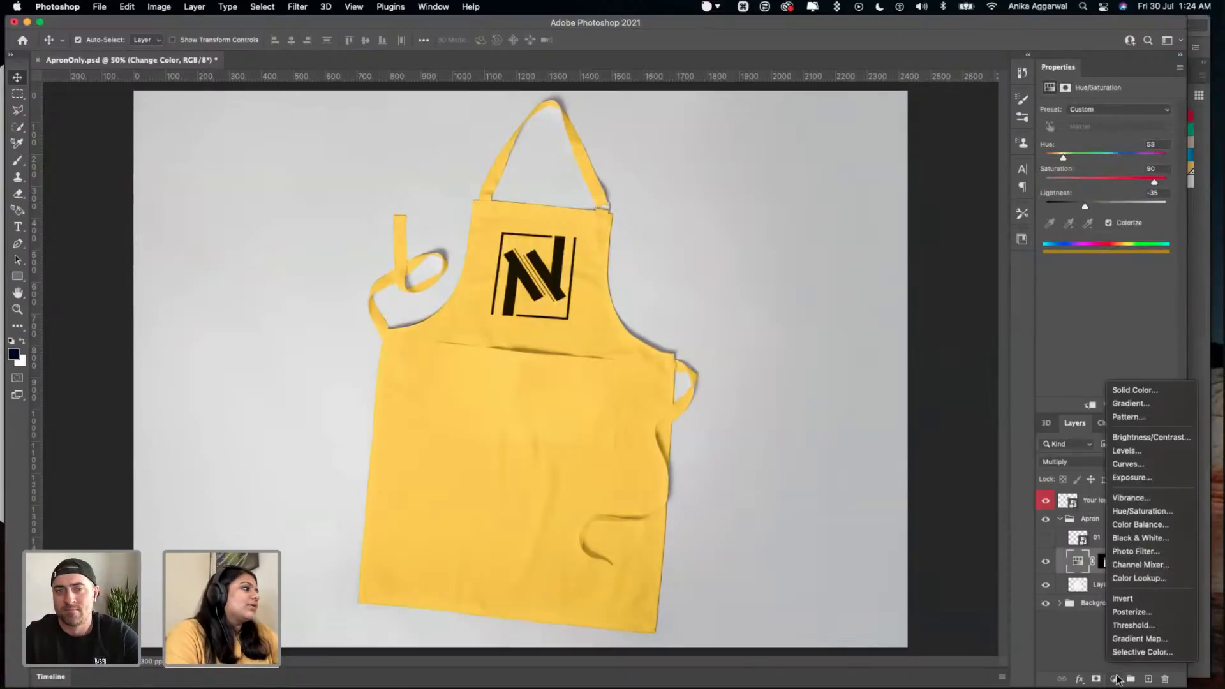
left_click(1147, 391)
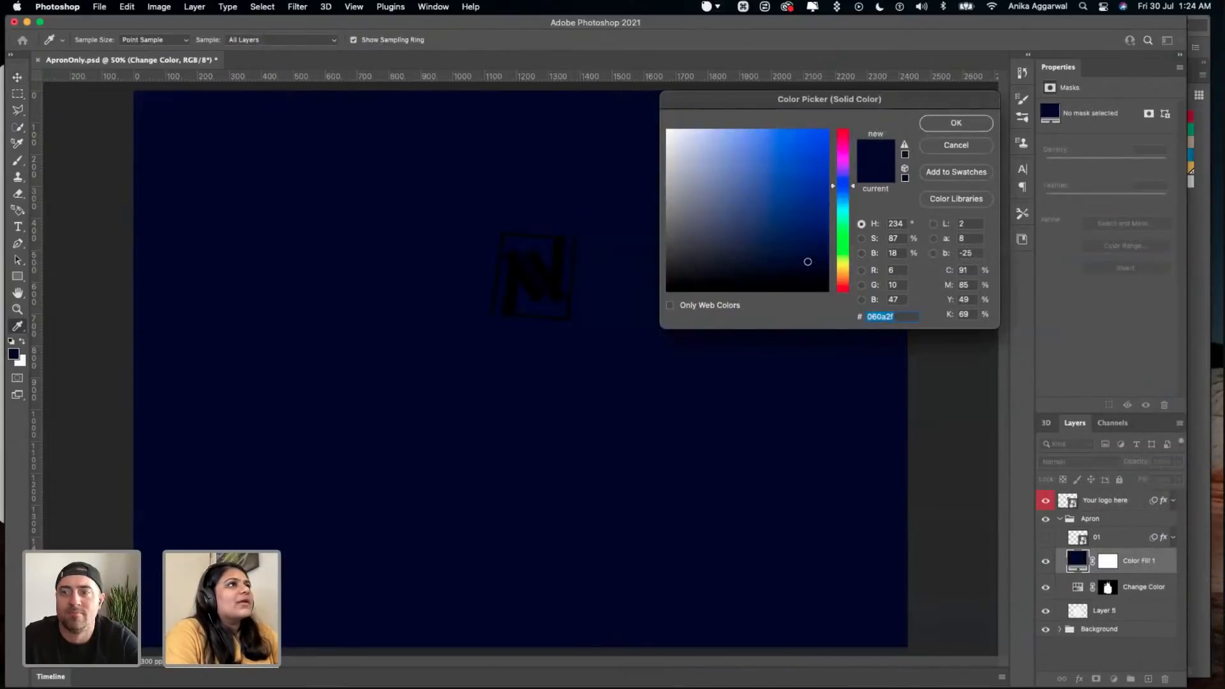
left_click(447, 7)
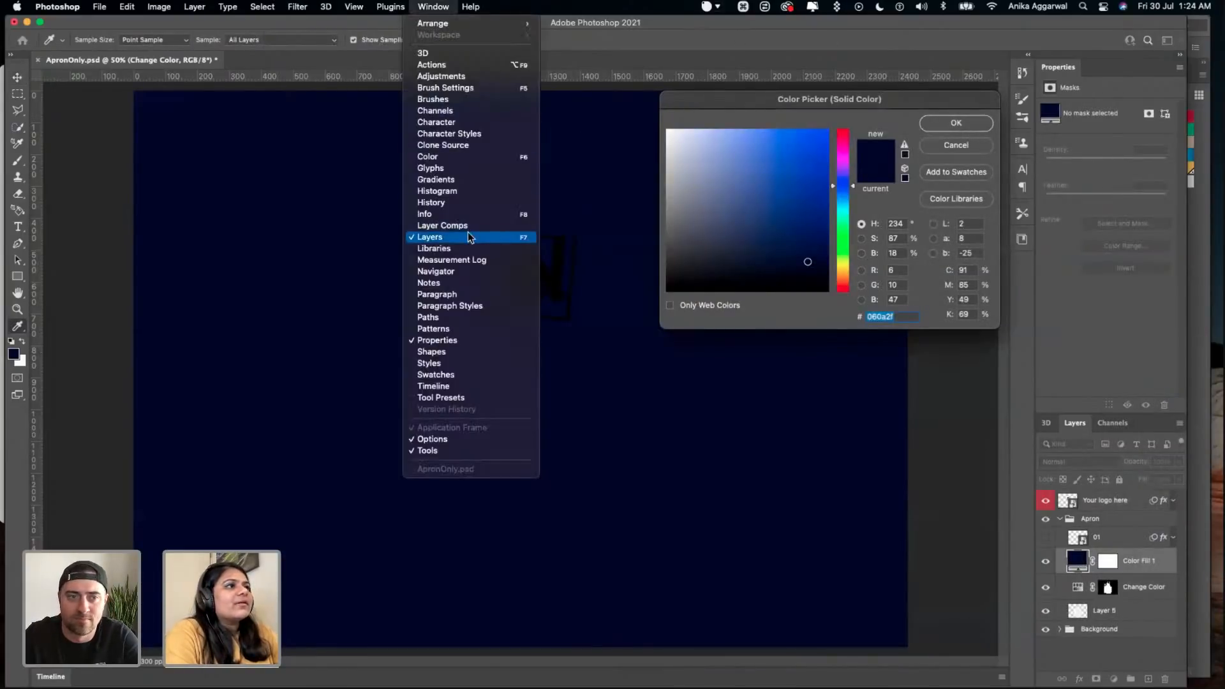
left_click(517, 247)
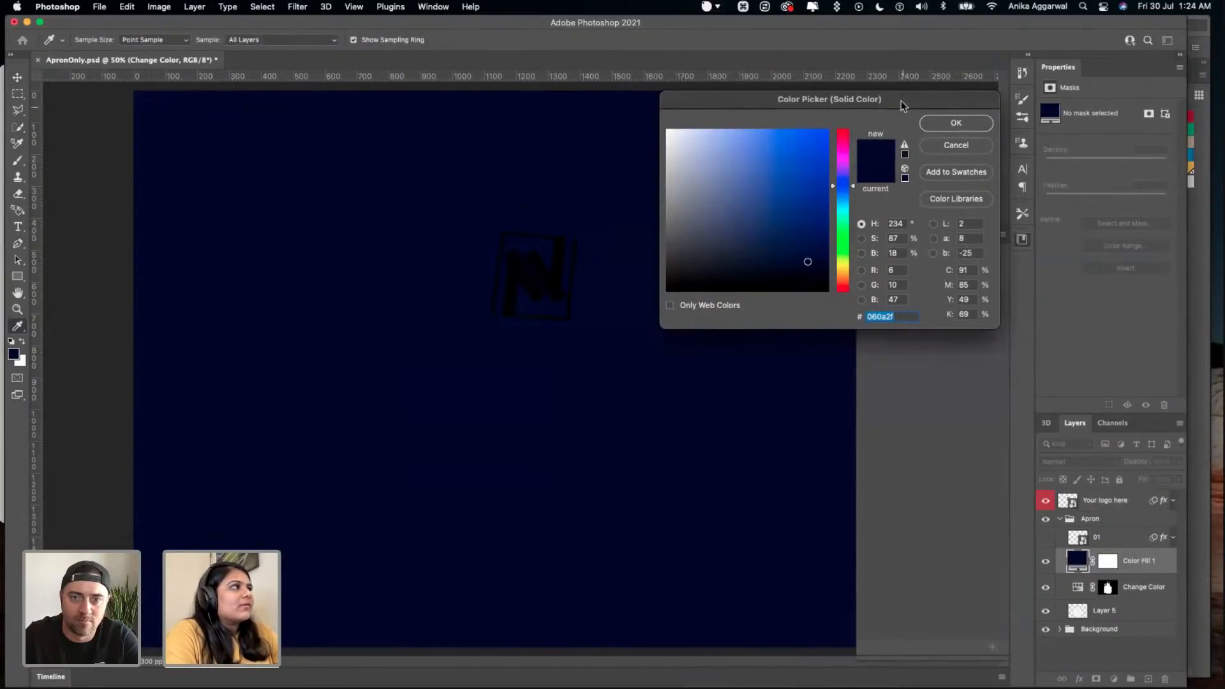
left_click_drag(902, 107, 696, 143)
scroll(926, 488, "down", 5)
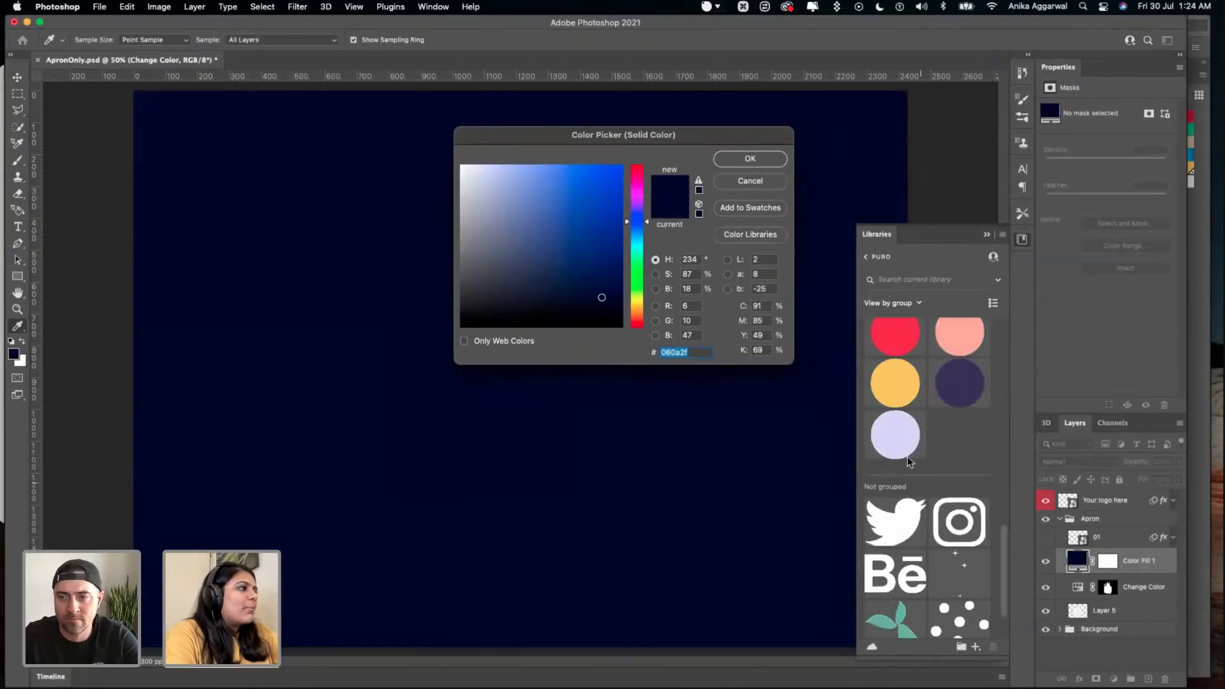
left_click(748, 182)
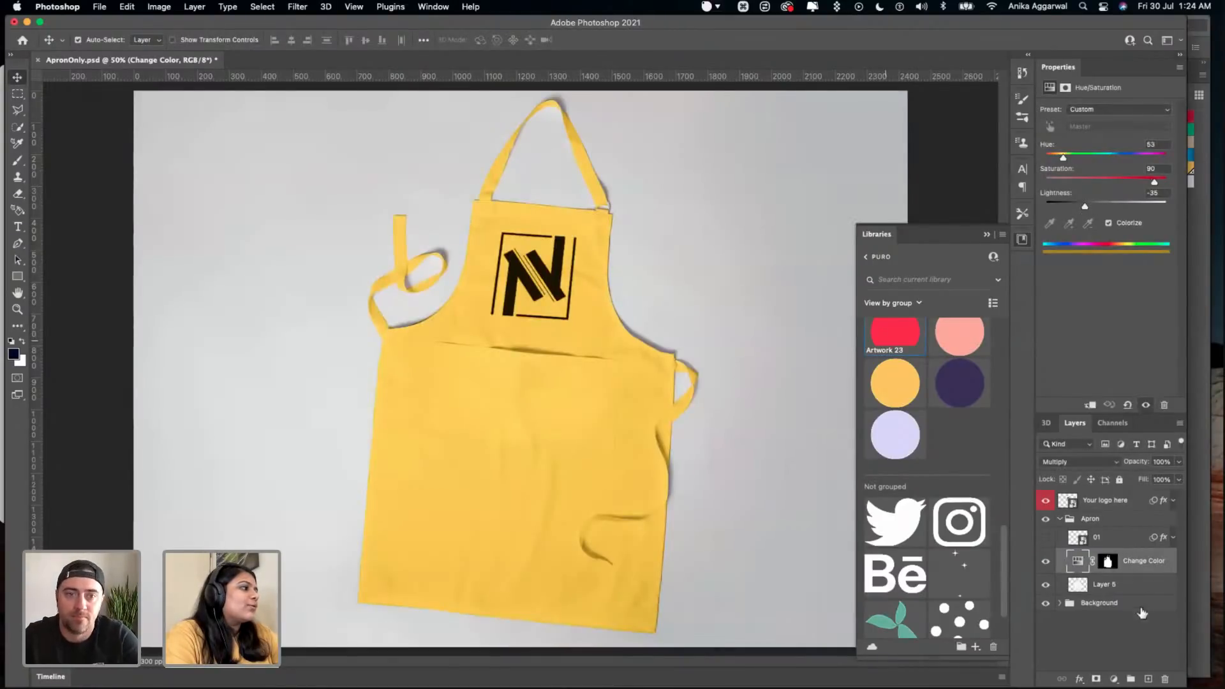
left_click(1113, 678)
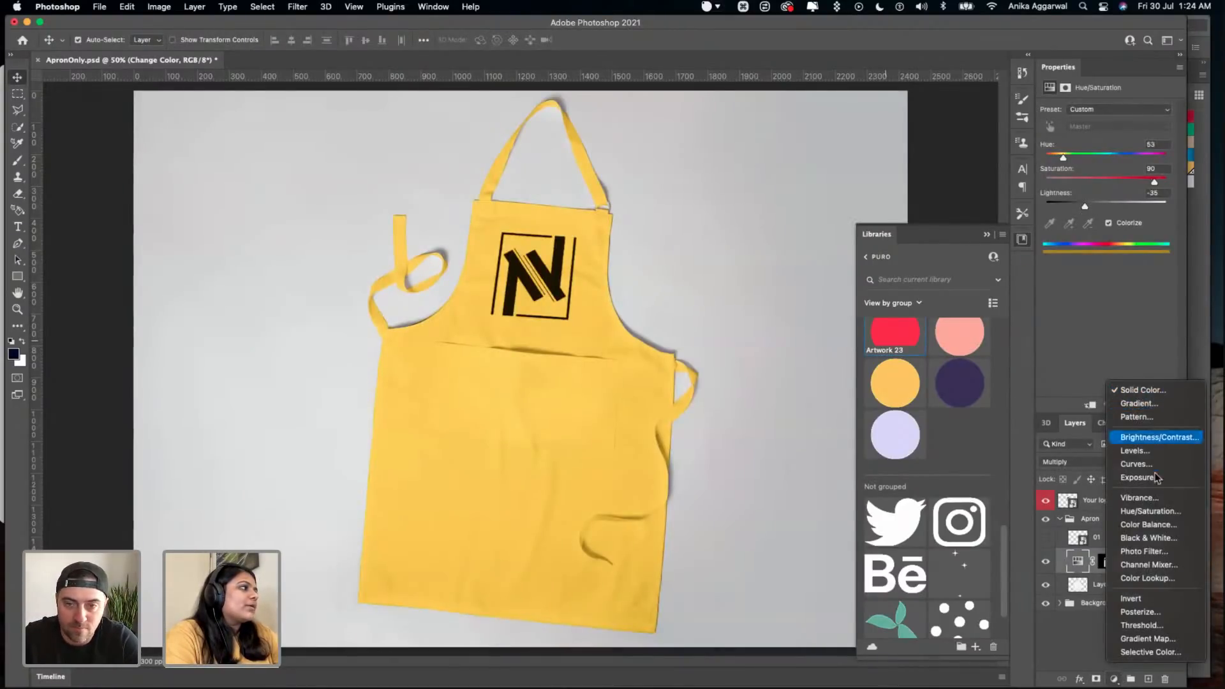
left_click(1177, 390)
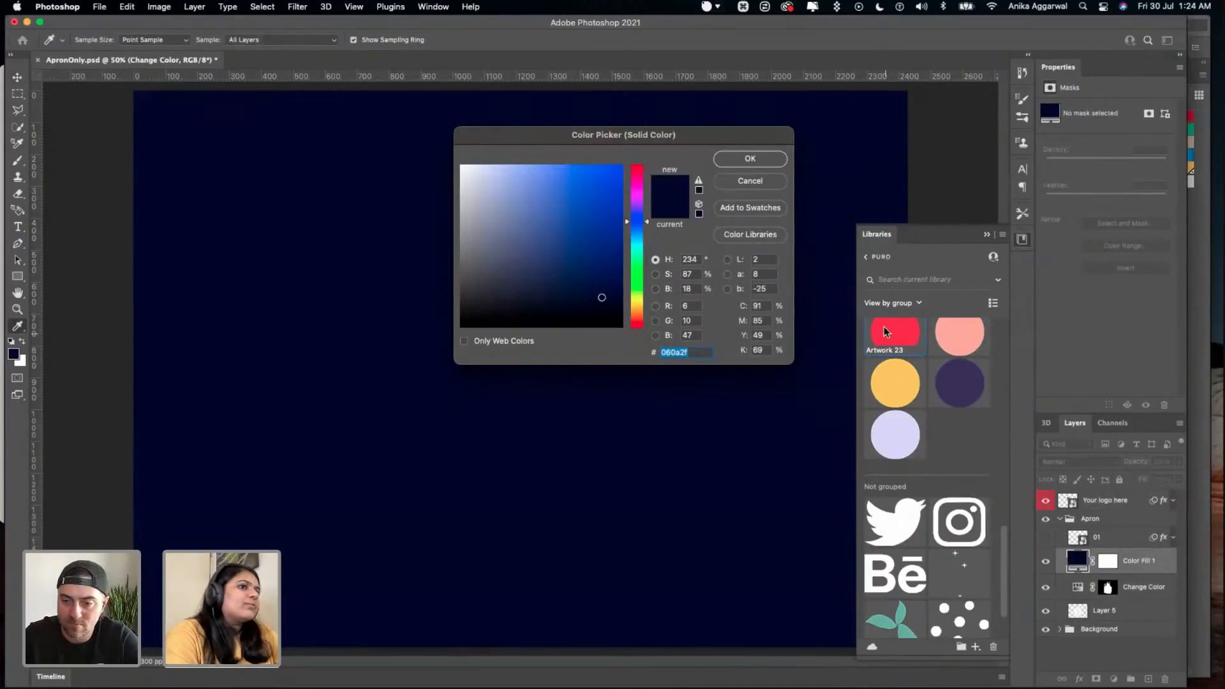
left_click(733, 181)
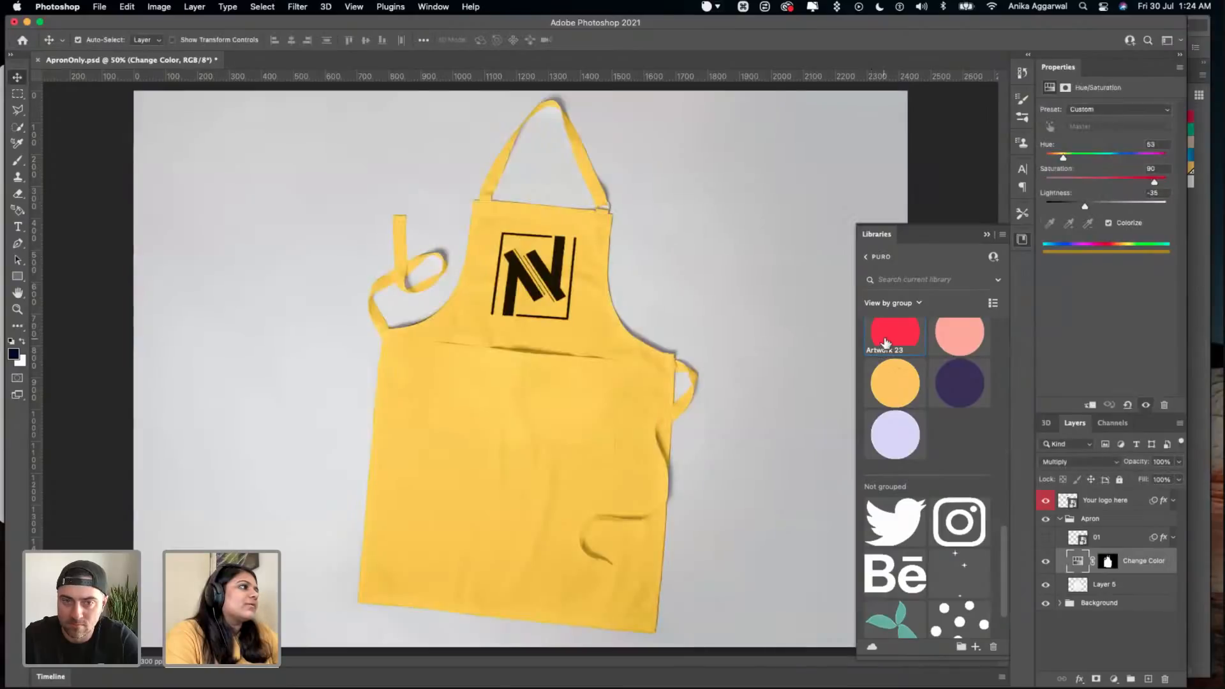
- Inspect the details of the red circle graphic in the Puro library and look through the library's groups
double_click(883, 345)
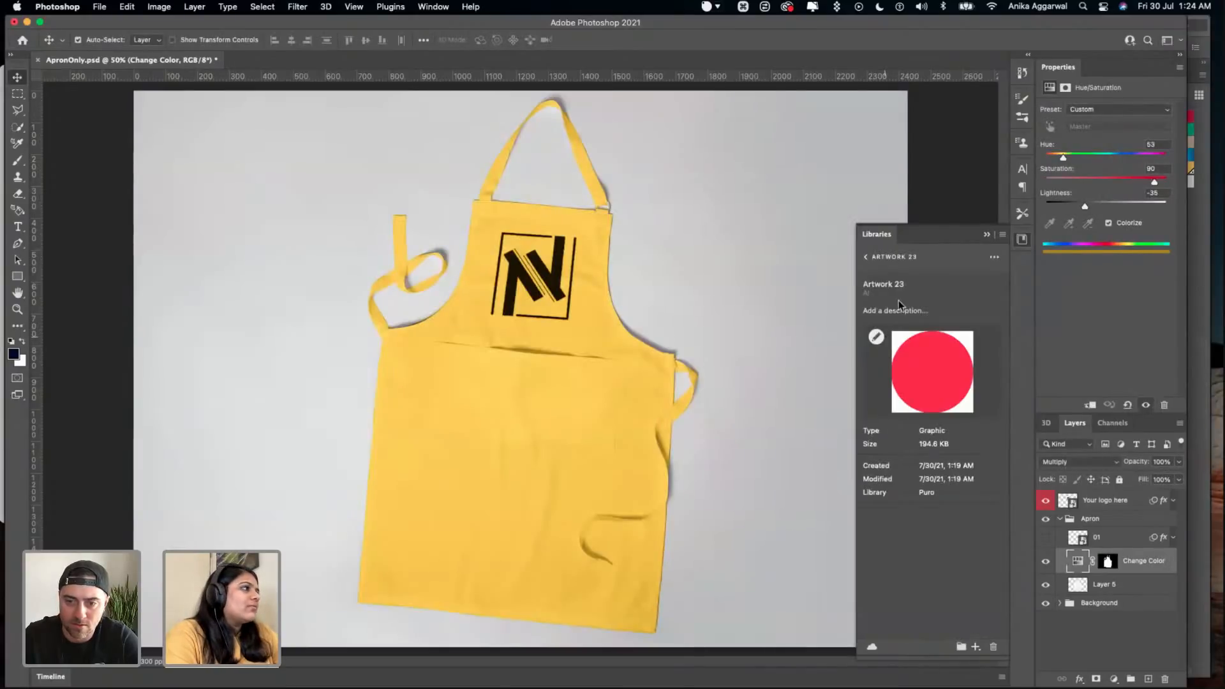
left_click(867, 257)
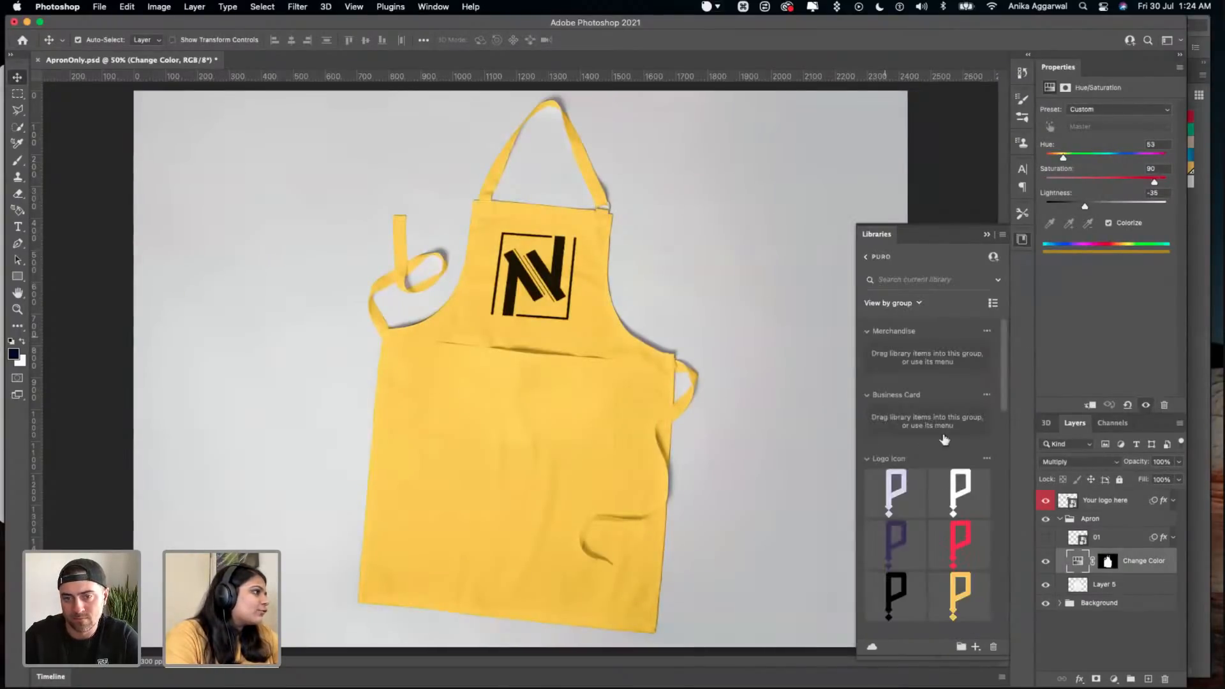
scroll(941, 481, "down", 5)
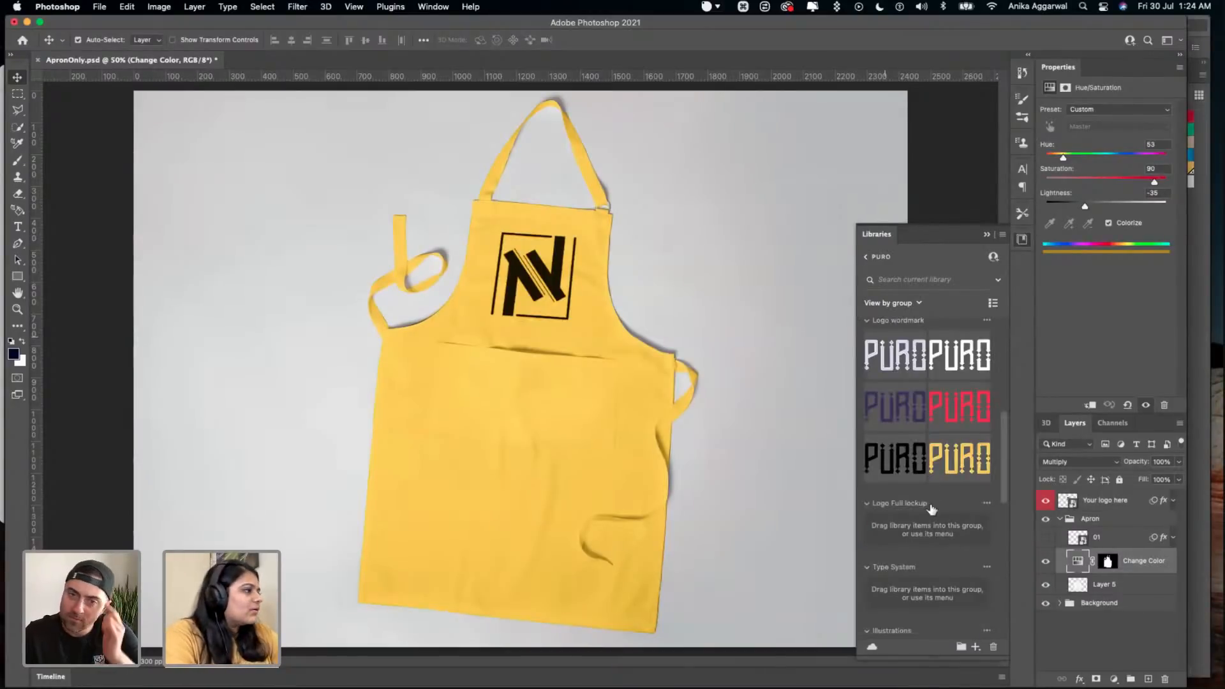
scroll(932, 508, "down", 10)
scroll(906, 383, "up", 2)
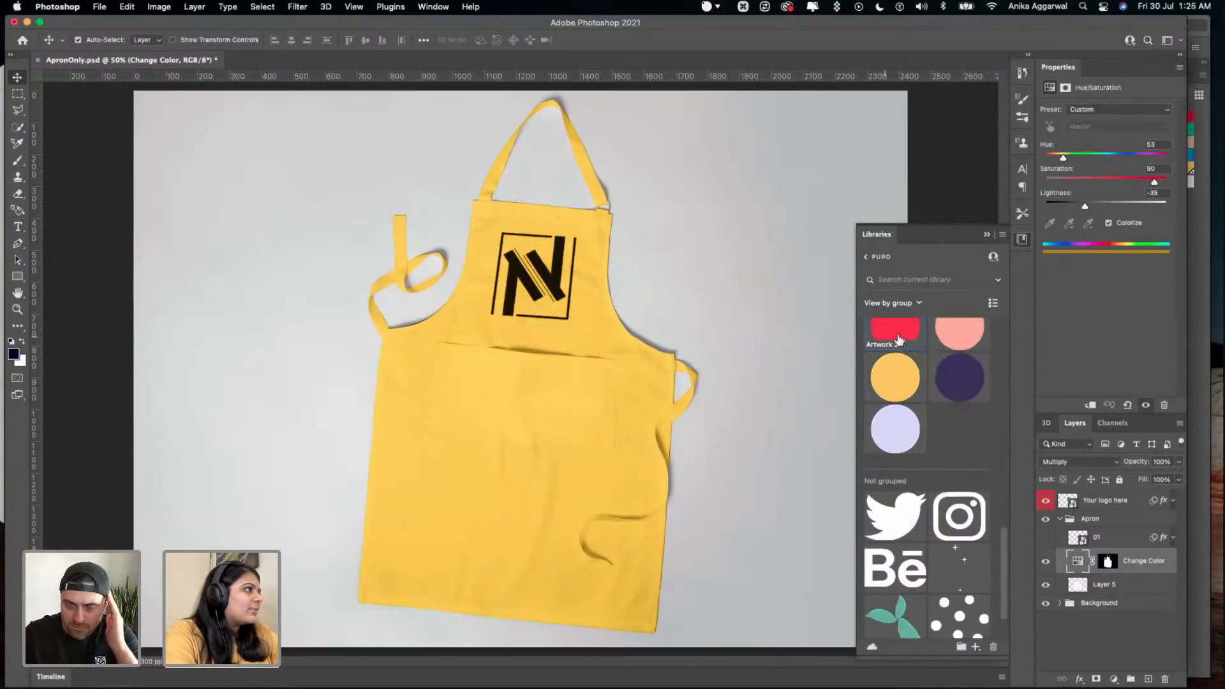
left_click(896, 335)
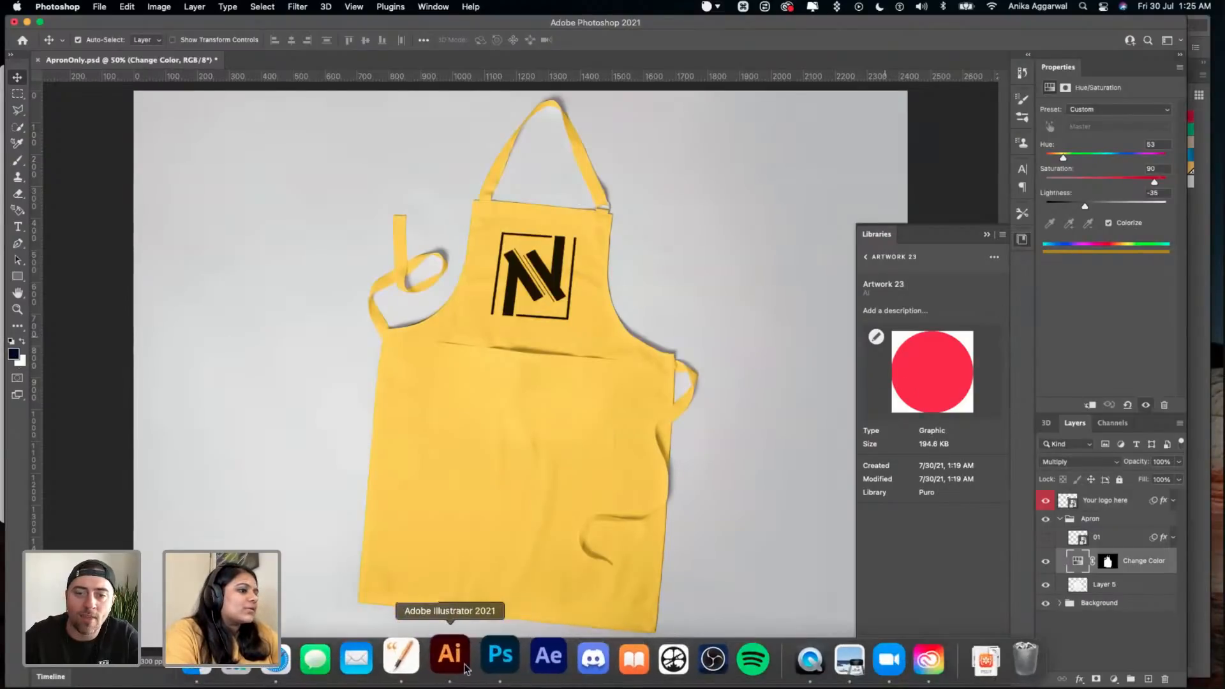
- Switch to Illustrator and add the red circle's fill colour to the Color group of the Puro library
left_click(453, 660)
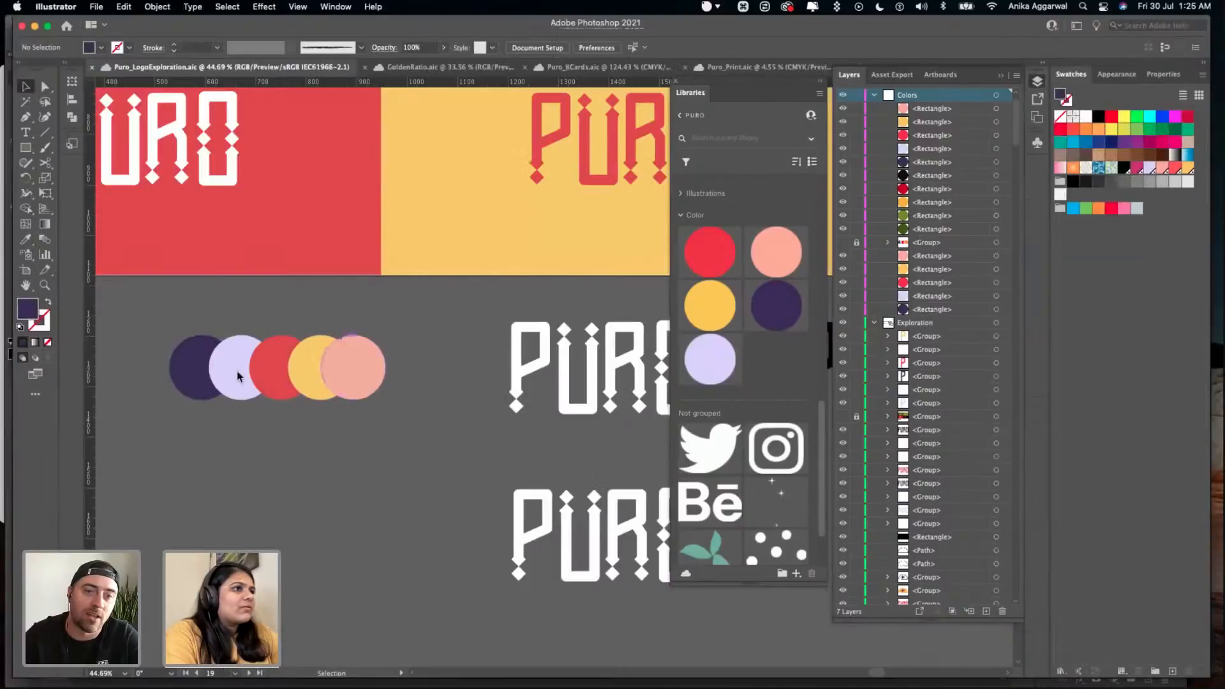
left_click(262, 374)
key("super+Tab")
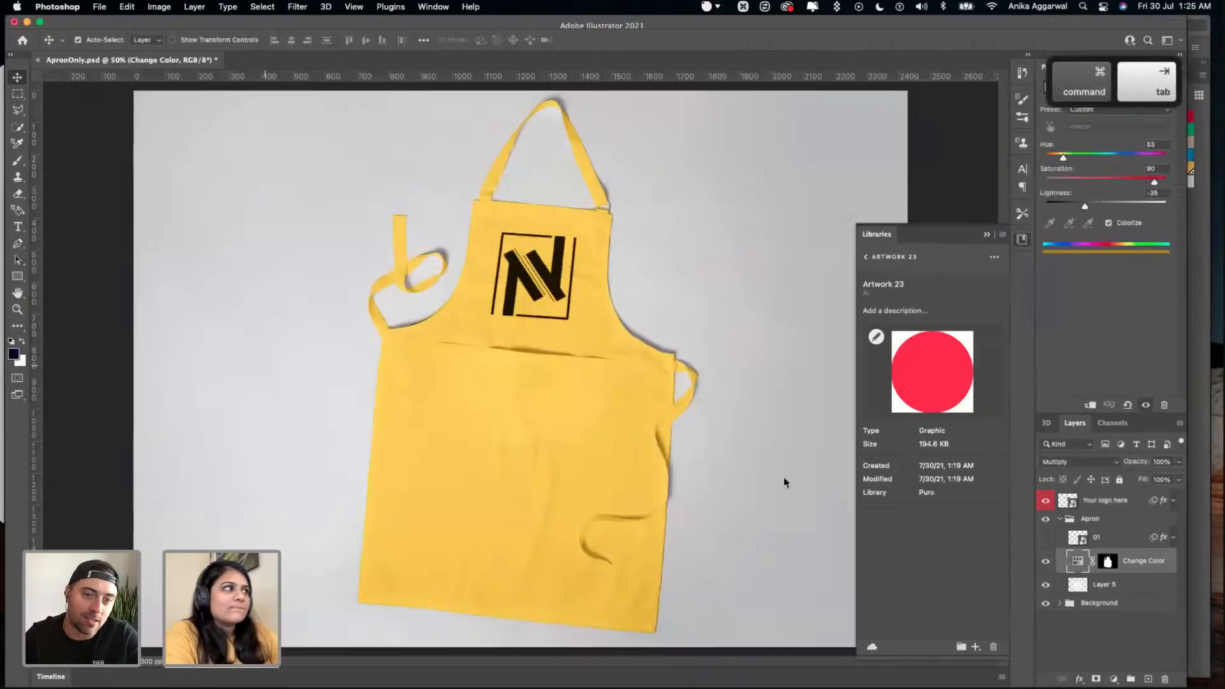
left_click(865, 258)
key("super+Tab")
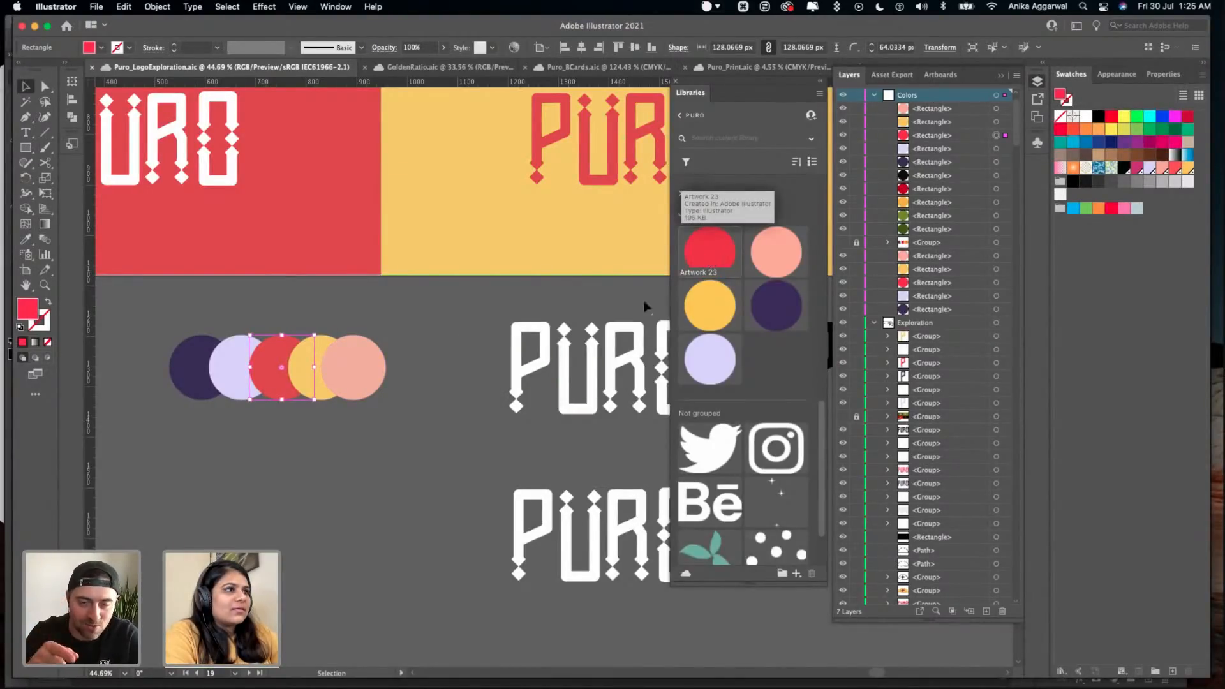
left_click(795, 572)
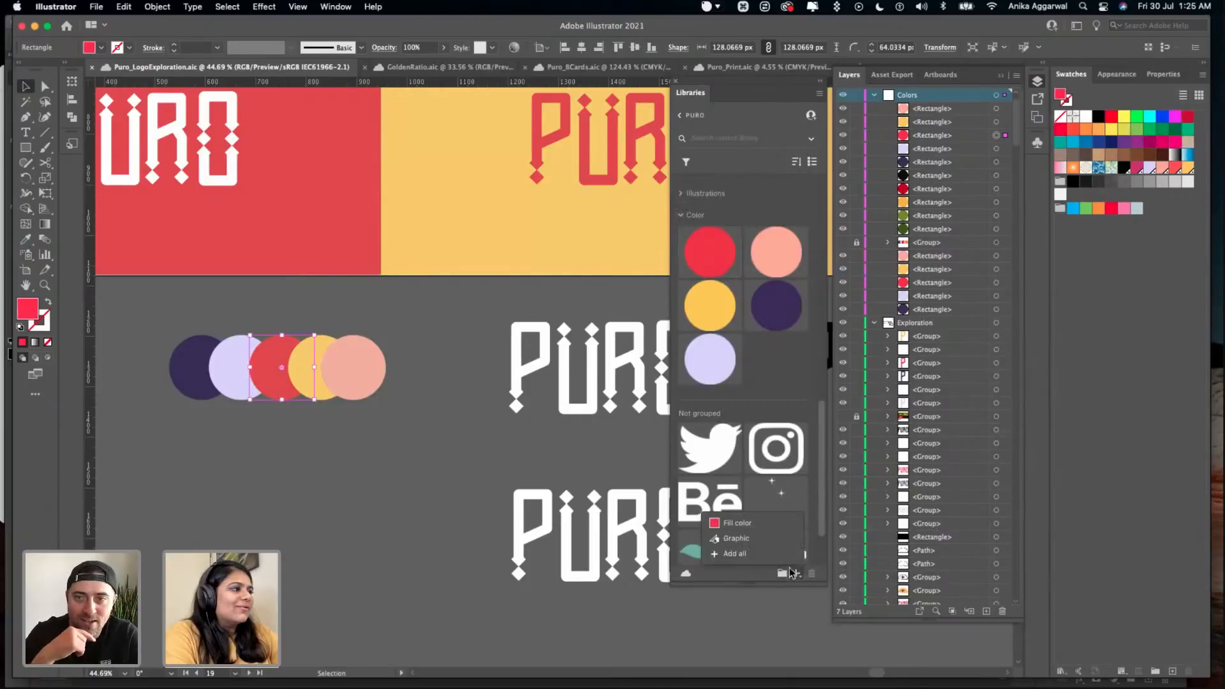
left_click(755, 526)
left_click_drag(718, 366, 773, 295)
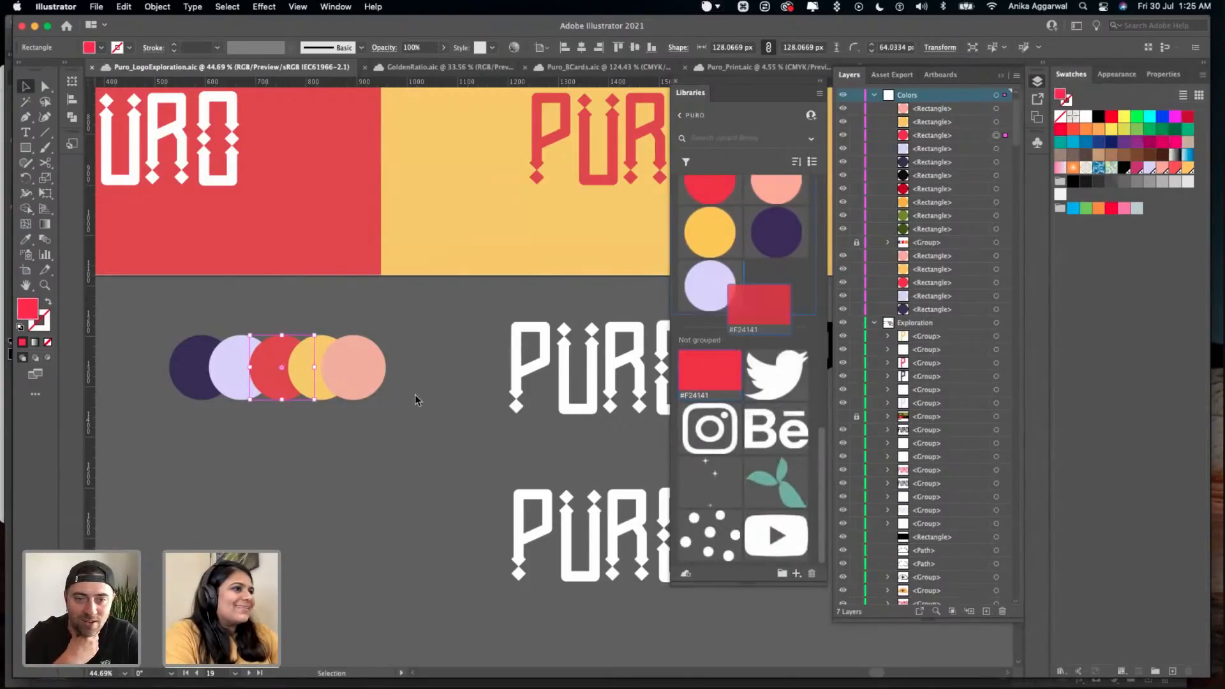
- Delete the five circle graphics from the Puro library's Color group, keeping the red colour swatch and the artboard circles
scroll(433, 401, "up", 2)
key("shift")
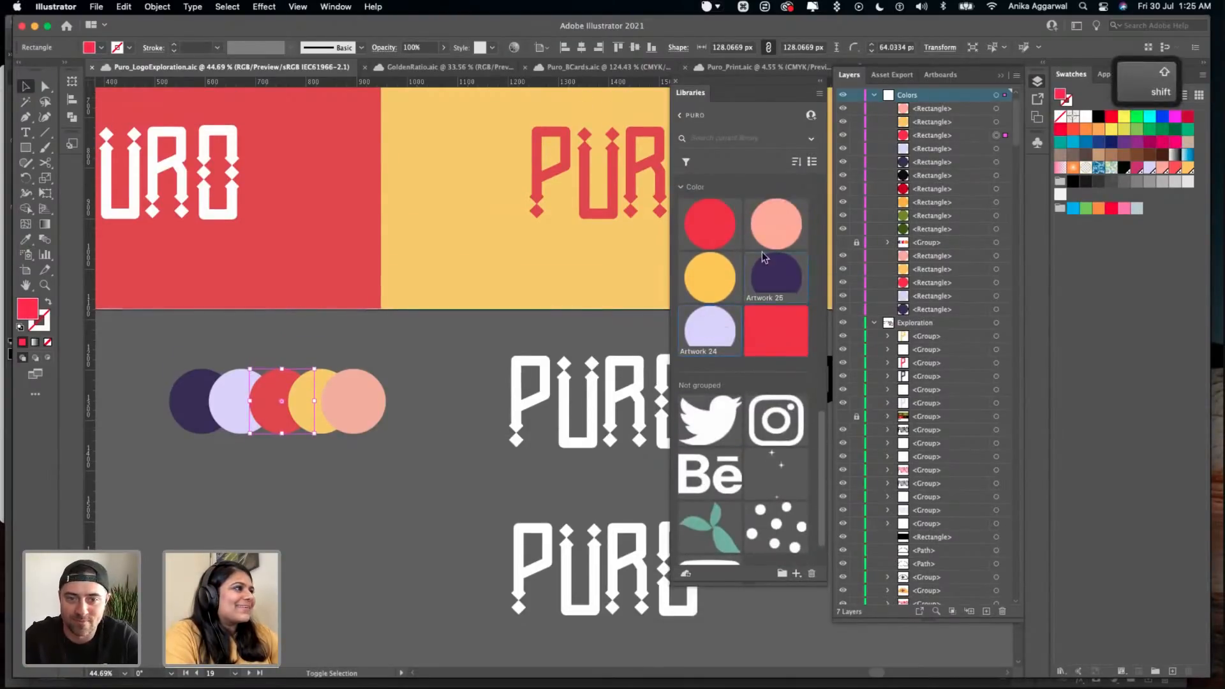
left_click(718, 224, "shift")
key("Delete")
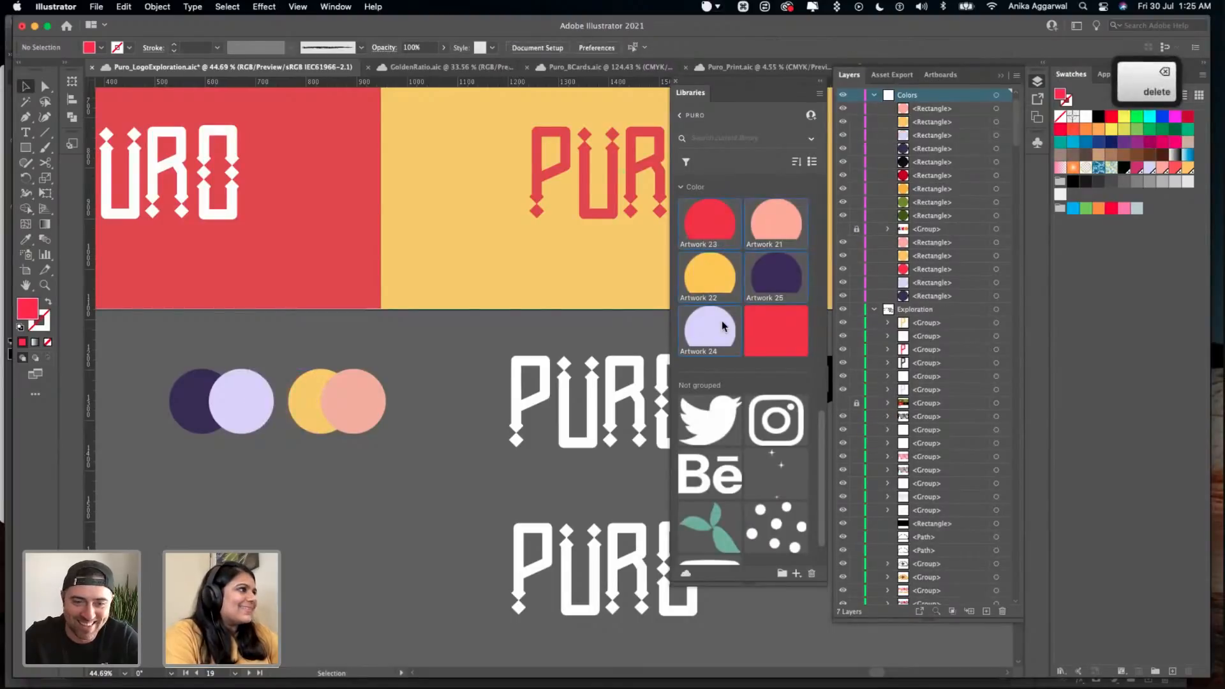
key("super+z")
left_click(812, 573)
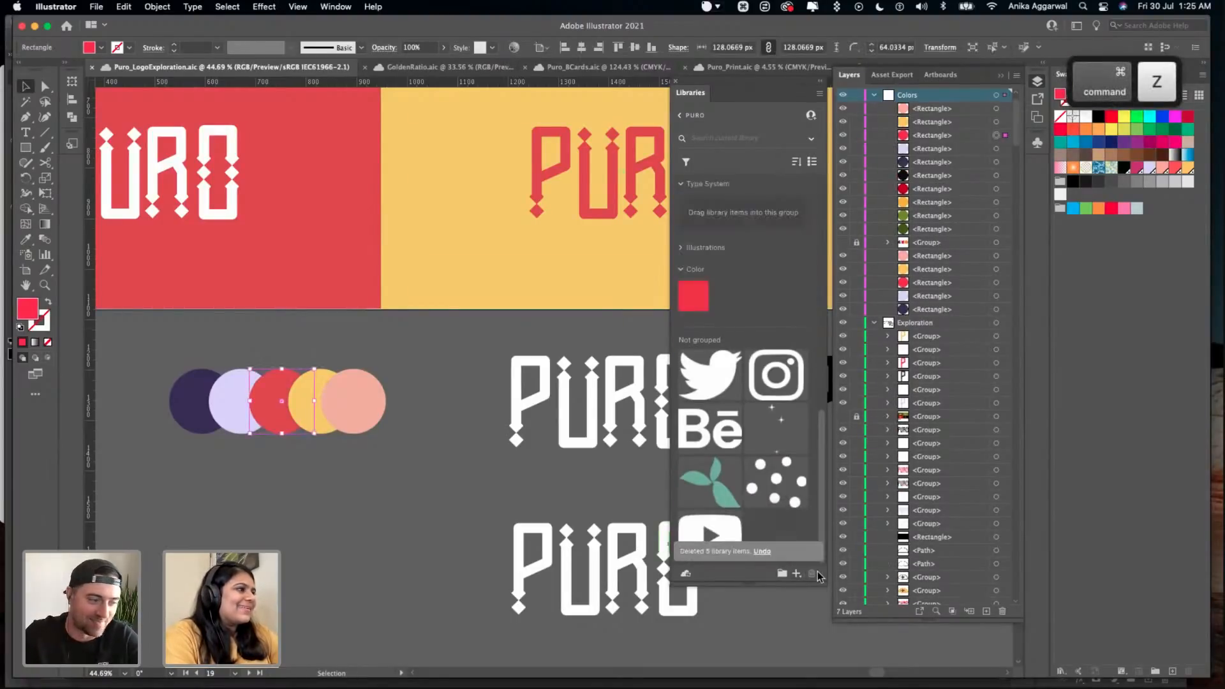
- Add the pink circle's fill colour to the Puro library and move it into the Color group
left_click(368, 397)
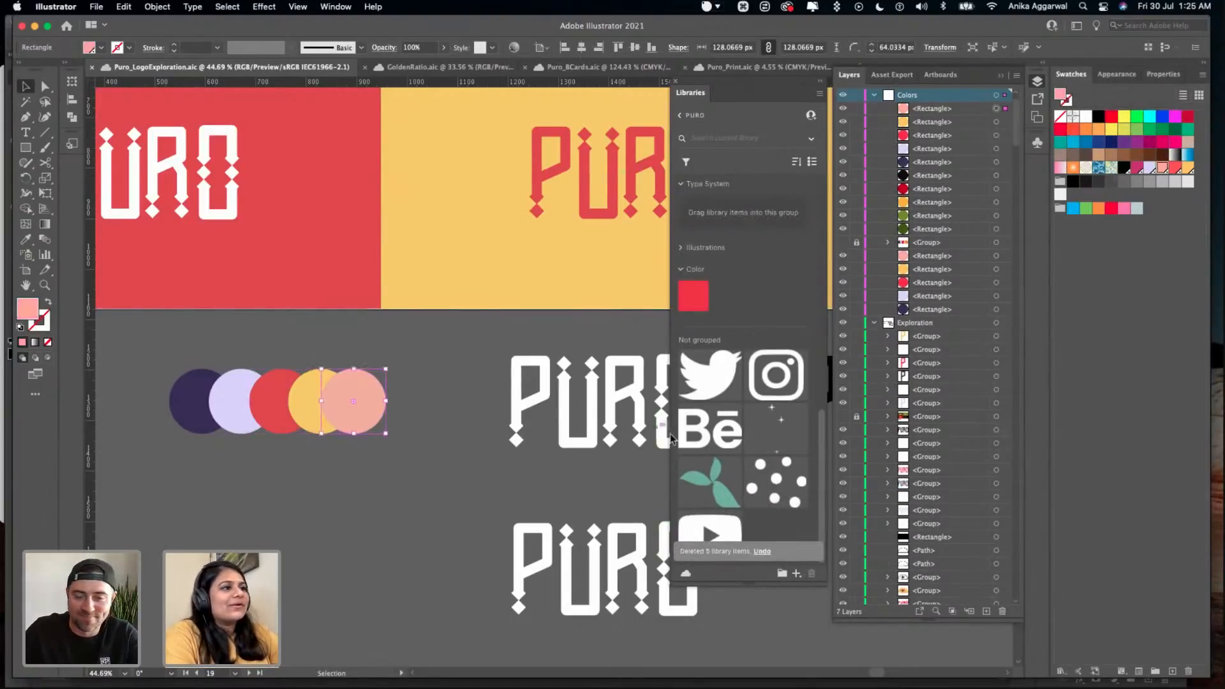
left_click(796, 573)
left_click(787, 524)
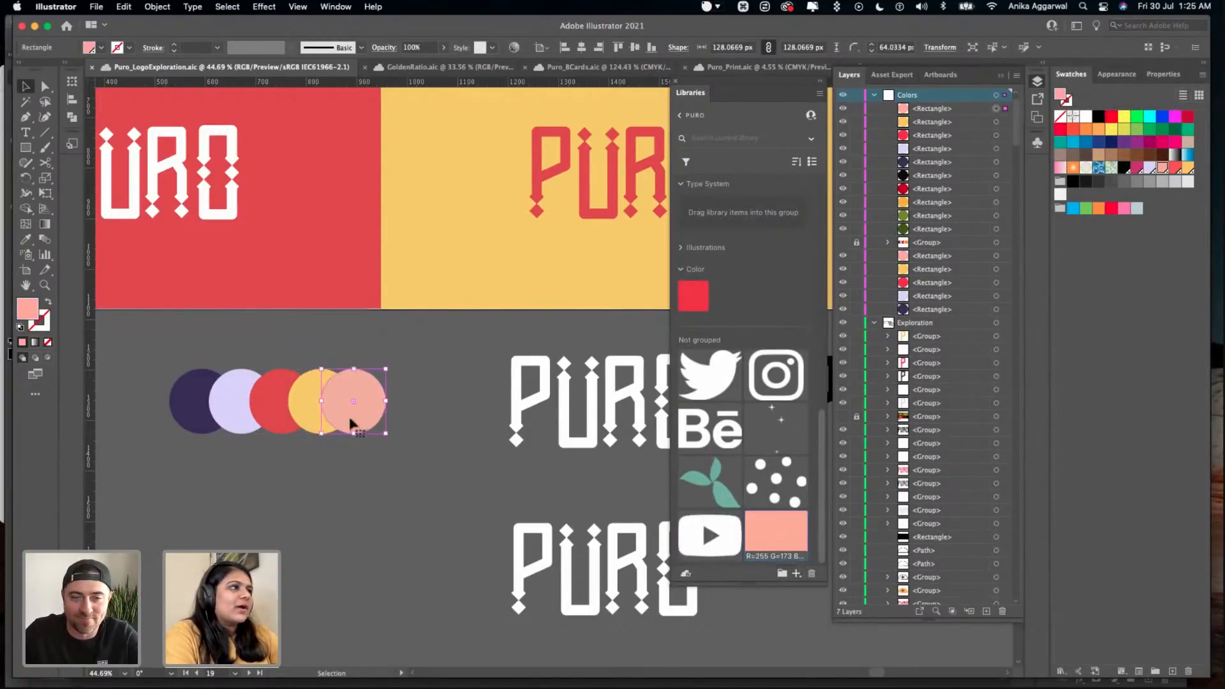
left_click_drag(787, 526, 776, 294)
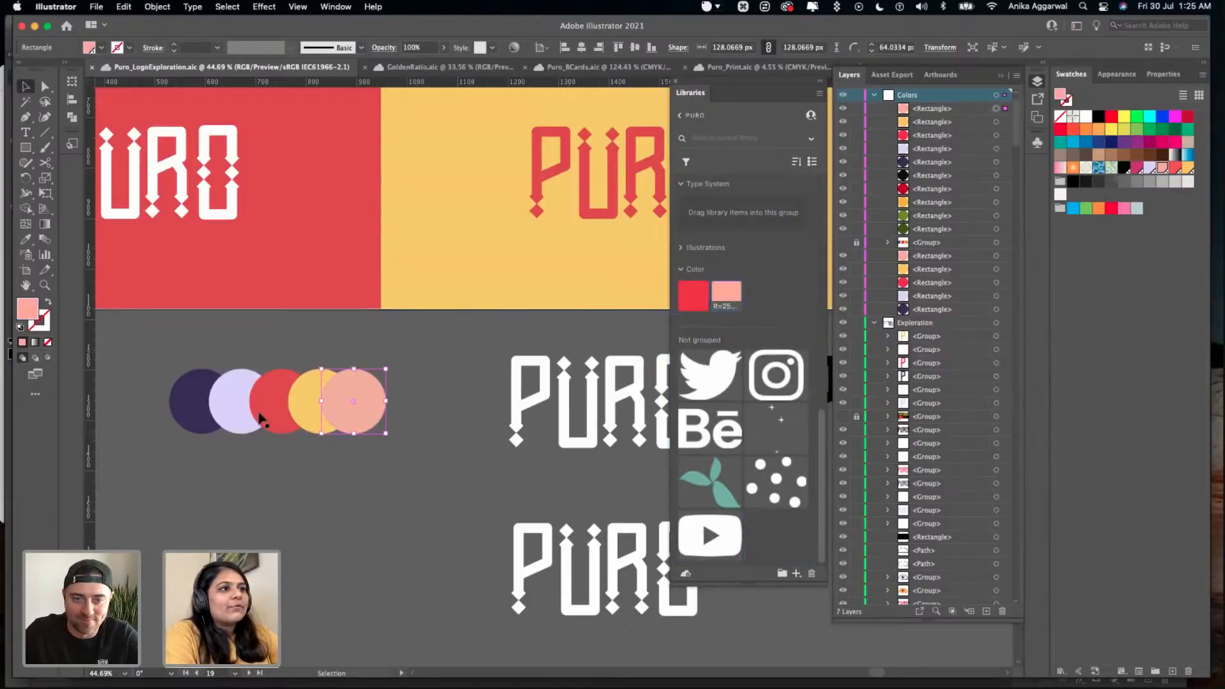
- Add the yellow circle's fill colour to the Puro library and place it after pink in the Color group
left_click(282, 409)
left_click(305, 407)
left_click(796, 573)
left_click(787, 524)
left_click_drag(779, 529, 768, 300)
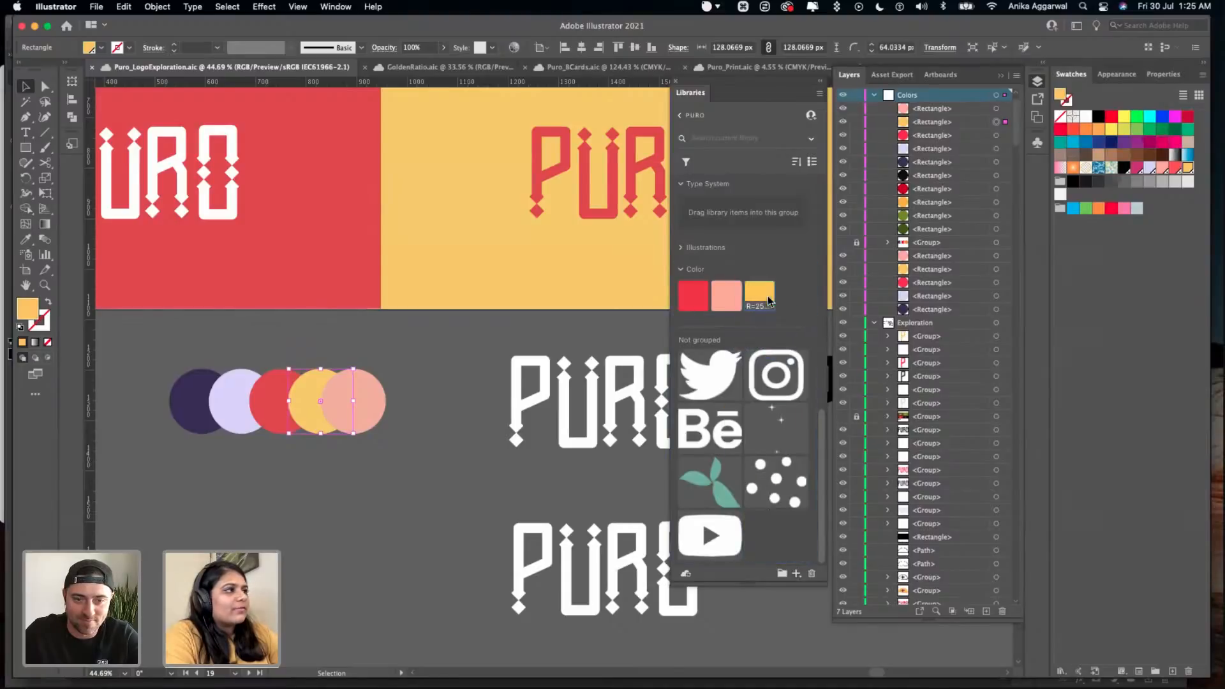
- Add the lavender circle's fill colour to the Puro library and place it after yellow in the Color group
left_click(242, 405)
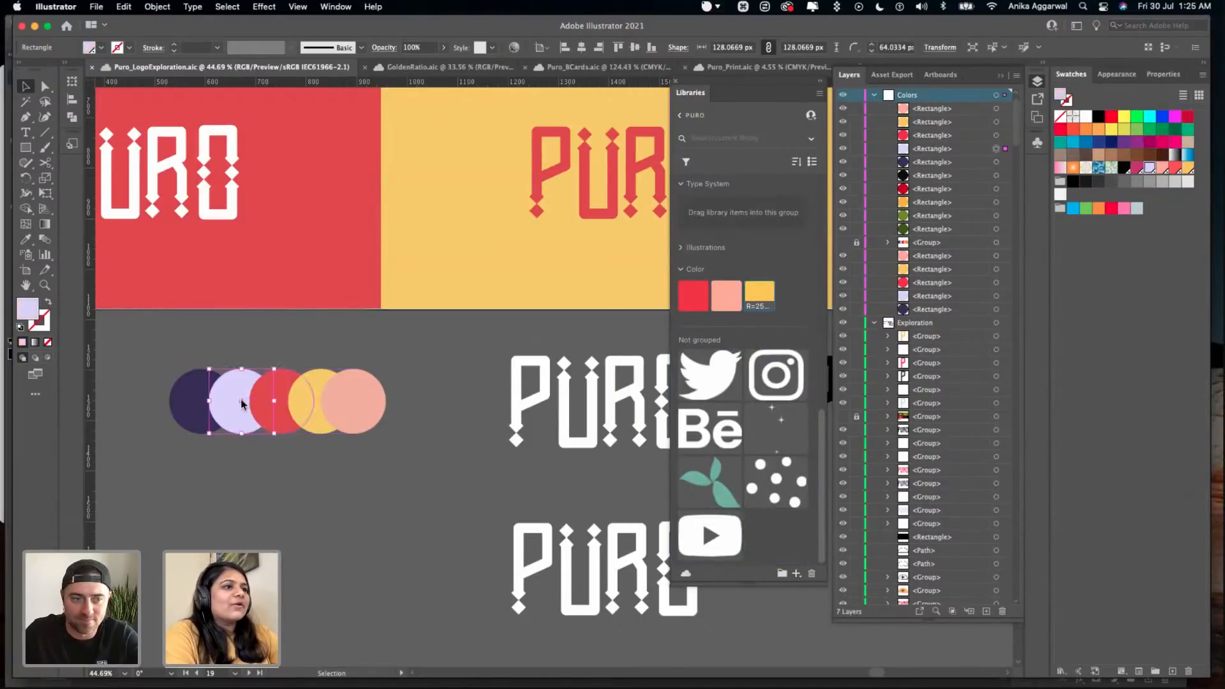
left_click(796, 573)
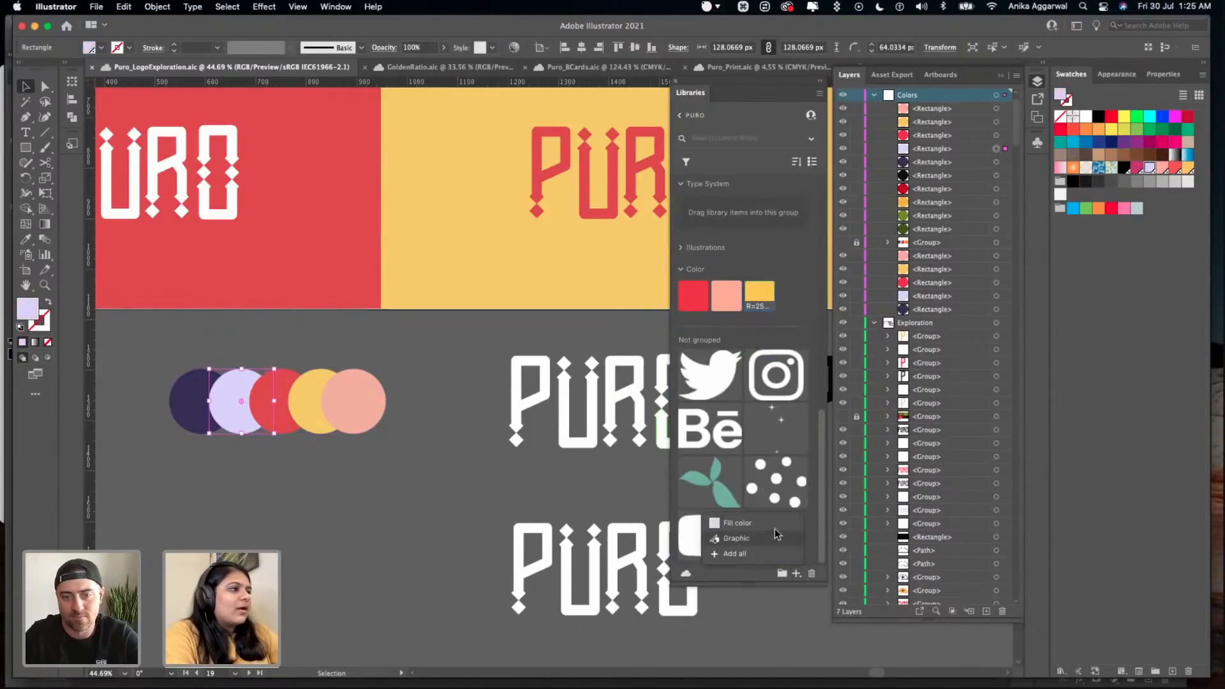
left_click(778, 533)
left_click_drag(779, 530, 792, 296)
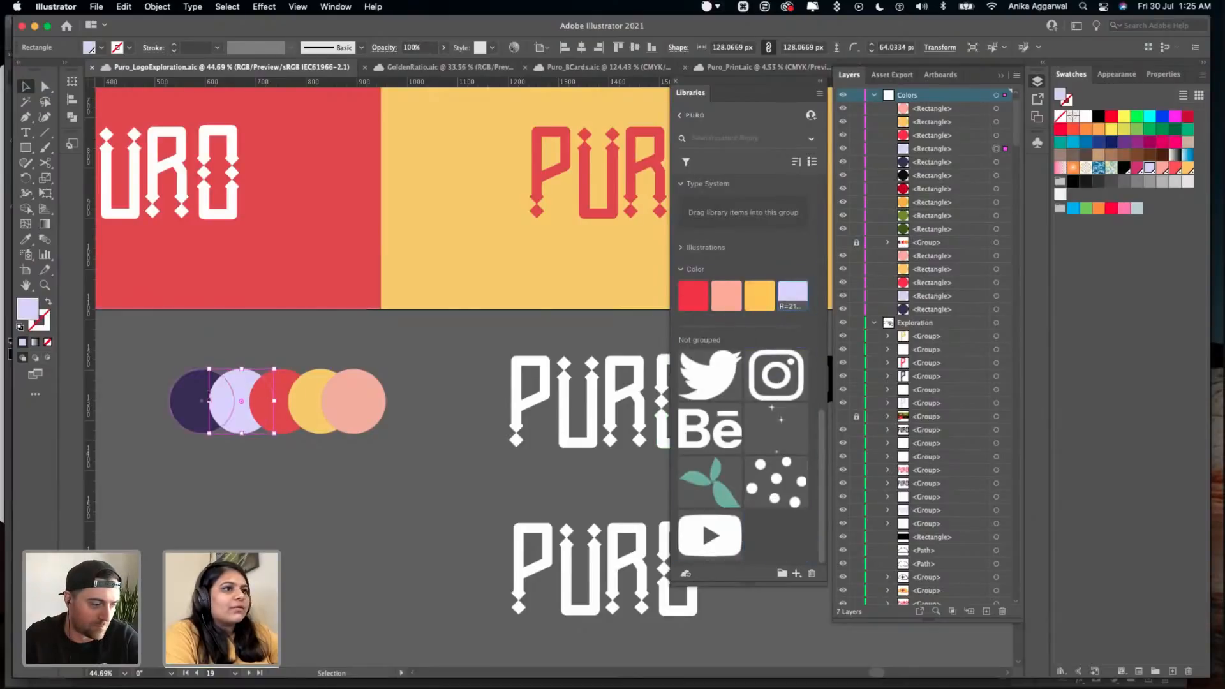
- Add the dark purple circle's fill colour to the Puro library and place it between pink and yellow in the Color group
left_click(198, 401)
left_click(796, 573)
left_click(778, 533)
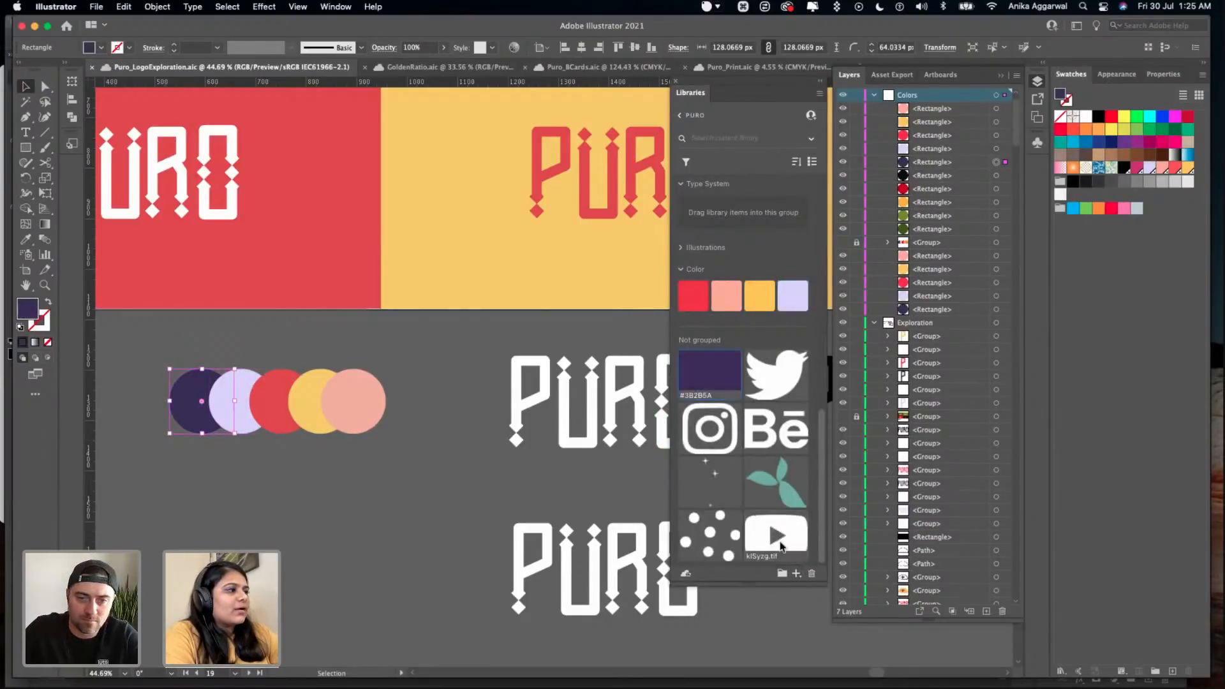
left_click_drag(710, 373, 756, 294)
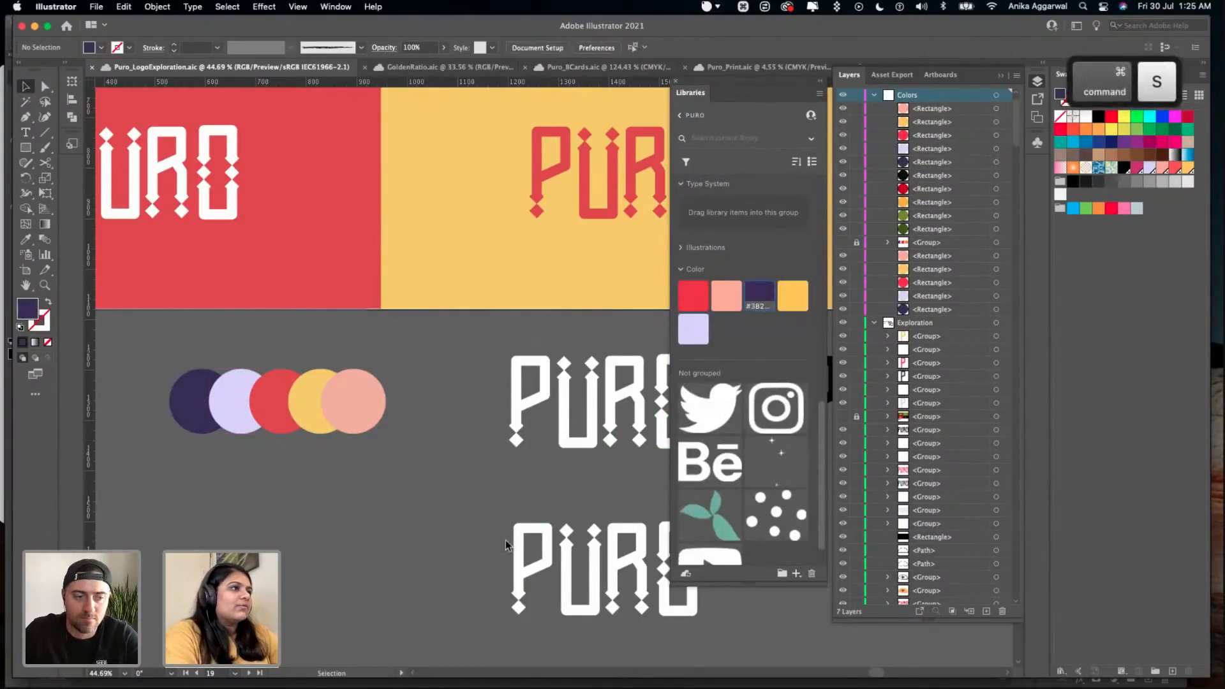
- Switch to Photoshop and set the foreground colour to the red swatch in the Puro library's Color group
key("cmd+Tab")
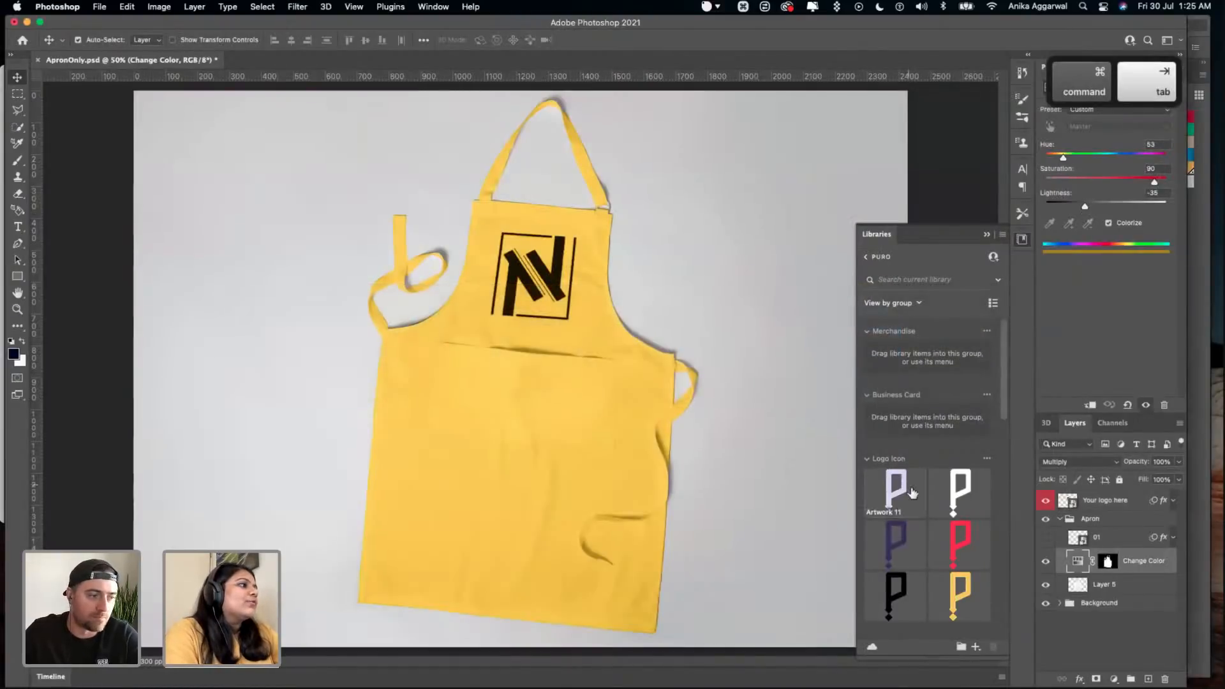
scroll(912, 521, "down", 5)
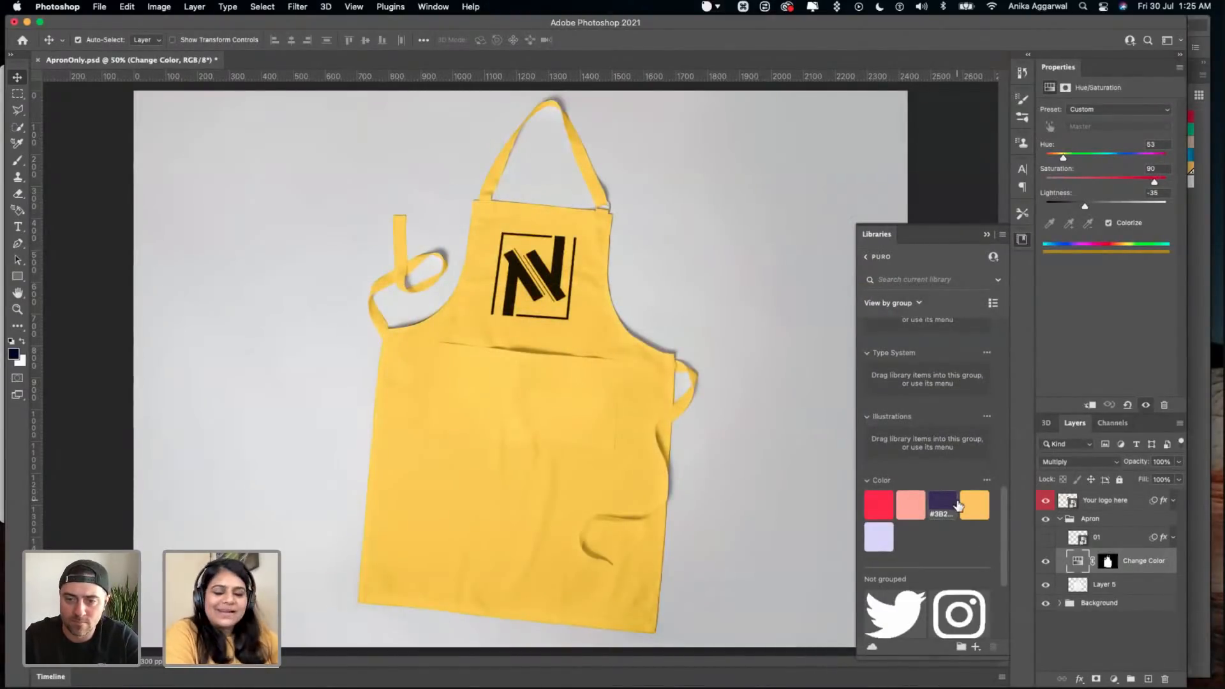
left_click(878, 503)
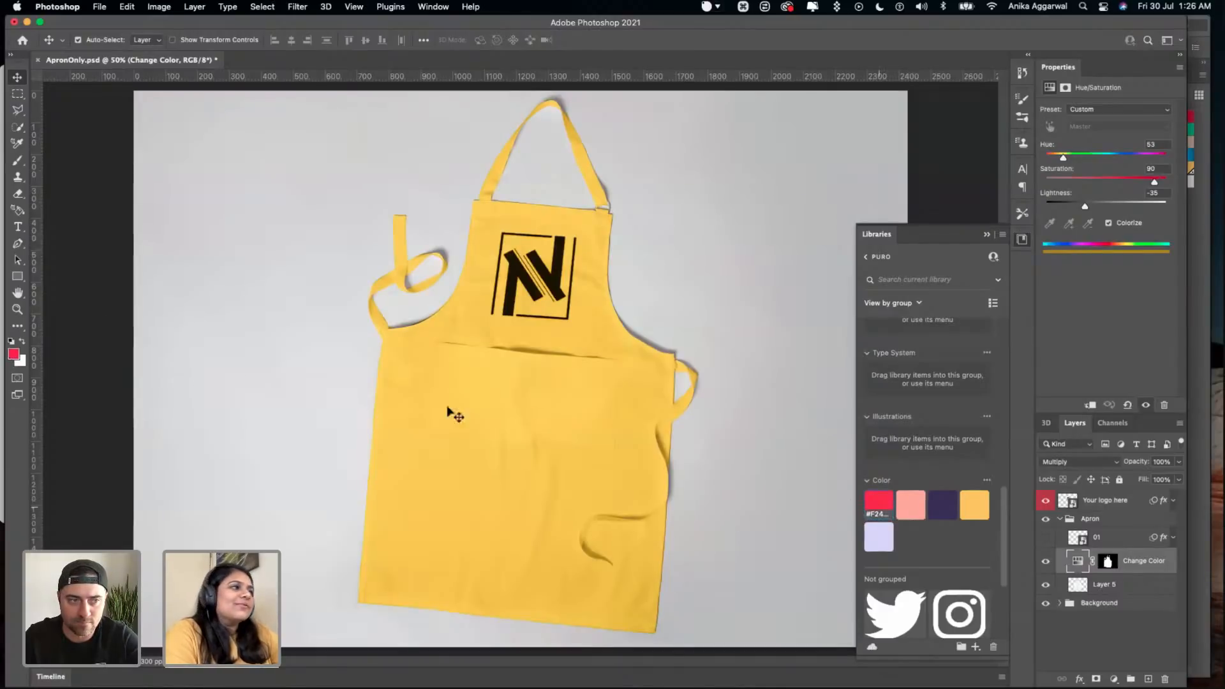
- Add a Solid Color fill layer in the library red f24141 and clip it to the apron's Change Color layer
left_click(1114, 679)
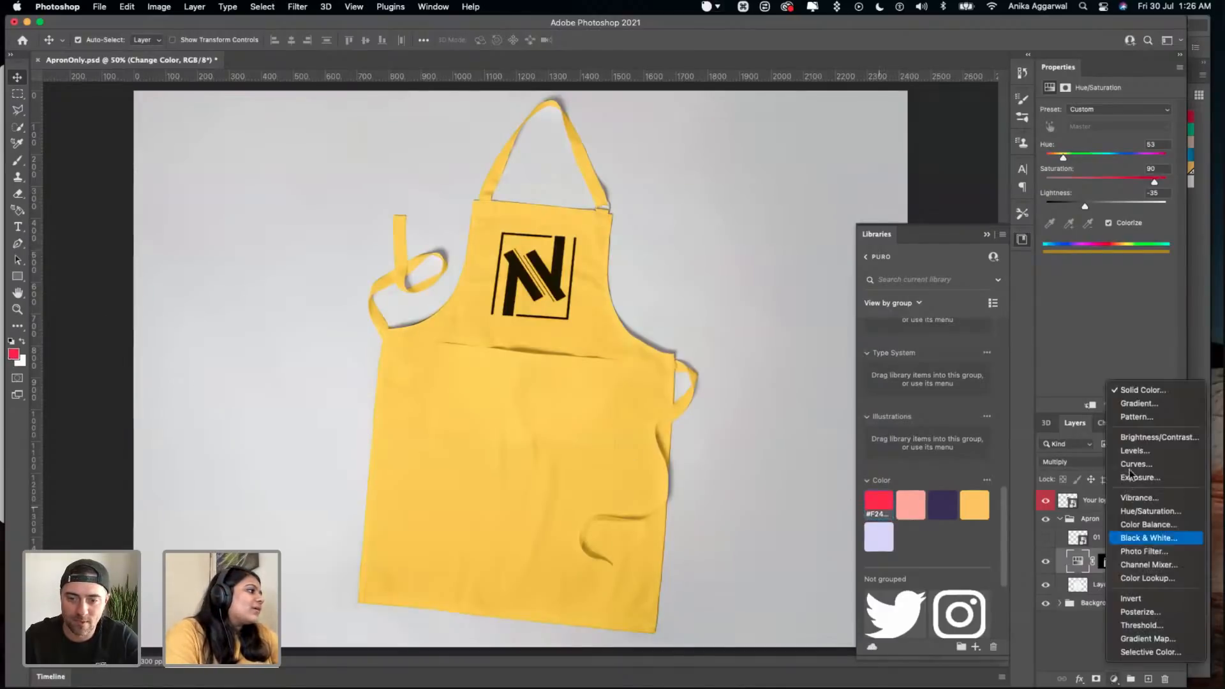
left_click(1148, 391)
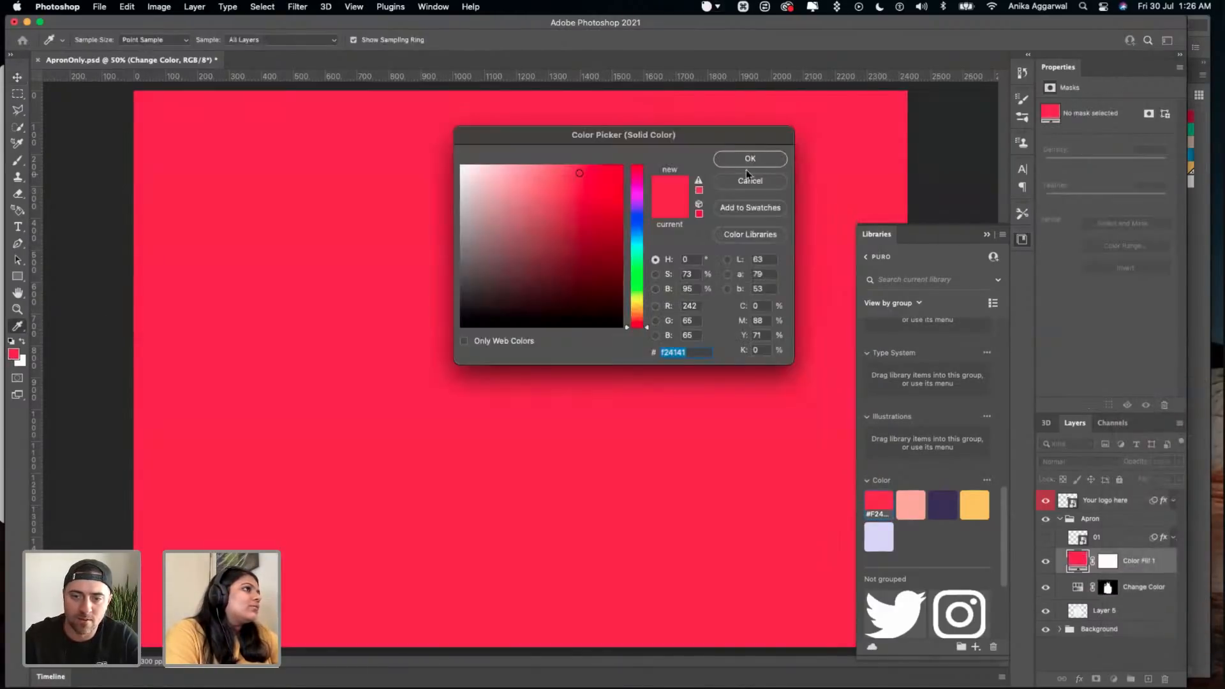
left_click(726, 157)
right_click(1133, 568)
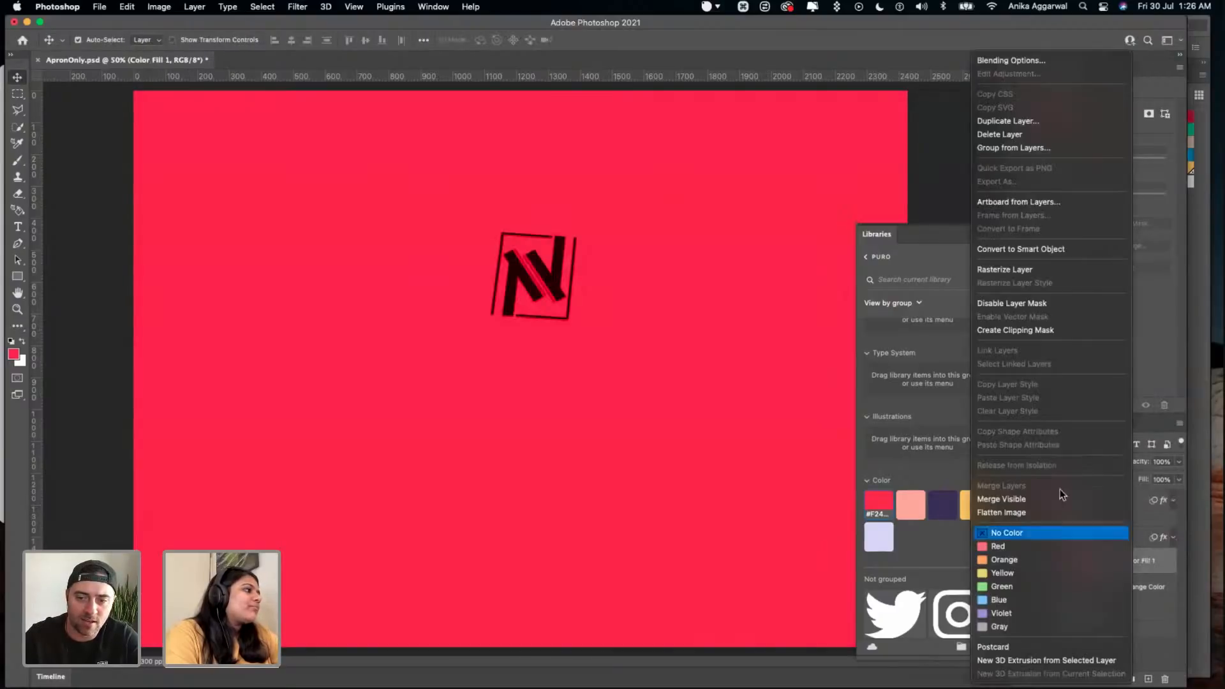
left_click(1031, 332)
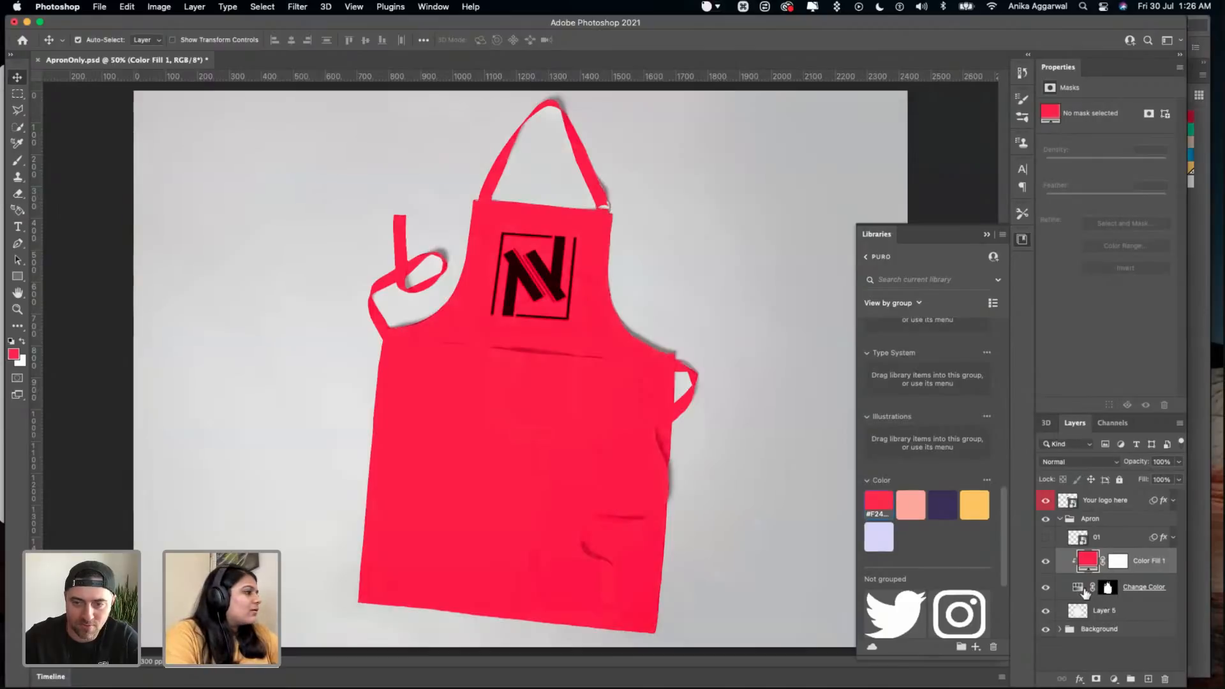
- Hide and show the red fill to compare it with the apron's Change Color adjustment, and save the document
left_click(1045, 561)
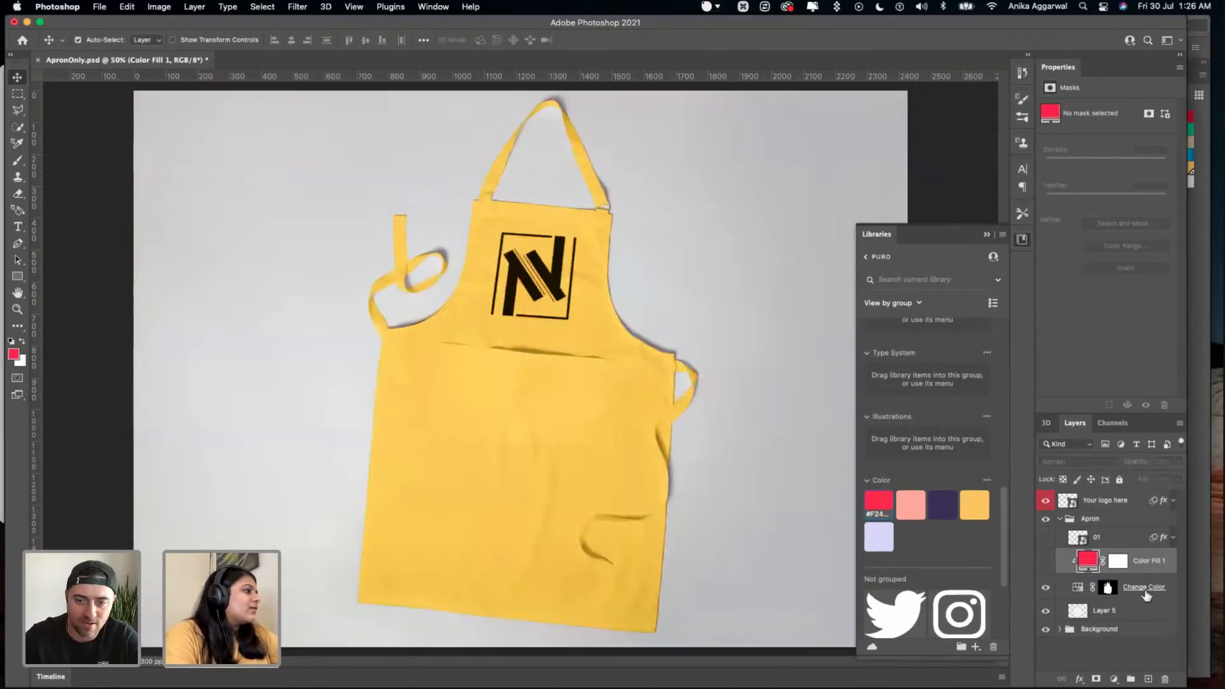
left_click(1146, 593)
left_click(1078, 588)
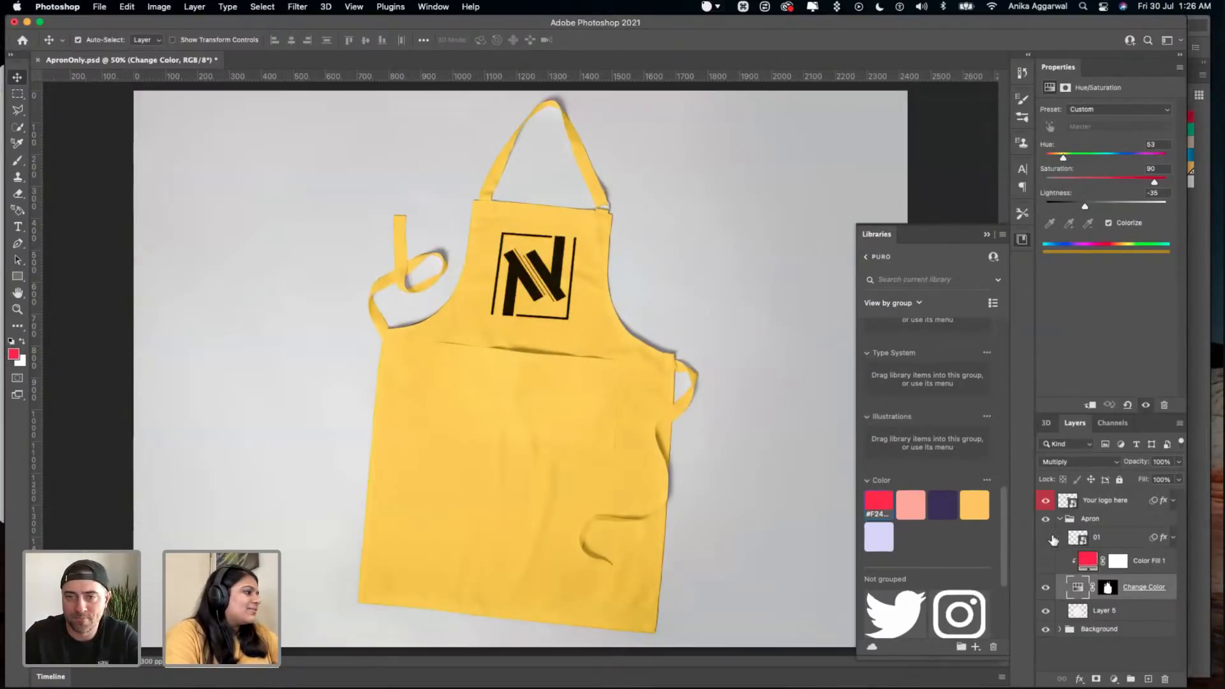
left_click(1044, 561)
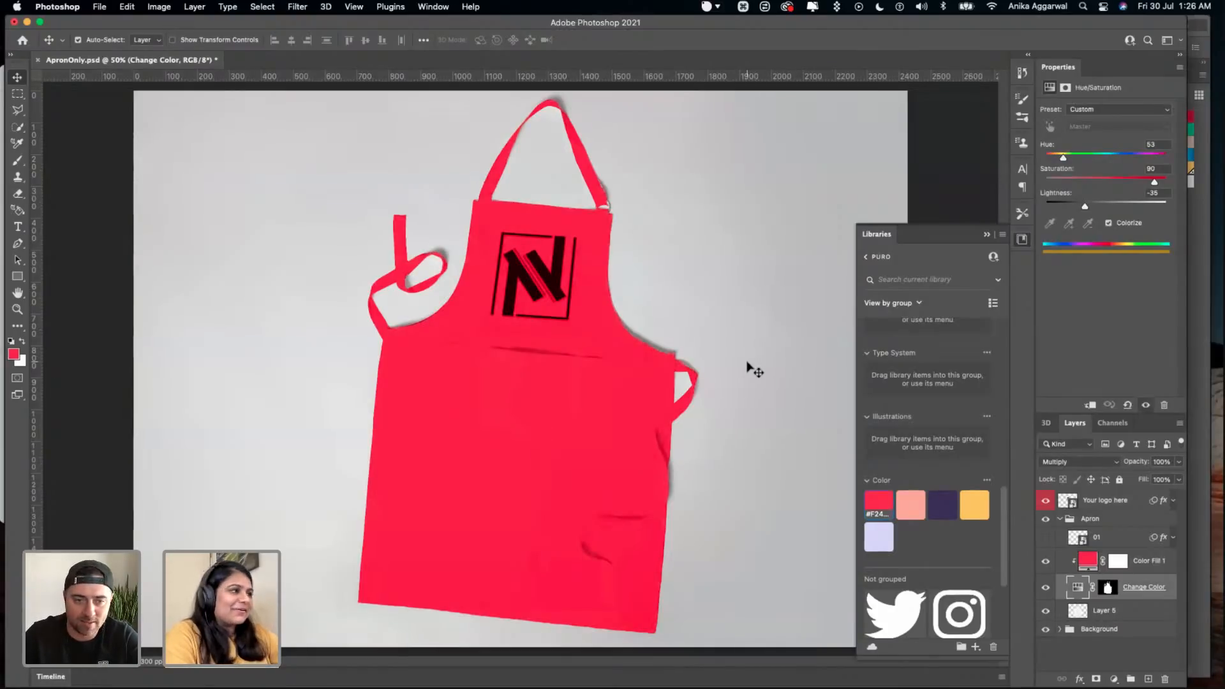
key("super+s")
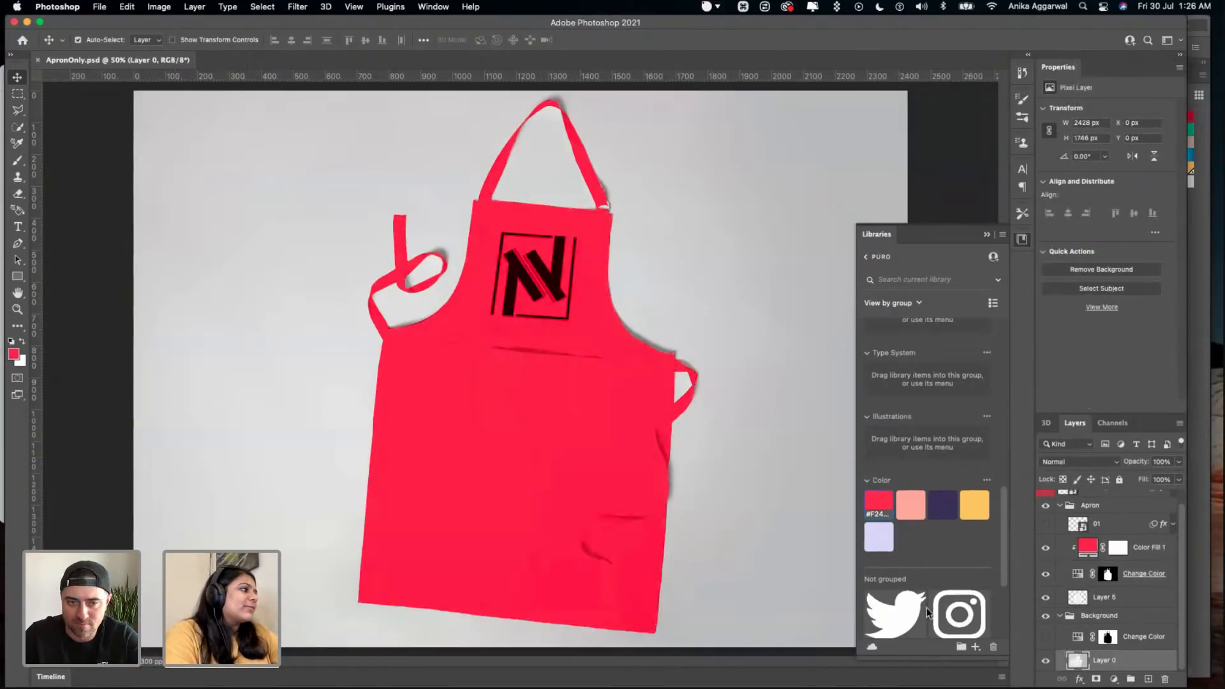
- Toggle the visibility of the background's Change Color layer and the red fill layer to compare the mockup's appearance
left_click(1045, 637)
left_click(1045, 636)
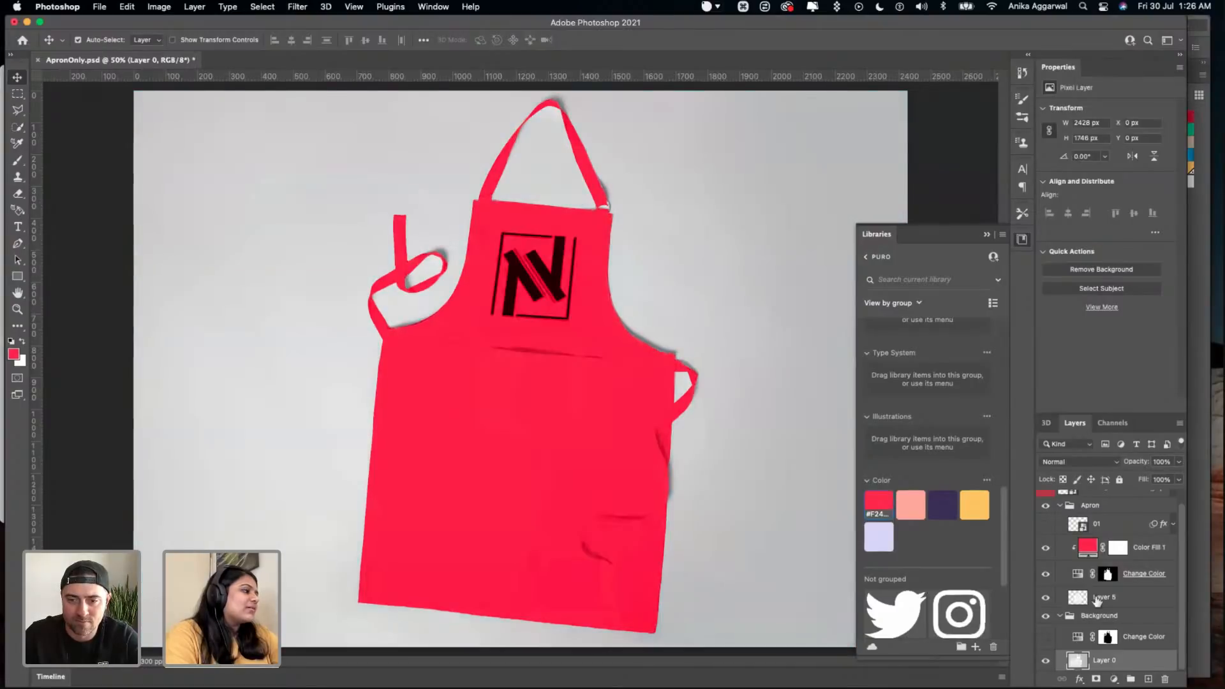
left_click(1044, 551)
left_click(1045, 551)
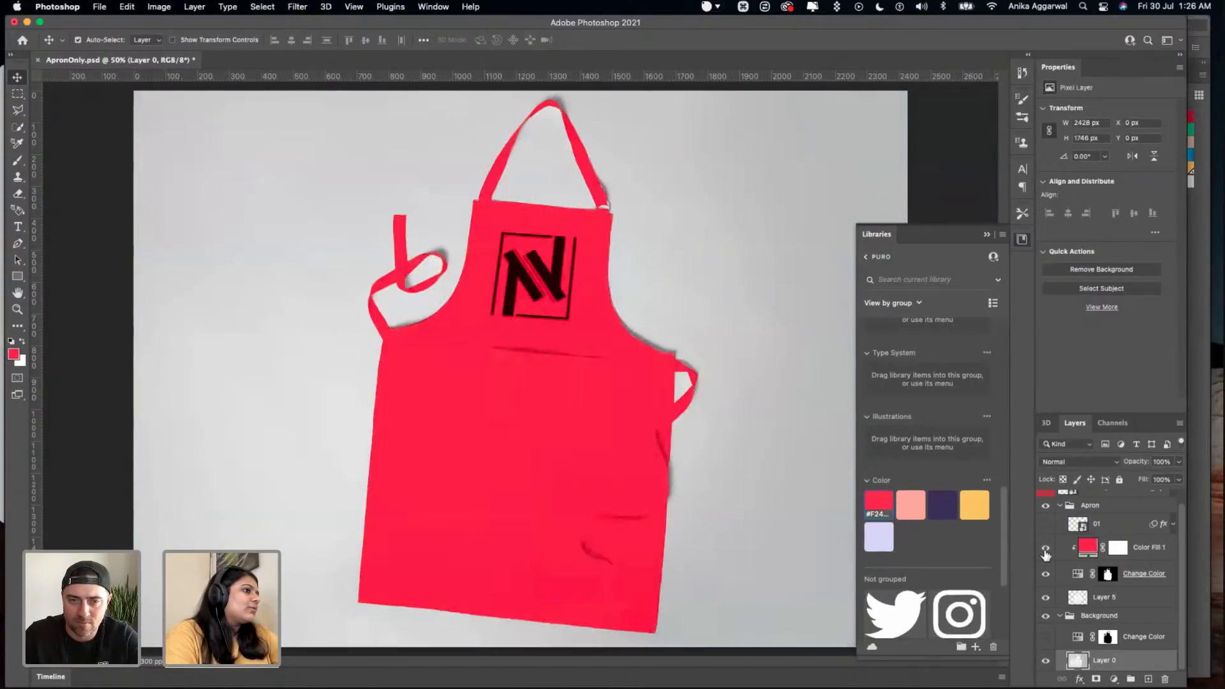
left_click(1045, 552)
left_click(1045, 551)
- Try the Multiply blend mode on the Color Fill 1 layer, undo it, and save the document
left_click(1140, 548)
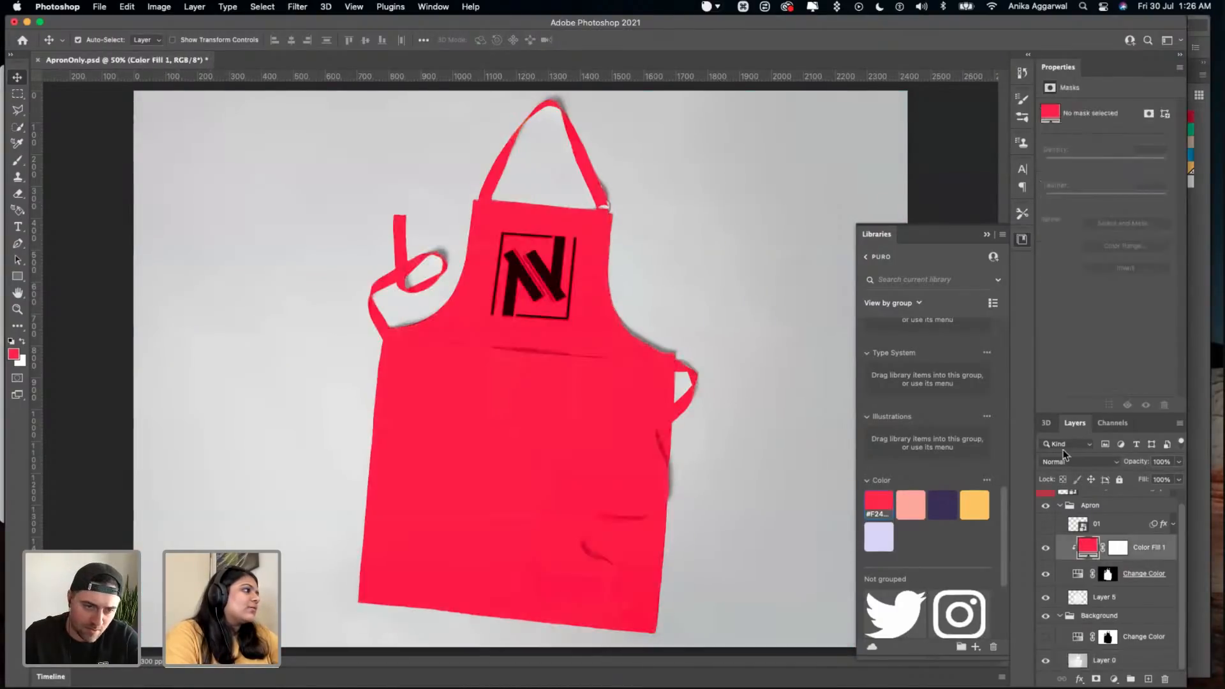
left_click(1078, 461)
left_click(1078, 505)
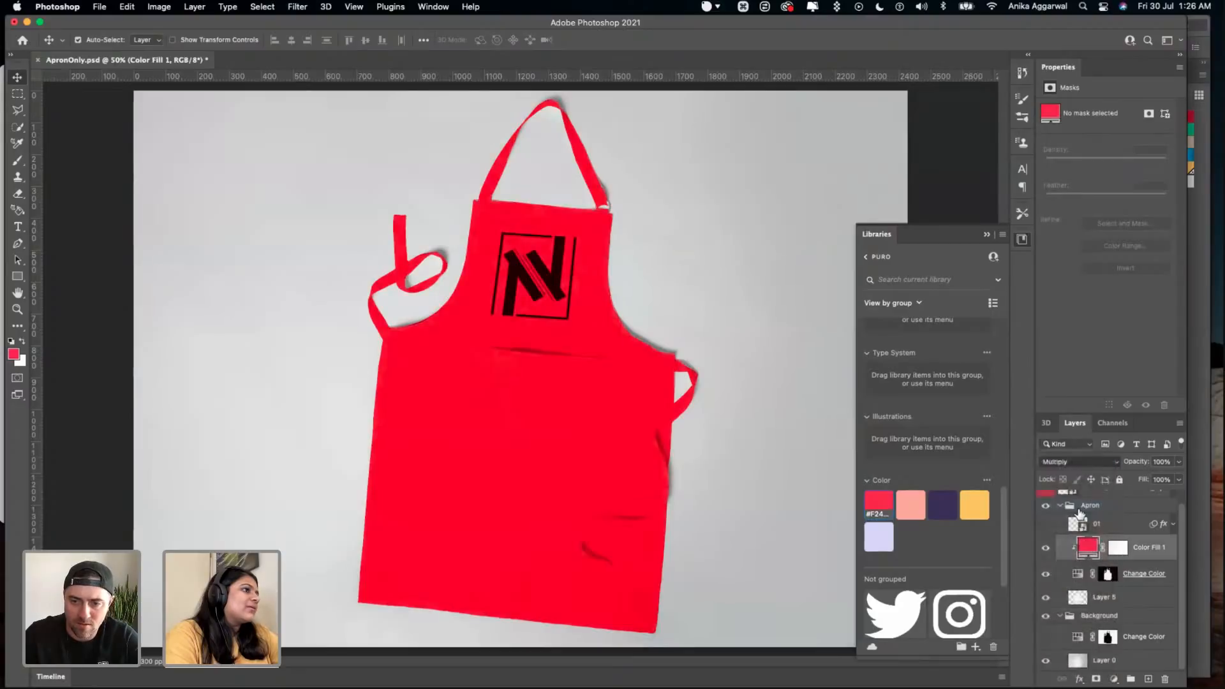
key("super+z")
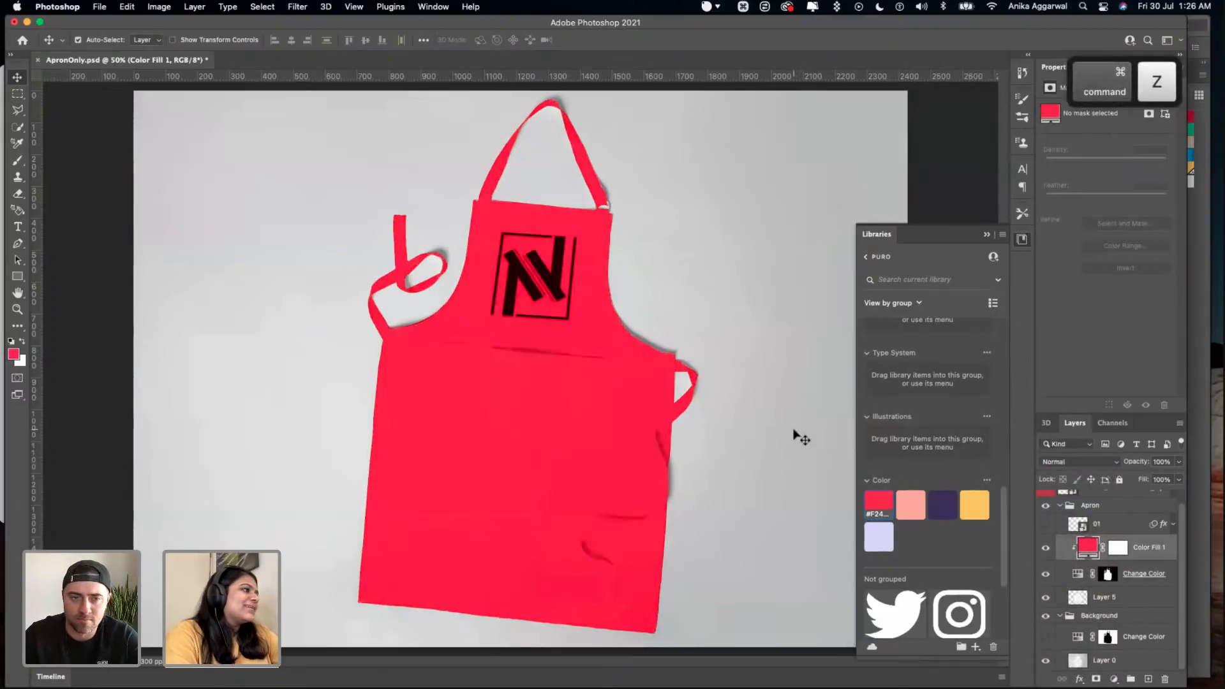
key("super+z")
key("super+s")
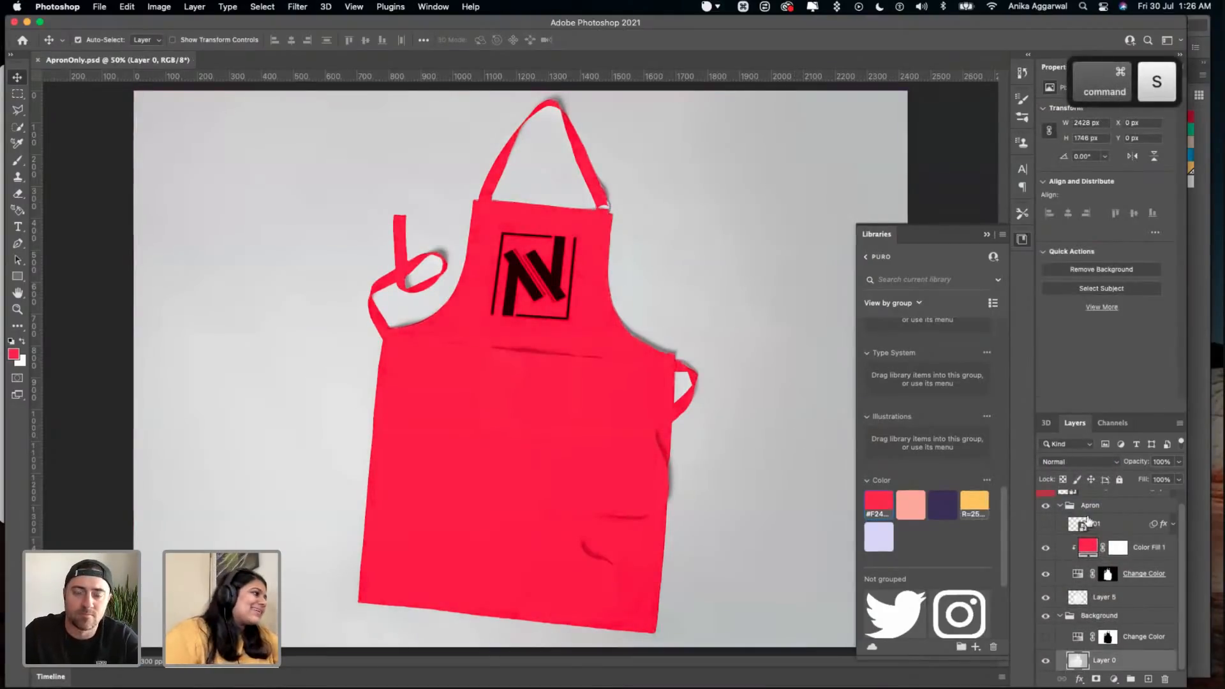
left_click(1075, 462)
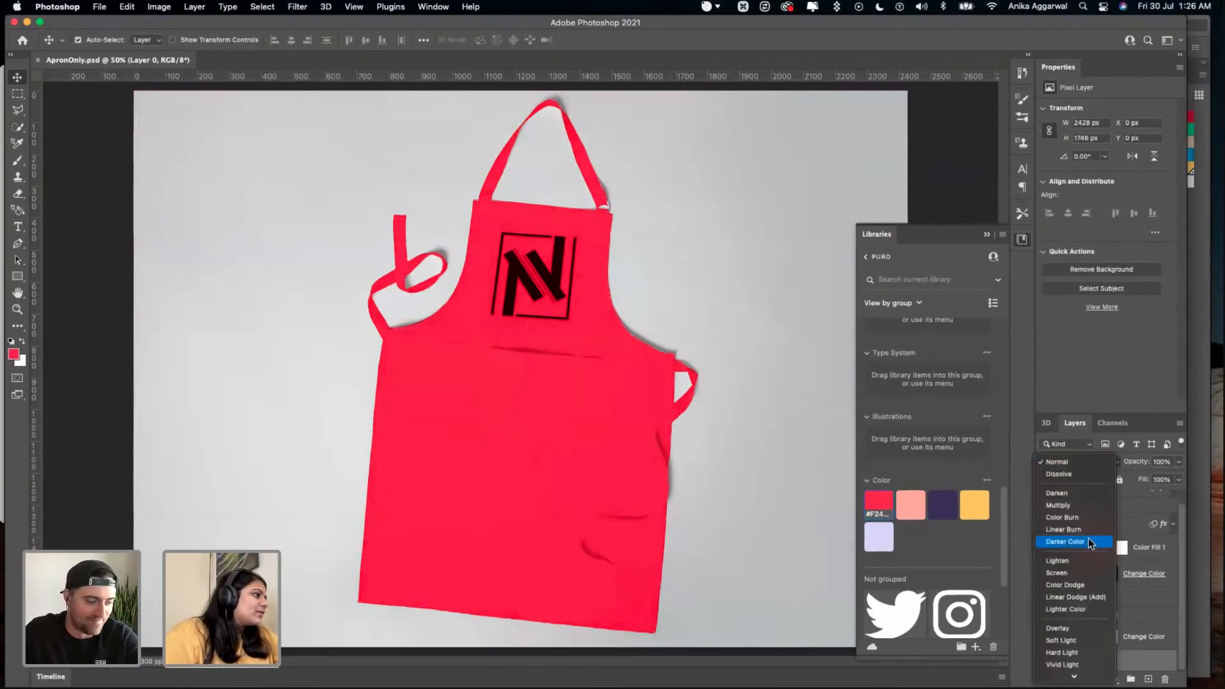
left_click(789, 501)
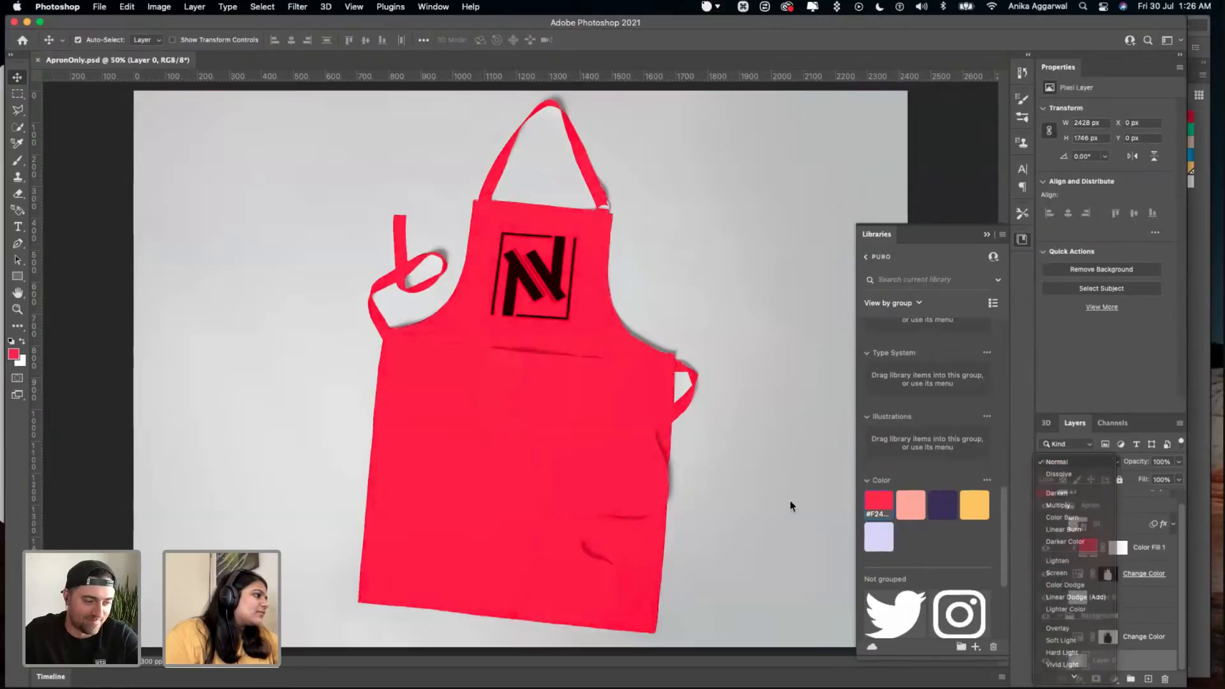
- Toggle the Color Fill 1 layer off and on to compare the fabric shading with and without the red
left_click(1152, 553)
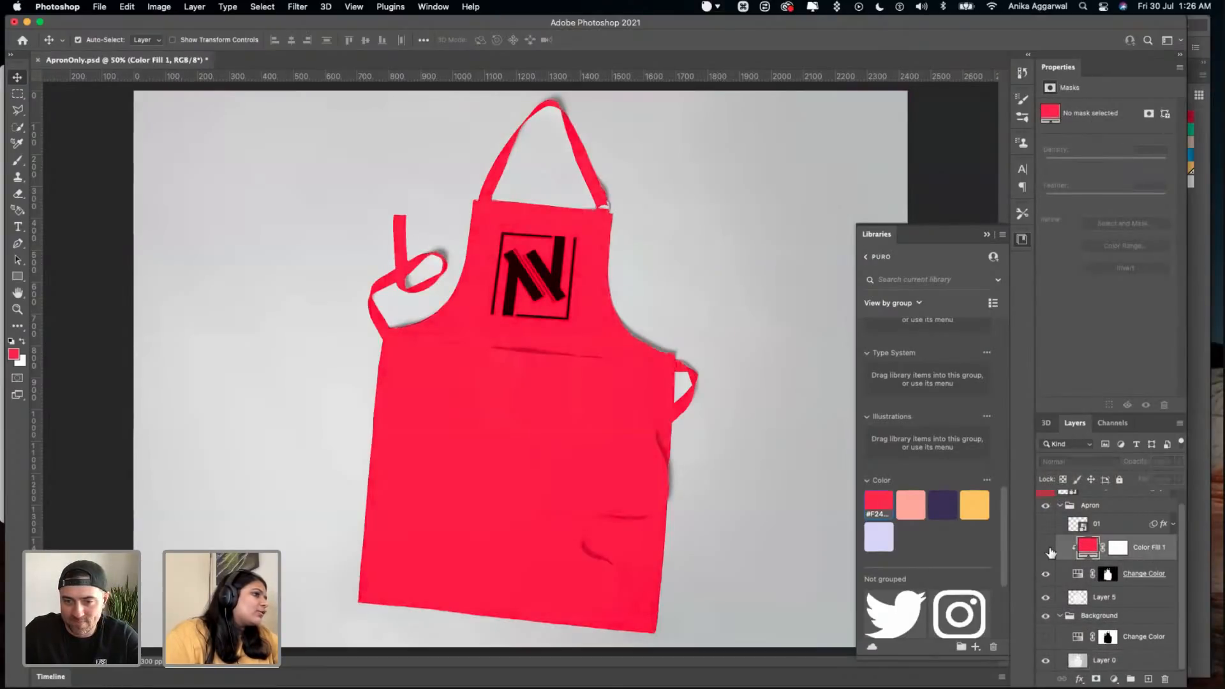
left_click(1046, 548)
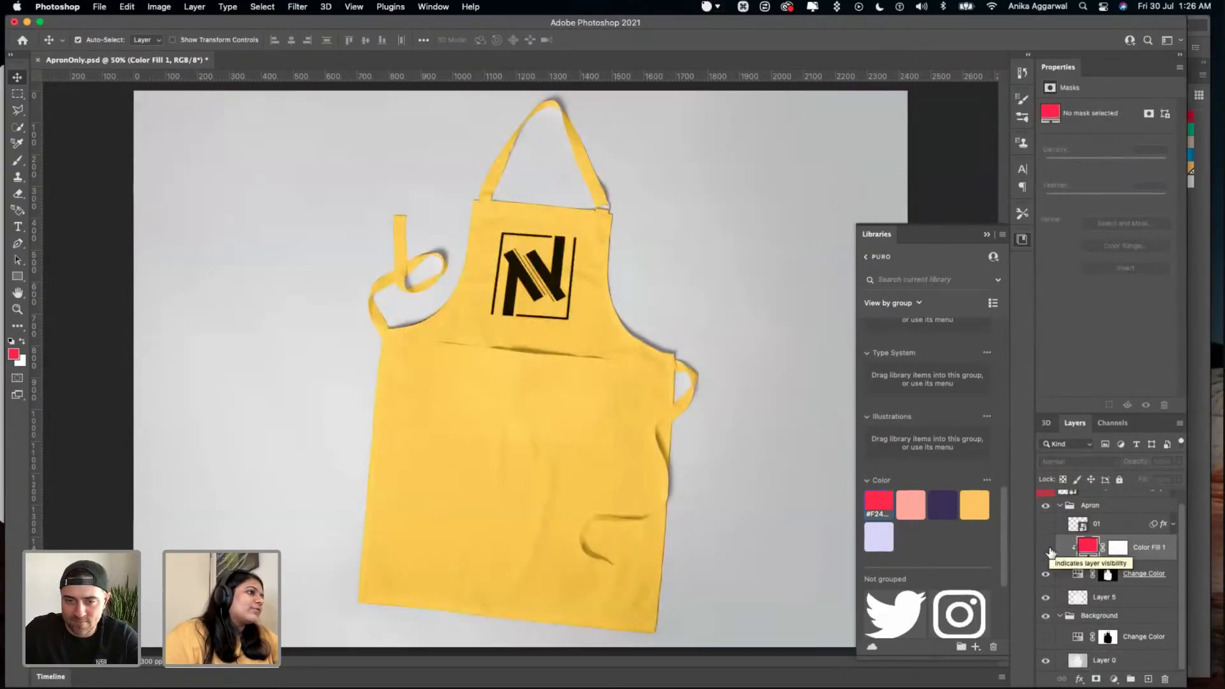
left_click(1045, 548)
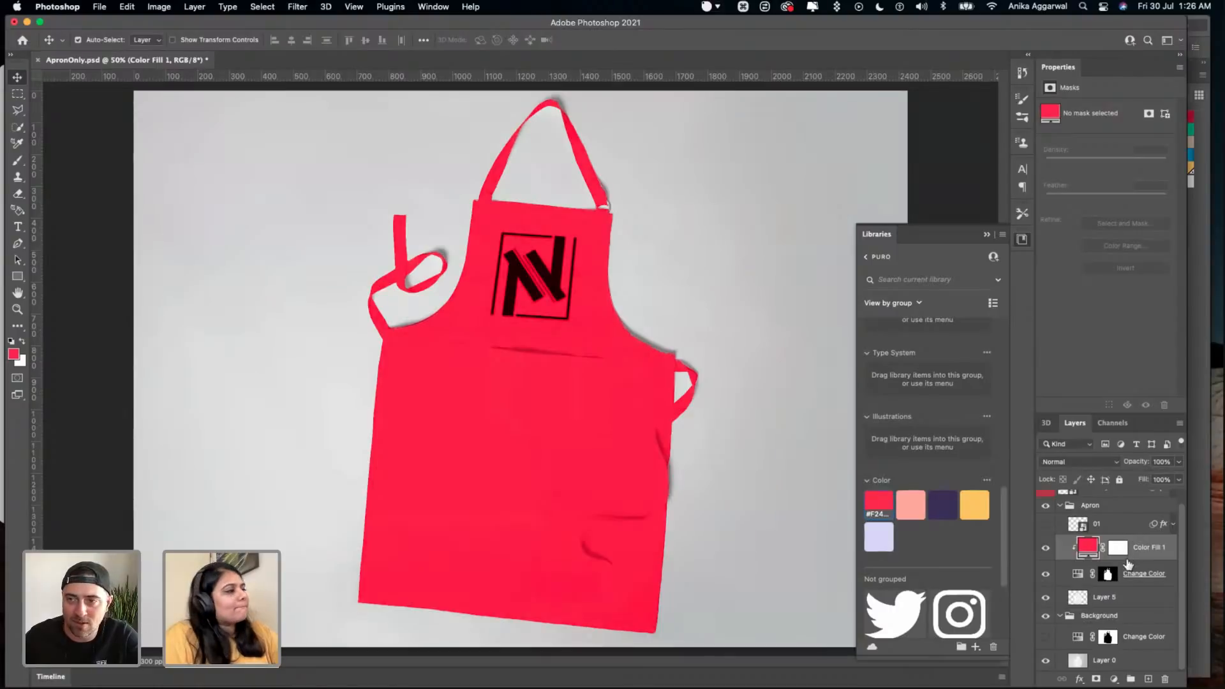
left_click(1046, 549)
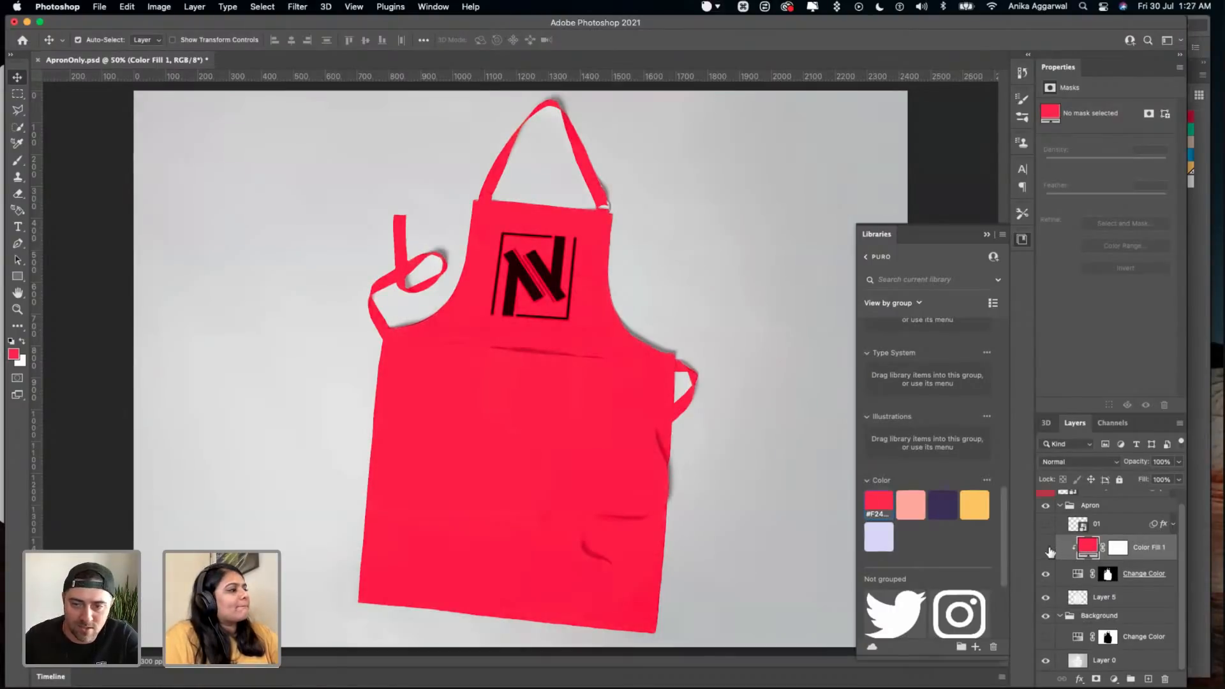
left_click(1046, 549)
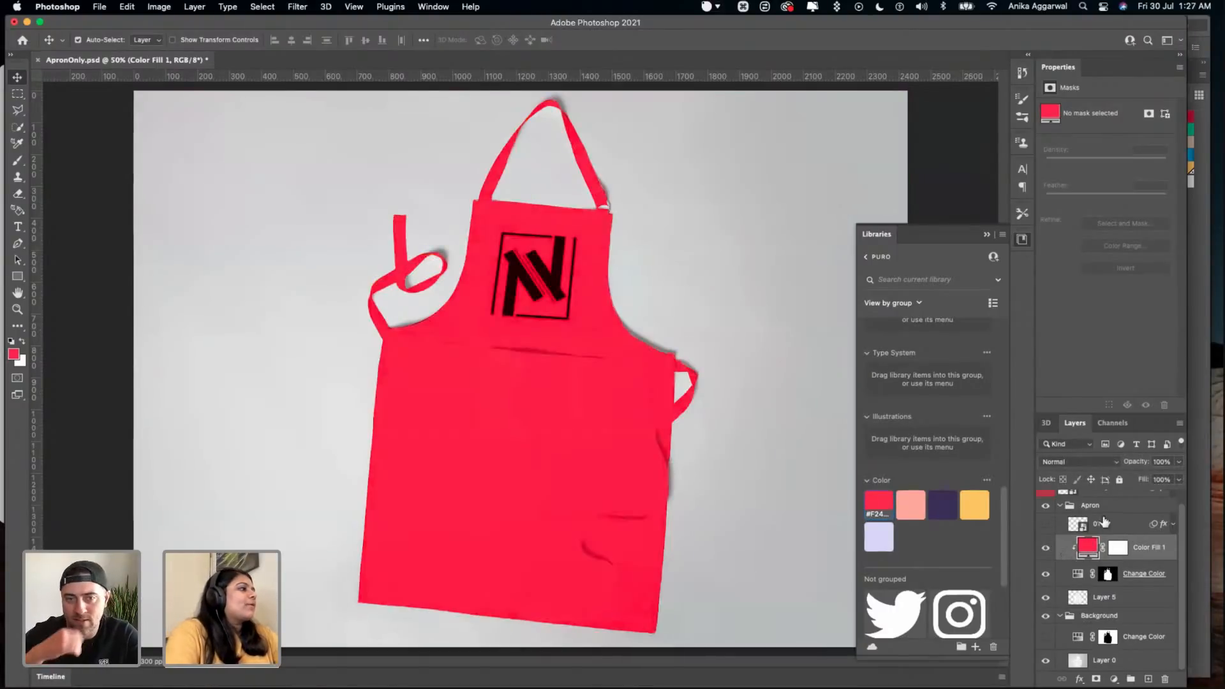
left_click(1107, 510)
scroll(1110, 515, "up", 2)
left_click(1117, 502)
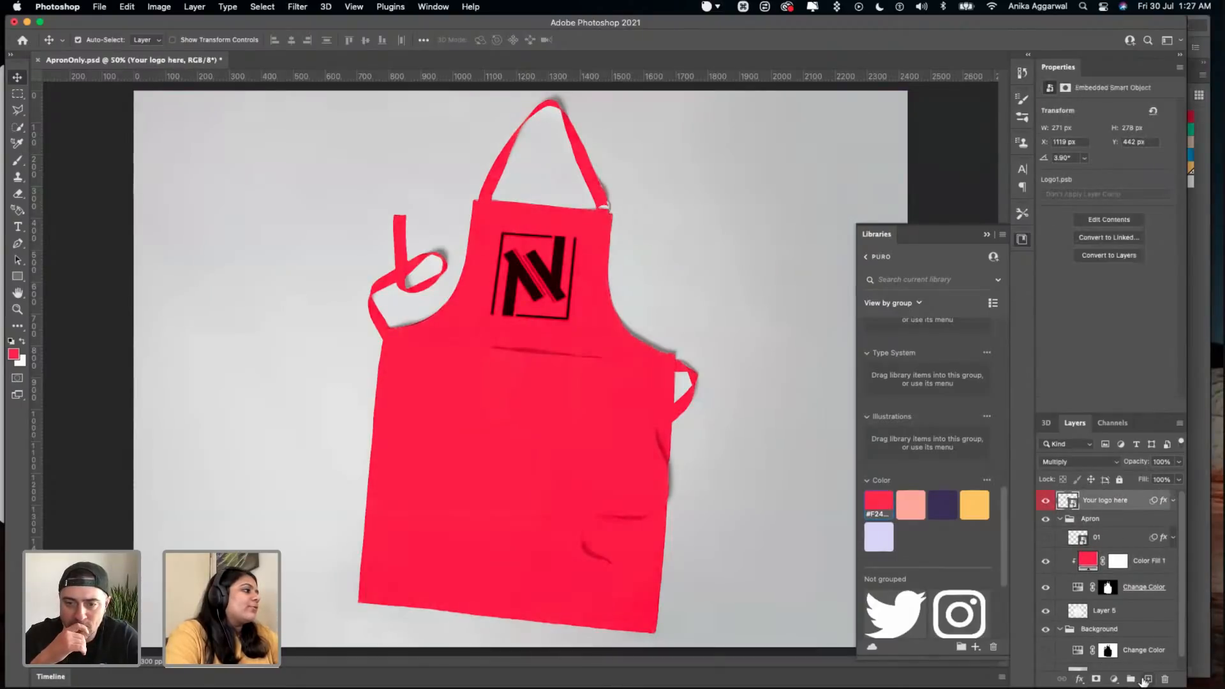
left_click(1146, 679)
key("m")
left_click_drag(153, 211, 233, 287)
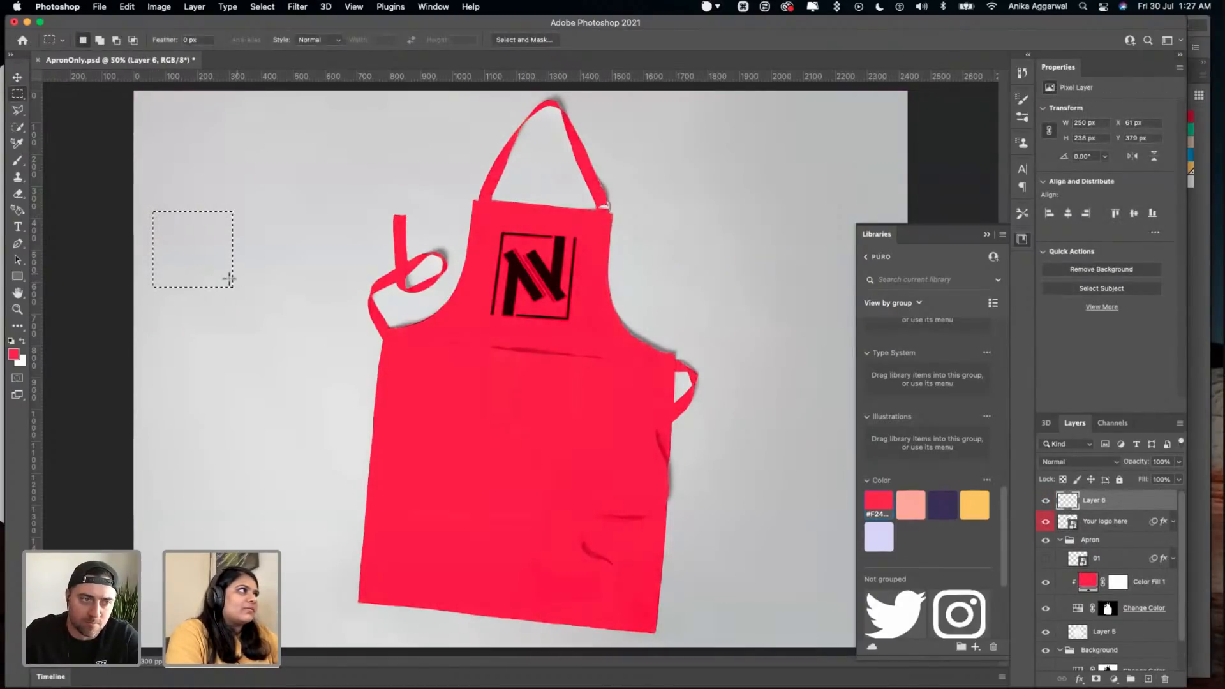
key("v")
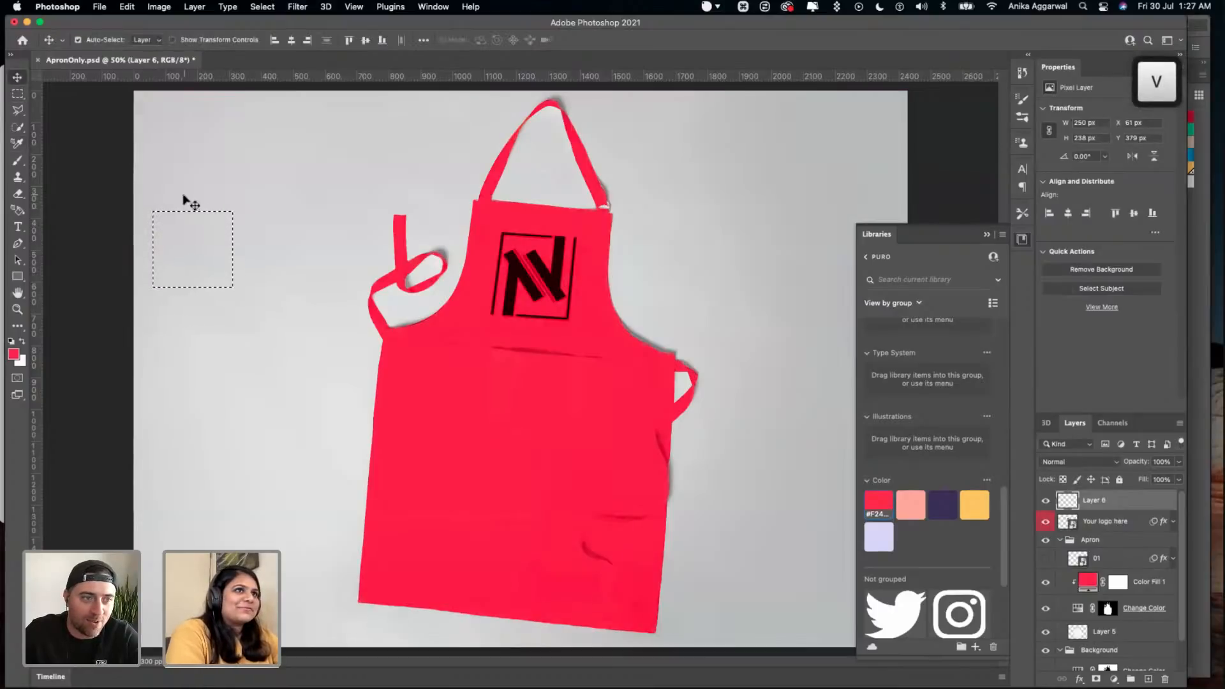
left_click(120, 184)
left_click(167, 259)
key("v")
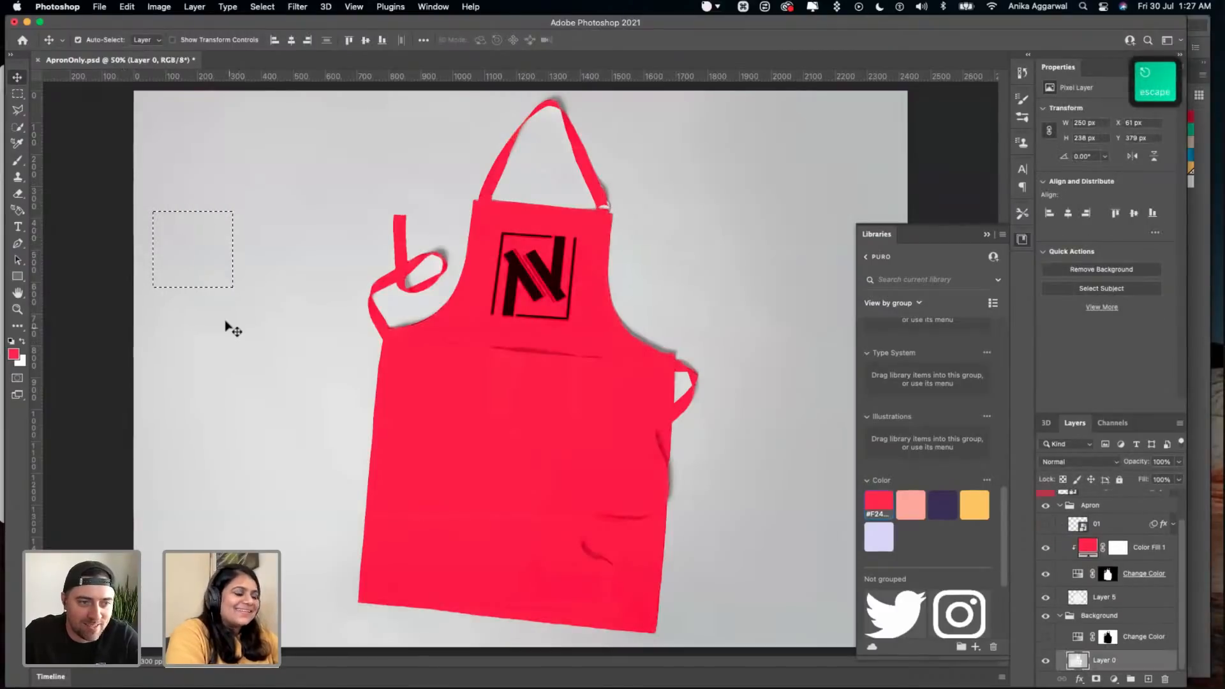
key("m")
left_click(200, 295)
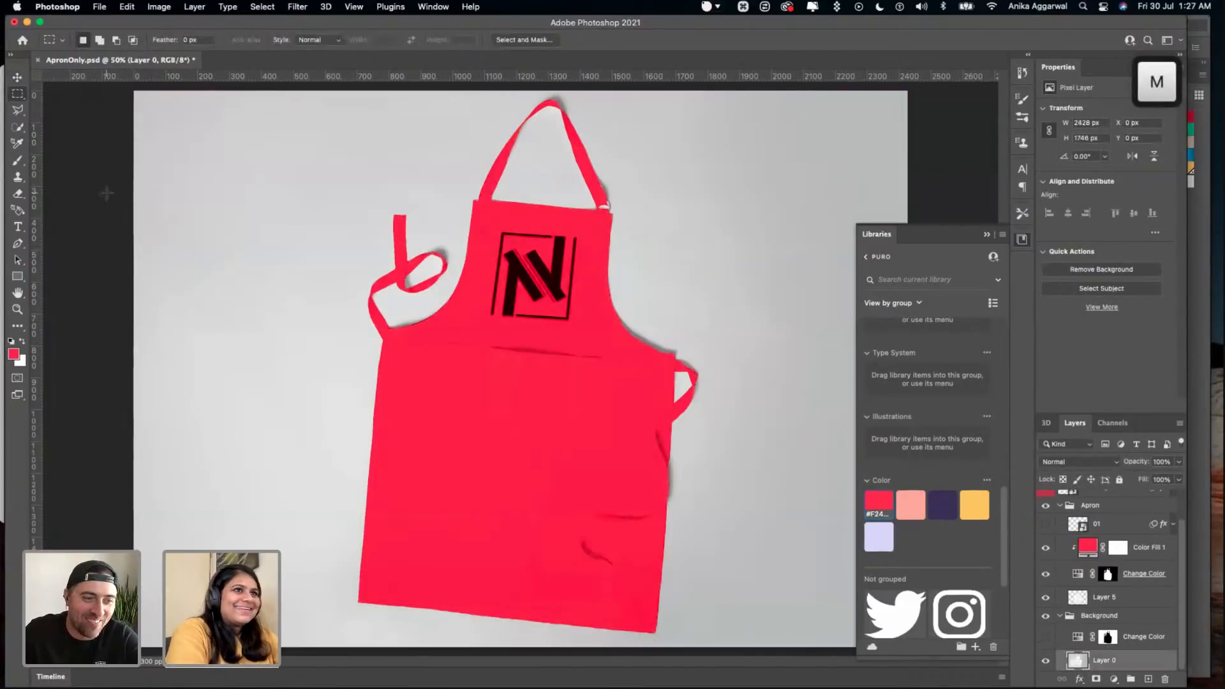
- Draw a red reference square about 231 px wide on the grey background beside the apron
left_click(18, 274)
left_click_drag(174, 311, 248, 384)
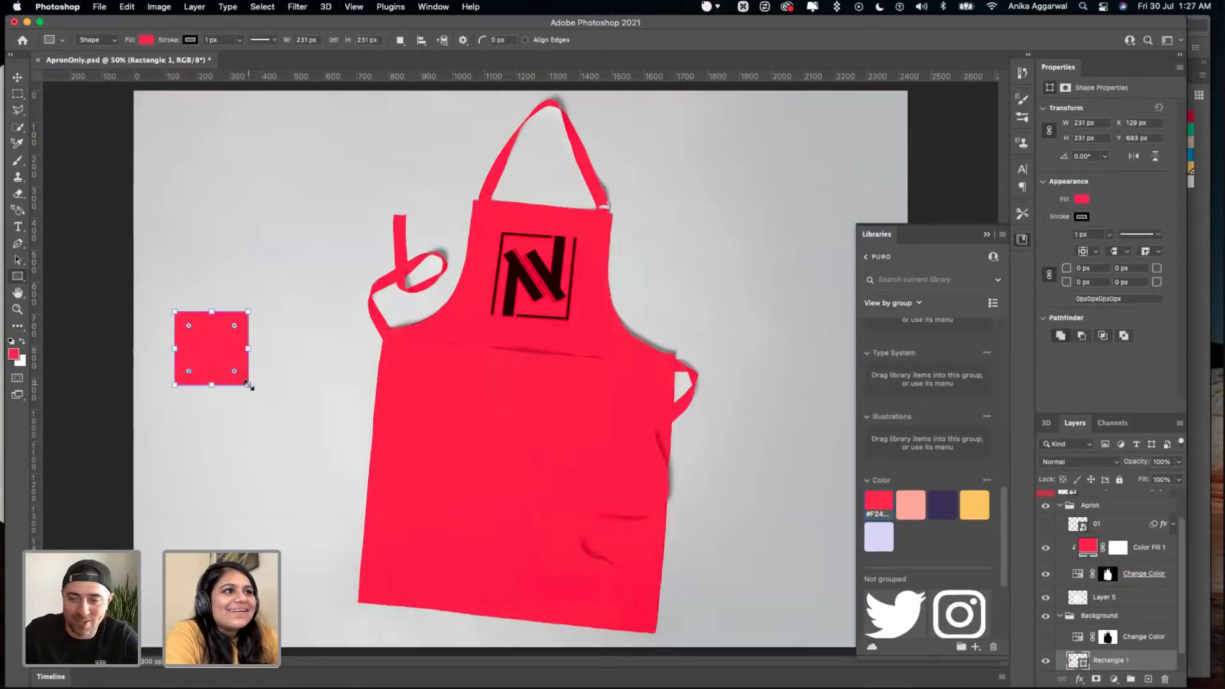
key("v")
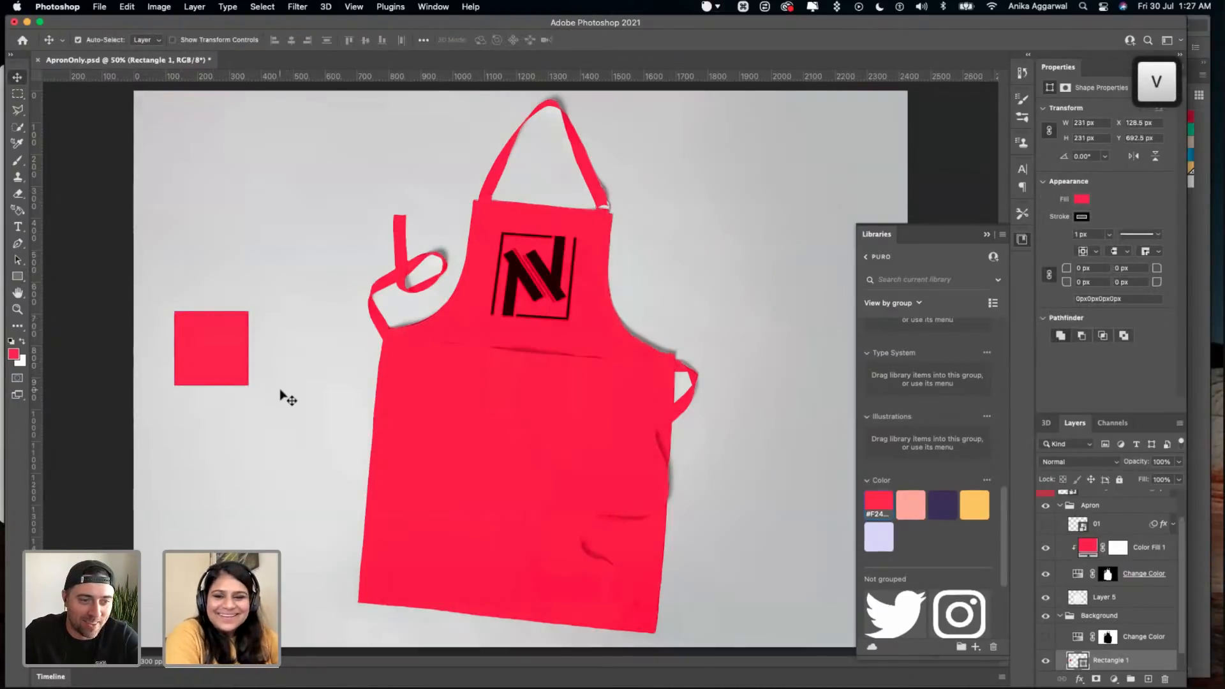
- Hide the red fill layer and set the apron's Change Color adjustment to hue 28, saturation 75 and lightness +19
left_click(1045, 547)
left_click(1076, 575)
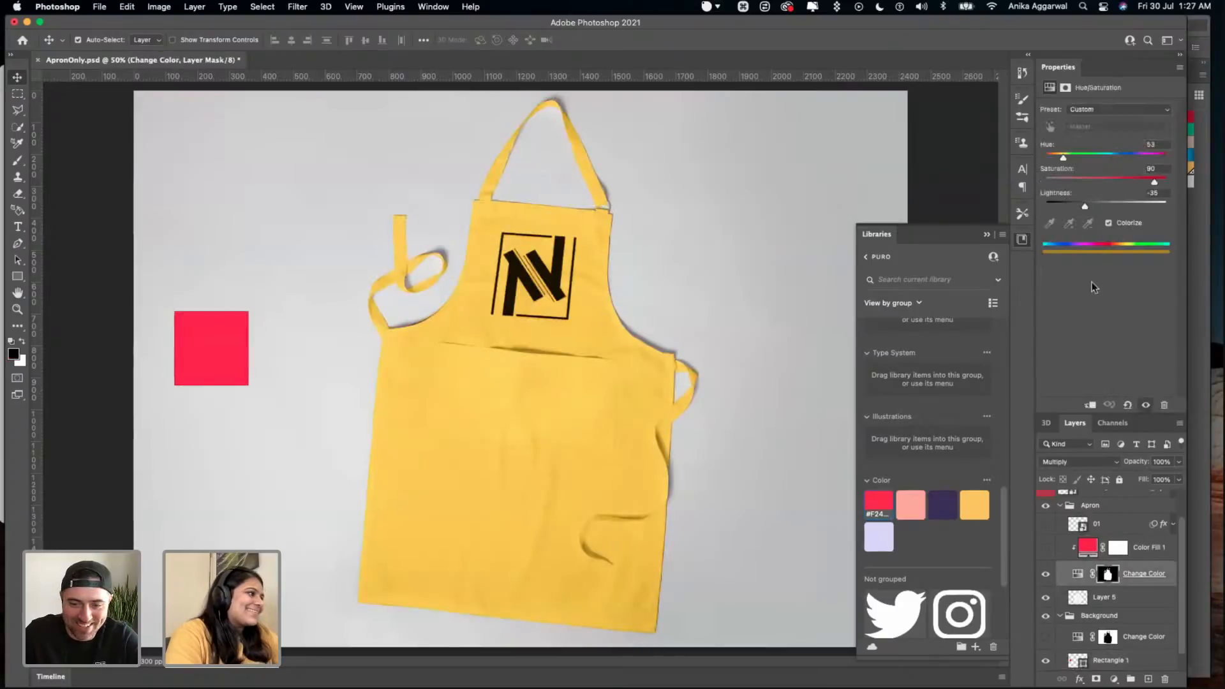
left_click_drag(1155, 184, 1118, 208)
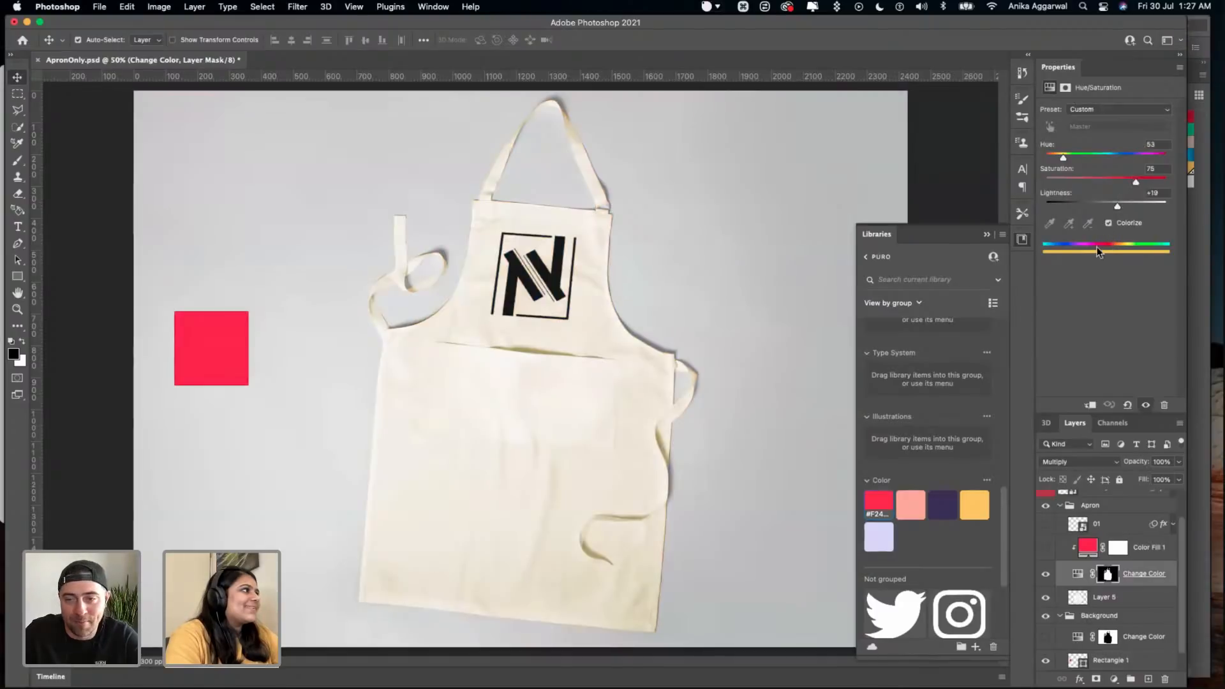
left_click(1108, 223)
left_click(1108, 223)
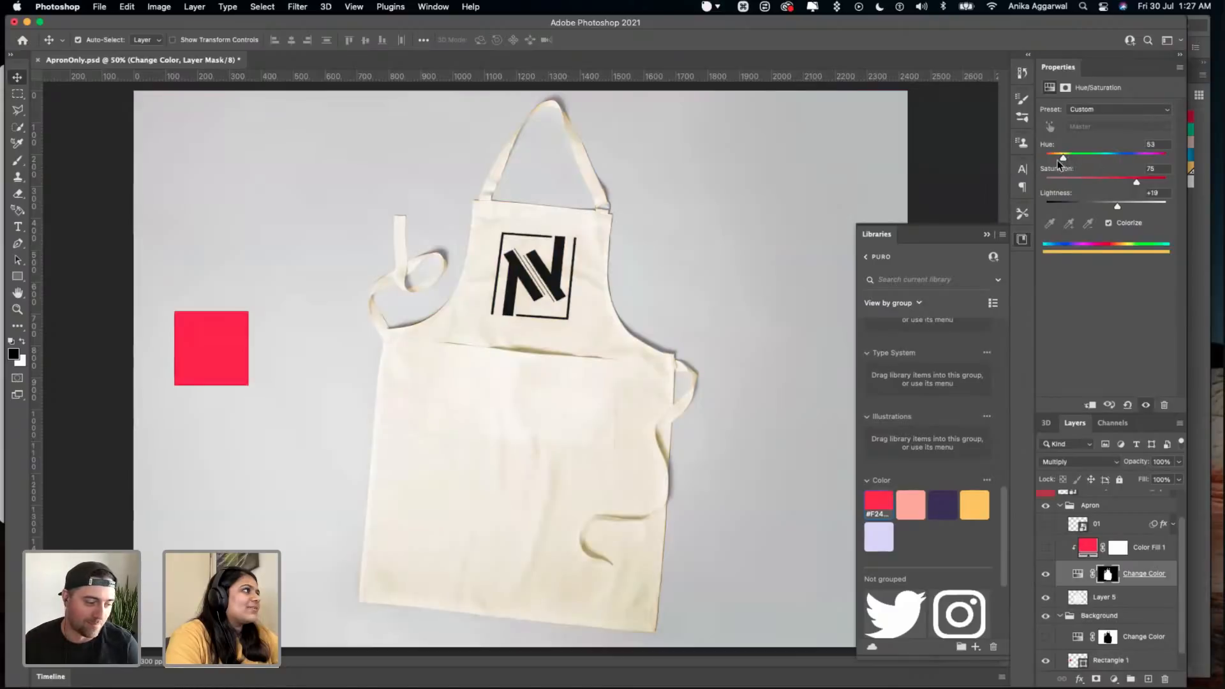
left_click_drag(1061, 158, 1055, 160)
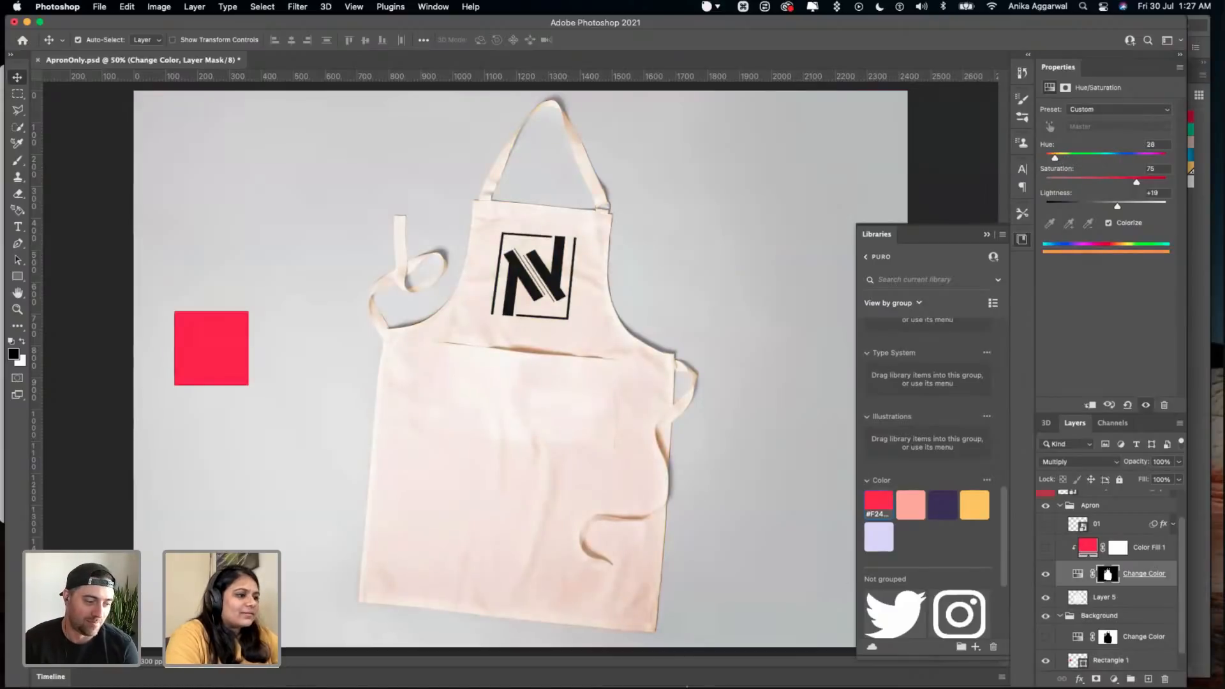
- Switch to Illustrator, check the brand red's HSB values in the Color Picker without changing them, and return to Photoshop
left_click(454, 654)
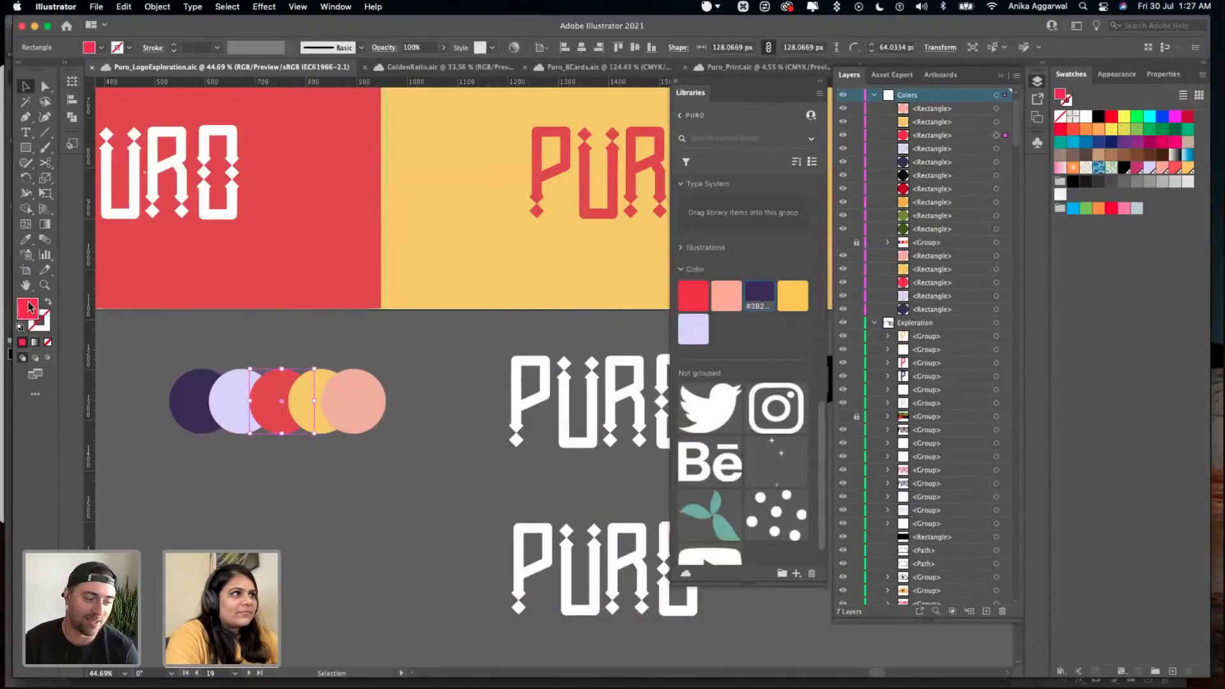
double_click(29, 308)
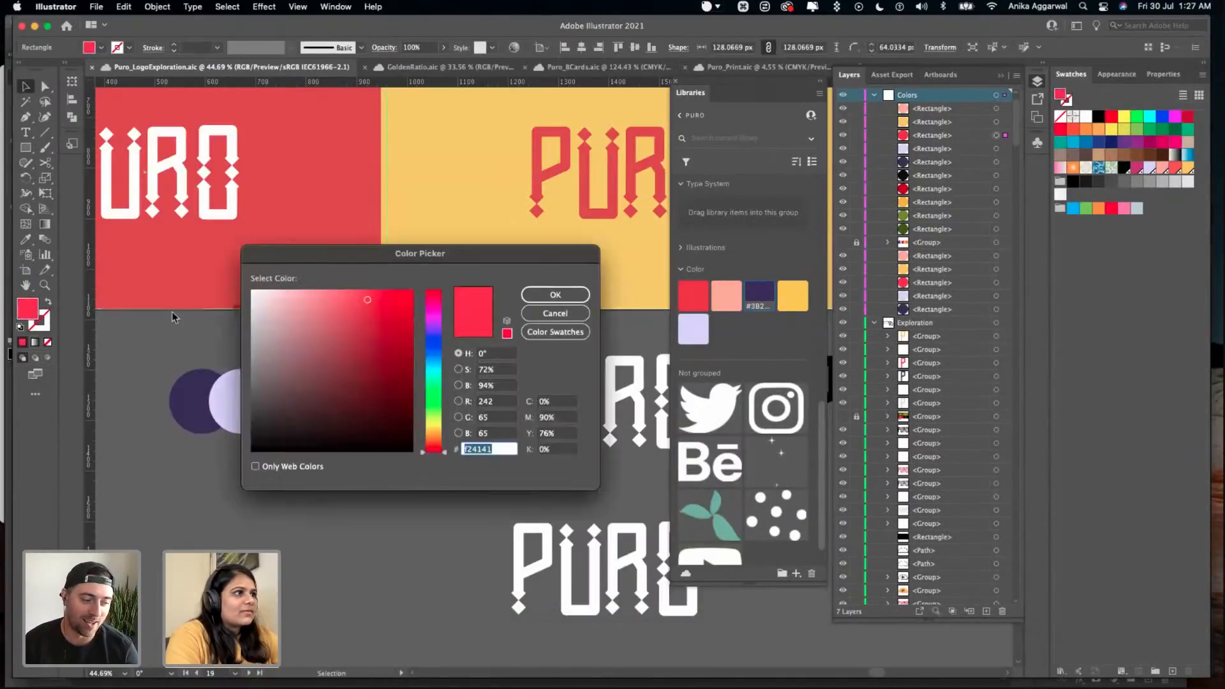
left_click(552, 314)
key("super+Tab")
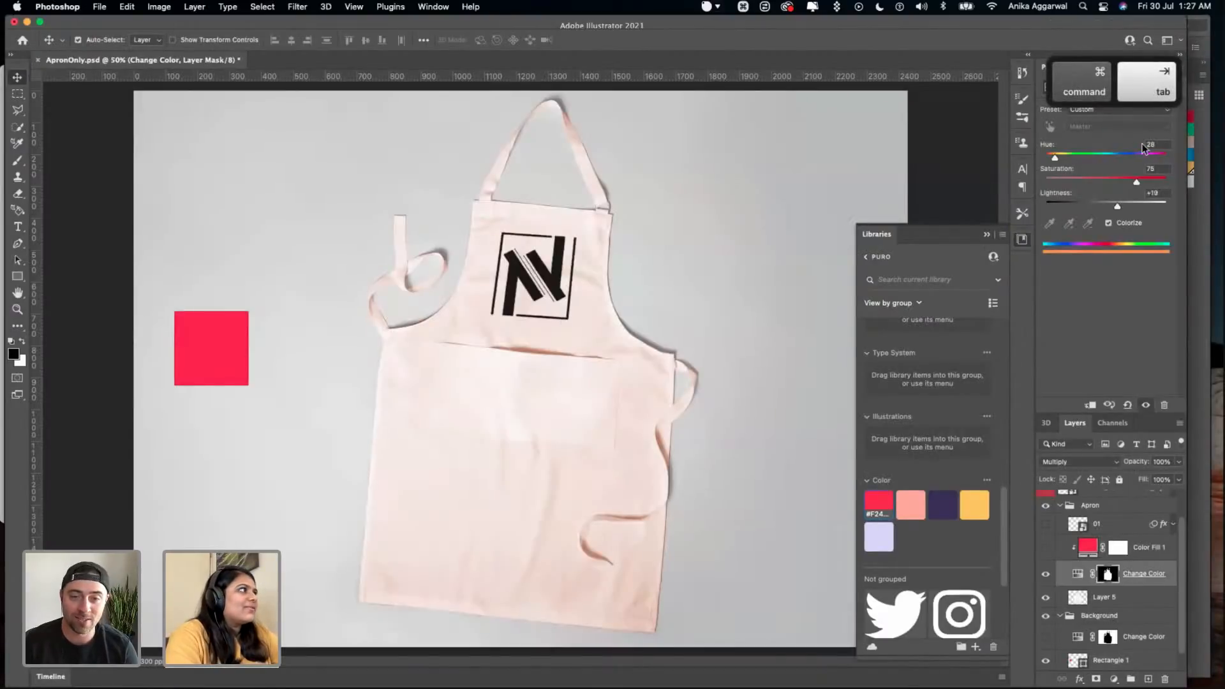
- Set the apron's Change Color adjustment to hue 0 and saturation 72, rechecking the brand red's HSB values in Illustrator
type("0")
key("Tab")
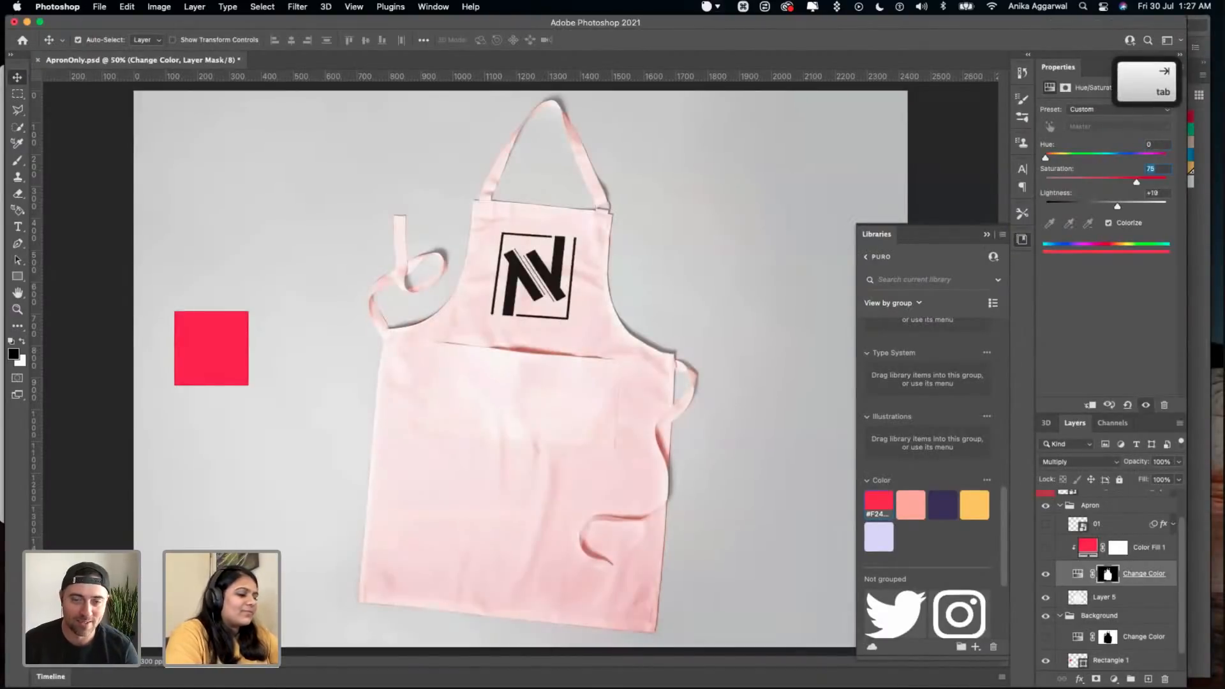
key("super+Tab")
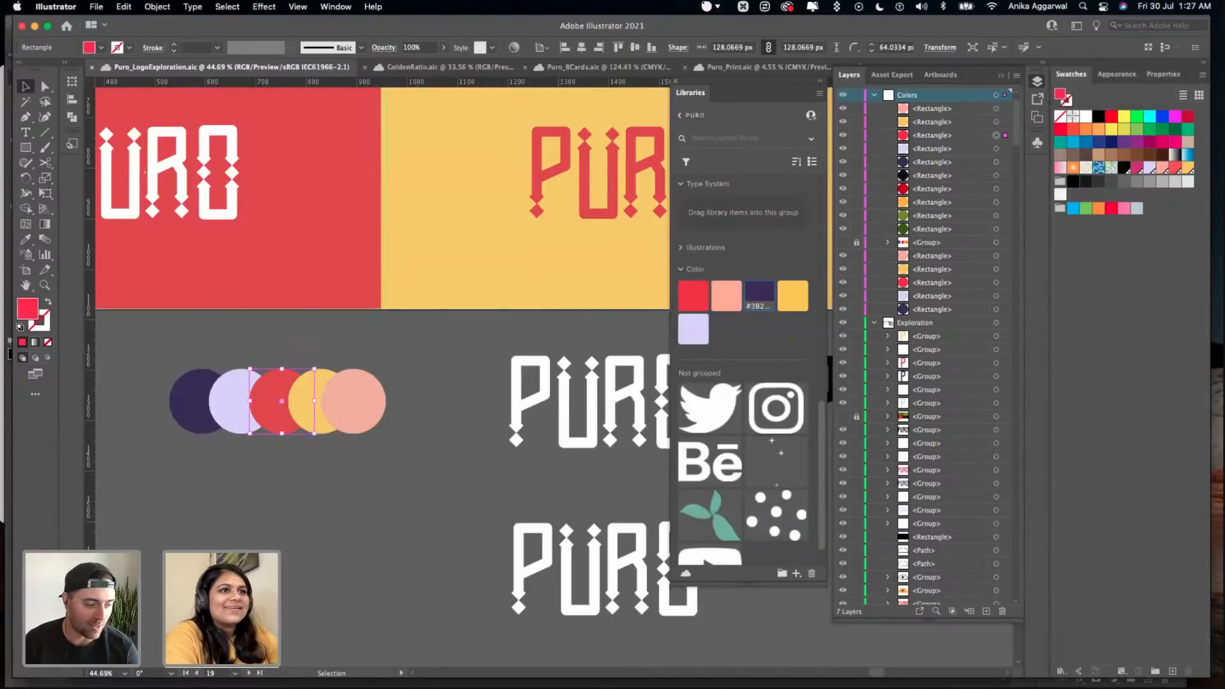
double_click(25, 310)
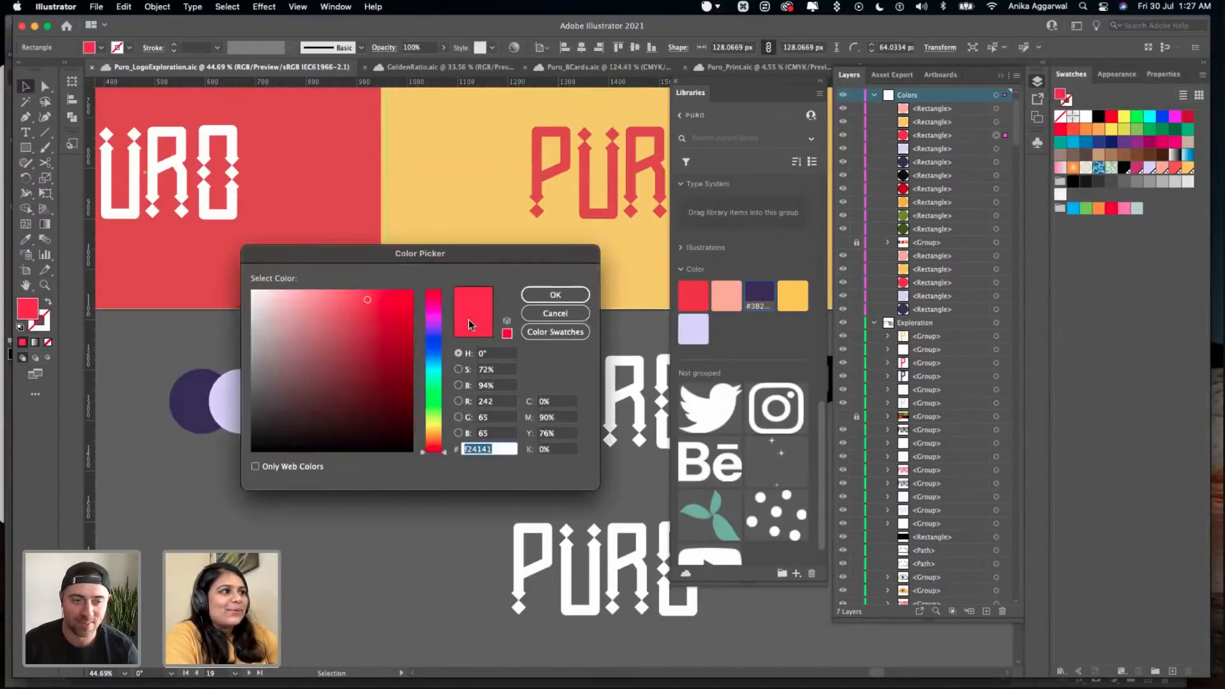
left_click(543, 313)
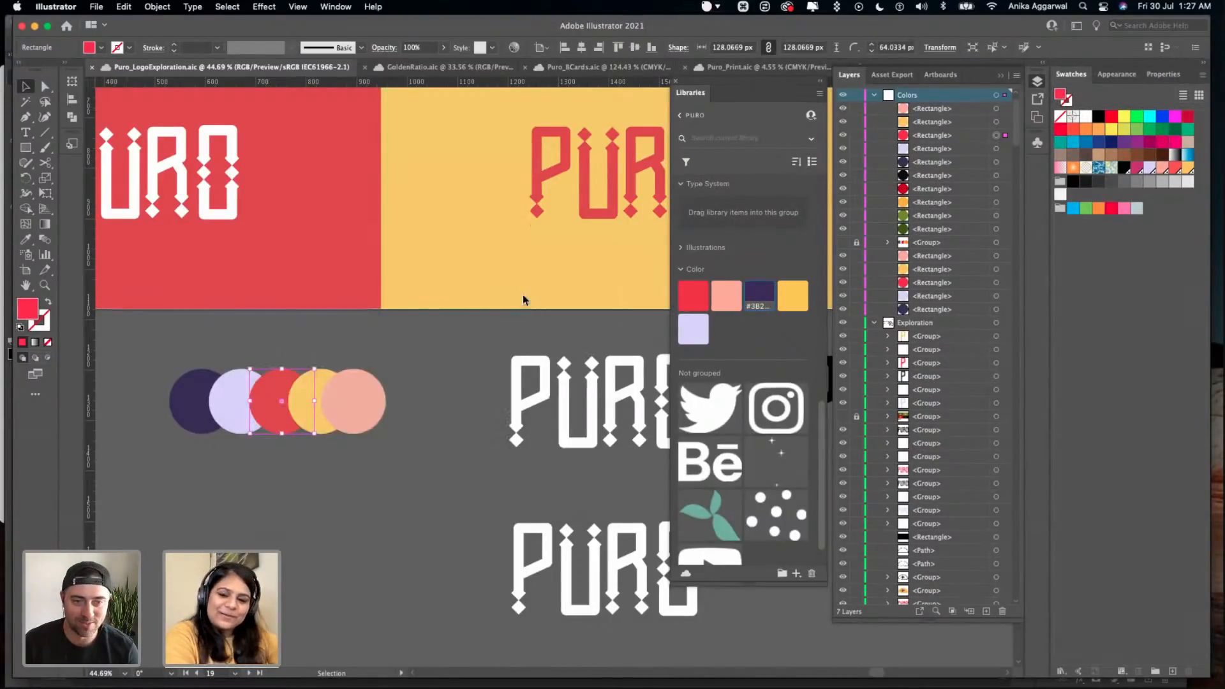
key("super+Tab")
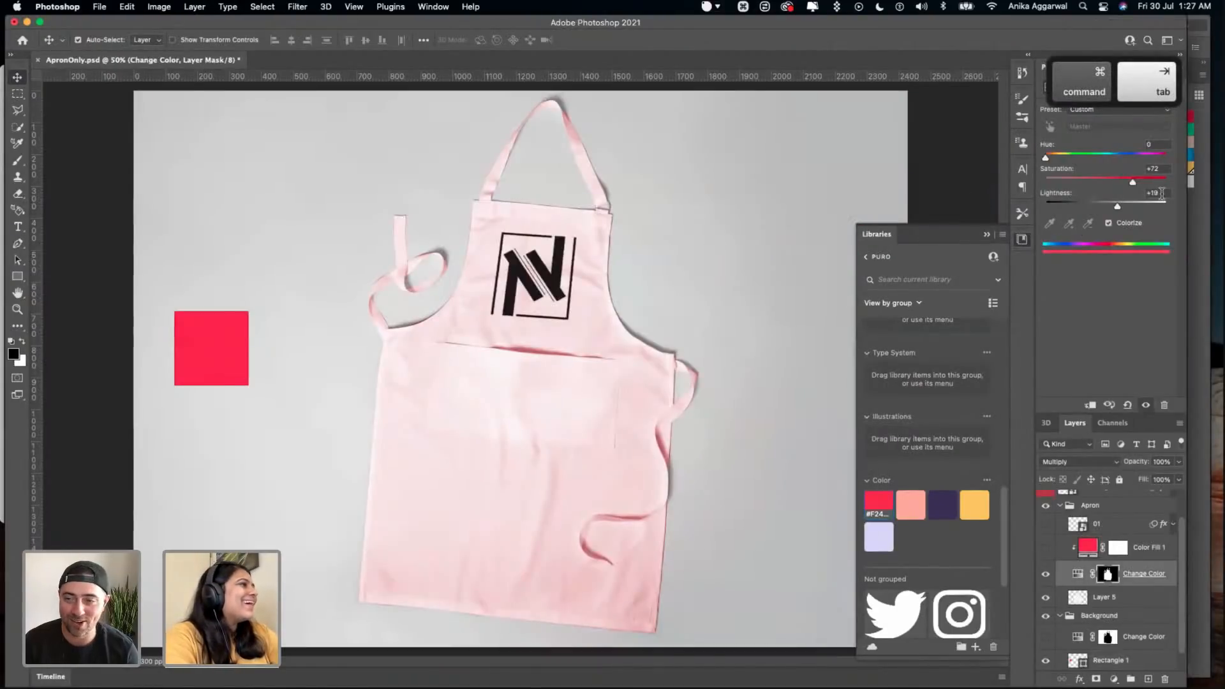
- Try lightness values of +94 and -26 on the apron's Change Color adjustment, toggling Colorize off and on in between
left_click(1159, 193)
type("94")
key("Return")
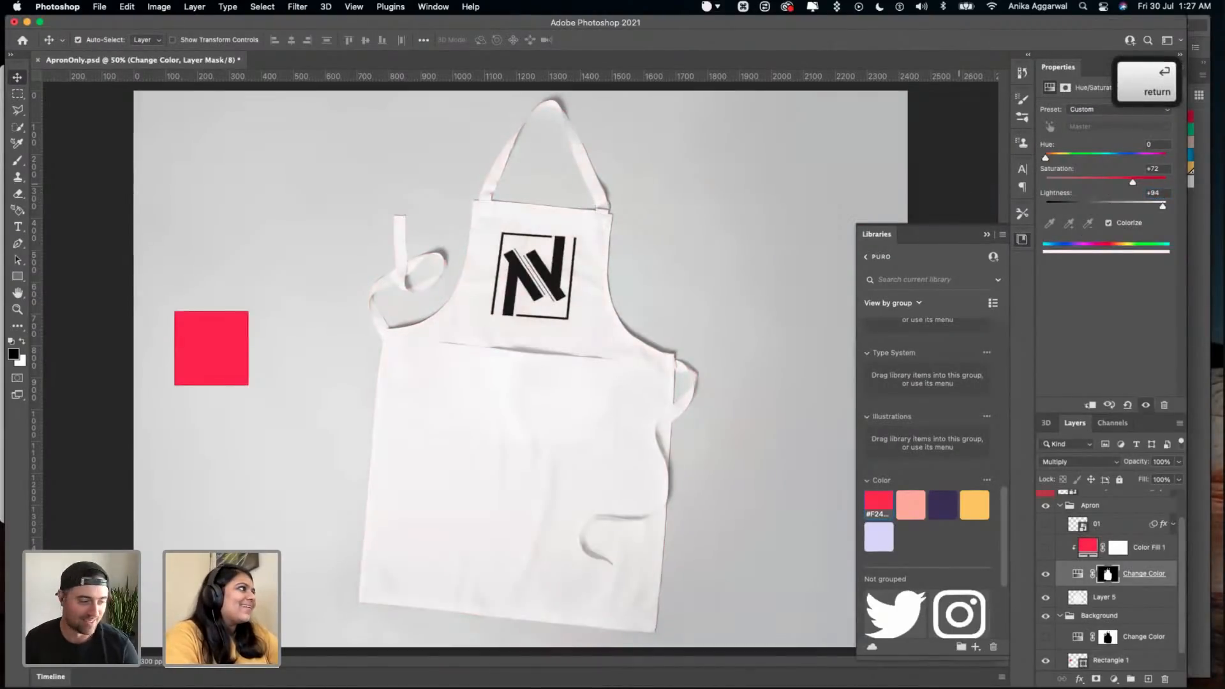
left_click(1108, 224)
left_click(1107, 225)
left_click(1107, 225)
left_click(1108, 225)
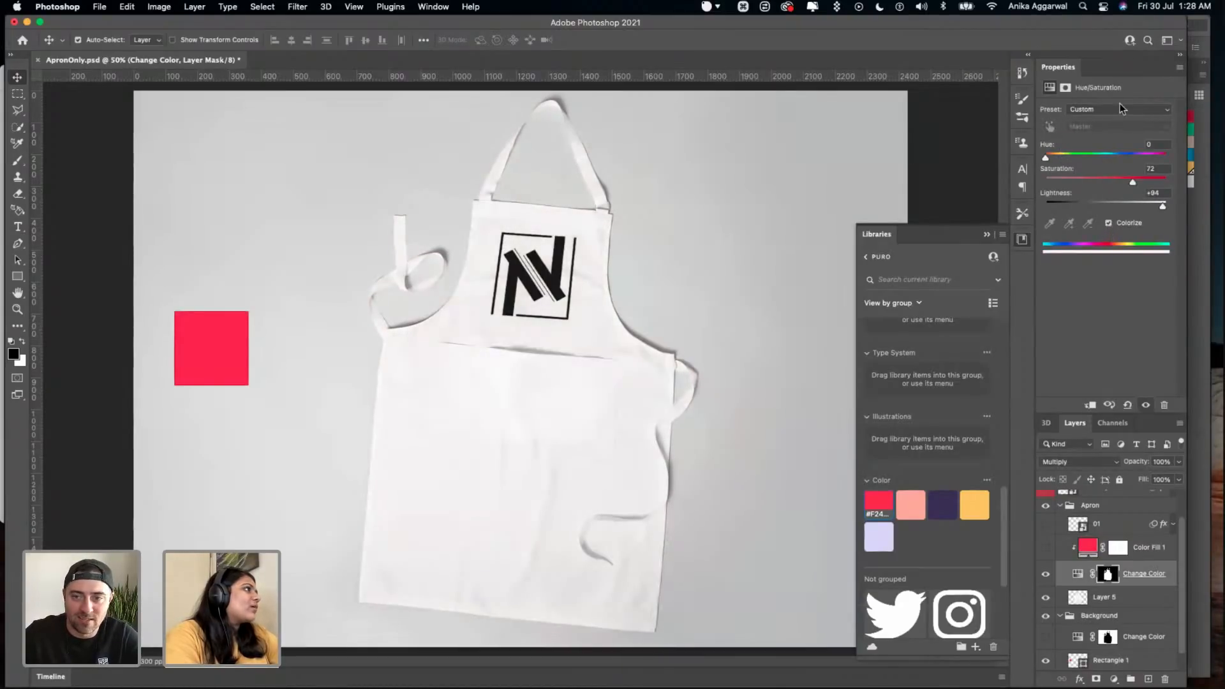
mouse_move(1117, 203)
left_mouse_down()
mouse_move(1084, 207)
mouse_move(1113, 206)
left_mouse_up()
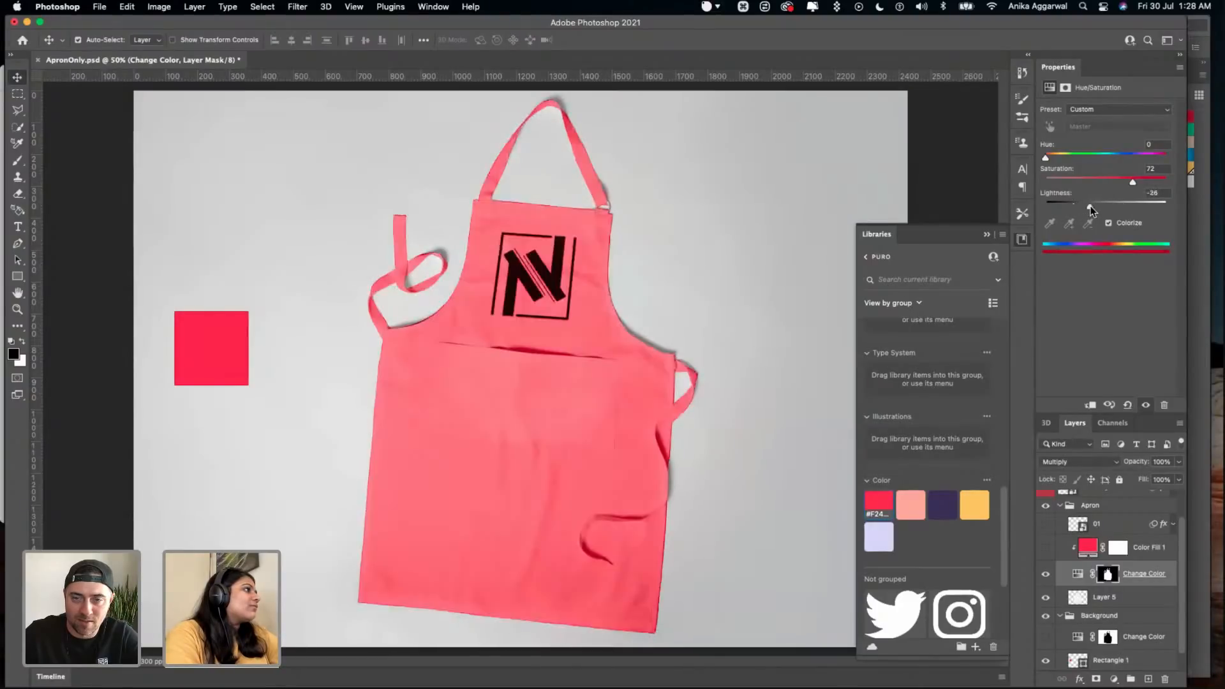
- Switch to Illustrator, compare the brand red's Color Picker values again without changing them, and return to Photoshop
key("super+Tab")
key("super+Tab")
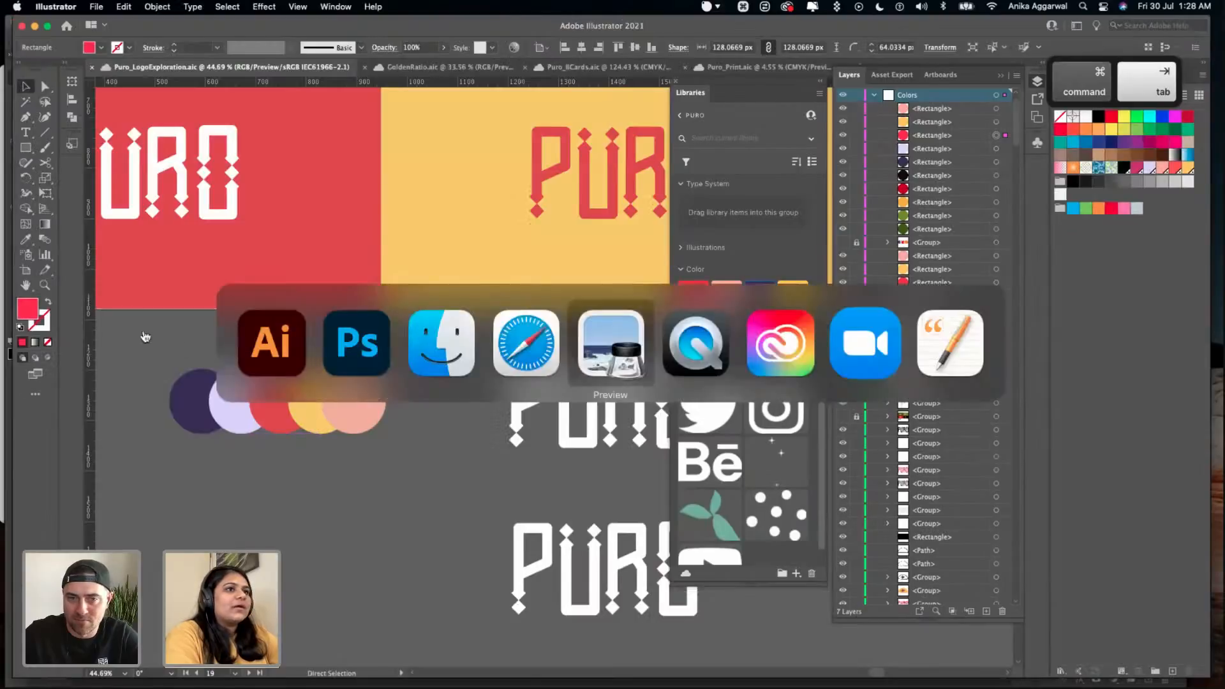
double_click(31, 310)
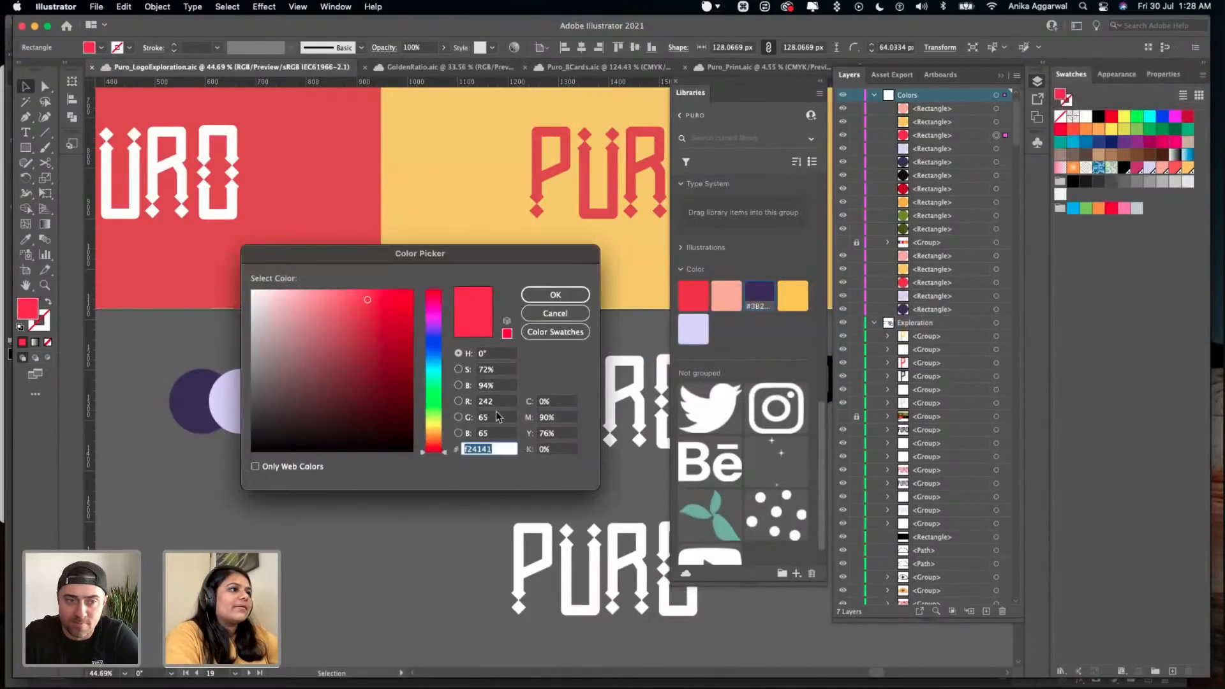
left_click(546, 316)
key("super+Tab")
key("super+Tab")
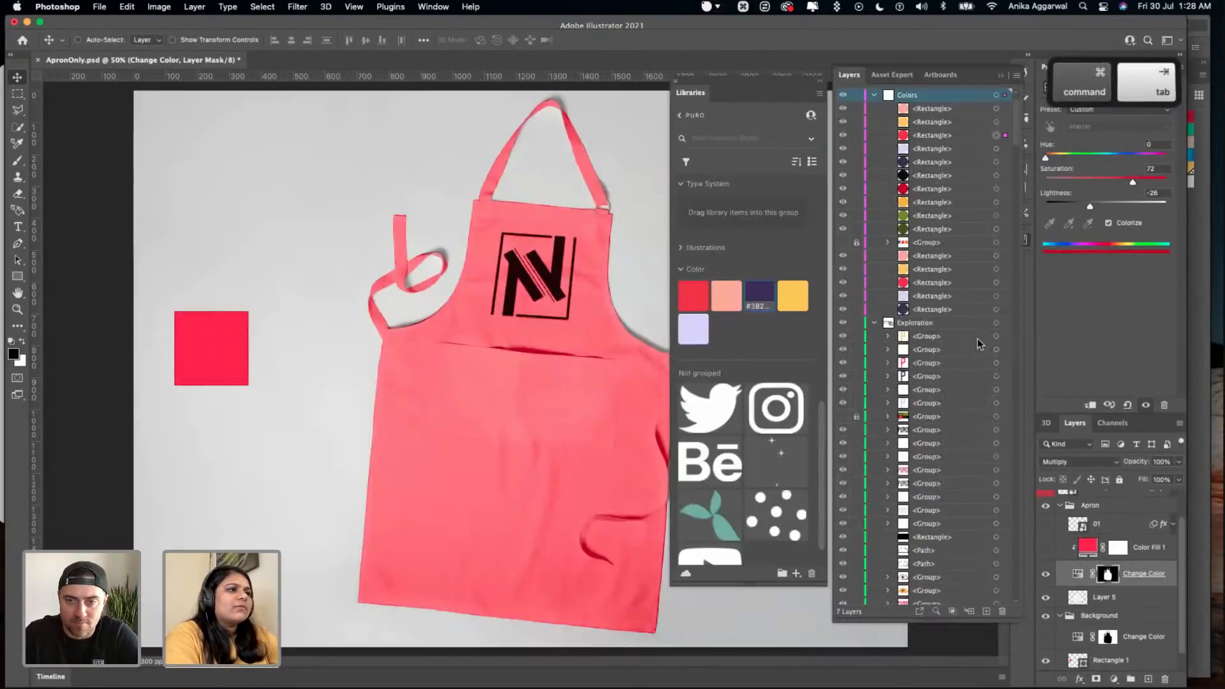
key("super+Tab")
key("super+Tab")
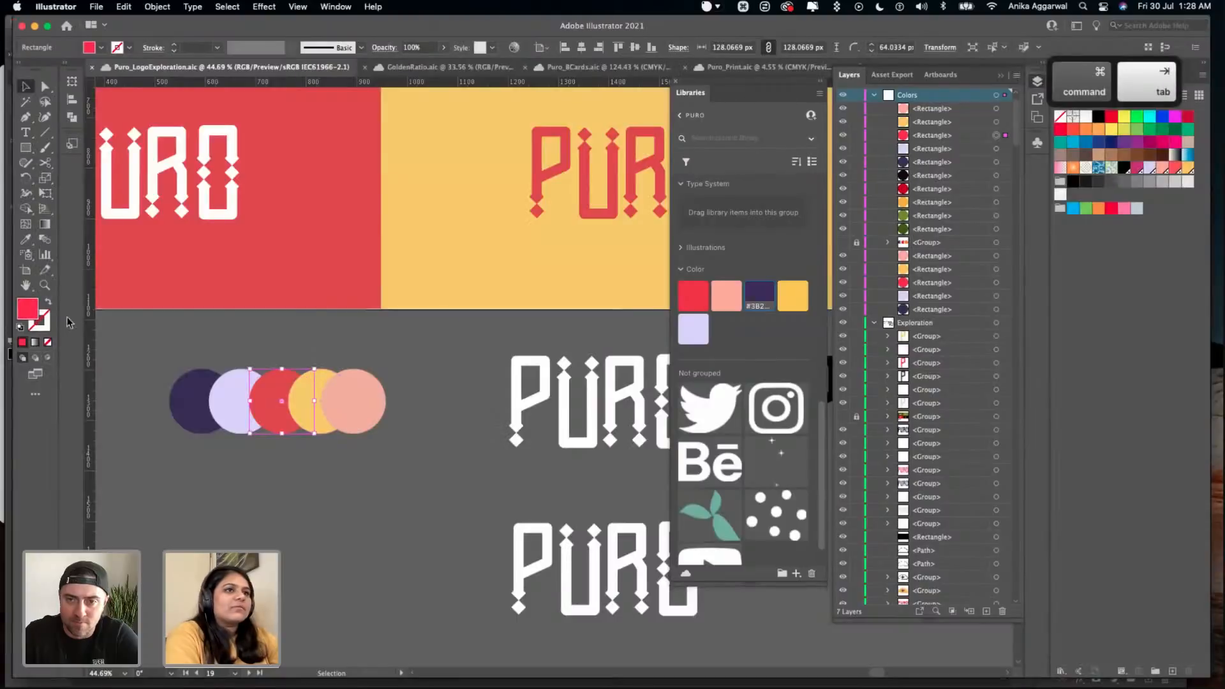
double_click(29, 309)
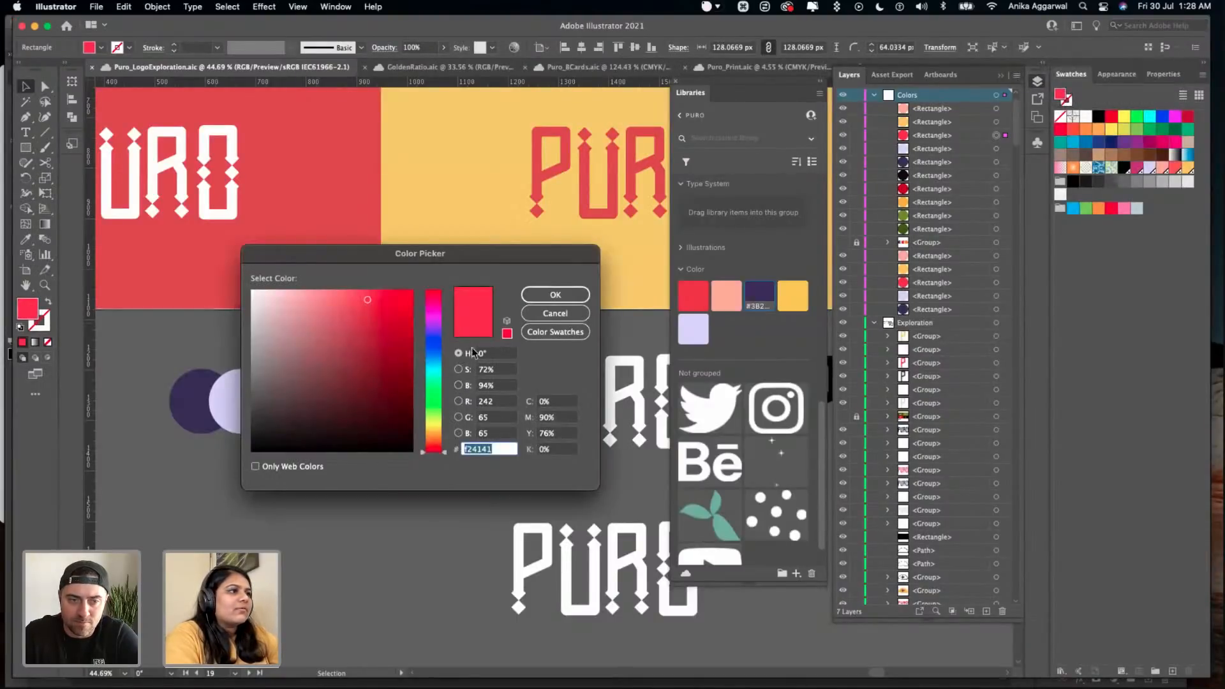
left_click(526, 315)
key("super+Tab")
- Lower the Change Color adjustment's lightness to -41 to approximate the red reference square, and save the apron file
left_click_drag(1091, 203, 1077, 206)
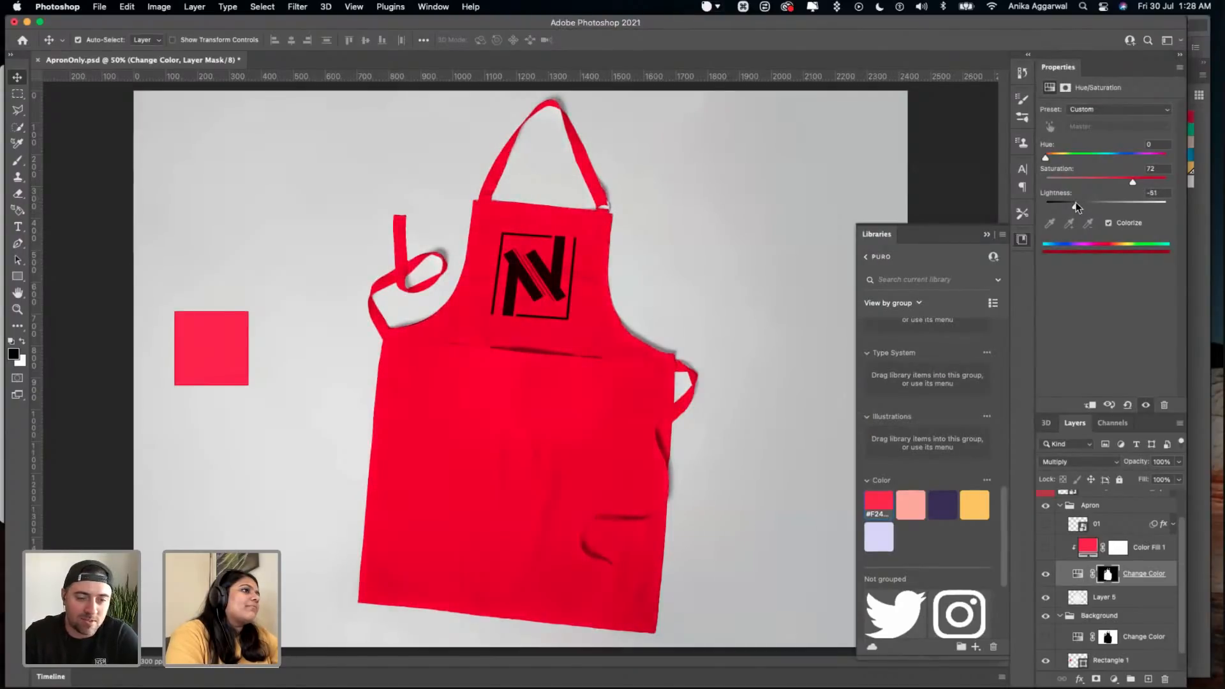
left_click_drag(1076, 205, 1081, 208)
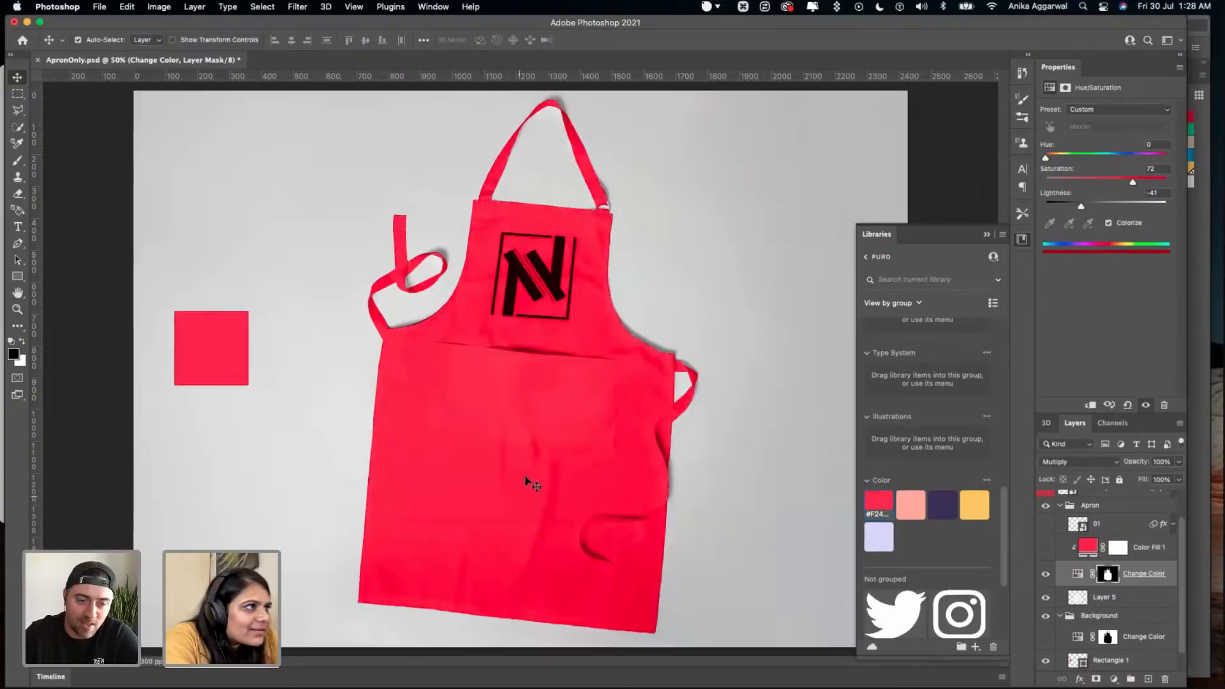
left_click(746, 333)
key("super+s")
scroll(1059, 527, "up", 3)
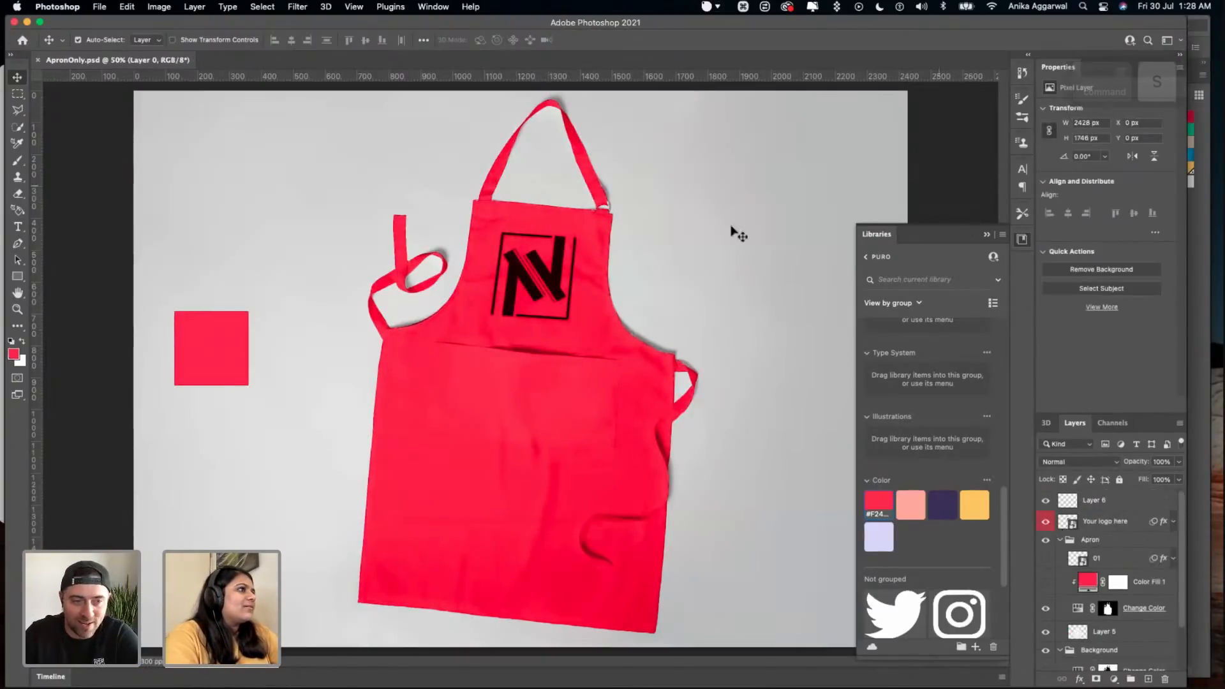
- Reduce the apron's Change Color saturation to 64 and save the document
left_click(1076, 610)
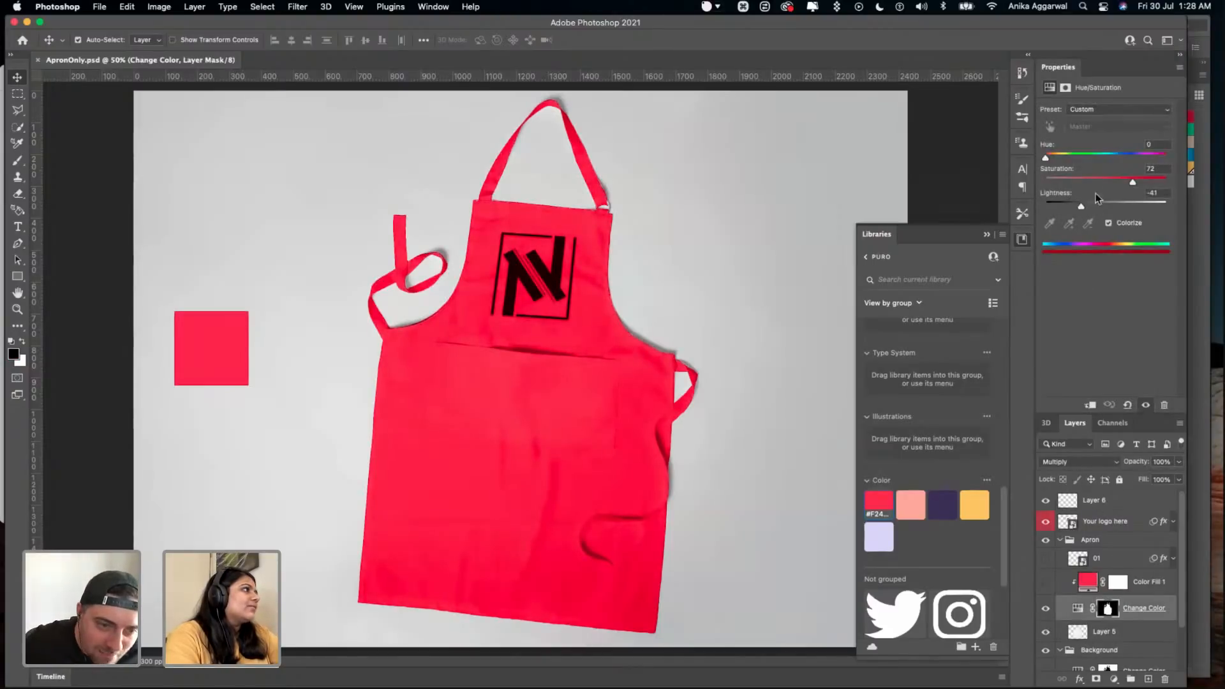
left_click_drag(1132, 184, 1127, 185)
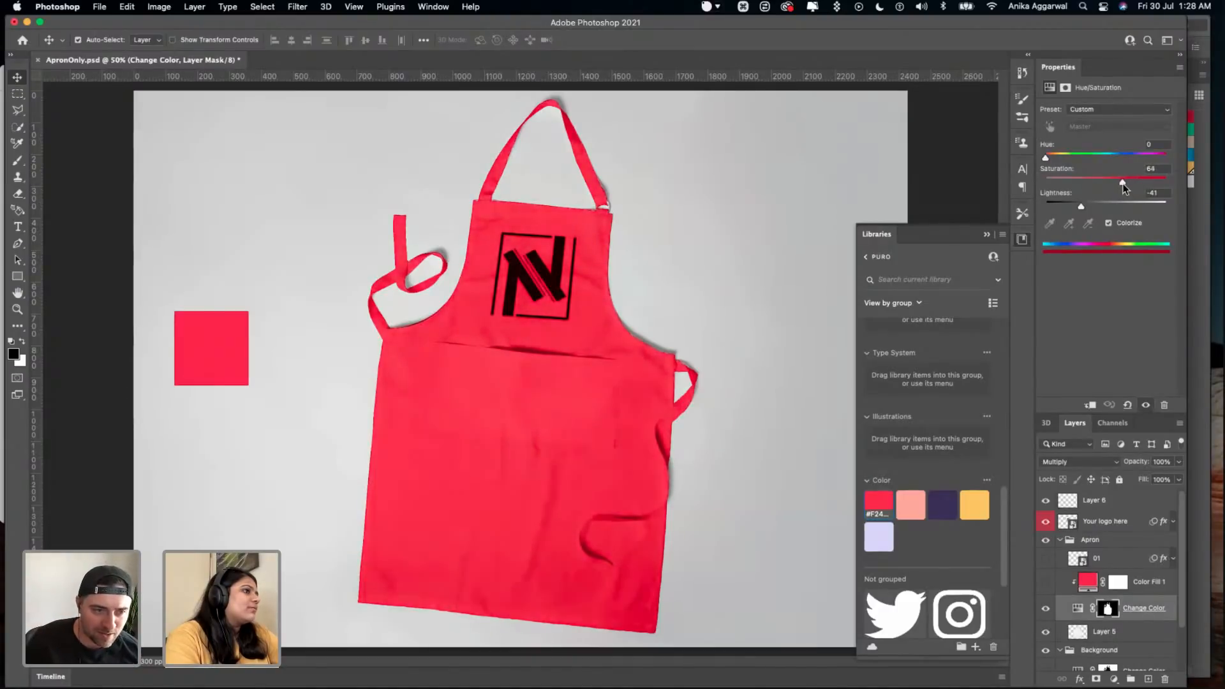
left_click(811, 385)
key("super+s")
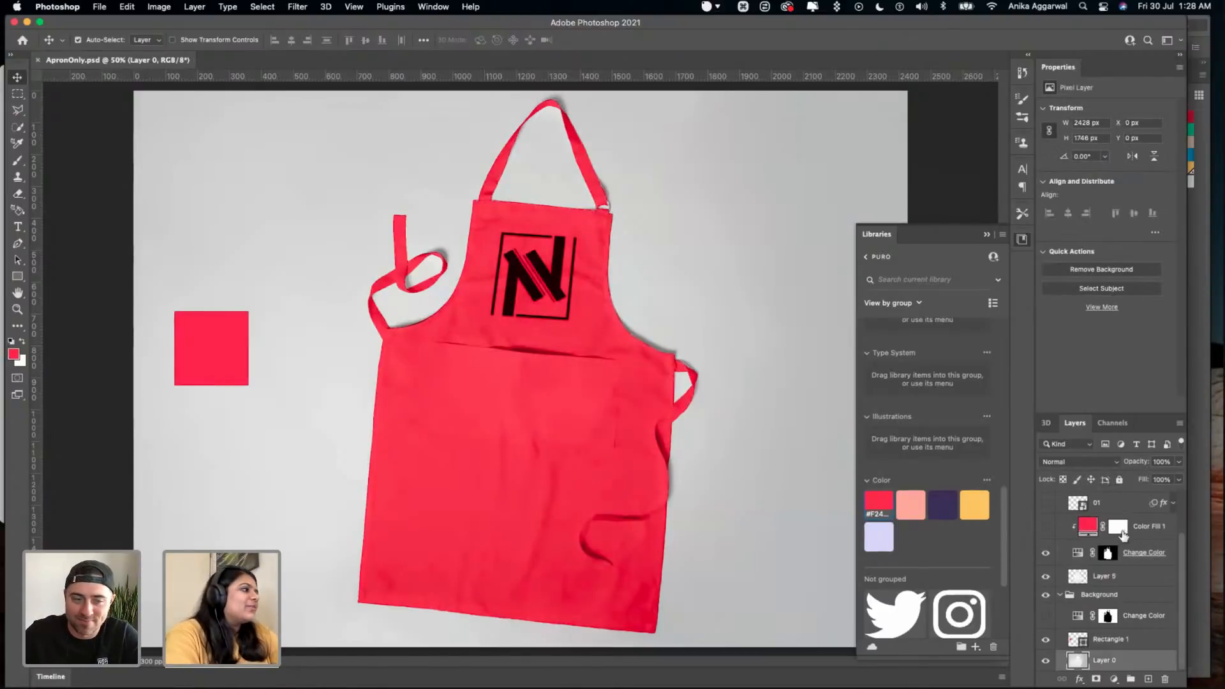
- Open the contents of the Your logo here smart object, return to the apron document and save it
scroll(1125, 535, "up", 2)
double_click(1072, 527)
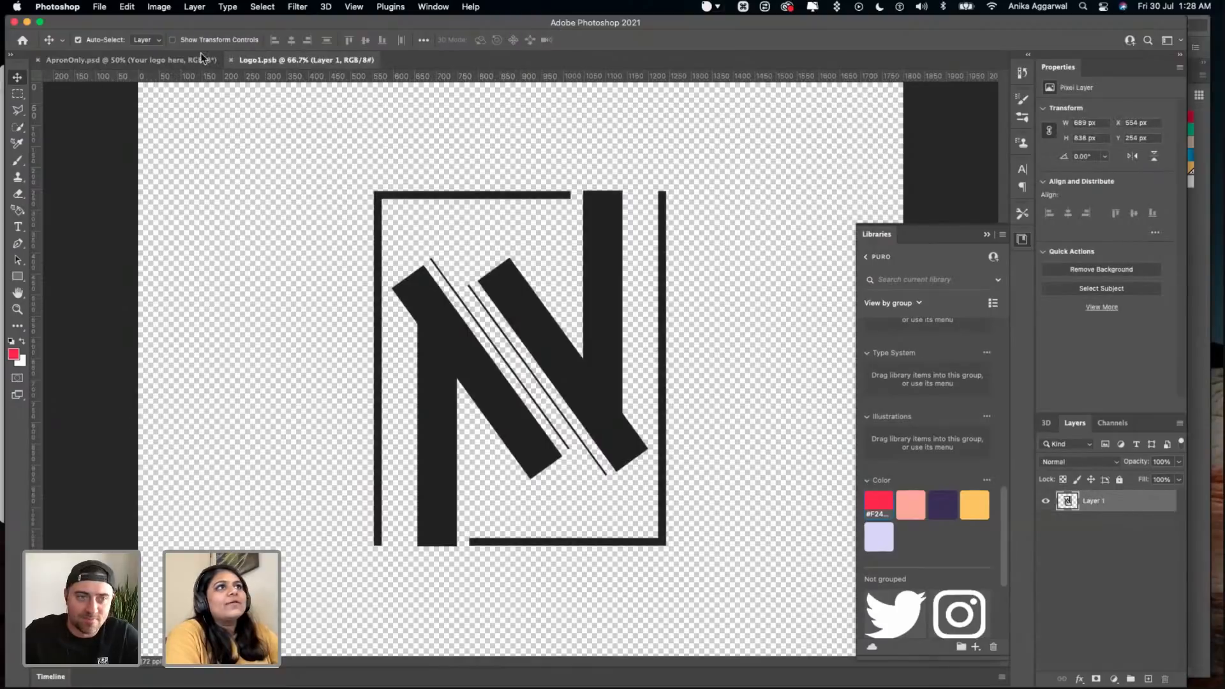
left_click(191, 59)
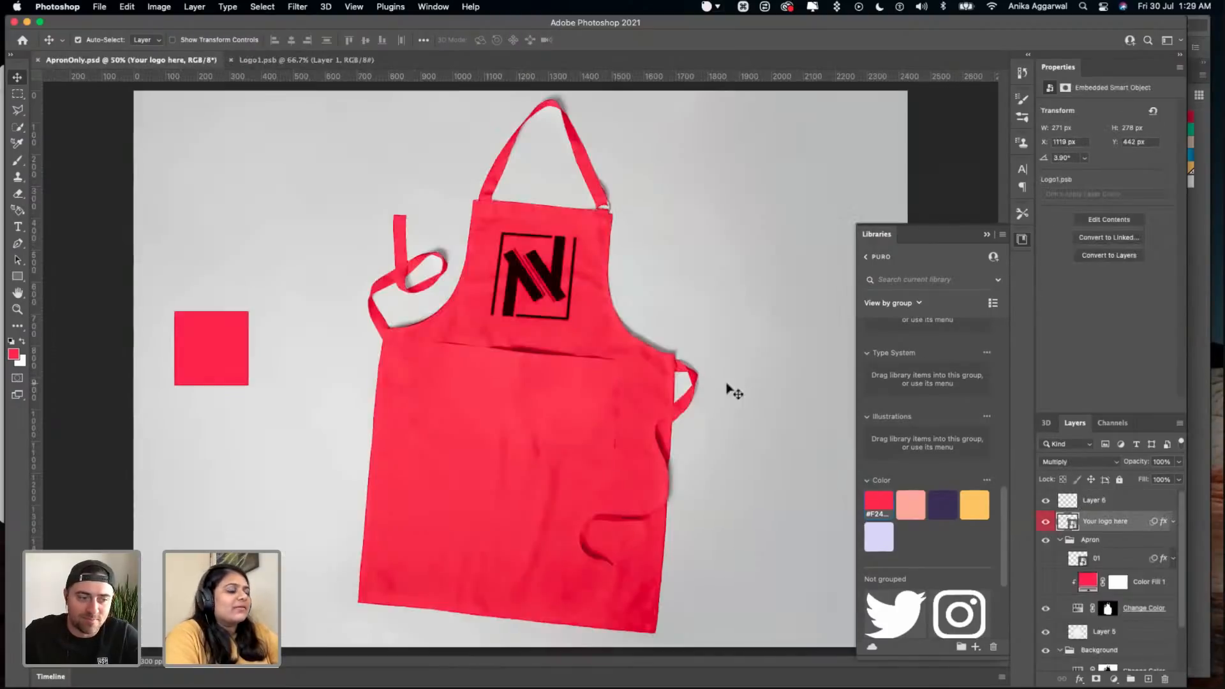
left_click(760, 382)
key("super+s")
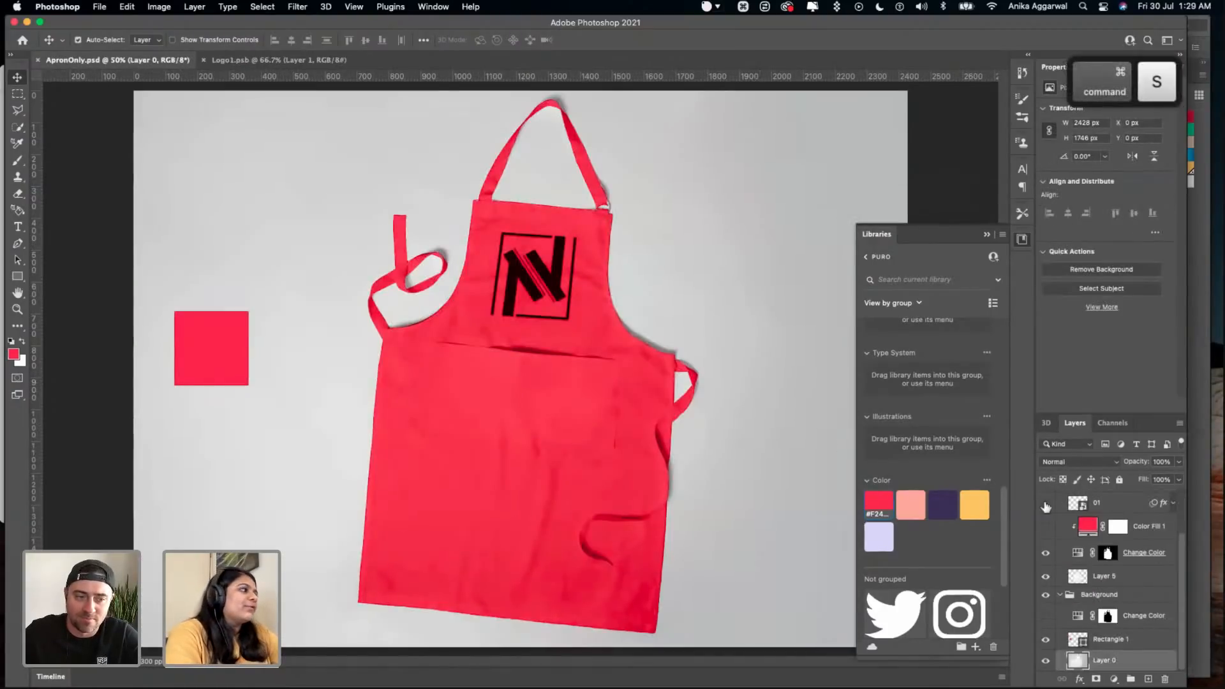
- Open the contents of the 01 smart object, add an empty layer and hide the black N logo layer
scroll(1084, 532, "up", 1)
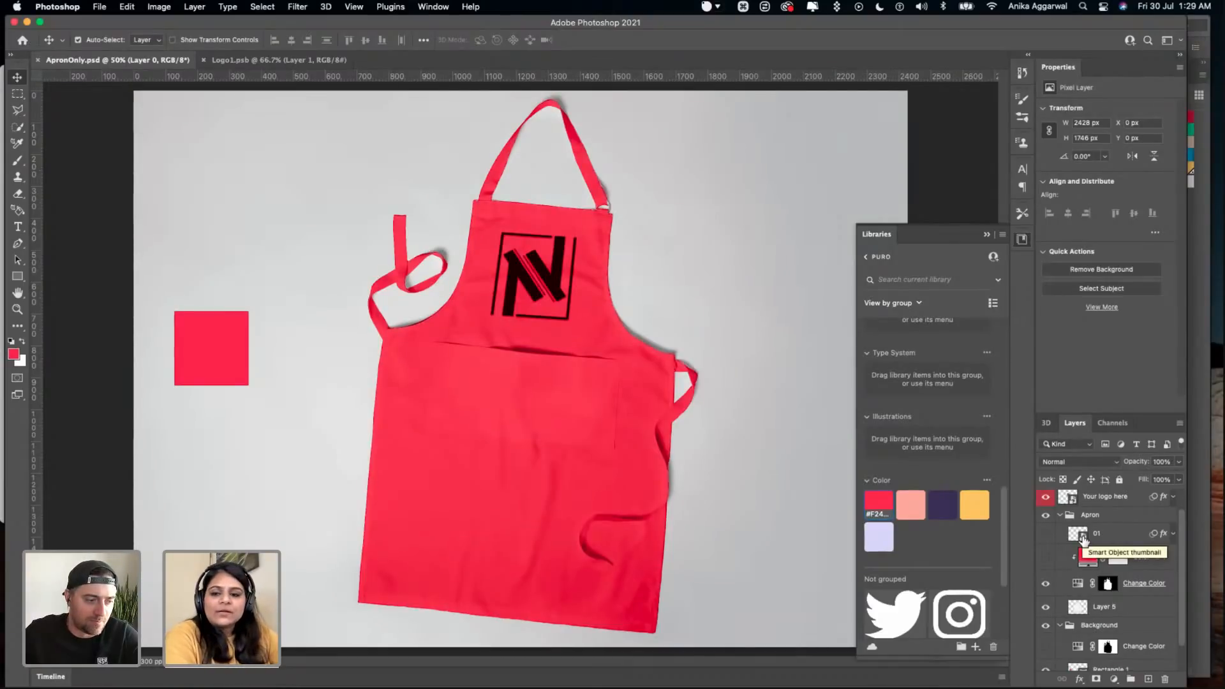
double_click(1082, 539)
left_click_drag(541, 362, 500, 408)
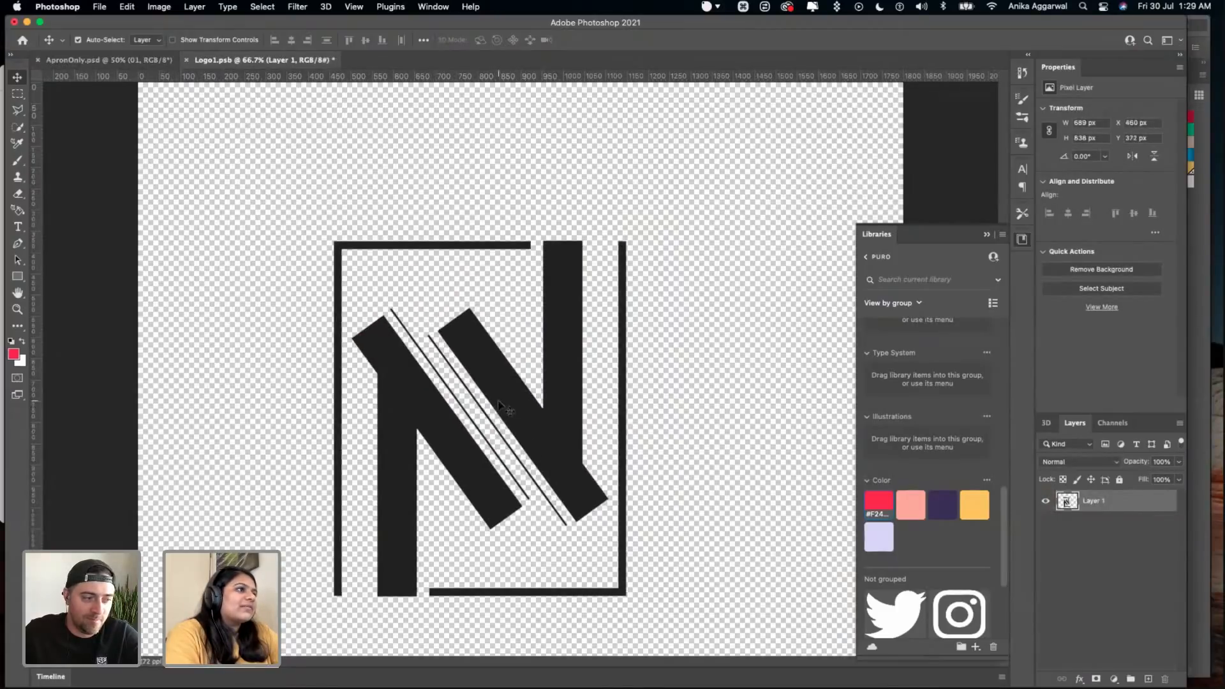
key("BackSpace")
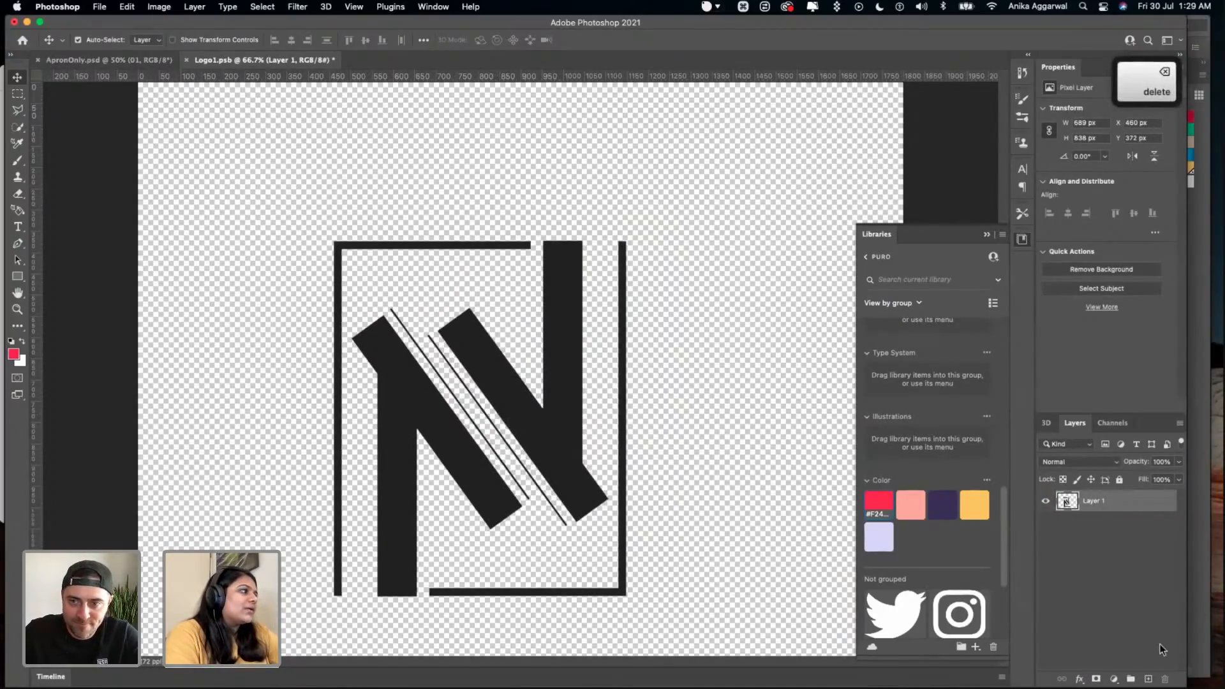
left_click(1148, 678)
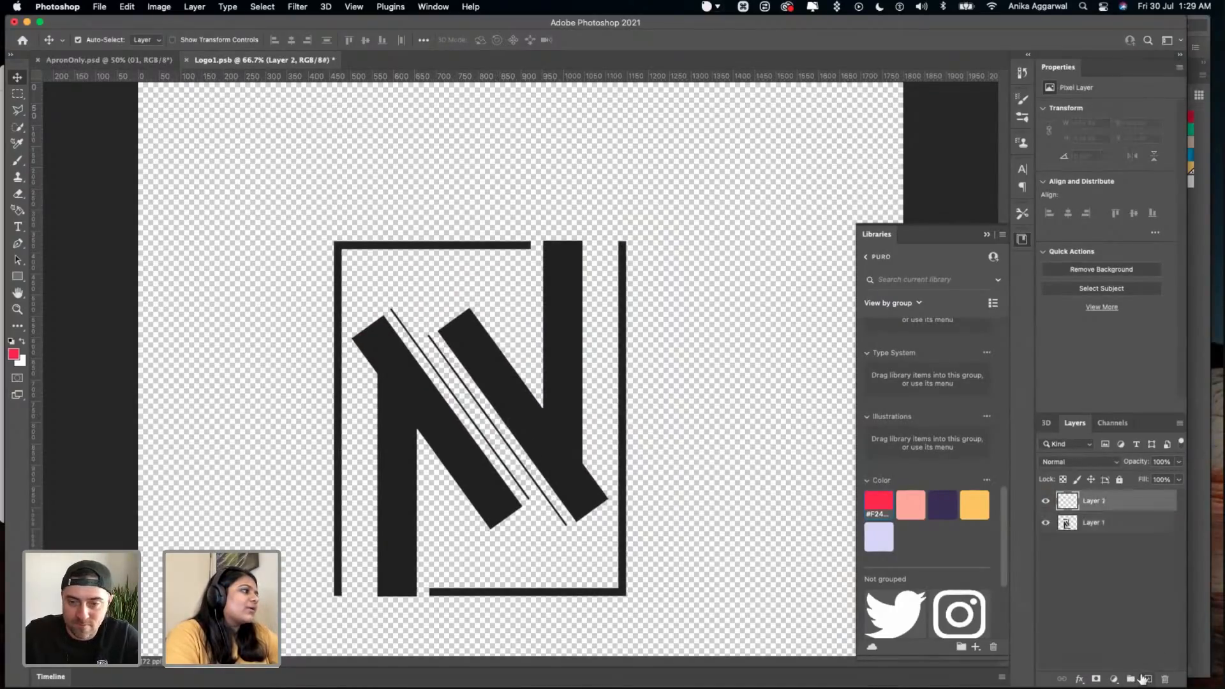
left_click(1046, 522)
- Place the white PURO wordmark, Artwork 17, from the library into Logo1.psb and enlarge it to about 1040 by 523 px
scroll(880, 536, "down", 3)
scroll(903, 459, "up", 10)
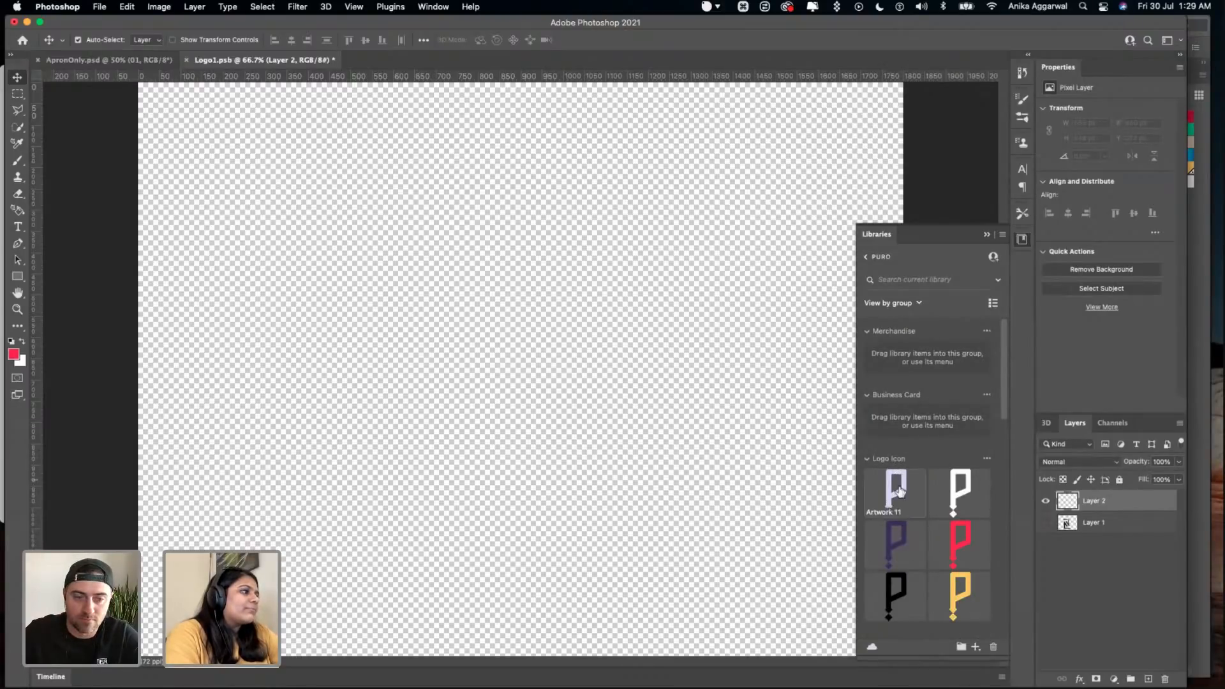
scroll(931, 523, "down", 5)
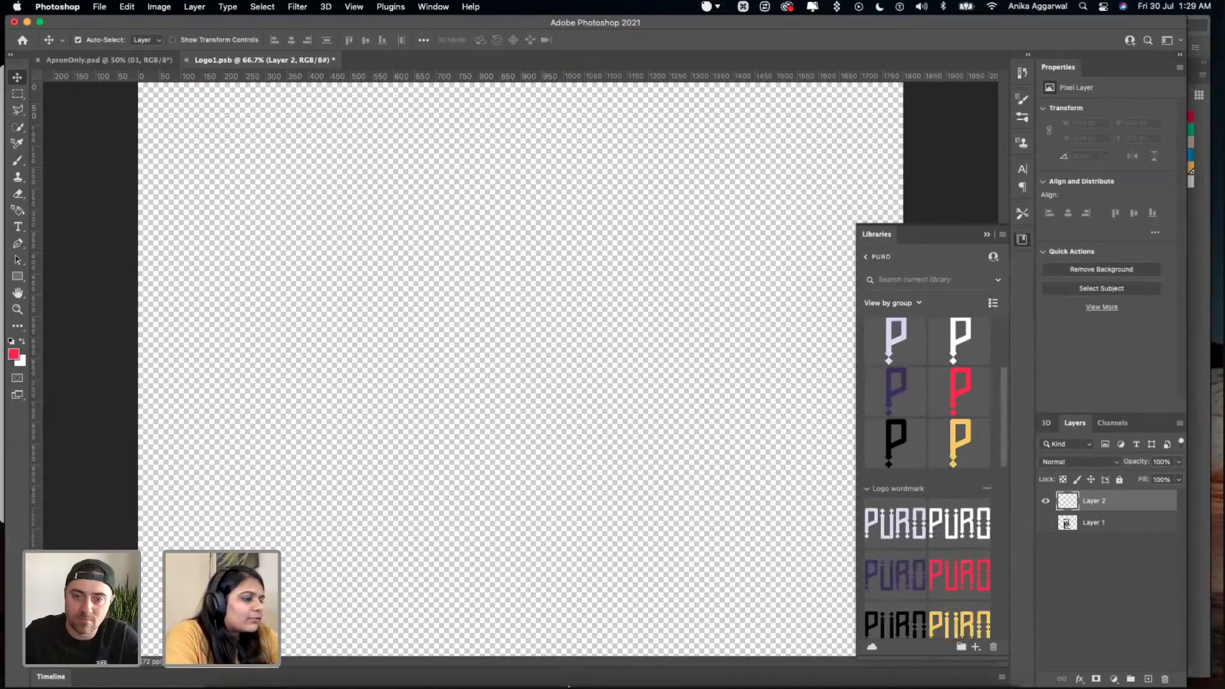
mouse_move(446, 686)
left_click(453, 654)
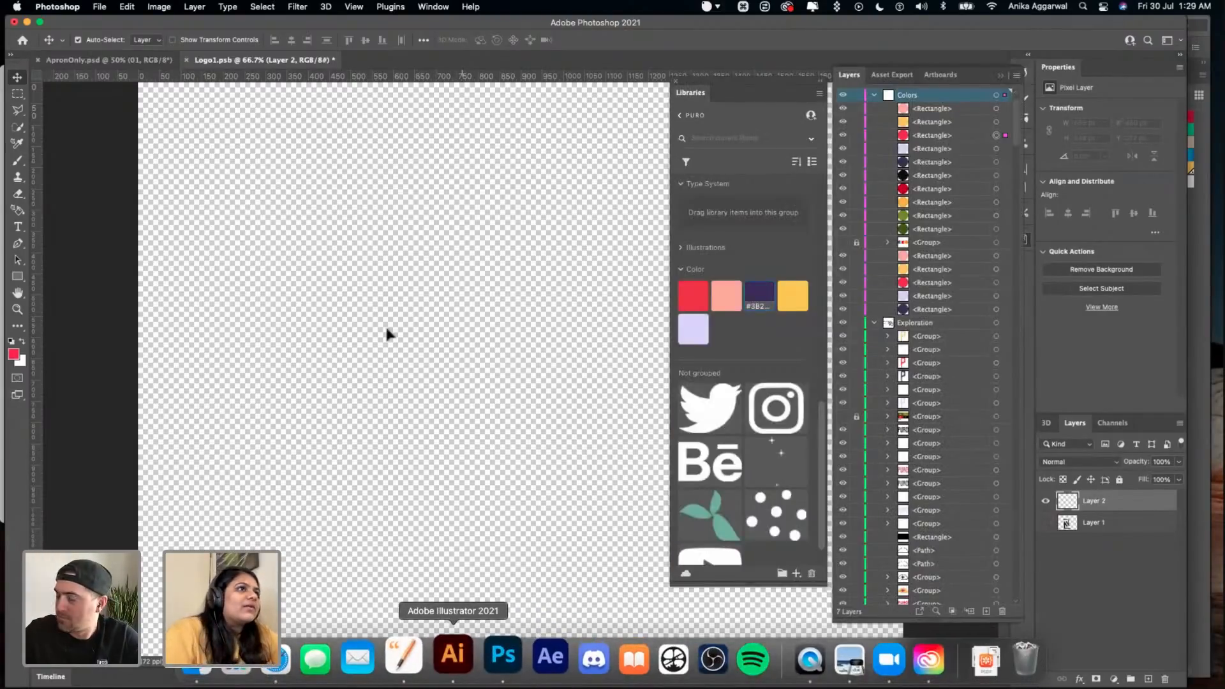
key("super+Tab")
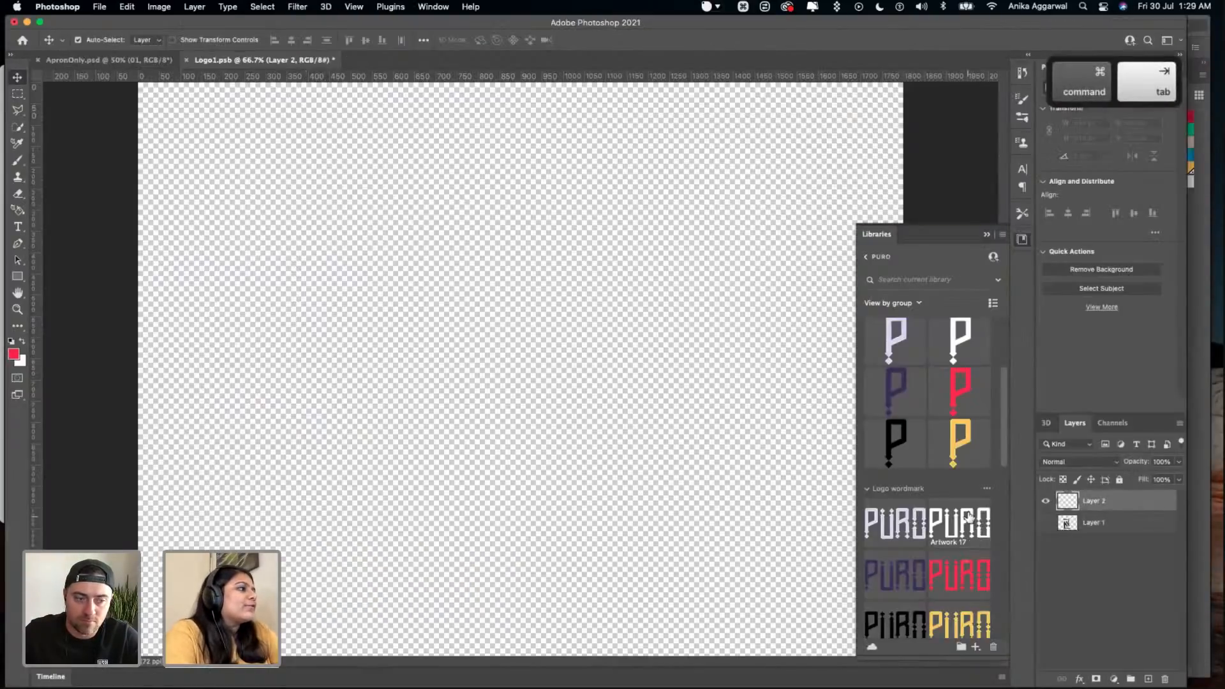
left_click_drag(959, 525, 527, 344)
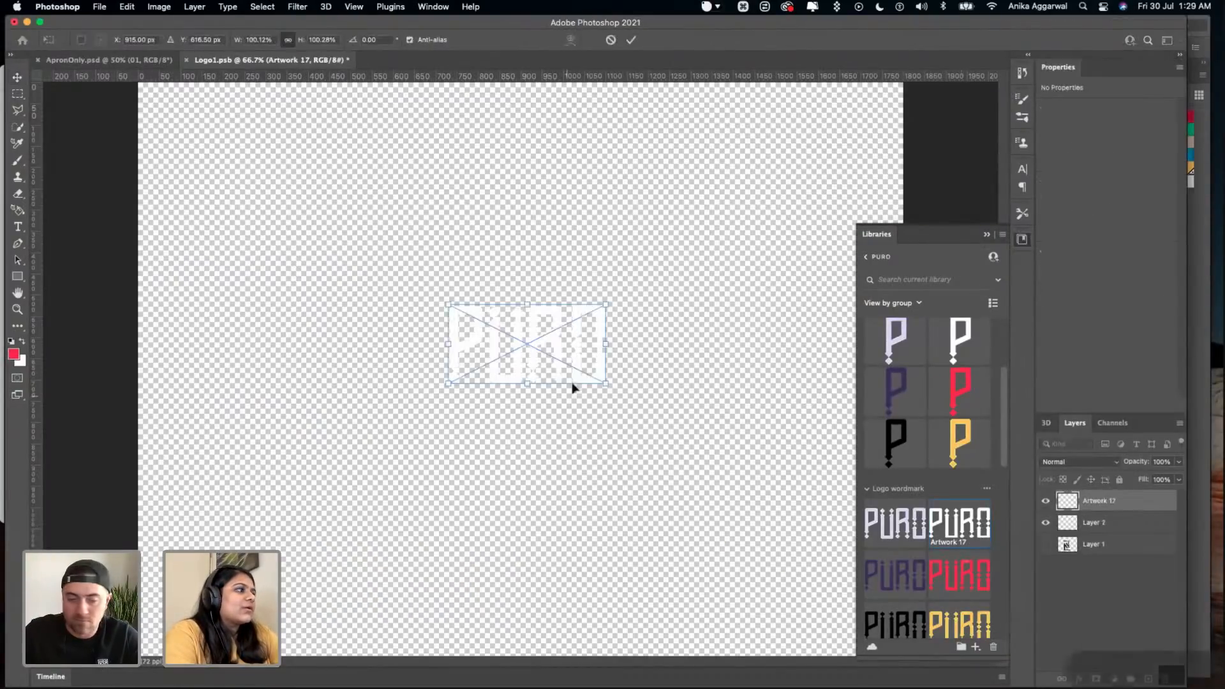
left_click_drag(606, 384, 886, 524)
left_click_drag(566, 375, 550, 349)
key("Return")
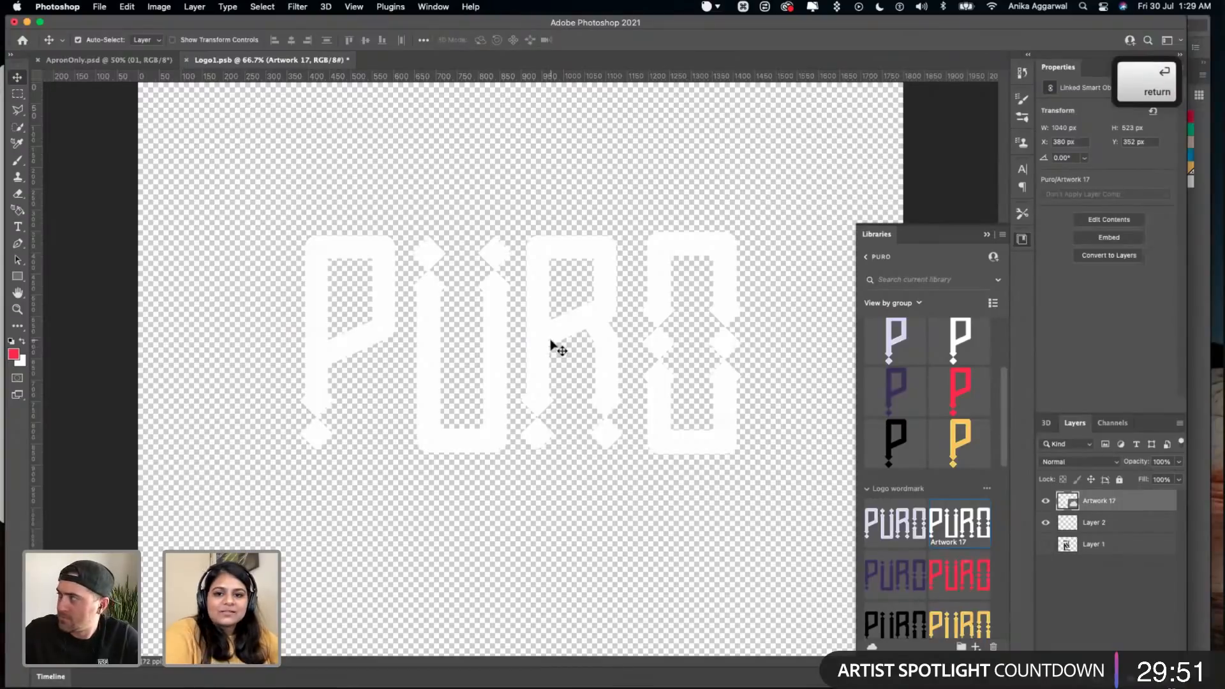
- Move the white wordmark down to about X 380 px, Y 414 px on the logo canvas and save Logo1.psb
scroll(590, 266, "down", 3)
left_click_drag(584, 301, 590, 321)
key("super+s")
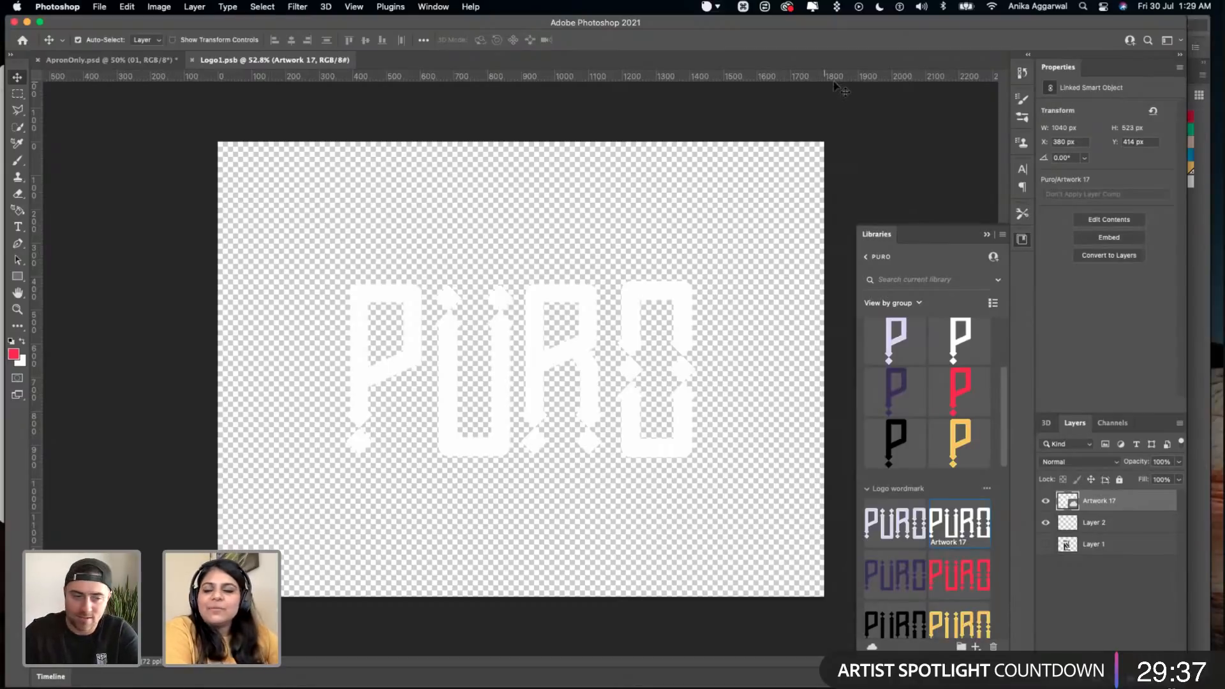
- Return to the ApronOnly.psd document and make layer 01 in the Apron group visible
left_click(123, 59)
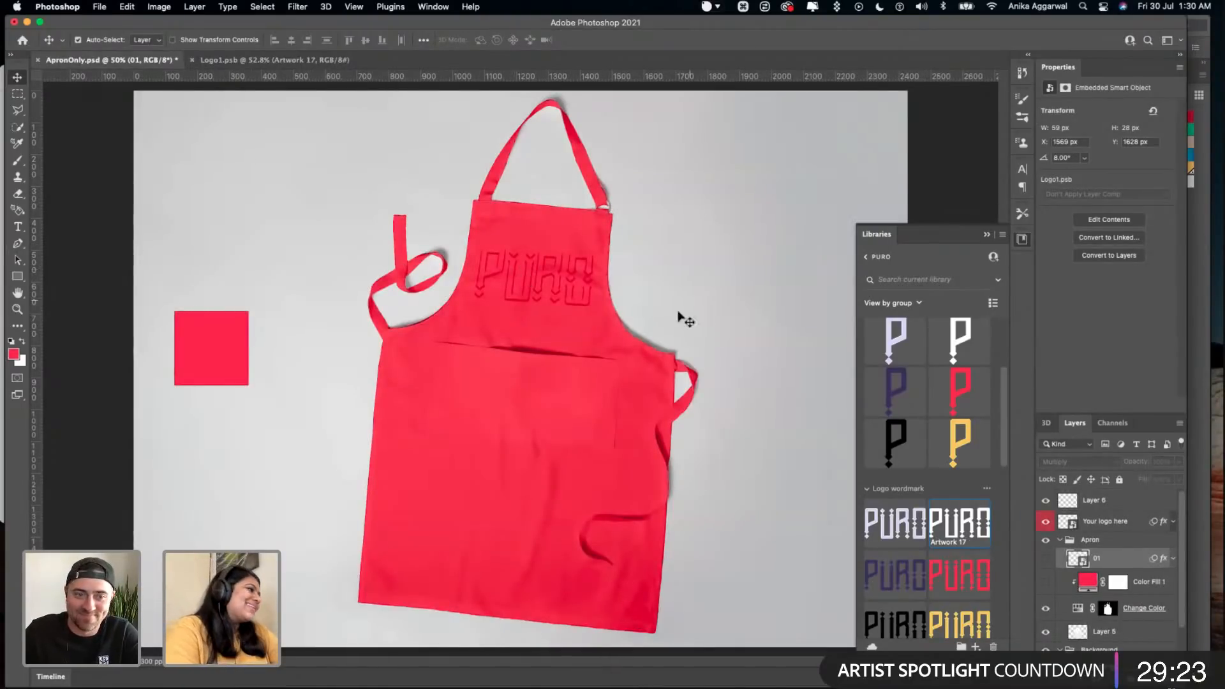
left_click(1045, 559)
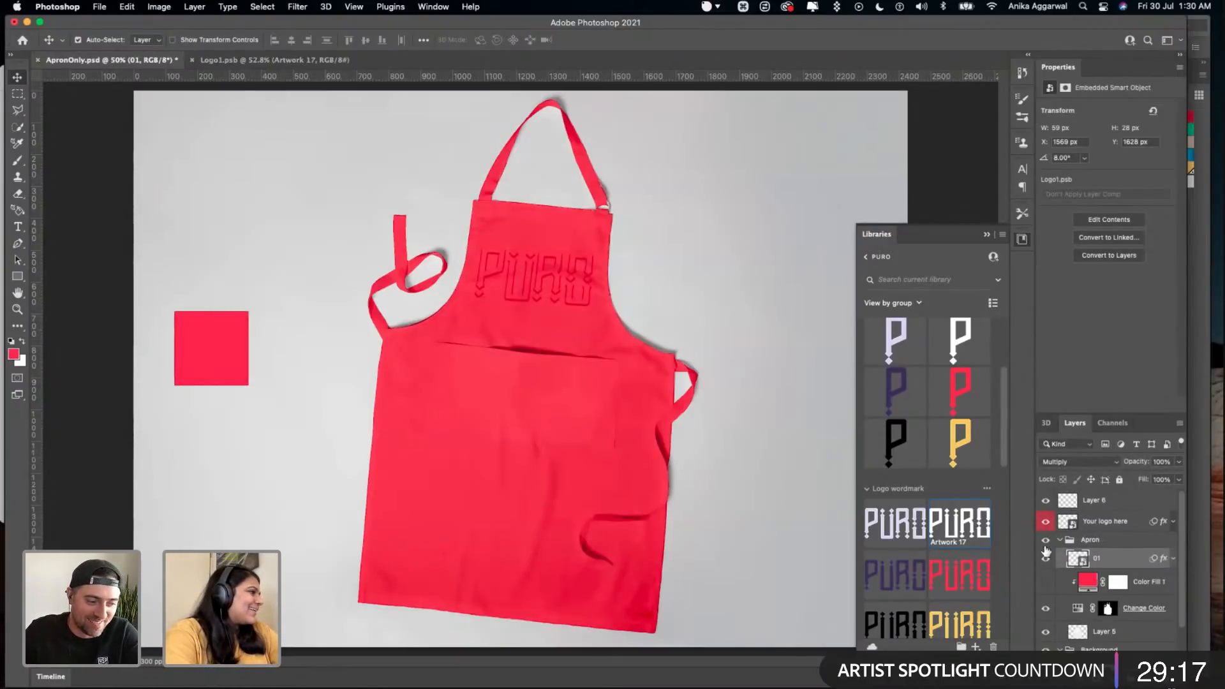
- Open the contents of the Your logo here smart object, nudge the white wordmark vertically, hide Layer 2 and save Logo1.psb
double_click(1067, 521)
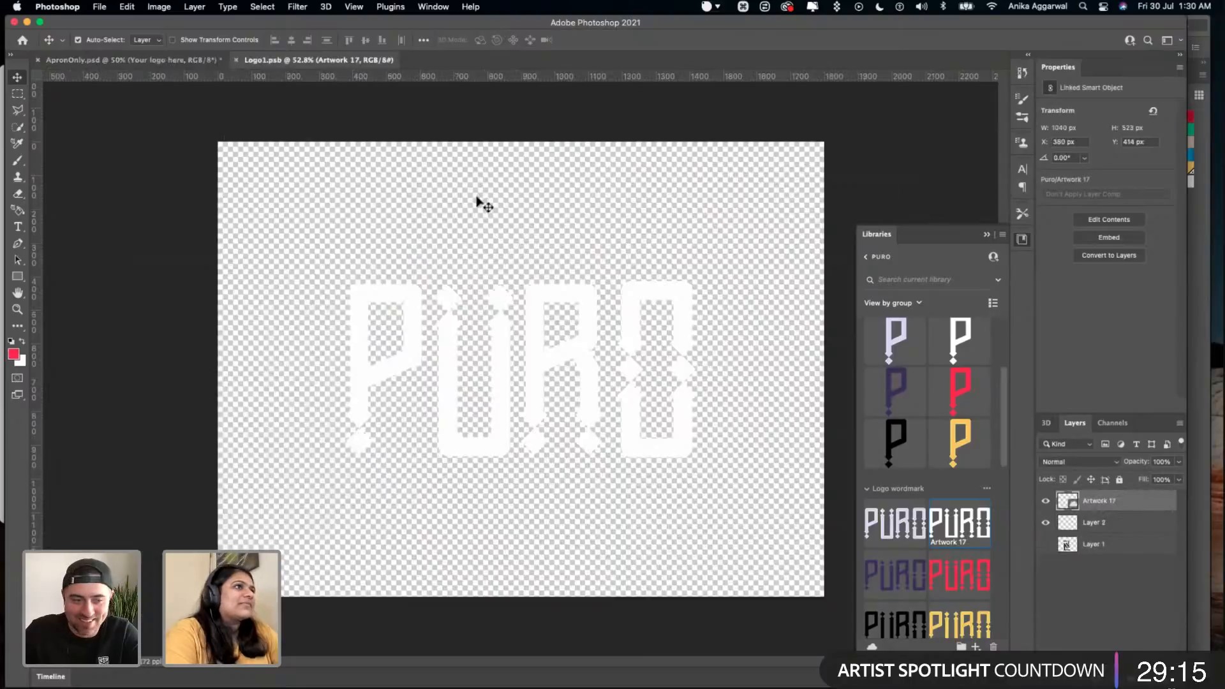
left_click_drag(504, 345, 500, 317)
left_click(1045, 523)
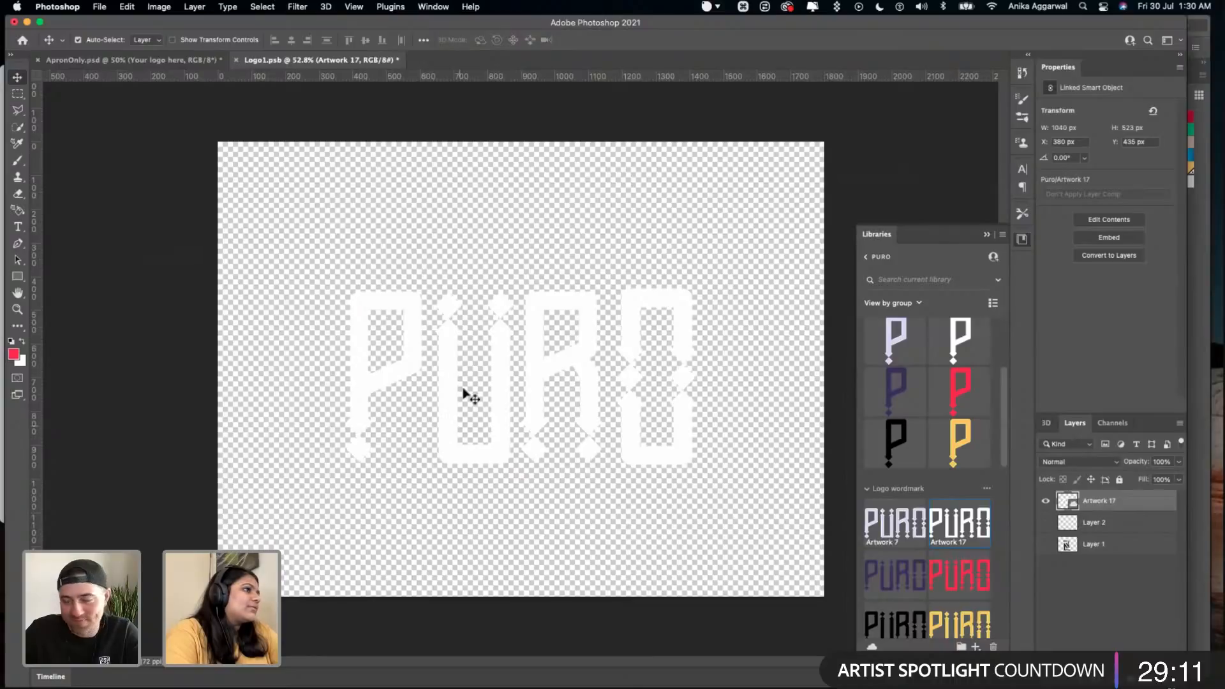
left_click_drag(503, 390, 501, 375)
key("cmd+s")
- Return to ApronOnly.psd, save it and try shifting the logo slightly down on the apron
left_click(164, 59)
key("super+s")
left_click_drag(573, 272, 574, 280)
key("super+z")
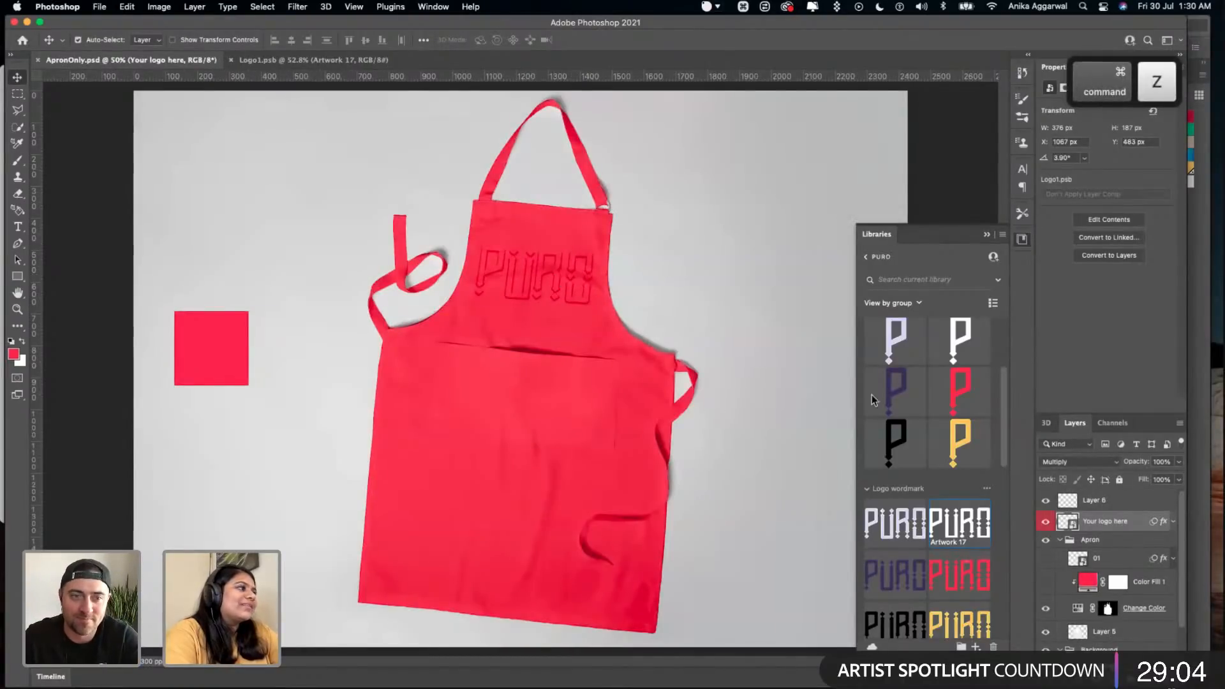
- Expand the effects of the Your logo here layer, toggle their visibility on and off, and examine the wordmark on the apron
left_click(1172, 521)
left_click(1071, 578)
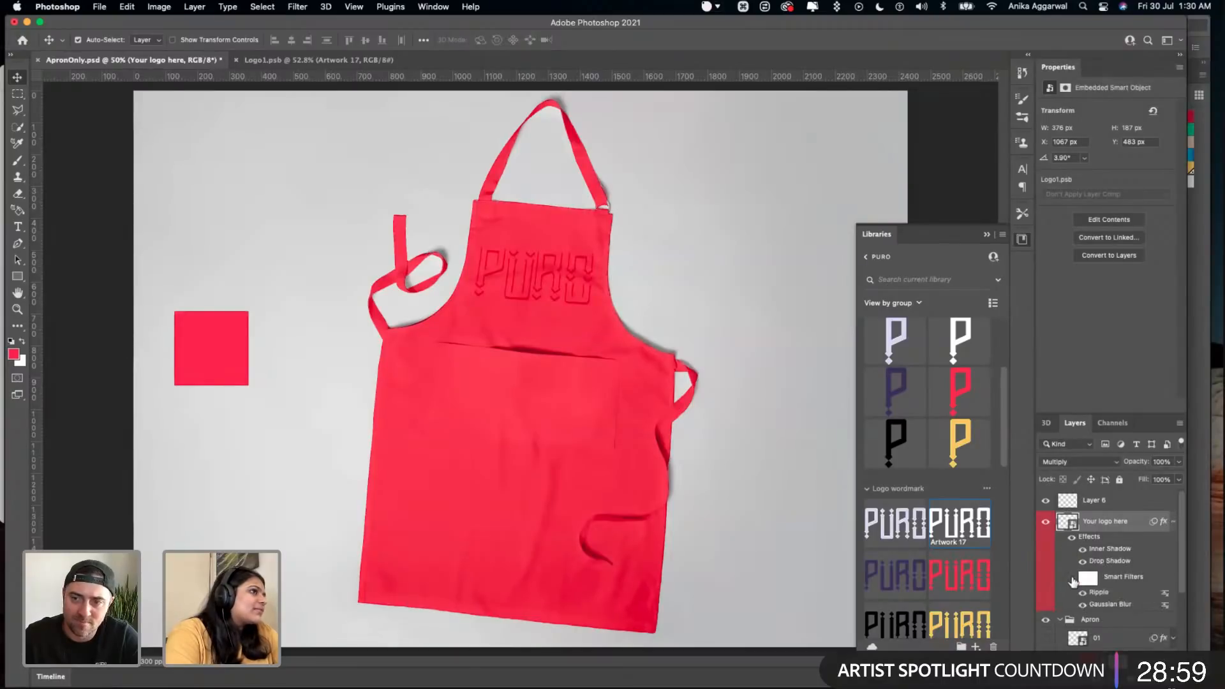
left_click(1072, 578)
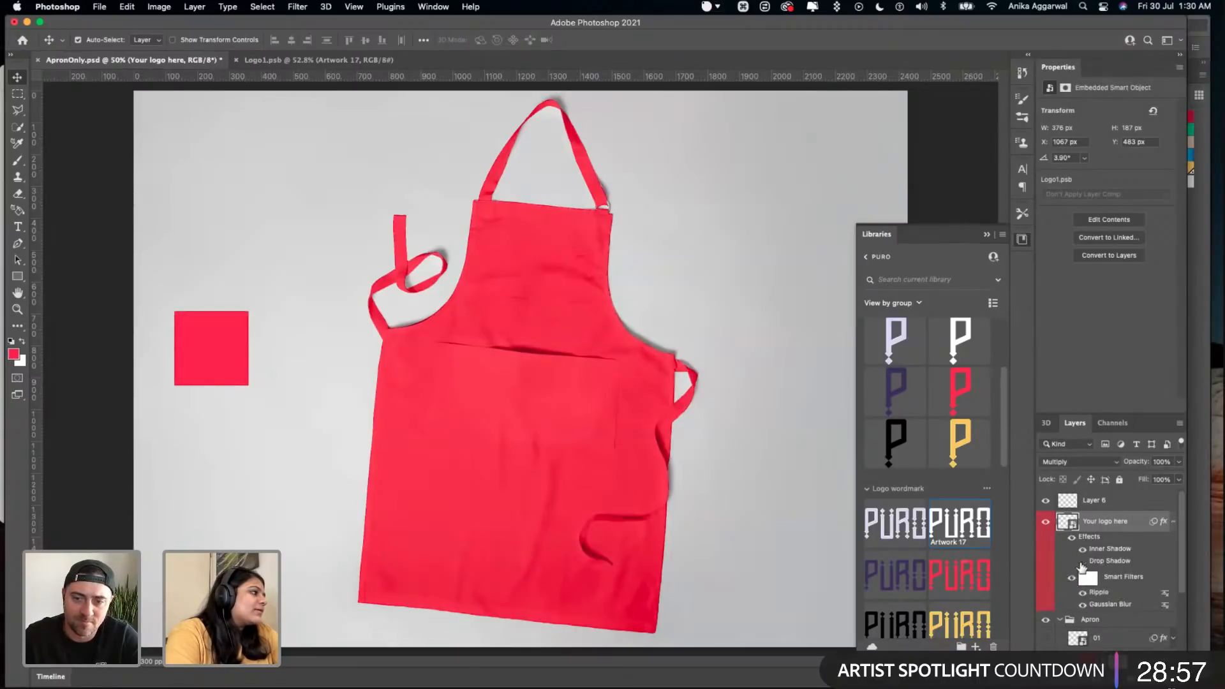
left_click(1071, 539)
left_click(1071, 538)
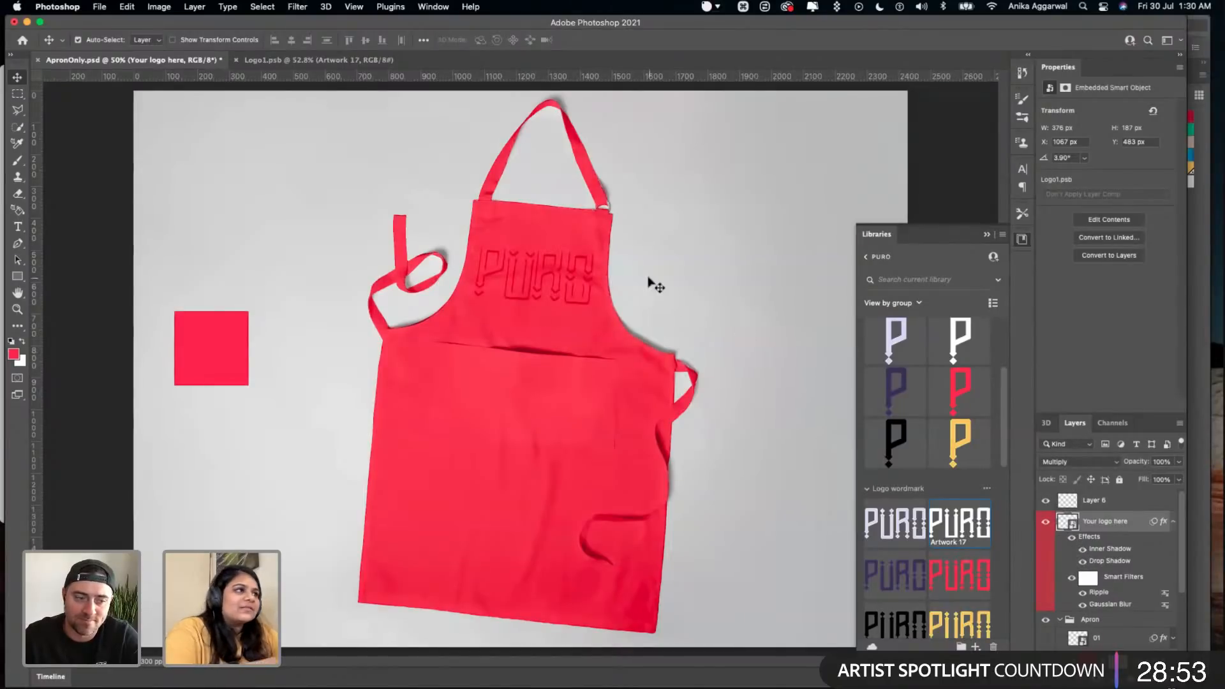
scroll(518, 254, "up", 3)
scroll(518, 256, "up", 5)
scroll(518, 255, "right", 3)
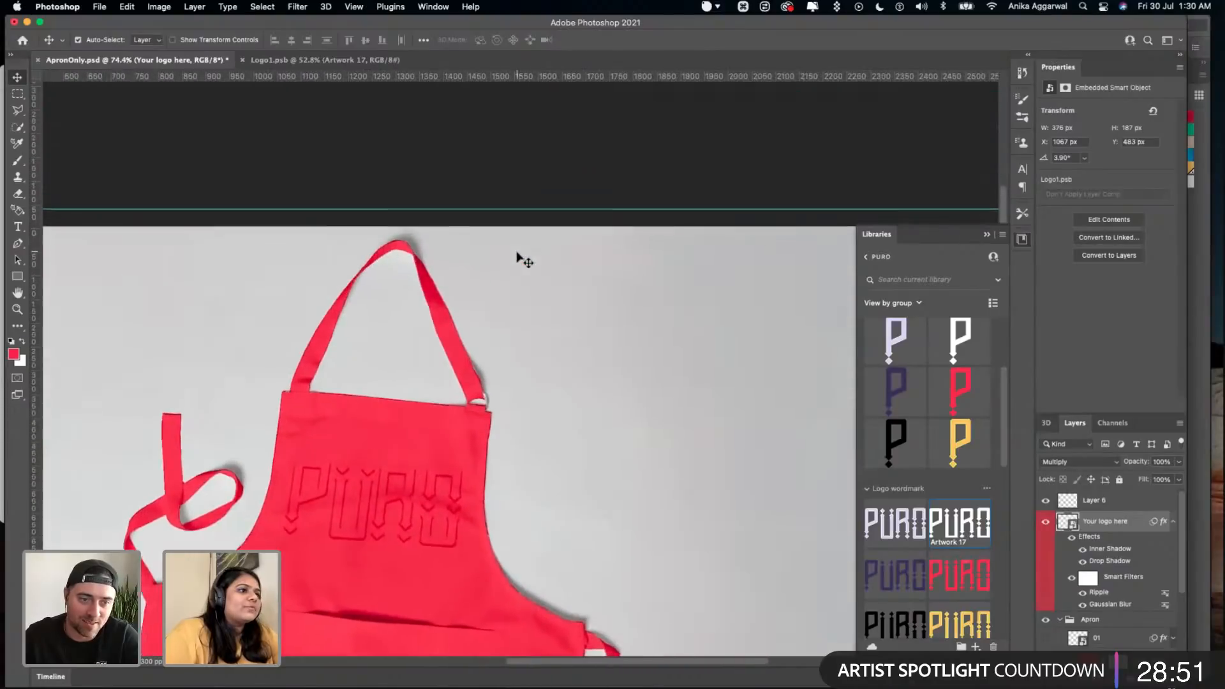
scroll(518, 257, "down", 3)
scroll(519, 425, "up", 2)
scroll(520, 429, "up", 2)
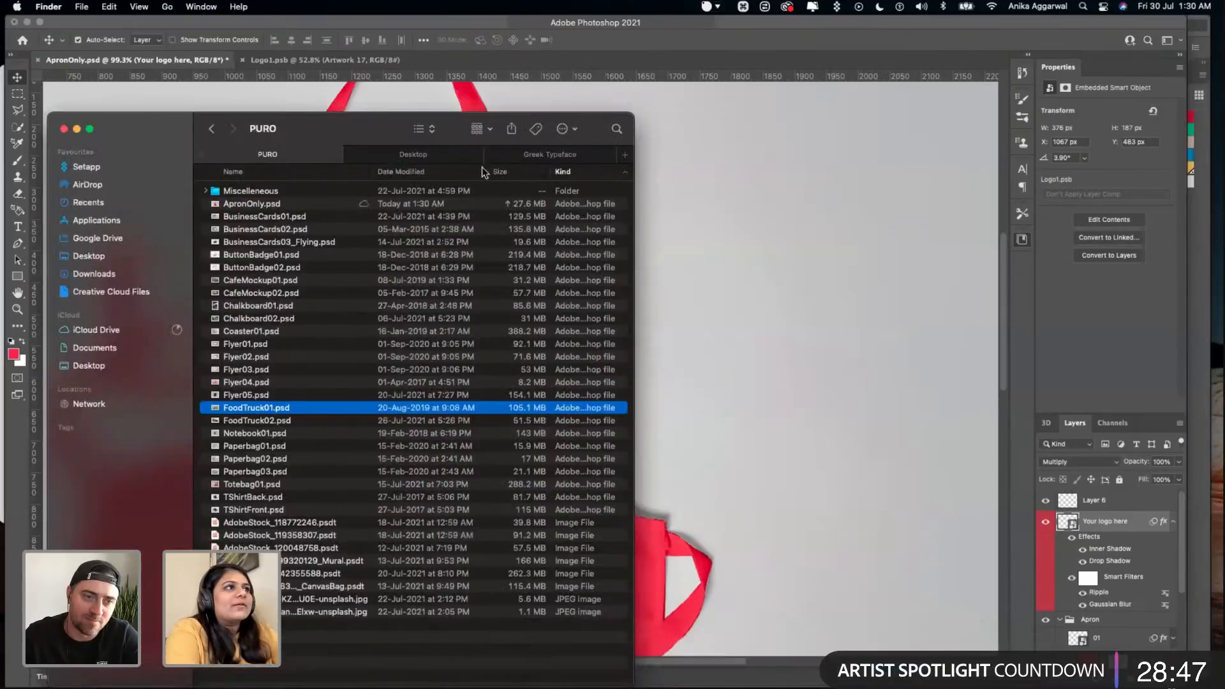
- Save ApronOnly.psd and select the Your logo here layer through the wordmark on the apron
left_click_drag(357, 129, 0, 30)
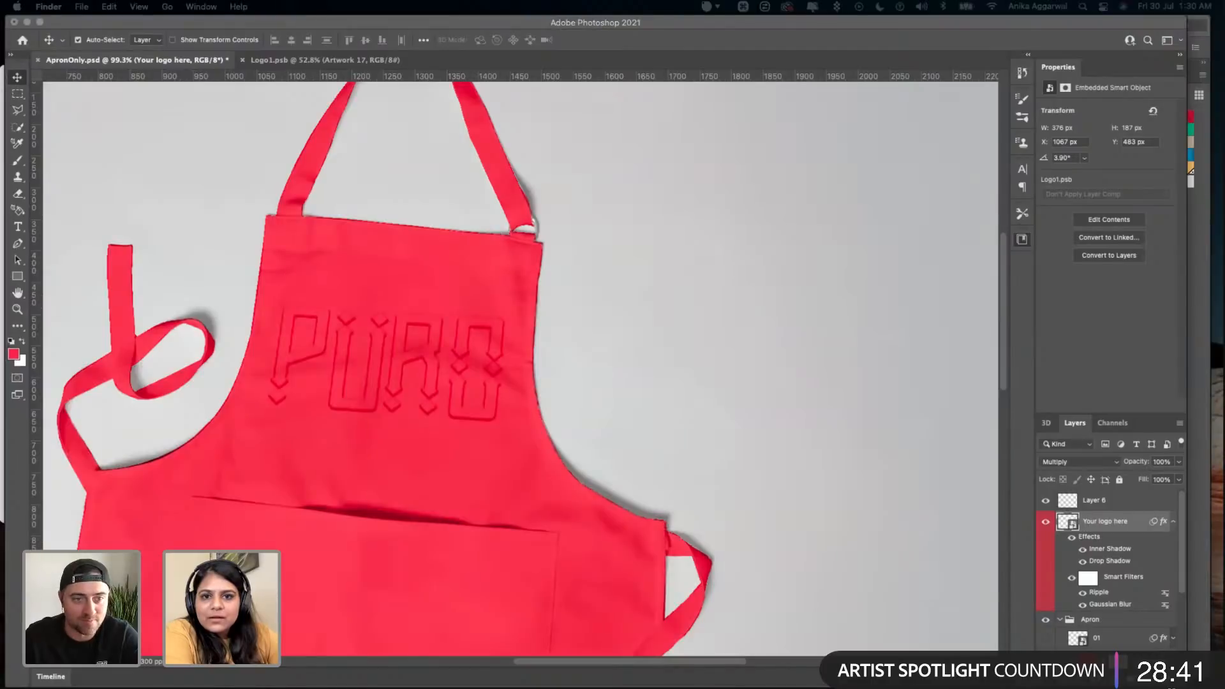
key("space")
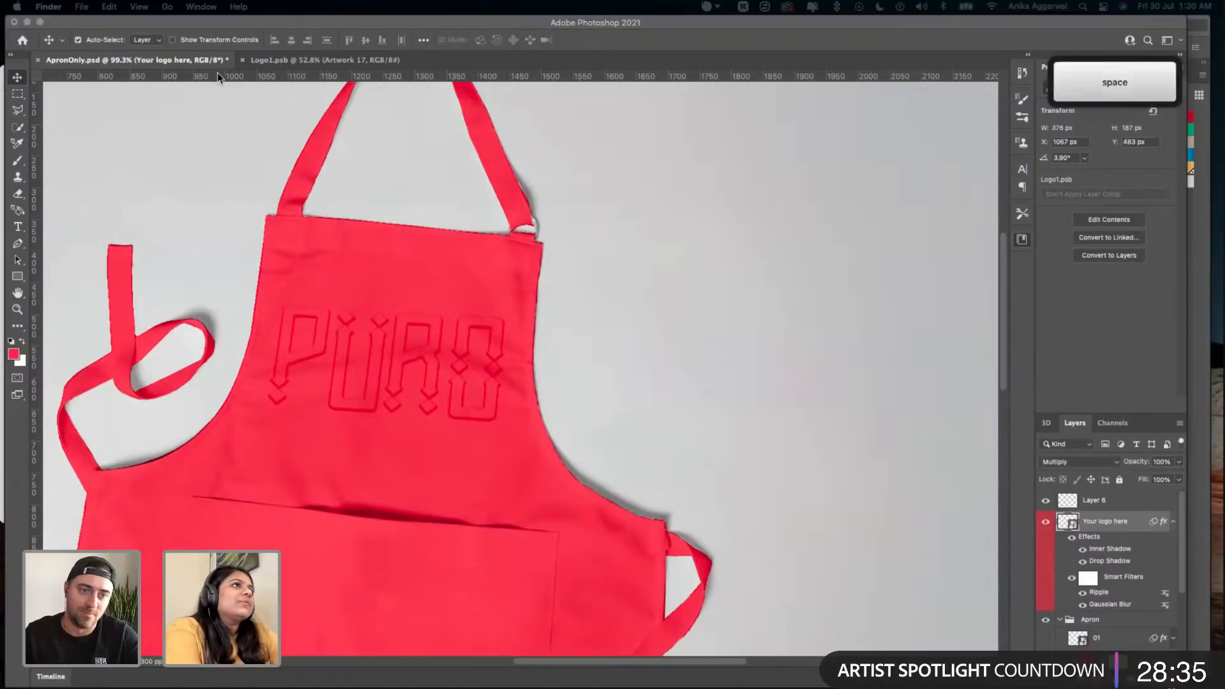
left_click(600, 185)
key("super+s")
left_click(477, 332)
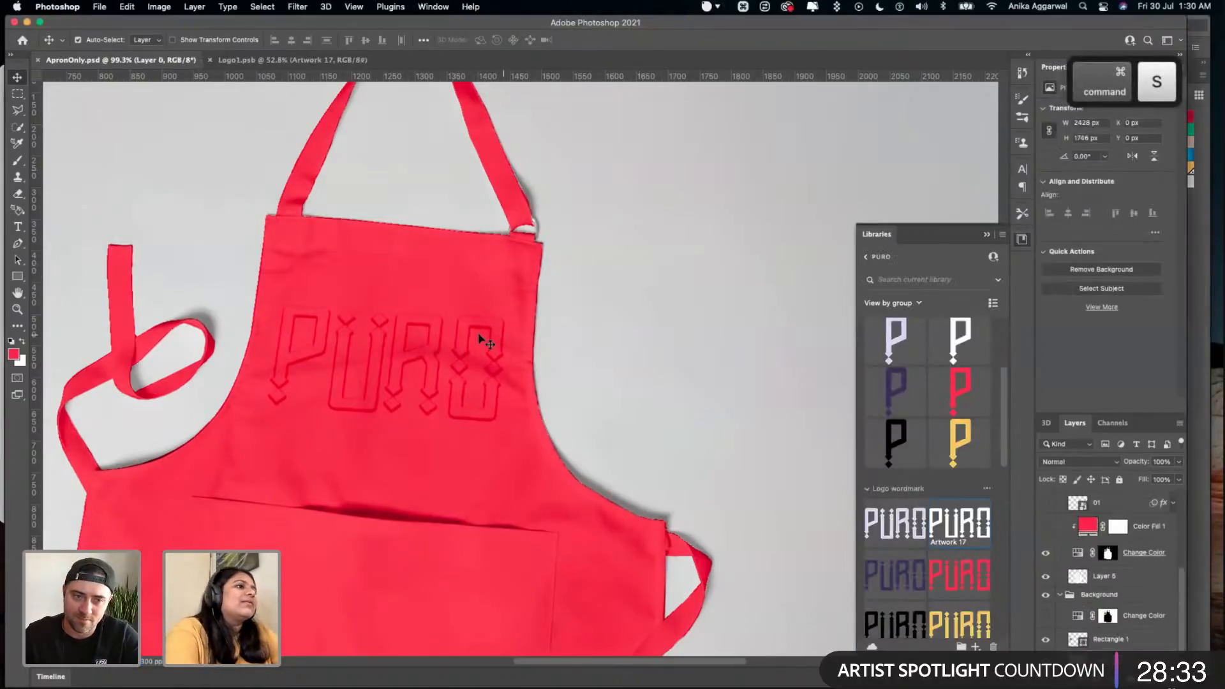
left_click(470, 318)
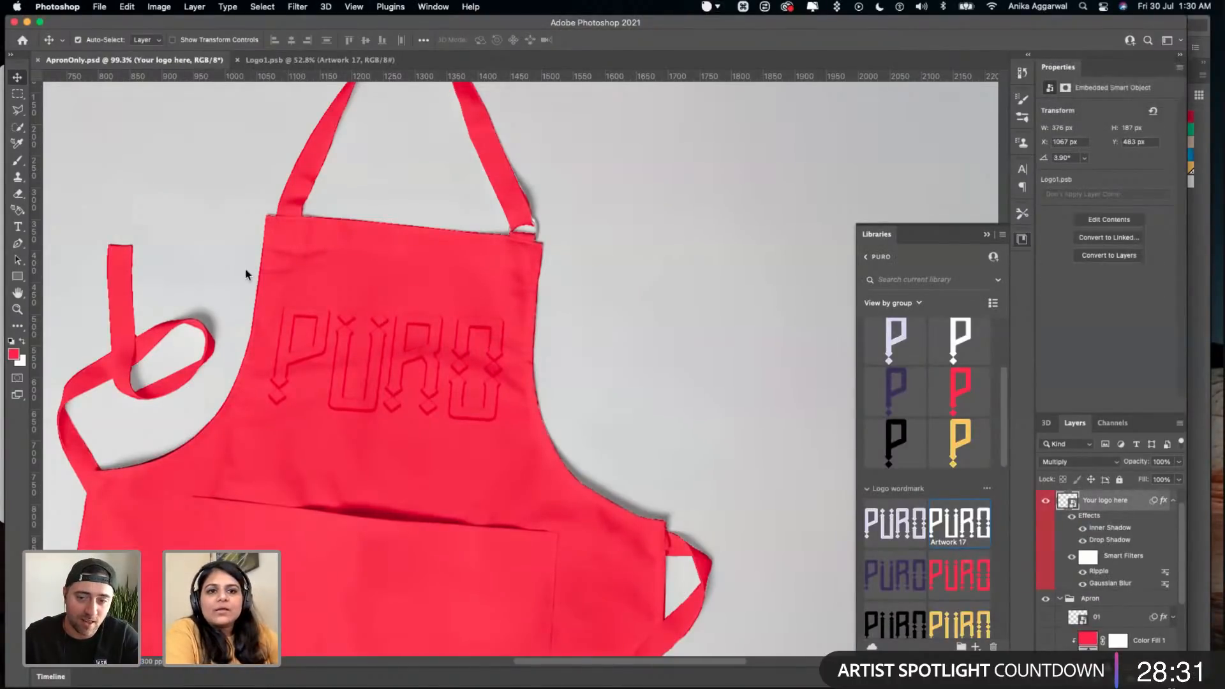
key("super+Tab")
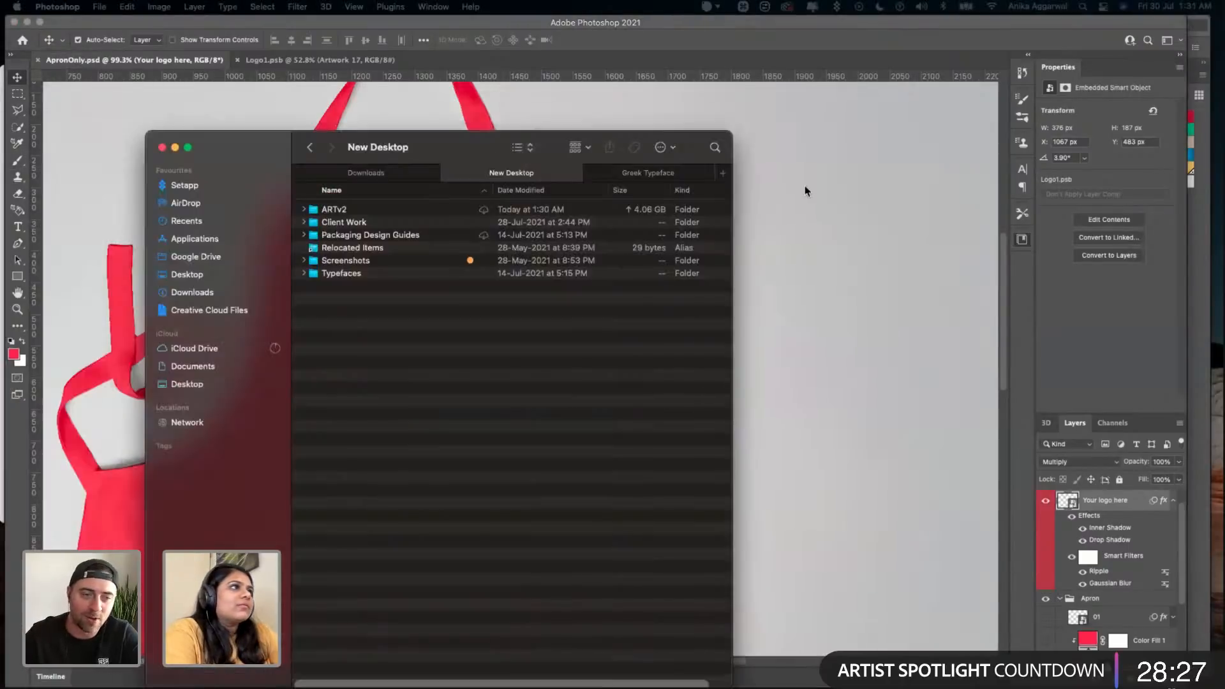
key("super+Tab")
scroll(627, 299, "down", 3)
scroll(625, 296, "down", 5)
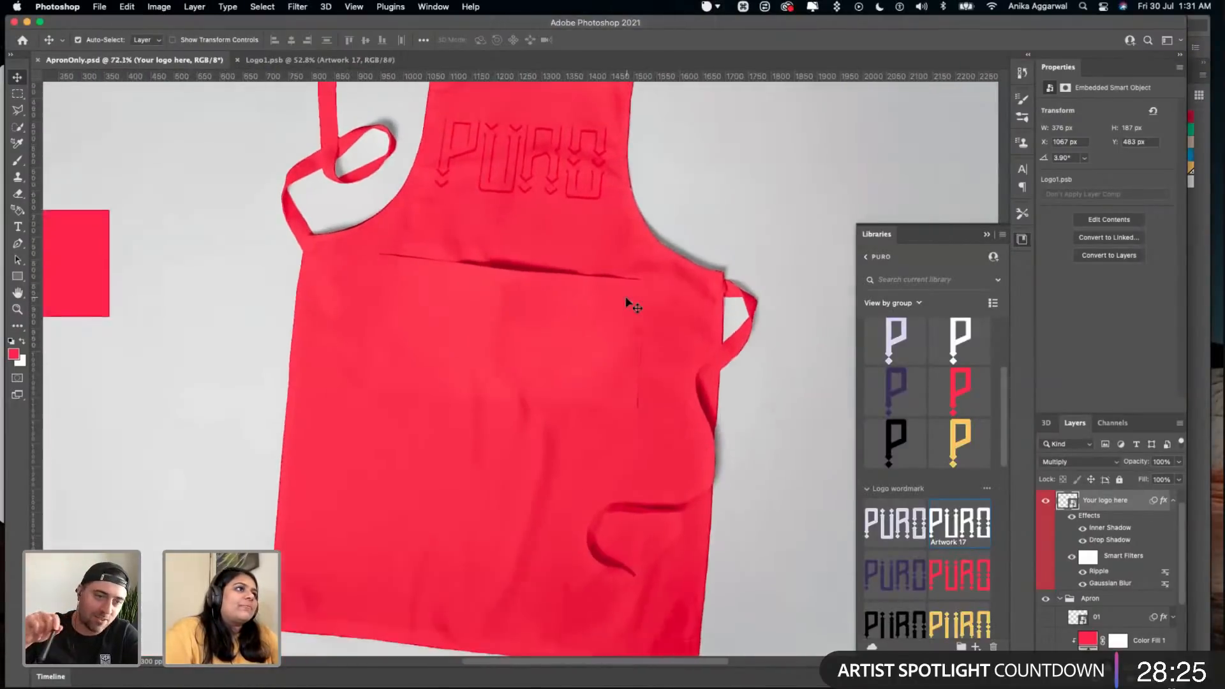
scroll(625, 296, "up", 3)
scroll(600, 295, "up", 2)
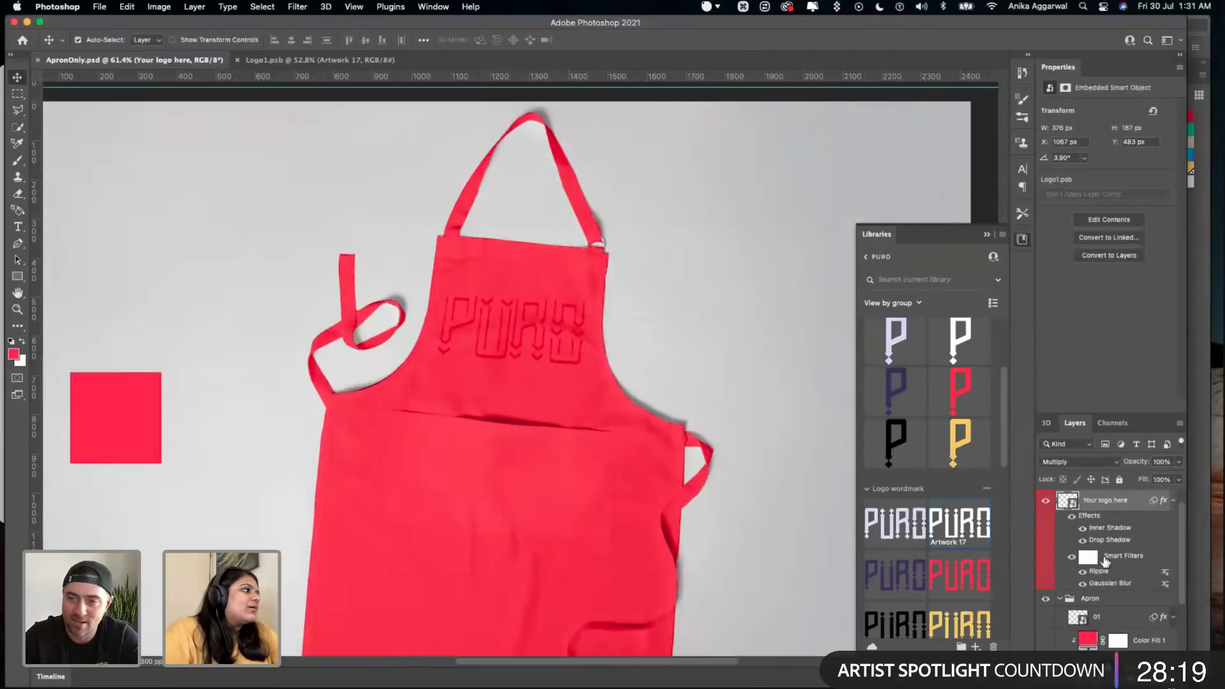
left_click(1082, 530)
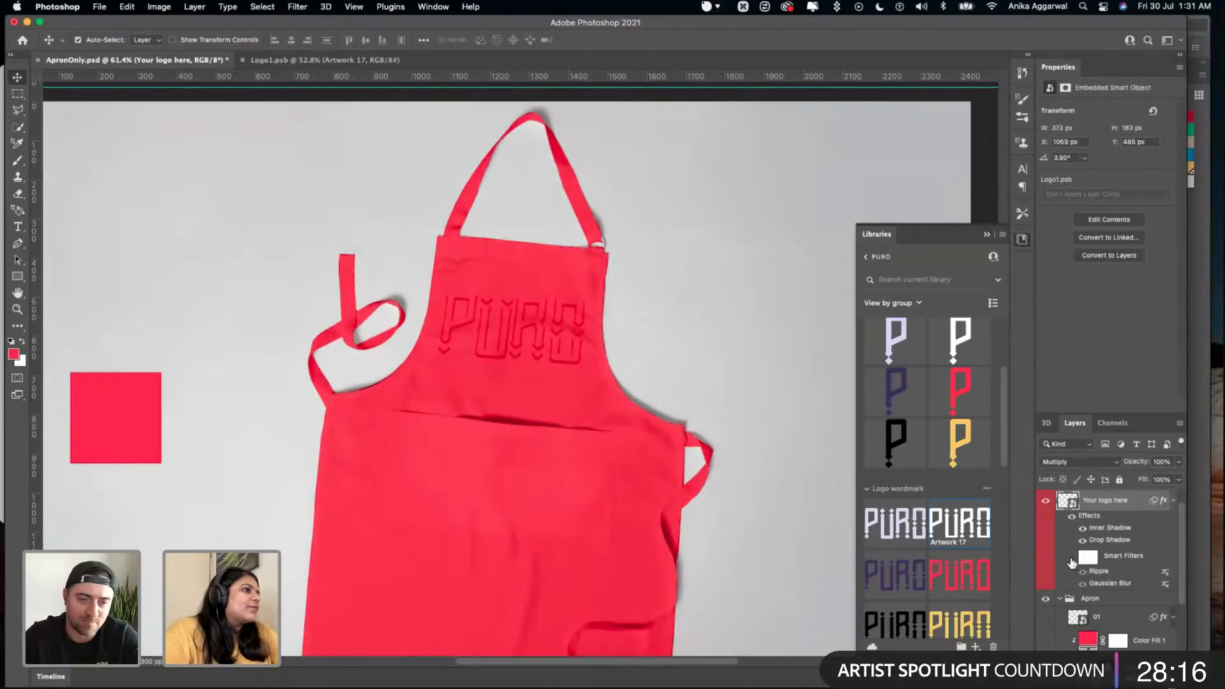
- Place the black PURO wordmark, Artwork 18, into Logo1.psb scaled to about 240%, hide Artwork 17 and save the file
double_click(1076, 503)
scroll(888, 465, "down", 1)
left_click_drag(909, 616, 767, 469)
left_click_drag(652, 385, 556, 360)
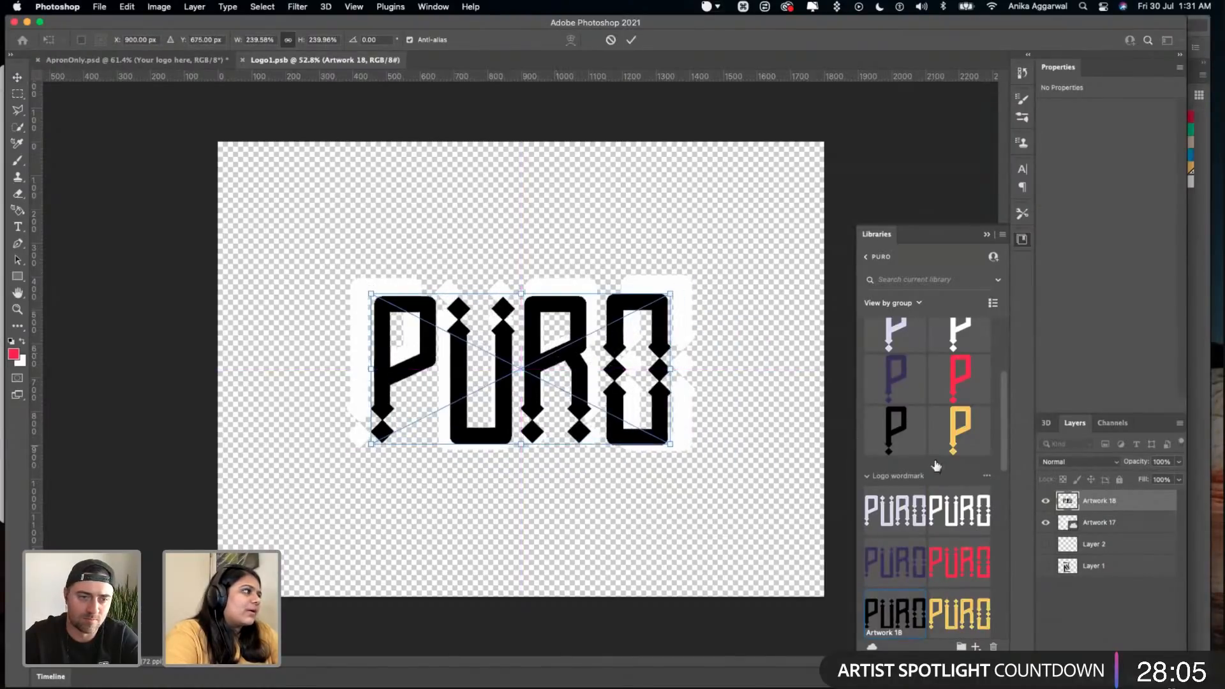
left_click(1045, 523)
key("super+s")
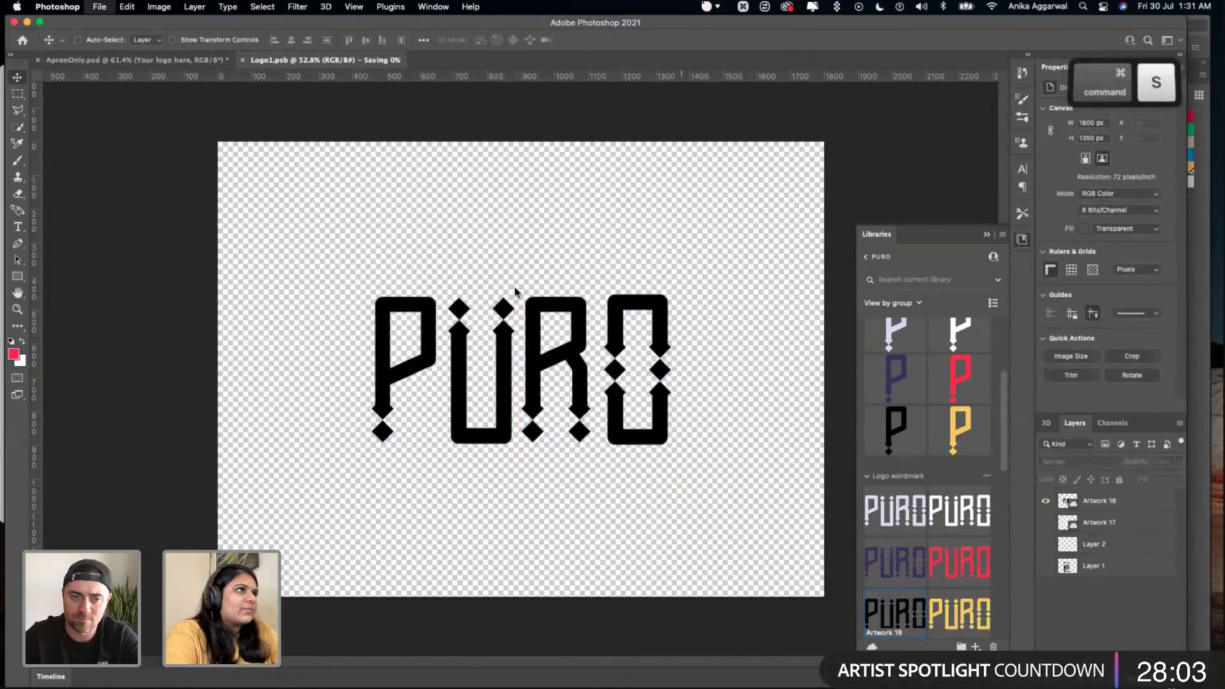
- In ApronOnly.psd, turn off the effects and smart filters of the Your logo here layer and save the document
left_click(188, 59)
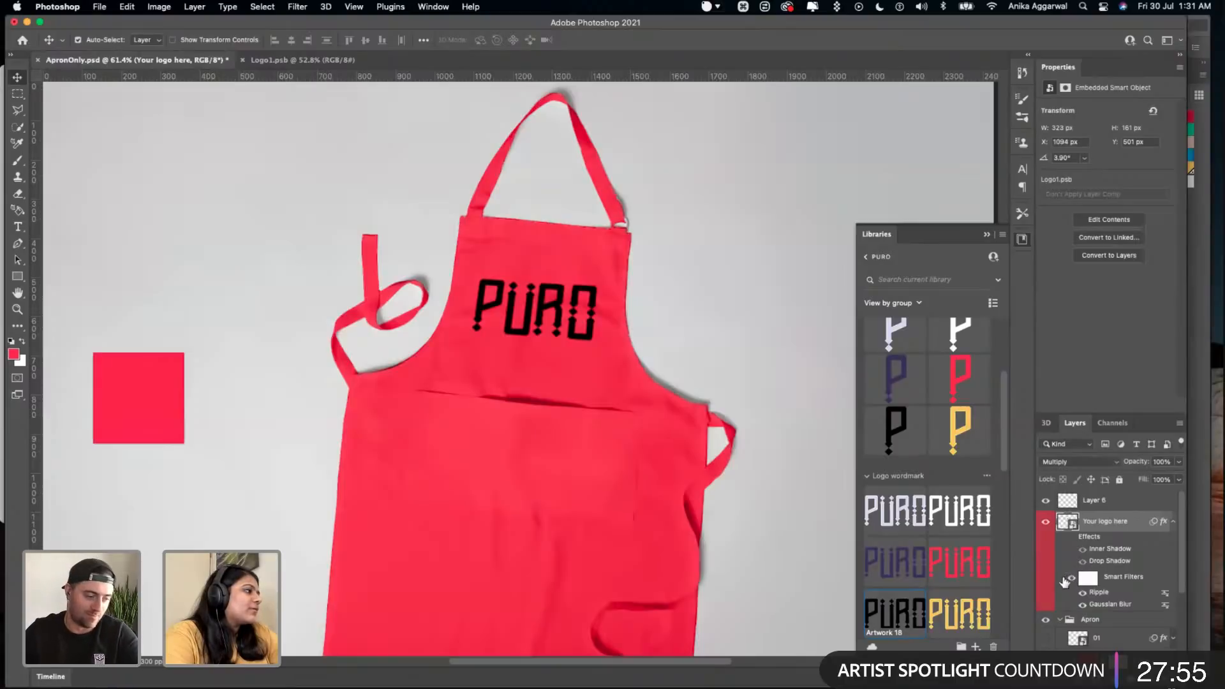
key("super+s")
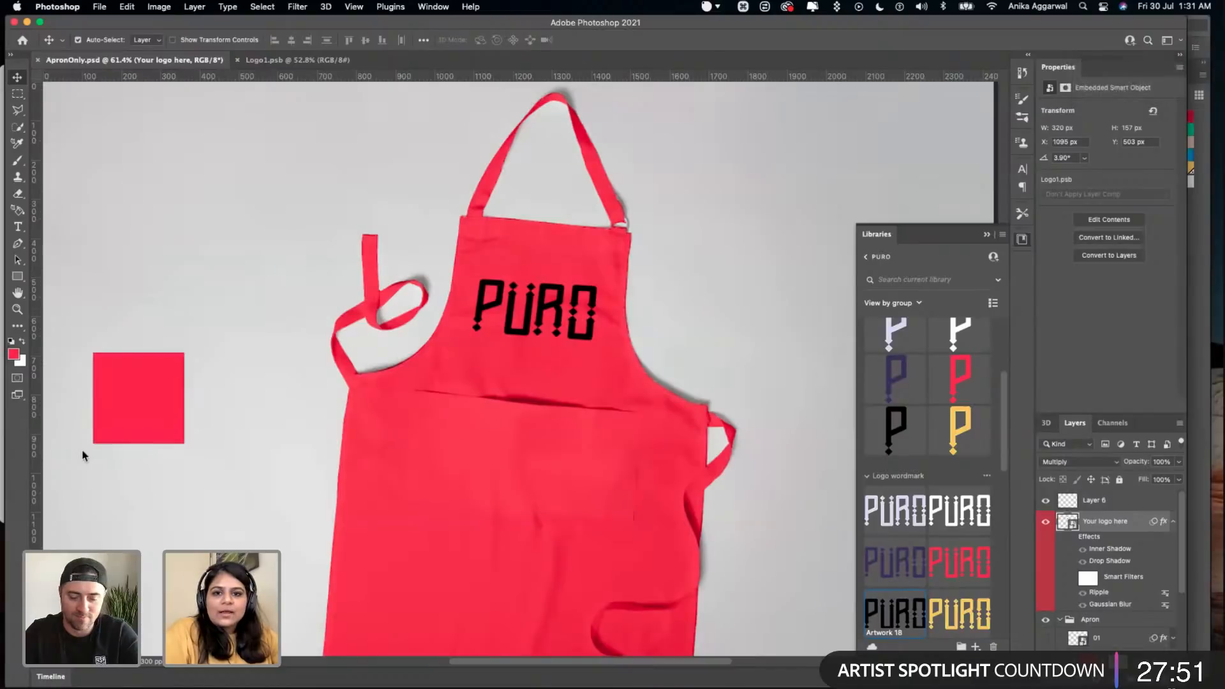
left_click(780, 322)
scroll(555, 276, "up", 5)
scroll(555, 276, "down", 5)
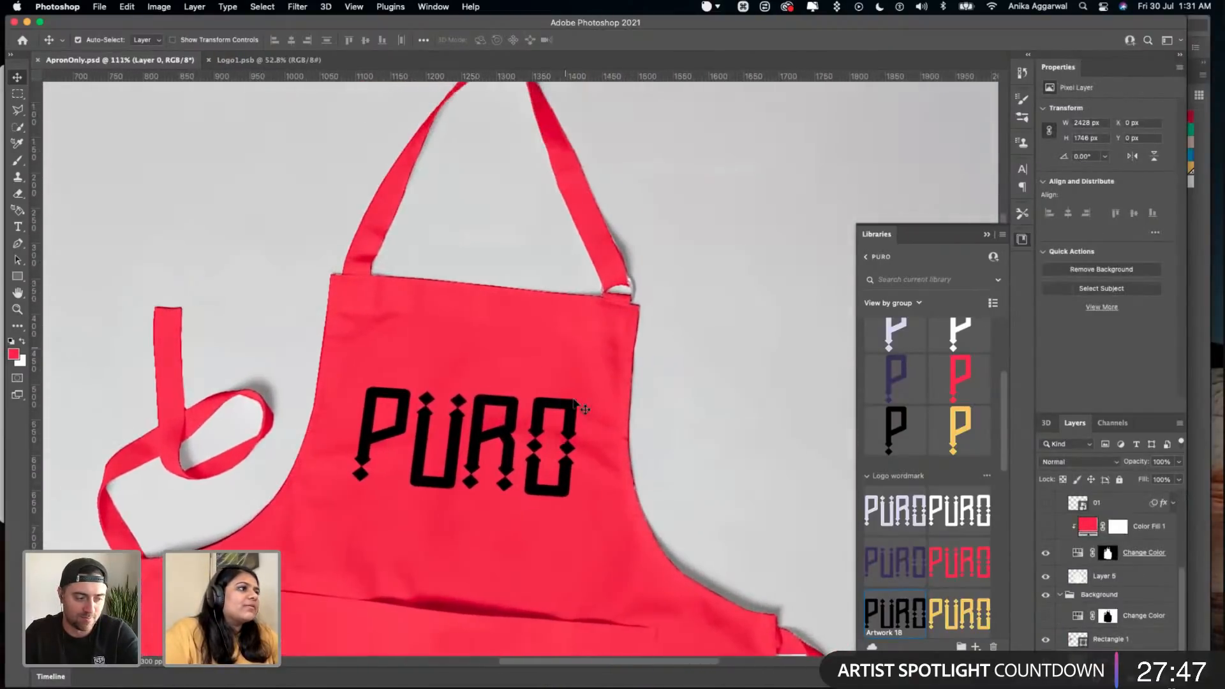
scroll(577, 406, "down", 2)
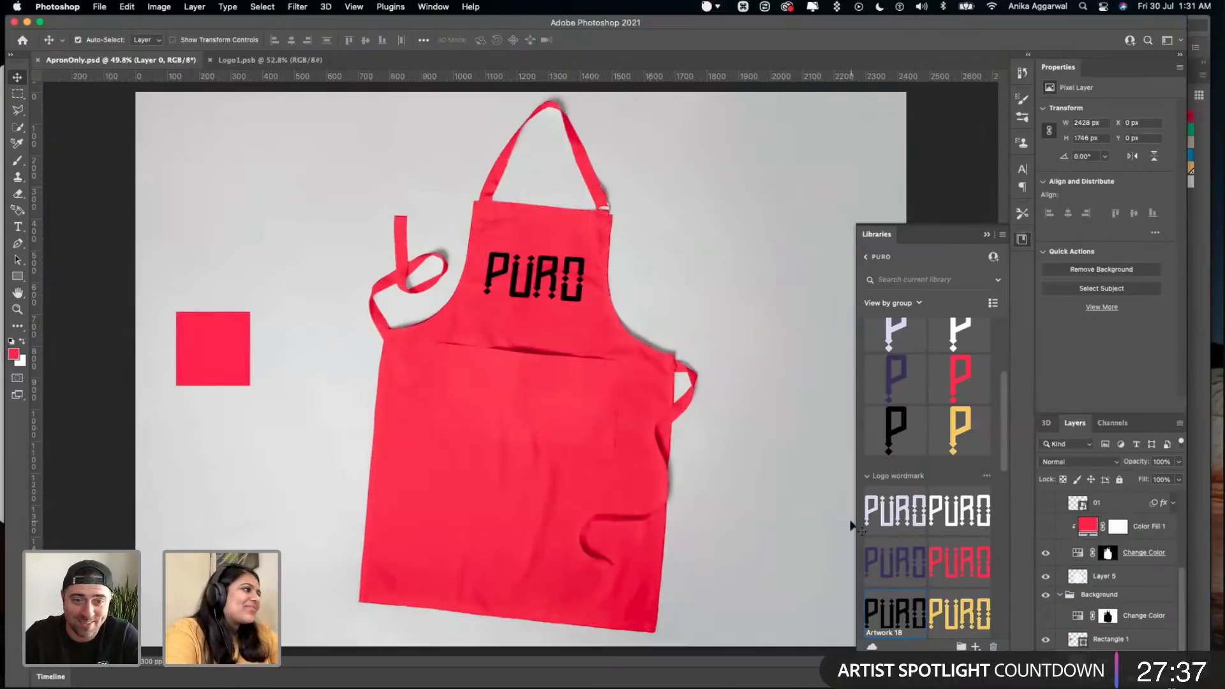
- Place the yellow PURO wordmark, Artwork 19, into Logo1.psb at about 824 by 414 px, hide Artwork 18 and save the file
left_click(283, 61)
scroll(950, 520, "down", 1)
left_click_drag(957, 605, 539, 419)
left_click_drag(622, 458, 705, 475)
left_click_drag(587, 402, 548, 351)
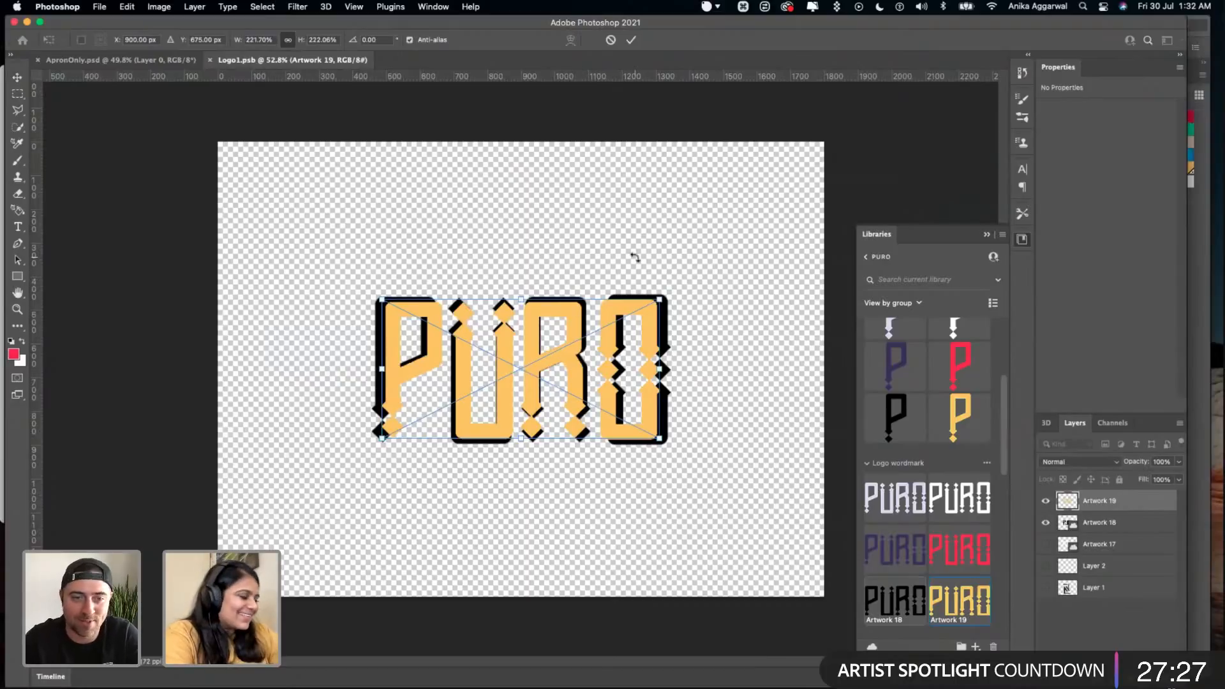
key("Return")
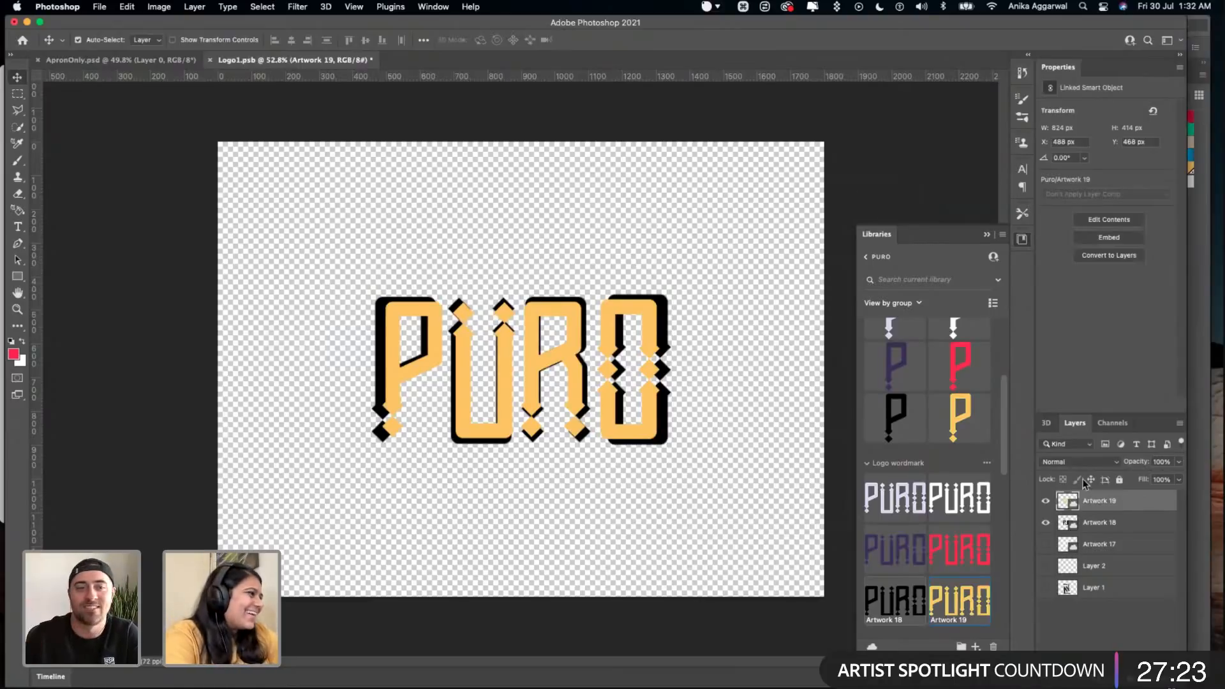
key("super+s")
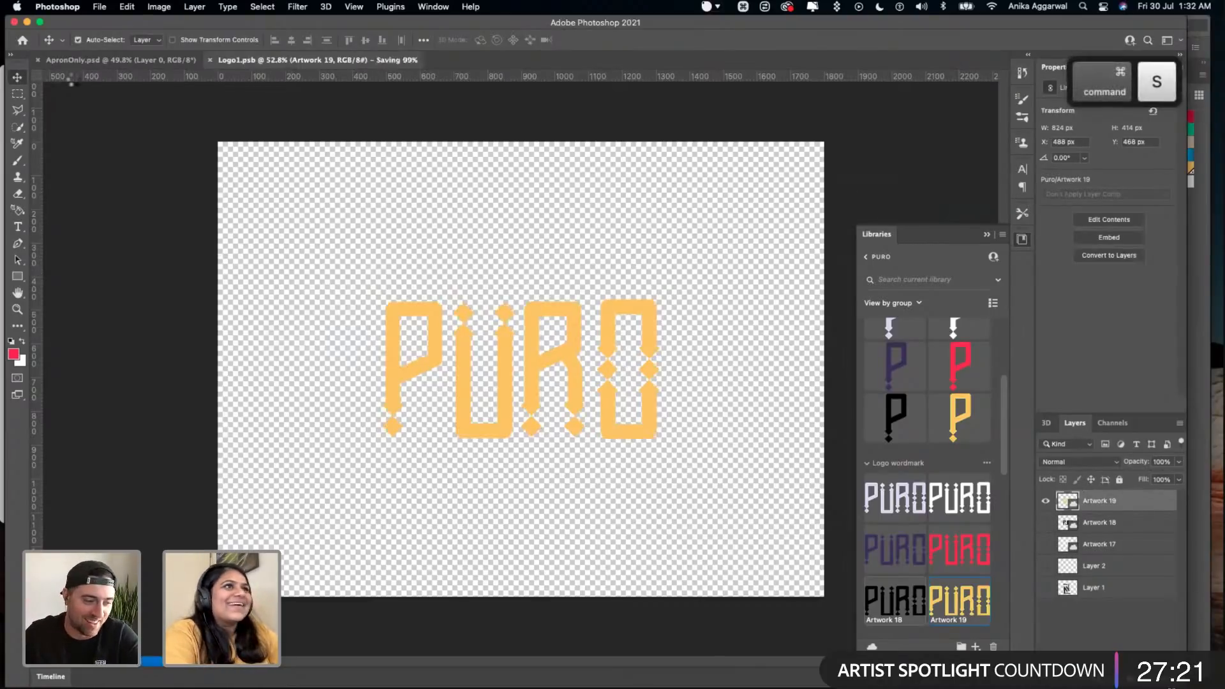
- Return to ApronOnly.psd and set the blend mode of the Your logo here layer to Normal
left_click(121, 59)
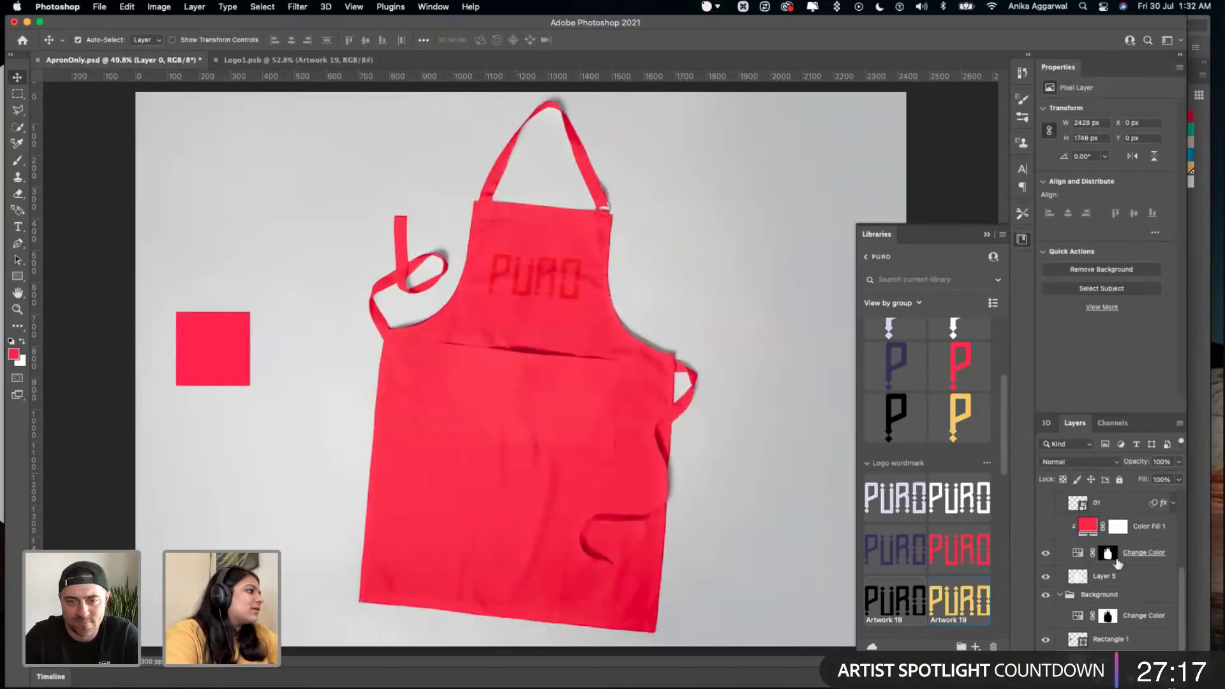
scroll(1116, 521, "up", 1)
left_click(1115, 522)
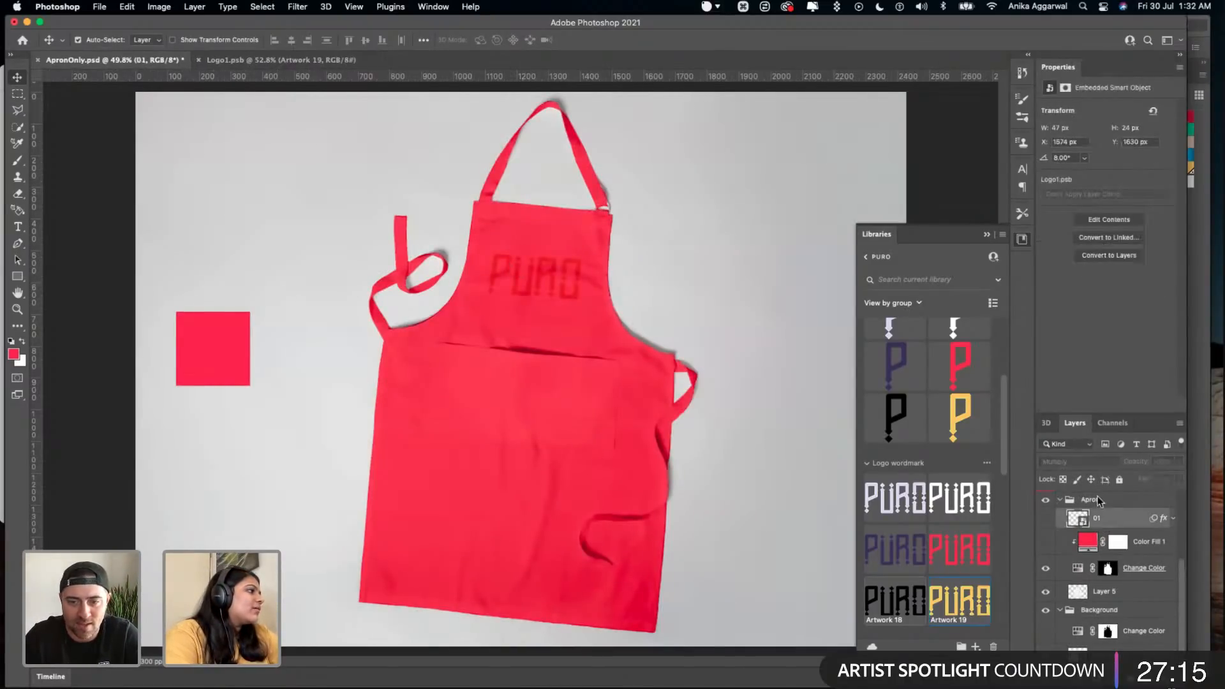
left_click(1080, 449)
left_click(1114, 543)
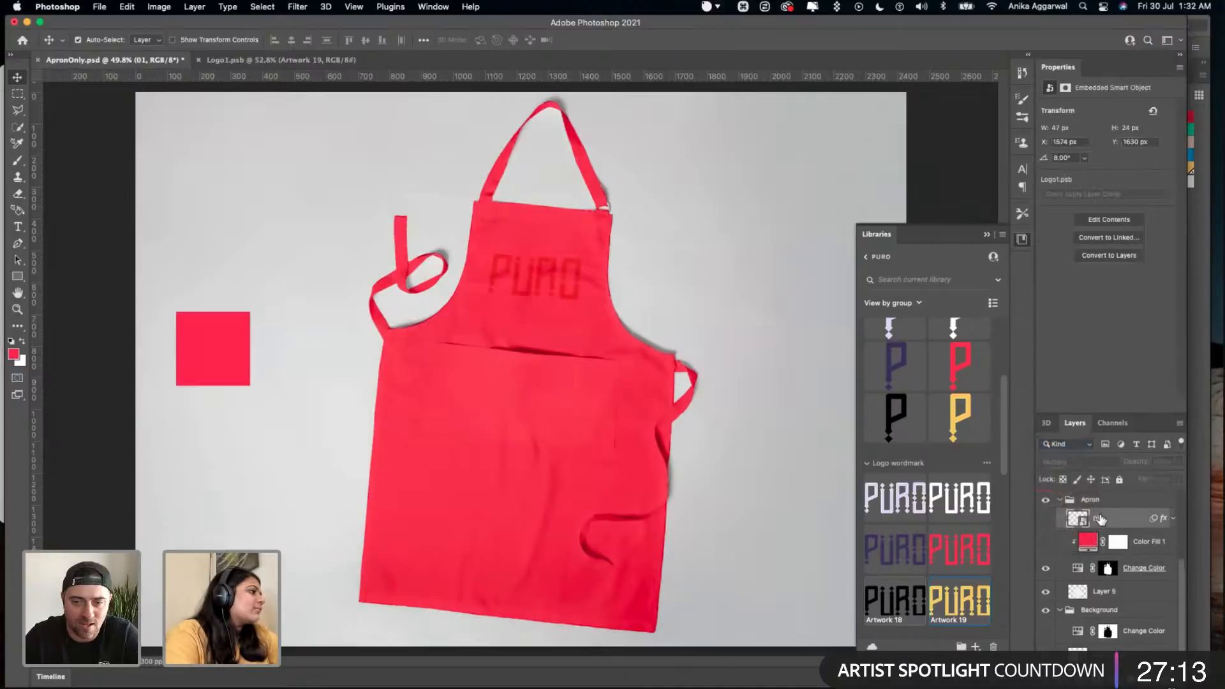
scroll(1100, 518, "up", 4)
left_click(1097, 526)
left_click(1082, 461)
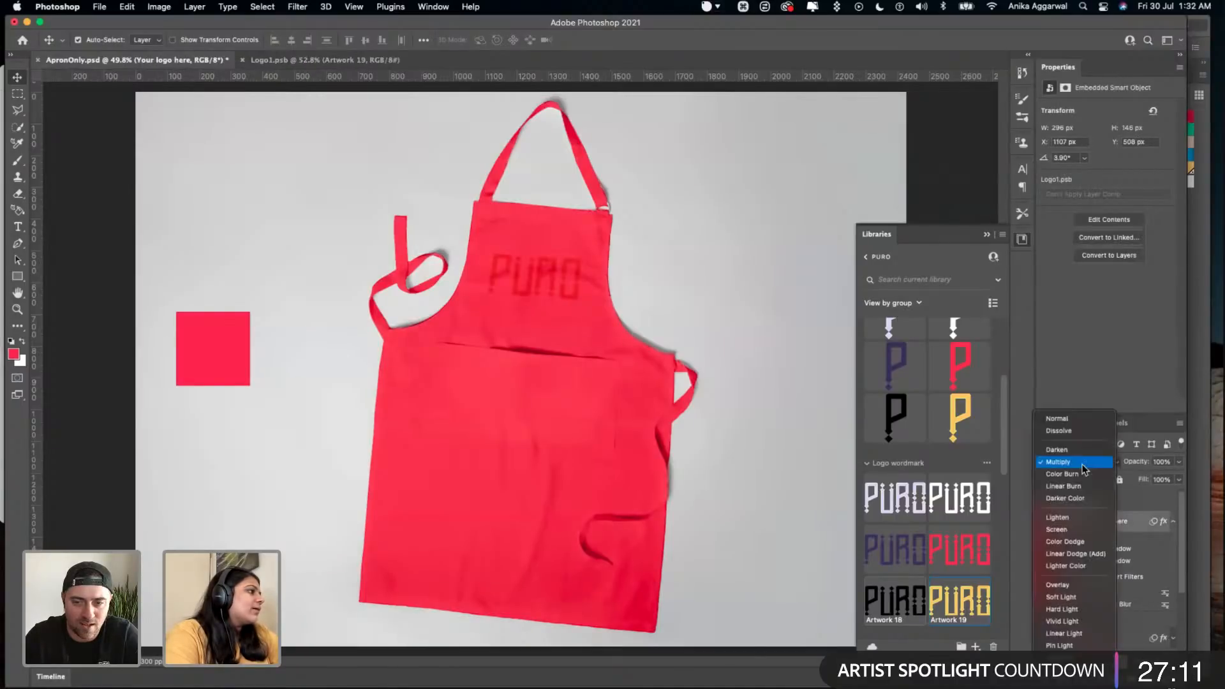
left_click(1059, 419)
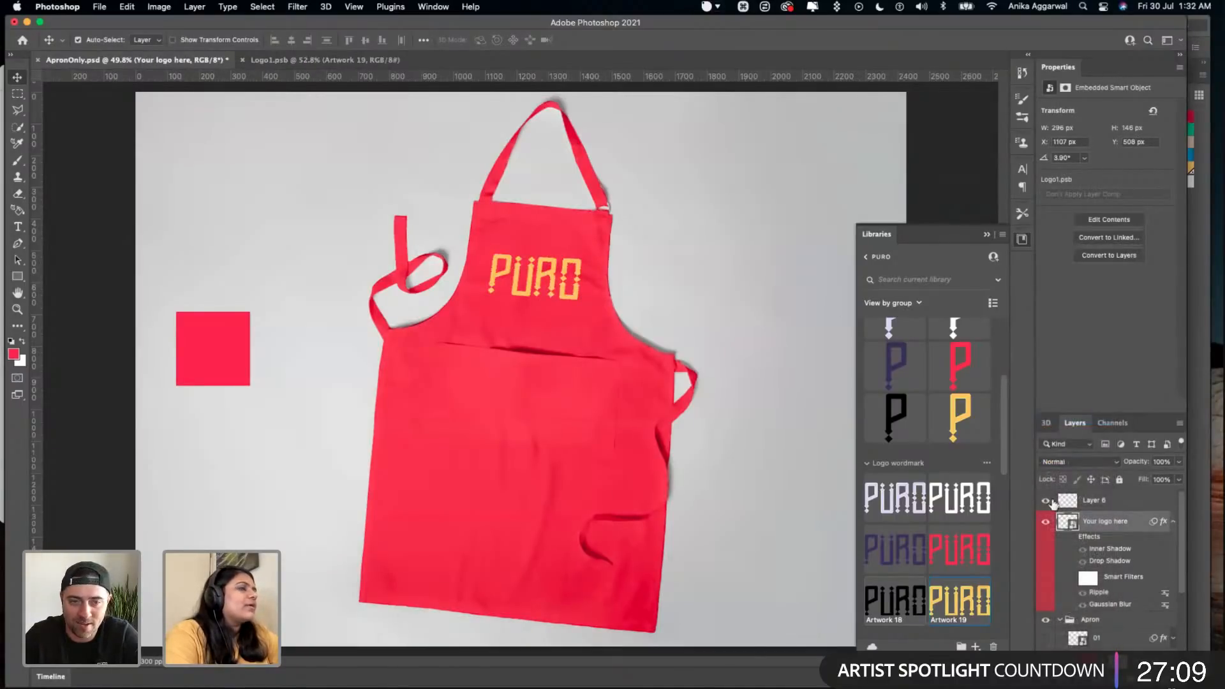
- In Logo1.psb, hide Artwork 19 and show the white Artwork 17, saving both the logo file and ApronOnly.psd
left_click(306, 59)
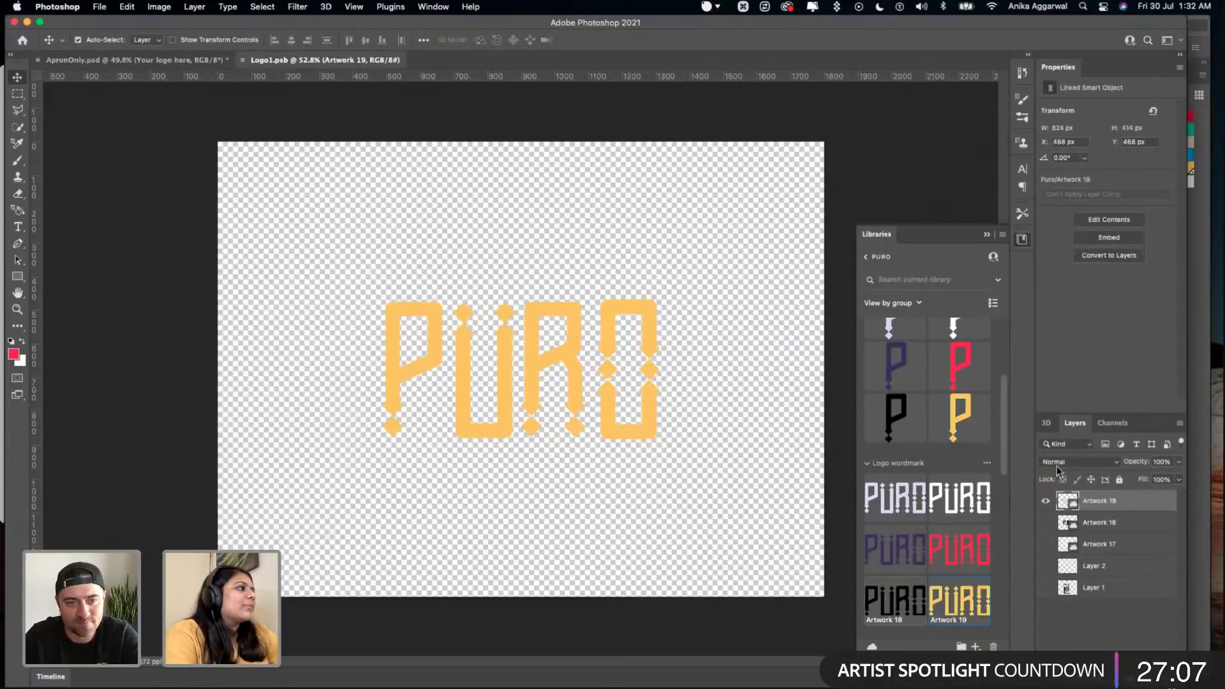
left_click(1045, 500)
left_click(1045, 544)
key("super+s")
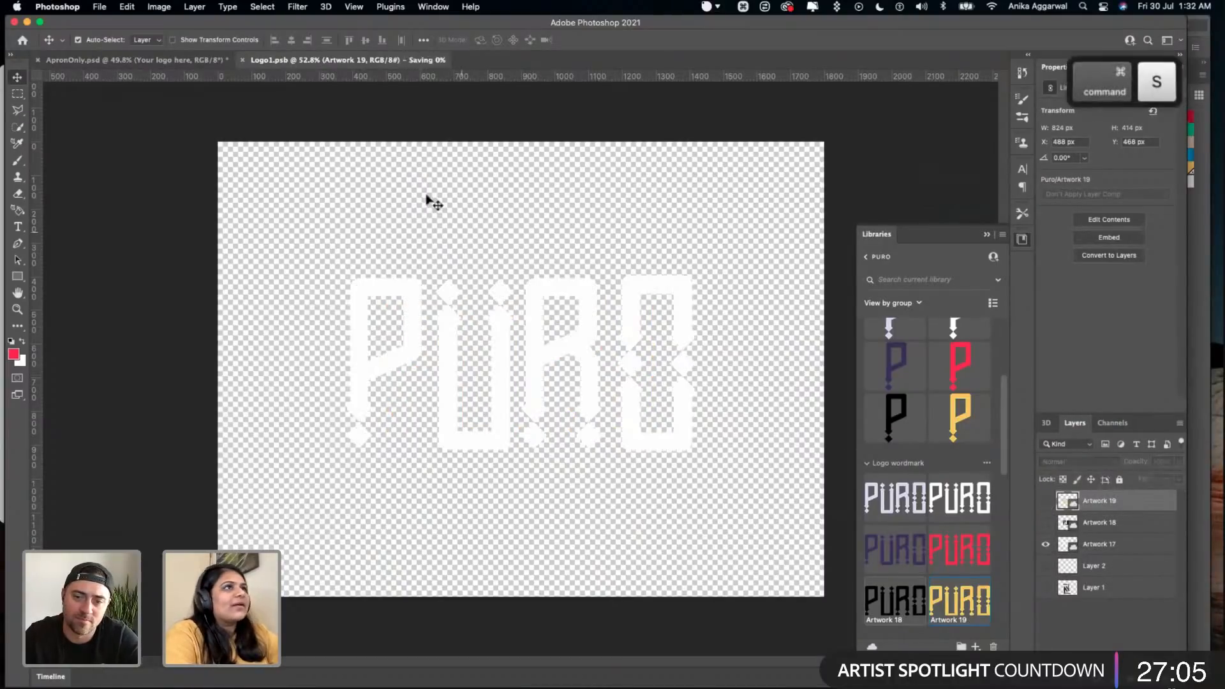
left_click(214, 62)
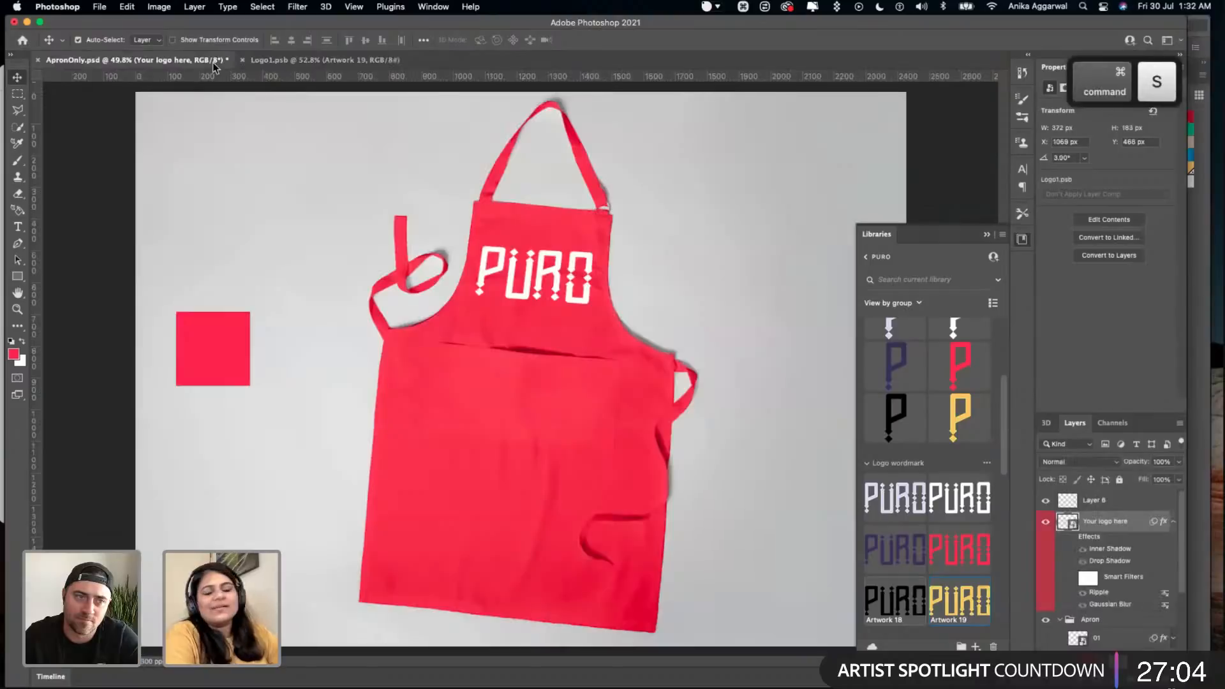
left_click(691, 356)
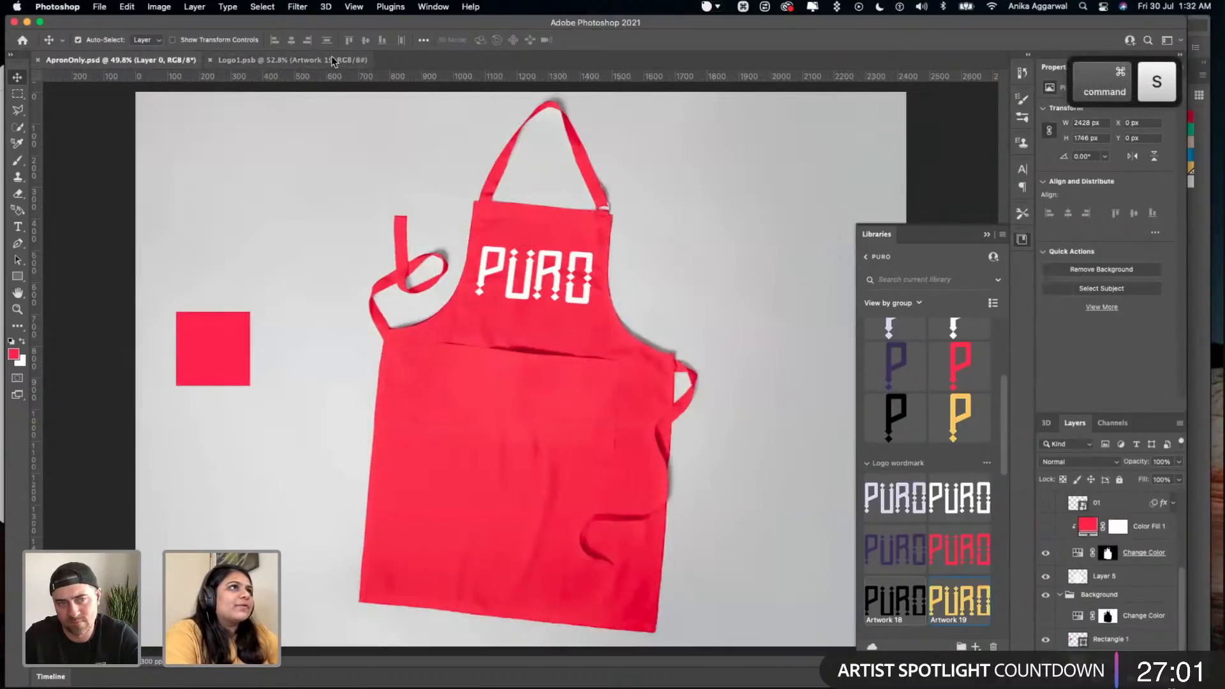
- Scale the white wordmark in Logo1.psb down to about 678 by 340 px, centre it on the canvas and save the file
left_click(290, 59)
key("super+t")
left_click_drag(689, 277, 573, 333)
left_click_drag(481, 383, 541, 354)
key("super+s")
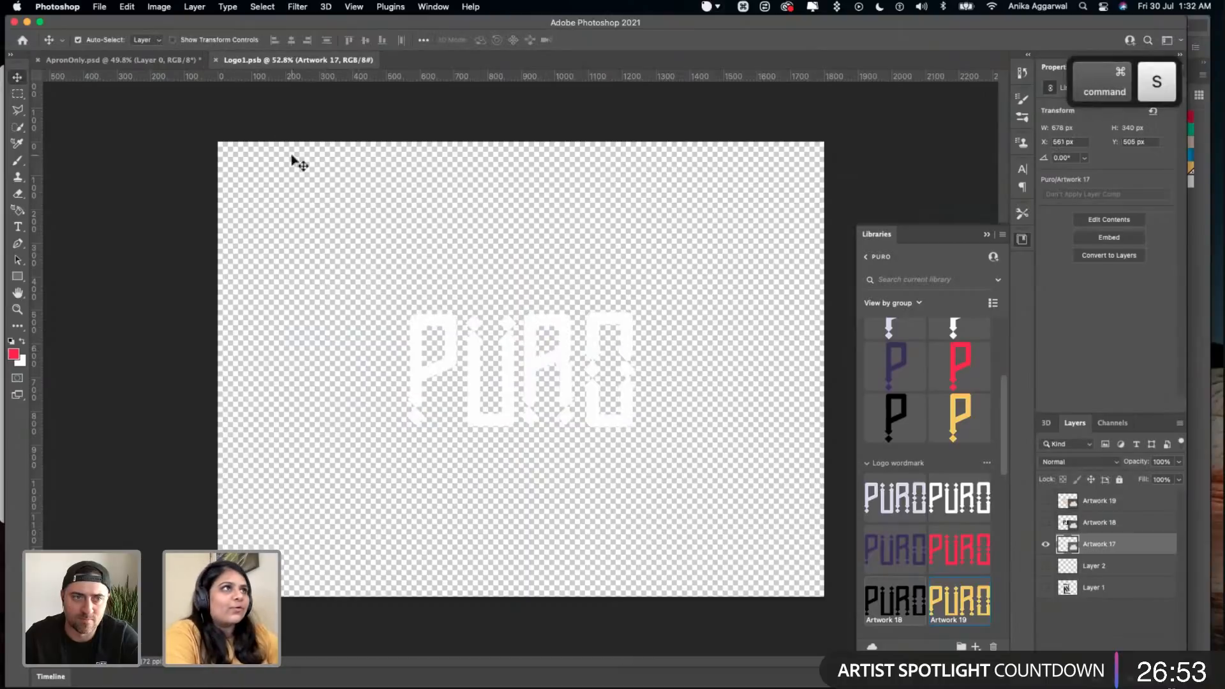
- Return to ApronOnly.psd and save it with the updated white wordmark
left_click(150, 60)
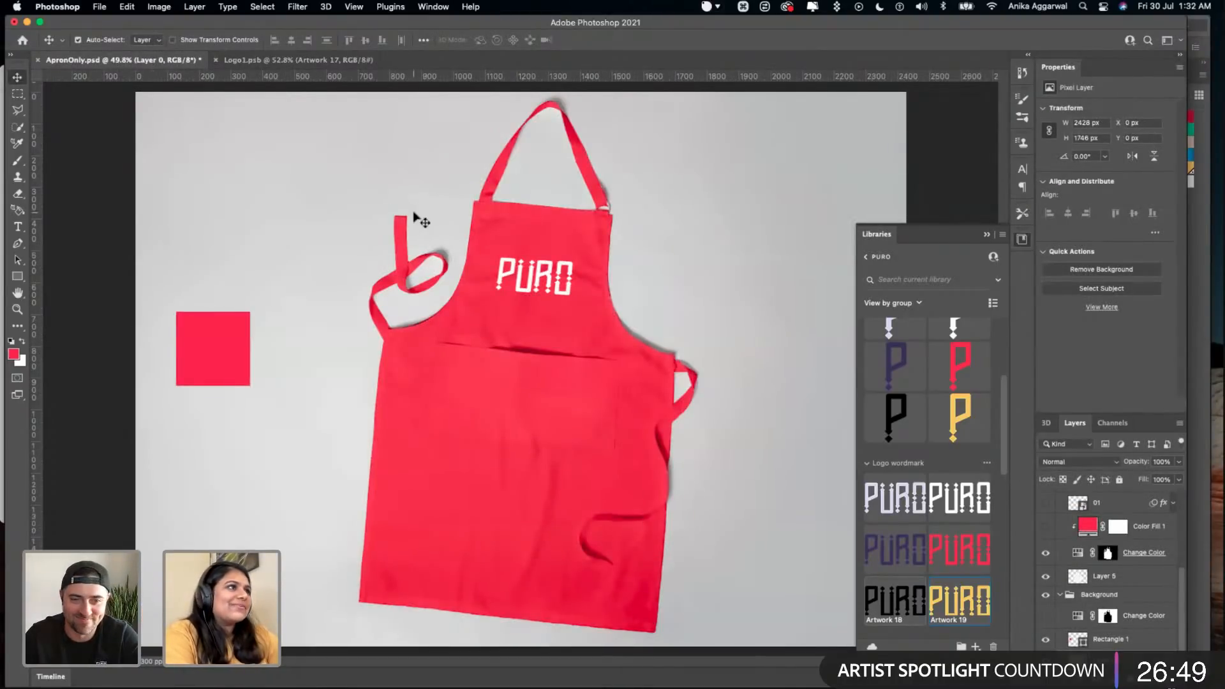
key("super+s")
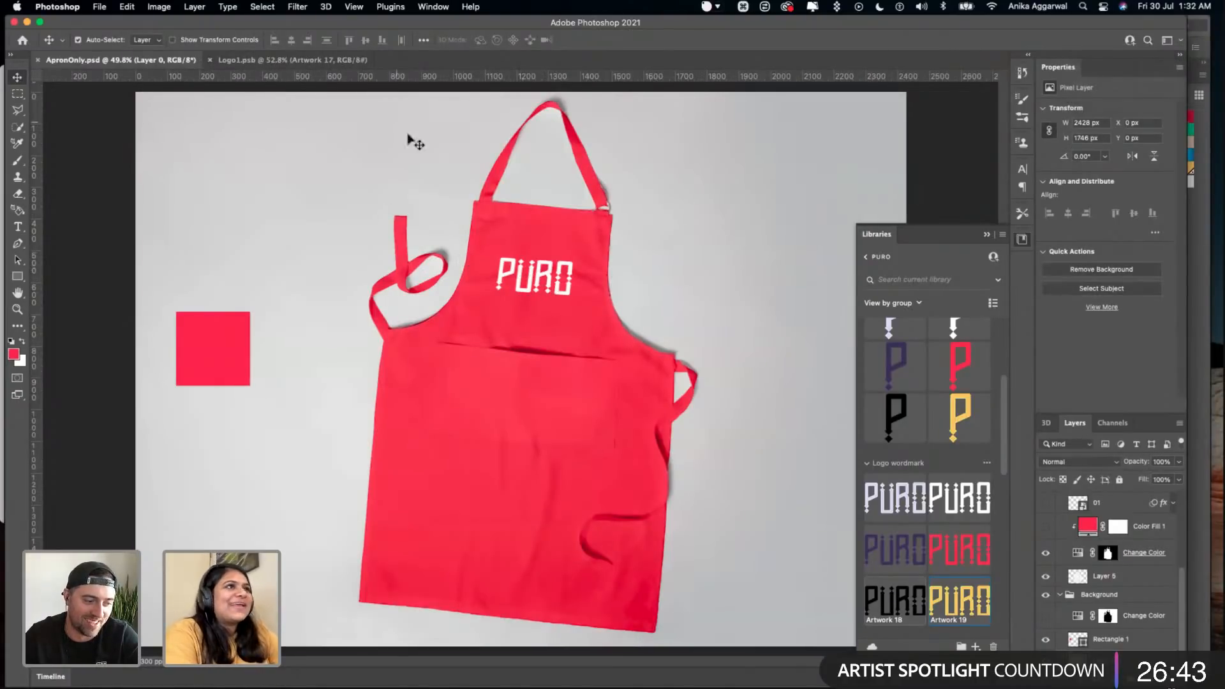
left_click(290, 60)
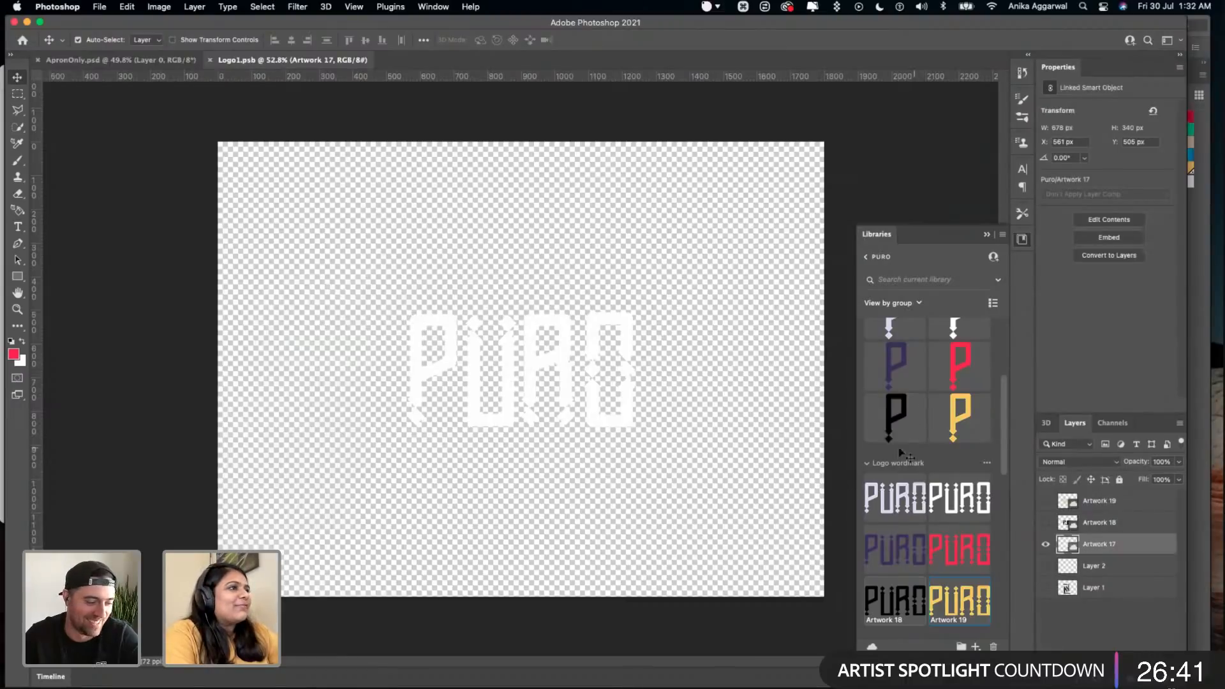
left_click(120, 59)
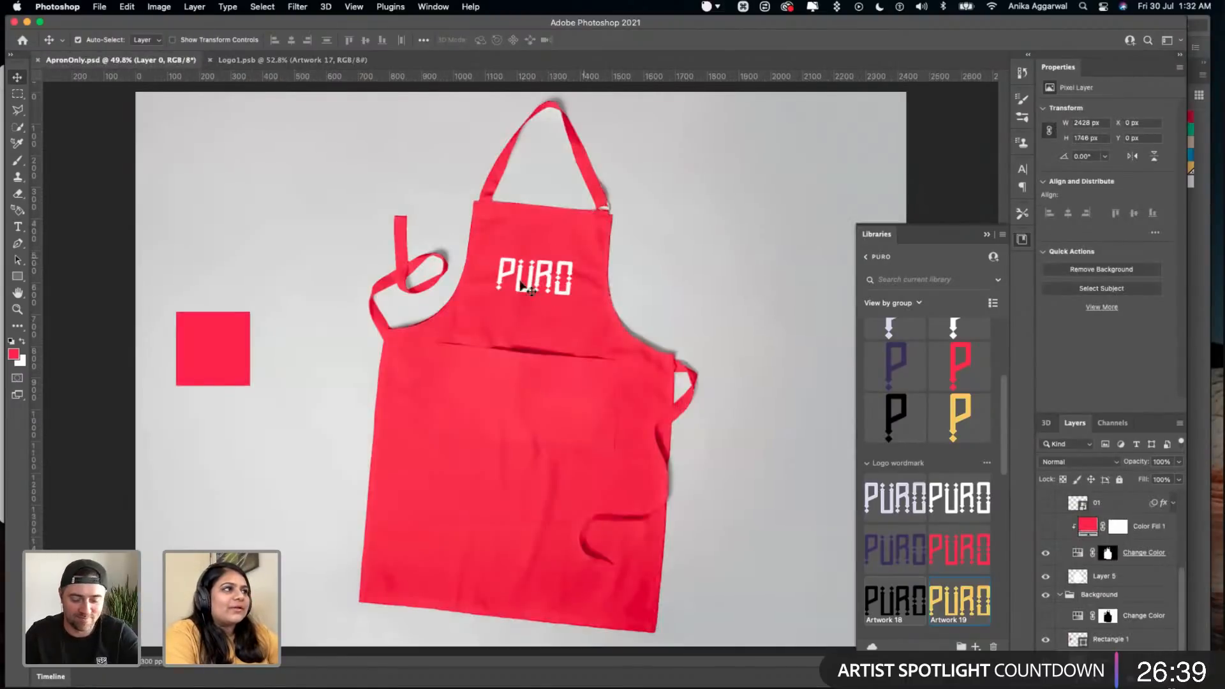
- Switch to Illustrator and duplicate the avocado character from the Illustrations artboard into the empty area above the artboard
left_click(454, 654)
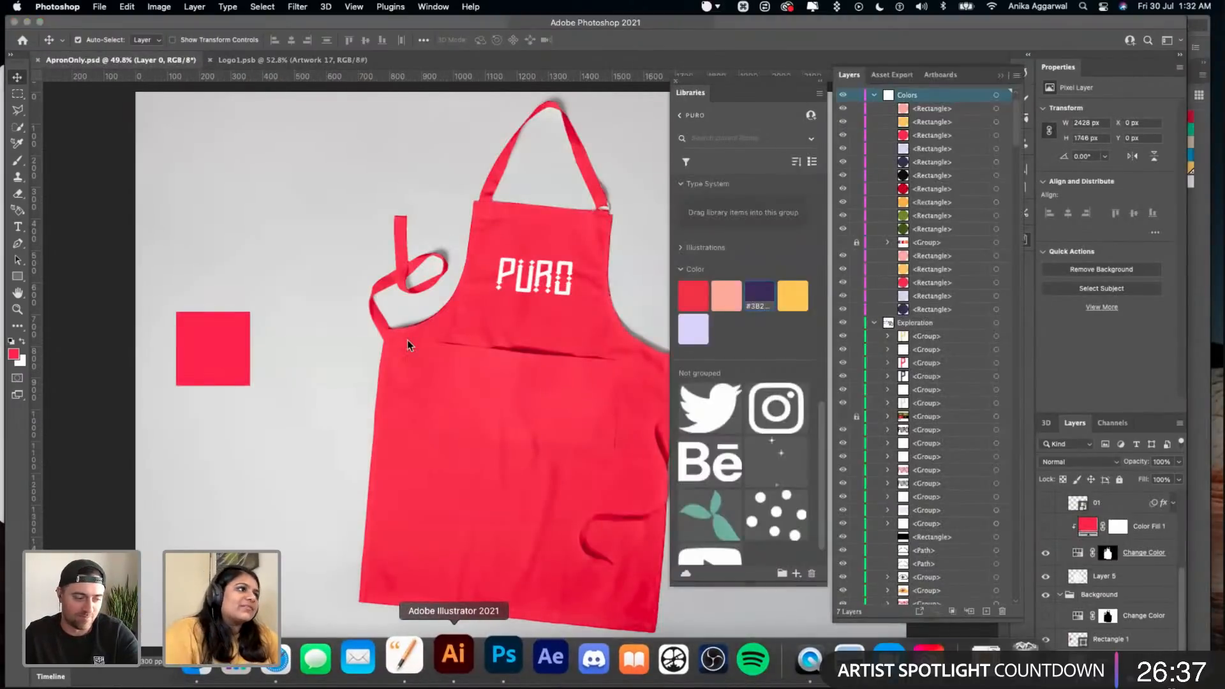
scroll(406, 345, "left", 5)
scroll(406, 346, "down", 5)
scroll(405, 345, "left", 10)
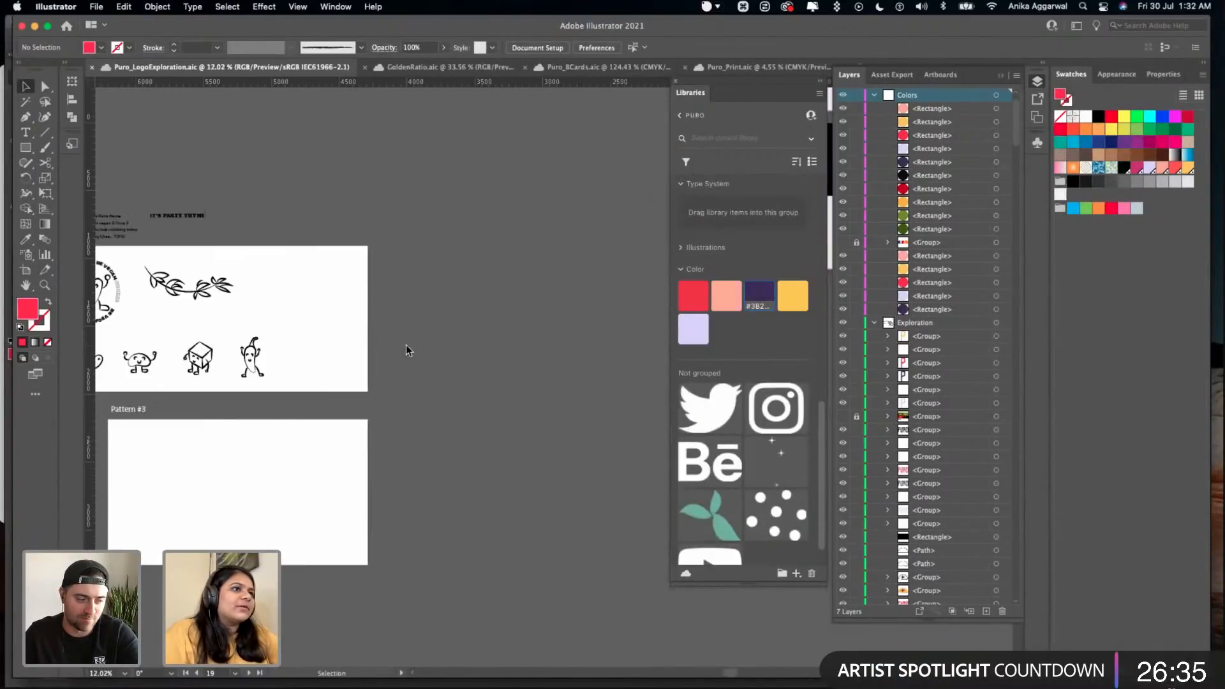
scroll(406, 346, "left", 10)
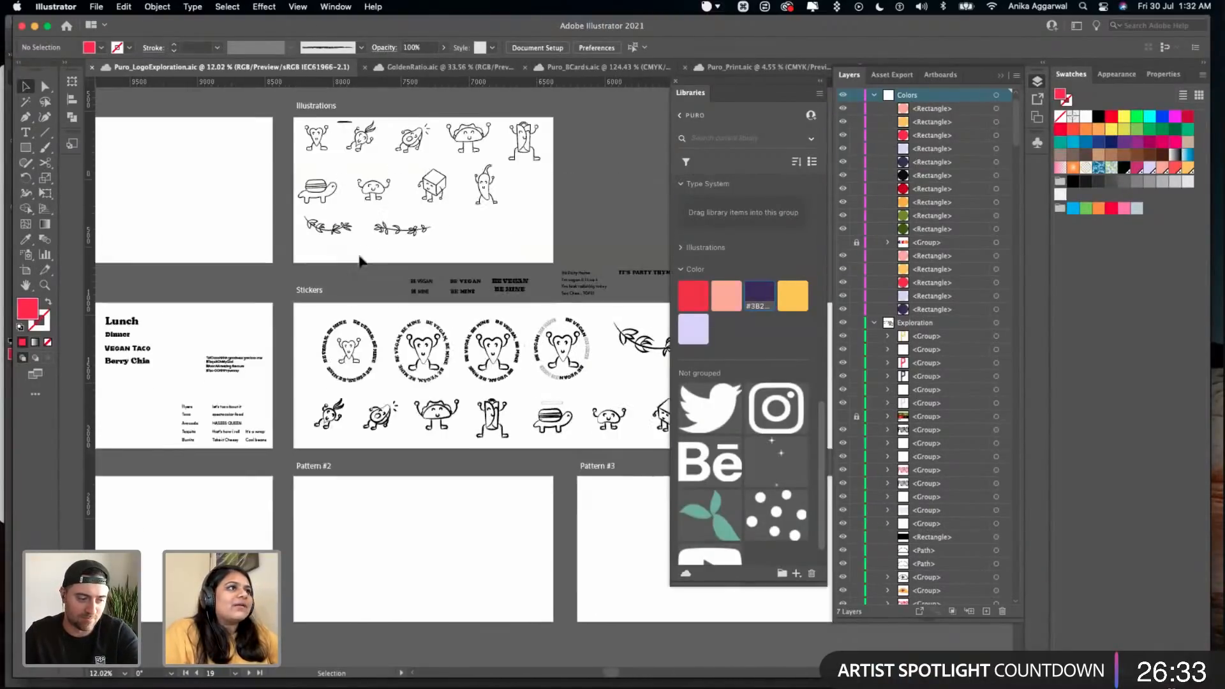
scroll(359, 260, "up", 2)
scroll(359, 264, "up", 10)
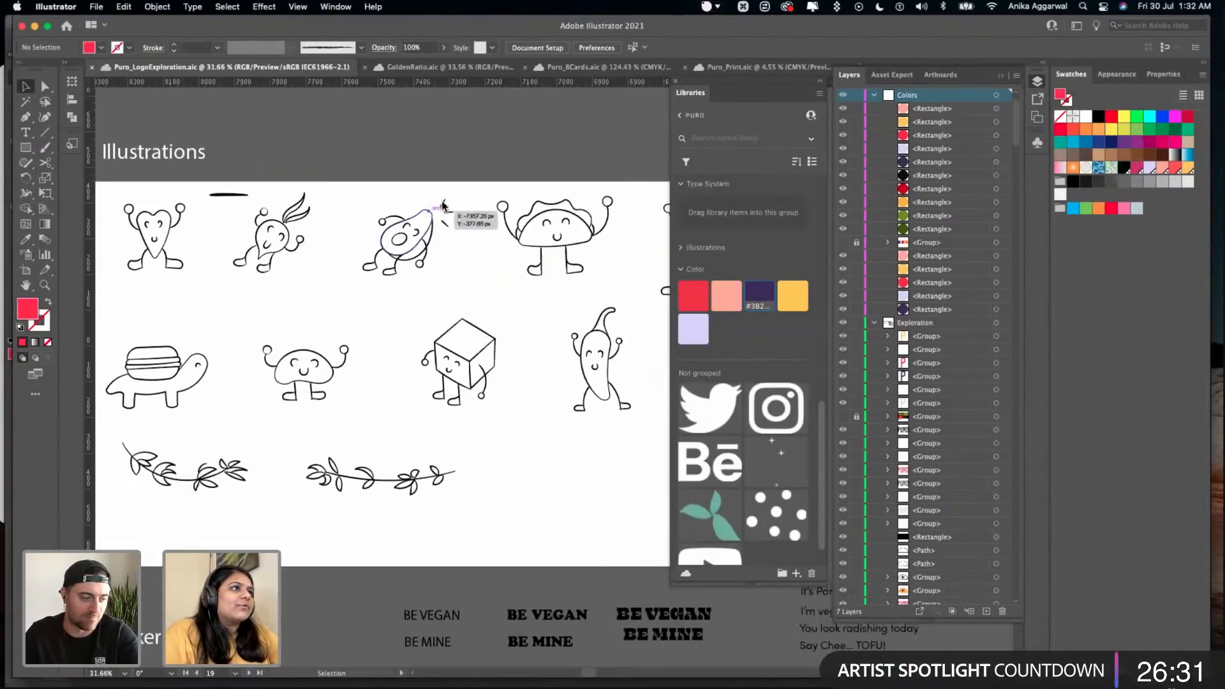
scroll(440, 207, "up", 10)
left_click(307, 383)
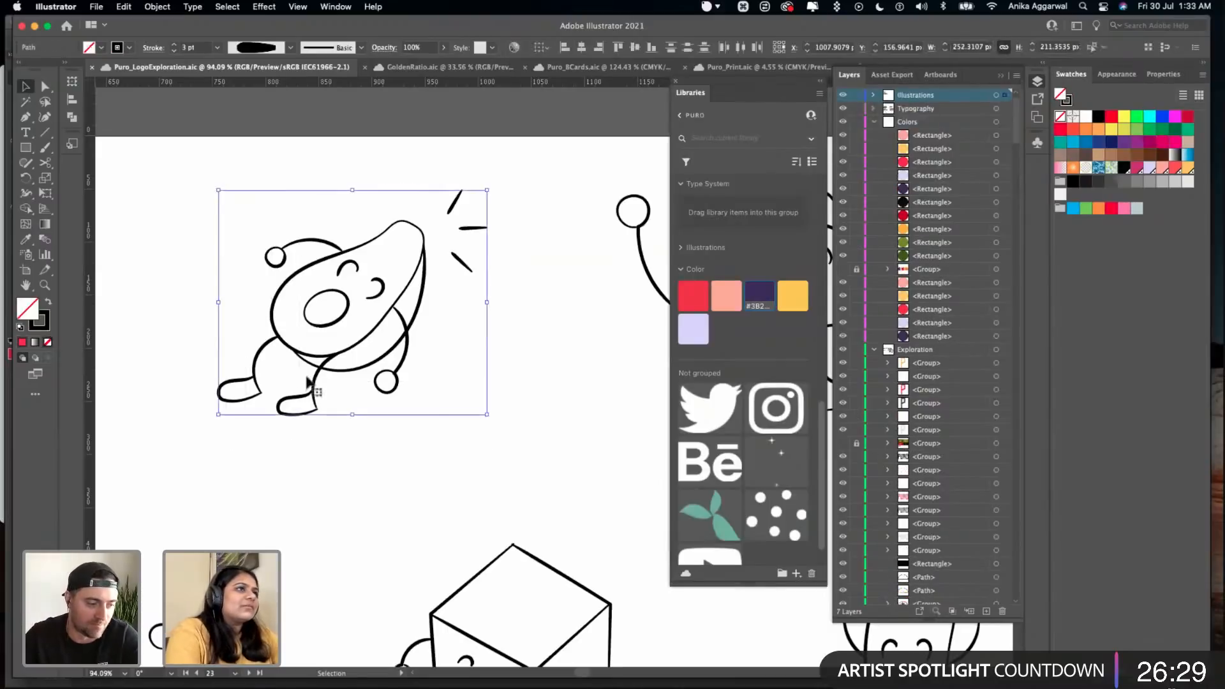
scroll(308, 383, "down", 10)
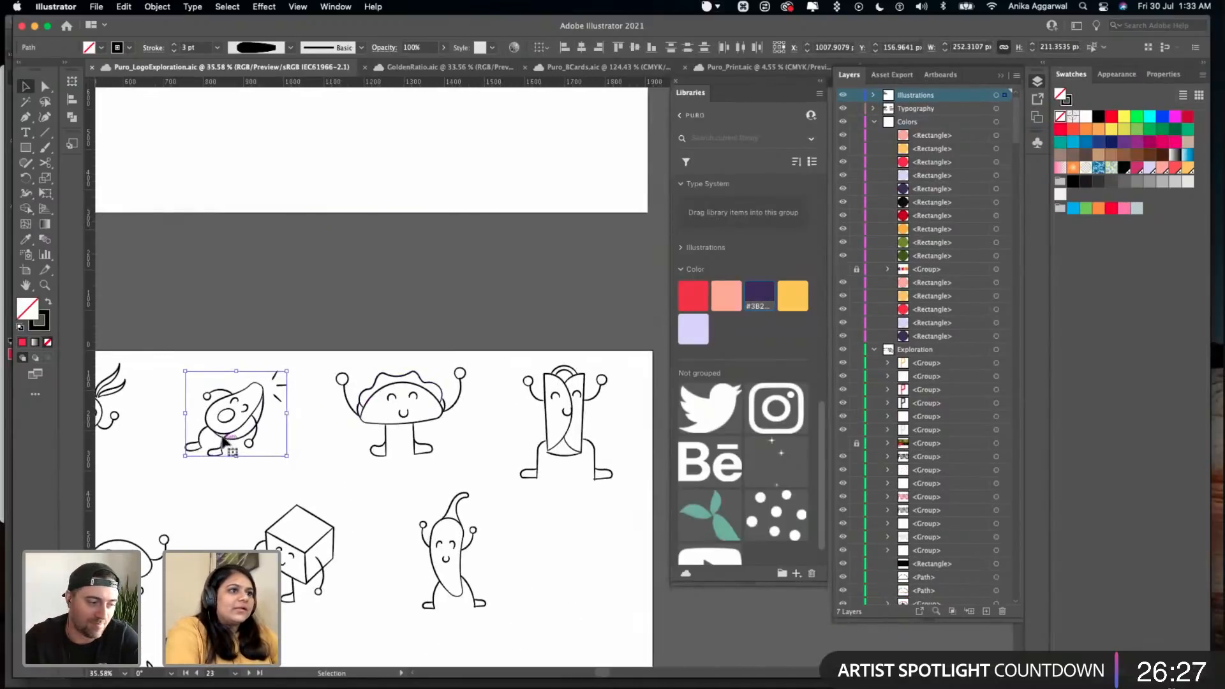
left_click(254, 404, "ctrl")
left_click(382, 300)
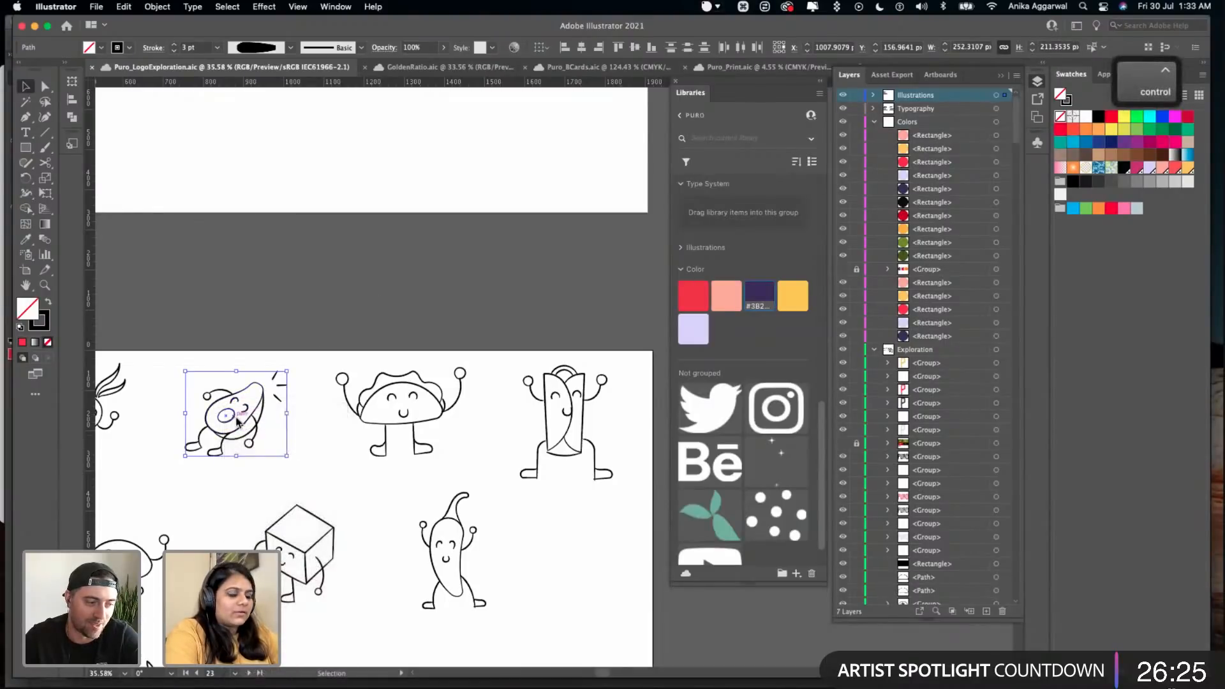
left_click_drag(238, 421, 378, 301)
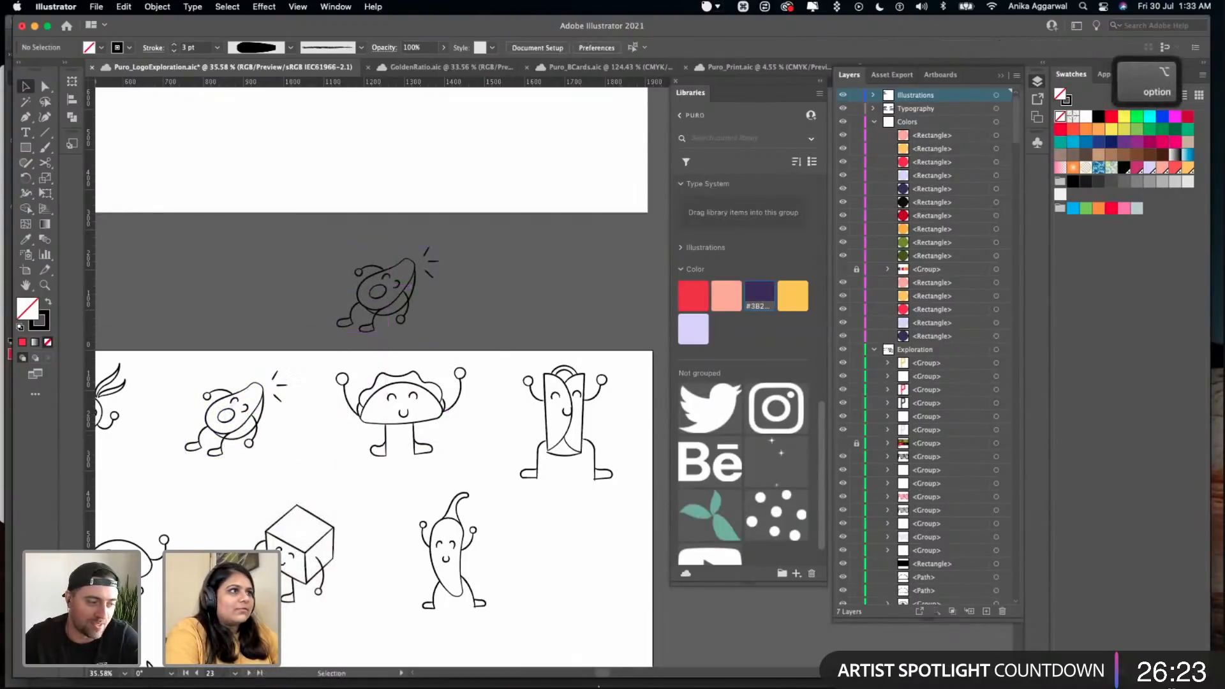
mouse_move(525, 686)
left_click(496, 657)
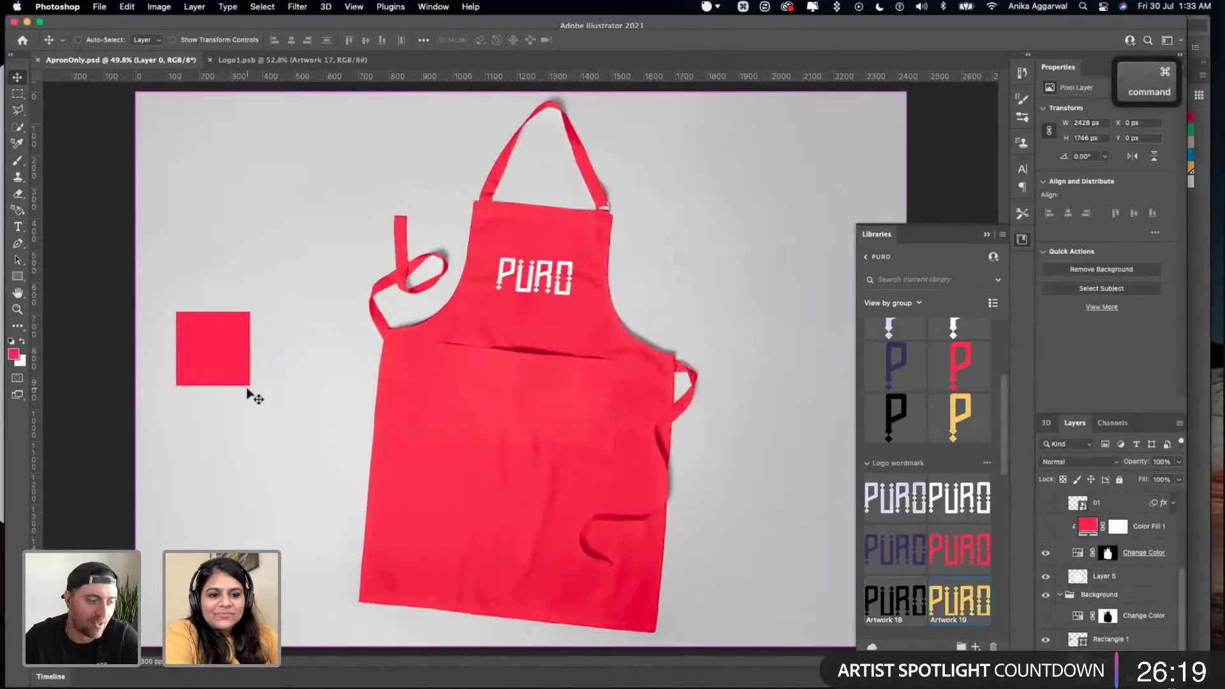
mouse_move(305, 686)
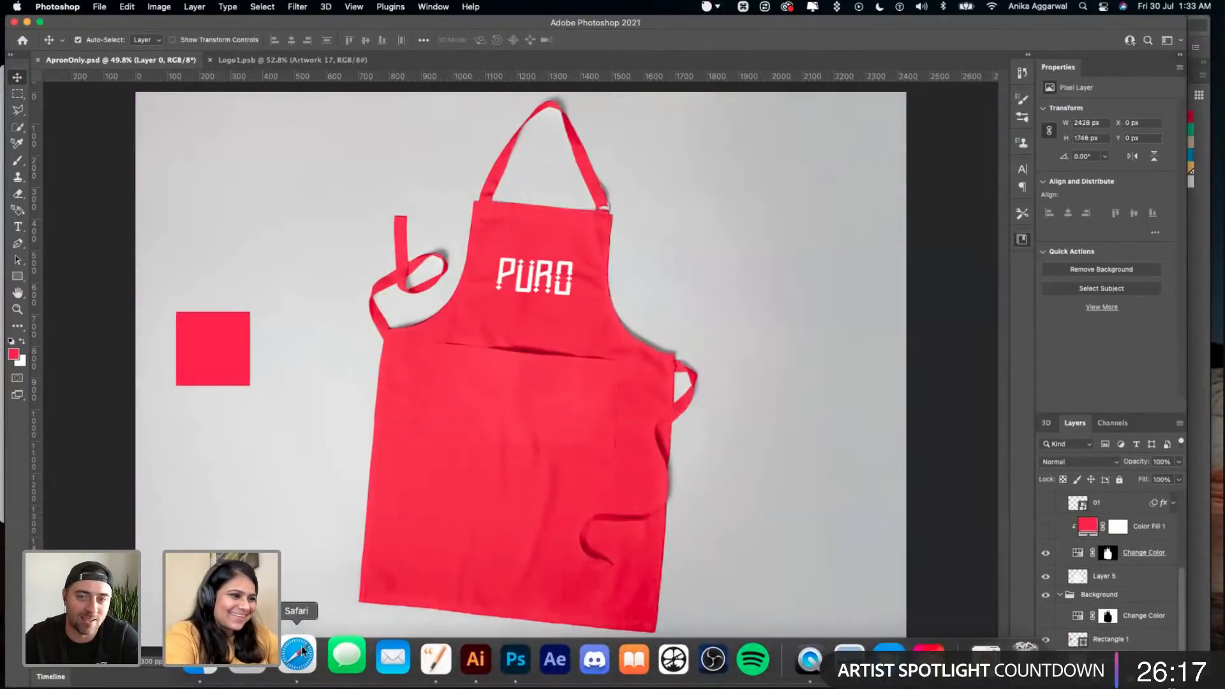
left_click(293, 655)
mouse_move(456, 686)
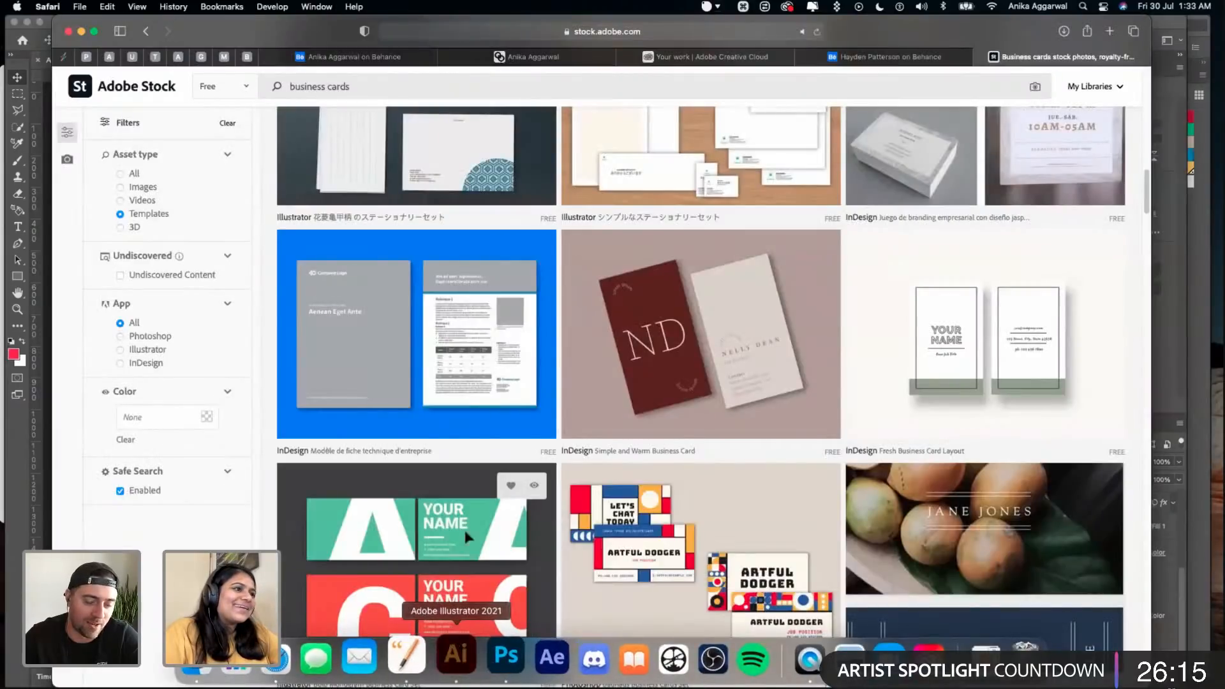
left_click(456, 656)
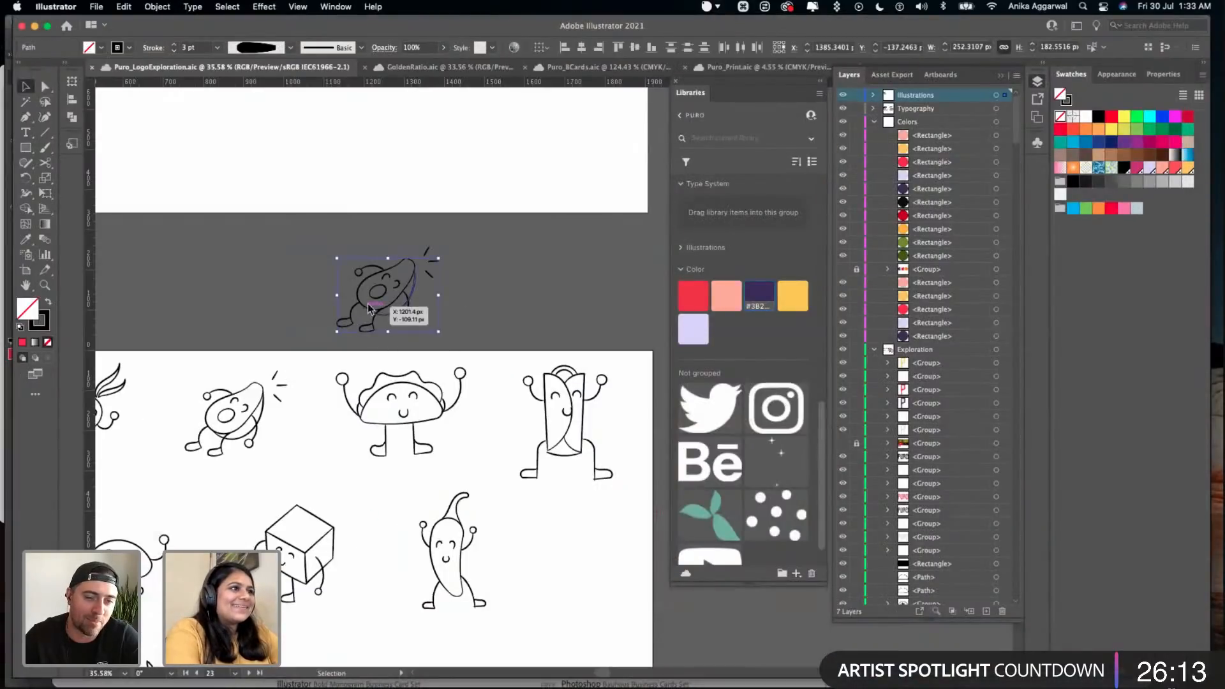
- Group the paths of the avocado copy and place a duplicate of the group beside it
key("alt")
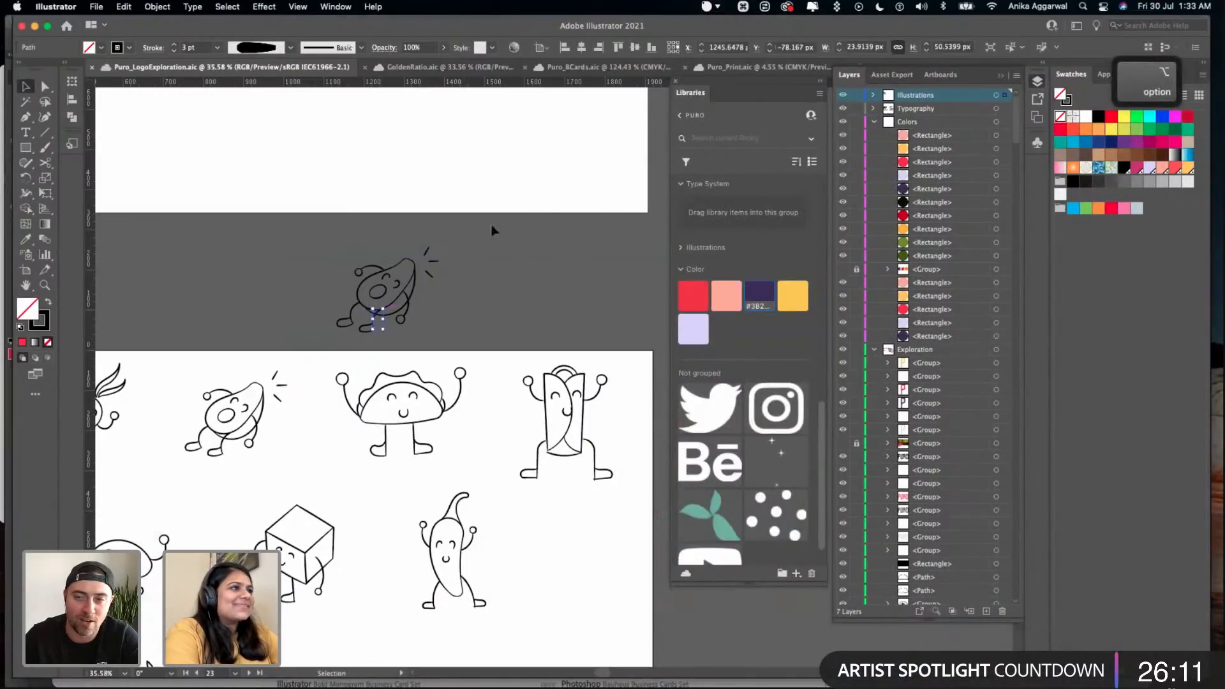
left_click(380, 312, "alt")
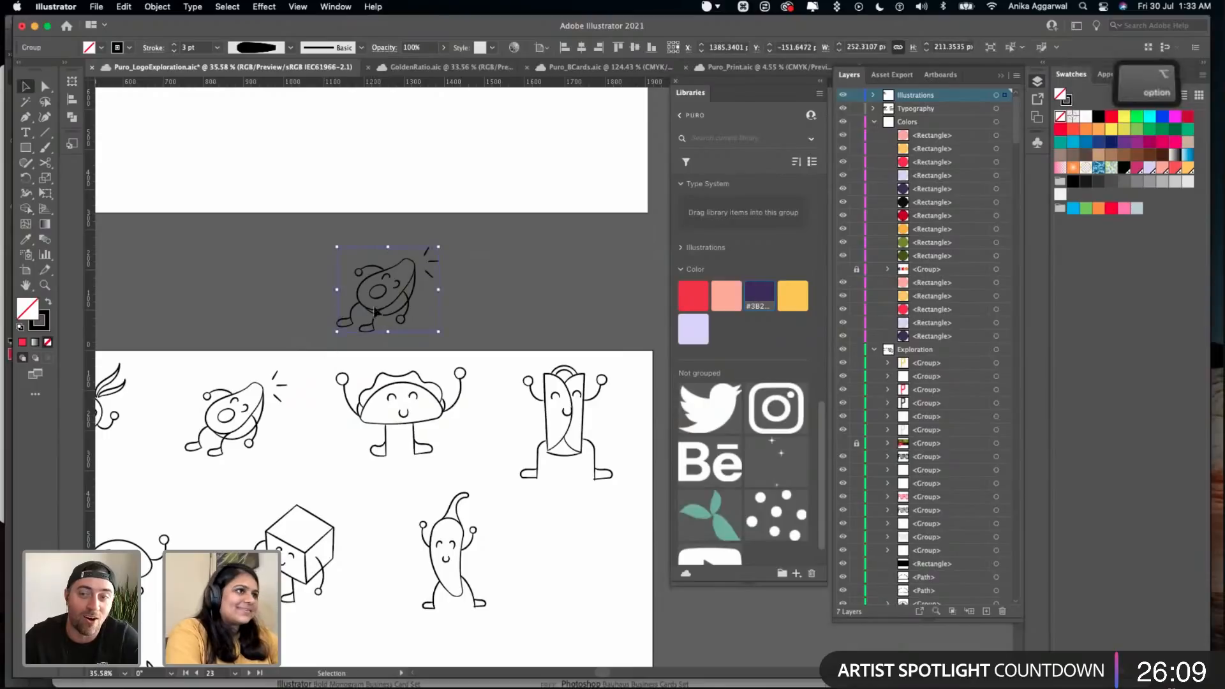
left_click_drag(380, 312, 529, 315)
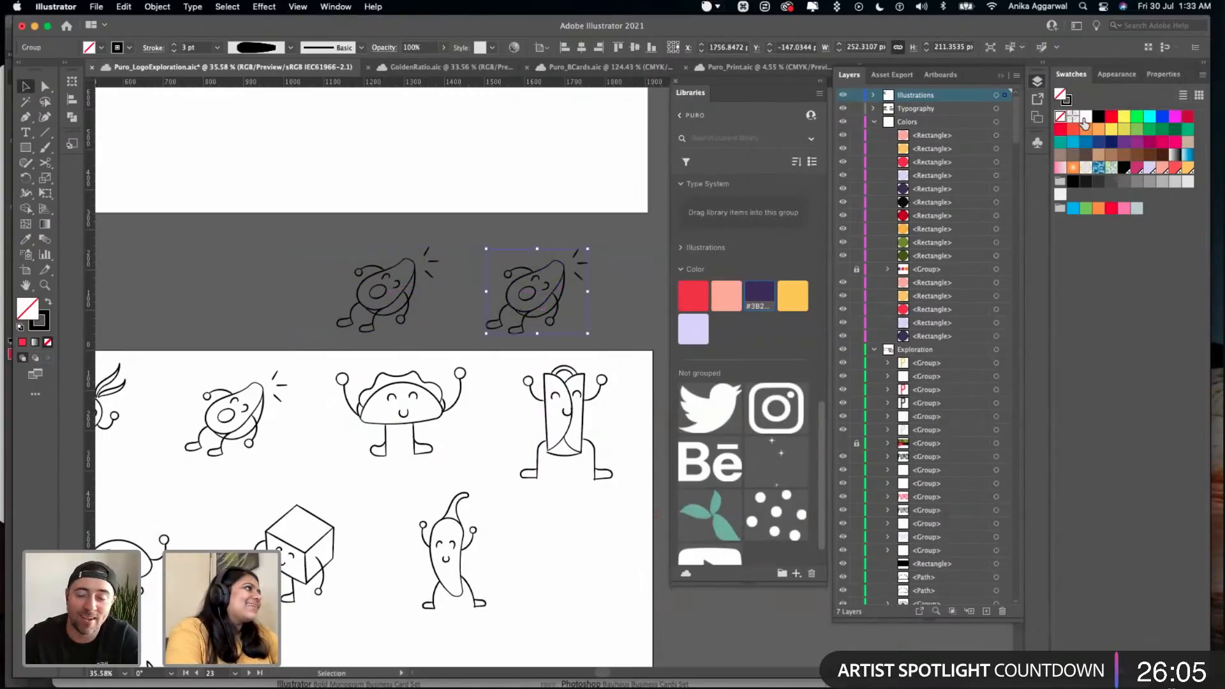
- Convert the strokes of the second avocado copy to outlined shapes and fill them with white
left_click(1084, 118)
key("ctrl+z")
scroll(606, 247, "up", 4)
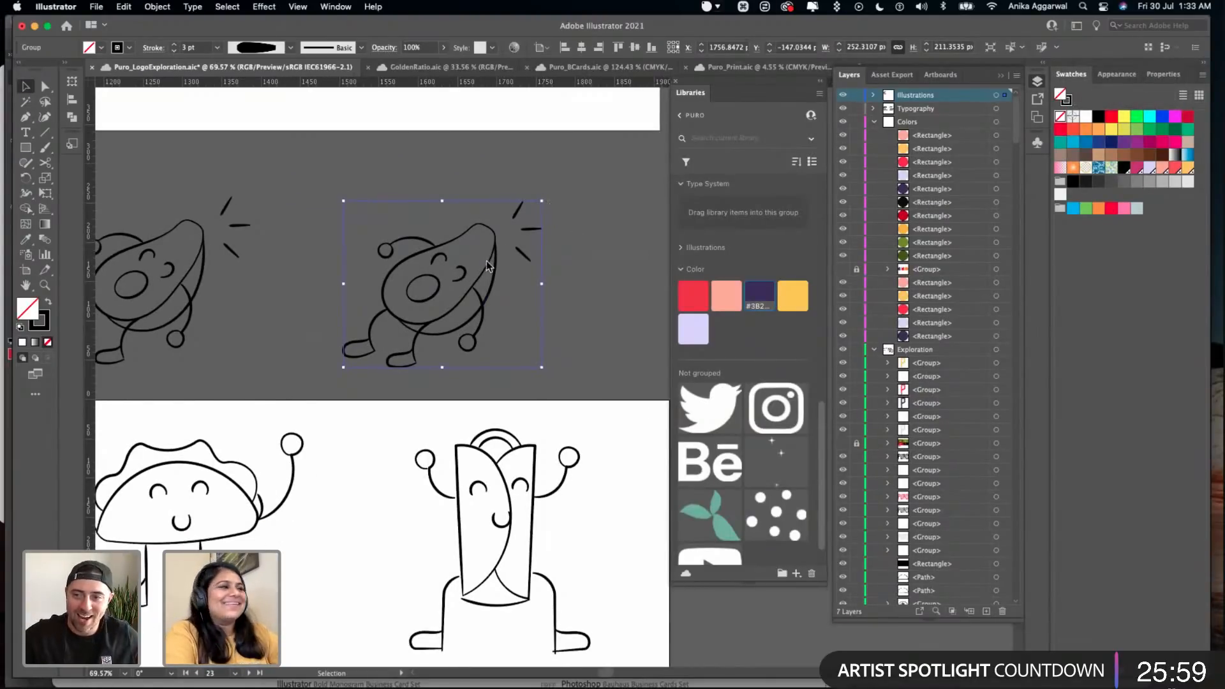
left_click(157, 7)
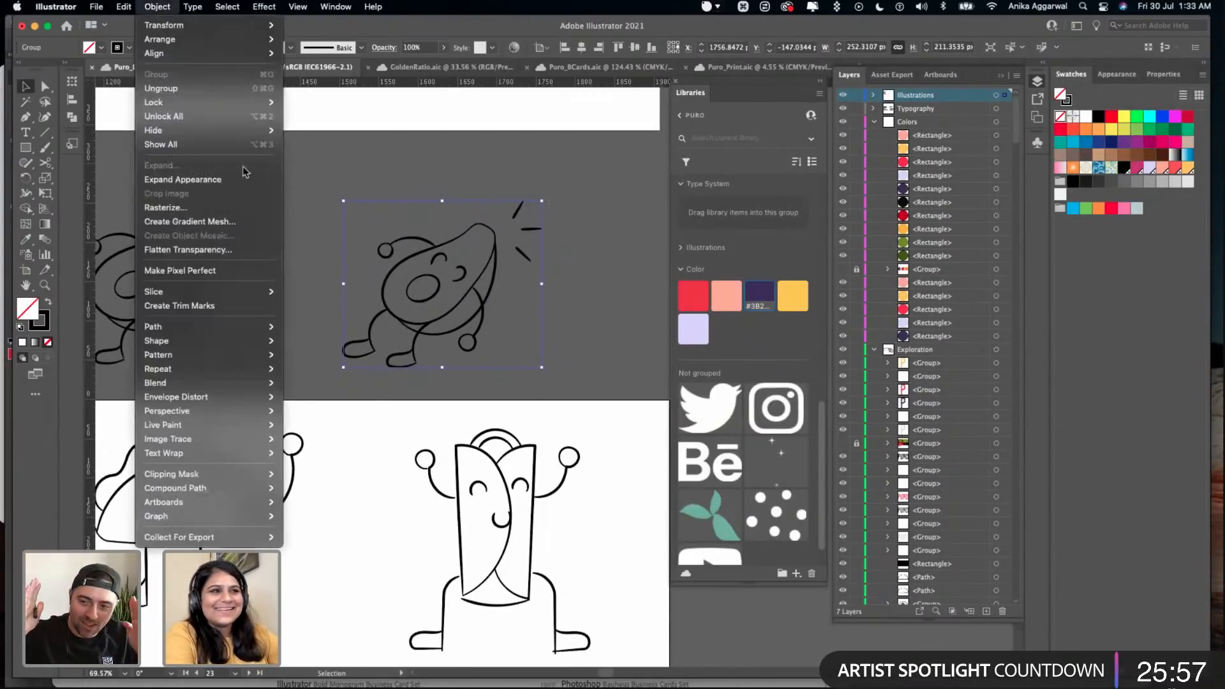
mouse_move(266, 331)
left_click(337, 362)
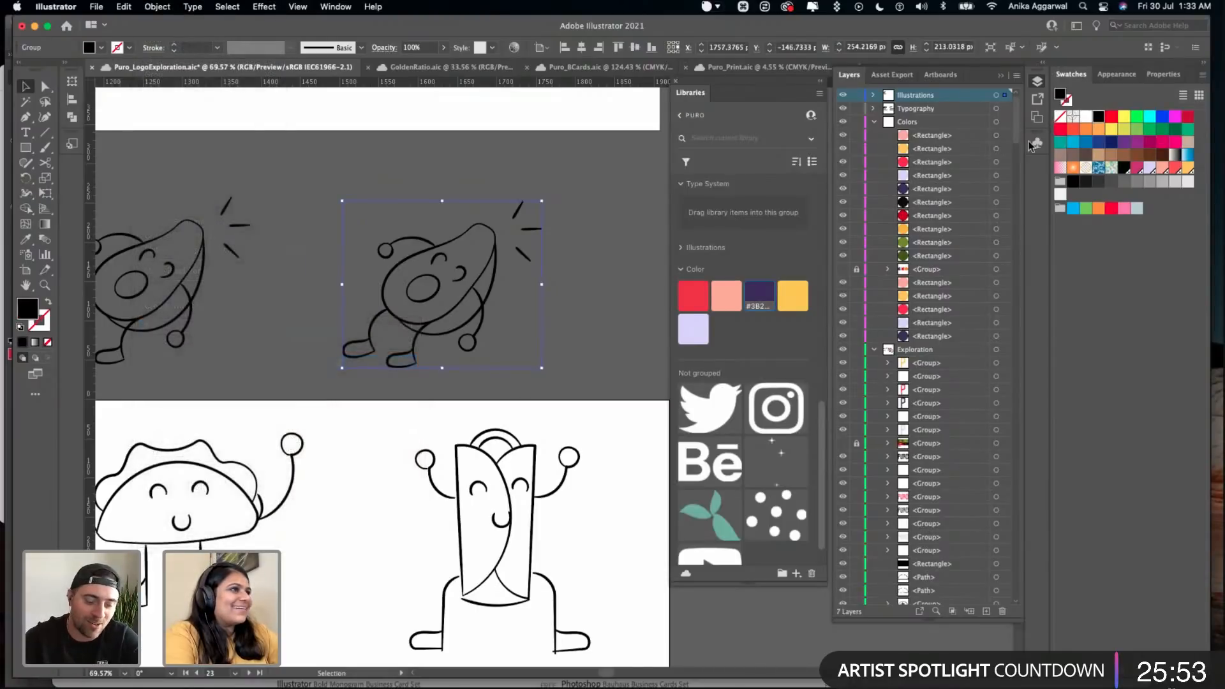
left_click(1085, 117)
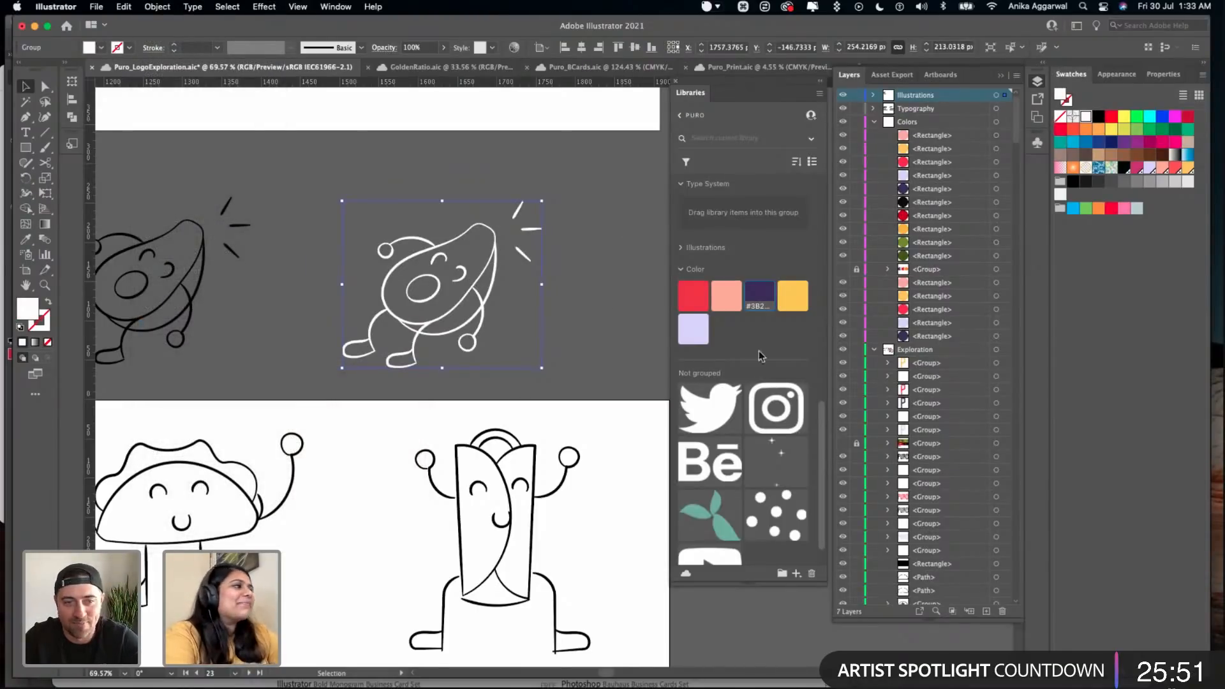
- Add the white avocado to the Illustrations group of the PURO library and save Puro_LogoExploration.aic
scroll(765, 300, "up", 3)
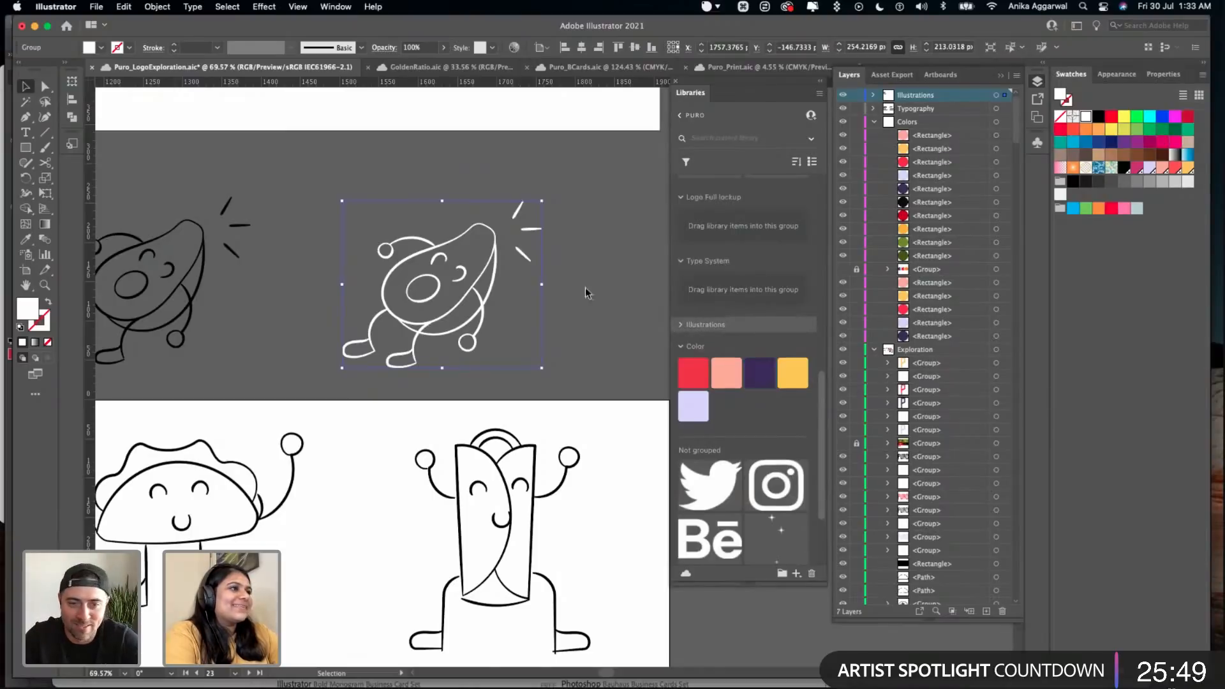
left_click_drag(450, 278, 753, 323)
scroll(740, 324, "down", 3)
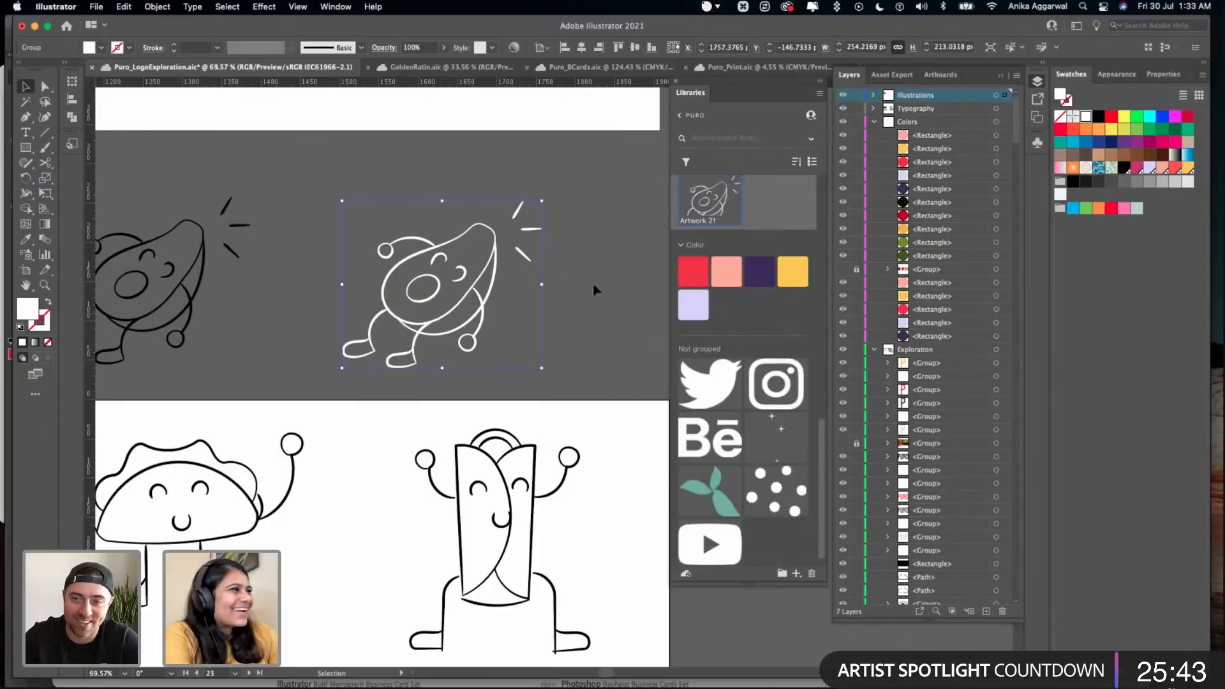
scroll(748, 267, "up", 1)
left_click(606, 247)
key("super+s")
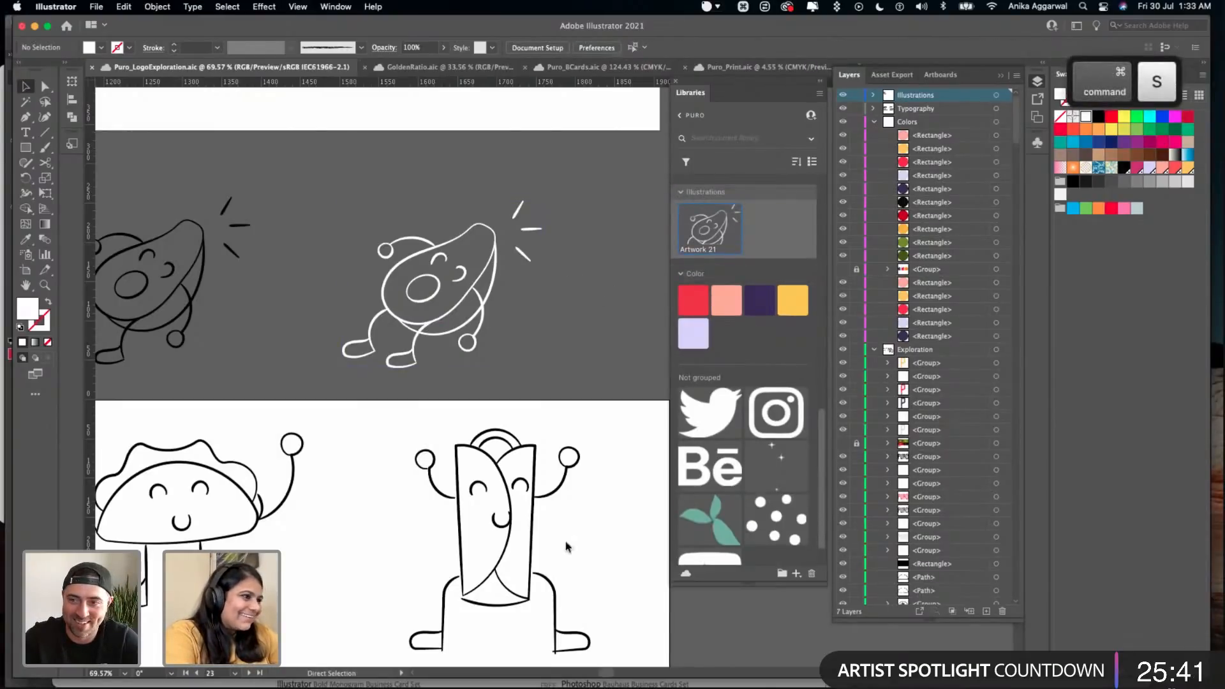
- Switch to Photoshop, remove the red square beside the apron in ApronOnly.psd and save the file
left_click(503, 669)
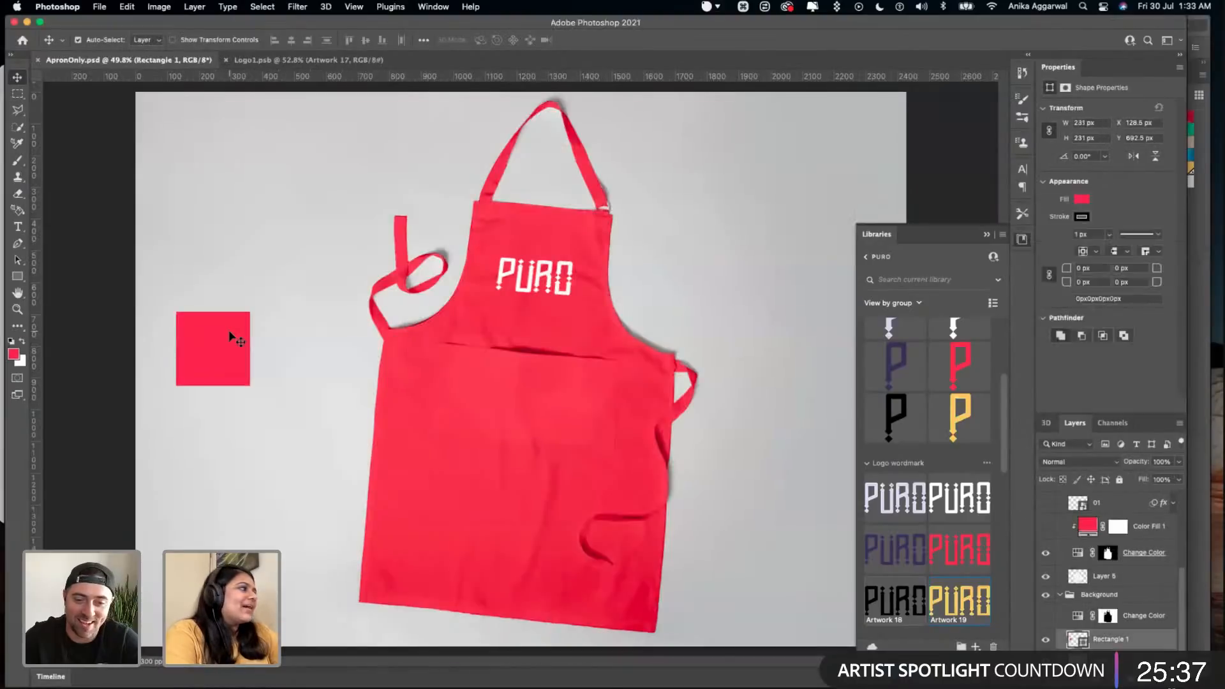
left_click(1115, 502)
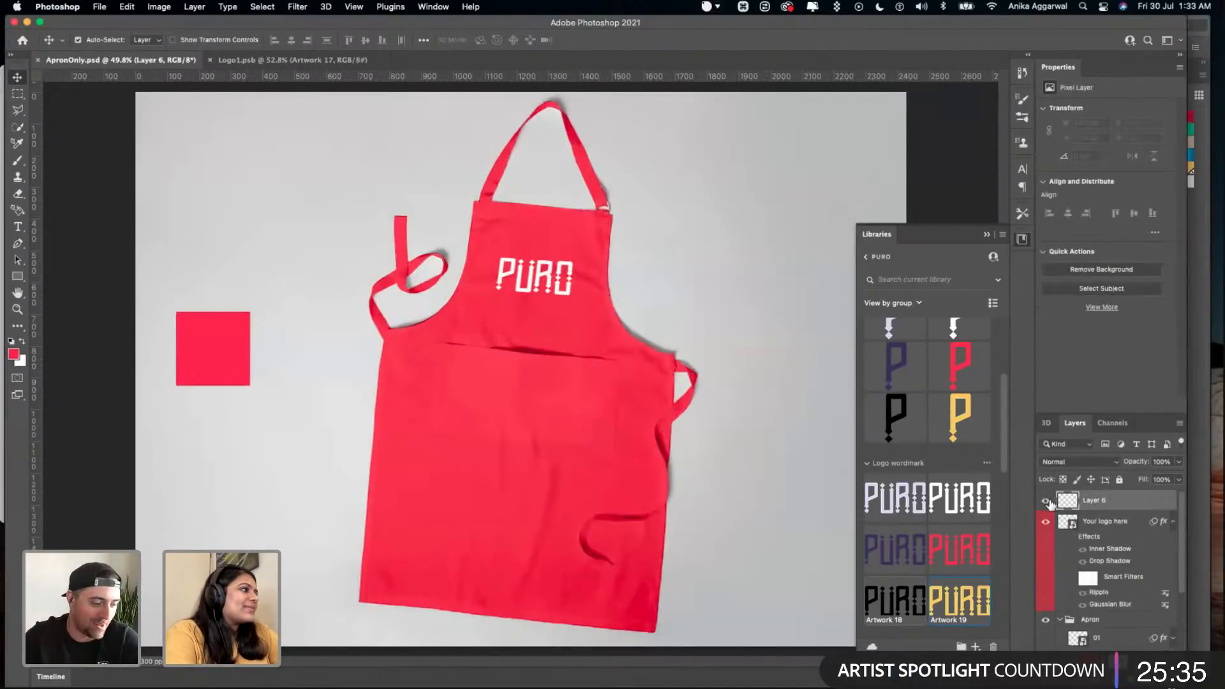
scroll(1046, 574, "down", 1)
scroll(1041, 638, "down", 3)
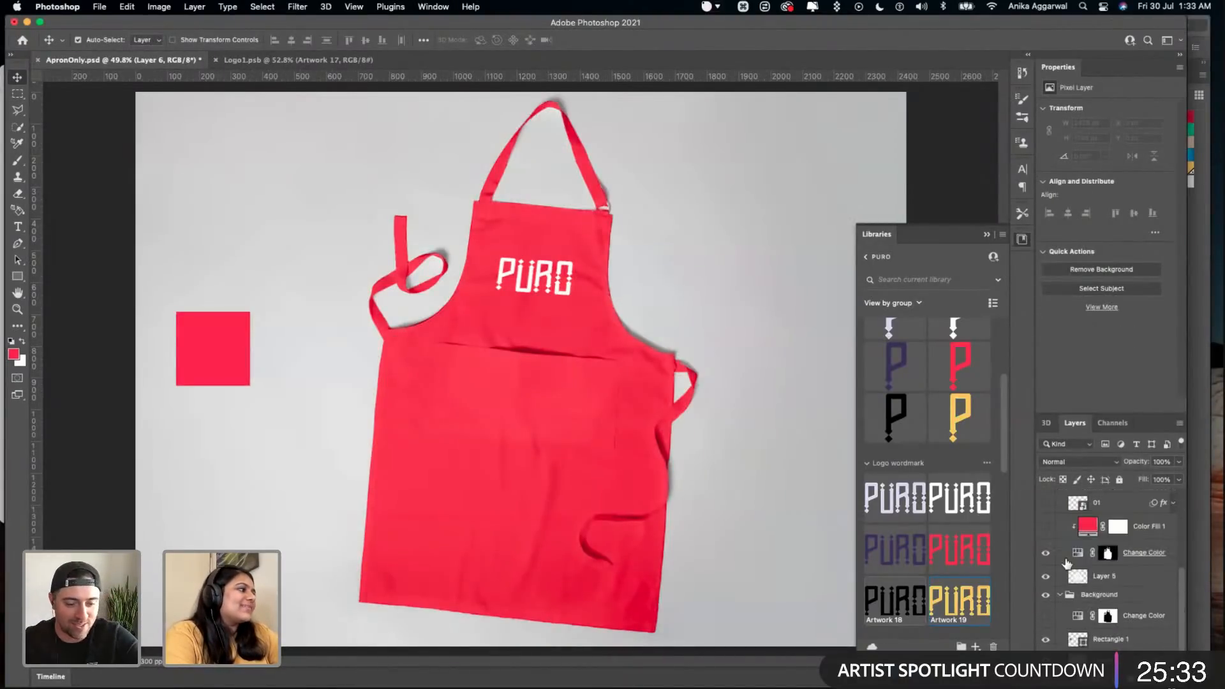
left_click_drag(295, 289, 235, 367)
key("super+z")
left_click_drag(189, 332, 123, 349)
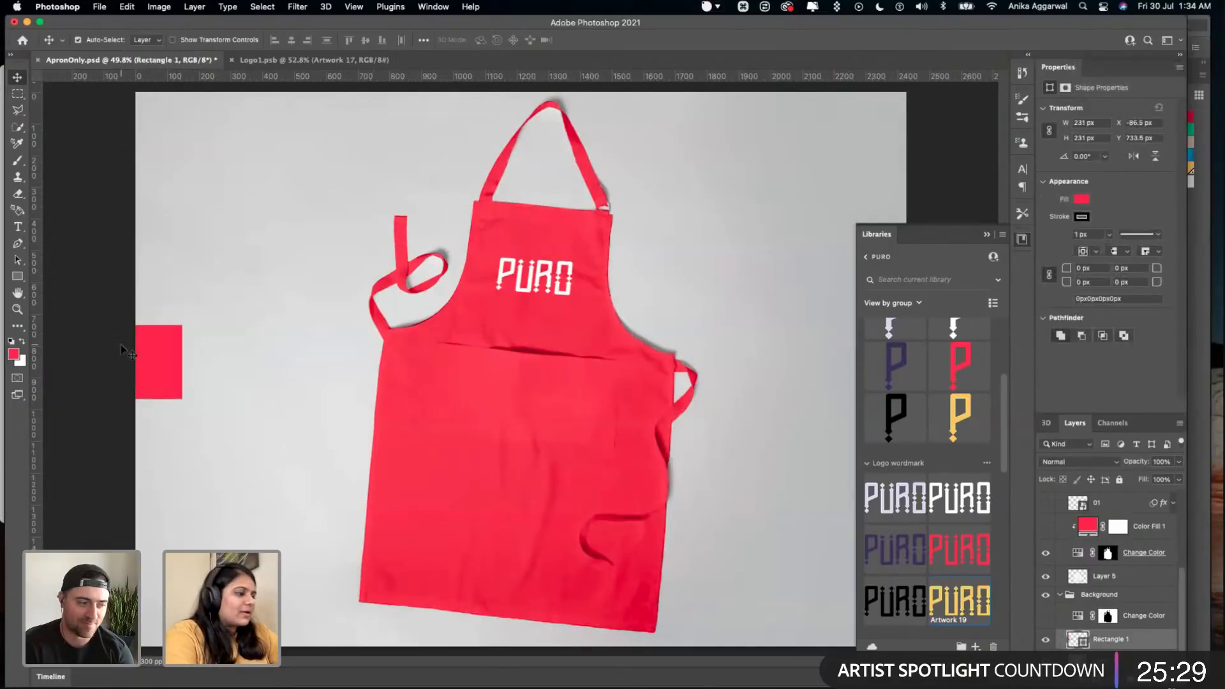
key("super+z")
key("super+s")
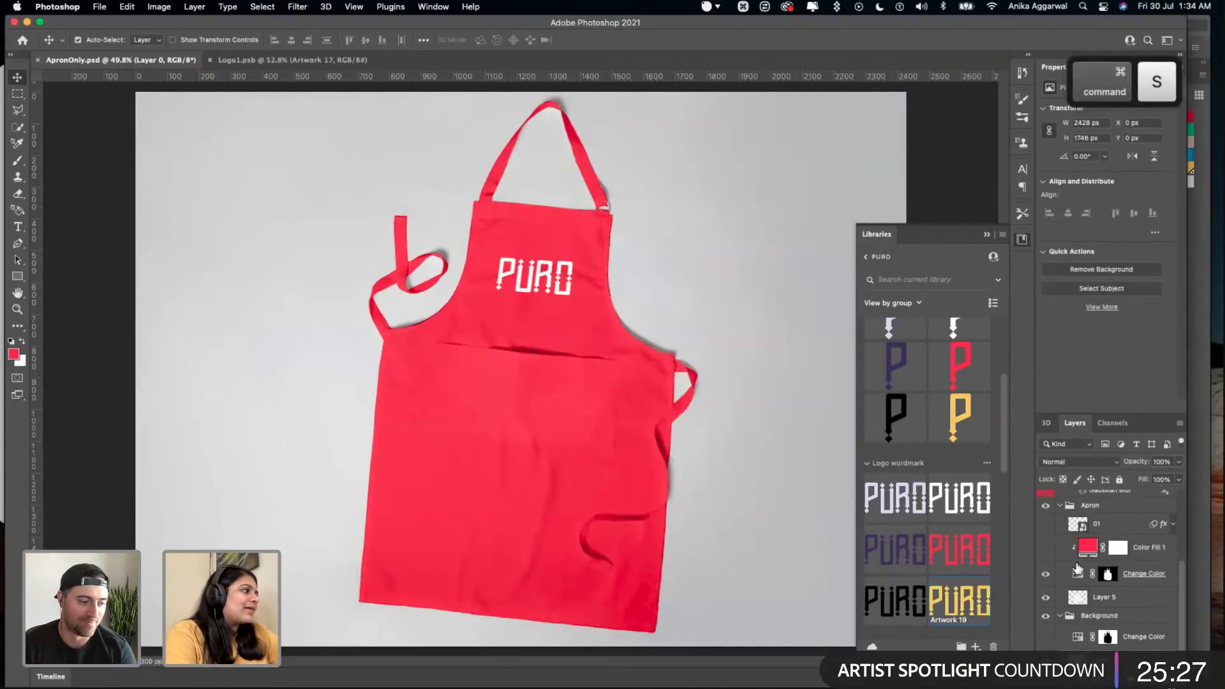
- Place the white avocado illustration, Artwork 21, from the PURO library into Logo1.psb at about 528 by 441 px over the wordmark
left_click(314, 62)
key("super+Tab")
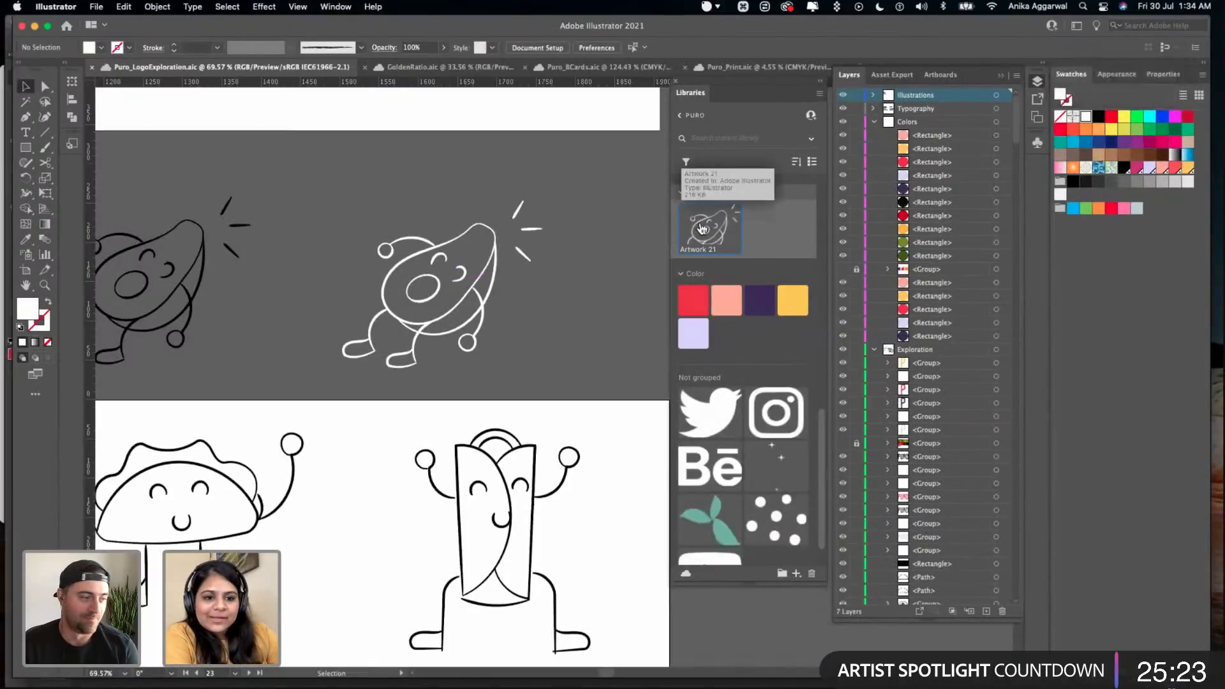
key("super+Tab")
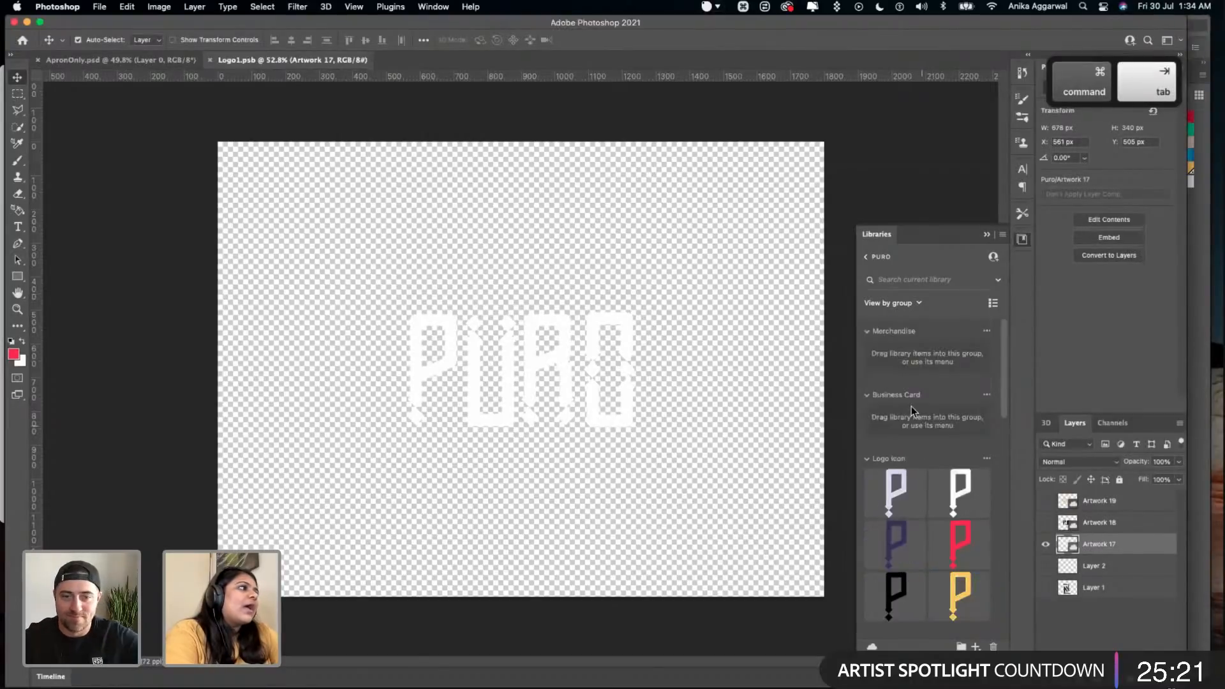
left_click_drag(999, 348, 995, 519)
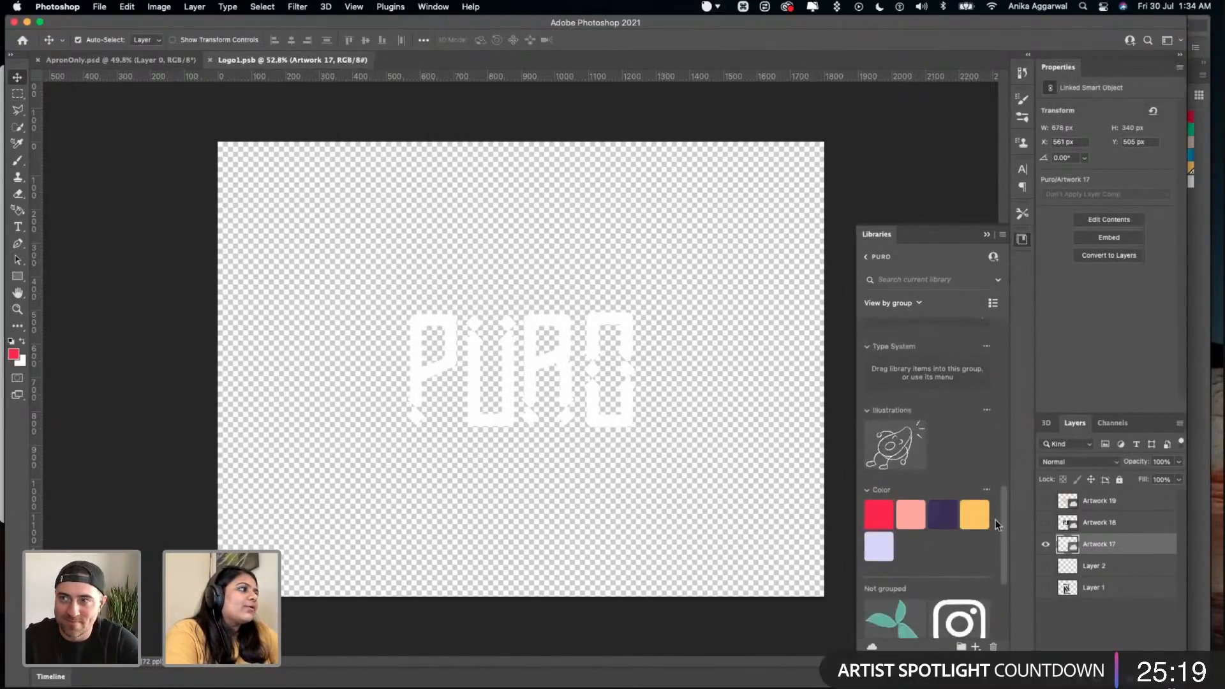
left_click_drag(895, 438, 635, 429)
left_click_drag(547, 370, 525, 364)
key("Return")
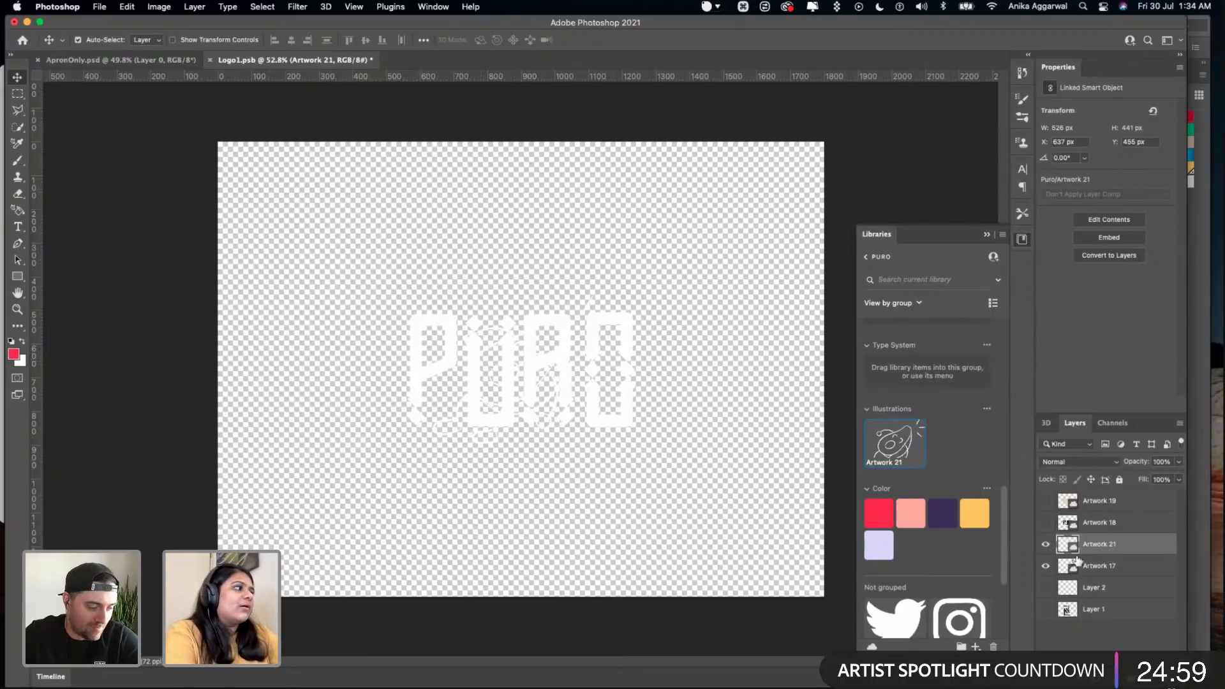
- Hide the Artwork 17 wordmark in Logo1.psb and save it, then check the avocado on the apron and save ApronOnly.psd
left_click(1046, 566)
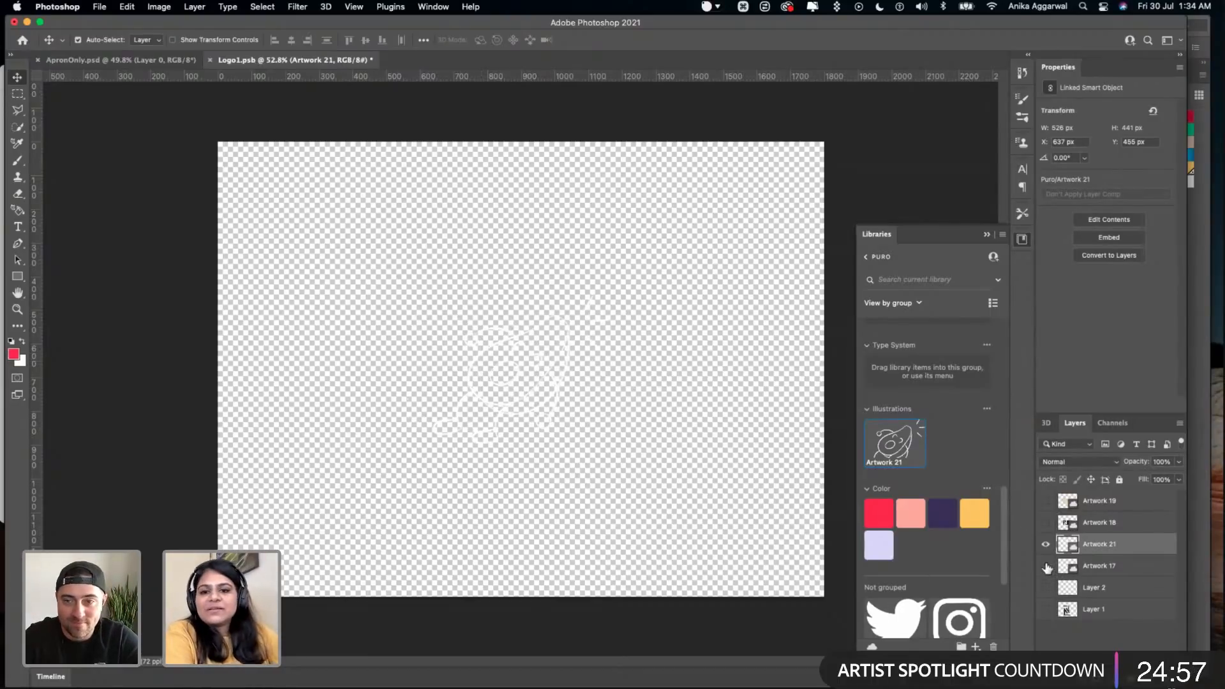
key("super+s")
left_click(118, 59)
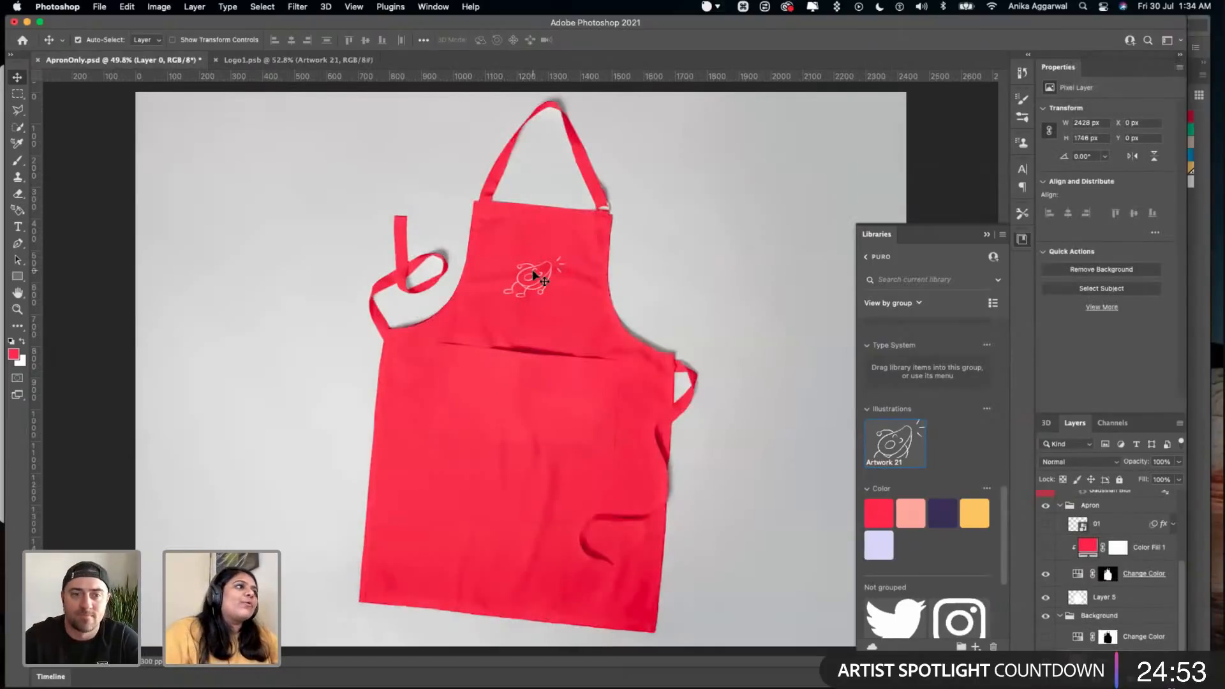
scroll(533, 273, "up", 10)
scroll(532, 269, "down", 2)
scroll(504, 405, "up", 6)
scroll(435, 384, "down", 5)
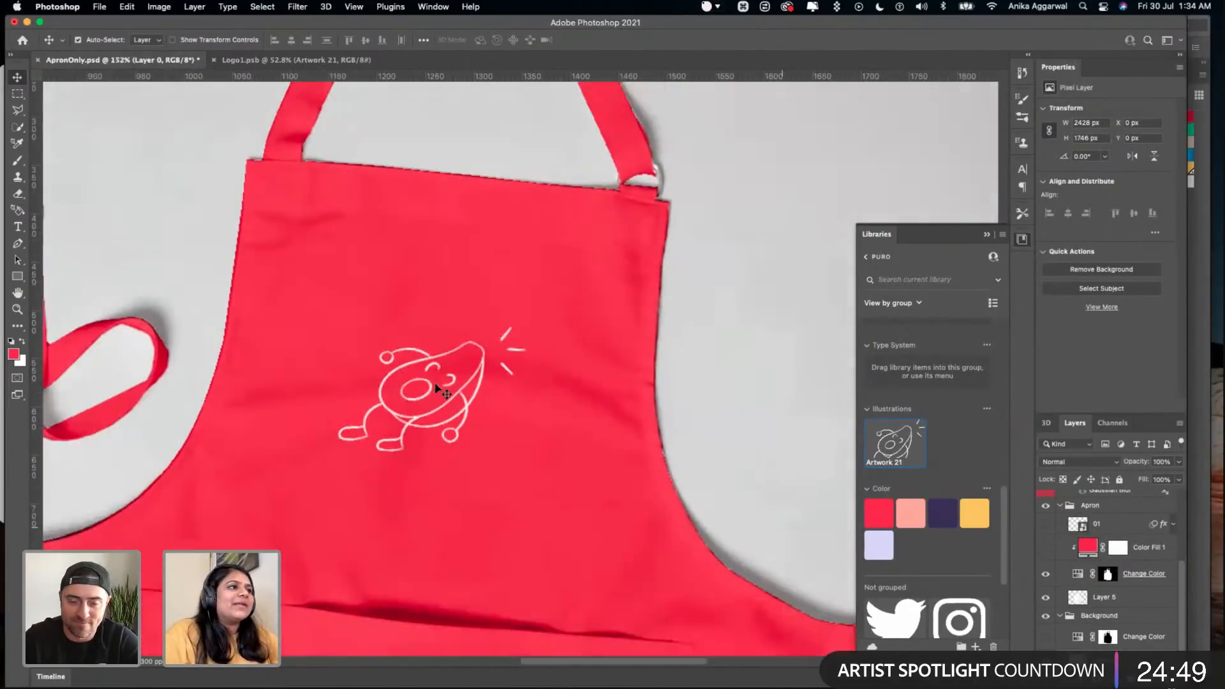
scroll(436, 386, "down", 6)
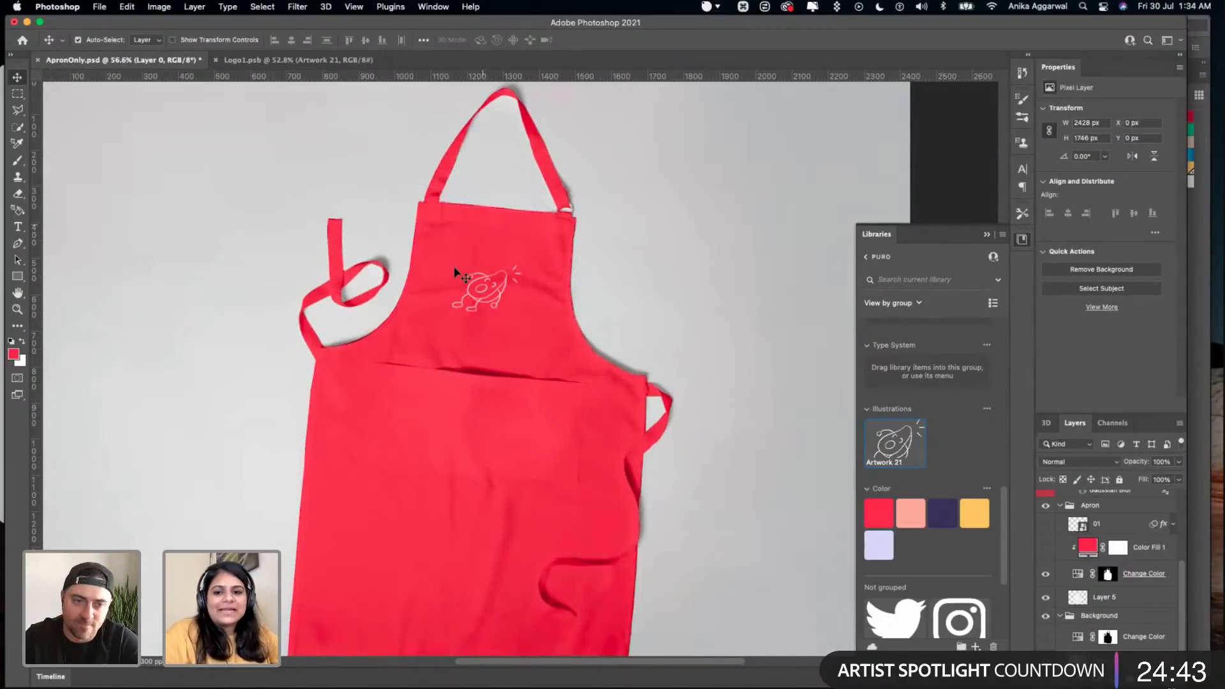
scroll(593, 273, "down", 2)
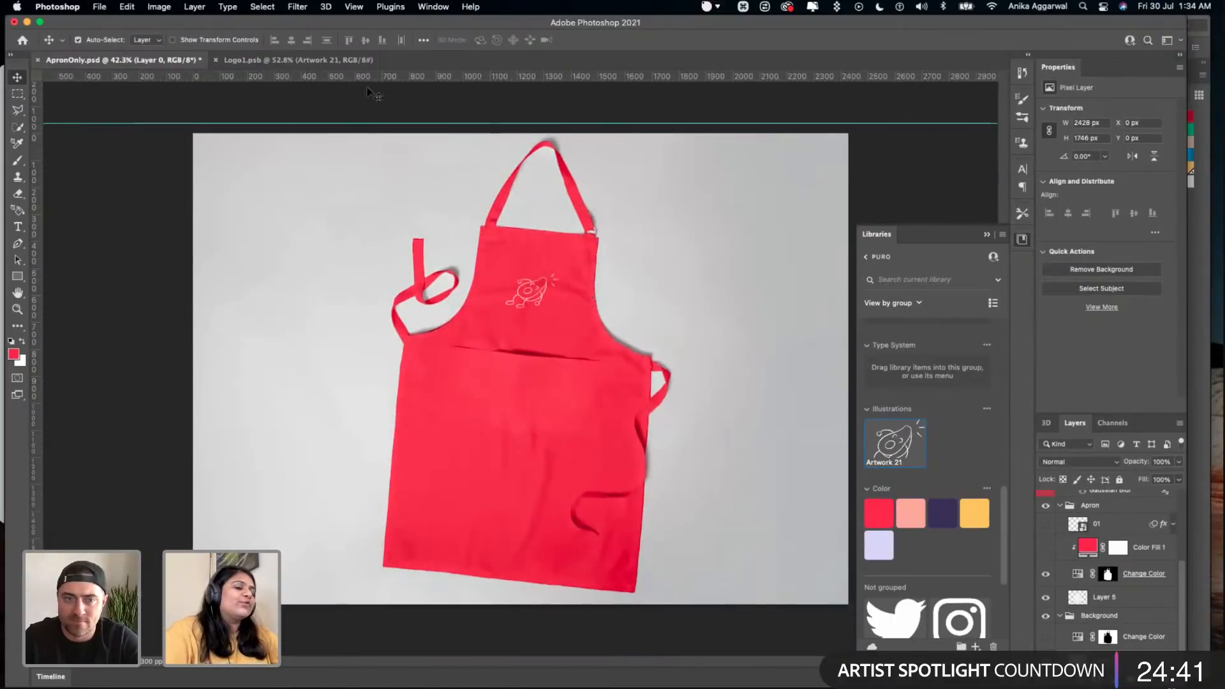
key("super+s")
- In Logo1.psb, hide the Artwork 21 avocado layer and show the Artwork 17 wordmark layer
left_click(307, 60)
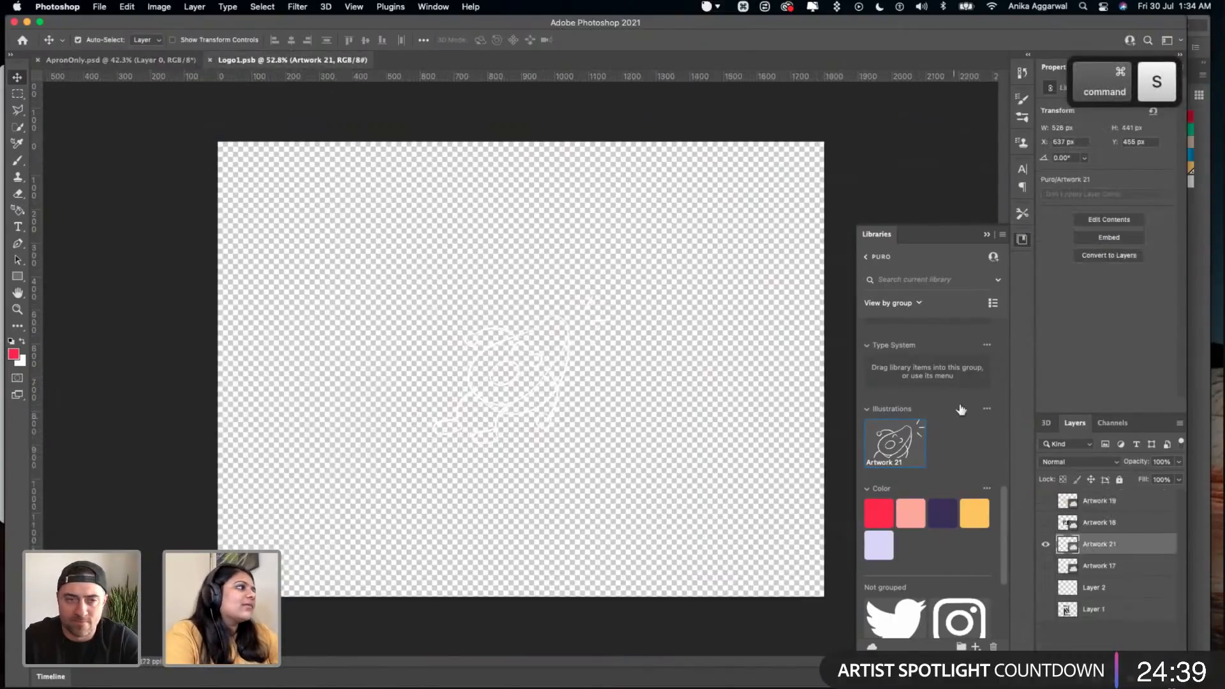
left_click(1045, 544)
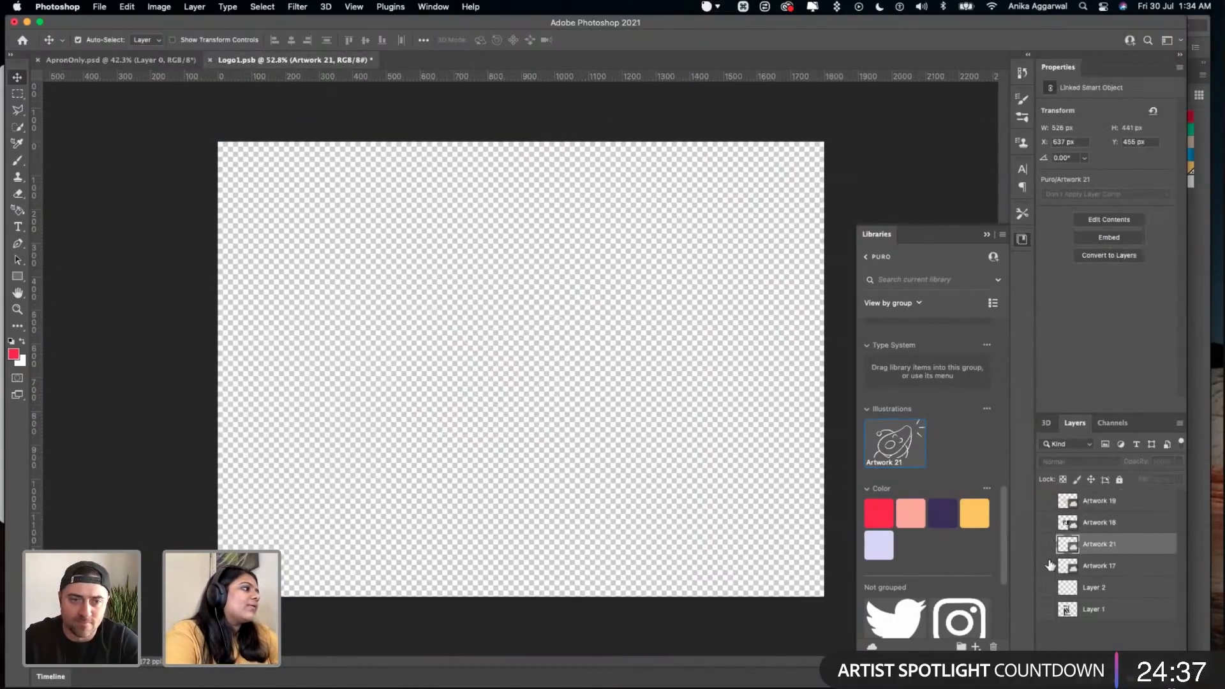
left_click(1046, 566)
- Place the white P logo icon, Artwork 13, from the PURO library centred at about 204 by 454 px, and hide the Artwork 17 wordmark
scroll(941, 518, "down", 10)
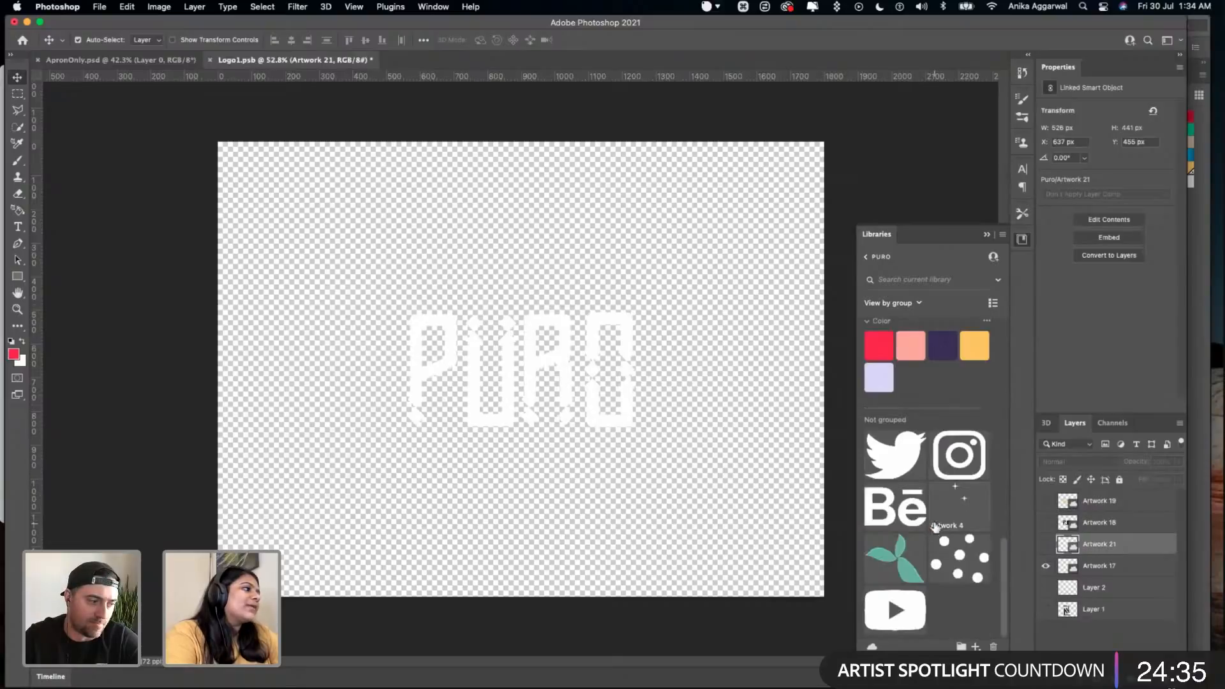
left_click_drag(951, 501, 636, 443)
left_click_drag(561, 394, 541, 369)
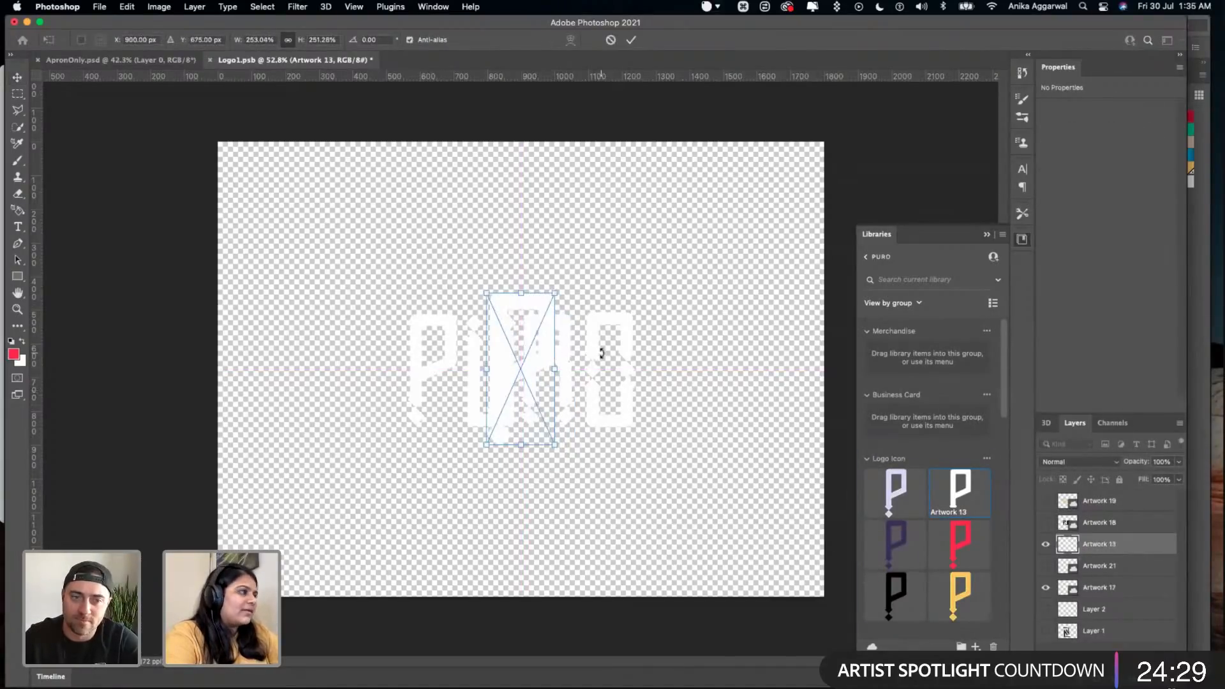
key("Return")
left_click(1044, 587)
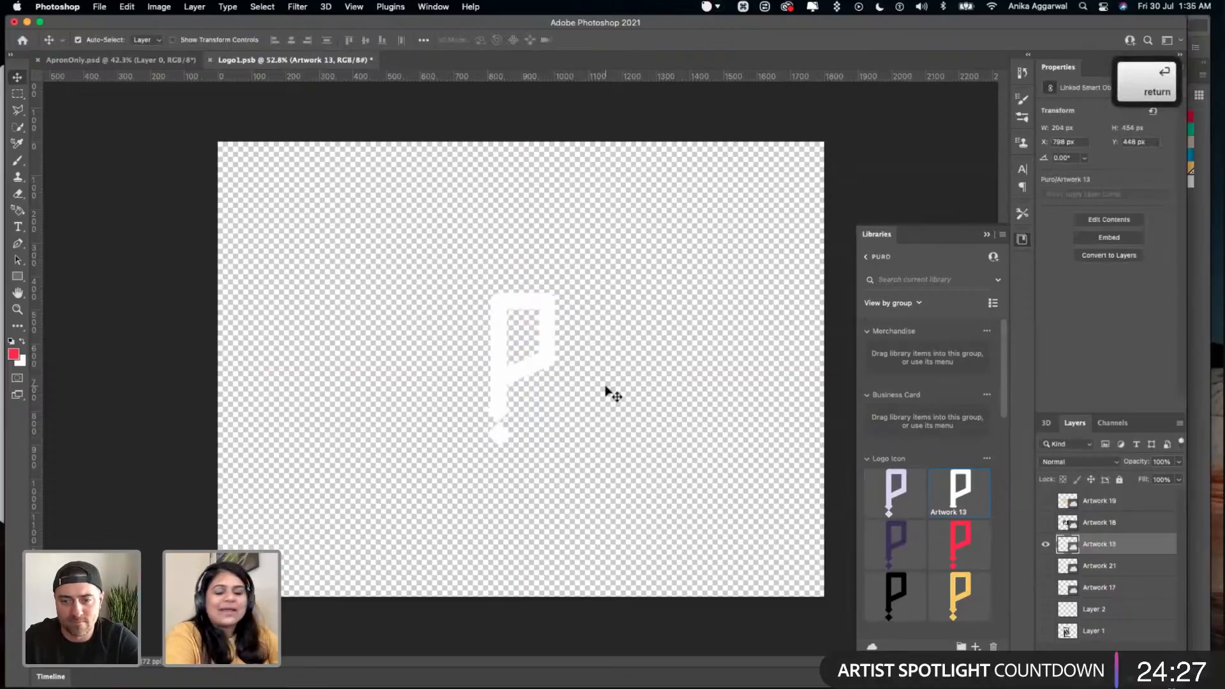
- Save Logo1.psb to update the apron's logo with the white P icon, and save ApronOnly.psd
left_click(606, 380)
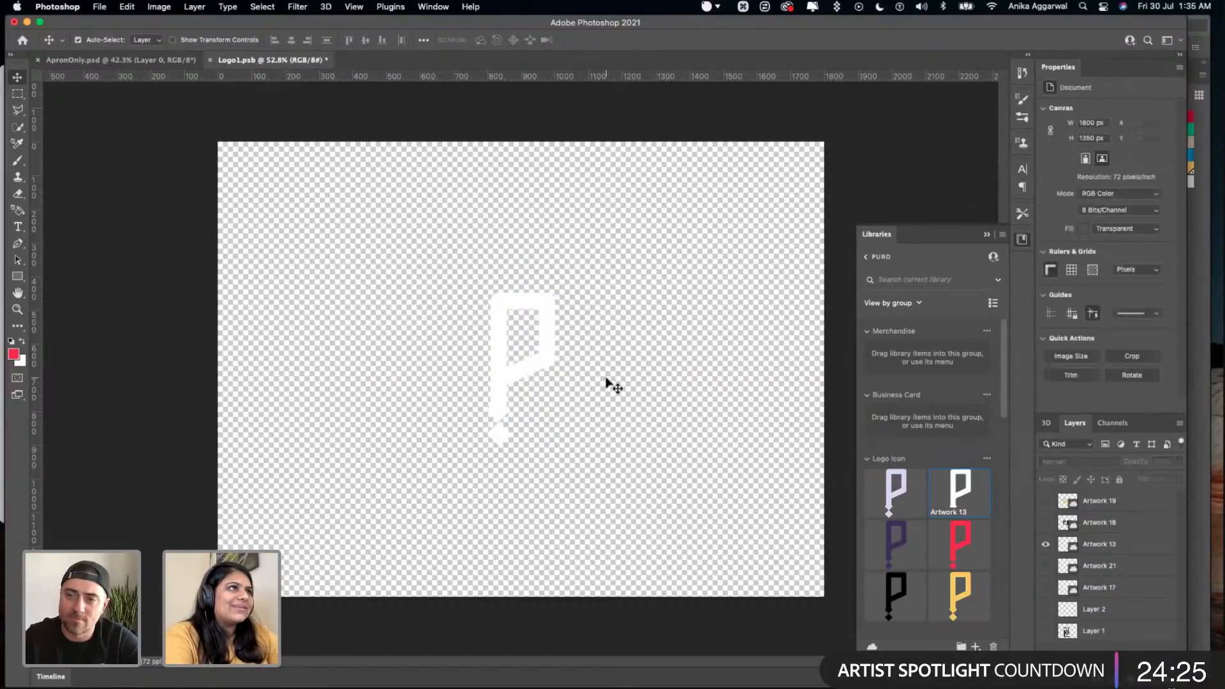
key("super+s")
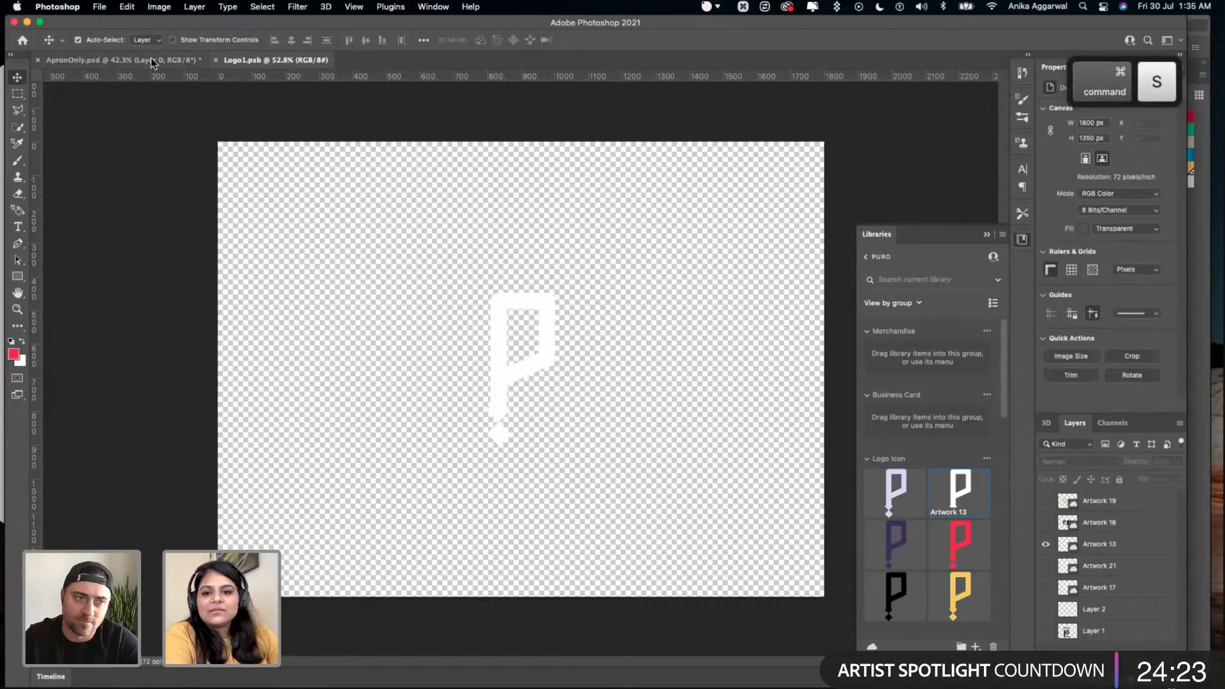
left_click(153, 57)
key("super+s")
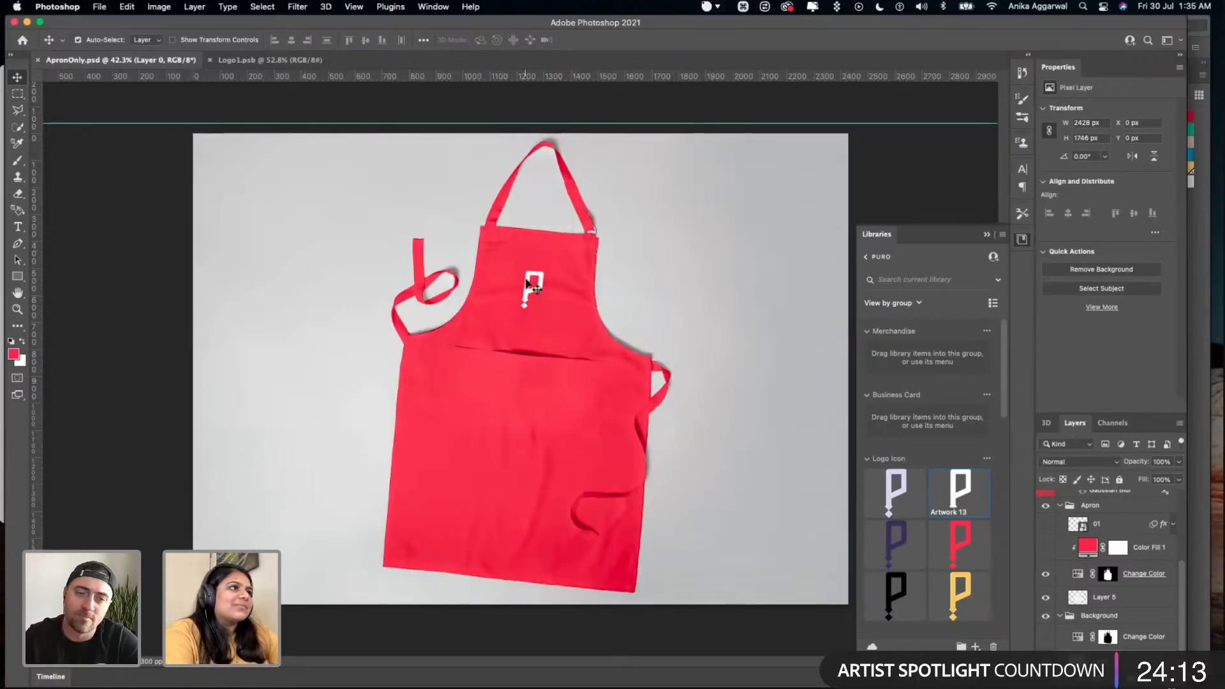
- Return to Logo1.psb, select the Artwork 13 P icon layer, save the file again and switch back to ApronOnly.psd
left_click(284, 63)
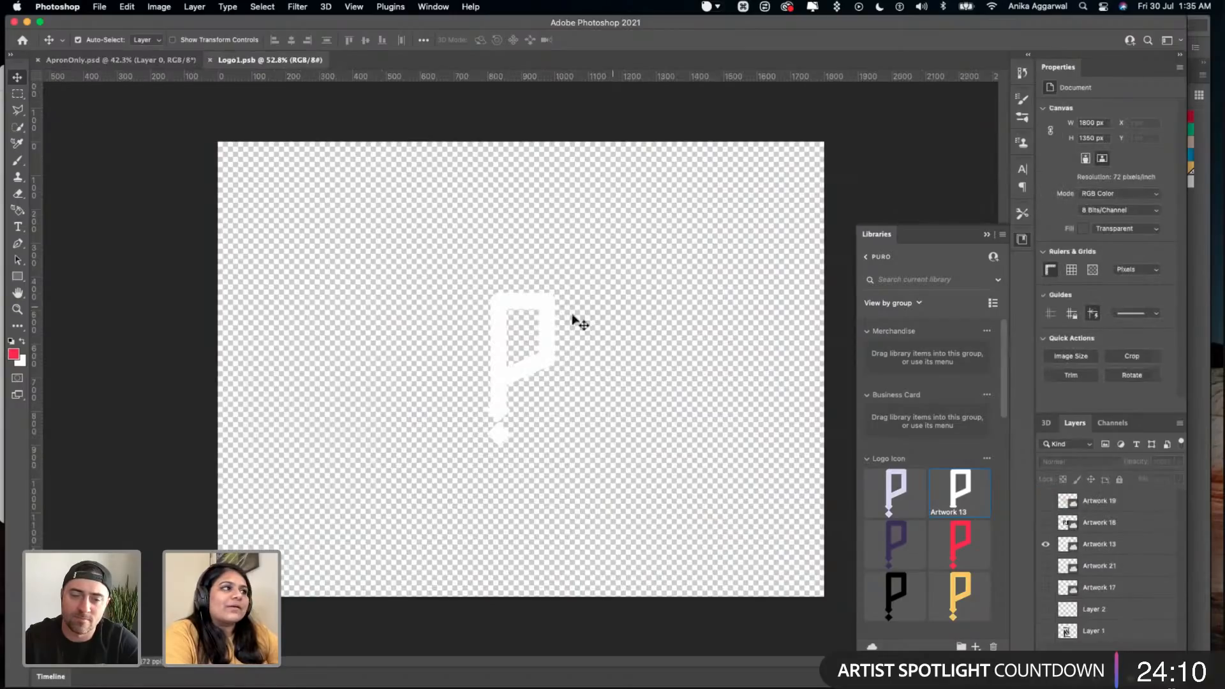
left_click(535, 366)
key("super+s")
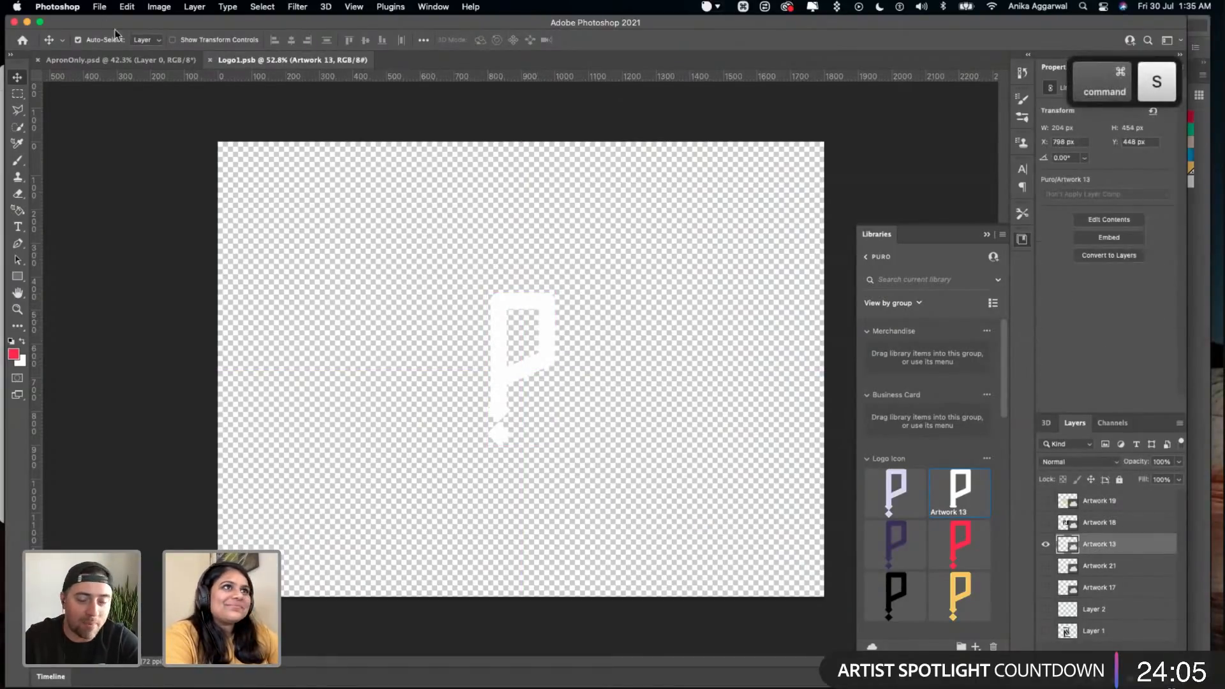
left_click(120, 58)
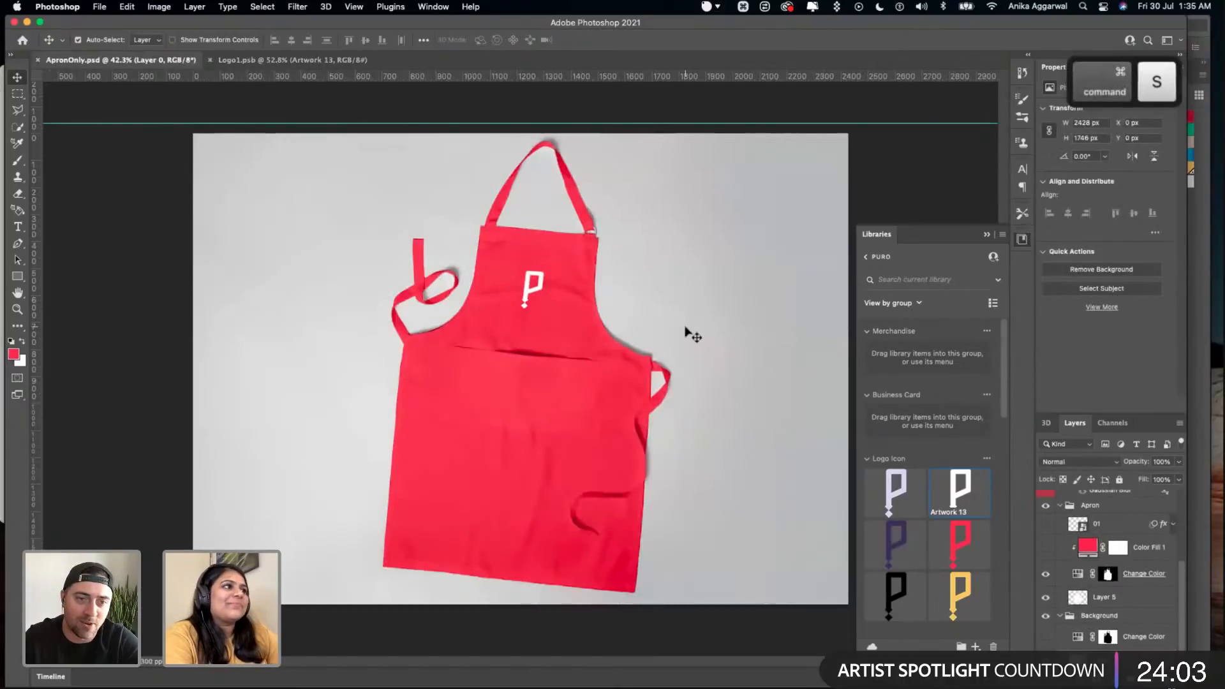
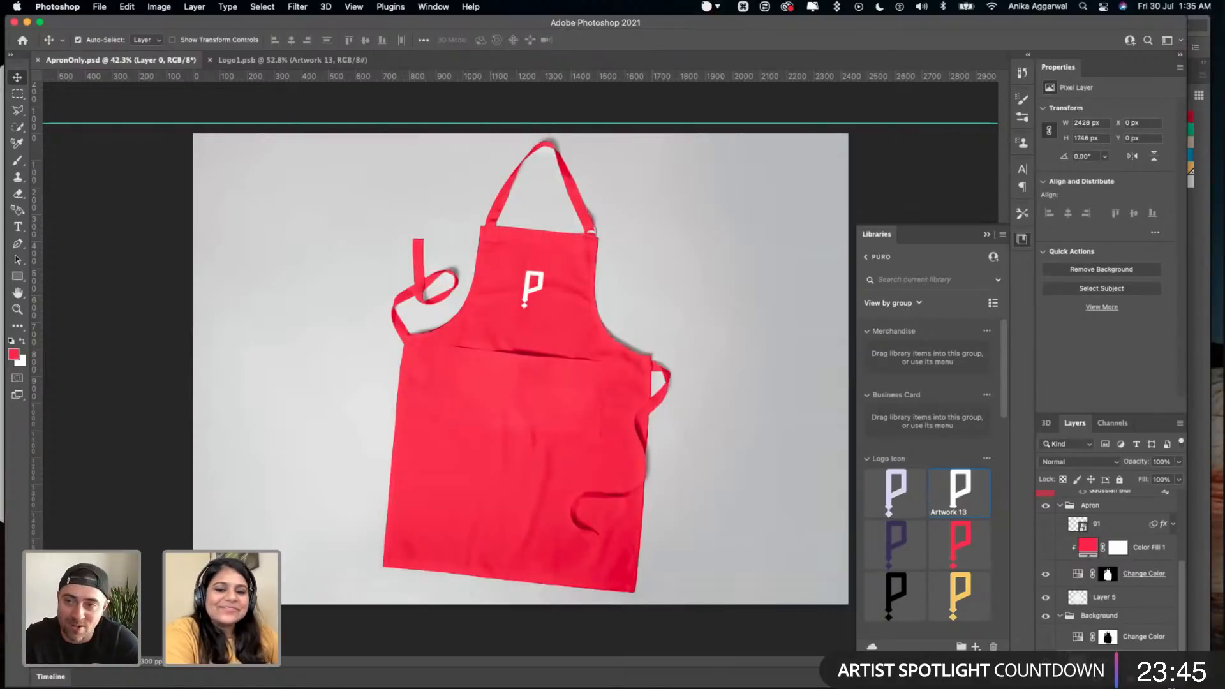
- Move the horizontal guide above the canvas slightly farther from the apron image and save ApronOnly.psd
left_click(1107, 573)
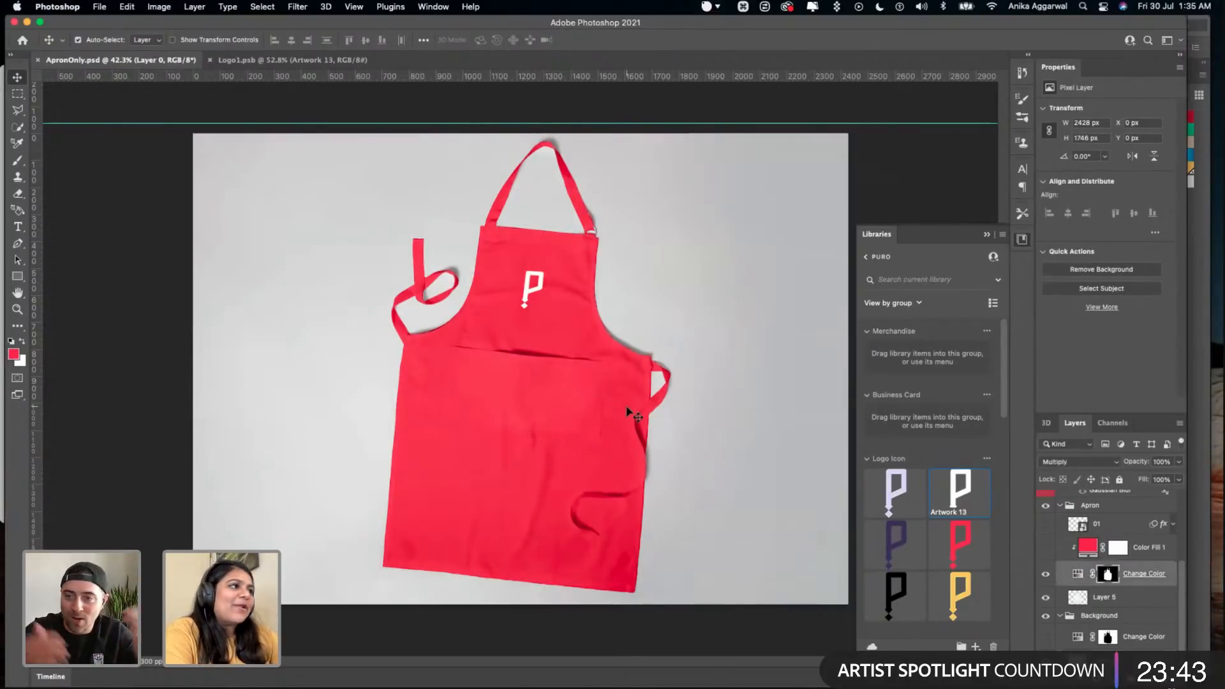
key("super+s")
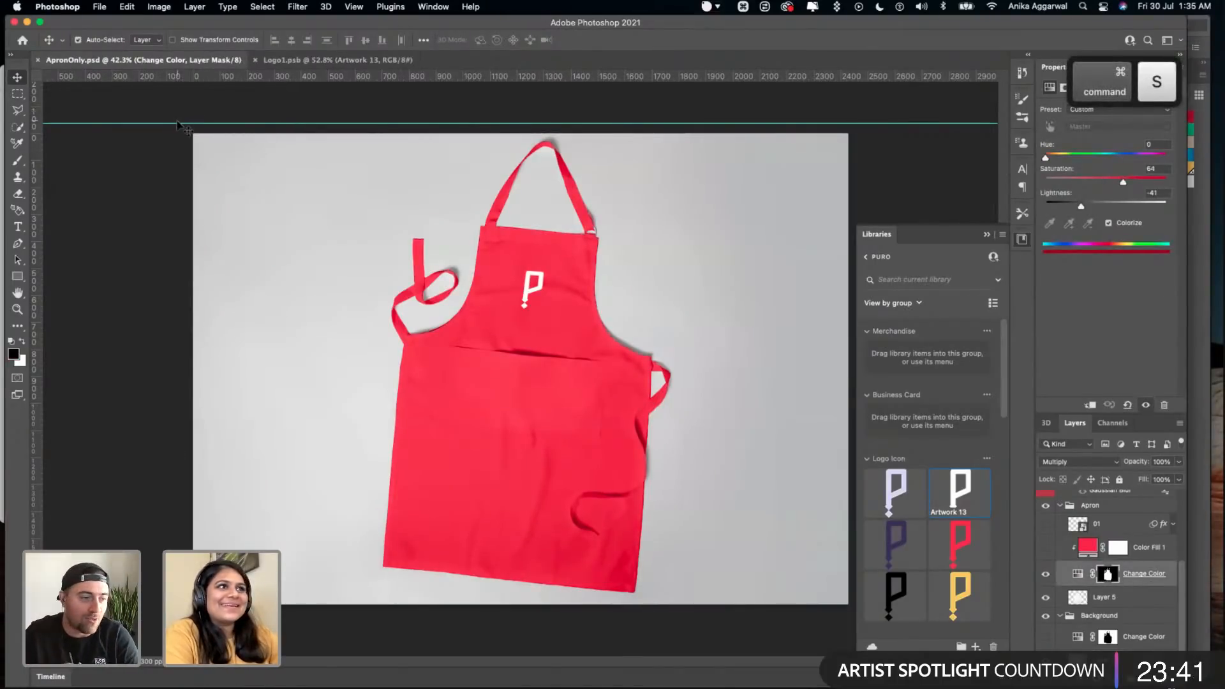
left_click_drag(190, 77, 189, 104)
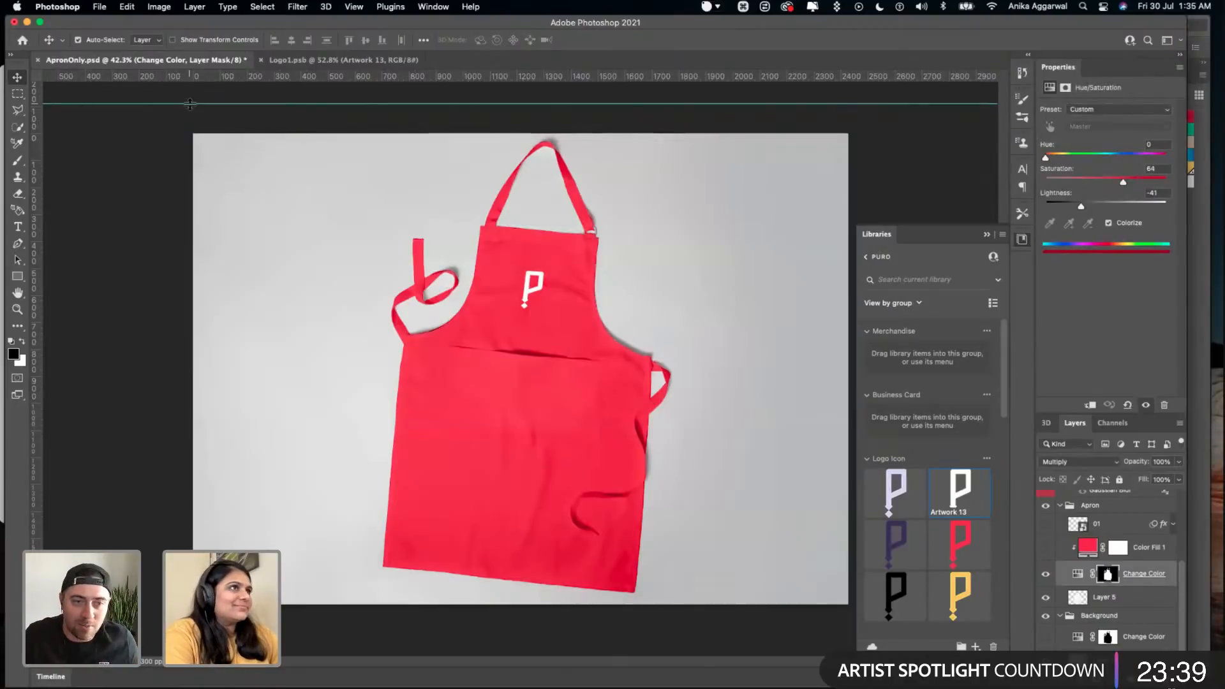
key("BackSpace")
key("super+z")
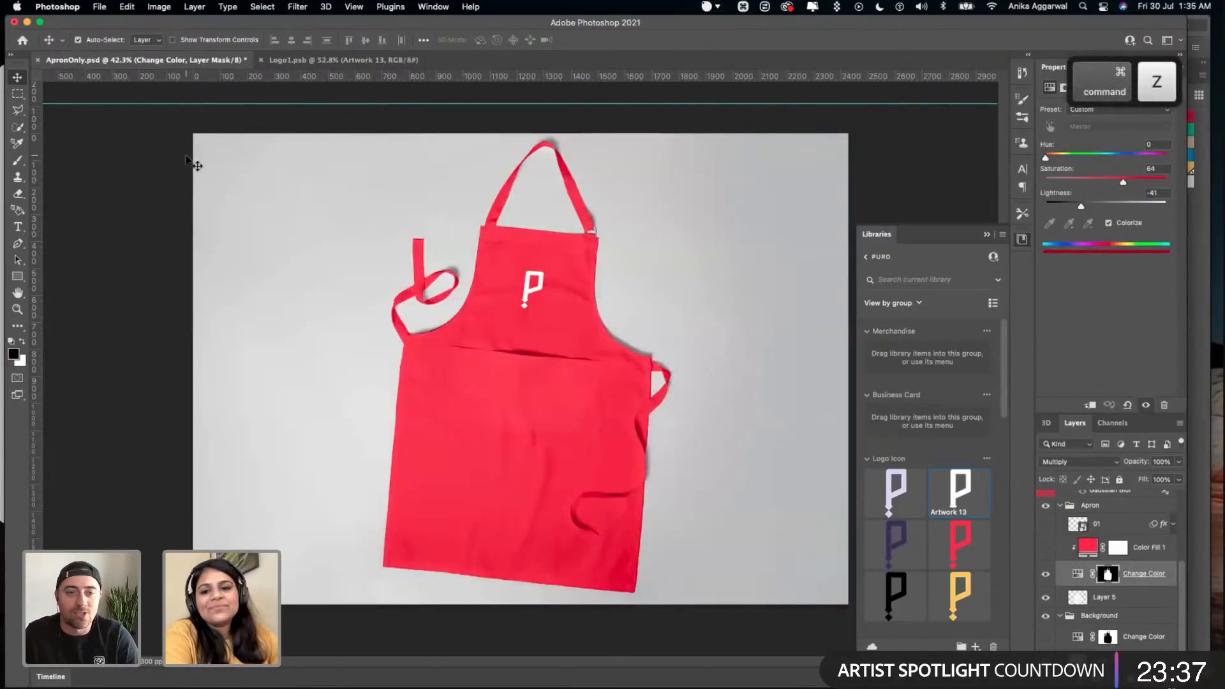
key("super+s")
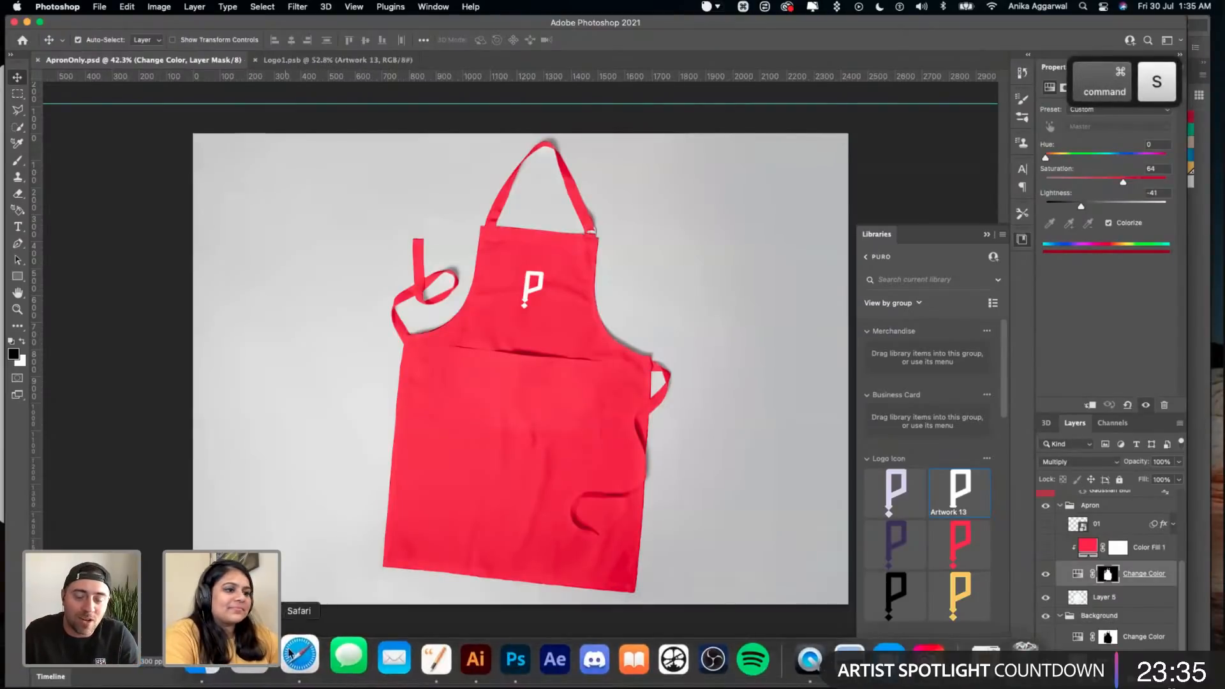
- Switch to Finder, go to the AdobeLive folder and open the Puro_Brief document from 01 Brief
left_click(295, 677)
left_click(73, 88)
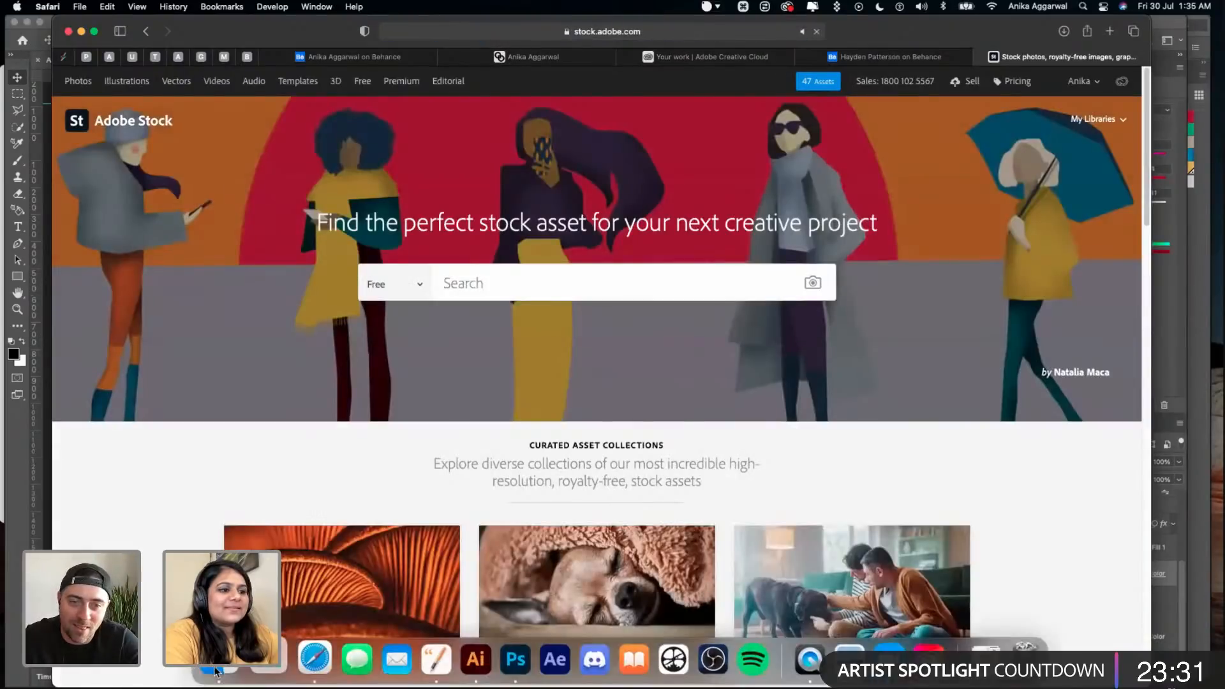
left_click(313, 675)
left_click(386, 114)
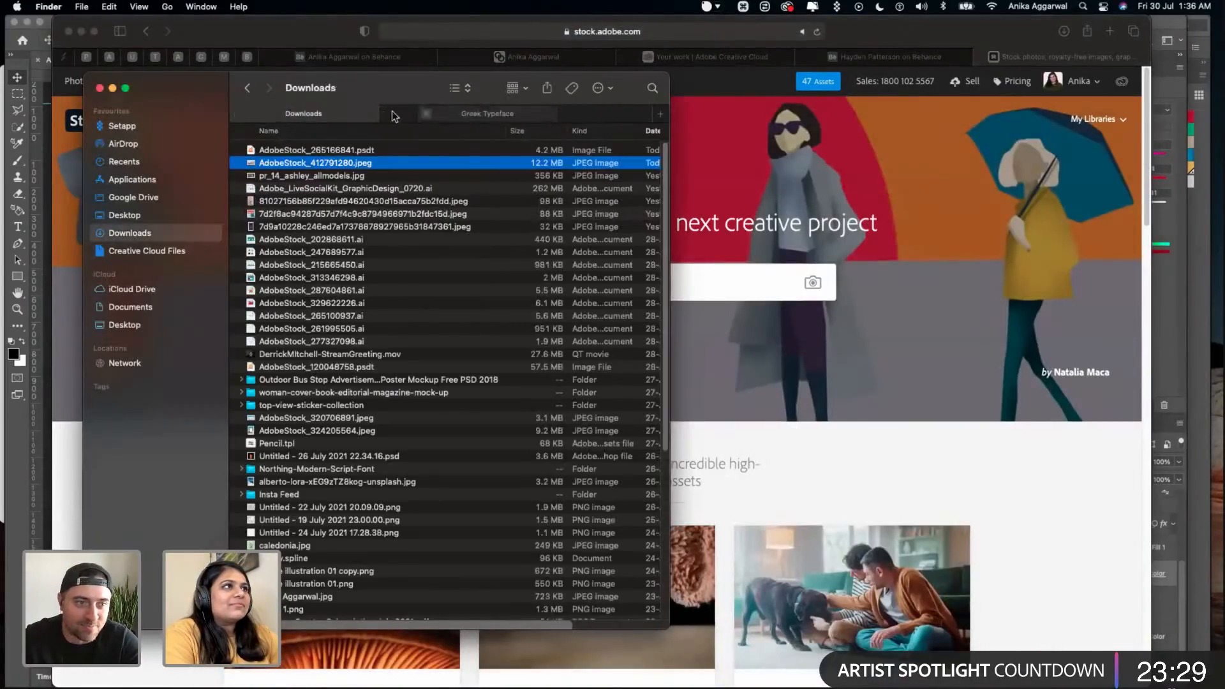
left_click(138, 213)
left_click_drag(205, 88, 0, 175)
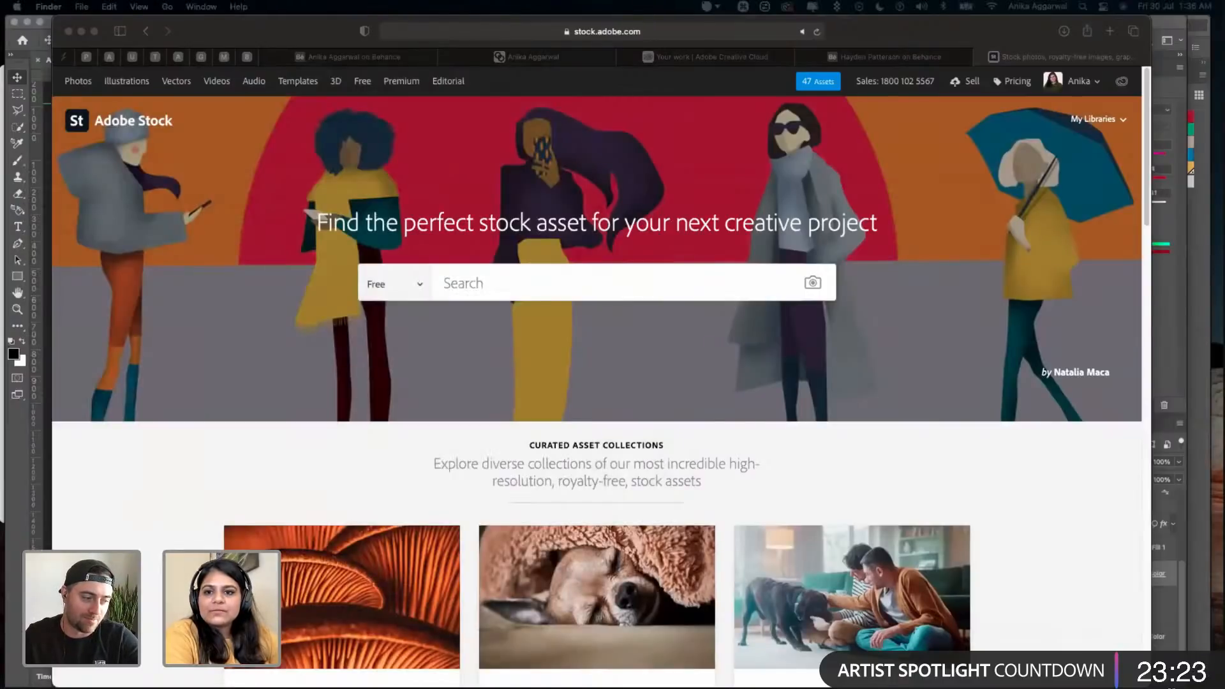
left_click_drag(1, 153, 312, 115)
left_click_drag(415, 114, 375, 76)
left_click(262, 150)
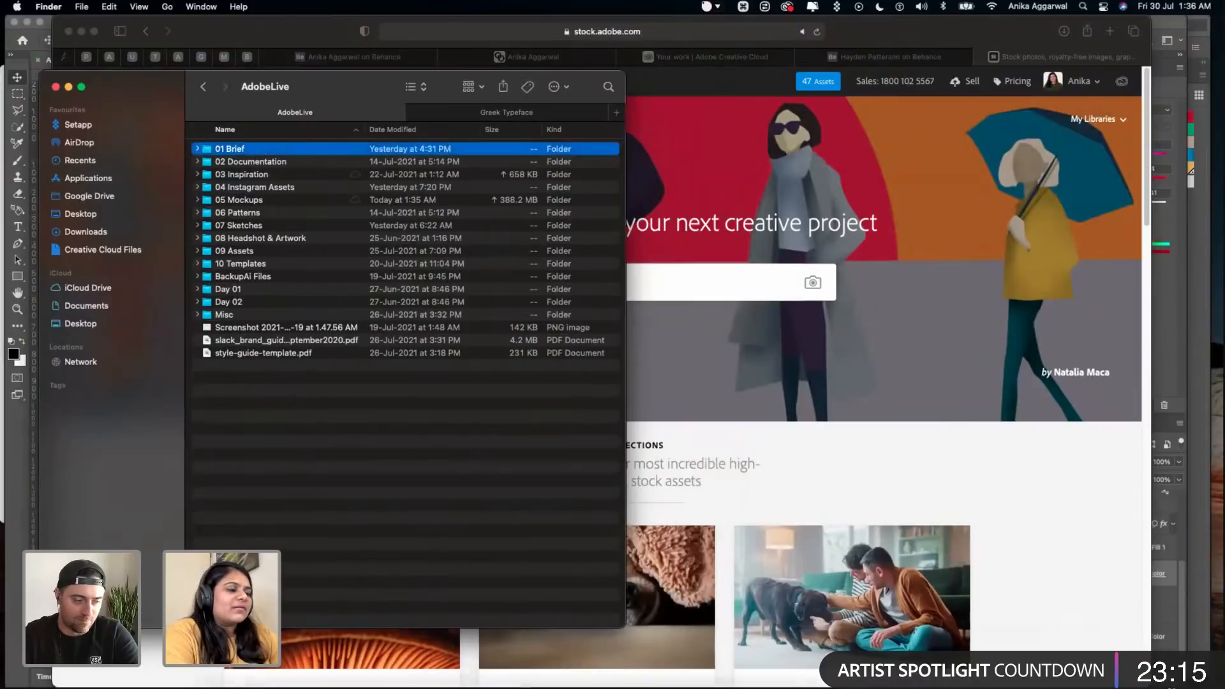
left_click(410, 654)
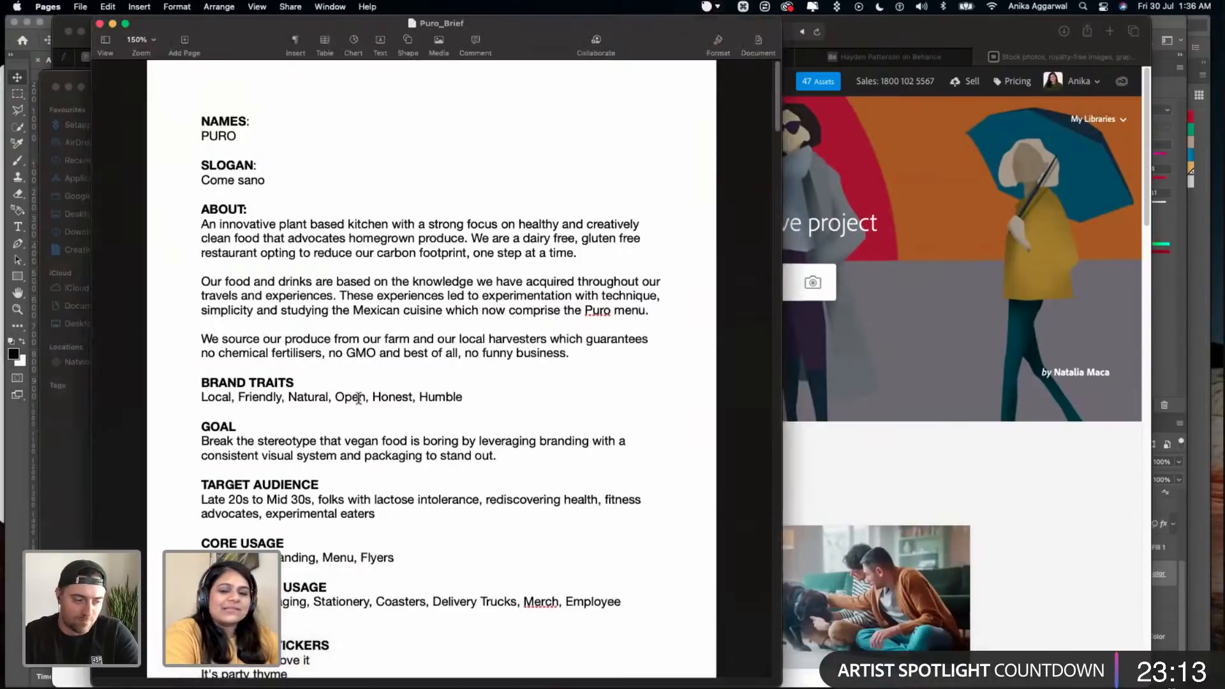
- Read through the Puro brief from the name, slogan and about text to the goal, usage, taglines and directions
scroll(363, 438, "down", 1)
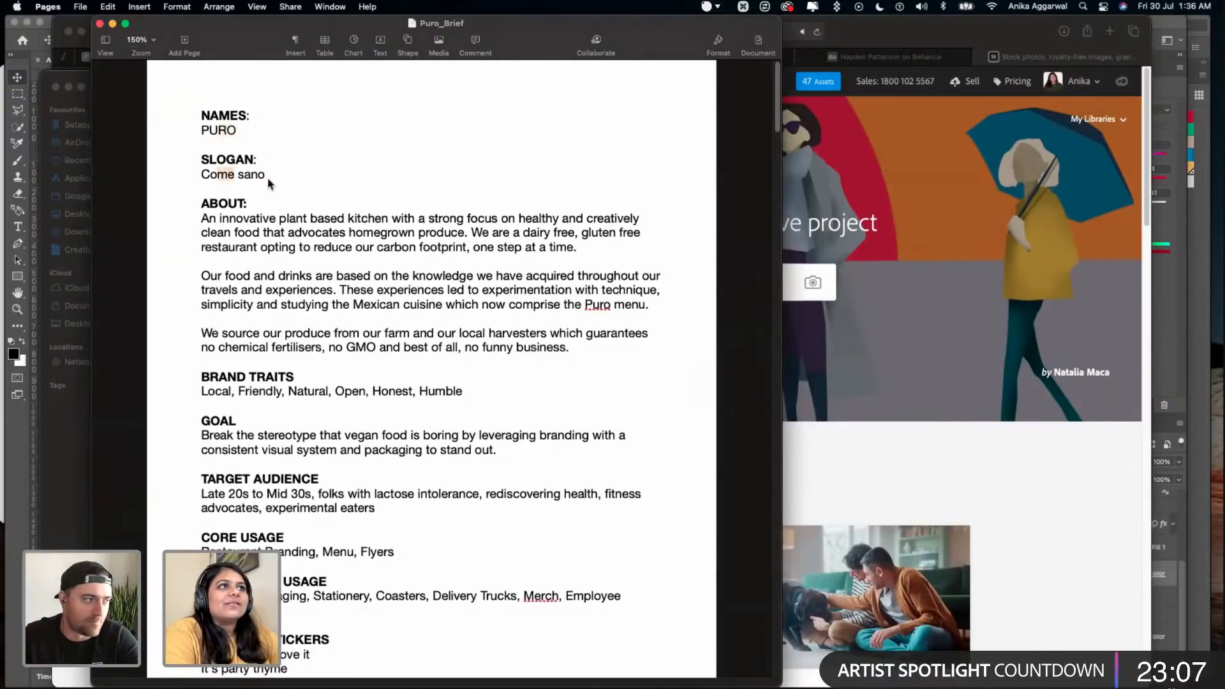
left_click_drag(200, 273, 354, 379)
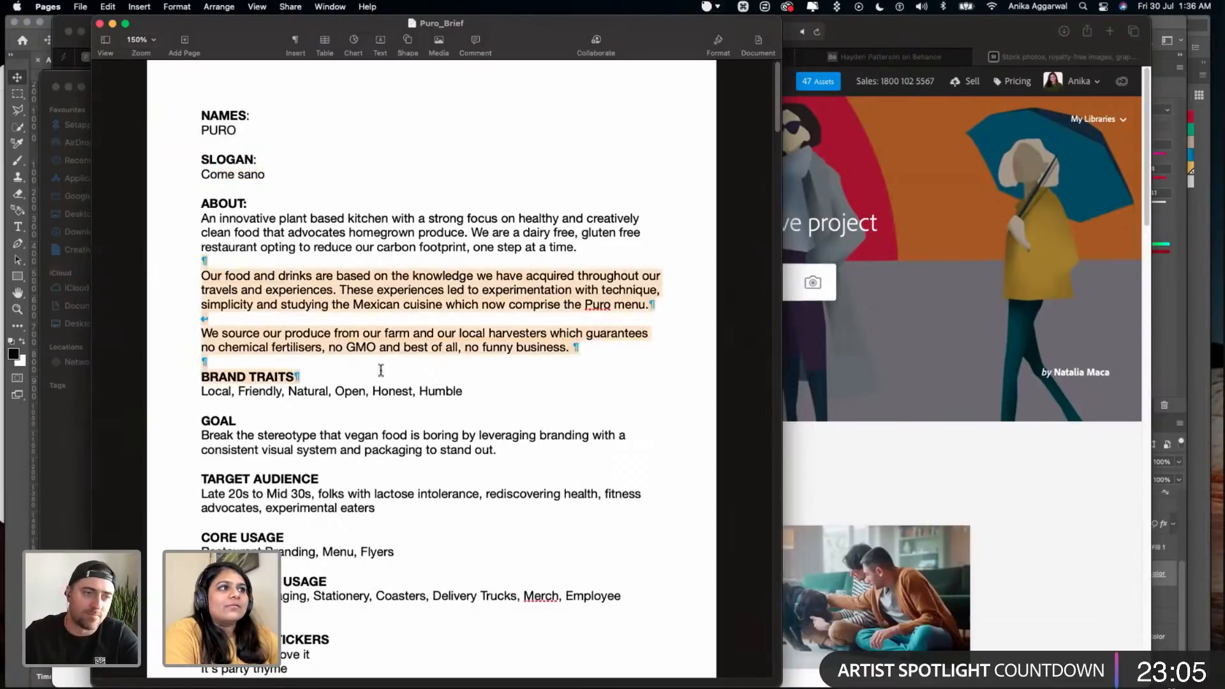
left_click(332, 280)
scroll(333, 284, "down", 1)
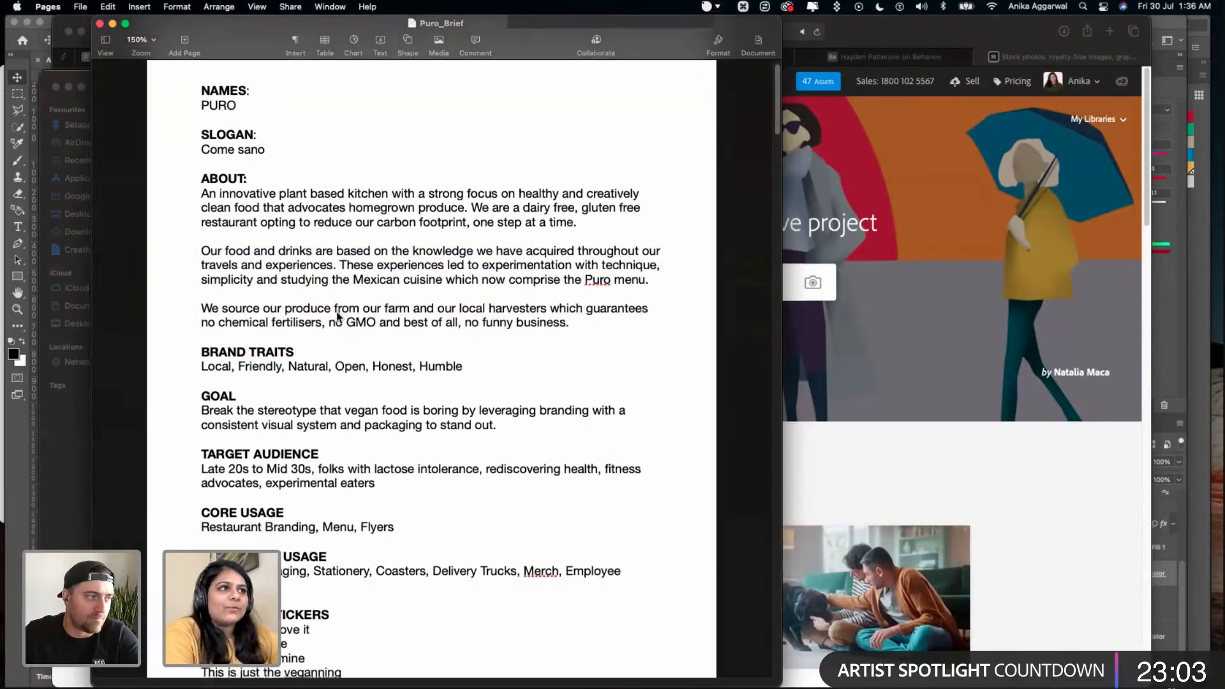
scroll(339, 316, "down", 2)
left_click_drag(247, 320, 337, 344)
left_click_drag(257, 368, 448, 384)
scroll(339, 309, "down", 5)
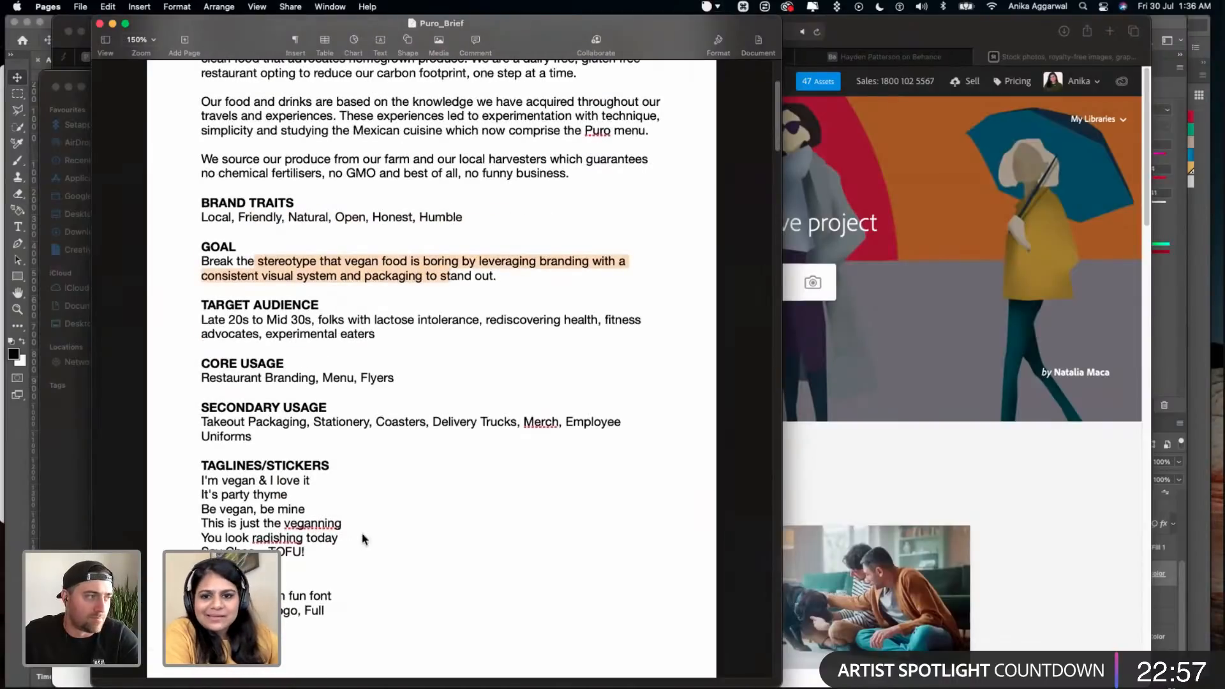
scroll(369, 530, "down", 8)
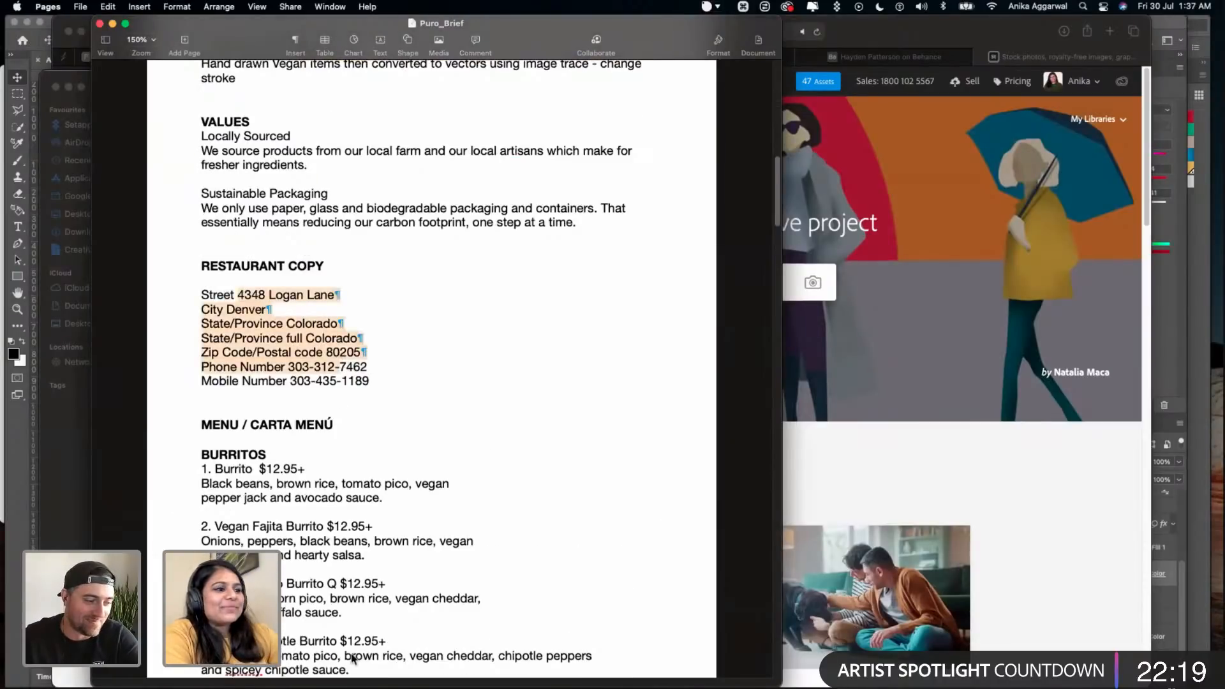
mouse_move(344, 685)
left_click(374, 665)
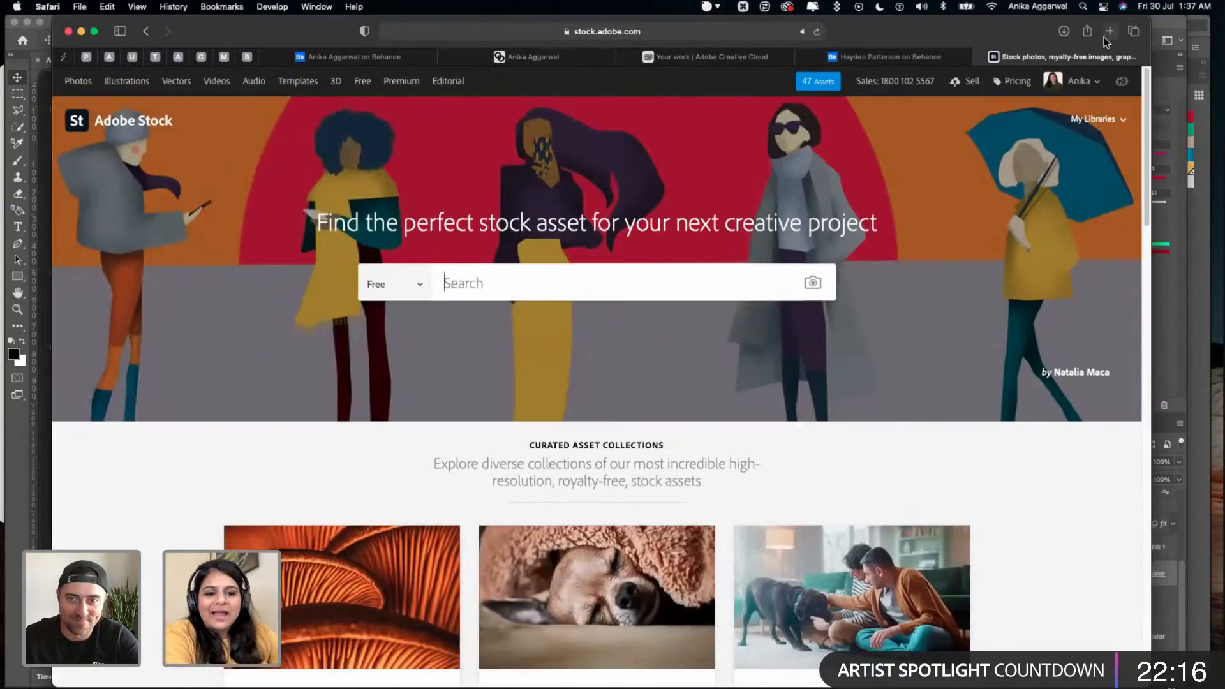
key("super+Tab")
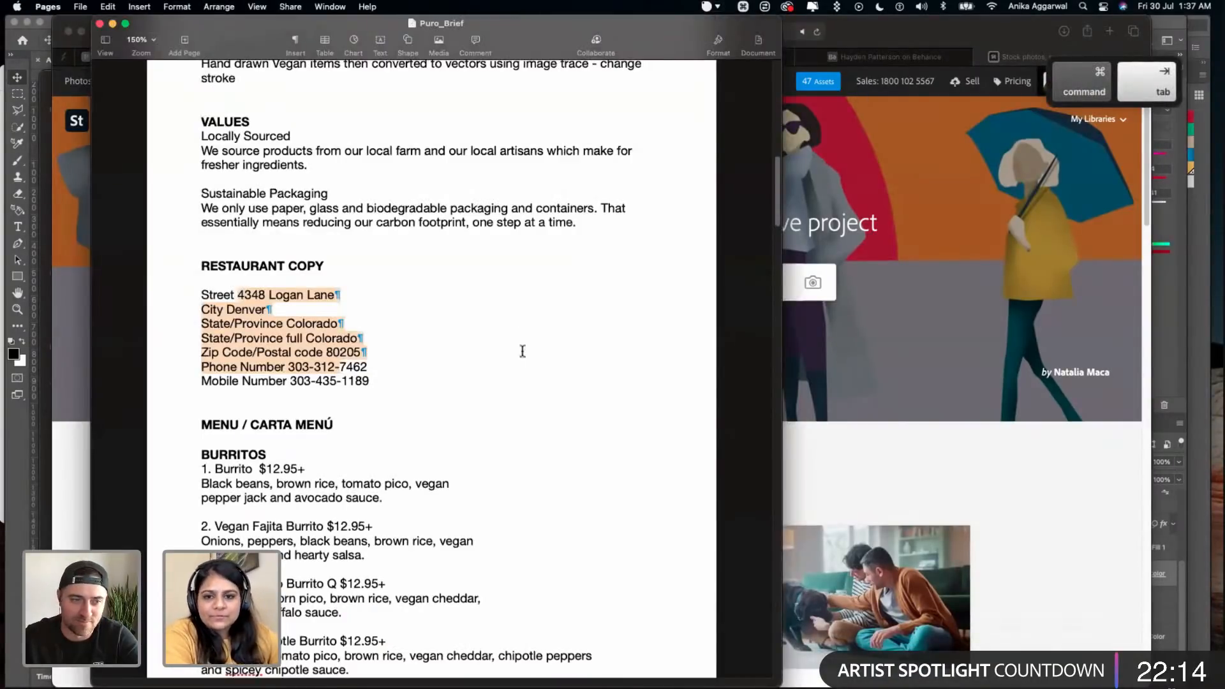
- Examine the address and phone details under RESTAURANT COPY in the brief and save the document
left_click(418, 385)
scroll(416, 385, "down", 3)
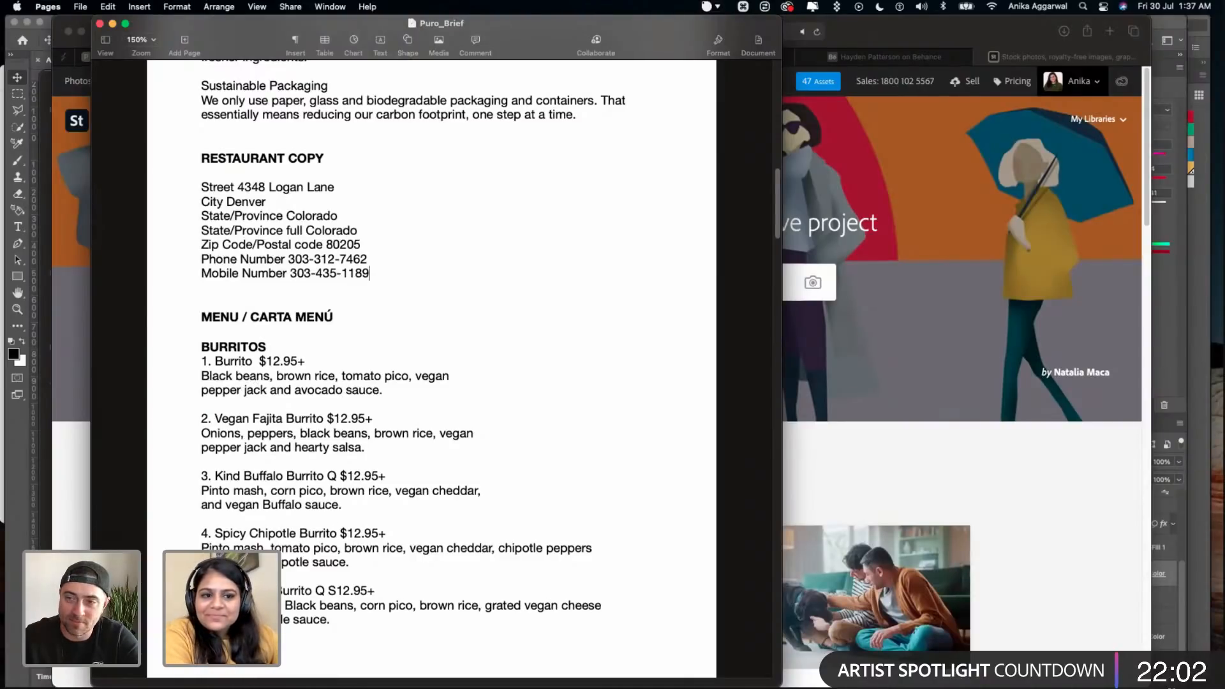
left_click_drag(287, 259, 368, 272)
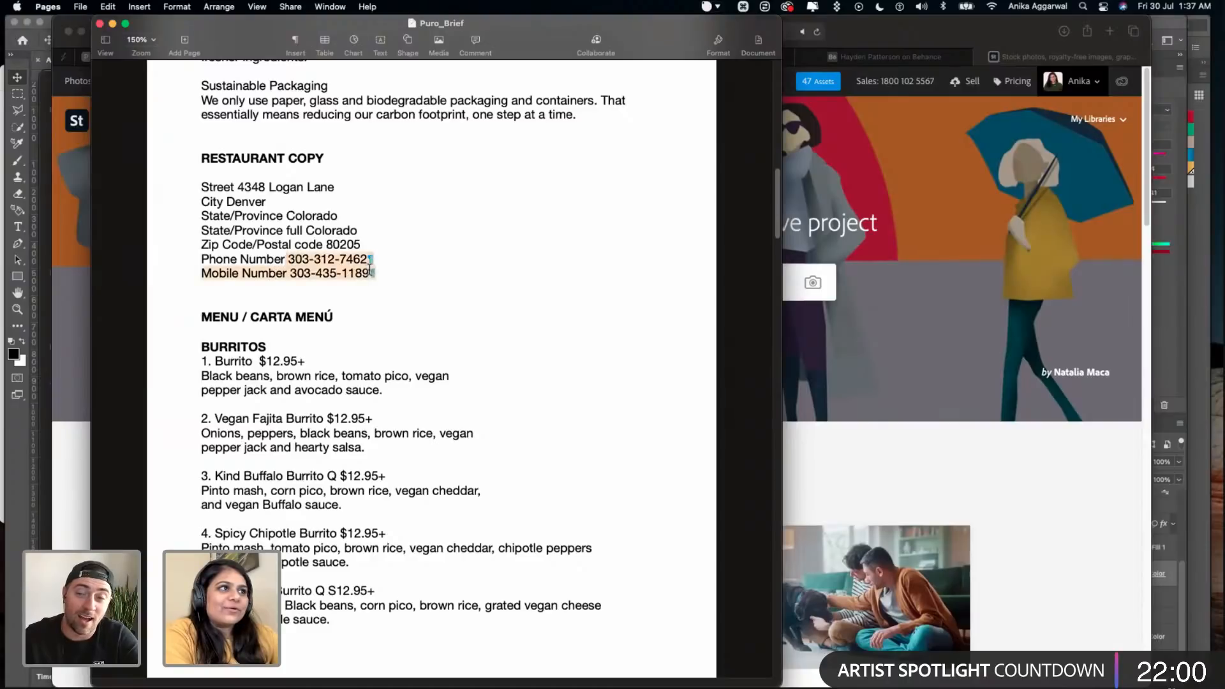
left_click(462, 262)
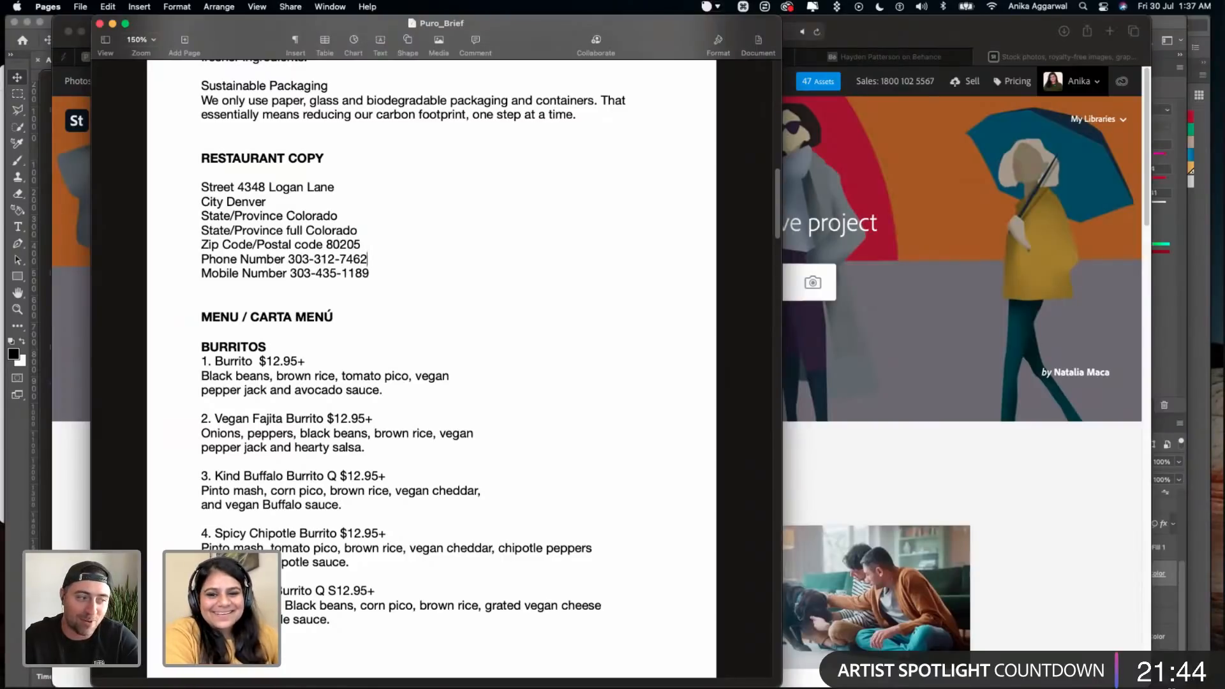
left_click(387, 288)
left_click_drag(373, 274, 191, 245)
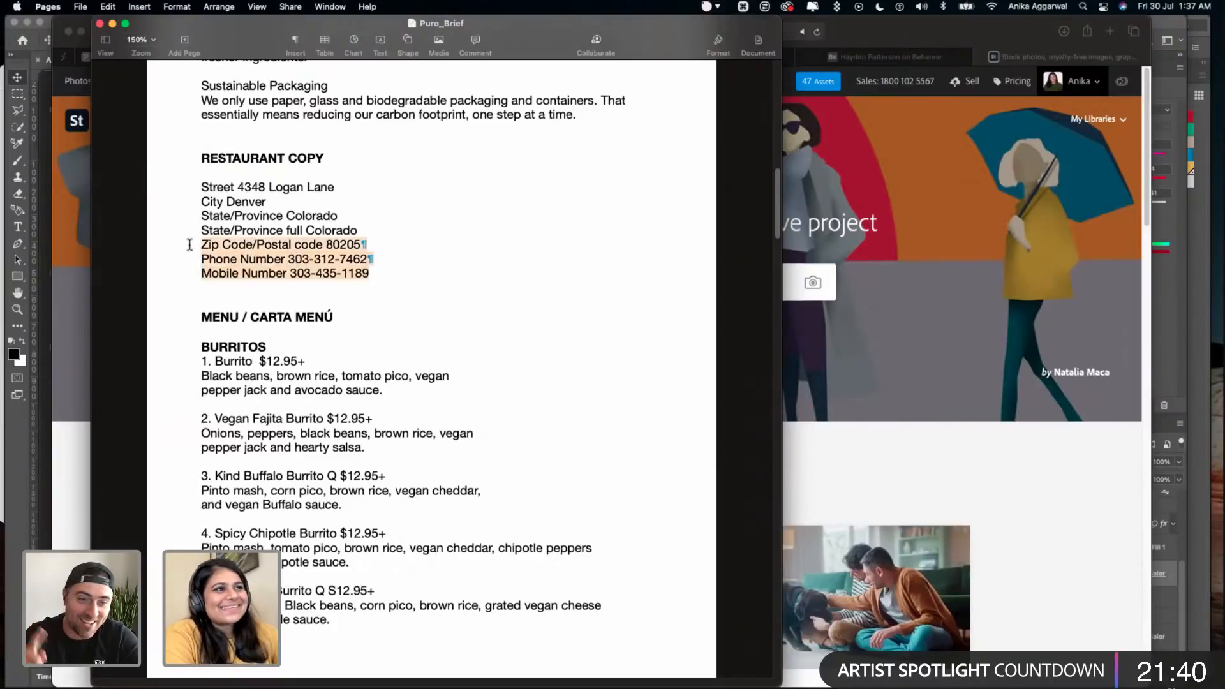
left_click(260, 435)
key("cmd+s")
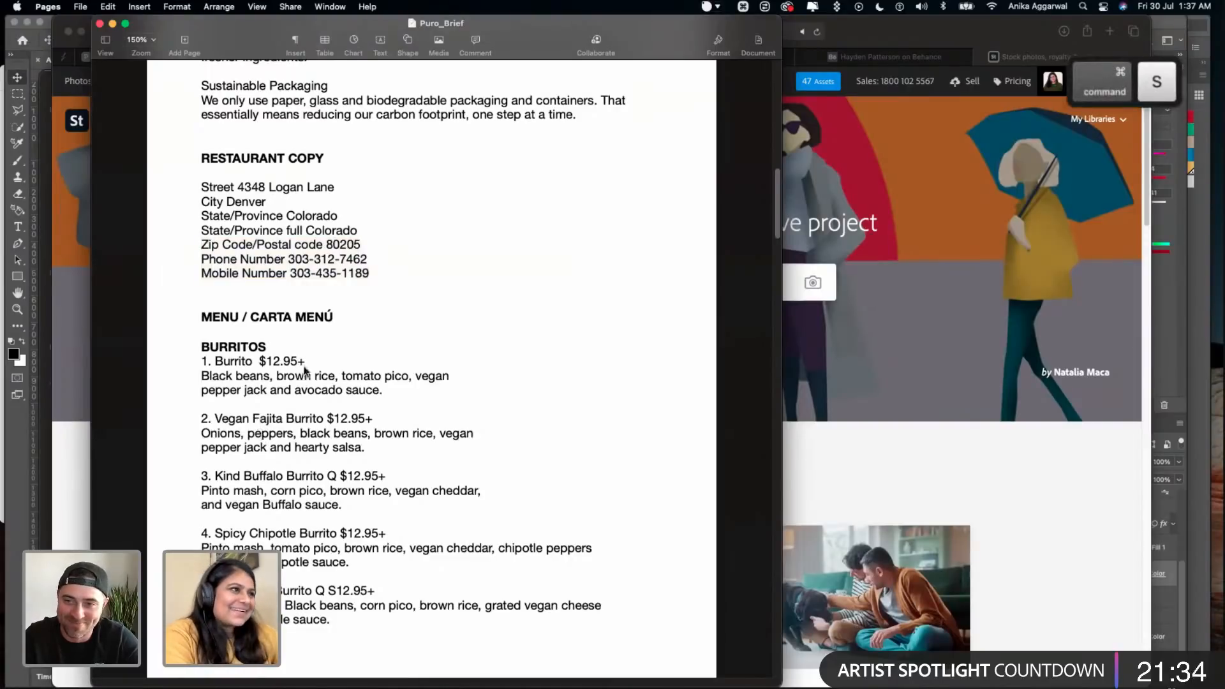
left_click_drag(285, 226, 330, 247)
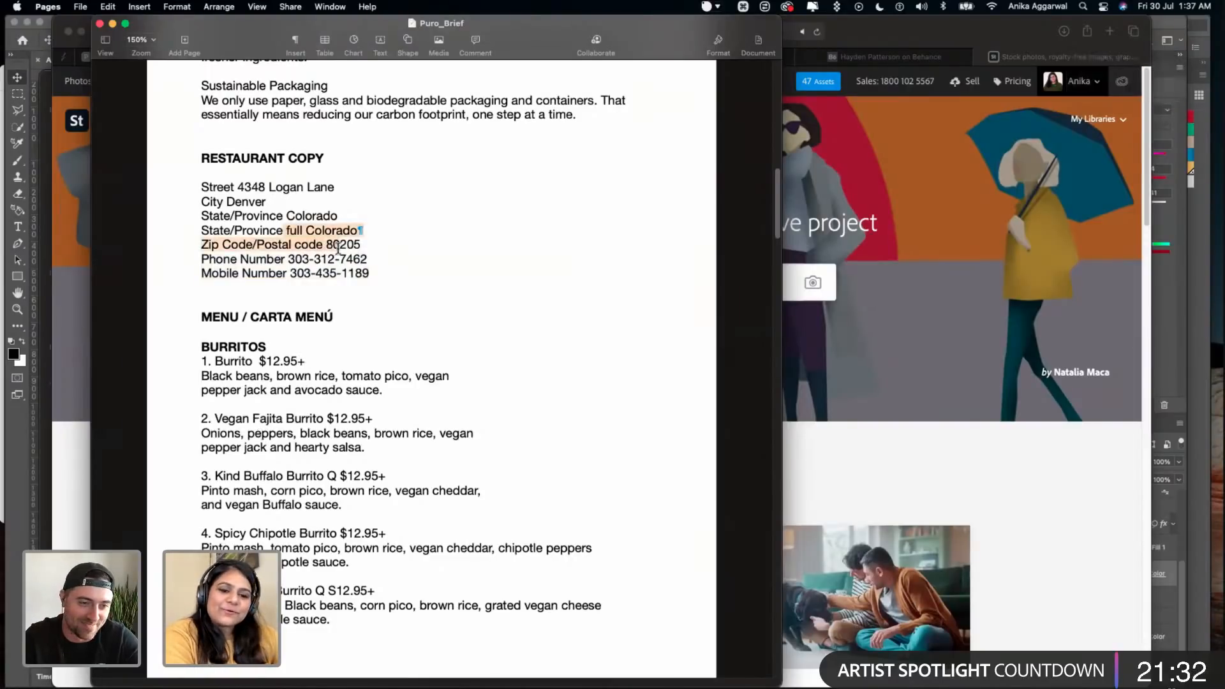
left_click_drag(383, 280, 289, 257)
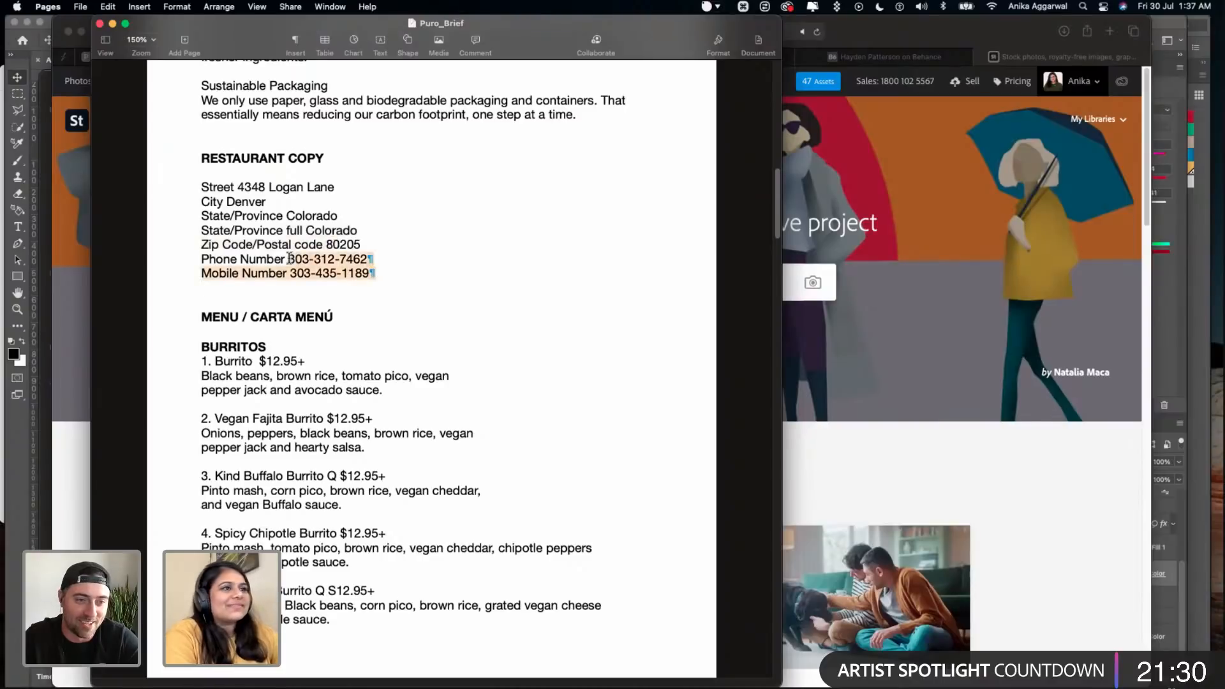
left_click(281, 204)
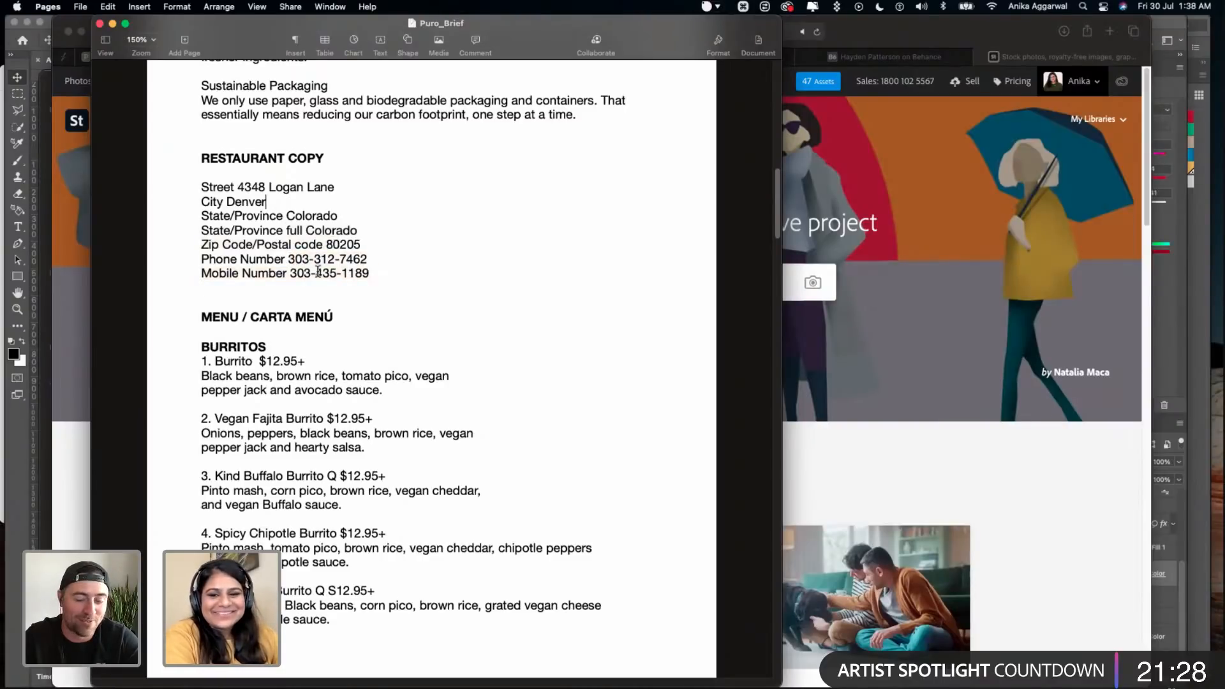
left_click_drag(374, 281, 295, 258)
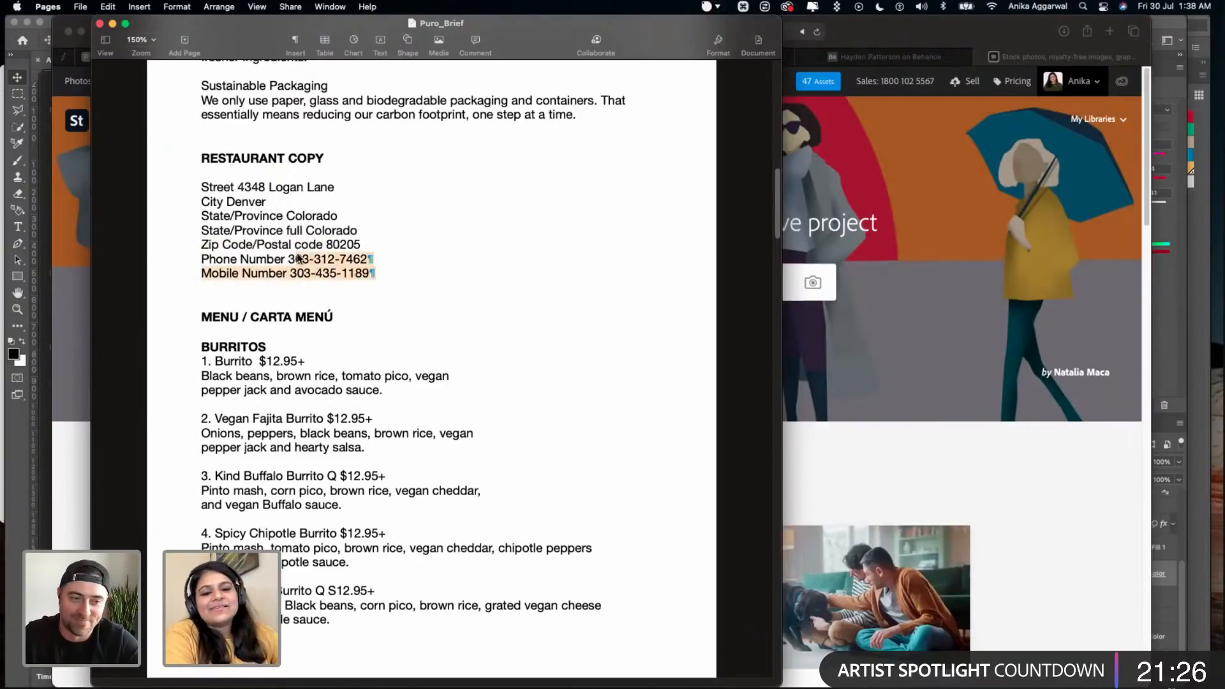
left_click(343, 288)
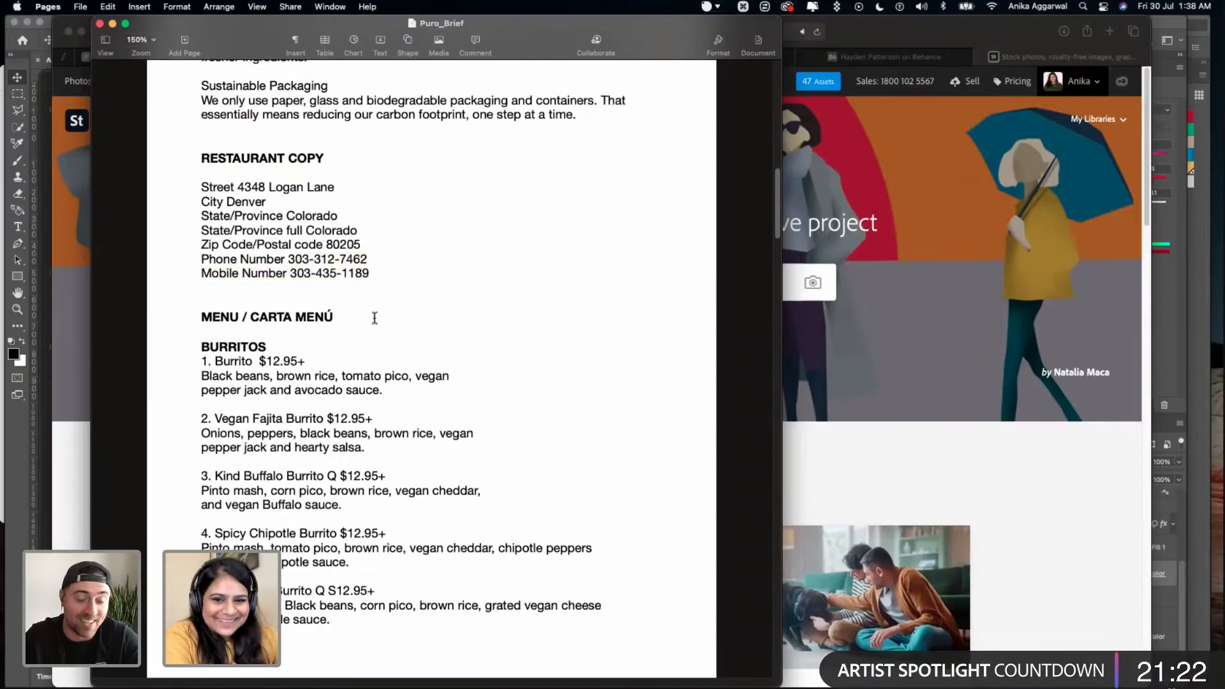
key("super+s")
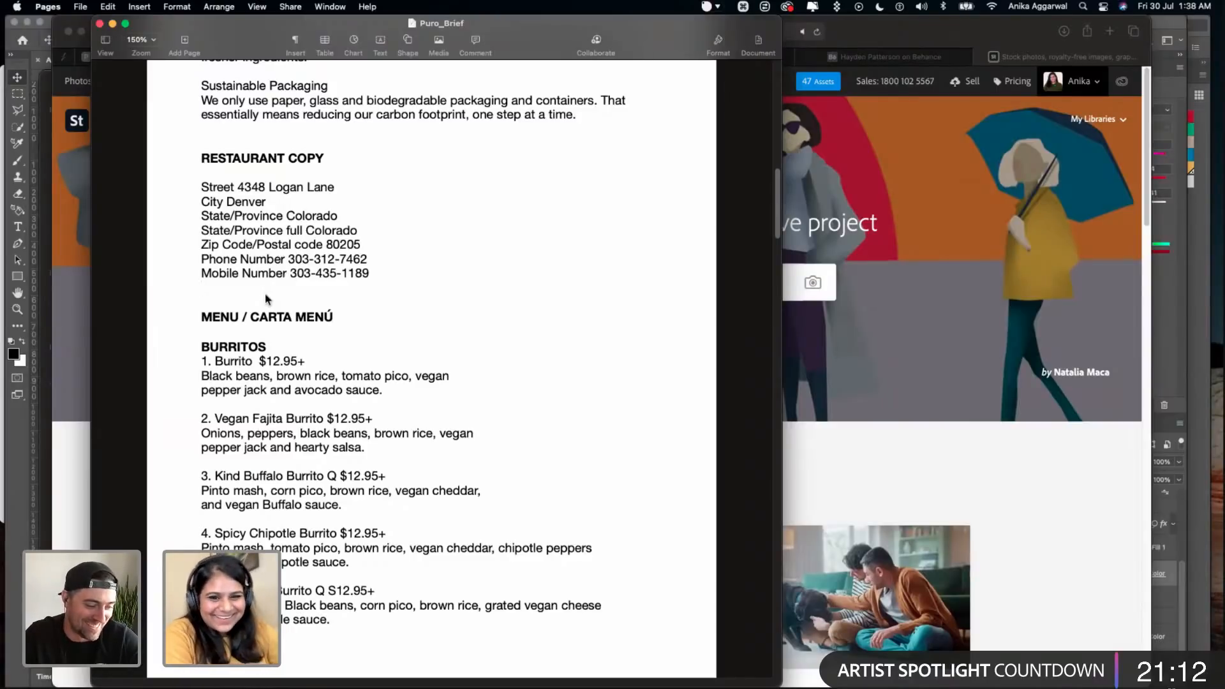
left_click(244, 307)
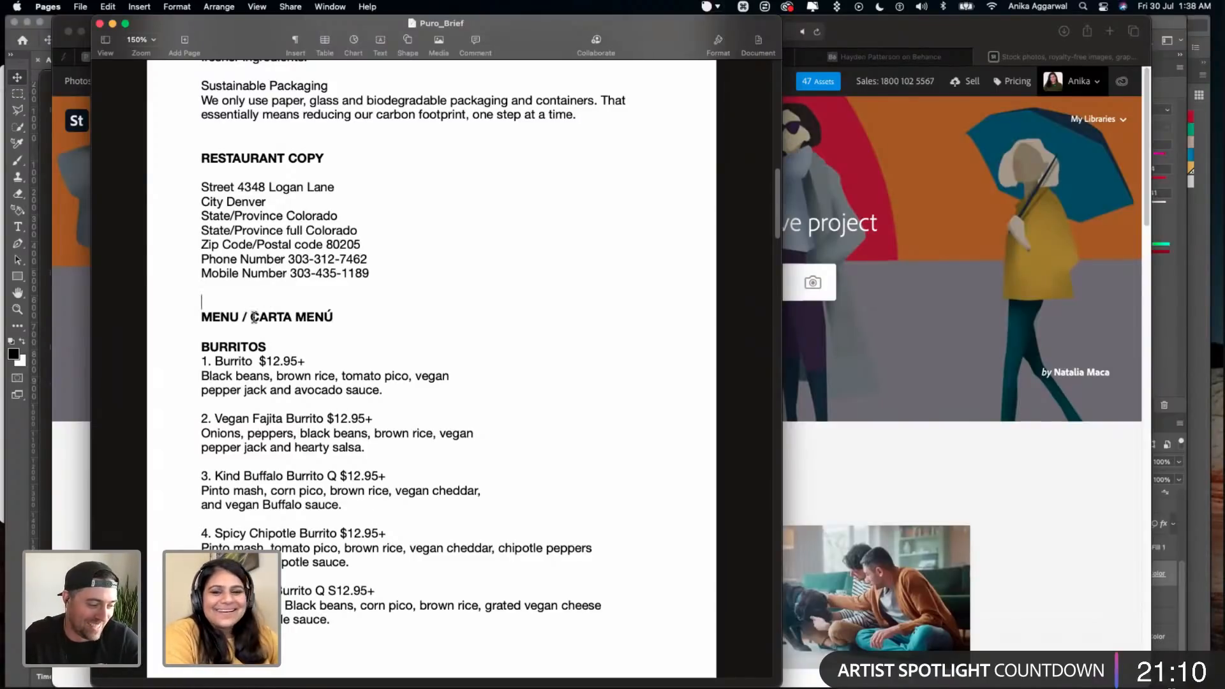
- Look through the menu copy in the brief, from the burritos and tacos down to the salads and juices
scroll(234, 396, "down", 3)
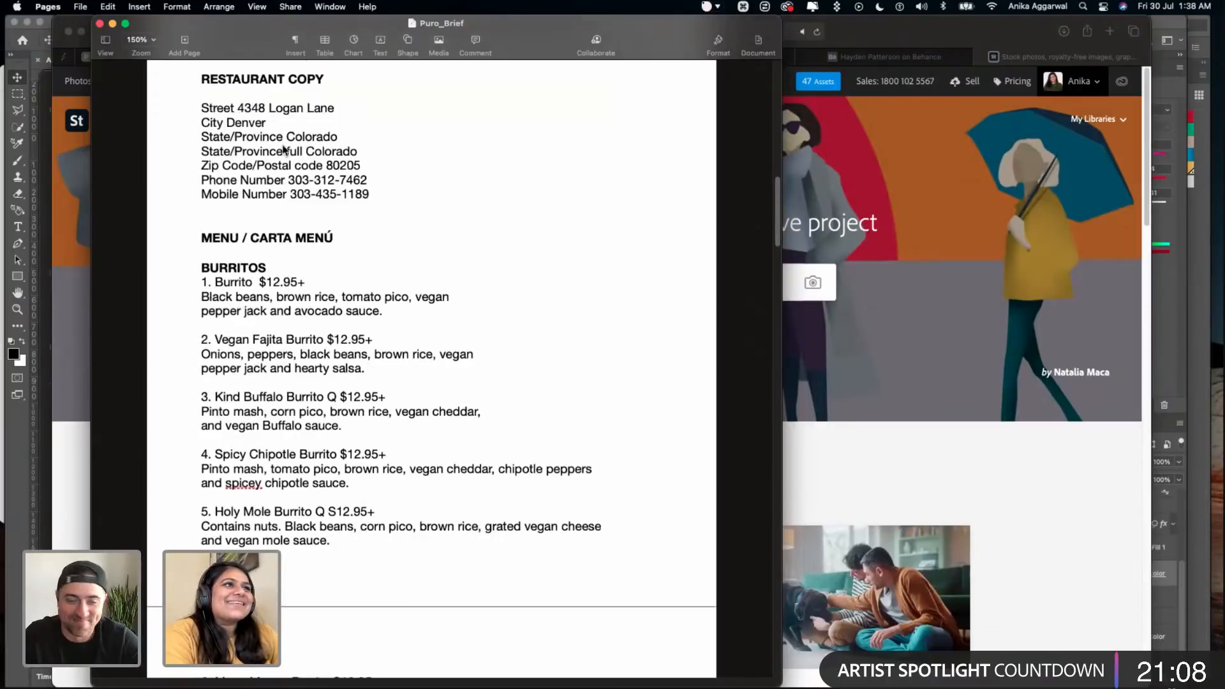
scroll(318, 221, "down", 15)
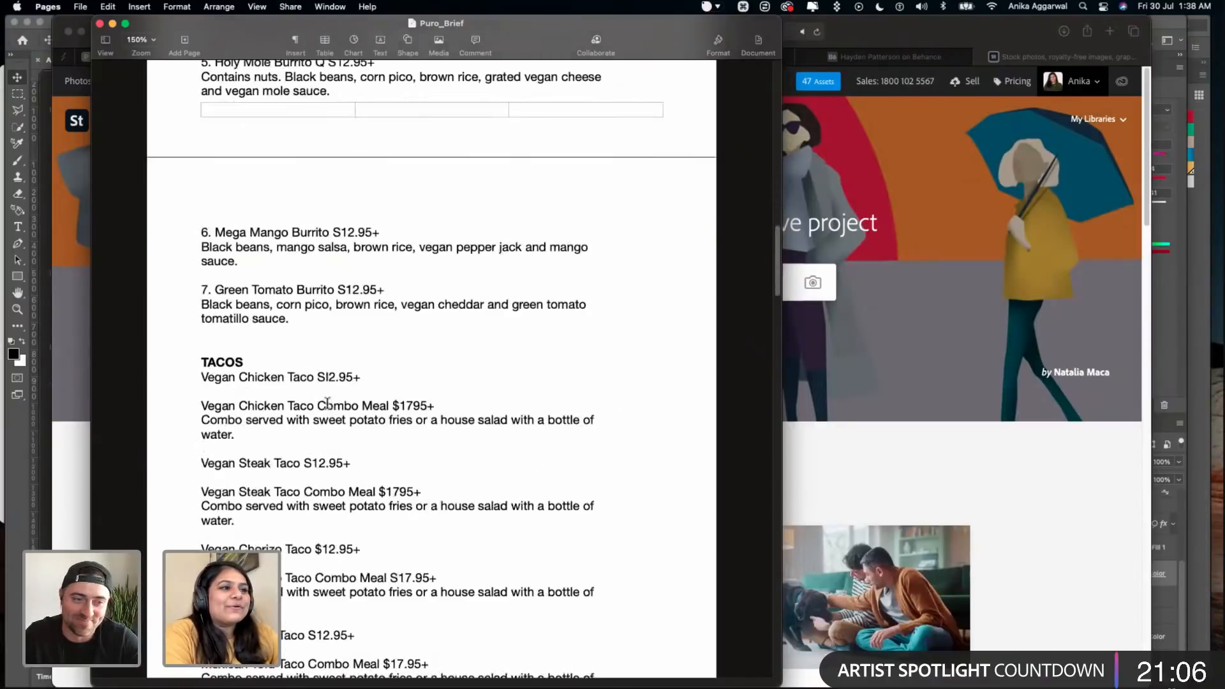
scroll(306, 498, "down", 5)
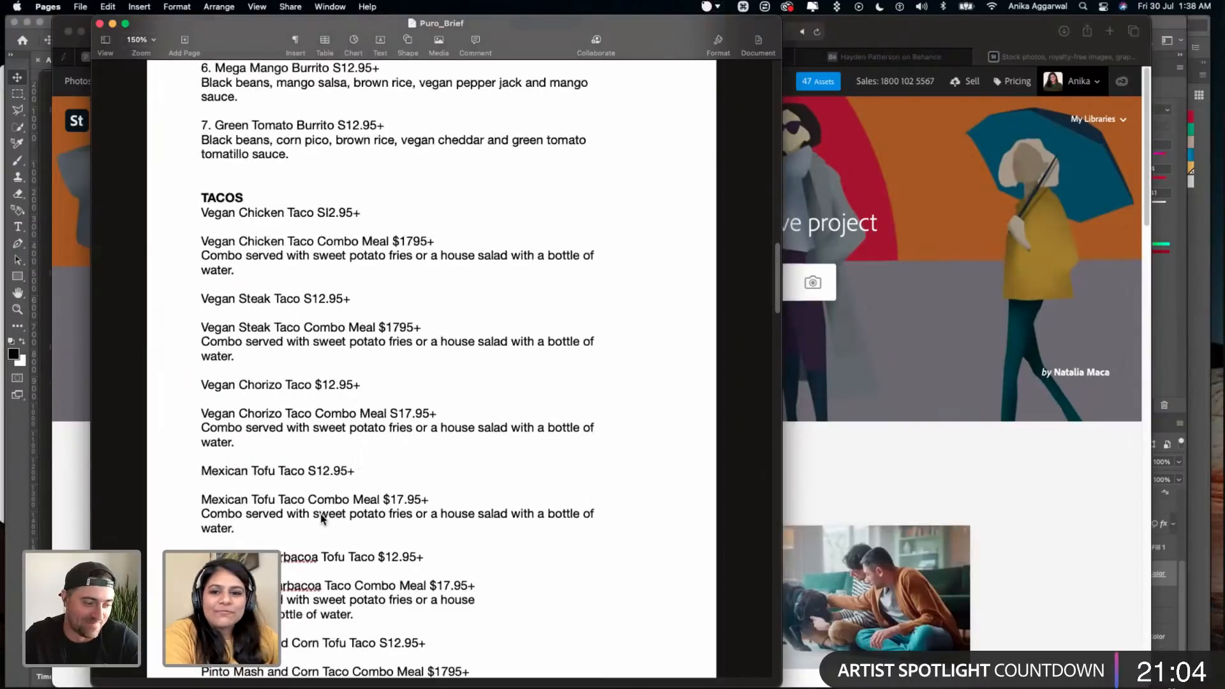
scroll(321, 516, "down", 1)
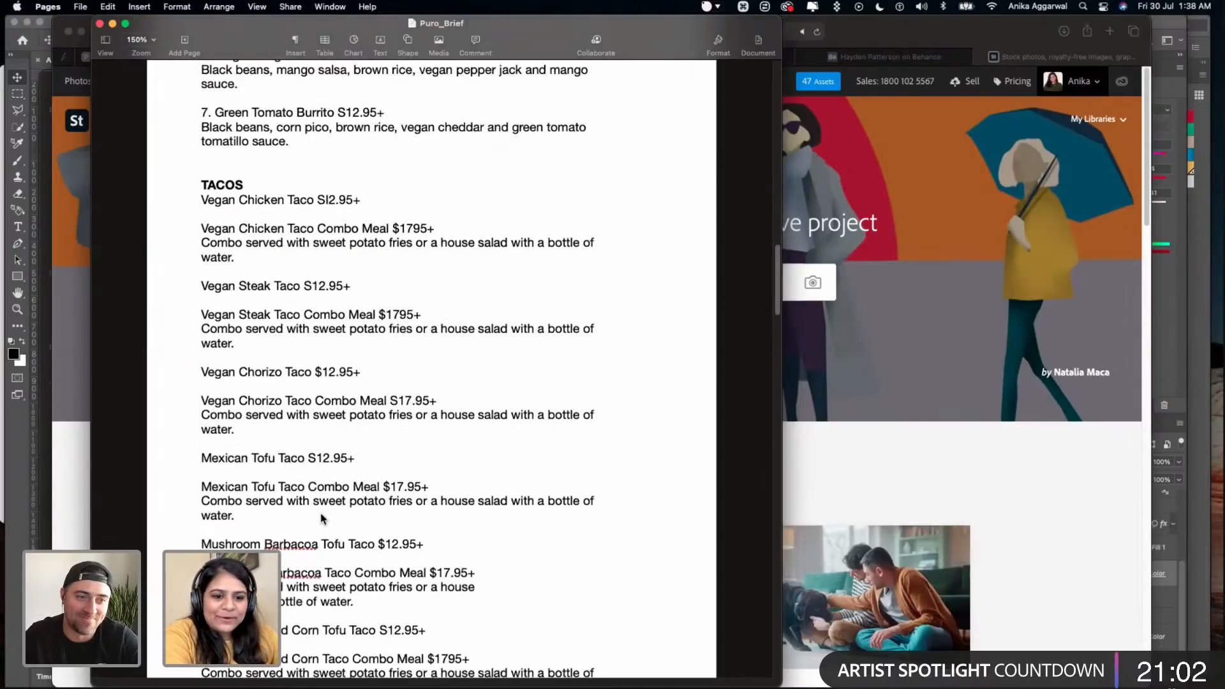
scroll(287, 443, "down", 3)
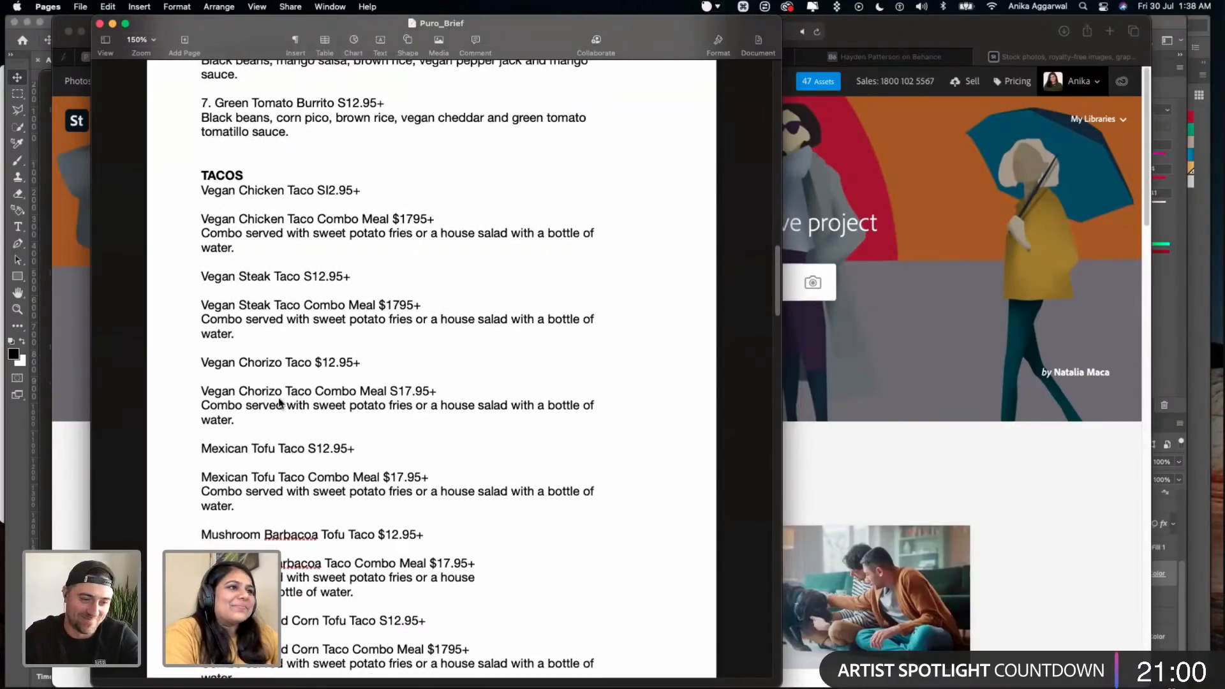
scroll(313, 586, "down", 20)
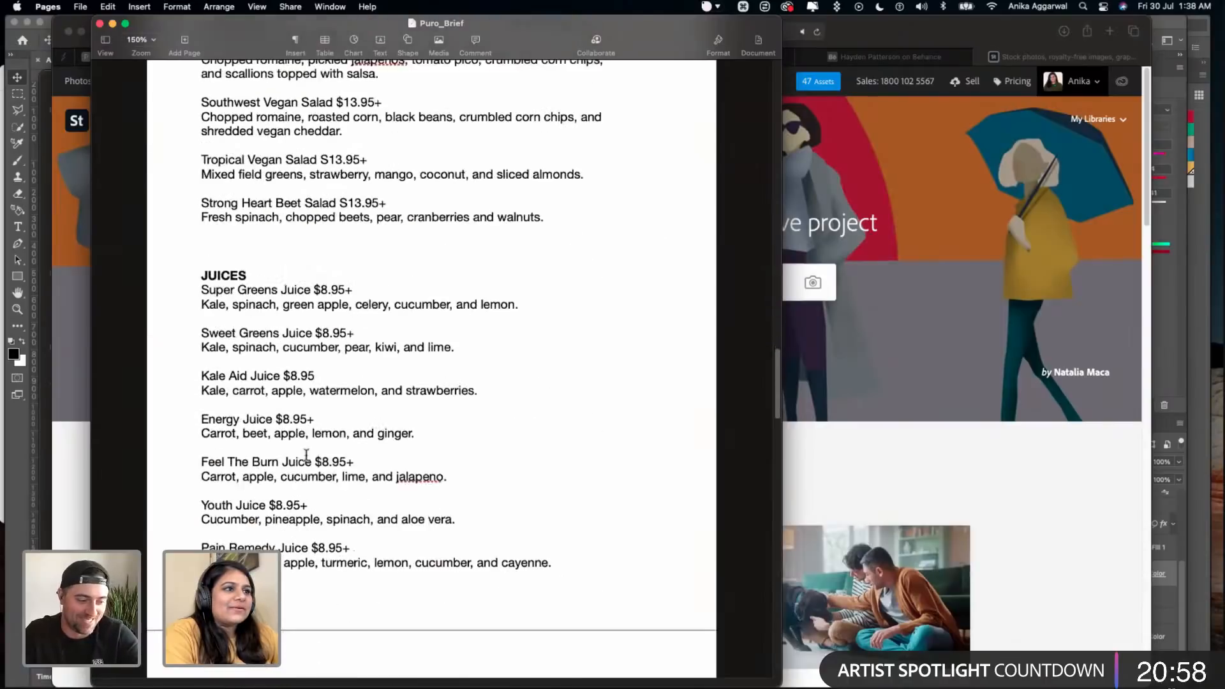
- Skim the rest of the brief down to its style guide links, switch to Illustrator and save Puro_LogoExploration
scroll(313, 475, "down", 20)
scroll(989, 350, "down", 5)
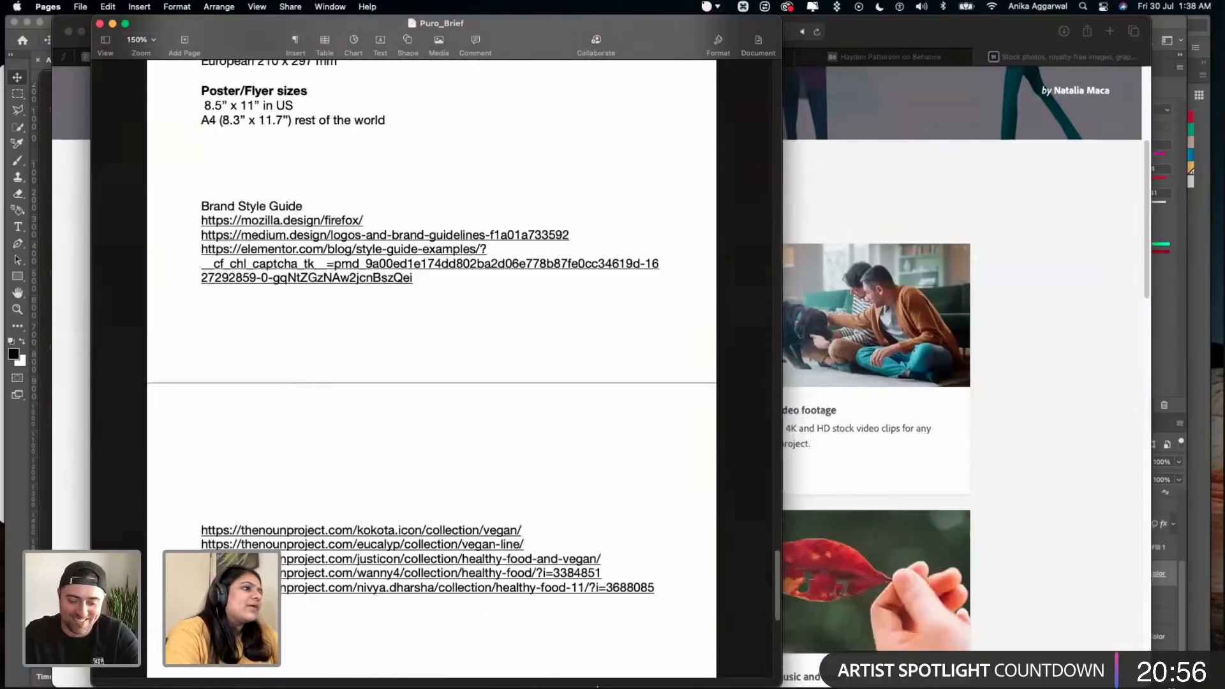
left_click(989, 350)
mouse_move(591, 684)
left_click(450, 657)
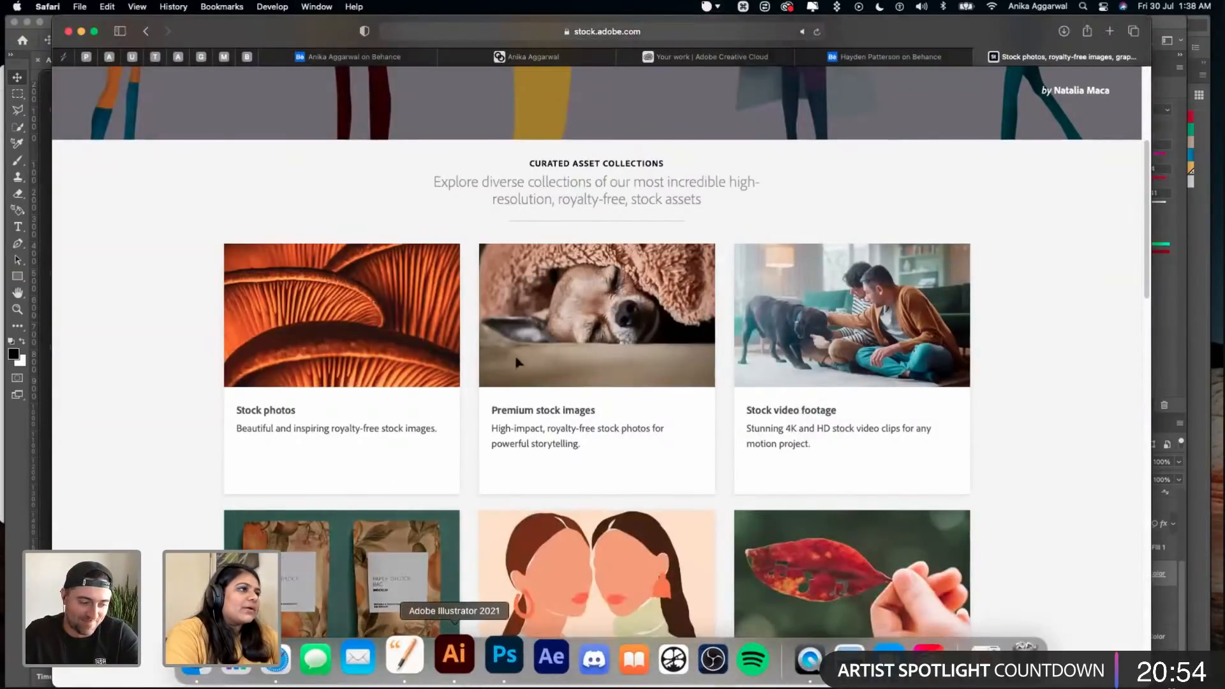
key("super+s")
scroll(542, 345, "down", 6)
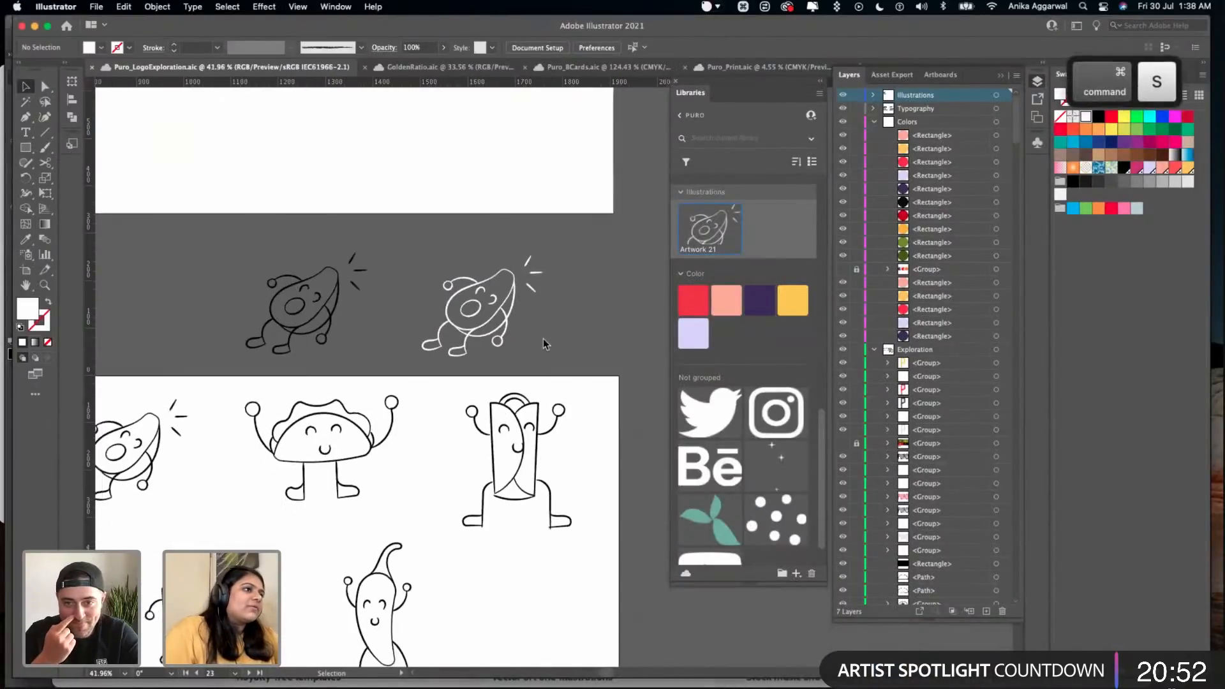
scroll(542, 348, "down", 10)
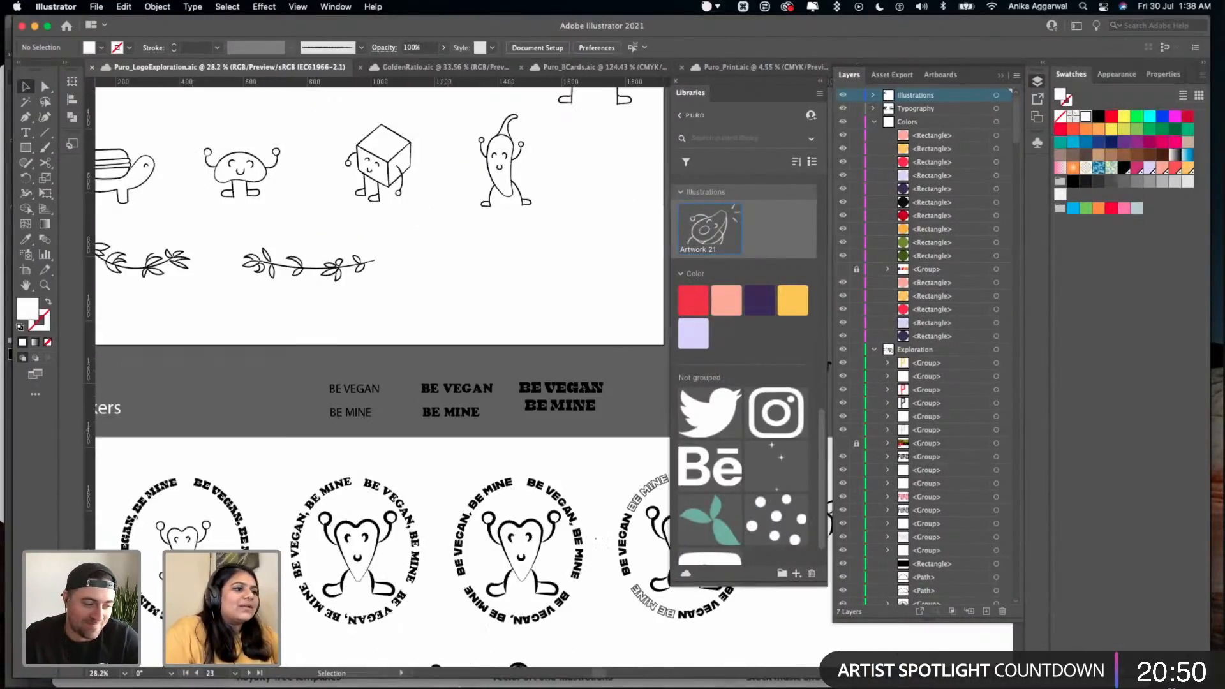
- Switch to Finder, look over the AdobeLive project folders and open 05 Mockups
mouse_move(295, 681)
left_click(319, 660)
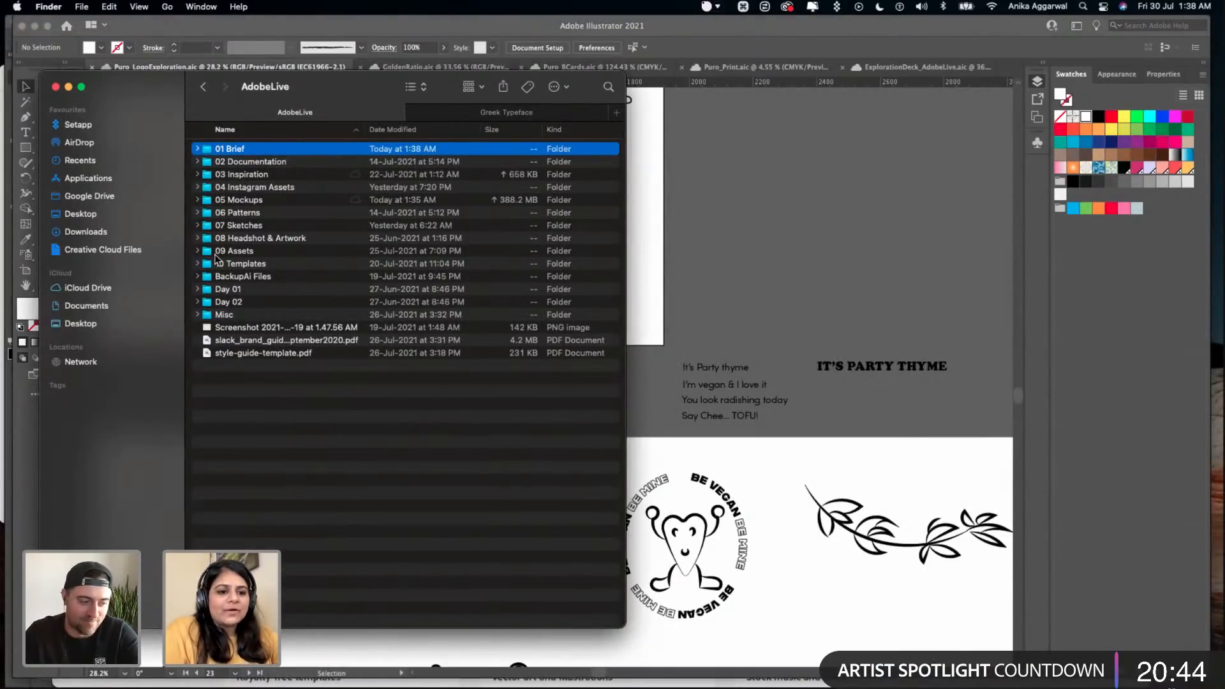
left_click(242, 175)
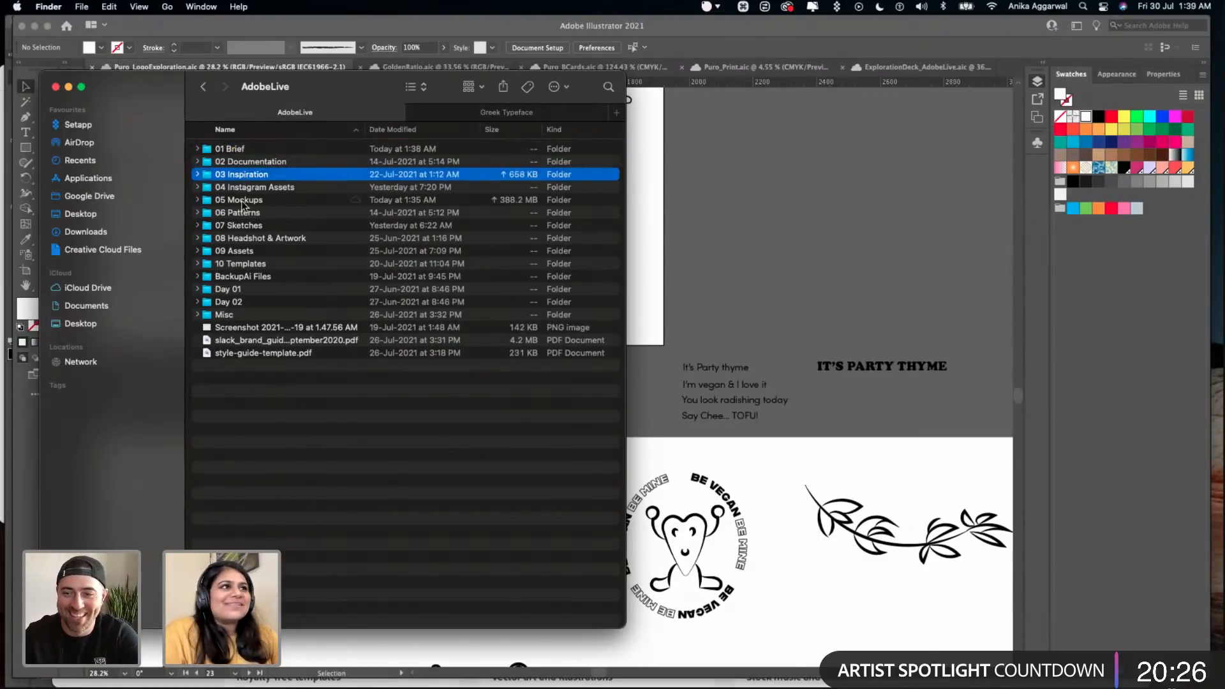
left_click(251, 190)
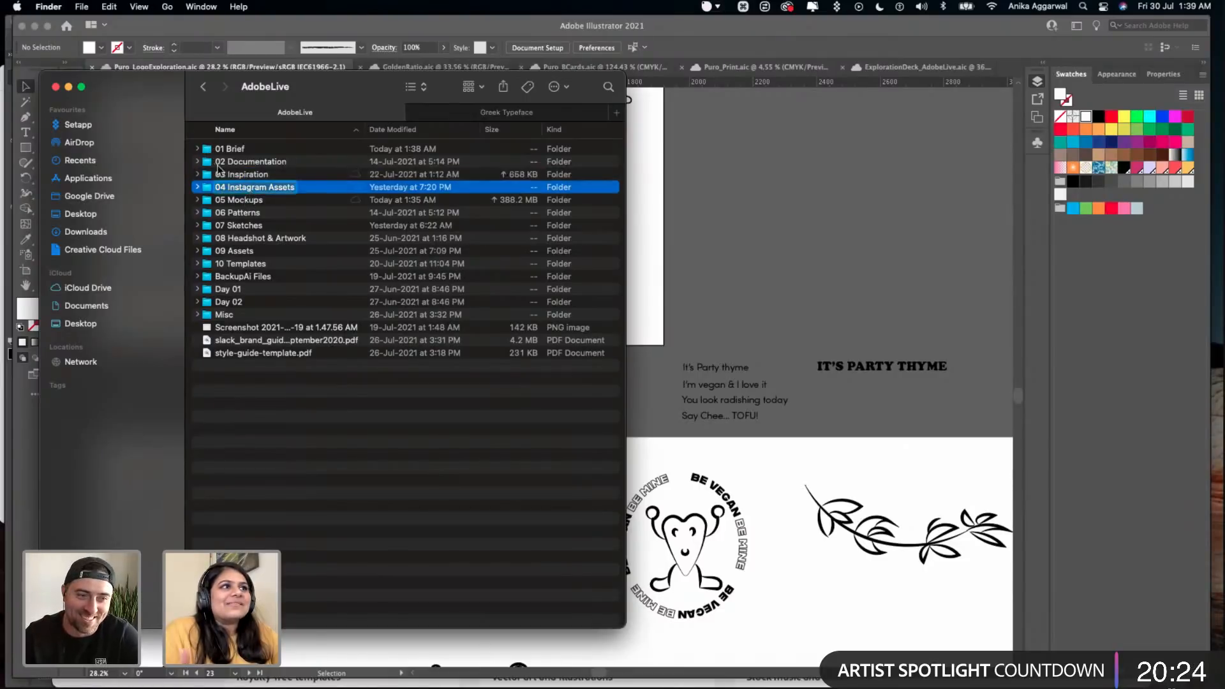
left_click(237, 199)
double_click(237, 199)
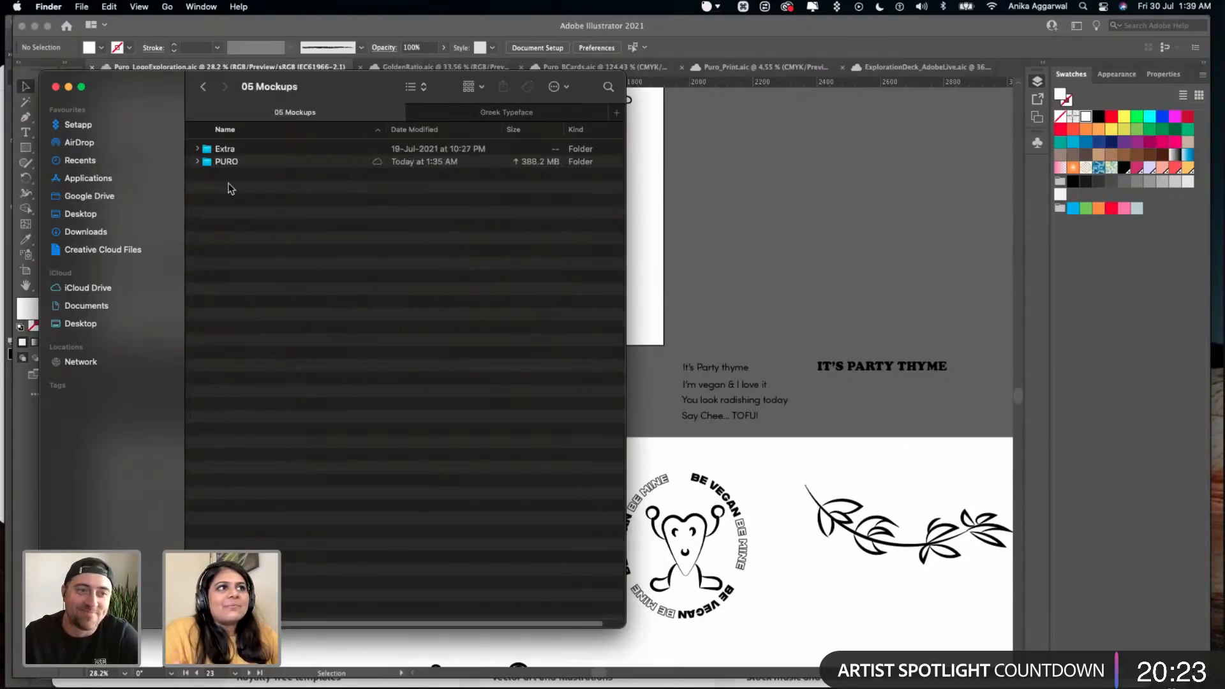
- Return to AdobeLive and check the 06 Patterns folder and the remaining folders down to BackupAi Files
left_click(200, 93)
left_click(251, 213)
double_click(251, 212)
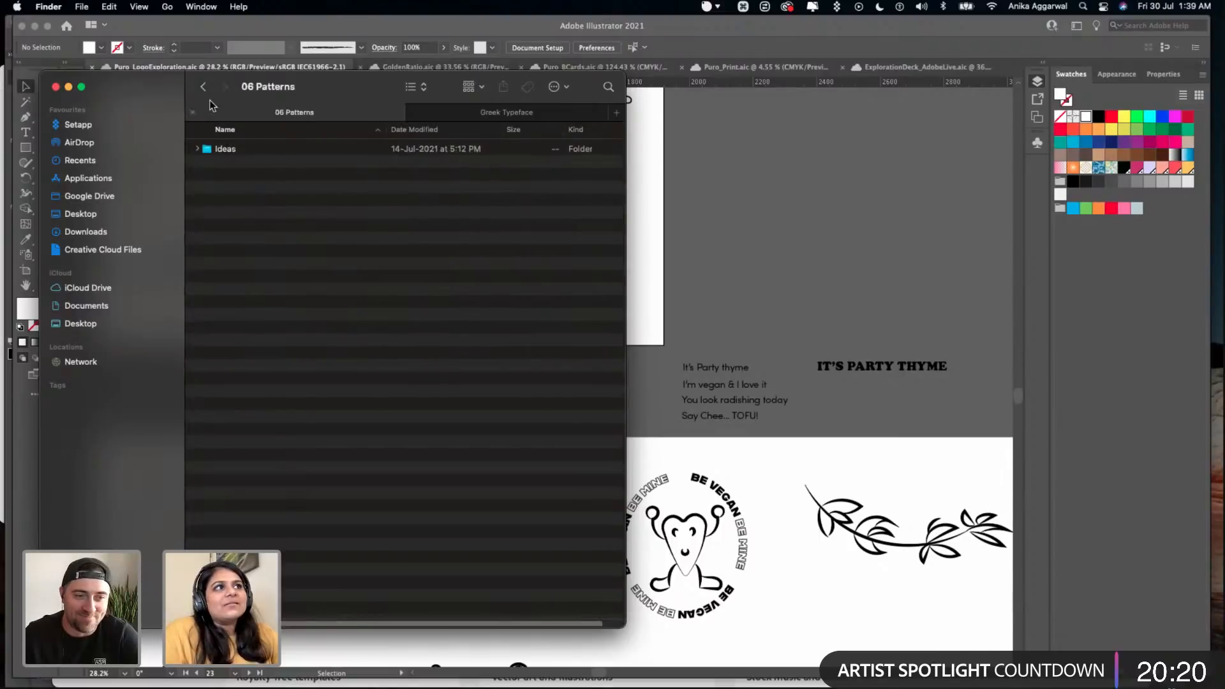
left_click(203, 87)
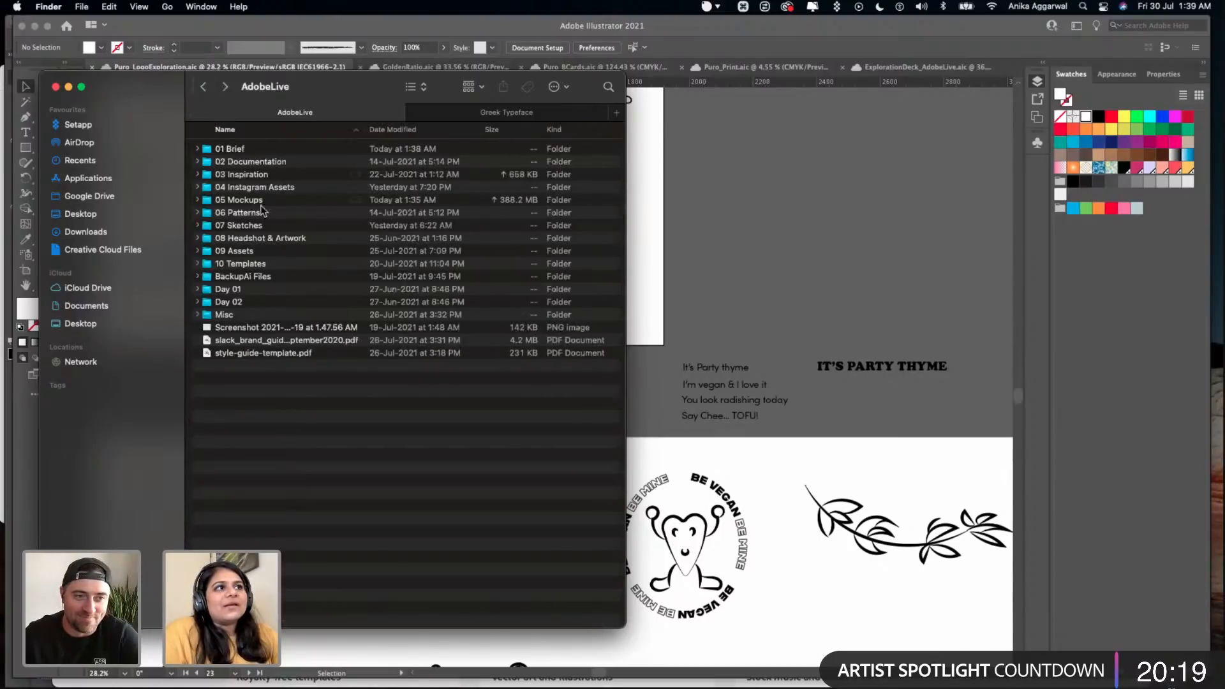
left_click(248, 251)
left_click(248, 279)
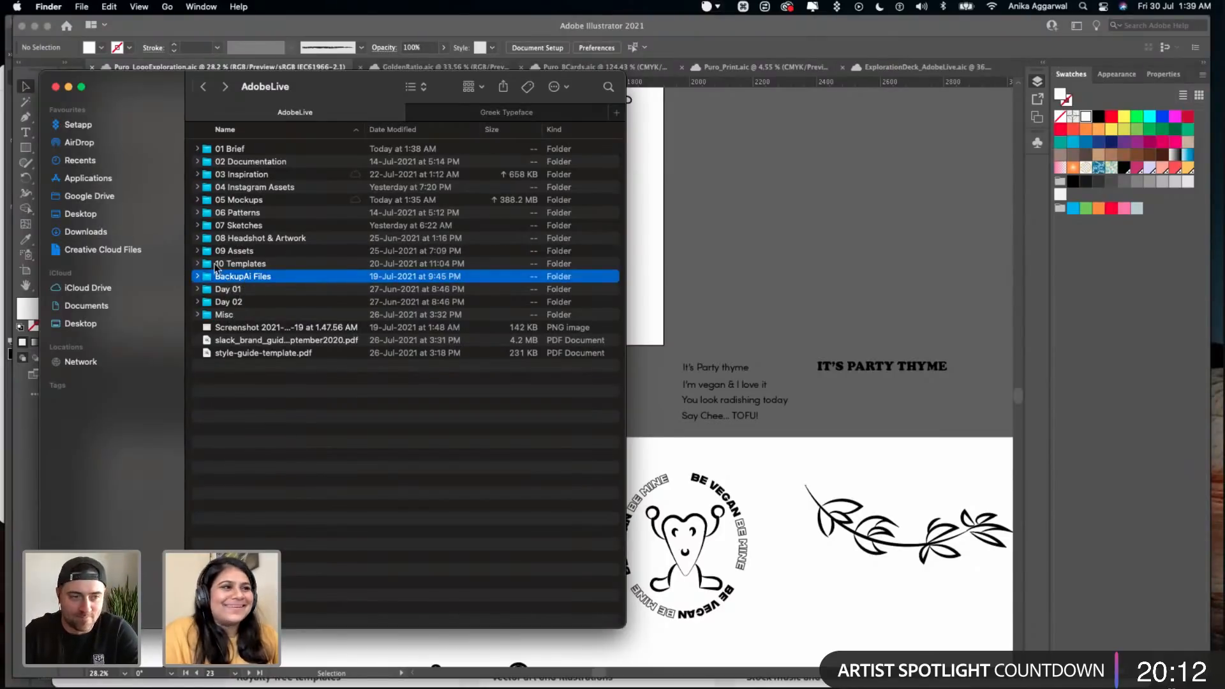
left_click(233, 240)
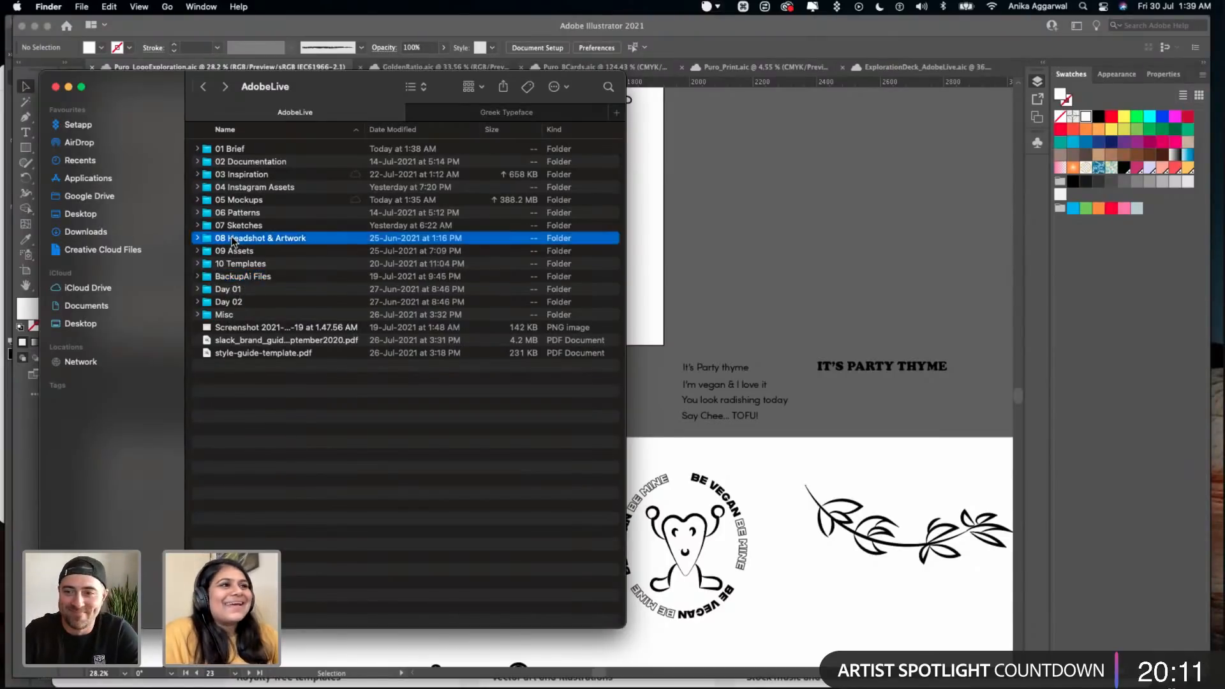
- Open the PURO folder inside 05 Mockups and preview the stationery mockup with the clipboard and knife
double_click(239, 201)
double_click(235, 163)
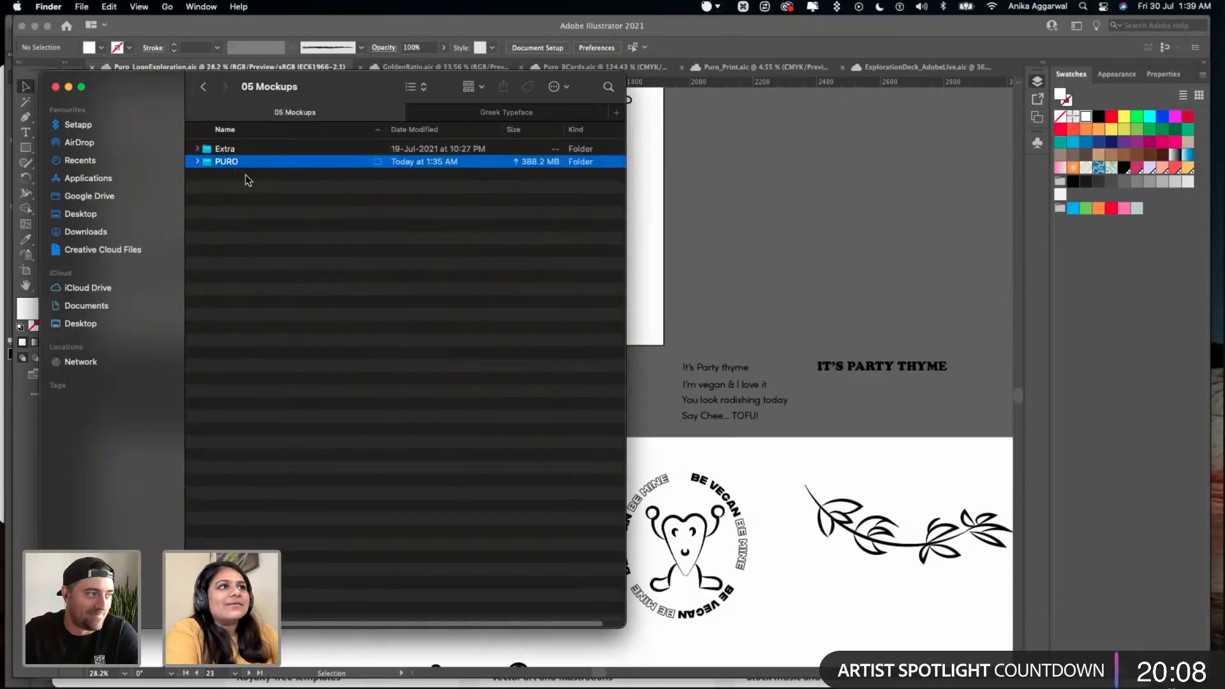
left_click(249, 178)
key("space")
key("Down")
key("Up")
key("space")
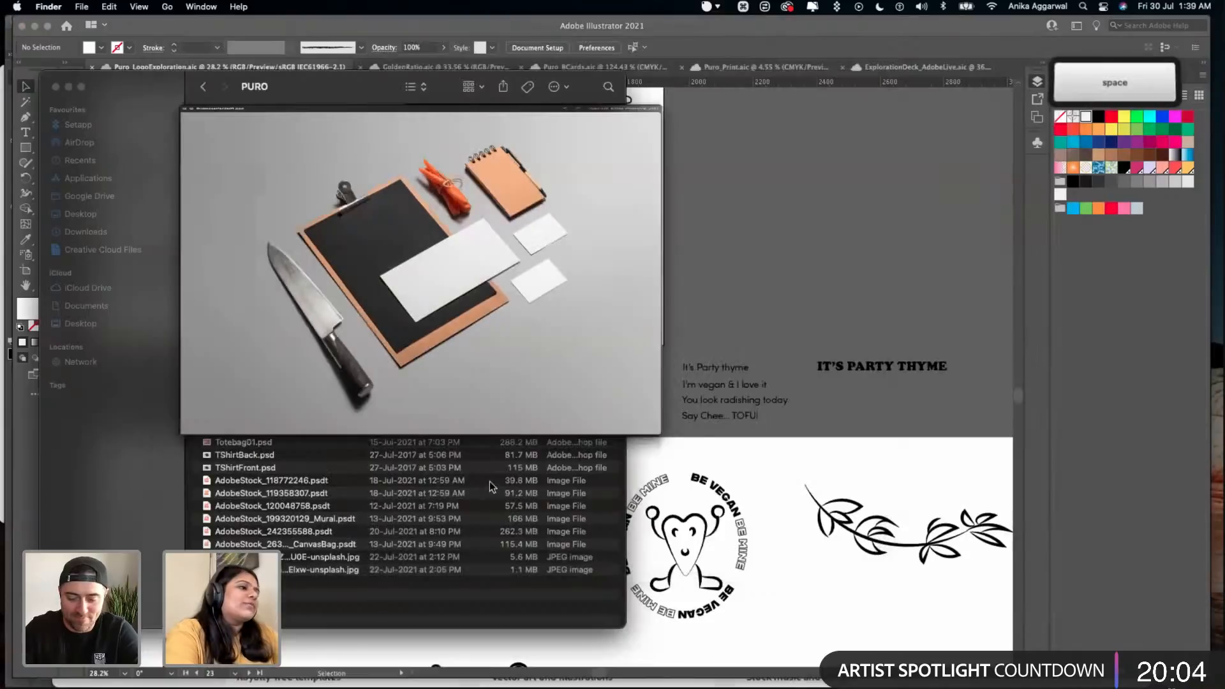
- Switch back to Illustrator, save Puro_LogoExploration and bring up the GoldenRatio document
left_click(759, 244)
key("cmd+s")
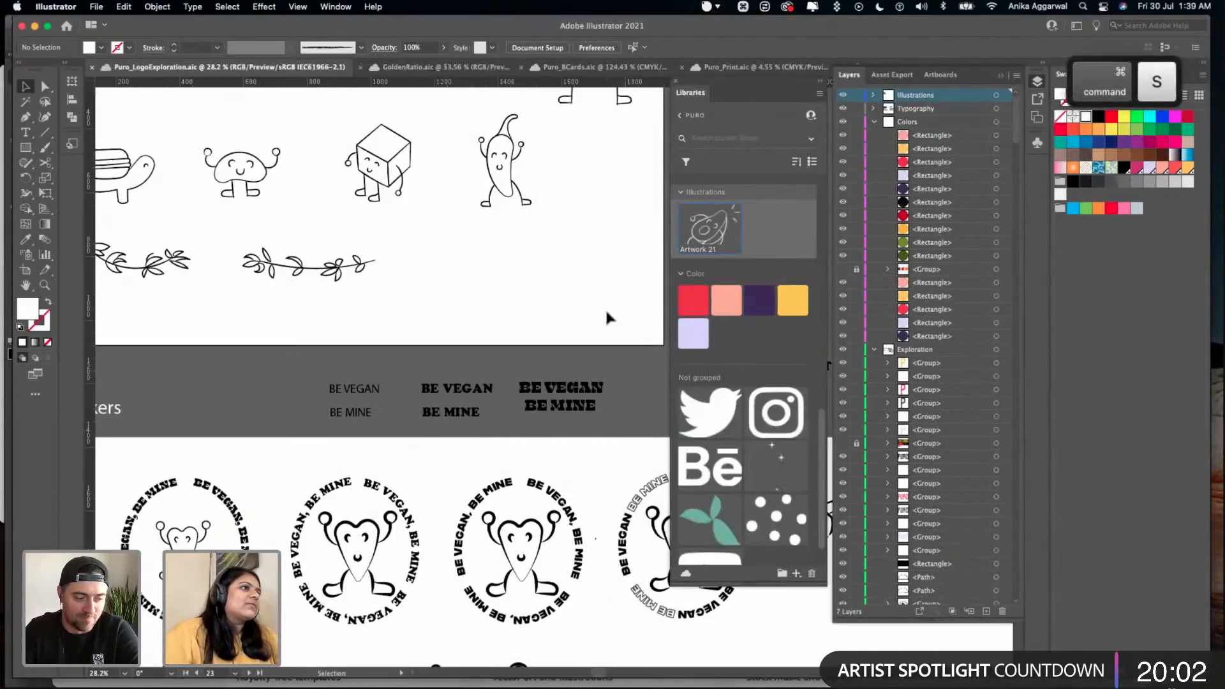
scroll(607, 314, "down", 8)
left_click(447, 67)
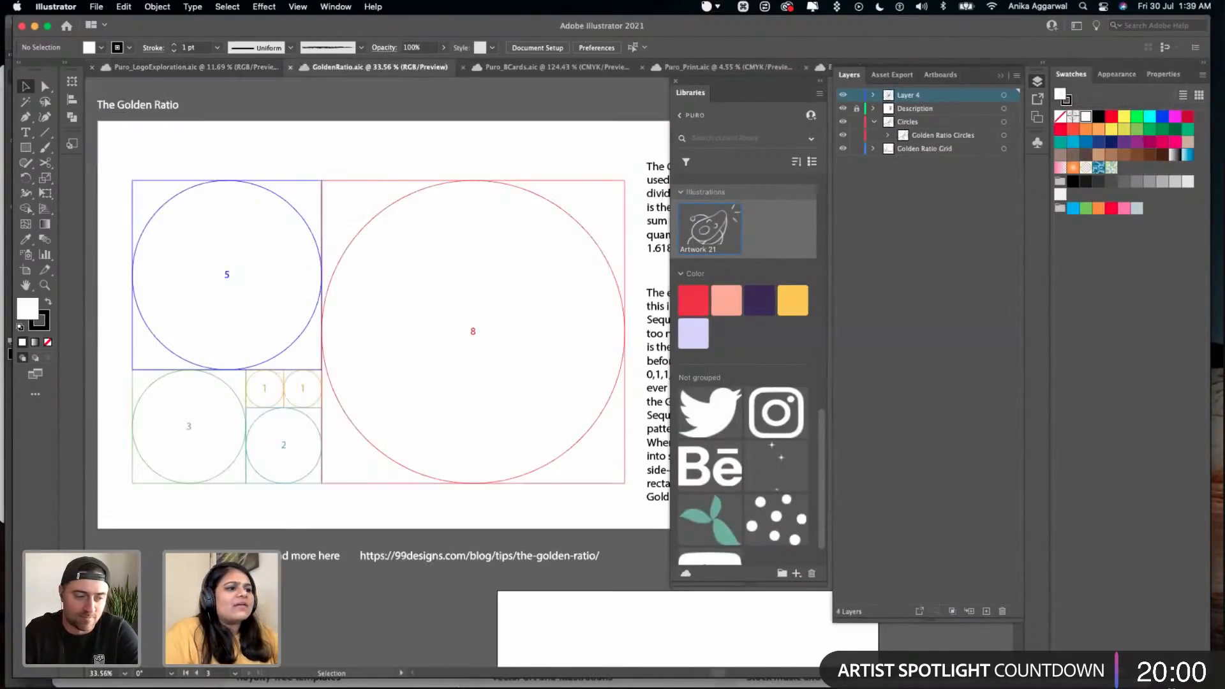
- Switch to Safari and look through the open Behance profiles and the designer's portfolio website
mouse_move(347, 685)
left_click(298, 655)
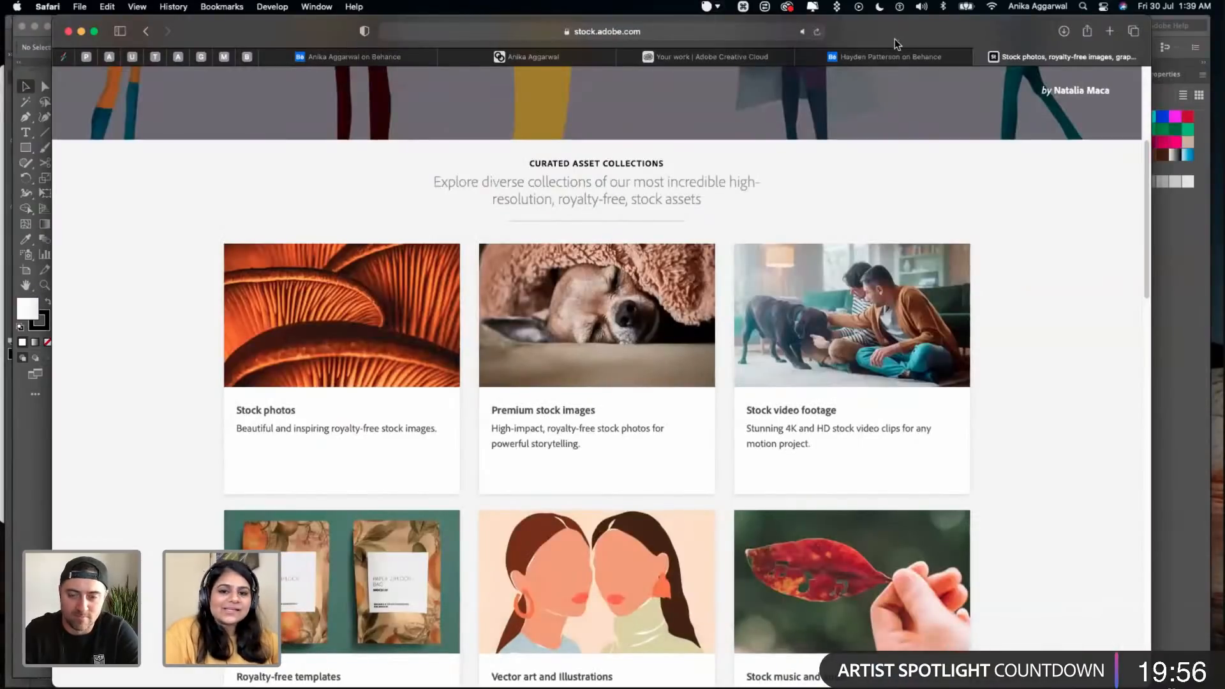
left_click(761, 56)
left_click(870, 56)
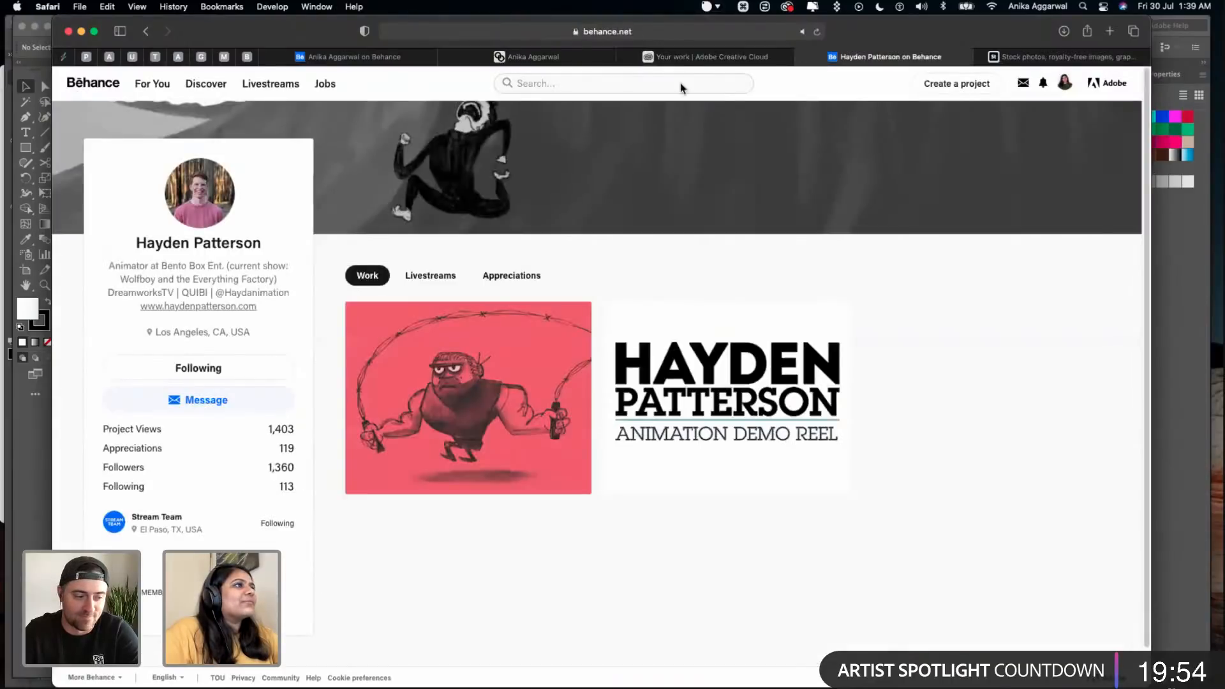
left_click(504, 56)
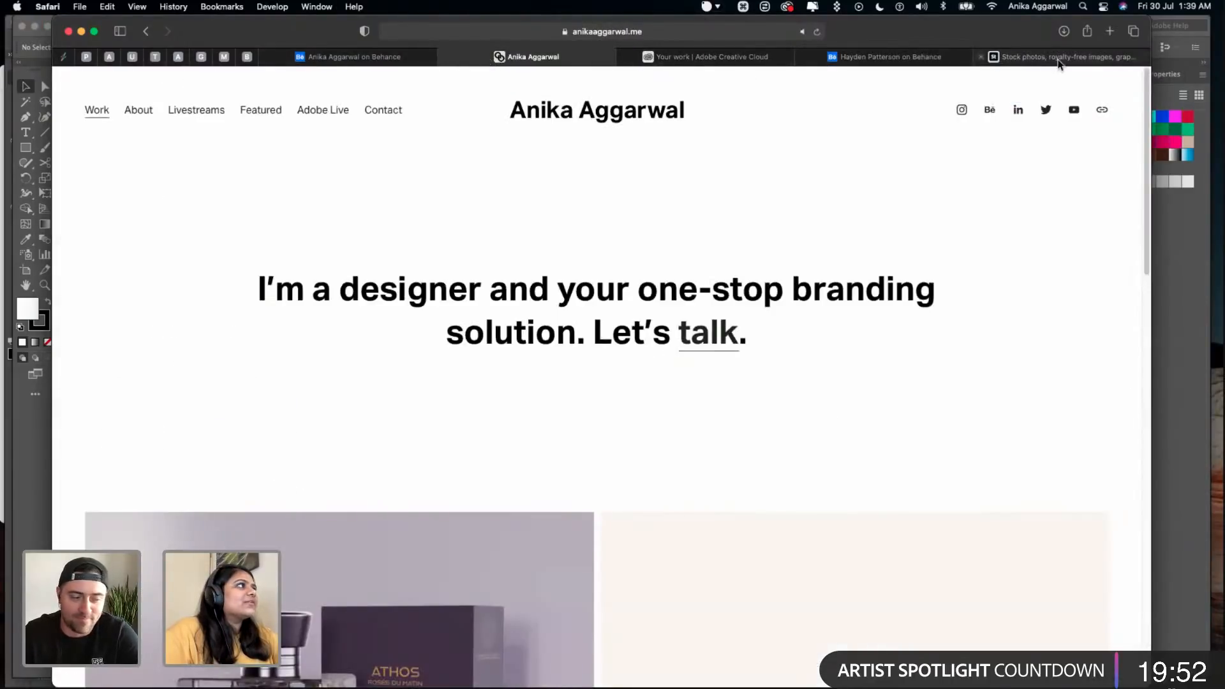
left_click(371, 55)
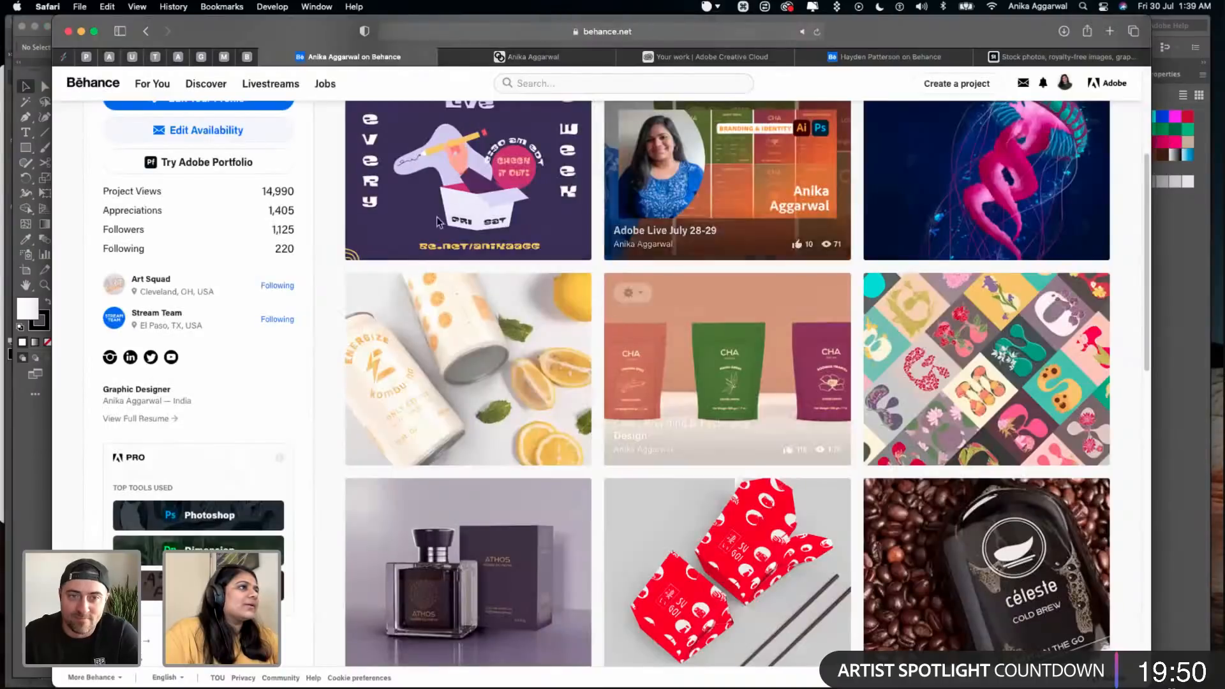
scroll(520, 382, "up", 5)
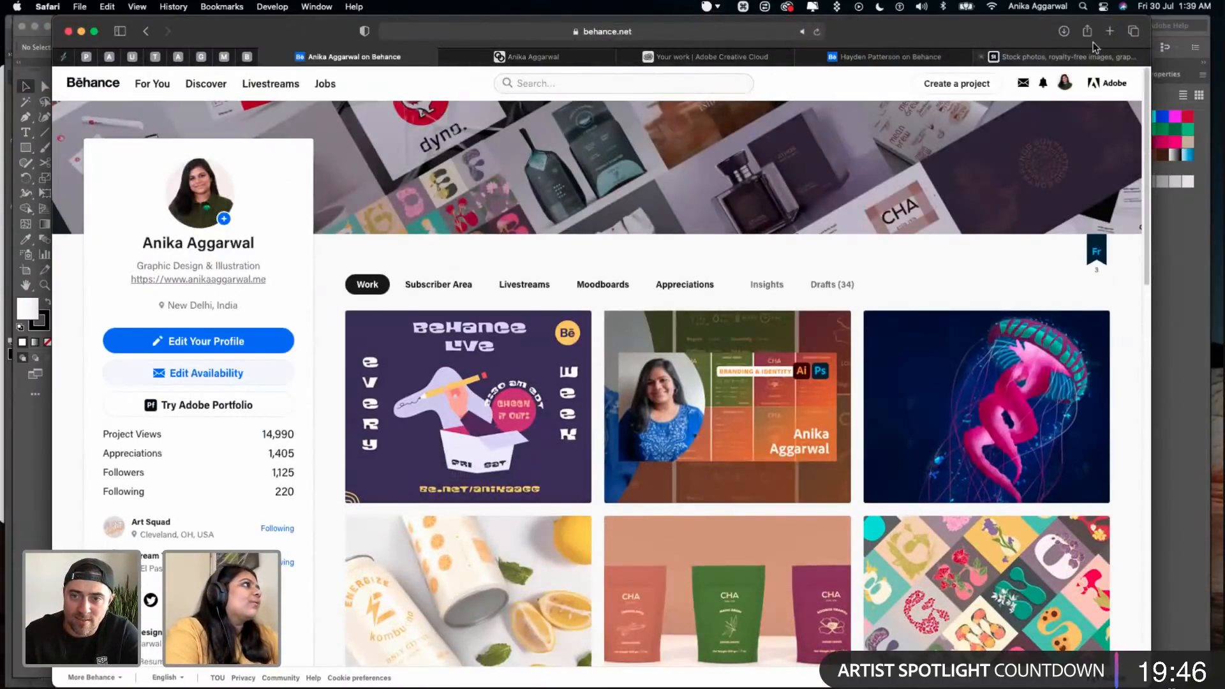
- Examine the DiscoveryQuestions and DirectionsForUse PDFs in the shared Creative Cloud resources folder
left_click(713, 56)
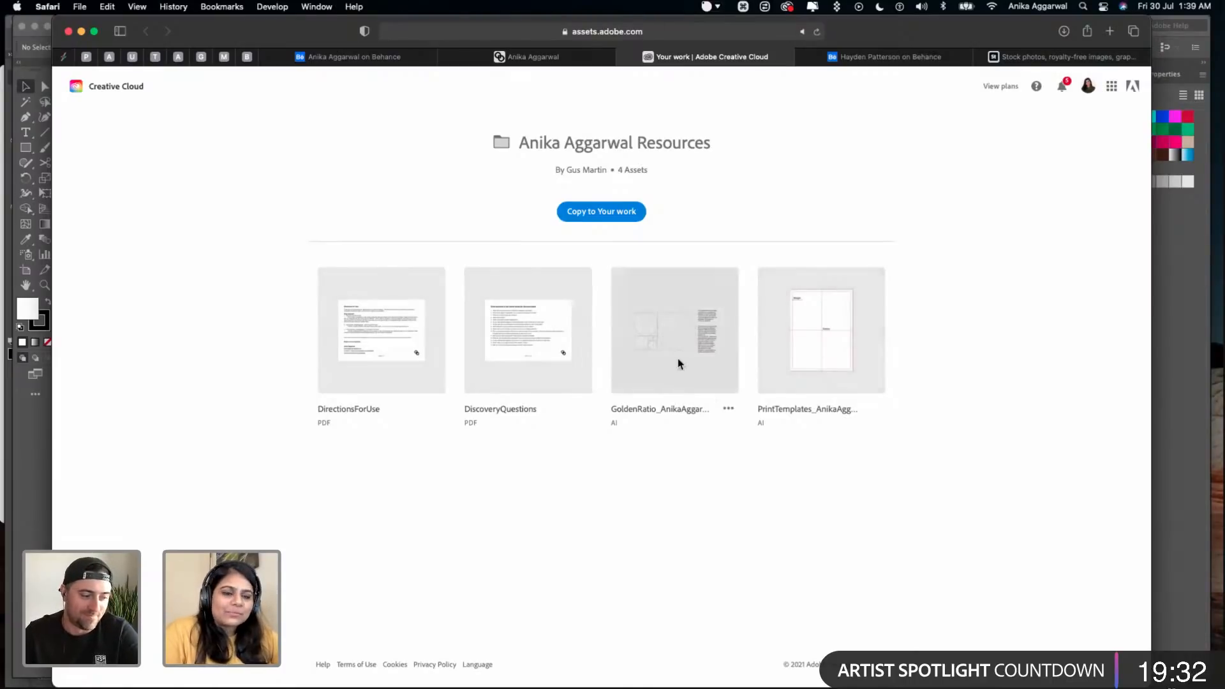
left_click(498, 324)
scroll(499, 413, "down", 3)
scroll(500, 412, "down", 6)
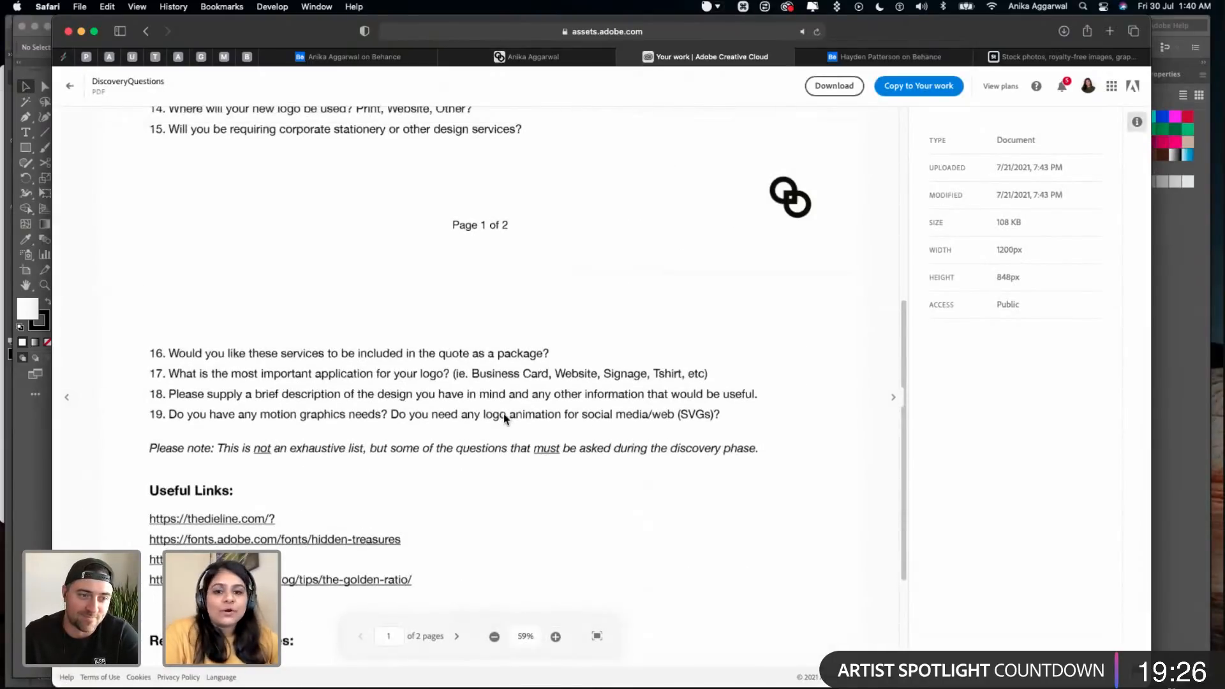
scroll(459, 325, "up", 10)
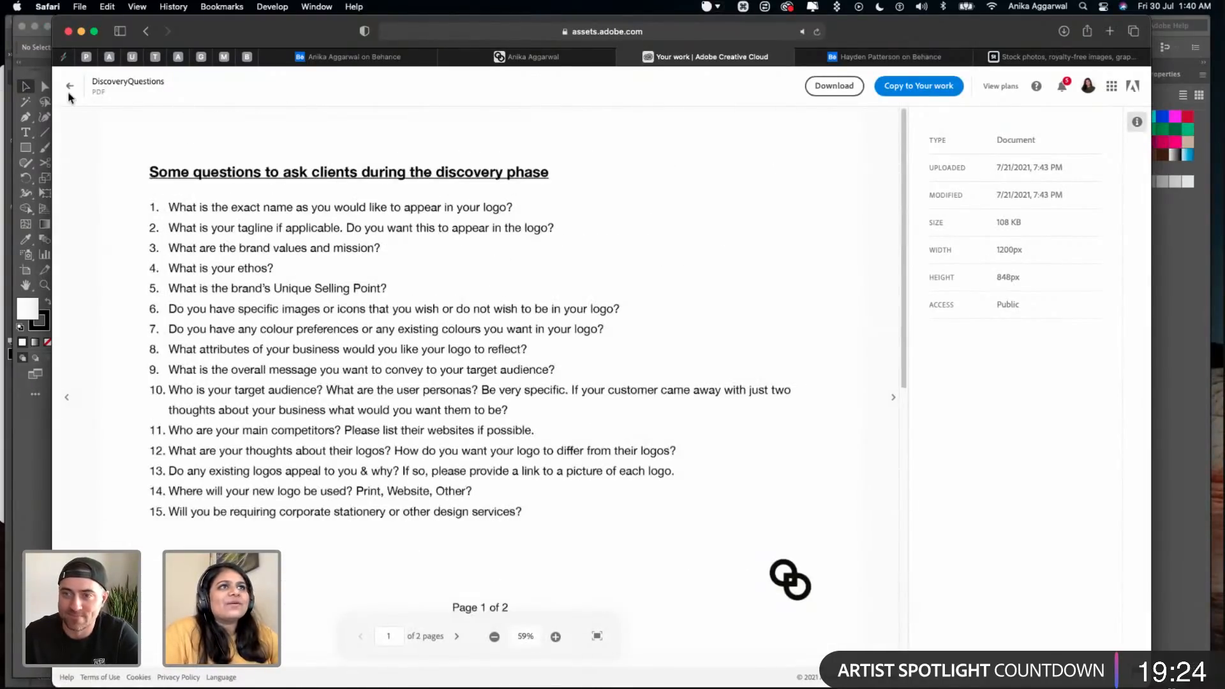
left_click(69, 88)
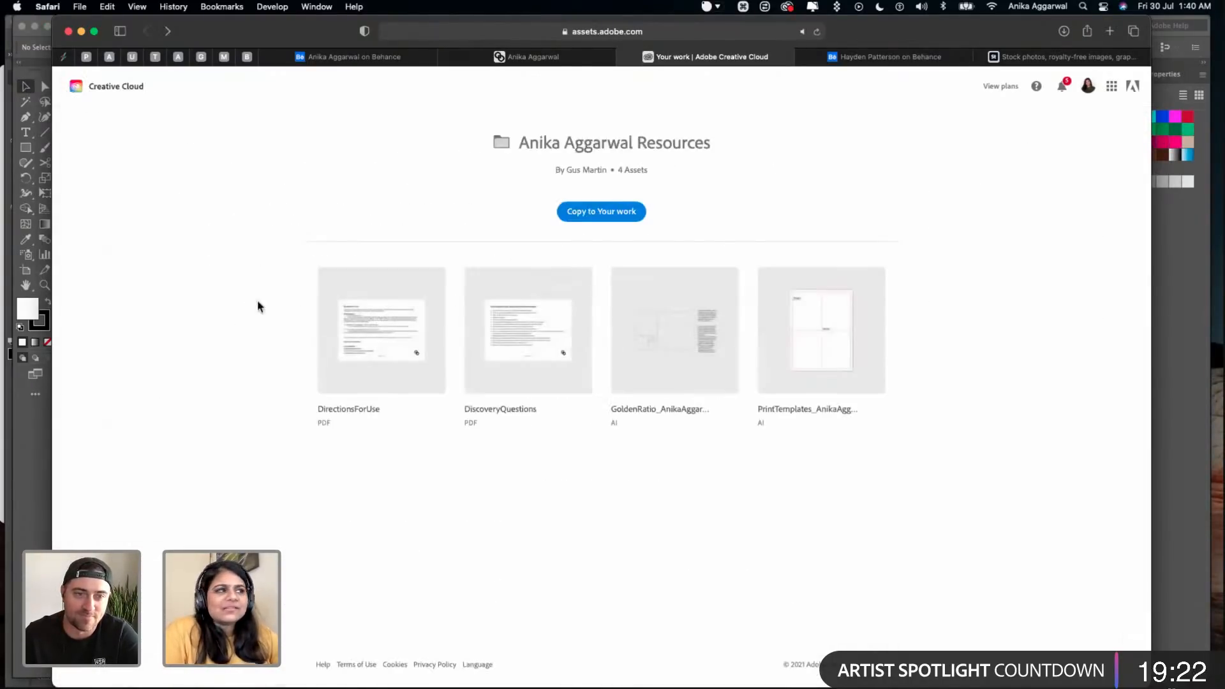
left_click(385, 356)
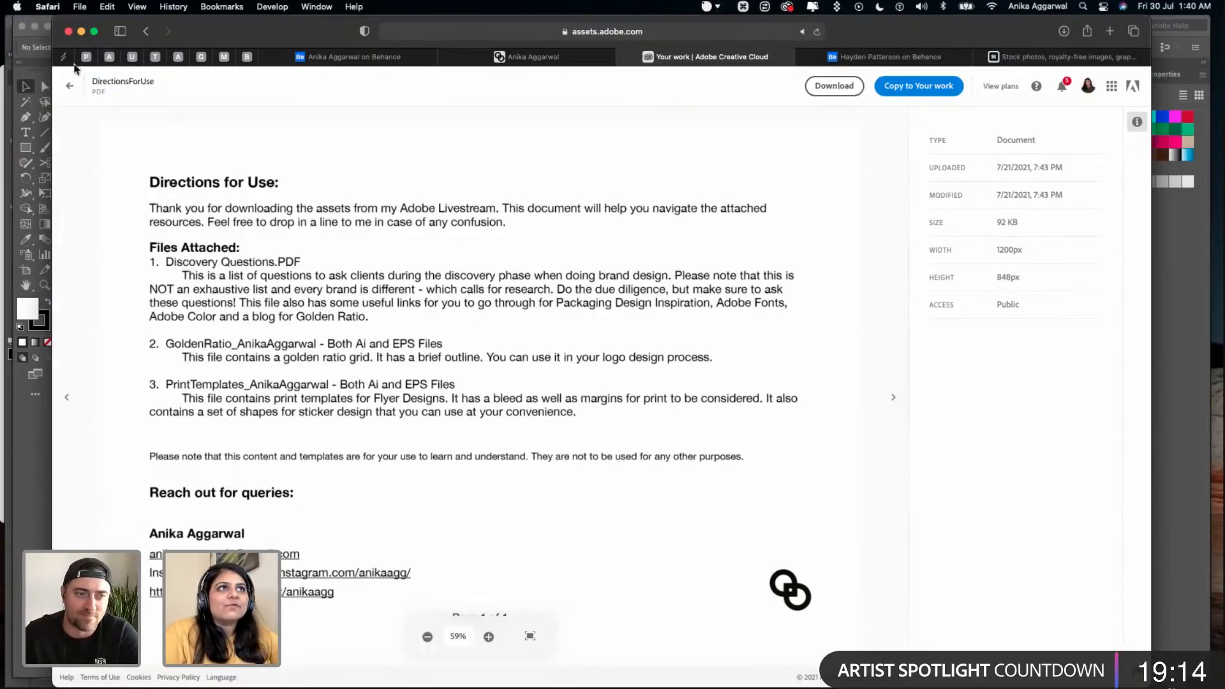
left_click(71, 86)
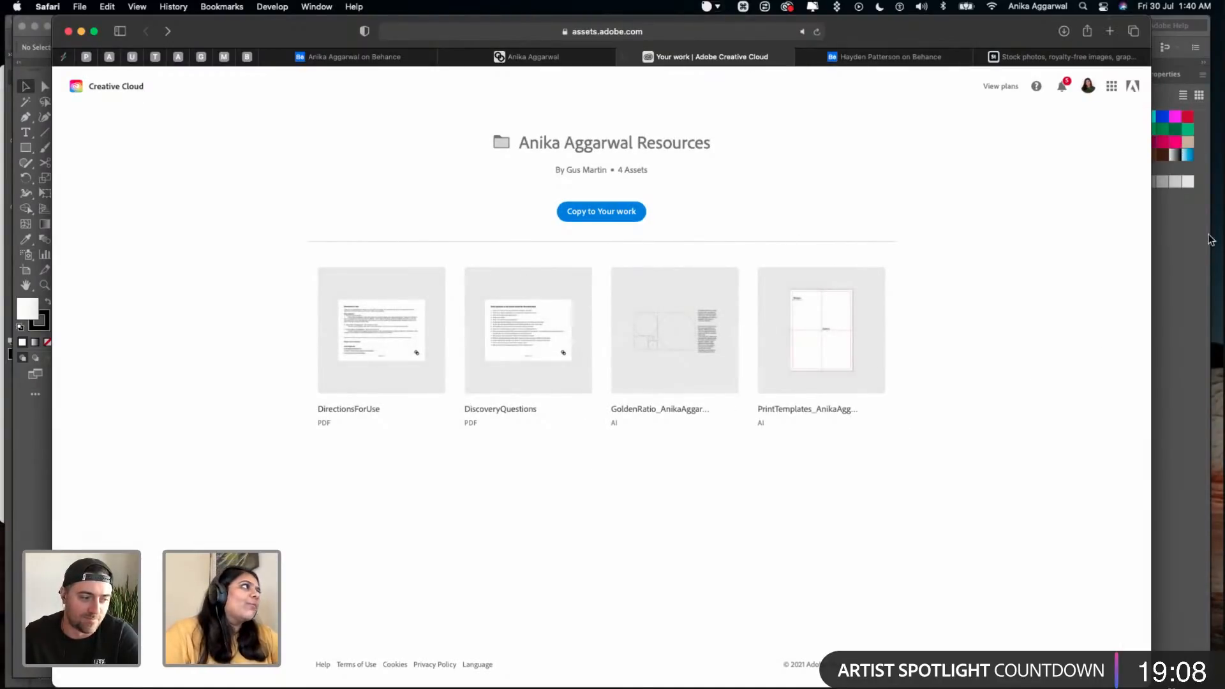
- Switch back to Illustrator, look over the GoldenRatio artboards and close that document
left_click(1208, 256)
scroll(474, 209, "down", 6)
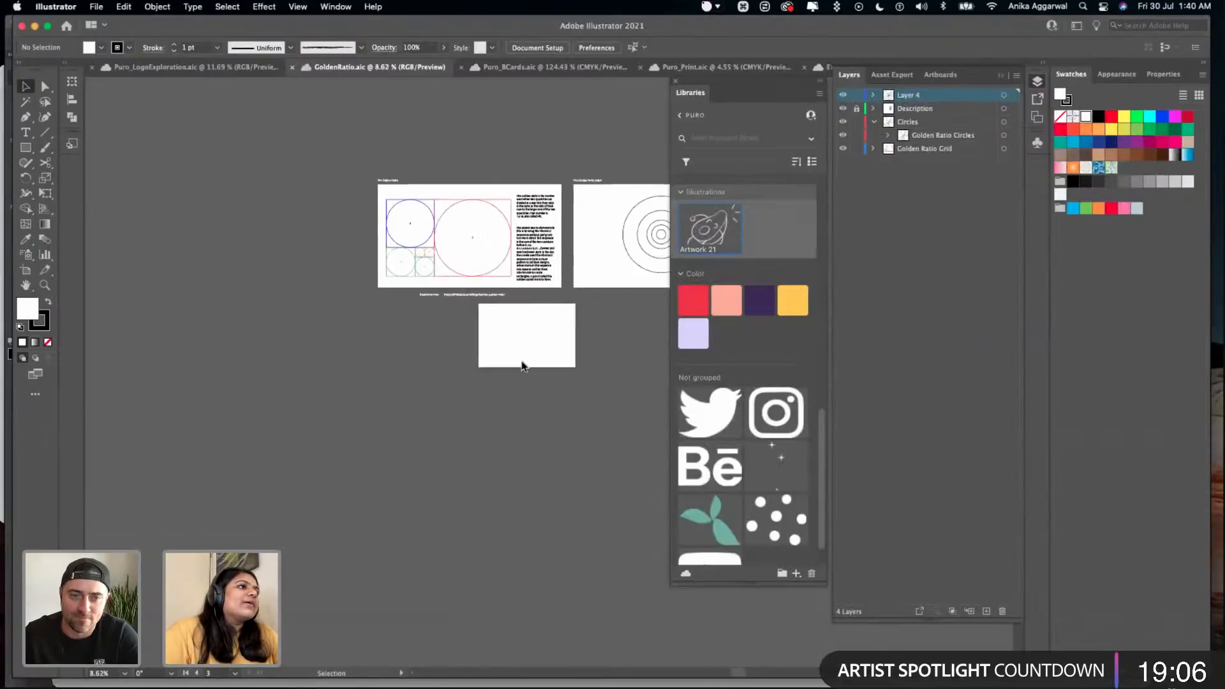
scroll(523, 365, "right", 3)
scroll(478, 368, "down", 3)
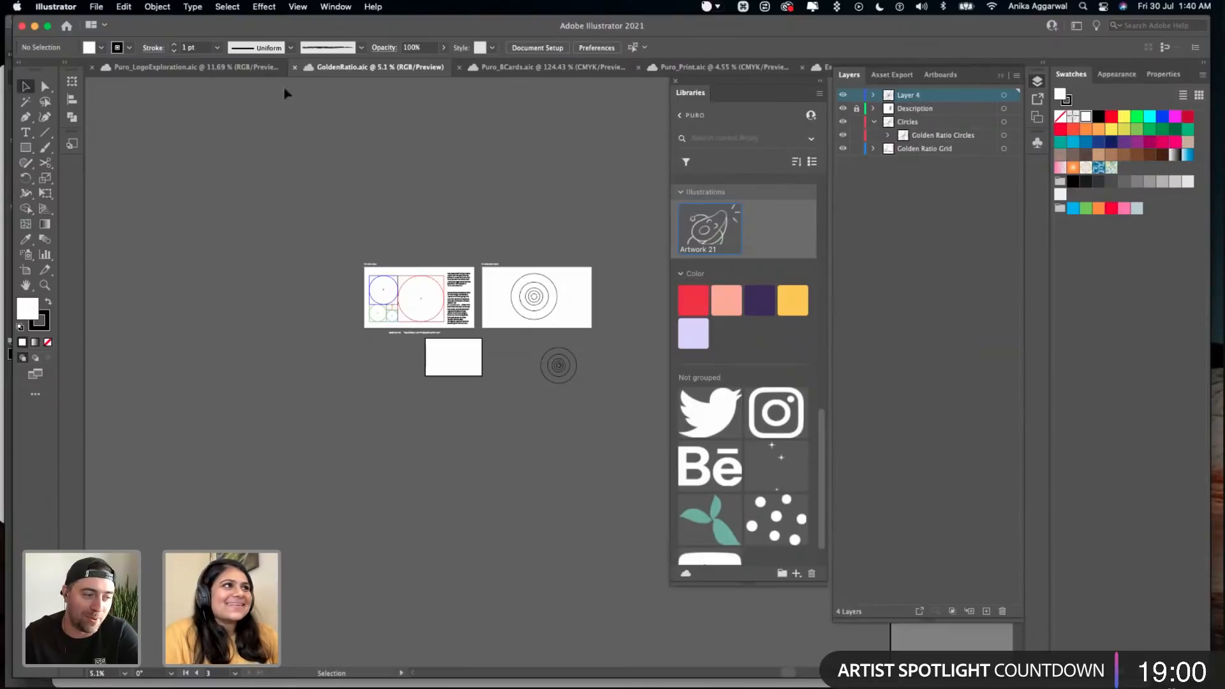
left_click(295, 67)
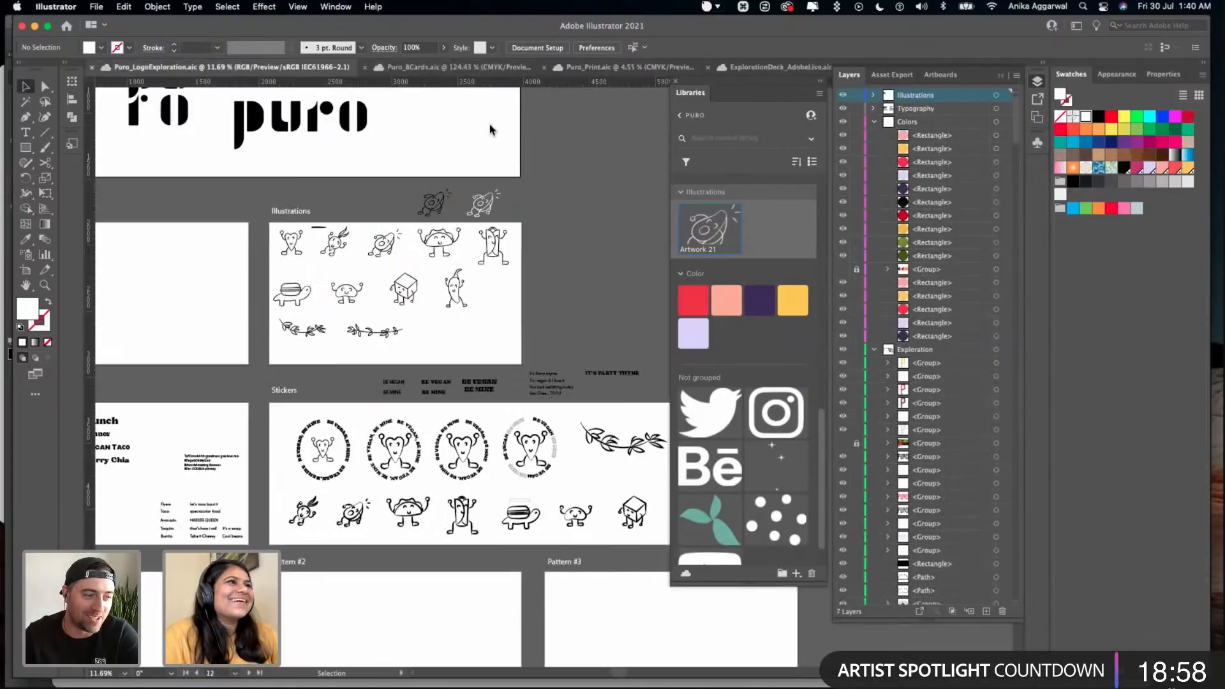
- Look over the blank business card artboards in Puro_BCards
scroll(490, 128, "down", 5)
left_click(455, 66)
scroll(408, 243, "down", 4)
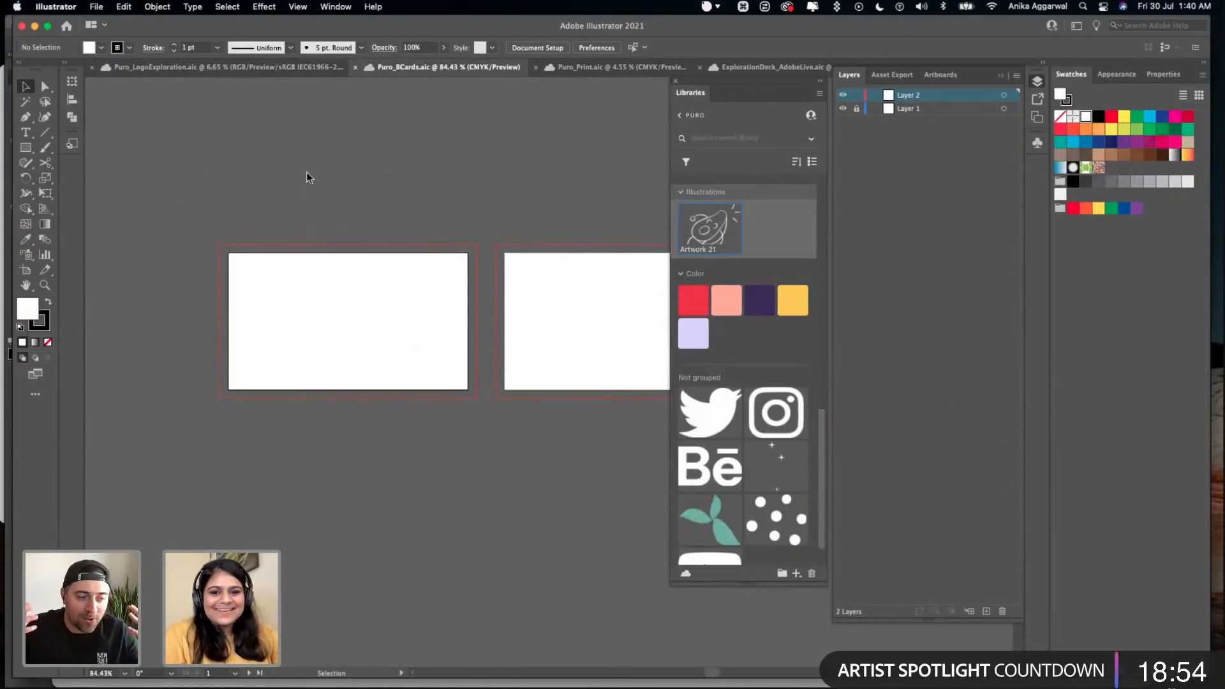
- Return to Puro_LogoExploration, save it and look over the Stickers and pattern artboards
left_click(257, 68)
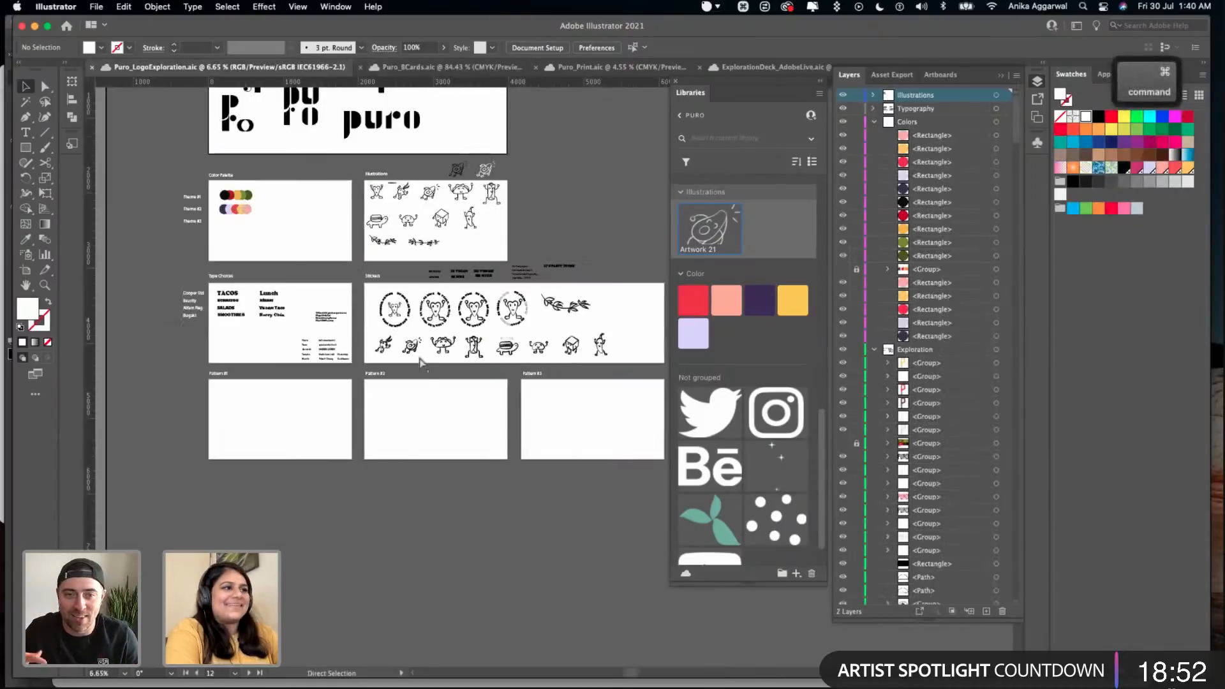
key("super+s")
left_click(421, 393)
scroll(417, 383, "up", 5)
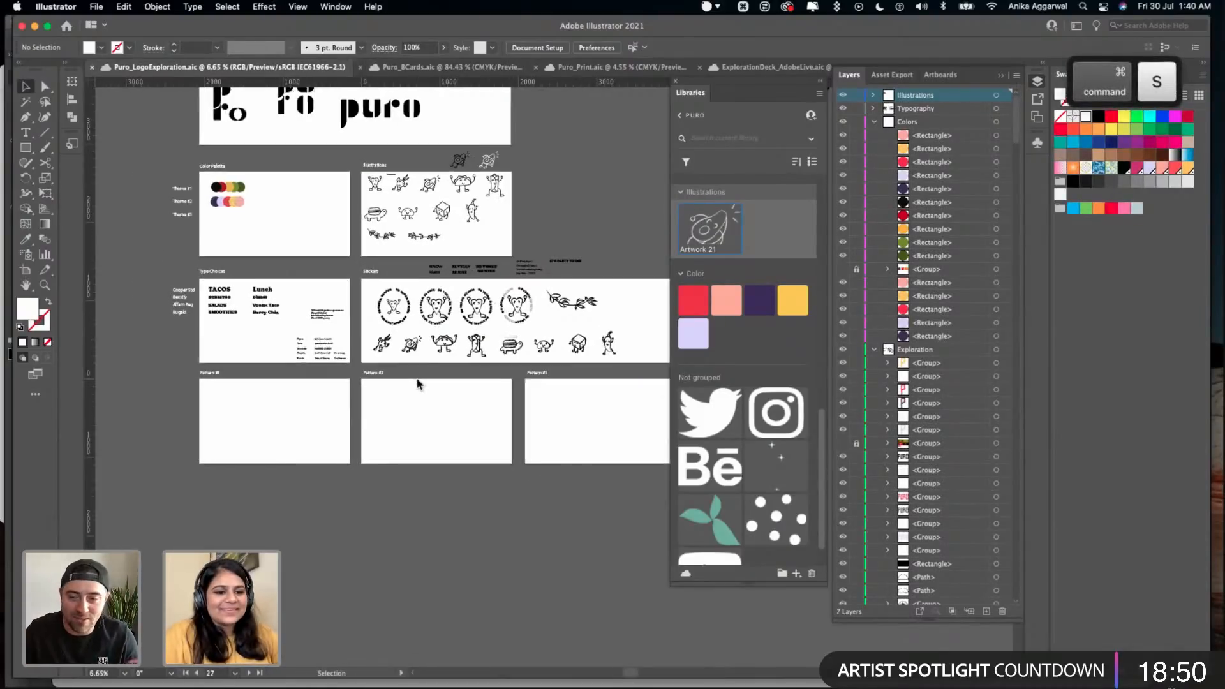
scroll(417, 382, "down", 7)
scroll(366, 325, "up", 6)
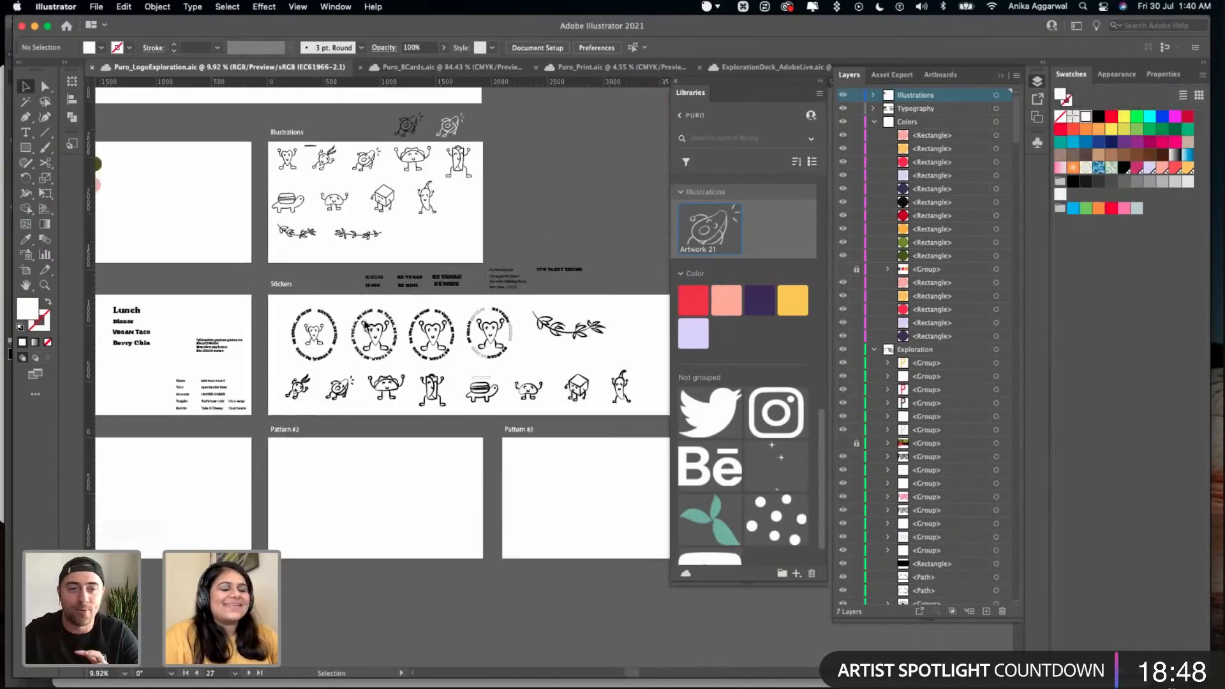
scroll(327, 365, "down", 1)
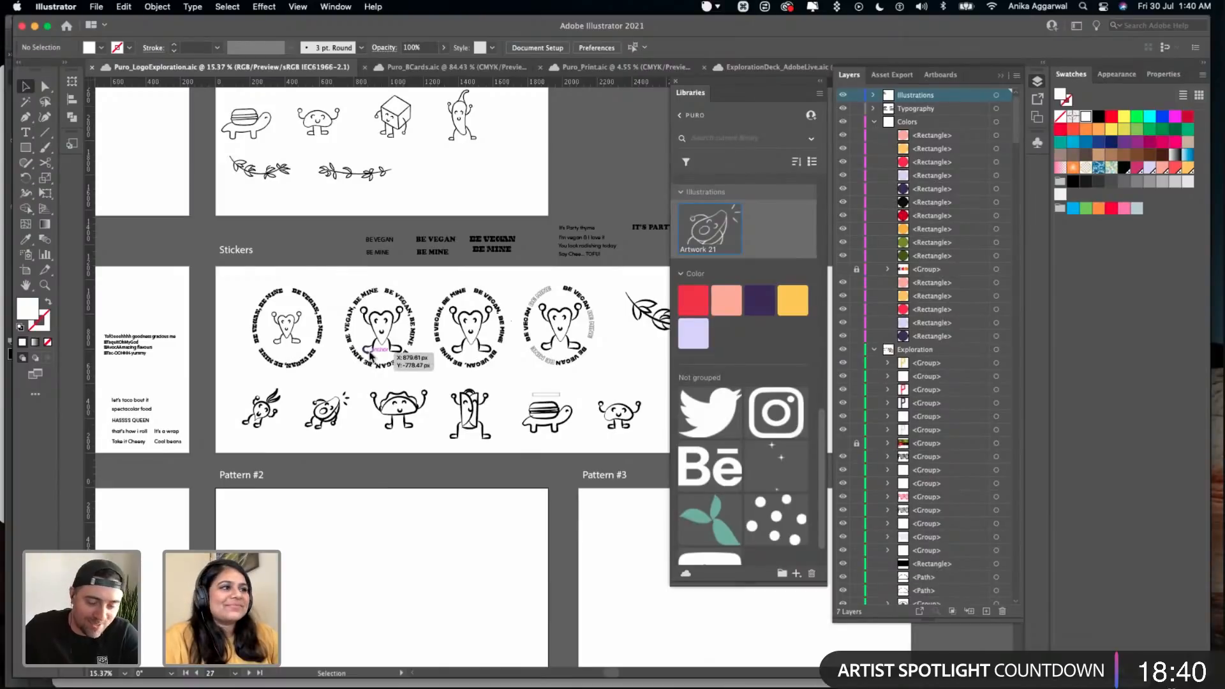
- Look over the illustrations and the four "BE VEGAN, BE MINE" heart stickers on the Stickers artboard
scroll(370, 358, "up", 3)
scroll(337, 291, "up", 5)
key("Escape")
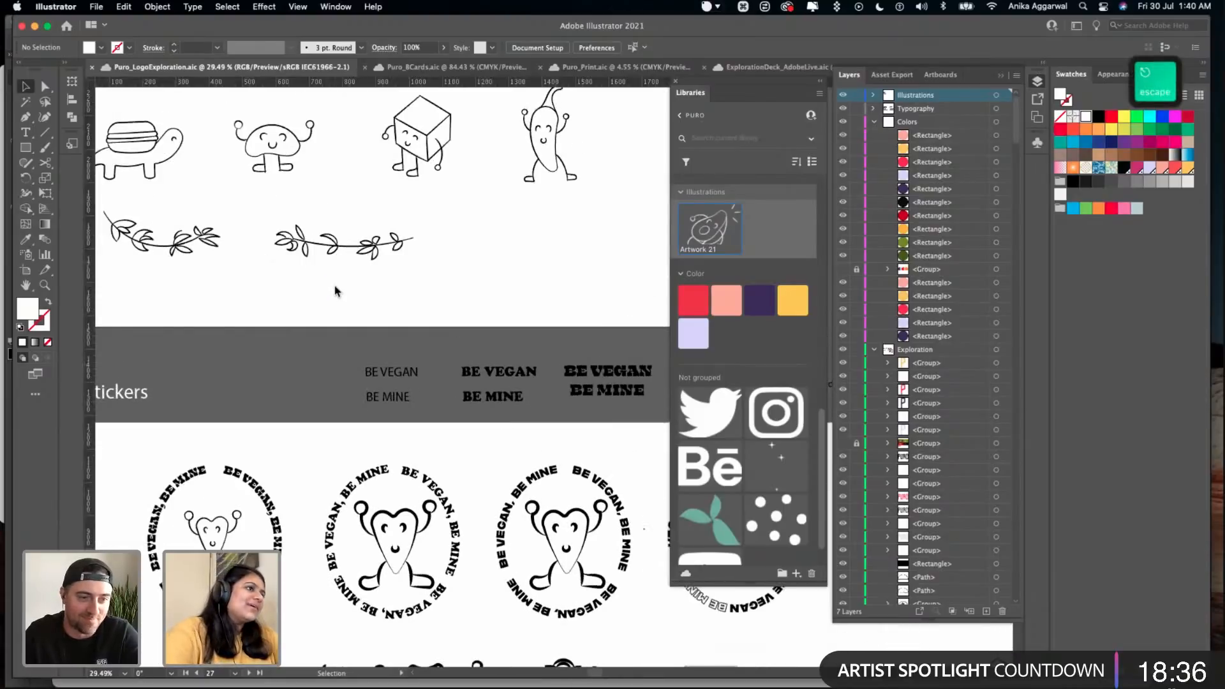
scroll(331, 297, "down", 4)
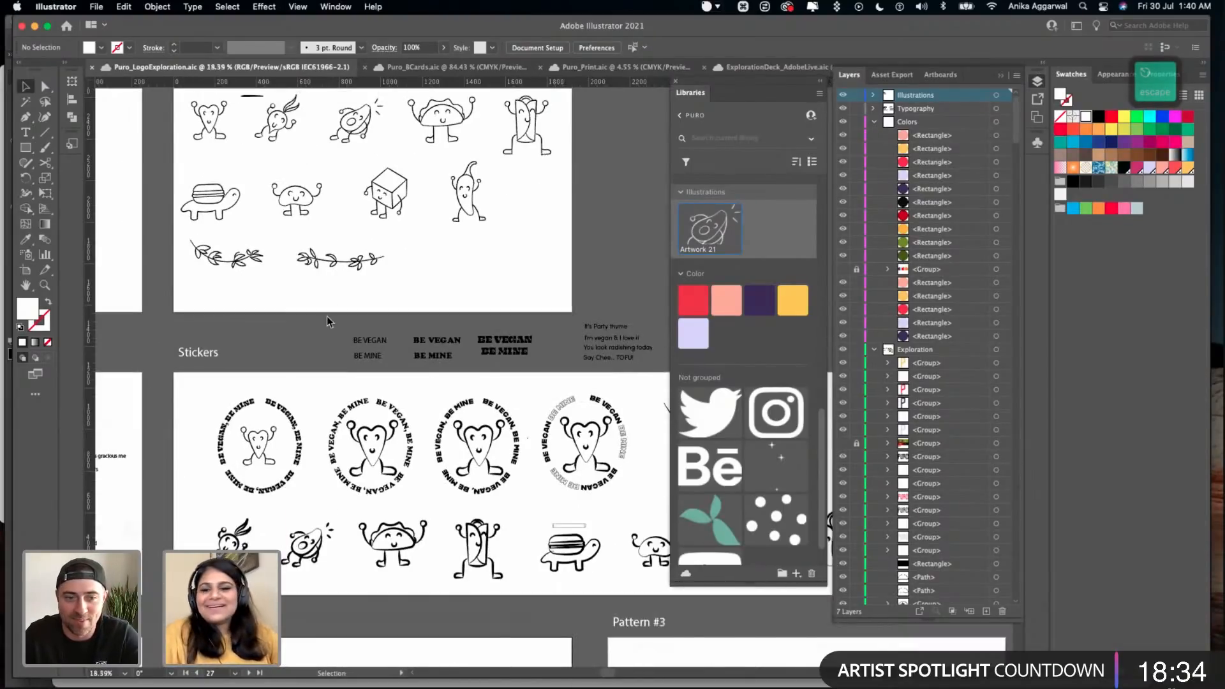
scroll(338, 319, "down", 1)
scroll(356, 353, "down", 2)
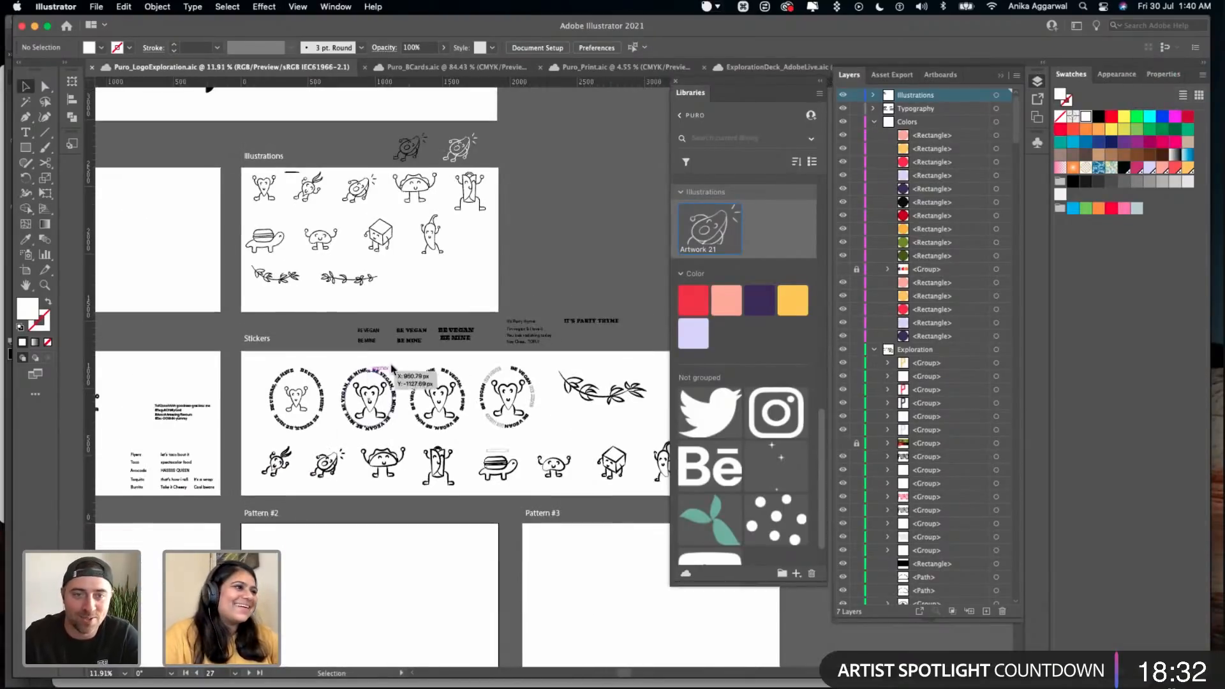
scroll(315, 320, "up", 5)
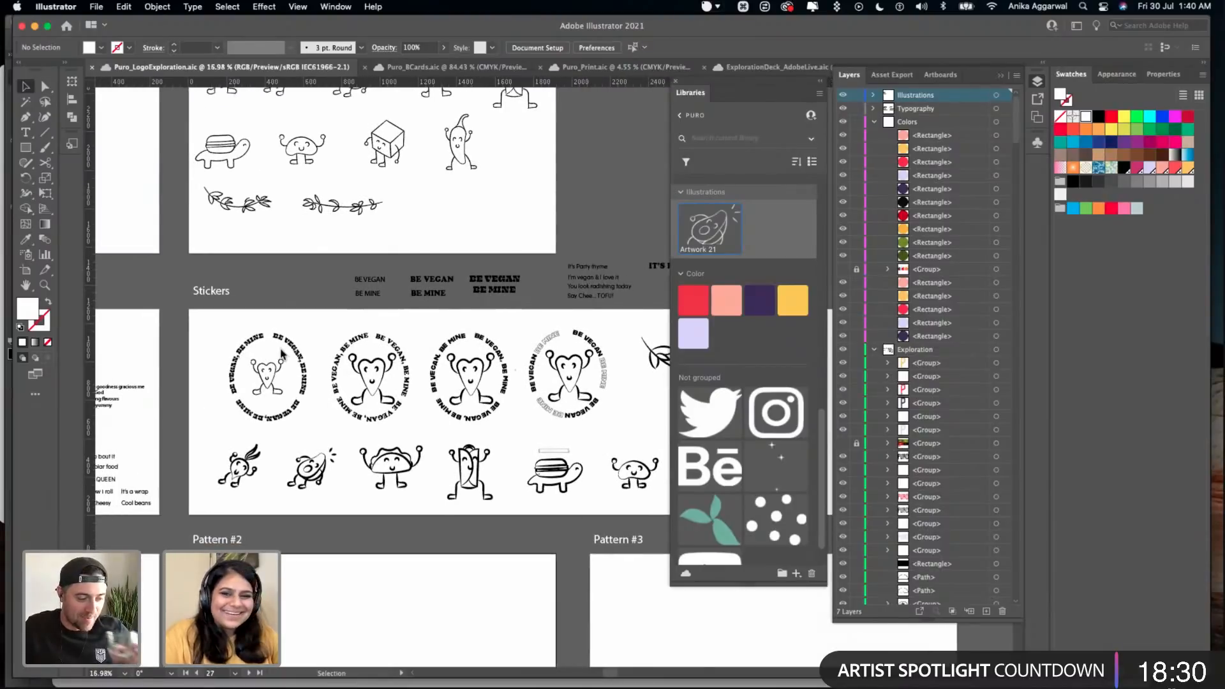
scroll(273, 329, "up", 4)
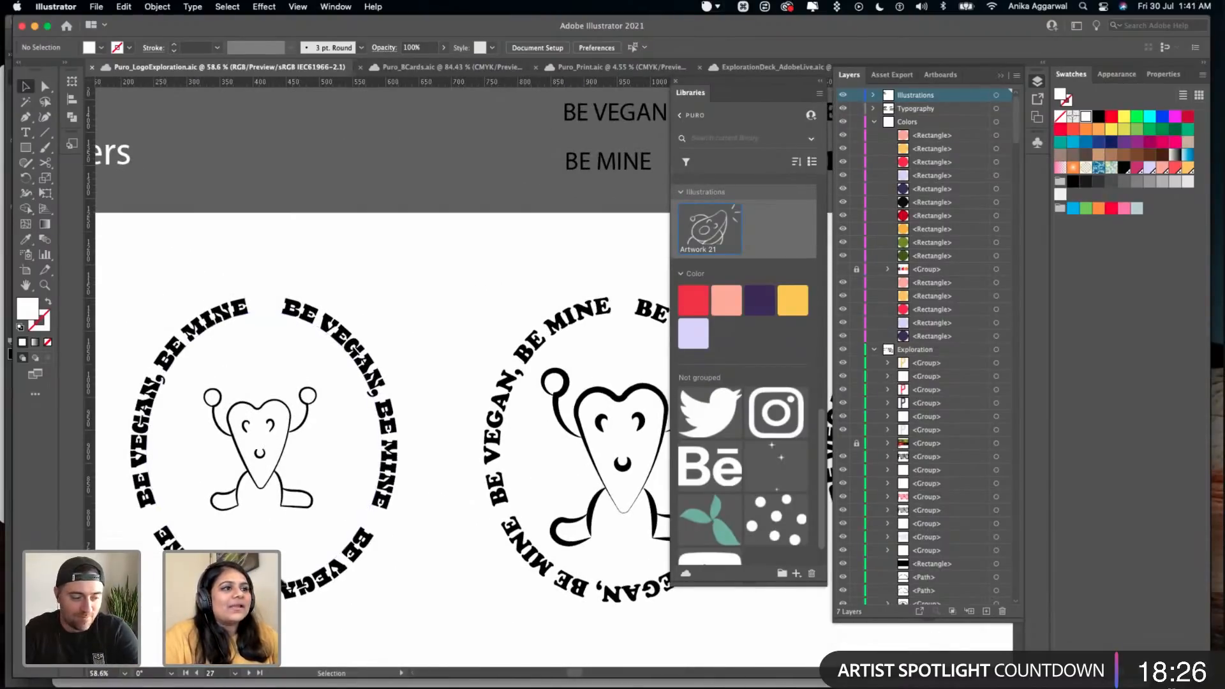
scroll(499, 462, "down", 2)
scroll(500, 459, "right", 2)
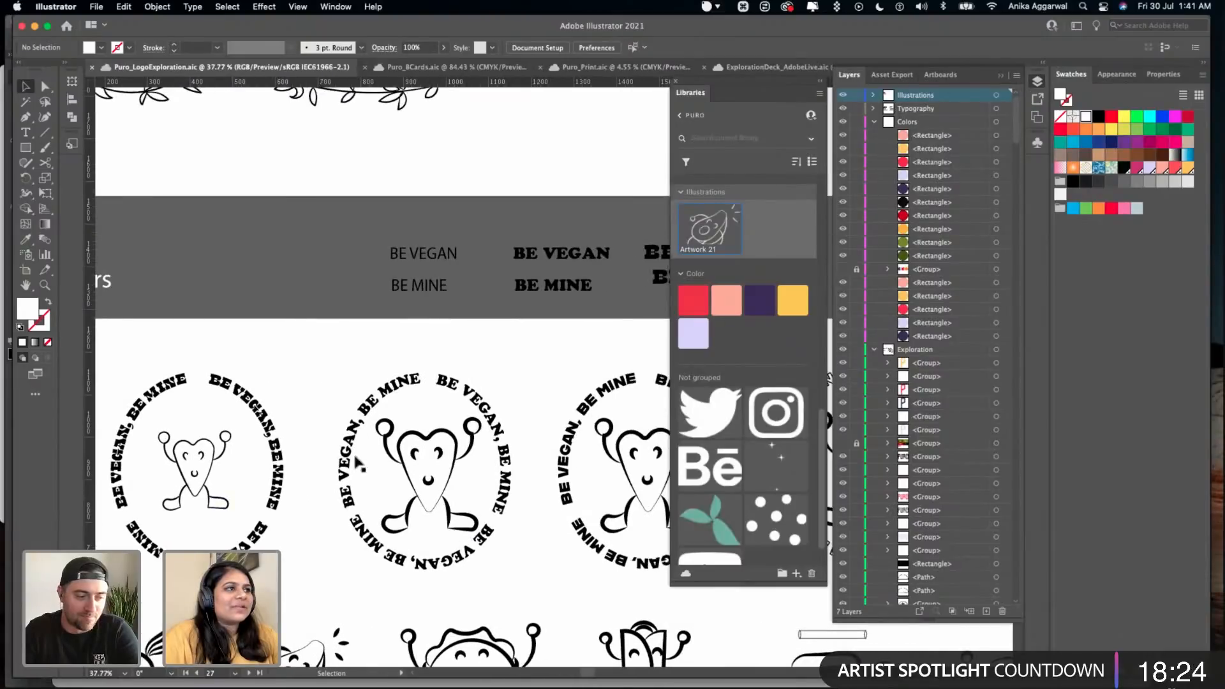
scroll(262, 405, "up", 4)
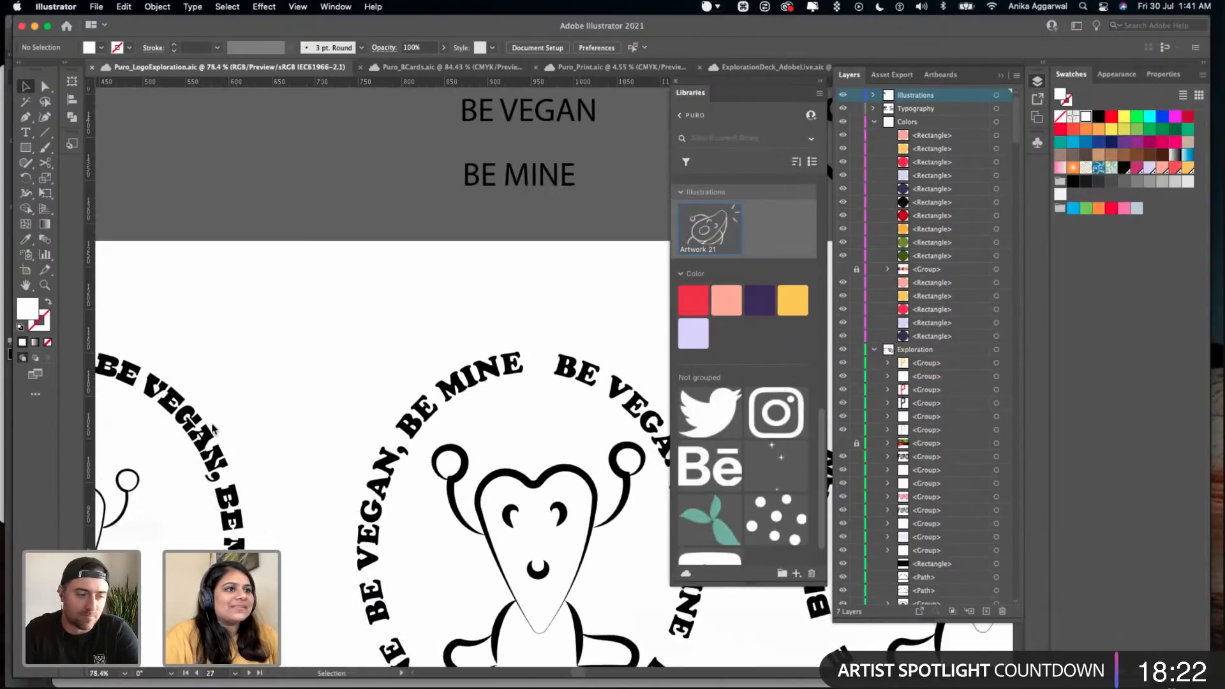
- Inspect the fonts and the outlined lettering of the circular "BE VEGAN, BE MINE" text in the heart stickers
left_click(199, 426)
scroll(470, 399, "down", 3)
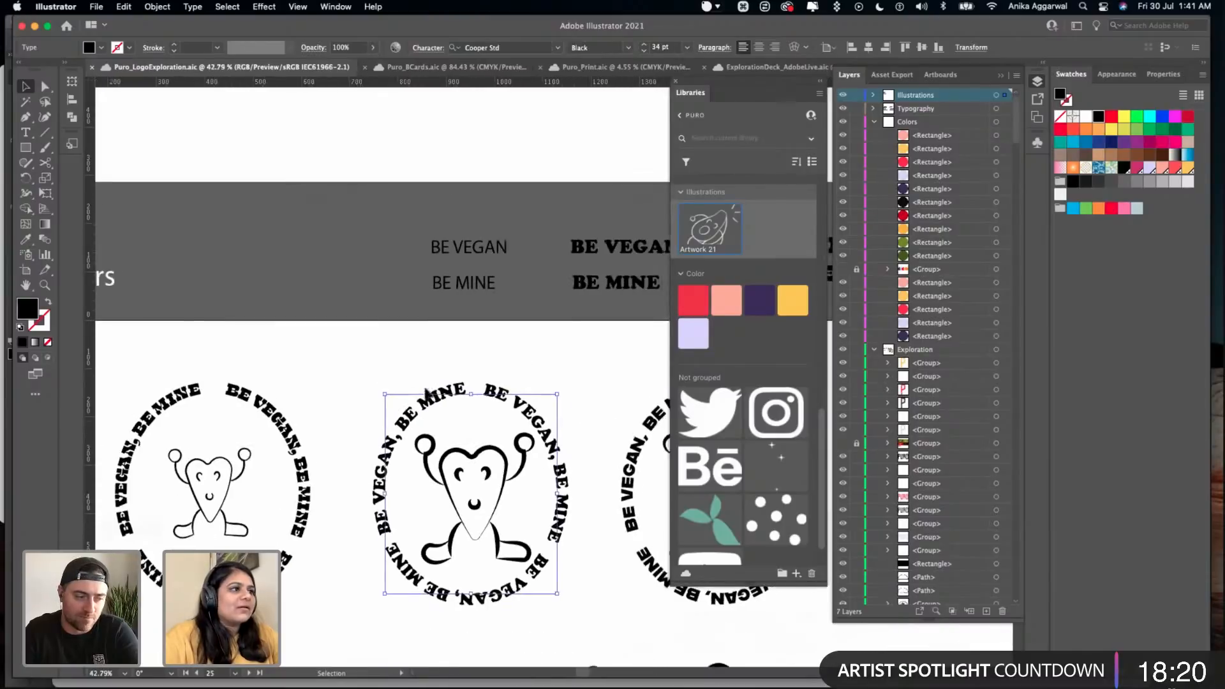
scroll(470, 399, "right", 2)
left_click(470, 399)
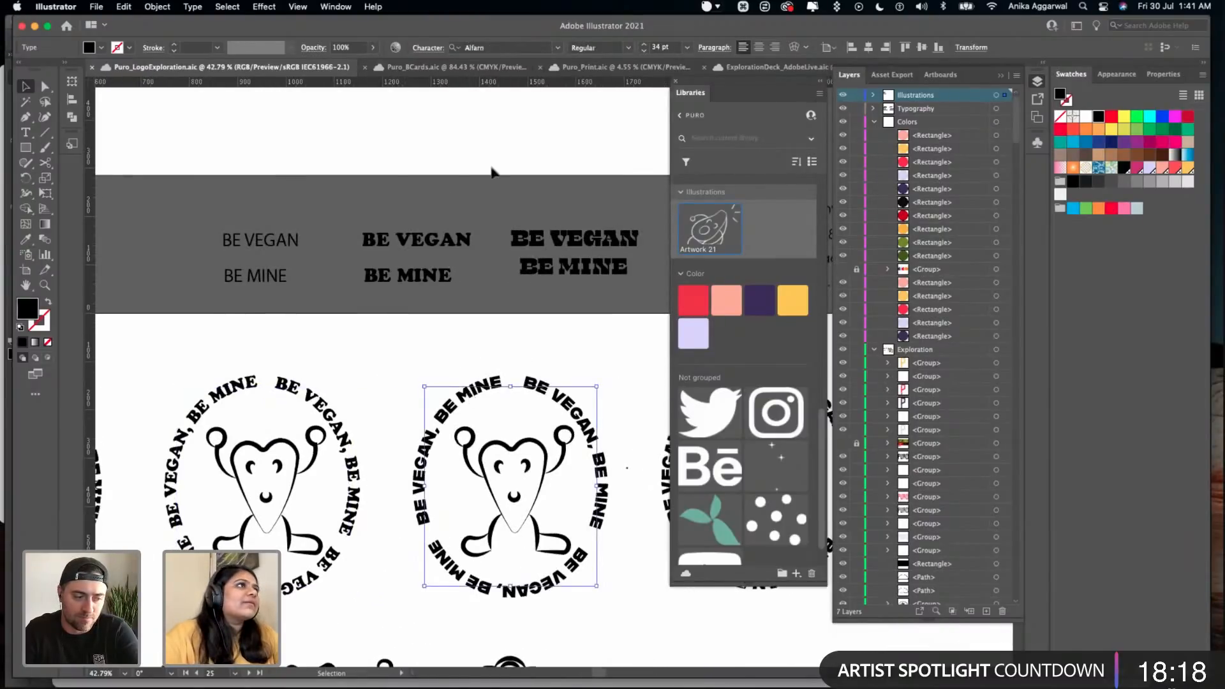
scroll(555, 329, "right", 1)
scroll(555, 330, "right", 5)
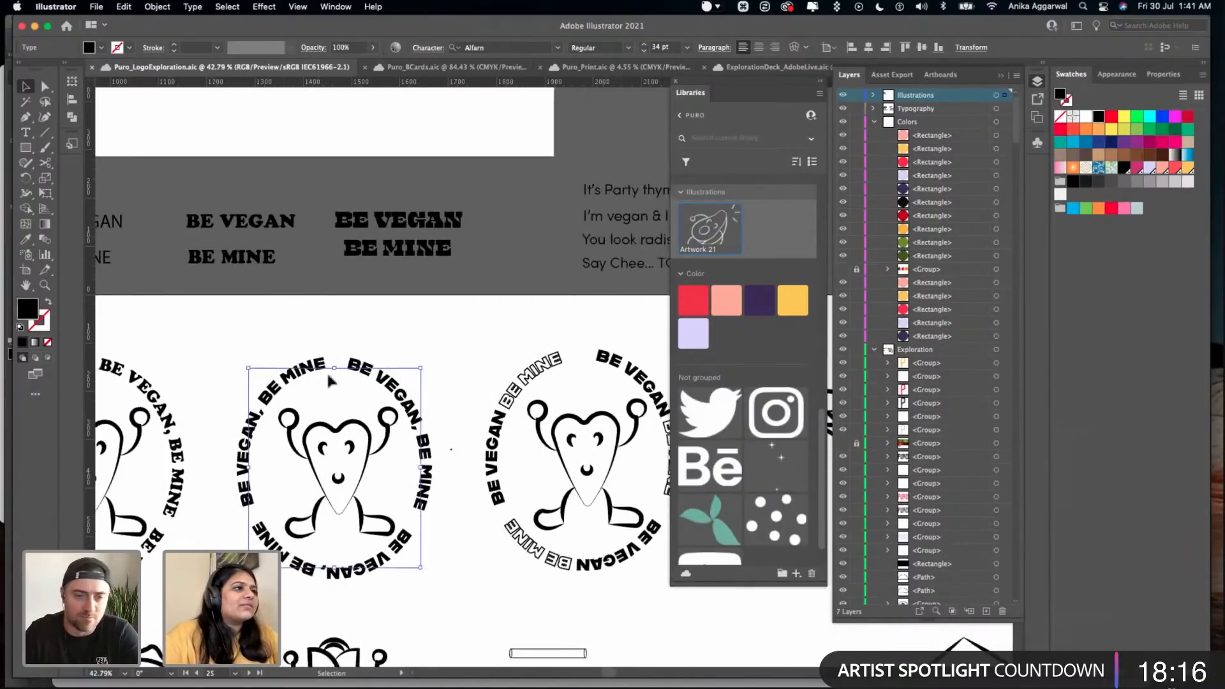
scroll(233, 387, "up", 3)
scroll(233, 387, "right", 1)
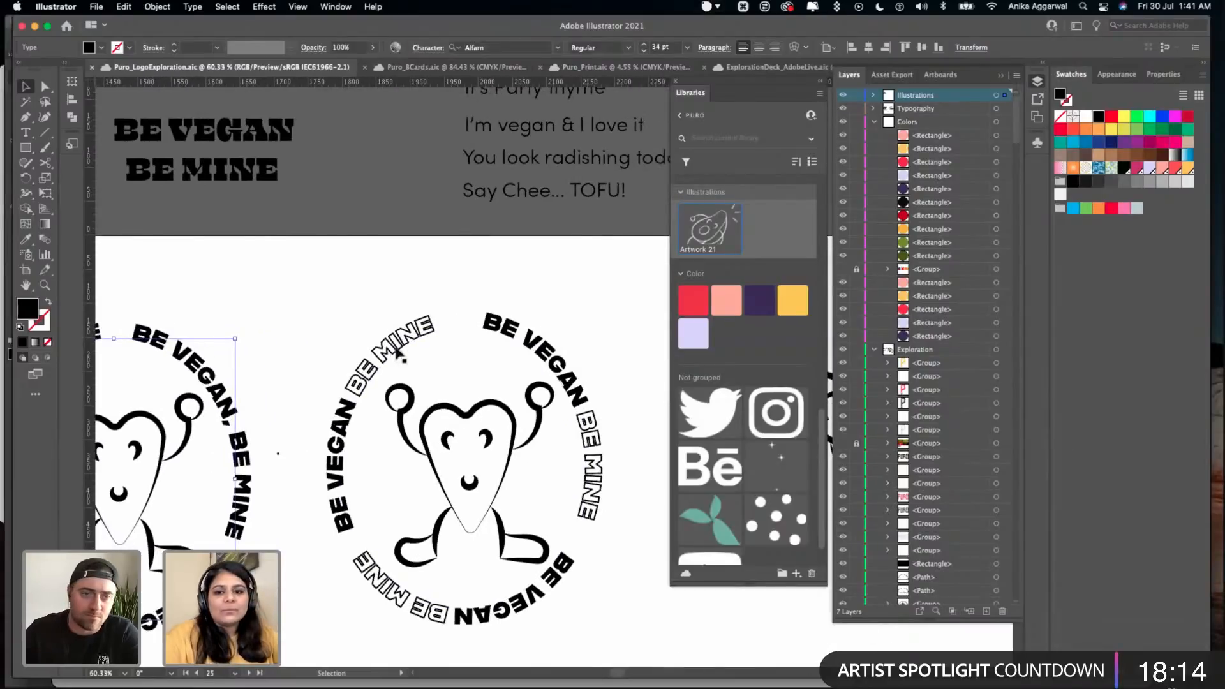
double_click(394, 342)
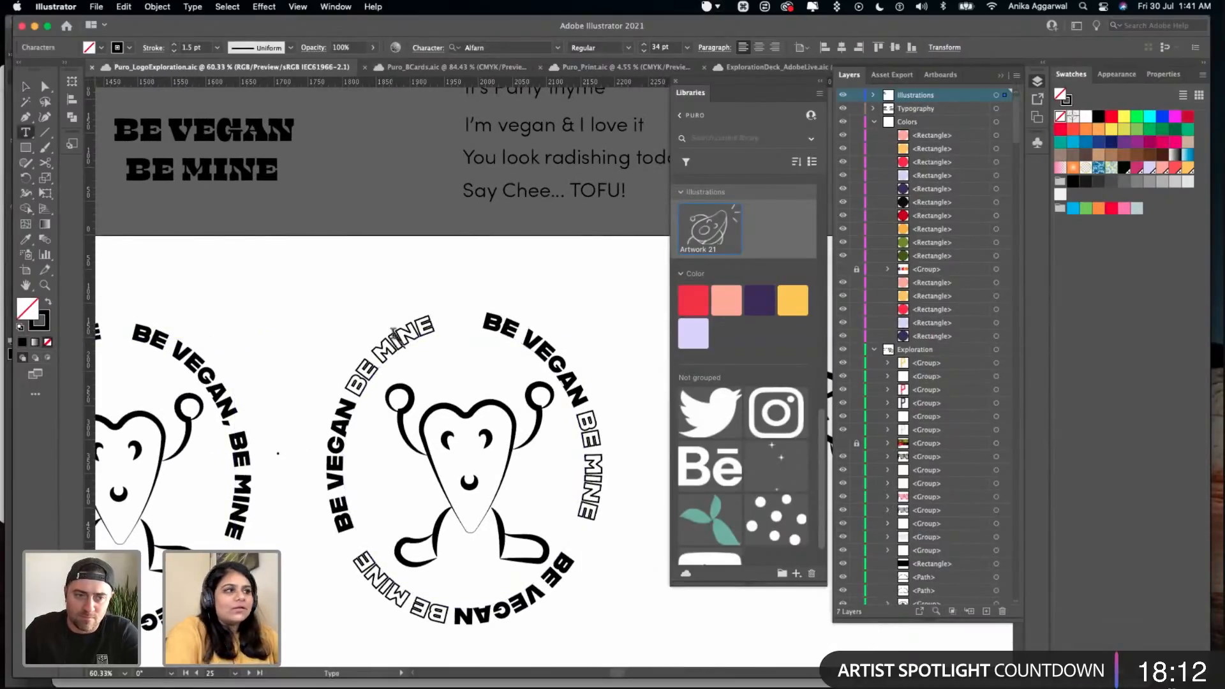
key("v")
left_click(413, 290)
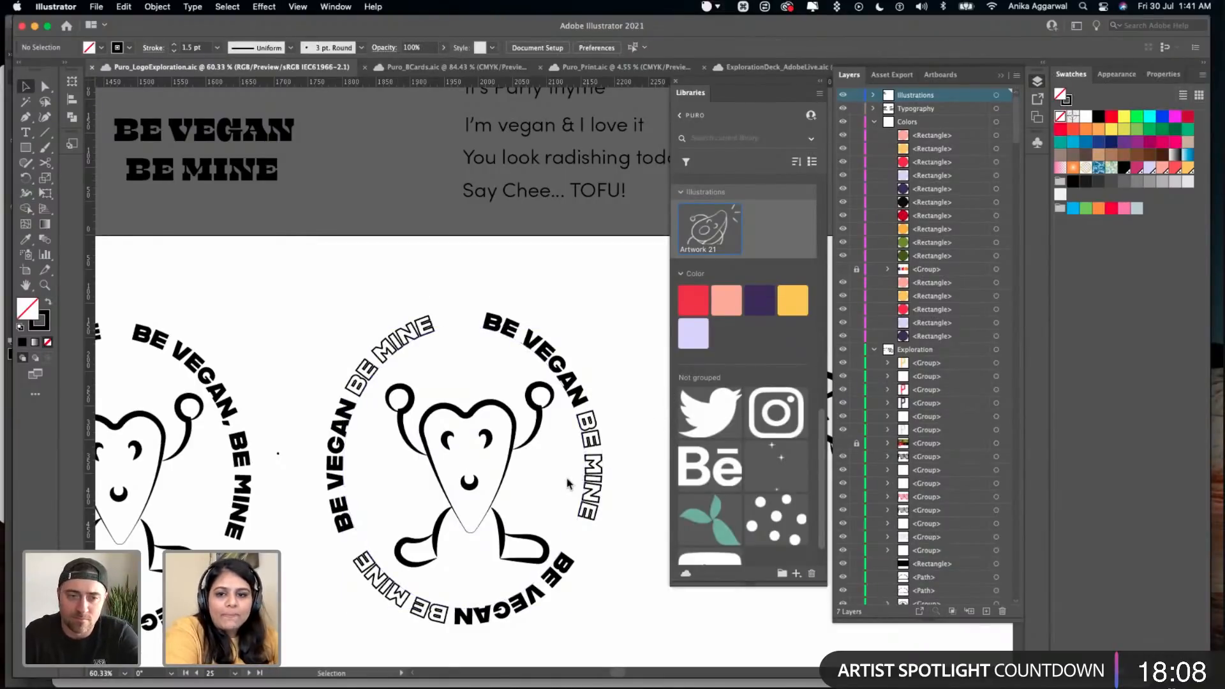
- Delete the thick-lined heart character inside the fourth sticker's text ring, the one with outlined "BE MINE" lettering
mouse_move(560, 320)
left_mouse_down()
mouse_move(538, 534)
mouse_move(359, 514)
left_mouse_up()
left_click(395, 312)
left_click(472, 406)
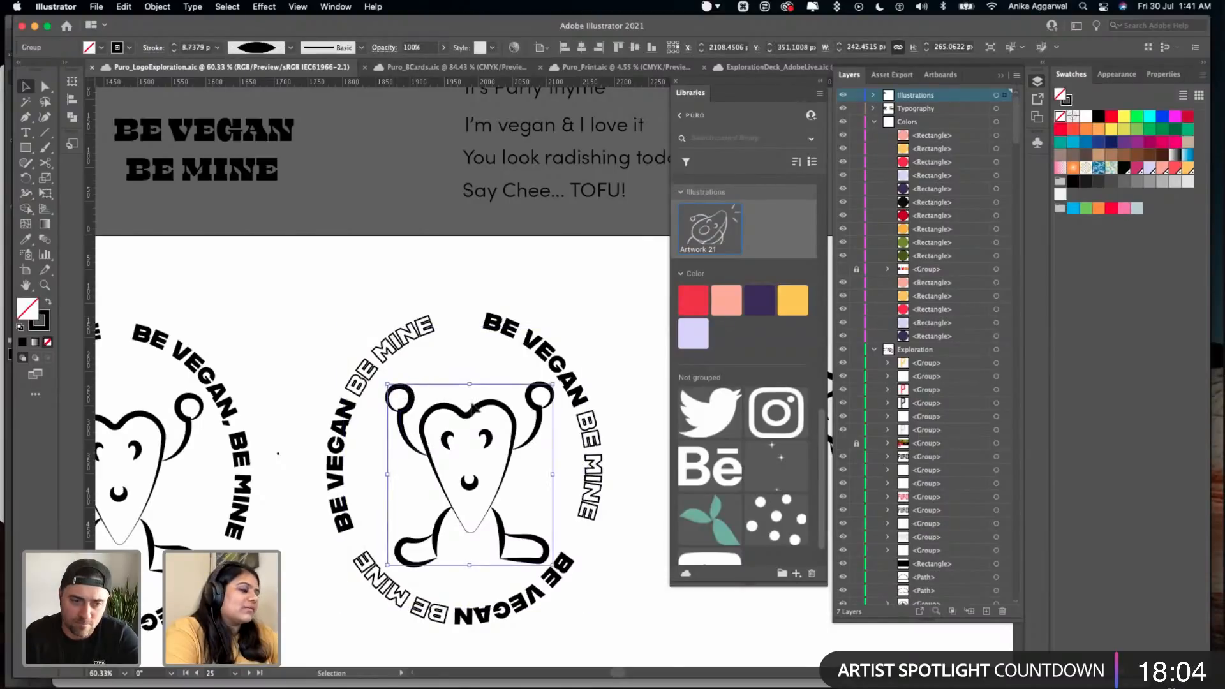
key("BackSpace")
- Bring the thin-lined heart character from the first sticker into the empty fourth text ring
scroll(472, 408, "down", 5)
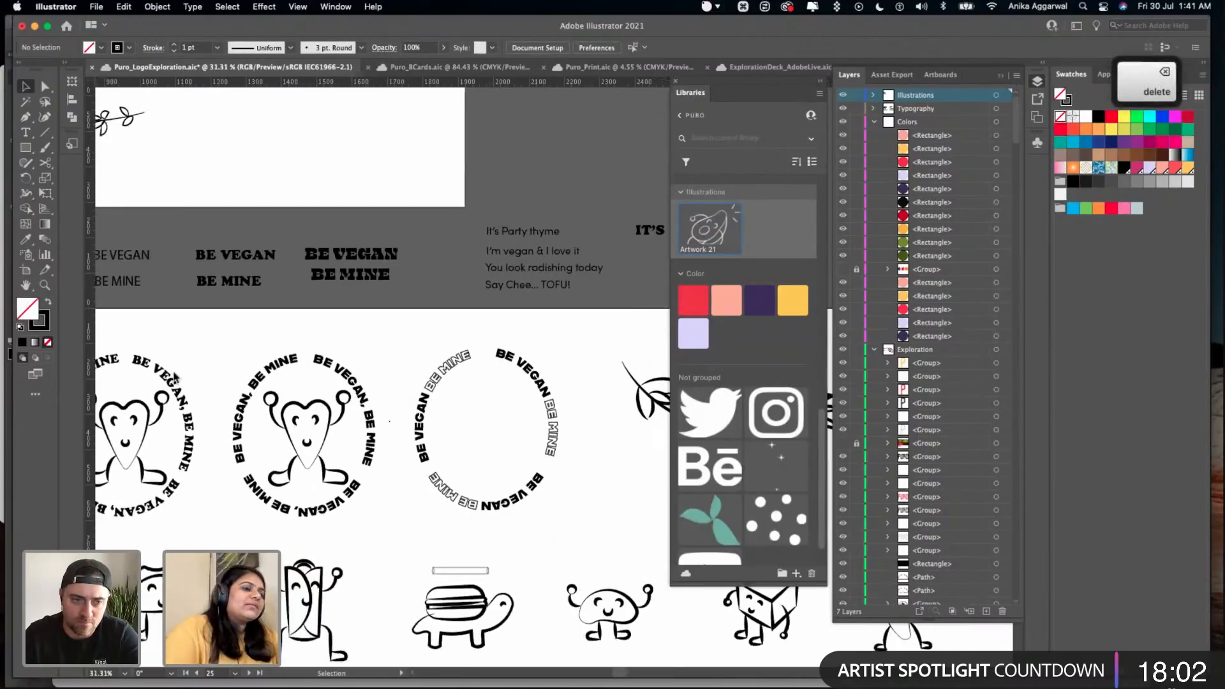
scroll(175, 387, "left", 4)
scroll(176, 387, "down", 5)
left_click_drag(137, 386, 396, 378)
scroll(419, 357, "up", 5)
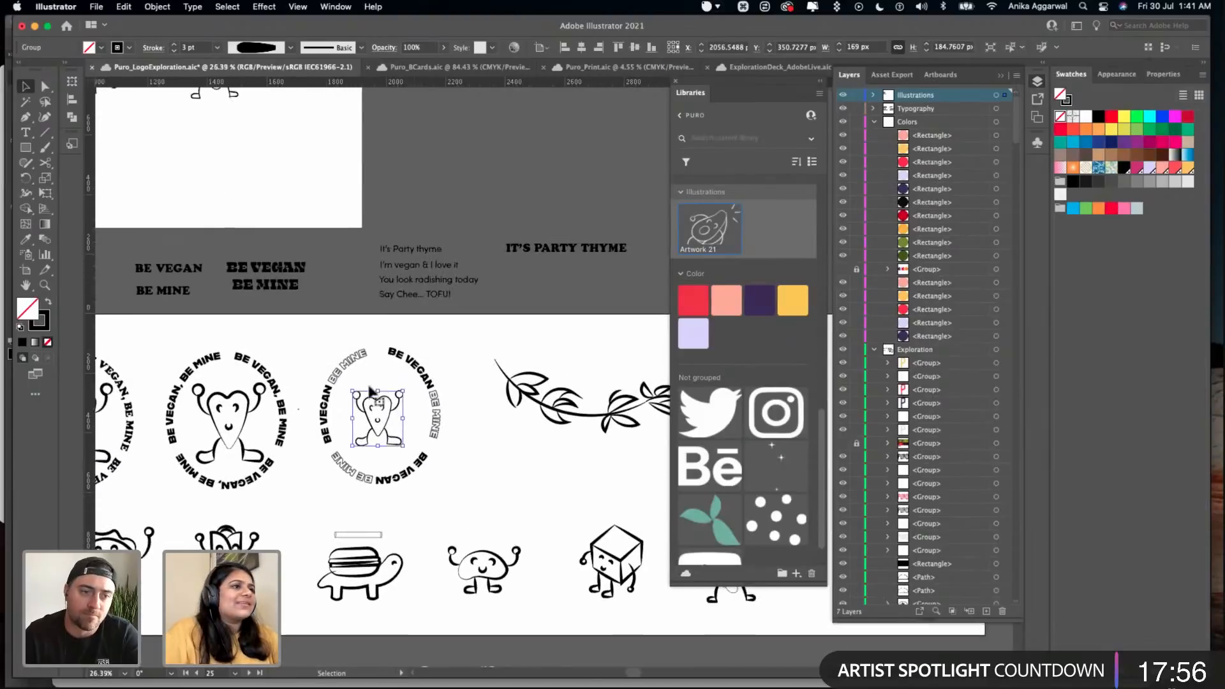
scroll(370, 390, "up", 4)
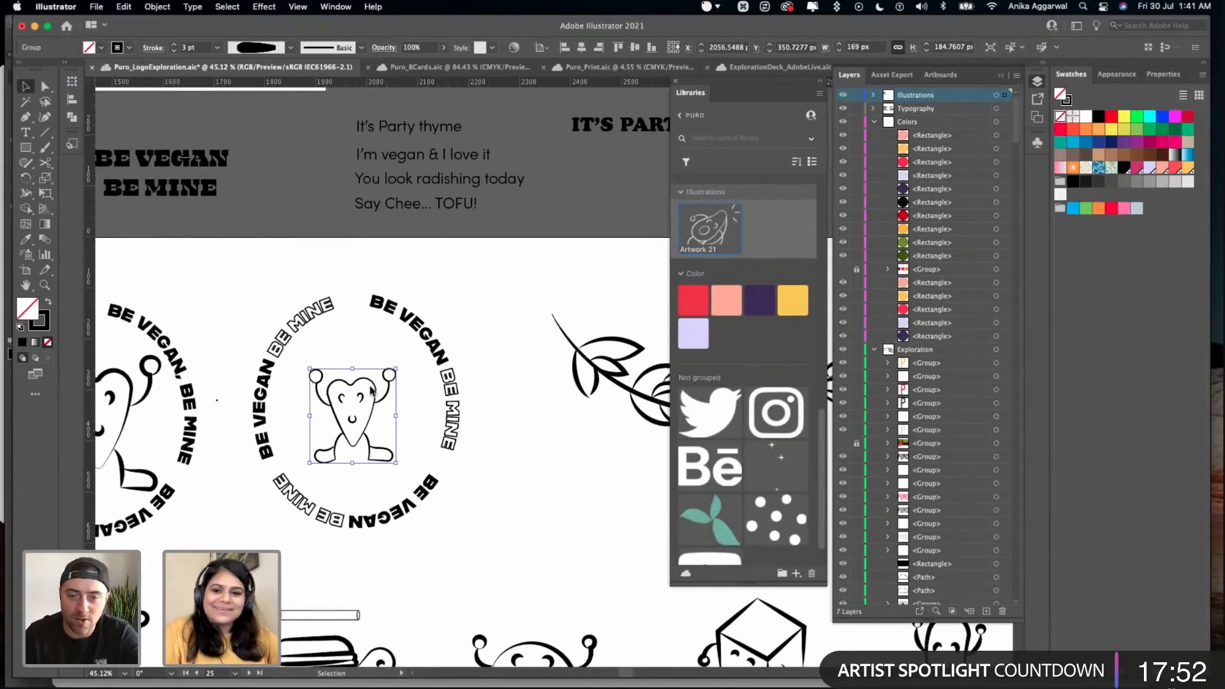
scroll(370, 391, "right", 1)
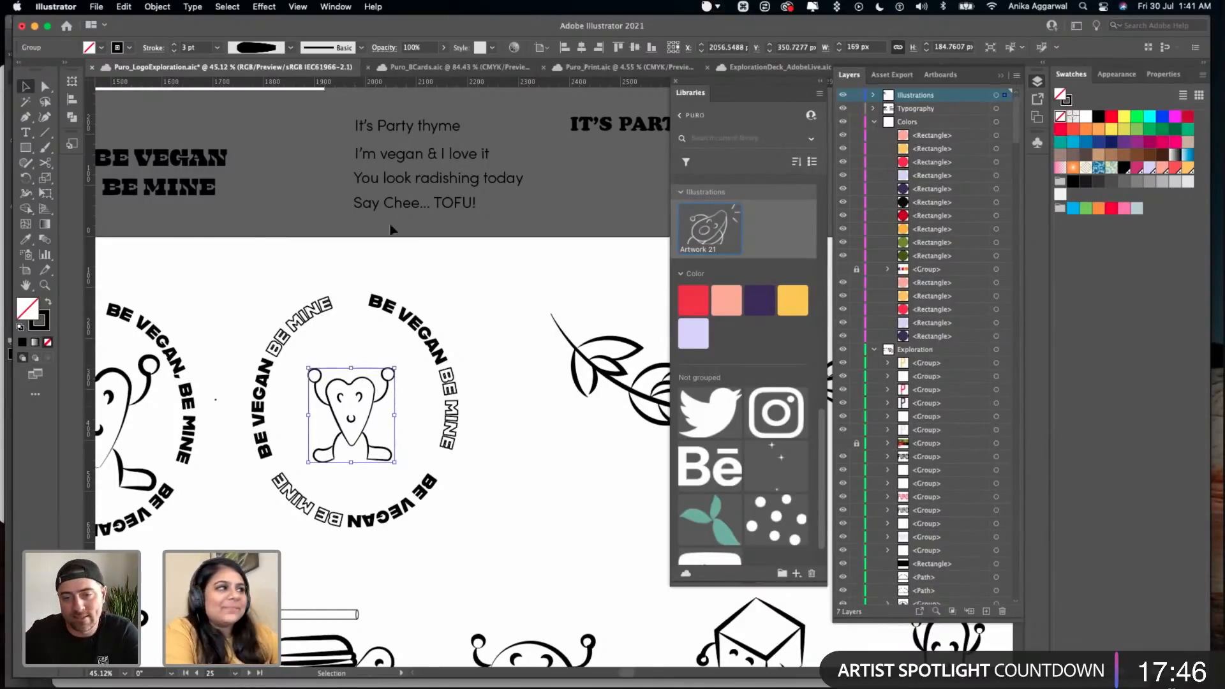
key("shift")
left_click_drag(395, 369, 410, 345)
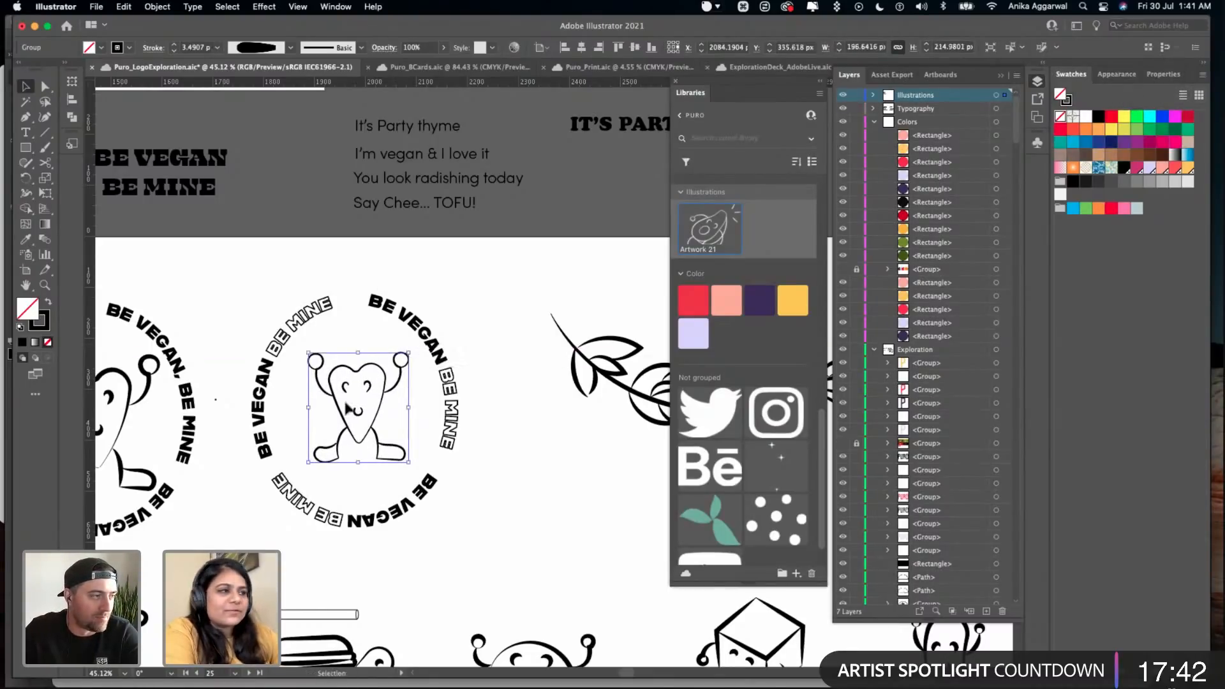
left_click_drag(357, 414, 357, 417)
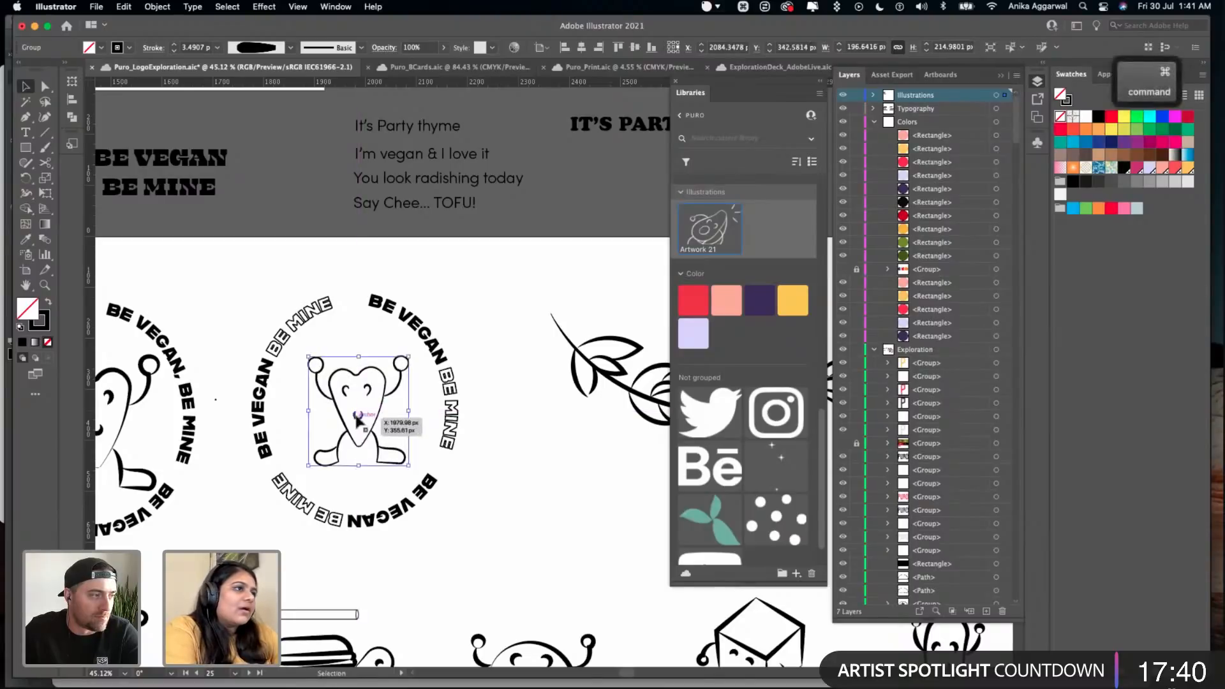
key("super+z")
key("super+z")
- Enlarge the thin-lined heart proportionally to about 221 by 242 px and centre it inside the fourth text ring
left_click_drag(396, 369, 421, 339)
left_click_drag(371, 407, 359, 417)
left_click(409, 324, "shift")
left_click(457, 305)
scroll(452, 300, "right", 5)
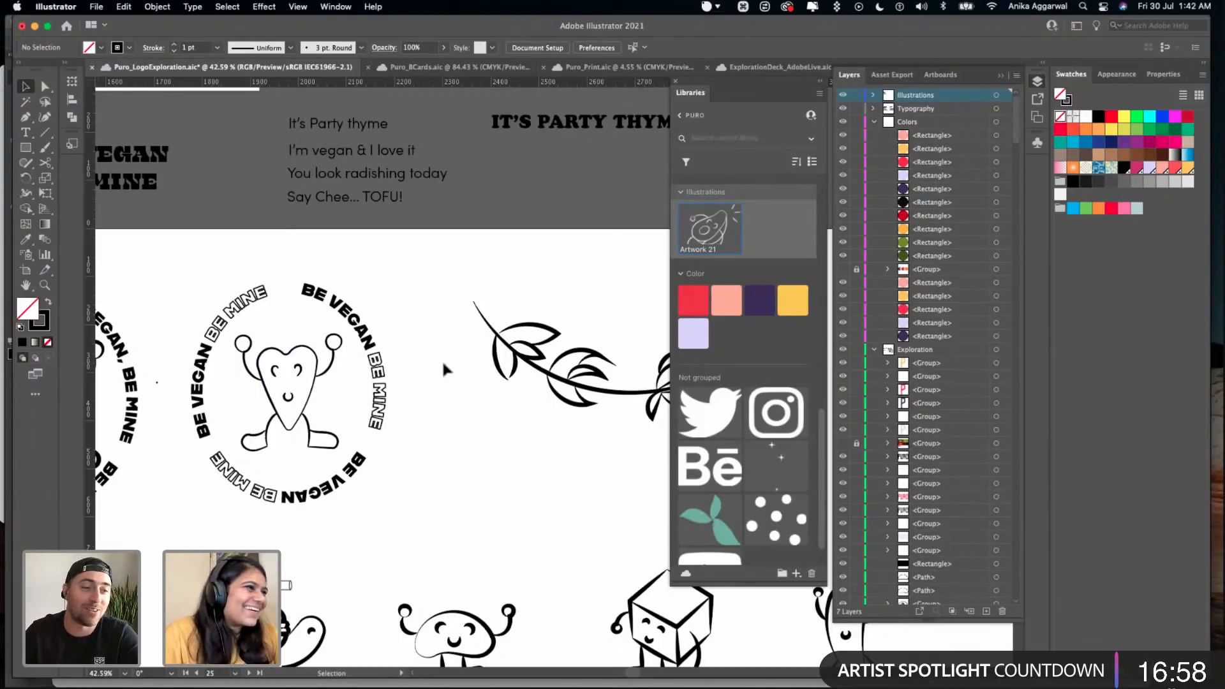
- Copy the complete fourth sticker and place the duplicate in the blank area at the far end of the Stickers artboard, beyond the leaf branch
scroll(441, 358, "down", 3)
scroll(396, 329, "right", 1)
left_click_drag(381, 314, 221, 507)
key("super+c")
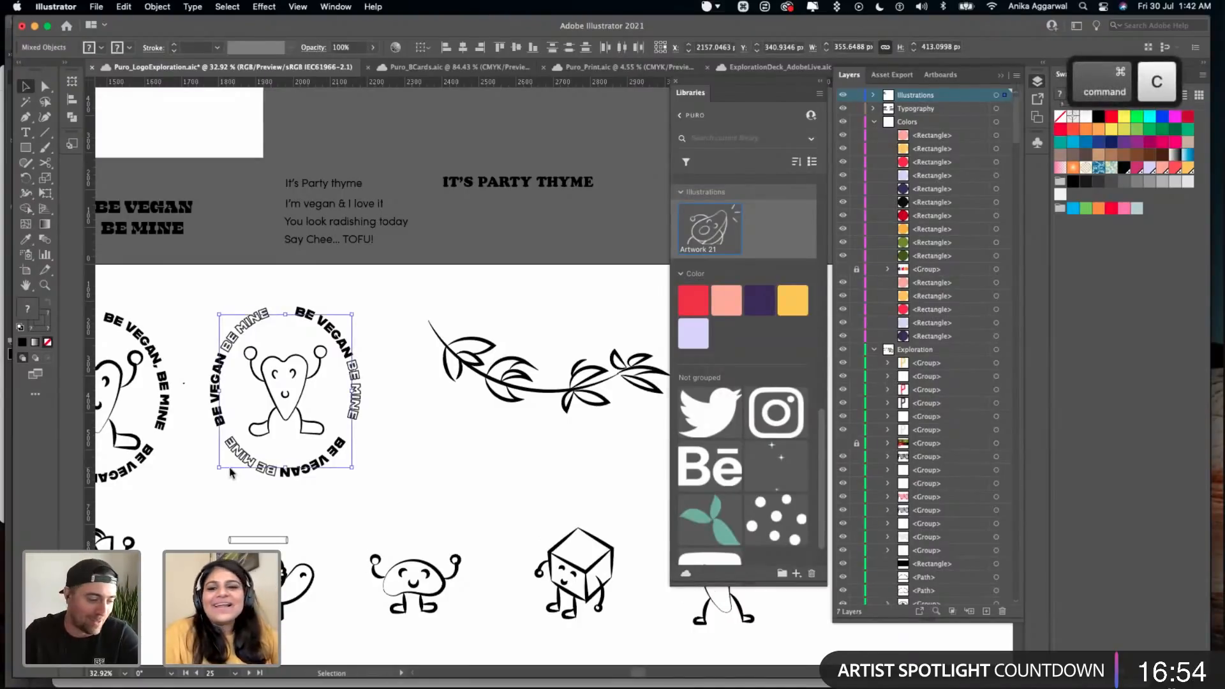
scroll(399, 461, "down", 3)
scroll(437, 391, "up", 4)
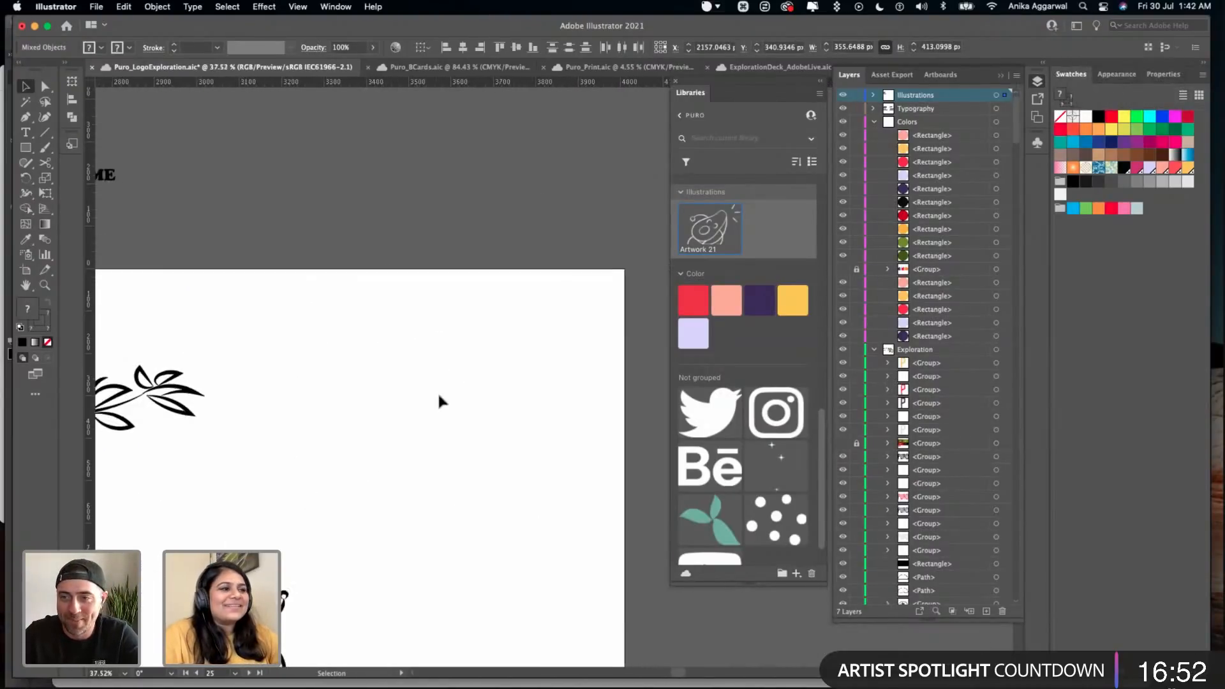
key("super+v")
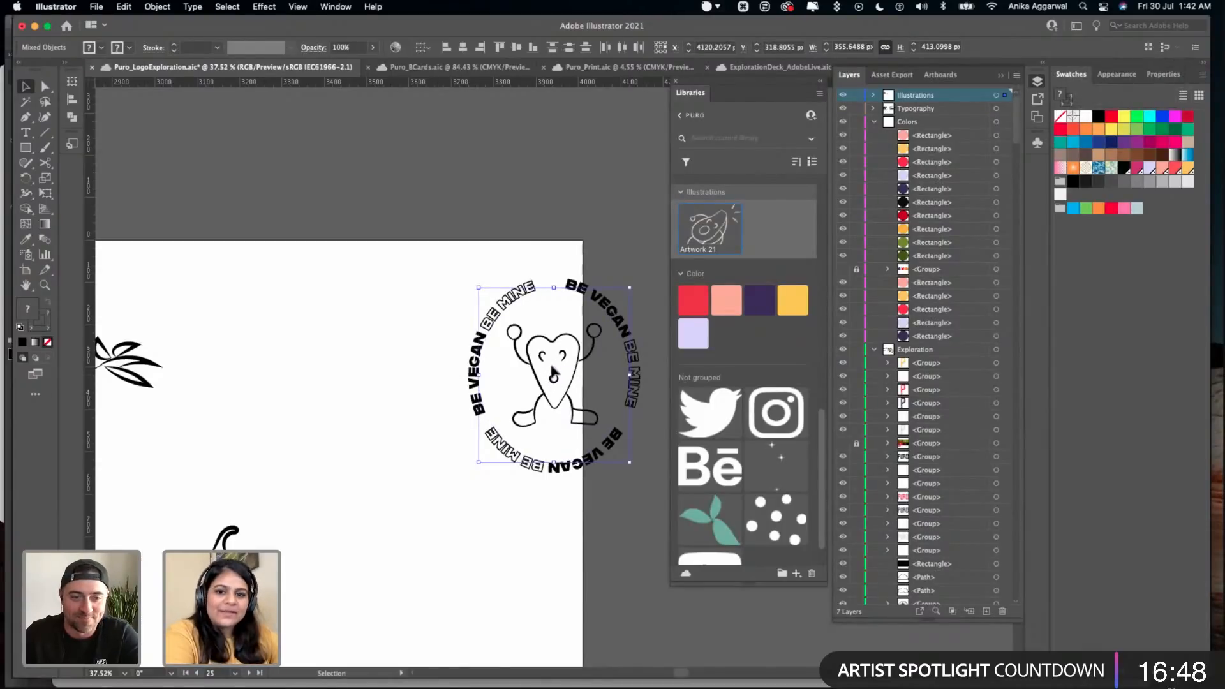
left_click_drag(564, 399, 438, 390)
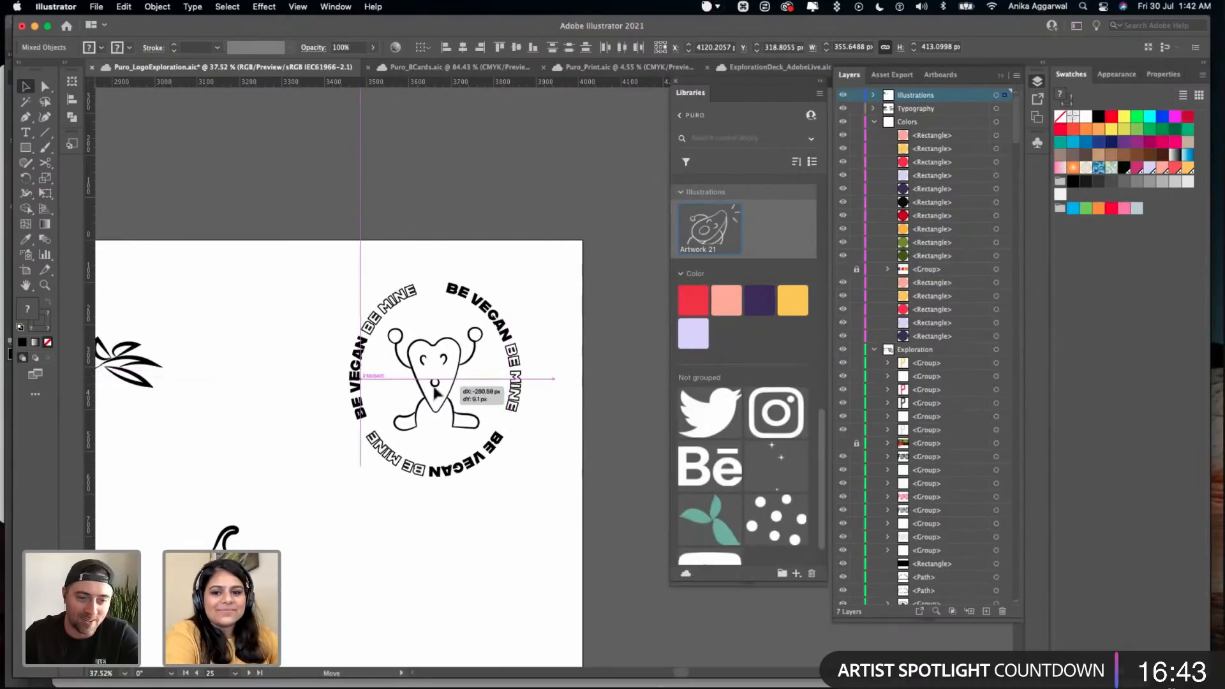
left_click(459, 533)
- Convert the duplicated sticker's circular "BE VEGAN BE MINE" text to outlines
scroll(421, 406, "up", 1)
scroll(421, 405, "up", 5)
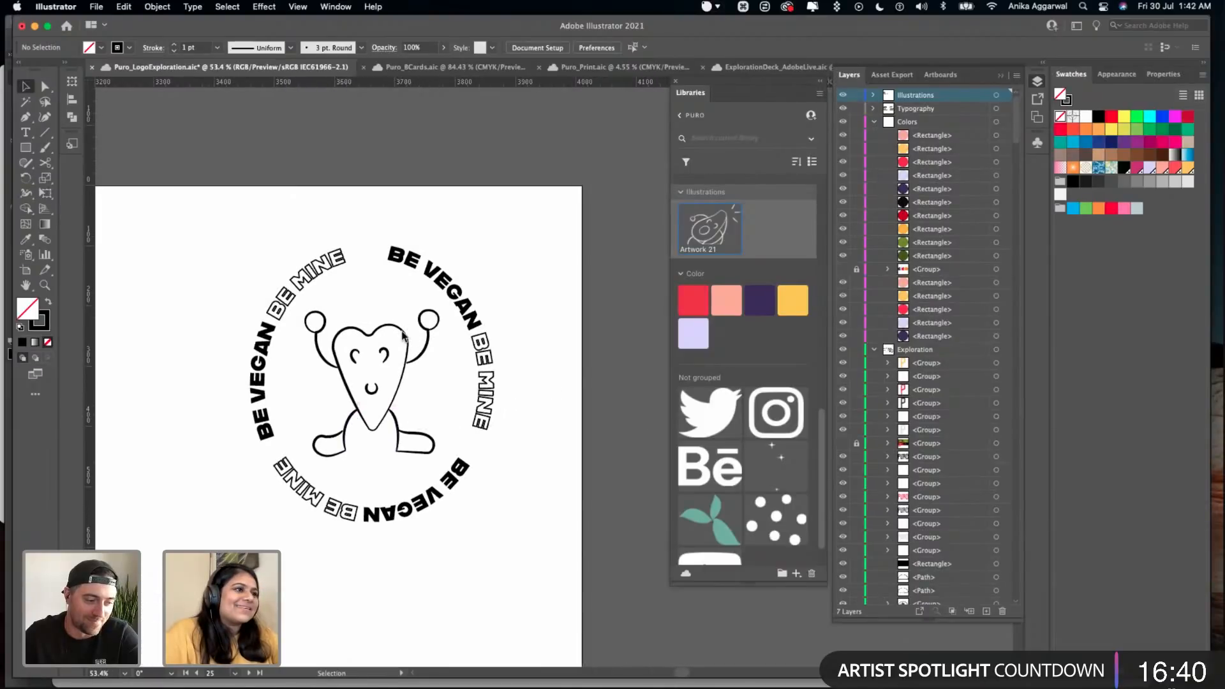
left_click(402, 337)
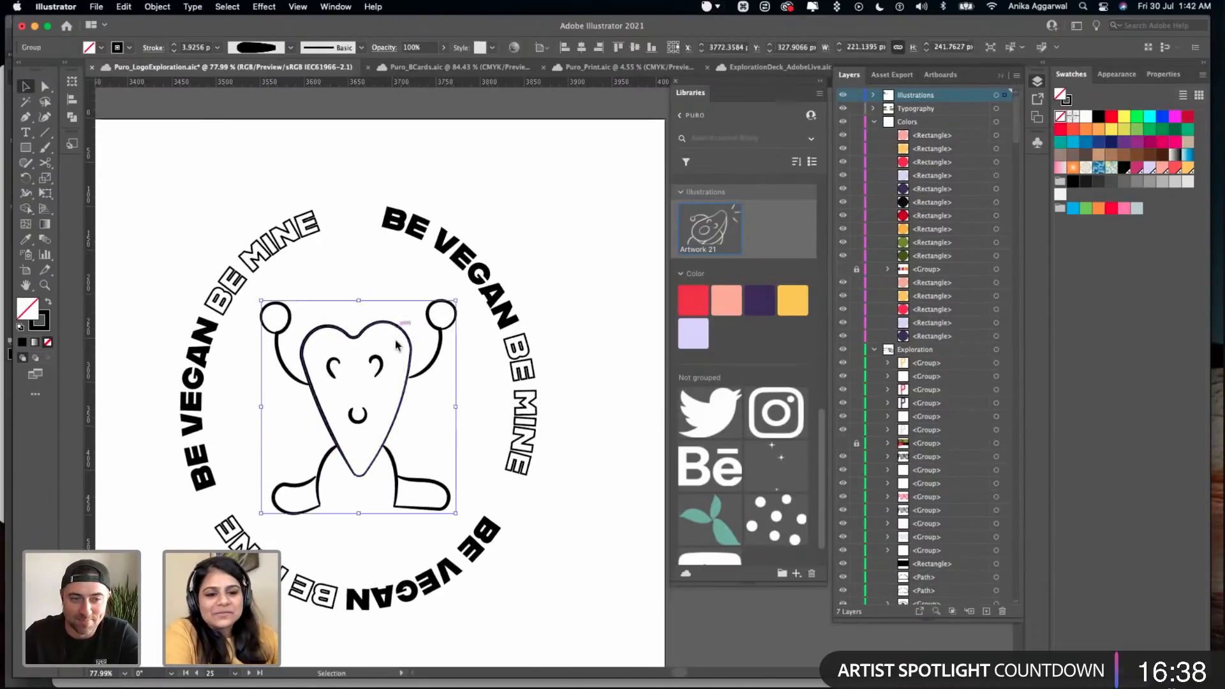
left_click(507, 203)
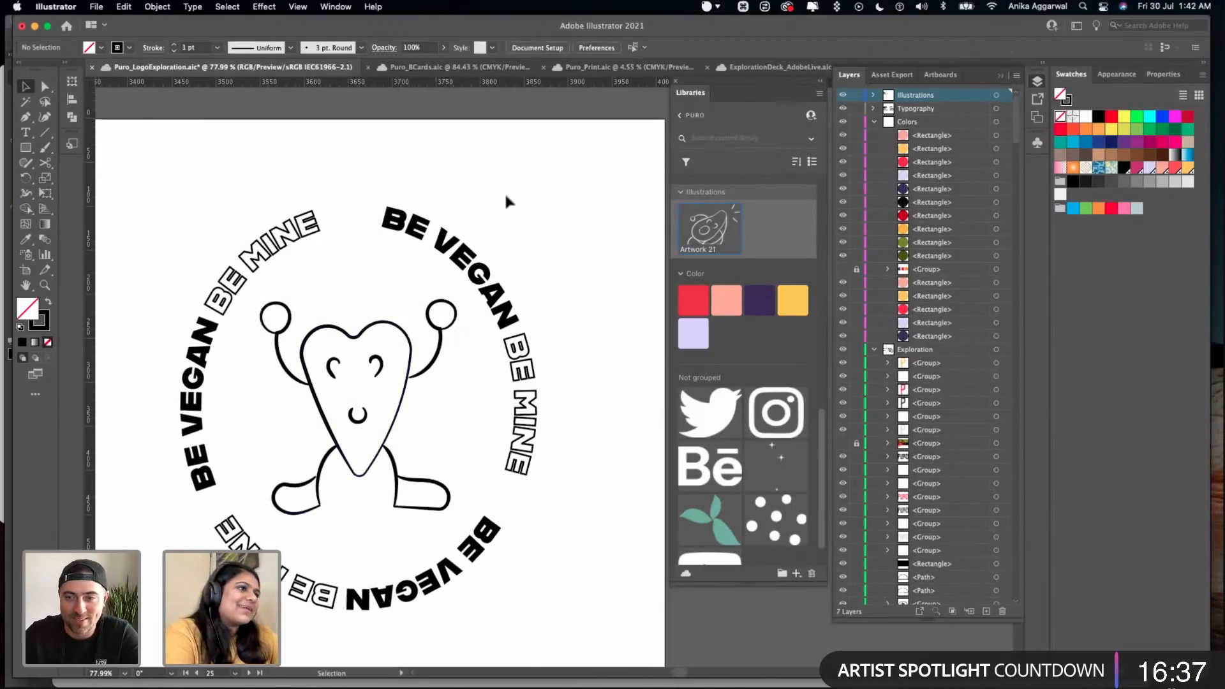
left_click(356, 264)
left_click(192, 6)
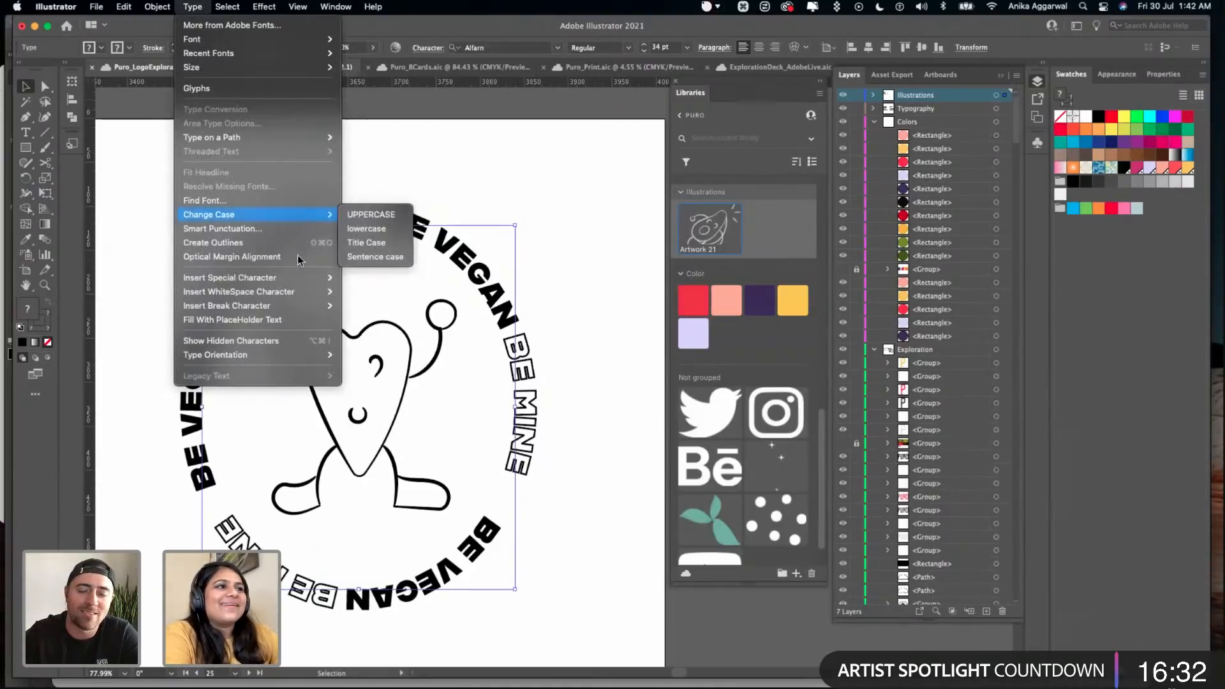
left_click(263, 243)
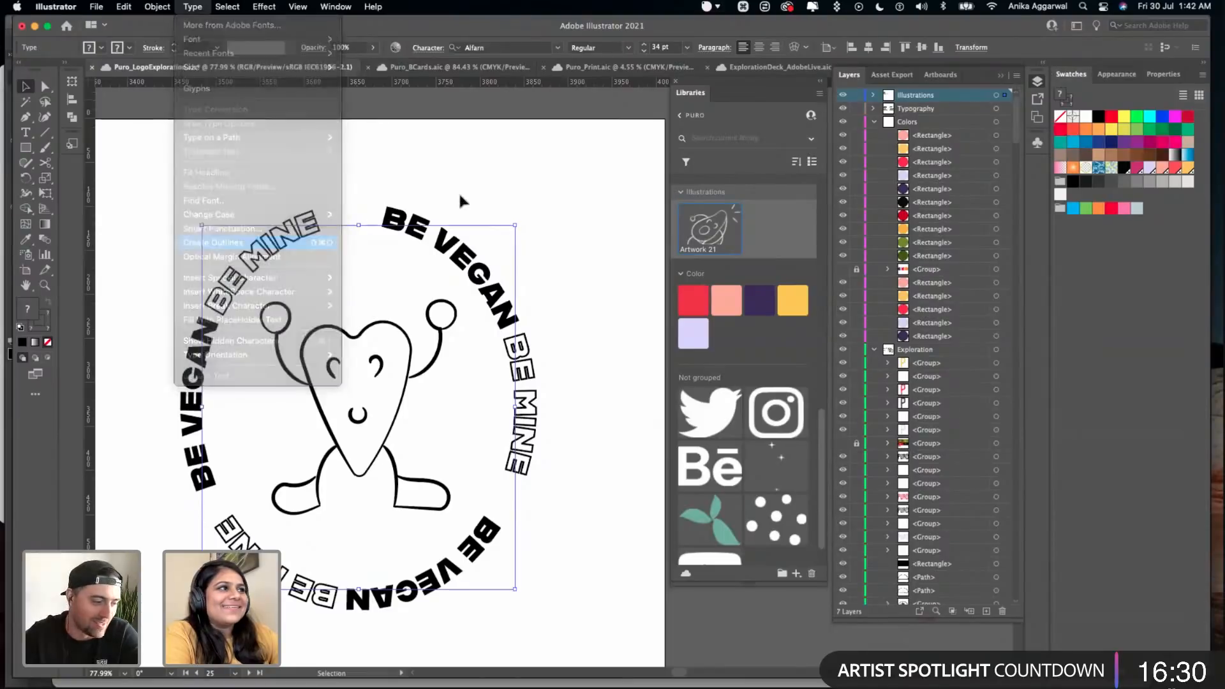
left_click(461, 198)
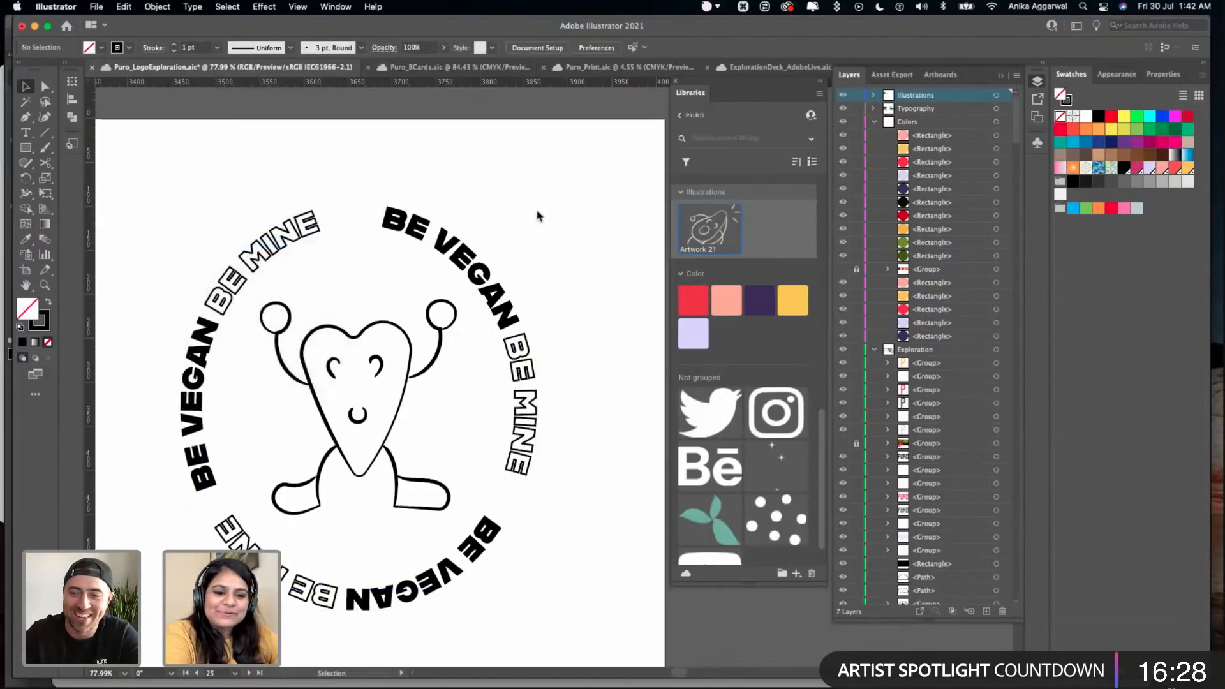
- Examine whether Create Outlines is available for the outlined duplicate sticker and for the fourth sticker's live circular text
left_click_drag(343, 487, 339, 492)
left_click(319, 185)
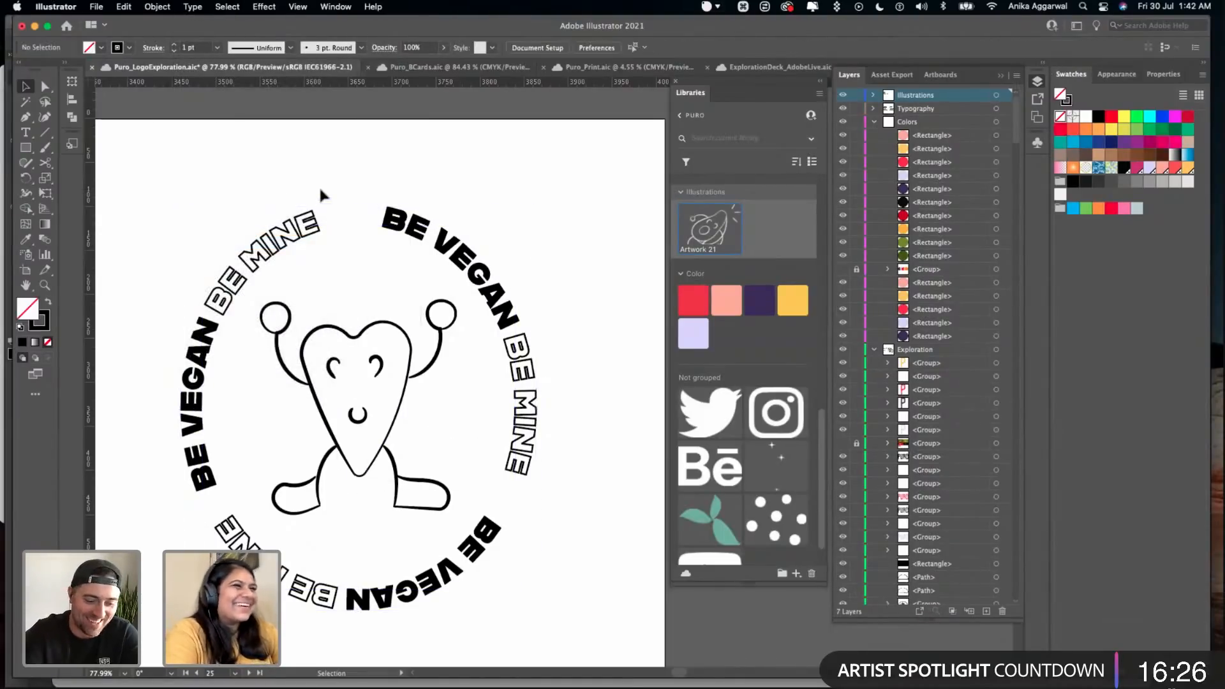
left_click(300, 247)
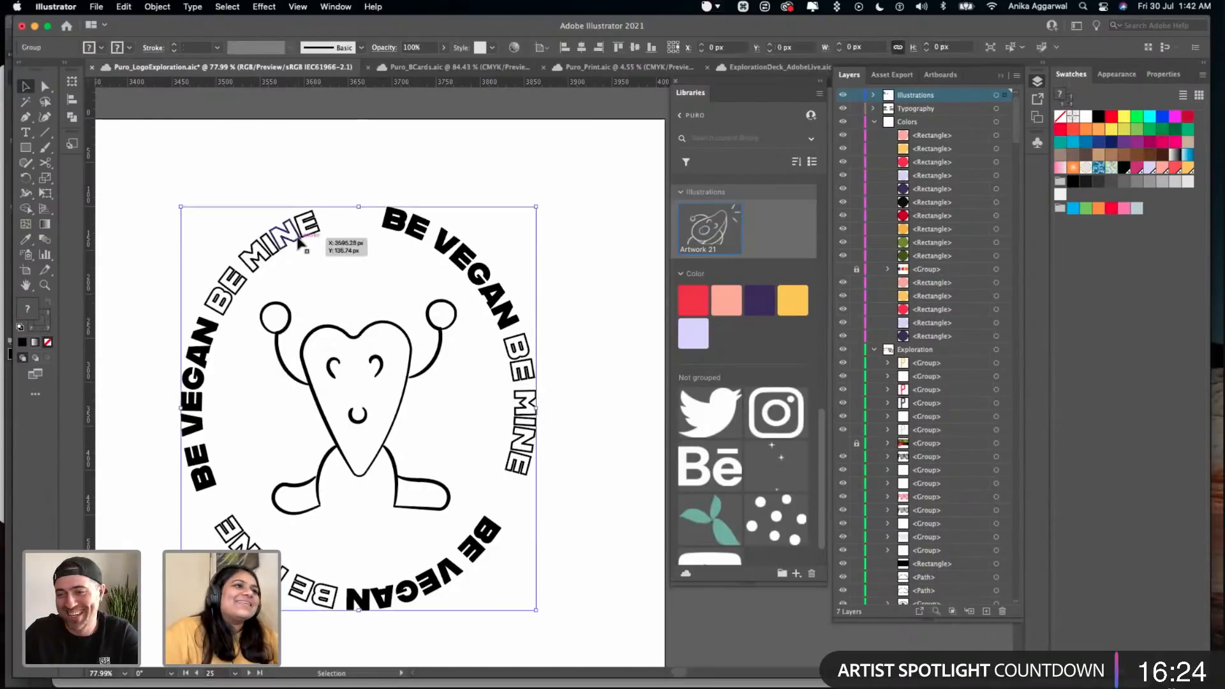
scroll(303, 255, "down", 5)
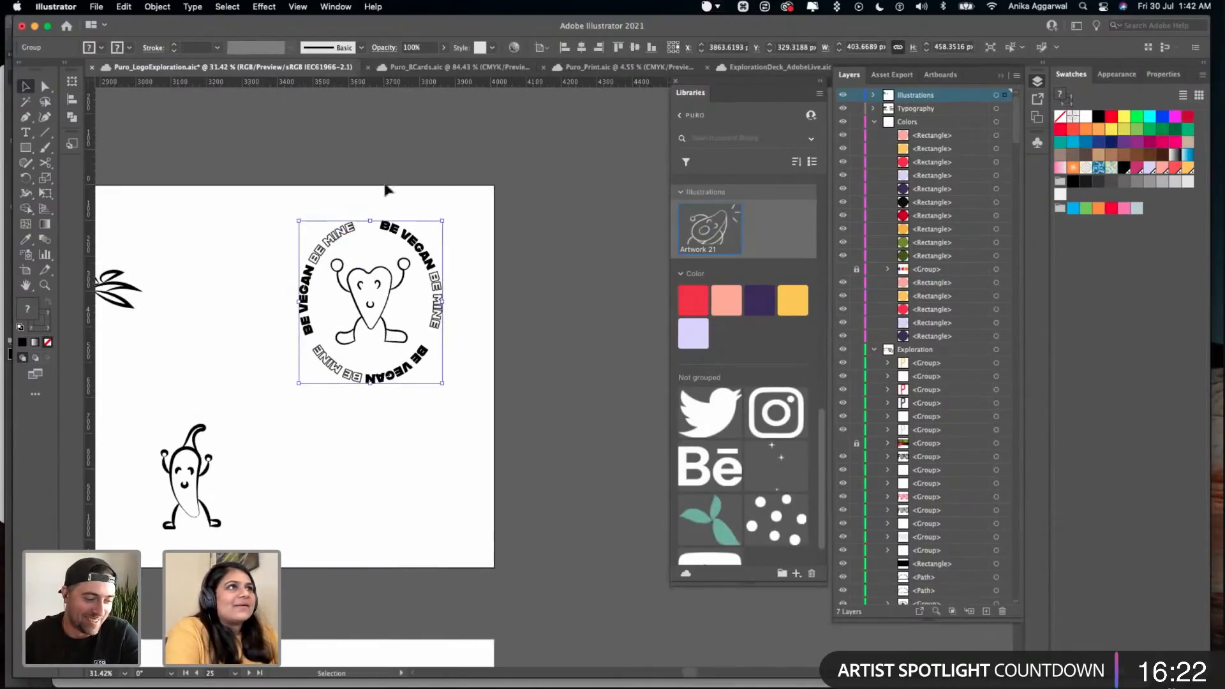
left_click(192, 6)
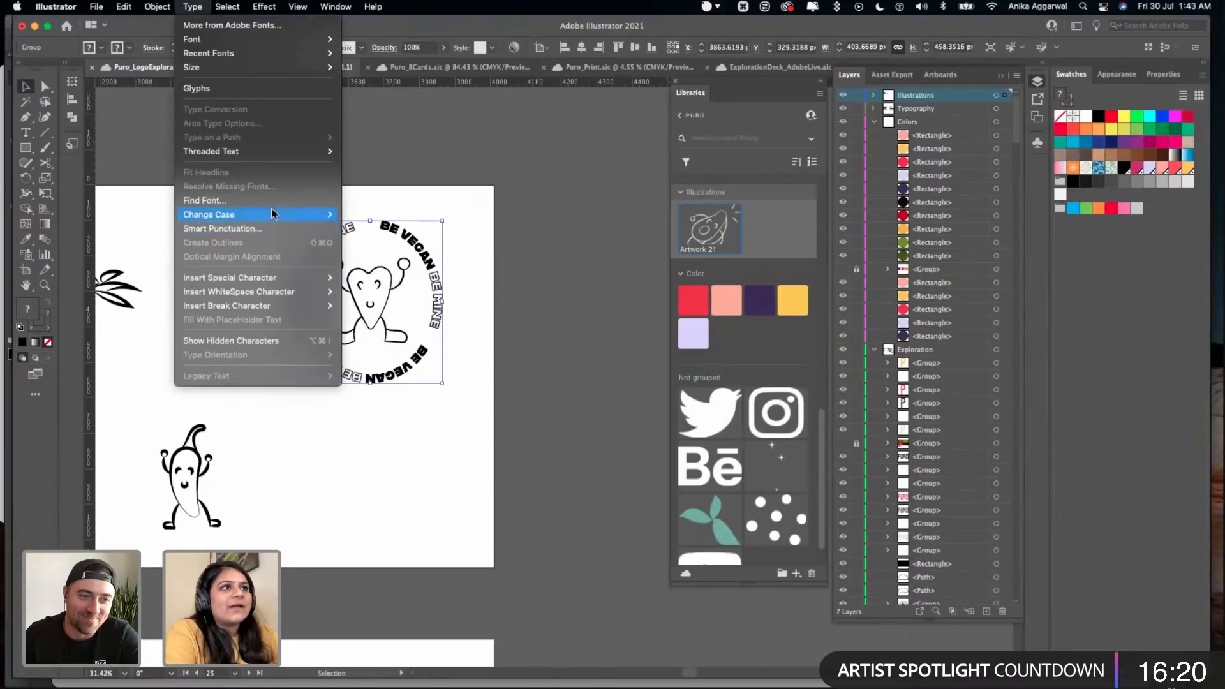
left_click(448, 199)
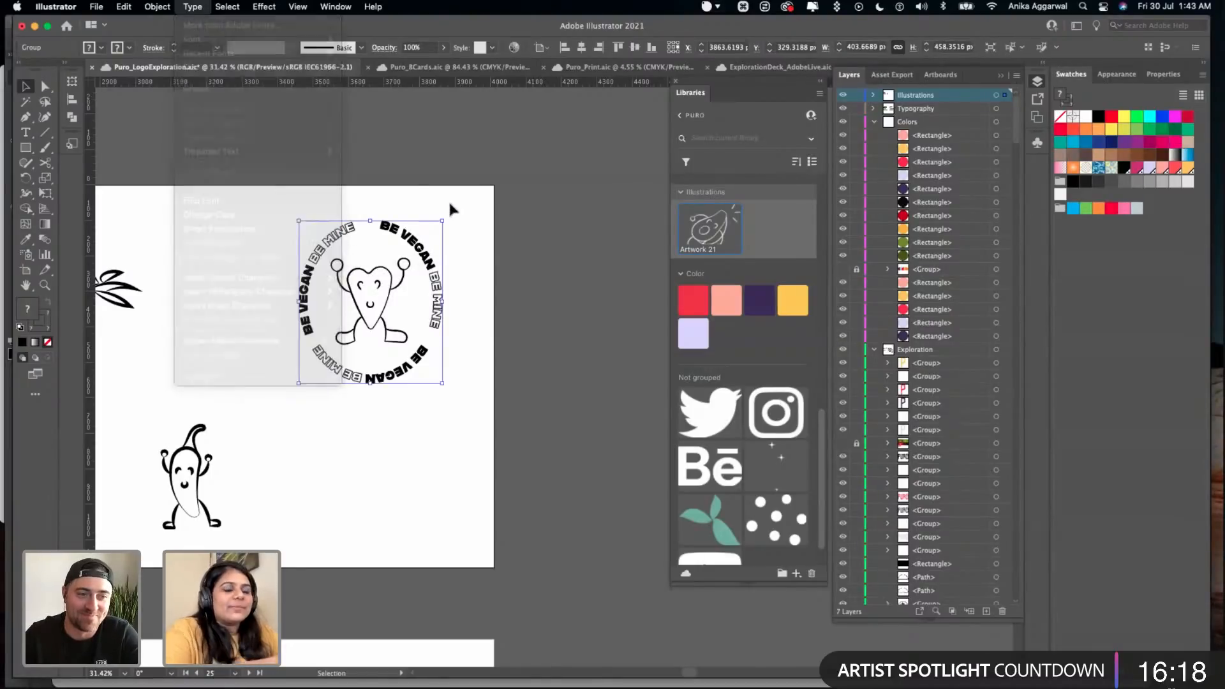
scroll(467, 213, "left", 10)
scroll(241, 253, "left", 7)
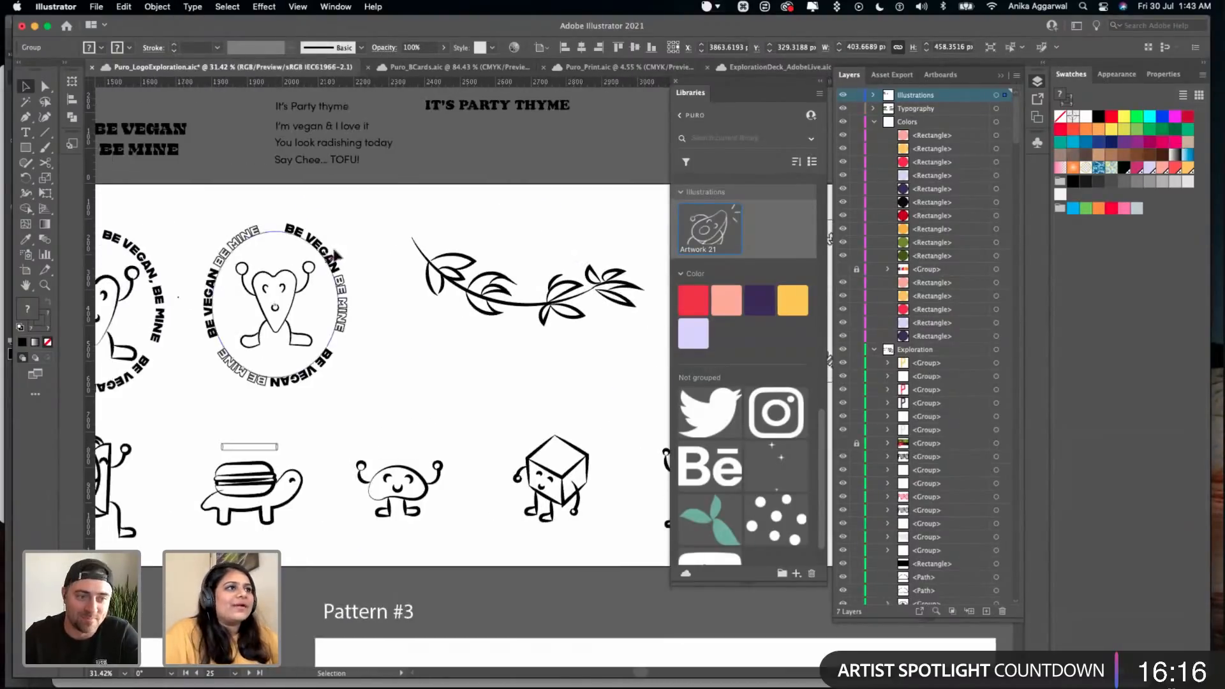
left_click(332, 260)
left_click(192, 7)
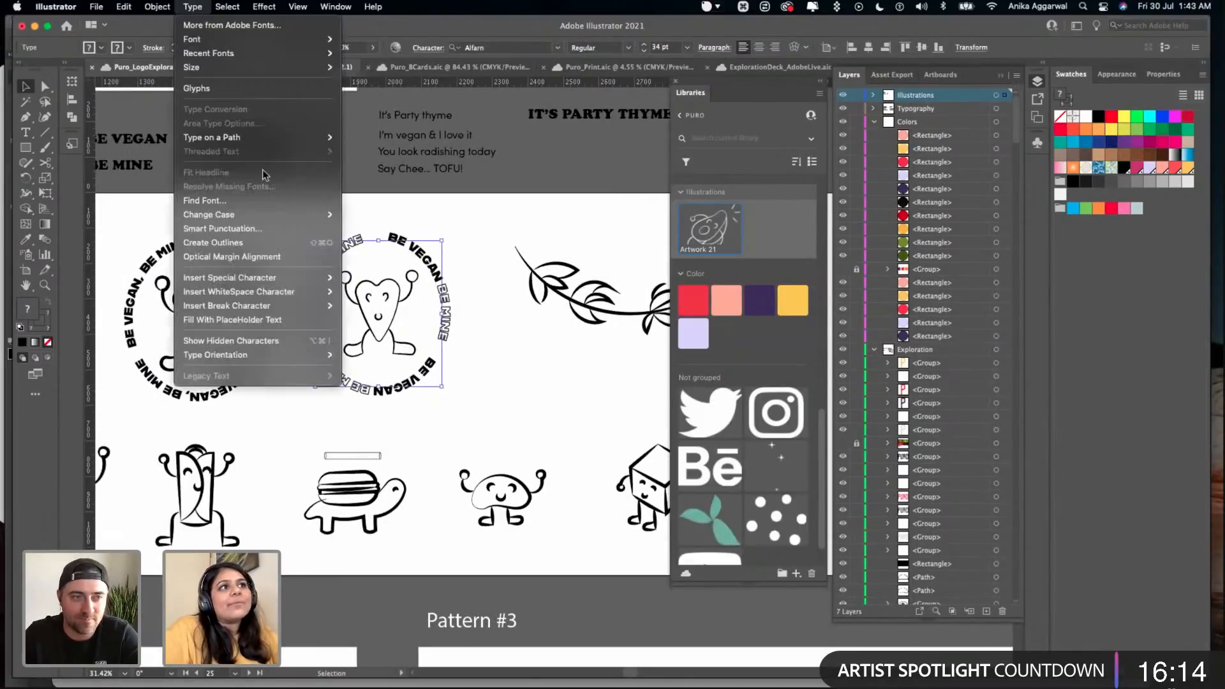
left_click(318, 242)
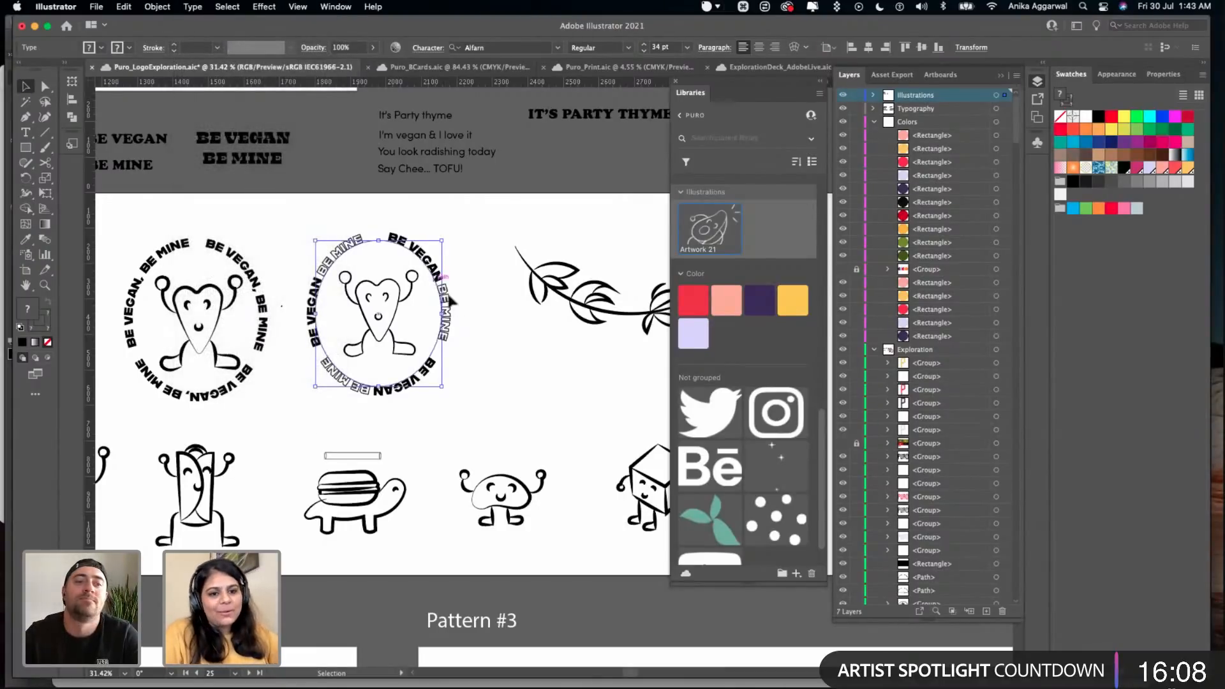
- Save the logo exploration file and select the whole outlined sticker at the far end of the Stickers artboard
scroll(470, 325, "right", 10)
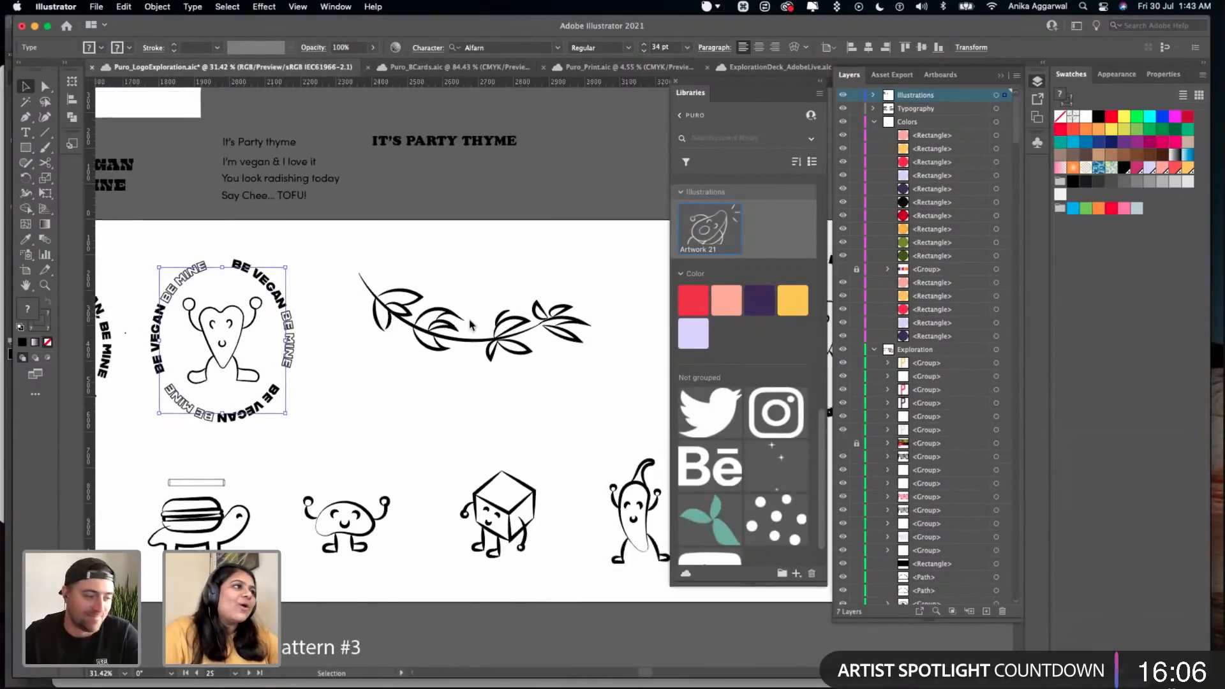
scroll(470, 325, "right", 2)
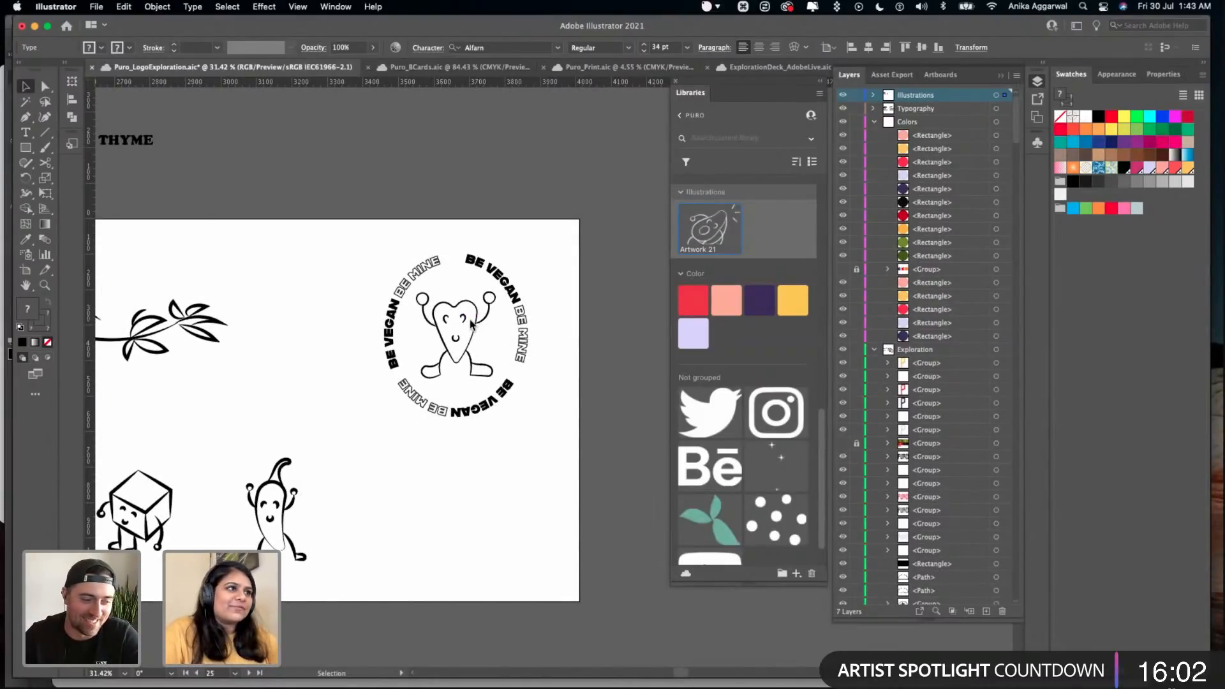
scroll(470, 325, "up", 3)
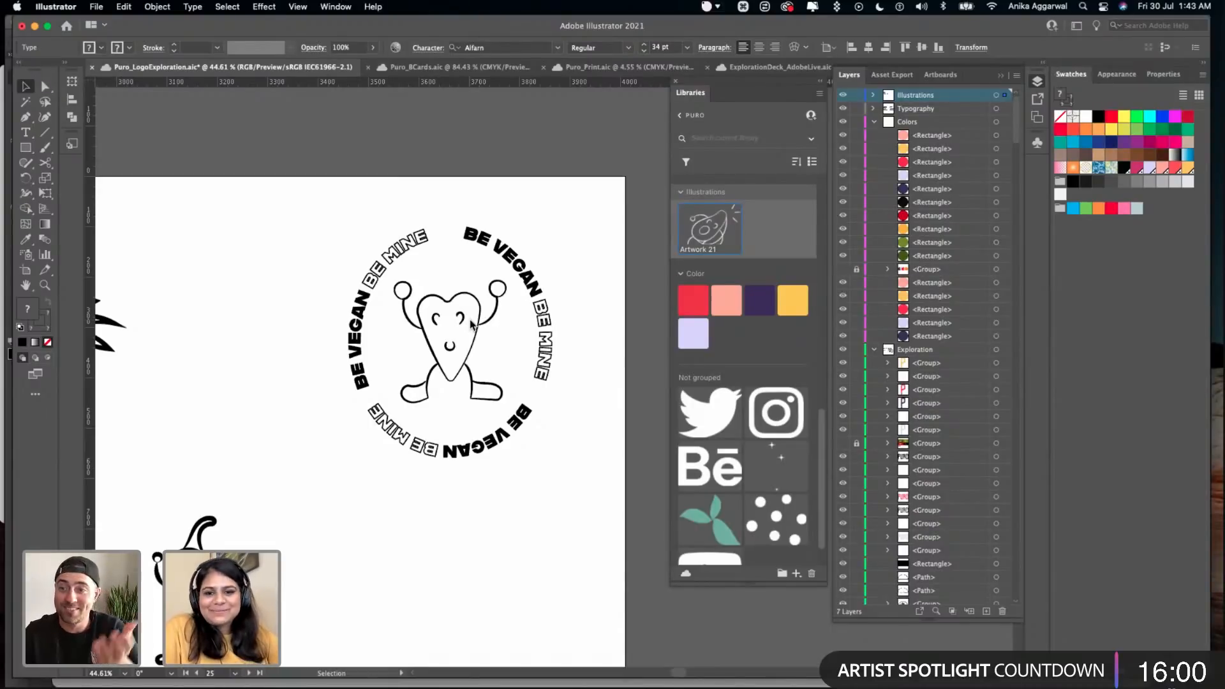
scroll(470, 325, "up", 2)
scroll(470, 326, "right", 3)
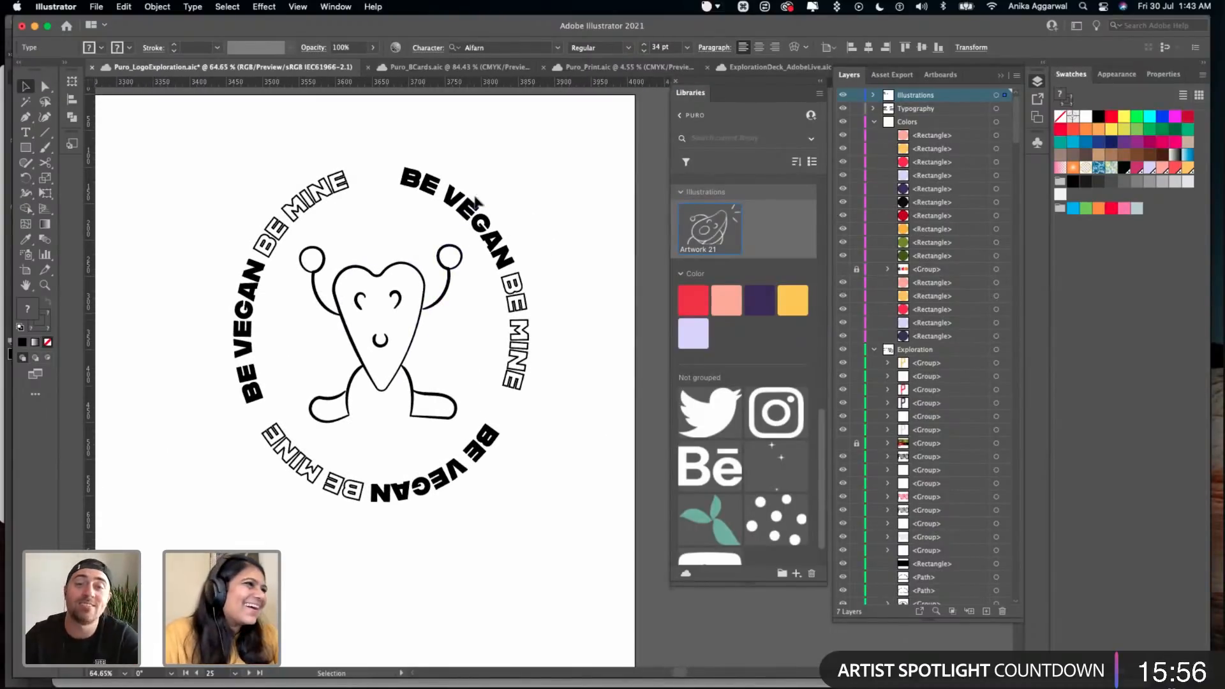
left_click(545, 189)
key("ctrl+s")
left_click_drag(543, 187, 251, 528)
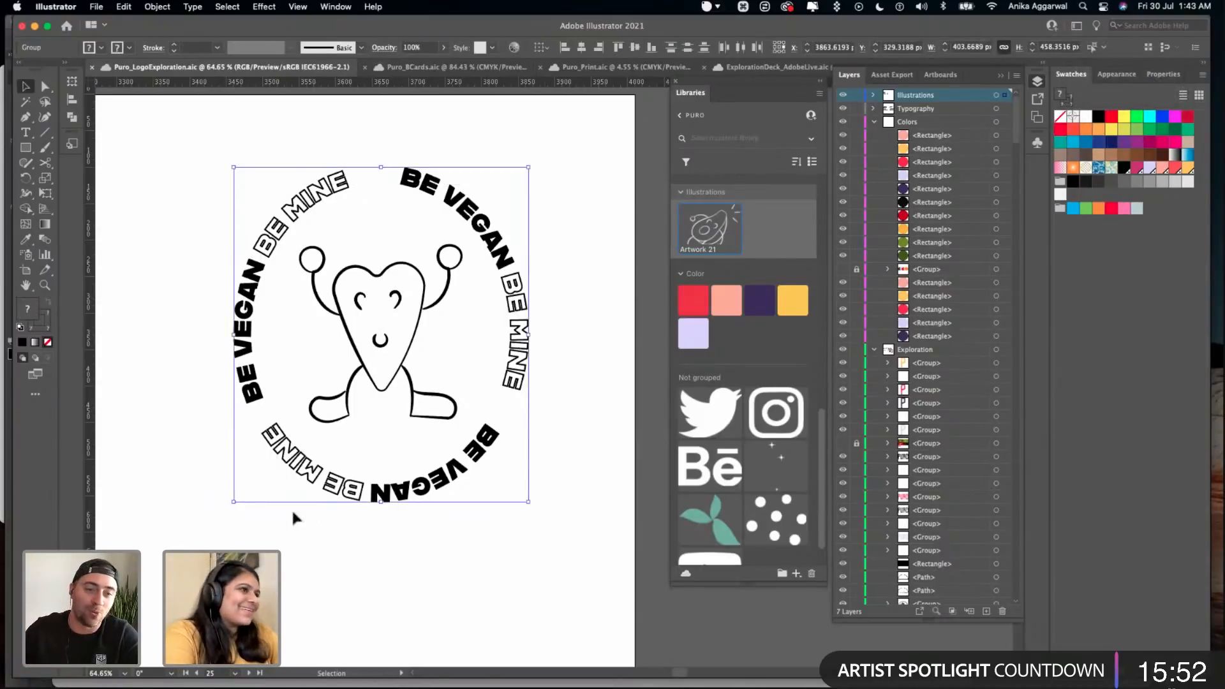
- Close the Libraries, clear the selection and save the logo exploration file again
scroll(404, 429, "down", 5)
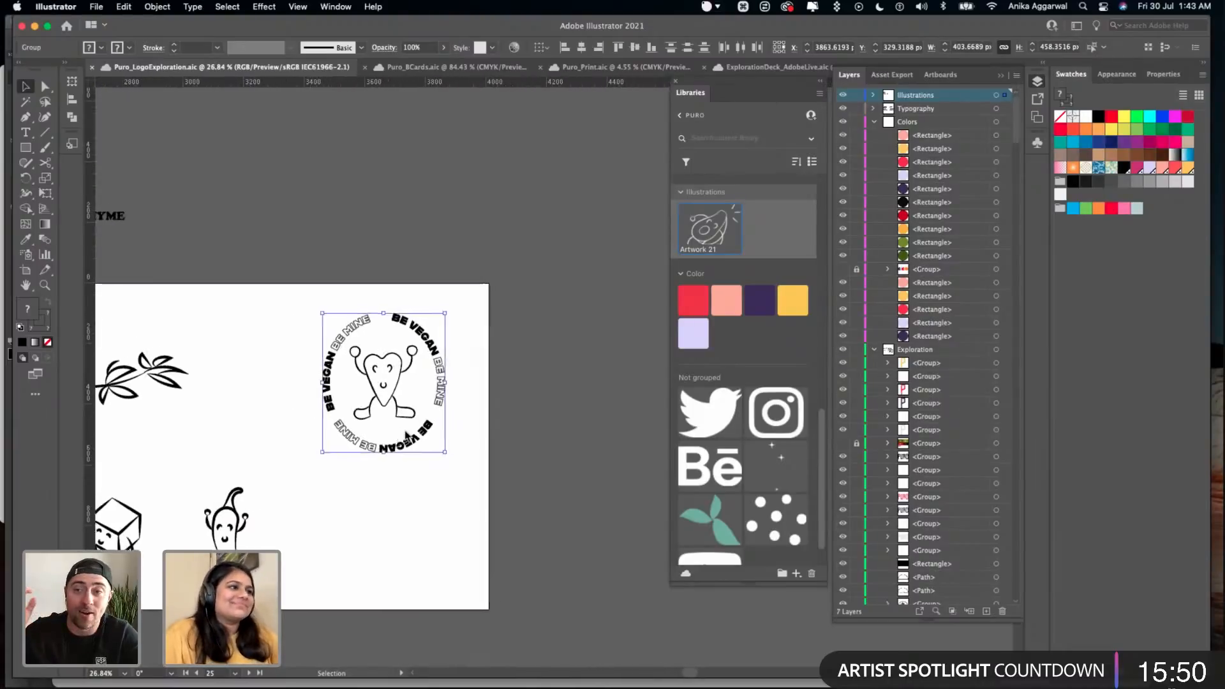
left_click(675, 83)
left_click(625, 267)
key("cmd+s")
- Copy the outlined heart sticker from the logo exploration file into Puro_Print.aic, onto the white circle among the sticker shapes
left_click(556, 69)
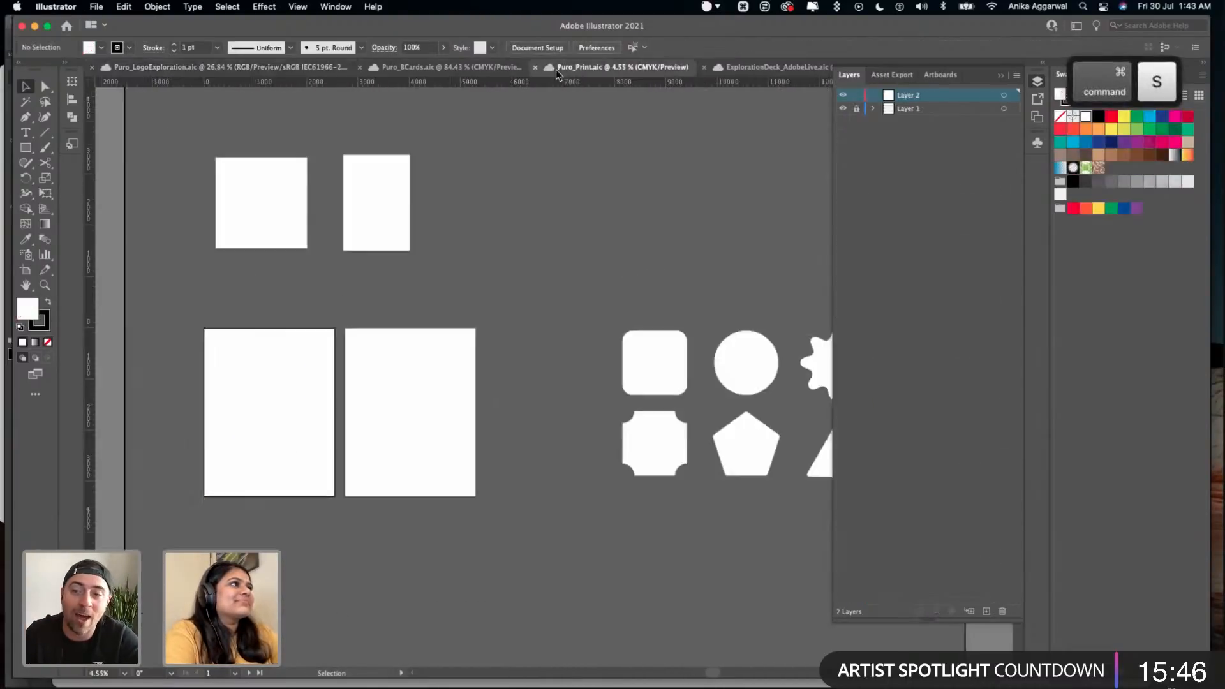
scroll(592, 249, "right", 5)
scroll(535, 305, "right", 3)
scroll(528, 307, "up", 1)
scroll(527, 305, "up", 3)
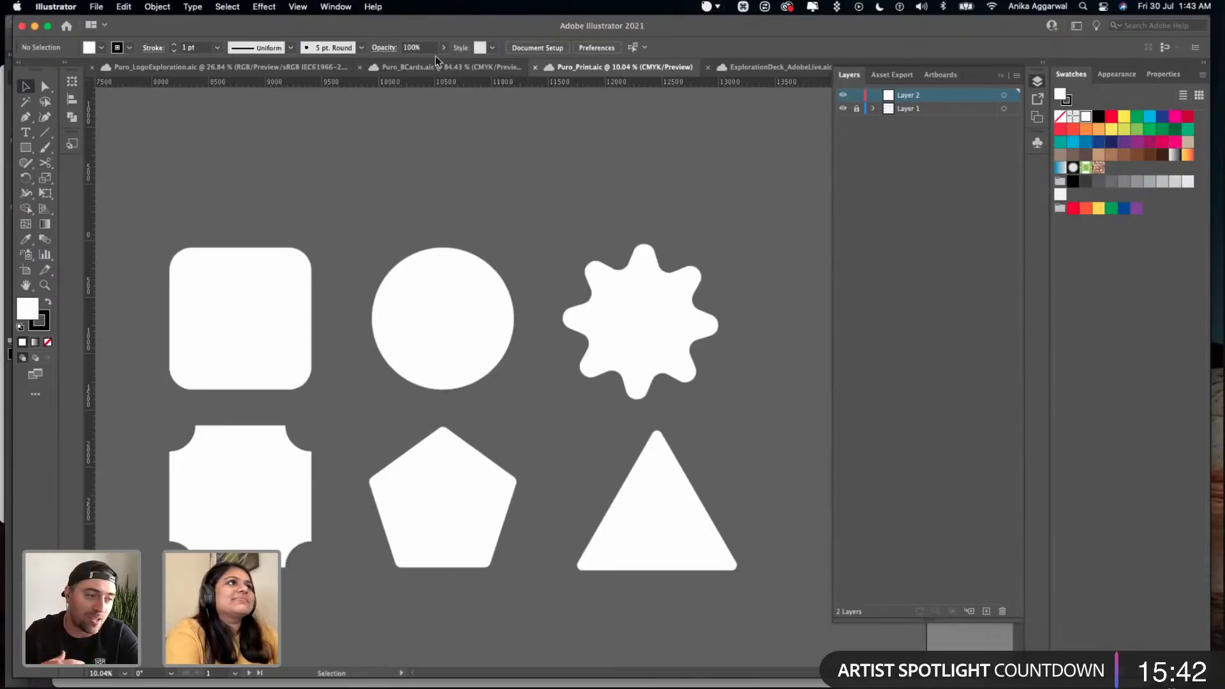
left_click(276, 69)
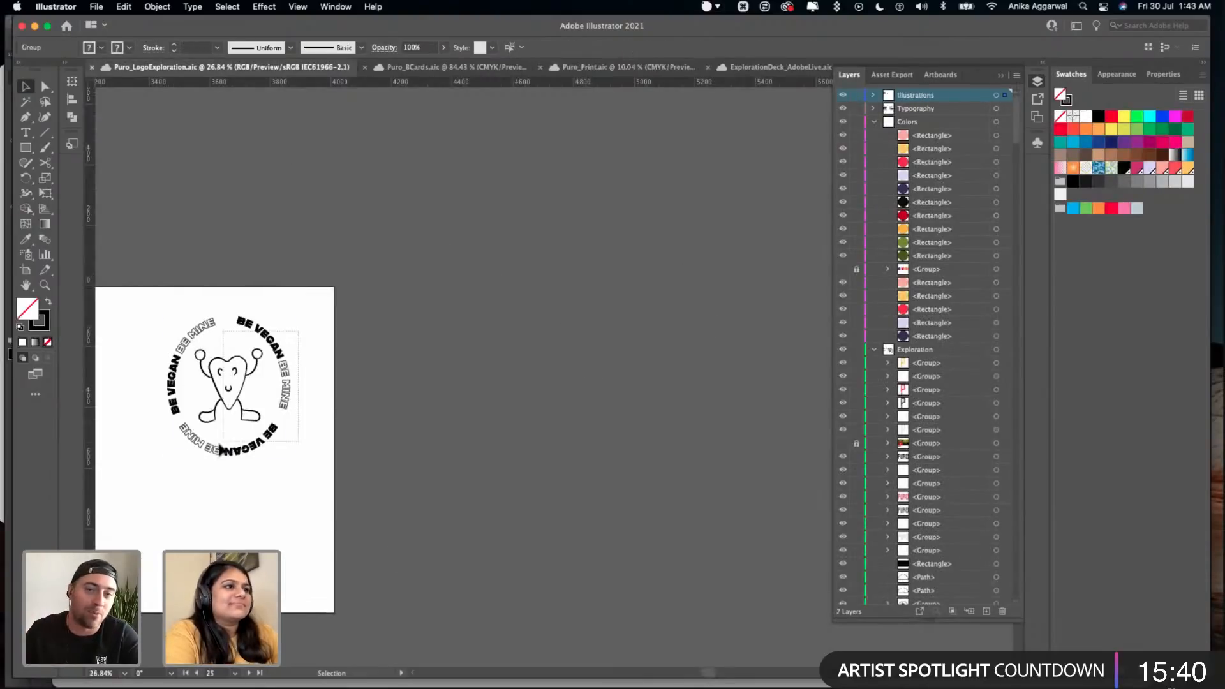
key("super+c")
left_click(600, 63)
key("super+v")
left_click_drag(557, 381, 522, 386)
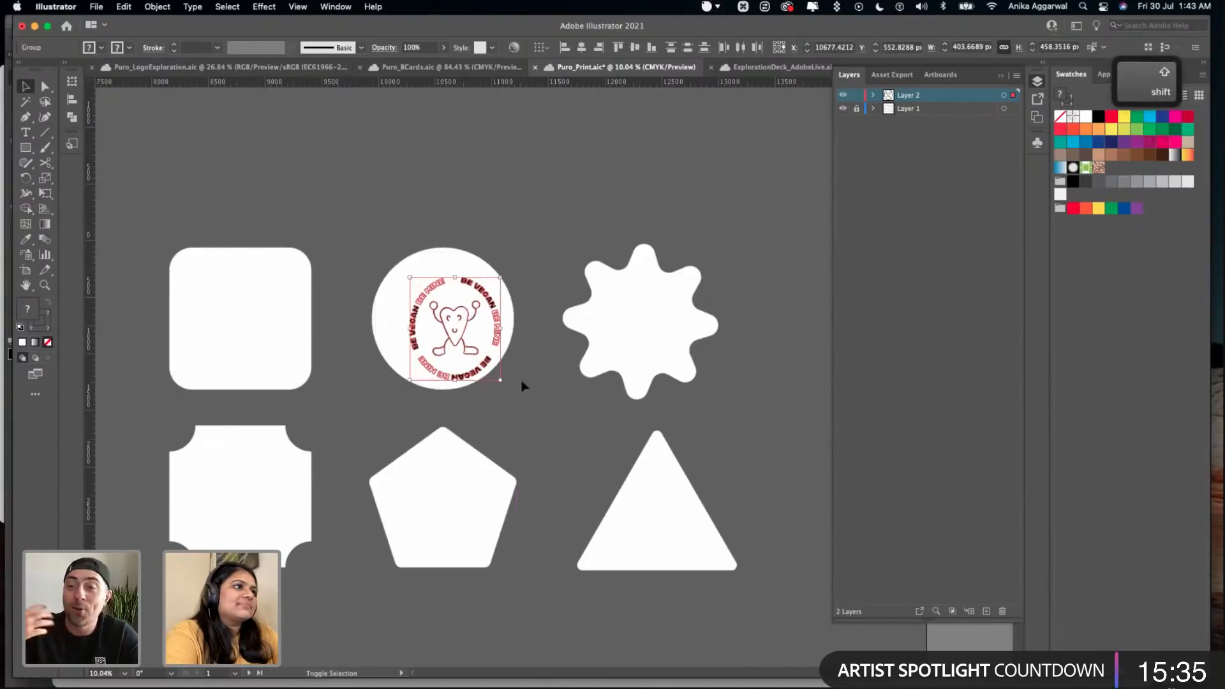
- Centre the pasted heart sticker on the white circle and enlarge it proportionally within the circle
left_click(450, 318)
mouse_move(399, 258)
left_mouse_down()
mouse_move(488, 380)
mouse_move(491, 340)
left_mouse_up()
scroll(491, 340, "up", 5)
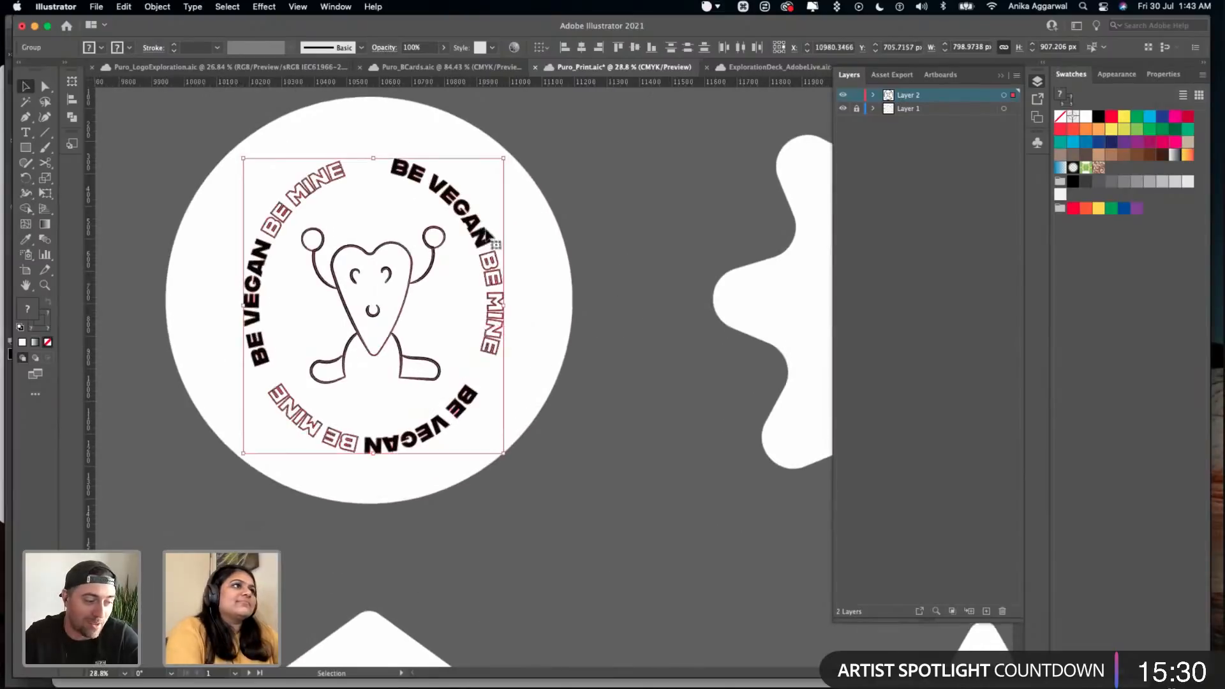
left_click_drag(505, 159, 559, 131)
left_click_drag(496, 212, 480, 223)
left_click(558, 205)
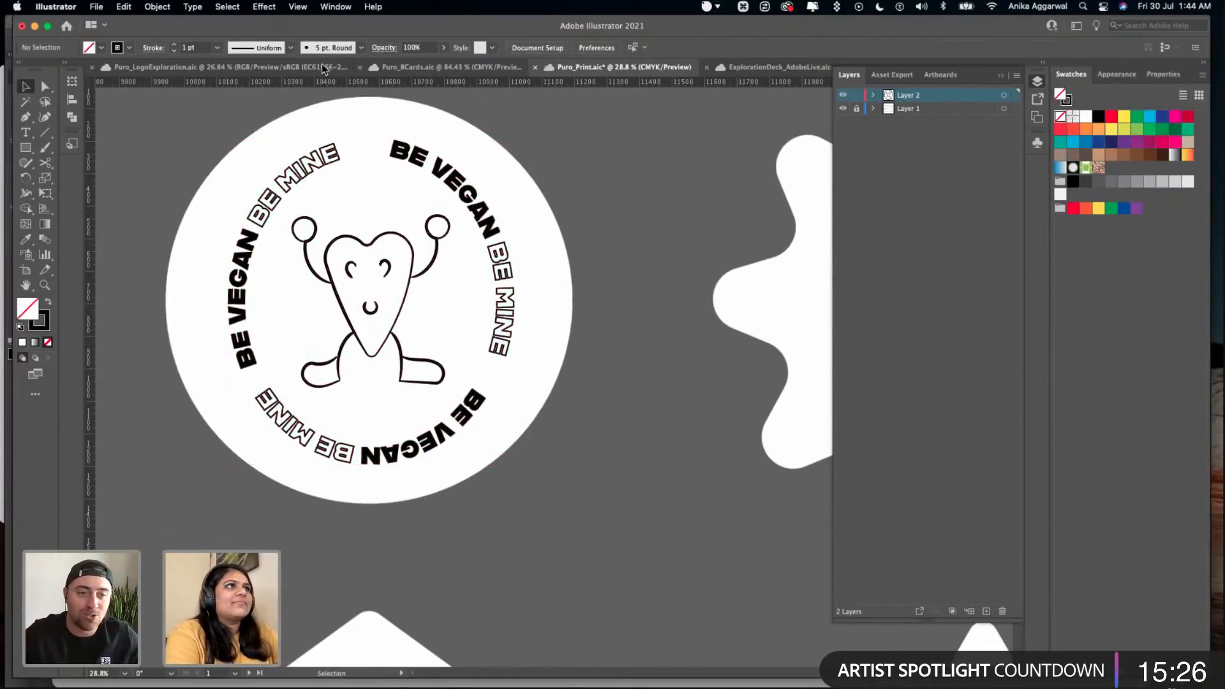
- In the logo exploration file, replace the outlined sticker beyond the leaf branch with a copy of the live-text fourth sticker
left_click(313, 72)
left_click(500, 269)
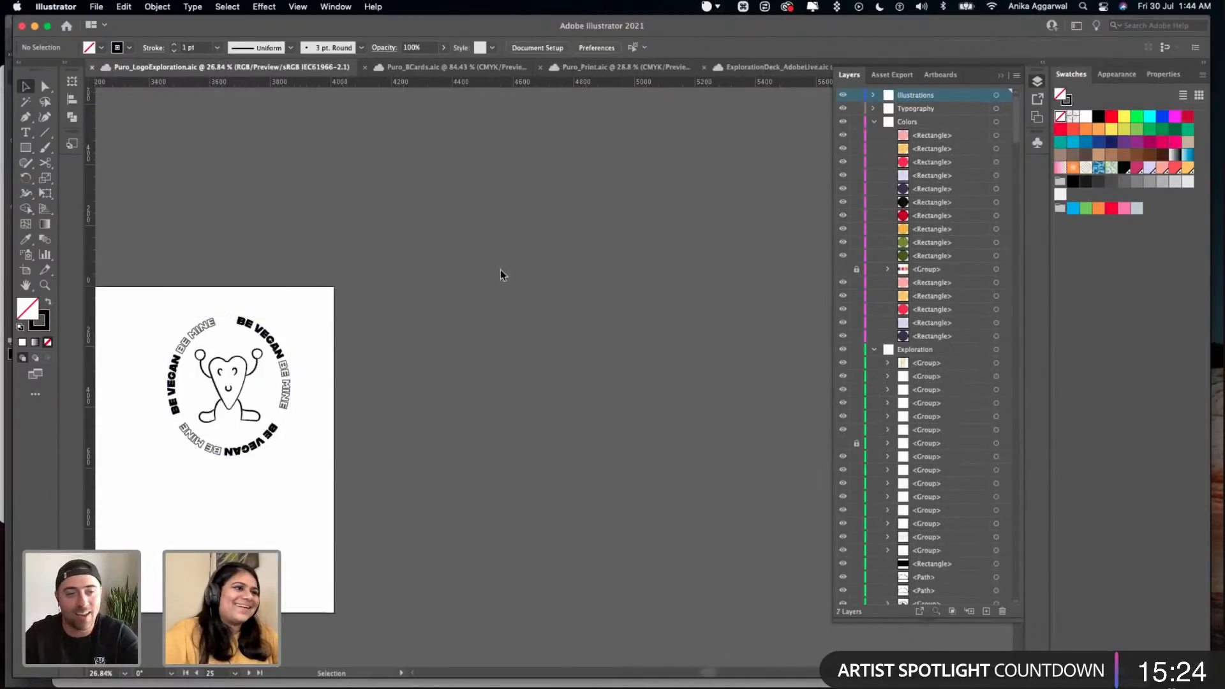
scroll(500, 269, "left", 10)
scroll(500, 270, "down", 3)
scroll(267, 305, "left", 5)
scroll(267, 305, "down", 1)
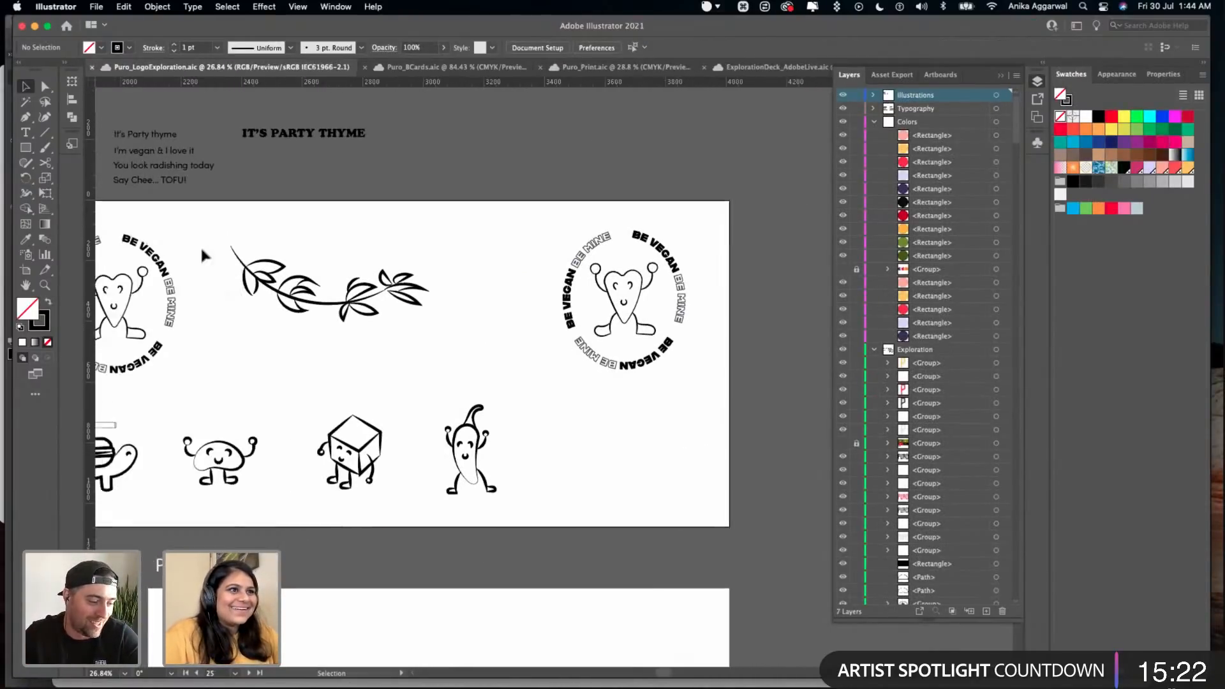
left_click_drag(161, 306, 729, 450)
left_click(678, 306)
key("BackSpace")
left_click(672, 470)
left_click_drag(682, 438, 661, 290)
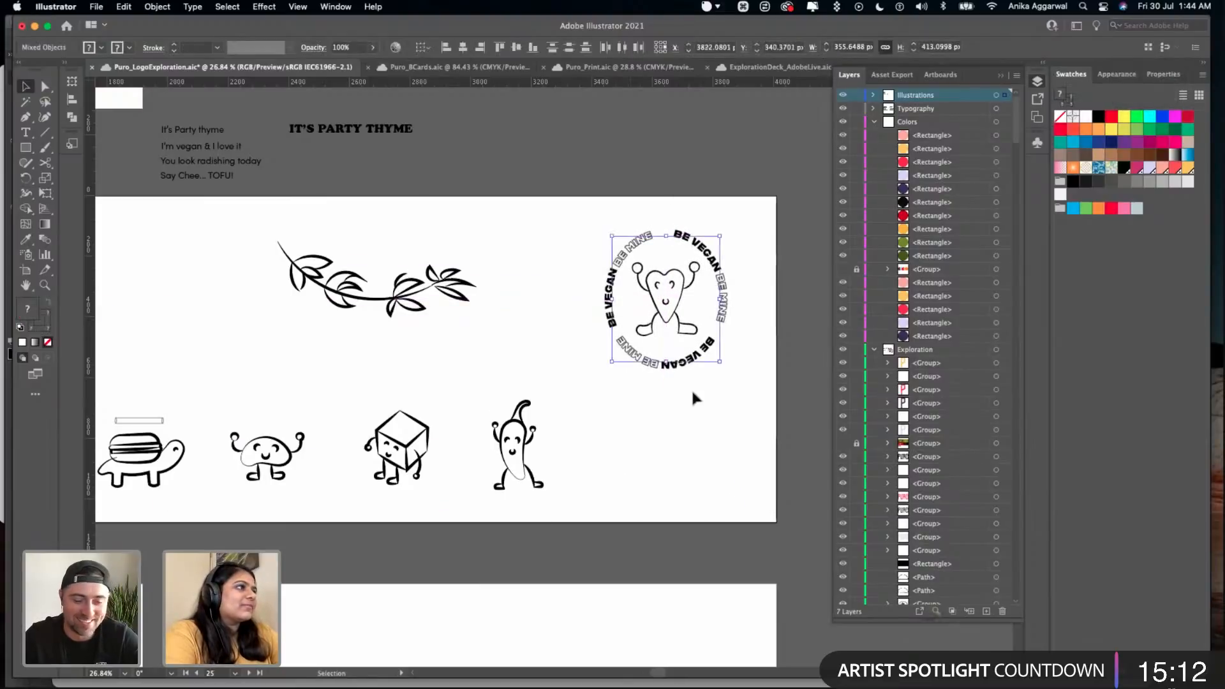
- Draw an unfilled black-outlined circle about 423 px in diameter below the live-text sticker copy, lined up under its centre
left_click(697, 358)
scroll(689, 344, "right", 2)
scroll(683, 339, "up", 6)
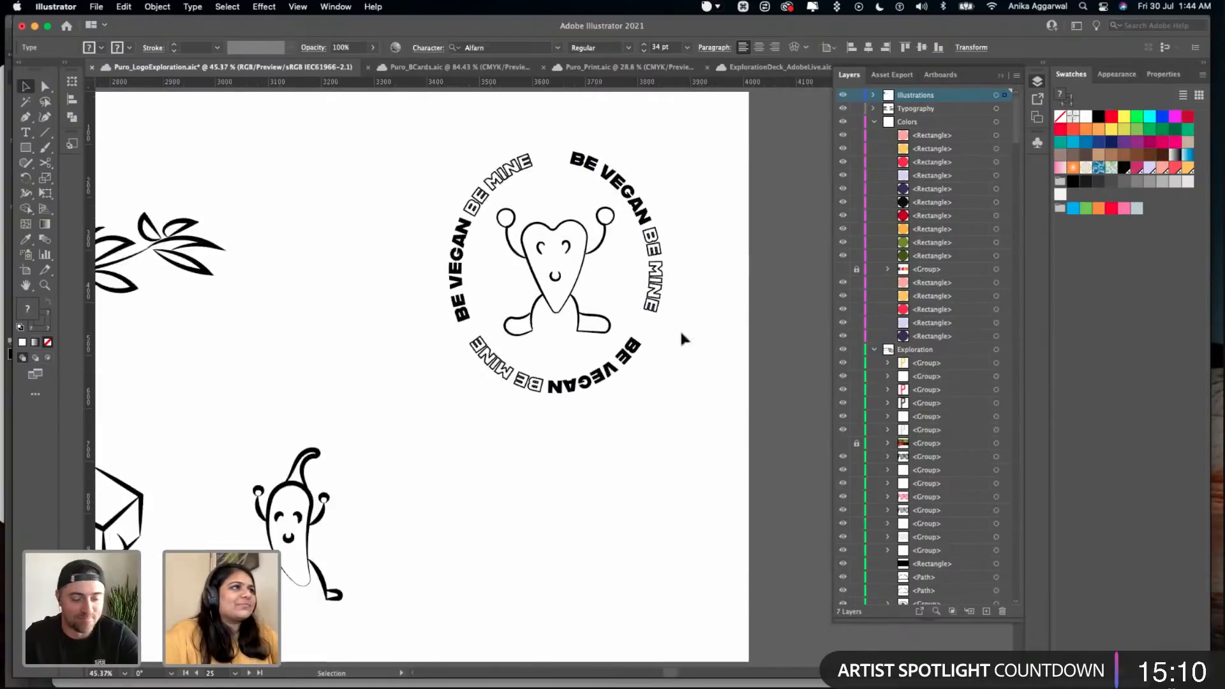
left_click(669, 340)
scroll(669, 341, "up", 2)
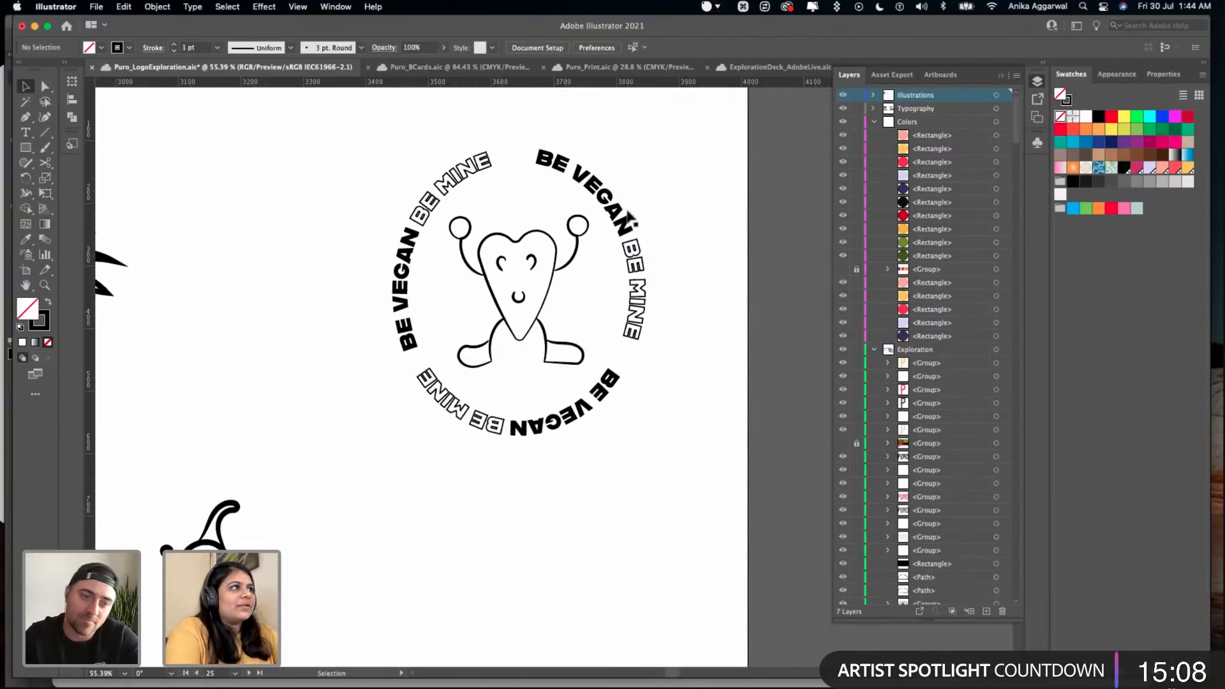
left_click(641, 314)
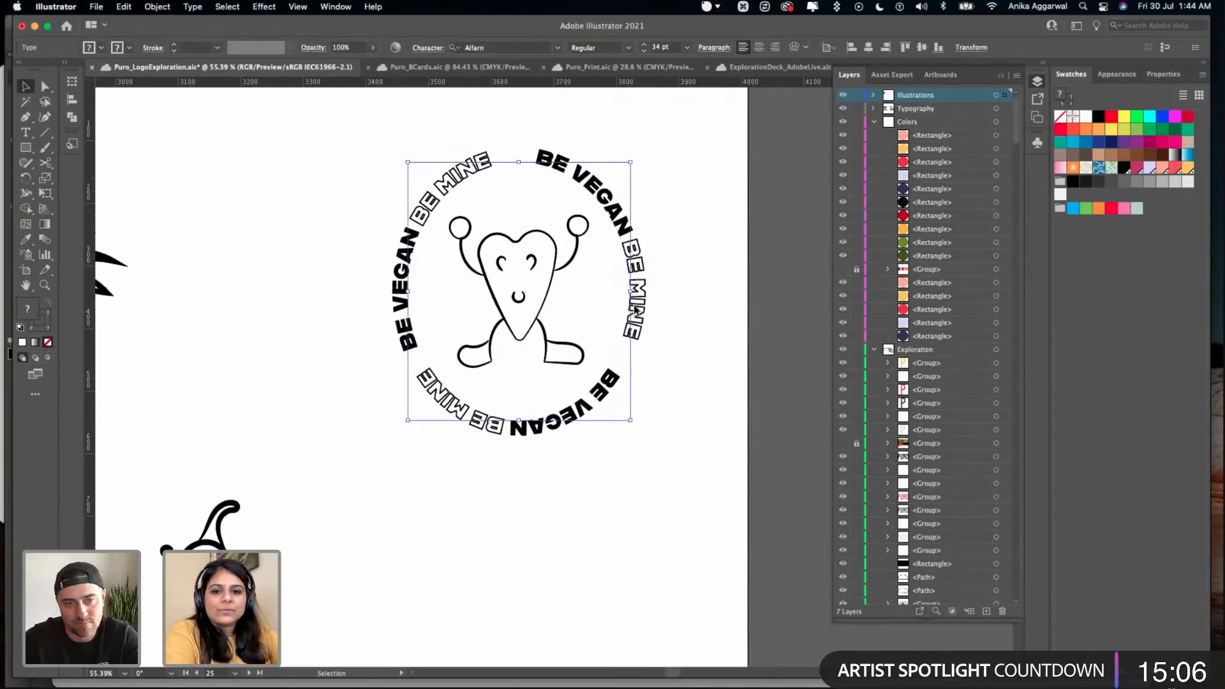
key("l")
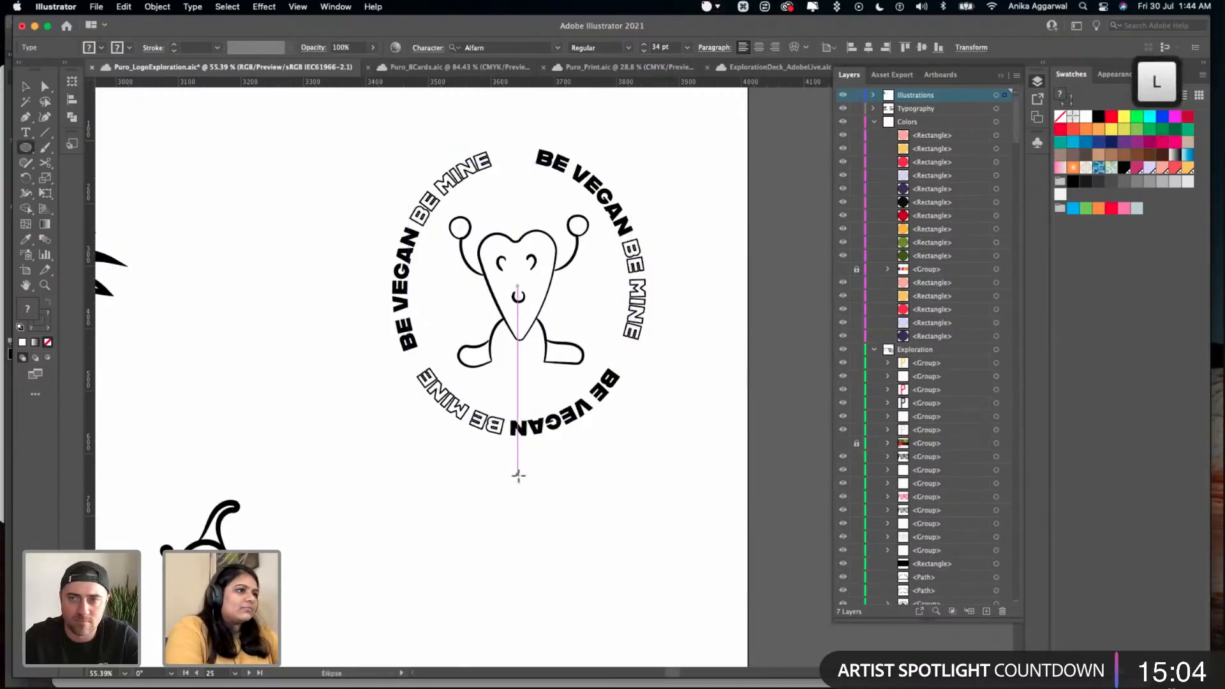
left_click_drag(418, 465, 669, 607)
key("v")
left_click_drag(551, 473, 525, 472)
- Move the live-text sticker copy up towards the artboard's upper edge, centred above the new circle
scroll(501, 276, "up", 5)
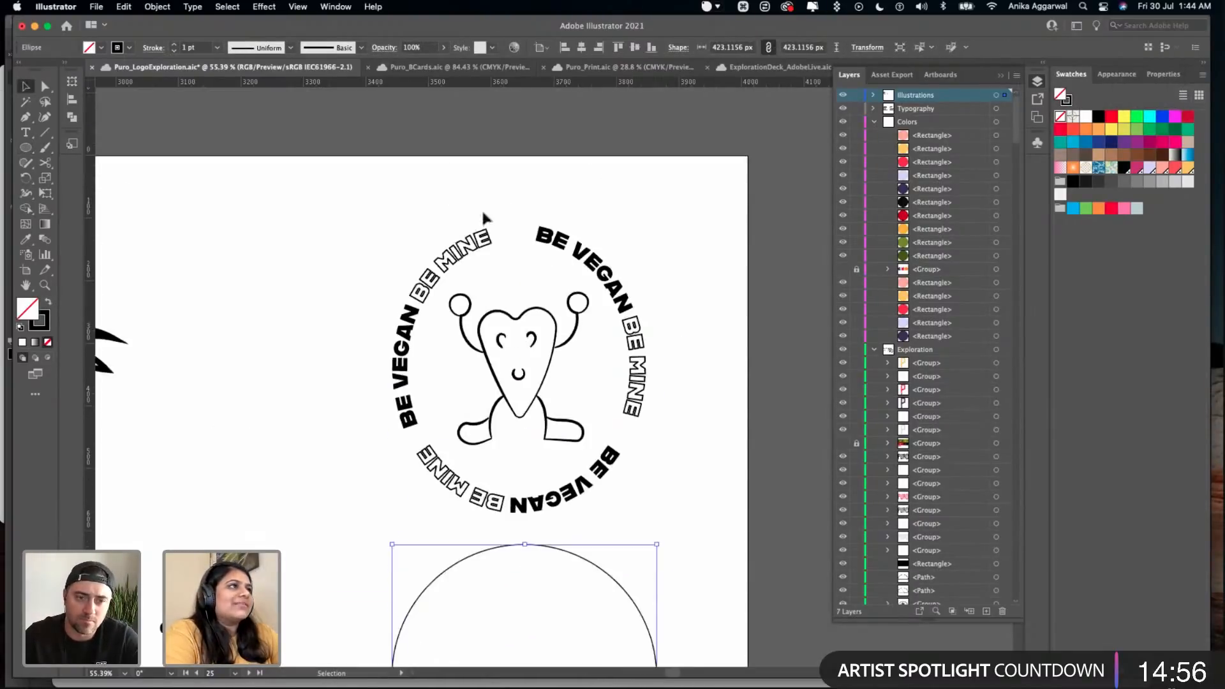
left_click(527, 381)
left_click_drag(521, 382, 526, 348)
scroll(514, 355, "down", 2)
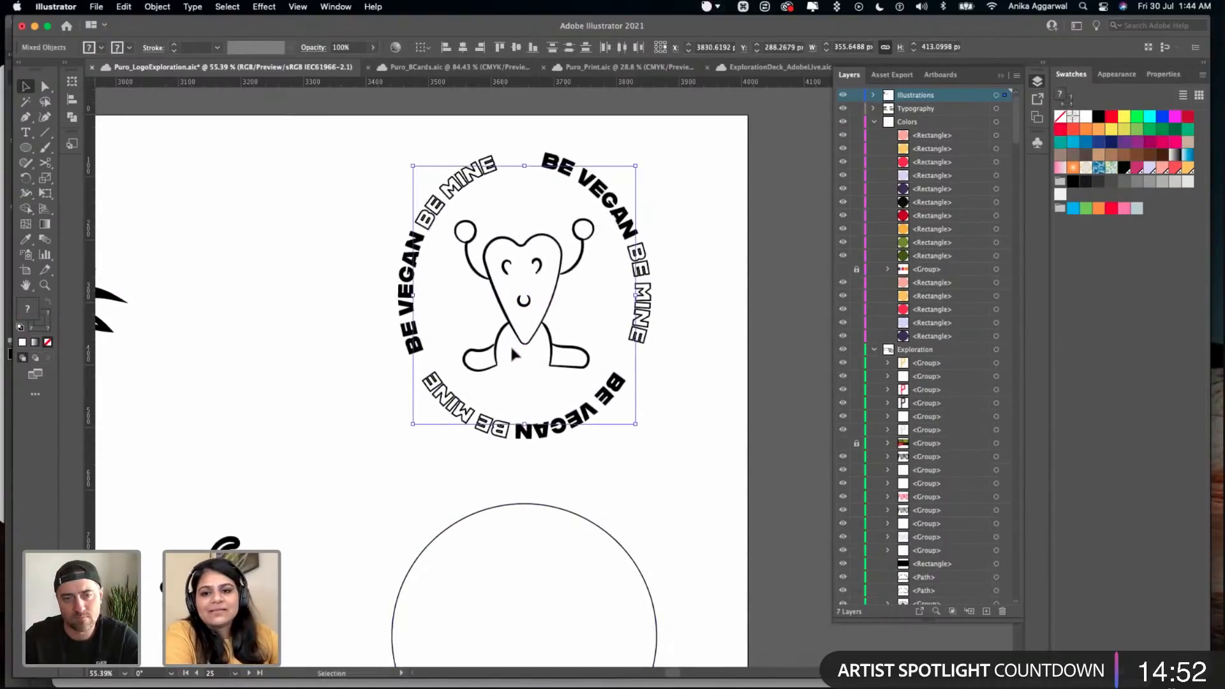
left_click(681, 456)
key("cmd+minus")
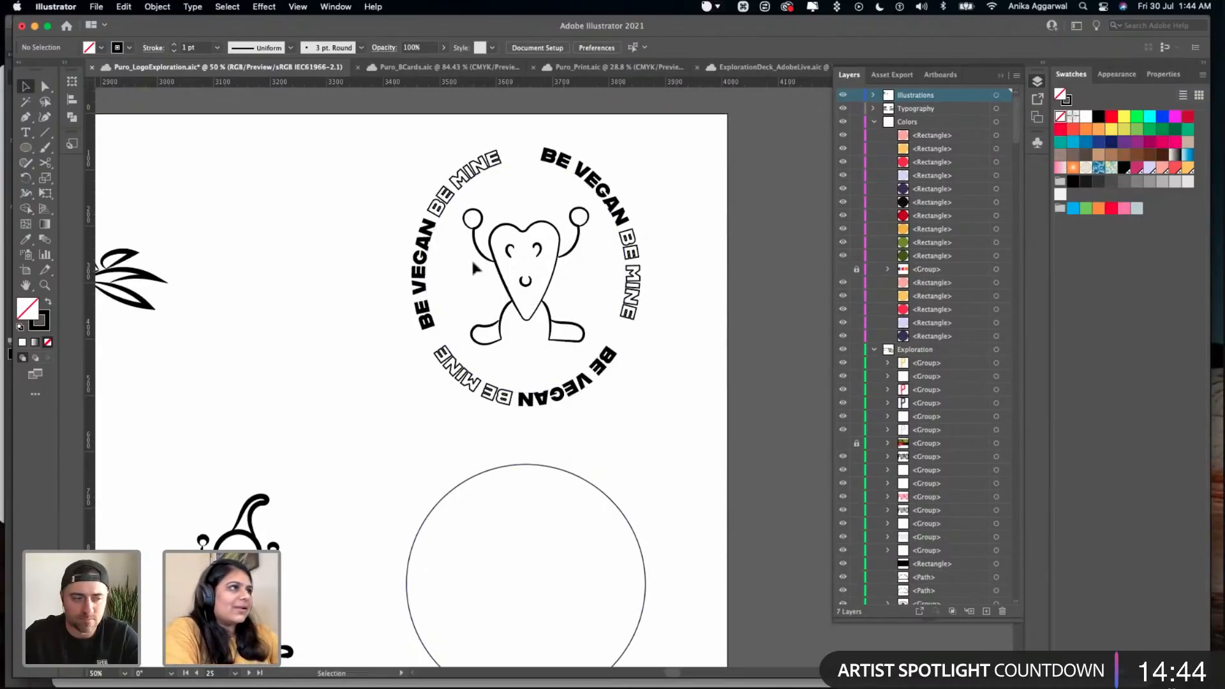
- Nudge the new circle slightly upward and place a copy of the heart character from the sticker above inside it
left_click(523, 305)
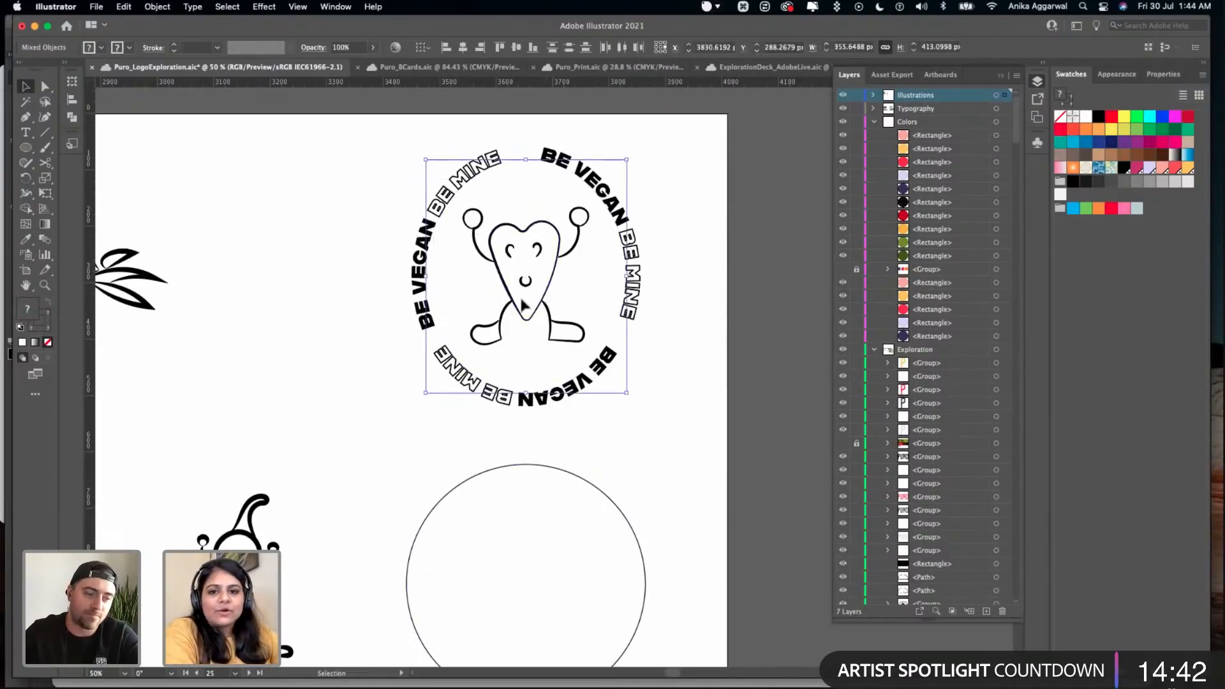
scroll(529, 306, "down", 3)
left_click_drag(536, 396, 535, 386)
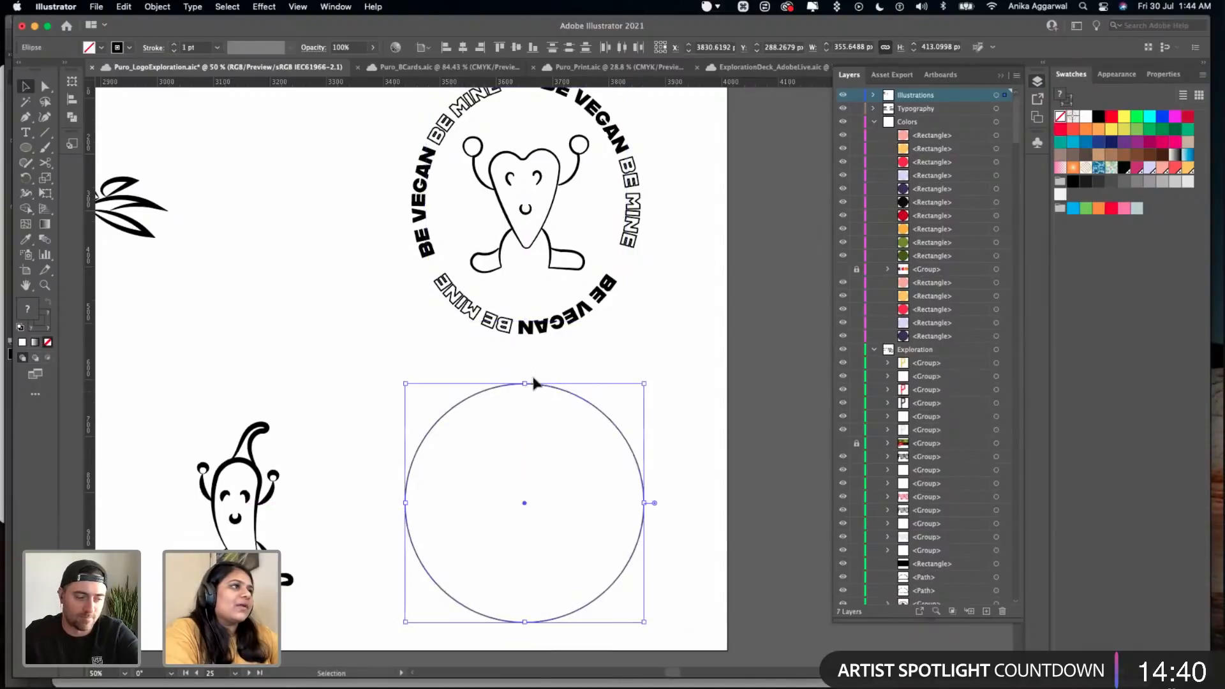
left_click_drag(527, 219, 528, 517)
left_click_drag(568, 472, 551, 481)
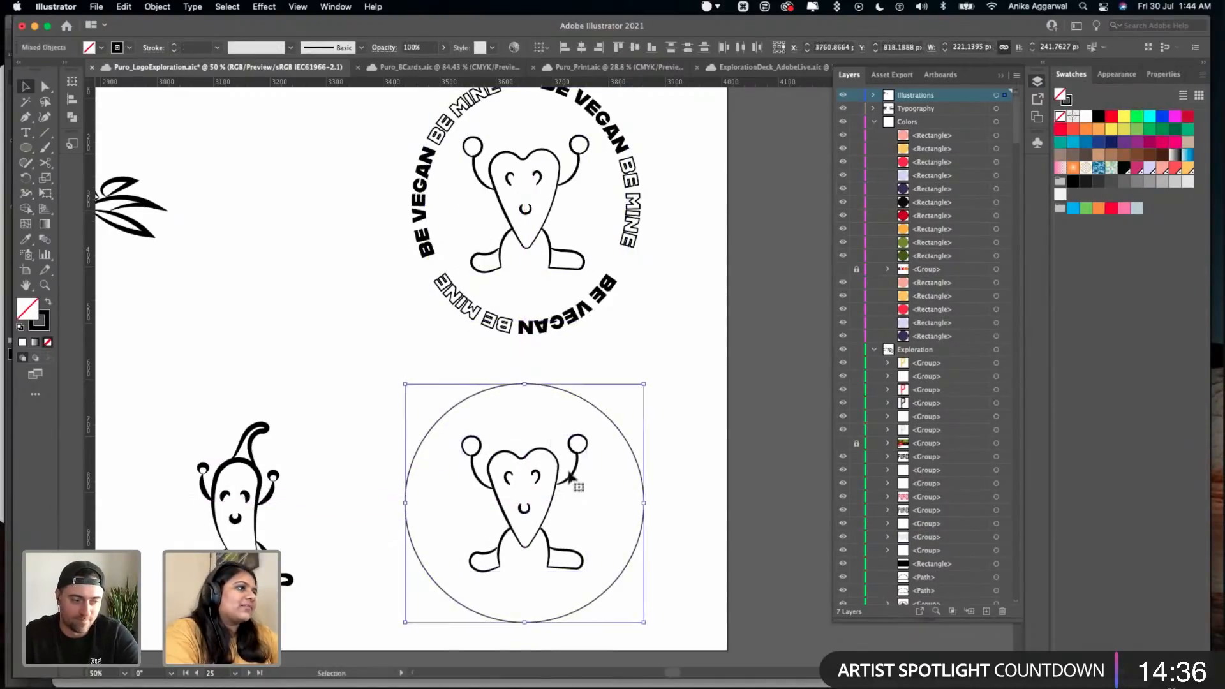
- Align the copied heart and the circle on their horizontal centres and save the file
left_click(1157, 76)
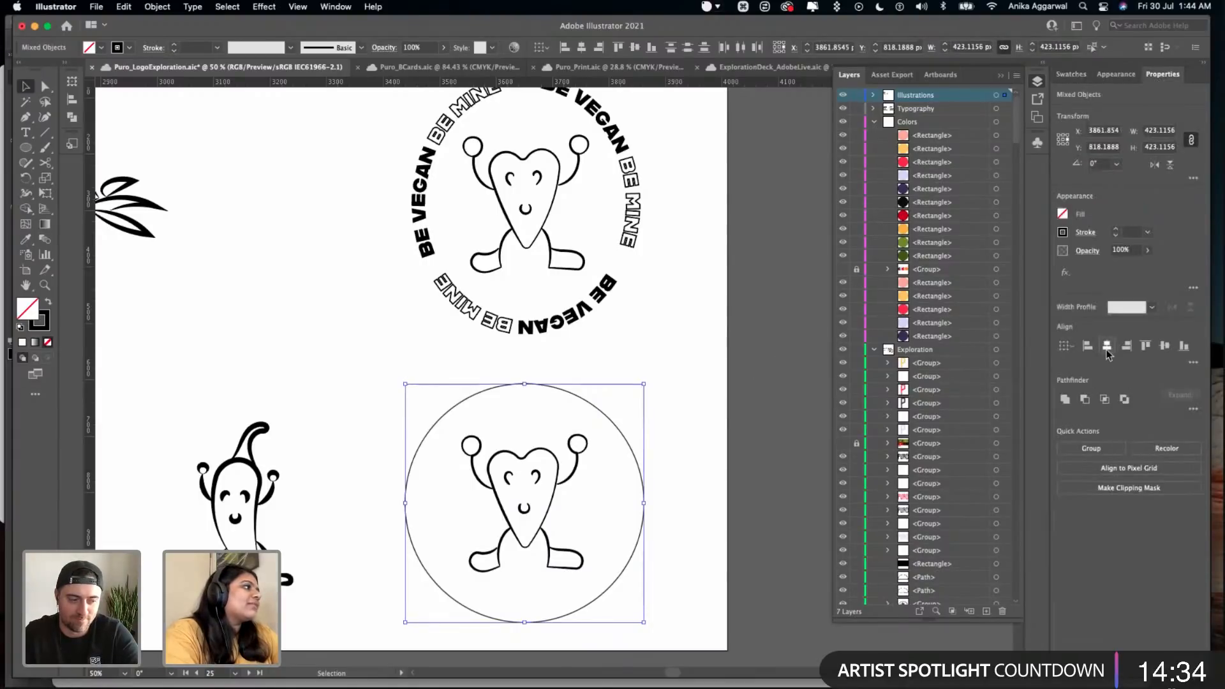
left_click(679, 373)
key("super+s")
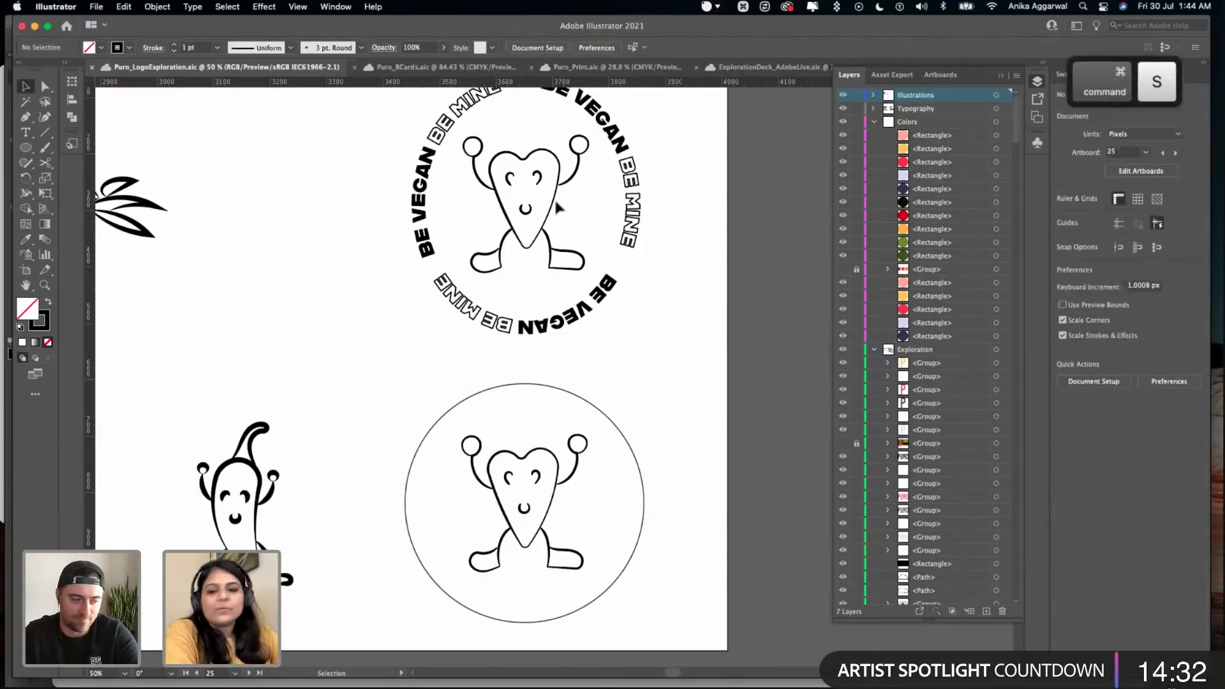
- Convert the new circle into a type path and add the text "BE VEGAN BE MINE" along it
left_click(32, 132)
left_click(113, 162)
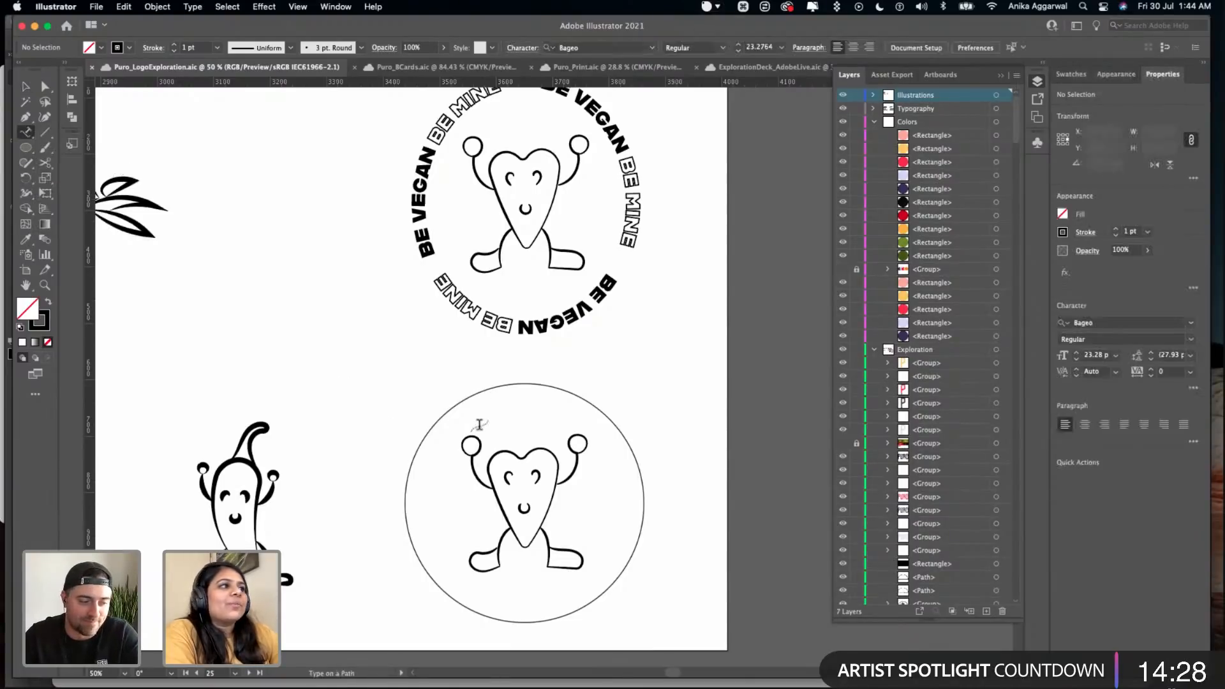
left_click(494, 387)
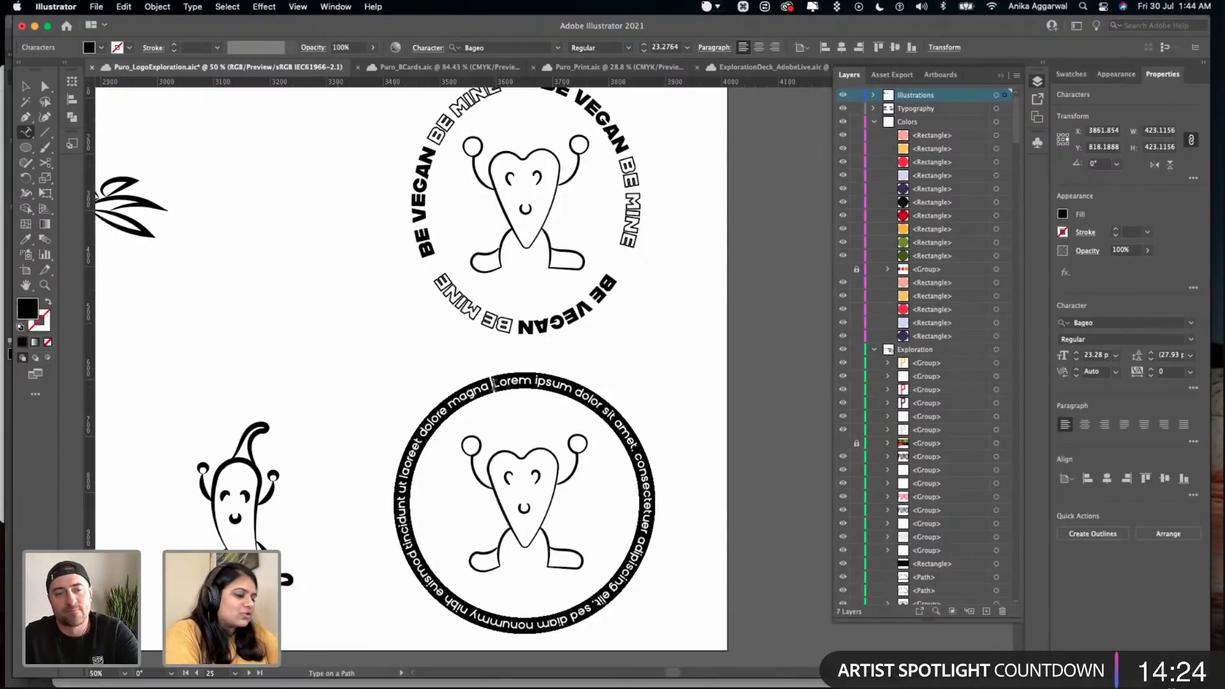
type("BE VEGAN ")
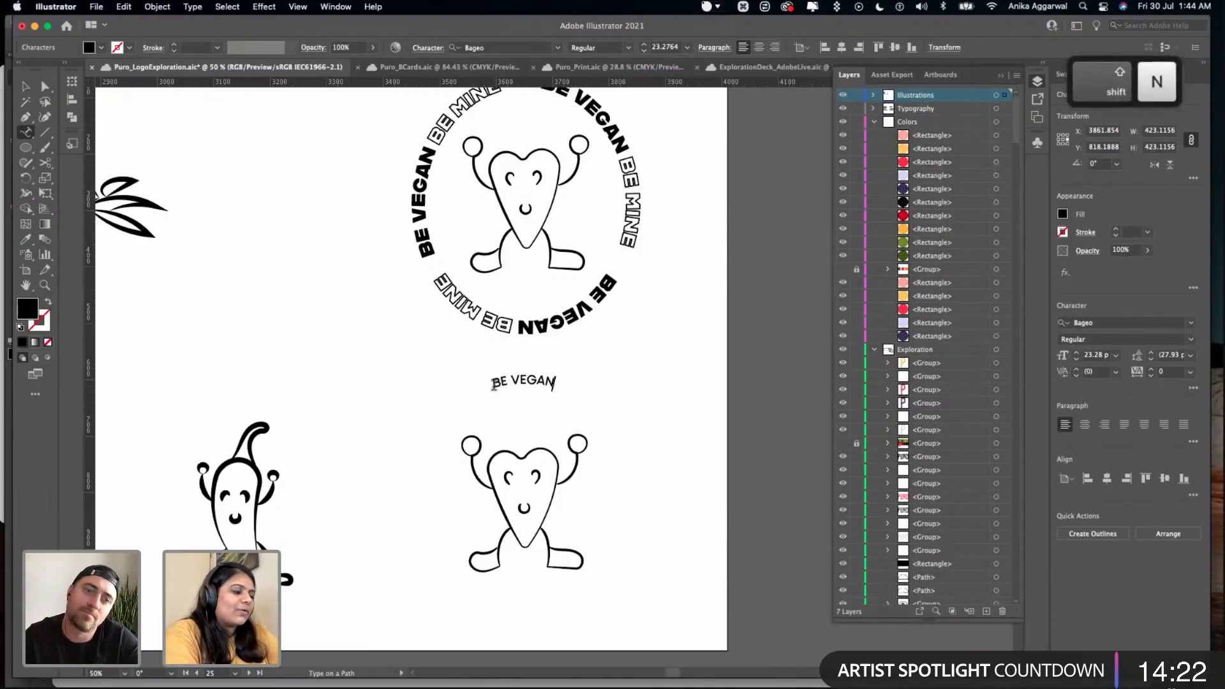
type("BE MINE")
key("Escape")
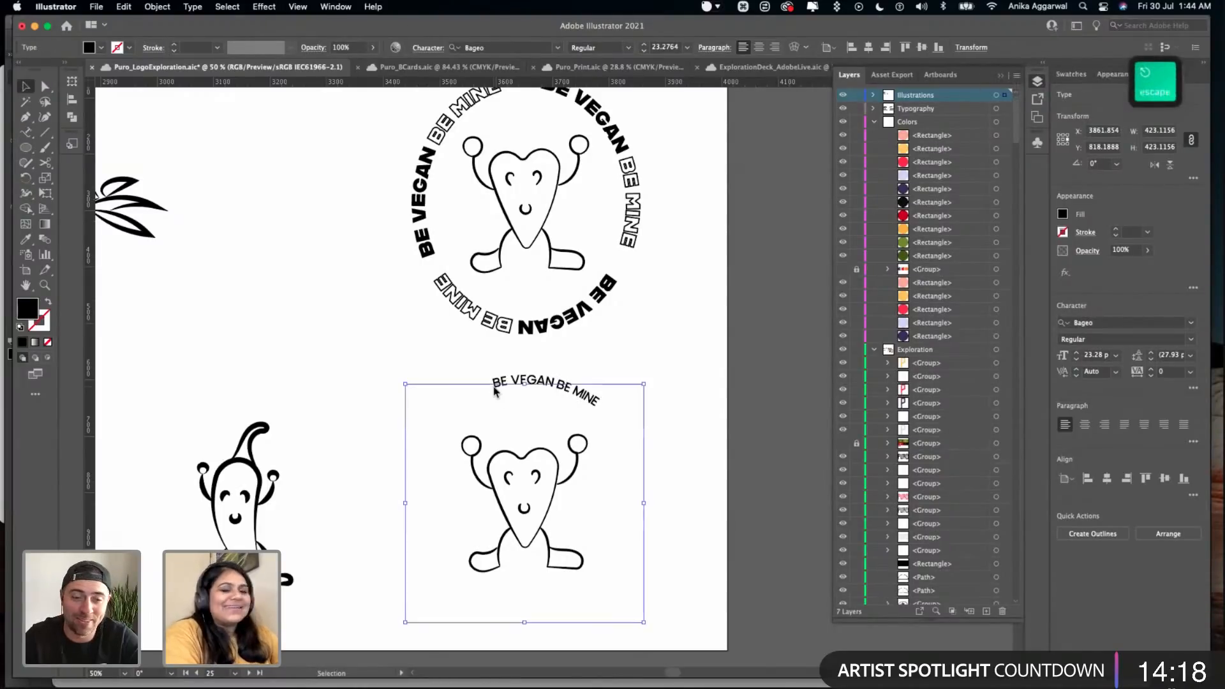
double_click(557, 390)
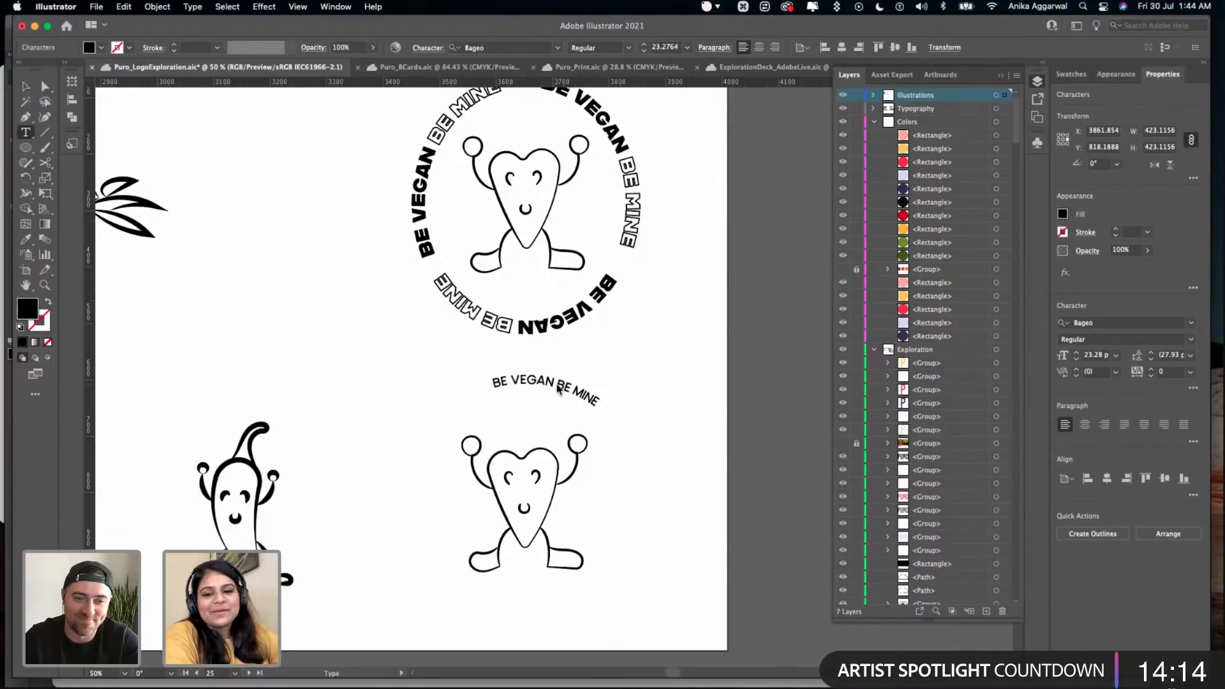
triple_click(557, 390)
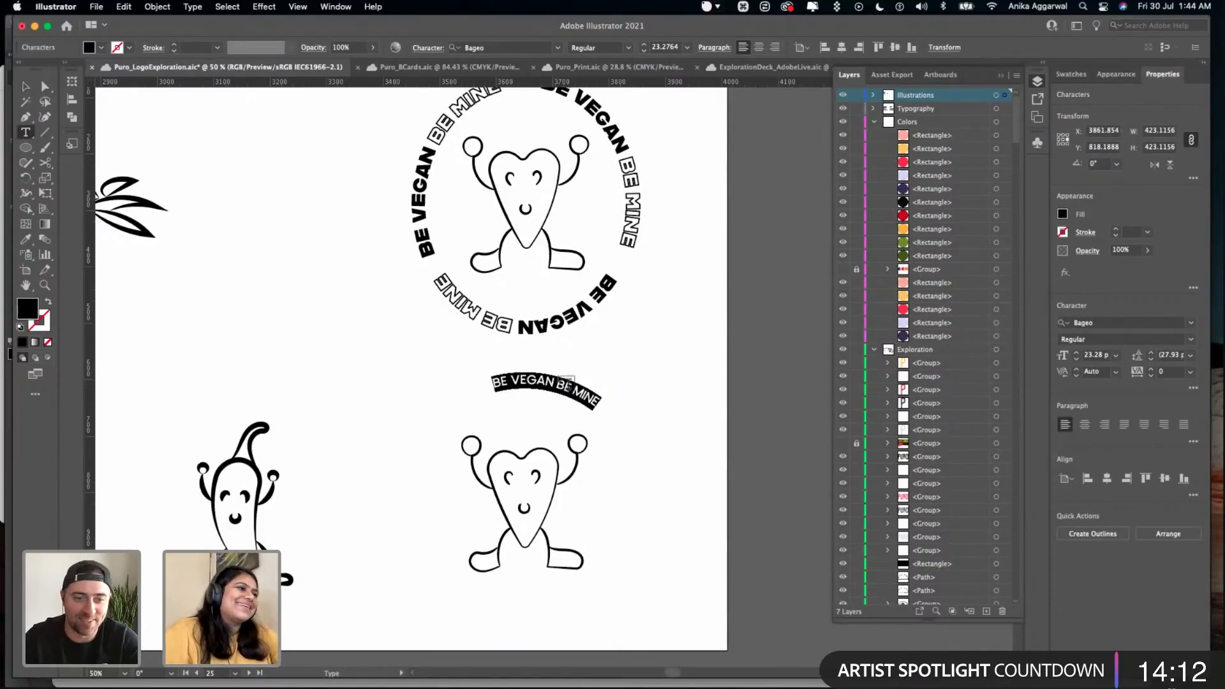
scroll(559, 376, "down", 6)
scroll(562, 374, "left", 2)
type("i")
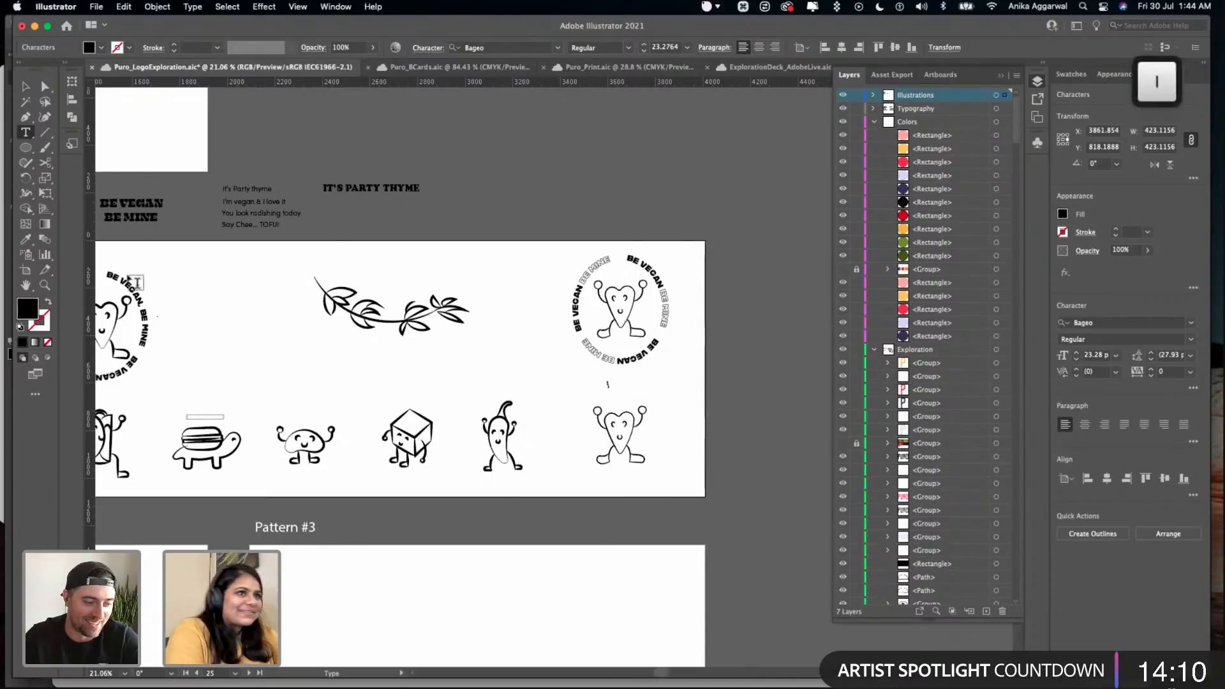
key("super+z")
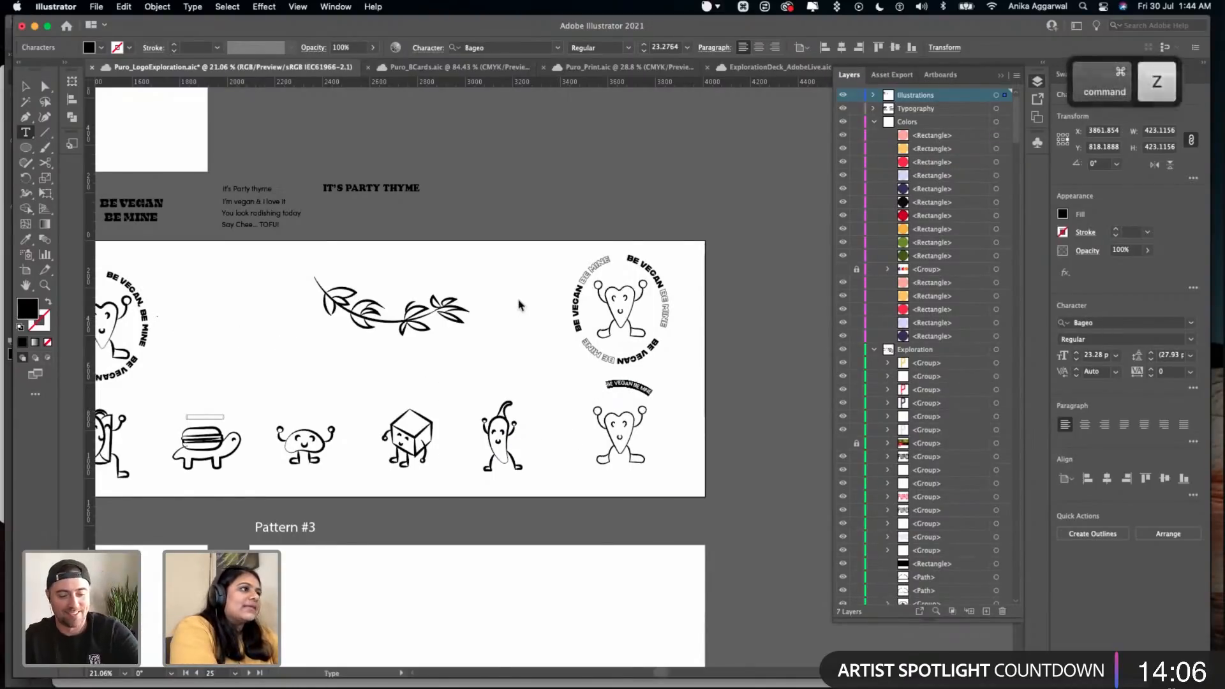
type("i")
key("Escape")
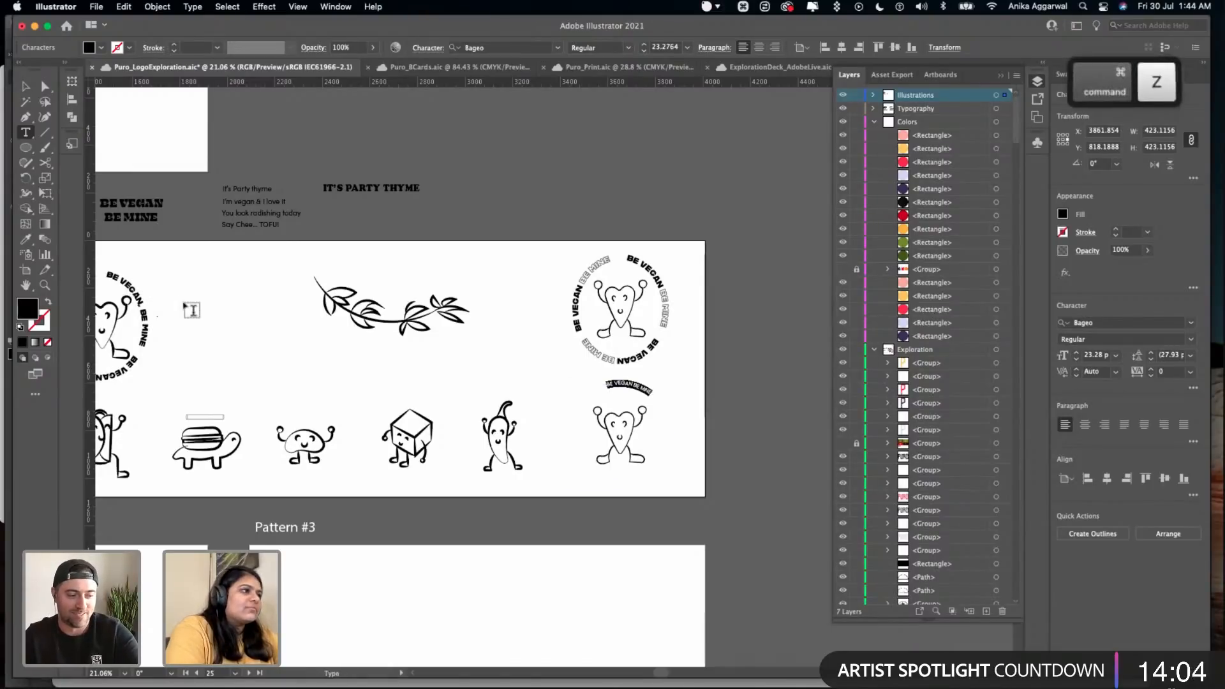
- Match the new circular text to the original heart sticker's lettering with the Eyedropper, giving it Alfarn Regular at 34 pt
key("i")
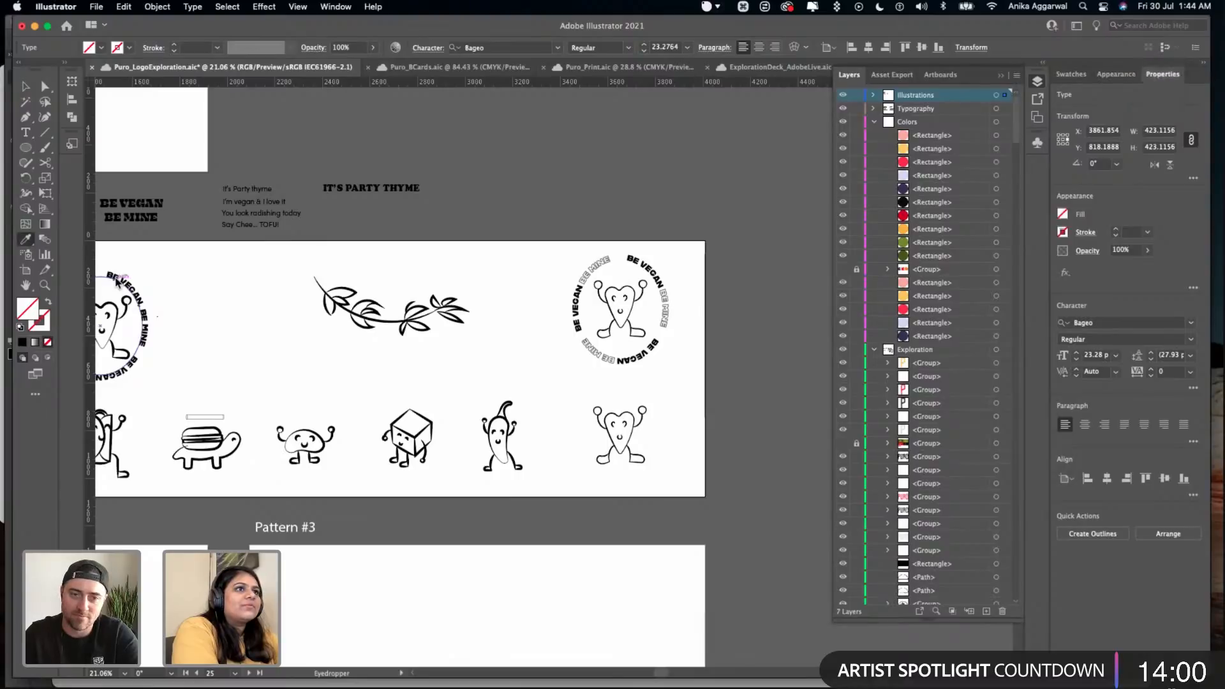
scroll(118, 278, "up", 10)
scroll(315, 321, "down", 8)
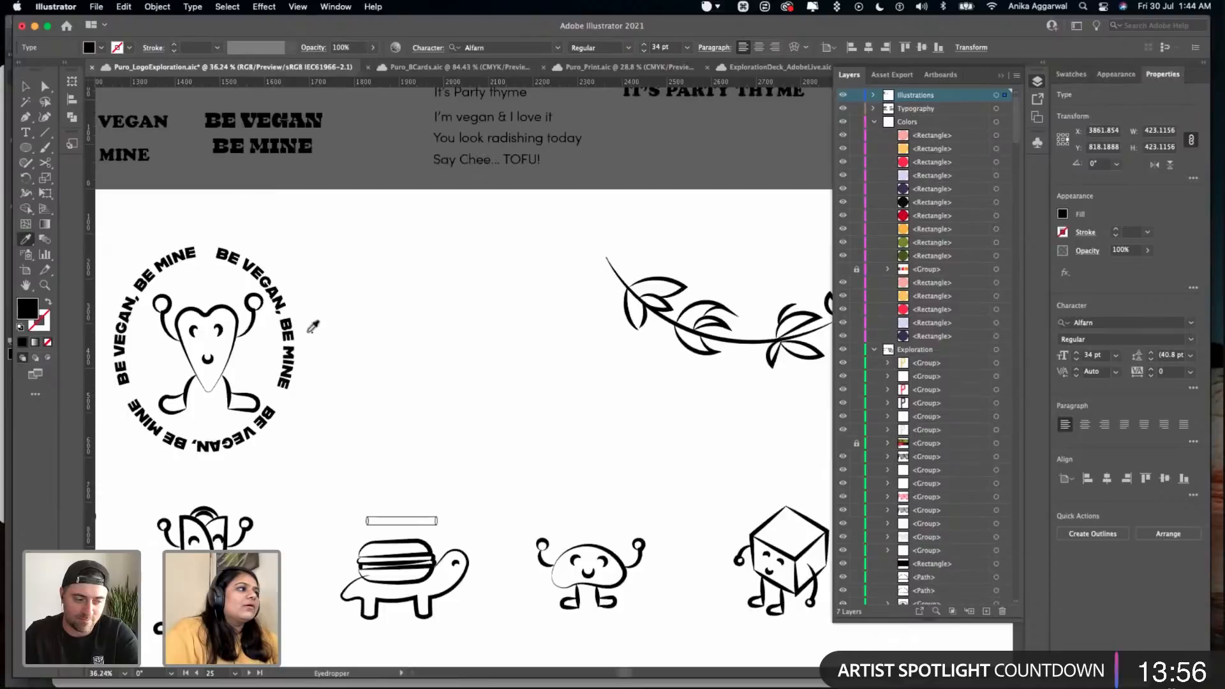
scroll(509, 397, "right", 5)
scroll(583, 402, "up", 2)
left_click(587, 403)
key("b")
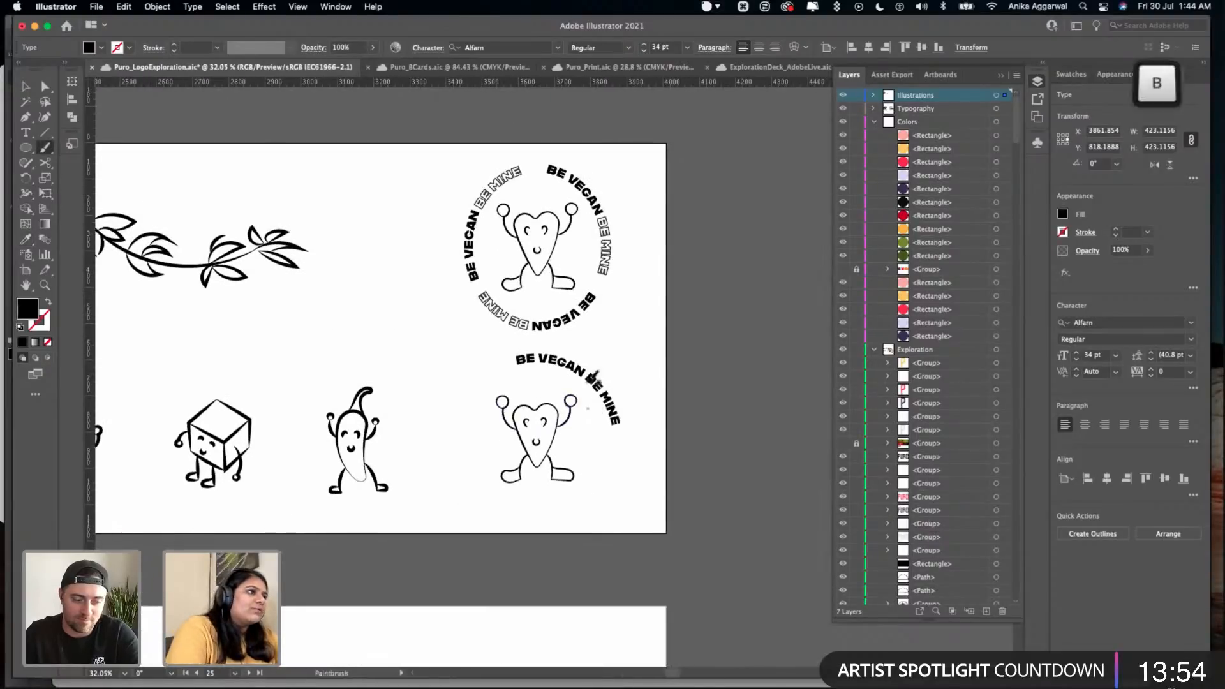
key("v")
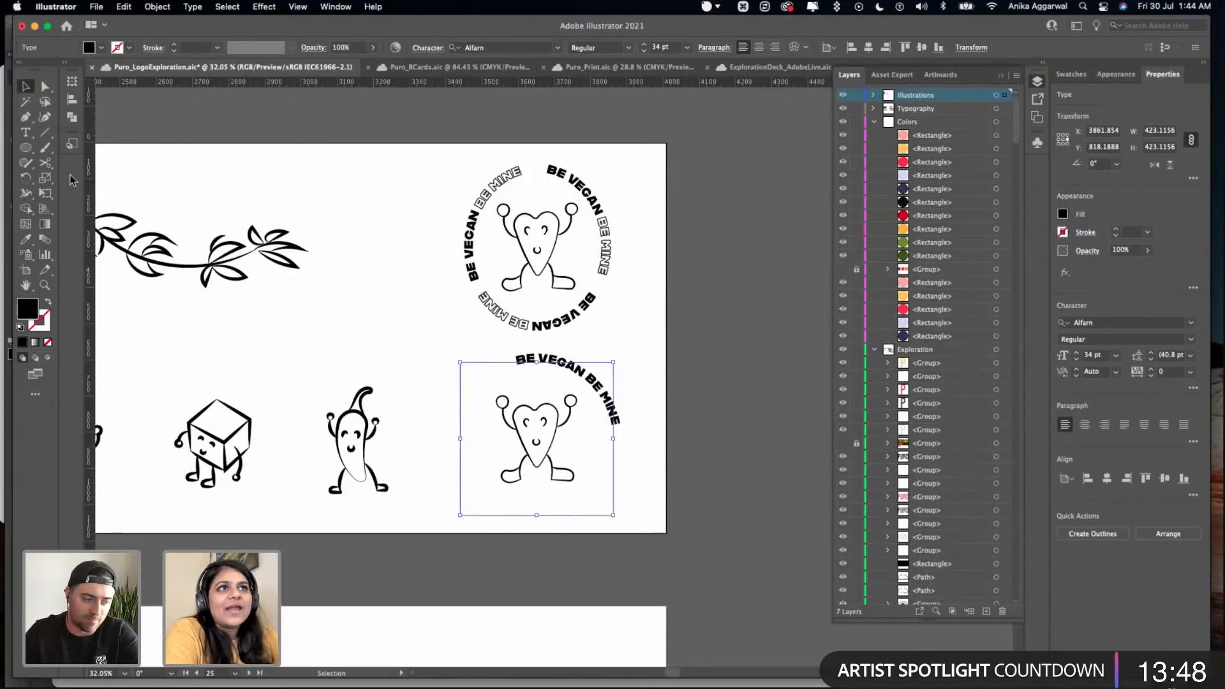
- Try to repeat the "BE VEGAN BE MINE" phrase along the circle by pasting a copy after the existing words
scroll(600, 397, "up", 5)
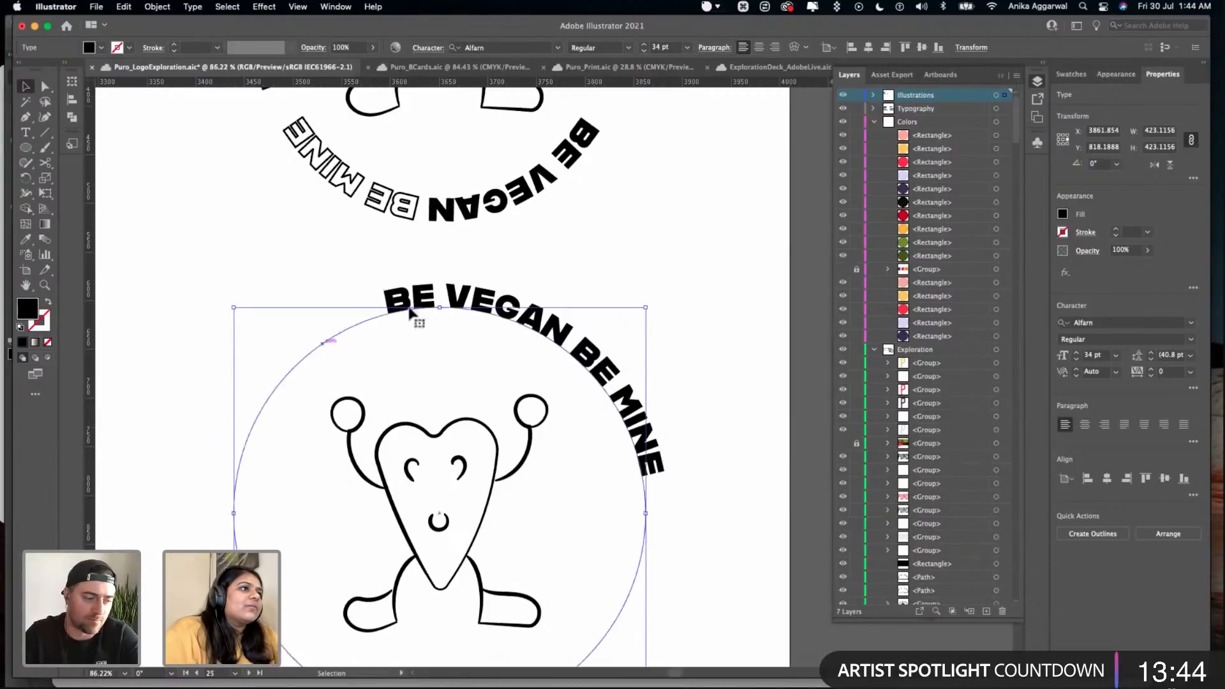
scroll(396, 312, "down", 5)
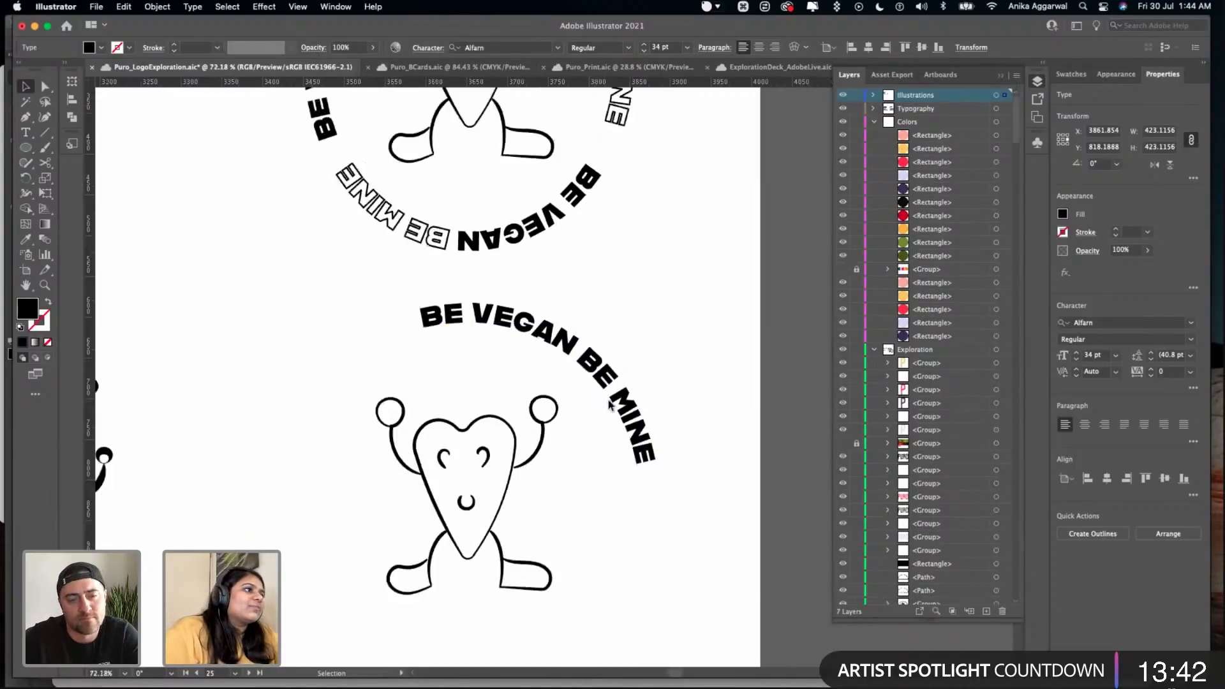
triple_click(614, 399)
key("super+c")
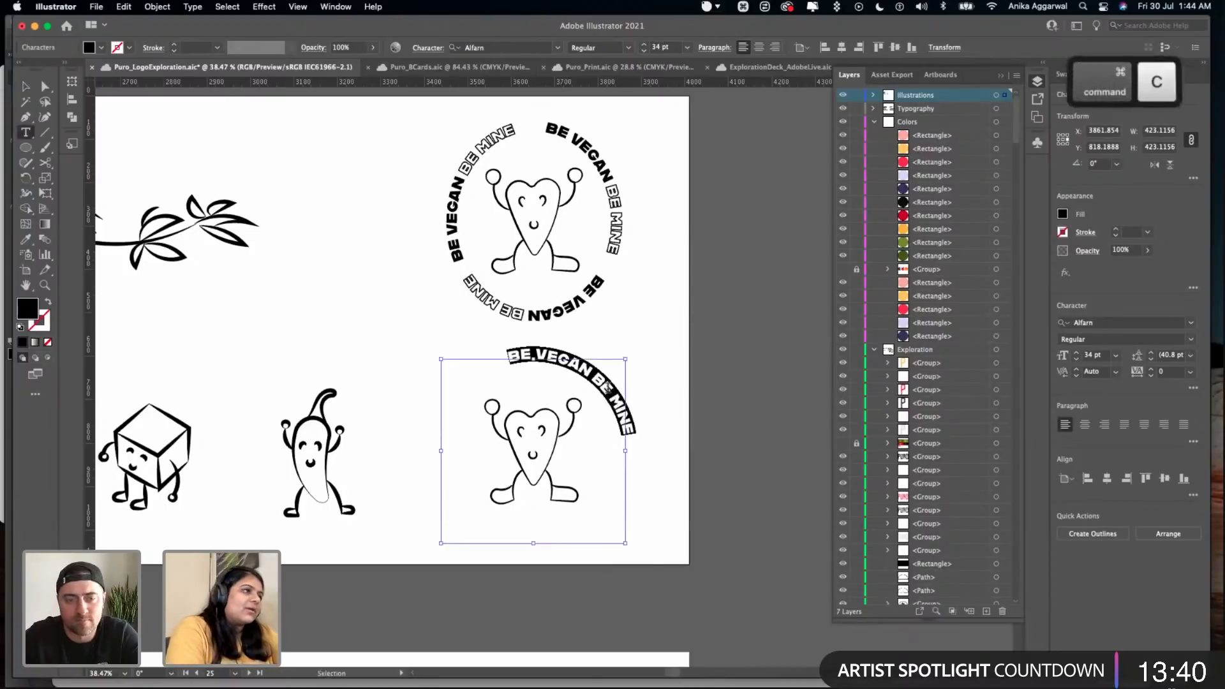
key("Right")
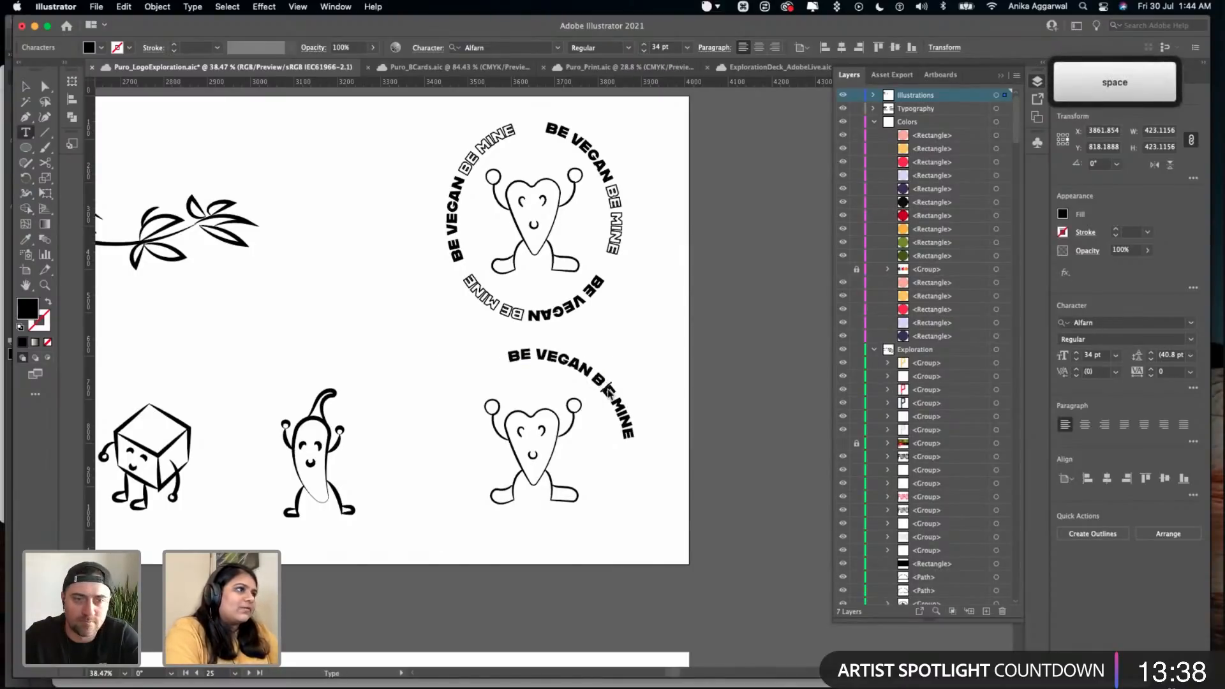
key("Right")
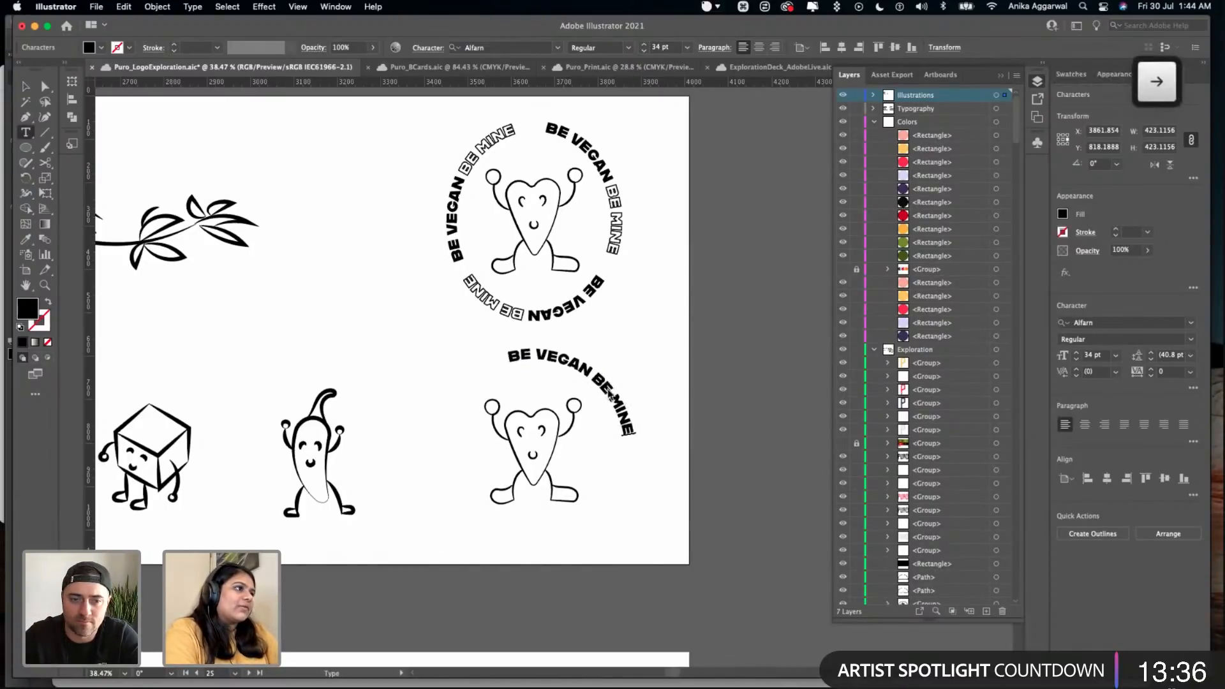
key("super+v")
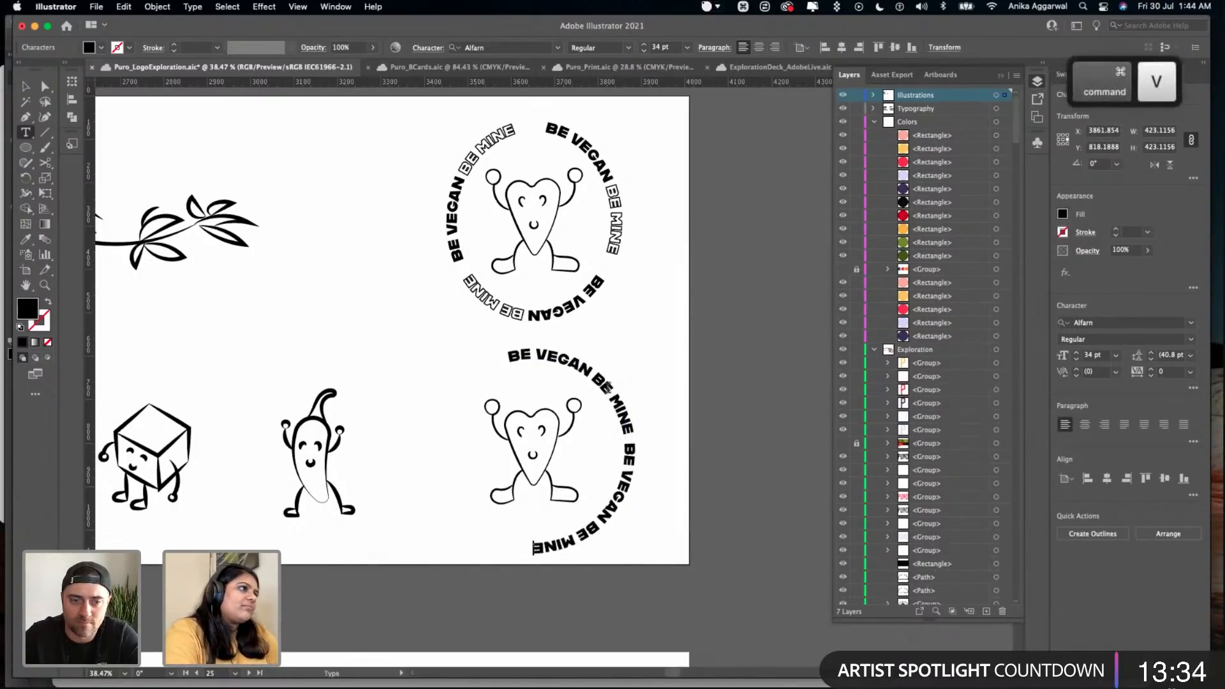
key("Escape")
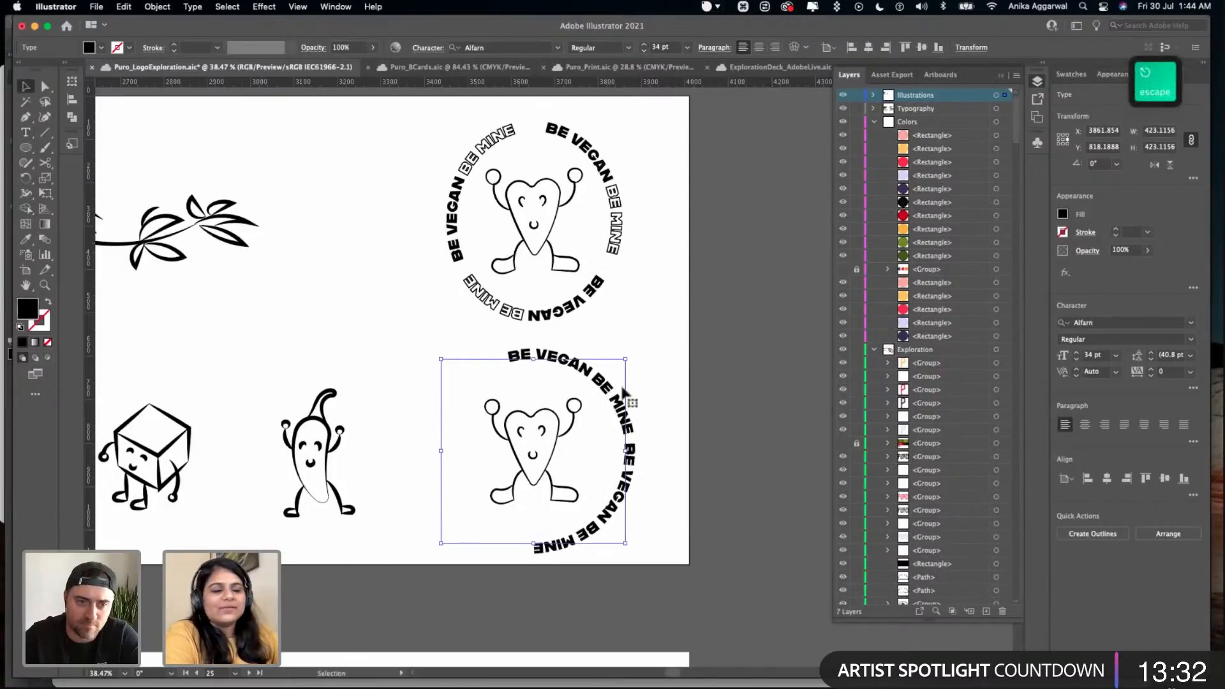
key("super+z")
key("Escape")
left_click(662, 400)
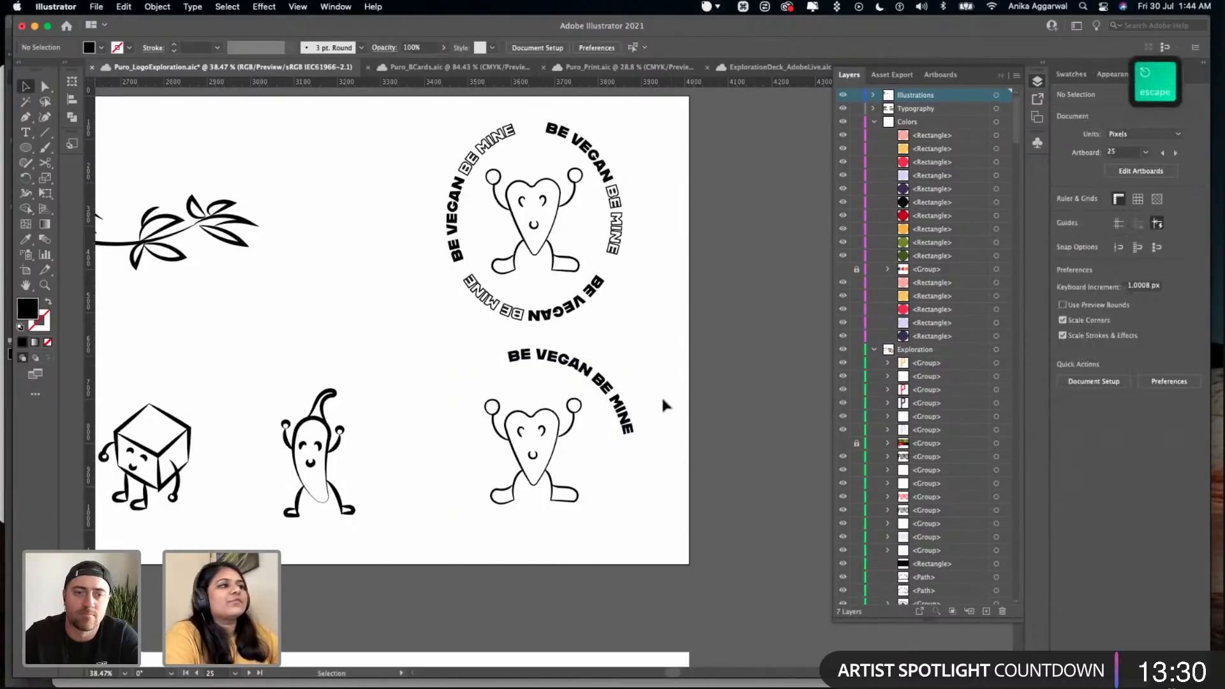
- Give the words "BE MINE" in the new circular text a 1 pt black stroke and no fill
left_click(622, 383)
double_click(612, 386)
double_click(606, 384)
left_click_drag(614, 396, 646, 427)
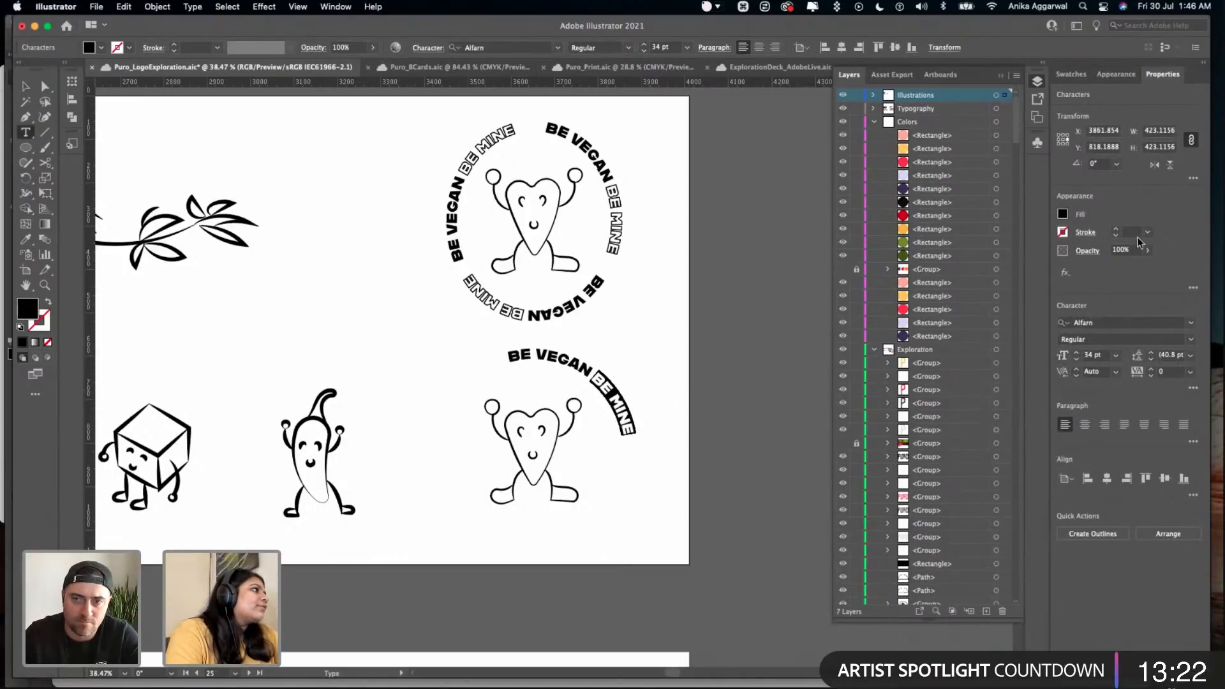
double_click(1116, 230)
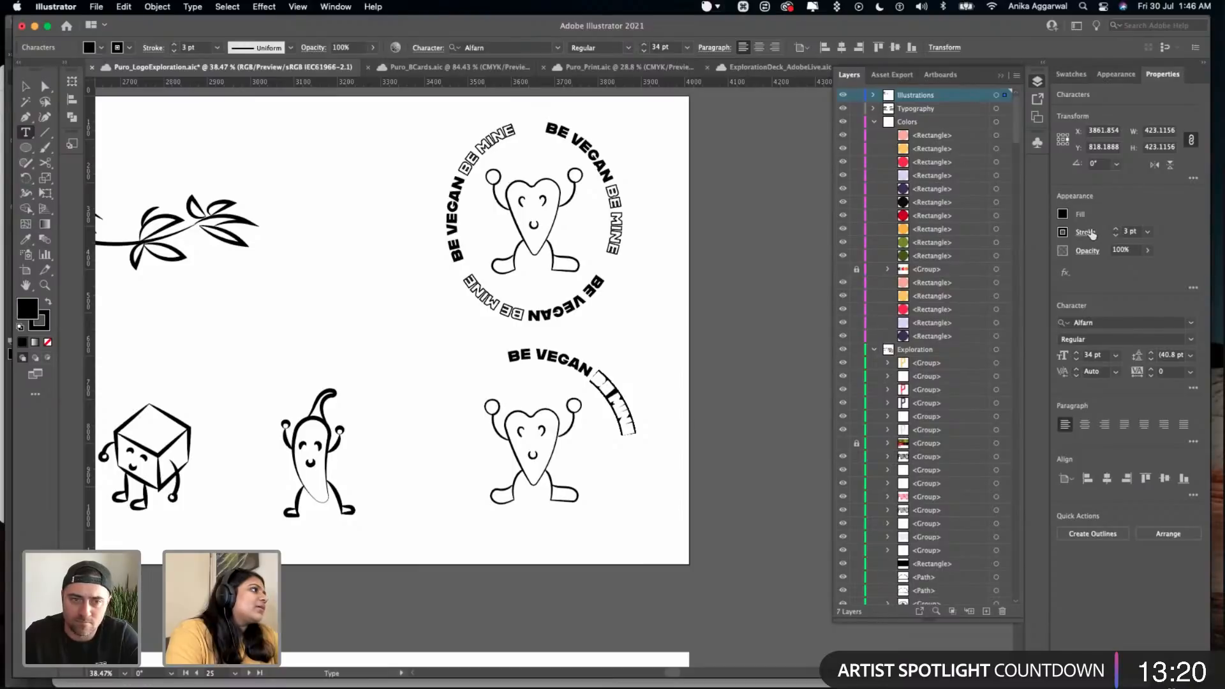
double_click(1116, 236)
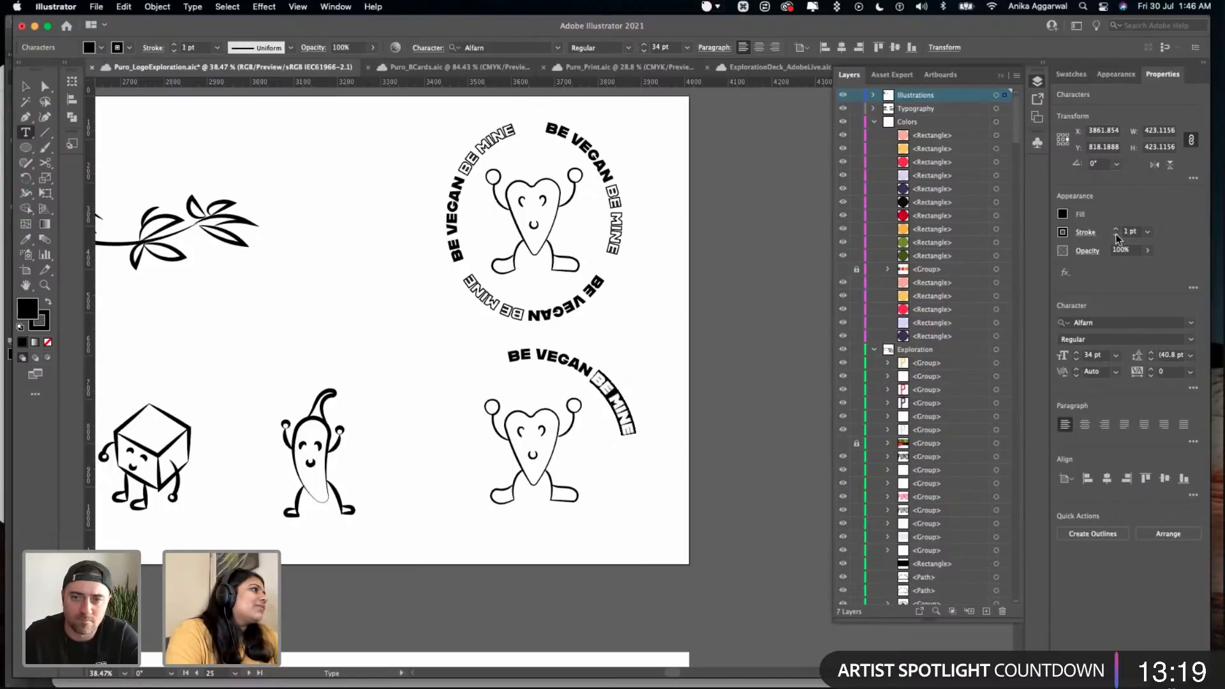
left_click(1065, 213)
left_click(923, 259)
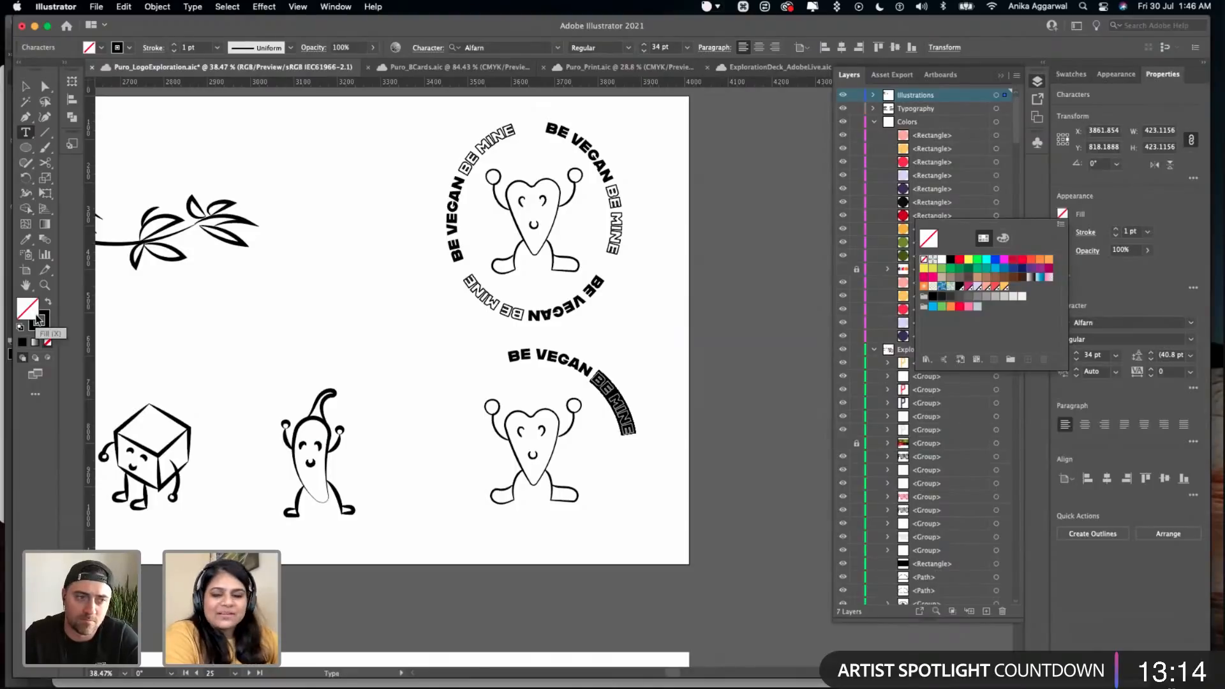
key("x")
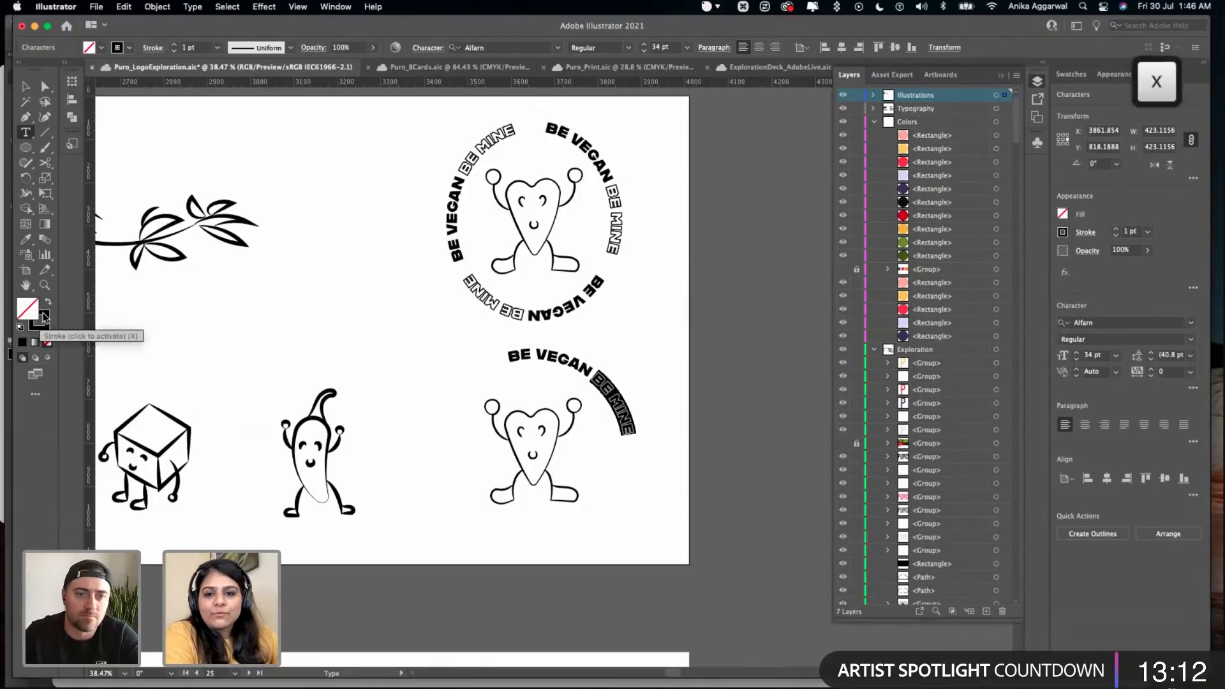
left_click(211, 354, "super")
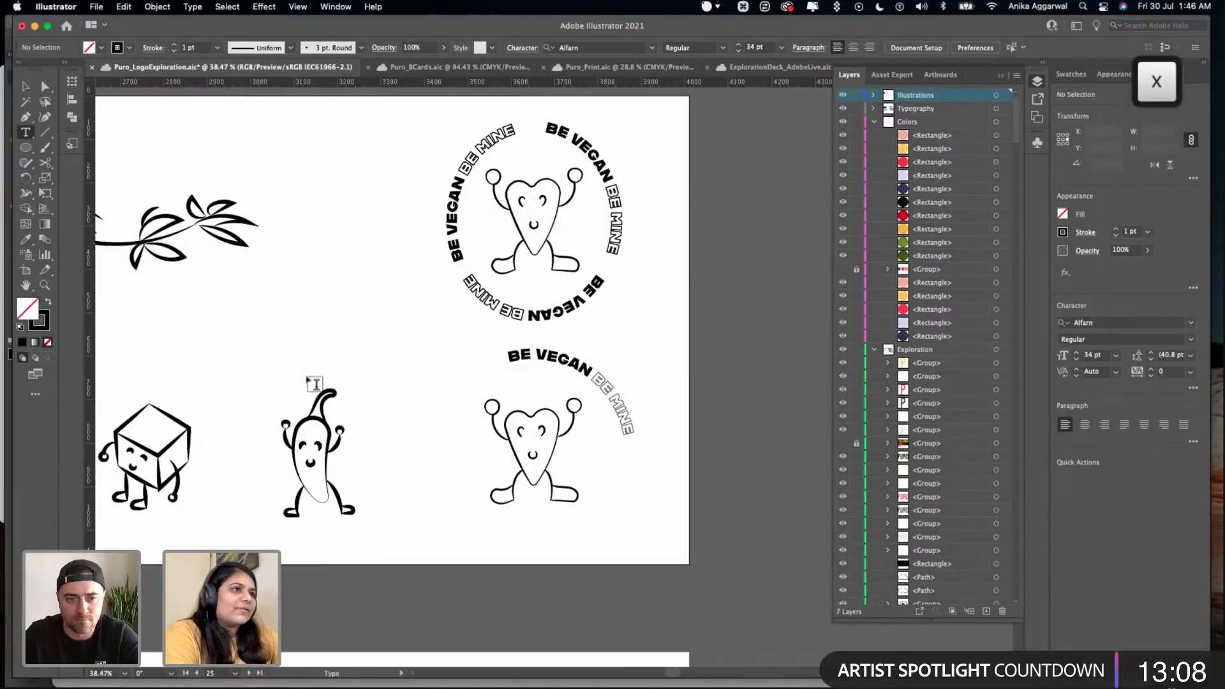
- Copy the new circular text together with its heart character and place the copy on the Pattern #1 artboard
key("v")
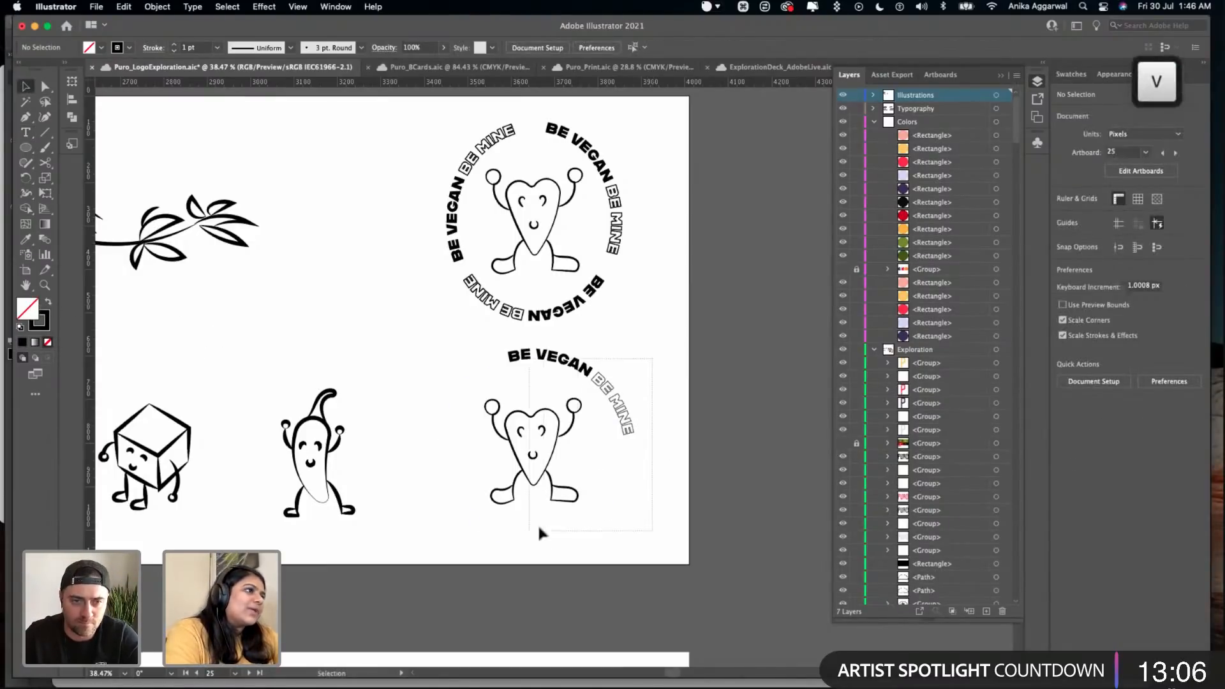
left_click_drag(539, 533, 470, 519)
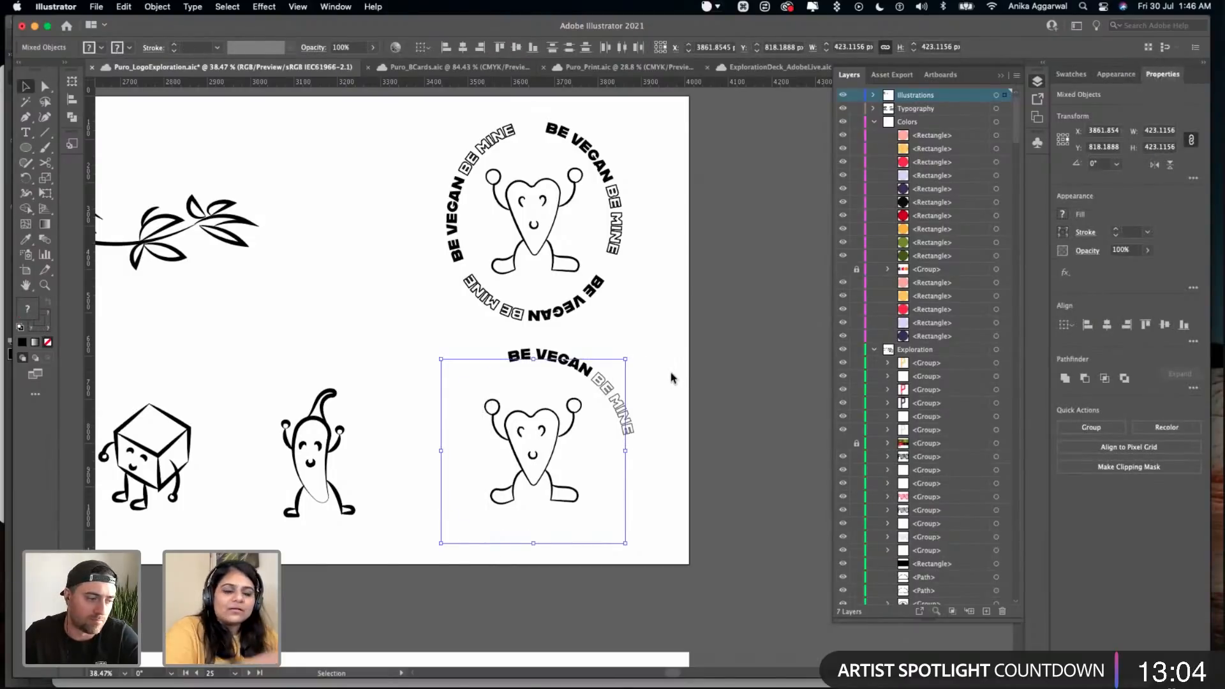
scroll(670, 373, "down", 5)
scroll(662, 382, "right", 4)
key("super+c")
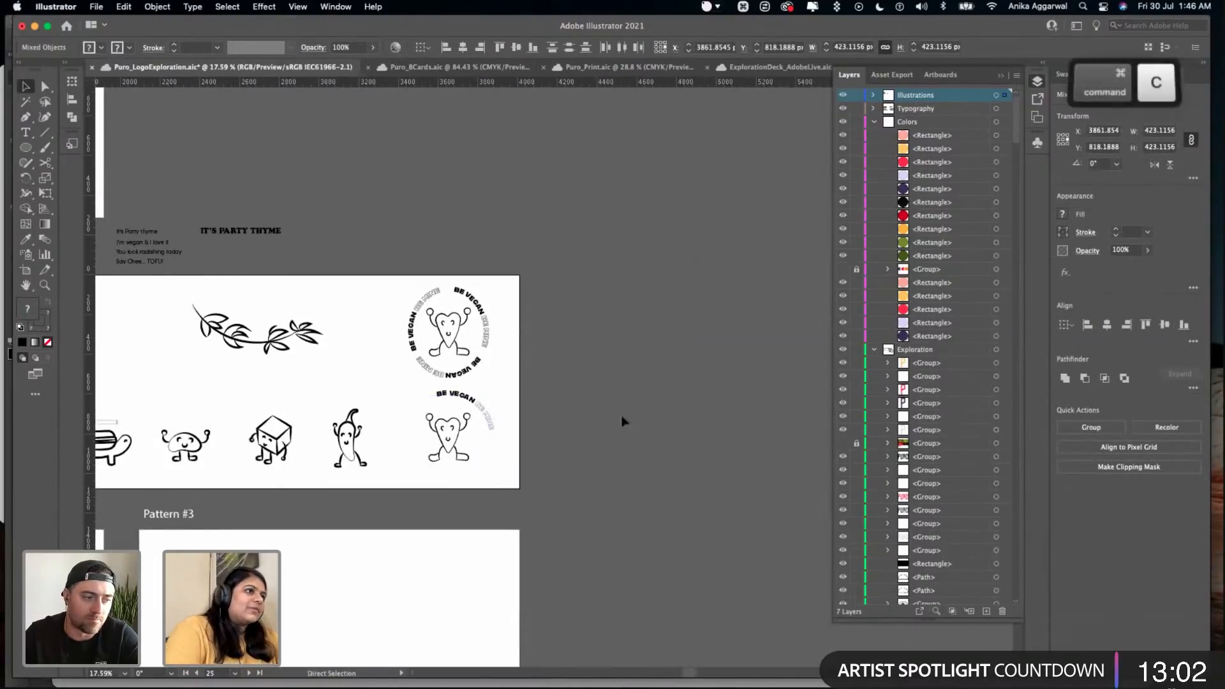
scroll(585, 425, "left", 6)
scroll(401, 468, "down", 2)
scroll(262, 398, "left", 8)
scroll(257, 385, "up", 3)
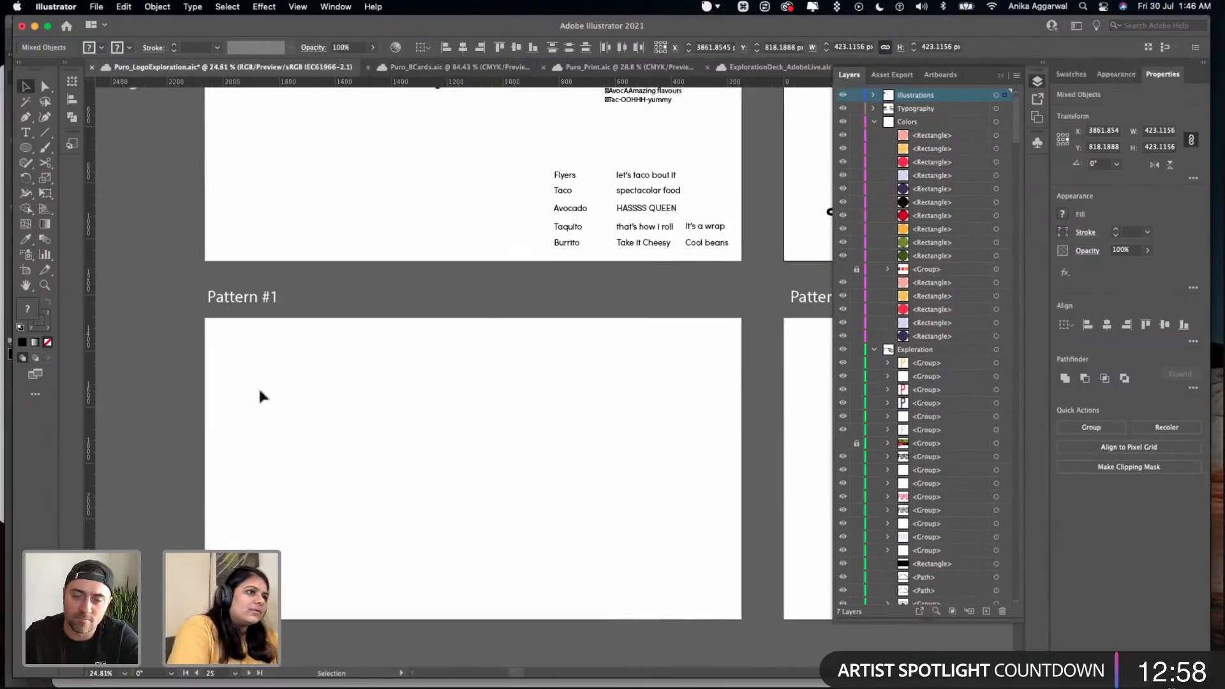
key("super+v")
left_click_drag(537, 363, 286, 409)
left_click(430, 355)
- Rename the "Theme #1" label beside the Color Palette artboard as "Old"
scroll(317, 291, "up", 5)
scroll(317, 291, "up", 8)
left_click_drag(387, 155, 221, 203)
scroll(240, 209, "up", 6)
left_click_drag(269, 292, 411, 364)
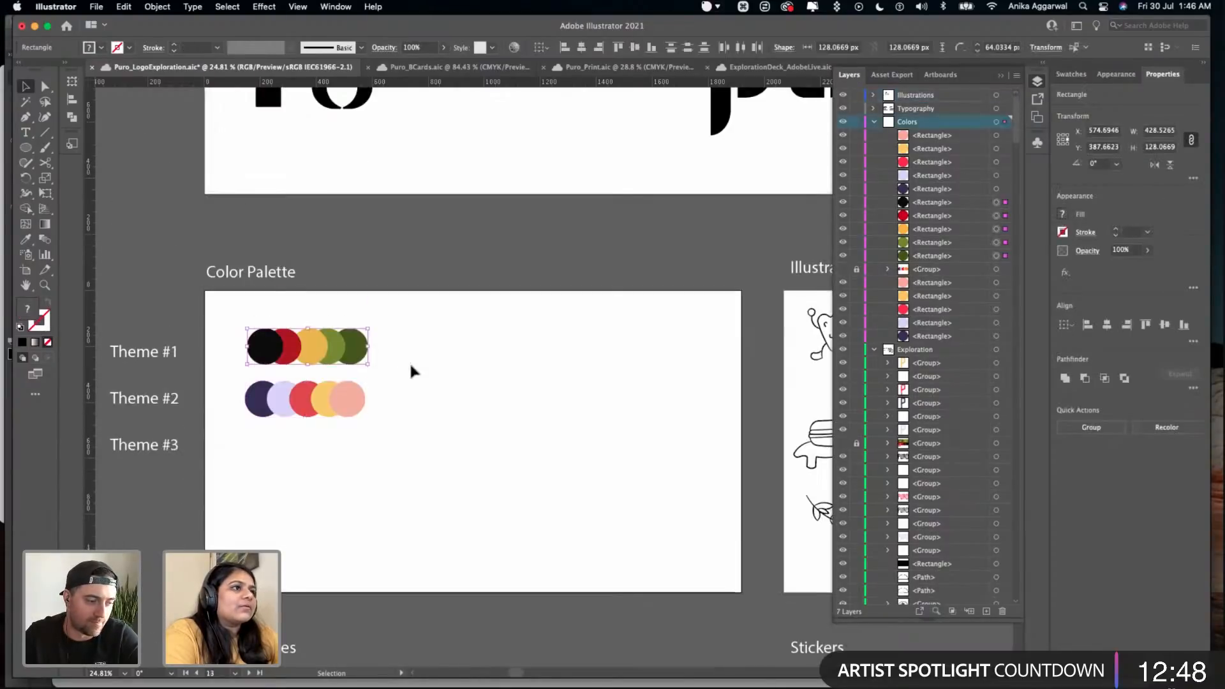
left_click(412, 366)
double_click(133, 352)
triple_click(136, 356)
type("Old")
key("Escape")
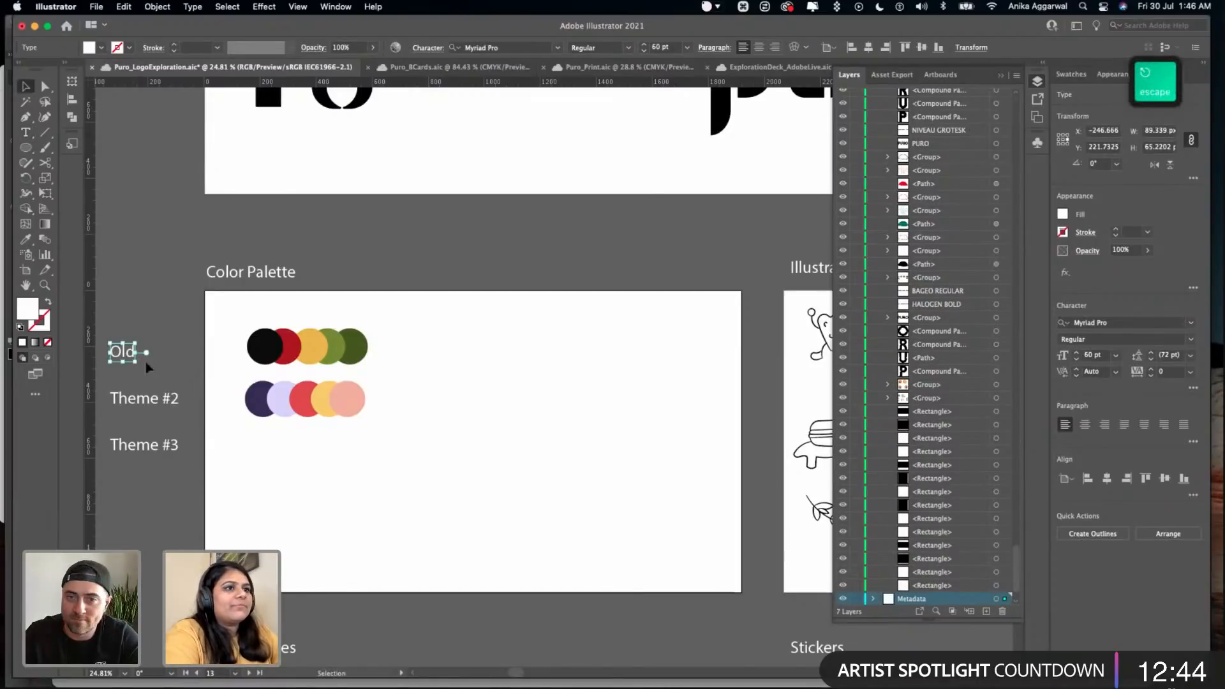
- Rename the "Theme #2" label beside the Color Palette artboard as "Final Theme"
double_click(174, 403)
triple_click(174, 403)
type("Final Theme")
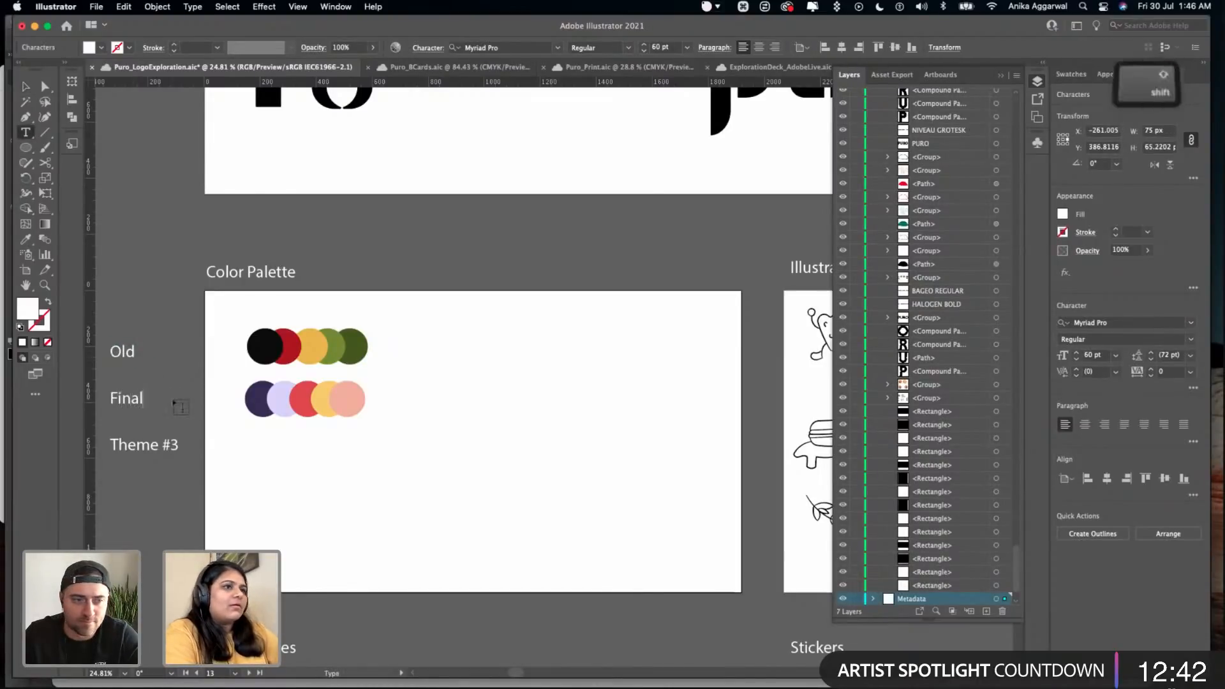
key("Escape")
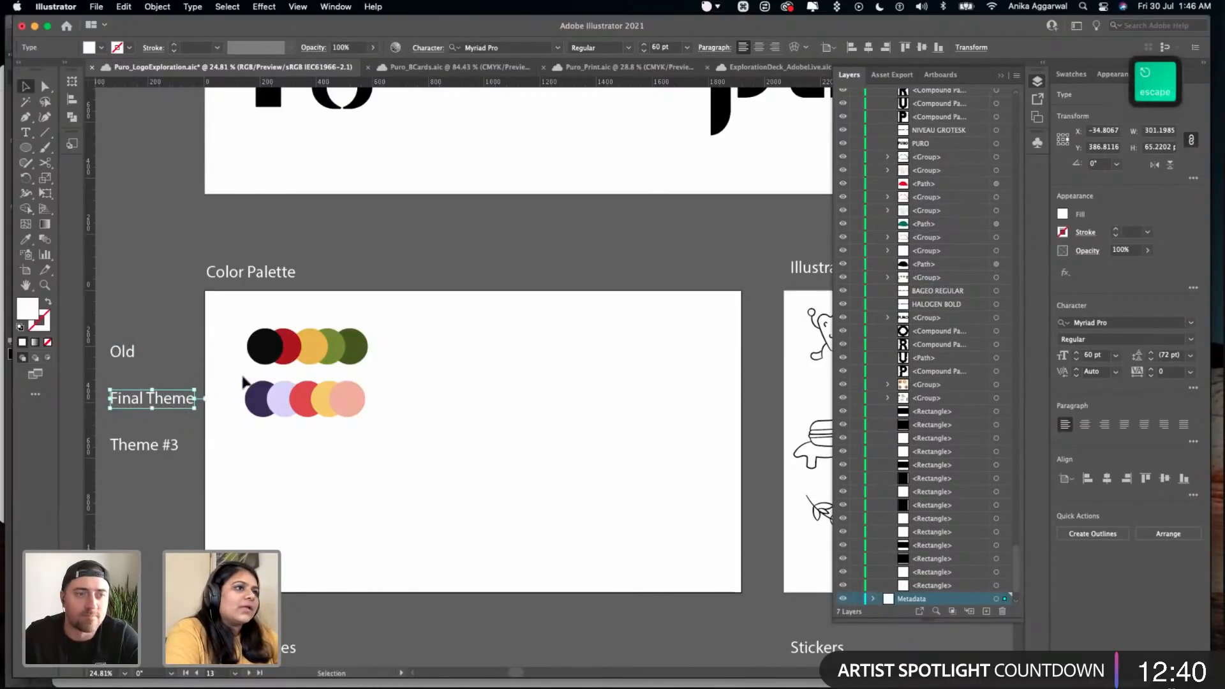
- Copy the five Final Theme color circles, place the copy above the Pattern #1 artboard beside its label, and save the document
left_click_drag(243, 381, 372, 423)
key("super+c")
scroll(357, 416, "down", 5)
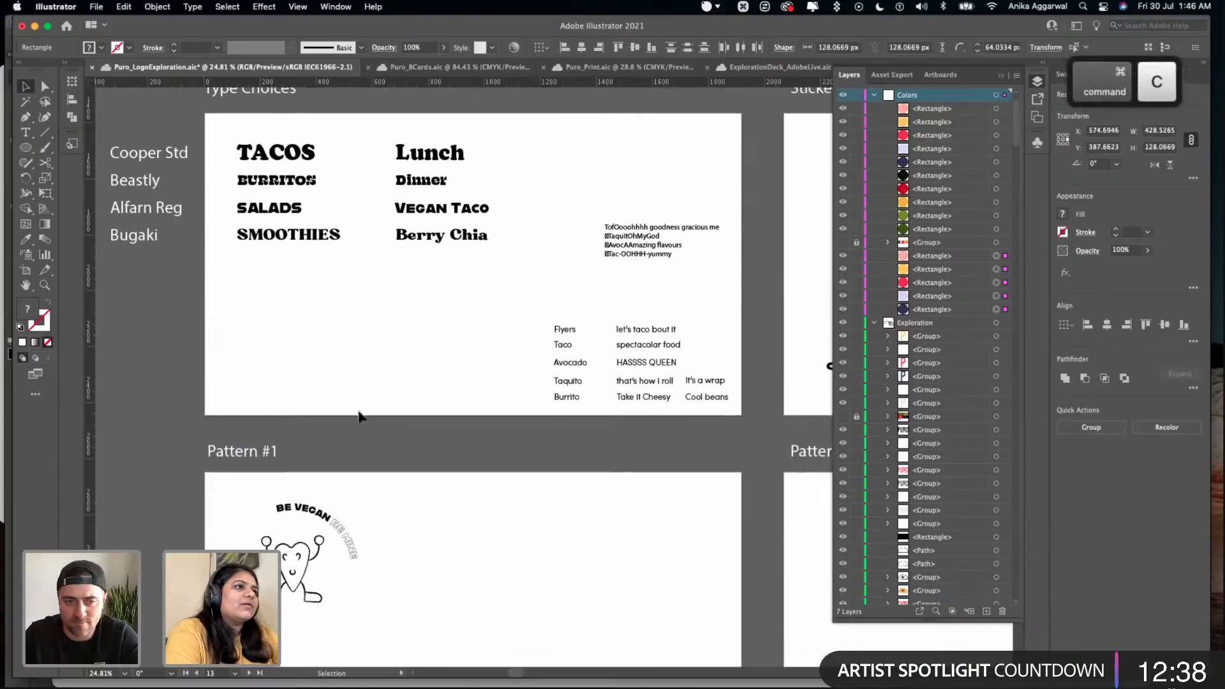
key("super+v")
left_click_drag(474, 408, 397, 451)
left_click(519, 434)
key("super+s")
scroll(527, 430, "down", 4)
scroll(526, 429, "left", 4)
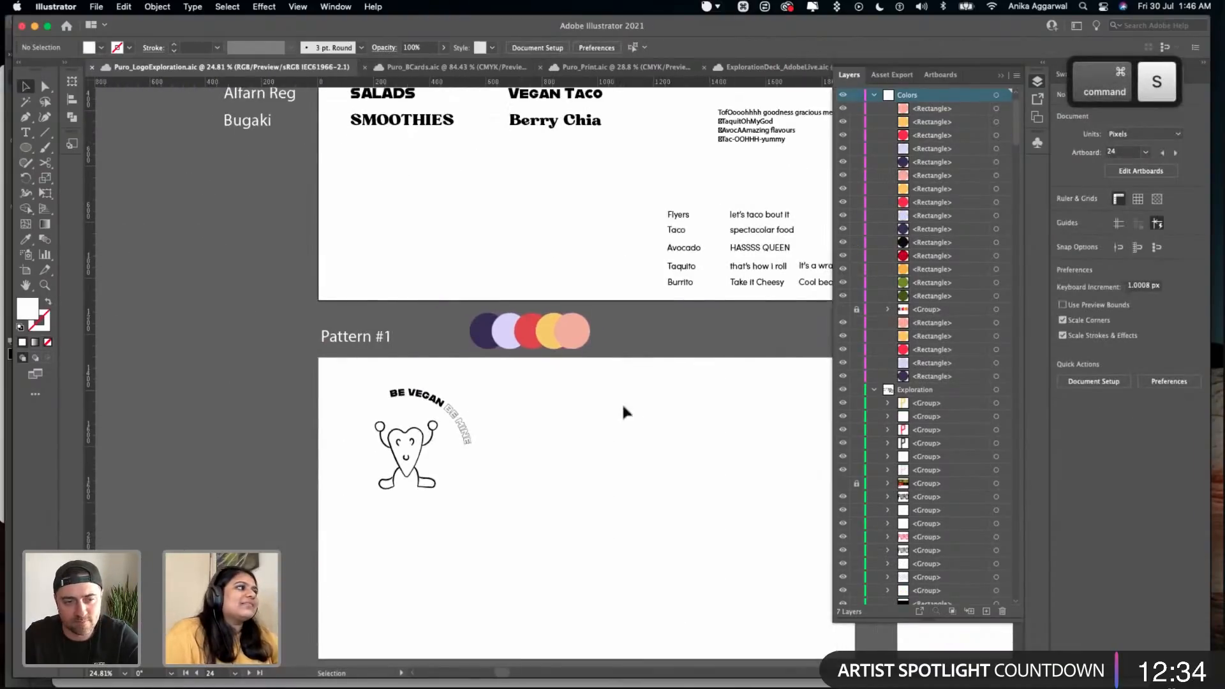
scroll(629, 404, "right", 3)
scroll(629, 404, "down", 1)
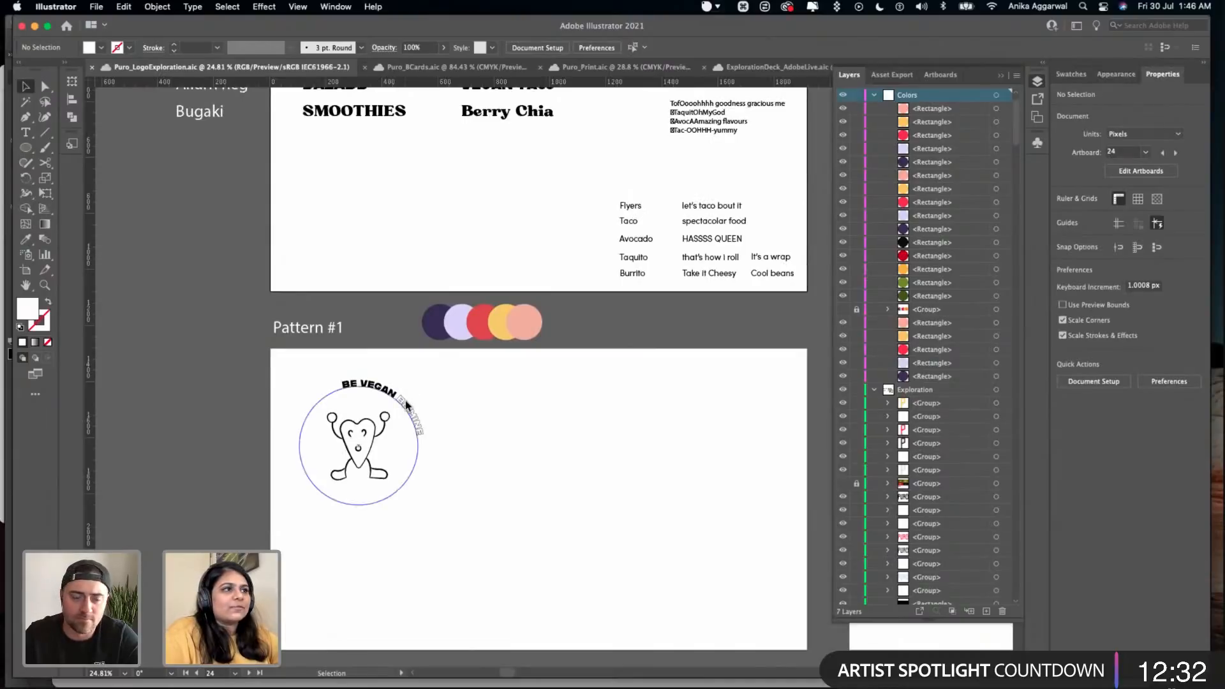
scroll(407, 402, "up", 5)
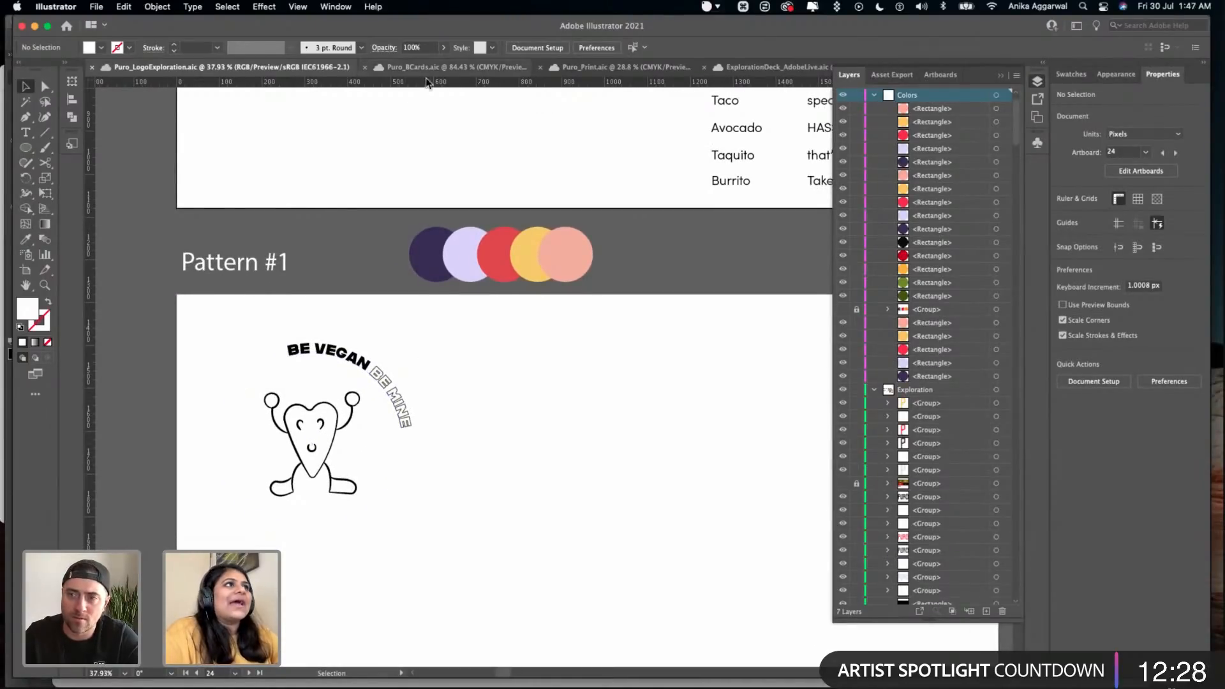
- In the Puro_Print document, delete the heart character and circular BE VEGAN BE MINE text from the round sticker
left_click(454, 66)
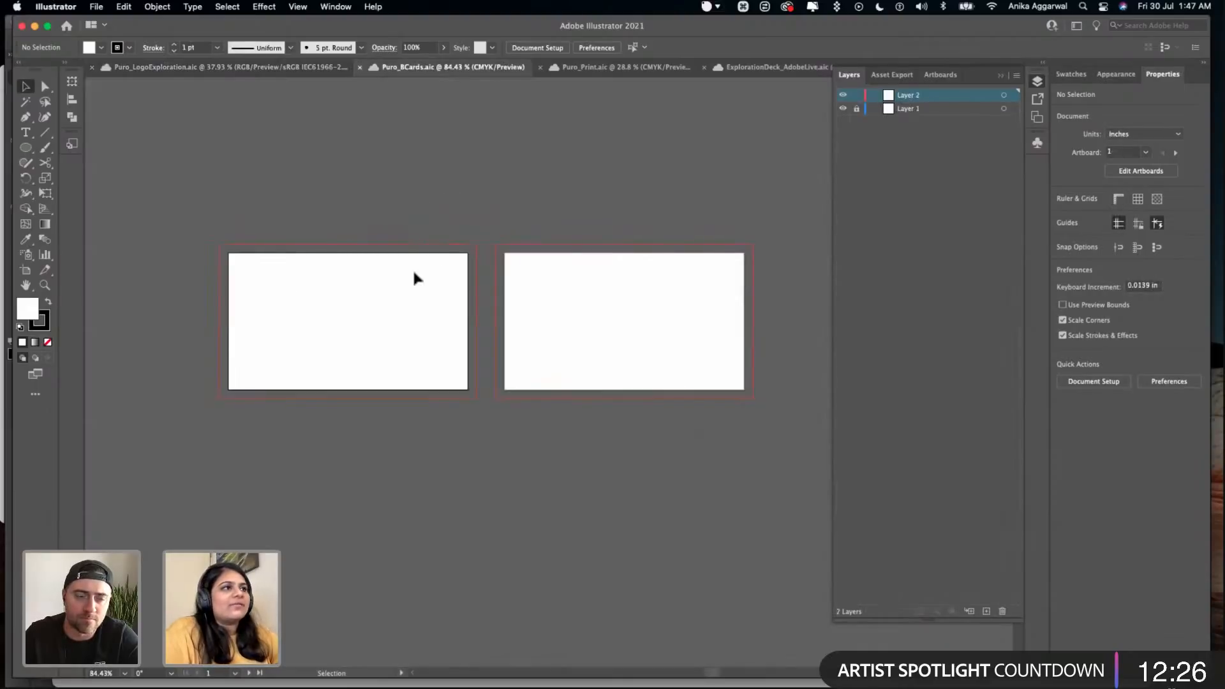
left_click(606, 68)
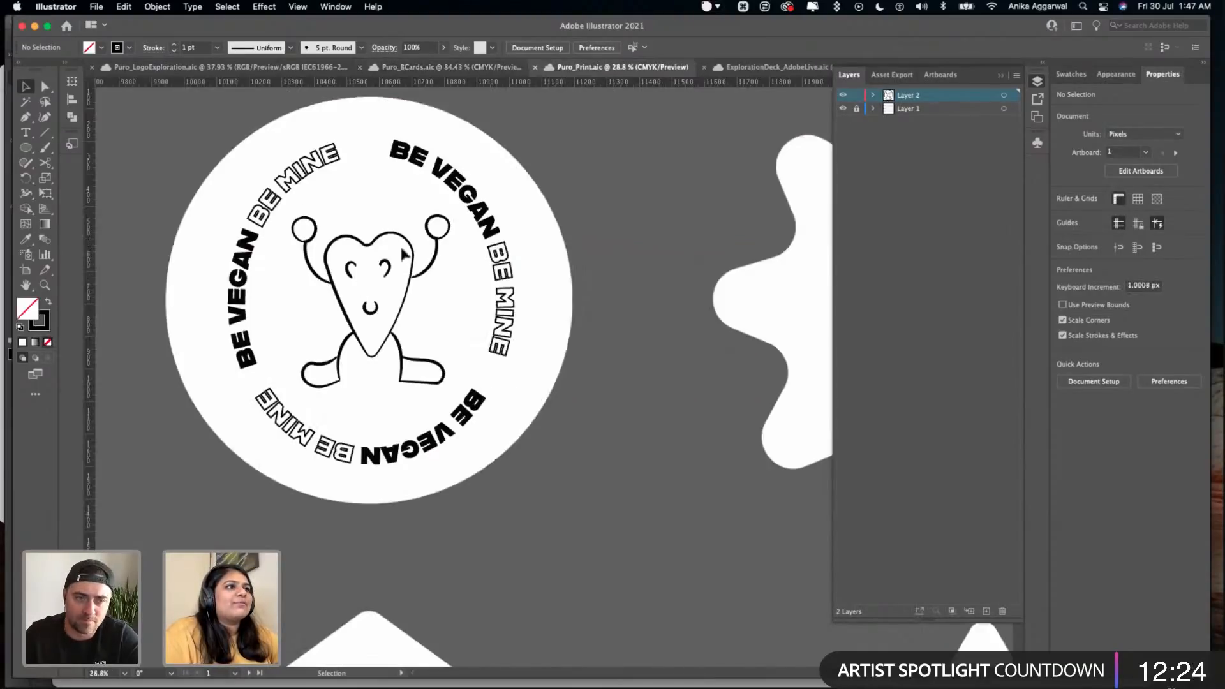
scroll(402, 255, "down", 1)
left_click_drag(504, 227, 234, 407)
key("BackSpace")
scroll(234, 407, "down", 6)
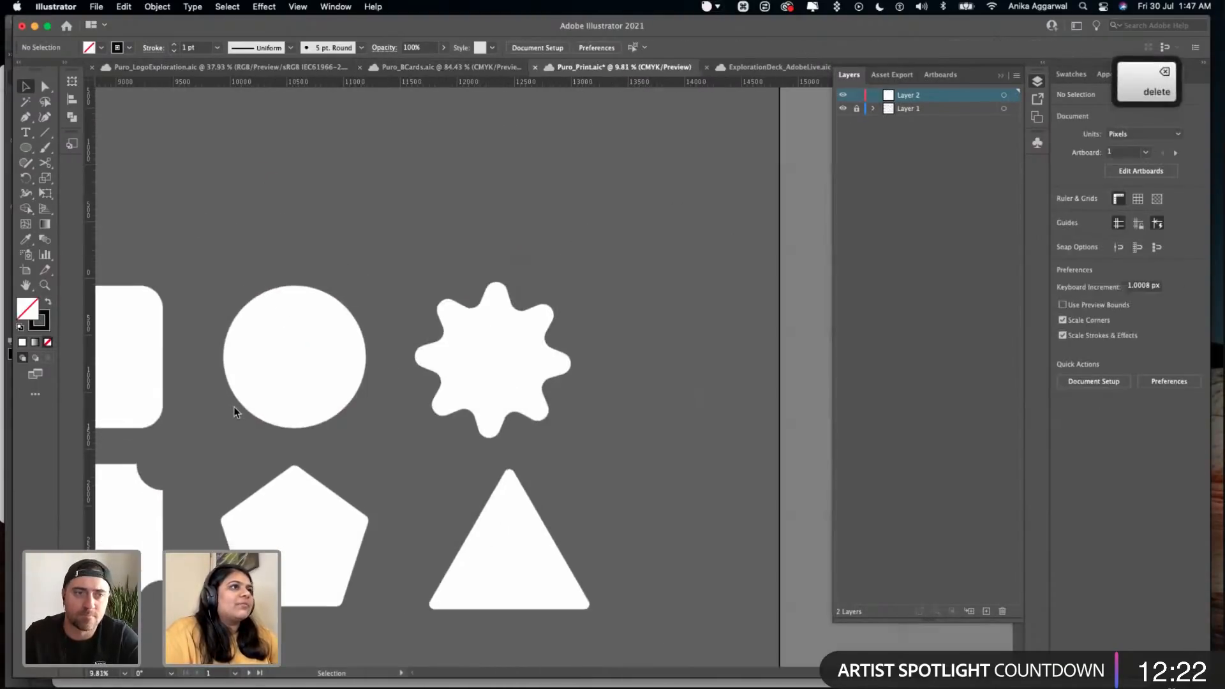
- Open the PrintTemplates file from the cloud documents
scroll(233, 407, "left", 2)
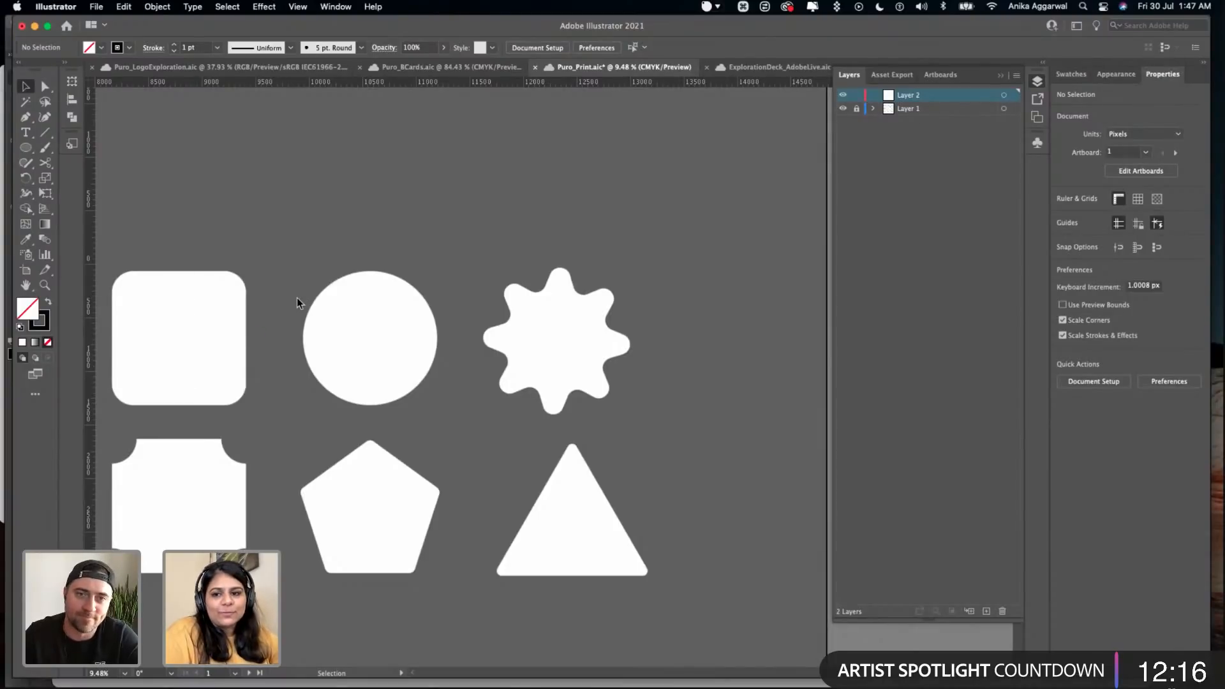
scroll(297, 297, "down", 3)
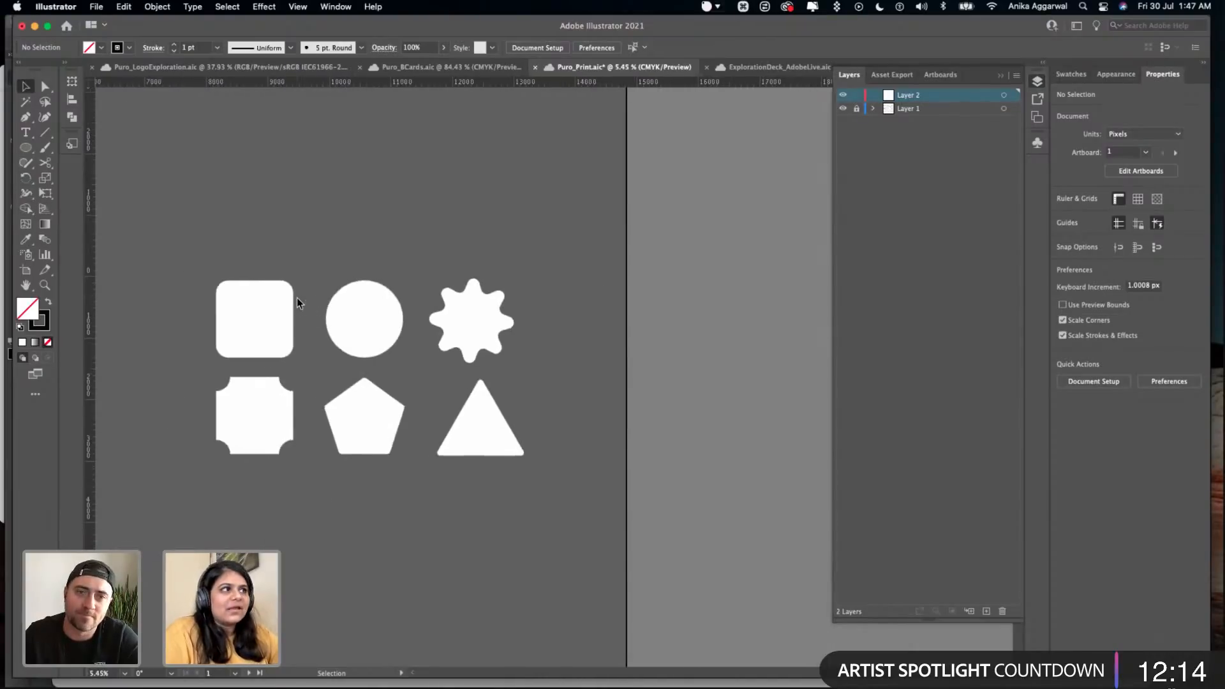
scroll(297, 297, "left", 4)
scroll(296, 302, "left", 5)
scroll(295, 301, "up", 2)
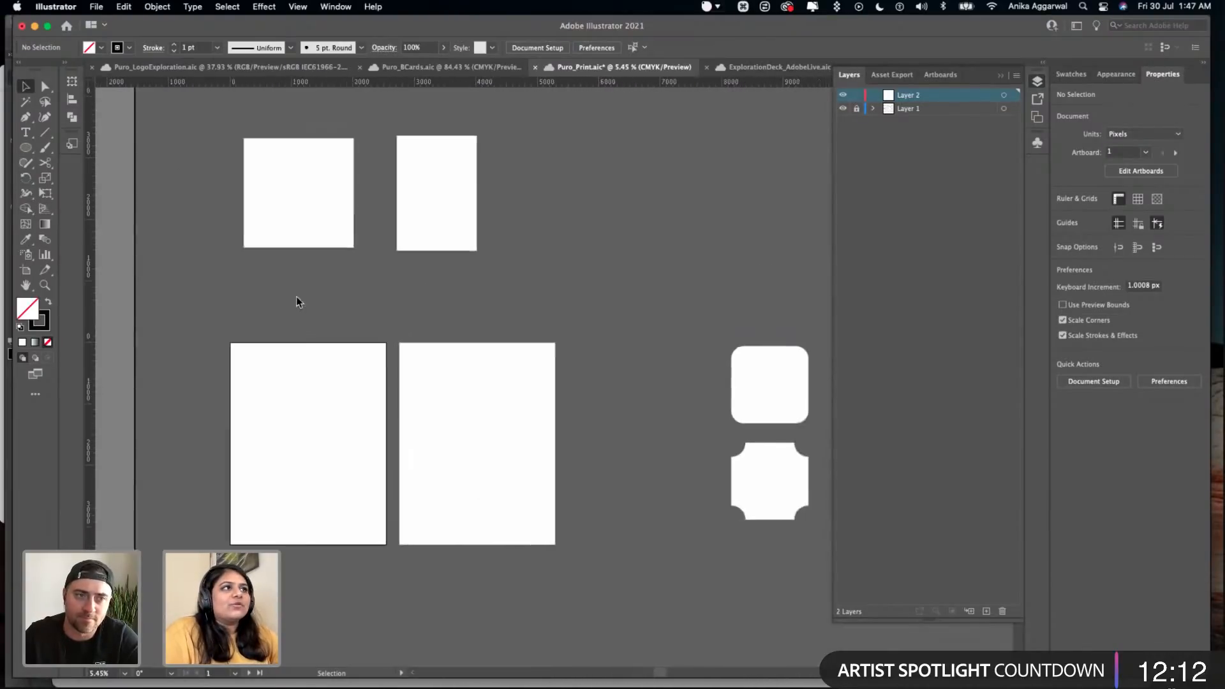
left_click(66, 26)
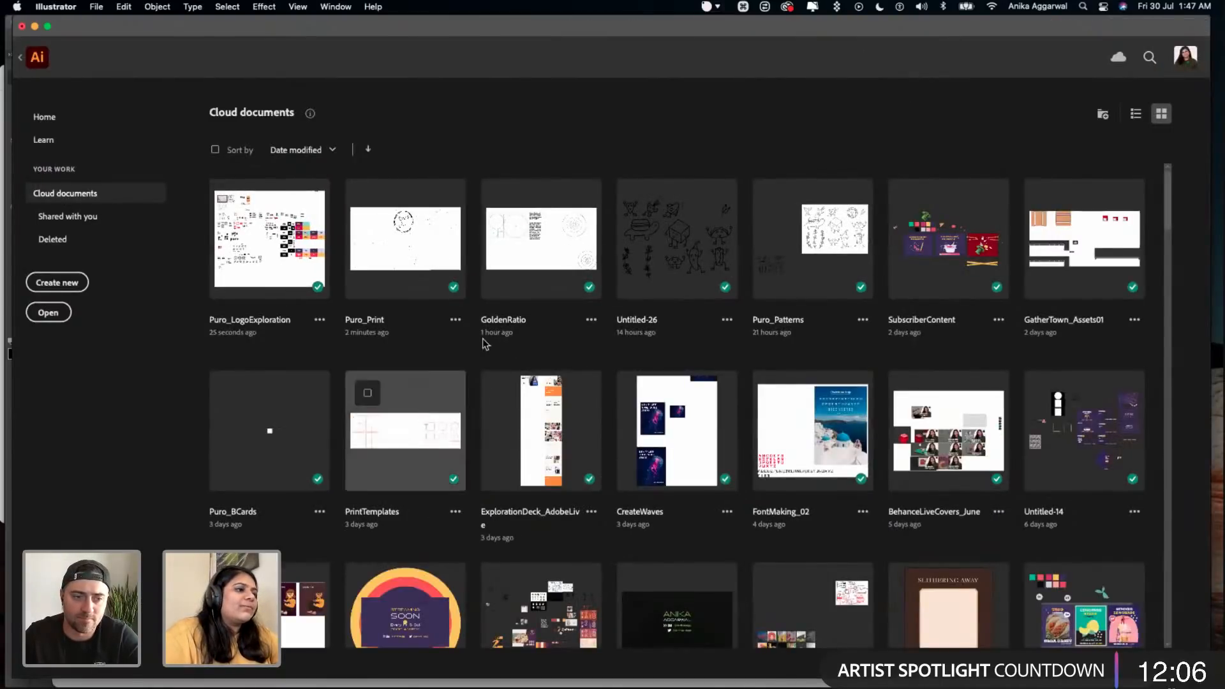
scroll(445, 286, "down", 5)
scroll(446, 286, "up", 5)
scroll(445, 286, "left", 2)
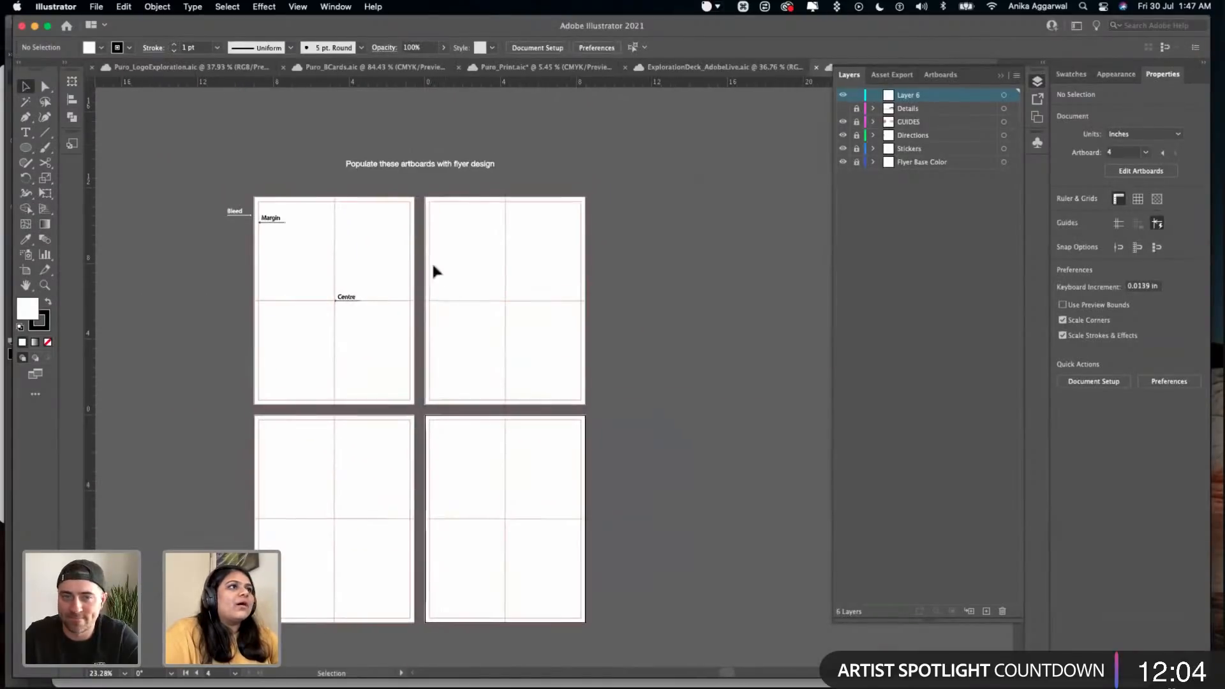
- Draw a rectangle about 7.67 by 8.21 in on the empty canvas beside the flyer artboards
scroll(424, 252, "up", 3)
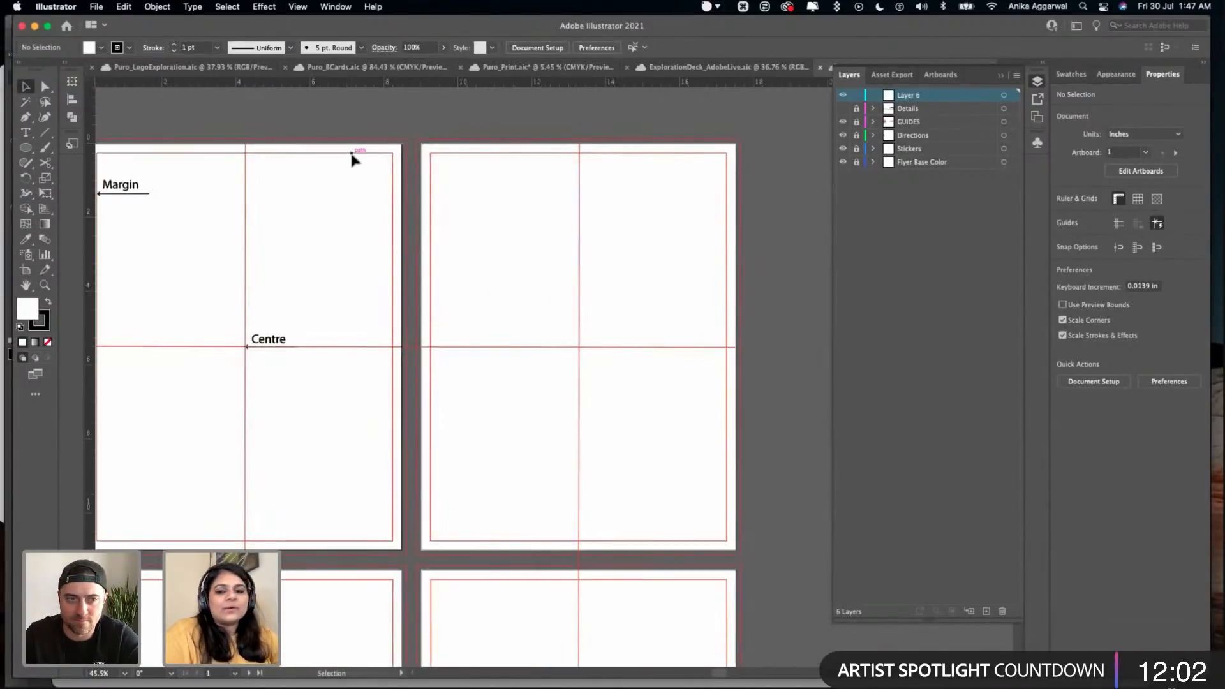
scroll(354, 168, "down", 3)
scroll(449, 257, "right", 2)
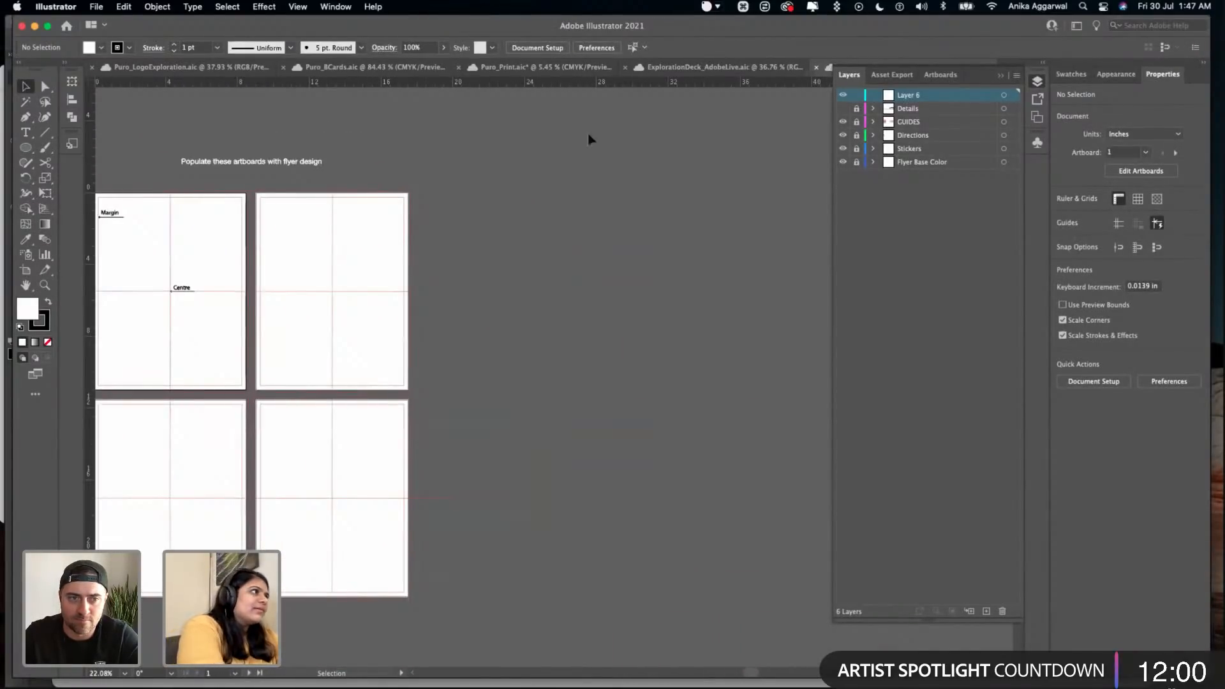
key("m")
left_click_drag(612, 249, 751, 397)
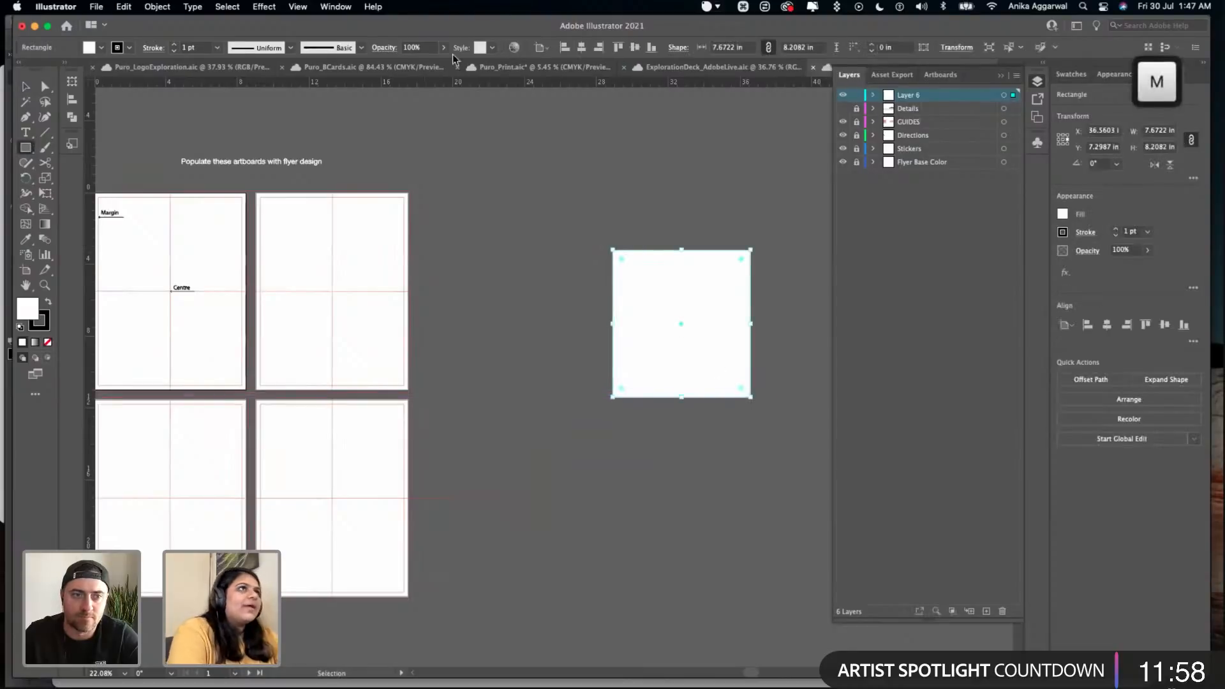
- Try converting the rectangle beside the flyer artboards into a guide, and undo the conversion
left_click(123, 6)
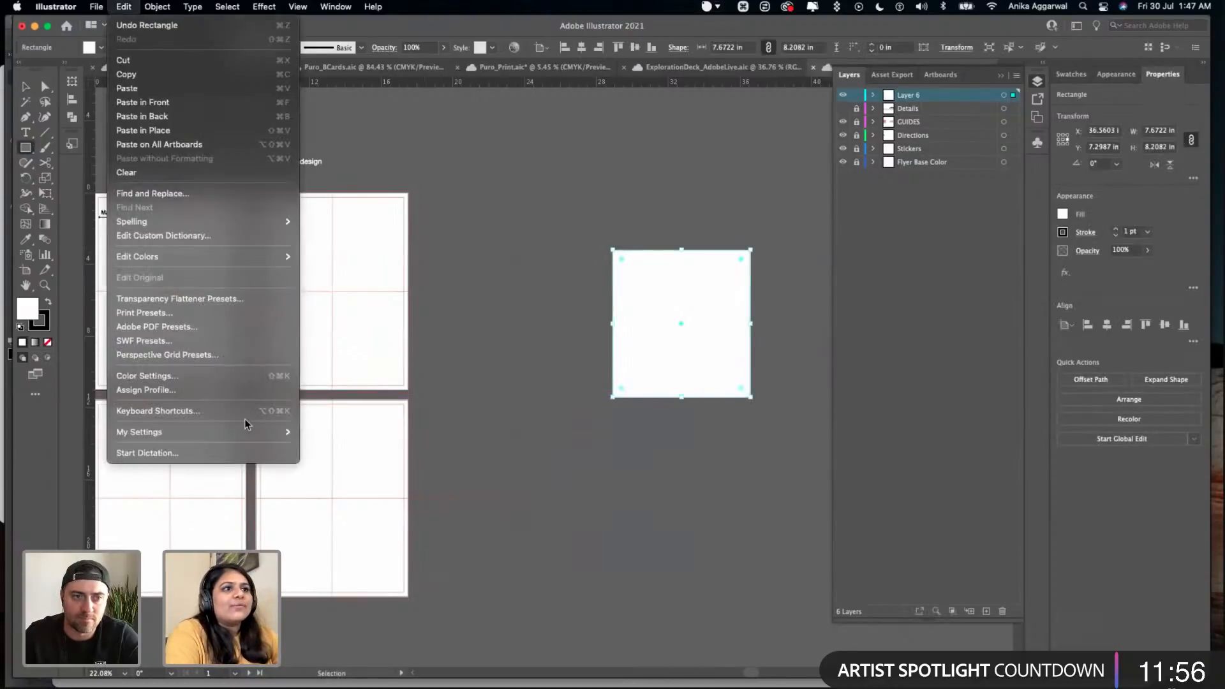
mouse_move(297, 7)
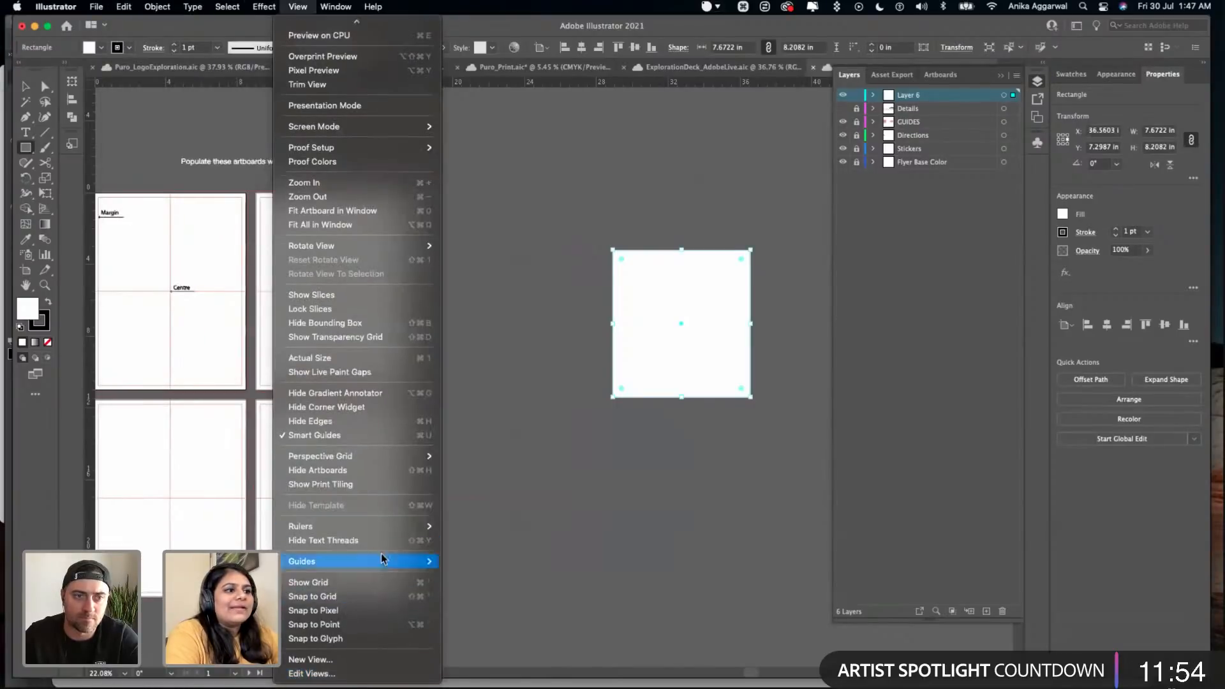
mouse_move(397, 561)
left_click(482, 589)
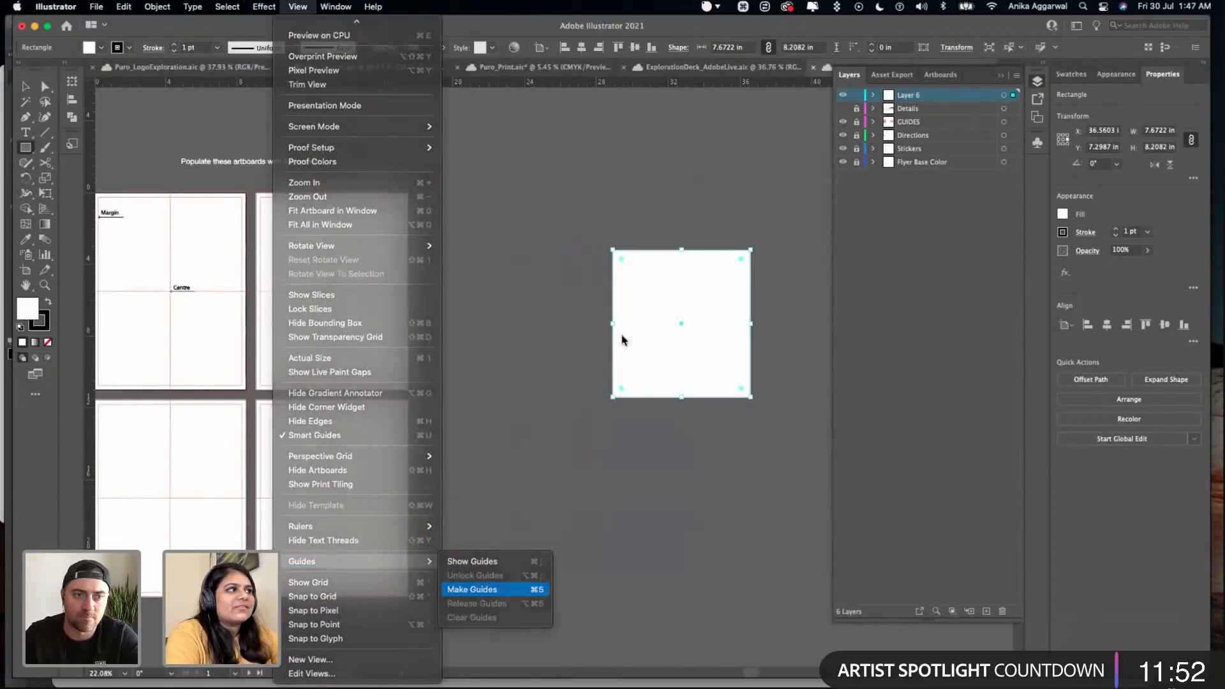
key("v")
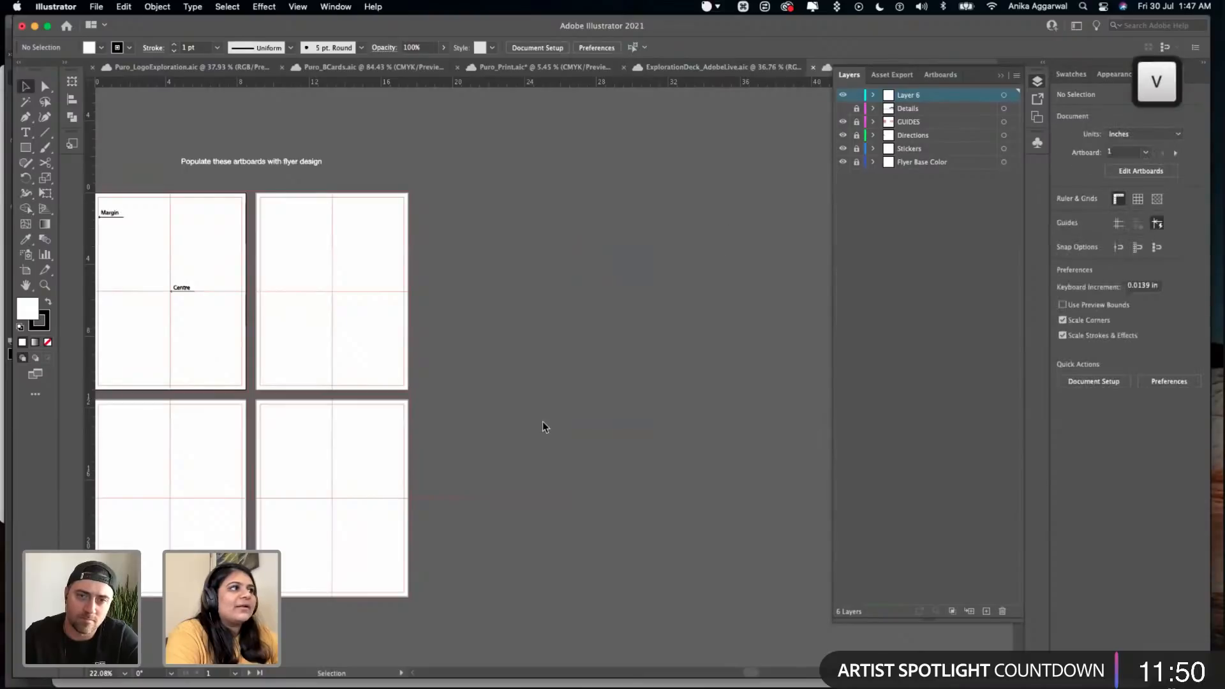
key("super+z")
key("super+z")
key("super+z")
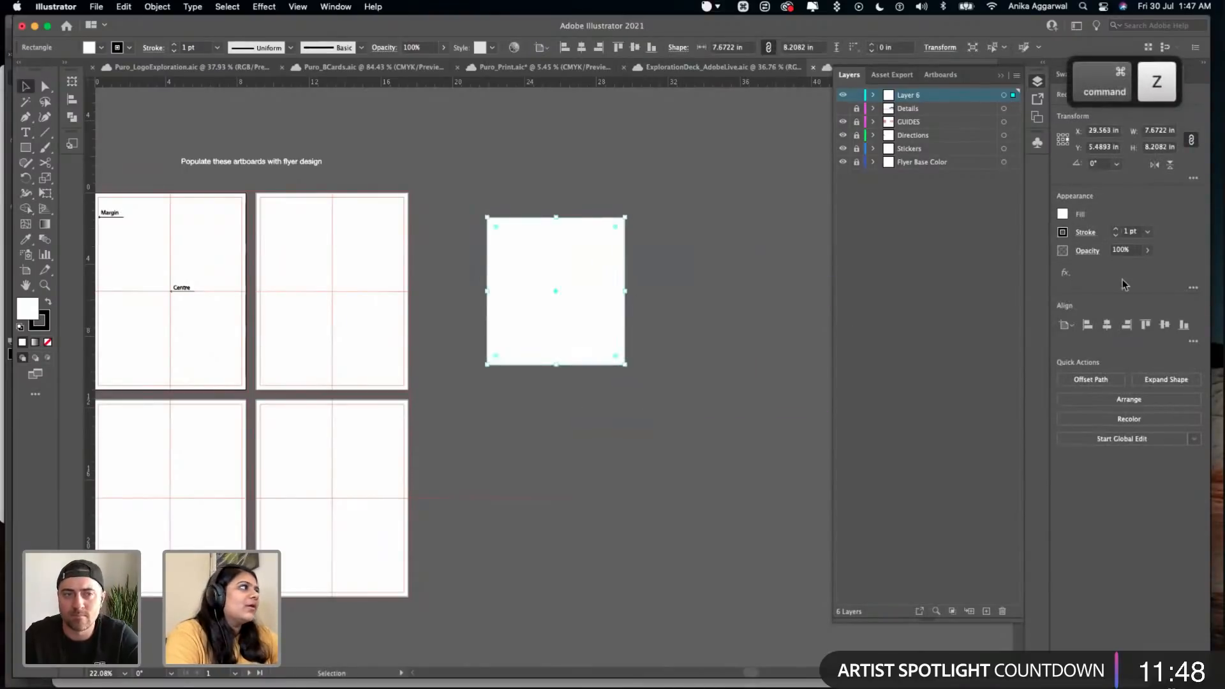
- Set the rectangle's stroke to 3 pt and convert the rectangle into a guide
left_click(1116, 229)
left_click(1116, 229)
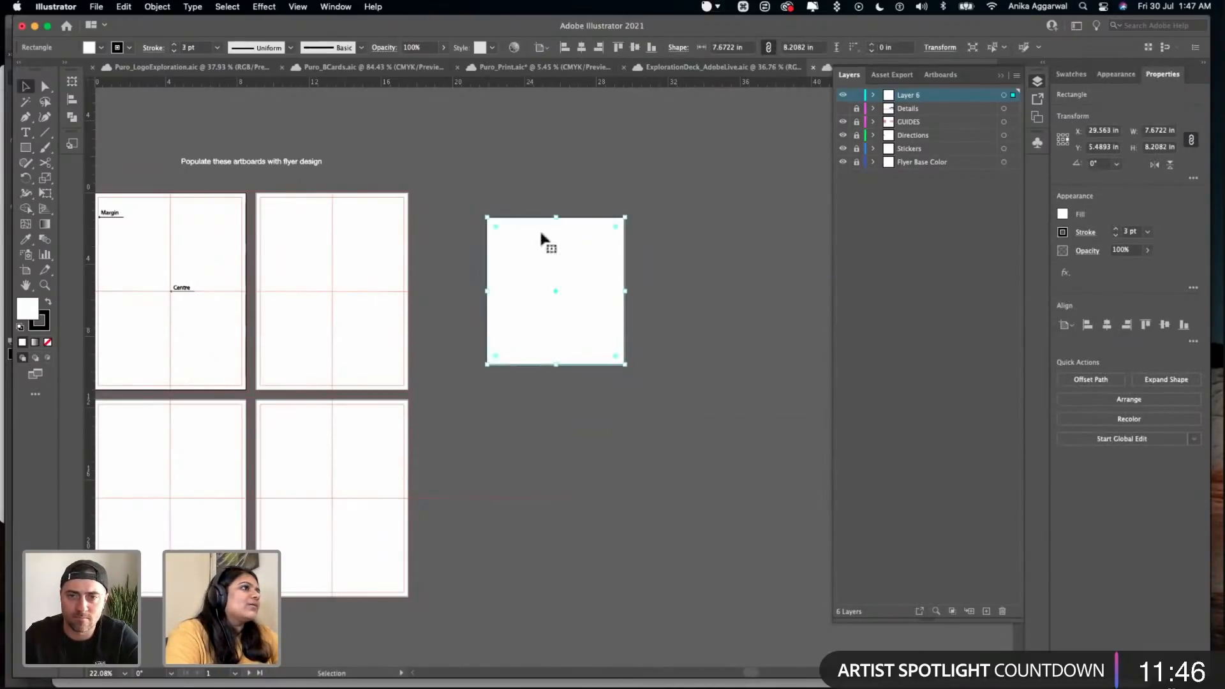
left_click(157, 6)
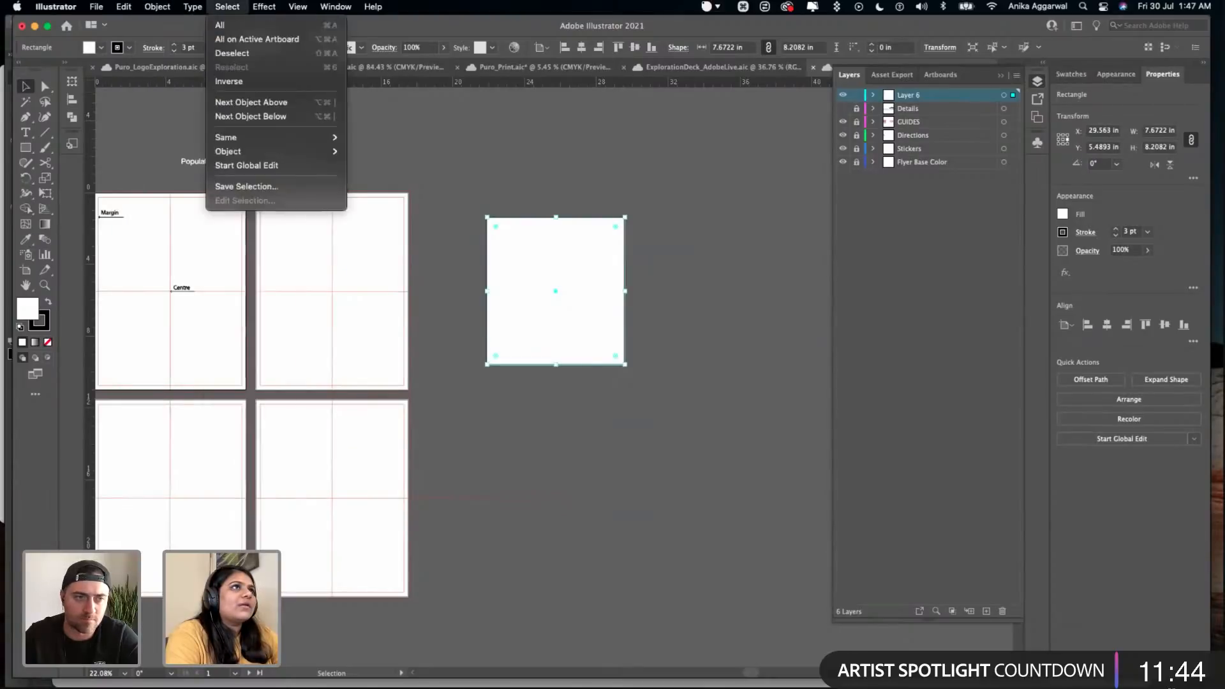
mouse_move(297, 6)
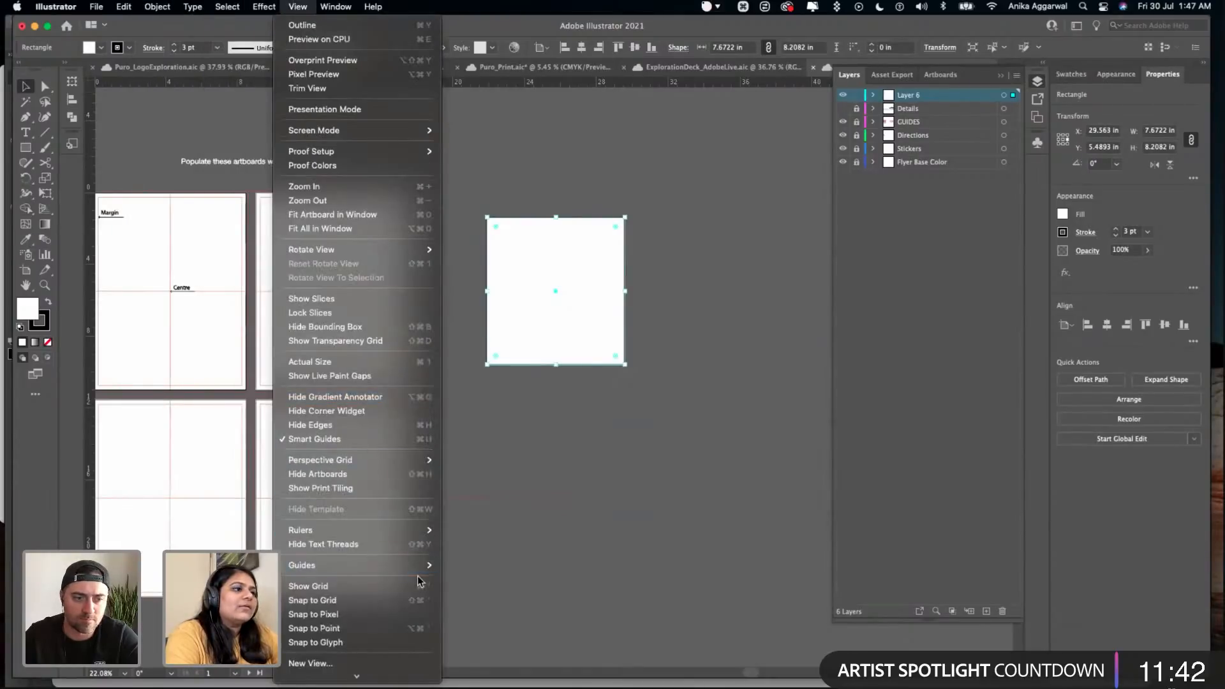
mouse_move(424, 565)
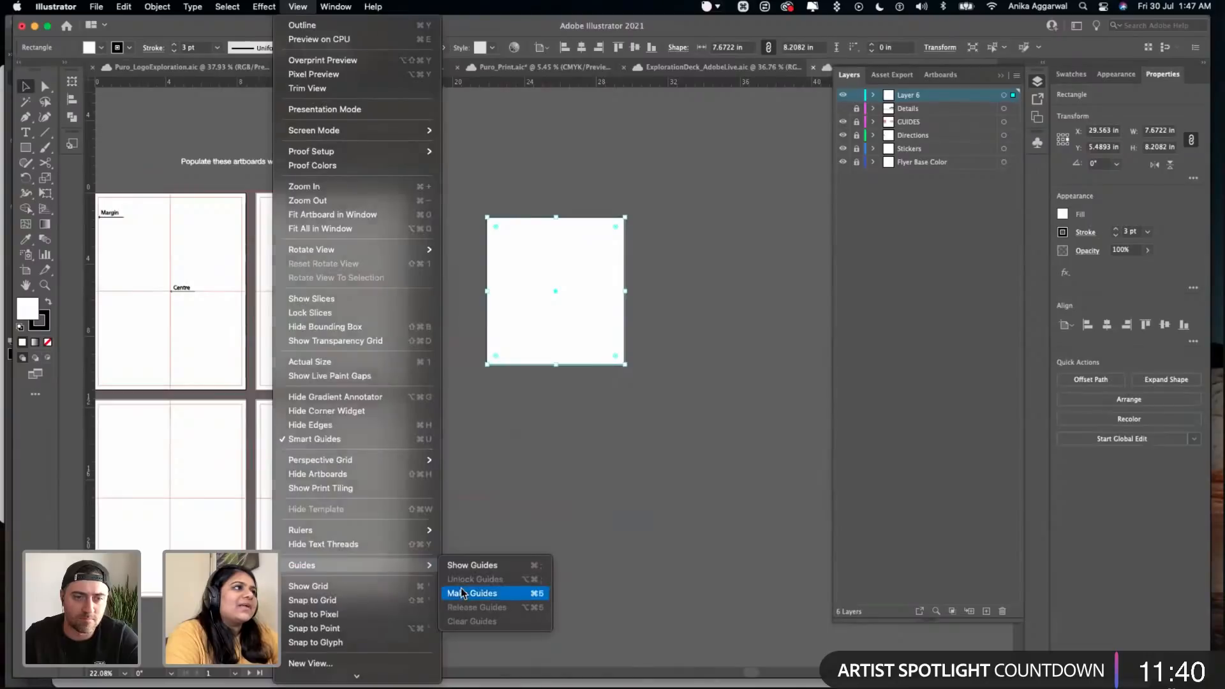
left_click(463, 590)
- Show the document's guides and save the file
left_click(307, 12)
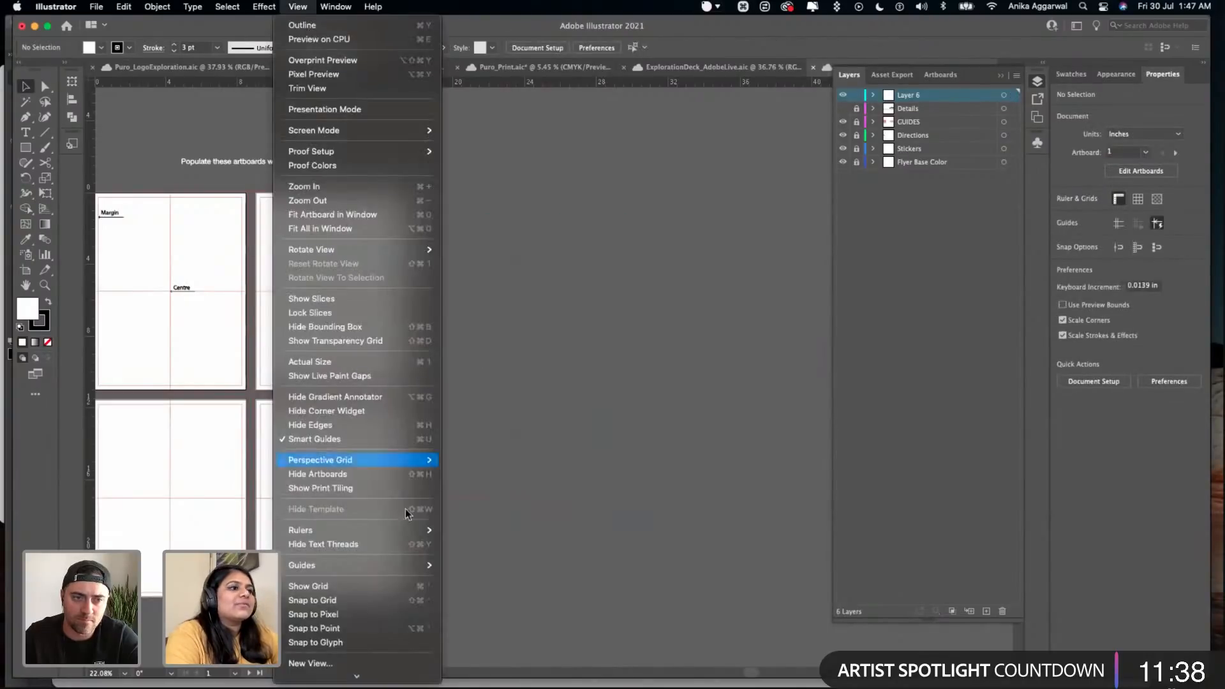
mouse_move(399, 564)
left_click(472, 565)
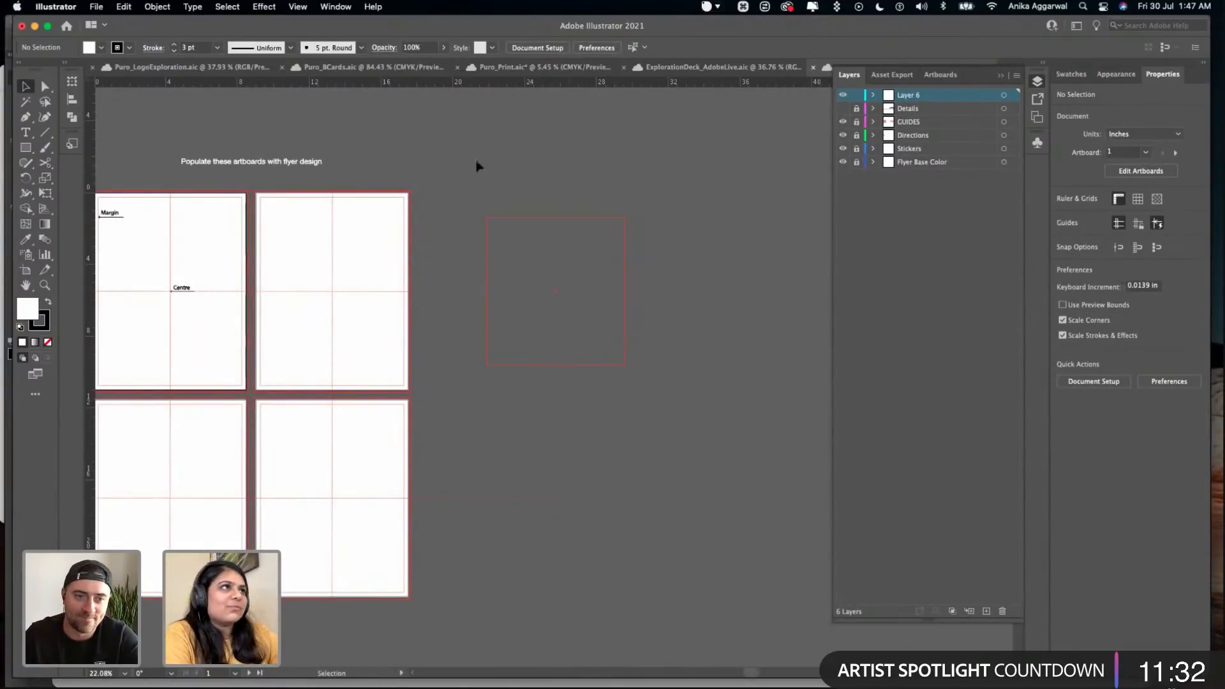
left_click(306, 7)
left_click(508, 423)
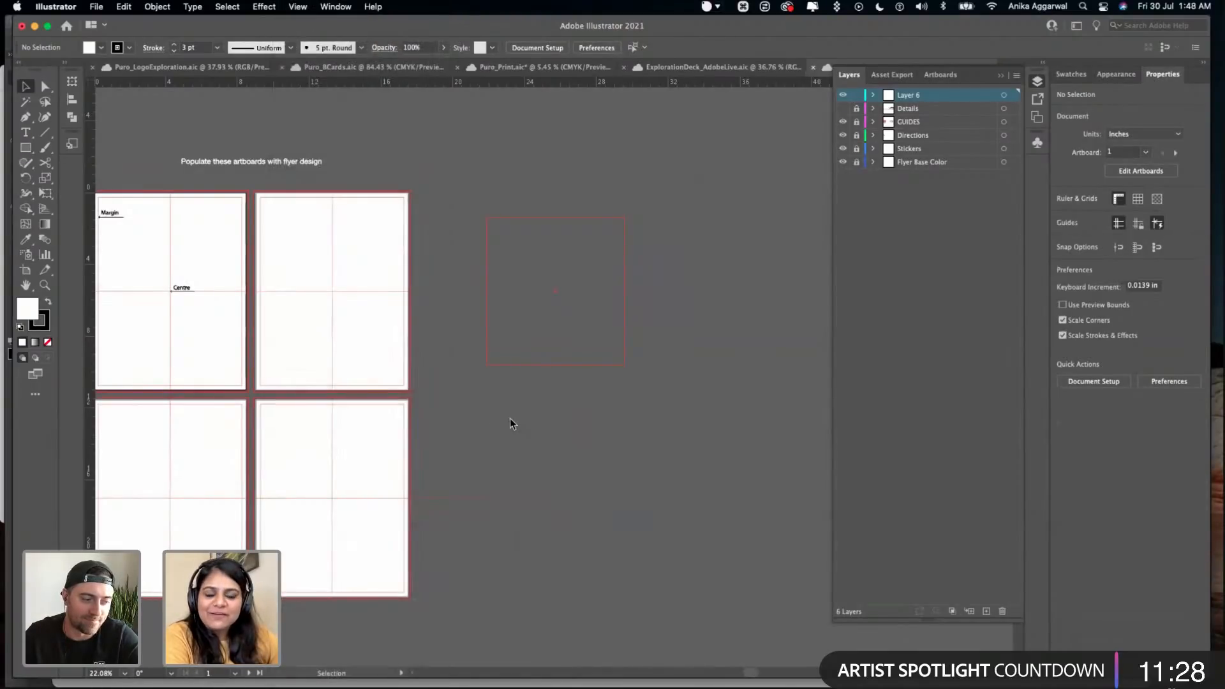
key("super+s")
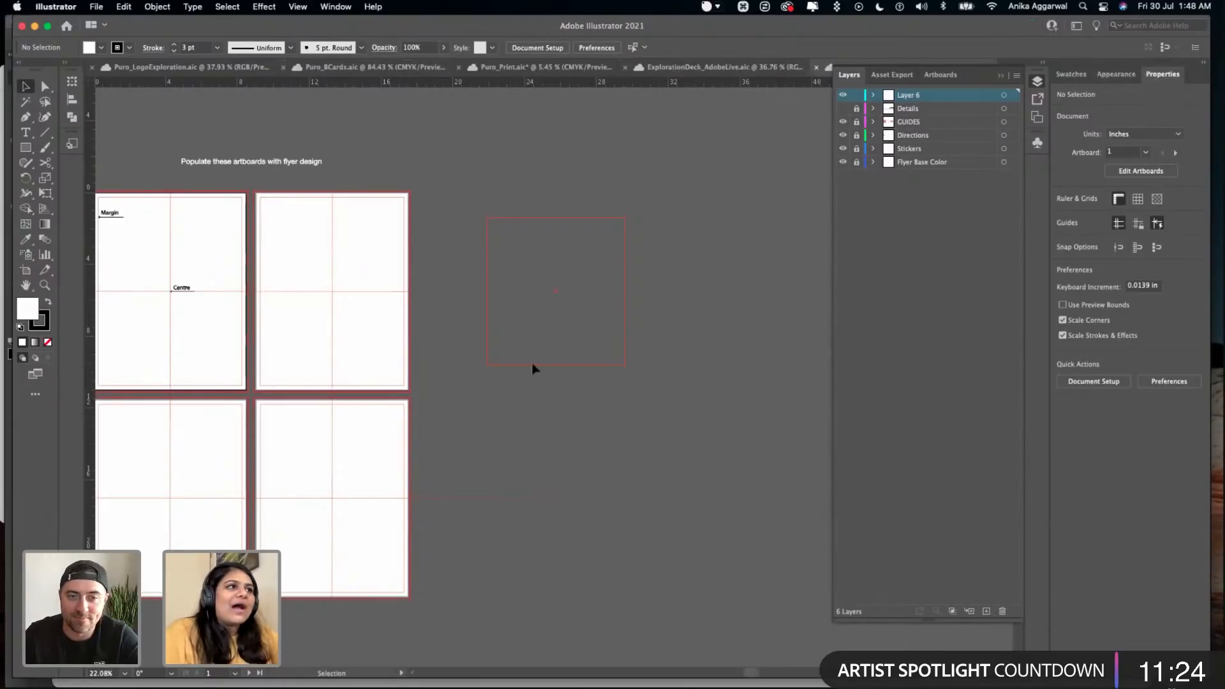
- Examine the bleed, margin and centre guides on the flyer artboards and the six sticker shapes
scroll(383, 319, "left", 5)
scroll(290, 168, "up", 5)
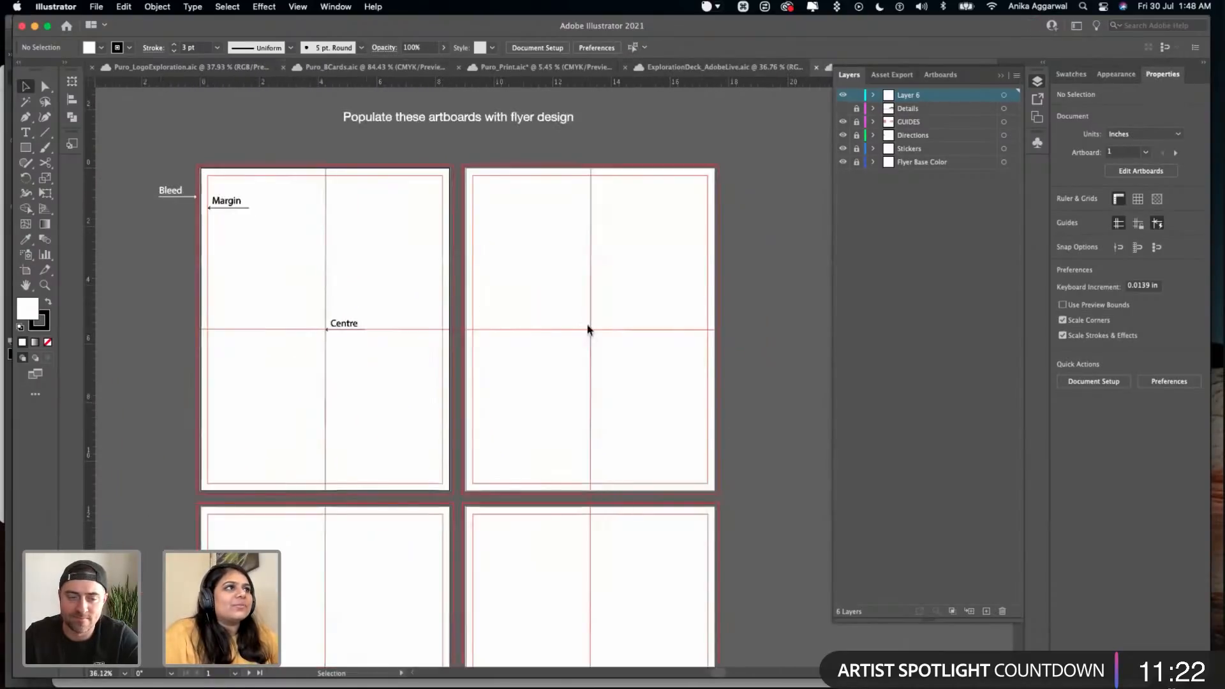
scroll(584, 329, "down", 4)
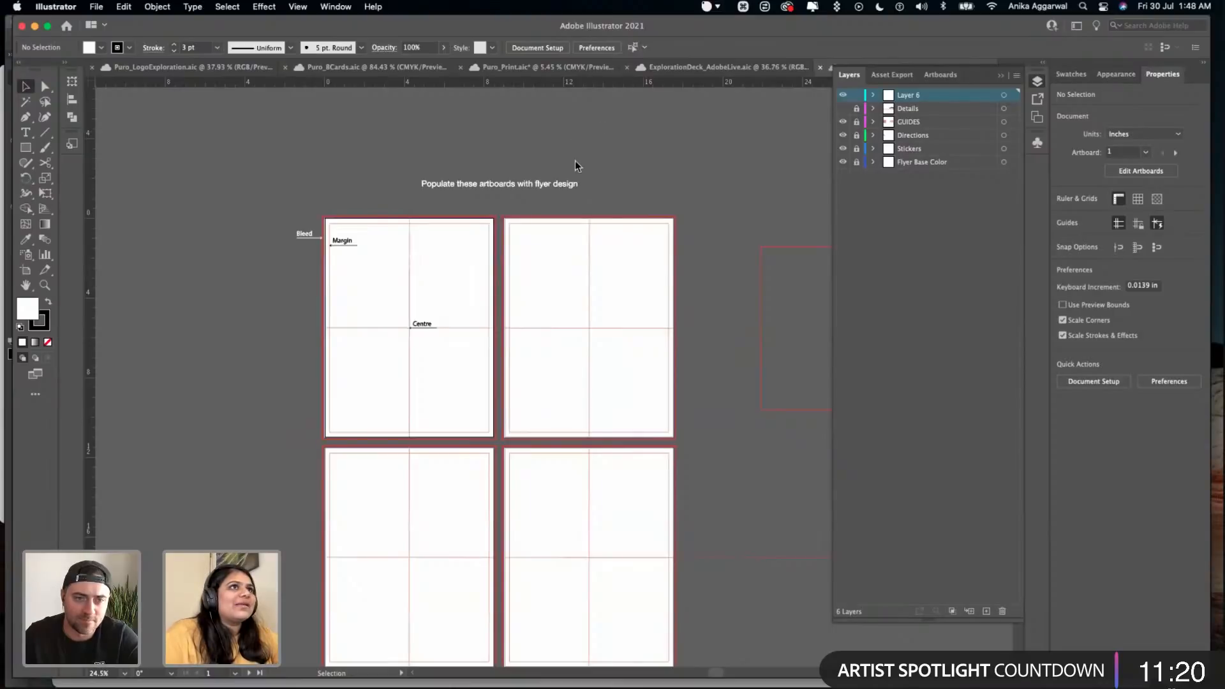
scroll(580, 162, "right", 15)
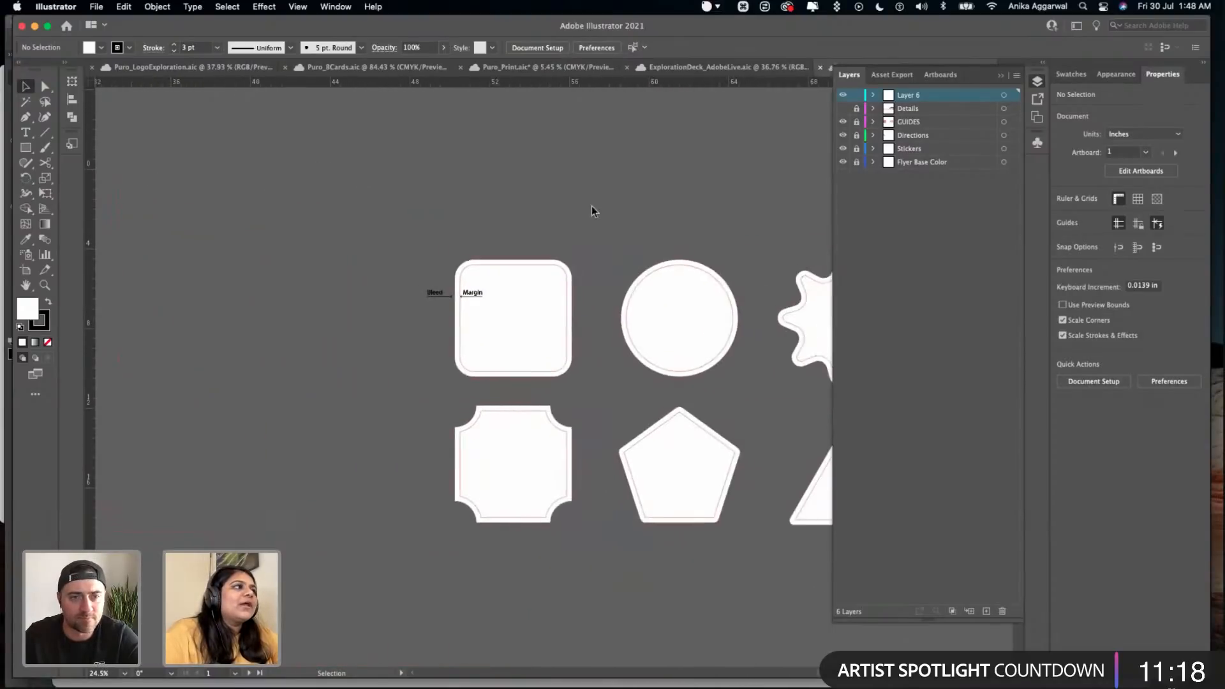
scroll(480, 472, "right", 1)
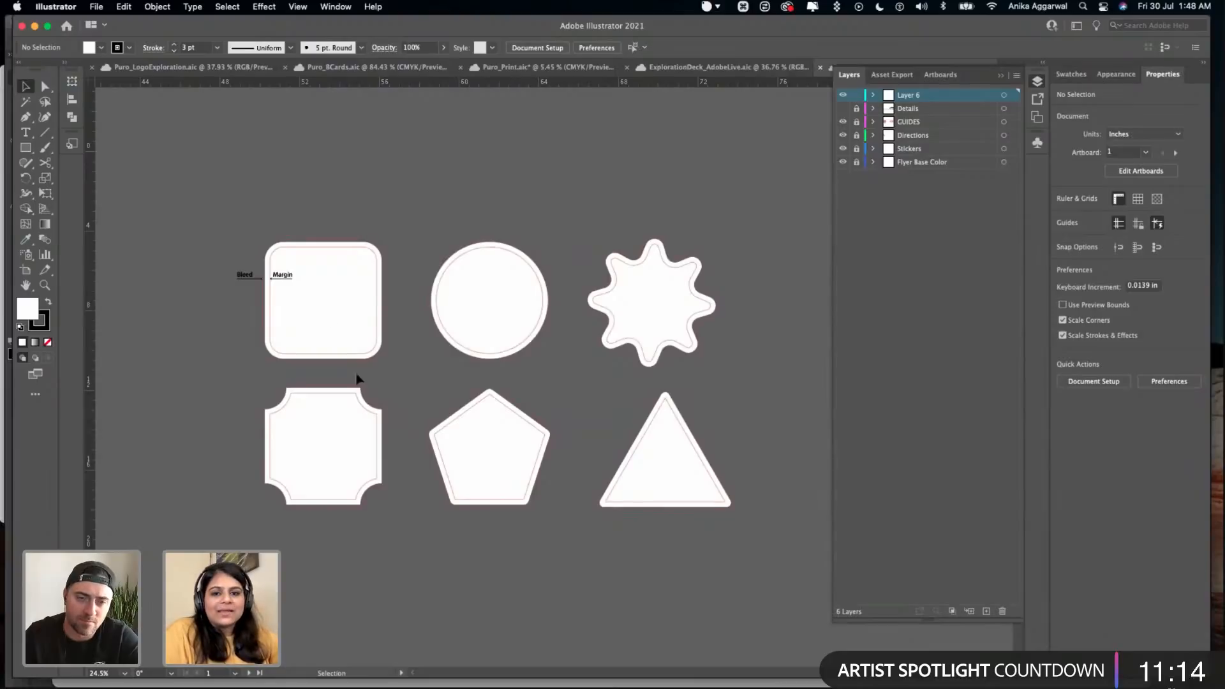
scroll(313, 288, "up", 3)
scroll(315, 402, "down", 2)
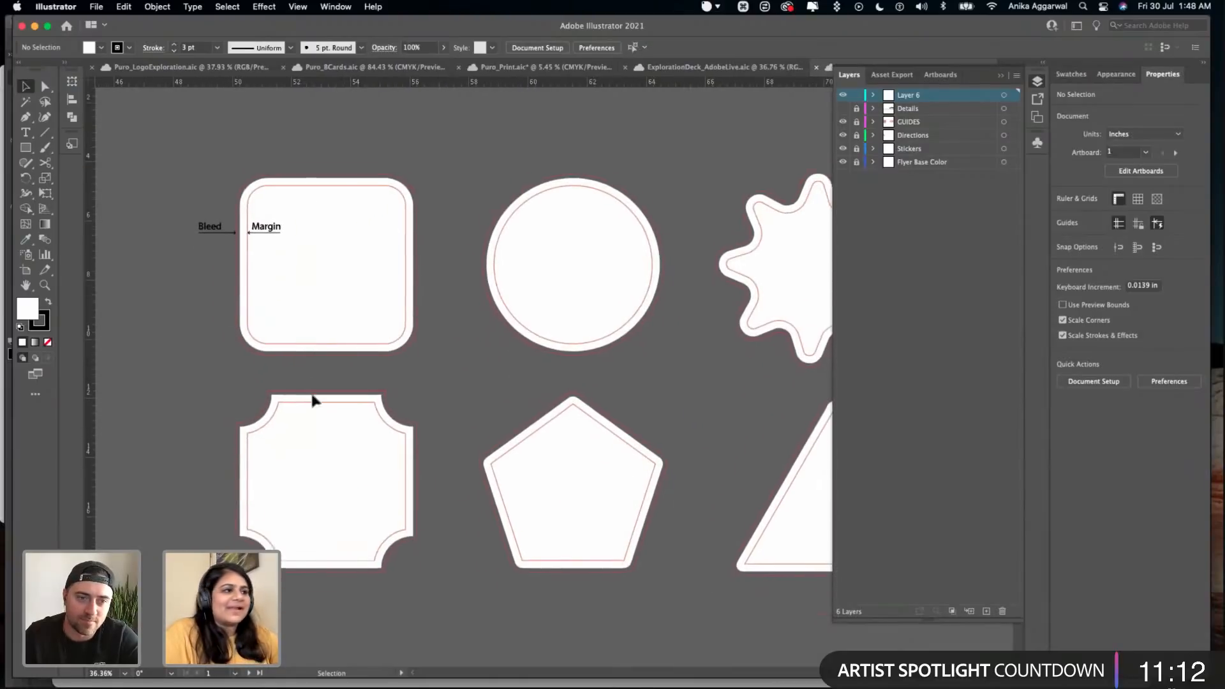
scroll(319, 432, "down", 3)
scroll(331, 380, "up", 2)
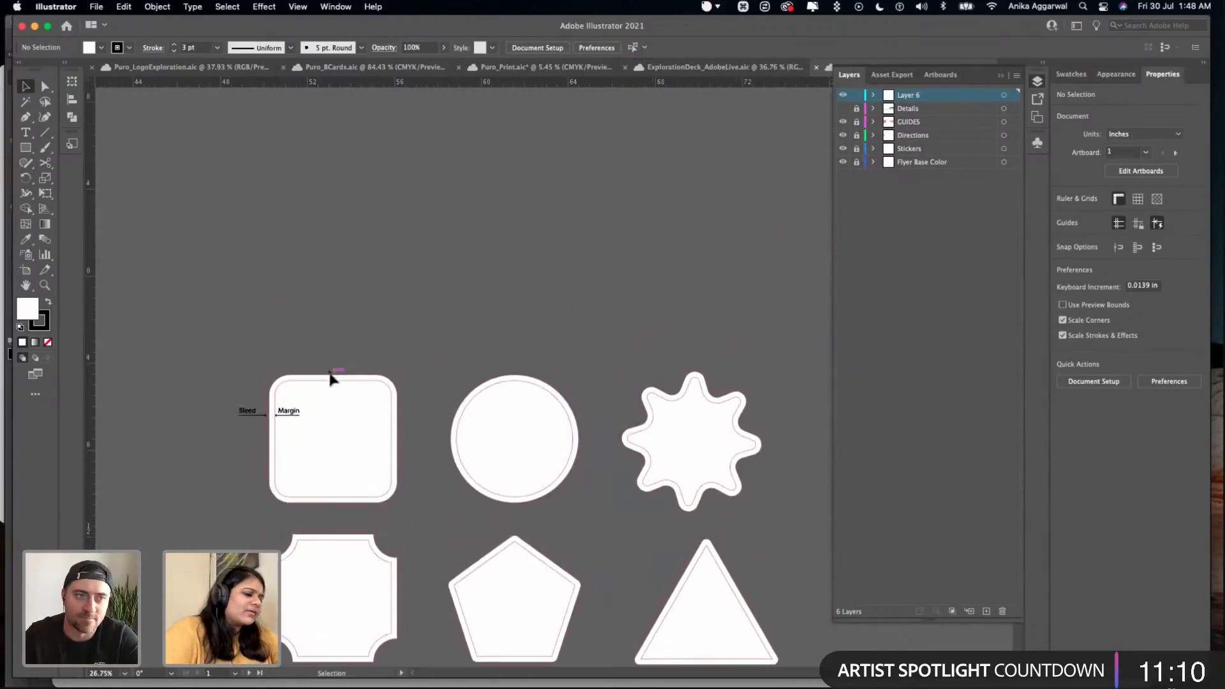
- Draw a square about 5.28 in wide on the empty canvas above the rounded-square sticker
key("l")
key("m")
left_click_drag(326, 235, 368, 269)
key("v")
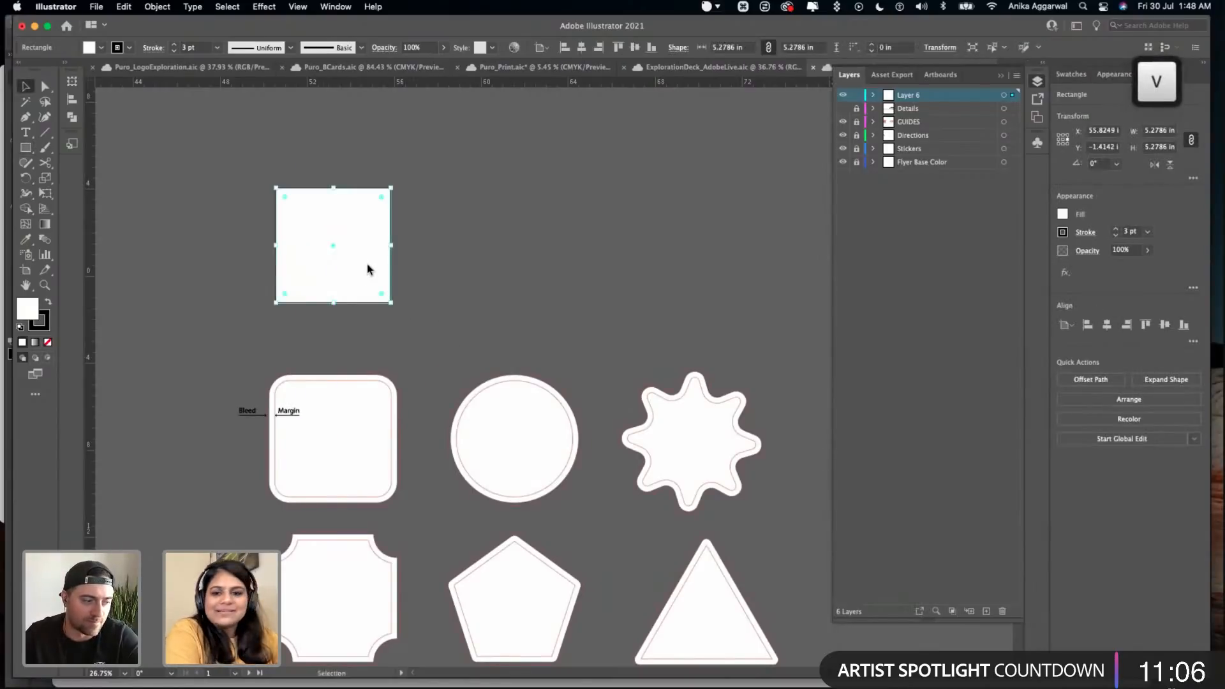
- Set the square's corners to inverted round with a radius of 2.625 in
key("a")
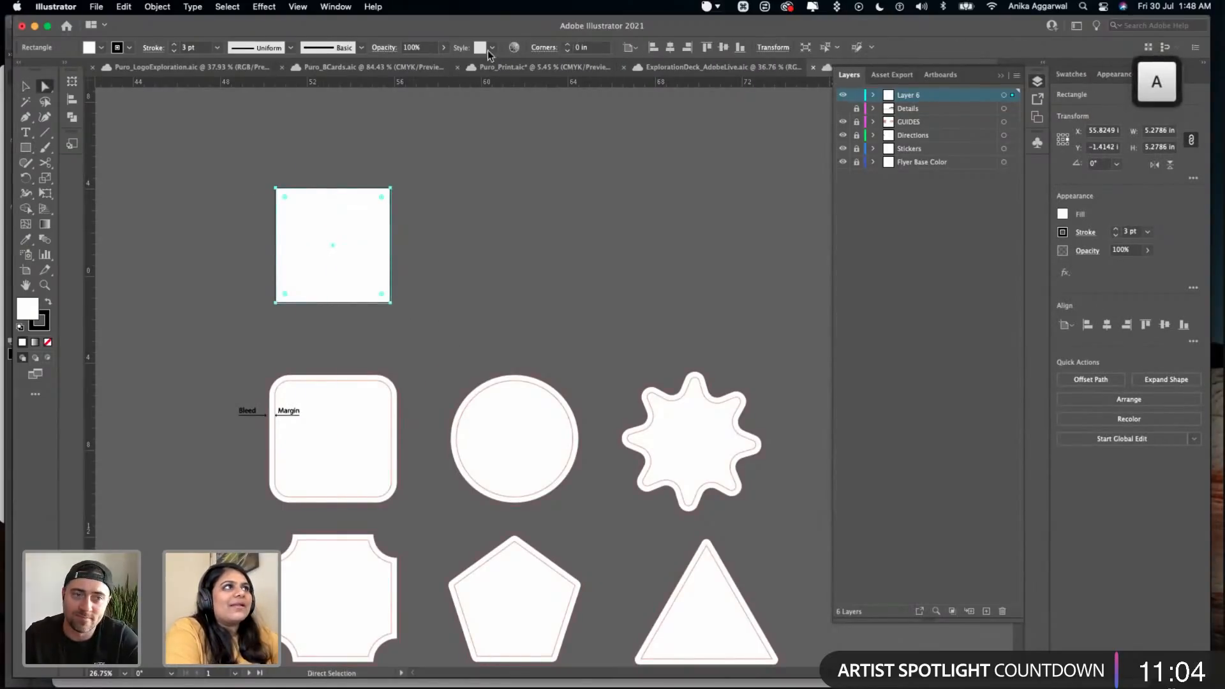
left_click(543, 47)
left_click(523, 68)
triple_click(508, 84)
triple_click(508, 84)
left_click(508, 84)
triple_click(508, 85)
triple_click(509, 85)
triple_click(508, 84)
triple_click(509, 84)
double_click(508, 84)
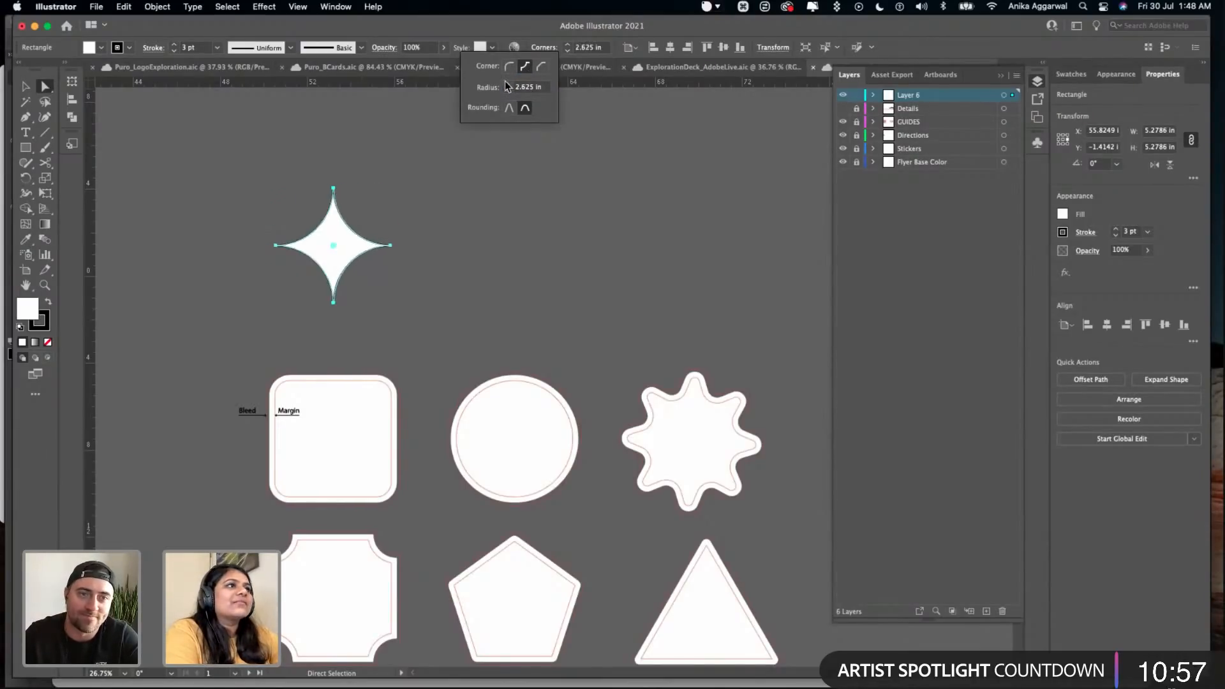
- Delete the four-pointed shape above the sticker templates and save the file
left_click(431, 199)
left_click_drag(418, 176, 317, 291)
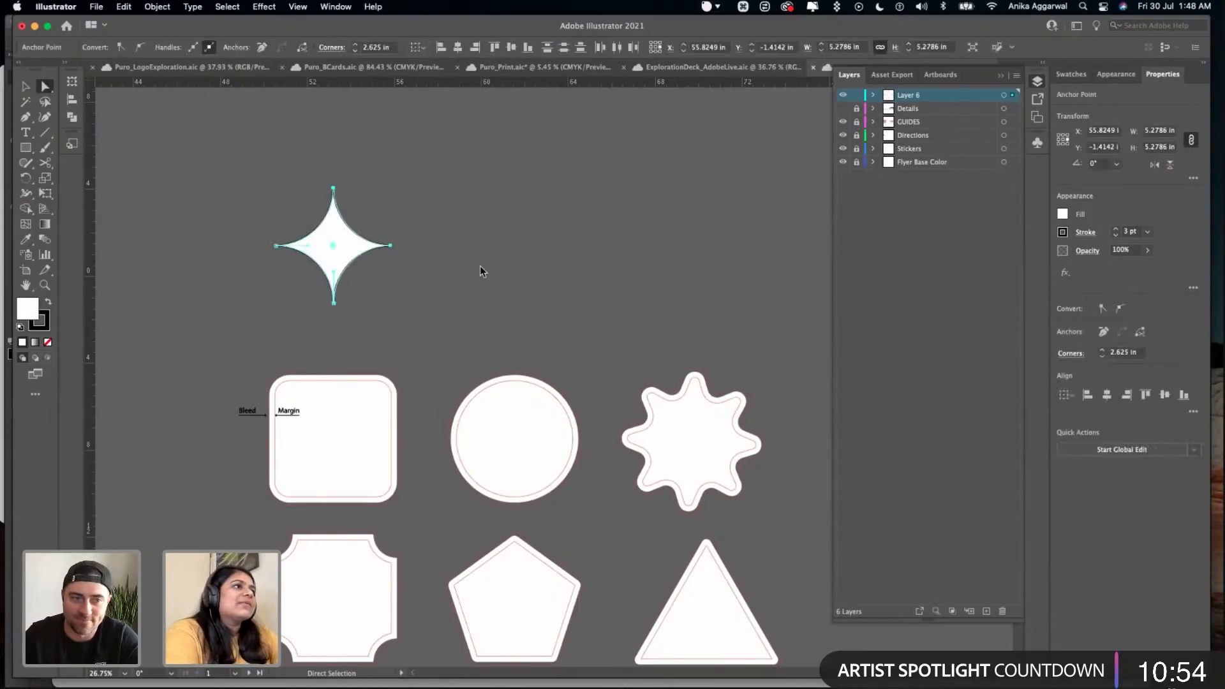
key("super+s")
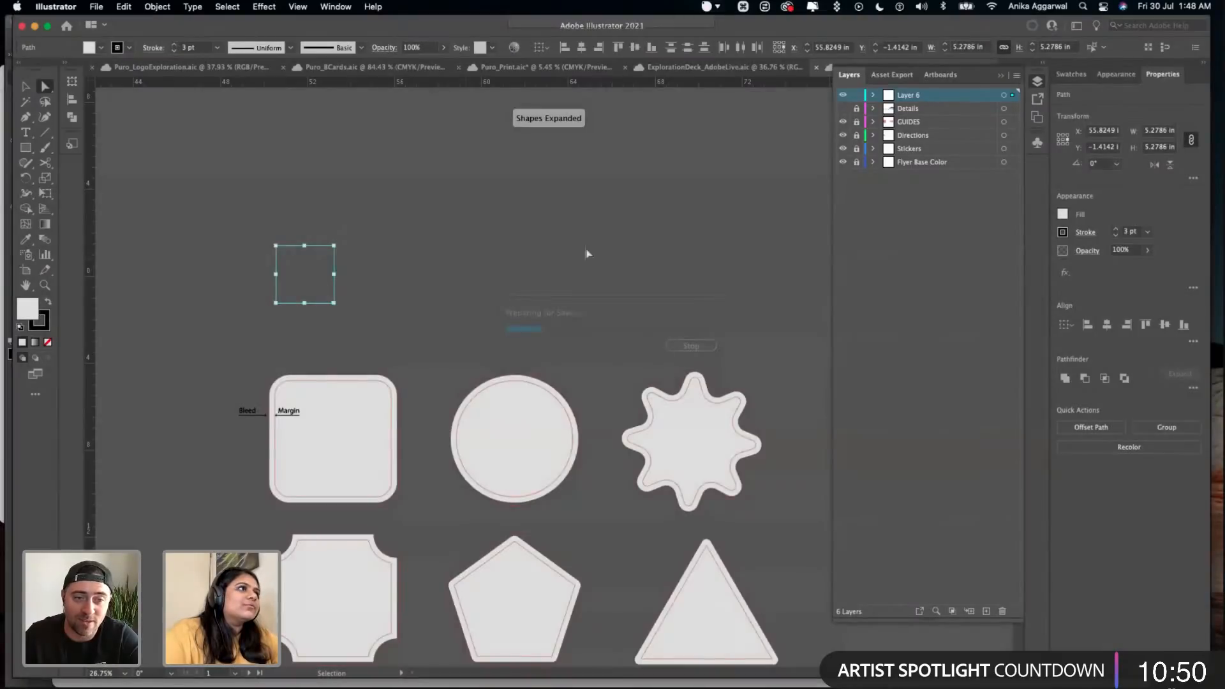
left_click(587, 254)
scroll(558, 247, "down", 6)
scroll(555, 244, "up", 4)
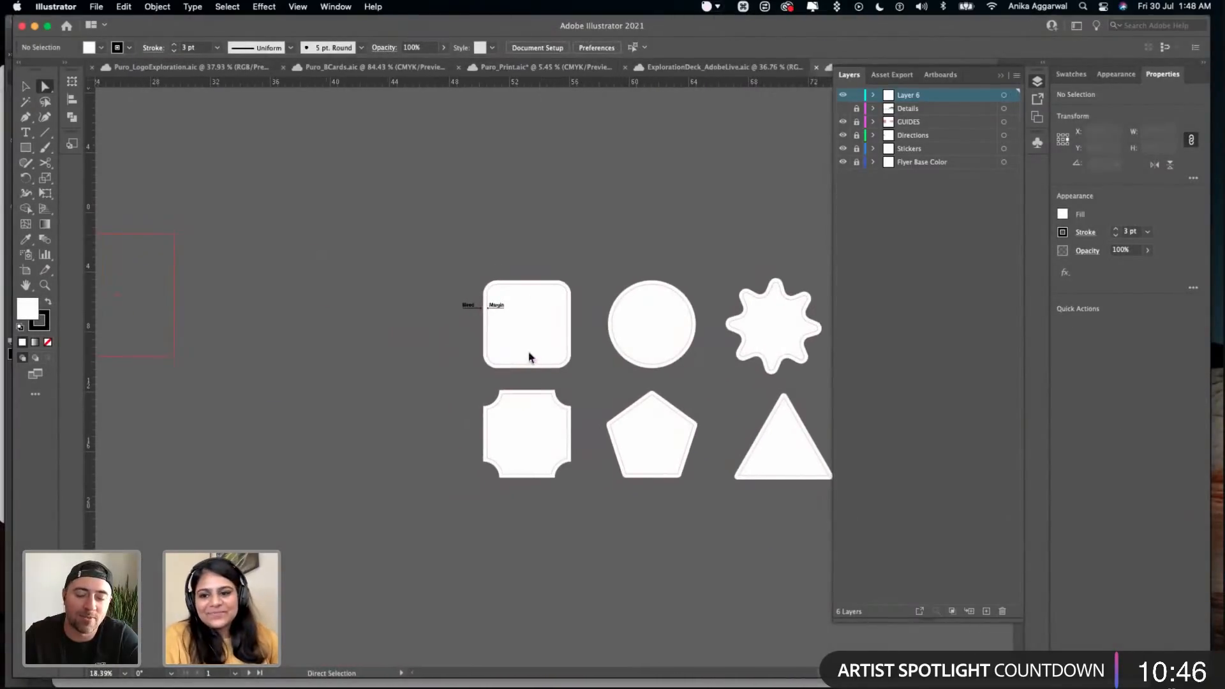
- Save the Puro_Print document and switch to the Puro_LogoExploration document
left_click(573, 68)
key("super+s")
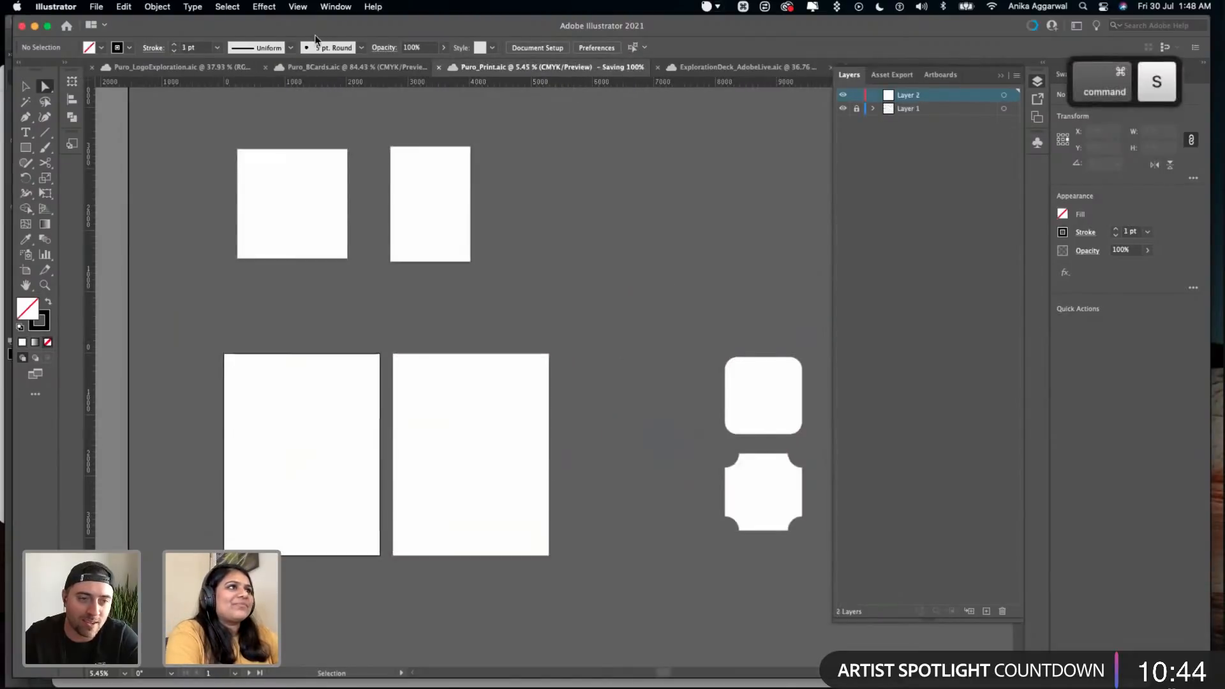
left_click(310, 68)
left_click(195, 67)
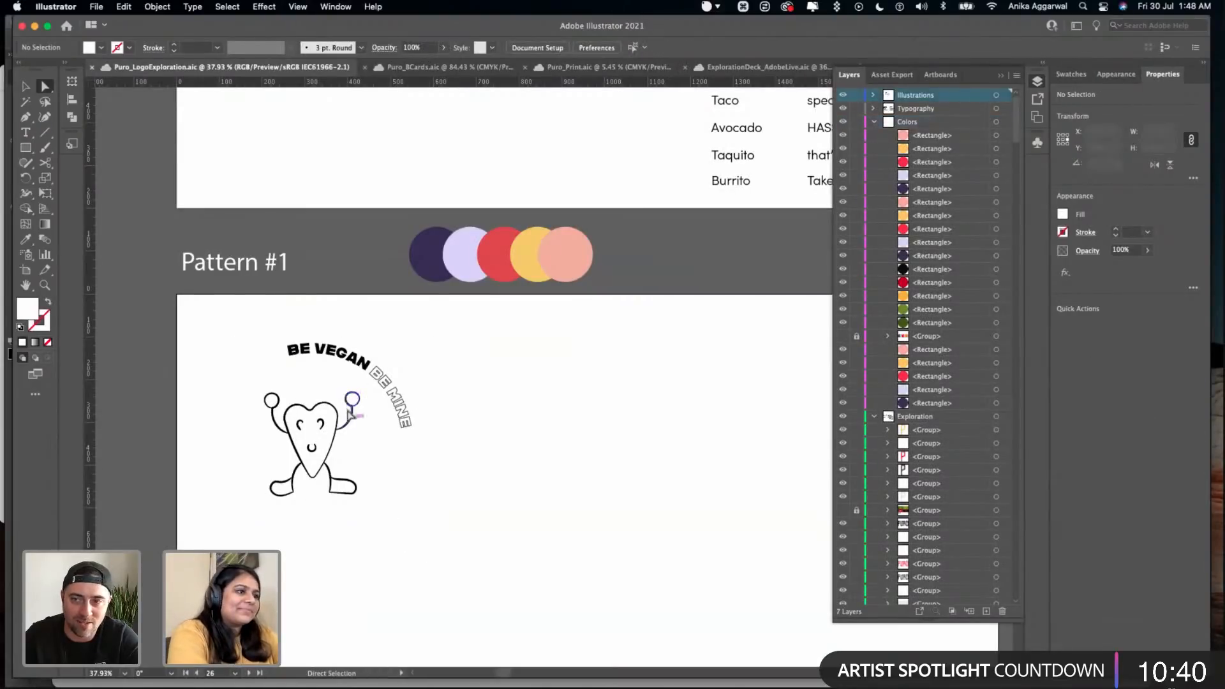
- Draw a circle about 514 px wide around the mascot, fill it with the palette's red and send it to the back
key("l")
left_click_drag(222, 317, 416, 538)
key("i")
left_click(487, 245)
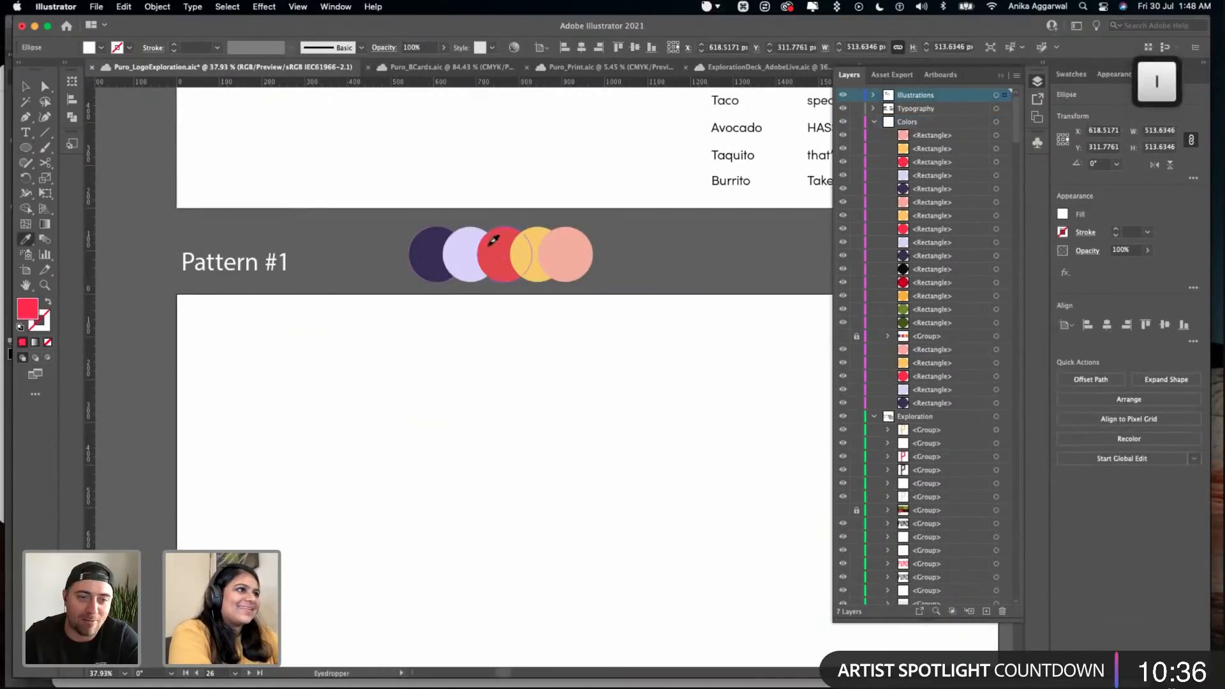
key("v")
key("super+shift+bracketleft")
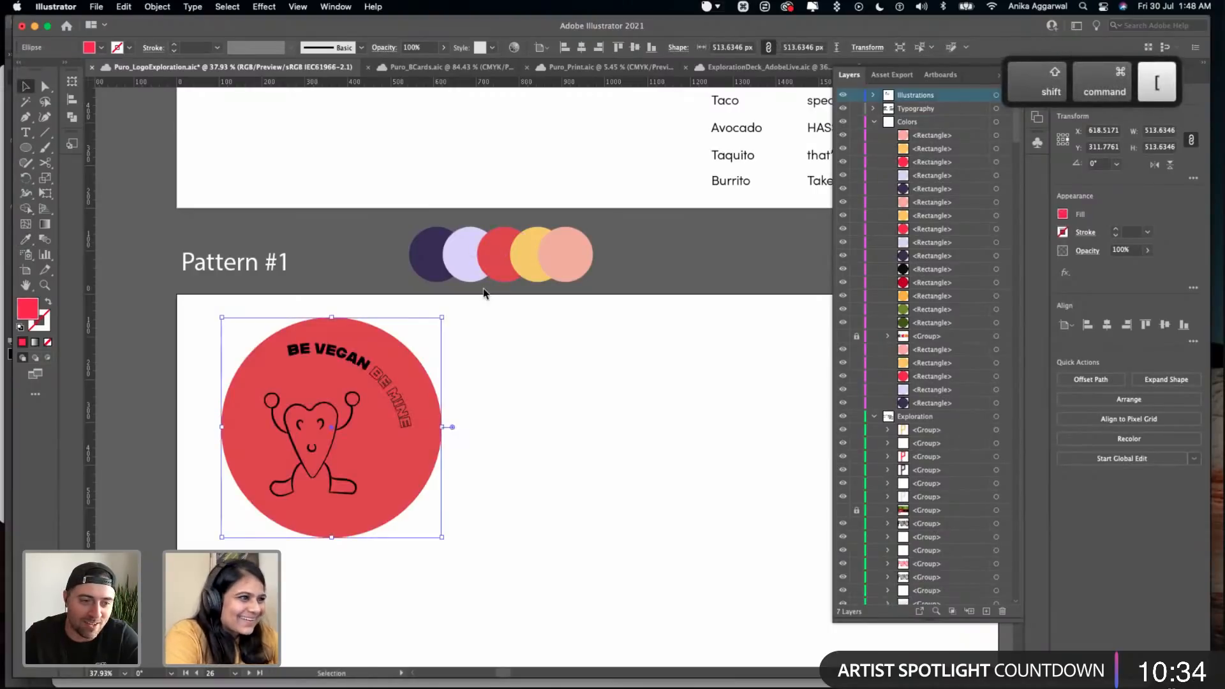
- Enlarge the red circle slightly and adjust its position around the mascot and slogan
left_click_drag(378, 485, 365, 490)
left_click_drag(427, 323, 440, 312)
left_click(538, 381)
- Draw a red square about 543 px wide beside the sticker and a yellow circle about 68 px wide on its upper-left corner
key("m")
mouse_move(556, 383)
left_mouse_down()
mouse_move(712, 479)
mouse_move(793, 569)
mouse_move(785, 576)
left_mouse_up()
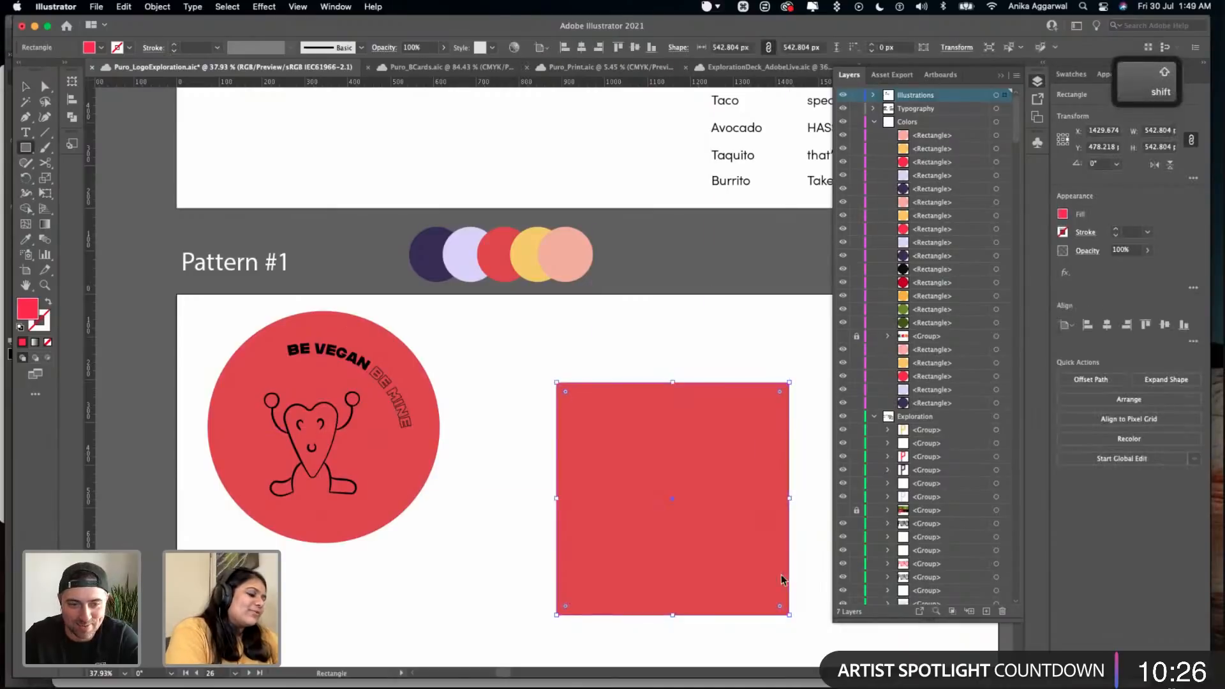
key("l")
mouse_move(591, 325)
left_mouse_down()
mouse_move(623, 356)
mouse_move(580, 391)
mouse_move(557, 387)
left_mouse_up()
key("i")
left_click(531, 255)
key("v")
scroll(606, 369, "right", 4)
scroll(607, 368, "down", 2)
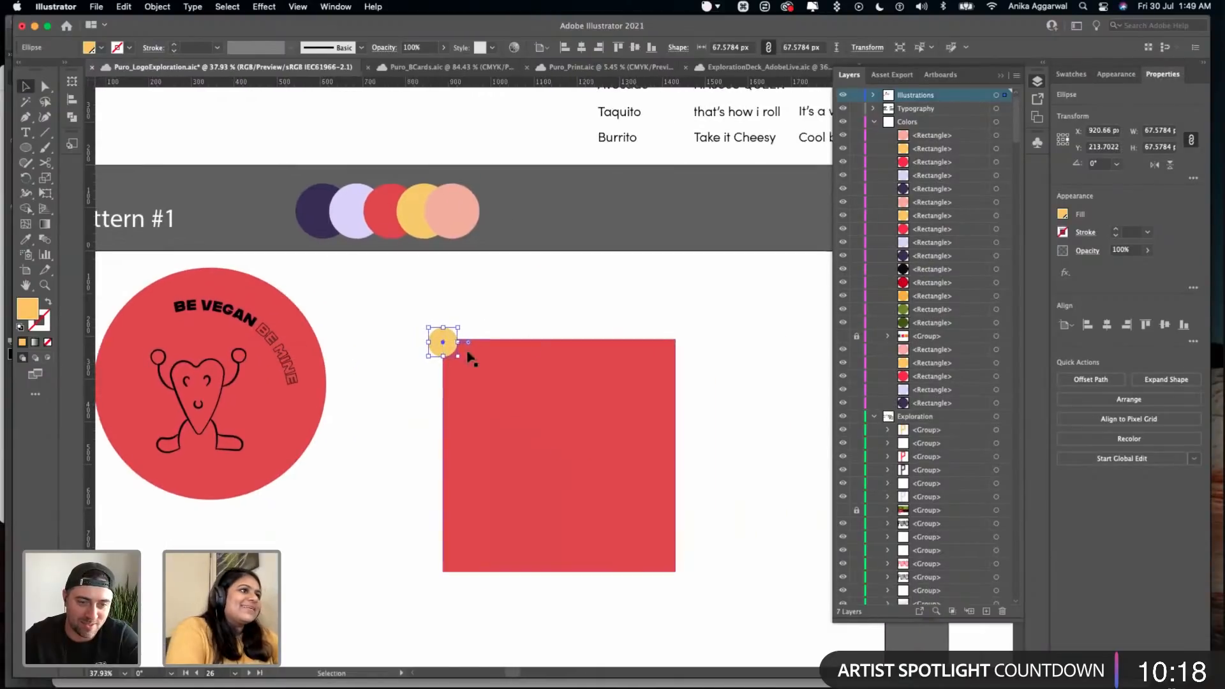
- Copy the yellow circle to the other three corners of the red square
key("alt")
left_click_drag(445, 347, 445, 571)
left_click_drag(445, 572, 675, 572)
left_click_drag(674, 572, 675, 339)
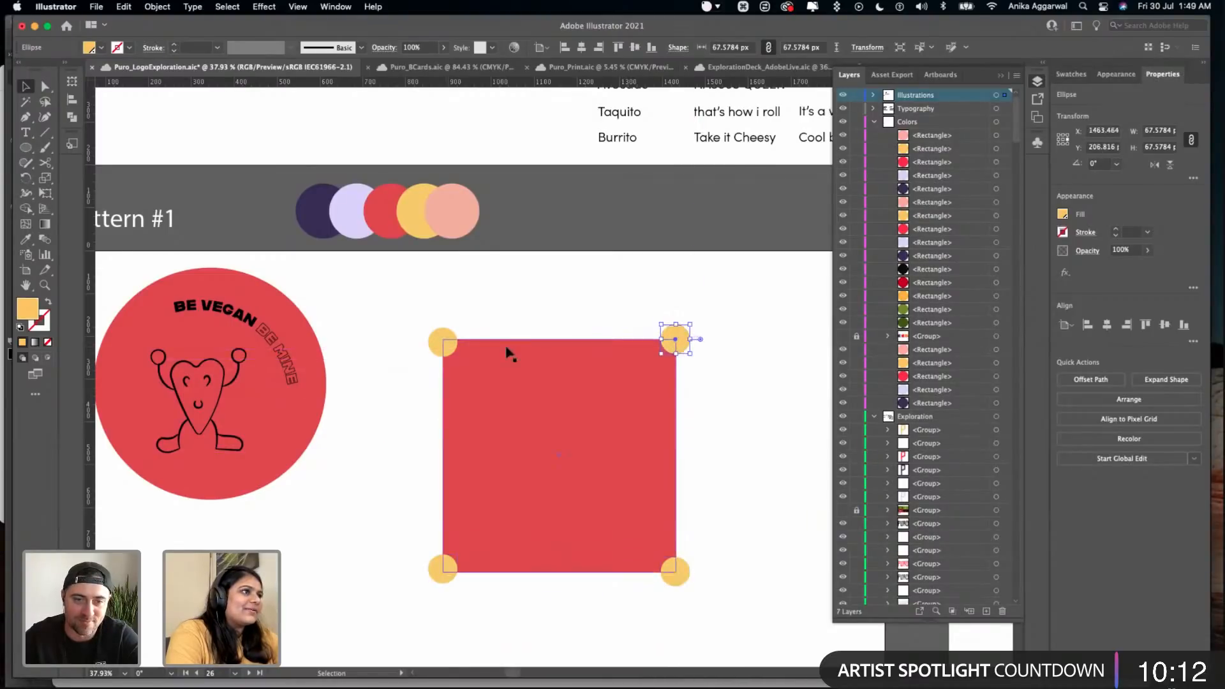
- In outline view, align the left-hand corner circles' centres with the square's corners
key("cmd+y")
left_click(488, 331)
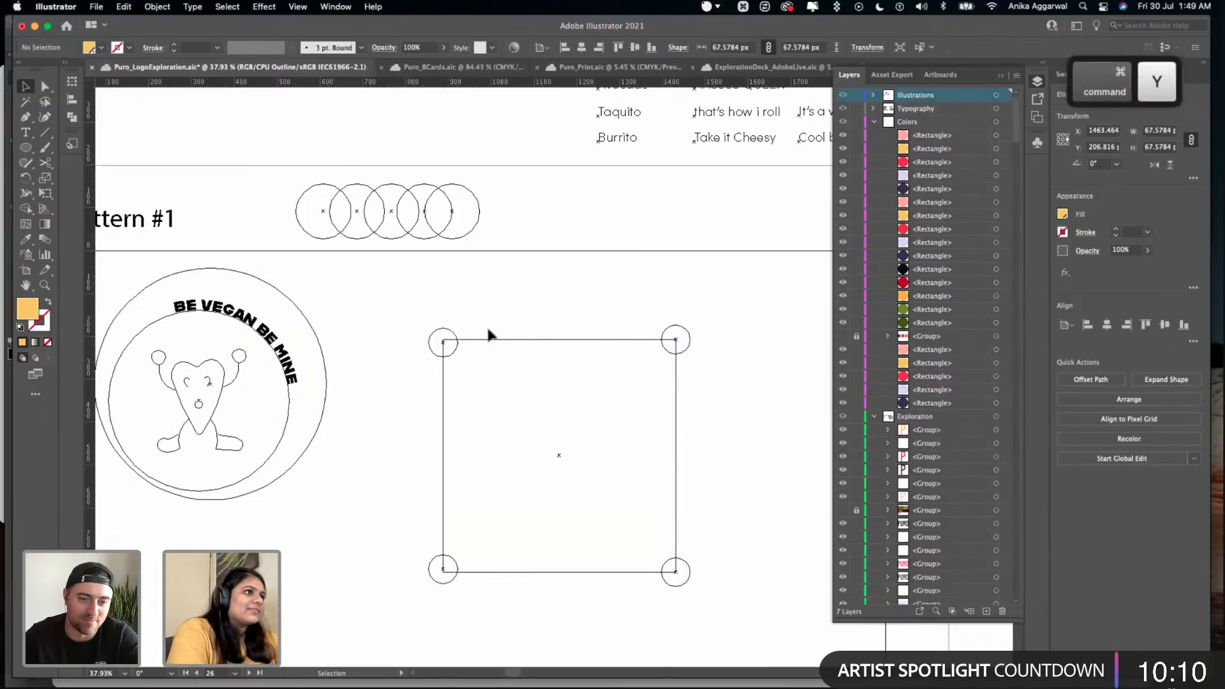
scroll(451, 355, "up", 5)
left_click_drag(436, 332, 431, 330)
scroll(504, 383, "up", 5)
scroll(496, 446, "down", 1)
left_click_drag(431, 513, 432, 518)
left_click(502, 459)
scroll(501, 458, "down", 6)
scroll(510, 440, "right", 3)
scroll(528, 398, "down", 1)
- Return to preview and subtract the four corner circles from the red square
left_click_drag(584, 300, 372, 524)
key("super+y")
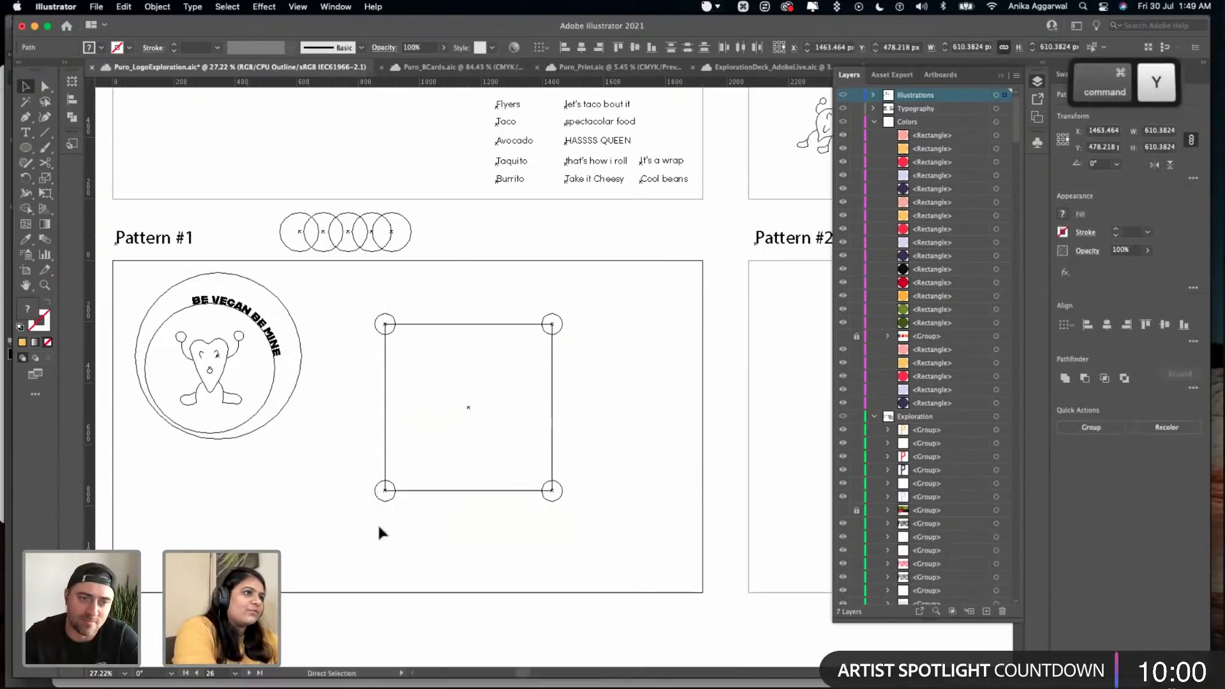
key("super+y")
left_click(1082, 379)
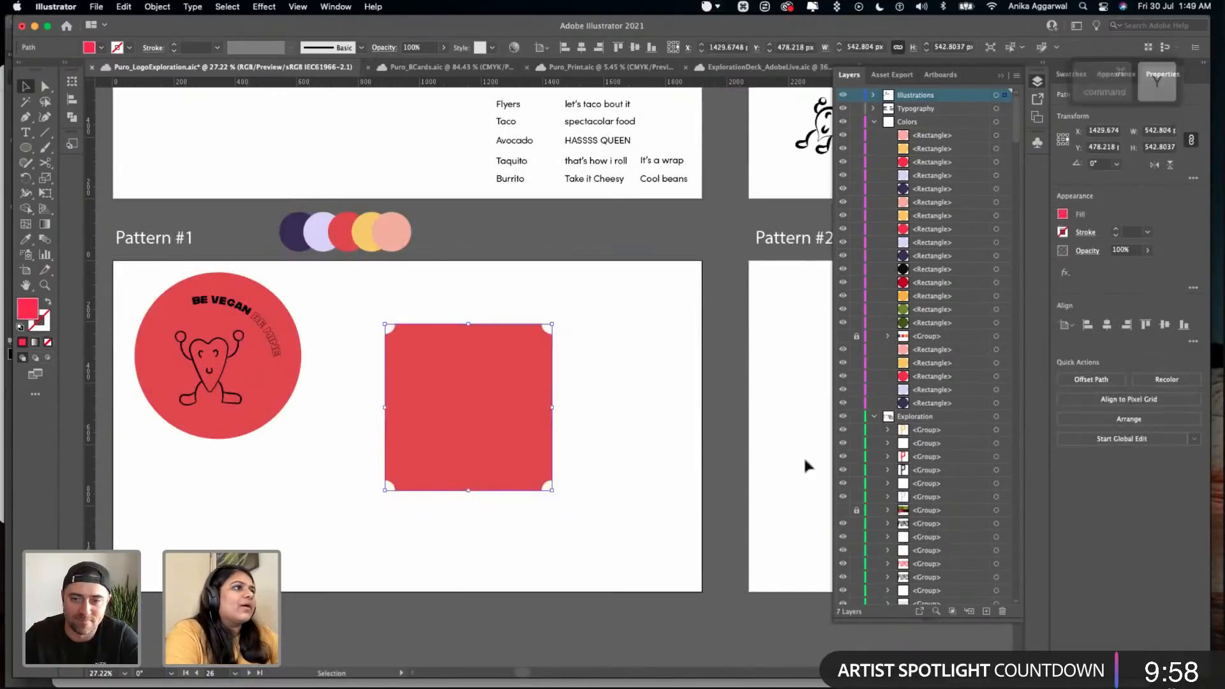
- Delete the notched red square and save the file
left_click(665, 414)
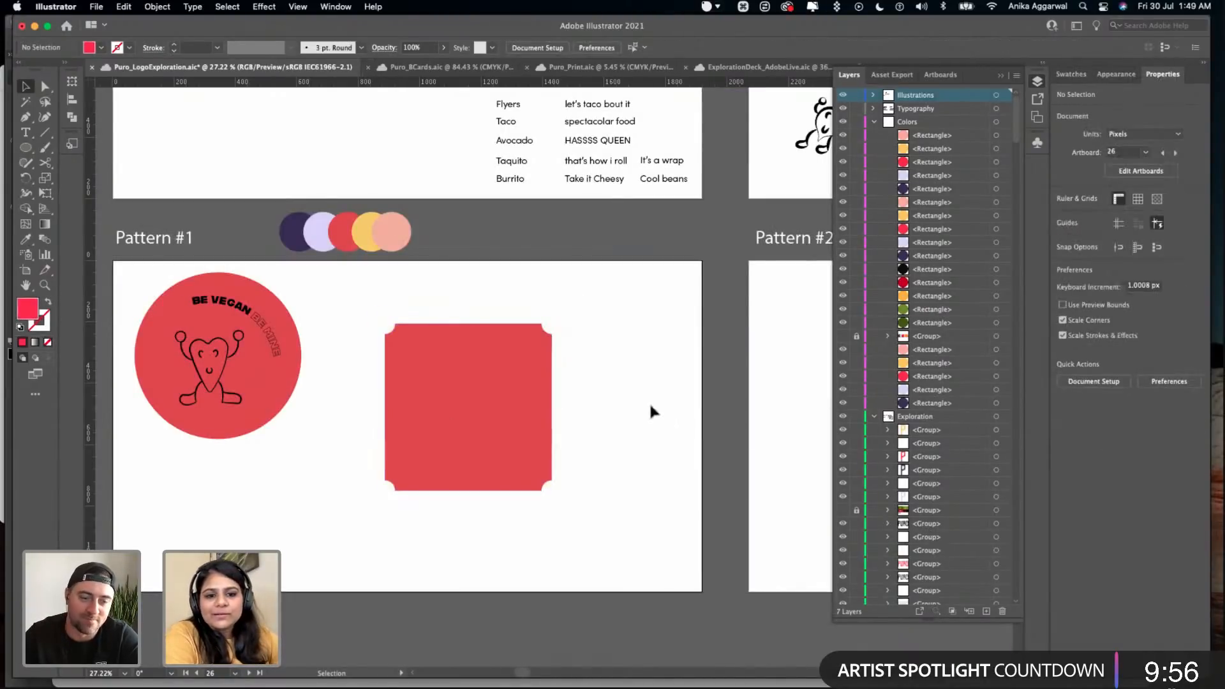
left_click_drag(623, 372, 401, 508)
key("Delete")
key("super+s")
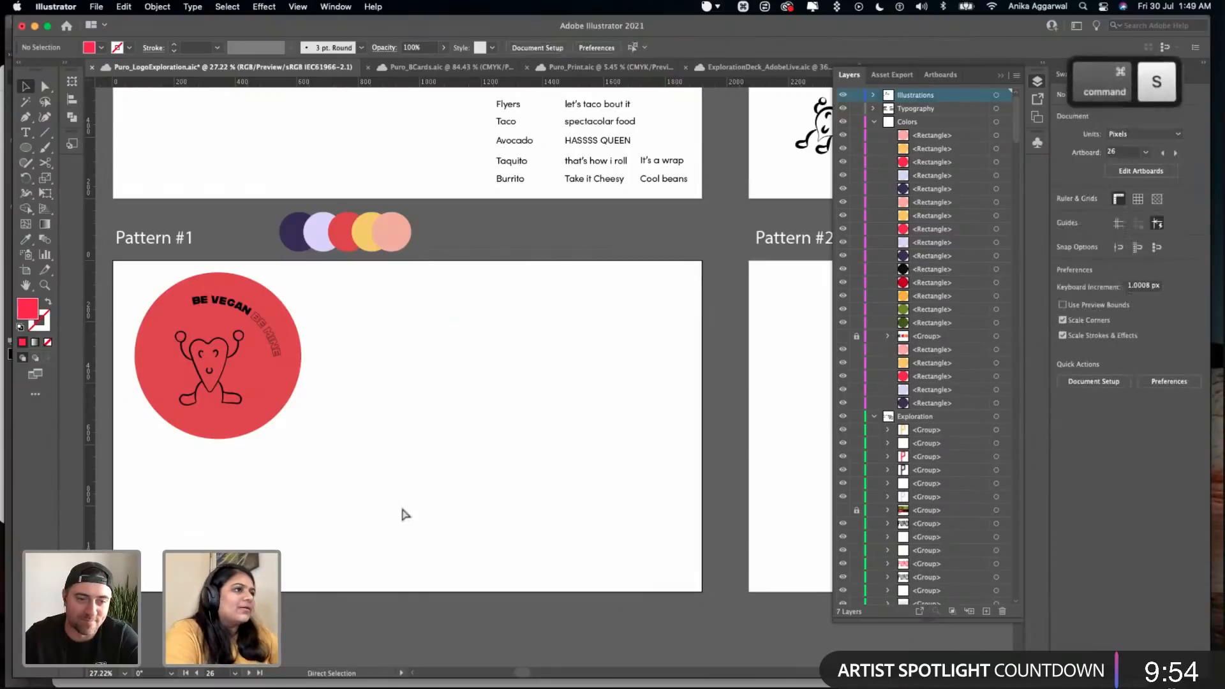
- Convert the curved BE VEGAN BE MINE text to outlines
scroll(372, 430, "up", 5)
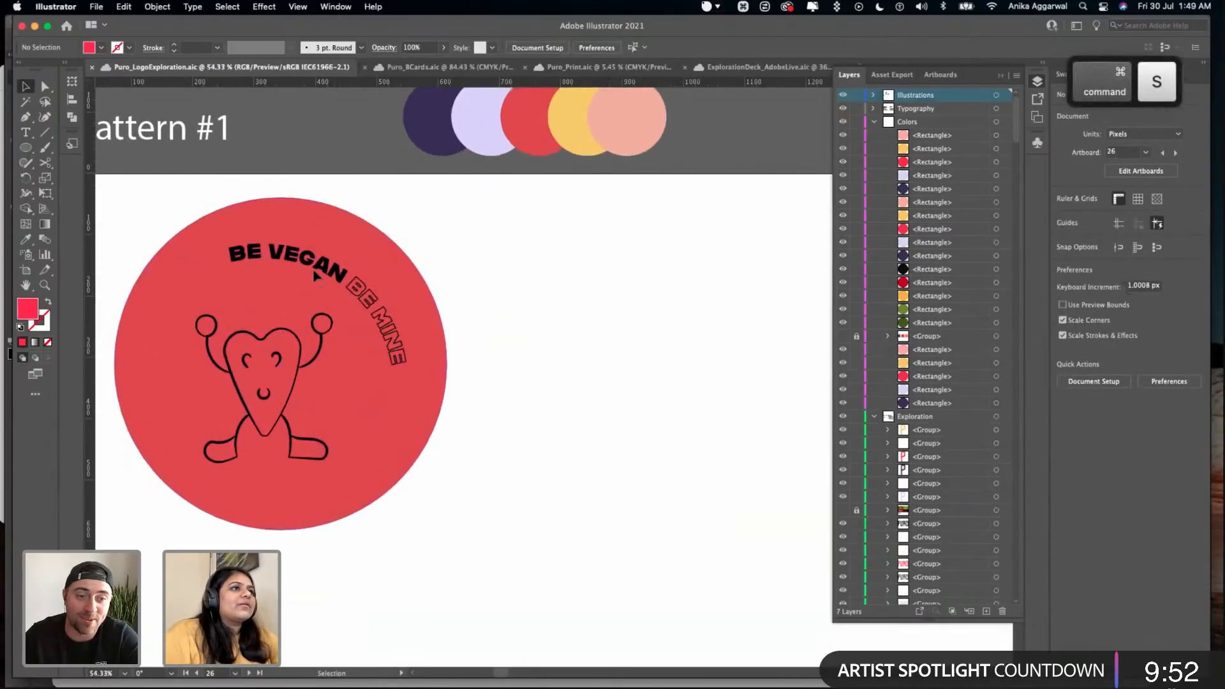
left_click(315, 272)
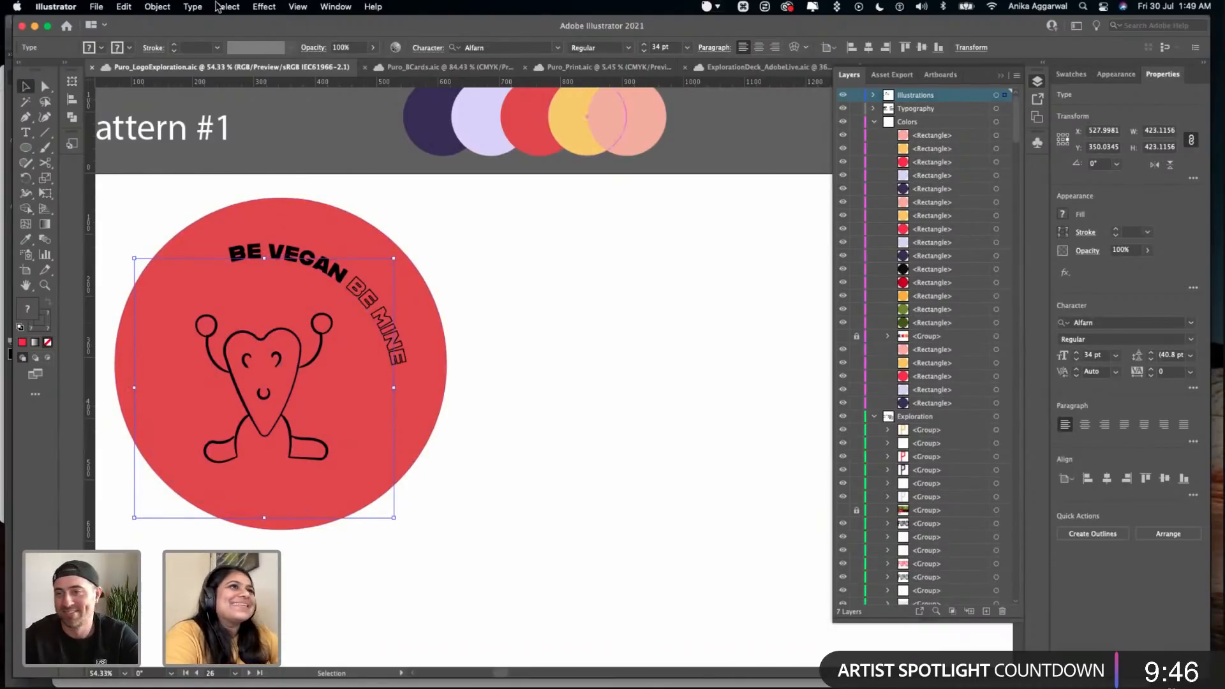
left_click(157, 7)
mouse_move(192, 7)
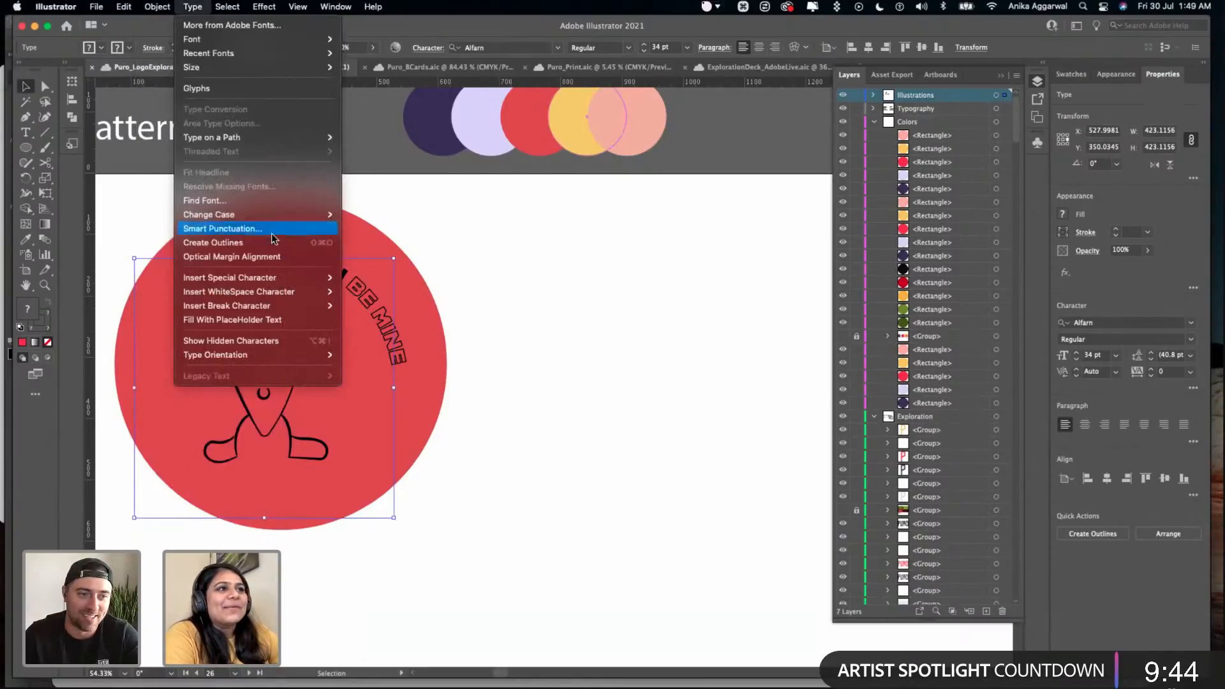
left_click(276, 243)
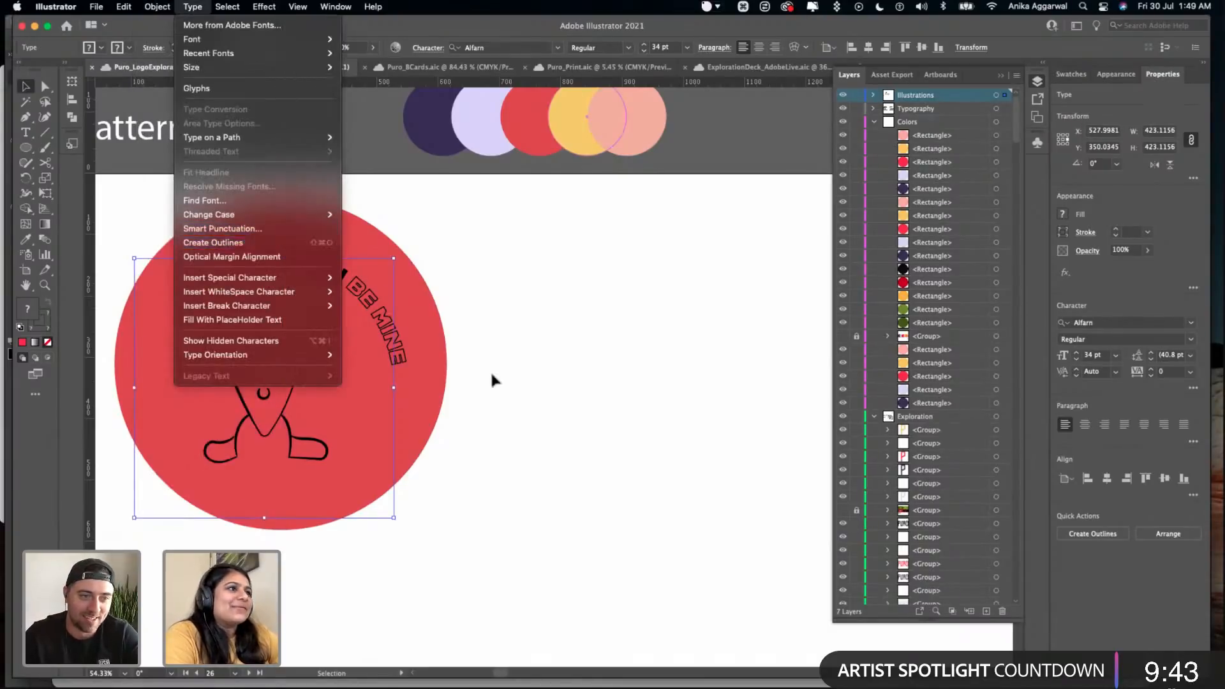
- Try filling the whole outlined slogan with white and undo the fill
left_click(1071, 74)
left_click(1086, 118)
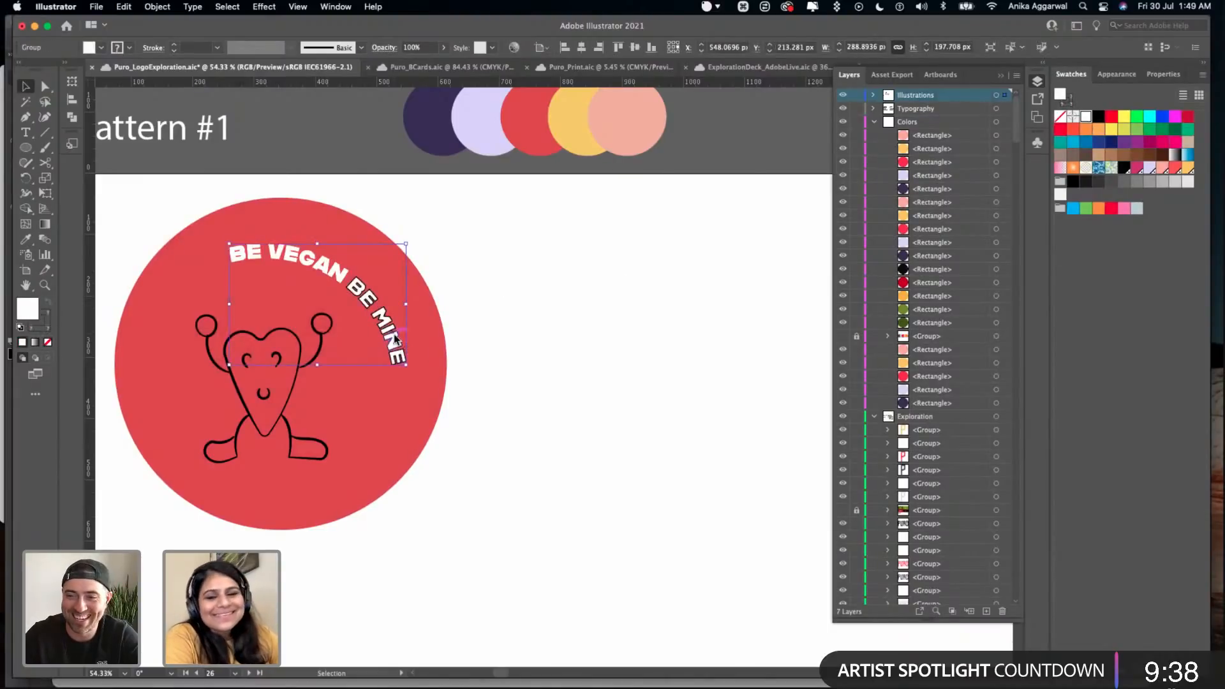
key("super+z")
left_click(503, 270)
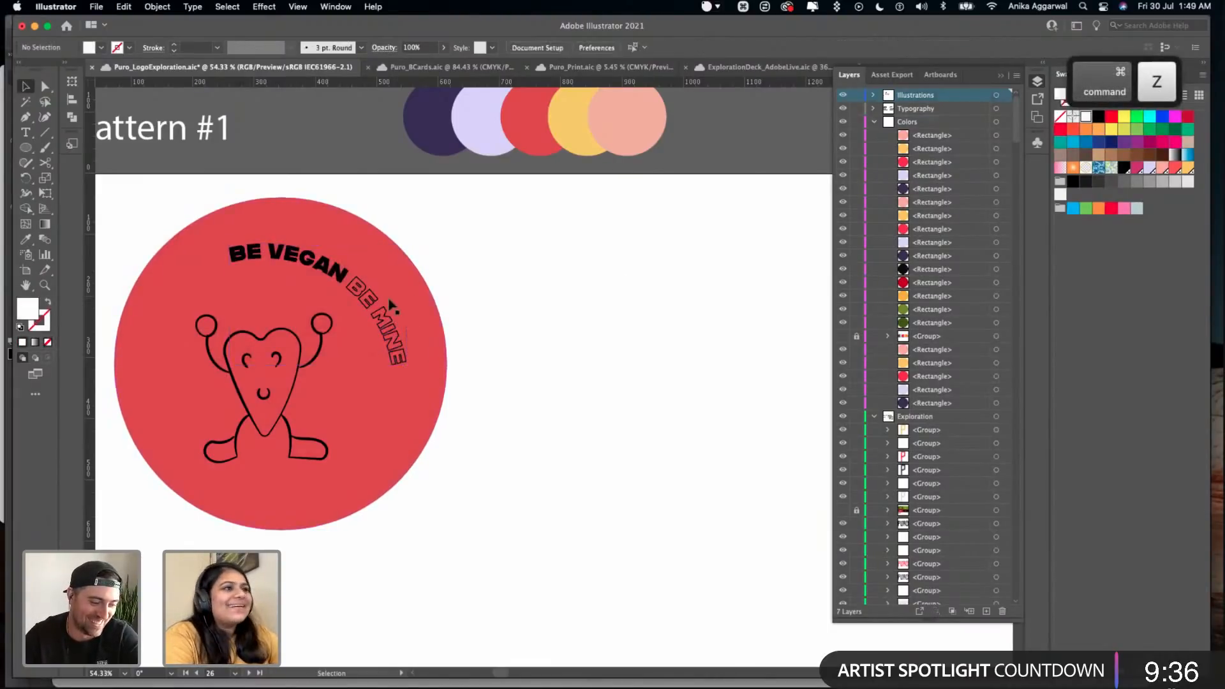
- Isolate the slogan group, try swapping fill and stroke on the E of the outlined BE, and undo the swap
double_click(377, 300)
left_click(376, 300)
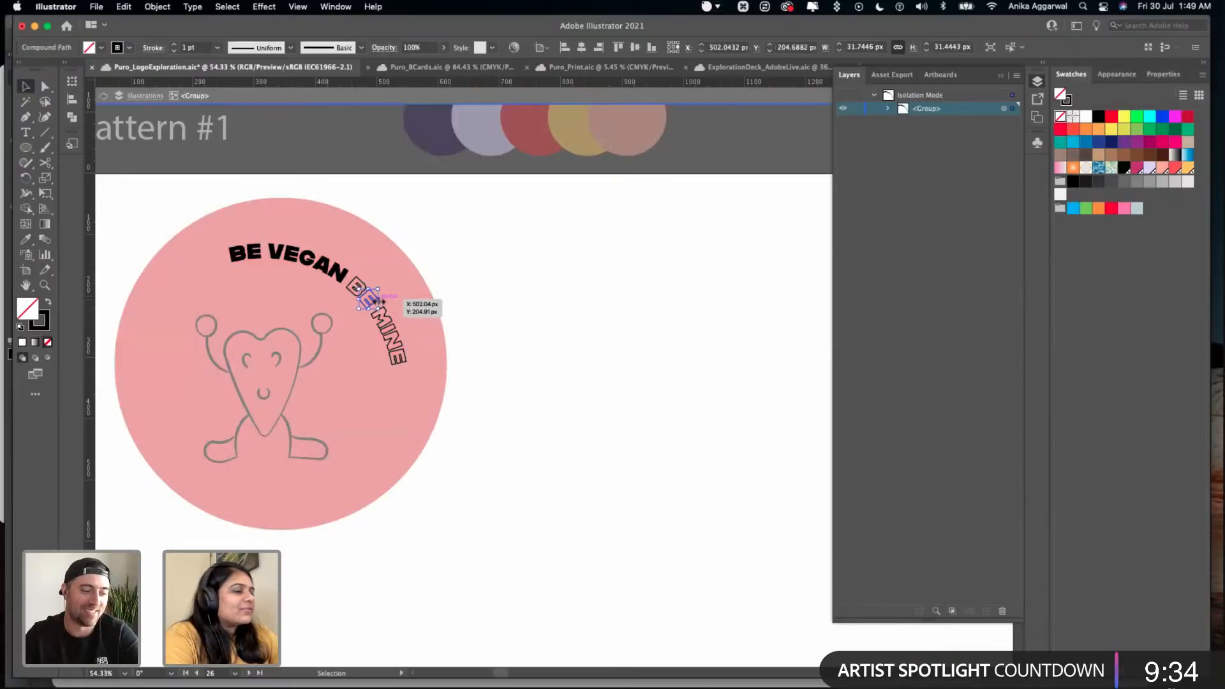
key("x")
left_click(49, 305)
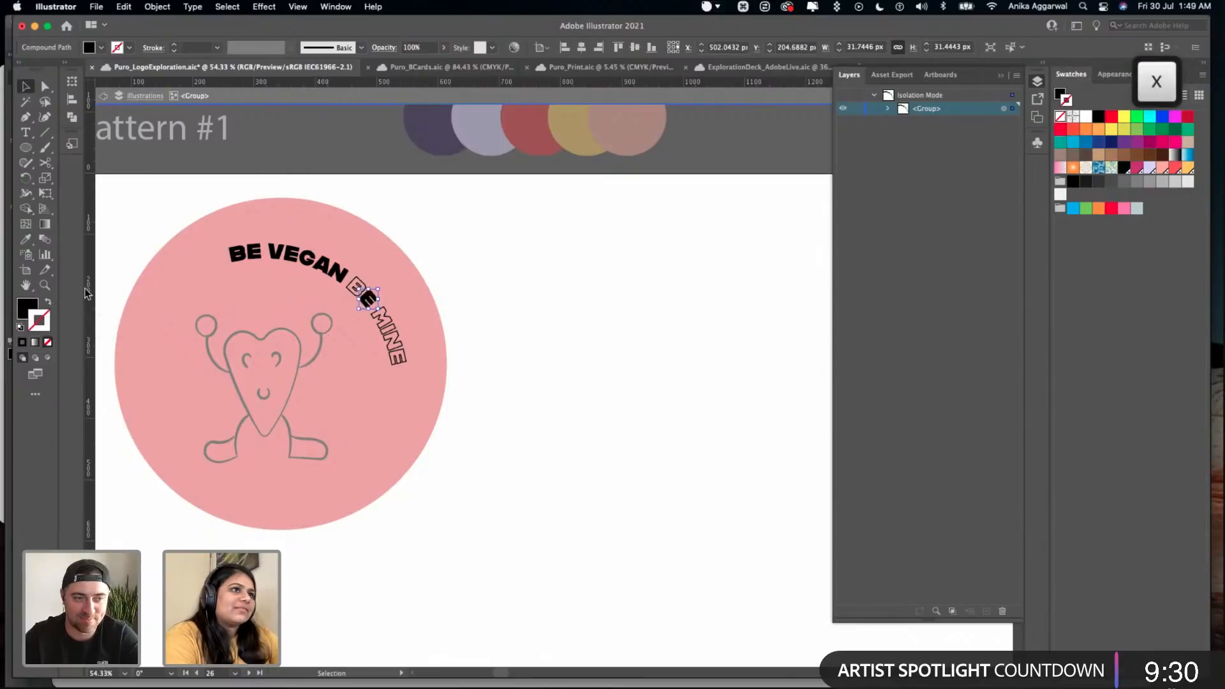
key("cmd+z")
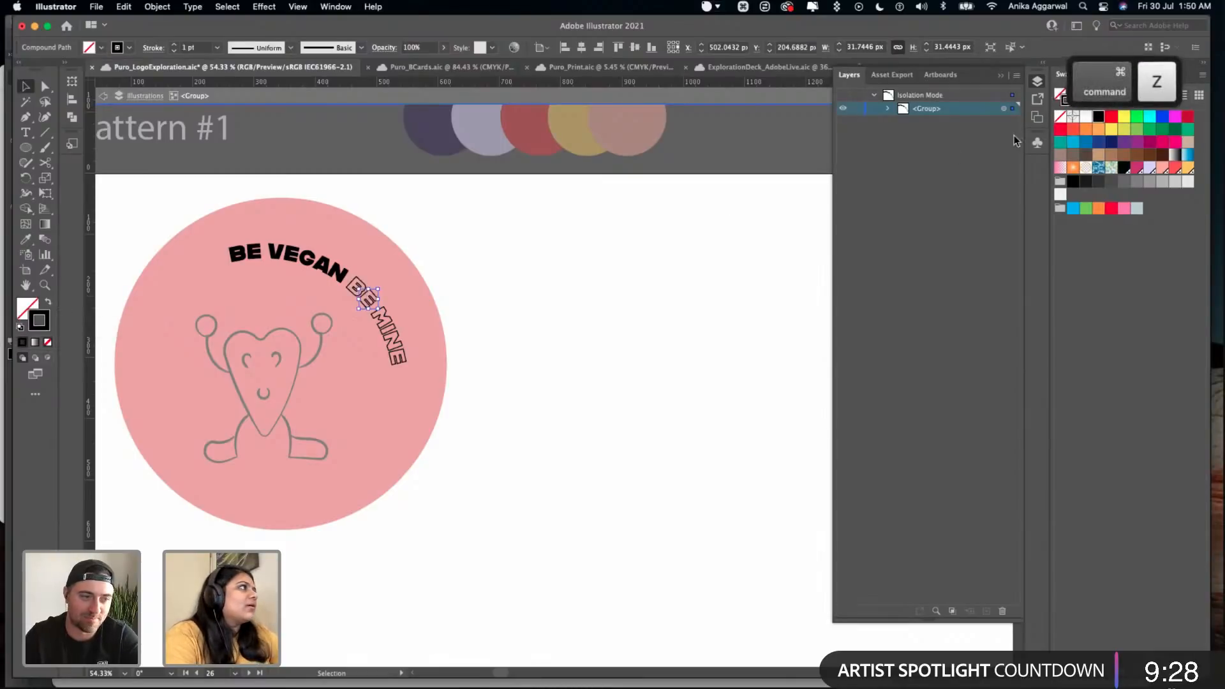
- Select the remaining BE MINE letters and try to recolour them with the palette's yellow
scroll(379, 296, "up", 5)
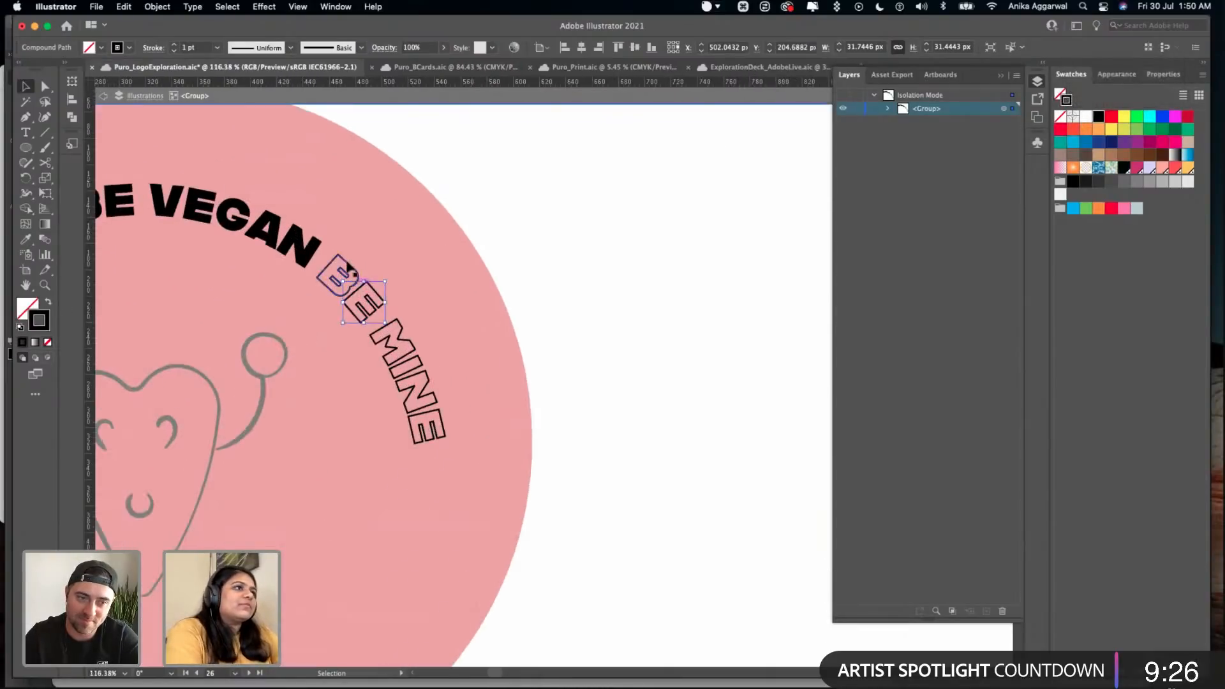
left_click(346, 263, "shift")
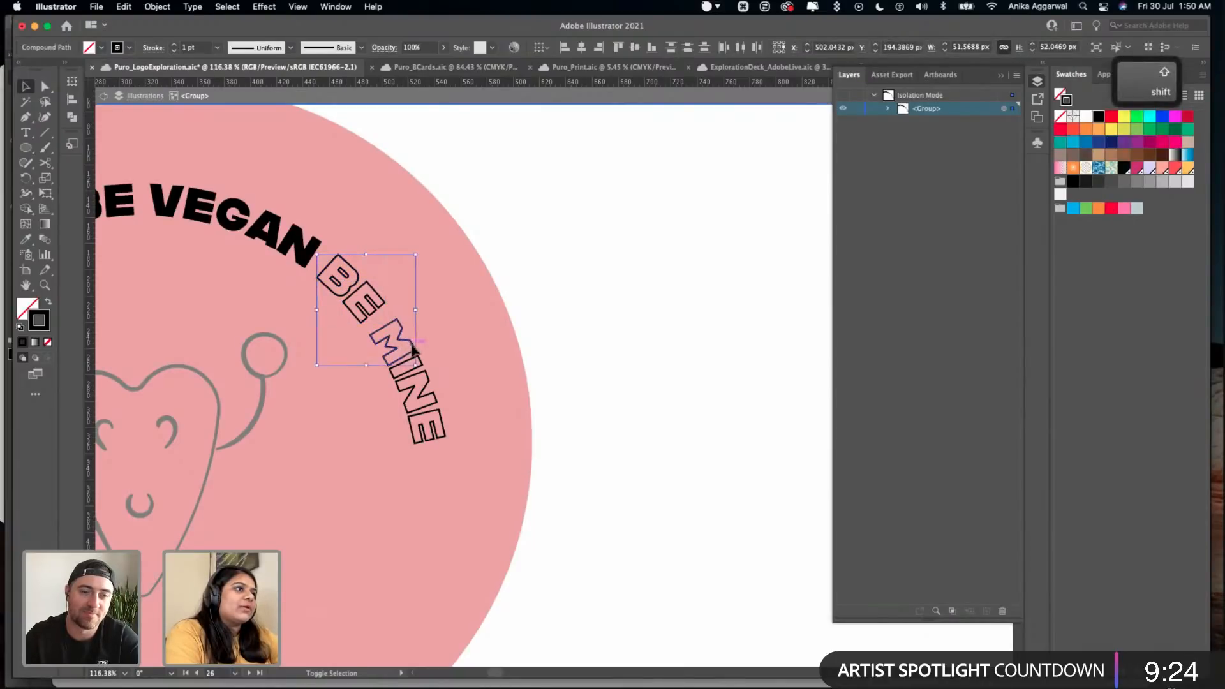
left_click(412, 344, "shift")
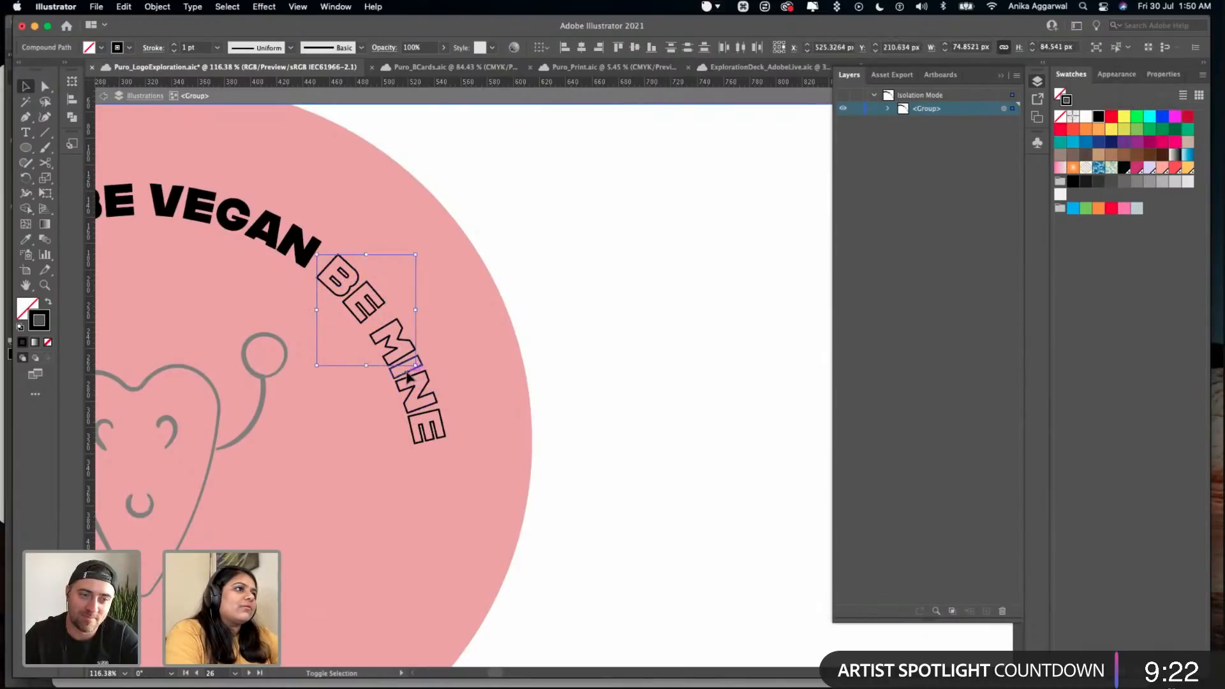
left_click(438, 414, "shift")
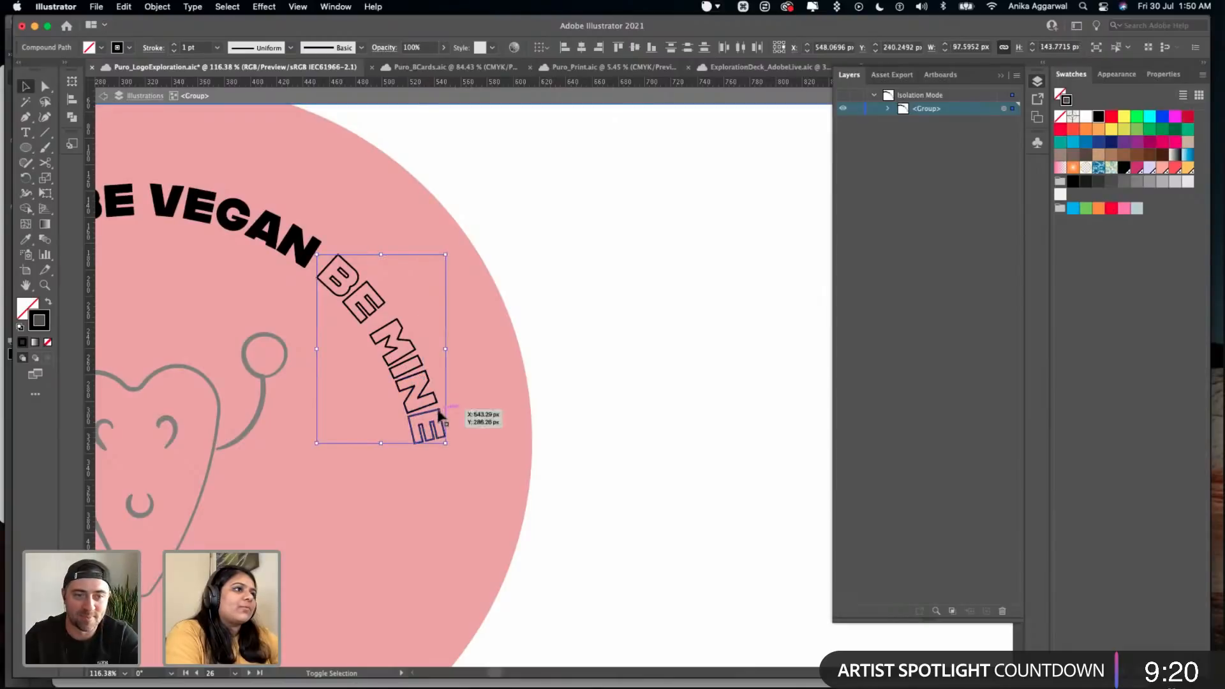
scroll(439, 414, "down", 5)
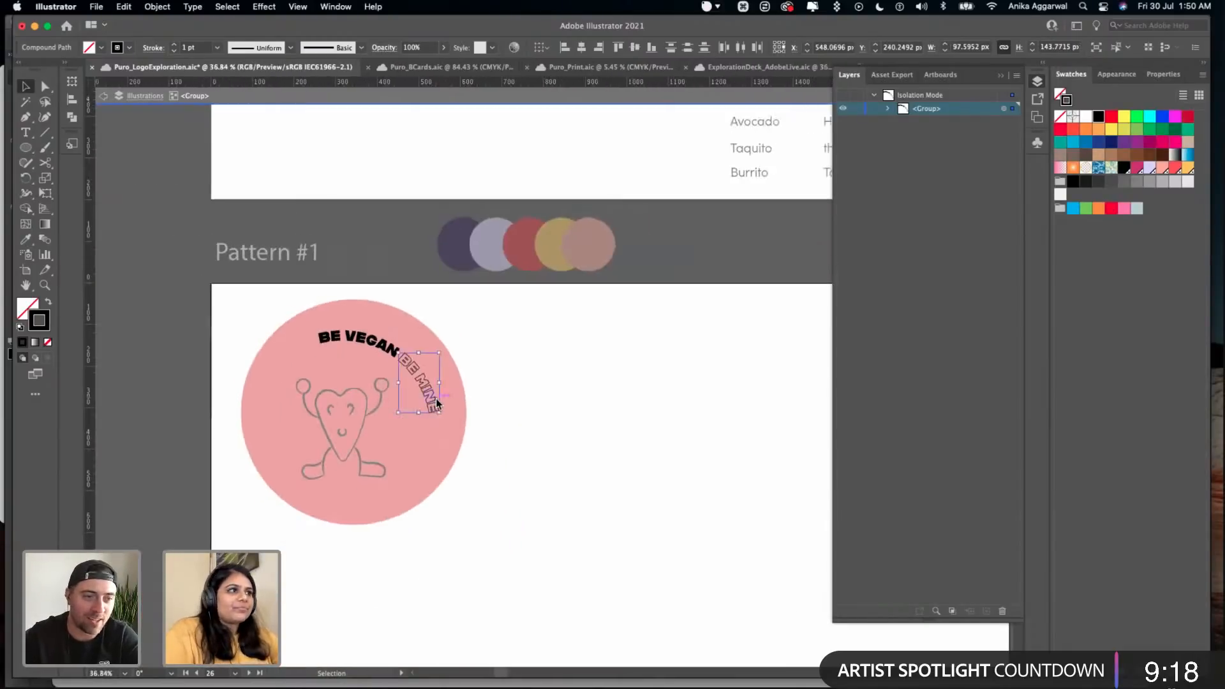
scroll(434, 401, "up", 3)
scroll(434, 402, "right", 2)
key("i")
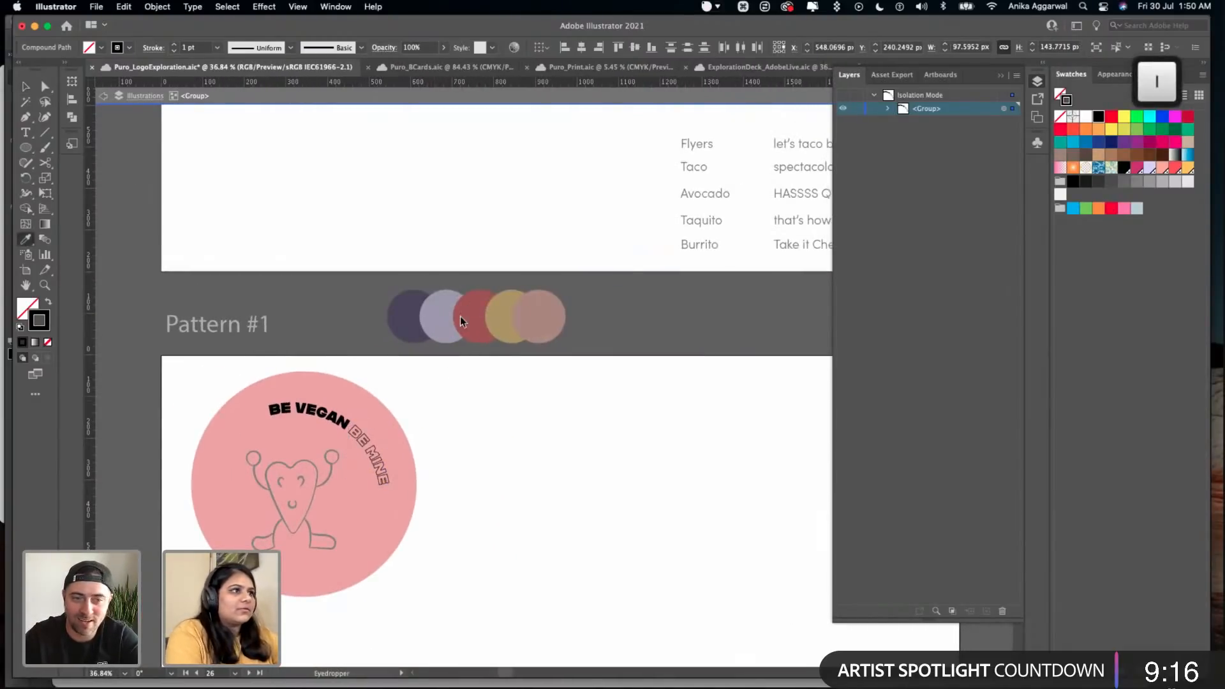
left_click(509, 313)
left_click(500, 327)
key("v")
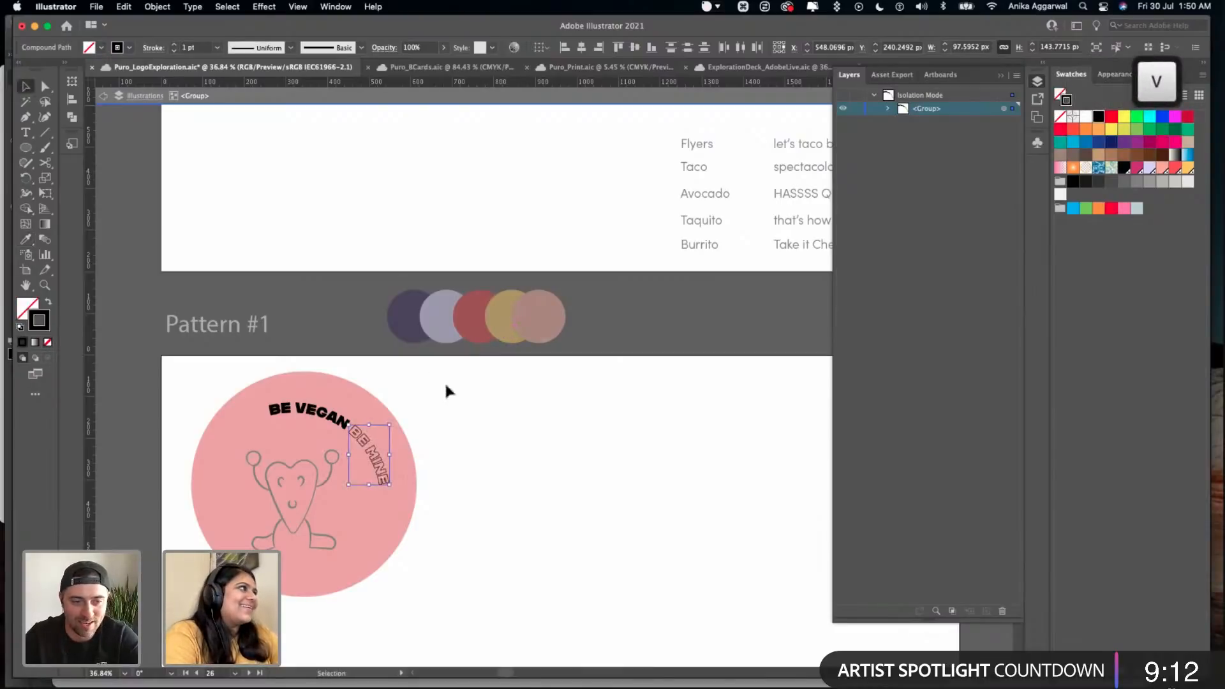
- Leave the slogan group's isolation mode and save the file
double_click(488, 378)
key("super+s")
left_click(408, 324)
left_click(577, 373)
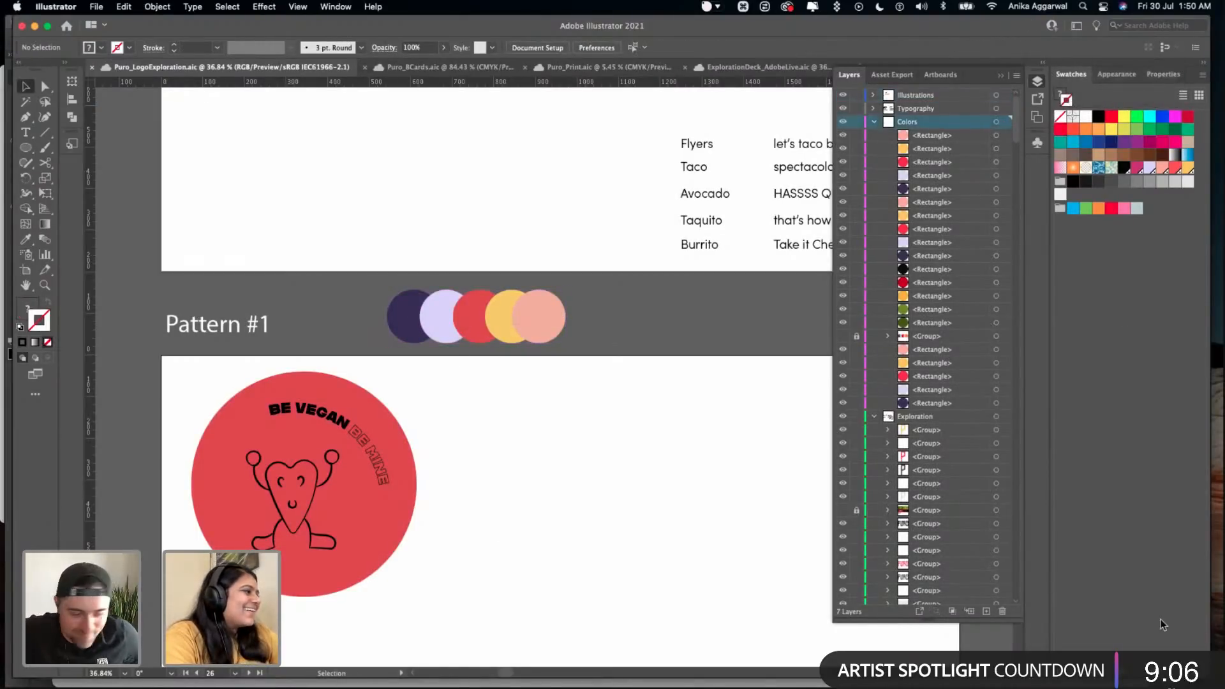
left_click(530, 333)
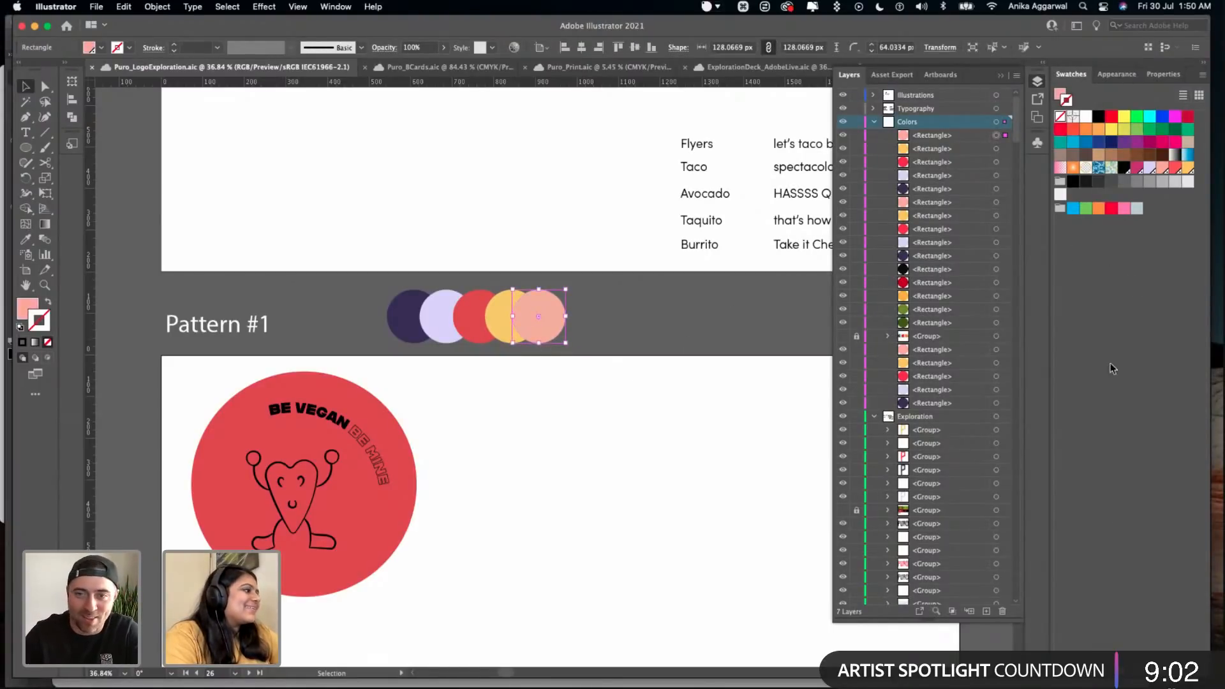
left_click(510, 368)
left_click(494, 327)
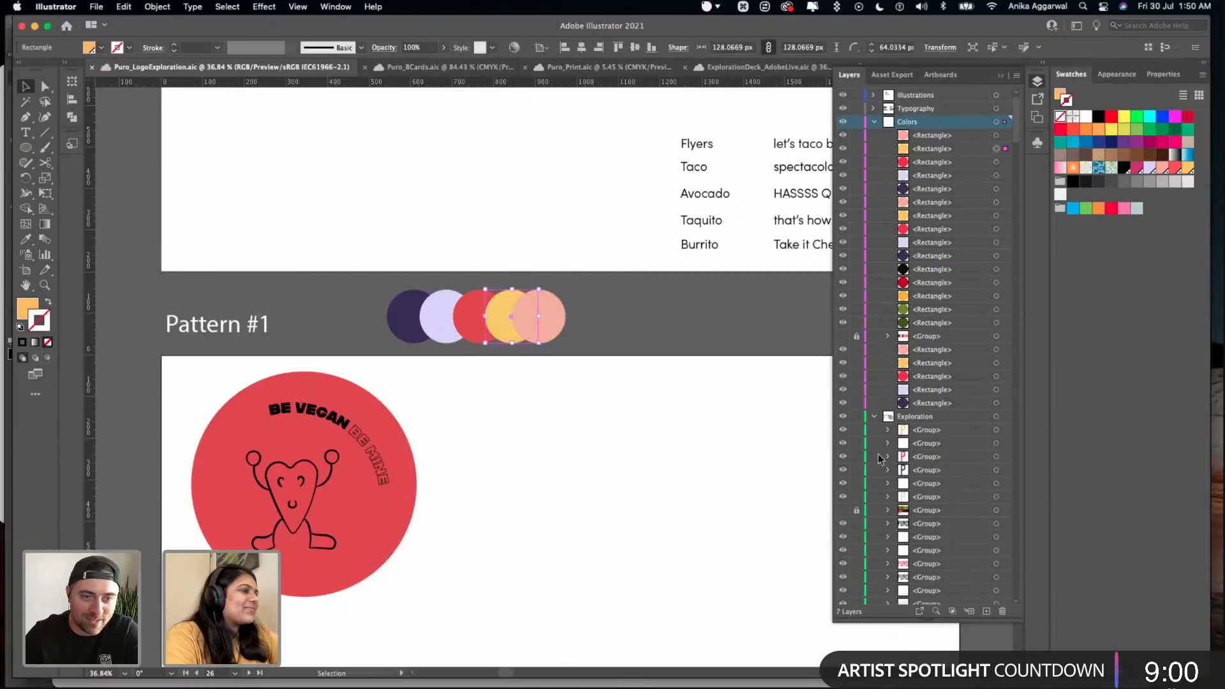
left_click(581, 352)
- Isolate the slogan group, recolour the BE VEGAN letters with the palette's yellow, and leave isolation mode
double_click(348, 420)
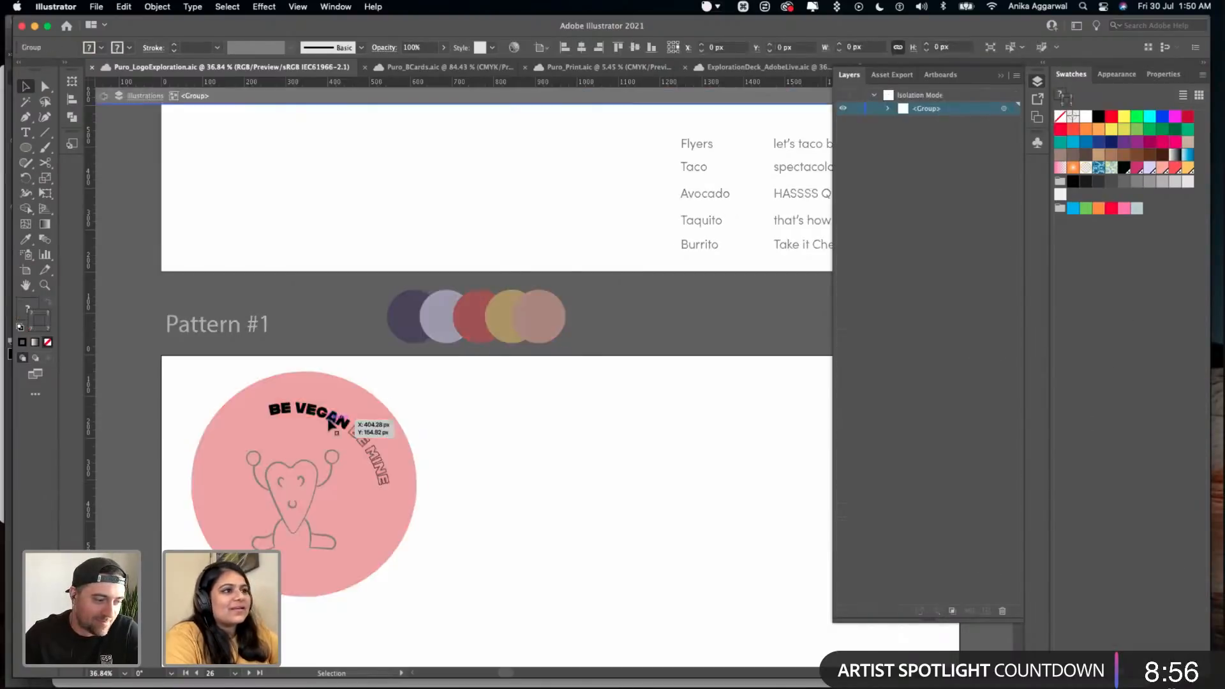
left_click(348, 424, "shift")
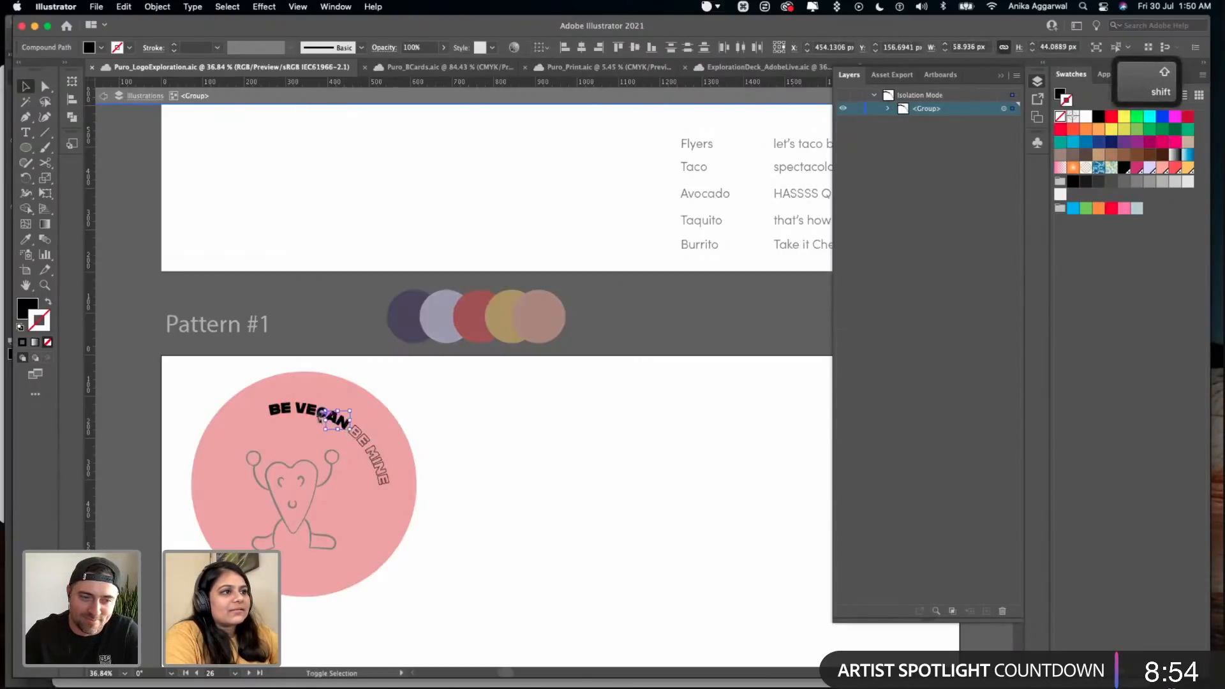
scroll(317, 412, "up", 5)
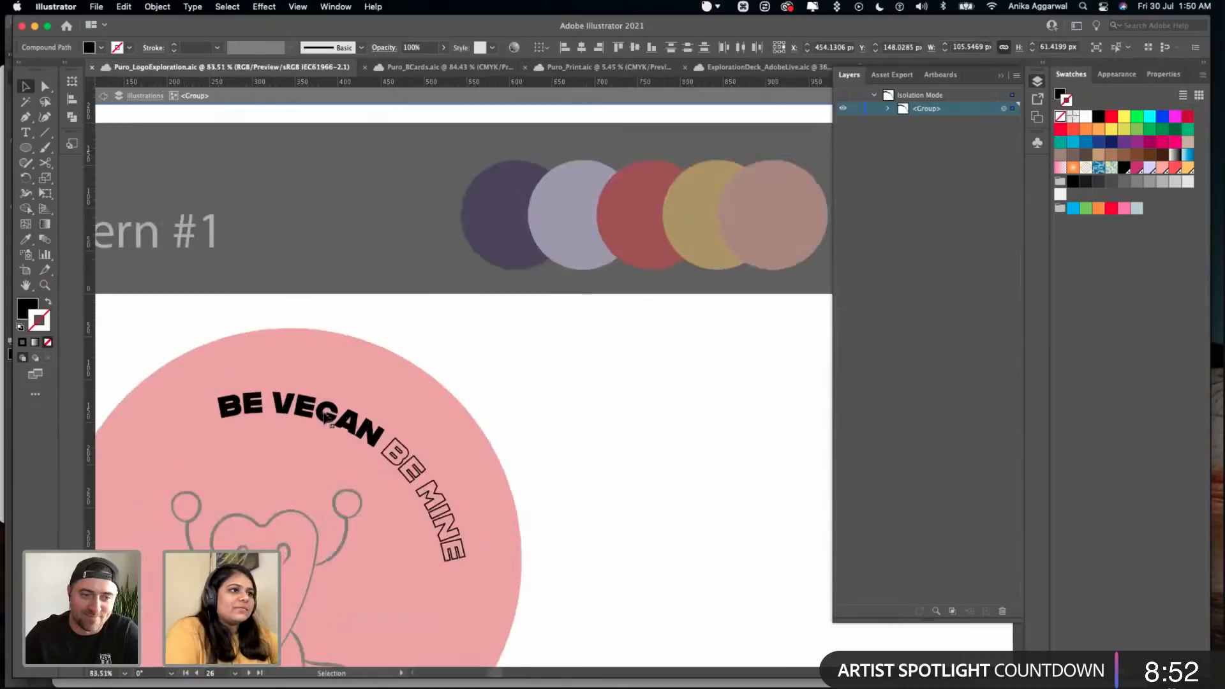
left_click(268, 400, "shift")
left_click(223, 400, "shift")
left_click(206, 406, "shift")
key("i")
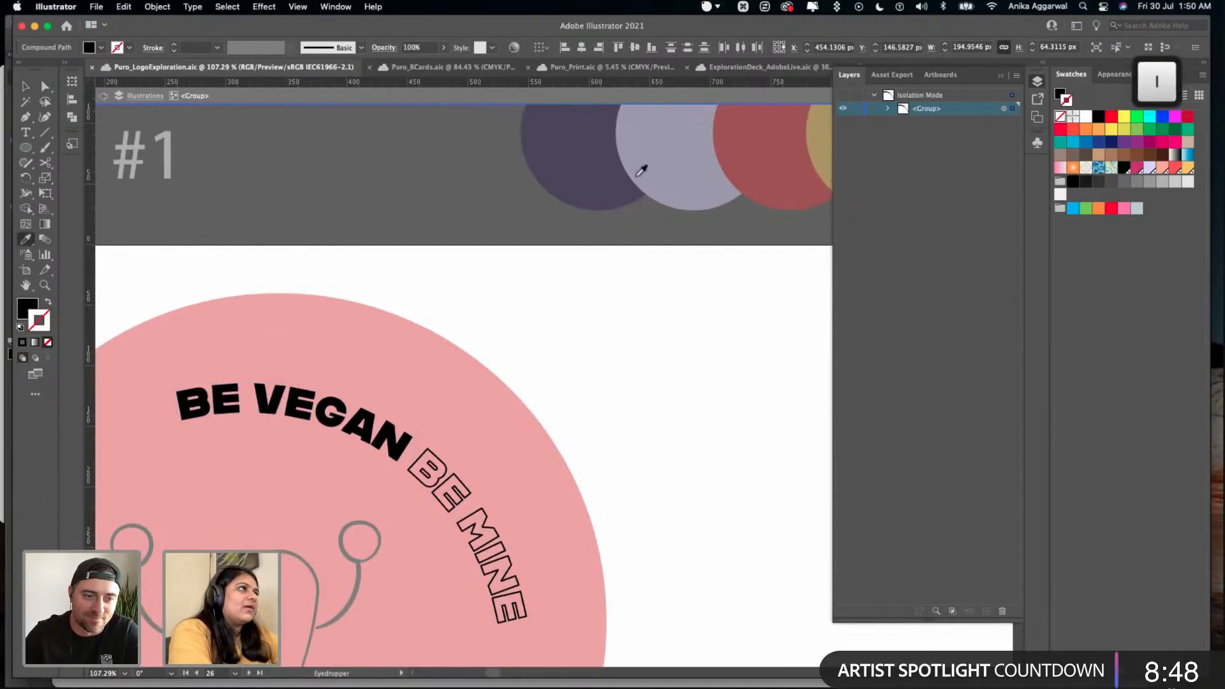
left_click(815, 144)
key("v")
key("Escape")
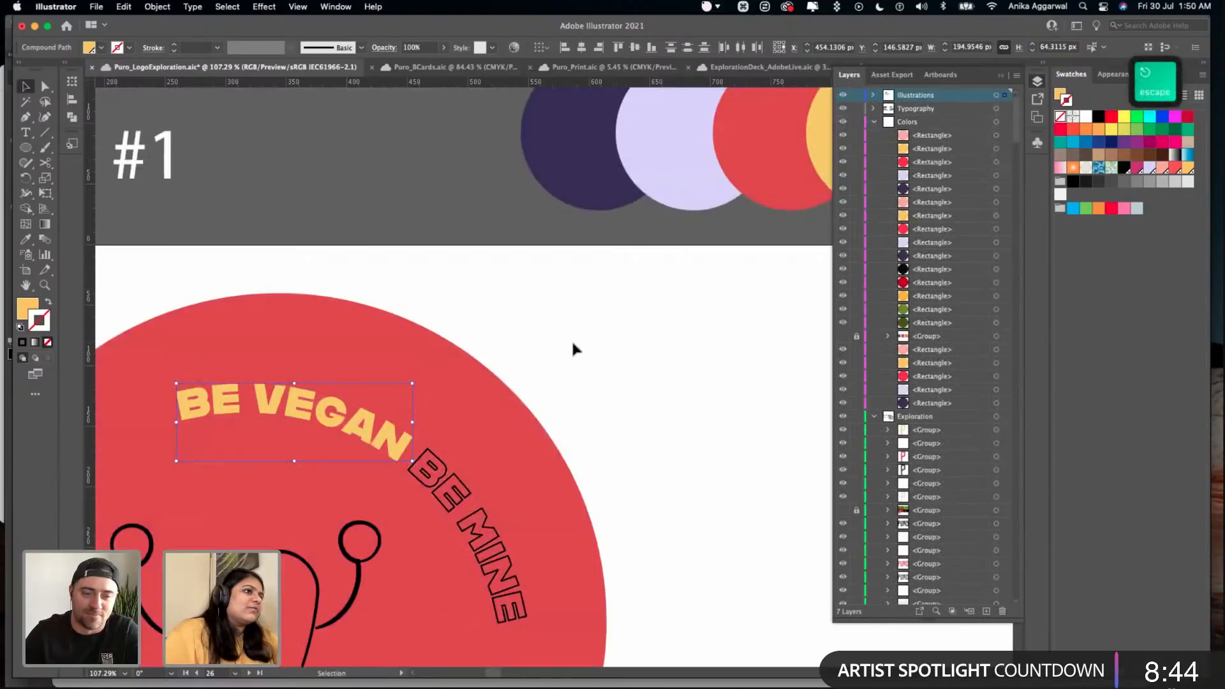
left_click(573, 344)
- Isolate the slogan group again, select all the BE MINE letters and apply Outline Stroke to them
scroll(573, 344, "down", 5)
scroll(542, 398, "right", 1)
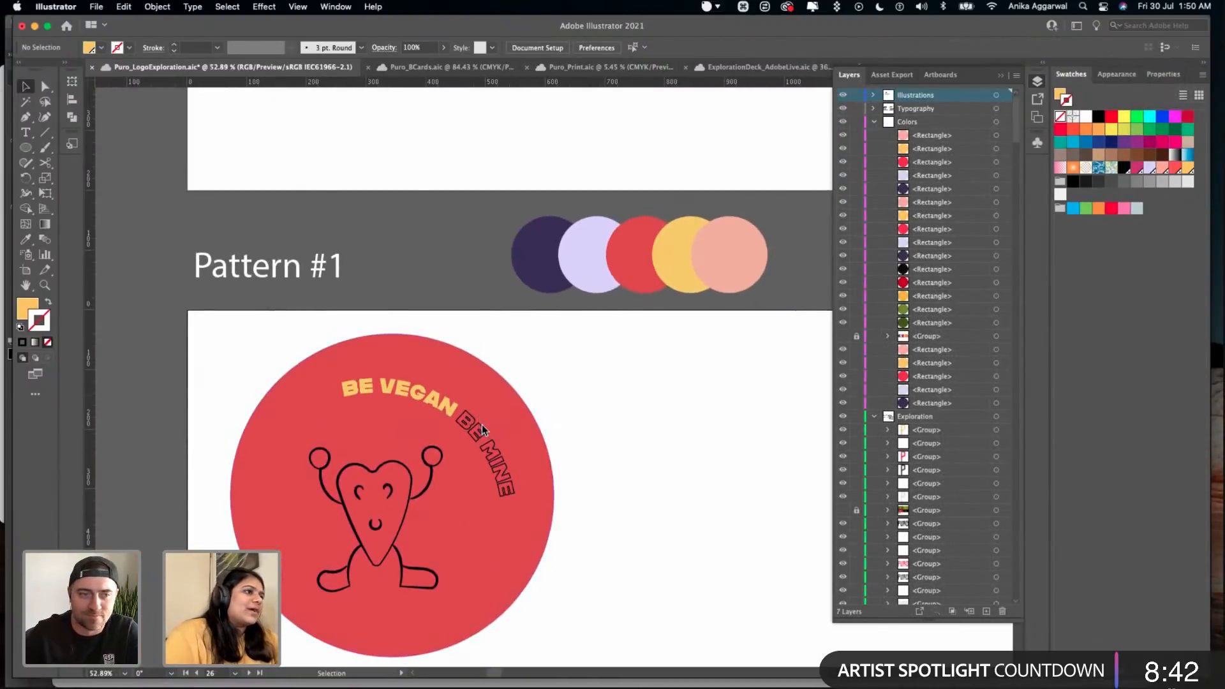
scroll(483, 432, "up", 6)
double_click(455, 436)
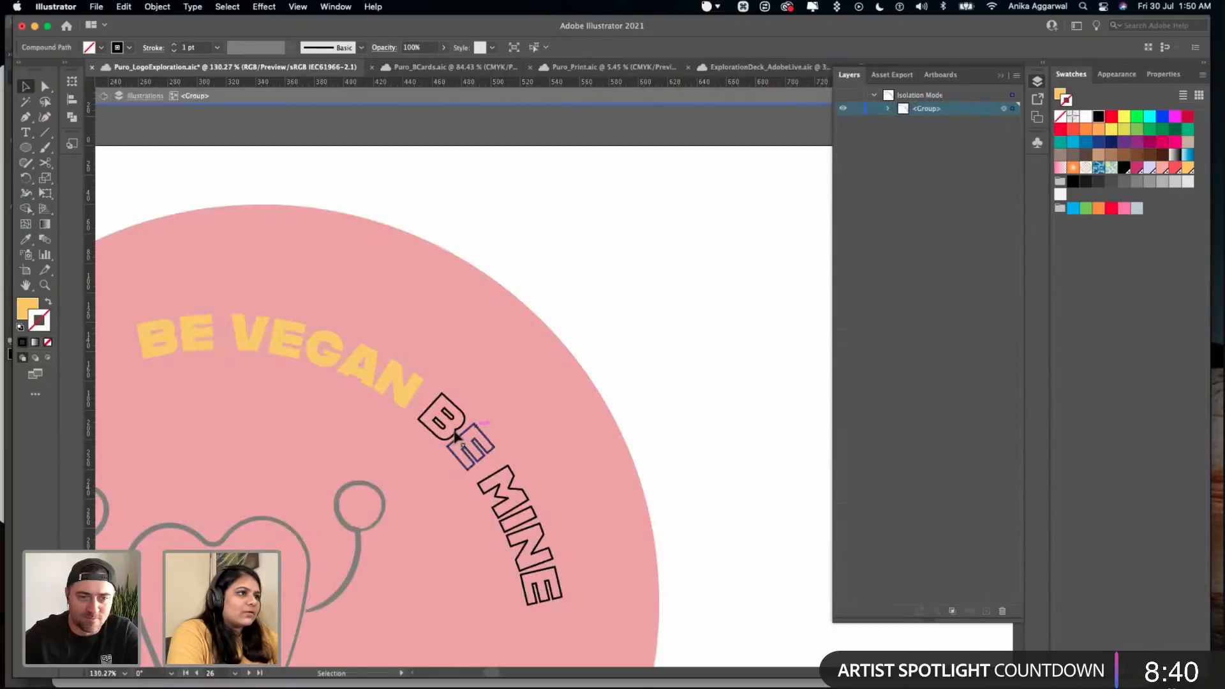
left_click(456, 437, "shift")
left_click(520, 494, "shift")
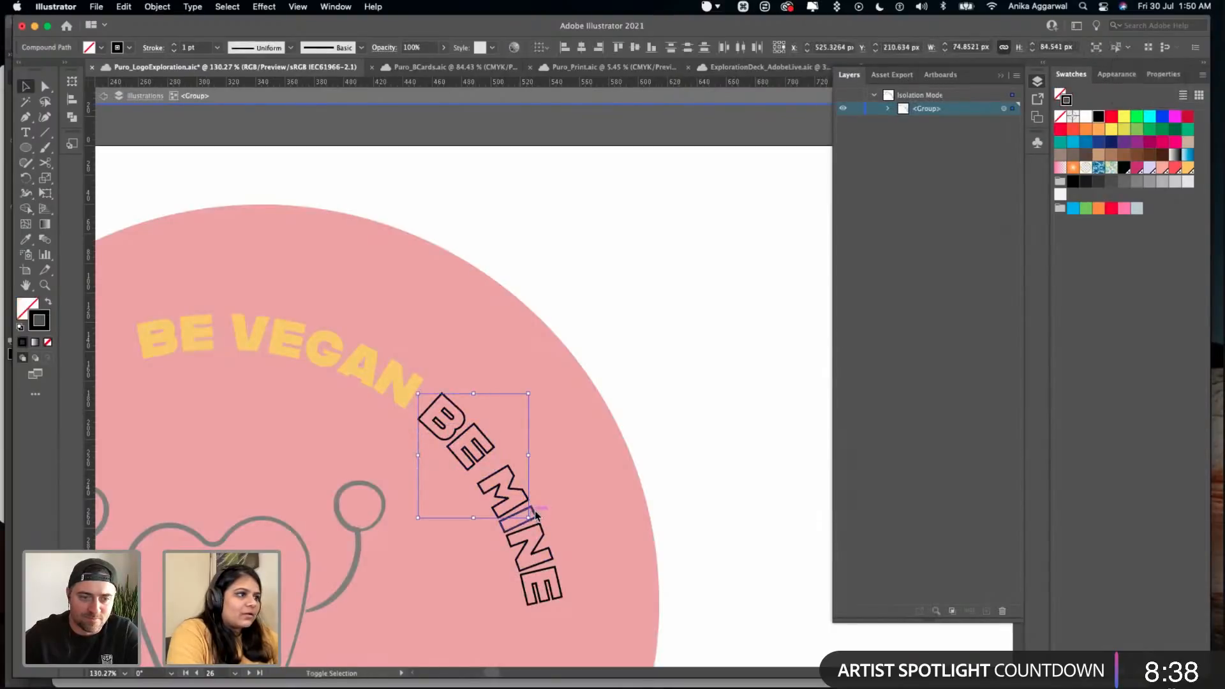
scroll(540, 535, "up", 5)
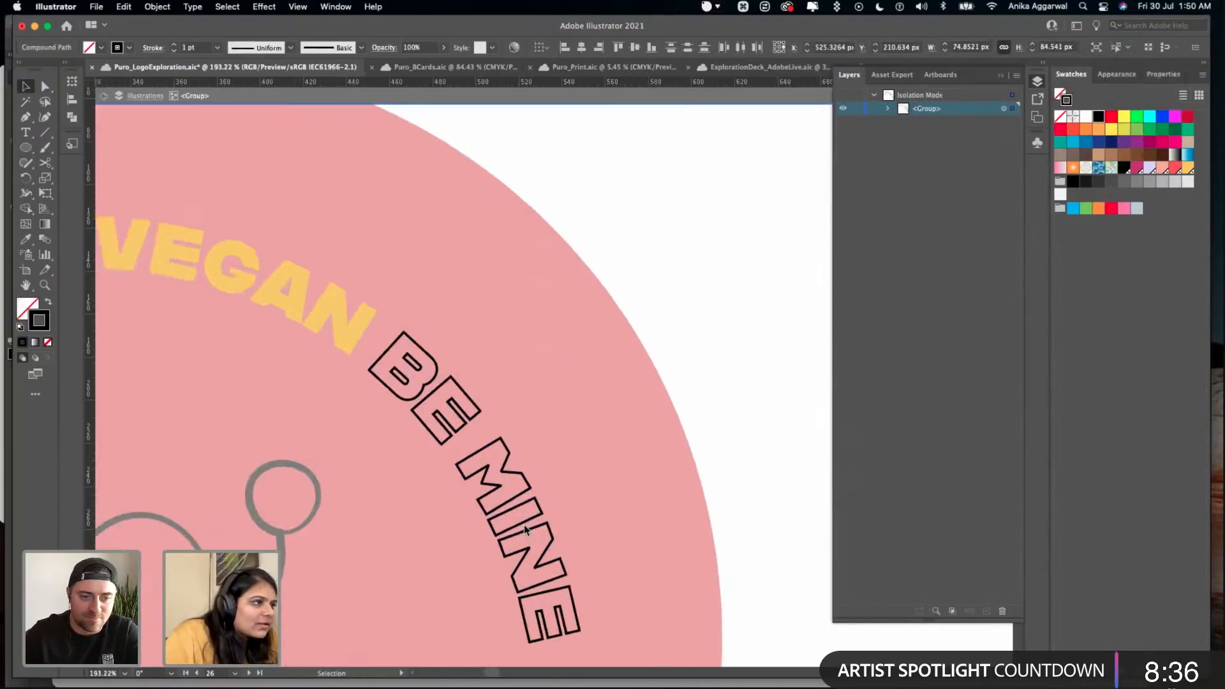
scroll(468, 413, "up", 1)
left_click(478, 408, "shift")
left_click(555, 536, "shift")
left_click(560, 563, "shift")
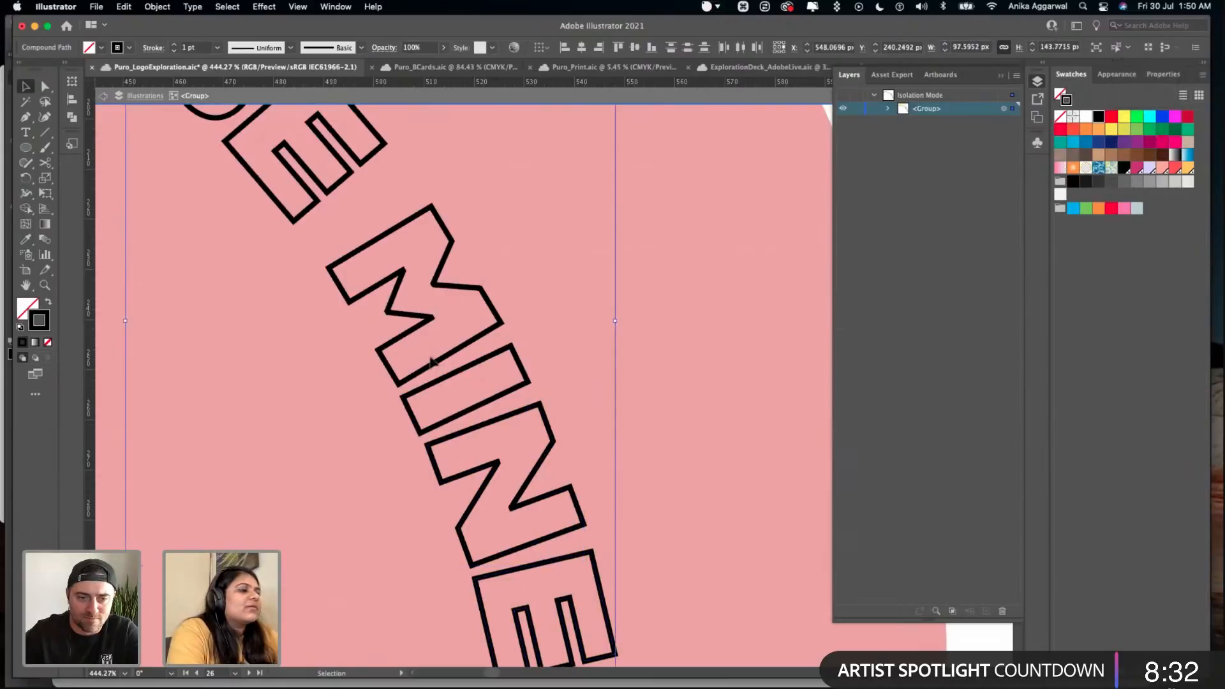
left_click(192, 6)
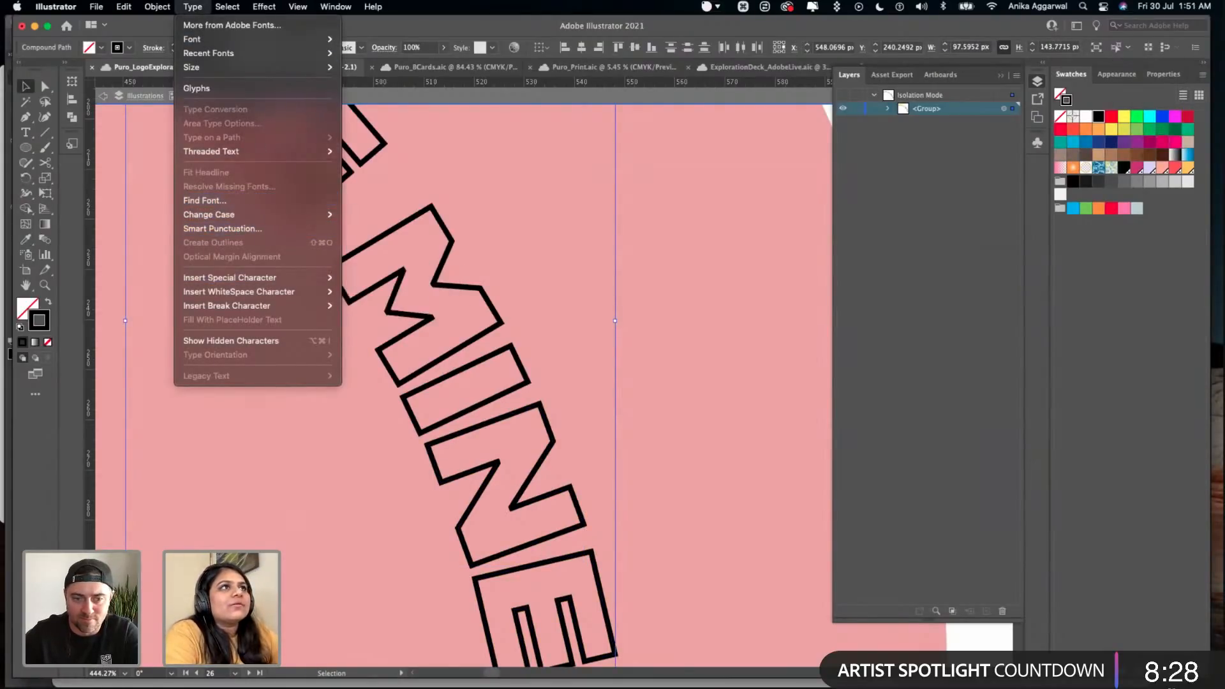
mouse_move(156, 6)
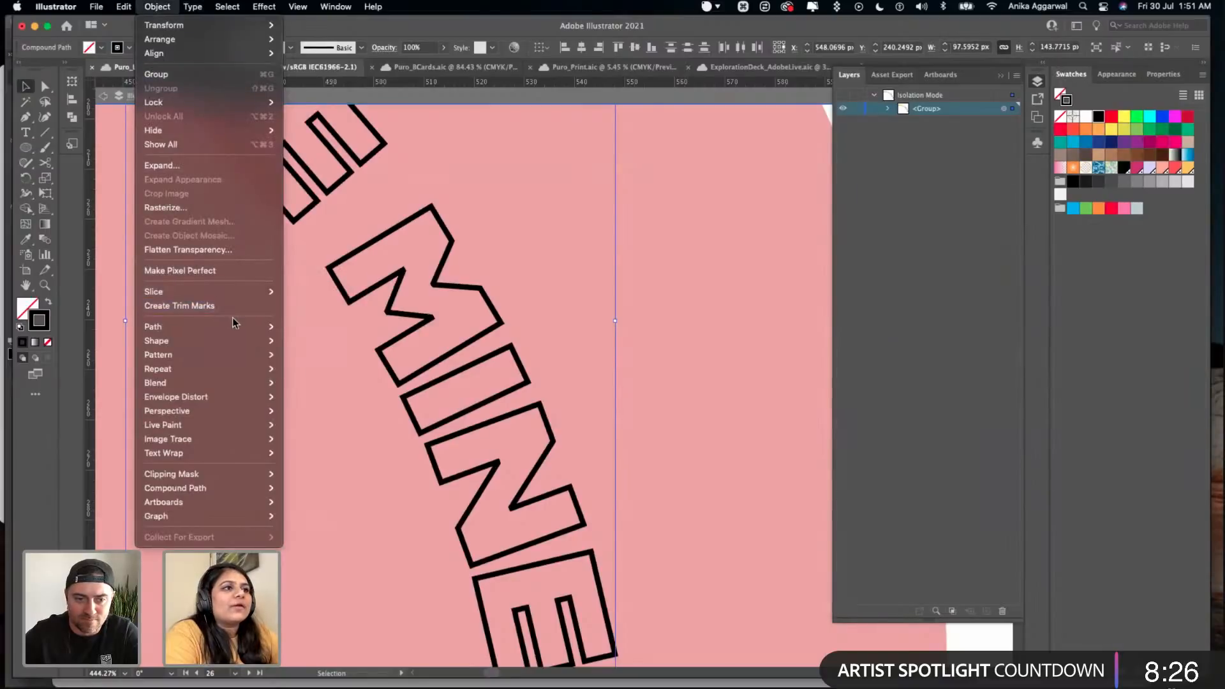
mouse_move(236, 326)
left_click(330, 362)
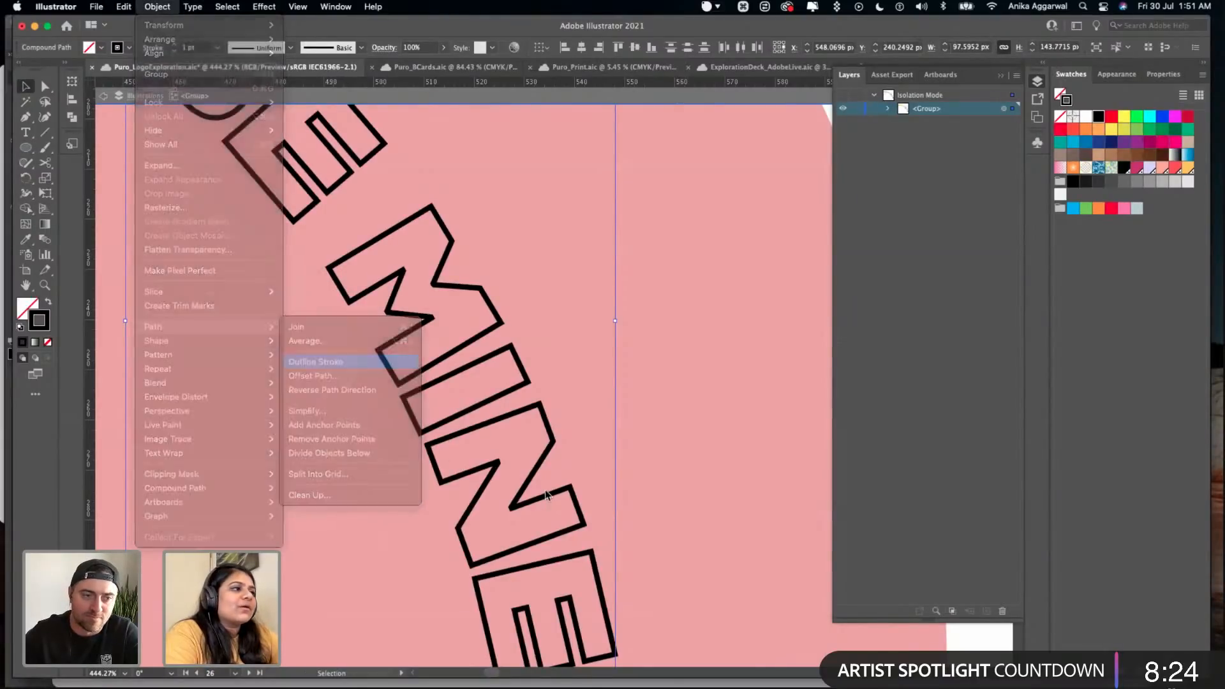
- Colour the BE MINE outlines white, leave isolation mode and save the file
left_click(1085, 115)
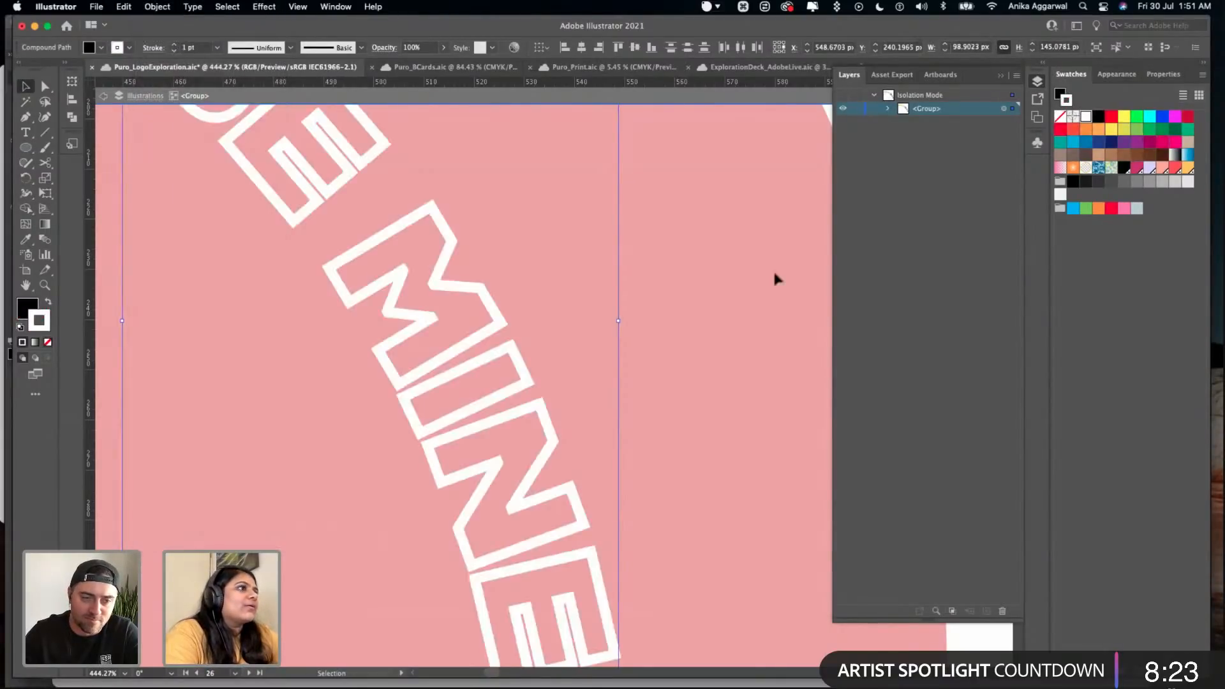
double_click(657, 348)
key("super+s")
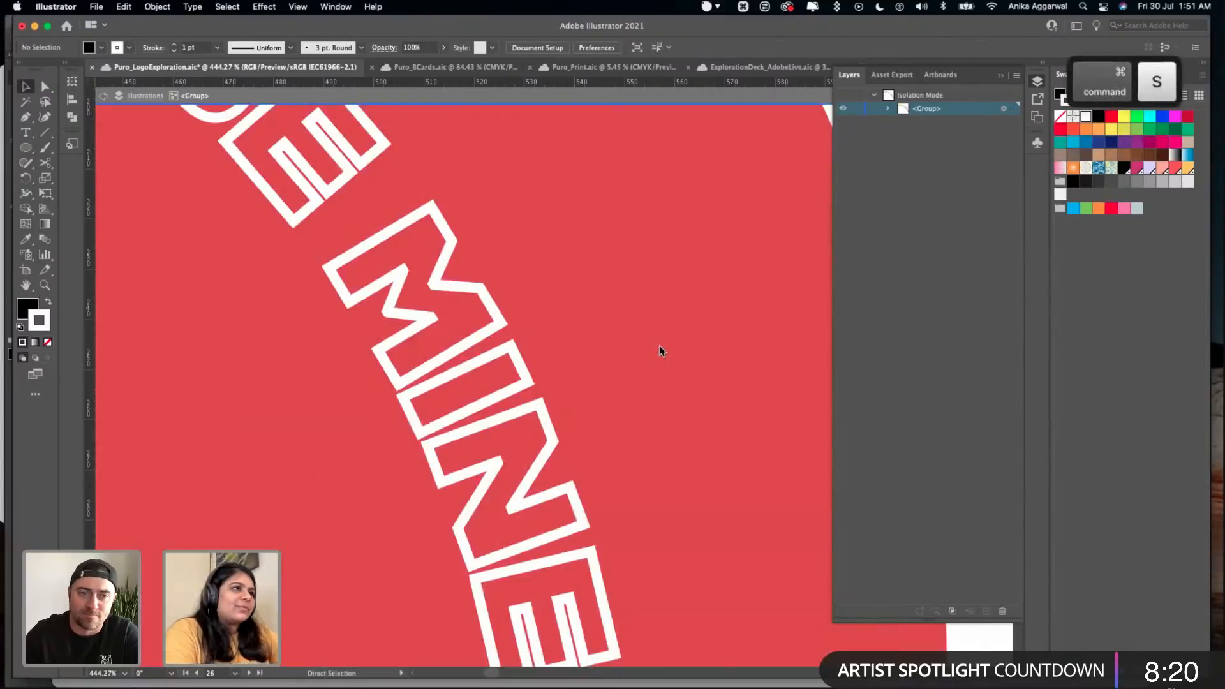
- Shift the curved slogan slightly to the right within the red circle and deselect it
scroll(665, 330, "down", 5)
scroll(663, 327, "down", 4)
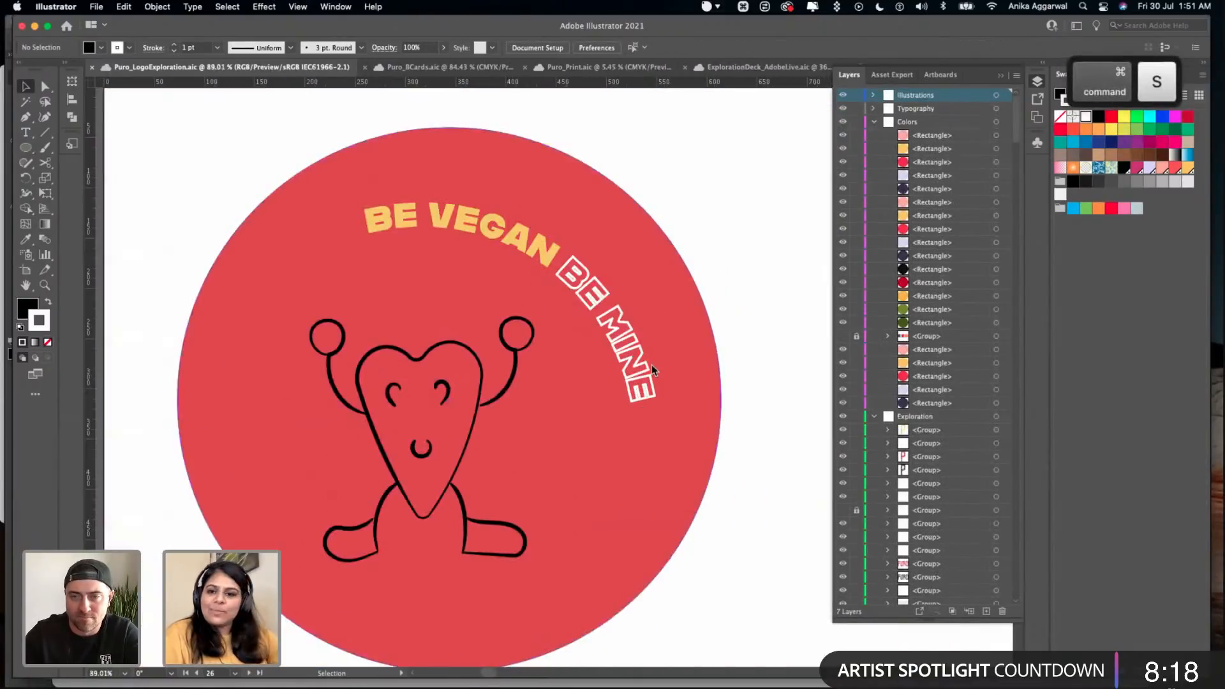
scroll(649, 358, "down", 1)
mouse_move(561, 260)
left_mouse_down()
mouse_move(561, 243)
mouse_move(577, 274)
left_mouse_up()
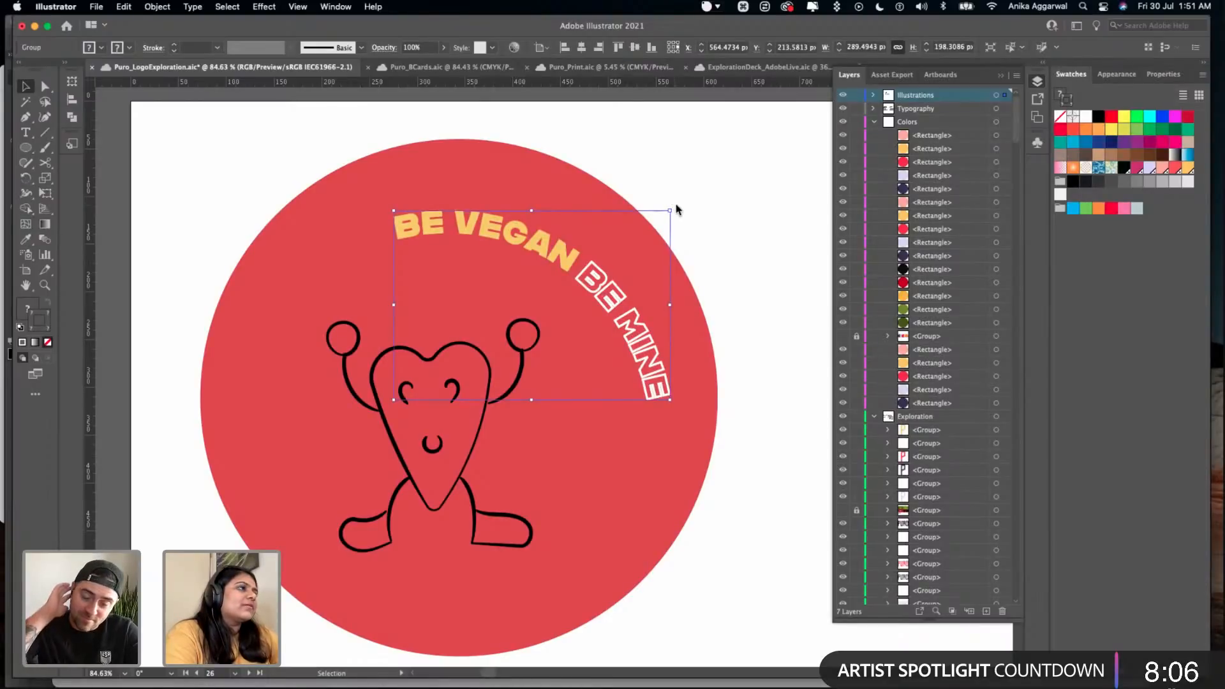
left_click(702, 222)
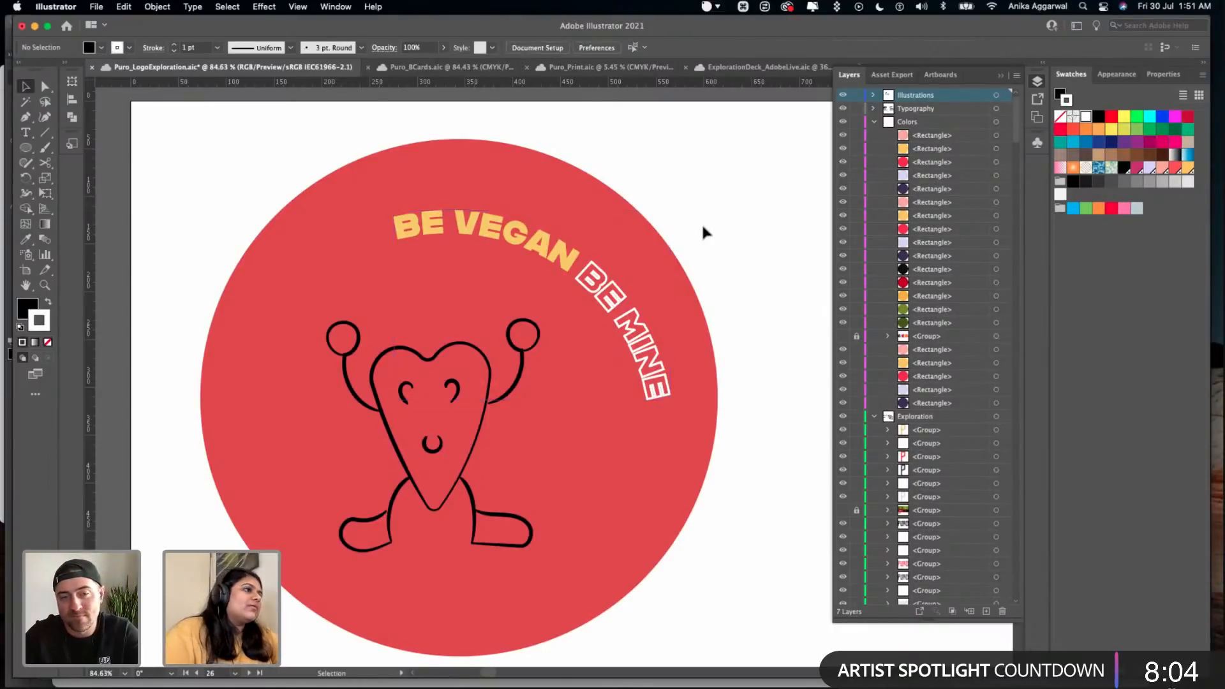
- Copy the editable BE VEGAN BE MINE slogan from the lower-right mascot on the Stickers artboard and paste the duplicate
scroll(702, 222, "down", 8)
scroll(703, 225, "right", 10)
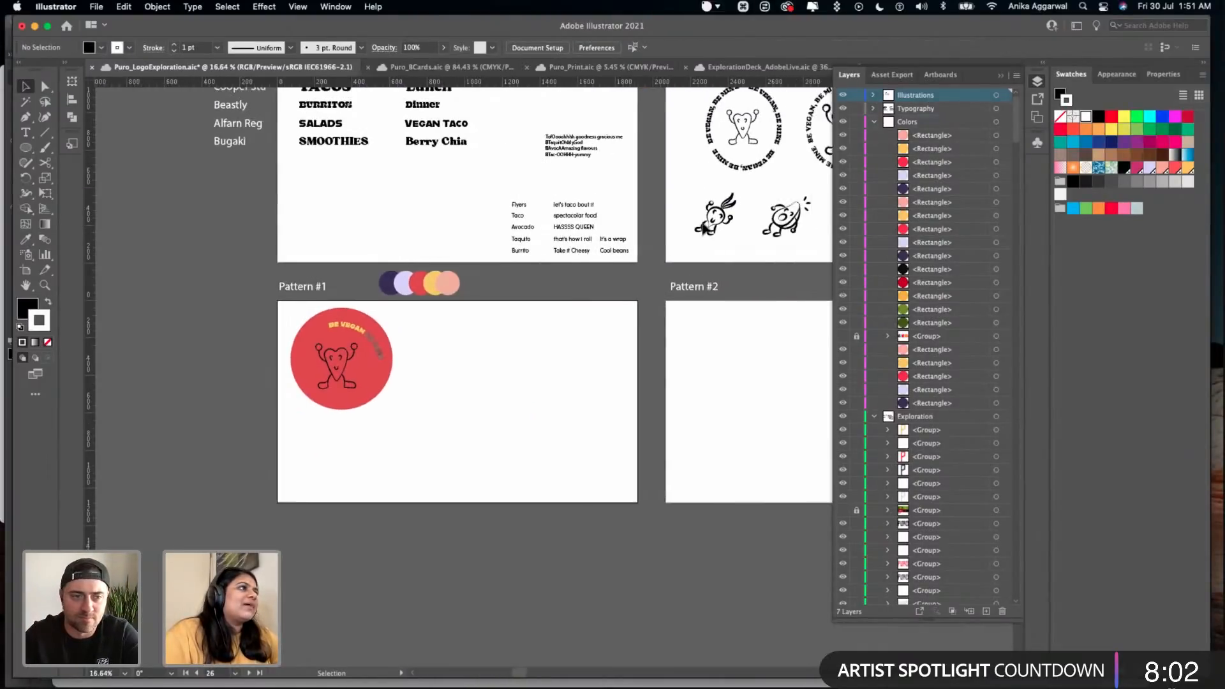
scroll(704, 224, "right", 5)
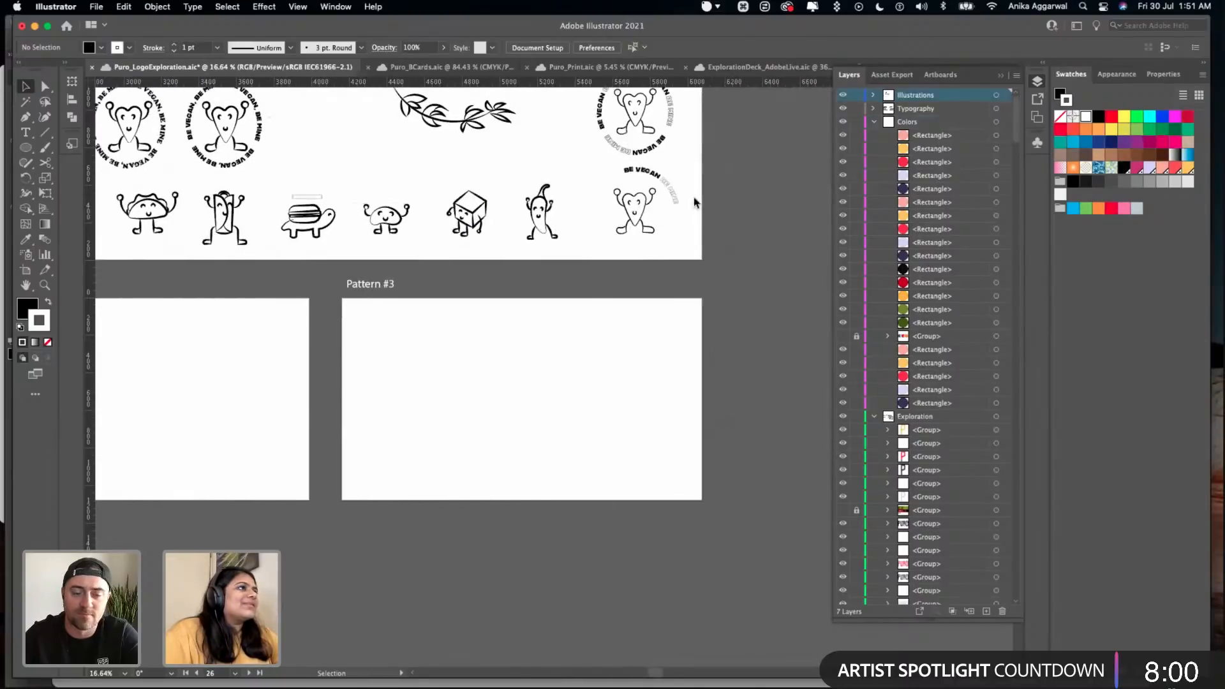
scroll(616, 189, "up", 5)
left_click(615, 189)
key("super+c")
key("super+v")
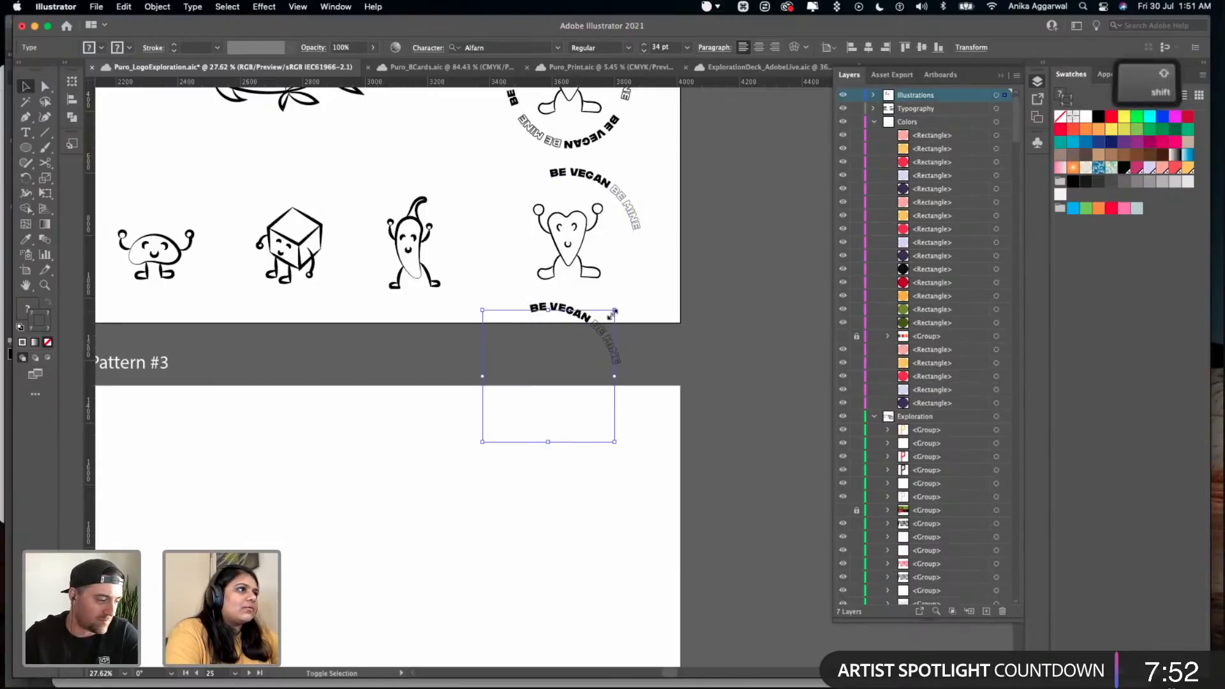
- Enlarge the pasted slogan and move it onto the Pattern #1 artboard, over the edge of the red circle
left_click_drag(606, 317, 366, 433)
scroll(368, 431, "down", 5)
scroll(482, 398, "left", 8)
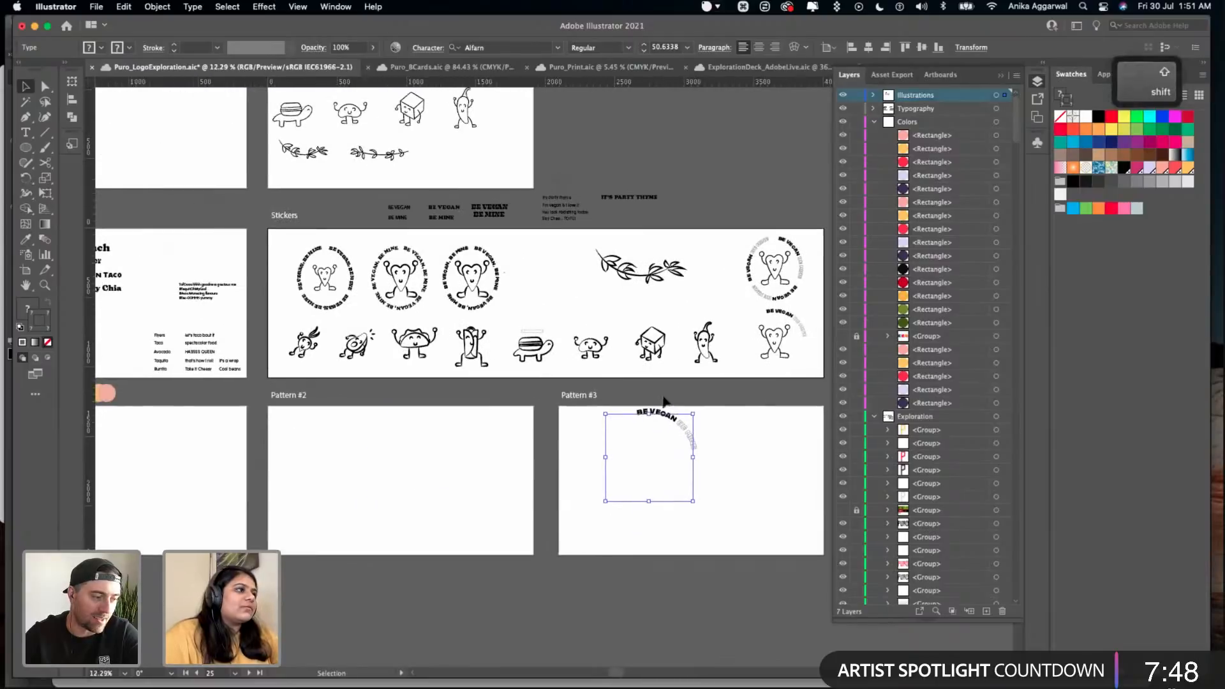
left_click_drag(662, 413, 186, 417)
scroll(249, 414, "left", 6)
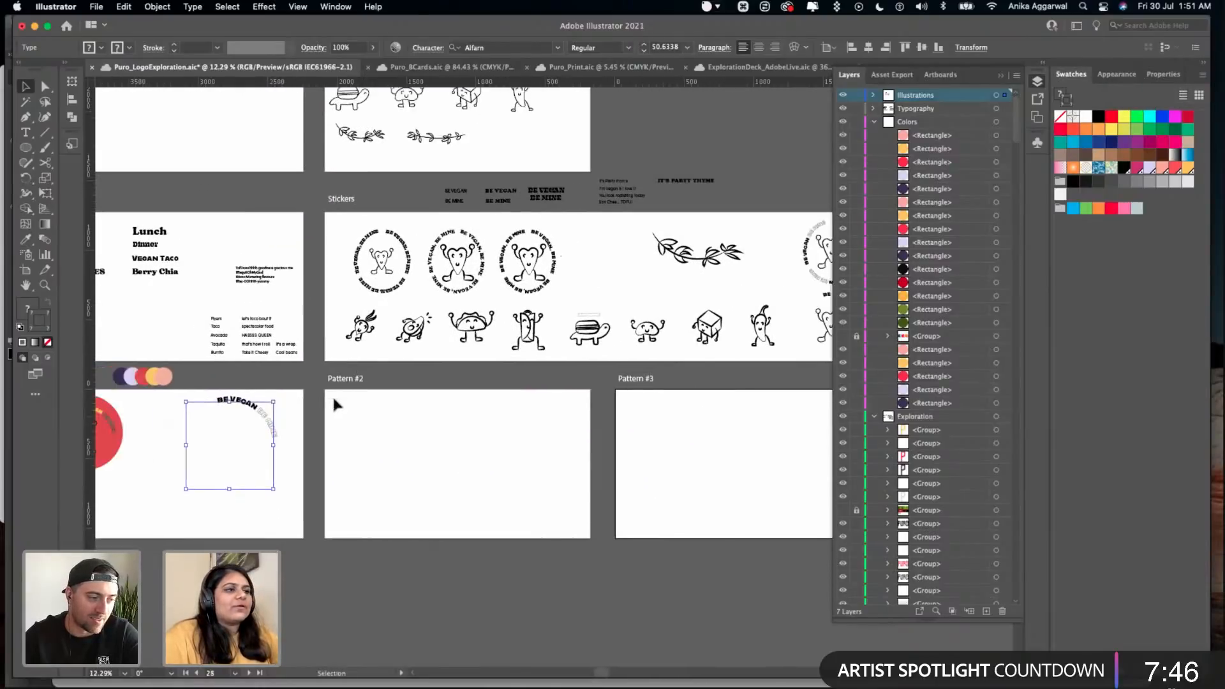
scroll(586, 361, "up", 3)
scroll(585, 362, "left", 1)
left_click_drag(586, 362, 359, 353)
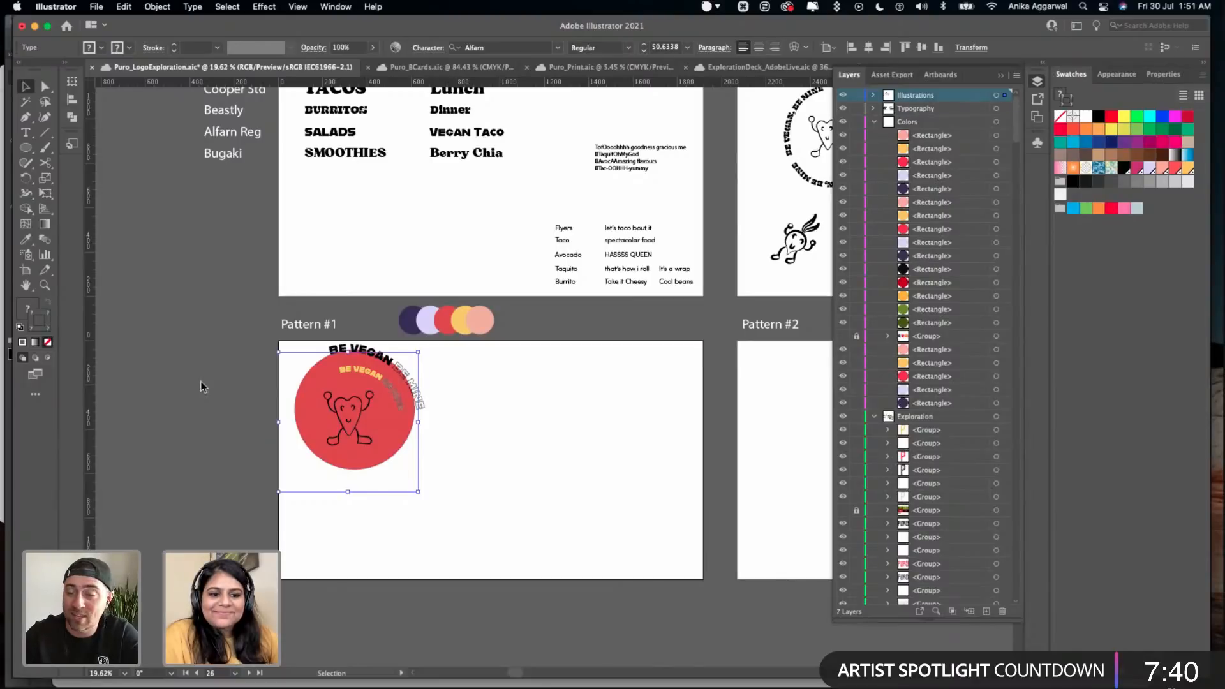
scroll(279, 383, "up", 5)
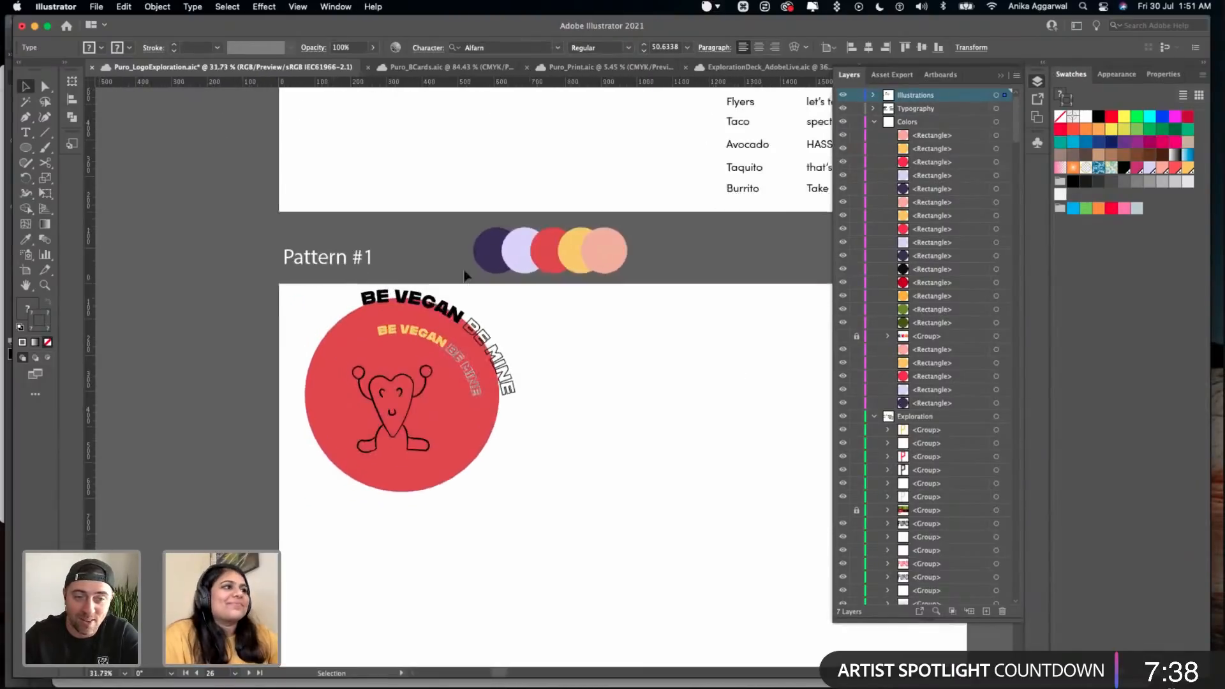
left_click_drag(507, 295, 509, 295)
- Enlarge the red sticker circle to about 558 px across and reposition it slightly around the mascot
left_click(523, 474)
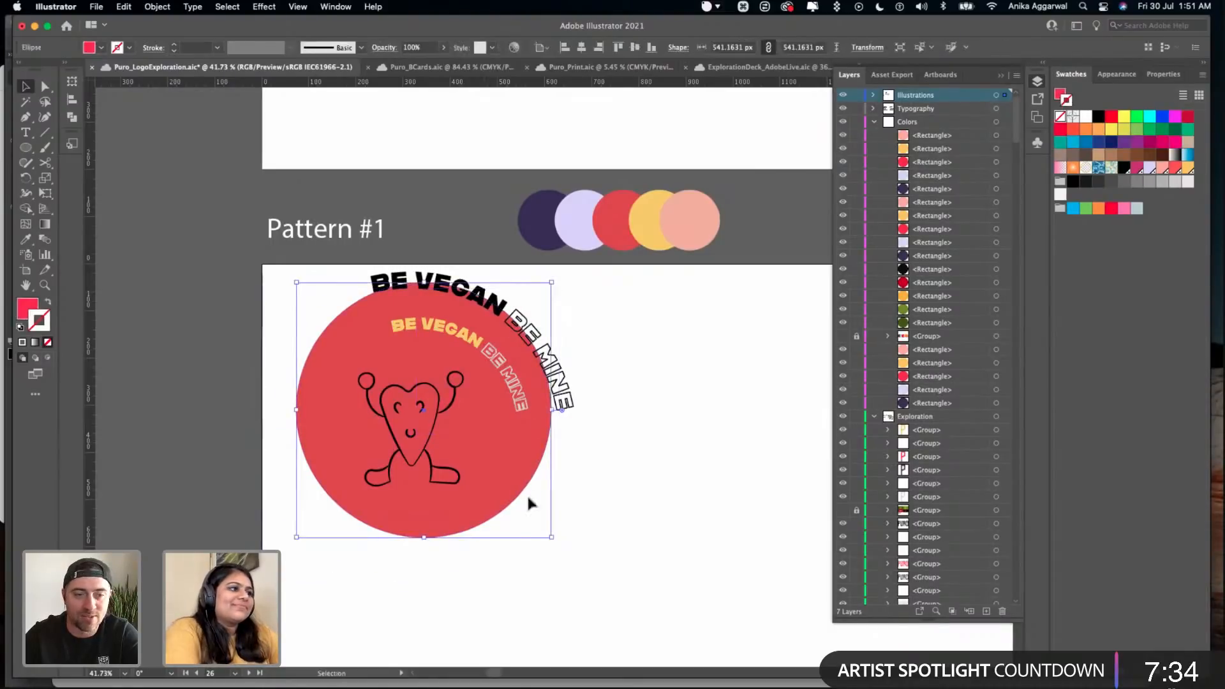
key("shift")
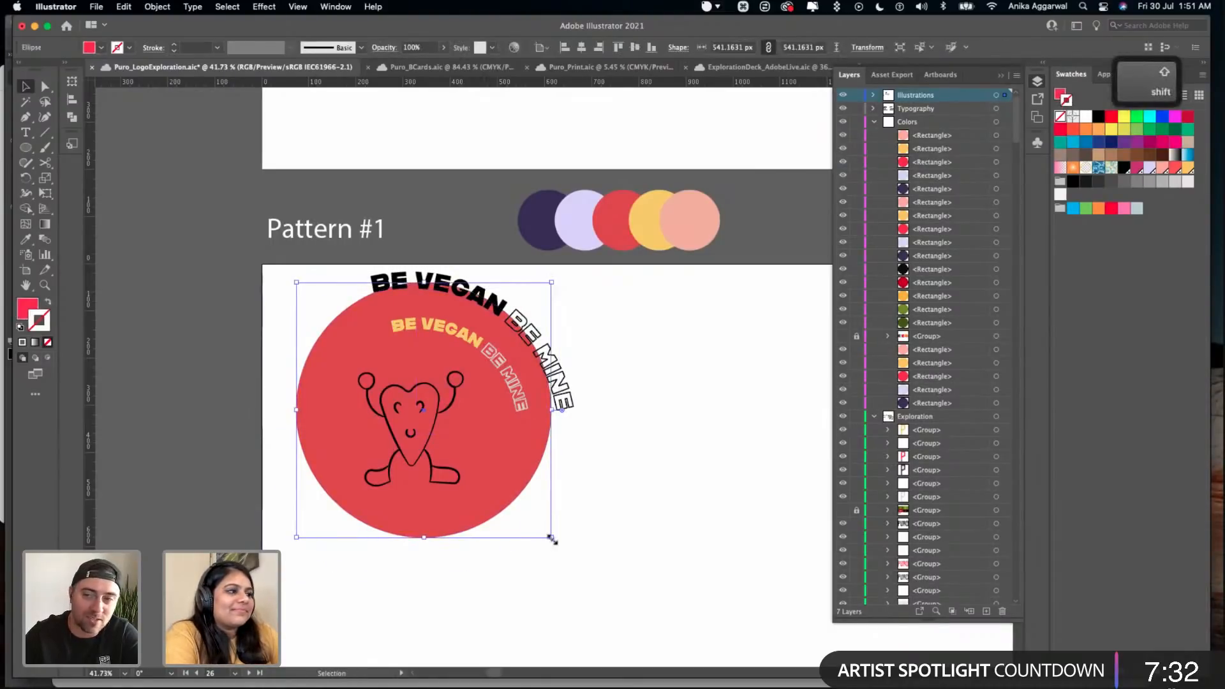
left_click_drag(552, 540, 561, 554)
left_click_drag(486, 469, 480, 471)
- Delete the large black slogan copy from the sticker and save the file
left_click(584, 429)
left_click(568, 405)
key("Delete")
key("super+s")
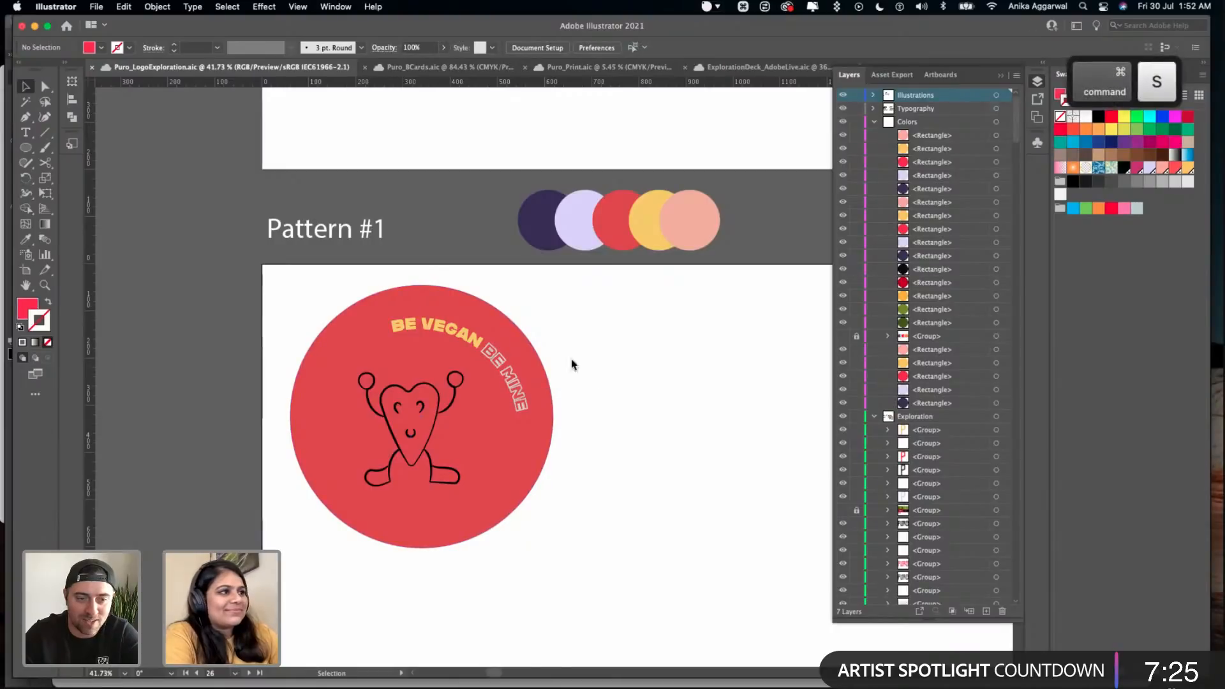
- Select the mascot together with the red circle and align their centres horizontally and vertically
left_click(409, 408)
left_click(436, 416, "shift")
left_click_drag(404, 625, 396, 426)
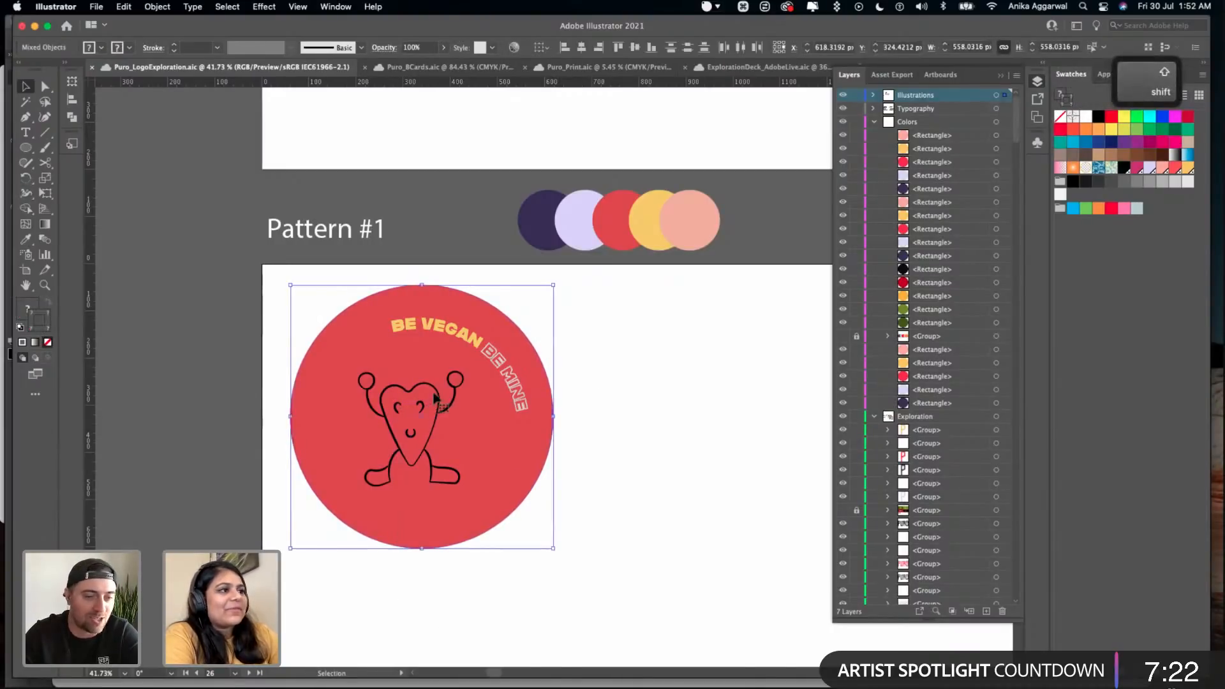
left_click(1162, 74)
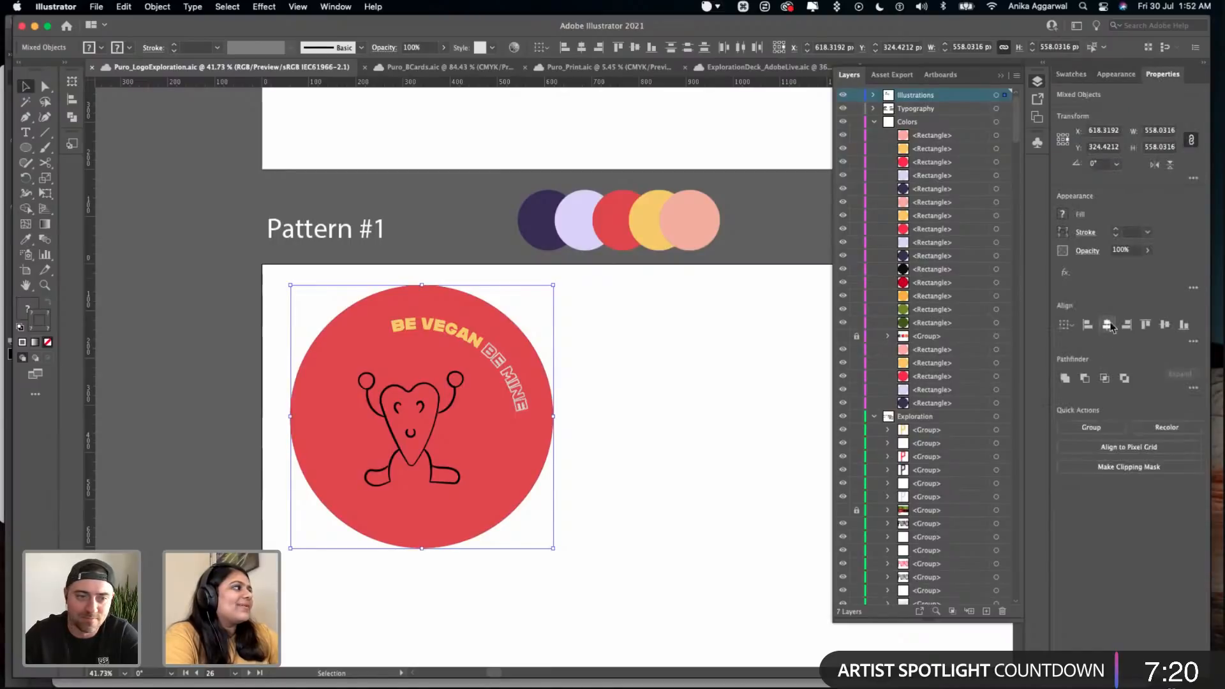
left_click(1106, 325)
left_click(1164, 324)
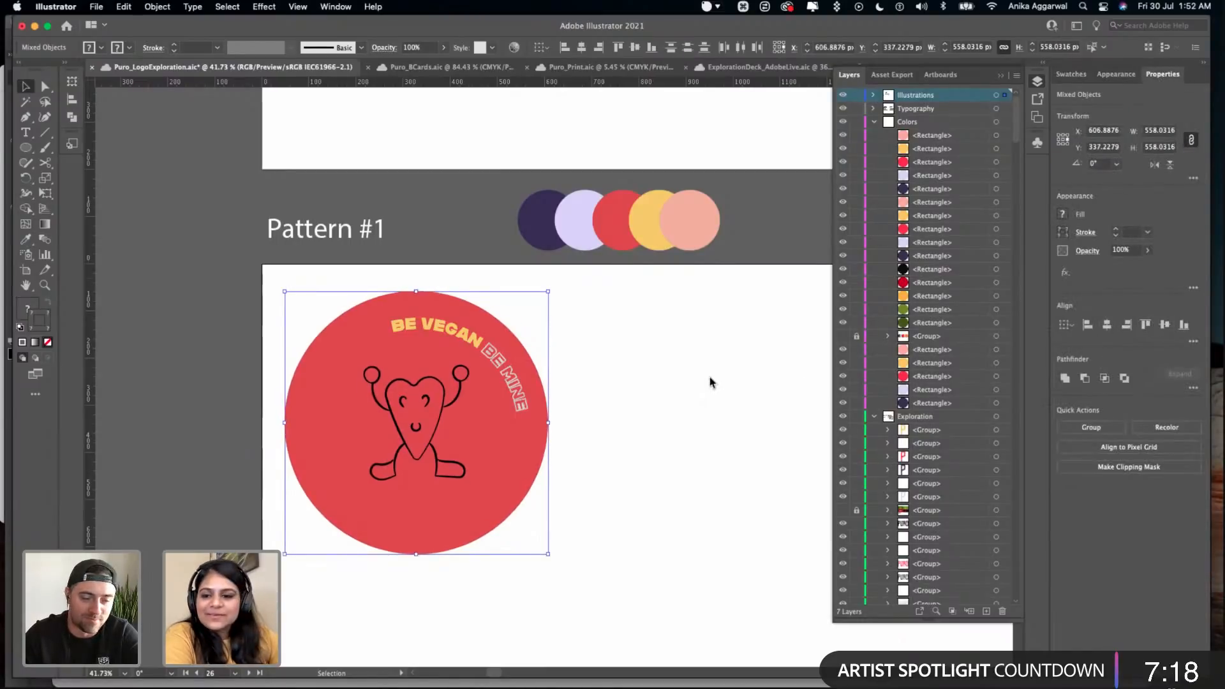
left_click(711, 378)
left_click(426, 400)
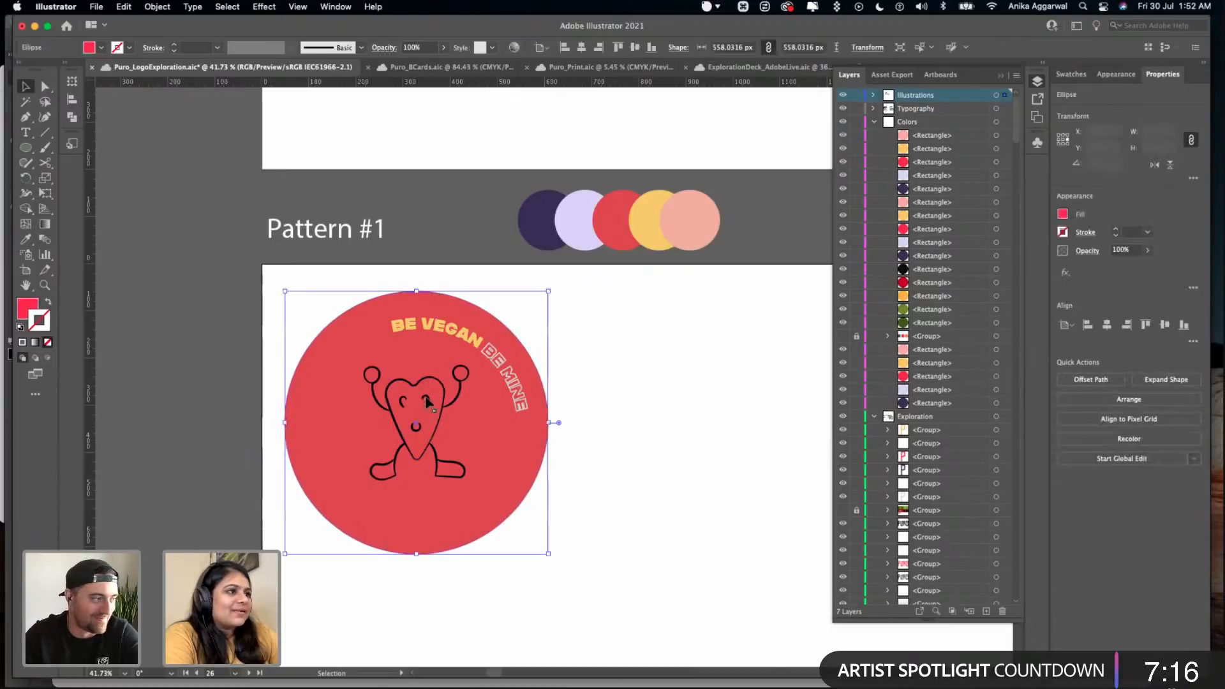
left_click(437, 330, "shift")
left_click_drag(437, 330, 447, 350)
key("super+z")
- Move the mascot and slogan together lower inside the red circle, shift the slogan slightly back up, and save the file
left_click(458, 346)
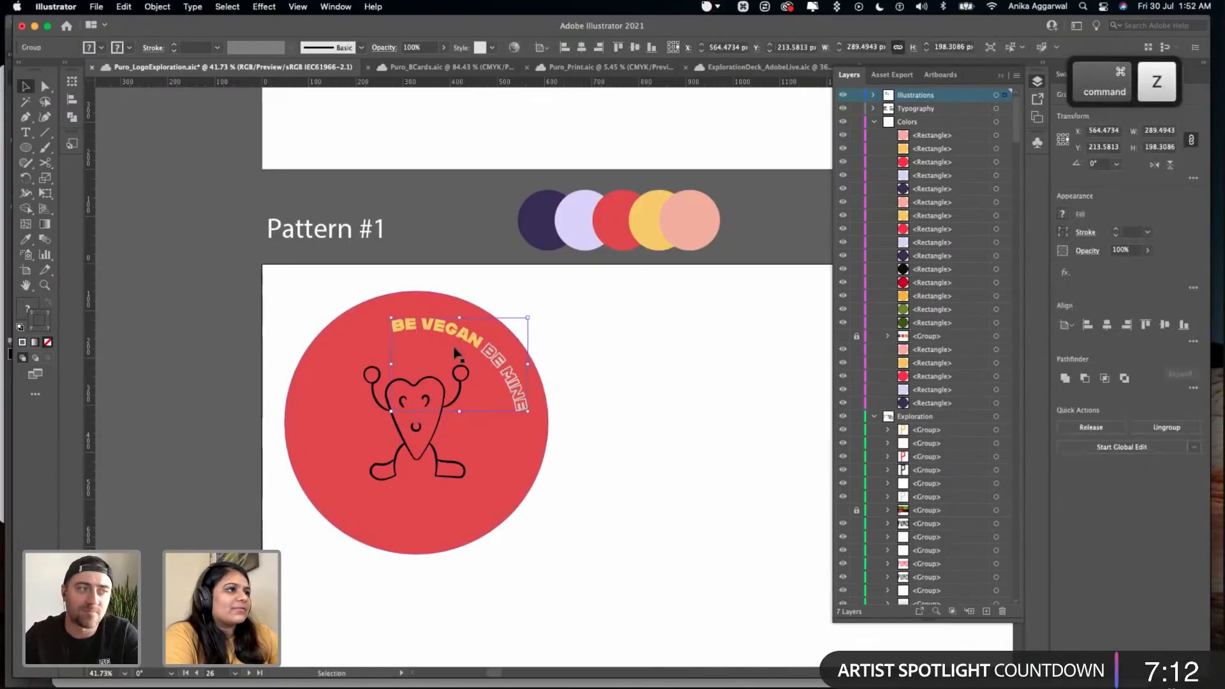
left_click_drag(427, 400, 425, 424)
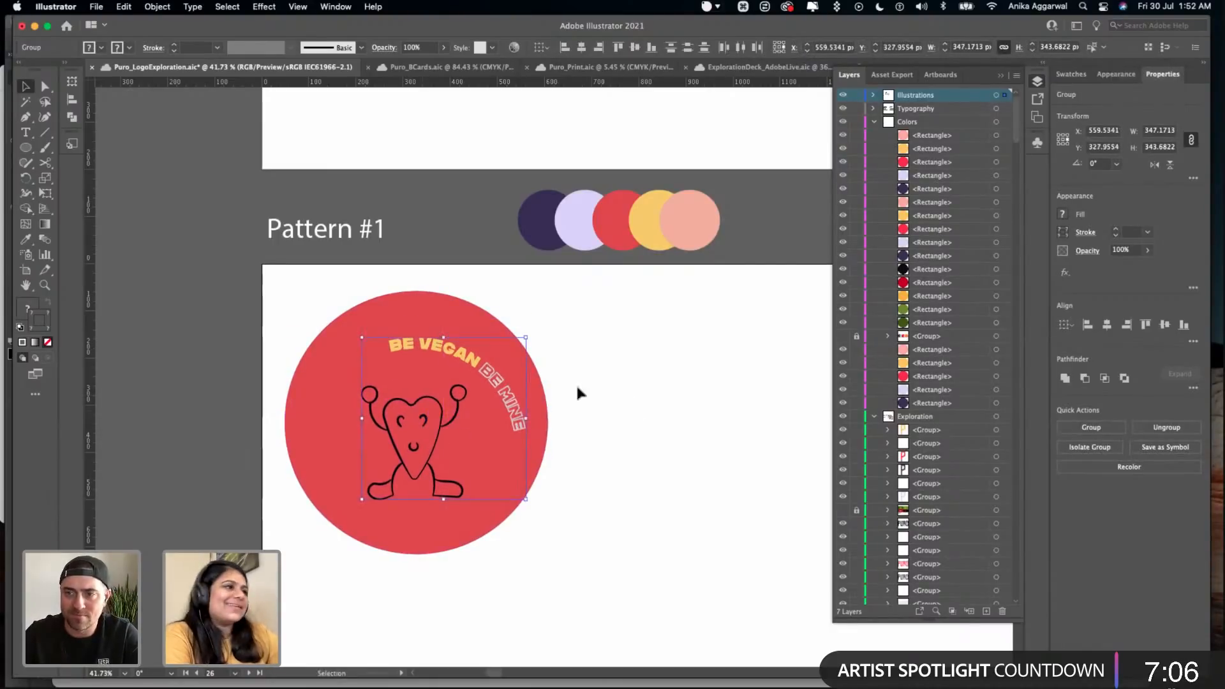
left_click(549, 350)
left_click_drag(444, 354, 442, 347)
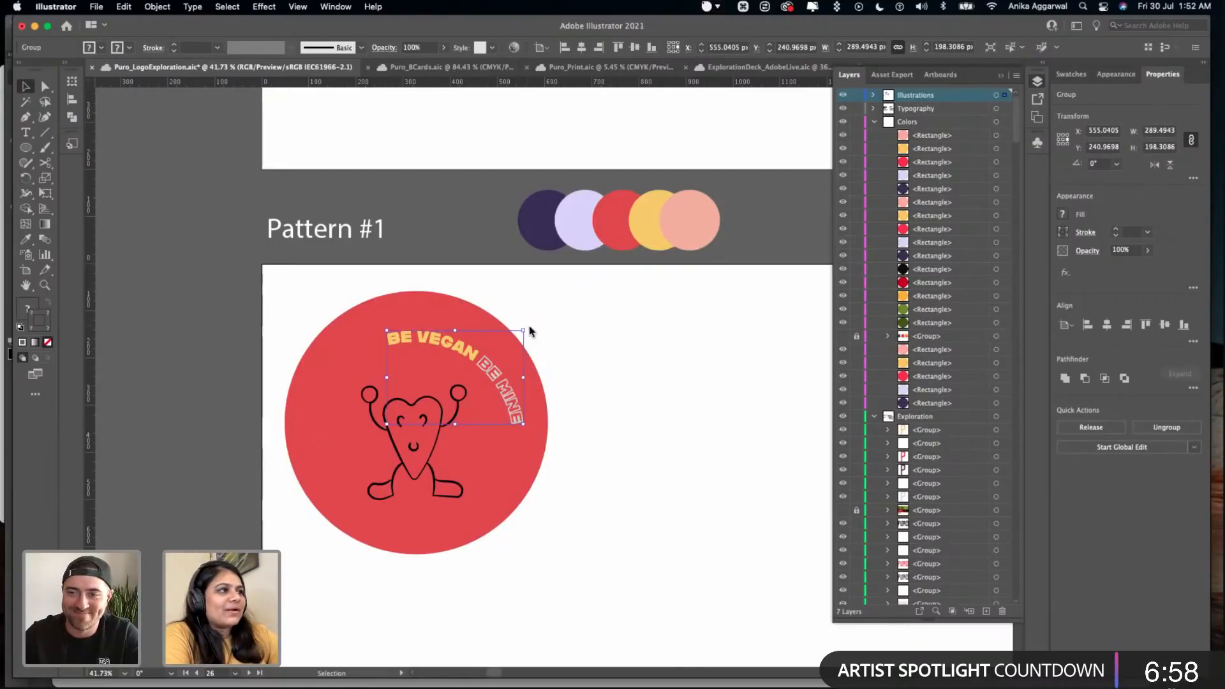
left_click(641, 354)
key("ctrl+s")
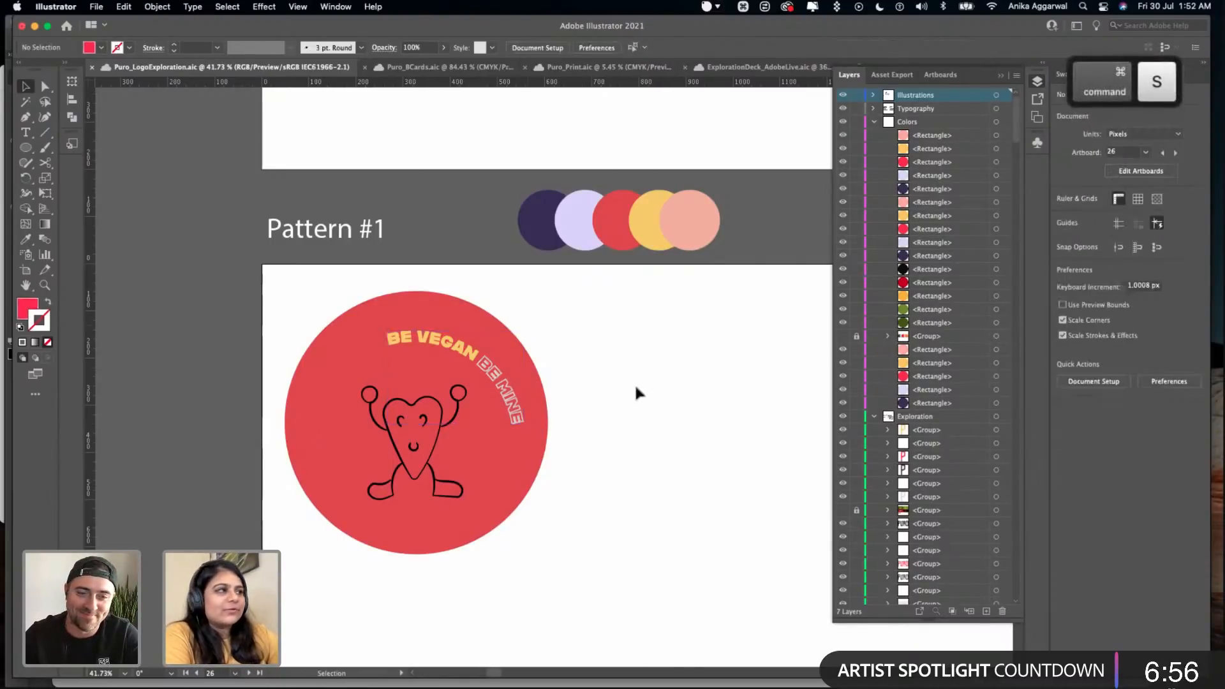
- Rotate the curved slogan slightly clockwise so it follows the edge of the red circle
scroll(535, 327, "down", 2)
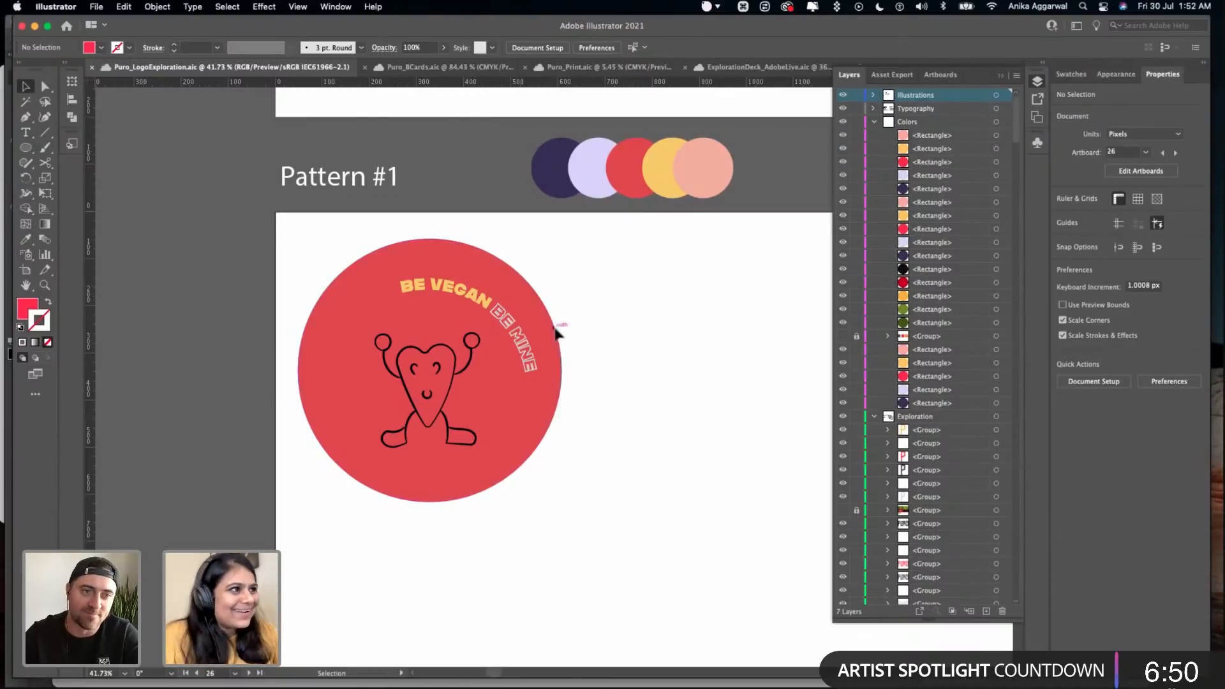
scroll(551, 327, "up", 2)
scroll(543, 316, "up", 1)
left_click(470, 262)
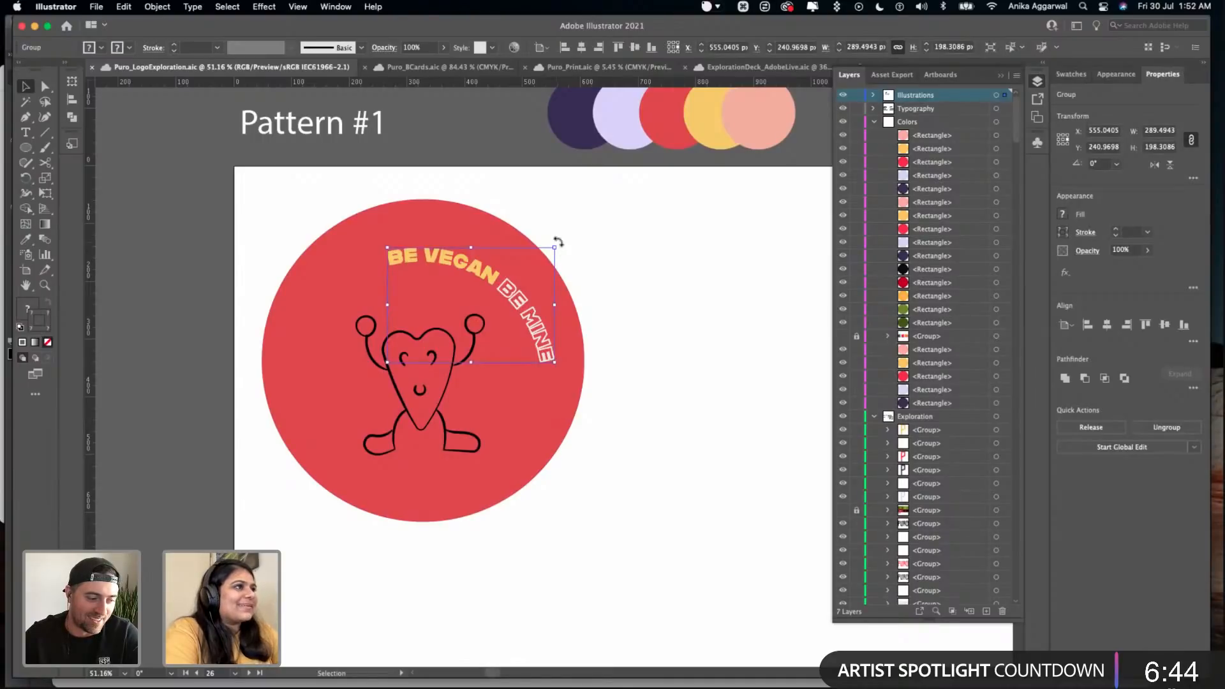
left_click_drag(558, 243, 564, 263)
left_click(623, 281)
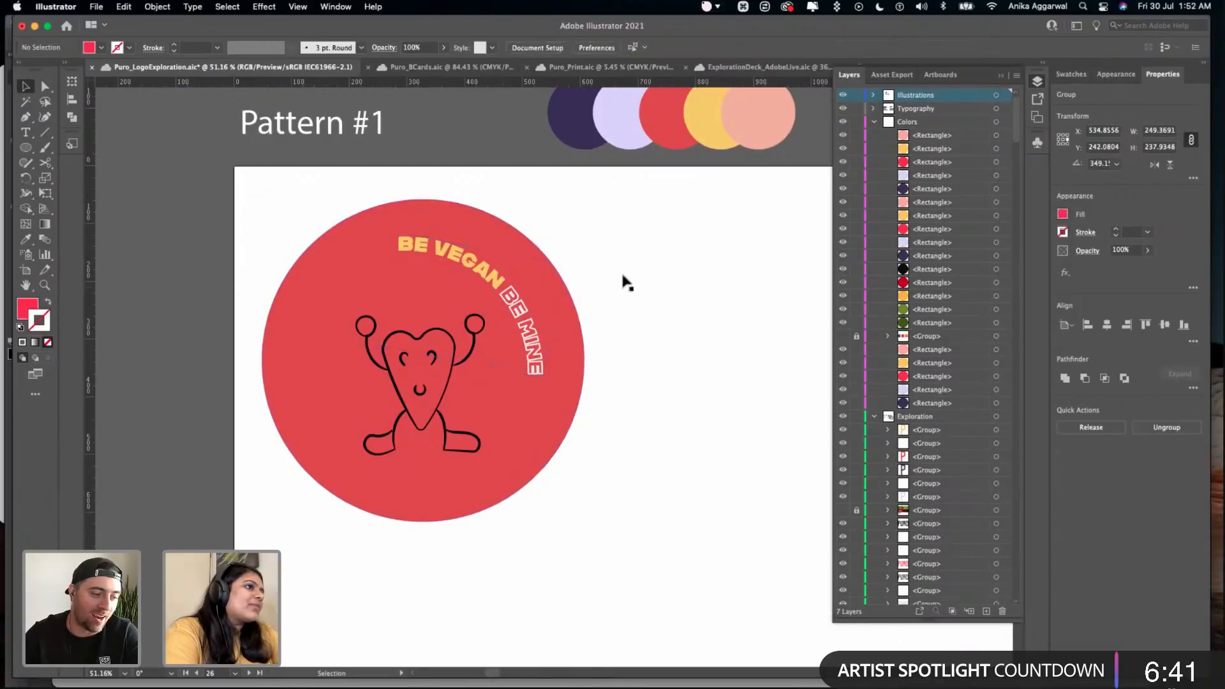
- Try to recolour the mascot by sampling lavender from the palette circles
left_click(458, 356)
key("i")
left_click(593, 198)
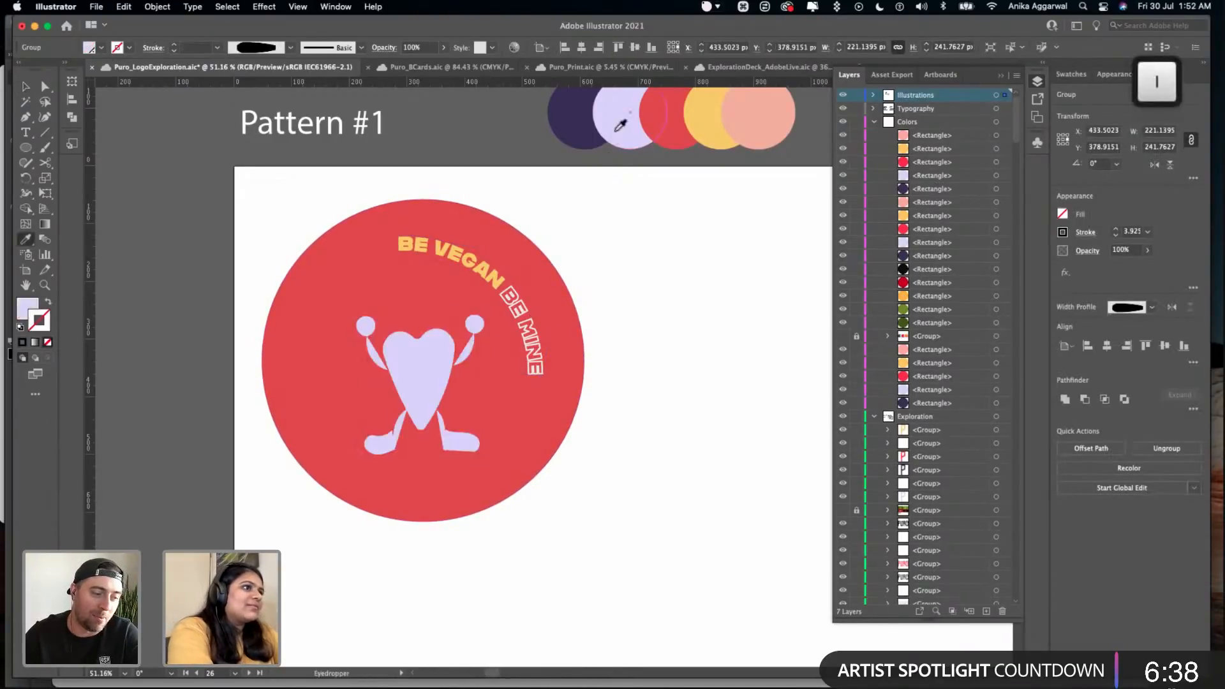
key("super+z")
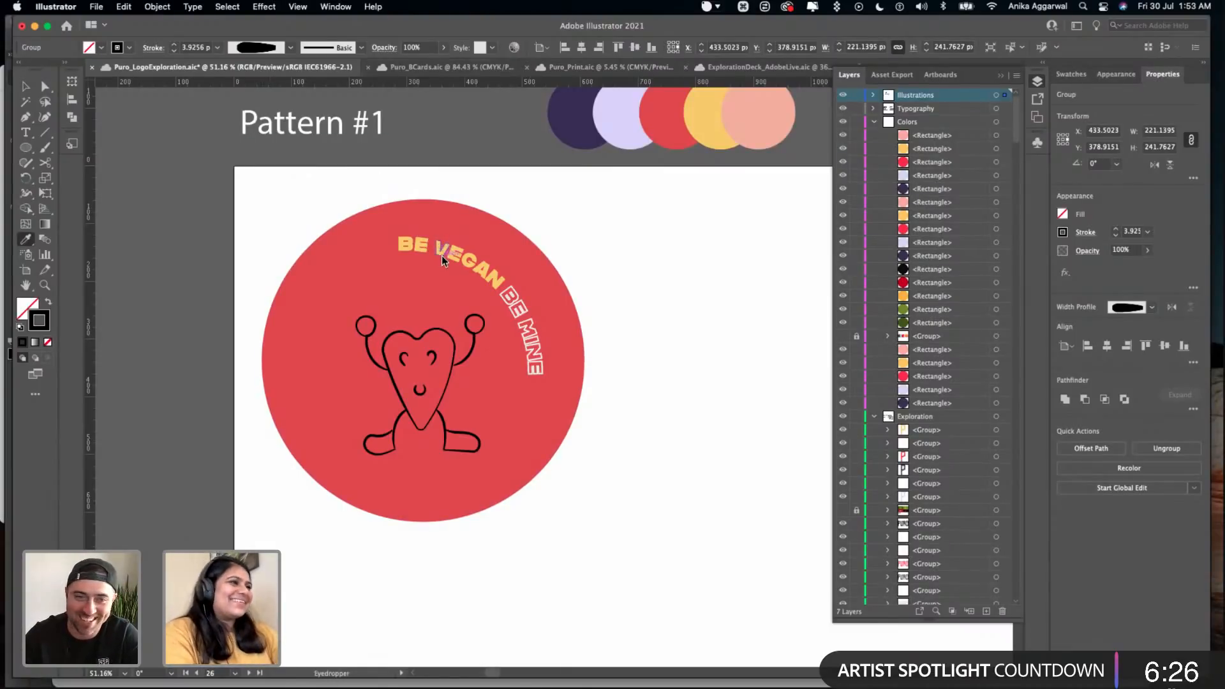
key("v")
left_click(557, 213)
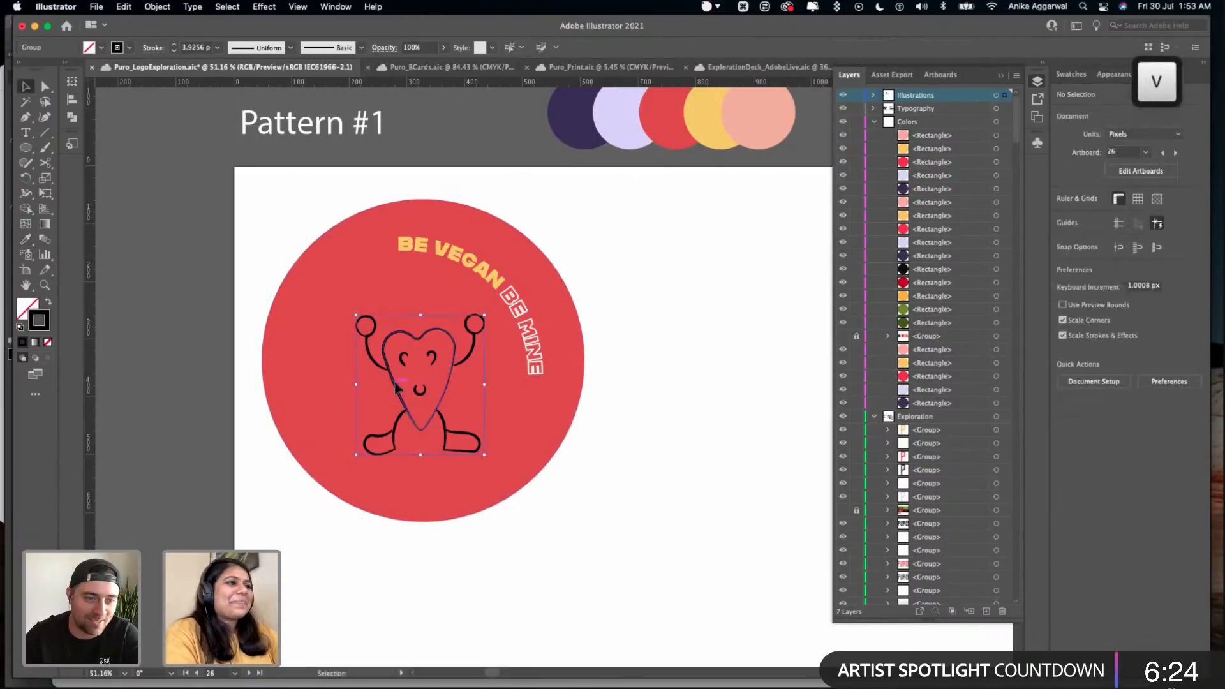
- Convert the mascot's strokes to filled shapes with Outline Stroke
left_click(395, 386)
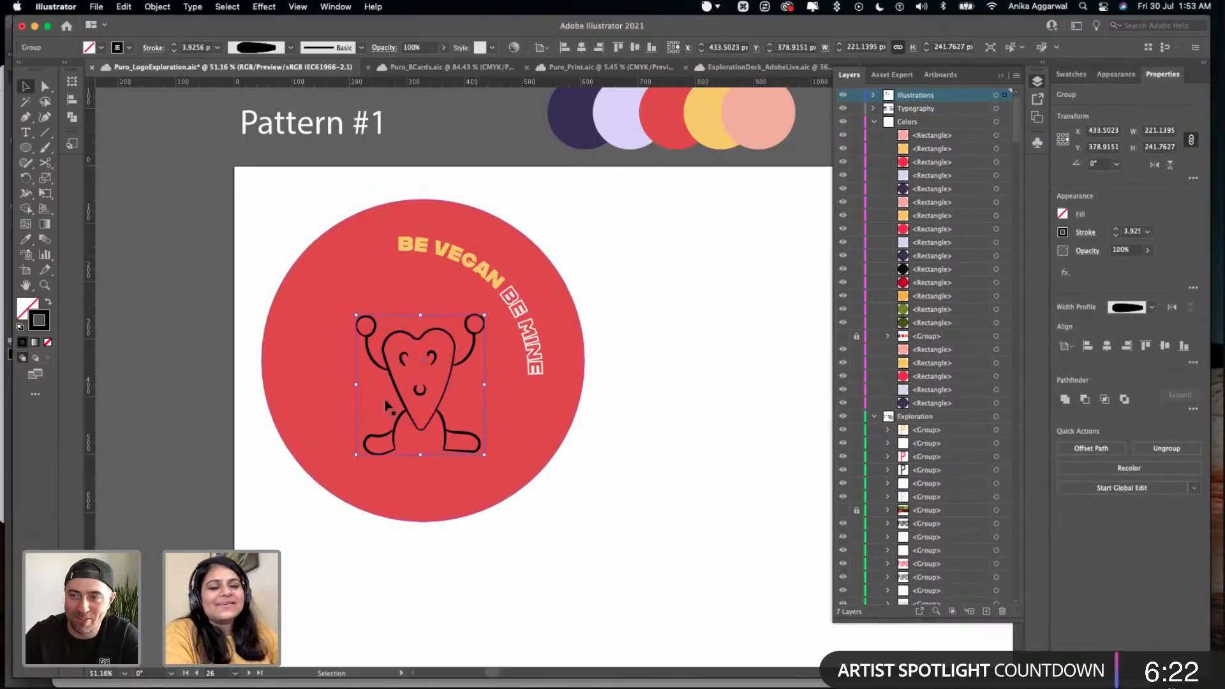
left_click(157, 7)
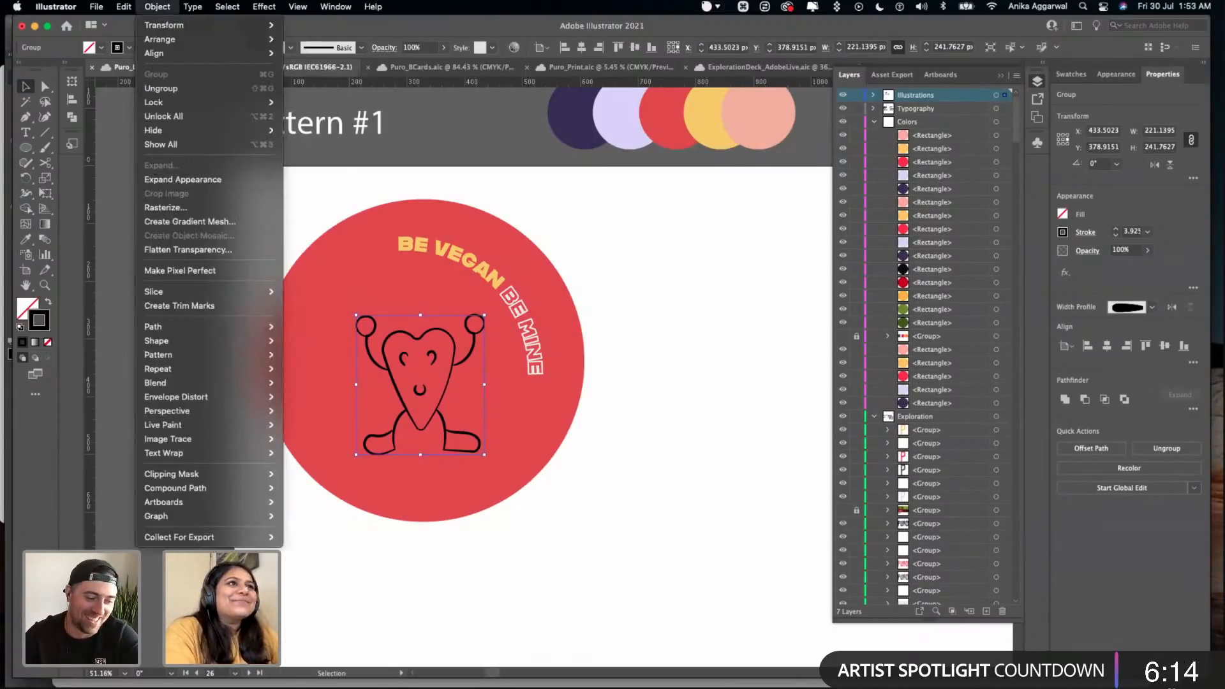
mouse_move(273, 329)
left_click(332, 358)
- Try lavender, yellow and pink from the palette circles on the outlined mascot, finishing with dark purple
key("i")
left_click(630, 118)
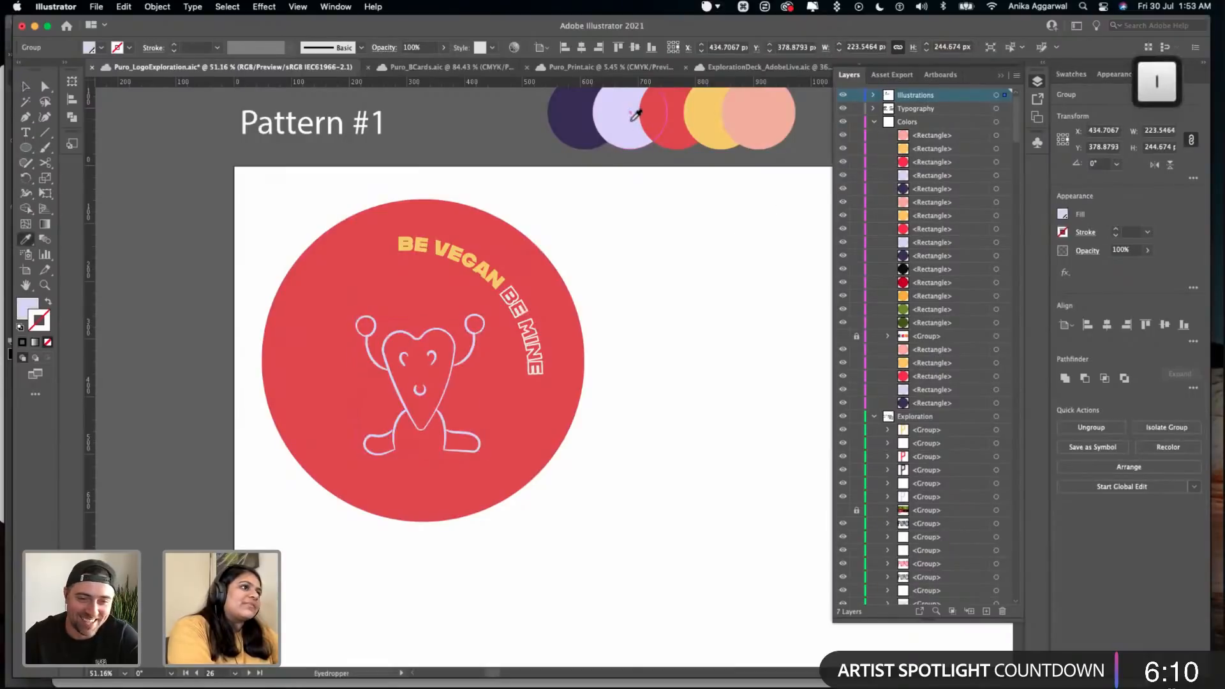
left_click(716, 113)
left_click(778, 113)
left_click(616, 103)
left_click(562, 122)
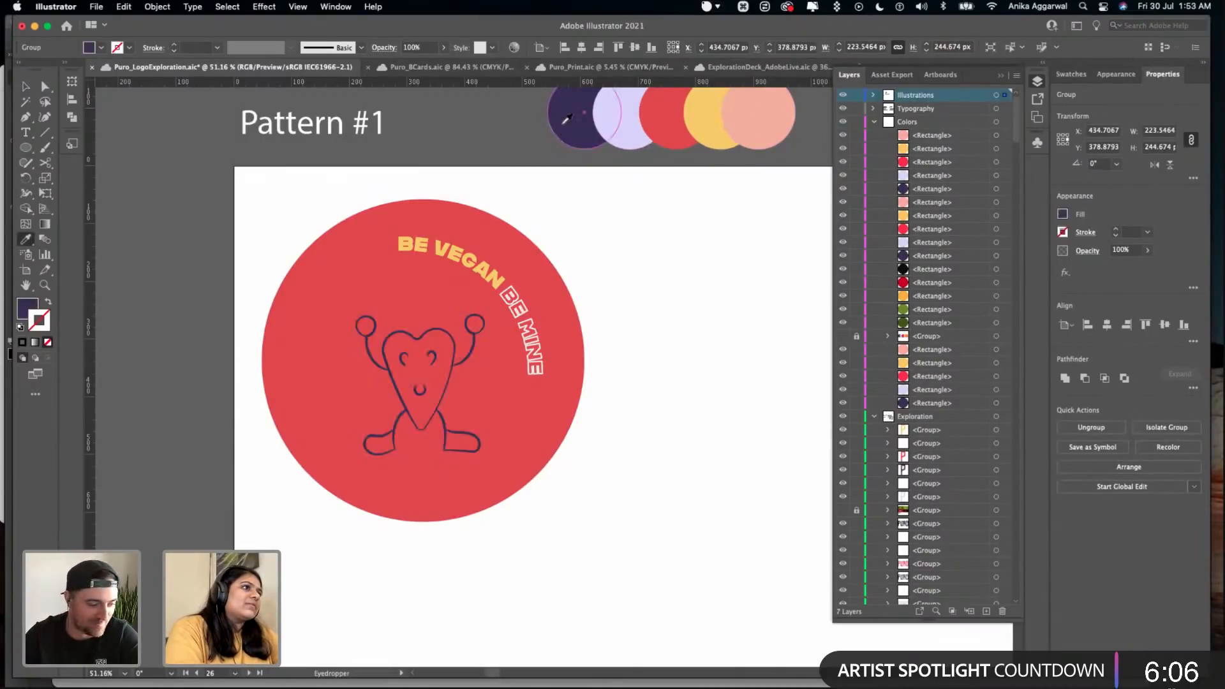
- Add a white 1 pt stroke around the mascot's dark purple line work
left_click(1071, 74)
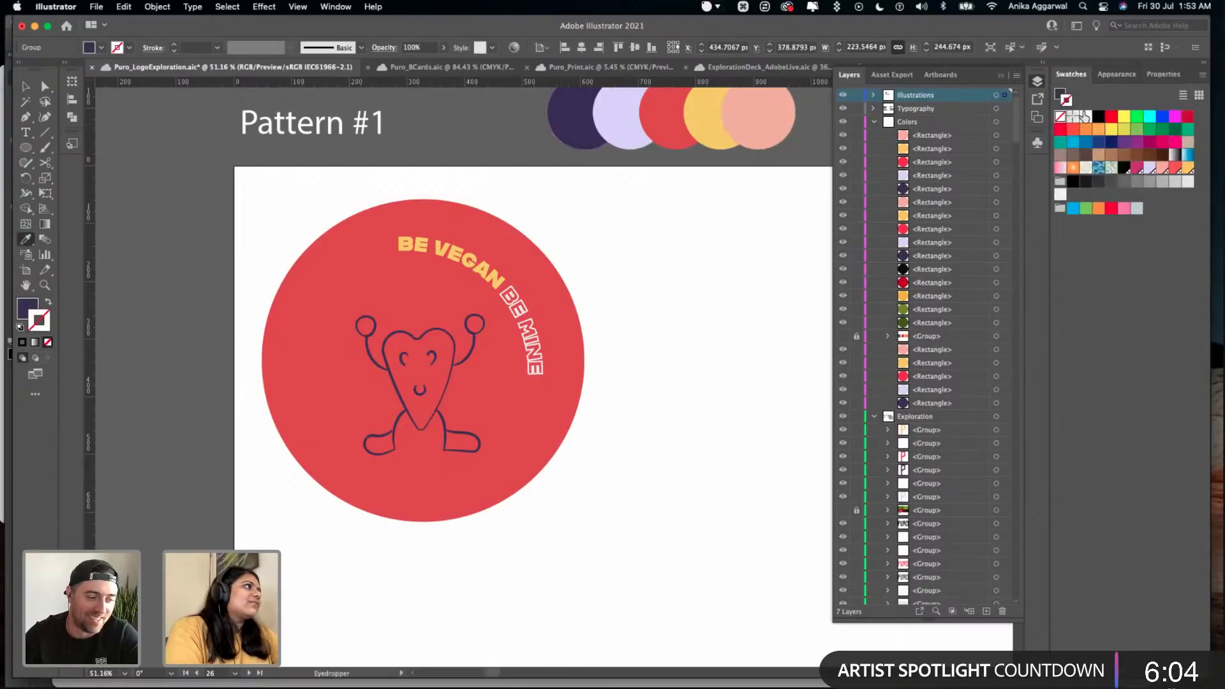
left_click(1084, 116)
key("v")
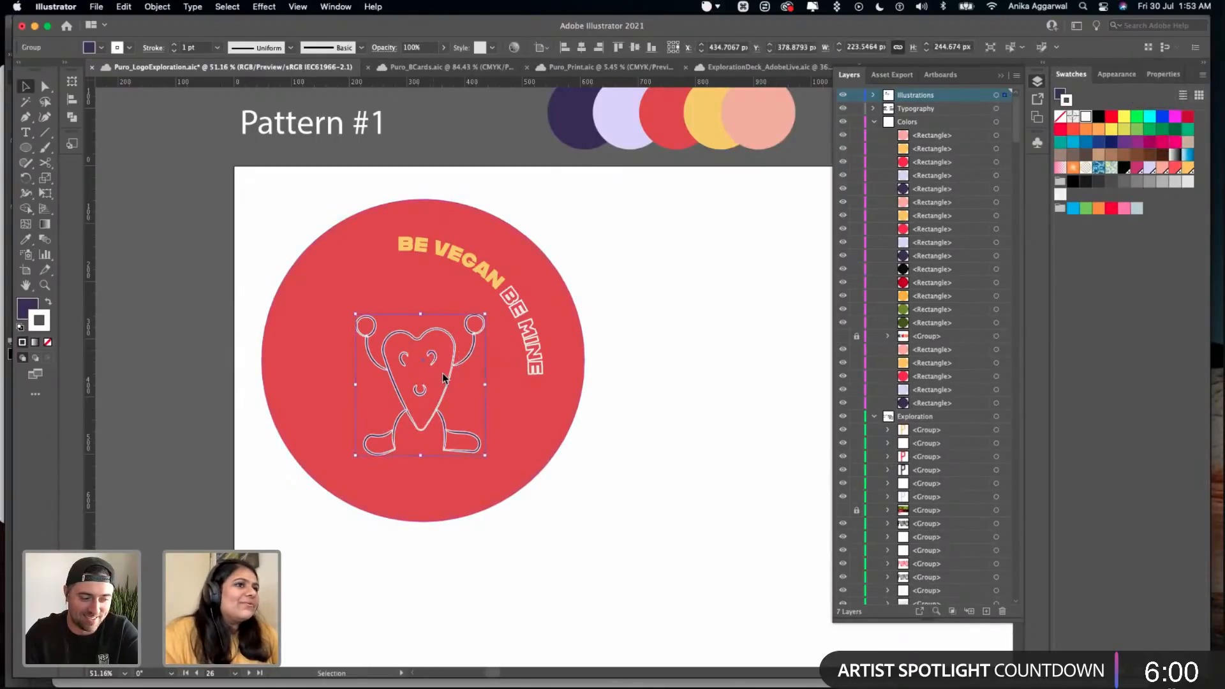
scroll(440, 381, "up", 6)
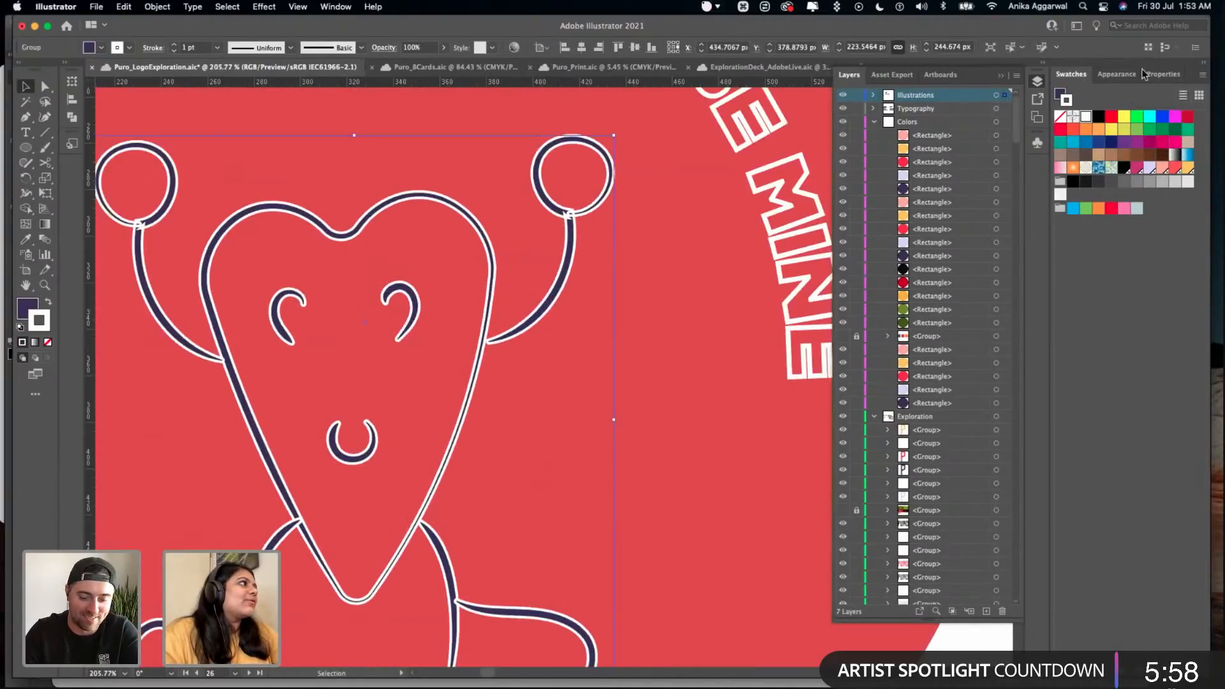
left_click(1159, 74)
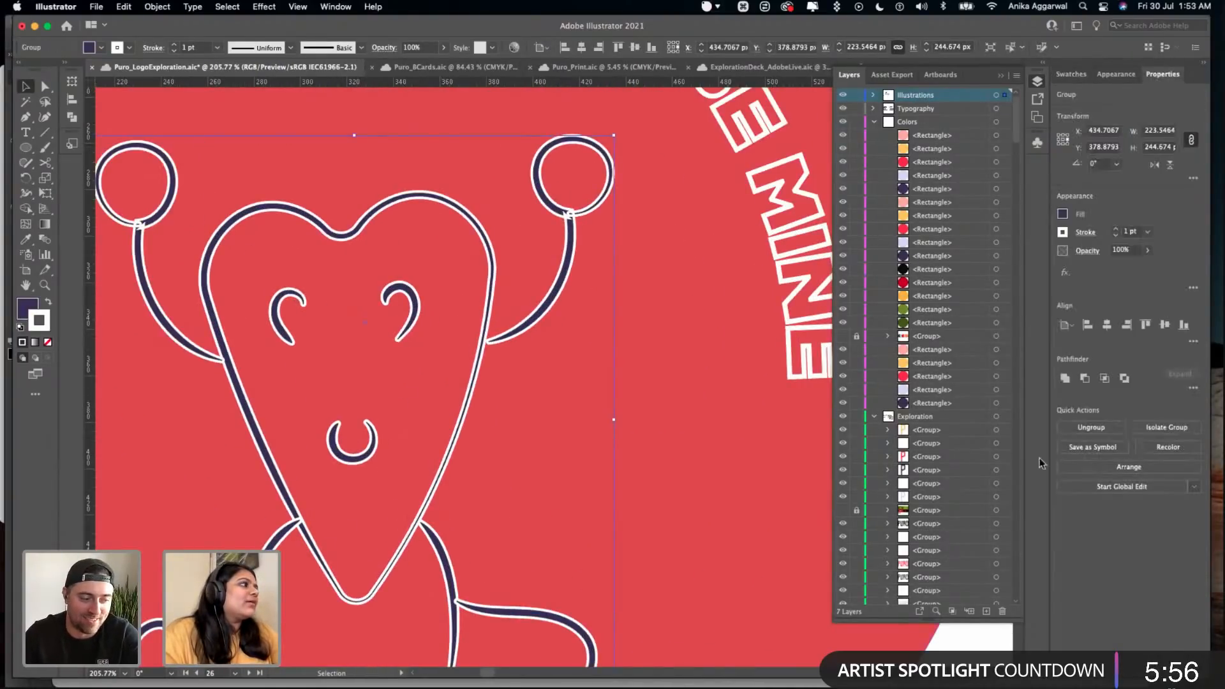
scroll(645, 386, "down", 5)
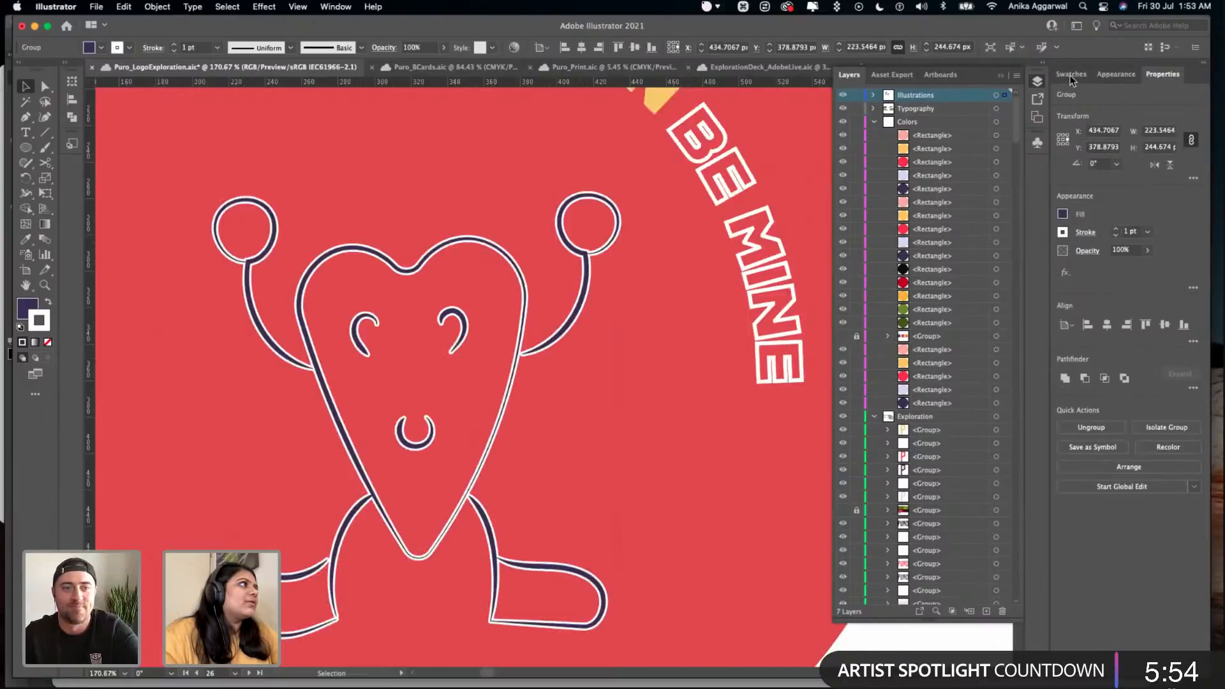
- Isolate the compound path that forms the mascot's heart-shaped body and arms for editing
left_click(1072, 74)
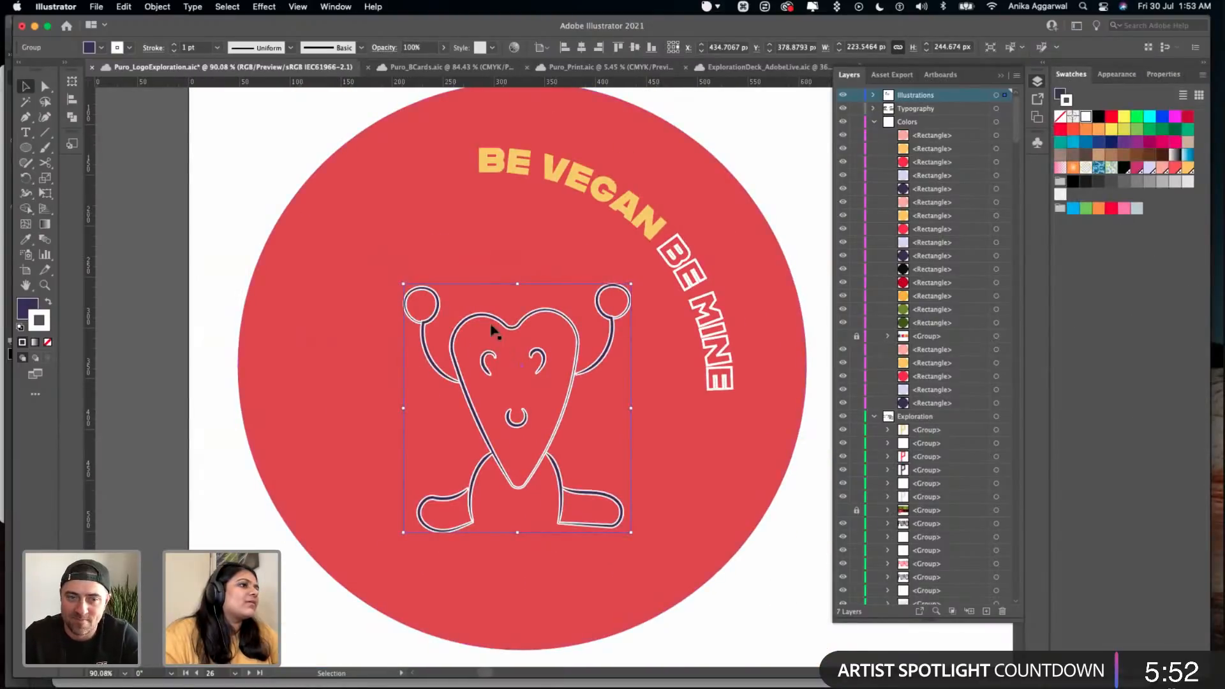
scroll(486, 317, "up", 8)
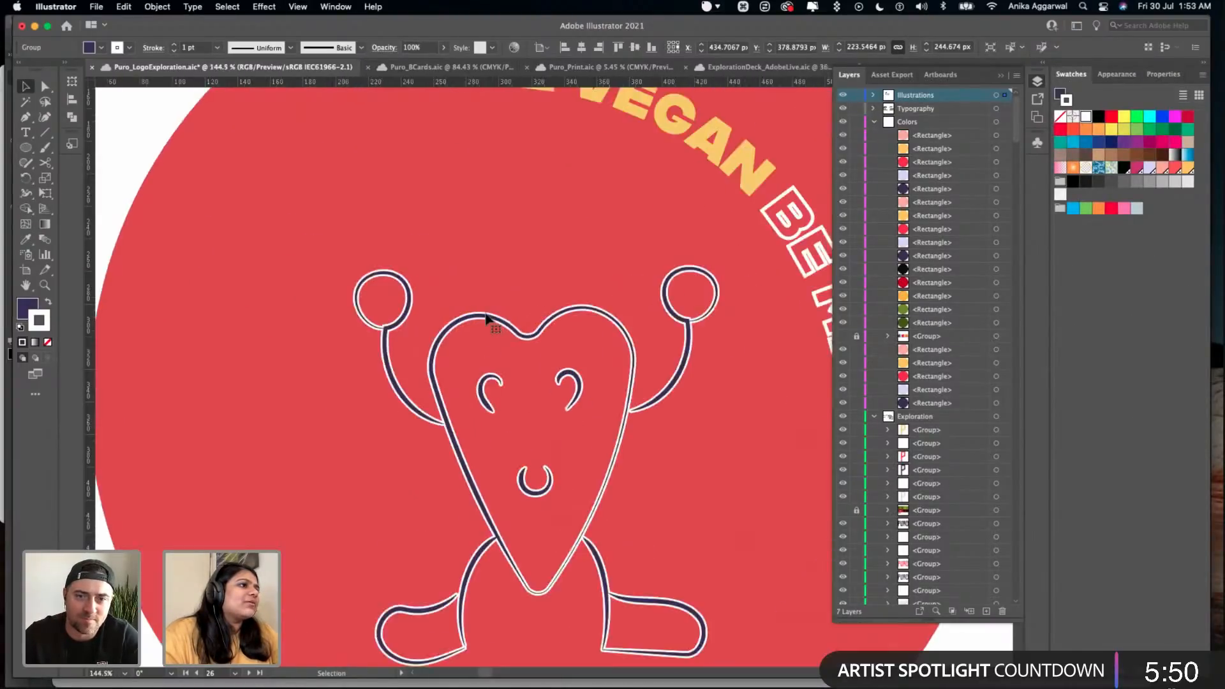
double_click(486, 317)
double_click(486, 317)
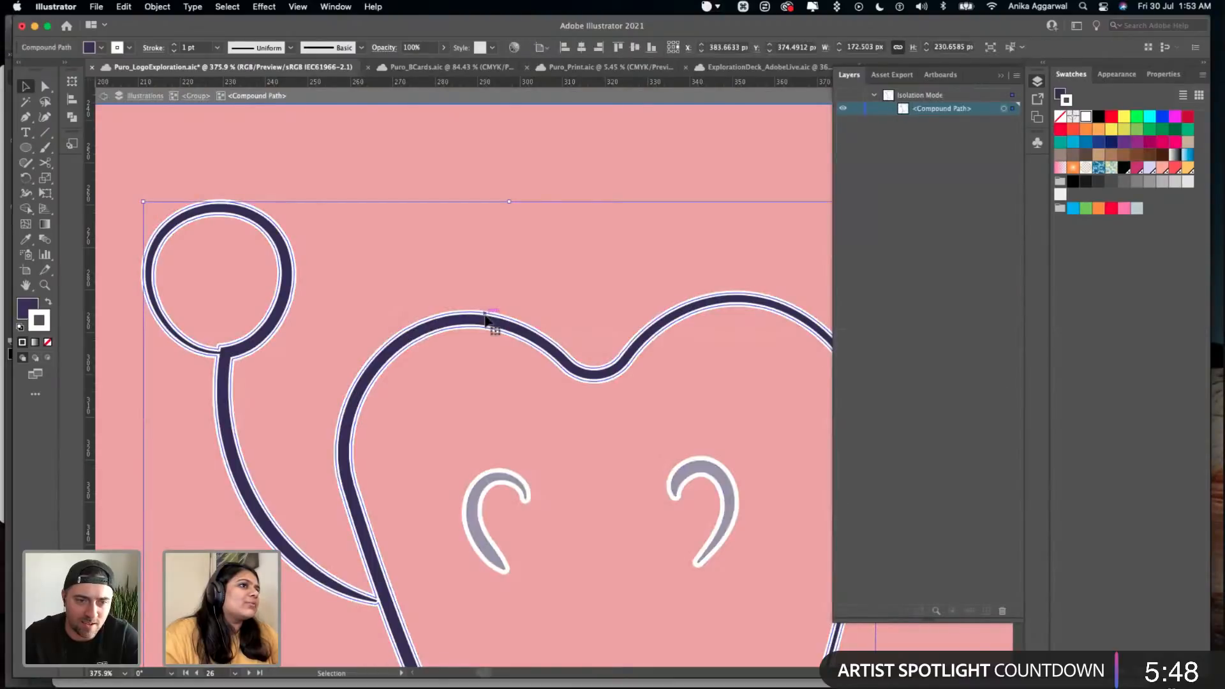
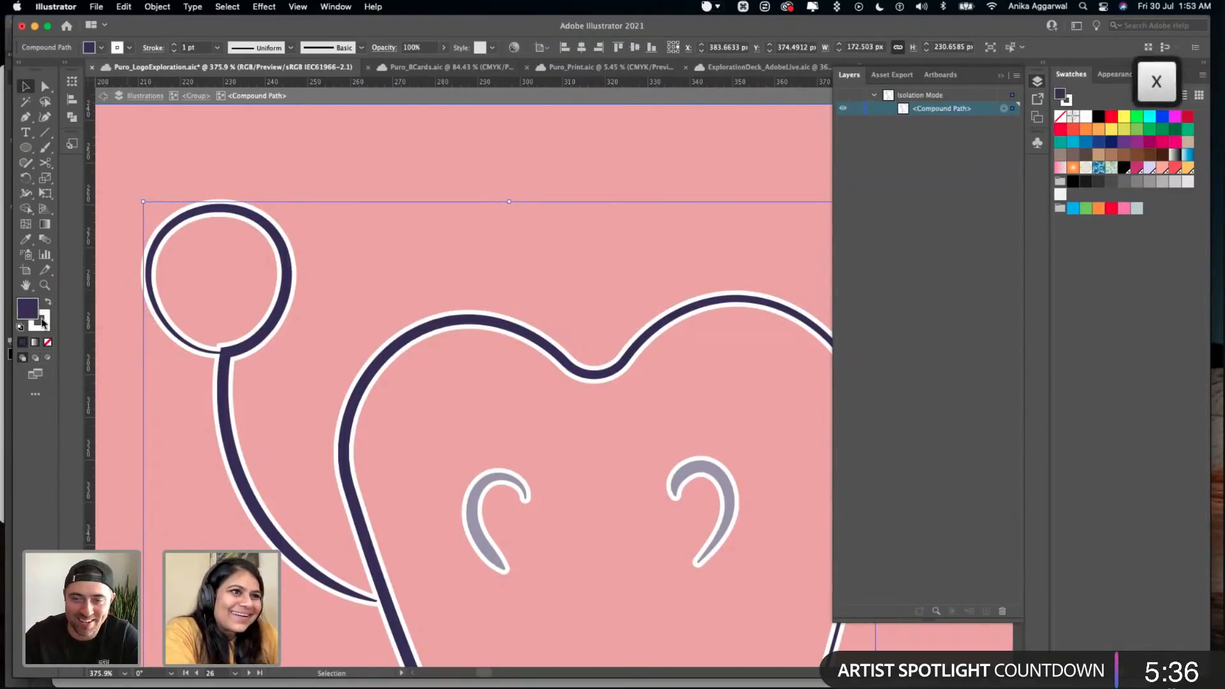
- Remove the white stroke from the mascot's heart-shaped body path, keeping its dark purple fill, and leave isolation mode
left_click(48, 342)
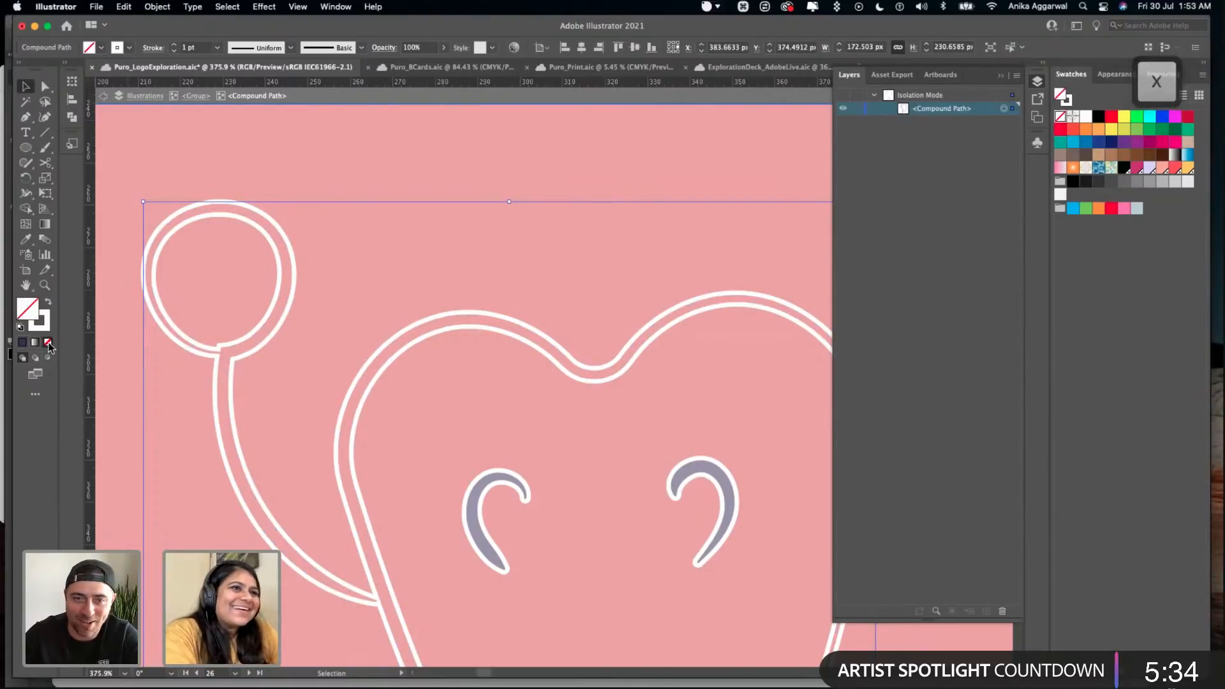
key("super+z")
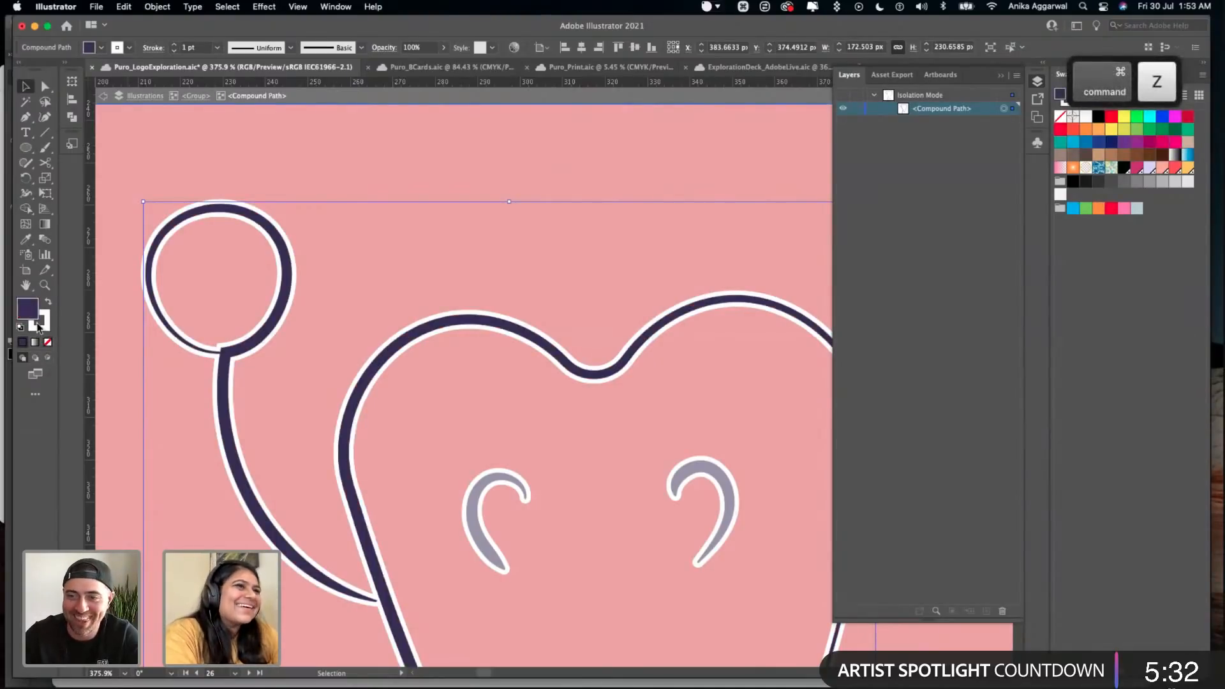
key("x")
left_click(47, 342)
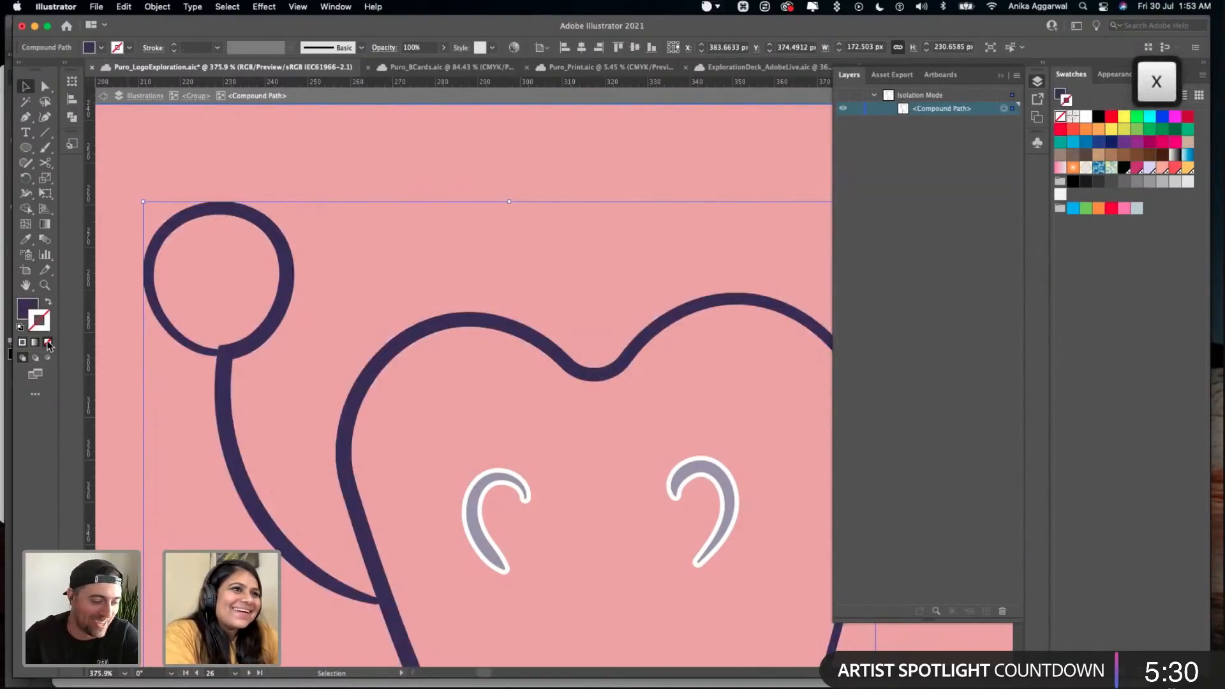
key("Escape")
- Isolate the mascot group and remove the white stroke from both eyes, the remaining arm and the legs
scroll(356, 168, "down", 10)
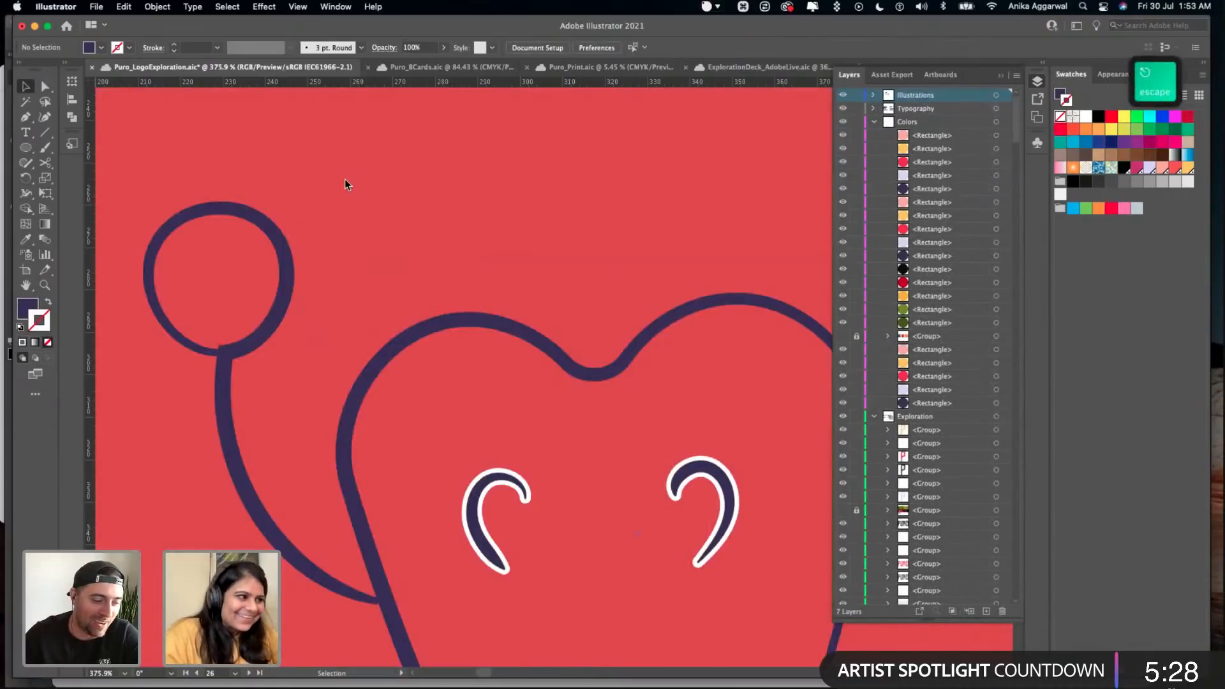
left_click(380, 294)
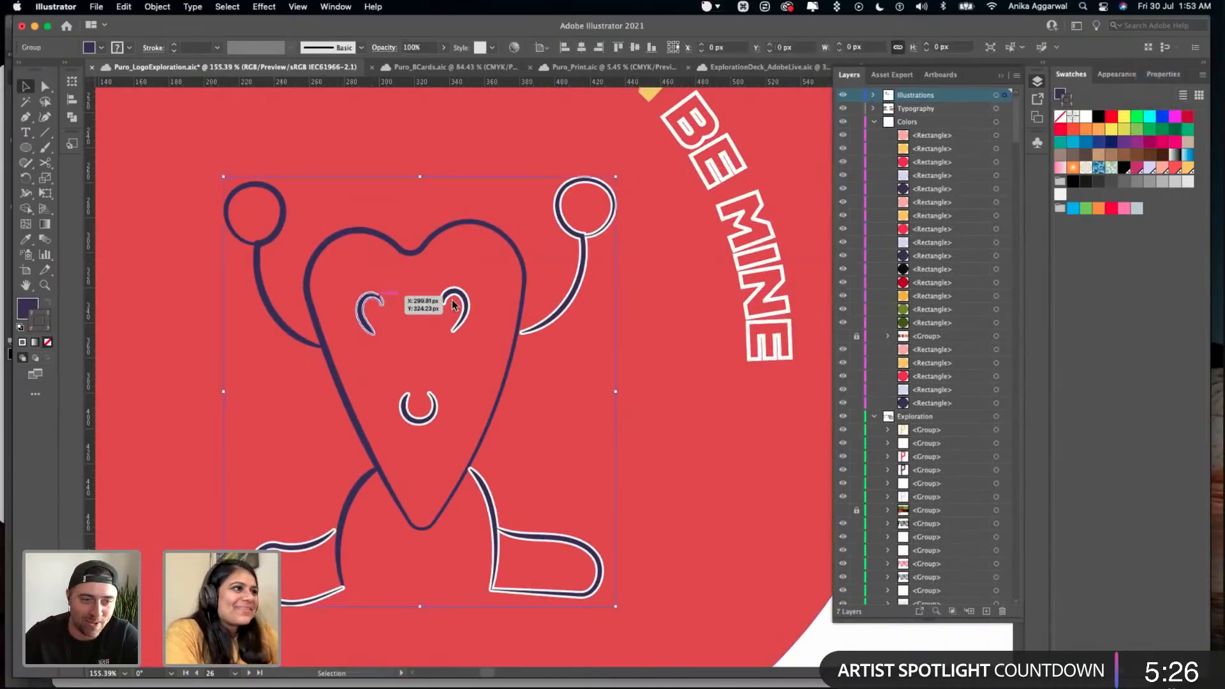
double_click(455, 296)
left_click(373, 300, "shift")
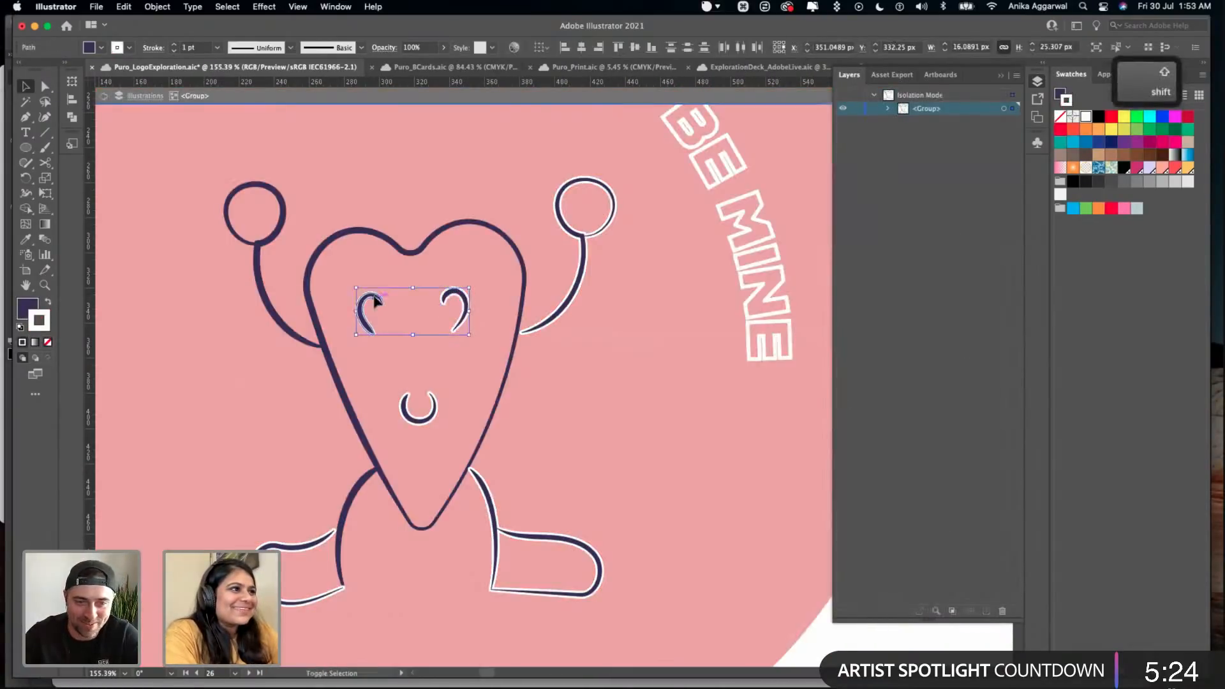
left_click(580, 261, "shift")
left_click(485, 491, "shift")
left_click(295, 551, "shift")
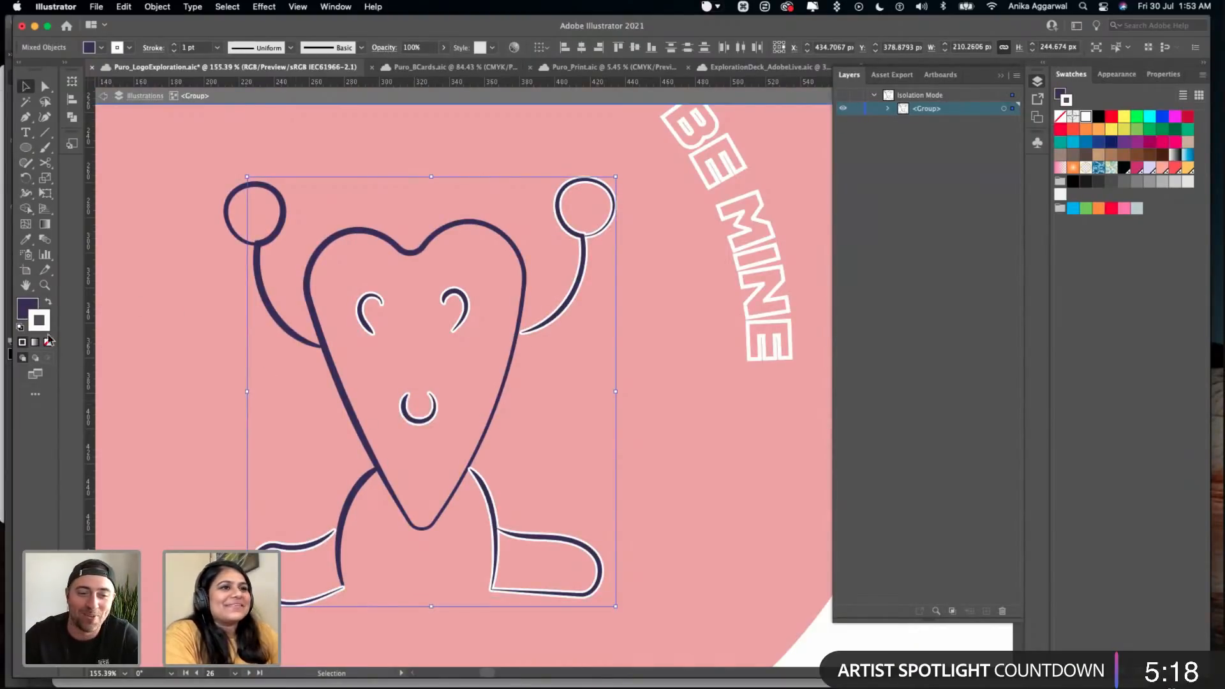
left_click(48, 342)
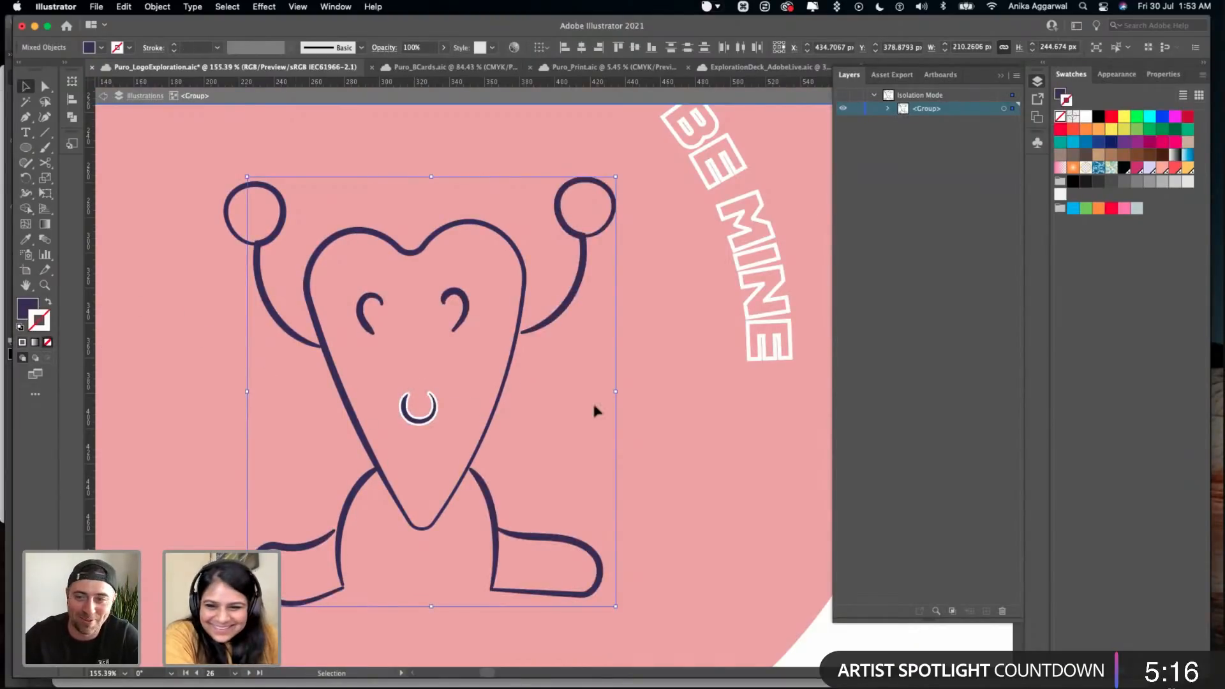
- Remove the white stroke from the mascot's mouth and save the document
left_click(657, 452)
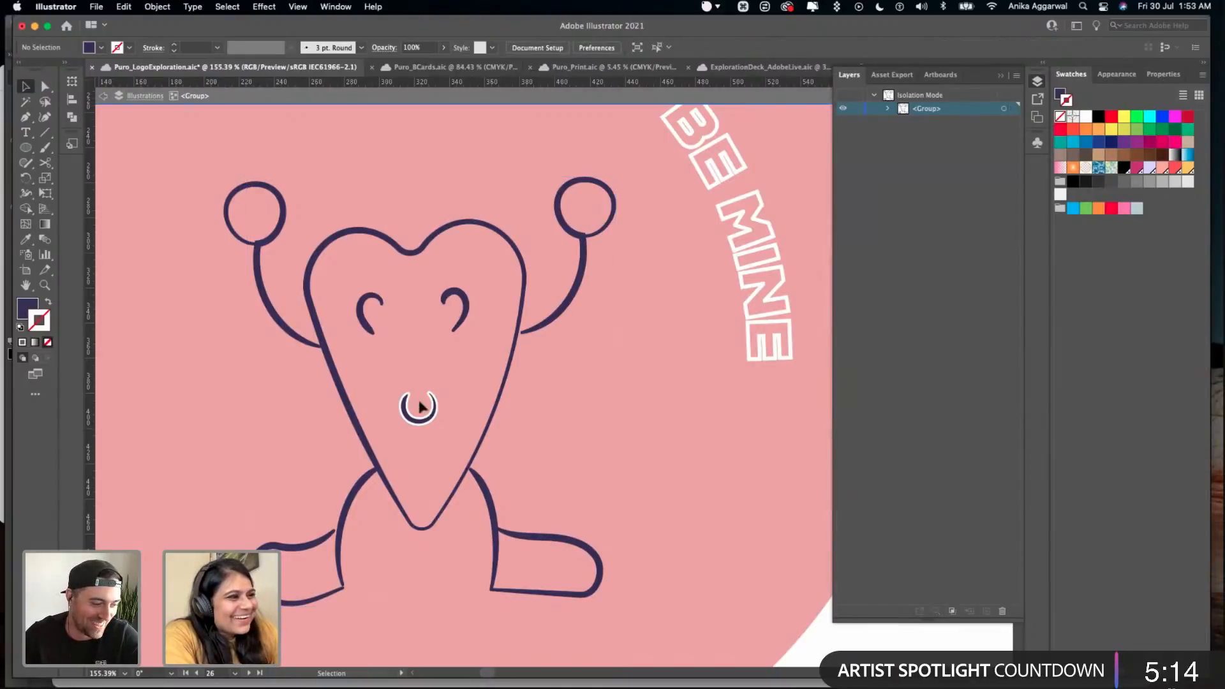
left_click(420, 426)
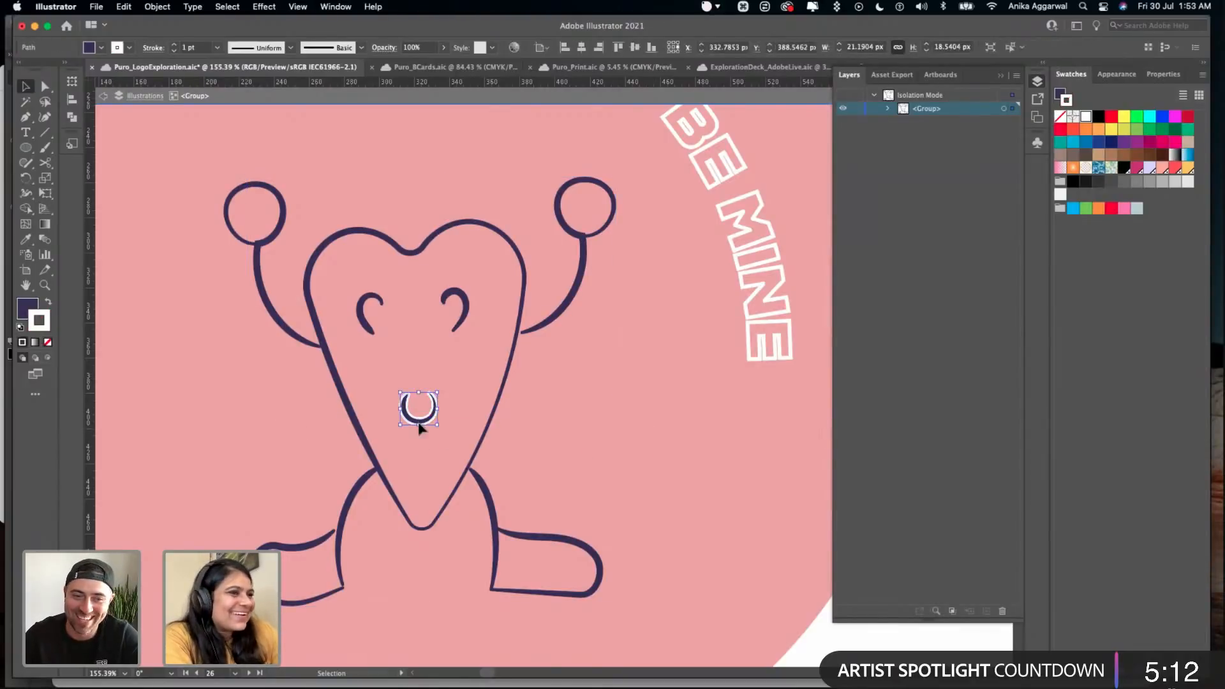
left_click(47, 343)
left_click(252, 400)
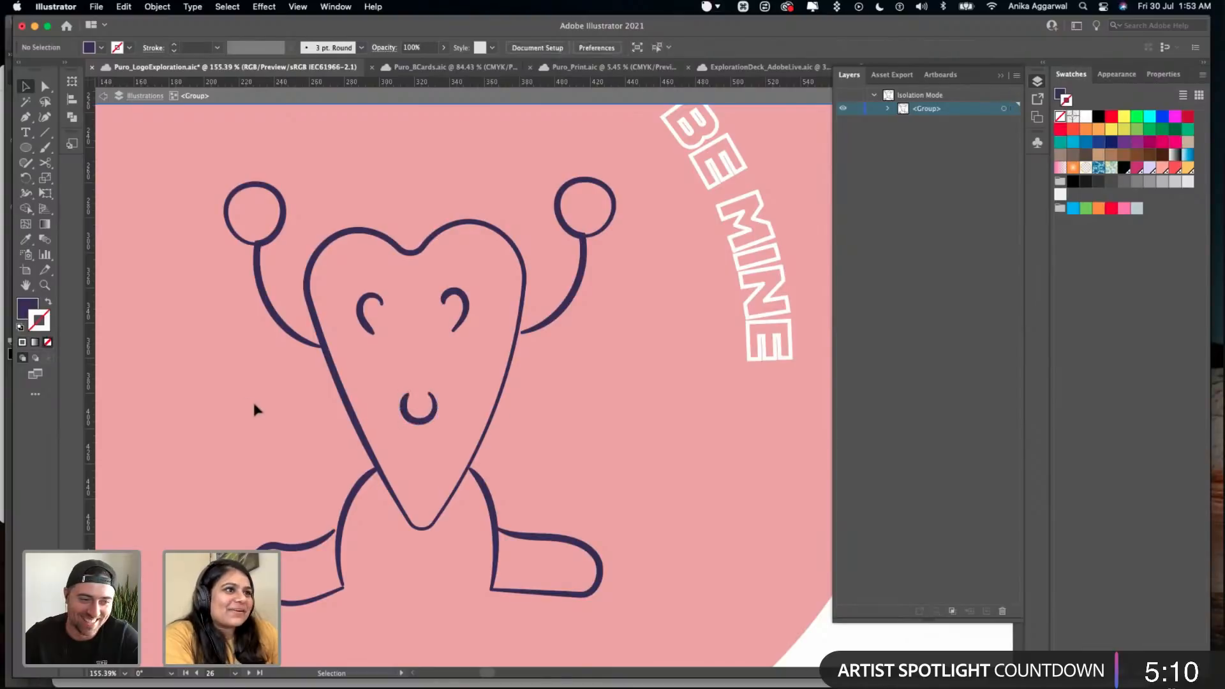
key("super+s")
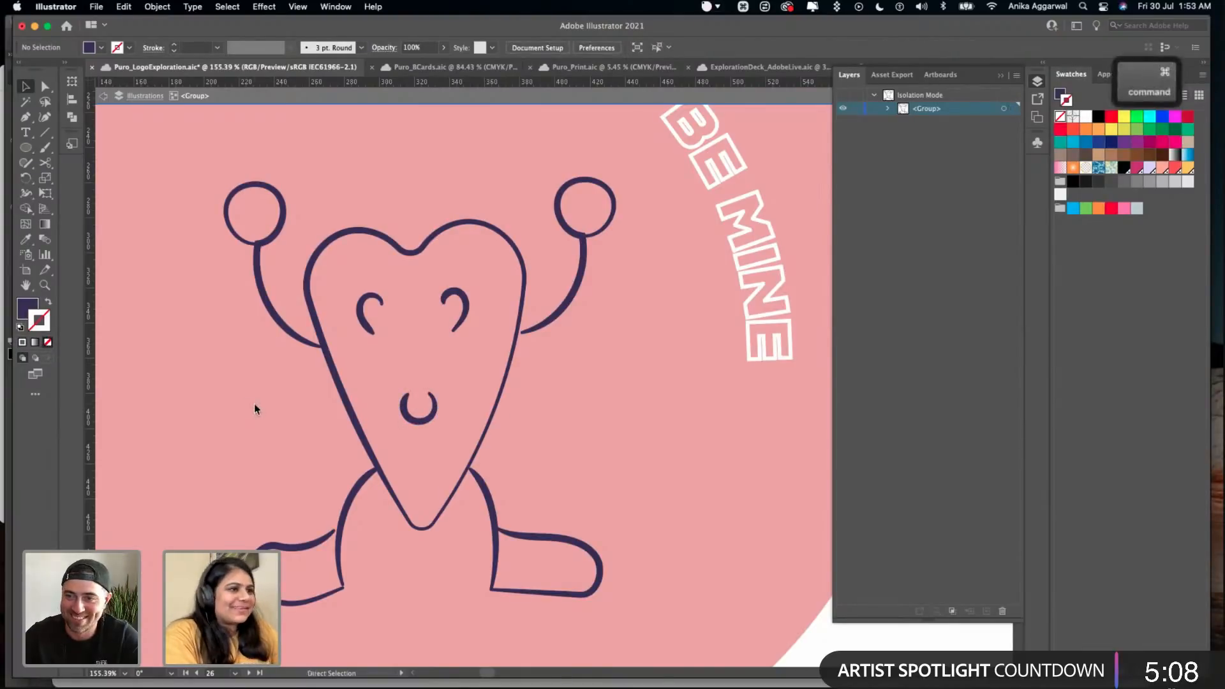
- Fill the whole mascot's line work with white, without any stroke, and save the document
key("super+0")
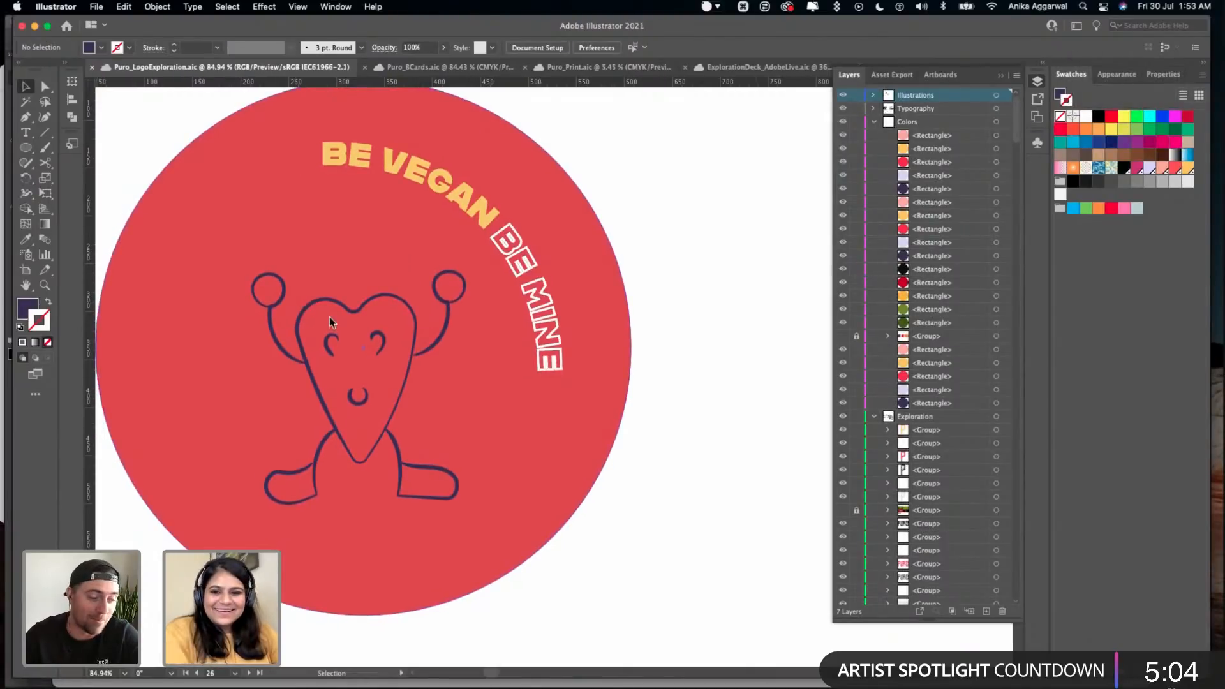
left_click(361, 353)
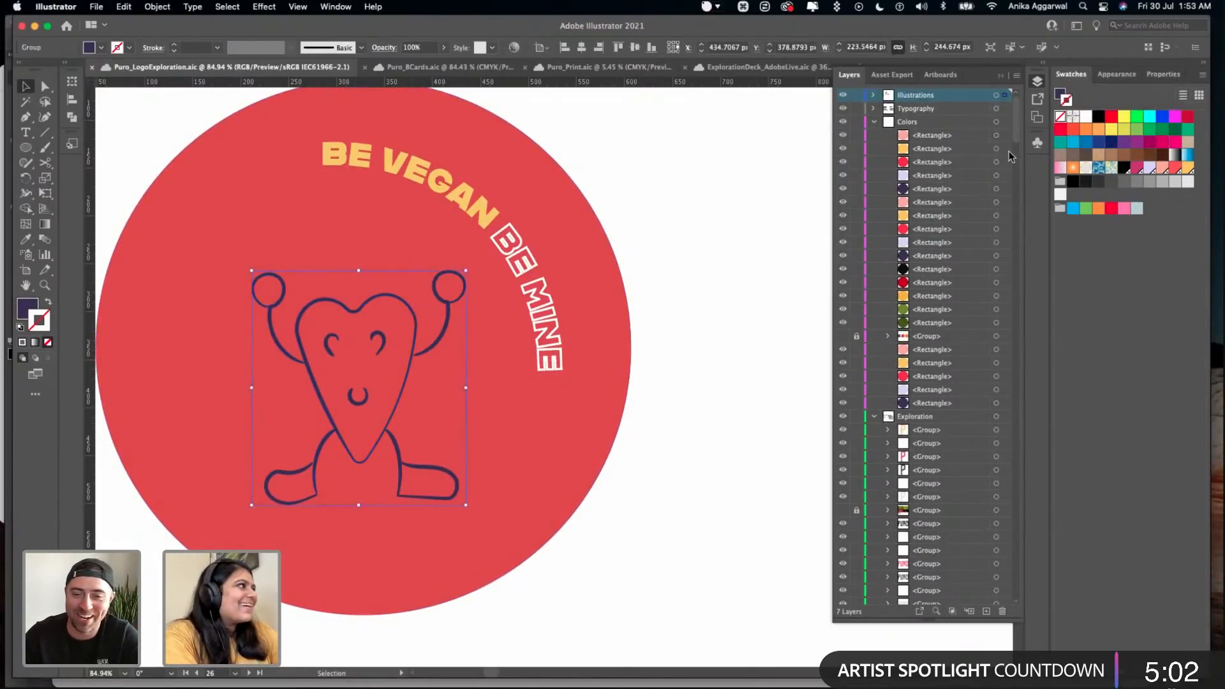
left_click(1085, 117)
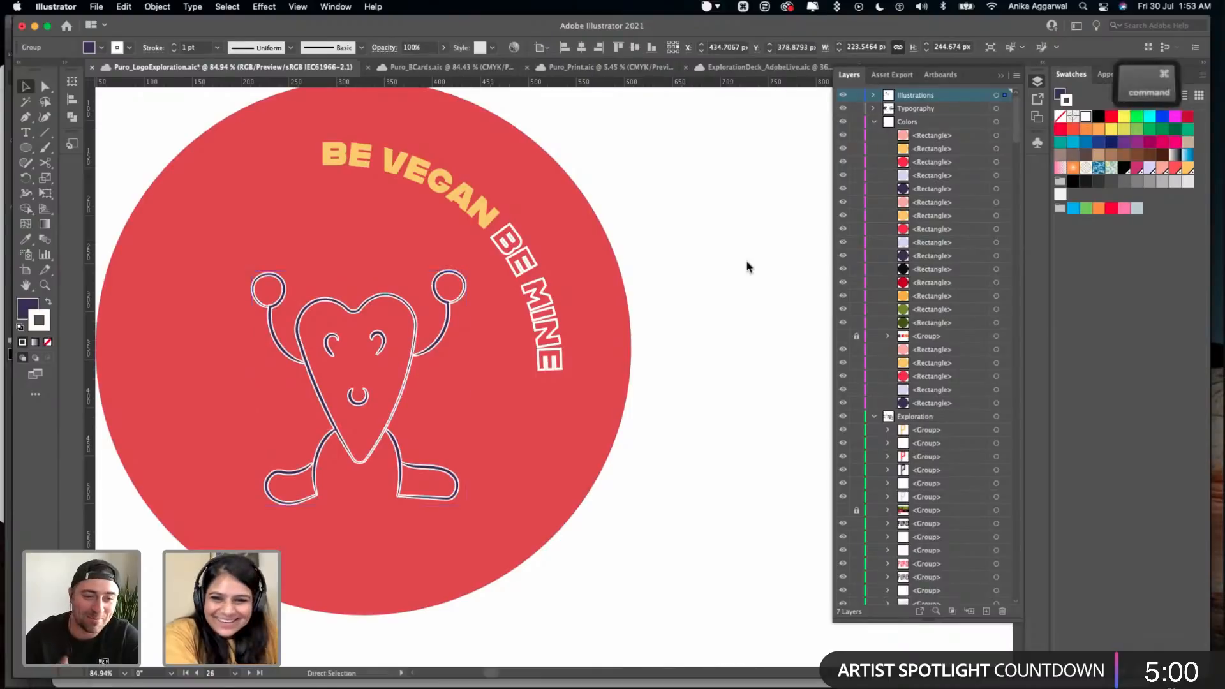
key("super+z")
key("x")
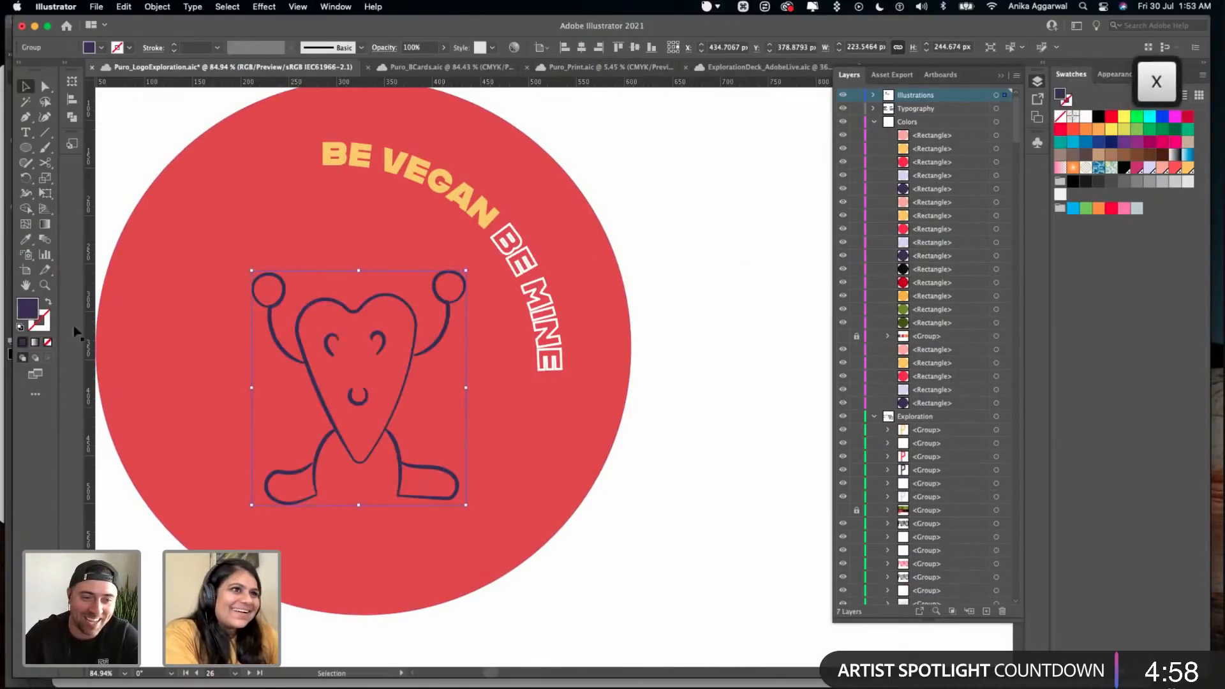
left_click(1084, 117)
left_click(767, 275, "super")
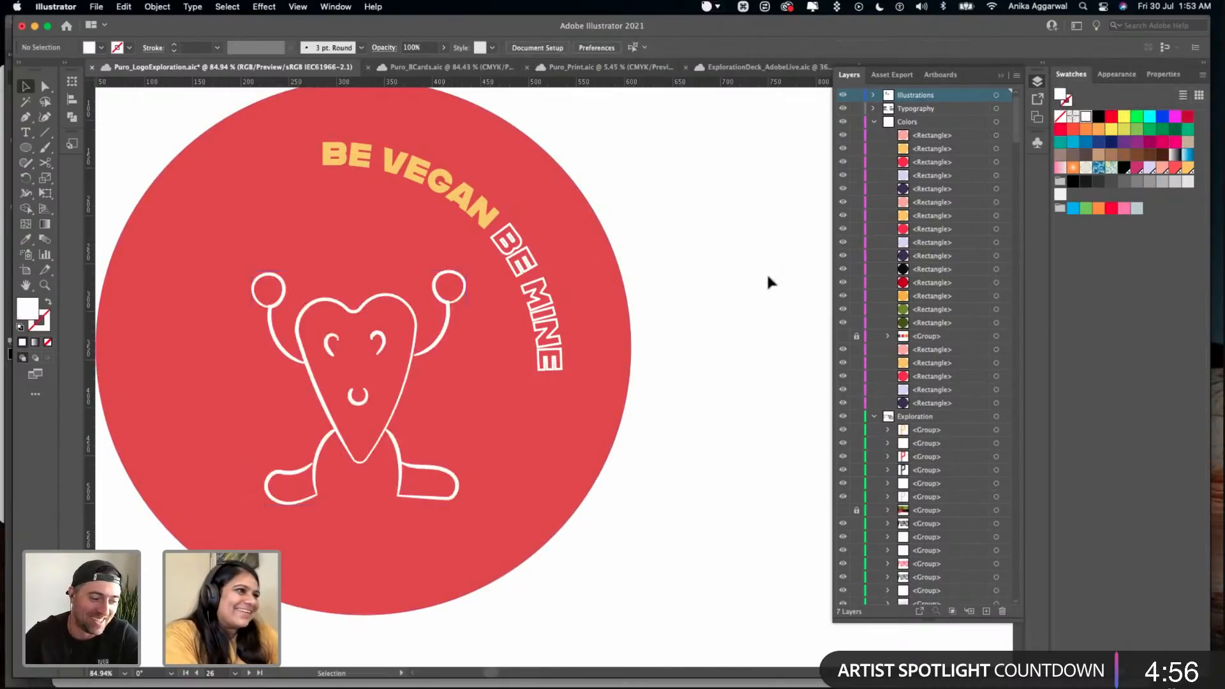
key("super+s")
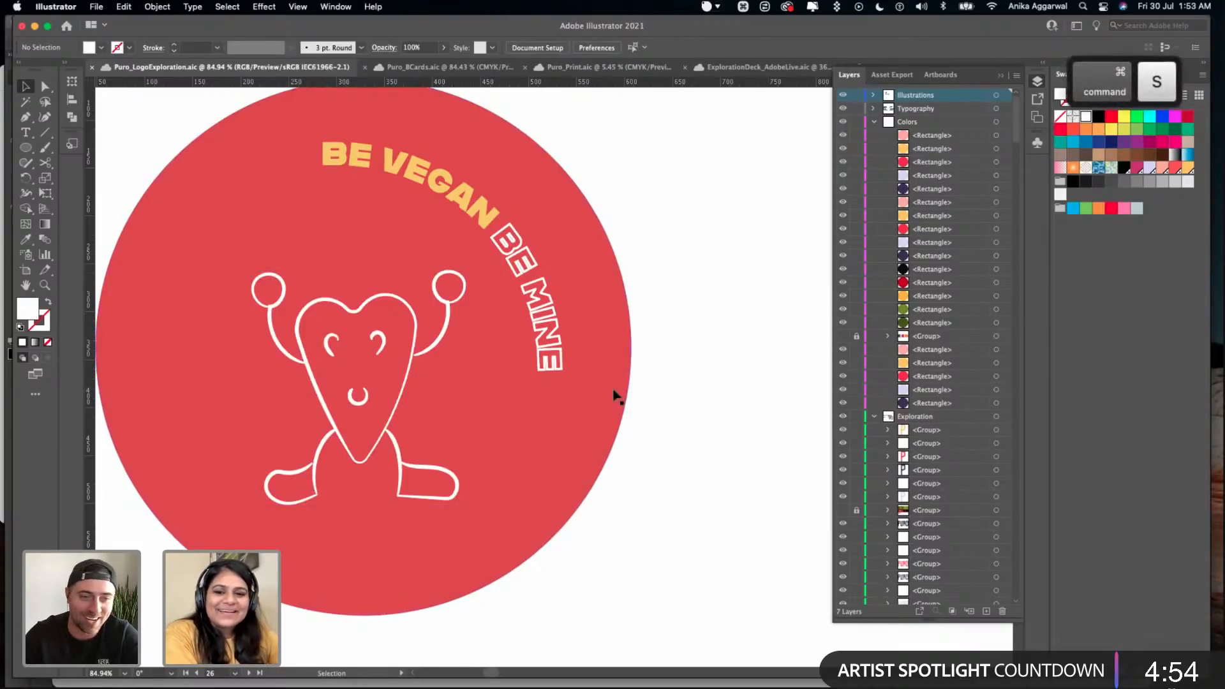
- Enlarge the mascot to about 272 × 297 px, centre it in the circle, and move the curved slogan outward from its raised hand
scroll(565, 356, "up", 1)
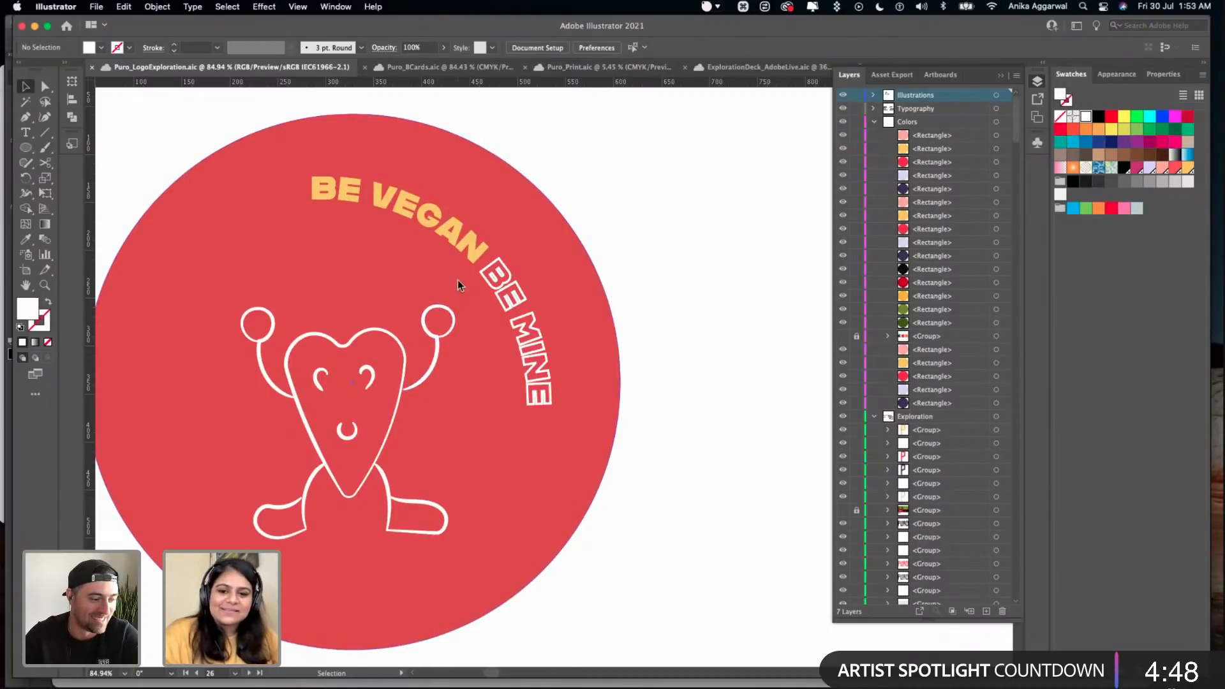
scroll(427, 313, "left", 1)
scroll(427, 312, "up", 1)
scroll(427, 313, "down", 2)
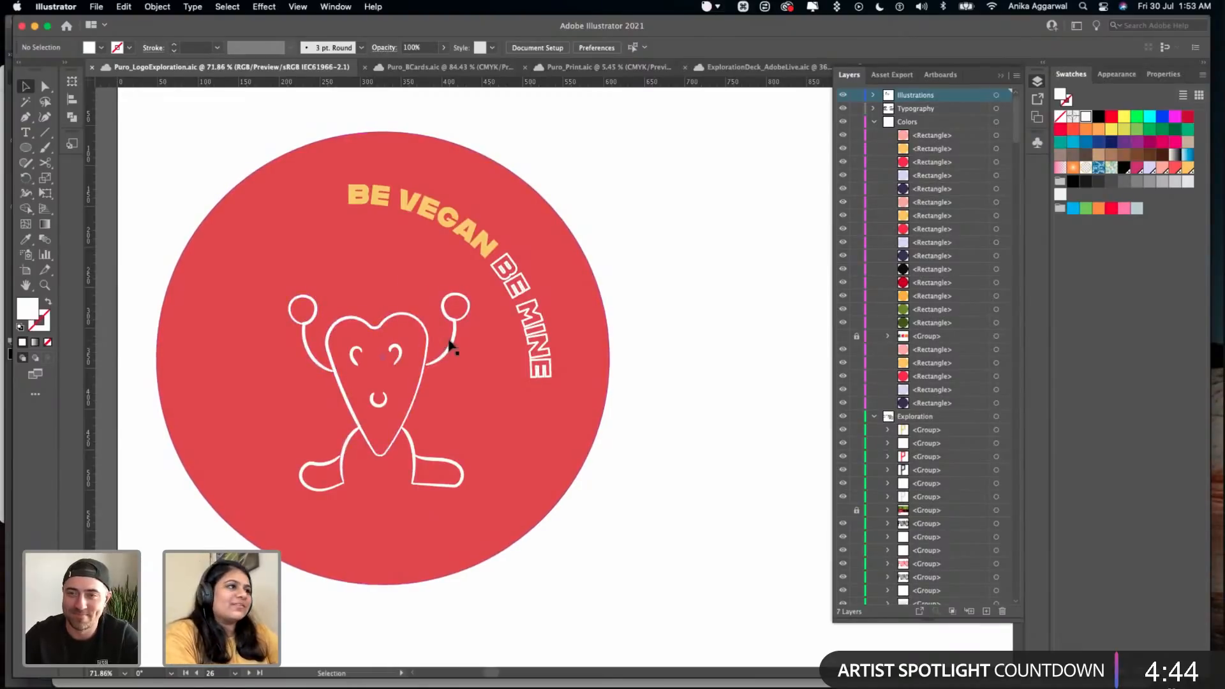
left_click(427, 331)
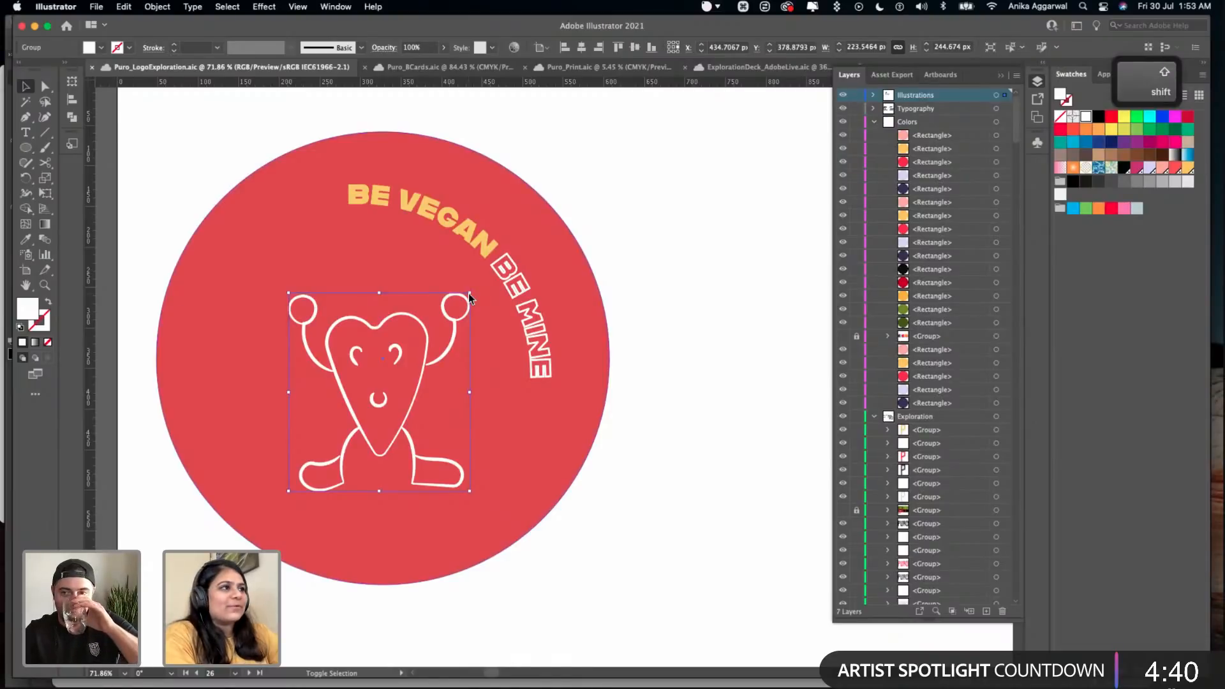
left_click_drag(468, 292, 469, 298)
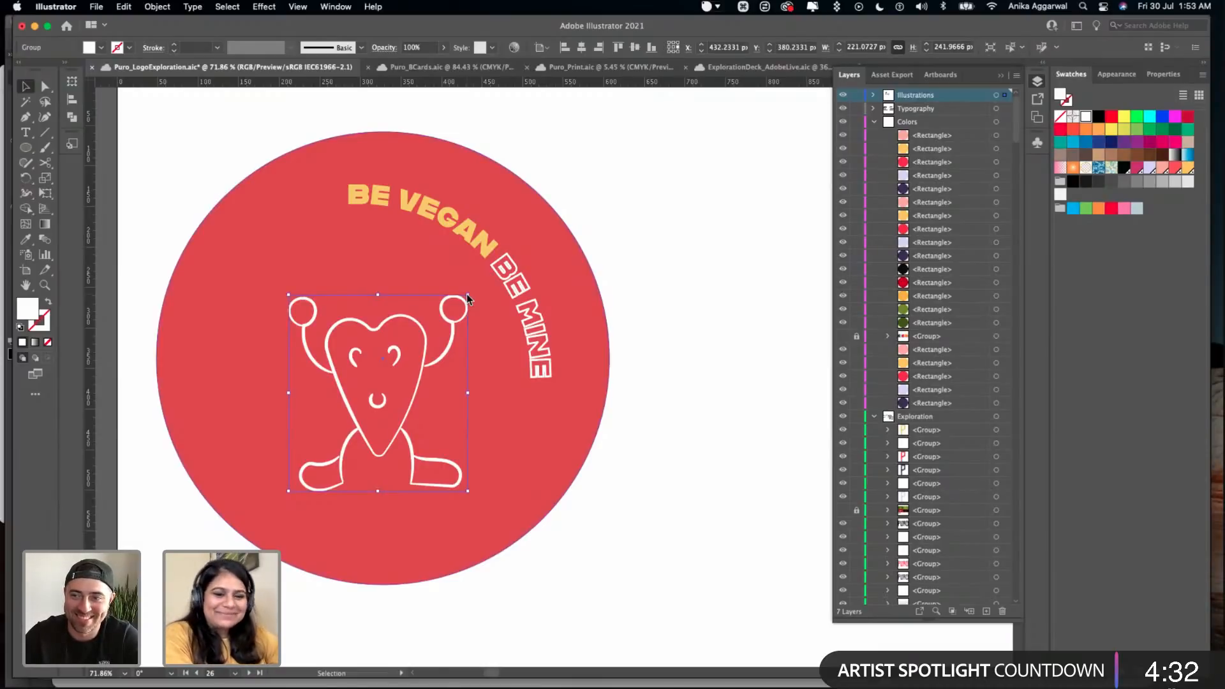
key("shift")
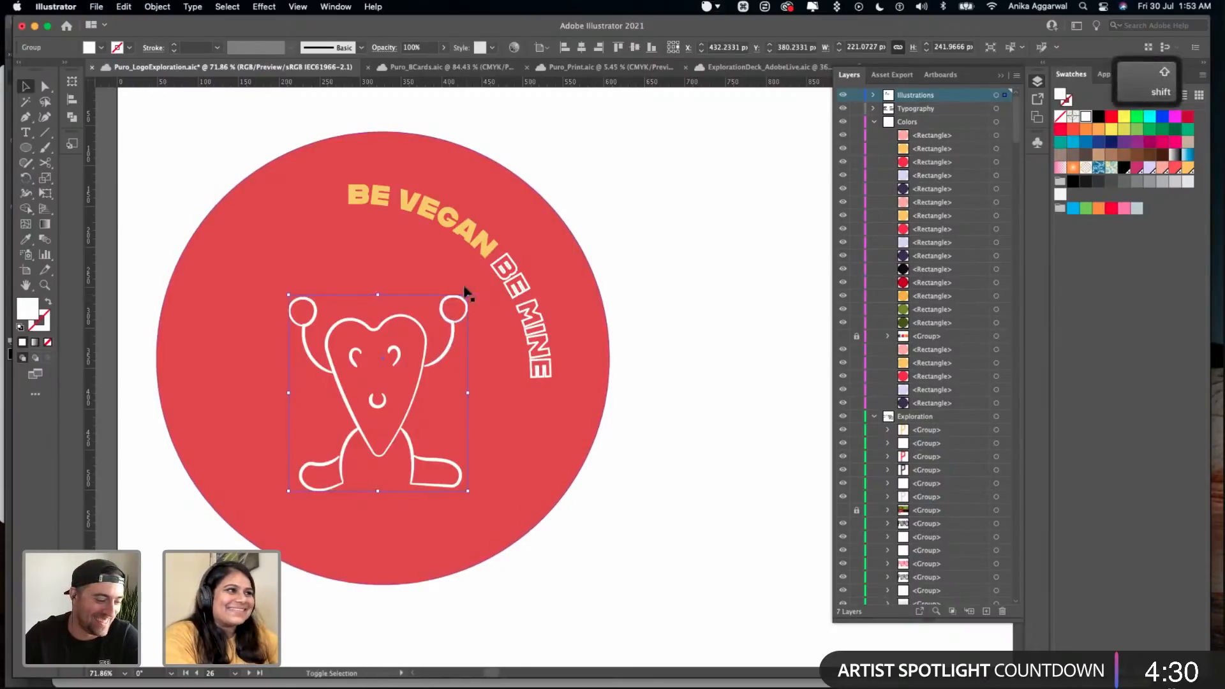
left_click_drag(467, 298, 511, 252)
left_click_drag(388, 391, 376, 396)
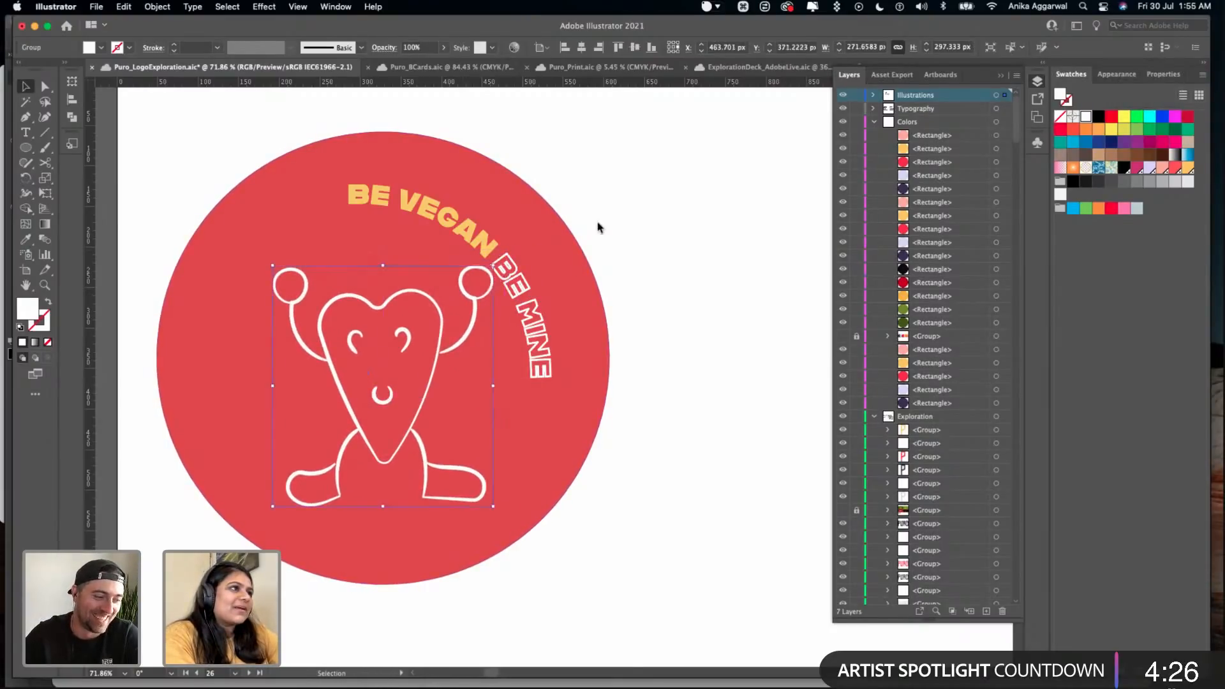
left_click(599, 227)
left_click_drag(477, 237, 518, 232)
- Enlarge the red background circle from its centre to about 605 px in diameter and save the document
left_click(574, 447)
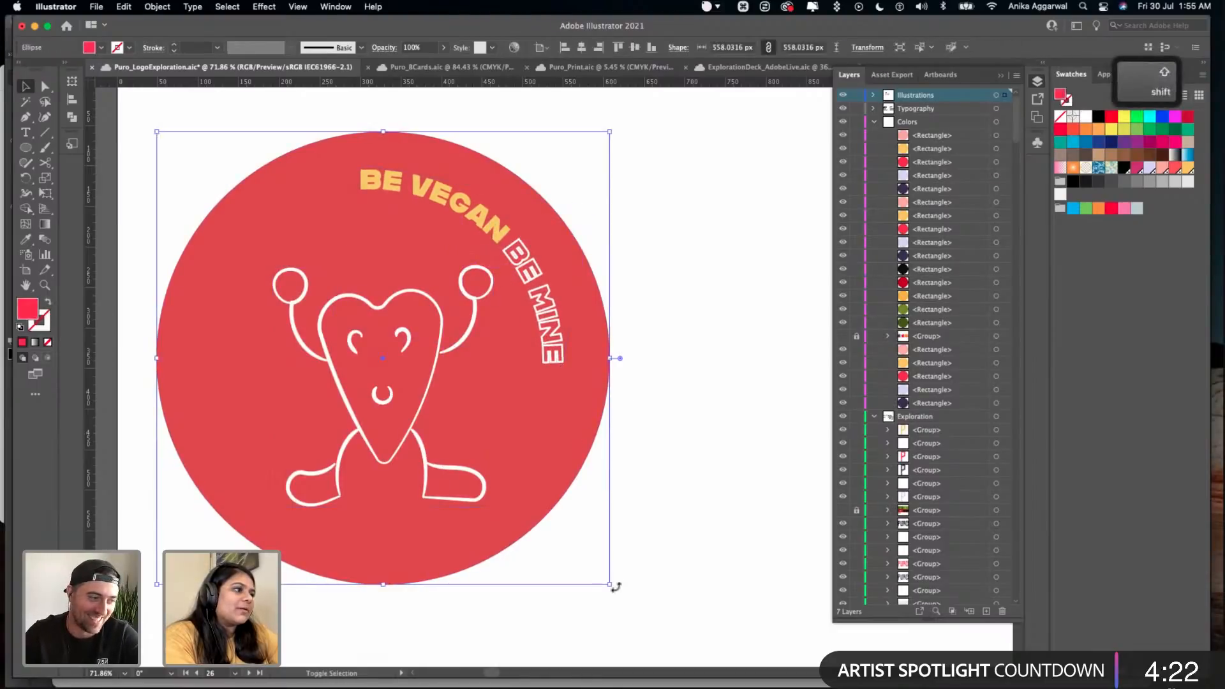
left_click_drag(612, 585, 630, 603)
left_click(732, 470)
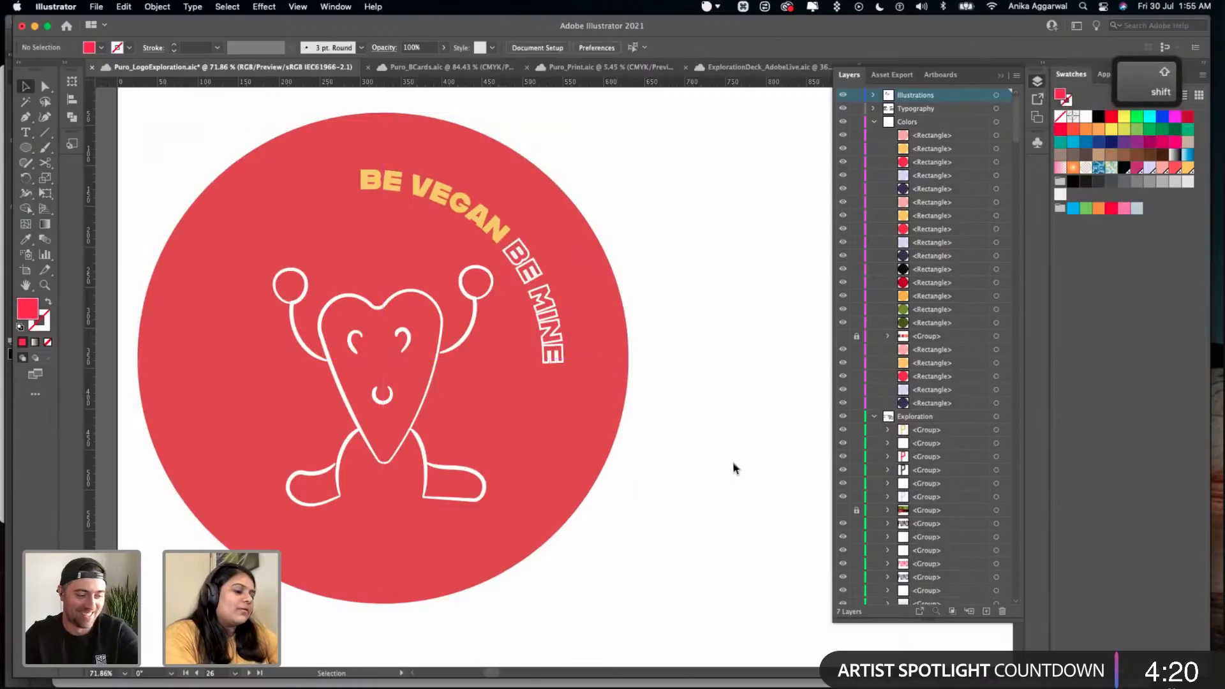
key("cmd+s")
- Recolour the sticker's background circle with the dark purple sampled from the palette circles above the artboard
scroll(726, 442, "down", 5)
scroll(725, 441, "right", 4)
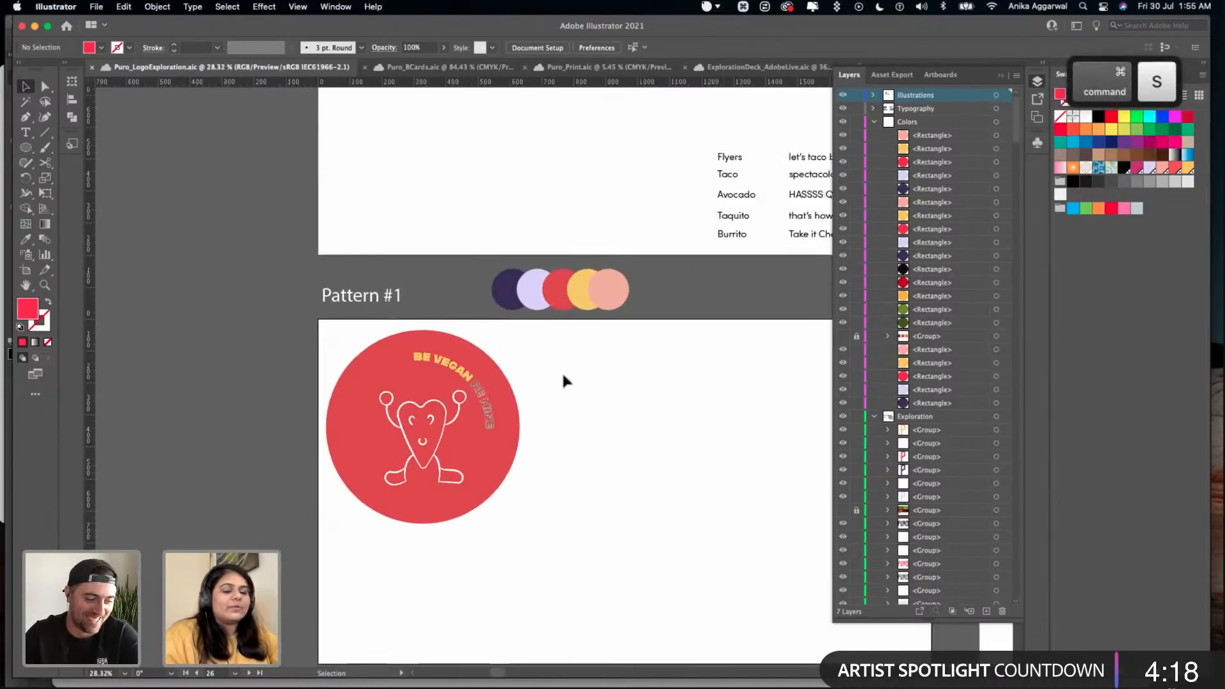
scroll(520, 395, "right", 3)
scroll(520, 396, "down", 1)
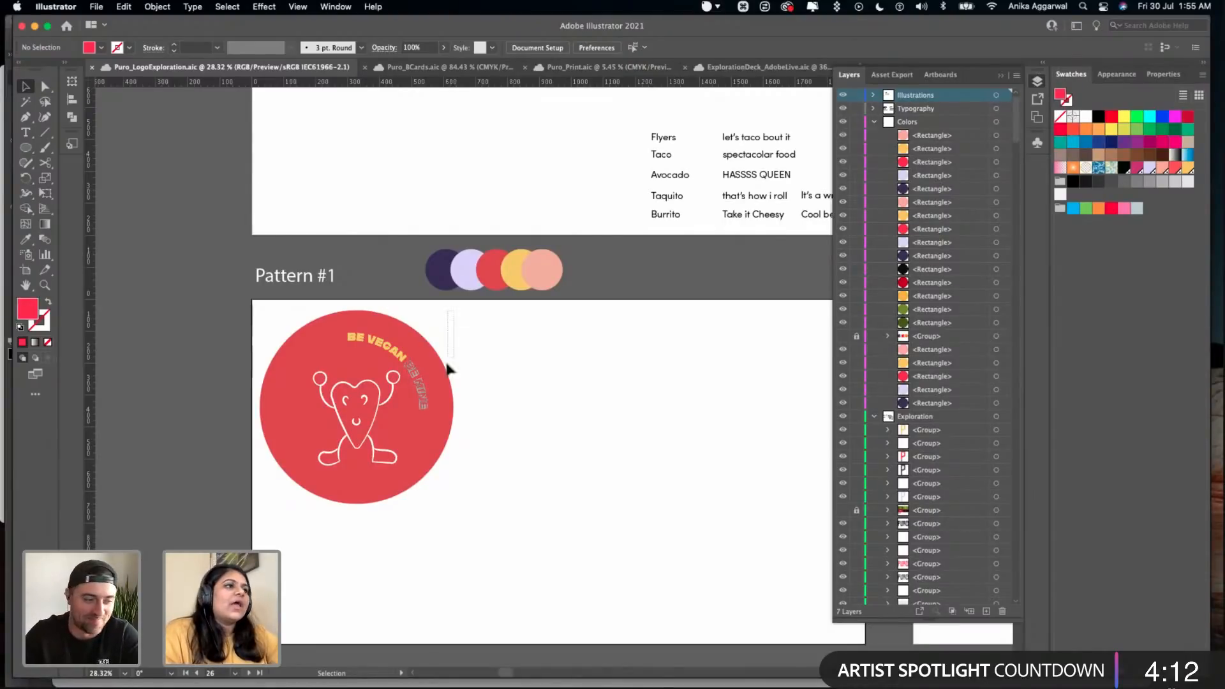
left_click(306, 477)
left_click(389, 537)
left_click(385, 495)
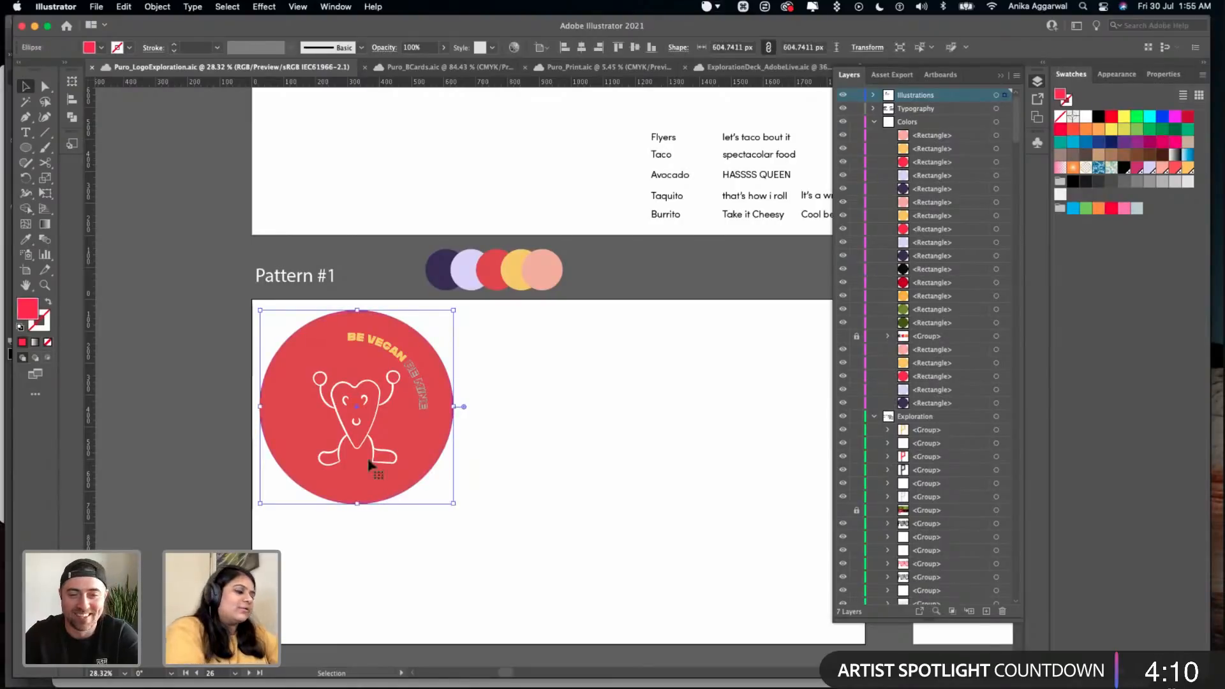
key("i")
left_click(440, 269)
key("v")
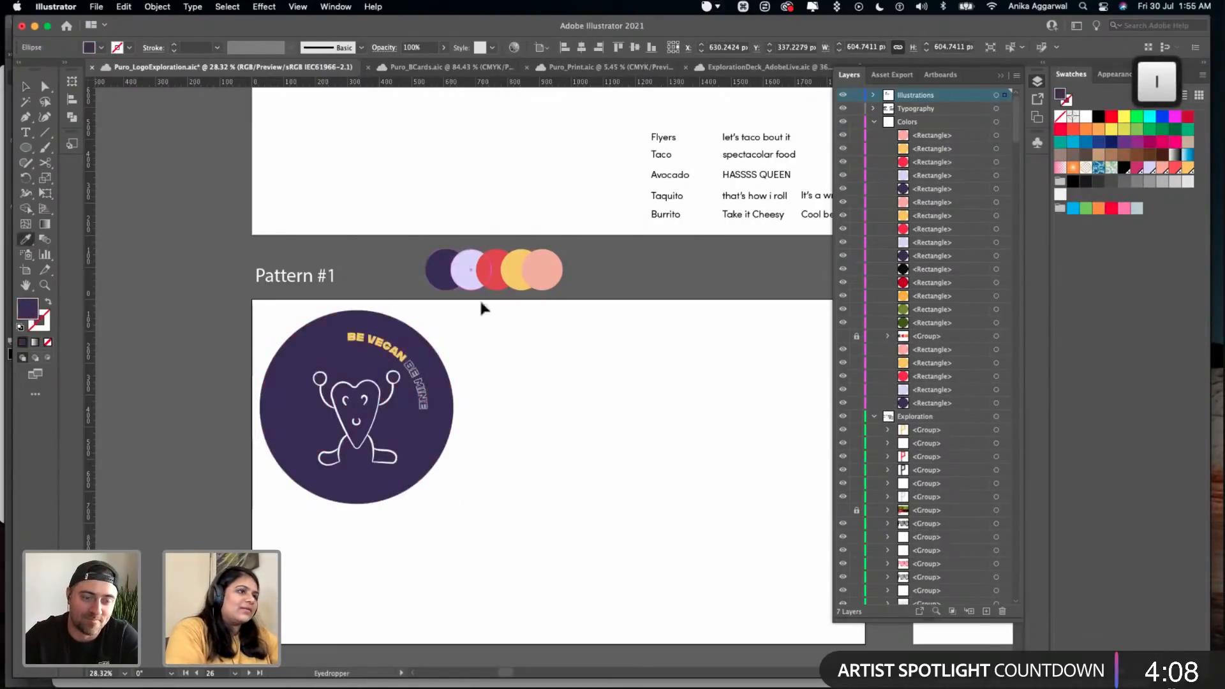
left_click(477, 383)
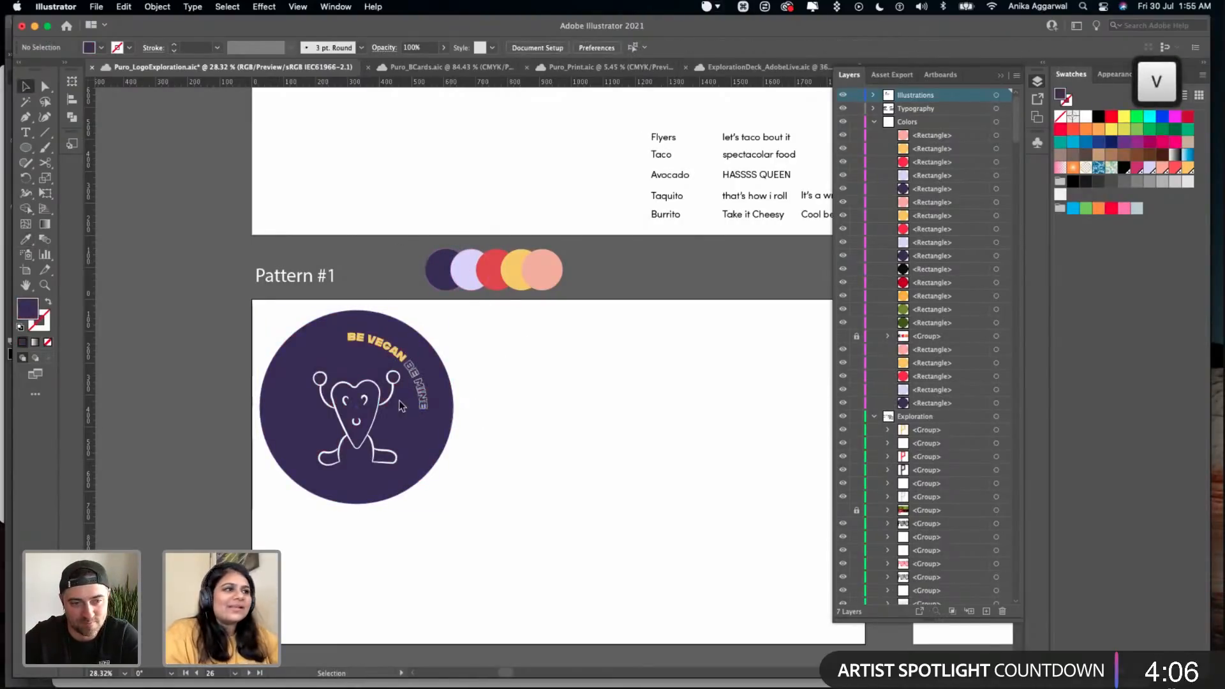
- Recolour the mascot's line work with the yellow sampled from the palette circles
scroll(400, 400, "up", 3)
left_click(359, 409)
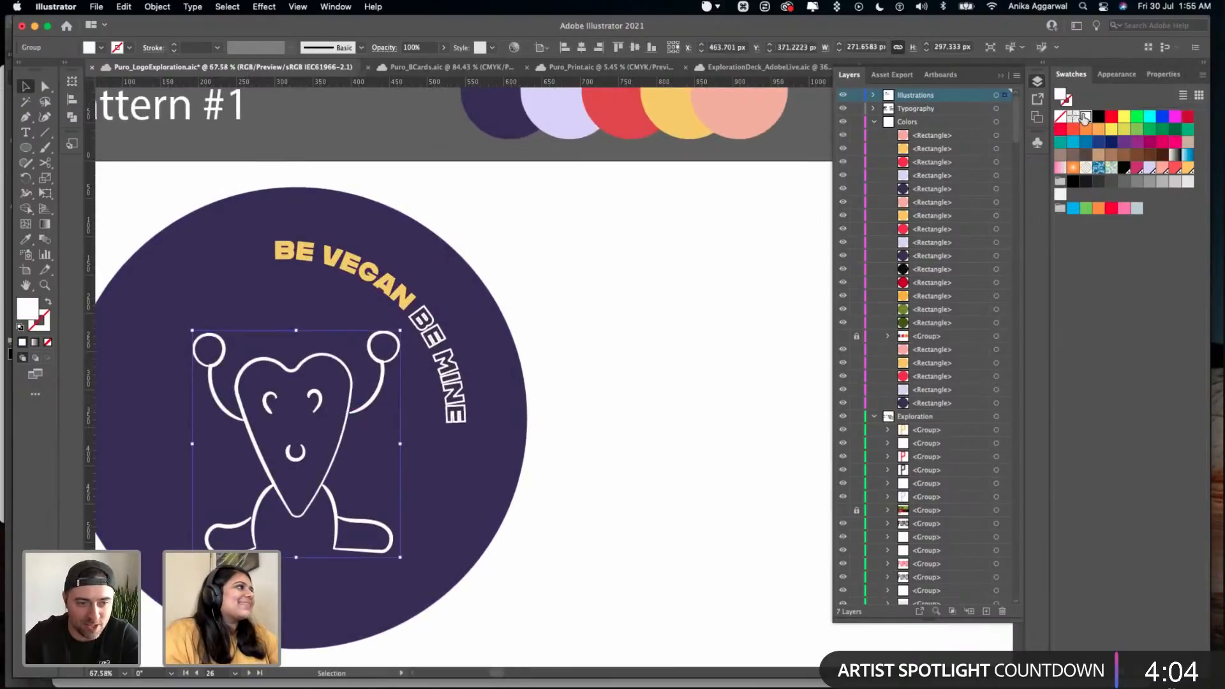
key("i")
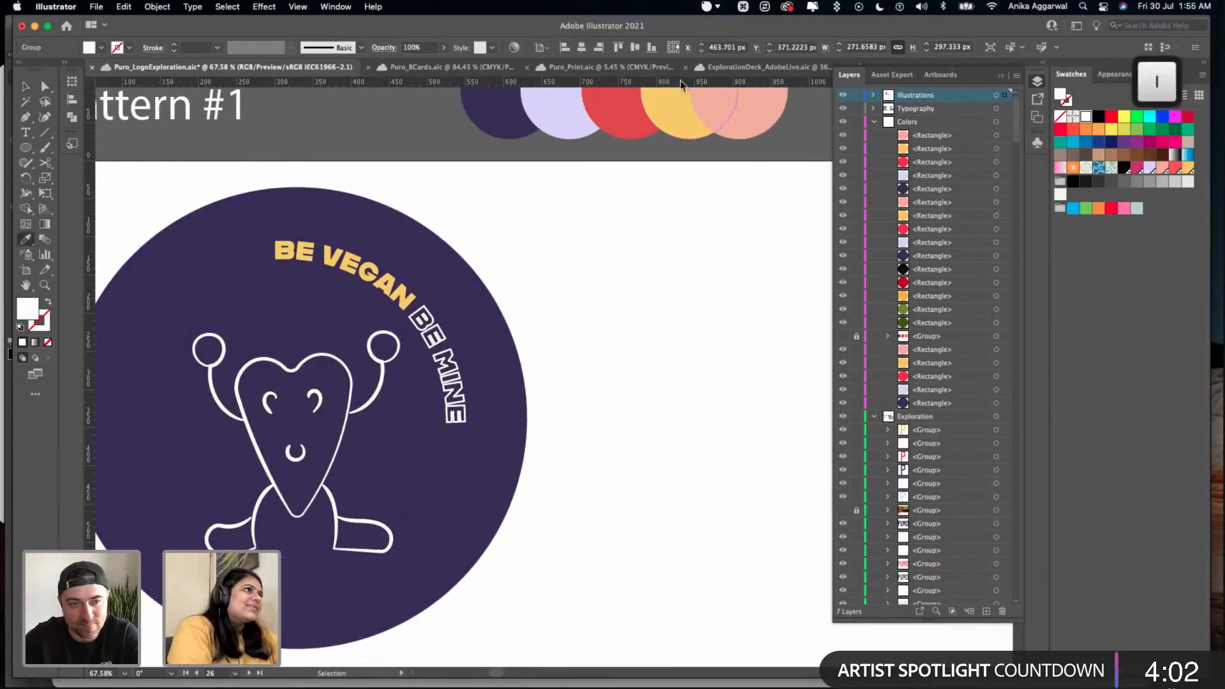
left_click(681, 106)
key("v")
left_click(631, 322)
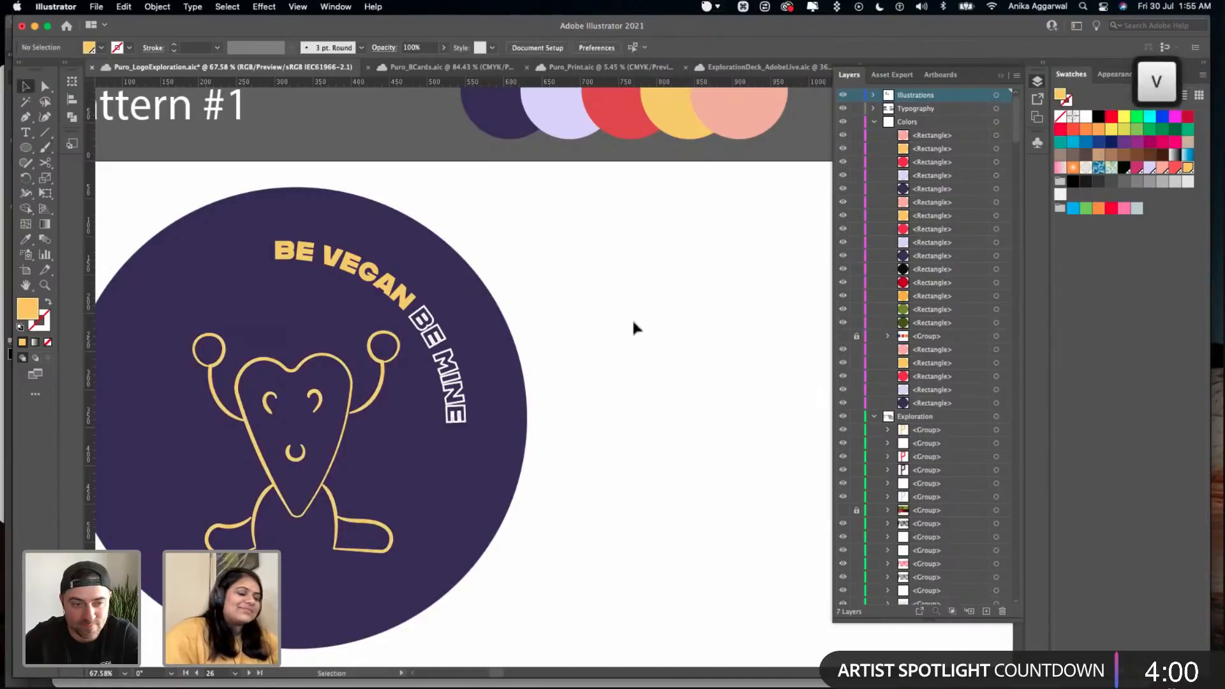
scroll(633, 324, "down", 5)
scroll(634, 351, "right", 3)
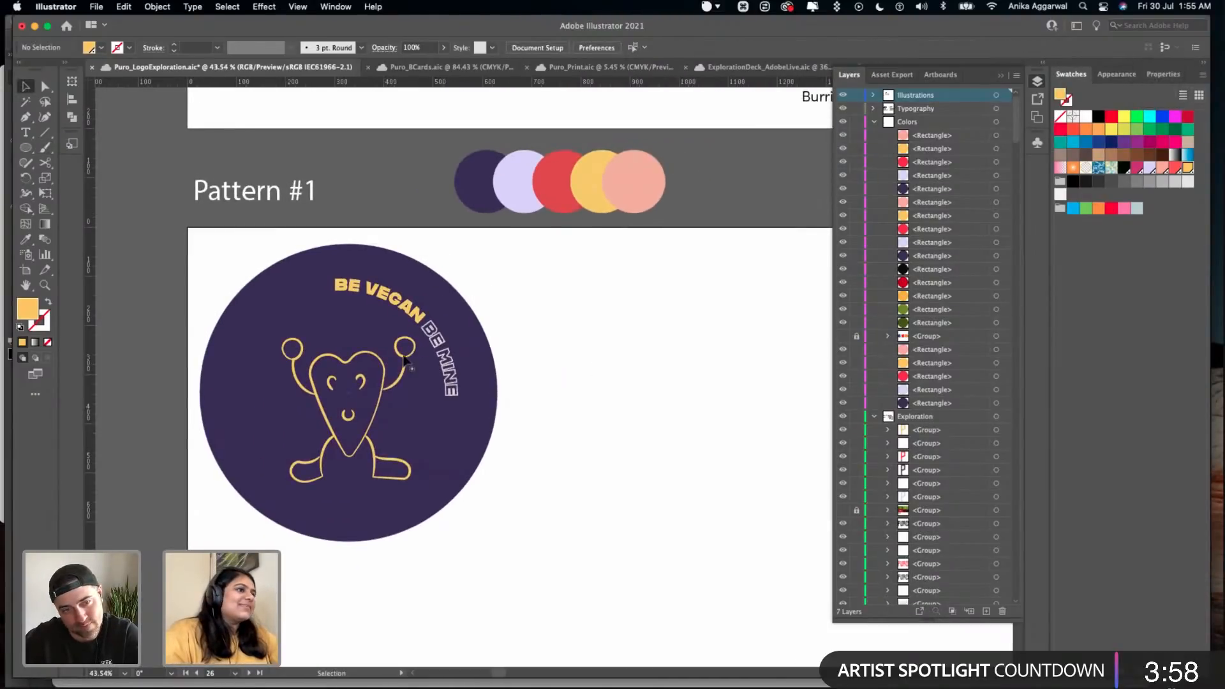
- Recolour the mascot's line work with the red sampled from the palette circles above the artboard
left_click(397, 354)
key("i")
left_click(548, 185)
key("v")
left_click(552, 334)
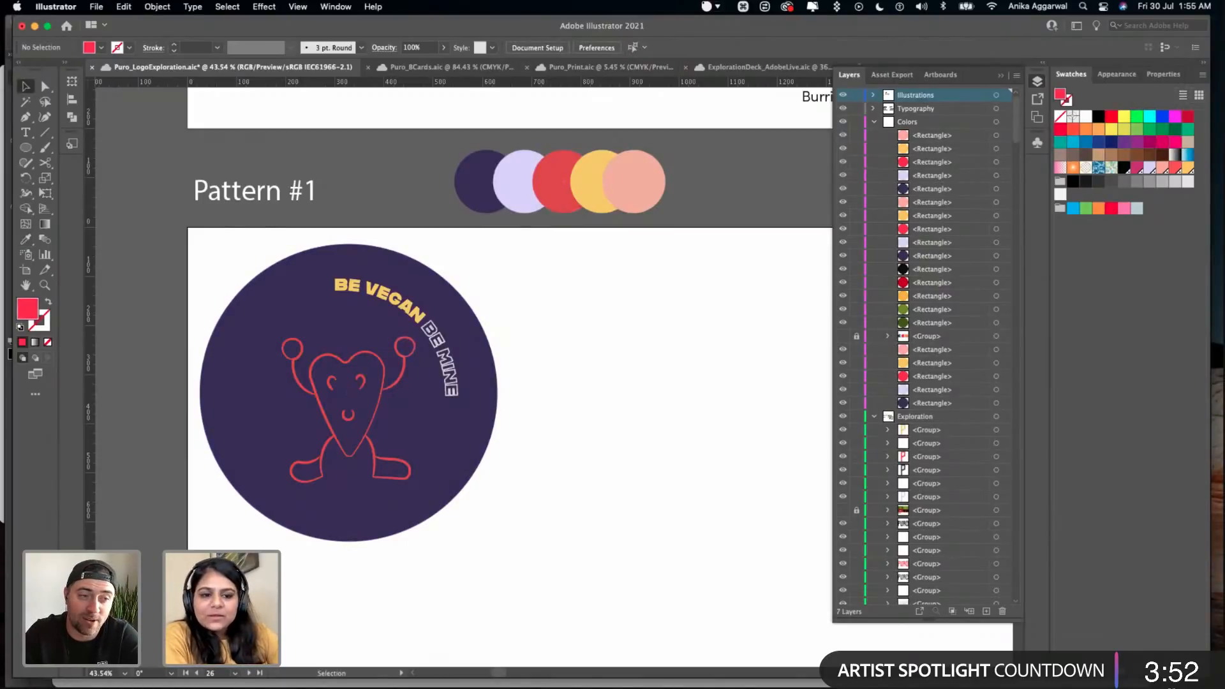
- Look over the Stickers, Pattern and Illustrations artboards to review the available characters and slogans
scroll(576, 408, "right", 15)
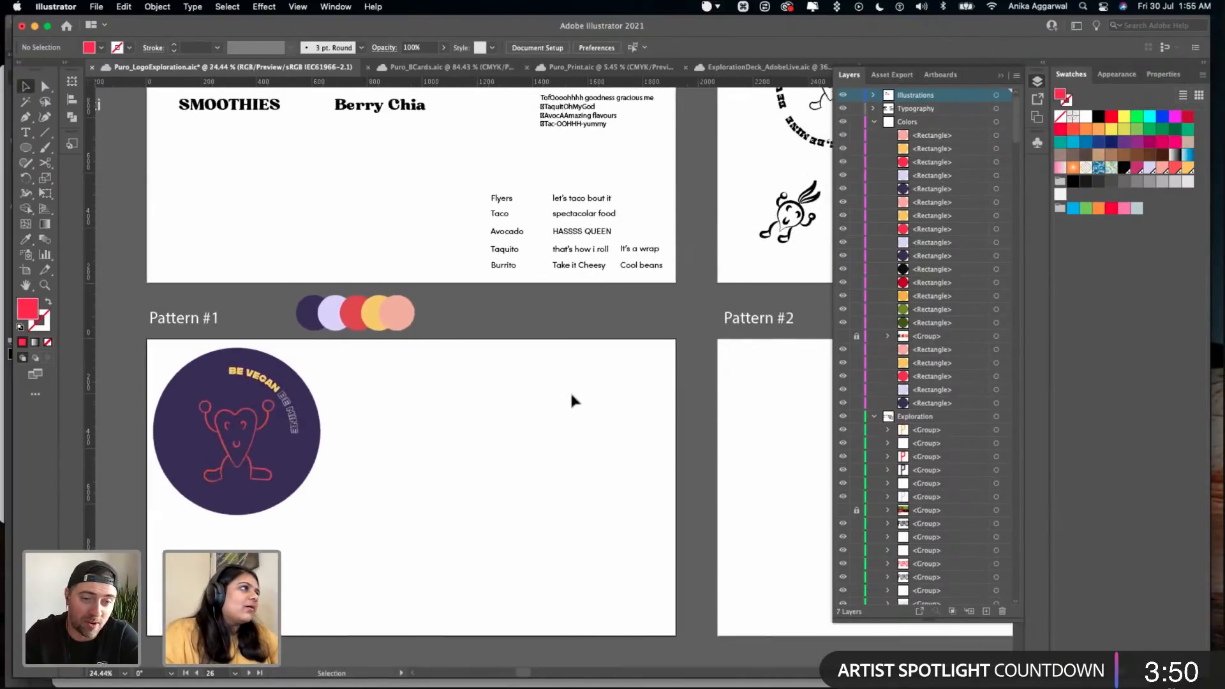
scroll(568, 268, "down", 5)
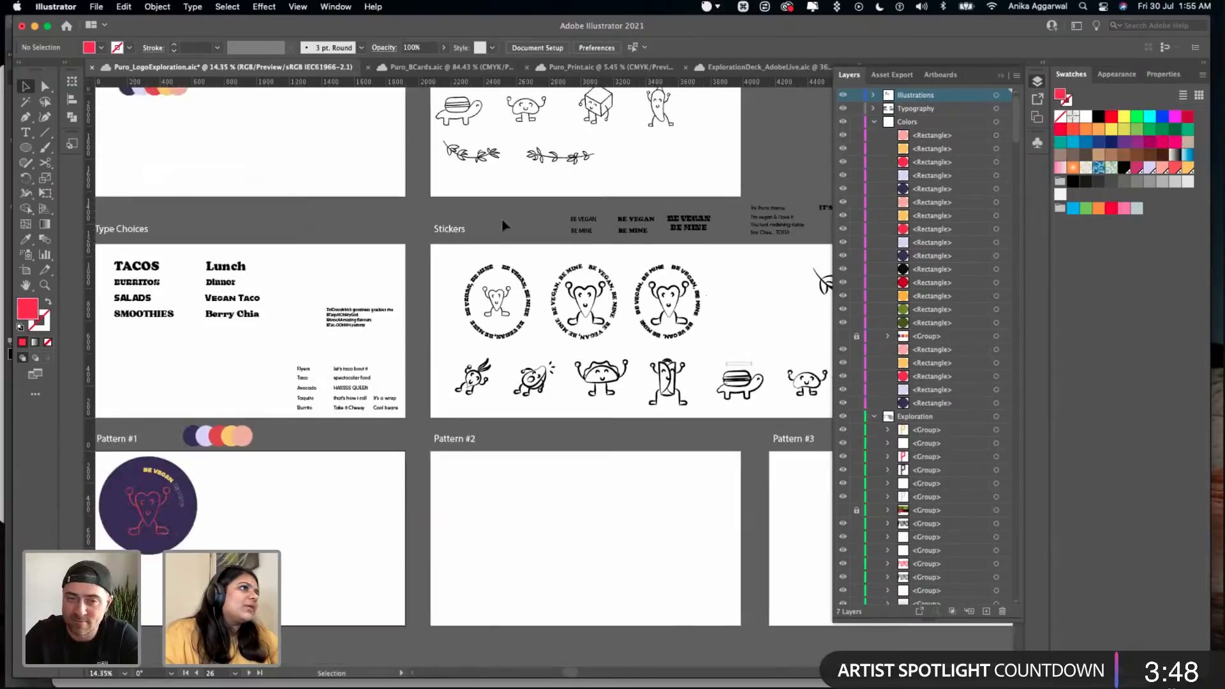
scroll(628, 424, "up", 5)
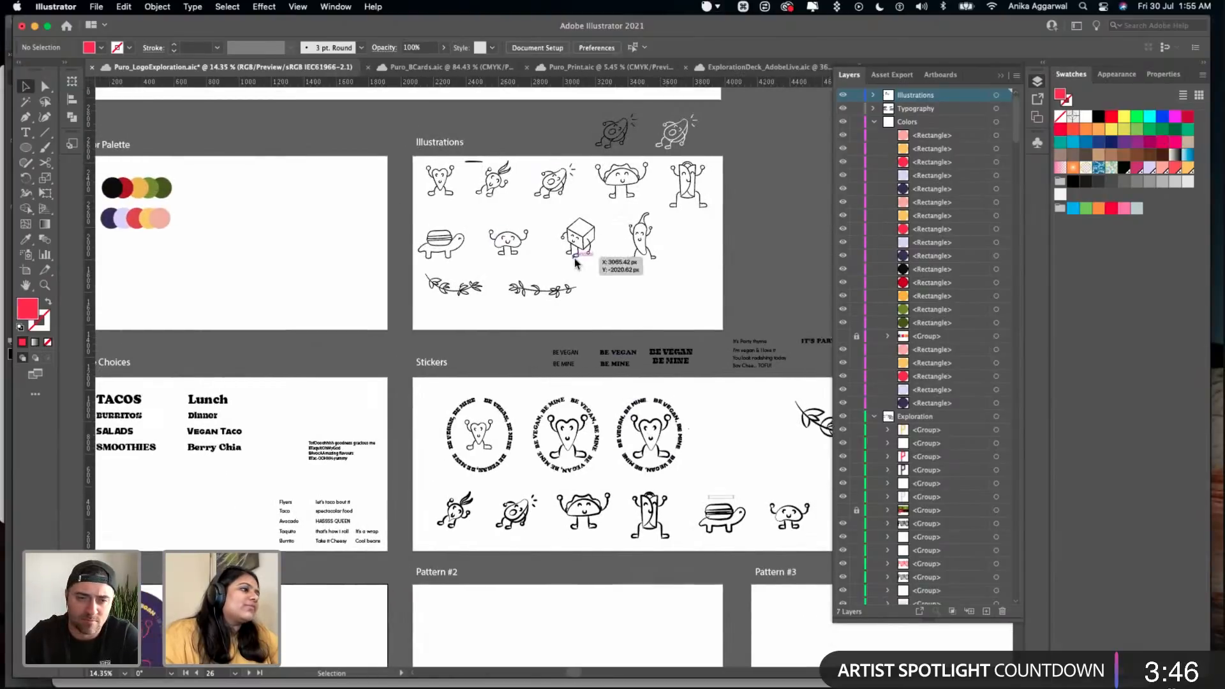
scroll(568, 249, "up", 2)
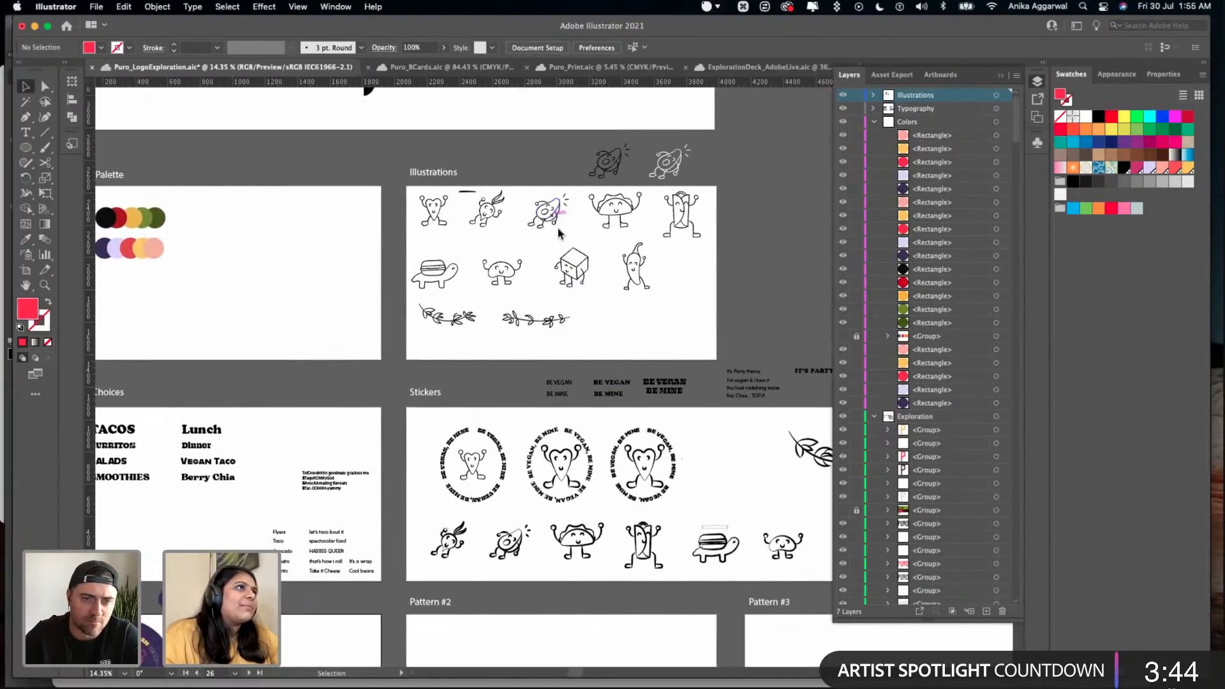
scroll(558, 233, "up", 8)
scroll(558, 233, "right", 5)
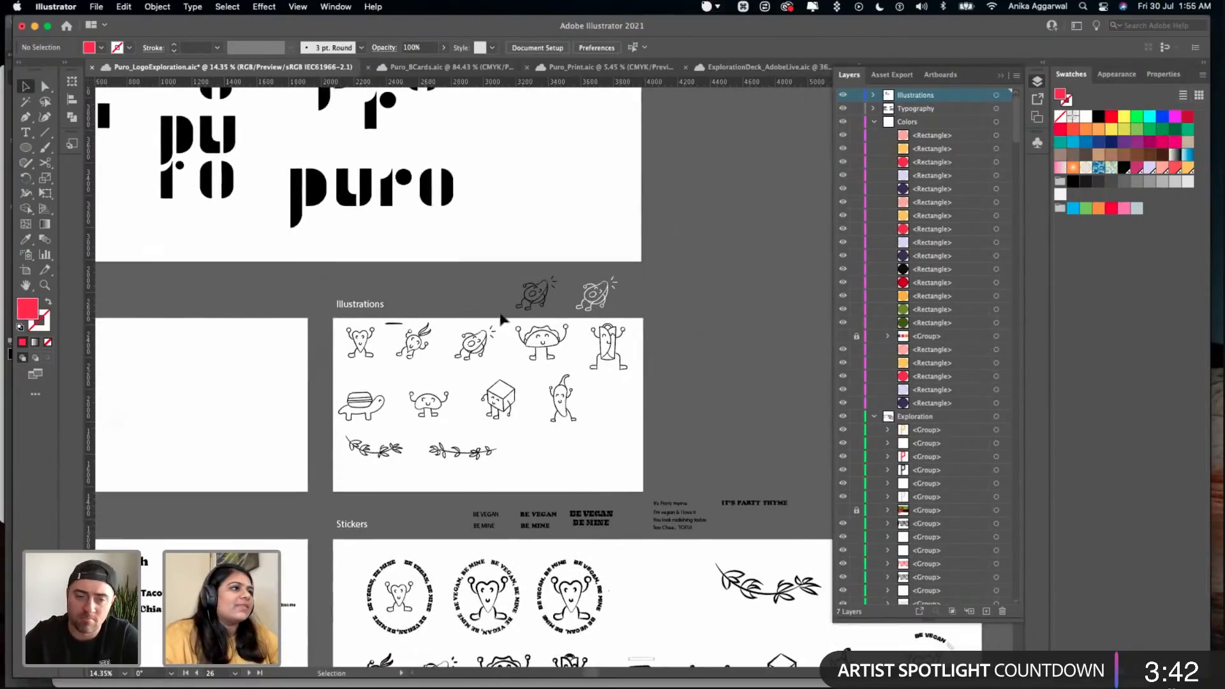
scroll(501, 319, "down", 2)
scroll(501, 319, "right", 2)
scroll(451, 309, "up", 6)
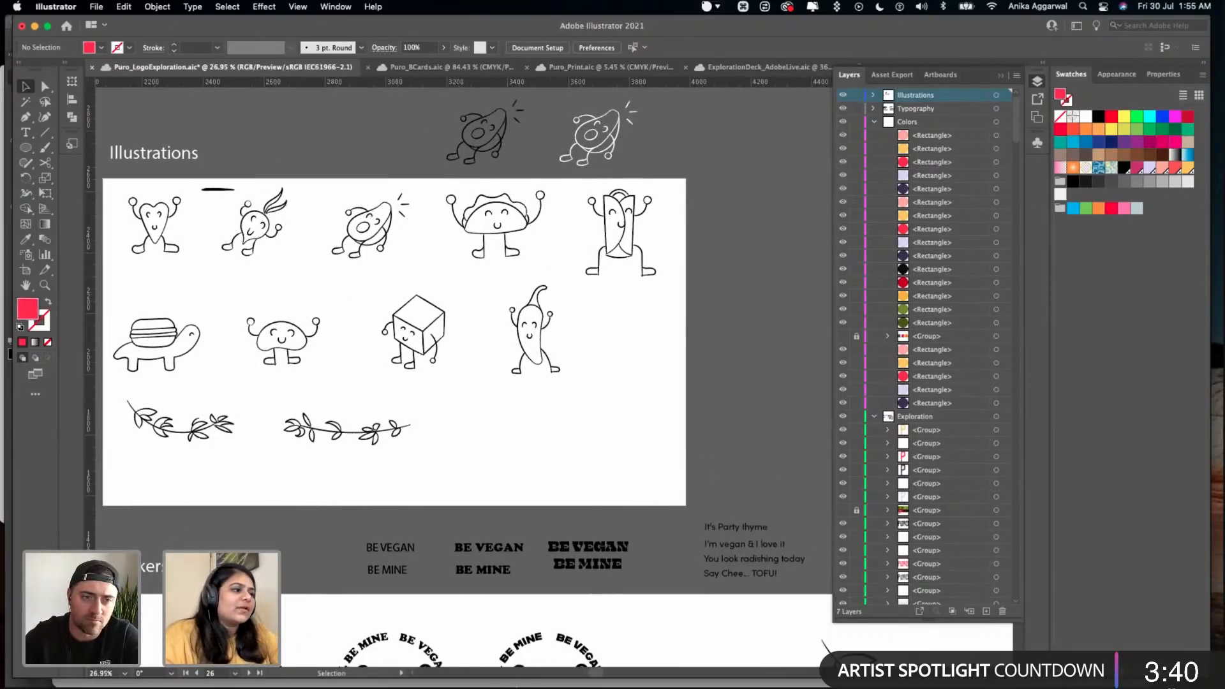
- Switch to Photoshop, save the ApronOnly.psd mockup and bring up its Logo1.psb document
left_click(485, 657)
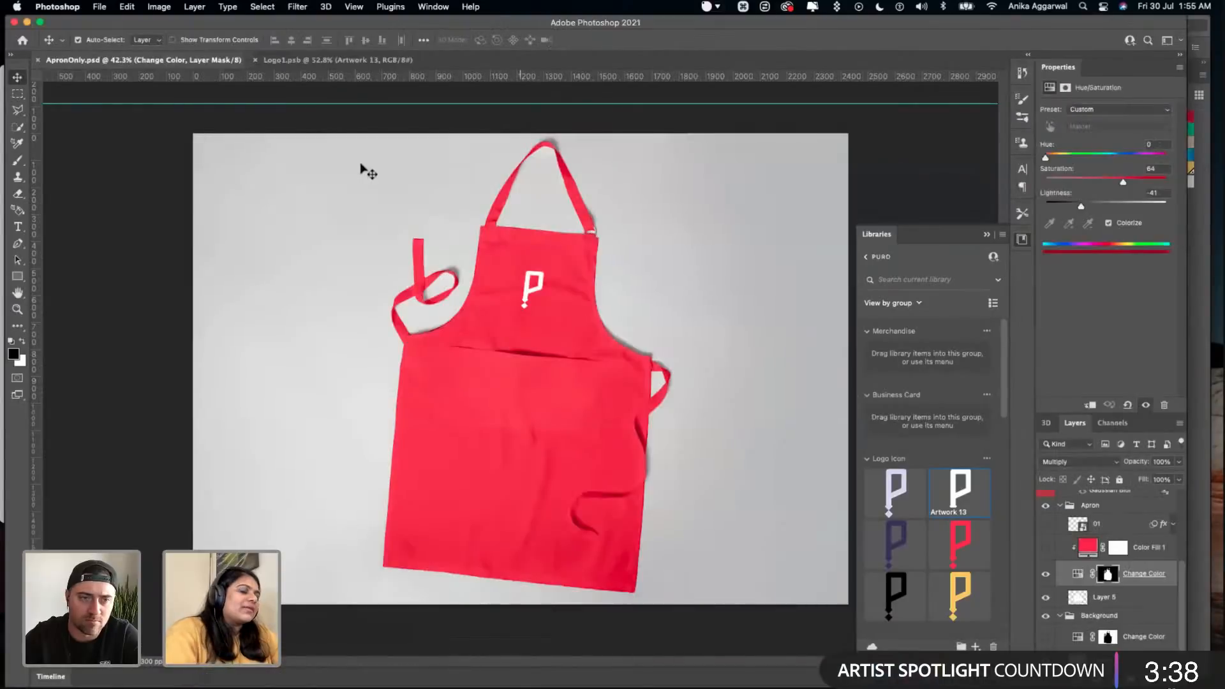
key("cmd+s")
left_click(275, 59)
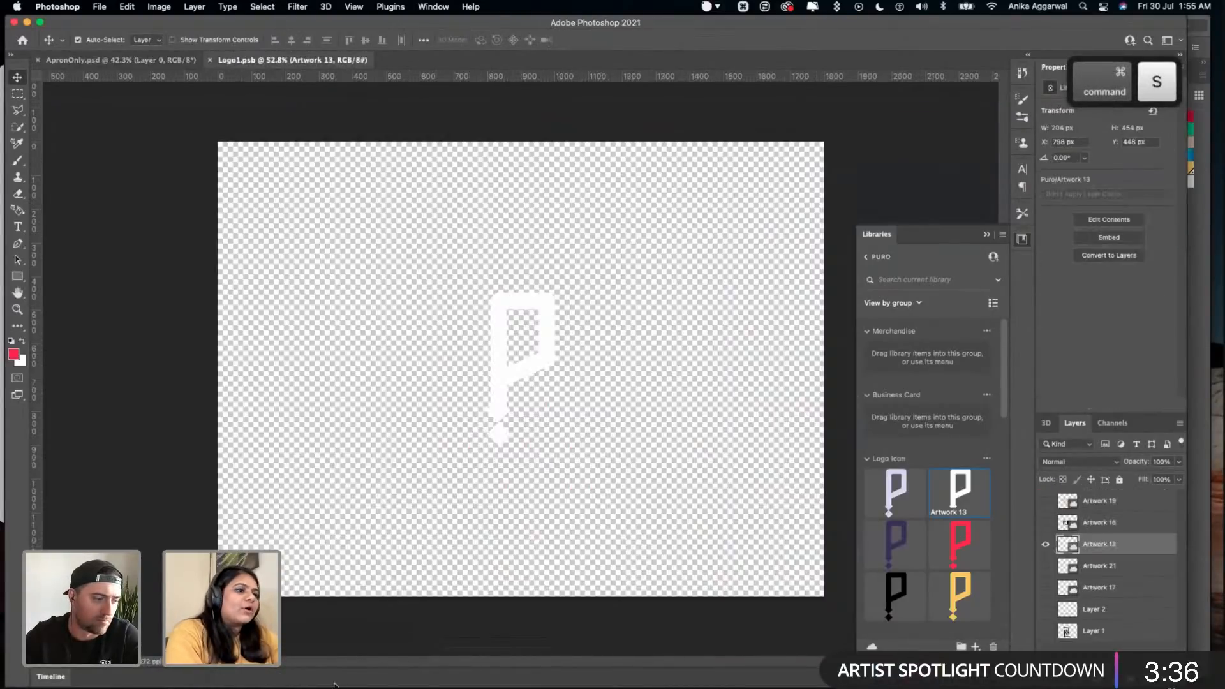
- Switch to Finder and preview mockup files in the PURO folder, including Notebook01.psd
left_click(204, 661)
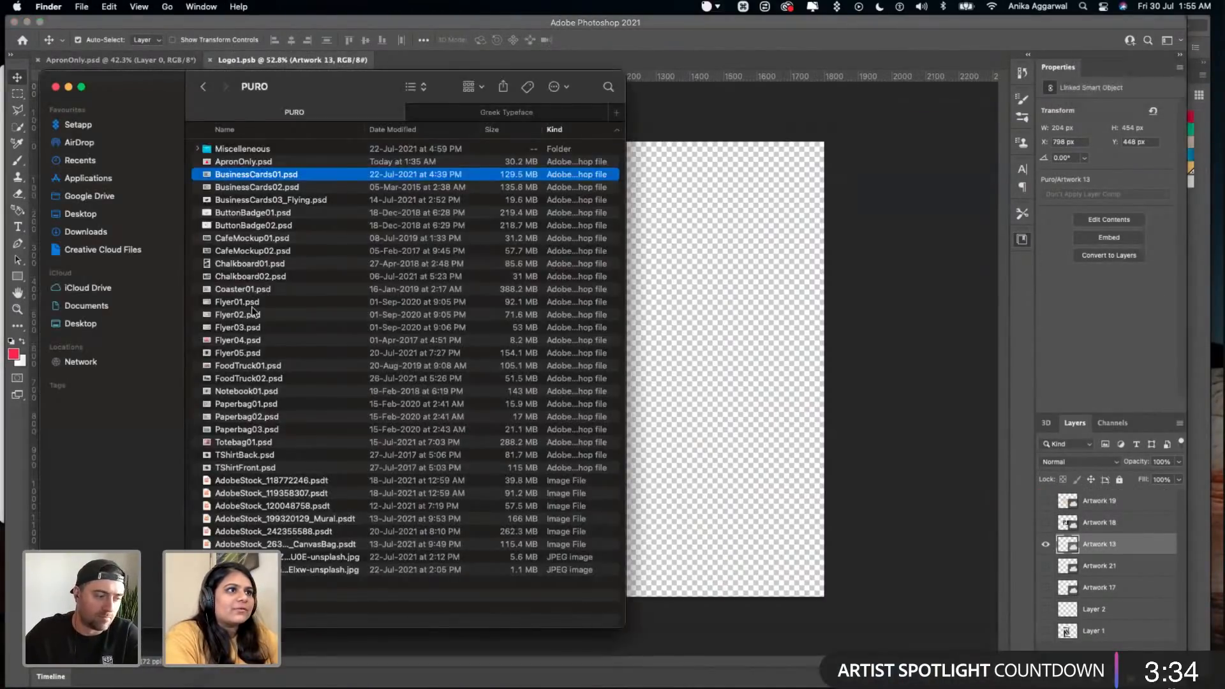
key("Down")
key("Down")
key("Down")
key("Down")
key("Down")
key("Down")
key("Down")
key("Down")
key("Down")
key("Down")
key("Down")
key("Down")
key("Down")
key("Down")
key("Down")
key("Down")
key("space")
key("space")
key("Down")
key("space")
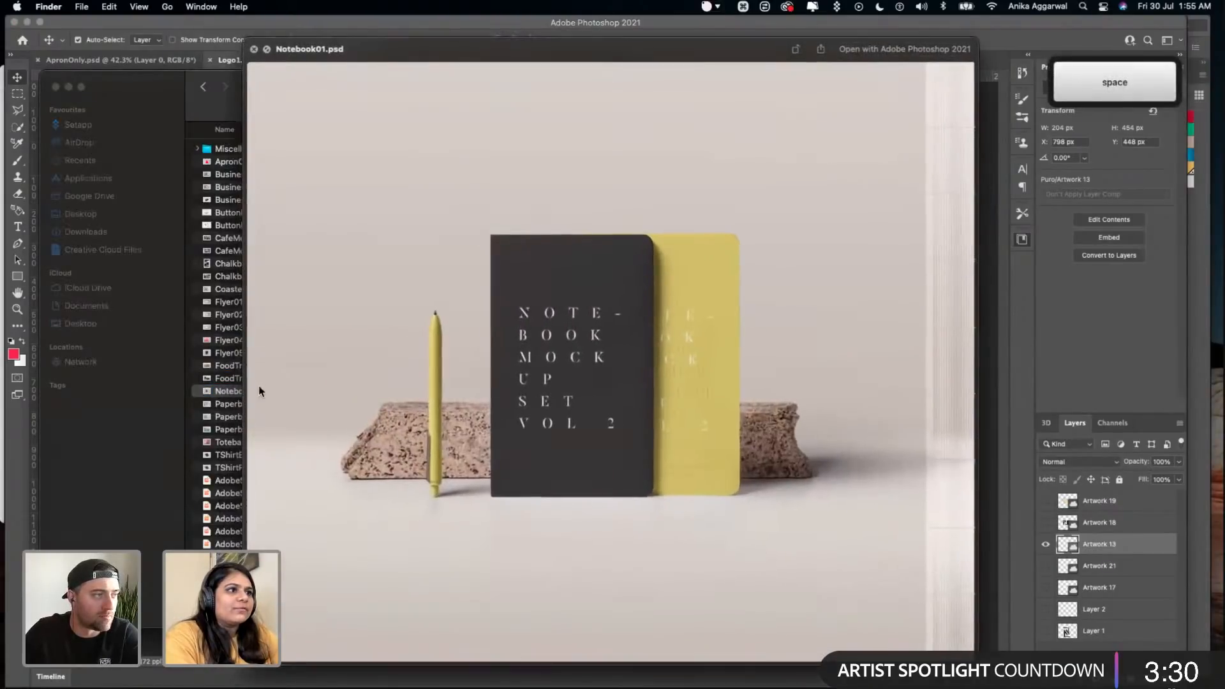
key("space")
key("Down")
key("Down")
key("Down")
key("Down")
key("Down")
key("Down")
key("Down")
key("Down")
key("Down")
key("Down")
key("Down")
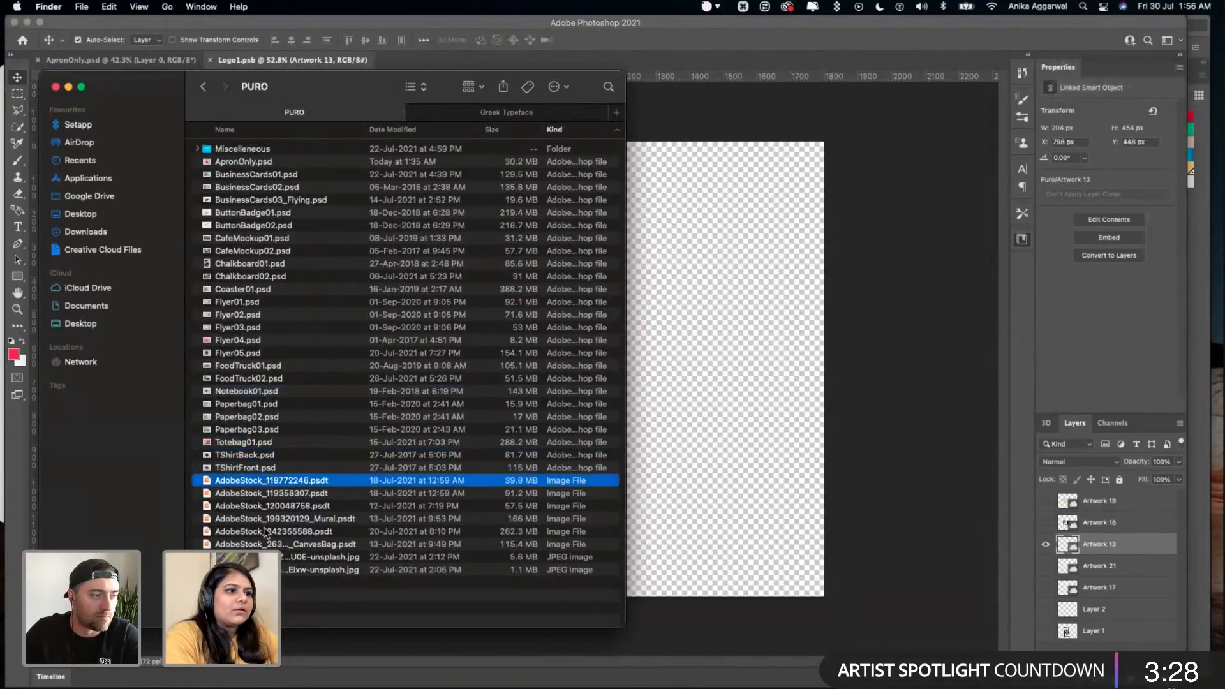
- Preview the CafeMockup01.psd and ButtonBadge02.psd mockups in the PURO folder
left_click(268, 302)
left_click(270, 263)
left_click(269, 240)
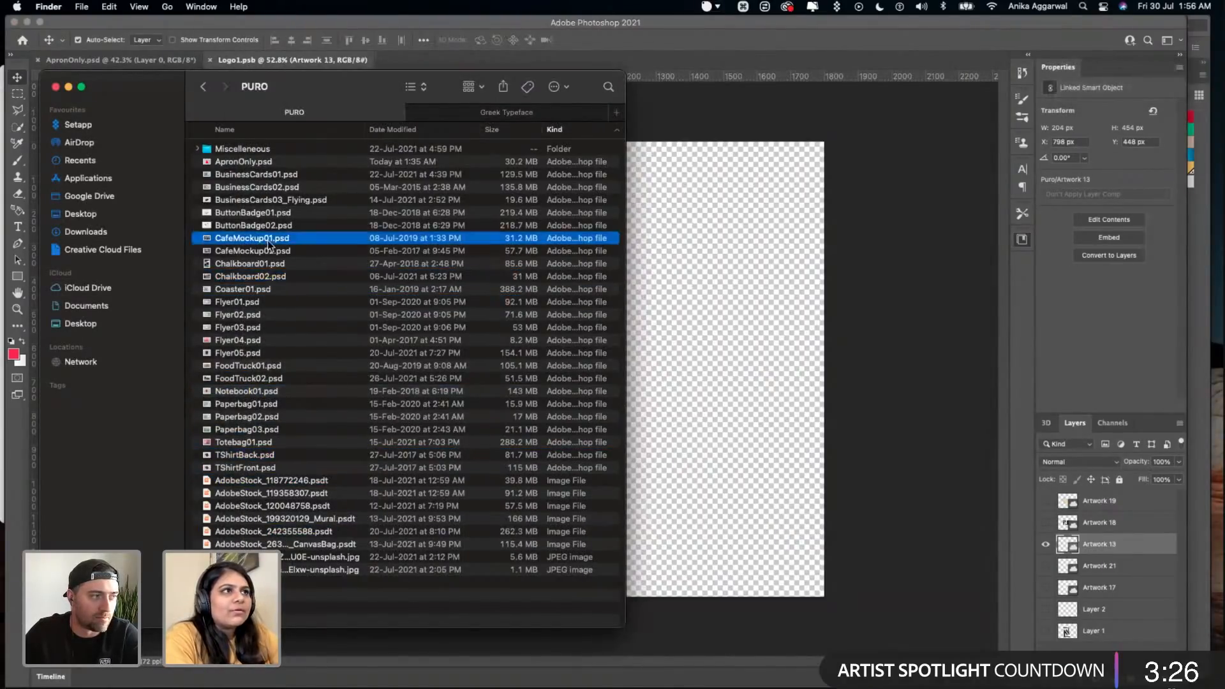
key("space")
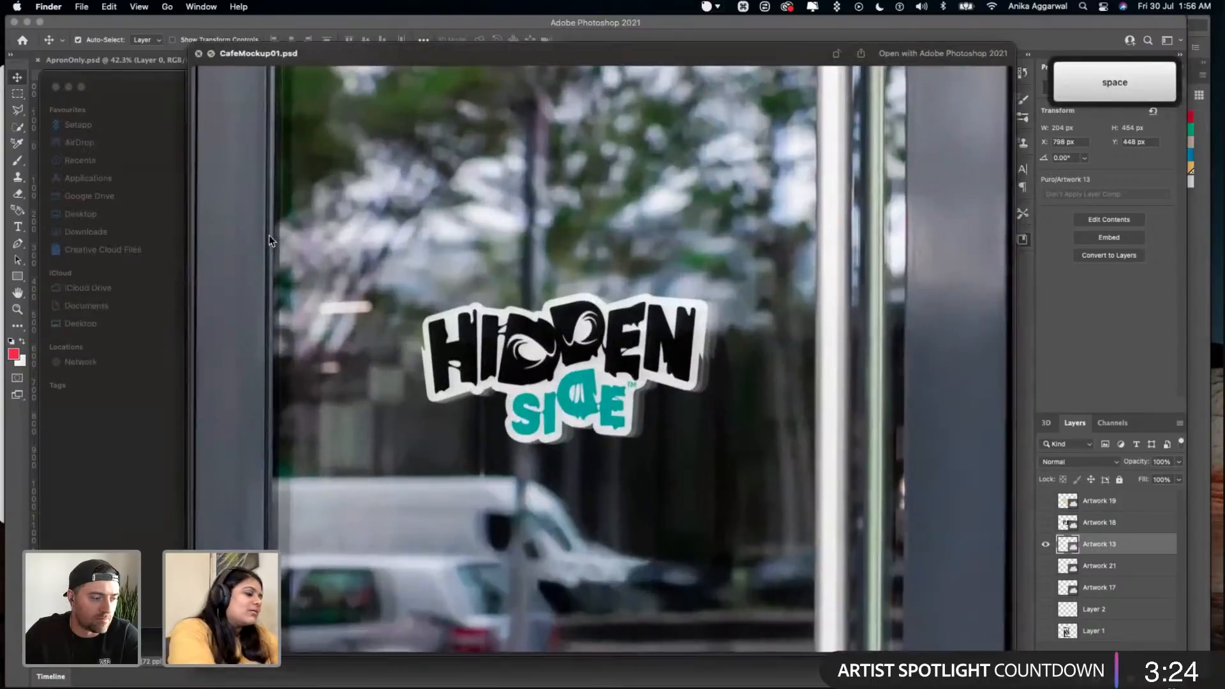
key("Down")
key("Up")
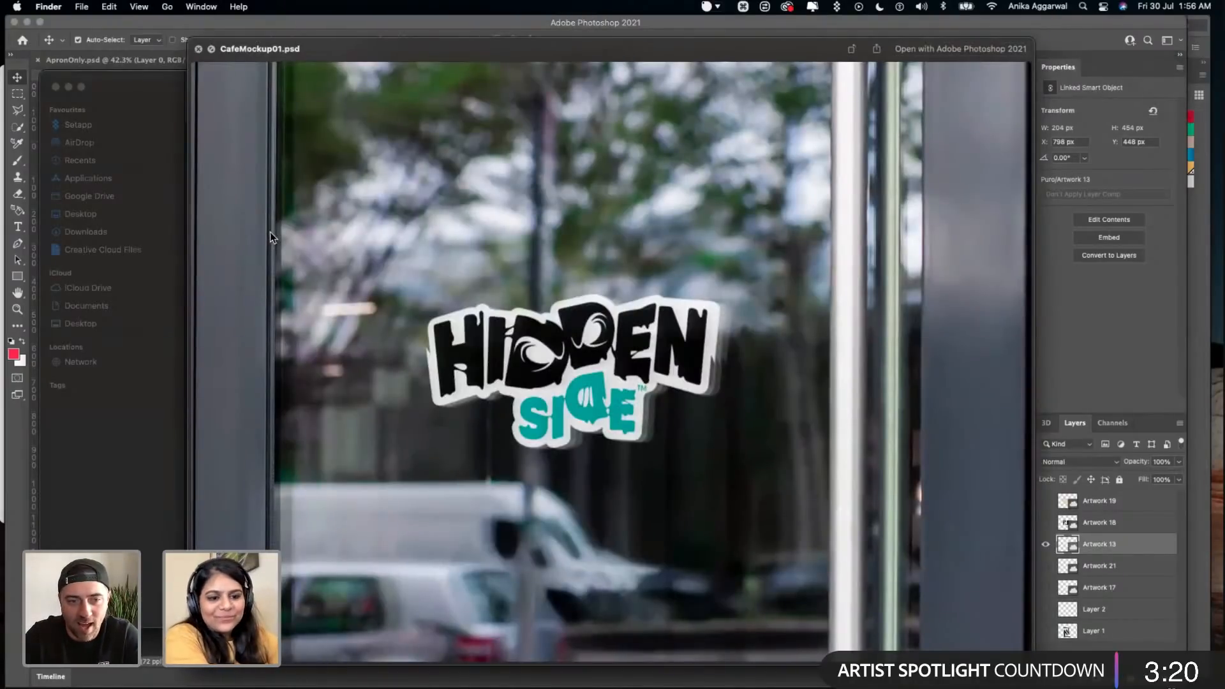
key("Down")
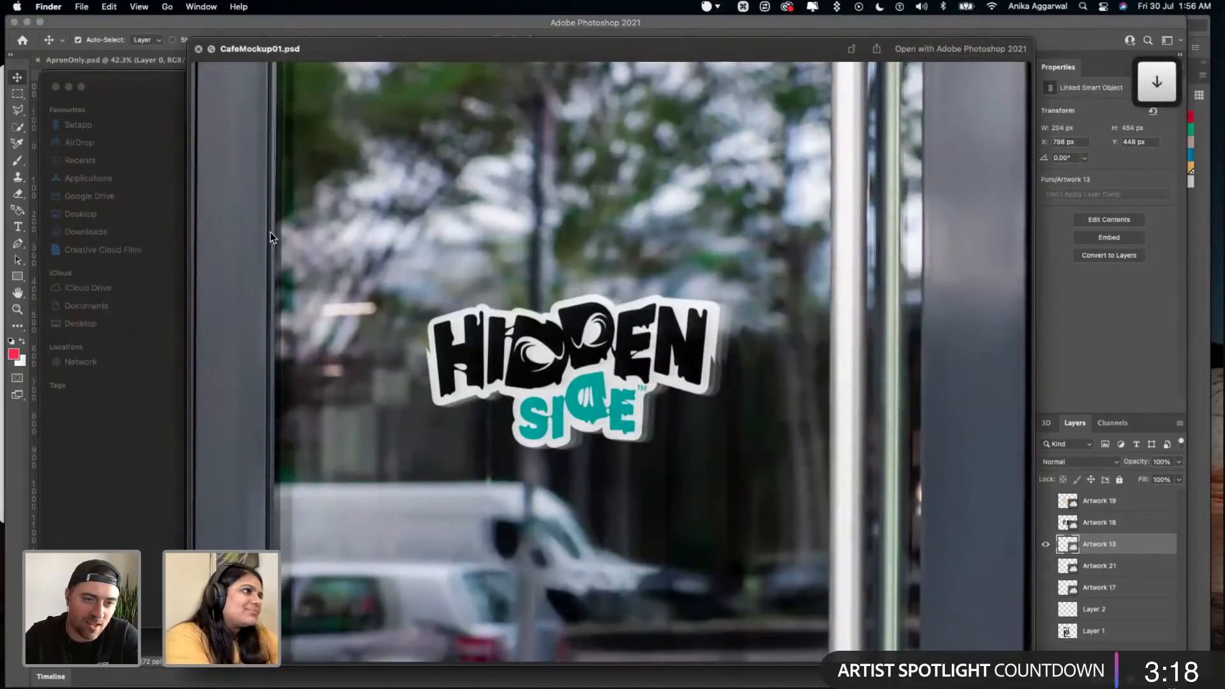
key("Up")
key("space")
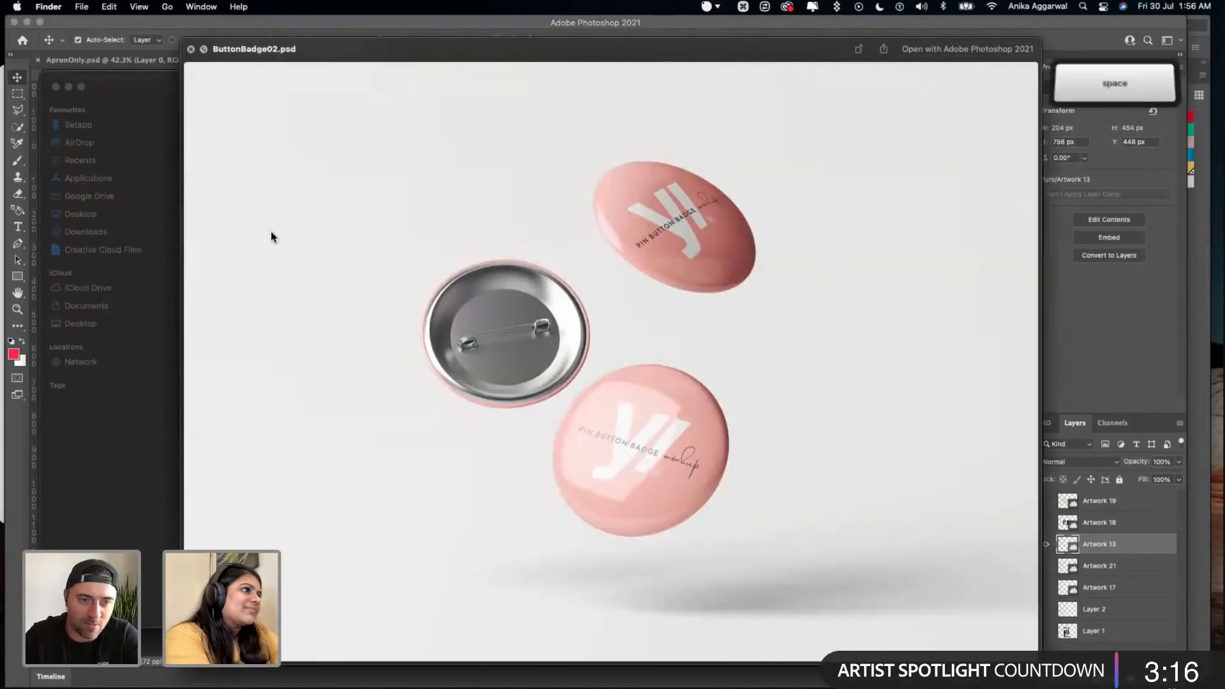
left_click(279, 235)
key("space")
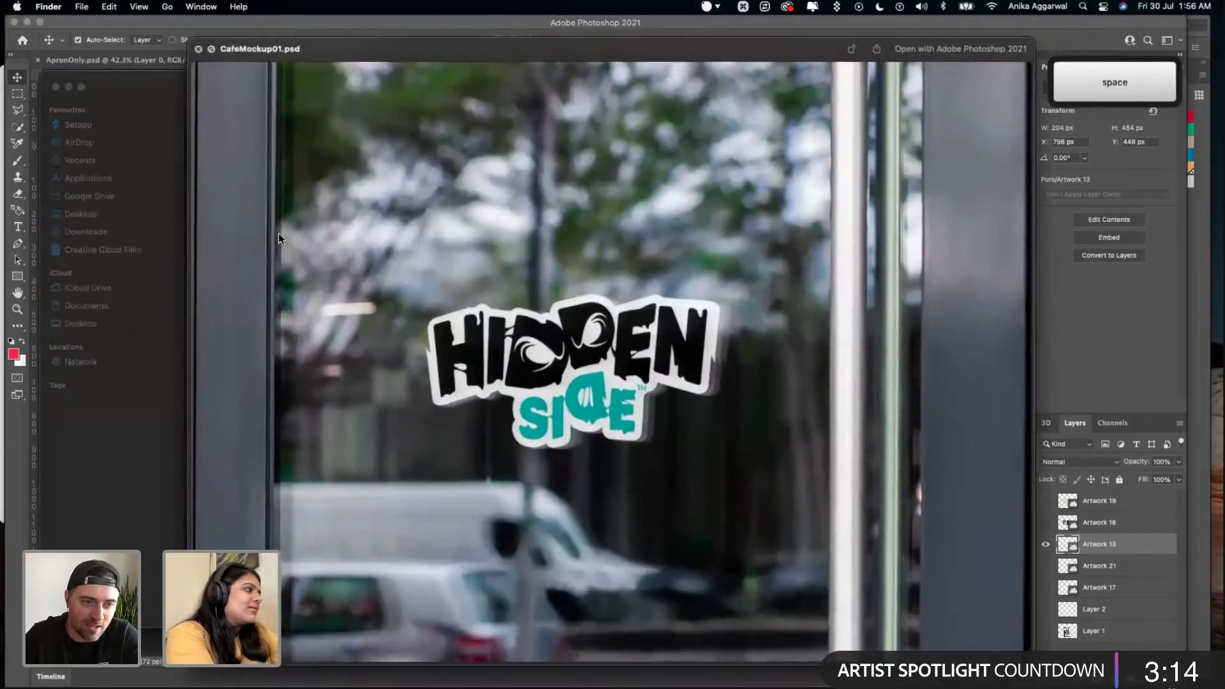
- Preview CafeMockup02.psd and open it in Photoshop
key("Down")
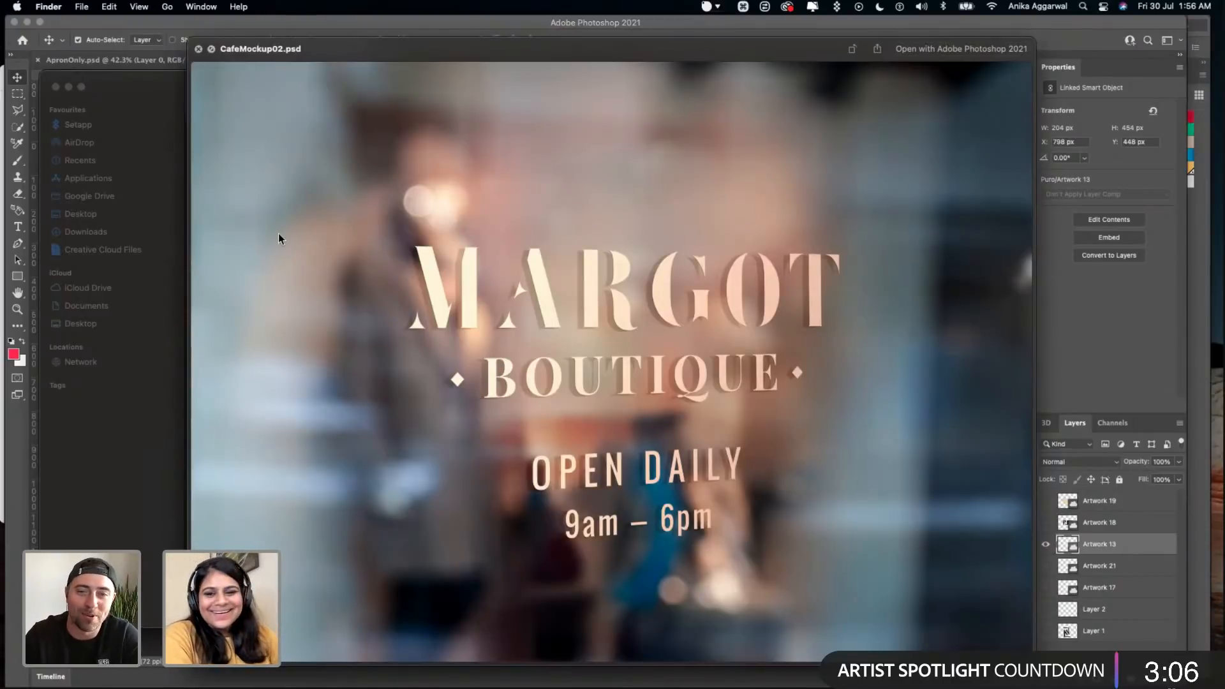
key("space")
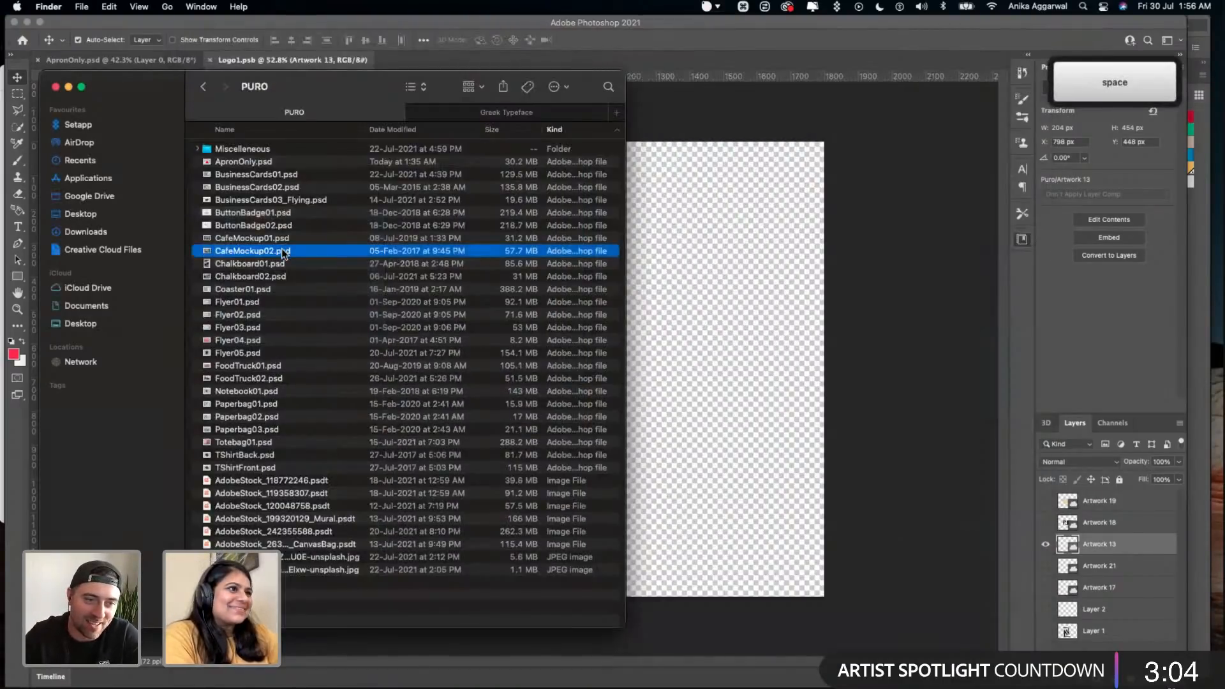
double_click(282, 251)
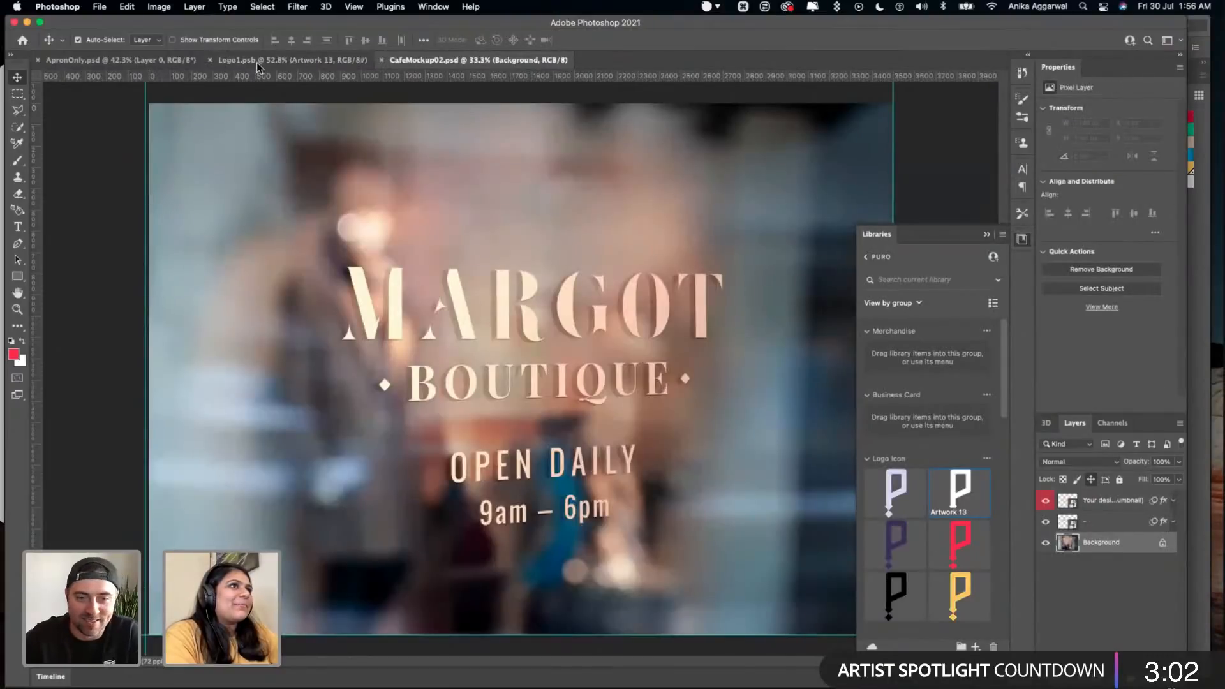
- Save and close the Logo1.psb document, and save the apron mockup
left_click(258, 62)
key("super+s")
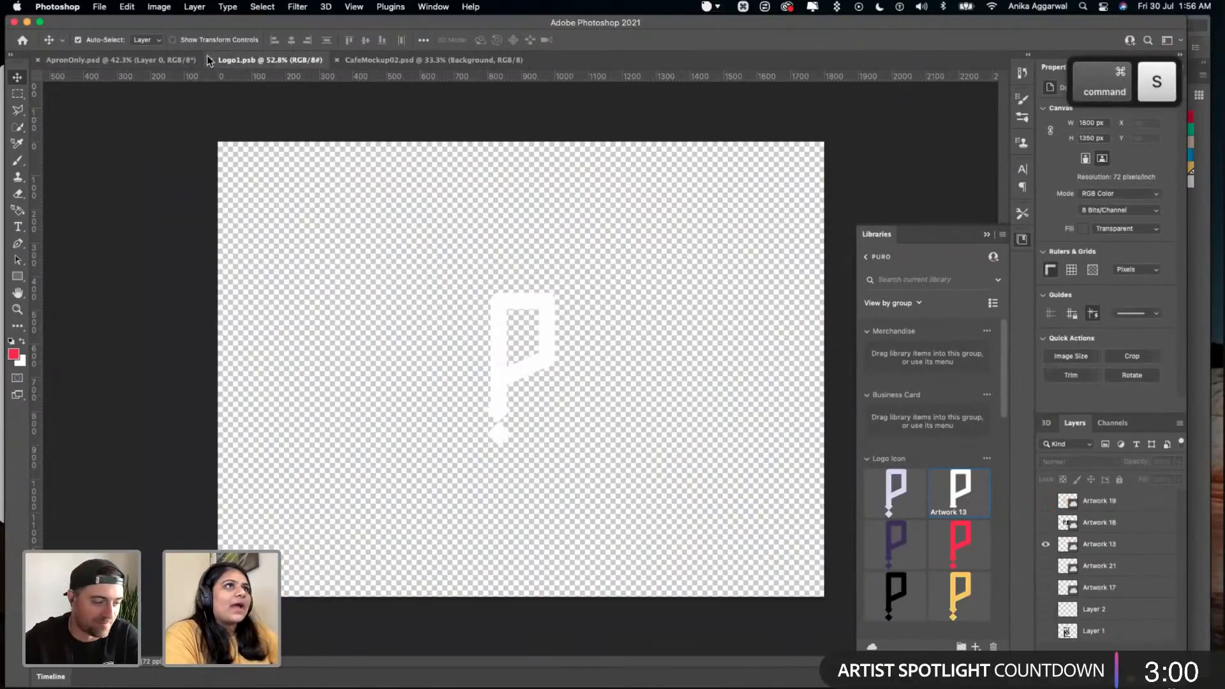
left_click(177, 61)
left_click(240, 61)
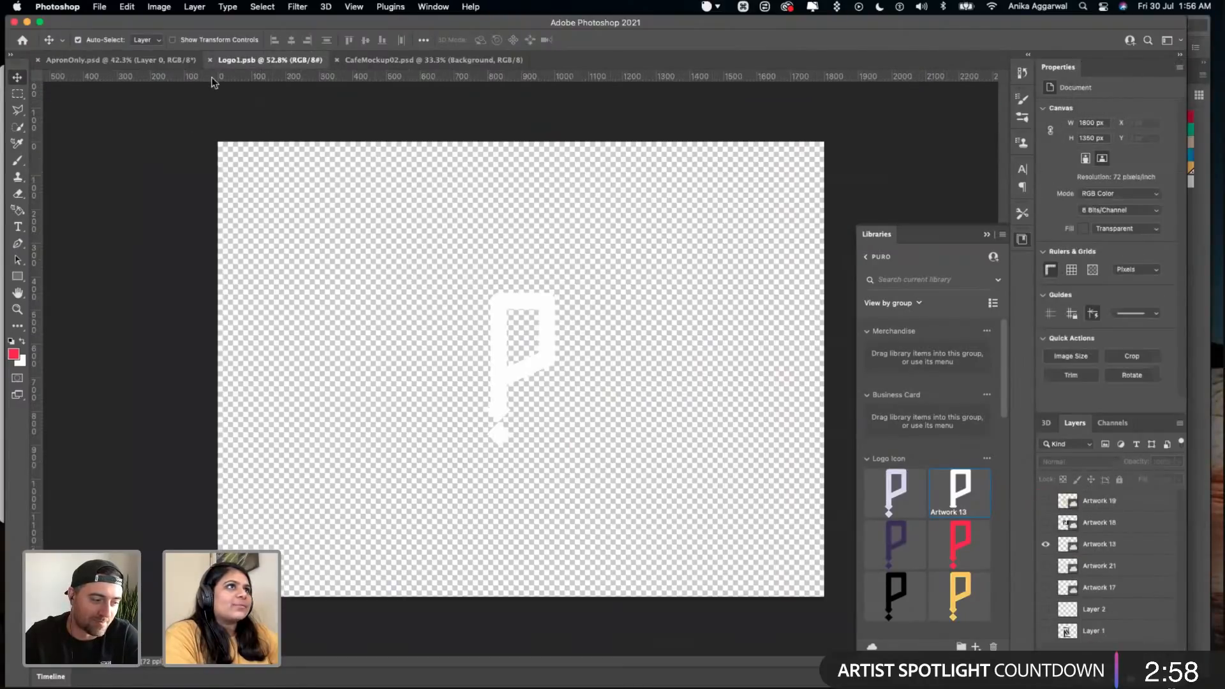
left_click(210, 60)
key("super+s")
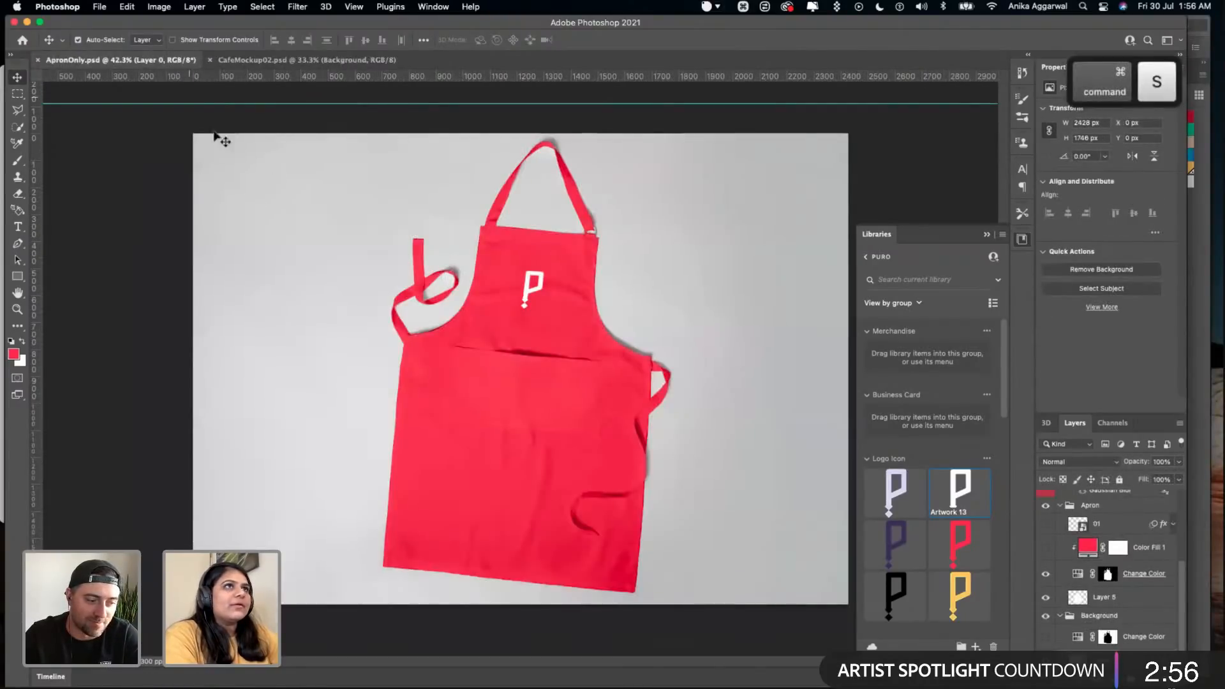
- Export the apron mockup as ApronOnly.png into the Day 02 folder
left_click(99, 7)
mouse_move(207, 165)
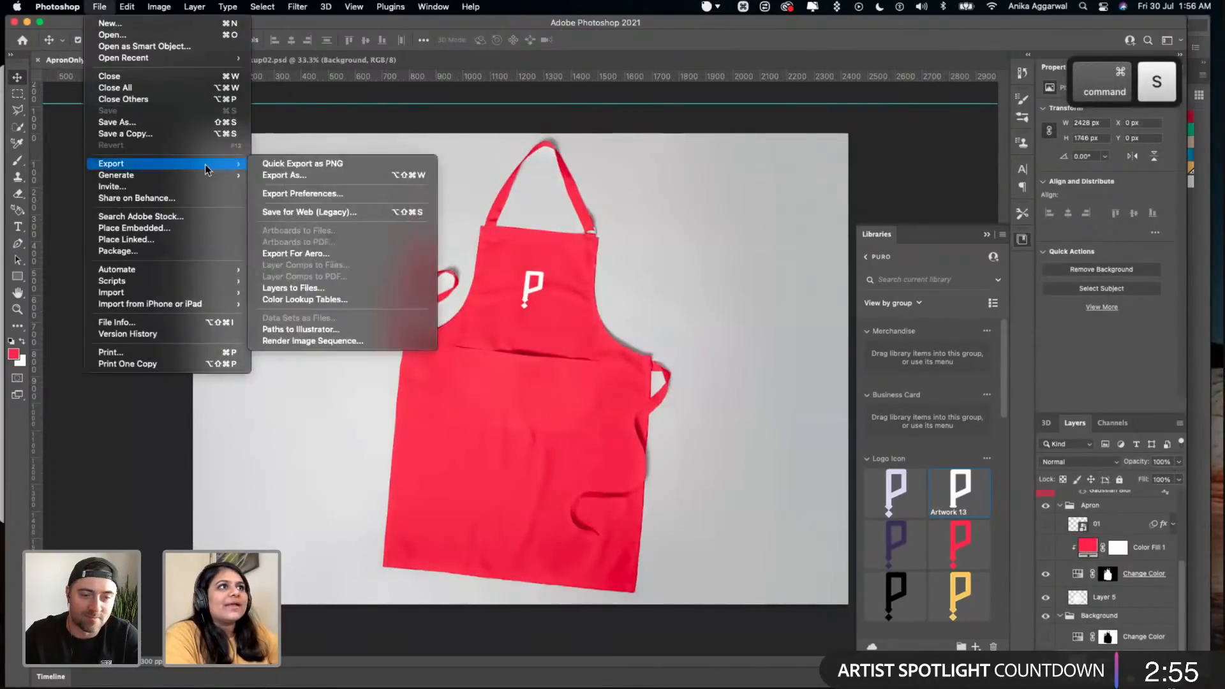
left_click(327, 165)
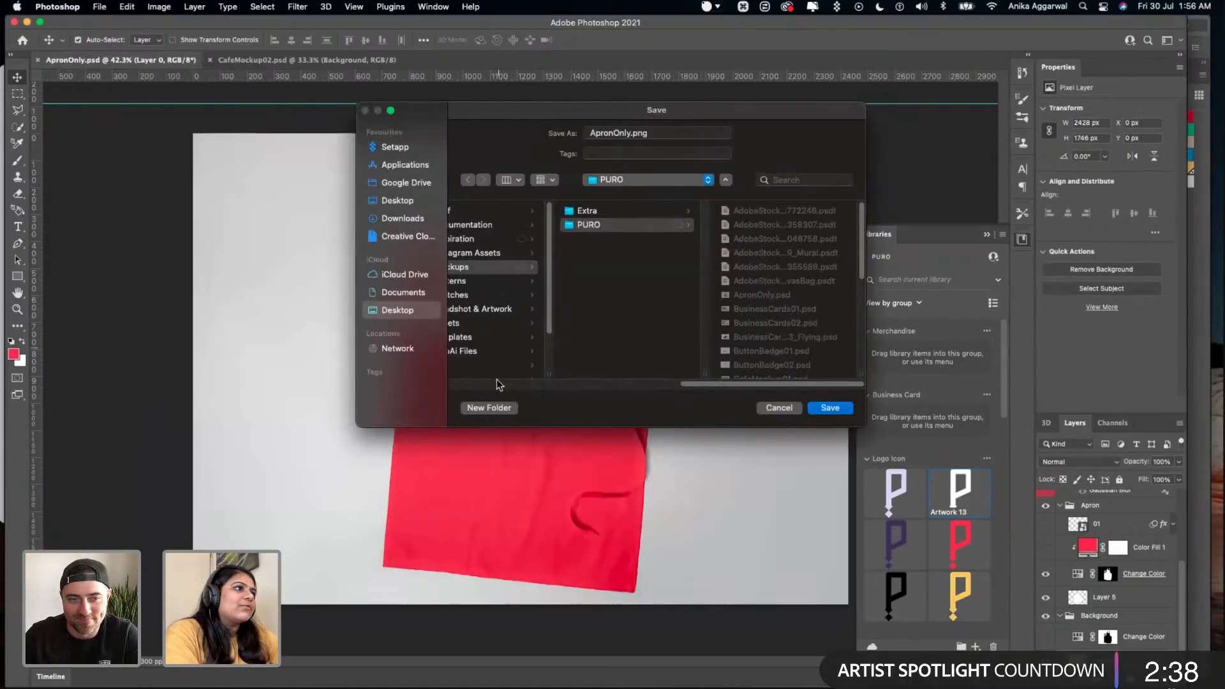
left_click_drag(699, 385, 619, 377)
left_click(618, 377)
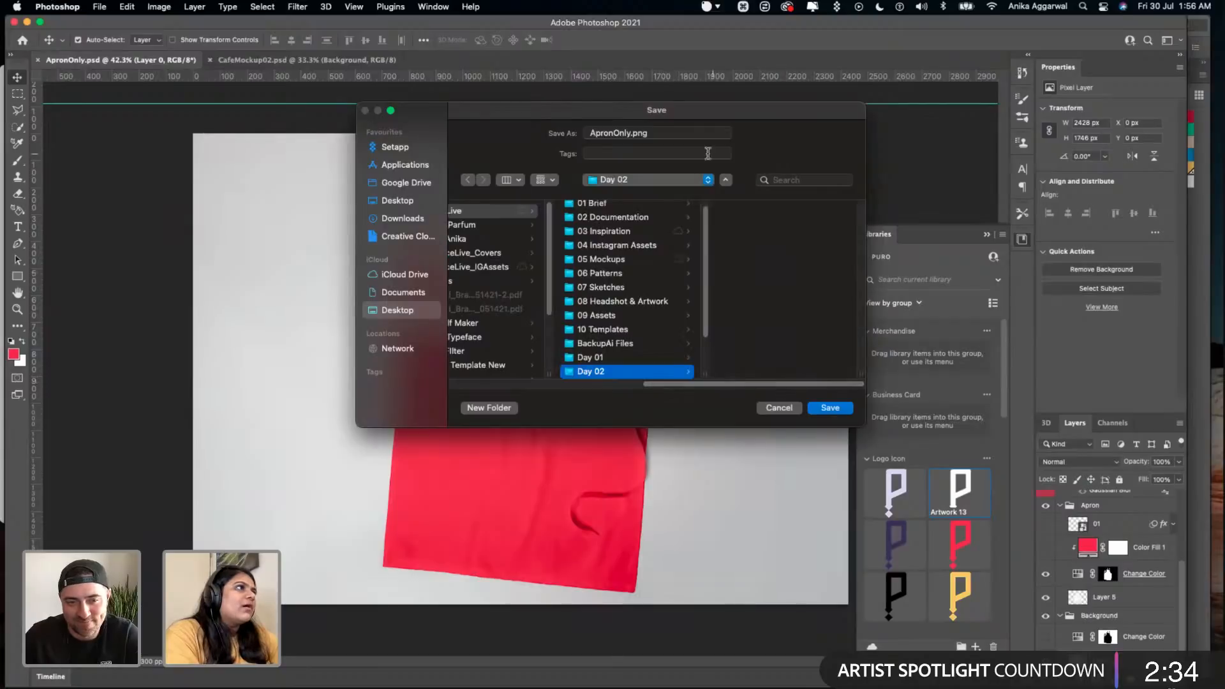
left_click(847, 406)
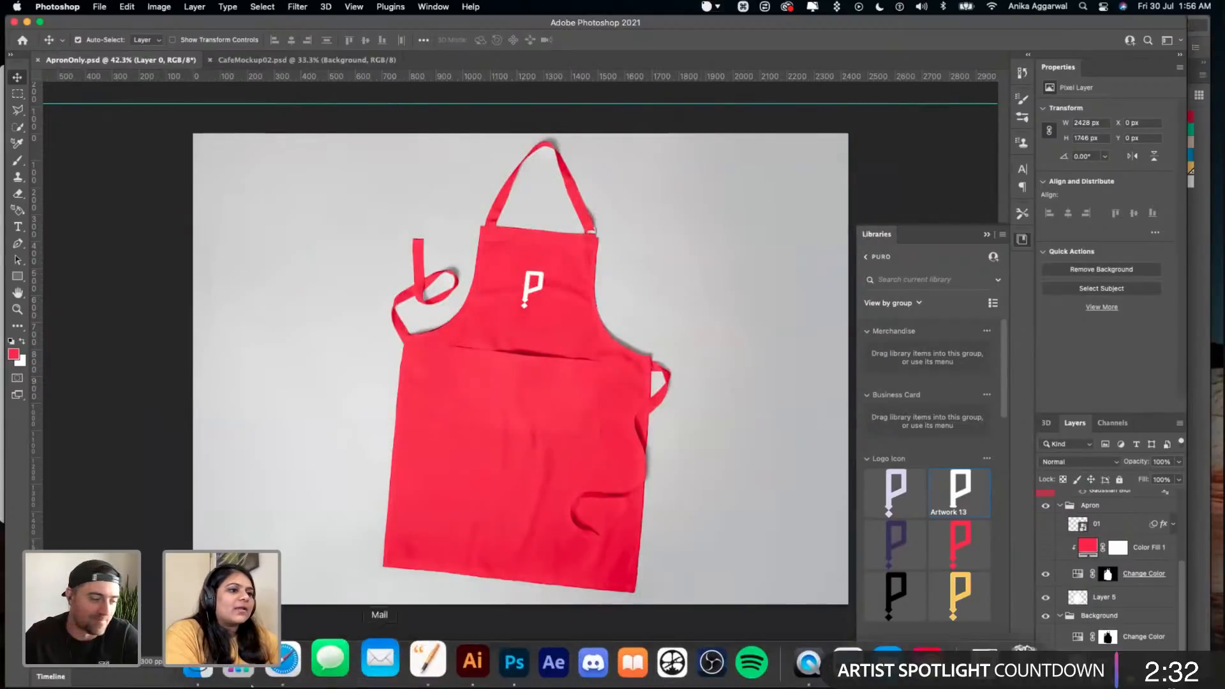
- Switch to Finder and preview the exported ApronOnly.png in the Day 02 folder
left_click(212, 671)
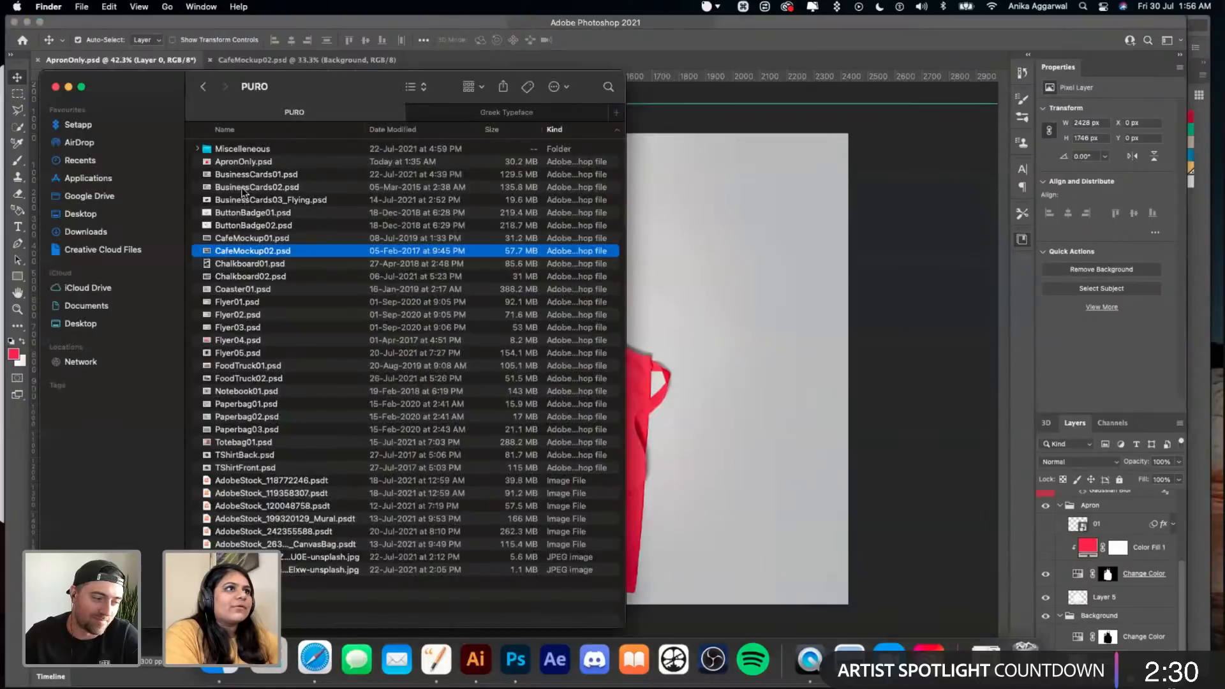
left_click(223, 88)
left_click(223, 87)
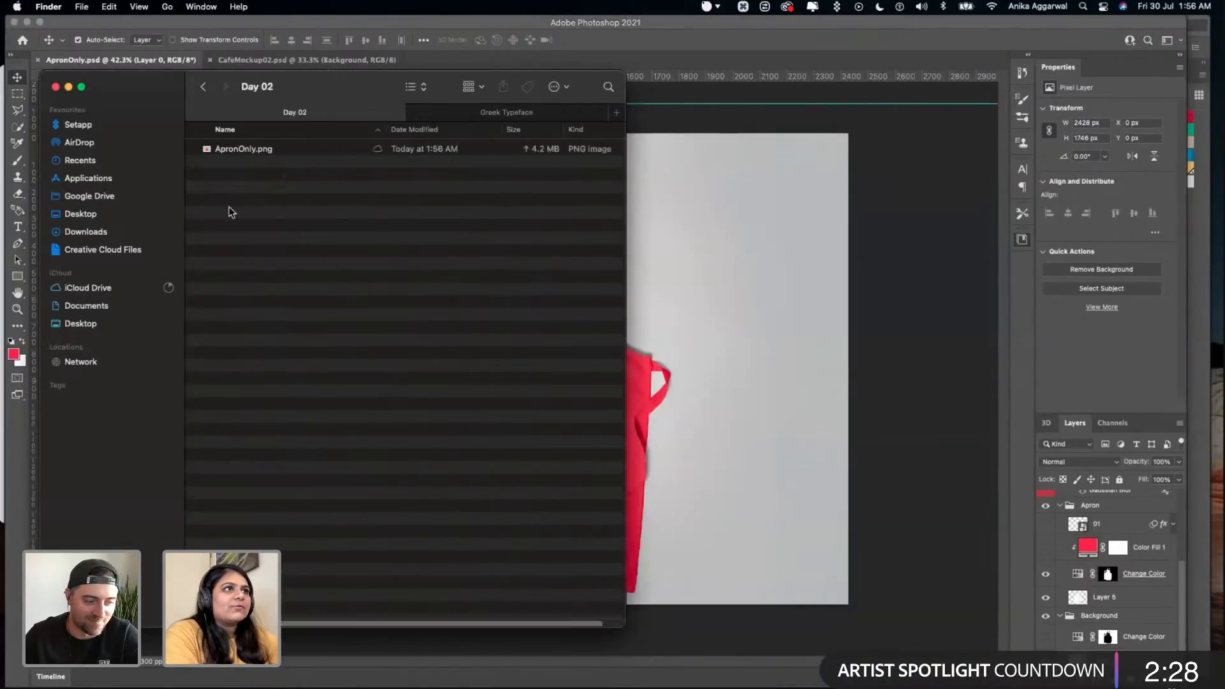
left_click(236, 152)
key("space")
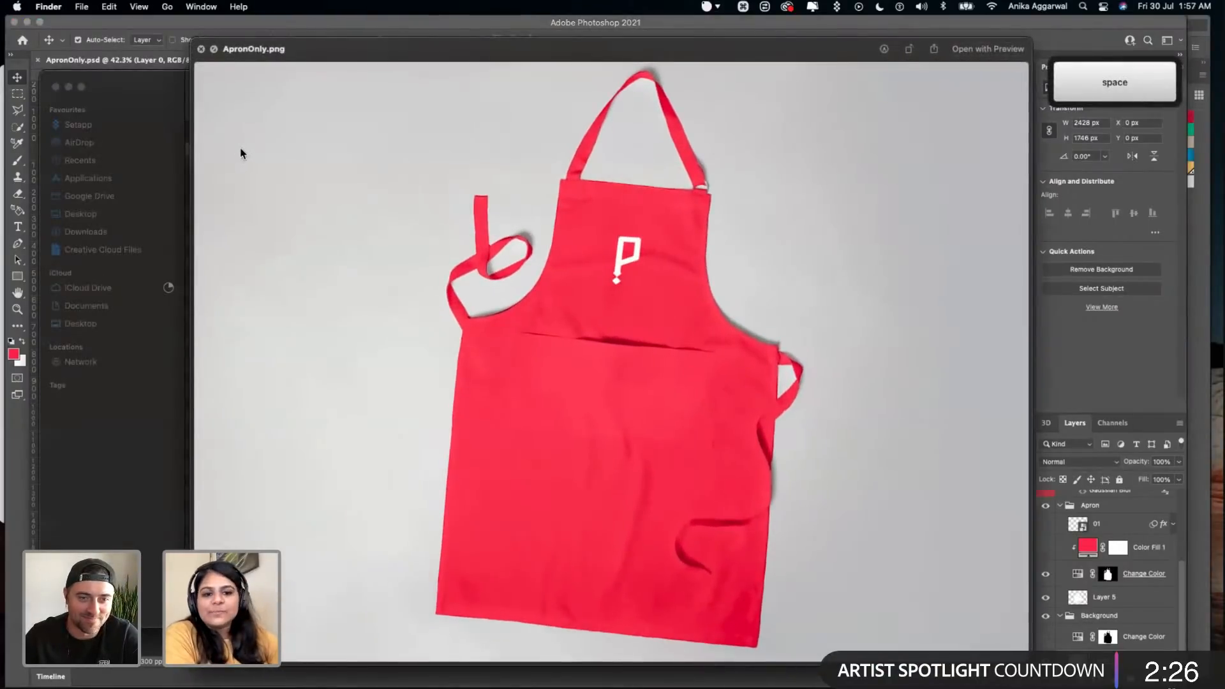
key("space")
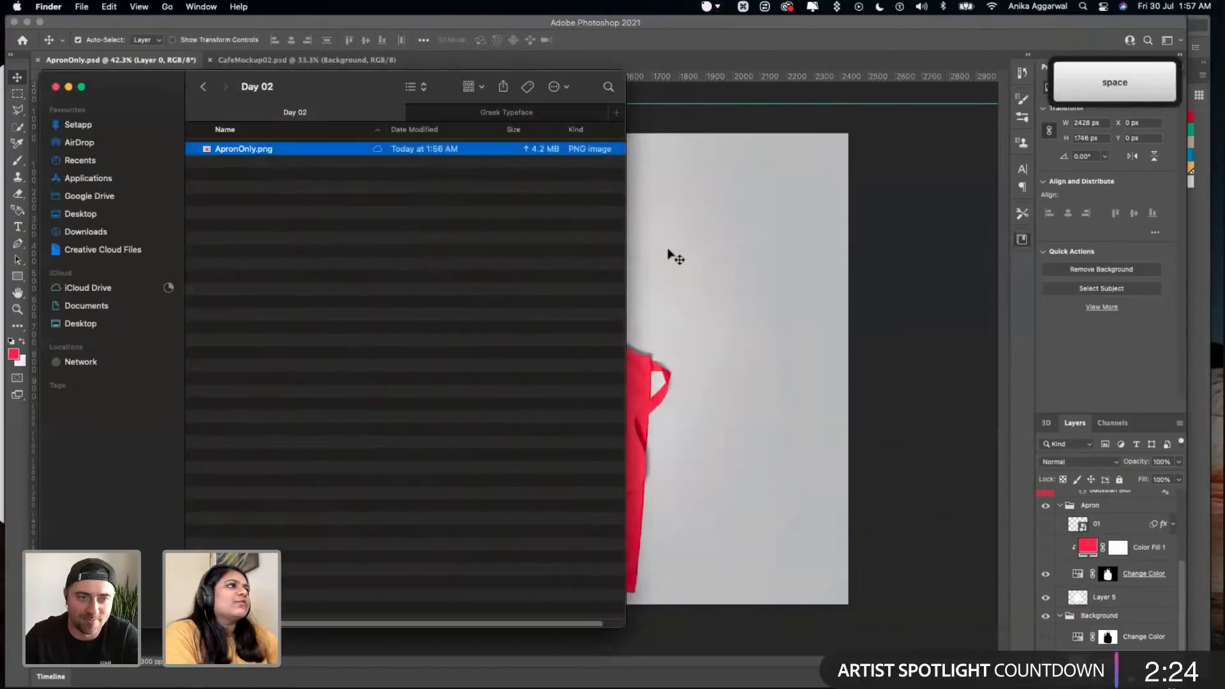
- Return to Photoshop, save and close ApronOnly.psd, and bring the whole CafeMockup02.psd image into view
left_click(670, 255)
key("super+s")
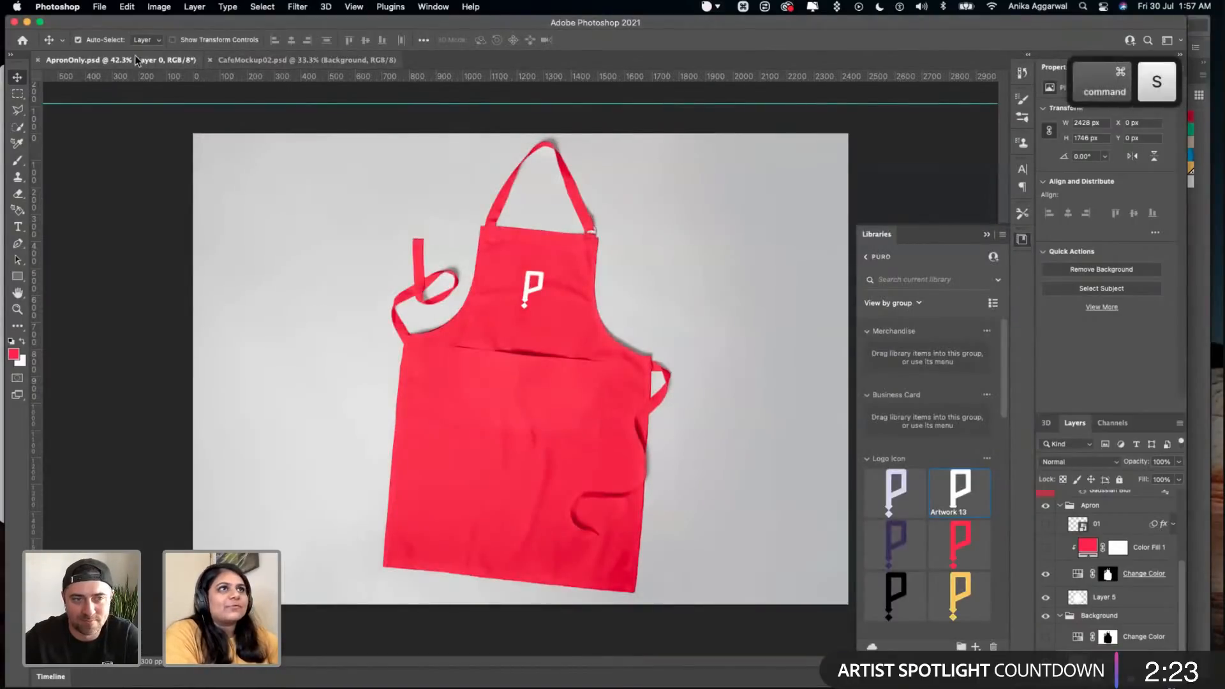
left_click(36, 61)
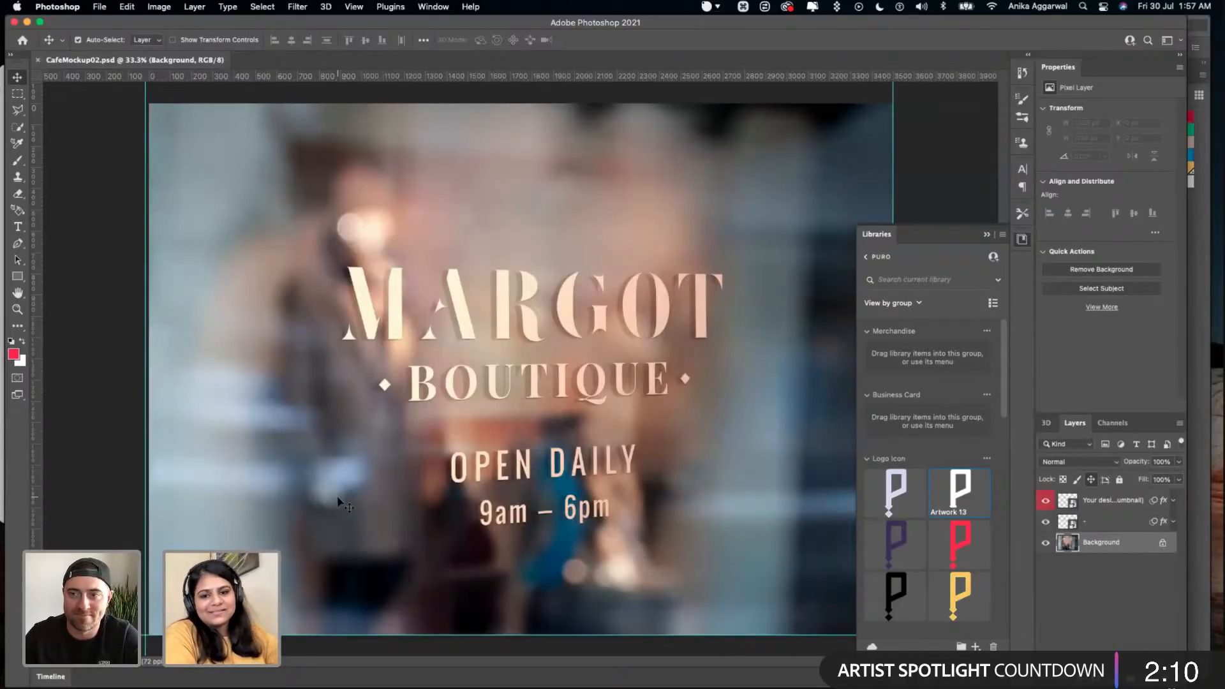
scroll(338, 501, "down", 3)
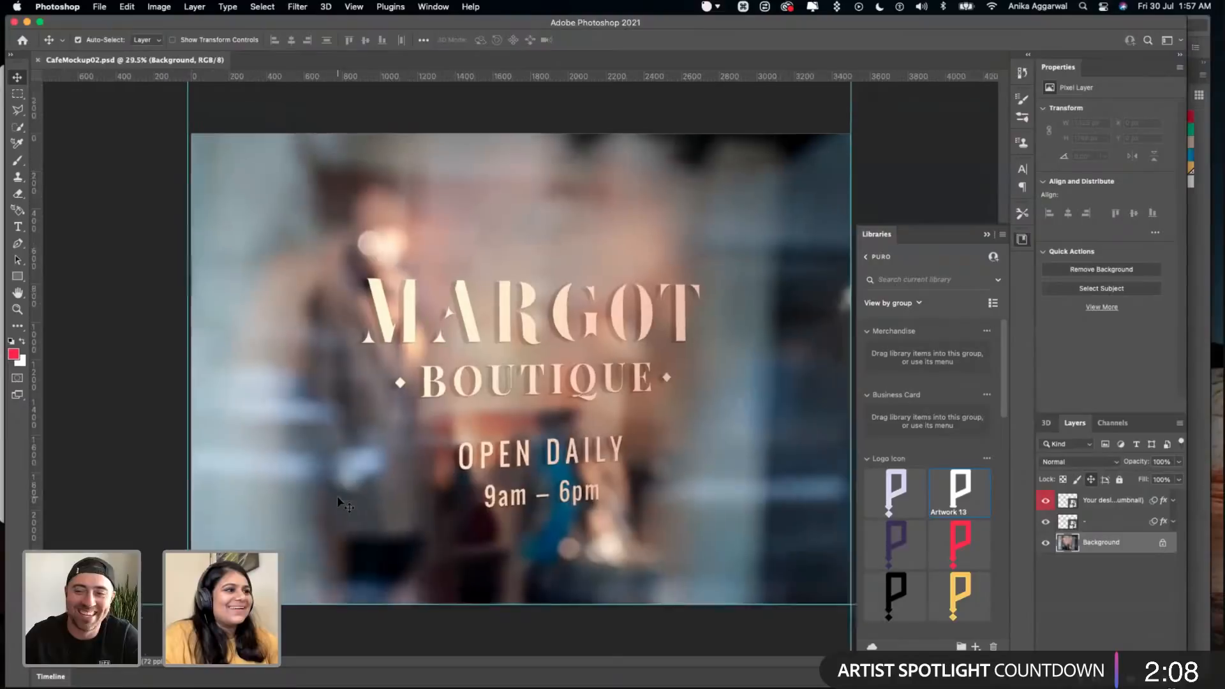
- Save CafeMockup02.psd, open the "Your design here" layer's smart object for editing, and bring the Puro library's Logo wordmark group into view
left_click(238, 130)
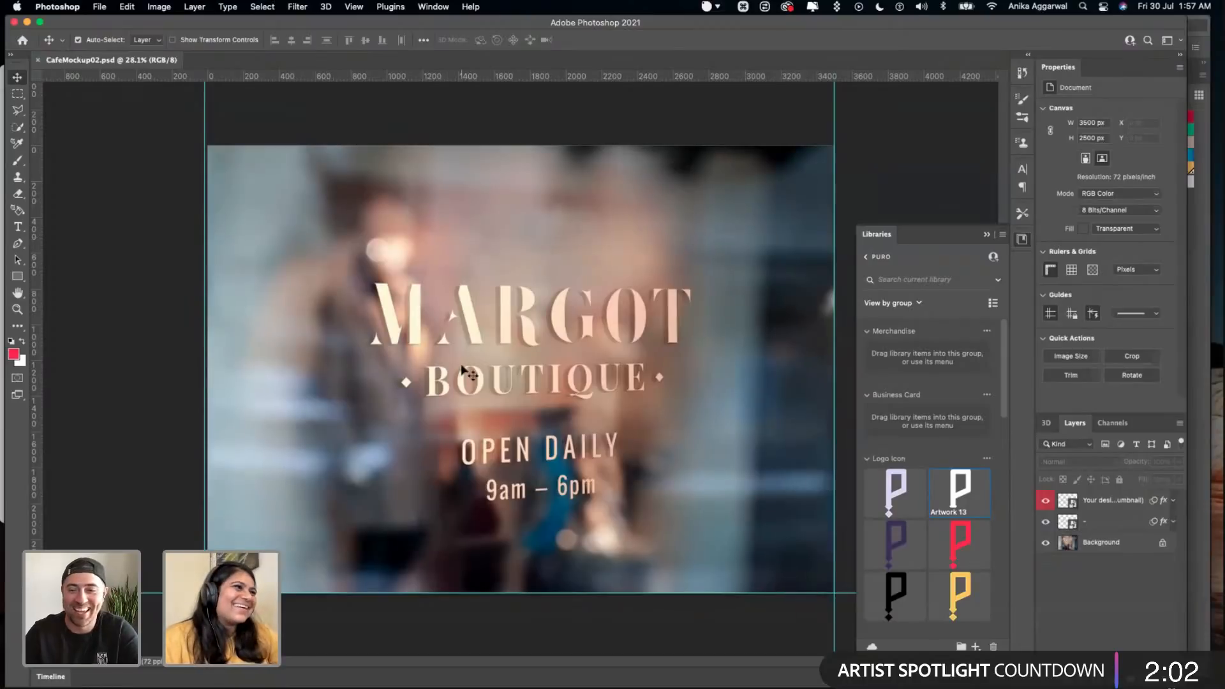
left_click(1047, 501)
left_click(1049, 500)
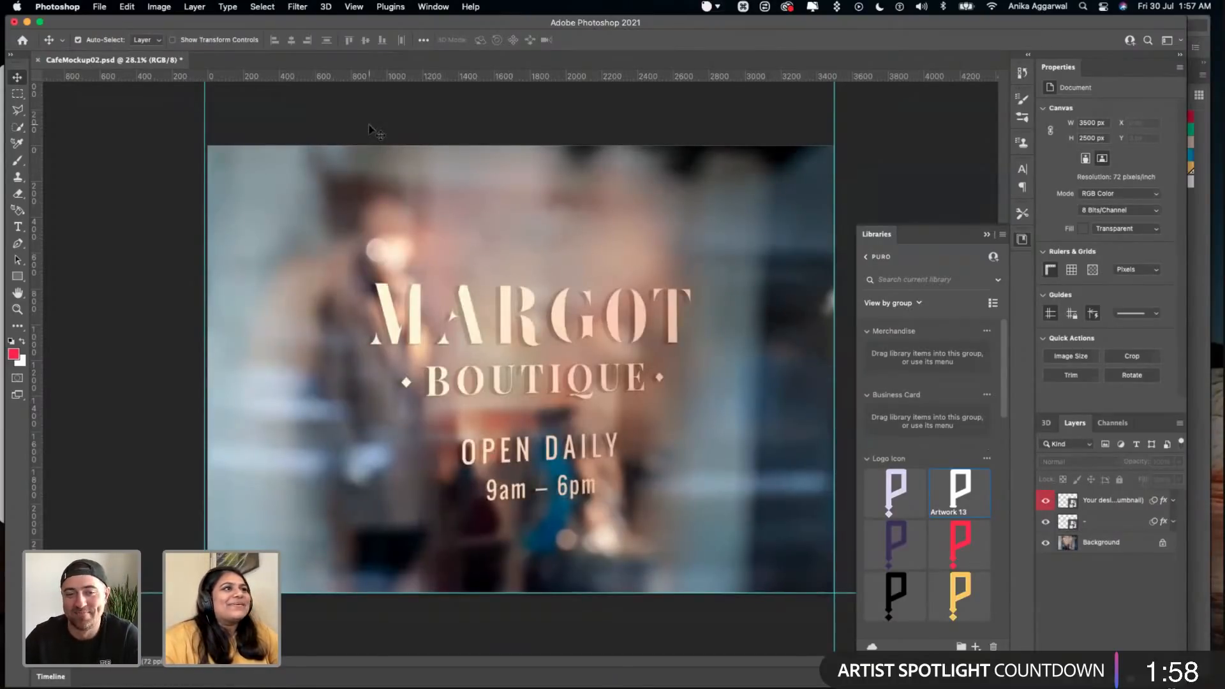
key("super+s")
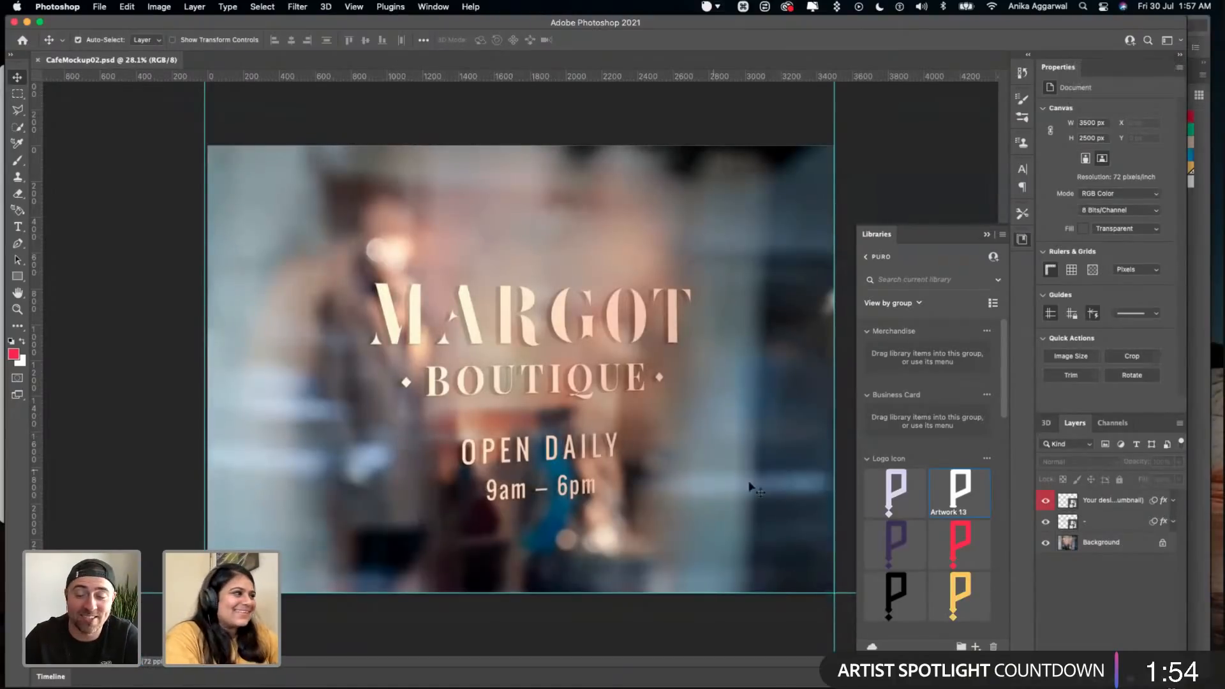
left_click(1045, 522)
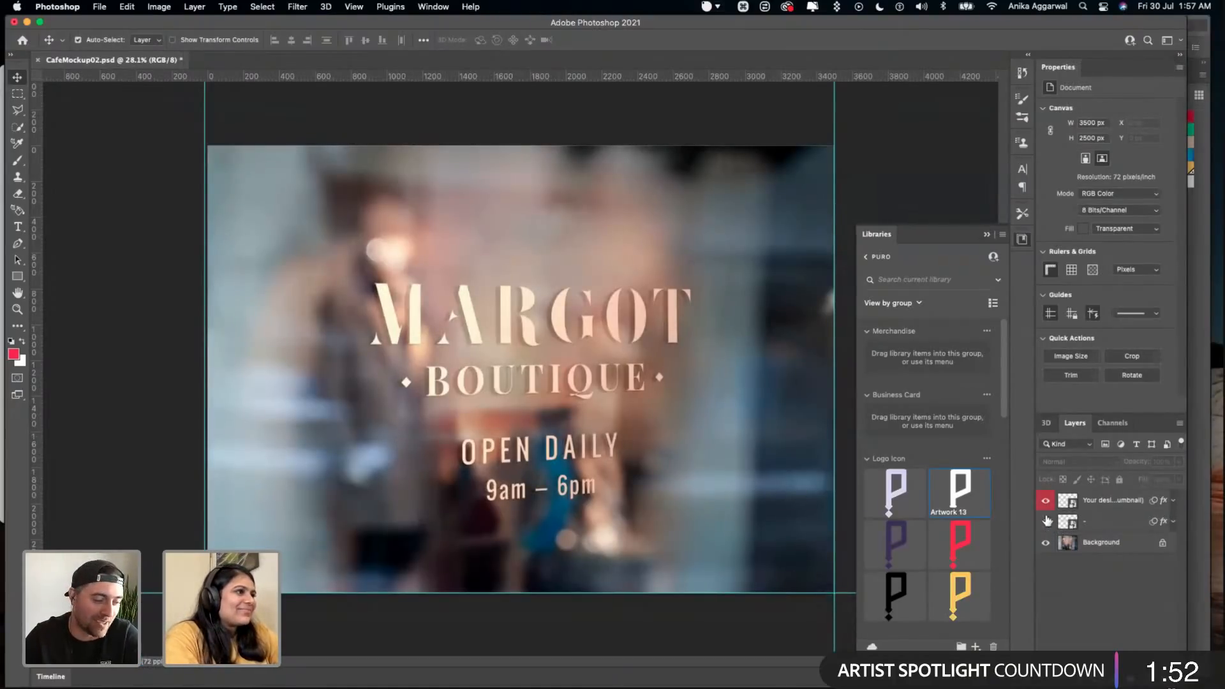
double_click(1067, 501)
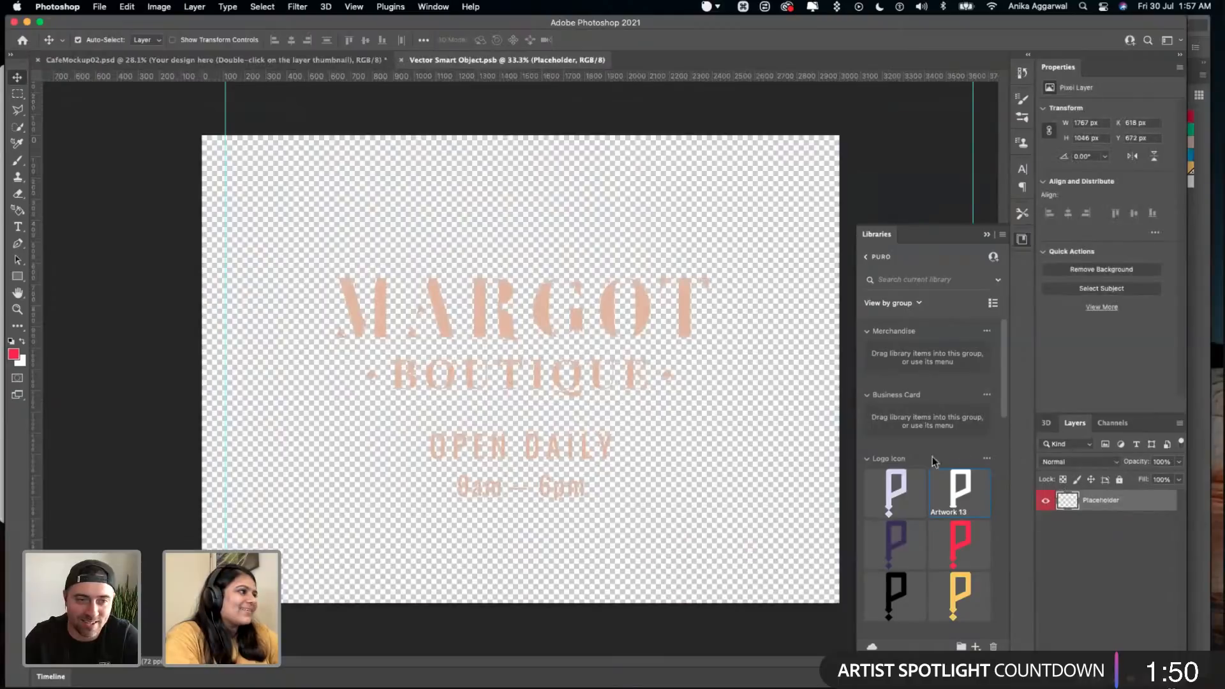
left_click_drag(1008, 386, 1008, 469)
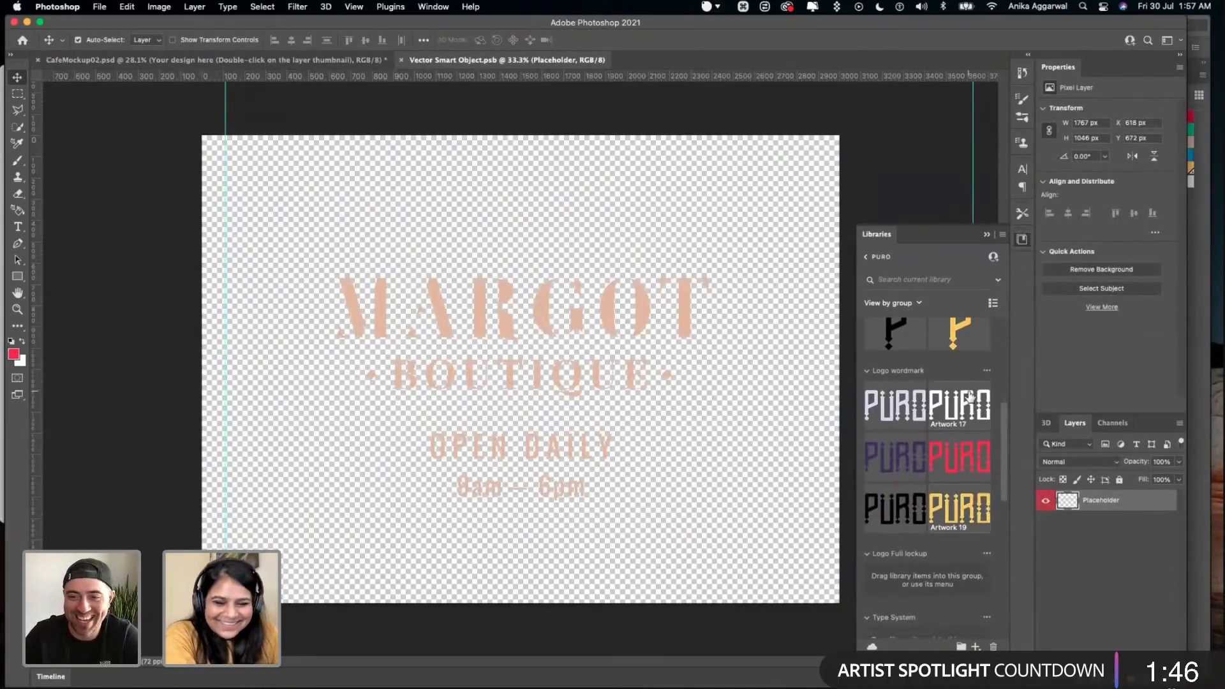
left_click_drag(957, 405, 408, 310)
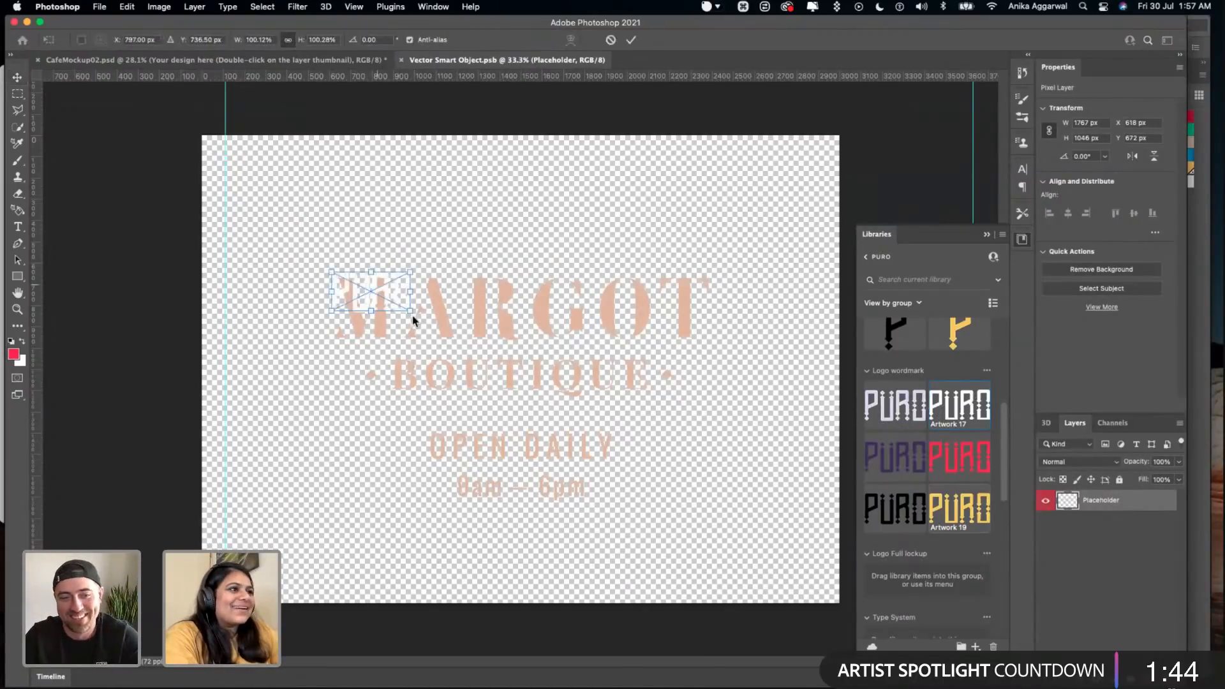
left_click(277, 65)
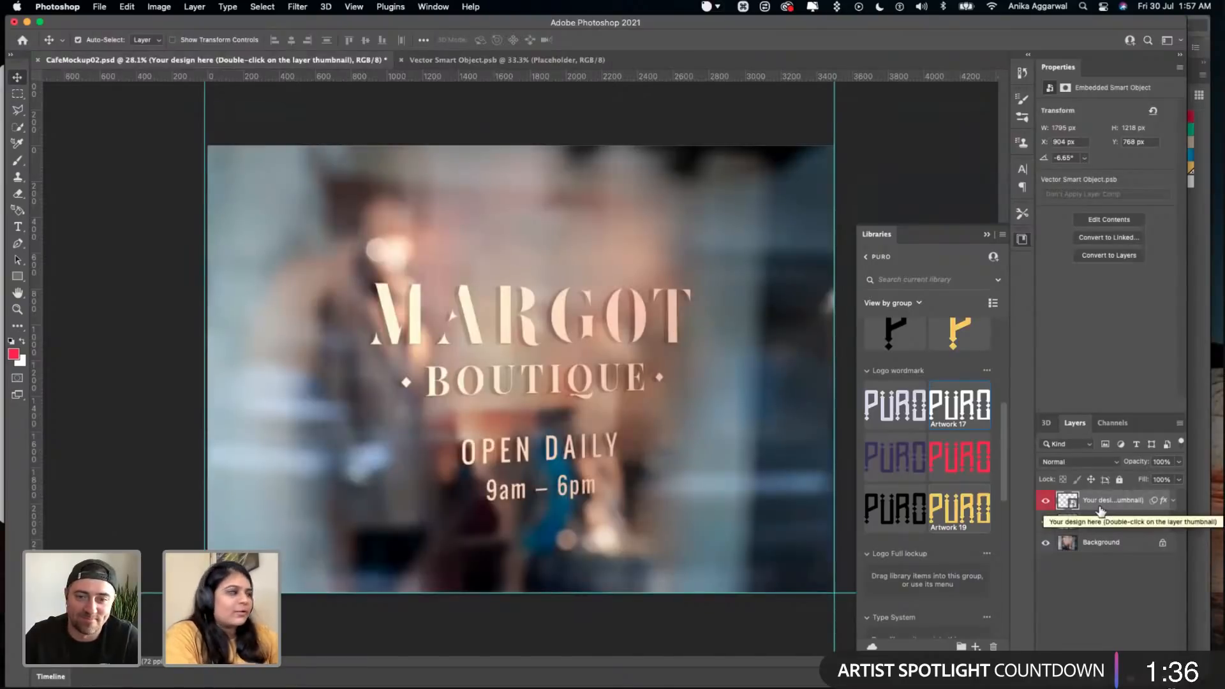
left_click(509, 60)
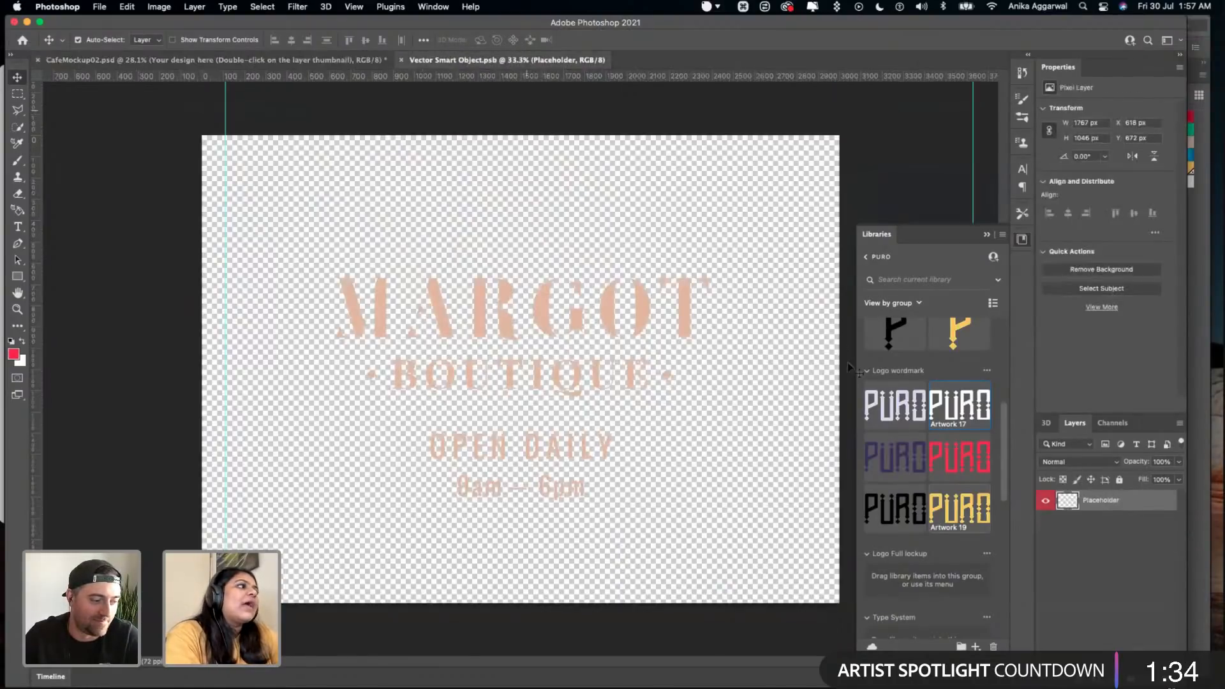
- Place the white PURO wordmark (Artwork 17) centrally at about 1262 × 634 px, hide the Placeholder layer, and save for checking in the mockup
left_click_drag(958, 405, 769, 502)
left_click_drag(664, 435, 544, 369)
key("Return")
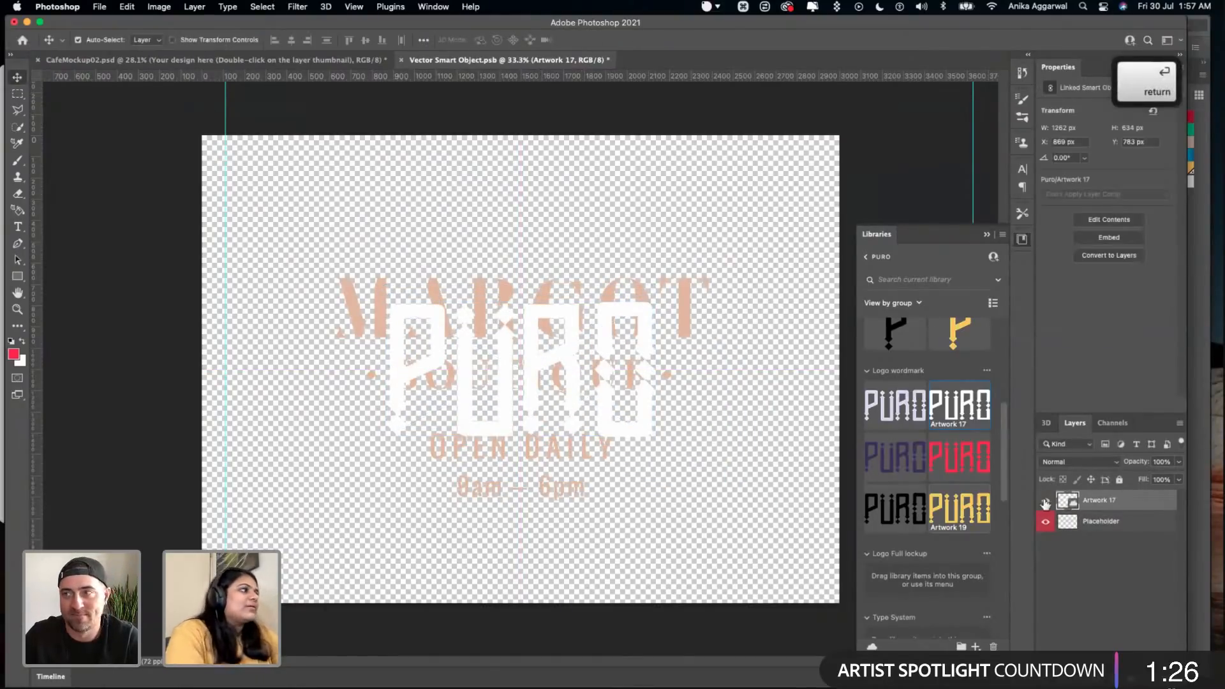
left_click(1047, 521)
left_click(645, 335)
key("super+s")
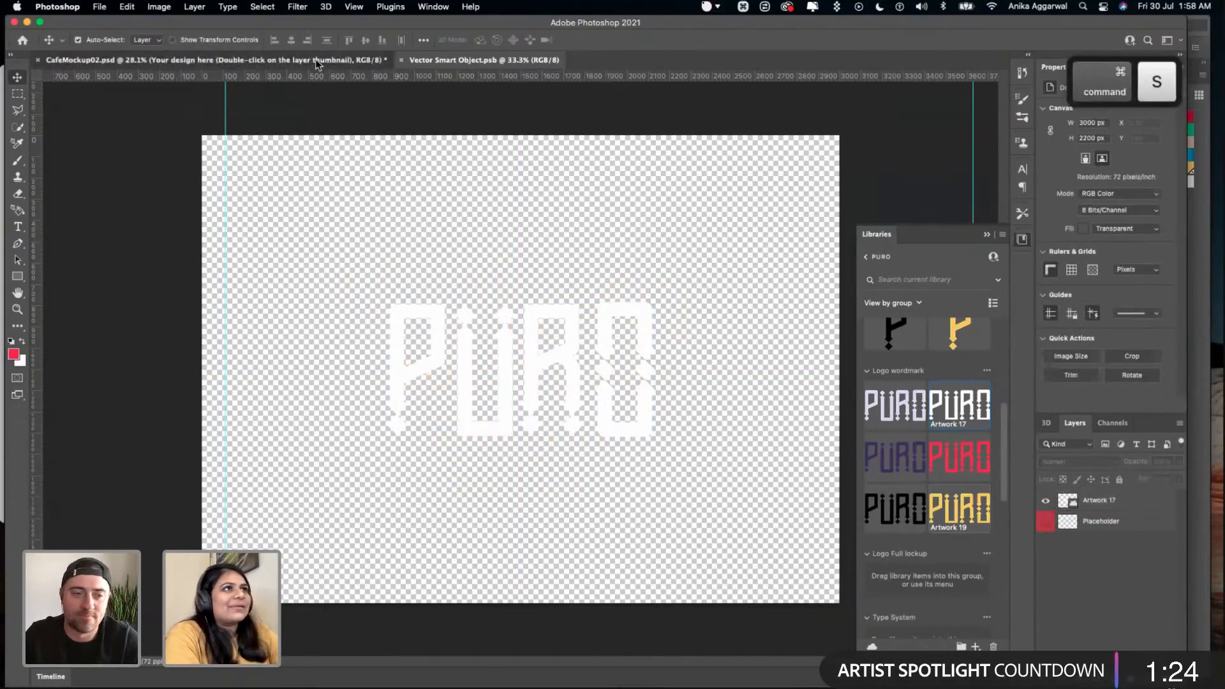
left_click(317, 60)
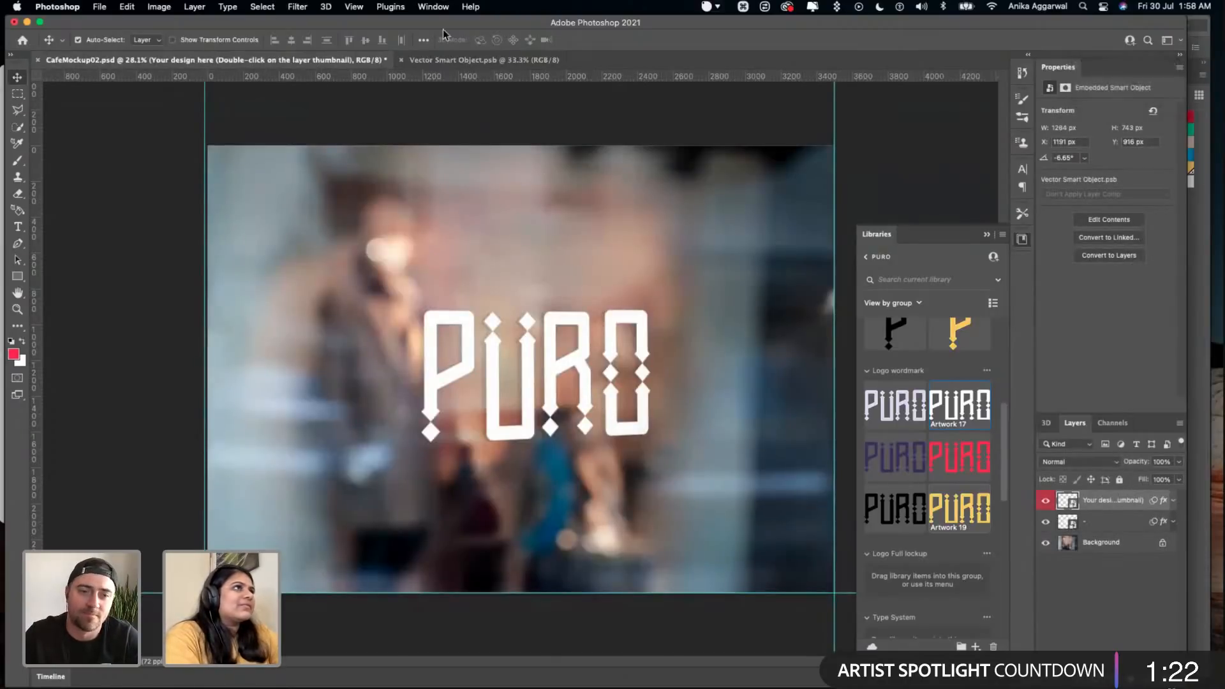
- Place the purple PURO wordmark (Artwork 9) over the white one at about 1287 × 647 px, hide Artwork 17, and save for checking in the mockup
left_click(476, 60)
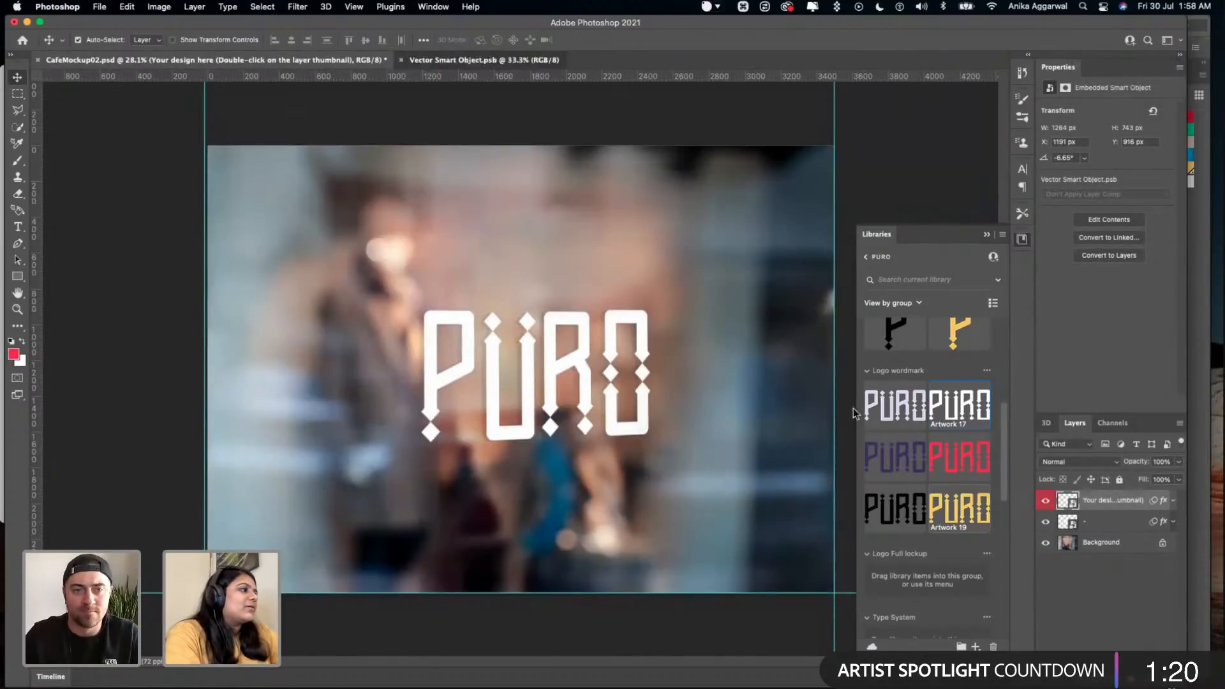
left_click_drag(895, 457, 814, 485)
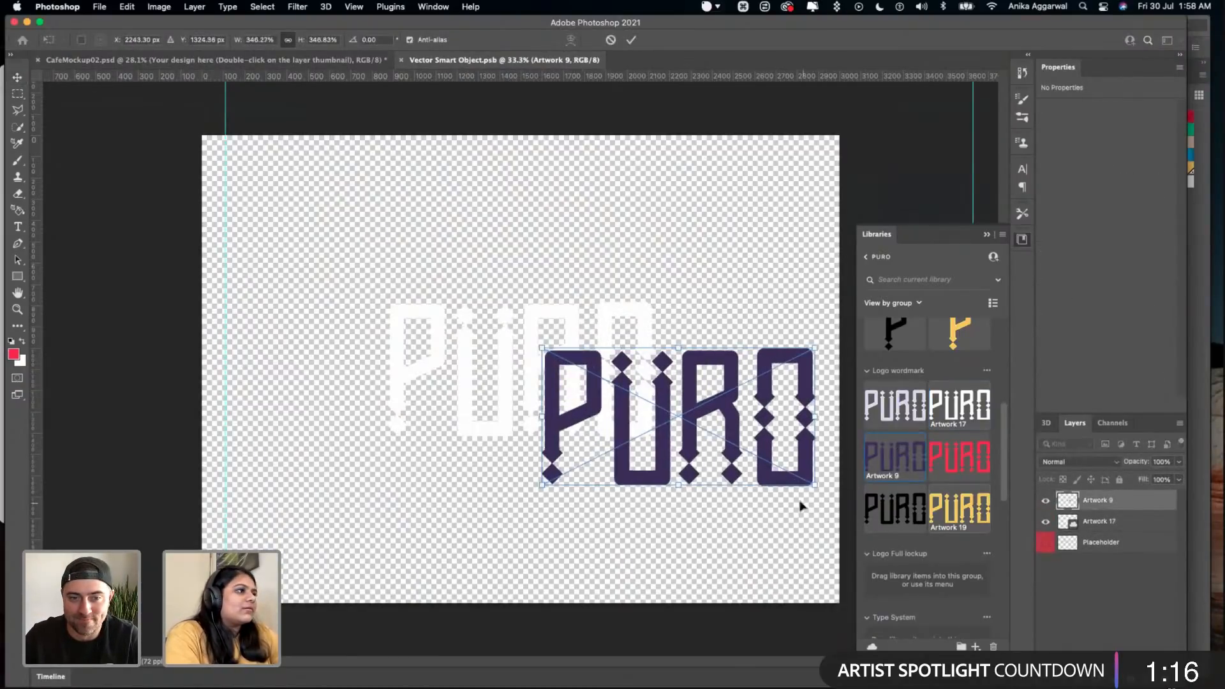
left_click_drag(706, 420, 539, 356)
key("Return")
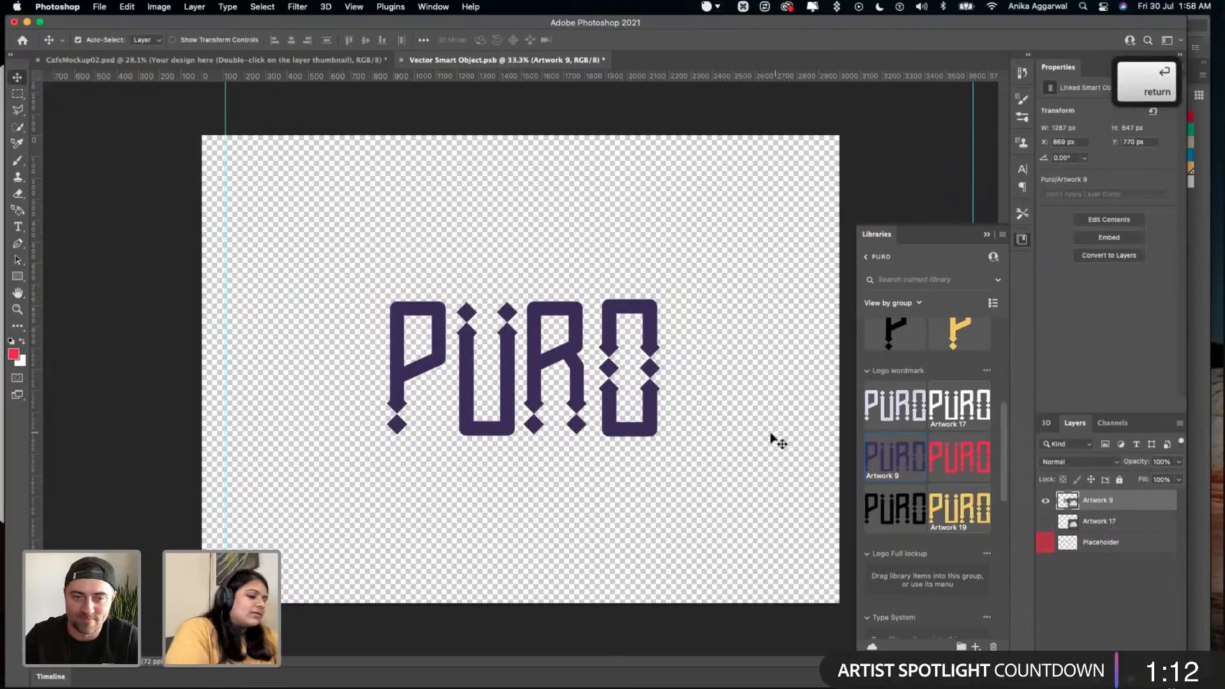
key("super+s")
left_click(289, 65)
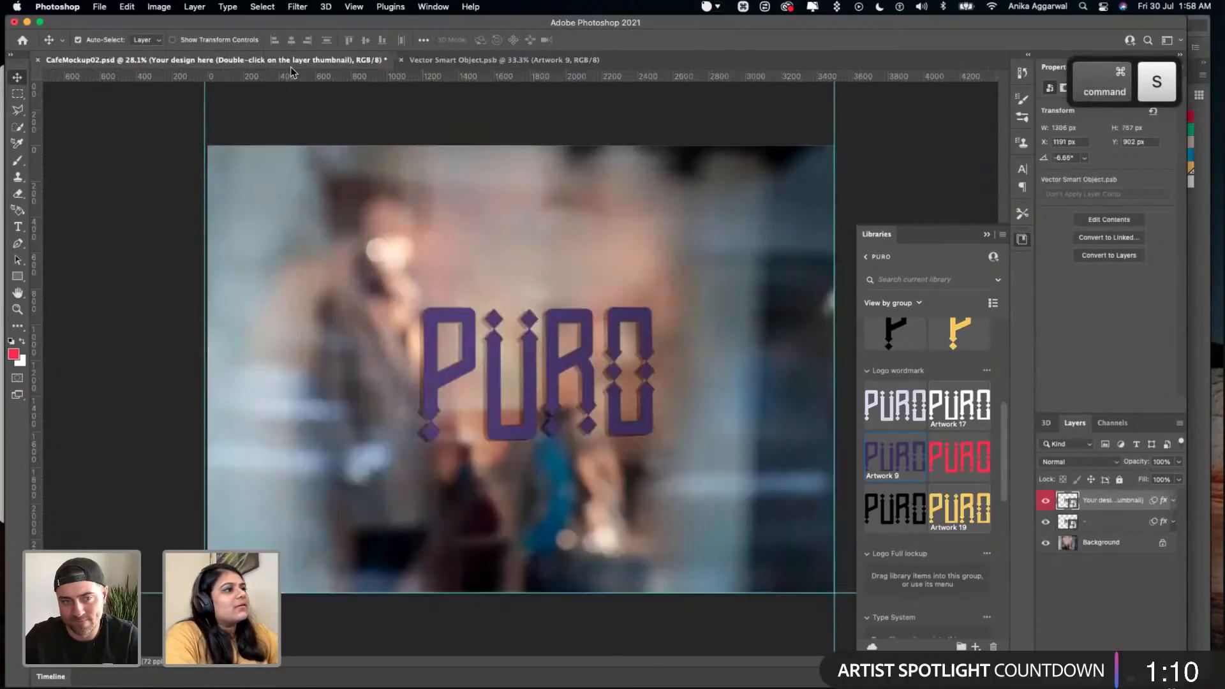
- Place the black PURO wordmark (Artwork 18) at about 1384 × 696 px, hide Artwork 9, and save for checking in the mockup
left_click(494, 61)
left_click_drag(906, 500, 725, 436)
left_click_drag(583, 371, 540, 368)
key("Return")
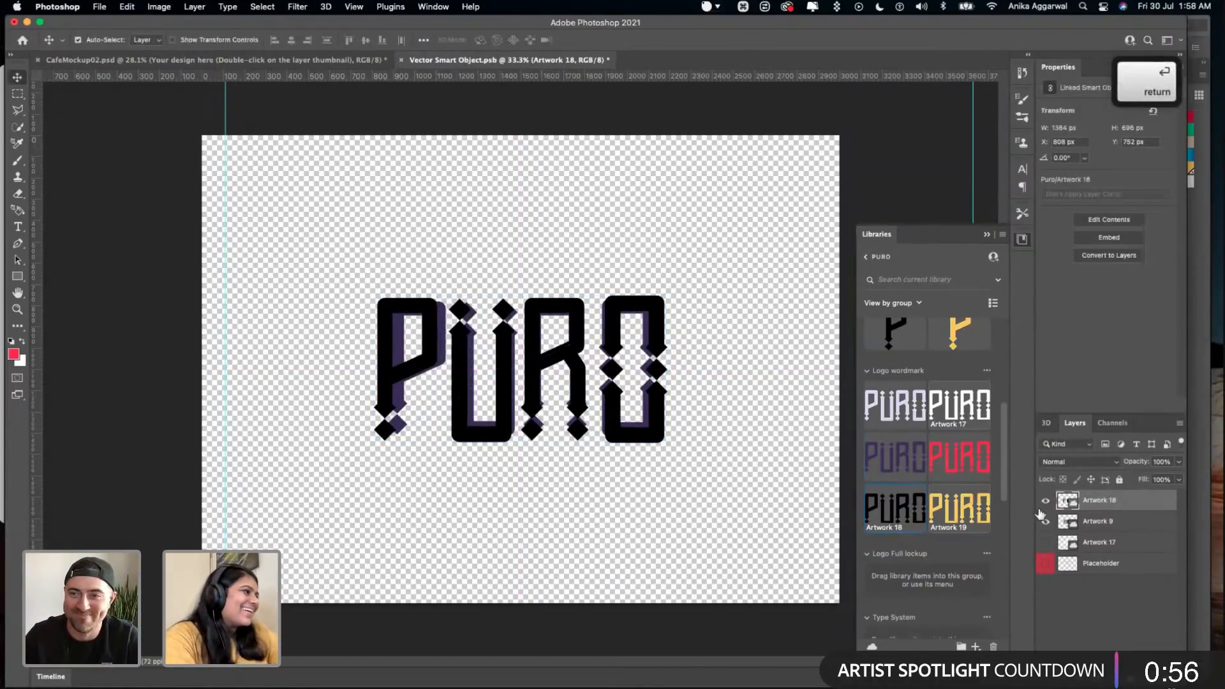
left_click(1045, 522)
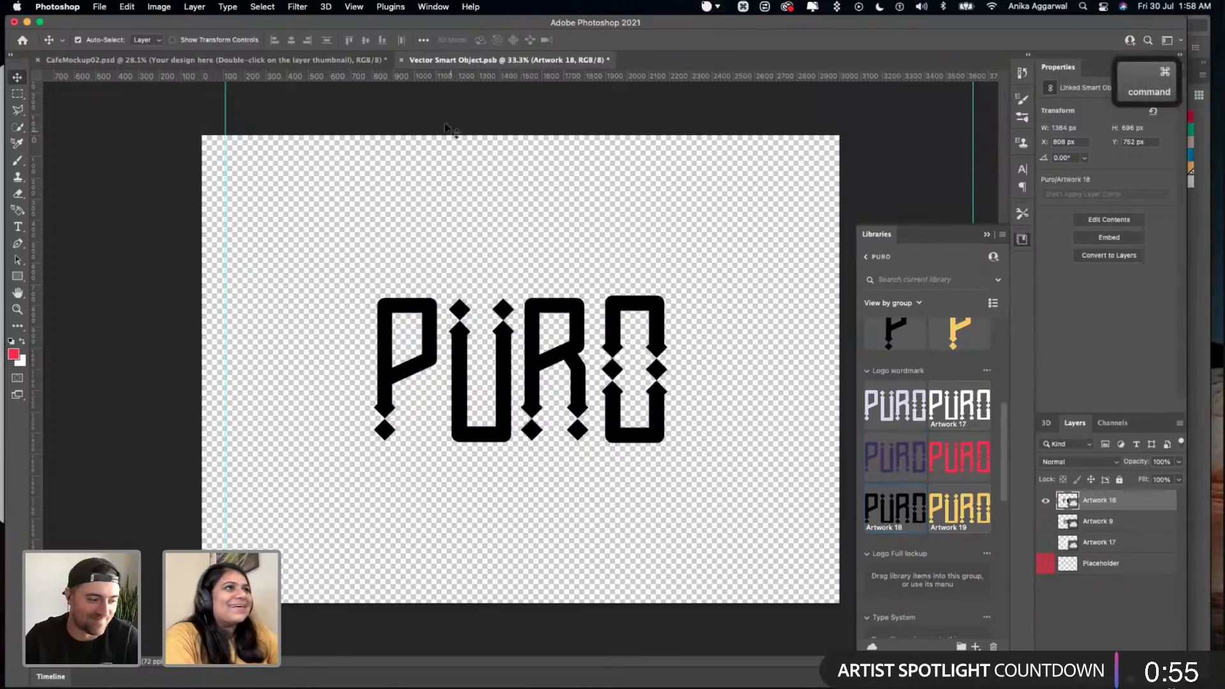
left_click(292, 61)
left_click(475, 61)
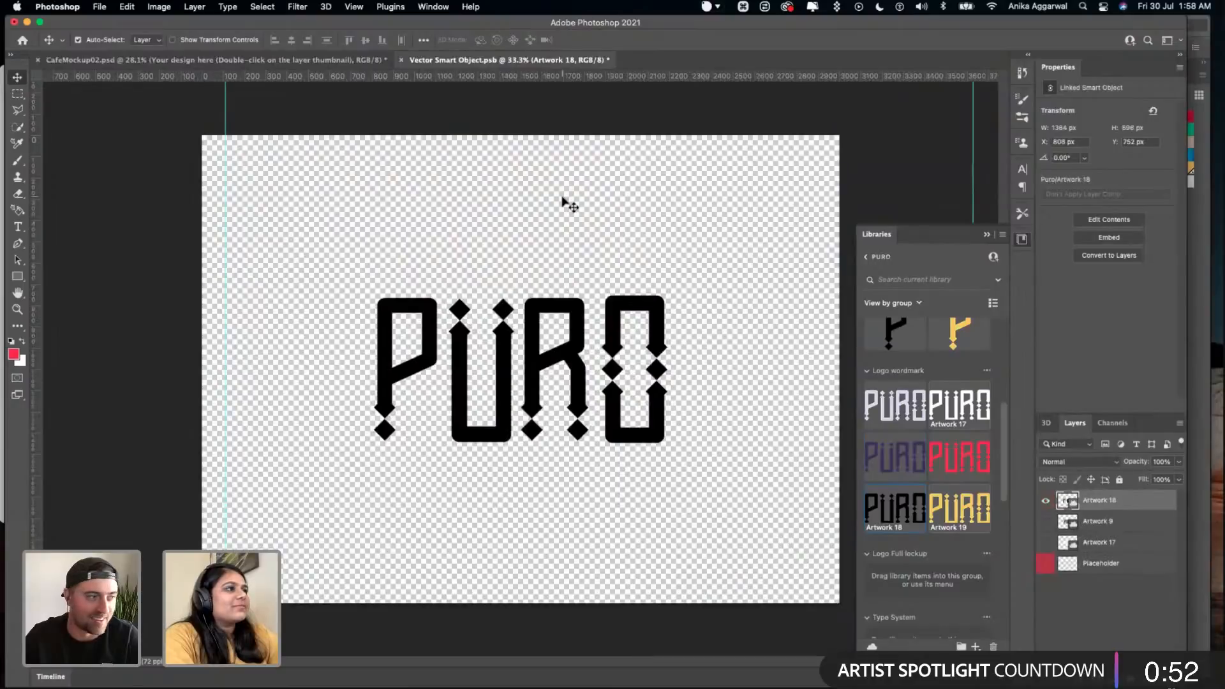
left_click(563, 199)
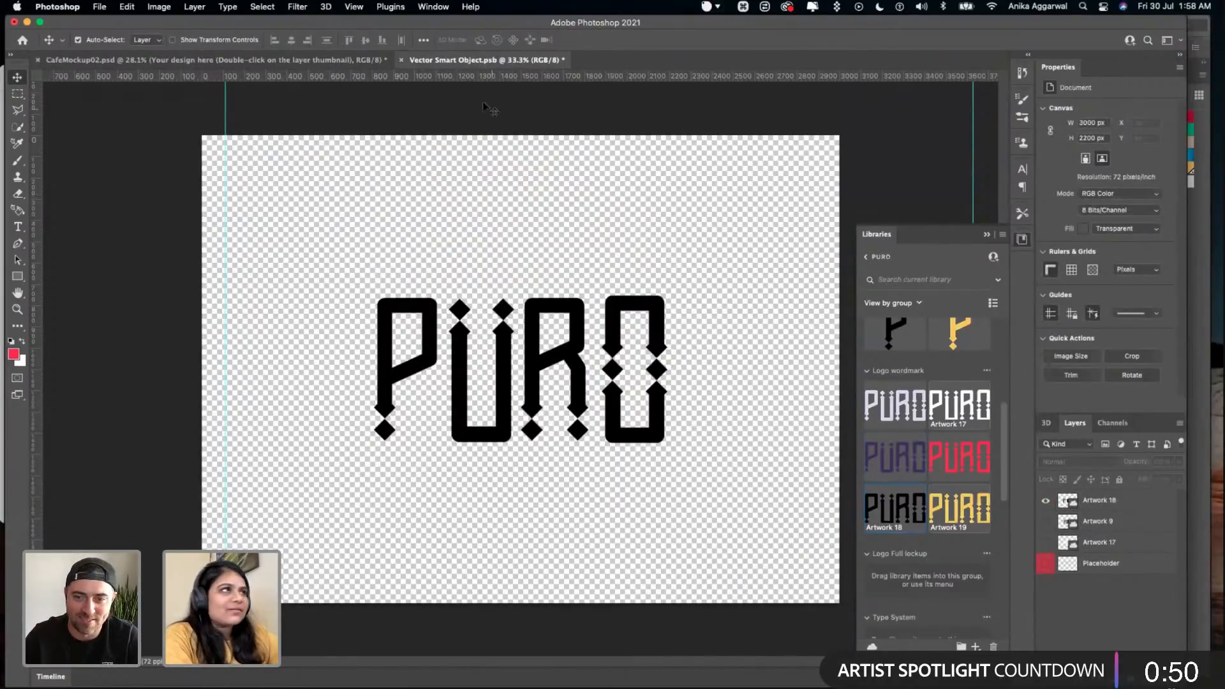
key("super+s")
left_click(346, 57)
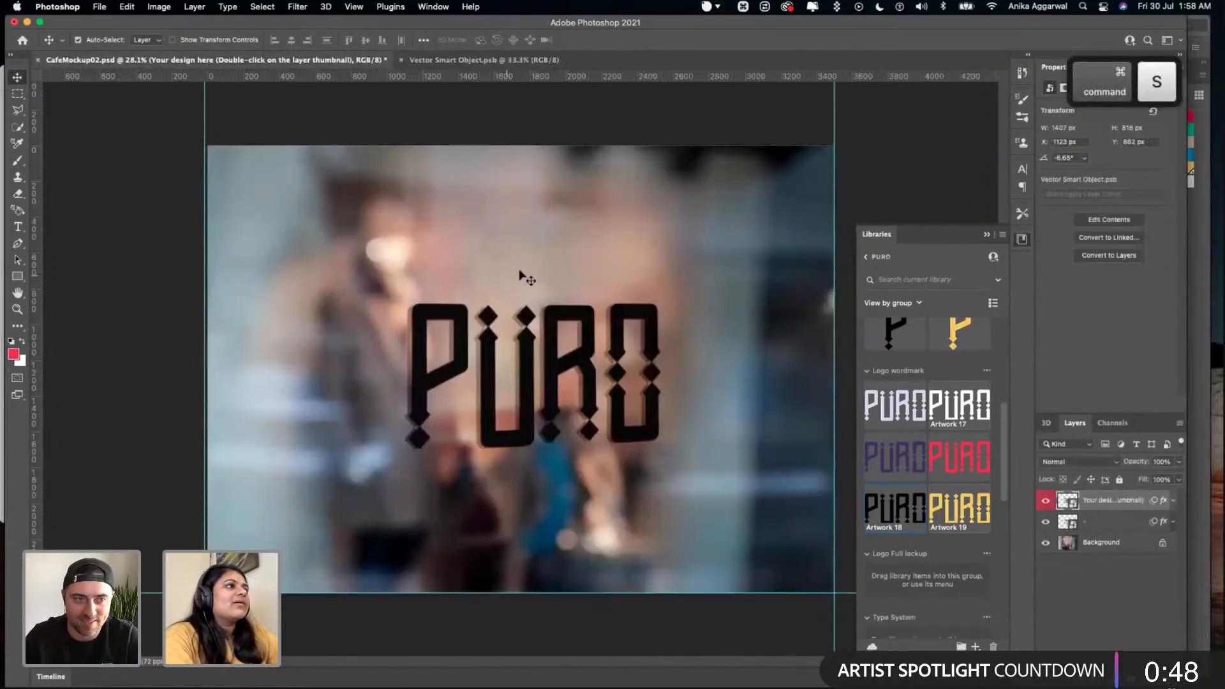
- Place the red PURO wordmark (Artwork 10) over the black one, scaled proportionally to about 1252 × 630 px, and save the smart object
left_click(473, 66)
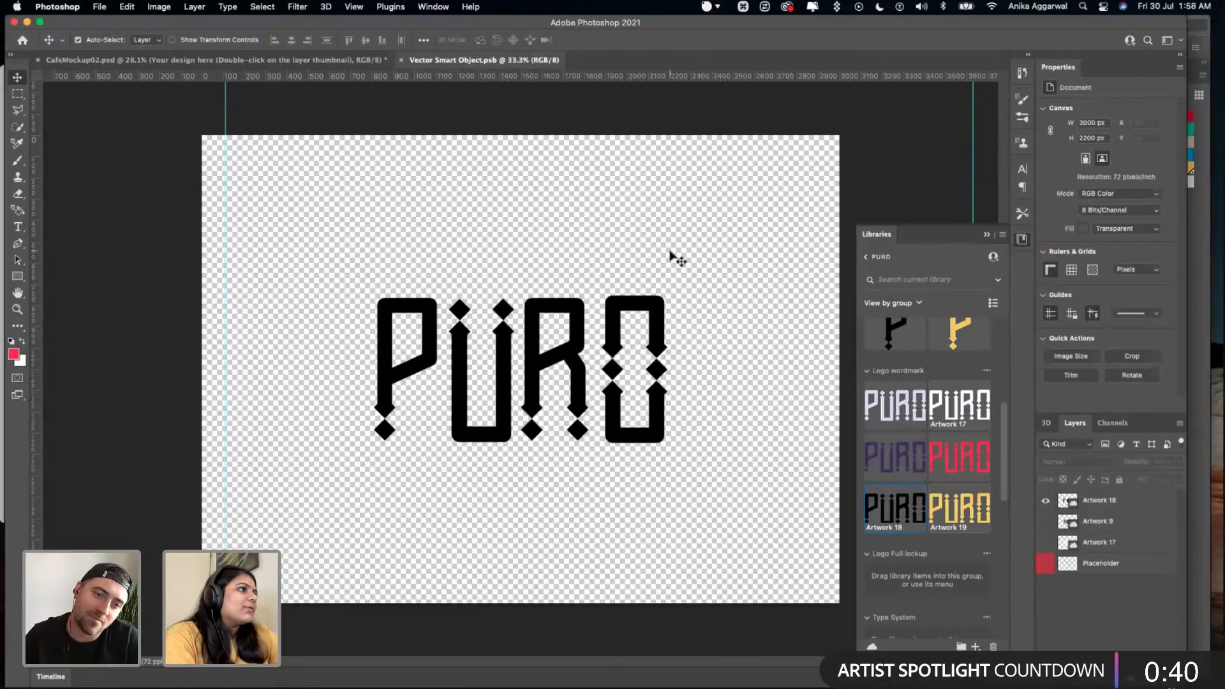
left_click(657, 306)
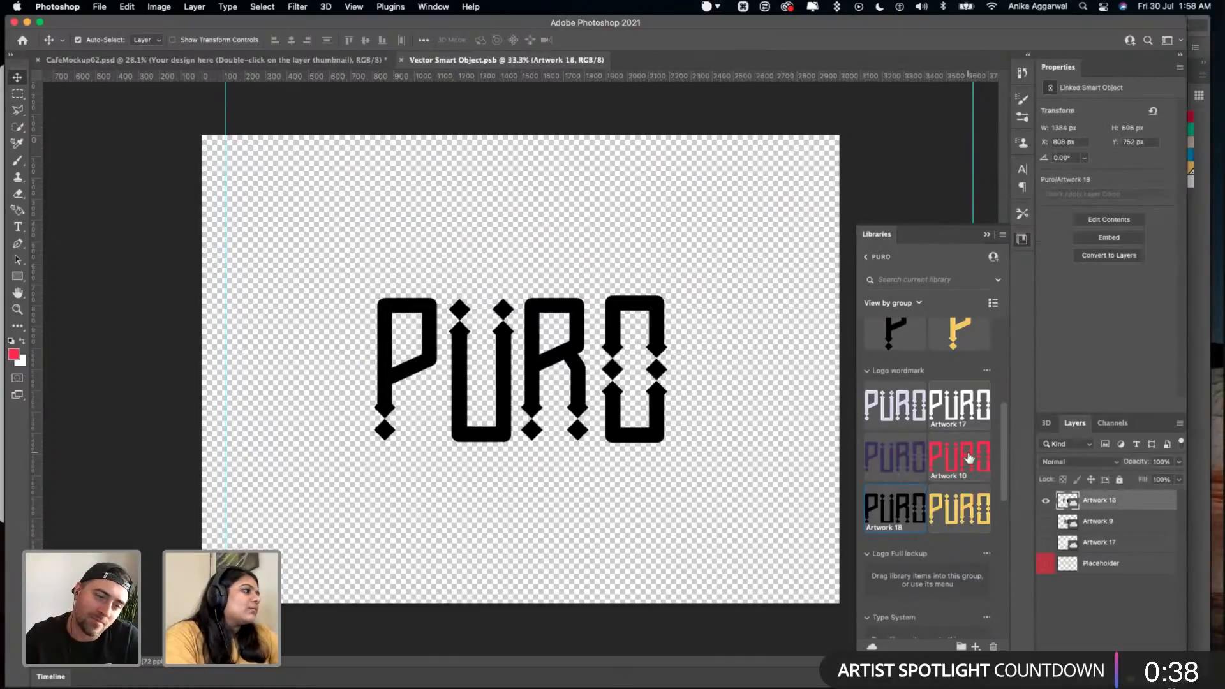
left_click_drag(532, 315, 708, 452)
key("shift")
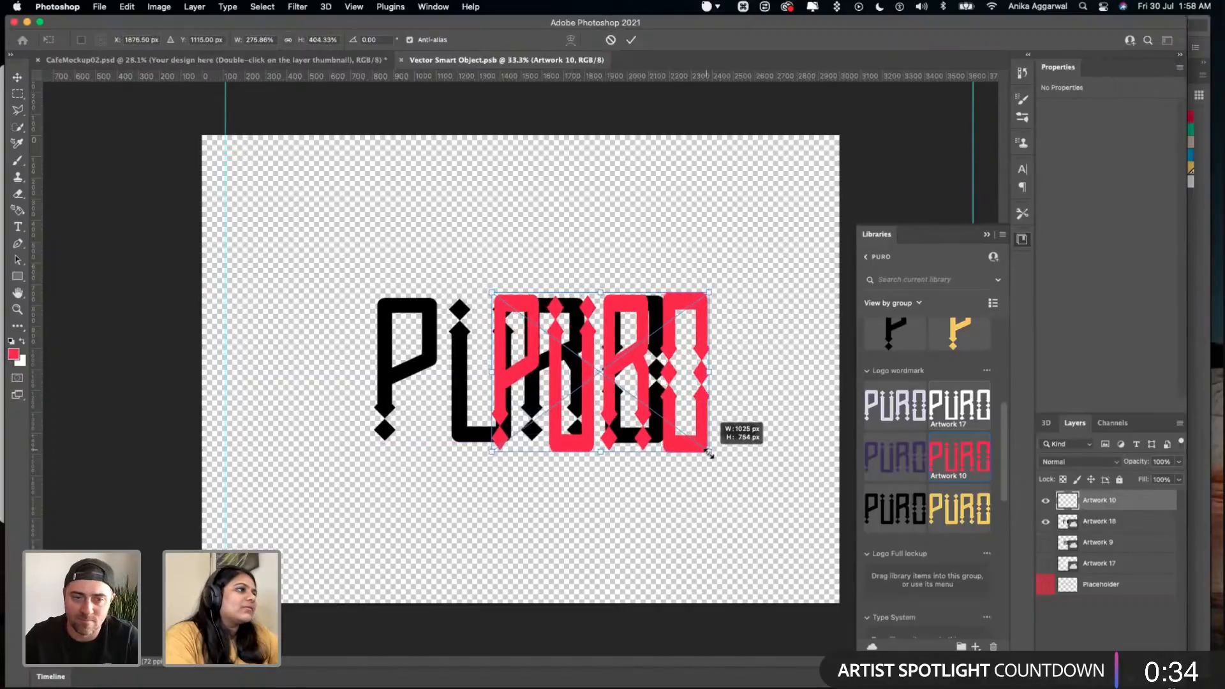
key("ctrl+z")
left_click_drag(575, 329, 757, 425)
left_click_drag(641, 364, 540, 361)
key("super+Return")
key("super+s")
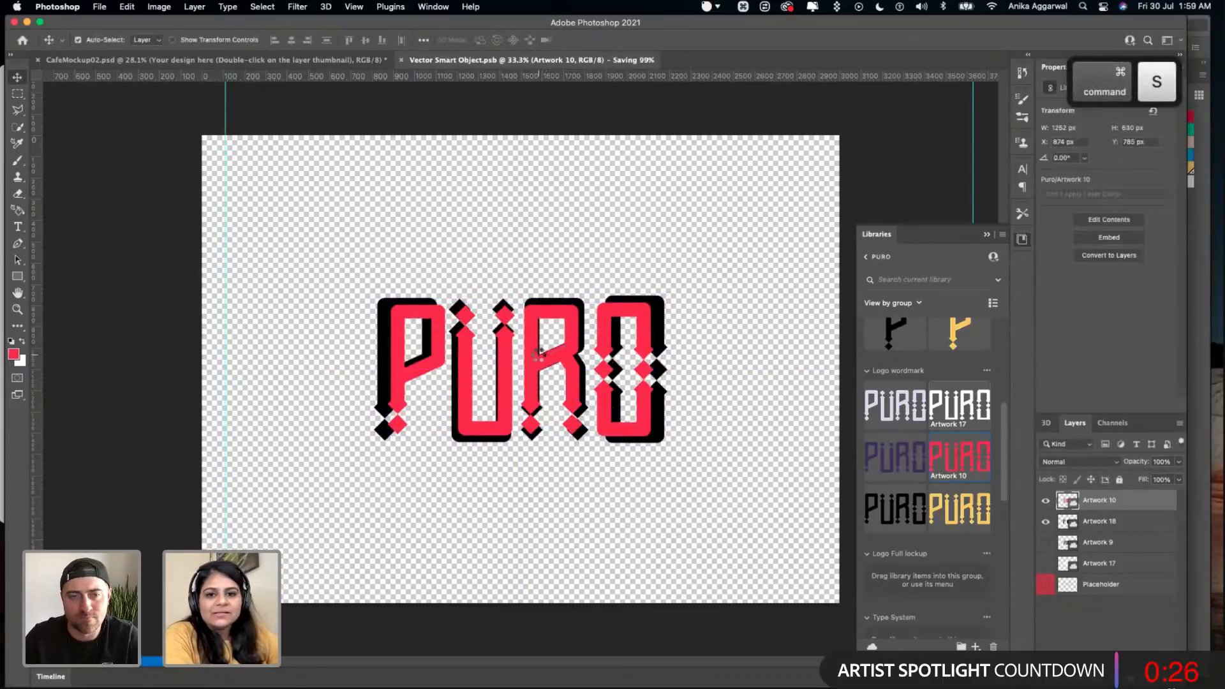
- Hide the black Artwork 18, save the smart object, and expand the design layer's effects and smart filters in the café mockup
left_click(1044, 521)
key("super+s")
left_click(313, 63)
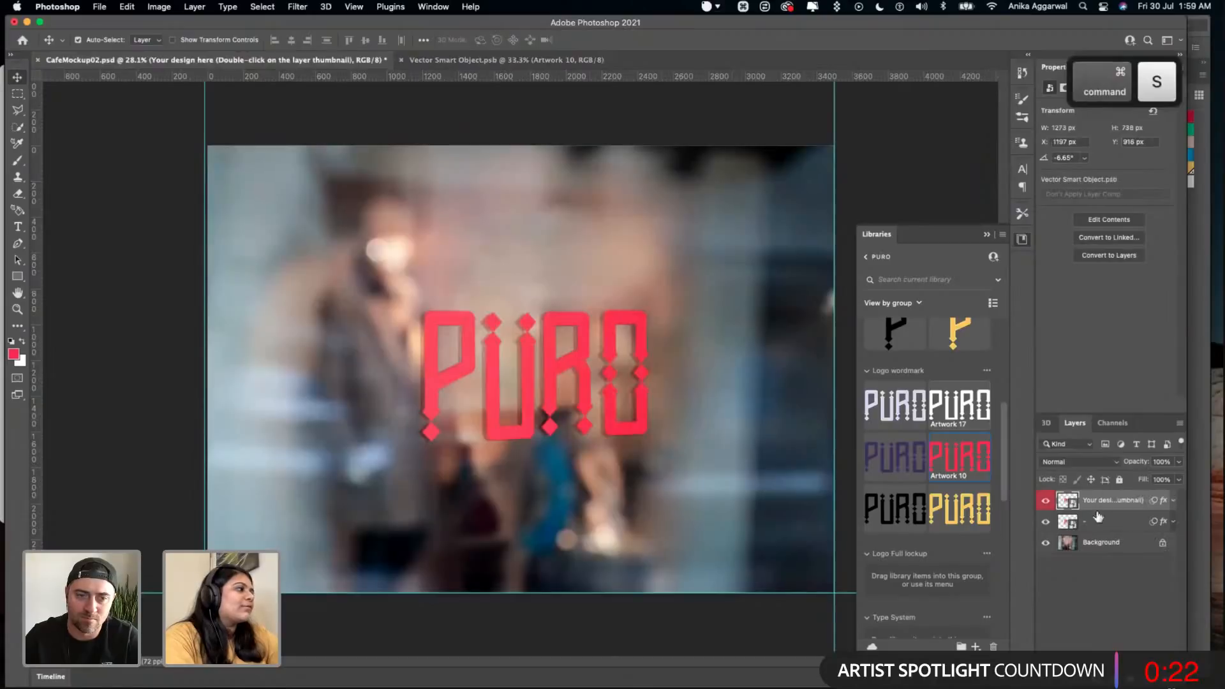
left_click(1172, 500)
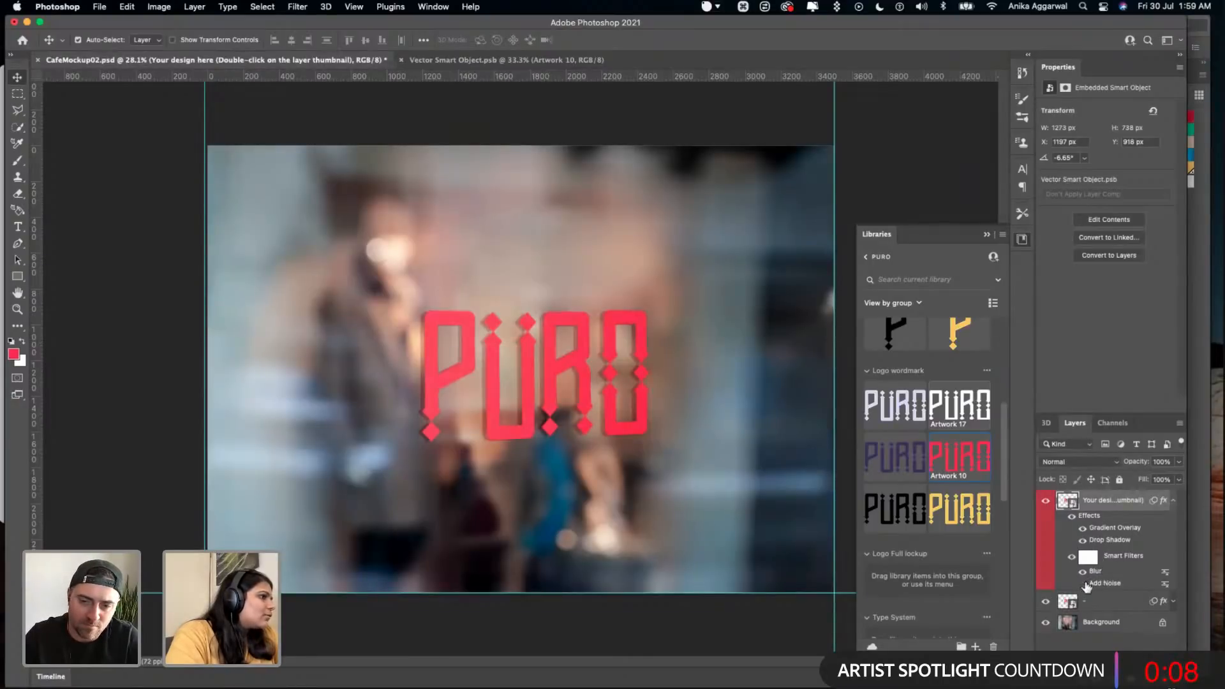
- In the smart object, hide the red and black wordmark layers, show the white Artwork 17, and save
left_click(469, 60)
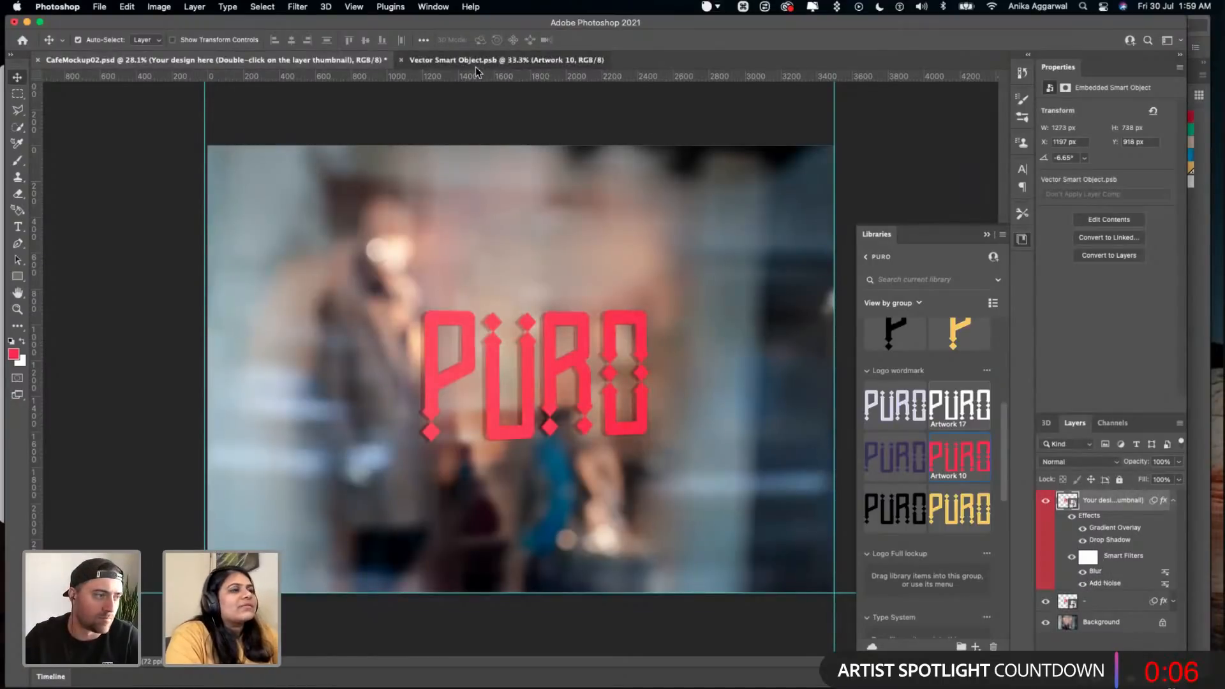
left_click(1046, 500)
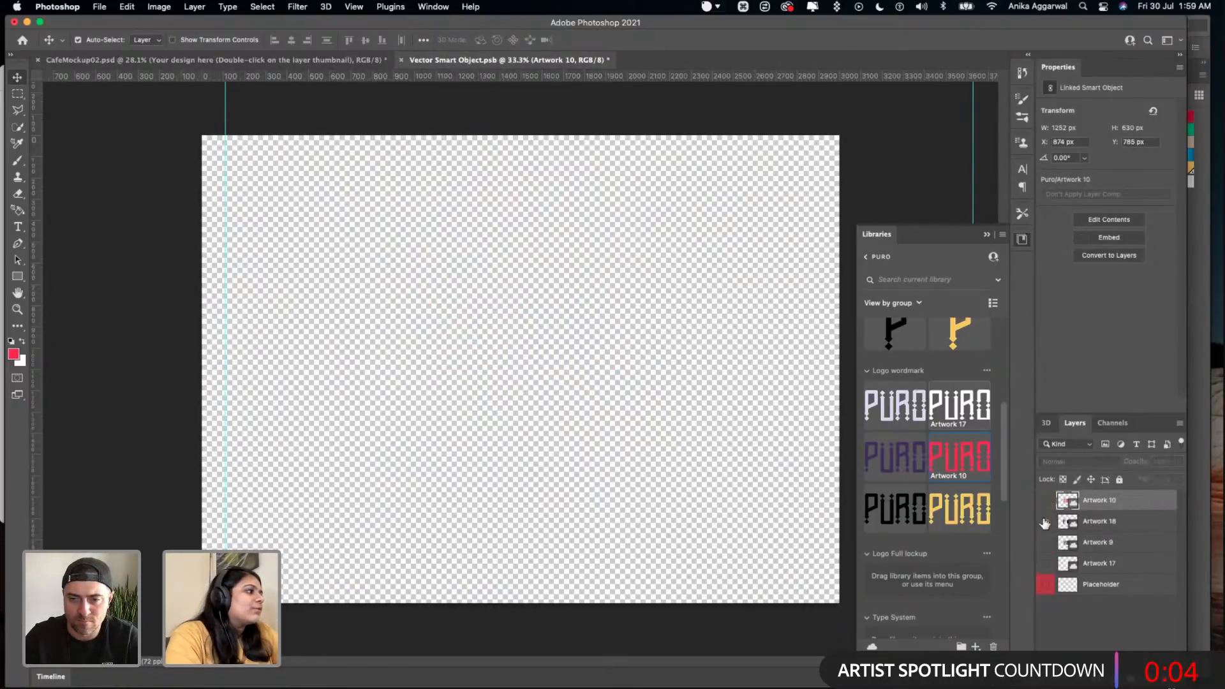
left_click(1046, 521)
left_click(1046, 563)
left_click(1046, 521)
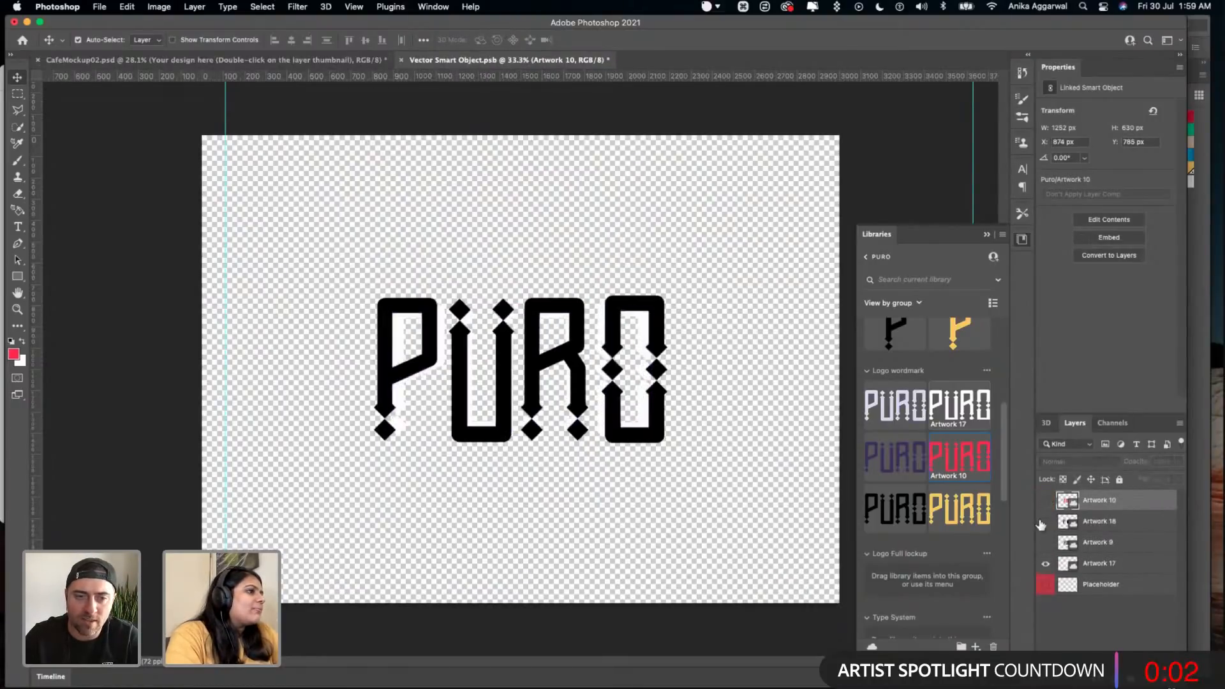
key("super+s")
- Place the gold PURO wordmark (Artwork 19) over the white one at about 1248 × 627 px, and save for checking in the mockup
left_click_drag(971, 510, 616, 399)
left_click_drag(547, 342, 694, 456)
left_click_drag(626, 358, 544, 374)
left_click_drag(646, 430, 651, 434)
left_click_drag(584, 390, 573, 385)
key("super+s")
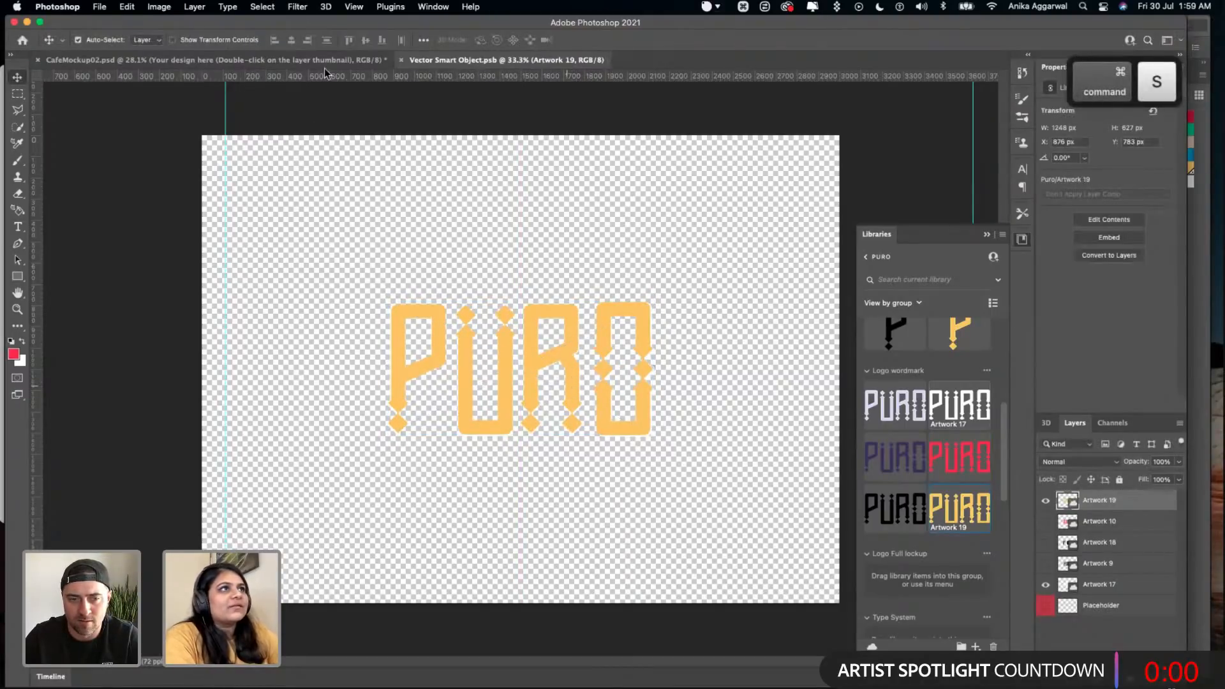
left_click(325, 63)
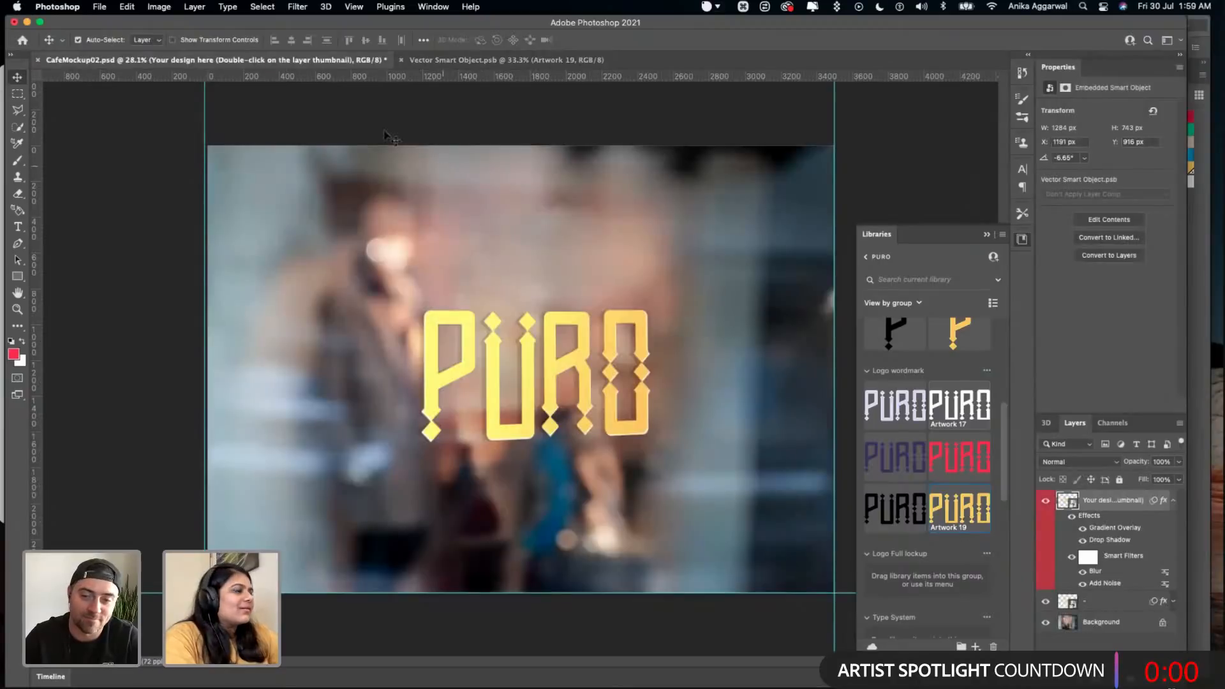
- Hide the white Artwork 17 beneath the gold wordmark, and save both the smart object and CafeMockup02.psd
left_click(466, 60)
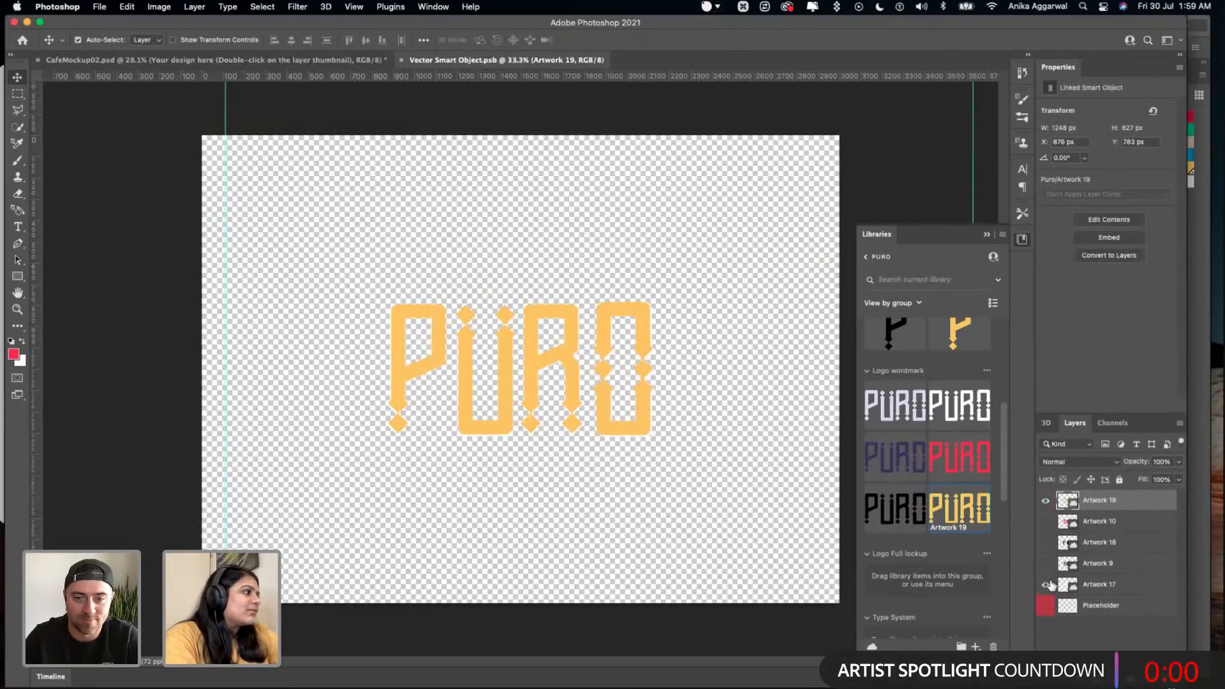
key("super+s")
left_click(306, 61)
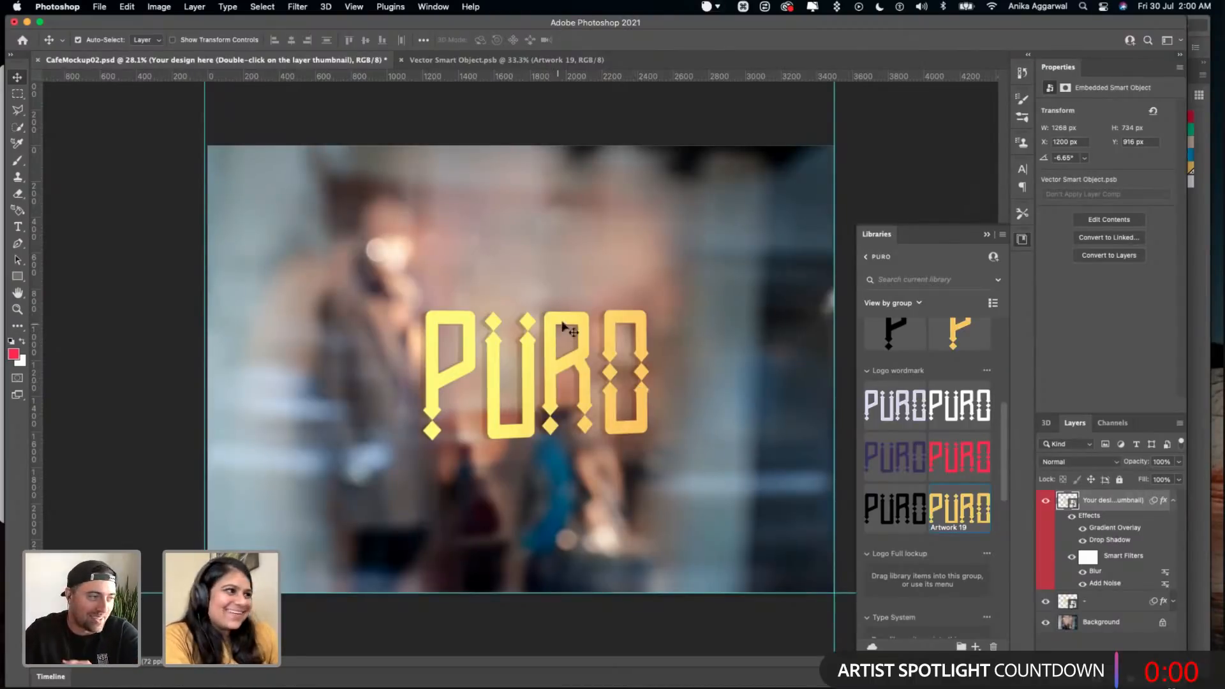
key("super+s")
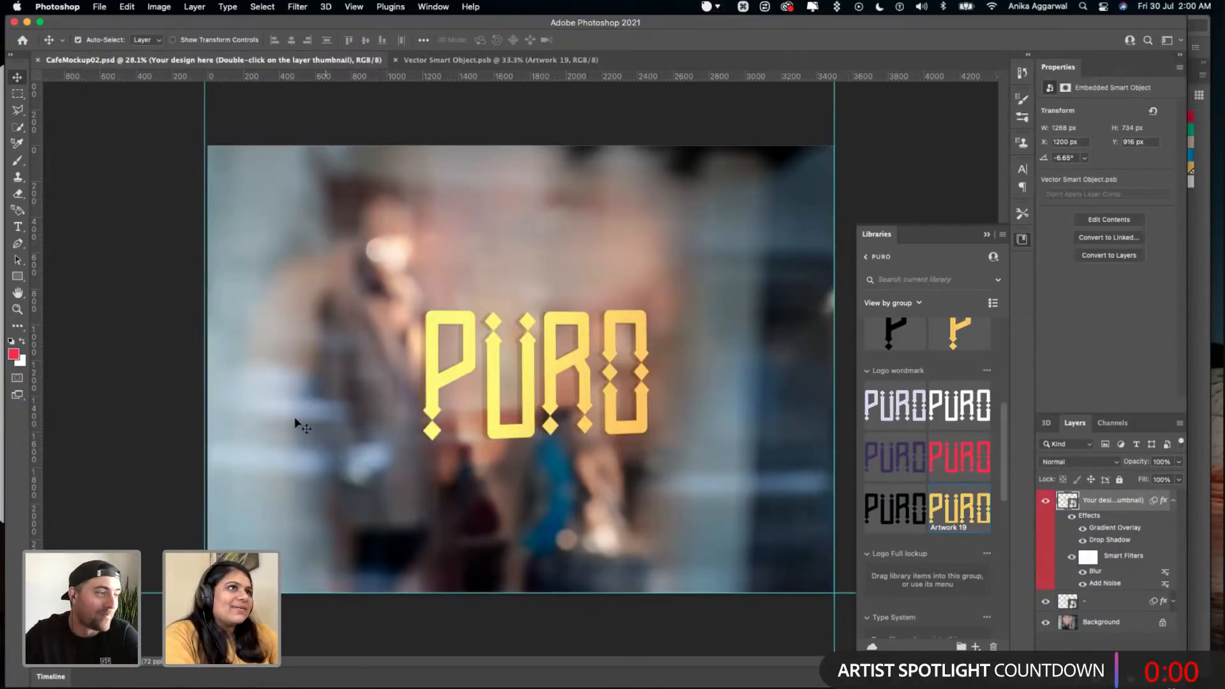
- Switch to Safari, close the designer's own site tab beside her Behance tab, and view the featured animator's Behance profile
left_click(298, 657)
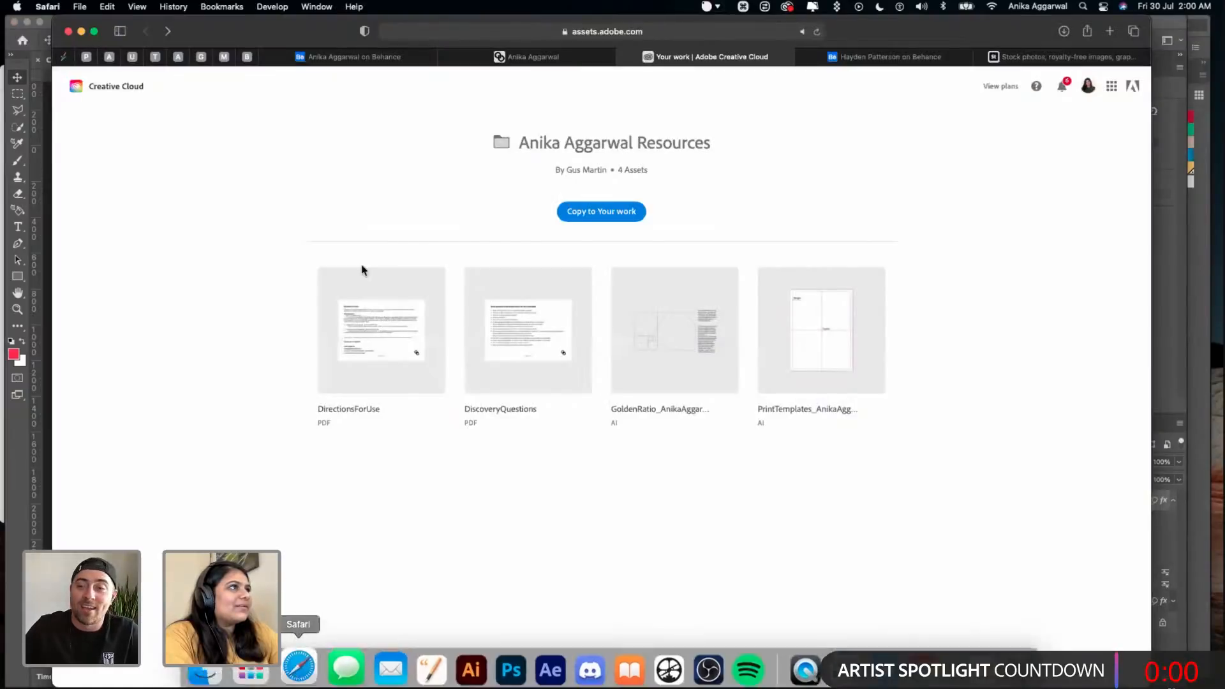
left_click(449, 55)
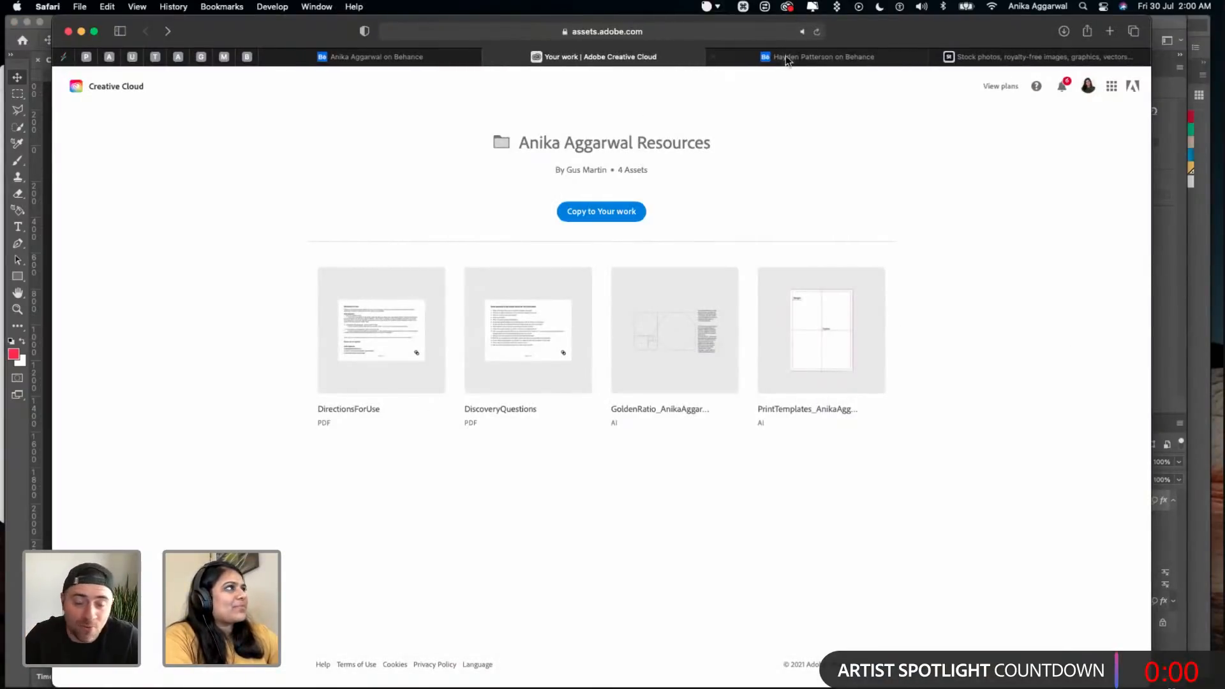
left_click(850, 58)
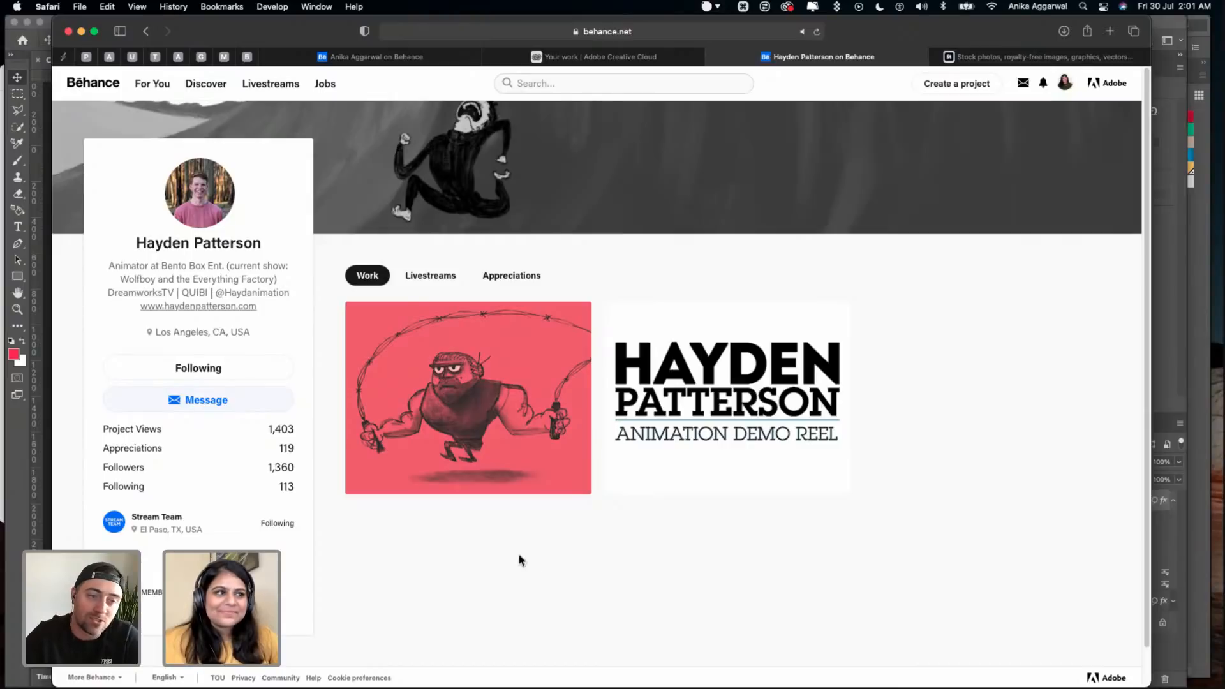
scroll(119, 539, "down", 1)
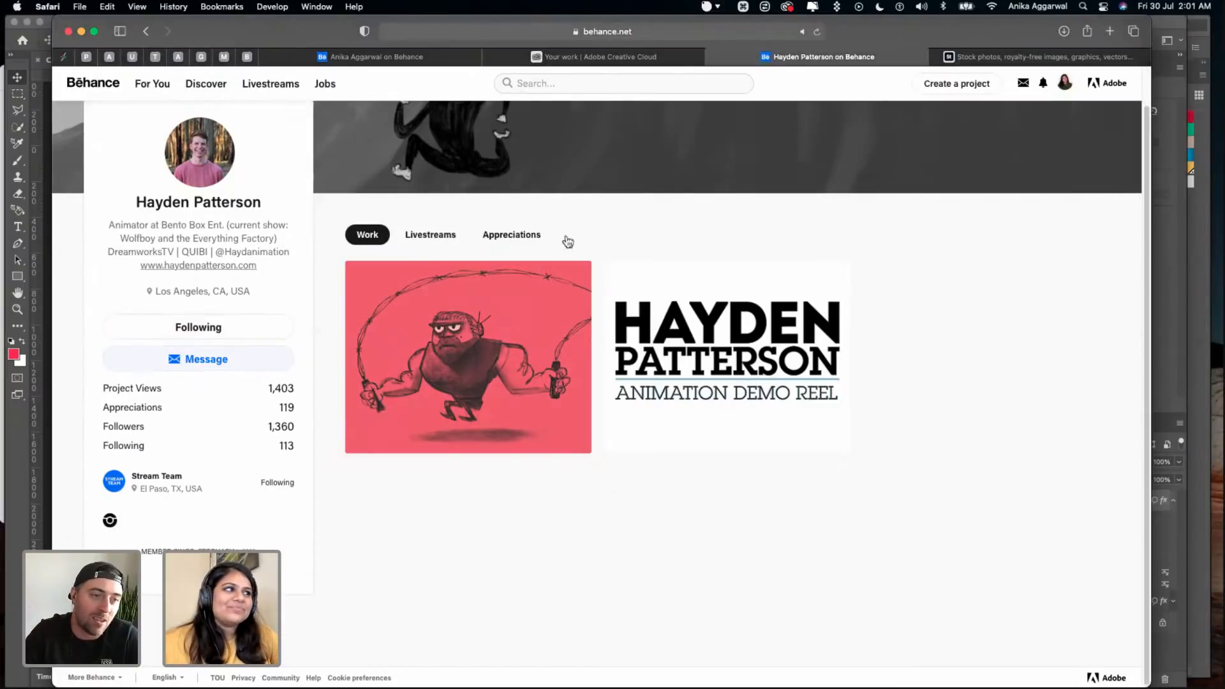
- Open the Animation Demo Reel project, play its video through, restart it once, and close the project
left_click(694, 334)
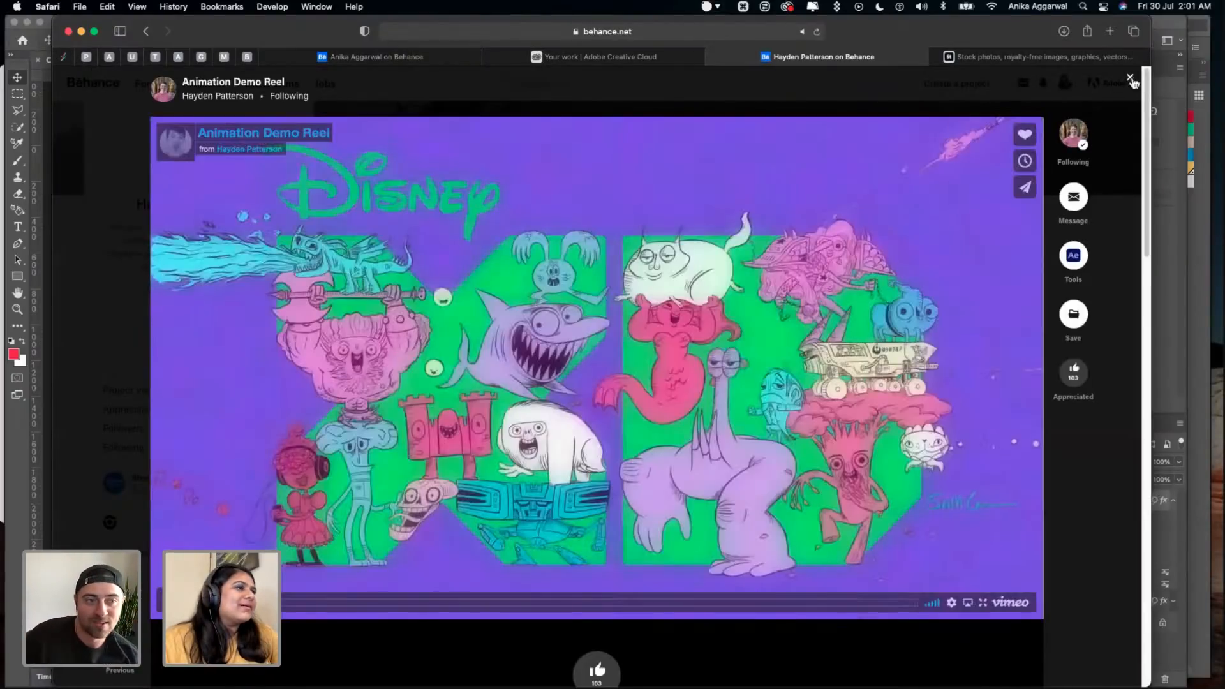
scroll(731, 399, "down", 1)
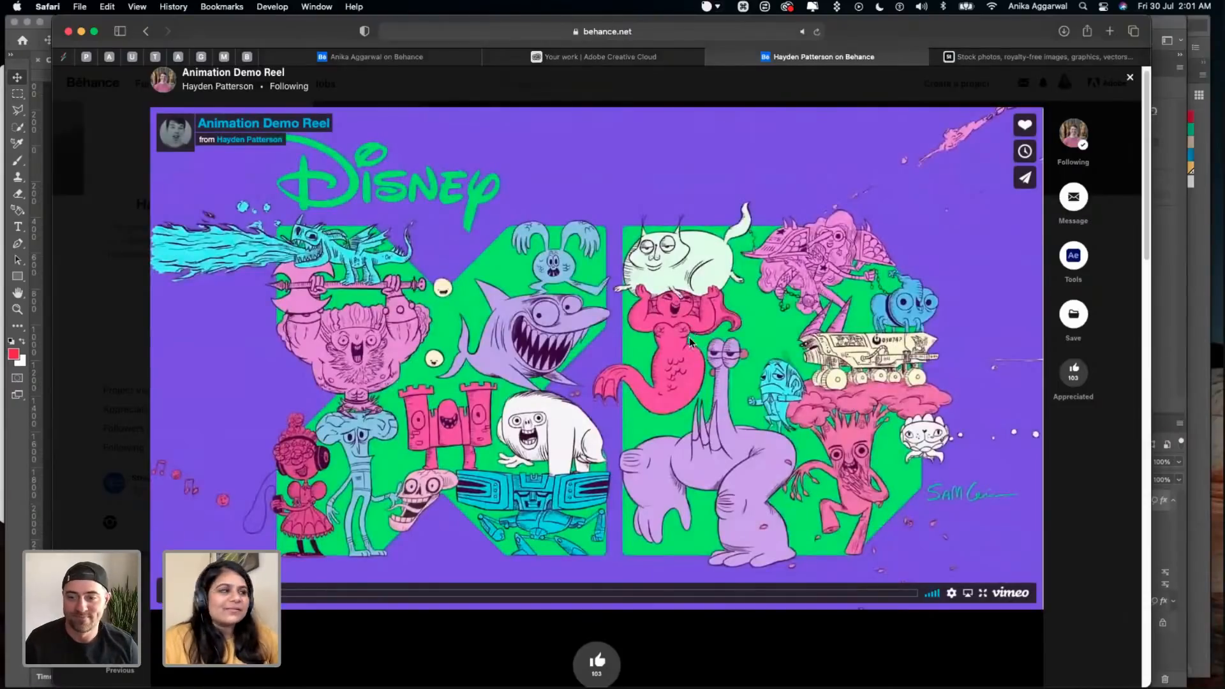
scroll(689, 336, "down", 5)
scroll(204, 473, "up", 4)
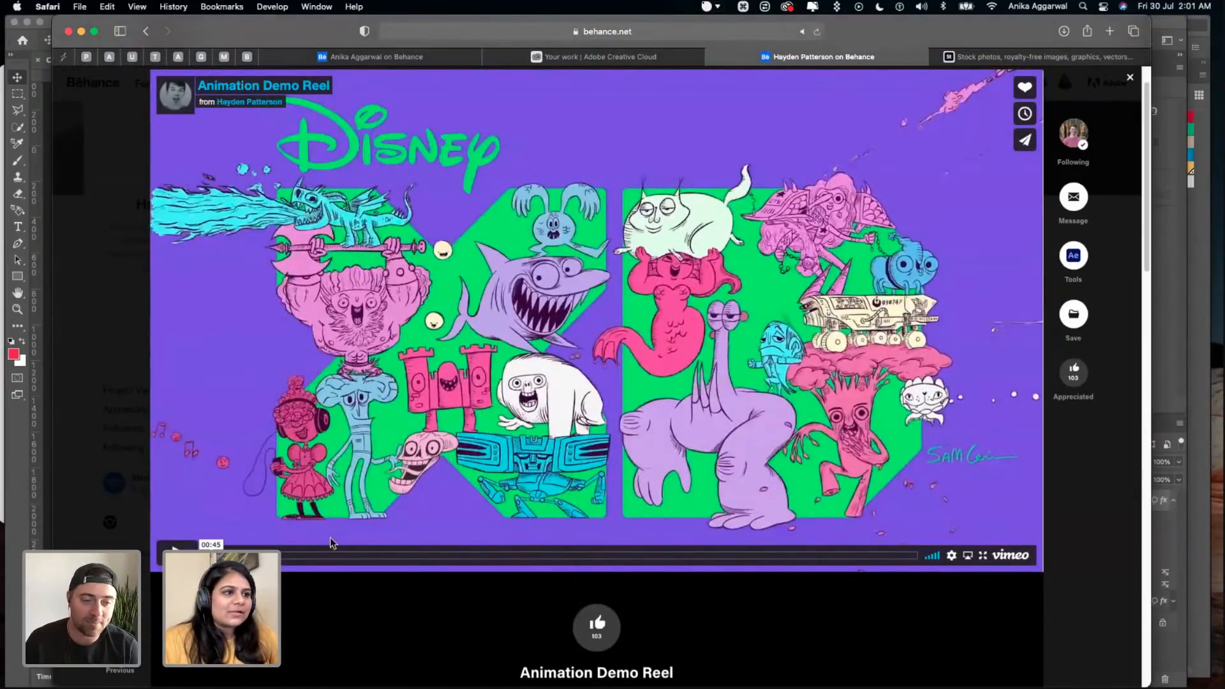
left_click(173, 550)
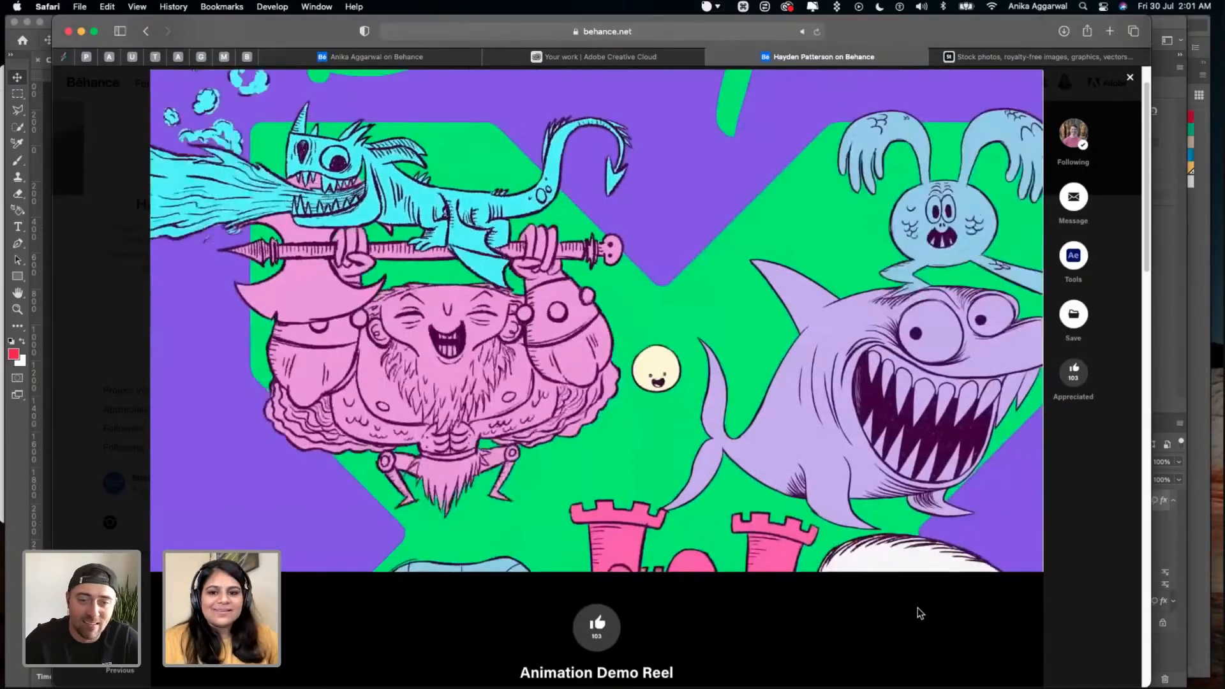
scroll(920, 613, "up", 2)
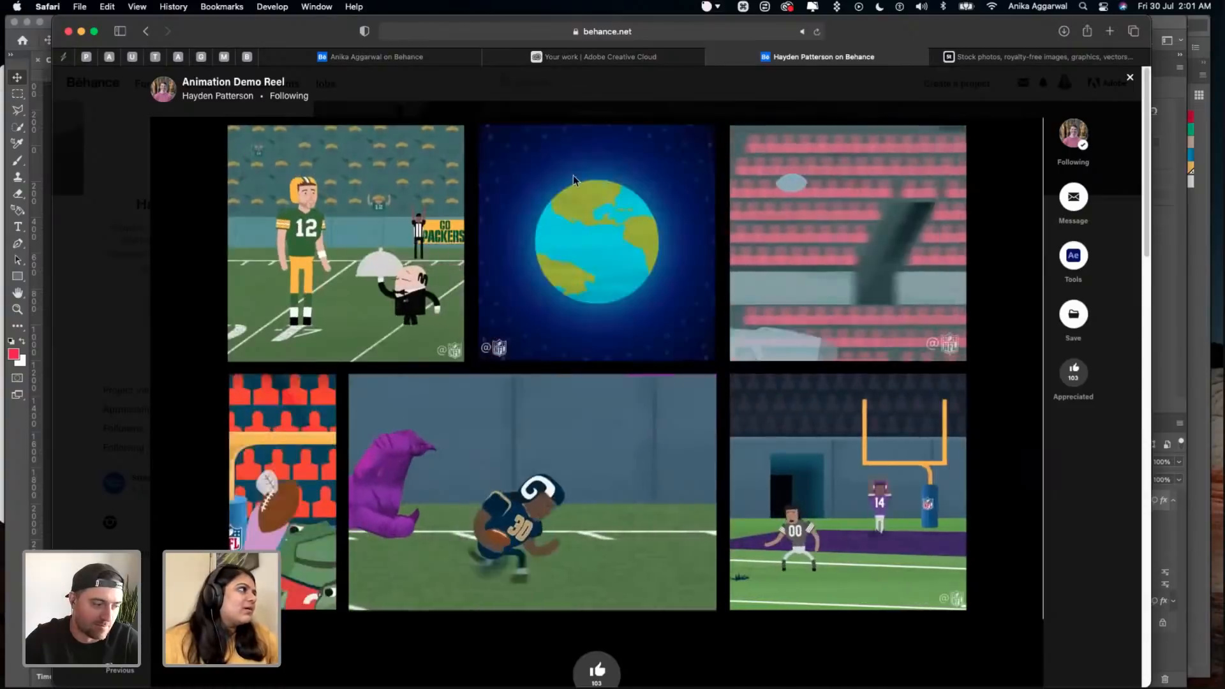
mouse_move(1068, 258)
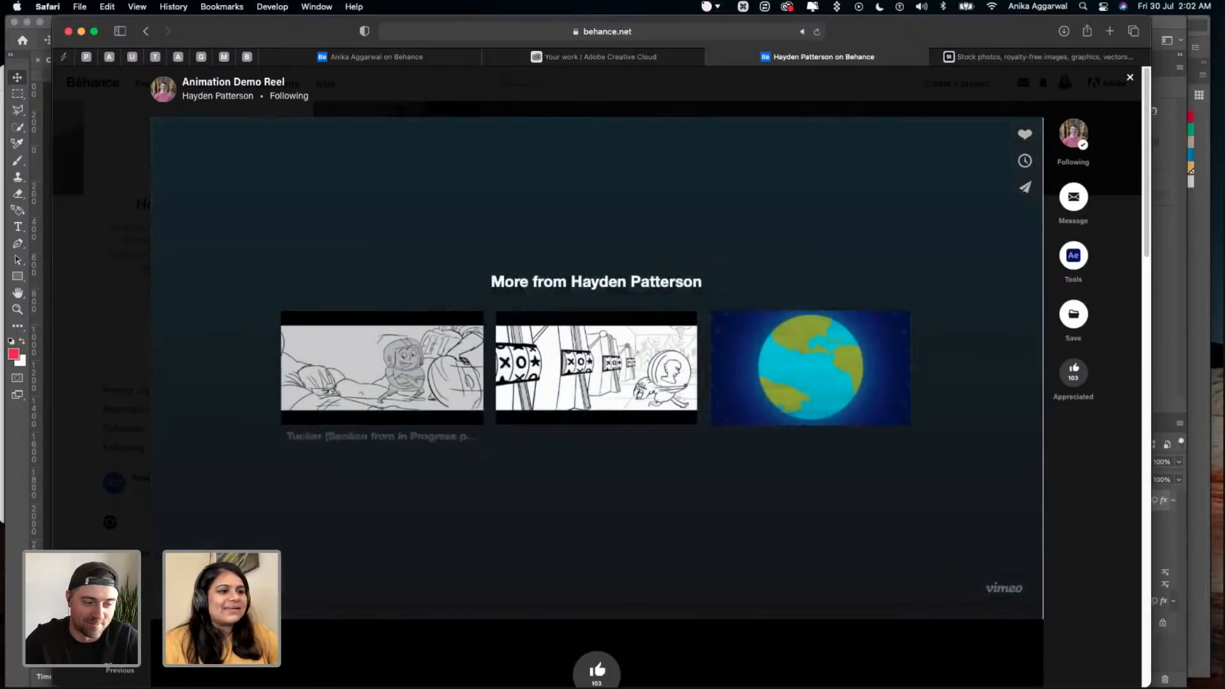
left_click(178, 600)
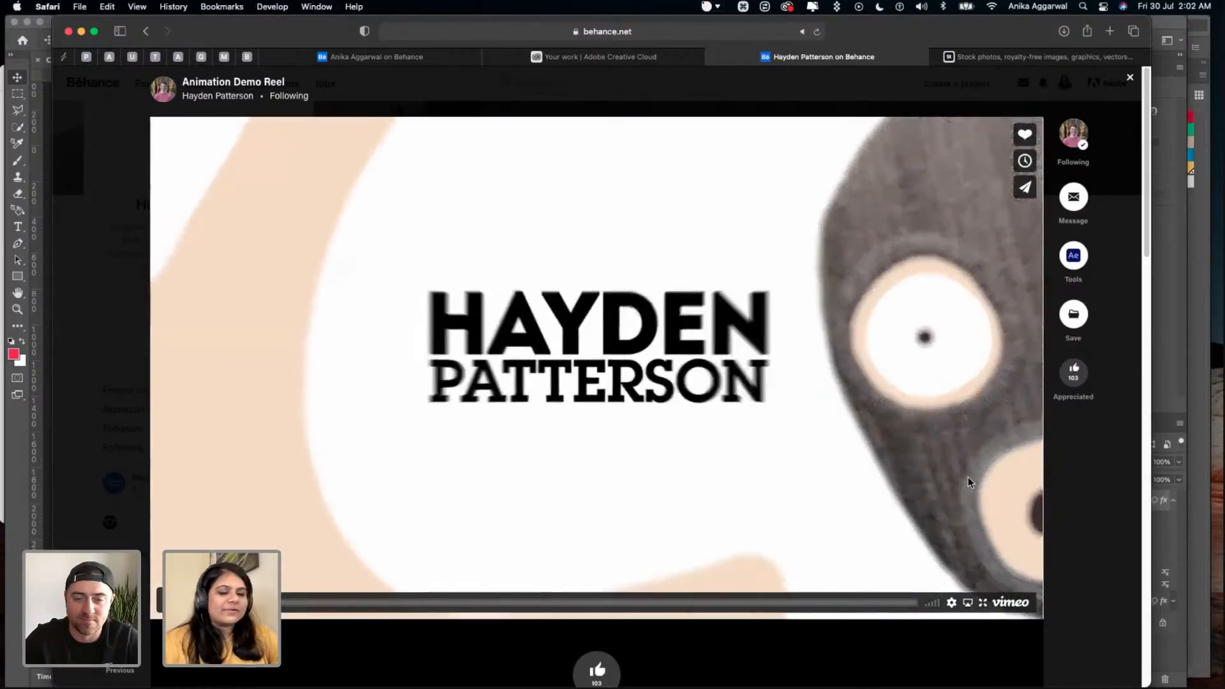
left_click(1077, 511)
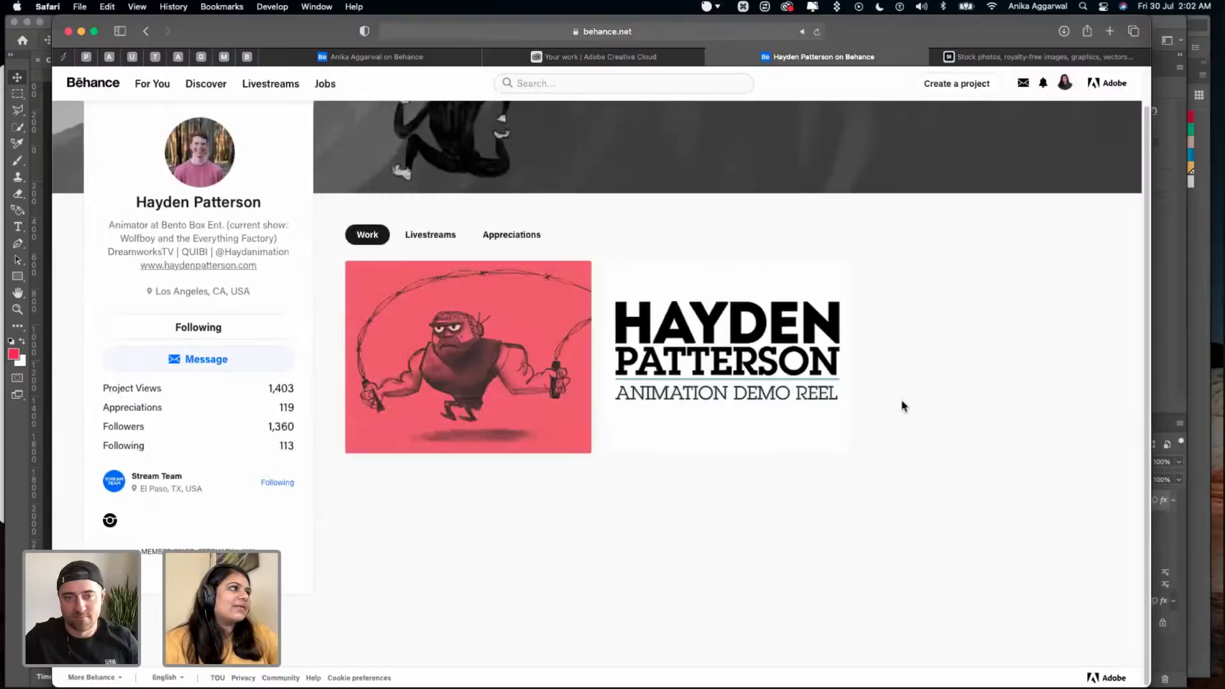
- Reopen the Animation Demo Reel project to examine its comments and the tools used, and close it again
left_click(738, 374)
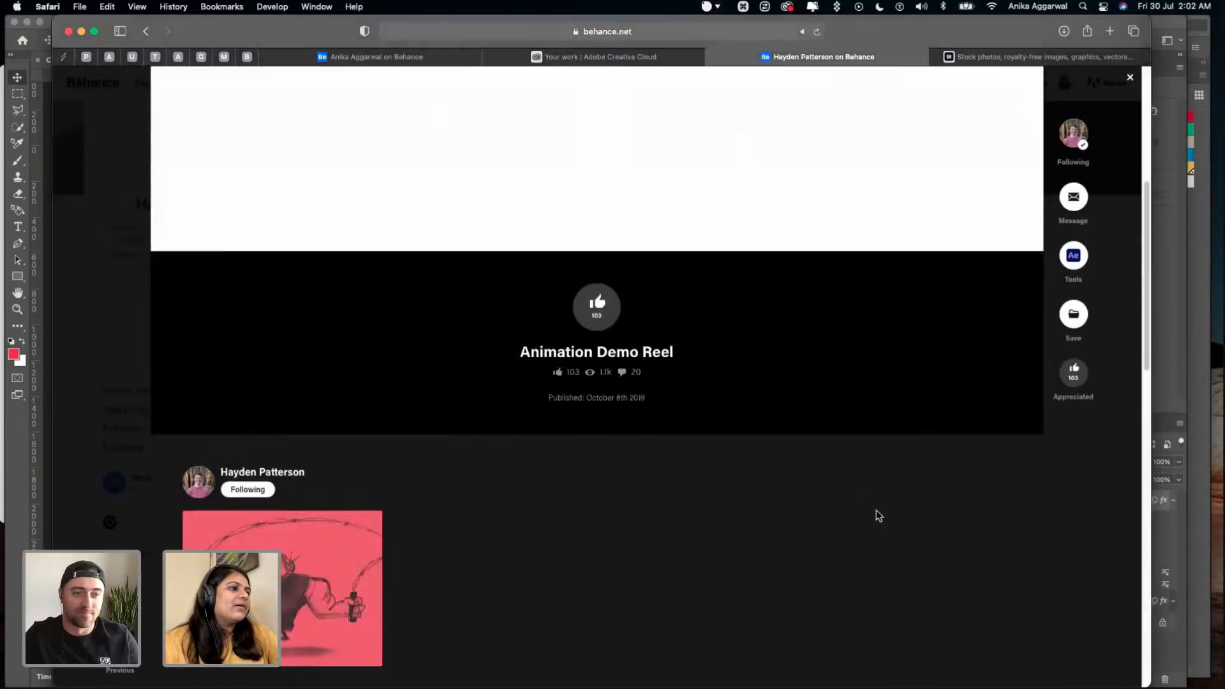
scroll(875, 510, "down", 6)
scroll(904, 558, "down", 4)
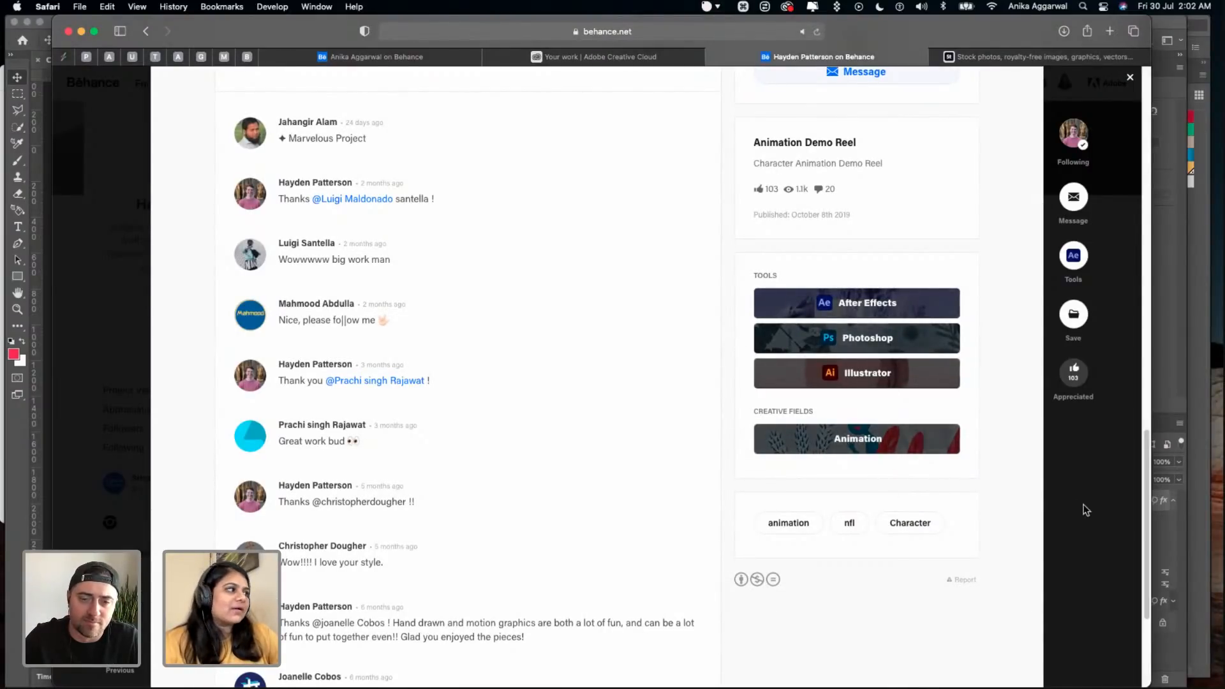
left_click(1058, 488)
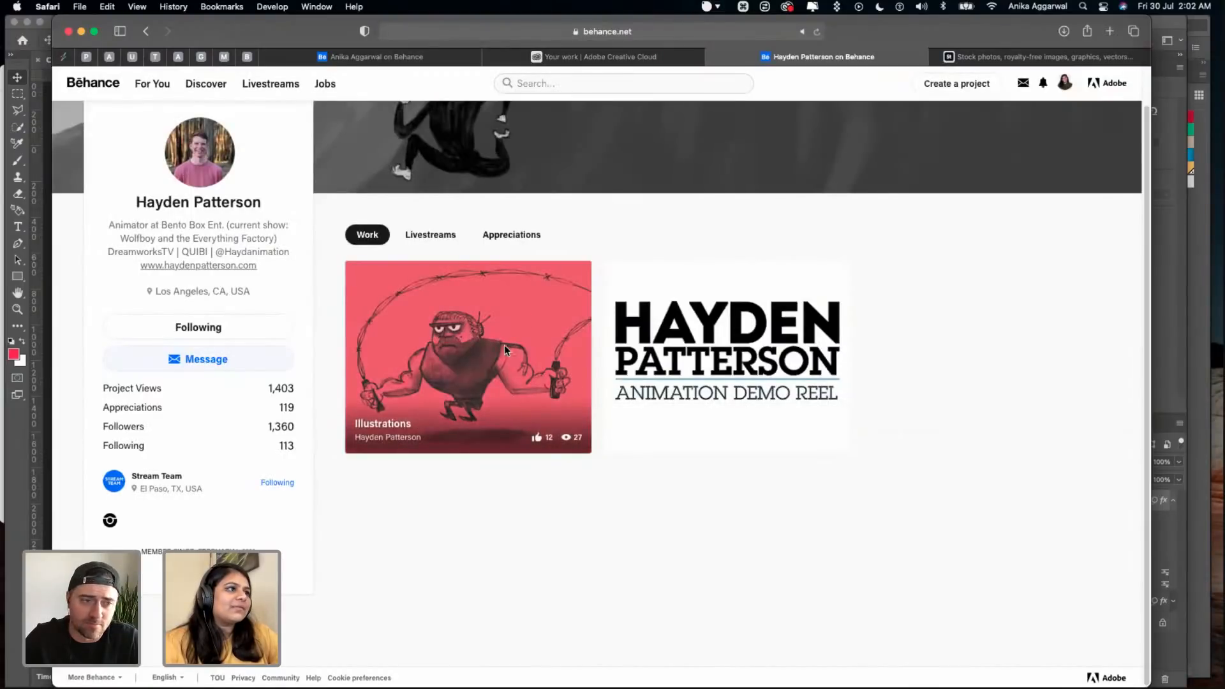
- Open the animator's Illustrations project and enlarge the grey snail drawing to full view
left_click(474, 324)
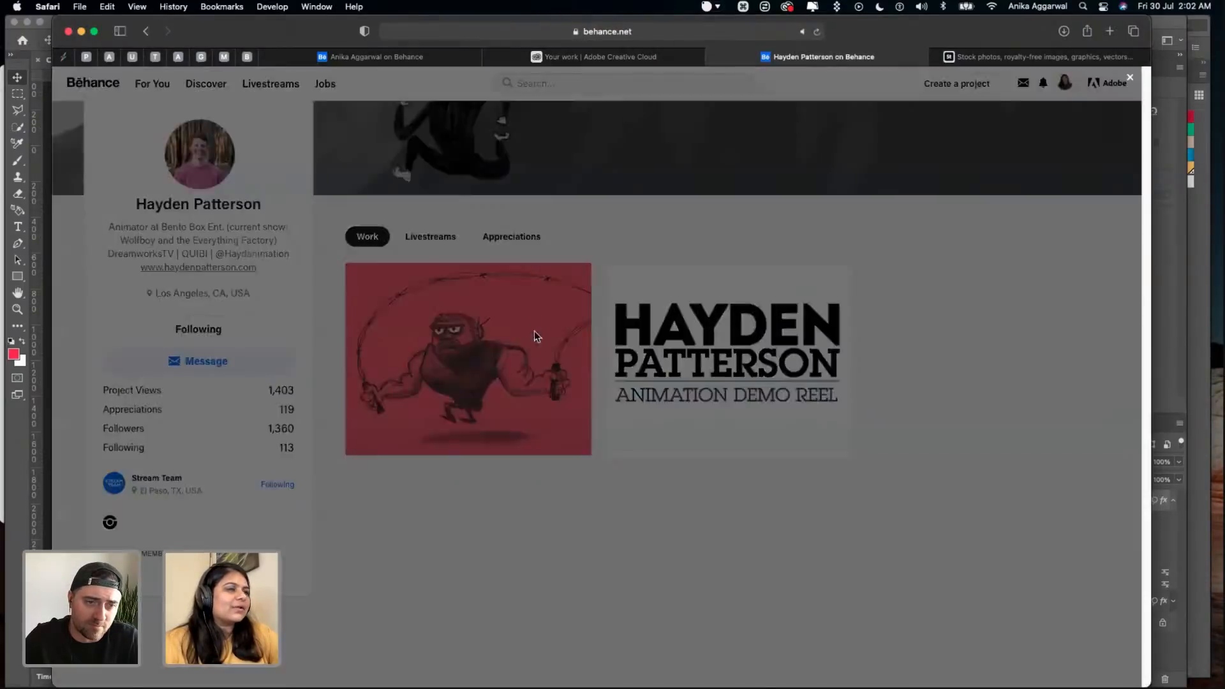
scroll(603, 423, "down", 1)
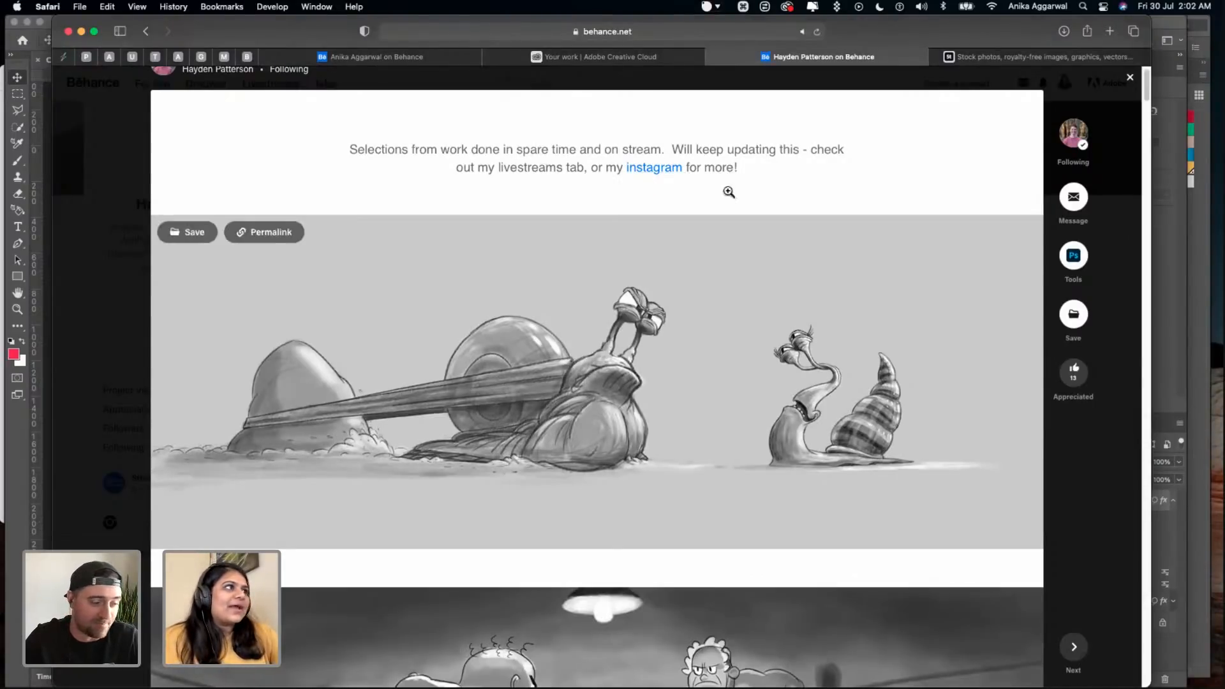
scroll(641, 278, "down", 3)
left_click(602, 273)
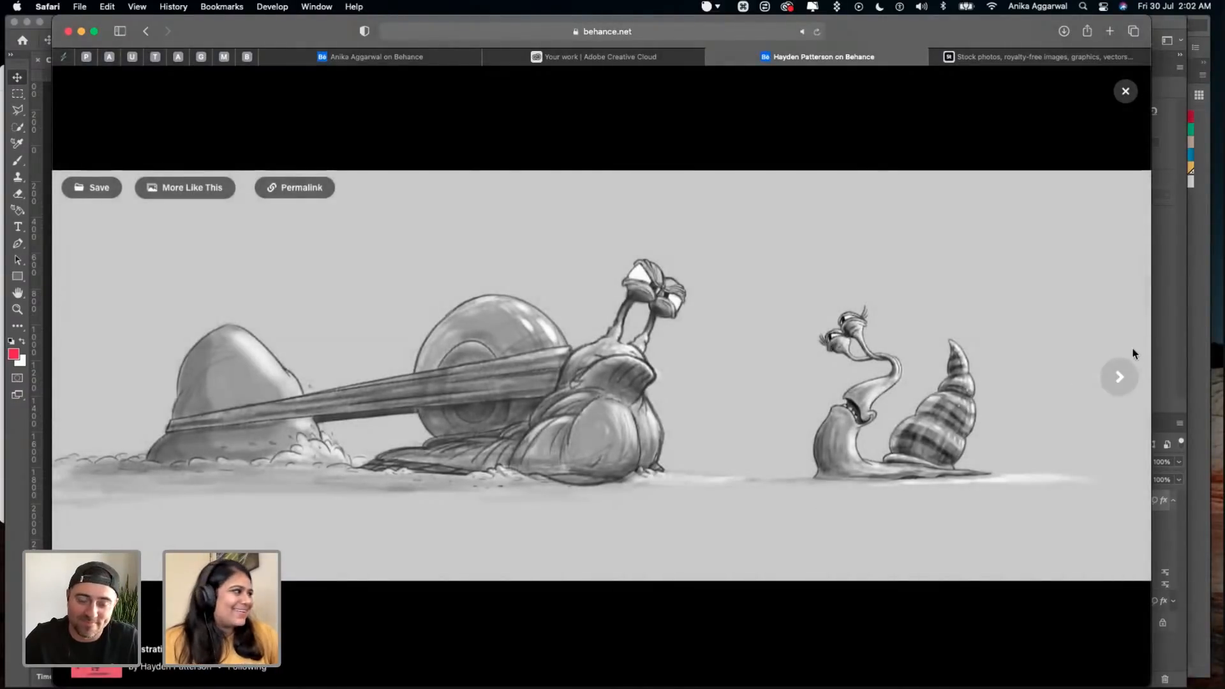
- Page through the enlarged illustrations from the 2020 and 2021 wrestlers to the six-panel storyboard, and leave the full view
left_click(1119, 388)
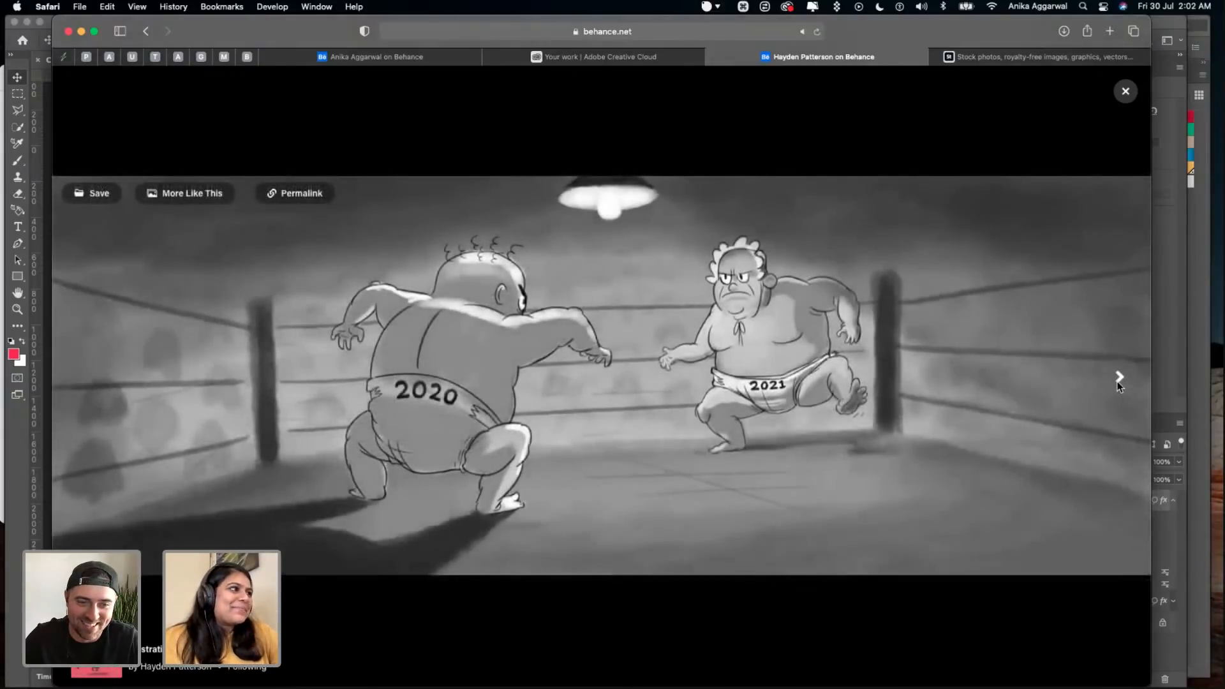
left_click(1118, 380)
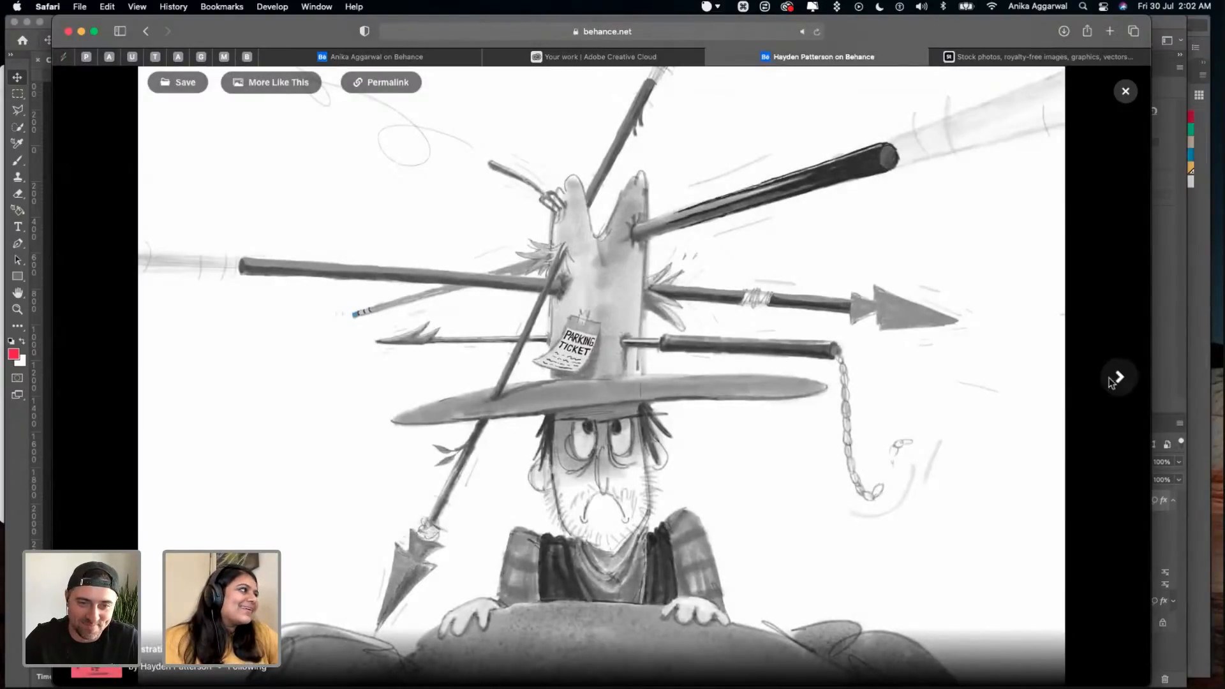
left_click(1118, 378)
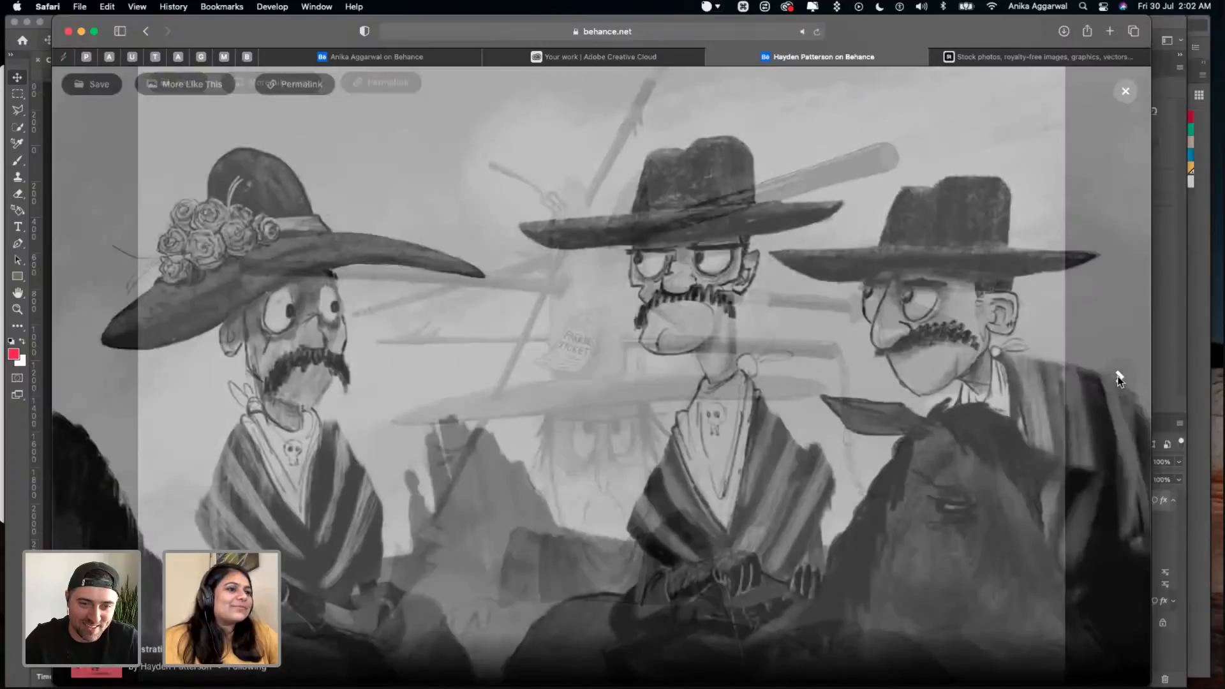
left_click(1117, 378)
left_click(1117, 379)
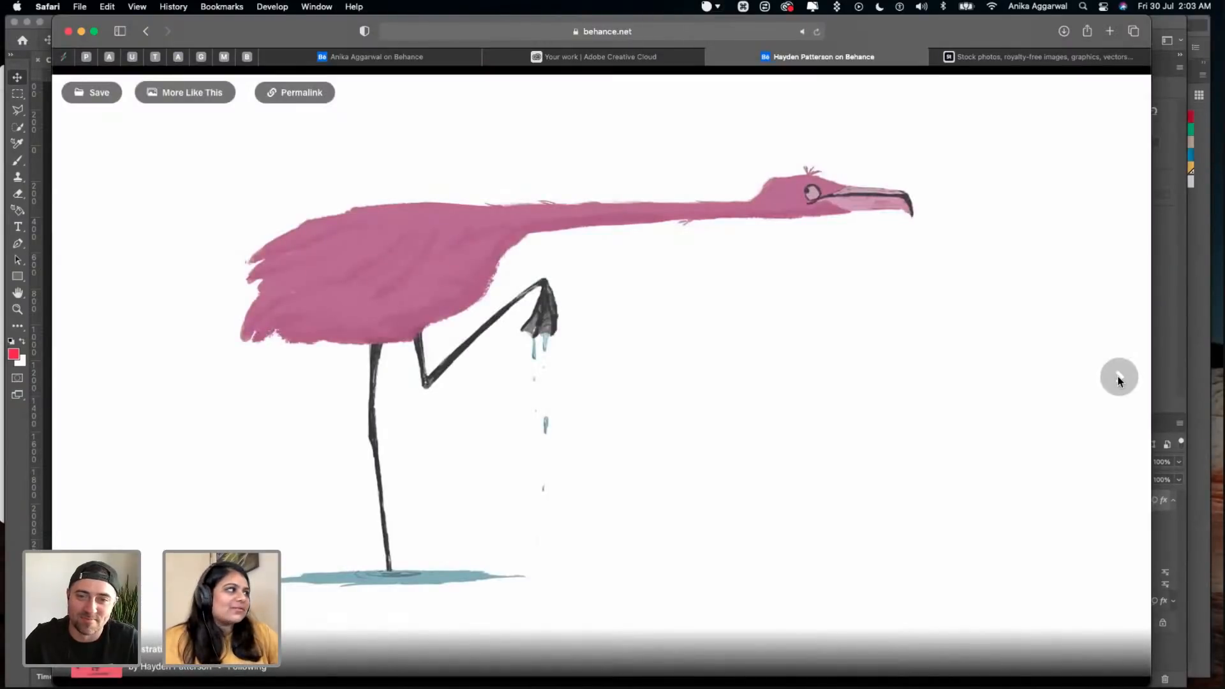
left_click(1117, 379)
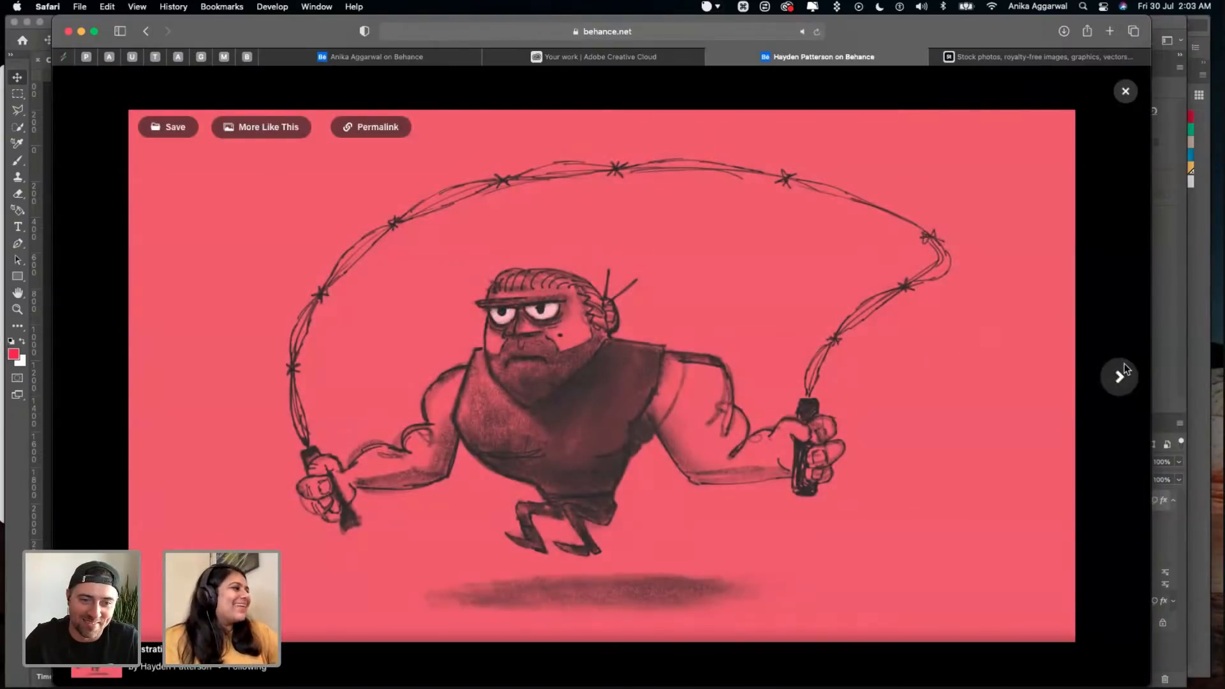
left_click(1119, 377)
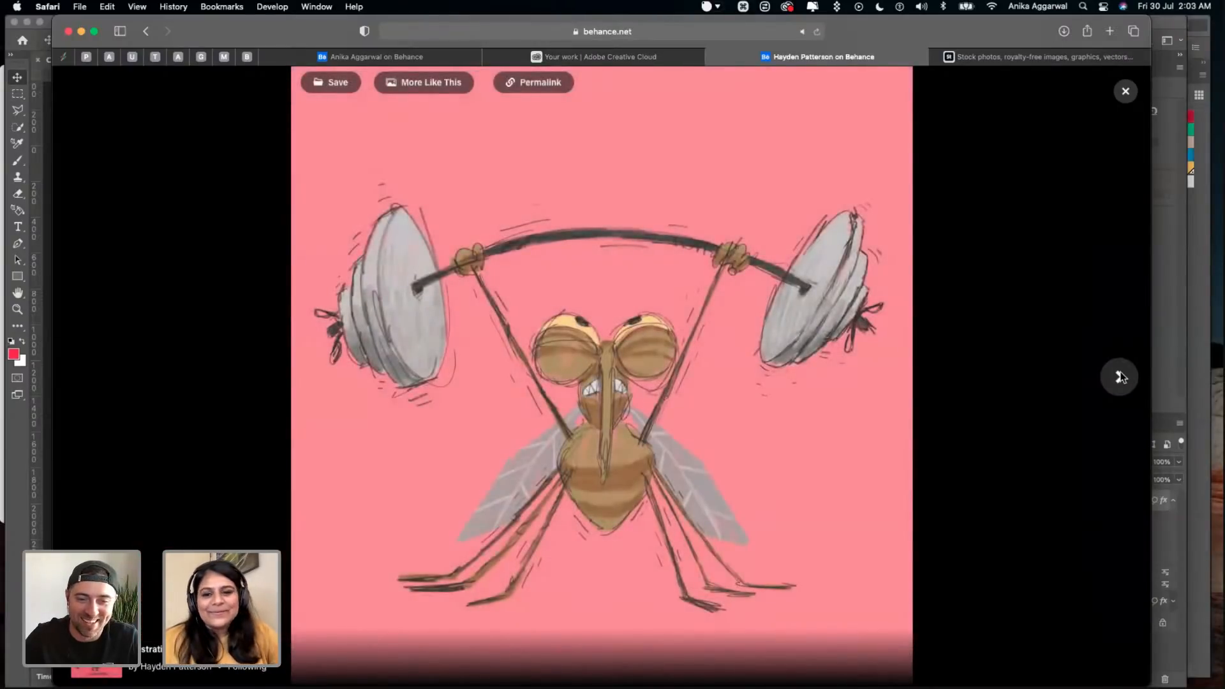
left_click(1120, 377)
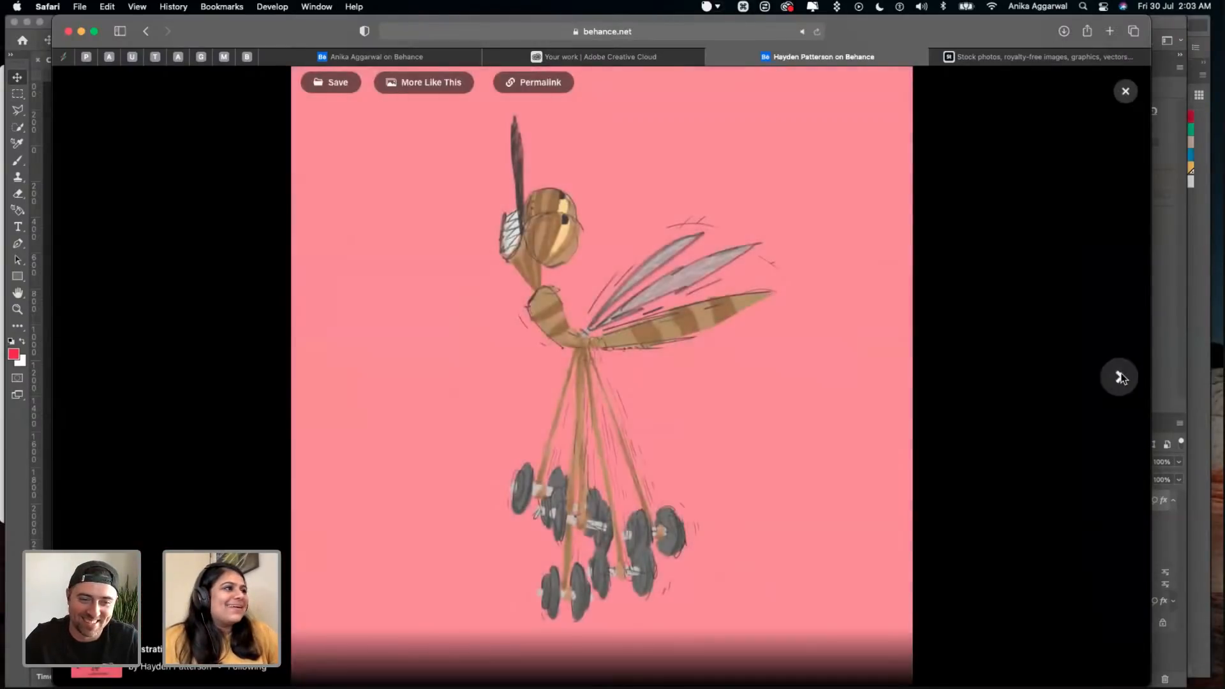
left_click(1120, 377)
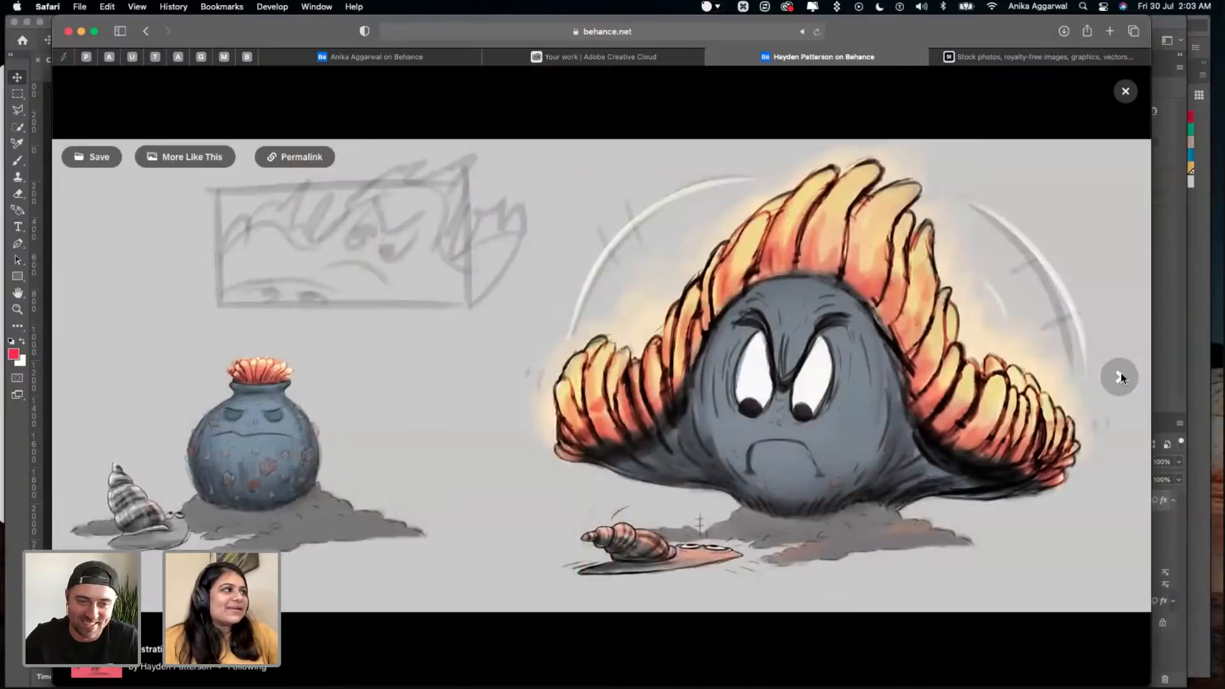
left_click(1120, 377)
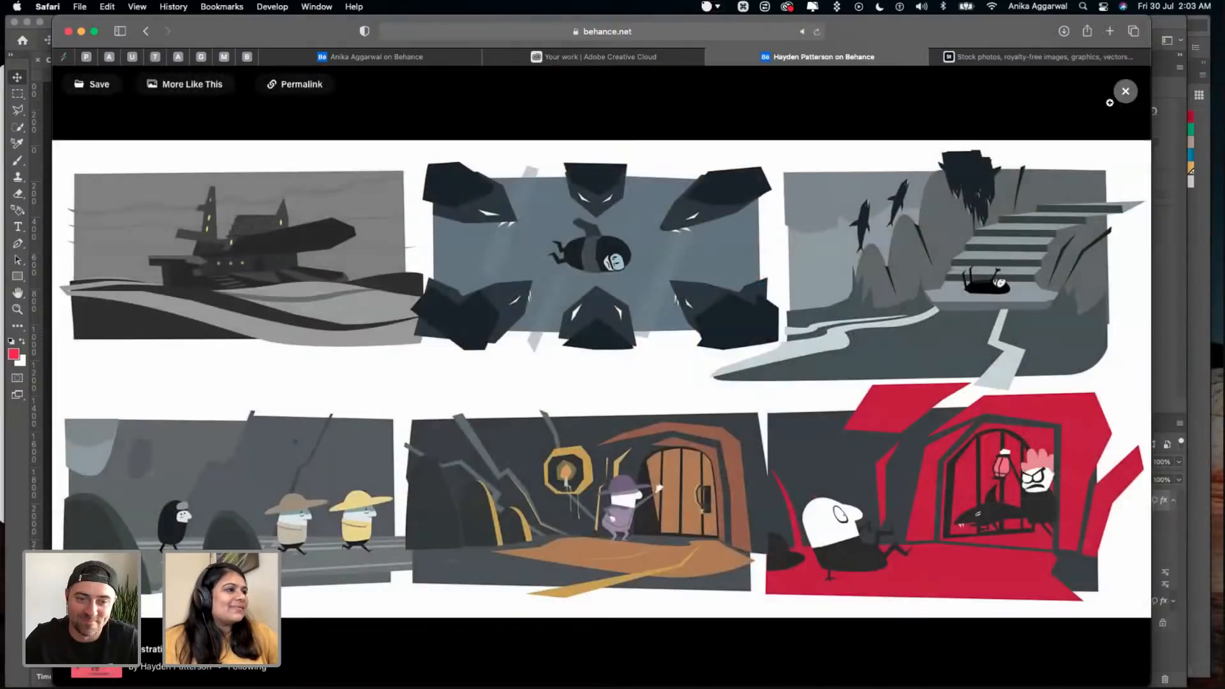
key("Escape")
- Enlarge the red barbed-wire jump-rope illustration further down the project and page through the mosquito drawings to the six-panel storyboard again
scroll(584, 517, "down", 10)
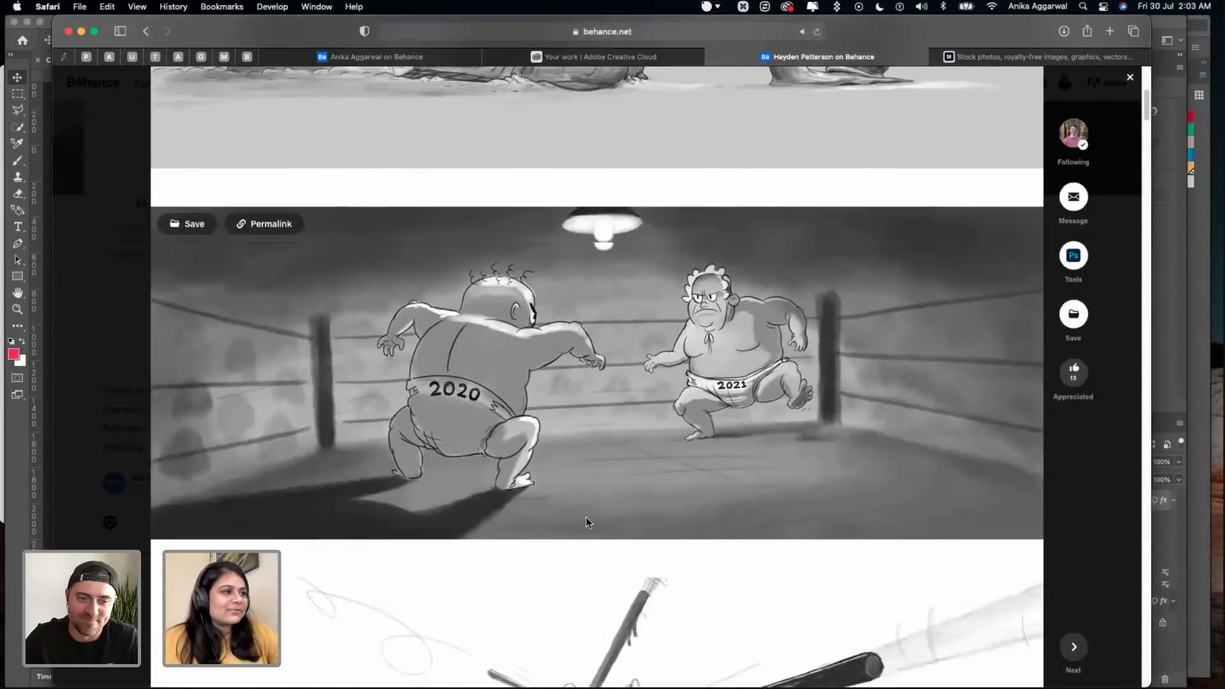
scroll(585, 517, "down", 15)
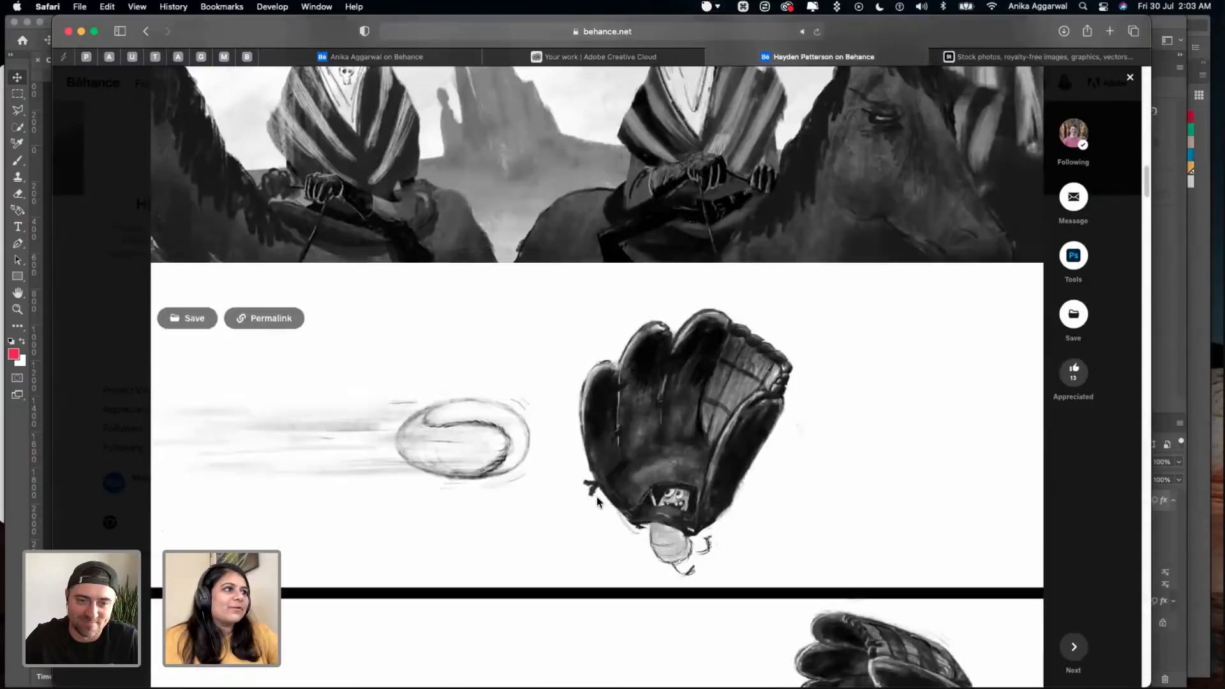
scroll(595, 496, "down", 10)
left_click(602, 399)
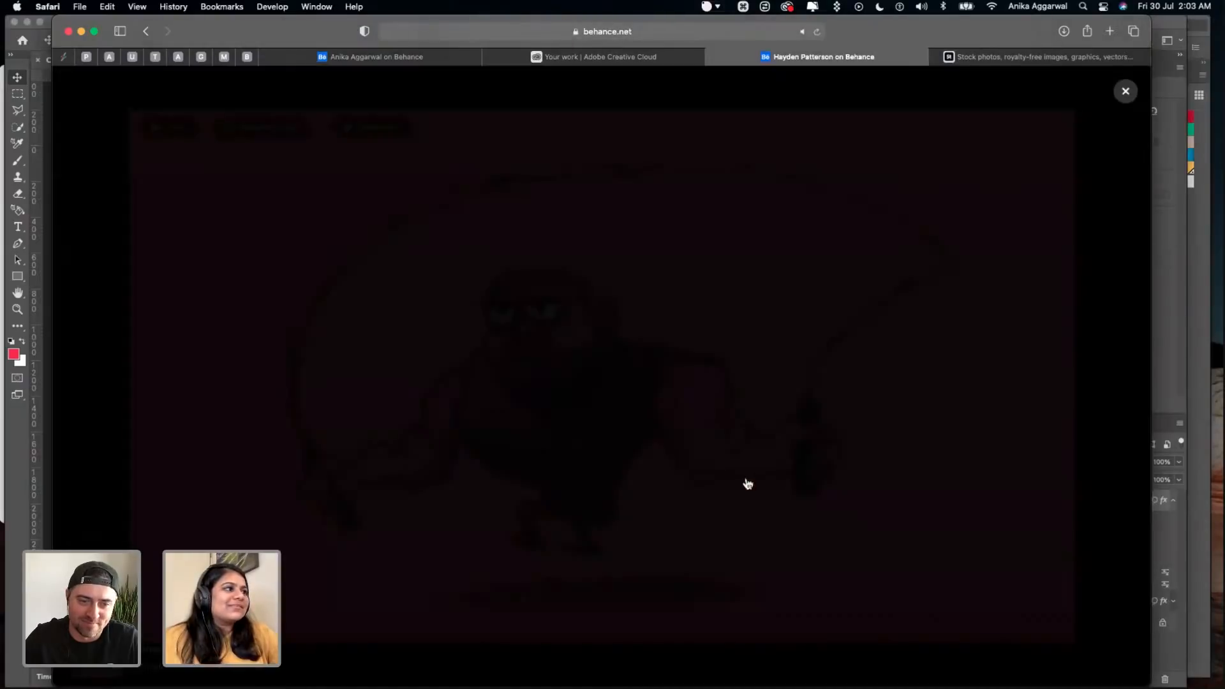
mouse_move(1115, 386)
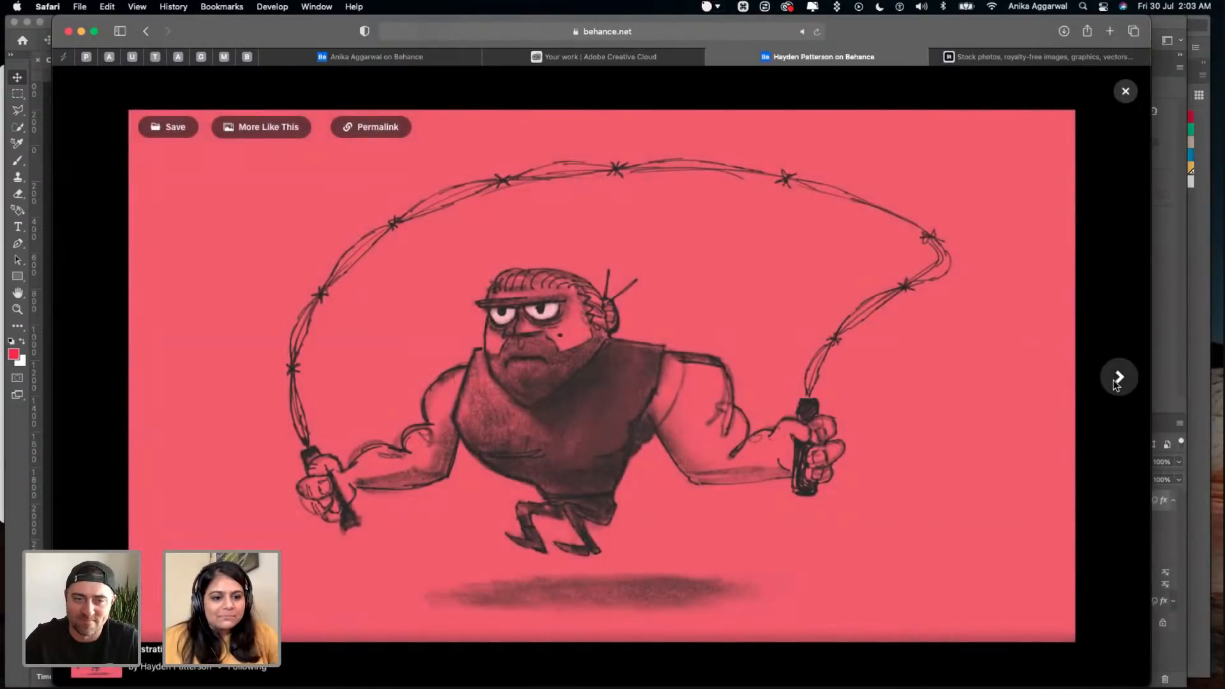
left_click(1115, 383)
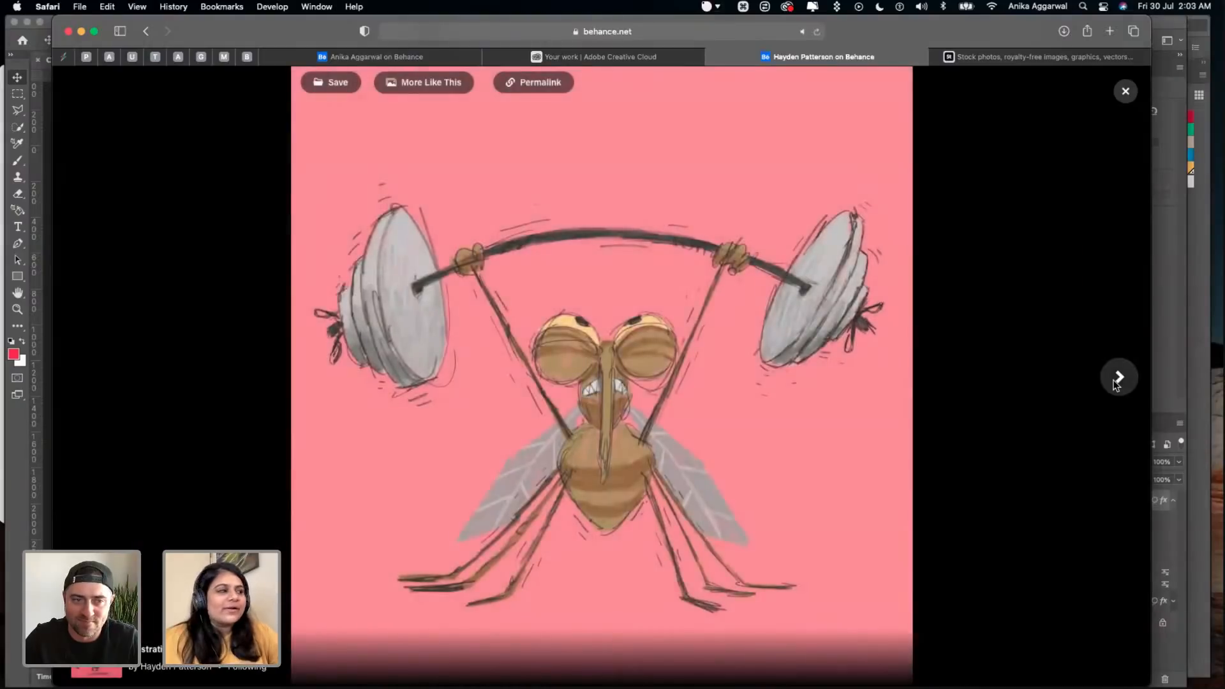
left_click(1116, 384)
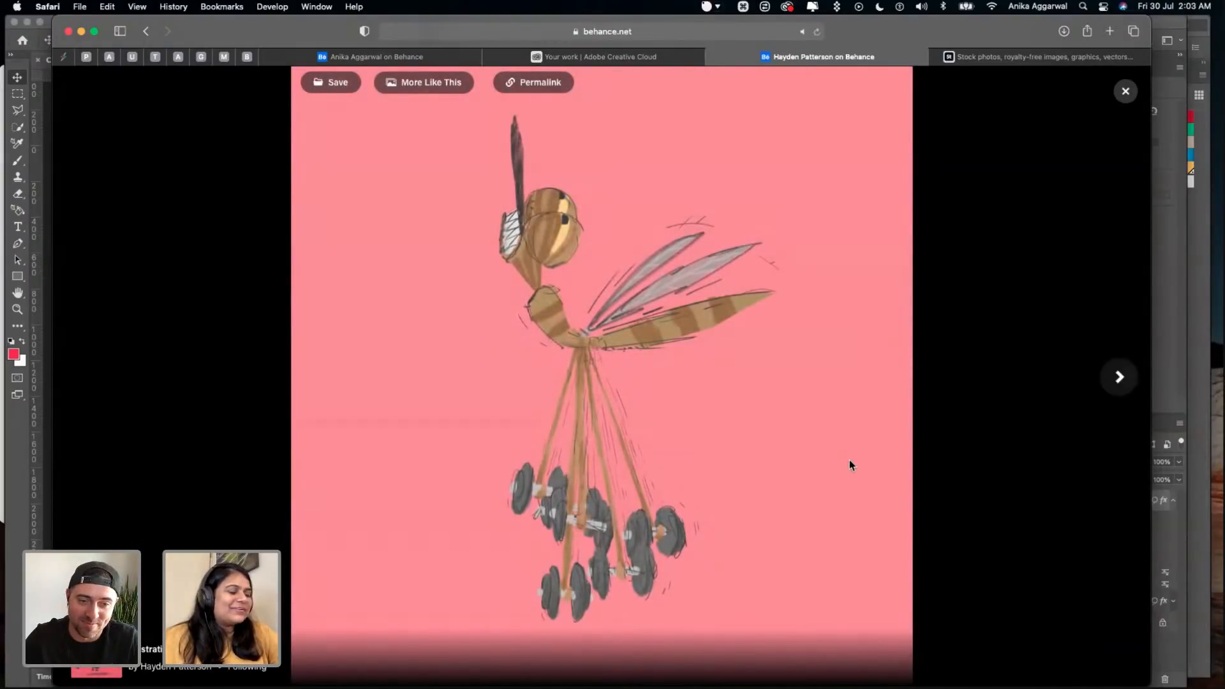
left_click(1119, 377)
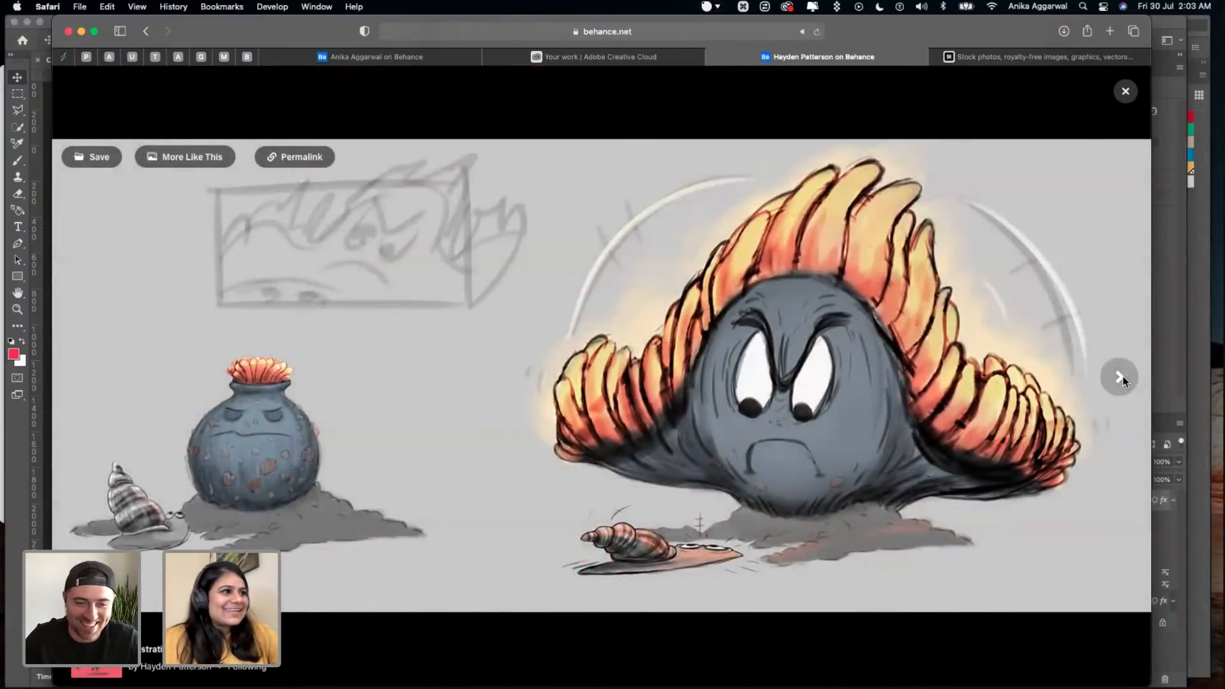
left_click(1121, 377)
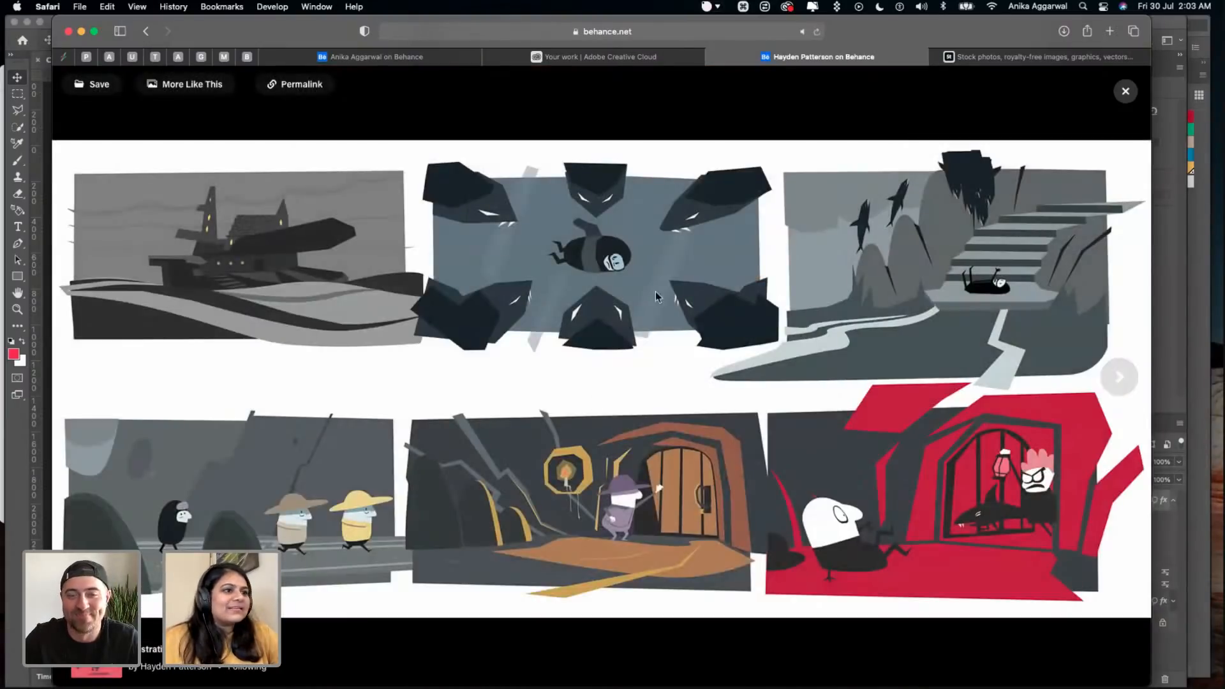
- Page through the remaining enlarged illustrations from the red tree landscape to the turtle and sardine-tin fish drawings, and close the project
left_click(1121, 376)
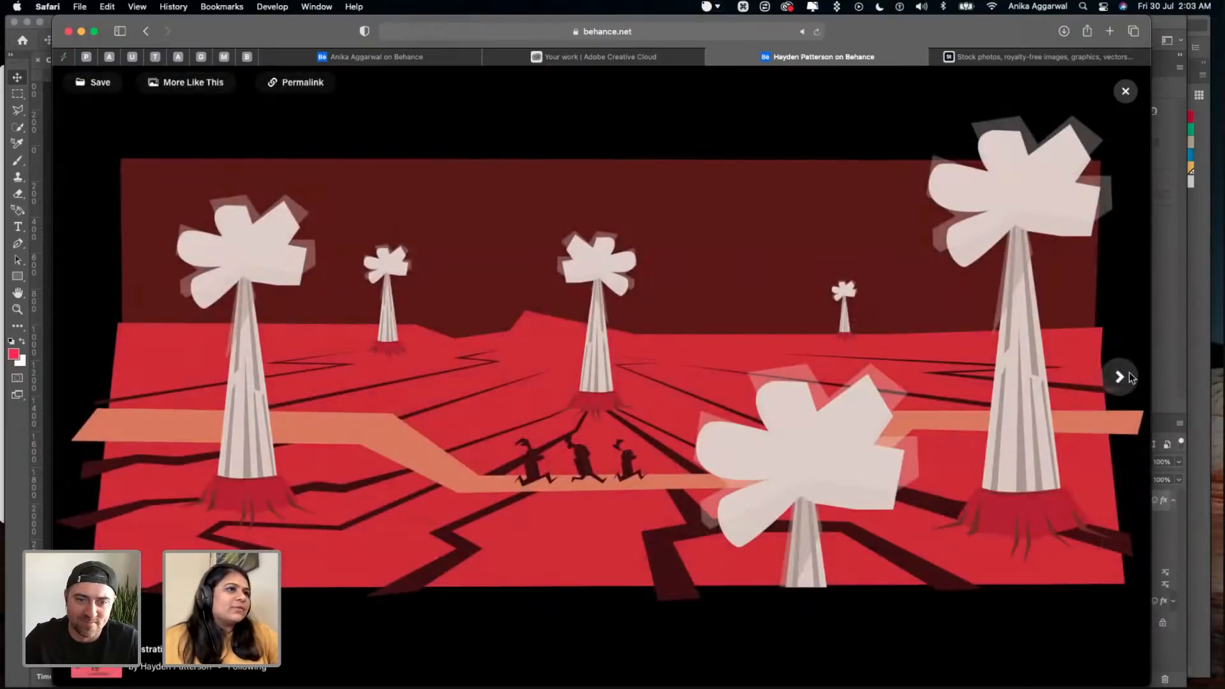
left_click(1128, 377)
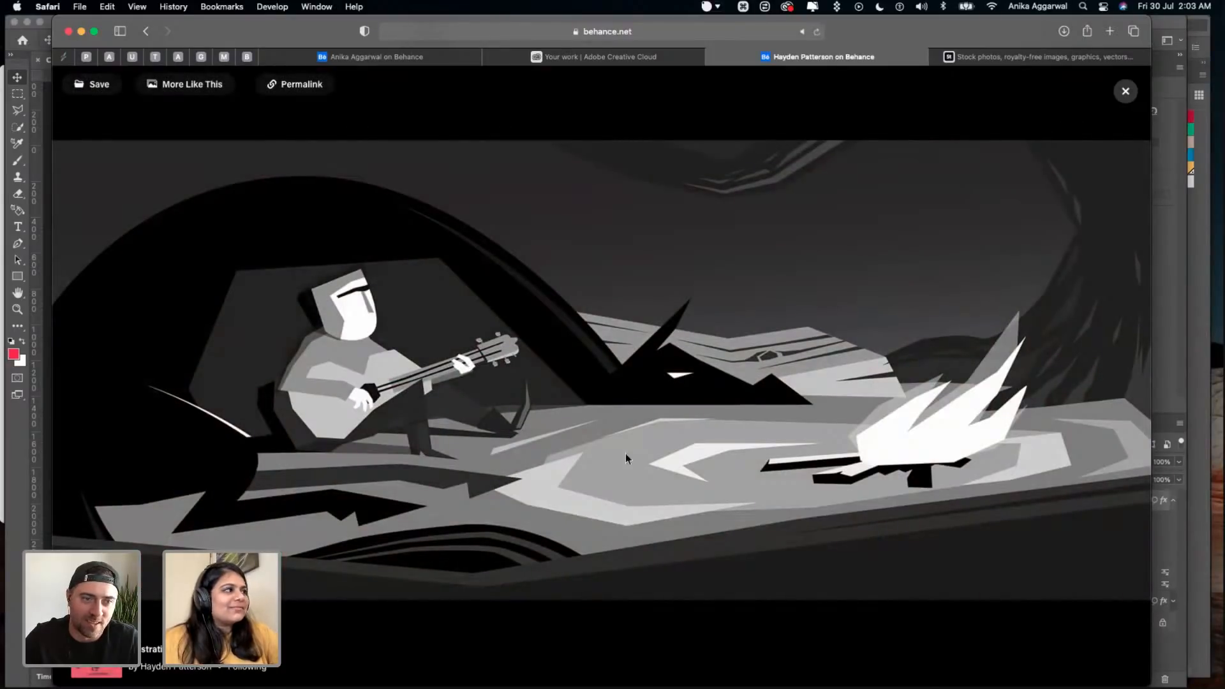
left_click(1115, 378)
left_click(1115, 378)
left_click(1115, 378)
left_click(1115, 377)
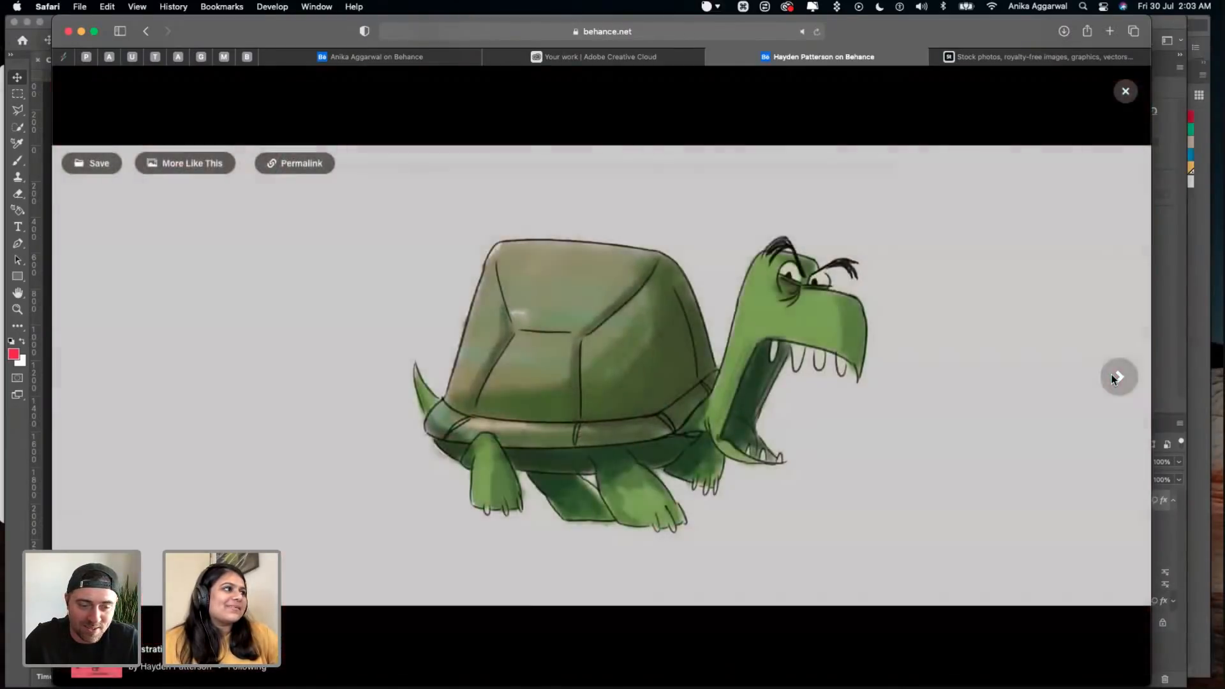
left_click(1115, 378)
left_click(1115, 378)
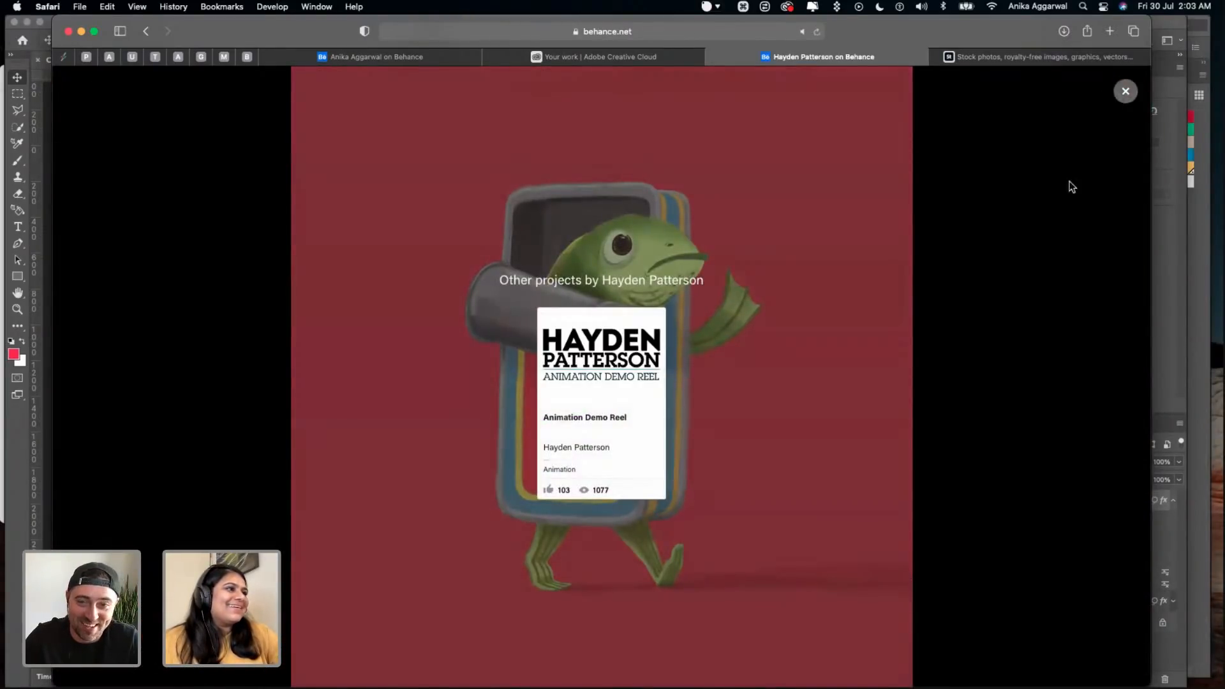
left_click(1125, 91)
scroll(987, 409, "up", 8)
left_click(1072, 502)
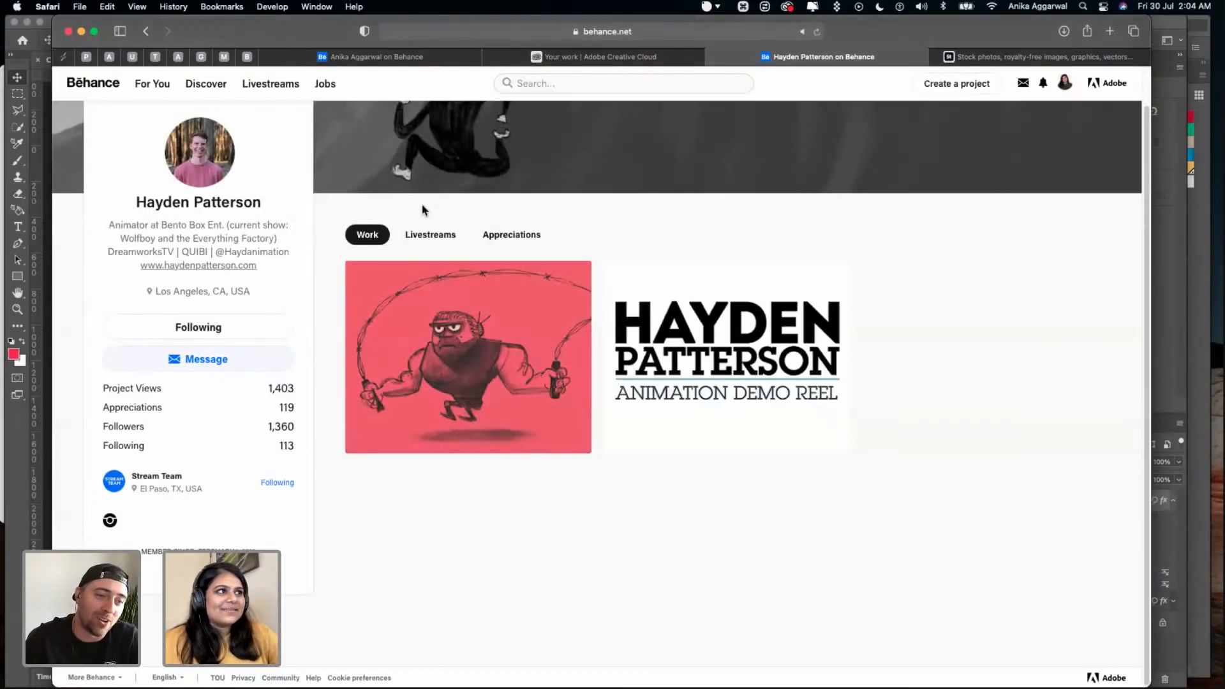
- Look through the animator's past livestreams down to the Tide Pools sessions, and return to the profile's work overview
left_click(416, 237)
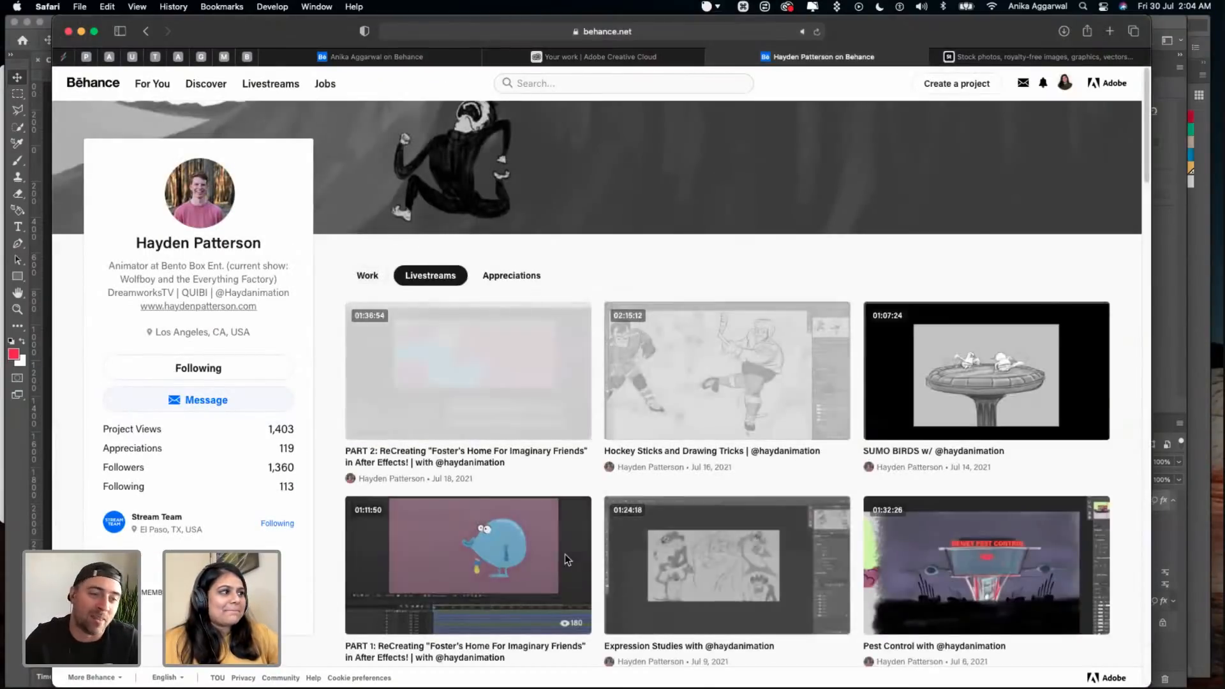
scroll(564, 554, "down", 10)
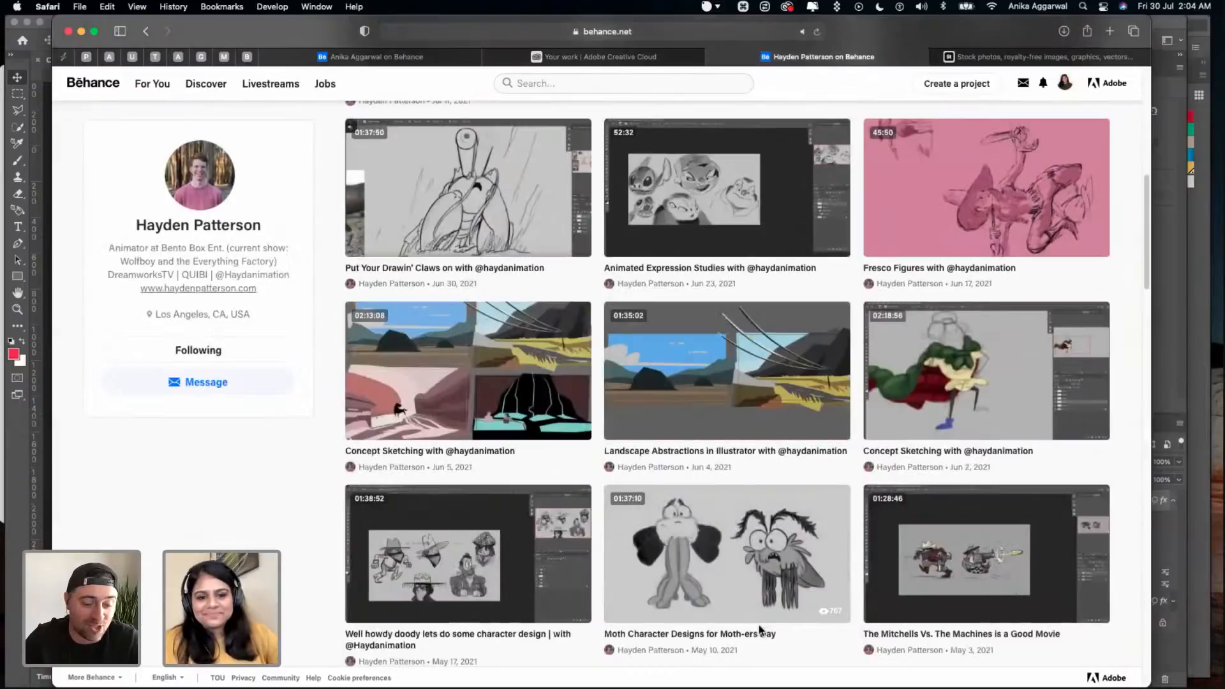
scroll(755, 611, "down", 3)
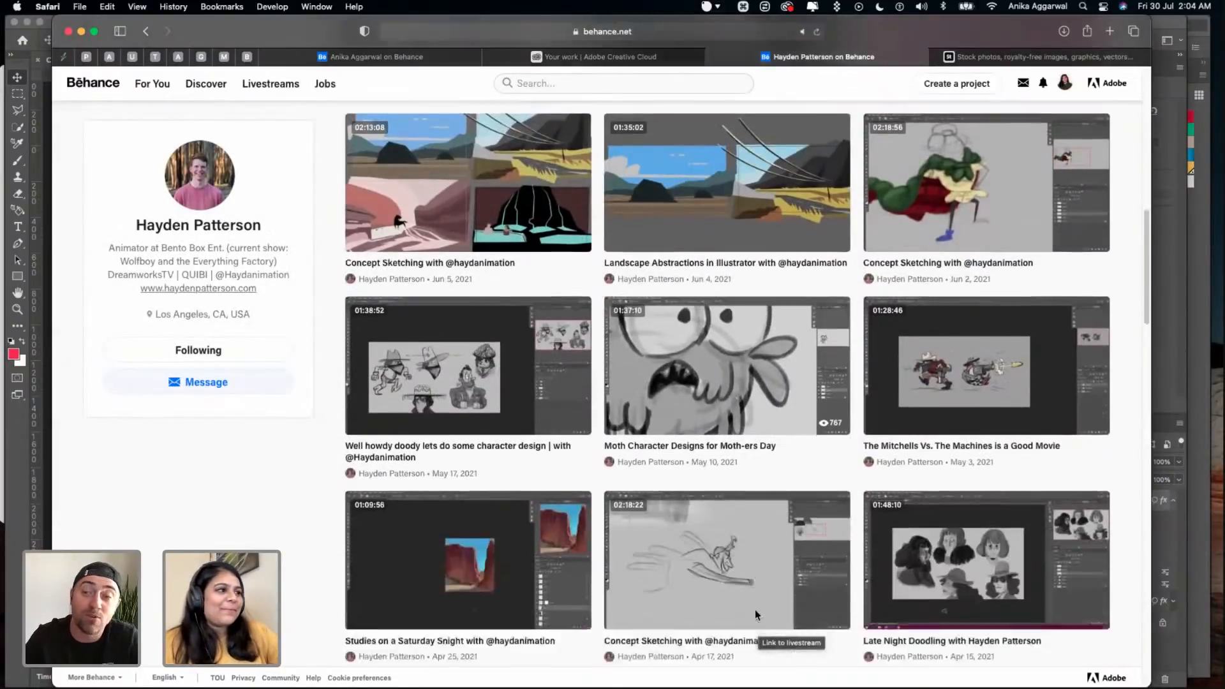
scroll(755, 609, "down", 5)
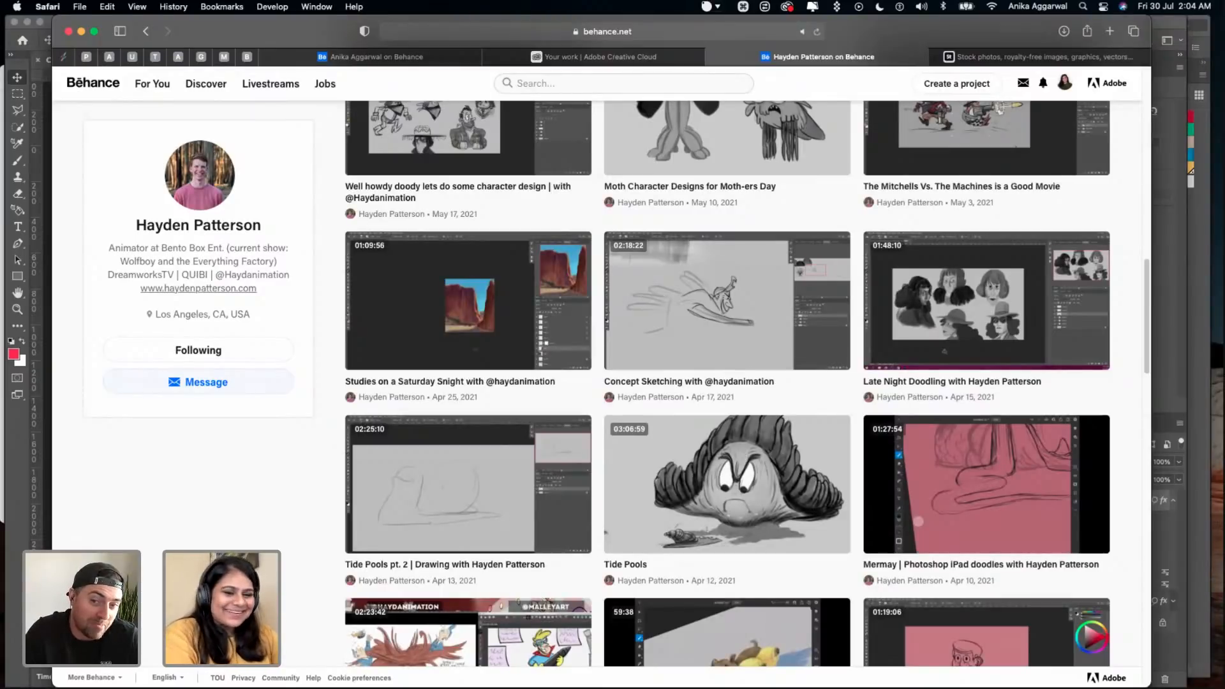
scroll(680, 353, "up", 6)
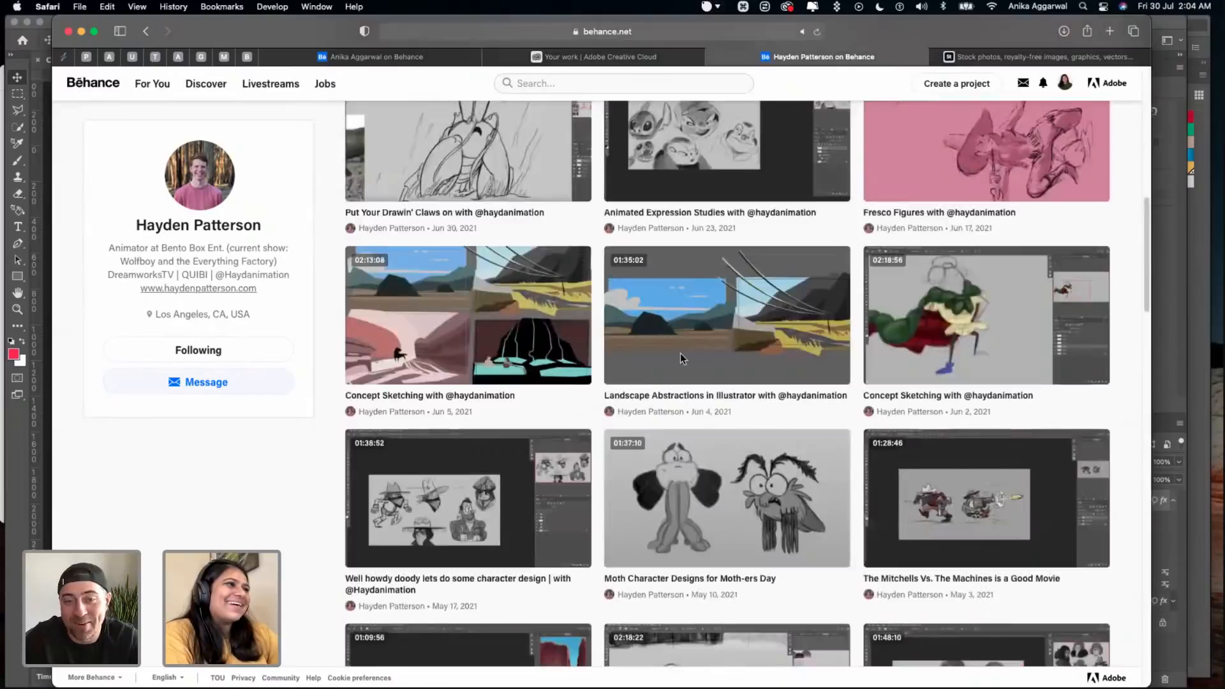
scroll(680, 353, "up", 10)
left_click(352, 279)
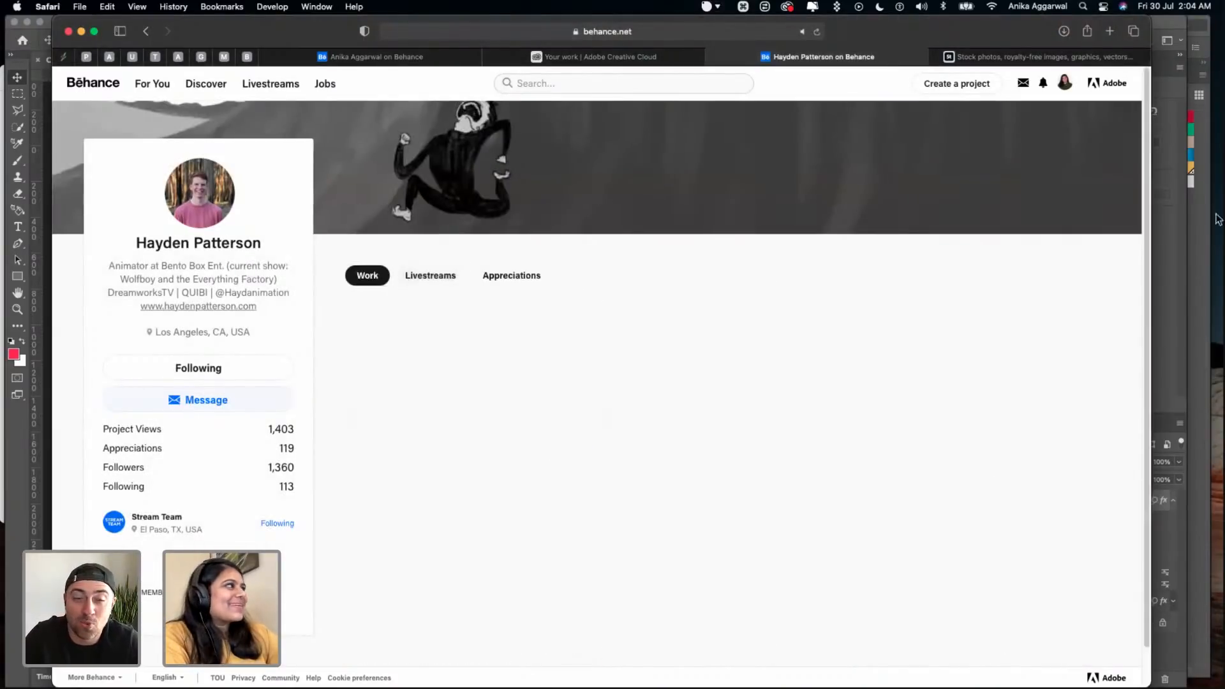
- Switch to Photoshop, save the café window mockup and quick-export it as CafeMockup02.png into the Day 02 folder
key("super+Tab")
key("super+s")
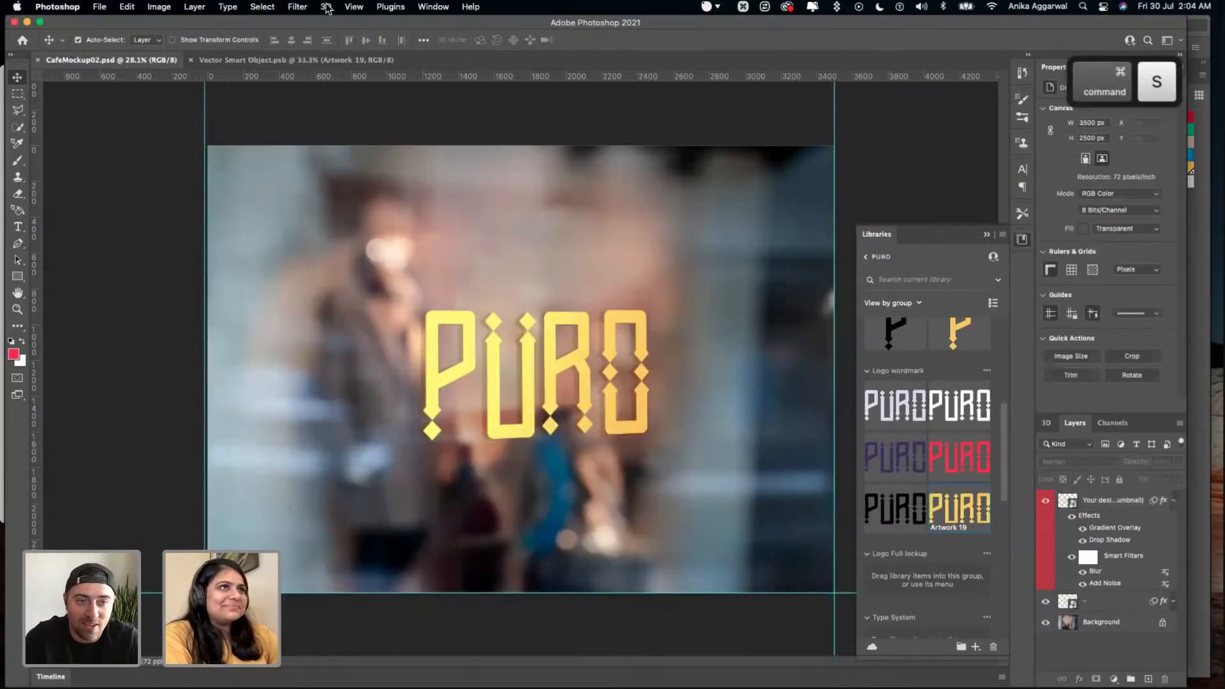
left_click(99, 6)
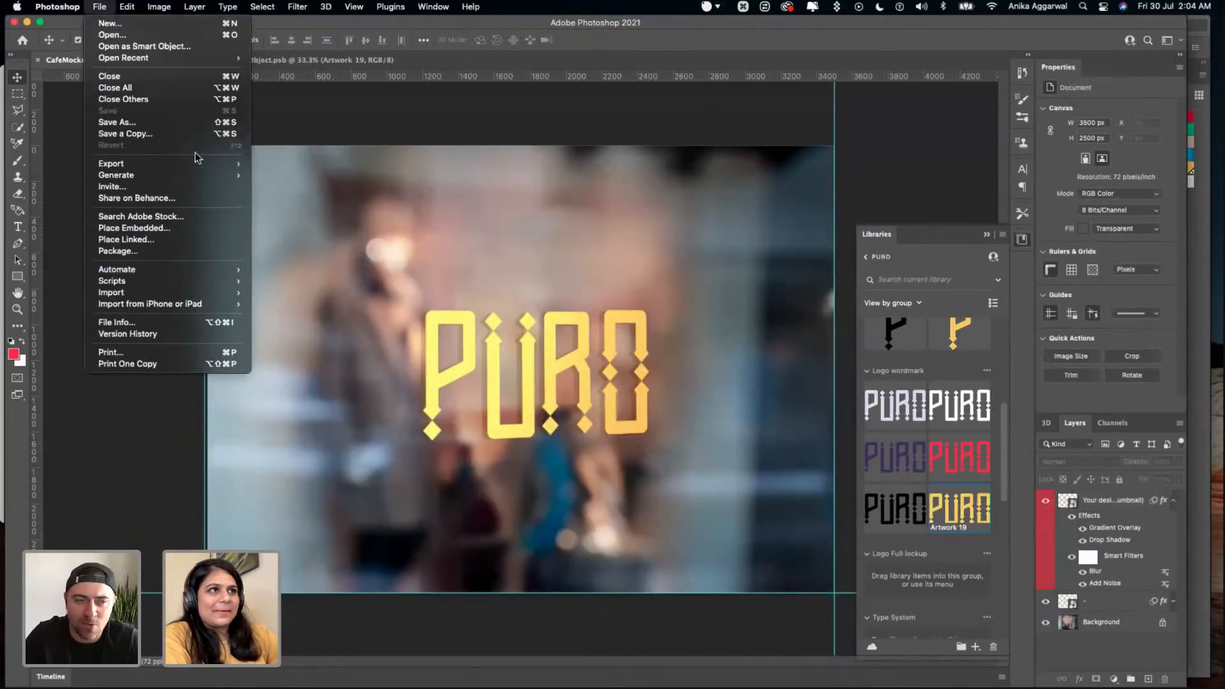
mouse_move(195, 163)
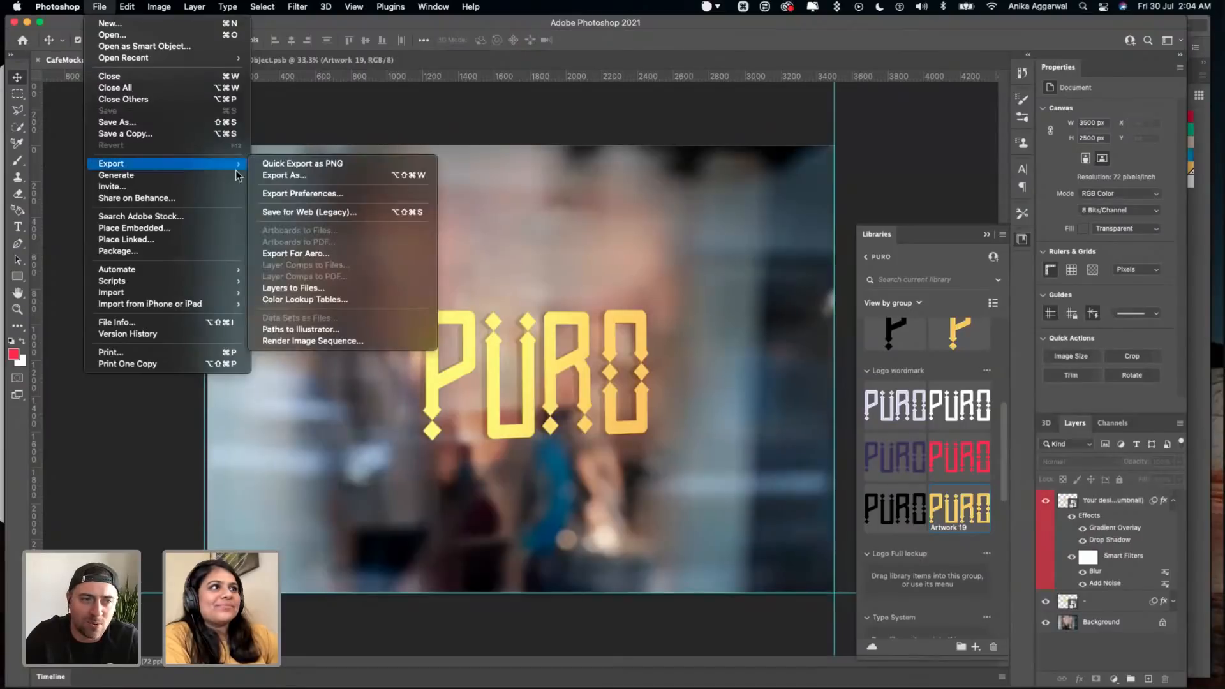
left_click(274, 165)
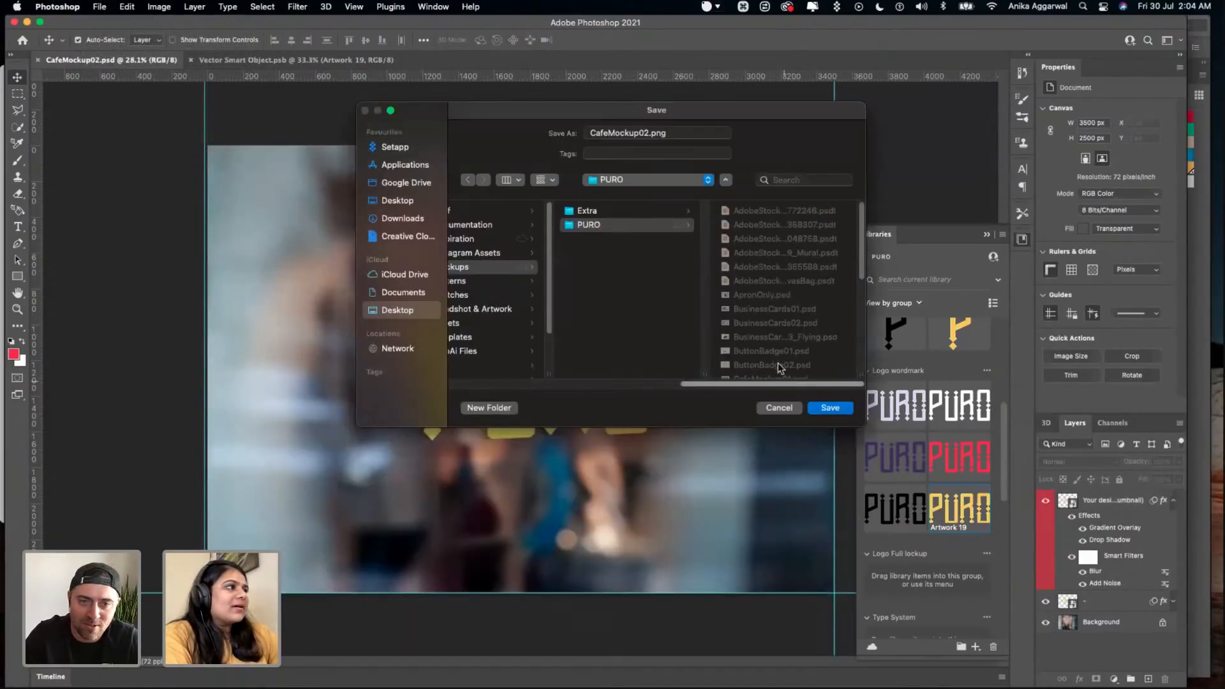
left_click_drag(704, 384, 637, 375)
scroll(611, 338, "down", 1)
left_click(585, 356)
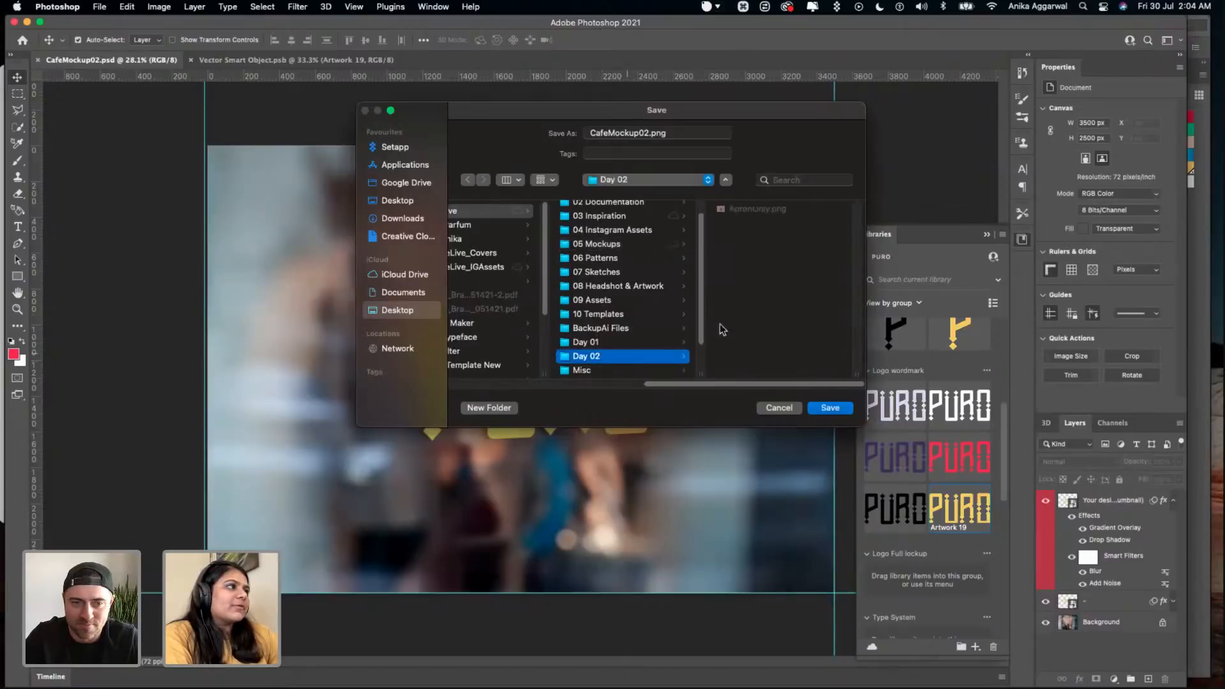
left_click(847, 410)
key("super+s")
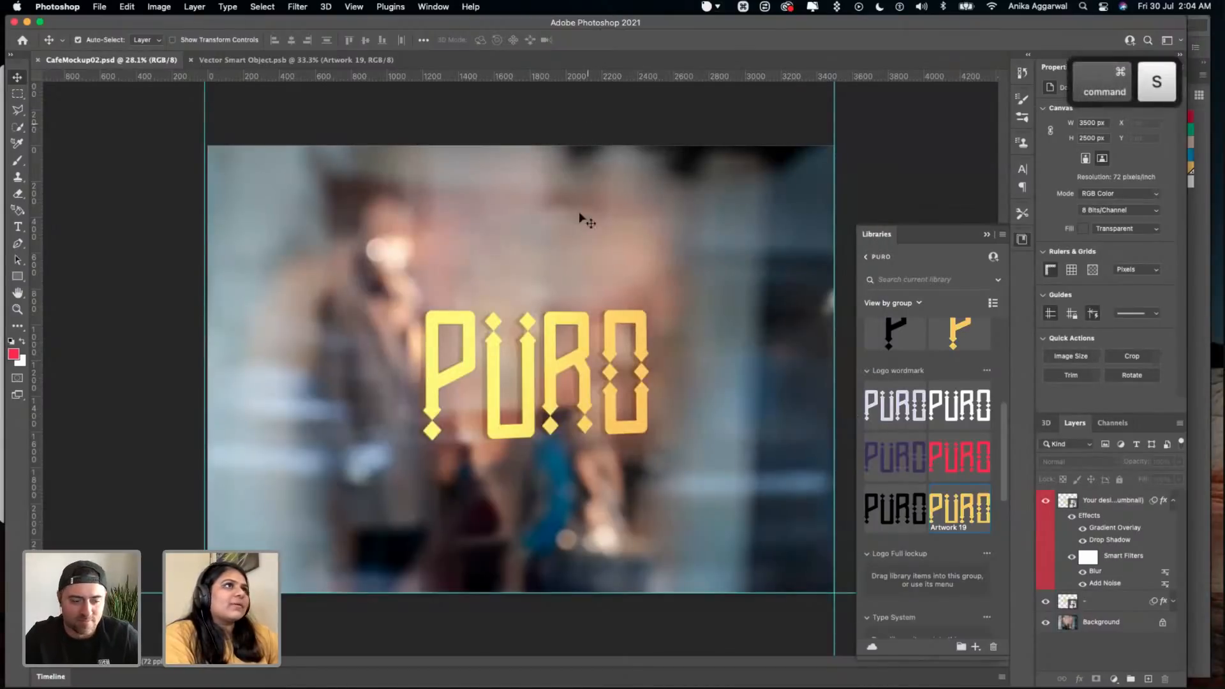
- Switch to Illustrator's Puro_LogoExploration document and check the purple round Be Vegan badge on the Pattern #1 artboard
left_click(449, 661)
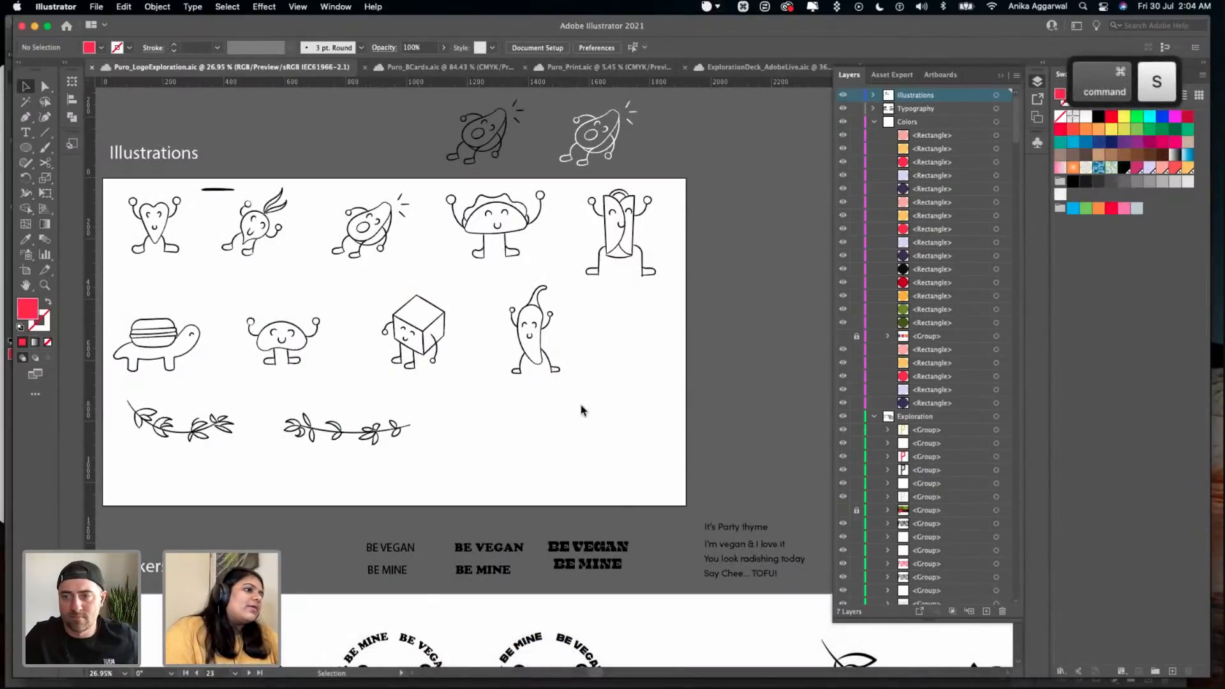
scroll(580, 403, "down", 2)
scroll(579, 410, "down", 3)
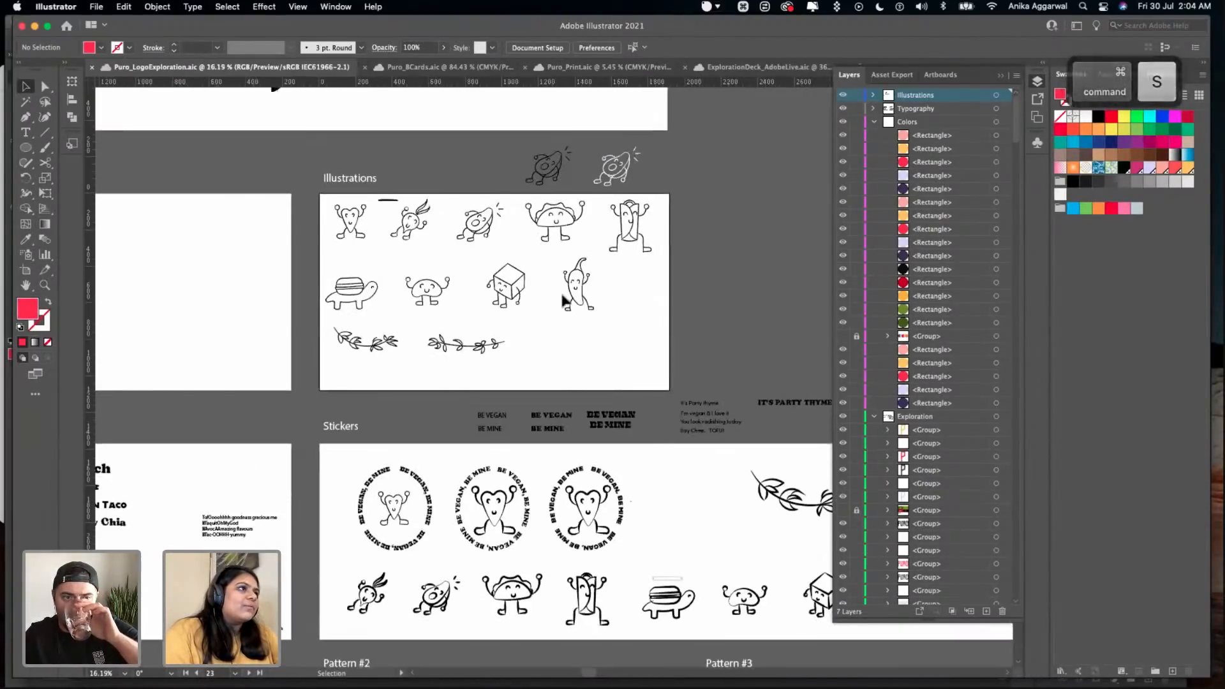
scroll(558, 328, "down", 4)
left_click_drag(328, 507, 274, 571)
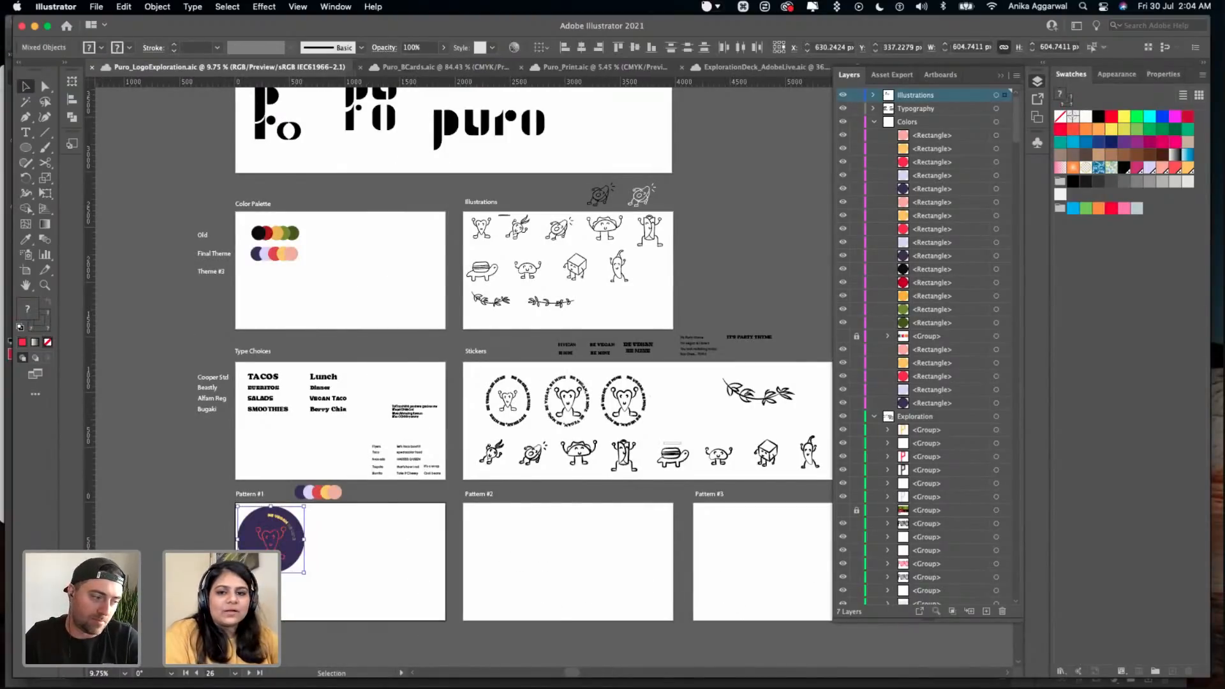
left_click(278, 584)
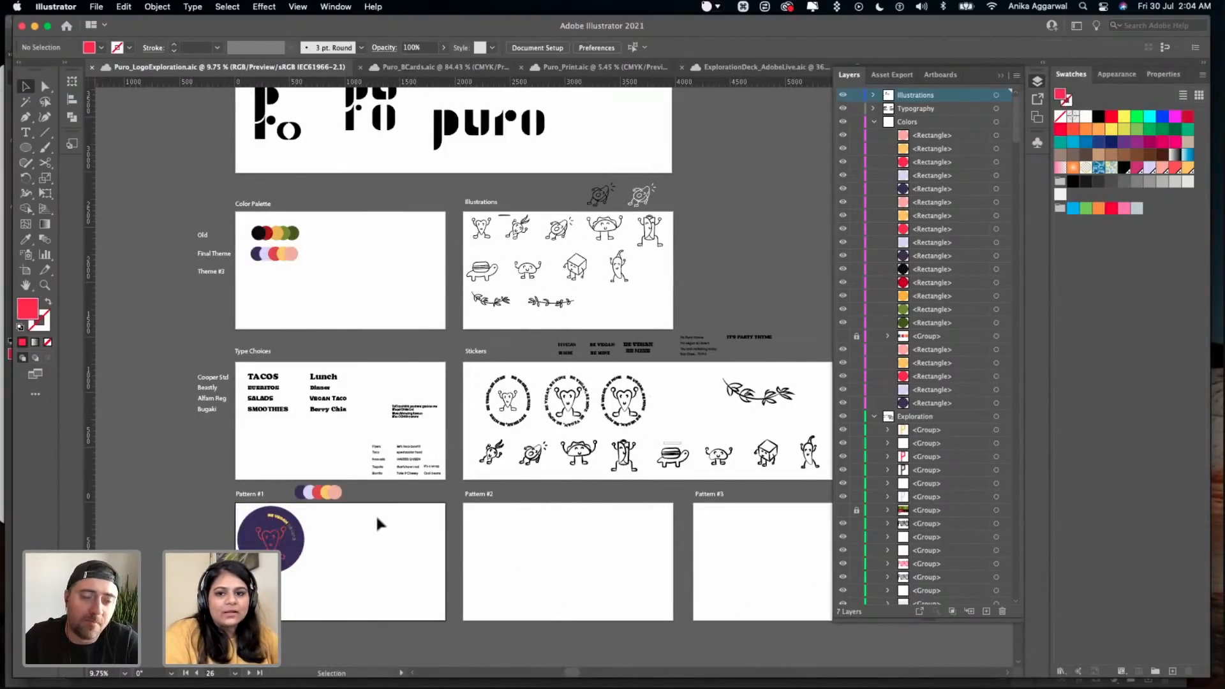
- Copy the flyer, taco, avocado, taquito and burrito tagline list above the Assets heading on the sketches artboard
scroll(393, 516, "up", 10)
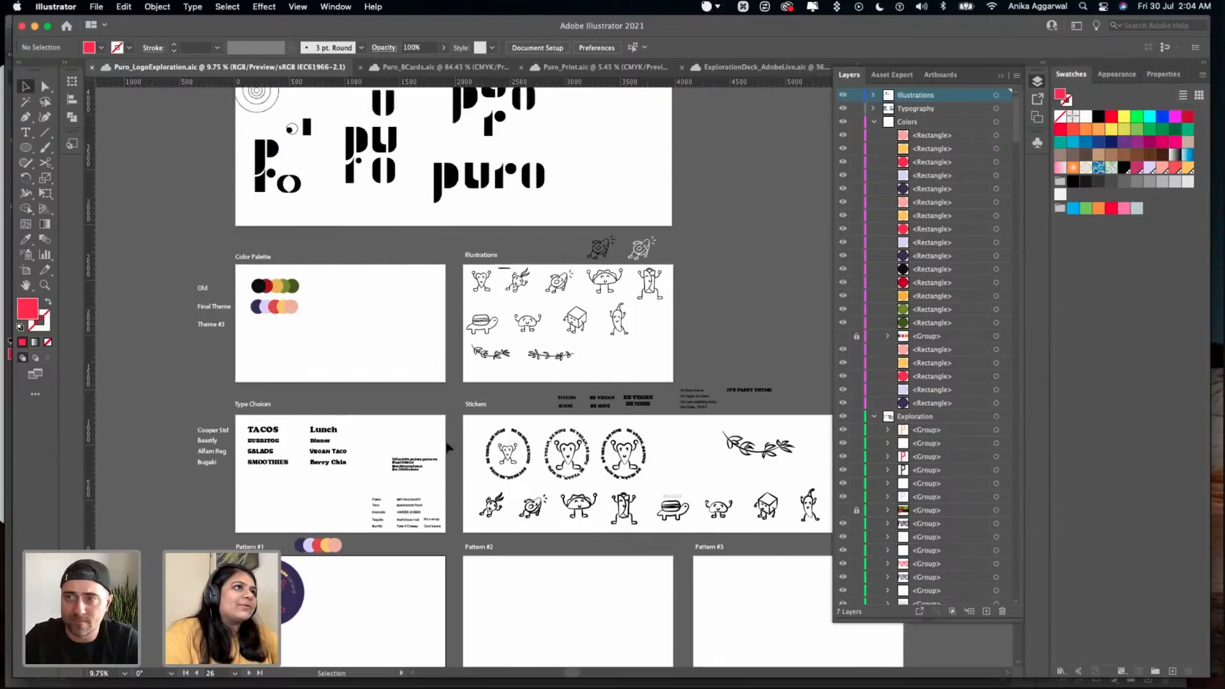
scroll(601, 183, "up", 4)
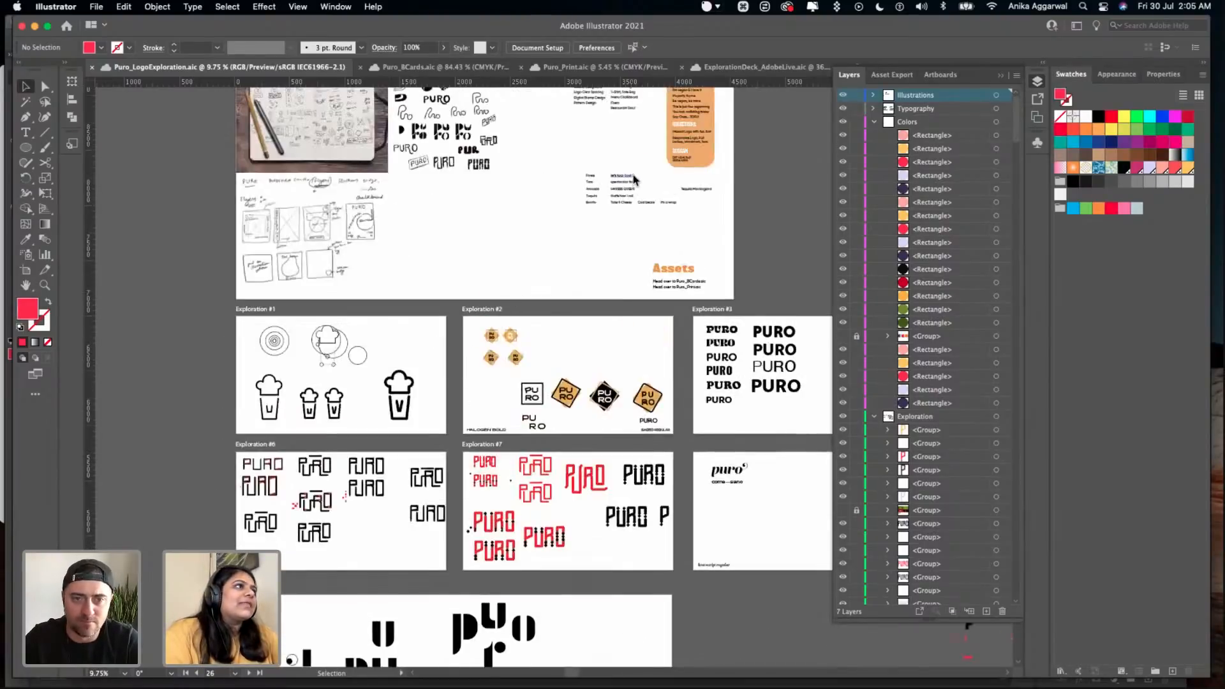
scroll(631, 185, "up", 2)
scroll(638, 211, "up", 6)
left_click_drag(643, 216, 449, 357)
left_click_drag(318, 196, 657, 376)
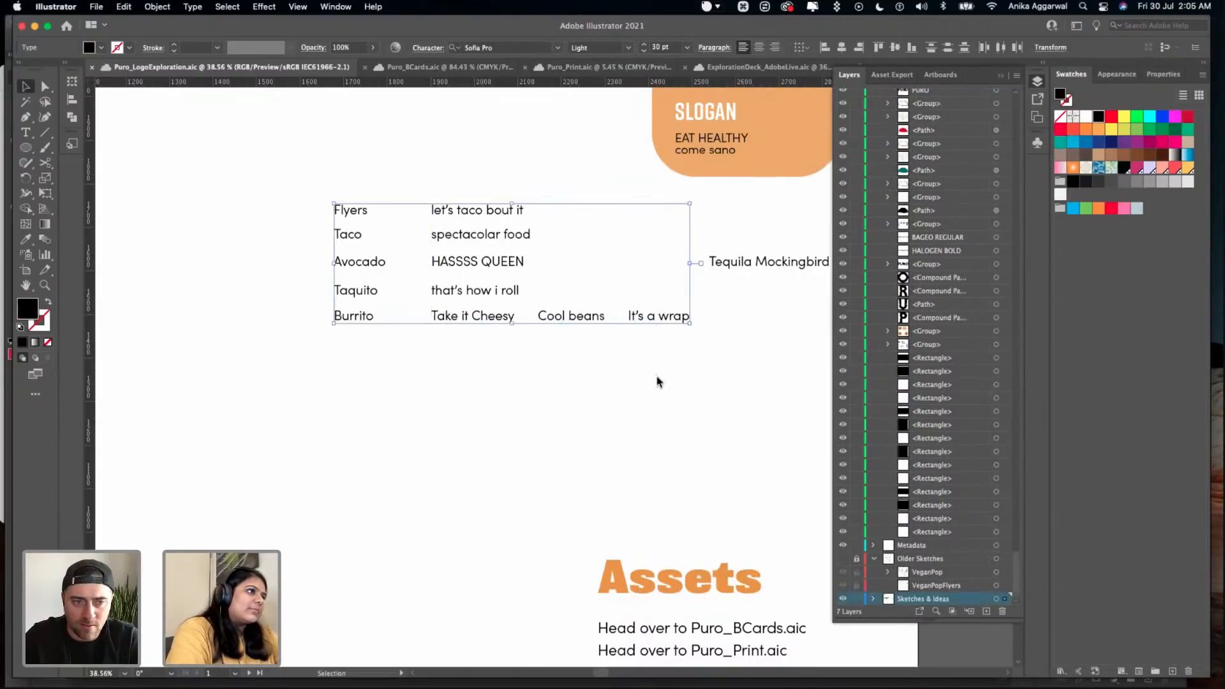
key("super+c")
- Go back to the taglines on the Type Choices artboard, clear the selection and save the document
scroll(648, 377, "down", 10)
scroll(648, 383, "down", 8)
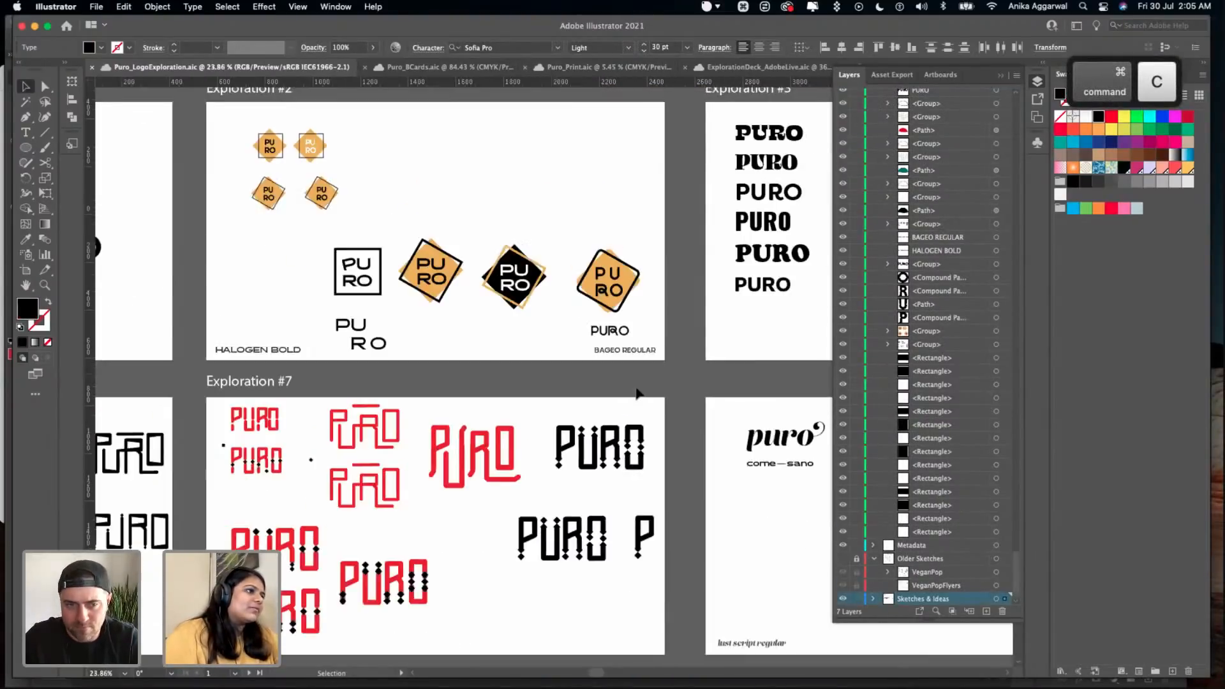
scroll(631, 392, "down", 5)
scroll(632, 393, "down", 15)
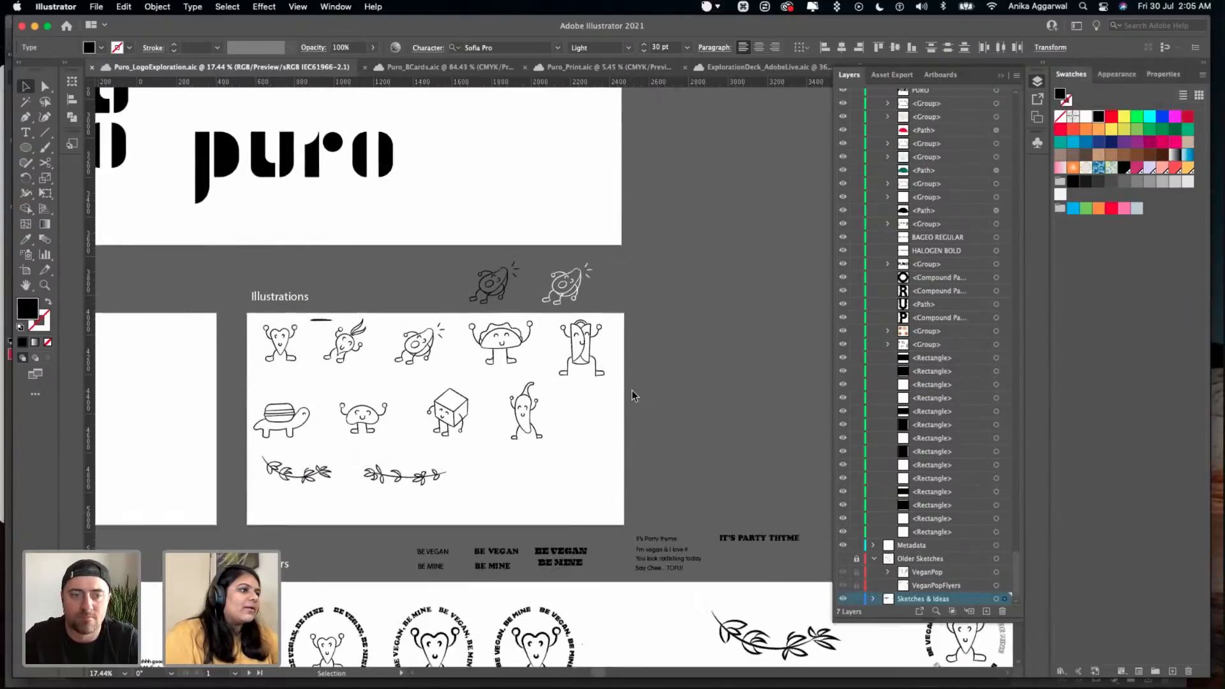
scroll(512, 427, "down", 5)
scroll(364, 401, "left", 5)
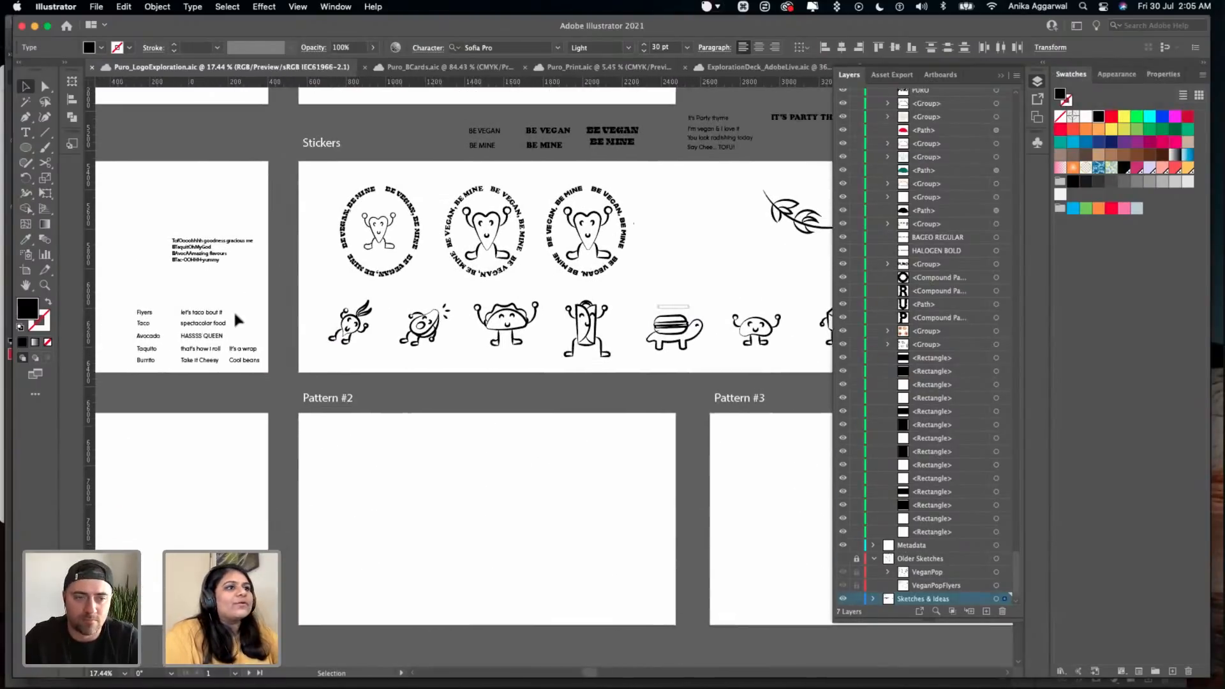
left_click(279, 387)
key("super+s")
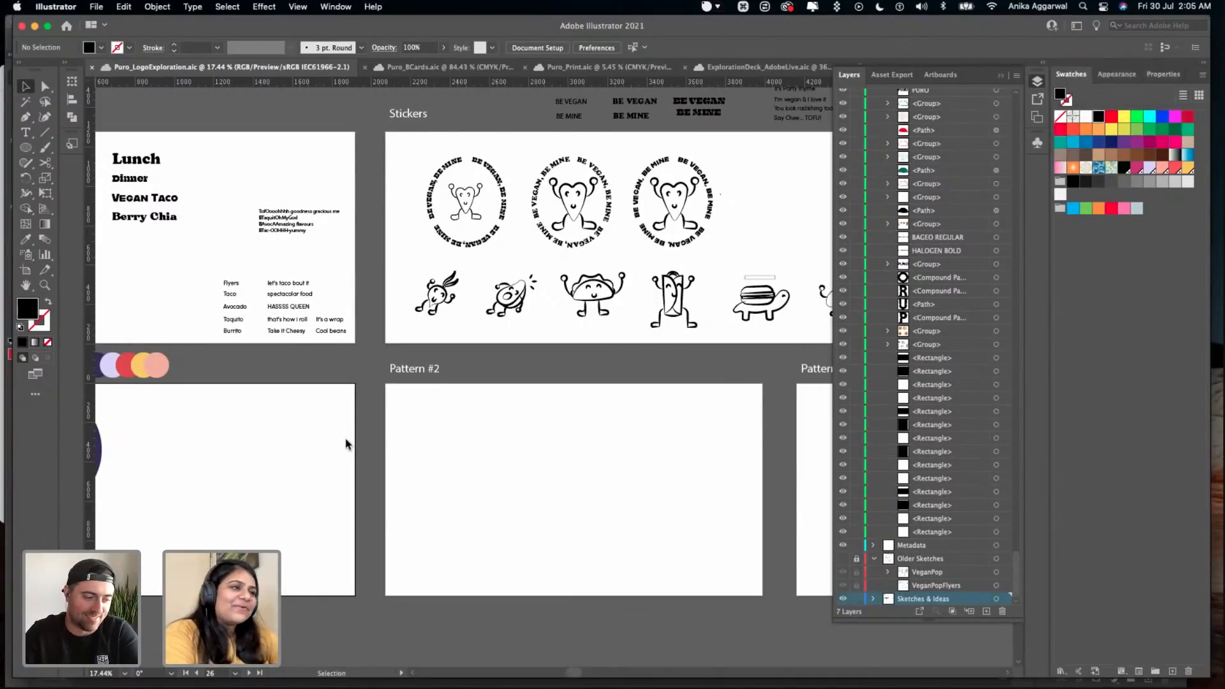
- Duplicate the phrase "that's how i roll" from the Type Choices taglines onto the Pattern #2 artboard
scroll(345, 433, "up", 5)
scroll(345, 429, "left", 5)
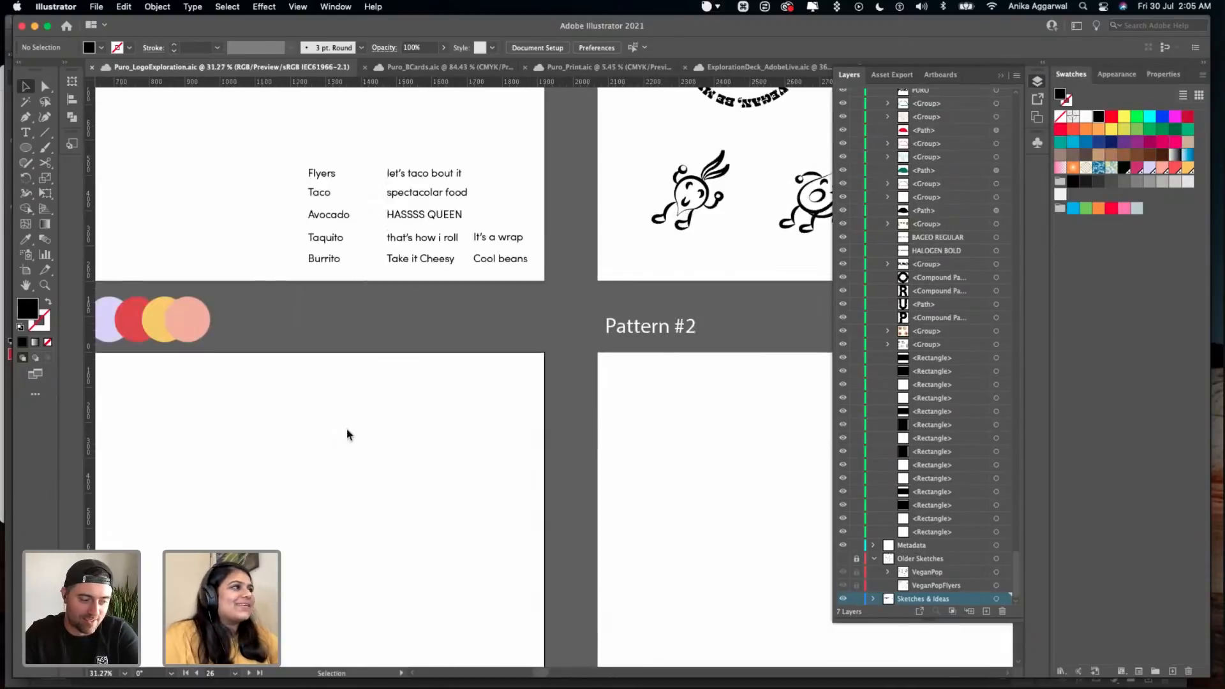
scroll(347, 429, "down", 4)
scroll(346, 434, "down", 2)
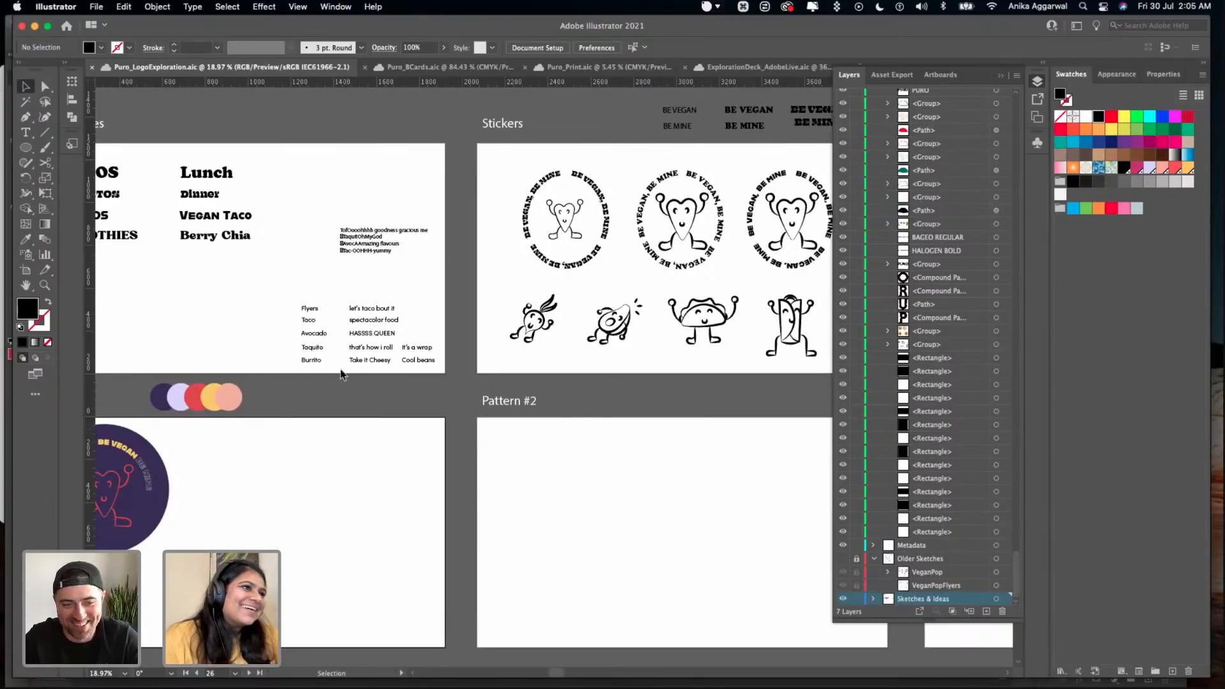
scroll(341, 373, "up", 3)
scroll(397, 276, "up", 3)
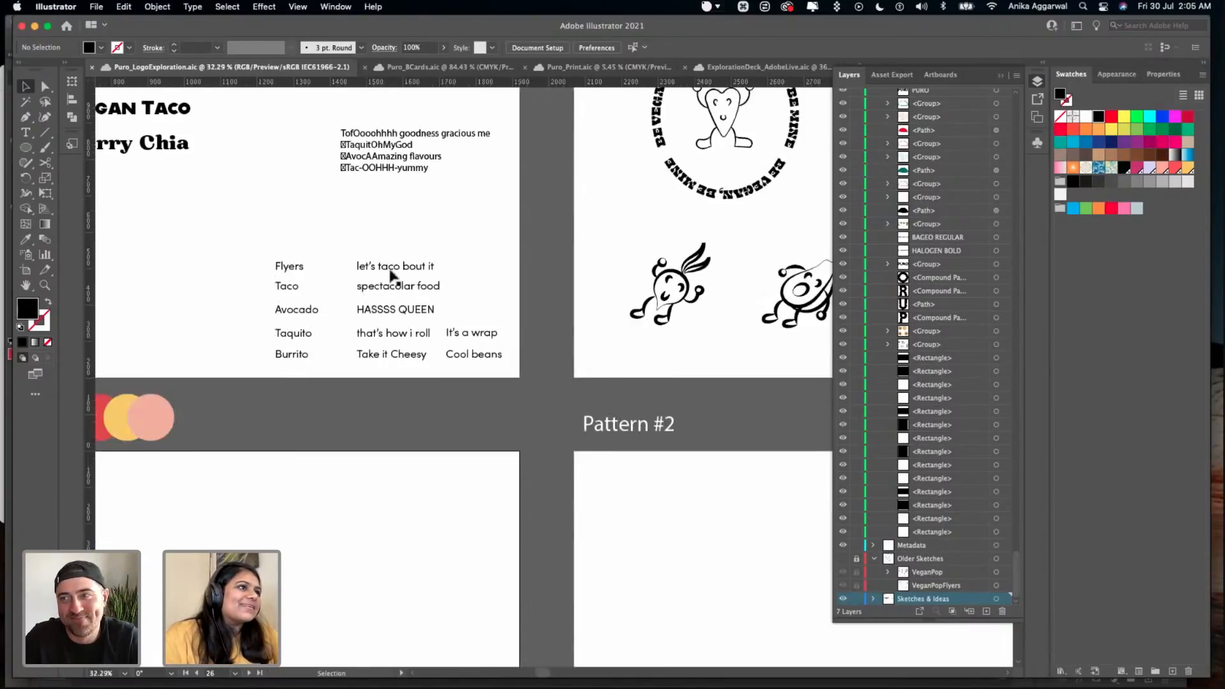
left_click(406, 272)
left_click(413, 335)
left_click_drag(408, 337, 705, 516)
left_click(694, 553)
- Examine the food characters on the Stickers artboard, including the burrito and the burger-shelled turtle
scroll(669, 523, "right", 5)
scroll(667, 527, "right", 5)
scroll(667, 527, "up", 1)
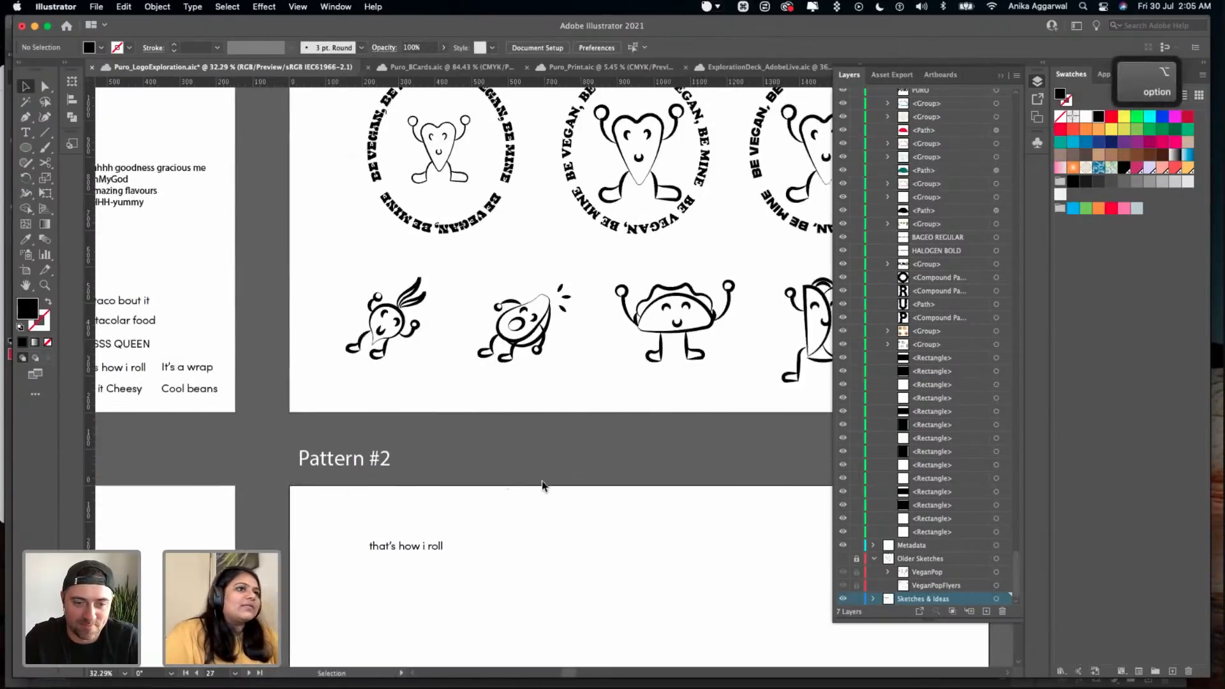
scroll(566, 442, "down", 2)
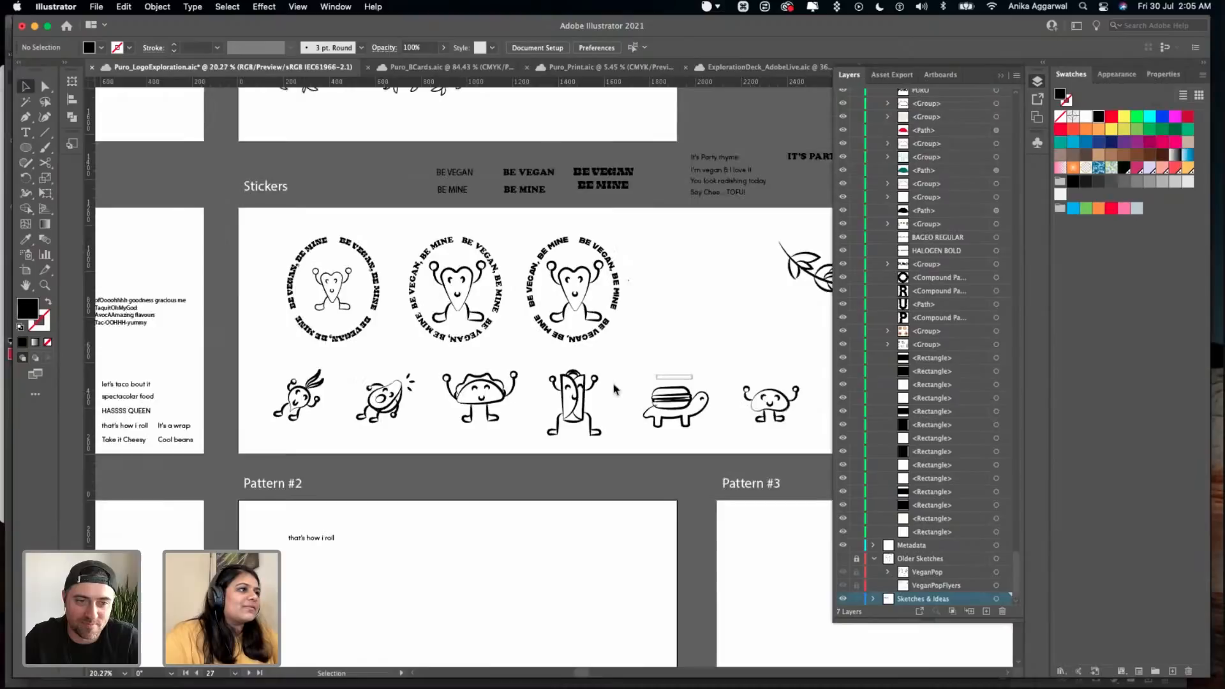
scroll(612, 465, "up", 6)
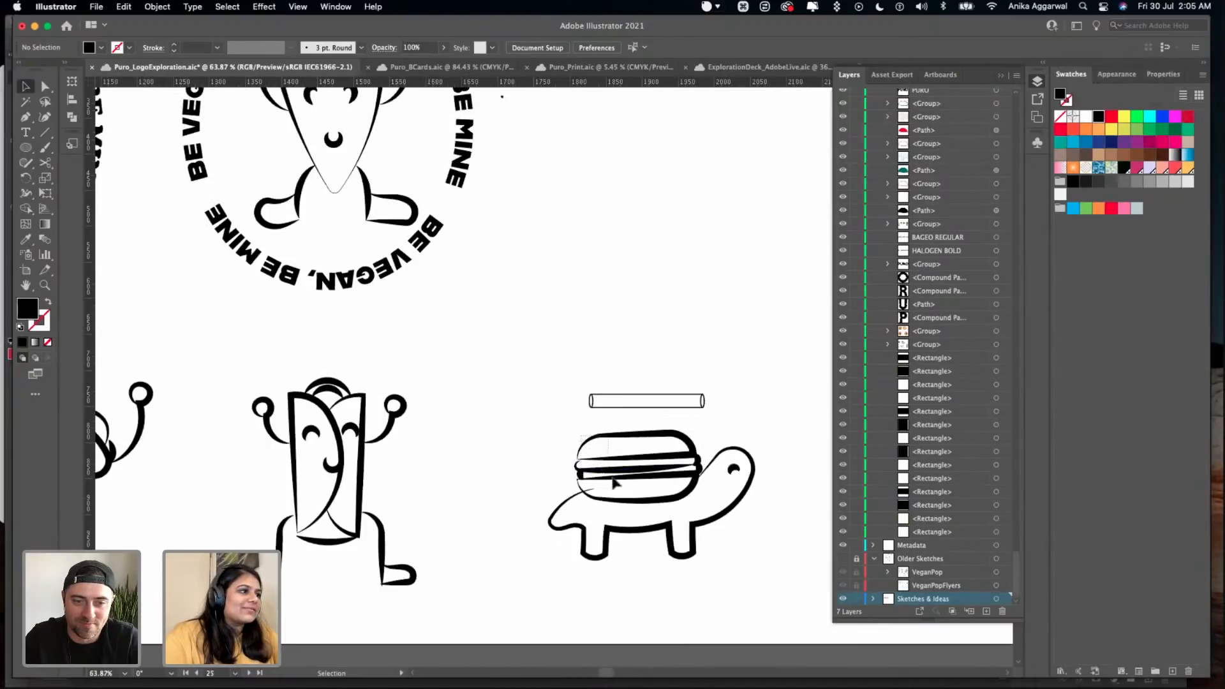
left_click(610, 477)
left_click(502, 411)
scroll(502, 410, "down", 1)
scroll(281, 532, "left", 5)
scroll(281, 532, "down", 3)
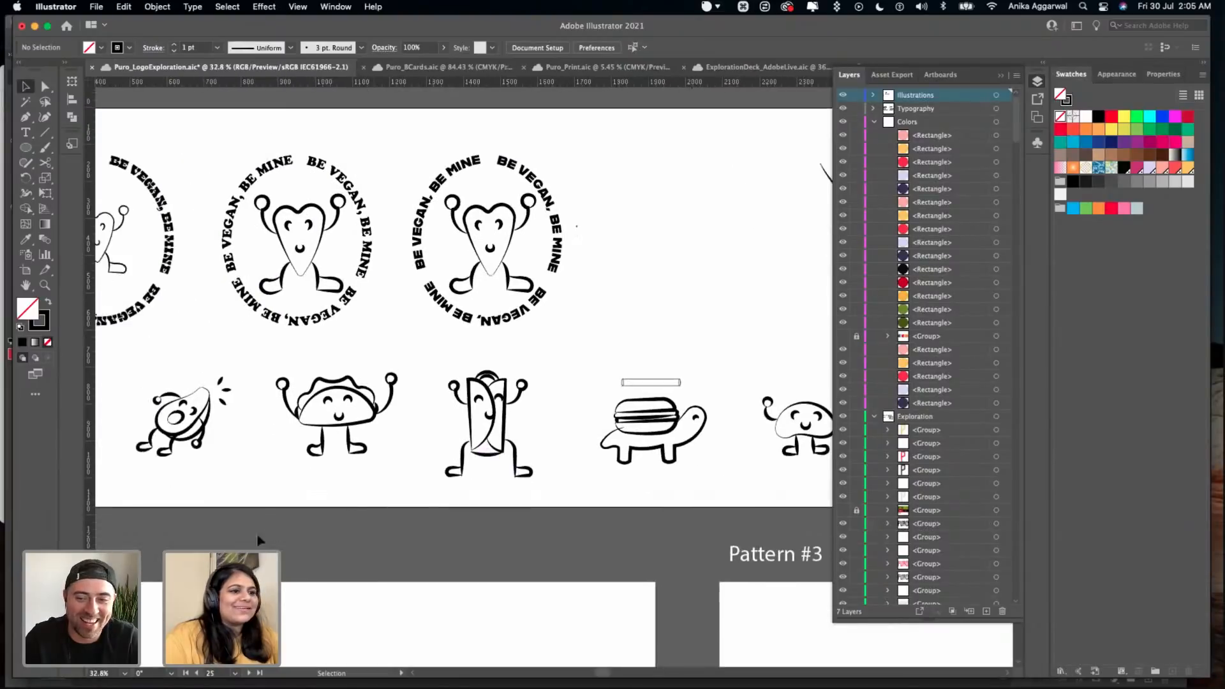
- Delete the duplicated phrase "that's how i roll" from the Pattern #2 artboard
left_click(181, 550)
key("BackSpace")
scroll(182, 564, "down", 5)
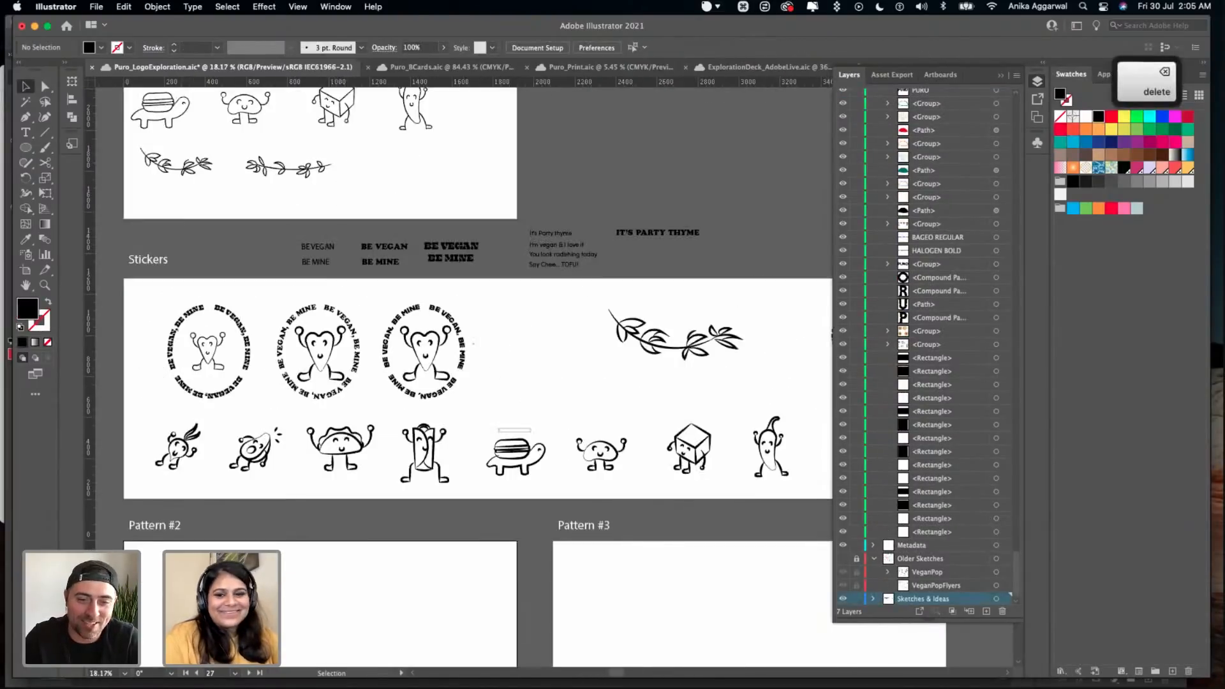
- Duplicate the phrase "It's a wrap" from the Type Choices taglines onto the Pattern #2 artboard
scroll(182, 565, "left", 4)
scroll(182, 565, "down", 1)
scroll(196, 458, "up", 5)
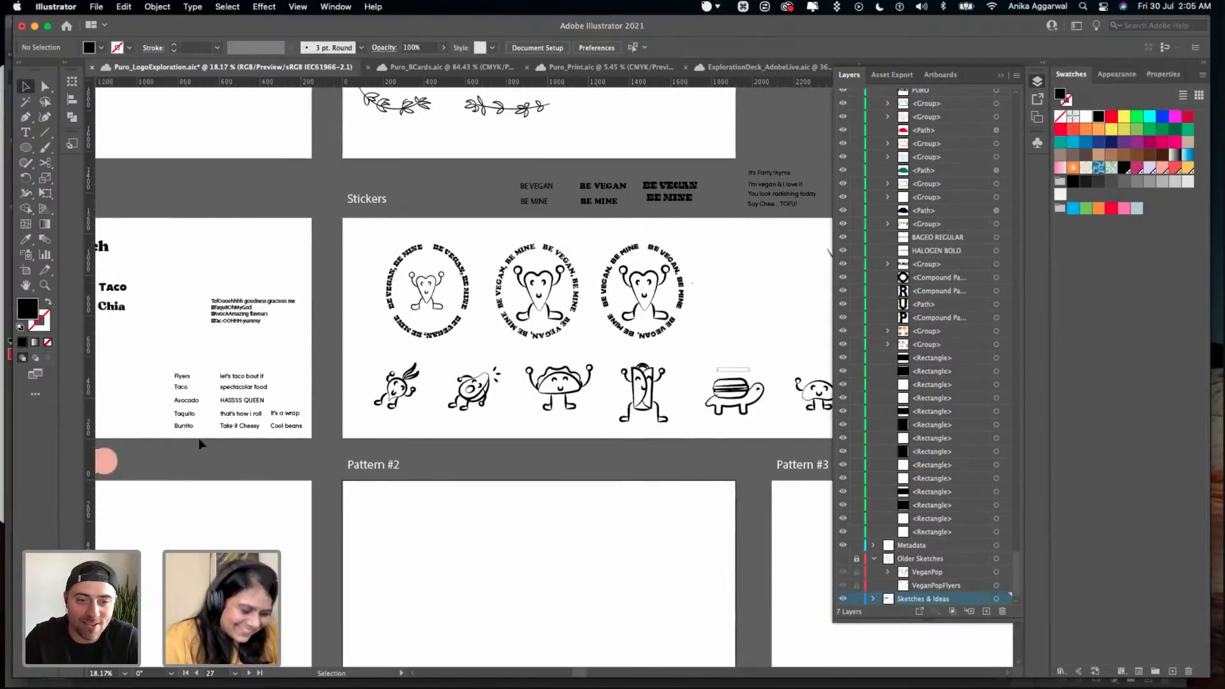
left_click(265, 408)
scroll(265, 410, "down", 1)
scroll(280, 382, "up", 2)
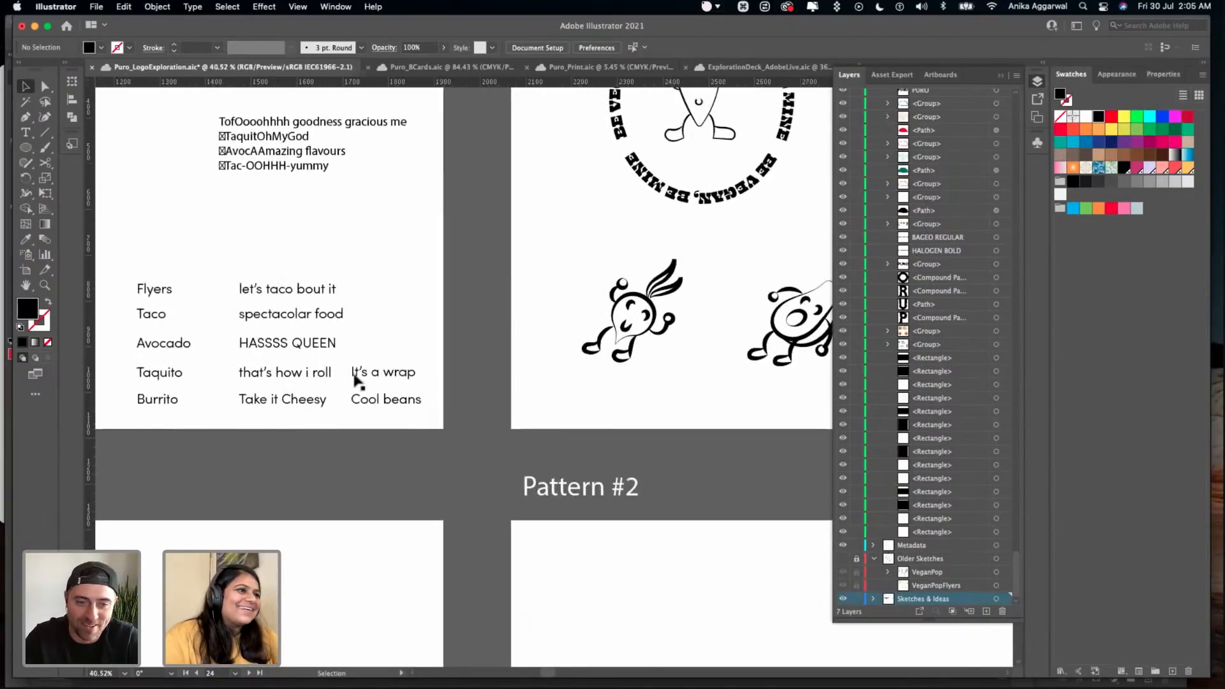
scroll(300, 383, "down", 2)
left_click(362, 371)
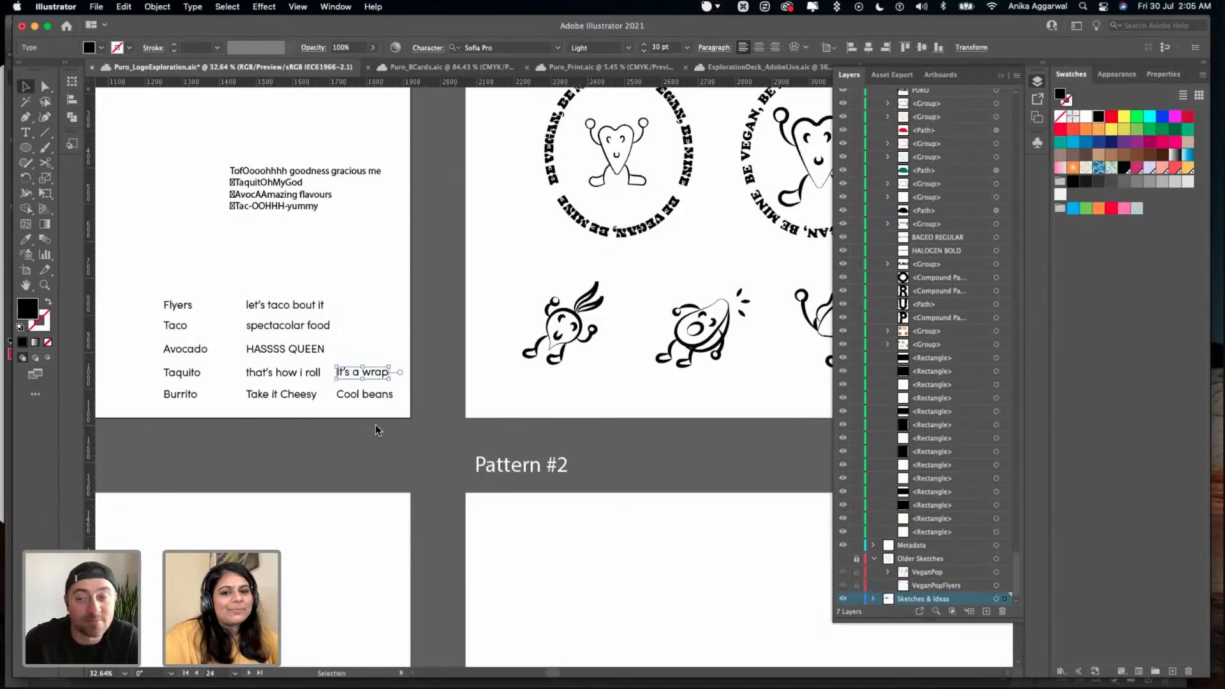
scroll(375, 423, "right", 2)
scroll(375, 424, "down", 1)
key("alt")
left_click_drag(299, 360, 538, 560)
left_click(553, 565)
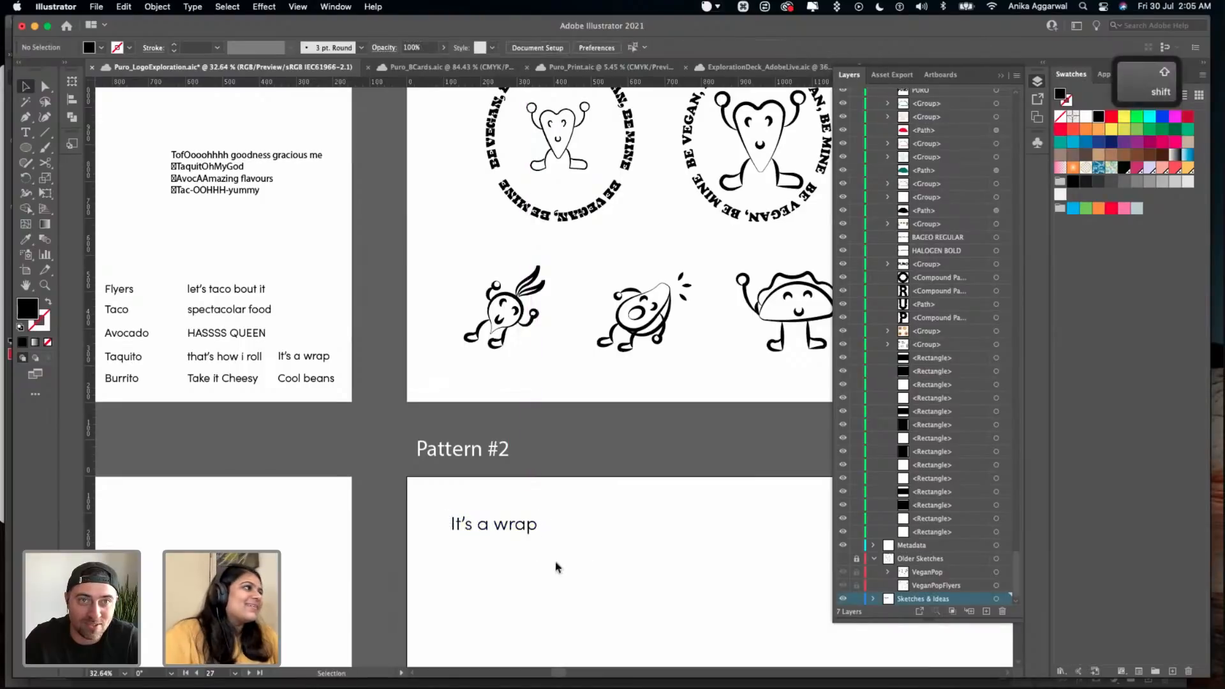
- Move the burger-shelled turtle's body and burger outlines from the Stickers artboard to Pattern #2, beside "It's a wrap"
scroll(563, 475, "right", 2)
scroll(684, 354, "up", 1)
scroll(684, 354, "right", 5)
left_click(733, 388)
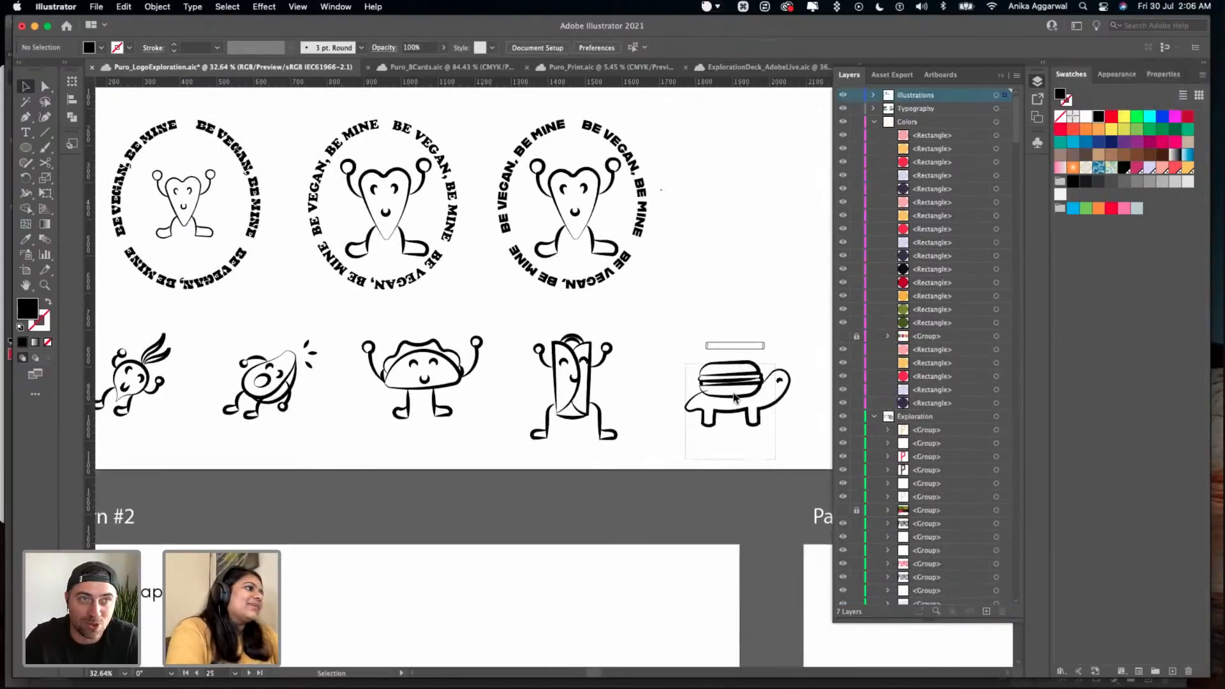
key("alt")
left_click_drag(733, 388, 261, 615)
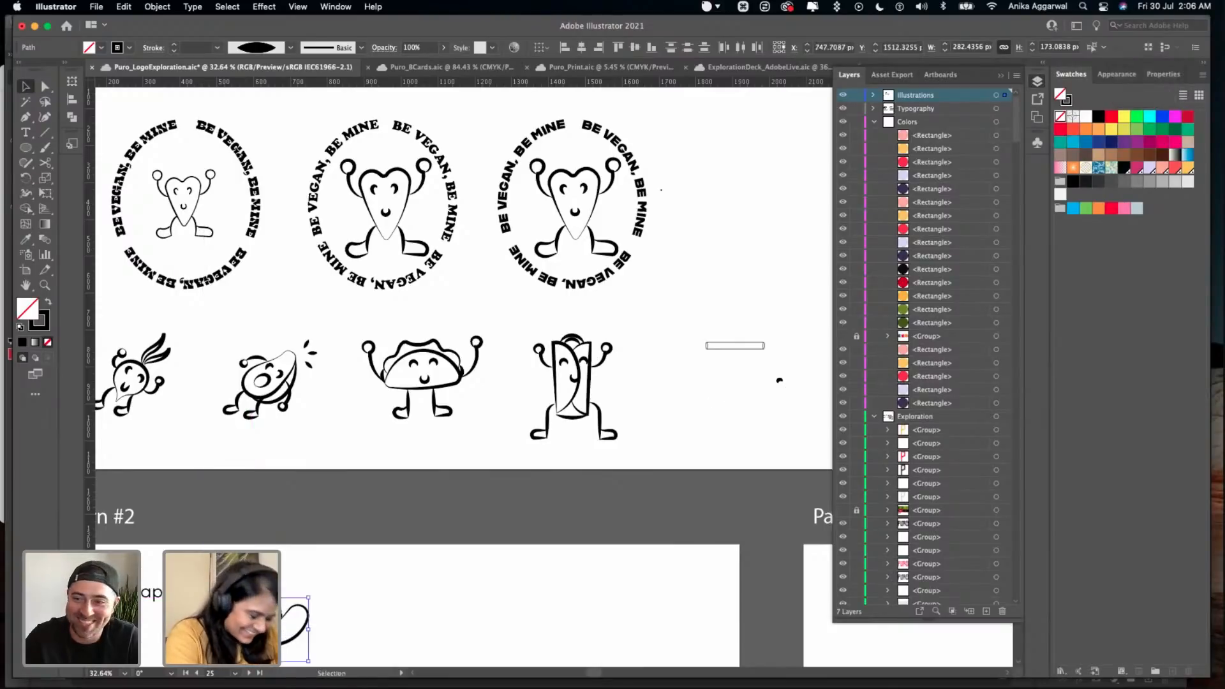
scroll(295, 468, "down", 5)
scroll(294, 468, "left", 3)
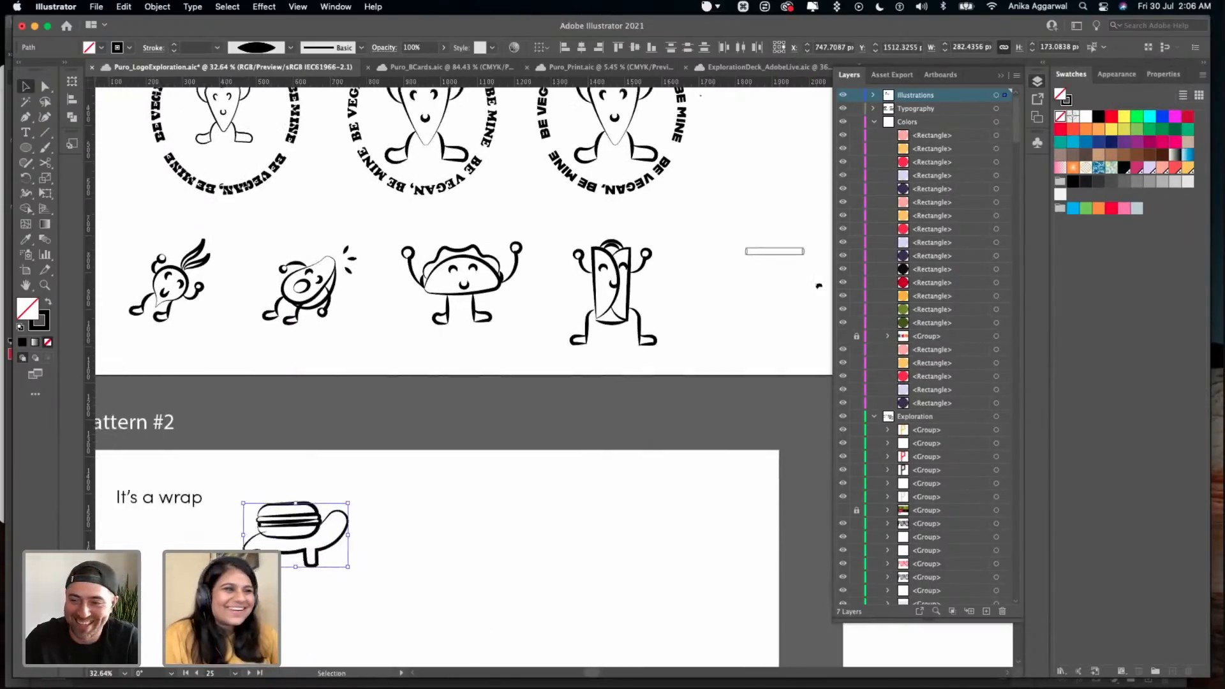
- Enlarge the turtle drawing to about 413 px wide and place it beneath the "It's a wrap" phrase
scroll(295, 467, "up", 3)
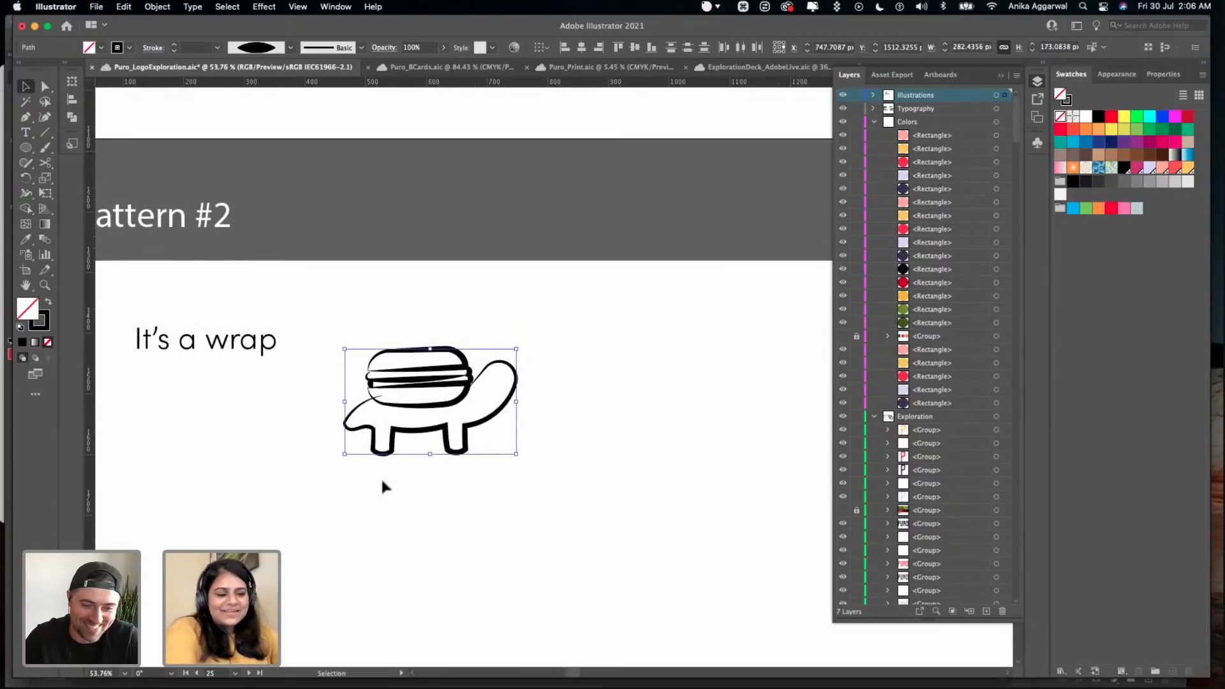
left_click_drag(517, 456, 597, 504)
left_click_drag(456, 399, 281, 475)
left_click(393, 362)
scroll(393, 362, "down", 3)
scroll(393, 363, "left", 3)
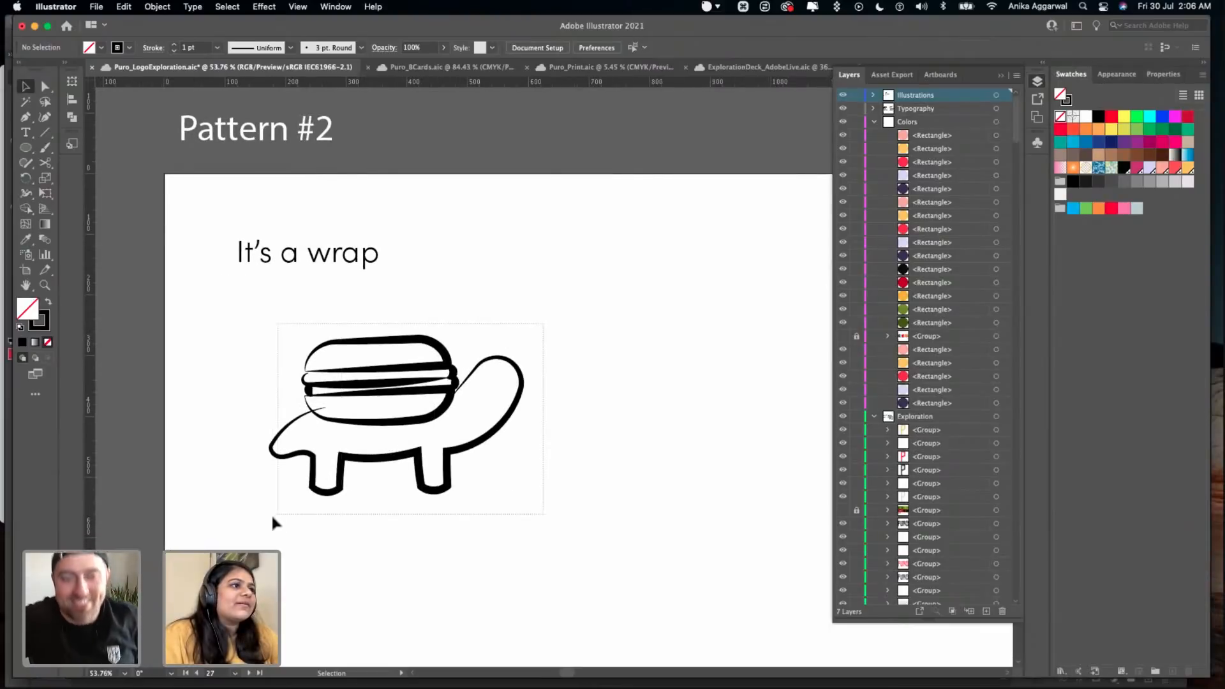
- Apply the blunt, round-ended width profile at the end of the profile list to all of the turtle's strokes
left_click_drag(275, 517, 312, 466)
left_click(291, 47)
scroll(254, 188, "down", 2)
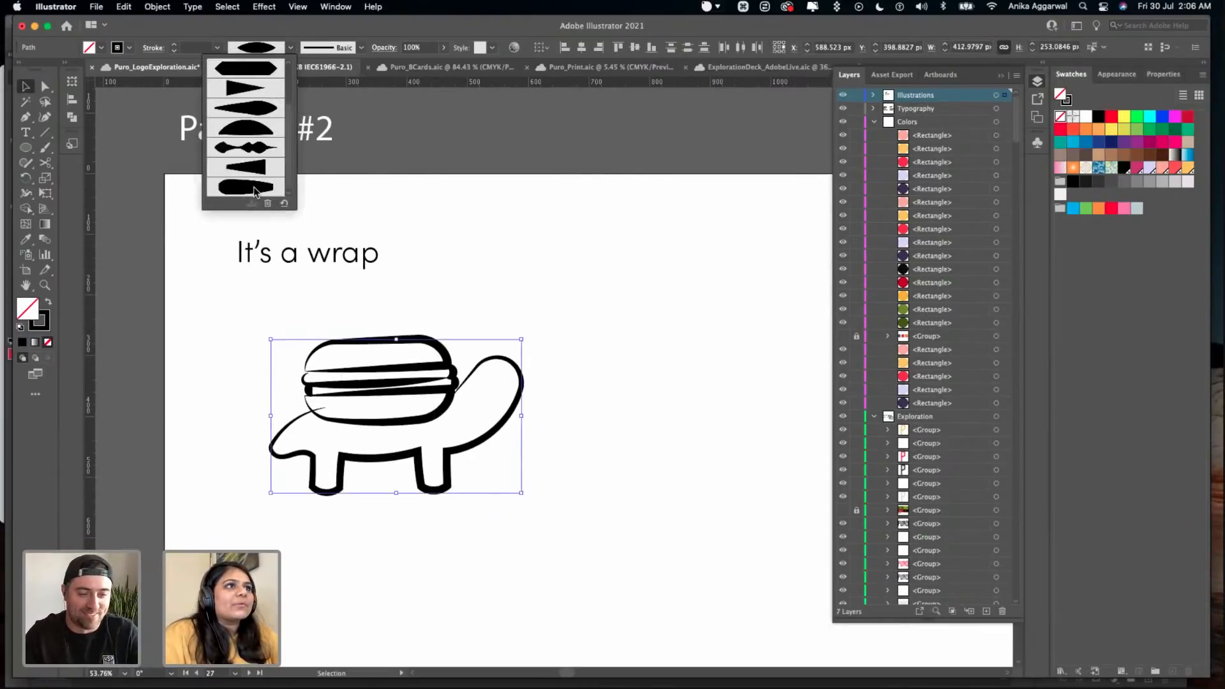
left_click(254, 183)
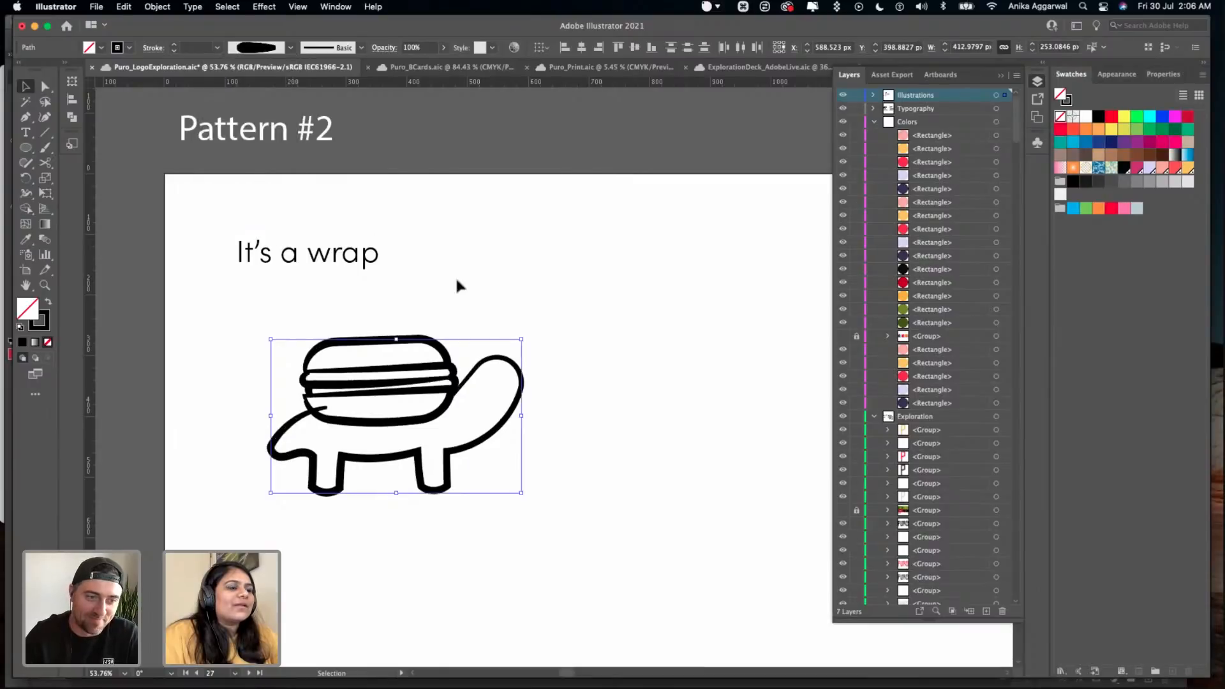
left_click(450, 295)
- Pull the end point of the turtle's back line out of the burger so it meets the lower bun's outline
scroll(446, 298, "down", 2)
scroll(446, 298, "left", 2)
scroll(322, 314, "up", 5)
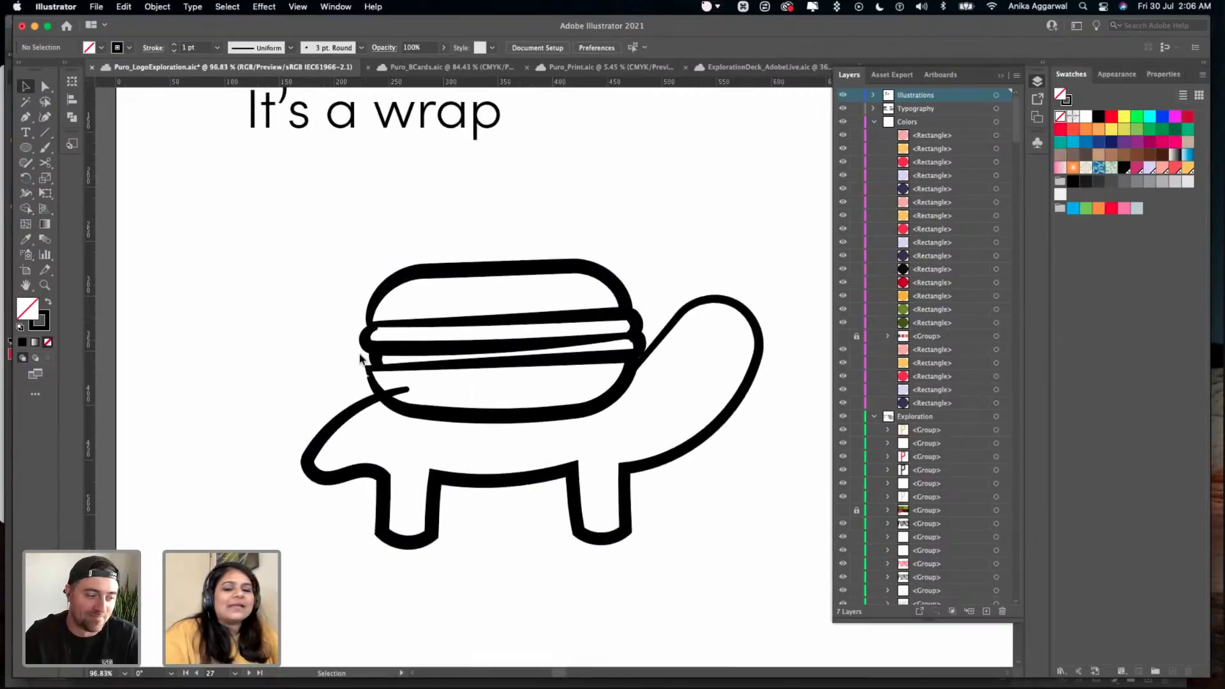
scroll(360, 356, "down", 2)
scroll(360, 356, "left", 1)
scroll(361, 354, "up", 3)
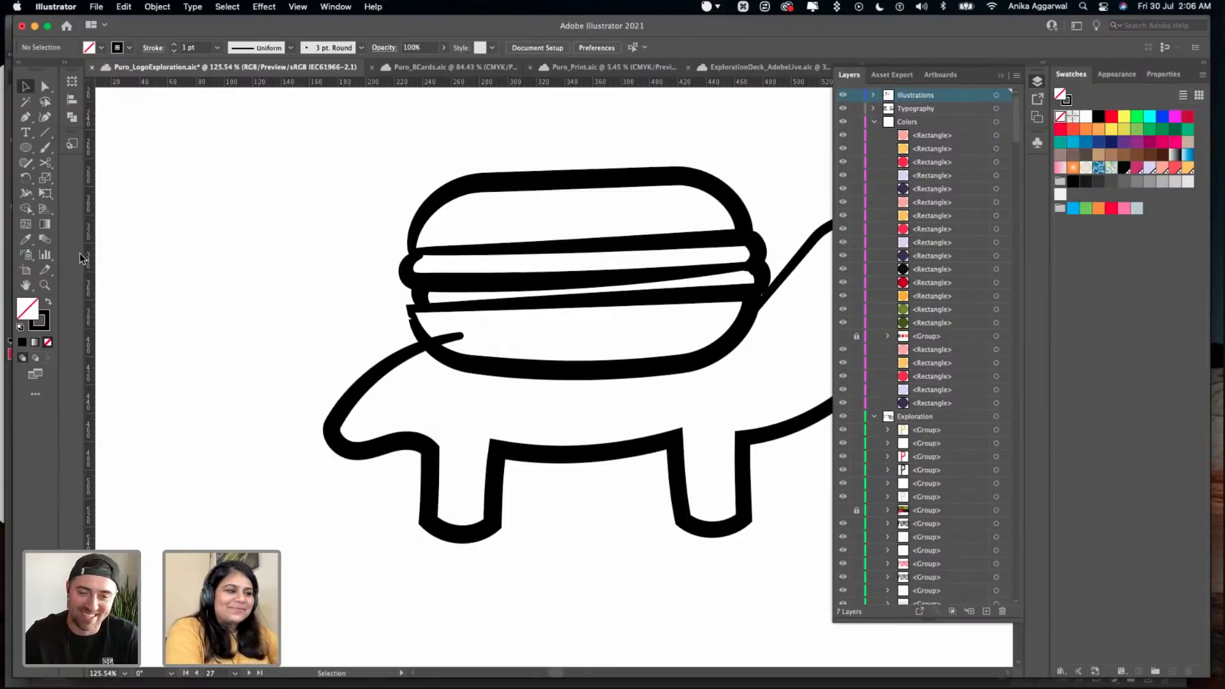
left_click(414, 352)
key("a")
left_click_drag(459, 337, 422, 348)
left_click(356, 320)
key("v")
- Delete the burger's lower bun outline with the broken corner
scroll(191, 381, "up", 5)
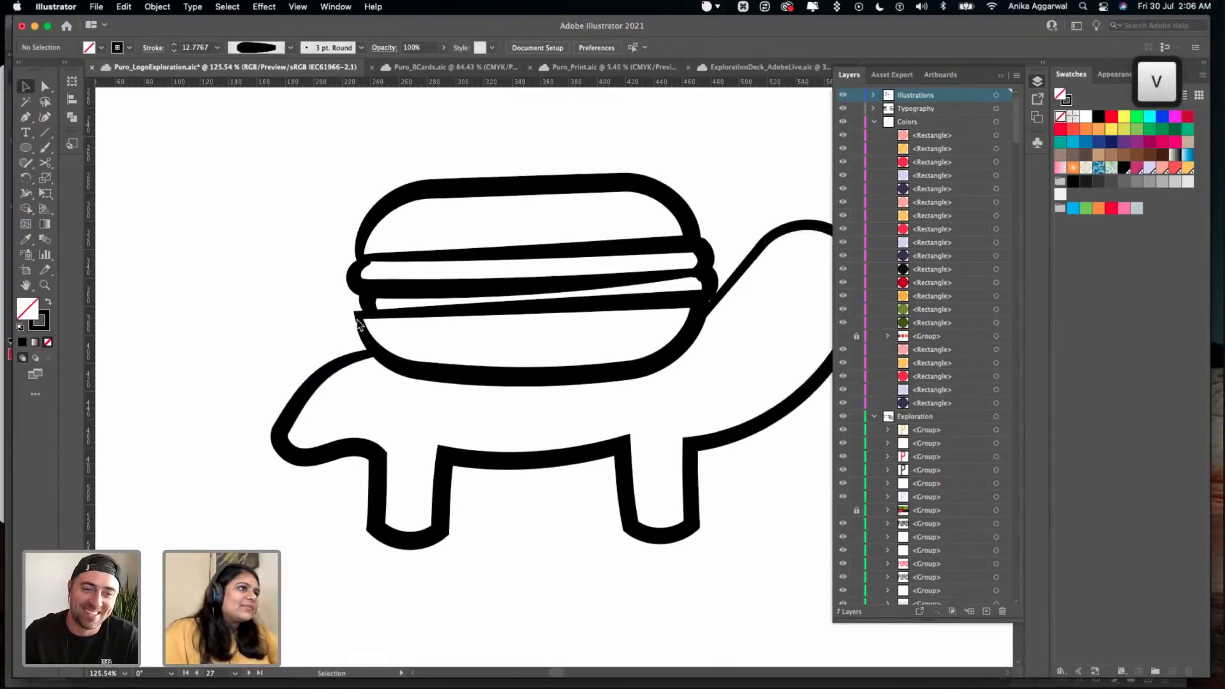
scroll(193, 381, "up", 6)
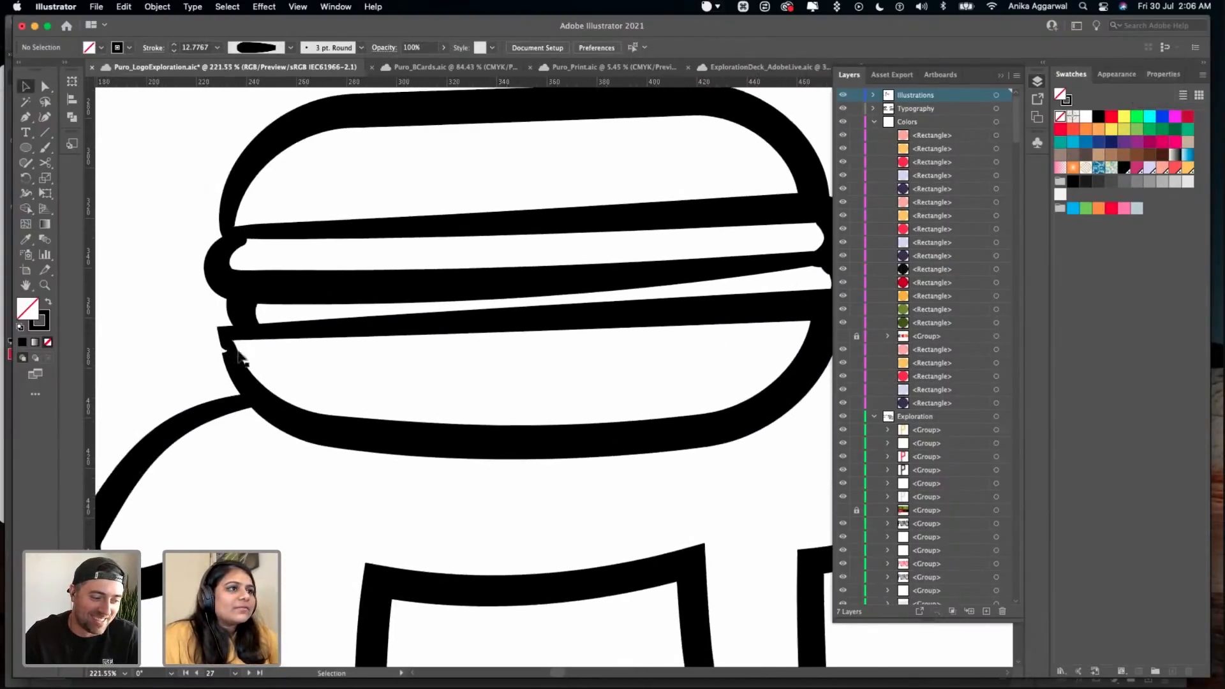
left_click(249, 355)
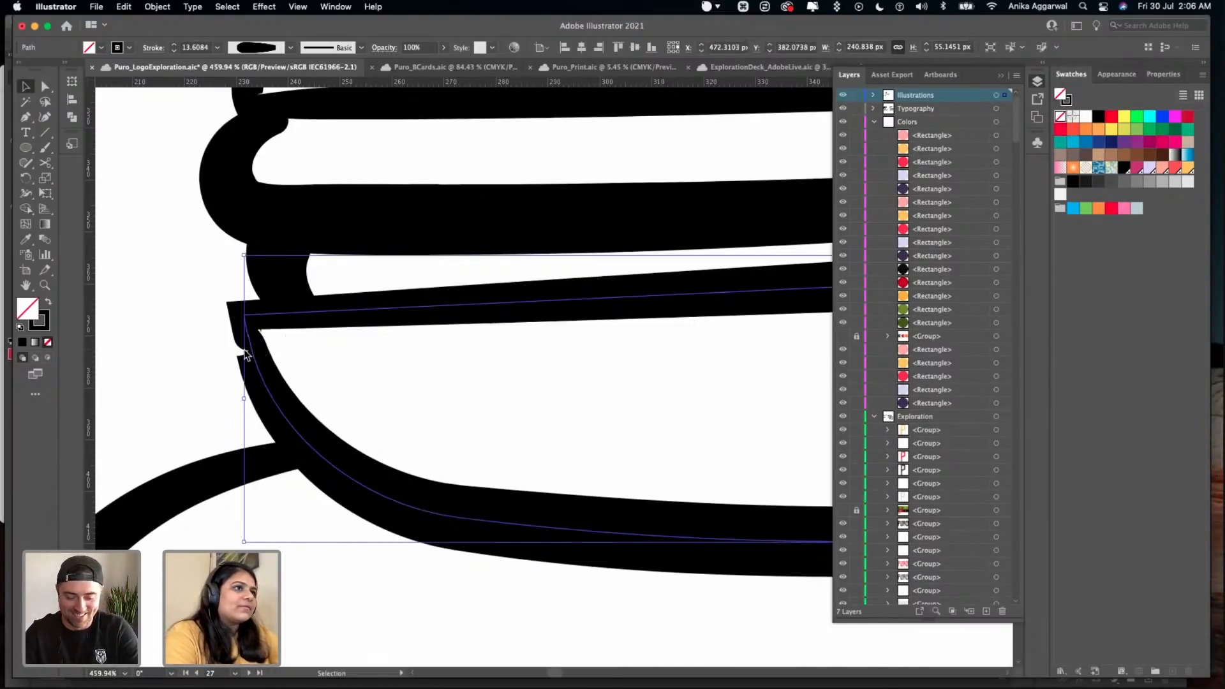
scroll(251, 353, "down", 6)
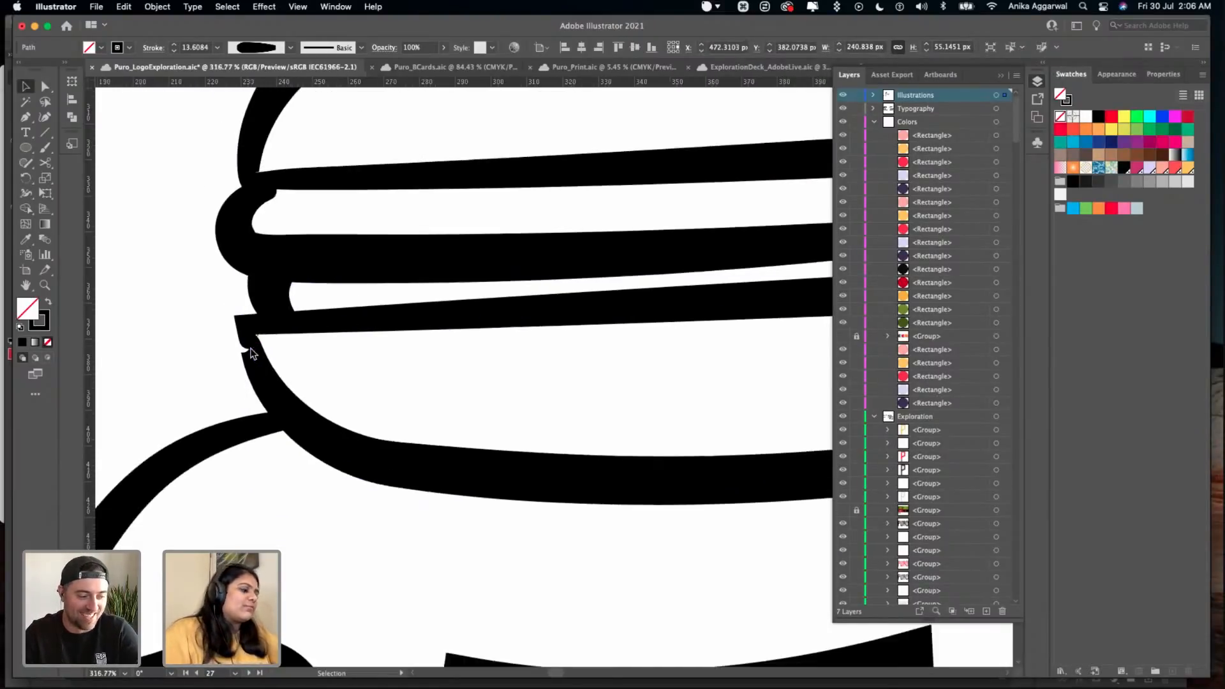
key("BackSpace")
scroll(250, 353, "up", 1)
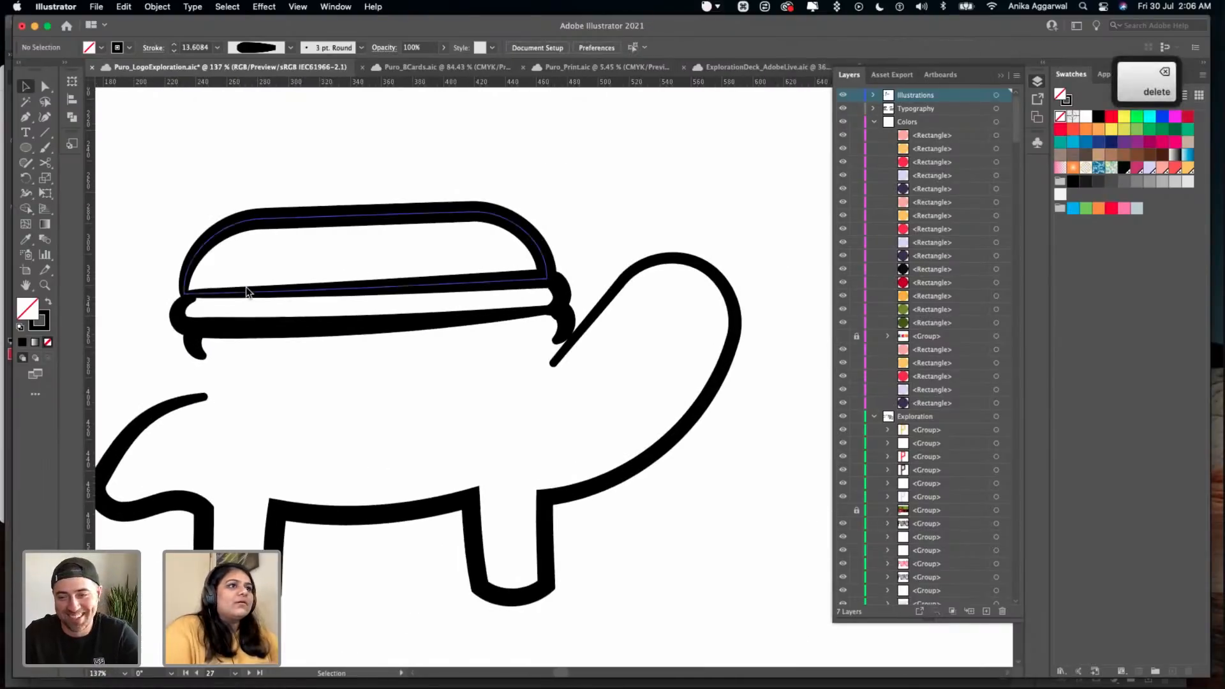
- Copy the top bun, rotate the copy 180°, and place it under the filling as the bottom bun
left_click(246, 286)
key("super+c")
key("super+v")
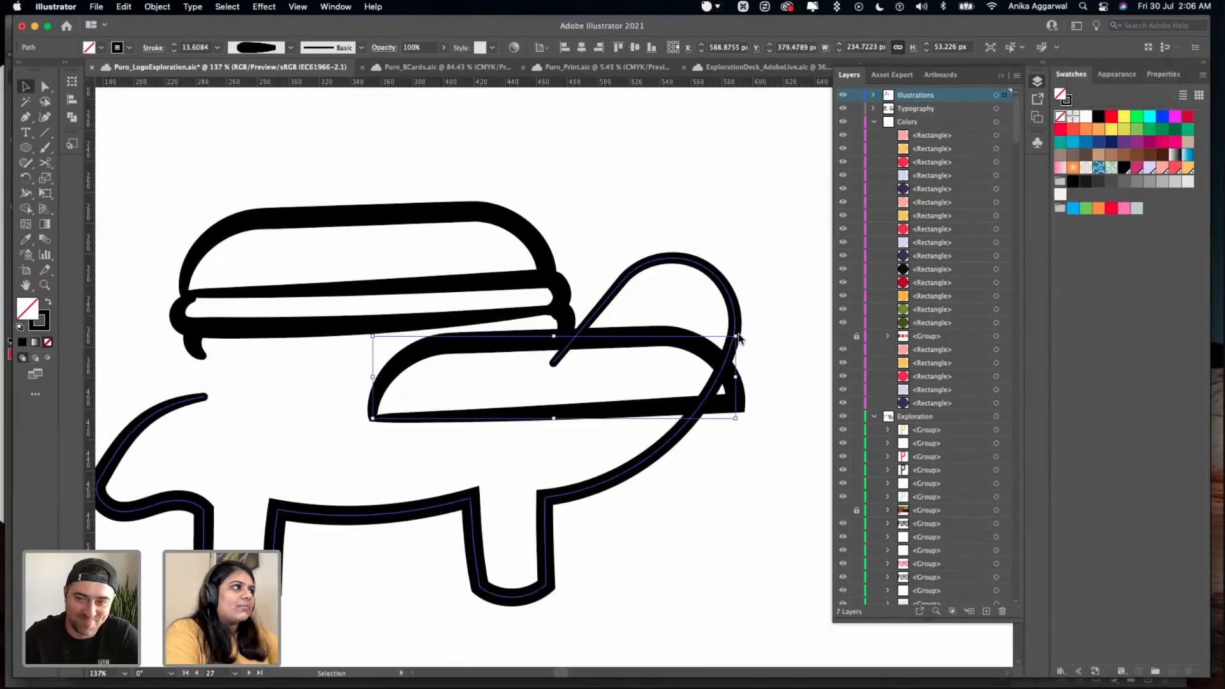
left_click_drag(373, 428, 680, 345)
left_click_drag(492, 355, 464, 359)
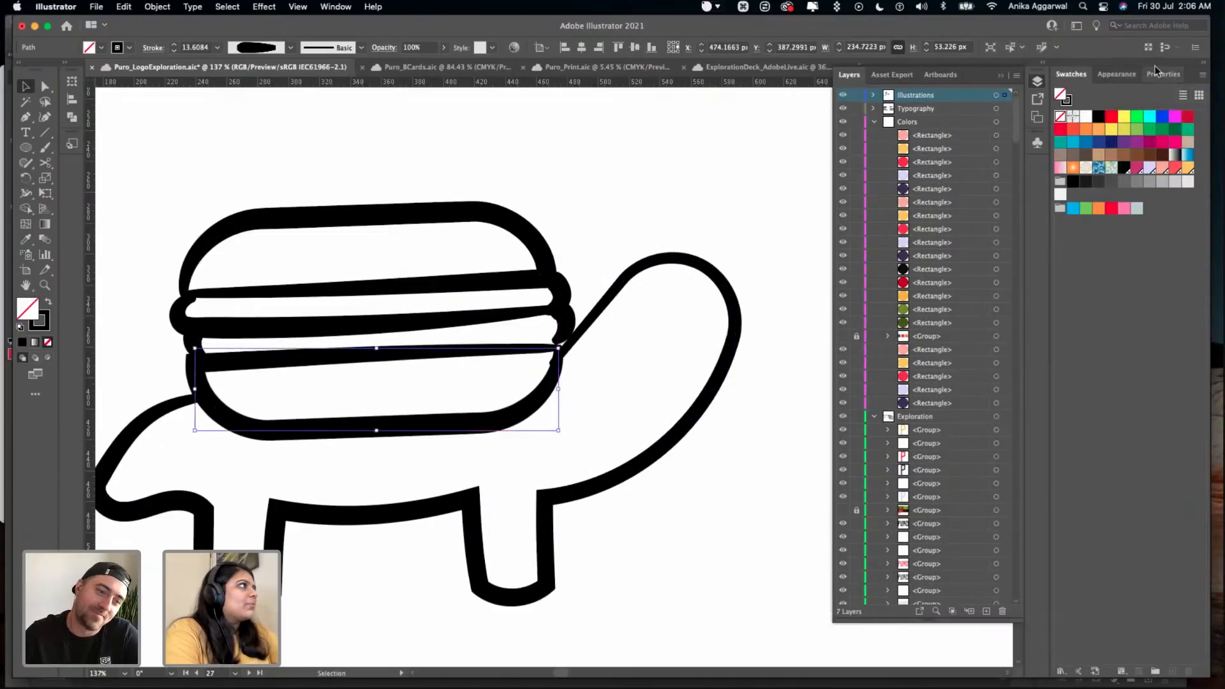
- Flip the bottom bun horizontally and move it back under the burger filling
left_click(1162, 74)
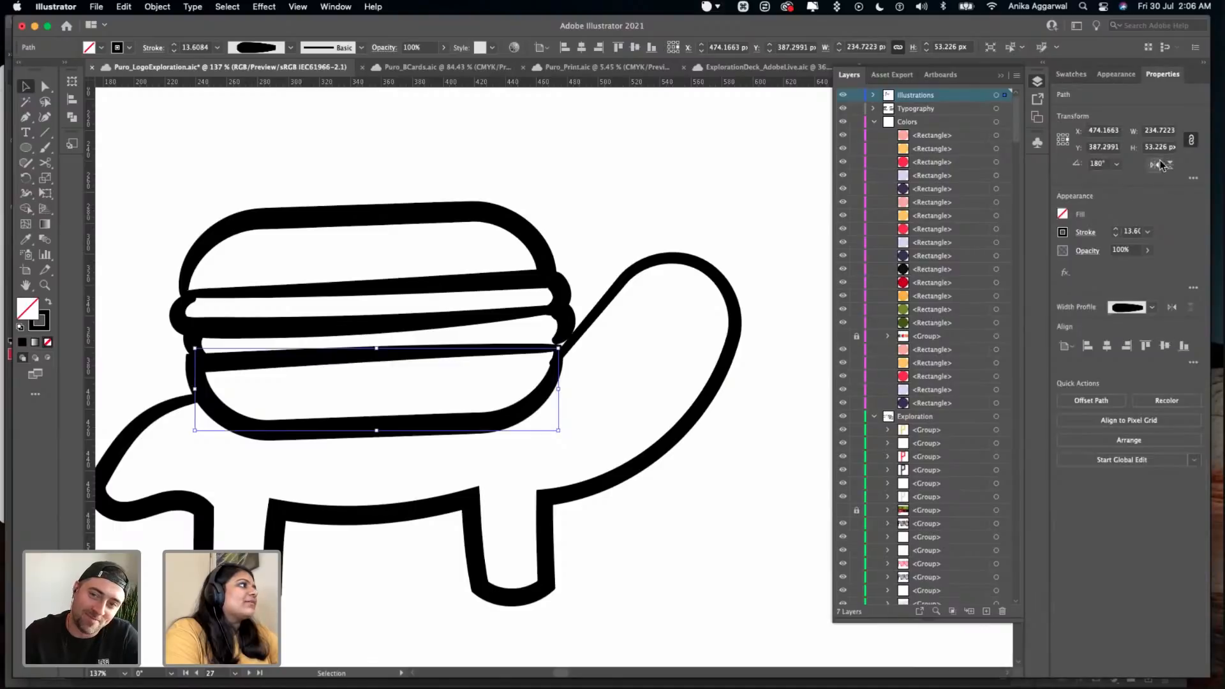
left_click(1161, 164)
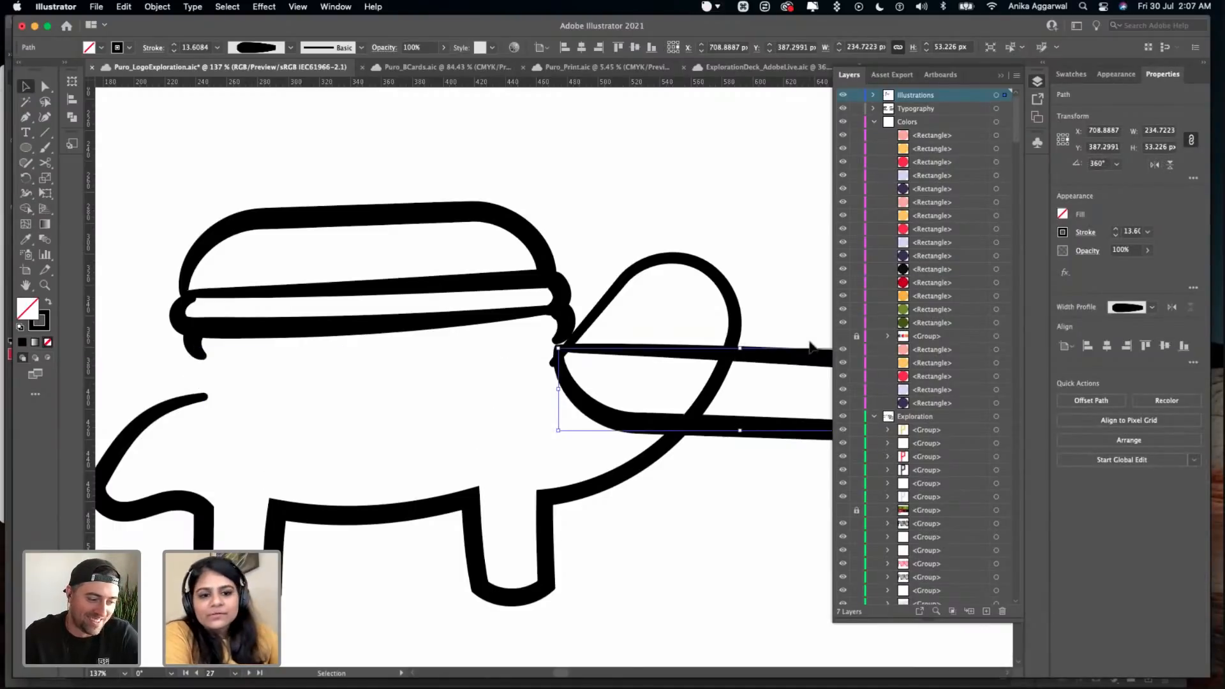
left_click_drag(804, 366, 450, 362)
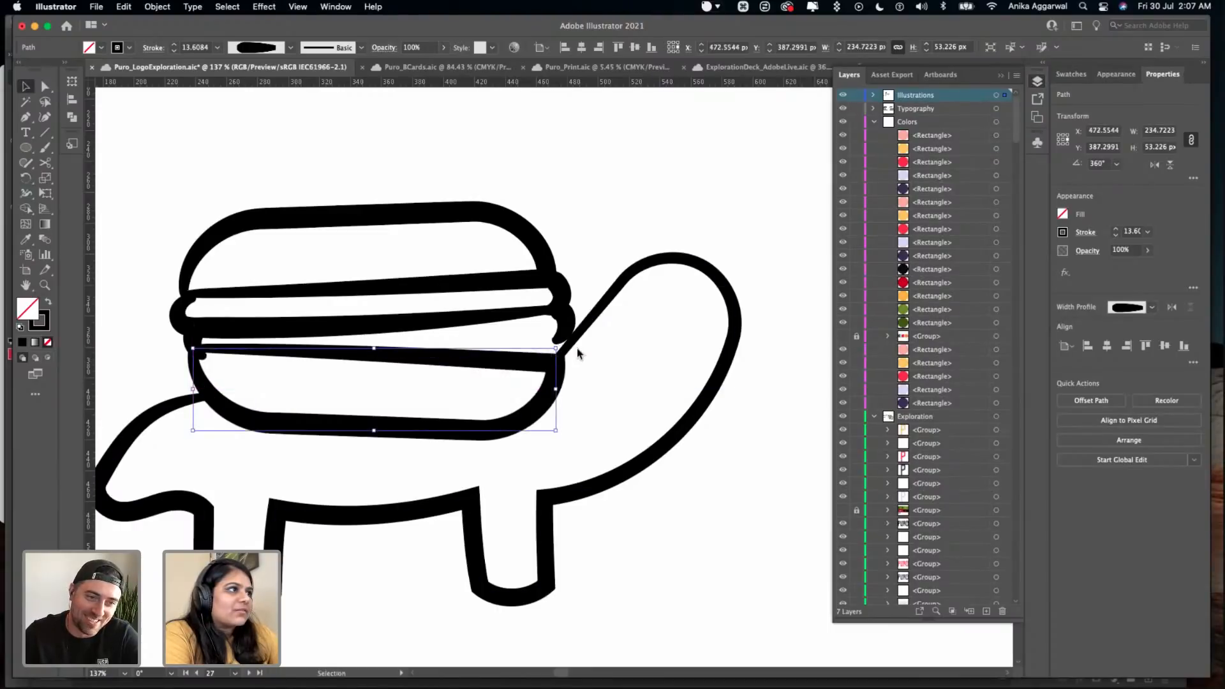
- Rotate the bottom bun slightly so it lines up with the filling, and nudge it into place
left_click(563, 431)
left_click(543, 426)
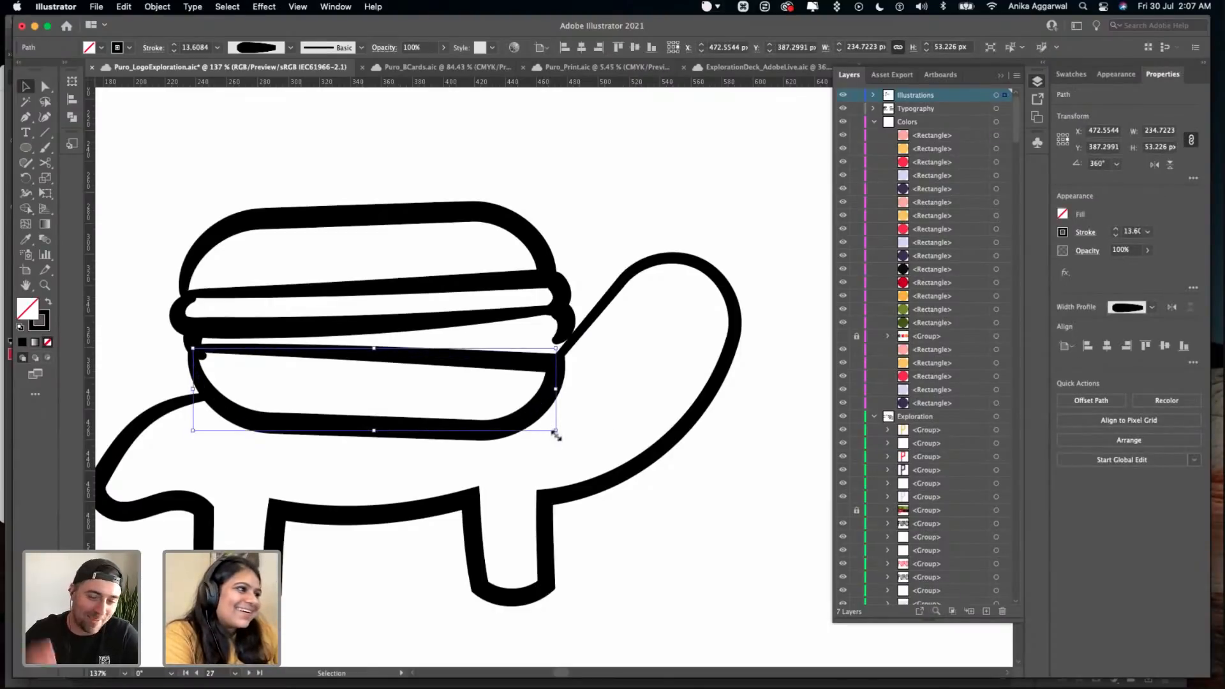
left_click_drag(561, 436, 567, 419)
left_click_drag(477, 353, 485, 354)
left_click(599, 331)
- Move the end anchor of the turtle's neck line to the burger's outer edge and clear the selection
left_click(610, 293)
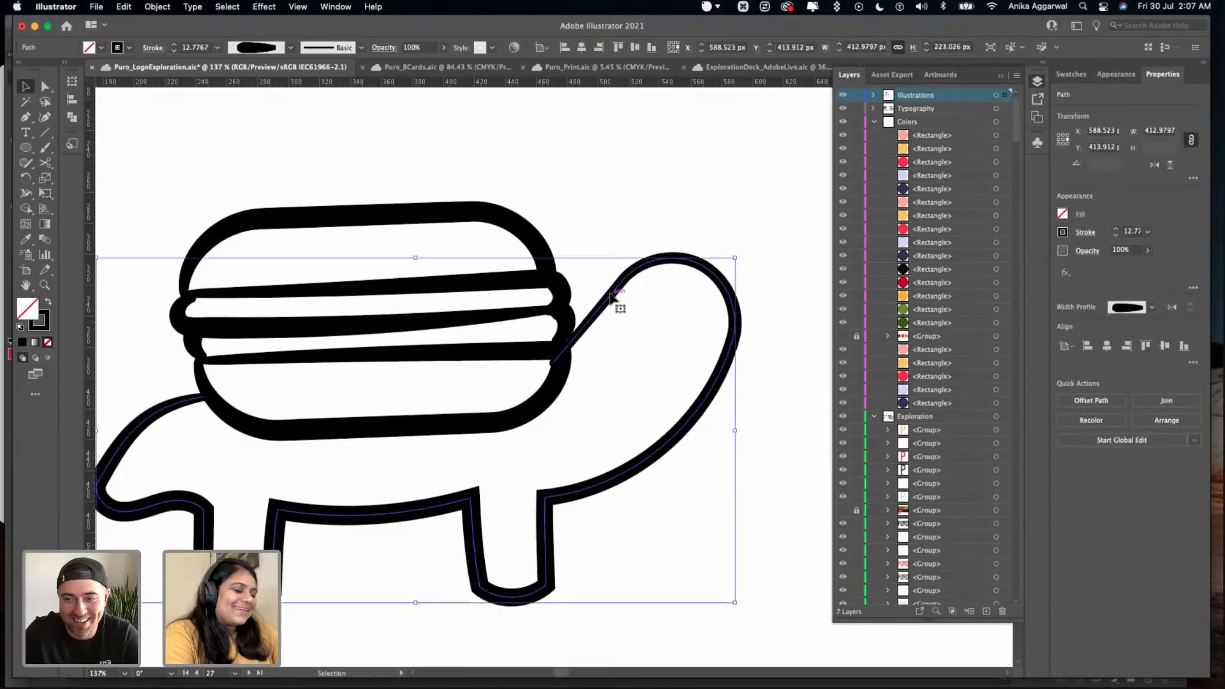
key("a")
left_click(554, 361)
left_click_drag(555, 363, 564, 359)
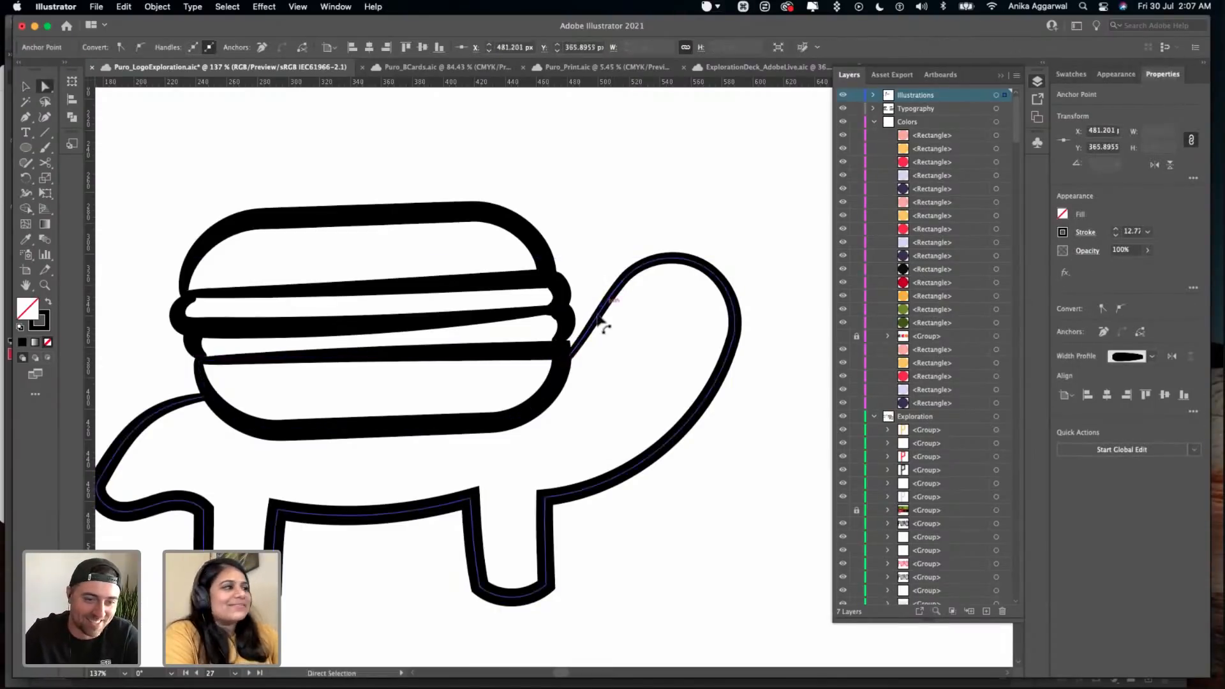
left_click(600, 322)
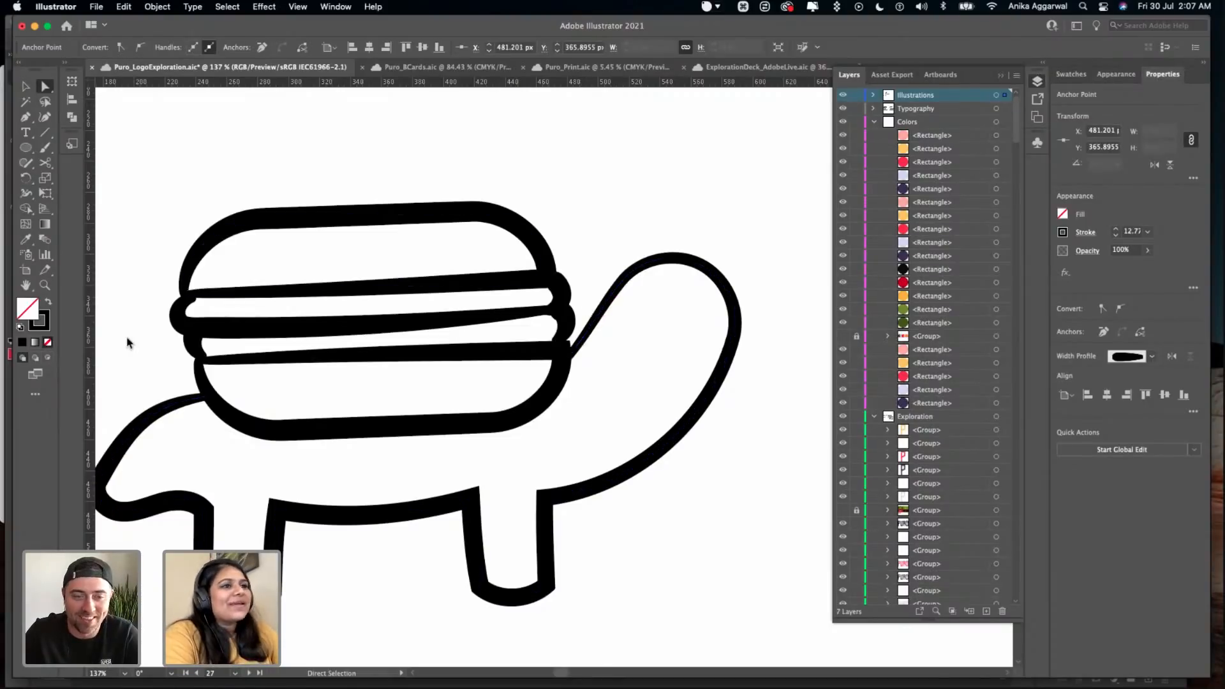
key("v")
left_click(396, 153)
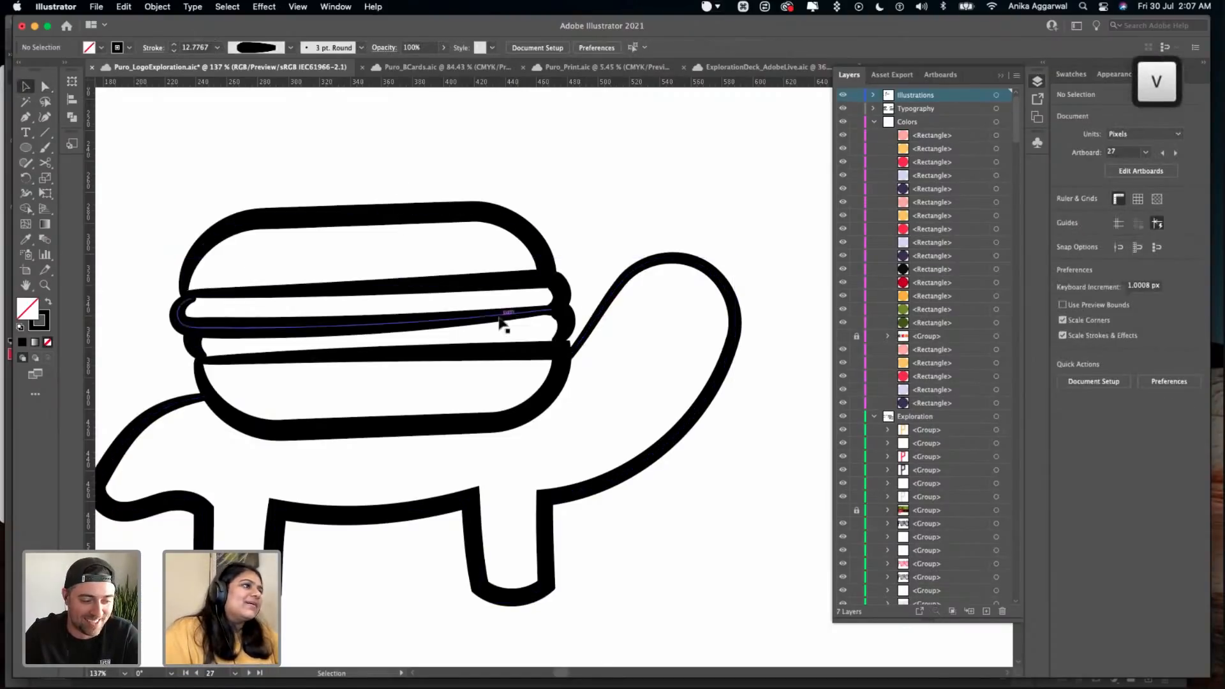
- Copy both eyes and the mouth of the heart character in the first "Be Vegan, Be Mine" sticker, and leave its group
scroll(501, 323, "down", 3)
scroll(581, 340, "down", 3)
scroll(515, 207, "up", 2)
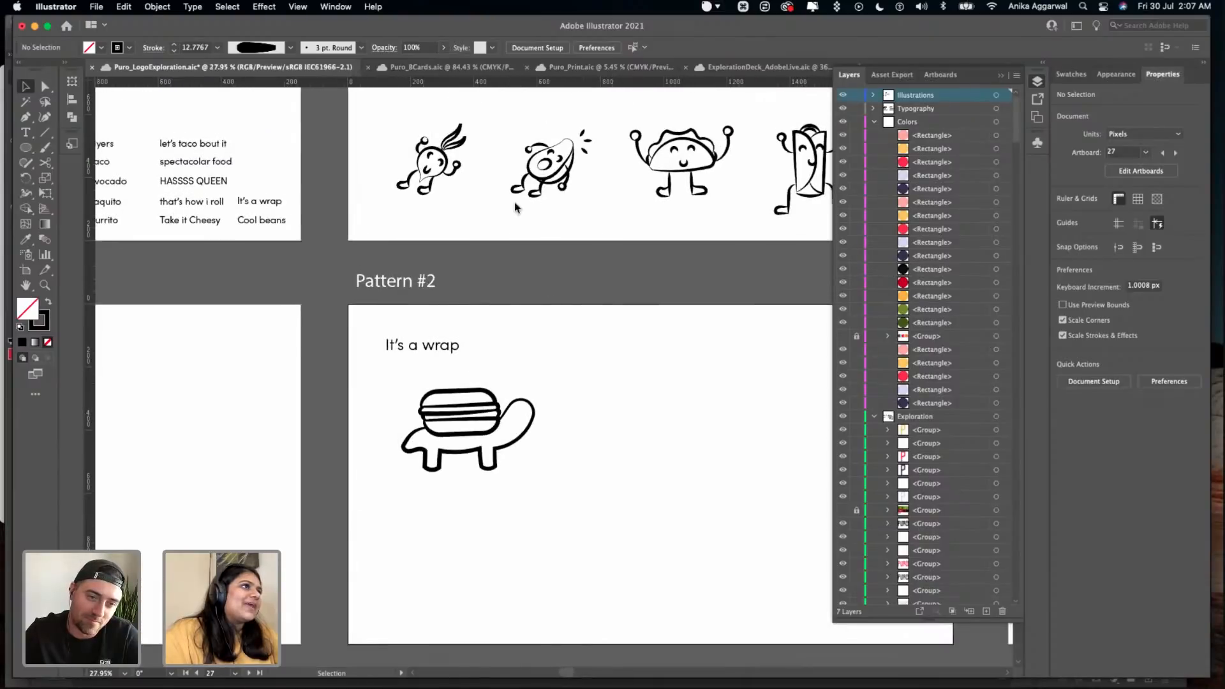
scroll(435, 151, "up", 5)
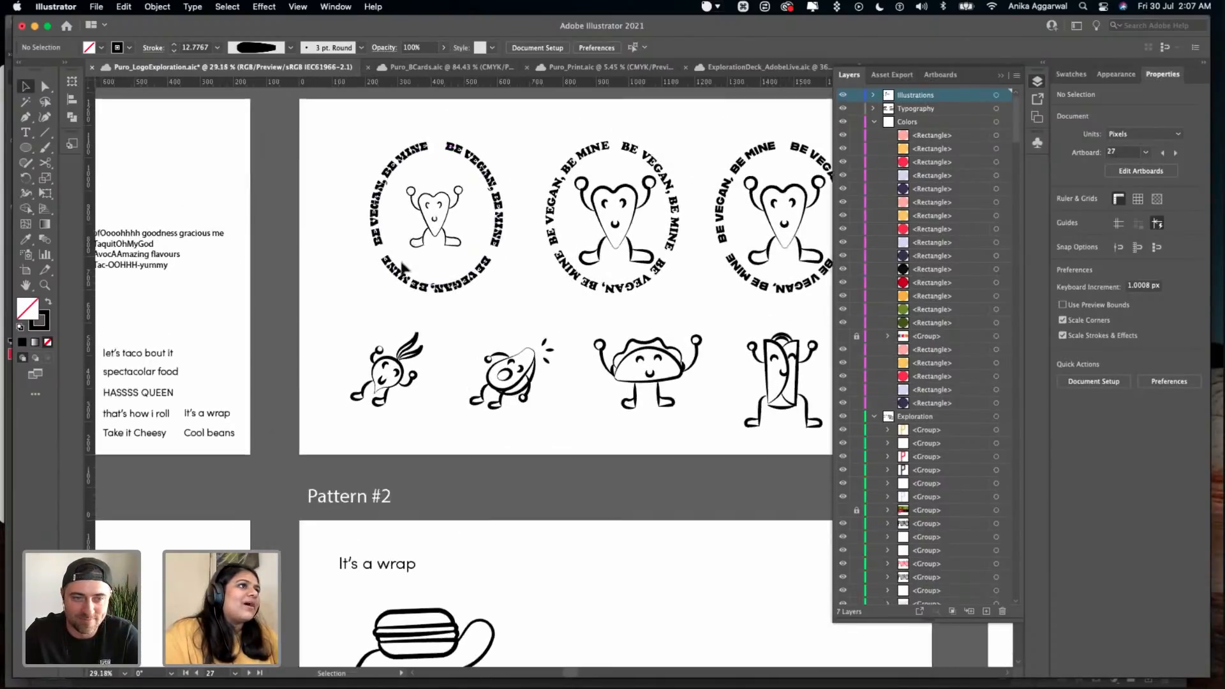
scroll(405, 293, "up", 5)
double_click(406, 293)
left_click(406, 293)
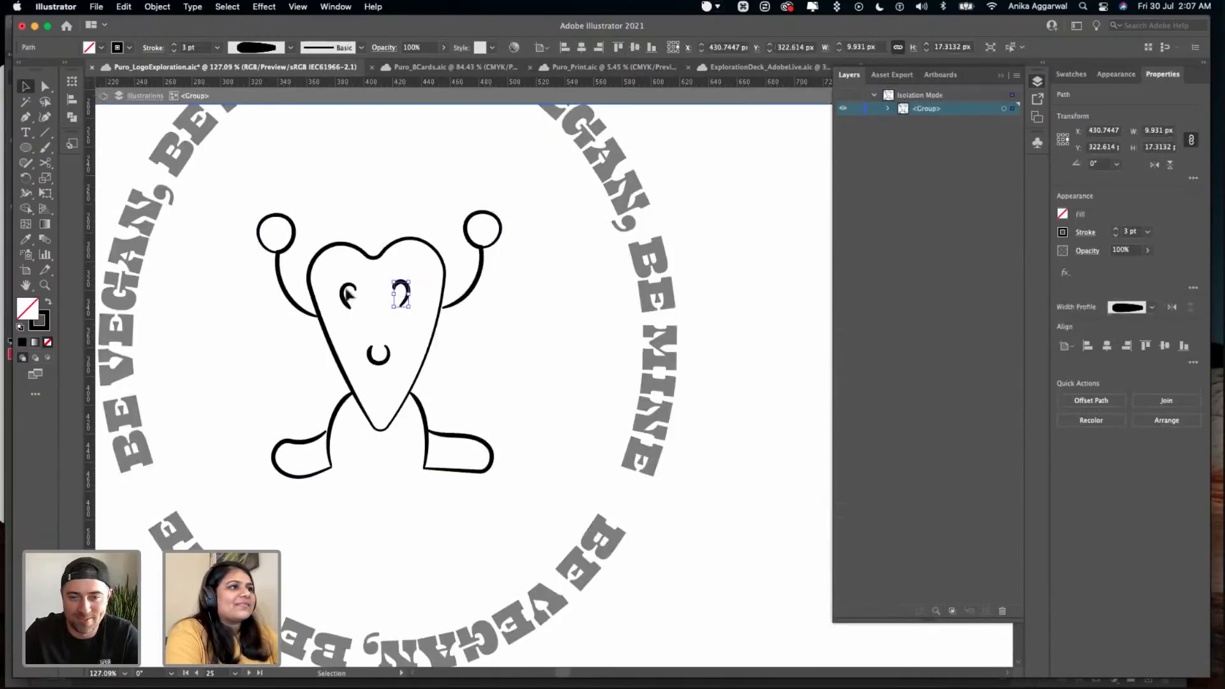
left_click(343, 297, "shift")
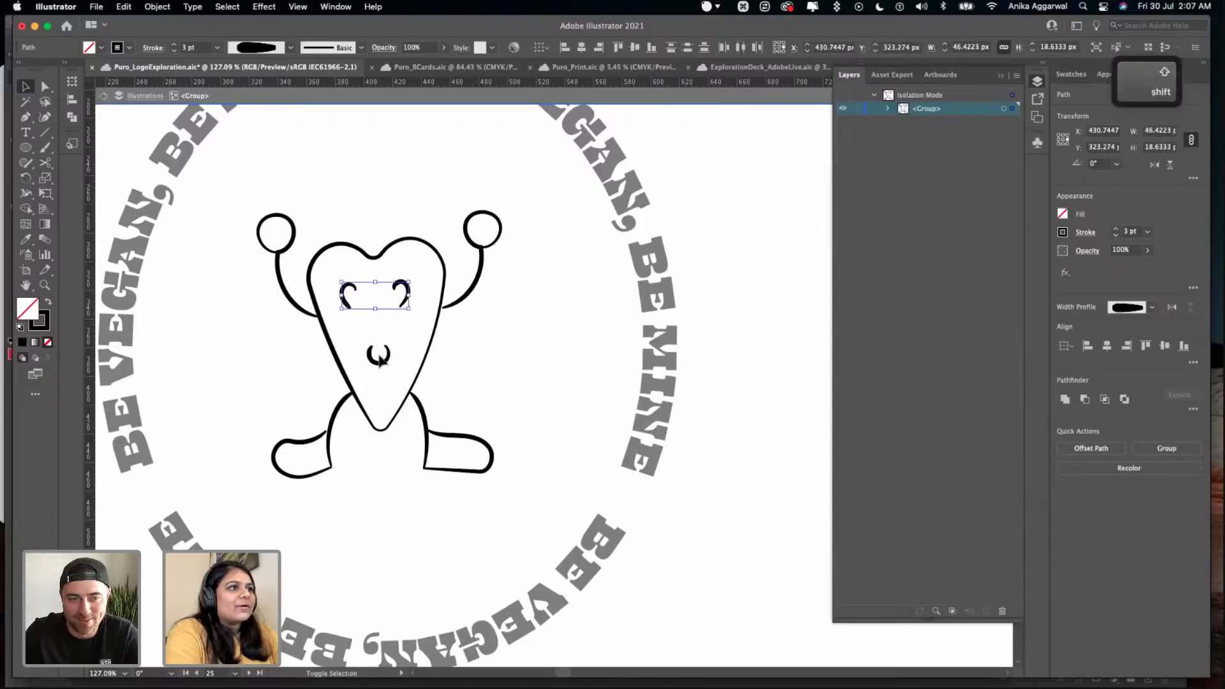
left_click(381, 364, "shift")
key("super+c")
key("Escape")
key("Escape")
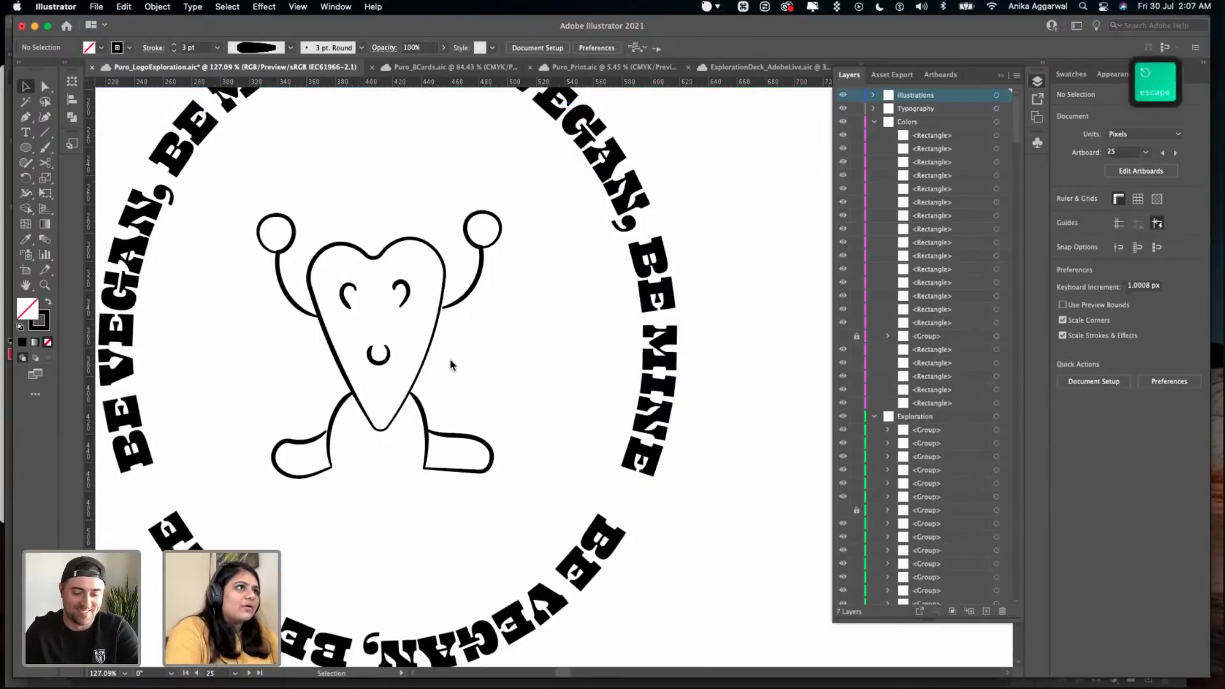
scroll(449, 368, "down", 5)
scroll(451, 365, "down", 3)
scroll(451, 365, "down", 10)
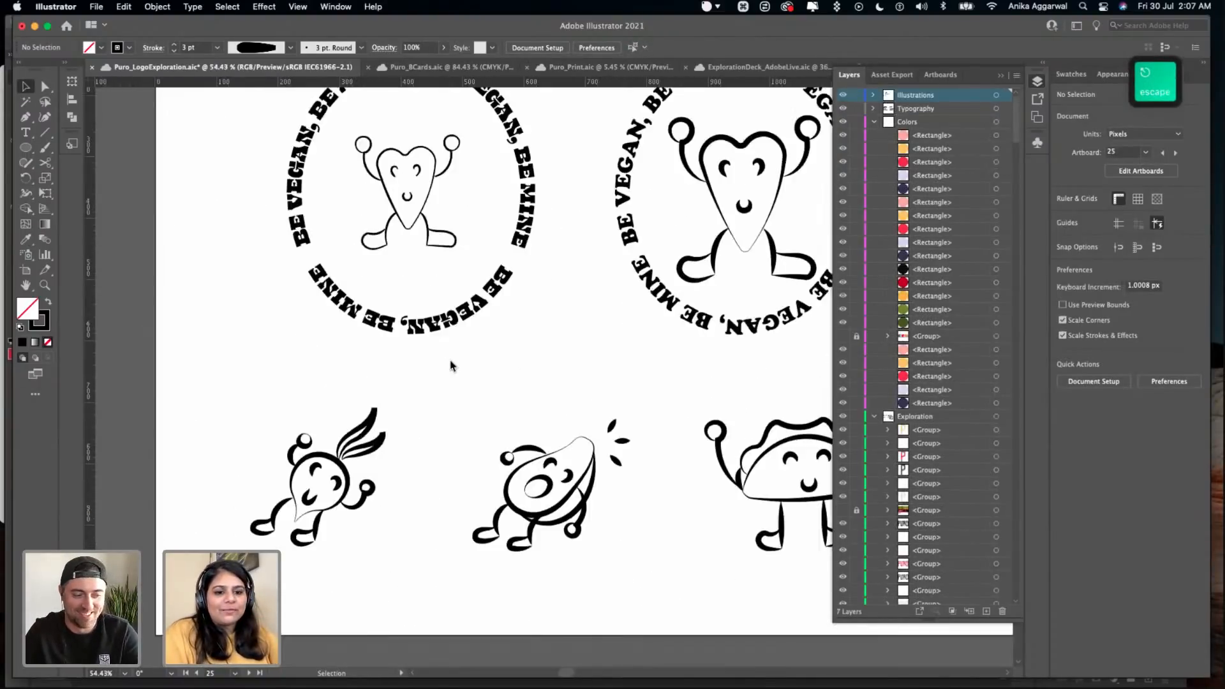
- Paste the copied eyes and mouth beside the burger turtle, move them onto the burger, and clear the selection
scroll(450, 365, "down", 5)
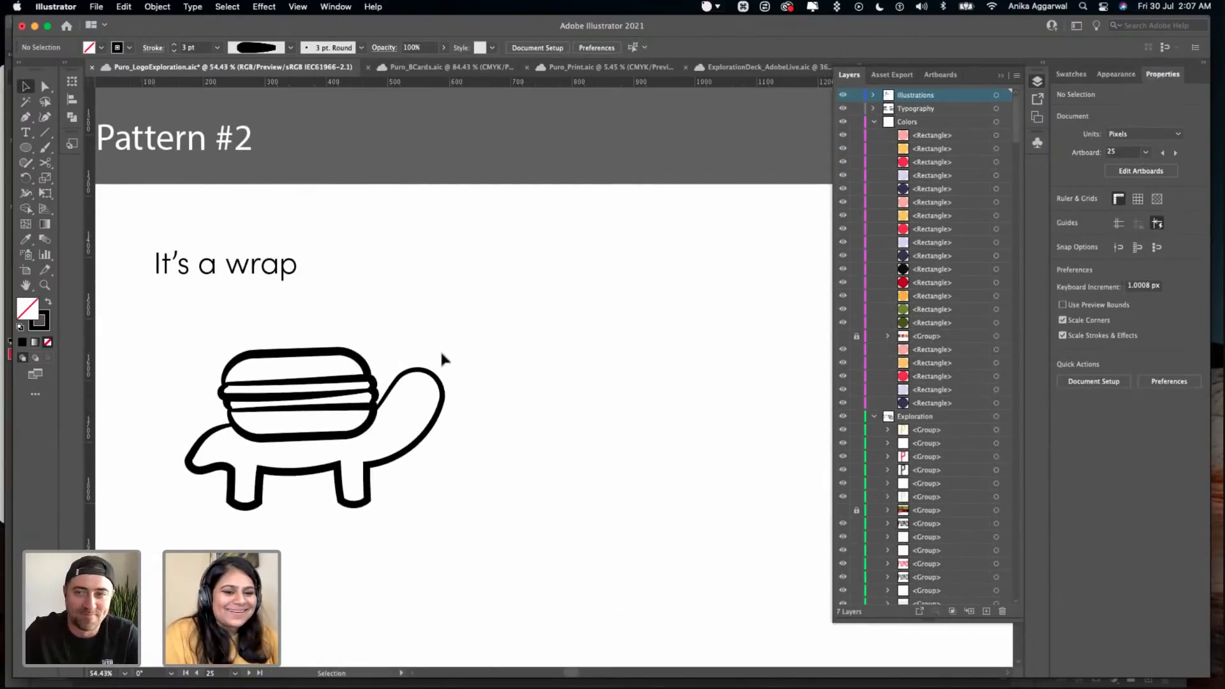
scroll(455, 383, "down", 2)
scroll(359, 246, "up", 4)
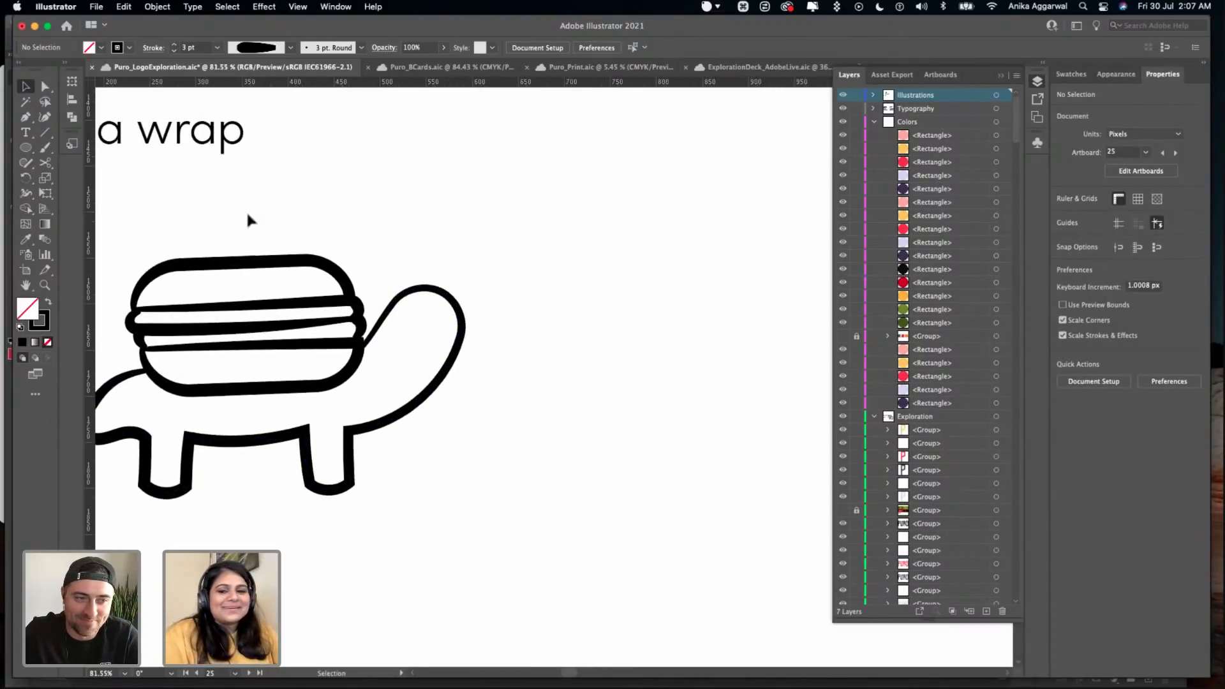
scroll(292, 273, "up", 4)
key("ctrl+v")
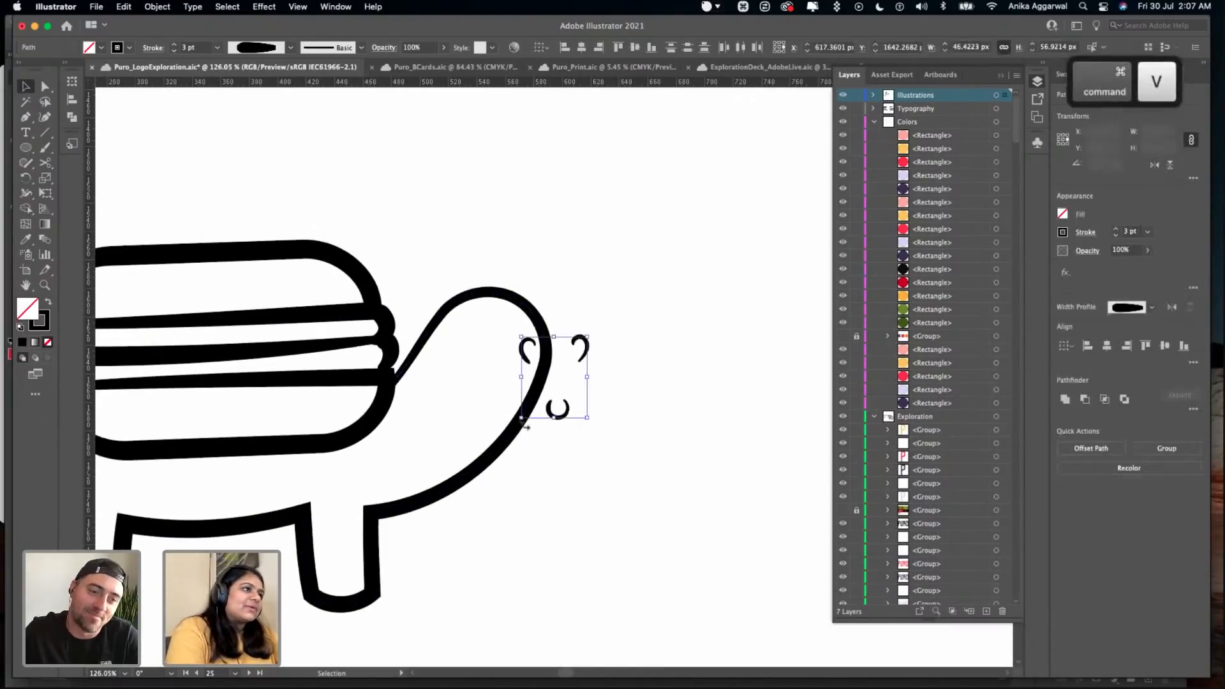
left_click_drag(528, 360, 216, 295)
left_click(390, 209)
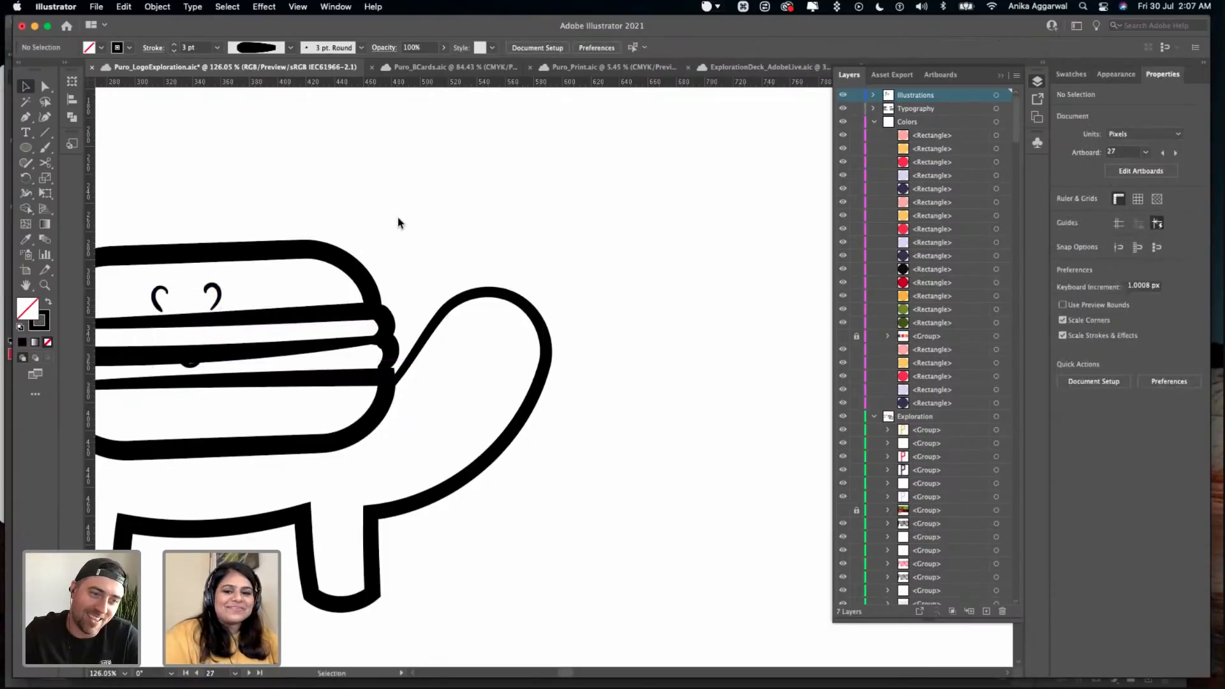
- Place the mouth on the bottom bun, spread the two eyes apart on the top bun, and save the file
scroll(393, 211, "down", 2)
scroll(392, 211, "left", 5)
scroll(386, 188, "left", 4)
scroll(386, 188, "down", 1)
mouse_move(424, 277)
left_mouse_down()
mouse_move(435, 320)
mouse_move(461, 332)
left_mouse_up()
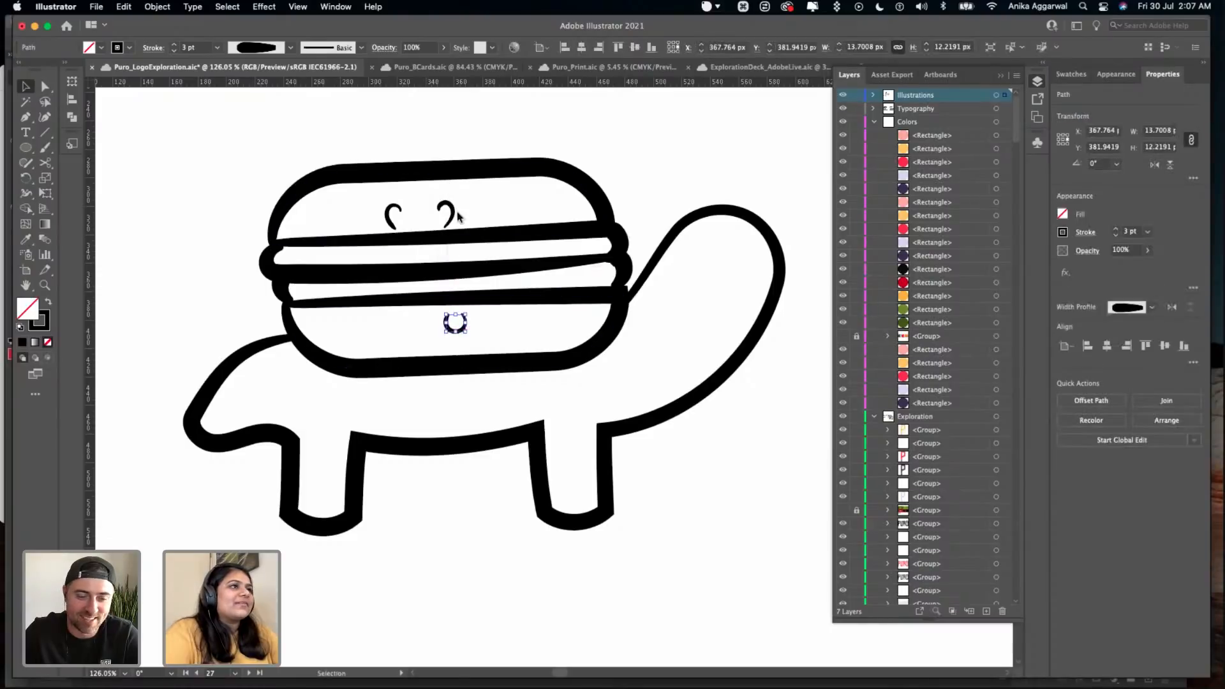
left_click_drag(453, 215, 516, 212)
left_click_drag(393, 211, 384, 204)
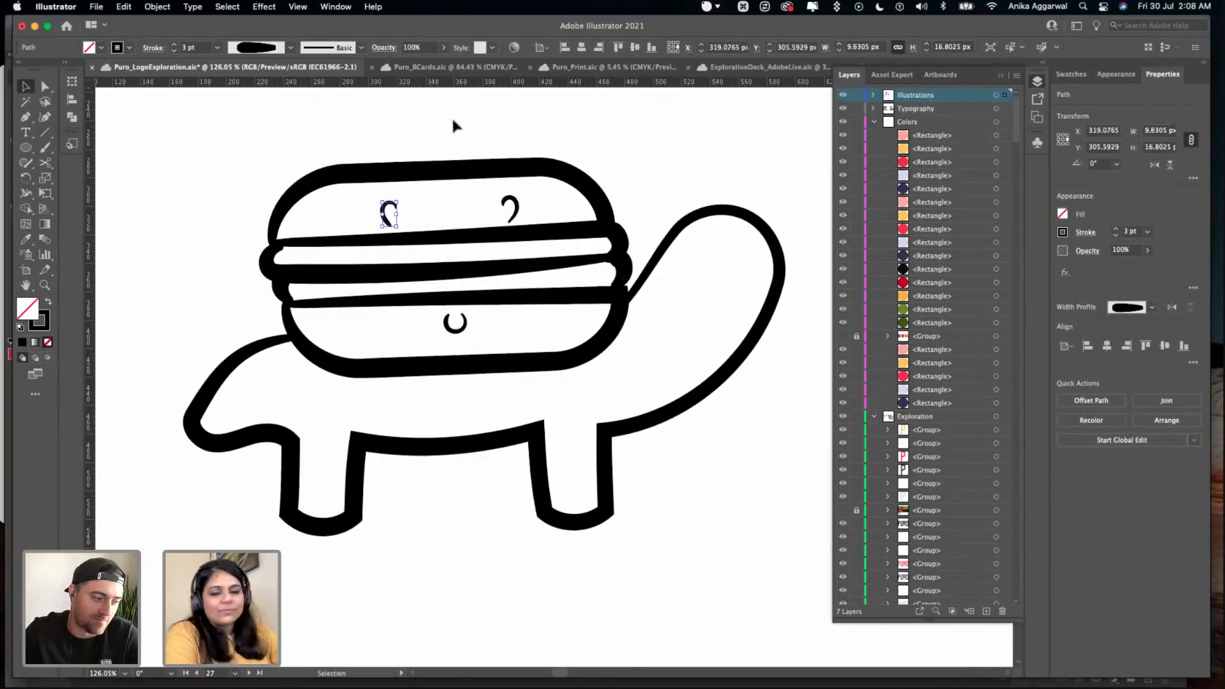
left_click(450, 116)
key("super+s")
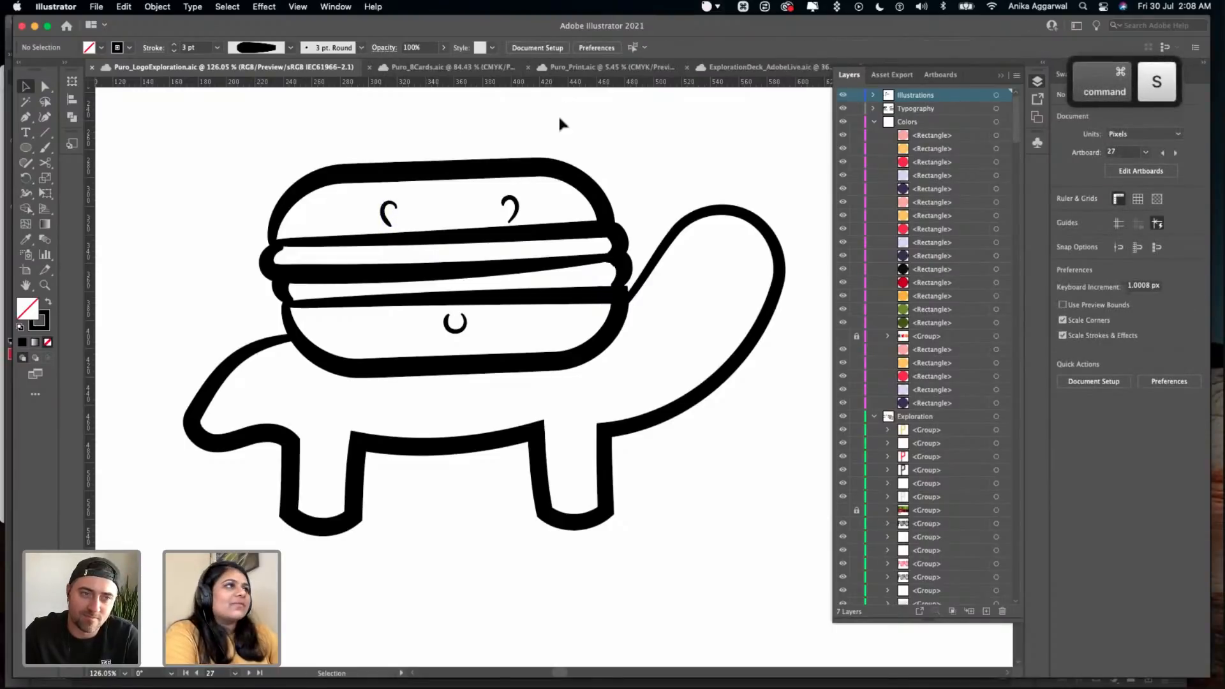
- Move both eyes off the burger to above the turtle's head, and place the mouth at the head's front edge
left_click(510, 207)
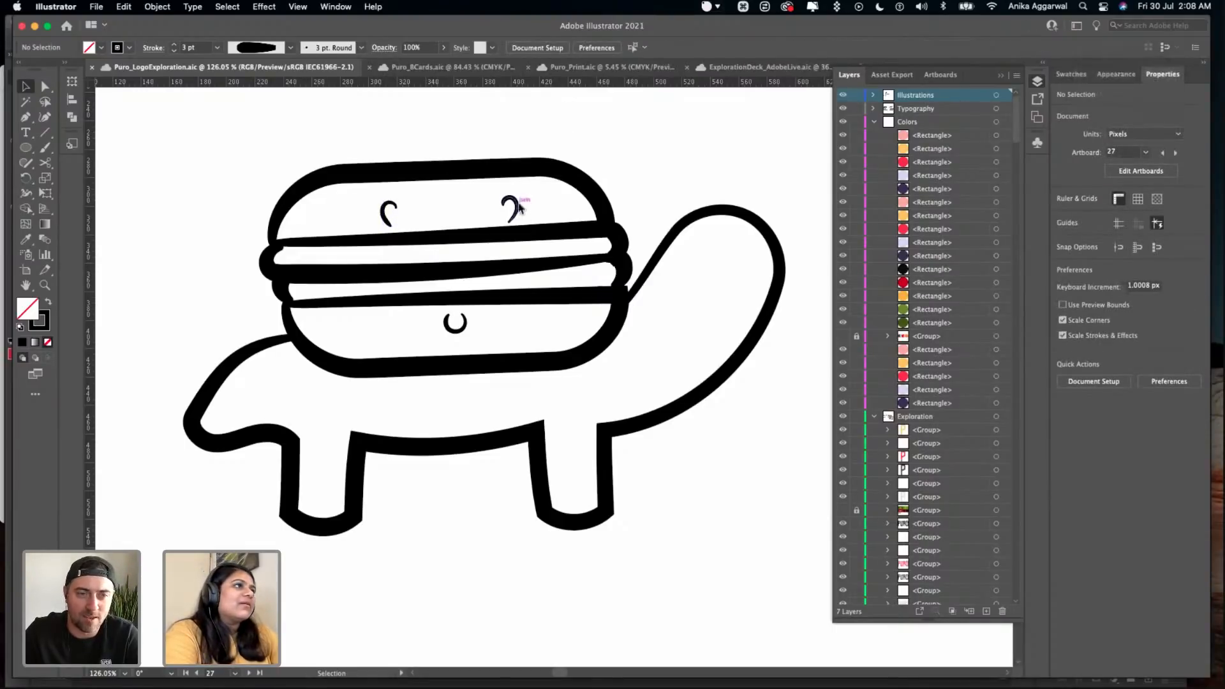
left_click(392, 210, "shift")
left_click_drag(392, 209, 670, 153)
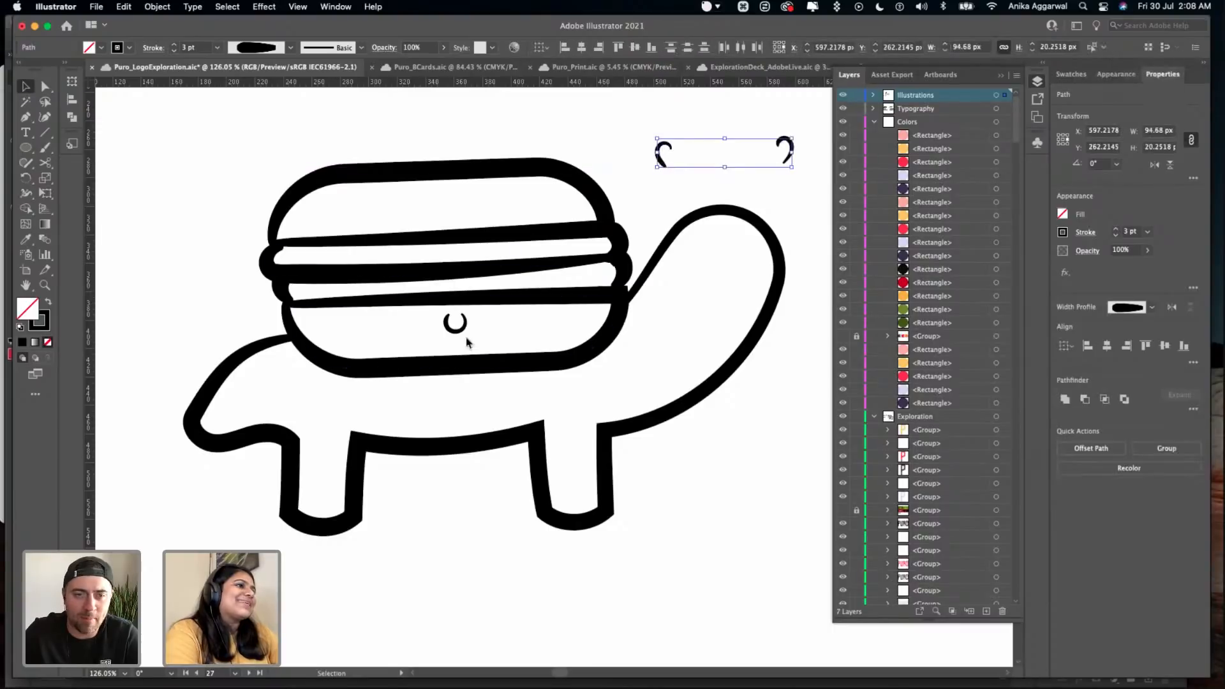
left_click_drag(461, 331, 758, 306)
- Move the end anchors of the turtle's mouth outward to widen it into a smile overlapping the head's outline
scroll(758, 306, "up", 8)
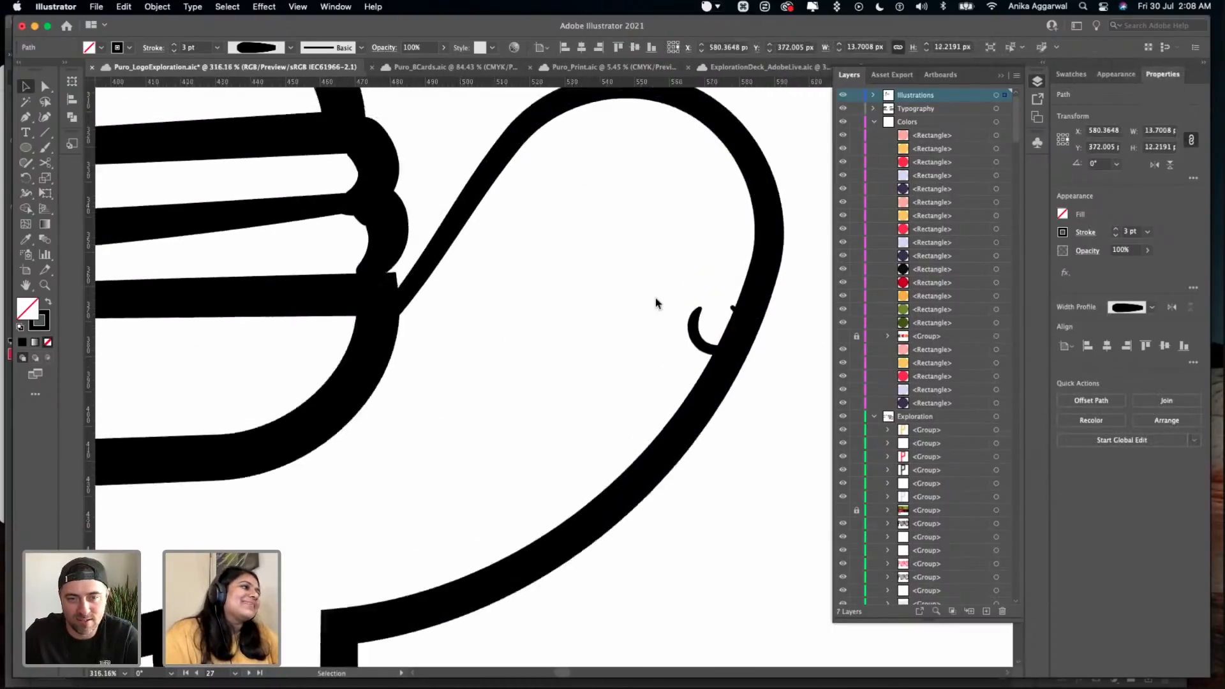
key("a")
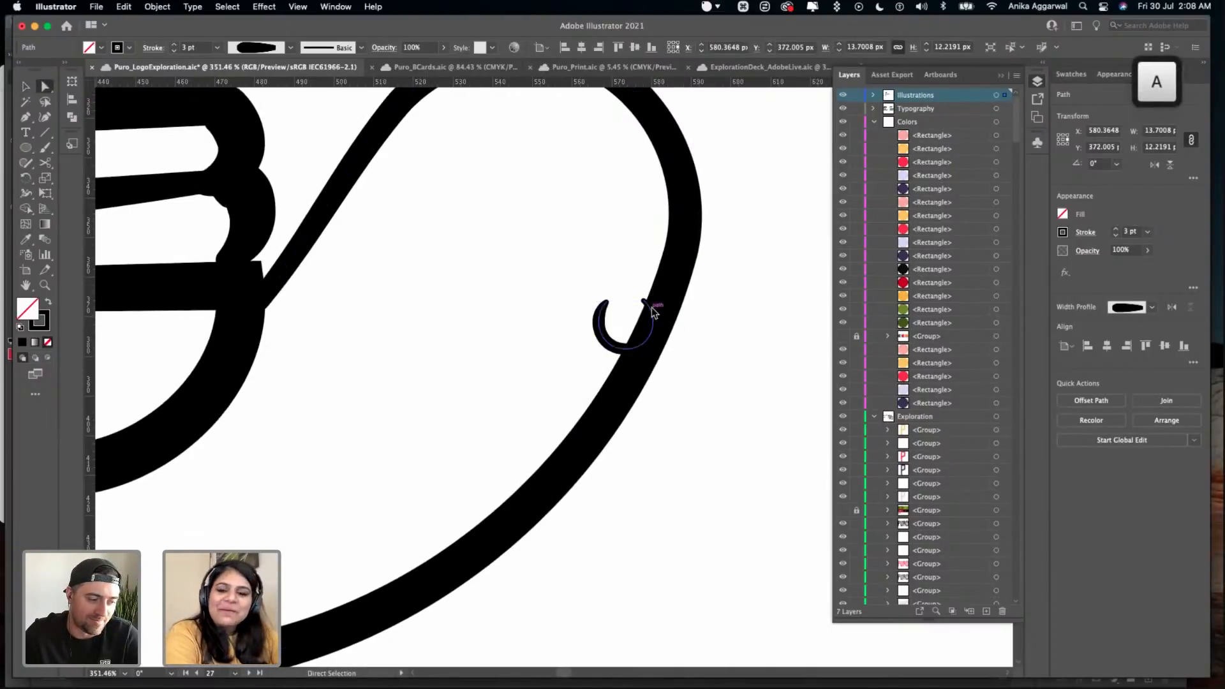
left_click_drag(644, 302, 588, 310)
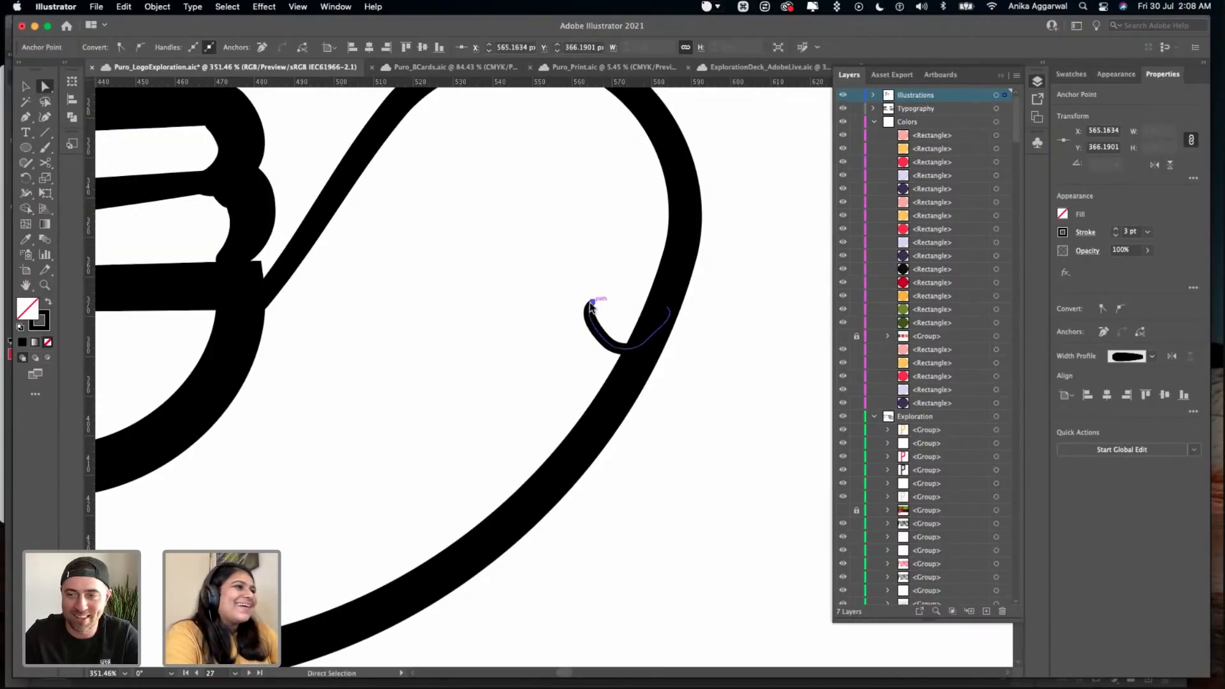
left_click(591, 304)
left_click(590, 302)
- Extend the smile's inner end farther into the turtle's face with the Curvature tool and clear the selection
left_click(44, 118)
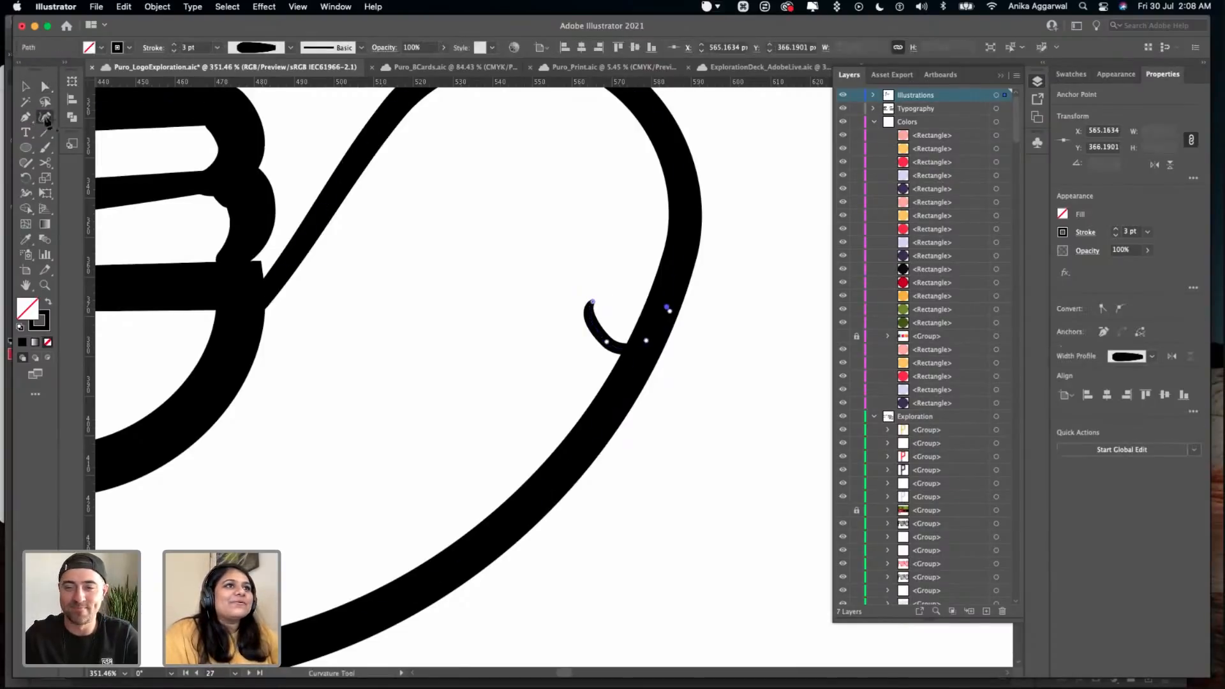
left_click(589, 302)
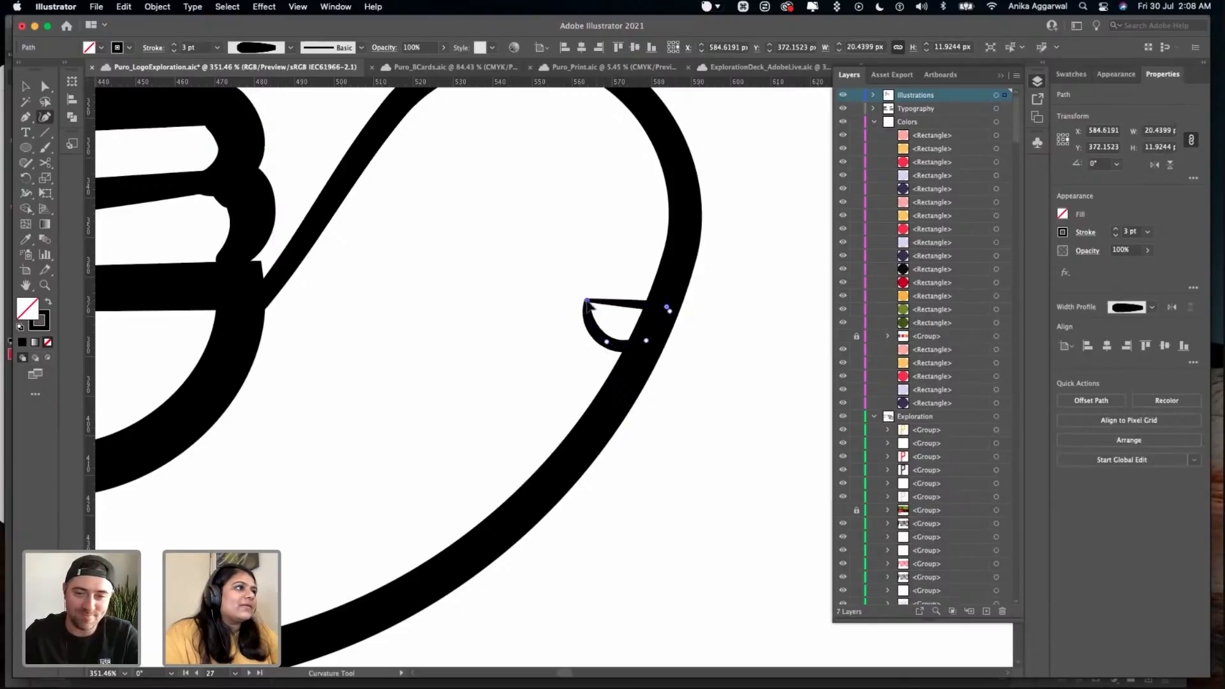
key("super+z")
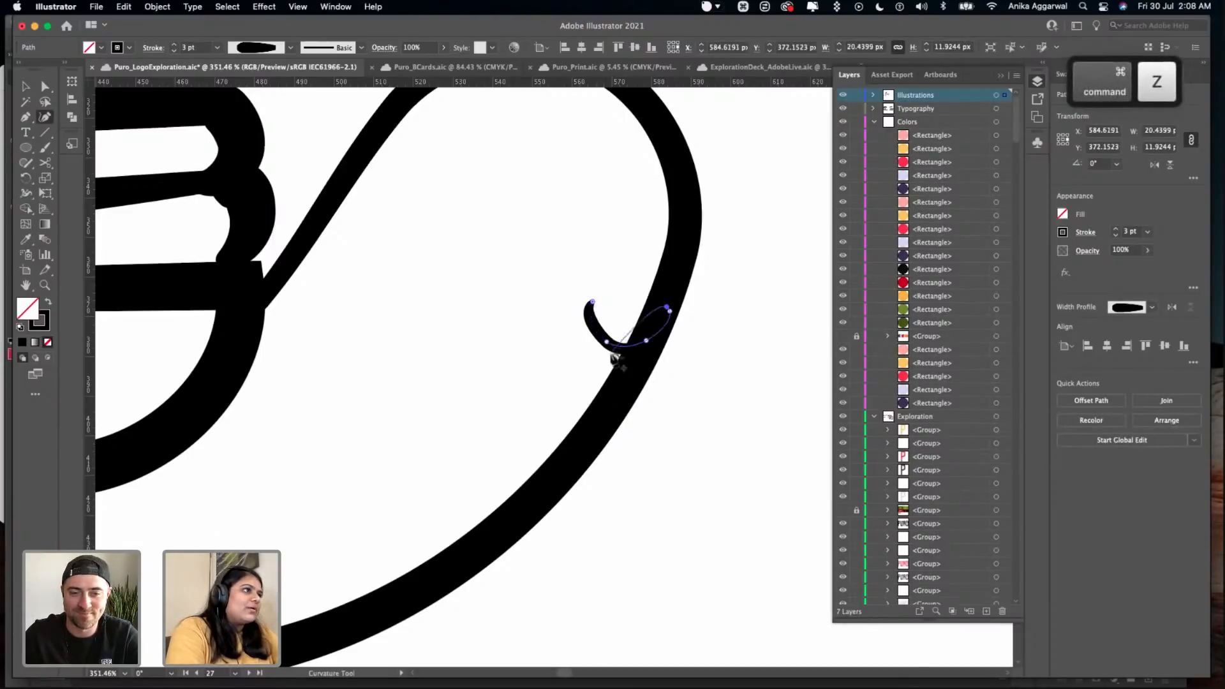
key("Escape")
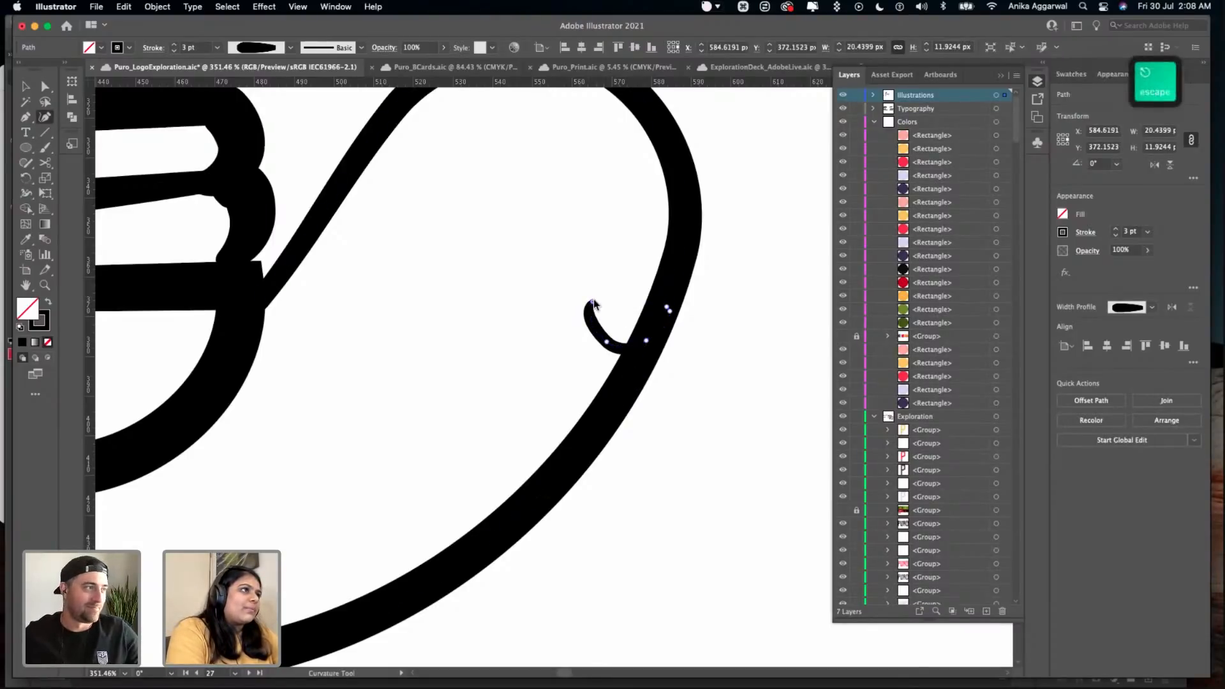
left_click_drag(576, 301, 555, 309)
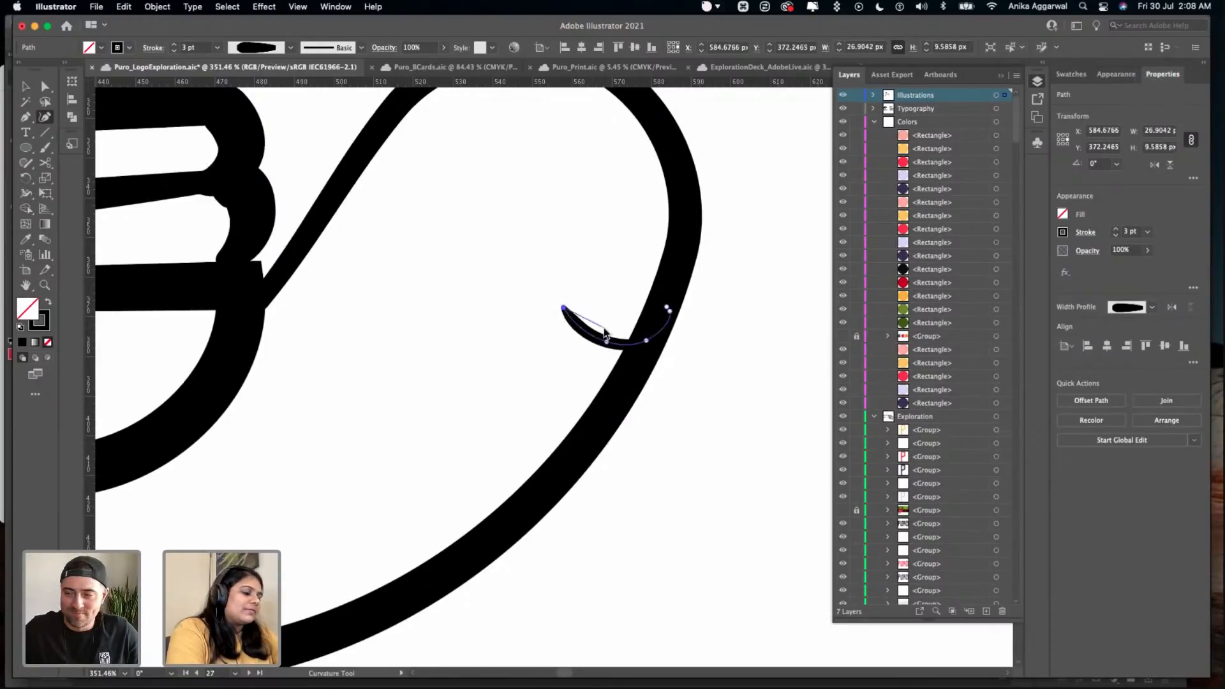
key("v")
left_click(763, 311)
- Draw a circle about 8 px wide above the smile as the turtle's eye and fill it black
scroll(716, 295, "up", 10)
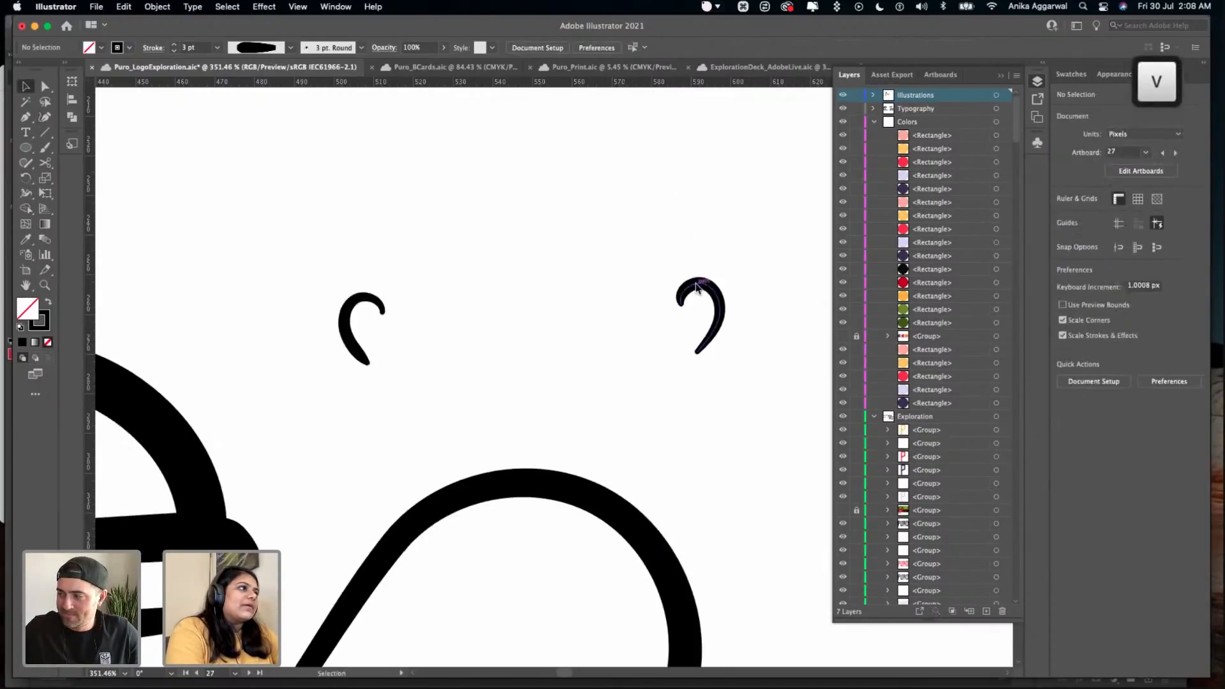
scroll(699, 290, "down", 5)
key("l")
left_click_drag(564, 415, 596, 446)
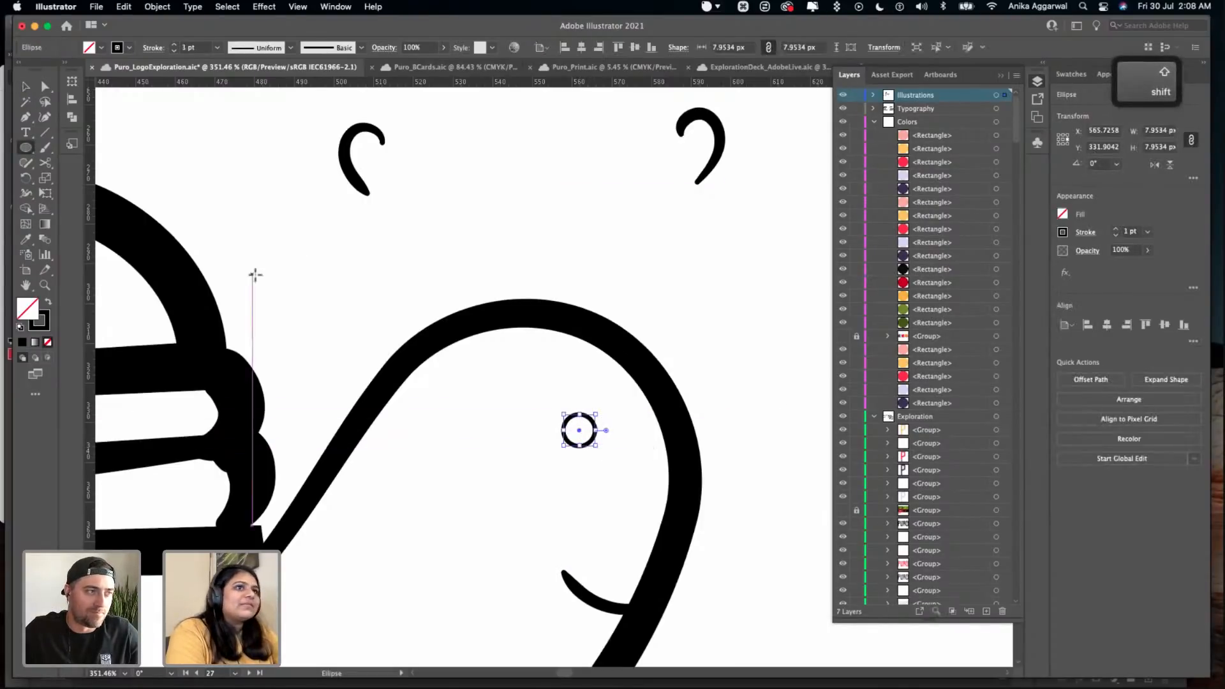
key("x")
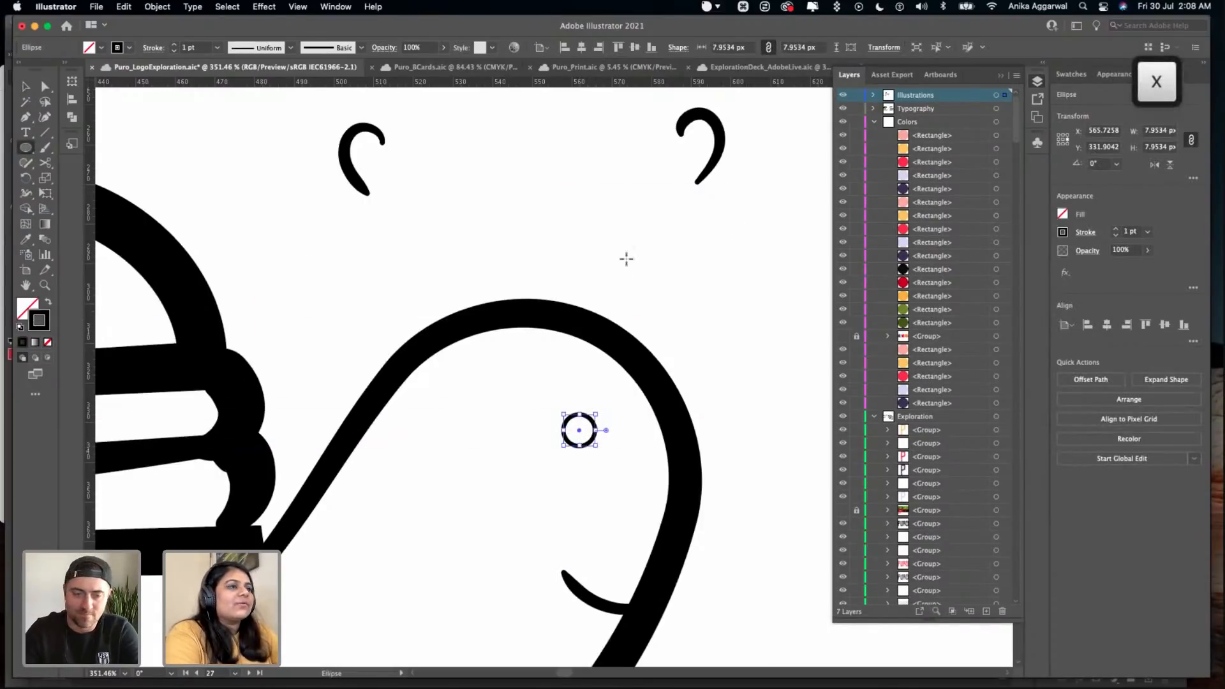
left_click(1058, 76)
left_click(1098, 116)
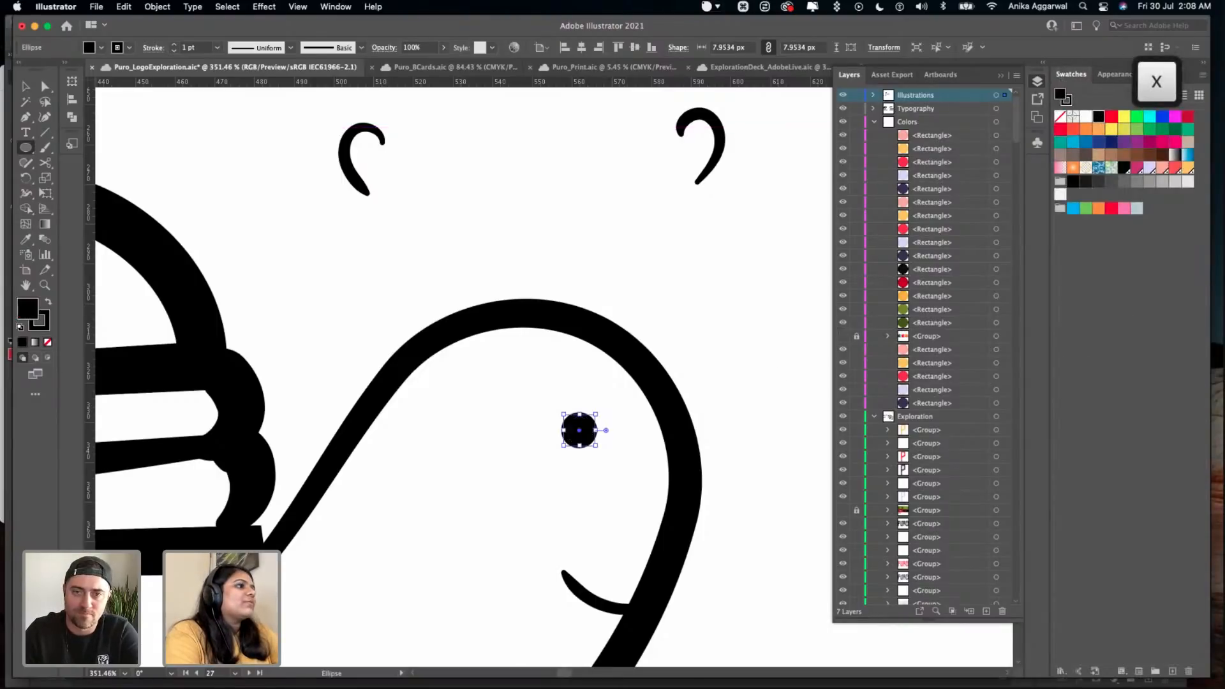
- Delete the two leftover curved eyes above the turtle's head and save the file
key("v")
left_click(742, 125)
left_click_drag(751, 106, 270, 232)
key("Delete")
key("cmd+s")
- Try uniting all paths of the burger turtle with Pathfinder, and undo it
scroll(272, 235, "down", 10)
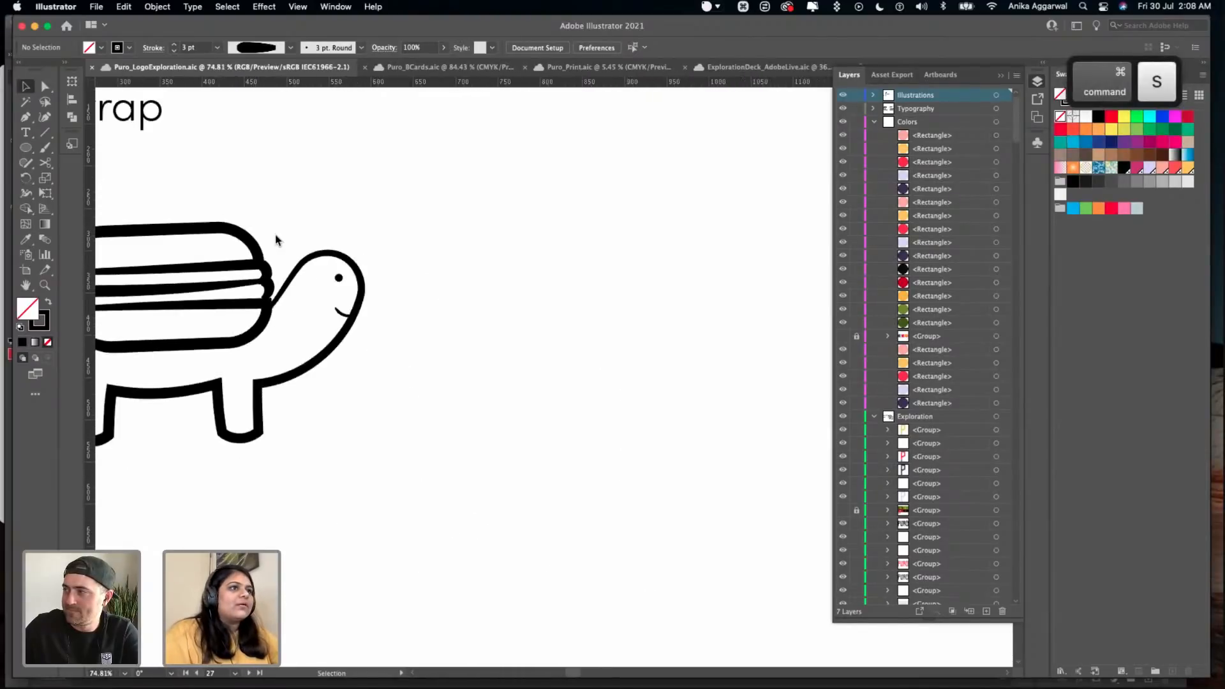
scroll(274, 236, "left", 5)
left_click_drag(245, 190, 607, 454)
key("super")
left_click(1104, 75)
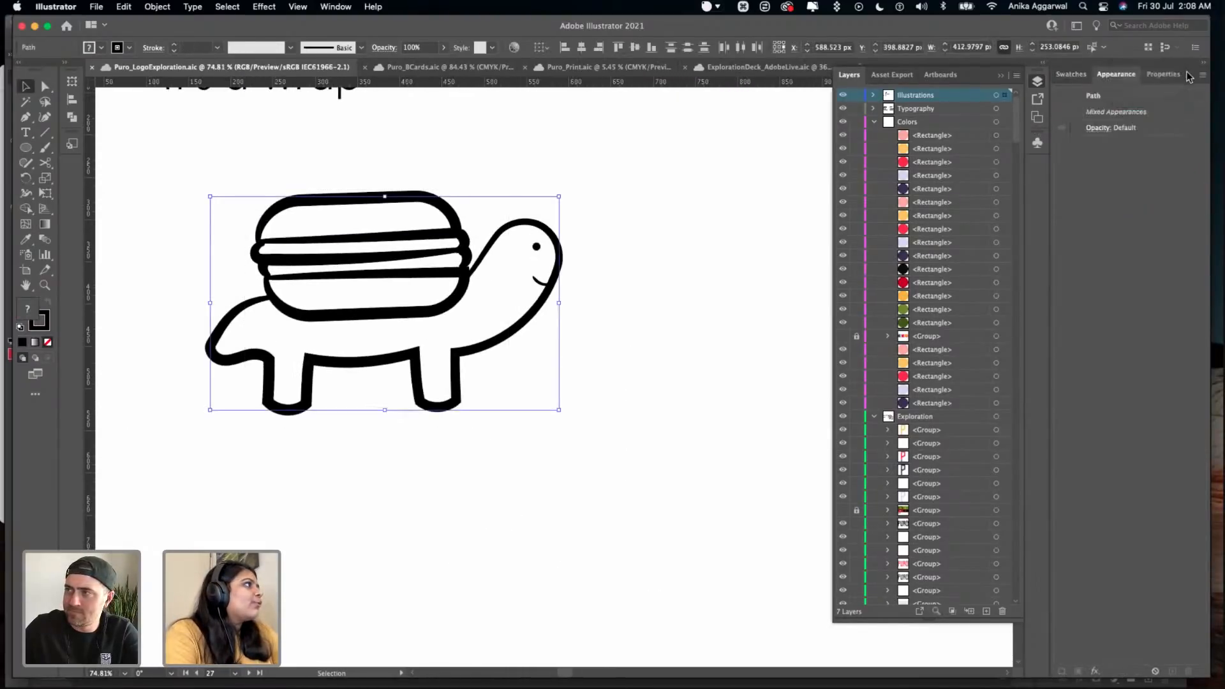
left_click(1173, 74)
left_click(1070, 399)
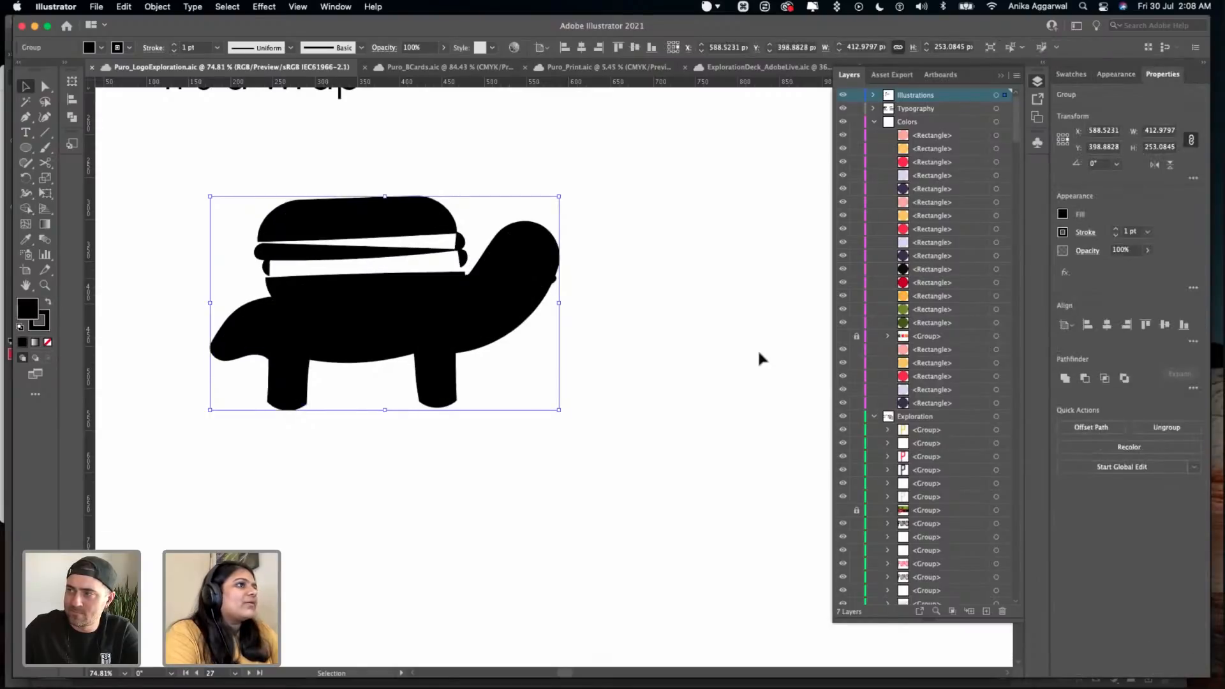
key("super+z")
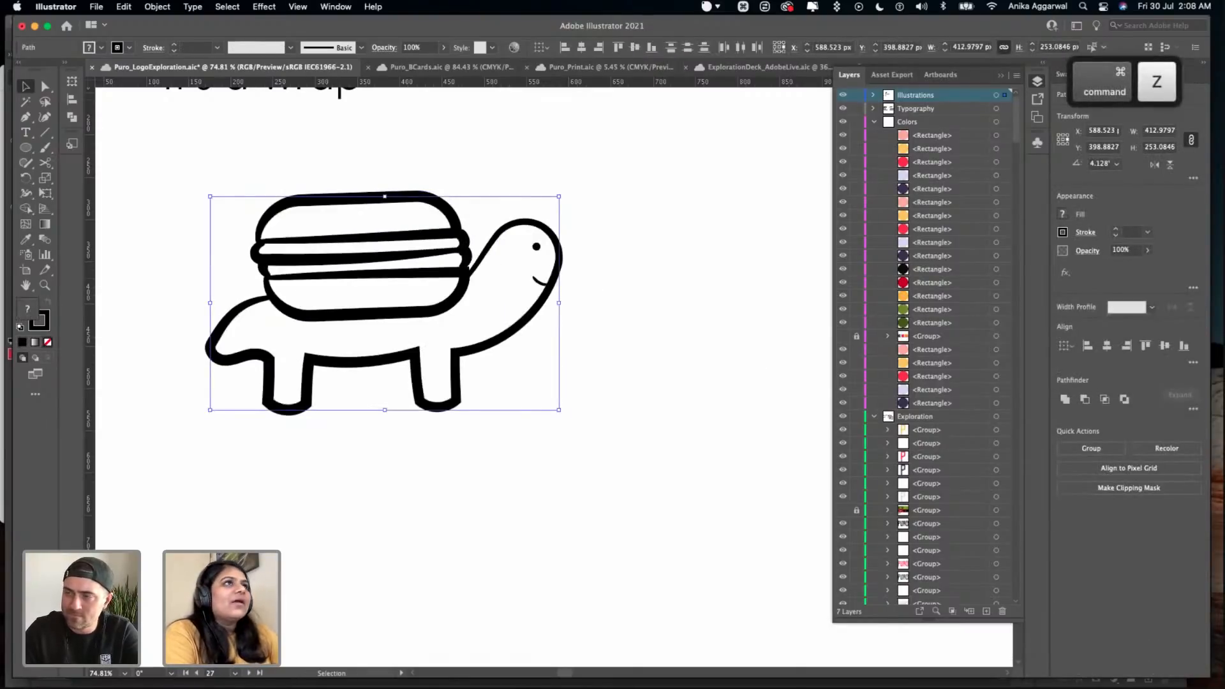
- Apply Outline Stroke to all the burger turtle's paths, clear the selection, and save the file
left_click(146, 8)
mouse_move(233, 327)
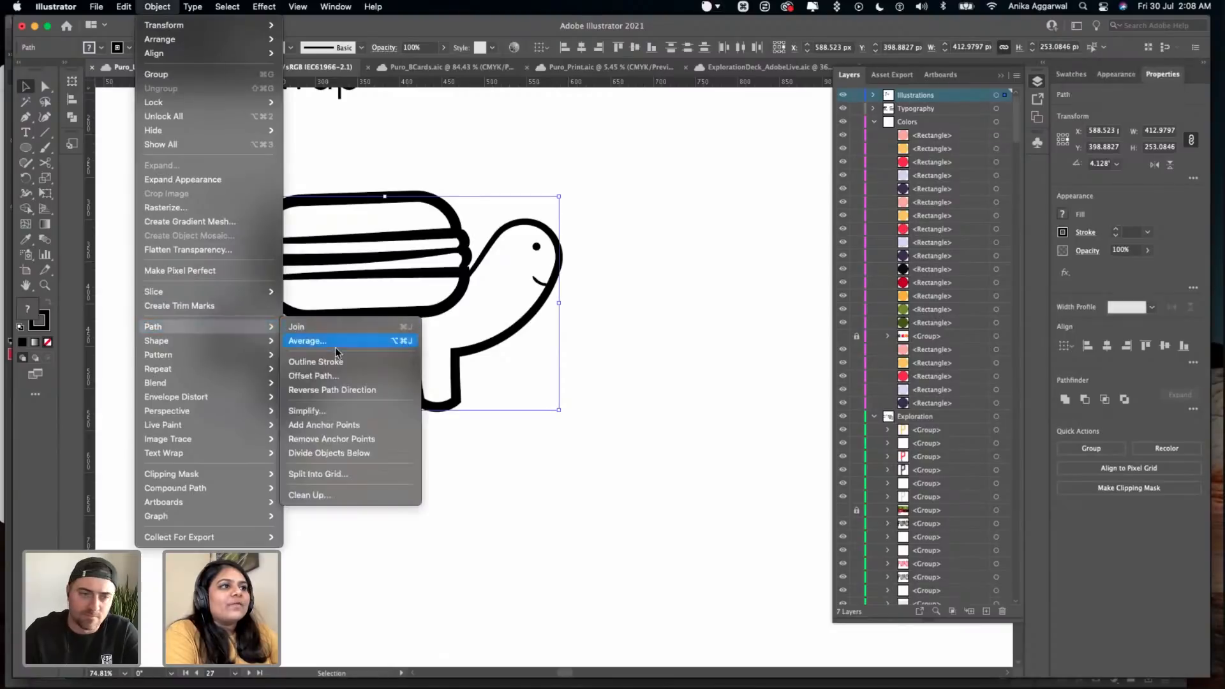
left_click(338, 358)
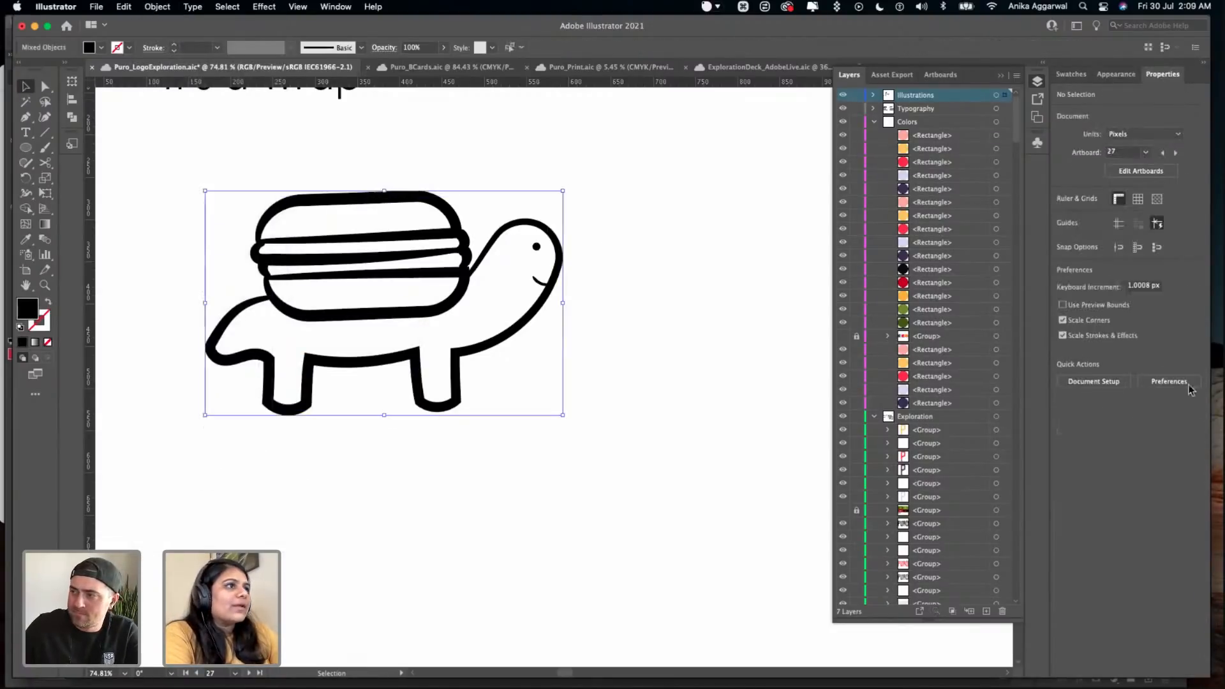
left_click(1079, 381)
left_click(553, 382)
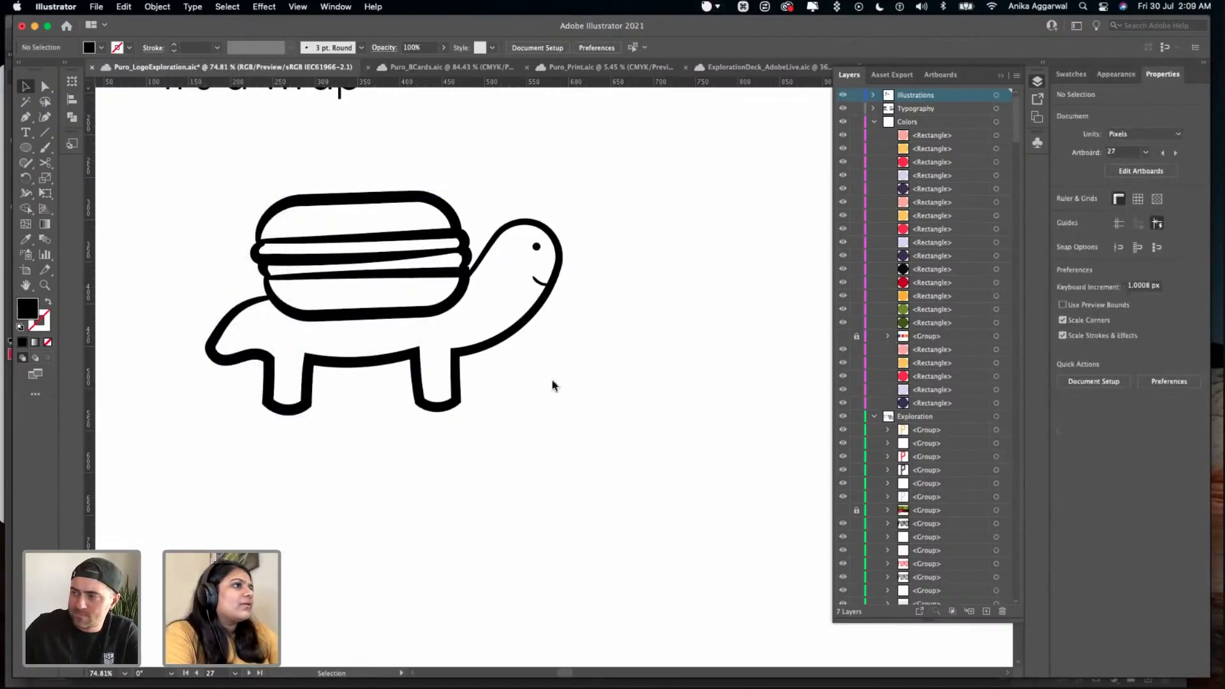
key("super+s")
- Move the "It's a wrap" tagline away from the turtle and make two copies of it around the Pattern #2 artboard's upper edge
scroll(617, 348, "down", 5)
scroll(613, 344, "up", 2)
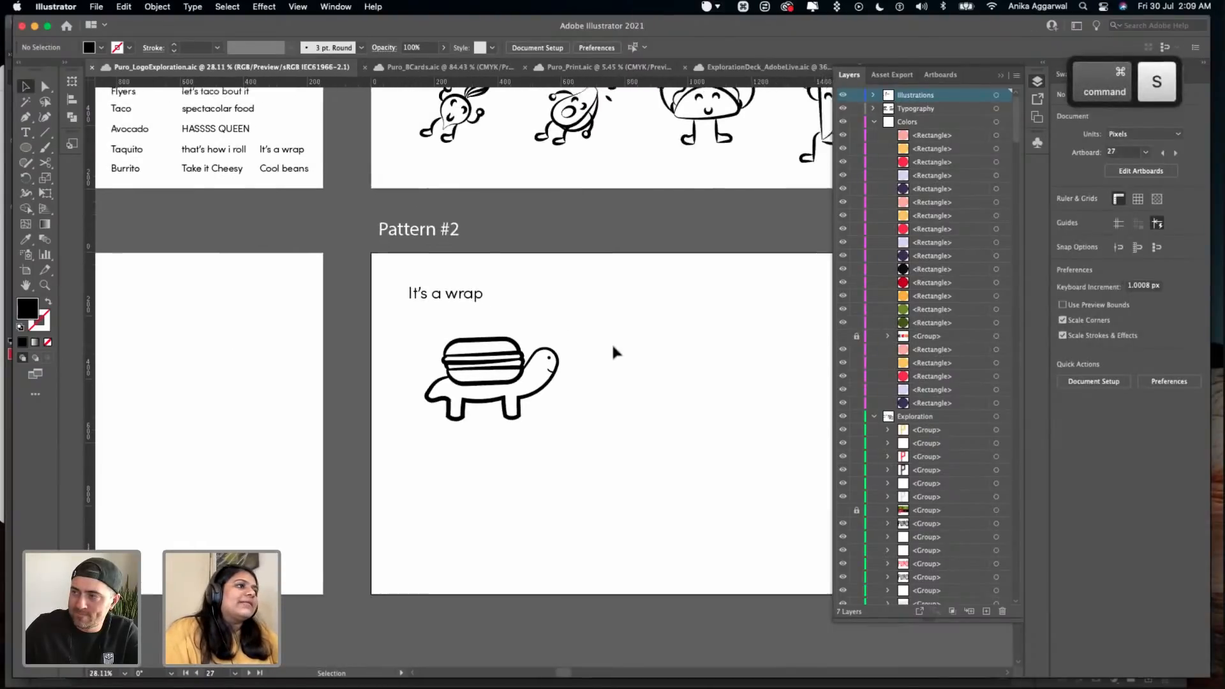
scroll(611, 342, "up", 3)
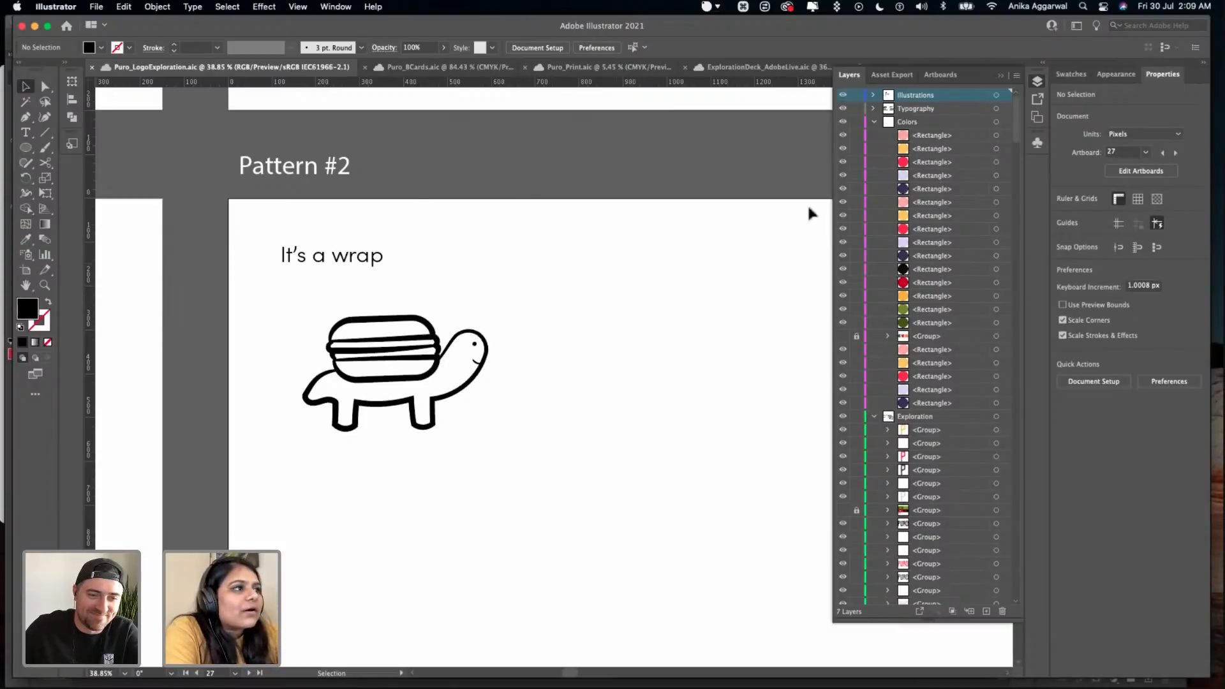
left_click_drag(376, 254, 539, 207)
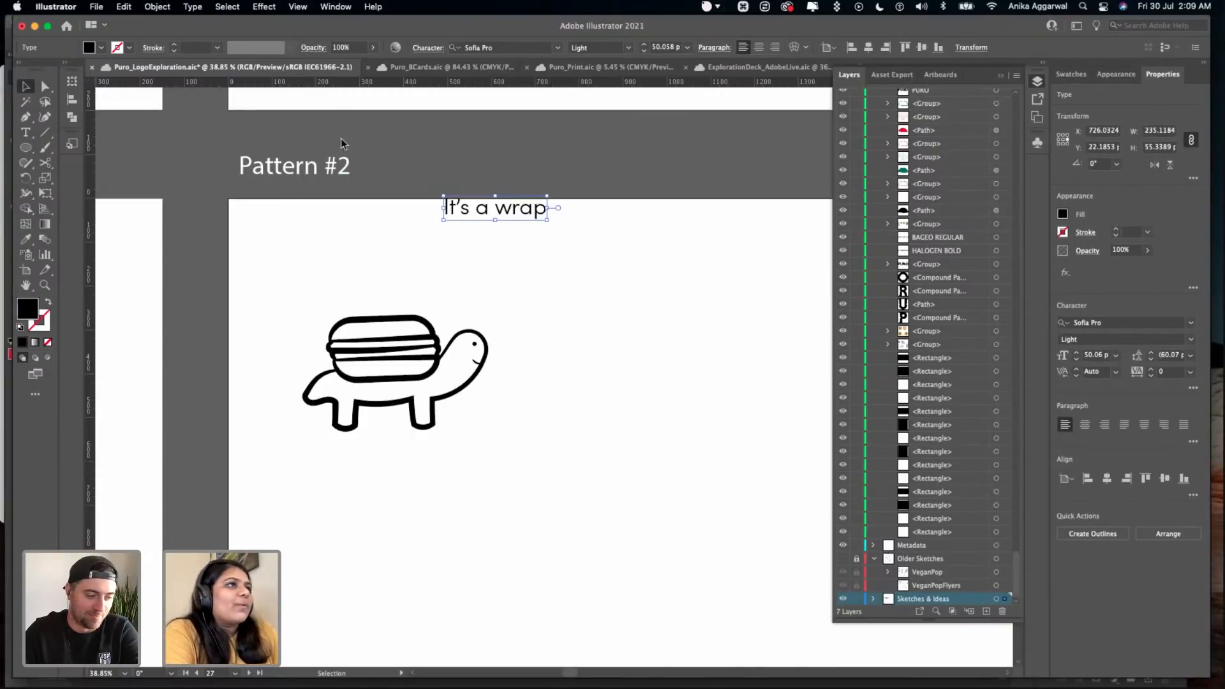
left_click_drag(485, 221, 542, 227)
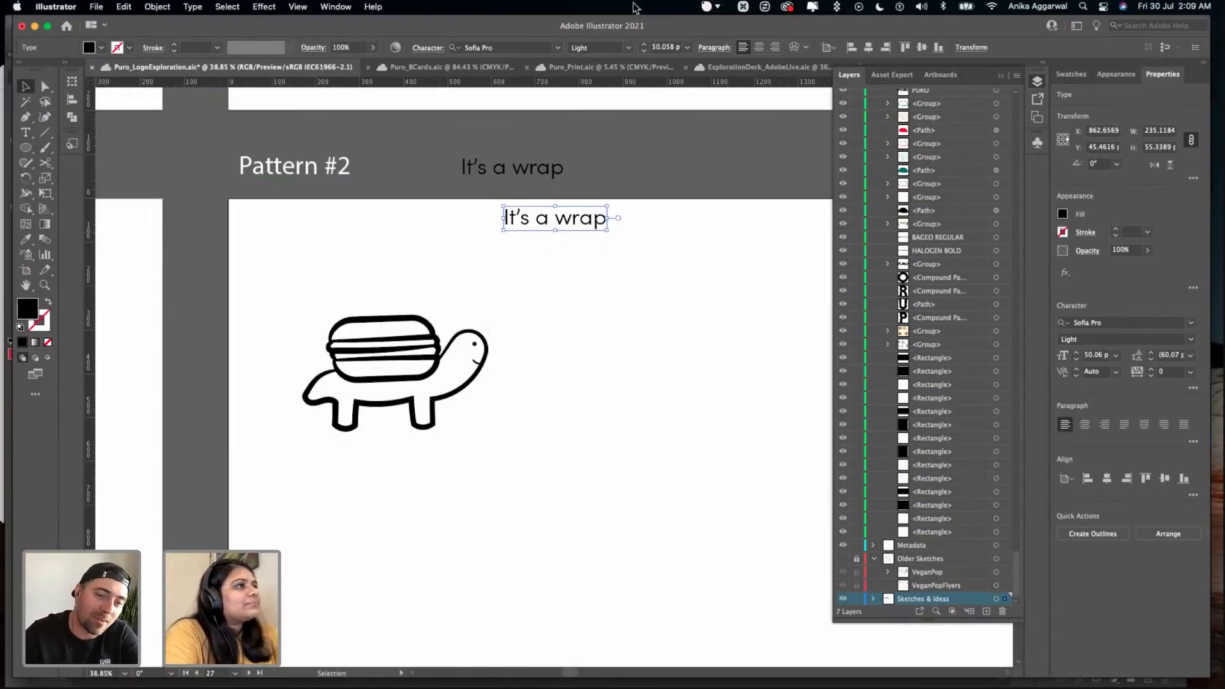
triple_click(545, 219)
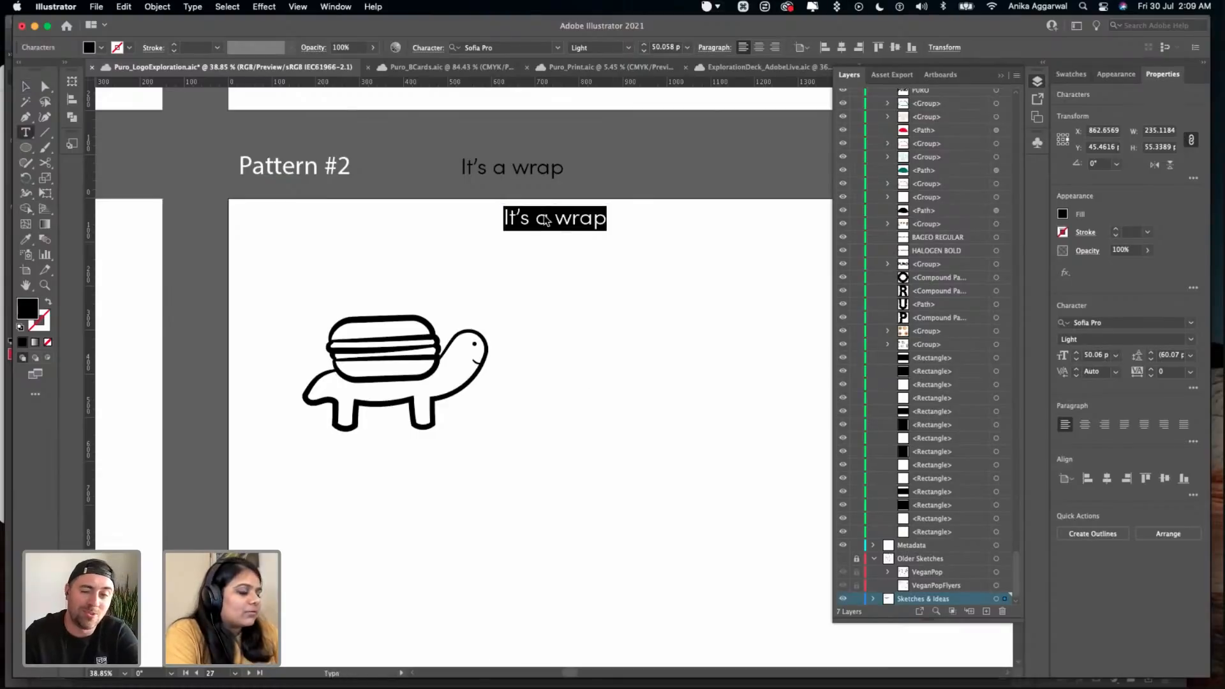
key("Escape")
left_click_drag(599, 216, 688, 178)
- Copy the wrap character from the sticker row onto the Pattern #2 artboard, beside the burger turtle
scroll(638, 254, "right", 4)
scroll(635, 274, "down", 5)
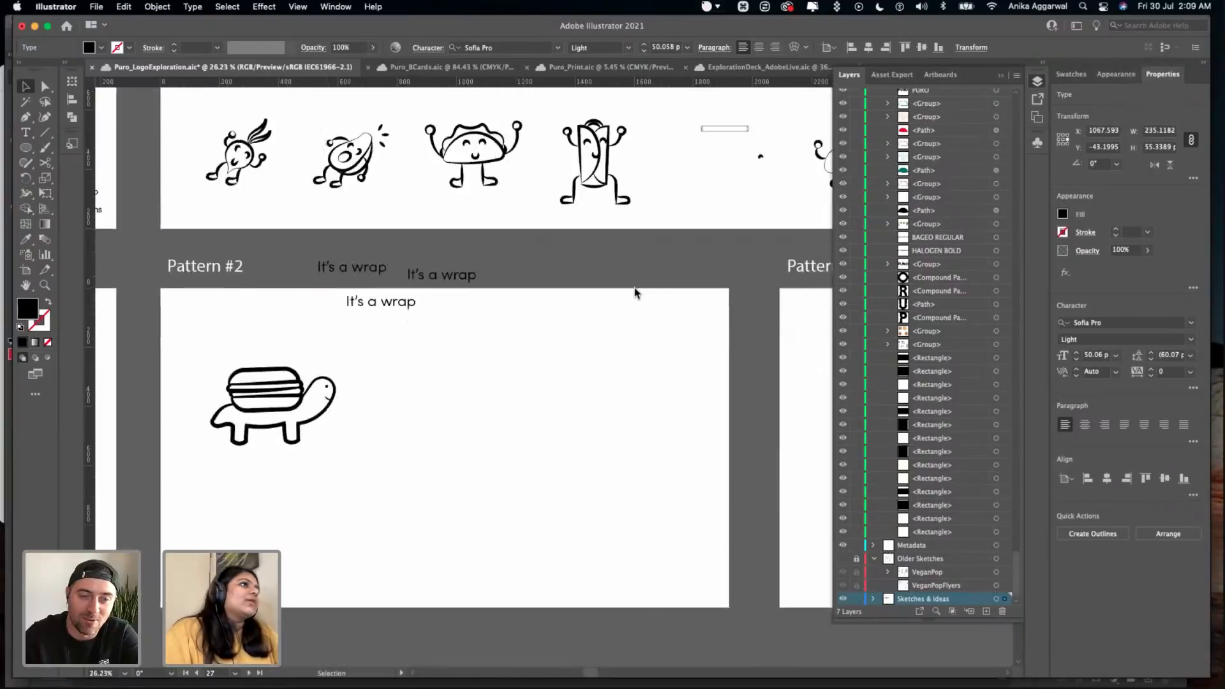
scroll(590, 296, "up", 2)
scroll(649, 217, "up", 1)
scroll(574, 268, "up", 3)
left_click(606, 268)
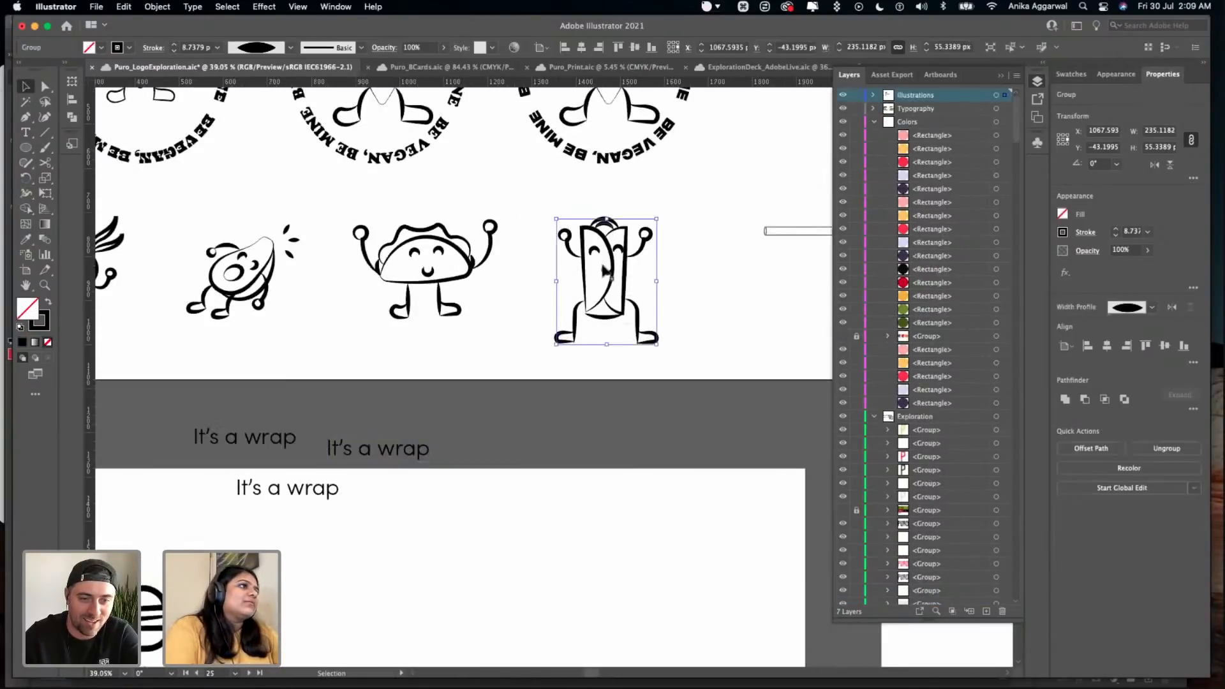
left_click_drag(606, 267, 515, 443)
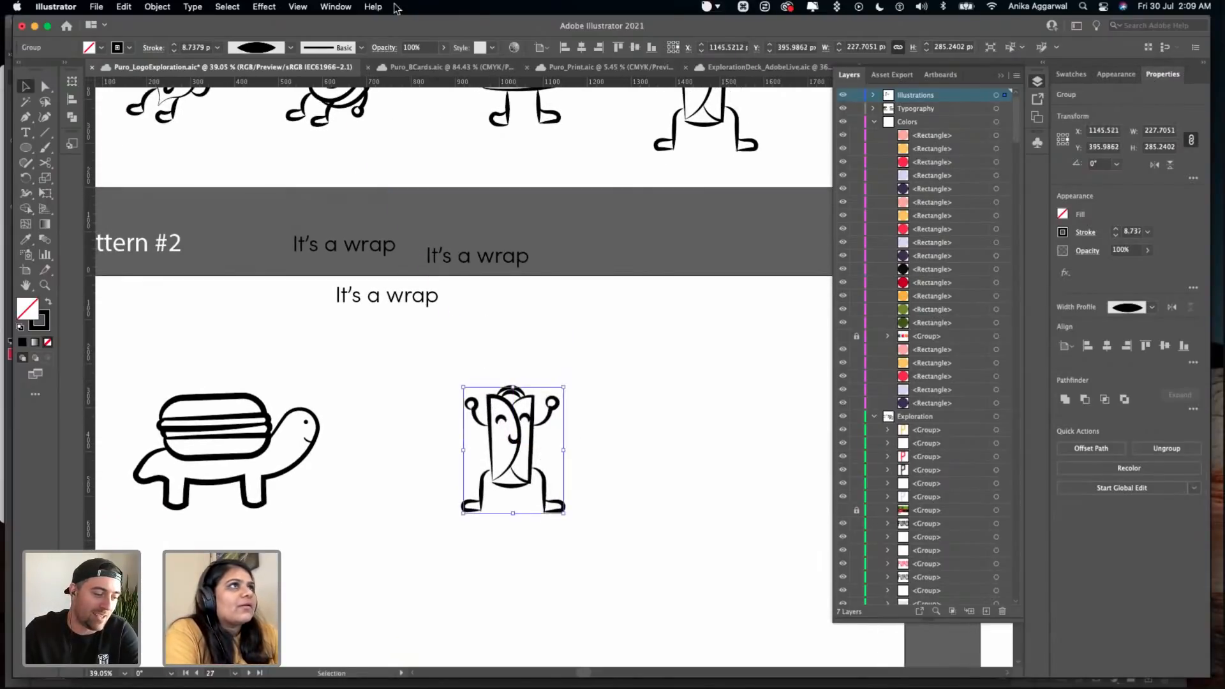
- Apply the last variable width profile, thick with rounded ends, to the copied wrap character's strokes and clear the selection
left_click(288, 49)
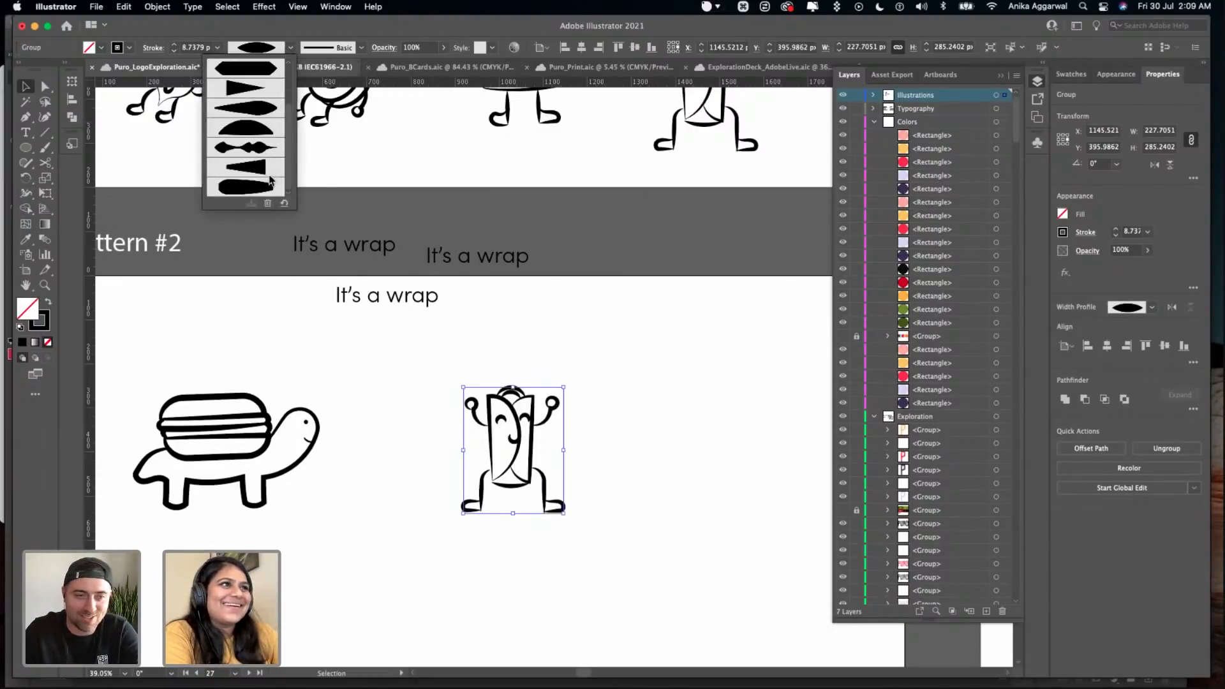
left_click(269, 185)
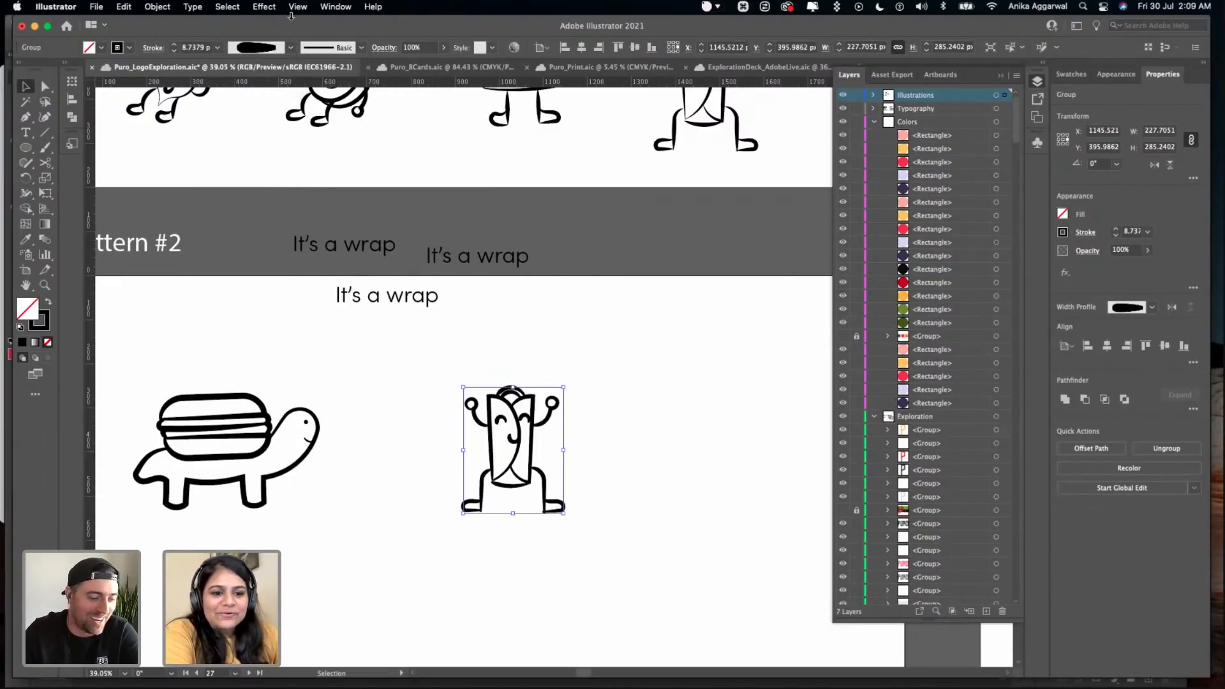
left_click(290, 48)
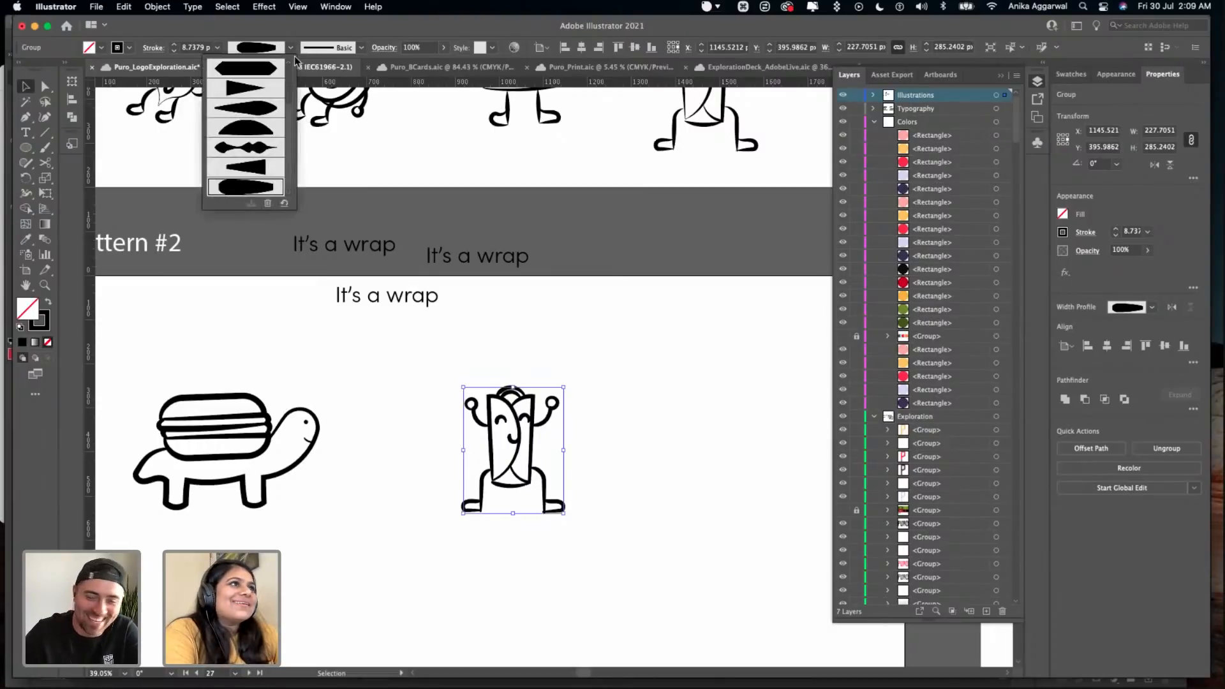
left_click(447, 360)
left_click(450, 369)
scroll(446, 376, "up", 6)
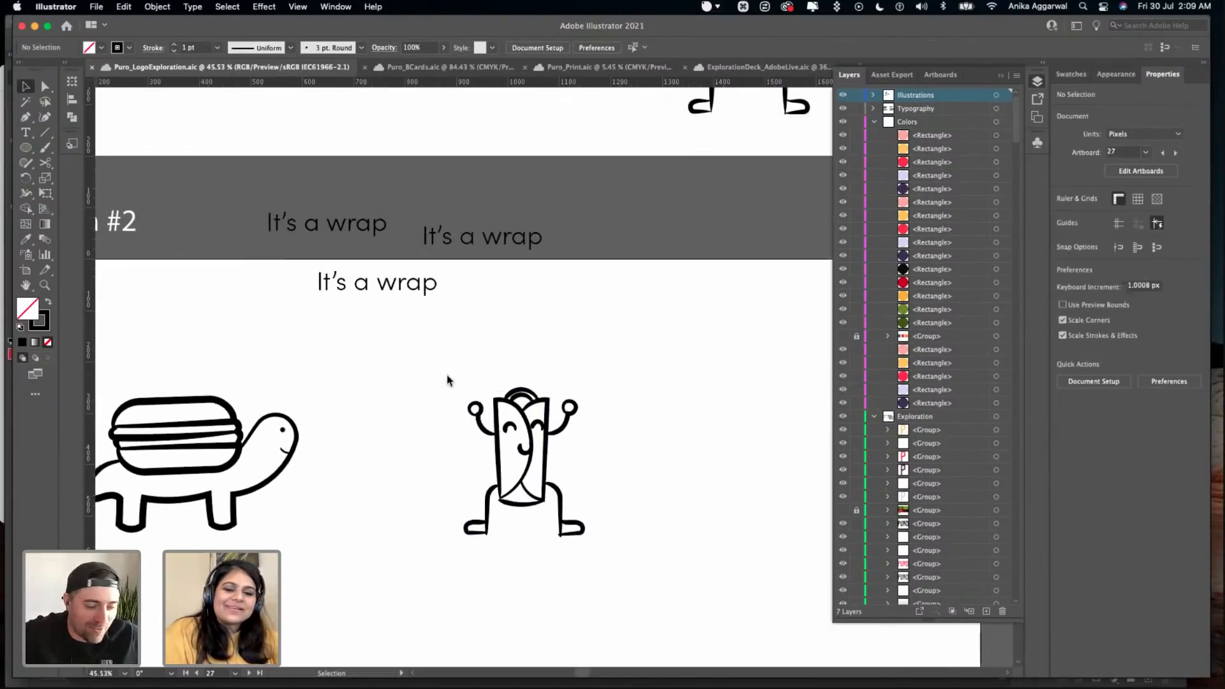
left_click_drag(431, 303, 718, 474)
left_click_drag(697, 353, 402, 606)
left_click(317, 362)
left_click_drag(333, 351, 690, 603)
left_click(687, 407)
- Move the inner heel anchor points of both of the wrap character's feet slightly downward
scroll(684, 404, "up", 3)
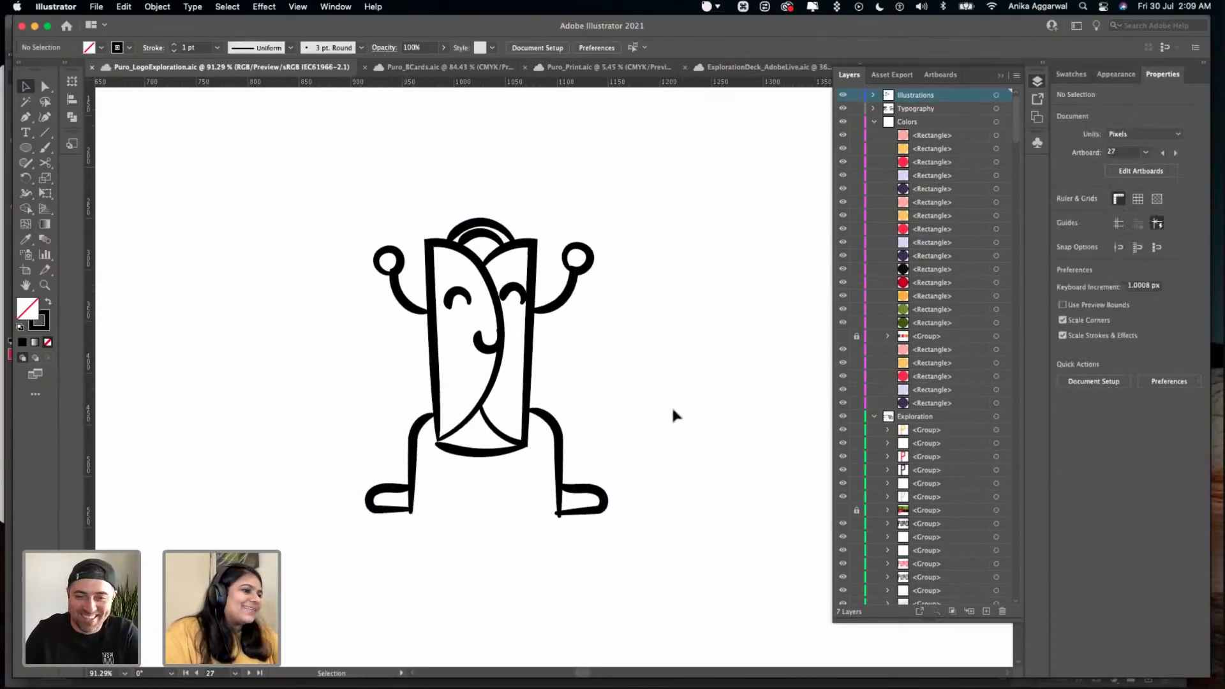
key("a")
left_click_drag(593, 538, 600, 544)
left_click_drag(373, 532, 374, 539)
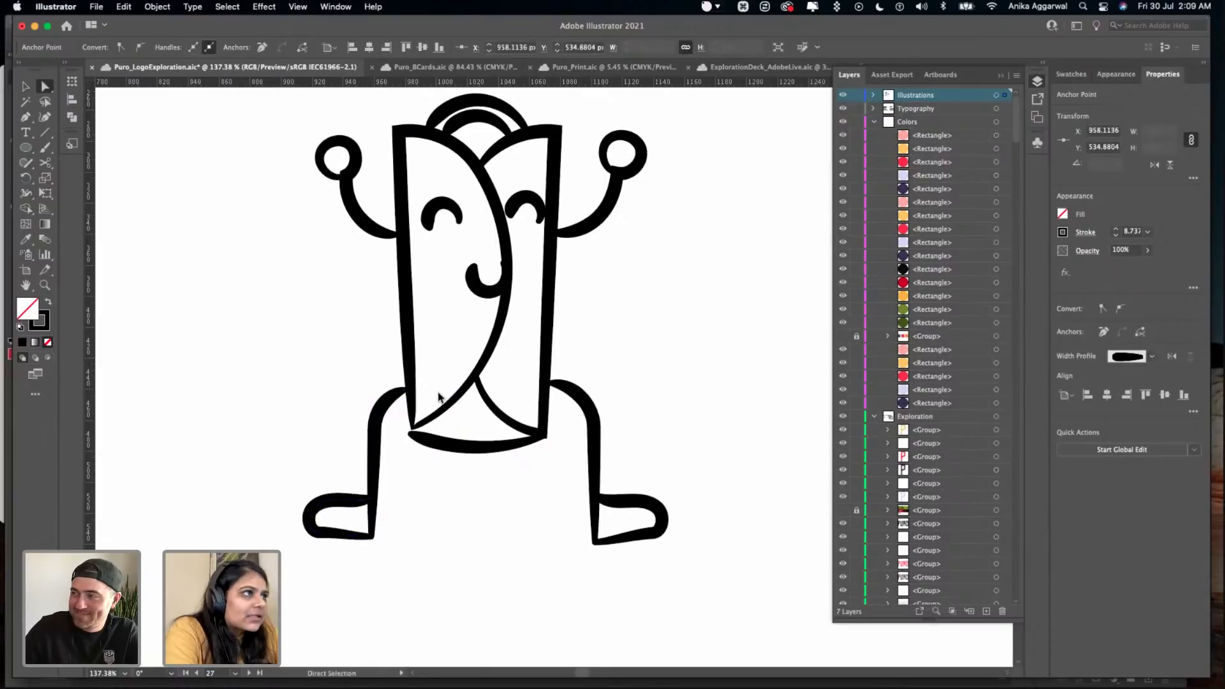
scroll(464, 309, "up", 3)
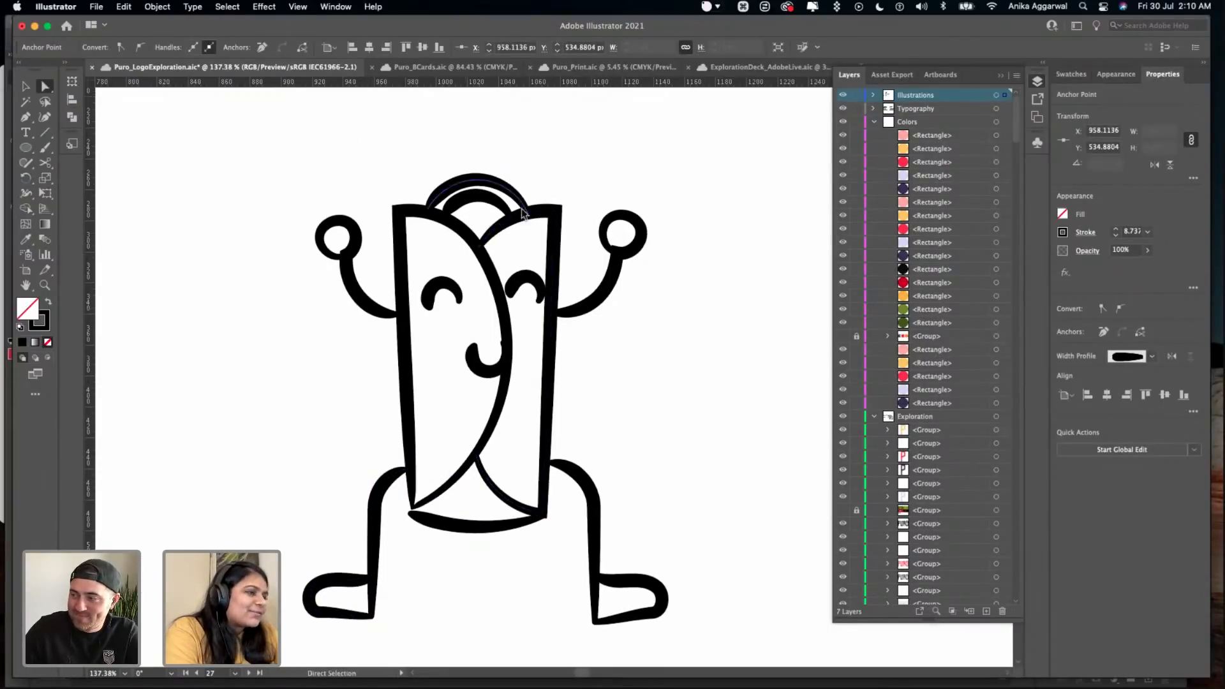
- Try a 10 pt stroke weight on the whole wrap character, and settle on 8 pt
key("v")
left_click(680, 196)
left_click_drag(679, 178, 300, 631)
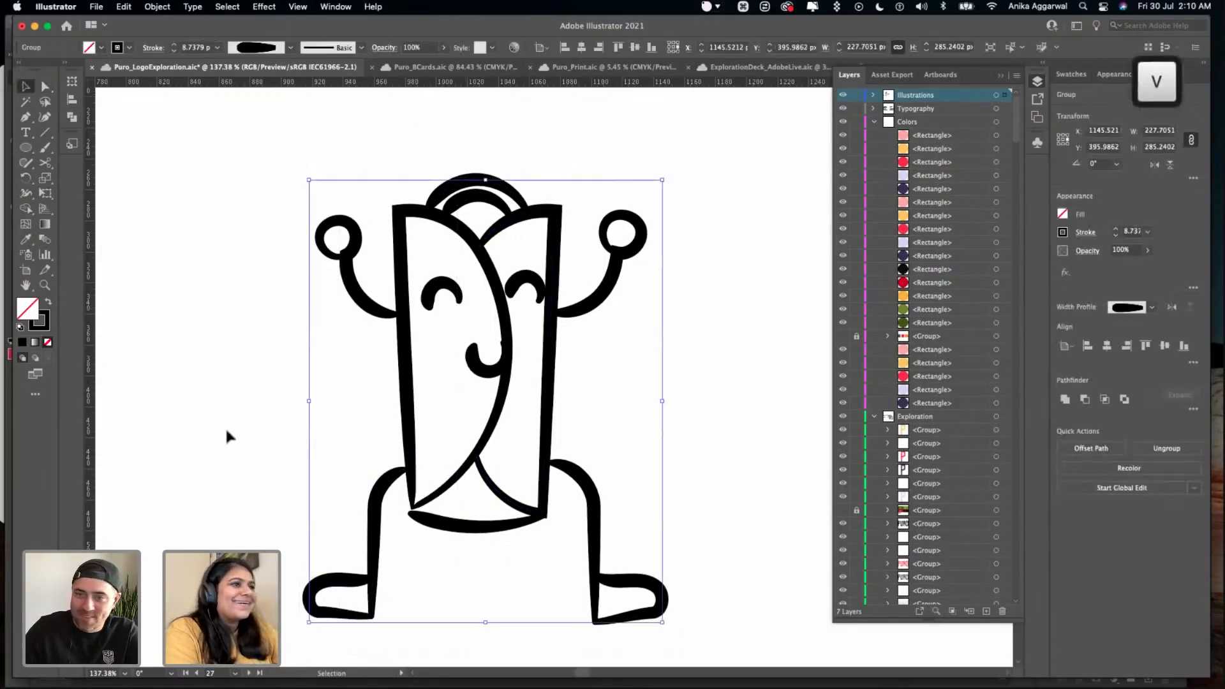
left_click(224, 350)
scroll(224, 350, "down", 3)
scroll(224, 350, "down", 2)
scroll(239, 286, "down", 1)
left_click_drag(257, 230, 441, 451)
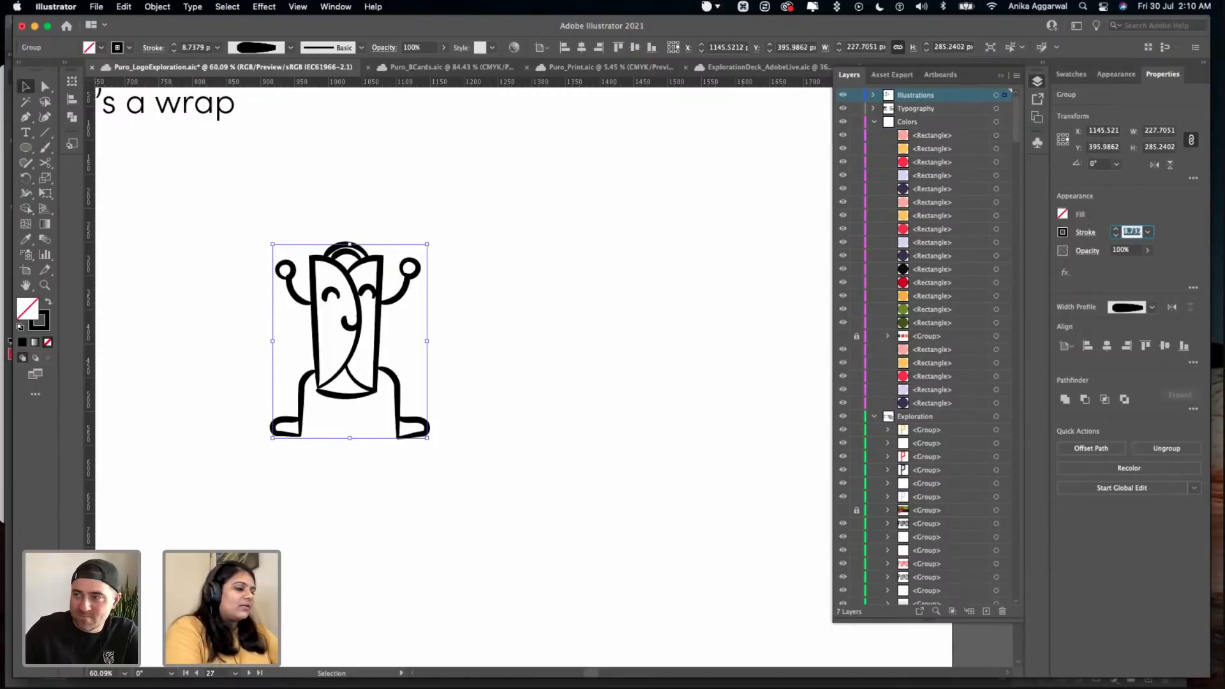
type("10")
key("Return")
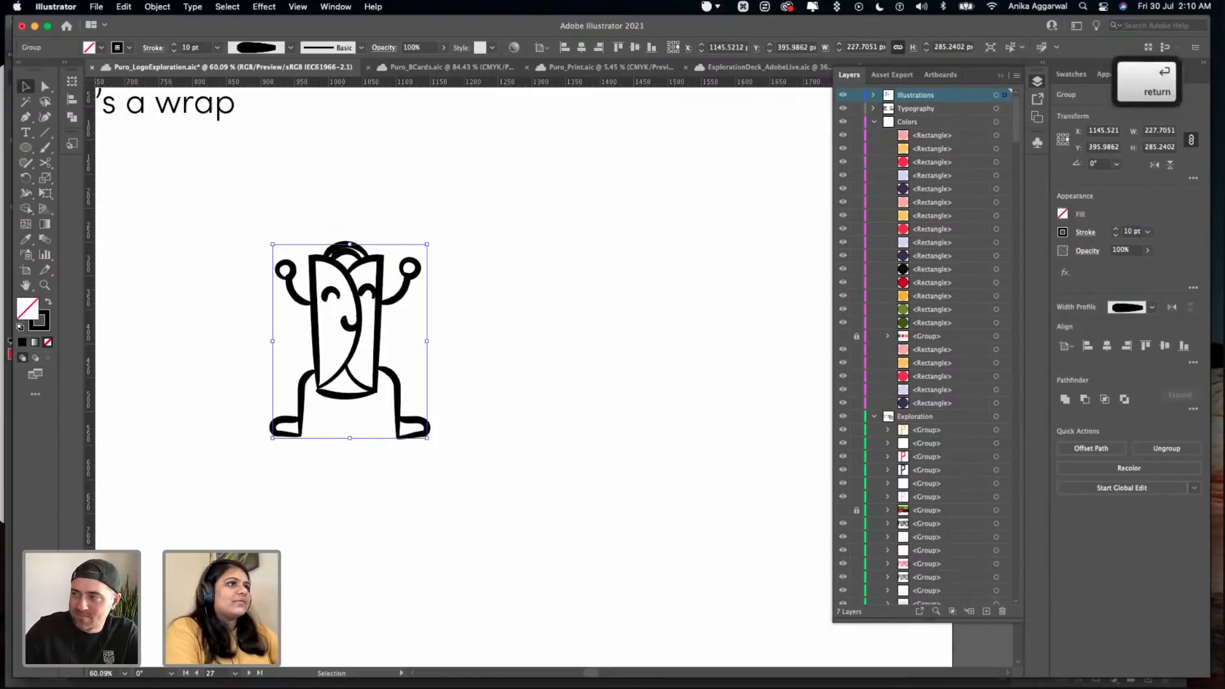
left_click(1139, 232)
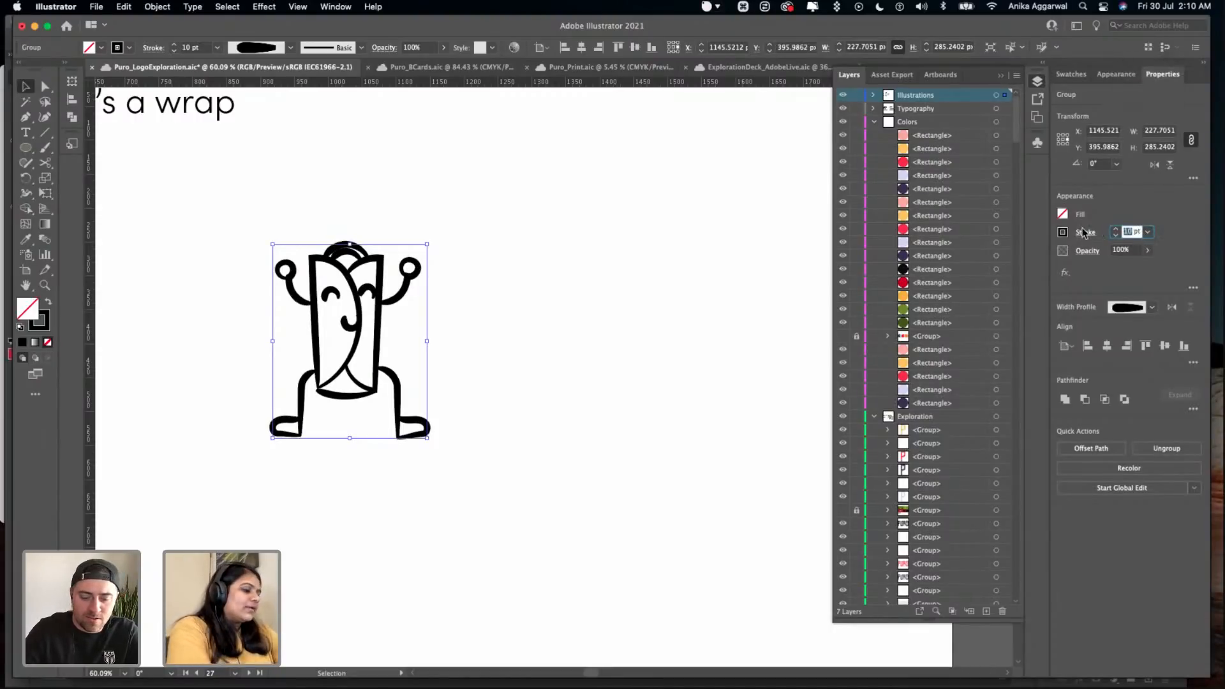
type("8")
key("Return")
- Duplicate the wrap character to its right, apply Outline Stroke to the duplicate, and save the file
key("alt")
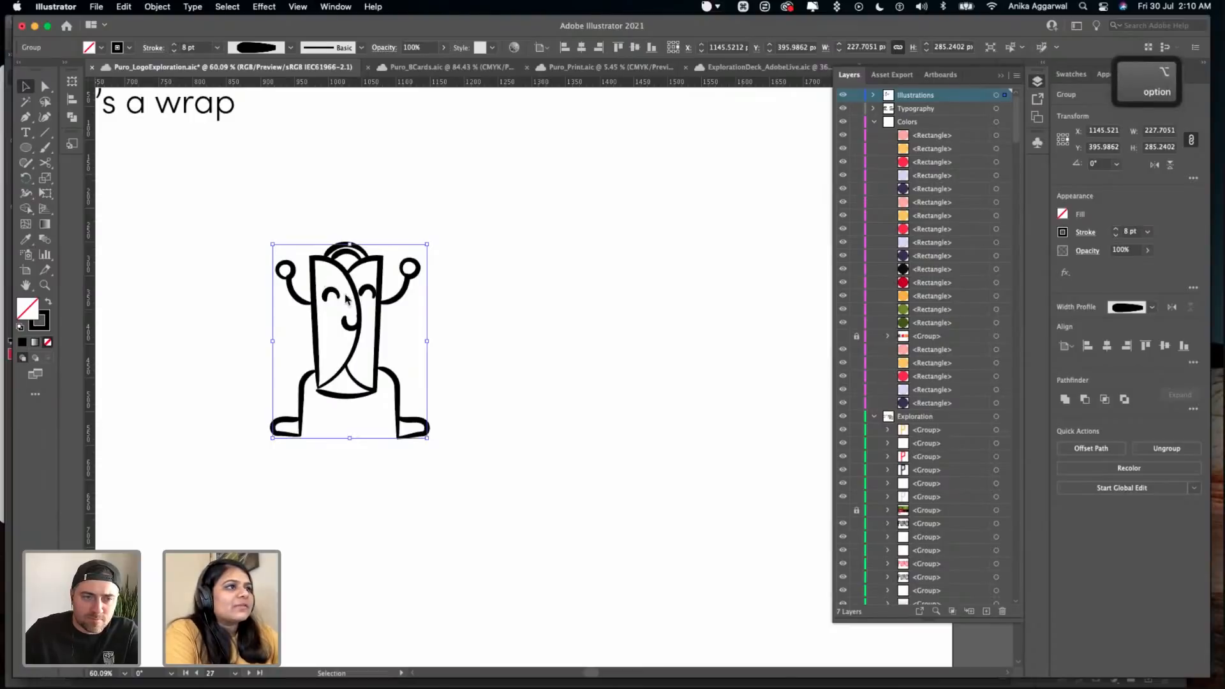
left_click_drag(356, 302, 634, 301)
left_click(157, 6)
mouse_move(210, 326)
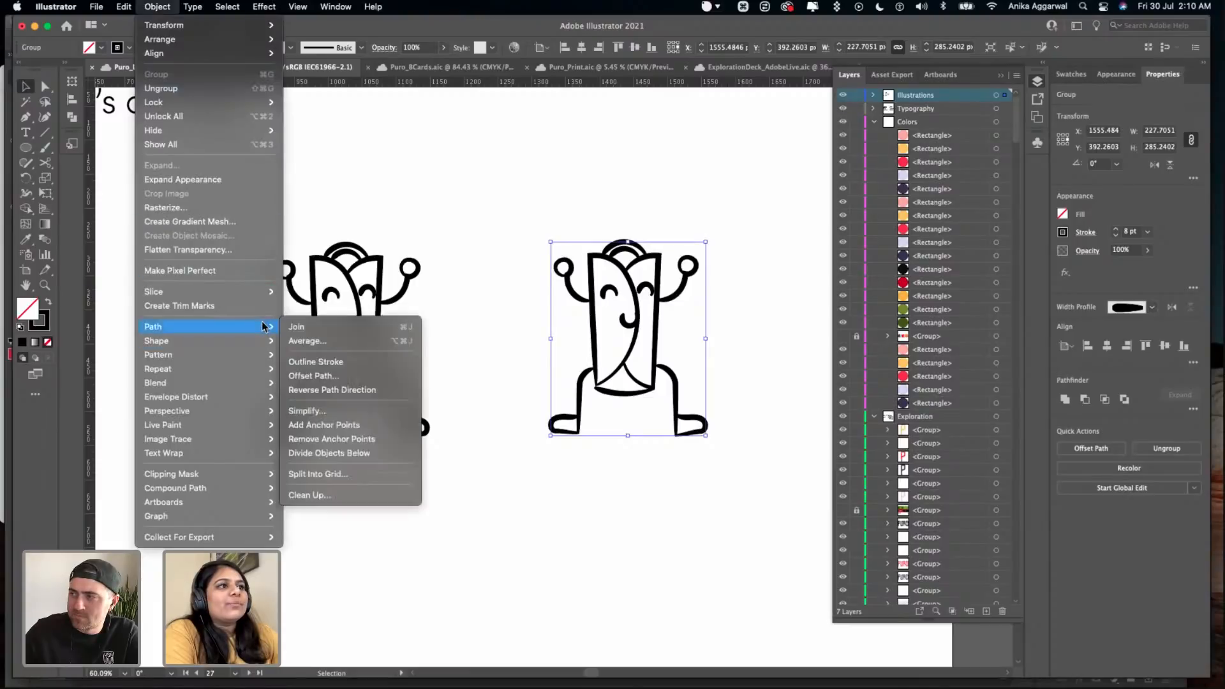
left_click(355, 362)
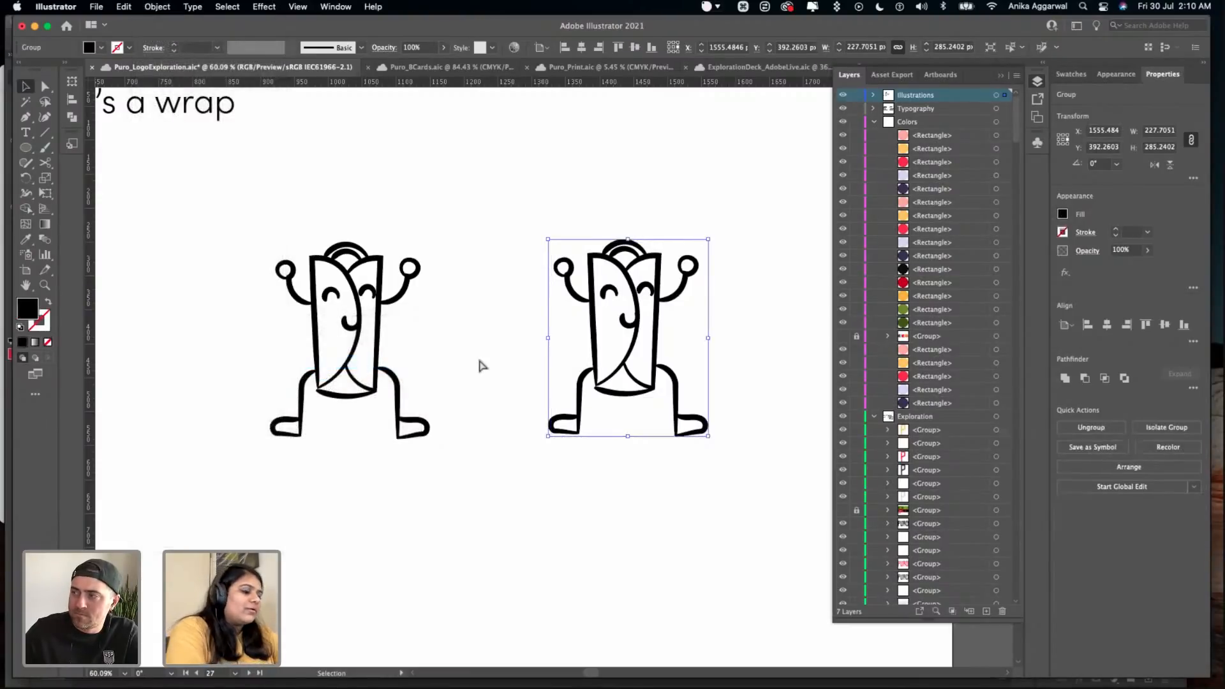
key("super")
left_click(595, 172)
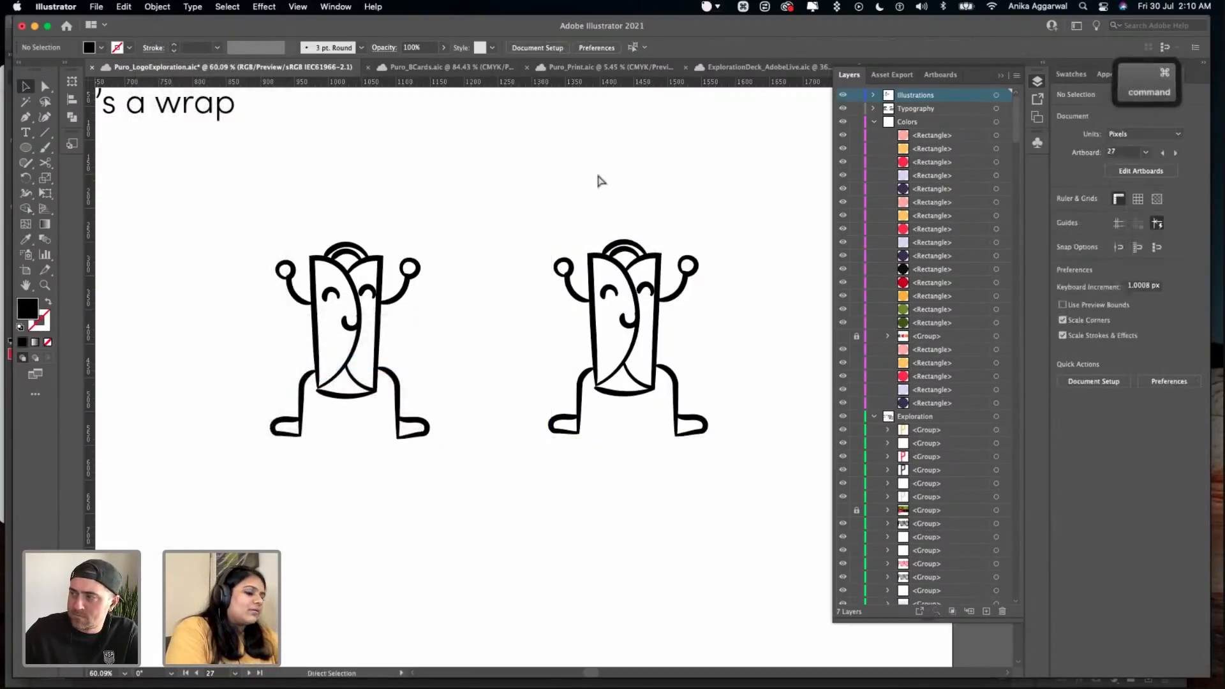
key("super+s")
- Place a copy of the "It's a wrap" tagline directly above the outlined wrap character
scroll(614, 187, "right", 3)
scroll(615, 186, "up", 1)
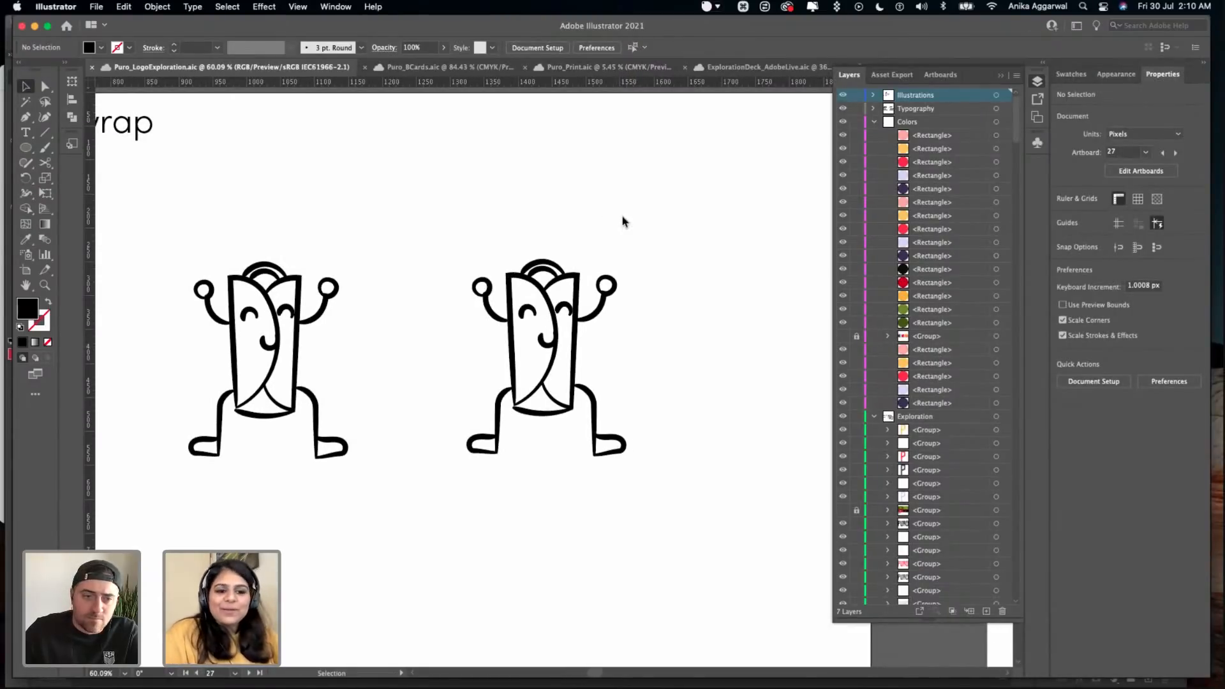
left_click(559, 340)
left_click_drag(149, 134, 623, 207)
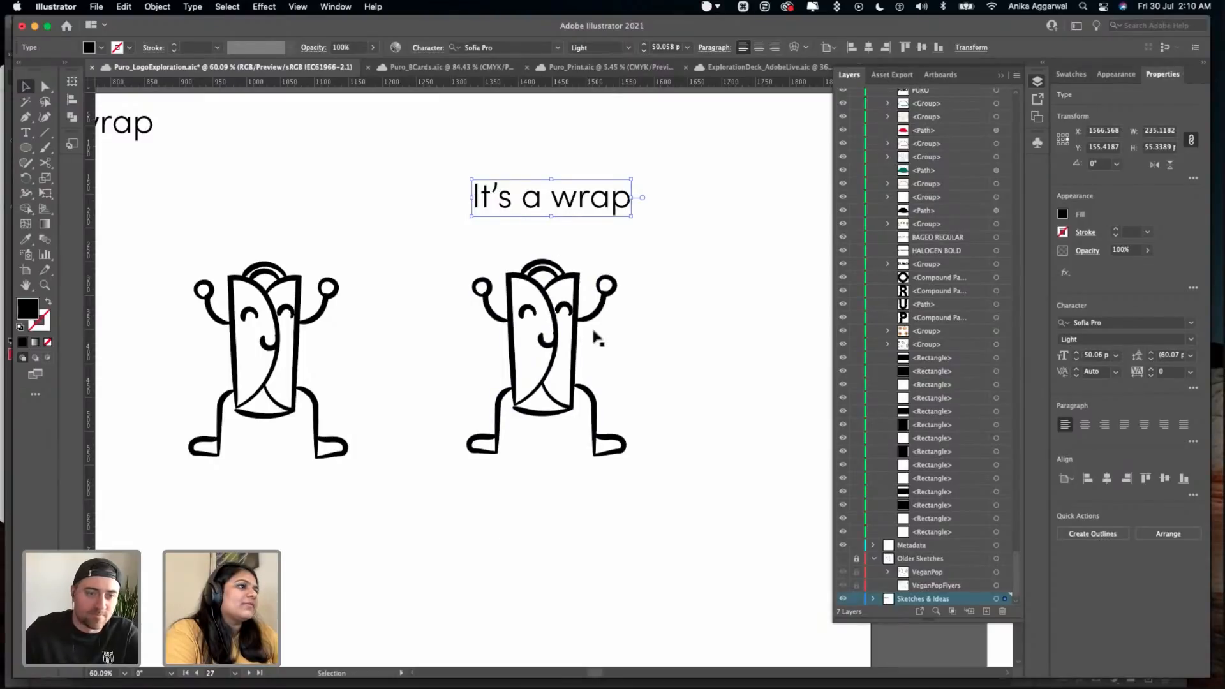
- Move the stroked wrap character closer to the turtle and the new tagline to the artboard's upper-right corner
left_click(248, 330)
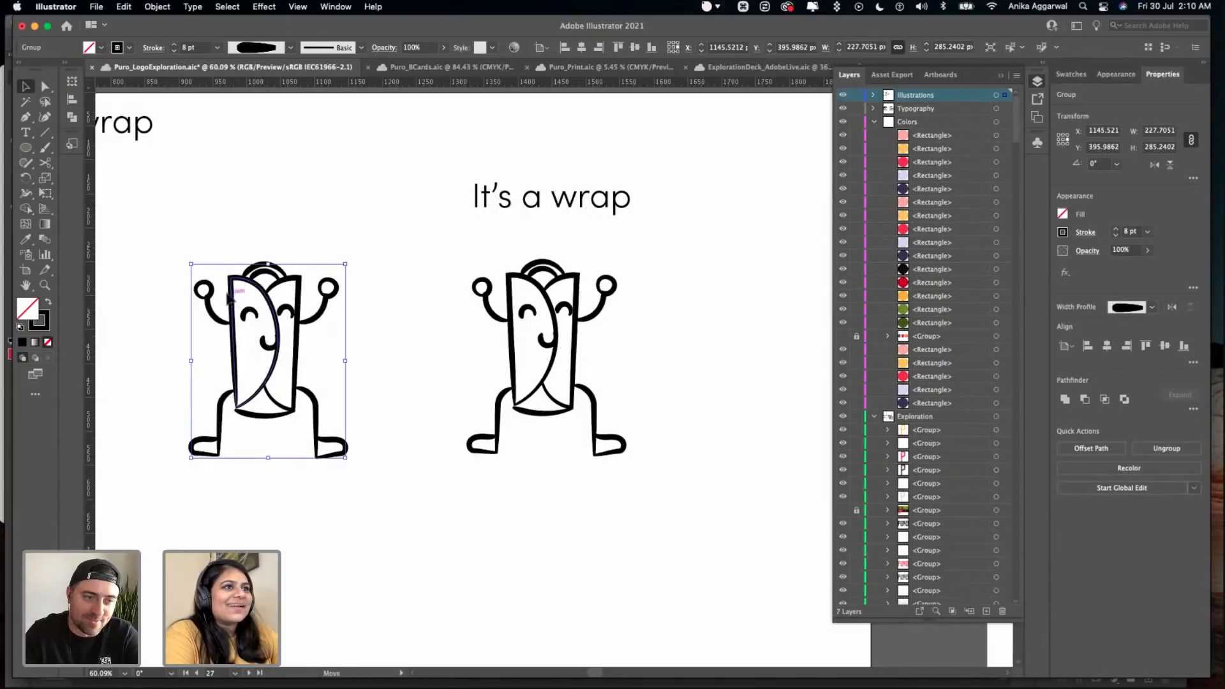
left_click_drag(237, 298, 147, 280)
left_click(304, 194)
left_click_drag(499, 201, 703, 128)
- Copy the sample words TACOS and SMOOTHIES from the typography artboard above Pattern #1
scroll(692, 132, "down", 3)
scroll(692, 130, "down", 2)
scroll(302, 195, "left", 10)
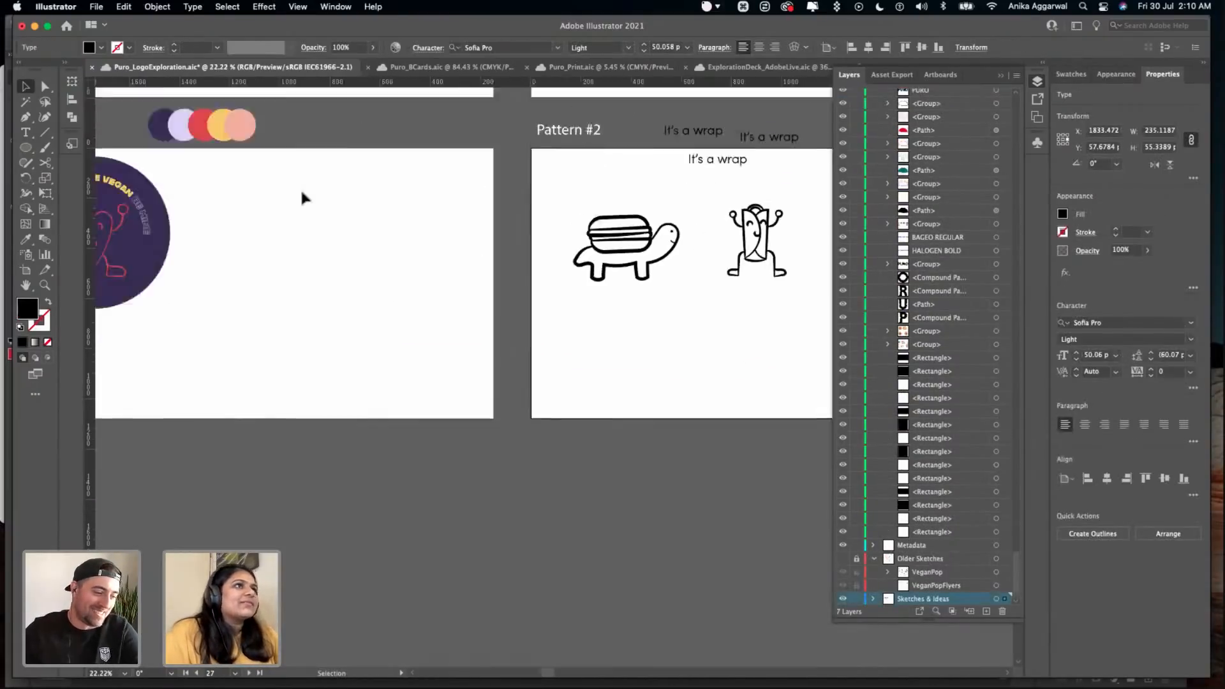
scroll(408, 226, "up", 3)
scroll(424, 210, "up", 2)
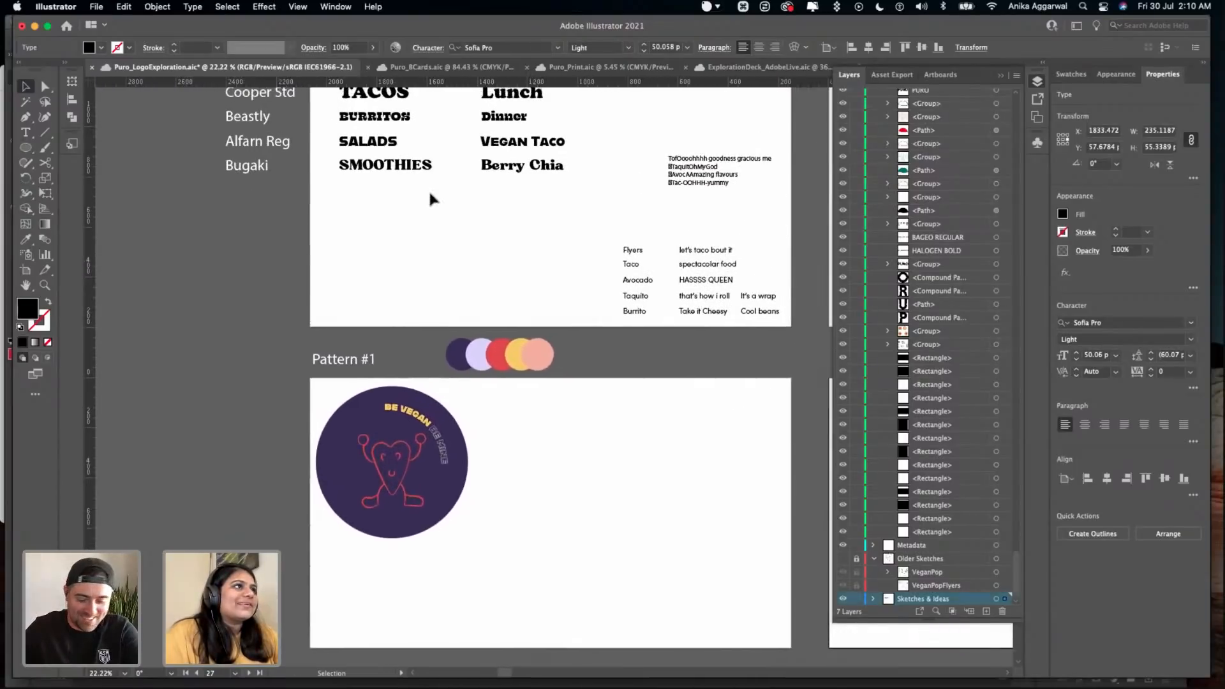
scroll(400, 205, "up", 3)
scroll(249, 270, "up", 1)
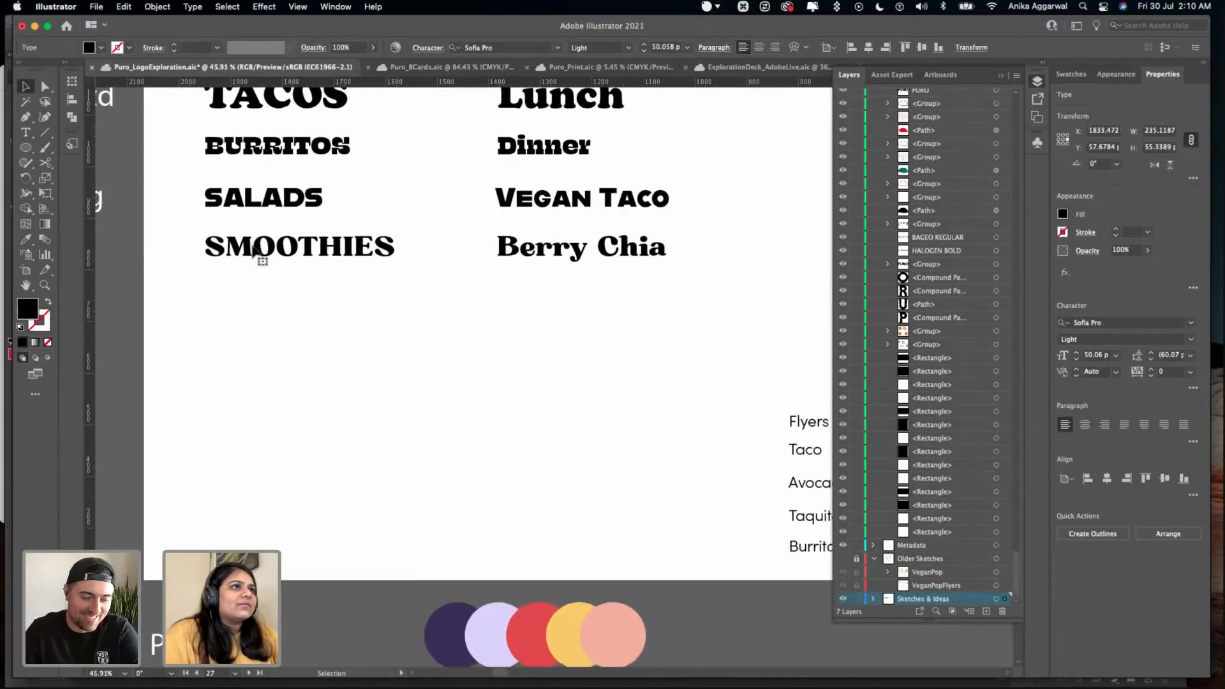
left_click(254, 250)
key("super+c")
scroll(254, 243, "down", 2)
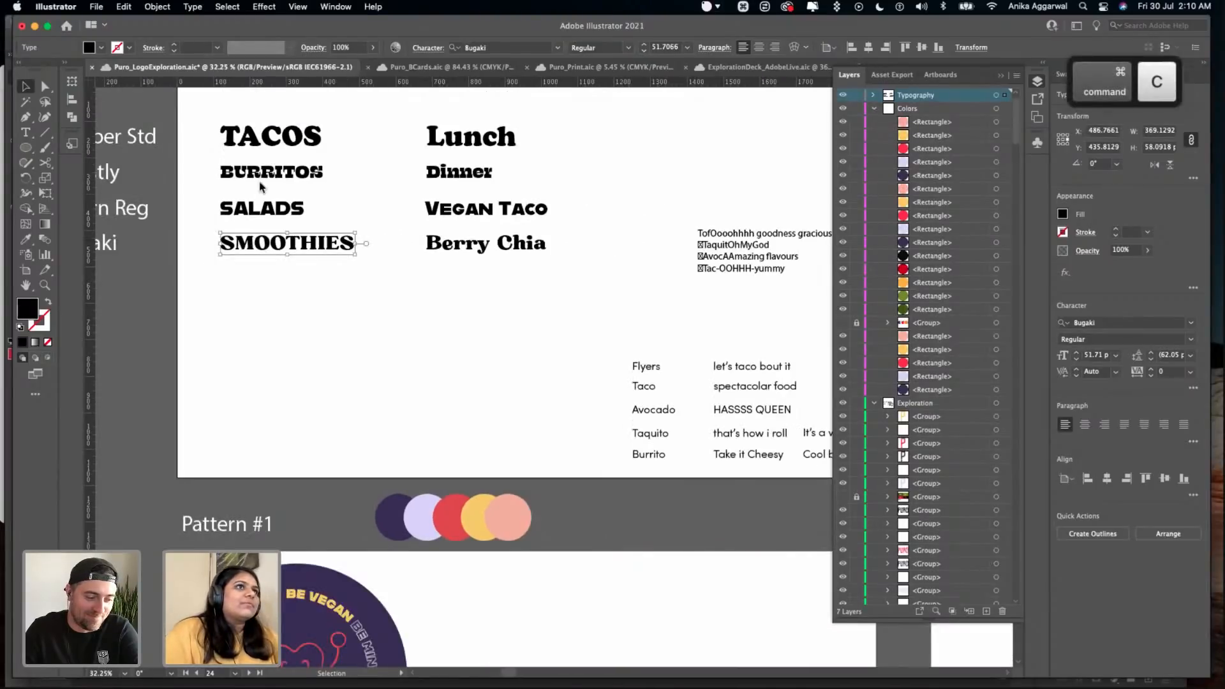
left_click(267, 147, "shift")
key("super+c")
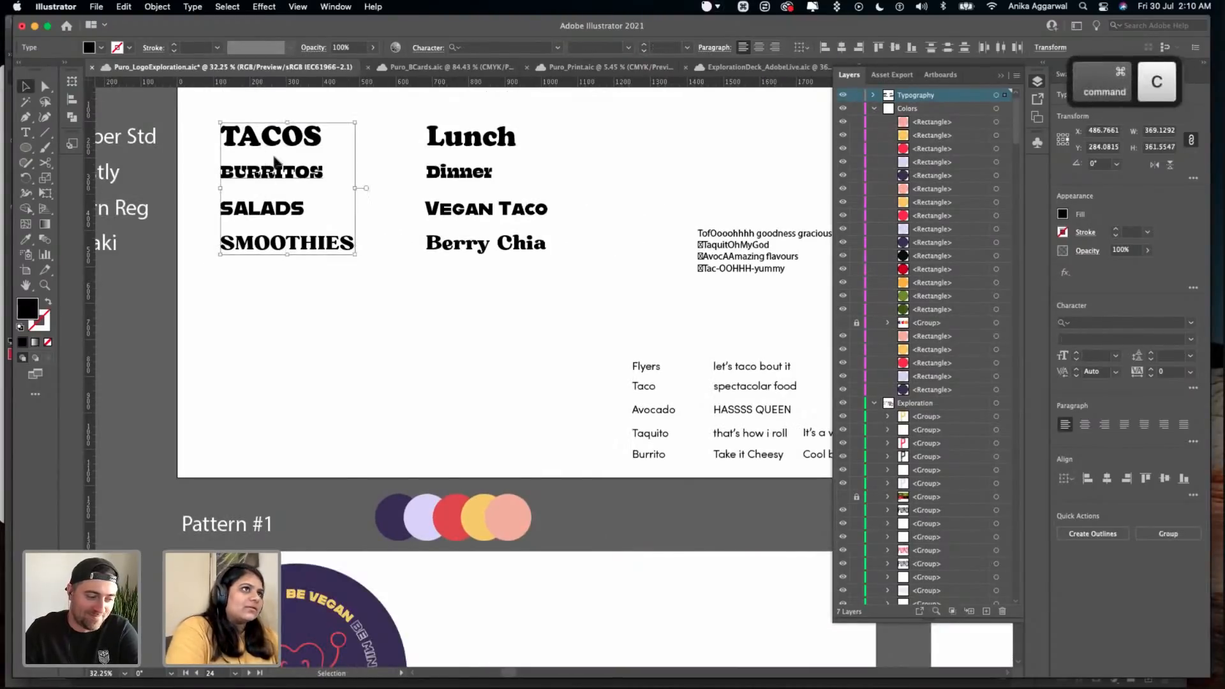
- Paste the two sample words beside the outlined wrap character, near the Pattern #2 artboard's right edge
scroll(419, 303, "down", 5)
scroll(354, 368, "right", 10)
scroll(354, 368, "down", 2)
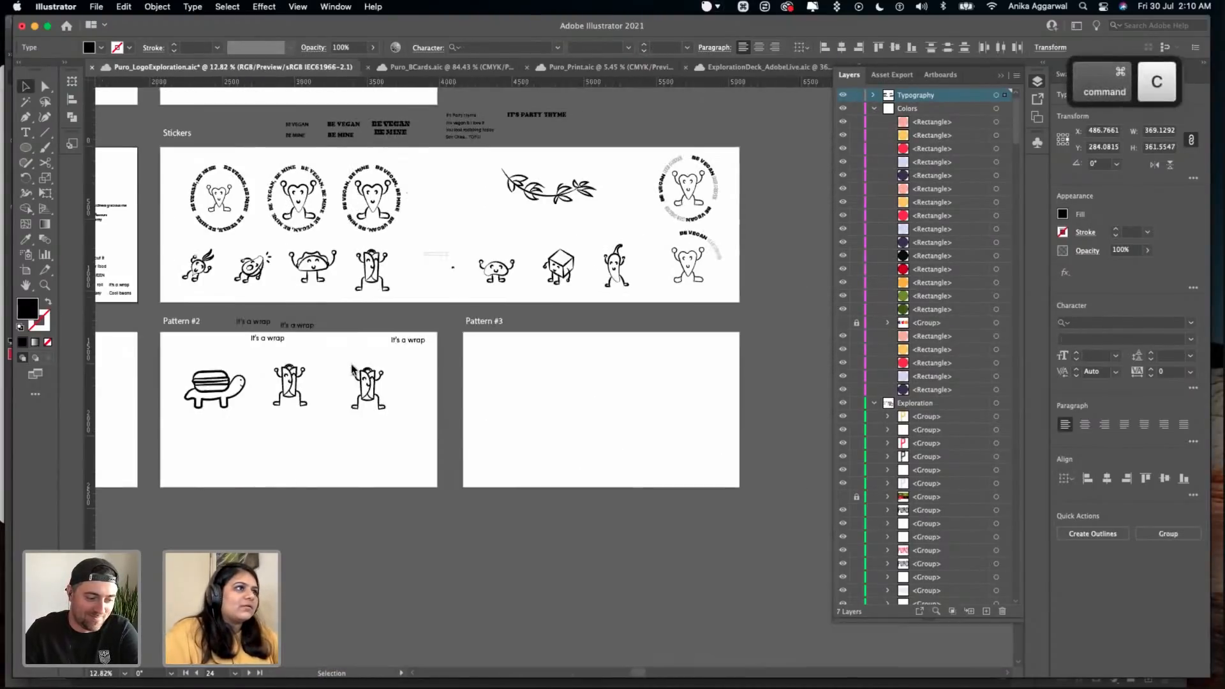
scroll(354, 367, "up", 5)
key("super+v")
- Try moving TACOS below the outlined wrap character and replacing its text with WRAP, and undo it
left_click_drag(540, 326, 408, 484)
left_click(597, 341)
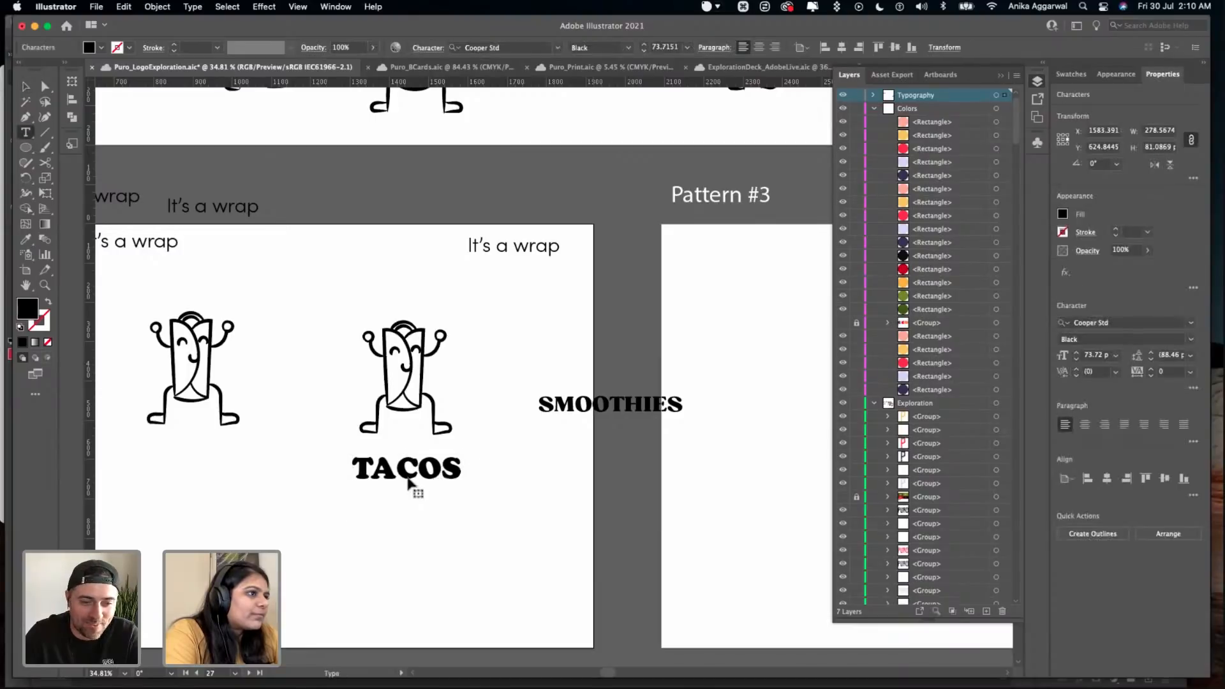
triple_click(410, 482)
type("WRAP")
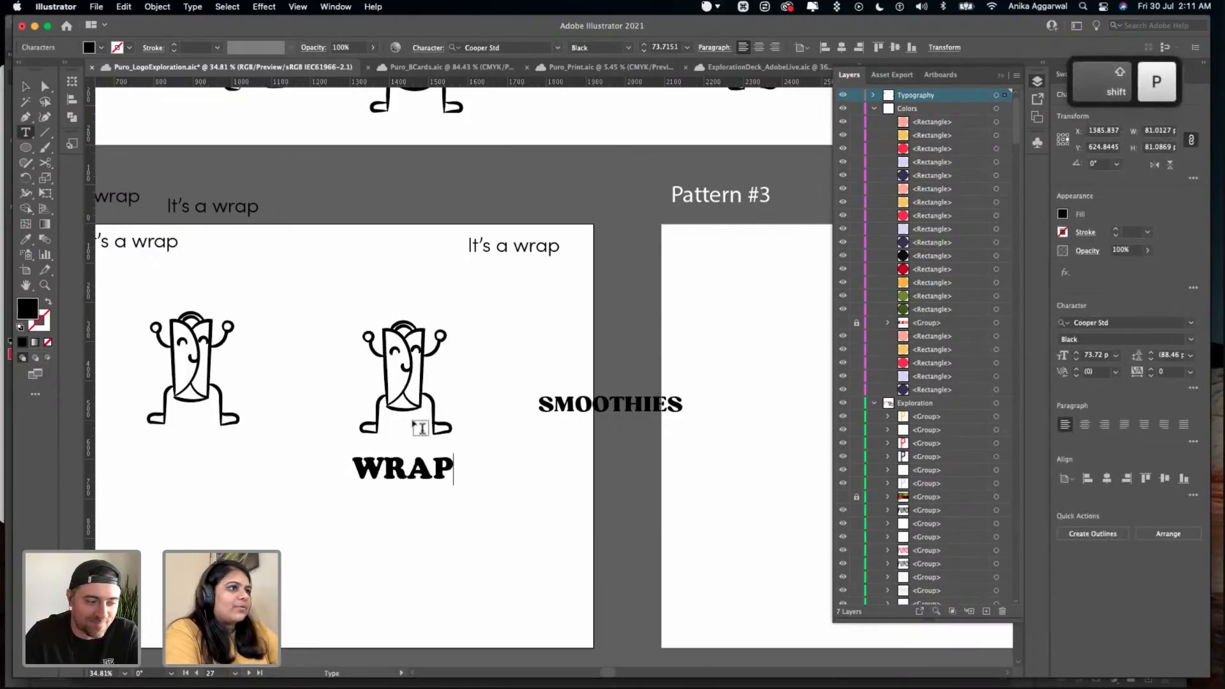
key("Escape")
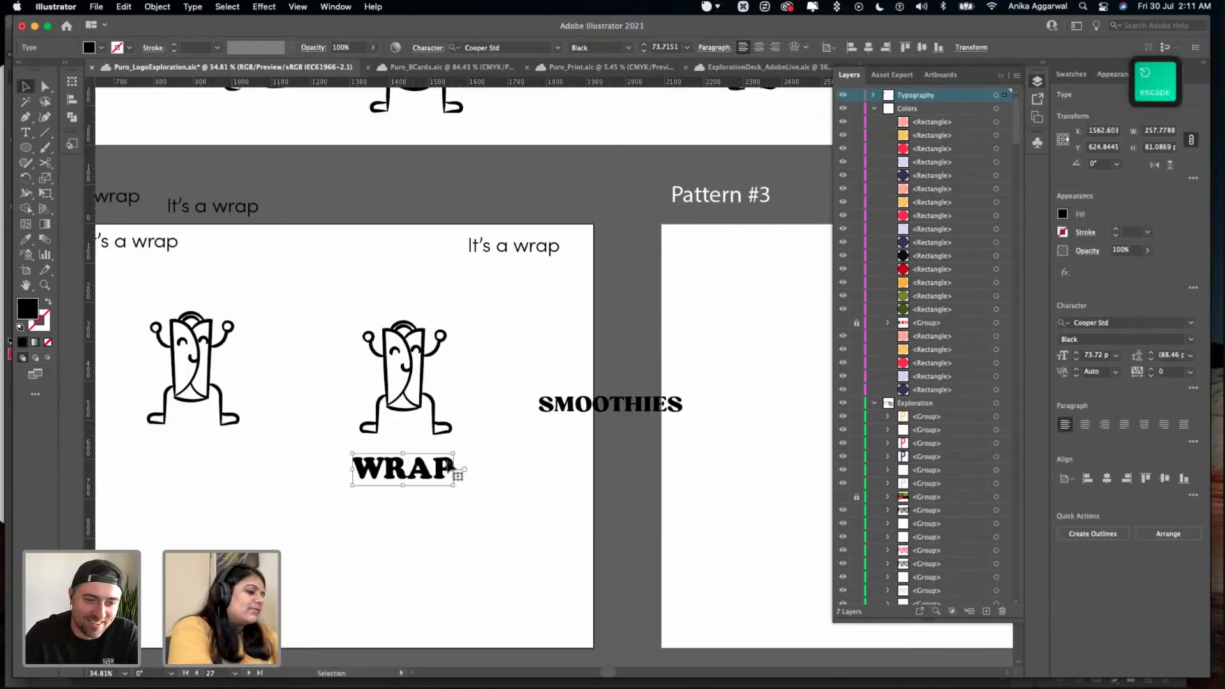
key("super+z")
key("super+z")
- Place a copy of SMOOTHIES retyped as WRAP below the outlined wrap character, and duplicate it above the artboard's upper edge
left_click_drag(569, 411, 365, 478)
double_click(367, 475)
double_click(365, 472)
type("WRAP")
key("Escape")
left_click_drag(376, 478, 383, 213)
left_click(322, 389)
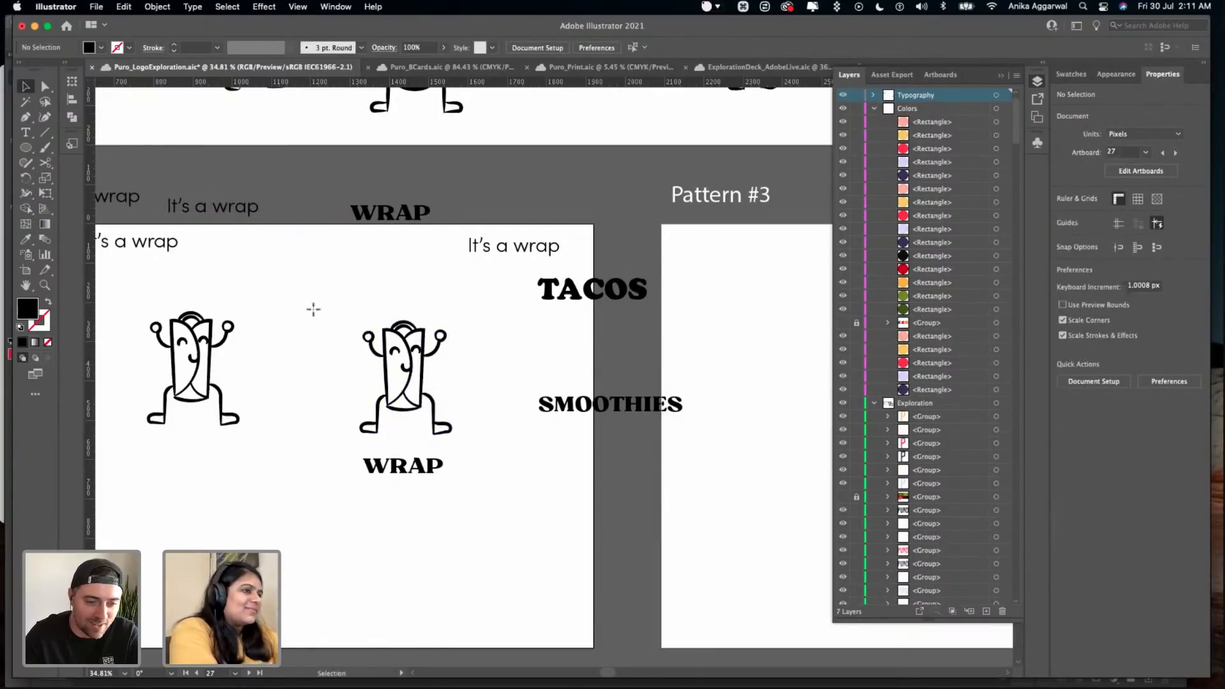
- Draw a black circle about 462 px across around the outlined wrap character, and place a copy over the artboard's right edge
key("l")
left_click_drag(311, 298, 493, 437)
key("v")
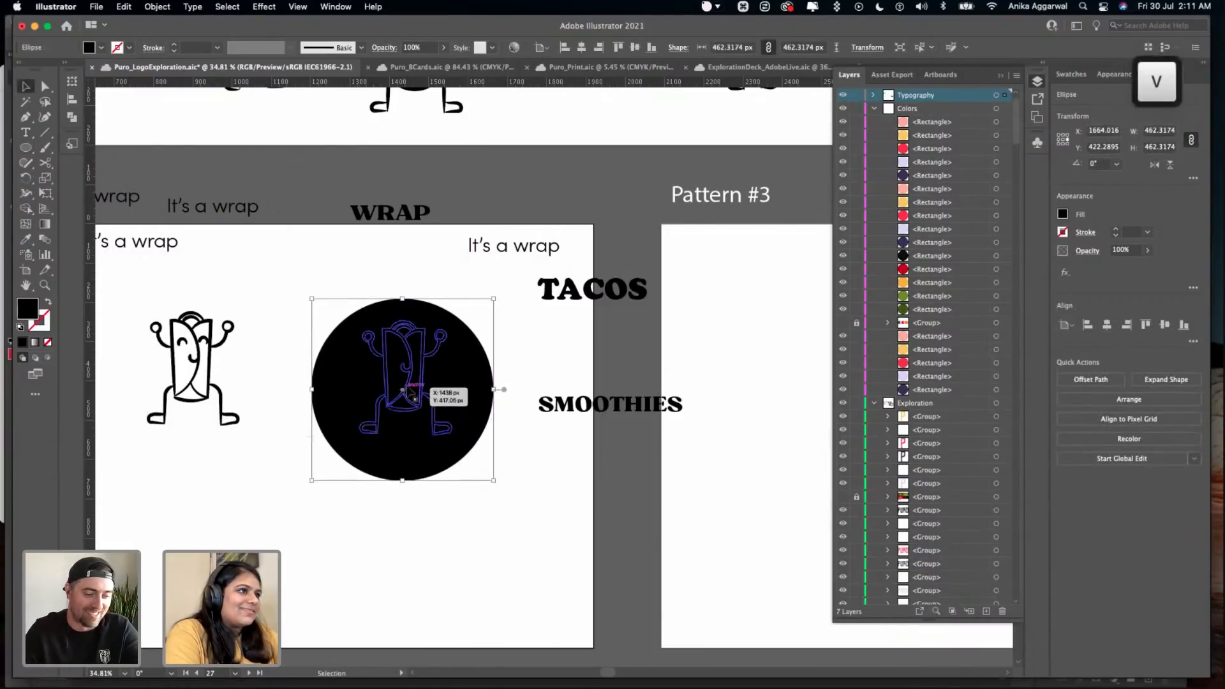
left_click_drag(402, 389, 632, 497)
left_click(415, 320)
- Convert the circle around the outlined wrap character into a text path and set "It's a" along it above the character
left_click_drag(24, 133, 70, 165)
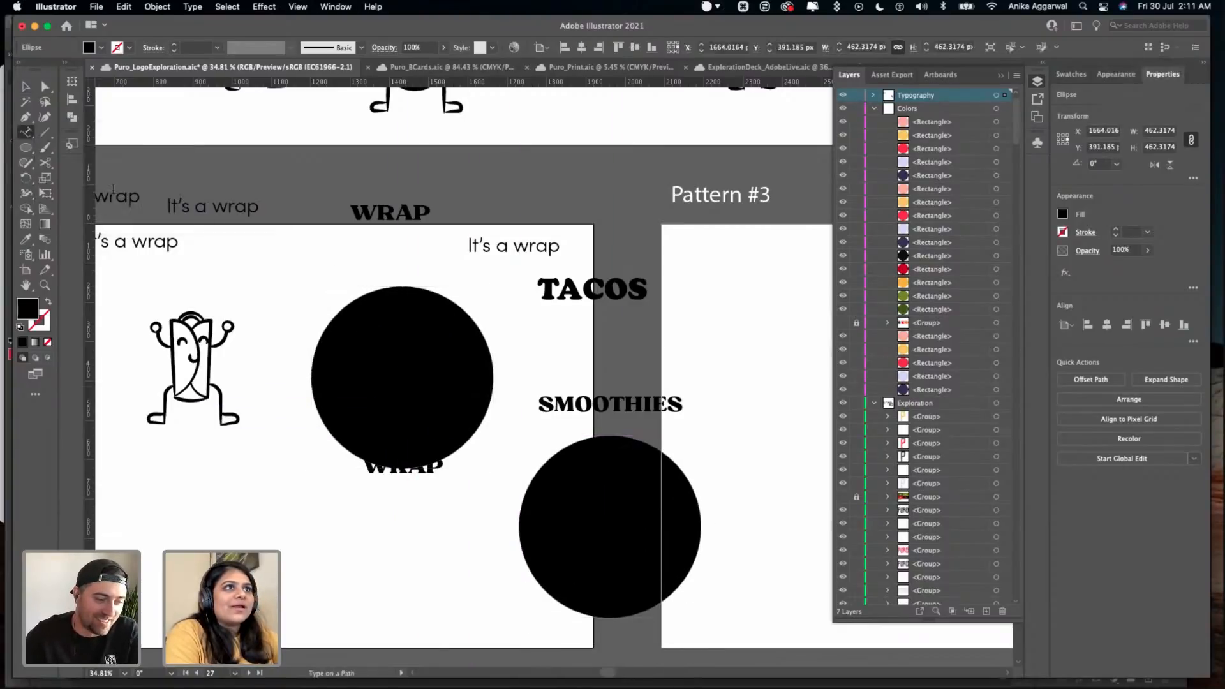
left_click(405, 287)
key("shift")
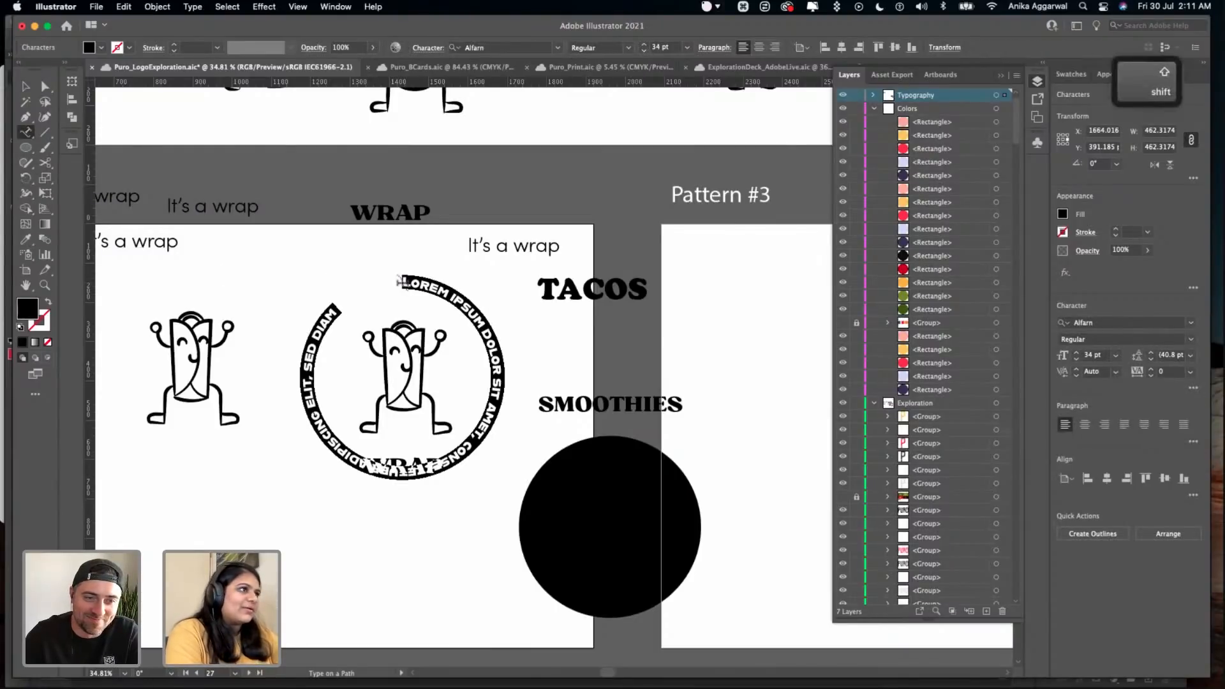
type("It'")
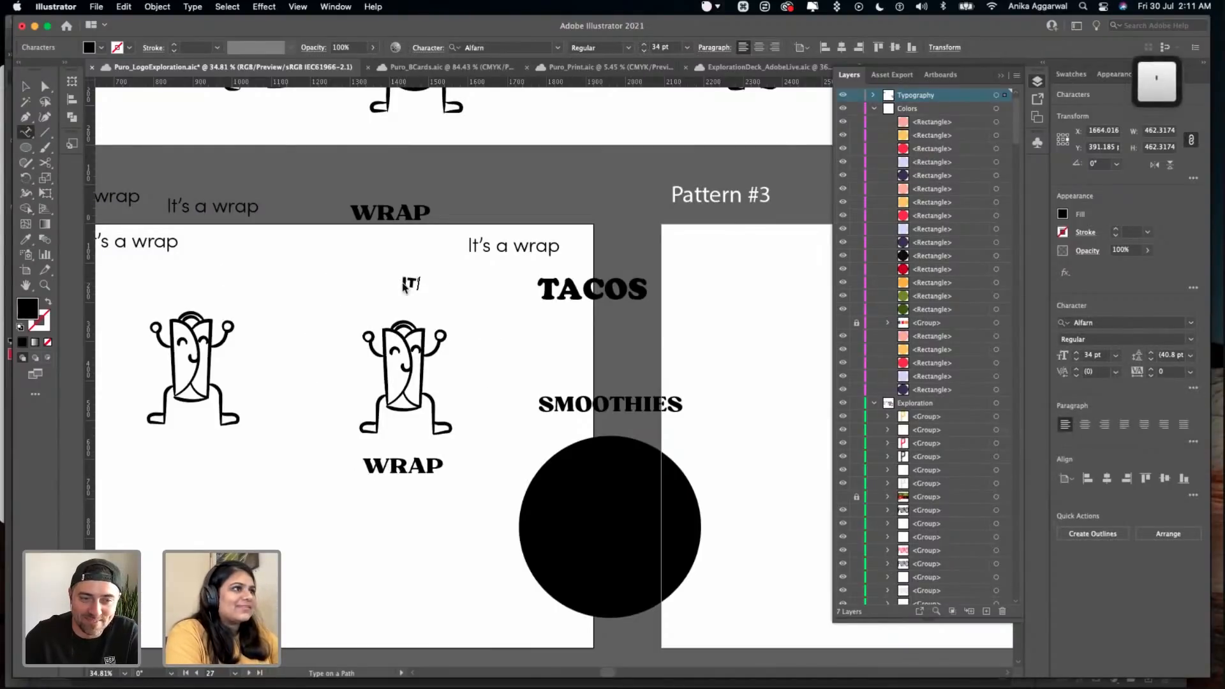
type("s a")
key("Escape")
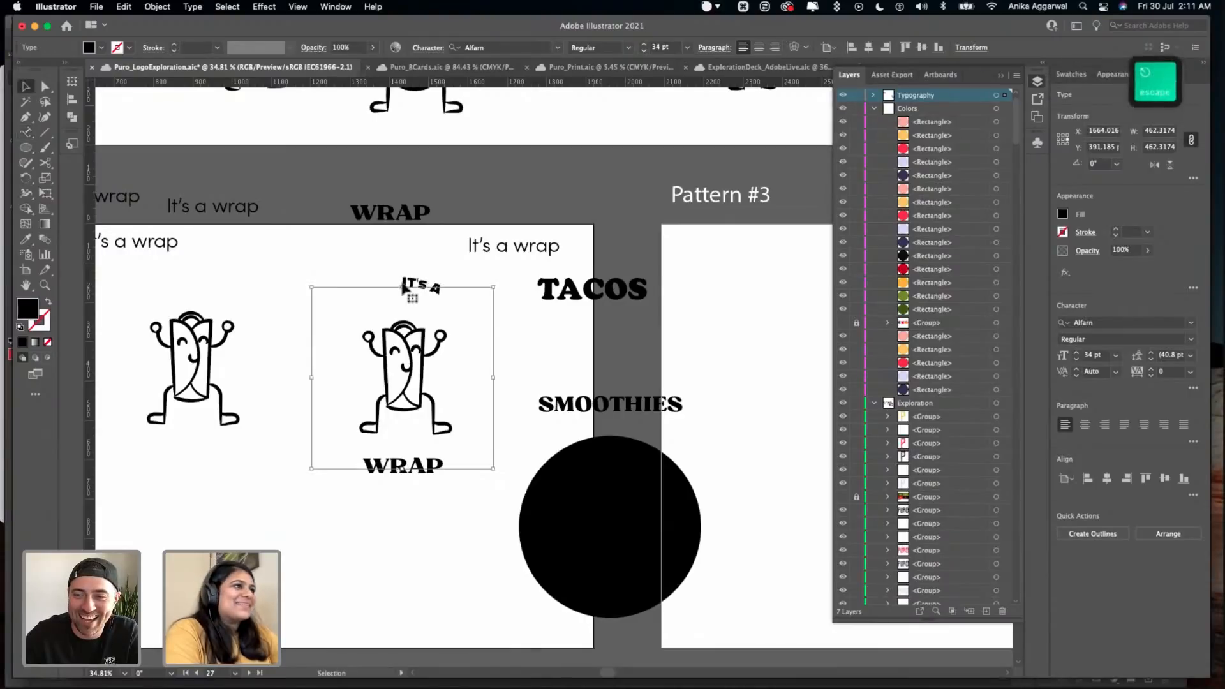
- Match the curved text to the WRAP lettering's Bugaki style and capitalise its S so it reads IT'S A
key("i")
left_click(392, 213)
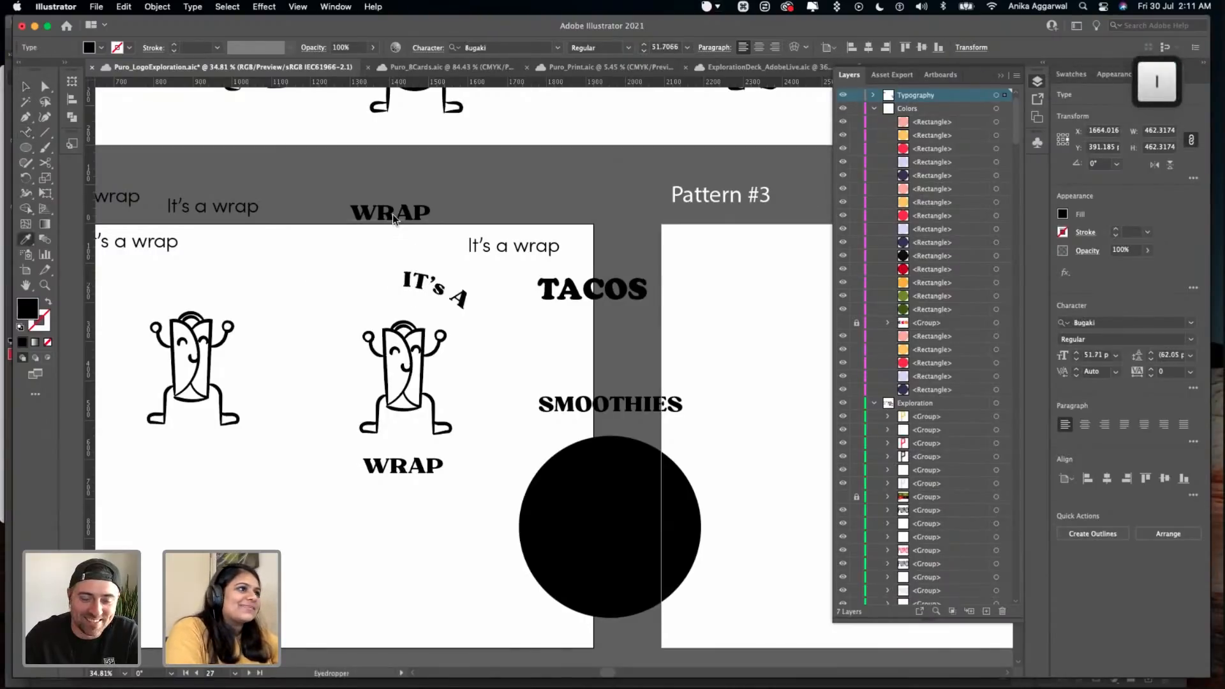
key("v")
triple_click(441, 297)
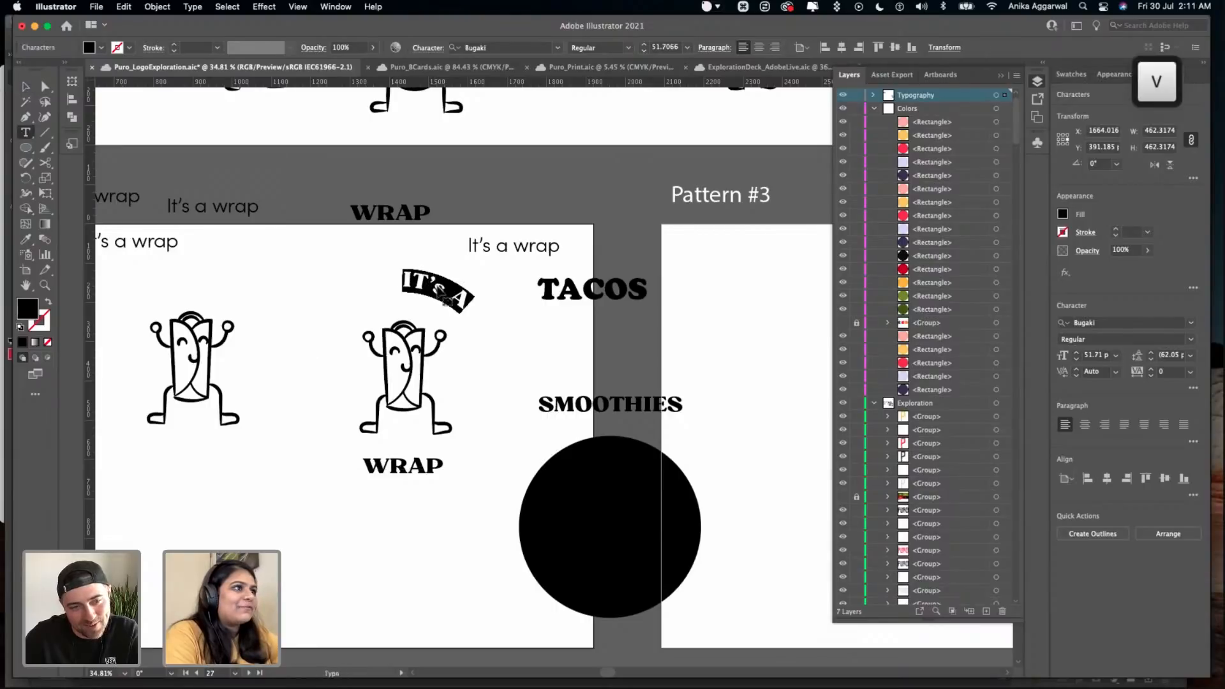
left_click(439, 290)
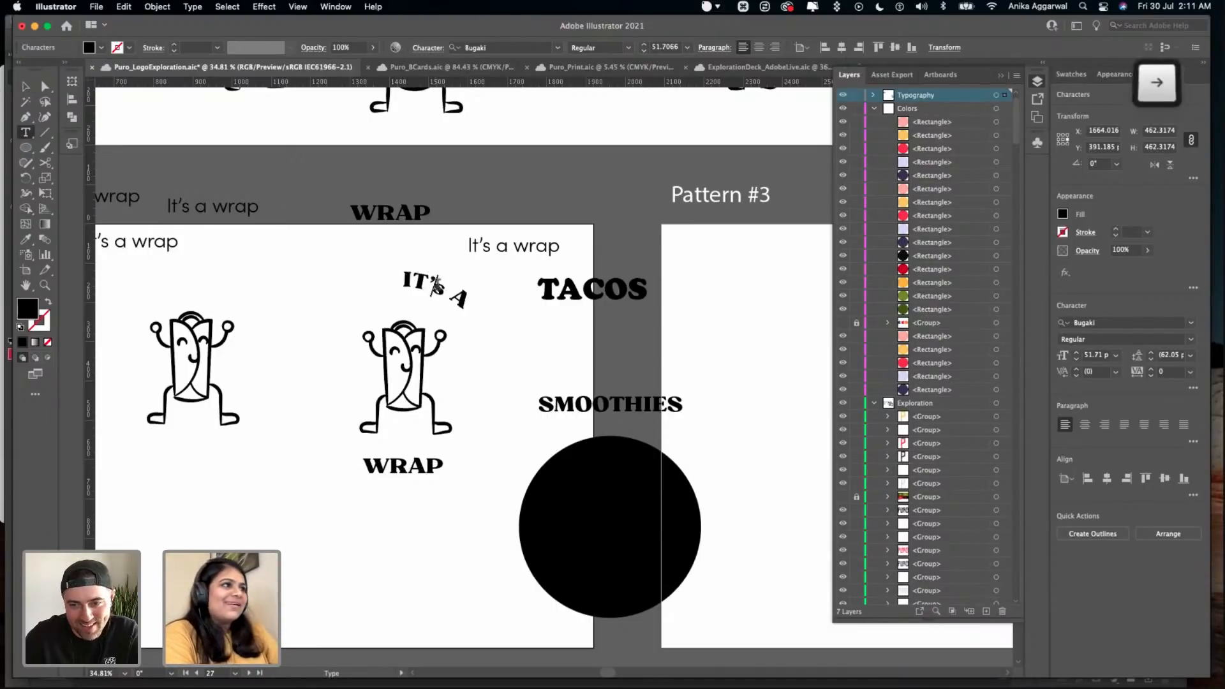
key("Escape")
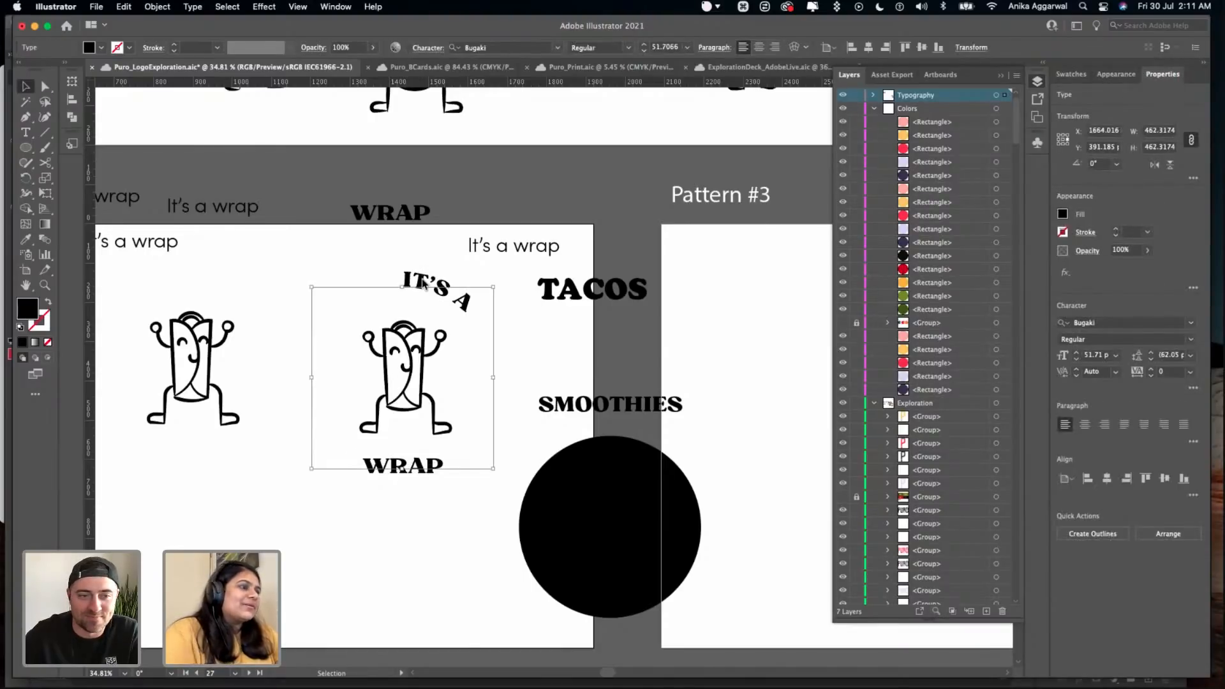
- Save the document, and shift the start of the curved IT'S A text counterclockwise along the circle, to the character's upper left
scroll(426, 276, "up", 5)
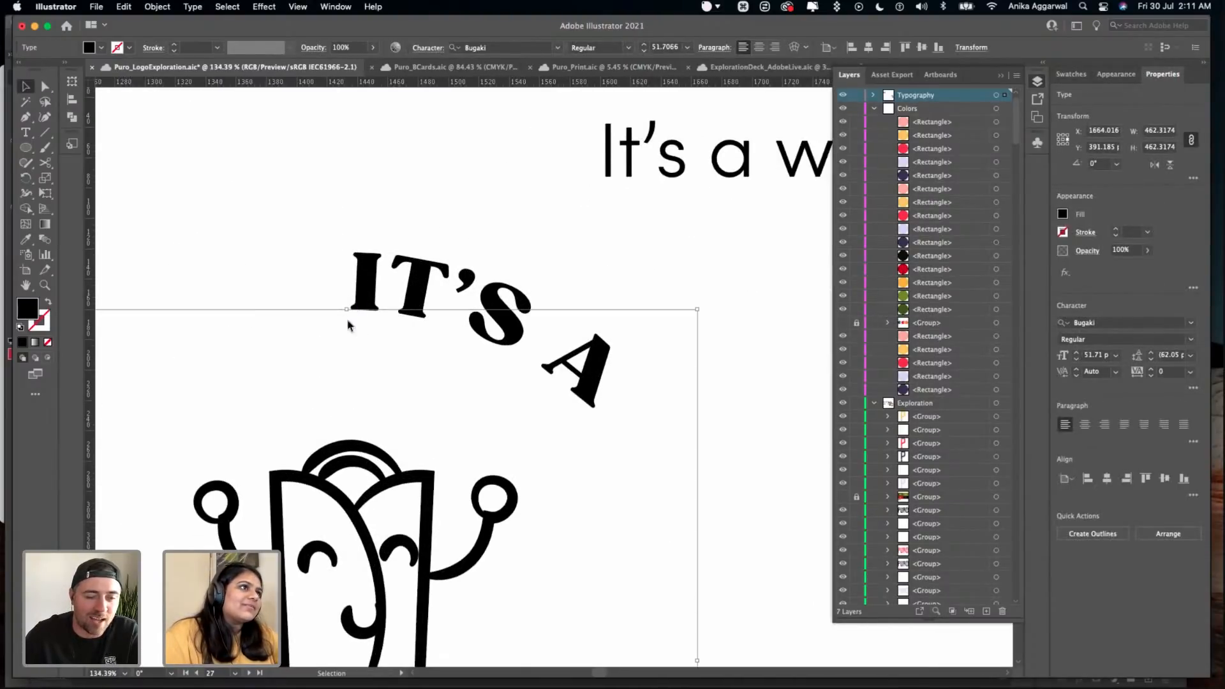
key("super+s")
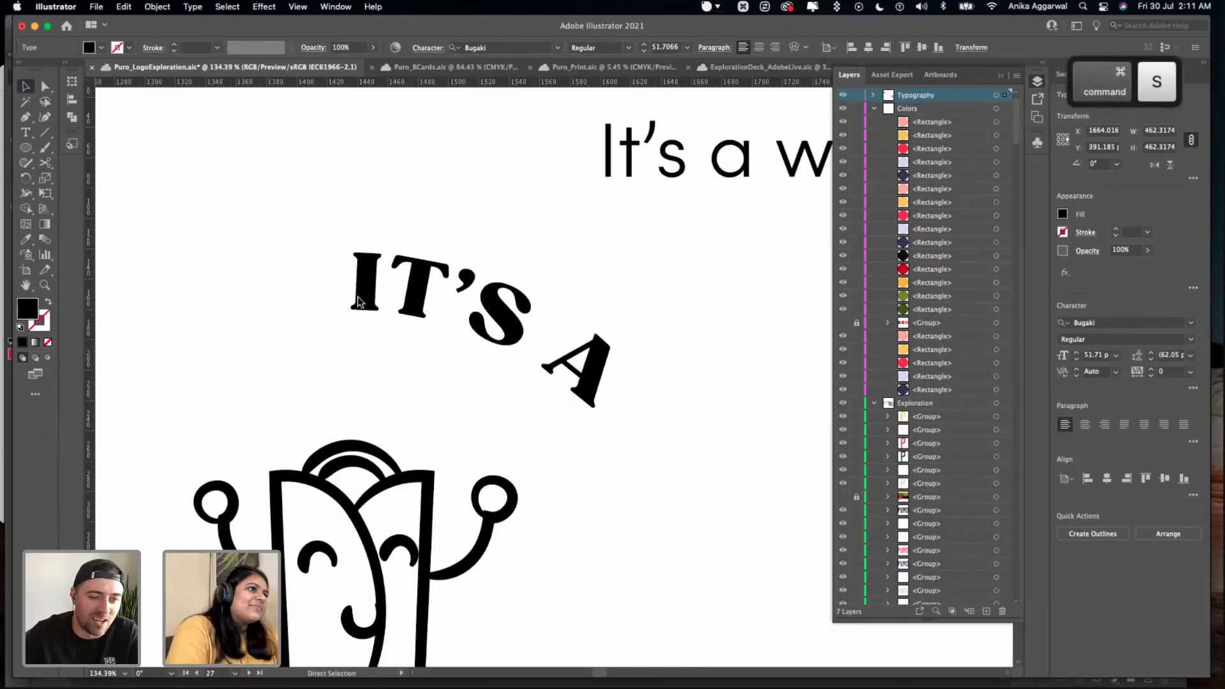
double_click(364, 301)
key("super+a")
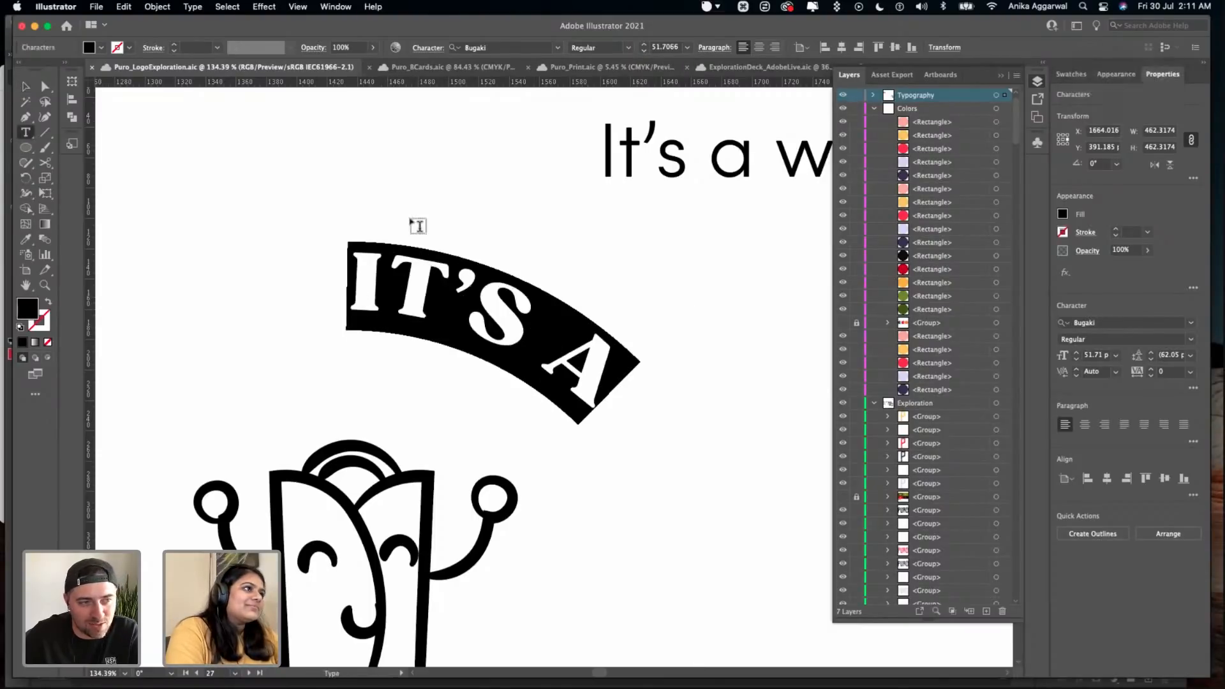
key("Escape")
key("a")
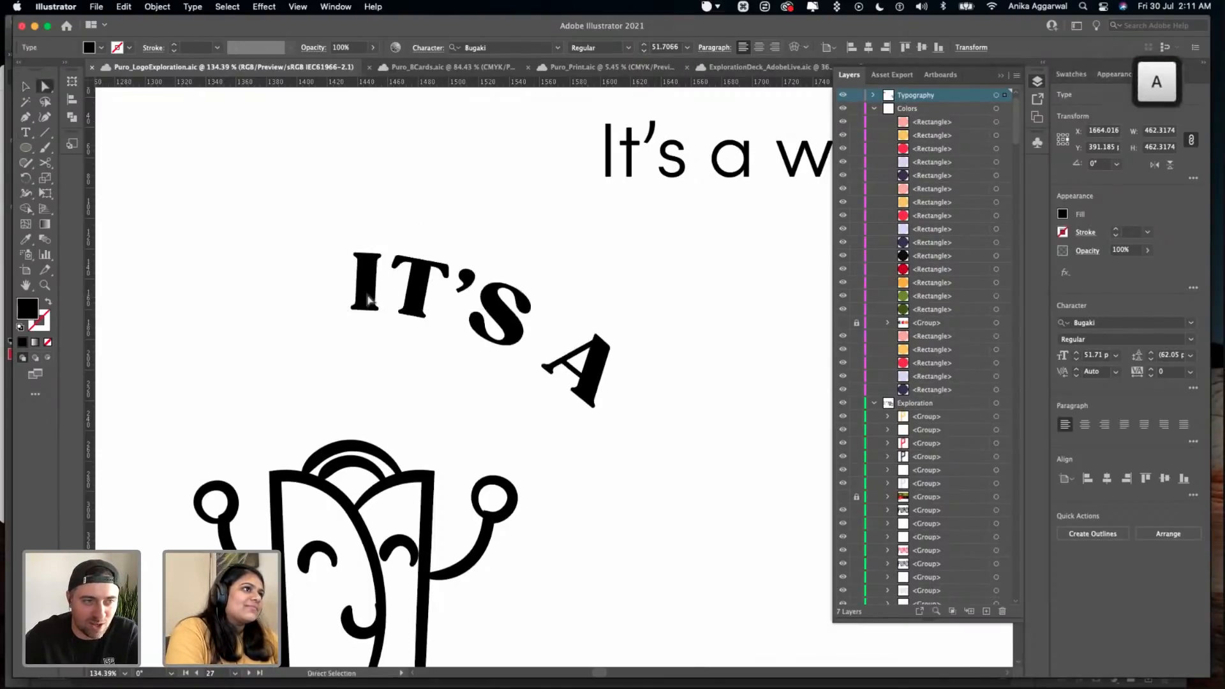
left_click(350, 311)
left_click_drag(347, 309, 167, 349)
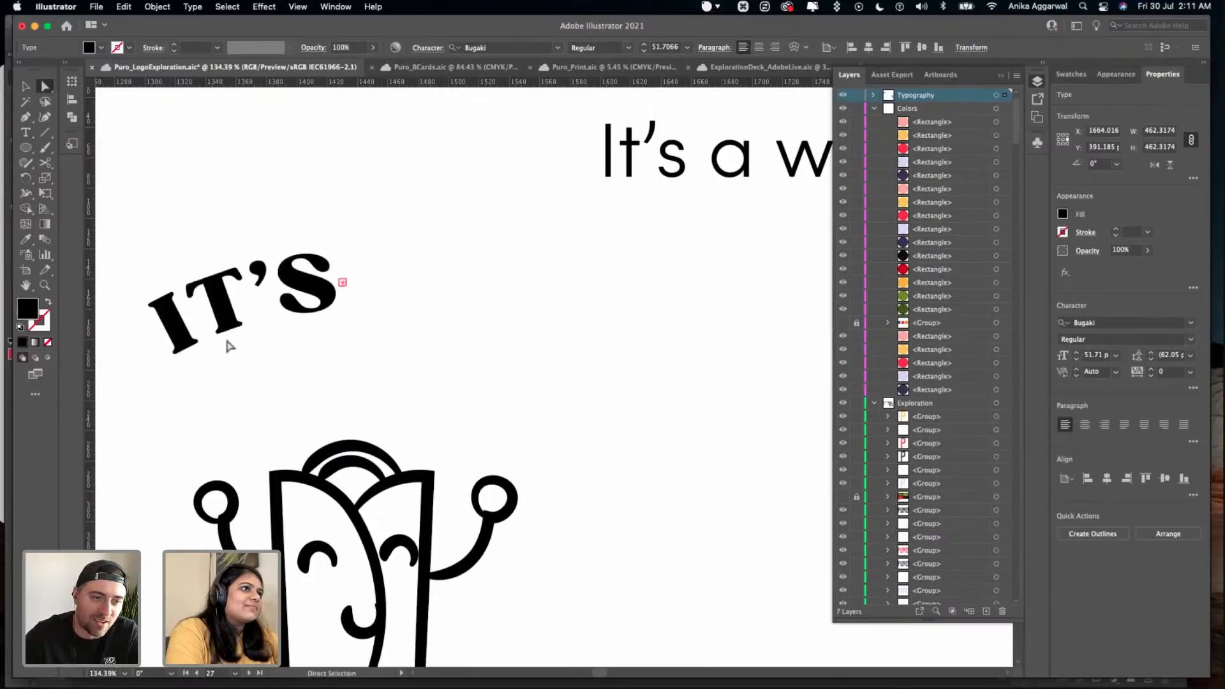
- Extend the end of the curved text's path range clockwise past the S so the whole IT'S A fits above the character
scroll(338, 299, "down", 4)
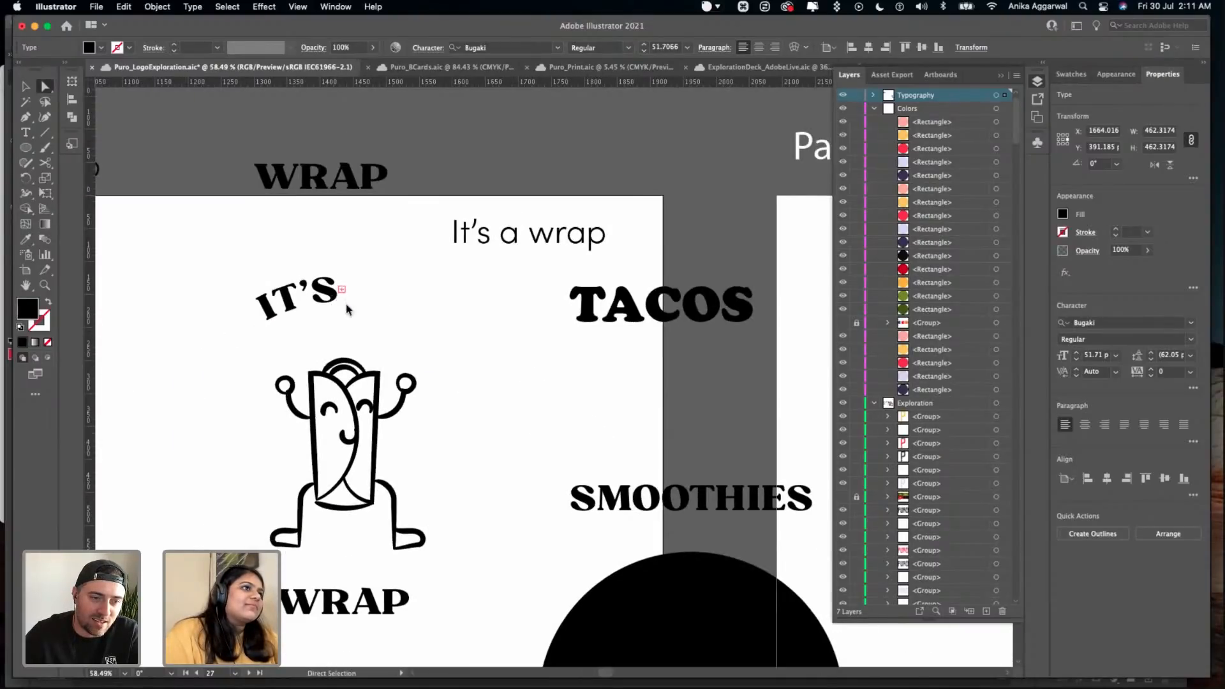
key("t")
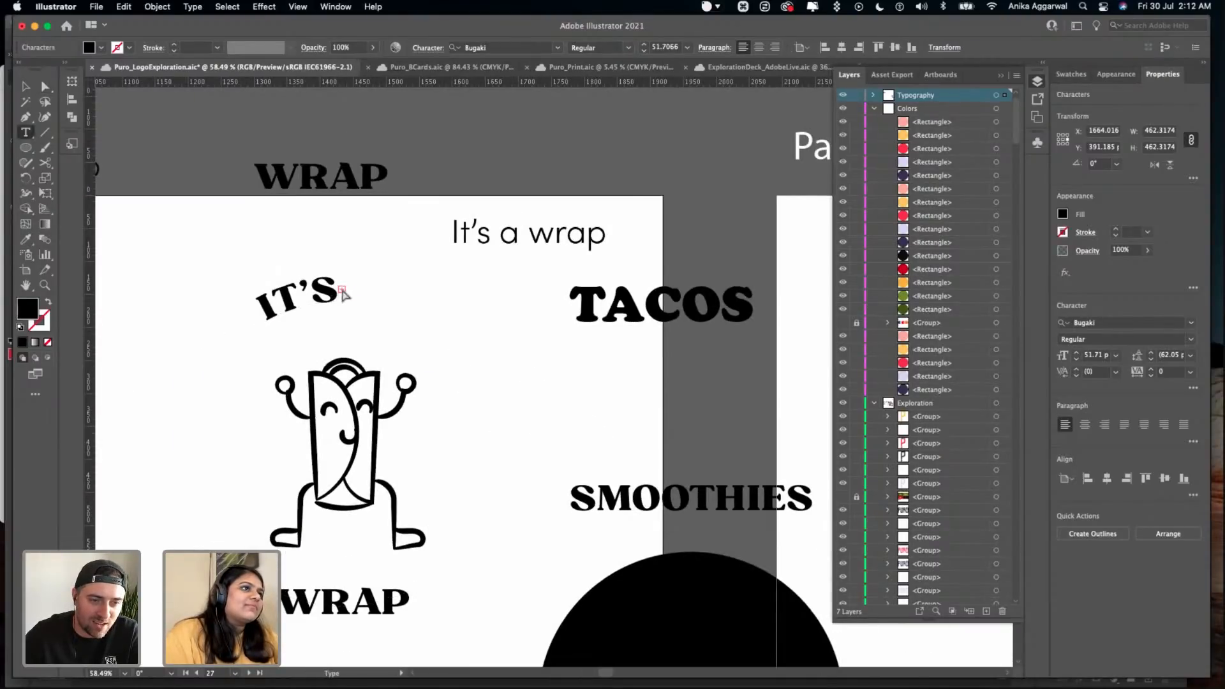
scroll(341, 300, "up", 10)
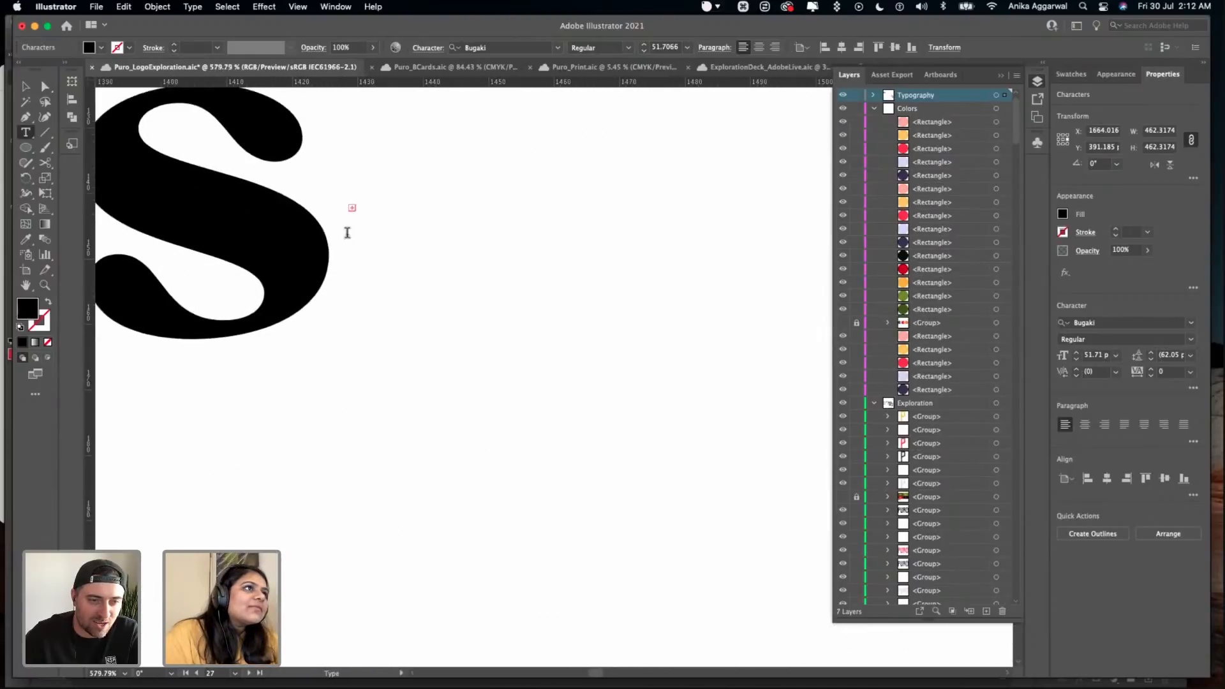
scroll(357, 185, "down", 4)
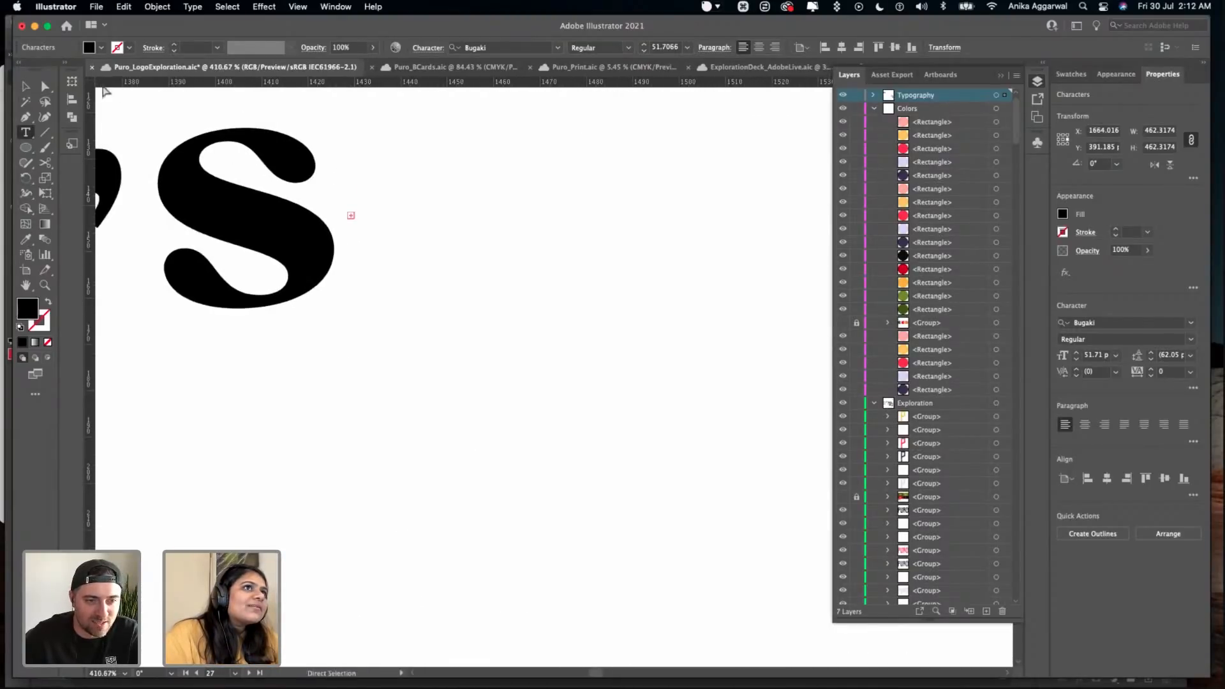
left_click(47, 86)
left_click_drag(351, 218, 697, 414)
scroll(692, 413, "down", 5)
scroll(673, 404, "right", 3)
scroll(661, 396, "down", 1)
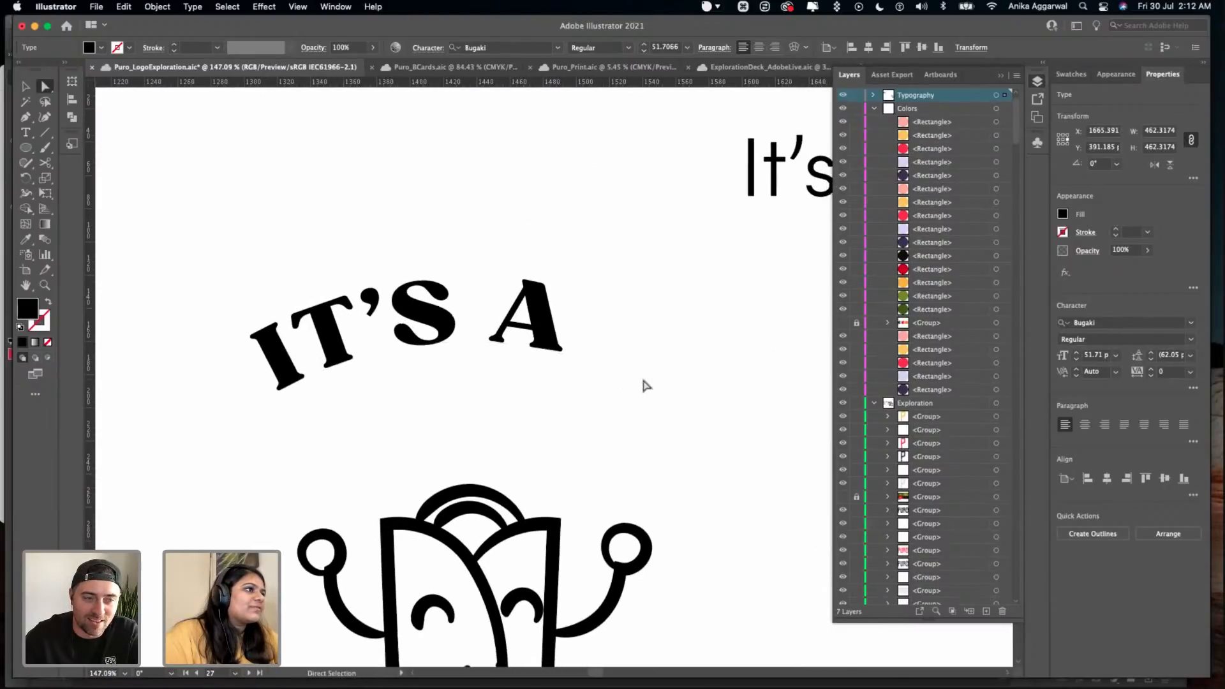
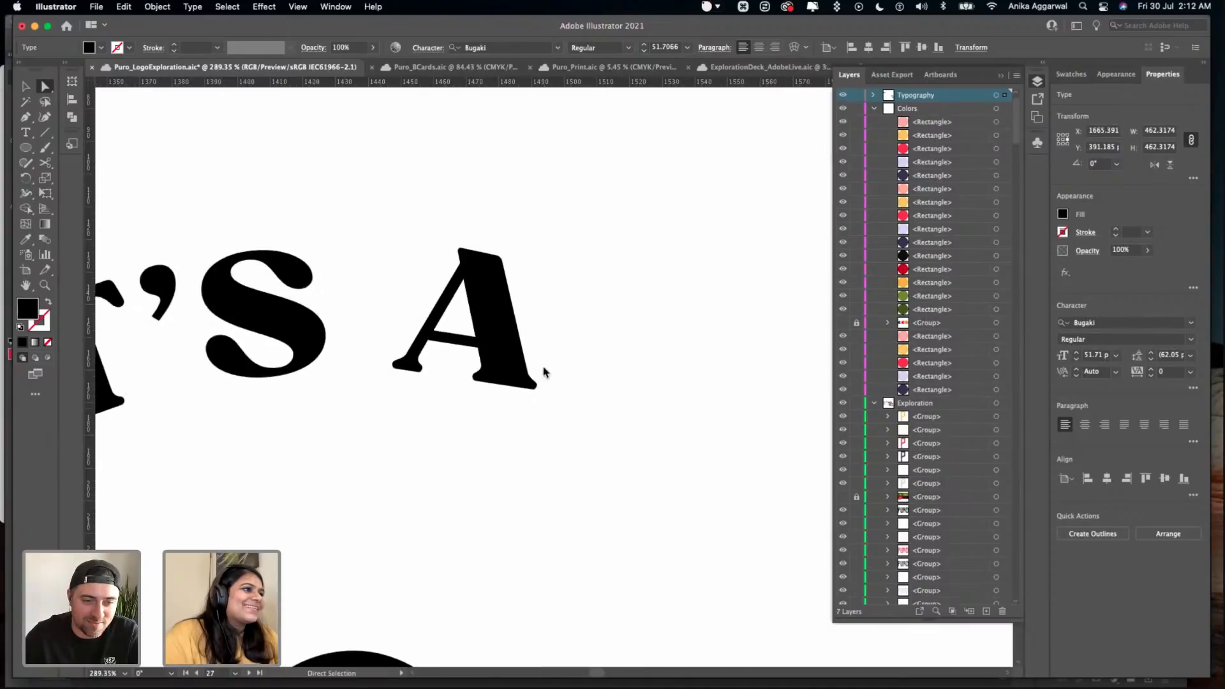
left_click_drag(541, 336, 466, 384)
key("super+z")
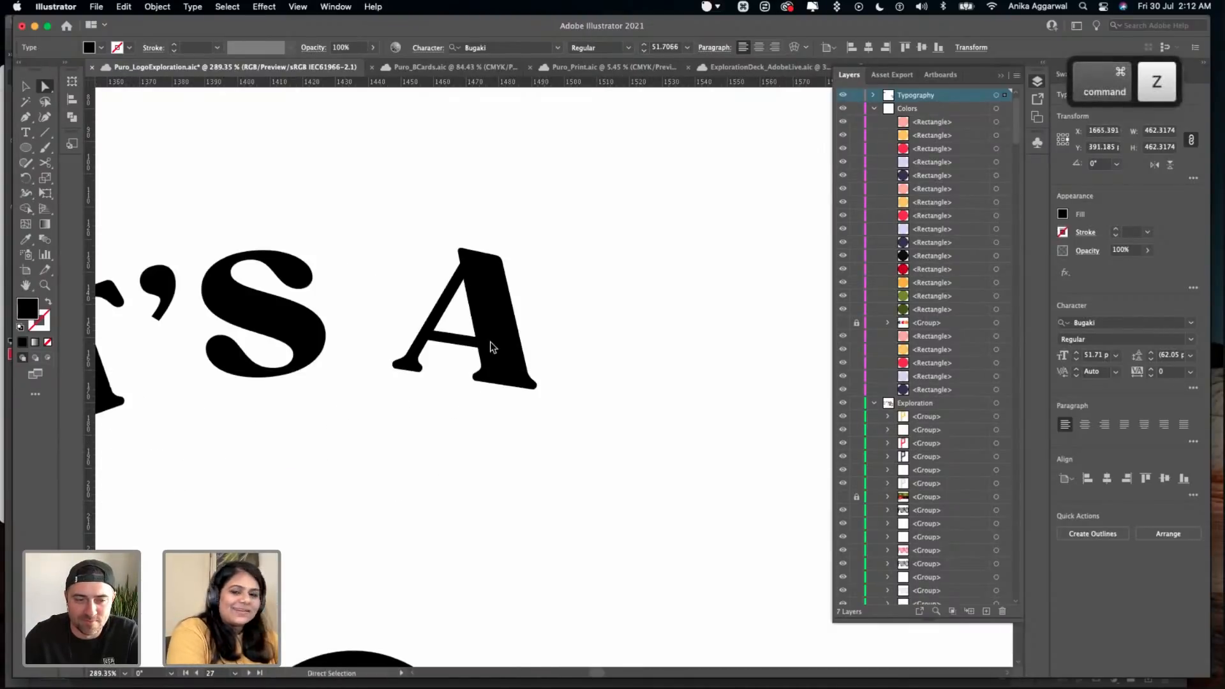
key("Escape")
scroll(539, 240, "down", 5)
scroll(541, 239, "down", 1)
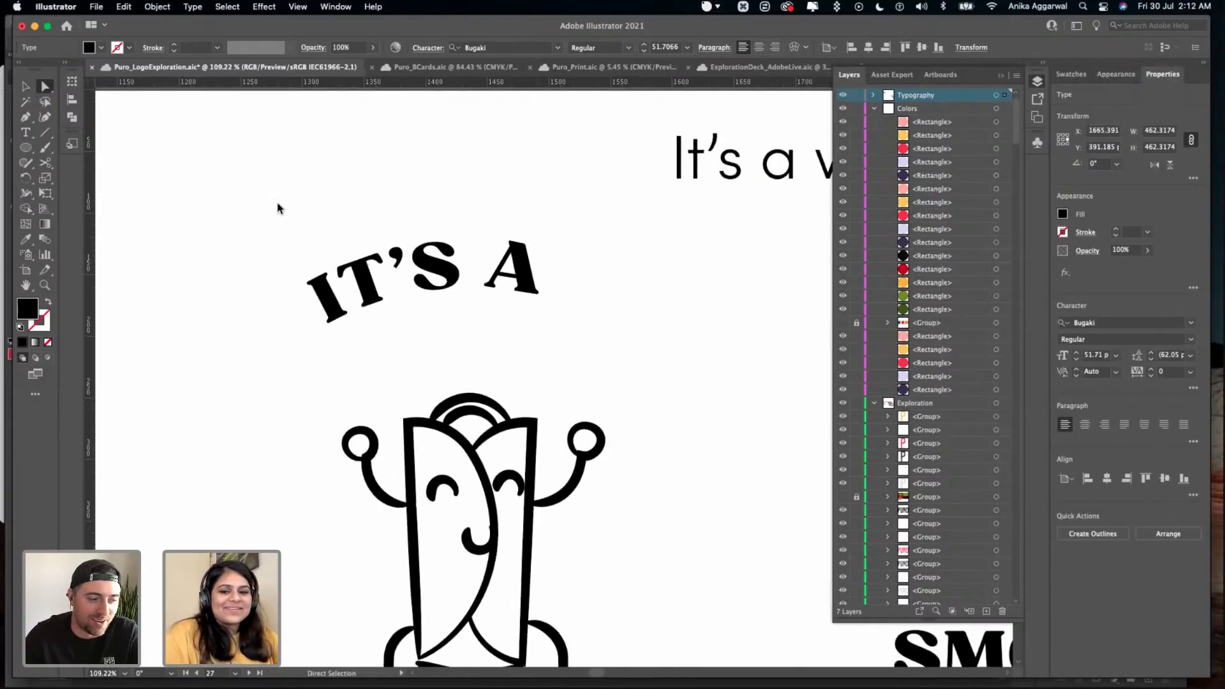
- Check the selection of the curved IT'S A text above the wrap character and save the document
key("v")
left_click_drag(280, 208, 386, 277)
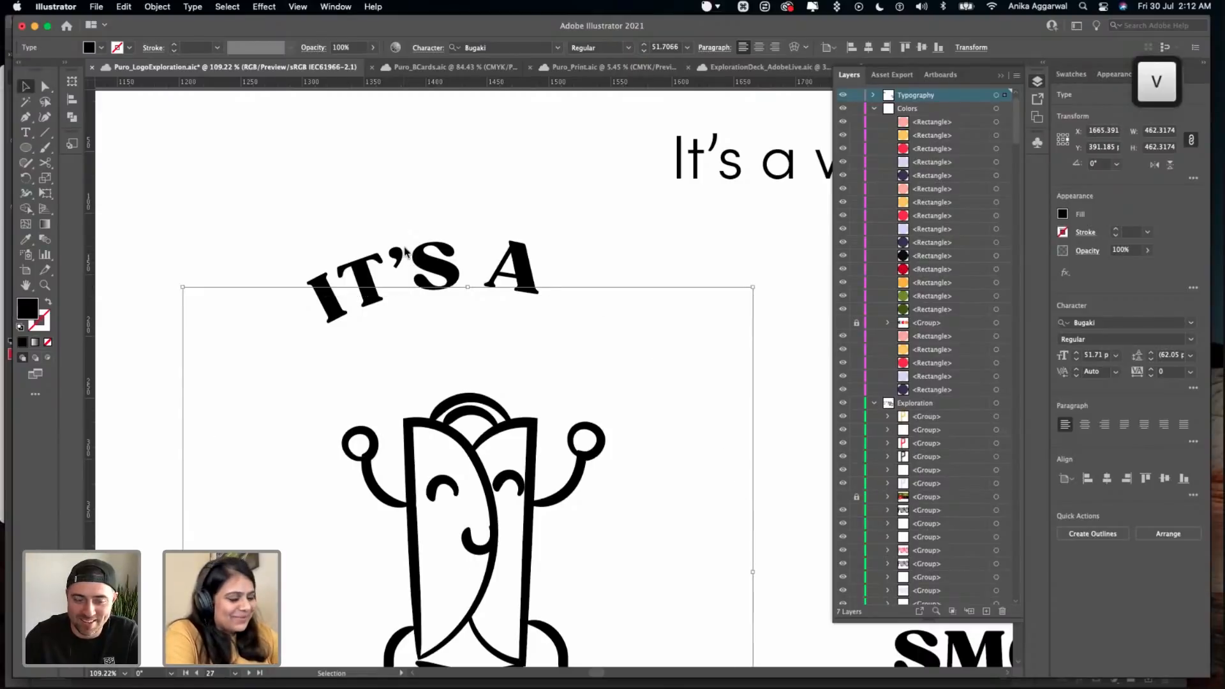
key("super+s")
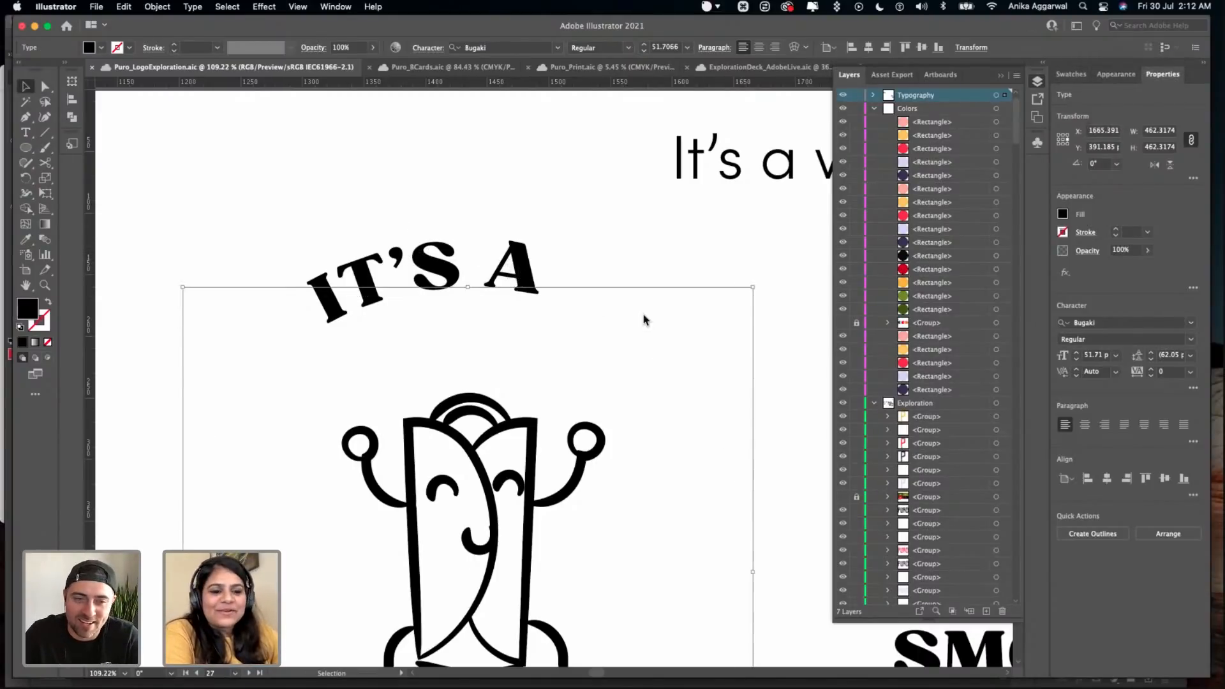
key("super+s")
left_click(522, 204)
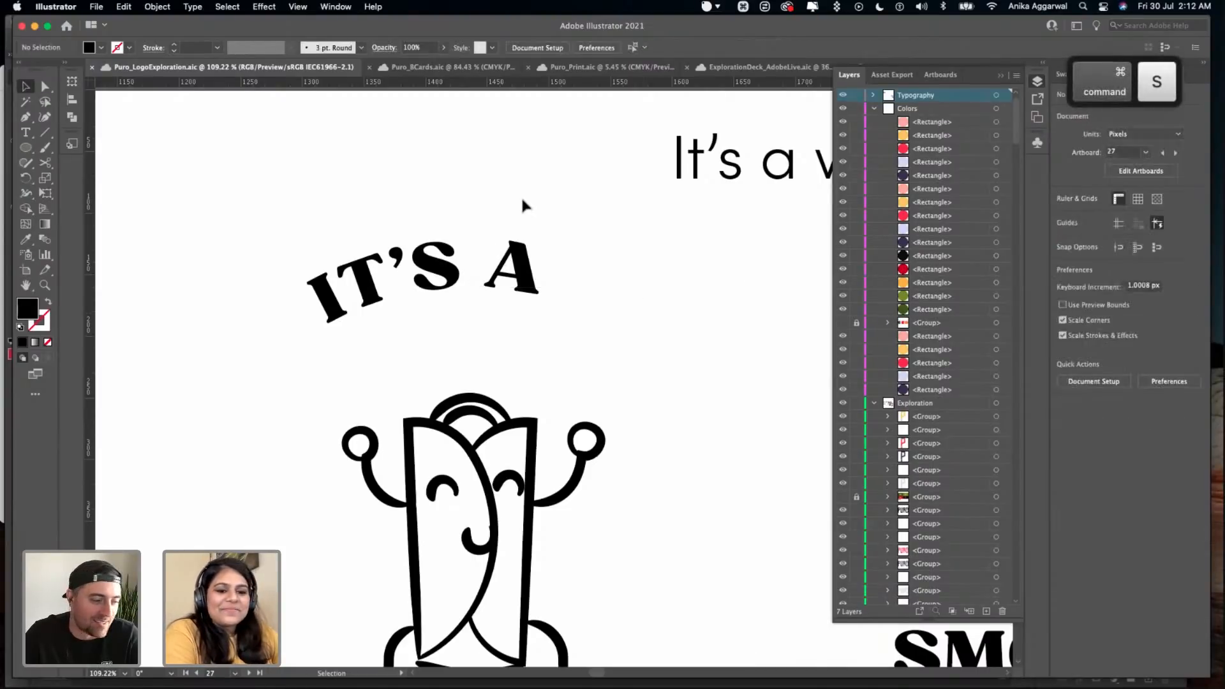
scroll(540, 387, "down", 2)
left_click(514, 252)
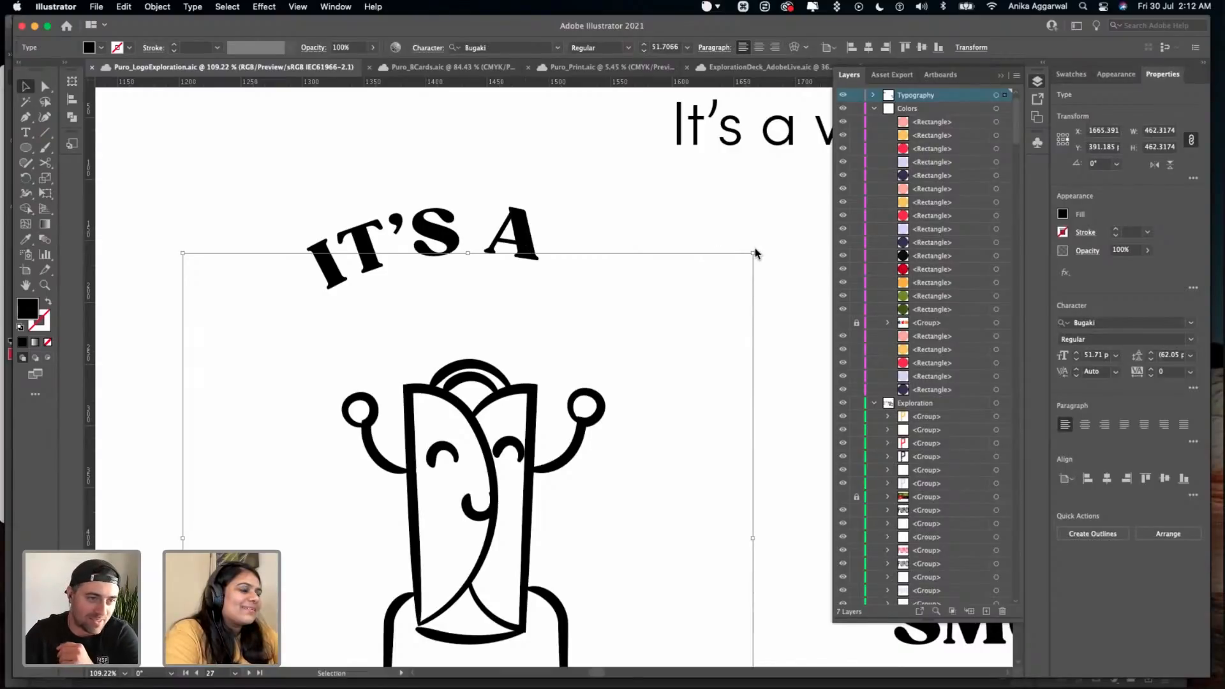
key("super+s")
left_click(610, 188)
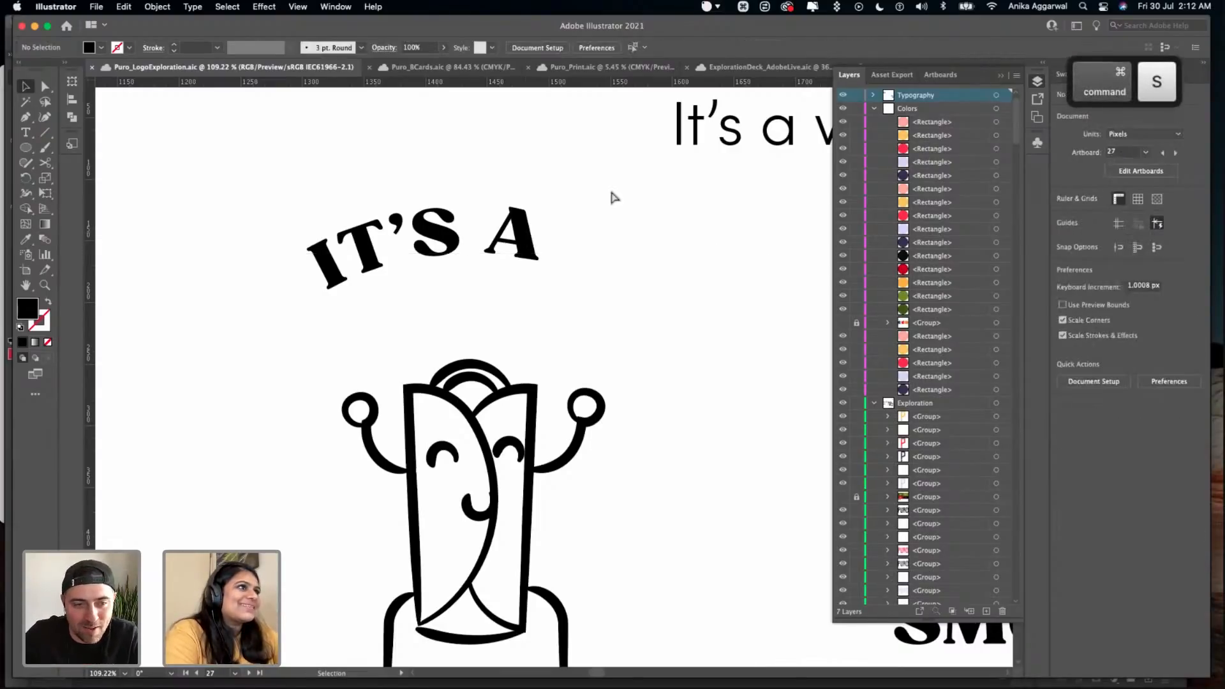
- Rotate the curved IT'S A text about 5° clockwise so it centres above the wrap character, and save the document
left_click(546, 255)
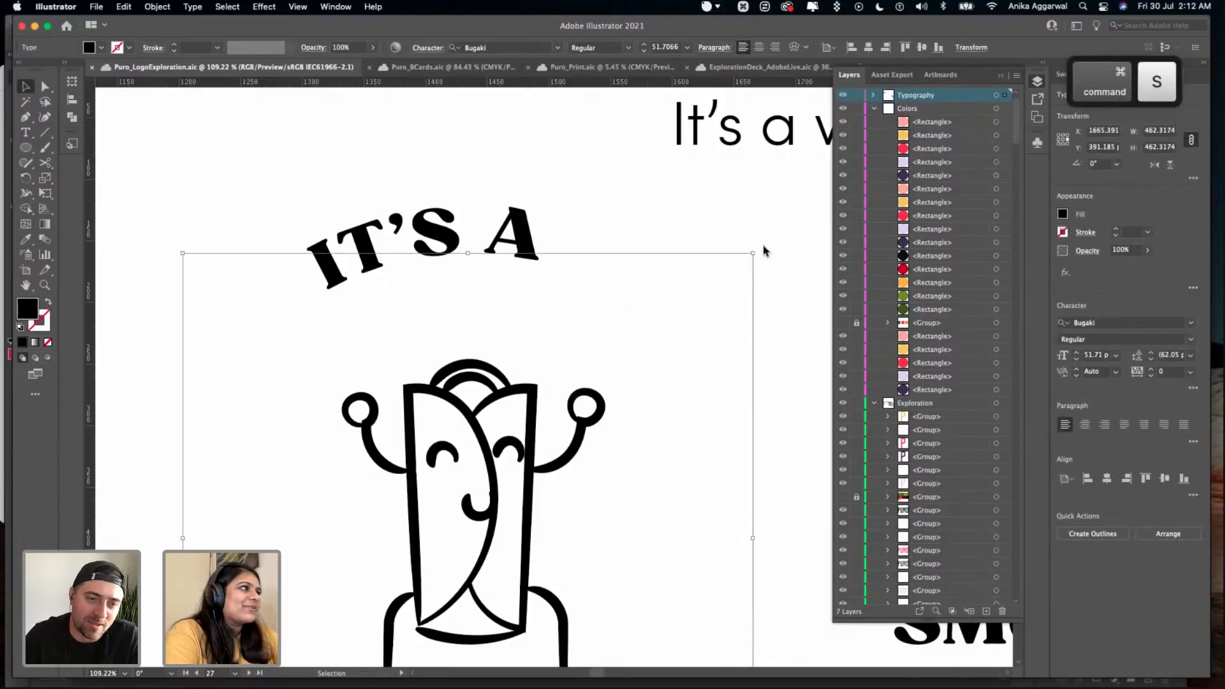
left_click_drag(758, 249, 778, 275)
left_click(630, 179)
key("super+s")
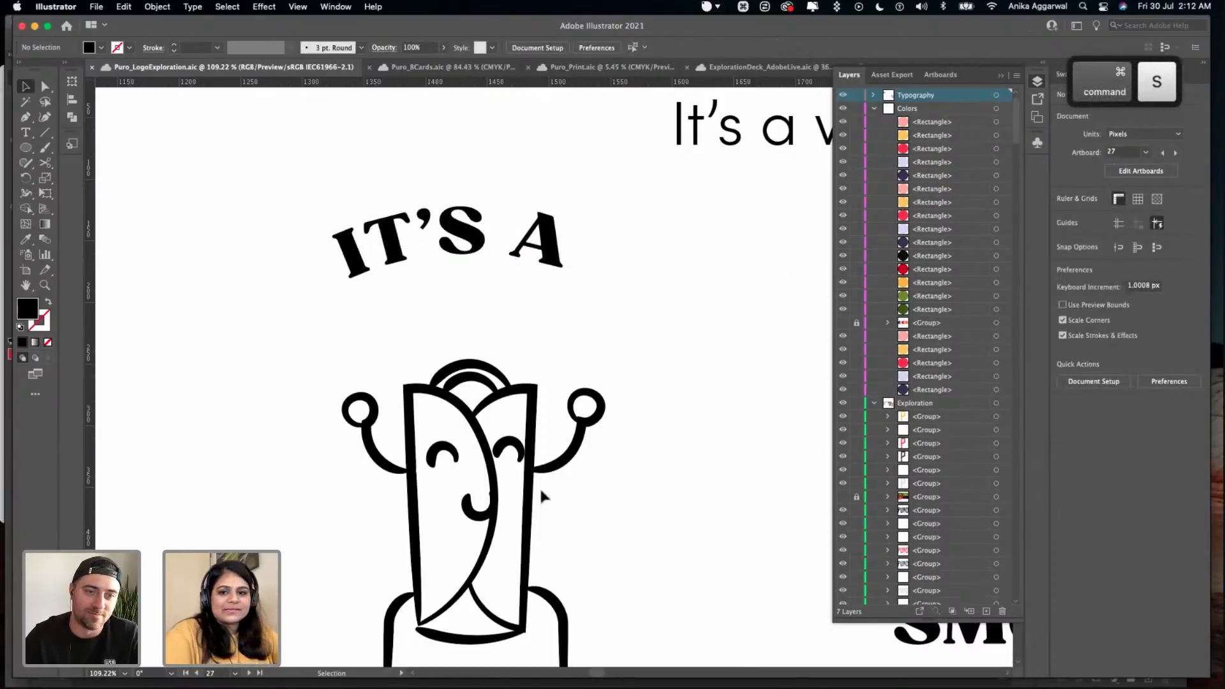
- Examine the curved IT'S A text's fit on its circle and its balance with the wrap character and WRAP lettering
scroll(538, 486, "down", 5)
scroll(471, 246, "up", 6)
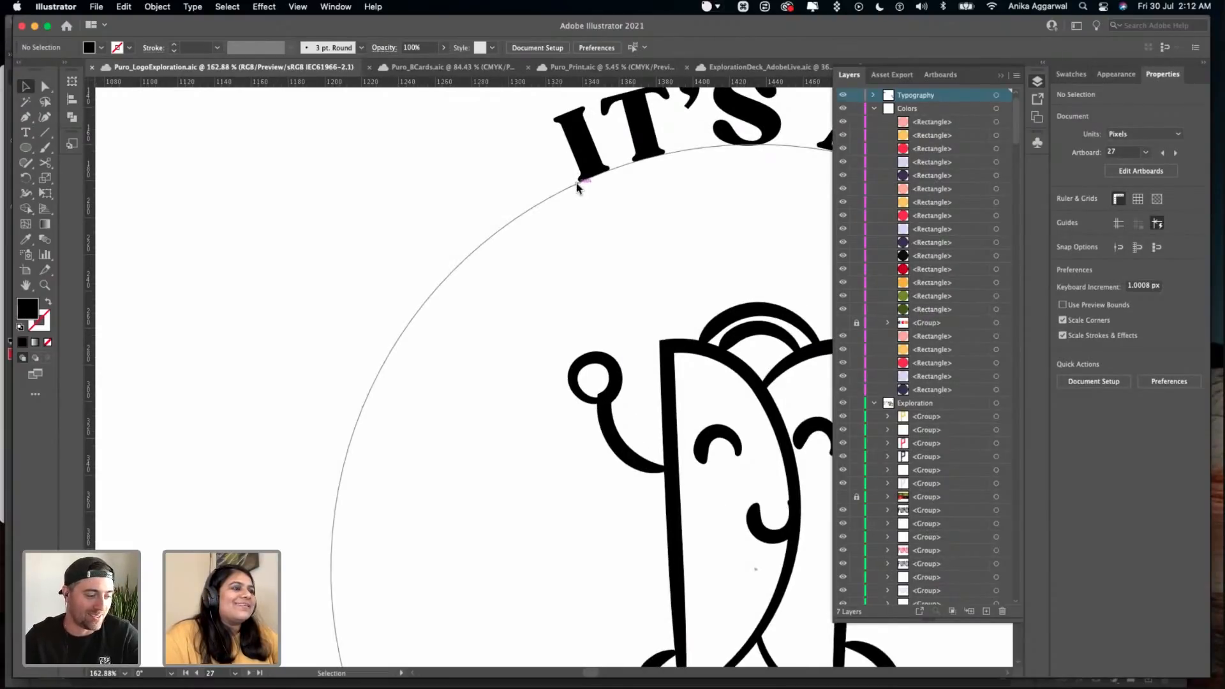
scroll(577, 181, "right", 8)
scroll(577, 182, "up", 3)
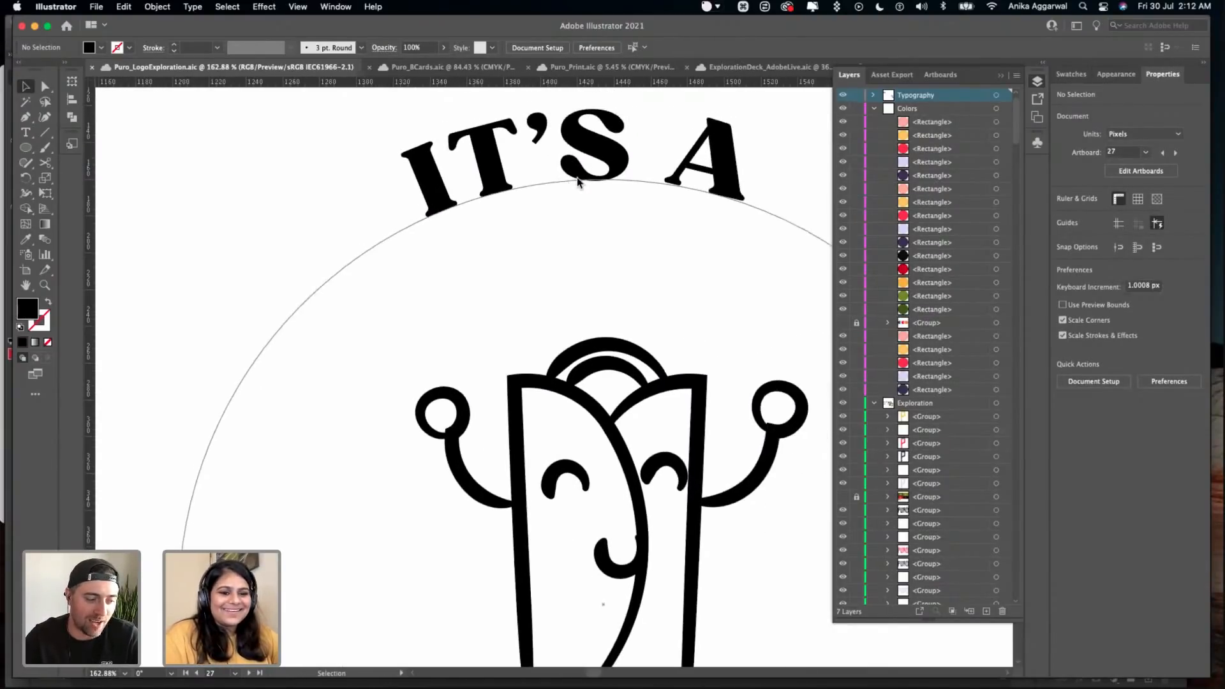
scroll(547, 208, "up", 2)
left_click(612, 259)
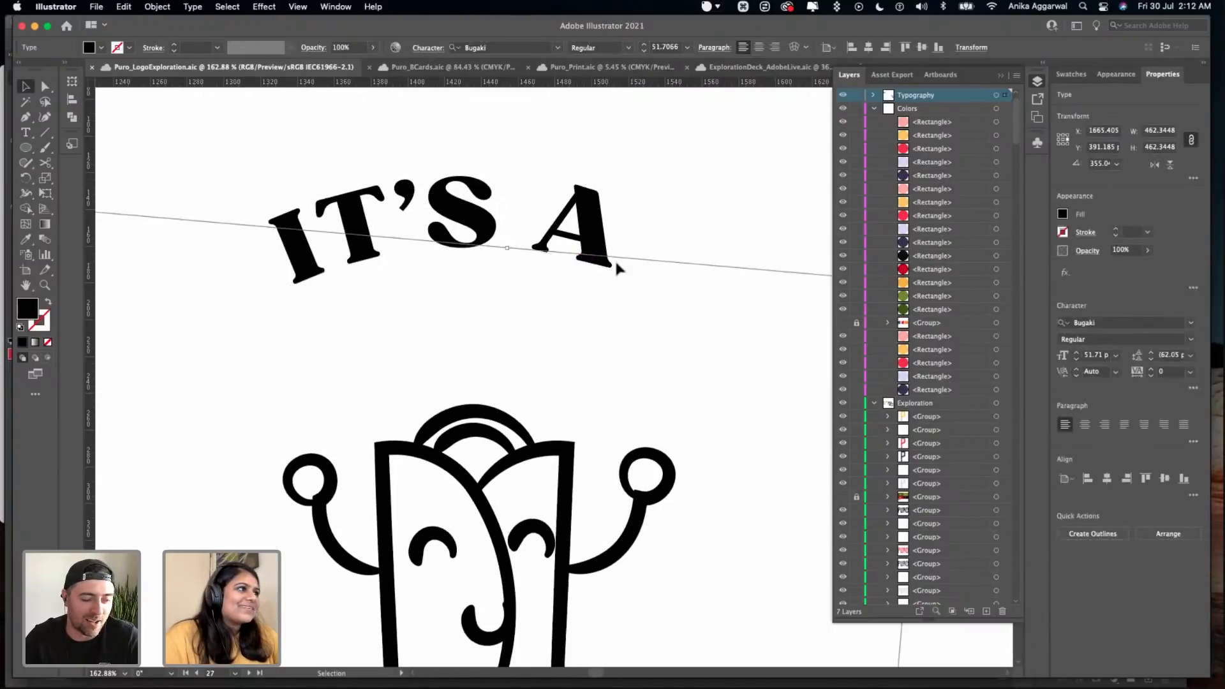
left_click(647, 171)
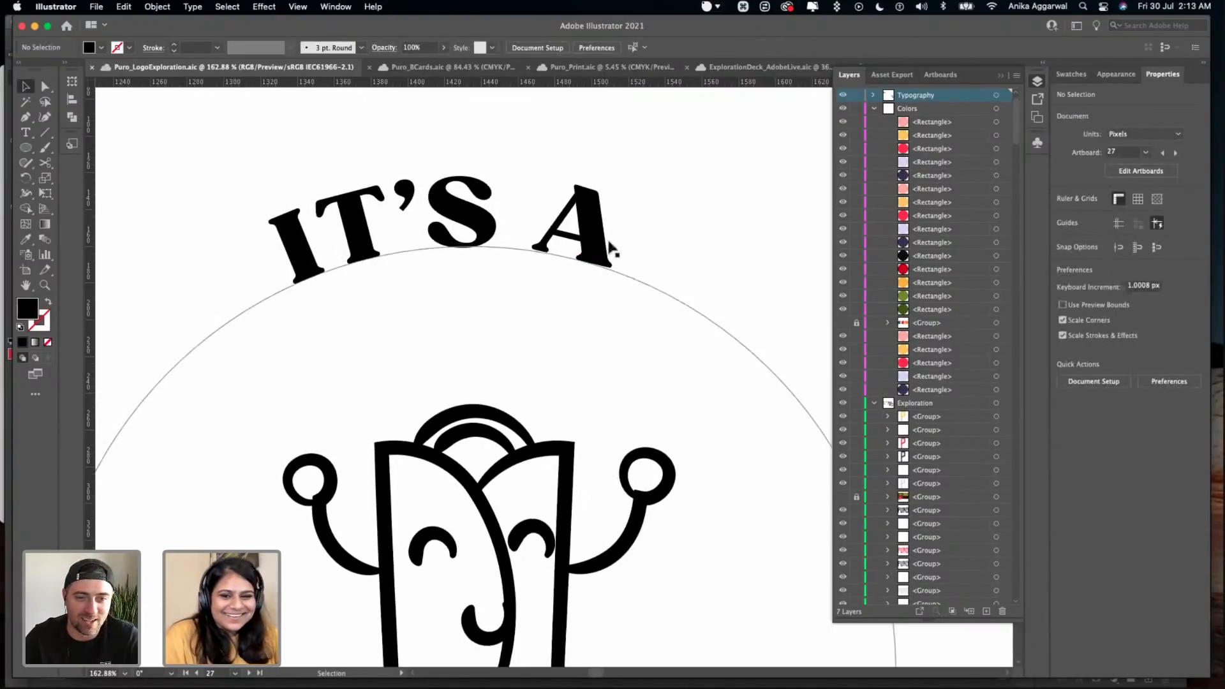
scroll(598, 205, "down", 6)
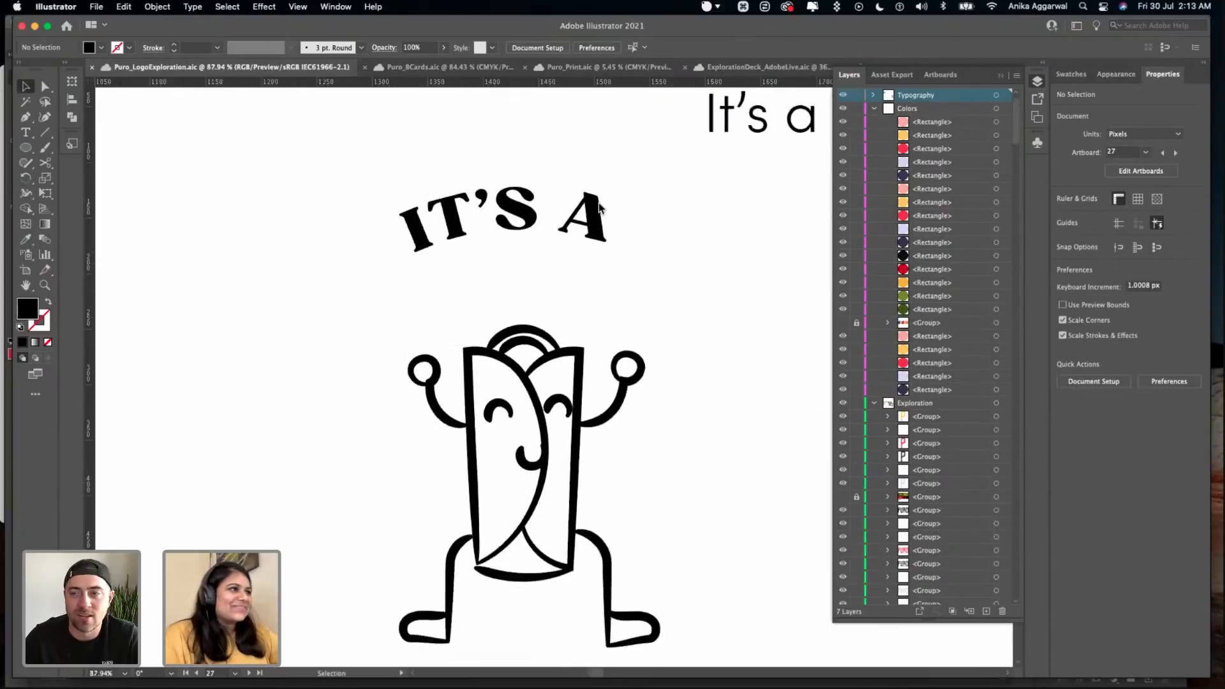
scroll(711, 265, "up", 3)
left_click(612, 224)
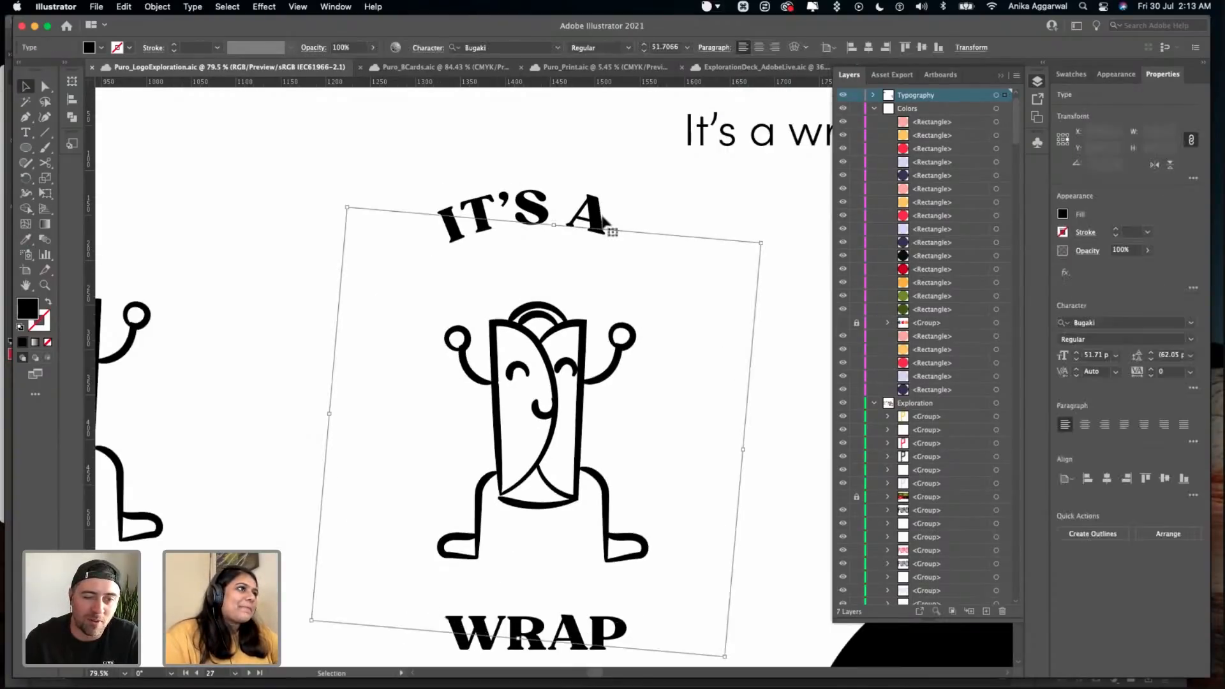
- Duplicate the black circle below SMOOTHIES and place the copy below the wrap character that has no lettering
scroll(725, 249, "down", 5)
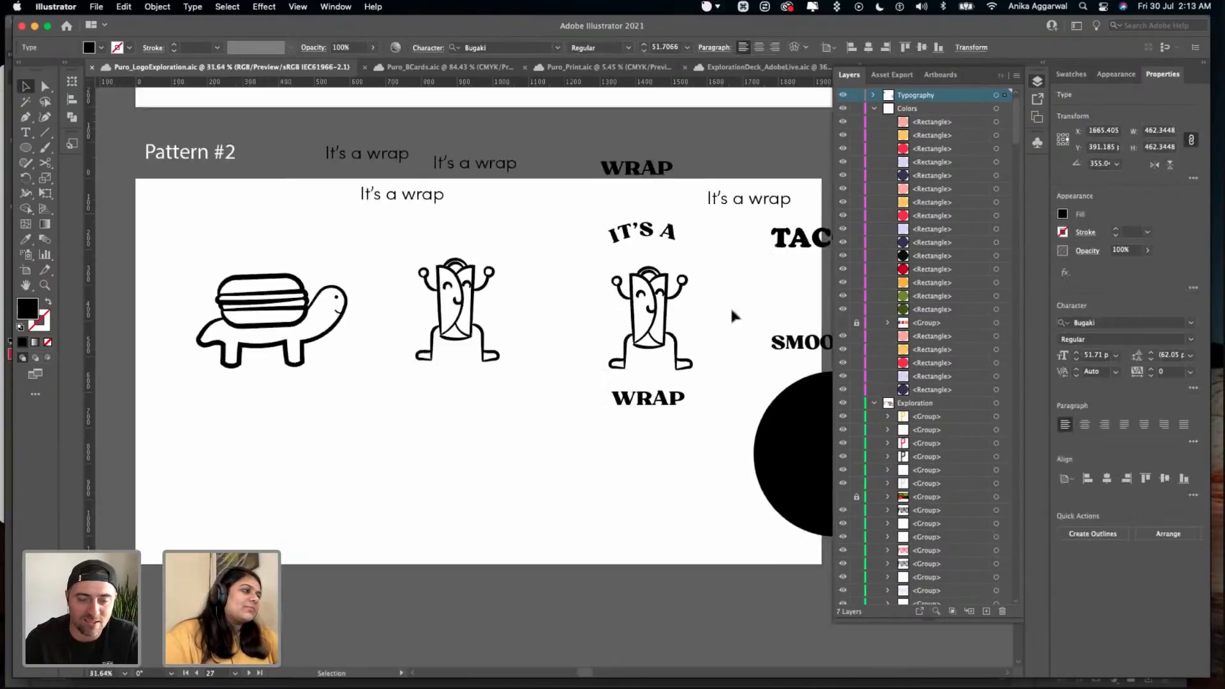
left_click(383, 504)
left_click_drag(605, 402, 300, 434)
left_click(623, 434)
- Convert the copied circle into a text path and set IT'S A along its upper edge
left_click_drag(26, 132, 96, 163)
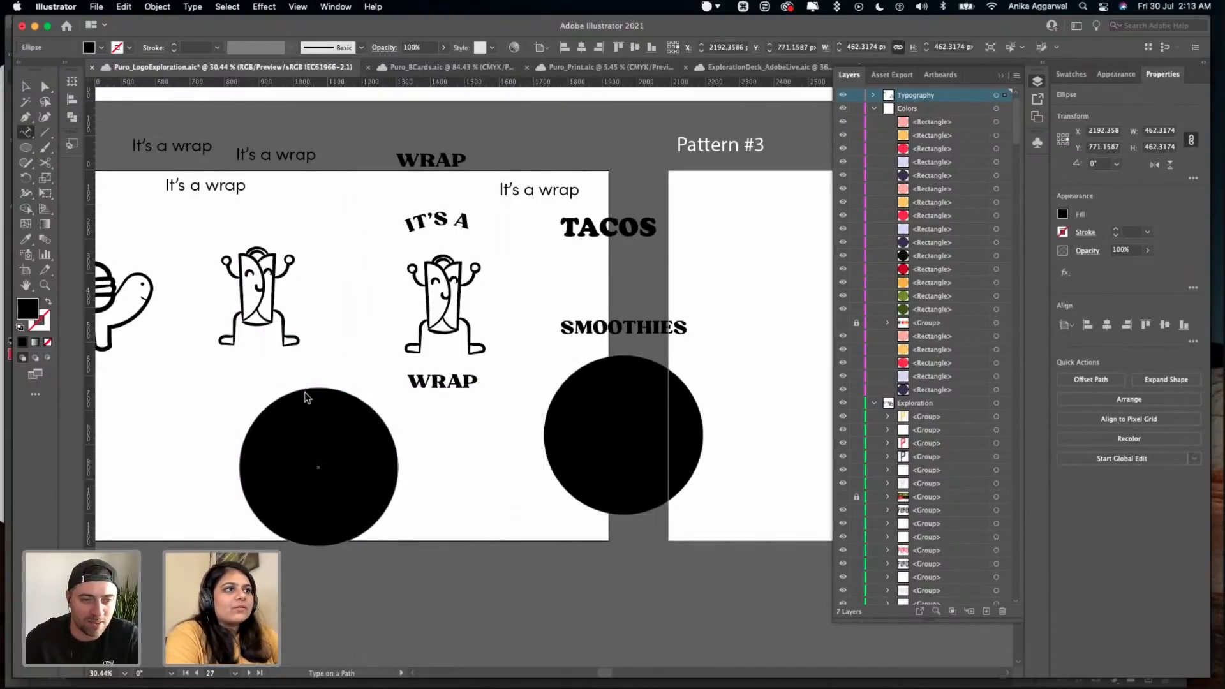
left_click(306, 394)
type("IT")
type("'S A")
key("Escape")
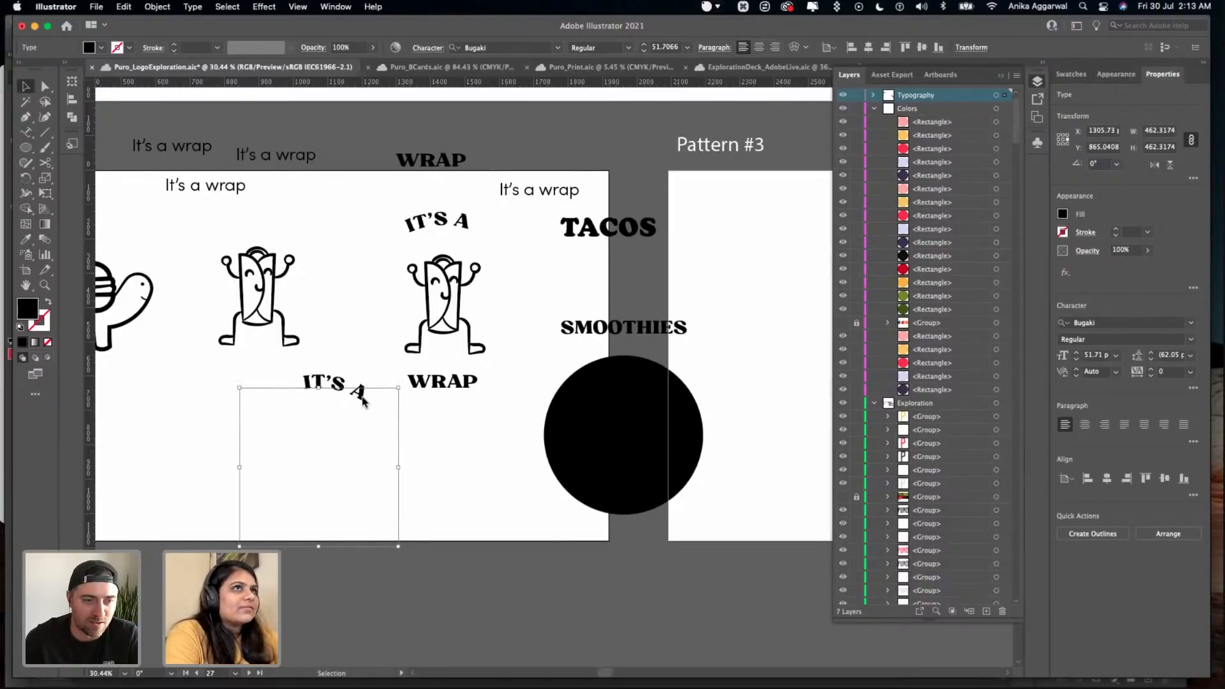
- Nudge the new IT'S A text circle up and to the left, and centre it horizontally on the artboard
key("a")
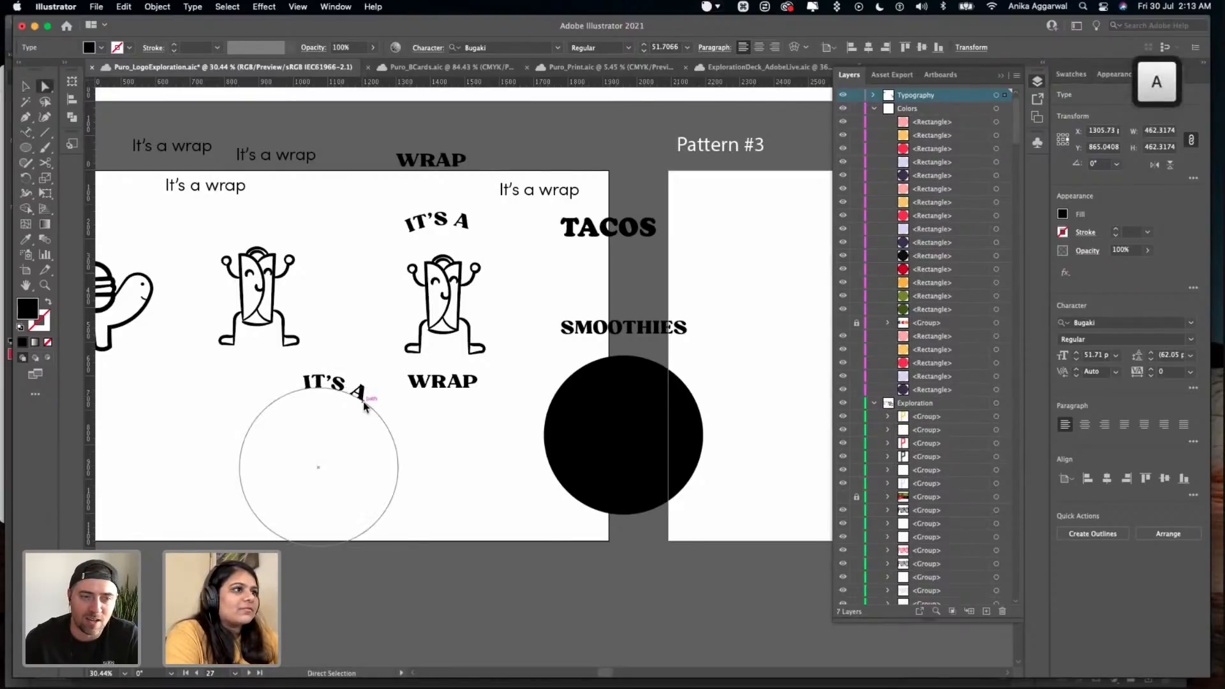
left_click_drag(364, 405, 356, 400)
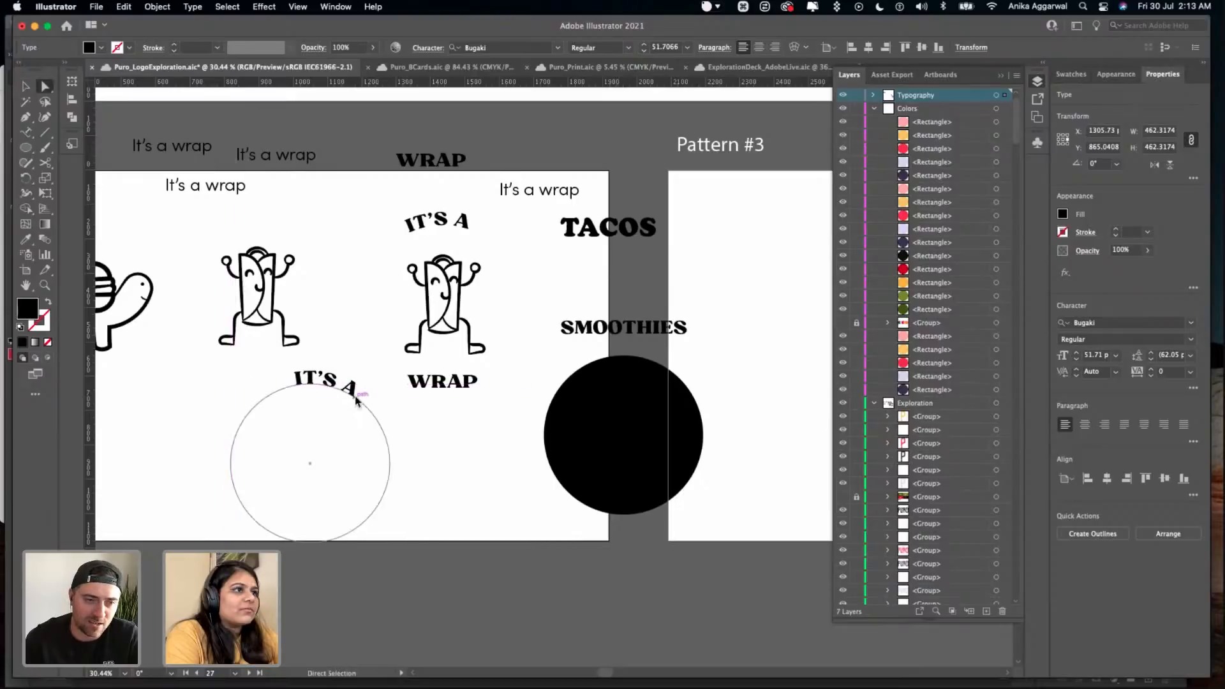
key("v")
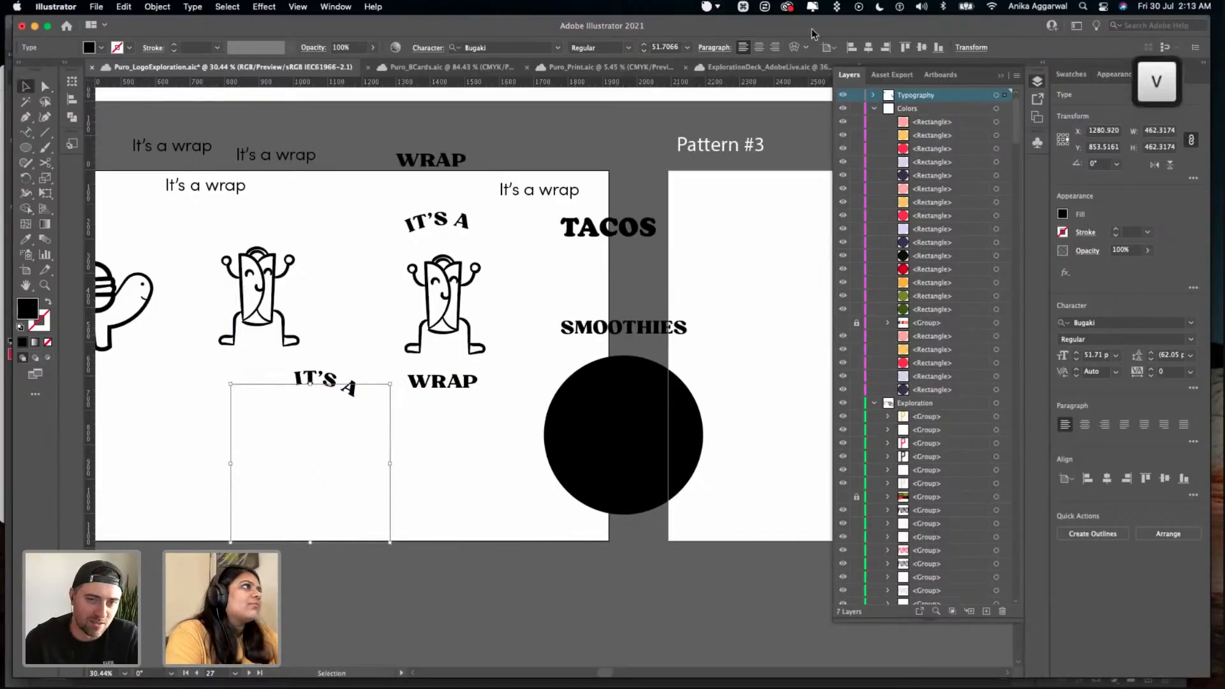
left_click(868, 47)
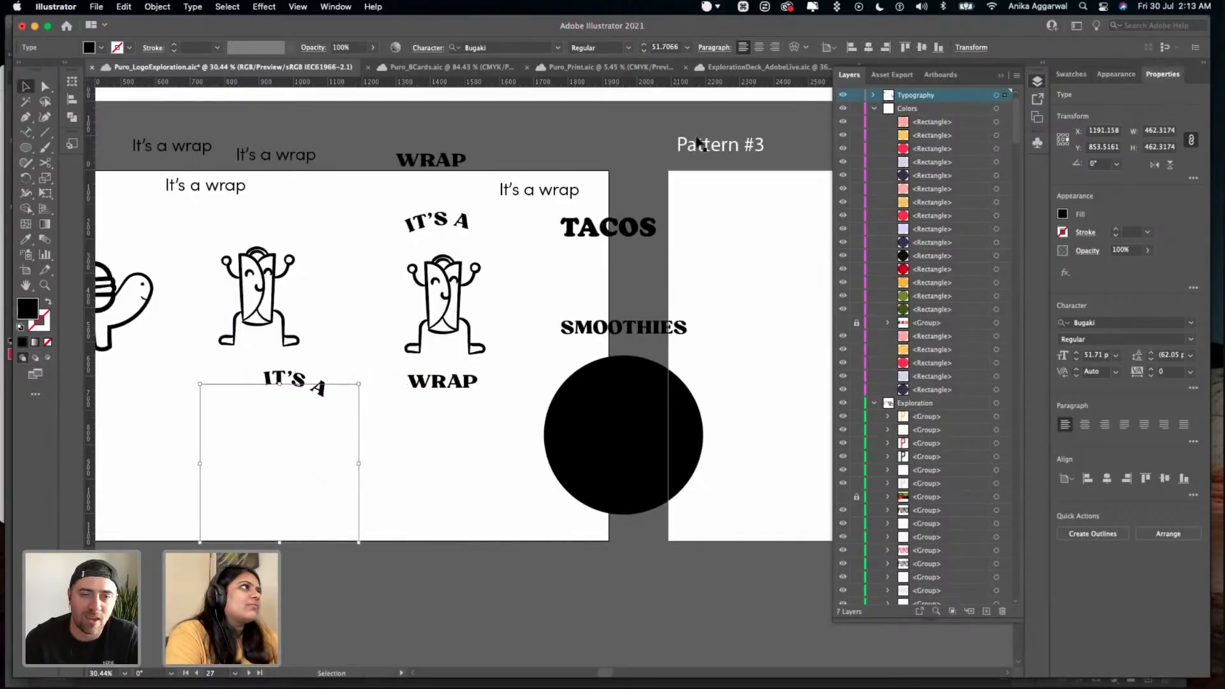
- Try centre, justified and right paragraph alignment on the new curved IT'S A text, and restore left alignment
key("t")
key("super+t")
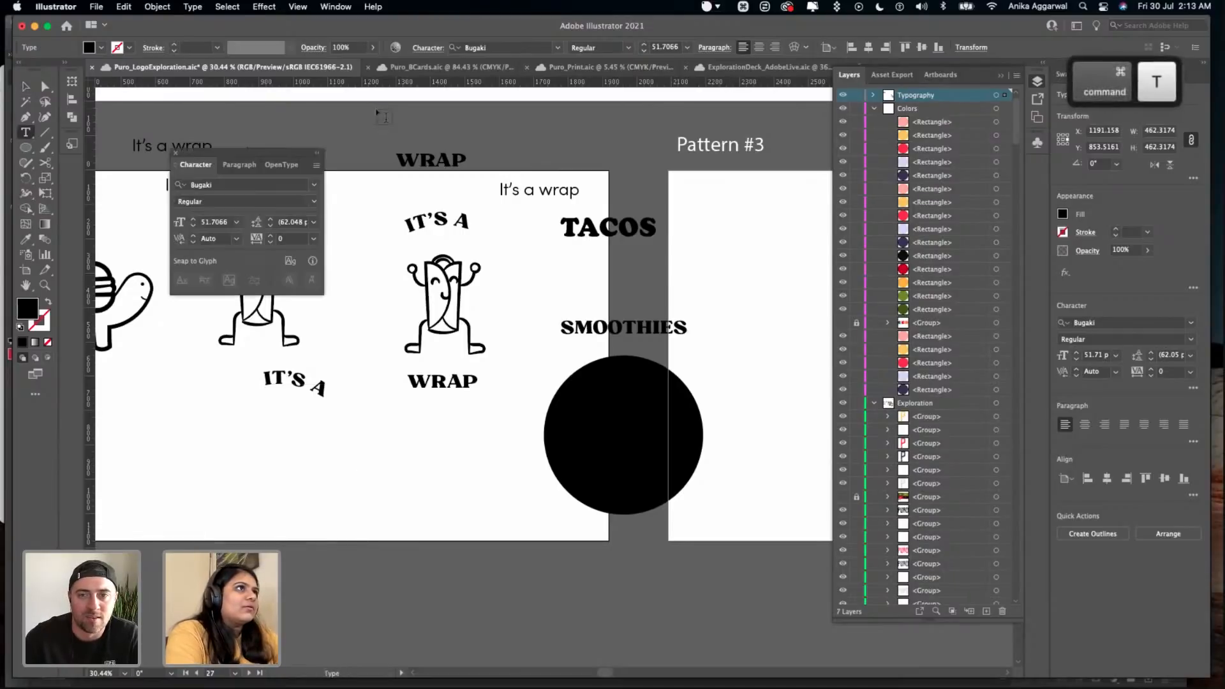
left_click(236, 159)
left_click_drag(246, 151, 471, 461)
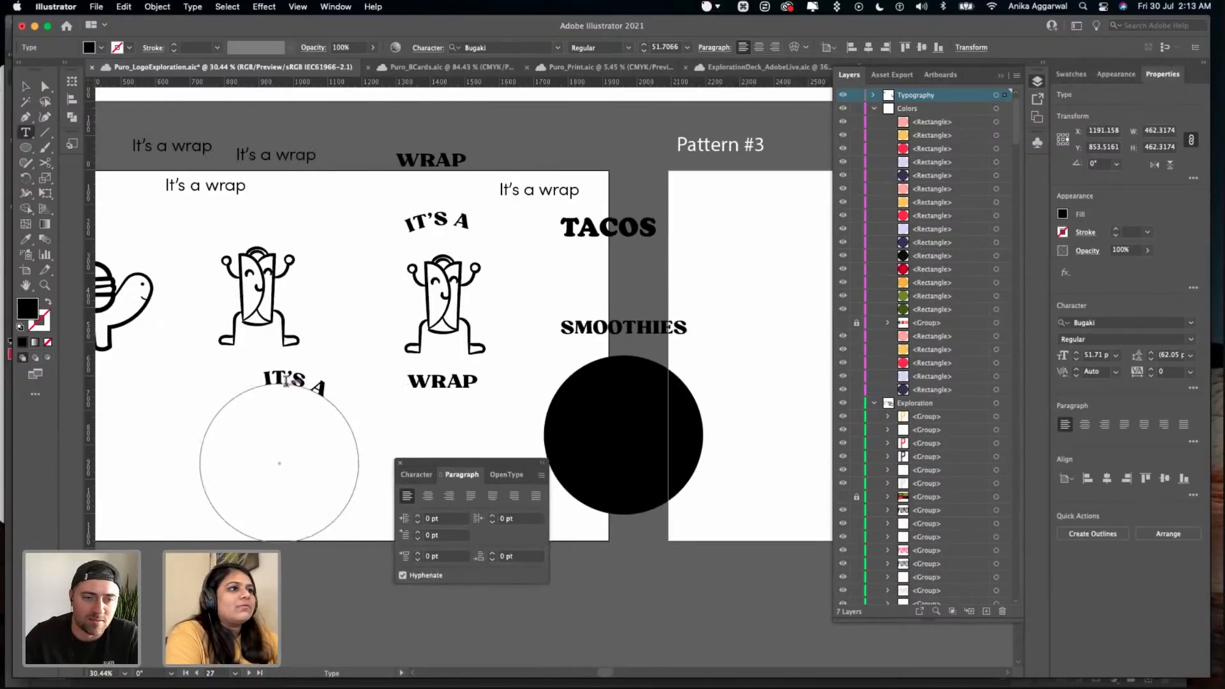
key("Escape")
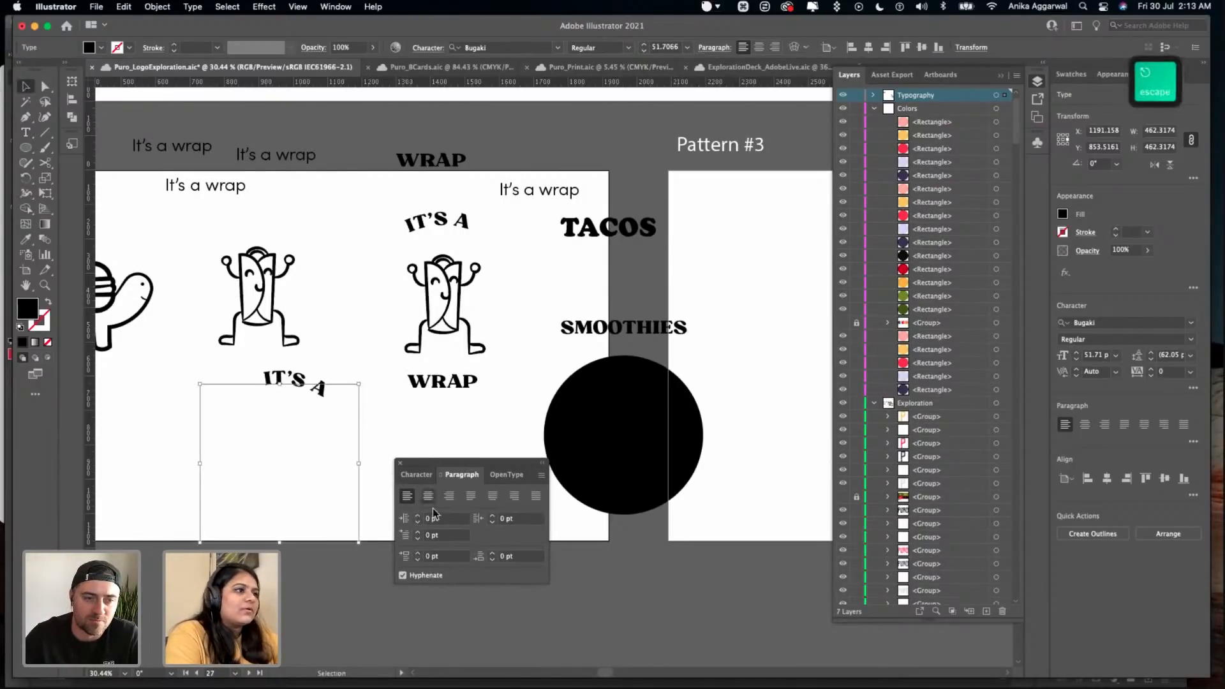
left_click(444, 498)
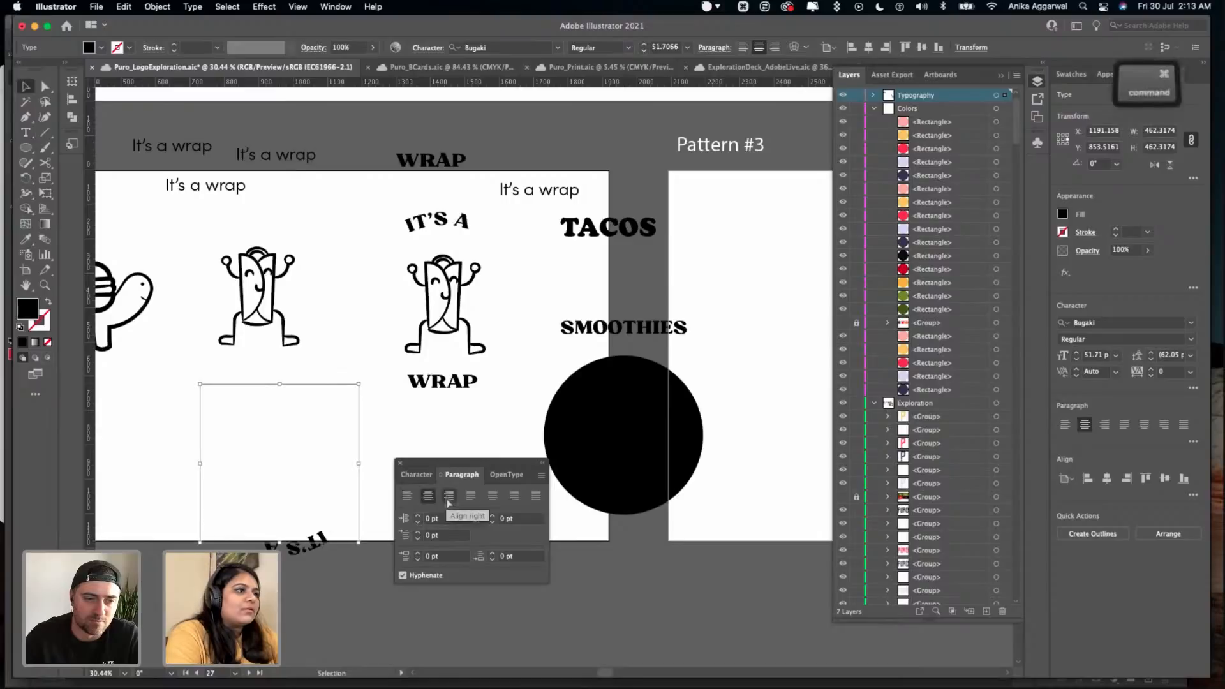
key("super+z")
left_click(488, 499)
key("super+z")
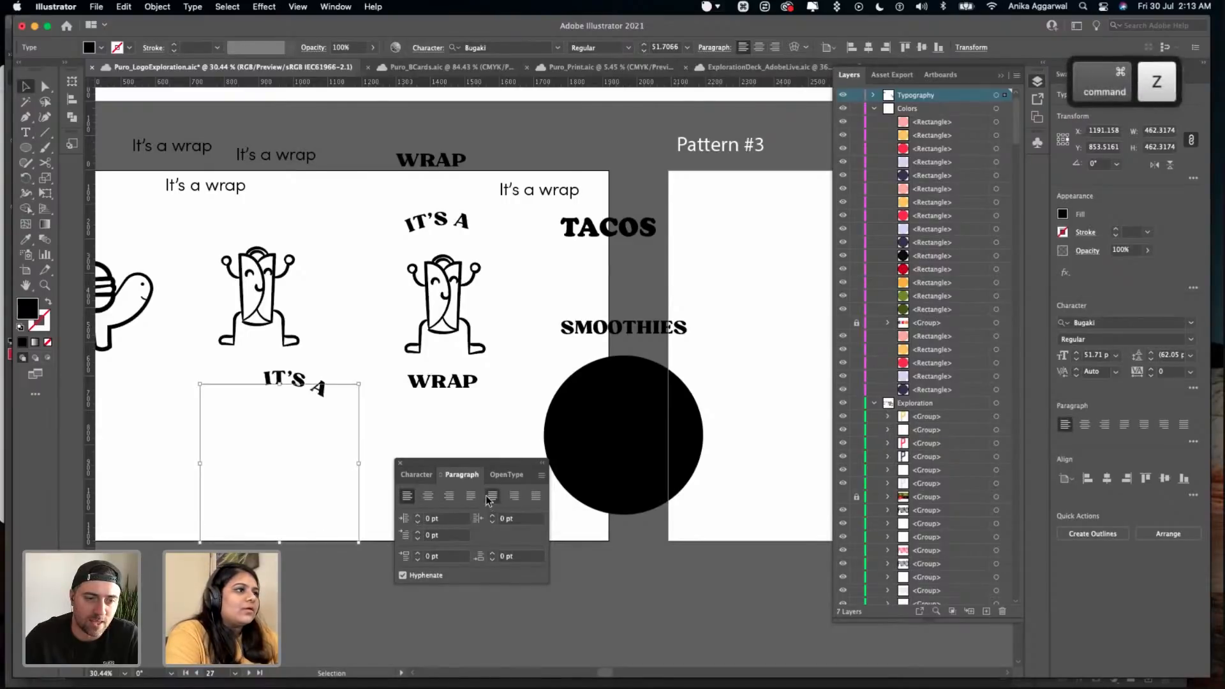
left_click(431, 498)
left_click(442, 496)
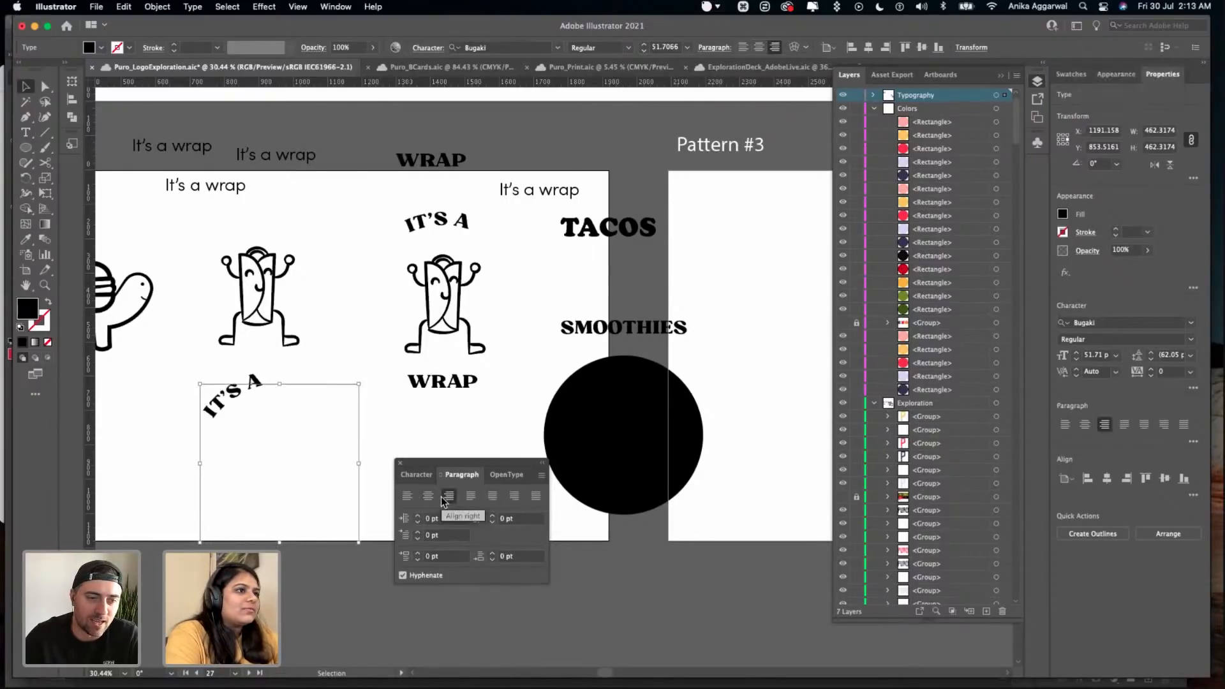
left_click(428, 499)
left_click(408, 497)
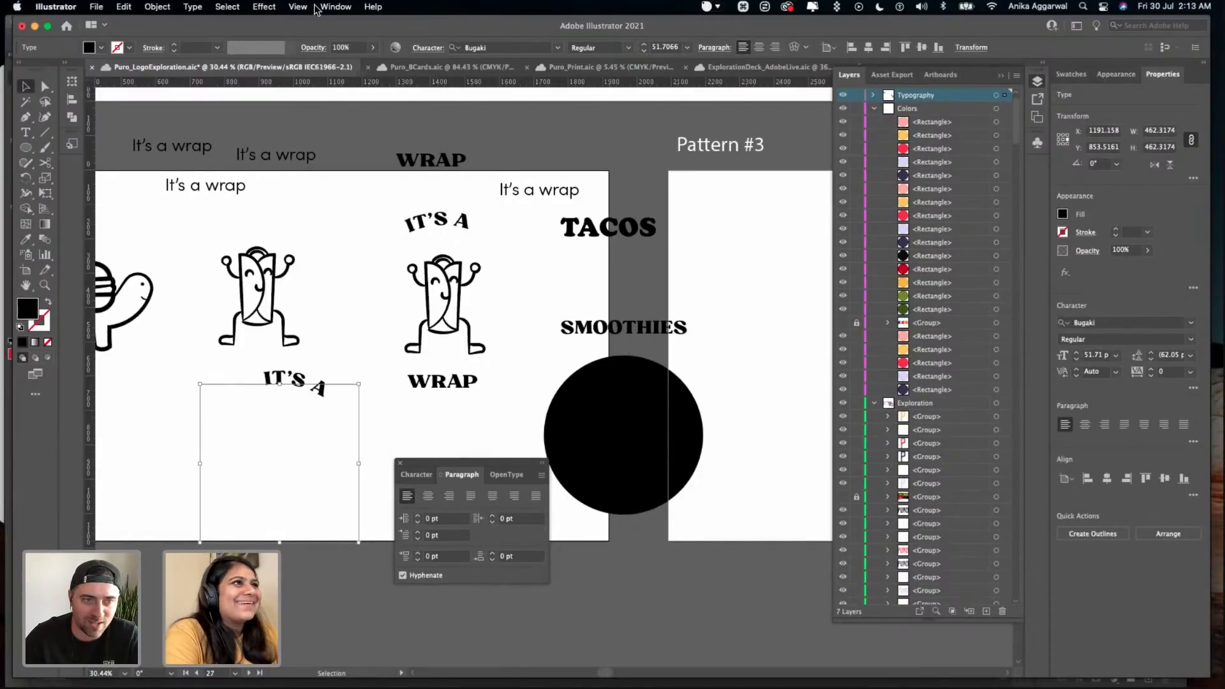
- Open the Type on a Path options for the new IT'S A text, enable the preview, and try flipping the text
left_click(193, 7)
mouse_move(294, 139)
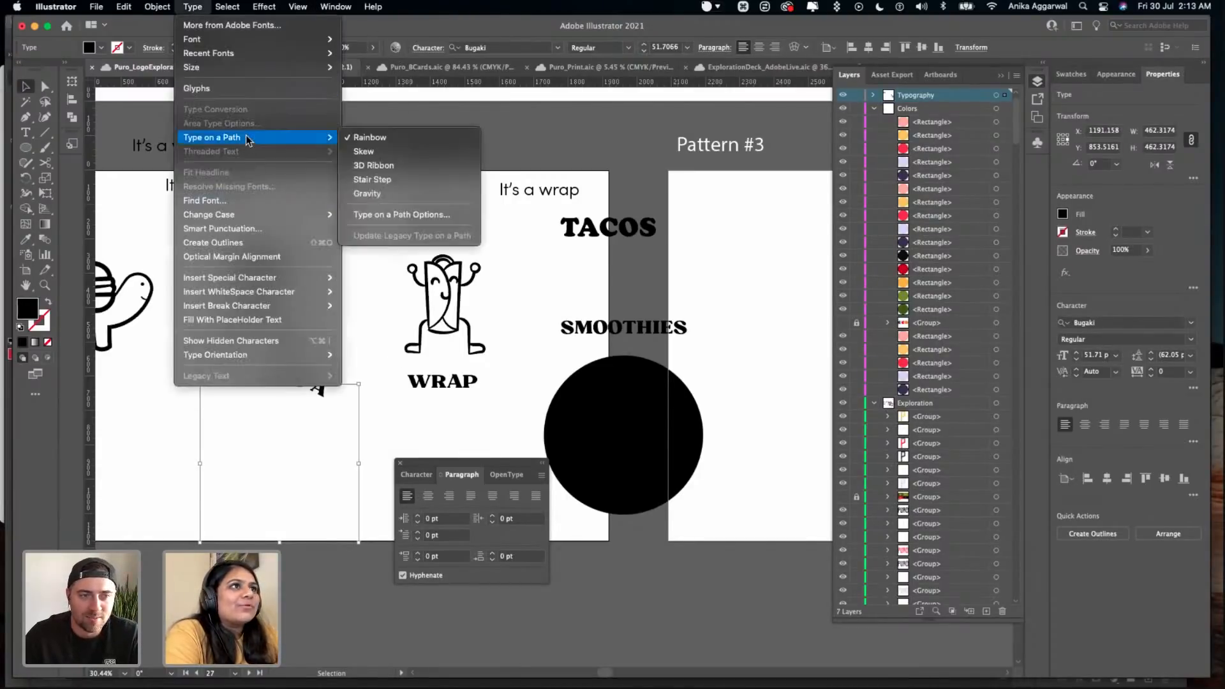
left_click(396, 215)
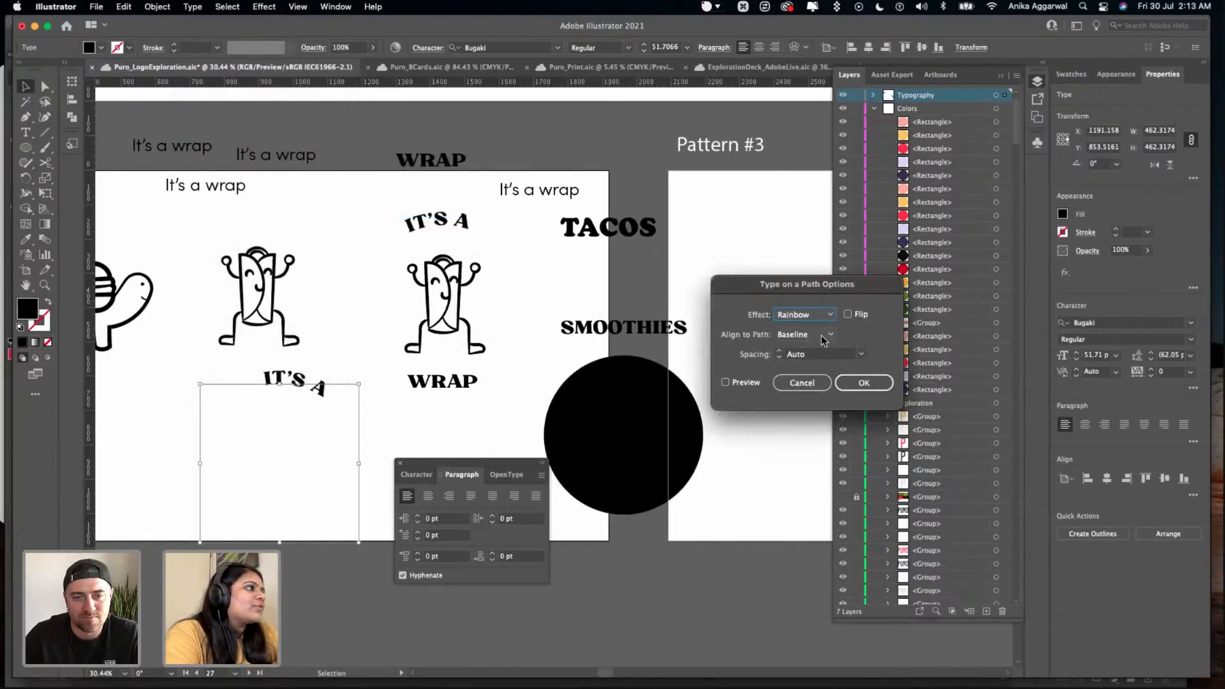
left_click(747, 382)
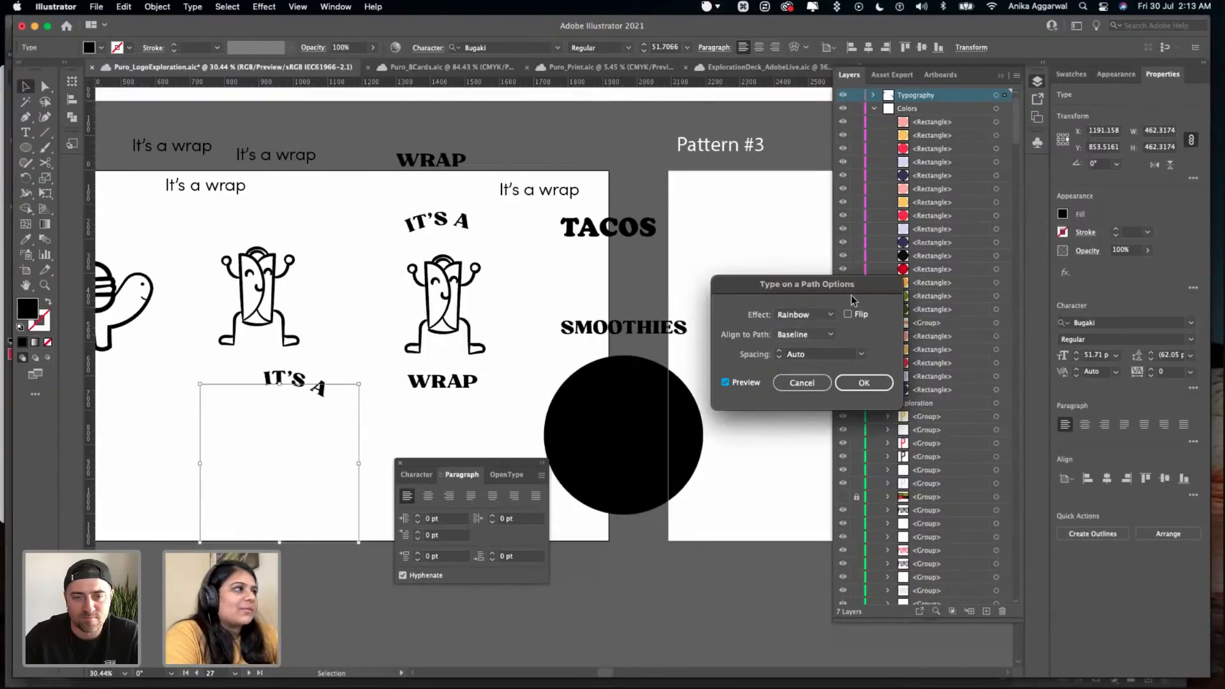
left_click(848, 315)
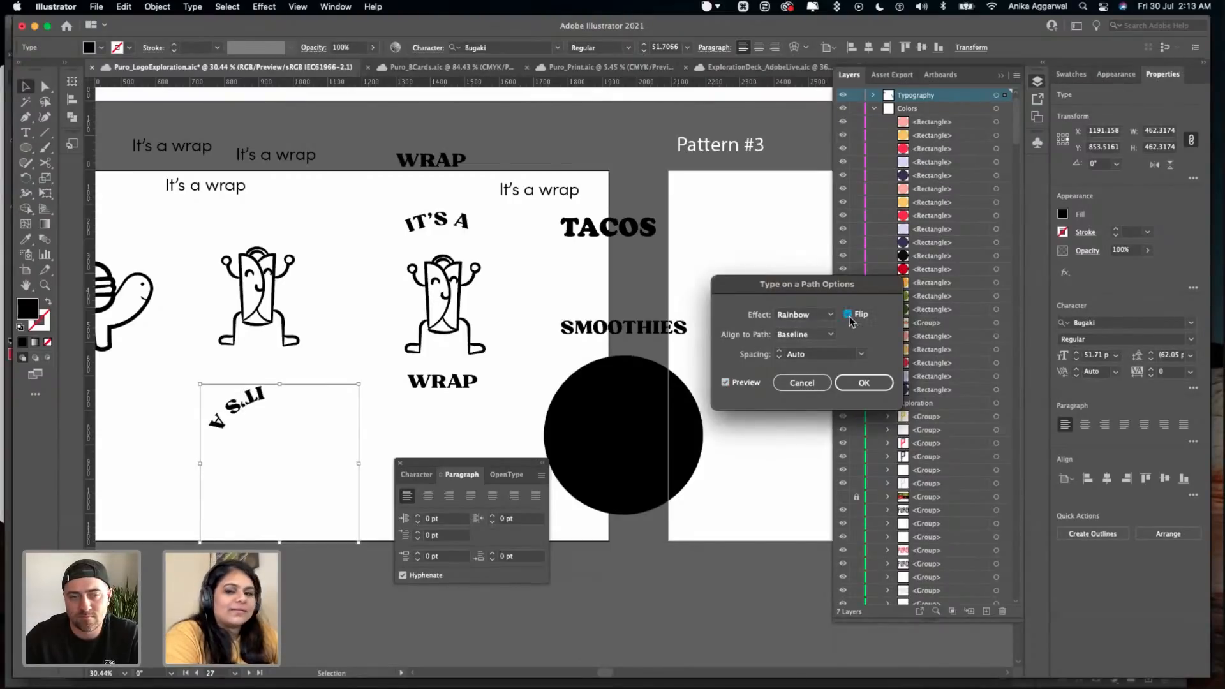
left_click(849, 313)
- Try the Skew and 3D Ribbon path effects on the lower IT'S A text, cancel the options, and close the floating Paragraph panel
left_click(828, 315)
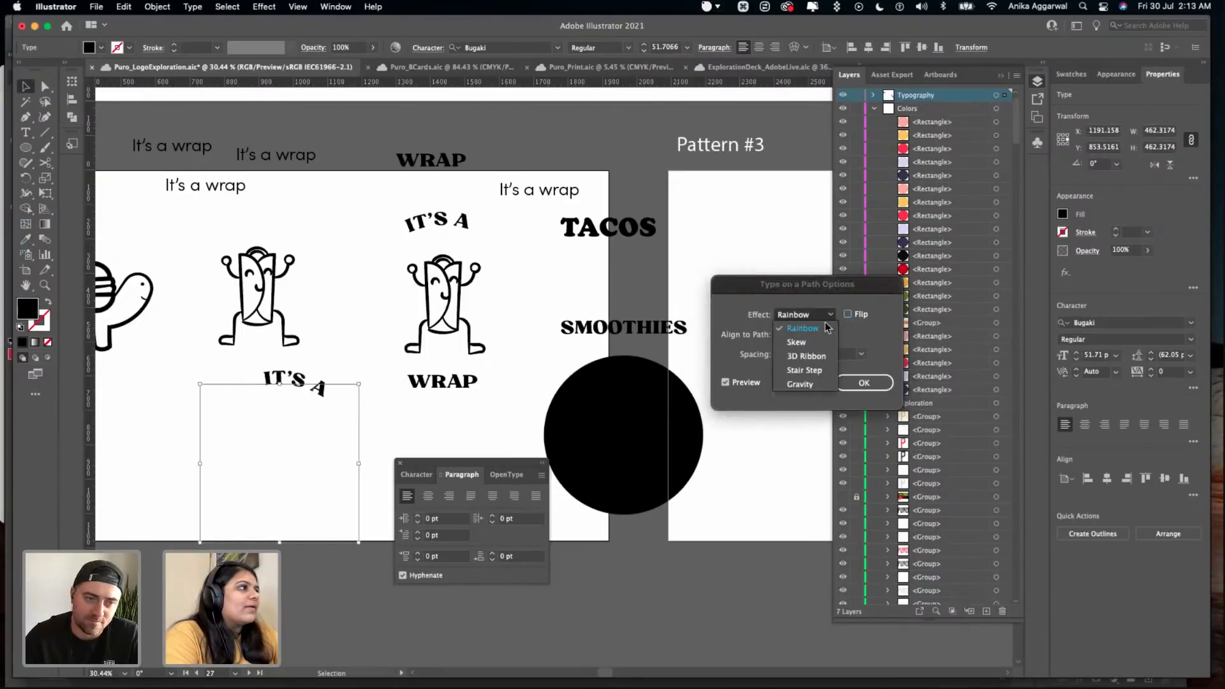
left_click(823, 338)
left_click(822, 322)
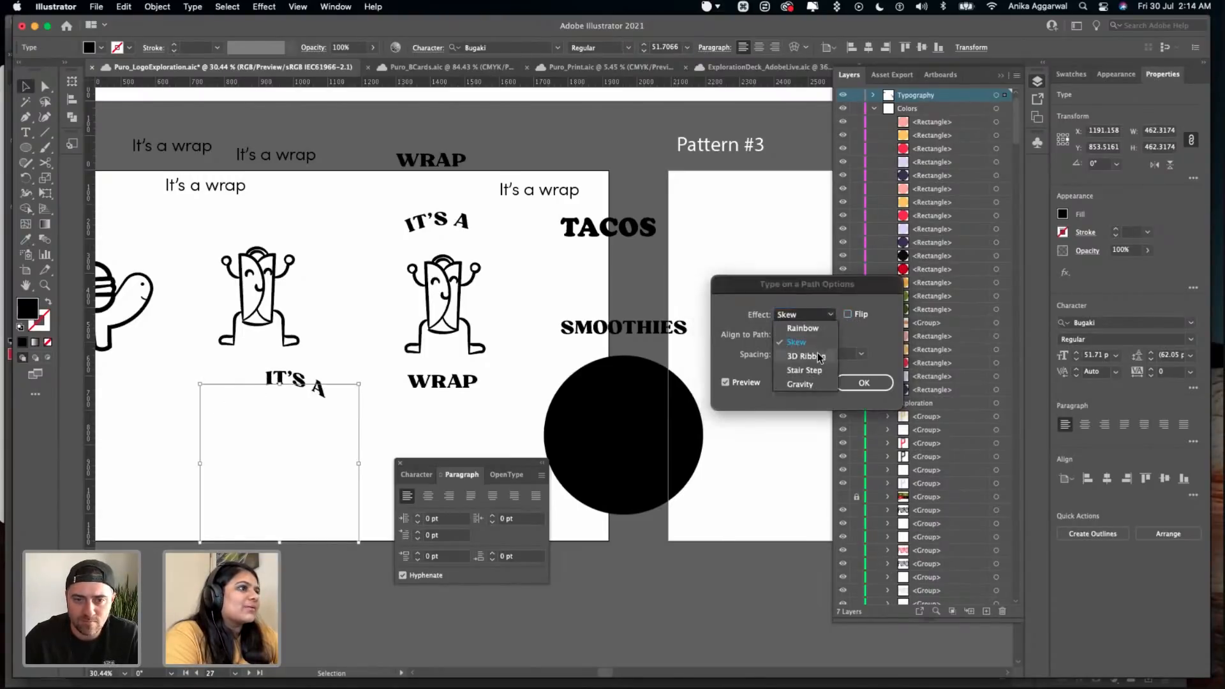
left_click(817, 352)
key("super+z")
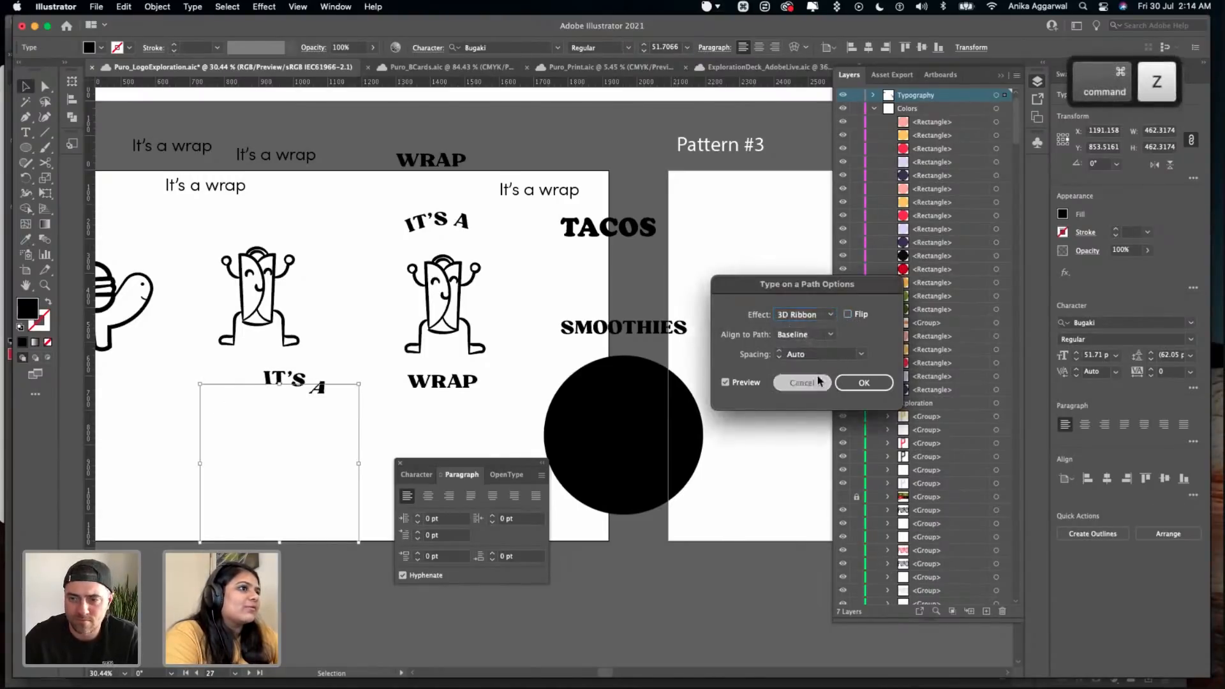
left_click(817, 380)
left_click(355, 376)
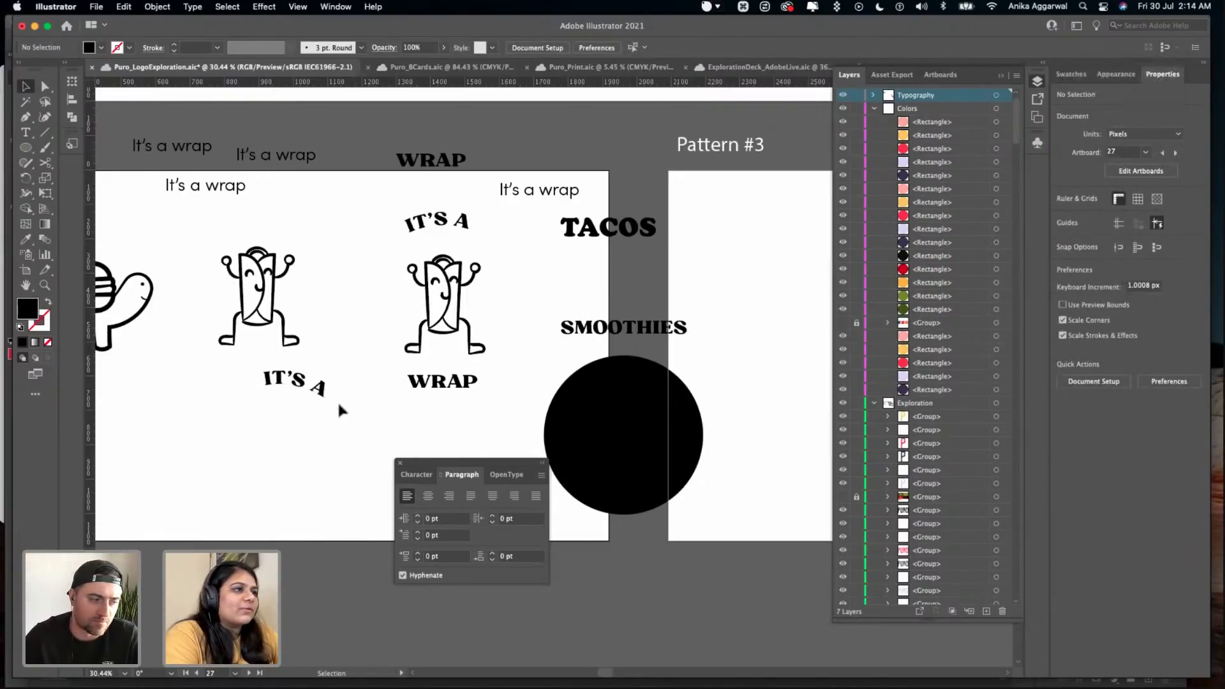
left_click(400, 463)
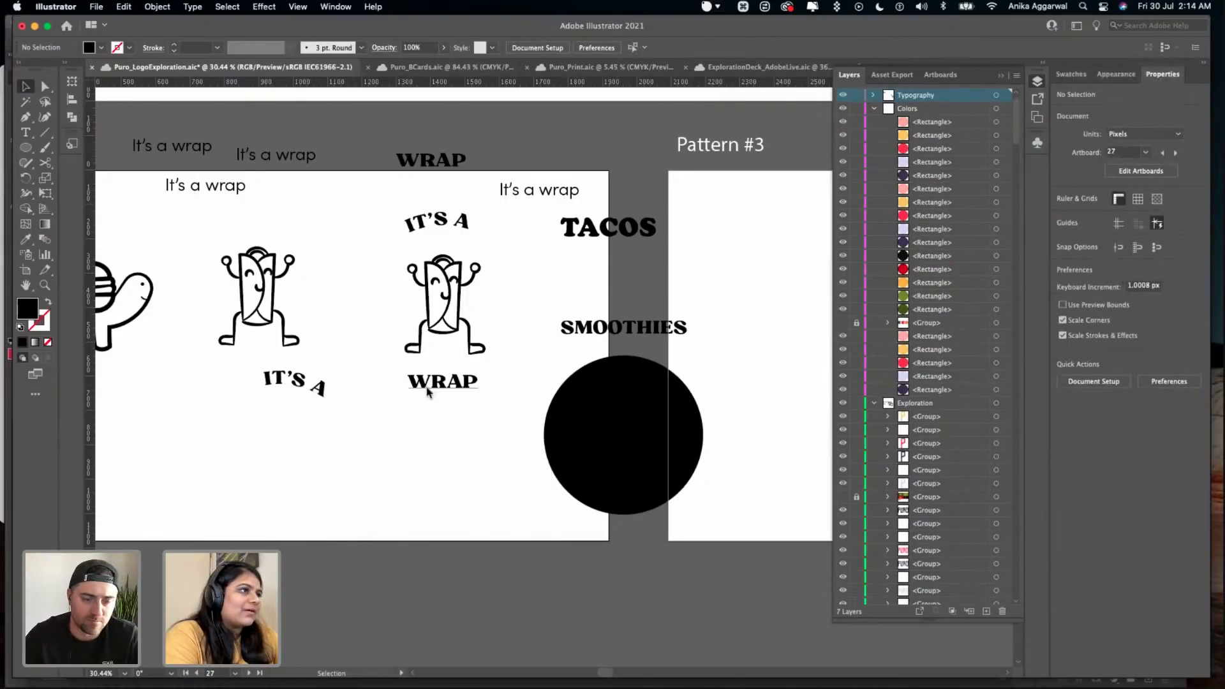
- Duplicate the WRAP text just below the original and apply a horizontal Arc Lower warp with 50% bend to the copy
left_click_drag(446, 381, 451, 429)
left_click(292, 8)
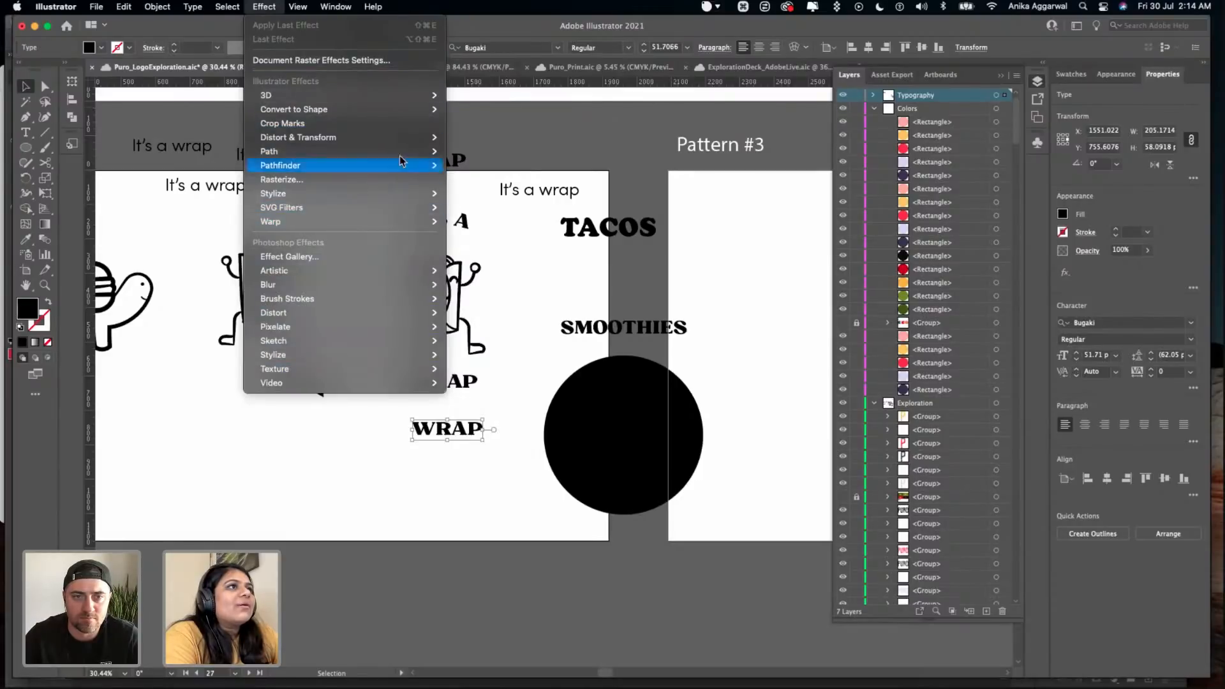
mouse_move(300, 13)
mouse_move(264, 7)
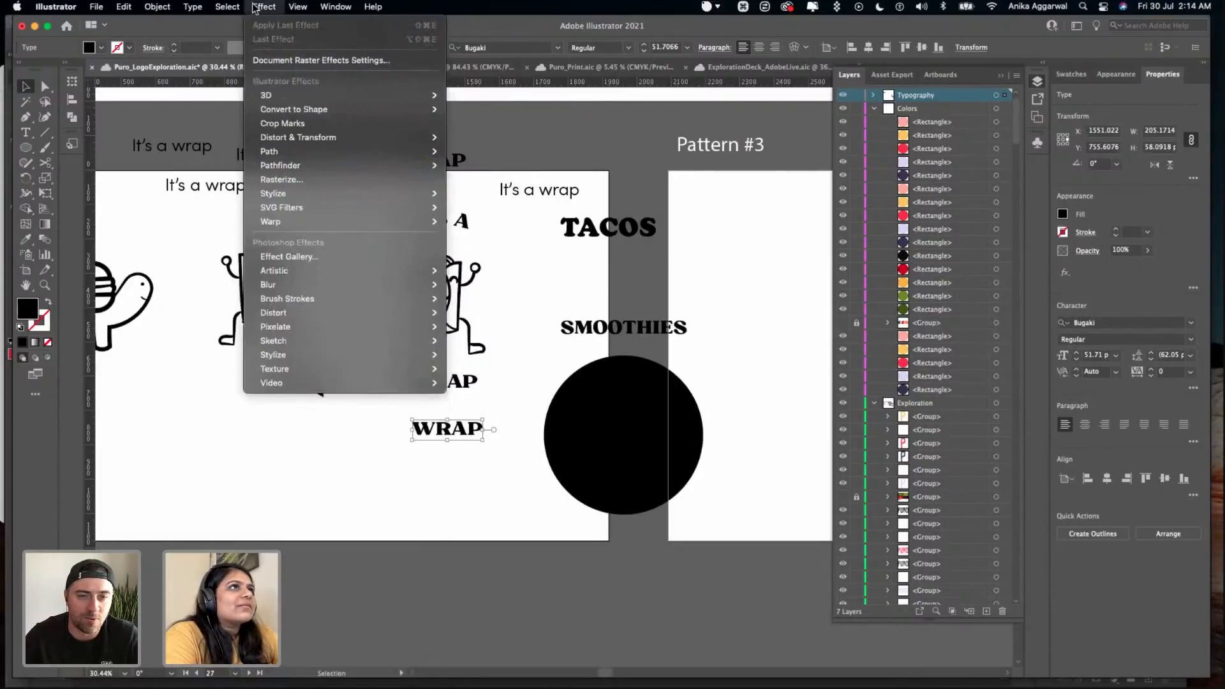
mouse_move(329, 216)
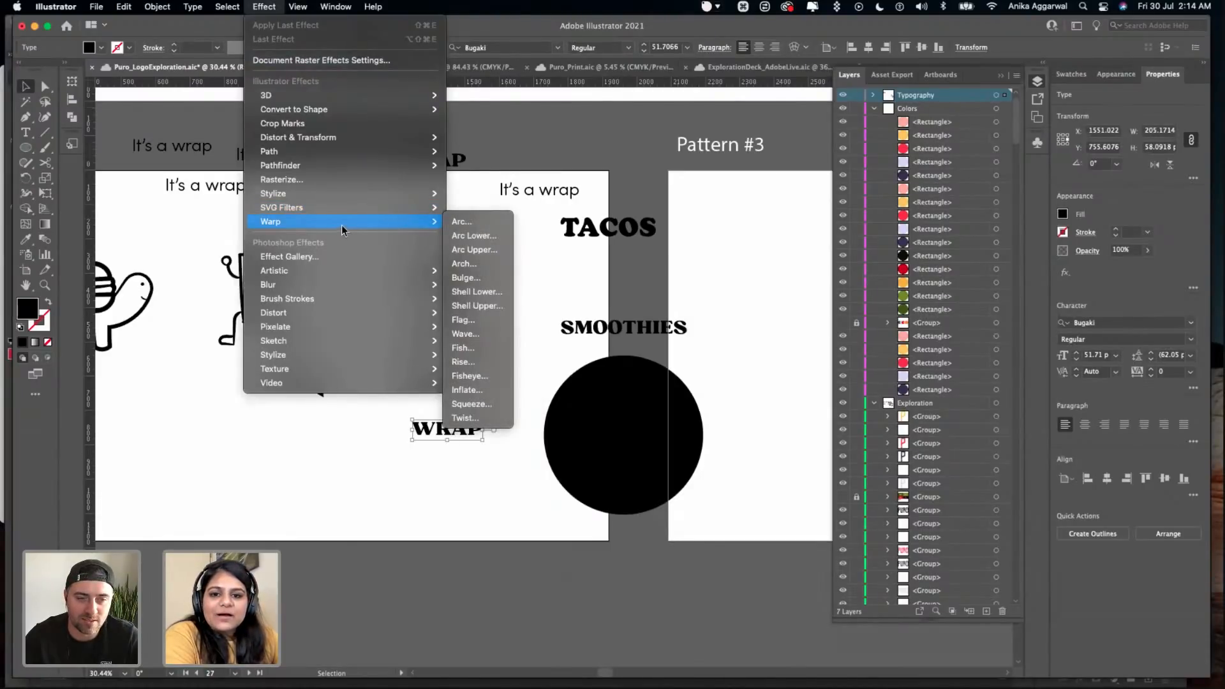
left_click(472, 333)
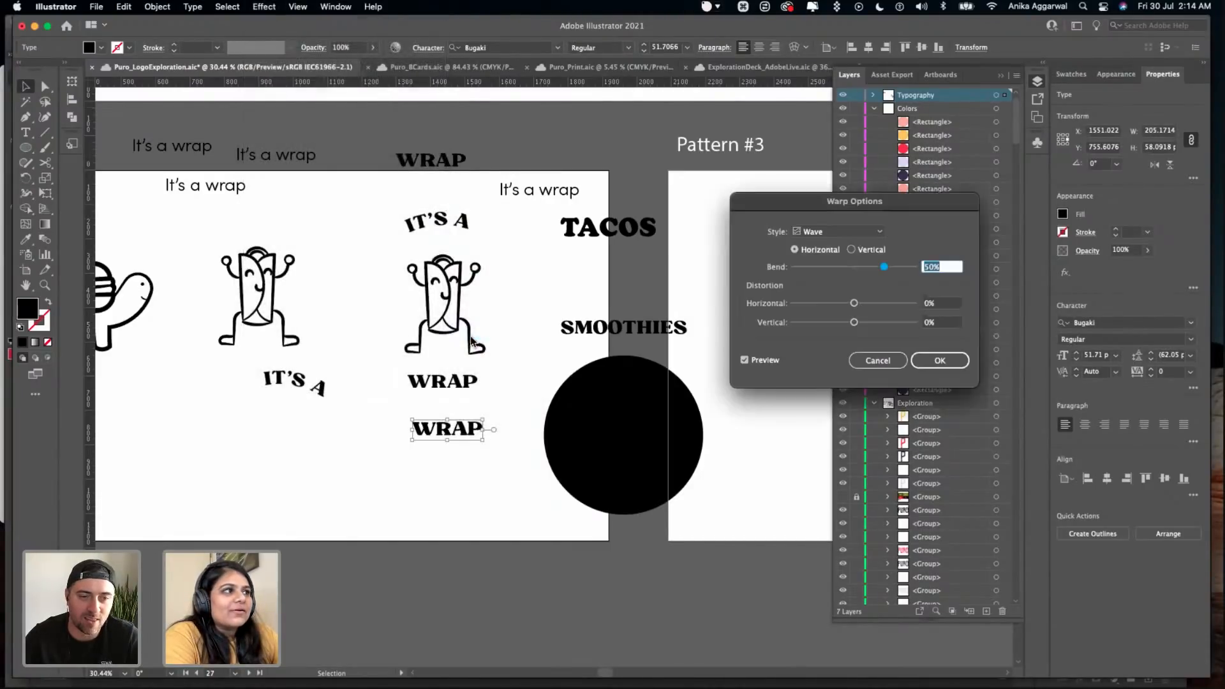
left_click(833, 232)
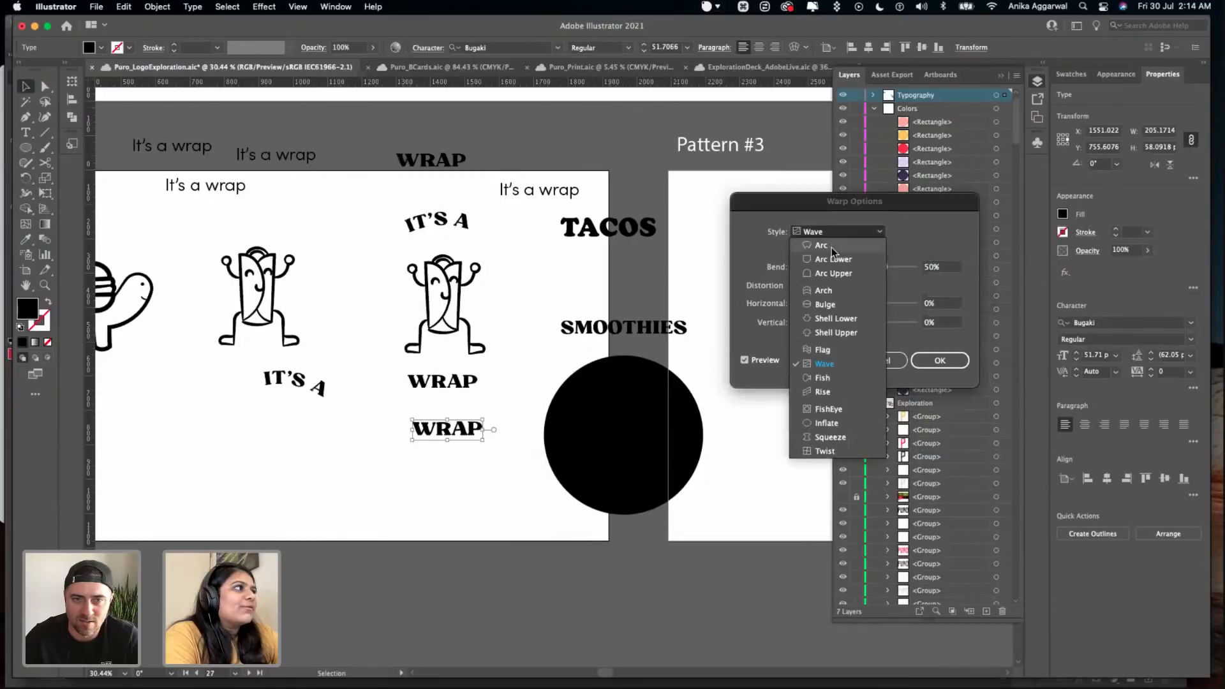
left_click(831, 247)
left_click(842, 232)
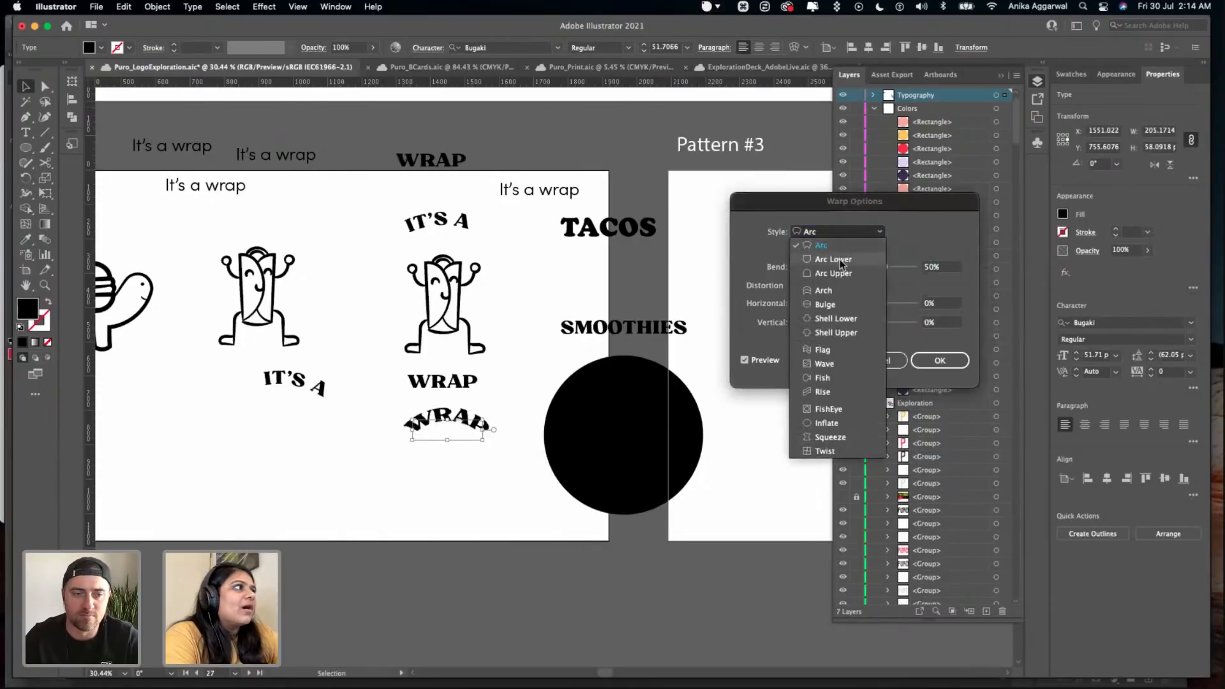
left_click(839, 259)
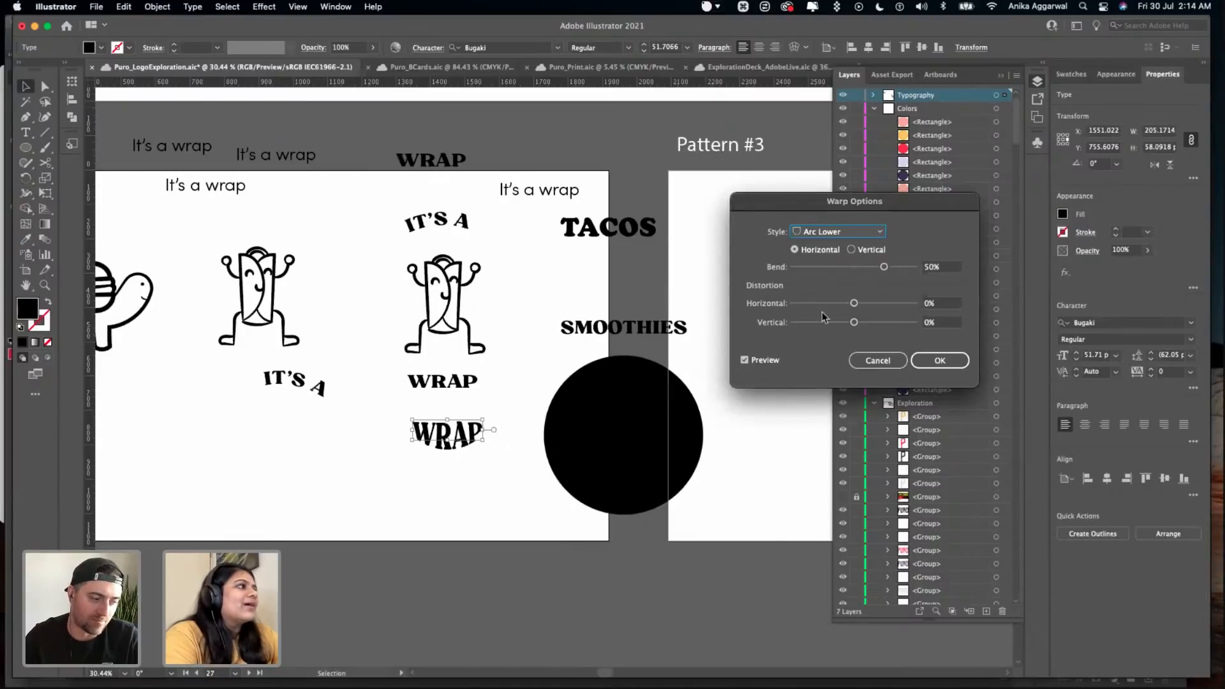
left_click(942, 361)
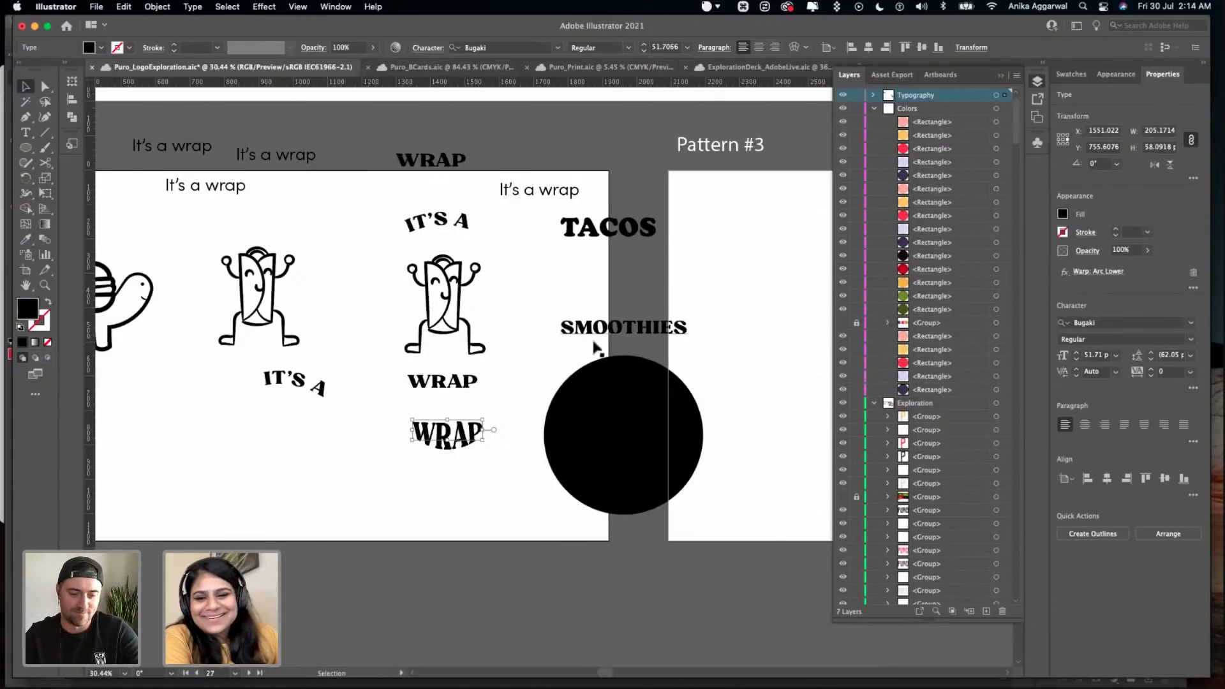
- Undo the accidental move of the IT'S A text circle around the right-hand wrap character and delete that circle
left_click_drag(451, 389, 267, 676)
key("super+z")
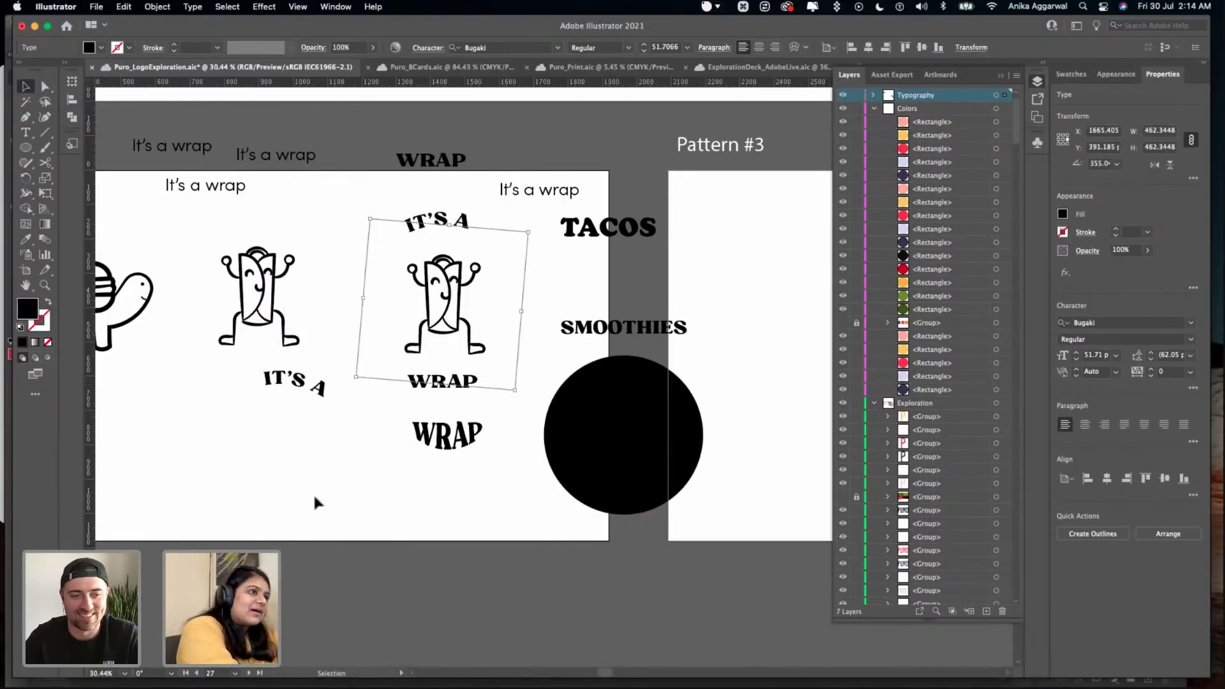
key("BackSpace")
- Move the spare curved IT'S A and plain WRAP texts aside, and place the warped WRAP directly beneath the right-hand wrap character
left_click_drag(275, 396, 219, 448)
left_click(456, 386)
left_click_drag(456, 386, 462, 526)
left_click_drag(448, 445, 442, 389)
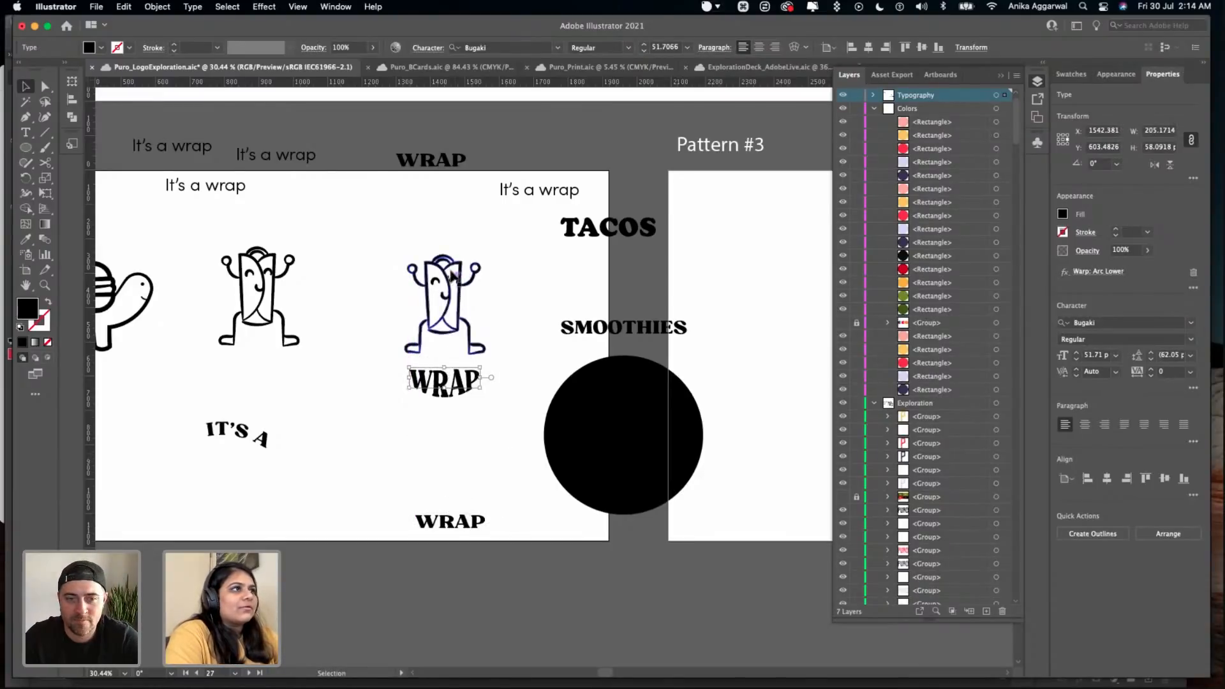
- Duplicate the plain WRAP text, change the copy to IT'S A, and place it above the right-hand wrap character's head
left_click_drag(452, 523, 434, 462)
double_click(439, 463)
type("IT")
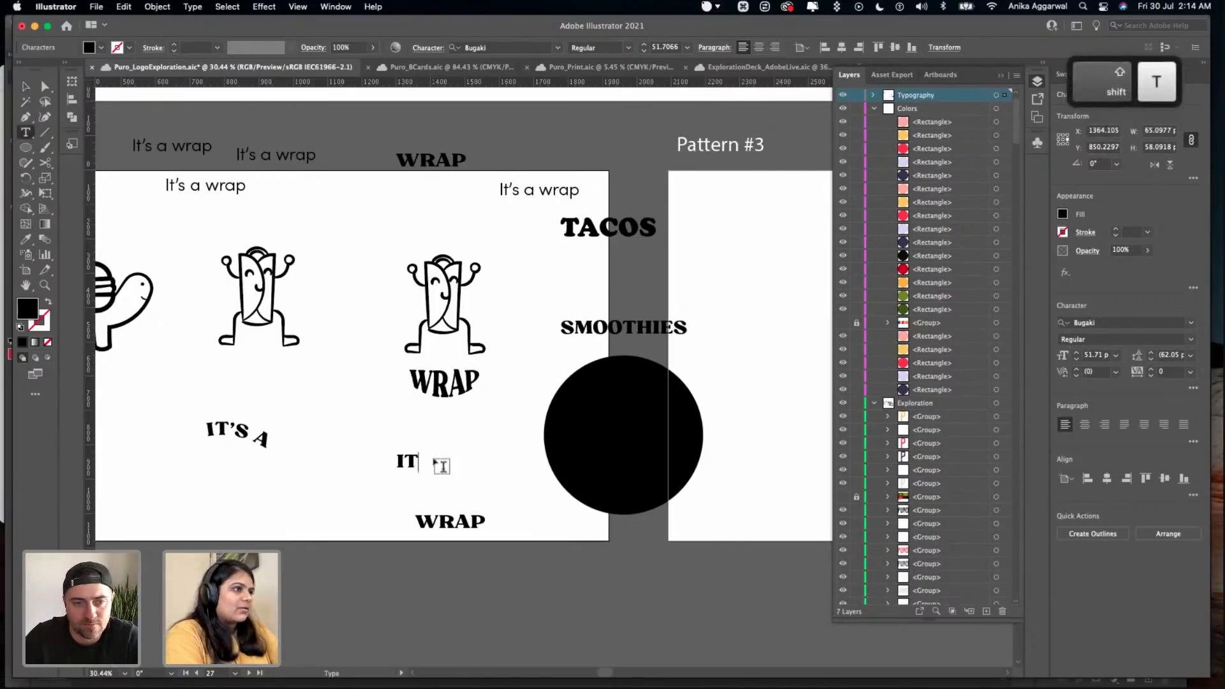
type("'s A")
key("Escape")
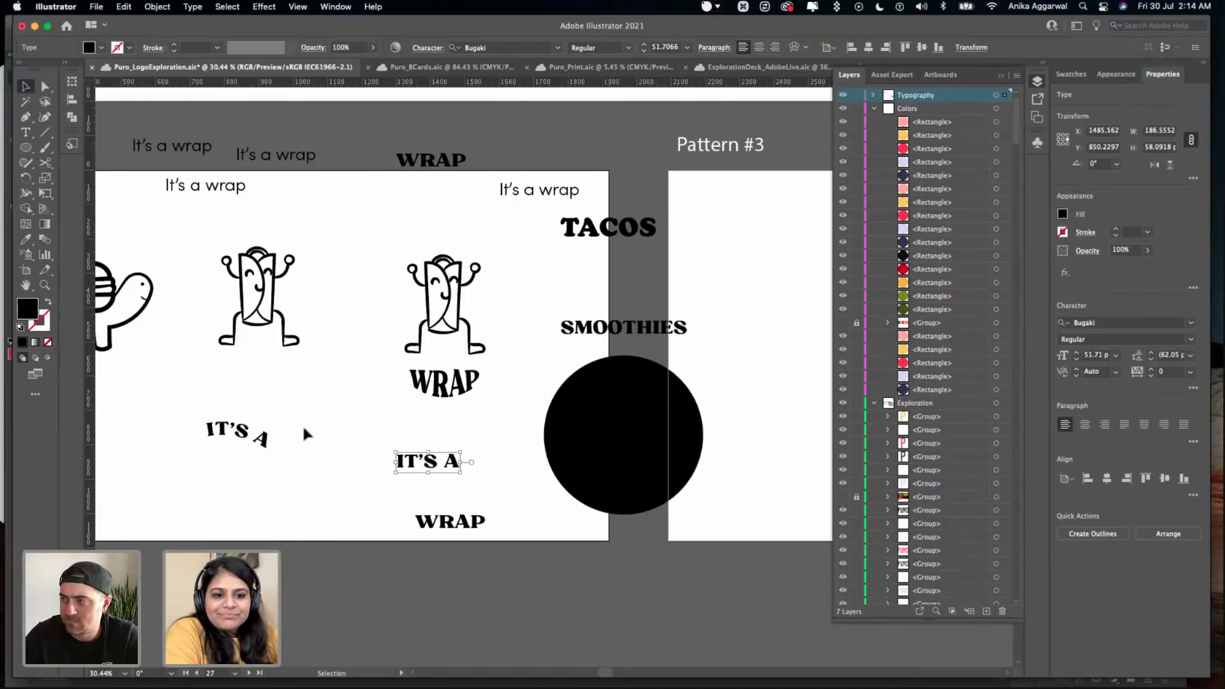
left_click_drag(428, 471, 442, 241)
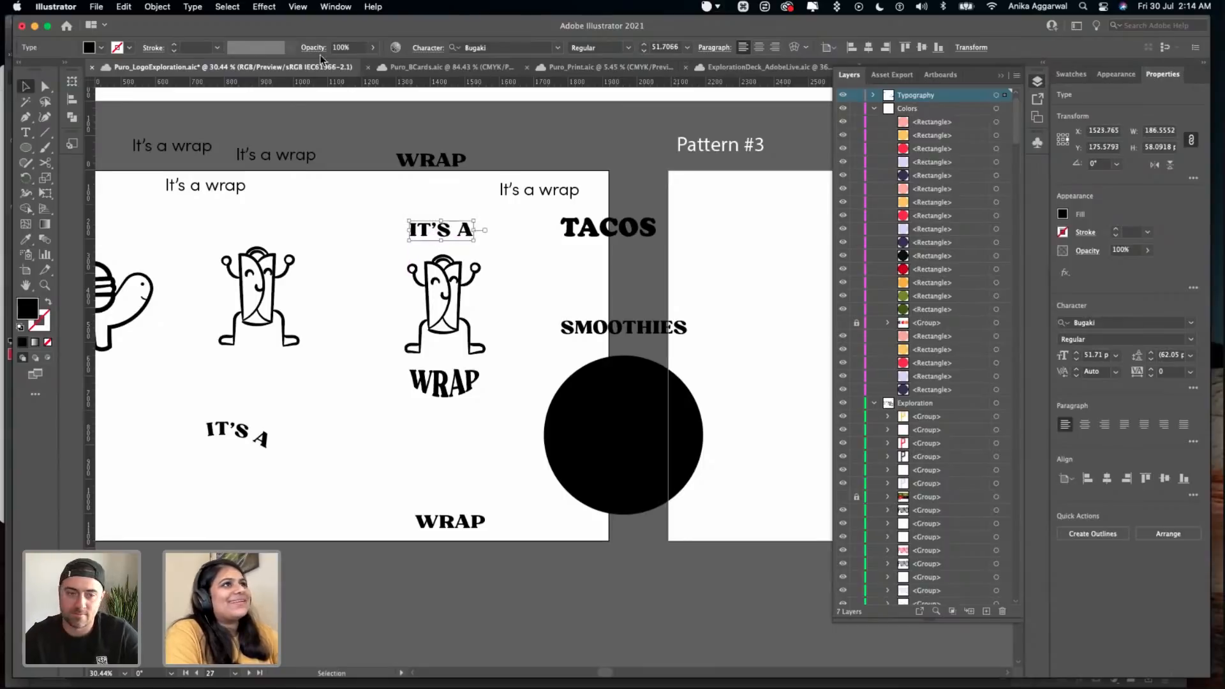
- Apply a horizontal Arc Upper warp with 50% bend to the IT'S A text above the wrap character
left_click(298, 7)
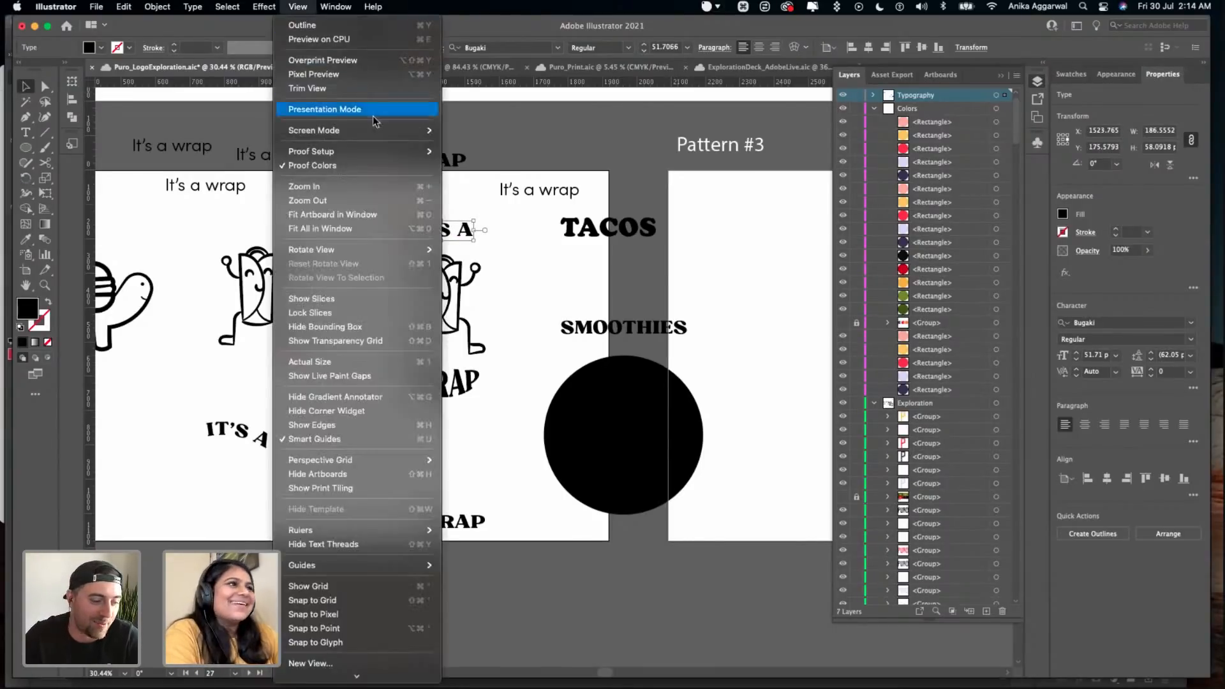
mouse_move(264, 7)
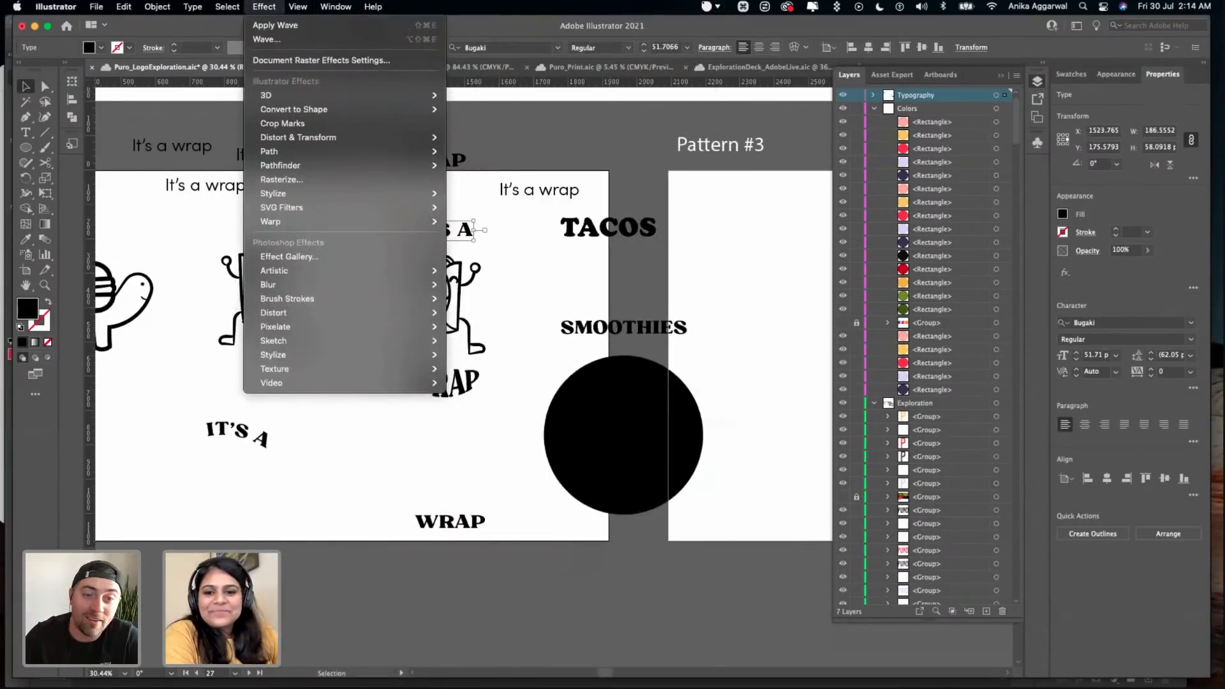
mouse_move(377, 225)
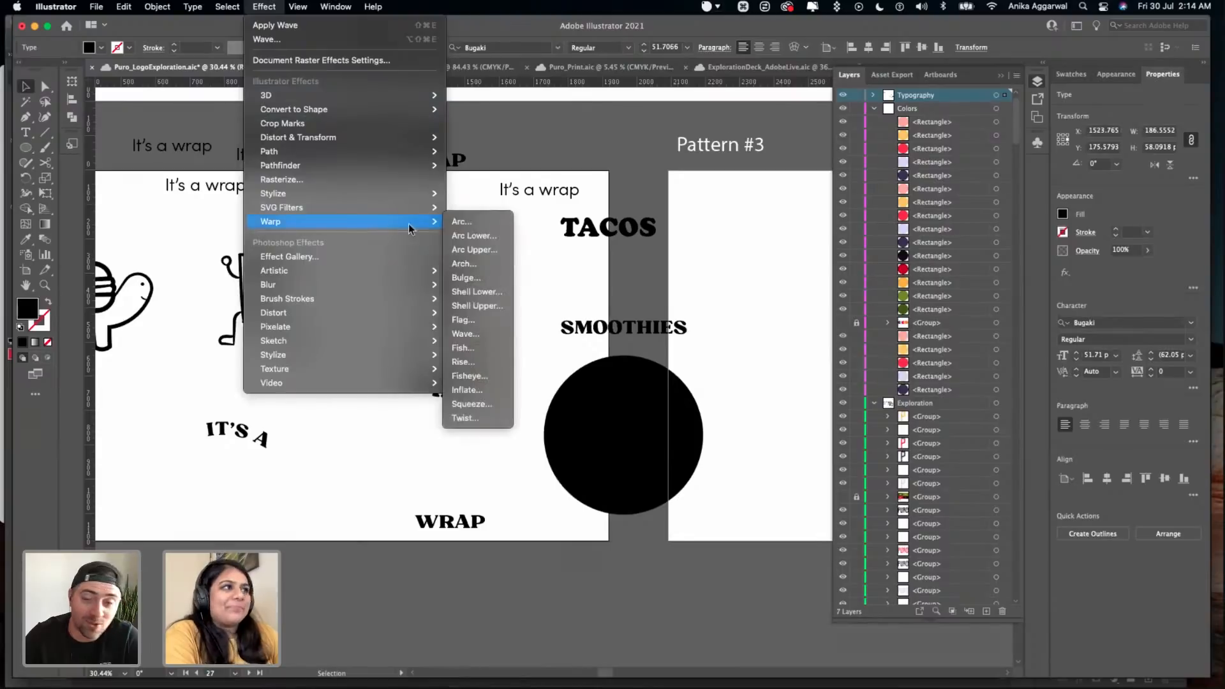
left_click(489, 227)
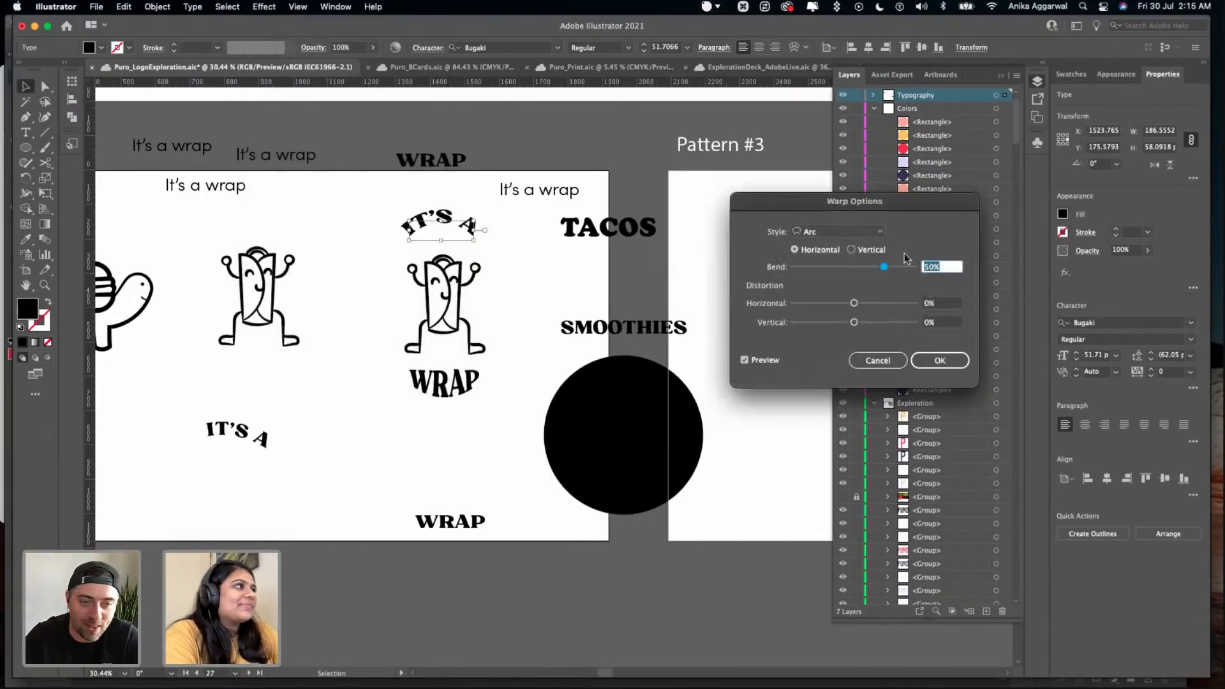
left_click(870, 231)
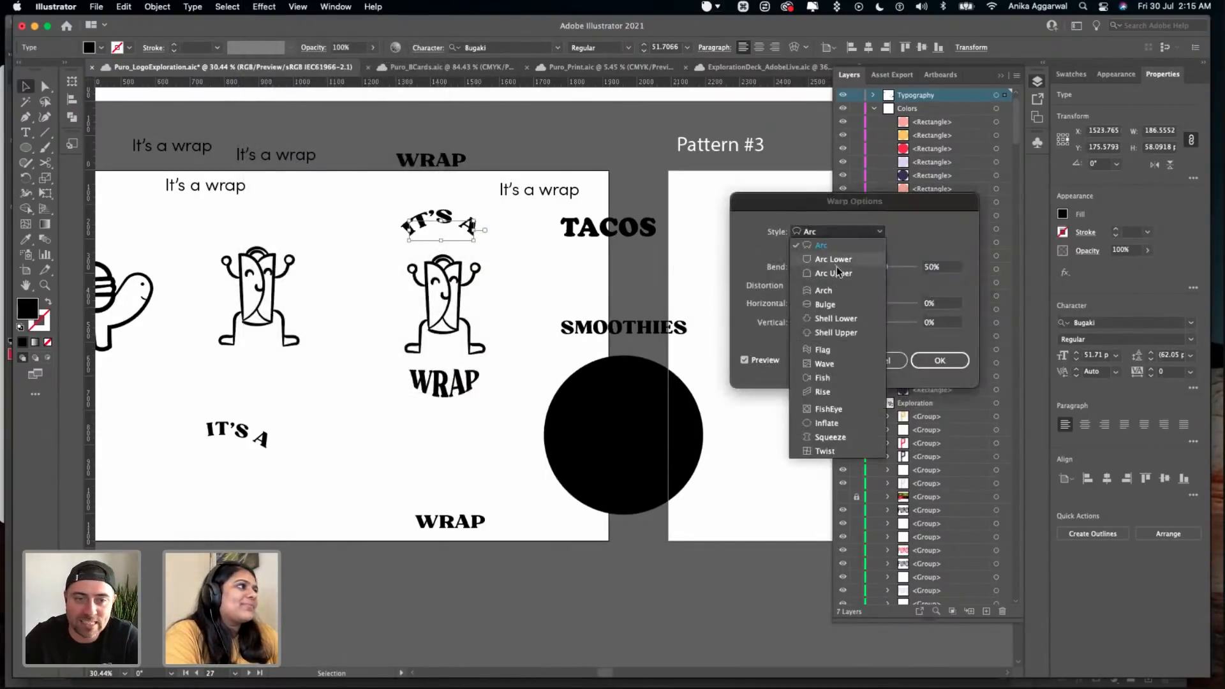
left_click(837, 273)
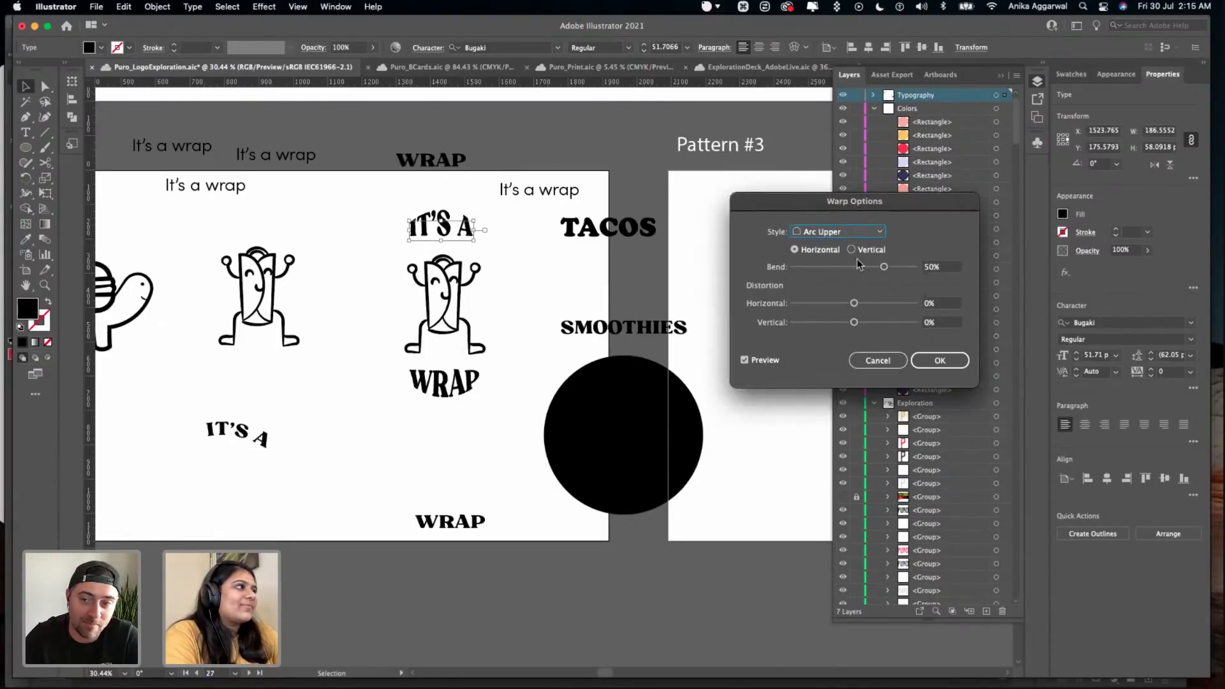
left_click(940, 360)
- Shift the warped IT'S A slightly to the right so it lines up with the warped WRAP and the character
left_click(487, 290)
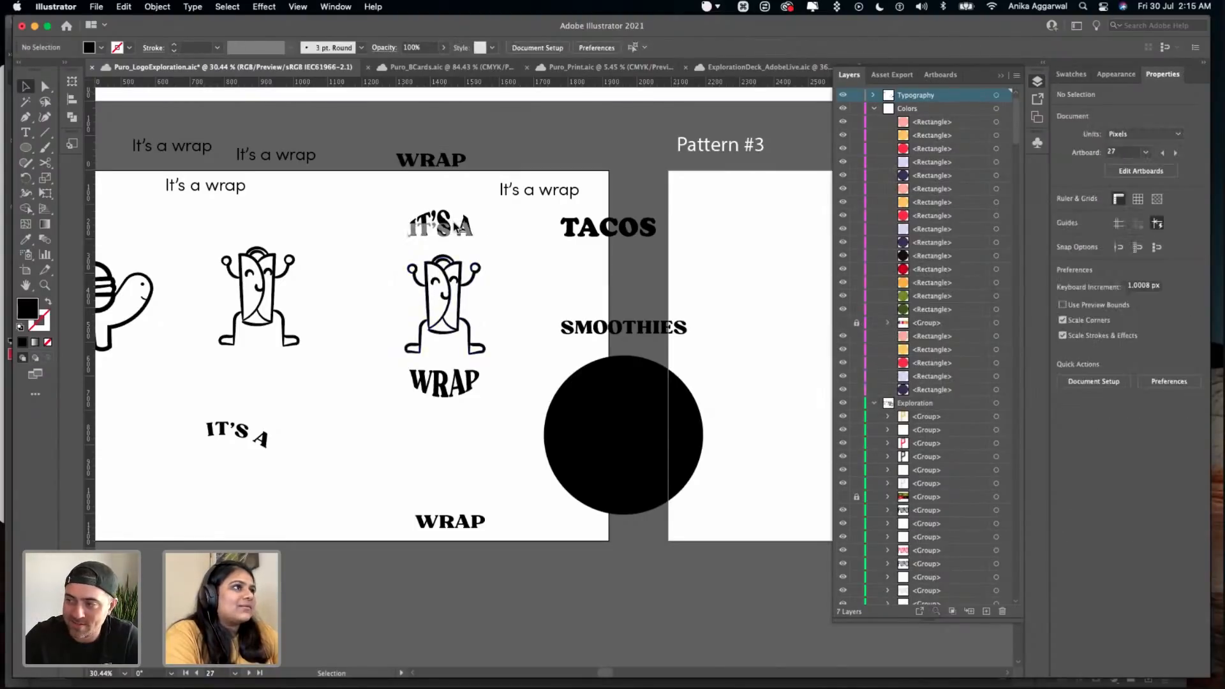
left_click(450, 226)
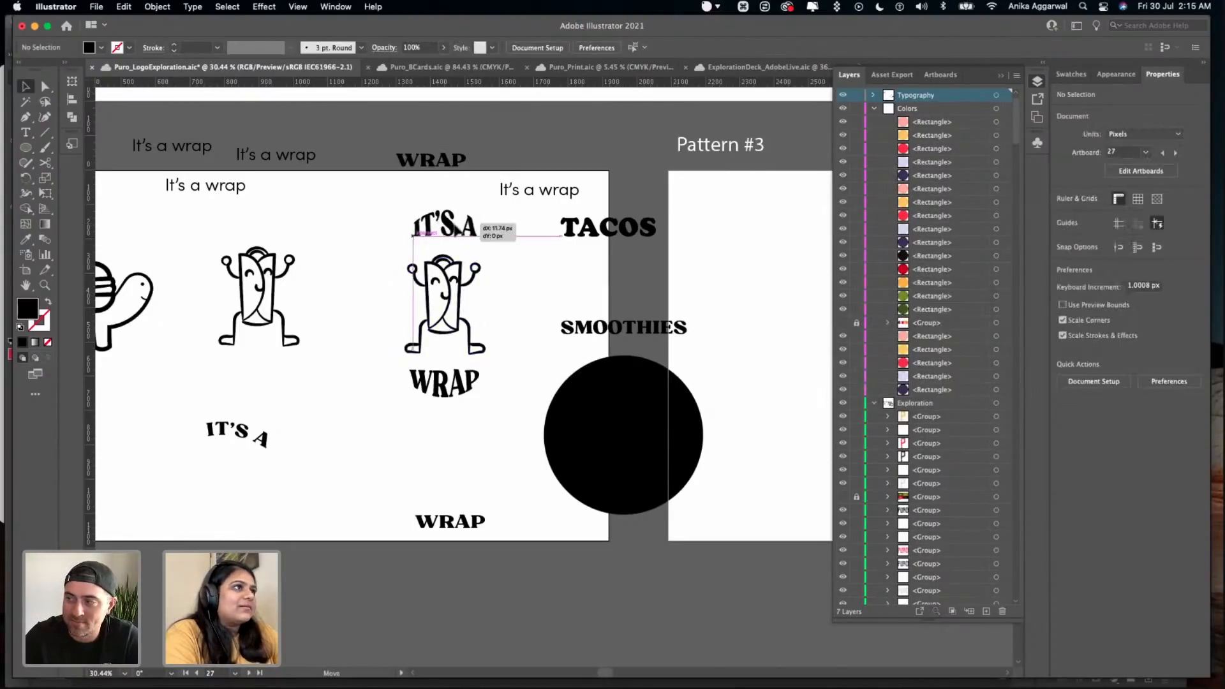
left_click(444, 382, "shift")
left_click(434, 328, "shift")
- Delete the black circle, gather the leftover plain WRAP and curved IT'S A texts below the left-hand wrap character, and save the document
left_click(576, 398)
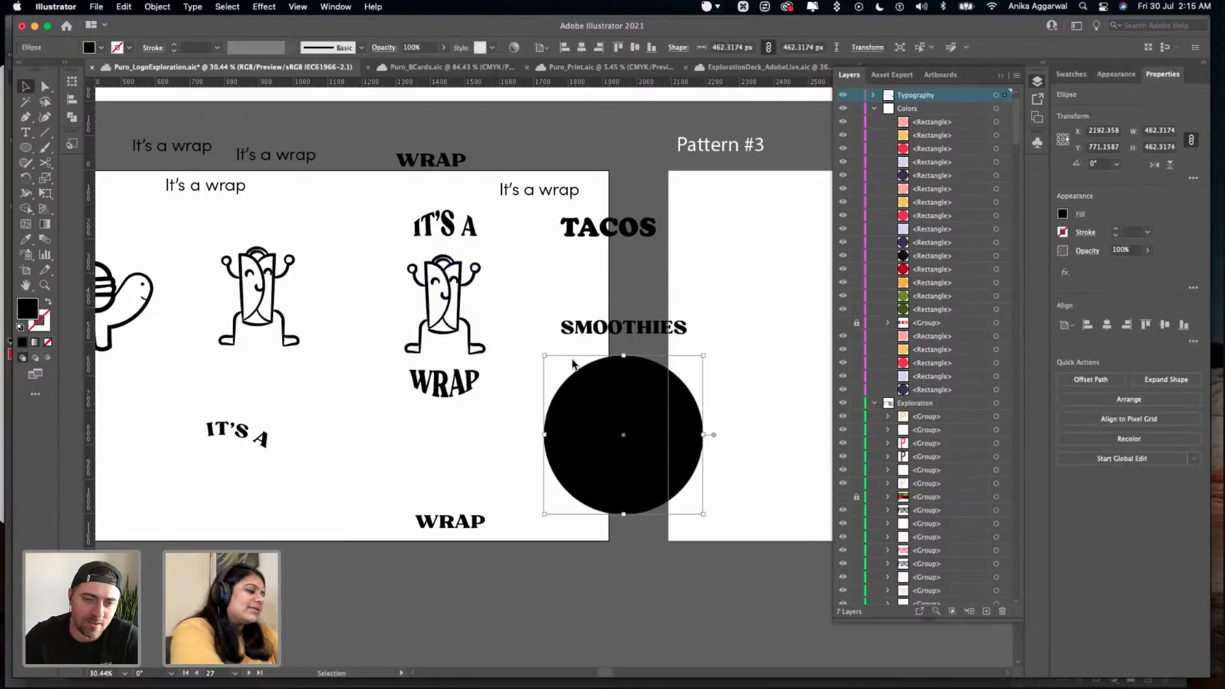
key("Delete")
left_click_drag(454, 531, 255, 488)
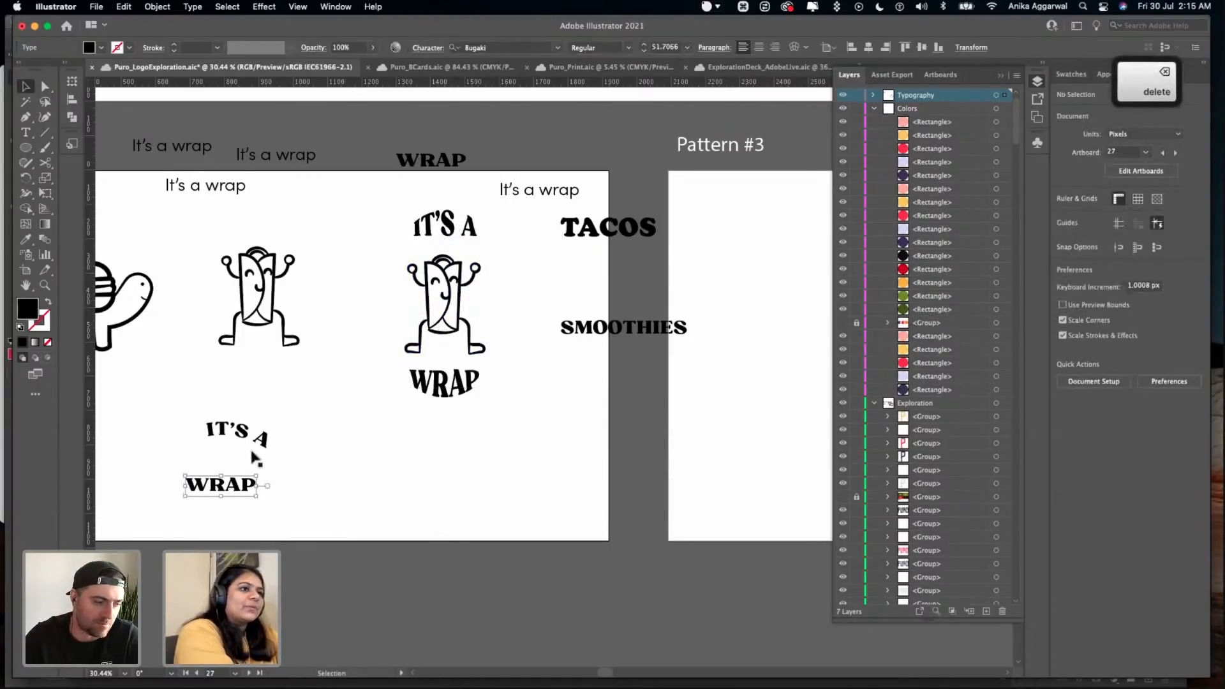
left_click_drag(252, 440, 242, 435)
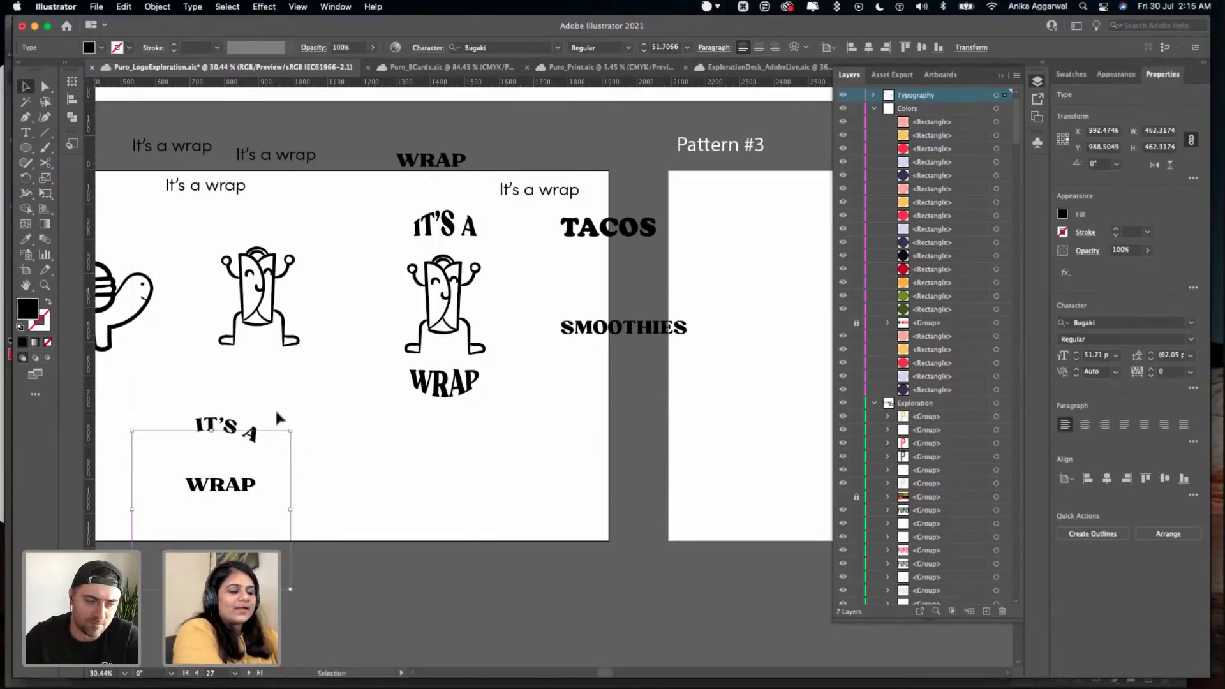
left_click(276, 411)
key("super+s")
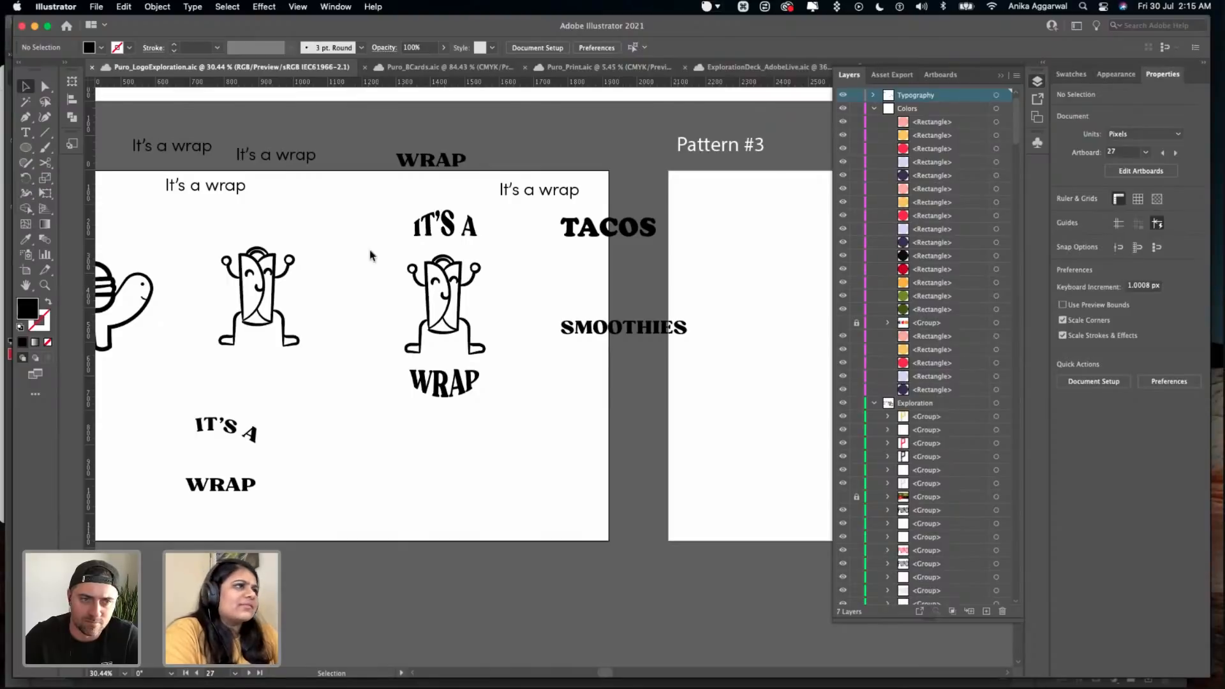
- Move the right-hand wrap character with its warped IT'S A and WRAP lettering down the artboard, and save the document
left_click_drag(439, 334, 455, 439)
key("super+s")
key("v")
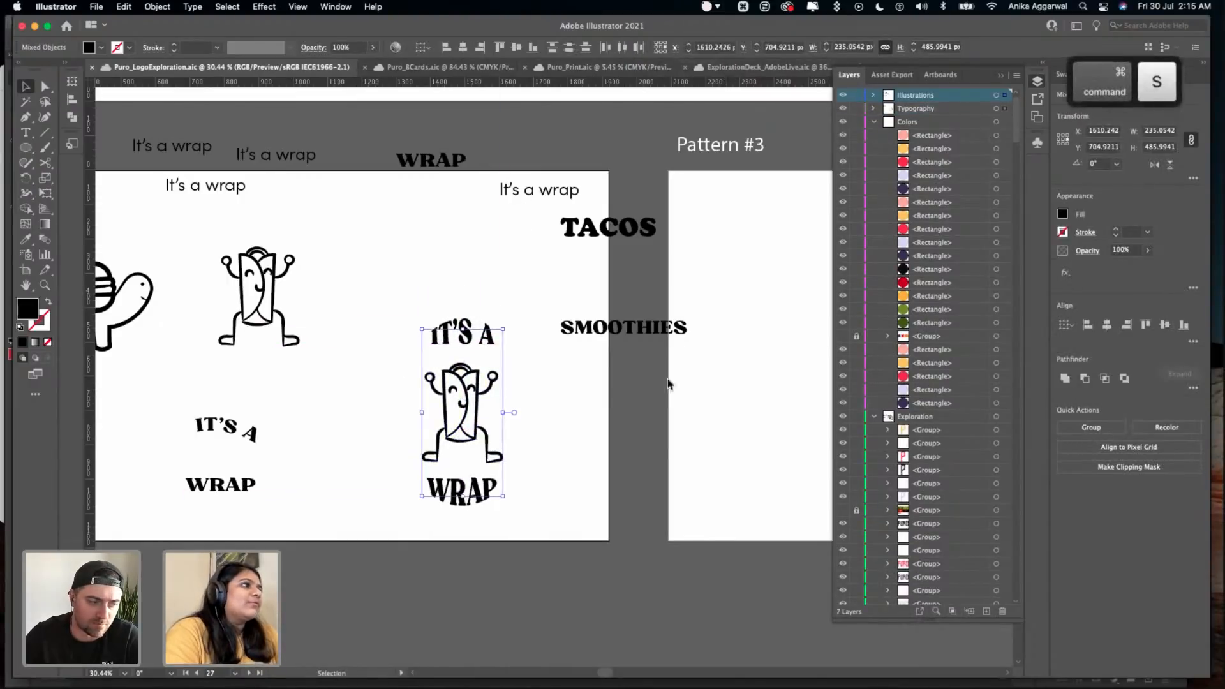
left_click(646, 362)
- Switch to Finder, open the PURO folder inside 05 Mockups, and preview ButtonBadge01.psd
scroll(645, 367, "right", 5)
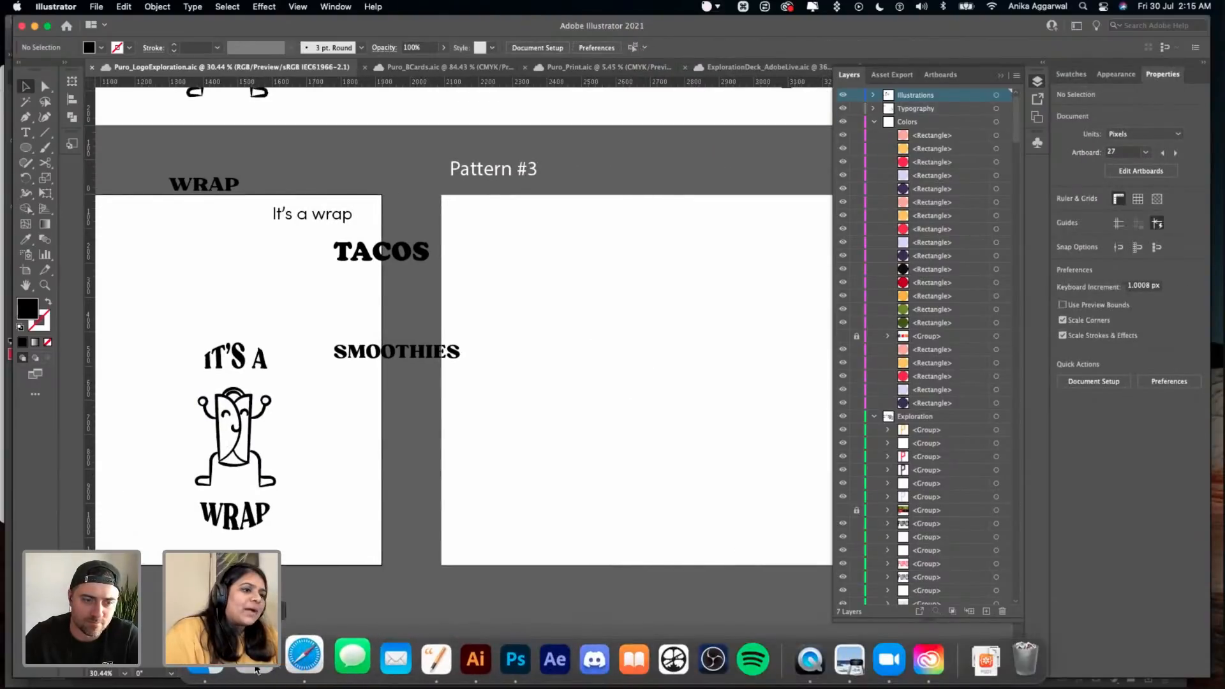
left_click(218, 658)
left_click(205, 88)
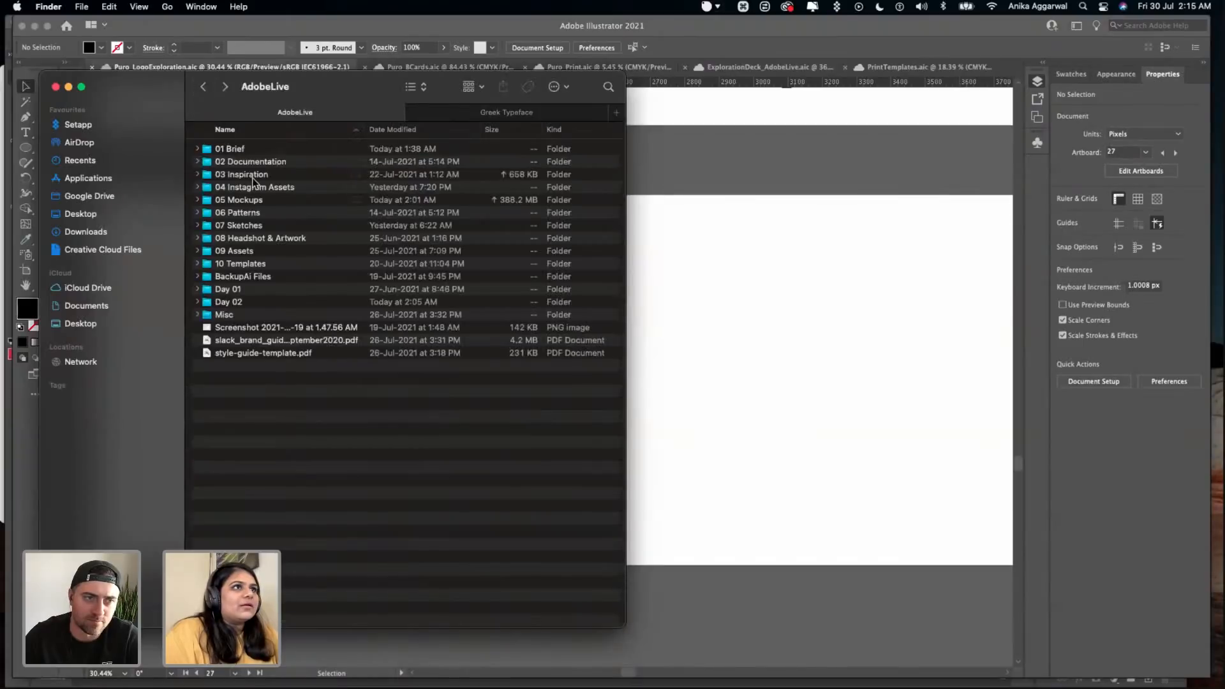
double_click(255, 202)
left_click(248, 161)
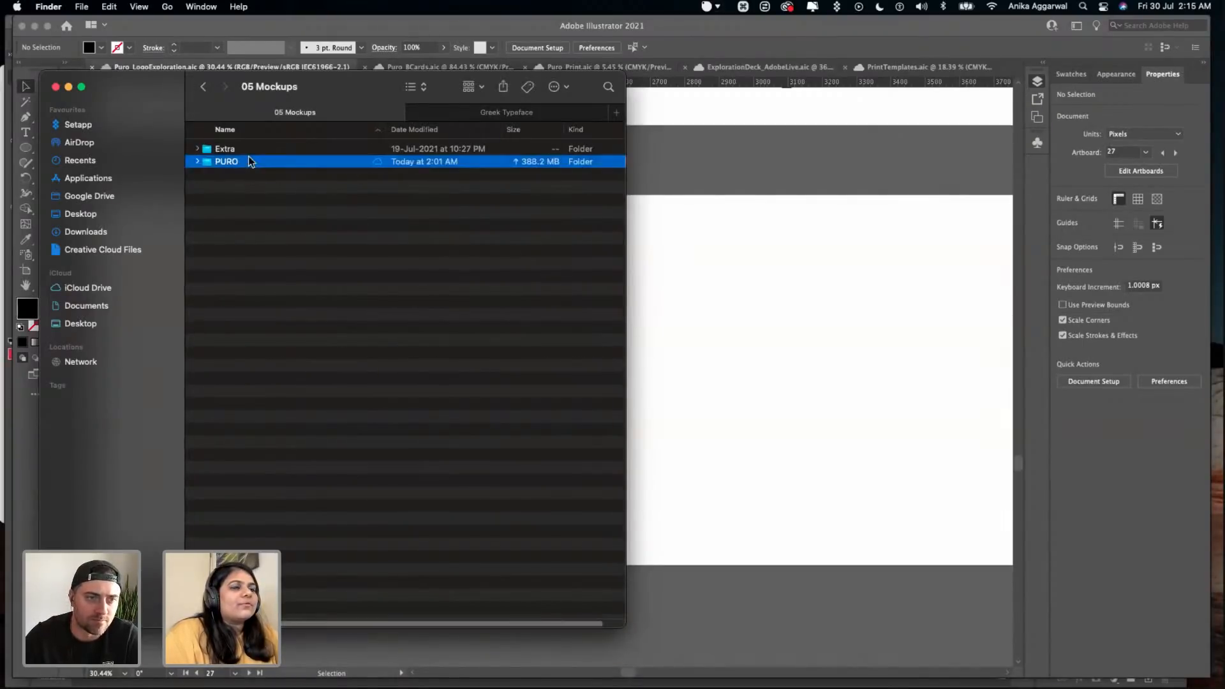
double_click(248, 161)
left_click(259, 212)
key("space")
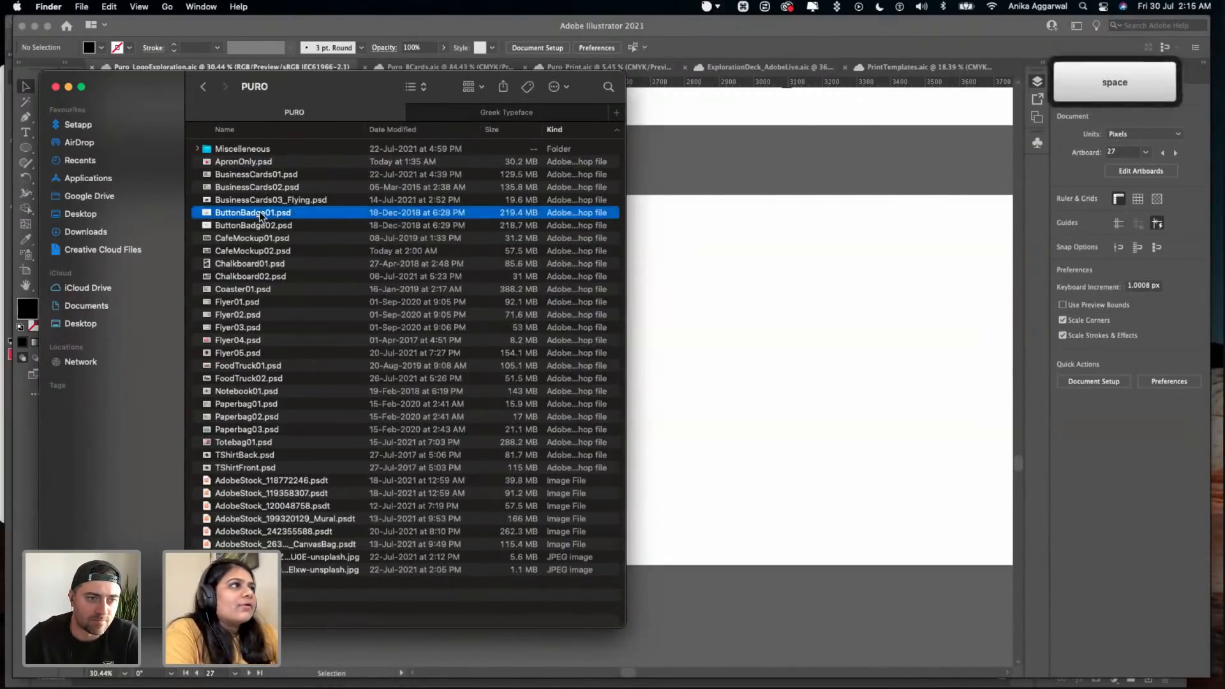
- Open ButtonBadge01.psd from the PURO folder in Photoshop, and close the CafeMockup02.psd document
key("space")
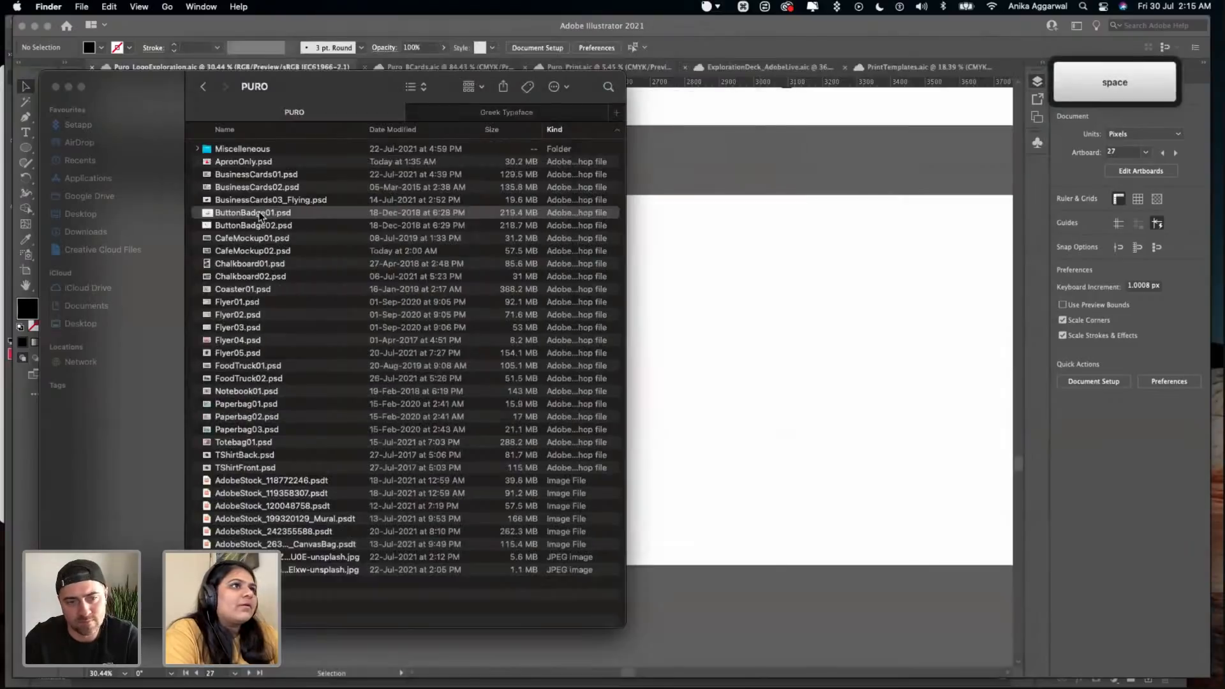
double_click(259, 212)
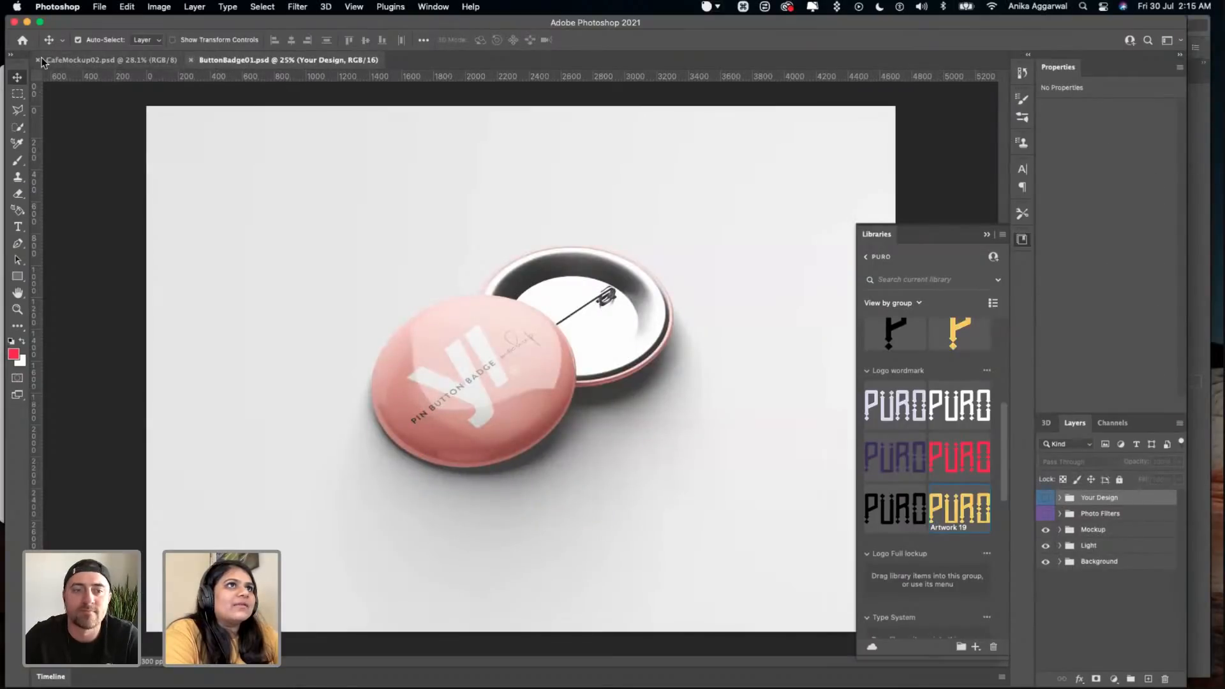
left_click(39, 60)
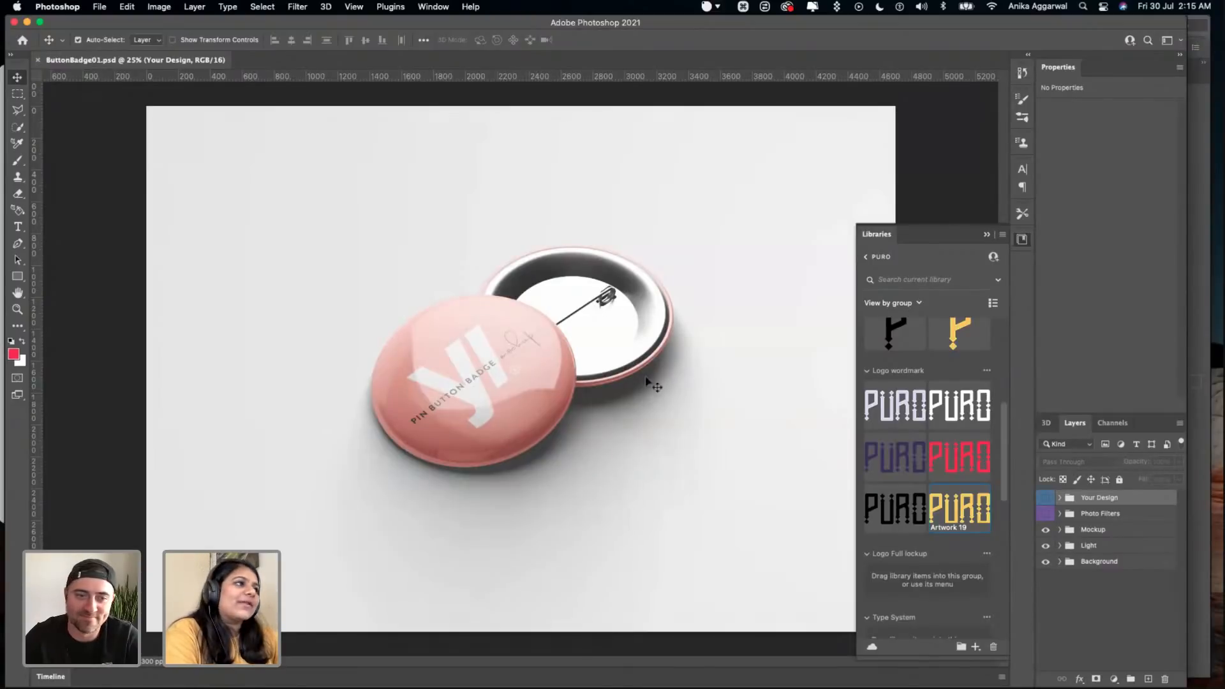
- Expand the Your Design and Photo Filters groups, turn on the photo filters, and expand filter groups 01 to 04
mouse_move(570, 668)
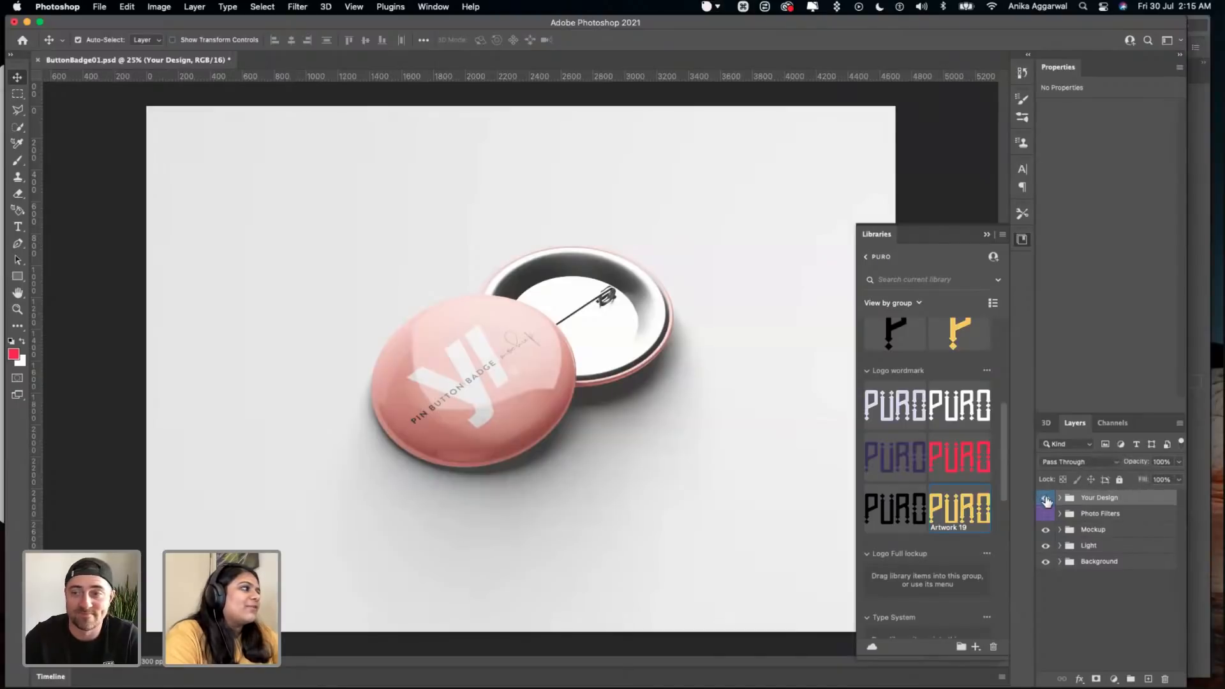
left_click(1060, 498)
left_click(1060, 556)
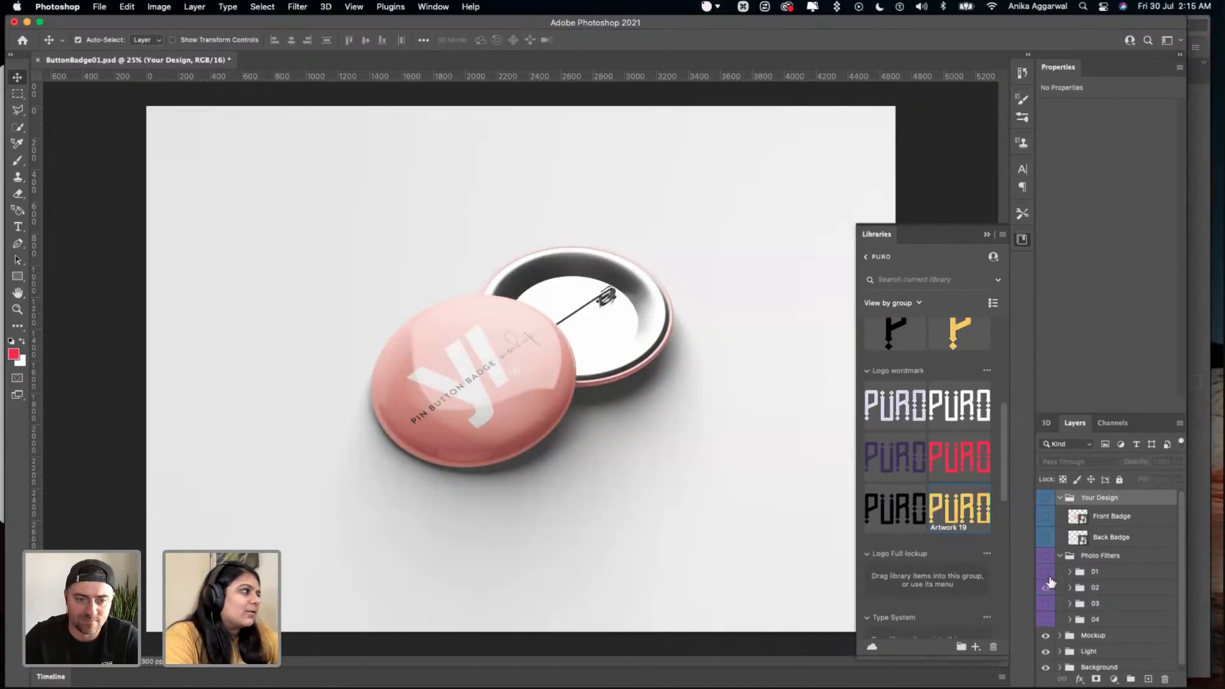
left_click(1046, 574)
left_click(1046, 573)
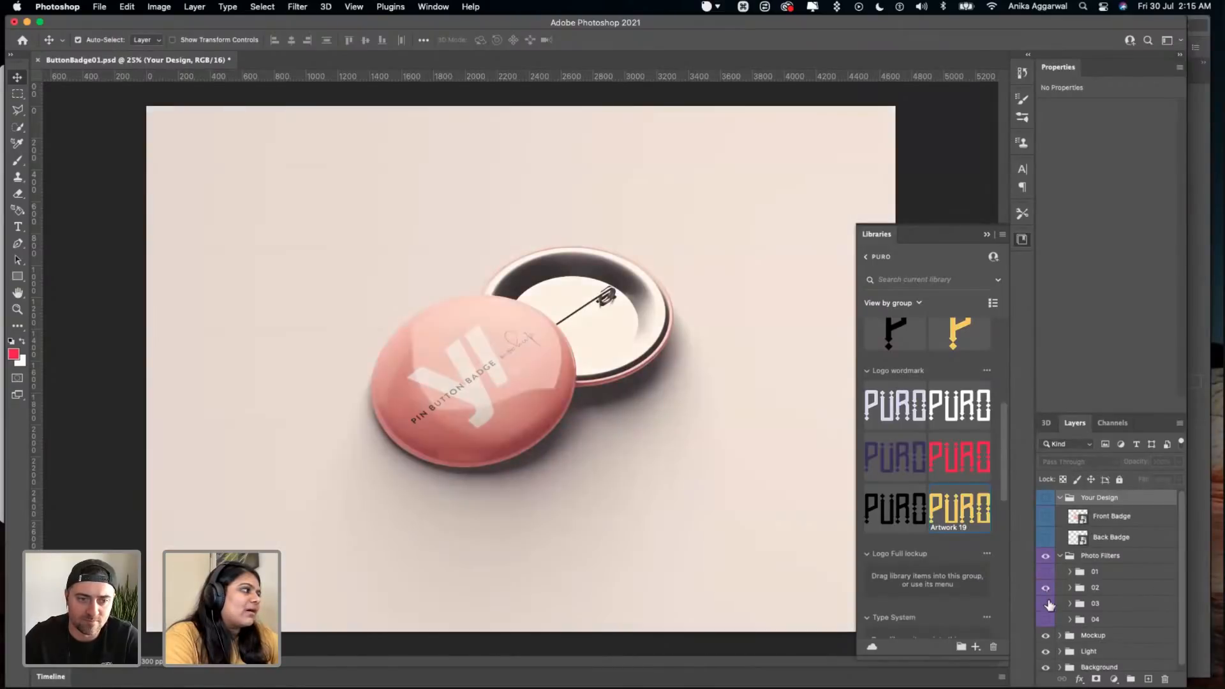
left_click(1068, 572)
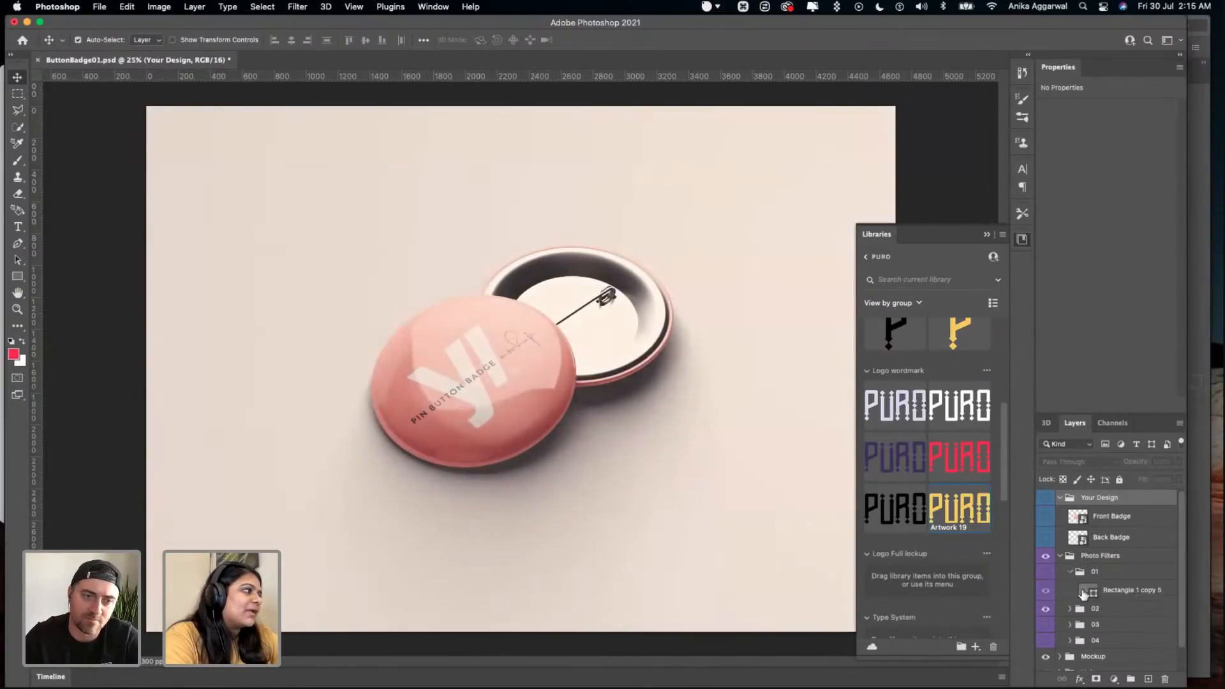
left_click(1070, 583)
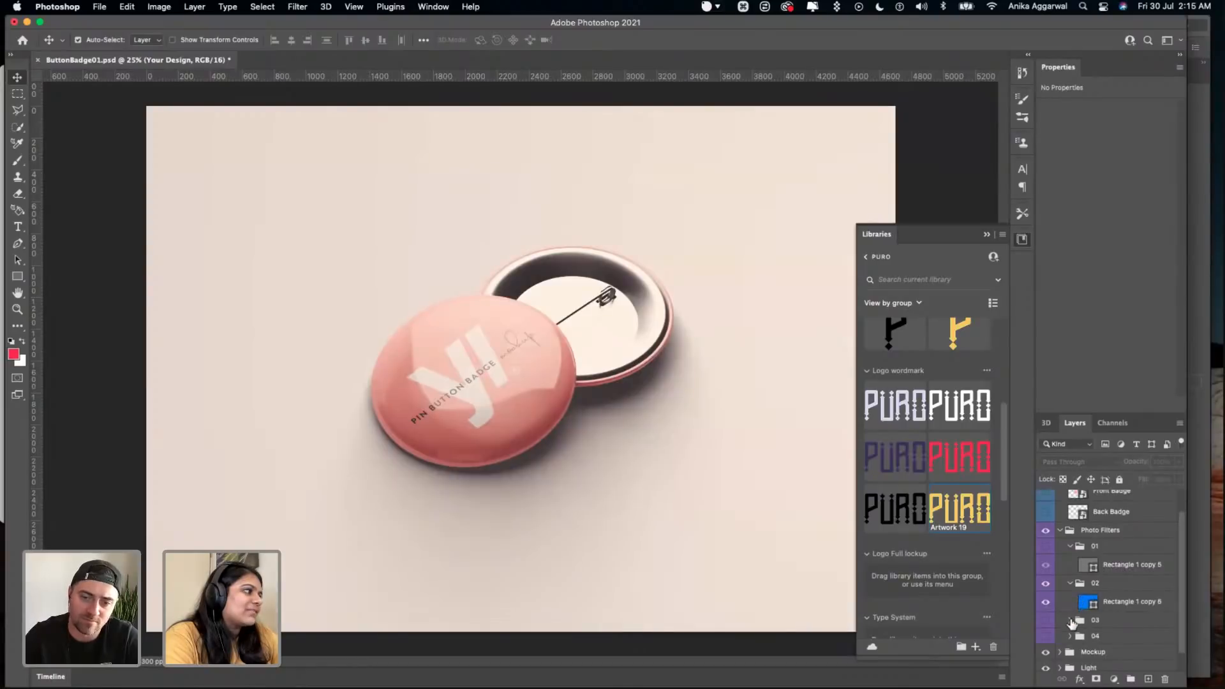
left_click(1069, 620)
left_click(1067, 616)
left_click(1106, 547)
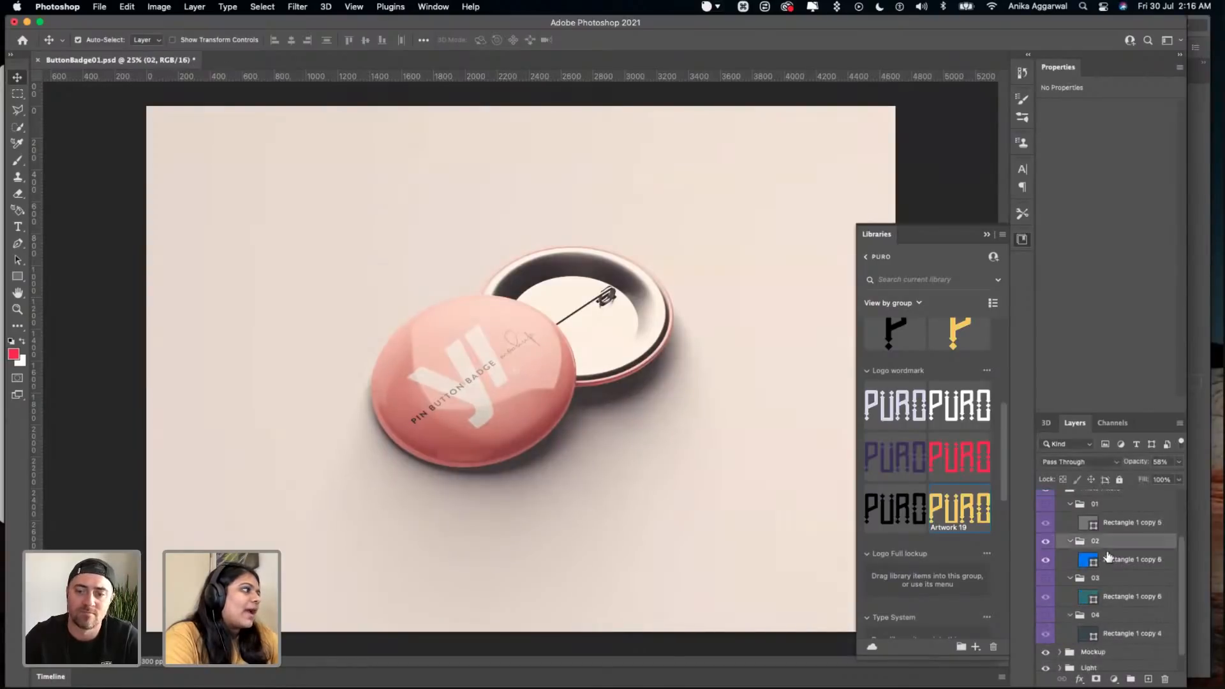
- Check the blend mode of the blue rectangle layer in filter group 02
left_click(1115, 561)
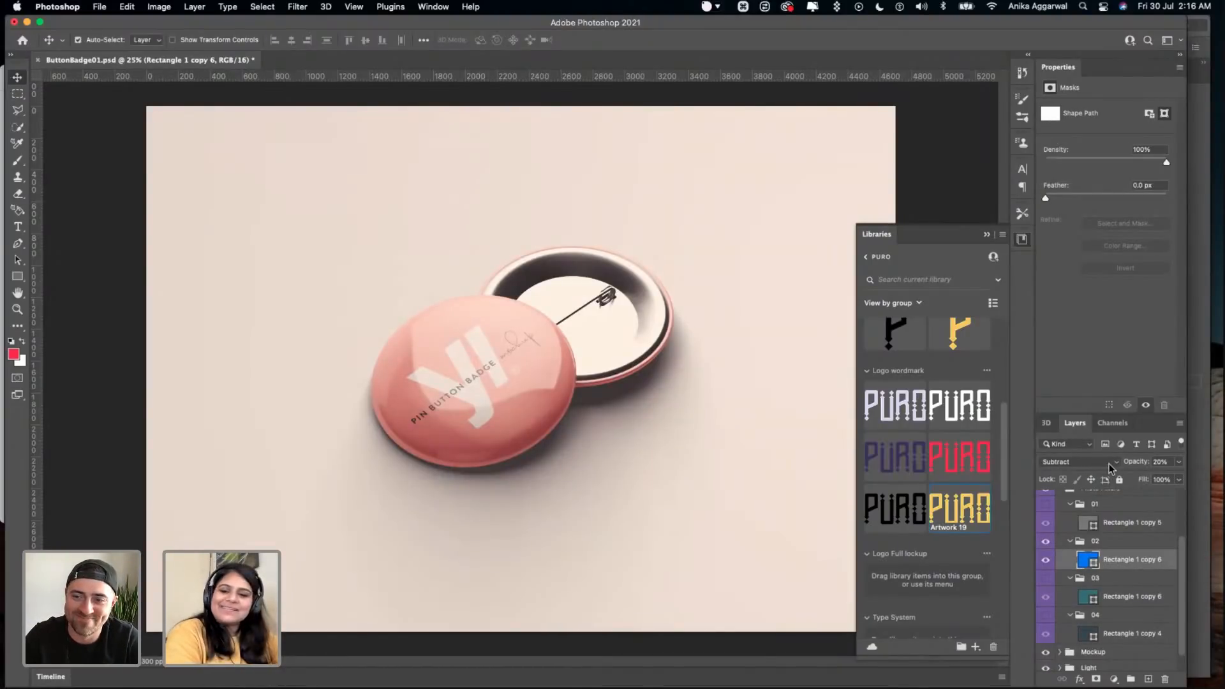
left_click(1109, 467)
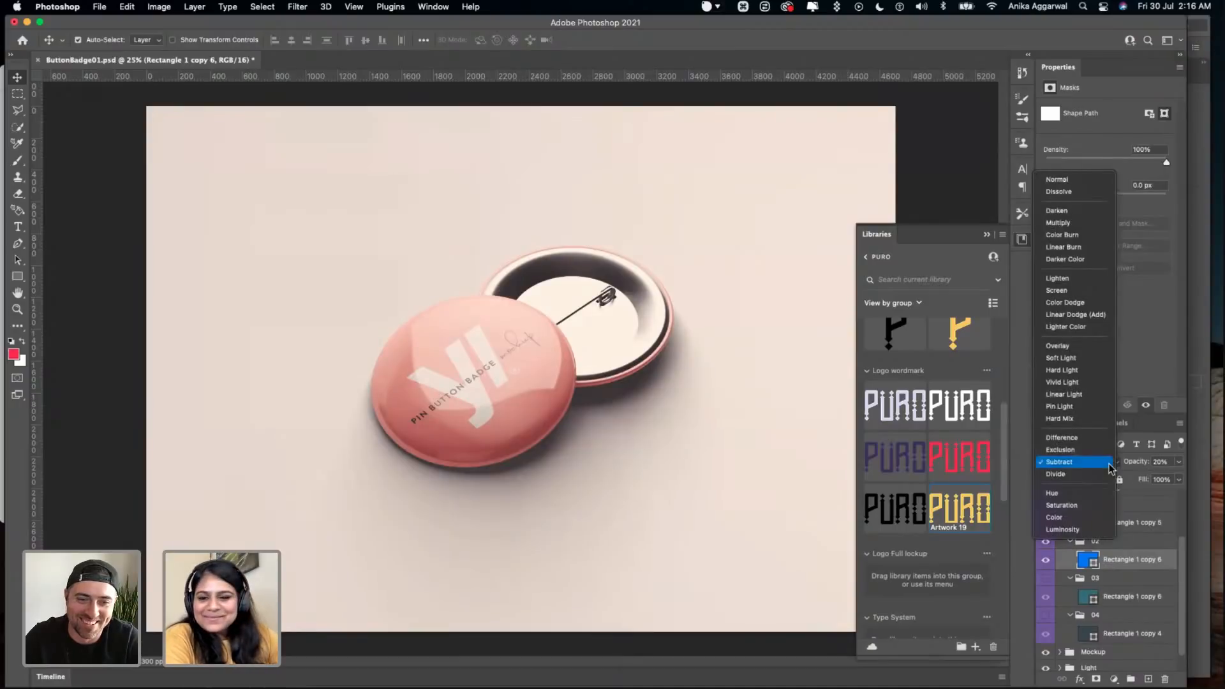
left_click(1109, 468)
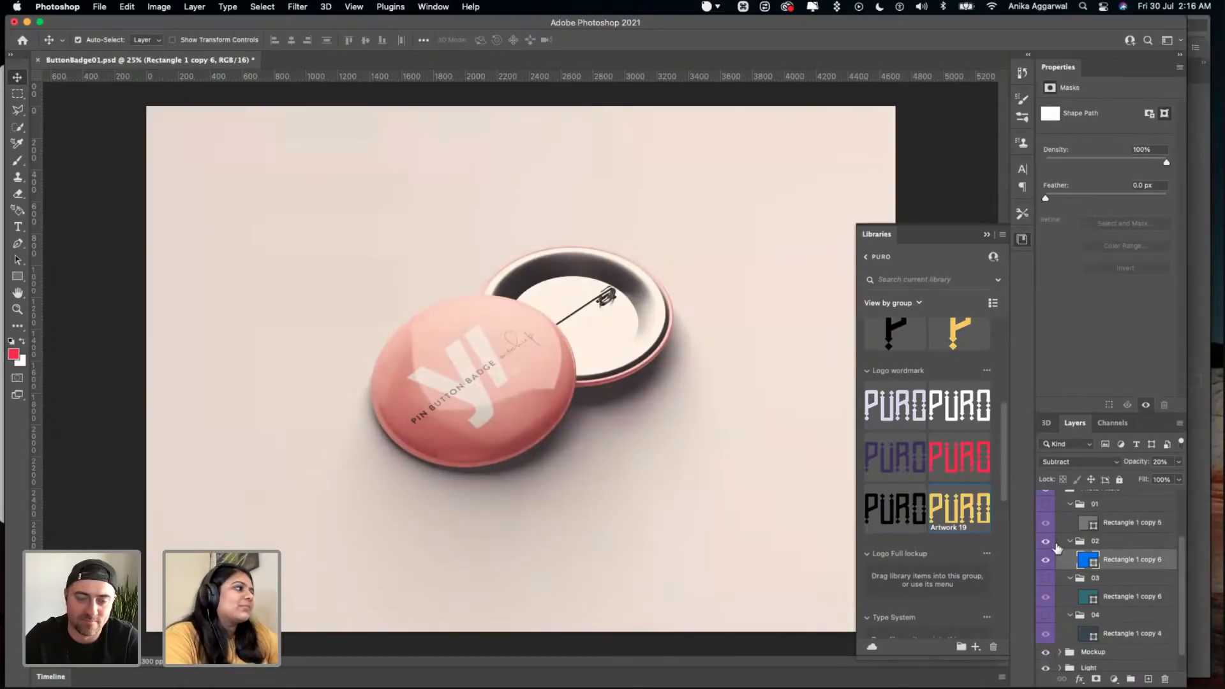
- Hide the blue rectangle layer in filter group 02, and preview filters 03 and 04 in turn before switching them off
left_click(1044, 561)
left_click_drag(1045, 601, 1046, 637)
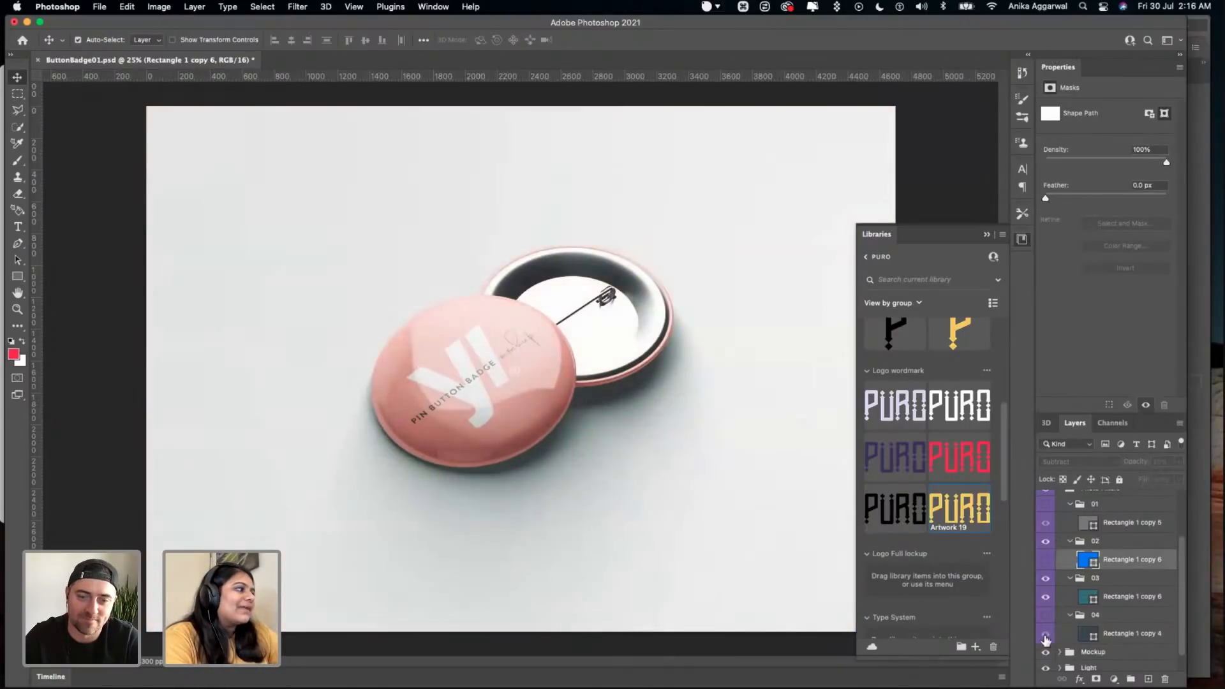
left_click(1045, 581)
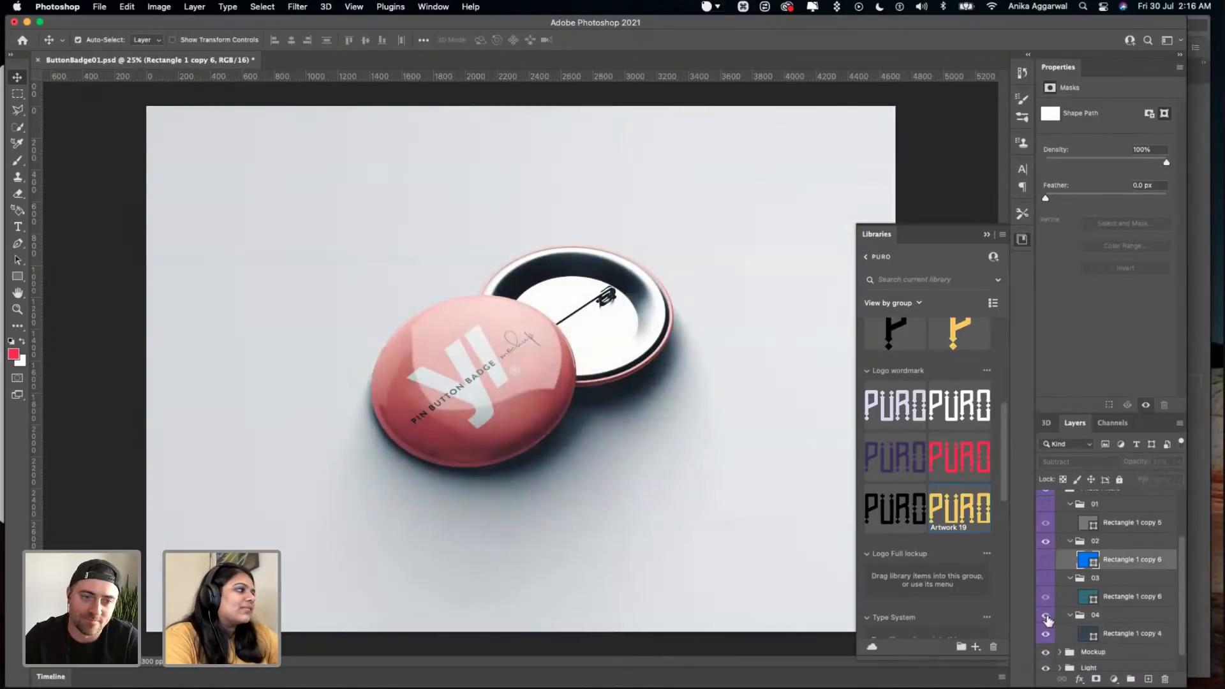
left_click(1045, 616)
scroll(1051, 543, "up", 2)
left_click(1070, 552)
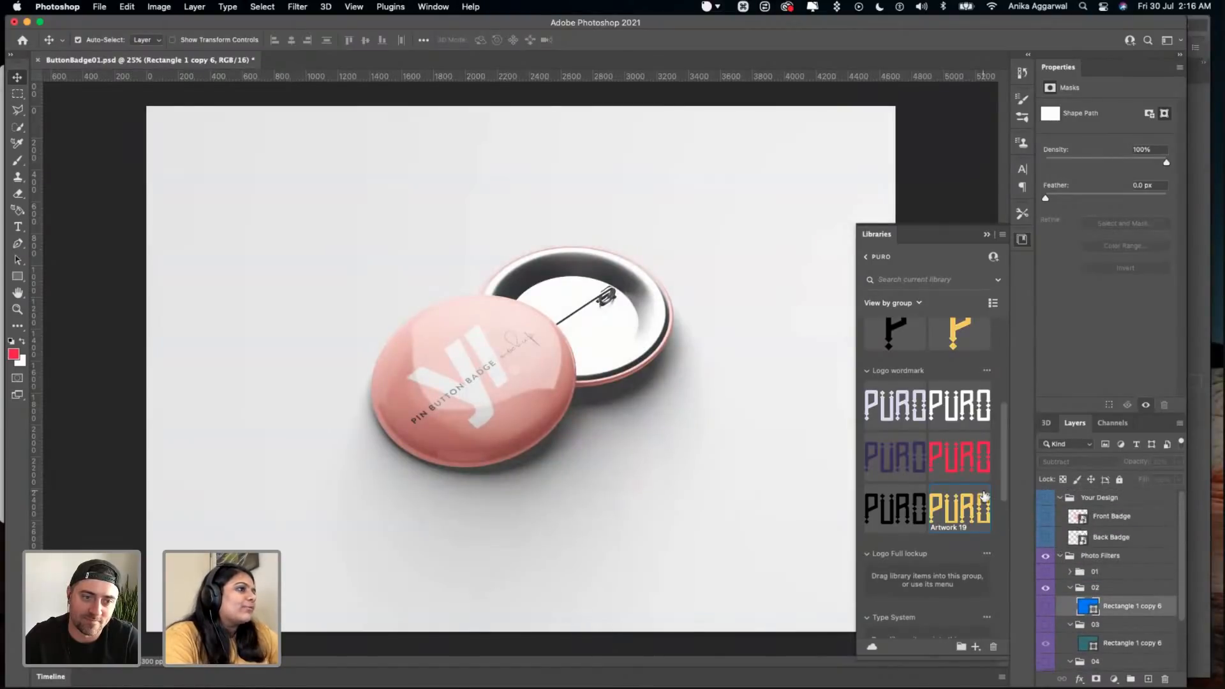
- Open the Front Badge smart object and check its canvas size
double_click(1079, 522)
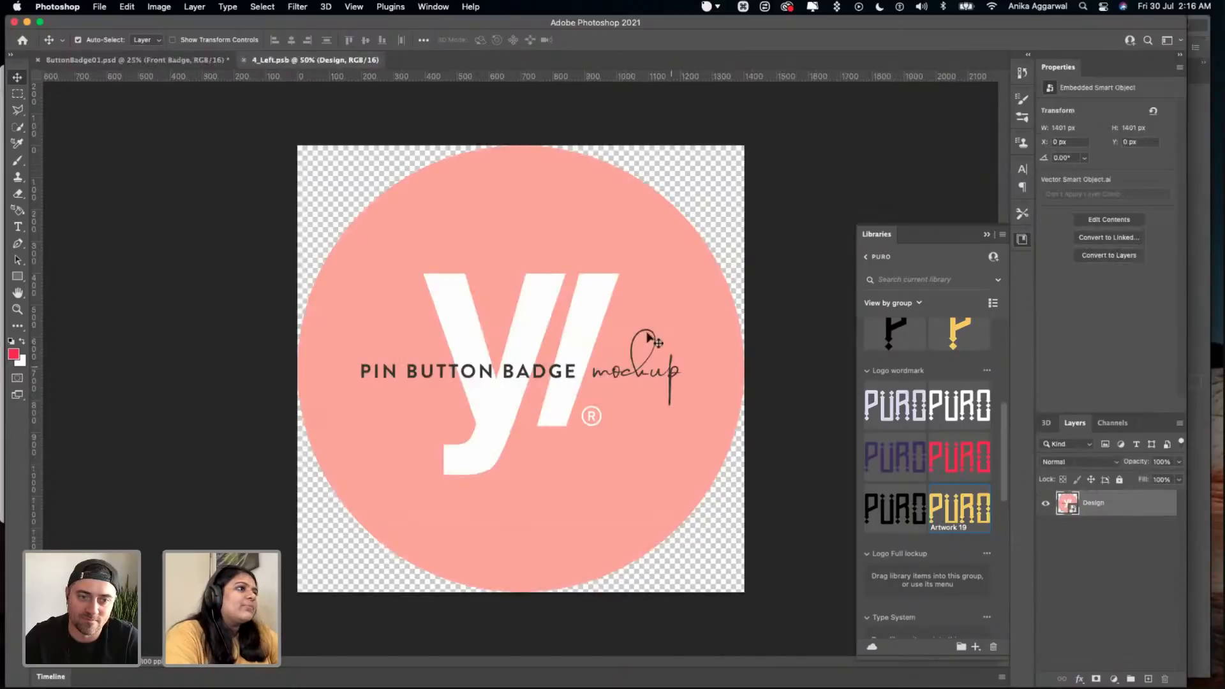
left_click(172, 7)
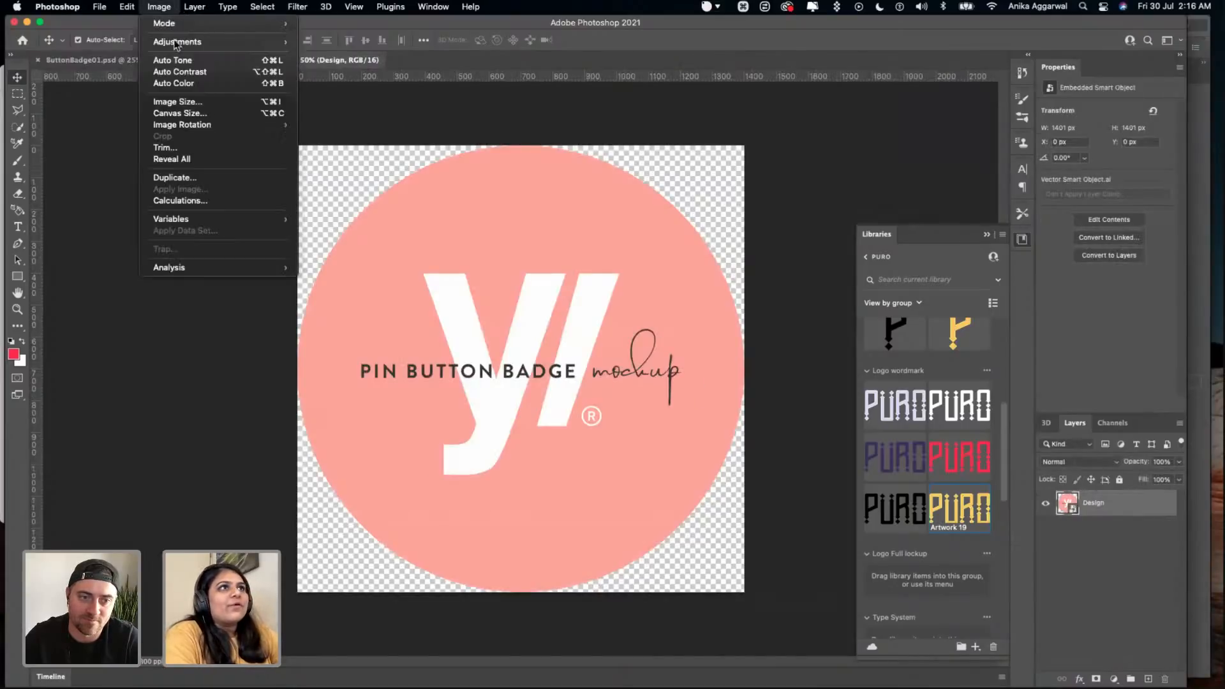
left_click(194, 112)
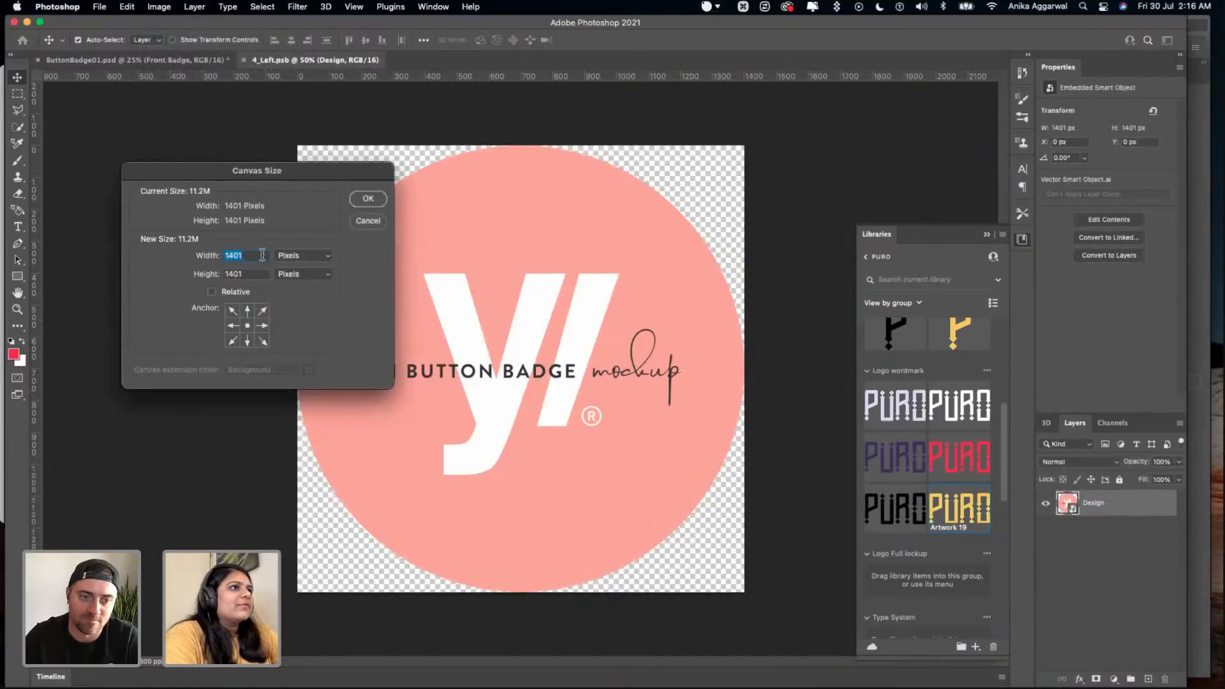
left_click(368, 221)
- Switch to Illustrator and create a 700 × 700 px black rectangle on the Pattern #3 artboard
mouse_move(377, 676)
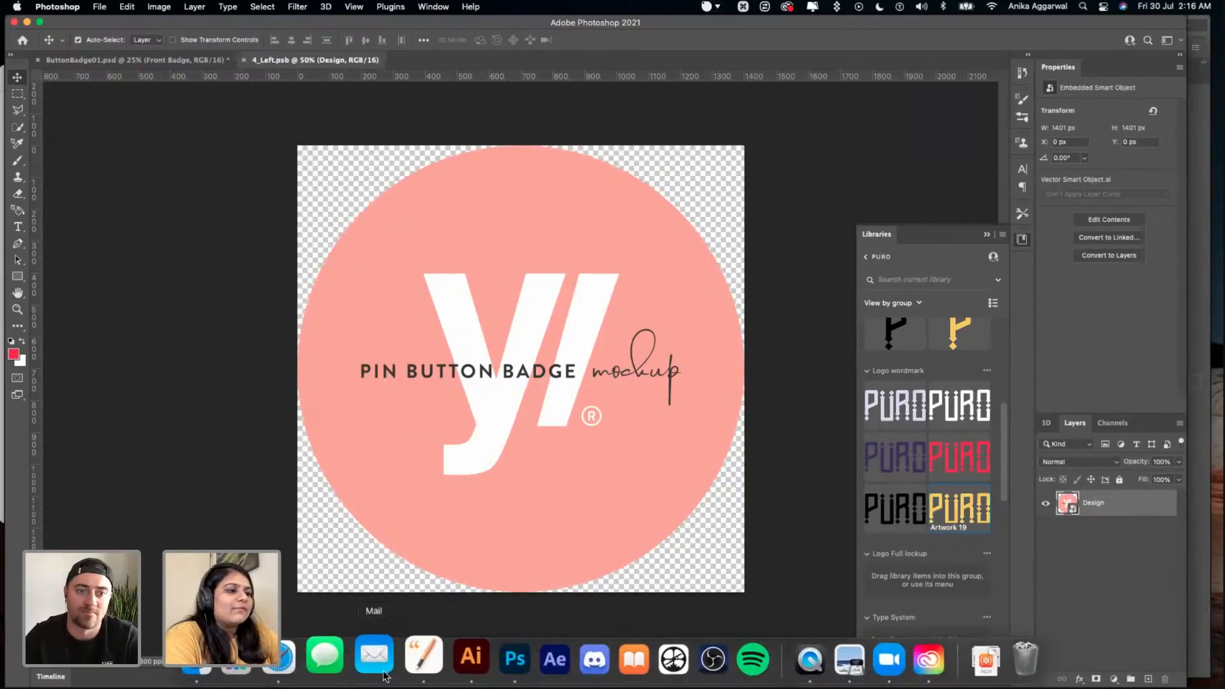
left_click(445, 662)
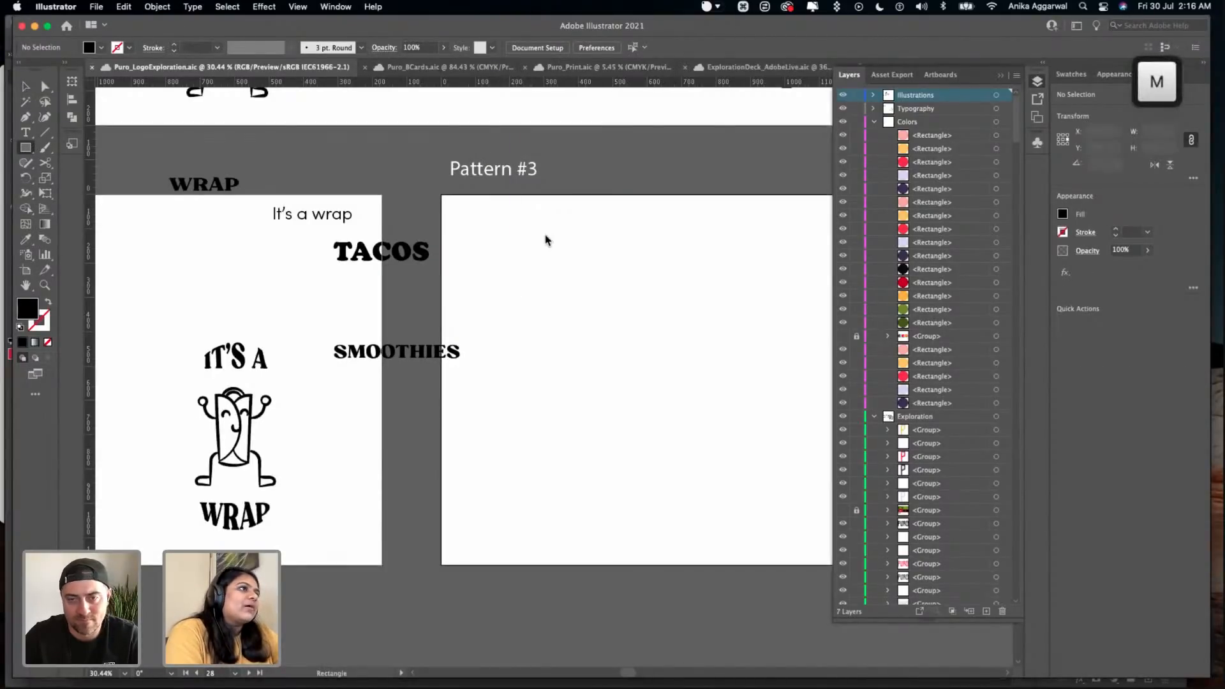
left_click(544, 241)
type("1400")
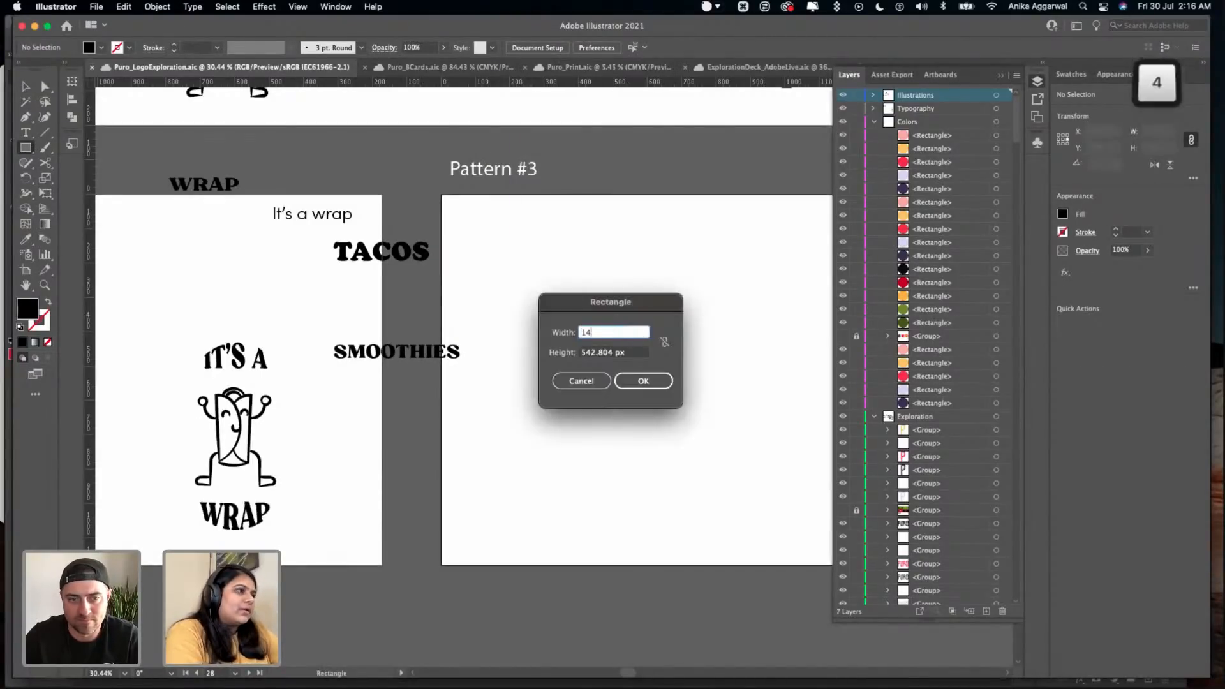
key("BackSpace")
key("BackSpace")
key("BackSpace")
key("BackSpace")
type("800")
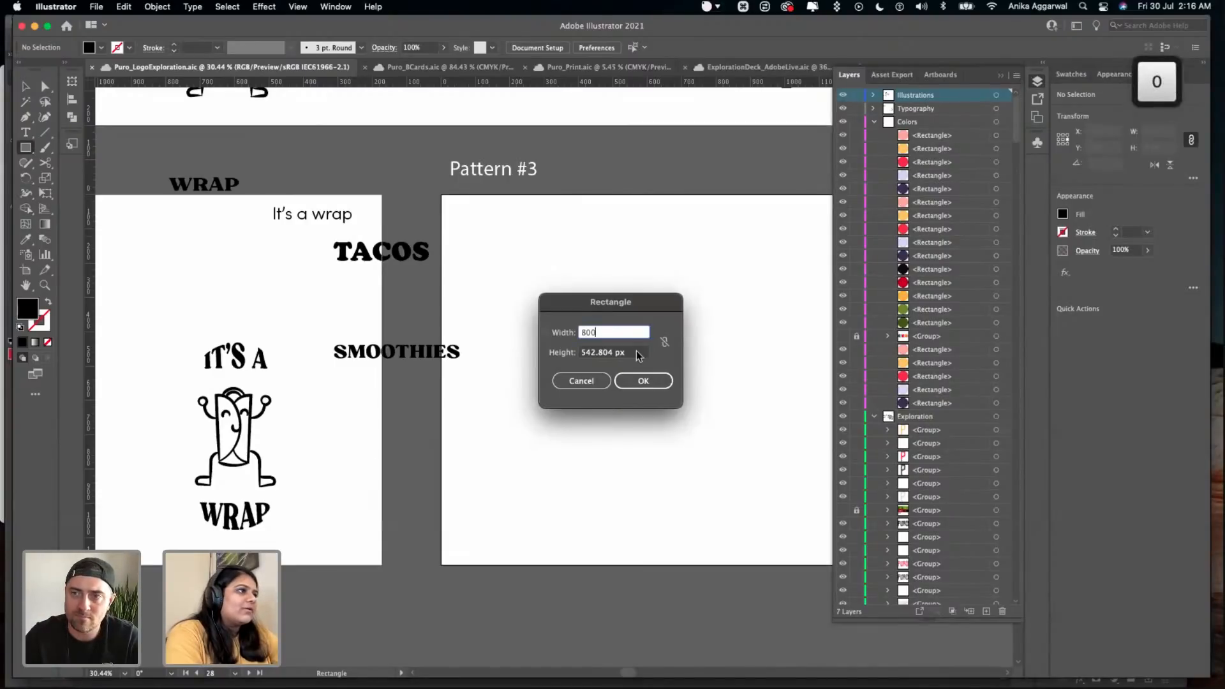
key("Tab")
type("80")
type("00")
key("BackSpace")
key("BackSpace")
key("BackSpace")
key("BackSpace")
type("700")
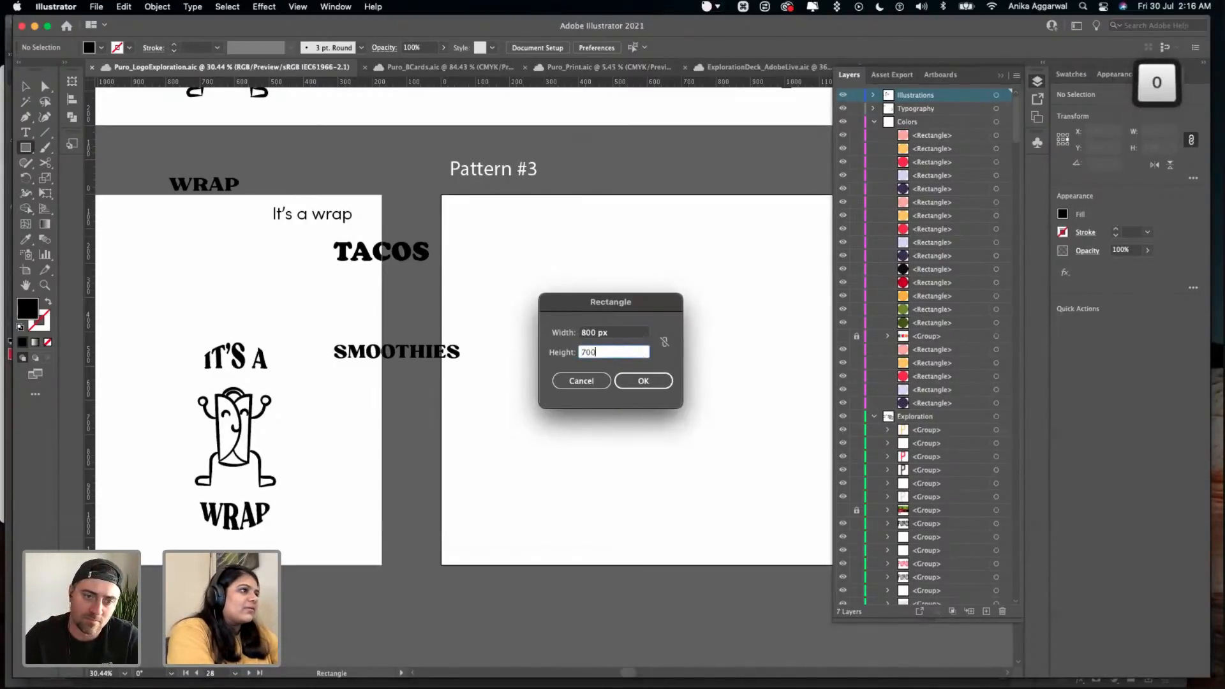
key("Tab")
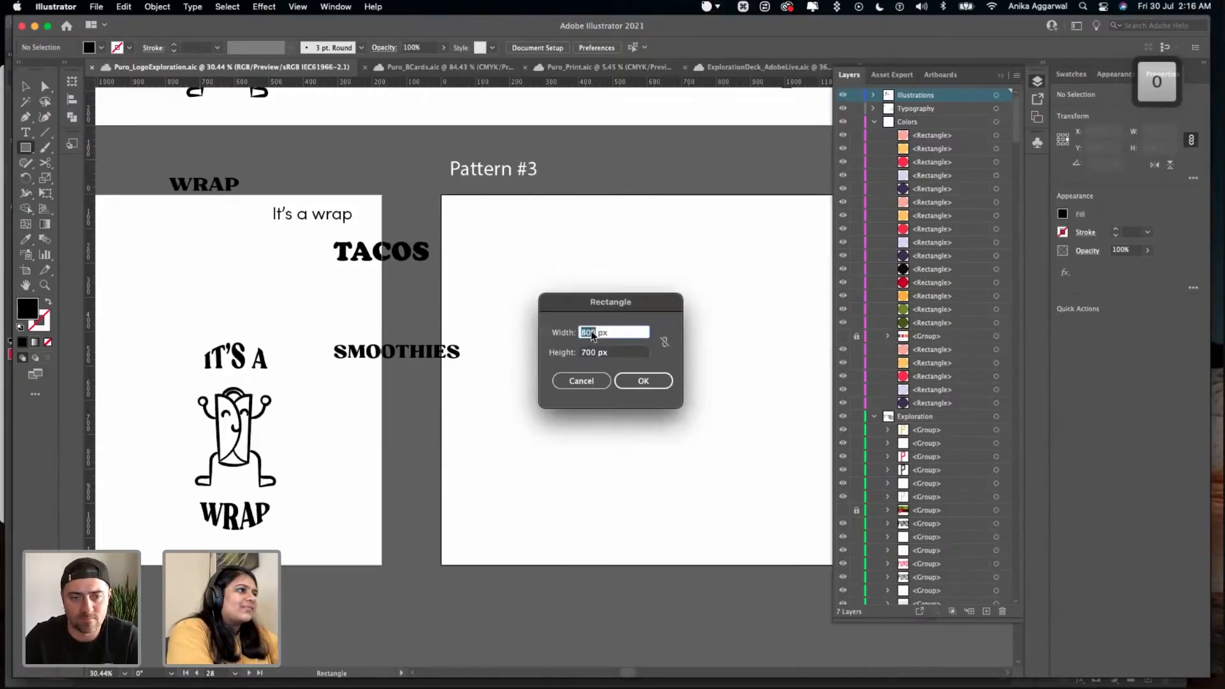
type("700")
key("Return")
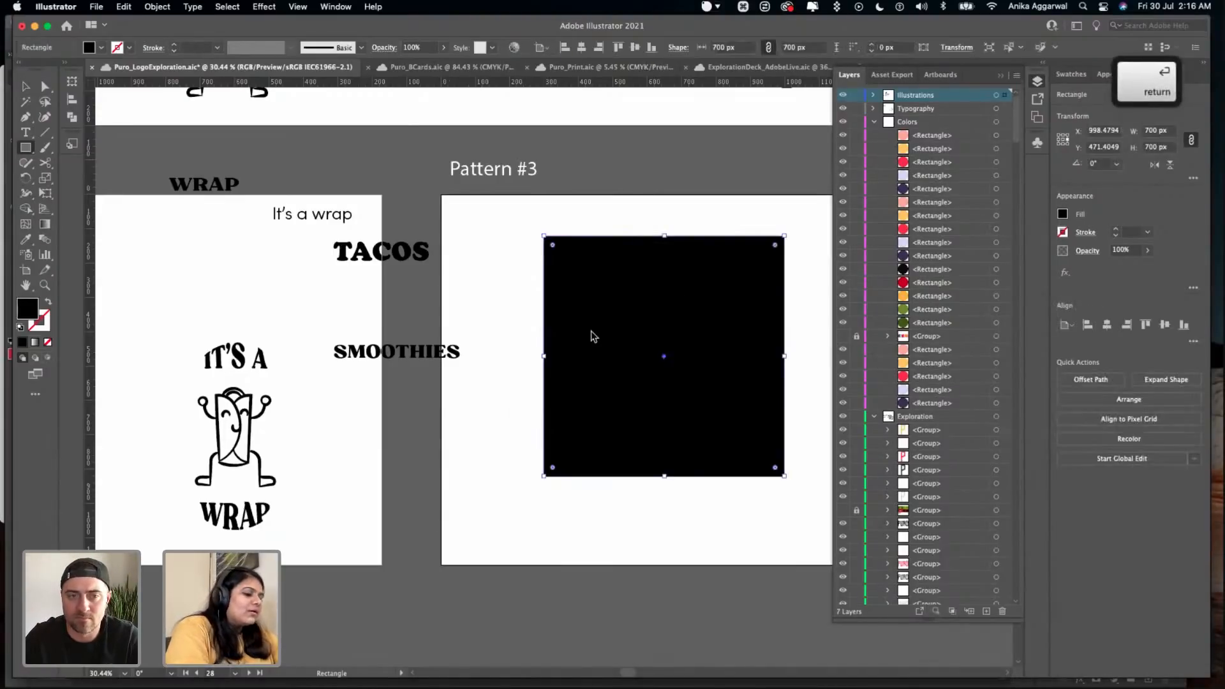
- Try to draw a circle outward from the centre of the black square, then delete it
key("v")
key("l")
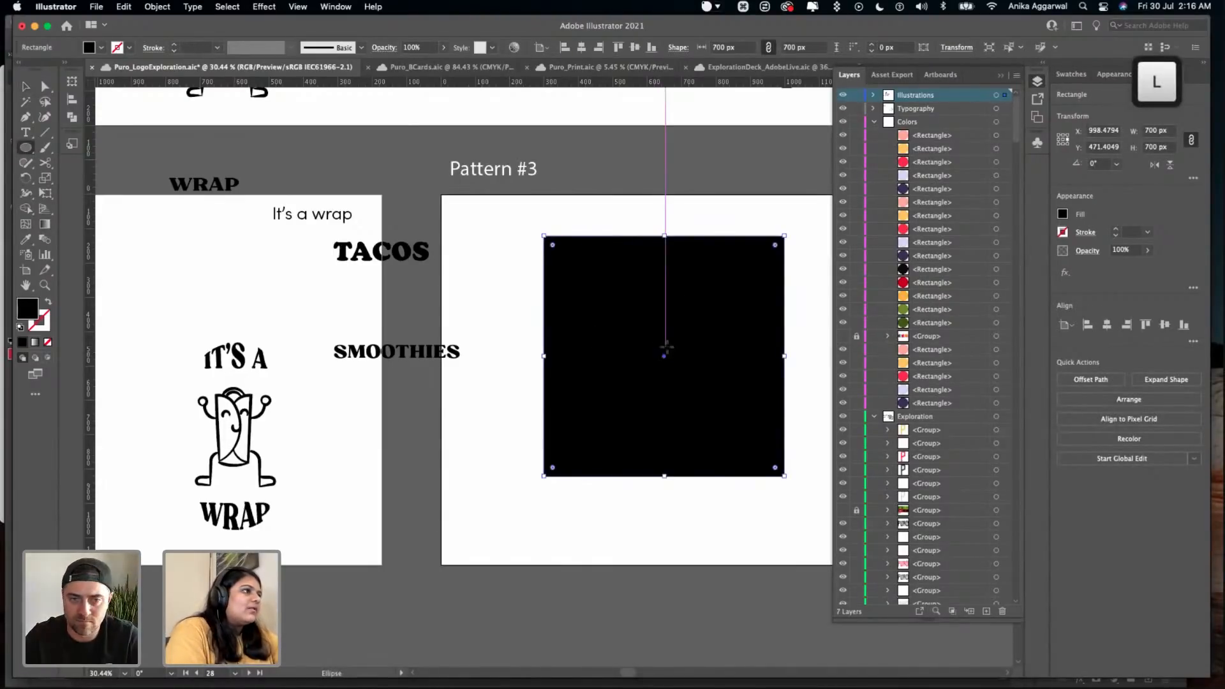
left_click_drag(664, 356, 700, 311, "alt")
key("Delete")
scroll(699, 312, "right", 4)
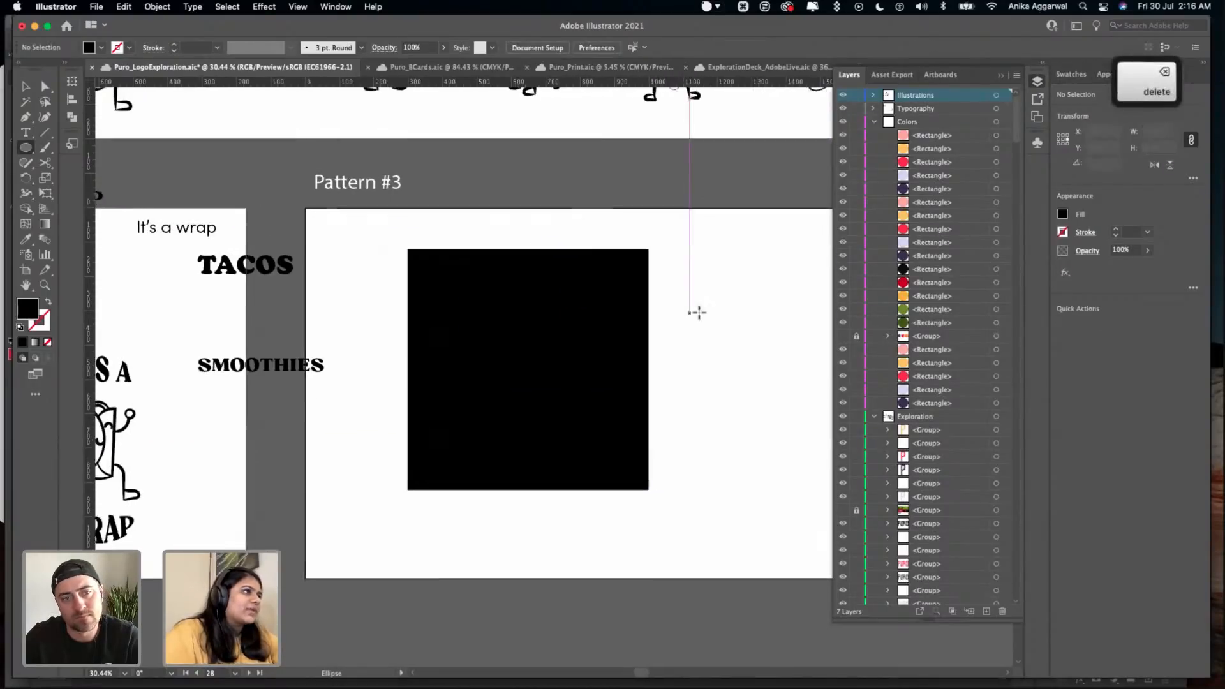
key("l")
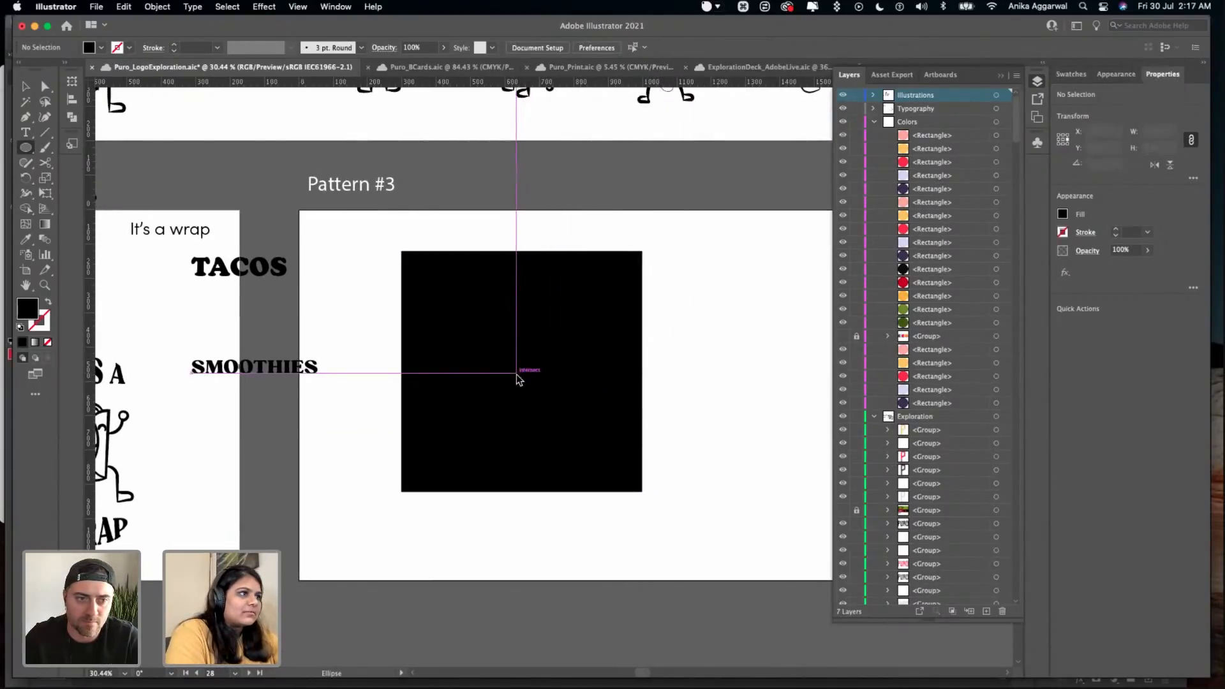
left_click_drag(516, 372, 530, 352)
key("Delete")
- Save the document and turn on the display of guides
key("v")
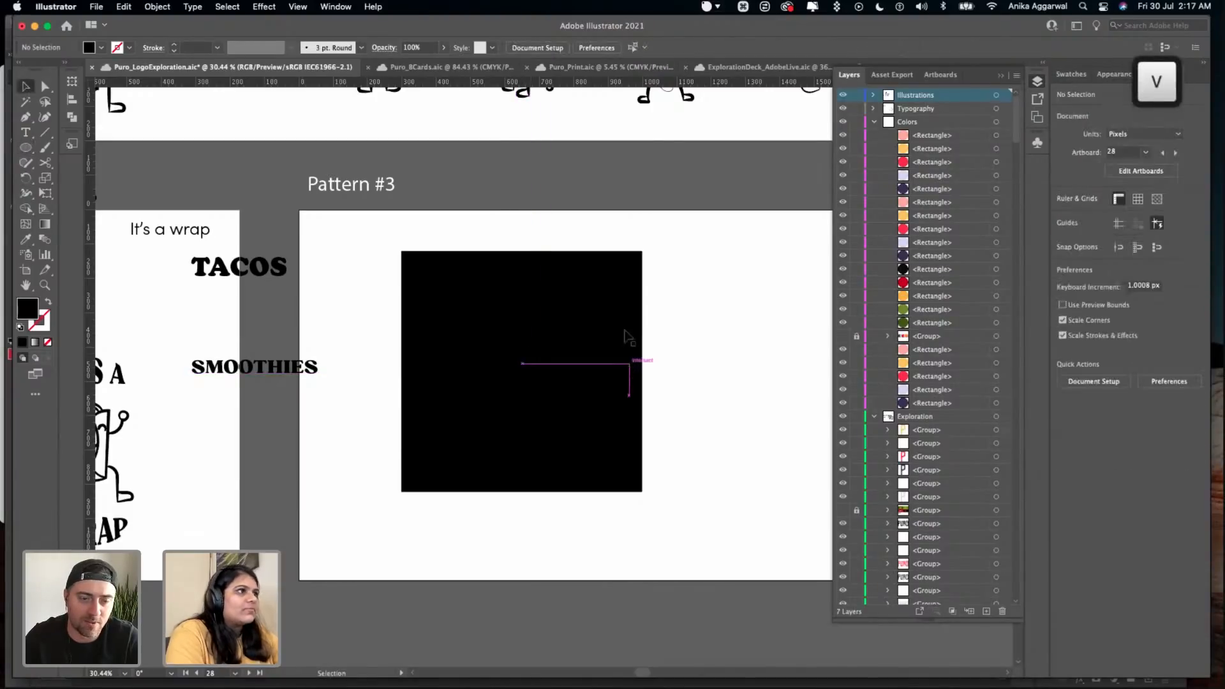
key("super+s")
left_click(297, 6)
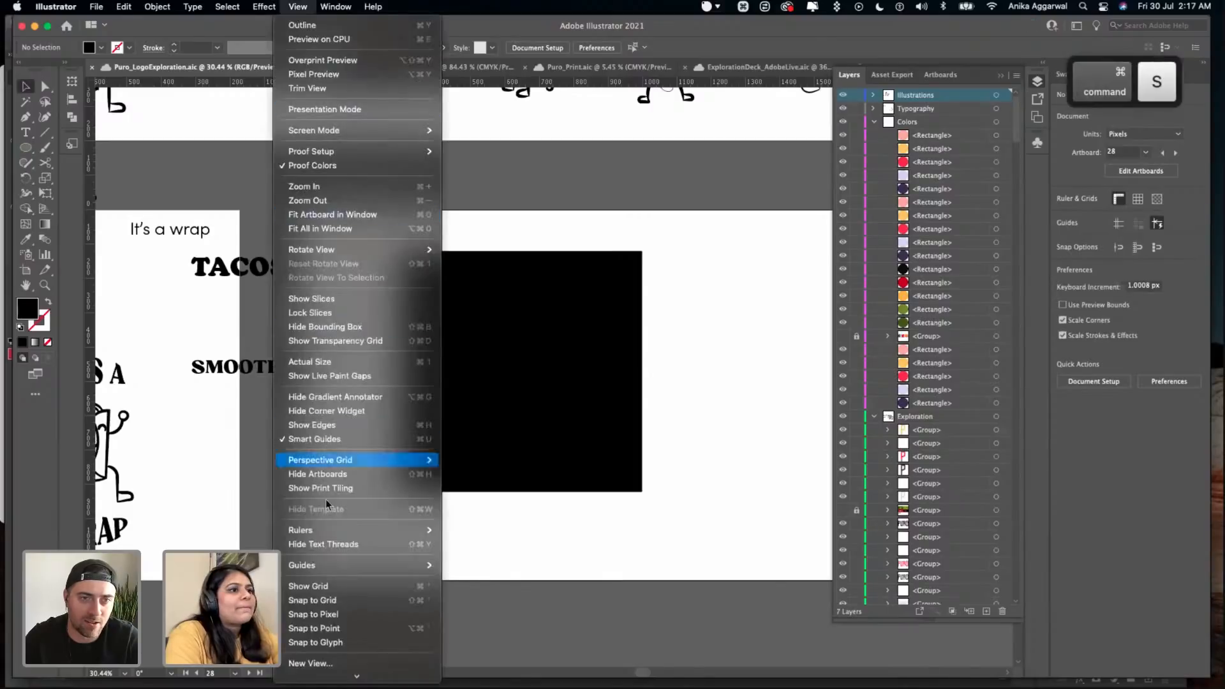
mouse_move(355, 571)
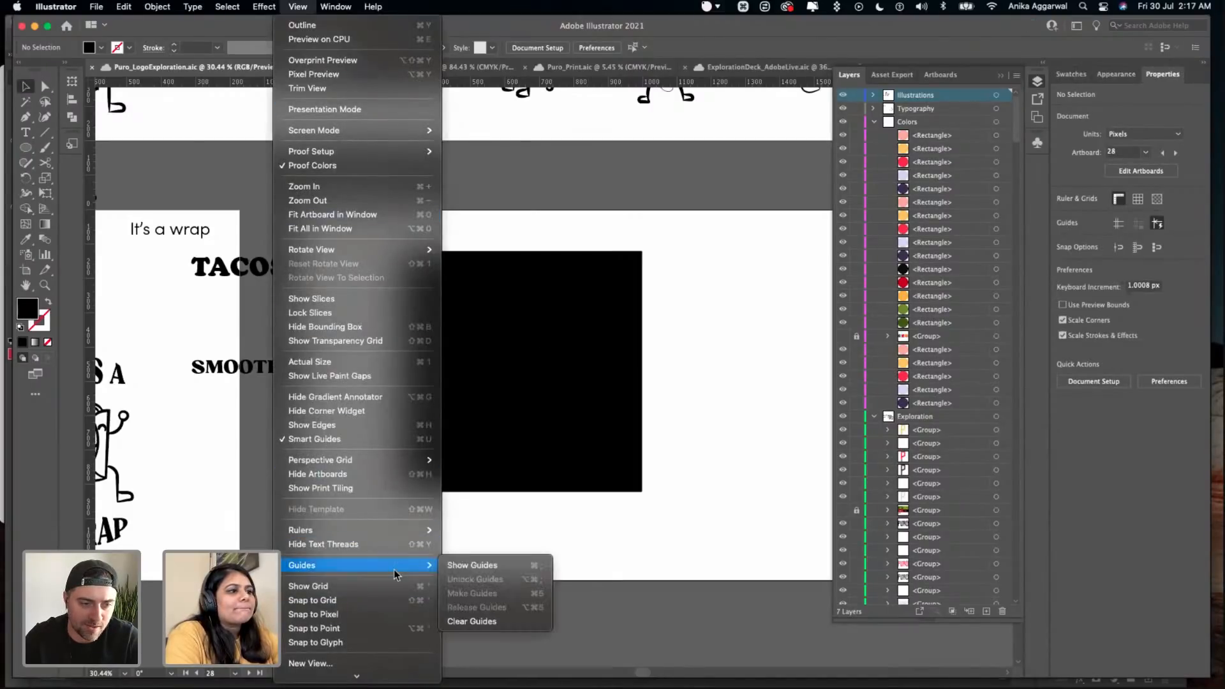
left_click(470, 565)
- Try again to draw a circle centred on the selected black square, and delete the attempts
left_click(555, 366)
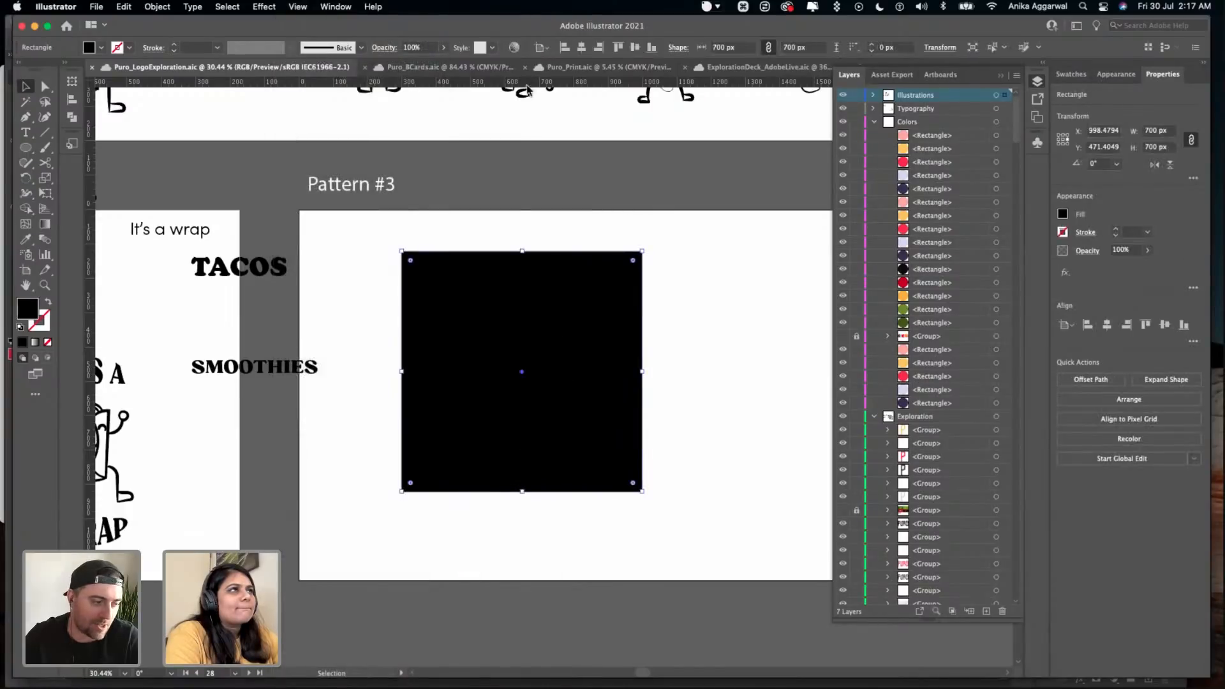
key("l")
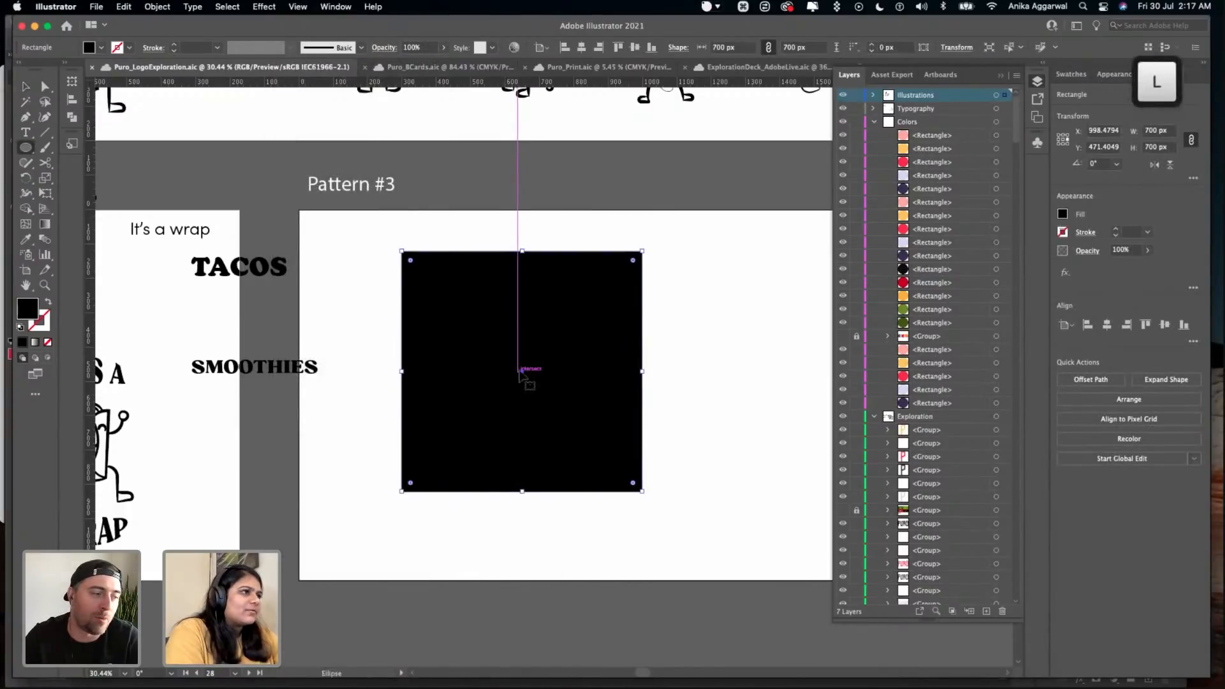
left_click_drag(524, 370, 547, 348)
key("Delete")
key("l")
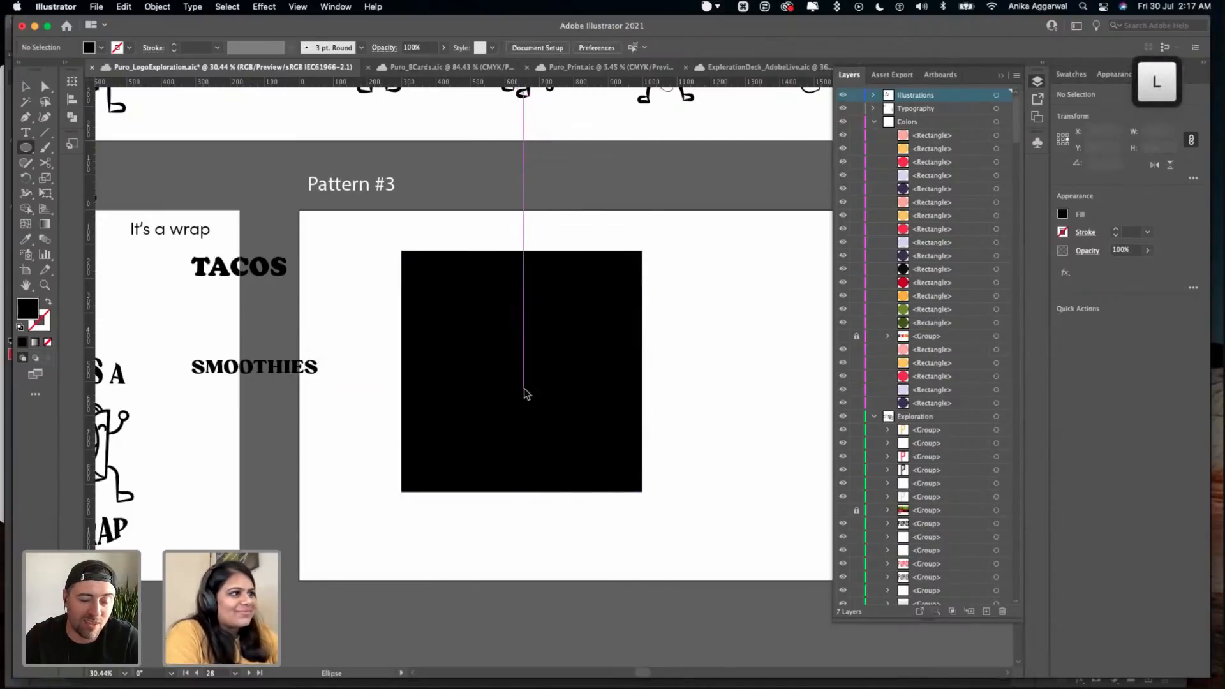
left_click_drag(525, 378, 606, 354)
key("v")
key("Delete")
- Create a 700 × 700 px black circle on the Pattern #3 artboard
key("l")
left_click(608, 352)
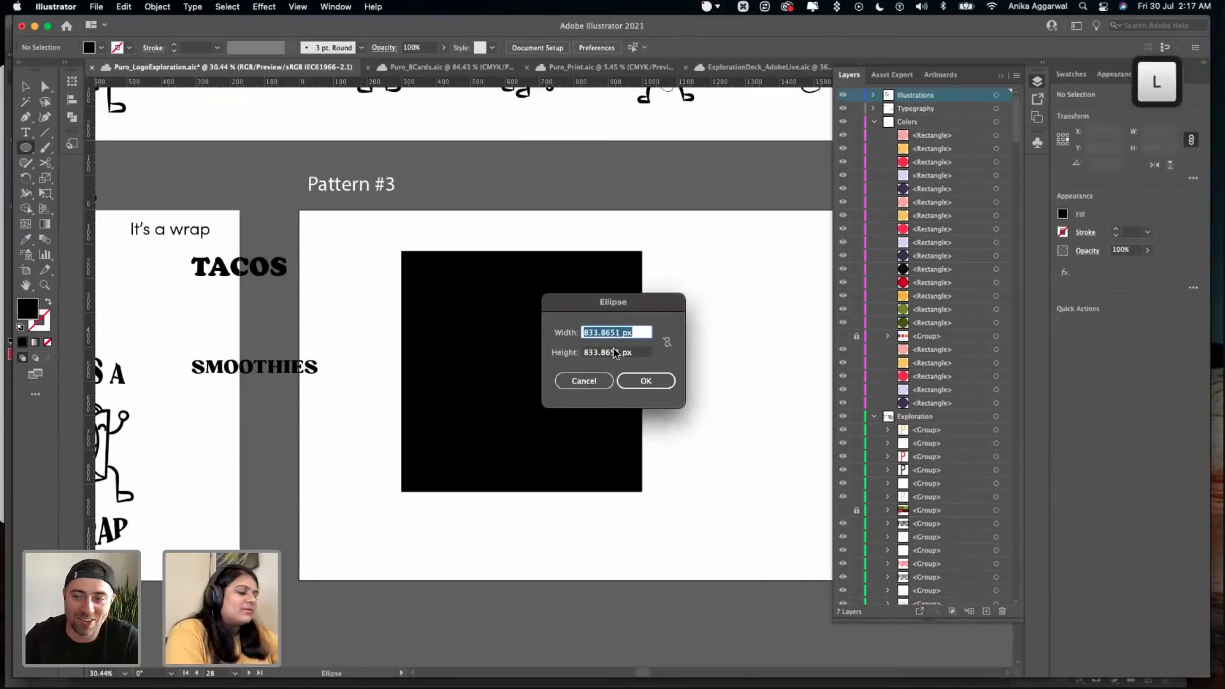
type("700")
key("Tab")
key("BackSpace")
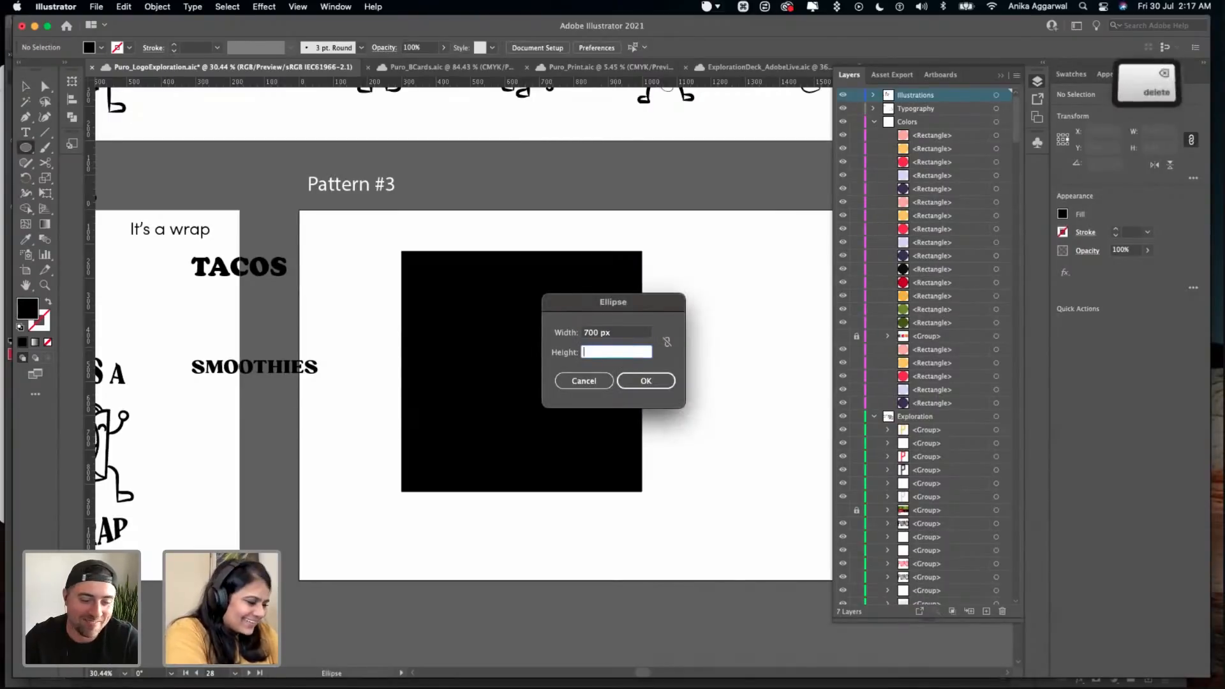
type("700")
key("Return")
- Delete the black square, move the circle into its place on the Pattern #3 artboard, and save the document
key("v")
left_click(477, 293)
key("Delete")
left_click_drag(726, 407, 501, 286)
left_click(687, 306)
key("super+s")
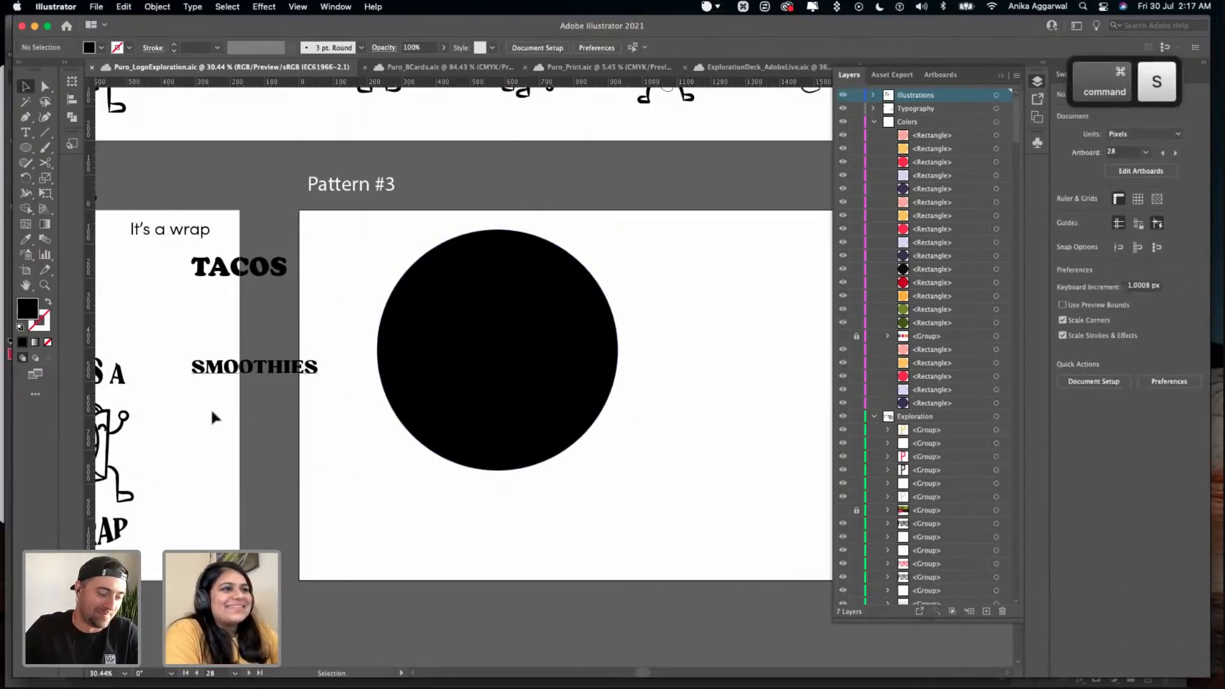
- Copy the "IT'S A WRAP" artwork to beside the circle and apply Outline Stroke to the copied character
scroll(249, 399, "left", 5)
left_click_drag(243, 437, 438, 504)
left_click(500, 471)
left_click(434, 497)
left_click(157, 8)
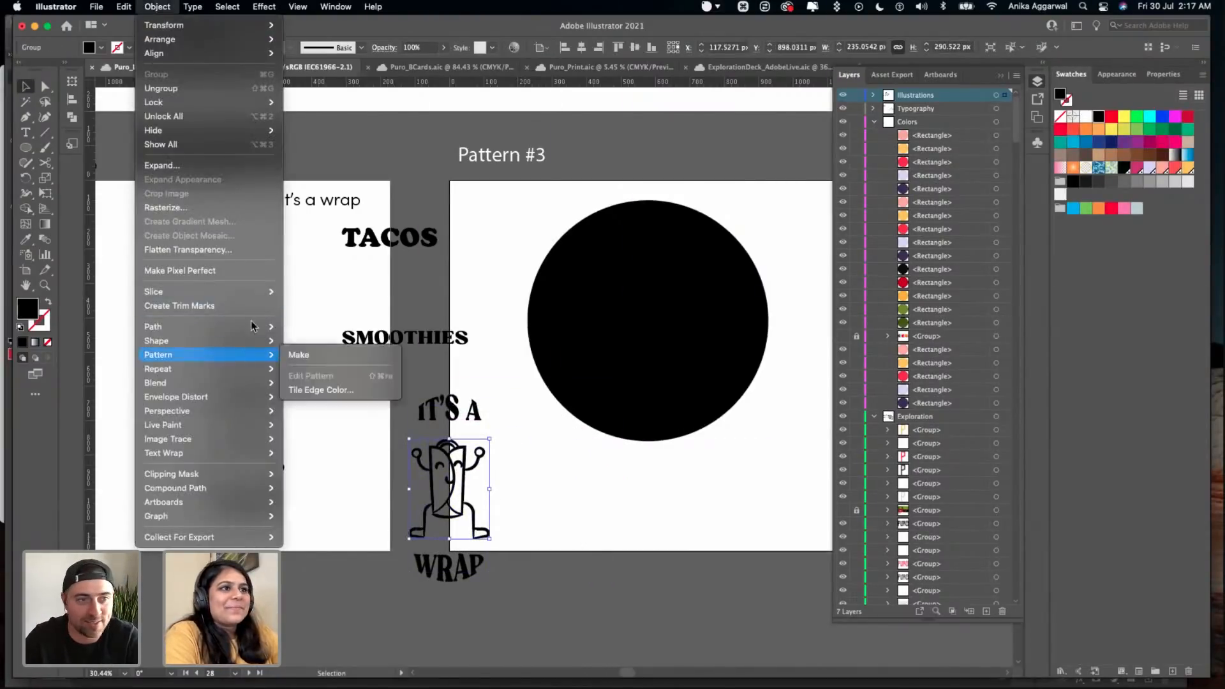
mouse_move(255, 326)
left_click(352, 362)
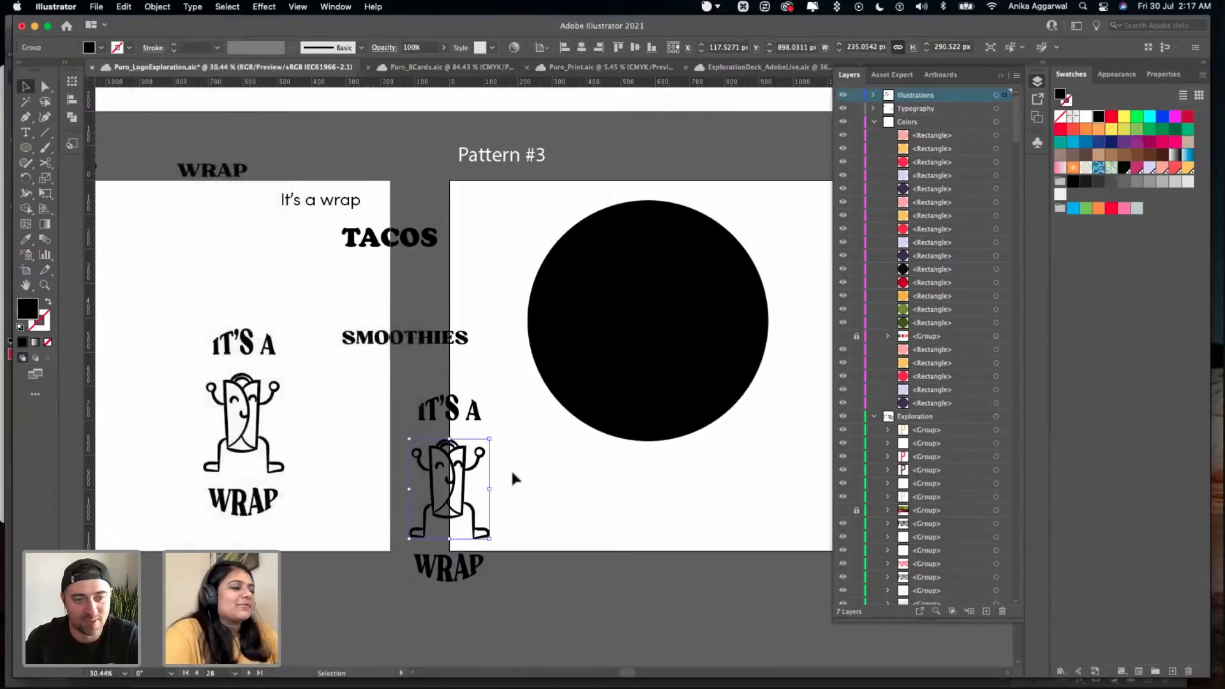
- Convert the copied "IT'S A" and "WRAP" lettering to outlines
scroll(507, 476, "up", 5)
scroll(370, 393, "down", 5)
left_click_drag(383, 313, 331, 526)
left_click(375, 311)
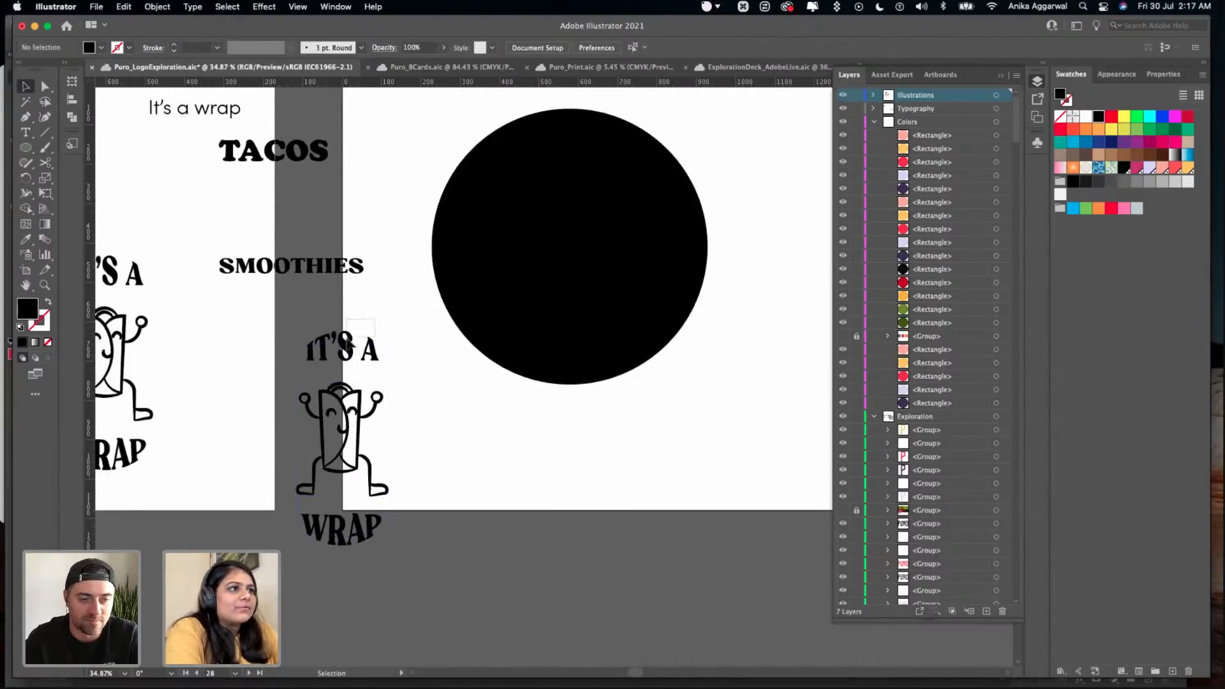
left_click(382, 535)
left_click(375, 349, "shift")
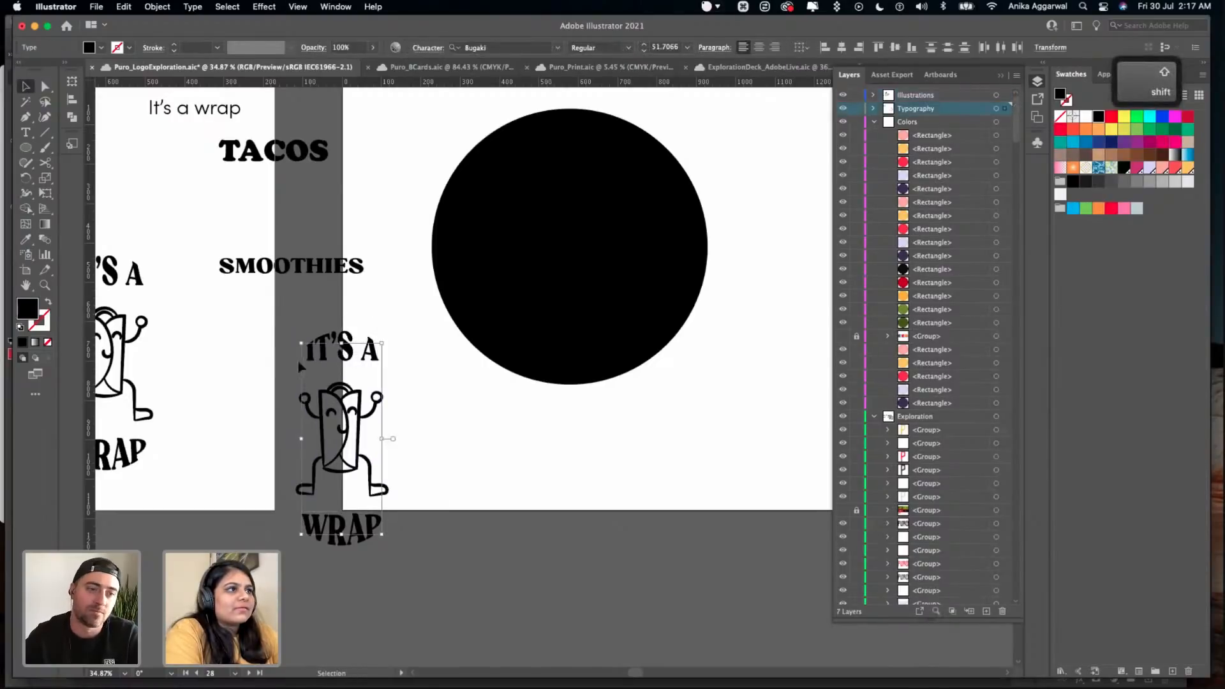
left_click(194, 7)
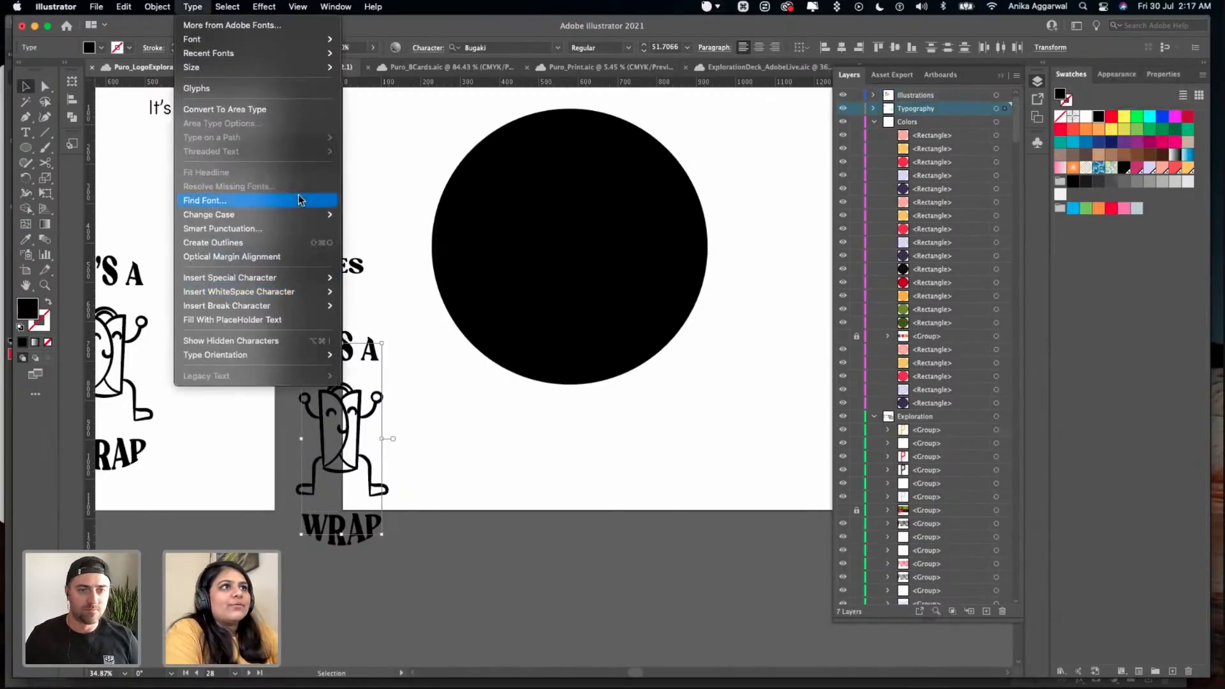
mouse_move(319, 215)
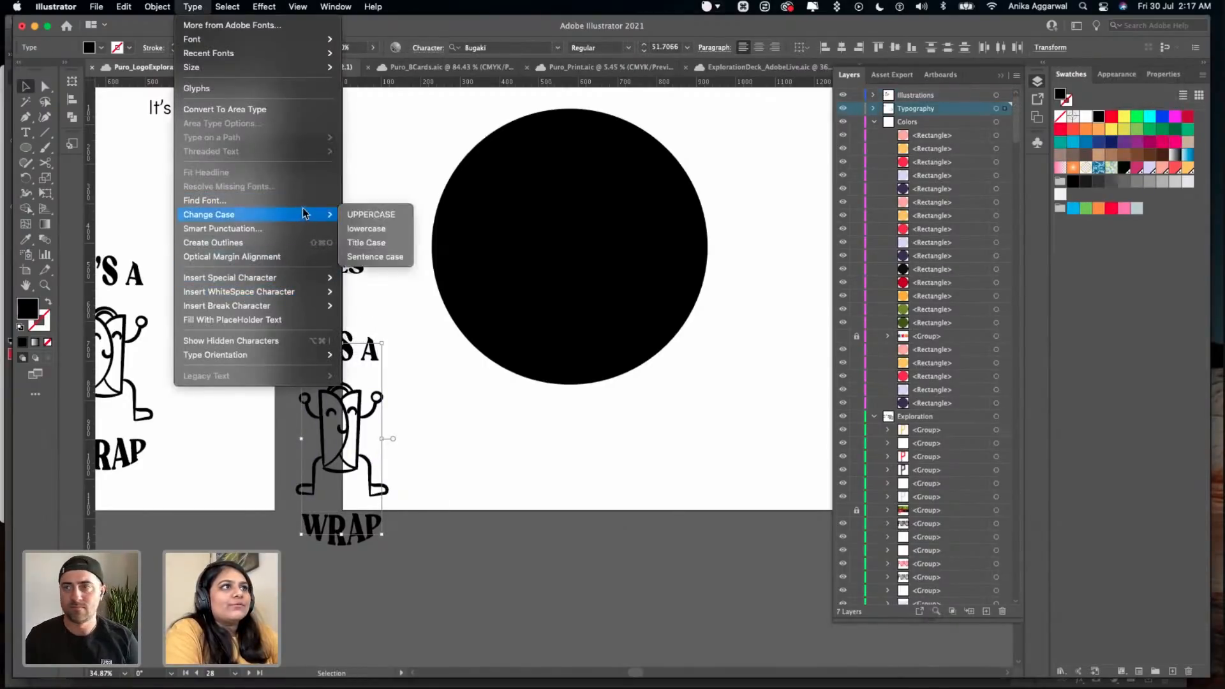
left_click(300, 242)
left_click(463, 445)
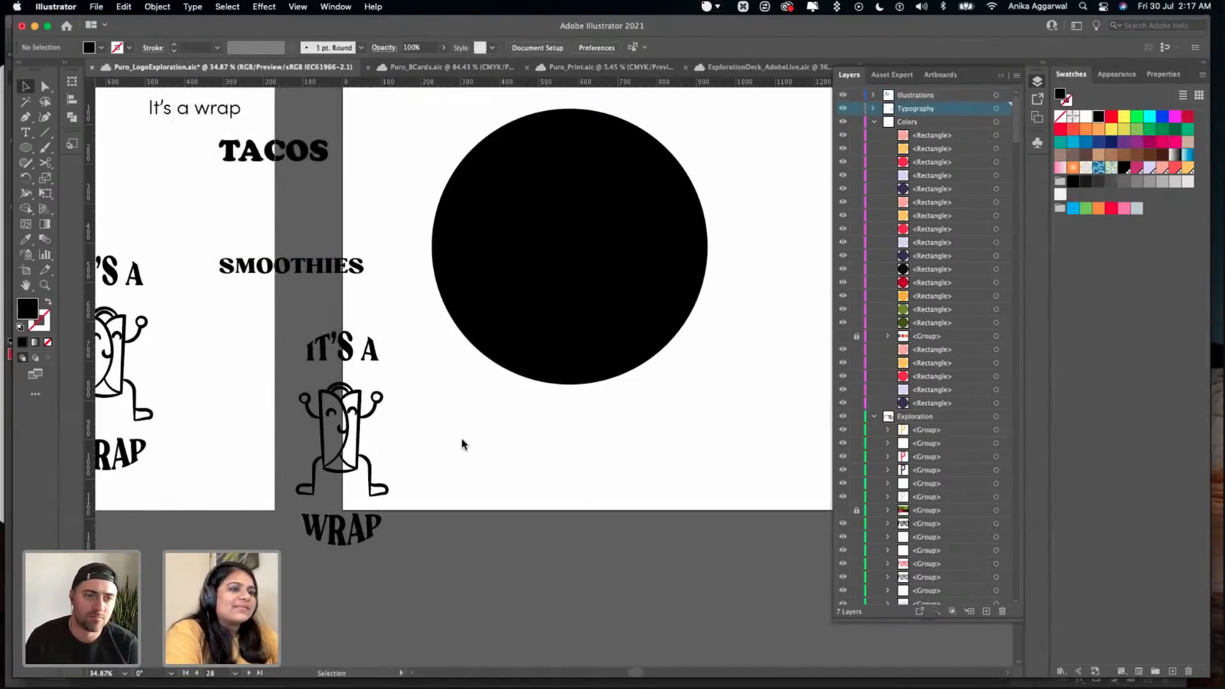
- Duplicate the "SMOOTHIES" text to just below the Pattern #3 artboard and retype the copy as "Smoothies"
left_click(313, 274)
left_click_drag(313, 274, 467, 586)
double_click(466, 586)
key("super+a")
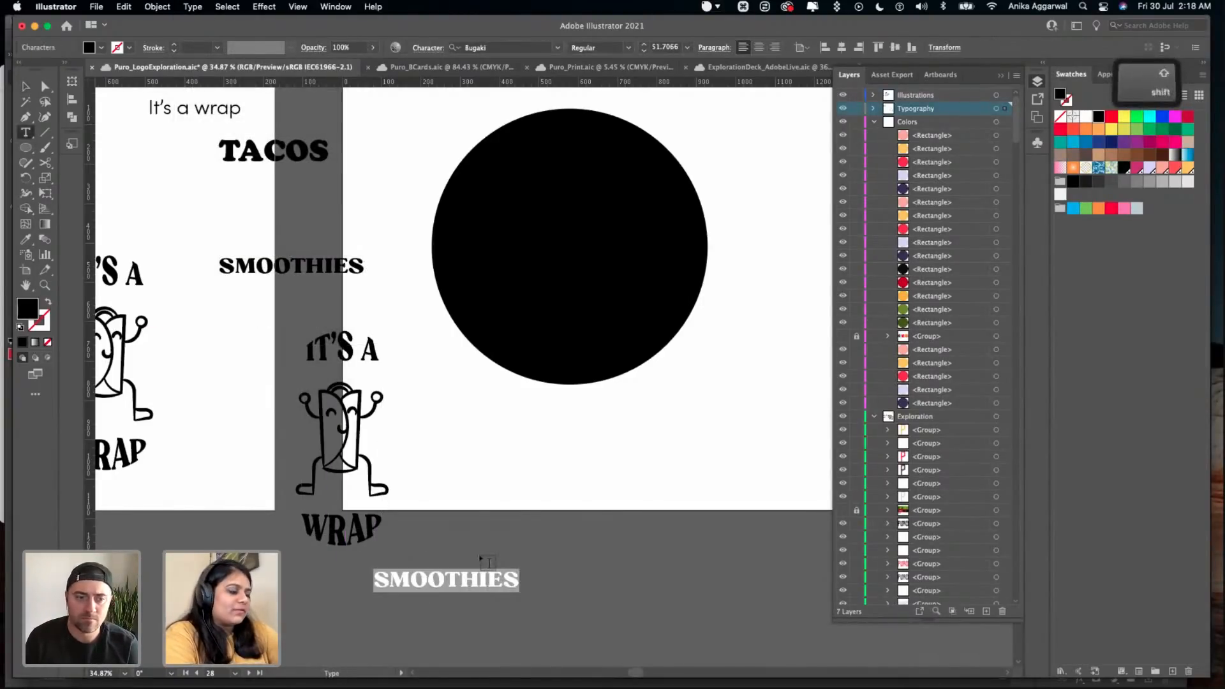
type("Smoothies")
key("Escape")
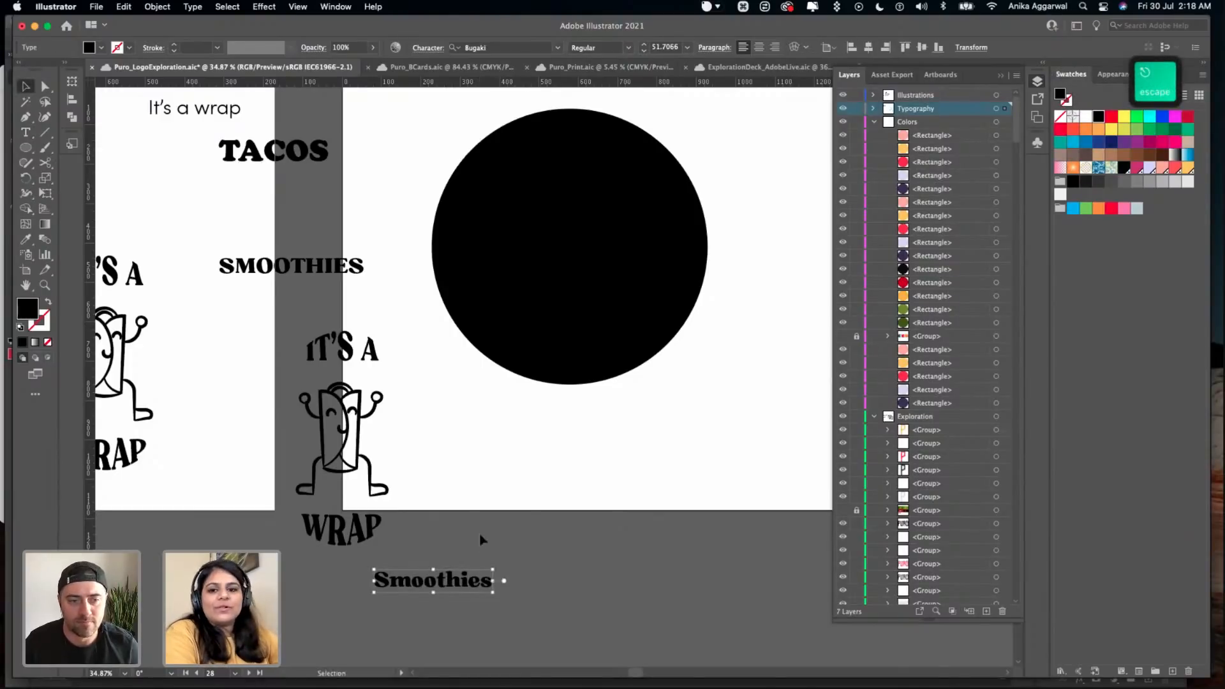
left_click_drag(463, 591, 552, 532)
key("alt")
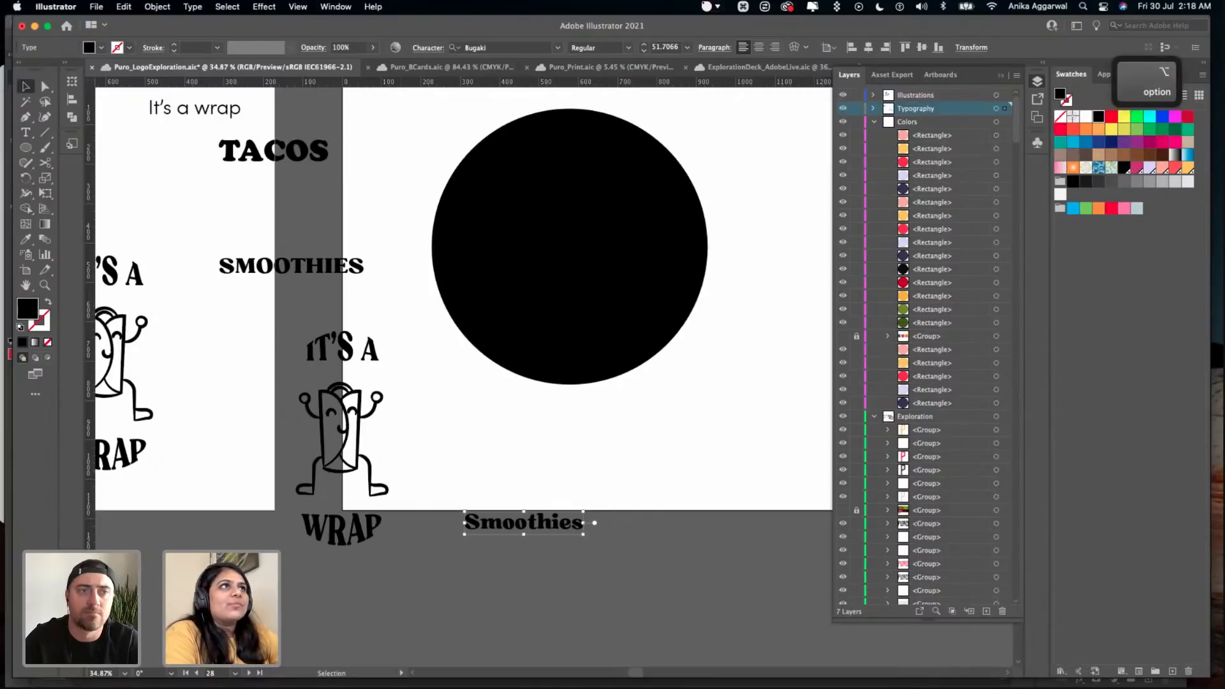
- Review the Change Case options for the "Smoothies" text without applying one
left_click(192, 7)
mouse_move(322, 214)
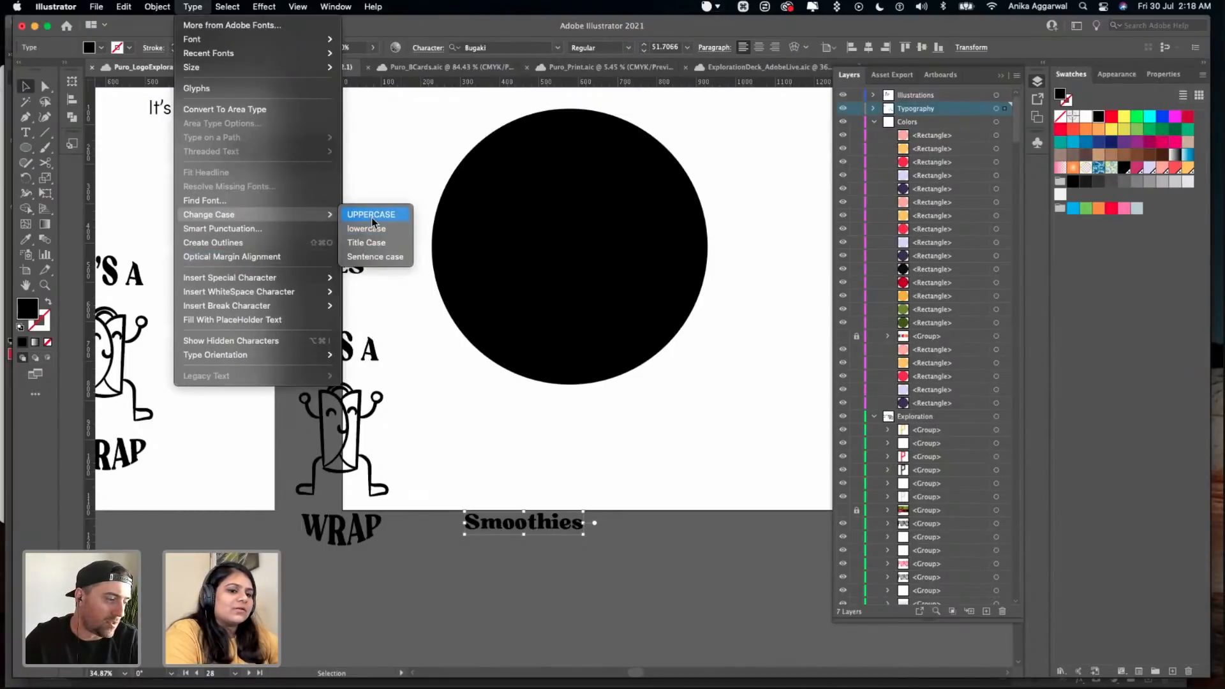
left_click(430, 373)
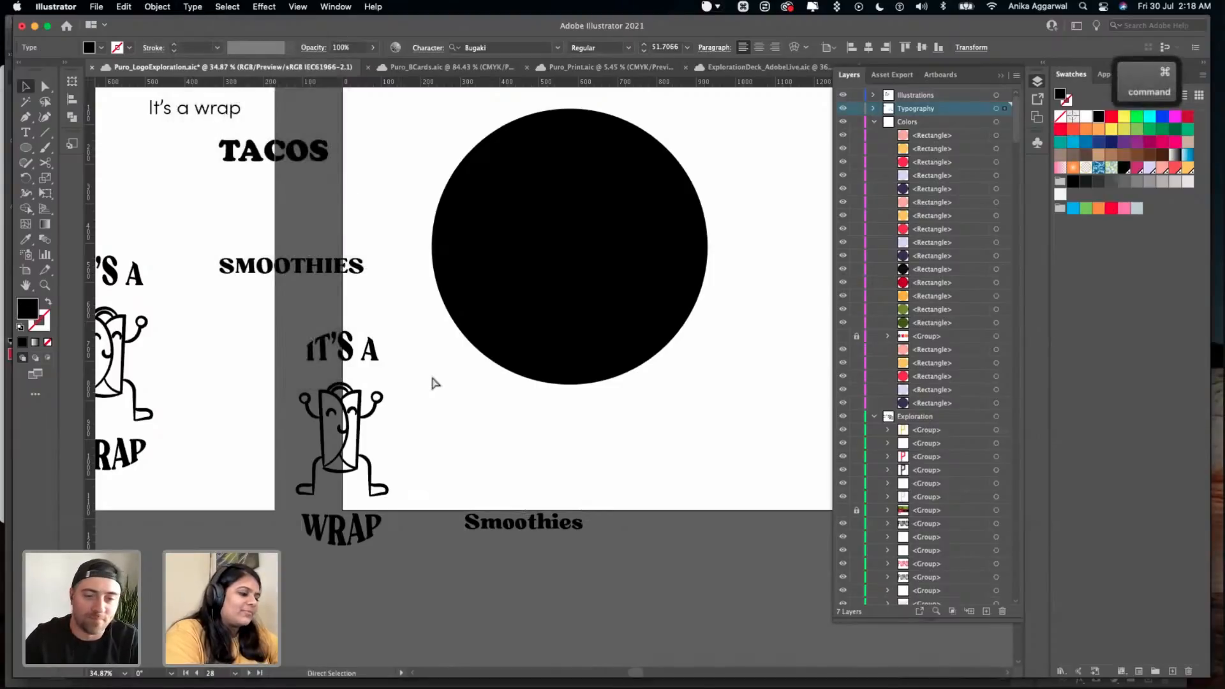
key("space")
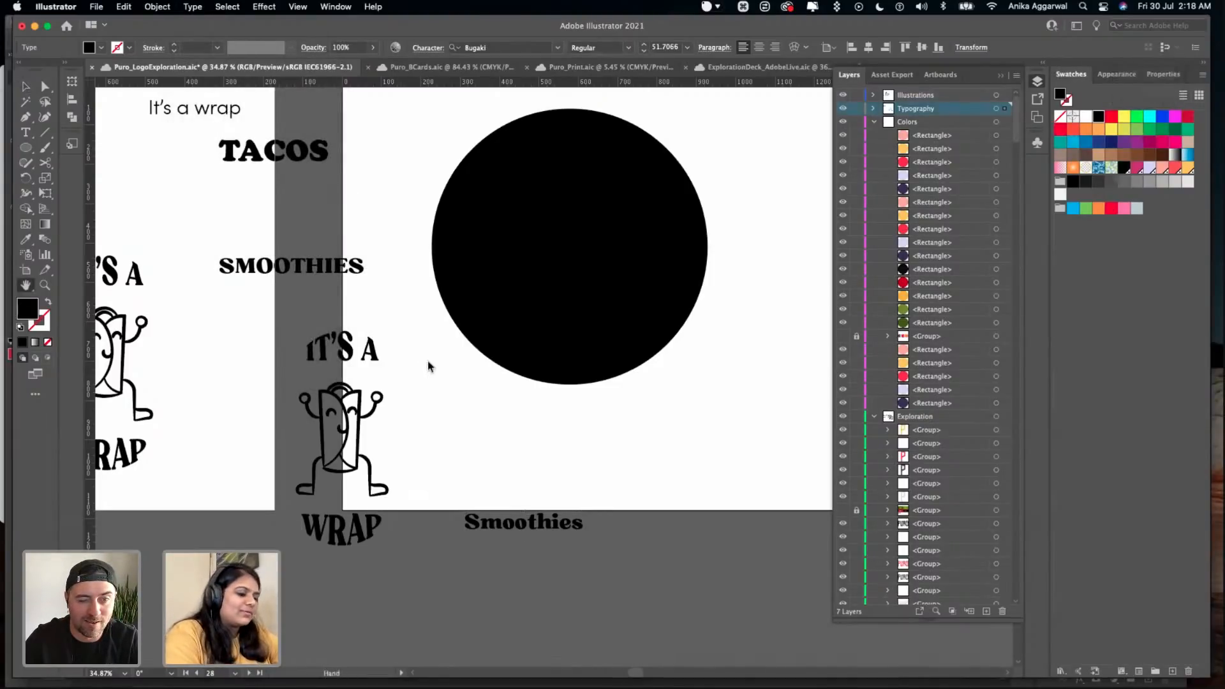
key("super+h")
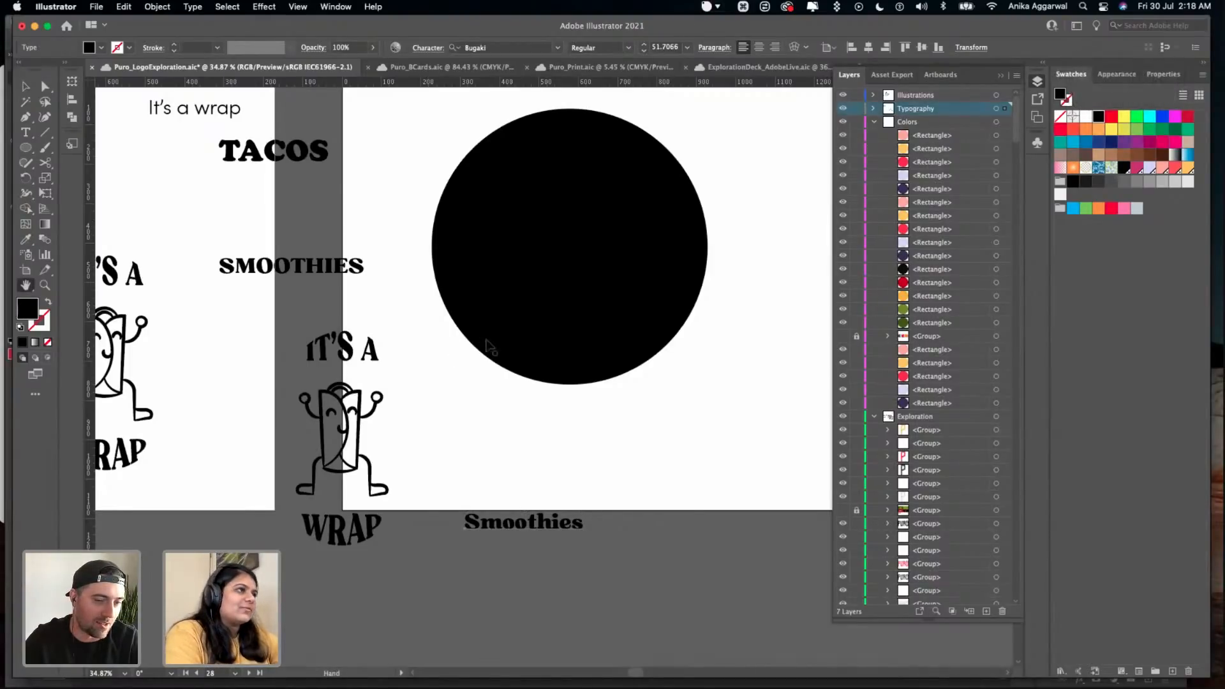
- Slide the "IT'S A" type counterclockwise along its circular path so it sits centred over the top of the circle
key("v")
left_click(560, 278)
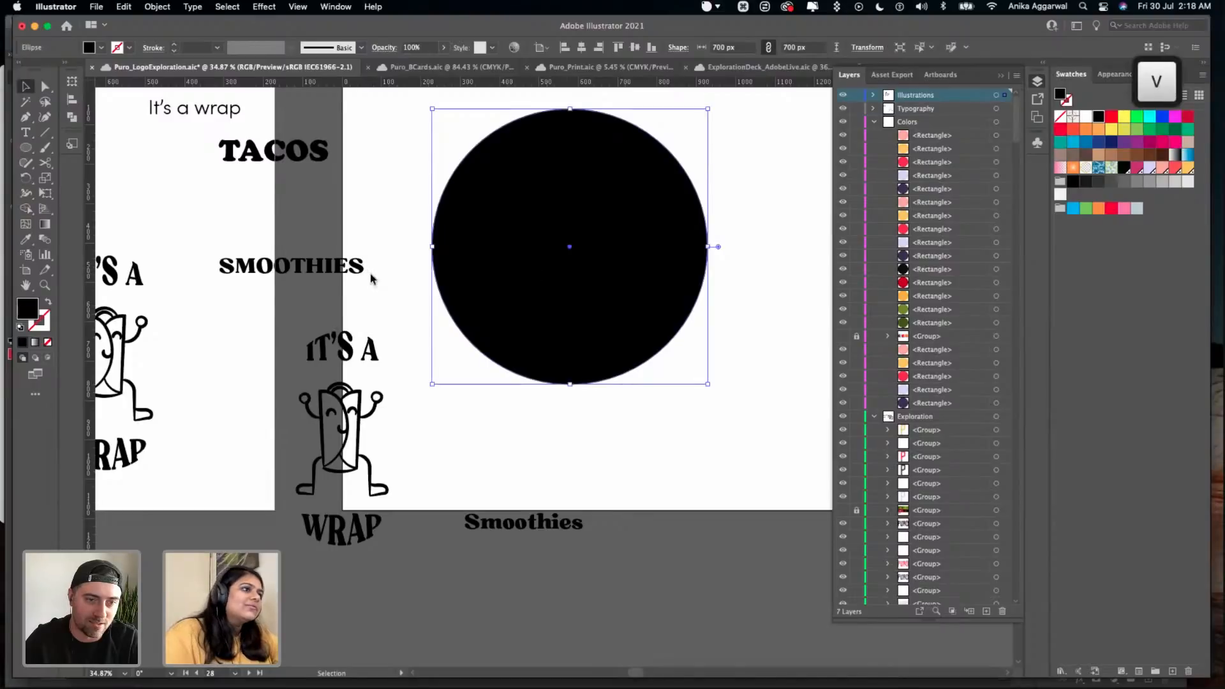
scroll(374, 273, "left", 5)
scroll(332, 322, "left", 8)
scroll(331, 322, "down", 1)
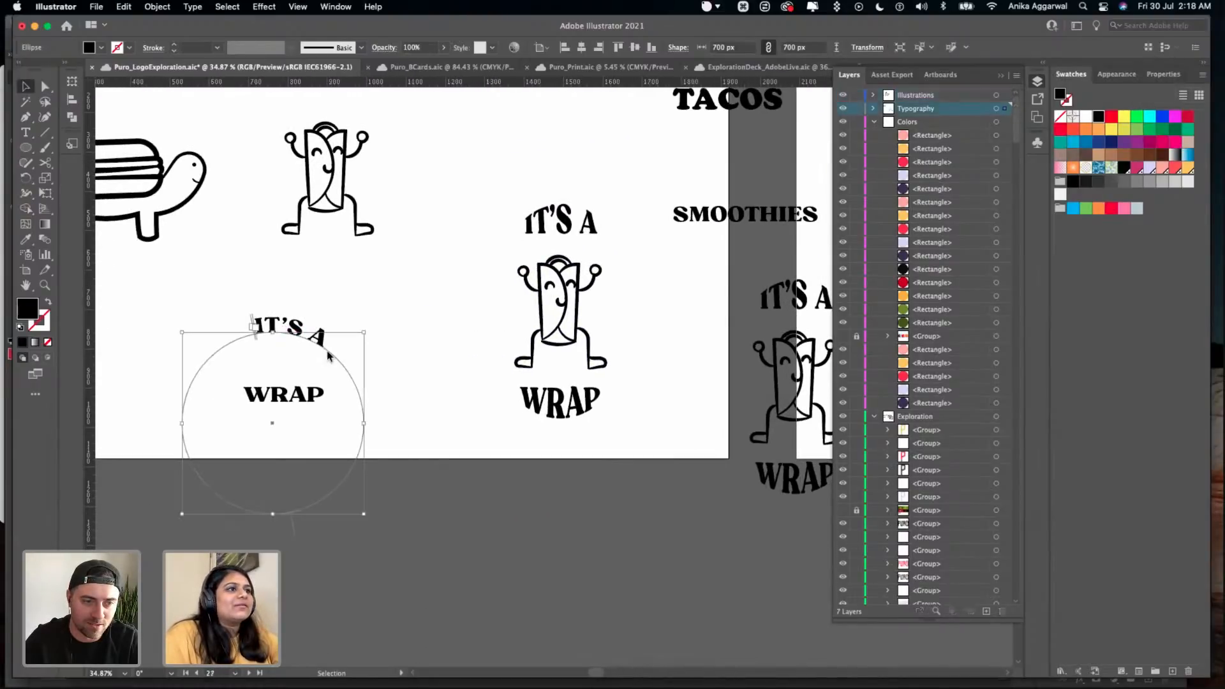
left_click(317, 345)
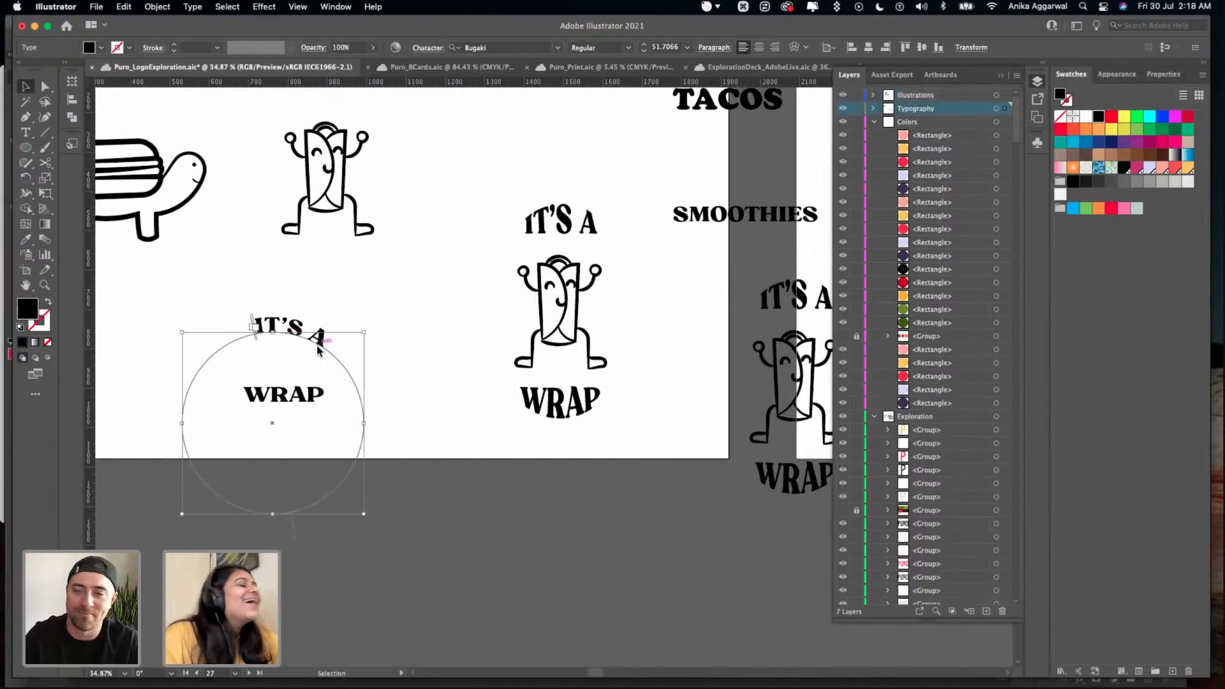
scroll(318, 347, "up", 5)
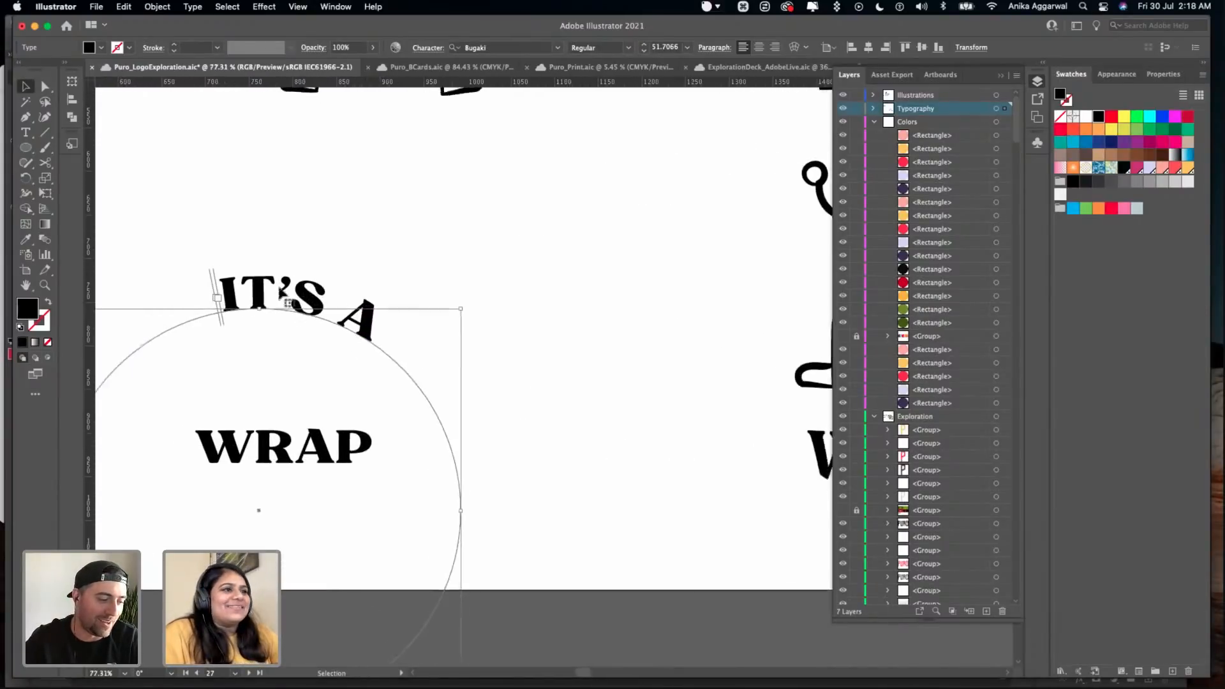
left_click_drag(247, 304, 213, 312)
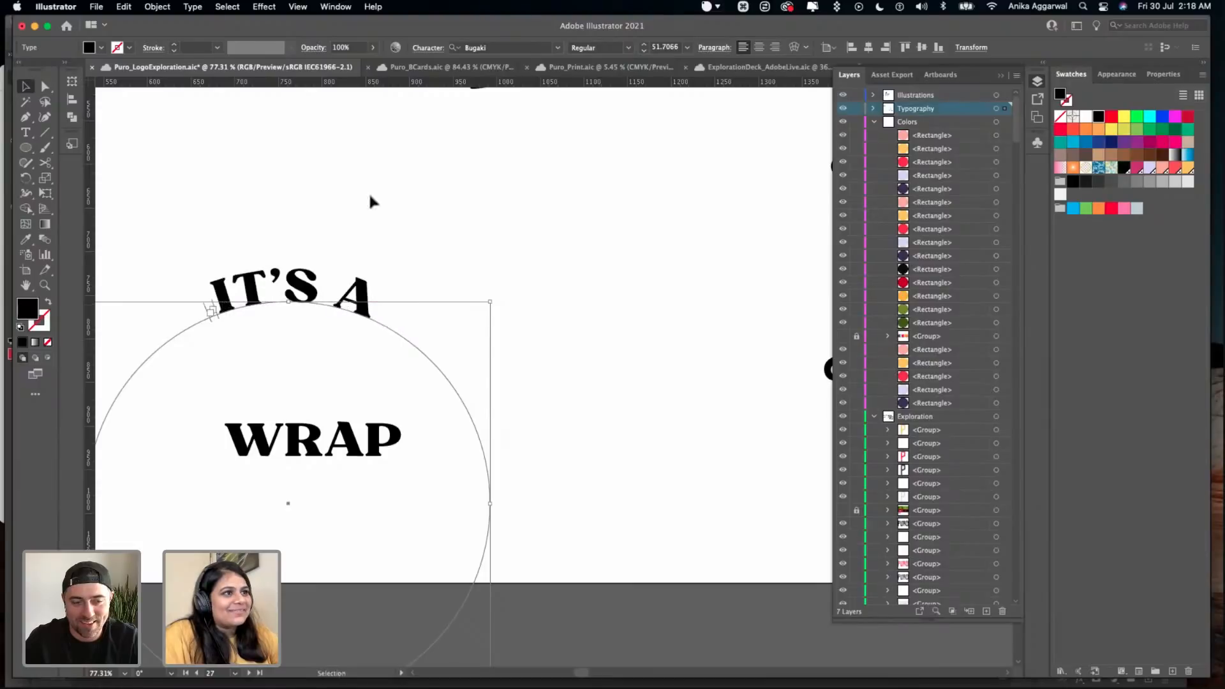
scroll(464, 208, "down", 3)
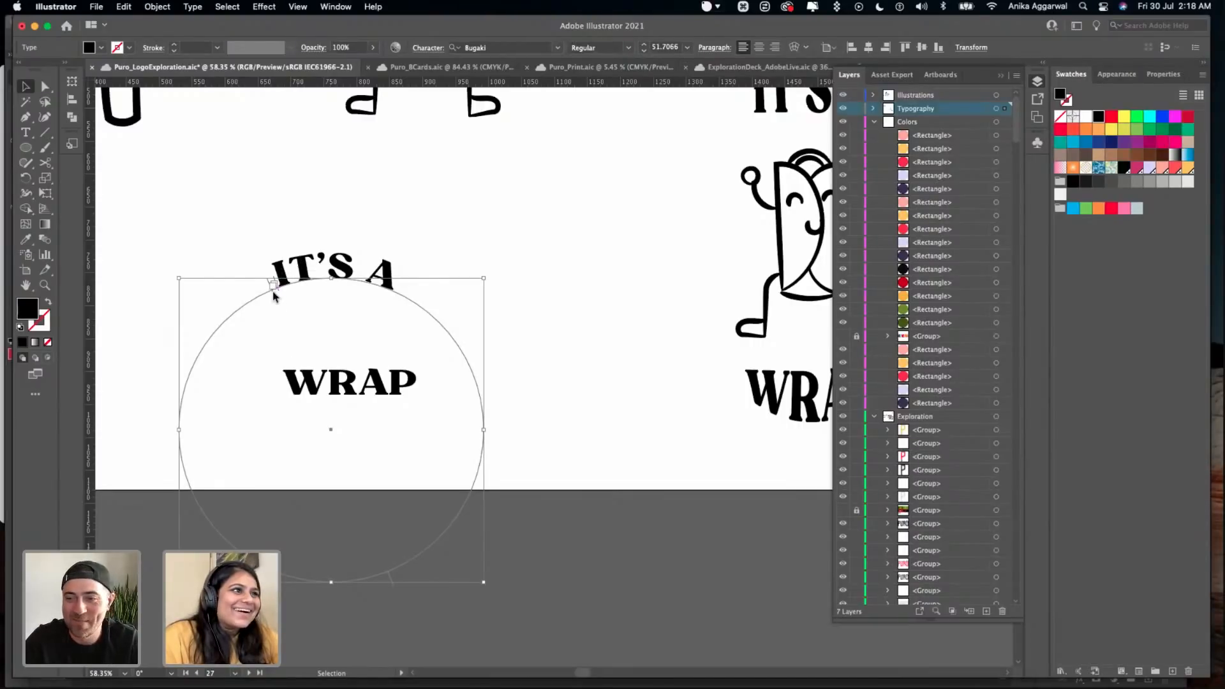
left_click_drag(273, 287, 255, 294)
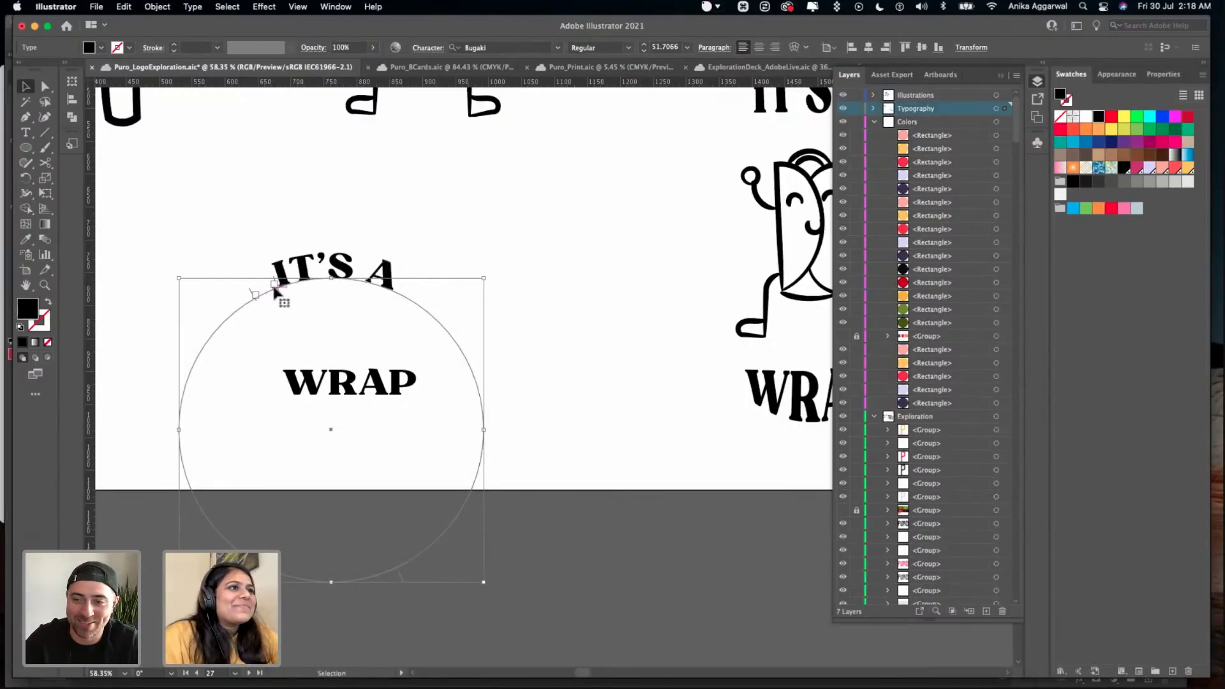
left_click(324, 210)
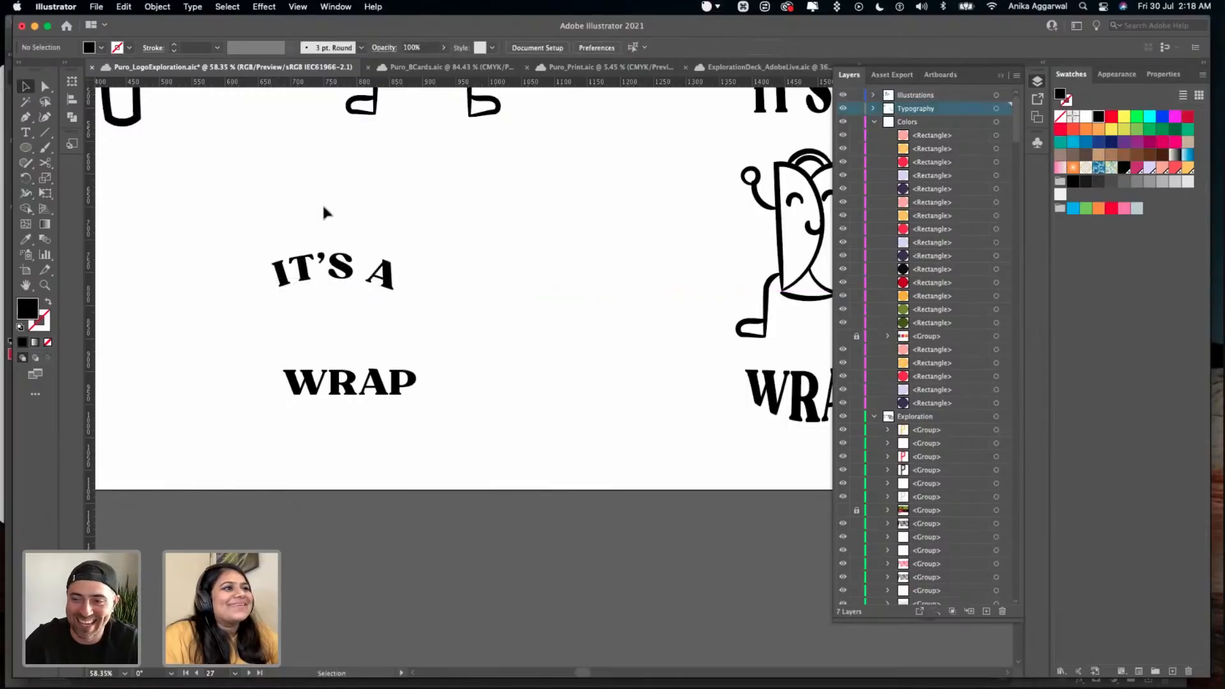
- Fill the copied wrap character and its lettering with white and move them down onto the grey canvas outside the artboards
scroll(322, 202, "down", 3)
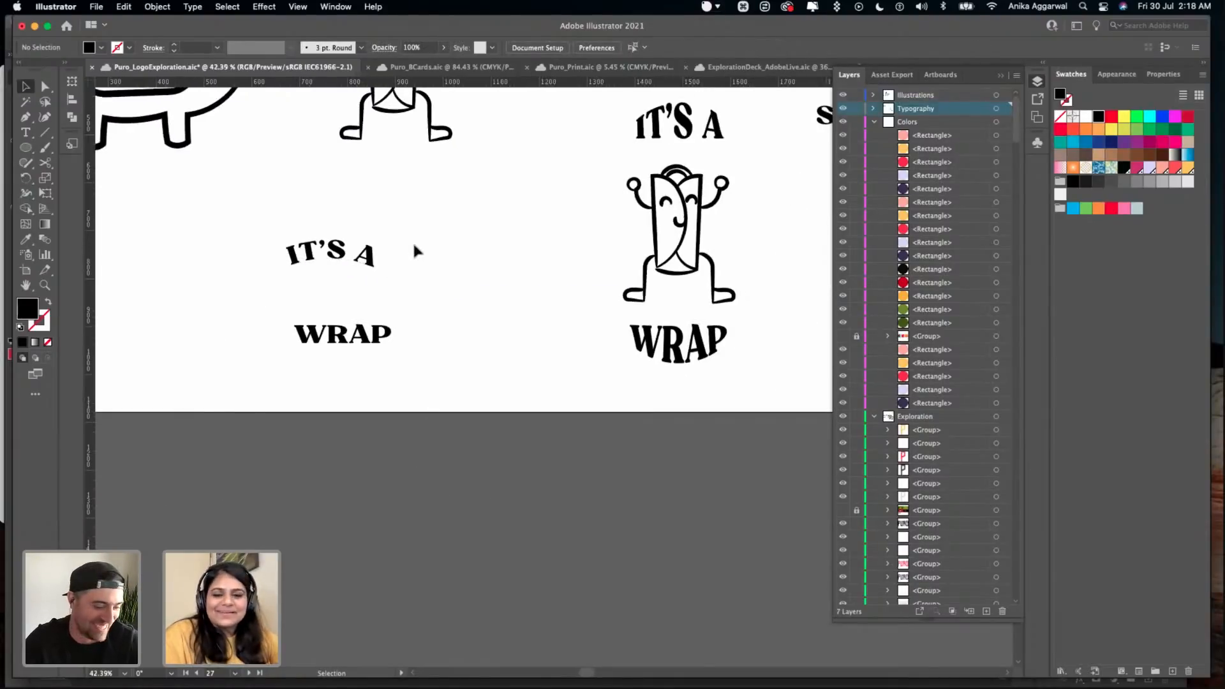
scroll(412, 243, "right", 5)
scroll(416, 251, "right", 6)
key("v")
left_click_drag(567, 219, 550, 379)
left_click_drag(580, 315, 537, 274)
left_click_drag(599, 234, 517, 483)
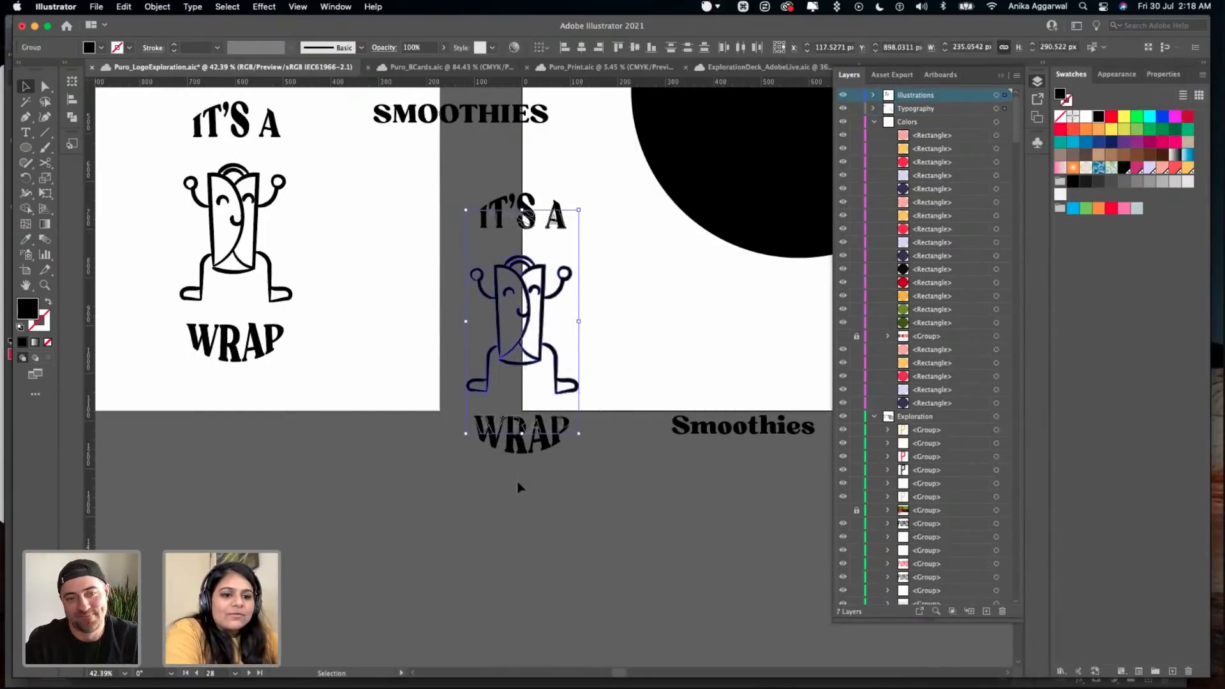
left_click(462, 484)
scroll(423, 444, "up", 1)
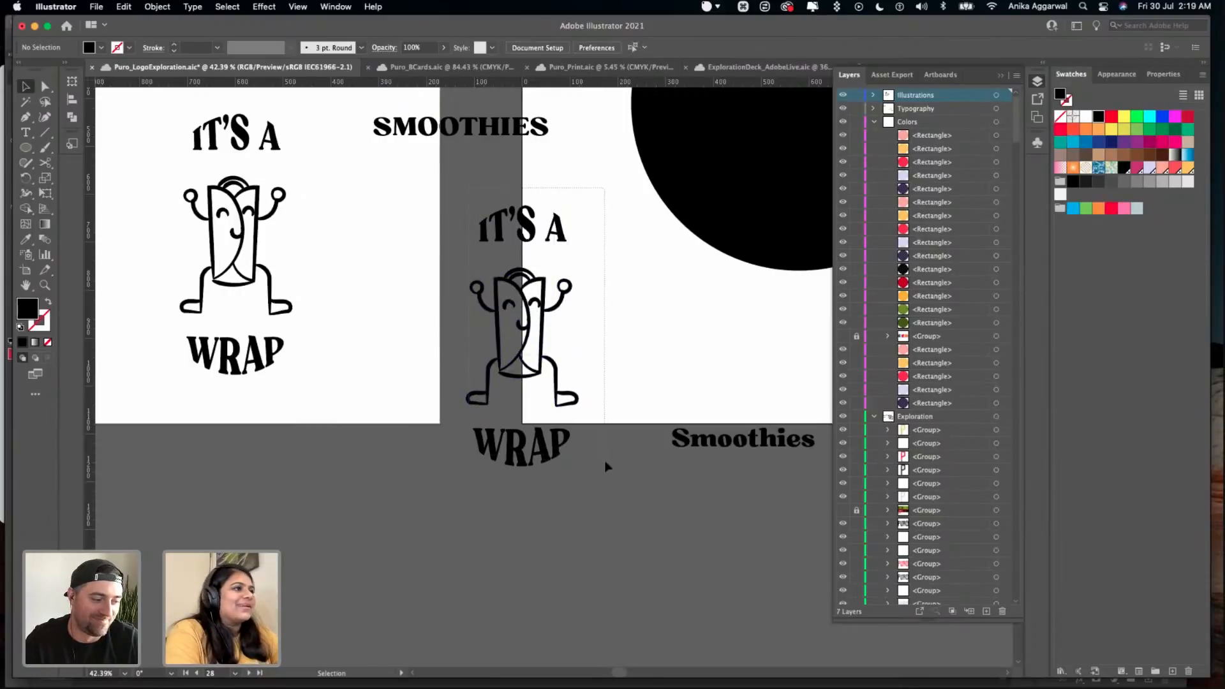
left_click_drag(605, 460, 606, 464)
left_click(1084, 115)
left_click_drag(546, 239, 428, 419)
- Try to convert the white "IT'S A" and "WRAP" lettering to outlines together
left_click(451, 377)
left_click(447, 411)
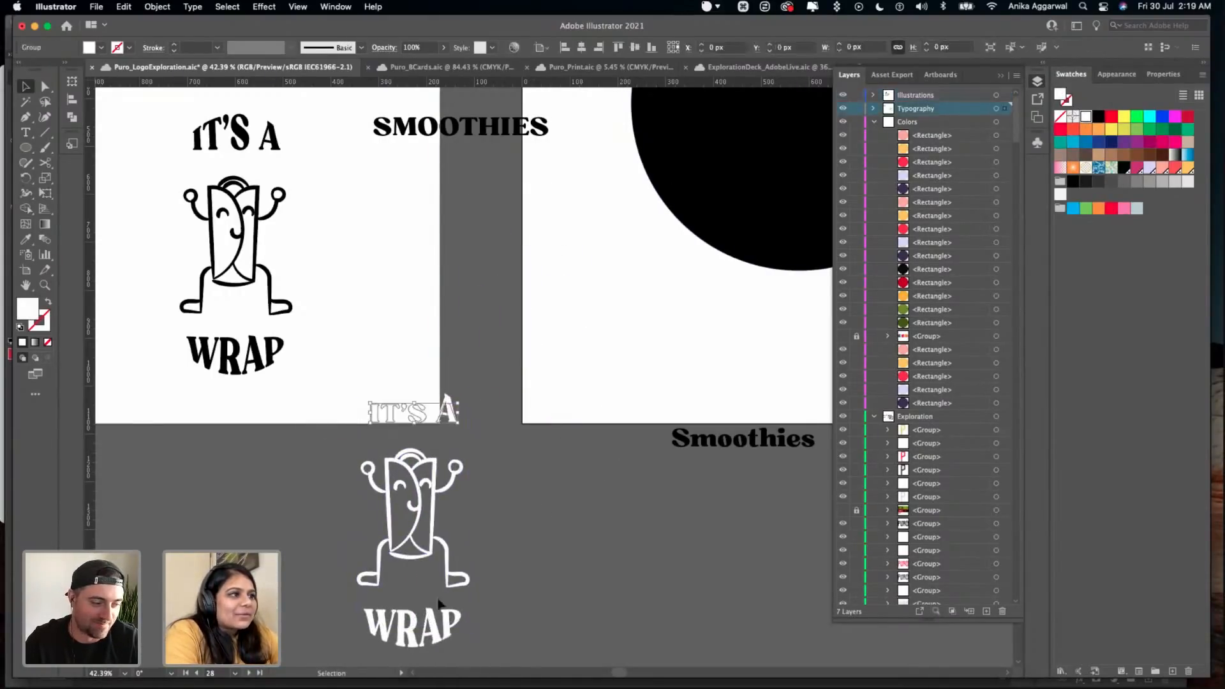
scroll(470, 614, "down", 2)
left_click(450, 602, "shift")
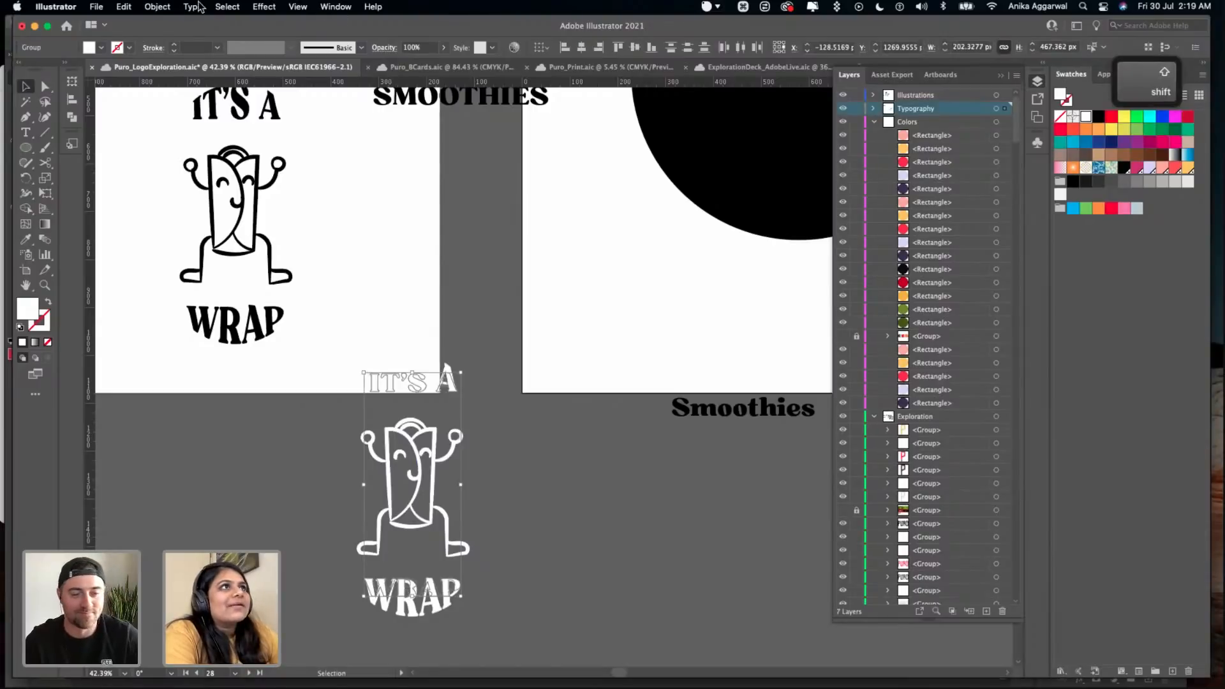
left_click(193, 7)
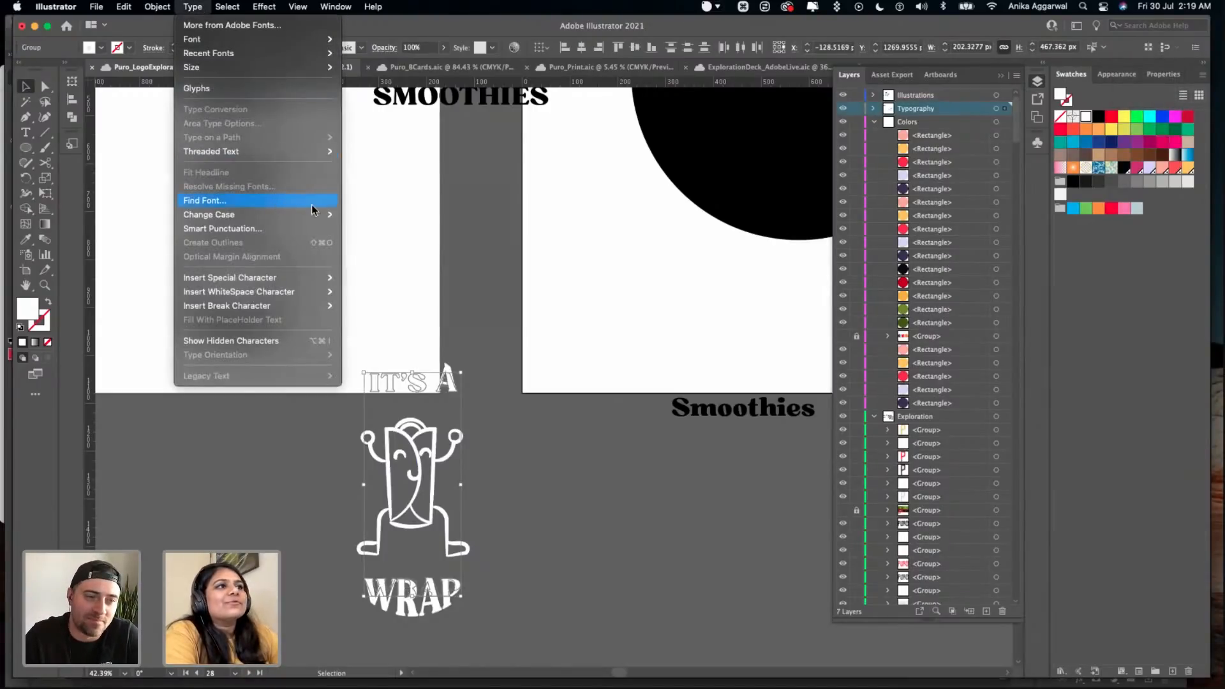
mouse_move(323, 219)
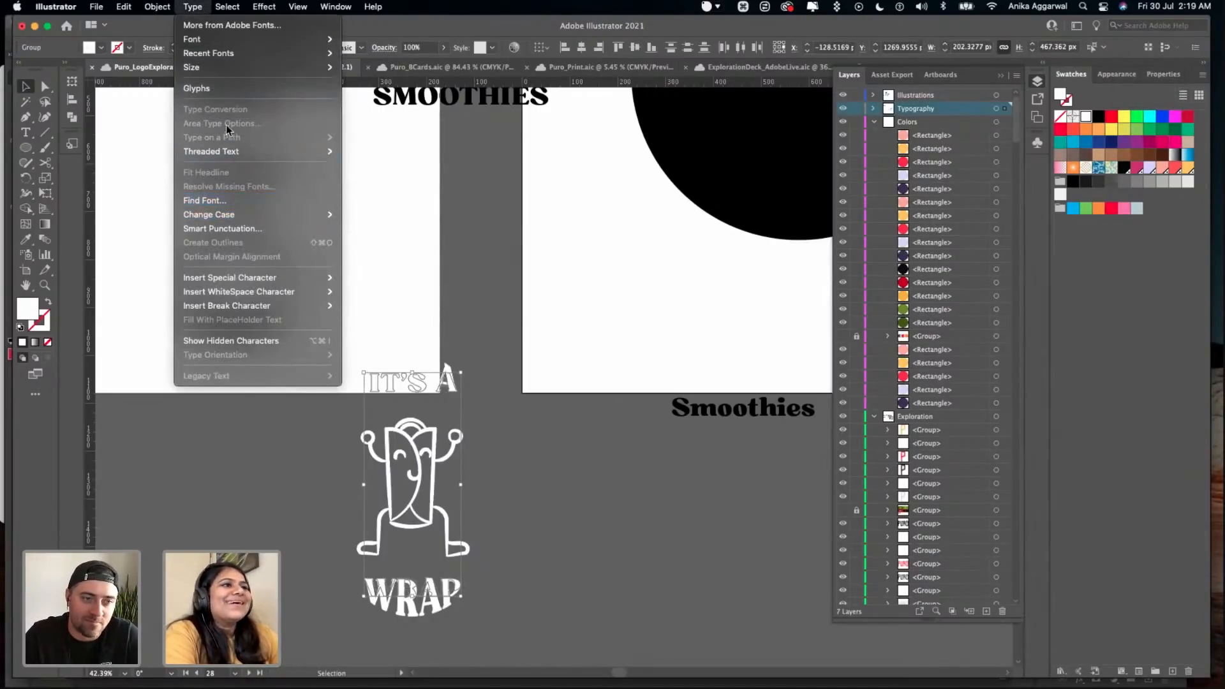
mouse_move(129, 14)
mouse_move(190, 8)
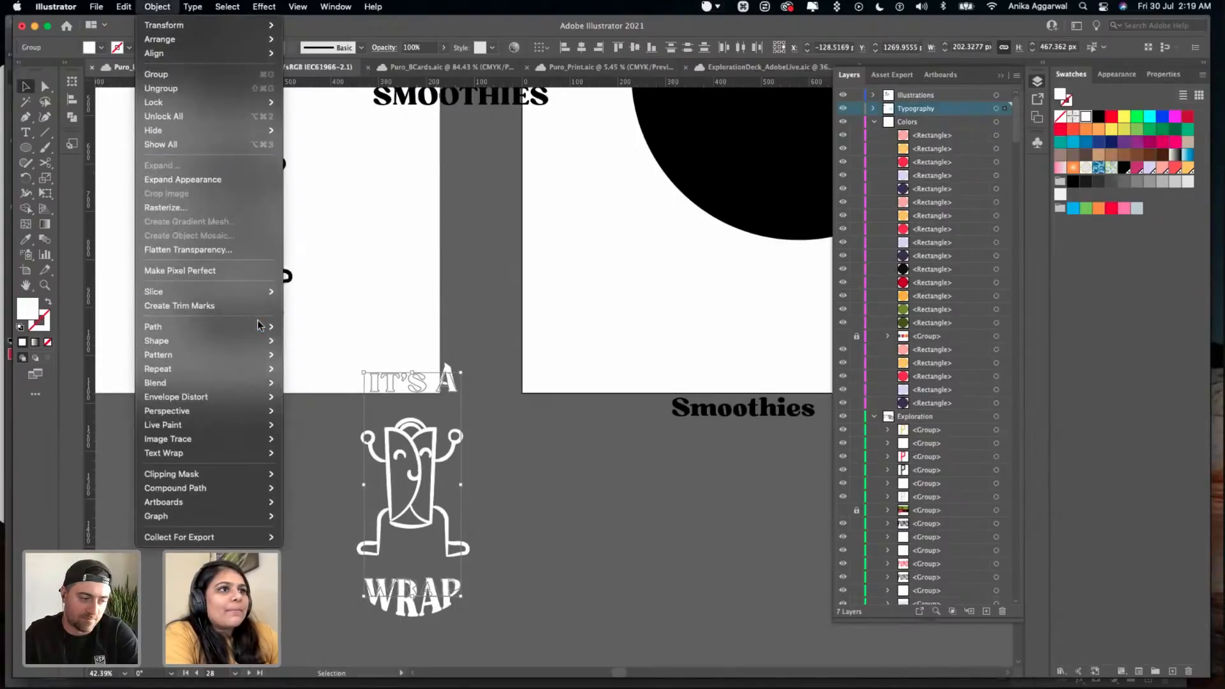
mouse_move(258, 326)
left_click(319, 362)
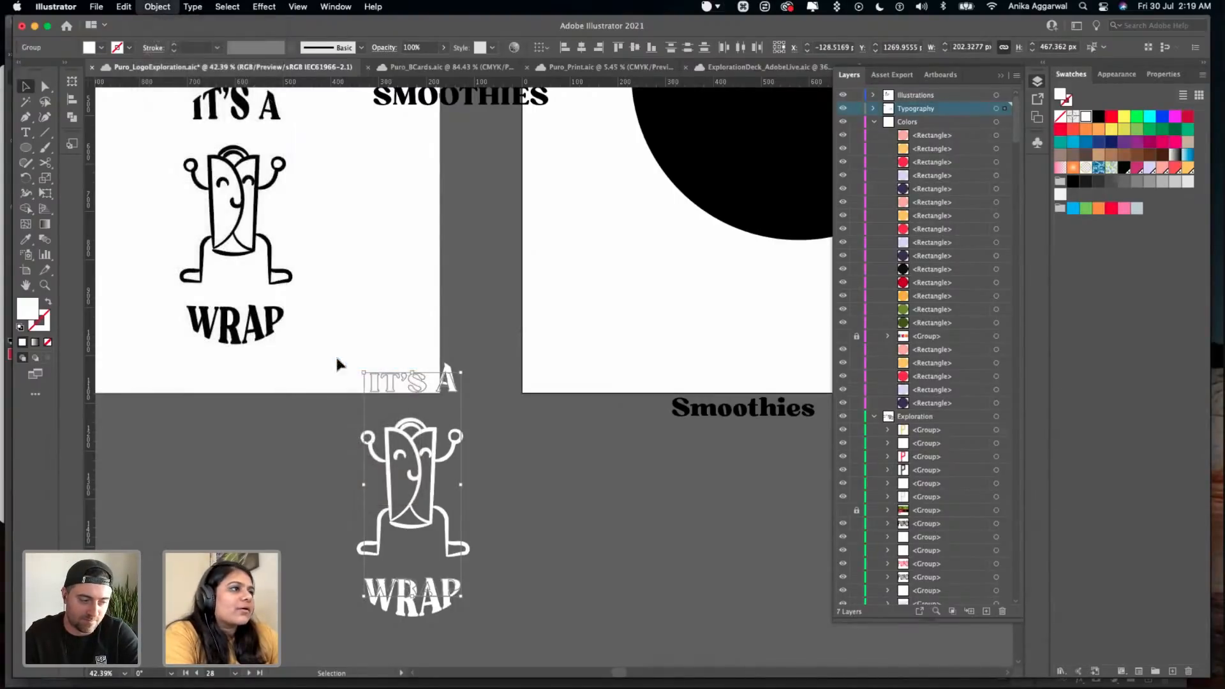
- Retry outlining the white "WRAP" lettering on its own, and attempt Create Outlines on the lettering
left_click(454, 596)
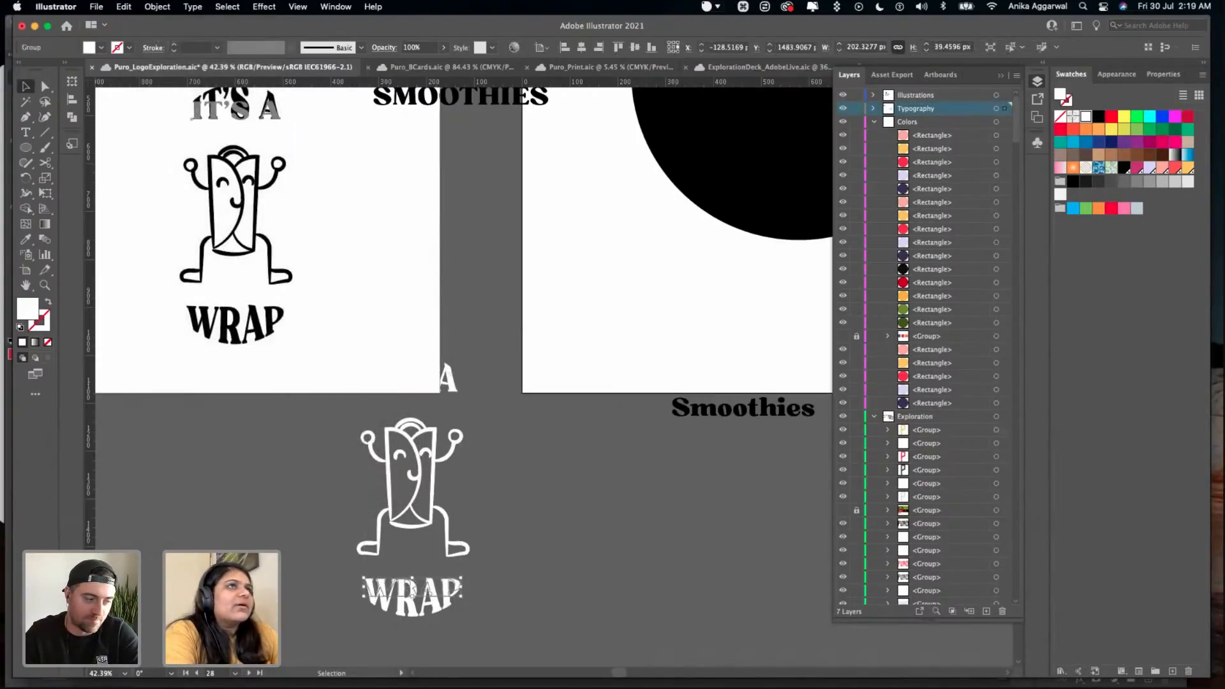
left_click(192, 7)
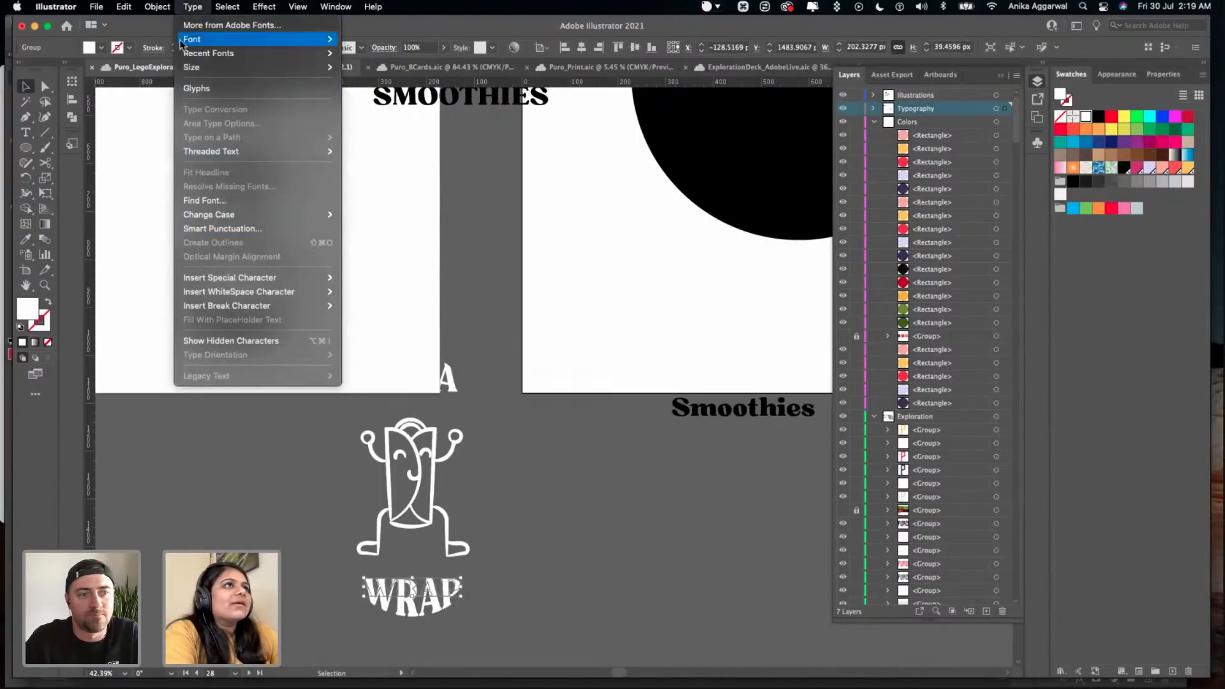
mouse_move(157, 7)
mouse_move(239, 327)
left_click(312, 359)
left_click(510, 543)
left_click(415, 600)
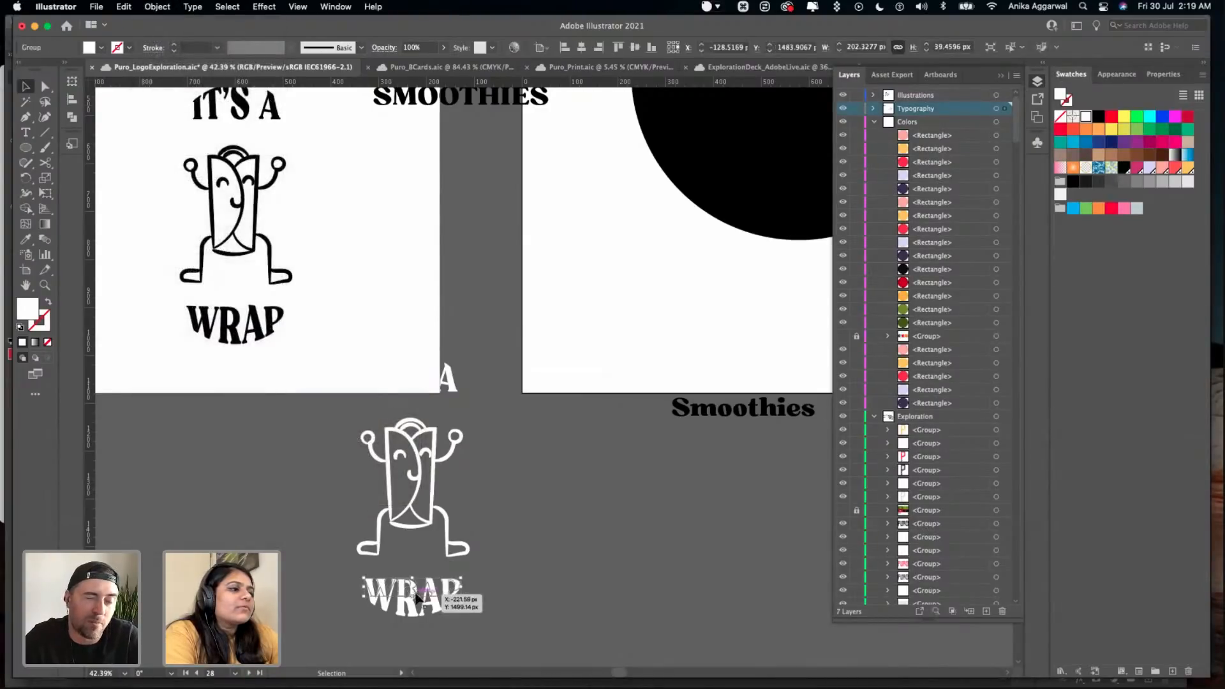
left_click(445, 384)
left_click(424, 583)
key("super+shift+o")
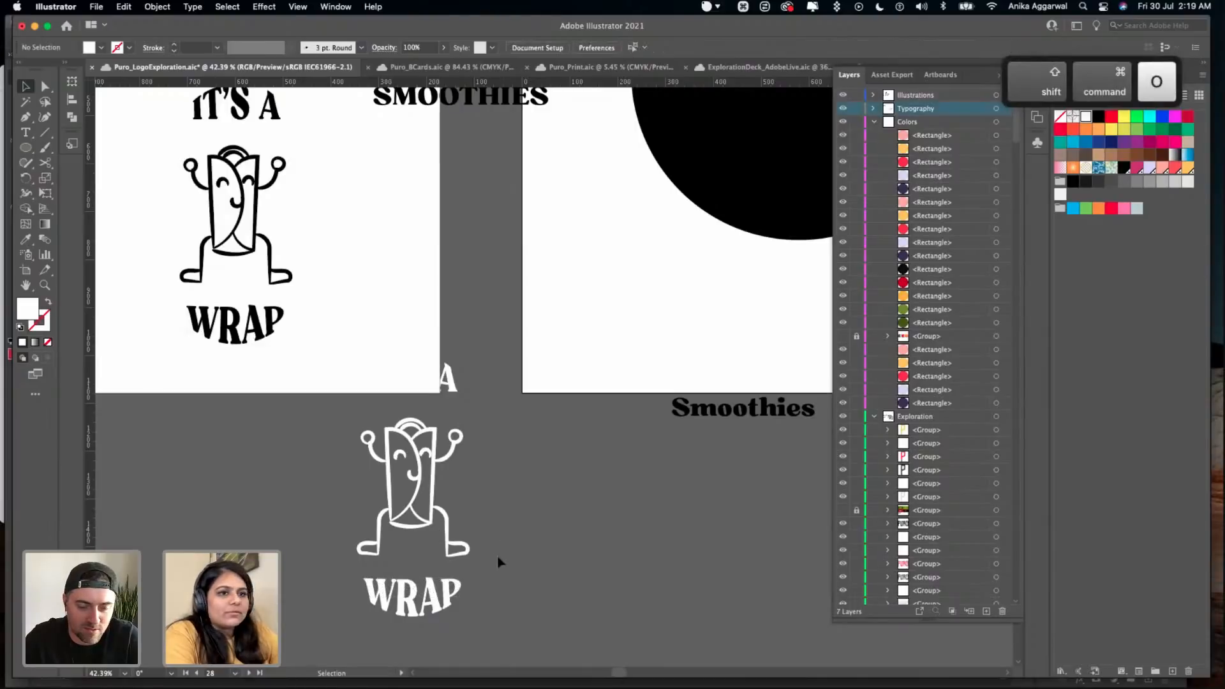
- Try moving the white "IT'S A" lettering off the artboard onto the grey canvas, and undo the move
scroll(432, 586, "up", 5)
scroll(432, 587, "down", 2)
scroll(535, 485, "down", 5)
left_click(477, 255)
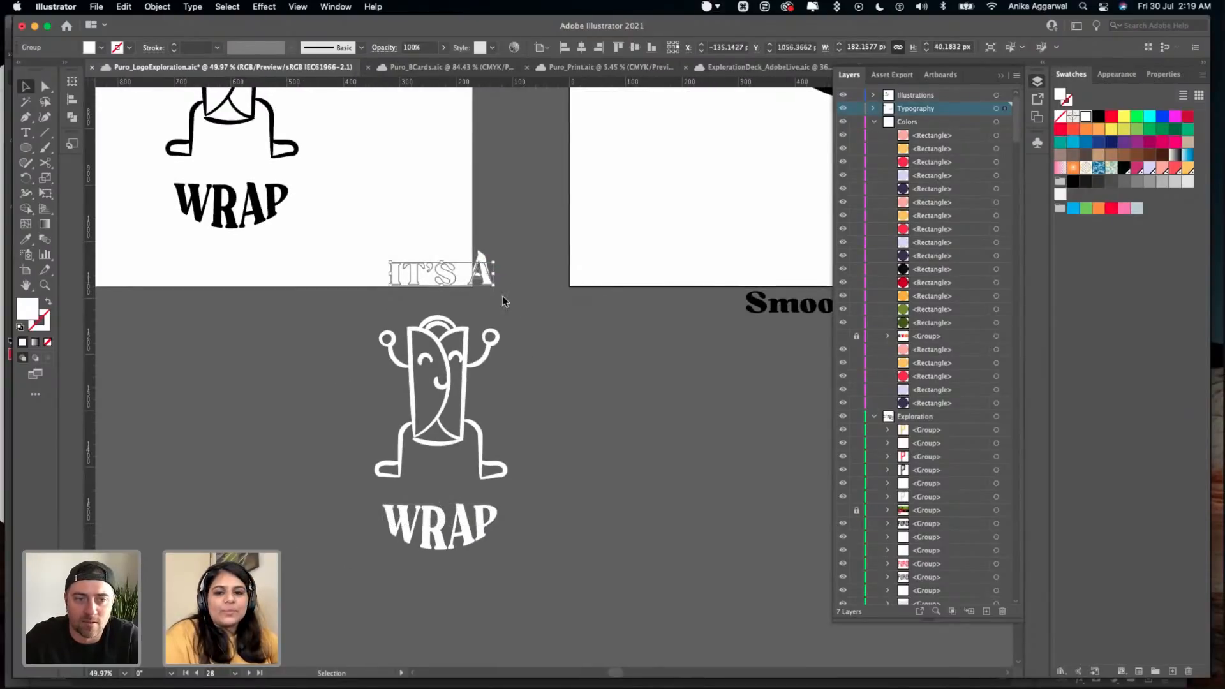
scroll(502, 296, "up", 5)
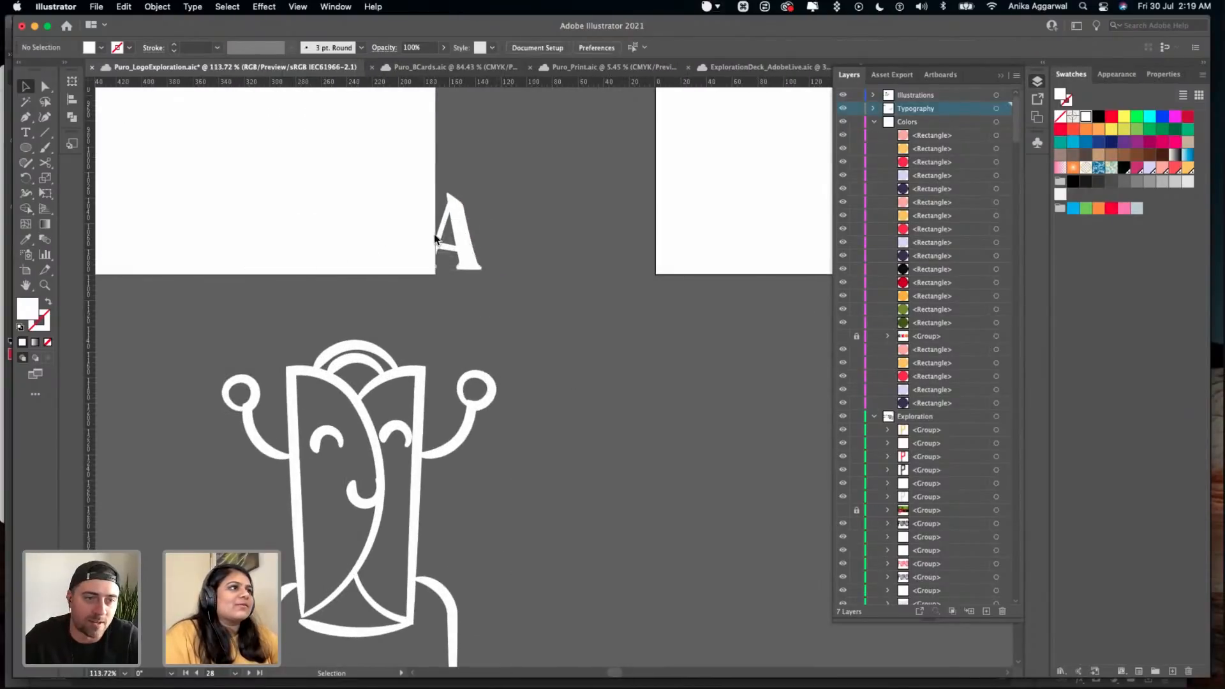
left_click_drag(456, 254, 691, 355)
scroll(691, 355, "down", 4)
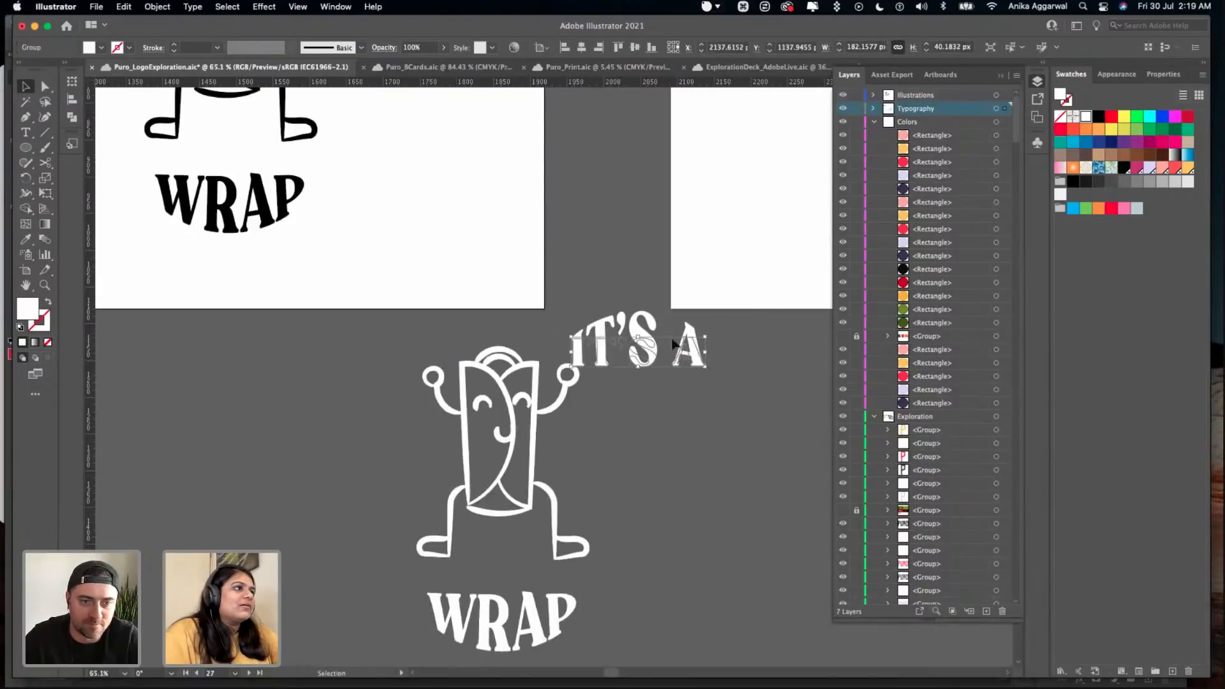
key("super+z")
- Try moving the white character and "WRAP" lettering onto the black circle without "IT'S A", and undo the move
left_click_drag(632, 251, 451, 629)
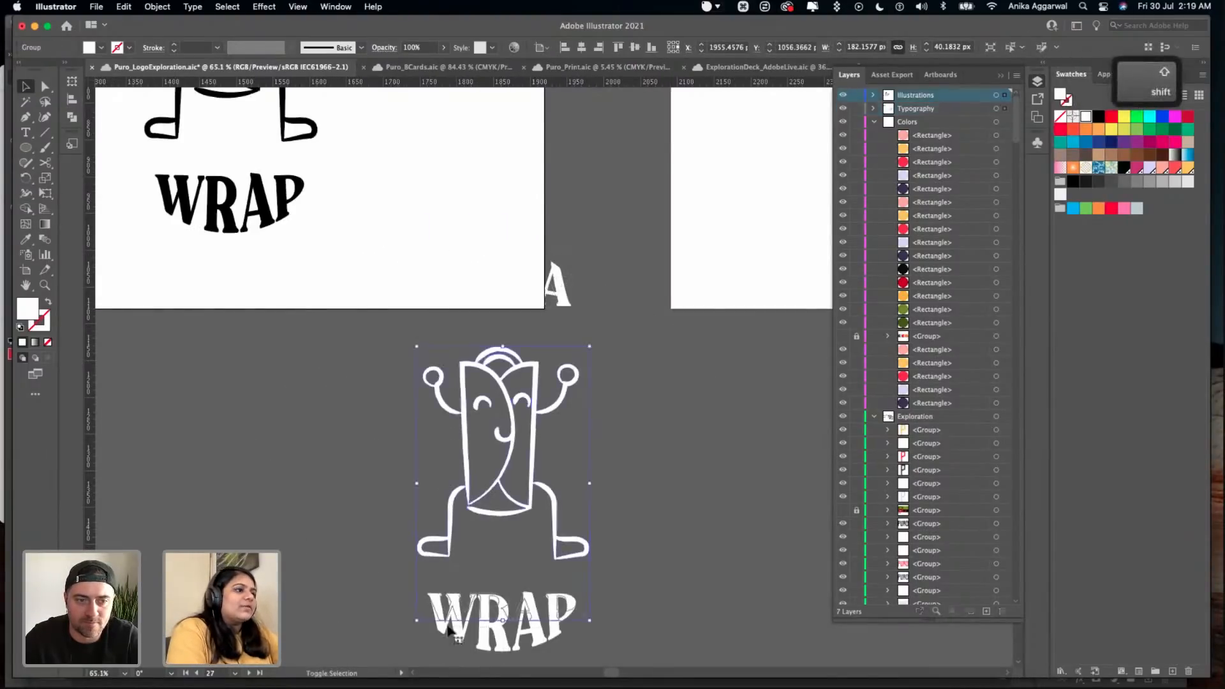
scroll(448, 622, "down", 4)
scroll(447, 622, "right", 5)
left_click_drag(302, 502, 669, 161)
scroll(459, 350, "up", 3)
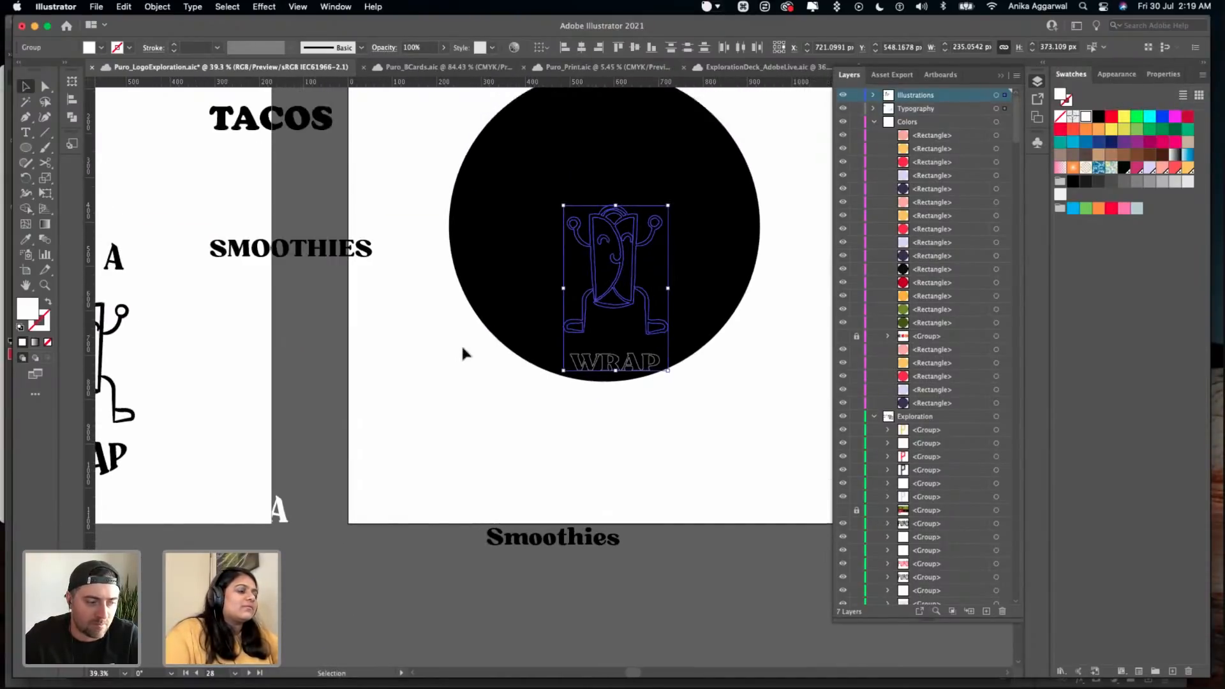
key("super+z")
- Group the white "IT'S A", wrap character and "WRAP" artwork and place it in front of the black circle on Pattern #3
scroll(383, 363, "down", 4)
scroll(383, 364, "left", 1)
key("super+g")
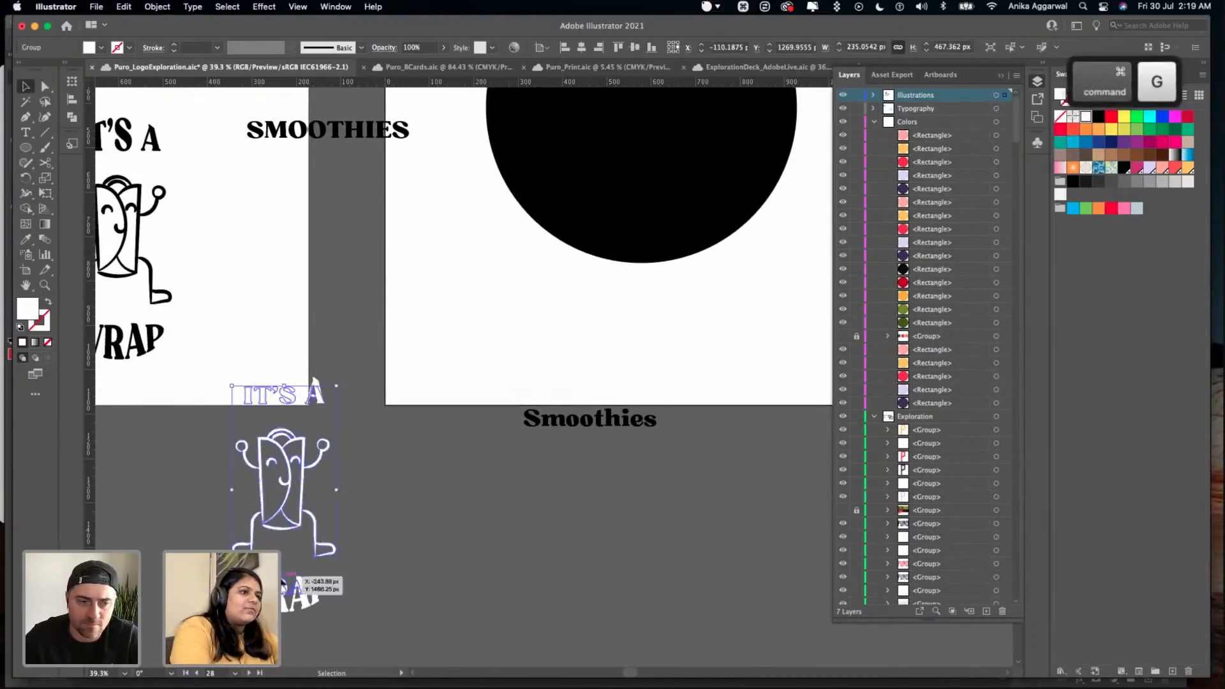
left_click_drag(286, 508, 642, 167)
scroll(643, 167, "up", 4)
scroll(642, 167, "right", 2)
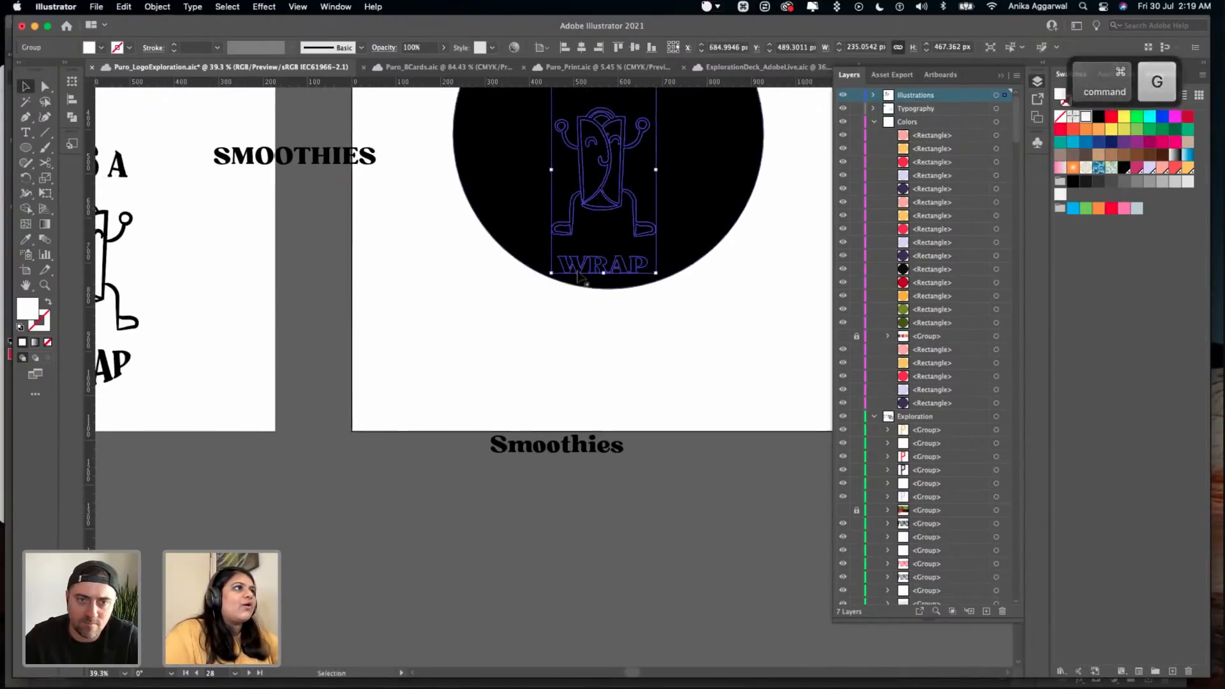
left_click_drag(559, 227, 566, 211)
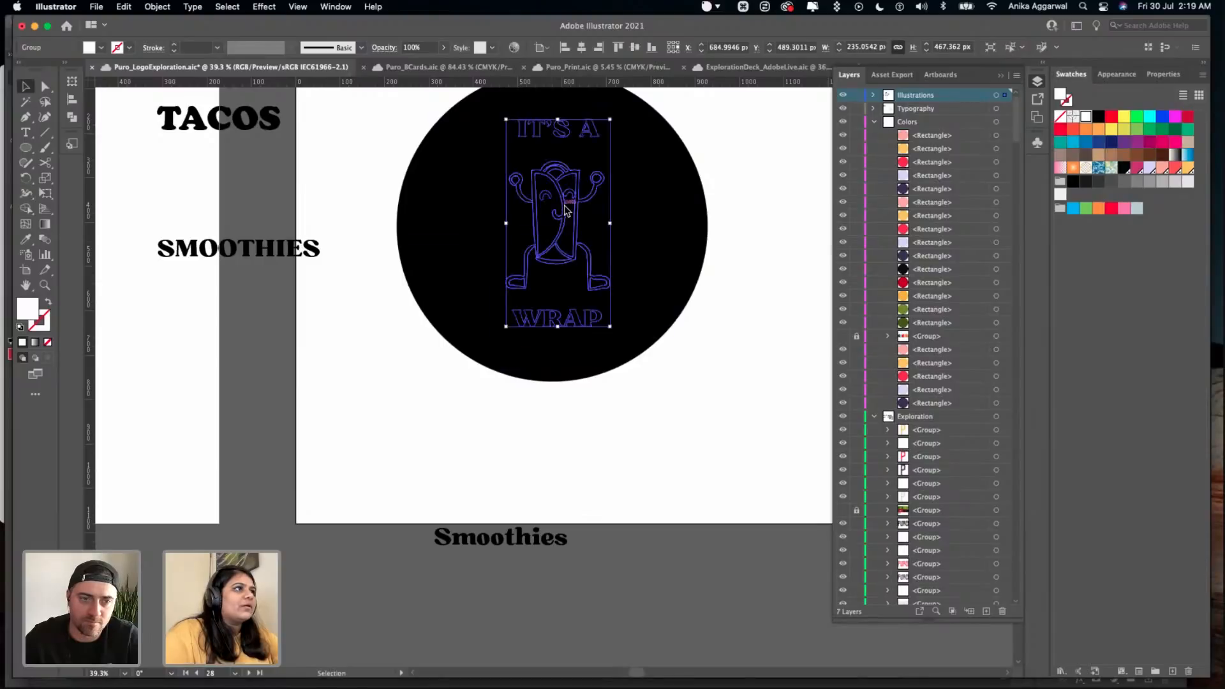
key("shift+super+bracketright")
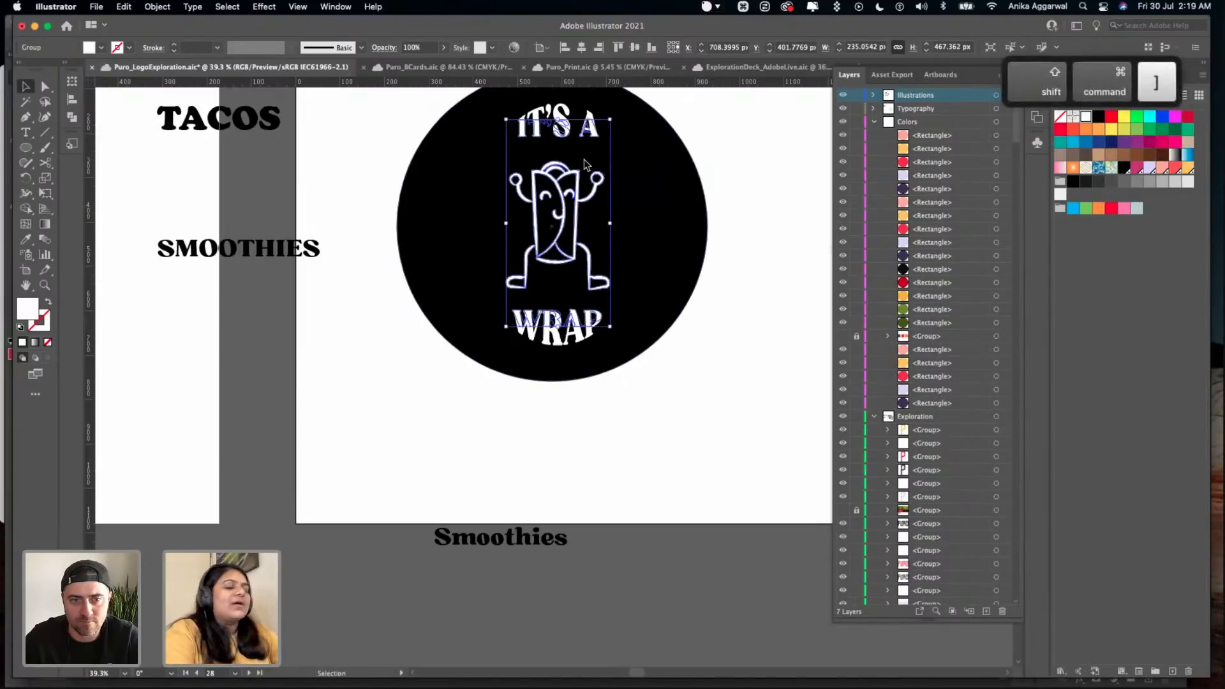
- Review the Arrange commands for the grouped wrap artwork, including Bring to Front
scroll(581, 172, "up", 1)
scroll(581, 172, "right", 1)
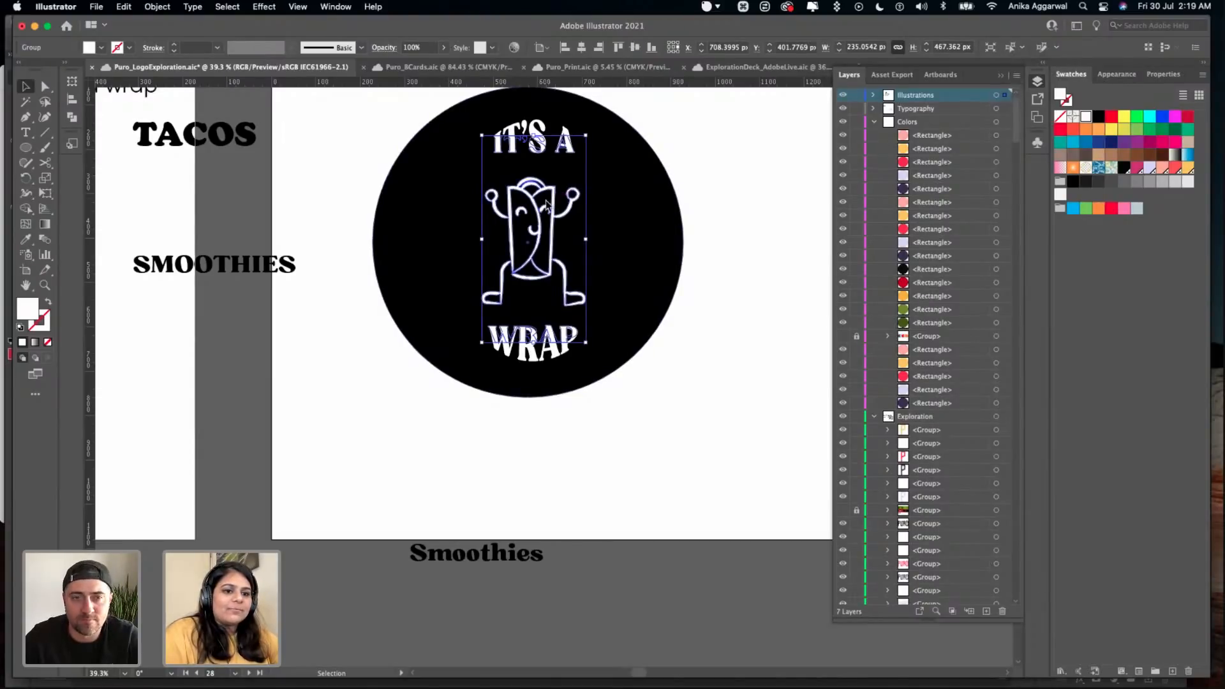
scroll(553, 200, "down", 1)
scroll(552, 200, "left", 1)
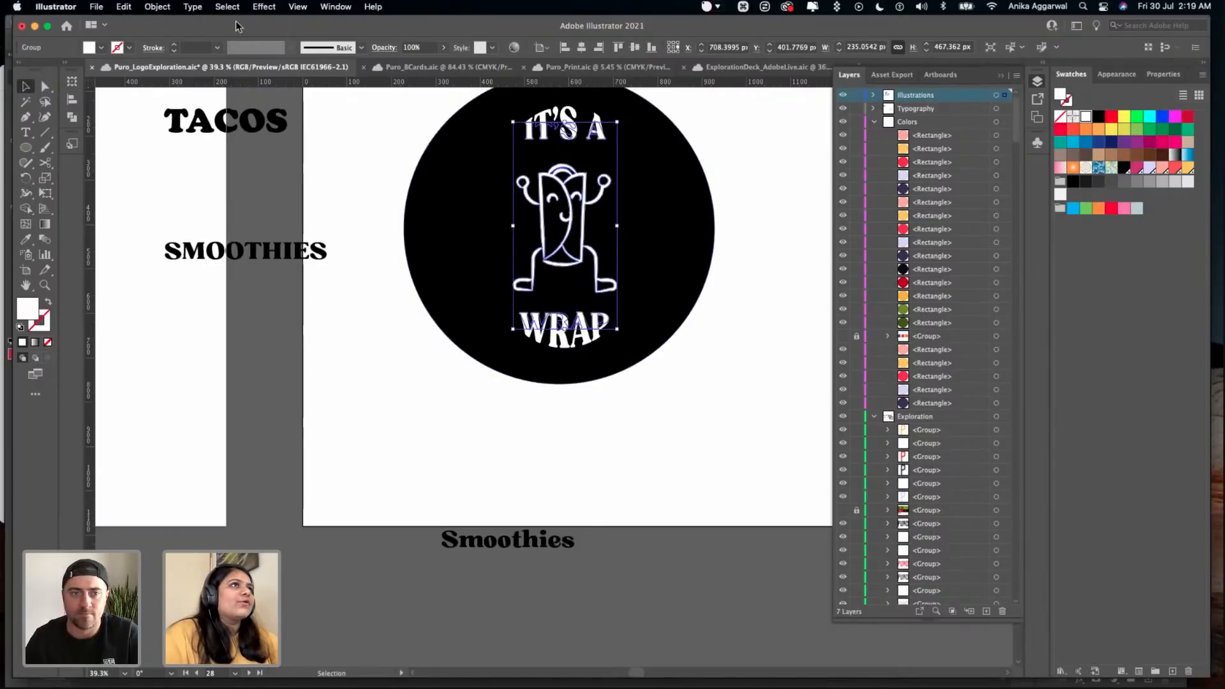
left_click(157, 6)
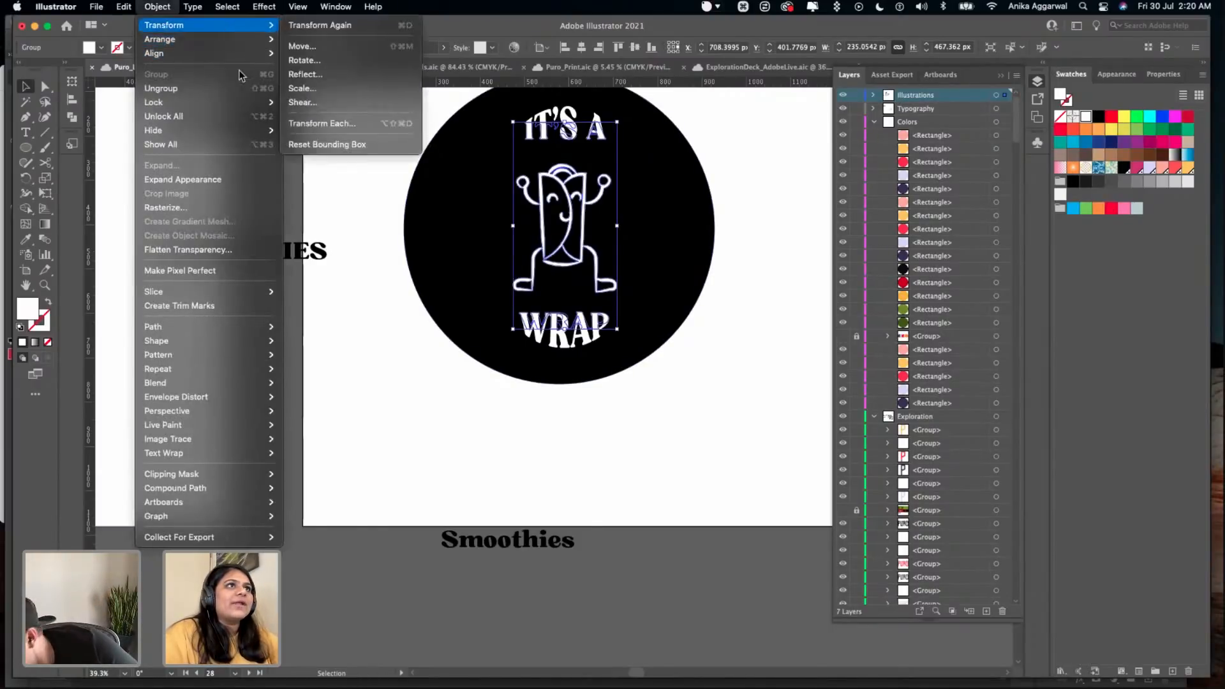
mouse_move(258, 42)
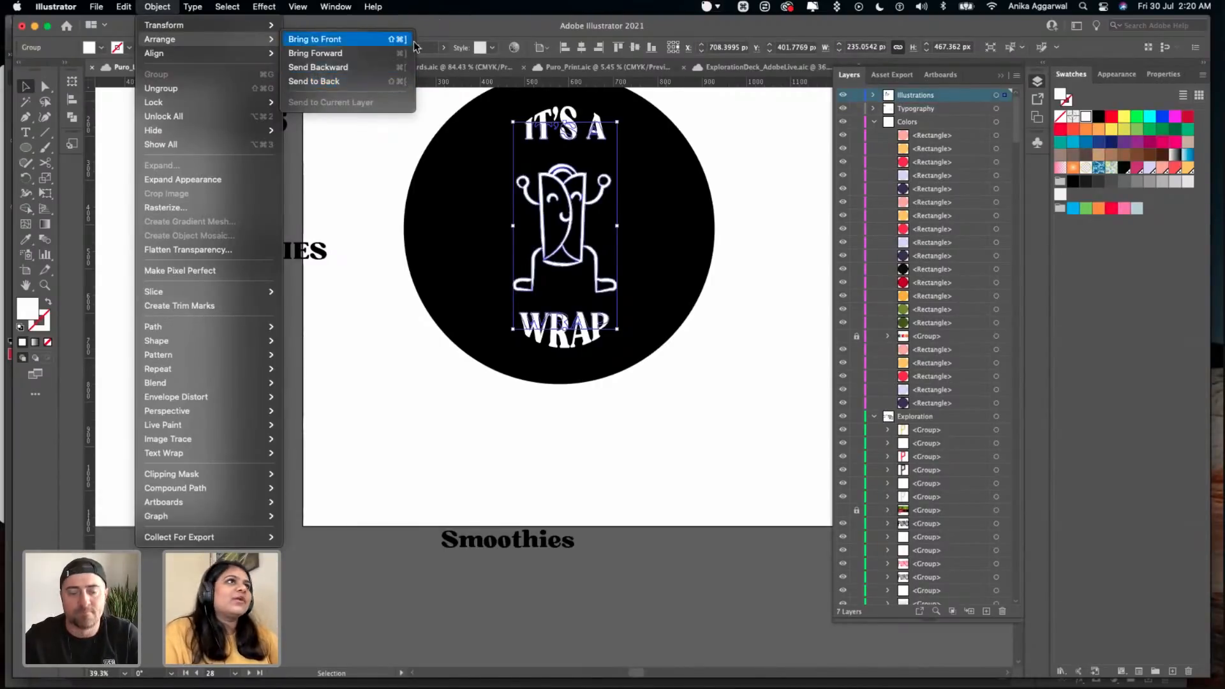
- Search the application's commands for "pucker"
mouse_move(375, 7)
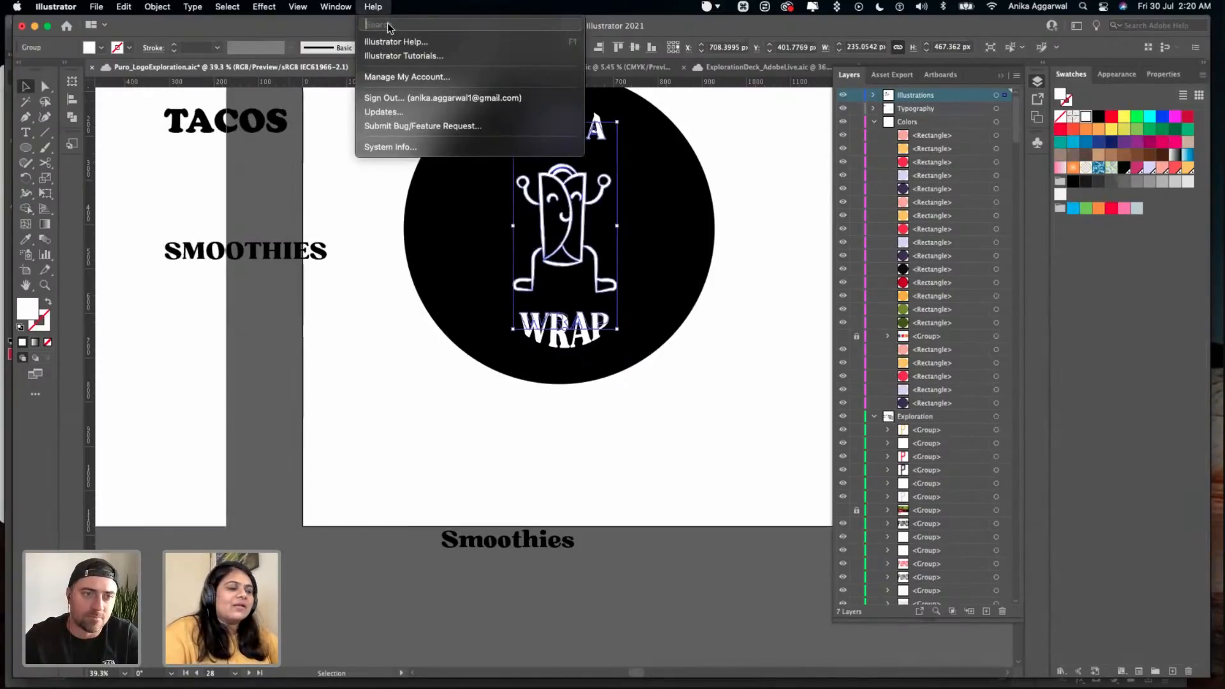
key("r")
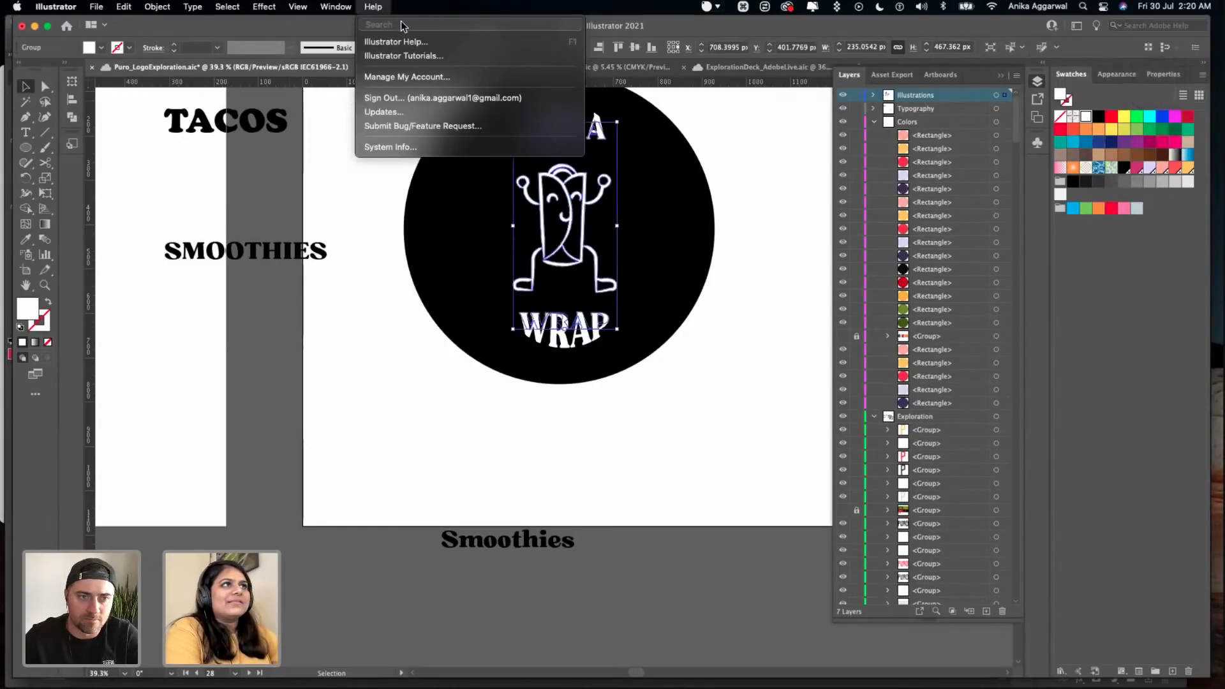
type("pucker")
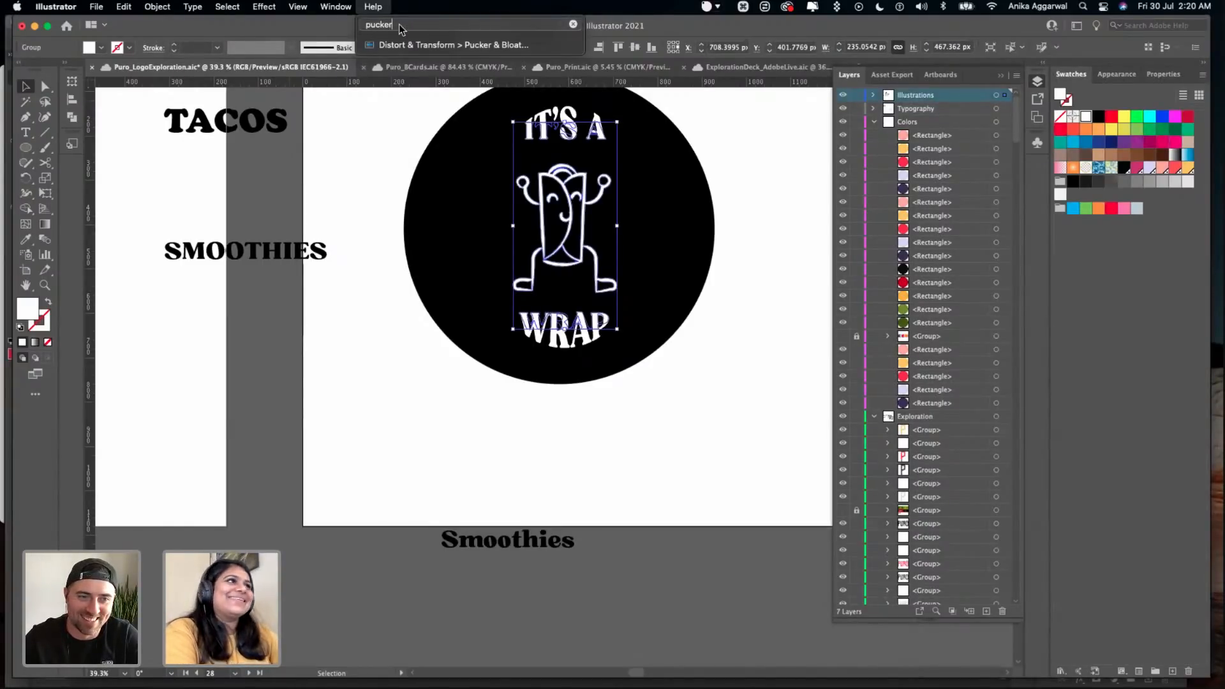
mouse_move(415, 46)
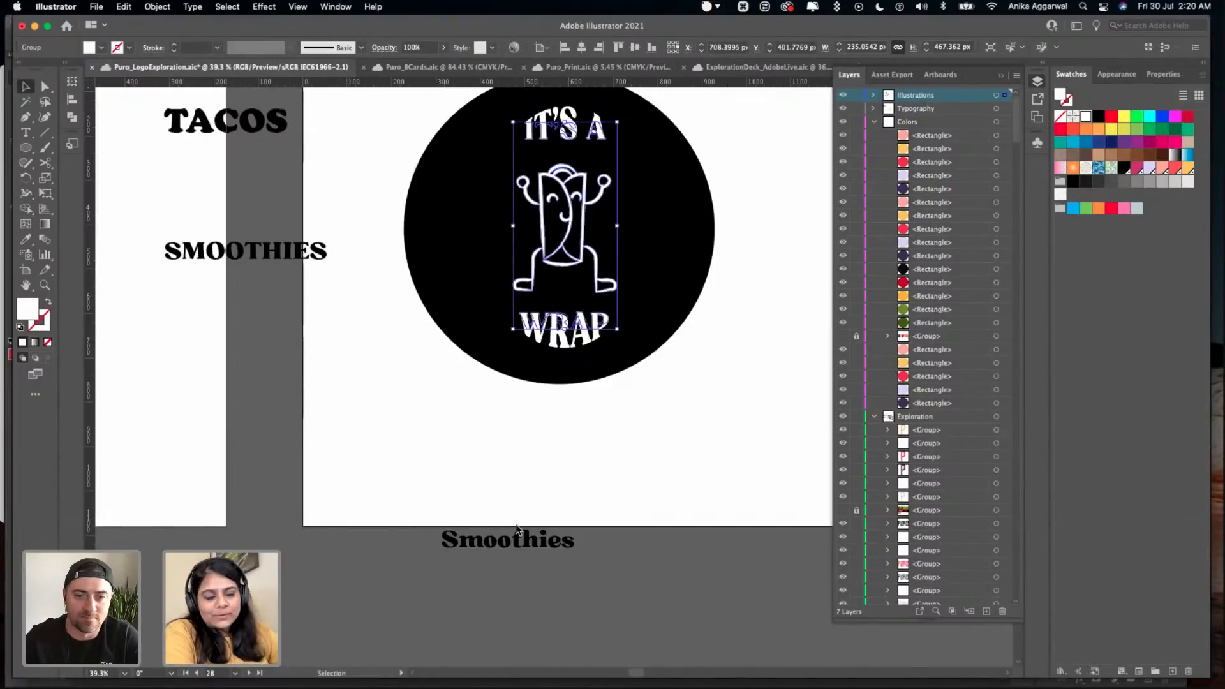
- Move the black "Smoothies" text to line up with the left edge of the Pattern #3 artboard, just below it
left_click_drag(510, 547, 374, 566)
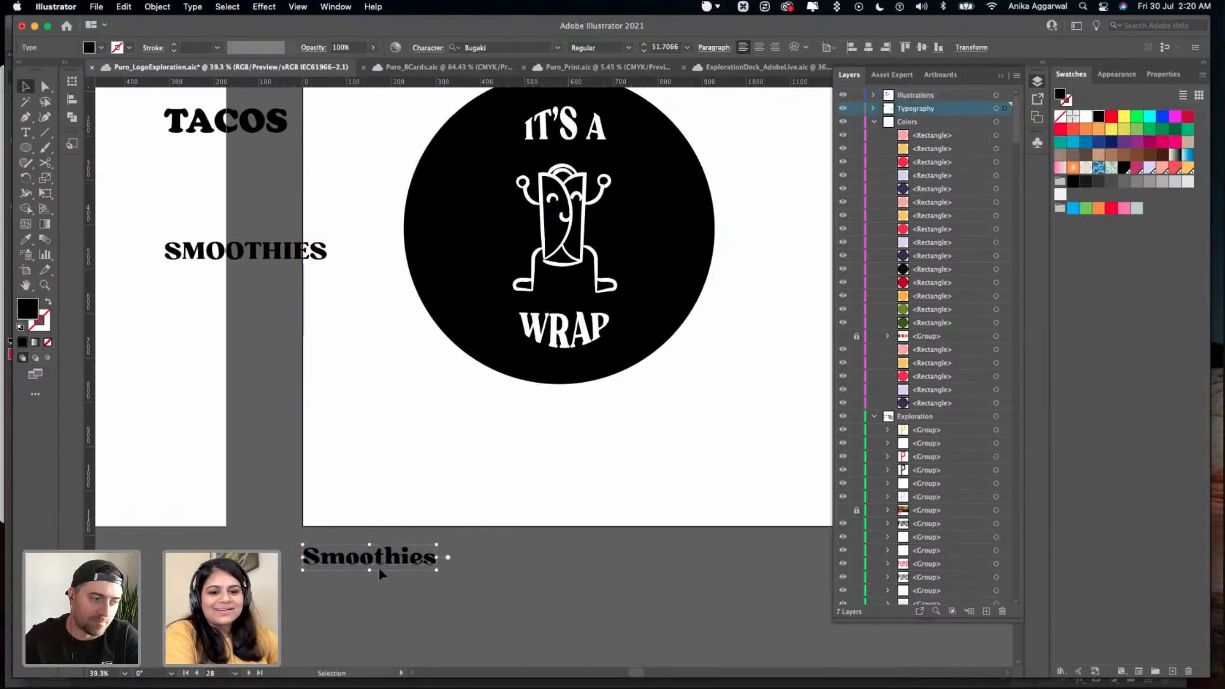
left_click(415, 507)
scroll(606, 459, "up", 4)
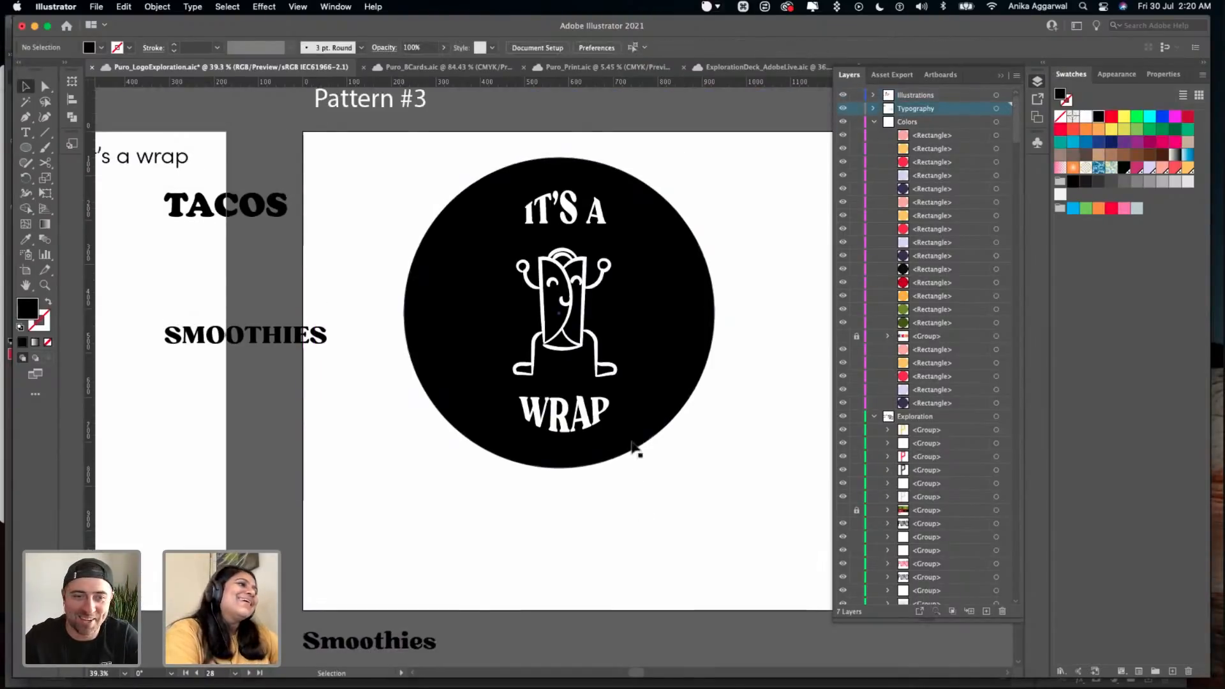
- Copy the five palette colour circles from above Pattern #1 and paste them below the black circle on Pattern #3
left_click(614, 234)
scroll(616, 232, "down", 5)
scroll(174, 229, "left", 2)
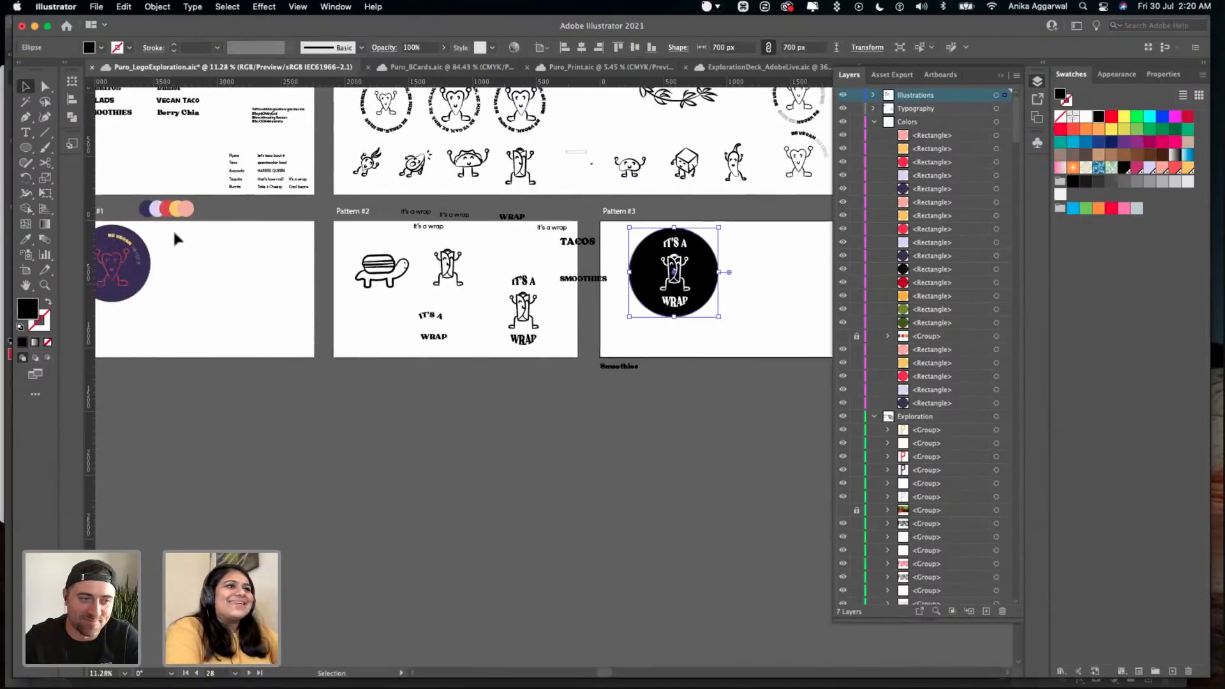
scroll(174, 234, "left", 2)
type("TACOS SMOOTHIES")
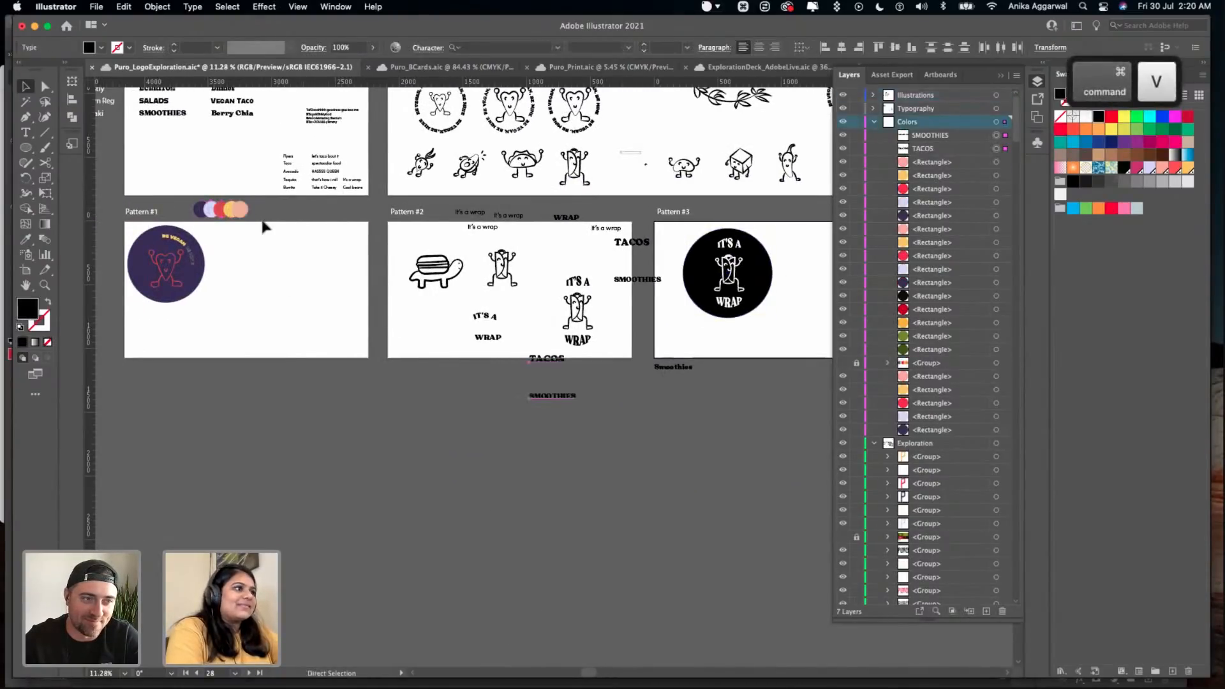
key("super+z")
key("super+c")
scroll(504, 256, "right", 4)
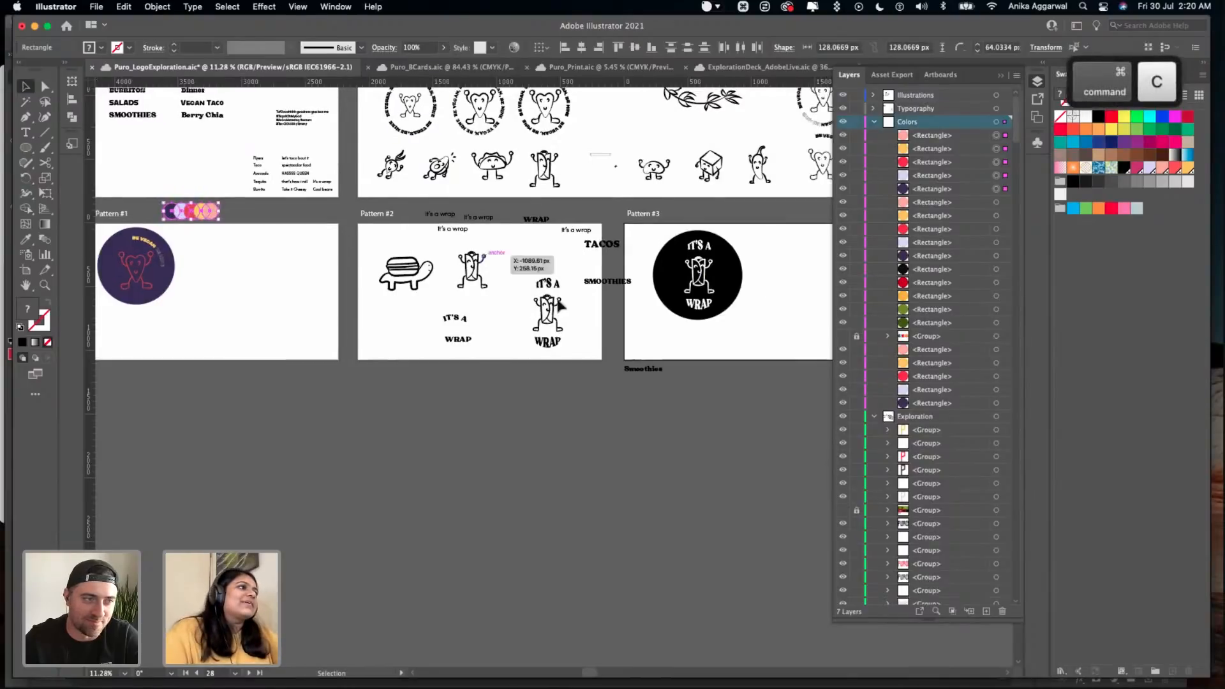
scroll(582, 306, "up", 10)
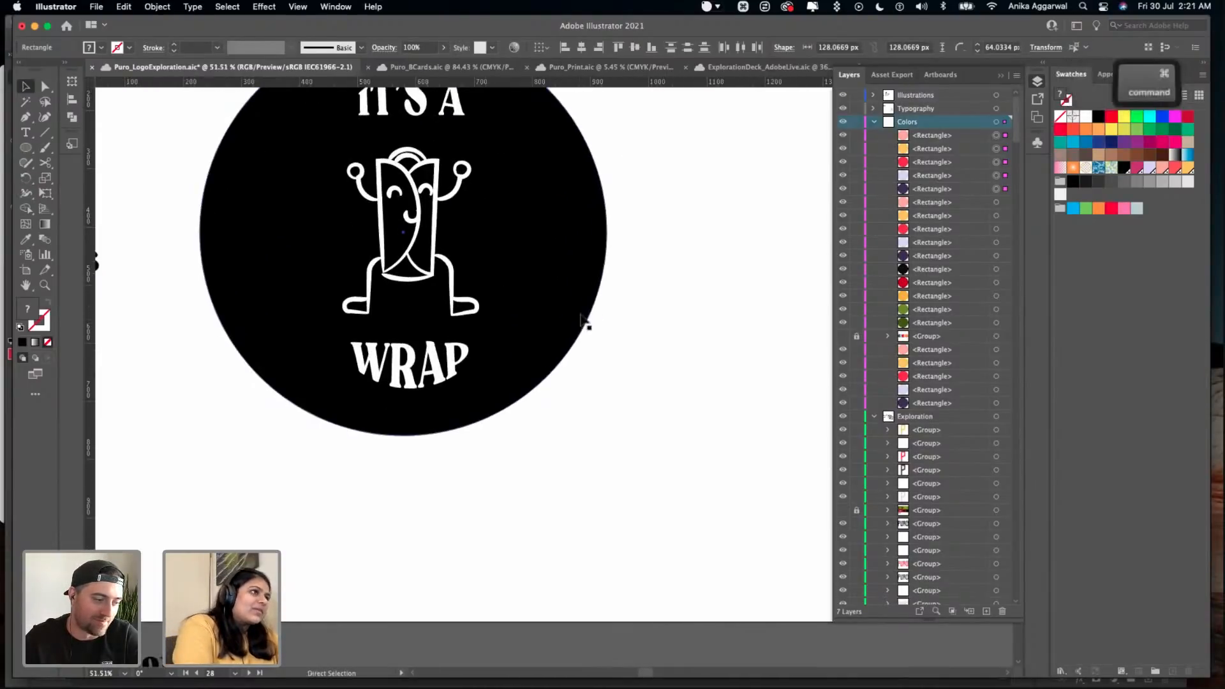
key("super+v")
left_click_drag(584, 371, 457, 527)
- Fill the black 700 px circle with the red sampled from the pasted palette
left_click(605, 293)
left_click(587, 281)
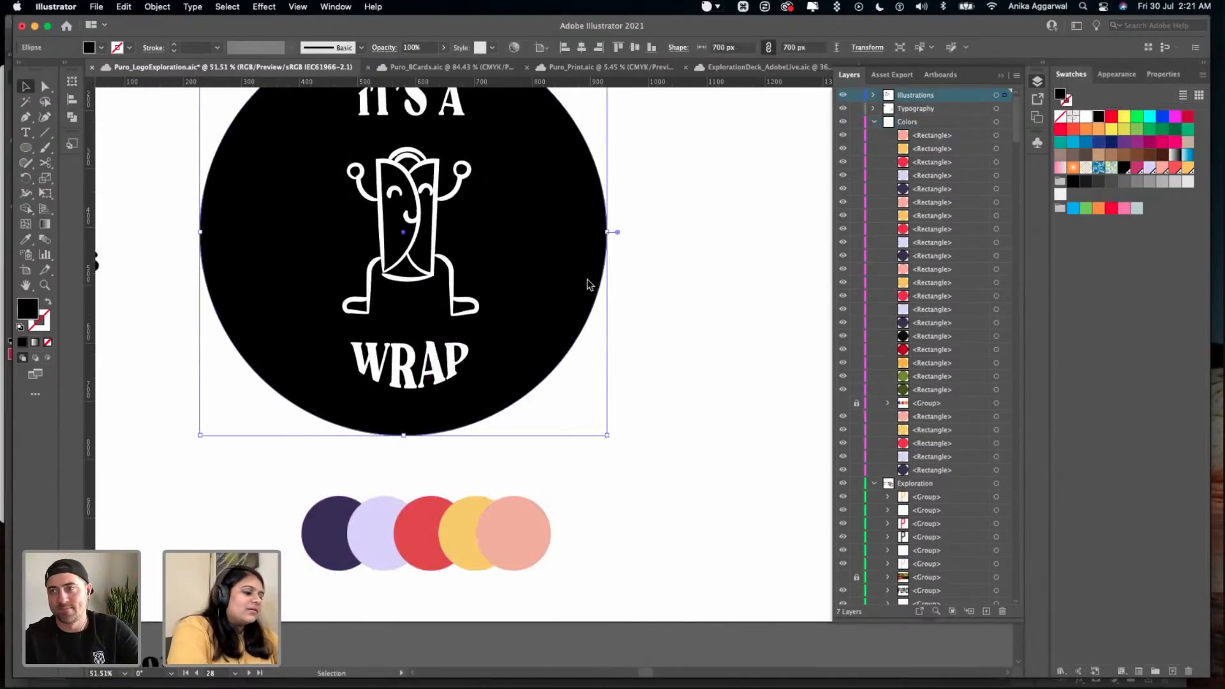
key("i")
left_click(421, 525)
key("v")
left_click(612, 445)
- Cut the white wrap character out of its artwork group and paste it in front at the same place on the red circle
scroll(400, 115, "up", 1)
left_click(415, 107)
left_click(553, 411)
double_click(429, 196)
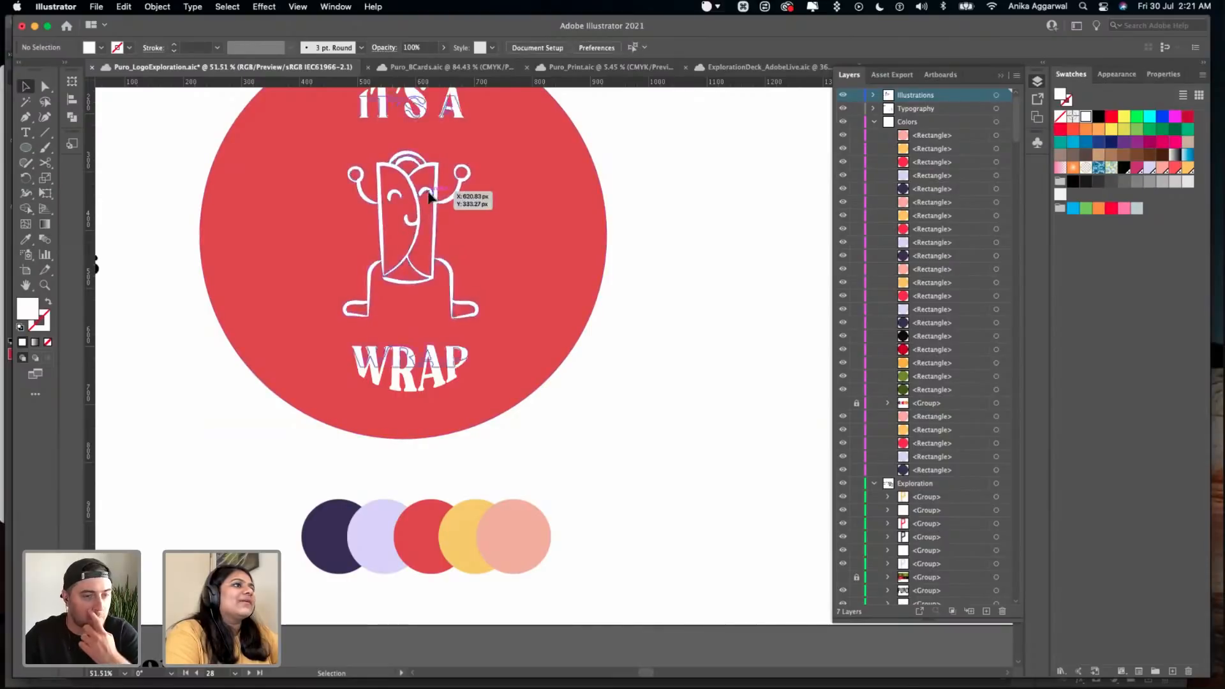
key("super+x")
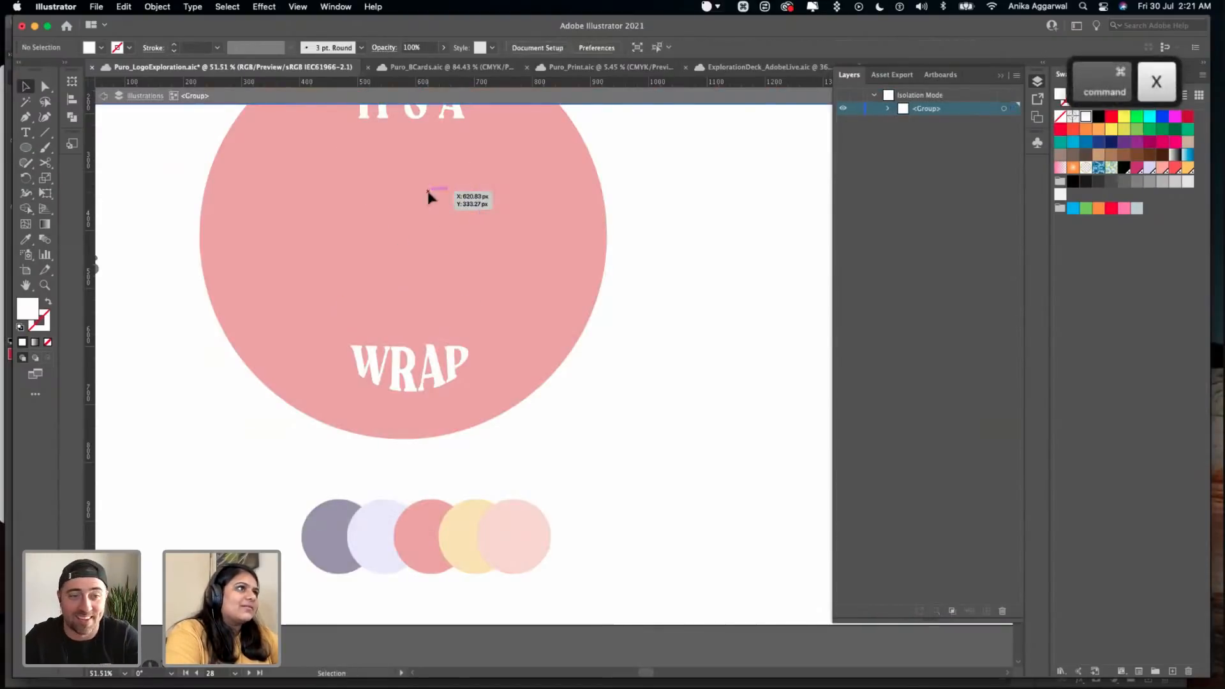
key("Escape")
key("super+f")
left_click(632, 262)
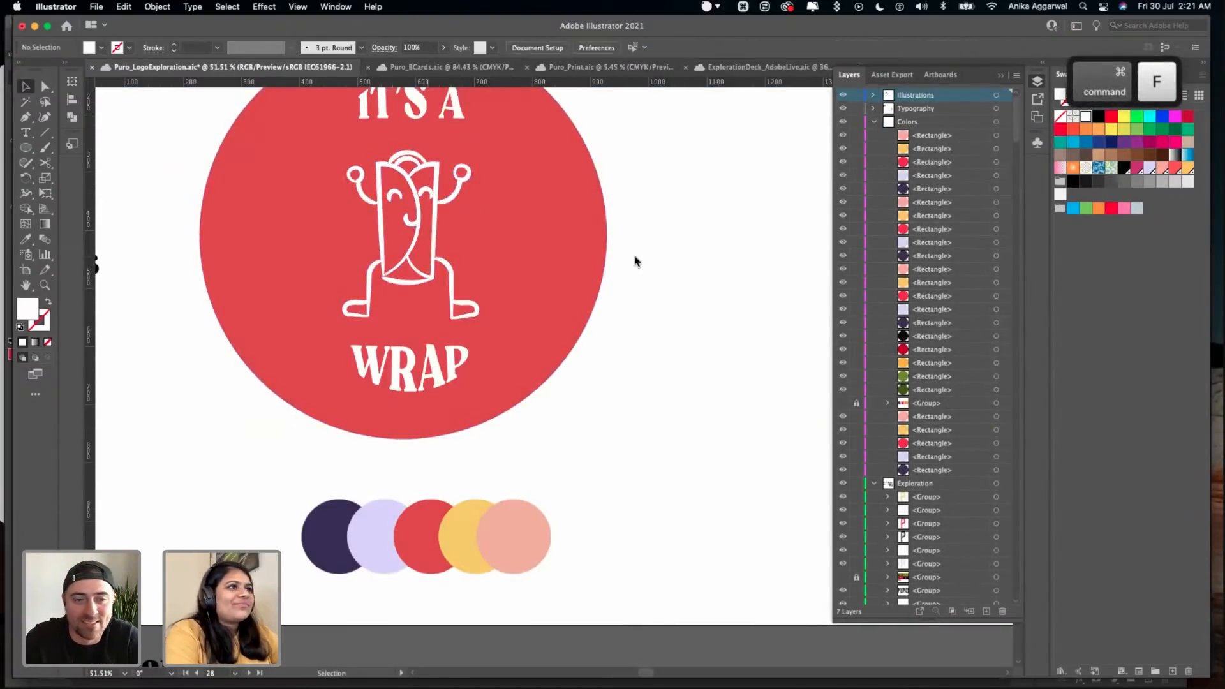
- Fill the "IT'S A WRAP" text on the red circle with the salmon pink sampled from the palette
left_click(412, 105)
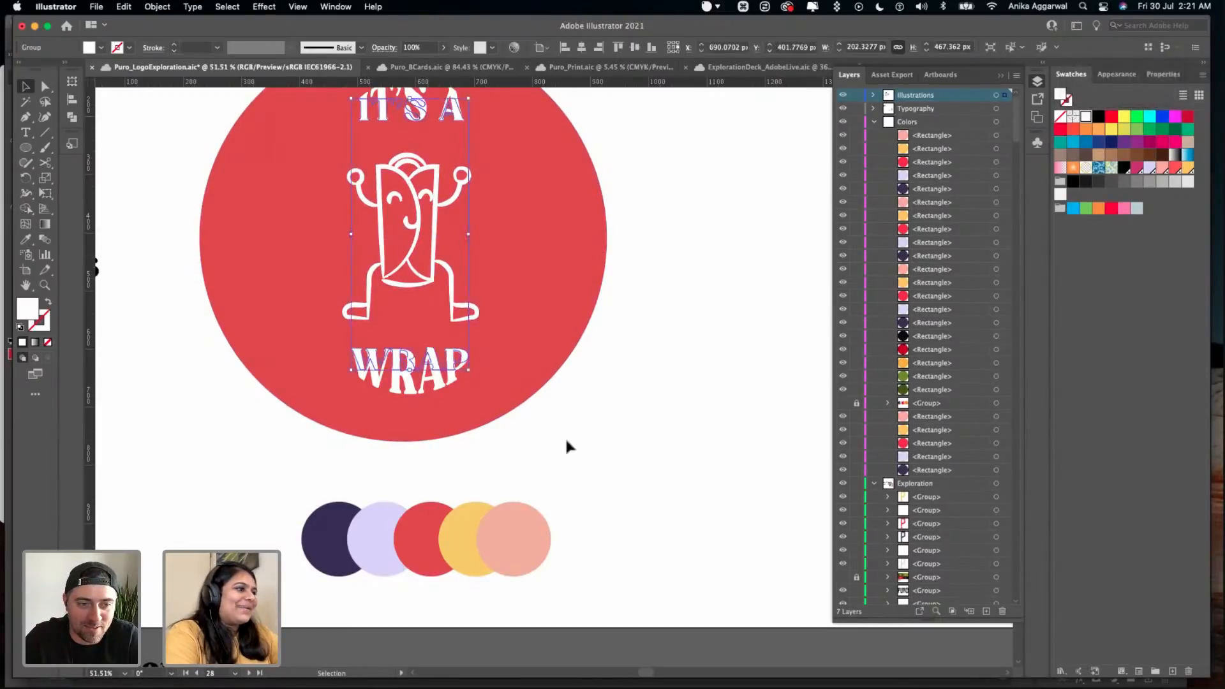
key("i")
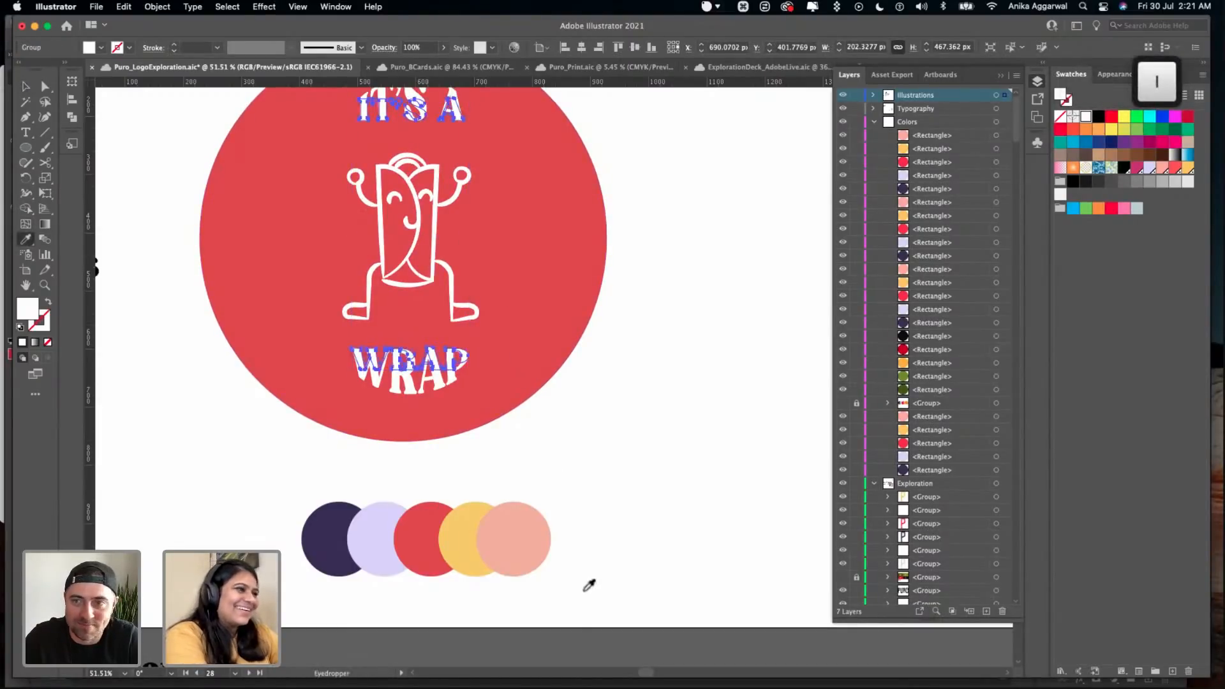
left_click(501, 560)
key("v")
left_click(614, 348)
scroll(621, 446, "up", 2)
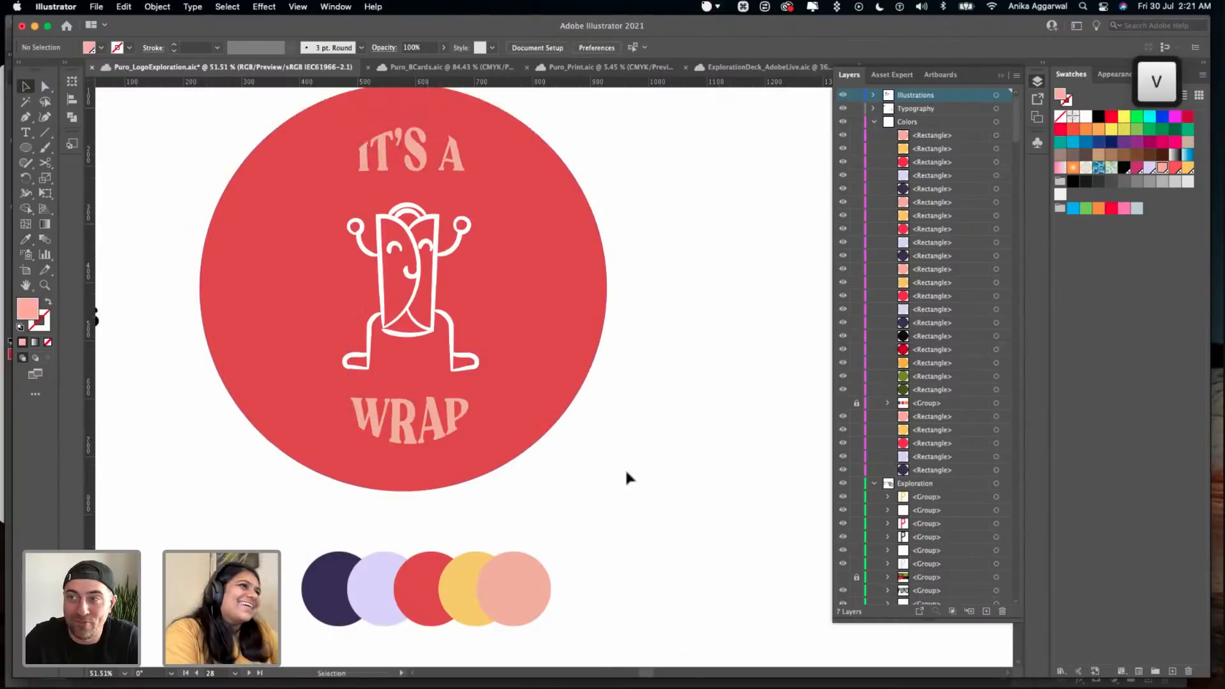
- Recolour the "IT'S A WRAP" text with the yellow sampled from the palette circles
left_click(412, 176)
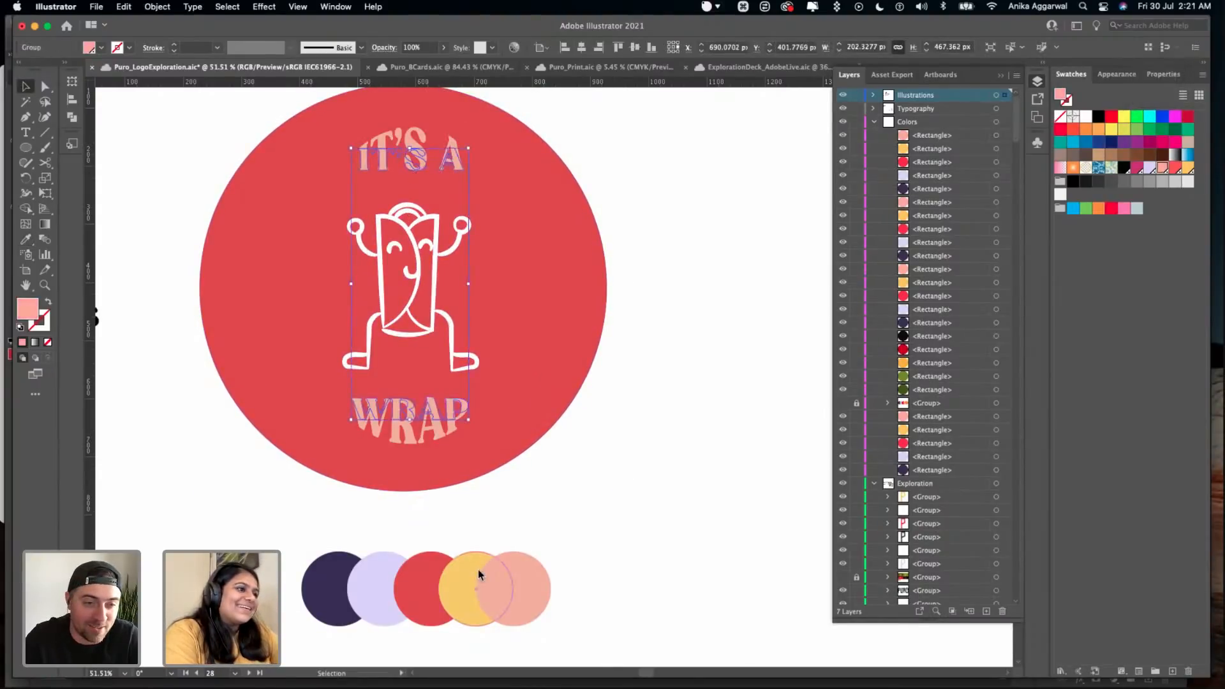
key("i")
left_click(465, 611)
key("v")
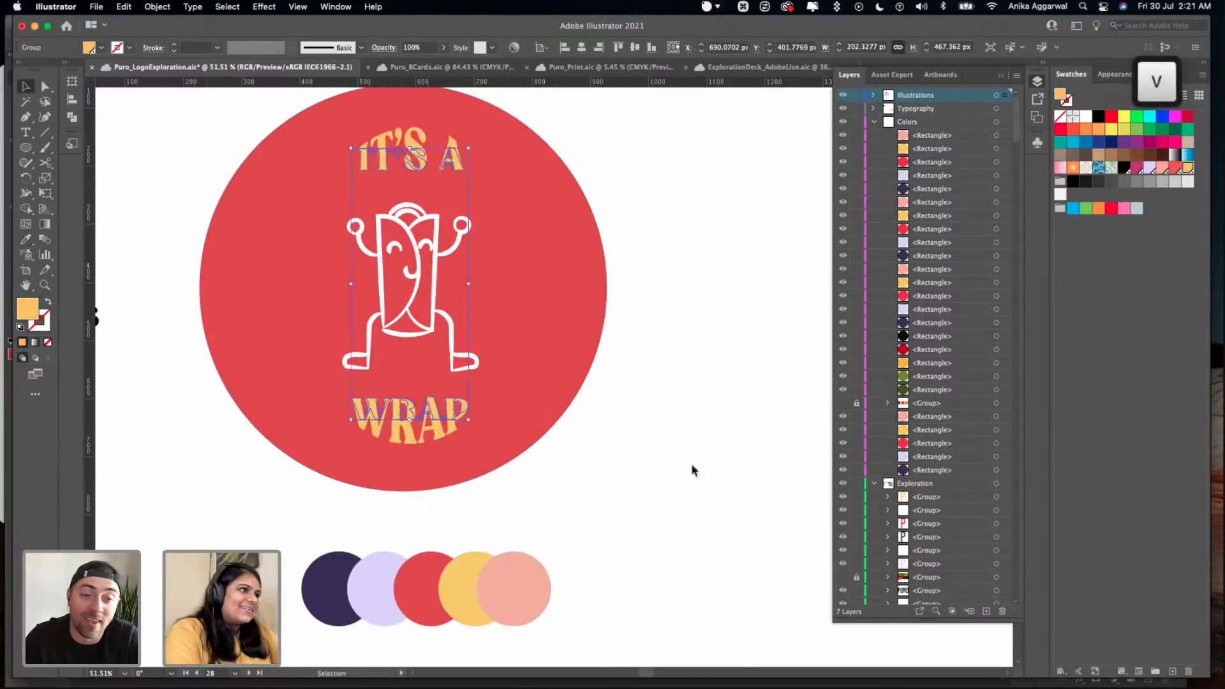
left_click(651, 429)
- Try the dark purple from the palette on the "IT'S A WRAP" text and undo the change
scroll(650, 429, "down", 3)
left_click(562, 295)
key("i")
left_click(485, 506)
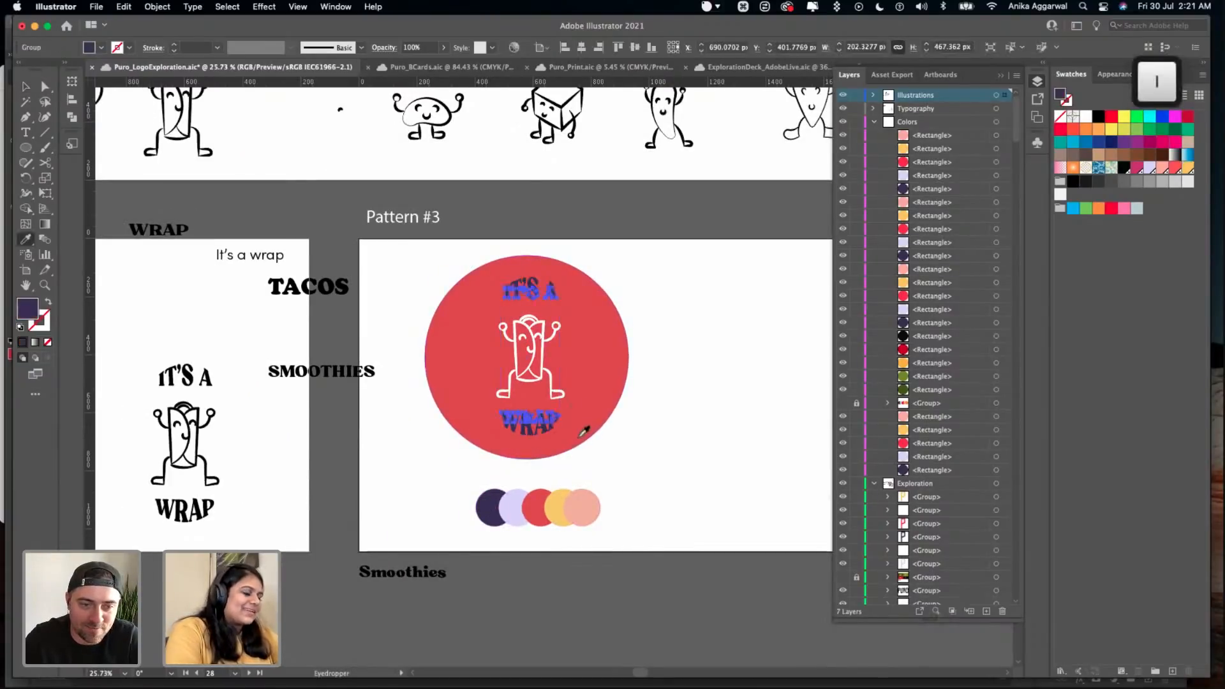
key("v")
left_click(676, 418)
key("super+z")
left_click(524, 359)
key("i")
key("v")
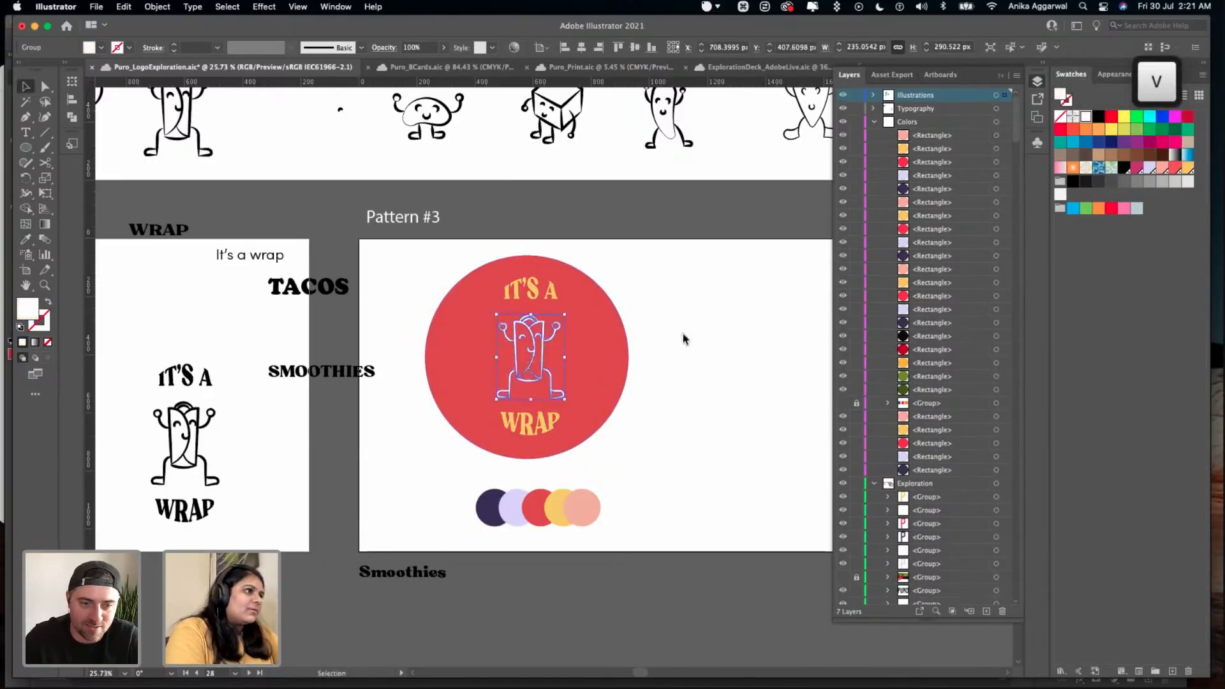
left_click(680, 332)
- Fill the red 700 px circle on Pattern #3 with the dark purple sampled from the palette
scroll(675, 346, "down", 3)
scroll(676, 349, "right", 5)
scroll(675, 349, "down", 3)
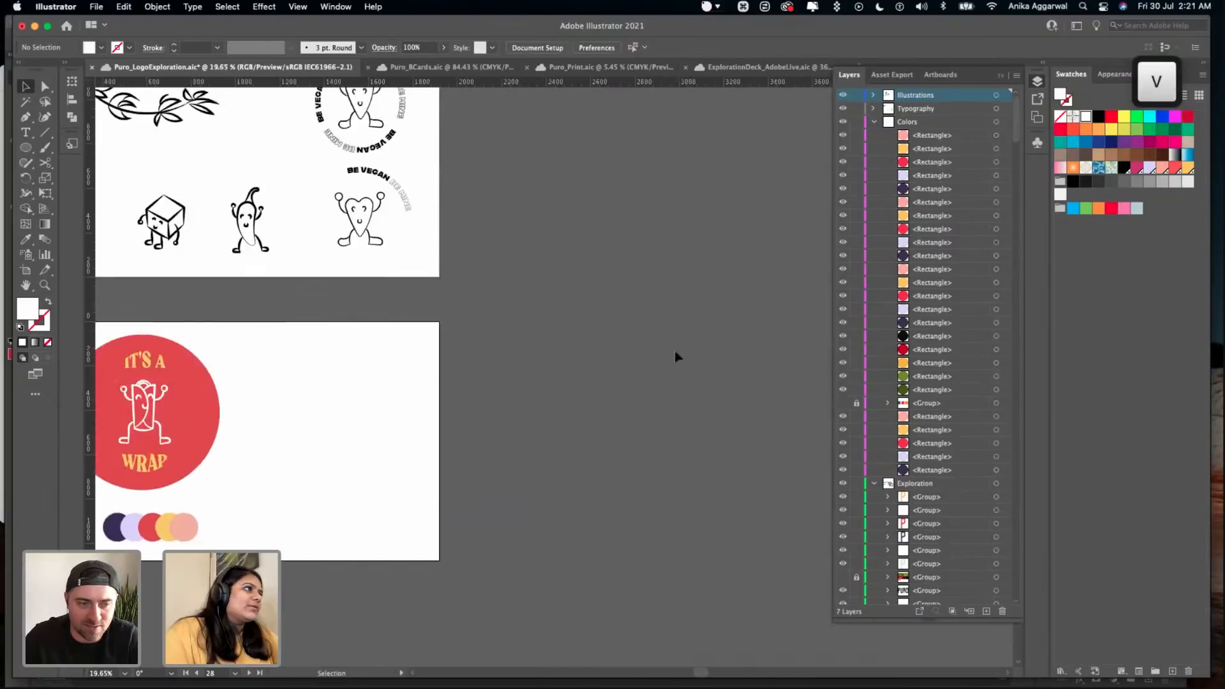
scroll(675, 349, "right", 5)
scroll(674, 350, "left", 10)
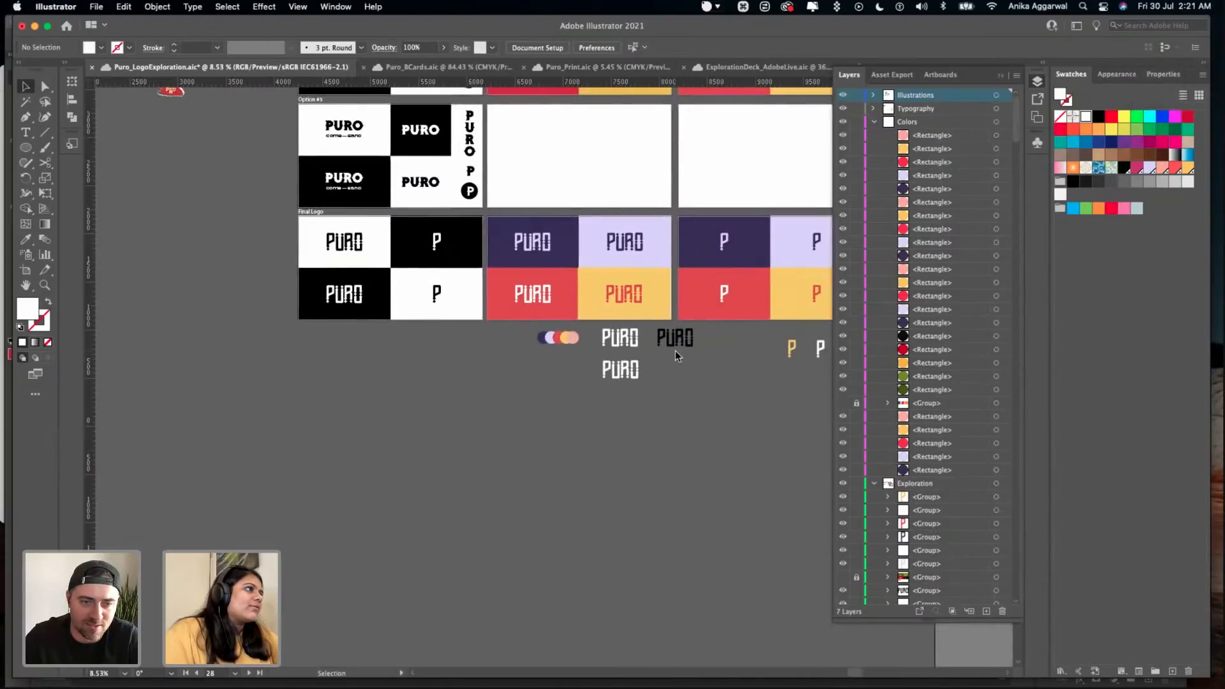
scroll(336, 391, "up", 5)
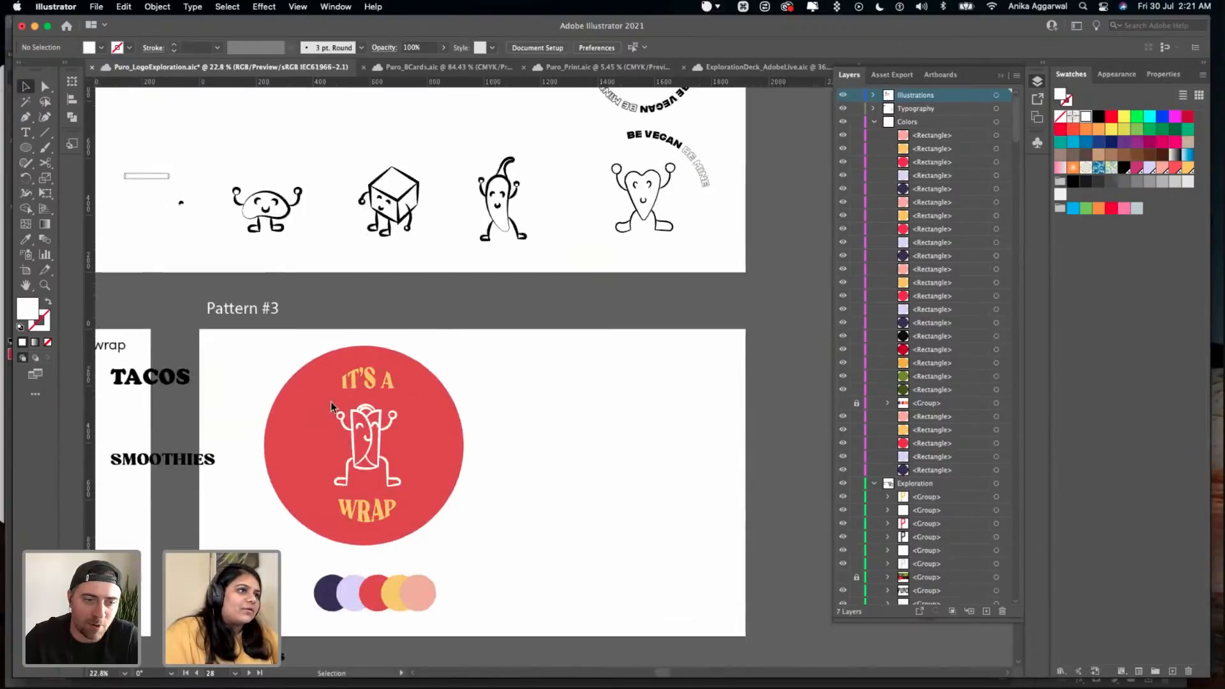
left_click(336, 409)
scroll(336, 408, "down", 2)
key("i")
left_click(322, 586)
key("v")
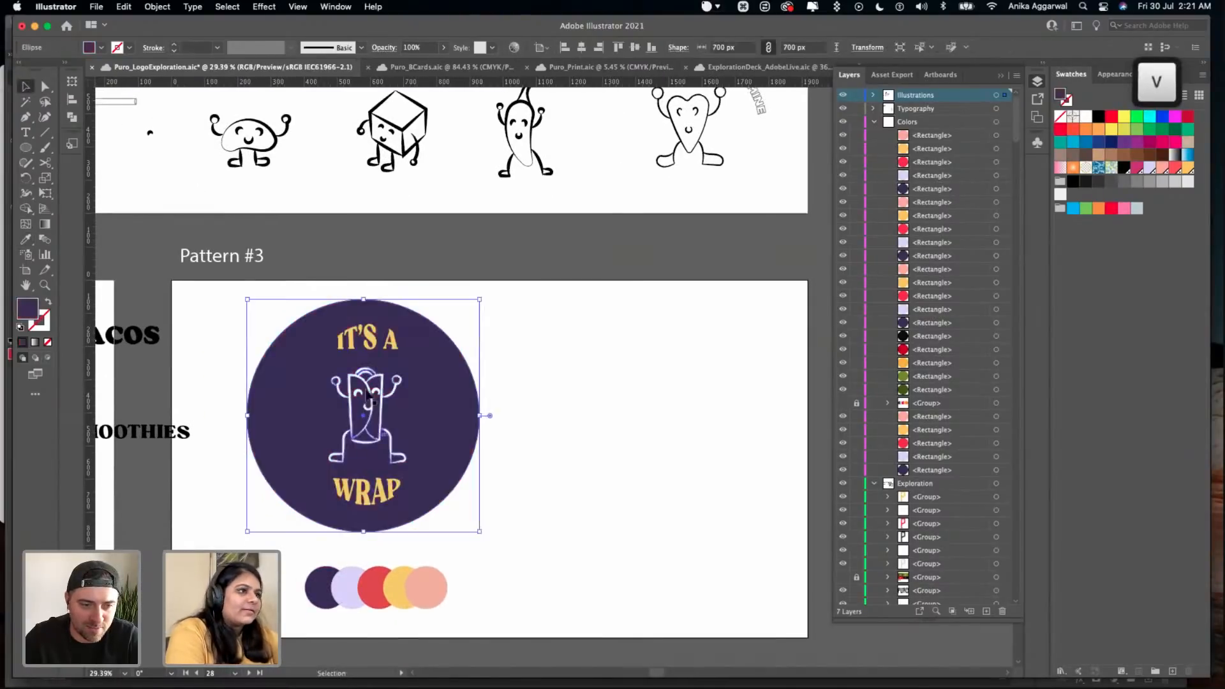
- Fill the wrap character on the purple circle with the lavender sampled from the palette
left_click(383, 434)
key("i")
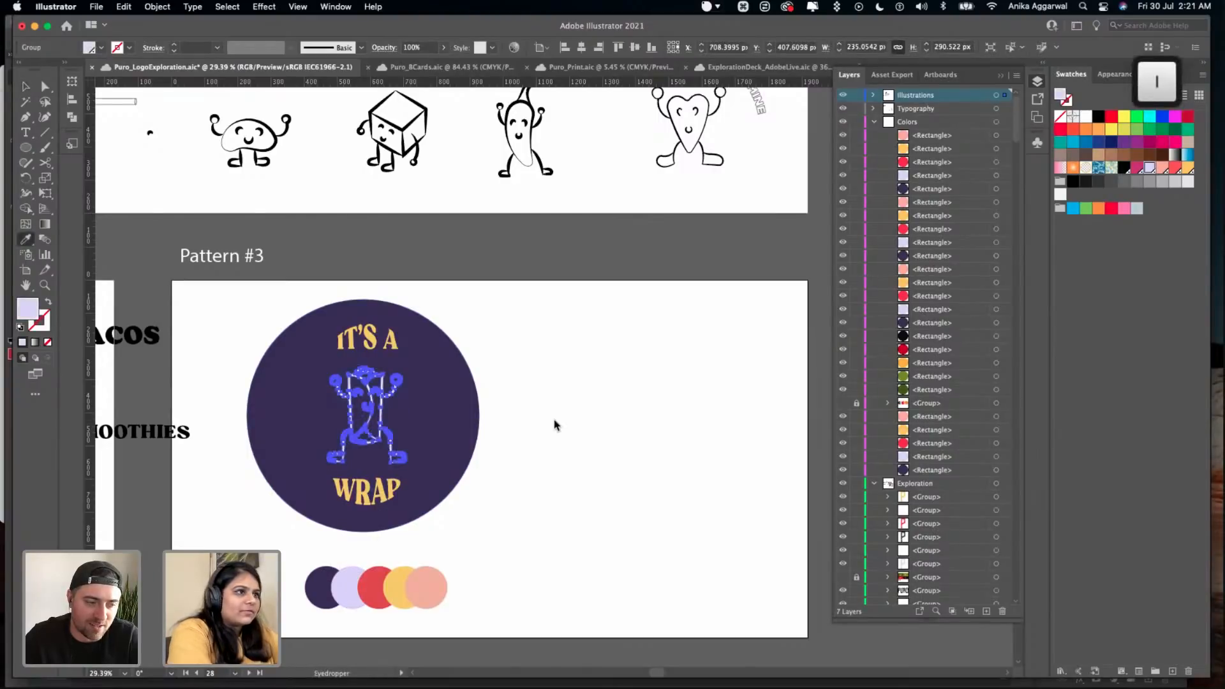
key("v")
left_click(502, 423)
- Fill the "IT'S A WRAP" text with the red sampled from the palette circles
left_click(366, 358)
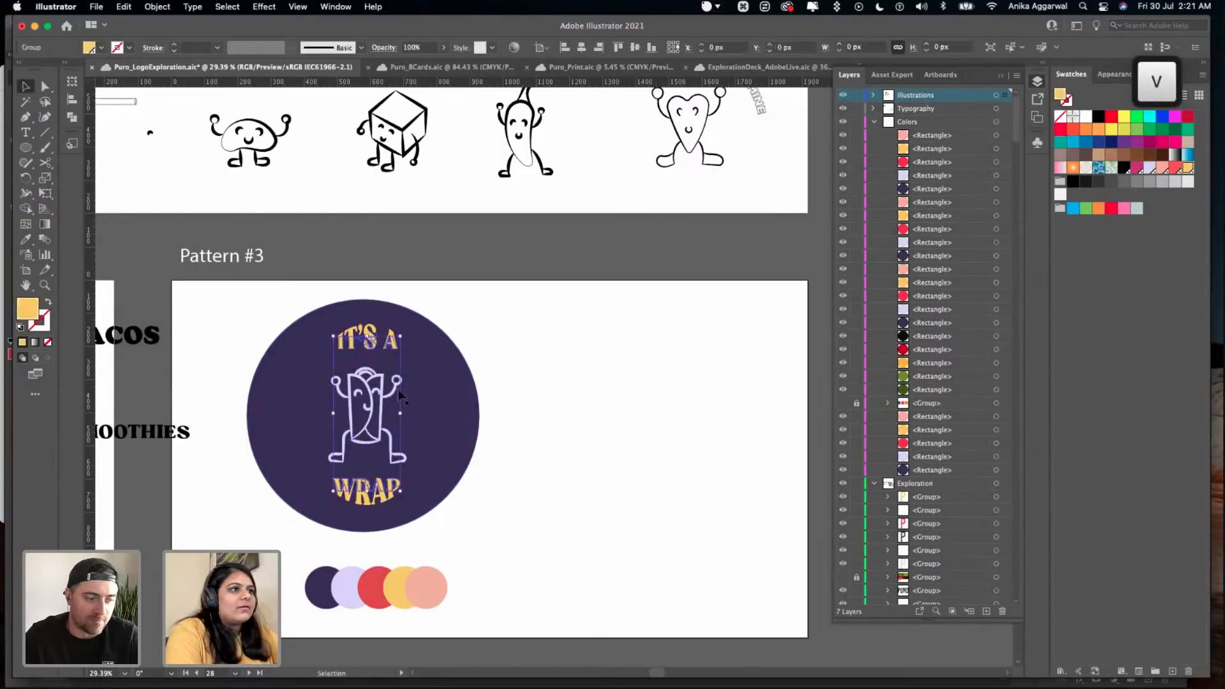
key("i")
left_click(383, 581)
key("v")
left_click(524, 483)
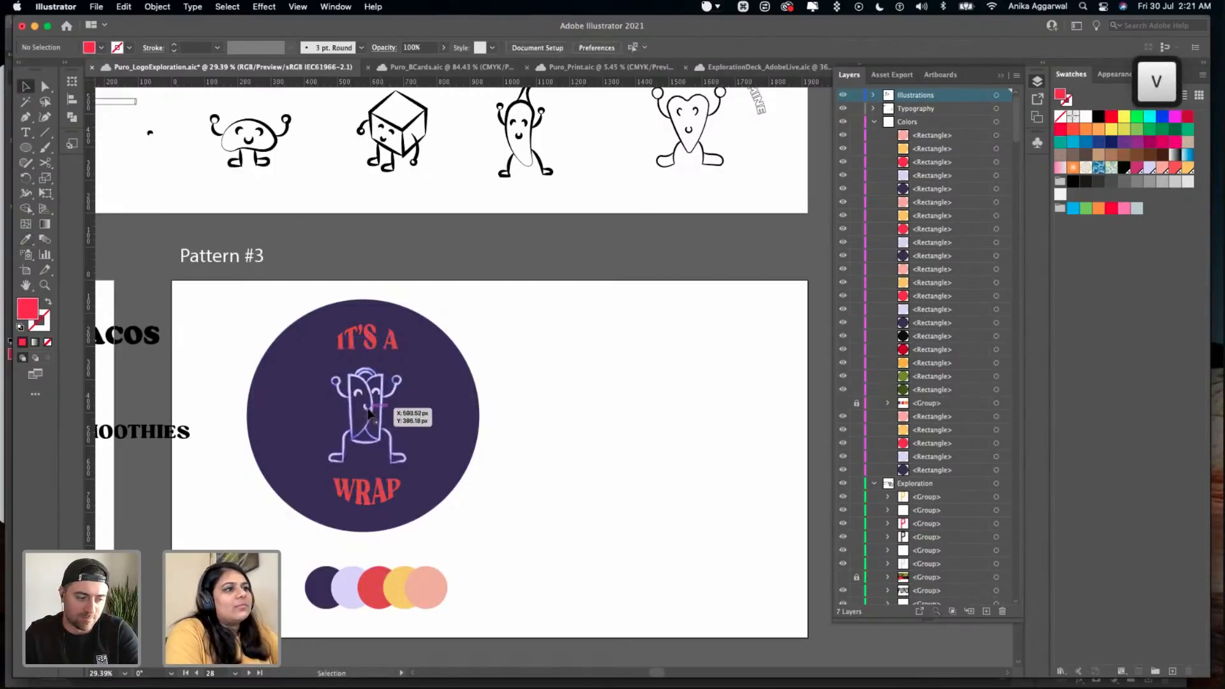
- Set the wrap character's fill to white
left_click(394, 408)
left_click(377, 400)
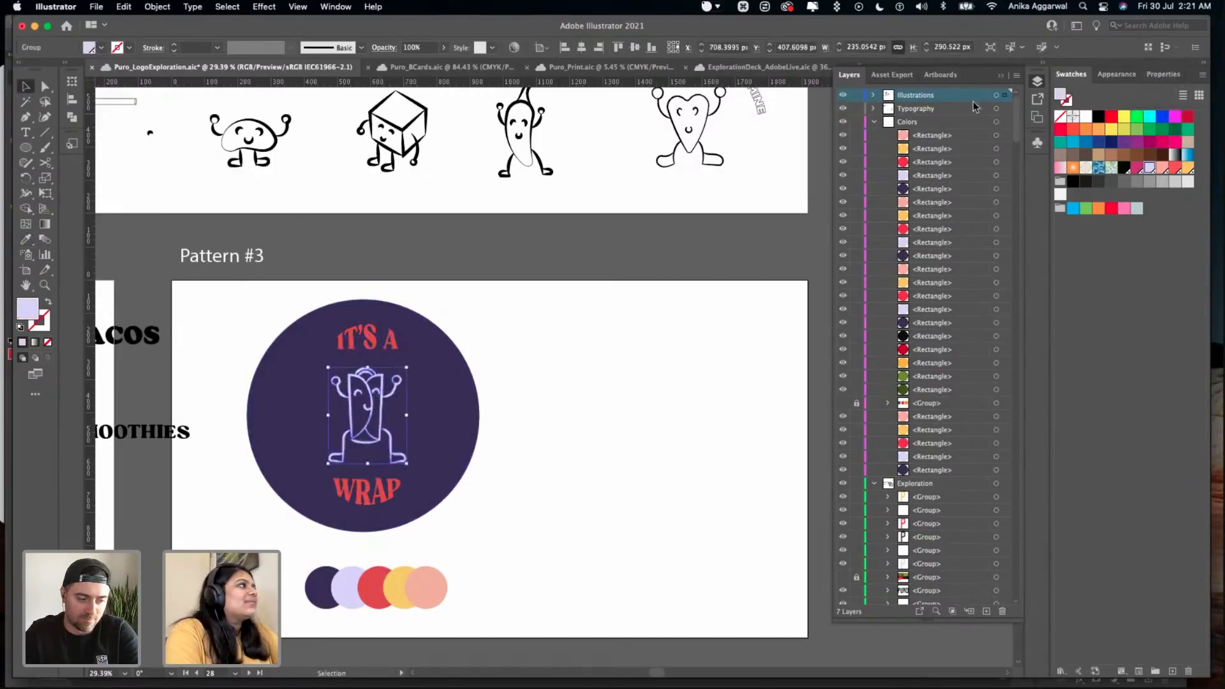
left_click(744, 296)
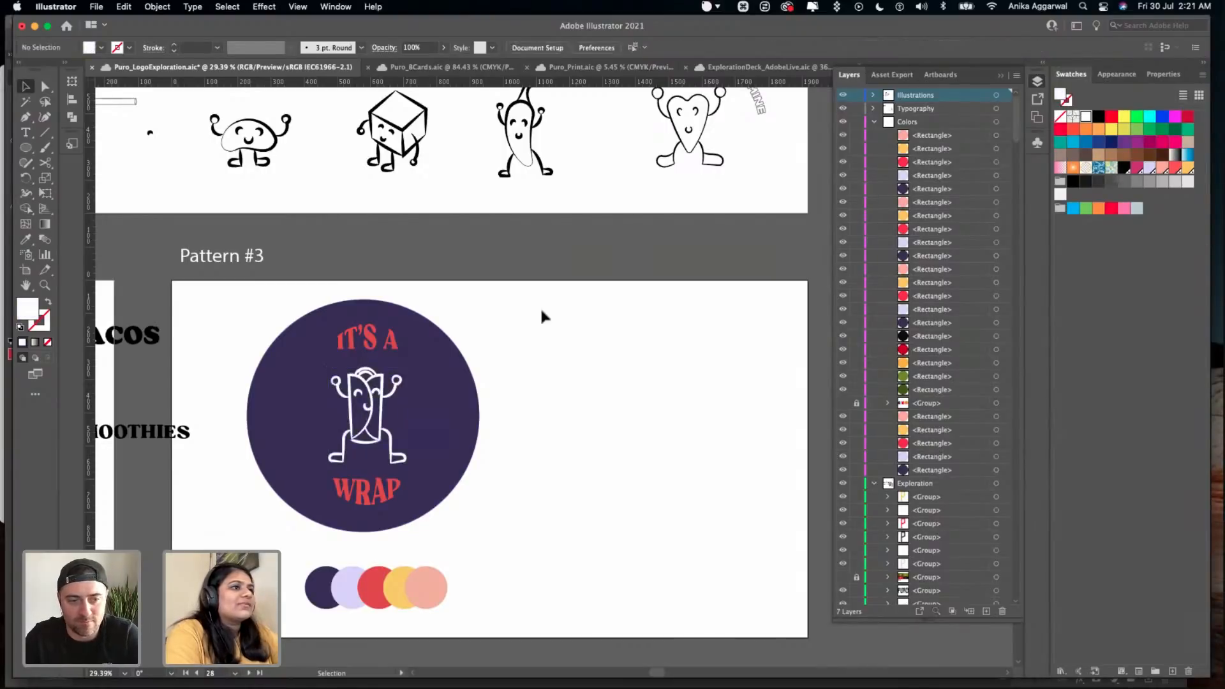
- Group the red "IT'S A WRAP" text with the white wrap character
left_click_drag(236, 528, 305, 518)
left_click(445, 322)
left_click(511, 324)
left_click(368, 335)
left_click(383, 375, "shift")
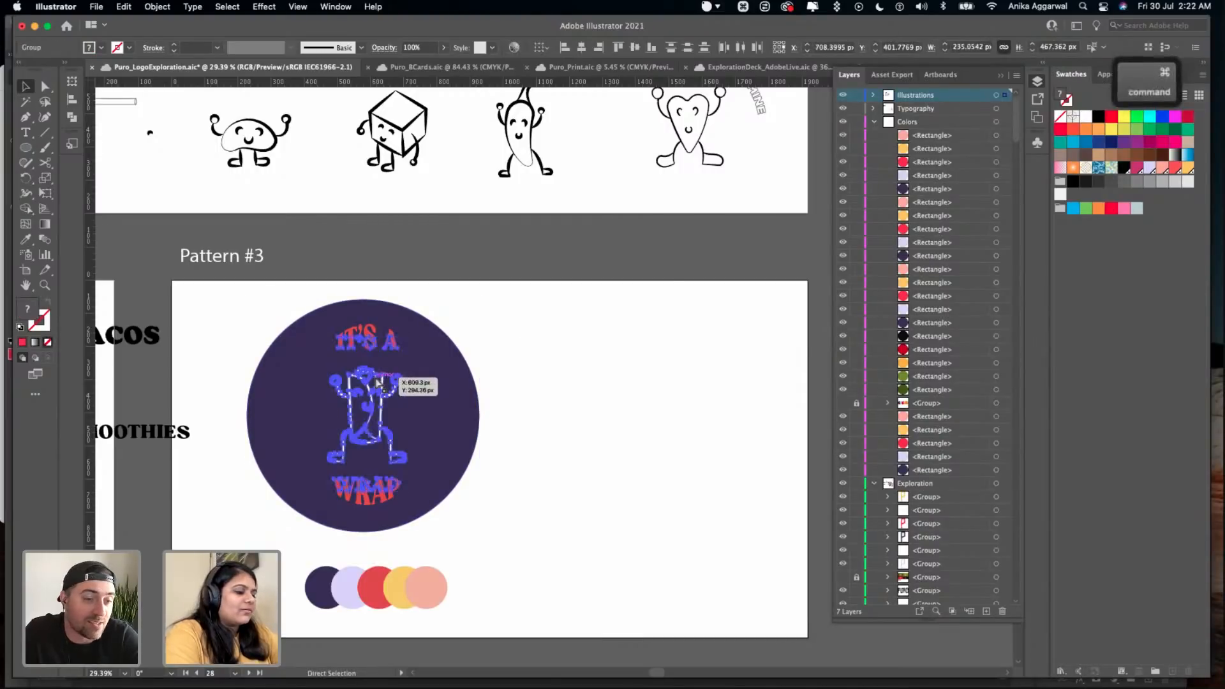
key("super+g")
- Centre the text and character group on the purple circle both horizontally and vertically
left_click(461, 403, "shift")
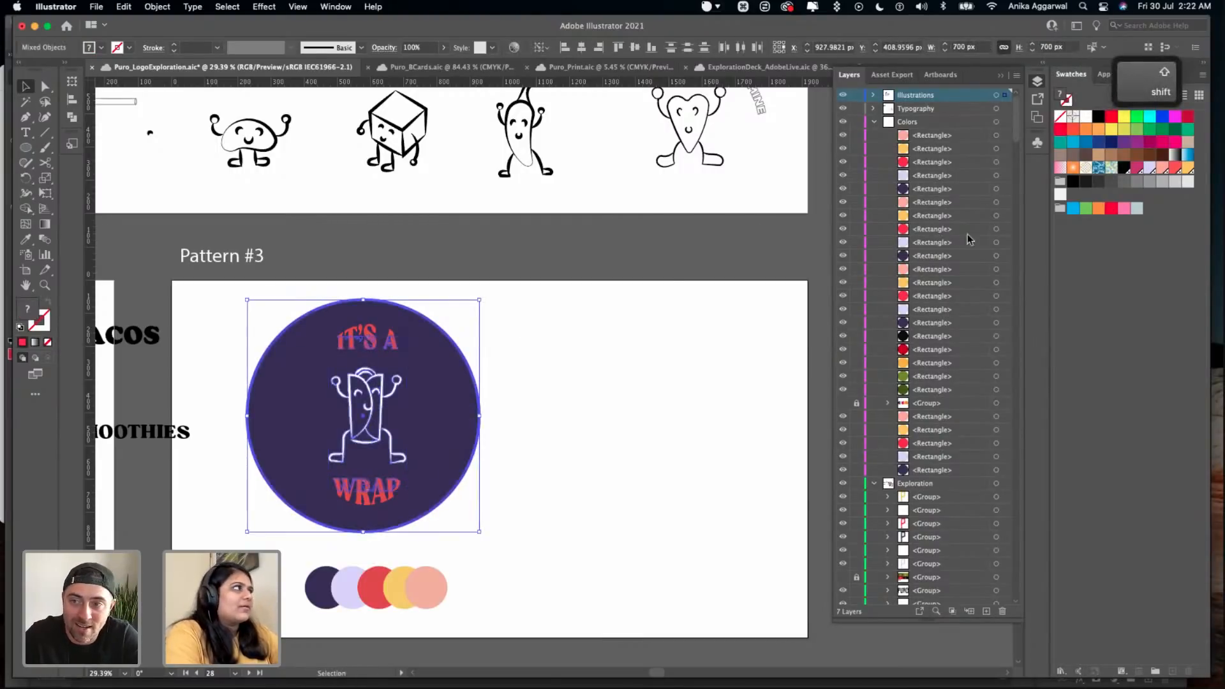
left_click(1165, 75)
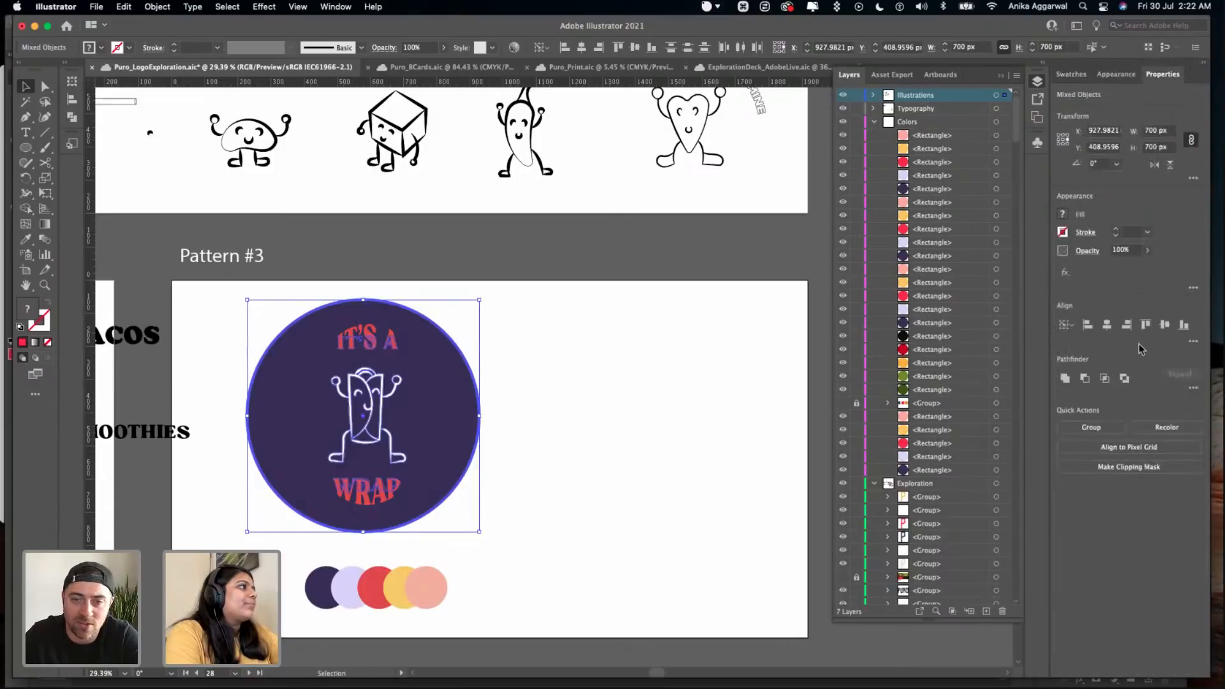
left_click(1110, 326)
left_click(1162, 326)
left_click(635, 418)
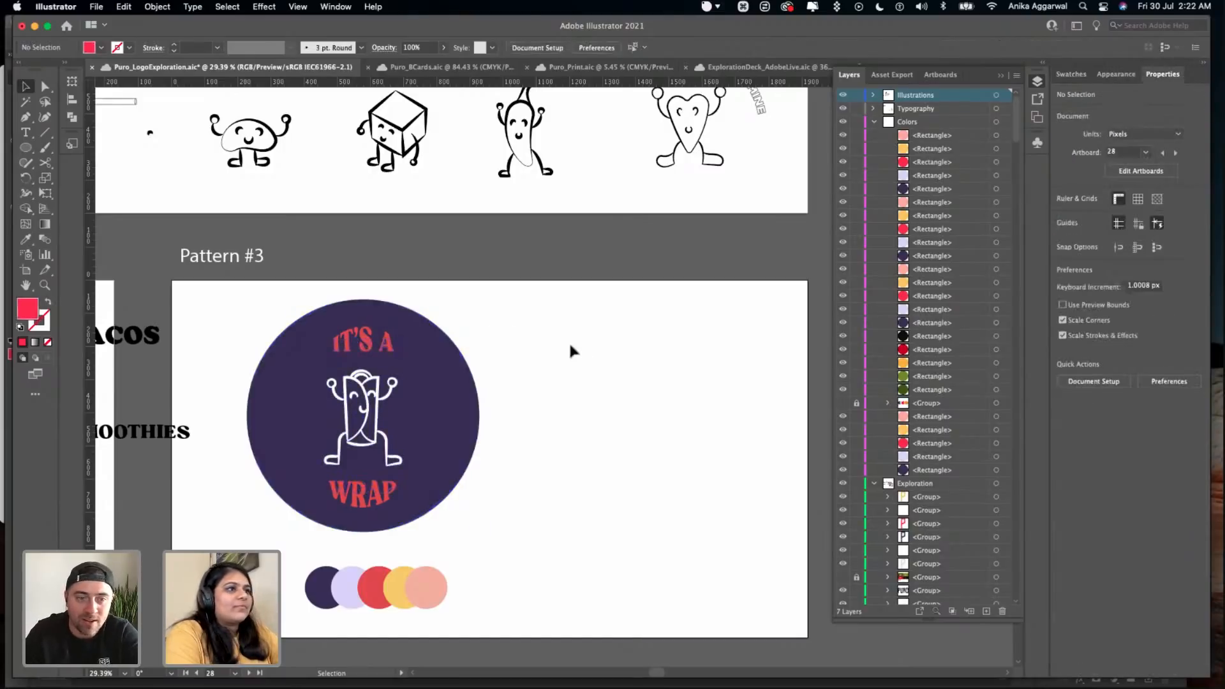
- Copy the complete purple badge artwork, save the document and switch to Photoshop
key("super+z")
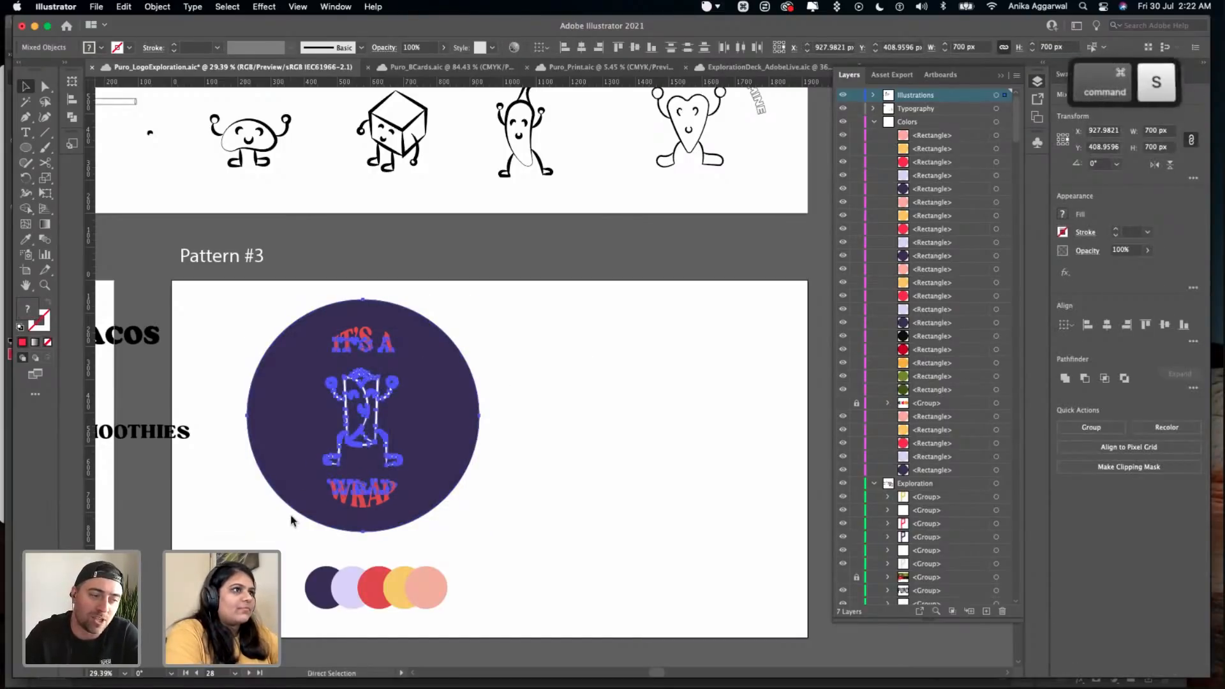
key("super+s")
key("super+Tab")
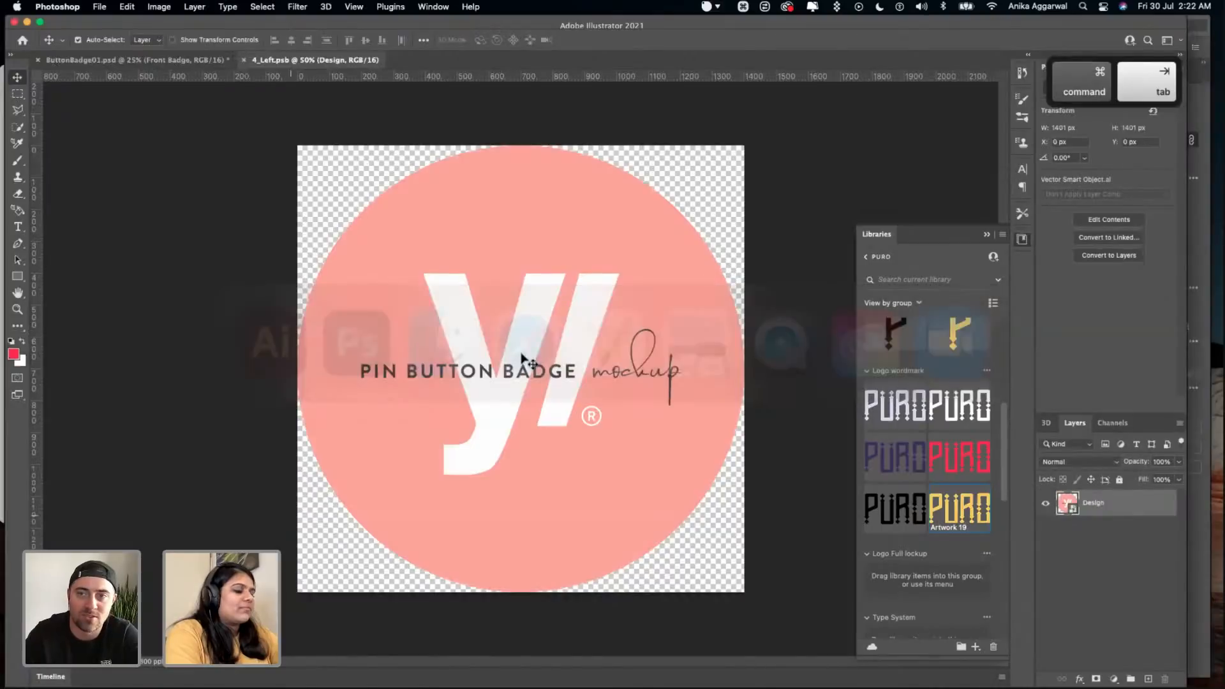
- Paste the badge artwork as a Smart Object into 4_Left.psb, save it and return to ButtonBadge01.psd
key("super+v")
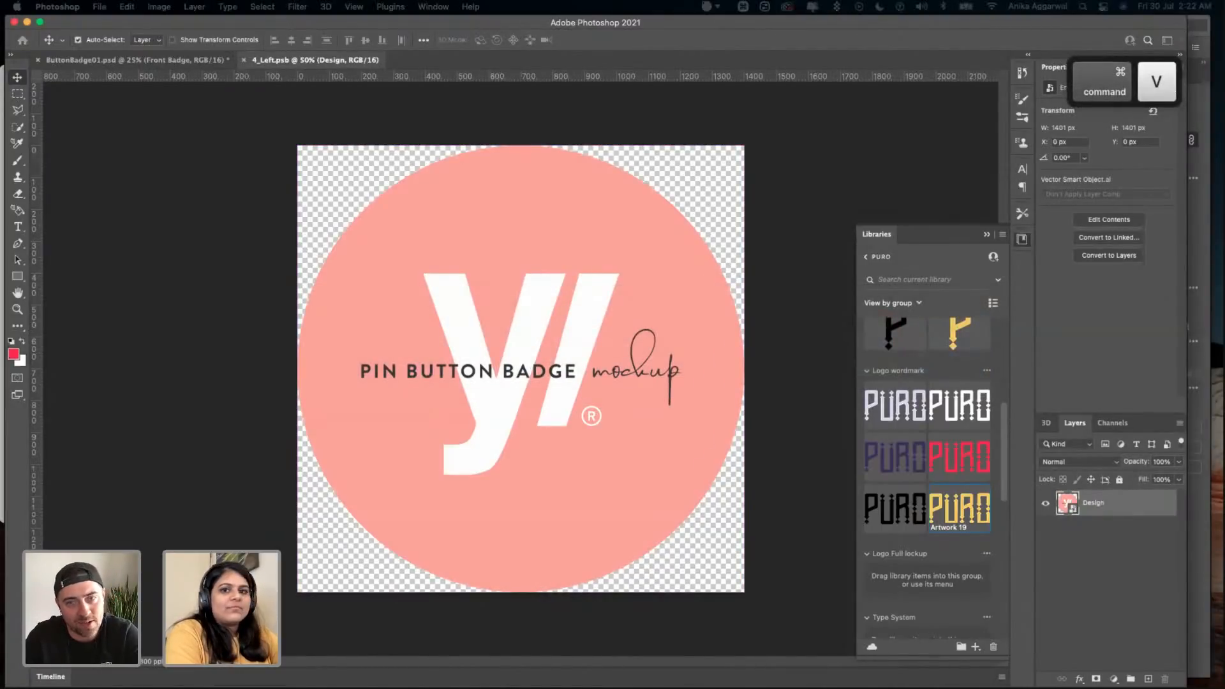
left_click(673, 224)
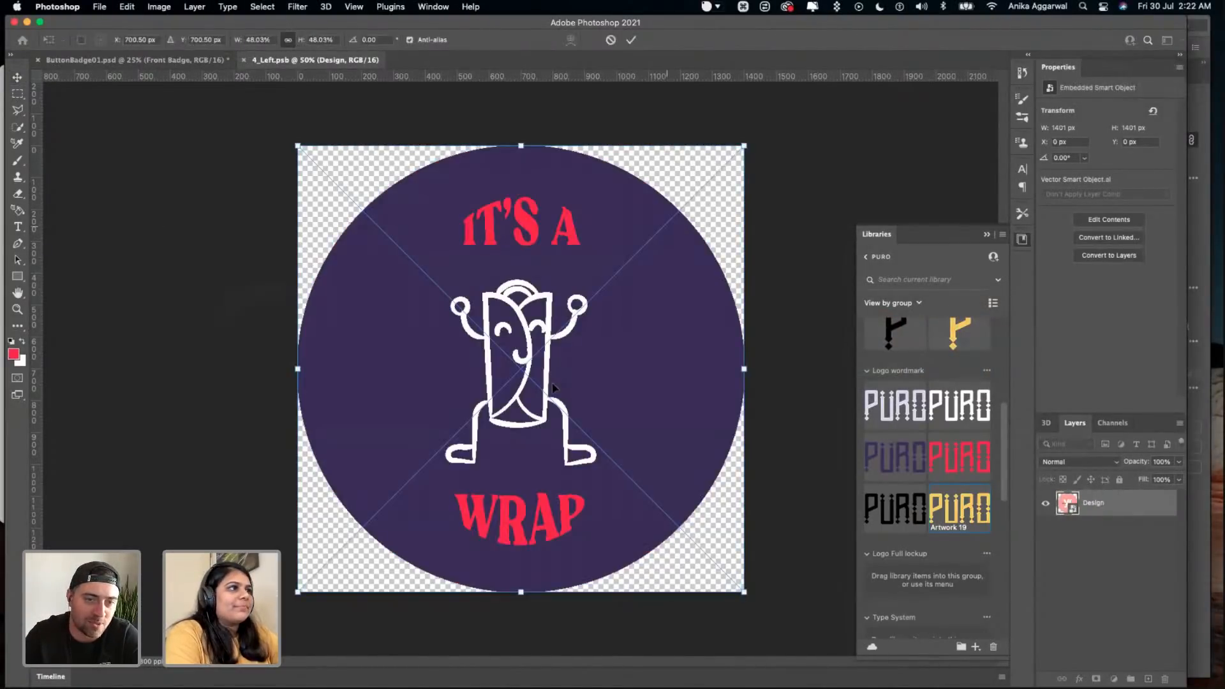
key("super+s")
left_click(182, 60)
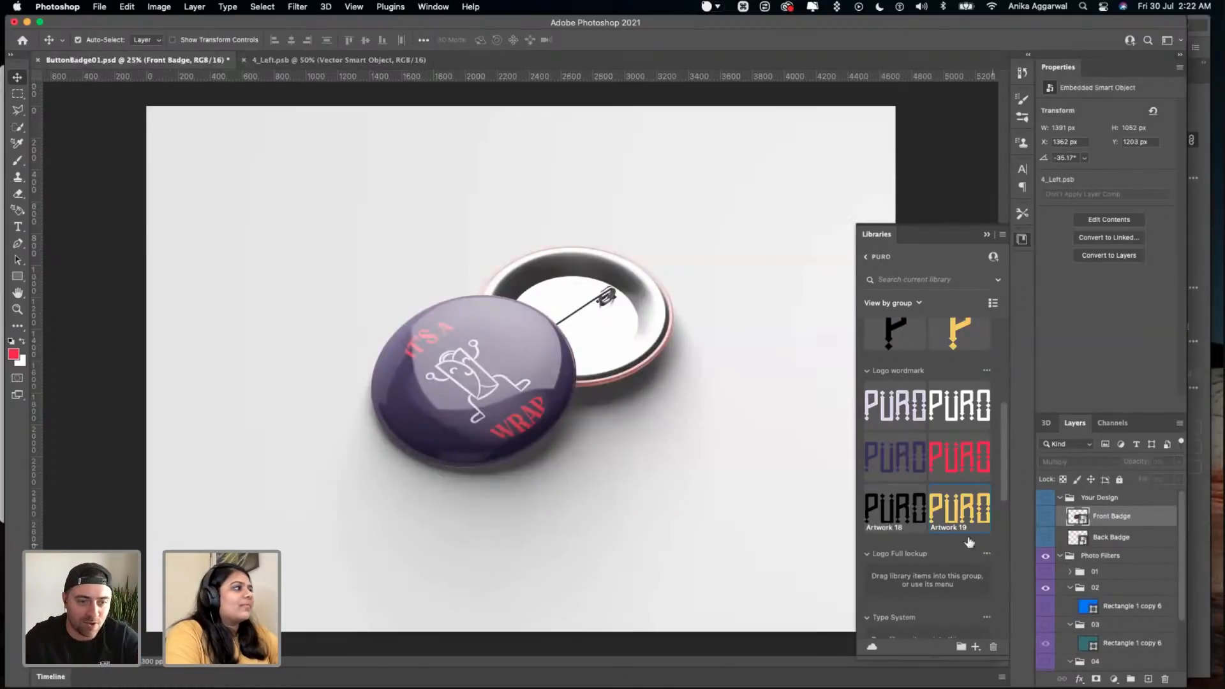
- Open the Back Badge contents, place the badge artwork as a Smart Object in 4_Right1.psb and save it
double_click(1077, 537)
key("super+v")
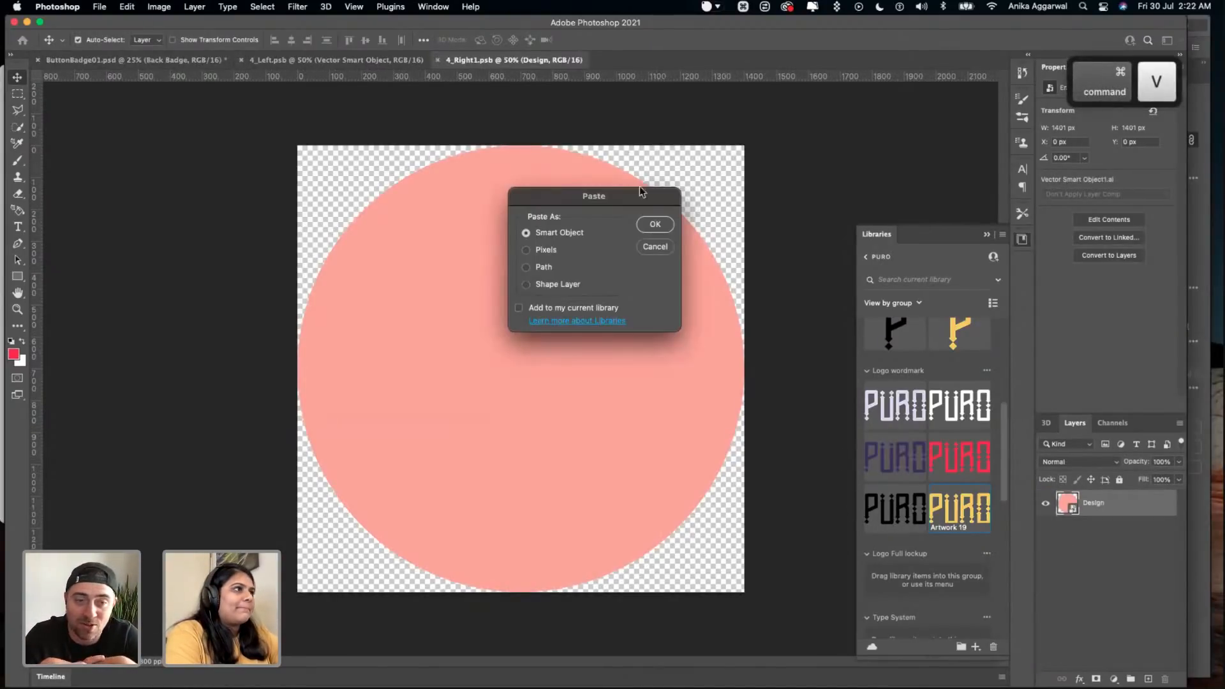
left_click(655, 225)
key("super+s")
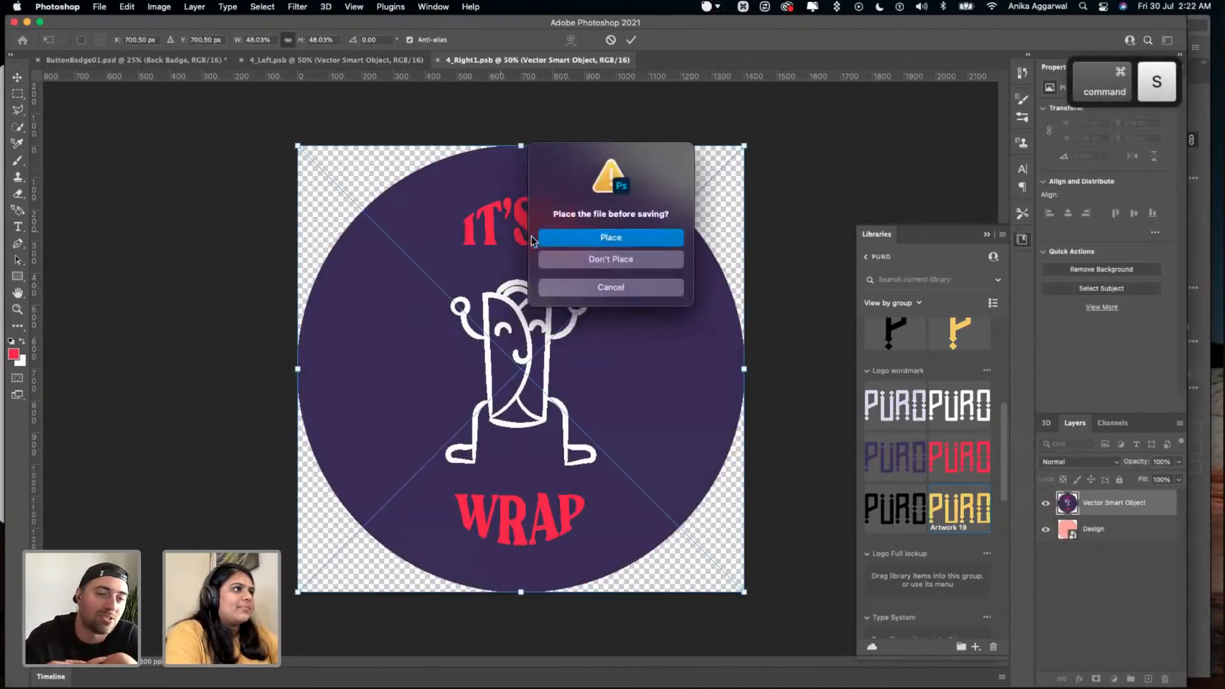
left_click(600, 241)
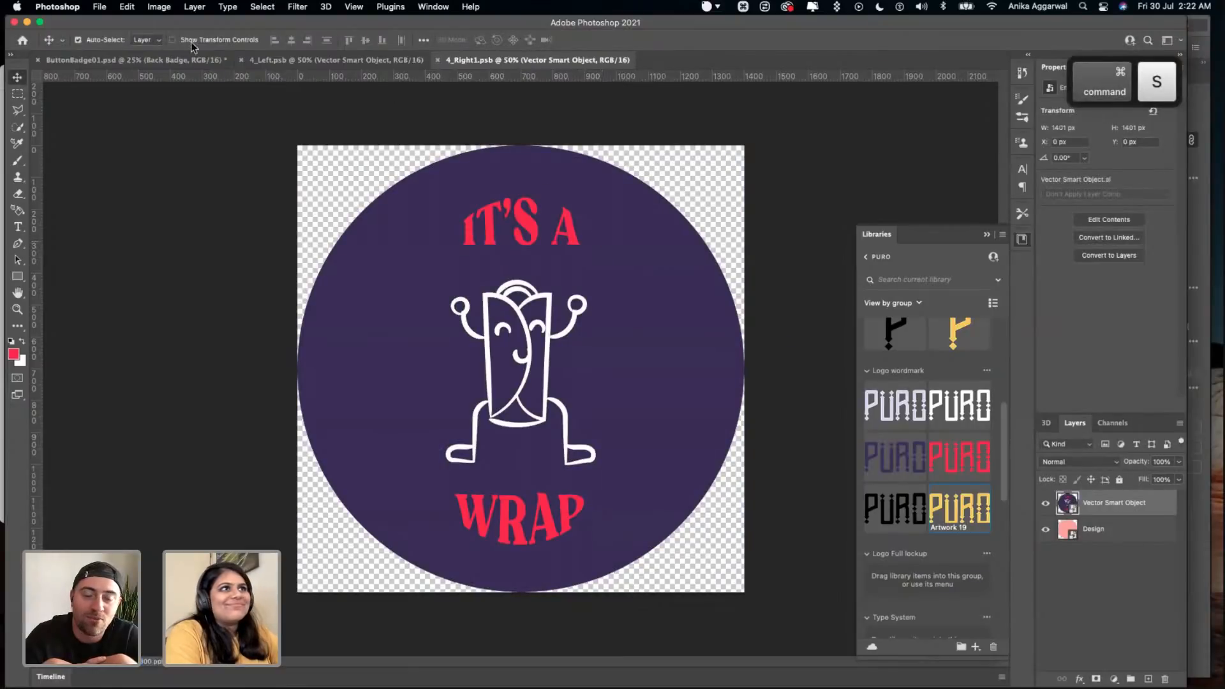
left_click(185, 62)
- Save the ButtonBadge01.psd mockup and export it as ButtonBadge01.png into the Day 02 folder
key("super+s")
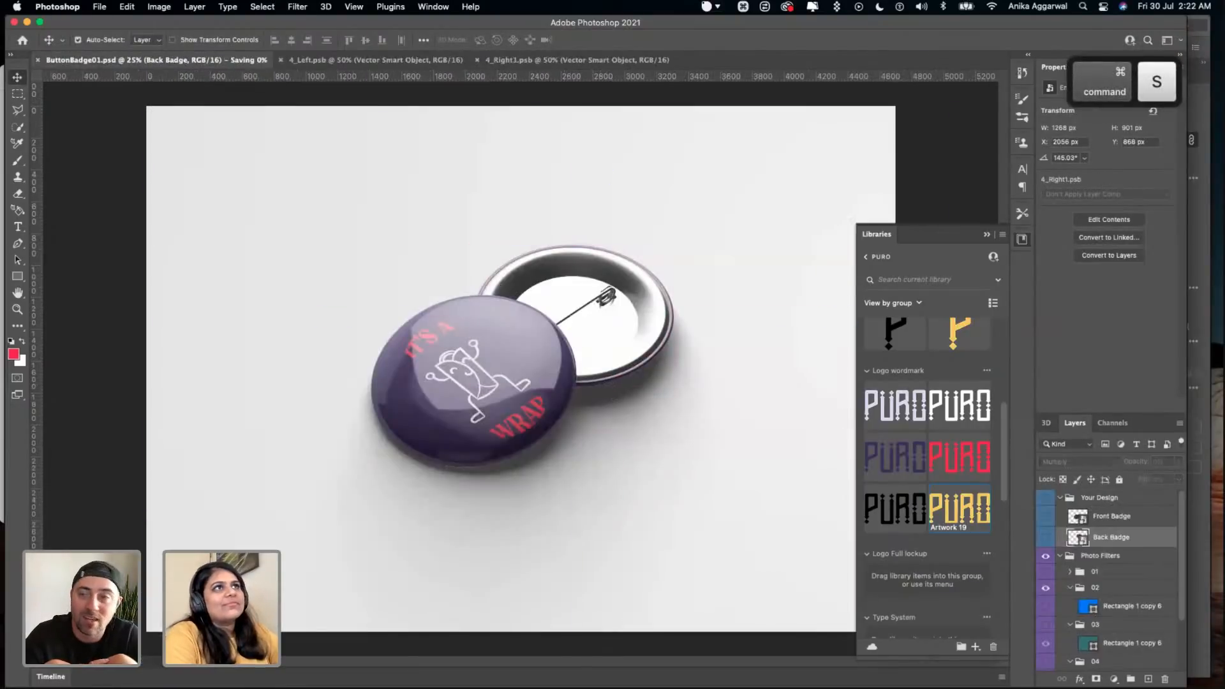
left_click(100, 7)
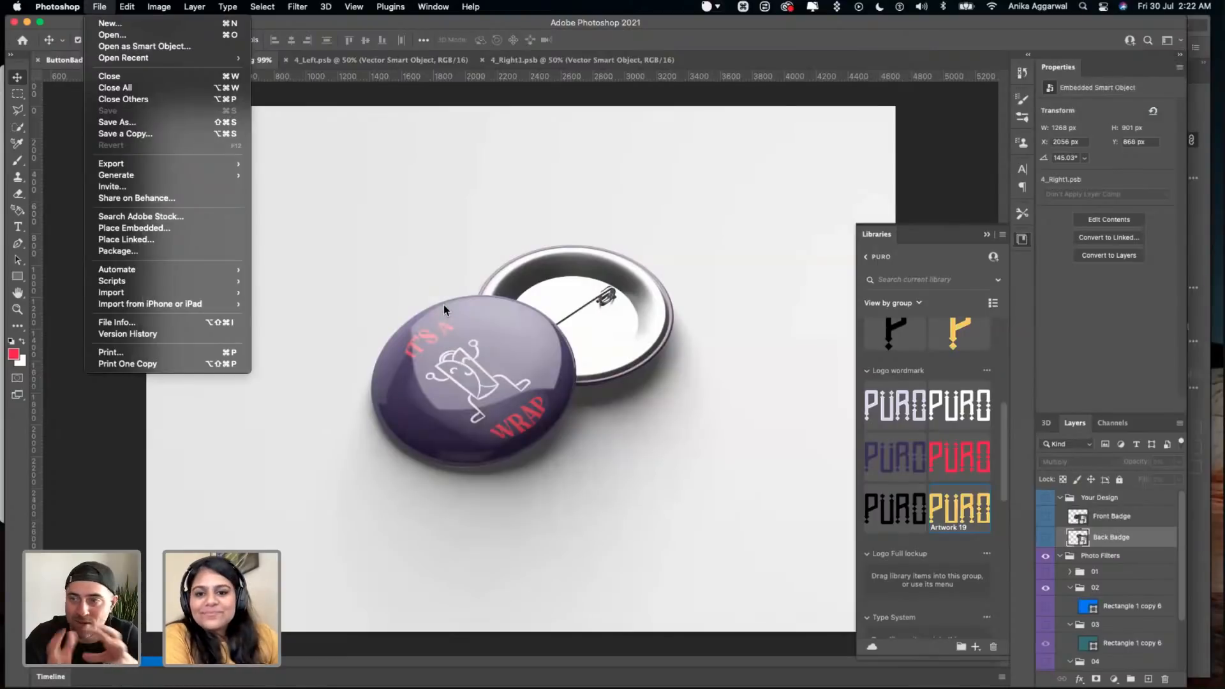
mouse_move(223, 164)
left_click(288, 165)
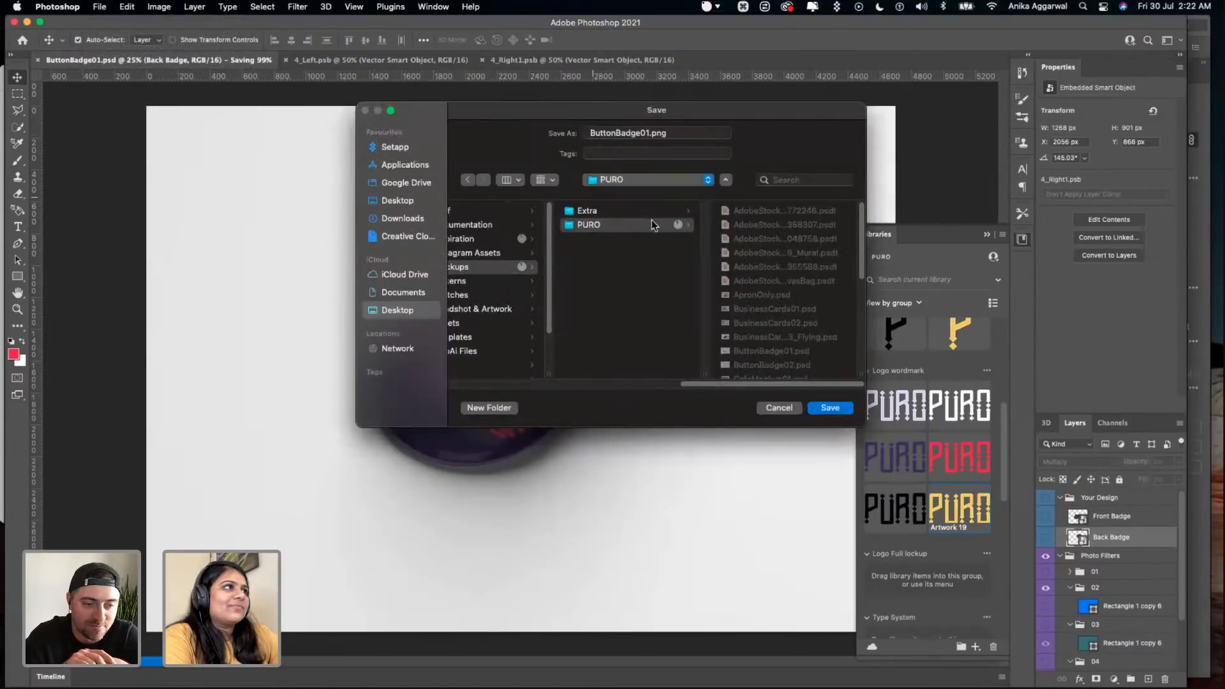
left_click_drag(717, 386, 659, 380)
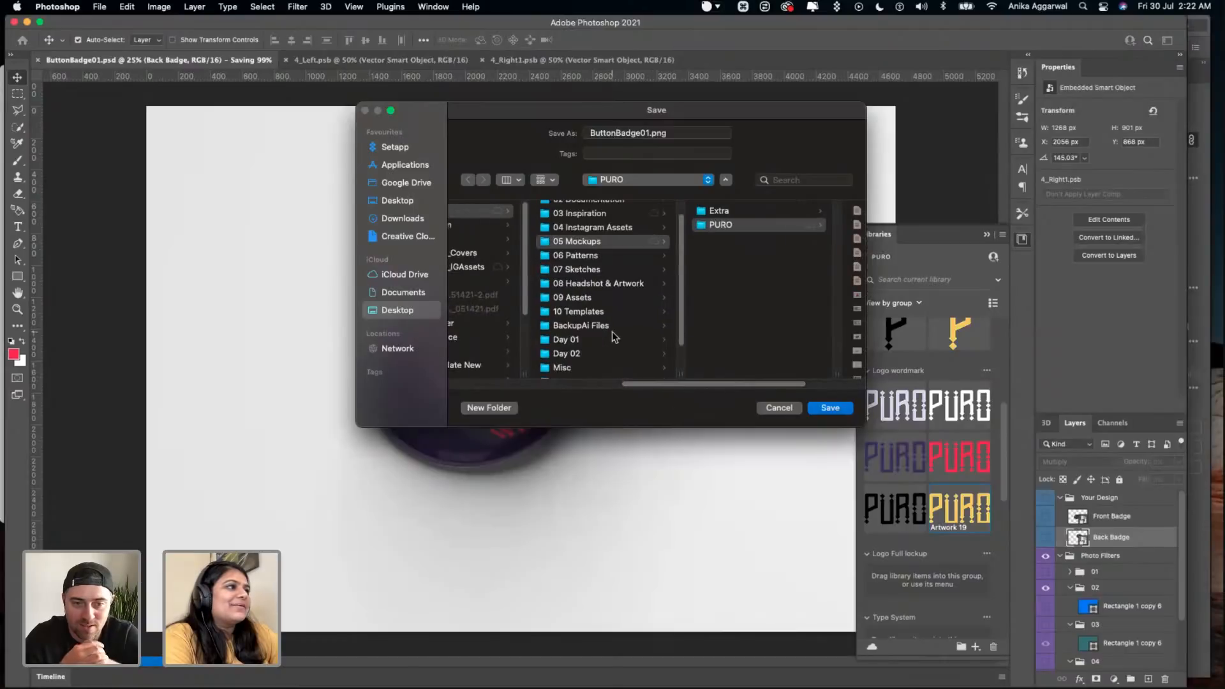
left_click(574, 353)
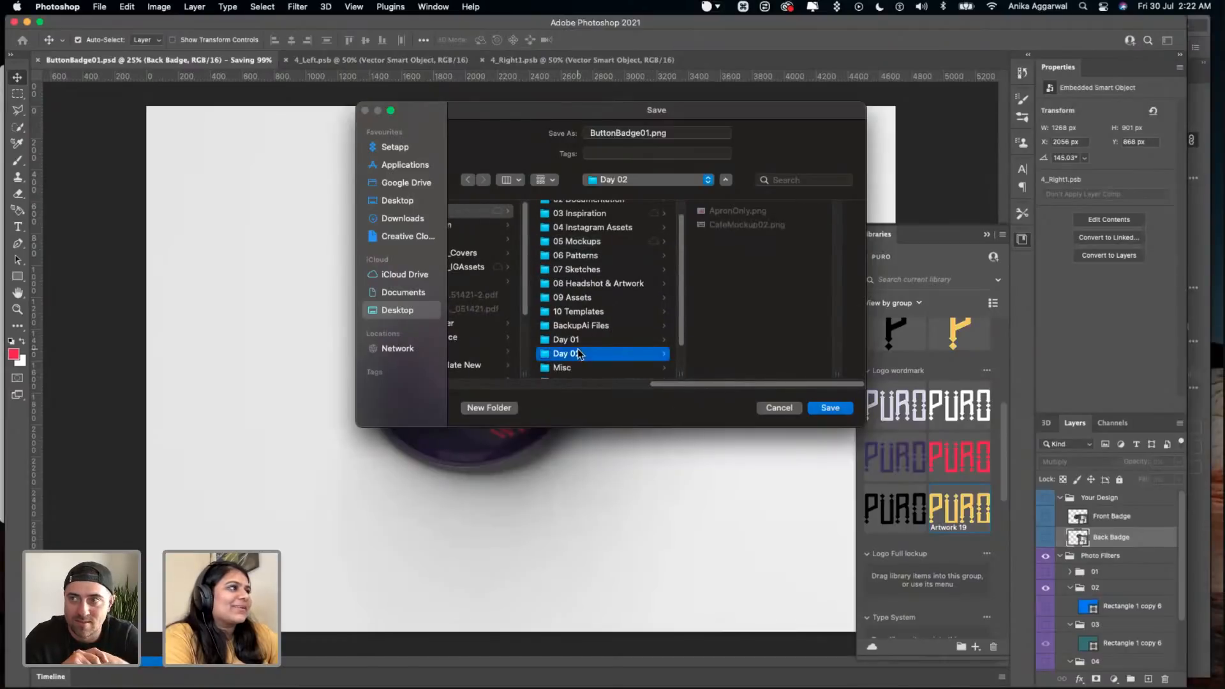
left_click(811, 409)
key("super+s")
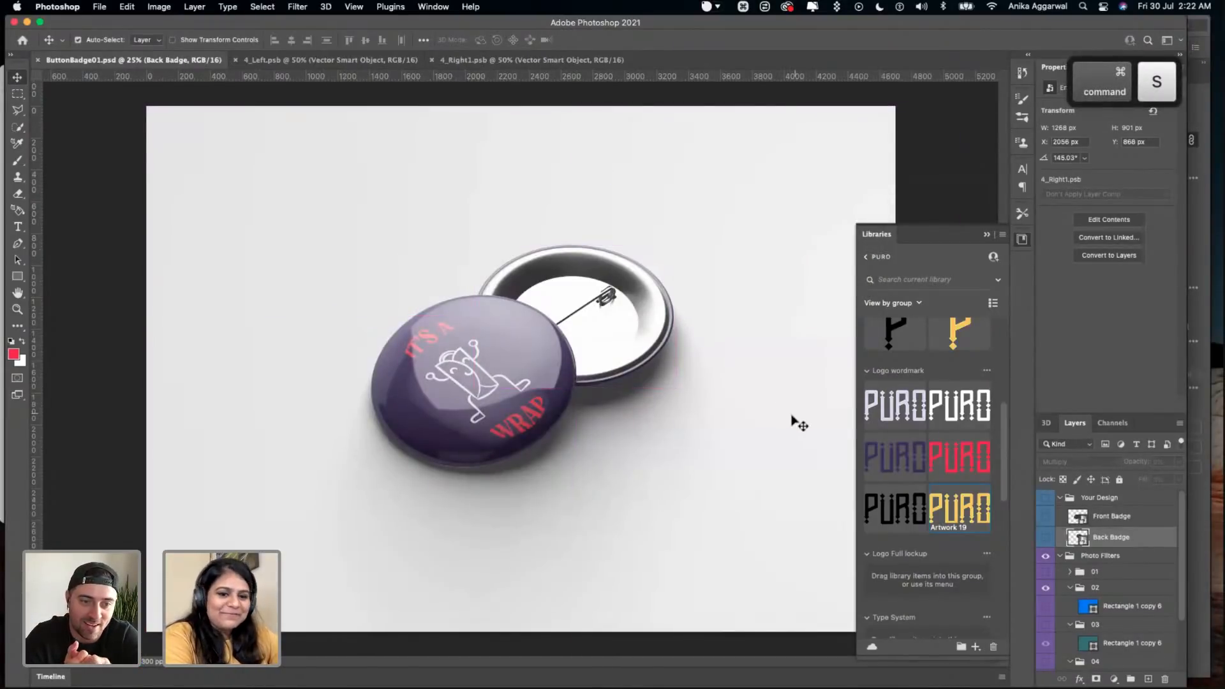
- Switch to Finder, open the Day 02 folder and preview its exported mockup images one after another, starting with ApronOnly.png
key("super+Tab")
key("super+Tab")
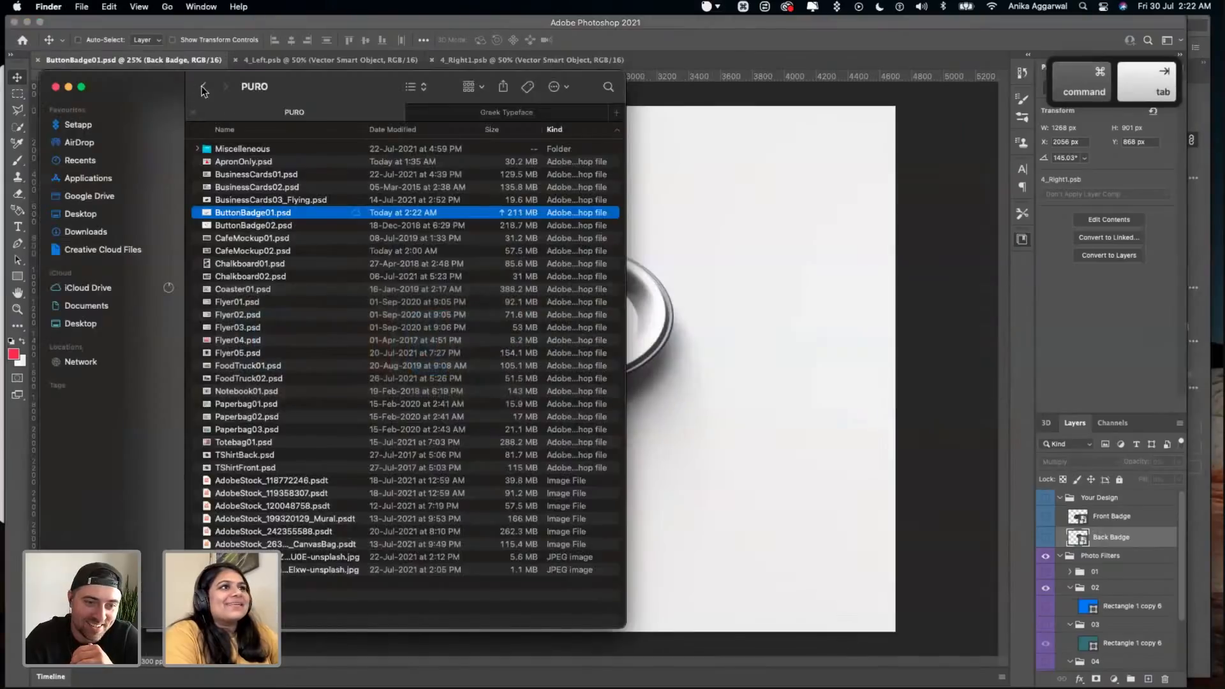
left_click(204, 88)
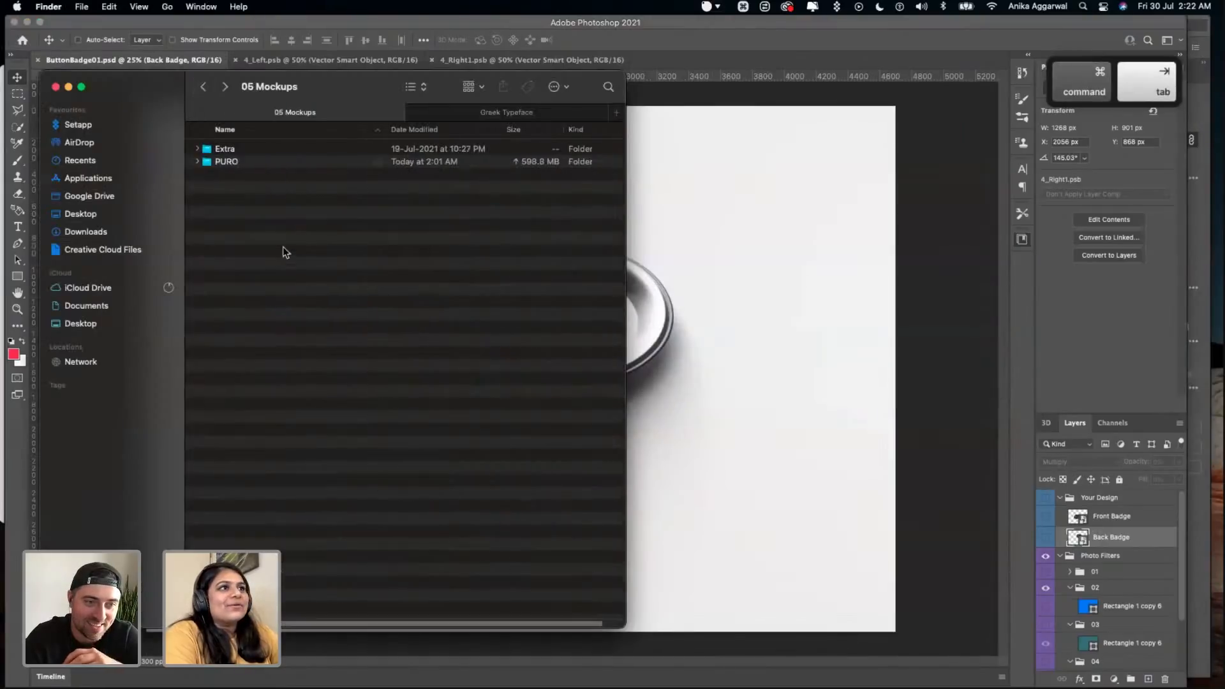
left_click(204, 88)
double_click(246, 300)
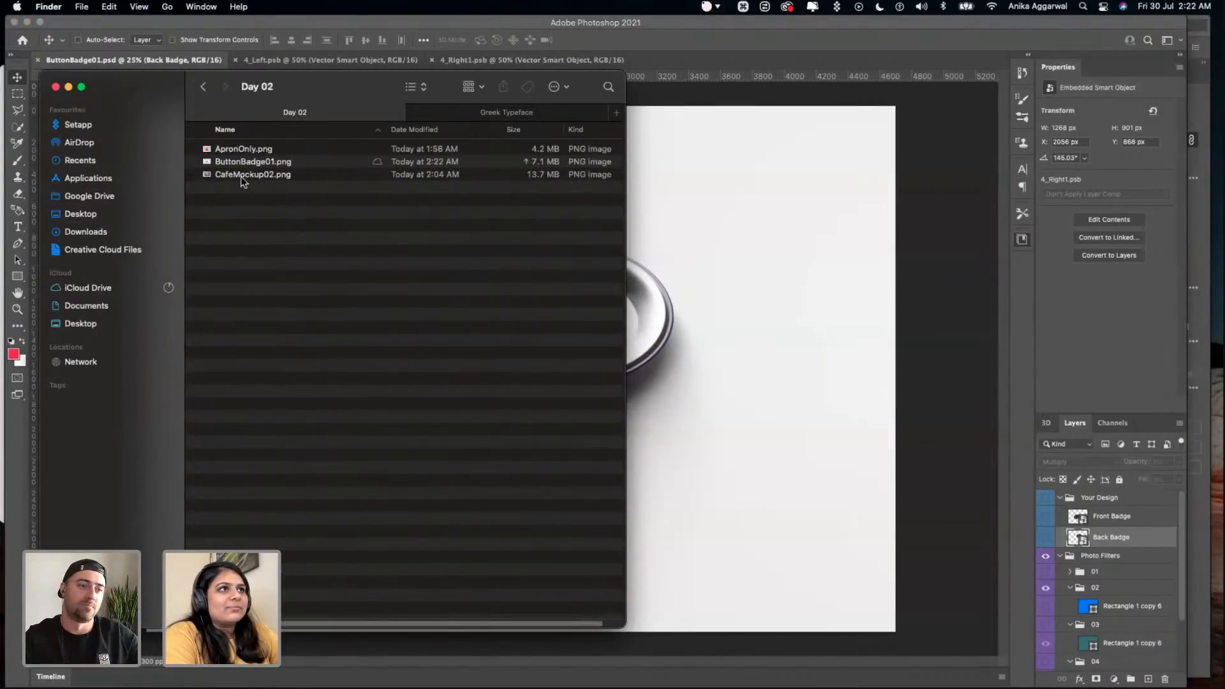
left_click(244, 150)
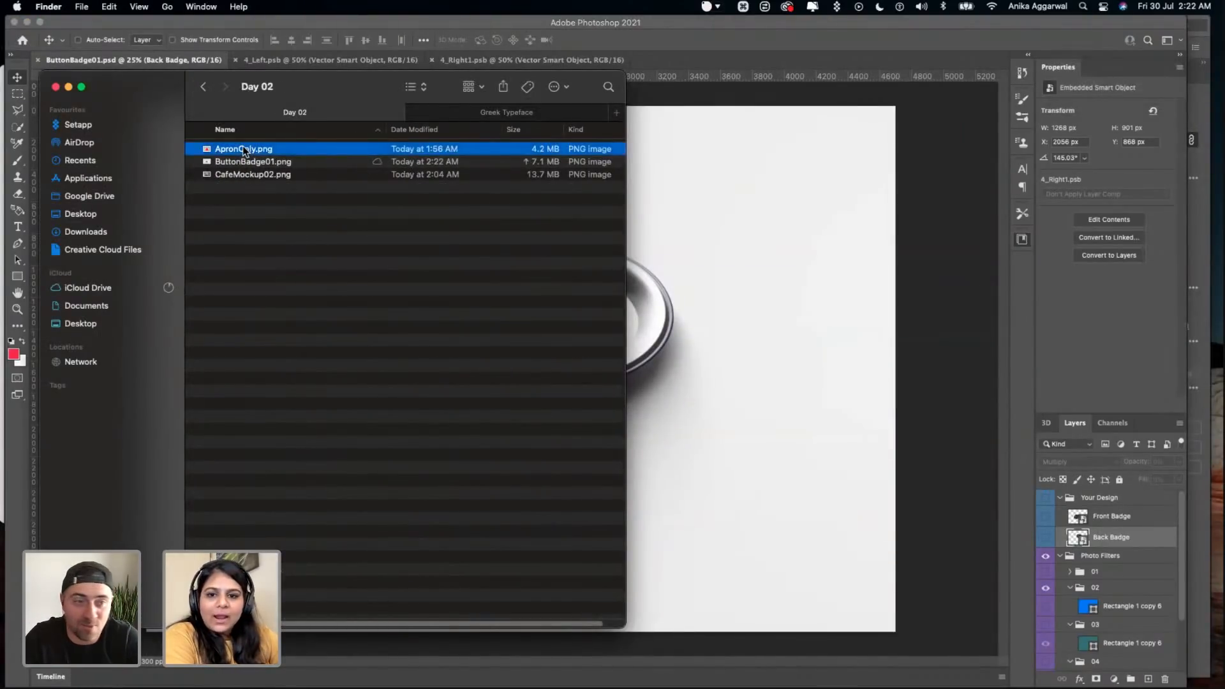
key("space")
key("Down")
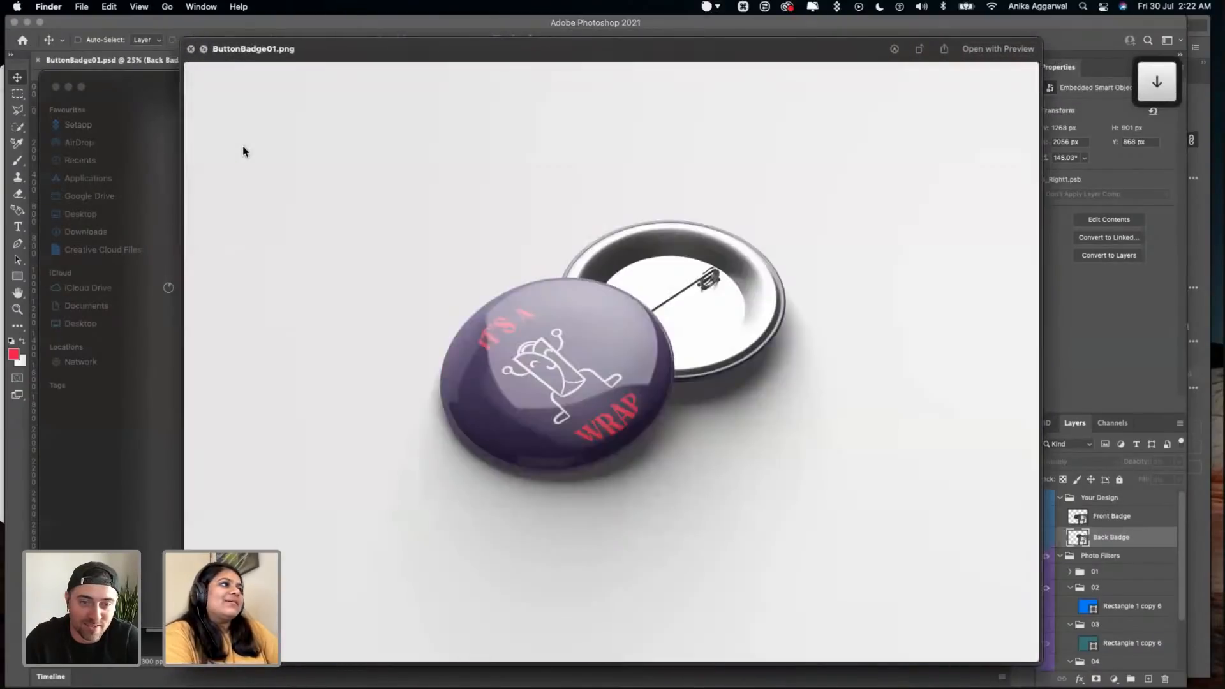
key("Down")
key("space")
- Save ButtonBadge01.psd again in Photoshop and switch to Illustrator, quitting Pages
left_click(763, 424)
key("super+s")
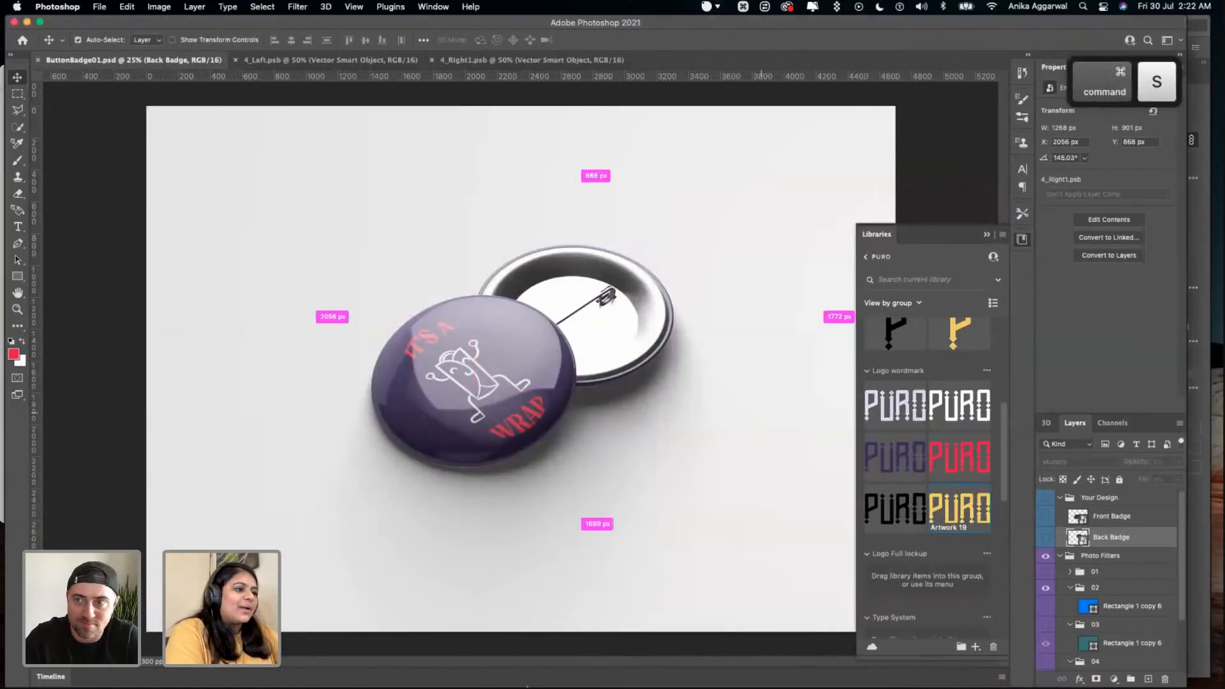
left_click(451, 654)
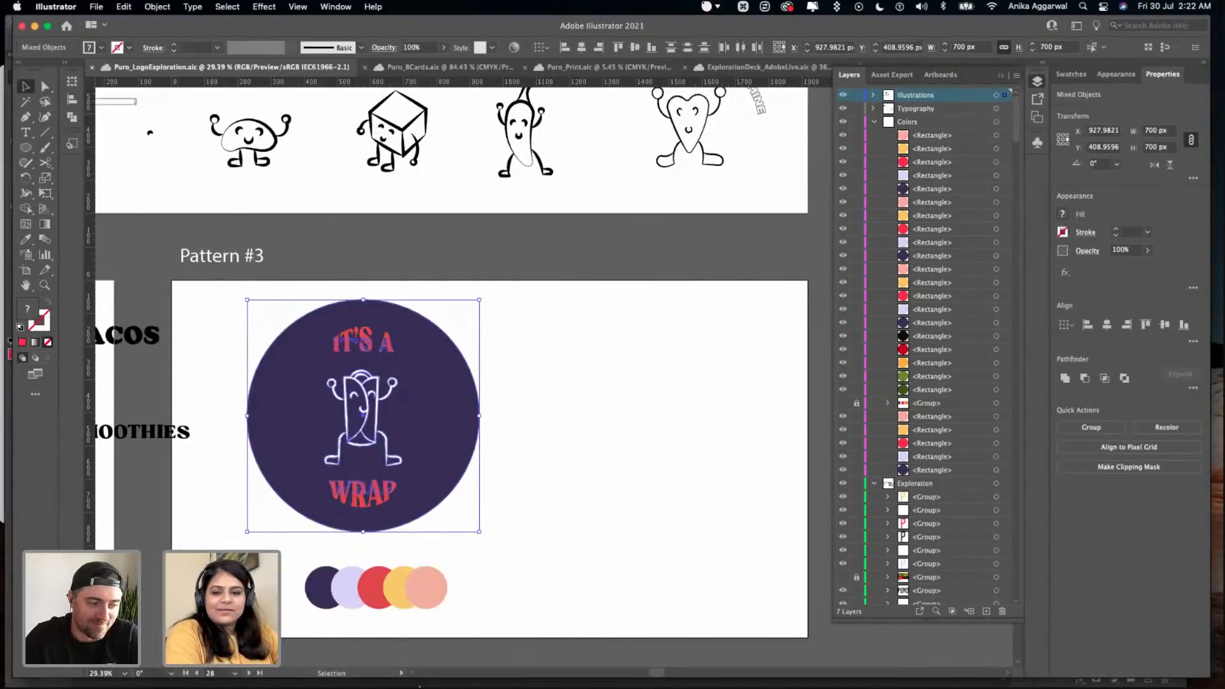
left_click(414, 656)
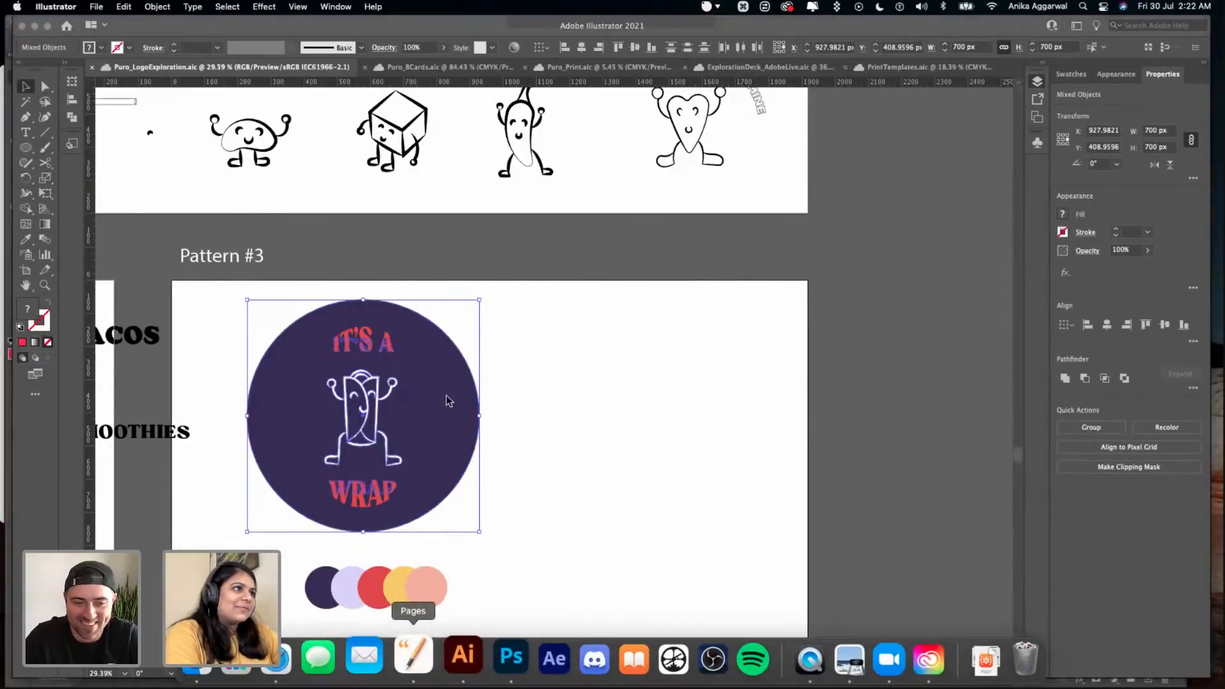
key("super+q")
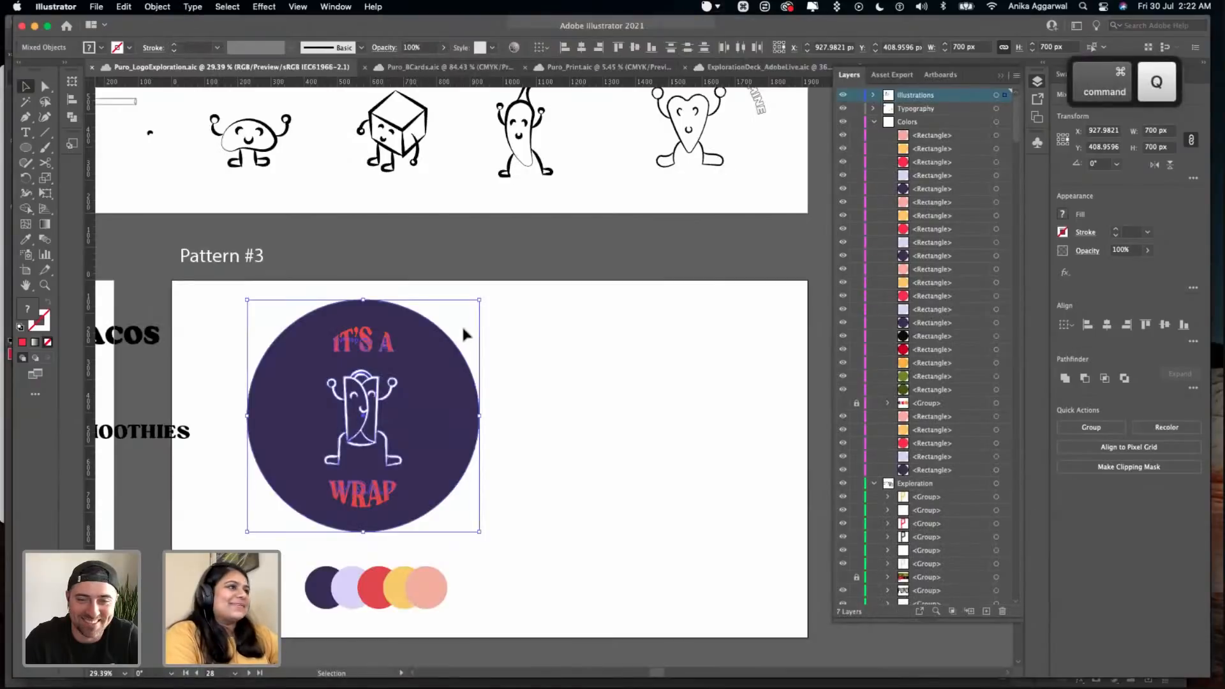
- Collapse and lock the layers from Illustrations to Metadata, add a new layer above them and save the document
scroll(562, 340, "down", 5)
scroll(804, 78, "left", 3)
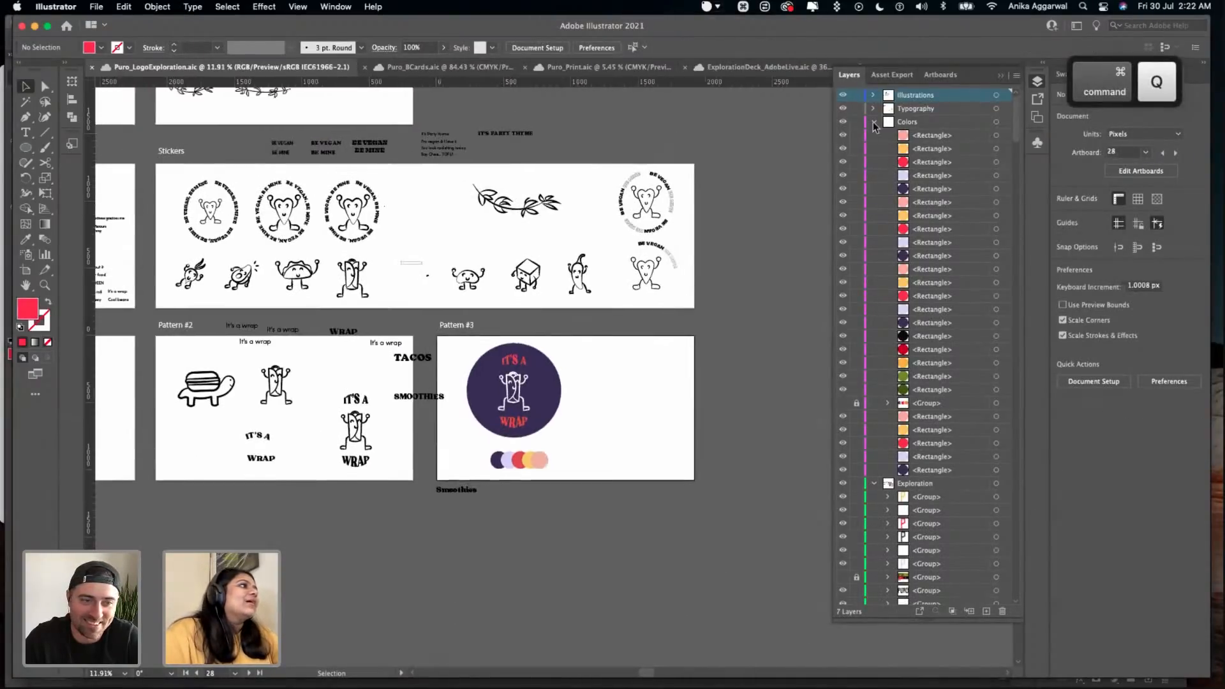
left_click(873, 121)
left_click(873, 135)
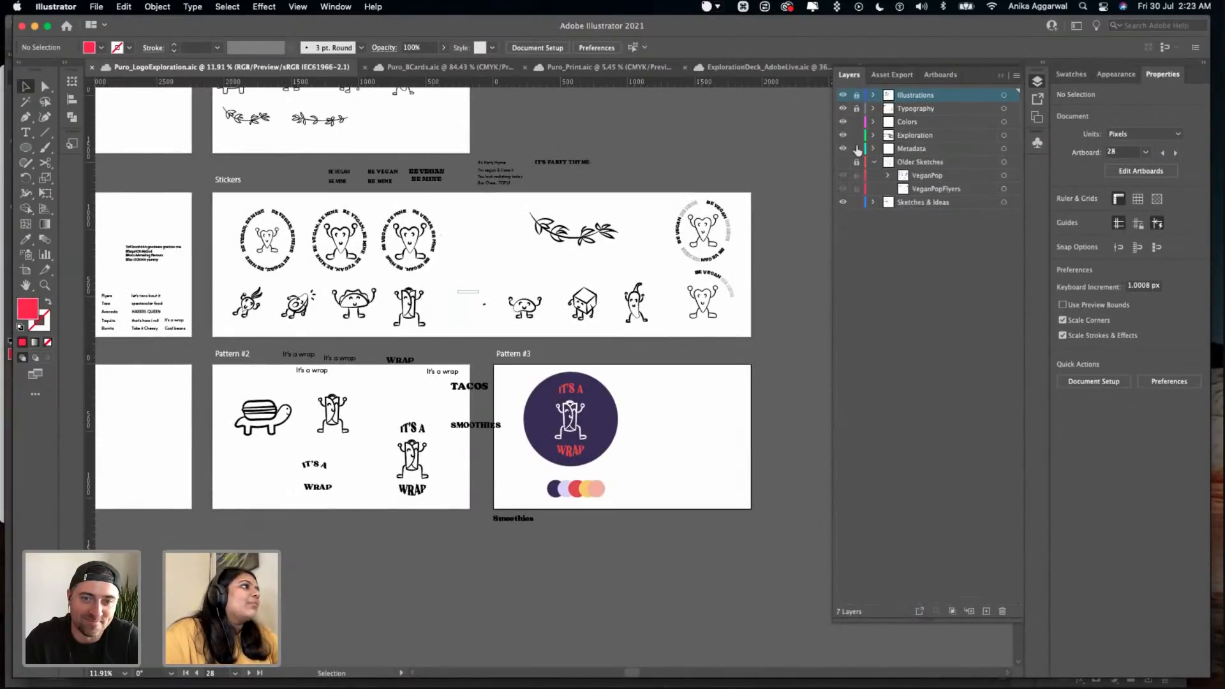
left_click(985, 611)
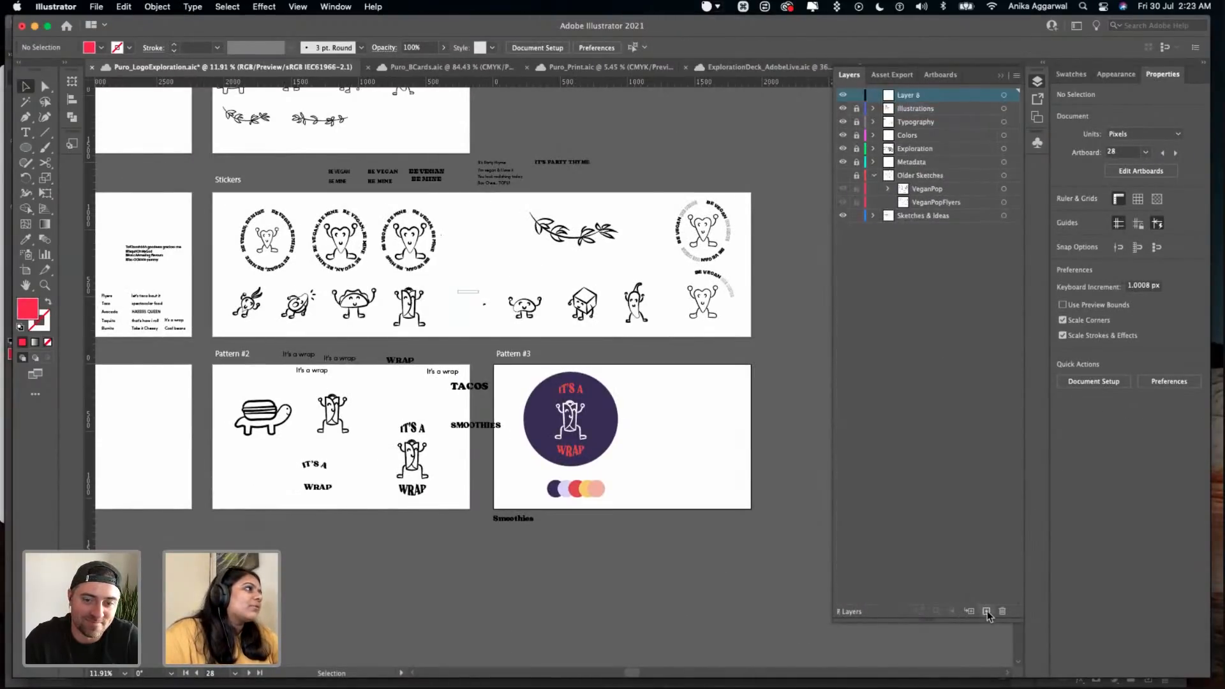
key("super+s")
- Look over the Puro_LogoExploration.aic artboards and close the Puro_BCards.aic and Puro_Print.aic documents
scroll(759, 231, "up", 3)
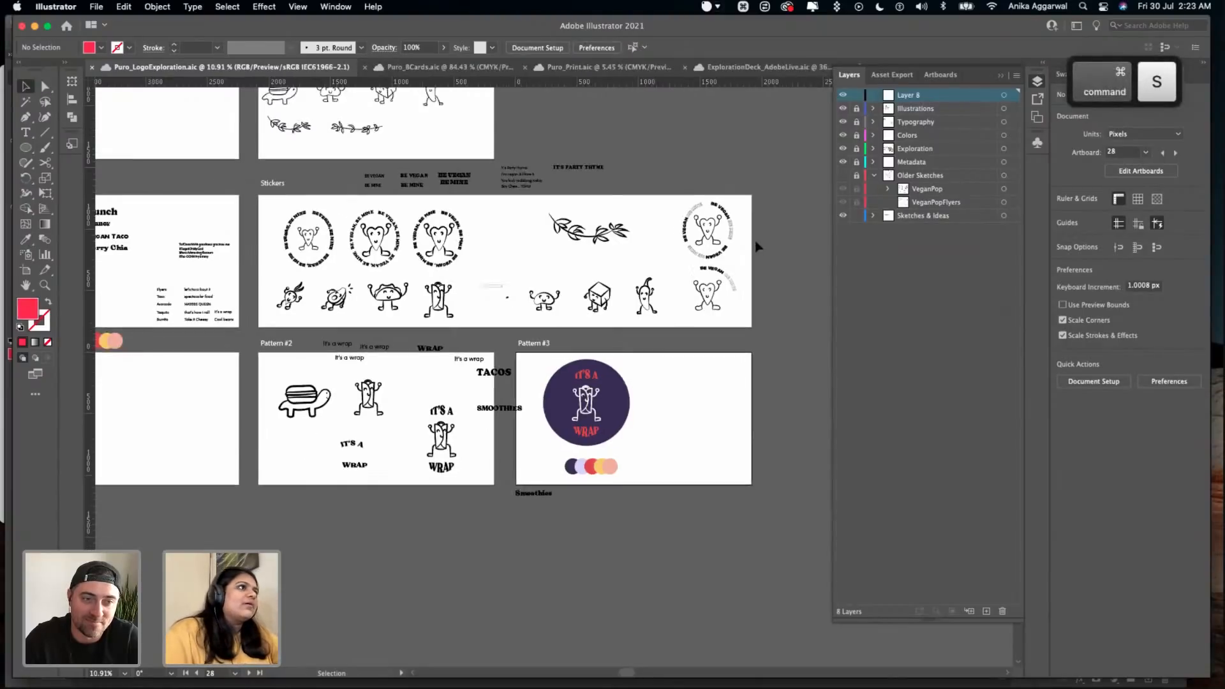
scroll(754, 245, "up", 10)
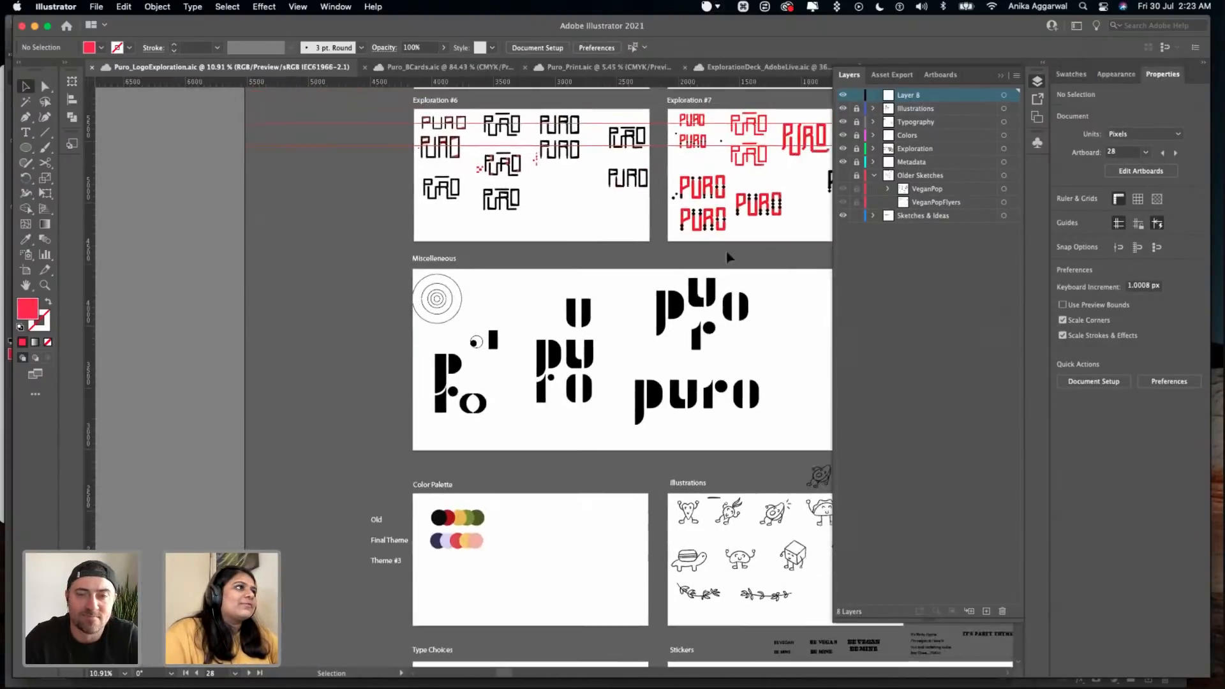
scroll(417, 213, "up", 10)
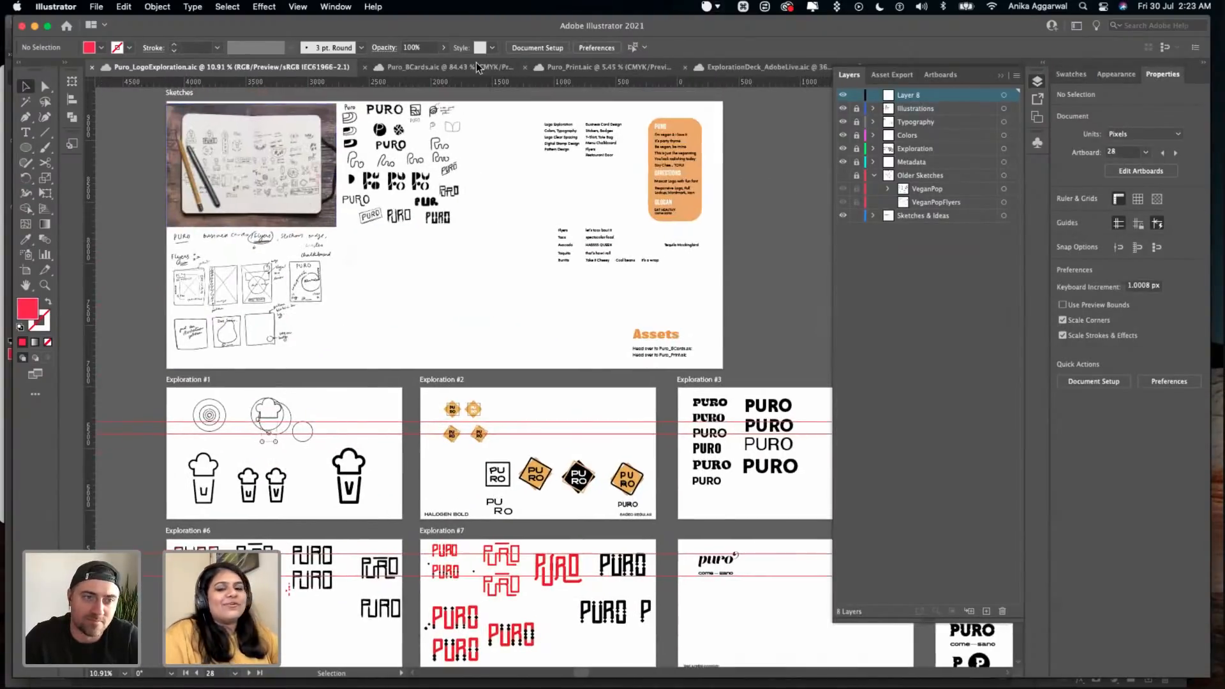
left_click(476, 67)
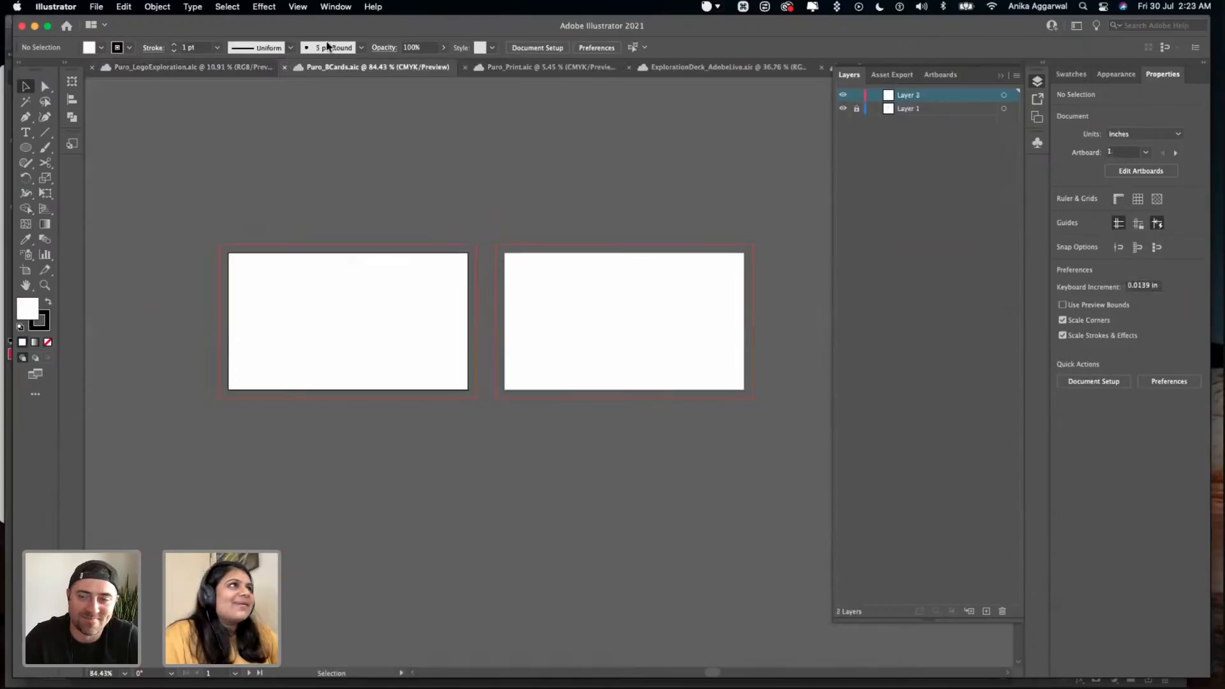
left_click(284, 66)
left_click(373, 67)
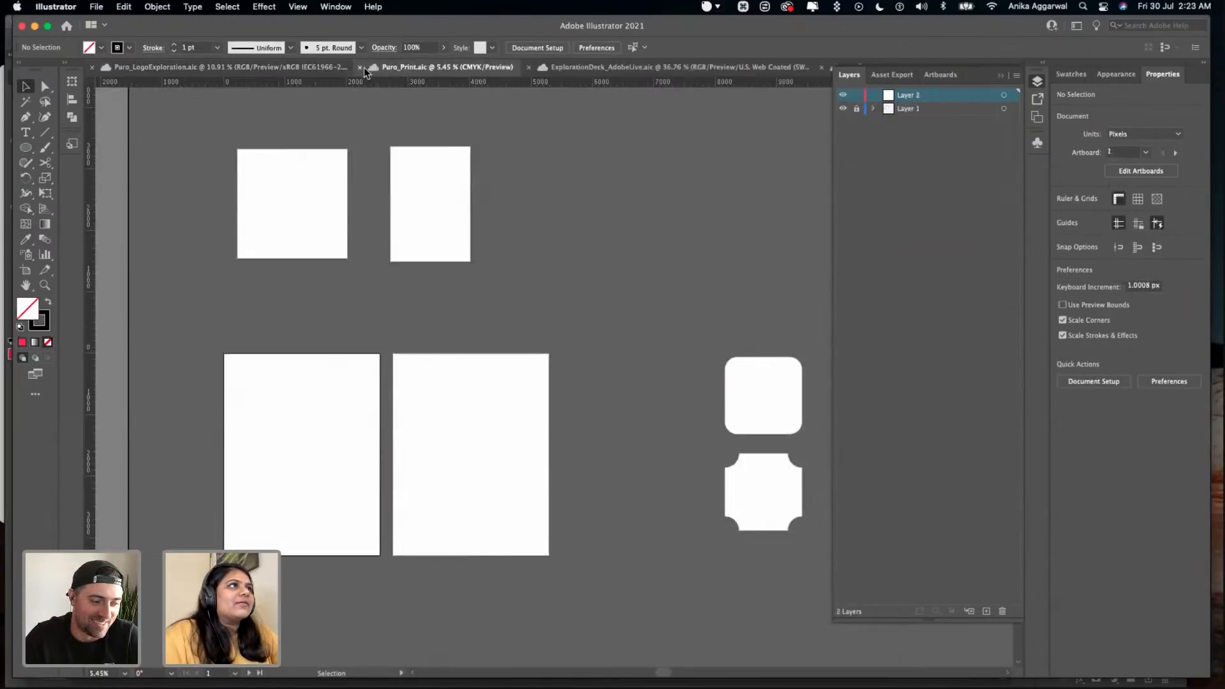
left_click(364, 67)
- Bring up ExplorationDeck_AdobeLive.aic and go back through the target audience and mood board slides to the discovery slide
left_click(515, 68)
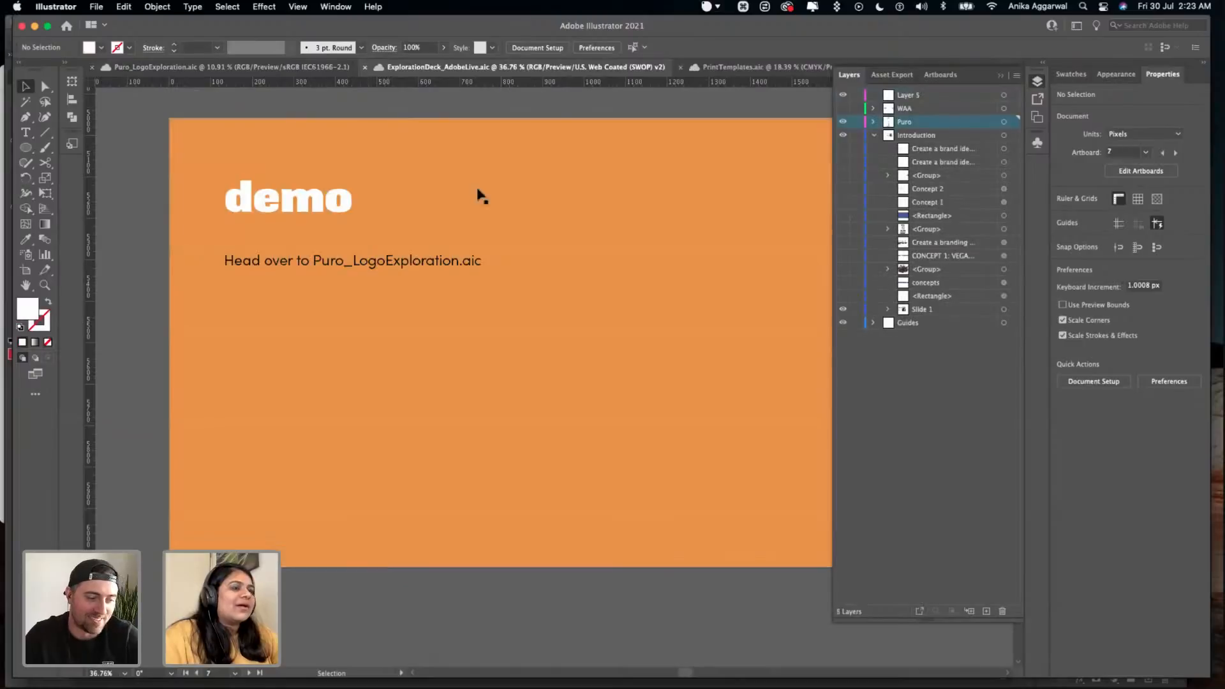
scroll(473, 184, "up", 15)
scroll(742, 261, "up", 15)
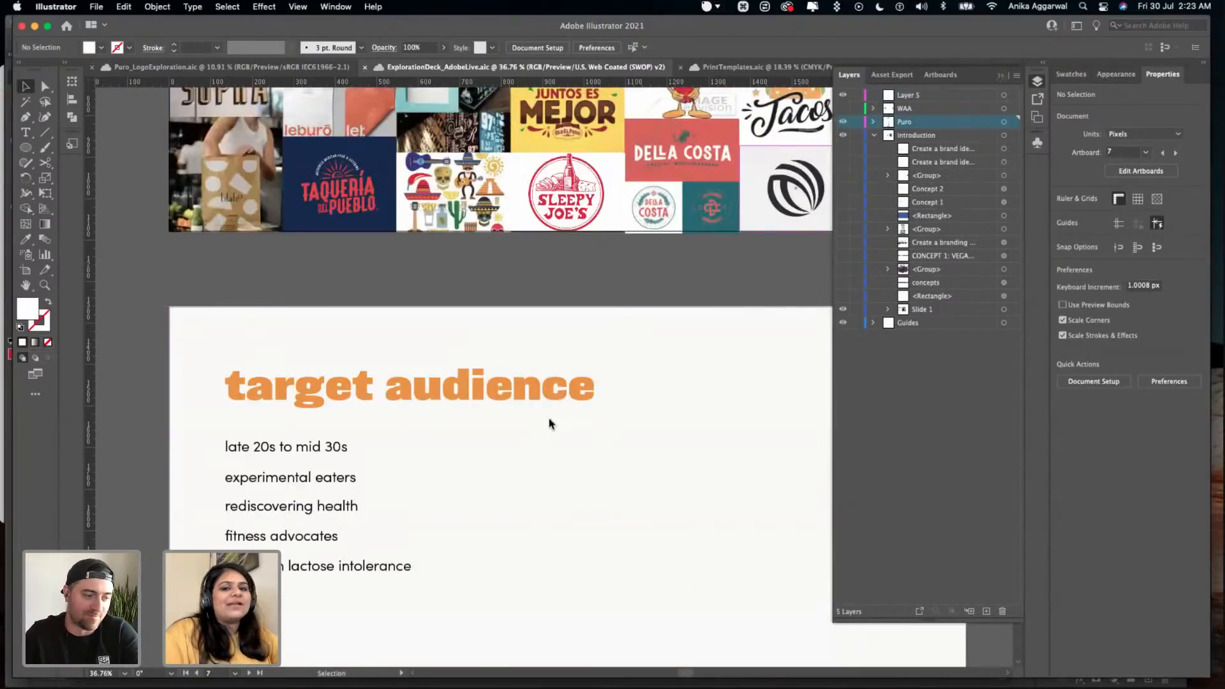
left_click(551, 424)
scroll(550, 424, "up", 20)
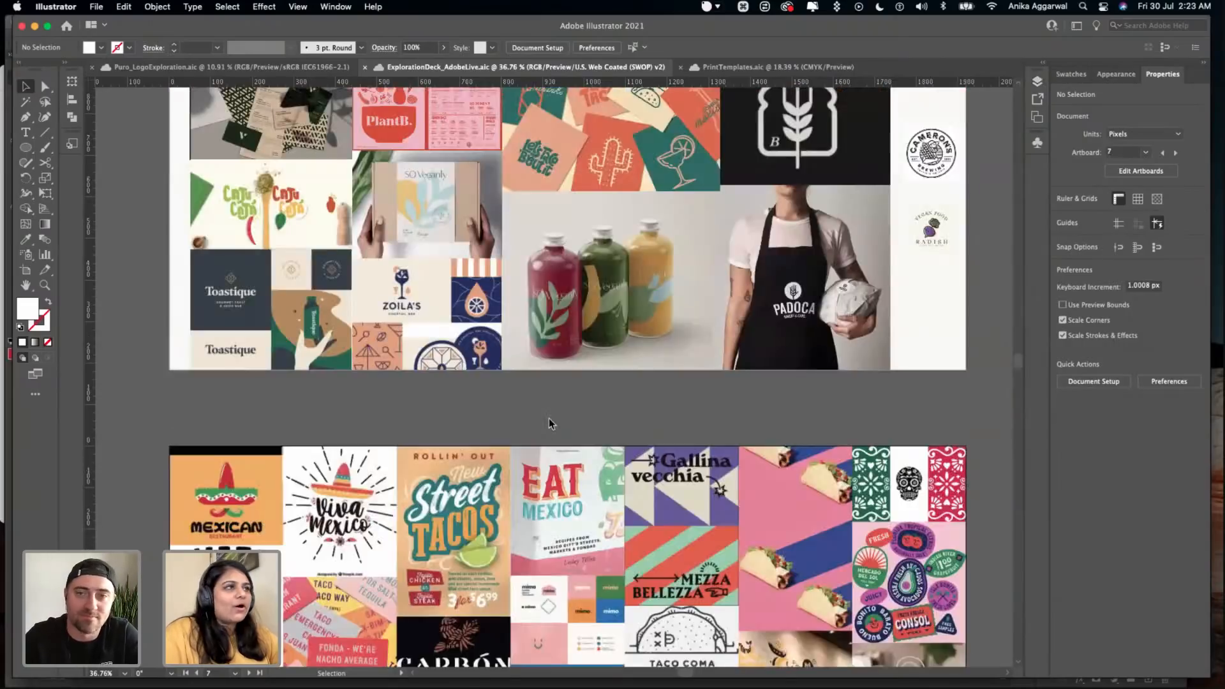
scroll(550, 424, "up", 15)
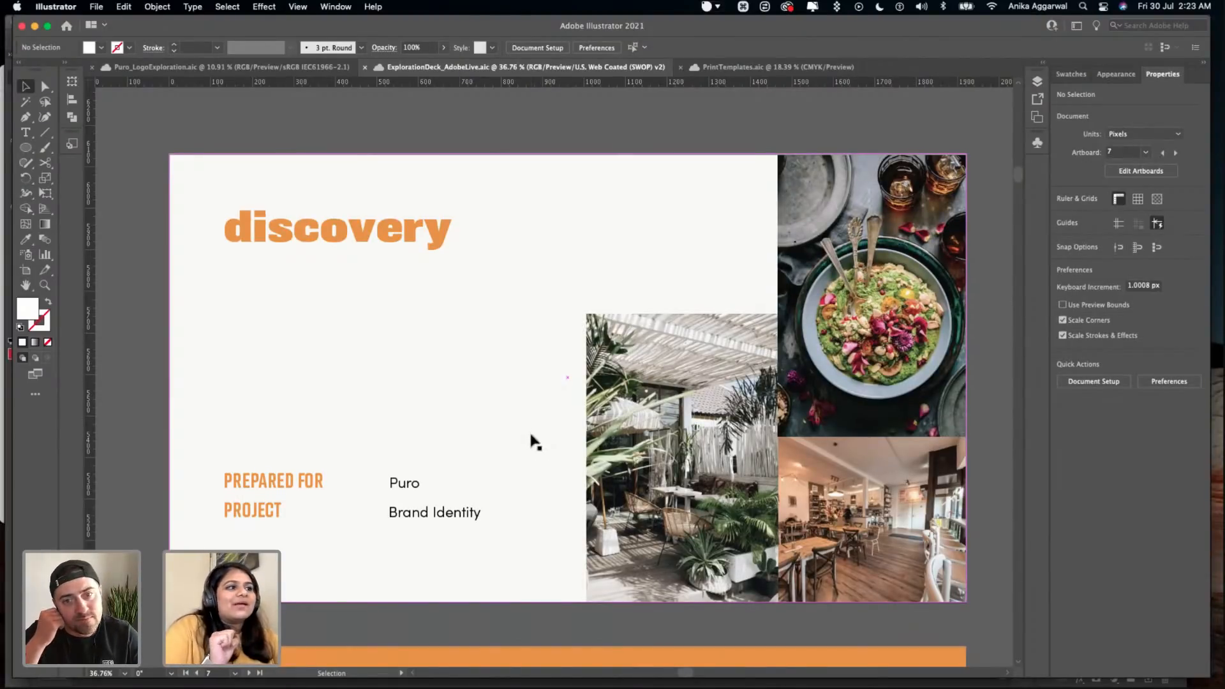
- Review the deck's goal, brand traits and usage slides, selecting the Restaurant Branding entry in the usage list
scroll(530, 440, "down", 10)
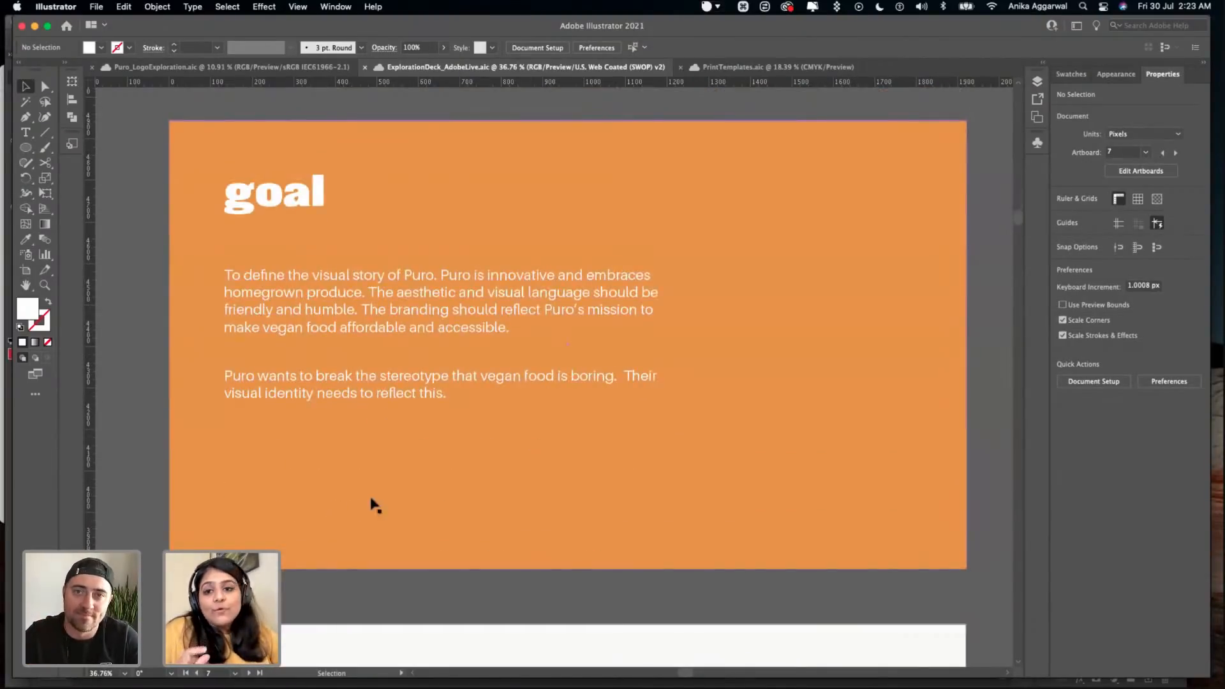
scroll(415, 489, "down", 6)
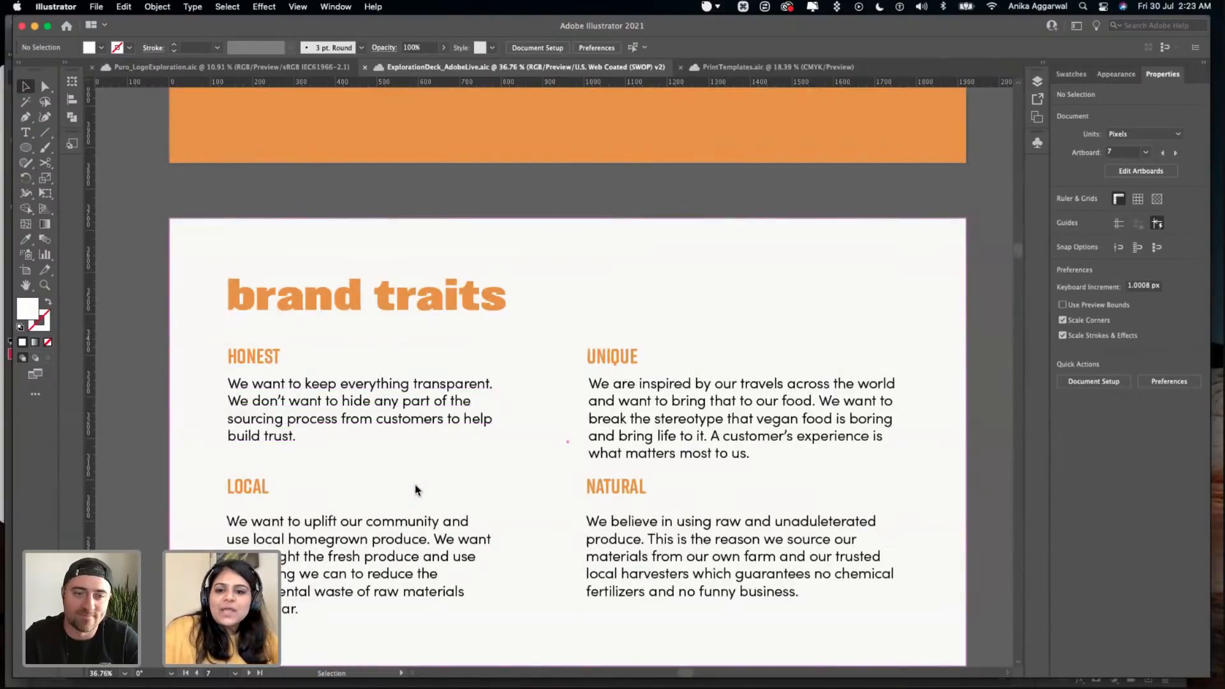
scroll(616, 414, "down", 1)
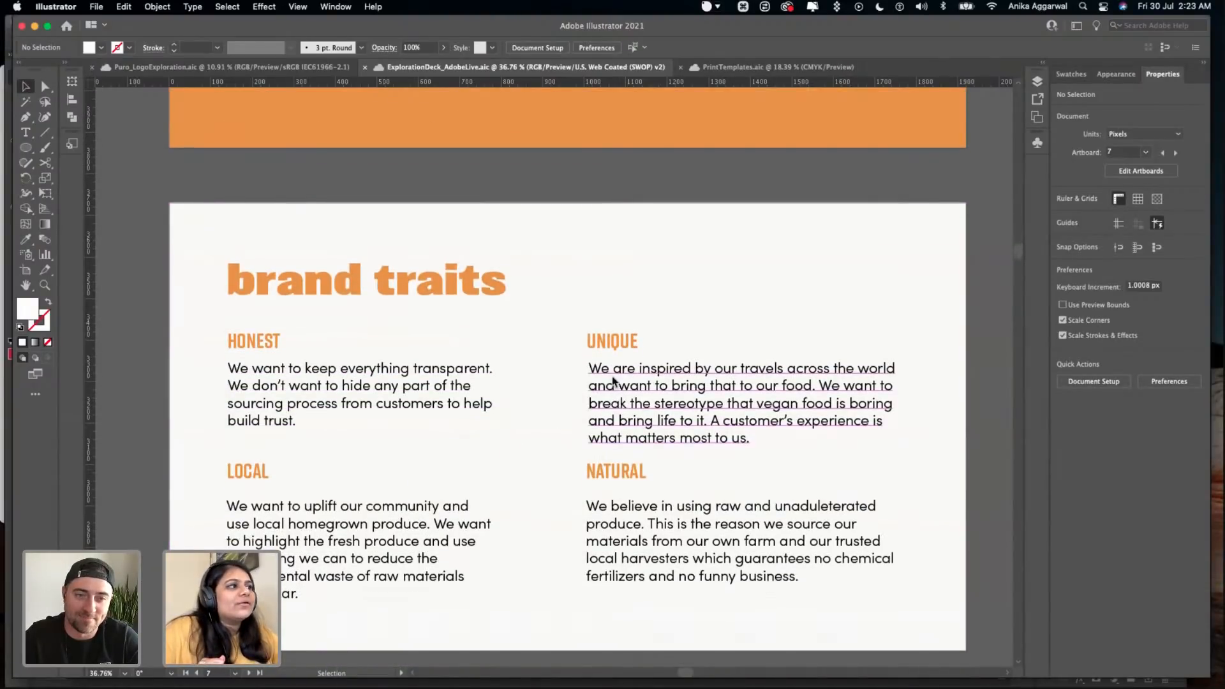
scroll(655, 497, "down", 3)
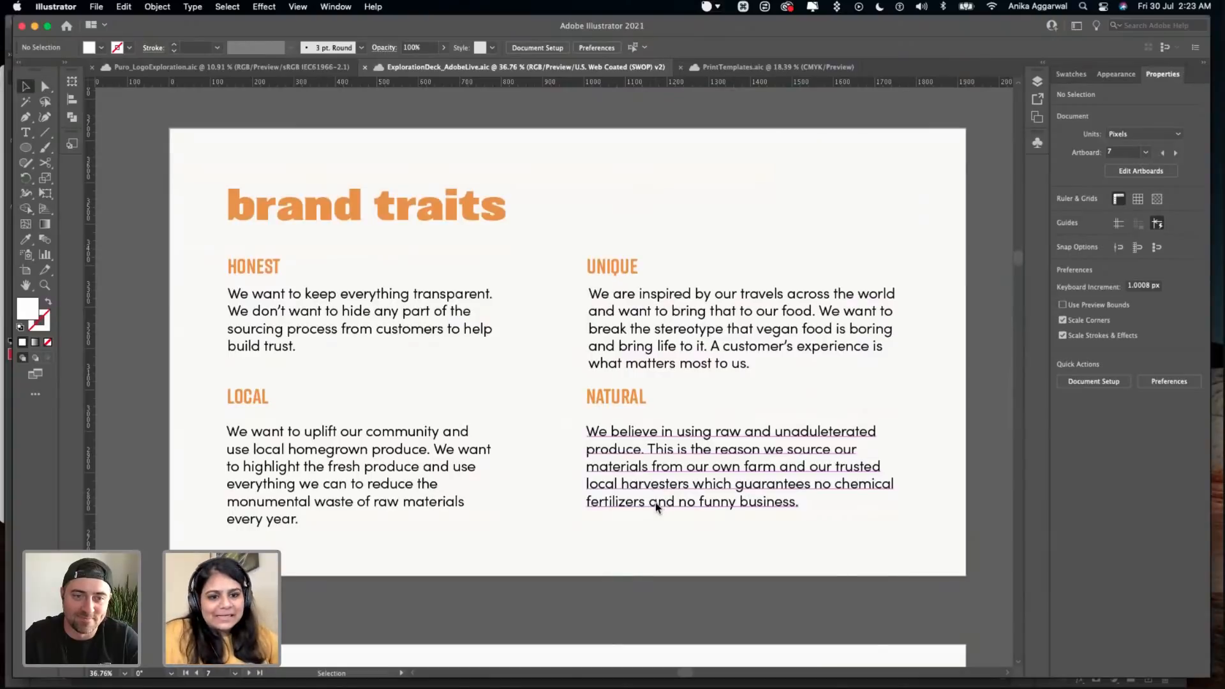
scroll(655, 504, "down", 1)
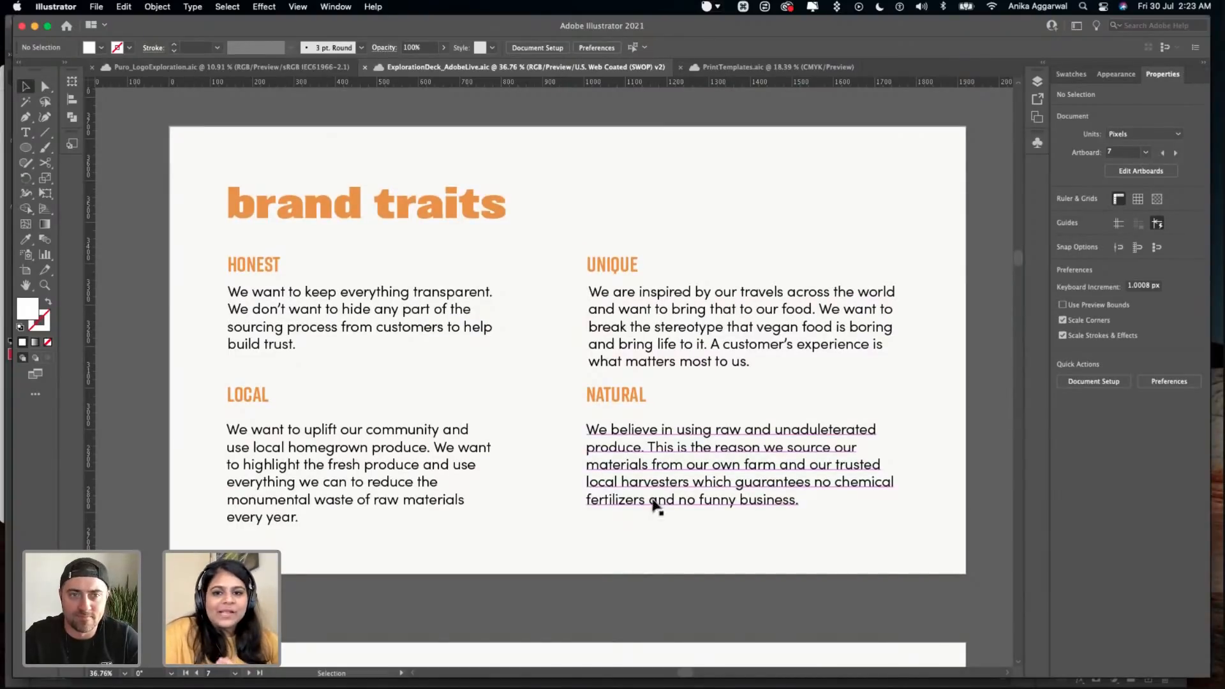
scroll(653, 497, "down", 10)
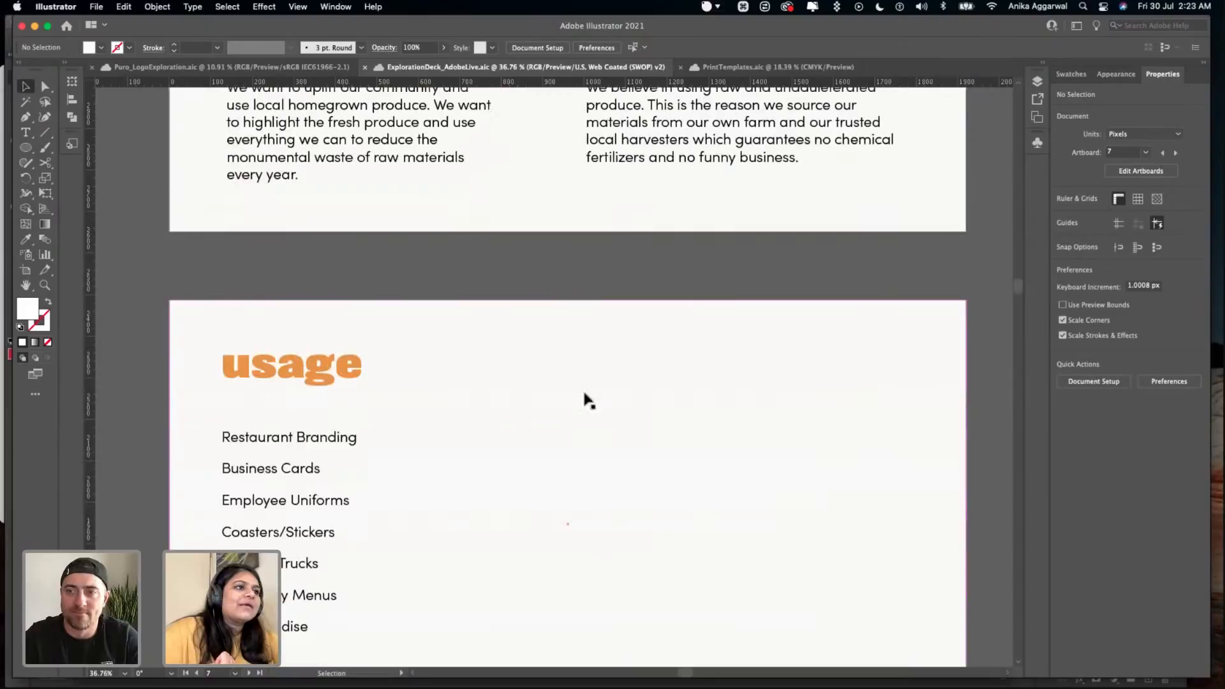
scroll(283, 631, "down", 3)
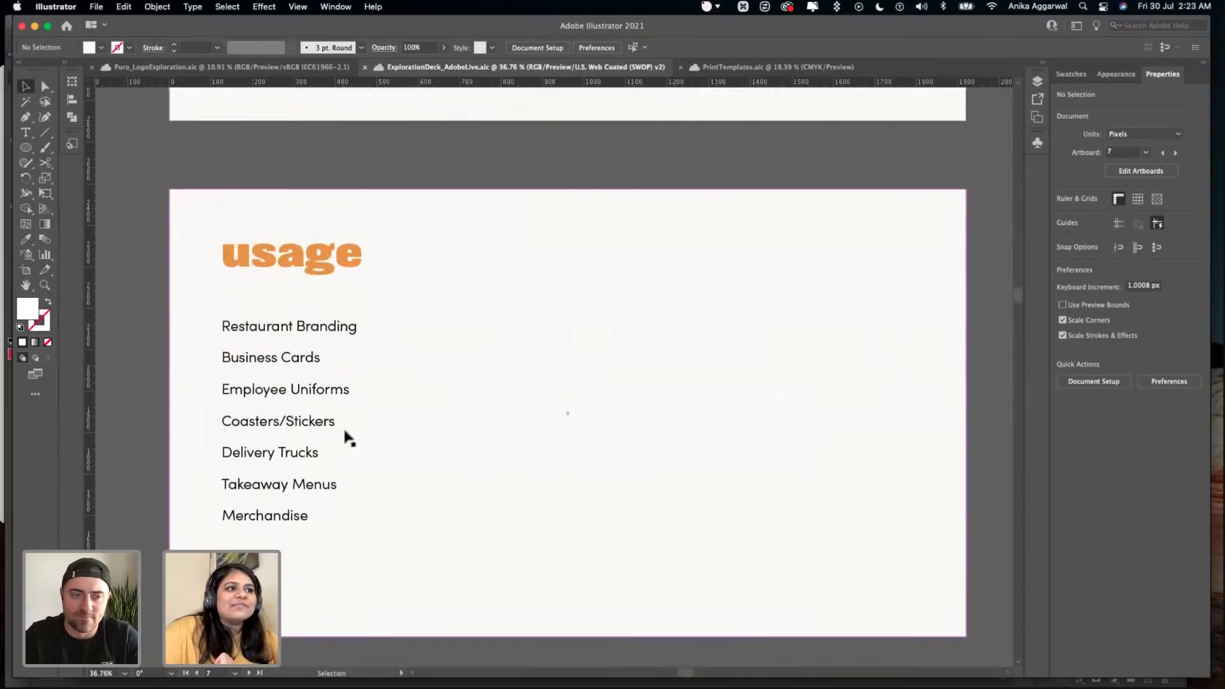
left_click(298, 332)
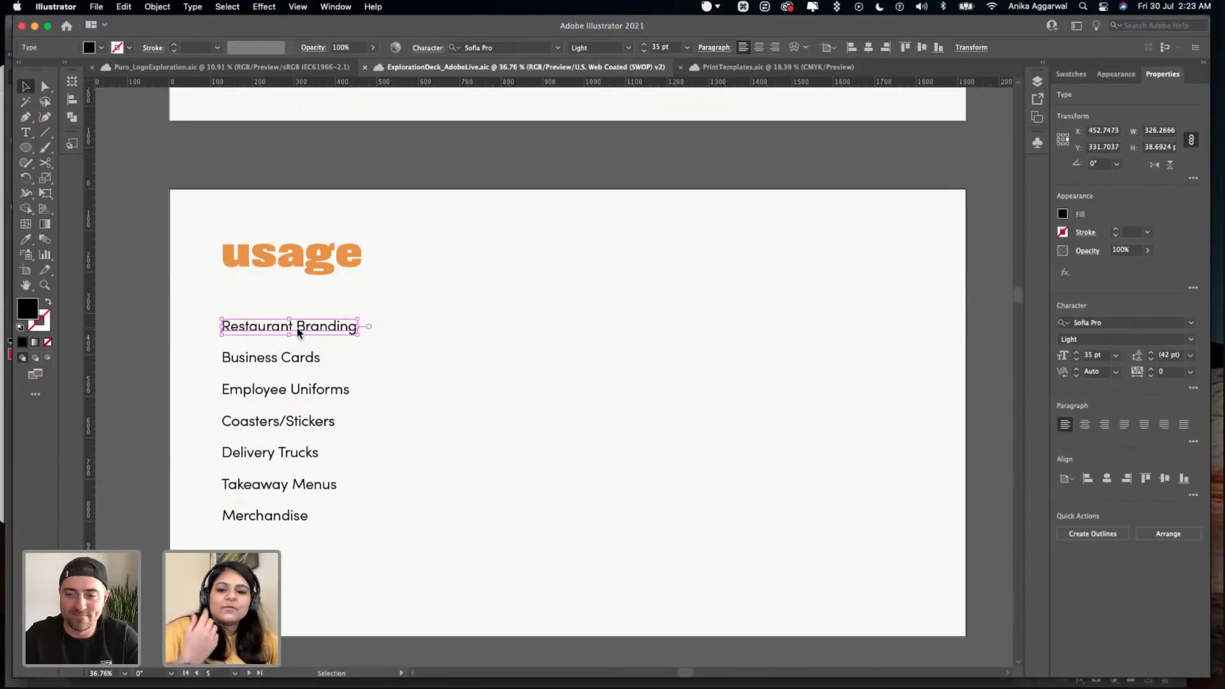
- Go through the usage list entry by entry, selecting each one from Business Cards down to Merchandise
left_click(293, 366)
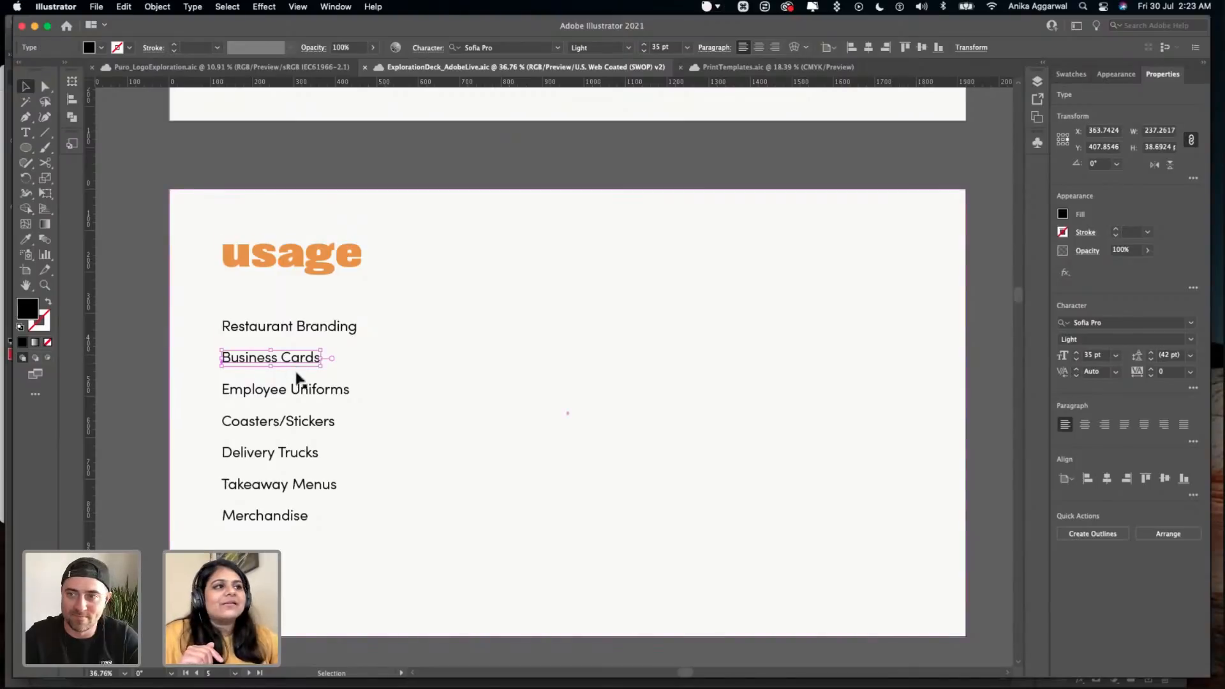
left_click(299, 387)
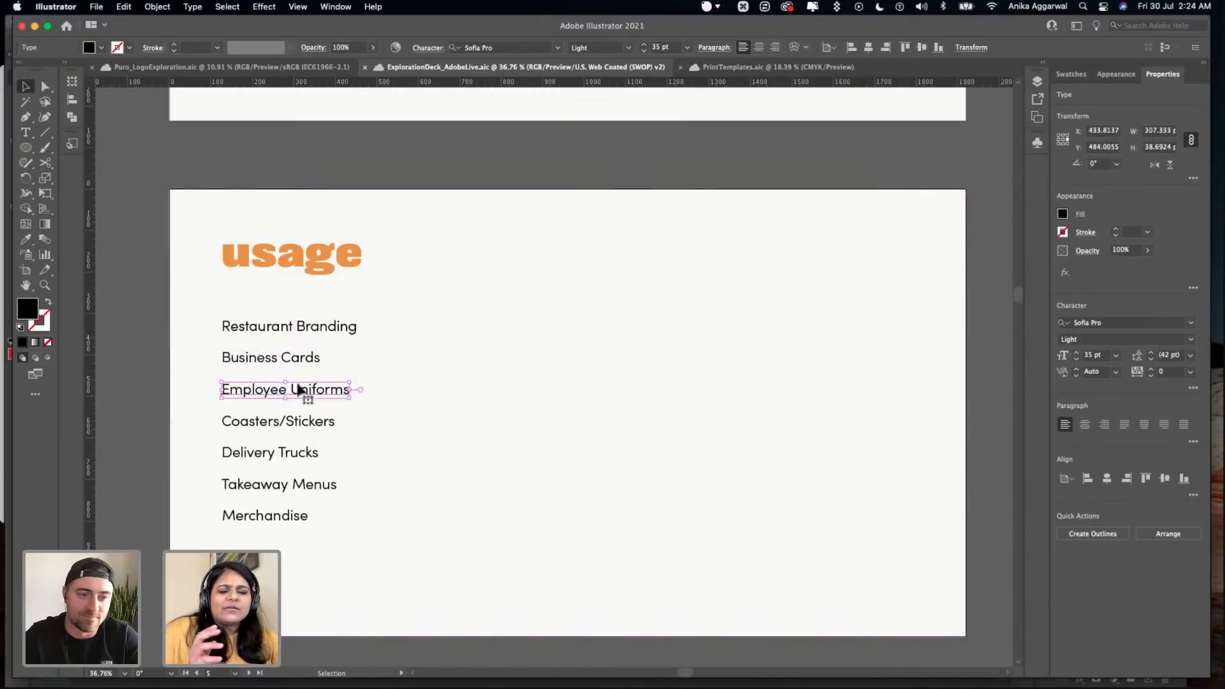
scroll(304, 393, "down", 1)
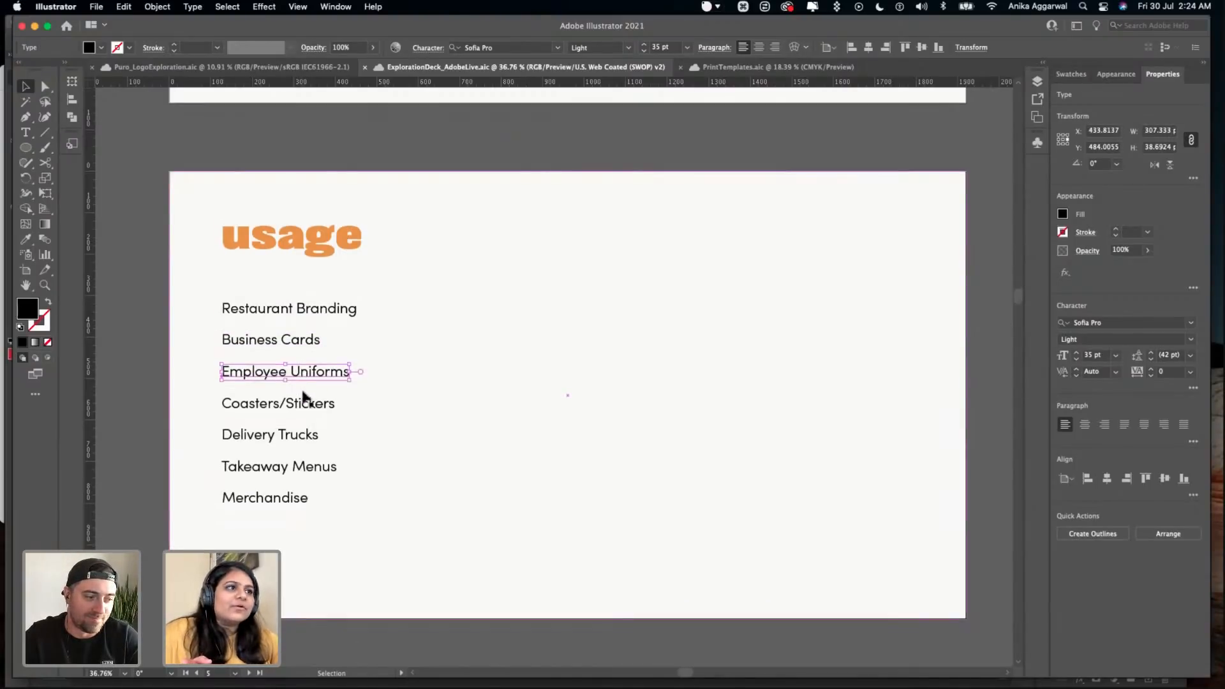
left_click(305, 402)
scroll(308, 408, "down", 1)
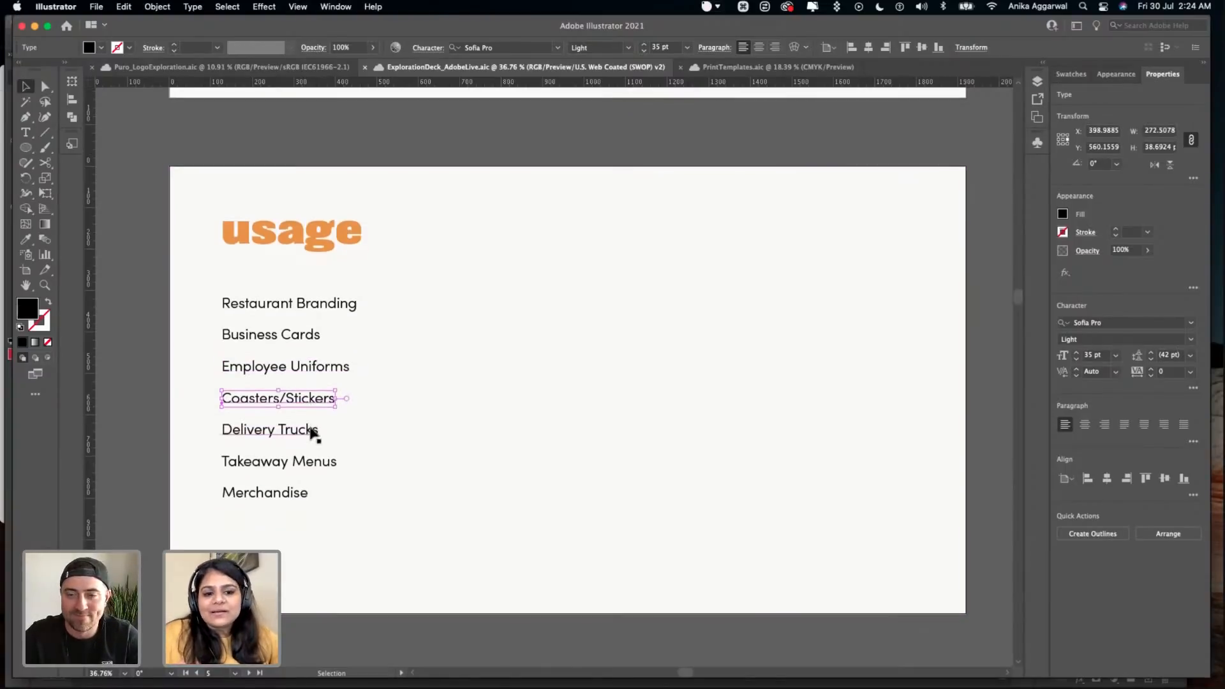
left_click(292, 433)
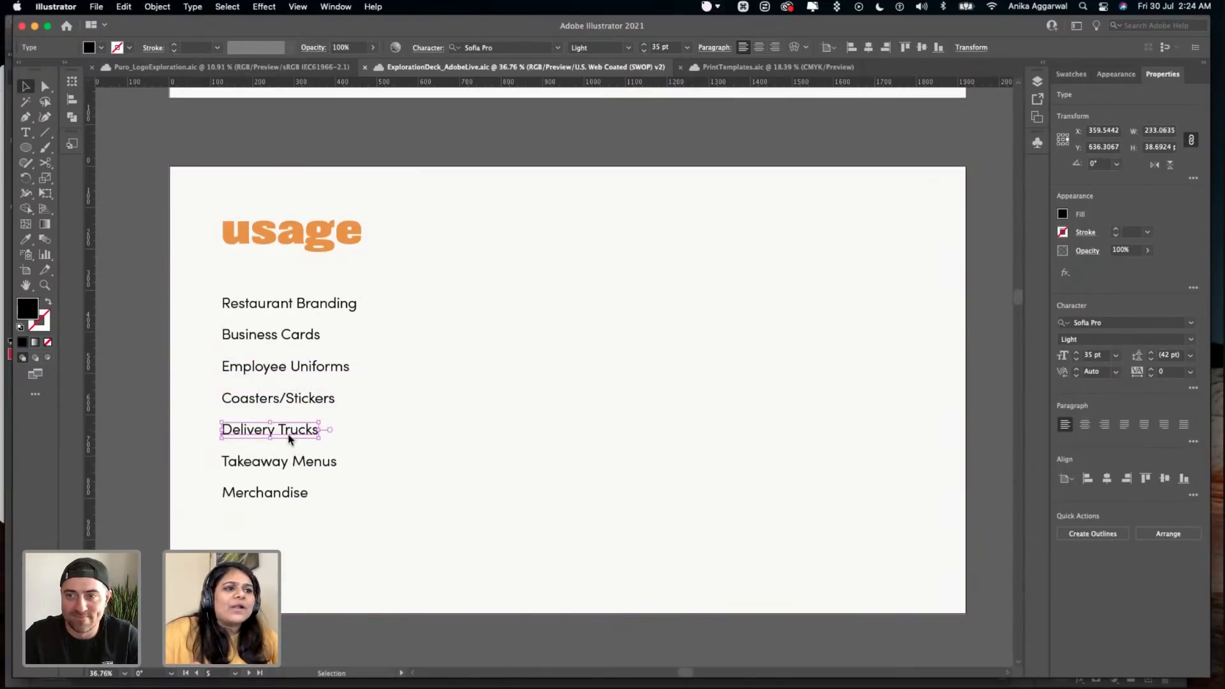
scroll(290, 436, "down", 1)
left_click(293, 461)
left_click(295, 494)
scroll(296, 496, "down", 5)
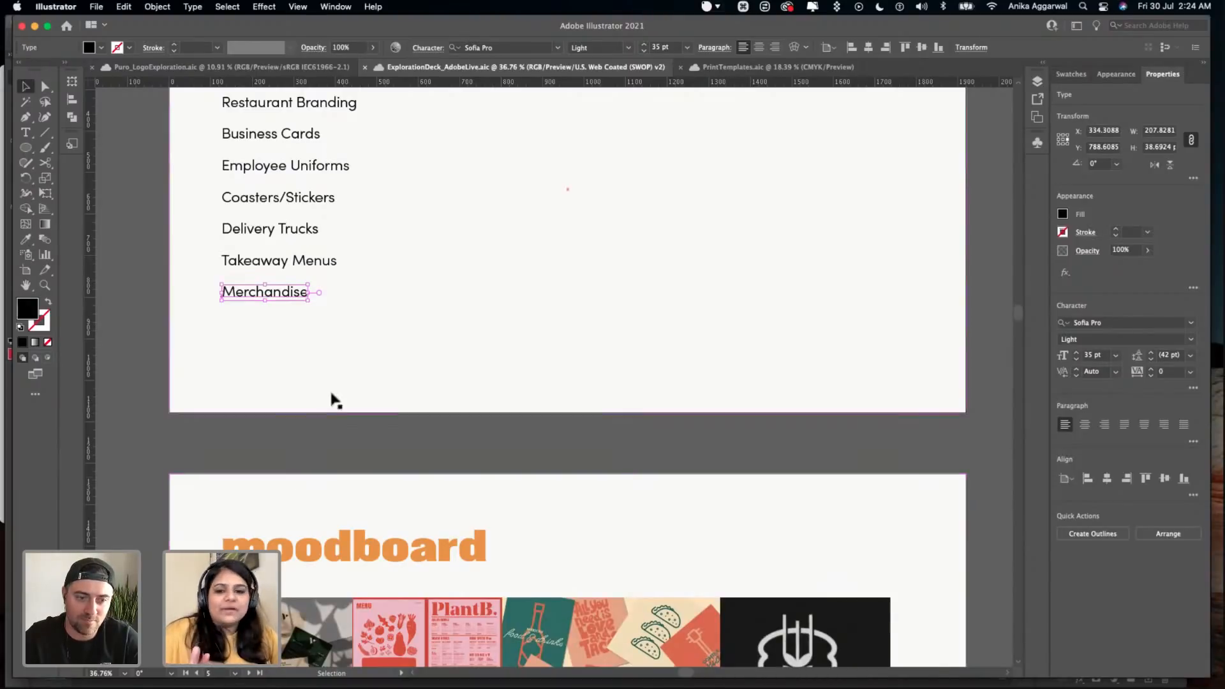
- Review the moodboard slide and the Mexican restaurant branding image collage below it
scroll(333, 399, "down", 10)
scroll(431, 407, "down", 6)
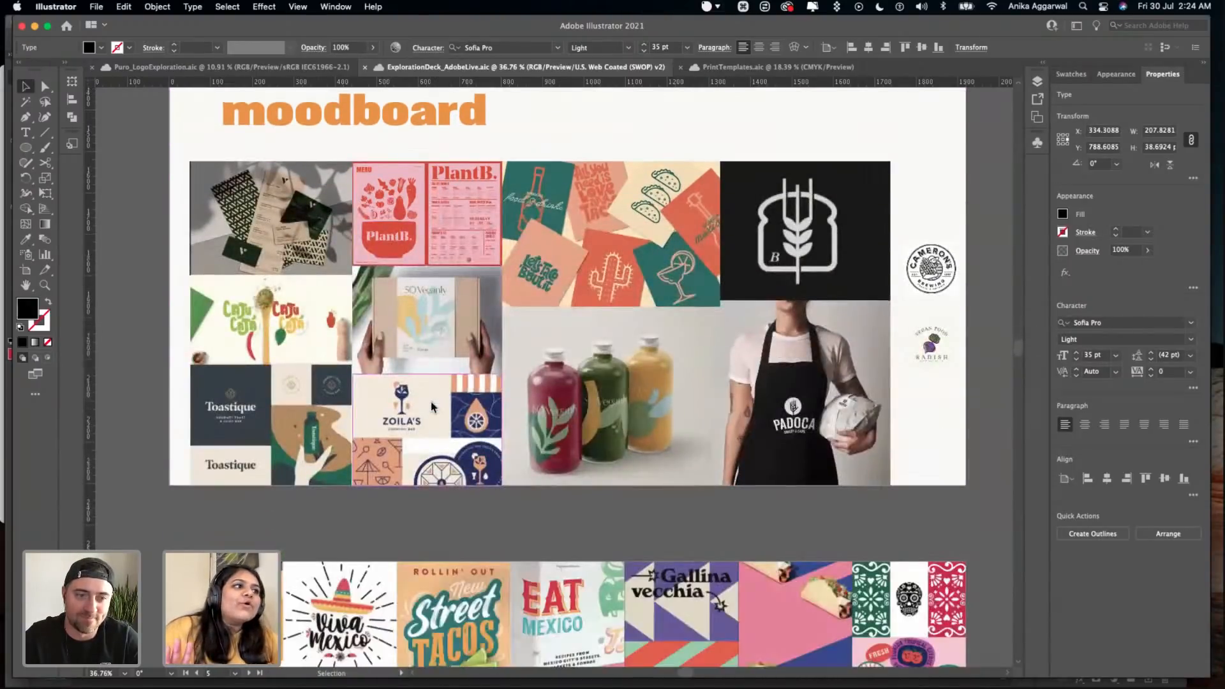
scroll(550, 384, "down", 3)
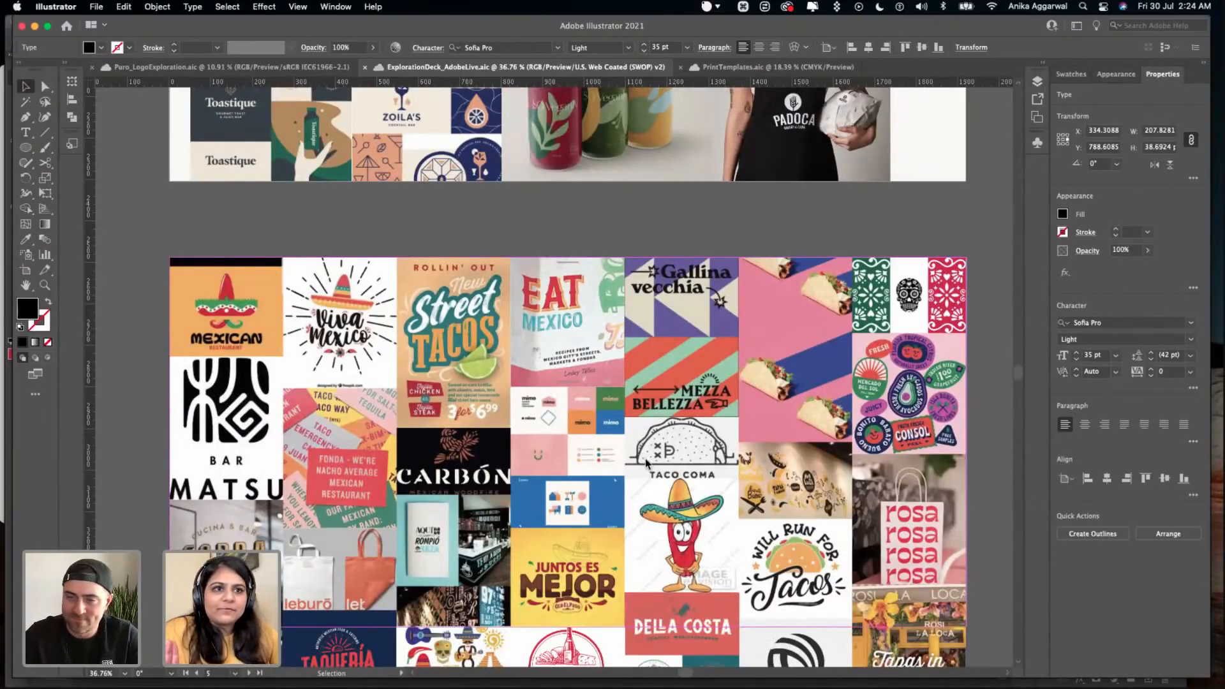
scroll(645, 458, "down", 5)
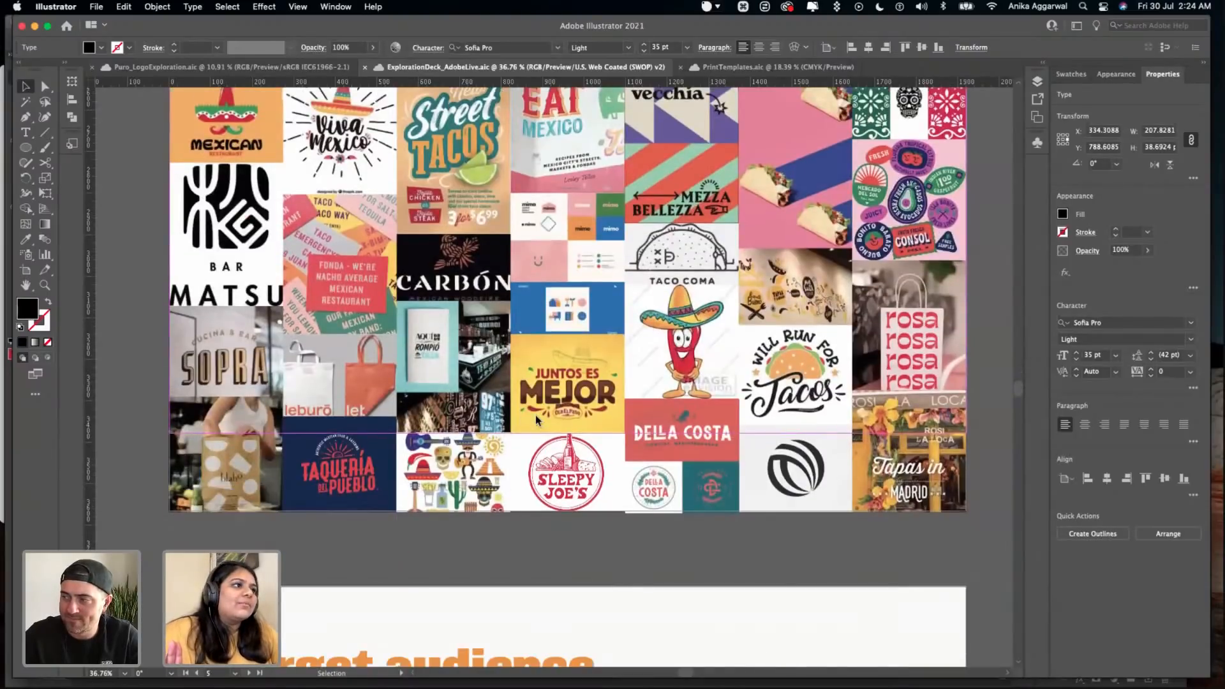
scroll(540, 408, "up", 1)
scroll(540, 408, "down", 5)
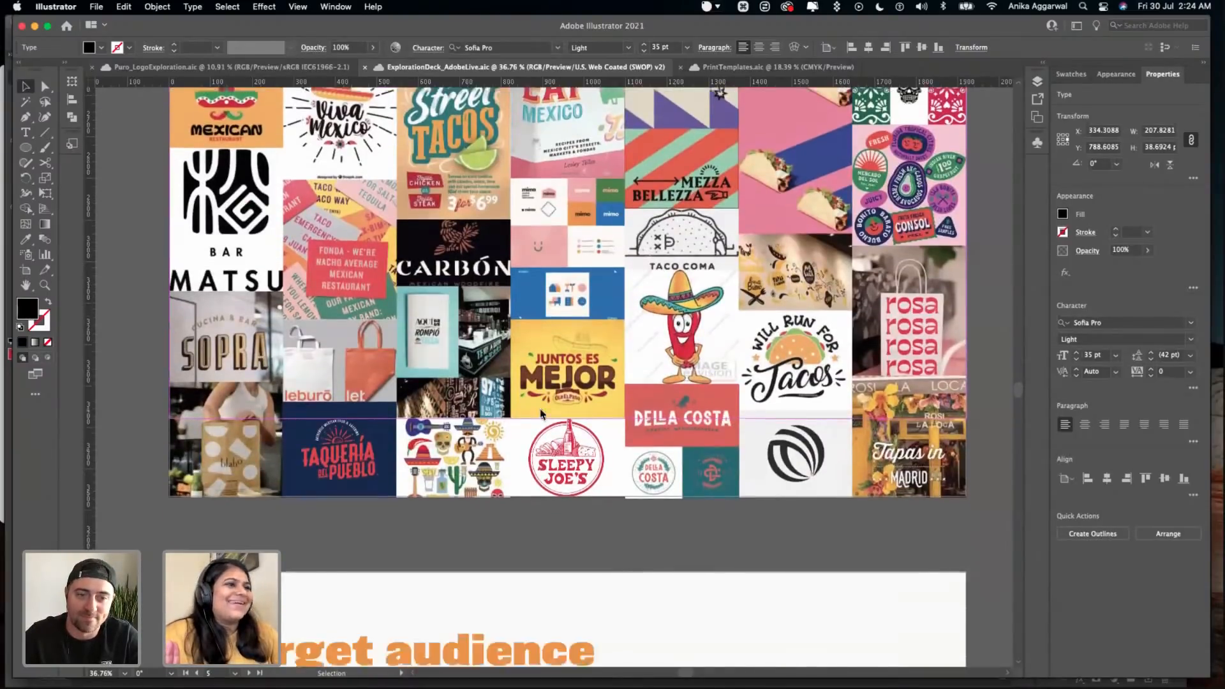
- Read through the target audience slide and continue to the color slide's description
scroll(447, 415, "down", 4)
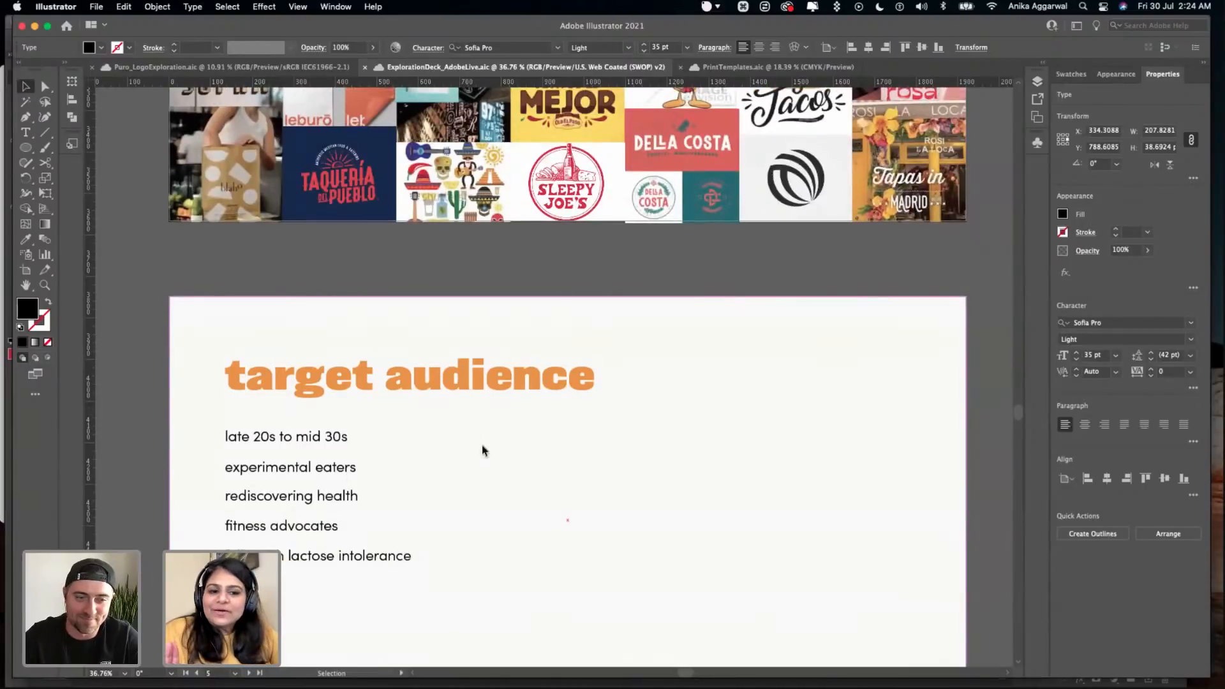
scroll(457, 415, "down", 2)
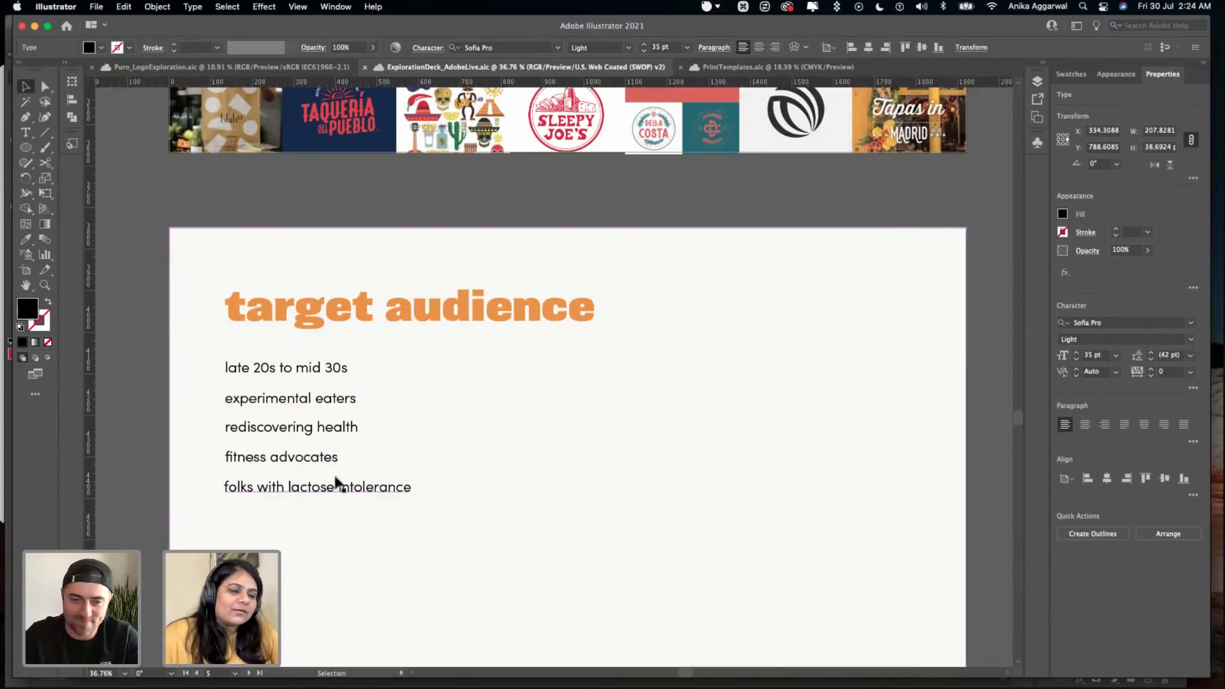
scroll(459, 531, "down", 1)
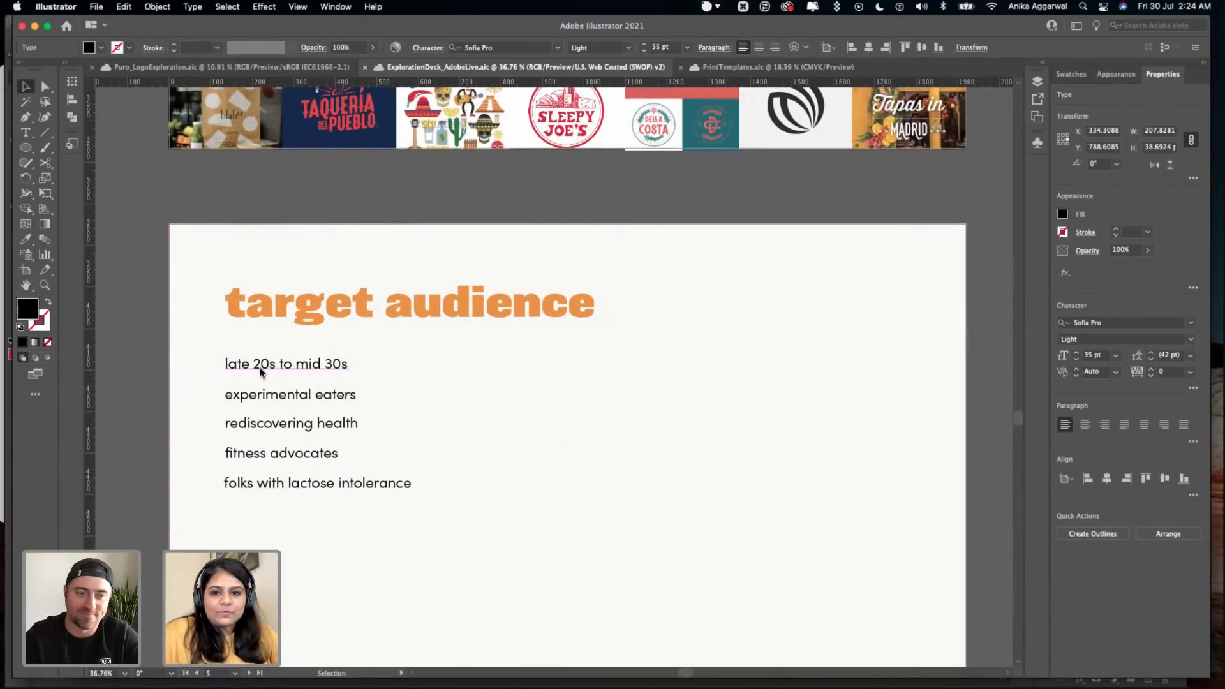
scroll(468, 434, "down", 5)
scroll(355, 410, "down", 2)
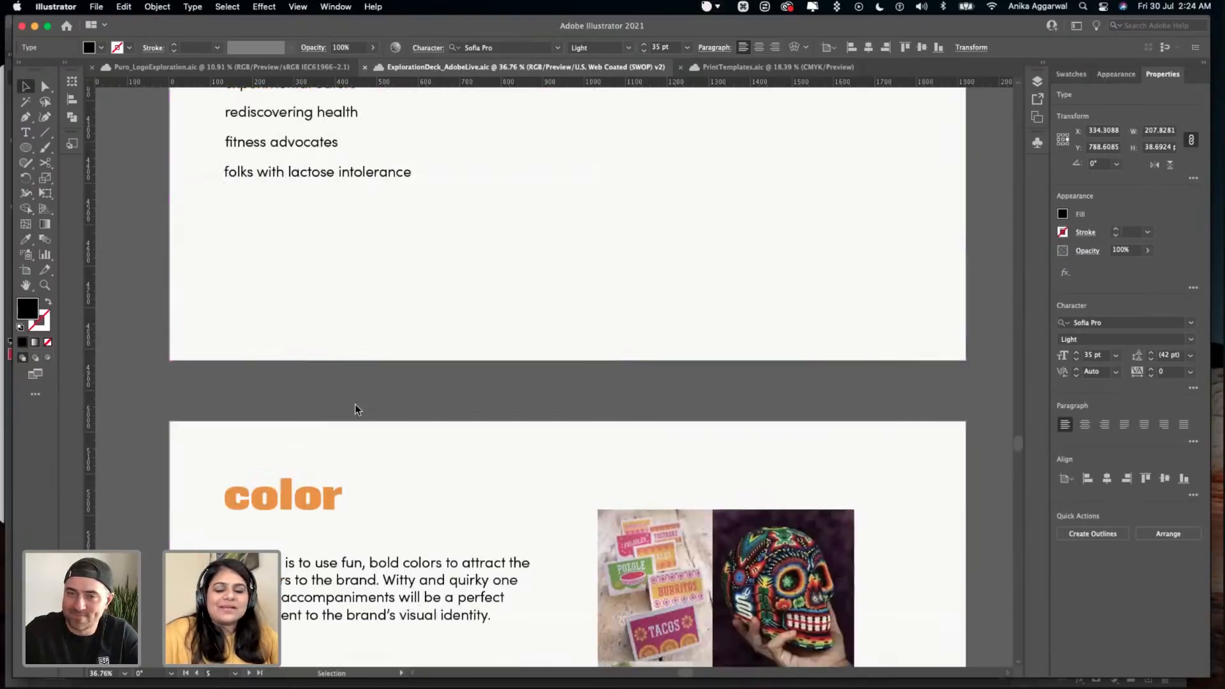
scroll(355, 411, "down", 2)
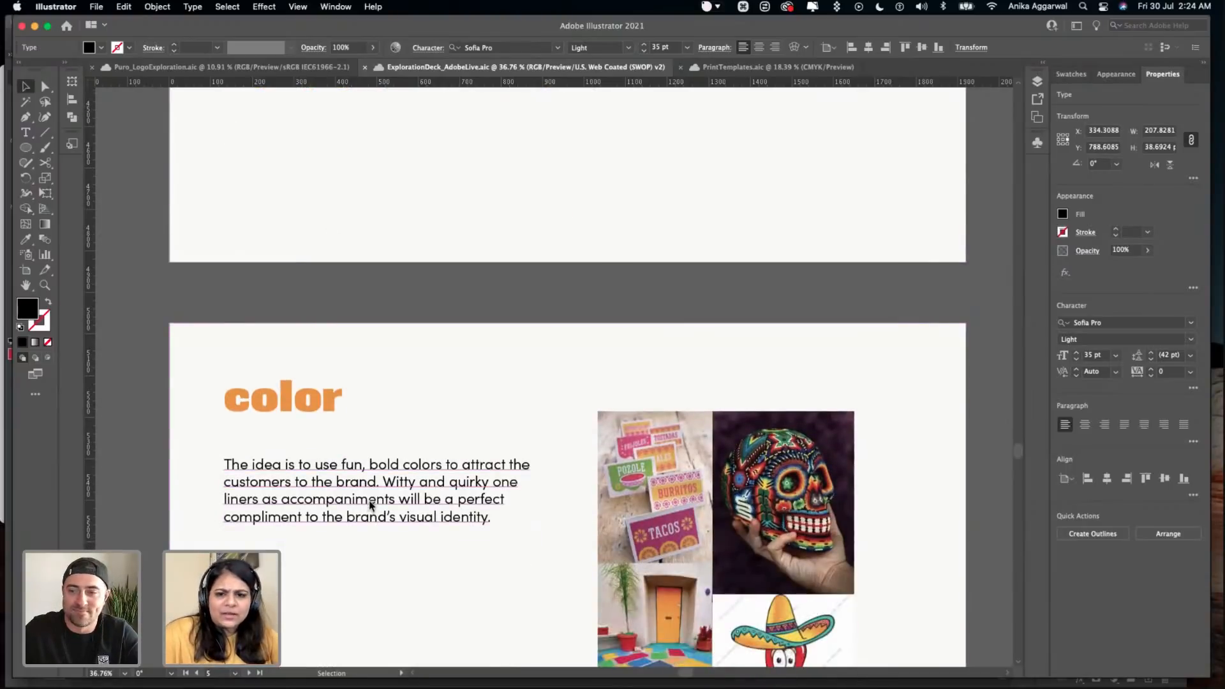
- Check the deck's color proof setup options without changing them
left_click(309, 7)
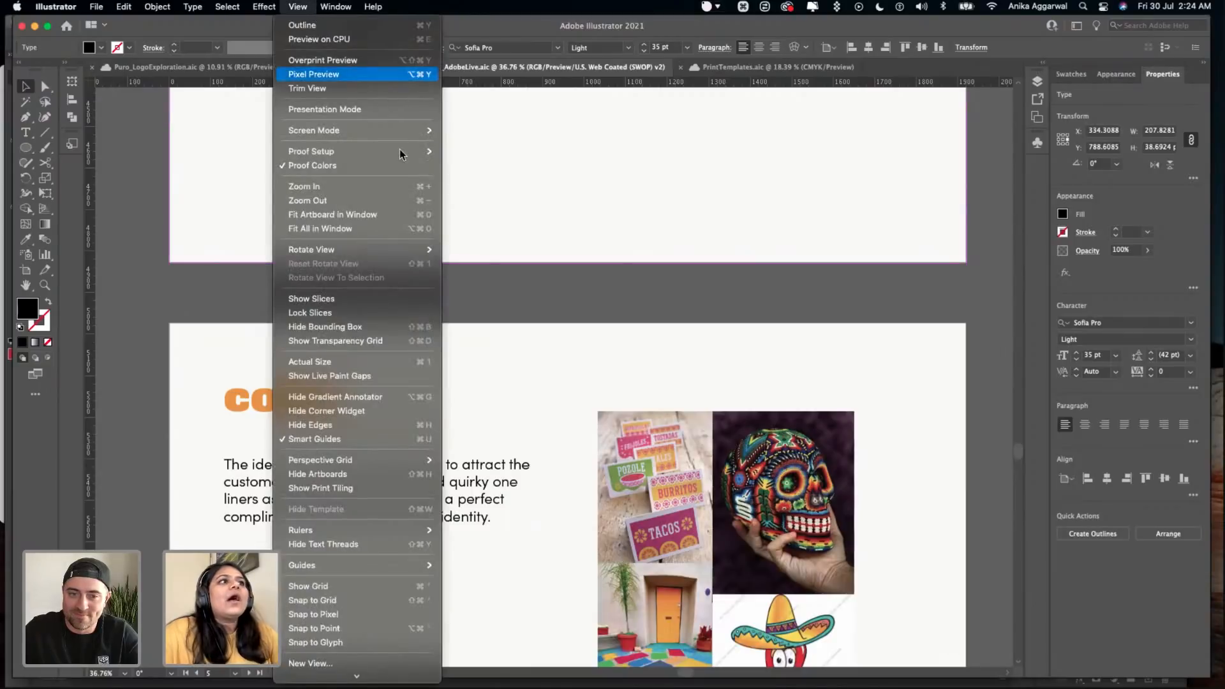
mouse_move(405, 152)
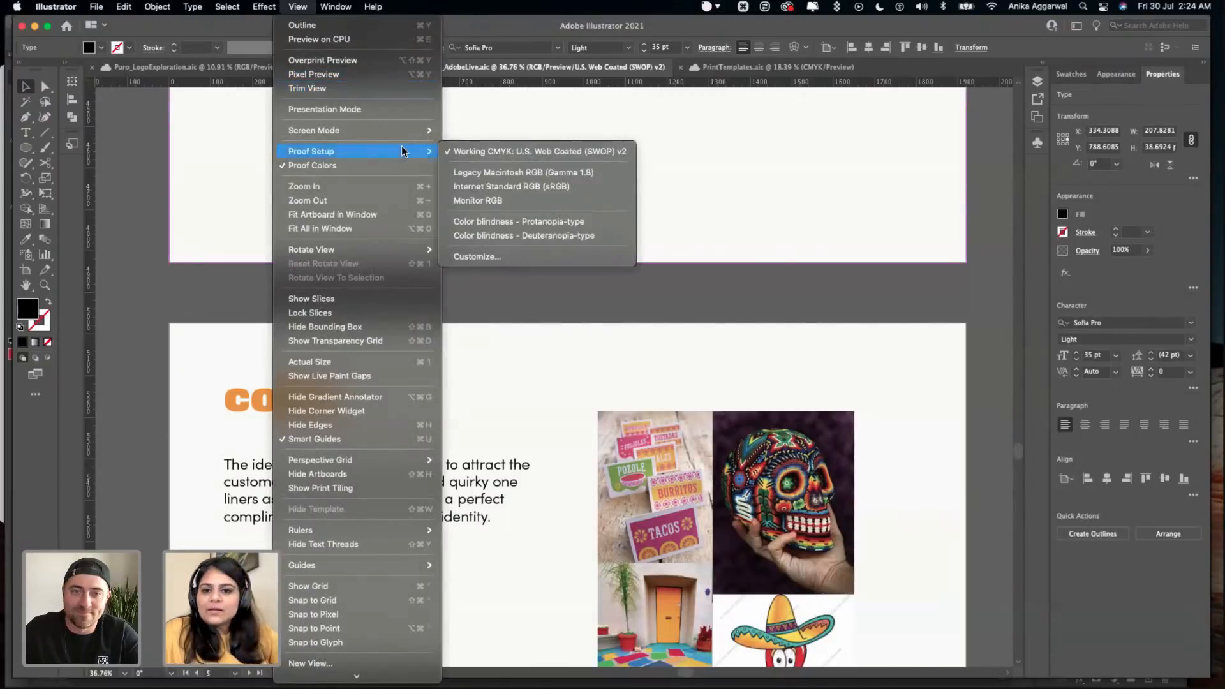
left_click(504, 285)
- Review the color and typography slides with their reference images and continue to the demo slide
scroll(561, 388, "down", 3)
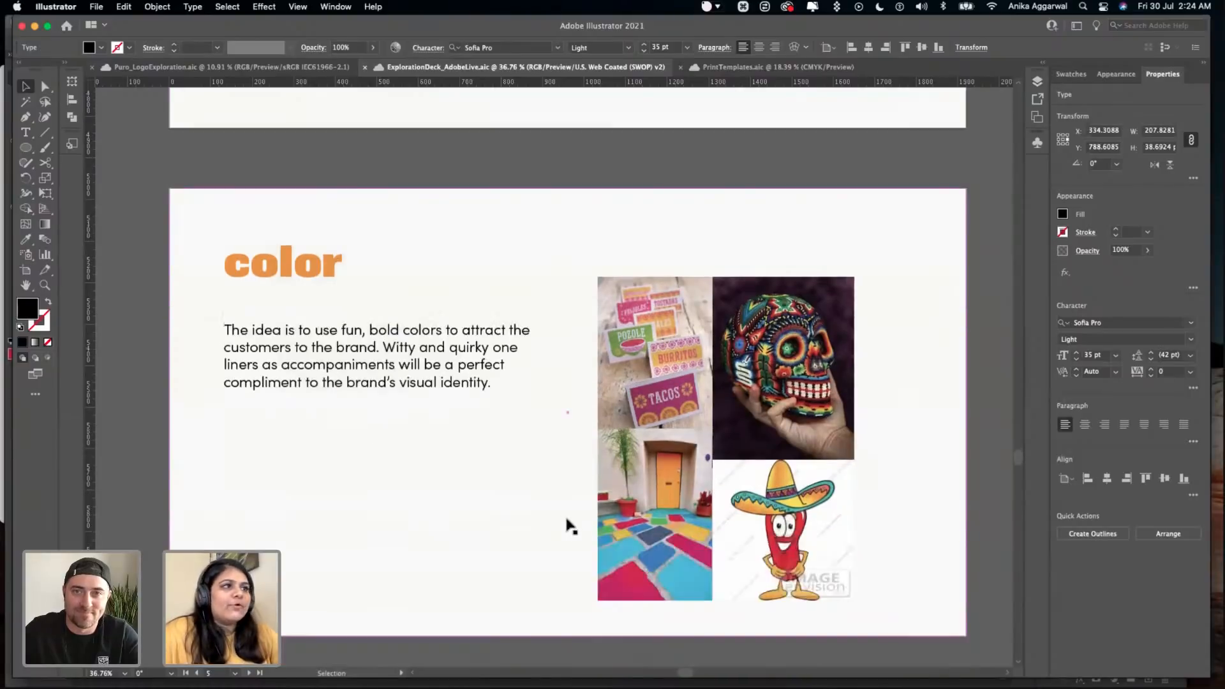
scroll(570, 525, "down", 3)
scroll(569, 522, "down", 10)
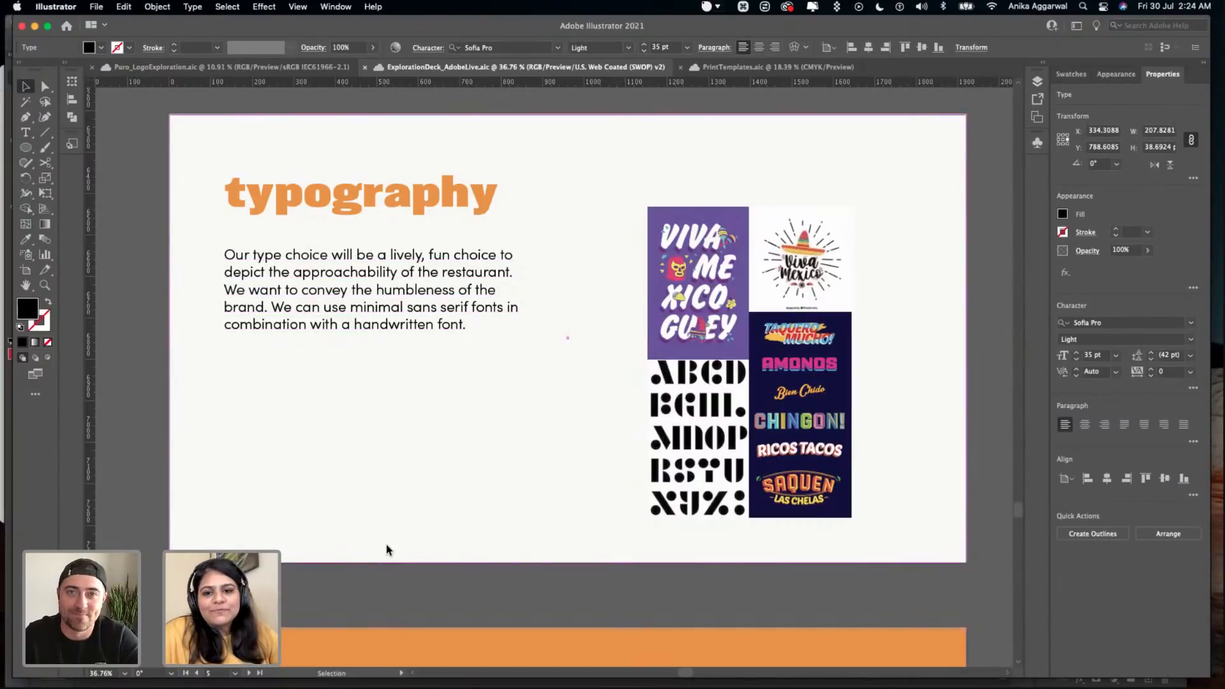
scroll(396, 533, "down", 1)
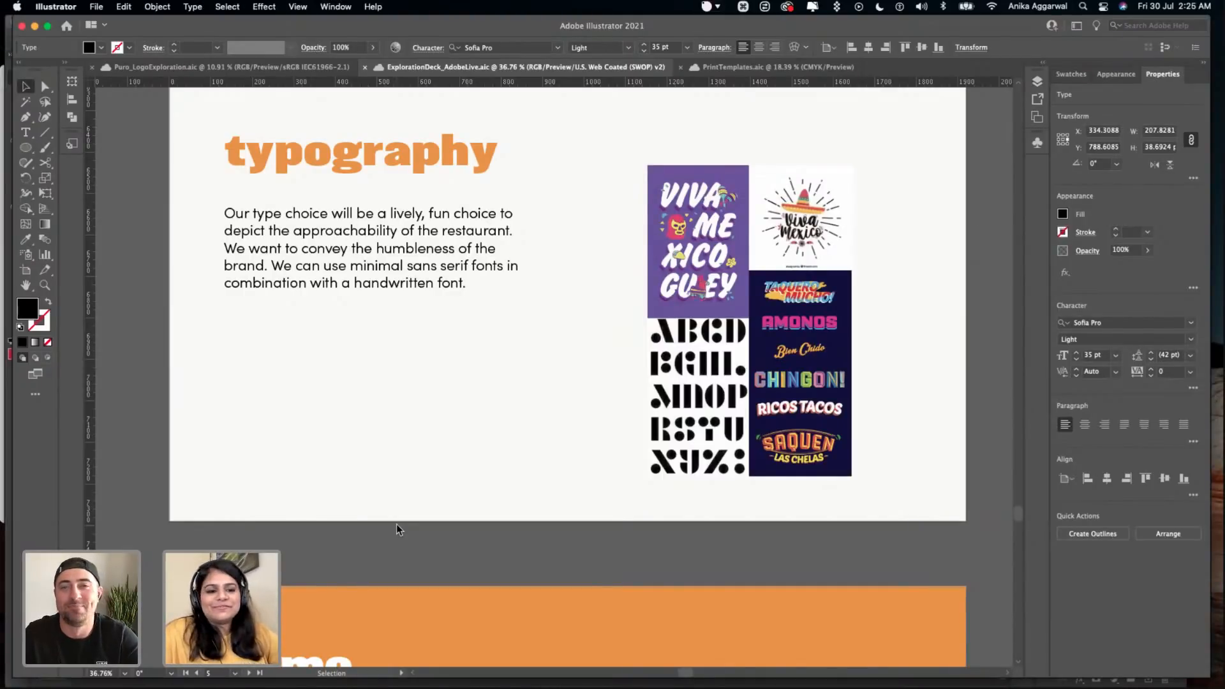
scroll(396, 526, "down", 7)
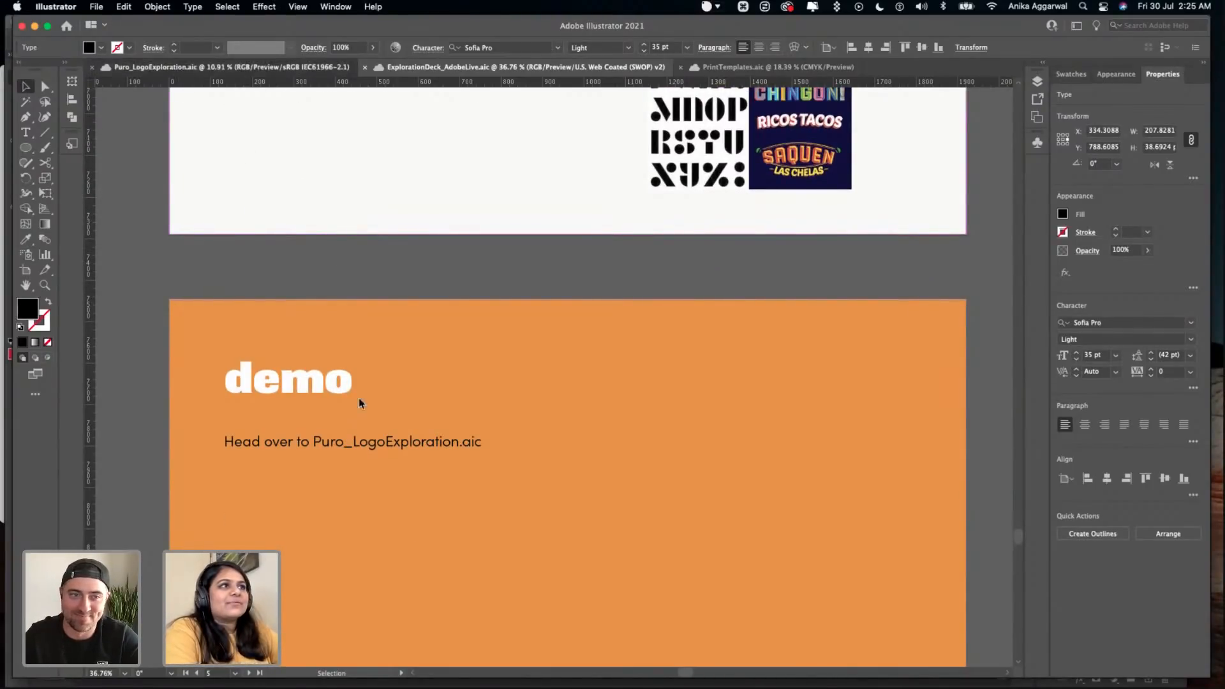
- Bring up Puro_LogoExploration.aic and examine the logo sketches, flyer sketches and notes on the Sketches artboard
scroll(361, 388, "up", 1)
scroll(199, 169, "up", 1)
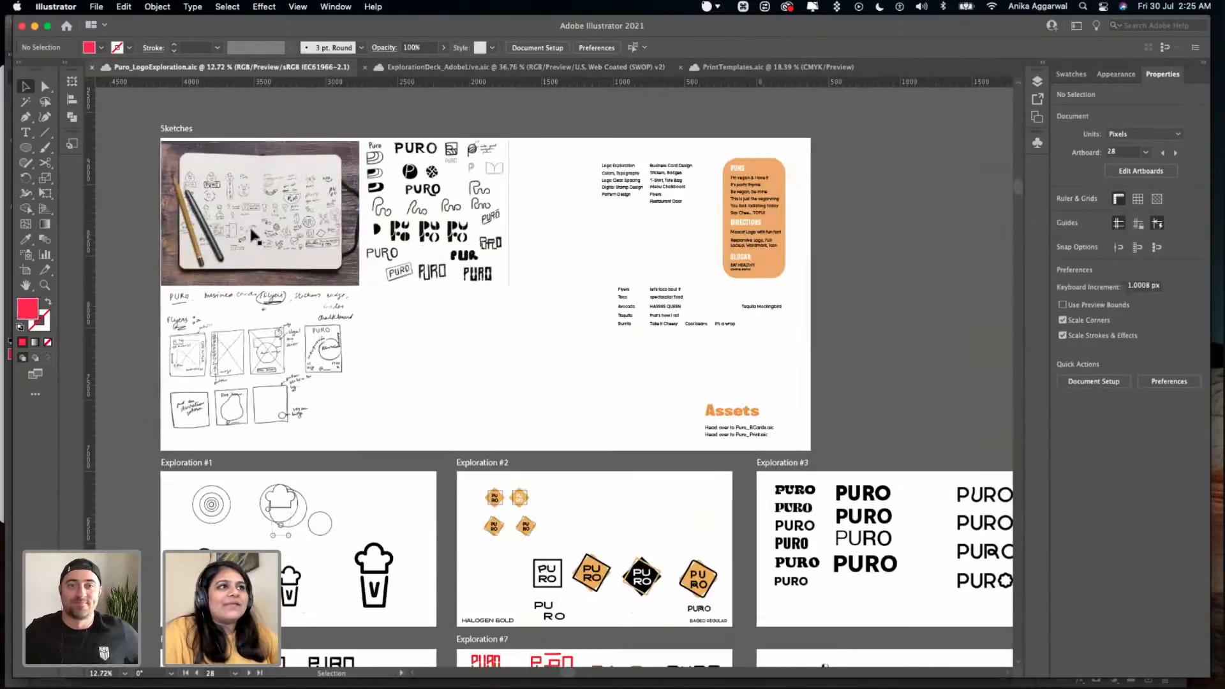
scroll(252, 236, "up", 4)
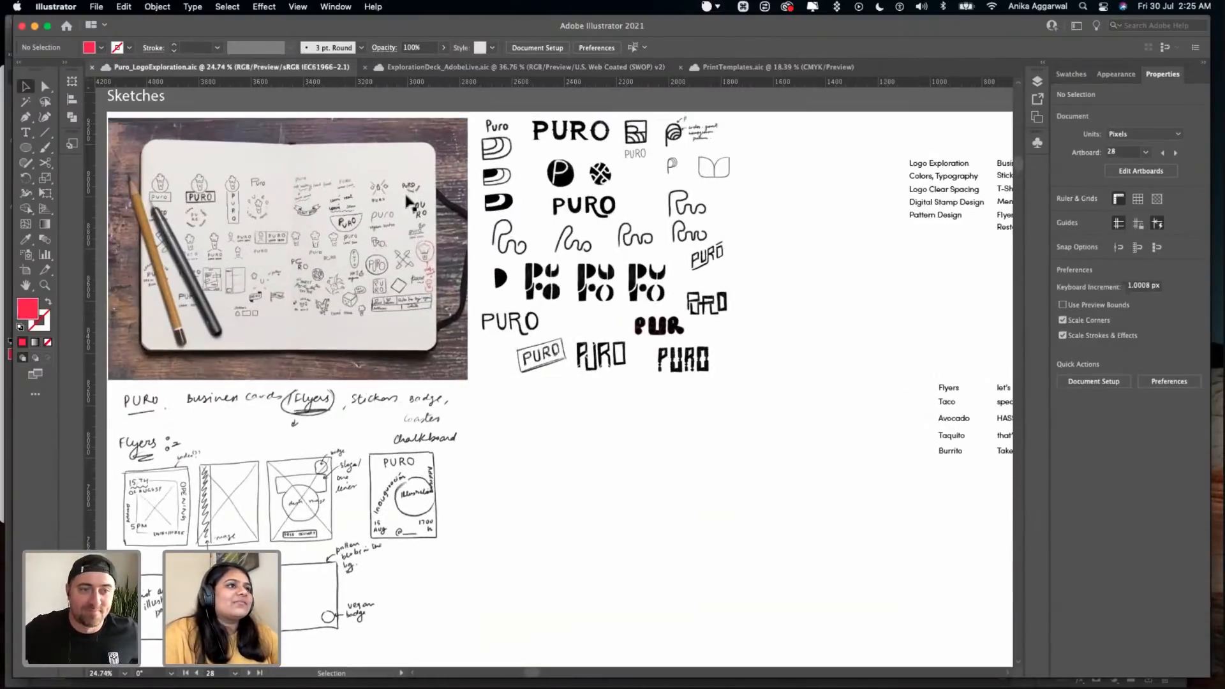
scroll(694, 293, "up", 2)
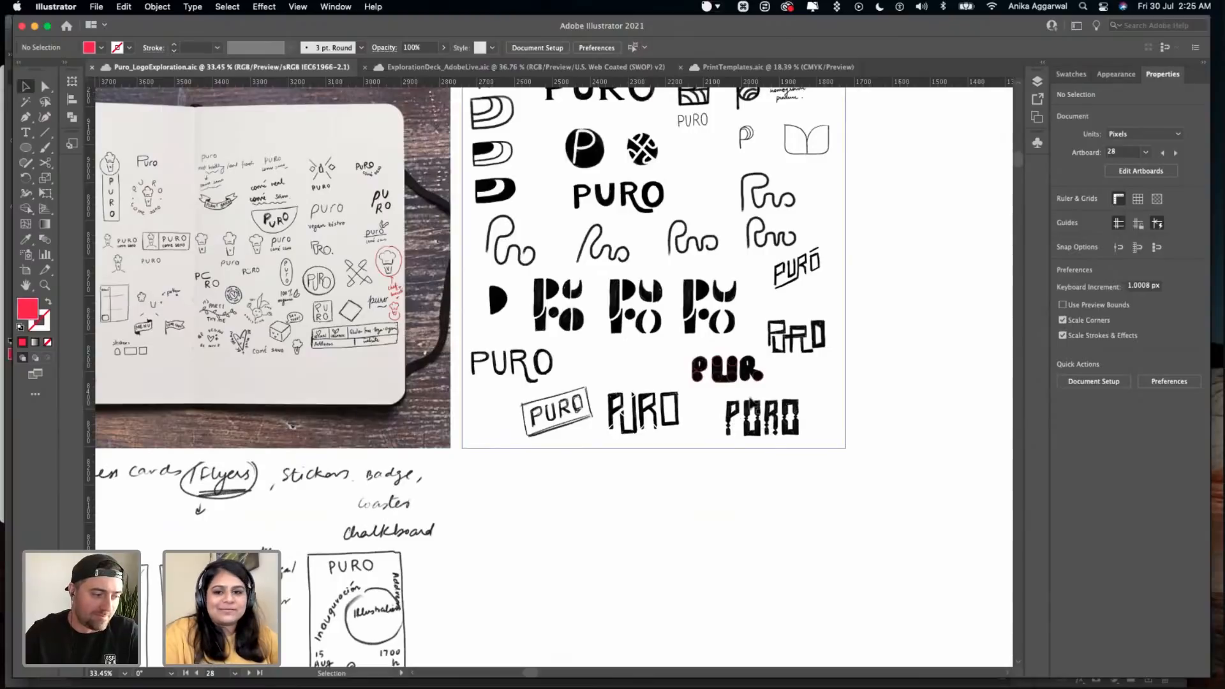
scroll(681, 483, "down", 5)
scroll(528, 470, "right", 5)
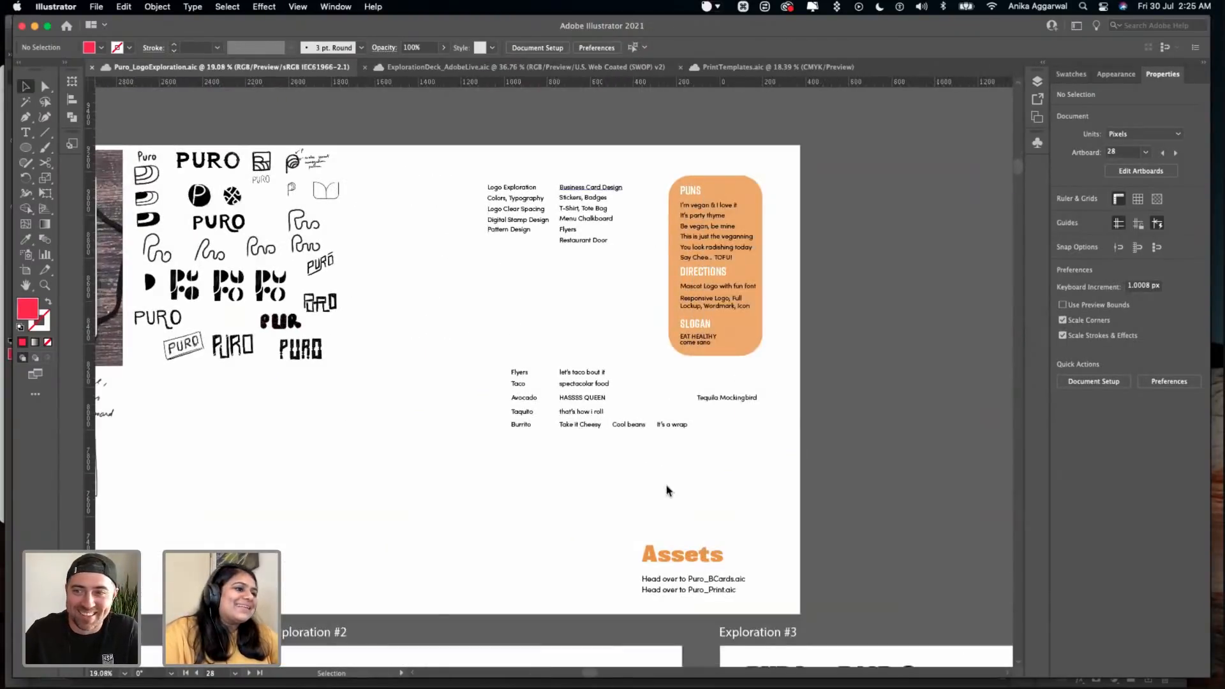
- Look over the logo artboards from Exploration #1 to #5, the Final Exploration and the logo option color variations
scroll(666, 489, "down", 3)
scroll(388, 491, "down", 5)
scroll(350, 420, "down", 2)
scroll(351, 423, "up", 3)
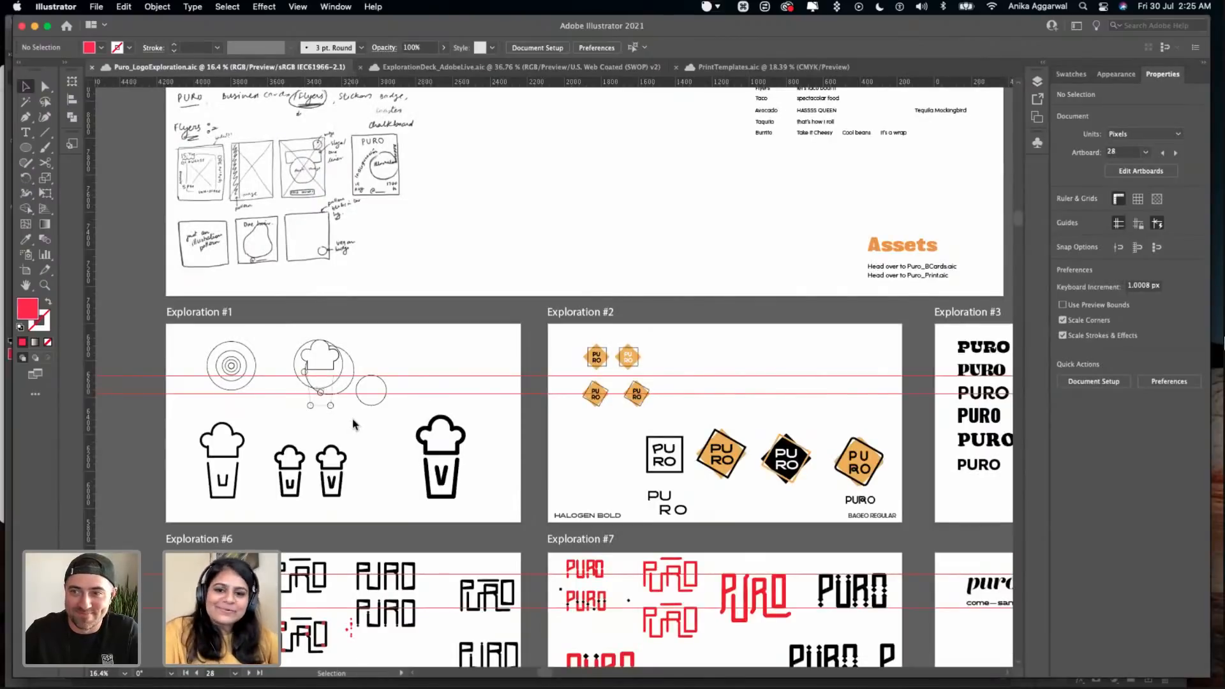
scroll(353, 424, "right", 10)
scroll(354, 424, "down", 2)
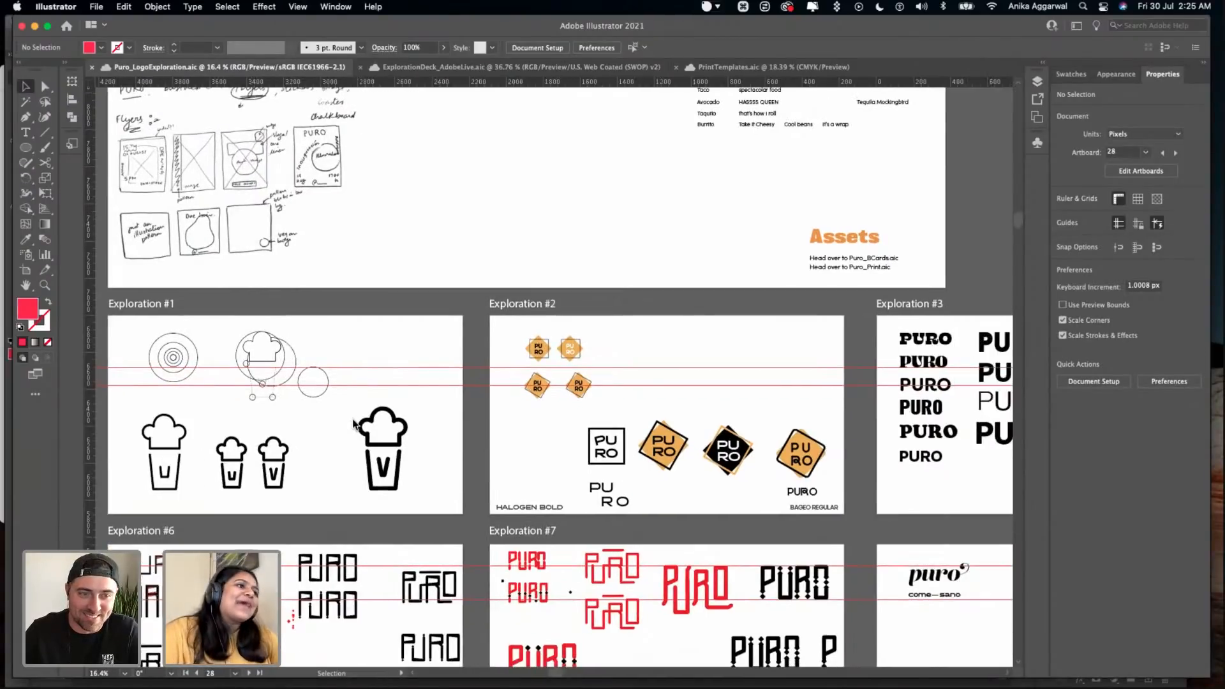
scroll(308, 380, "up", 1)
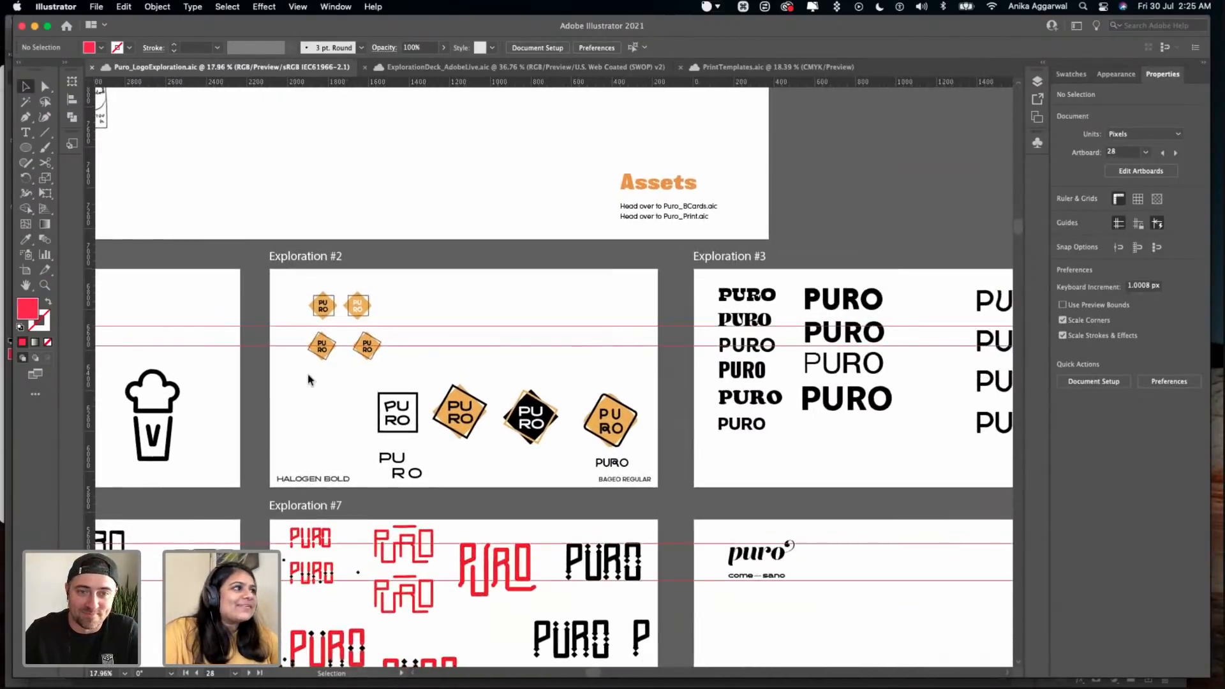
scroll(410, 346, "right", 14)
scroll(570, 389, "right", 15)
scroll(570, 389, "down", 1)
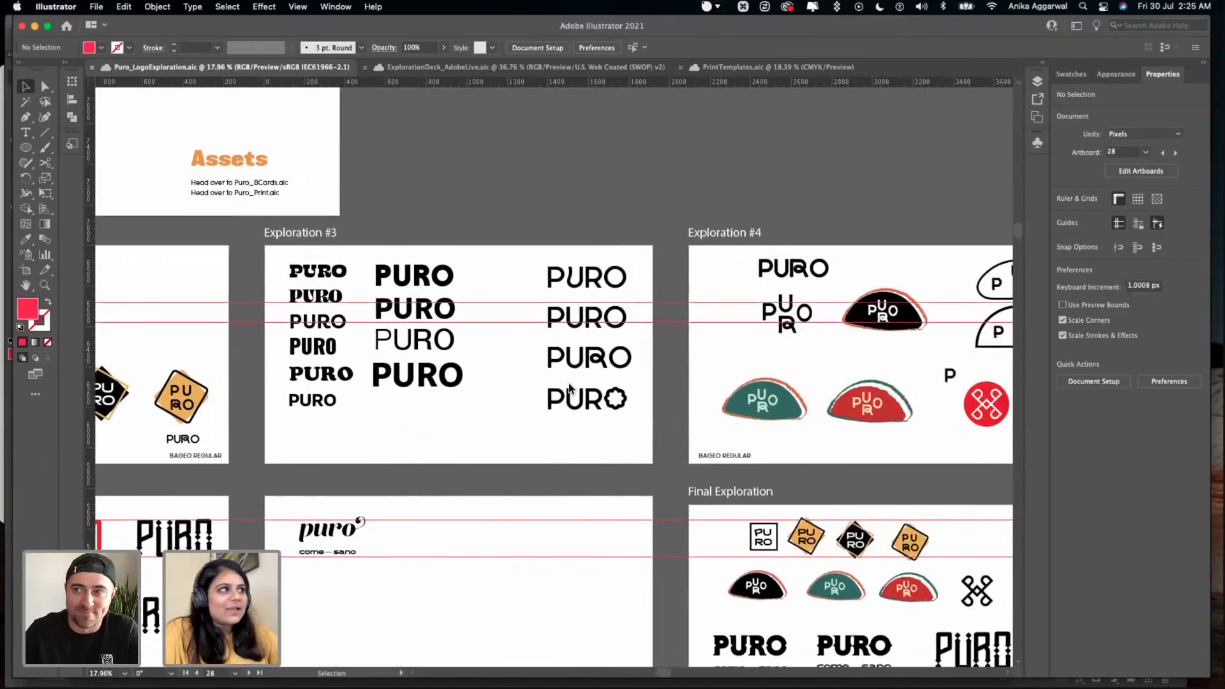
scroll(514, 393, "right", 7)
scroll(514, 393, "down", 1)
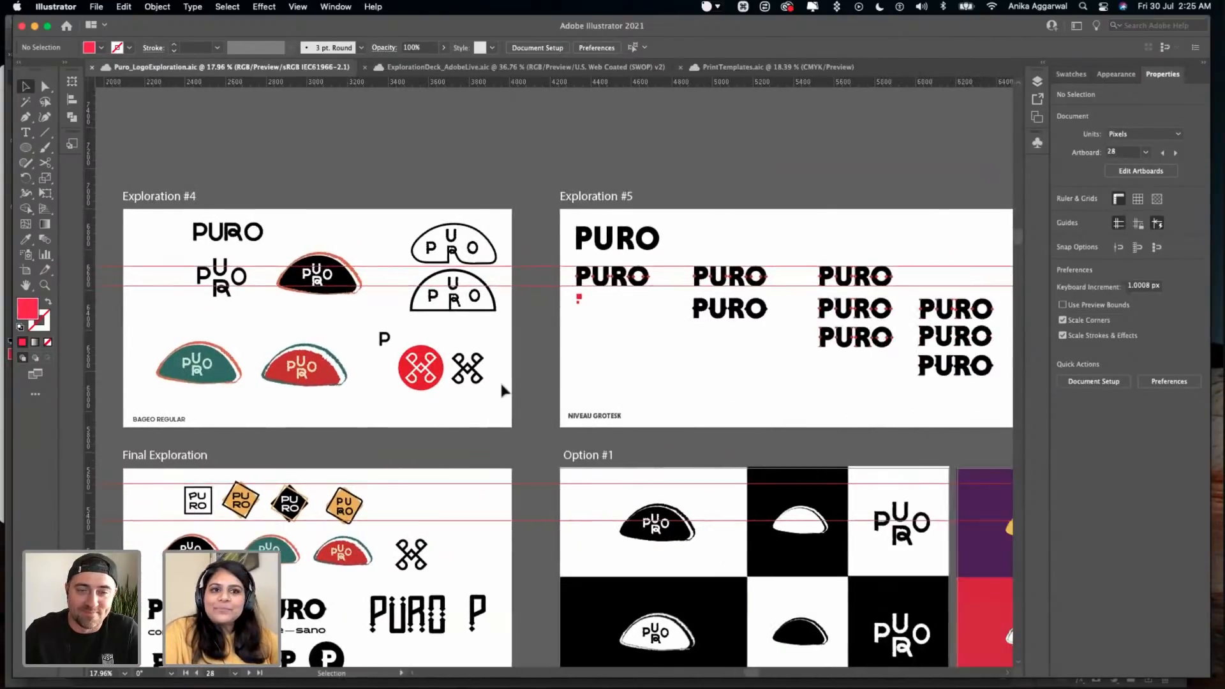
scroll(503, 391, "down", 5)
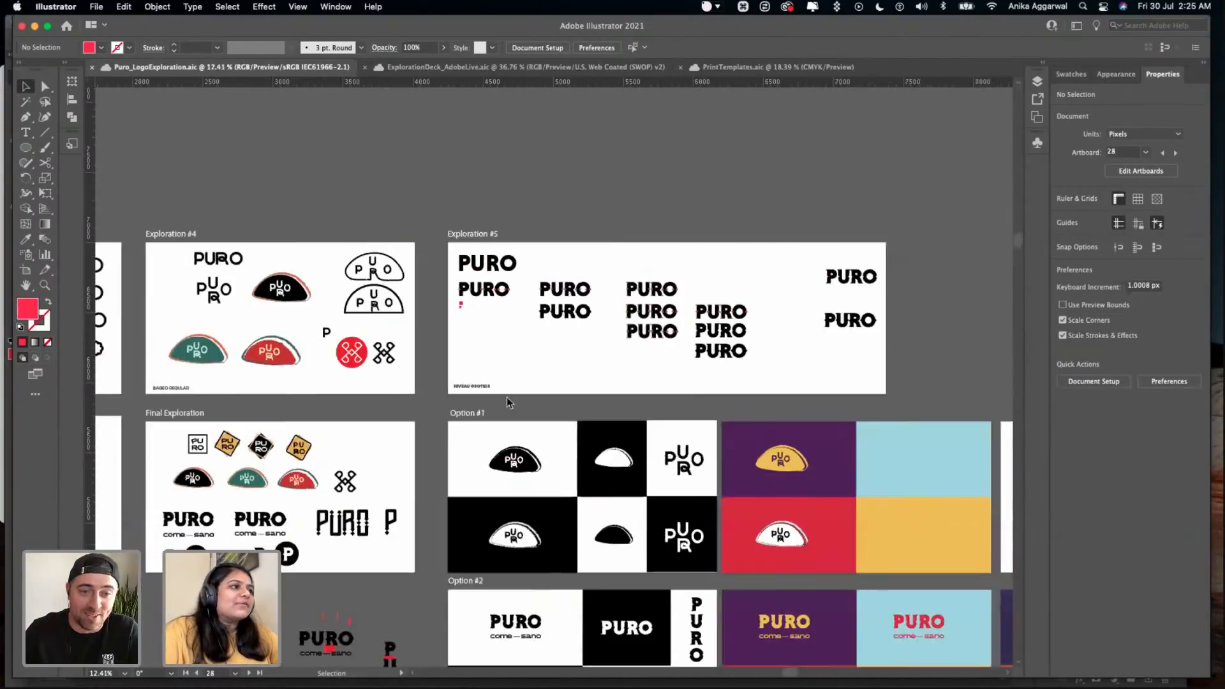
scroll(567, 384, "down", 5)
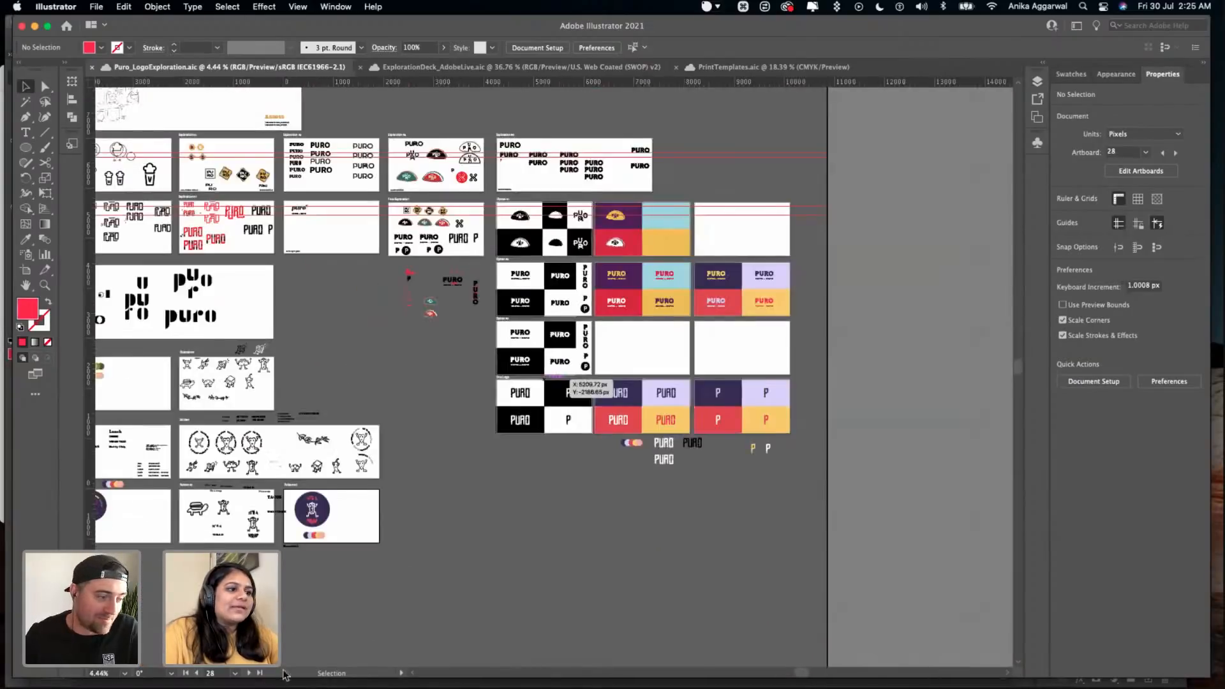
scroll(568, 384, "down", 2)
- Switch to Finder and preview the exported mockups ApronOnly.png and ButtonBadge01.png
left_click(307, 659)
left_click(275, 149)
key("space")
key("Down")
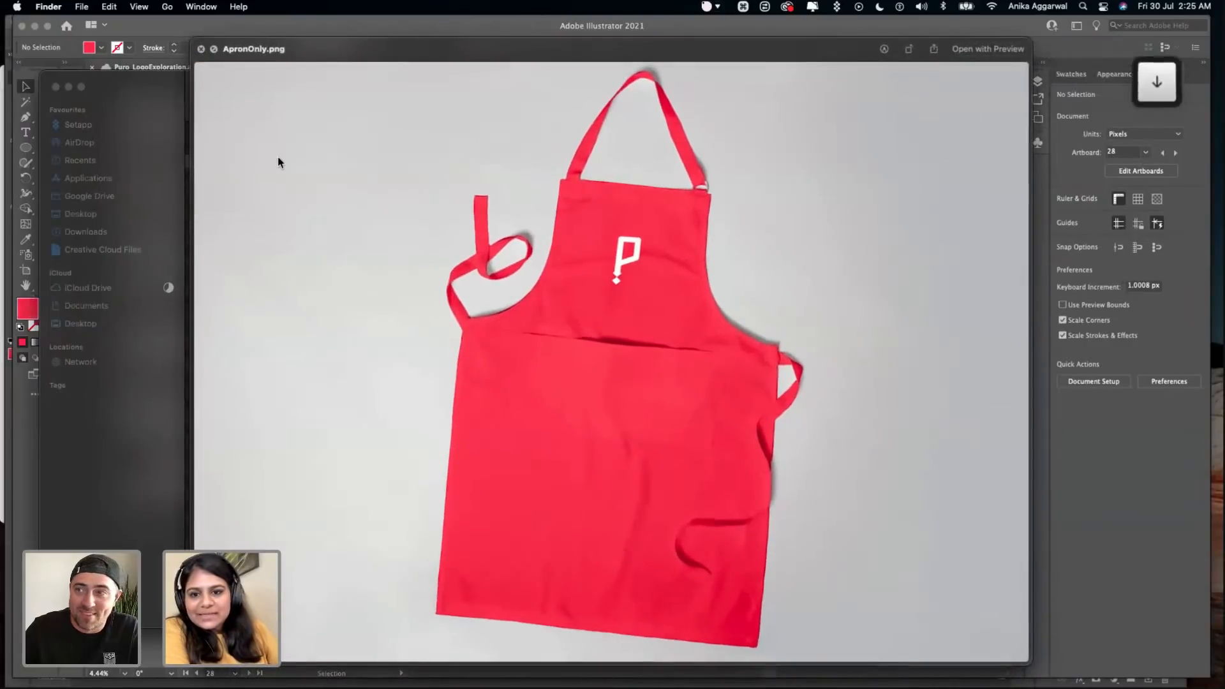
key("Up")
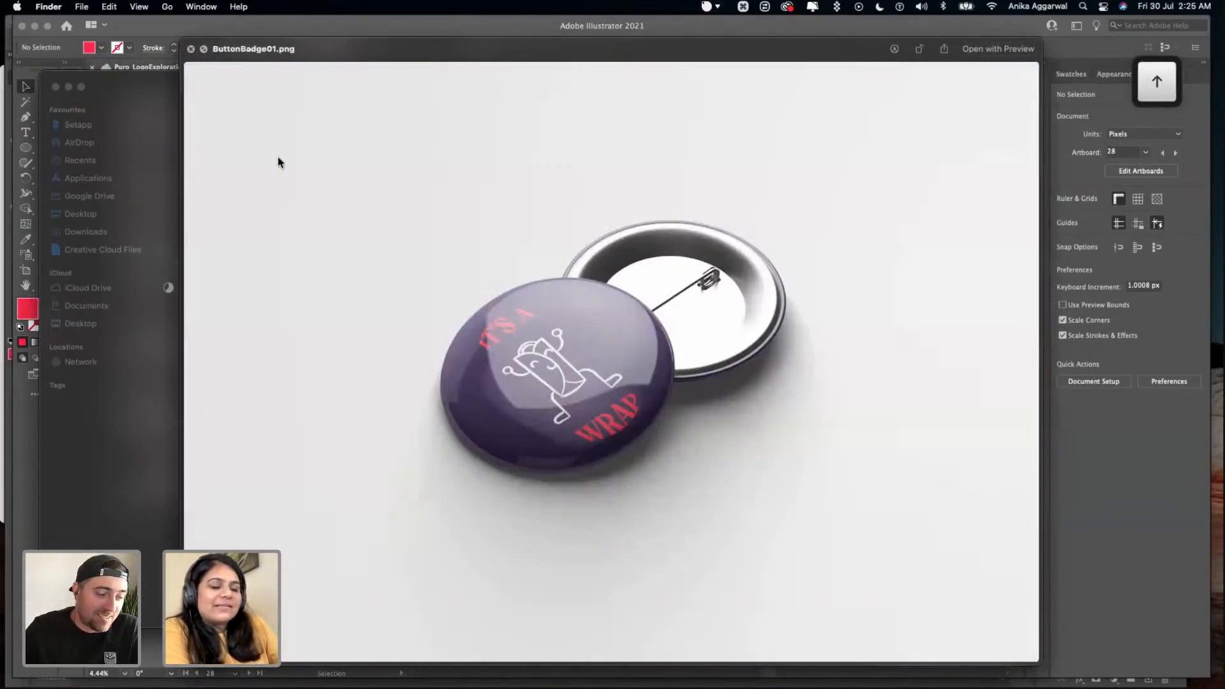